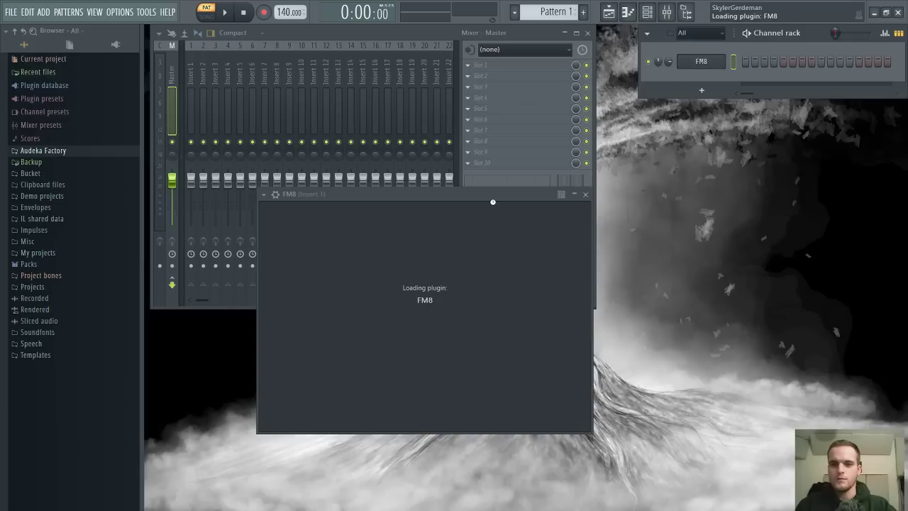
# Open FM8's Expert page with its operator list and reposition the plugin window in the workspace
pyautogui.moveTo(491, 202); pyautogui.dragTo(699, 117)
pyautogui.click(505, 250)
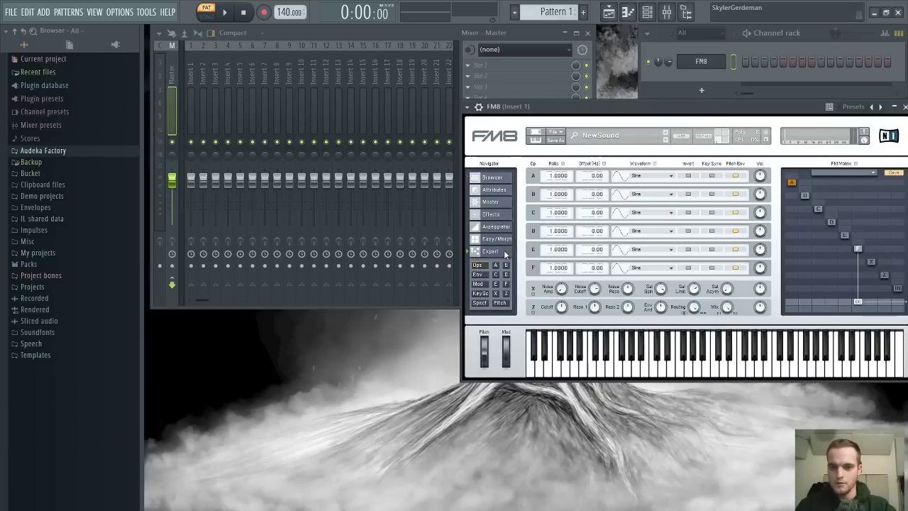
pyautogui.moveTo(766, 109); pyautogui.dragTo(646, 117)
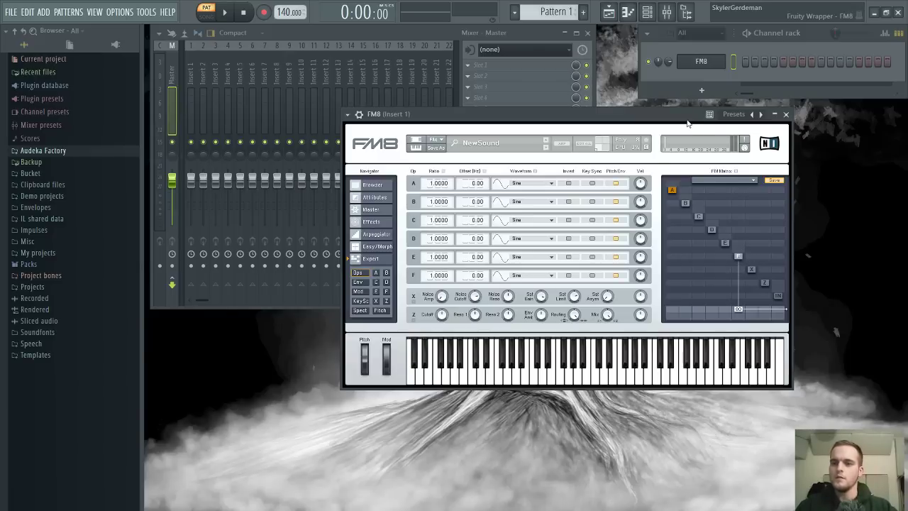
pyautogui.moveTo(686, 121); pyautogui.dragTo(612, 160)
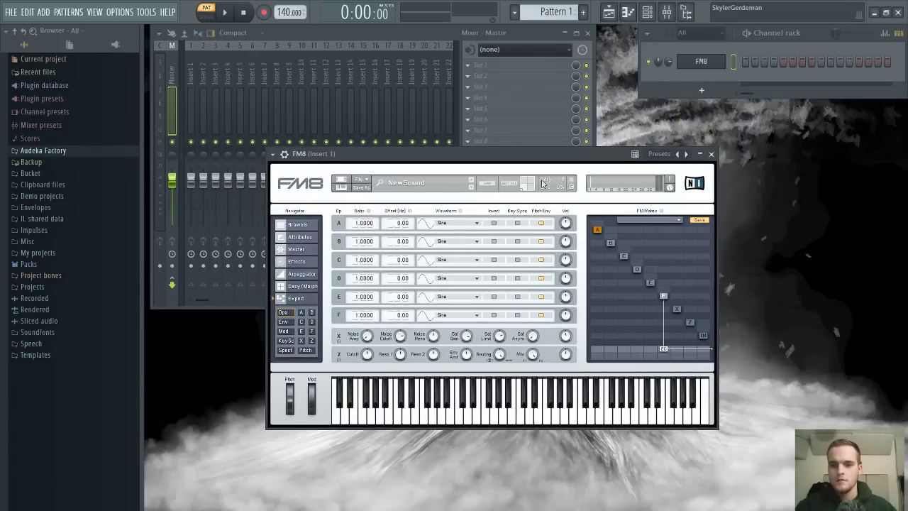
pyautogui.moveTo(573, 158); pyautogui.dragTo(561, 82)
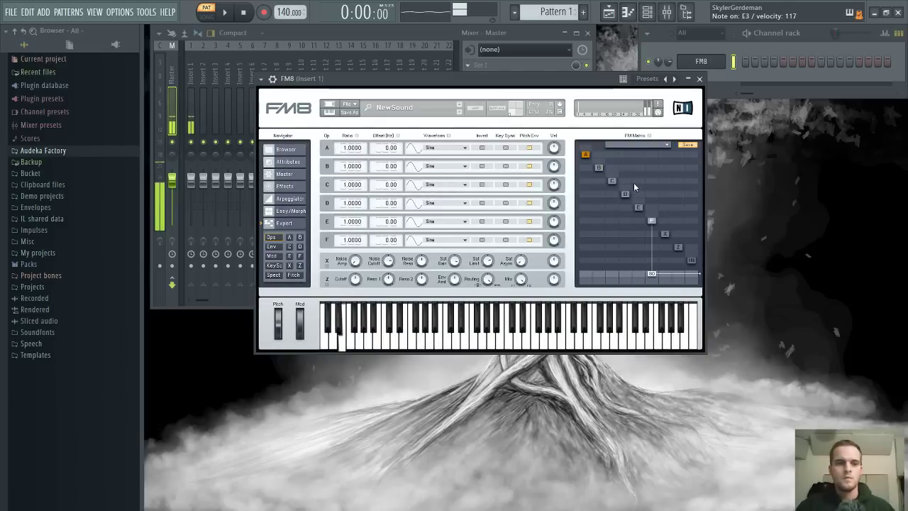
# Add moderate self-feedback to operator F in the FM matrix
pyautogui.moveTo(659, 212)
pyautogui.mouseDown()
pyautogui.moveTo(653, 192)
pyautogui.moveTo(651, 221)
pyautogui.mouseUp()
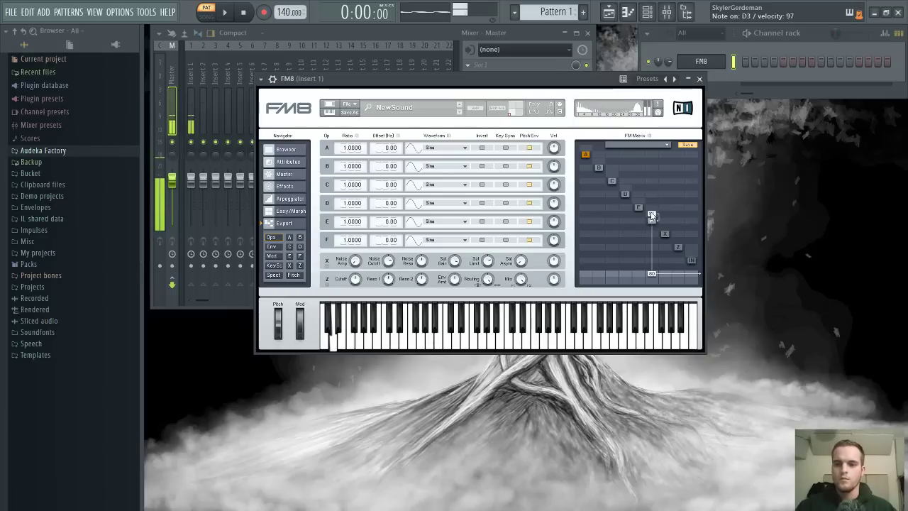
pyautogui.moveTo(651, 213); pyautogui.dragTo(653, 217)
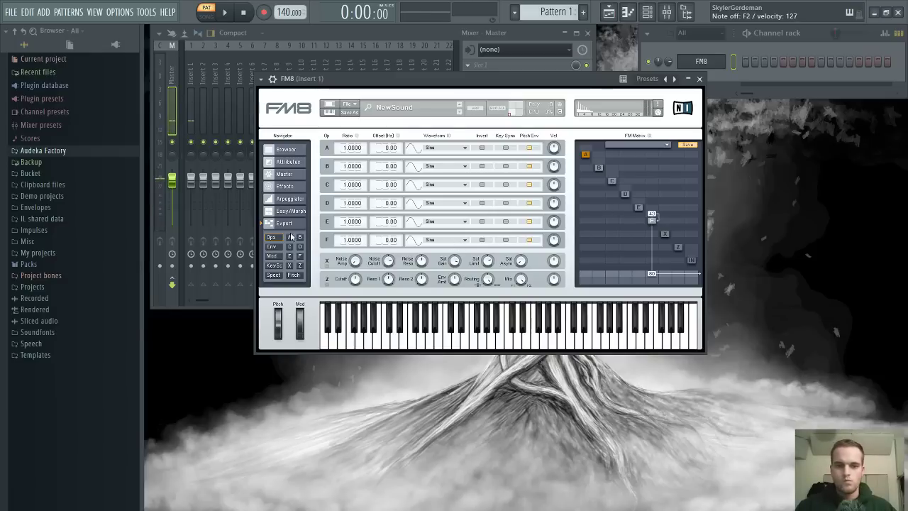
# Shape the pitch envelope as an immediate peak at level 1.000 decaying to 0.000, and raise the pitch envelope amount to maximum
pyautogui.click(293, 275)
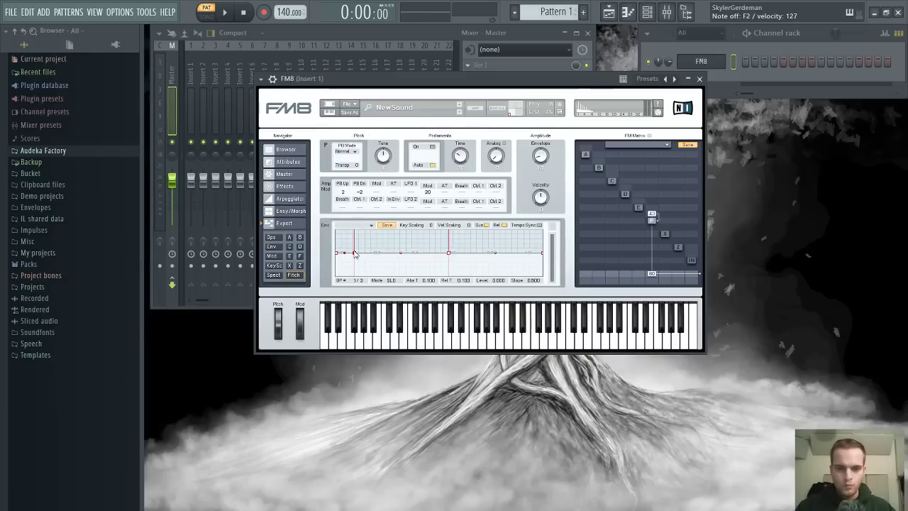
pyautogui.moveTo(356, 252); pyautogui.dragTo(411, 245)
pyautogui.moveTo(357, 253); pyautogui.dragTo(329, 225)
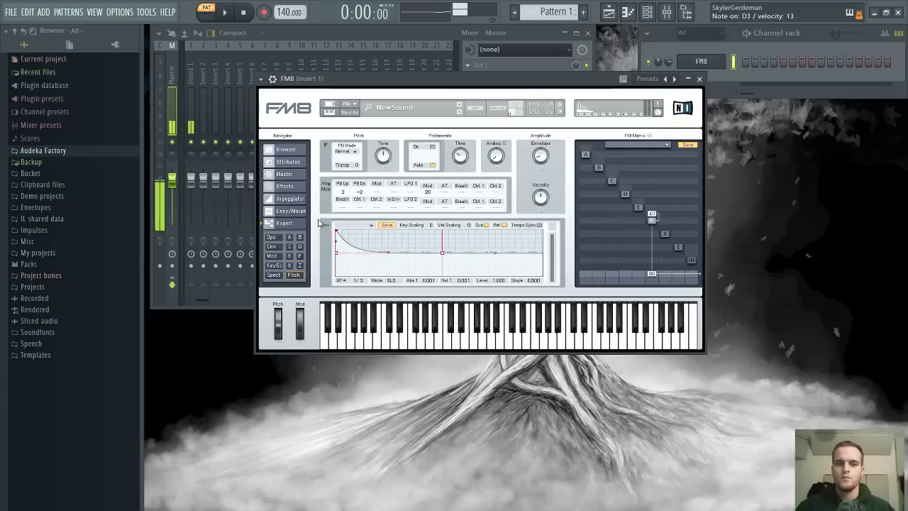
pyautogui.moveTo(388, 256); pyautogui.dragTo(390, 256)
pyautogui.moveTo(540, 162); pyautogui.dragTo(540, 100)
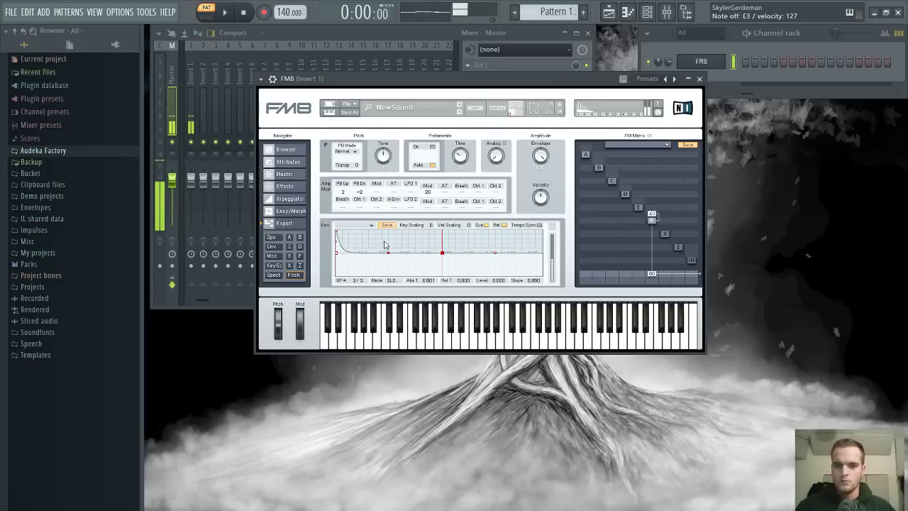
# Fine-tune the pitch envelope by lowering its starting peak slightly and adjusting the slope of its decay curve
pyautogui.moveTo(386, 247); pyautogui.dragTo(386, 252)
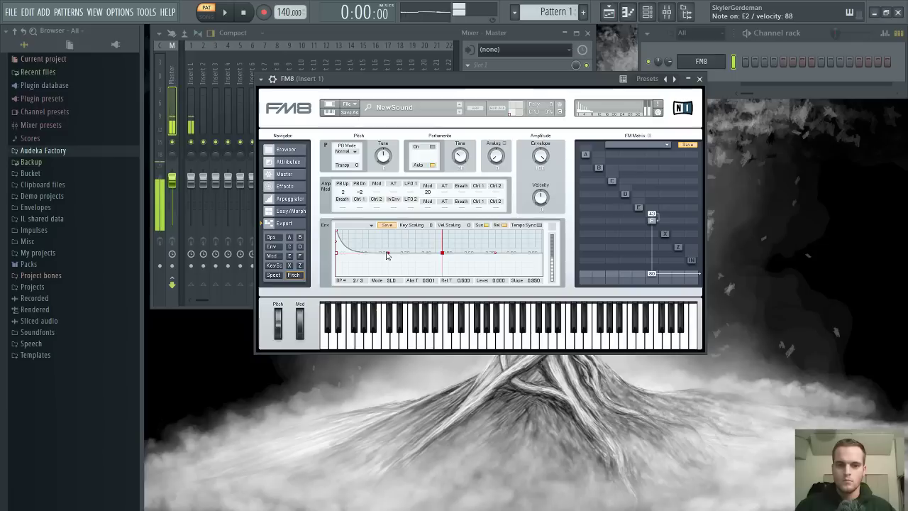
pyautogui.click(336, 234)
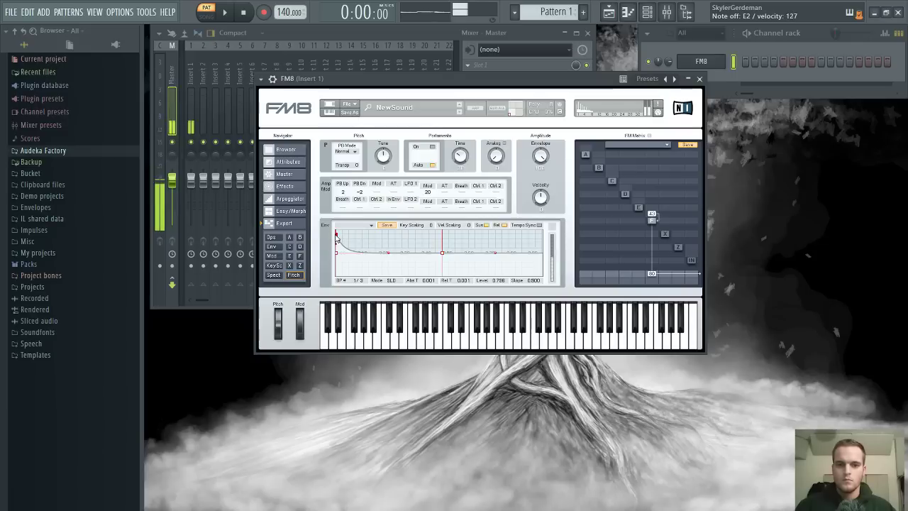
pyautogui.moveTo(336, 236); pyautogui.dragTo(336, 235)
pyautogui.moveTo(389, 252); pyautogui.dragTo(387, 250)
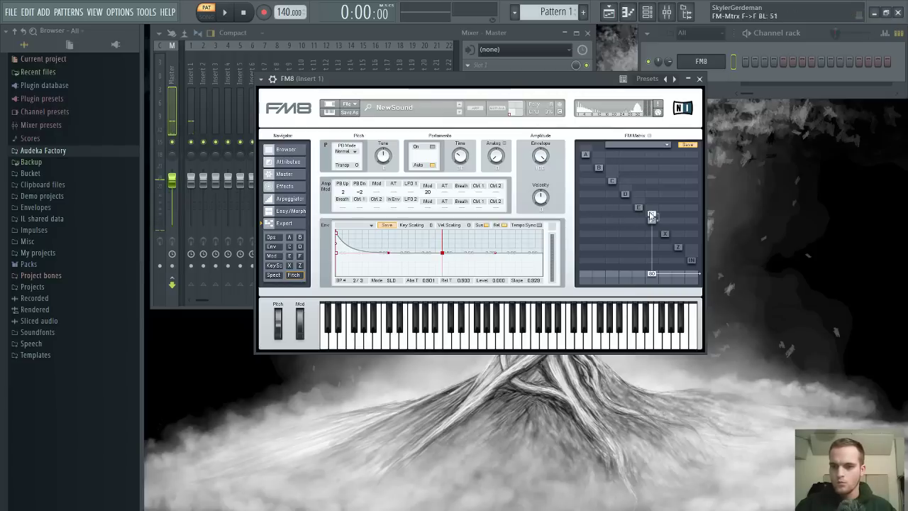
# Readjust operator F's self-feedback in the FM matrix and set that operator's ratio to 2.0000
pyautogui.moveTo(649, 213); pyautogui.dragTo(651, 215)
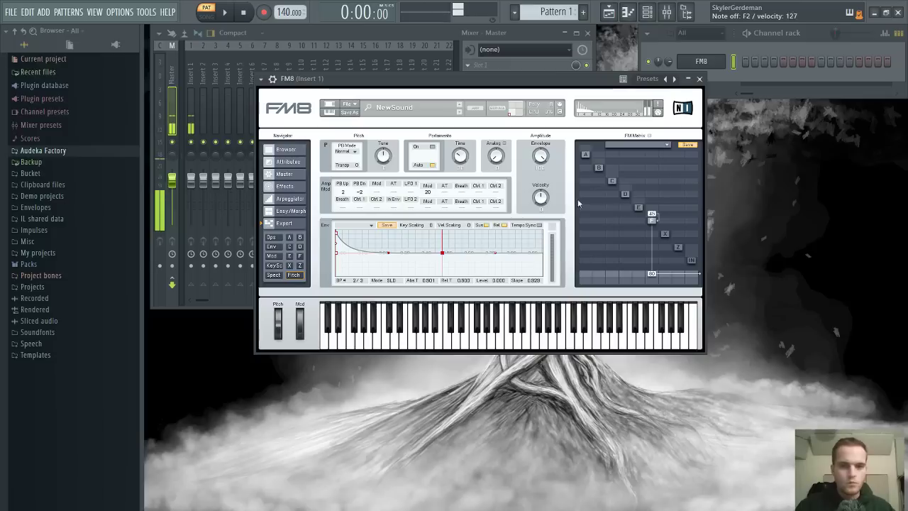
pyautogui.click(653, 221)
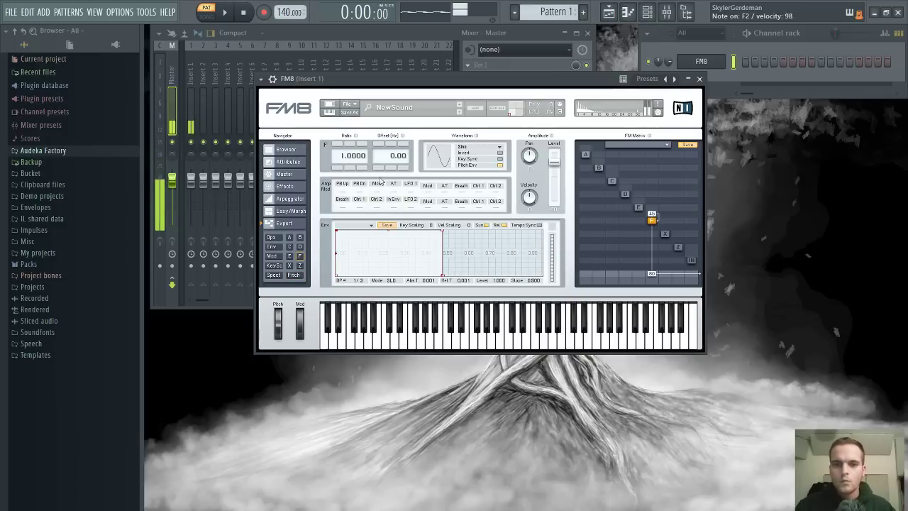
pyautogui.click(341, 146)
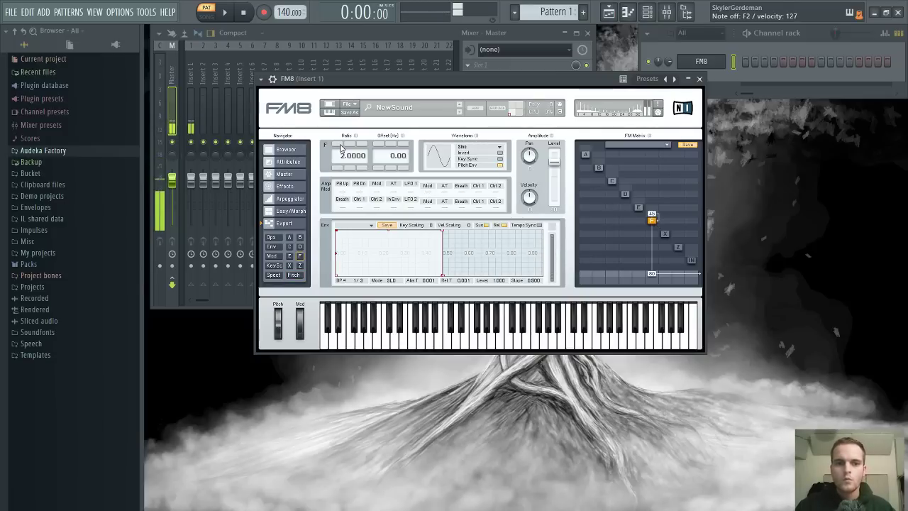
# Link the FM8 channel to mixer insert 1 and load Fruity parametric EQ 2 in that track's first effect slot
pyautogui.click(699, 65)
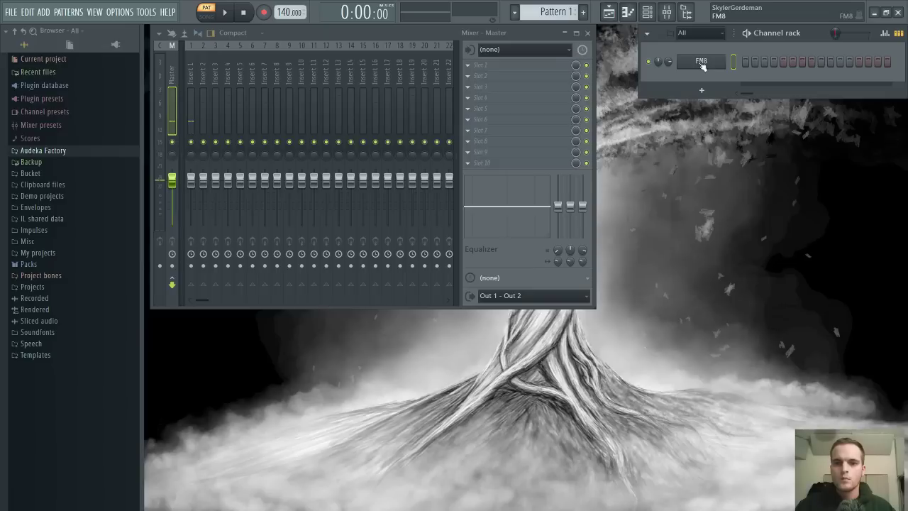
pyautogui.click(699, 66)
pyautogui.click(197, 86)
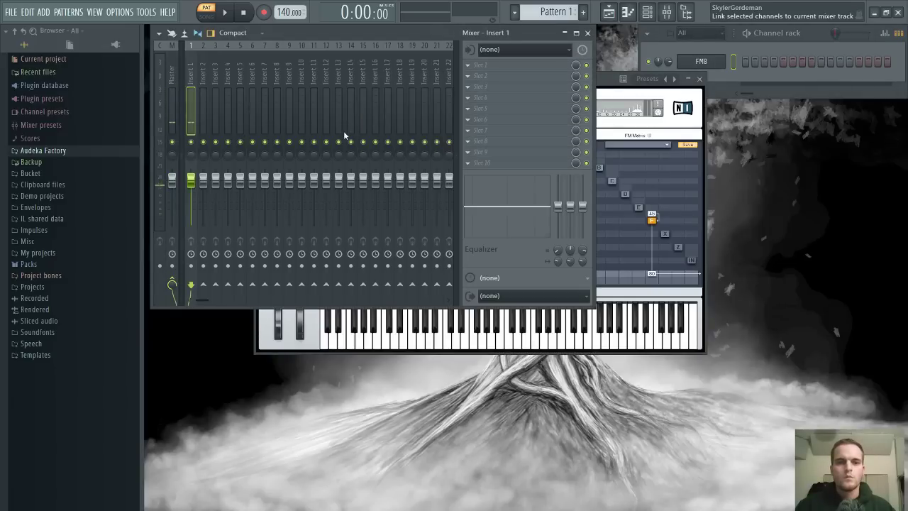
pyautogui.hotkey('ctrl', 'l')
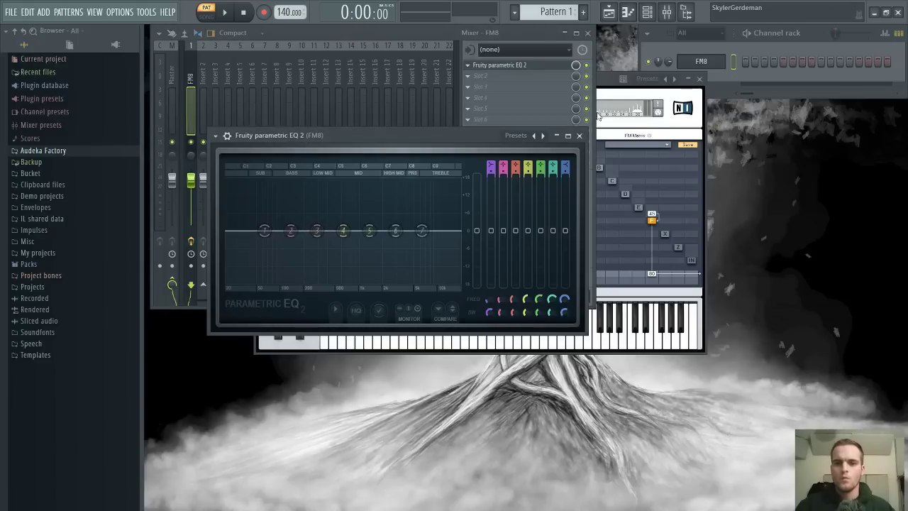
# Raise the output volume in FM8's Master section, checking the result against the Effects page
pyautogui.click(598, 116)
pyautogui.click(284, 179)
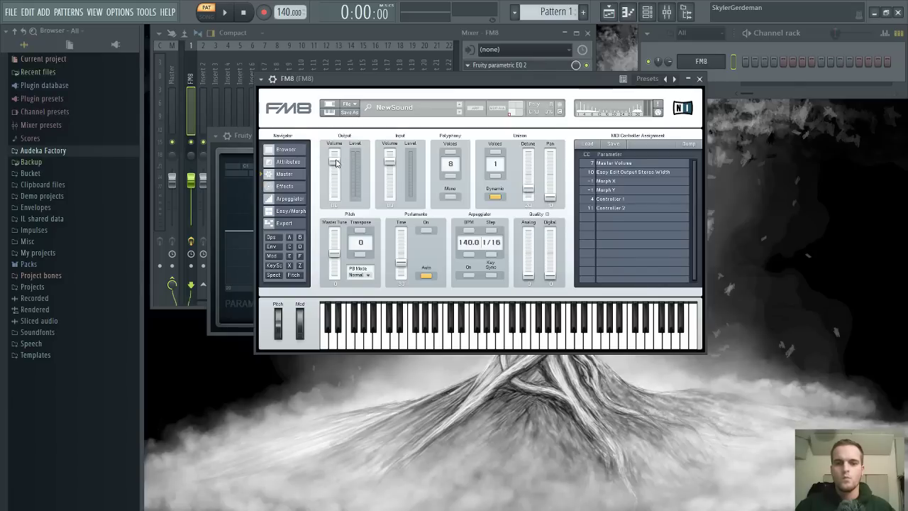
pyautogui.moveTo(336, 163); pyautogui.dragTo(333, 149)
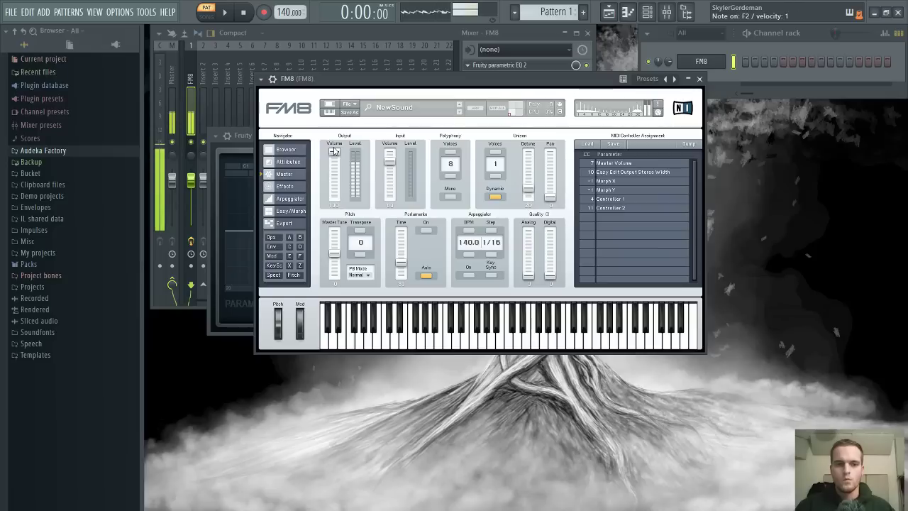
pyautogui.click(296, 188)
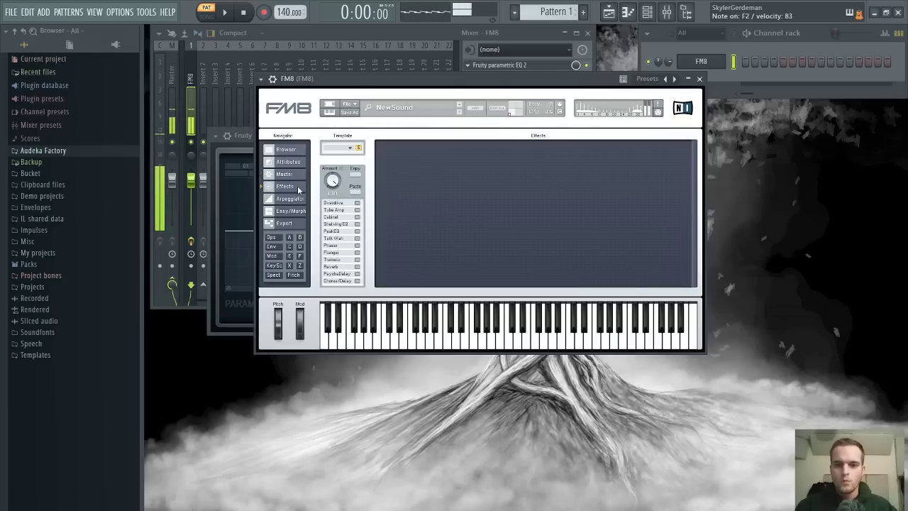
# Enable operator E and route it in the FM matrix to modulate operator F
pyautogui.click(287, 223)
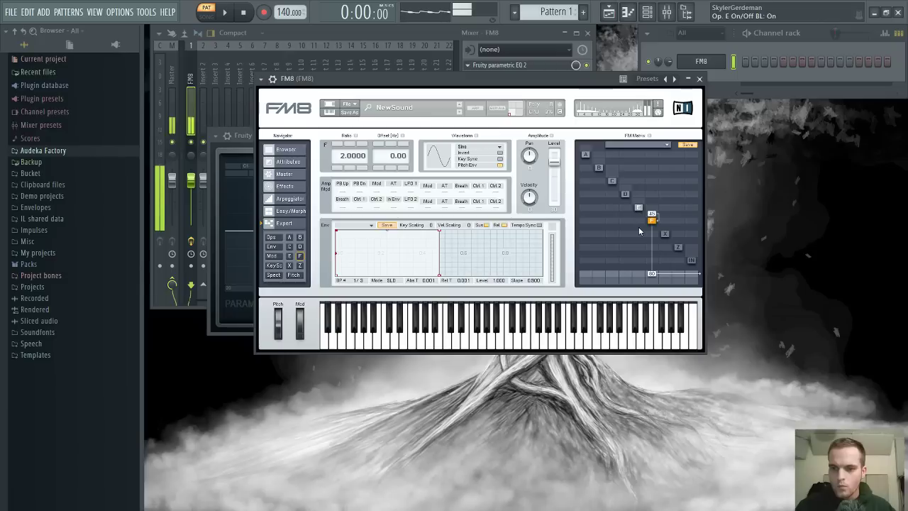
pyautogui.moveTo(639, 220); pyautogui.dragTo(639, 208)
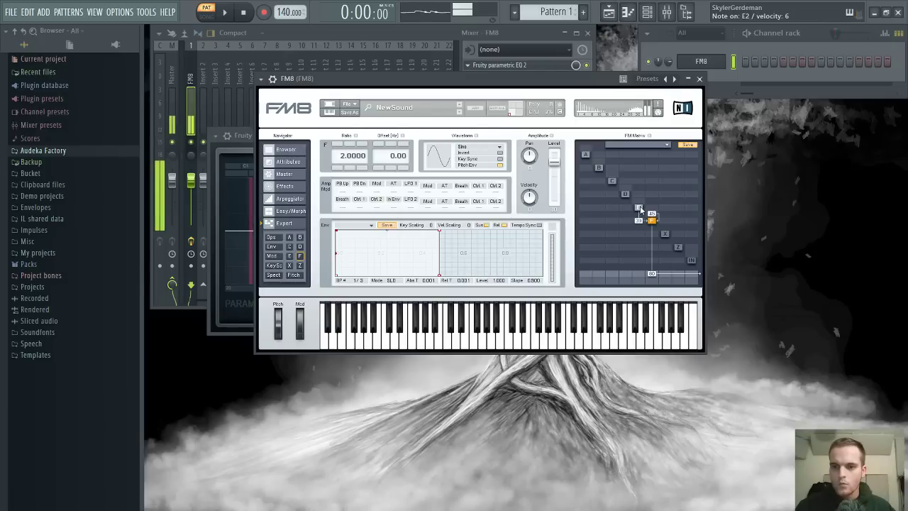
# Set operator E's frequency ratio to 1.7300
pyautogui.click(639, 209)
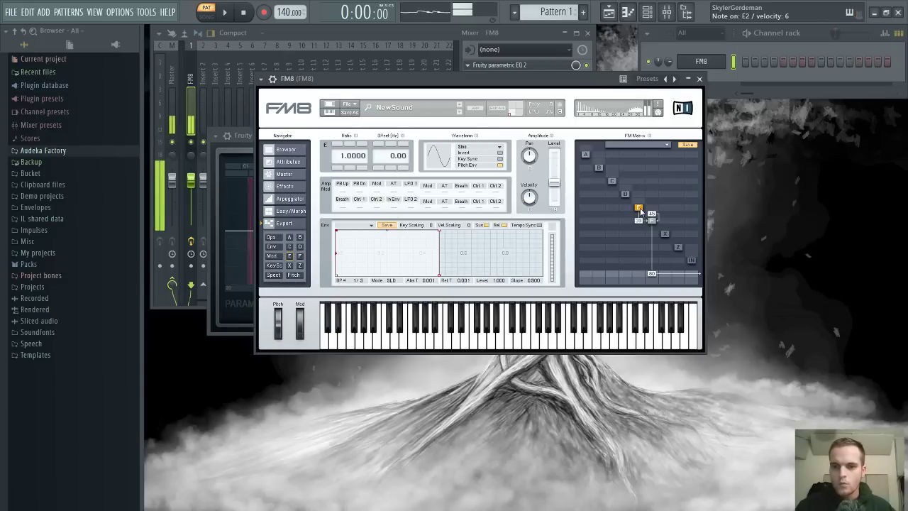
pyautogui.click(350, 146)
pyautogui.click(350, 145)
pyautogui.click(350, 145)
pyautogui.click(350, 146)
pyautogui.click(350, 145)
pyautogui.click(350, 145)
pyautogui.click(350, 145)
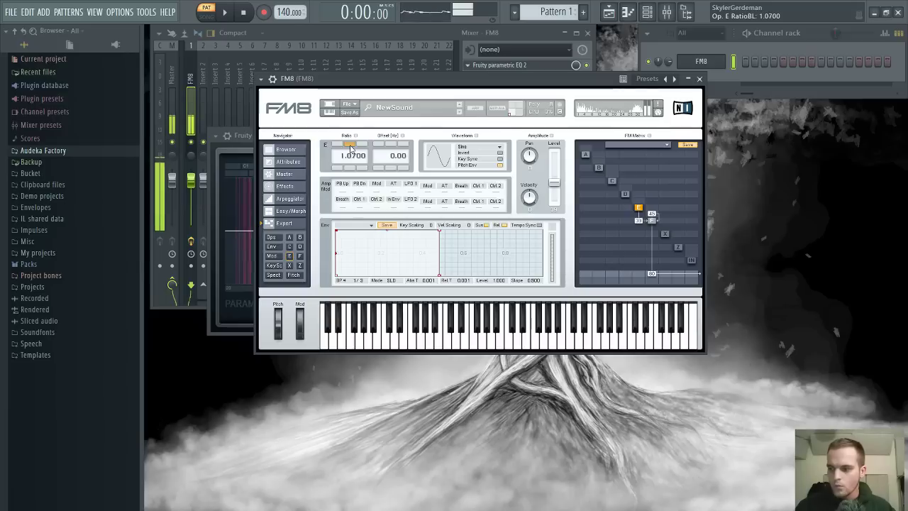
pyautogui.click(350, 145)
pyautogui.click(351, 145)
pyautogui.click(350, 146)
pyautogui.click(350, 145)
pyautogui.click(351, 146)
pyautogui.click(350, 145)
pyautogui.click(350, 146)
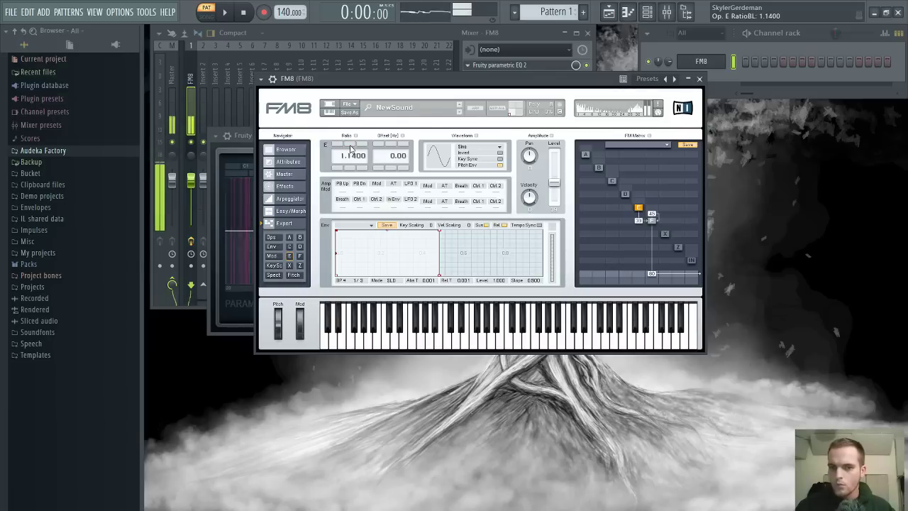
pyautogui.scroll(20, 350, 148)
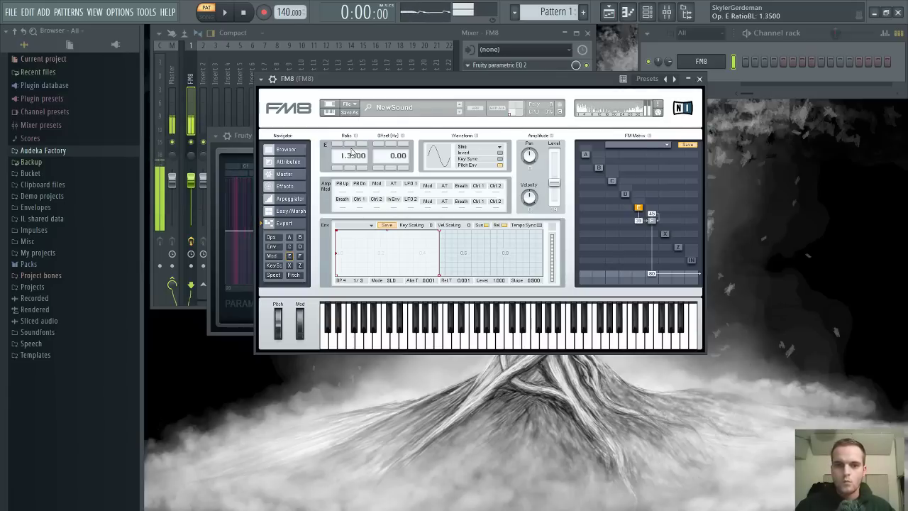
pyautogui.scroll(20, 351, 149)
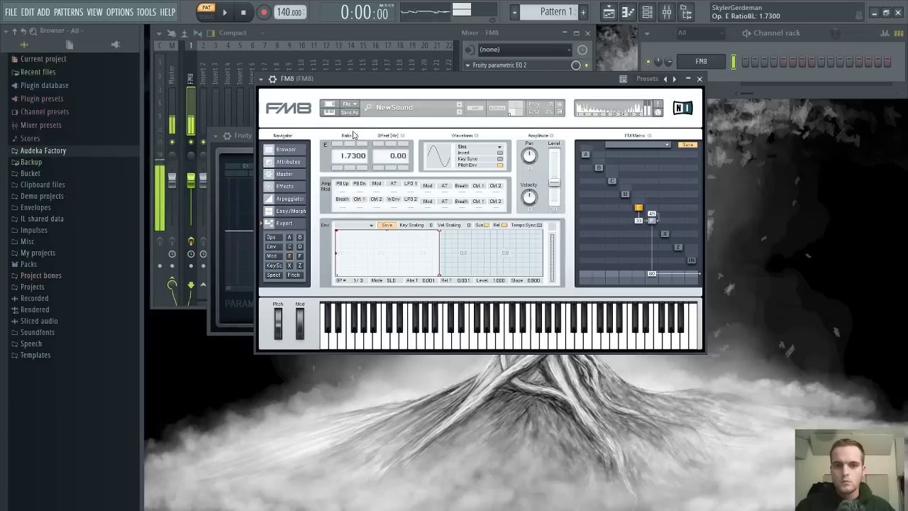
pyautogui.scroll(3, 354, 134)
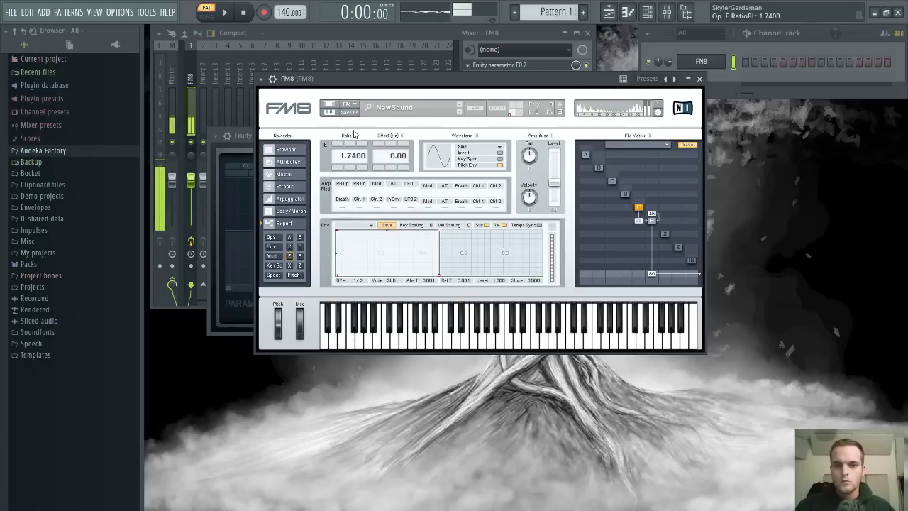
pyautogui.scroll(-1, 354, 135)
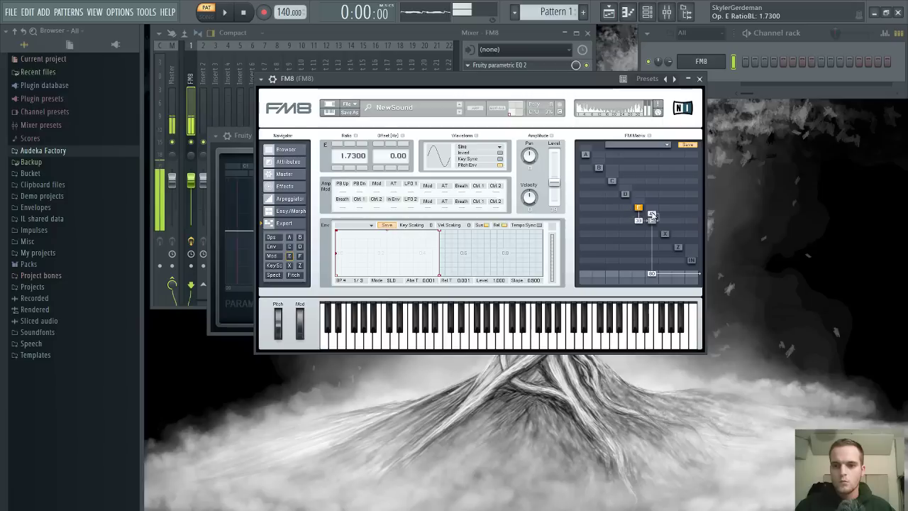
# Lower operator F's self-feedback slightly and set operator E's frequency offset to 1.00 Hz
pyautogui.scroll(-3, 653, 217)
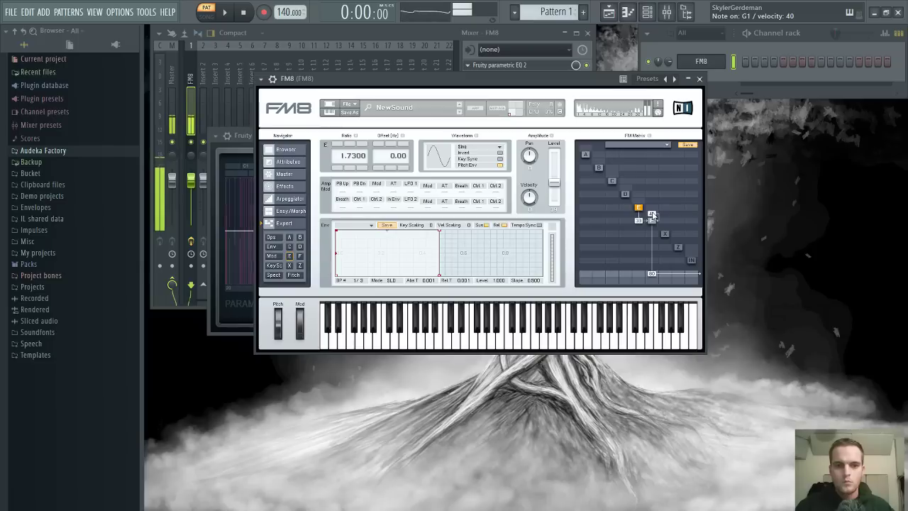
pyautogui.click(393, 145)
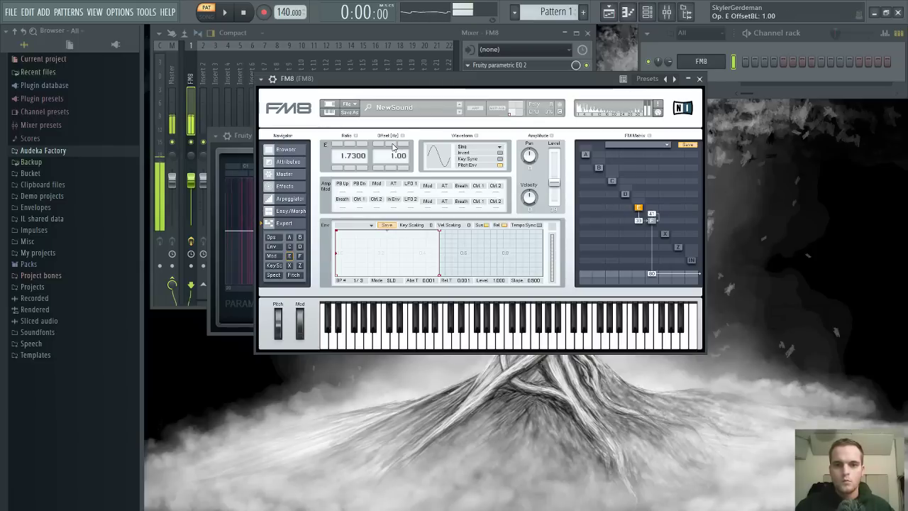
pyautogui.click(394, 146)
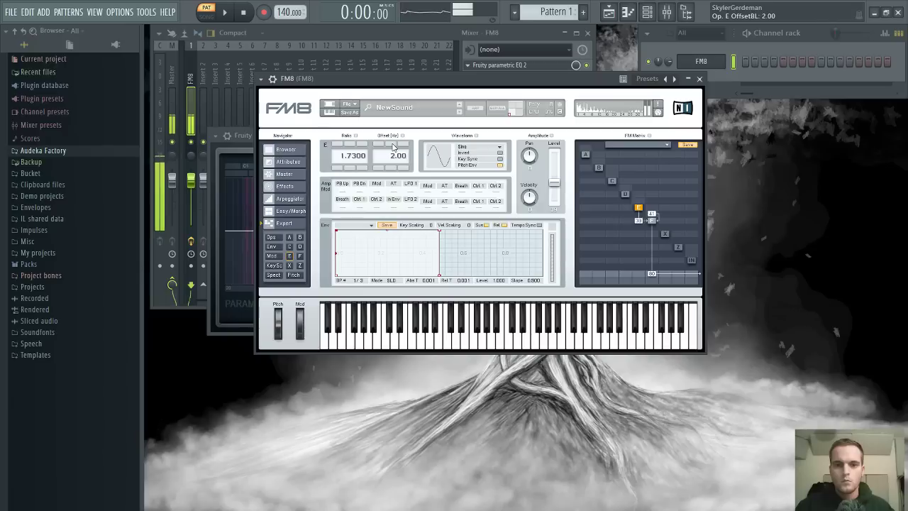
pyautogui.click(393, 146)
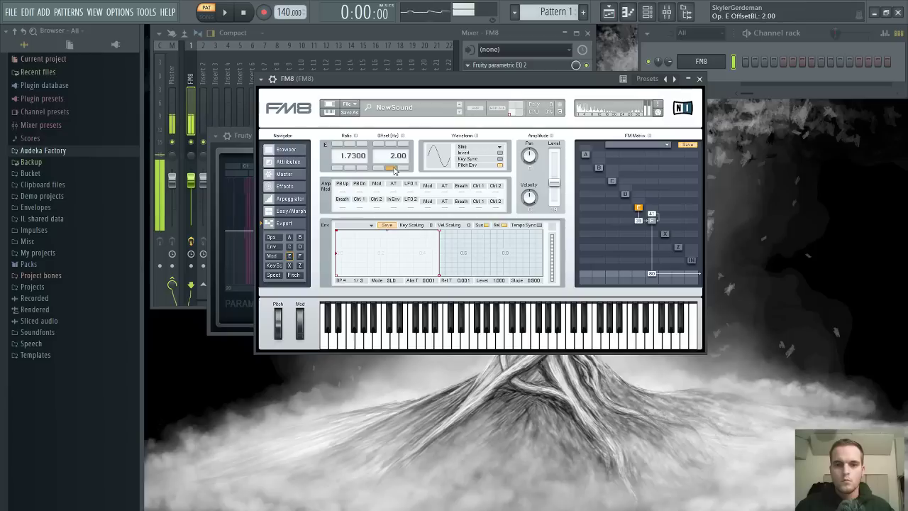
pyautogui.click(394, 169)
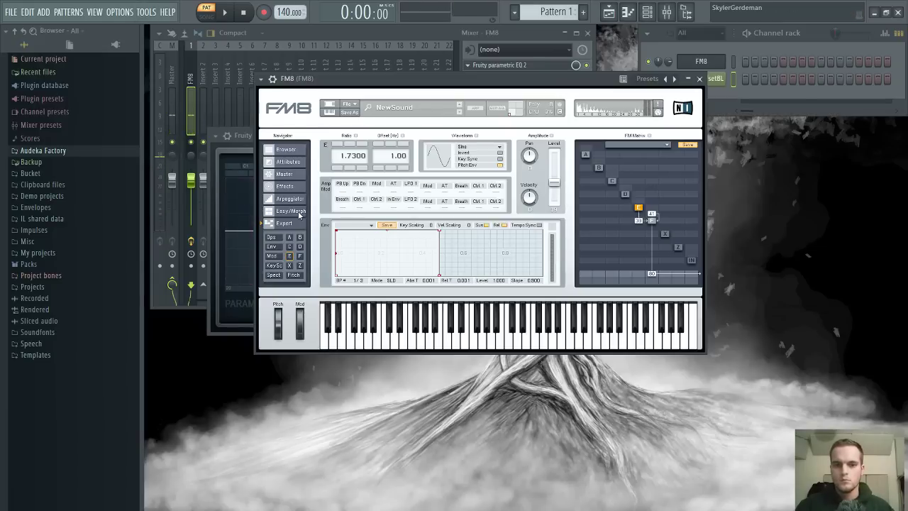
# Bring the channel rack forward, reposition the FM8 window clear of it and reselect the FM8 channel
pyautogui.click(821, 36)
pyautogui.moveTo(822, 39); pyautogui.dragTo(816, 40)
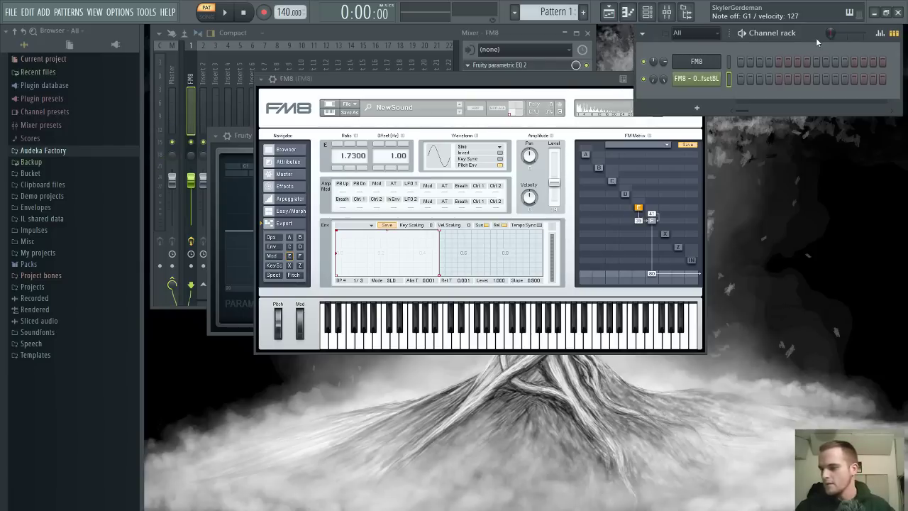
pyautogui.moveTo(538, 77); pyautogui.dragTo(495, 115)
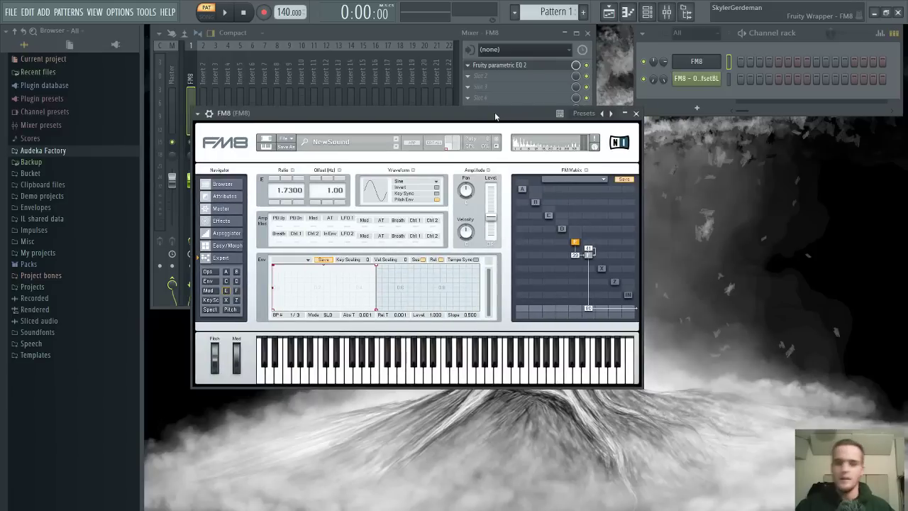
pyautogui.moveTo(494, 116); pyautogui.dragTo(449, 46)
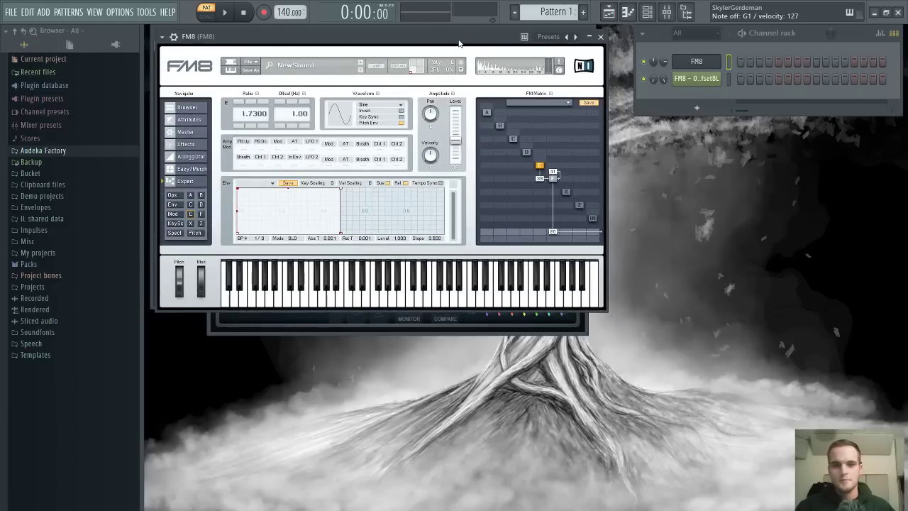
pyautogui.moveTo(459, 44); pyautogui.dragTo(451, 36)
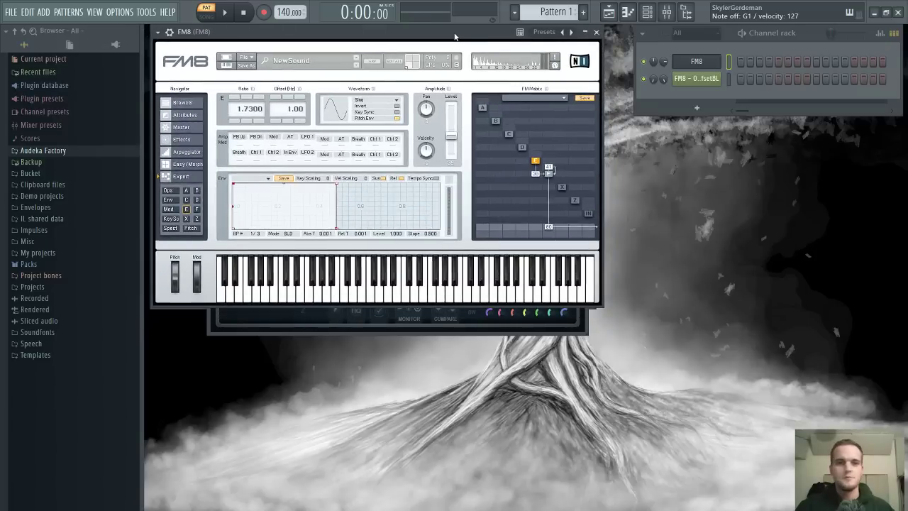
pyautogui.click(696, 62)
pyautogui.click(697, 62)
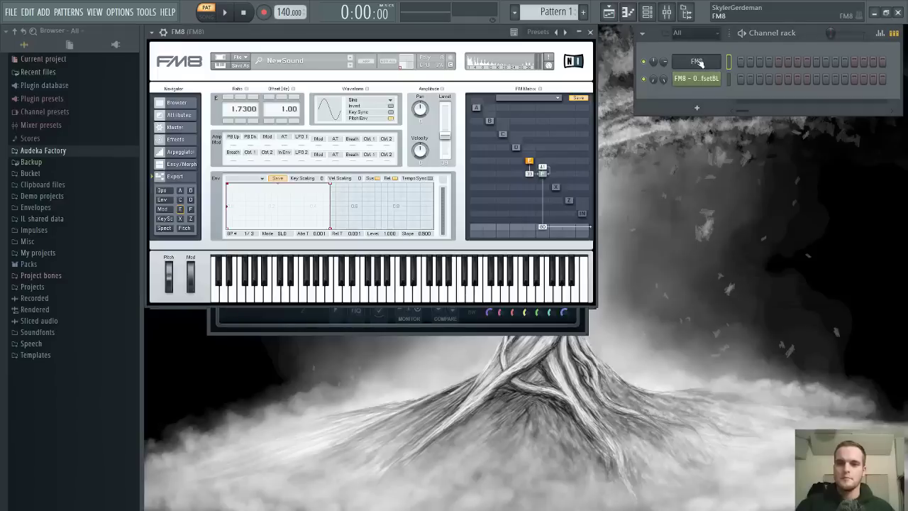
# Enable the Shelving EQ effect in FM8, boost its low and high shelves, and lower its volume
pyautogui.click(184, 140)
pyautogui.click(248, 176)
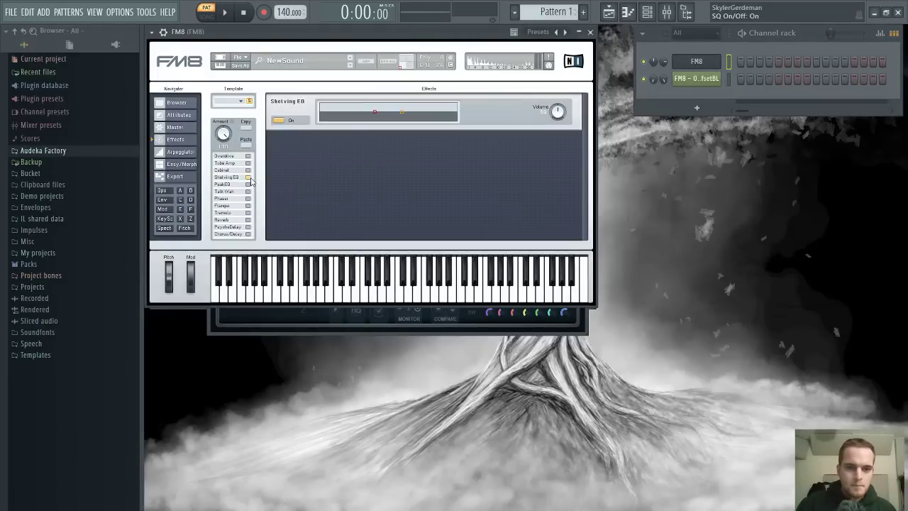
pyautogui.moveTo(379, 115)
pyautogui.mouseDown()
pyautogui.moveTo(374, 108)
pyautogui.moveTo(395, 116)
pyautogui.mouseUp()
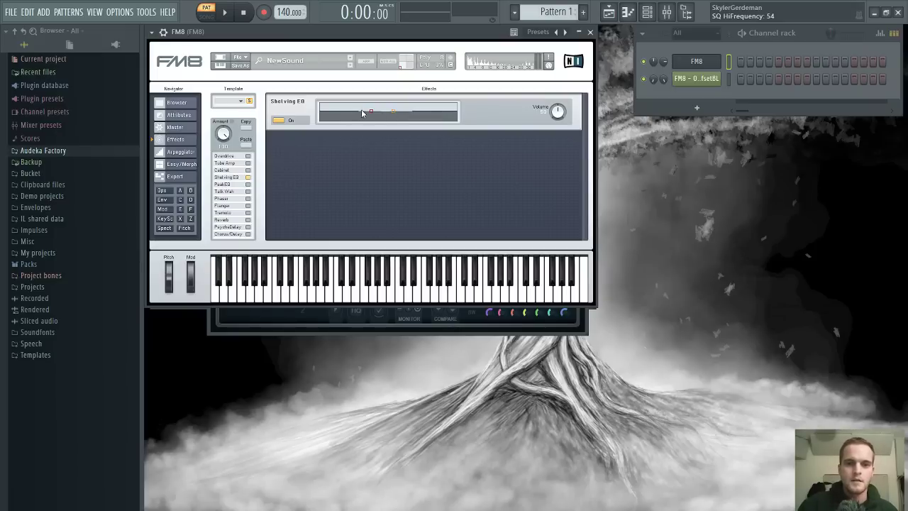
pyautogui.moveTo(373, 115); pyautogui.dragTo(353, 104)
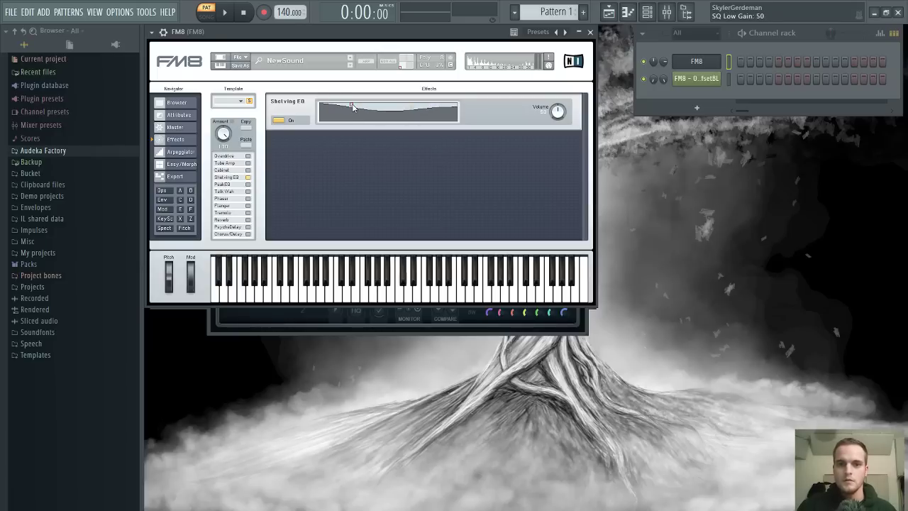
pyautogui.moveTo(413, 110); pyautogui.dragTo(412, 105)
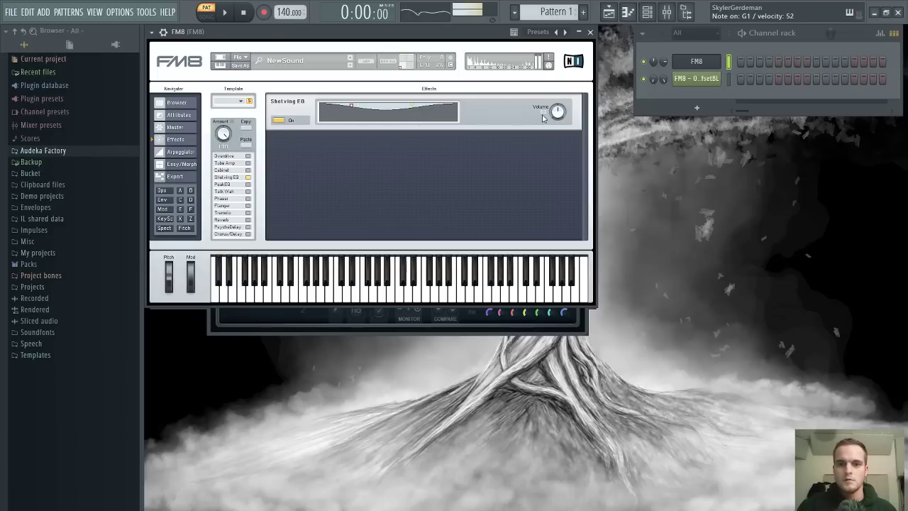
pyautogui.moveTo(557, 112); pyautogui.dragTo(558, 124)
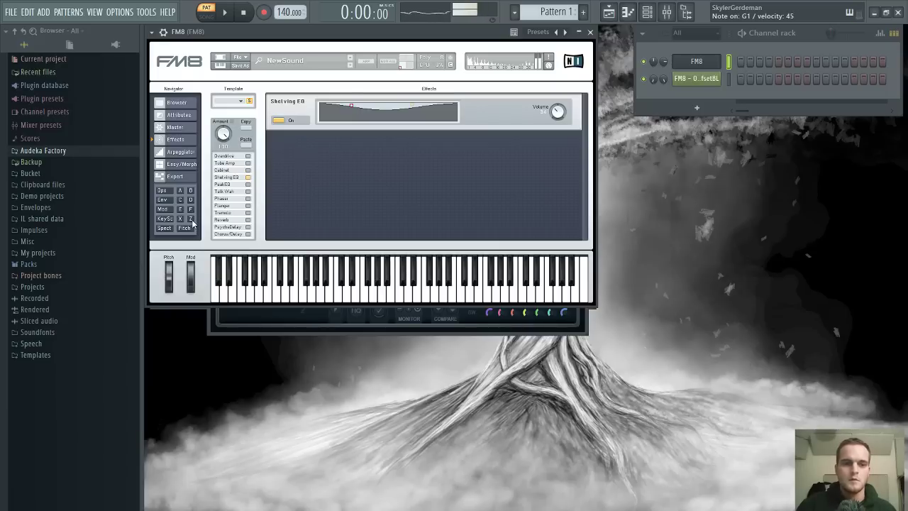
# Enable FM8's Chorus/Delay effect and lower its Dry/Wet mix slightly, then check the Master page
pyautogui.click(248, 235)
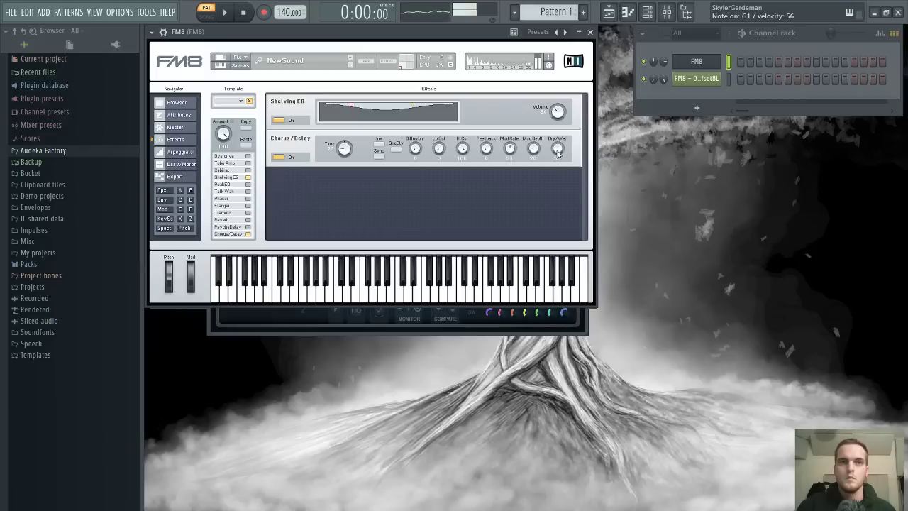
pyautogui.moveTo(558, 149); pyautogui.dragTo(559, 158)
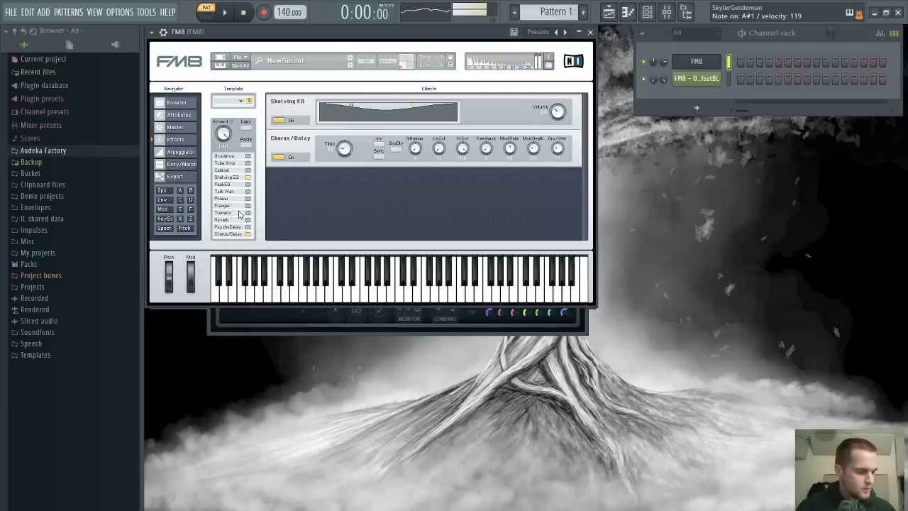
pyautogui.click(187, 131)
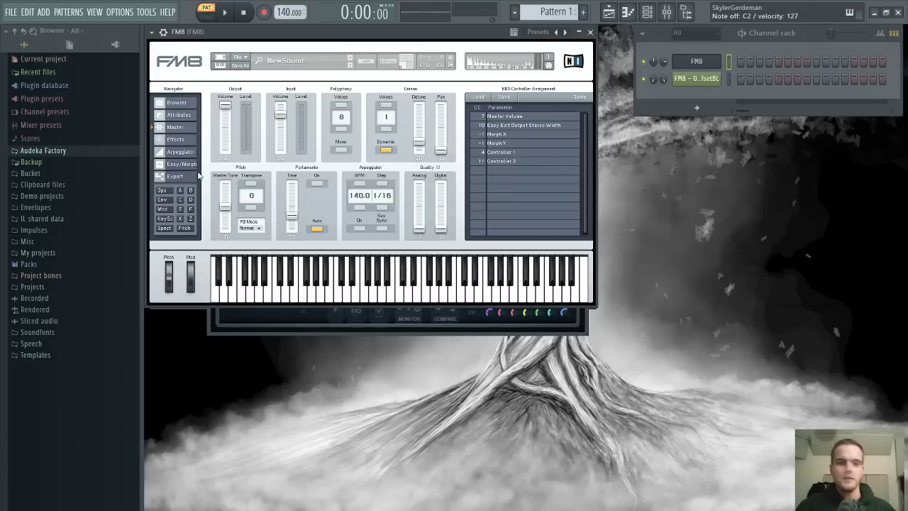
# Try different amounts of self-feedback on operator E in the FM matrix
pyautogui.click(190, 209)
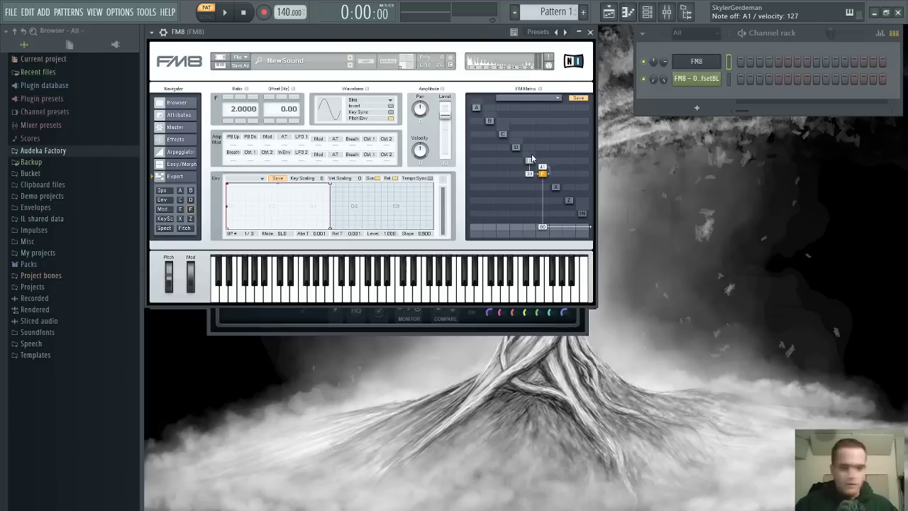
pyautogui.moveTo(533, 154); pyautogui.dragTo(532, 141)
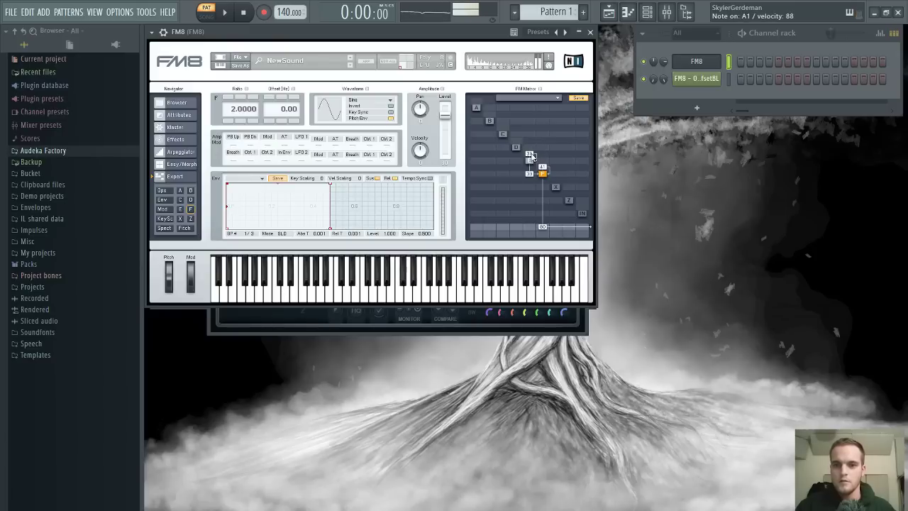
pyautogui.scroll(7, 533, 156)
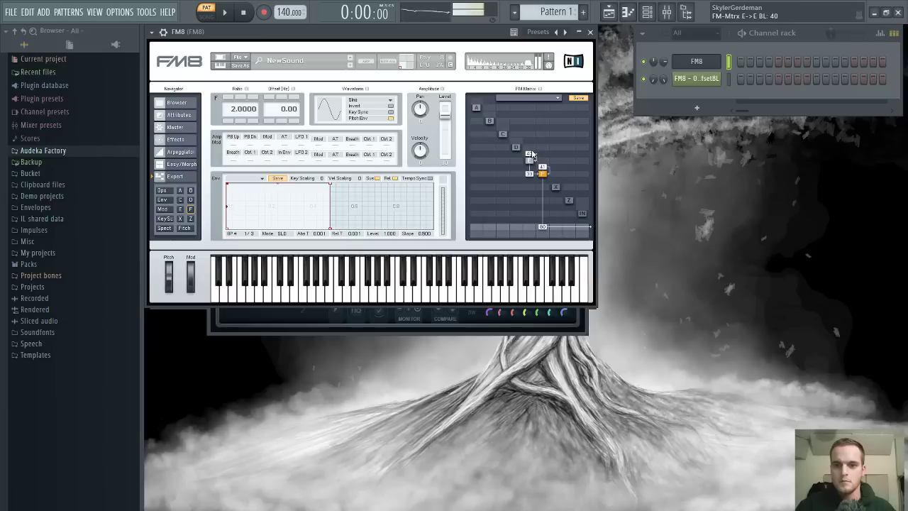
pyautogui.scroll(-18, 533, 156)
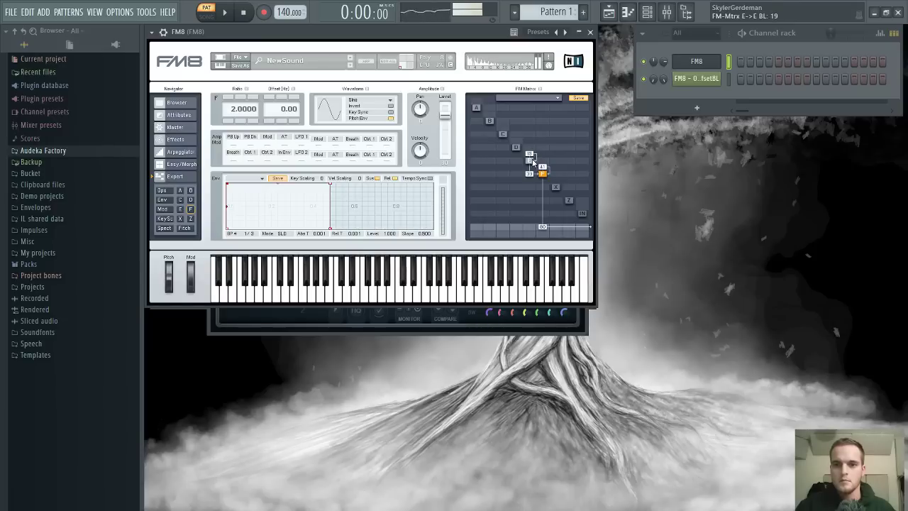
pyautogui.scroll(2, 532, 156)
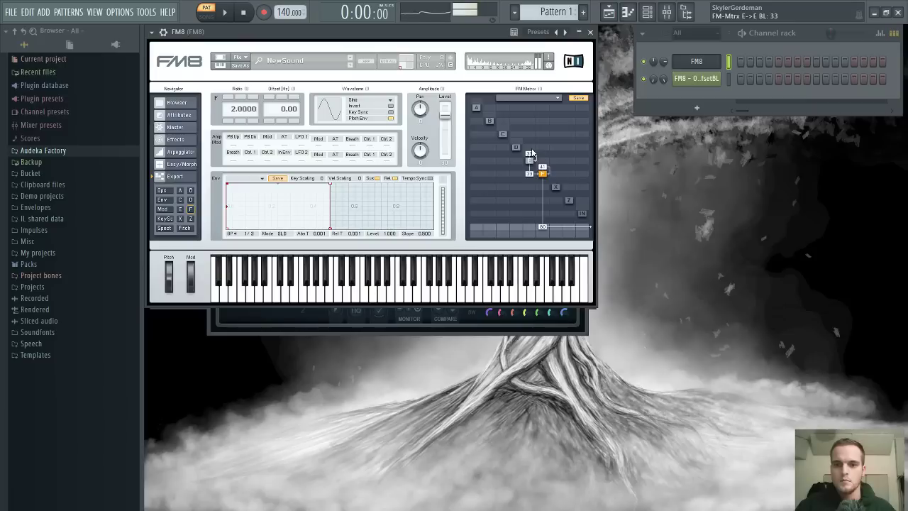
pyautogui.moveTo(532, 155); pyautogui.dragTo(532, 166)
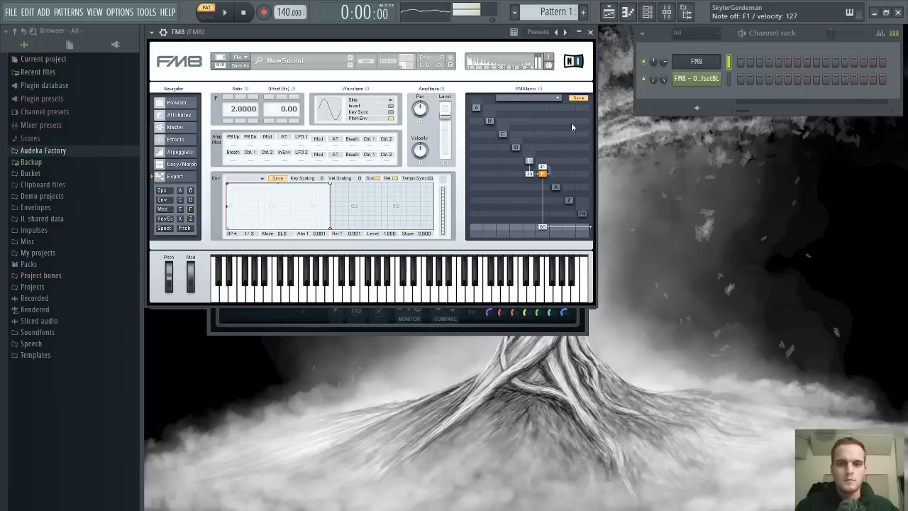
# Move the channel rack aside and open the FM8 channel's piano roll maximized
pyautogui.moveTo(807, 33); pyautogui.dragTo(746, 52)
pyautogui.press('F7')
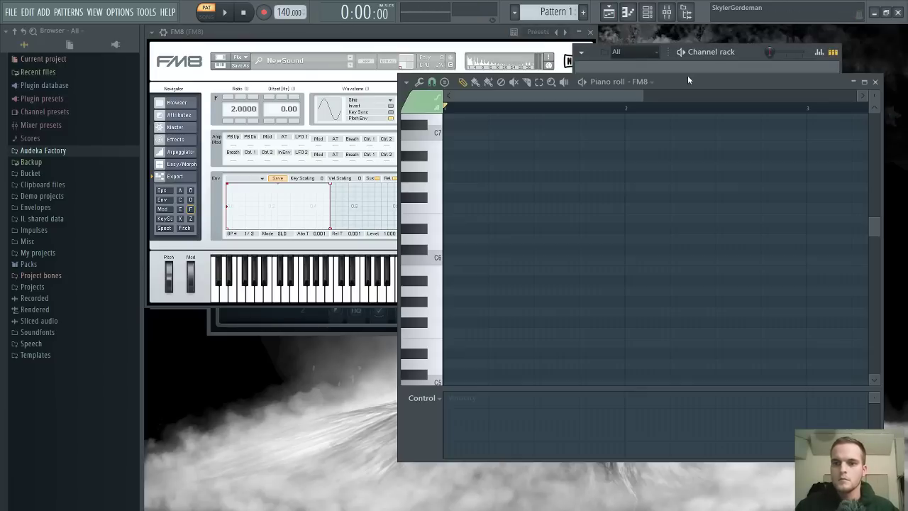
pyautogui.scroll(-10, 490, 249)
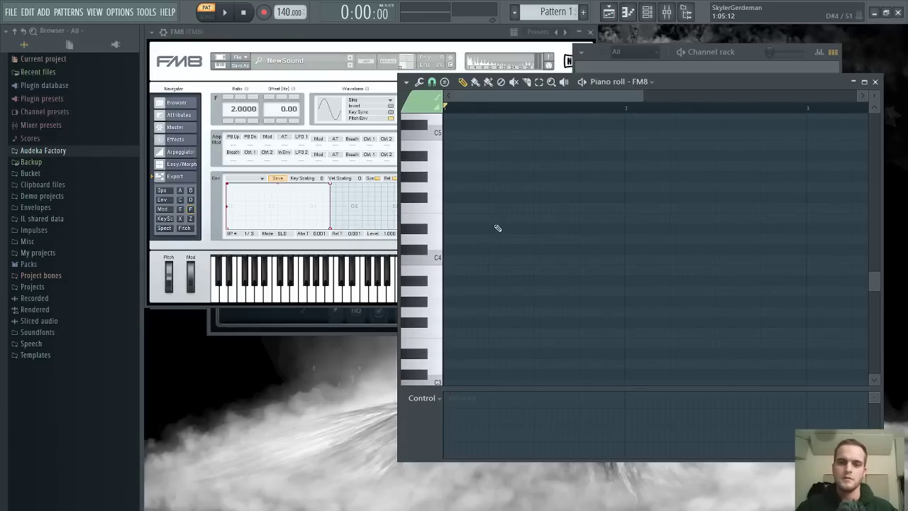
pyautogui.scroll(-2, 525, 241)
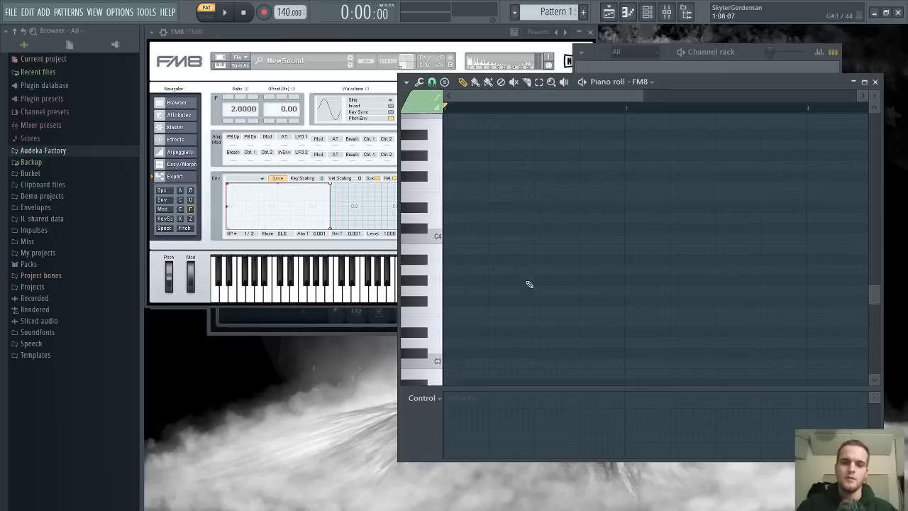
pyautogui.click(864, 82)
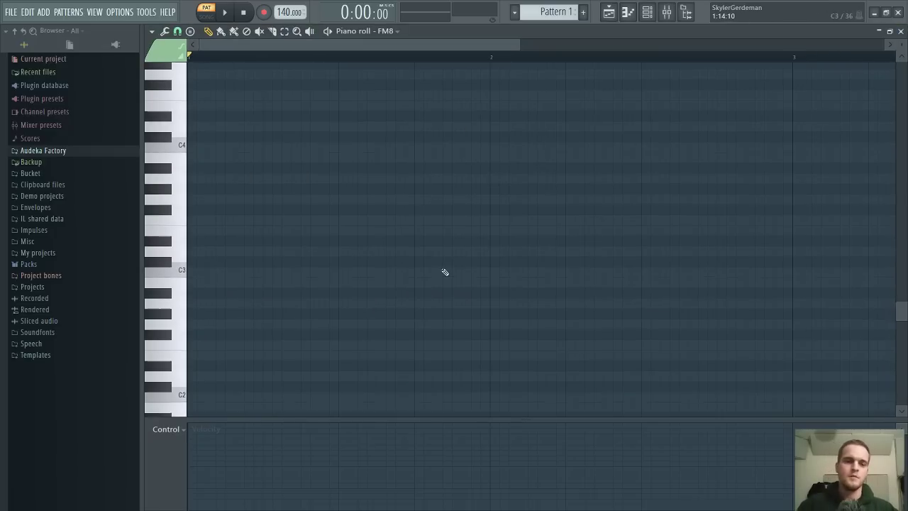
# Place a one-bar G1 note at the start of Pattern 1 in the piano roll
pyautogui.scroll(2, 444, 249)
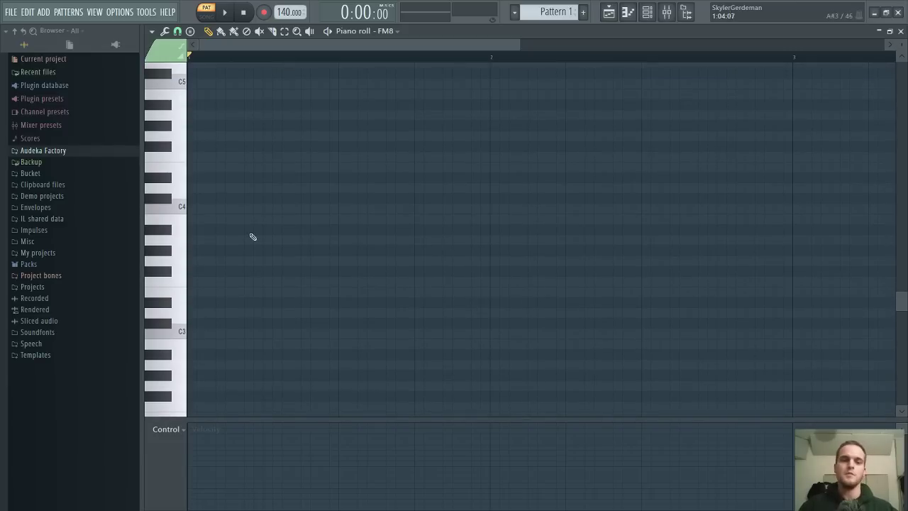
pyautogui.scroll(-1, 250, 297)
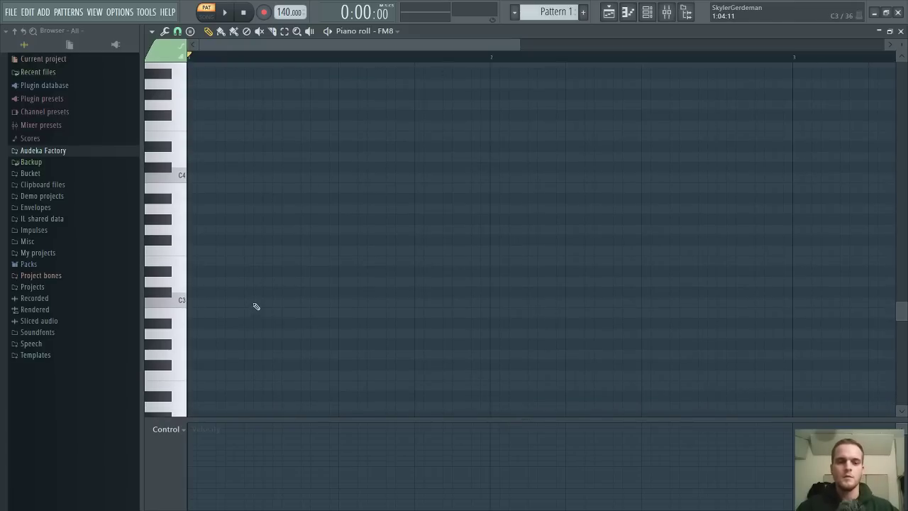
pyautogui.click(255, 303)
pyautogui.rightClick(283, 301)
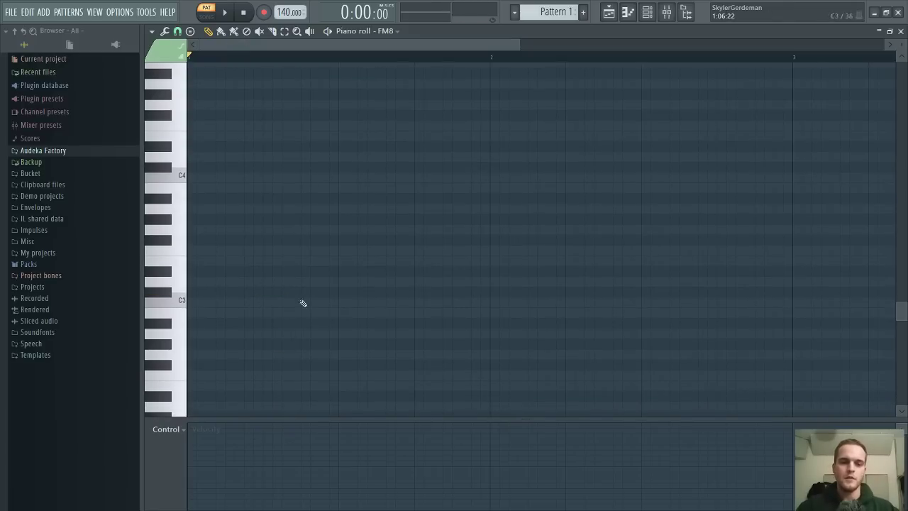
pyautogui.scroll(-3, 305, 291)
pyautogui.scroll(-2, 302, 287)
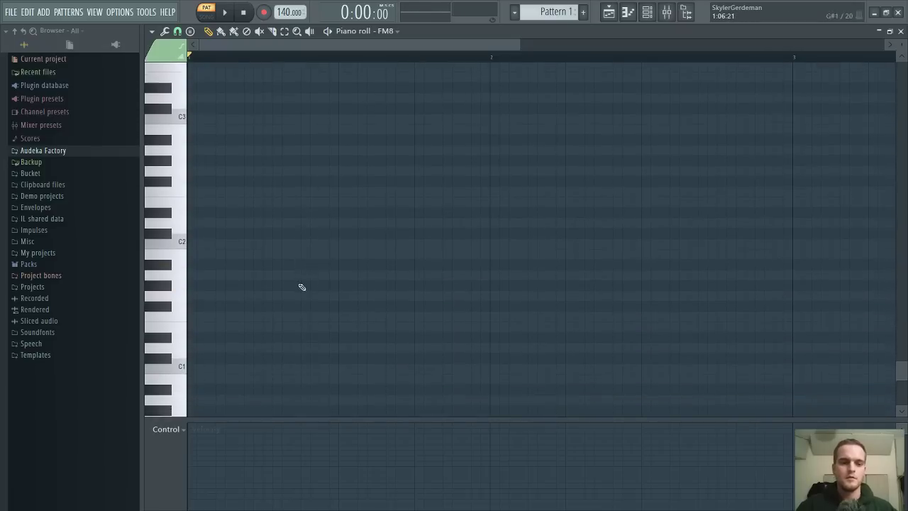
pyautogui.scroll(-3, 319, 279)
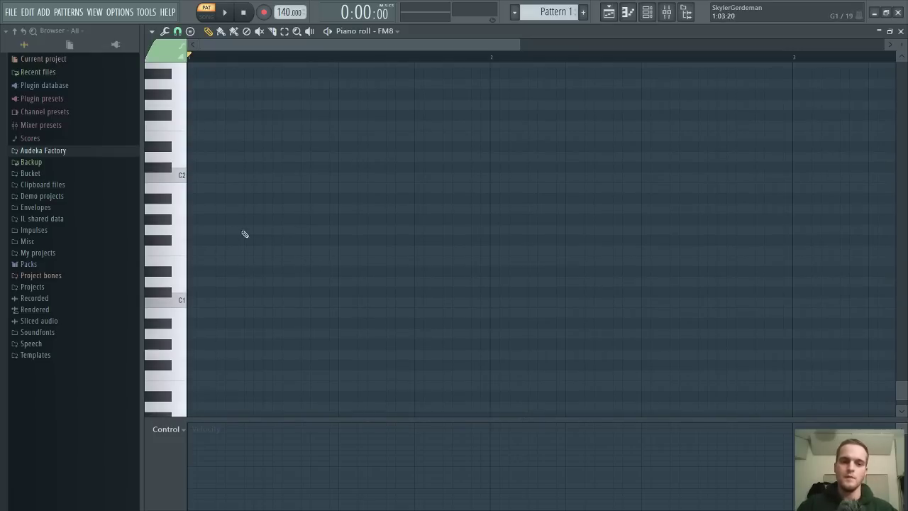
pyautogui.moveTo(284, 230); pyautogui.dragTo(487, 229)
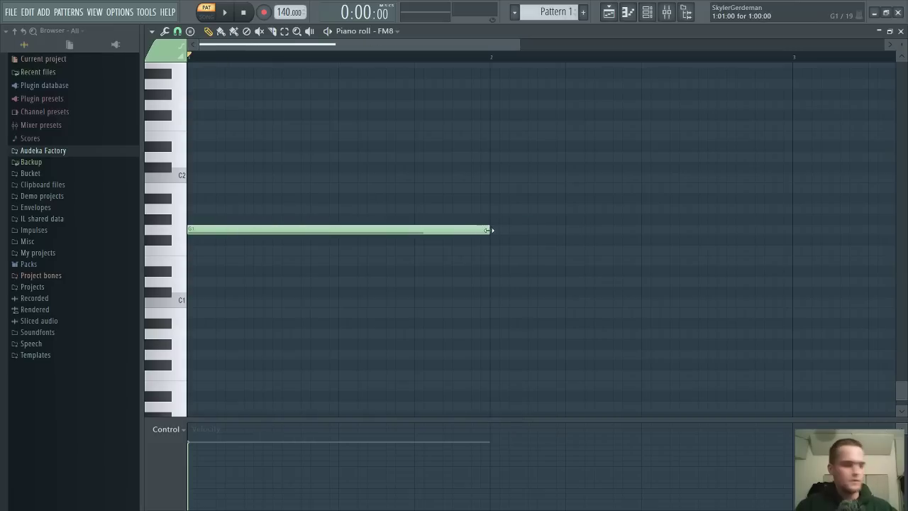
# Close the piano roll, show the mixer, and arrange the FM8 and Fruity parametric EQ 2 windows below it
pyautogui.click(899, 31)
pyautogui.press('F9')
pyautogui.moveTo(438, 38); pyautogui.dragTo(438, 195)
pyautogui.click(426, 134)
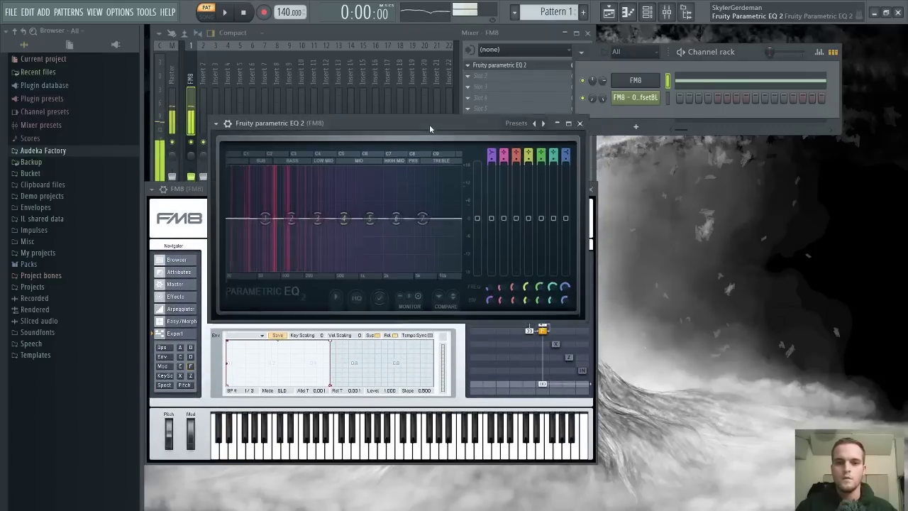
pyautogui.moveTo(429, 138); pyautogui.dragTo(429, 158)
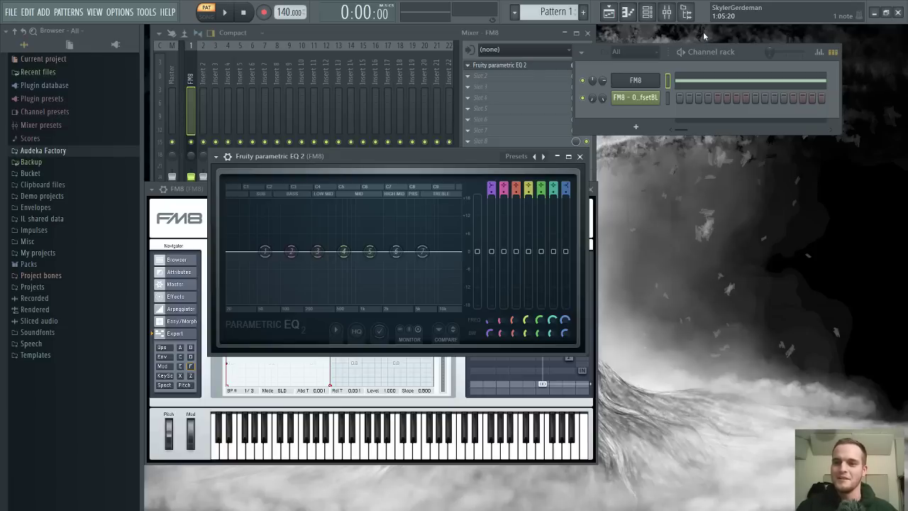
# Place Pattern 1 at bar 1 on Track 2 of the playlist and switch playback to song mode
pyautogui.click(616, 20)
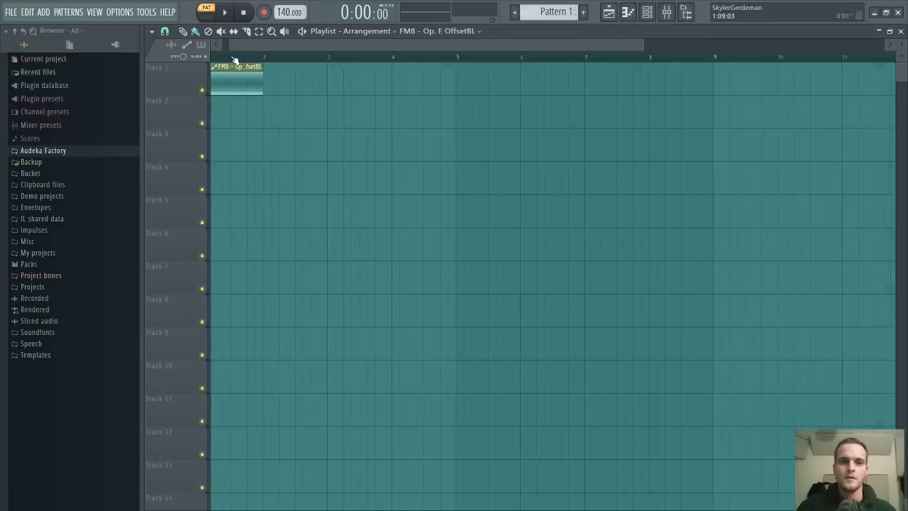
pyautogui.scroll(2, 235, 60)
pyautogui.click(458, 106)
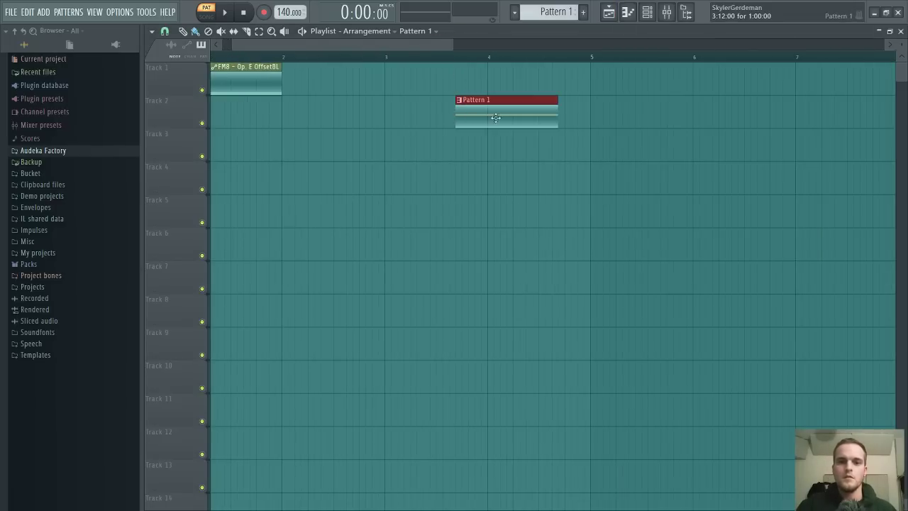
pyautogui.moveTo(494, 117); pyautogui.dragTo(206, 112)
pyautogui.scroll(2, 294, 59)
pyautogui.scroll(2, 295, 58)
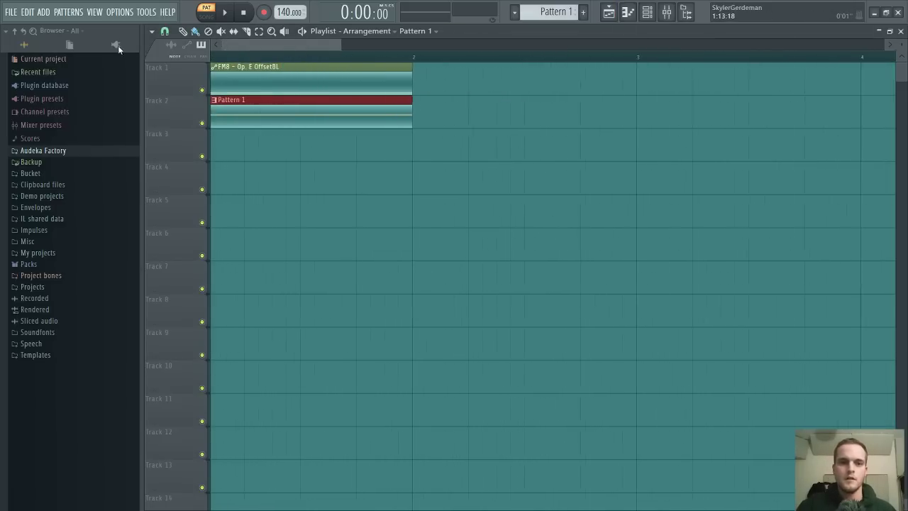
pyautogui.press('l')
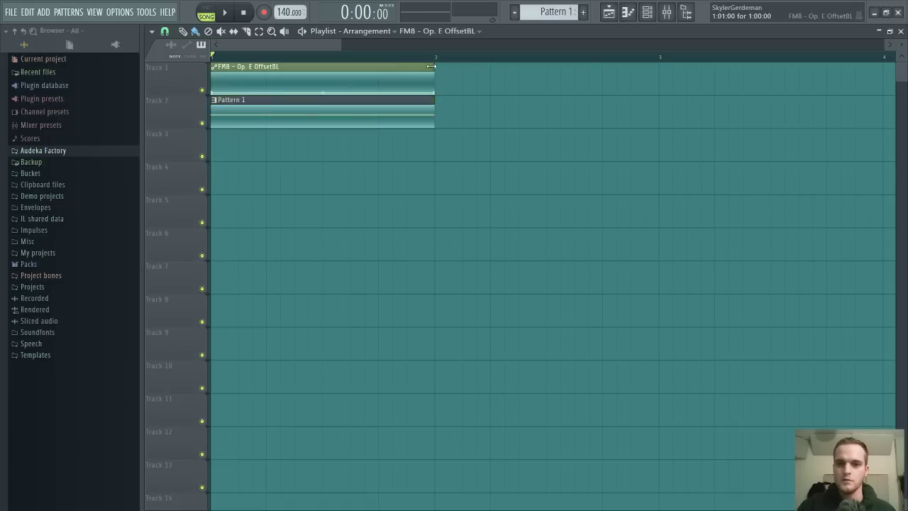
# Lengthen the operator E offset automation clip, the Pattern 1 clip and its G1 note to two bars each
pyautogui.moveTo(434, 69); pyautogui.dragTo(658, 69)
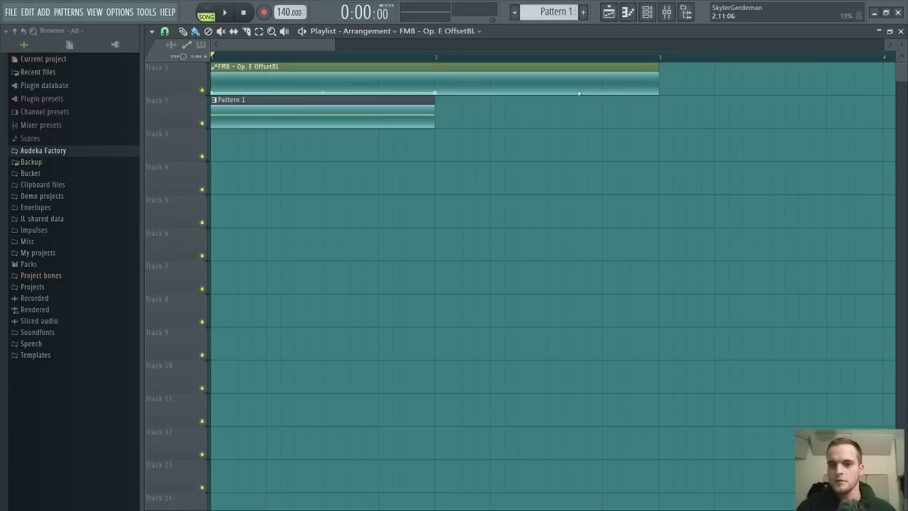
pyautogui.moveTo(434, 104); pyautogui.dragTo(652, 102)
pyautogui.doubleClick(601, 119)
pyautogui.scroll(-2, 486, 62)
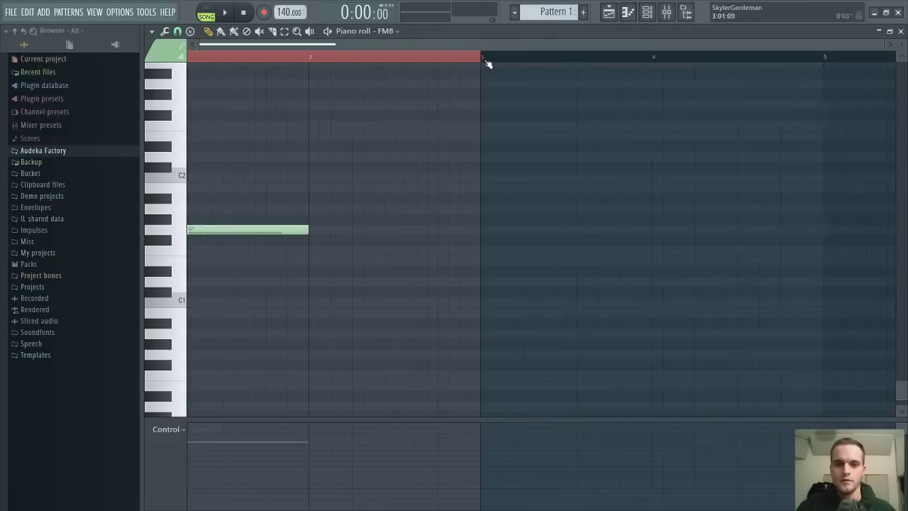
pyautogui.moveTo(330, 230); pyautogui.dragTo(479, 229)
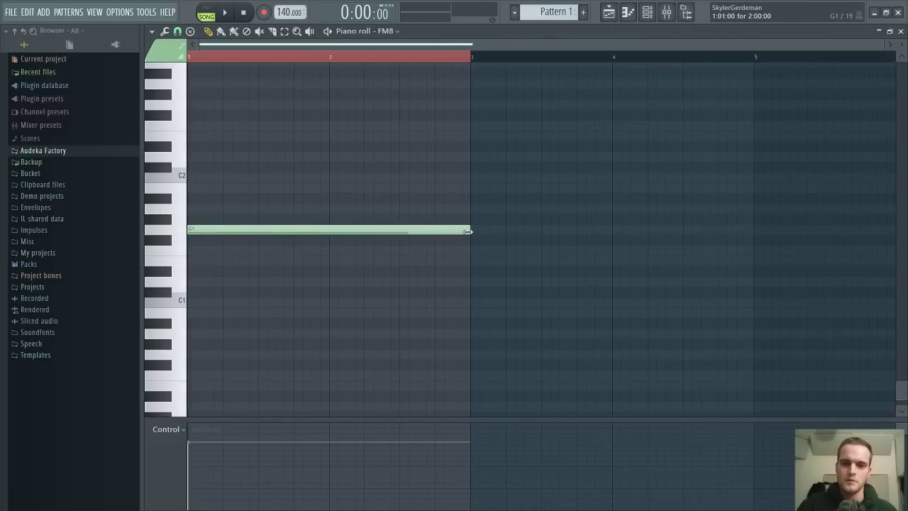
pyautogui.click(901, 31)
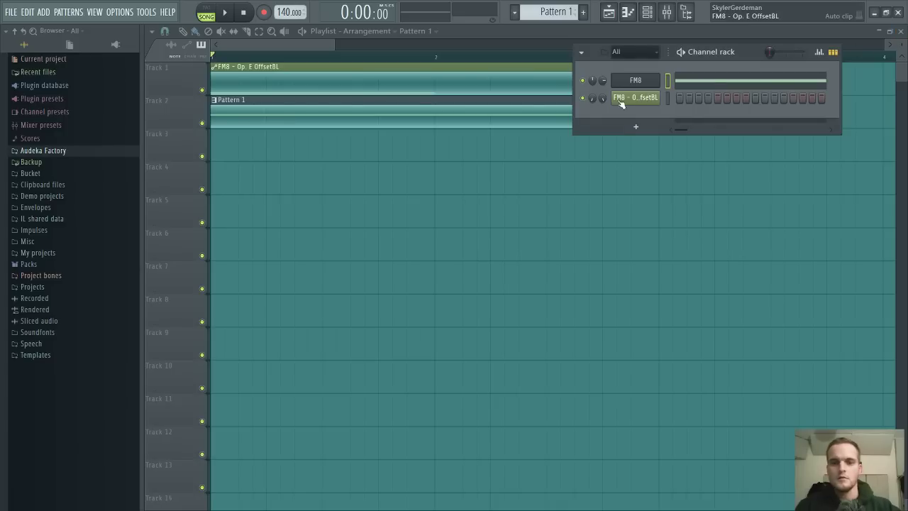
pyautogui.press('F6')
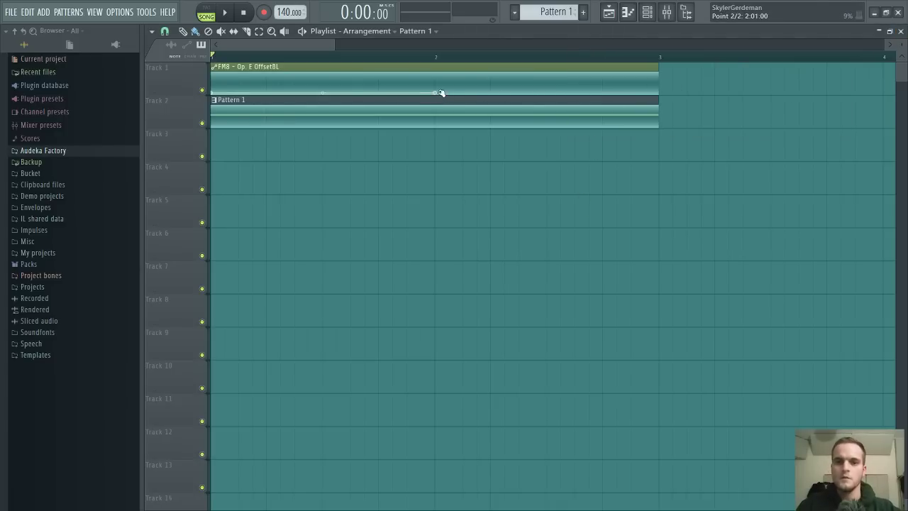
# Move the automation clip's end point to bar 3 and play the arrangement
pyautogui.moveTo(439, 93); pyautogui.dragTo(659, 95)
pyautogui.press('space')
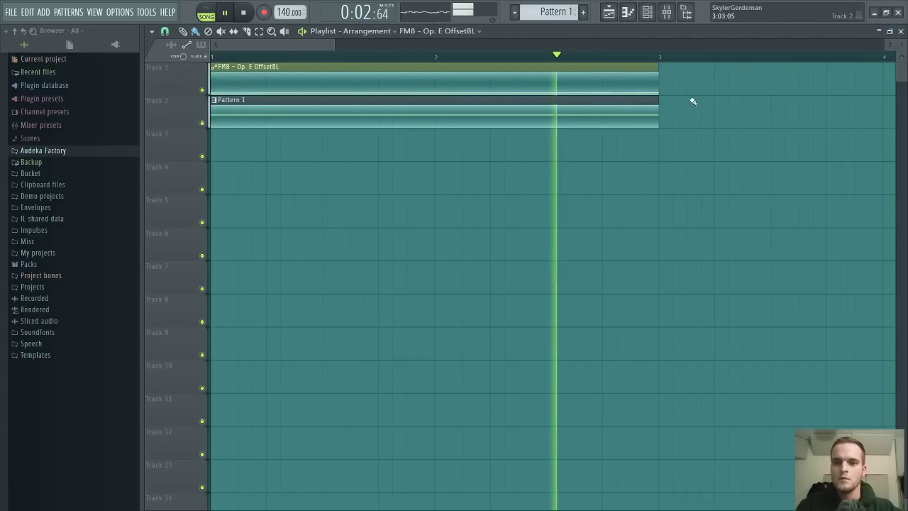
pyautogui.press('space')
# Add an automation point at 1:06:00 with a value of about 12% and audition the arrangement
pyautogui.scroll(-3, 654, 60)
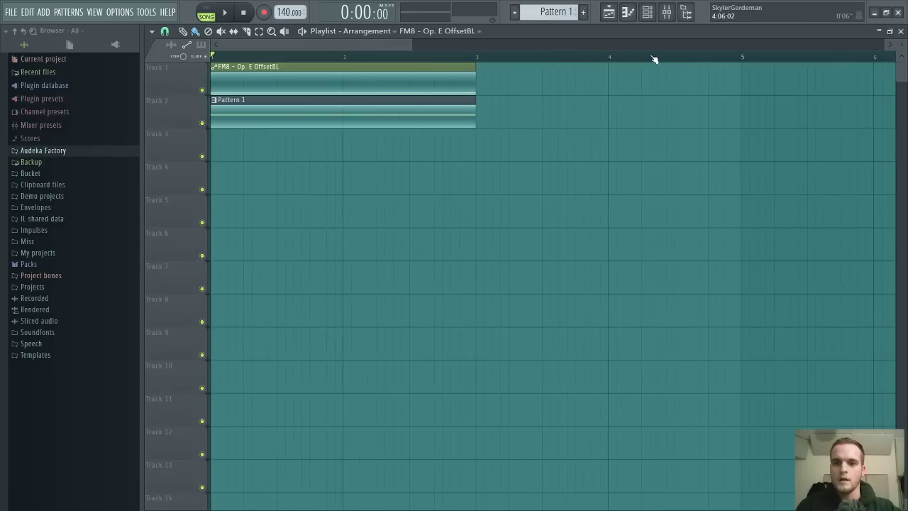
pyautogui.scroll(-2, 653, 60)
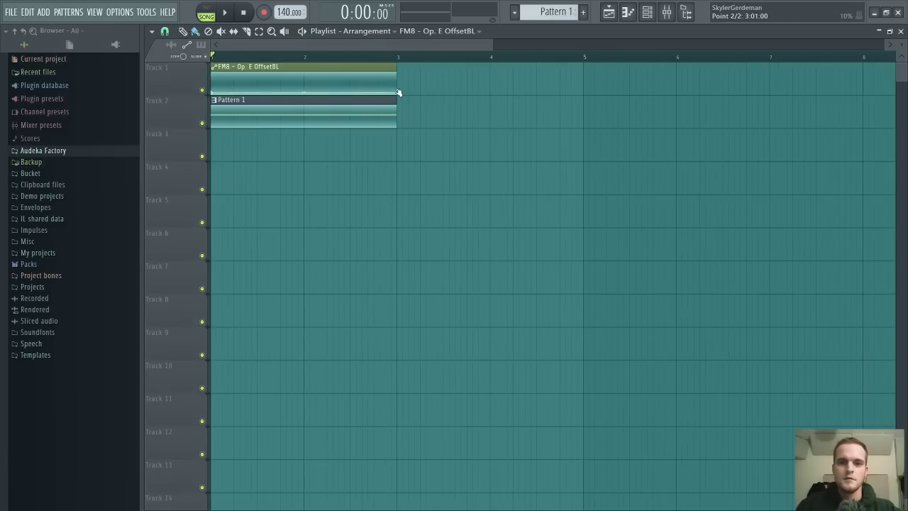
pyautogui.scroll(3, 367, 47)
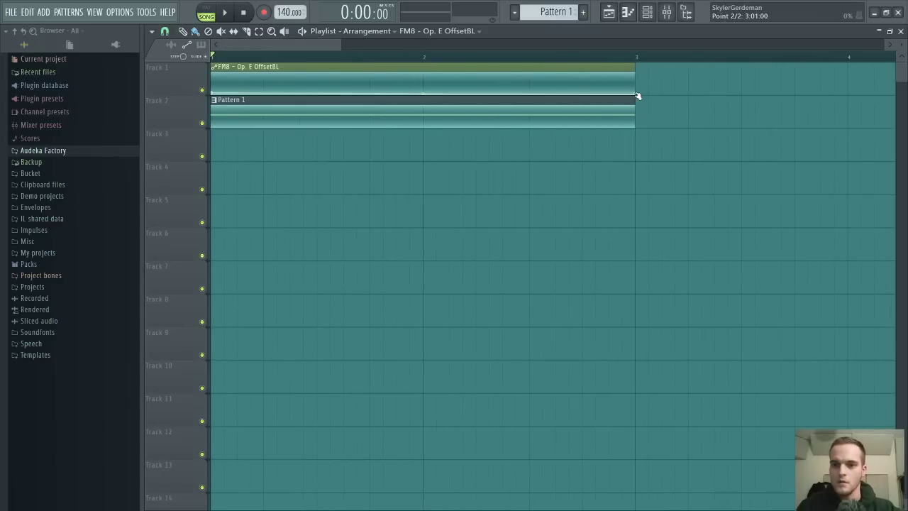
pyautogui.press('space')
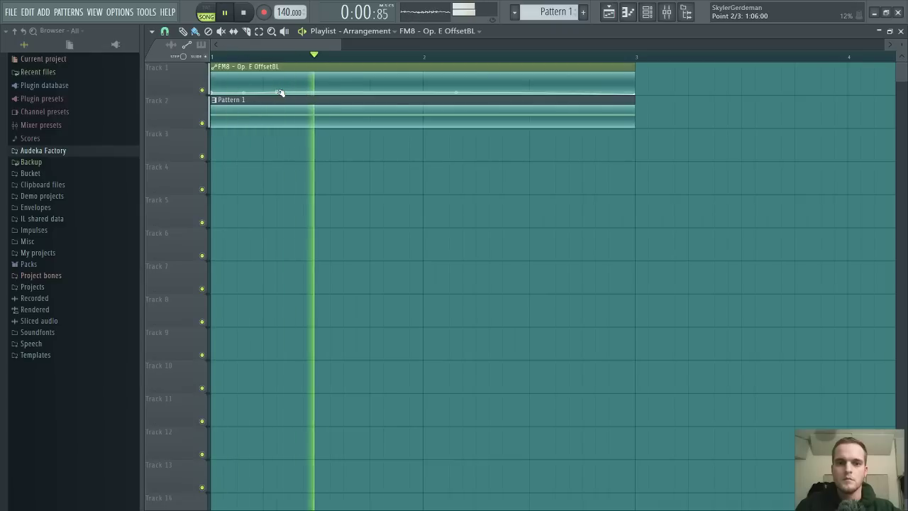
pyautogui.press('space')
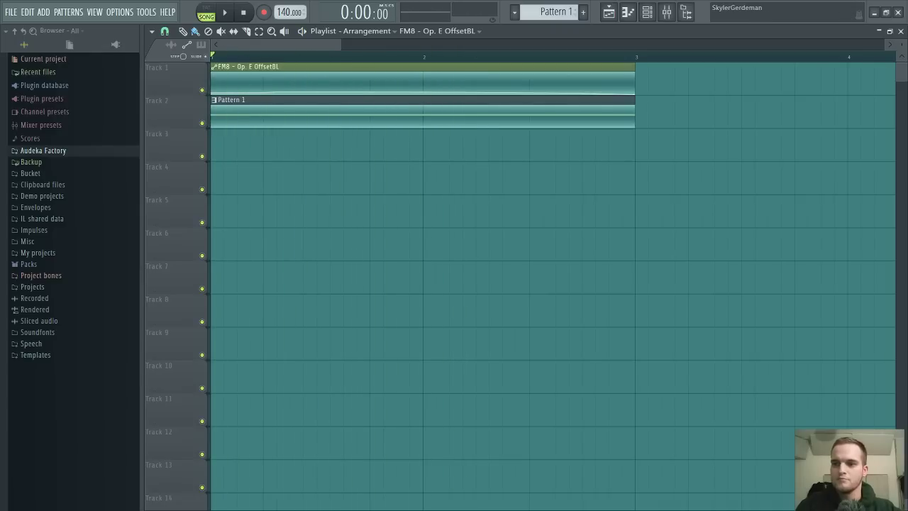
# Increase the playlist track height and slightly lower the automation clip's first point
pyautogui.moveTo(899, 45); pyautogui.dragTo(900, 37)
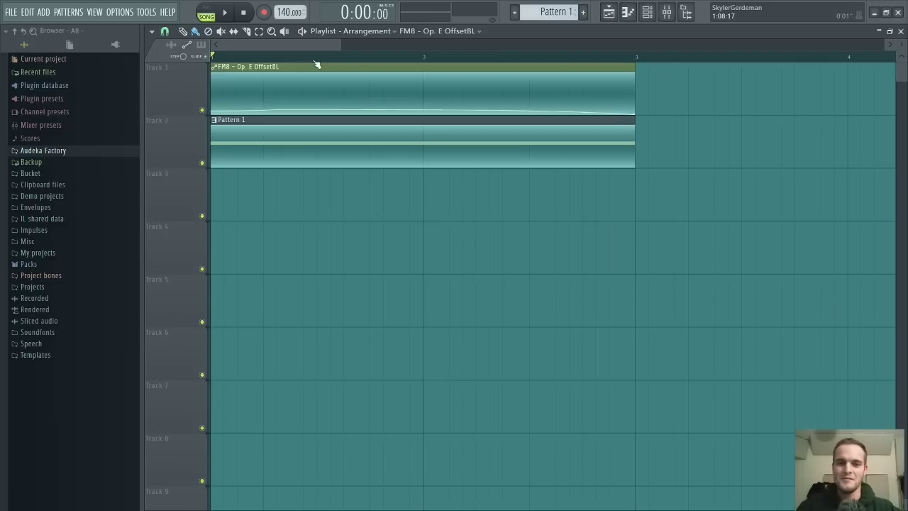
pyautogui.scroll(1, 315, 62)
pyautogui.moveTo(259, 45); pyautogui.dragTo(219, 44)
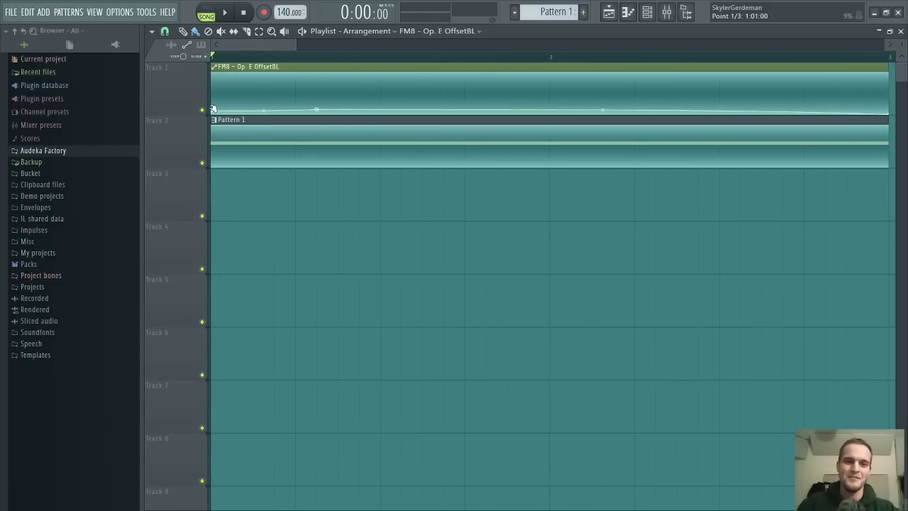
pyautogui.moveTo(213, 110); pyautogui.dragTo(213, 113)
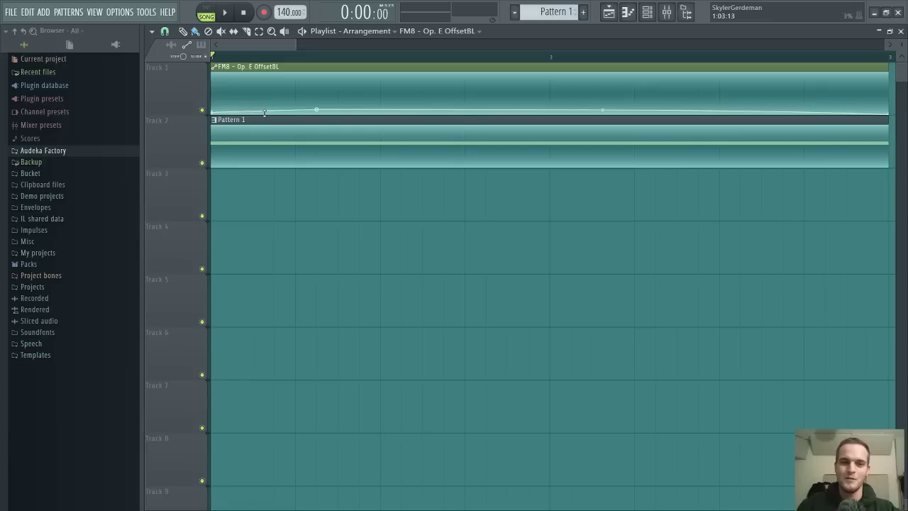
# Slightly lower the automation's middle point, adjust the curve tension of the final segment, and play the arrangement
pyautogui.scroll(-2, 354, 57)
pyautogui.scroll(-1, 354, 57)
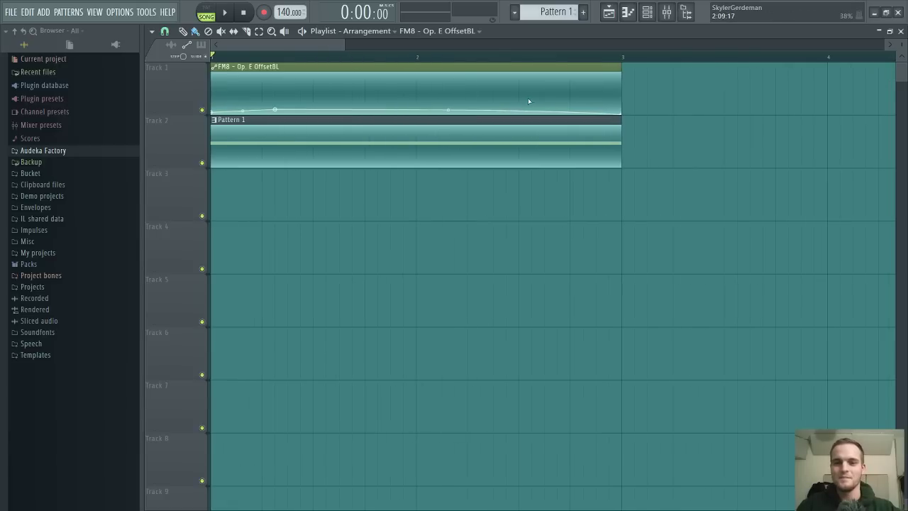
pyautogui.moveTo(275, 109); pyautogui.dragTo(276, 111)
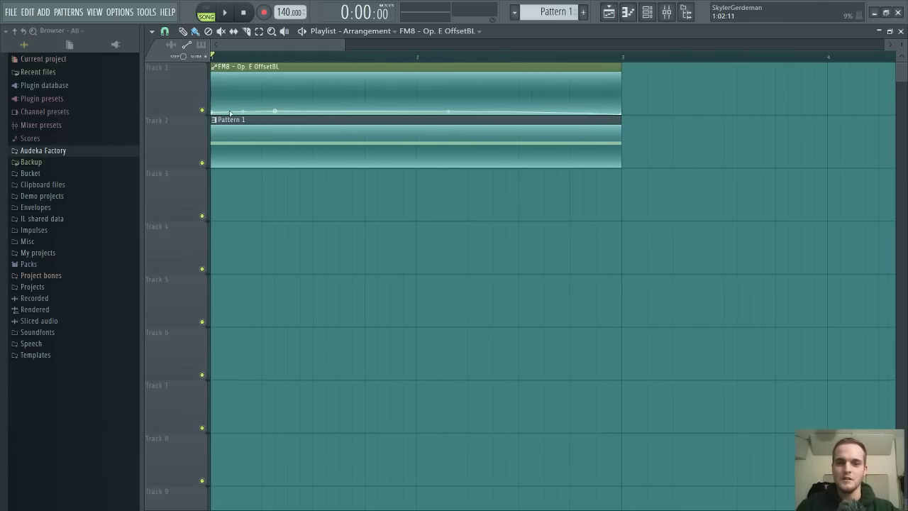
pyautogui.moveTo(448, 113); pyautogui.dragTo(450, 109)
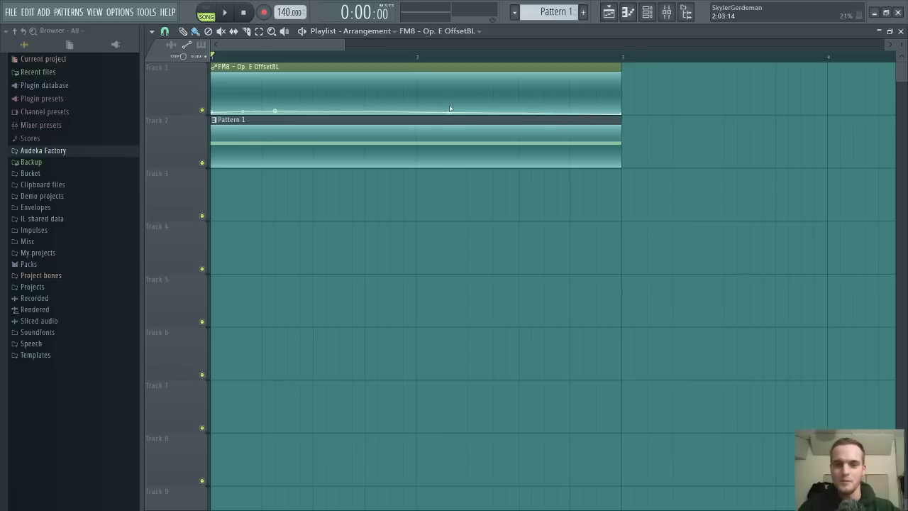
pyautogui.scroll(2, 241, 42)
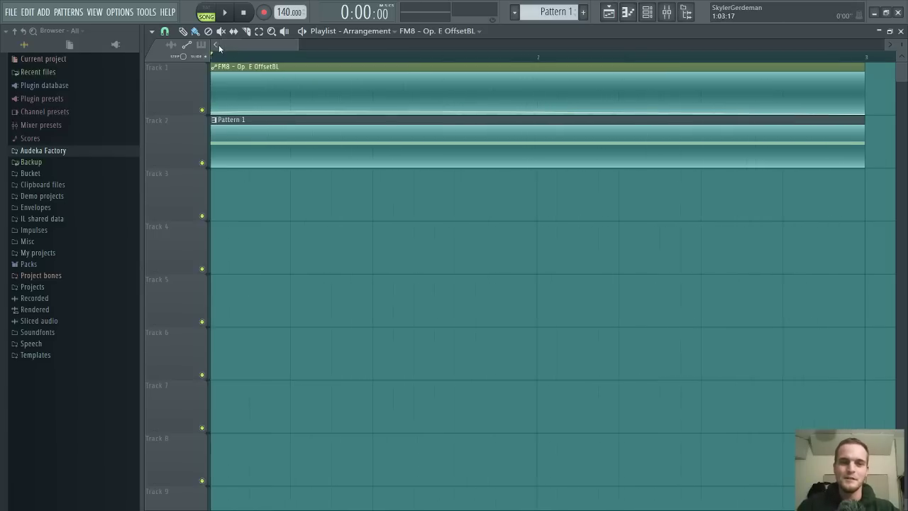
pyautogui.press('space')
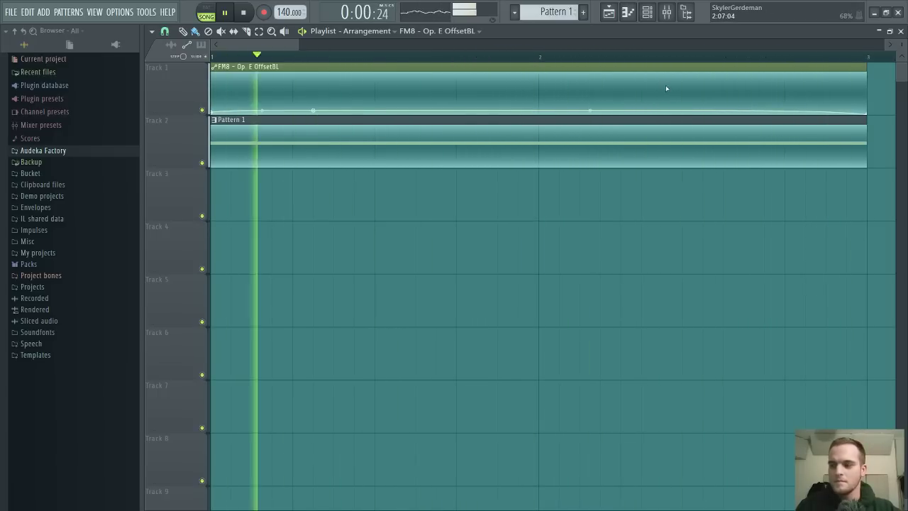
# Try Pattern 1's note at E1 during playback, return it to G1, and close the piano roll
pyautogui.click(900, 32)
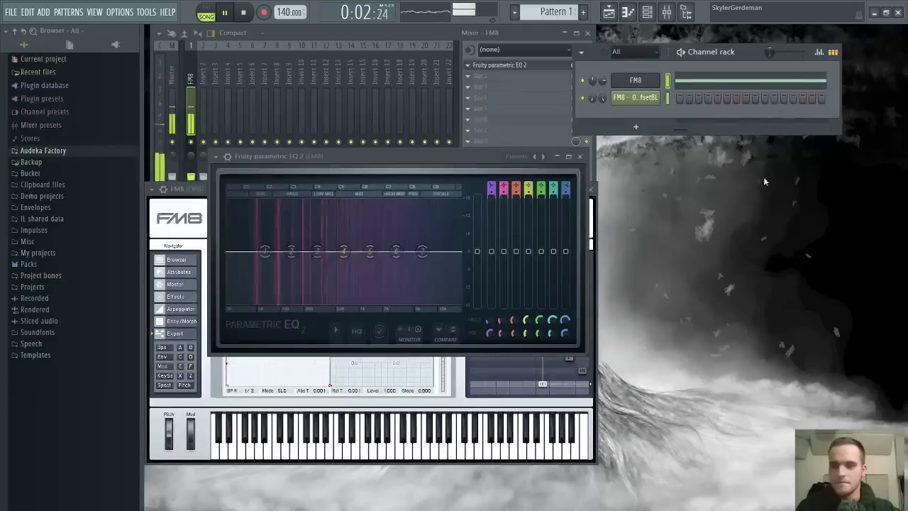
pyautogui.click(719, 83)
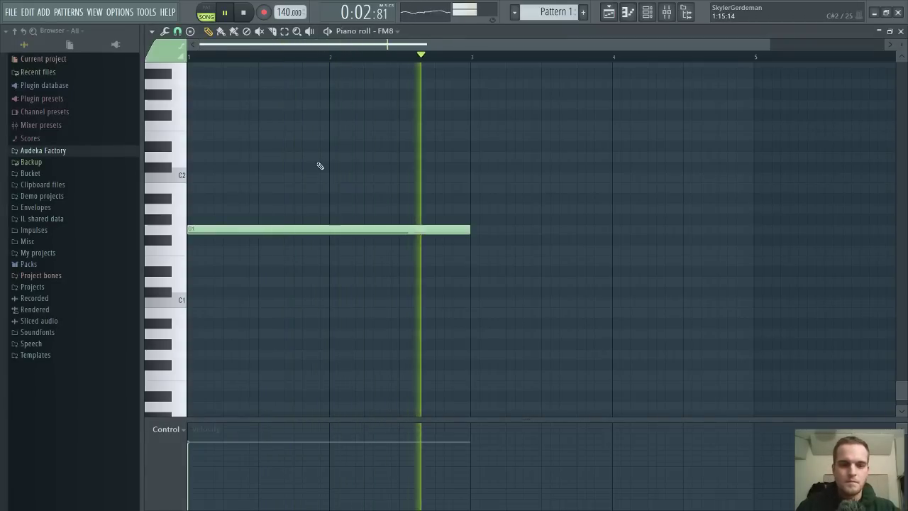
pyautogui.hotkey('shift', 'Down')
pyautogui.hotkey('shift', 'Down')
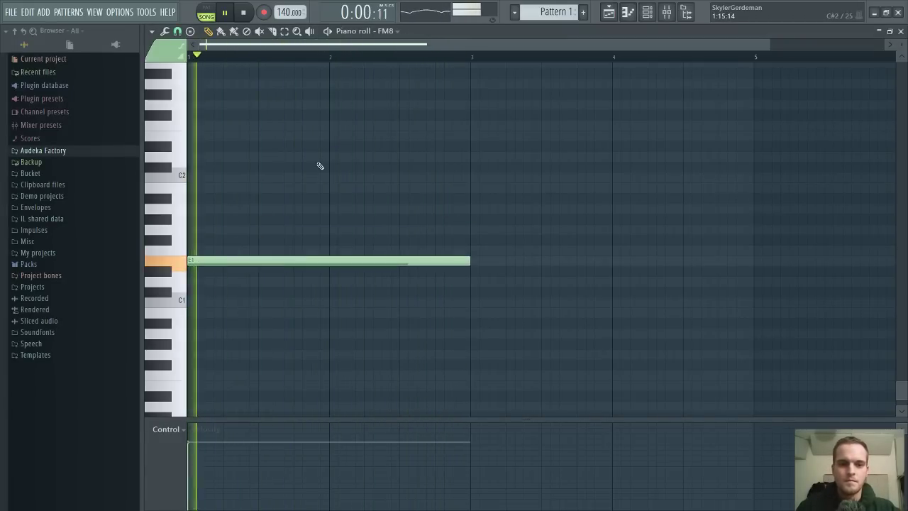
pyautogui.hotkey('shift', 'Up')
pyautogui.hotkey('shift', 'Up')
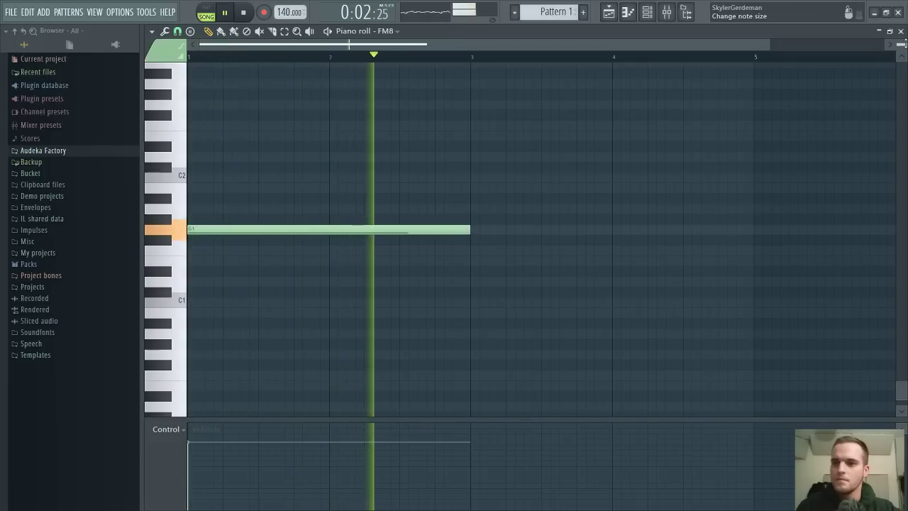
pyautogui.click(899, 31)
# Open FM8, try feedback on operator E in the FM matrix, and set the E-to-F modulation to 31
pyautogui.click(632, 83)
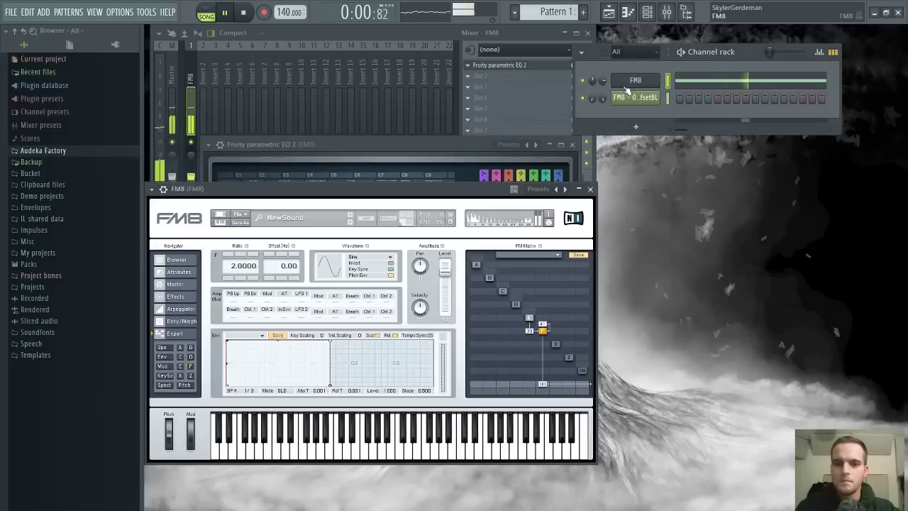
pyautogui.moveTo(383, 155); pyautogui.dragTo(387, 140)
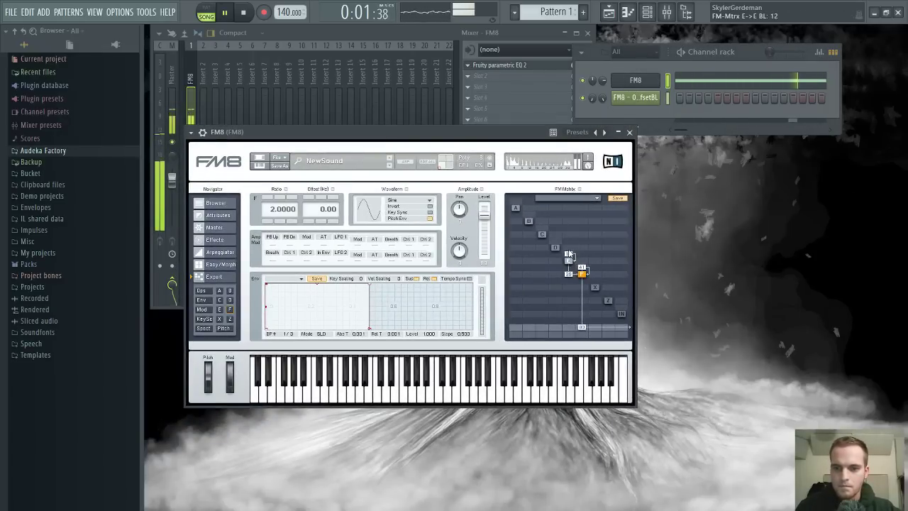
pyautogui.moveTo(568, 244); pyautogui.dragTo(571, 286)
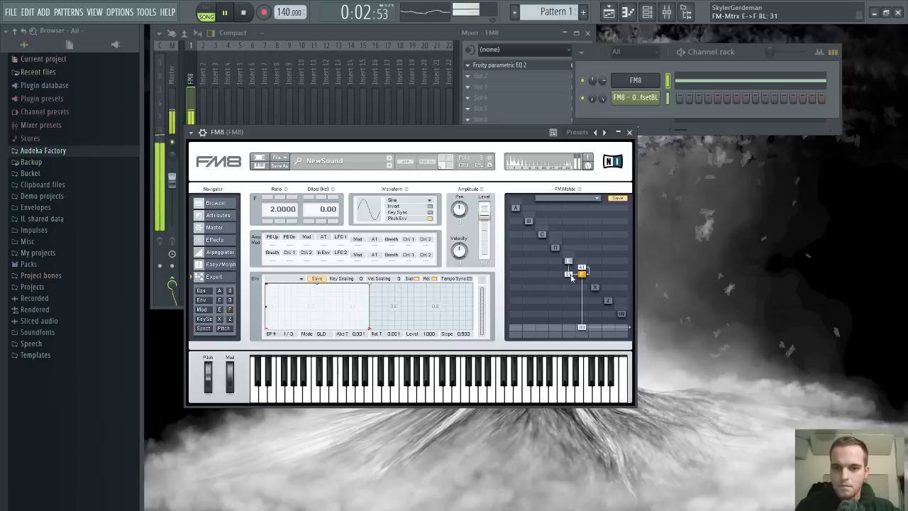
# On FM8's effects page, set the Chorus/Delay time to 52 and its dry/wet to 83
pyautogui.click(221, 229)
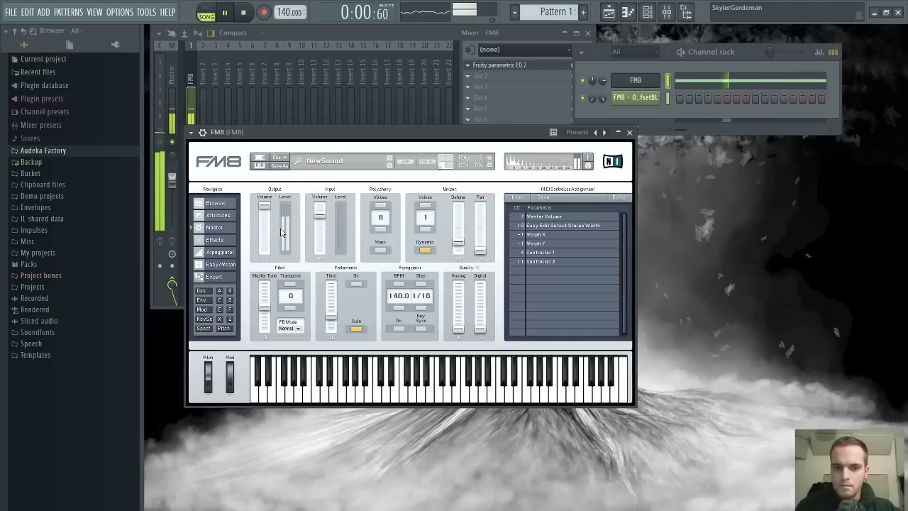
pyautogui.click(225, 241)
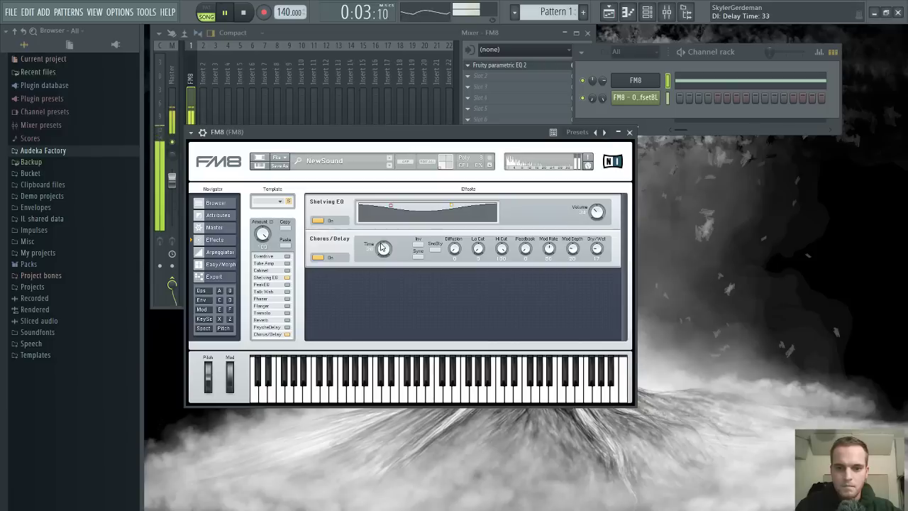
pyautogui.moveTo(381, 219); pyautogui.dragTo(381, 217)
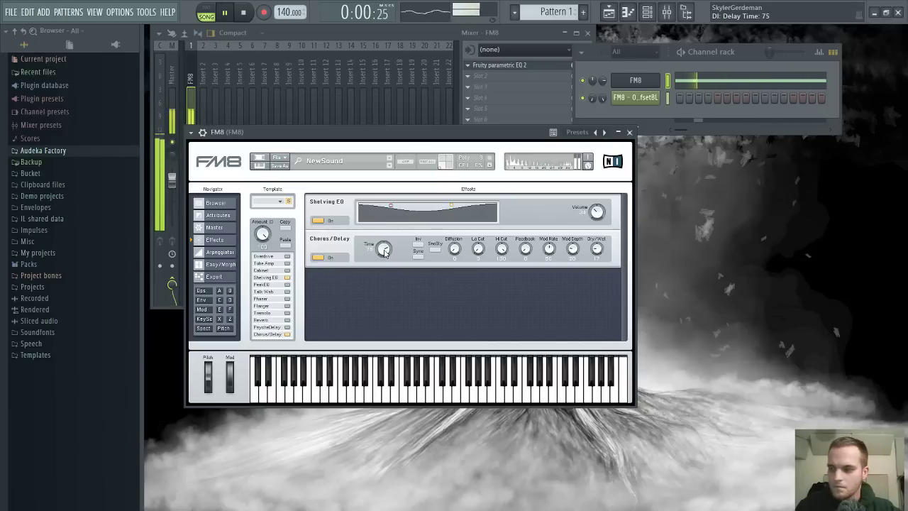
pyautogui.moveTo(383, 249); pyautogui.dragTo(382, 257)
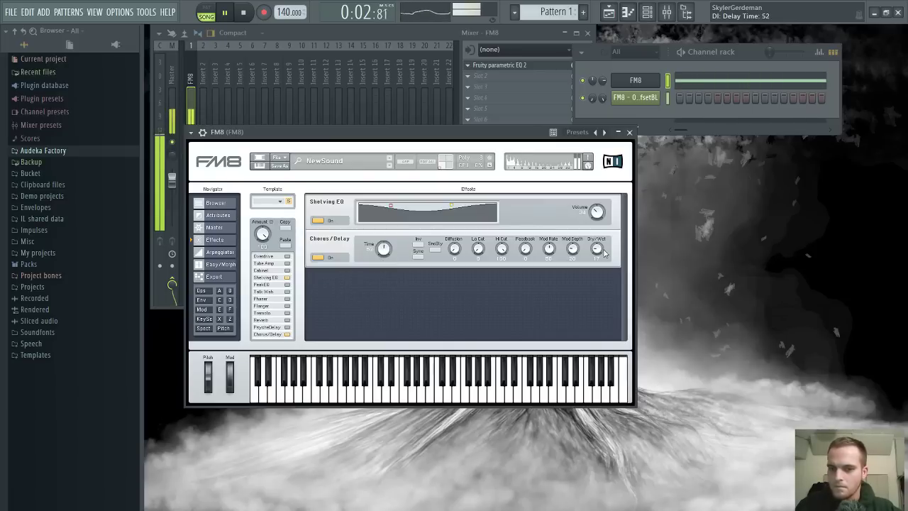
pyautogui.moveTo(596, 234); pyautogui.dragTo(596, 230)
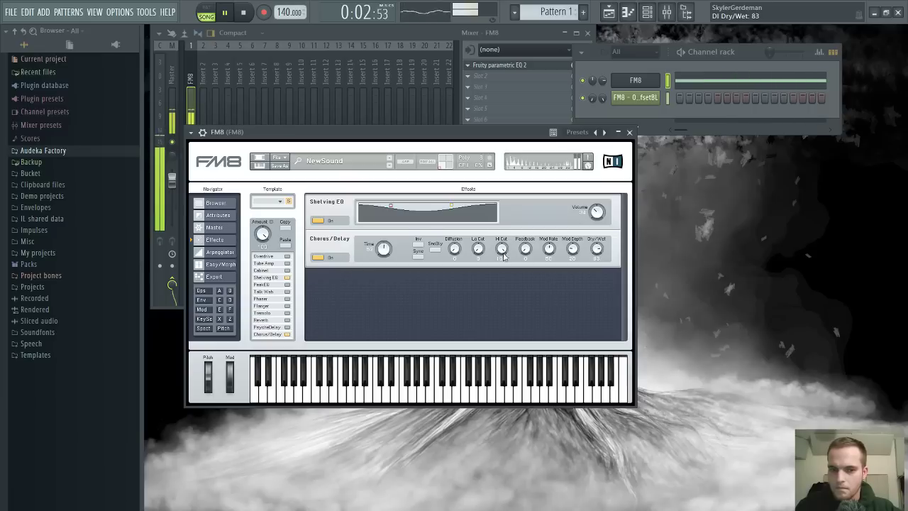
# Enable FM8's Overdrive effect and set its tone to 100, drive to 94 and bass to 83
pyautogui.click(287, 256)
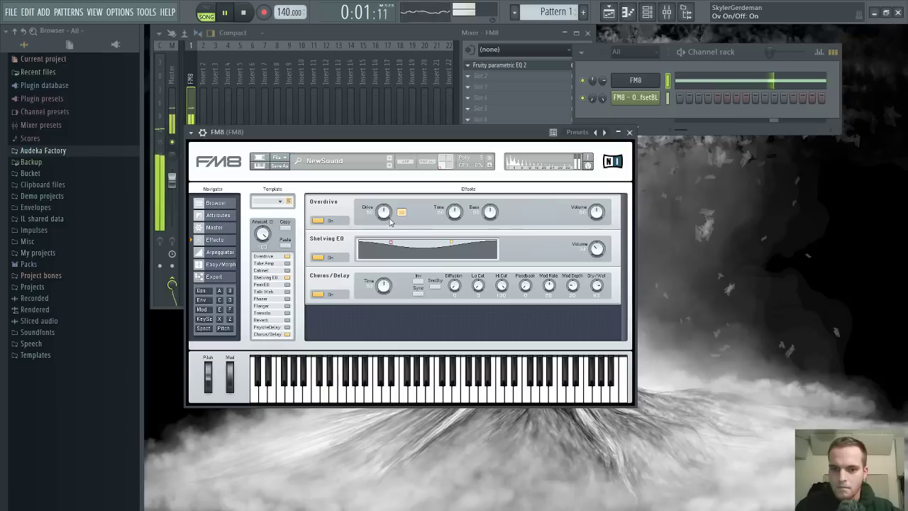
pyautogui.moveTo(454, 214); pyautogui.dragTo(460, 192)
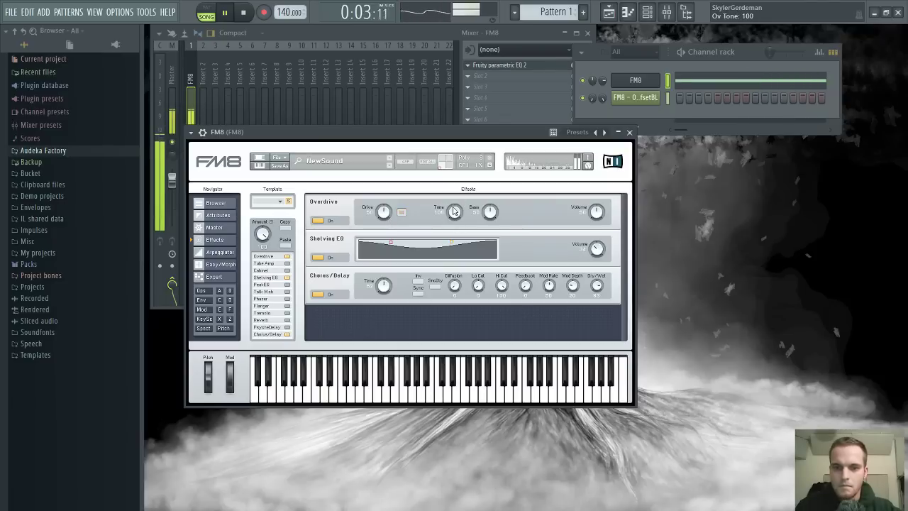
pyautogui.moveTo(384, 213); pyautogui.dragTo(386, 204)
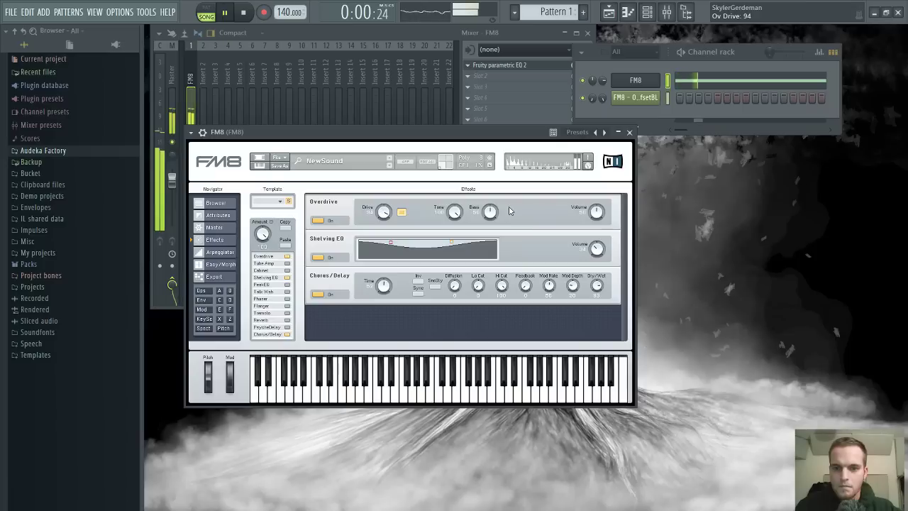
pyautogui.moveTo(490, 213)
pyautogui.mouseDown()
pyautogui.moveTo(491, 235)
pyautogui.moveTo(490, 227)
pyautogui.mouseUp()
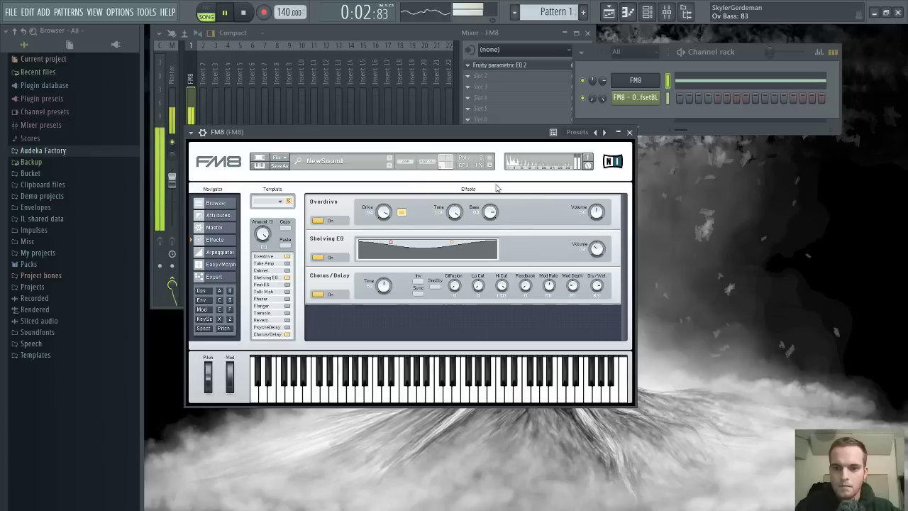
# Try the Overdrive bass at 90 and 73, compare the sound with Overdrive switched off and on again, and stop playback
pyautogui.moveTo(494, 193); pyautogui.dragTo(494, 212)
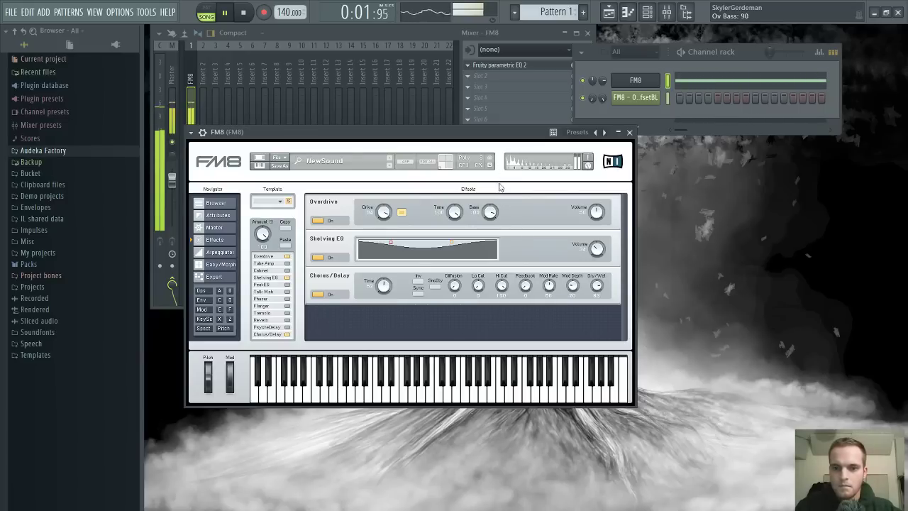
pyautogui.moveTo(500, 186)
pyautogui.mouseDown()
pyautogui.moveTo(500, 209)
pyautogui.moveTo(496, 185)
pyautogui.mouseUp()
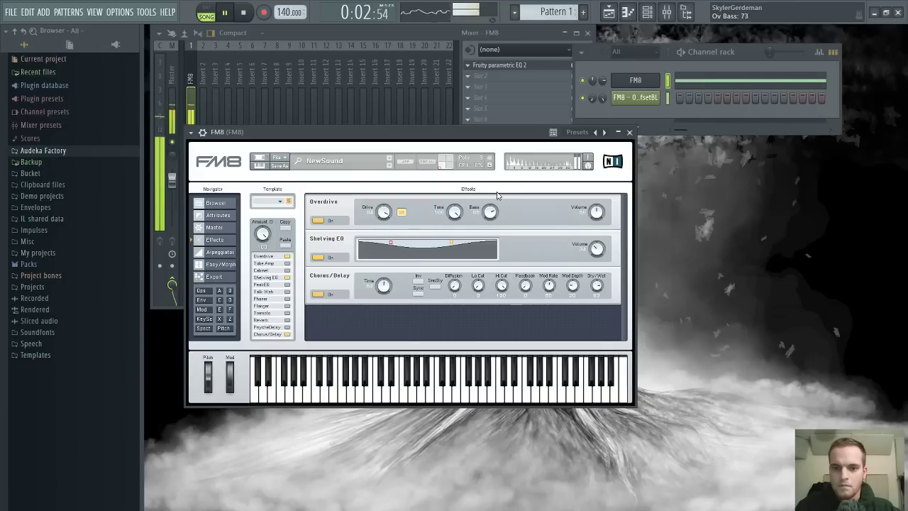
pyautogui.click(317, 221)
pyautogui.click(286, 257)
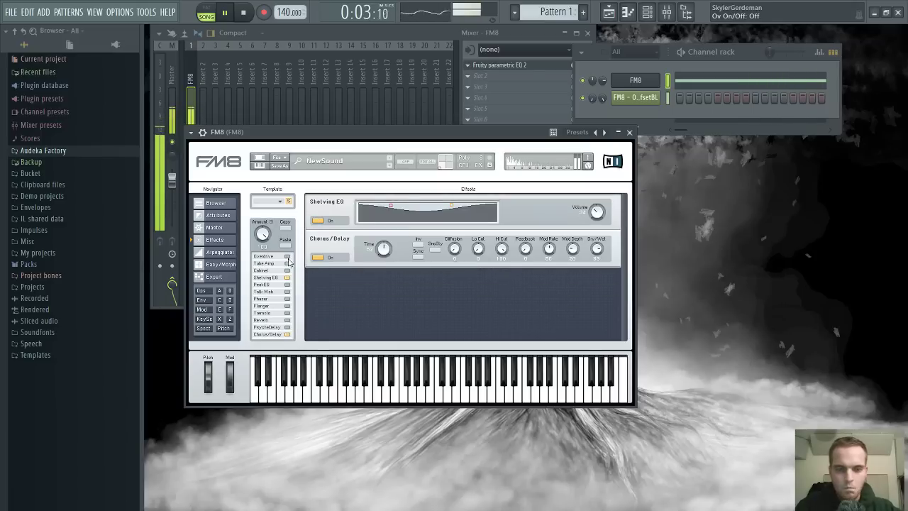
pyautogui.click(224, 13)
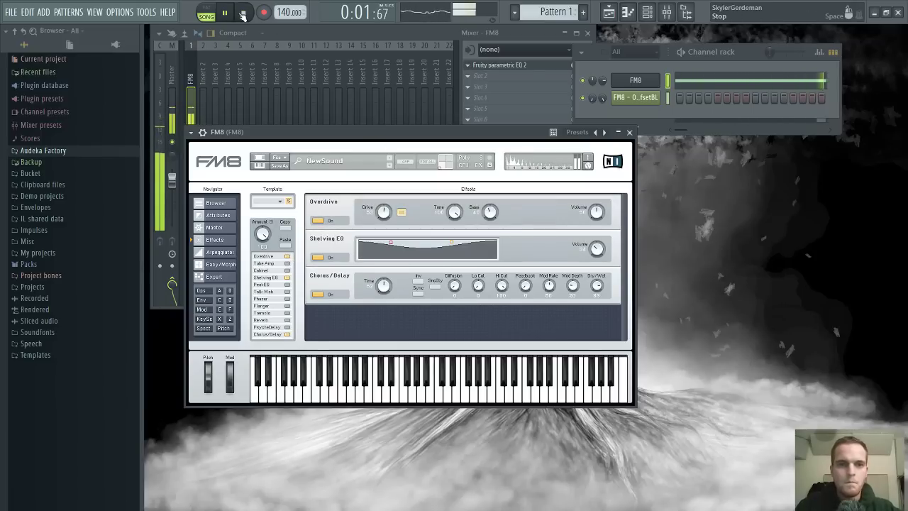
# Load Multipass into the second effect slot of the FM8 mixer insert and move its window fully into view
pyautogui.click(648, 15)
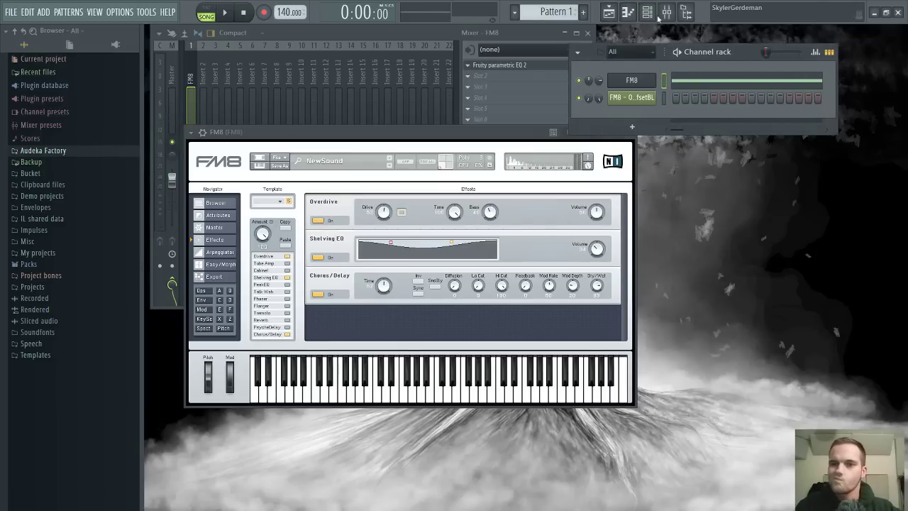
pyautogui.click(537, 55)
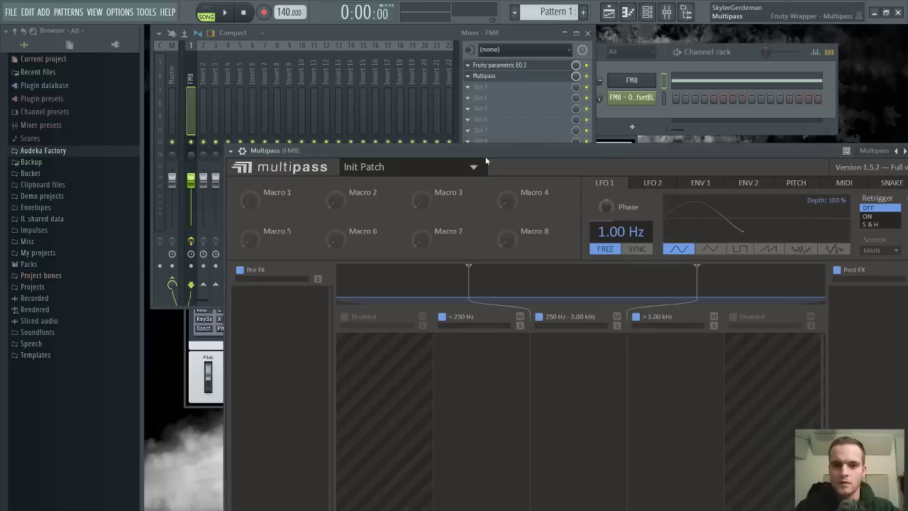
pyautogui.moveTo(485, 154); pyautogui.dragTo(415, 28)
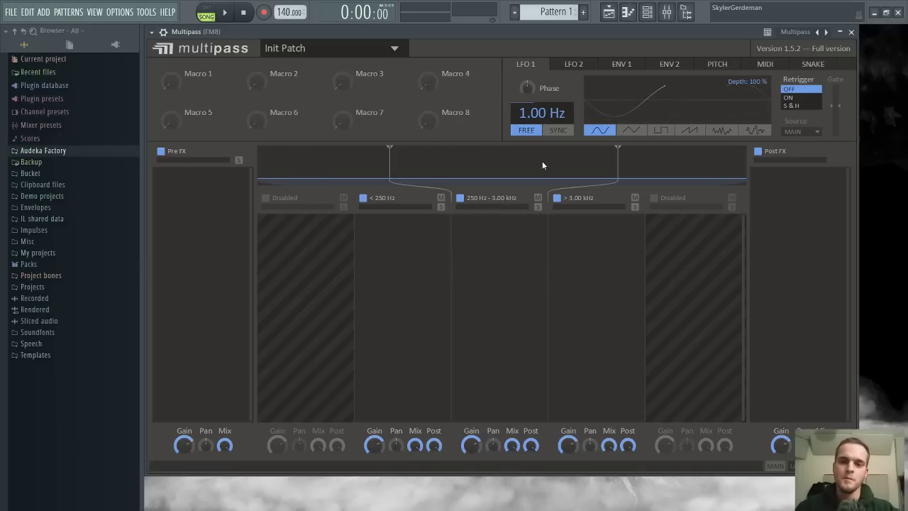
# Add a Formant Filter to Multipass's 250 Hz–3.00 kHz band and toggle its bypass
pyautogui.click(463, 227)
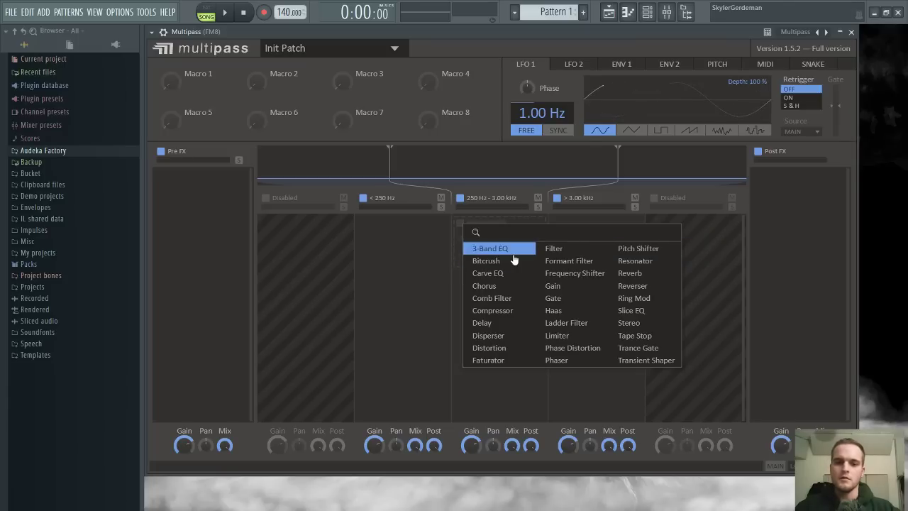
pyautogui.click(569, 261)
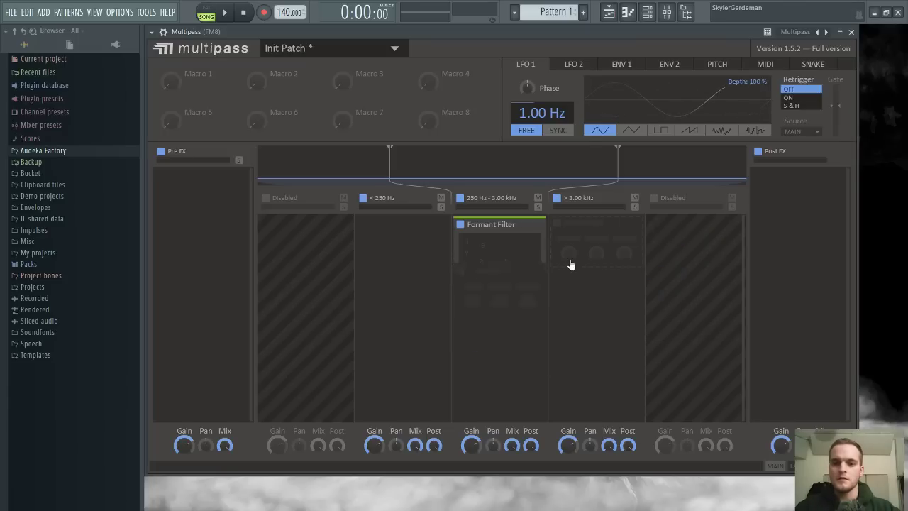
pyautogui.click(460, 226)
pyautogui.click(460, 225)
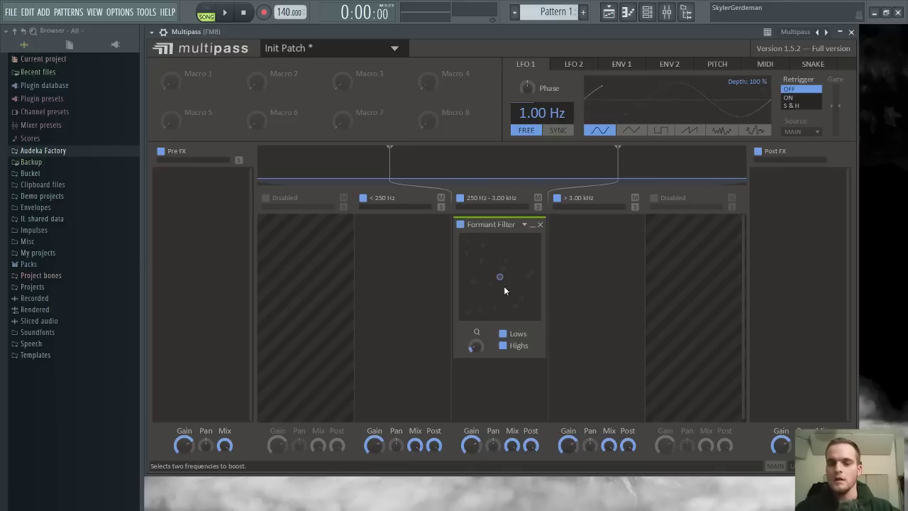
pyautogui.click(460, 225)
pyautogui.click(460, 225)
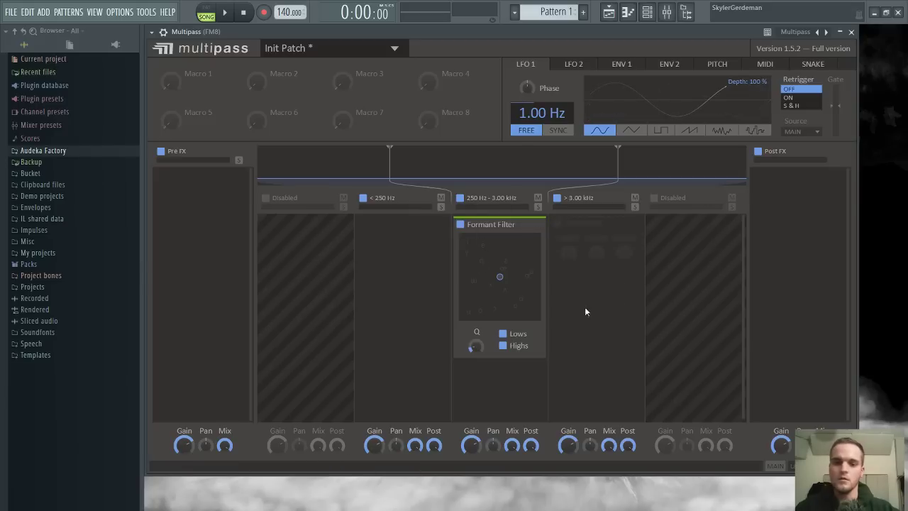
# Try a different vowel position in the Formant Filter during playback, and remove the filter from the middle band
pyautogui.press('space')
pyautogui.moveTo(598, 34); pyautogui.dragTo(598, 69)
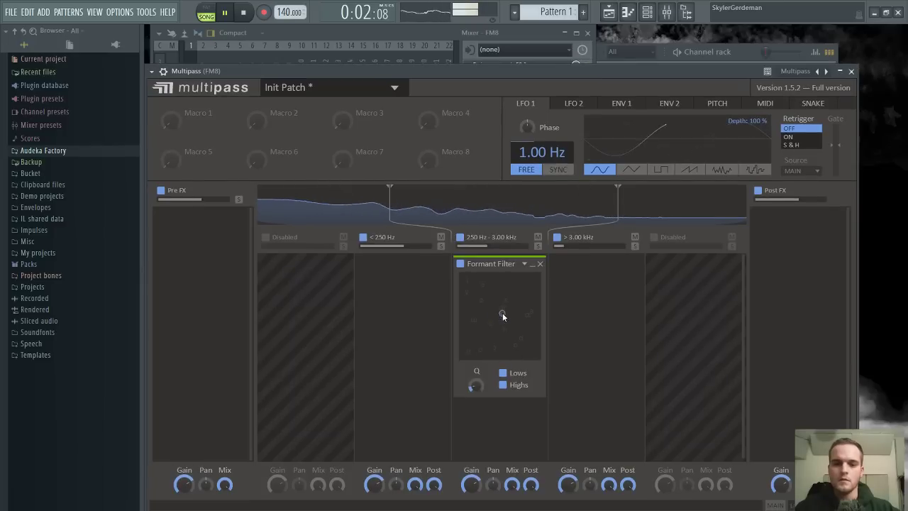
pyautogui.moveTo(500, 315); pyautogui.dragTo(464, 306)
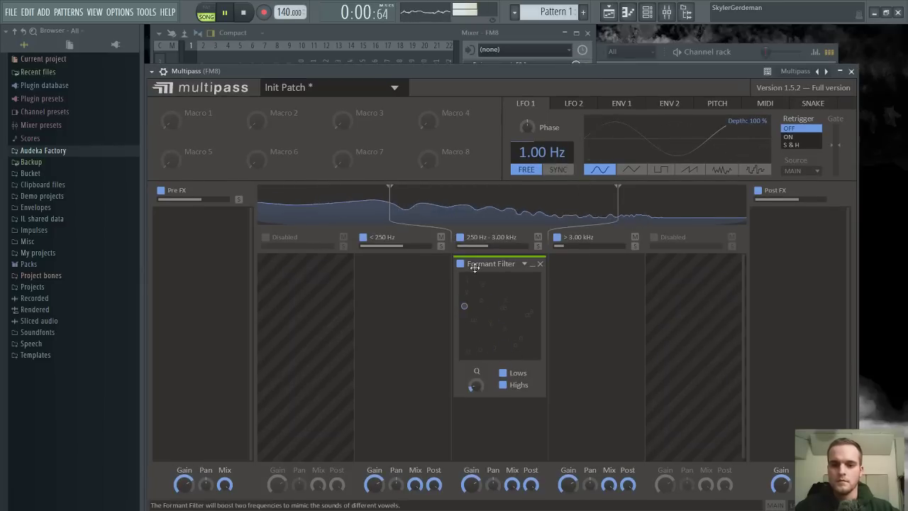
pyautogui.click(461, 264)
pyautogui.click(539, 264)
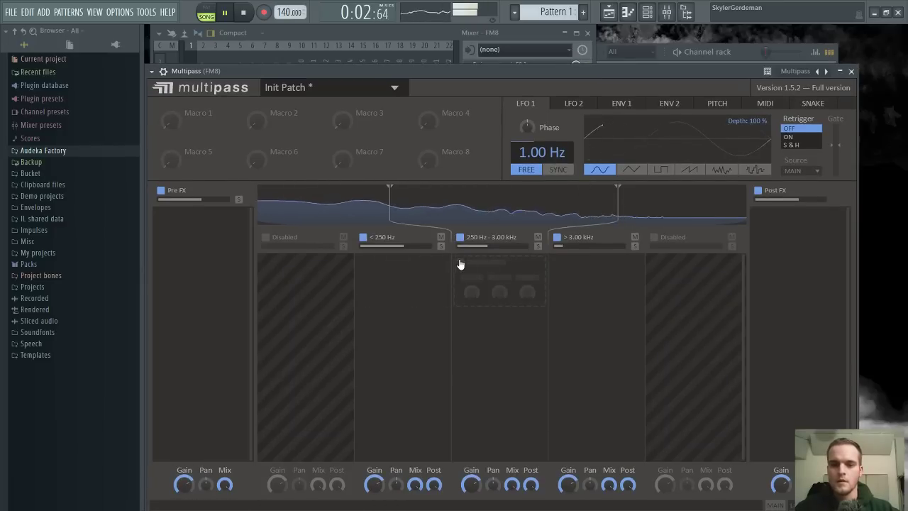
# Add a Frequency Shifter to Multipass's middle band, set its shift to 554 Hz and the band's mix to 78%
pyautogui.click(461, 263)
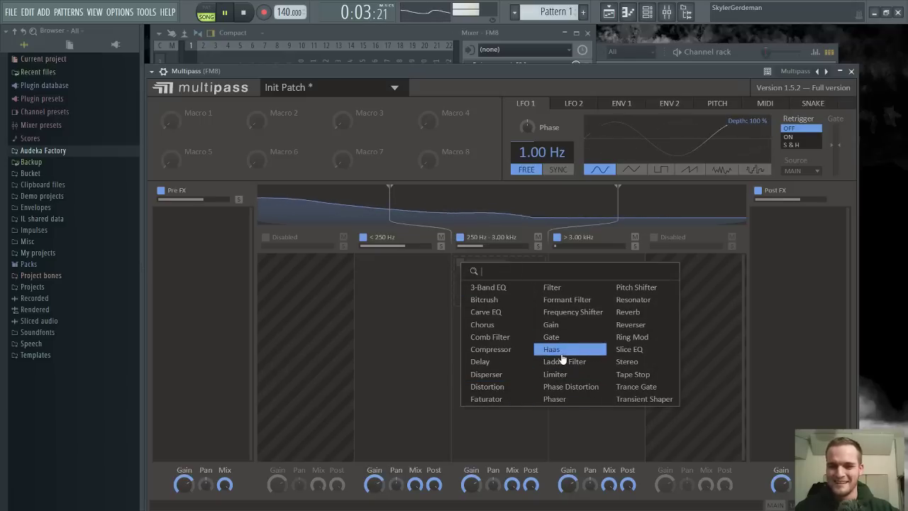
pyautogui.click(572, 311)
pyautogui.moveTo(495, 287)
pyautogui.mouseDown()
pyautogui.moveTo(496, 252)
pyautogui.moveTo(494, 289)
pyautogui.mouseUp()
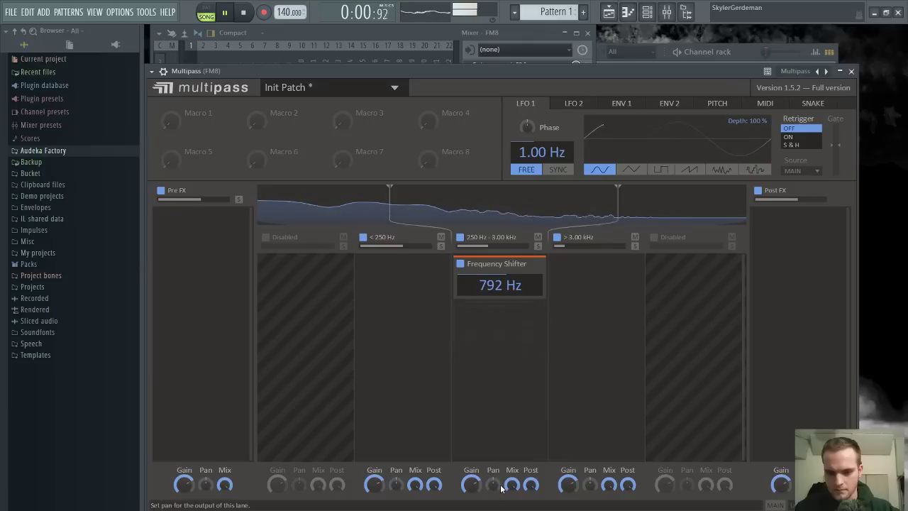
pyautogui.moveTo(511, 484); pyautogui.dragTo(511, 507)
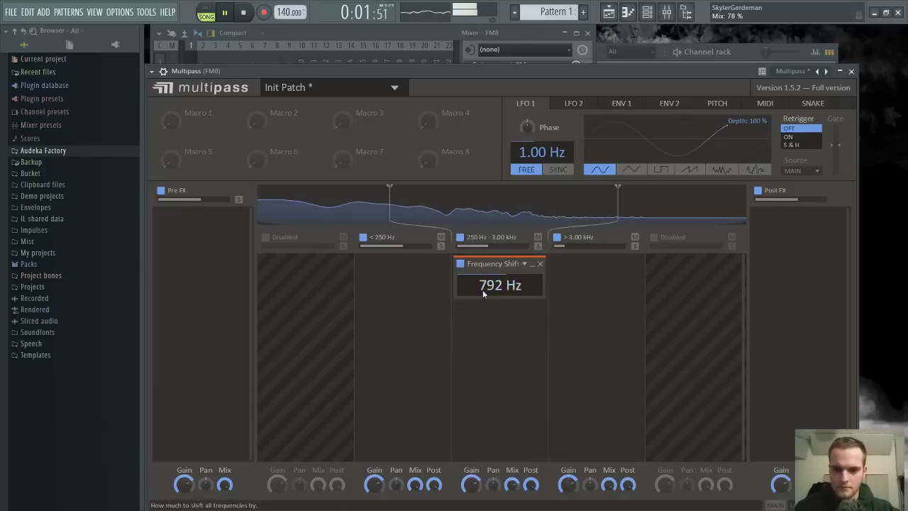
pyautogui.moveTo(482, 287)
pyautogui.mouseDown()
pyautogui.moveTo(482, 354)
pyautogui.moveTo(483, 241)
pyautogui.moveTo(482, 298)
pyautogui.mouseUp()
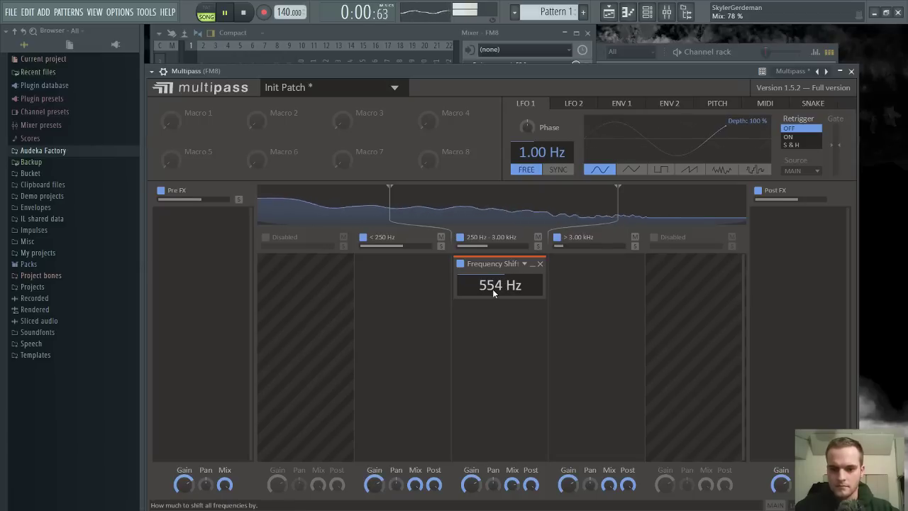
# Set Multipass's band split frequencies to 442 Hz and 2.42 kHz, and stop playback
pyautogui.moveTo(392, 227); pyautogui.dragTo(444, 231)
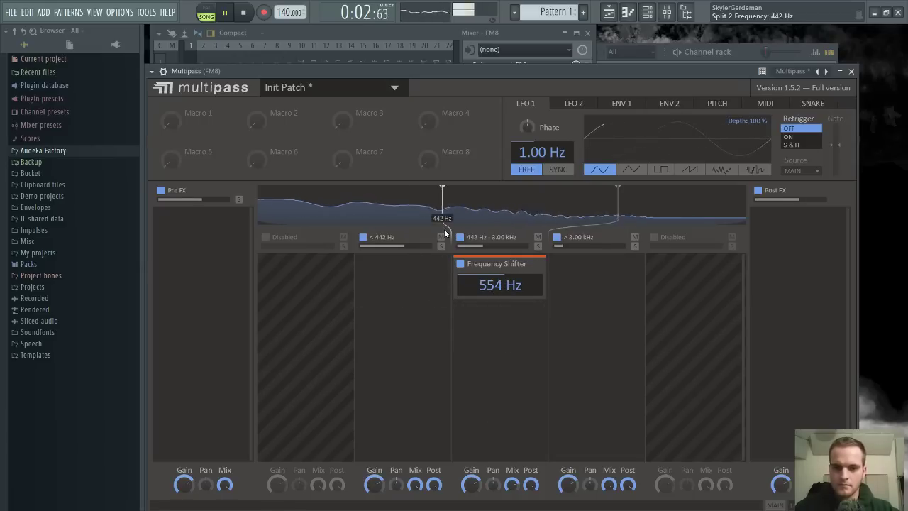
pyautogui.moveTo(617, 217); pyautogui.dragTo(598, 214)
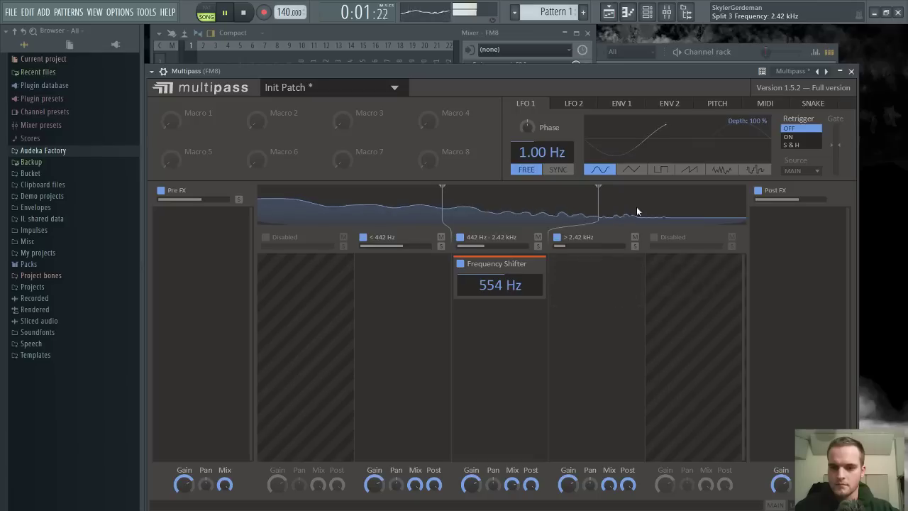
pyautogui.click(408, 31)
pyautogui.press('space')
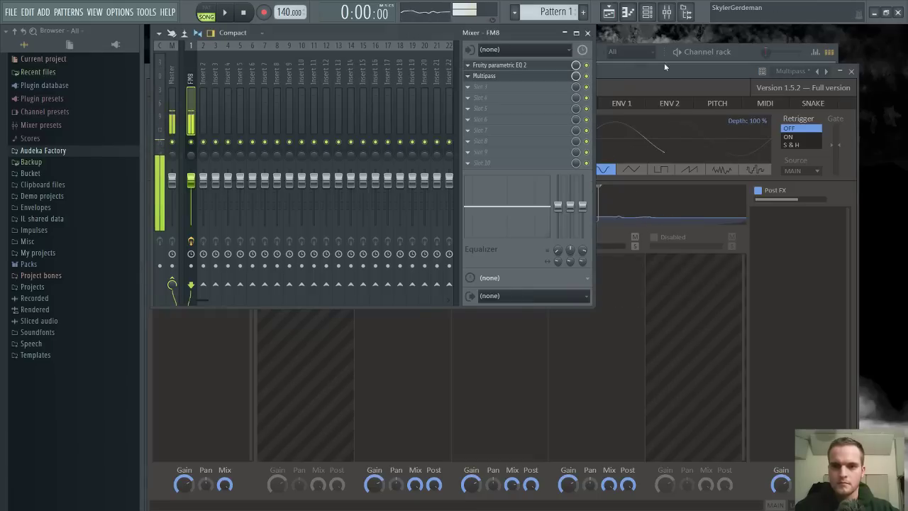
# Open the FM8 channel's piano roll and play the two-bar G1 note
pyautogui.click(724, 53)
pyautogui.click(738, 79)
pyautogui.press('space')
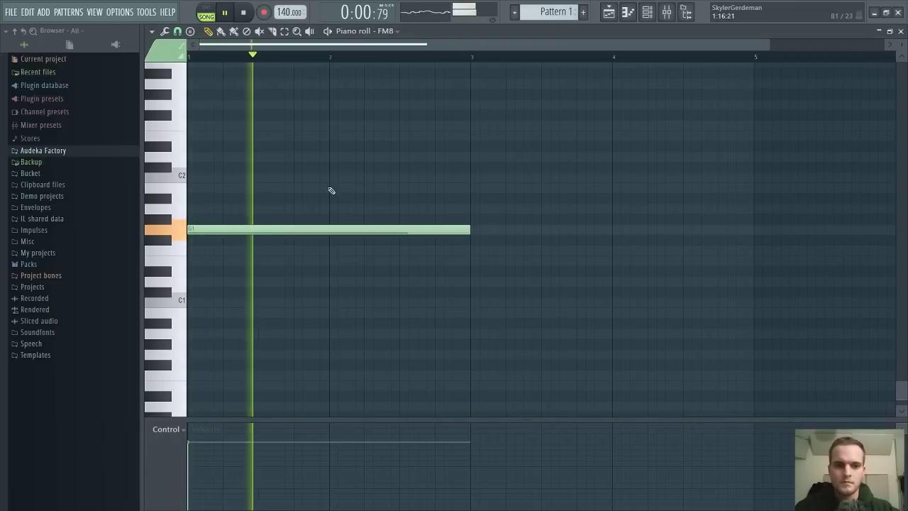
# Audition the FM8 note raised by one octave to G2 and by another octave to G3
pyautogui.press('space')
pyautogui.hotkey('ctrl', 'Up')
pyautogui.press('space')
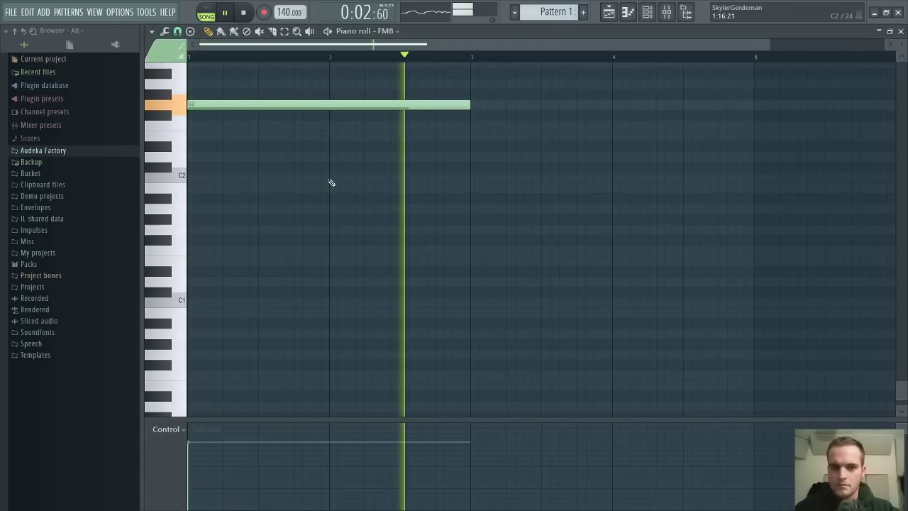
pyautogui.press('space')
pyautogui.hotkey('ctrl', 'Up')
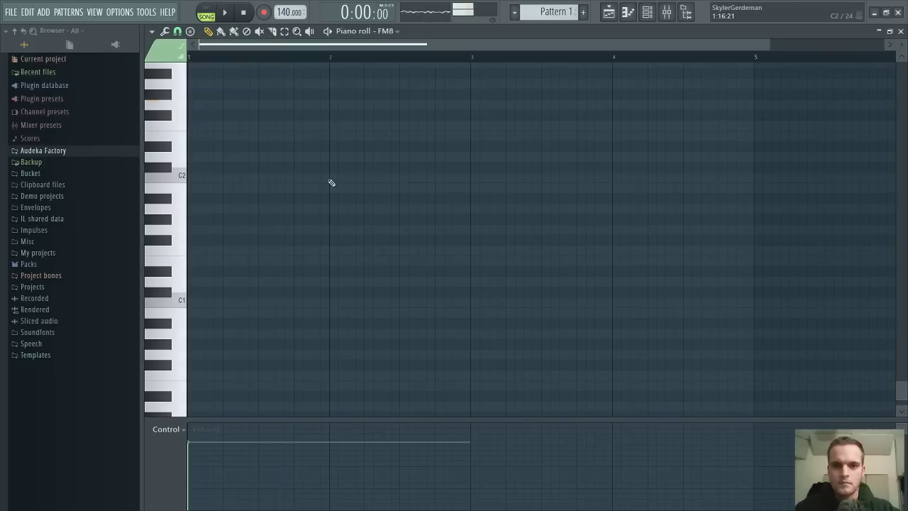
pyautogui.press('space')
pyautogui.scroll(2, 365, 231)
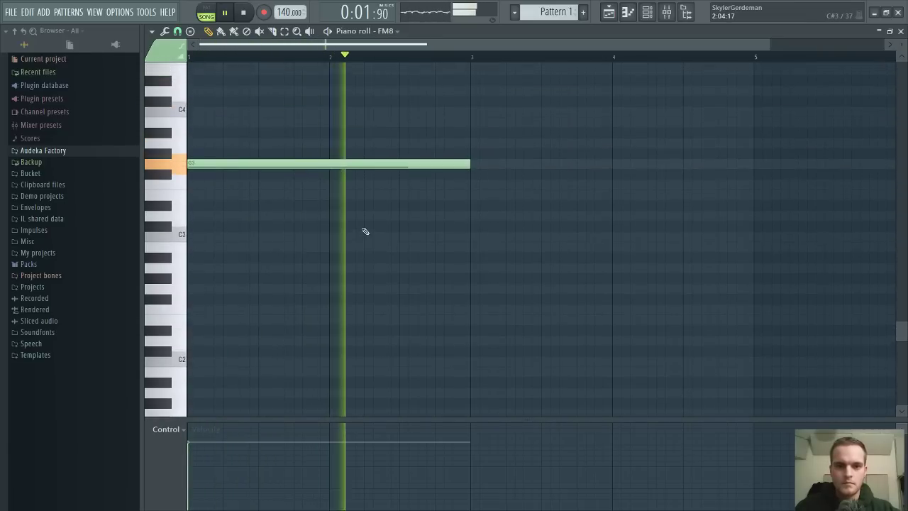
pyautogui.scroll(-4, 365, 231)
# Stop playback, move the FM8 note back down to G1, and play it again
pyautogui.press('space')
pyautogui.moveTo(205, 262); pyautogui.dragTo(148, 263)
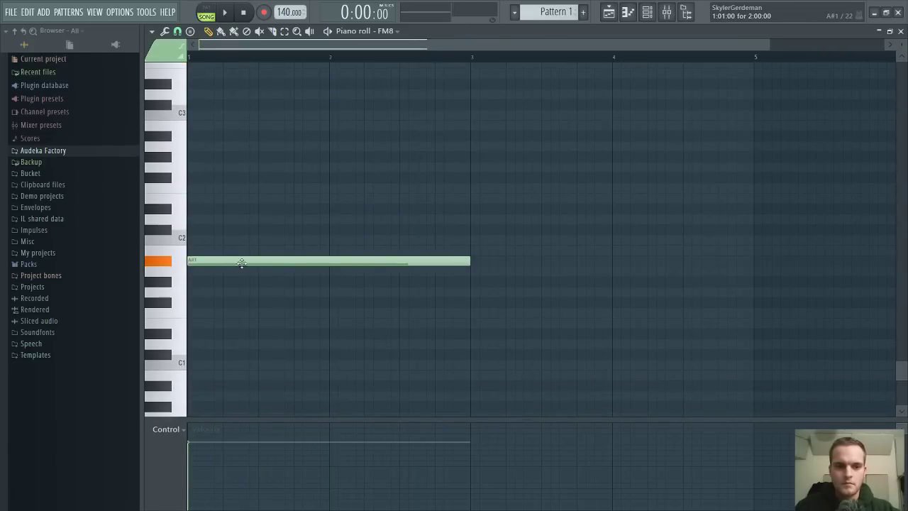
pyautogui.moveTo(239, 263); pyautogui.dragTo(209, 283)
pyautogui.press('space')
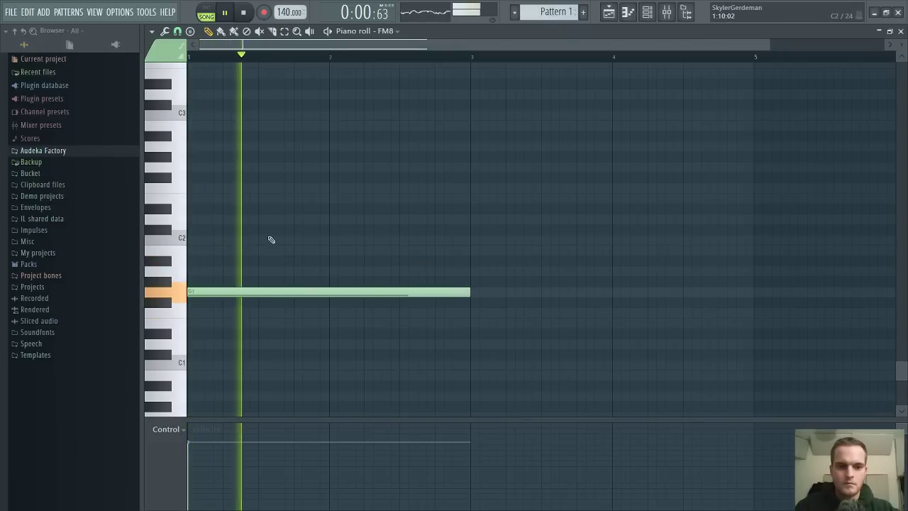
# Raise the FM8 note three octaves to G4 during playback, selecting it for the last transposition
pyautogui.hotkey('ctrl', 'Up')
pyautogui.hotkey('ctrl', 'Up')
pyautogui.scroll(7, 258, 233)
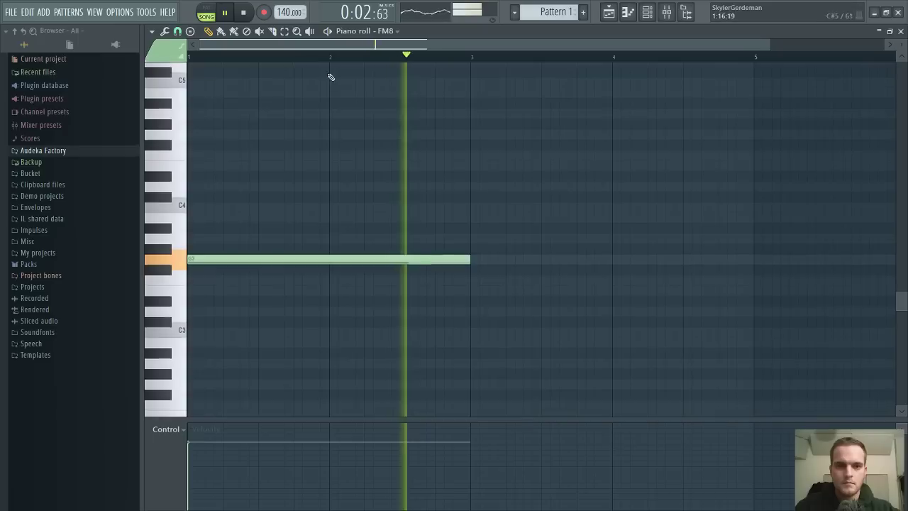
pyautogui.click(283, 31)
pyautogui.click(349, 263)
pyautogui.hotkey('ctrl', 'Up')
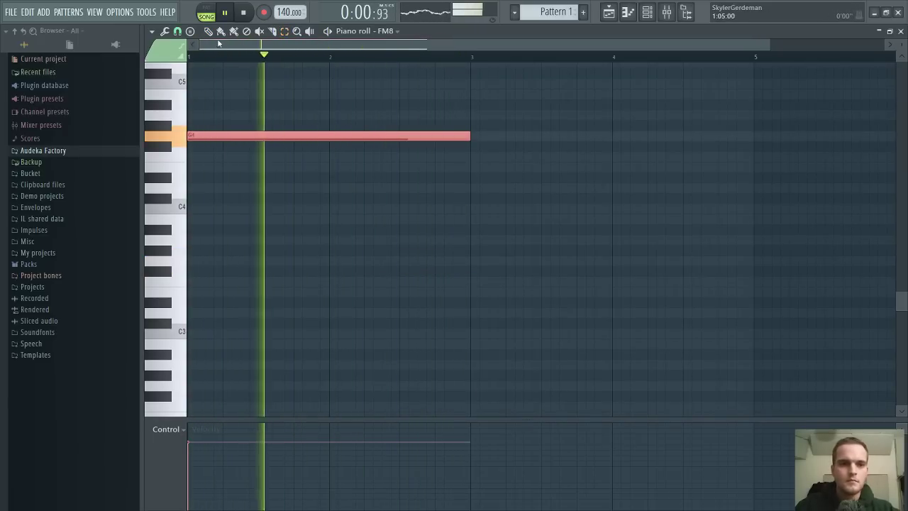
# Close the piano roll, open the playlist, and stop playback
pyautogui.click(899, 32)
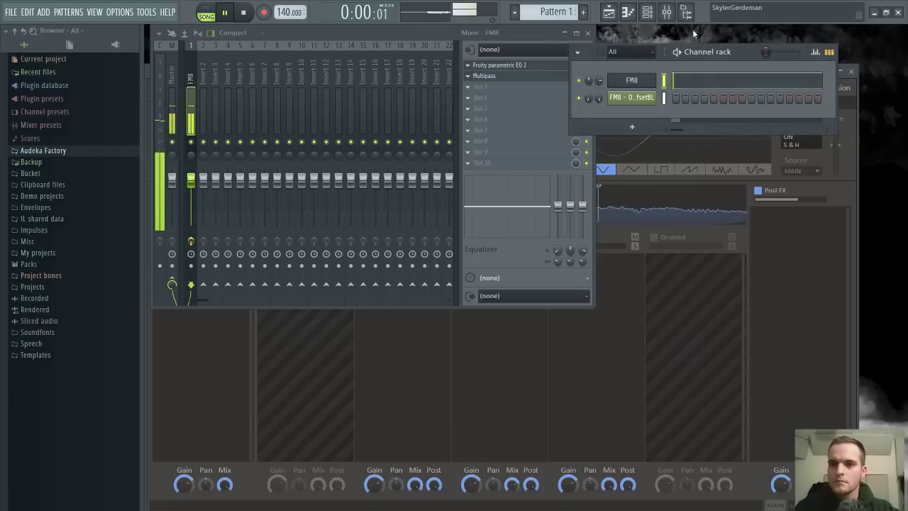
pyautogui.click(666, 12)
pyautogui.click(609, 12)
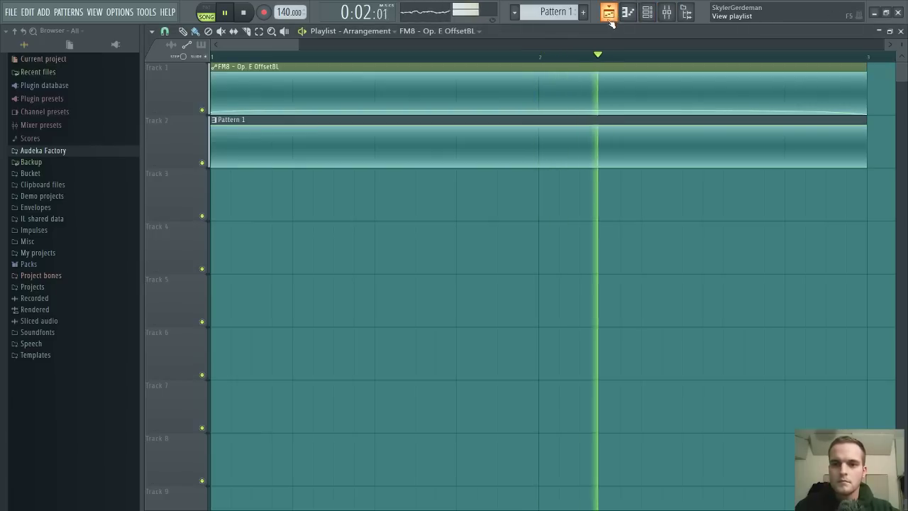
pyautogui.press('space')
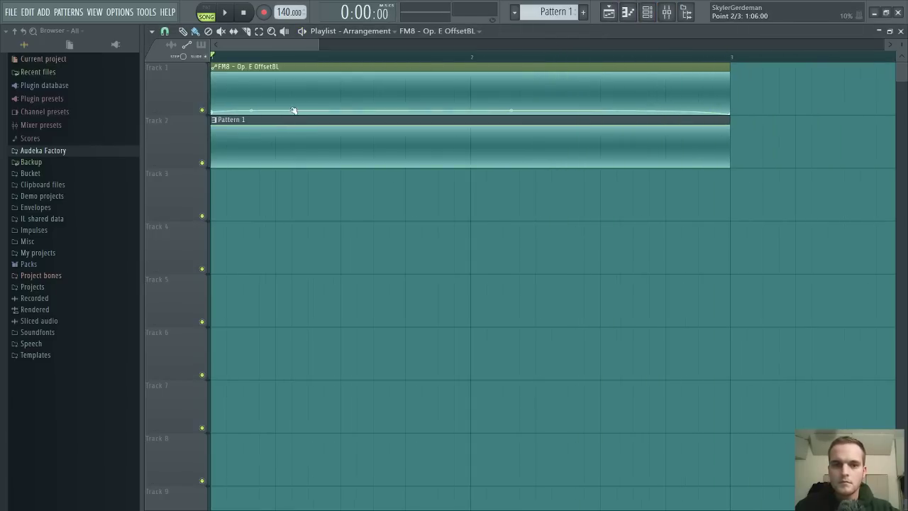
# Play the arrangement while enlarging the playlist view of the FM8 Op. E Offset automation clip, and stop playback
pyautogui.press('space')
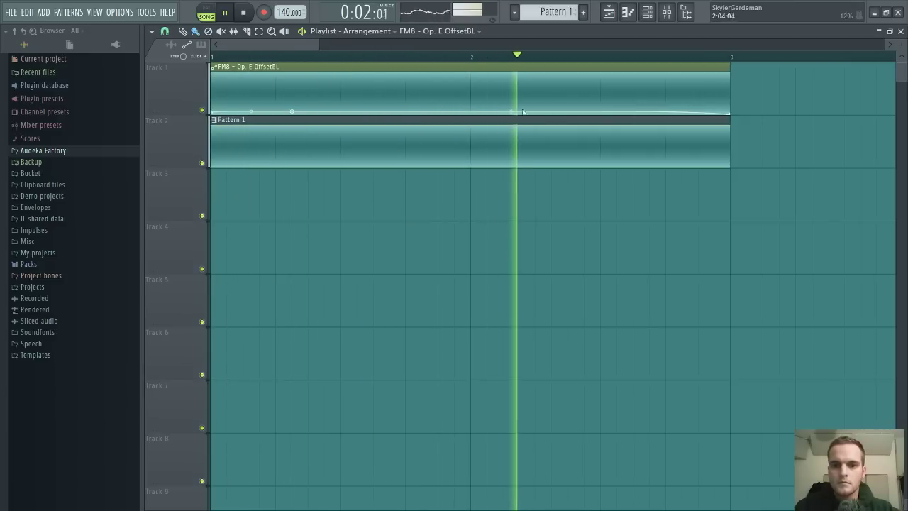
pyautogui.moveTo(900, 56); pyautogui.dragTo(900, 78)
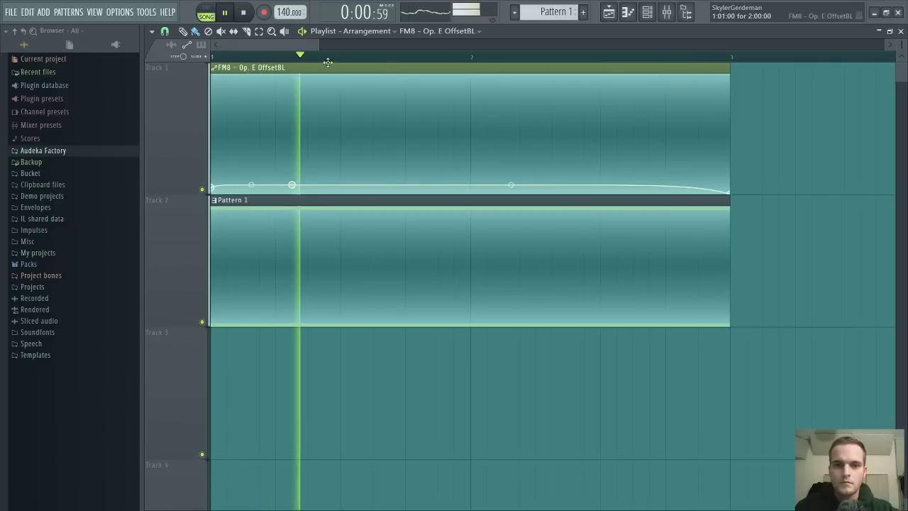
pyautogui.scroll(2, 271, 45)
pyautogui.press('space')
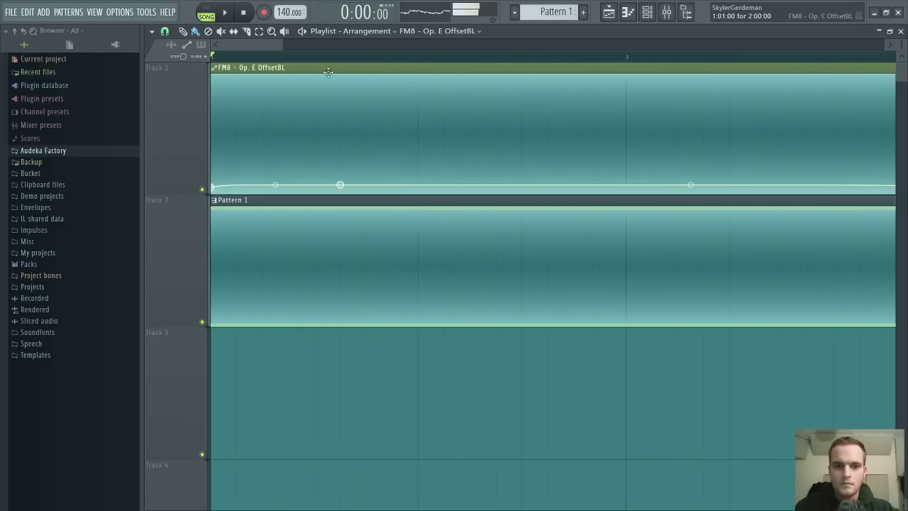
# Open the FM8 Op. E Offset automation clip's channel settings, and play the arrangement from midway through bar 1
pyautogui.doubleClick(328, 70)
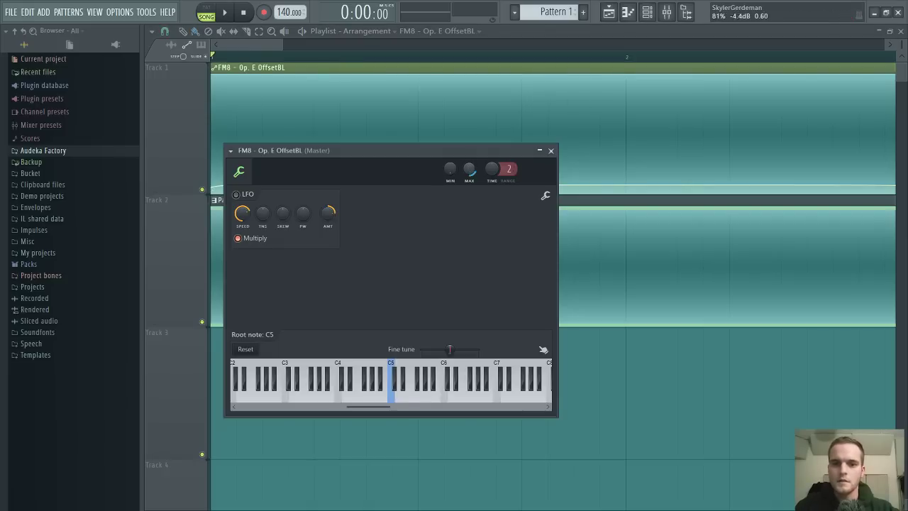
pyautogui.press('space')
pyautogui.click(472, 57)
pyautogui.press('space')
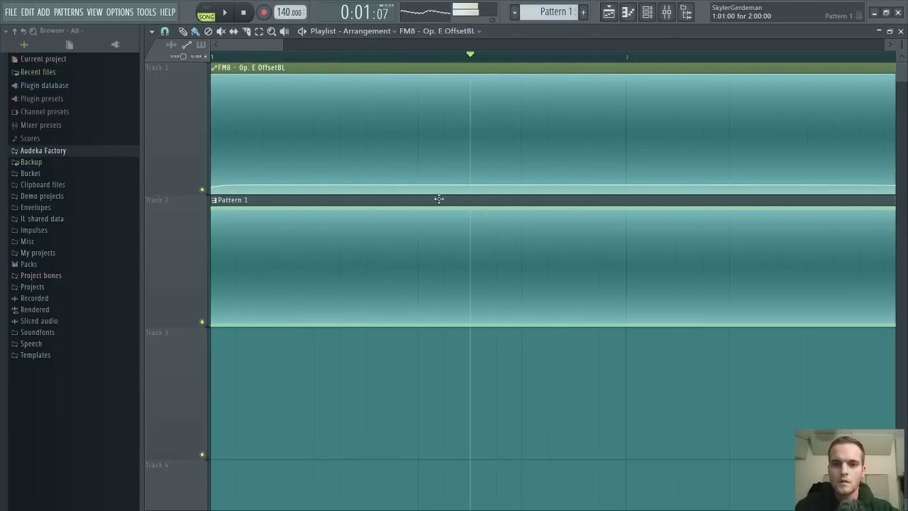
# Raise the clip's second automation point at 1:06:00 to 18%, restart playback, and raise it further to about 52%
pyautogui.press('space')
pyautogui.moveTo(351, 190); pyautogui.dragTo(339, 173)
pyautogui.press('space')
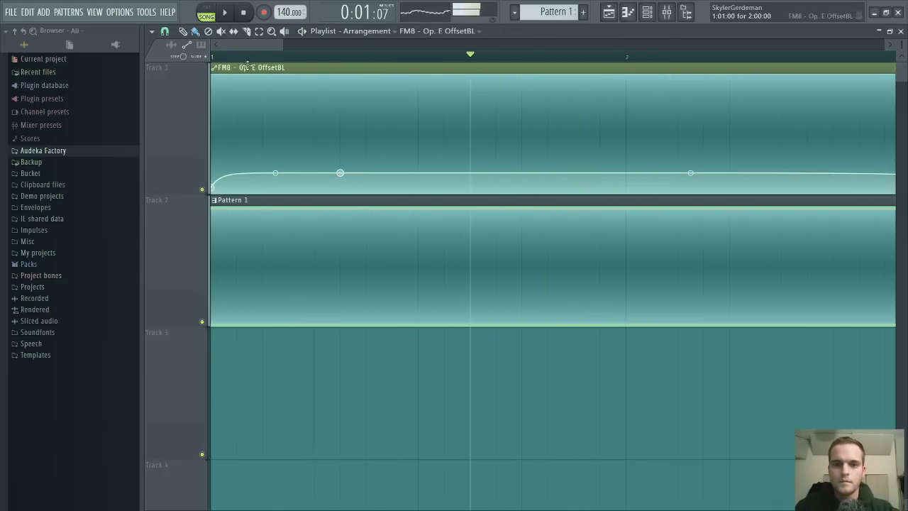
pyautogui.press('space')
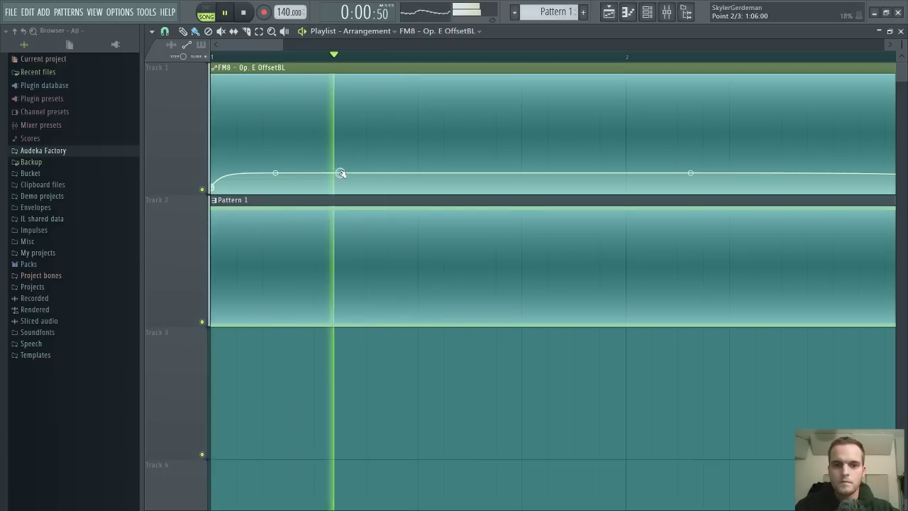
pyautogui.moveTo(339, 173); pyautogui.dragTo(341, 132)
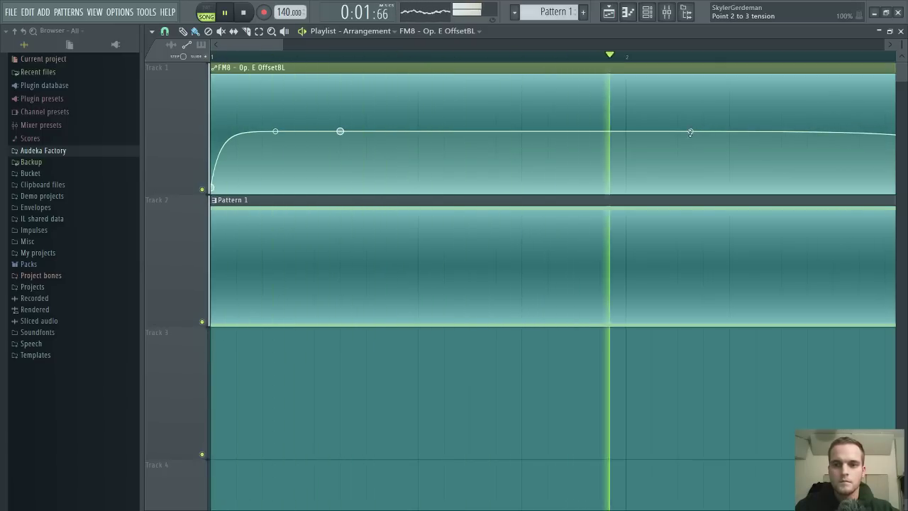
# Stop playback and raise the last automation point at the end of bar 2 to near the clip's middle level
pyautogui.hscroll(2, 672, 53)
pyautogui.scroll(-2, 672, 52)
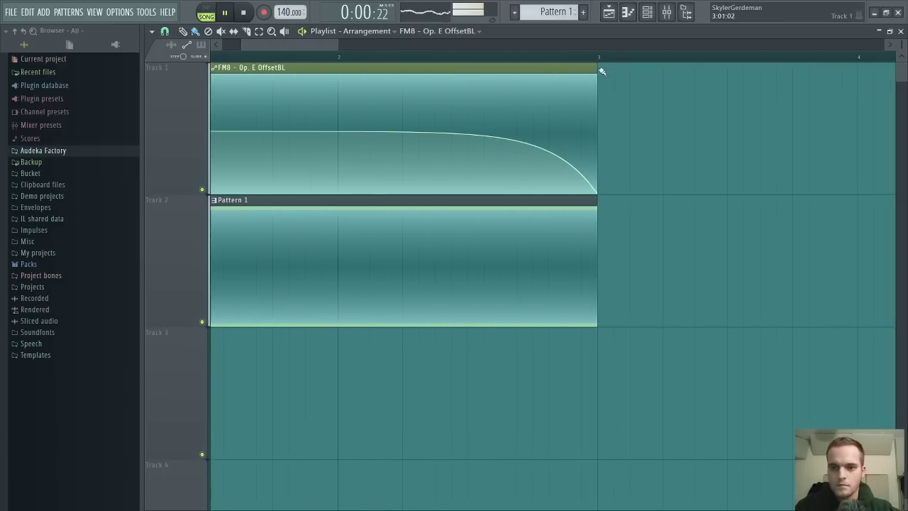
pyautogui.press('space')
pyautogui.moveTo(598, 192); pyautogui.dragTo(613, 139)
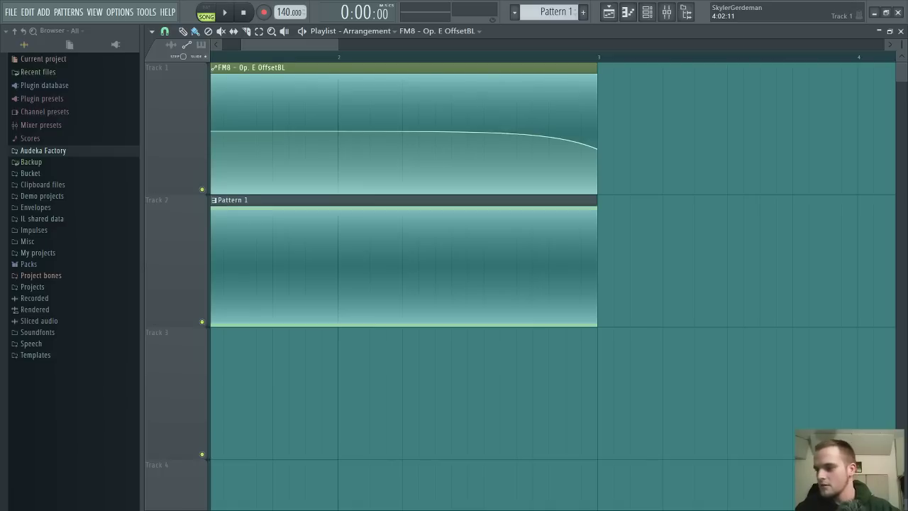
pyautogui.moveTo(321, 45); pyautogui.dragTo(254, 63)
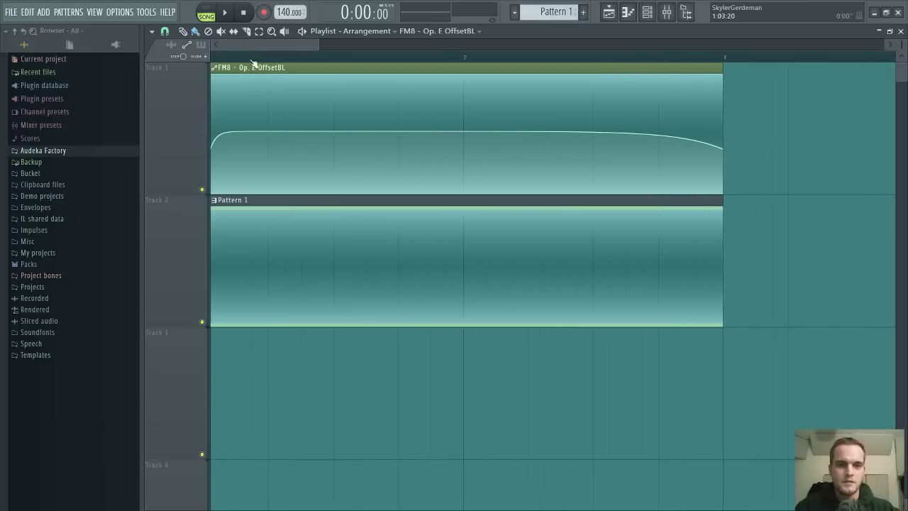
pyautogui.scroll(-2, 242, 80)
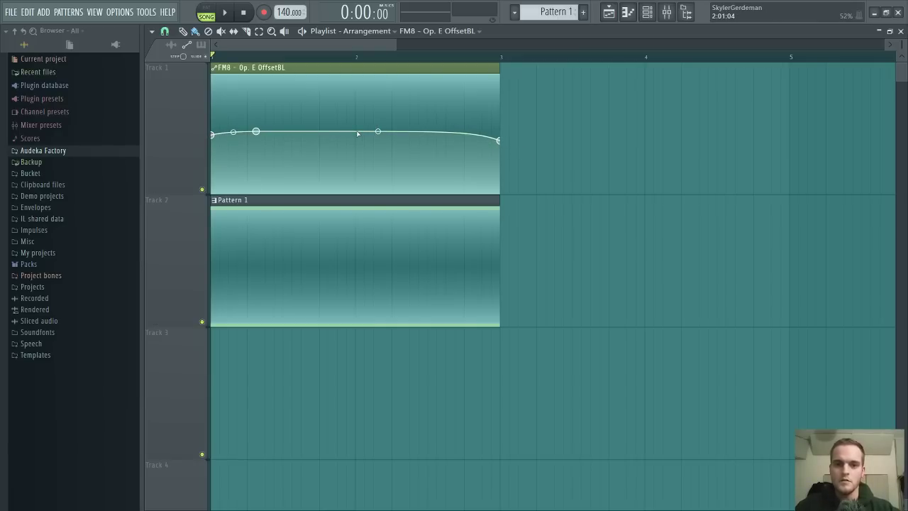
# Play the arrangement, lower the second automation point below the clip's start and end levels, and play it again
pyautogui.press('space')
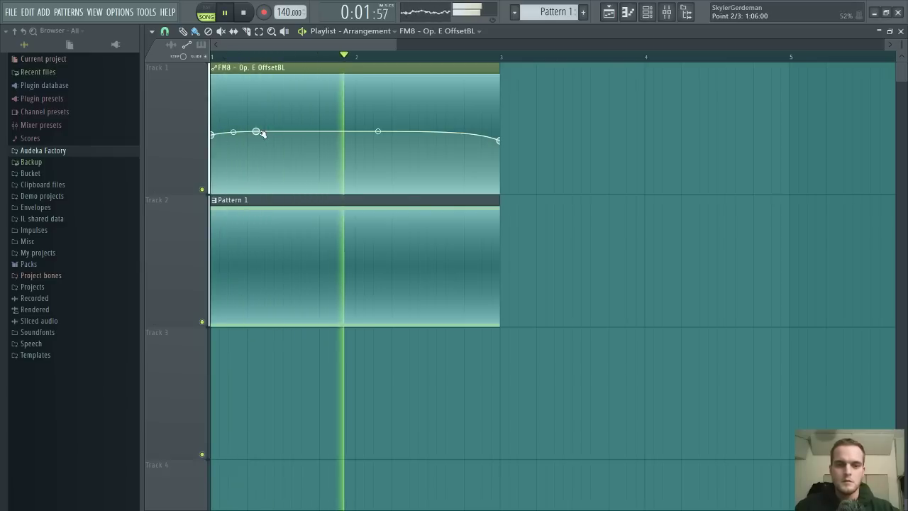
pyautogui.press('space')
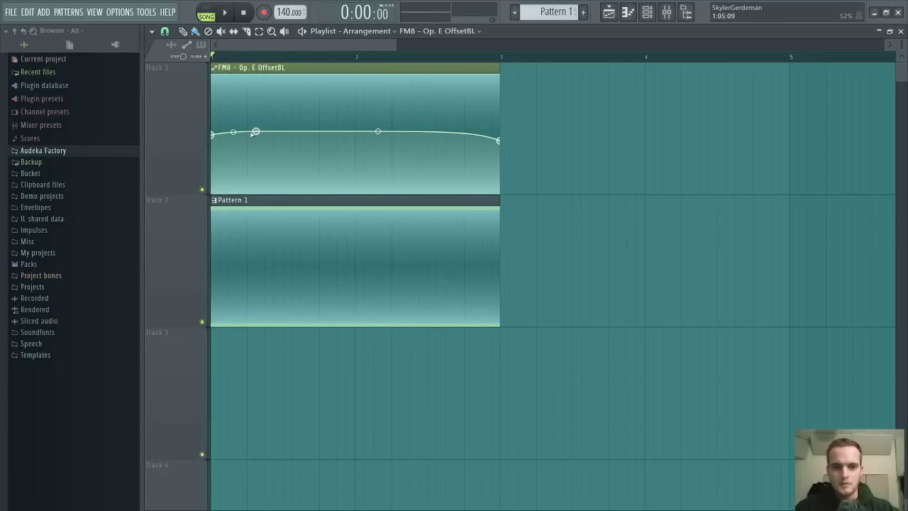
pyautogui.moveTo(256, 132); pyautogui.dragTo(258, 149)
pyautogui.press('space')
pyautogui.press('space')
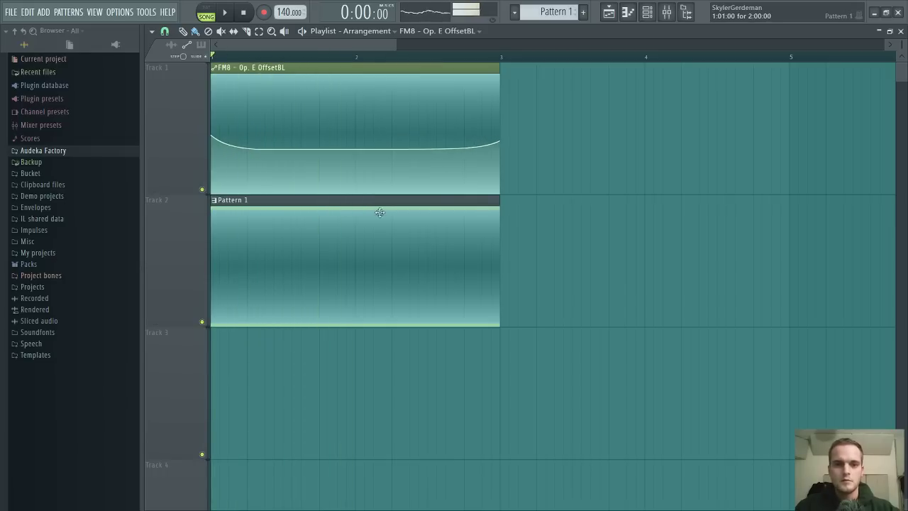
# Delete the G4 note from Pattern 1 in the FM8 piano roll and close the piano roll
pyautogui.doubleClick(378, 211)
pyautogui.scroll(-2, 339, 59)
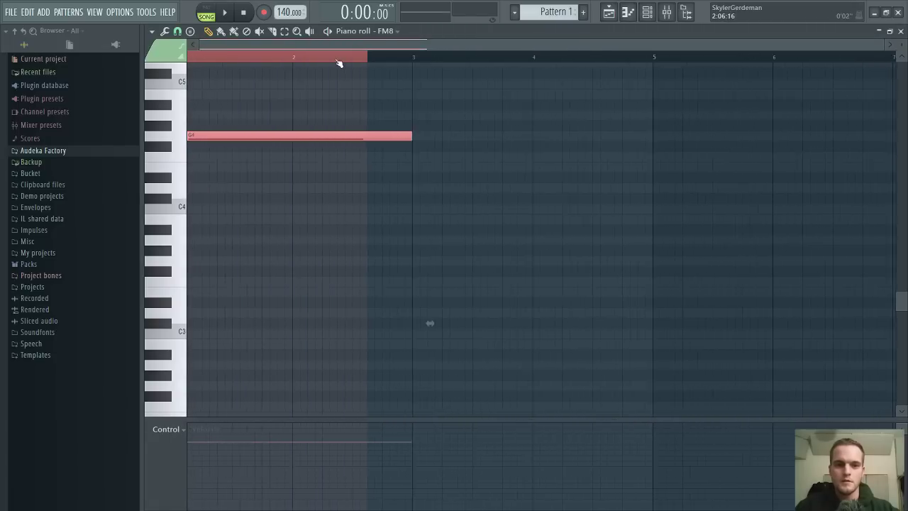
pyautogui.rightClick(322, 136)
pyautogui.click(902, 31)
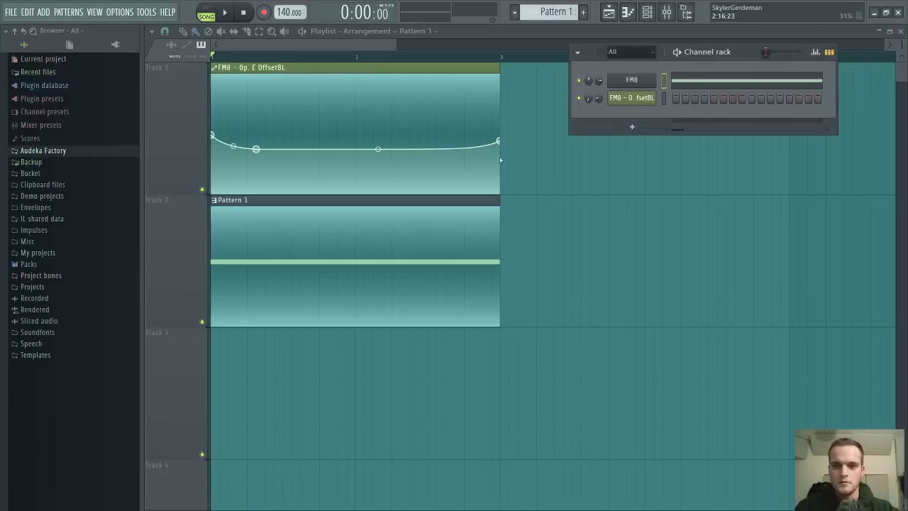
# Hide the channel rack and, during playback, raise the automation's start point and settle the second point at about mid-level
pyautogui.press('F6')
pyautogui.press('space')
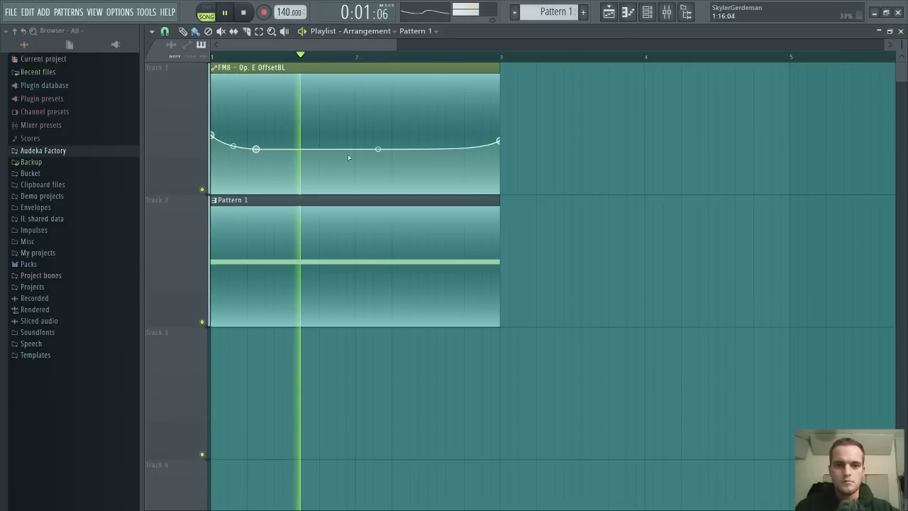
pyautogui.moveTo(257, 148); pyautogui.dragTo(256, 109)
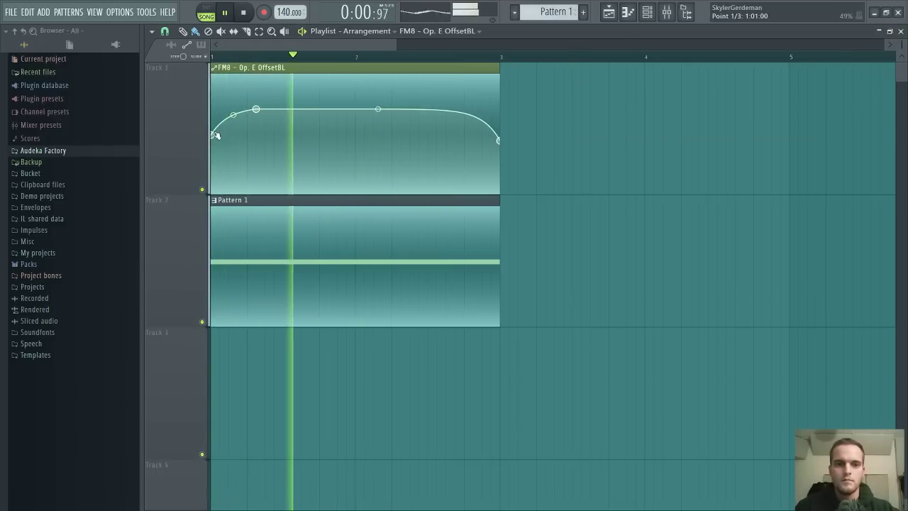
pyautogui.moveTo(212, 135); pyautogui.dragTo(256, 135)
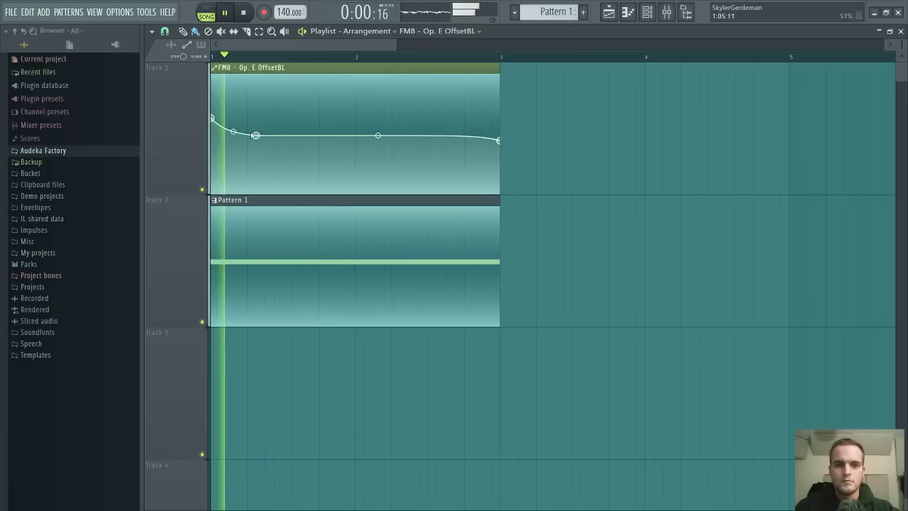
# Add an automation point at 2:06:00 at about 50% and raise the clip's end point to the same level
pyautogui.rightClick(400, 128)
pyautogui.moveTo(400, 128); pyautogui.dragTo(400, 136)
pyautogui.moveTo(497, 141); pyautogui.dragTo(498, 134)
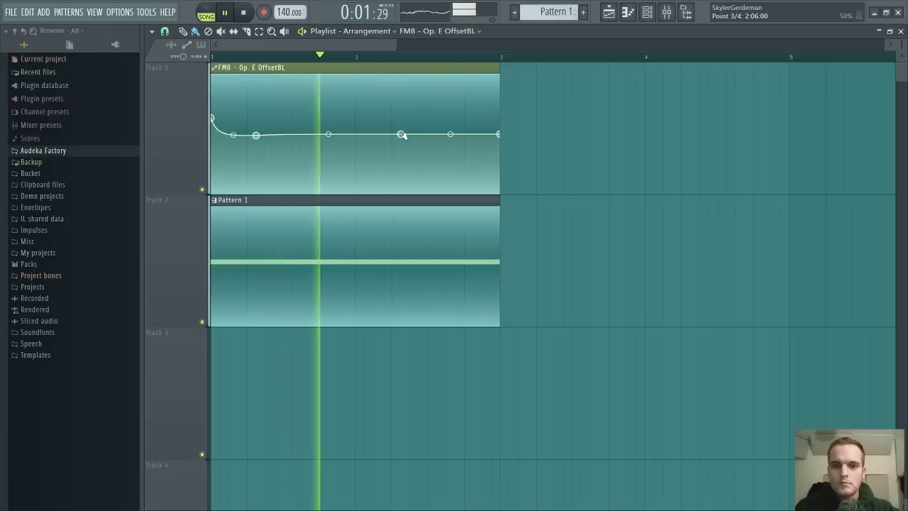
# Raise the FM8 note in Pattern 1 by one semitone to G#1 and close the piano roll
pyautogui.doubleClick(392, 246)
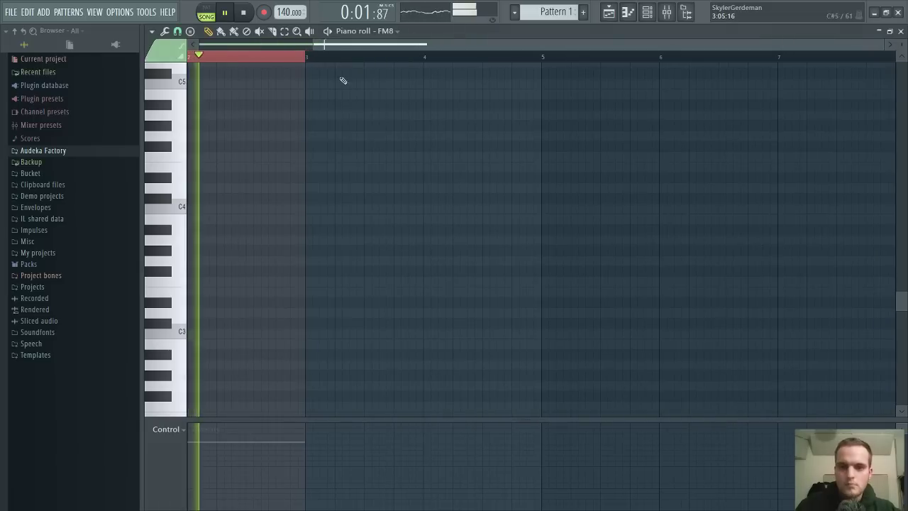
pyautogui.moveTo(357, 45); pyautogui.dragTo(178, 59)
pyautogui.scroll(3, 216, 58)
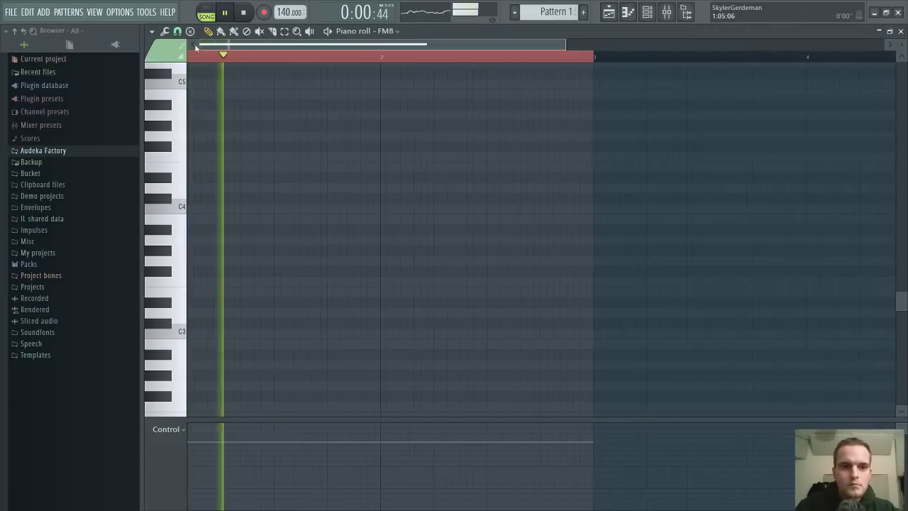
pyautogui.scroll(-4, 289, 184)
pyautogui.moveTo(287, 213)
pyautogui.mouseDown()
pyautogui.moveTo(300, 245)
pyautogui.moveTo(283, 199)
pyautogui.mouseUp()
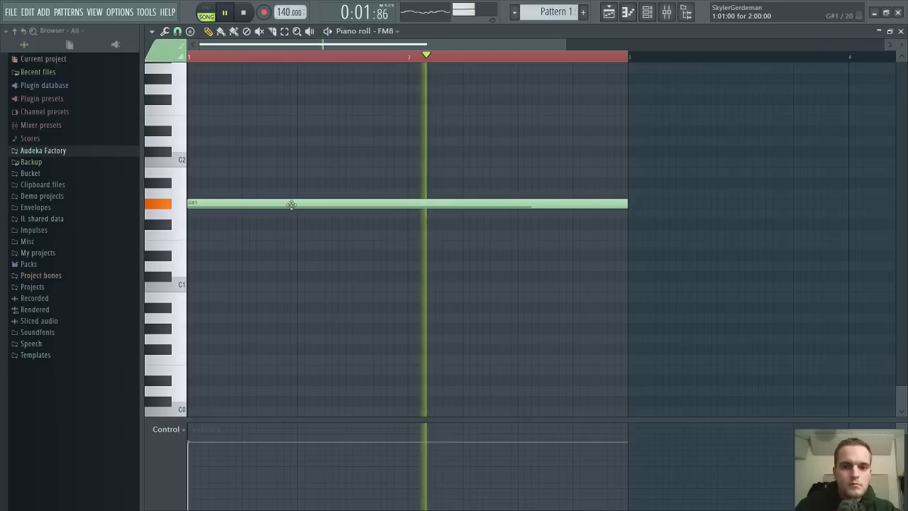
pyautogui.click(902, 32)
# Open FM8 and raise the Shelving EQ's volume slightly during playback
pyautogui.click(642, 80)
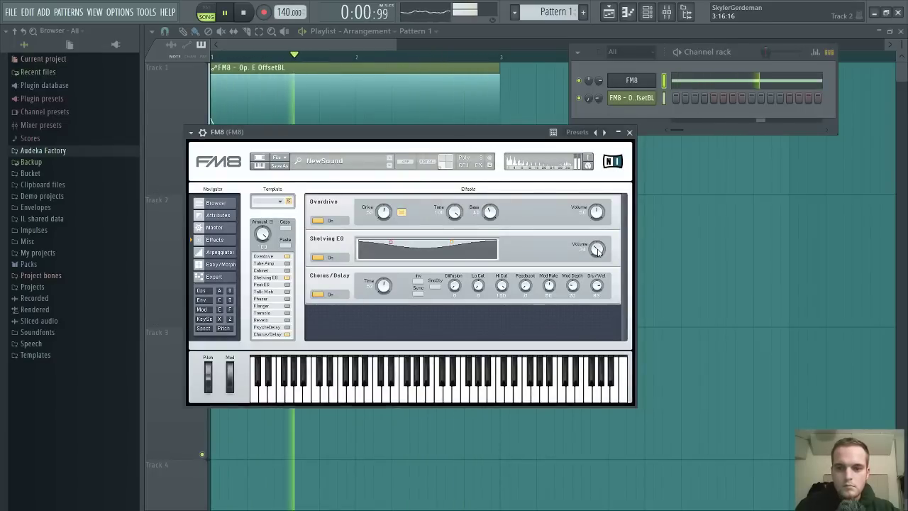
pyautogui.moveTo(595, 246); pyautogui.dragTo(595, 239)
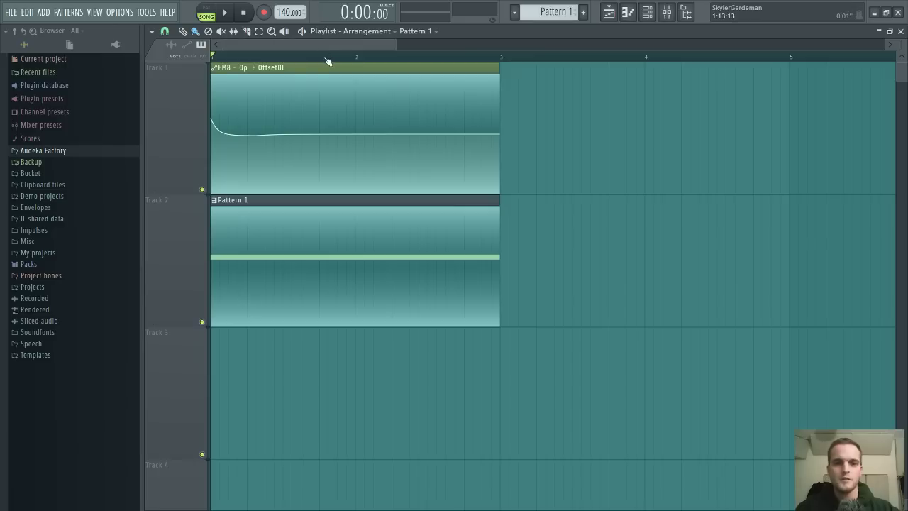
# Enlarge the two-bar automation clip in the playlist, play the arrangement to audition the changes, and stop
pyautogui.scroll(2, 328, 60)
pyautogui.scroll(3, 293, 45)
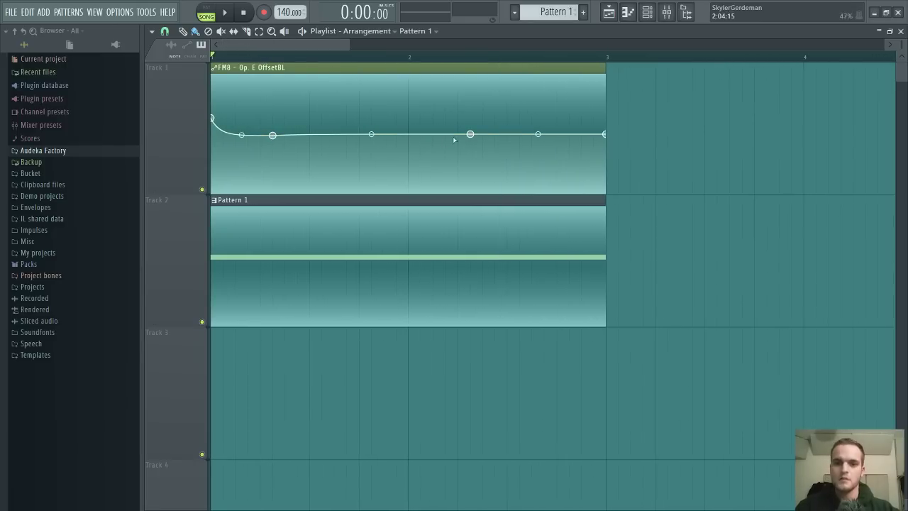
pyautogui.press('space')
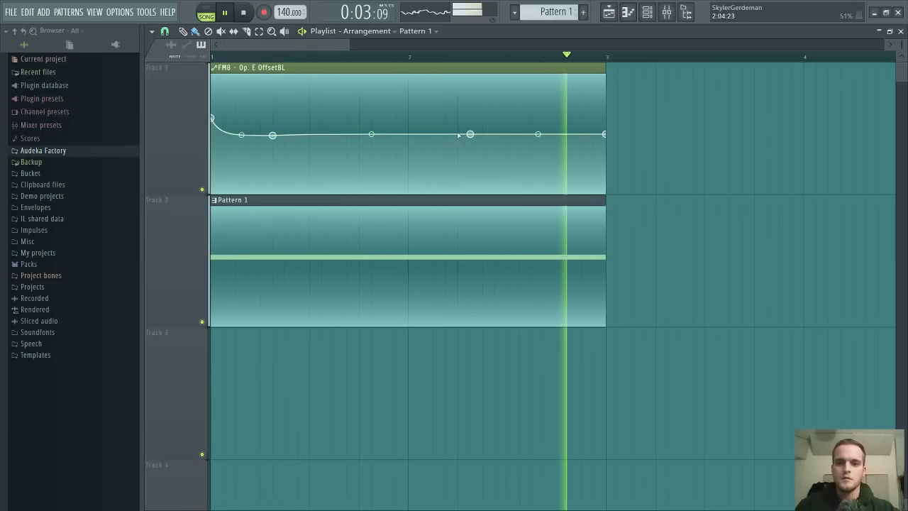
pyautogui.press('space')
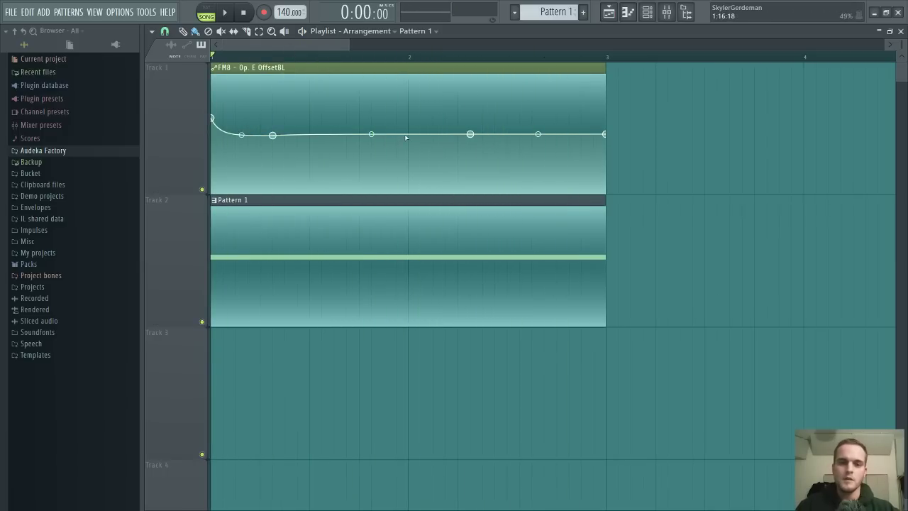
# Add an automation point at 2:01:00 slightly above 50% and delete the point at 2:06:00
pyautogui.rightClick(409, 133)
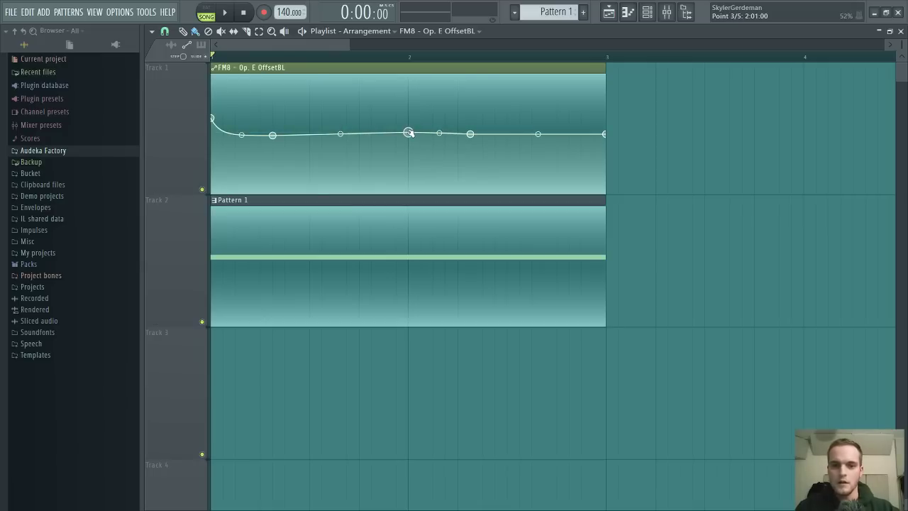
pyautogui.moveTo(410, 134); pyautogui.dragTo(410, 134)
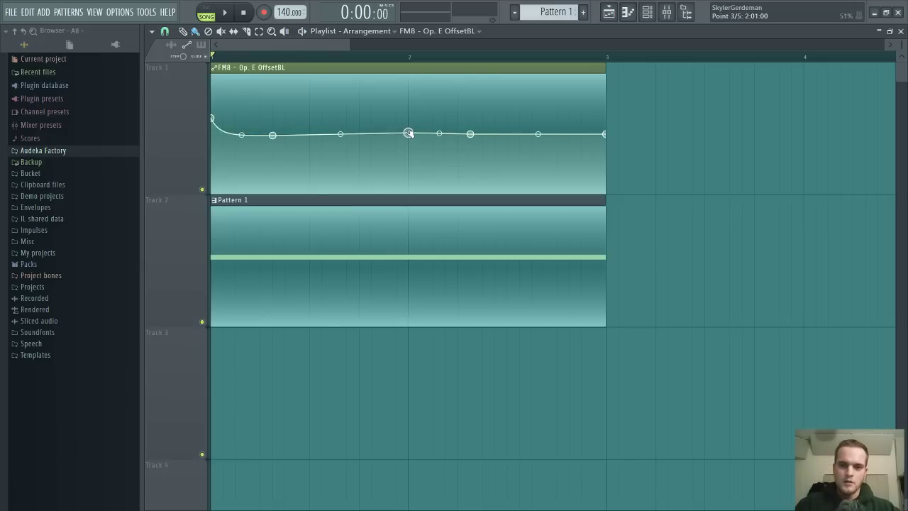
pyautogui.keyDown('alt'); pyautogui.rightClick(471, 134); pyautogui.keyUp('alt')
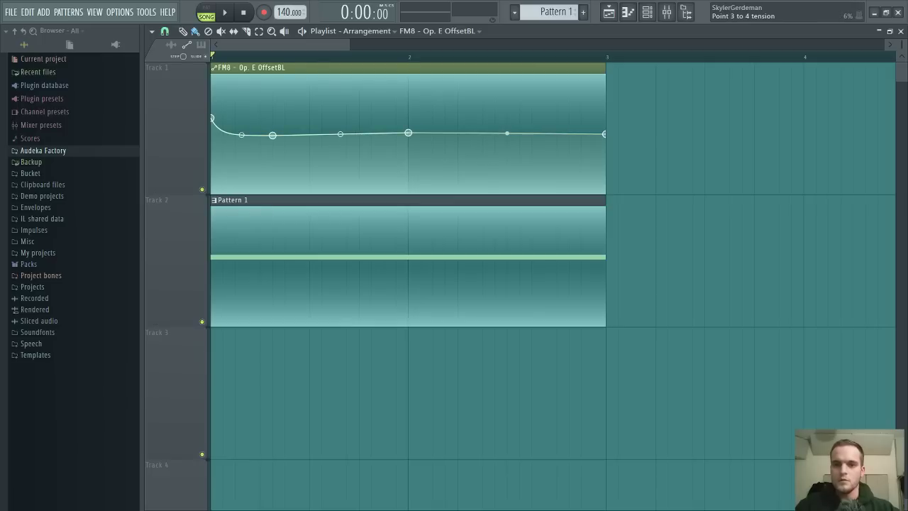
pyautogui.moveTo(409, 134); pyautogui.dragTo(409, 132)
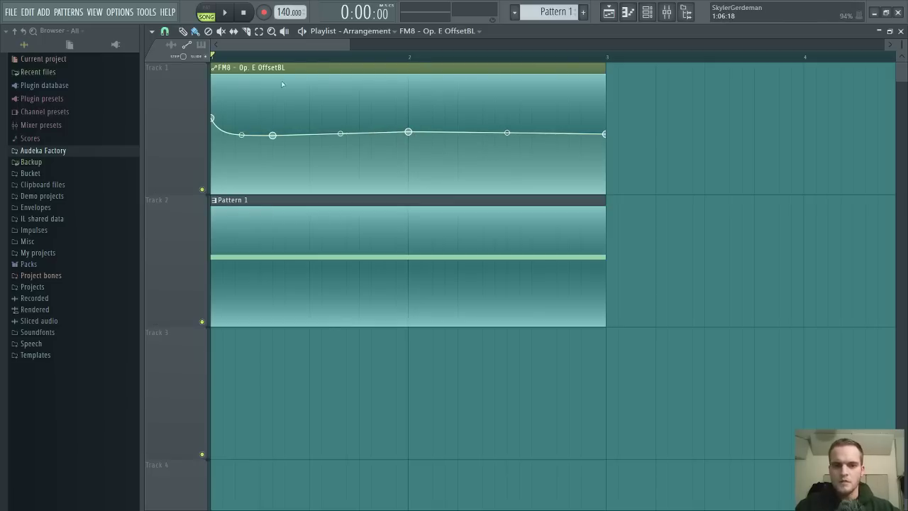
# Play the arrangement and lower the 2:01:00 automation point slightly to flatten the curve
pyautogui.scroll(2, 281, 44)
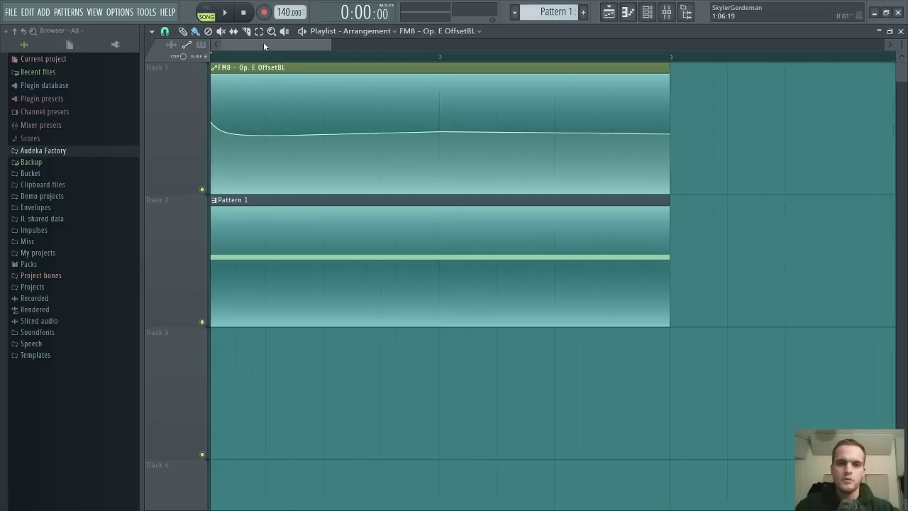
pyautogui.press('space')
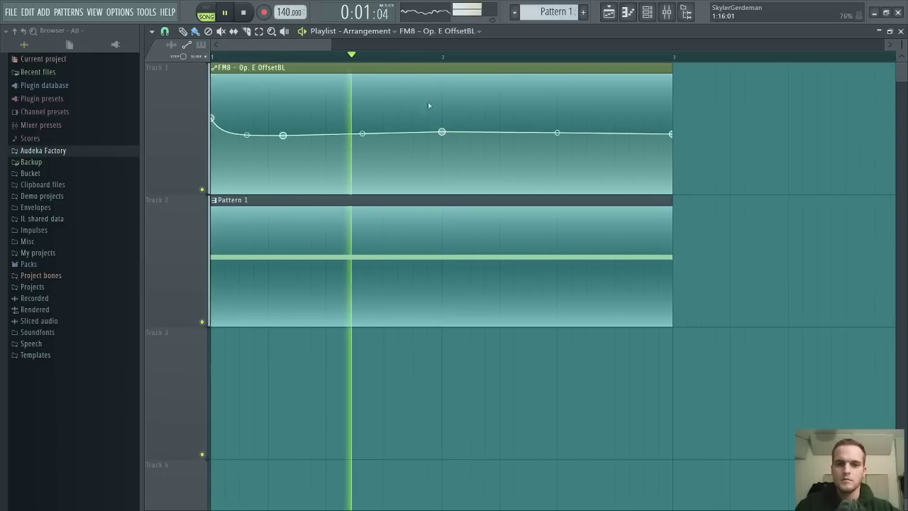
pyautogui.moveTo(441, 131); pyautogui.dragTo(442, 134)
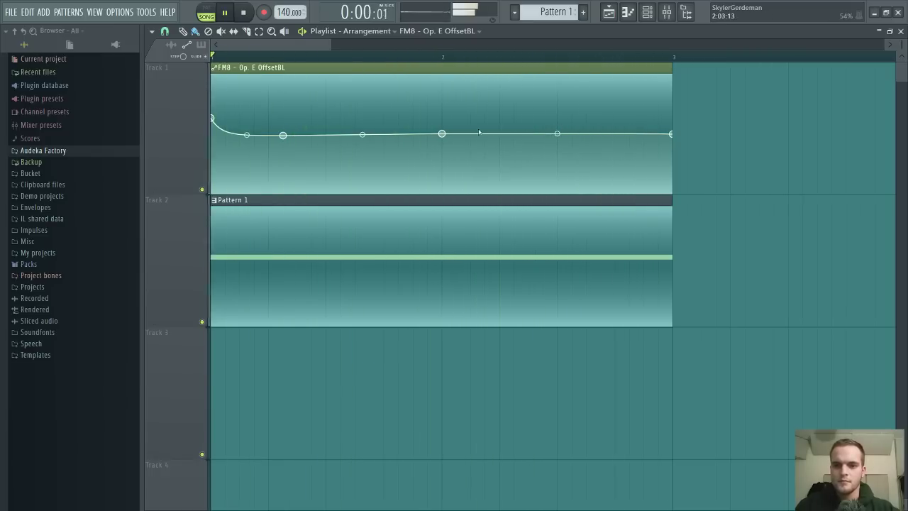
# Open Pattern 1's piano roll, stop playback, close the piano roll, and open the FM8 plugin window
pyautogui.doubleClick(476, 255)
pyautogui.press('space')
pyautogui.click(900, 32)
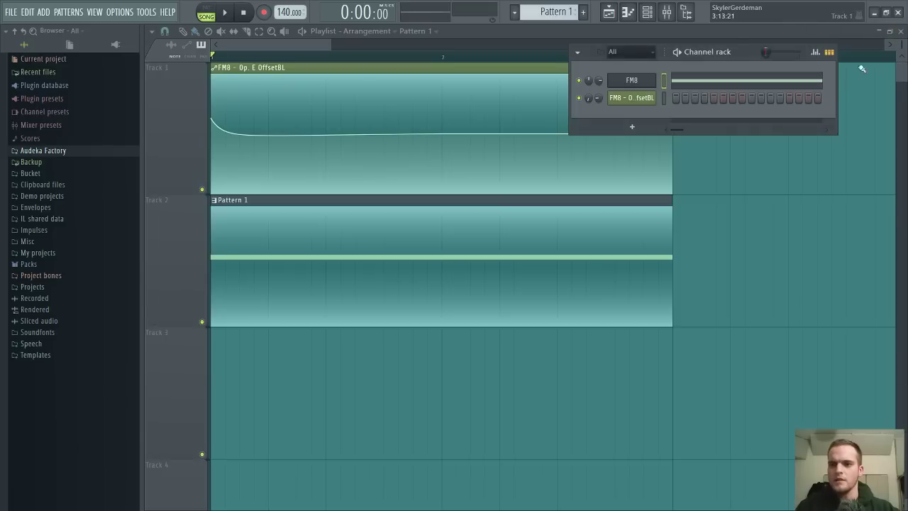
pyautogui.click(631, 81)
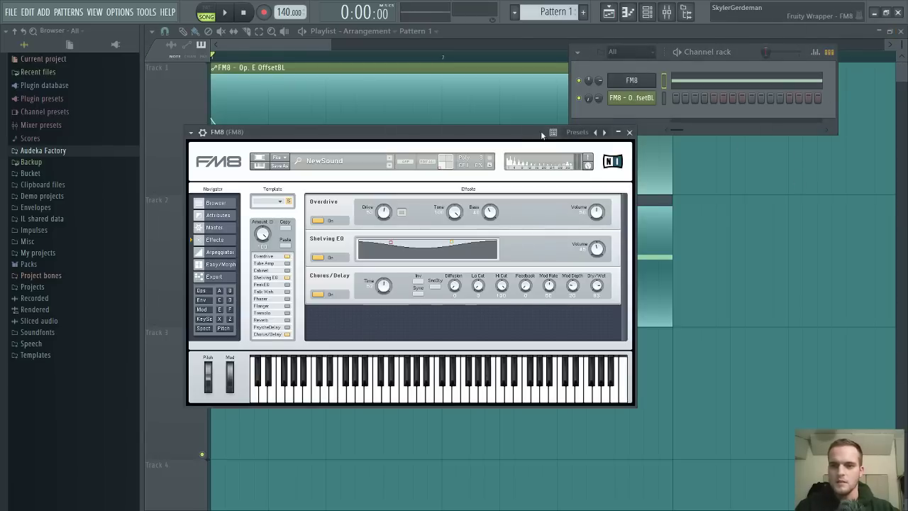
# Open Multipass from the FM8 mixer track, start playback, and set its Frequency Shifter to 72.0 Hz
pyautogui.moveTo(542, 135); pyautogui.dragTo(642, 93)
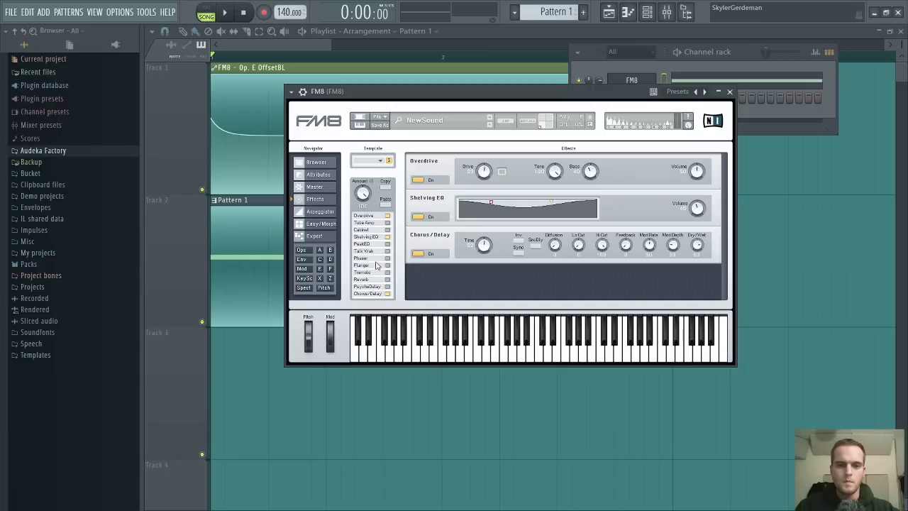
pyautogui.click(666, 12)
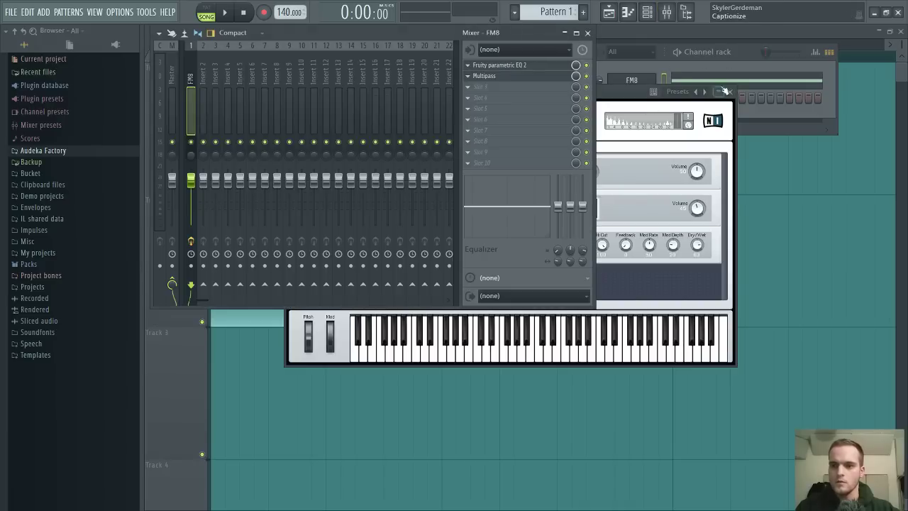
pyautogui.click(497, 80)
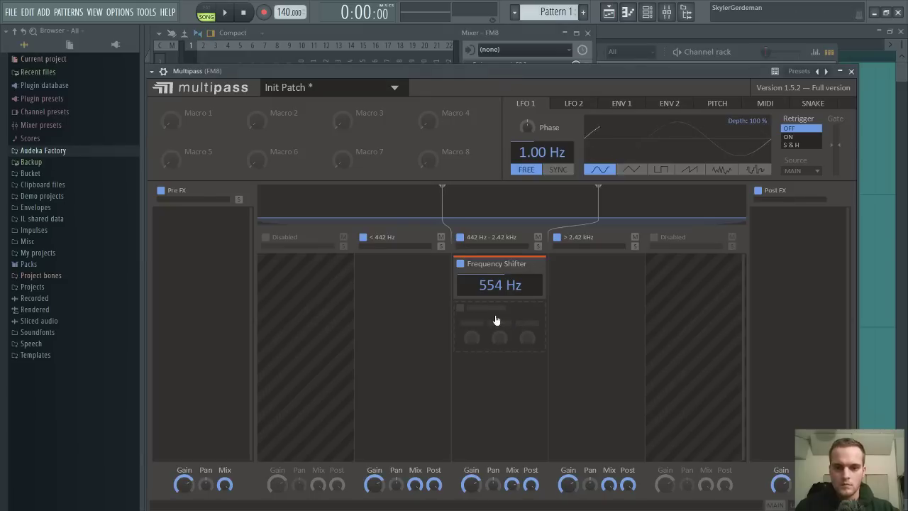
pyautogui.press('space')
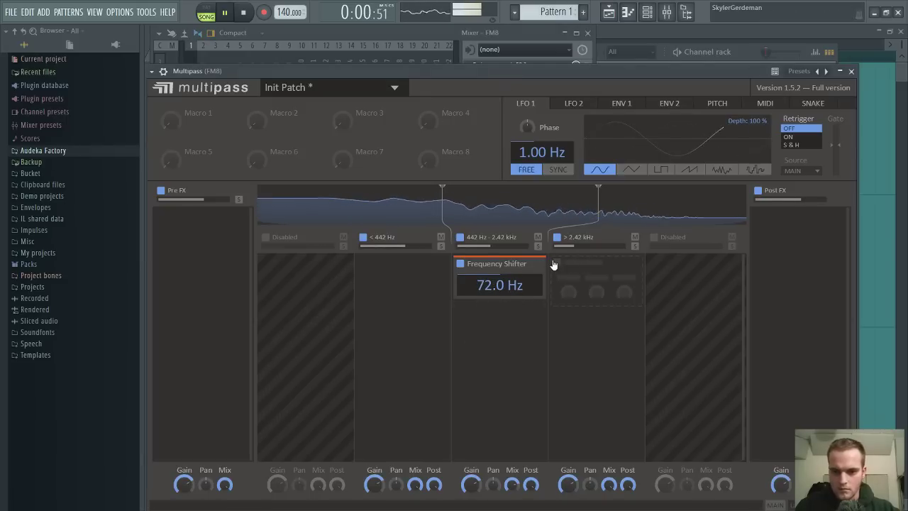
# Add a Phase Distortion effect to the band above 2.42 kHz, audition it, and stop playback
pyautogui.click(553, 263)
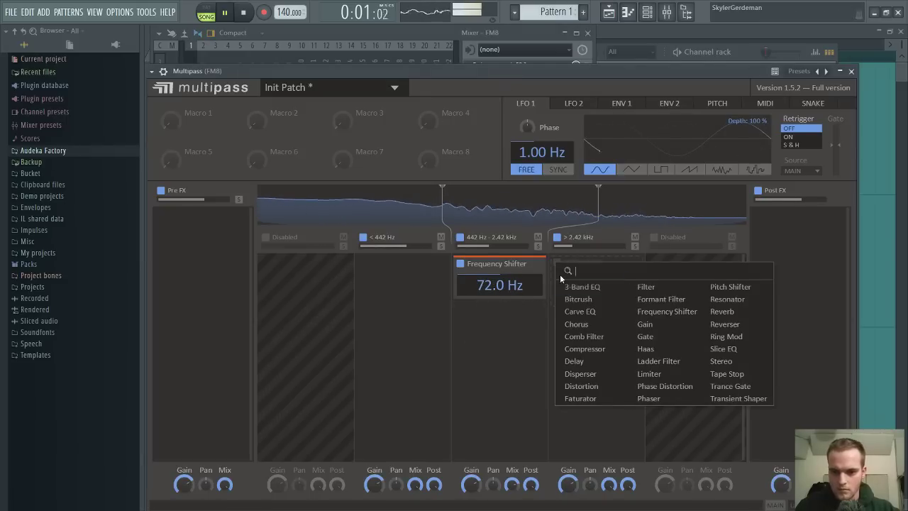
pyautogui.click(670, 387)
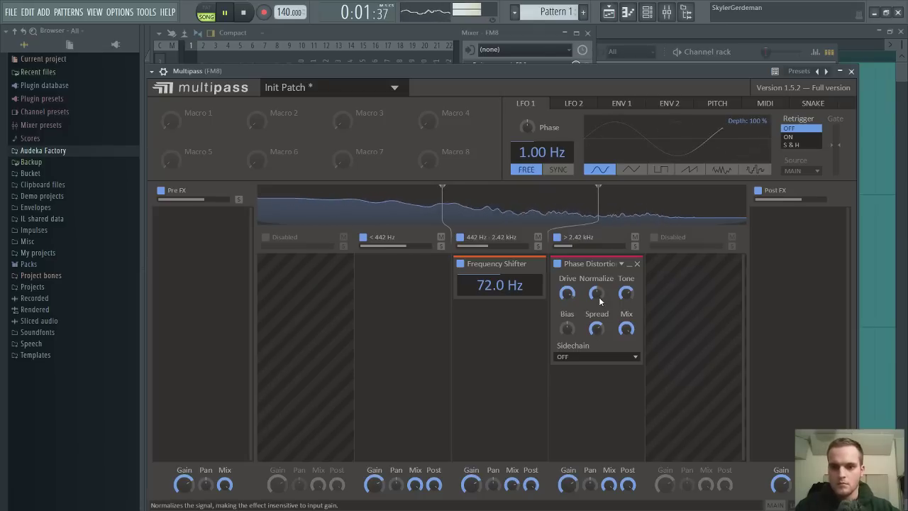
pyautogui.click(248, 15)
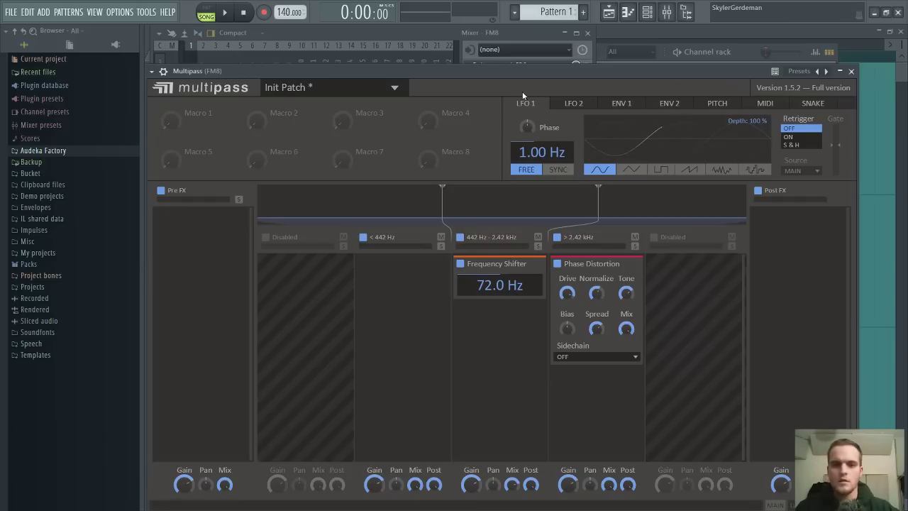
# Restart playback and add a Haas effect below the Frequency Shifter in the 442 Hz to 2.42 kHz band
pyautogui.moveTo(525, 75); pyautogui.dragTo(517, 70)
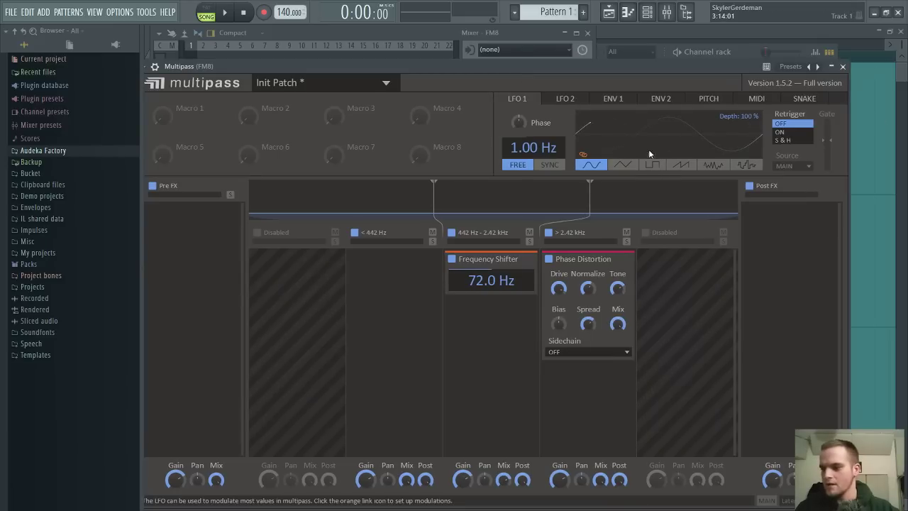
pyautogui.moveTo(532, 62); pyautogui.dragTo(544, 38)
pyautogui.press('space')
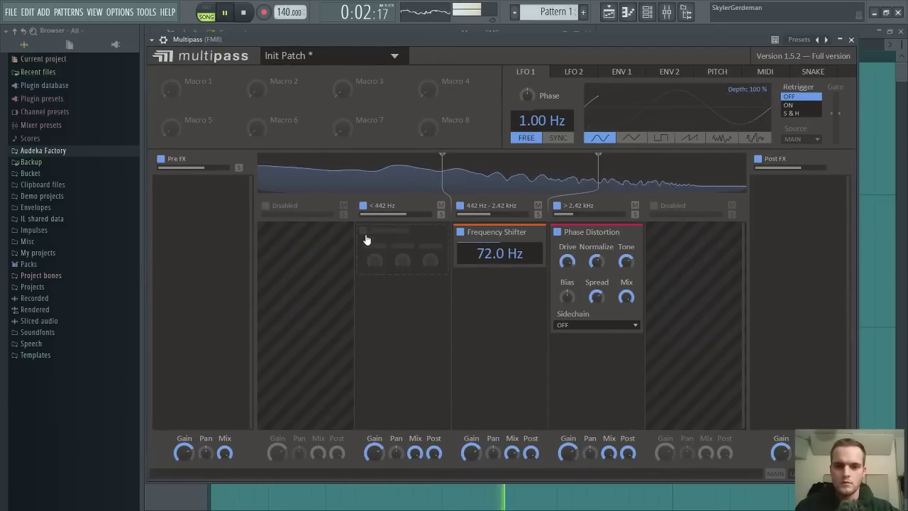
pyautogui.click(466, 283)
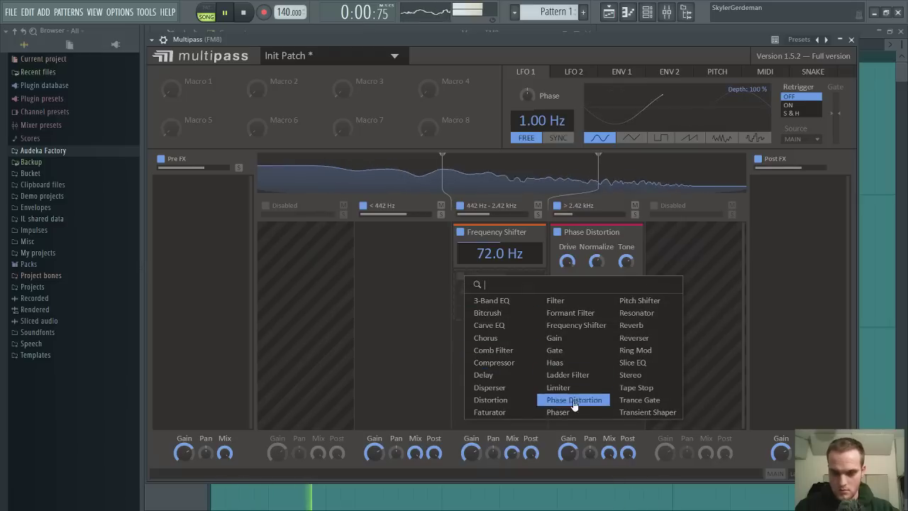
pyautogui.click(567, 362)
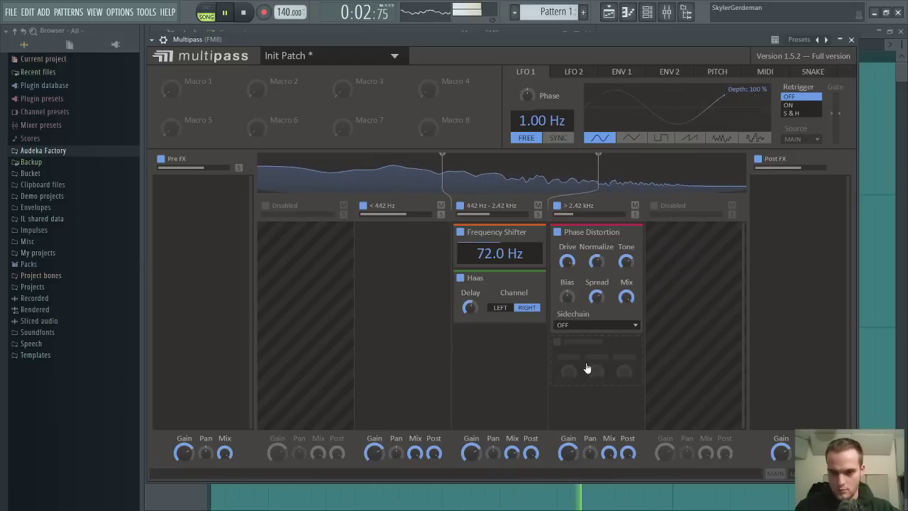
# Reduce the Haas delay, and set the output gains to -7.01 dB for the 442 Hz–2.42 kHz band and -0.30 dB above it
pyautogui.moveTo(468, 312); pyautogui.dragTo(469, 340)
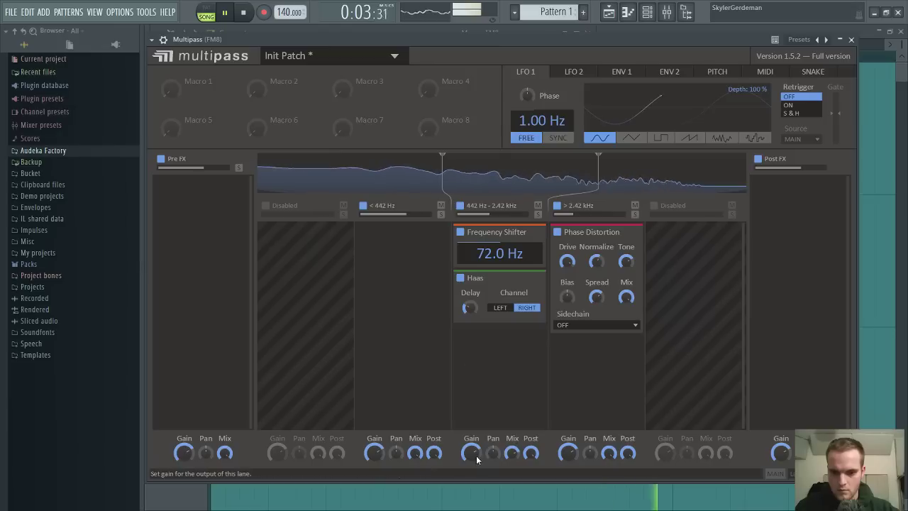
pyautogui.moveTo(475, 457); pyautogui.dragTo(475, 482)
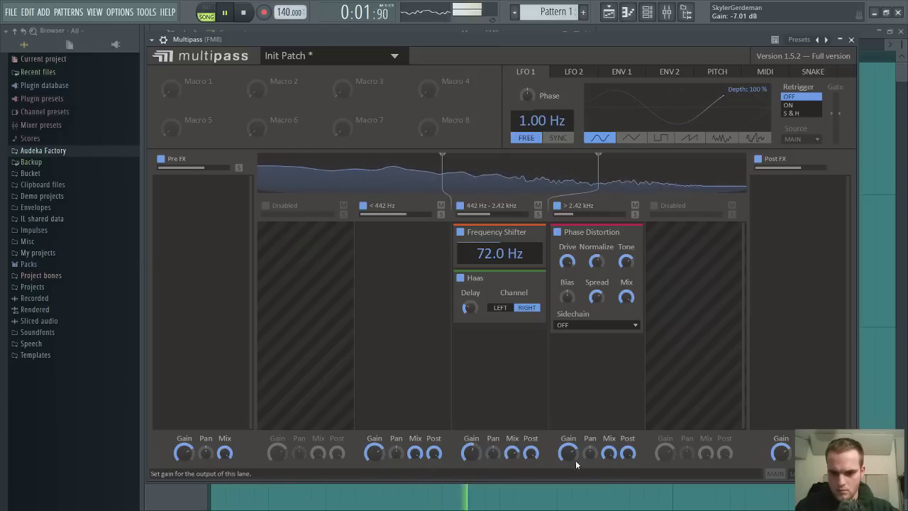
pyautogui.moveTo(568, 453); pyautogui.dragTo(567, 450)
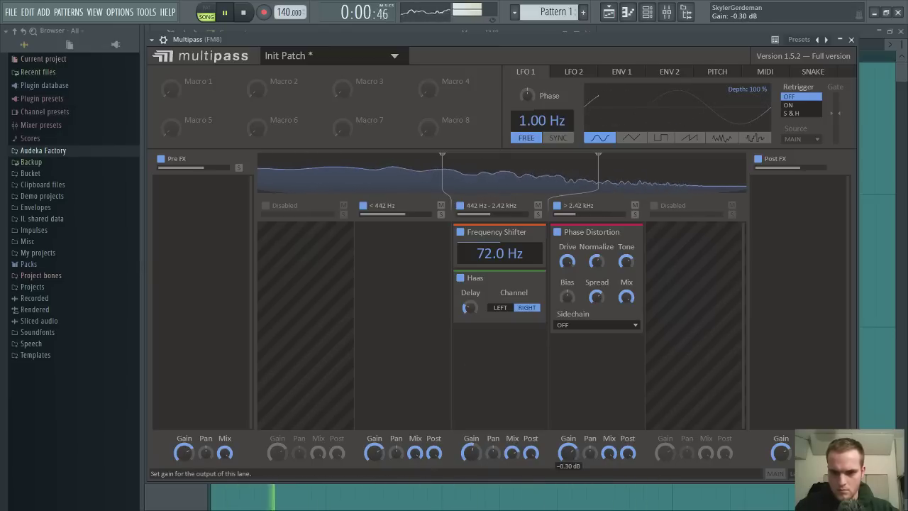
# Enable the lowest band below 169 Hz and add a Pitch Shifter to the 169–442 Hz band
pyautogui.click(366, 232)
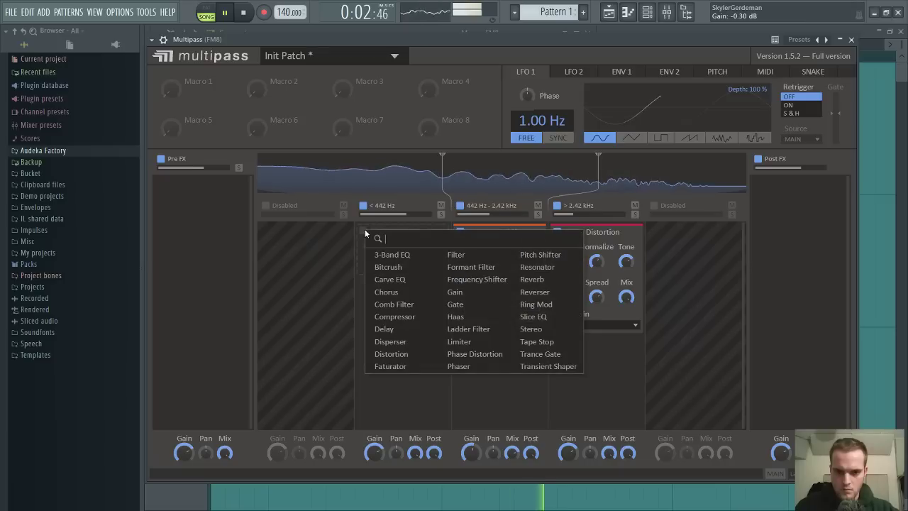
pyautogui.click(281, 206)
pyautogui.click(280, 206)
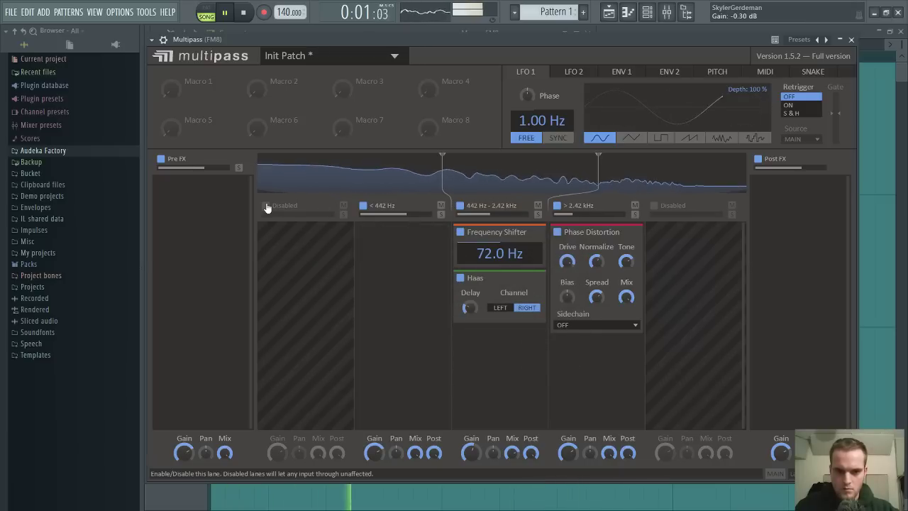
pyautogui.click(361, 242)
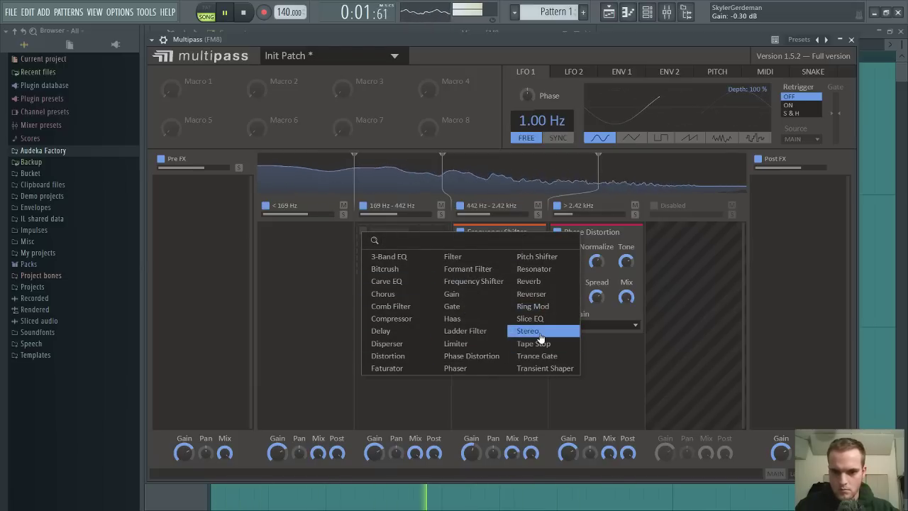
pyautogui.click(547, 257)
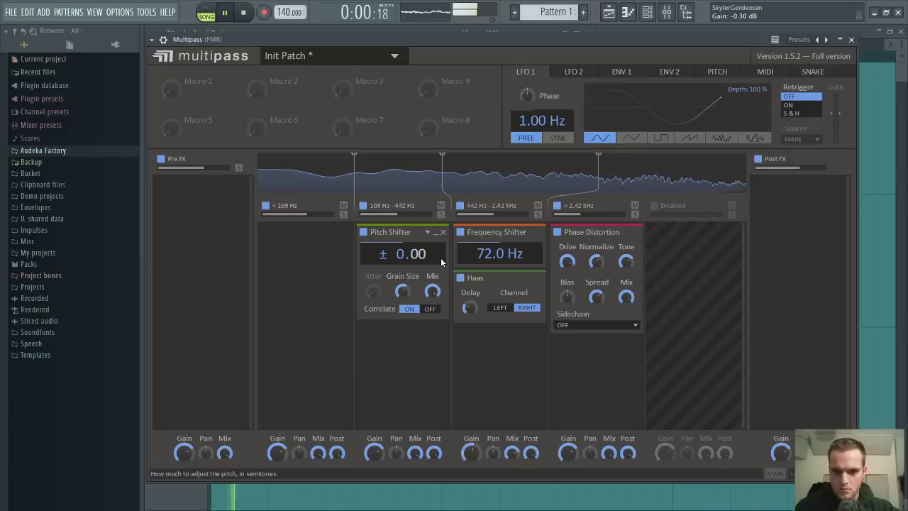
# Set the Pitch Shifter to +6.00 semitones and increase its grain size
pyautogui.moveTo(400, 254)
pyautogui.mouseDown()
pyautogui.moveTo(400, 222)
pyautogui.moveTo(402, 267)
pyautogui.mouseUp()
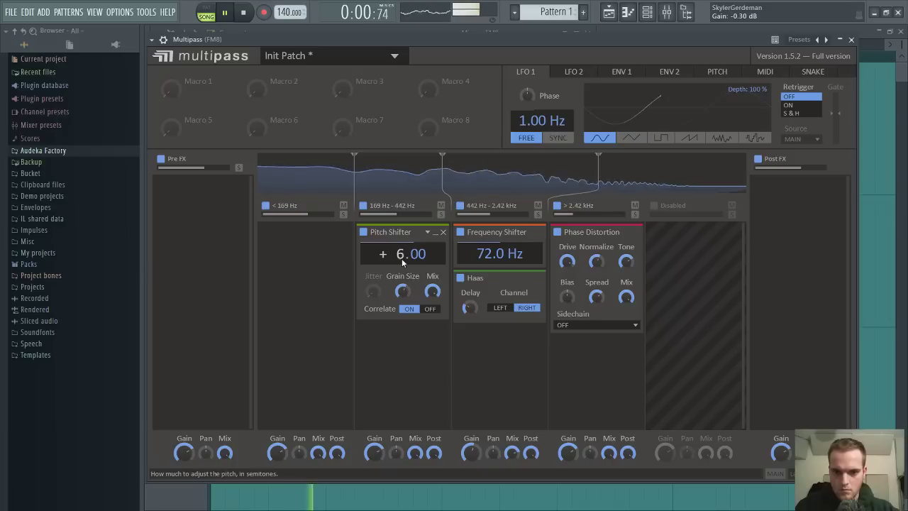
pyautogui.moveTo(431, 296); pyautogui.dragTo(432, 304)
pyautogui.moveTo(402, 291); pyautogui.dragTo(402, 278)
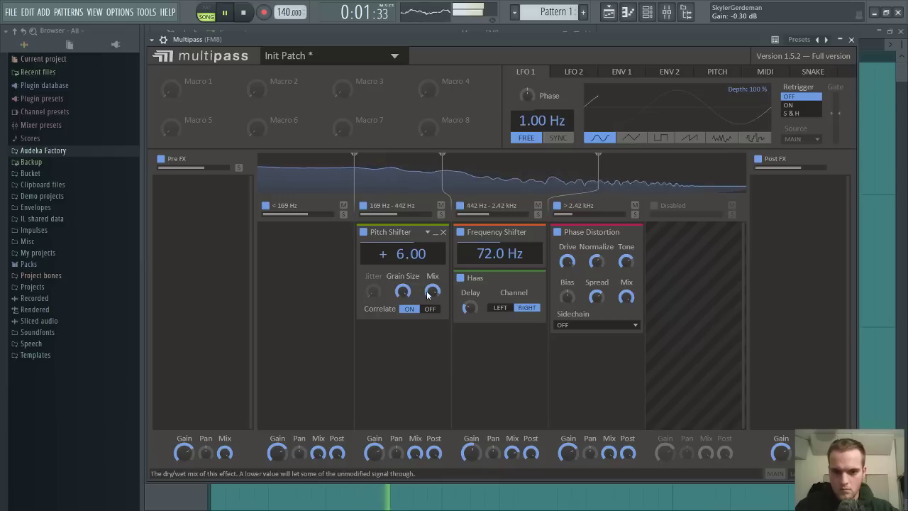
# Raise the second band split to 715 Hz and modulate it with LFO 1 at a rate of 7.91 Hz
pyautogui.moveTo(441, 182)
pyautogui.mouseDown()
pyautogui.moveTo(585, 186)
pyautogui.moveTo(442, 187)
pyautogui.mouseUp()
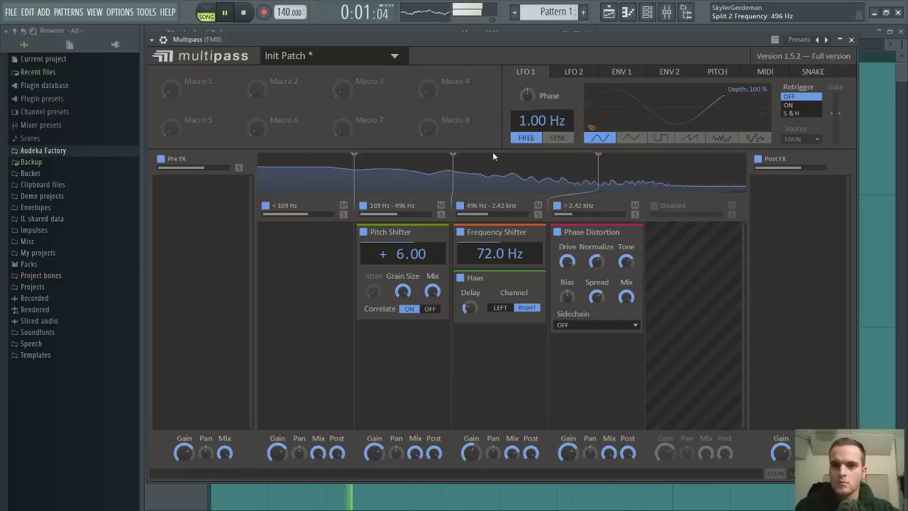
pyautogui.moveTo(451, 183); pyautogui.dragTo(488, 184)
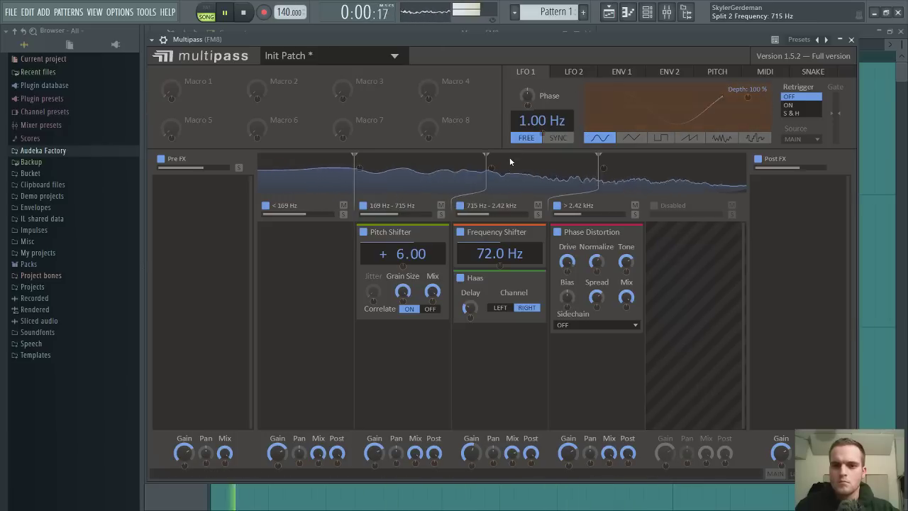
pyautogui.moveTo(491, 168); pyautogui.dragTo(491, 153)
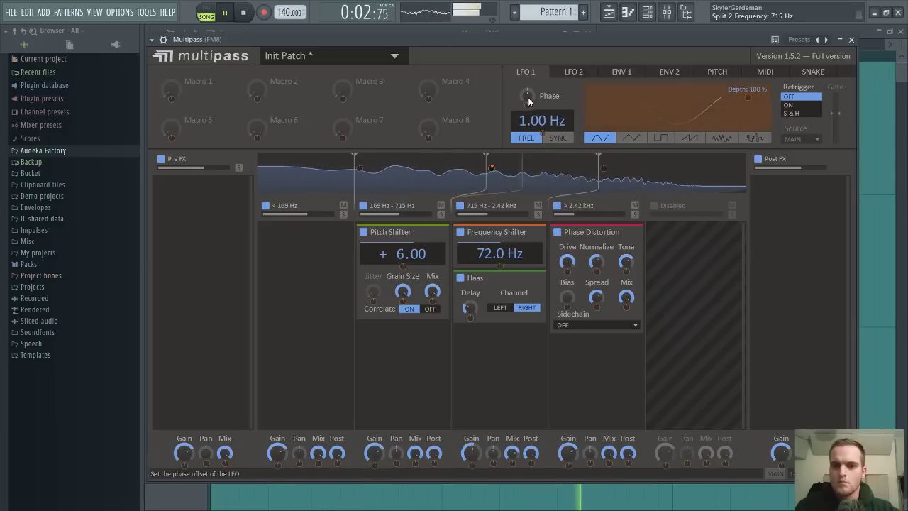
pyautogui.moveTo(542, 122); pyautogui.dragTo(542, 50)
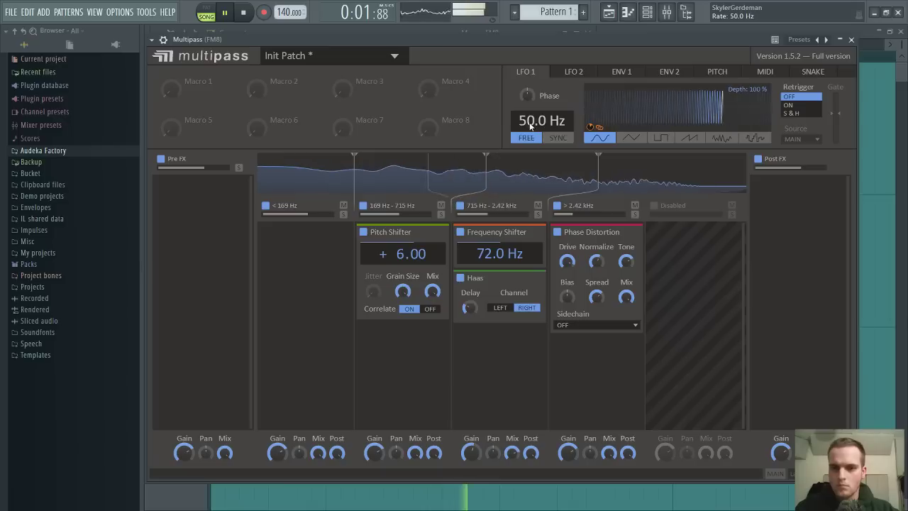
pyautogui.moveTo(532, 124); pyautogui.dragTo(532, 156)
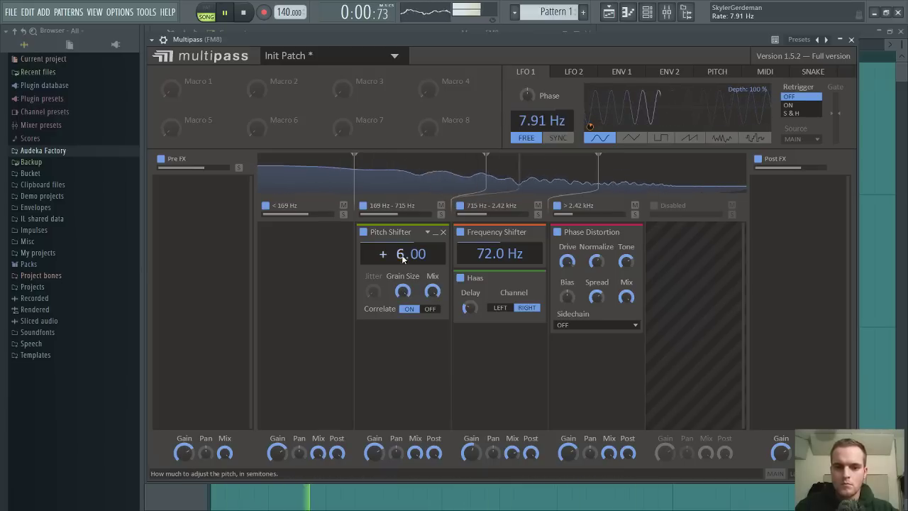
# Bypass and re-enable the Pitch Shifter to compare the sound during playback, and stop playback
pyautogui.click(365, 237)
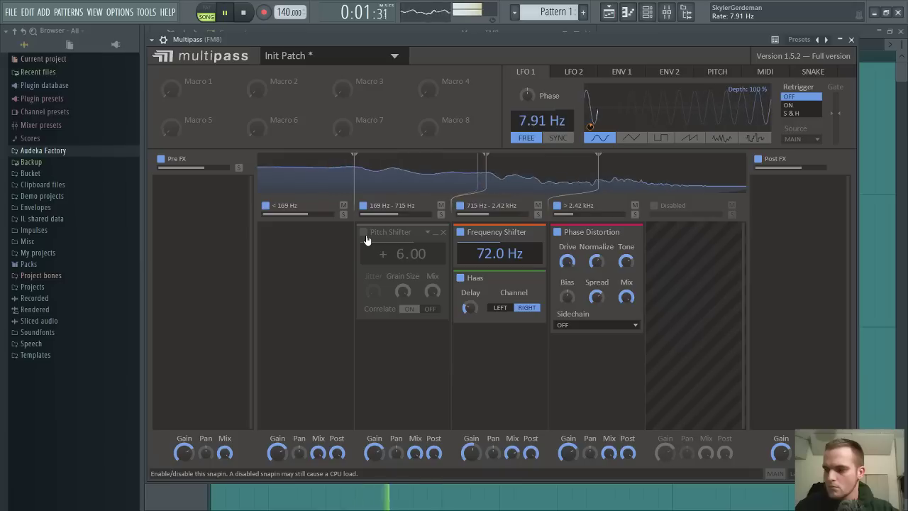
pyautogui.click(364, 236)
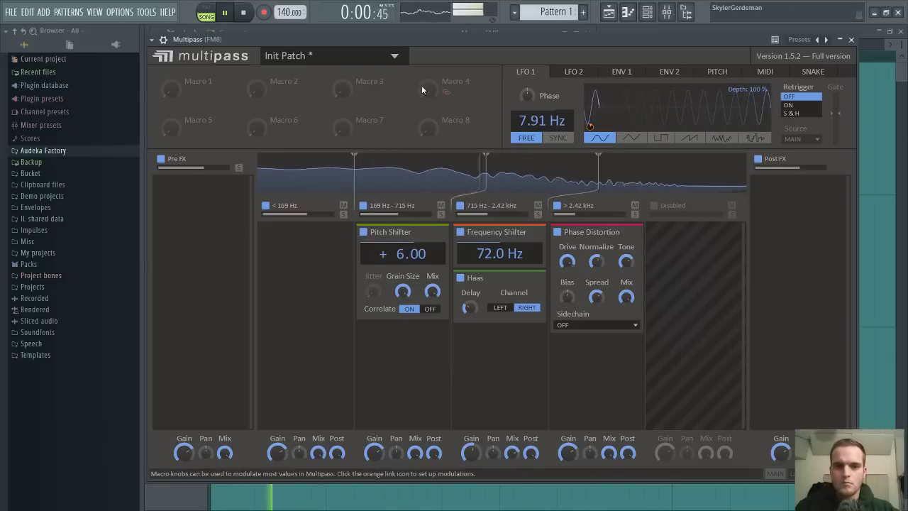
pyautogui.moveTo(430, 43); pyautogui.dragTo(436, 39)
pyautogui.press('space')
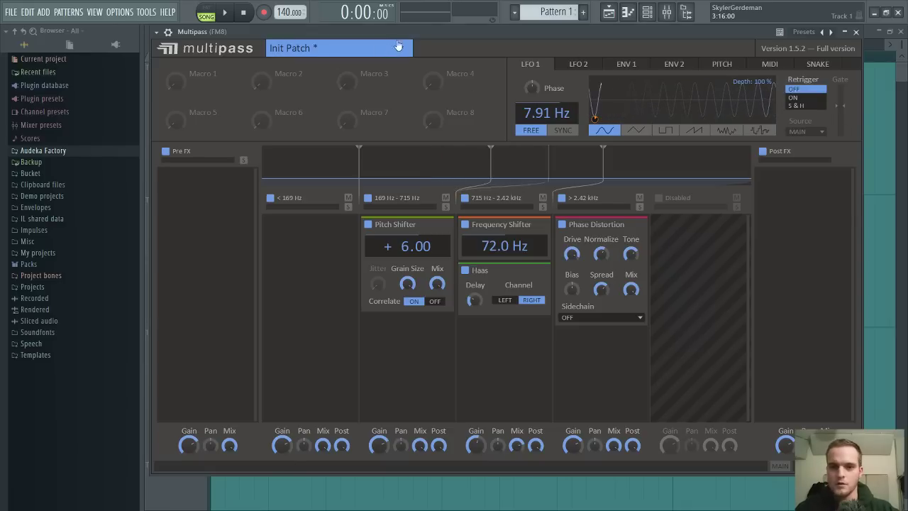
pyautogui.moveTo(404, 32)
pyautogui.mouseDown()
pyautogui.moveTo(407, 42)
pyautogui.moveTo(397, 31)
pyautogui.mouseUp()
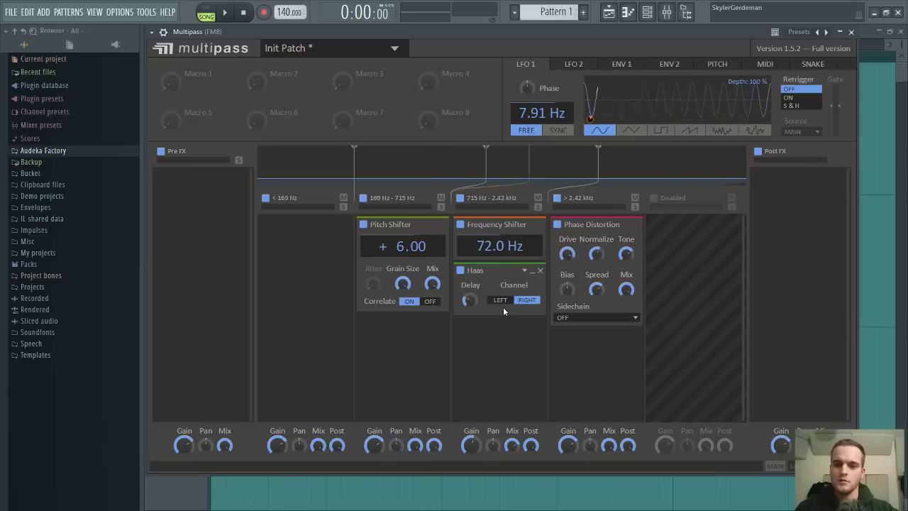
# Play the arrangement and slow LFO 1's rate to 3.97 Hz
pyautogui.press('space')
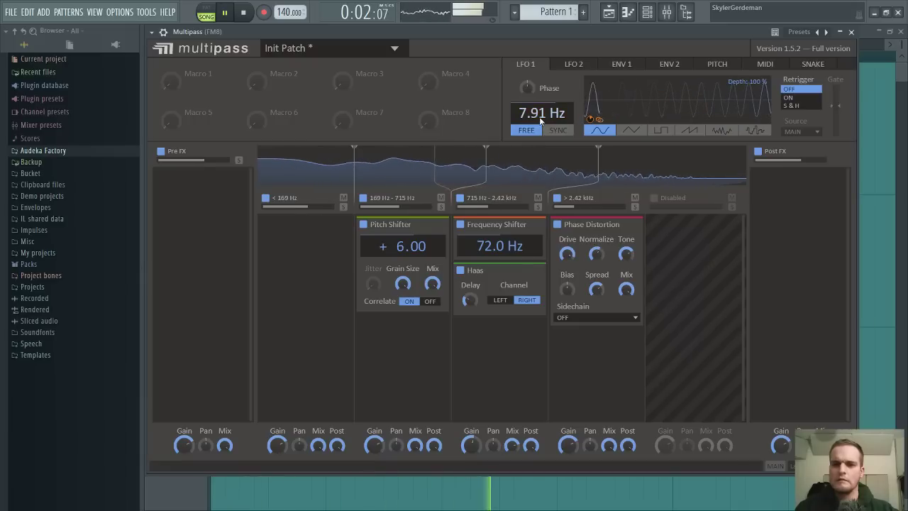
pyautogui.click(527, 67)
pyautogui.moveTo(541, 113); pyautogui.dragTo(538, 171)
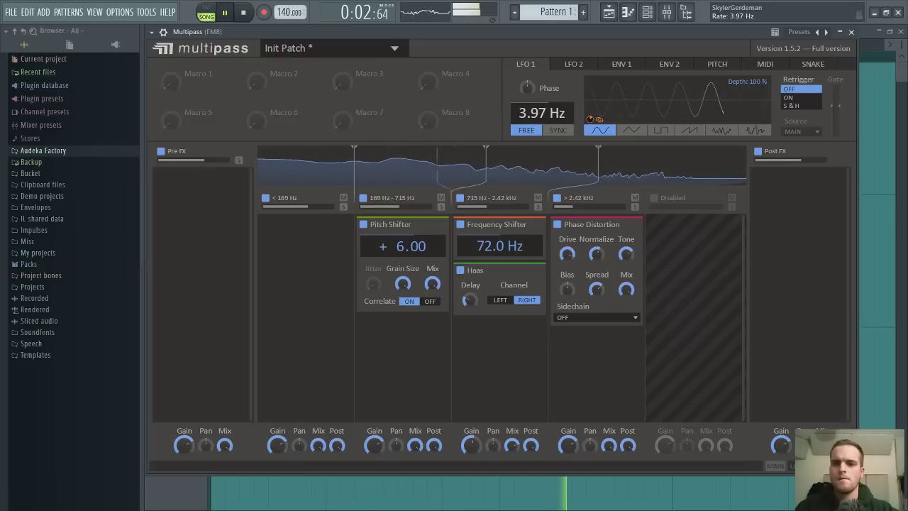
# Move the first band split to 117 Hz and the second band split to 403 Hz
pyautogui.moveTo(355, 177); pyautogui.dragTo(411, 181)
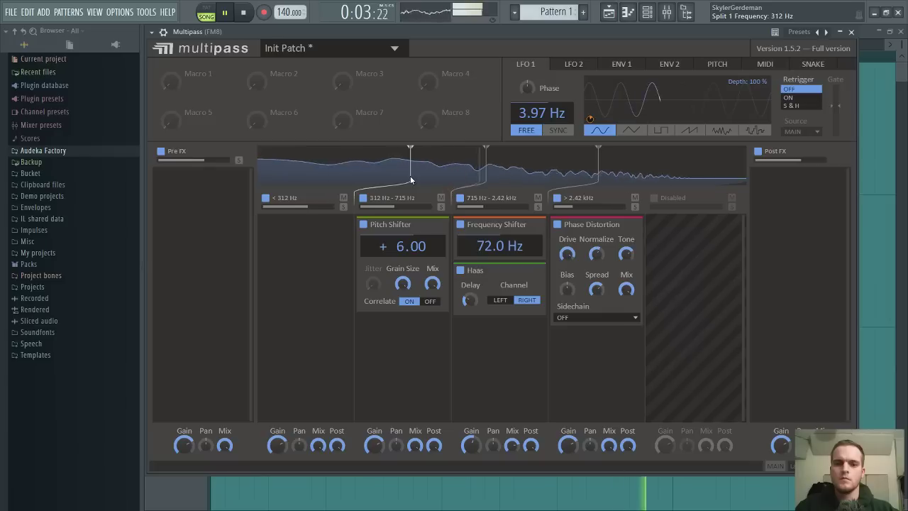
pyautogui.moveTo(410, 179)
pyautogui.mouseDown()
pyautogui.moveTo(311, 175)
pyautogui.moveTo(320, 177)
pyautogui.mouseUp()
pyautogui.moveTo(487, 169)
pyautogui.mouseDown()
pyautogui.moveTo(429, 169)
pyautogui.moveTo(436, 172)
pyautogui.mouseUp()
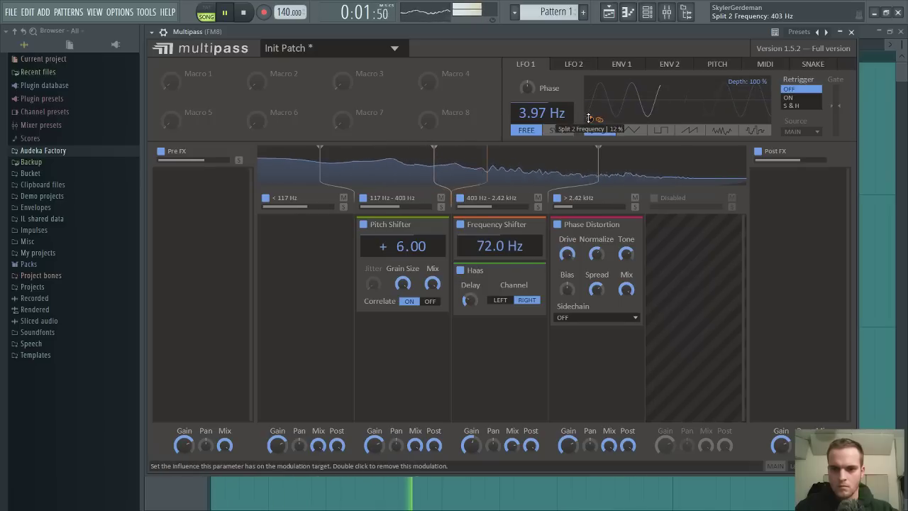
# Increase LFO 1's modulation of the second split to 24% and sync the LFO rate at 3/16
pyautogui.moveTo(589, 120)
pyautogui.mouseDown()
pyautogui.moveTo(589, 90)
pyautogui.moveTo(588, 100)
pyautogui.mouseUp()
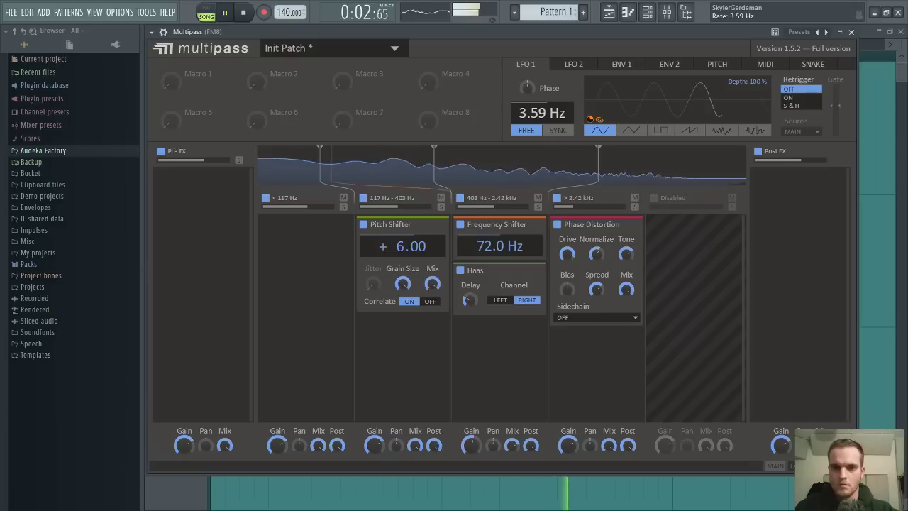
pyautogui.click(554, 132)
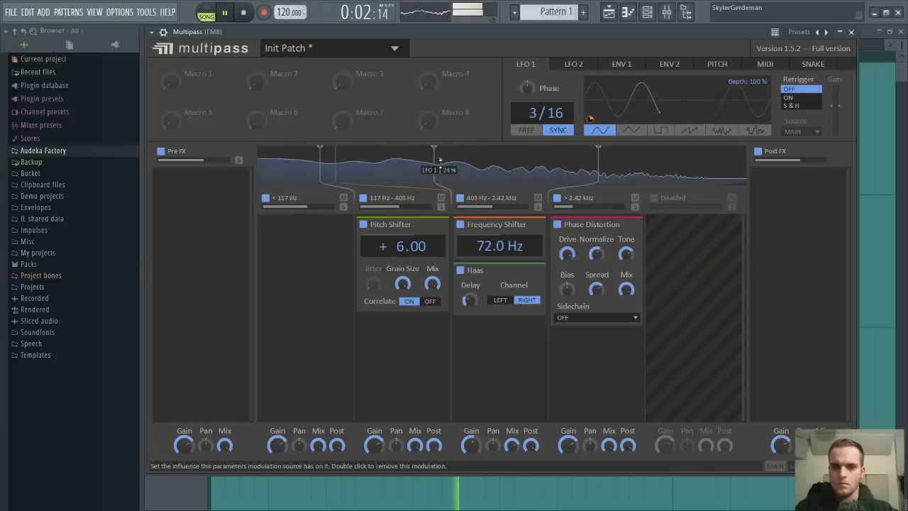
# Try different second split and Frequency Shifter values during playback, ending with the split at 471 Hz and the shift at 48 Hz
pyautogui.moveTo(438, 161)
pyautogui.mouseDown()
pyautogui.moveTo(599, 170)
pyautogui.moveTo(434, 175)
pyautogui.moveTo(448, 172)
pyautogui.mouseUp()
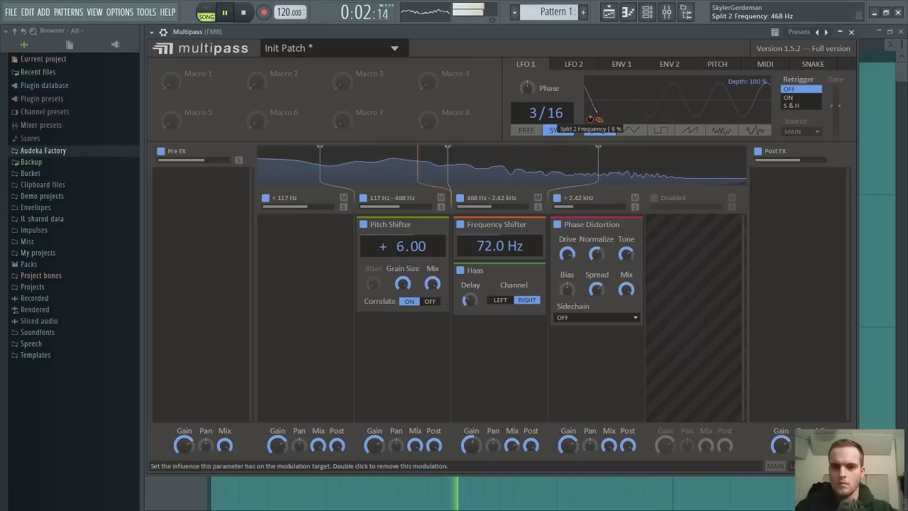
pyautogui.moveTo(440, 172); pyautogui.dragTo(496, 174)
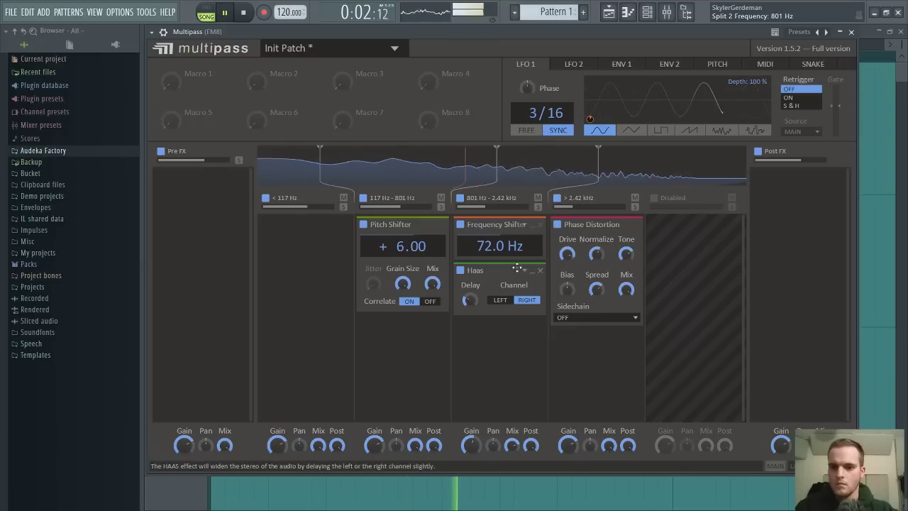
pyautogui.moveTo(489, 253); pyautogui.dragTo(487, 244)
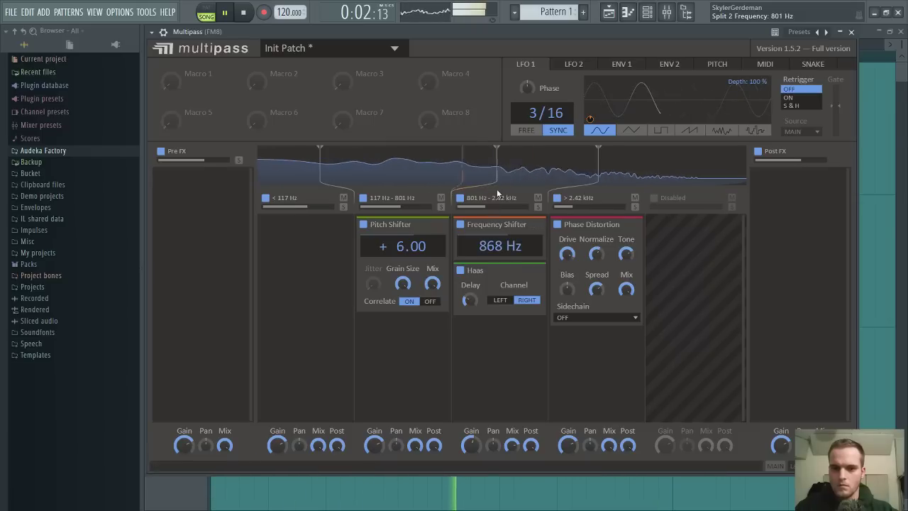
pyautogui.moveTo(462, 243); pyautogui.dragTo(462, 276)
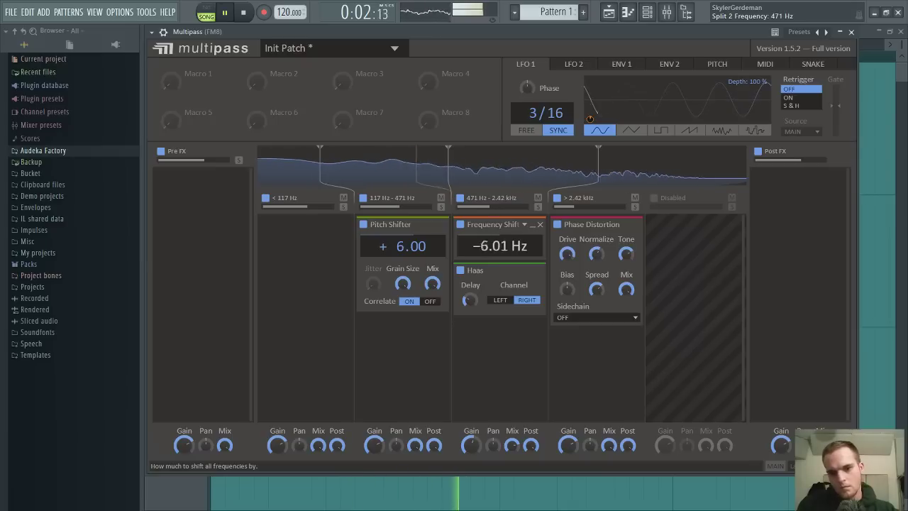
# Bypass and re-enable the Frequency Shifter and Pitch Shifter to compare the sound, close Multipass and stop playback
pyautogui.click(461, 224)
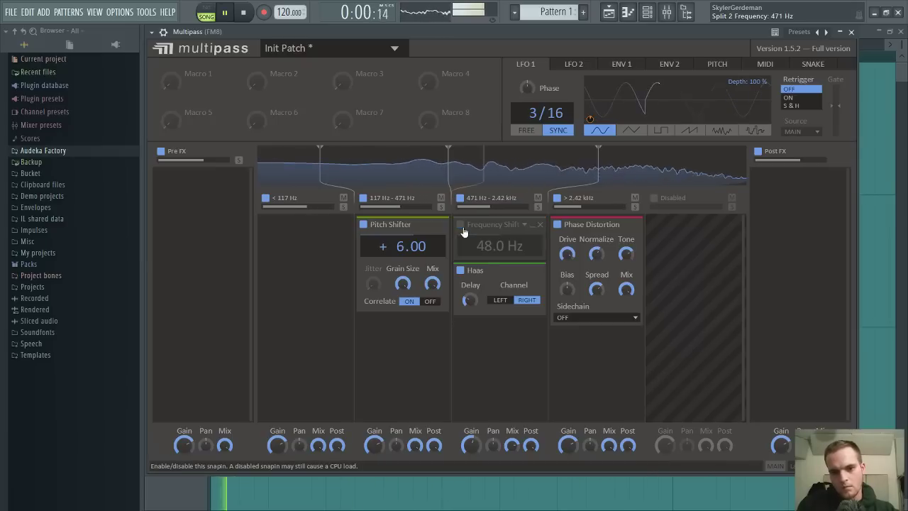
pyautogui.click(460, 225)
pyautogui.click(364, 224)
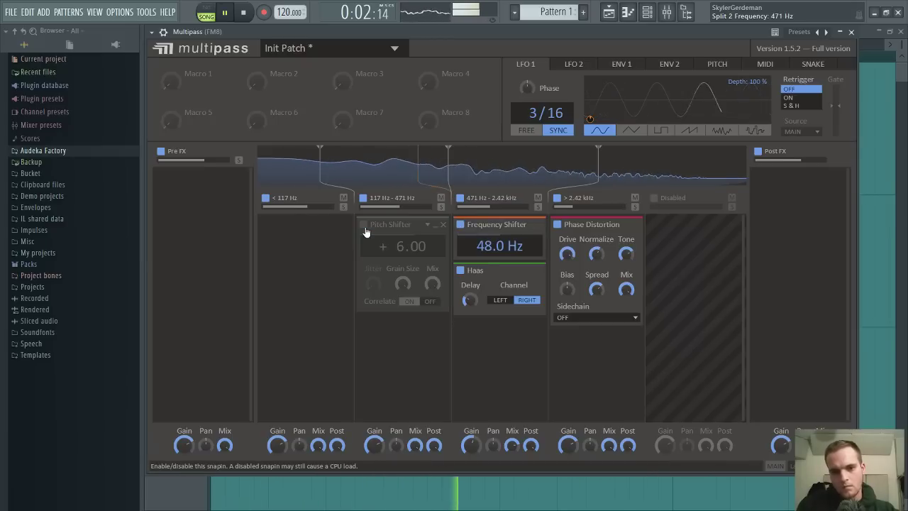
pyautogui.click(364, 224)
pyautogui.click(851, 32)
pyautogui.press('space')
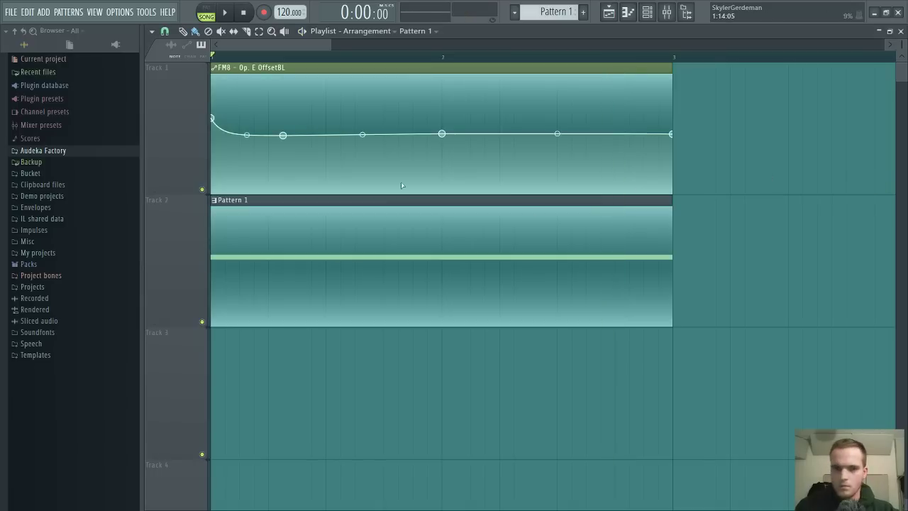
# Move the second point of the Op. E Offset automation to 1:07:00 at 80% and bend the following segment into a late drop
pyautogui.press('space')
pyautogui.moveTo(282, 135); pyautogui.dragTo(297, 98)
pyautogui.press('space')
pyautogui.press('space')
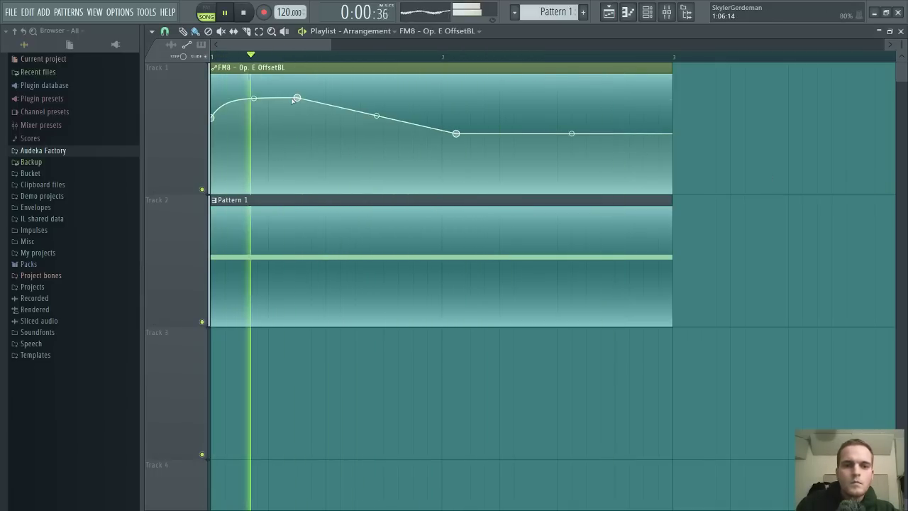
pyautogui.moveTo(376, 116); pyautogui.dragTo(376, 97)
pyautogui.press('space')
pyautogui.press('space')
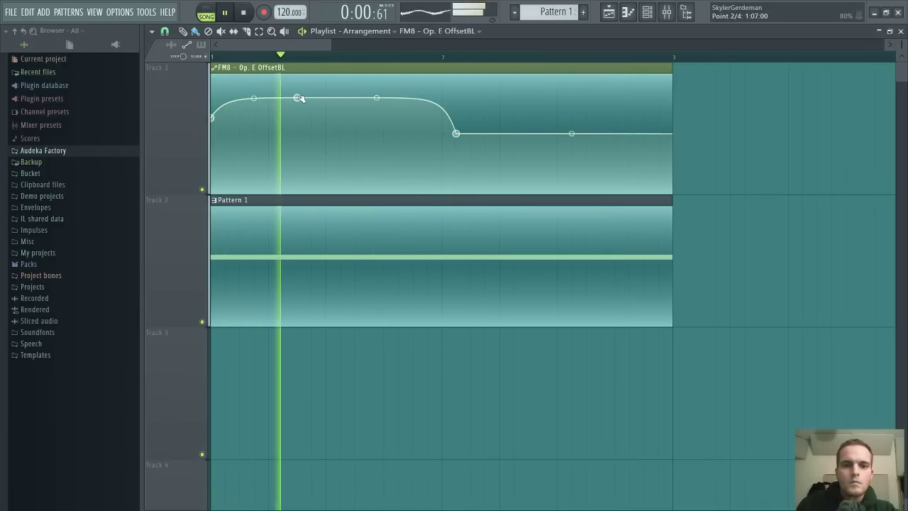
# Lower the second Op. E Offset automation point to 62% and replay the arrangement start repeatedly to hear it
pyautogui.press('space')
pyautogui.press('space')
pyautogui.moveTo(298, 97); pyautogui.dragTo(298, 119)
pyautogui.press('space')
pyautogui.press('space')
pyautogui.press('space')
pyautogui.press('space')
pyautogui.press('space')
pyautogui.press('space')
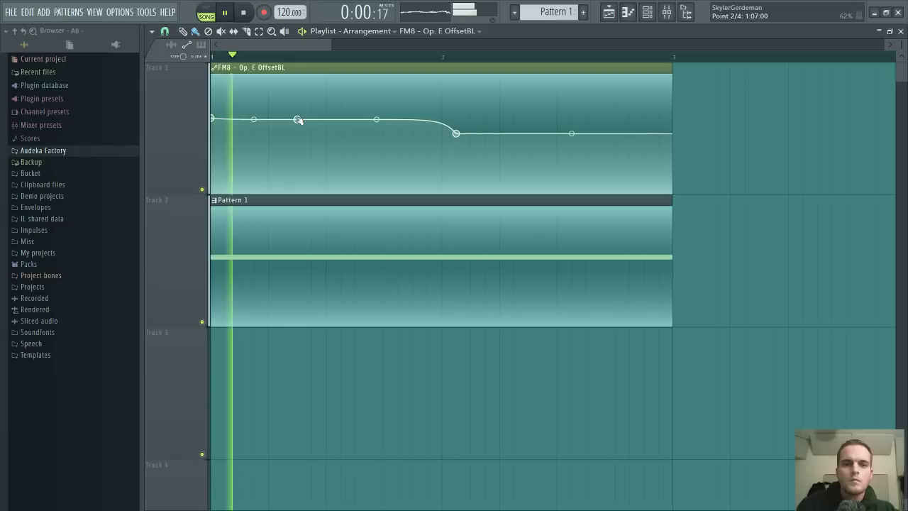
pyautogui.press('space')
pyautogui.press('space')
# Raise the third Op. E Offset automation point level with the second, remove it, and curve the remaining segment gently downward
pyautogui.moveTo(456, 133); pyautogui.dragTo(456, 122)
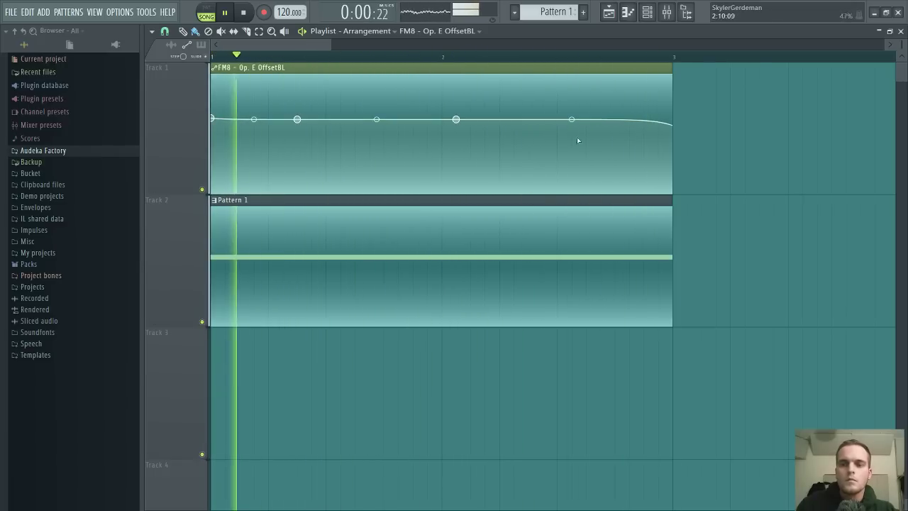
pyautogui.rightClick(571, 120)
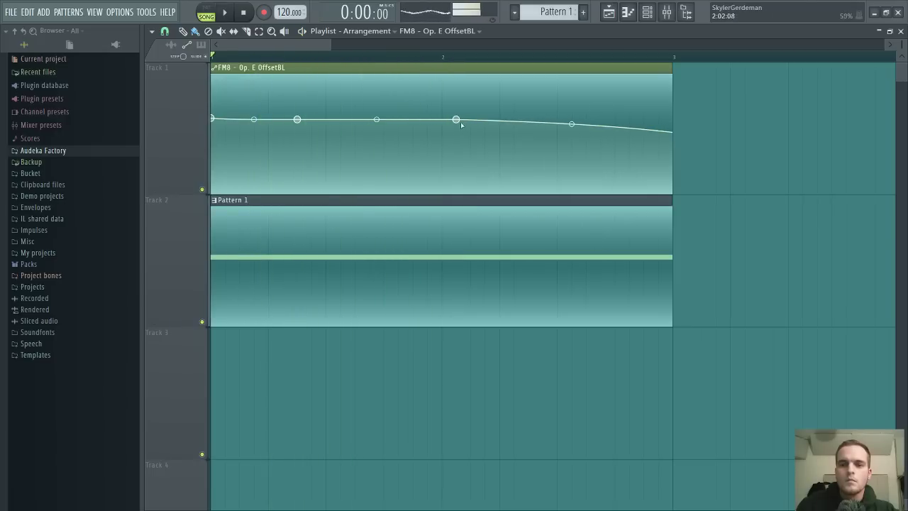
pyautogui.click(478, 132)
pyautogui.rightClick(492, 125)
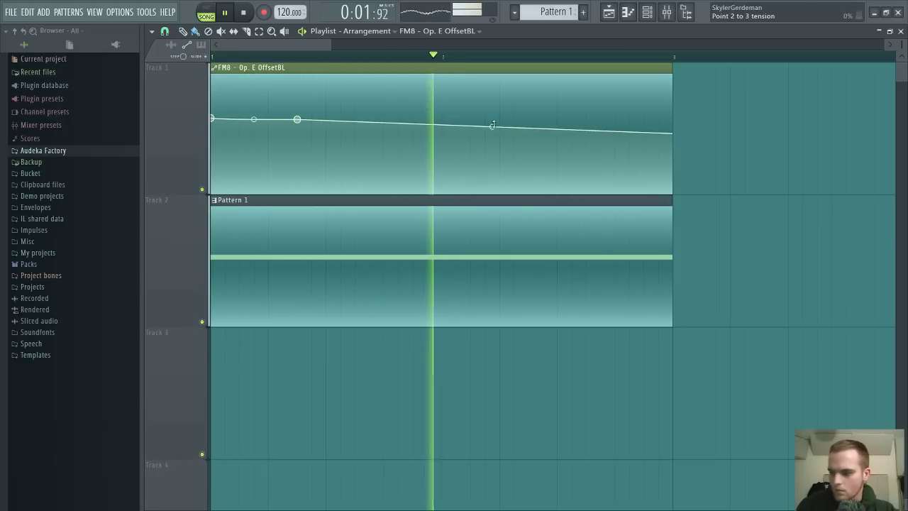
pyautogui.moveTo(492, 125); pyautogui.dragTo(492, 121)
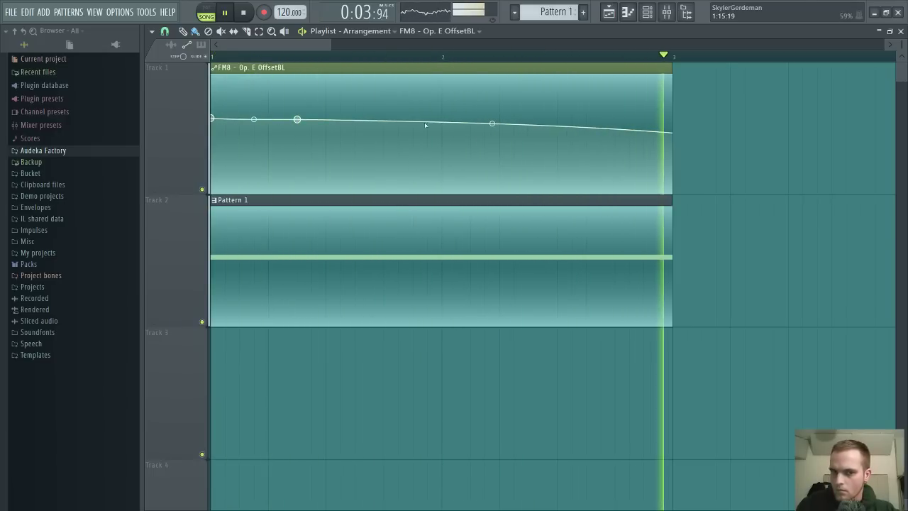
# Lower the second automation point slightly and add two points after it, one at 1:14:00 at 62% and one early in bar 2
pyautogui.moveTo(298, 119)
pyautogui.mouseDown()
pyautogui.moveTo(298, 144)
pyautogui.moveTo(296, 128)
pyautogui.mouseUp()
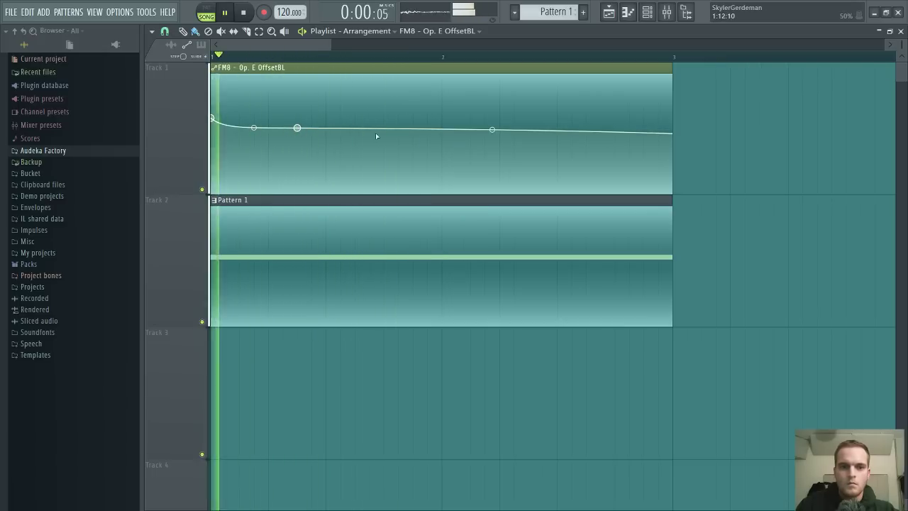
pyautogui.click(397, 121)
pyautogui.click(456, 128)
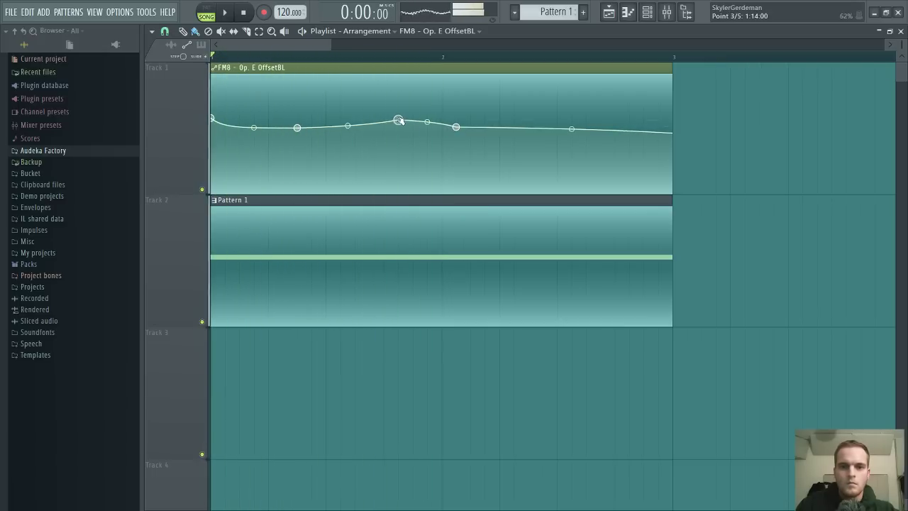
# Try Pattern 1's bass note in higher octaves during playback and undo the transposition back to C1
pyautogui.doubleClick(422, 249)
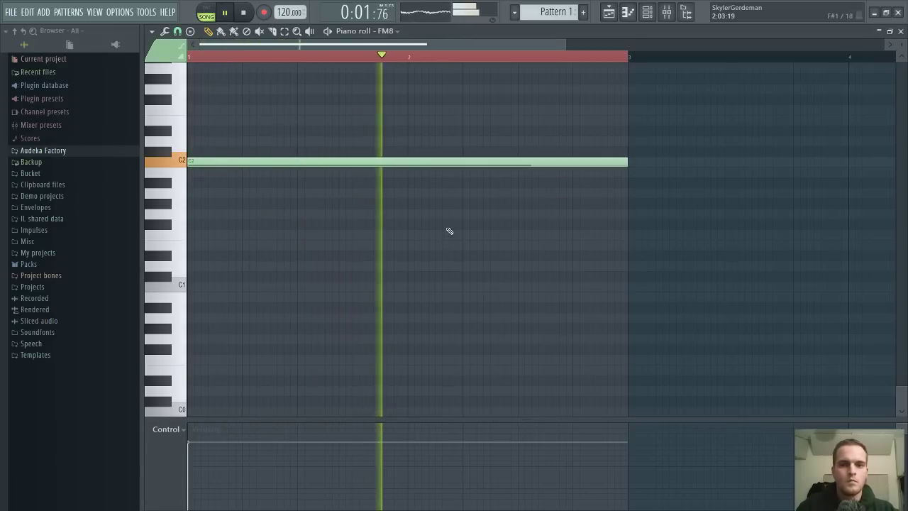
pyautogui.hotkey('ctrl', 'Up')
pyautogui.press('space')
pyautogui.press('space')
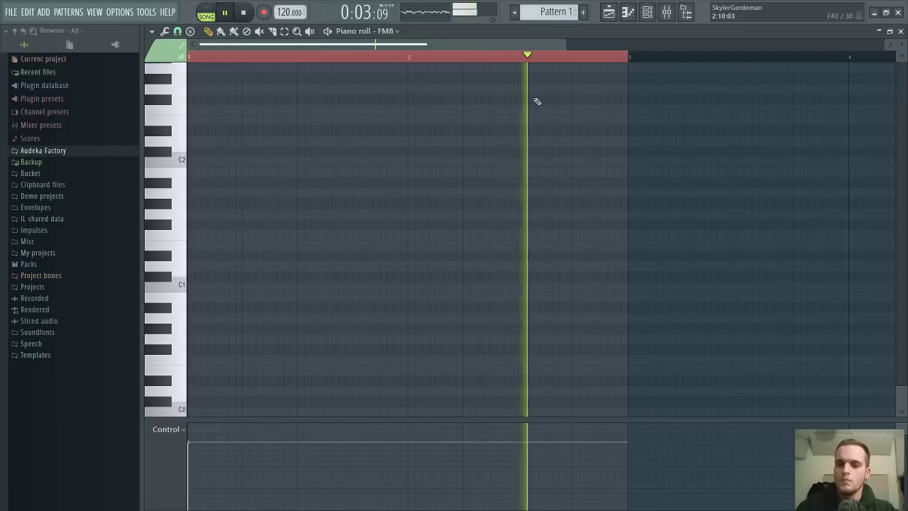
pyautogui.hotkey('ctrl', 'z')
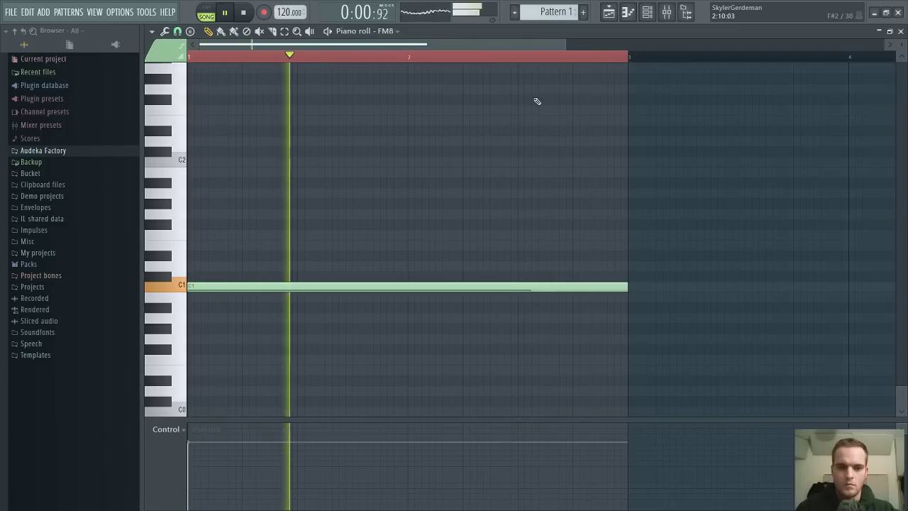
# Raise Pattern 1's bass note seven semitones to G1, return to the playlist and audition the arrangement
pyautogui.press('Up')
pyautogui.press('Up')
pyautogui.press('Up')
pyautogui.press('Up')
pyautogui.press('Up')
pyautogui.press('Up')
pyautogui.press('Up')
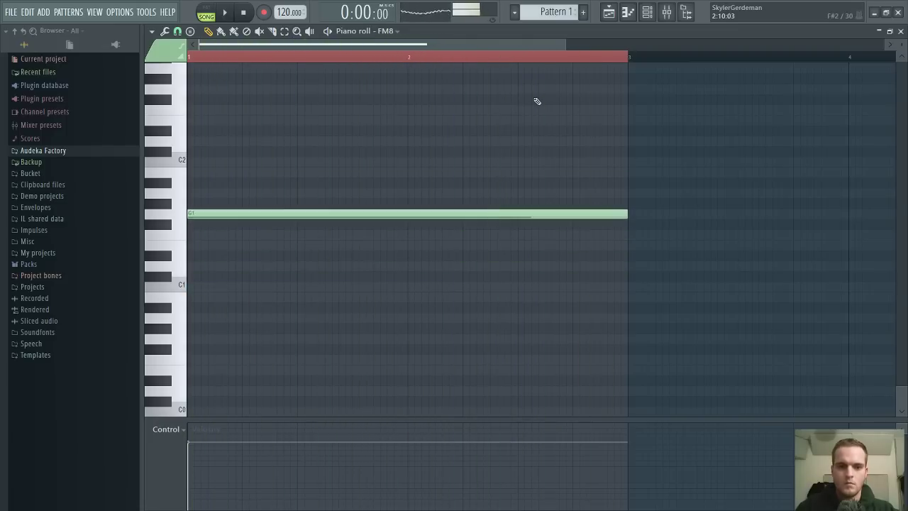
pyautogui.press('Escape')
pyautogui.press('Escape')
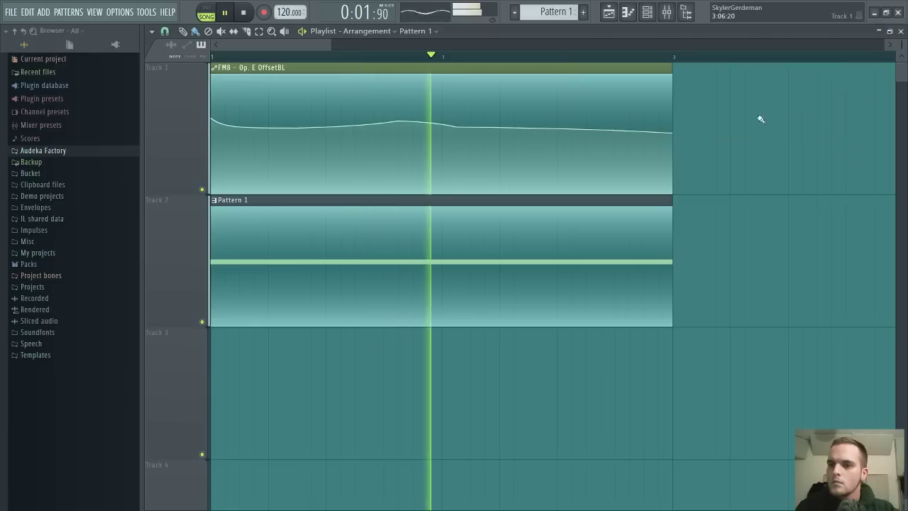
pyautogui.press('space')
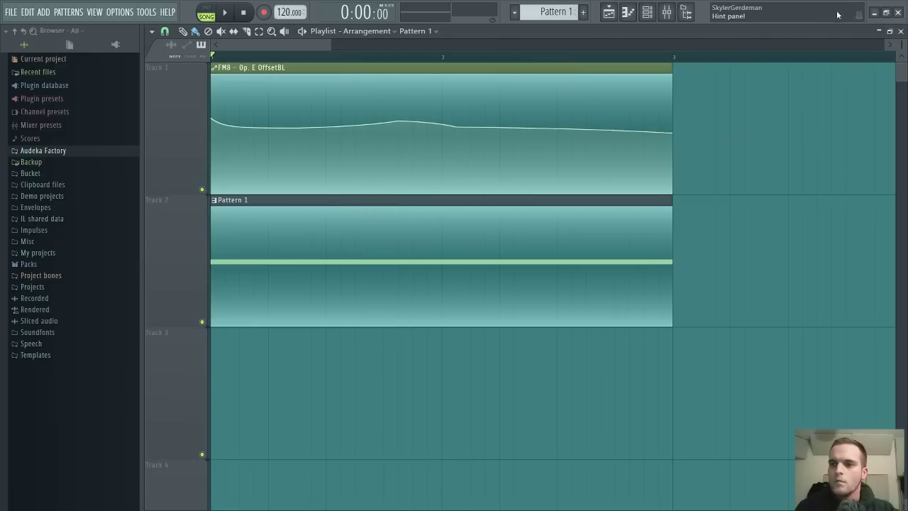
# In Multipass, set LFO 1 to a free rate of 50.0 Hz and move the second band split to 780 Hz
pyautogui.click(899, 31)
pyautogui.click(462, 51)
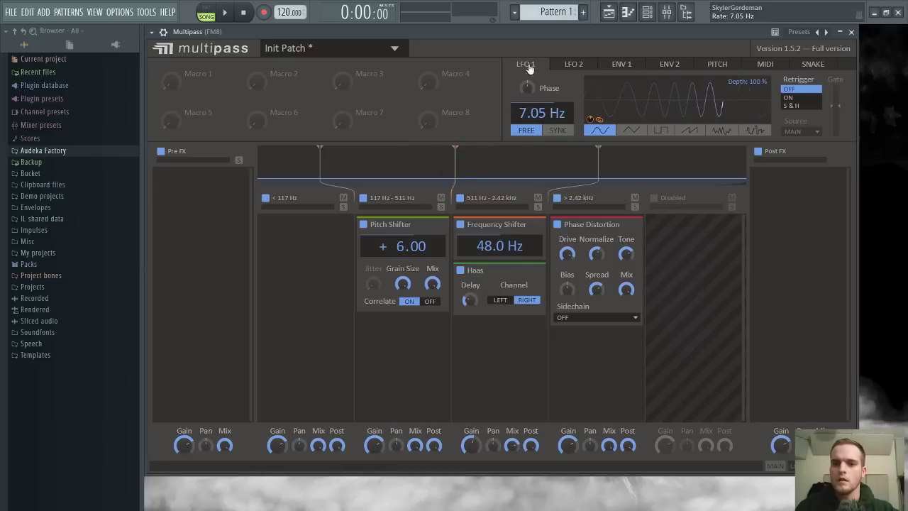
pyautogui.press('space')
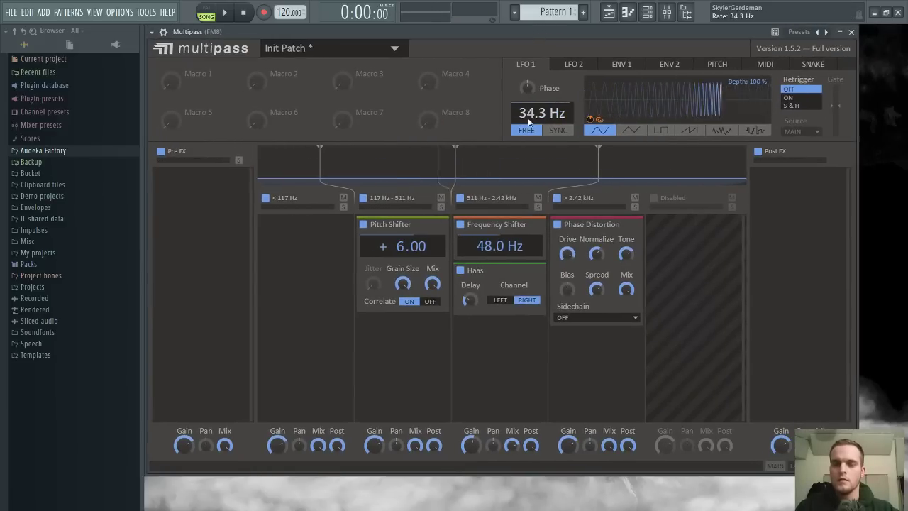
pyautogui.press('space')
pyautogui.moveTo(530, 113); pyautogui.dragTo(531, 42)
pyautogui.moveTo(455, 172); pyautogui.dragTo(494, 176)
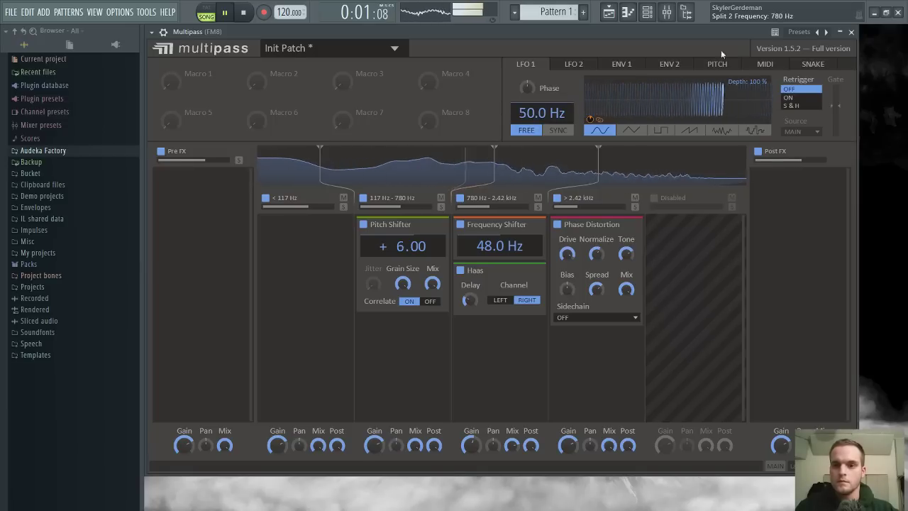
# Return to the playlist and reshape the Op. E Offset automation with a dip late in bar 1 and a curved rise in bar 2
pyautogui.moveTo(687, 35); pyautogui.dragTo(698, 92)
pyautogui.press('F9')
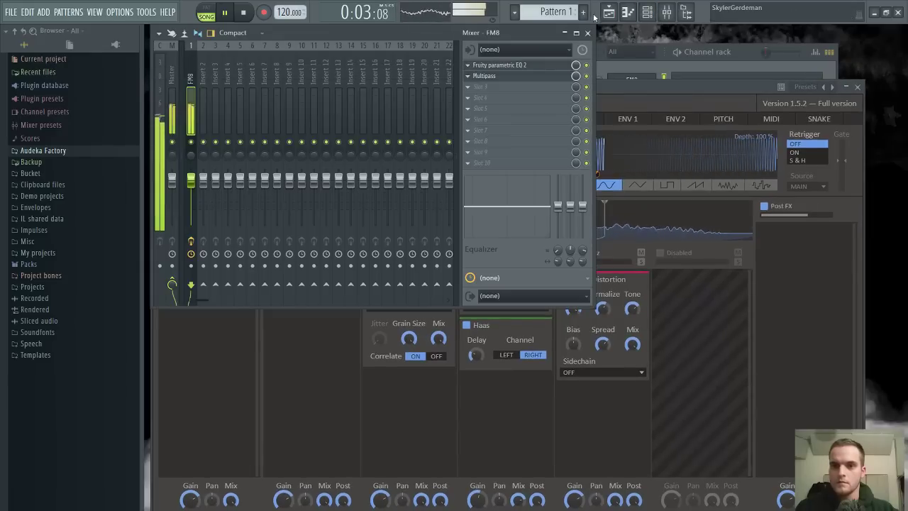
pyautogui.press('F5')
pyautogui.moveTo(298, 127); pyautogui.dragTo(297, 168)
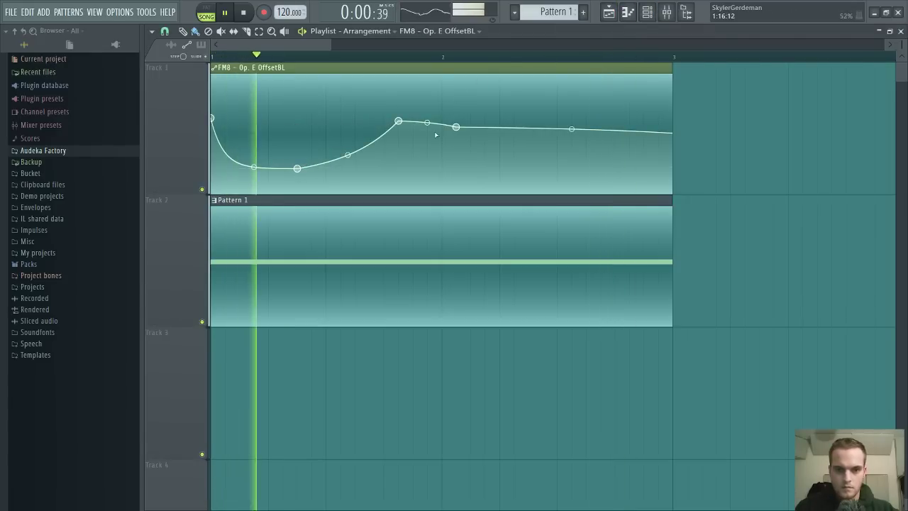
pyautogui.moveTo(399, 131); pyautogui.dragTo(398, 147)
pyautogui.moveTo(456, 128); pyautogui.dragTo(456, 146)
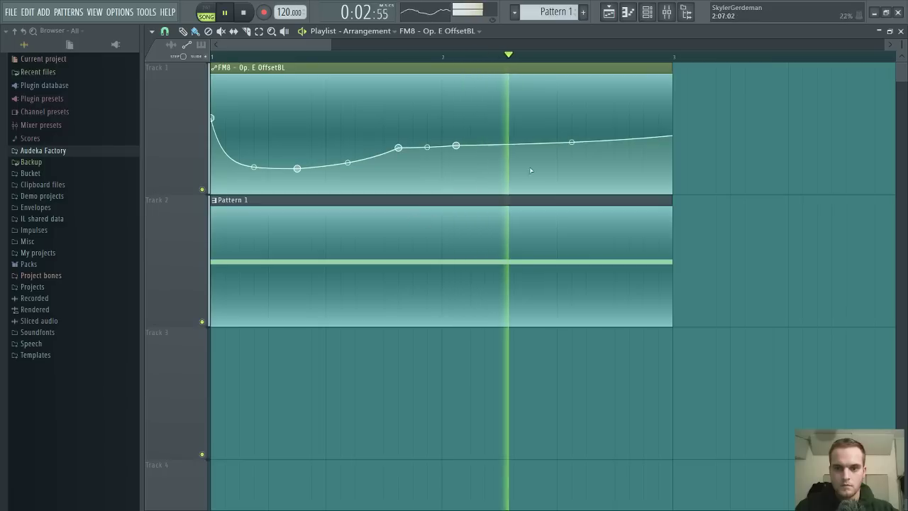
pyautogui.moveTo(572, 141); pyautogui.dragTo(572, 134)
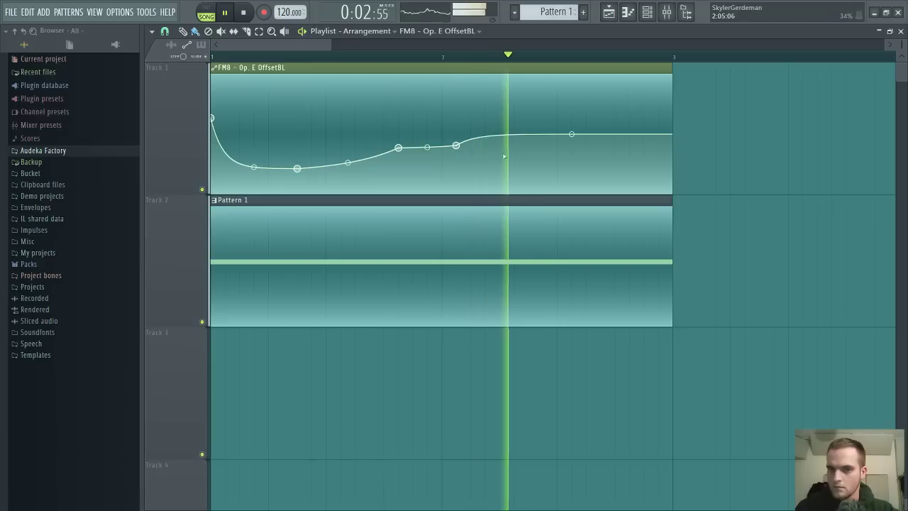
pyautogui.moveTo(298, 169); pyautogui.dragTo(303, 126)
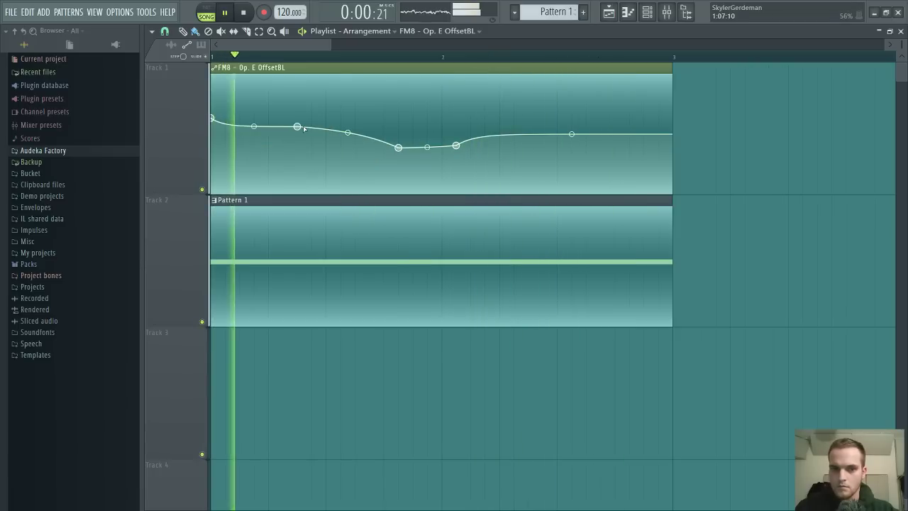
# Open Pattern 1 in the piano roll, lower its bass note to B0 and audition it
pyautogui.doubleClick(360, 245)
pyautogui.press('space')
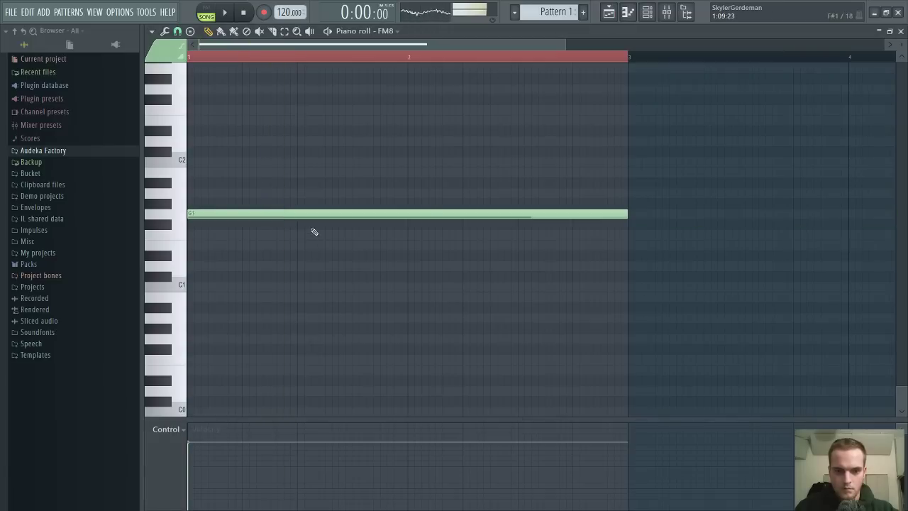
pyautogui.moveTo(283, 261); pyautogui.dragTo(284, 292)
pyautogui.press('space')
pyautogui.press('space')
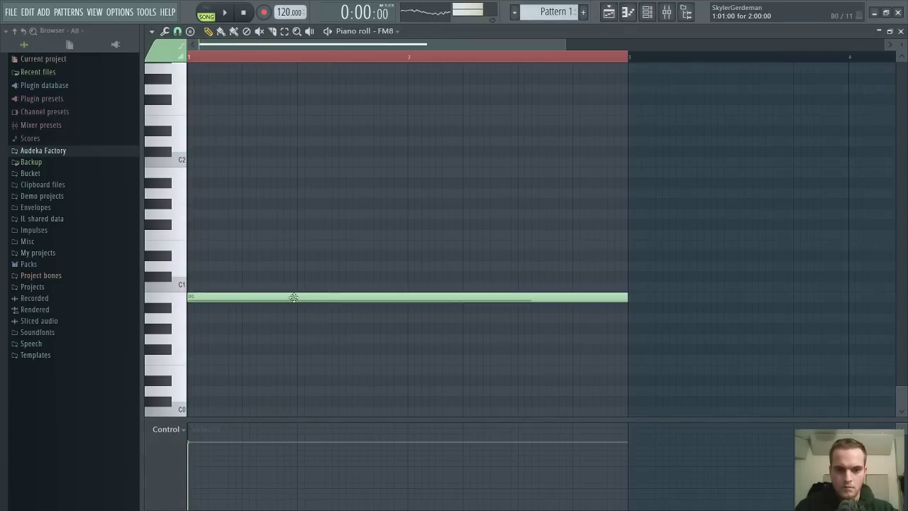
# Raise the bass note by about two octaves to D3 and audition it
pyautogui.hotkey('ctrl', 'Up')
pyautogui.hotkey('ctrl', 'Up')
pyautogui.press('space')
pyautogui.scroll(4, 312, 152)
pyautogui.press('space')
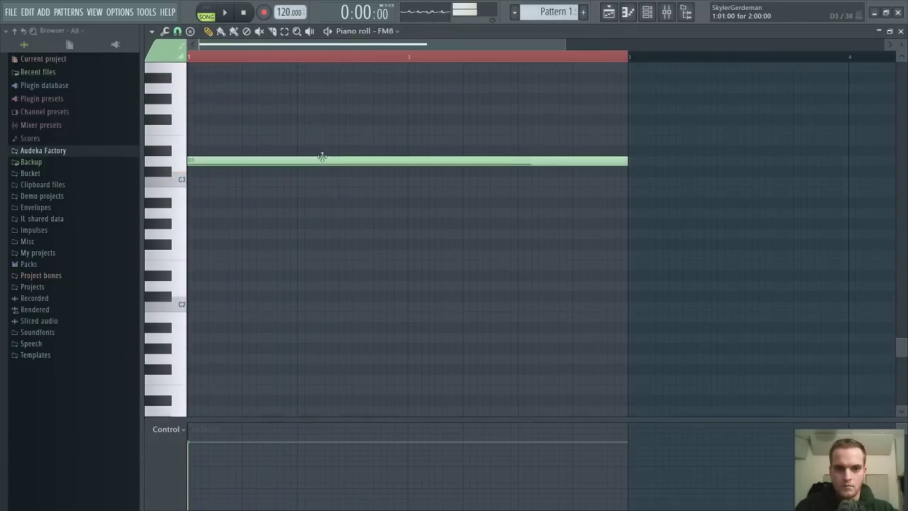
# Move the bass note to G#2, audition it, and shorten it to a length of 0:06:06
pyautogui.click(325, 185)
pyautogui.rightClick(324, 185)
pyautogui.moveTo(334, 170); pyautogui.dragTo(360, 224)
pyautogui.press('space')
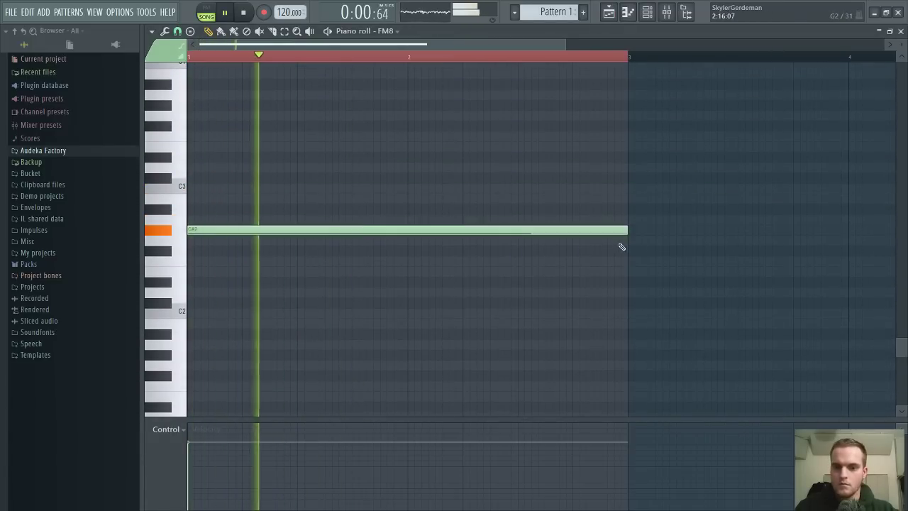
pyautogui.moveTo(622, 231); pyautogui.dragTo(269, 234)
pyautogui.press('space')
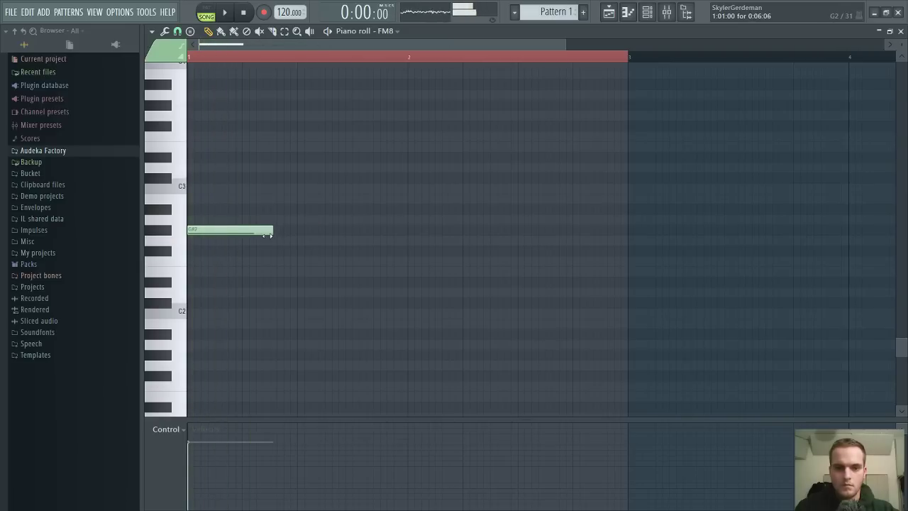
# Fill the two bars with four back-to-back G#2 notes, each 0:08:00 long, and audition them
pyautogui.press('space')
pyautogui.click(305, 229)
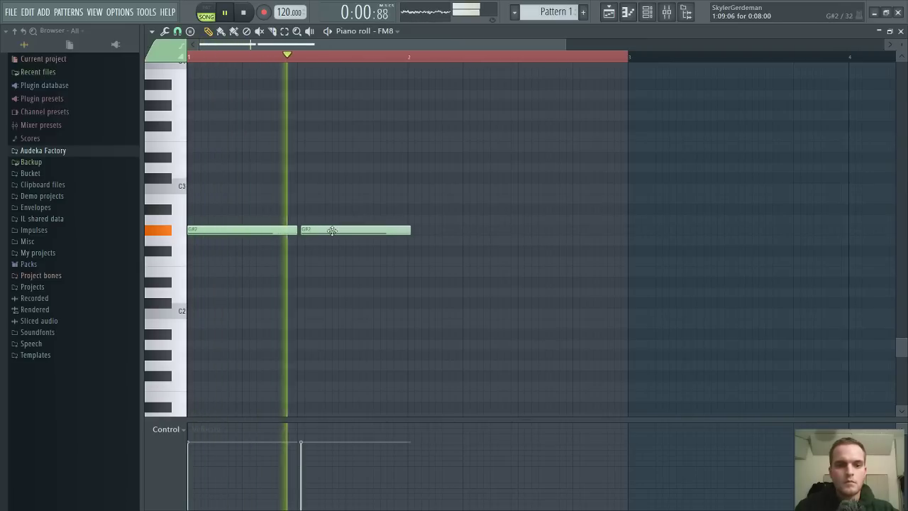
pyautogui.click(419, 229)
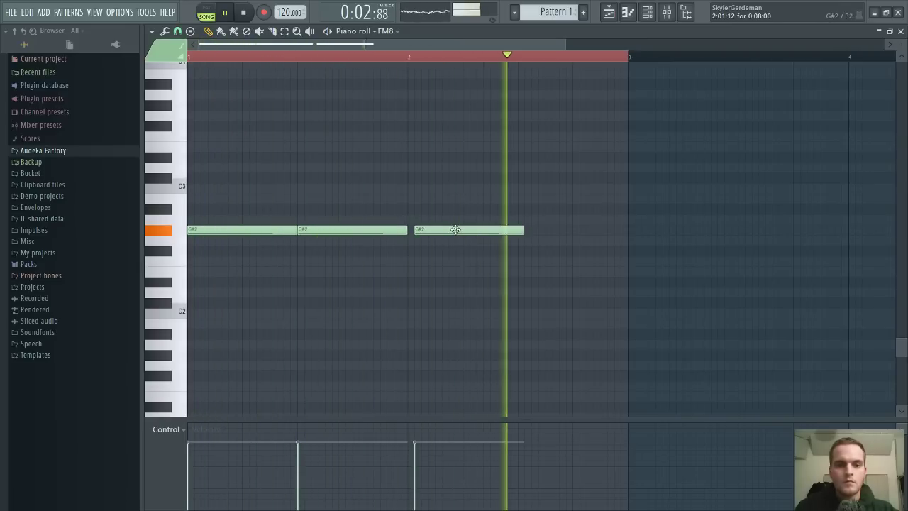
pyautogui.moveTo(487, 229); pyautogui.dragTo(481, 230)
pyautogui.press('space')
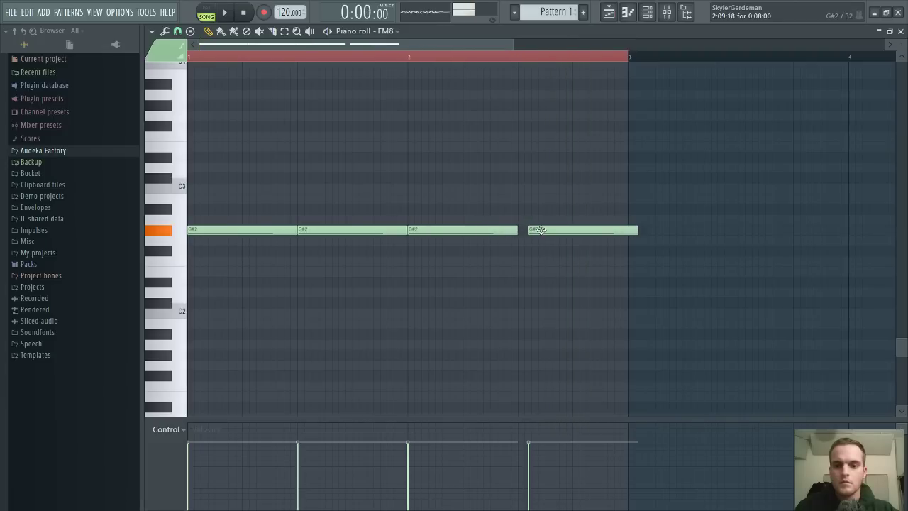
pyautogui.press('space')
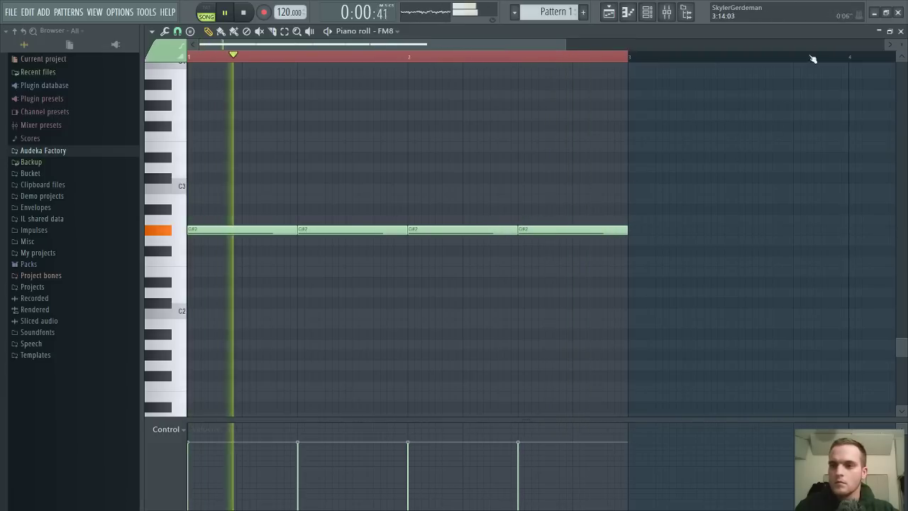
# Open FM8's operator matrix, send operator D to the output at 74, and set its self-modulation to 12
pyautogui.click(900, 31)
pyautogui.click(633, 80)
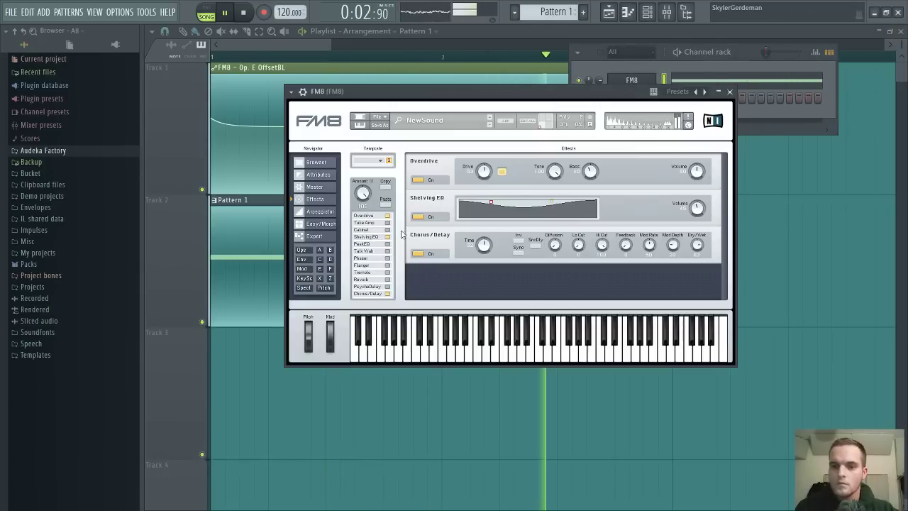
pyautogui.click(319, 268)
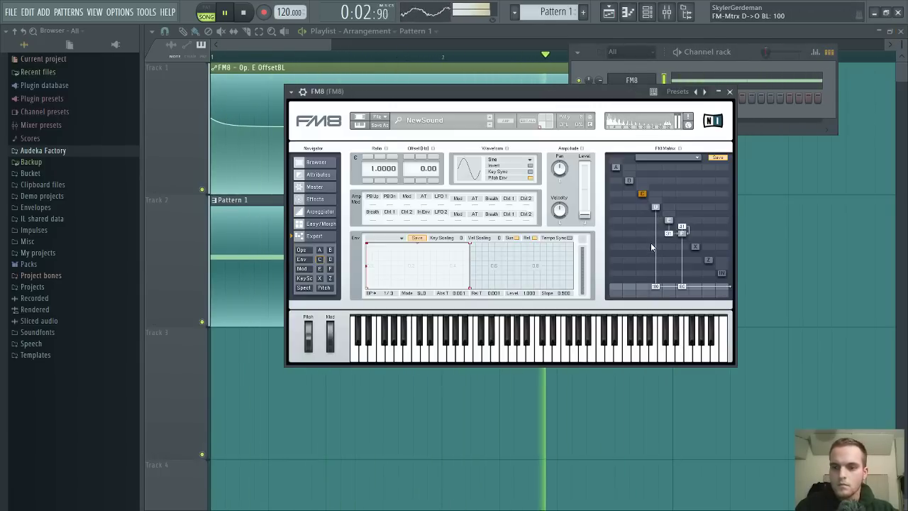
pyautogui.moveTo(650, 243); pyautogui.dragTo(653, 254)
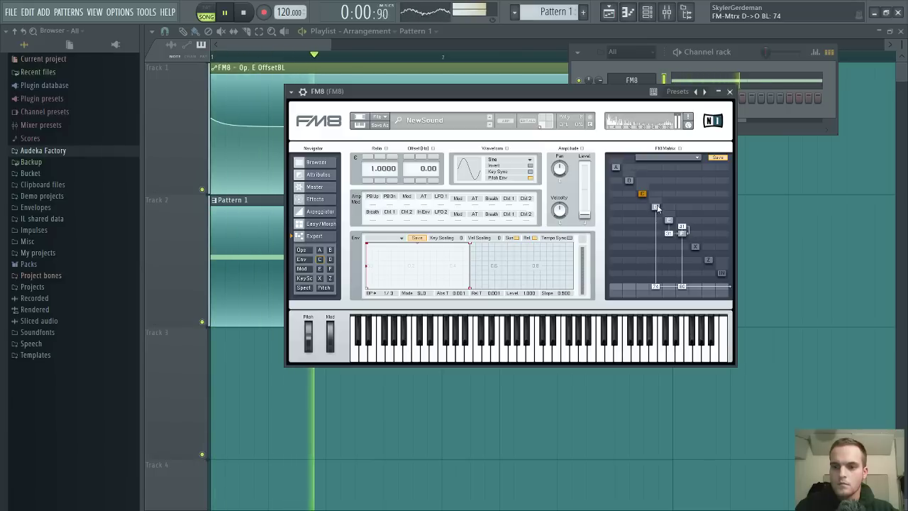
pyautogui.moveTo(658, 175); pyautogui.dragTo(659, 201)
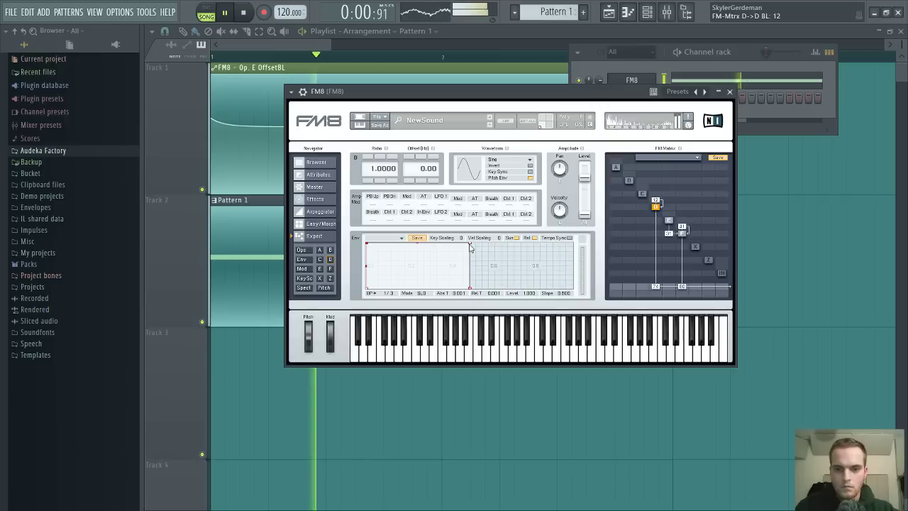
# Give operator D a ratio of 4.0000 and an envelope with a curved attack peaking at about 0.25 s, decaying to zero
pyautogui.moveTo(469, 244); pyautogui.dragTo(466, 273)
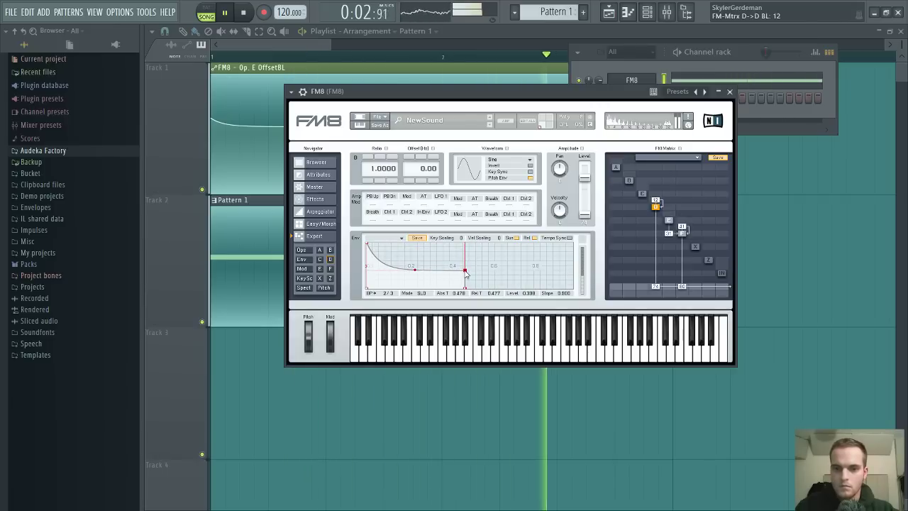
pyautogui.moveTo(367, 246); pyautogui.dragTo(395, 284)
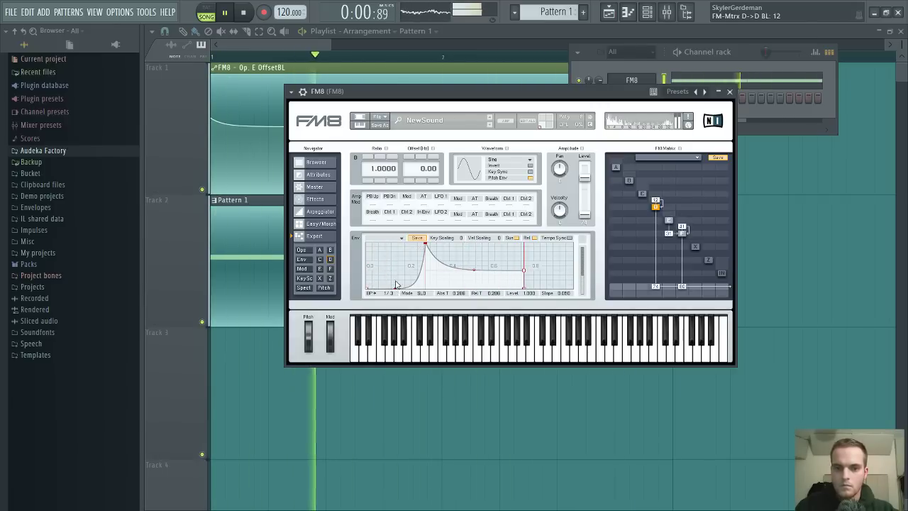
pyautogui.moveTo(422, 244); pyautogui.dragTo(417, 244)
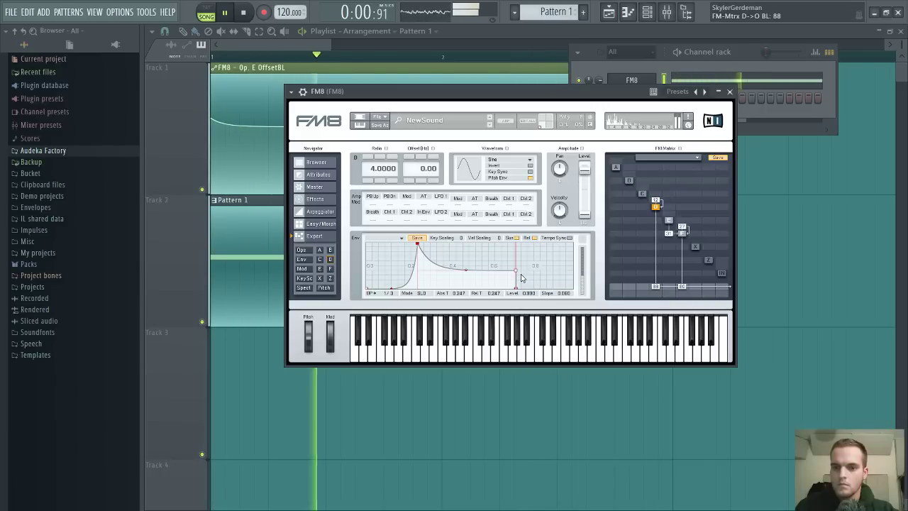
pyautogui.moveTo(515, 270); pyautogui.dragTo(516, 293)
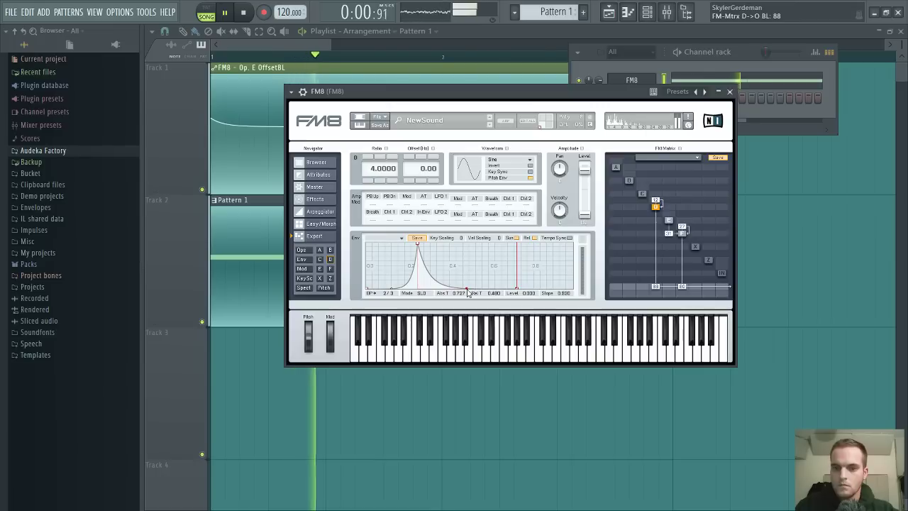
# Reshape operator F's envelope to fall from full level to zero at about 0.49 s with a gentle curve
pyautogui.click(681, 234)
pyautogui.moveTo(477, 249); pyautogui.dragTo(482, 287)
pyautogui.moveTo(417, 288)
pyautogui.mouseDown()
pyautogui.moveTo(428, 288)
pyautogui.moveTo(426, 276)
pyautogui.mouseUp()
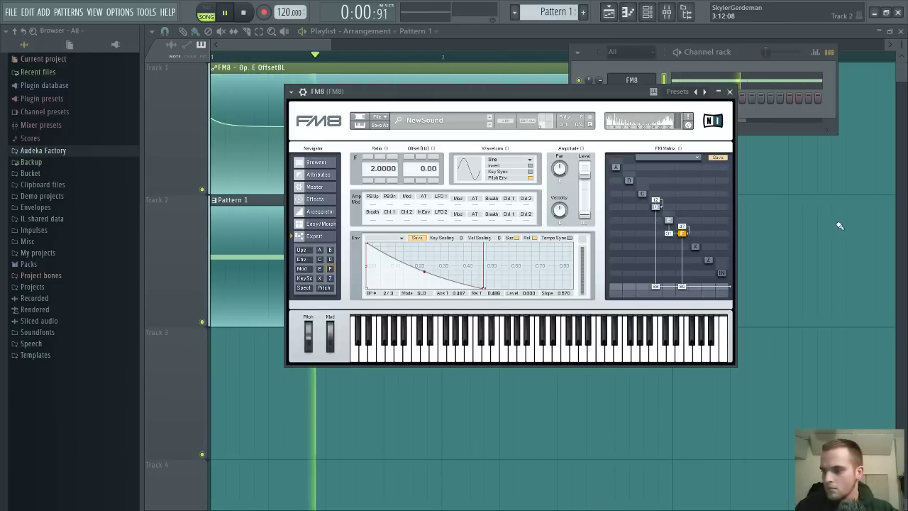
# Enable operator C as a modulator of operator D and try raising its offset to 596 Hz
pyautogui.rightClick(643, 192)
pyautogui.moveTo(642, 212); pyautogui.dragTo(645, 207)
pyautogui.click(641, 194)
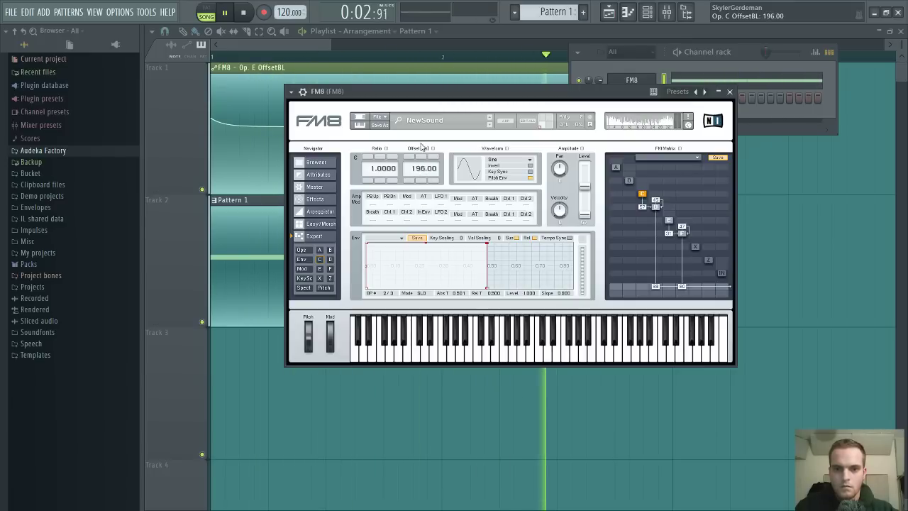
pyautogui.moveTo(422, 172); pyautogui.dragTo(420, 166)
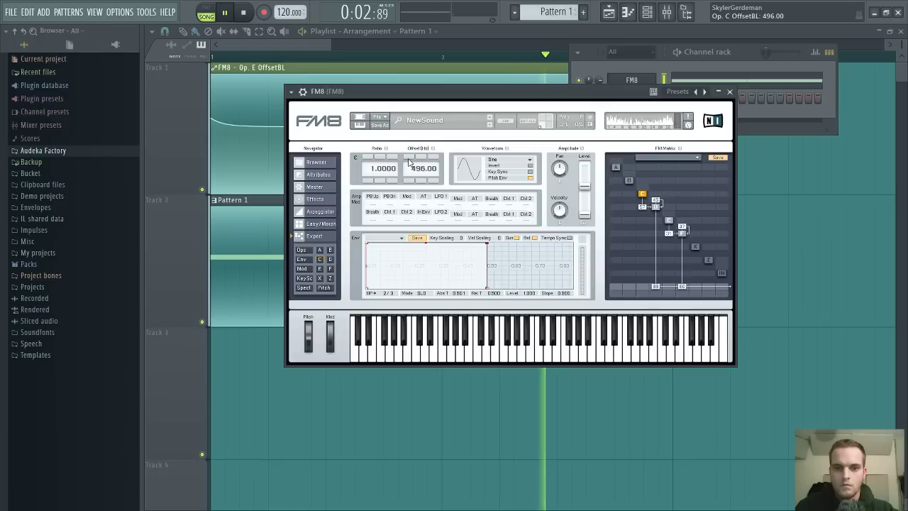
pyautogui.click(408, 159)
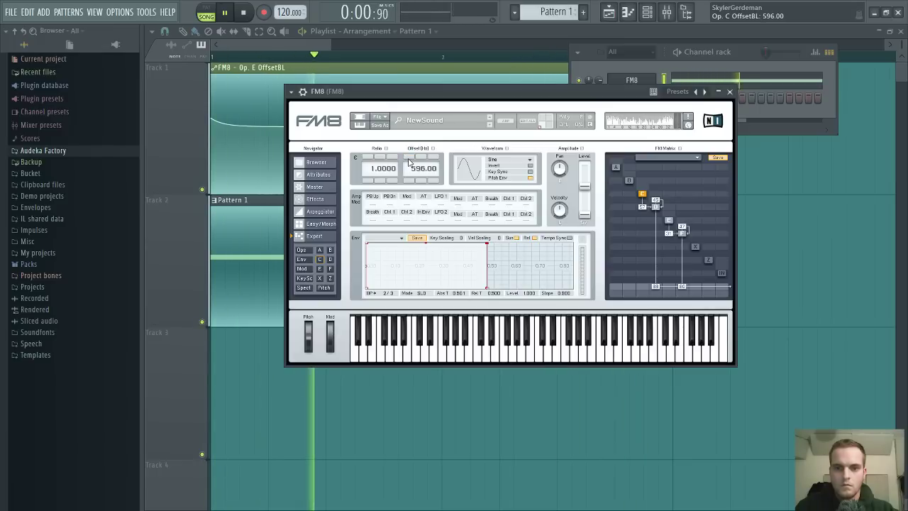
# Set operator C's ratio to 6.0000 with its offset at 196 Hz
pyautogui.click(368, 157)
pyautogui.click(368, 157)
pyautogui.click(368, 157)
pyautogui.click(369, 157)
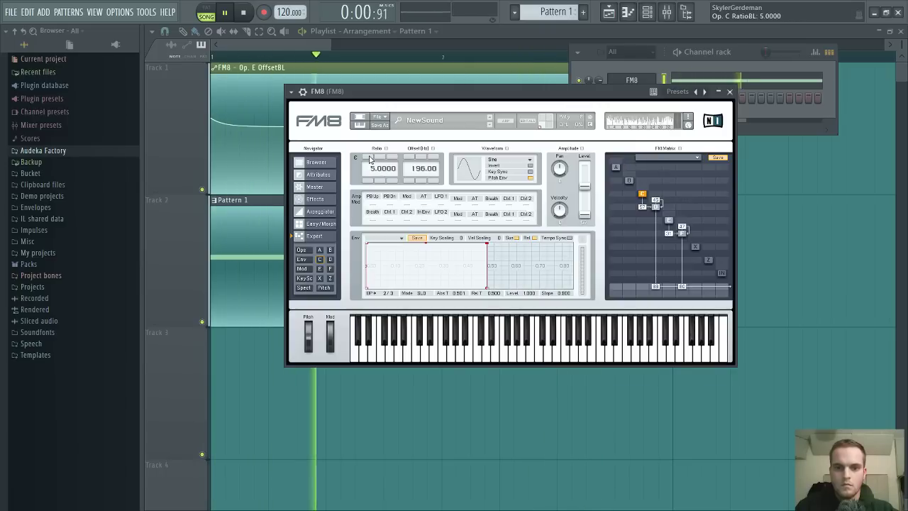
pyautogui.click(369, 157)
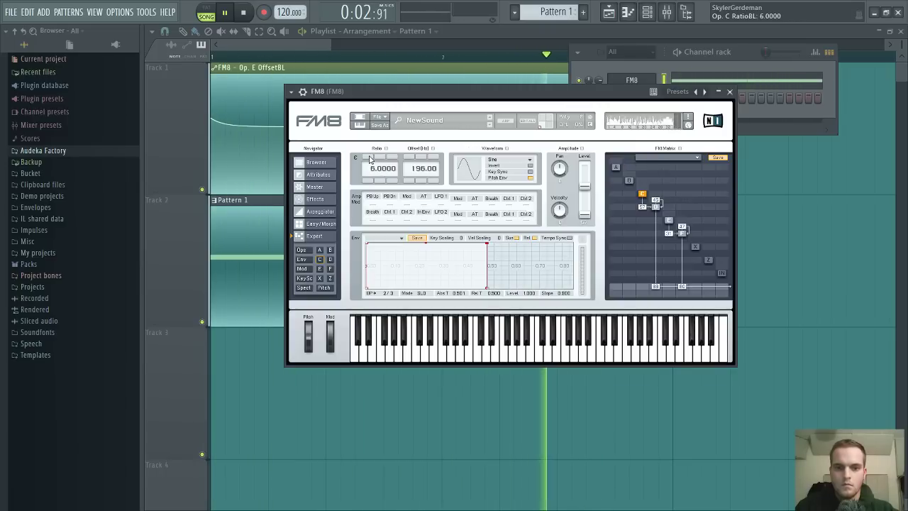
# Return to the playlist and lower the Op. E Offset automation point at 1:07:00 to about 34%
pyautogui.click(753, 225)
pyautogui.moveTo(297, 126); pyautogui.dragTo(296, 154)
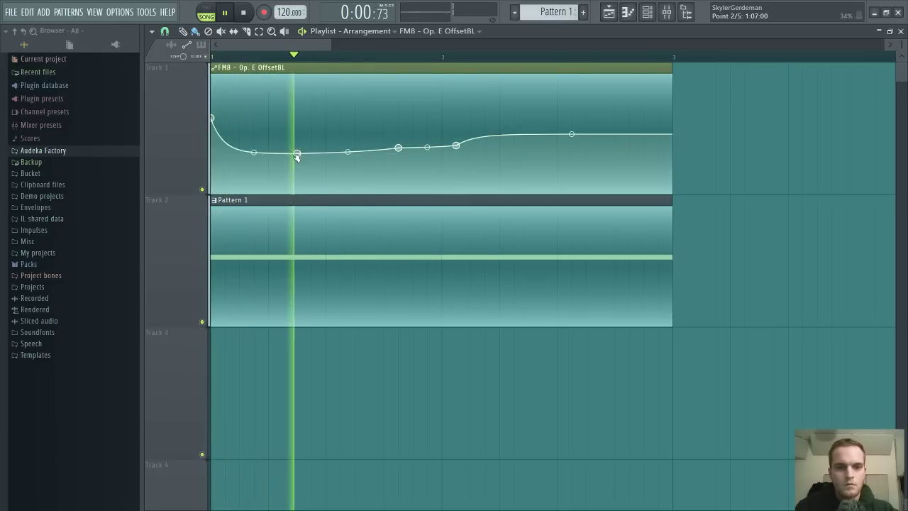
pyautogui.press('space')
# Open Pattern 1 in the piano roll, transpose all four notes down an octave to G#1, and audition them
pyautogui.doubleClick(298, 241)
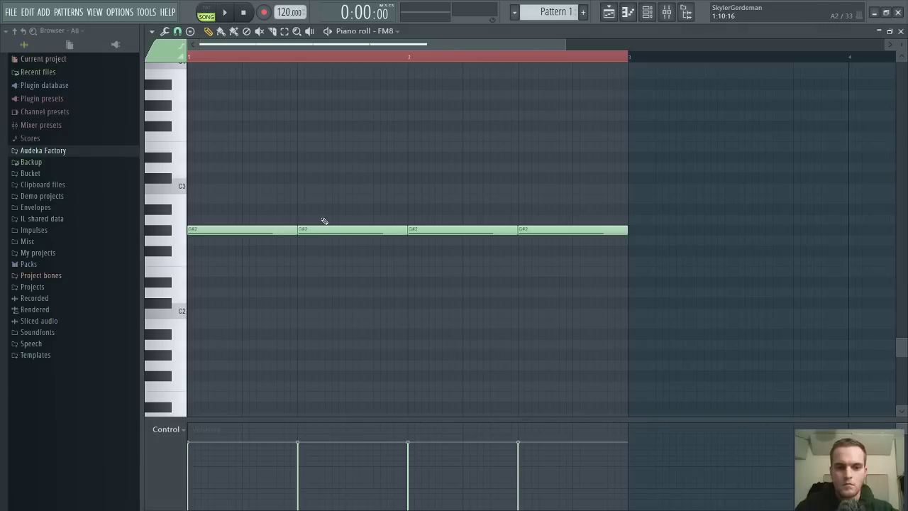
pyautogui.hotkey('ctrl', 'Down')
pyautogui.press('space')
pyautogui.press('space')
pyautogui.press('space')
pyautogui.press('space')
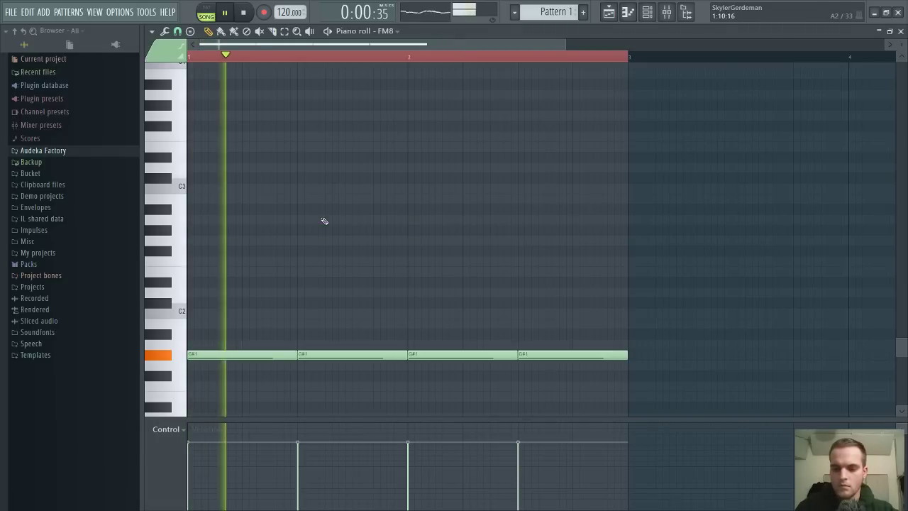
pyautogui.press('space')
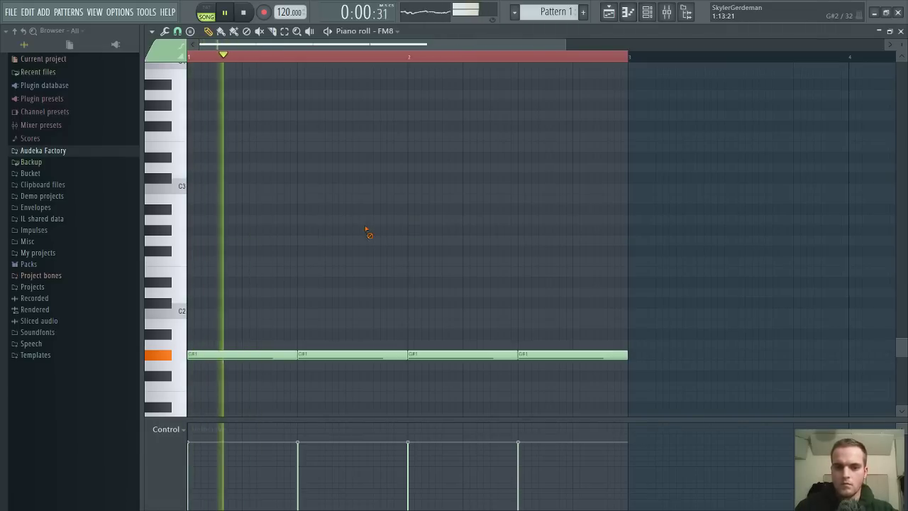
# Try a short E2 note in the middle of bar 2, halving the third G#1 note before it
pyautogui.click(439, 240)
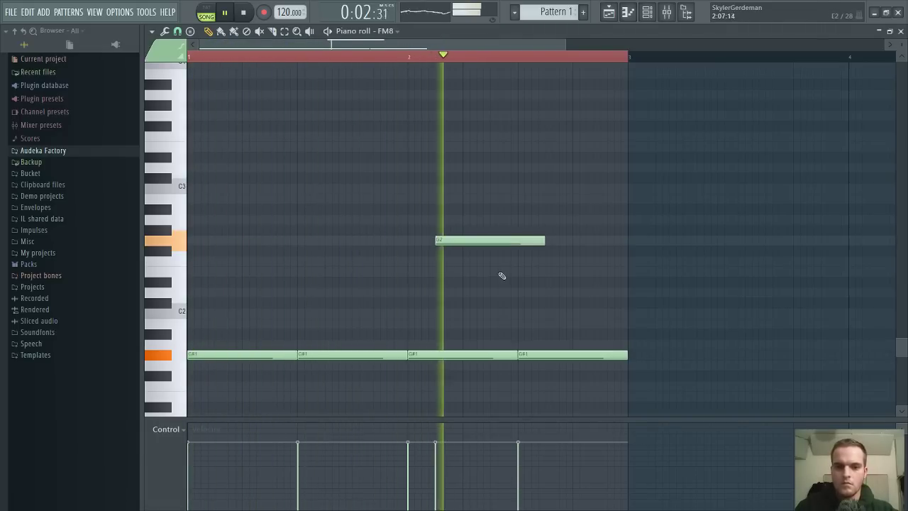
pyautogui.press('space')
pyautogui.moveTo(484, 239); pyautogui.dragTo(513, 239)
pyautogui.press('space')
pyautogui.moveTo(517, 356); pyautogui.dragTo(462, 354)
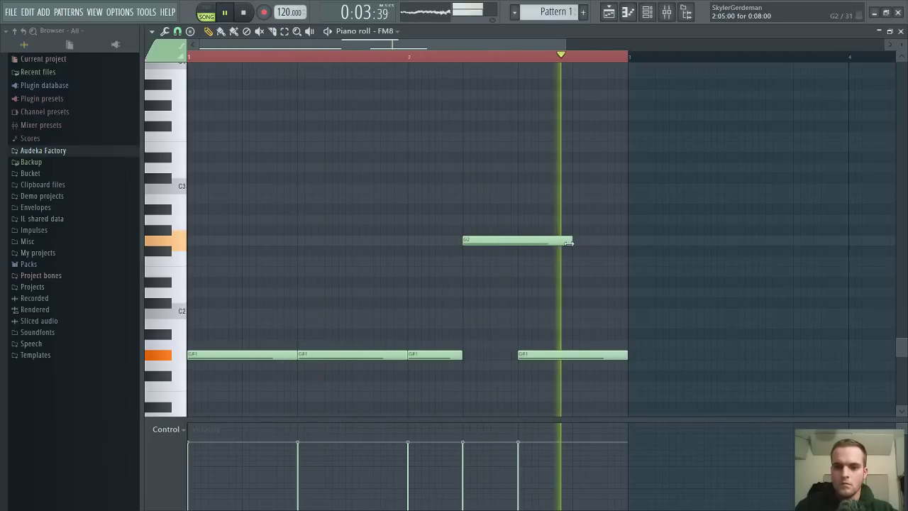
pyautogui.moveTo(566, 252); pyautogui.dragTo(536, 274)
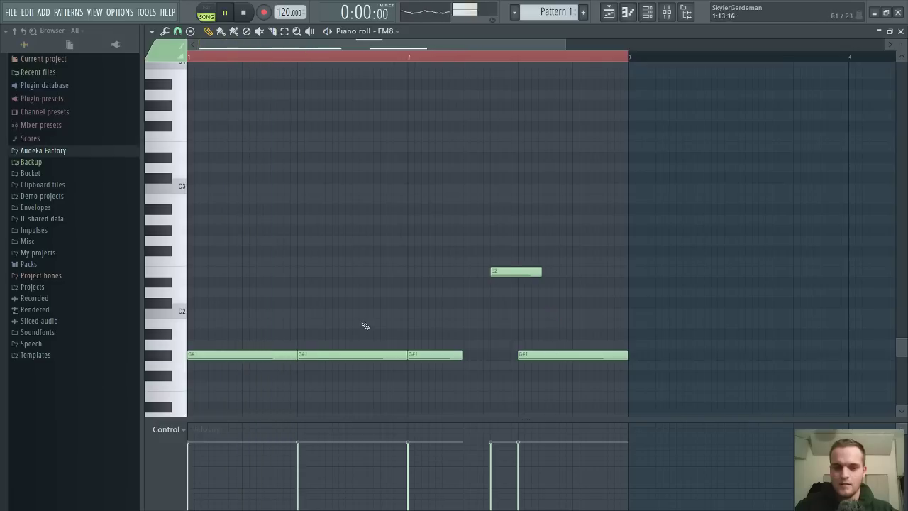
# Shorten the first G#1 note and move the second note to A#1 directly after it, then audition
pyautogui.moveTo(333, 354); pyautogui.dragTo(269, 355)
pyautogui.press('space')
pyautogui.press('space')
# Place another 0:08:00 A#1 note directly after the first A#1 and delete the leftover G#1 and E2 notes
pyautogui.click(385, 333)
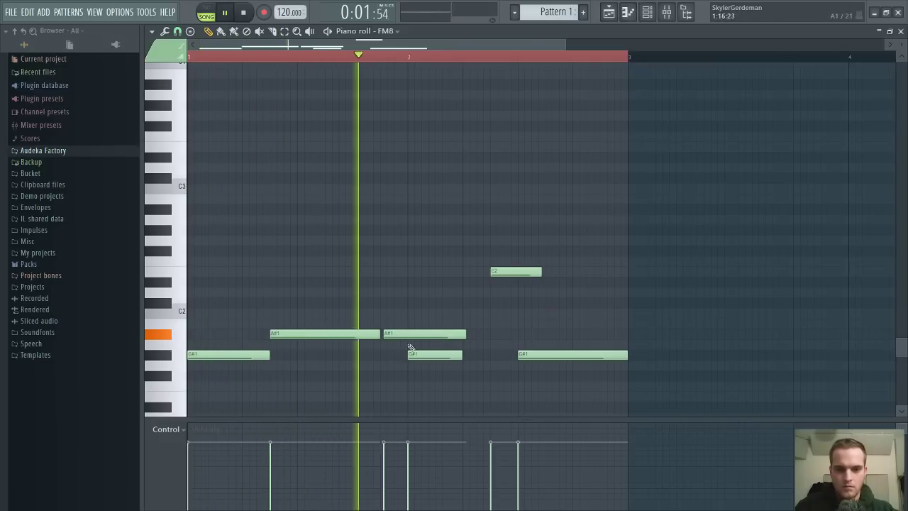
pyautogui.rightClick(410, 353)
pyautogui.moveTo(460, 333); pyautogui.dragTo(485, 334)
pyautogui.rightClick(516, 272)
pyautogui.rightClick(530, 355)
# Add a third A#1 note directly after the second, extend it to the end of bar 2, and audition
pyautogui.press('space')
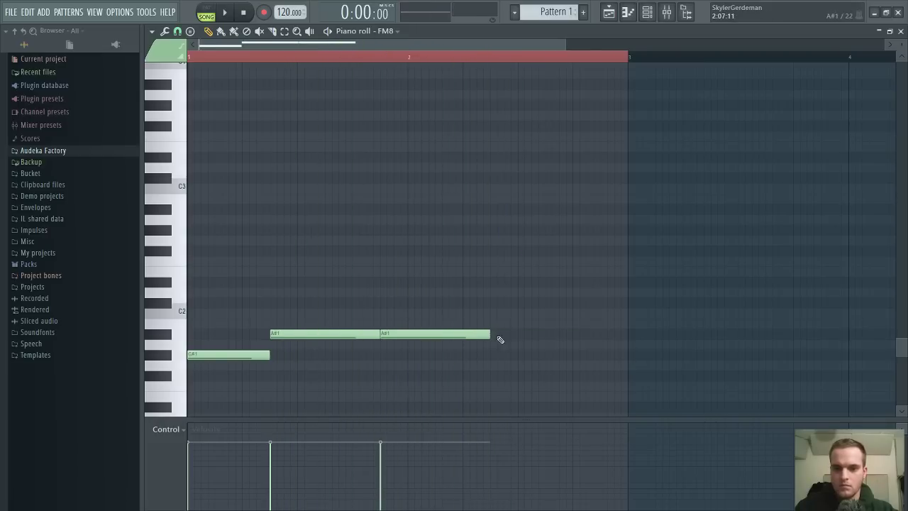
pyautogui.click(499, 335)
pyautogui.press('space')
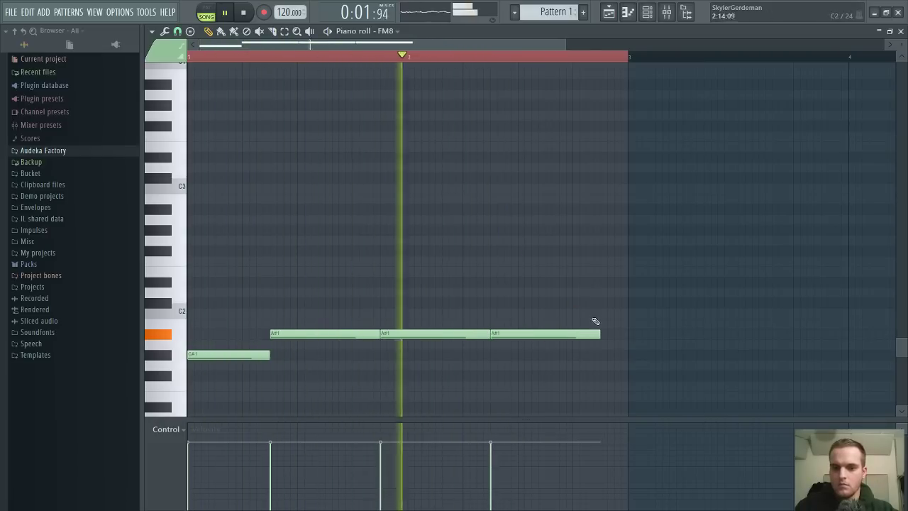
pyautogui.moveTo(600, 333); pyautogui.dragTo(630, 332)
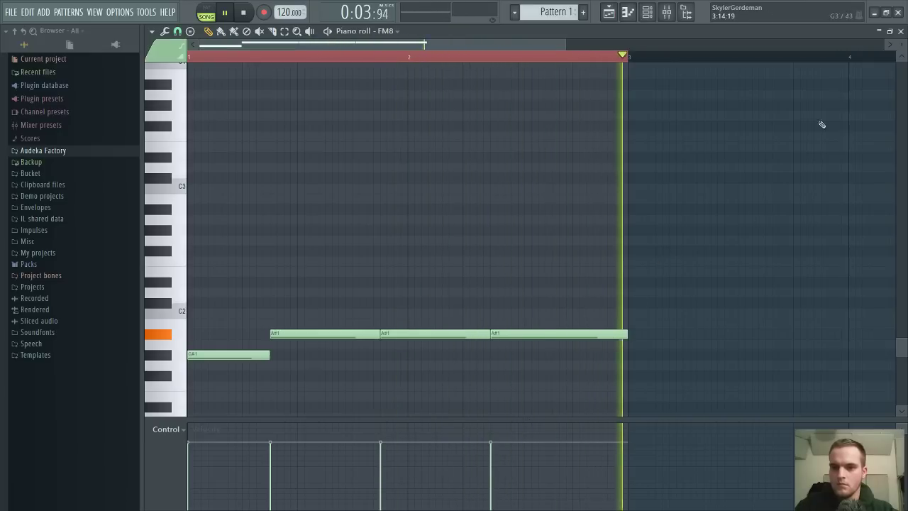
# Return to the playlist and deepen the Op. E Offset automation's dip late in the first half of bar 1
pyautogui.click(899, 31)
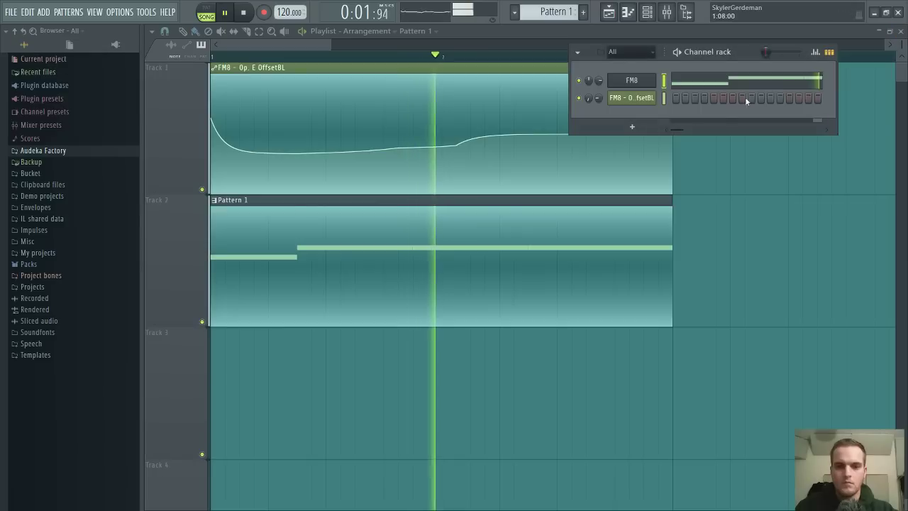
pyautogui.press('F6')
pyautogui.moveTo(273, 155)
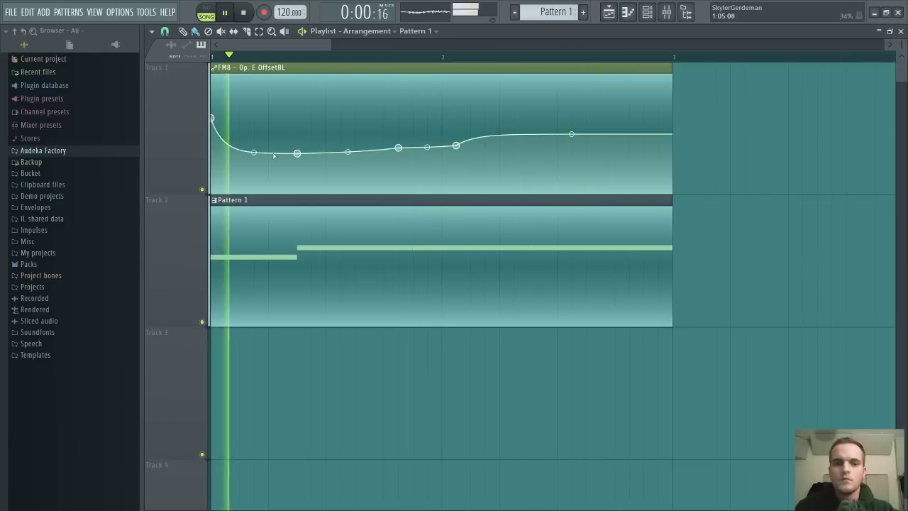
pyautogui.press('space')
pyautogui.moveTo(297, 153); pyautogui.dragTo(297, 181)
pyautogui.press('space')
pyautogui.press('space')
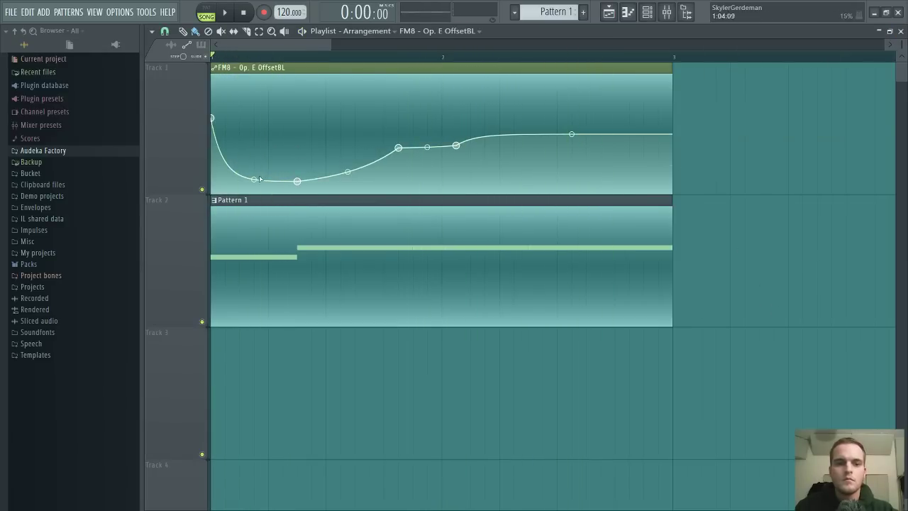
# Readjust the opening fall of the Op. E Offset automation, raise its dip point, and audition
pyautogui.rightClick(254, 179)
pyautogui.press('space')
pyautogui.press('space')
pyautogui.press('space')
pyautogui.moveTo(254, 149); pyautogui.dragTo(298, 156)
pyautogui.press('space')
pyautogui.press('space')
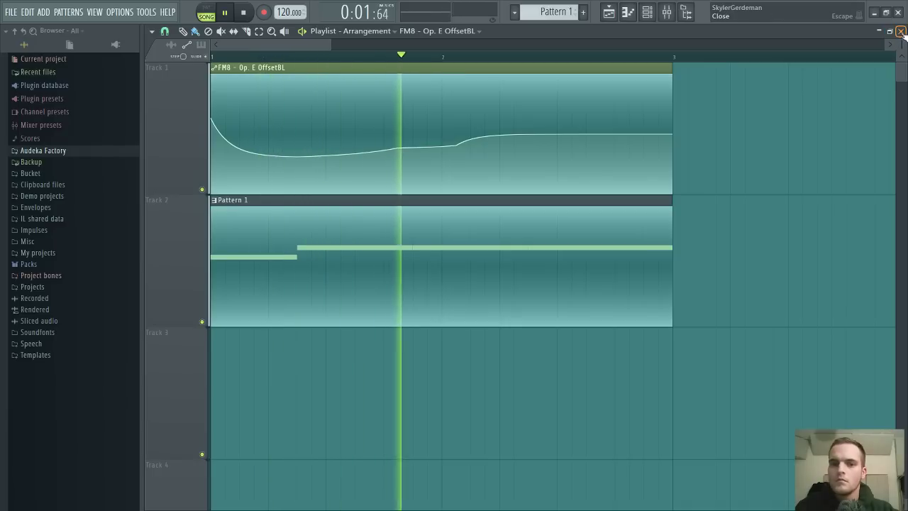
# Add an automation point just before the end of bar 2, raise it, and straighten the rise leading to it
pyautogui.rightClick(658, 123)
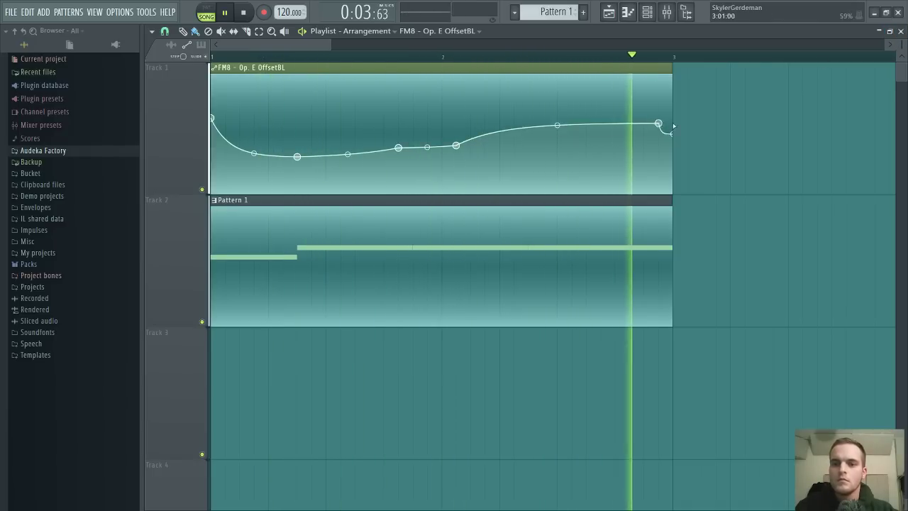
pyautogui.moveTo(658, 123); pyautogui.dragTo(658, 109)
pyautogui.press('space')
pyautogui.press('space')
pyautogui.rightClick(557, 114)
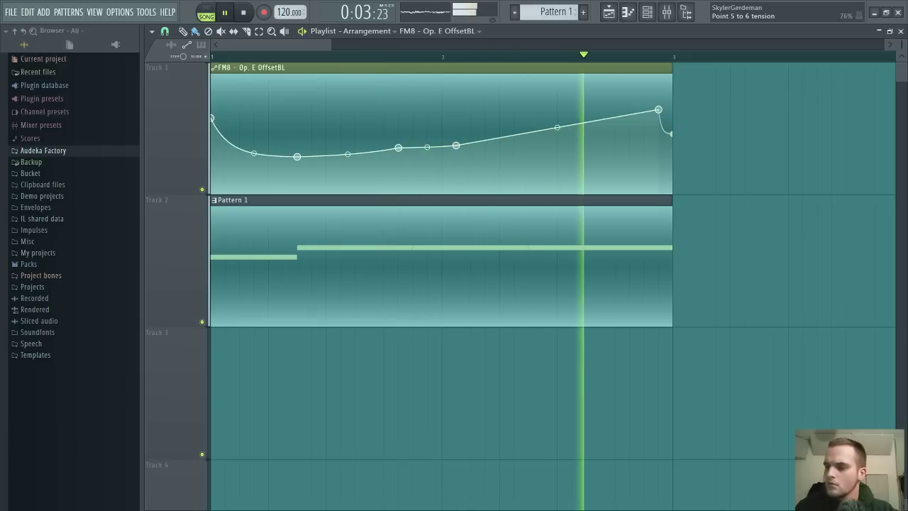
# Lower the Op. E Offset automation point just before the end of bar 2 and return to the FM8 editor
pyautogui.moveTo(658, 110); pyautogui.dragTo(659, 145)
pyautogui.click(900, 32)
pyautogui.click(642, 83)
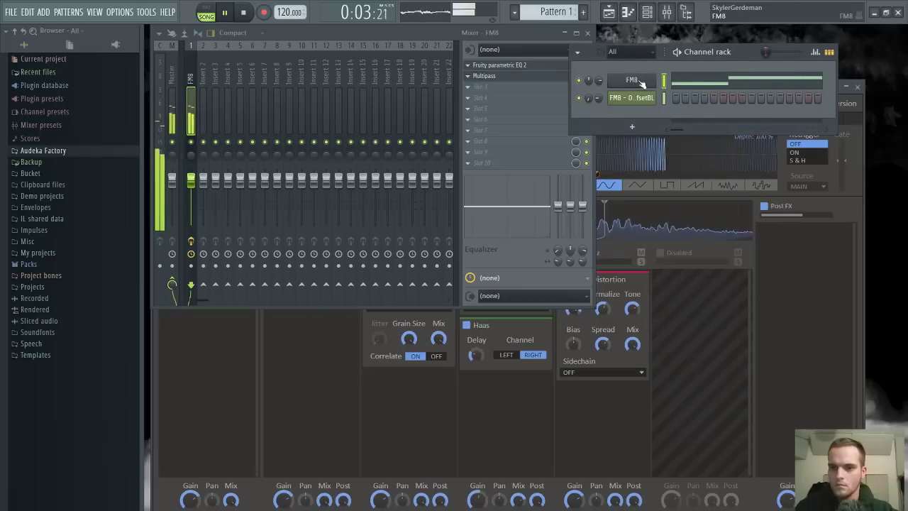
pyautogui.click(639, 81)
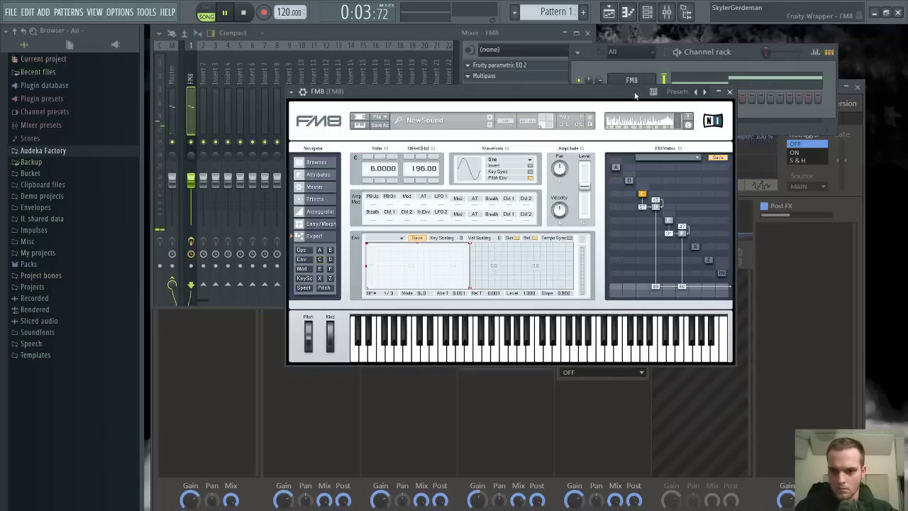
# Reshape the falling curve of operator D's envelope and set the operator's ratio to 1.0000
pyautogui.click(369, 157)
pyautogui.moveTo(465, 287); pyautogui.dragTo(466, 280)
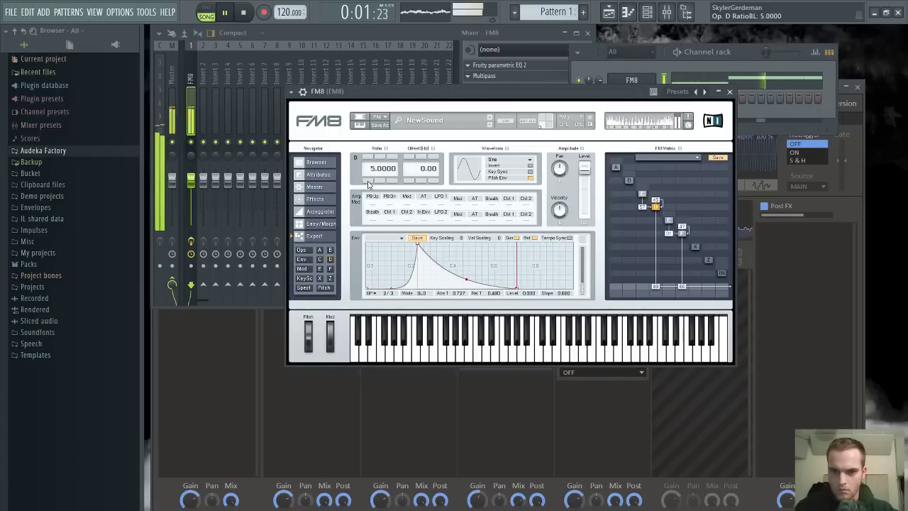
pyautogui.scroll(-2, 368, 185)
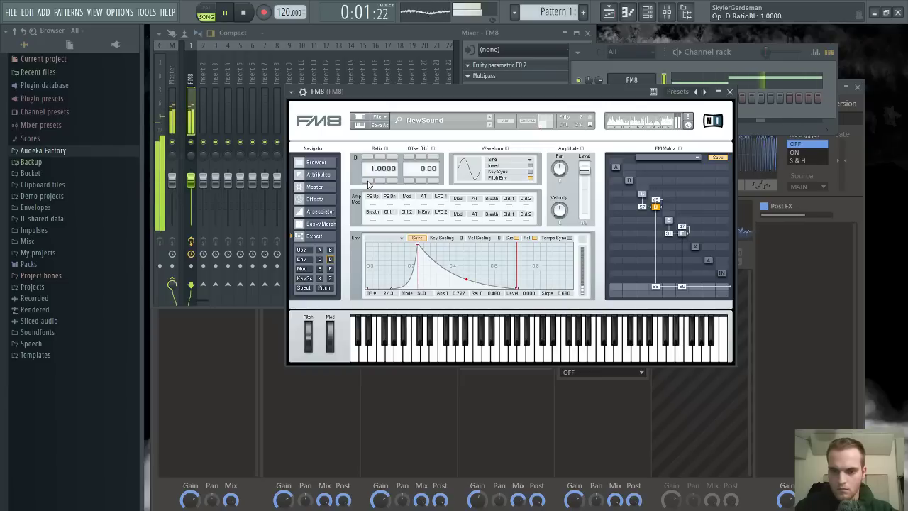
# Set operator C's ratio to 3.0000 and offset to 37.00, and raise operator D's self-modulation to 55
pyautogui.click(641, 194)
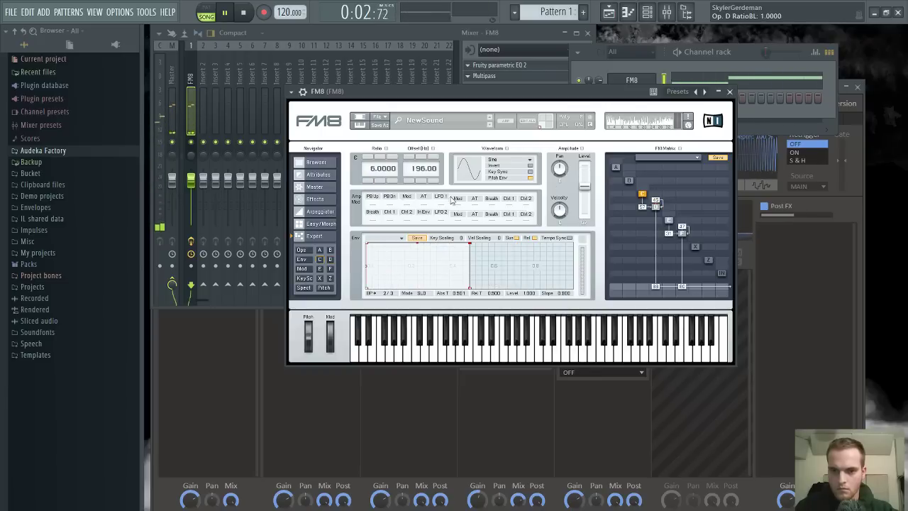
pyautogui.click(368, 183)
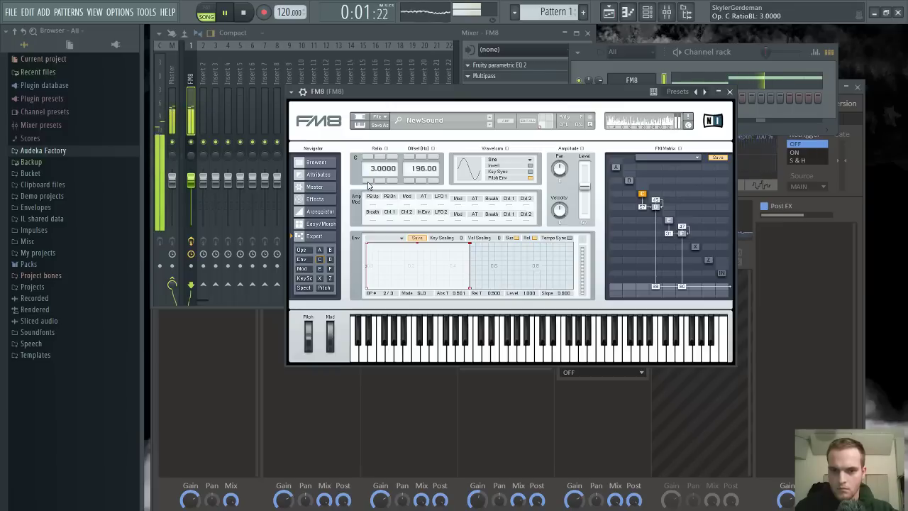
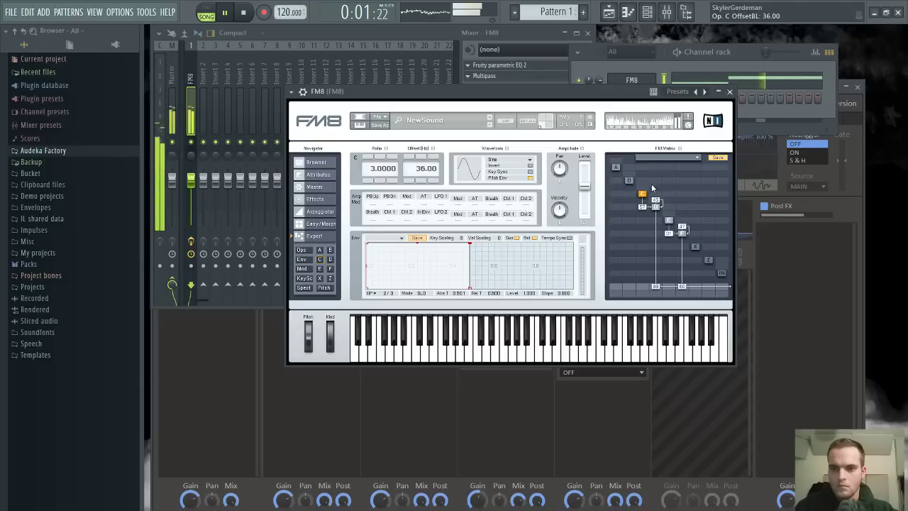
pyautogui.moveTo(654, 193); pyautogui.dragTo(656, 200)
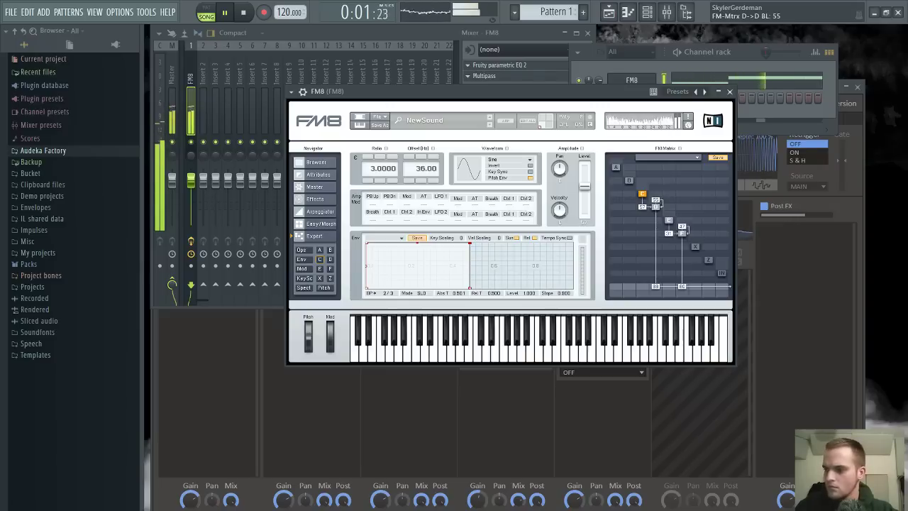
pyautogui.click(730, 92)
pyautogui.click(624, 80)
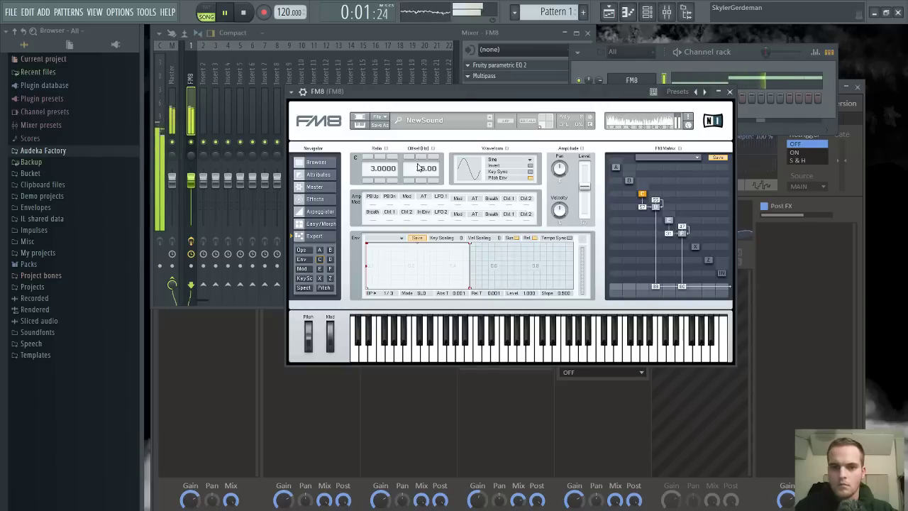
pyautogui.moveTo(418, 167); pyautogui.dragTo(415, 160)
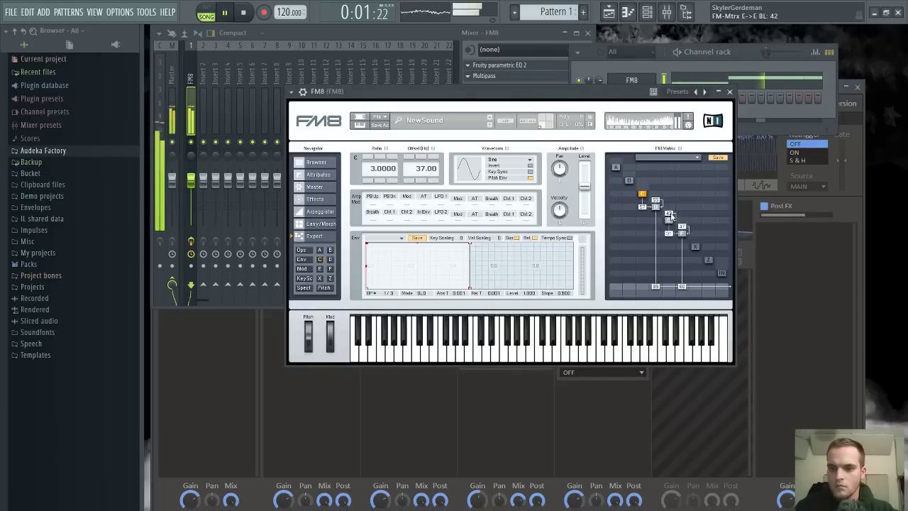
# Add self-modulation of 37 to operator E, try its ratio at 2.7300, and return it to 1.7300
pyautogui.moveTo(670, 207); pyautogui.dragTo(670, 215)
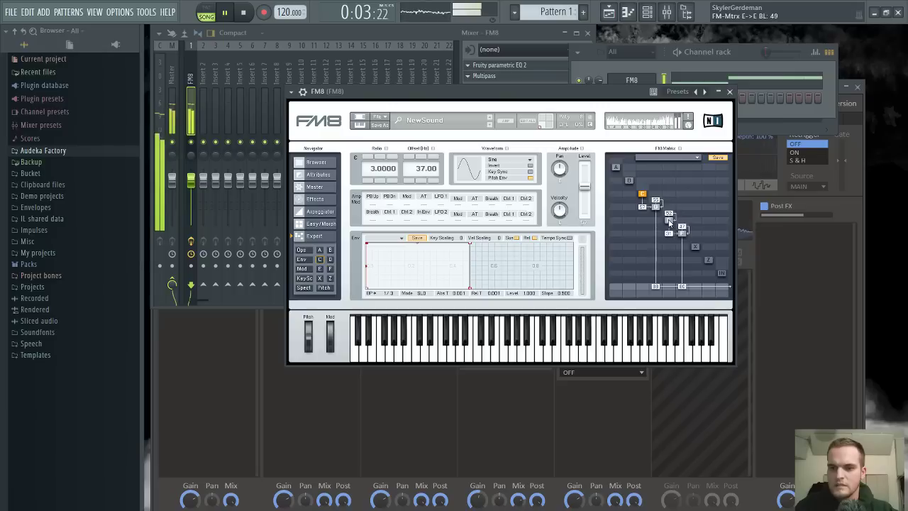
pyautogui.click(668, 220)
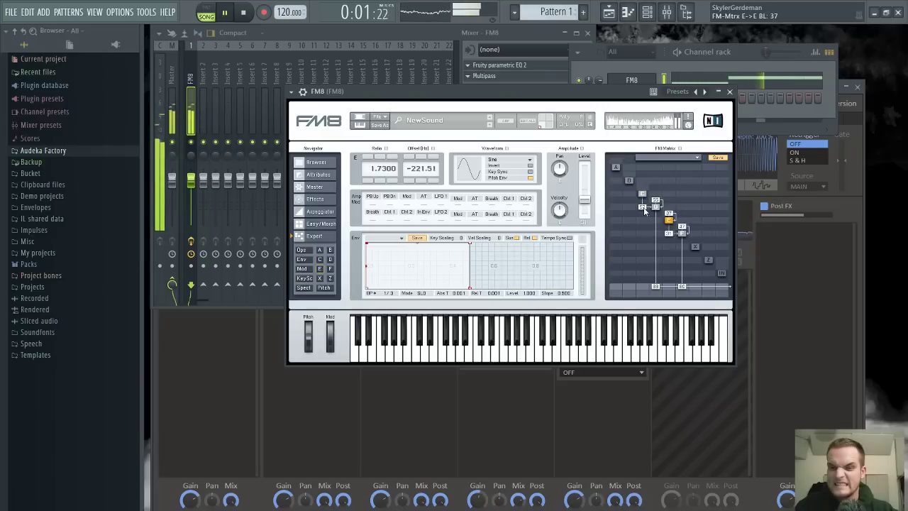
pyautogui.scroll(1, 369, 163)
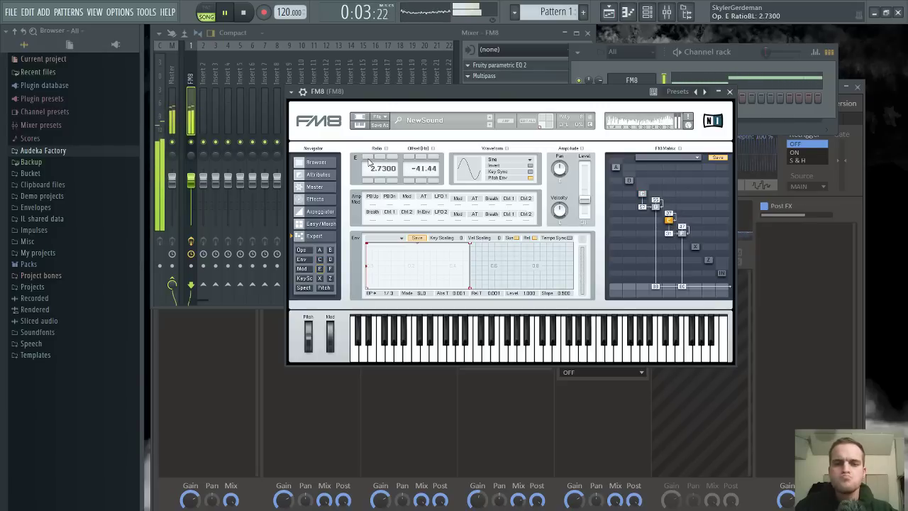
pyautogui.scroll(1, 369, 162)
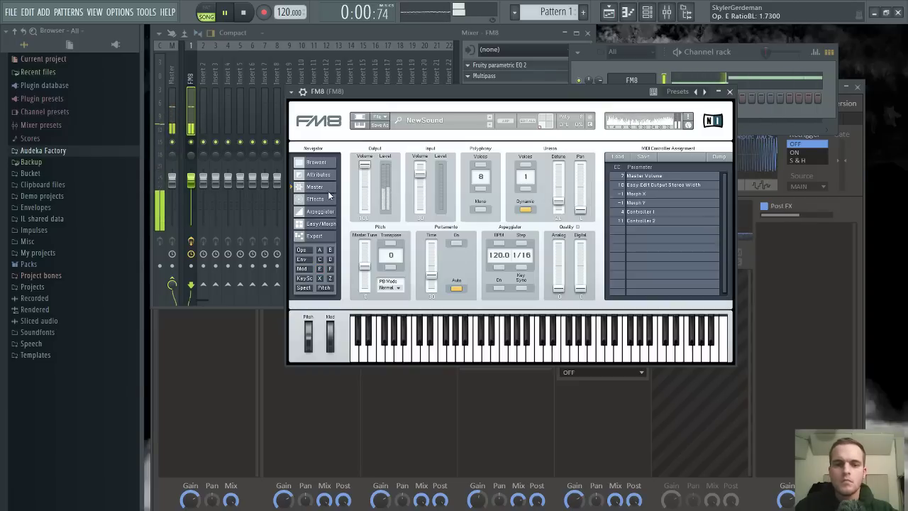
# Enable a reversed PsycheDelay effect with time 7 and dry/wet 31, and try a pitch shift of 7
pyautogui.click(326, 200)
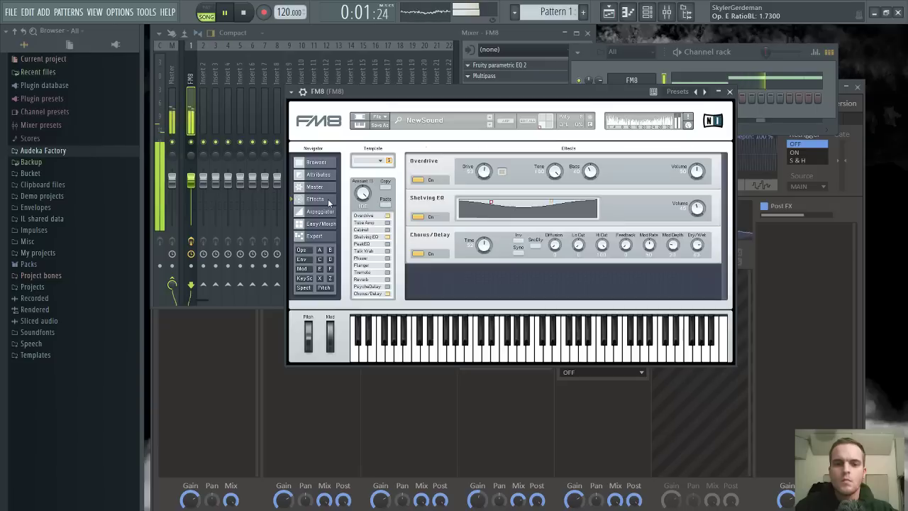
pyautogui.click(387, 286)
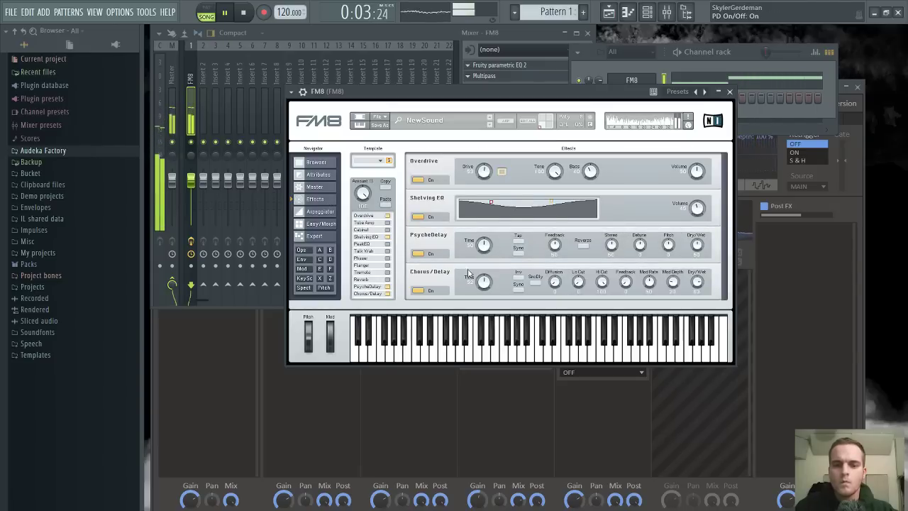
pyautogui.moveTo(482, 274); pyautogui.dragTo(485, 257)
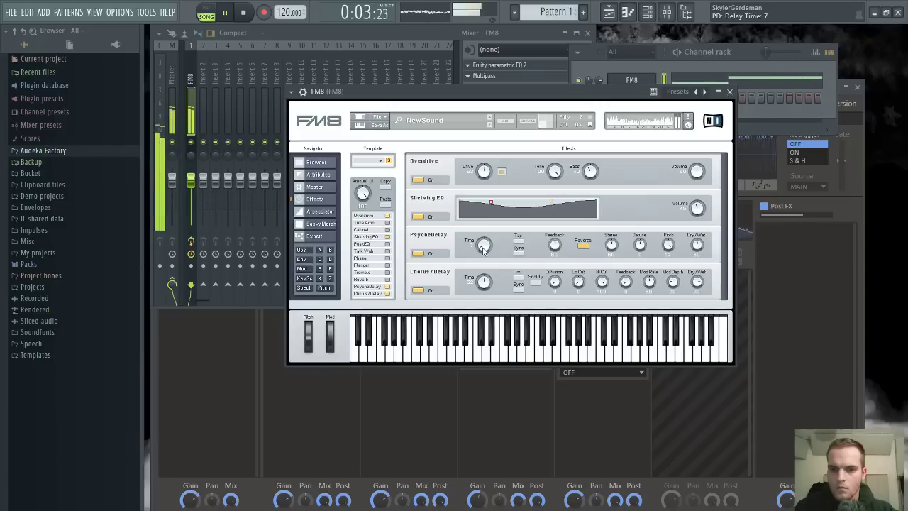
pyautogui.moveTo(699, 260); pyautogui.dragTo(699, 255)
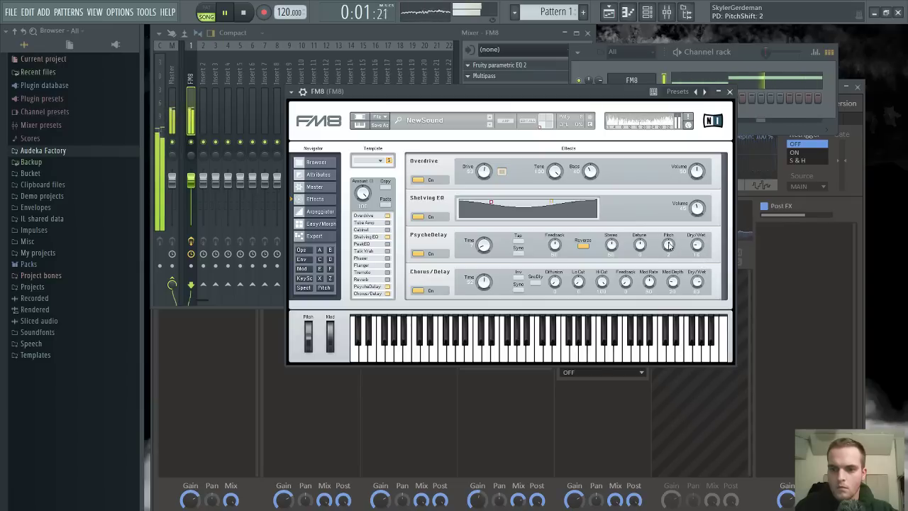
pyautogui.moveTo(667, 245); pyautogui.dragTo(670, 230)
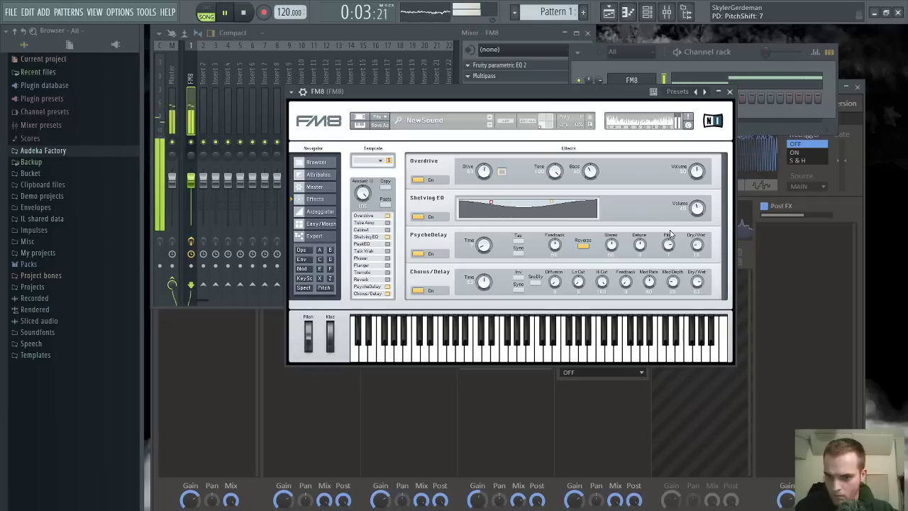
pyautogui.moveTo(696, 257); pyautogui.dragTo(697, 246)
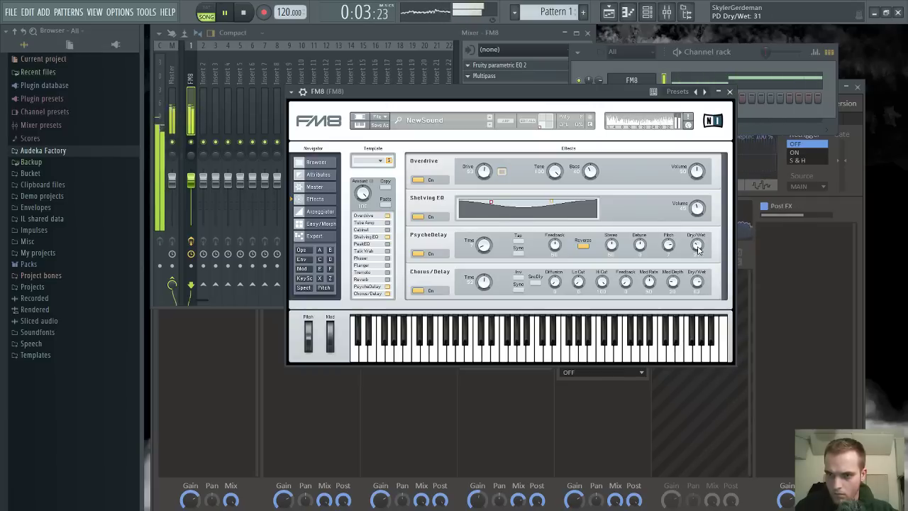
# Try the bass notes one and three octaves higher in the piano roll, and return them to their original octave
pyautogui.click(786, 83)
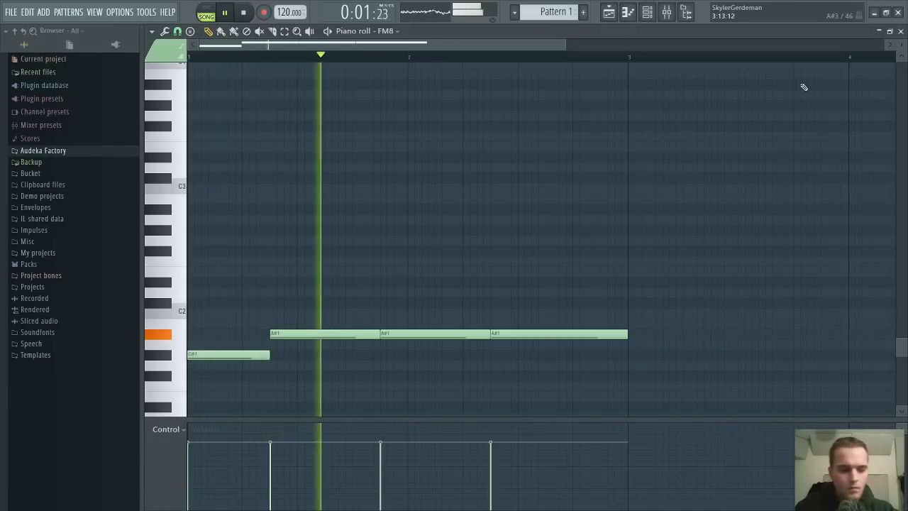
pyautogui.hotkey('ctrl', 'Up')
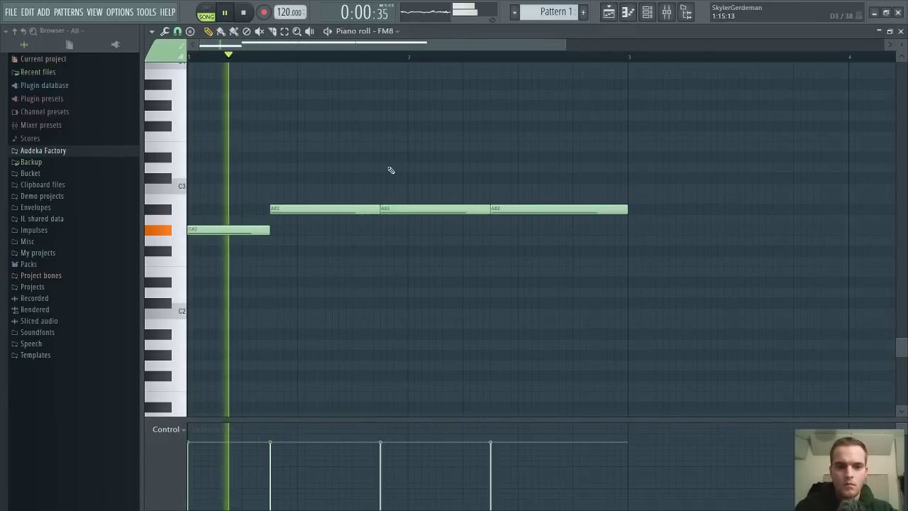
pyautogui.press('space')
pyautogui.hotkey('ctrl', 'Up')
pyautogui.hotkey('ctrl', 'Up')
pyautogui.press('space')
pyautogui.press('space')
pyautogui.hotkey('ctrl', 'Down')
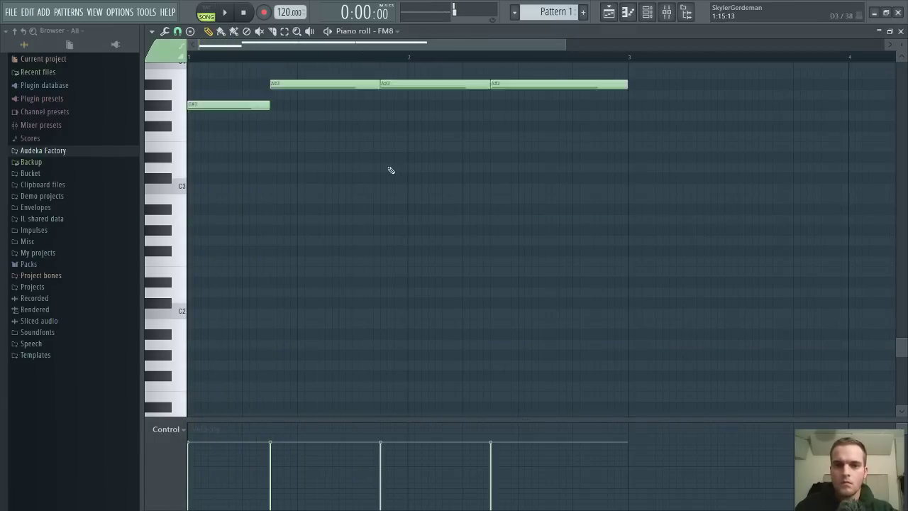
pyautogui.hotkey('ctrl', 'Down')
pyautogui.hotkey('ctrl', 'Down')
pyautogui.press('space')
pyautogui.press('space')
# Lower the first bass note to G1, audition the pattern, and return to FM8's effects
pyautogui.moveTo(200, 352); pyautogui.dragTo(211, 368)
pyautogui.press('space')
pyautogui.press('space')
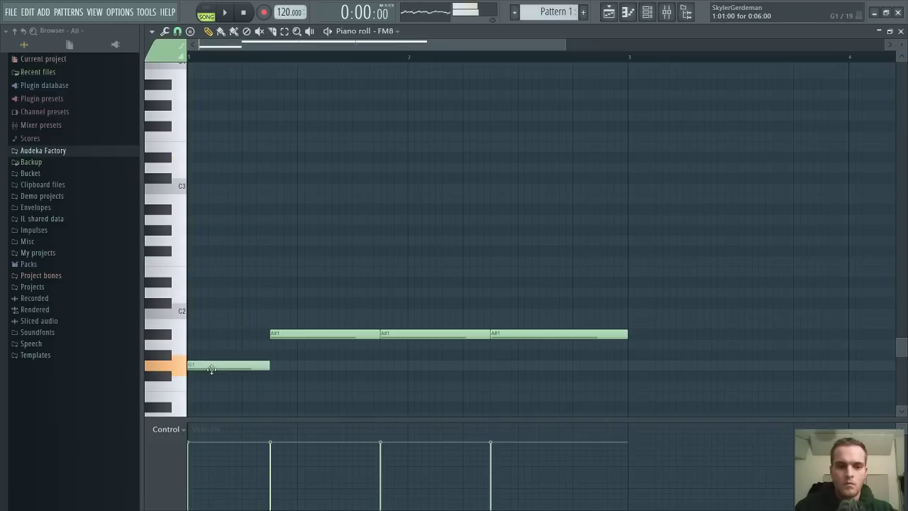
pyautogui.press('space')
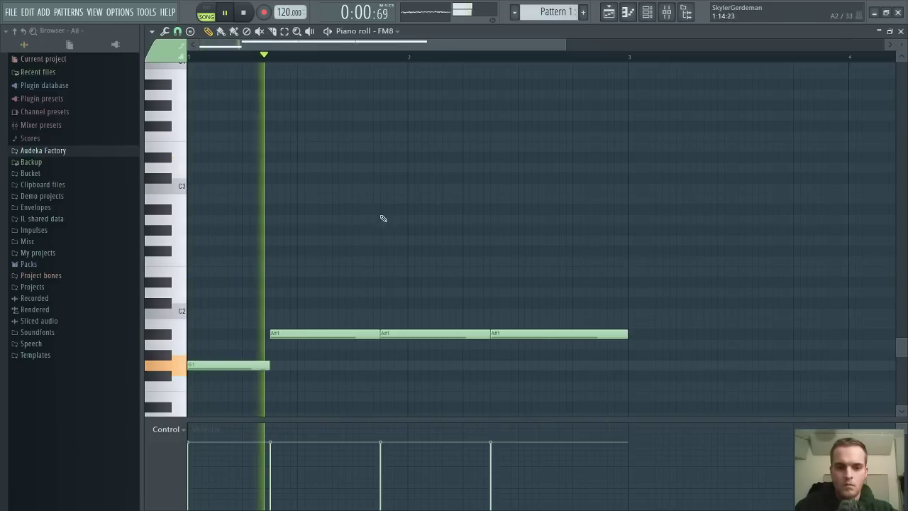
pyautogui.click(878, 31)
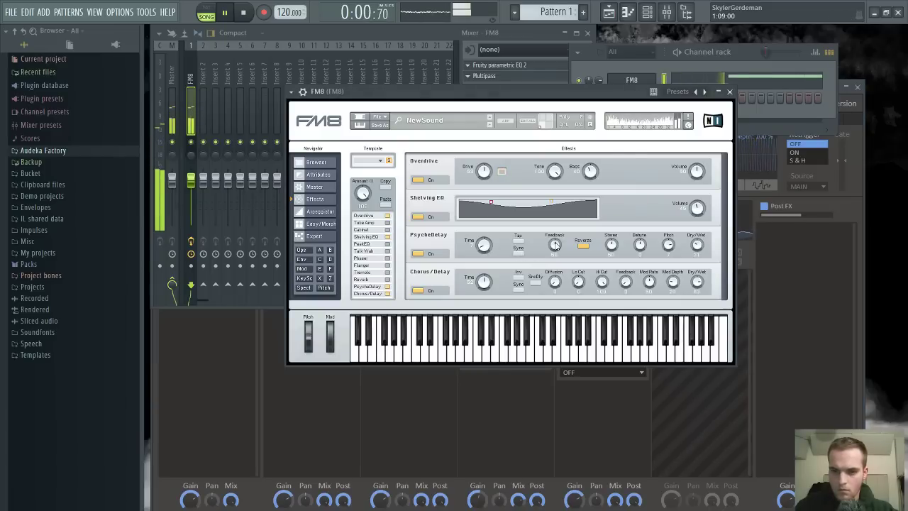
# Set PsycheDelay stereo to 20 and pitch to 0, adjust its feedback and detune, and raise the Overdrive drive to 100
pyautogui.moveTo(555, 244); pyautogui.dragTo(555, 267)
pyautogui.moveTo(611, 244); pyautogui.dragTo(610, 266)
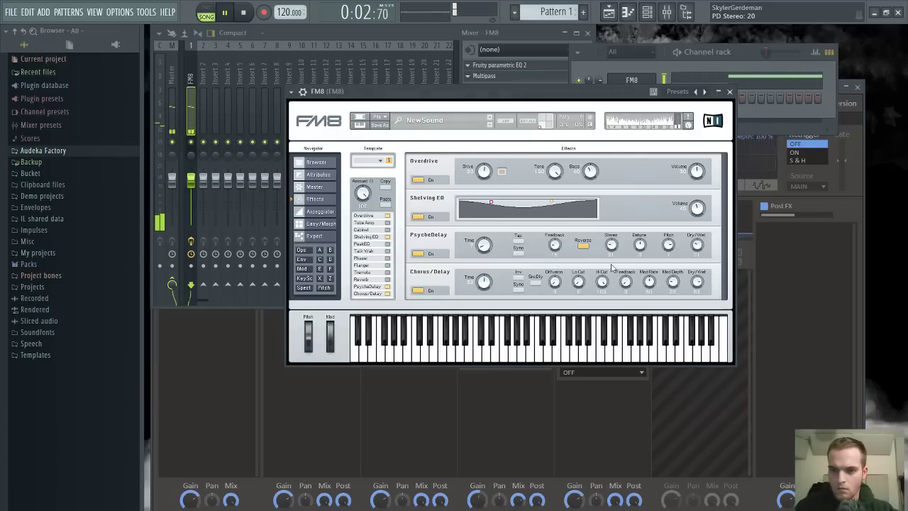
pyautogui.moveTo(638, 234); pyautogui.dragTo(667, 222)
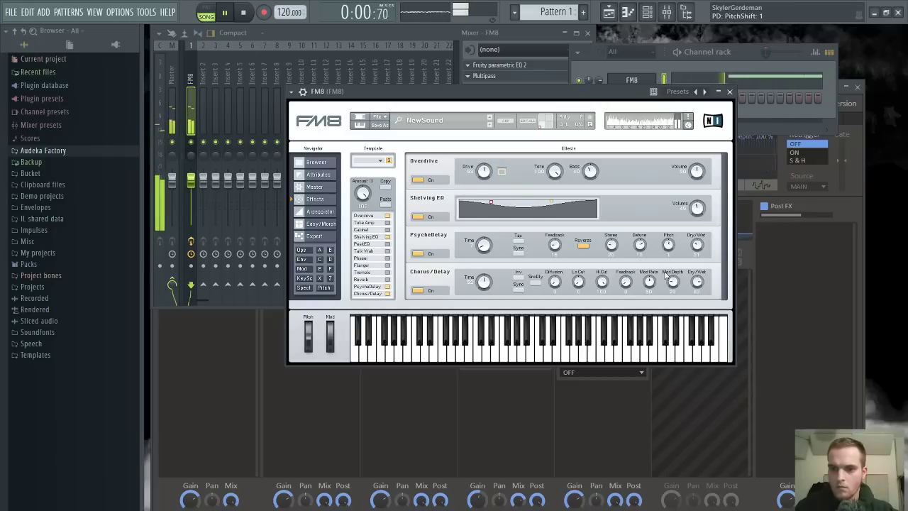
pyautogui.moveTo(666, 274); pyautogui.dragTo(666, 278)
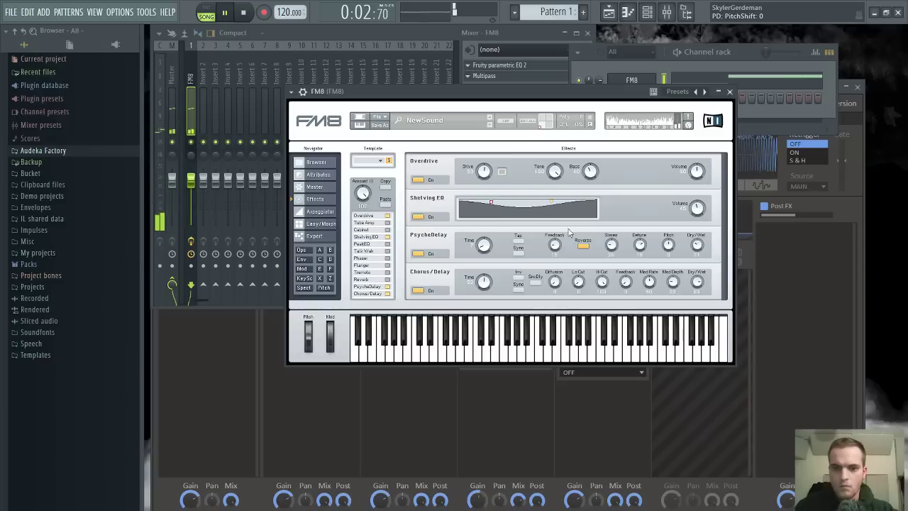
pyautogui.moveTo(483, 170); pyautogui.dragTo(482, 144)
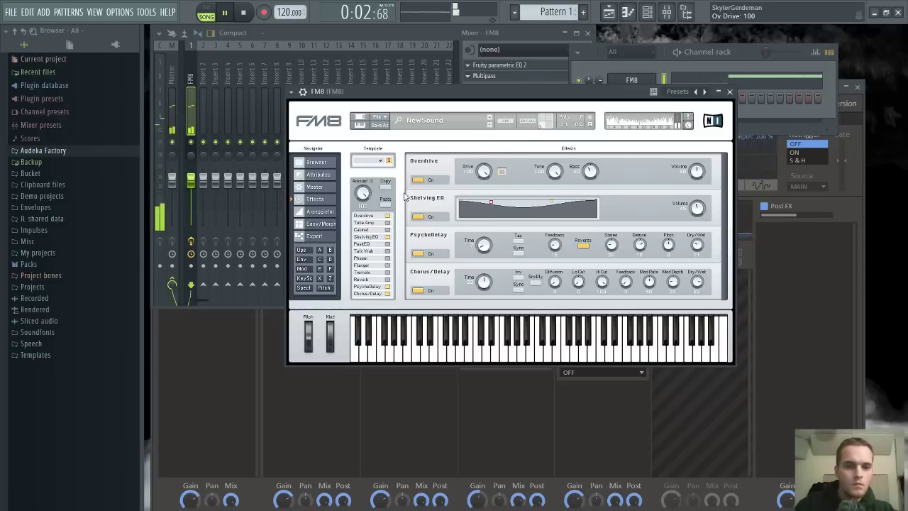
# Enable the Tube Amp and raise its drive, and set the Shelving EQ's high frequency to 69 and low frequency to 31
pyautogui.click(387, 223)
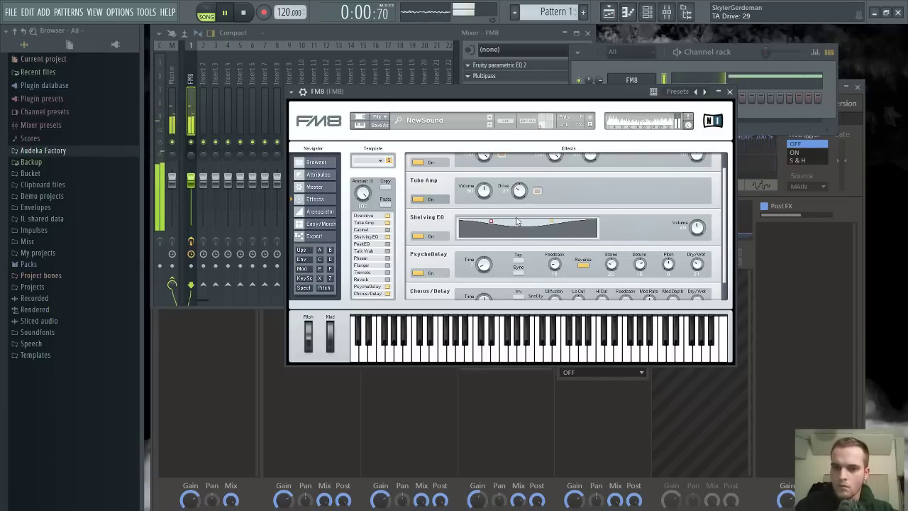
pyautogui.moveTo(516, 222); pyautogui.dragTo(518, 203)
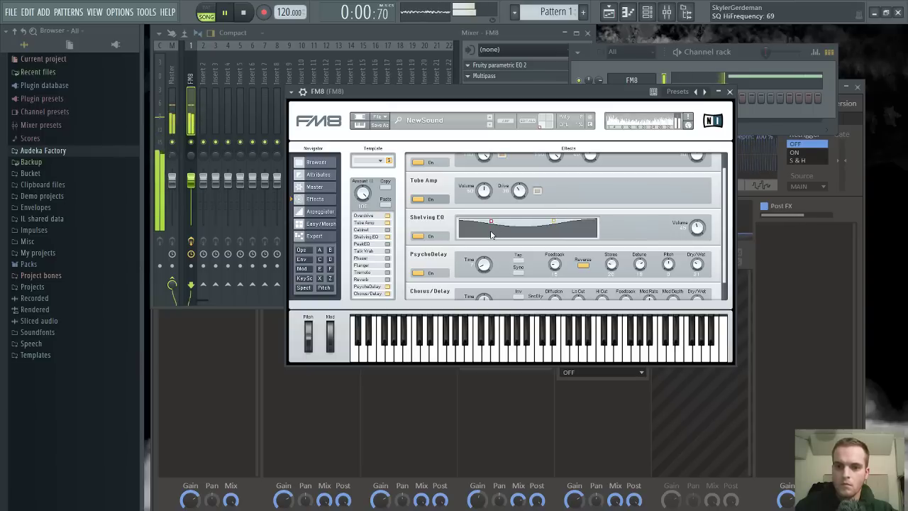
pyautogui.moveTo(491, 224); pyautogui.dragTo(501, 218)
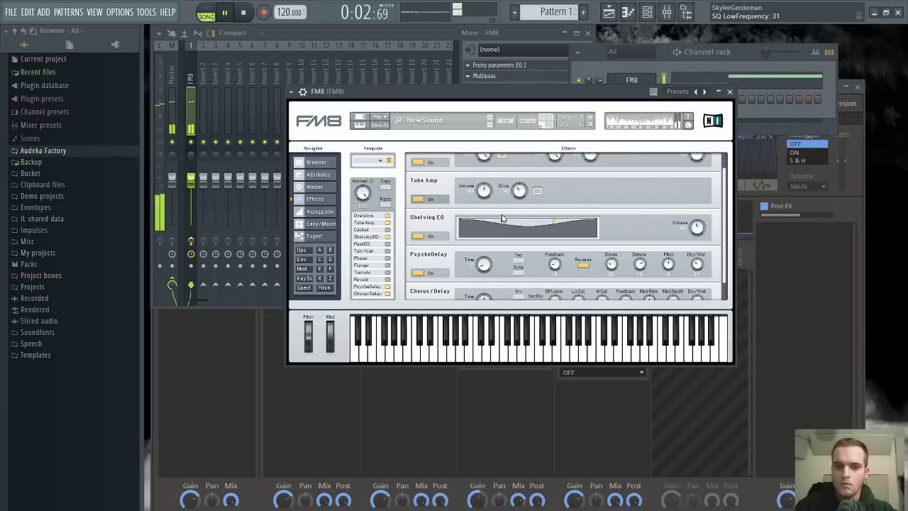
# Open FM8's pitch envelope and steepen its initial decay curve so the pitch drops faster
pyautogui.click(320, 188)
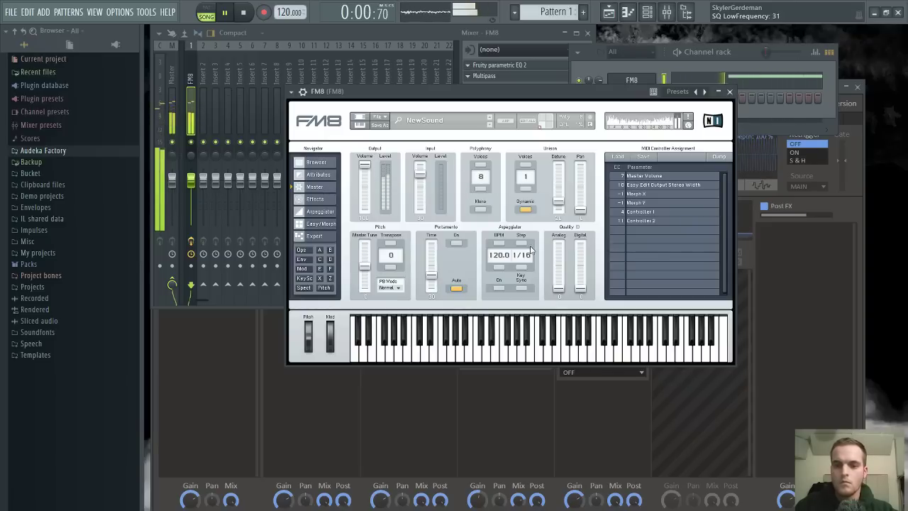
pyautogui.click(323, 287)
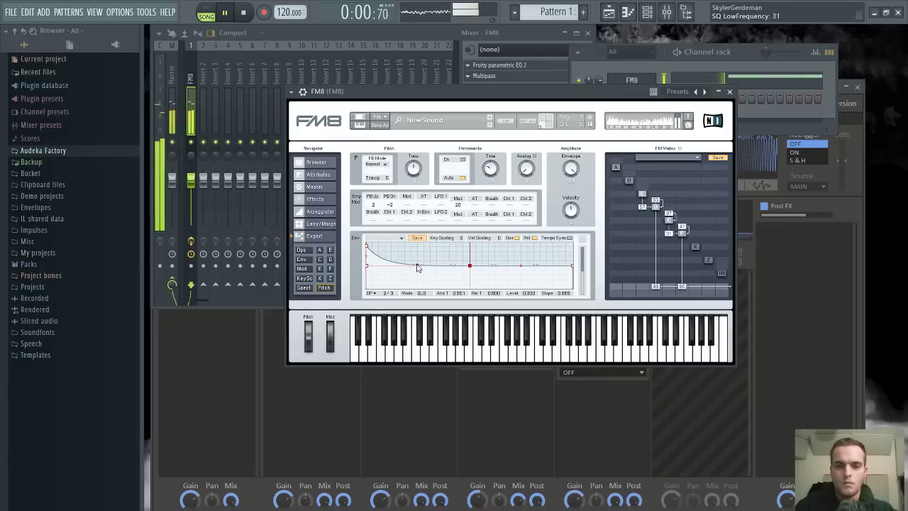
pyautogui.moveTo(417, 268); pyautogui.dragTo(419, 258)
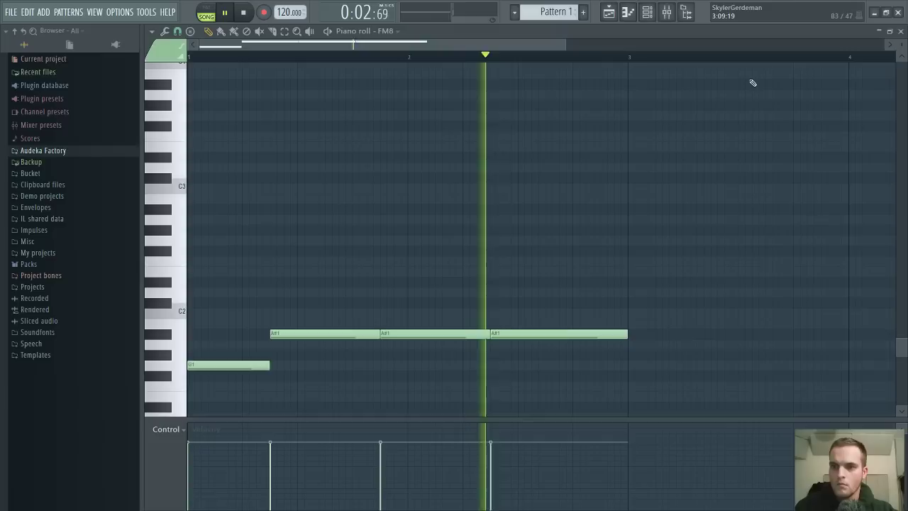
# Transpose all bass notes up two octaves in the piano roll and audition the pattern
pyautogui.click(750, 81)
pyautogui.press('space')
pyautogui.hotkey('ctrl', 'Up')
pyautogui.hotkey('ctrl', 'Up')
pyautogui.press('space')
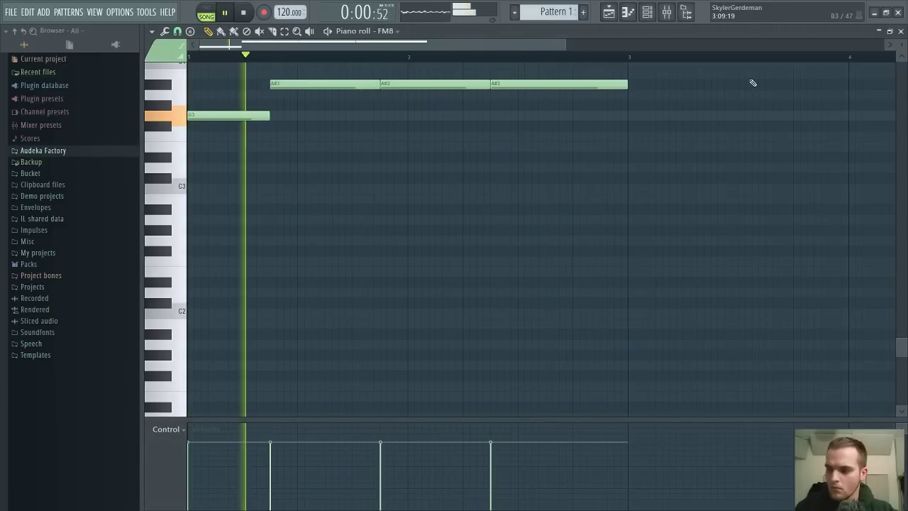
pyautogui.scroll(3, 497, 170)
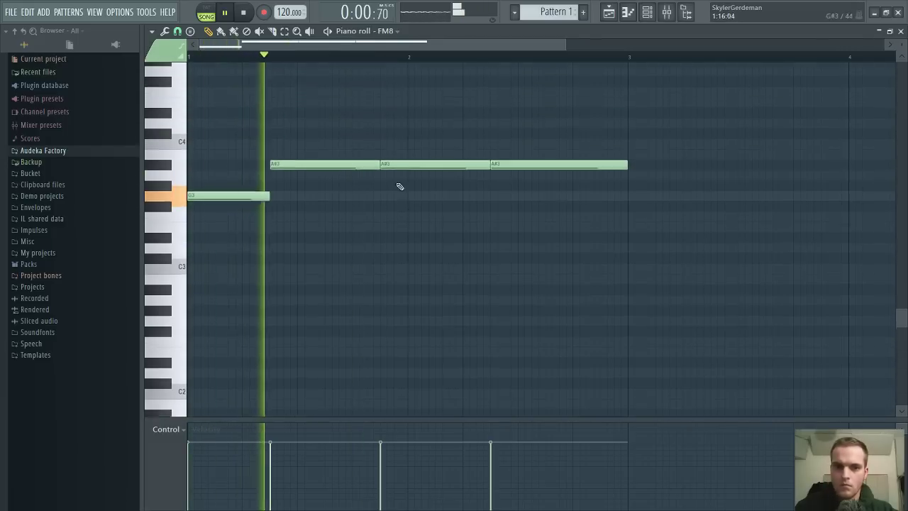
# Raise the third bass note to B3 and extend the pattern to bar 4 with additional B3 and A#3 notes
pyautogui.moveTo(390, 175); pyautogui.dragTo(400, 165)
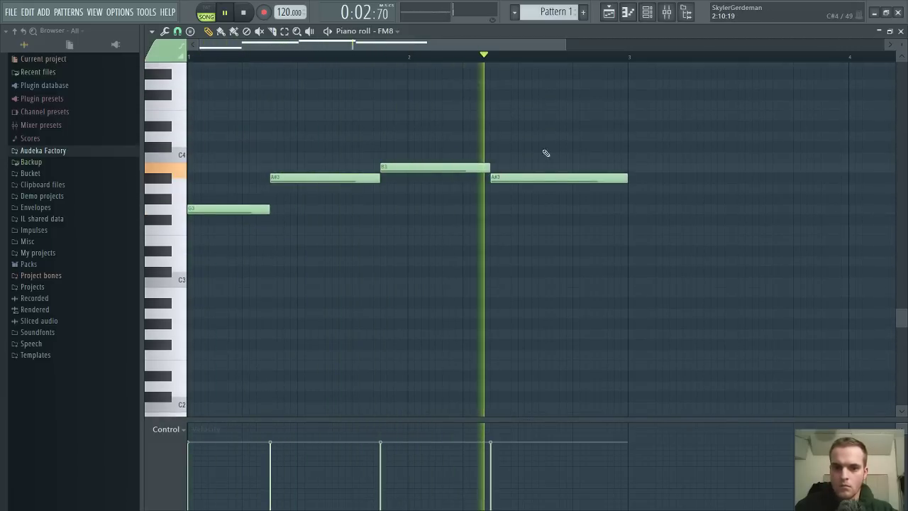
pyautogui.press('space')
pyautogui.press('space')
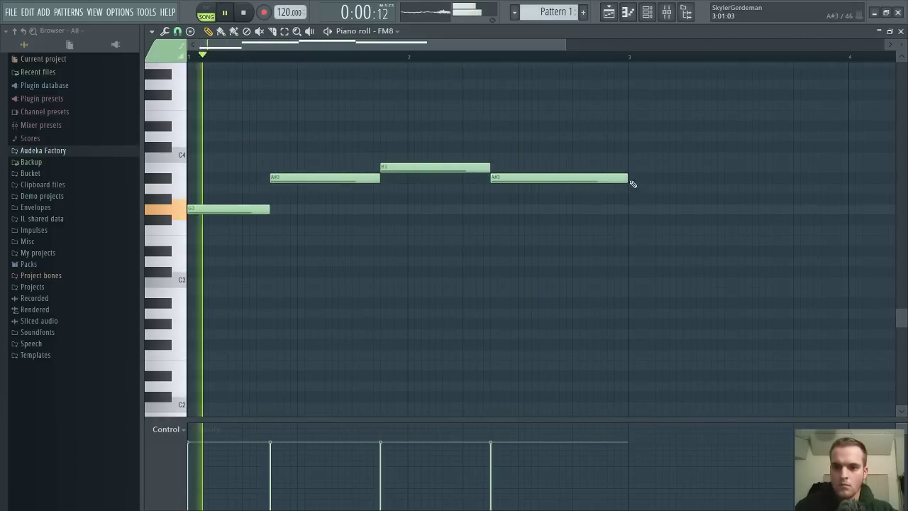
pyautogui.scroll(-1, 584, 57)
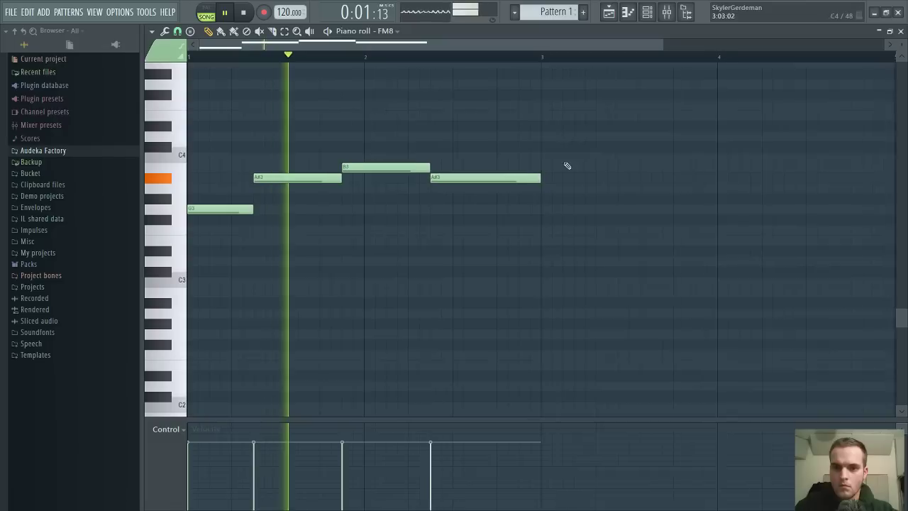
pyautogui.click(518, 169)
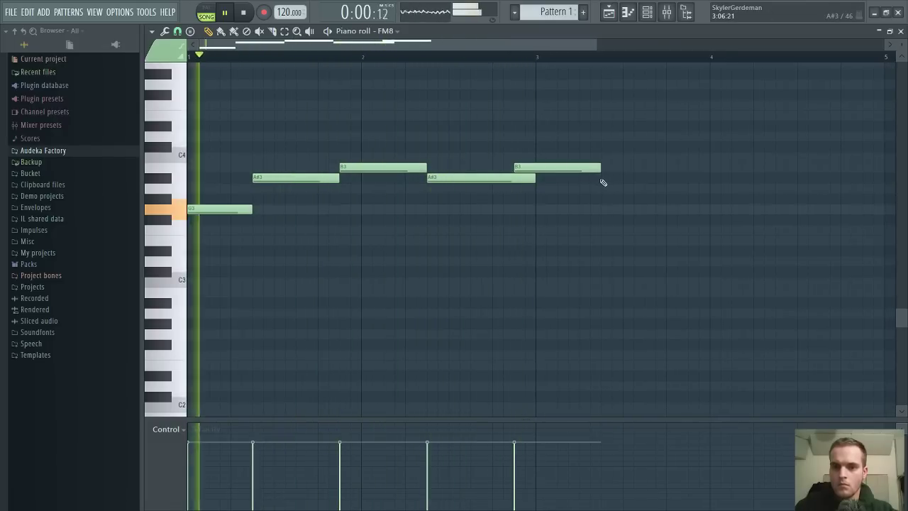
pyautogui.click(604, 178)
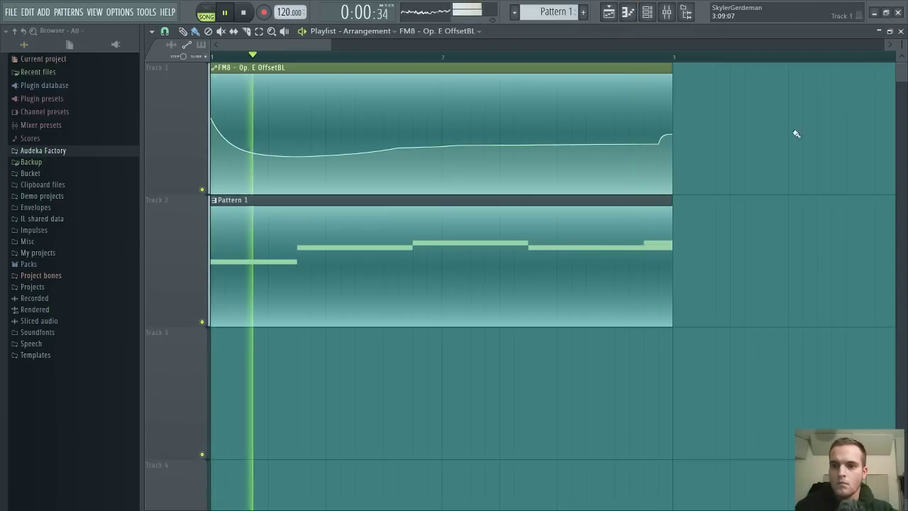
# Extend the Op. E OffsetBL automation clip and the Pattern 1 clip to bar 4 in the playlist
pyautogui.press('space')
pyautogui.press('space')
pyautogui.moveTo(671, 69); pyautogui.dragTo(827, 73)
pyautogui.scroll(-2, 780, 107)
pyautogui.scroll(-1, 721, 59)
pyautogui.scroll(1, 706, 166)
pyautogui.scroll(3, 707, 166)
pyautogui.moveTo(618, 211); pyautogui.dragTo(820, 213)
pyautogui.moveTo(756, 131); pyautogui.dragTo(820, 131)
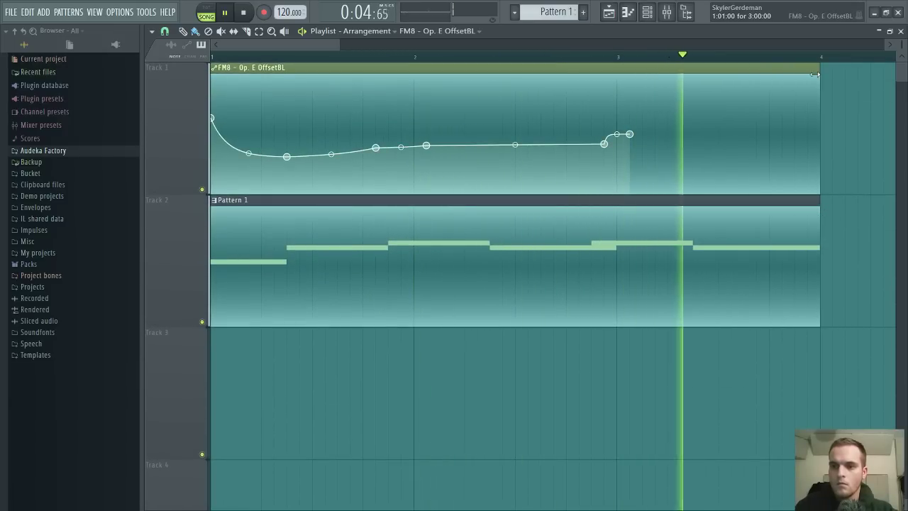
# Add an automation point at the end of the extended Op. E OffsetBL clip and straighten the curve leading to it
pyautogui.rightClick(819, 121)
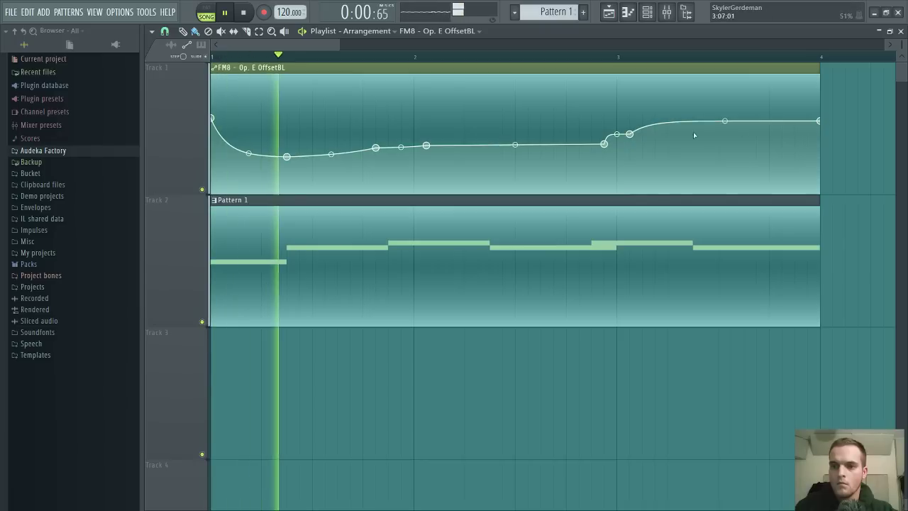
pyautogui.rightClick(724, 122)
pyautogui.click(900, 30)
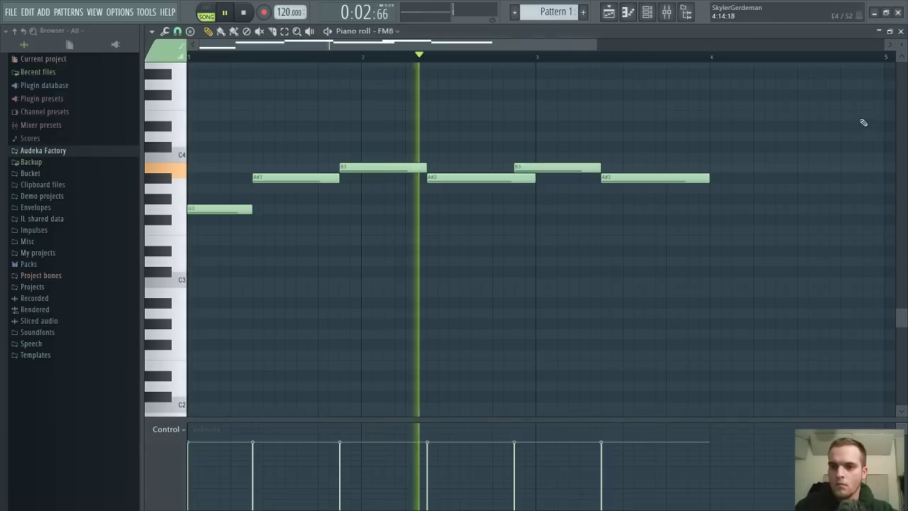
# Close the piano roll and rearrange the Multipass and mixer windows to bring FM8 into view
pyautogui.click(899, 31)
pyautogui.click(794, 60)
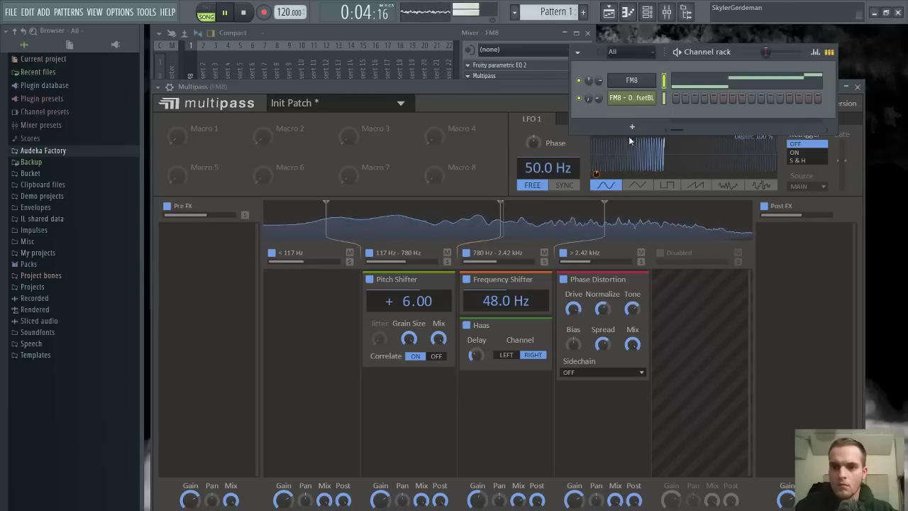
pyautogui.moveTo(518, 87); pyautogui.dragTo(520, 150)
pyautogui.click(418, 35)
pyautogui.moveTo(530, 33); pyautogui.dragTo(539, 201)
pyautogui.click(516, 97)
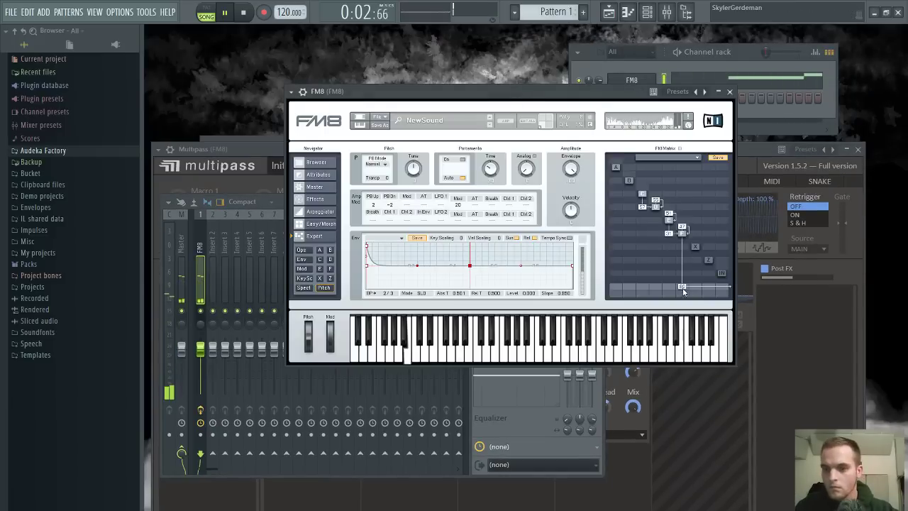
# Route filter operator Z to the output and feed it from operator D at 100 in place of operator C
pyautogui.moveTo(641, 255); pyautogui.dragTo(646, 237)
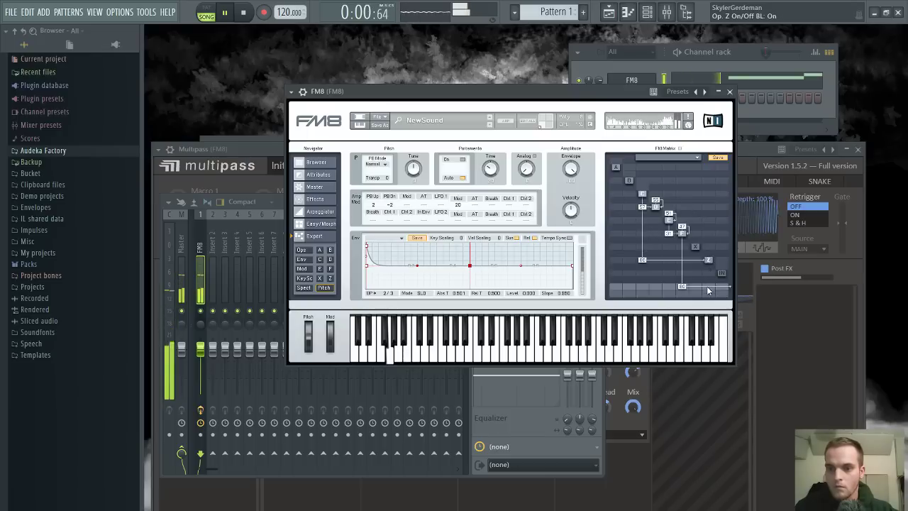
pyautogui.moveTo(707, 286); pyautogui.dragTo(710, 275)
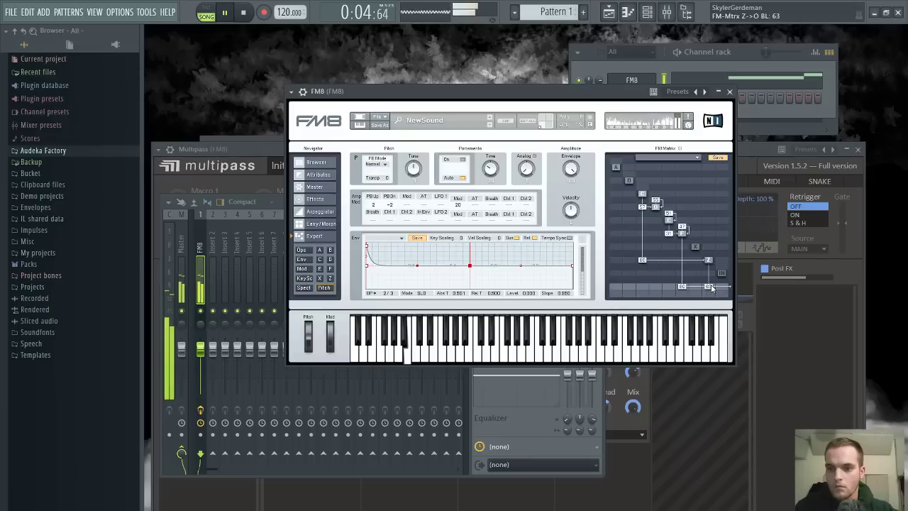
pyautogui.moveTo(711, 287)
pyautogui.mouseDown()
pyautogui.moveTo(710, 277)
pyautogui.moveTo(710, 286)
pyautogui.mouseUp()
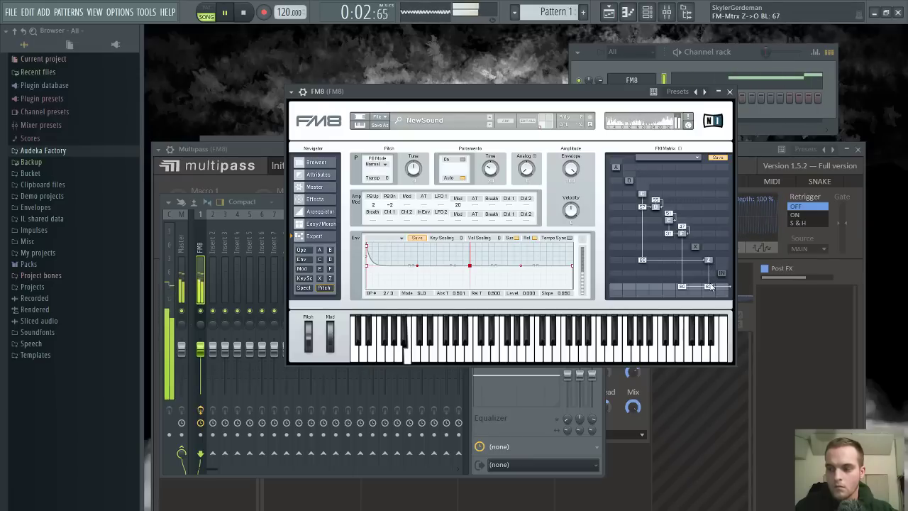
pyautogui.click(710, 259)
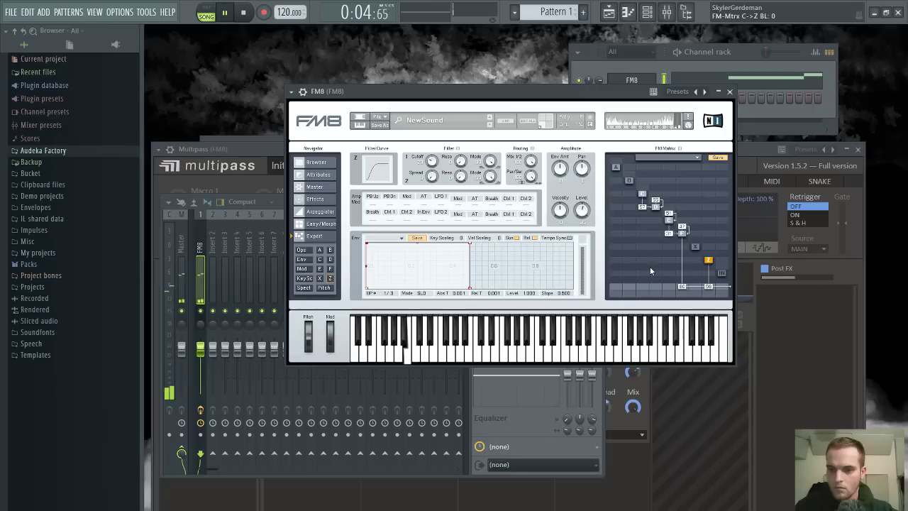
pyautogui.moveTo(656, 259); pyautogui.dragTo(657, 231)
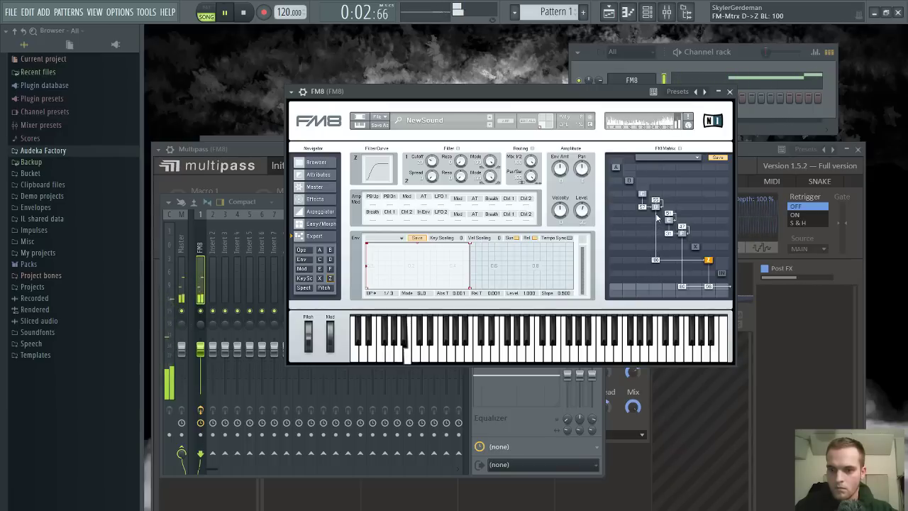
# Reshape operator D's envelope with steeper curves and remove the operator's self-feedback
pyautogui.click(656, 207)
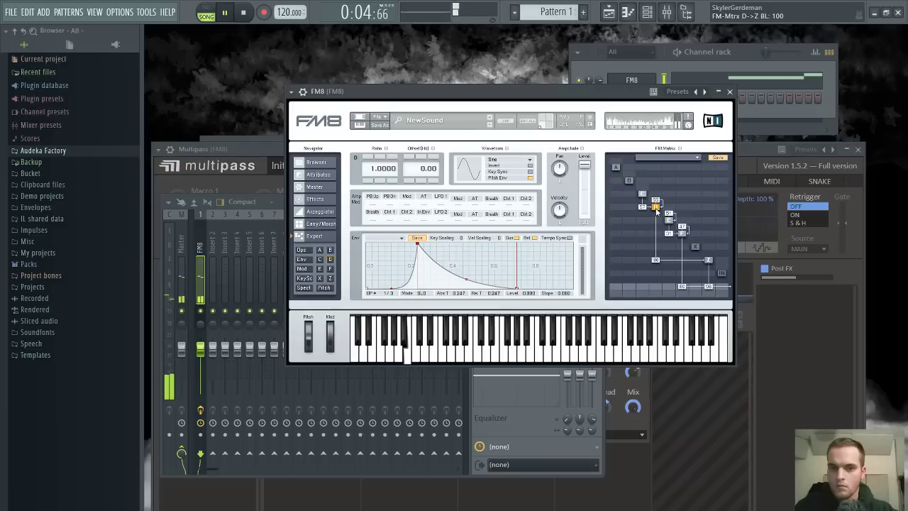
pyautogui.moveTo(467, 284); pyautogui.dragTo(465, 292)
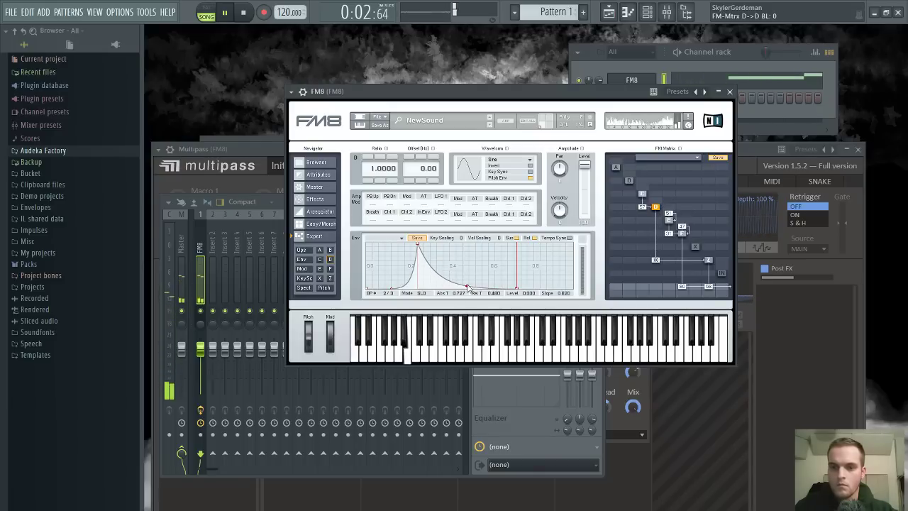
pyautogui.scroll(2, 402, 286)
pyautogui.moveTo(383, 286); pyautogui.dragTo(401, 296)
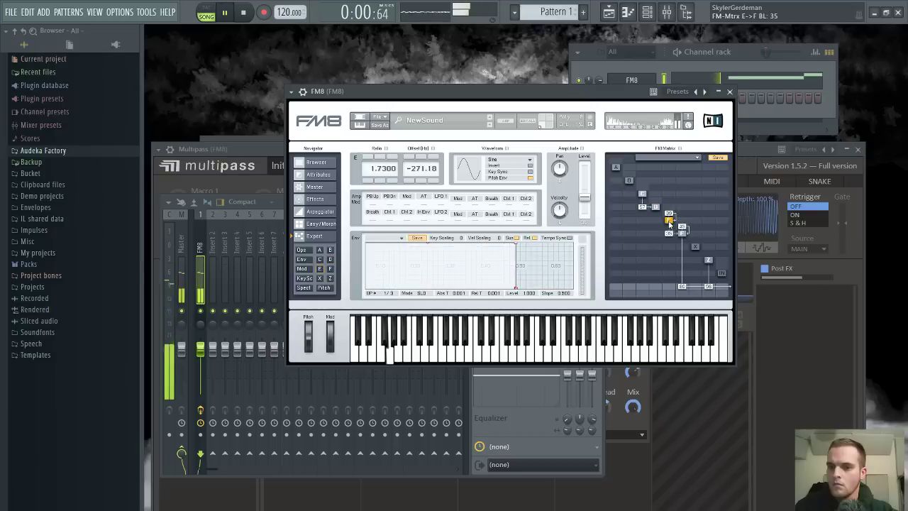
# Set operator E's frequency ratio to 2.5100
pyautogui.moveTo(380, 180); pyautogui.dragTo(383, 182)
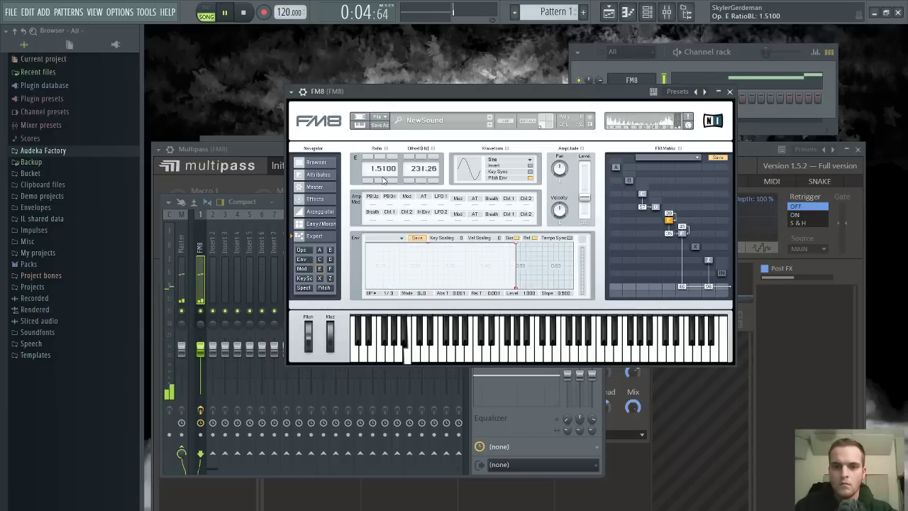
pyautogui.click(371, 158)
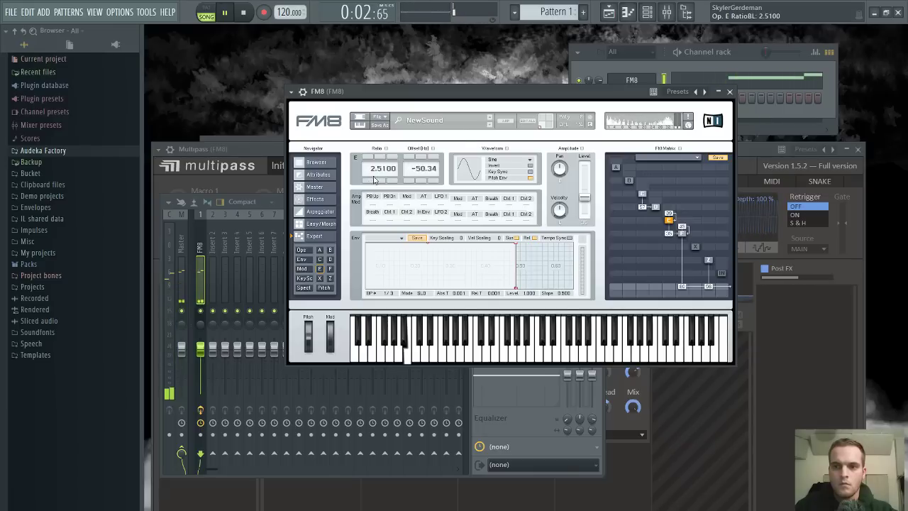
# Remove the third point of the Op. E OffsetBL automation and raise its second point while auditioning the pattern
pyautogui.click(608, 12)
pyautogui.press('space')
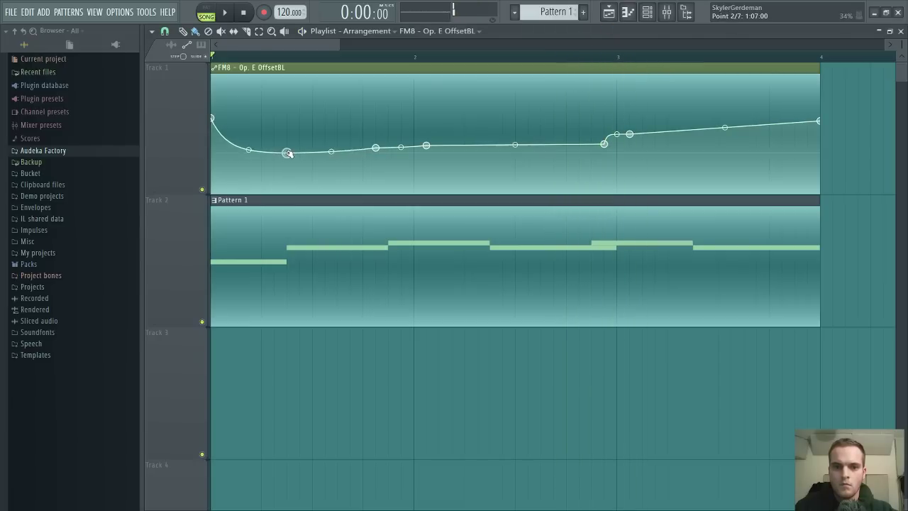
pyautogui.press('space')
pyautogui.keyDown('alt'); pyautogui.click(375, 147); pyautogui.keyUp('alt')
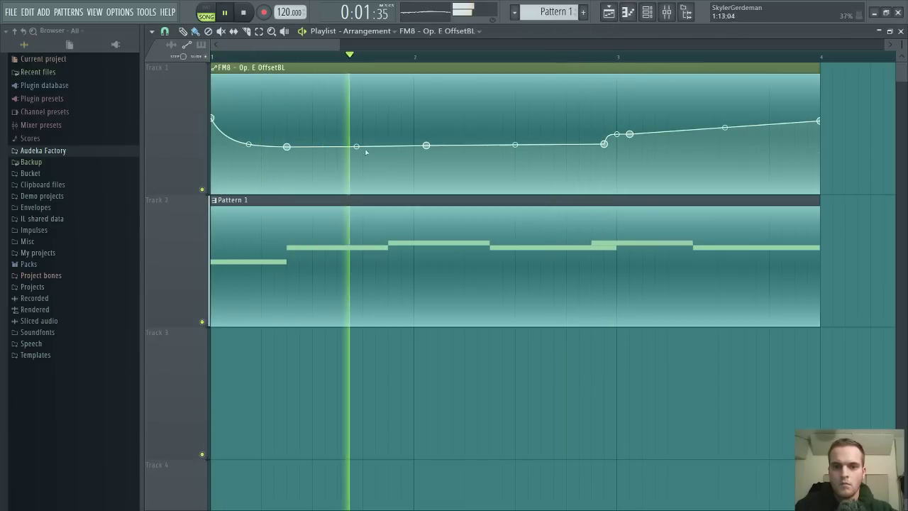
pyautogui.press('space')
pyautogui.press('space')
pyautogui.moveTo(288, 148); pyautogui.dragTo(286, 132)
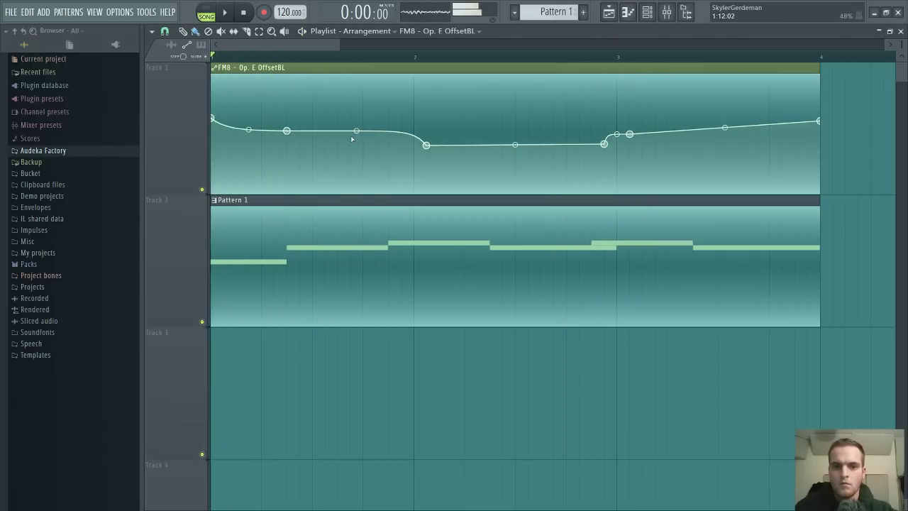
pyautogui.press('space')
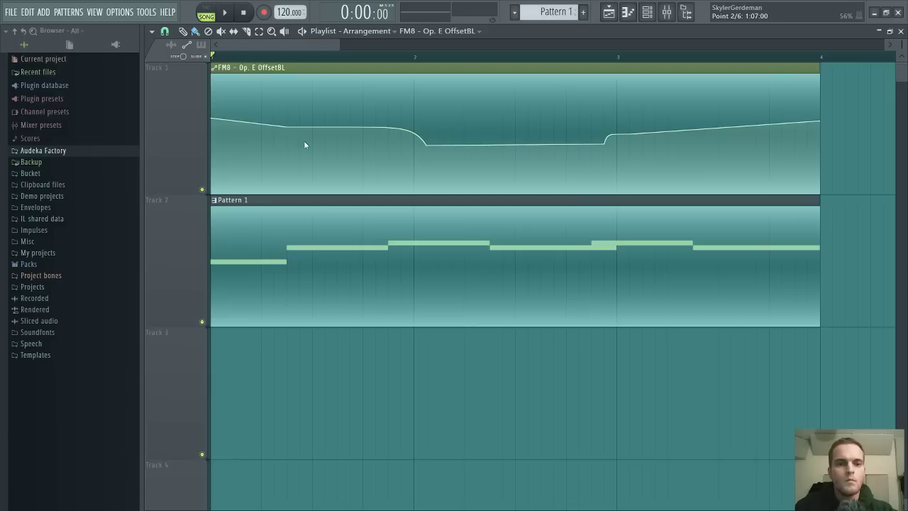
# Flatten and lower the start of the Op. E OffsetBL automation, and lower the points just after bars 2 and 3
pyautogui.moveTo(212, 119); pyautogui.dragTo(215, 167)
pyautogui.press('space')
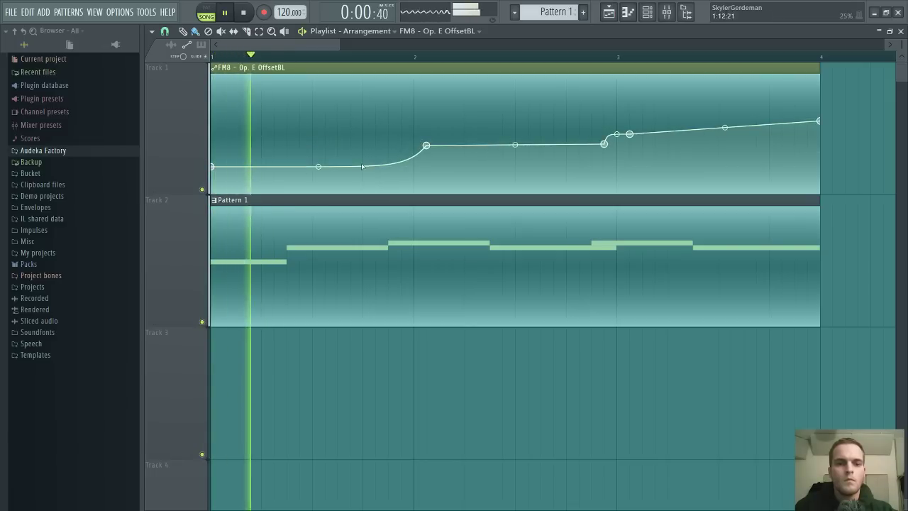
pyautogui.moveTo(425, 145); pyautogui.dragTo(425, 167)
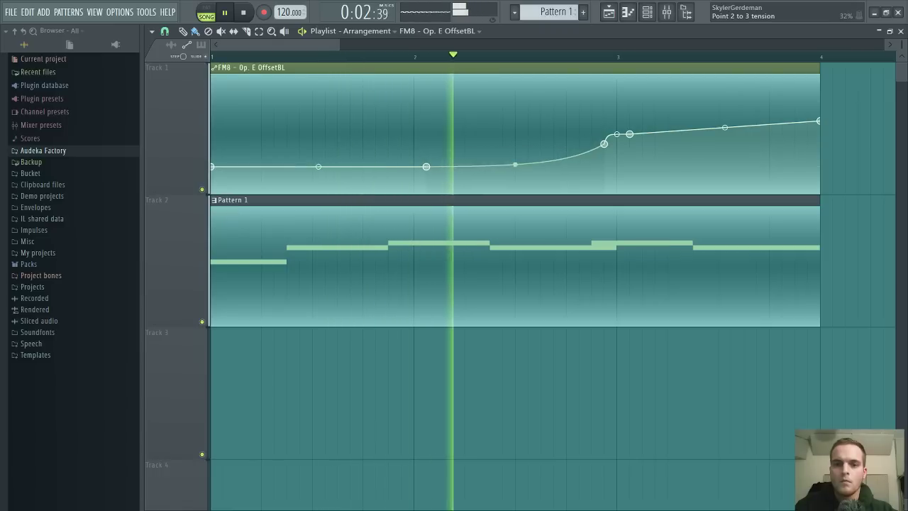
pyautogui.moveTo(629, 133); pyautogui.dragTo(629, 147)
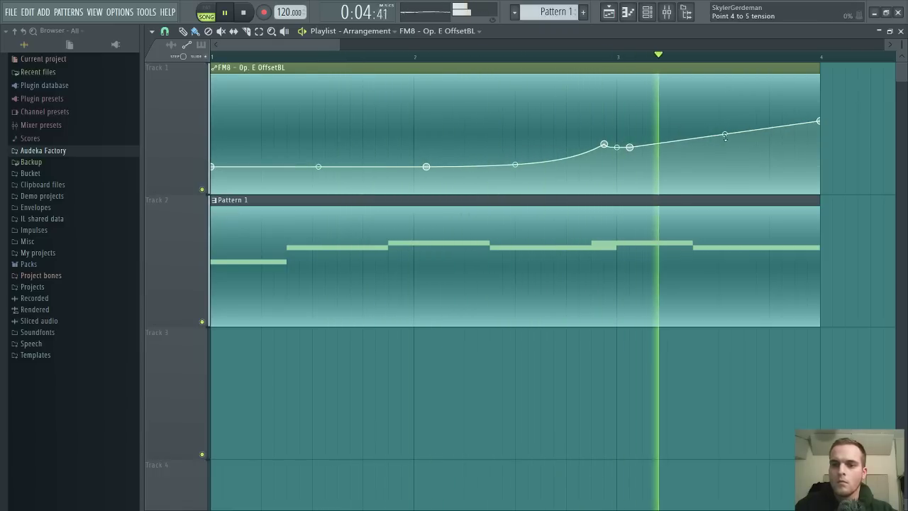
# Bend the final segment of the Op. E OffsetBL automation into a late-rising curve and lower its end point
pyautogui.moveTo(724, 136); pyautogui.dragTo(724, 170)
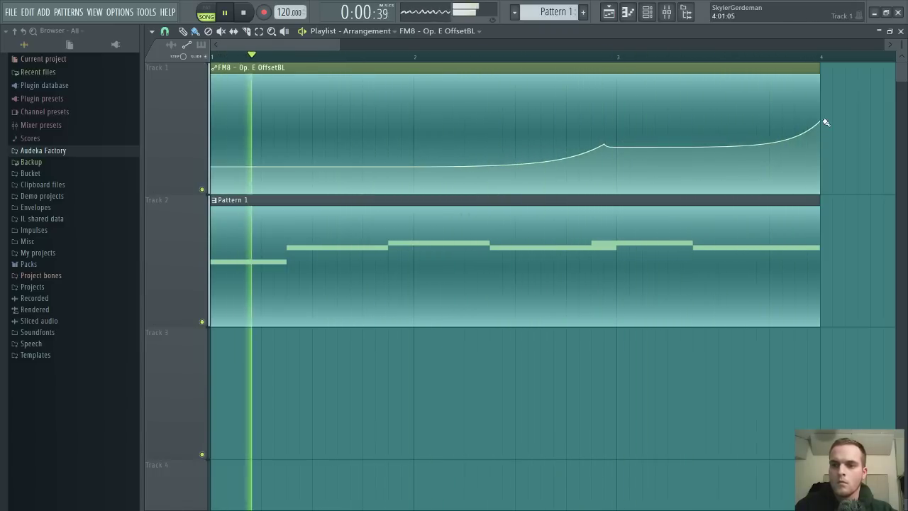
pyautogui.moveTo(820, 122); pyautogui.dragTo(820, 141)
pyautogui.click(899, 31)
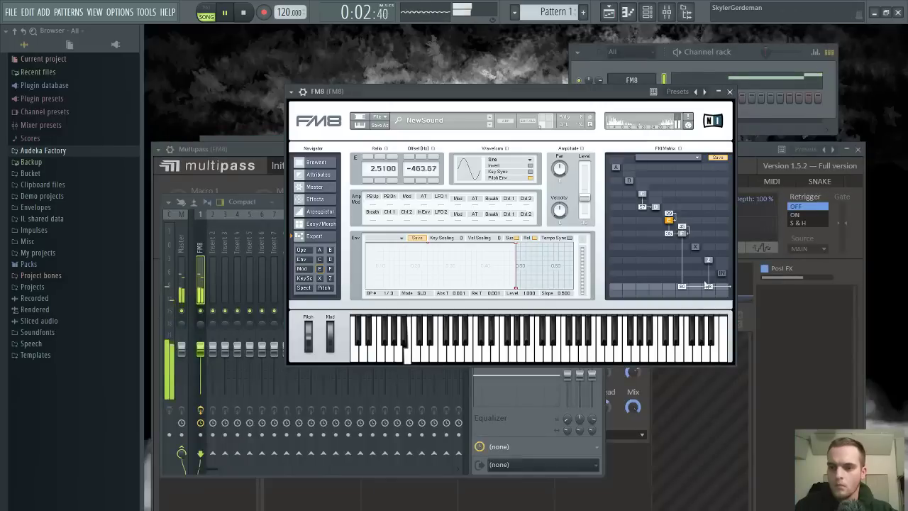
# Reshape operator F's envelope in FM8 to stay high longer and fall steeply, and set its ratio to 1.0000
pyautogui.click(681, 232)
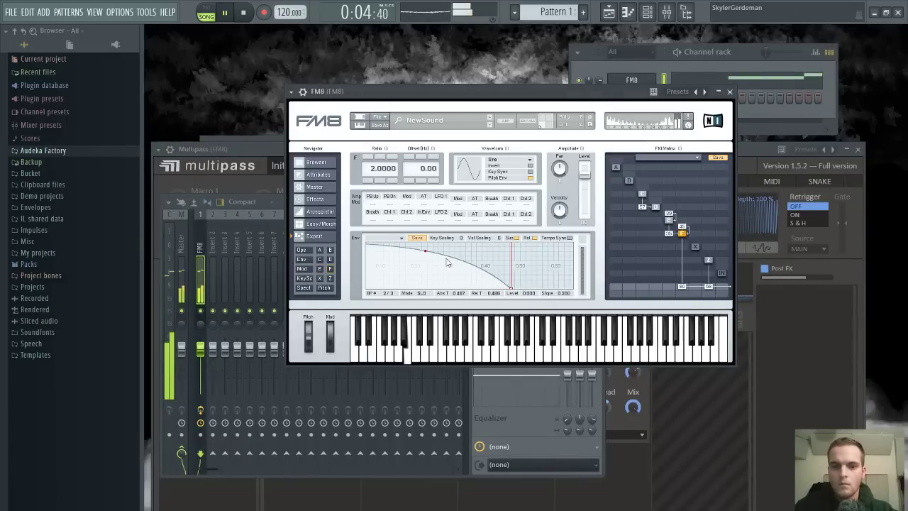
pyautogui.moveTo(447, 262)
pyautogui.mouseDown()
pyautogui.moveTo(548, 265)
pyautogui.moveTo(450, 256)
pyautogui.moveTo(461, 264)
pyautogui.moveTo(448, 244)
pyautogui.moveTo(448, 253)
pyautogui.mouseUp()
pyautogui.click(367, 159)
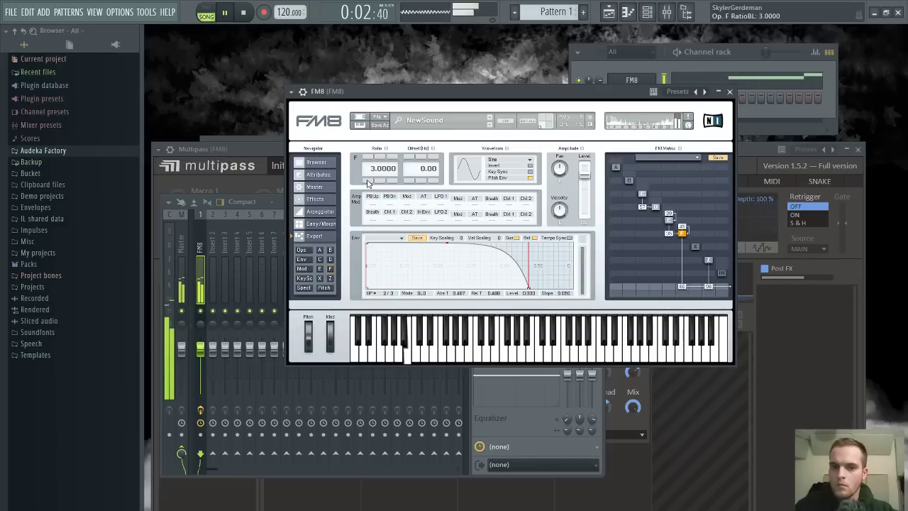
pyautogui.doubleClick(368, 181)
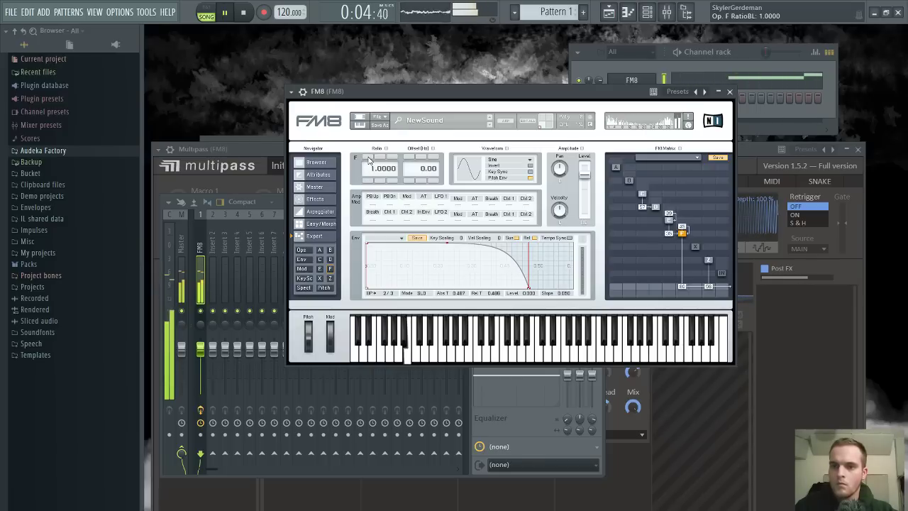
pyautogui.press('space')
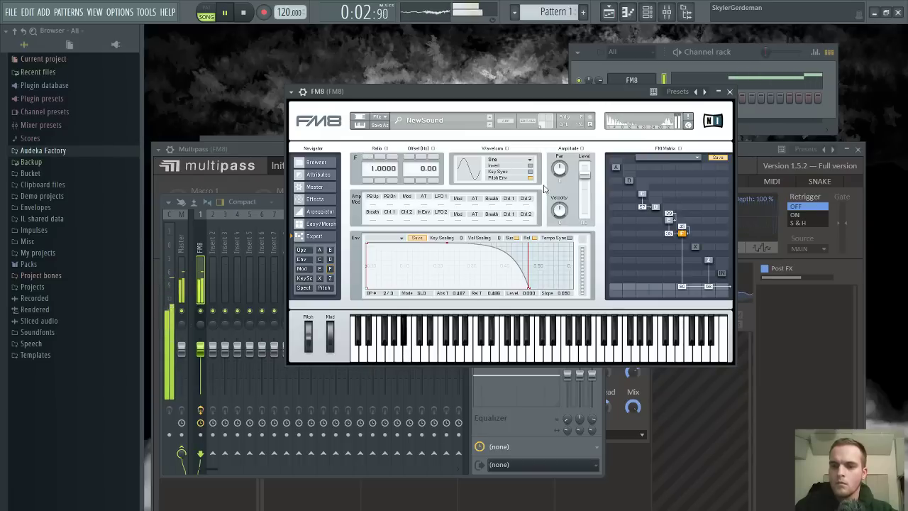
pyautogui.click(741, 56)
pyautogui.click(699, 82)
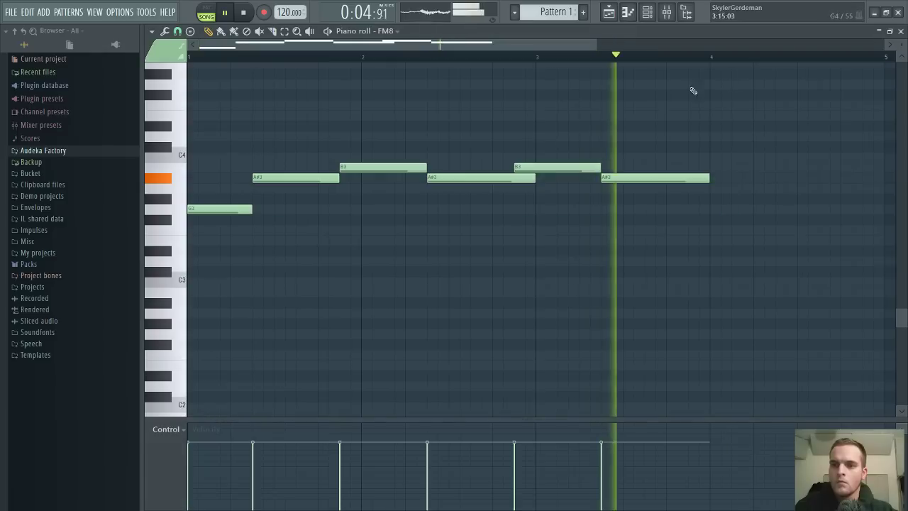
pyautogui.click(899, 32)
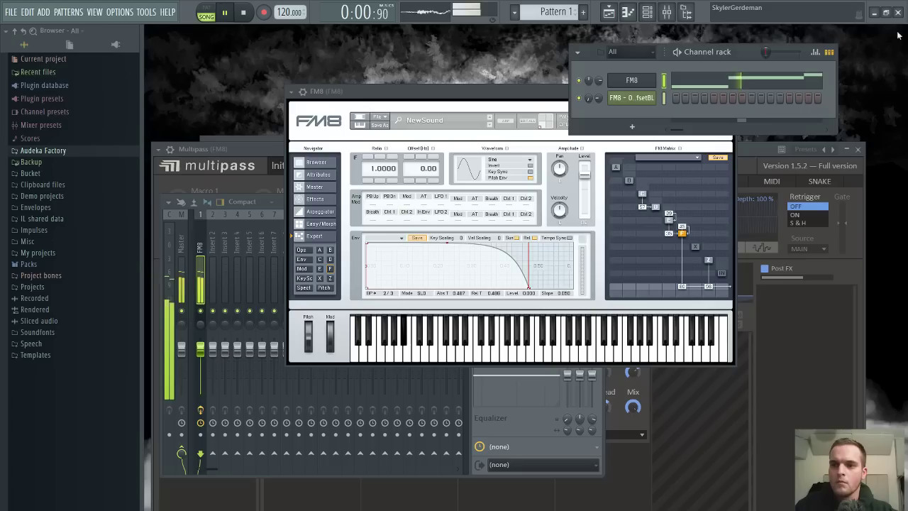
pyautogui.click(666, 12)
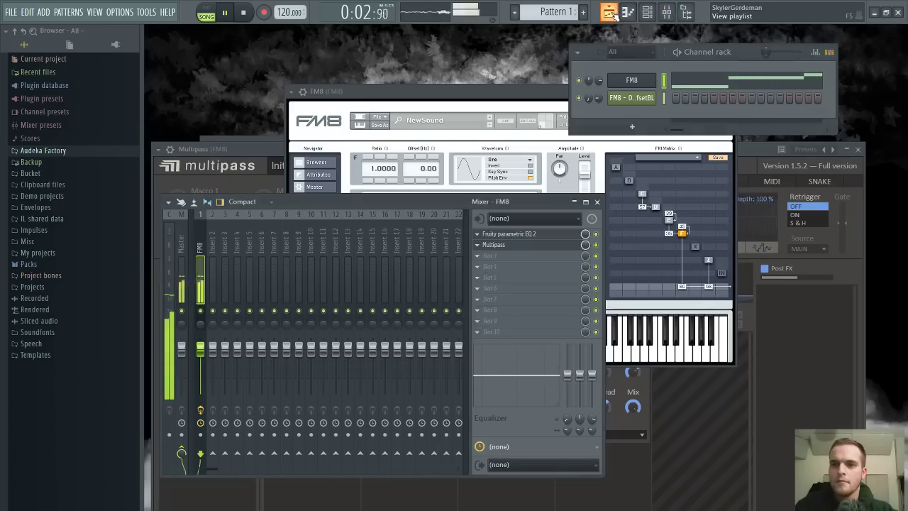
# Lower the Op. E OffsetBL automation's point just after bar 3 and its end point to nearly the level of the flat start
pyautogui.click(609, 13)
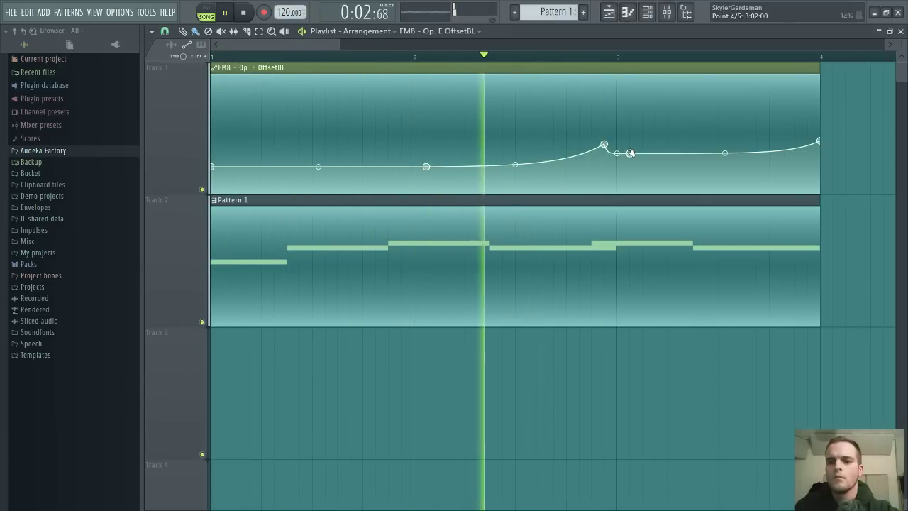
pyautogui.moveTo(630, 153); pyautogui.dragTo(629, 164)
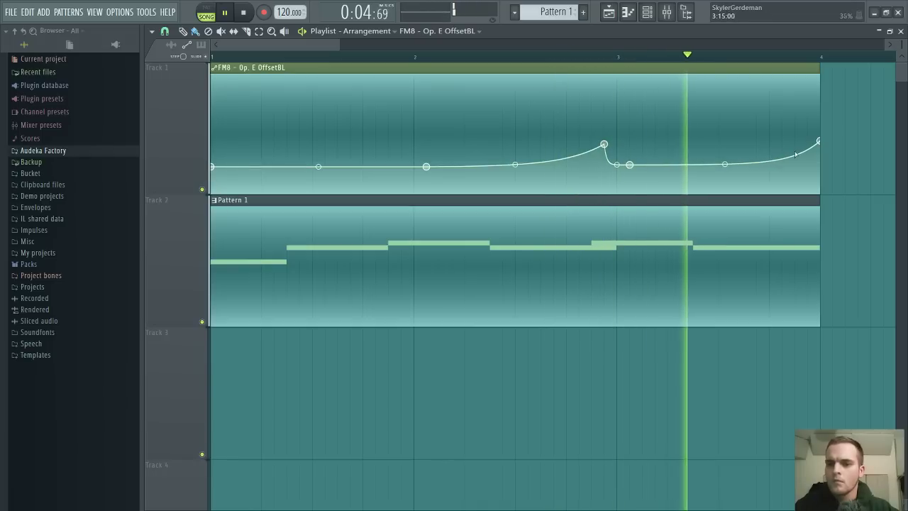
pyautogui.moveTo(819, 141); pyautogui.dragTo(821, 164)
# Shorten the last A#3 note of Pattern 1 and add a G3 note after it, ending at bar 4
pyautogui.doubleClick(784, 239)
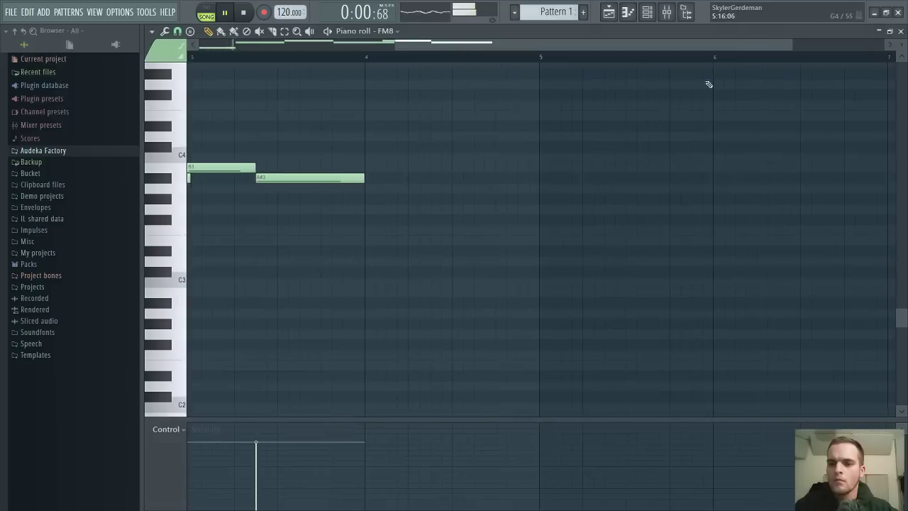
pyautogui.scroll(-4, 714, 59)
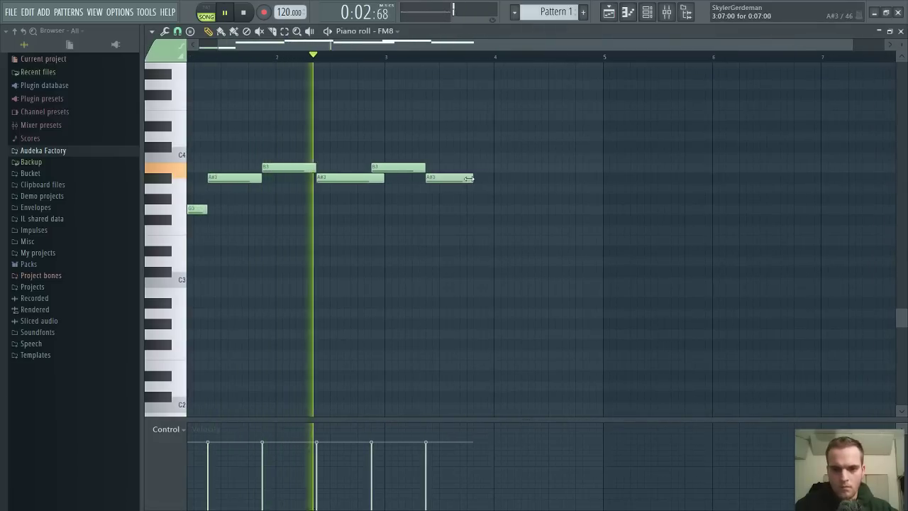
pyautogui.moveTo(469, 178); pyautogui.dragTo(484, 212)
pyautogui.click(472, 188)
pyautogui.press('space')
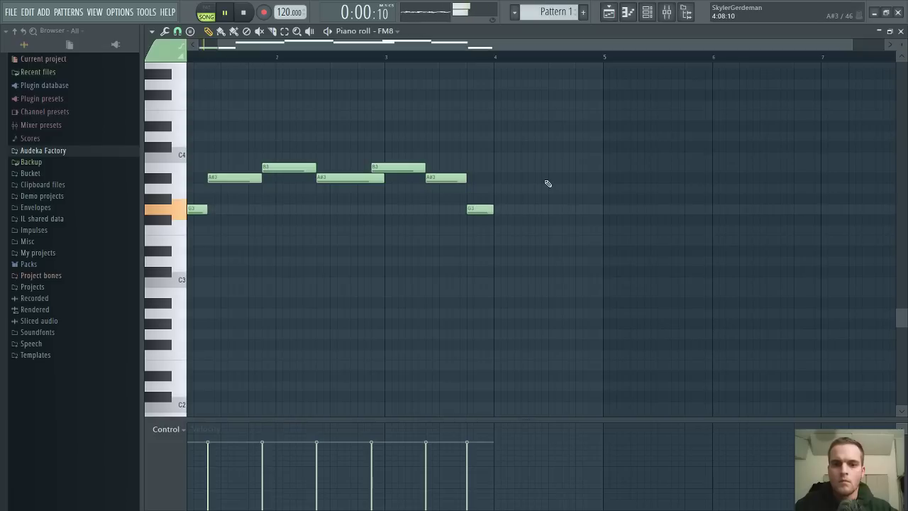
# Try the whole phrase at higher octaves, and settle on transposing all notes down four semitones from the original pitch to start on D#3
pyautogui.hotkey('ctrl', 'Up')
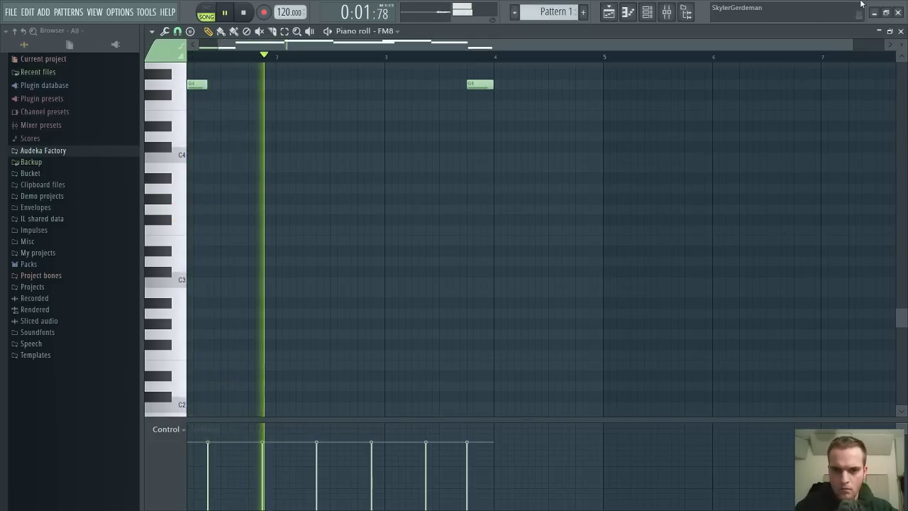
pyautogui.hotkey('ctrl', 'Up')
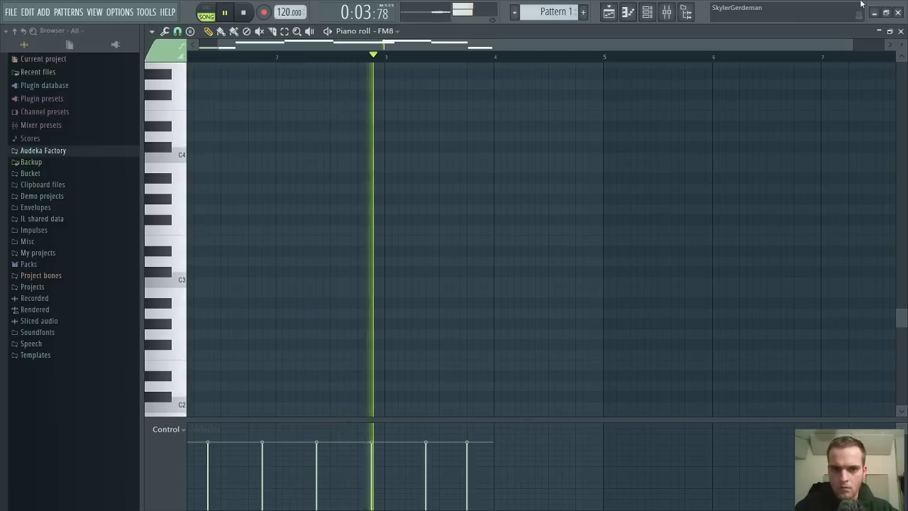
pyautogui.hotkey('ctrl', 'z')
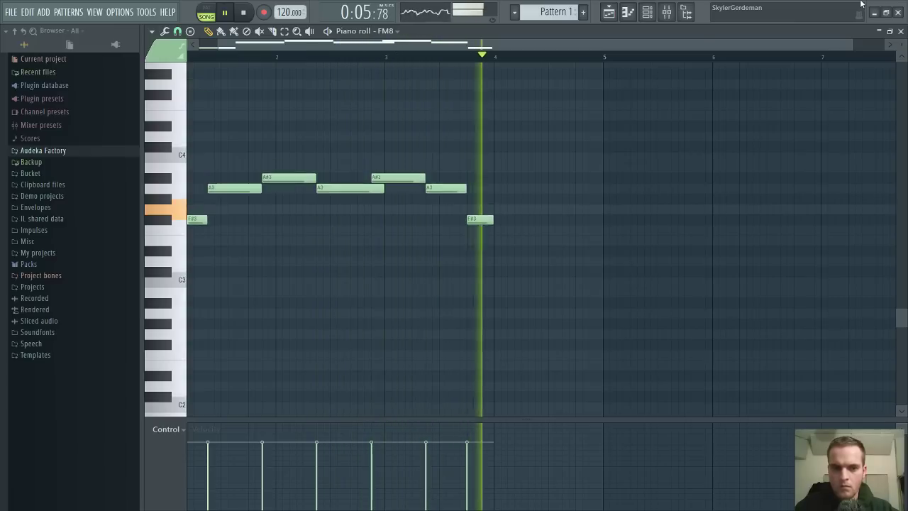
pyautogui.hotkey('ctrl', 'z')
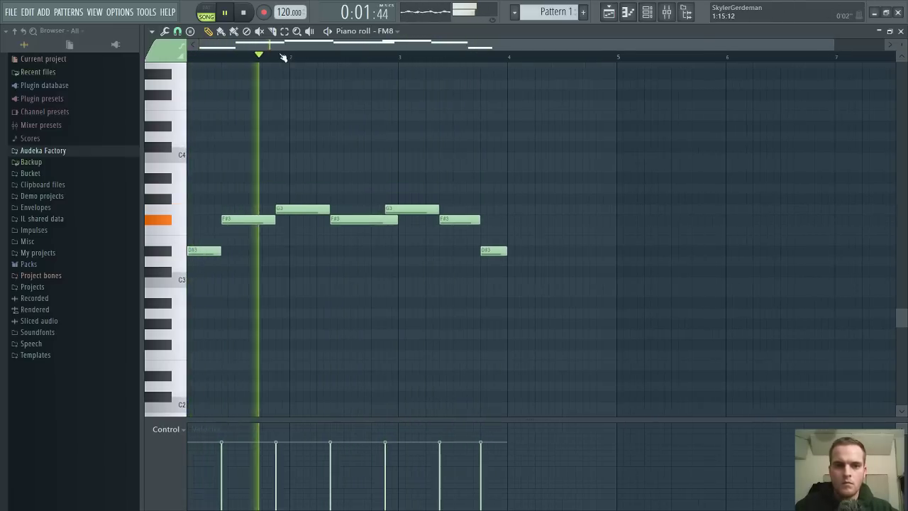
# Lower the second note of the phrase to E3 and replay the pattern
pyautogui.scroll(2, 232, 56)
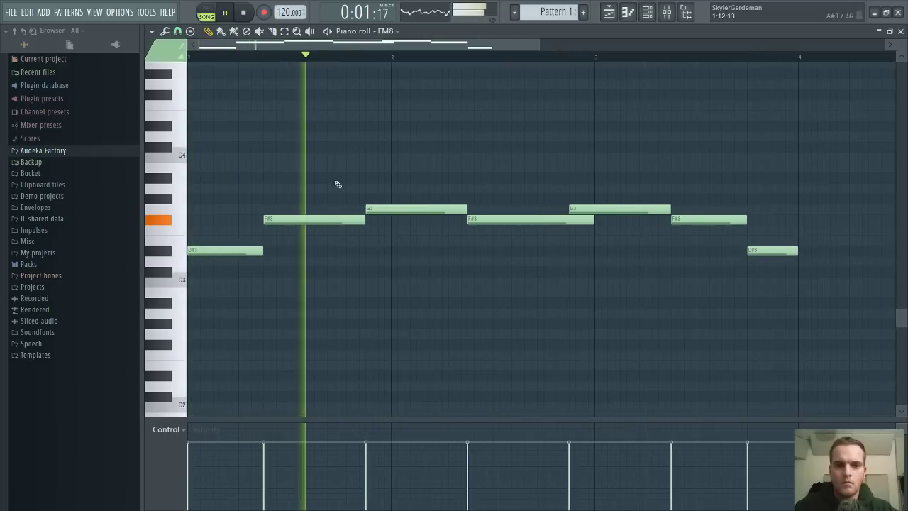
pyautogui.moveTo(341, 219); pyautogui.dragTo(342, 242)
pyautogui.press('space')
pyautogui.press('space')
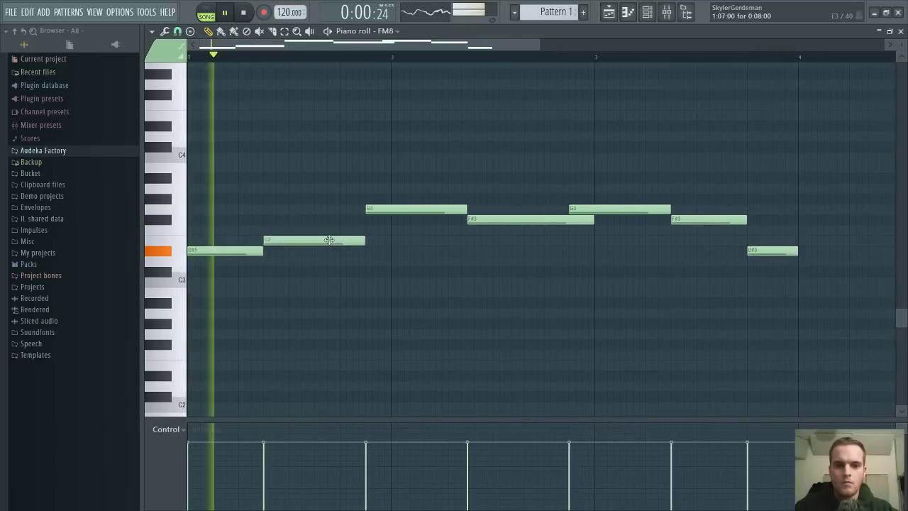
pyautogui.press('space')
pyautogui.press('space')
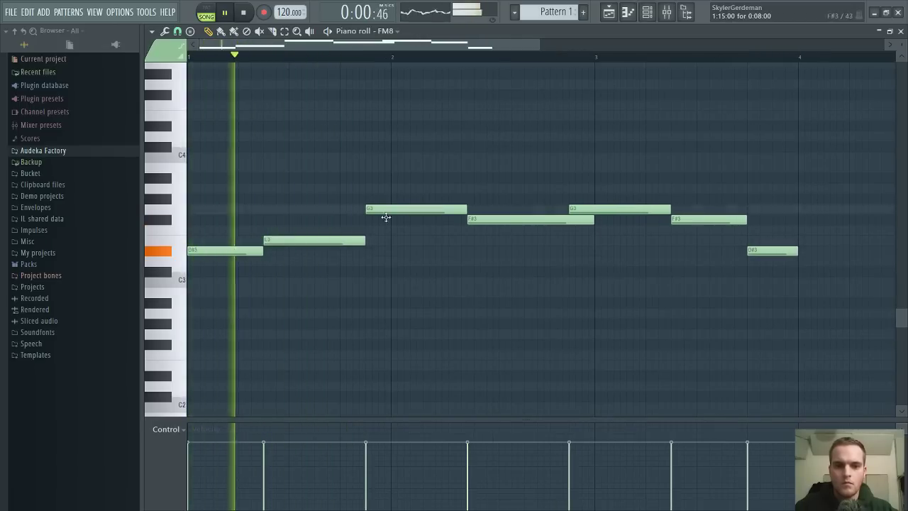
# Lower the third and fourth notes to E3 and shorten the fourth so it ends where the fifth begins
pyautogui.moveTo(385, 211); pyautogui.dragTo(385, 241)
pyautogui.moveTo(484, 219); pyautogui.dragTo(484, 230)
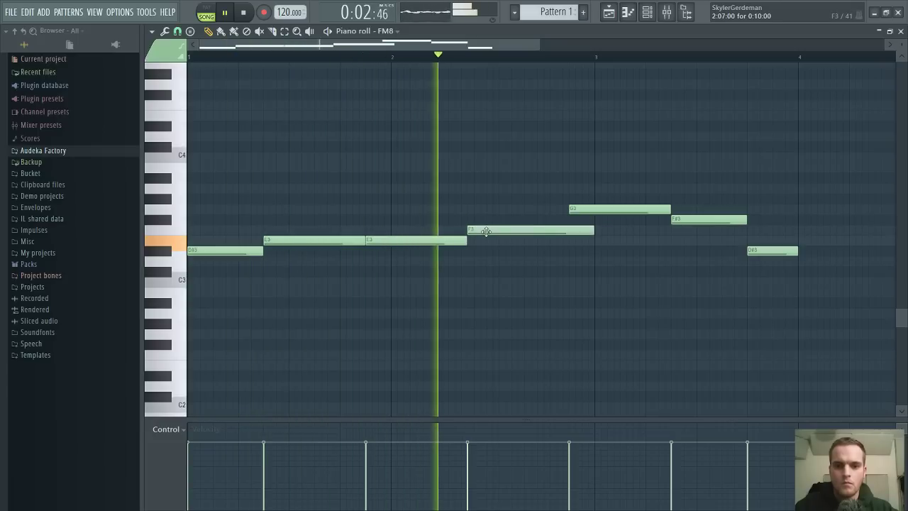
pyautogui.press('space')
pyautogui.press('space')
pyautogui.moveTo(553, 230); pyautogui.dragTo(555, 241)
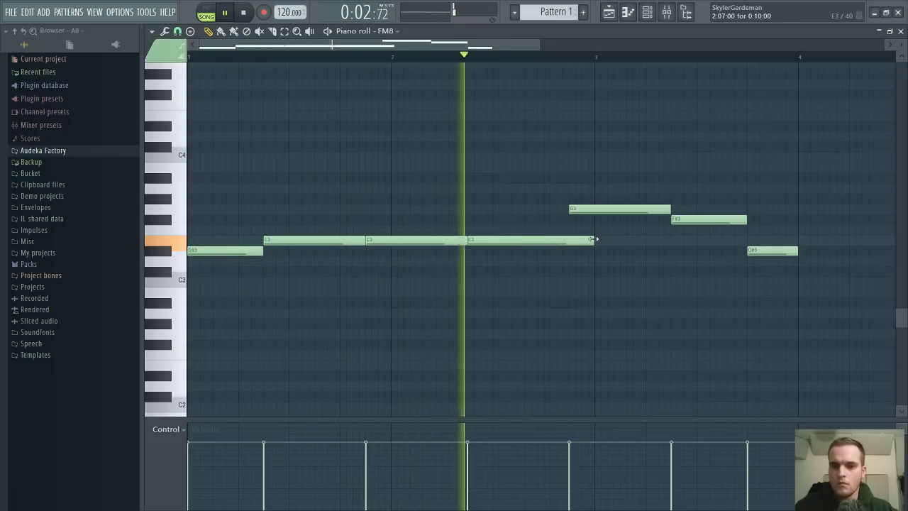
pyautogui.moveTo(594, 239)
pyautogui.mouseDown()
pyautogui.moveTo(565, 238)
pyautogui.moveTo(583, 231)
pyautogui.mouseUp()
# Replay the phrase and lower the fifth and sixth notes to F3
pyautogui.press('space')
pyautogui.press('space')
pyautogui.moveTo(679, 220); pyautogui.dragTo(685, 229)
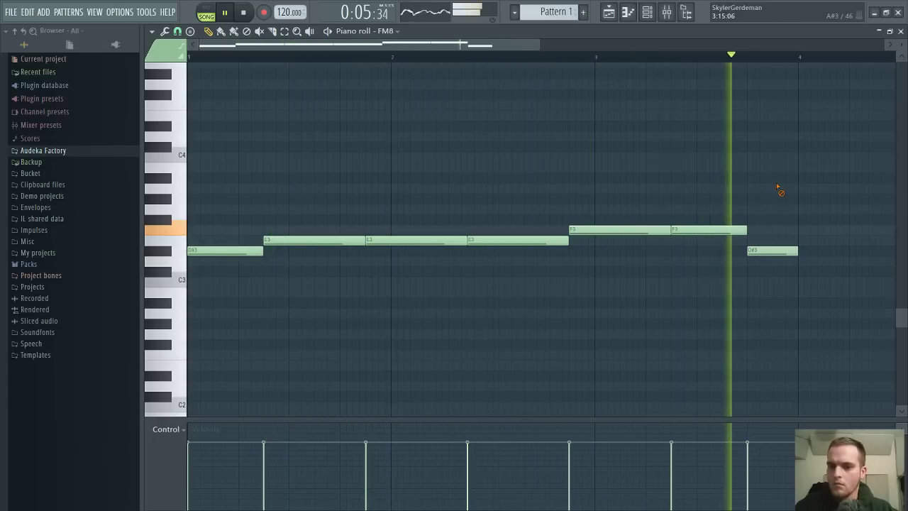
# Delete the final D#3 note and extend the last F3 note to the start of bar 4
pyautogui.rightClick(780, 250)
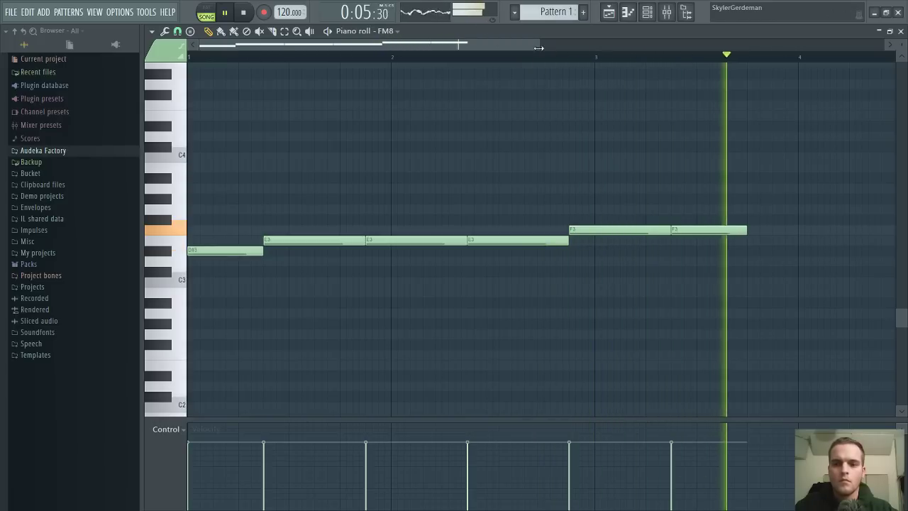
pyautogui.moveTo(746, 230); pyautogui.dragTo(791, 231)
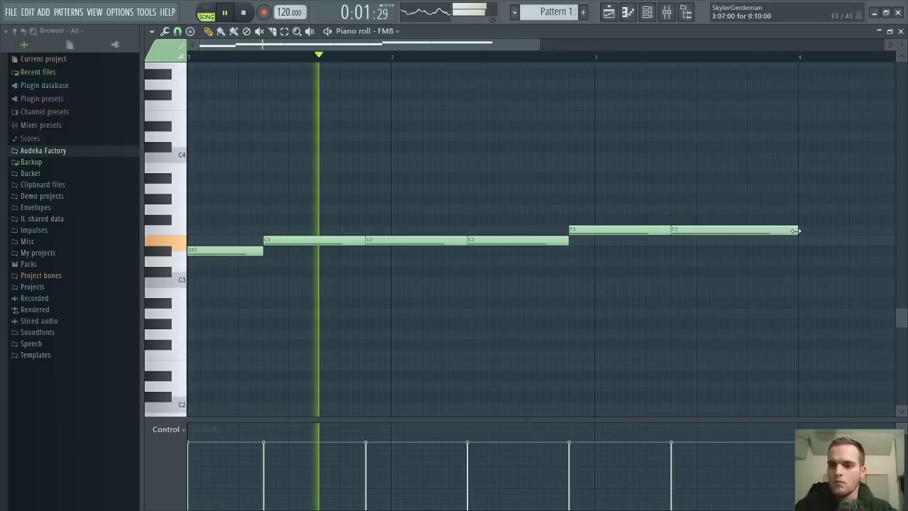
pyautogui.click(877, 32)
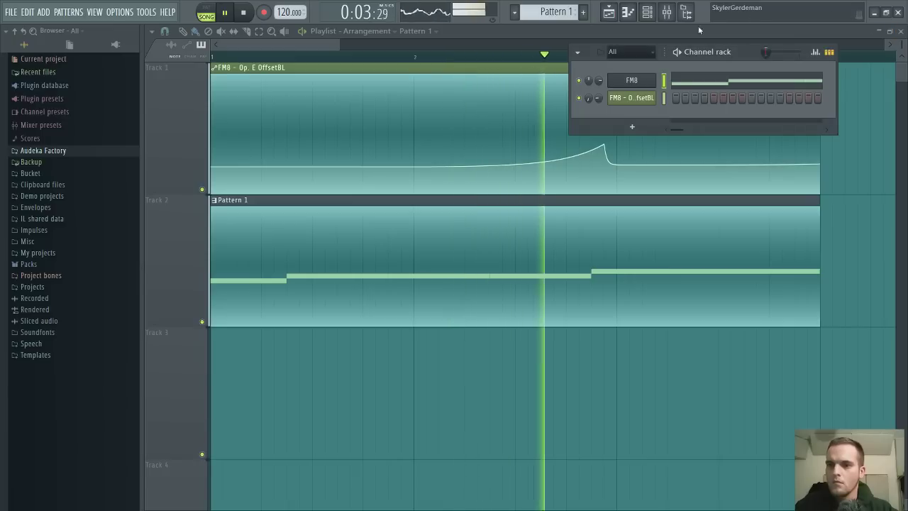
# Open Multipass on the FM8 mixer track and add a Ring Mod below Haas in the 780 Hz - 2.42 kHz band
pyautogui.click(666, 11)
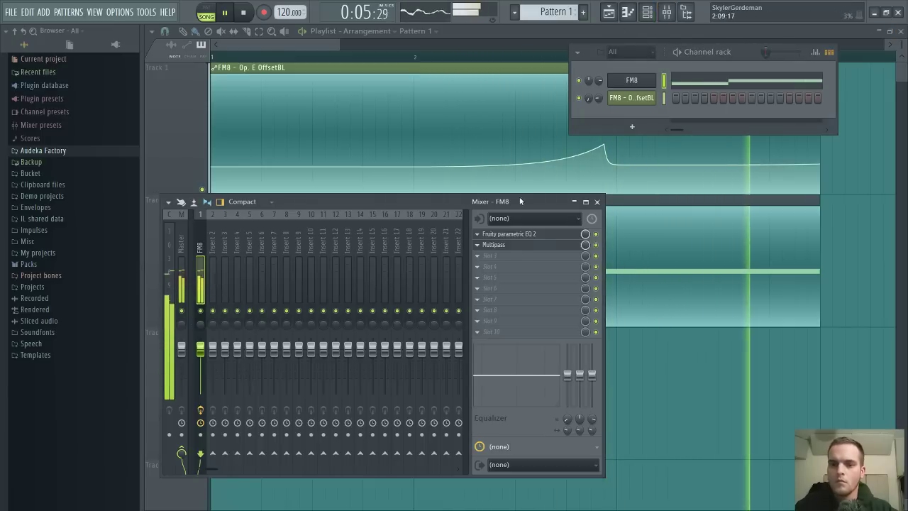
pyautogui.click(493, 245)
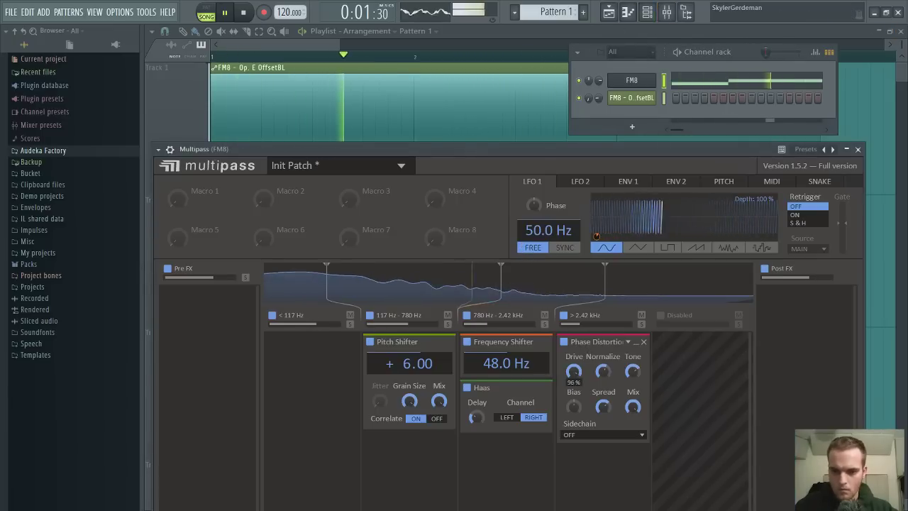
pyautogui.moveTo(590, 150); pyautogui.dragTo(593, 67)
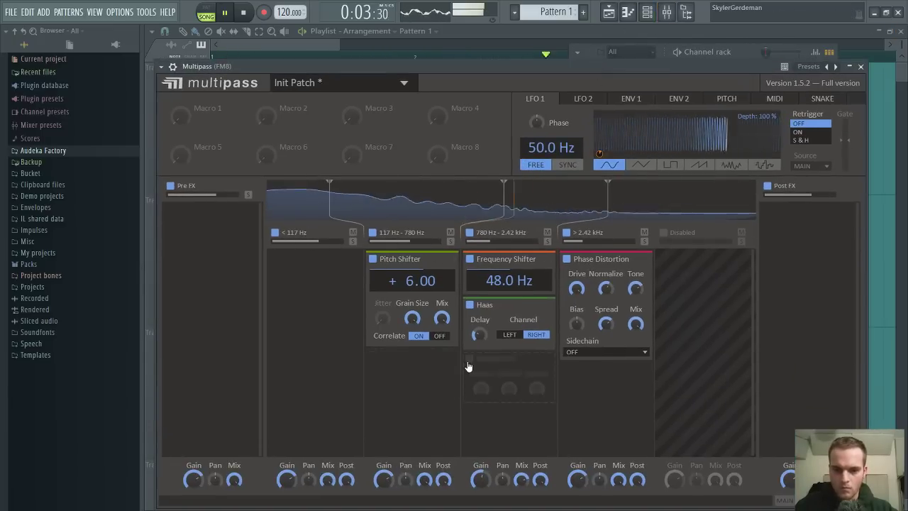
pyautogui.click(467, 360)
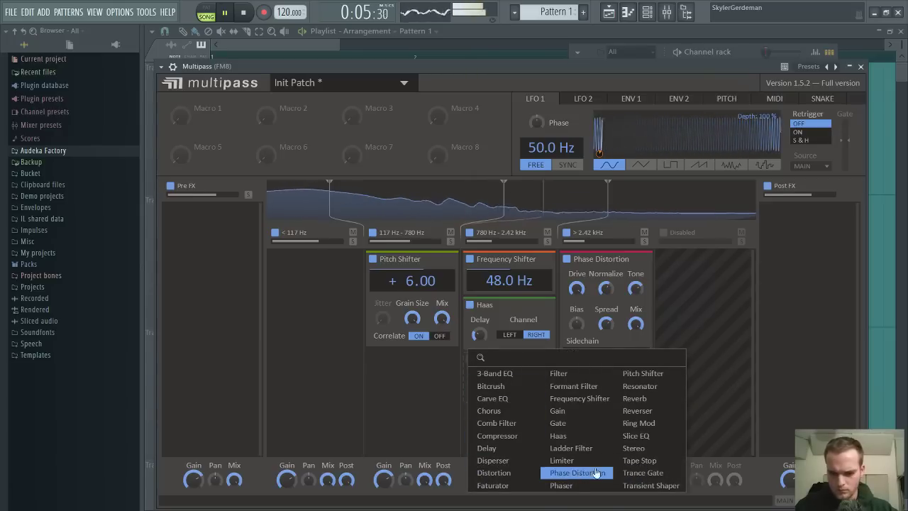
pyautogui.click(661, 425)
# Raise the Ring Mod's spread slightly and its bias further, and set the 780 Hz - 2.42 kHz band's mix to 100%
pyautogui.scroll(-2, 573, 400)
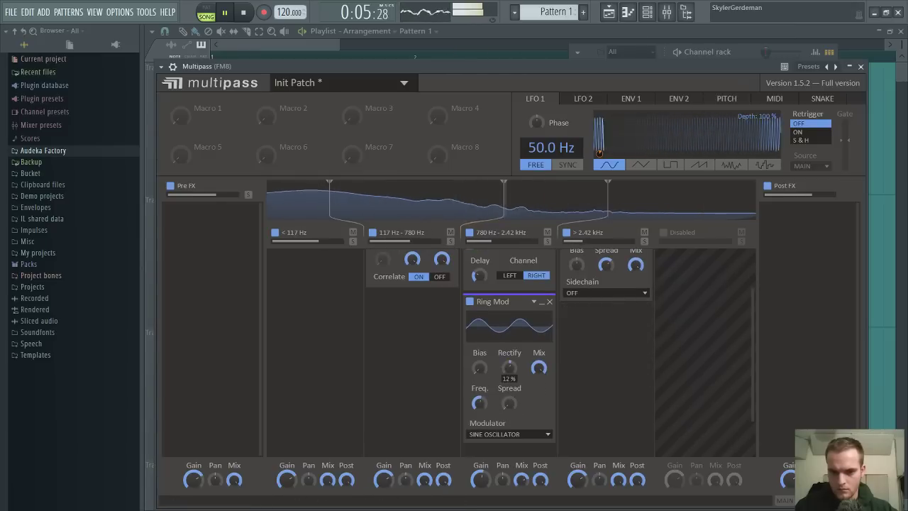
pyautogui.moveTo(508, 403); pyautogui.dragTo(507, 399)
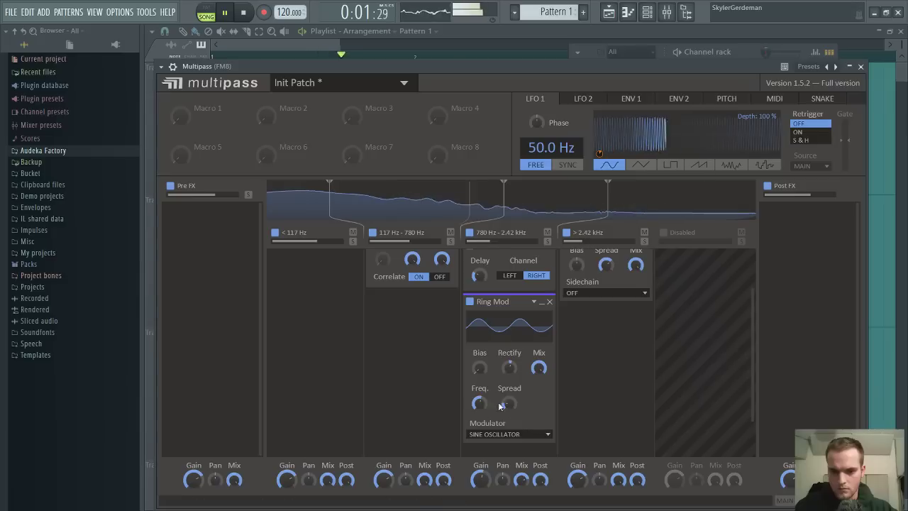
pyautogui.moveTo(480, 367); pyautogui.dragTo(479, 333)
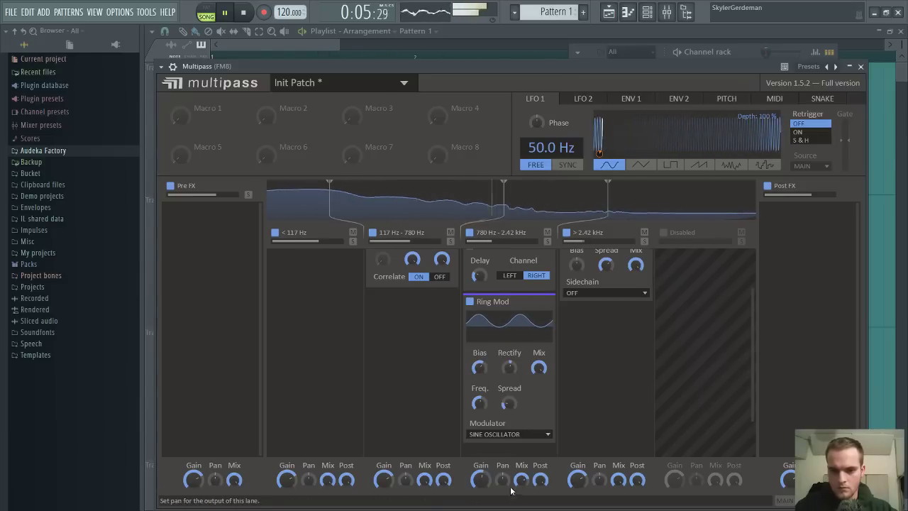
pyautogui.moveTo(520, 480)
pyautogui.mouseDown()
pyautogui.moveTo(521, 505)
pyautogui.moveTo(521, 477)
pyautogui.mouseUp()
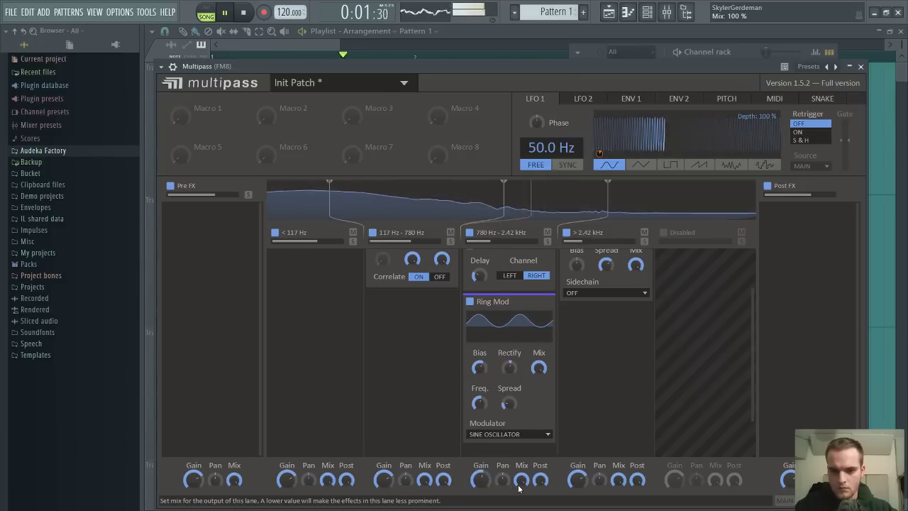
# Raise the Ring Mod's rectify amount and lower its frequency
pyautogui.moveTo(509, 368); pyautogui.dragTo(509, 337)
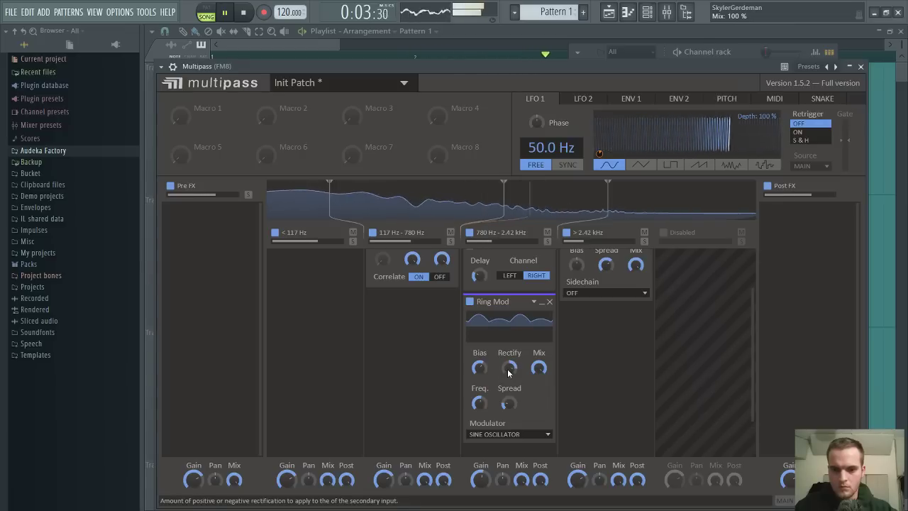
pyautogui.moveTo(479, 403); pyautogui.dragTo(480, 451)
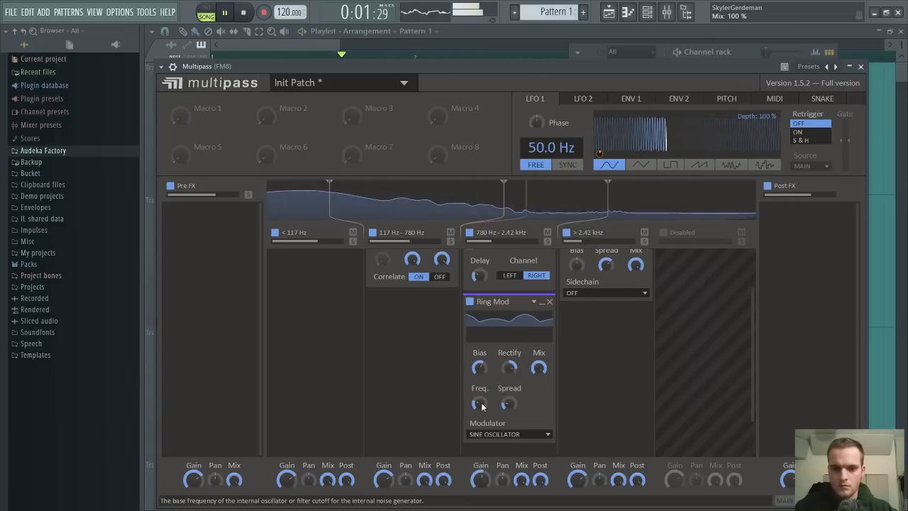
# Lower Multipass's third split frequency to 1.33 kHz and the second split to 570 Hz
pyautogui.scroll(3, 524, 391)
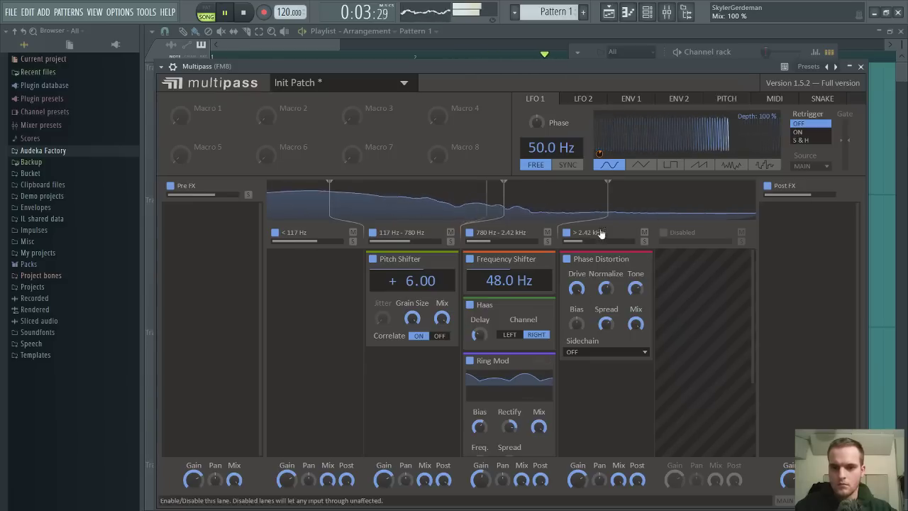
pyautogui.moveTo(607, 214)
pyautogui.mouseDown()
pyautogui.moveTo(645, 207)
pyautogui.moveTo(554, 216)
pyautogui.mouseUp()
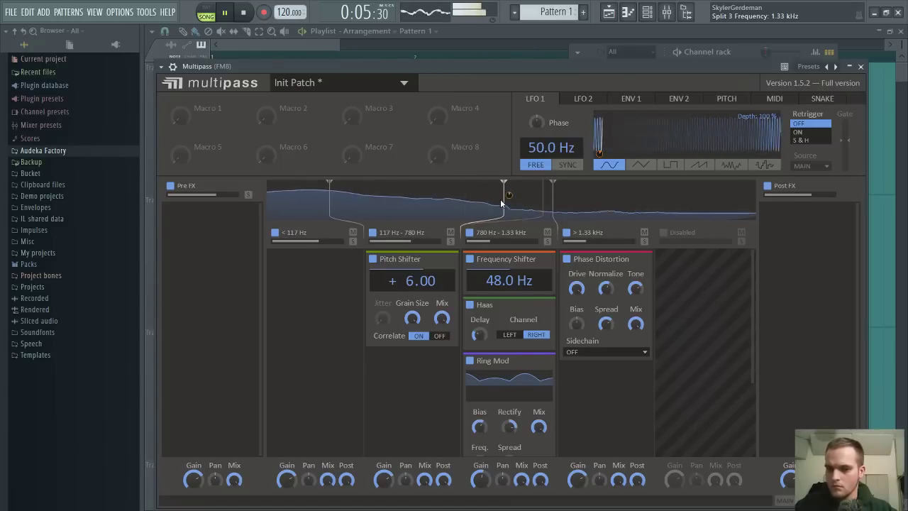
pyautogui.moveTo(499, 198)
pyautogui.mouseDown()
pyautogui.moveTo(402, 210)
pyautogui.moveTo(475, 210)
pyautogui.mouseUp()
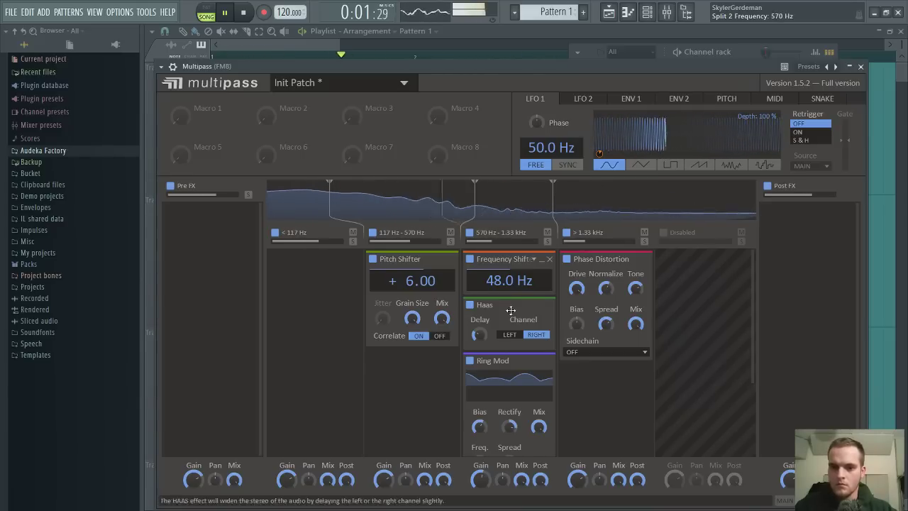
# Set the gain of the band below 117 Hz to +5.25 dB
pyautogui.moveTo(443, 319); pyautogui.dragTo(443, 319)
pyautogui.moveTo(286, 479); pyautogui.dragTo(287, 472)
pyautogui.doubleClick(445, 316)
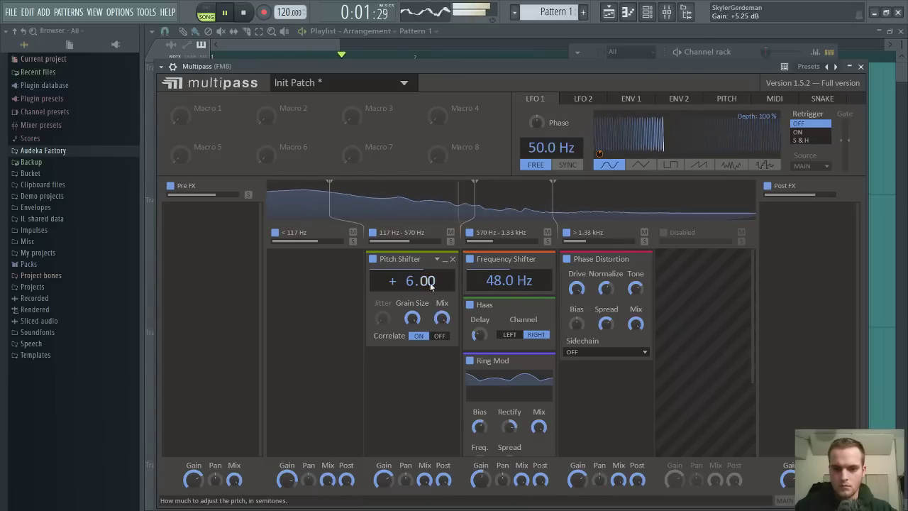
# Try the Pitch Shifter at +7 semitones, then restore it to +6
pyautogui.scroll(1, 408, 281)
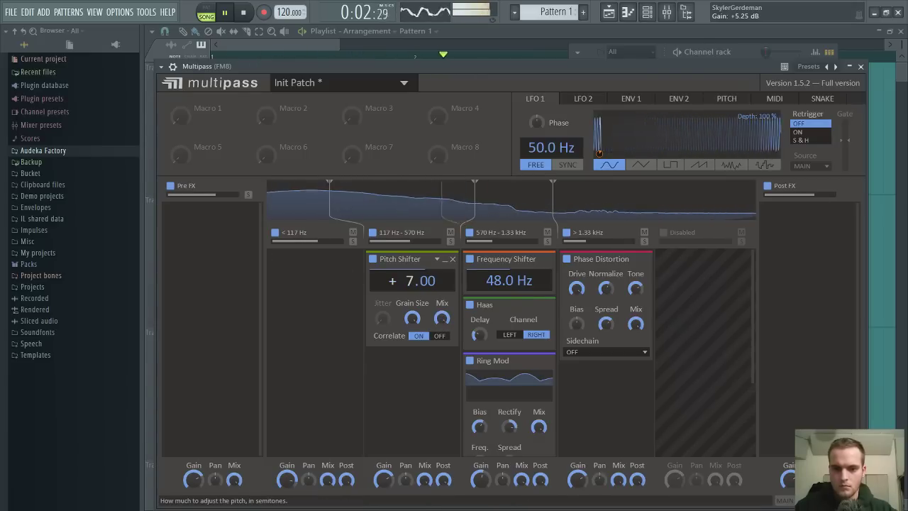
pyautogui.click(408, 279)
pyautogui.moveTo(407, 278); pyautogui.dragTo(407, 283)
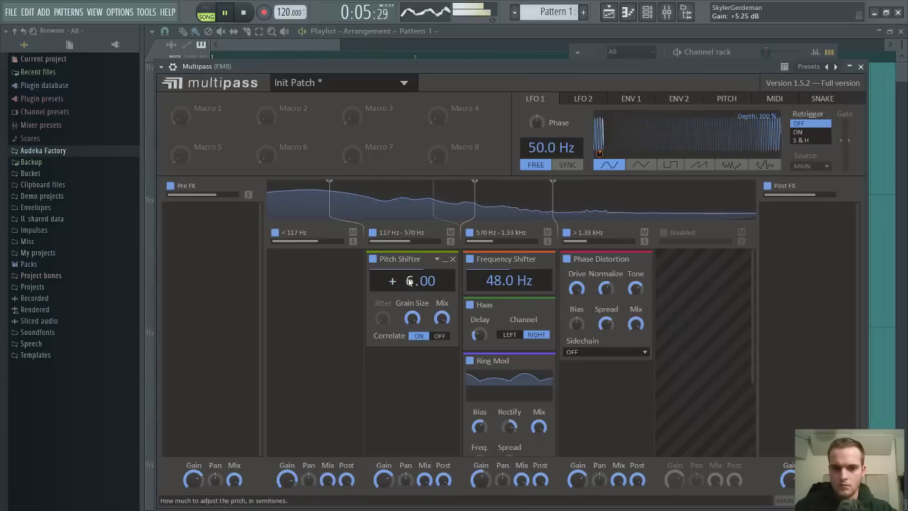
# Add a Reverser below the Pitch Shifter, and raise the second split to 1.34 kHz and the third to 2.29 kHz
pyautogui.scroll(-1, 381, 319)
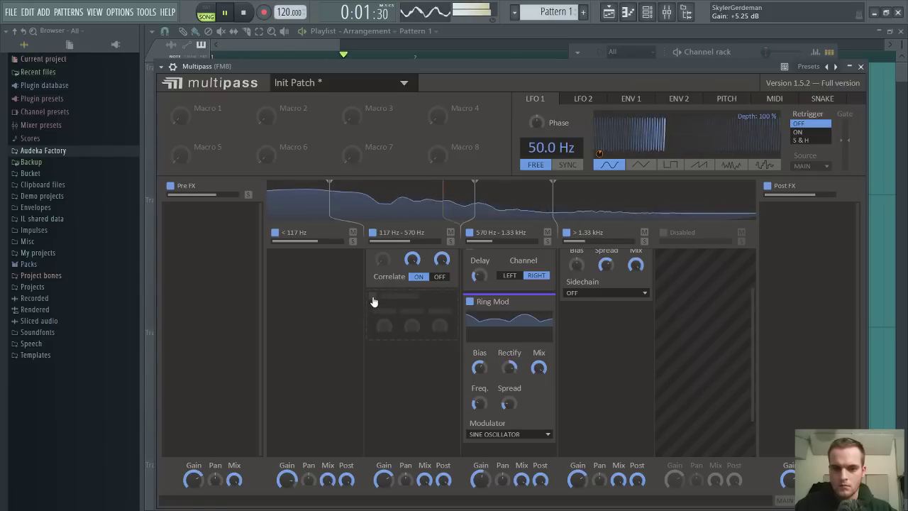
pyautogui.click(374, 301)
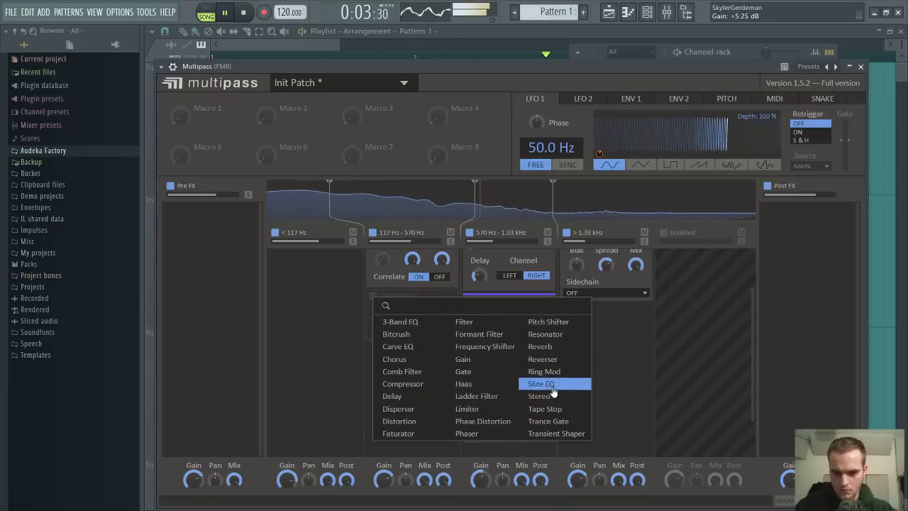
pyautogui.click(542, 359)
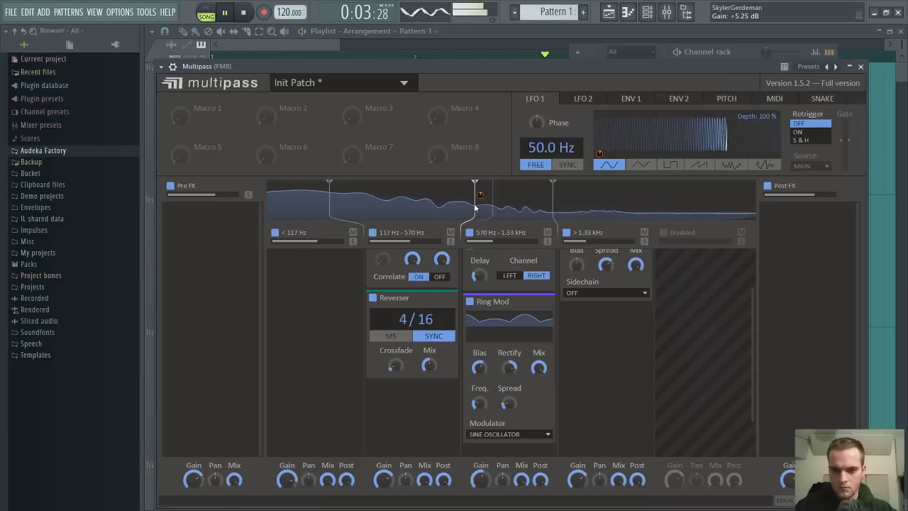
pyautogui.moveTo(484, 212); pyautogui.dragTo(554, 213)
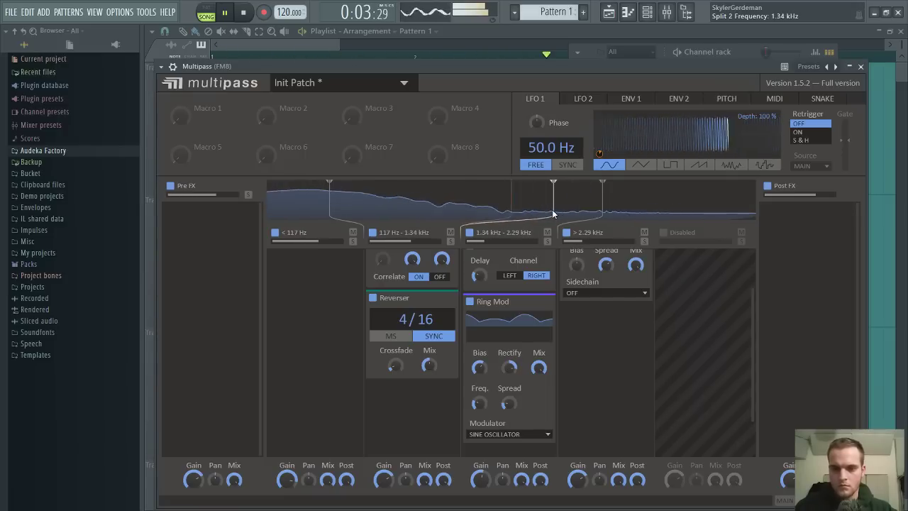
# Close the Playlist and open the FM8 synth from the Channel rack
pyautogui.click(319, 43)
pyautogui.click(901, 31)
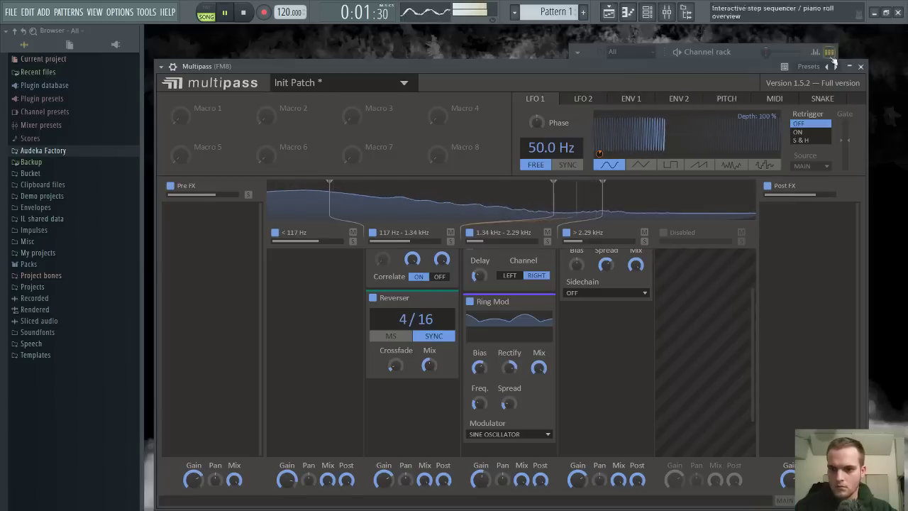
pyautogui.click(745, 51)
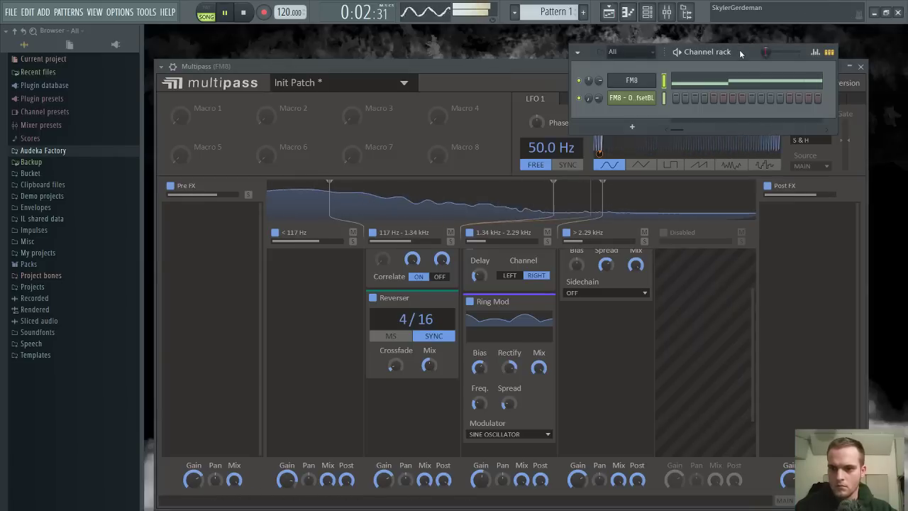
pyautogui.click(631, 80)
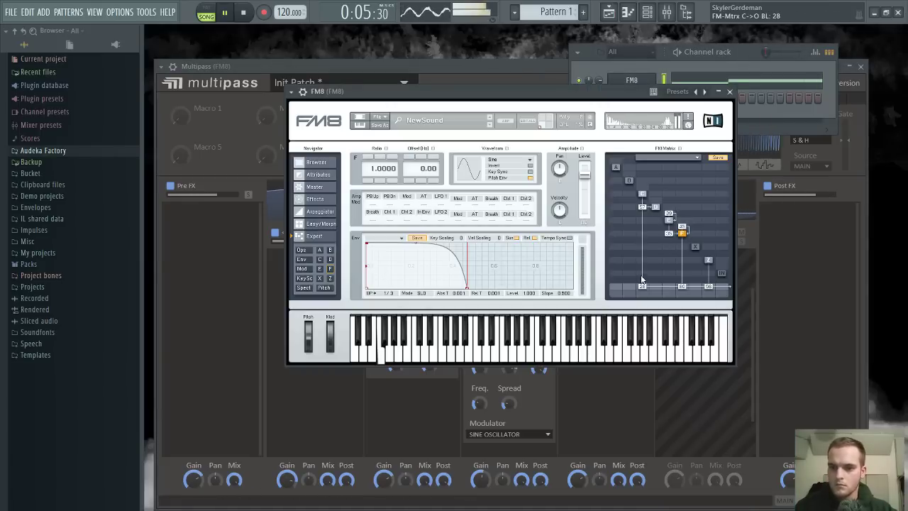
# Adjust operator C's output and self-feedback, and remove its modulation of operator D in the FM matrix
pyautogui.moveTo(642, 280); pyautogui.dragTo(644, 274)
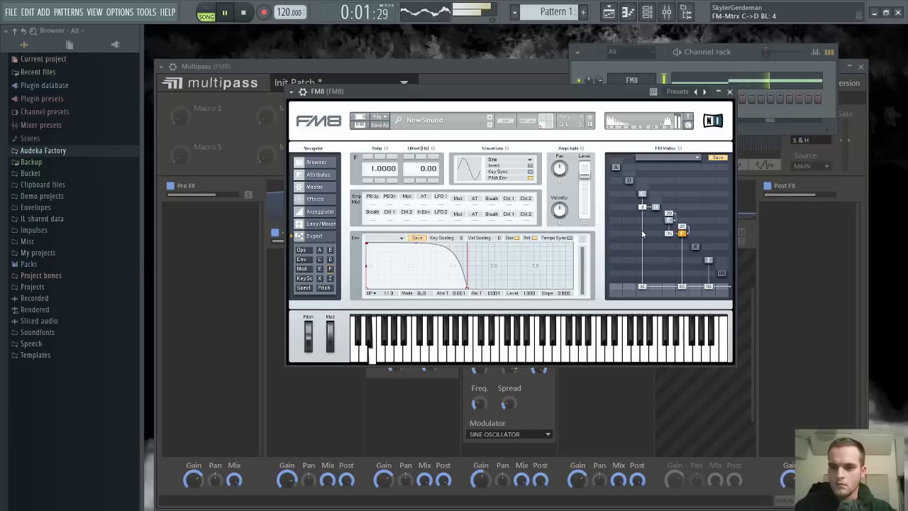
pyautogui.moveTo(642, 231); pyautogui.dragTo(641, 237)
pyautogui.moveTo(642, 193)
pyautogui.mouseDown()
pyautogui.moveTo(647, 171)
pyautogui.moveTo(646, 200)
pyautogui.mouseUp()
pyautogui.click(642, 193)
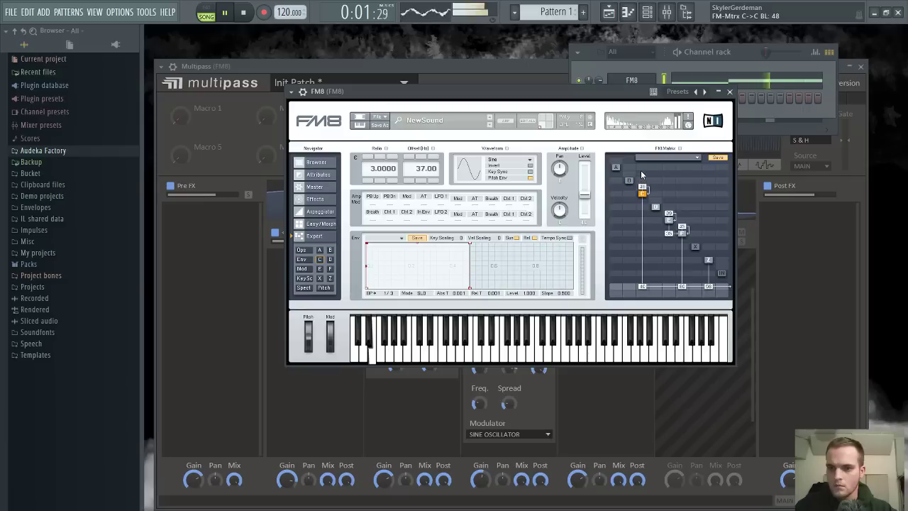
pyautogui.moveTo(640, 170); pyautogui.dragTo(645, 182)
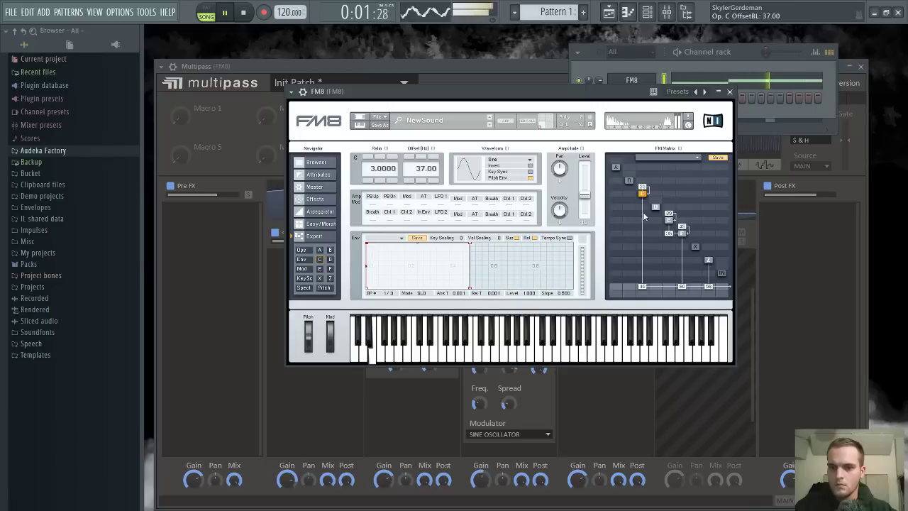
# Add modulation from operator C to operator F in the FM matrix, and switch operator C off
pyautogui.moveTo(645, 234)
pyautogui.mouseDown()
pyautogui.moveTo(643, 225)
pyautogui.moveTo(643, 235)
pyautogui.mouseUp()
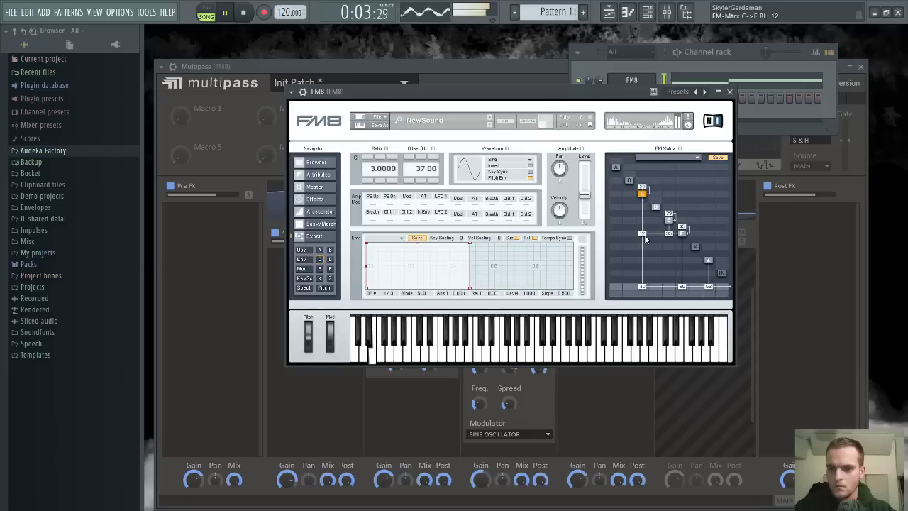
pyautogui.click(326, 288)
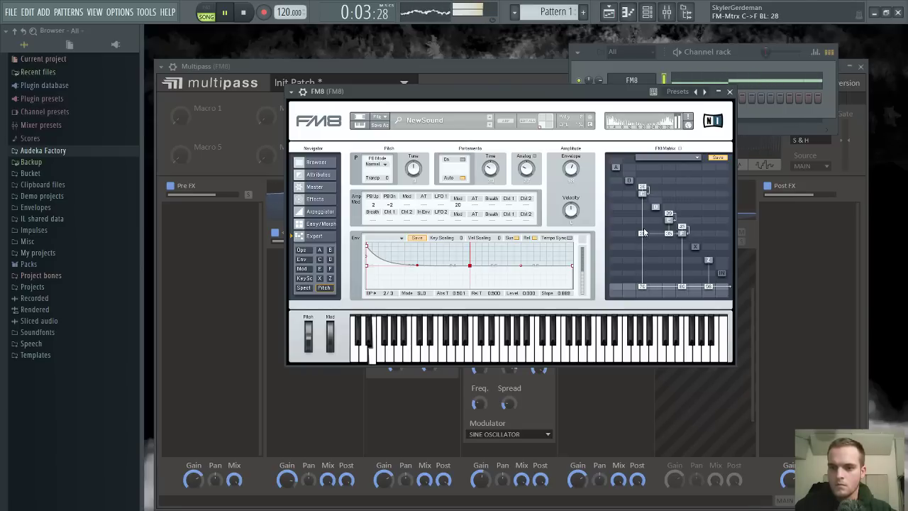
pyautogui.moveTo(643, 228); pyautogui.dragTo(644, 253)
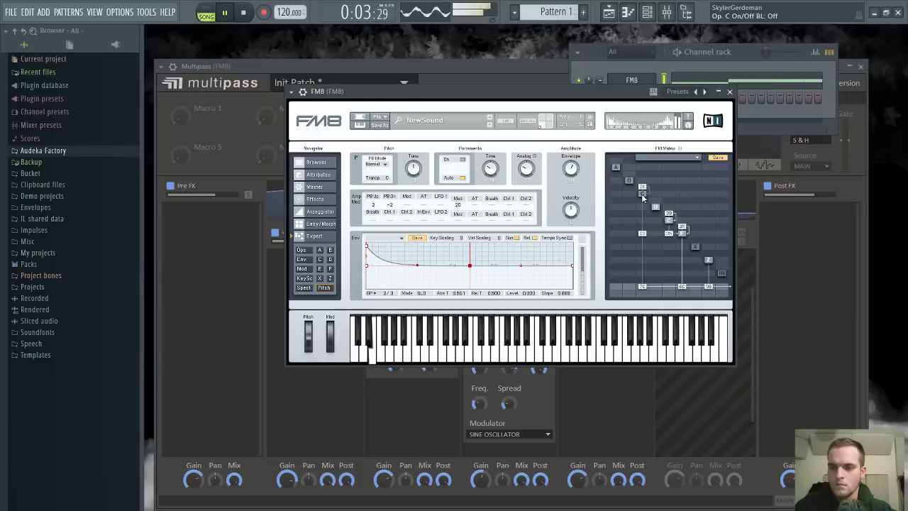
# Raise the Reverser's crossfade in Multipass, and set the first split to 274 Hz and the second to 1.09 kHz
pyautogui.click(519, 83)
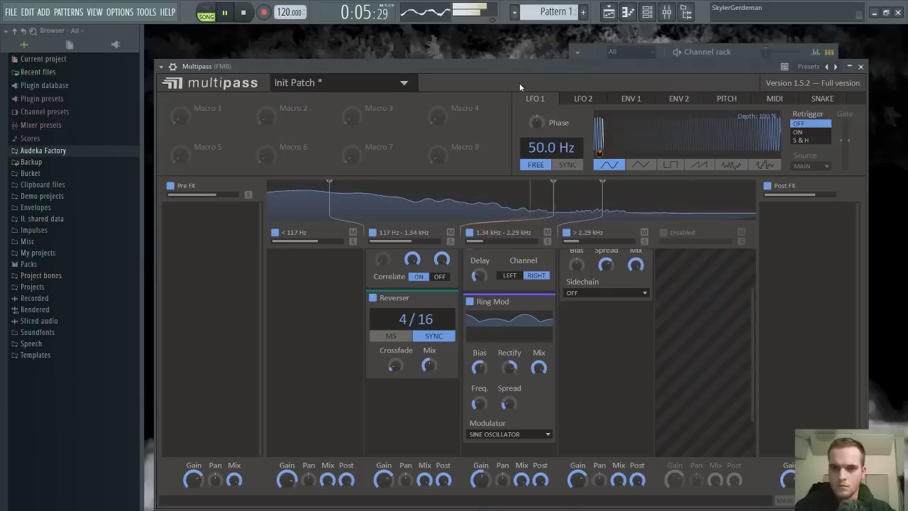
pyautogui.scroll(-2, 424, 379)
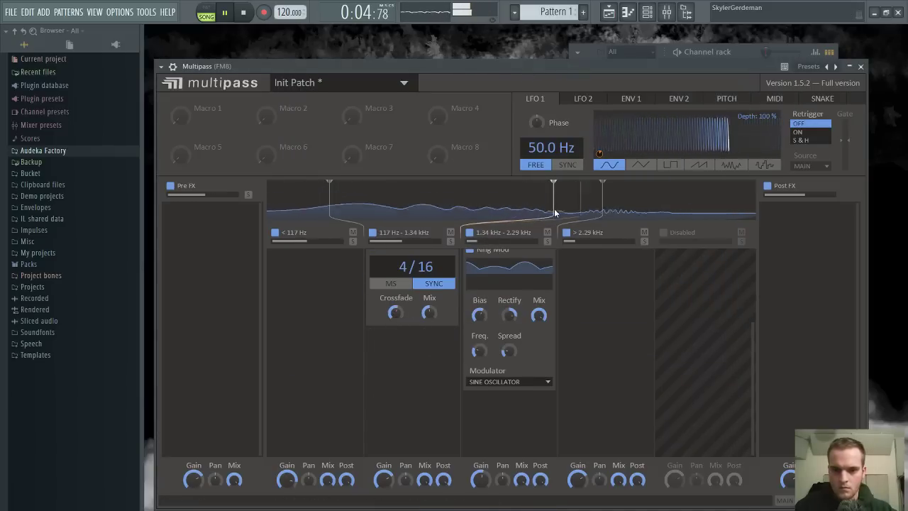
pyautogui.moveTo(553, 212); pyautogui.dragTo(488, 215)
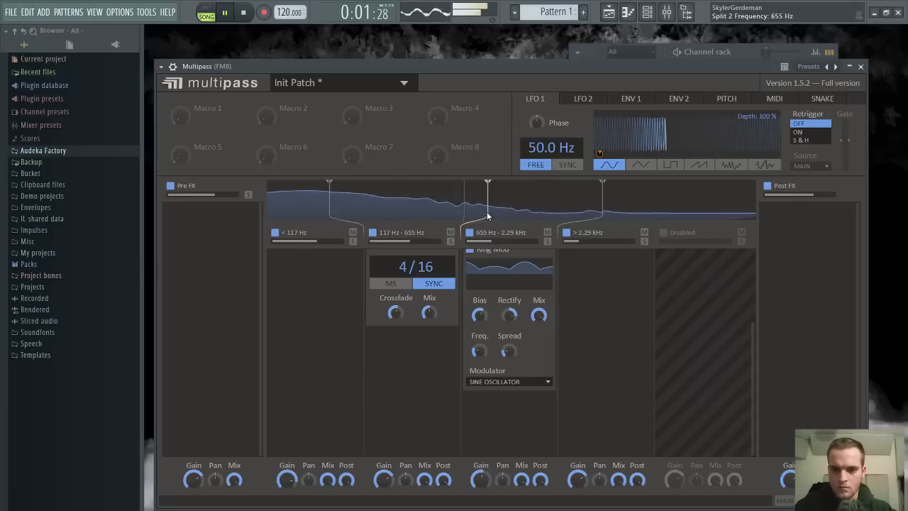
pyautogui.moveTo(329, 212); pyautogui.dragTo(371, 210)
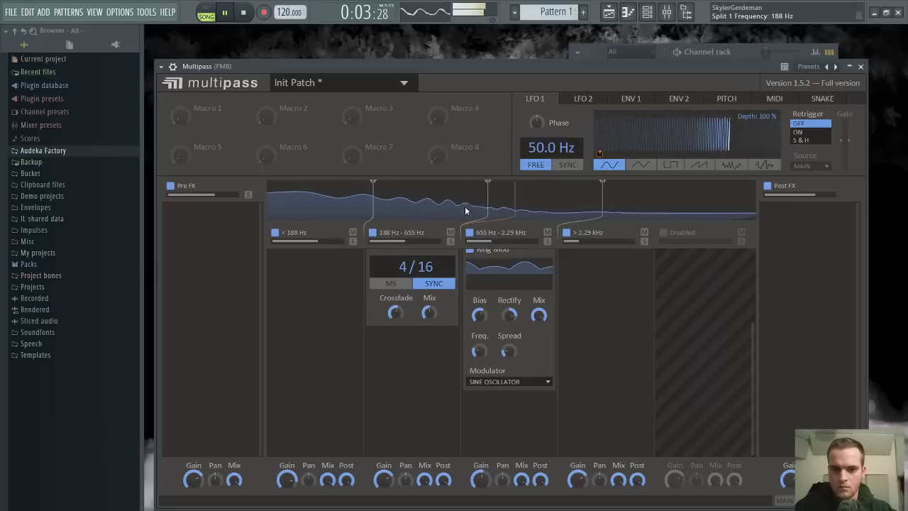
pyautogui.moveTo(488, 207); pyautogui.dragTo(535, 214)
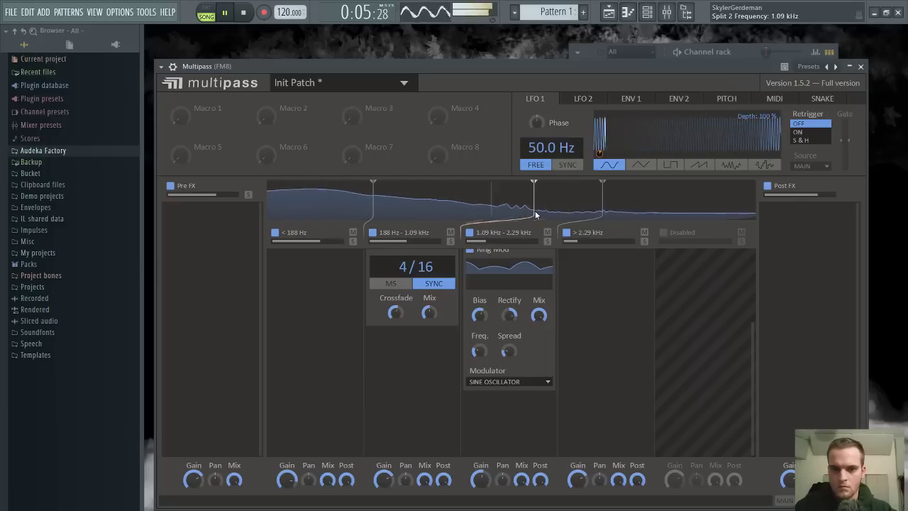
pyautogui.scroll(2, 412, 381)
pyautogui.scroll(1, 412, 380)
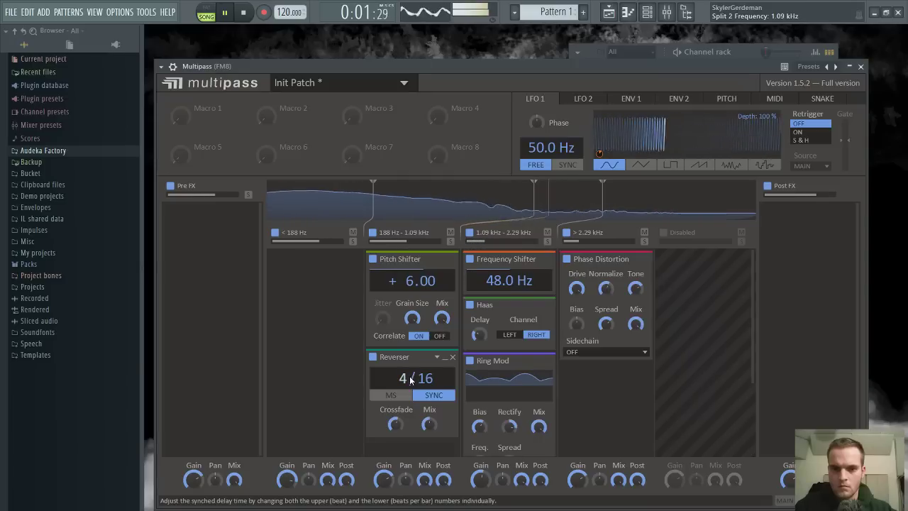
pyautogui.moveTo(373, 203); pyautogui.dragTo(420, 209)
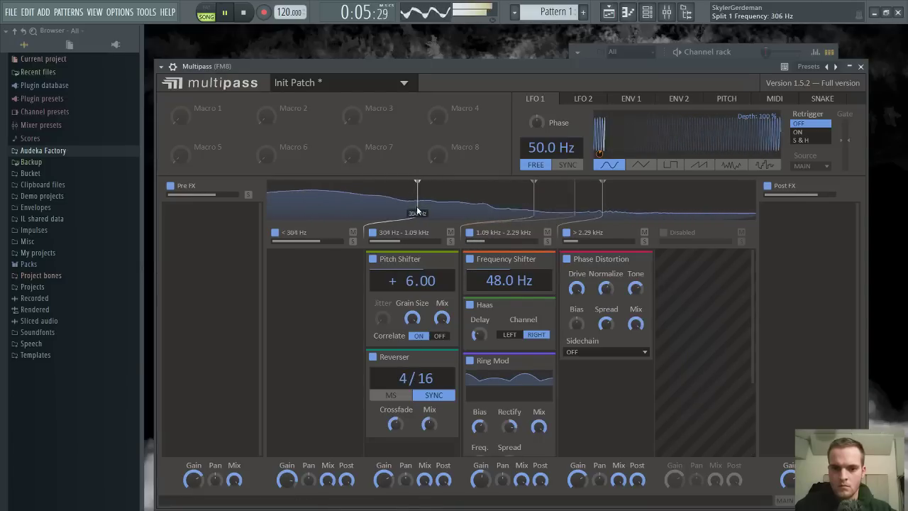
# Transpose all FM8 notes down one octave in the piano roll and close it
pyautogui.click(743, 54)
pyautogui.click(734, 86)
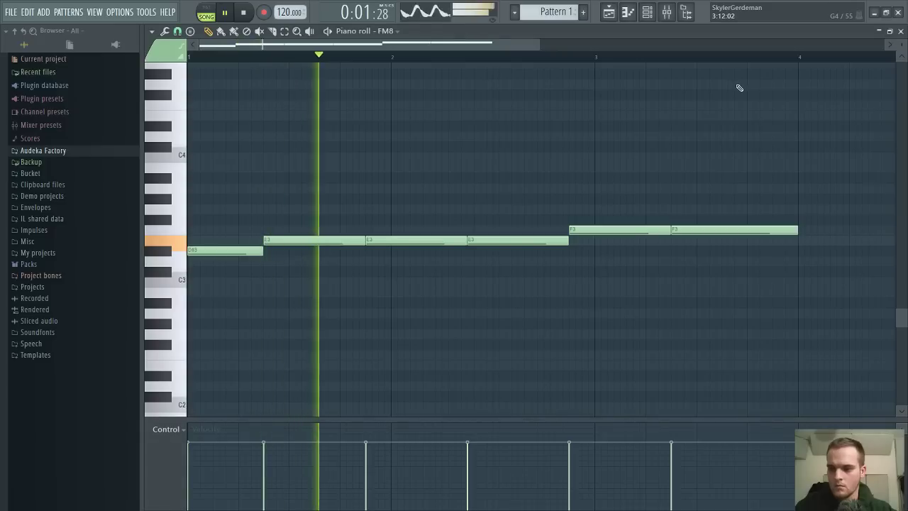
pyautogui.hotkey('ctrl', 'Down')
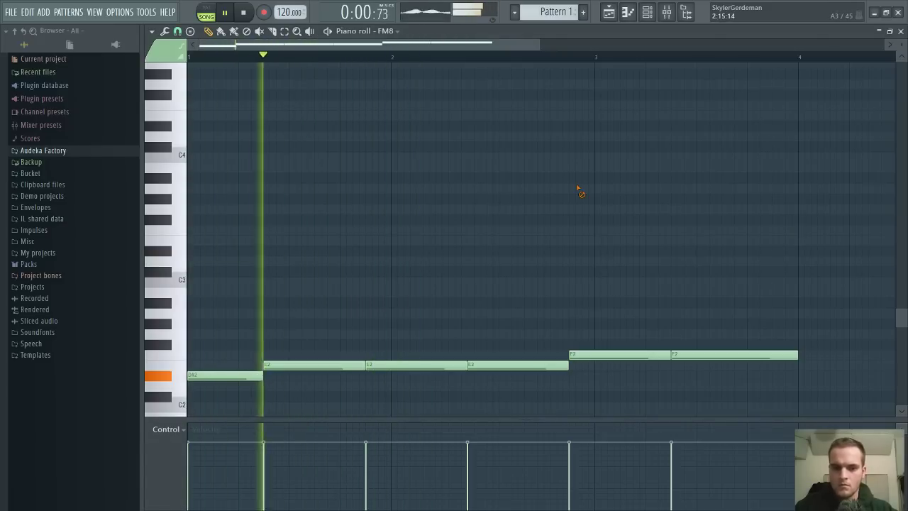
pyautogui.click(901, 31)
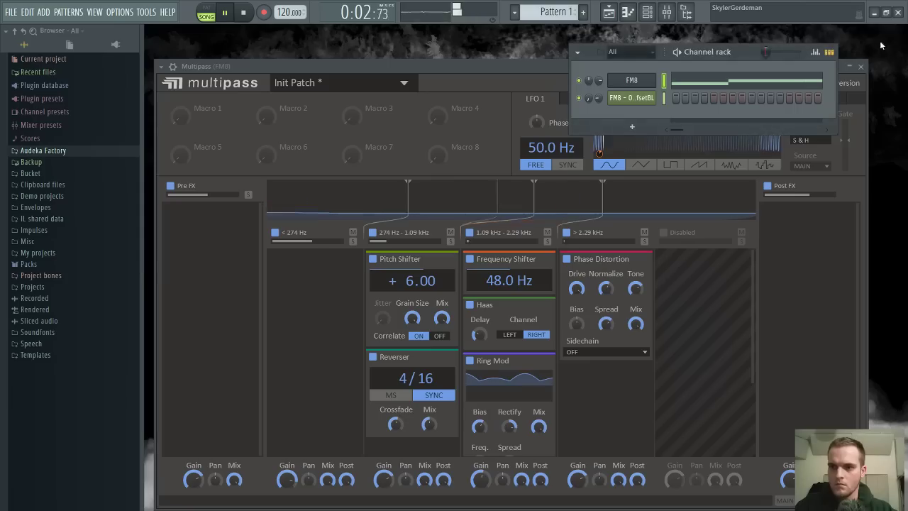
# Reopen FM8, switch operator C back on and remove its direct output from the FM matrix
pyautogui.click(640, 83)
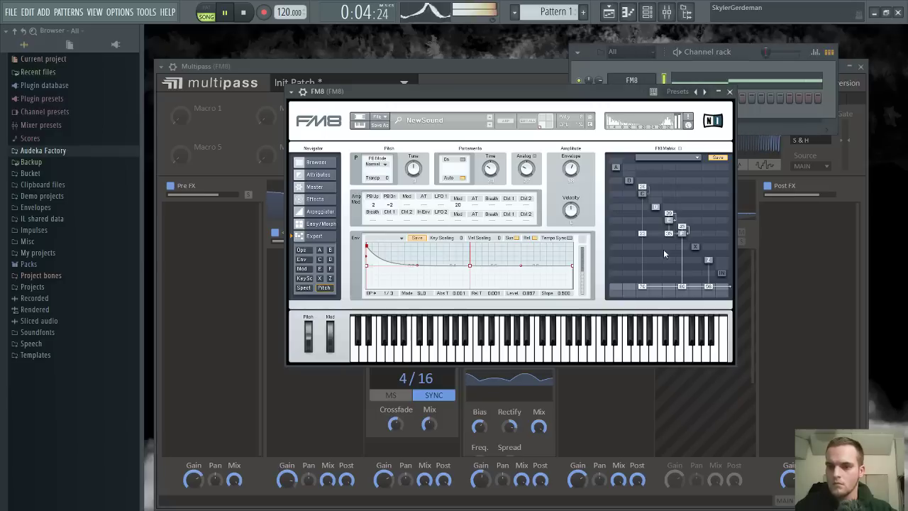
pyautogui.click(642, 195)
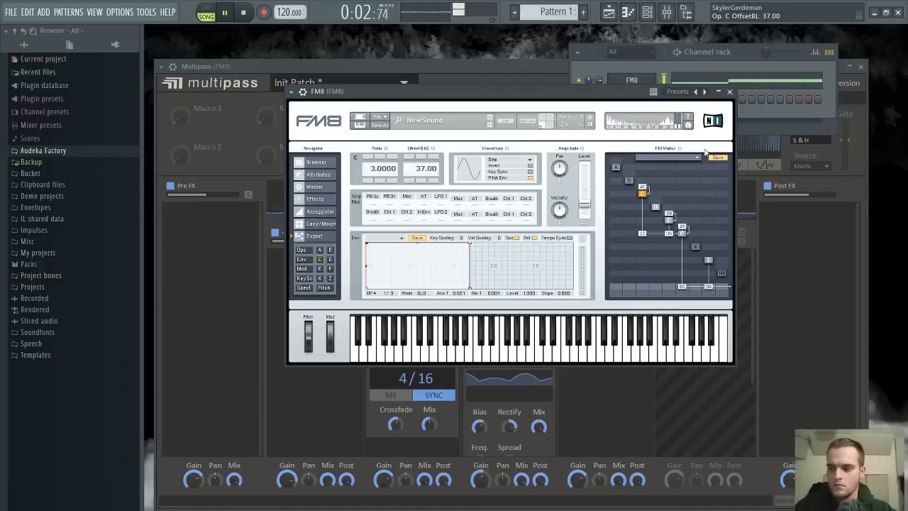
# Reopen the FM8 piano roll, bring the lowered notes into view and stop playback
pyautogui.click(767, 83)
pyautogui.scroll(-3, 502, 224)
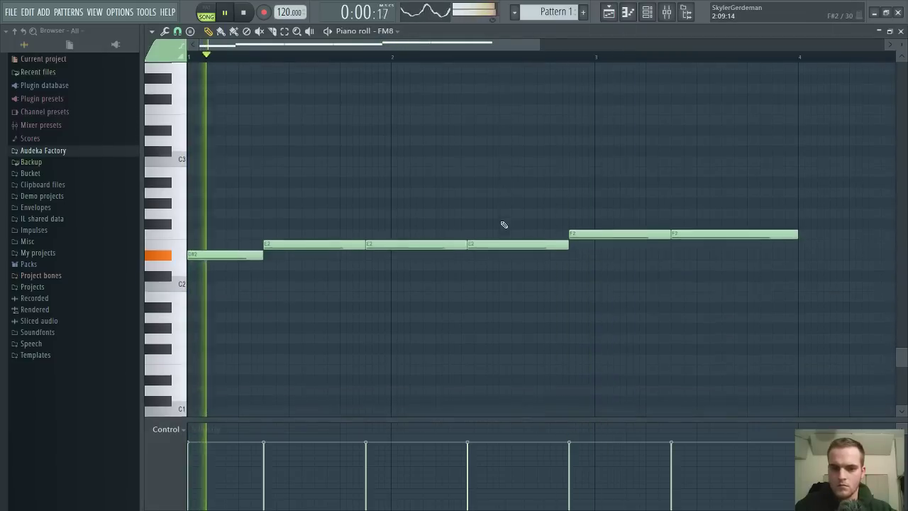
pyautogui.rightClick(489, 172)
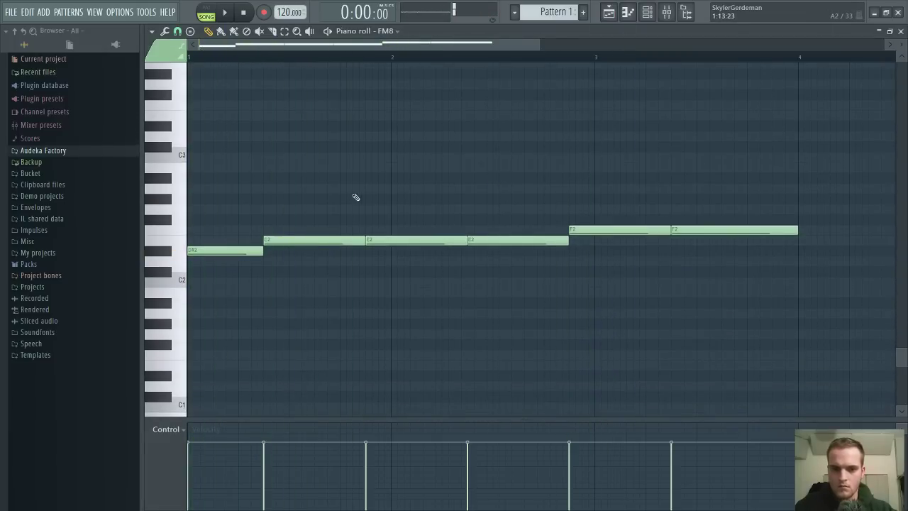
# Audition the pattern and delete its second note, the E2 right after the opening D#2
pyautogui.press('space')
pyautogui.press('space')
pyautogui.moveTo(316, 238); pyautogui.dragTo(402, 53)
pyautogui.scroll(1, 399, 112)
pyautogui.rightClick(396, 104)
pyautogui.press('space')
pyautogui.press('space')
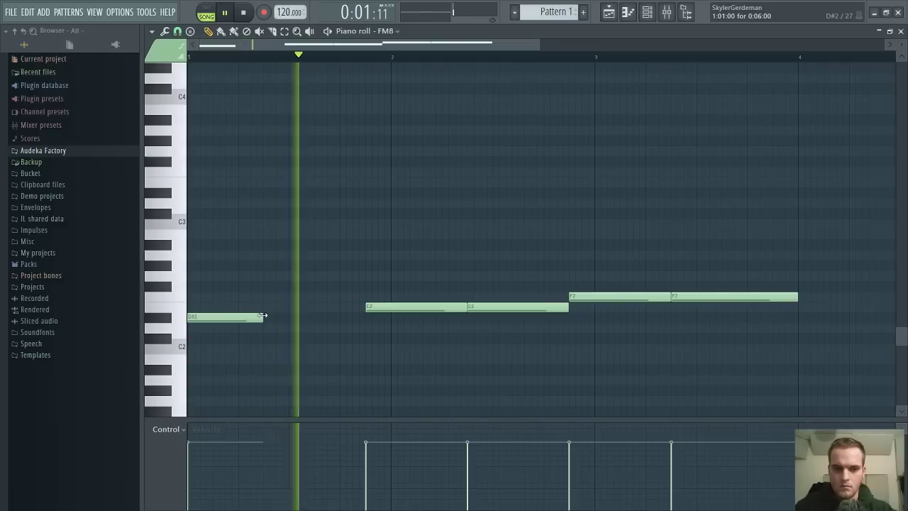
# Raise the opening D#2 note to E2, trim it to just under six steps and audition it
pyautogui.moveTo(263, 316); pyautogui.dragTo(353, 317)
pyautogui.press('space')
pyautogui.press('space')
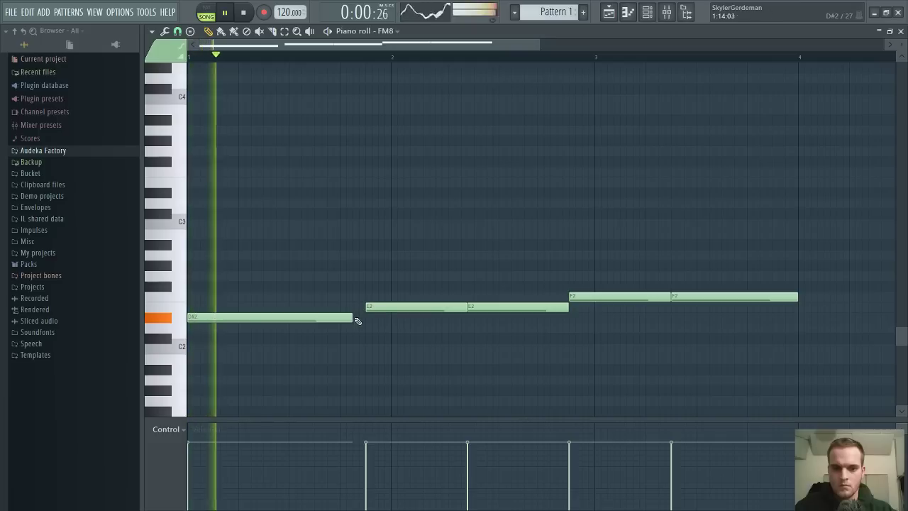
pyautogui.moveTo(355, 318); pyautogui.dragTo(257, 307)
pyautogui.press('space')
pyautogui.press('space')
pyautogui.press('space')
pyautogui.press('space')
# Add a high note after the opening E2 and move it up to F4, starting near the middle of bar 1
pyautogui.click(283, 119)
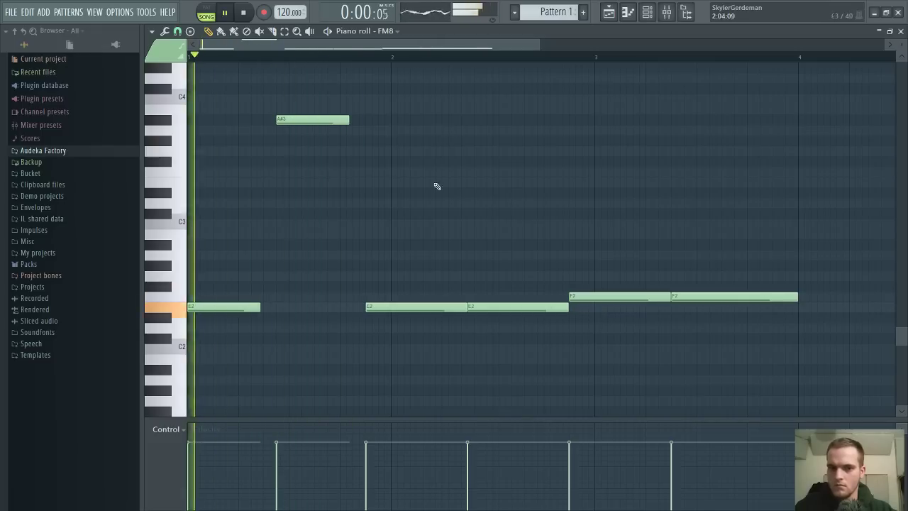
pyautogui.moveTo(299, 114); pyautogui.dragTo(296, 59)
pyautogui.scroll(2, 328, 178)
pyautogui.press('space')
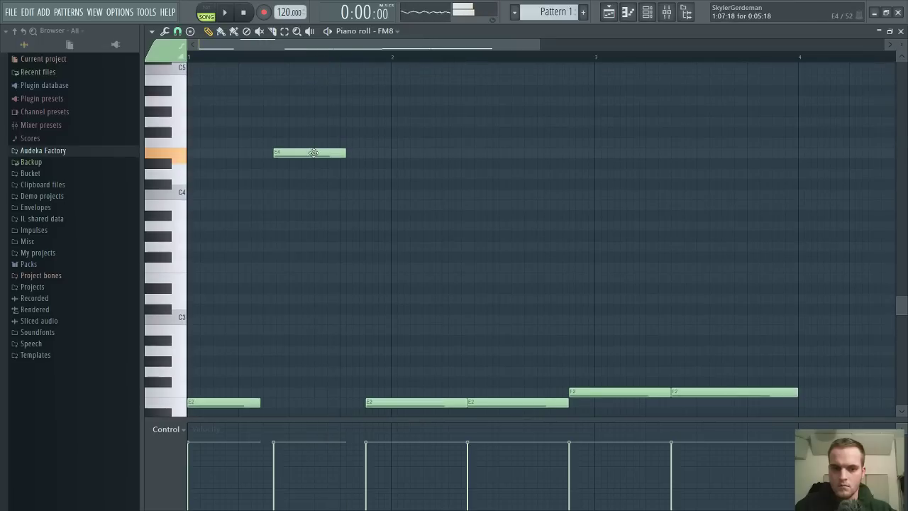
pyautogui.moveTo(312, 145); pyautogui.dragTo(330, 142)
pyautogui.press('space')
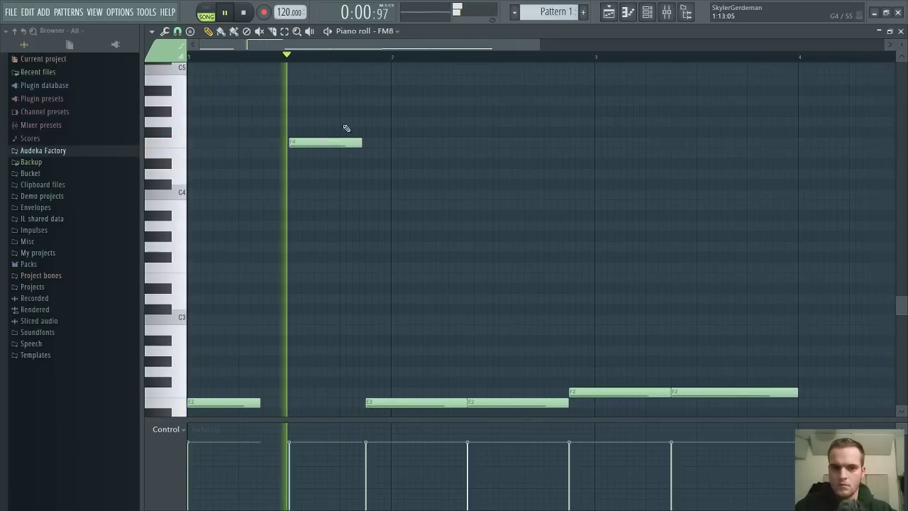
pyautogui.press('space')
# Shorten the opening E2 note and add a second short E2 after it, leaving a small gap between them
pyautogui.scroll(-3, 258, 310)
pyautogui.moveTo(258, 310); pyautogui.dragTo(284, 307)
pyautogui.press('space')
pyautogui.press('space')
pyautogui.press('space')
pyautogui.press('space')
pyautogui.press('space')
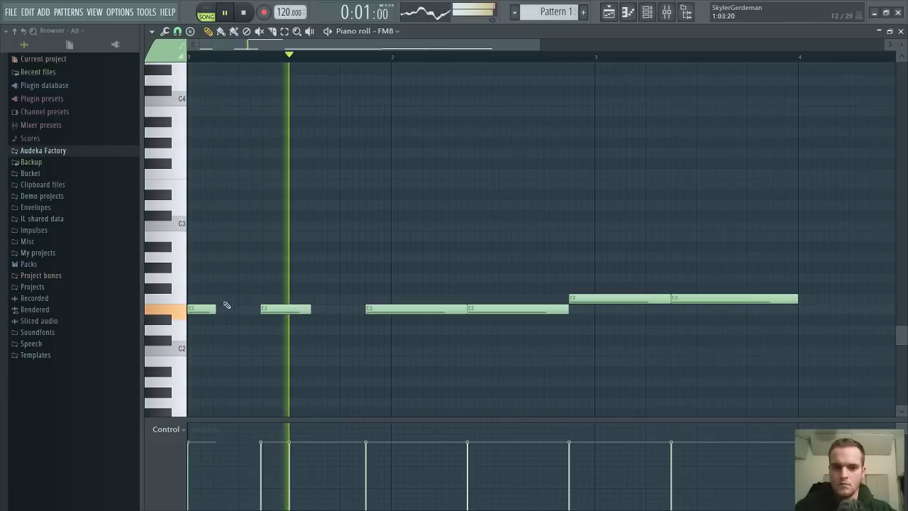
pyautogui.moveTo(216, 309); pyautogui.dragTo(241, 308)
pyautogui.press('space')
# Move the high F4 note later in bar 1 so it follows the second short E2
pyautogui.scroll(2, 348, 256)
pyautogui.press('space')
pyautogui.moveTo(333, 174); pyautogui.dragTo(380, 183)
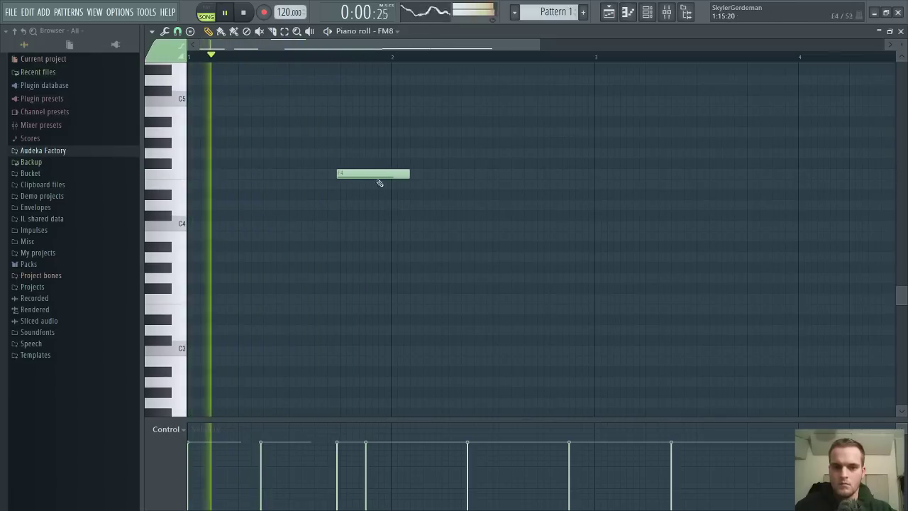
# Delete the four old E2 and F2 notes after the new phrase and trim the F4 note to end just past bar 2
pyautogui.scroll(-2, 379, 213)
pyautogui.rightClick(432, 310)
pyautogui.rightClick(507, 309)
pyautogui.rightClick(613, 301)
pyautogui.rightClick(684, 303)
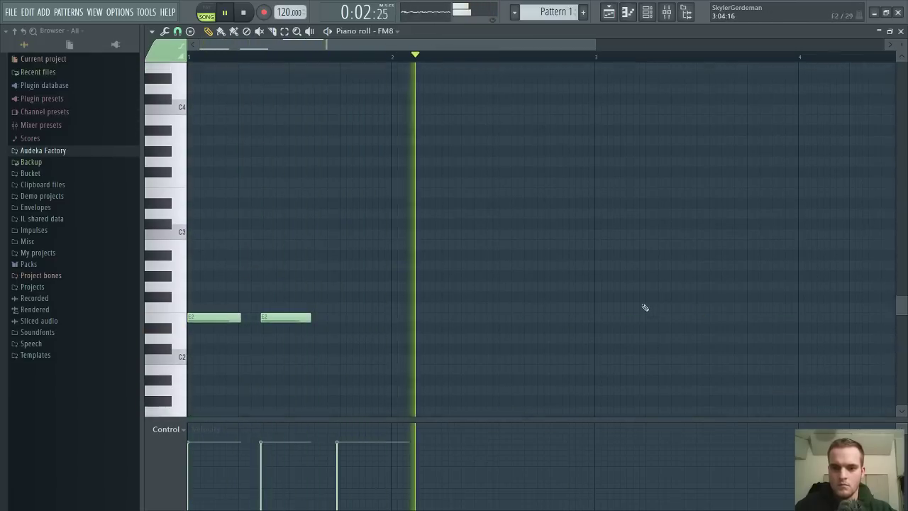
pyautogui.scroll(3, 426, 174)
pyautogui.moveTo(410, 142); pyautogui.dragTo(397, 144)
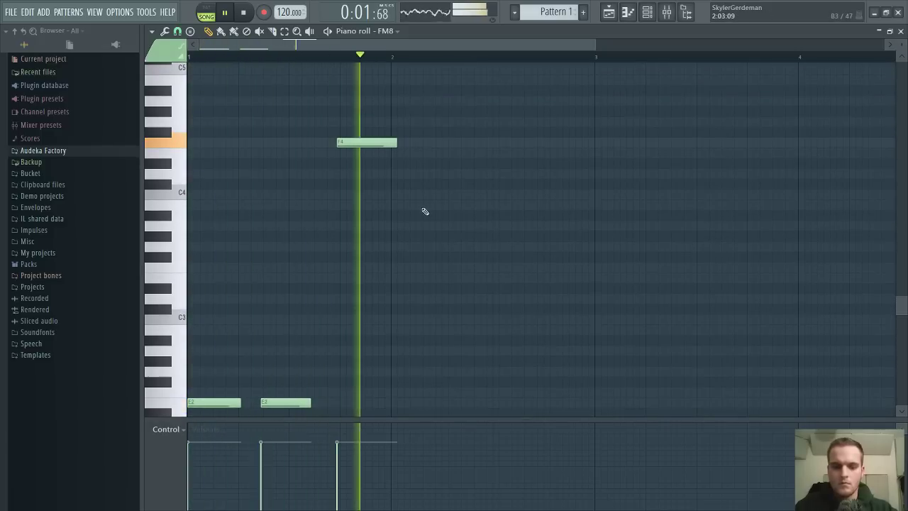
# Duplicate the three-note phrase and align the copy with the start of bar 2
pyautogui.hotkey('ctrl', 'b')
pyautogui.scroll(-3, 436, 241)
pyautogui.moveTo(423, 315); pyautogui.dragTo(418, 312)
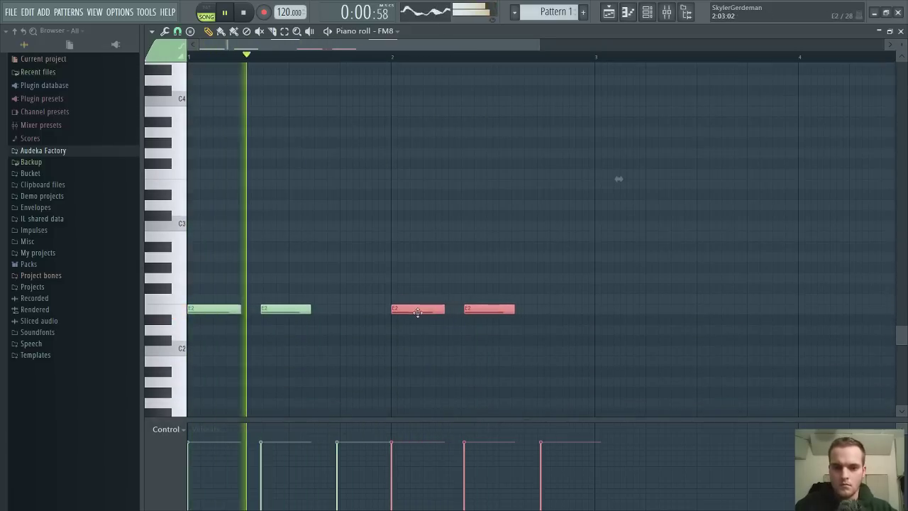
pyautogui.press('space')
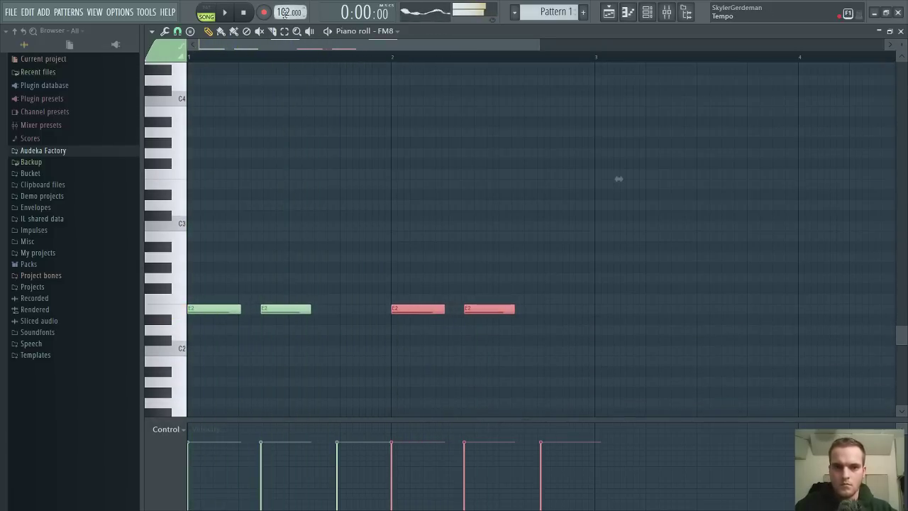
# Lower the project tempo to 89 BPM and deselect the duplicated notes
pyautogui.moveTo(285, 14); pyautogui.dragTo(289, 36)
pyautogui.press('space')
pyautogui.hotkey('ctrl', 'd')
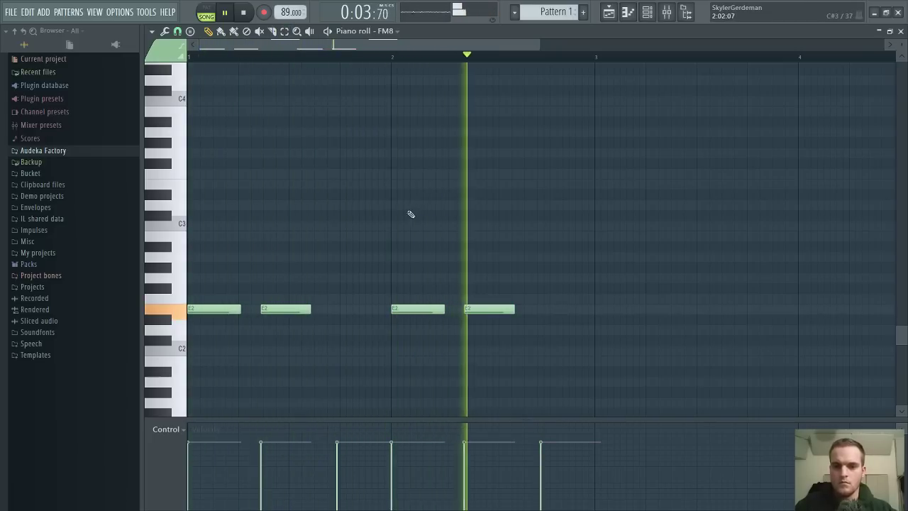
# Trim the duplicated F4 note so it ends at the start of bar 3, and play the pattern
pyautogui.scroll(3, 410, 214)
pyautogui.press('space')
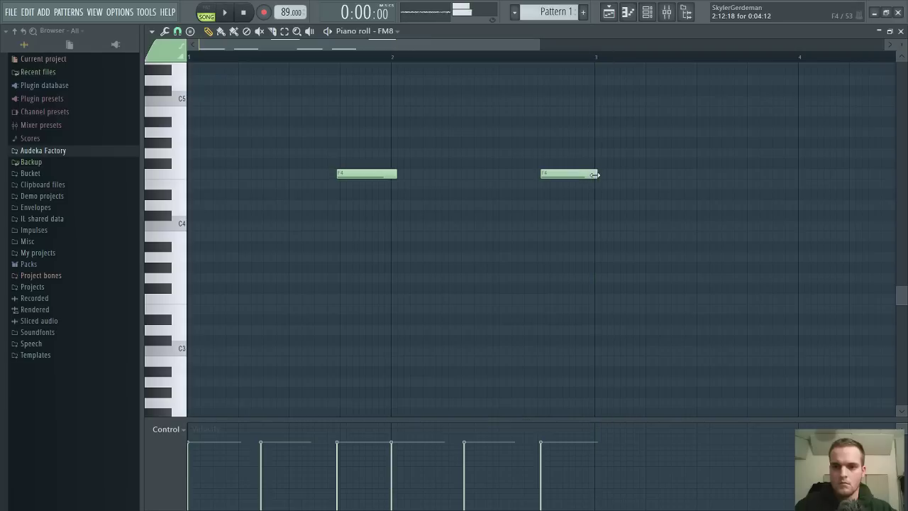
pyautogui.press('space')
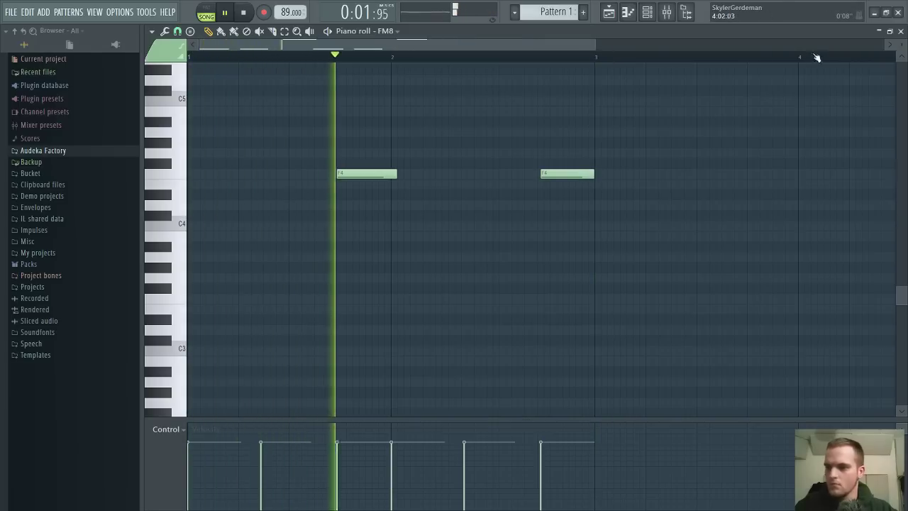
# Close the piano roll, move the FM8 and Channel rack windows aside and bring up the playlist
pyautogui.click(900, 31)
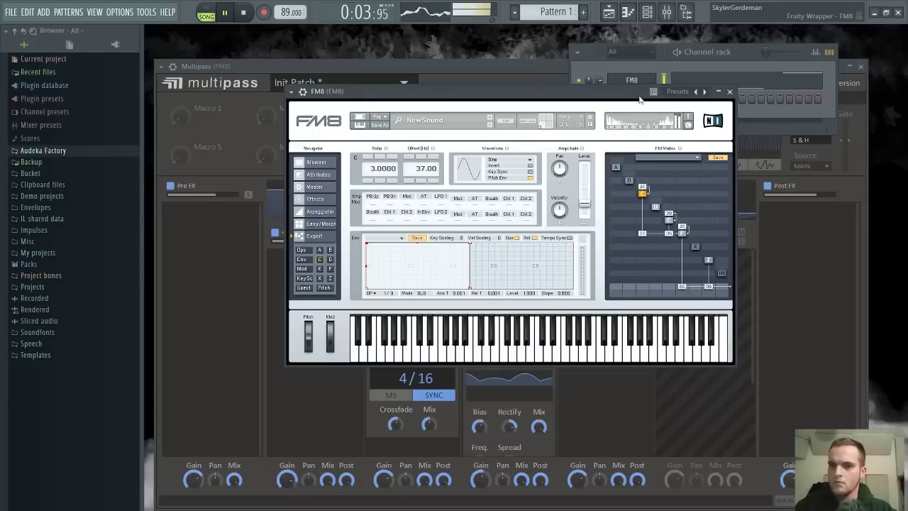
pyautogui.moveTo(639, 99); pyautogui.dragTo(592, 138)
pyautogui.moveTo(750, 52); pyautogui.dragTo(616, 96)
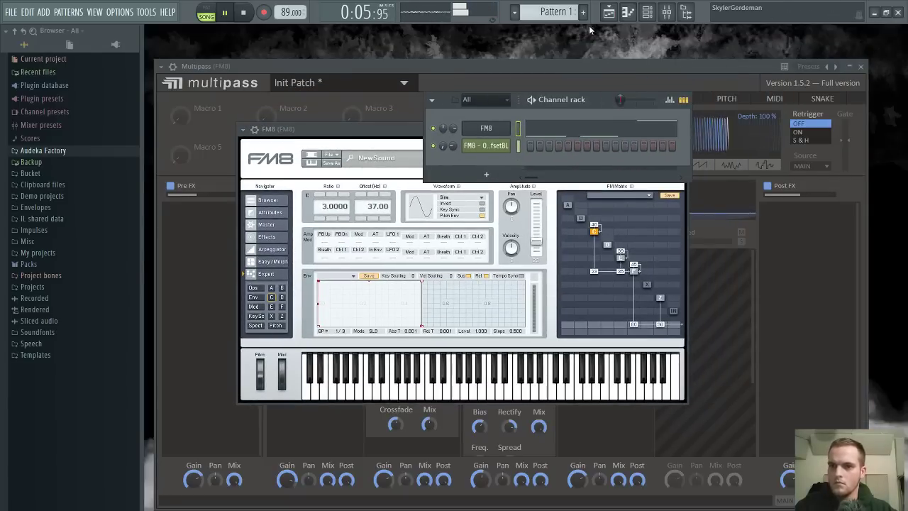
pyautogui.click(609, 12)
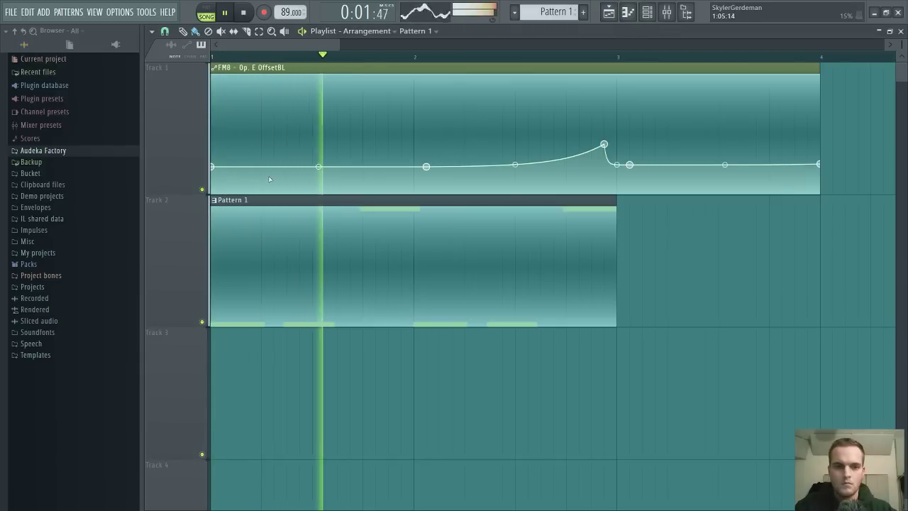
# Stop playback, show the mixer and briefly open Multipass on the FM8 track
pyautogui.press('space')
pyautogui.click(666, 13)
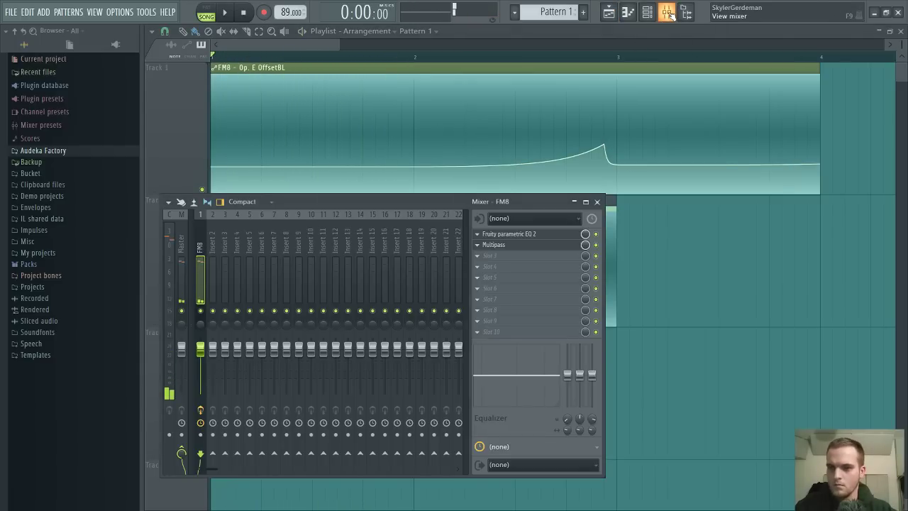
pyautogui.moveTo(451, 199); pyautogui.dragTo(481, 159)
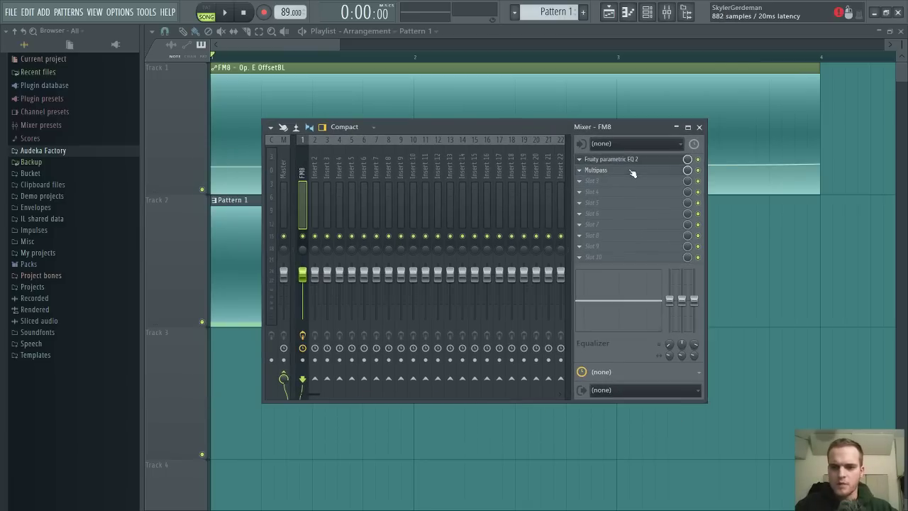
pyautogui.click(630, 171)
pyautogui.click(860, 67)
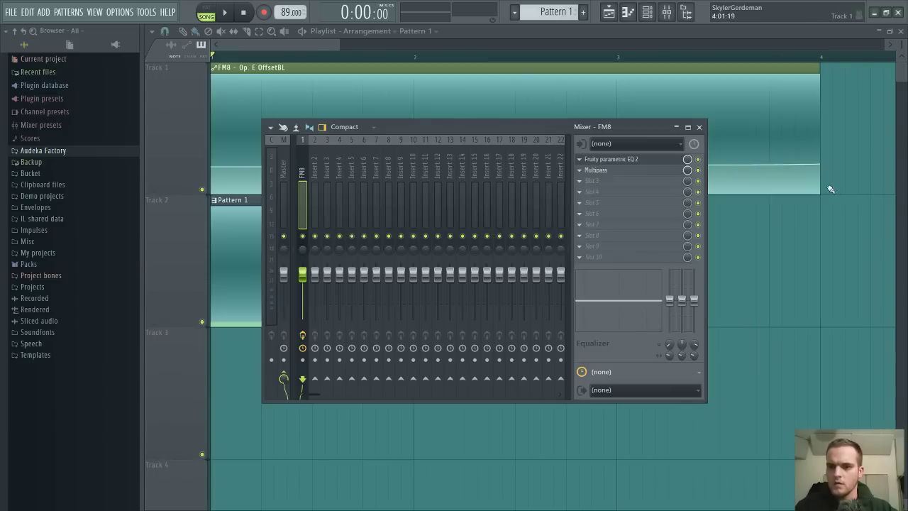
# Audition the arrangement with Multipass bypassed on the FM8 mixer track
pyautogui.press('space')
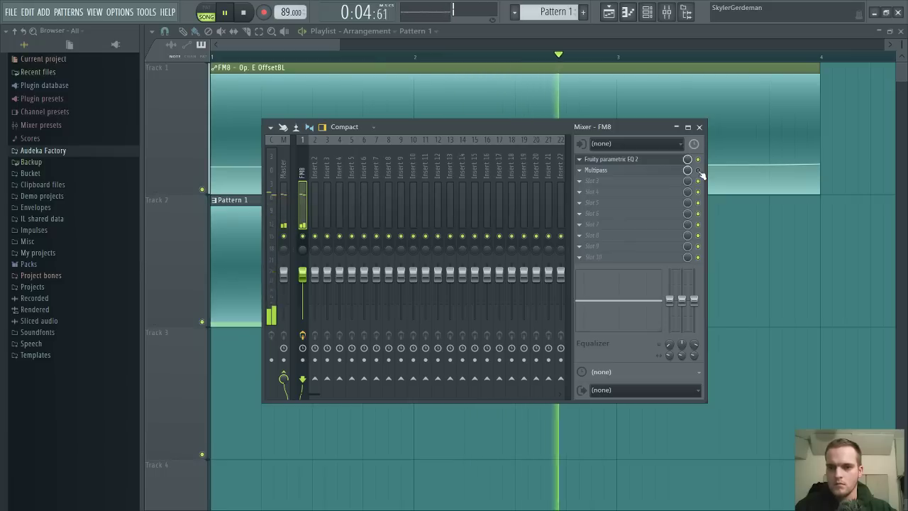
pyautogui.press('space')
pyautogui.moveTo(647, 131); pyautogui.dragTo(658, 108)
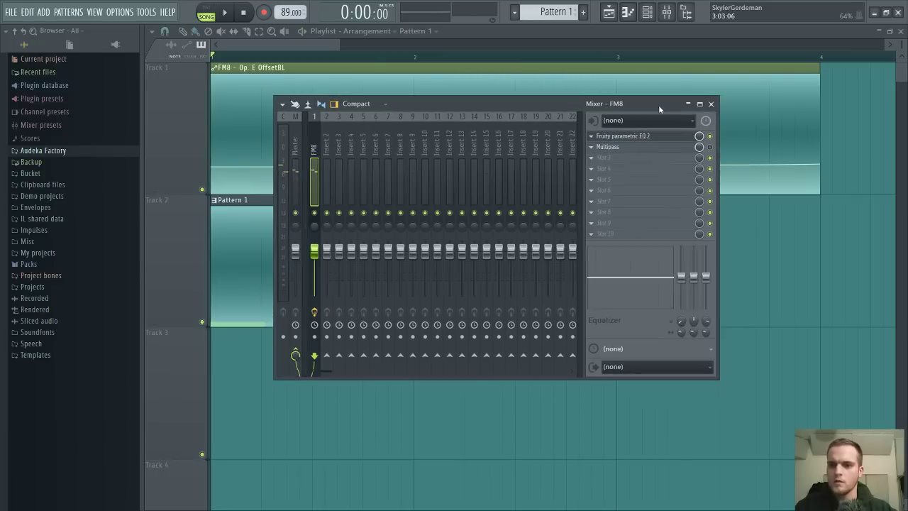
# Review the effects in each Multipass band, close the plugin and hide the mixer
pyautogui.click(677, 149)
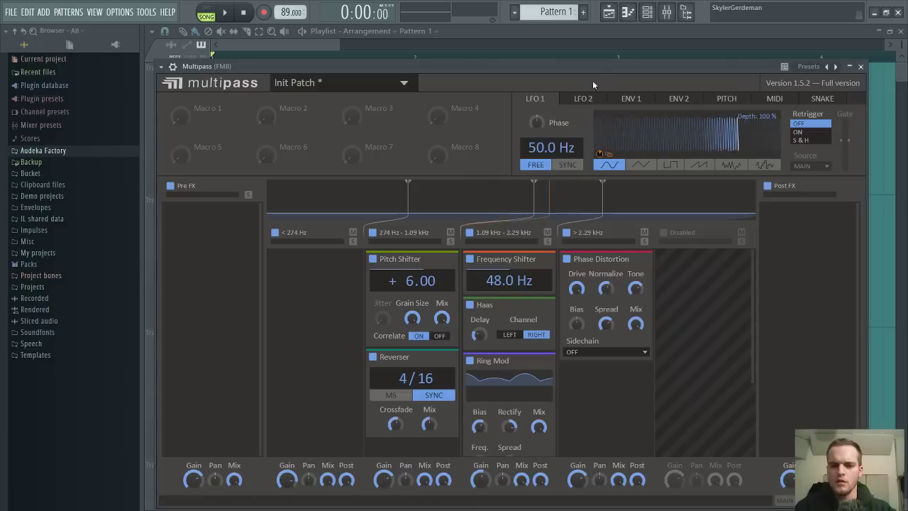
pyautogui.scroll(-2, 527, 321)
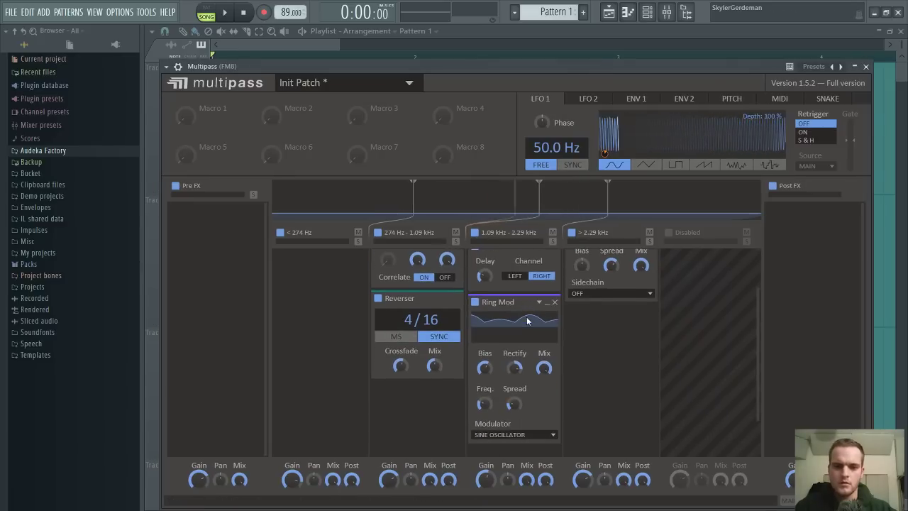
pyautogui.scroll(2, 526, 321)
pyautogui.scroll(-4, 527, 321)
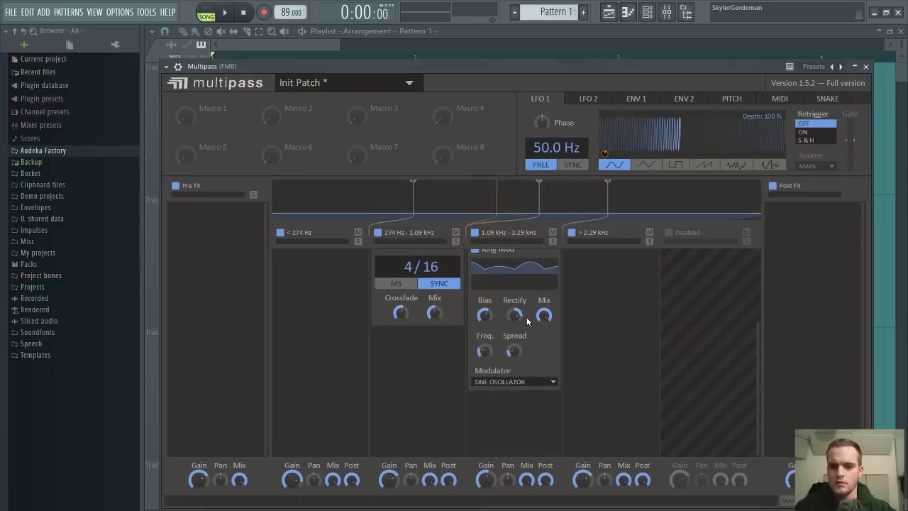
pyautogui.scroll(4, 526, 321)
pyautogui.click(866, 67)
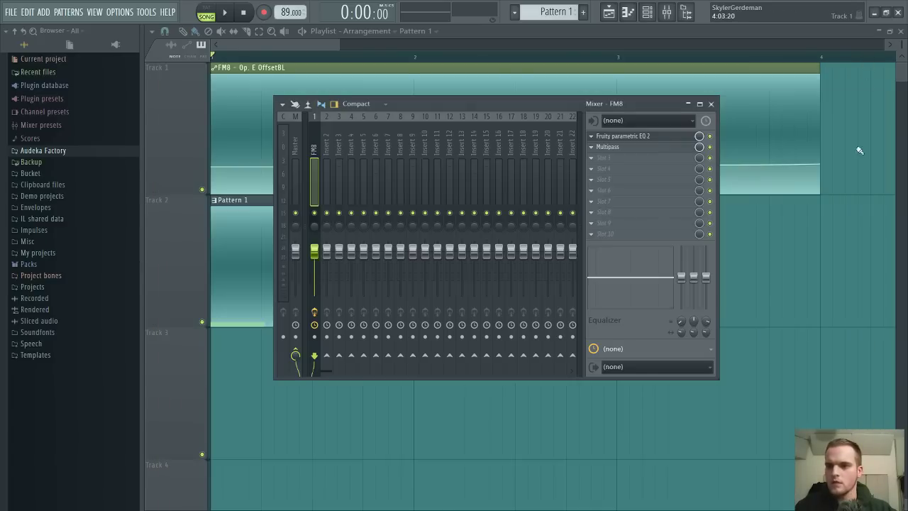
pyautogui.press('F9')
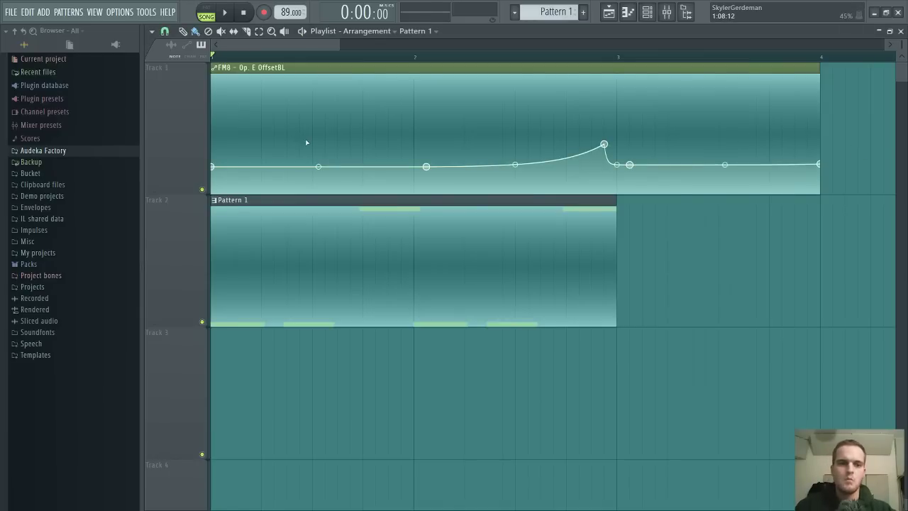
# Play the arrangement and reopen Pattern 1 in the FM8 piano roll
pyautogui.press('space')
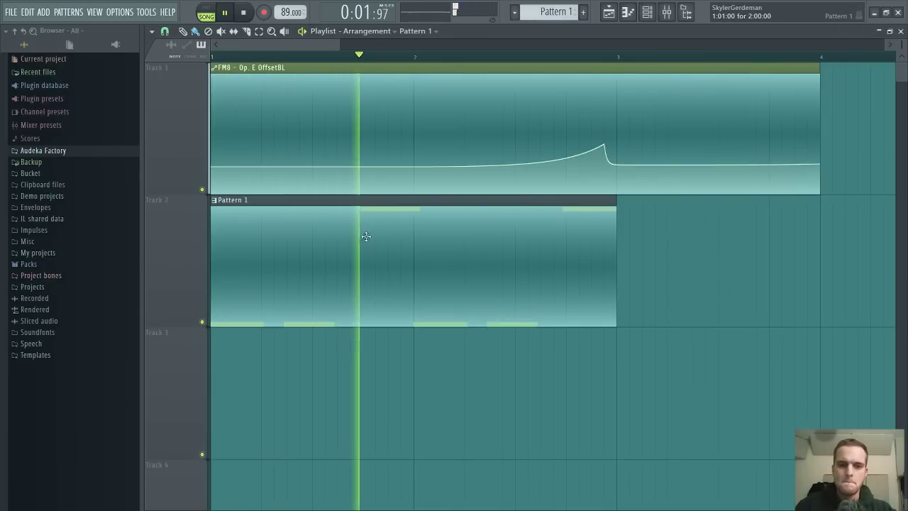
pyautogui.press('space')
pyautogui.press('space')
pyautogui.doubleClick(334, 240)
pyautogui.press('space')
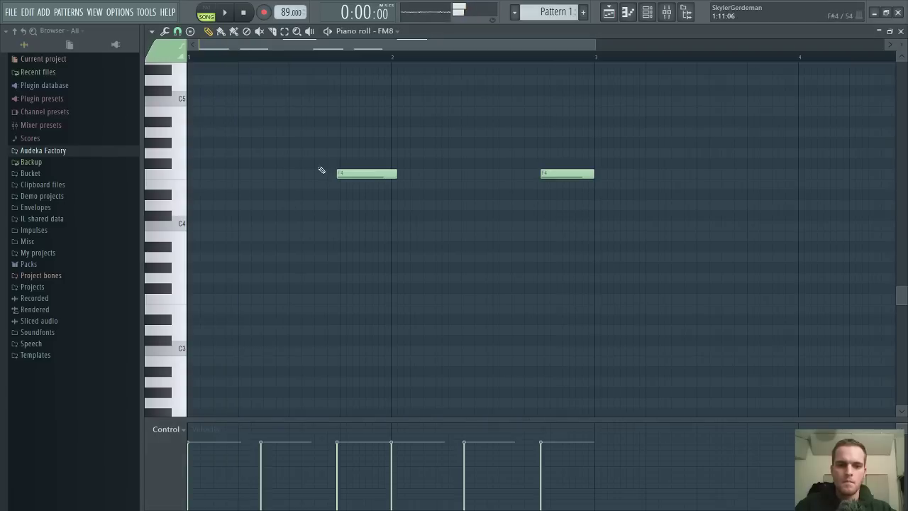
# Delete the second E2 note in bar 1 and lengthen the first E2 to just under eight steps, auditioning it
pyautogui.scroll(-6, 347, 241)
pyautogui.press('space')
pyautogui.rightClick(290, 262)
pyautogui.press('space')
pyautogui.moveTo(210, 245)
pyautogui.mouseDown()
pyautogui.moveTo(211, 215)
pyautogui.moveTo(298, 218)
pyautogui.moveTo(259, 185)
pyautogui.moveTo(250, 122)
pyautogui.moveTo(200, 249)
pyautogui.mouseUp()
pyautogui.press('space')
pyautogui.press('space')
pyautogui.press('space')
pyautogui.press('space')
pyautogui.press('space')
pyautogui.press('space')
pyautogui.press('space')
pyautogui.press('space')
pyautogui.press('space')
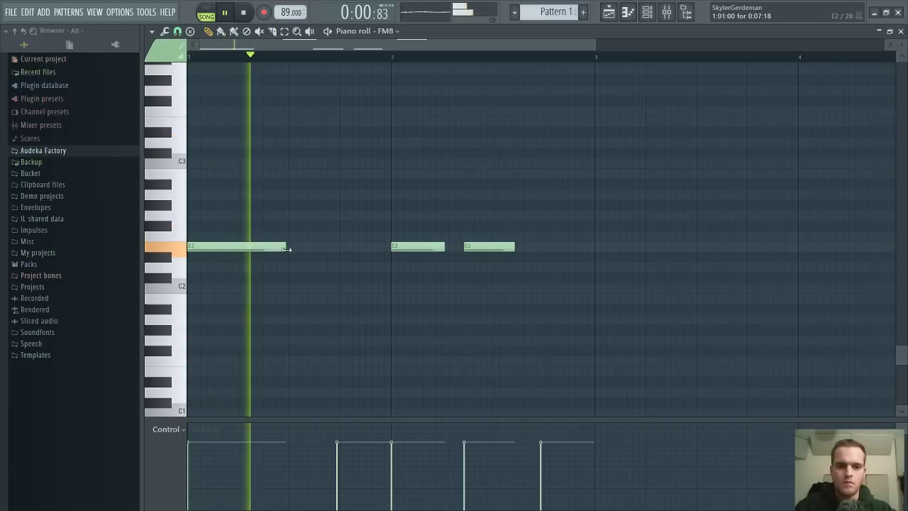
# Replace the long opening E2 with two back-to-back E2 notes and set the tempo to 120 BPM
pyautogui.press('space')
pyautogui.moveTo(292, 247); pyautogui.dragTo(241, 246)
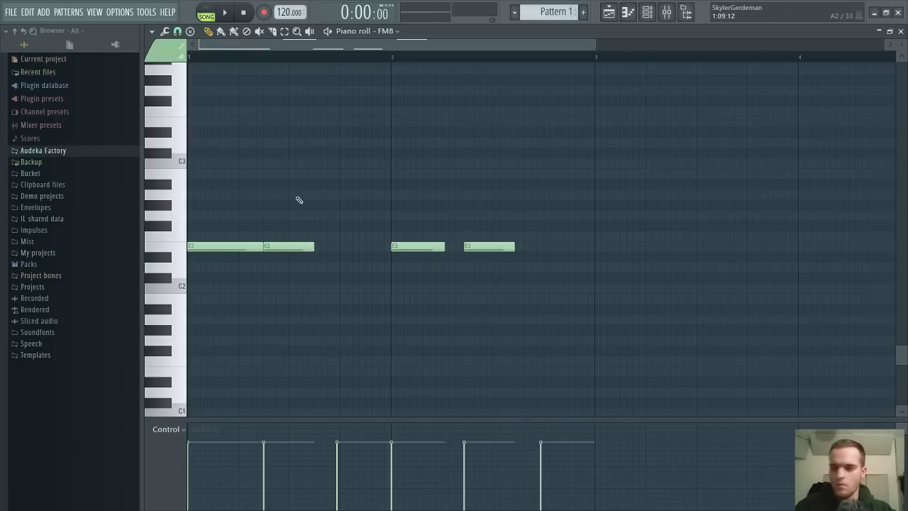
pyautogui.press('space')
pyautogui.press('space')
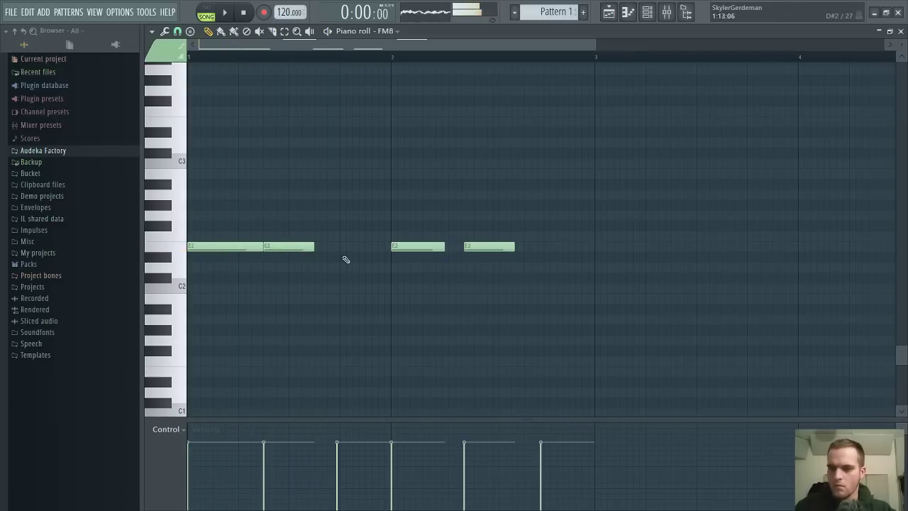
# Extend the second E2 note in bar 1 to six steps and play the pattern
pyautogui.press('space')
pyautogui.moveTo(312, 247); pyautogui.dragTo(338, 248)
pyautogui.press('space')
pyautogui.scroll(1, 338, 247)
pyautogui.press('space')
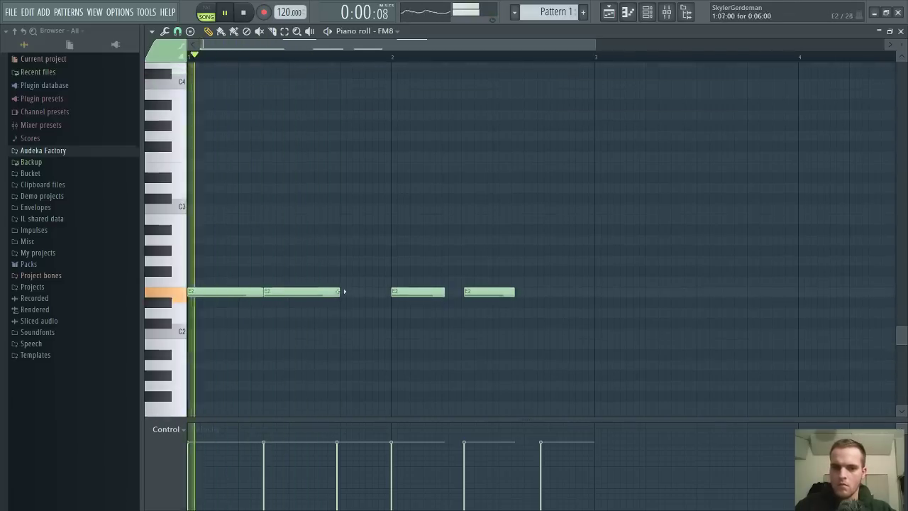
# Move the first F4 note later so it starts shortly before bar 2, and audition the pattern
pyautogui.scroll(5, 344, 290)
pyautogui.press('space')
pyautogui.press('space')
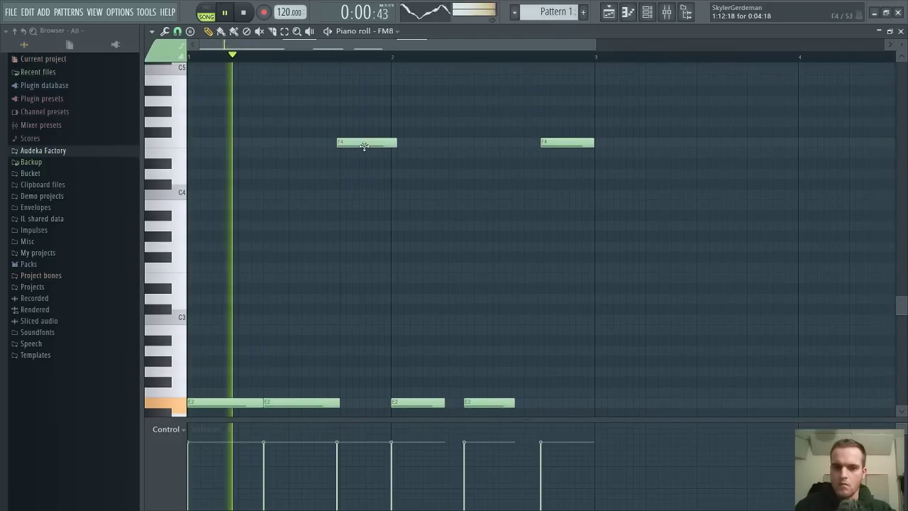
pyautogui.moveTo(364, 146); pyautogui.dragTo(392, 145)
pyautogui.press('space')
pyautogui.press('space')
pyautogui.scroll(-1, 351, 326)
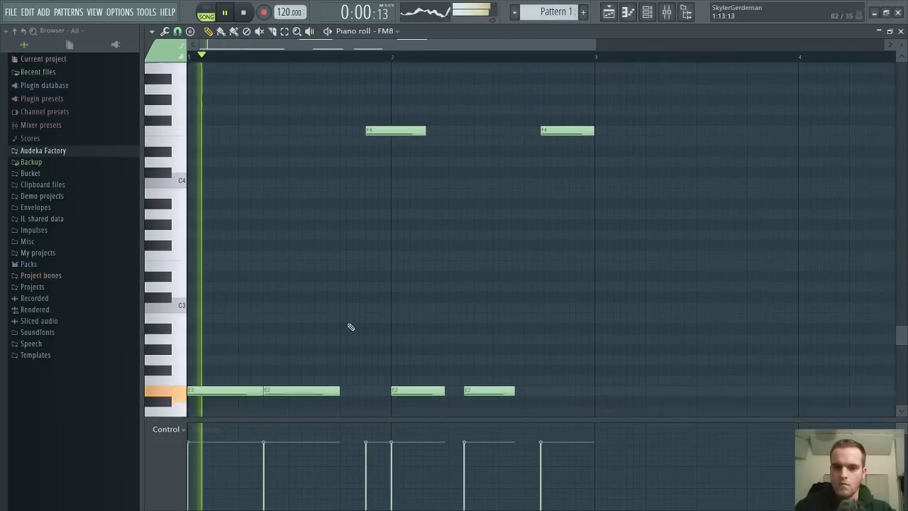
# Extend the second E2 note in bar 1 to eight steps and delete both E2 notes in bar 2
pyautogui.scroll(-4, 350, 326)
pyautogui.moveTo(339, 309); pyautogui.dragTo(364, 310)
pyautogui.rightClick(425, 310)
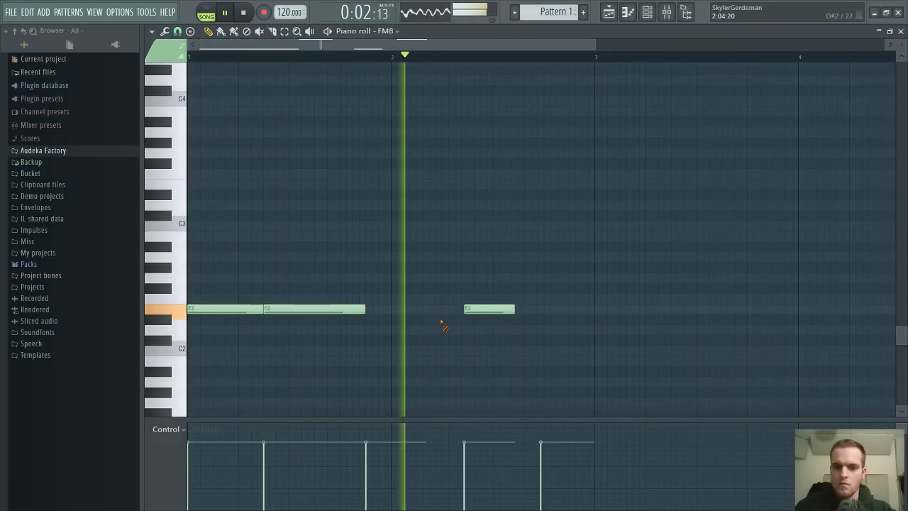
pyautogui.rightClick(489, 310)
pyautogui.press('space')
# Replace the last F4 note in bar 2 with an F4 starting at 2:07, shortened to about six steps, and audition the pattern
pyautogui.scroll(8, 523, 328)
pyautogui.press('space')
pyautogui.rightClick(567, 234)
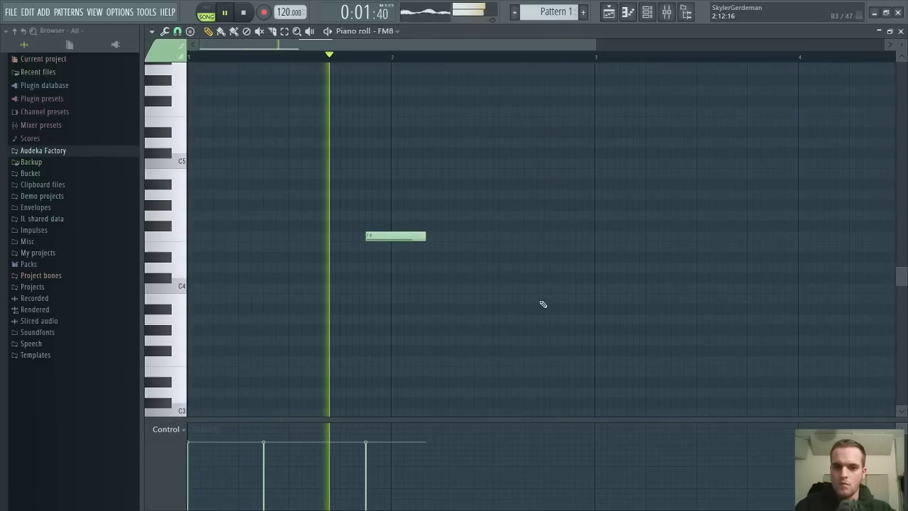
pyautogui.press('space')
pyautogui.press('space')
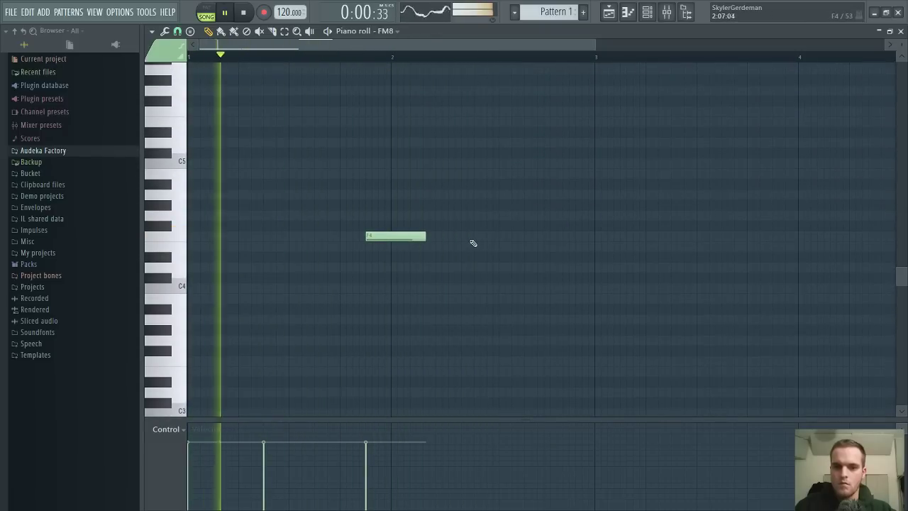
pyautogui.click(471, 237)
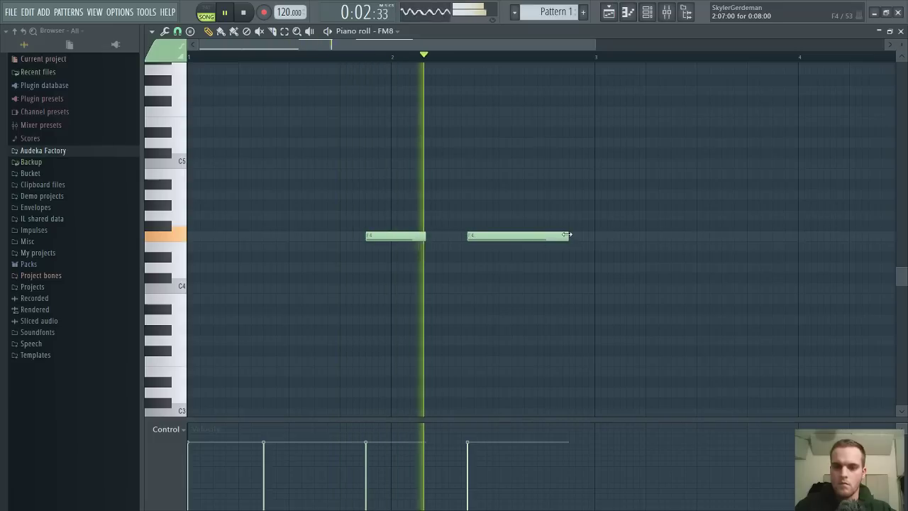
pyautogui.moveTo(567, 234); pyautogui.dragTo(547, 236)
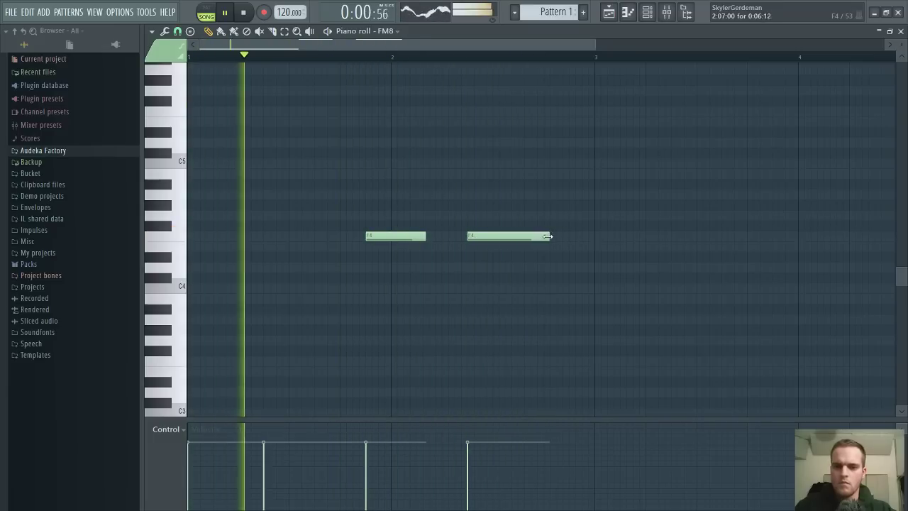
# Adjust the Op. E Offset automation curve near bar 3 in the playlist and extend the Pattern 1 clip to bar 4
pyautogui.click(900, 32)
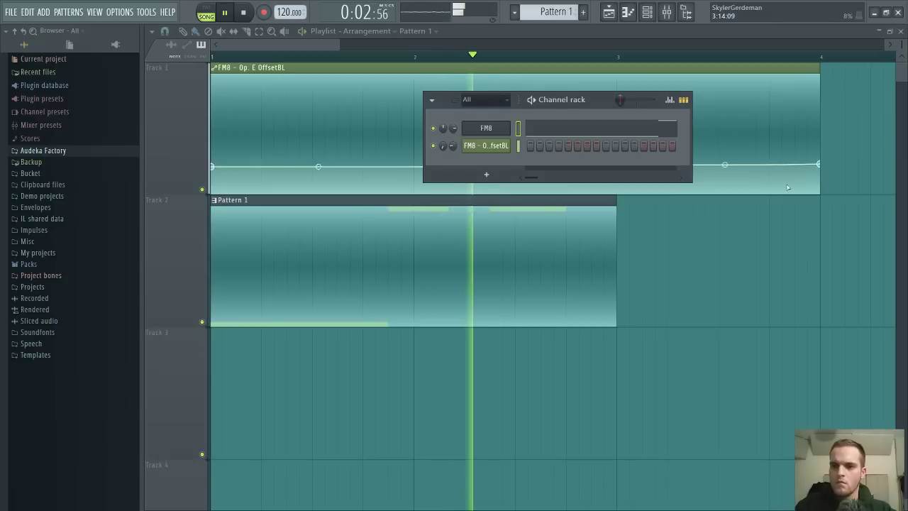
pyautogui.press('F6')
pyautogui.press('space')
pyautogui.press('space')
pyautogui.moveTo(603, 144); pyautogui.dragTo(604, 166)
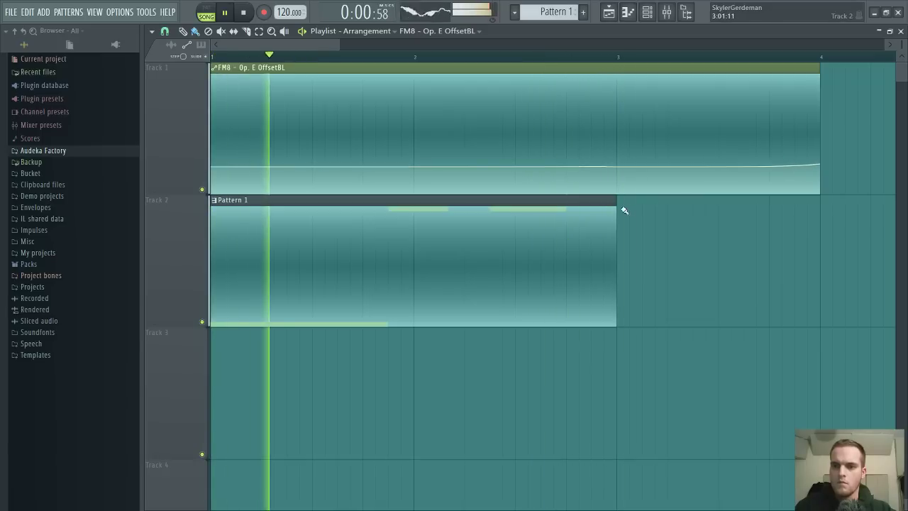
pyautogui.moveTo(624, 210); pyautogui.dragTo(819, 211)
# Add two six-step F#4 notes to the FM8 pattern, one at 2:15 and one at 3:07, and play it
pyautogui.press('F7')
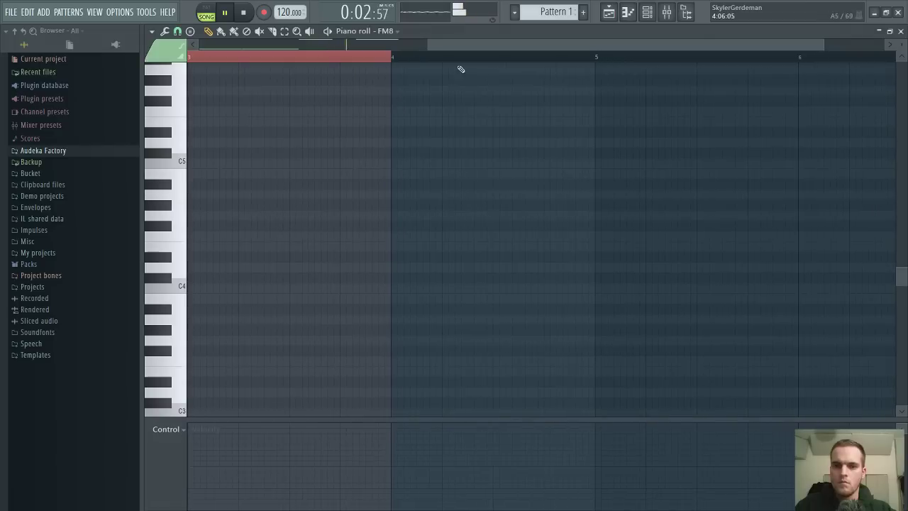
pyautogui.scroll(-2, 460, 69)
pyautogui.moveTo(266, 235); pyautogui.dragTo(298, 226)
pyautogui.press('space')
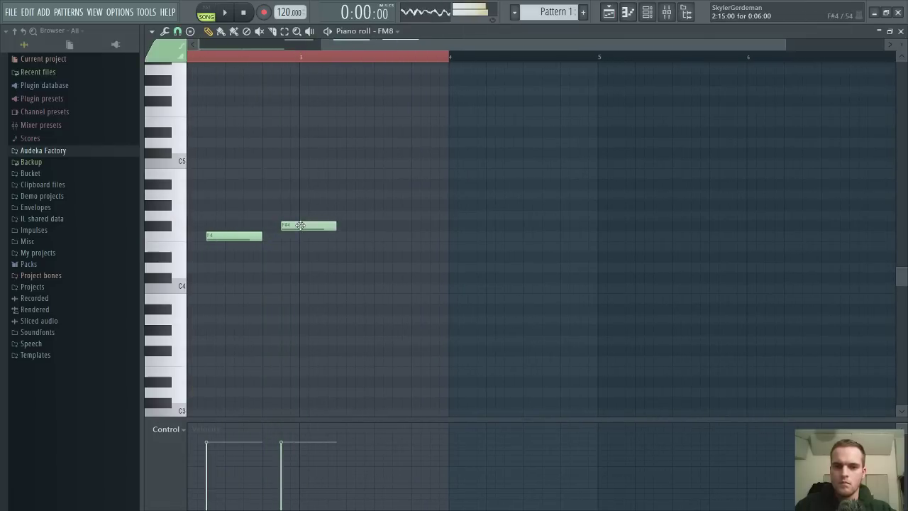
pyautogui.click(366, 227)
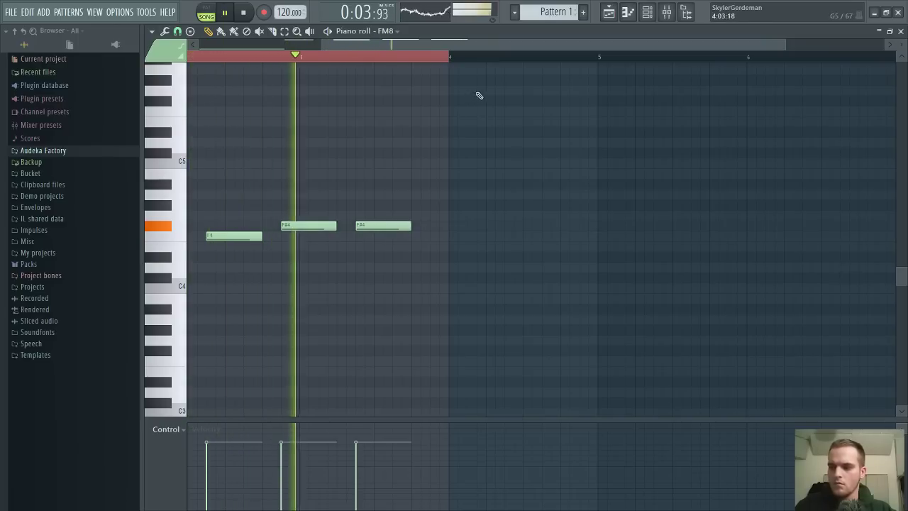
# Open FM8's effects page and review the Overdrive, Tube Amp, Shelving EQ, PsycheDelay and Chorus/Delay settings
pyautogui.click(900, 31)
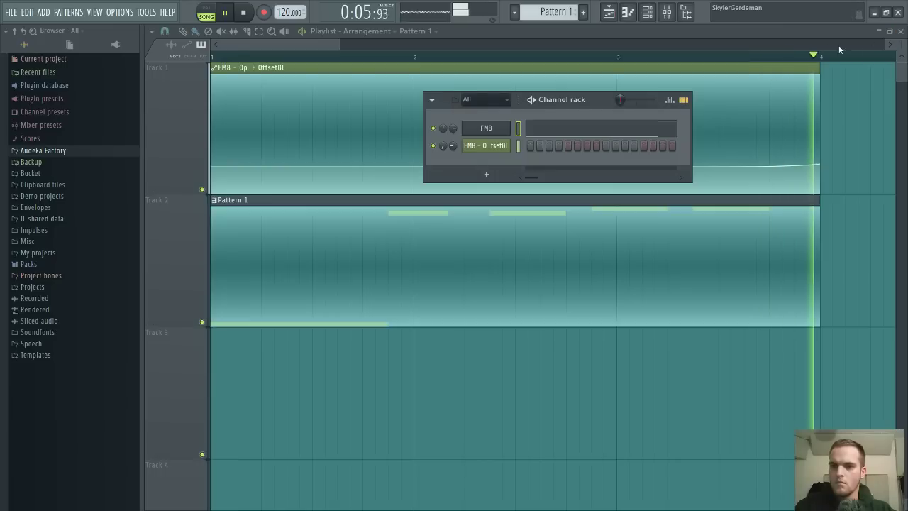
pyautogui.click(483, 129)
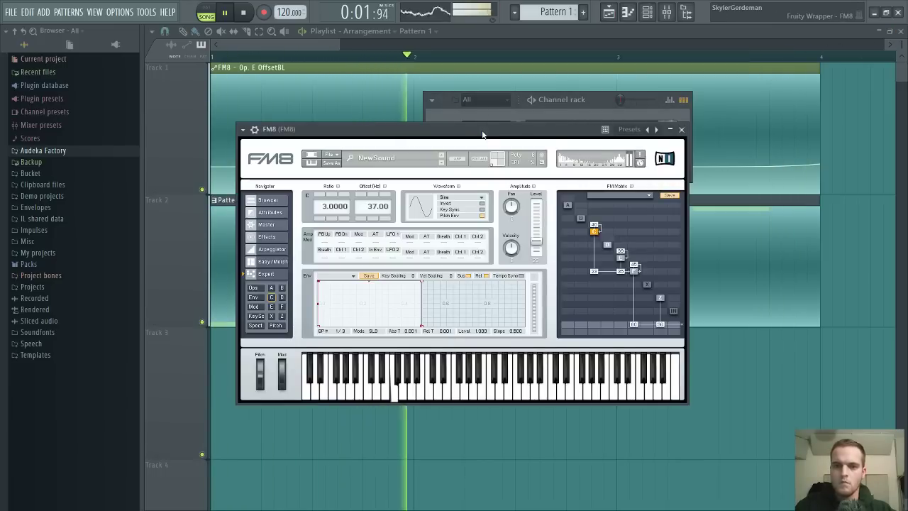
pyautogui.click(269, 225)
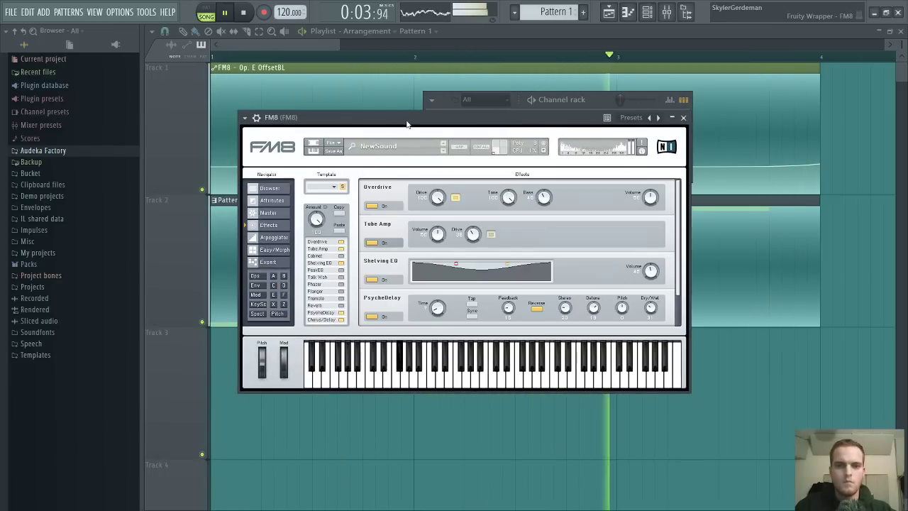
pyautogui.moveTo(406, 124); pyautogui.dragTo(433, 107)
pyautogui.press('space')
pyautogui.scroll(-3, 425, 186)
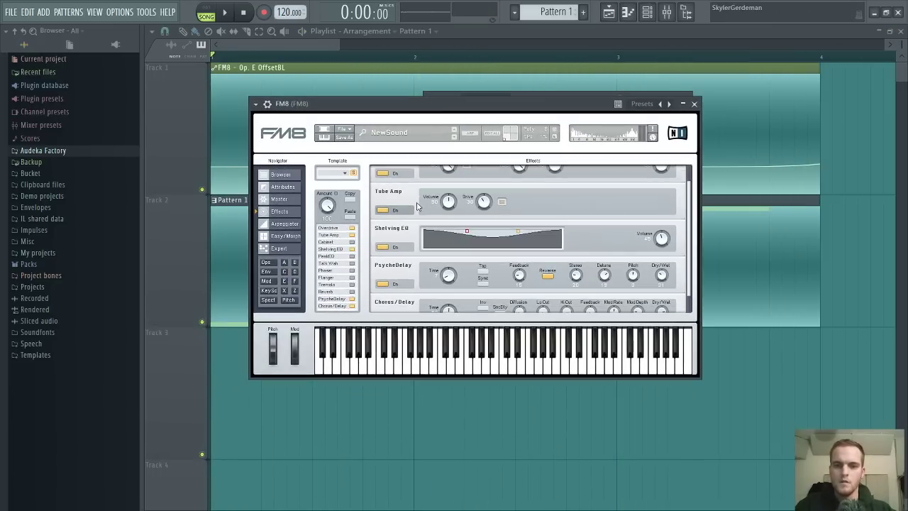
pyautogui.scroll(-1, 444, 258)
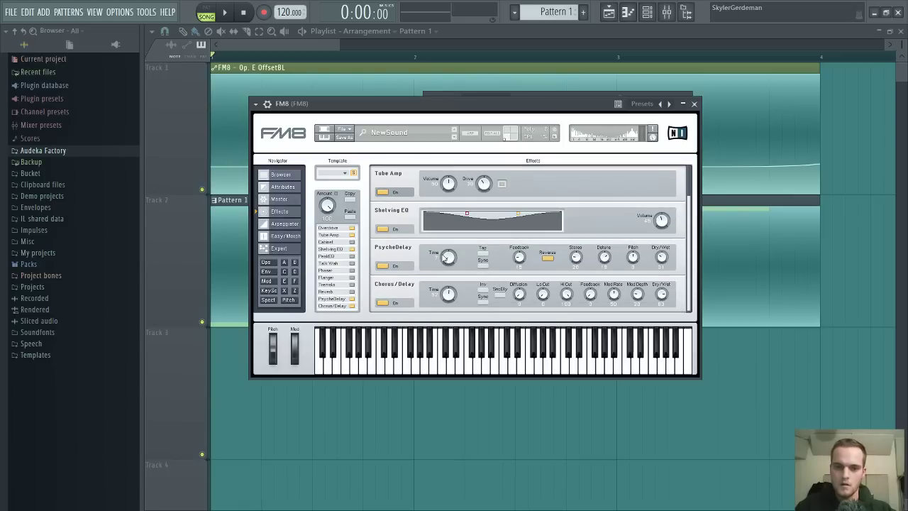
# Audition the pattern with FM8's overall effects amount at 0, and restore the amount to 100
pyautogui.scroll(2, 446, 257)
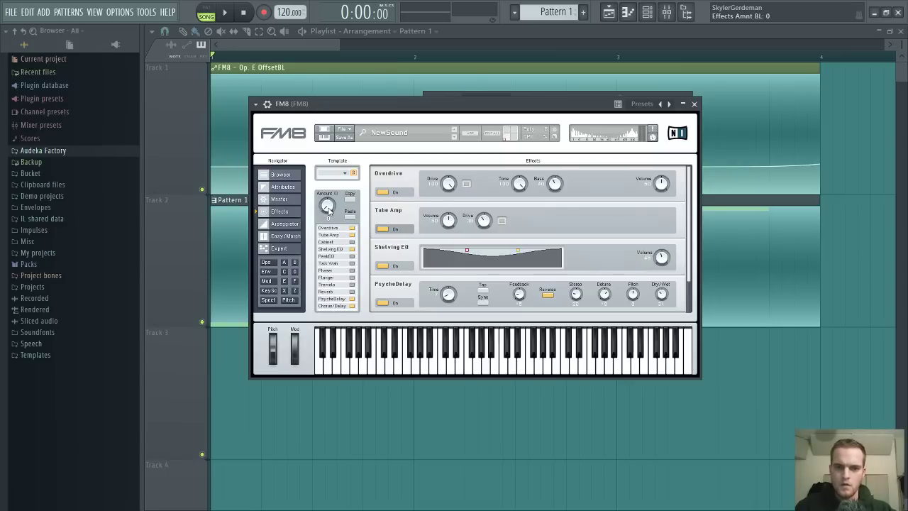
pyautogui.moveTo(379, 109); pyautogui.dragTo(392, 109)
pyautogui.press('space')
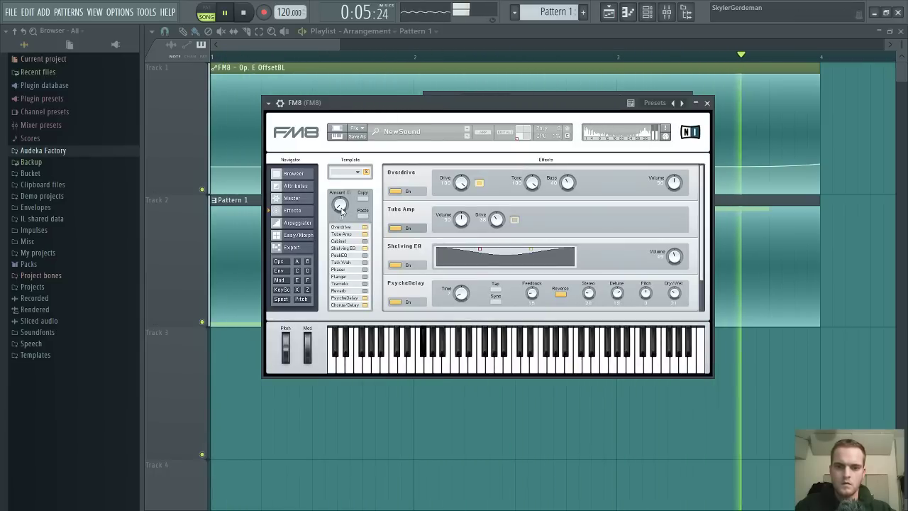
pyautogui.moveTo(389, 111); pyautogui.dragTo(391, 102)
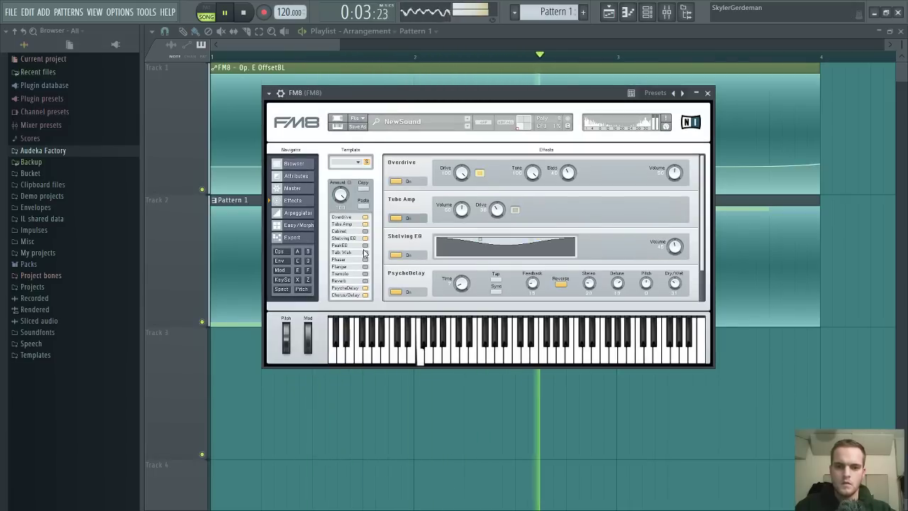
# Adjust PsycheDelay's dry/wet mix and compare the pattern with the effect switched off and on
pyautogui.click(353, 289)
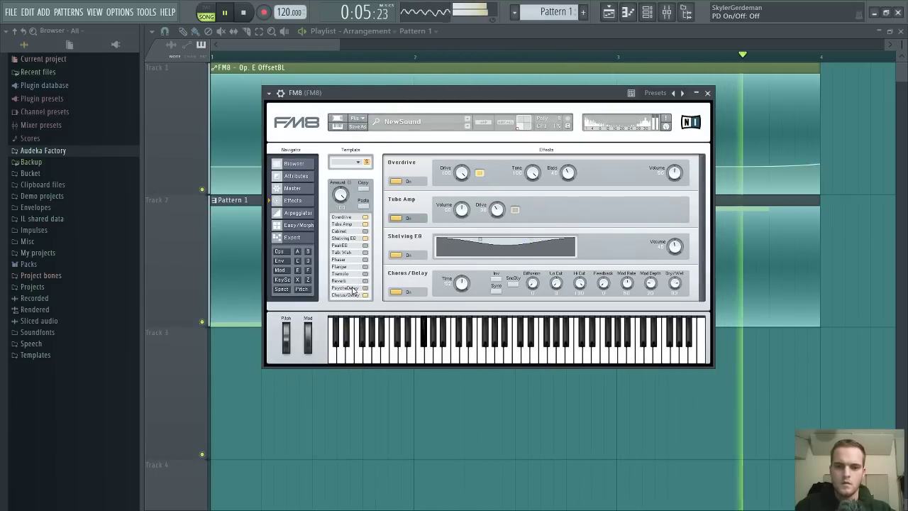
pyautogui.click(352, 289)
pyautogui.press('space')
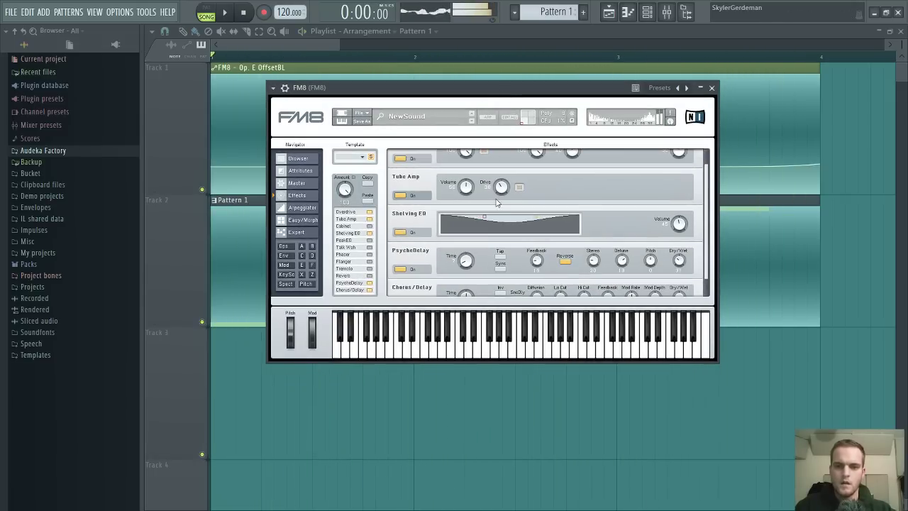
pyautogui.scroll(-2, 496, 202)
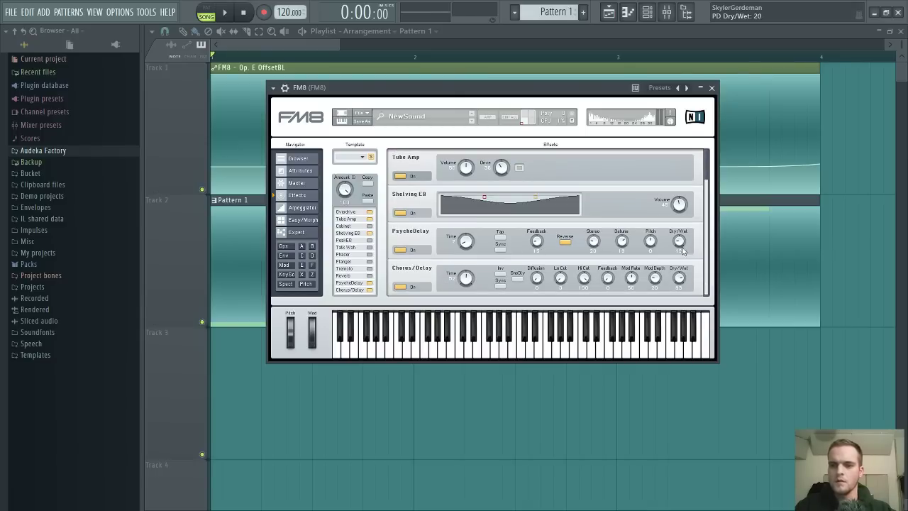
pyautogui.click(401, 250)
pyautogui.press('space')
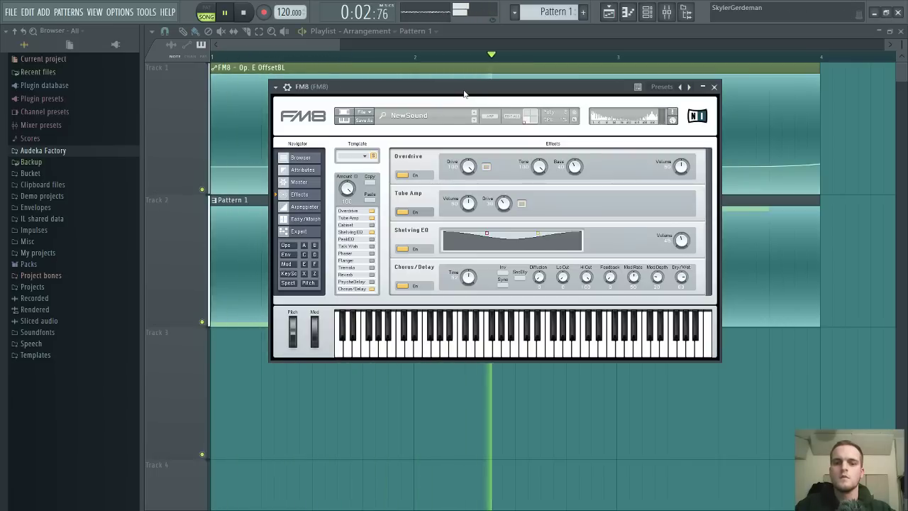
pyautogui.moveTo(464, 93); pyautogui.dragTo(465, 91)
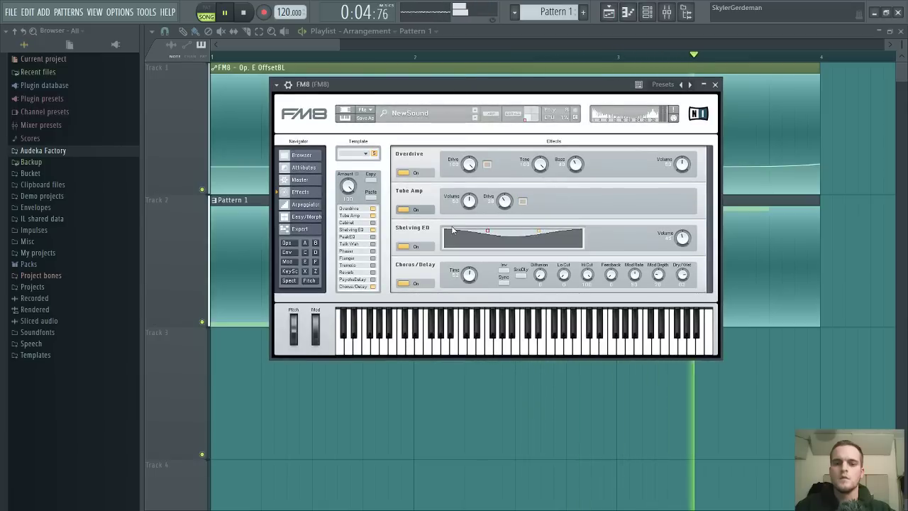
pyautogui.click(372, 279)
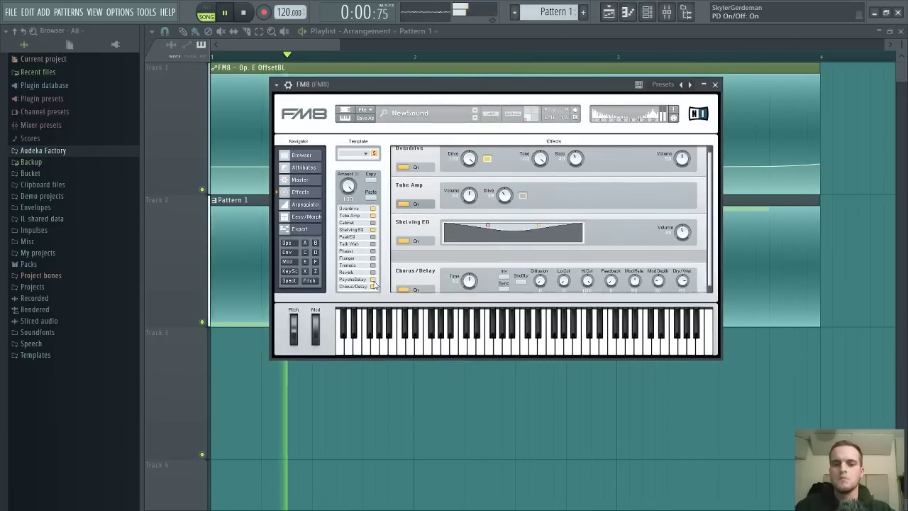
# Compare the pattern with FM8's Chorus/Delay effect switched off, and switch the effect back on
pyautogui.moveTo(517, 83); pyautogui.dragTo(487, 85)
pyautogui.scroll(-1, 499, 190)
pyautogui.press('space')
pyautogui.scroll(1, 405, 287)
pyautogui.press('space')
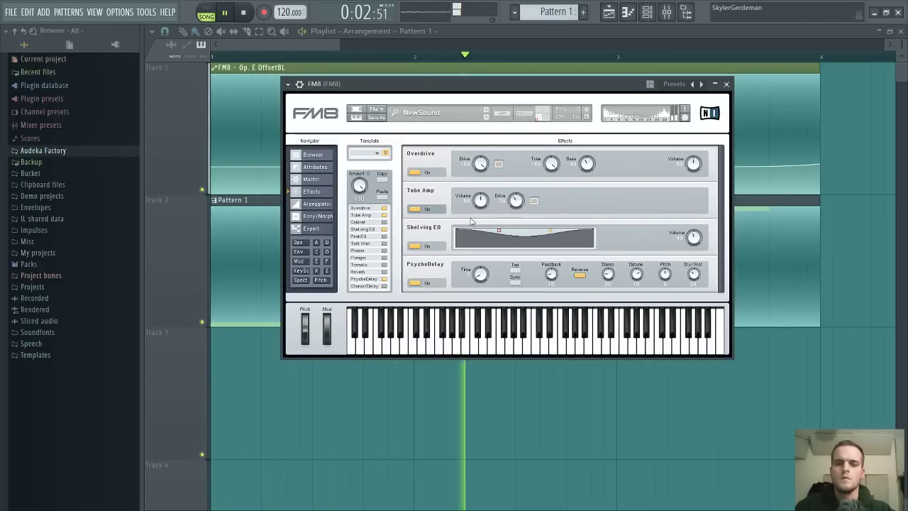
pyautogui.scroll(-2, 400, 281)
pyautogui.press('space')
# Close the playlist and bring up the Multipass effect on the FM8 mixer track
pyautogui.press('Escape')
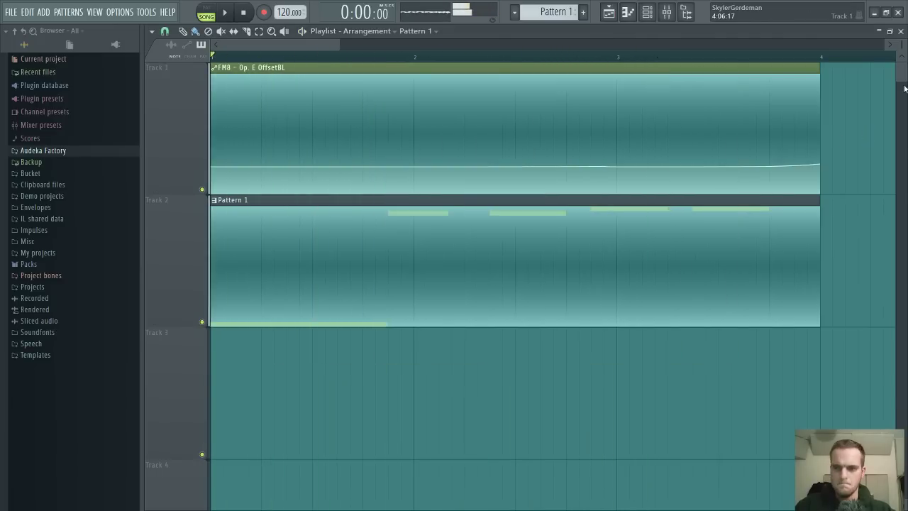
pyautogui.click(900, 31)
pyautogui.press('F6')
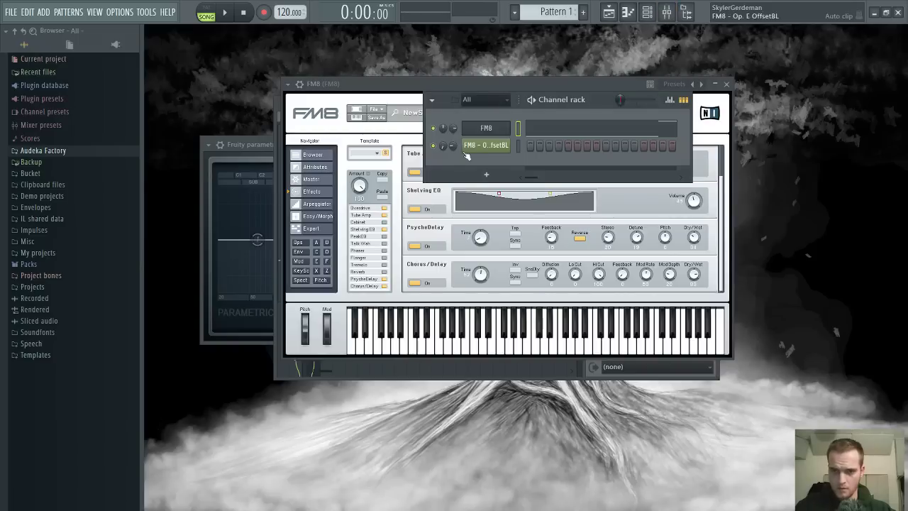
pyautogui.click(482, 132)
pyautogui.click(480, 133)
pyautogui.moveTo(487, 79); pyautogui.dragTo(468, 222)
pyautogui.click(412, 110)
pyautogui.click(652, 148)
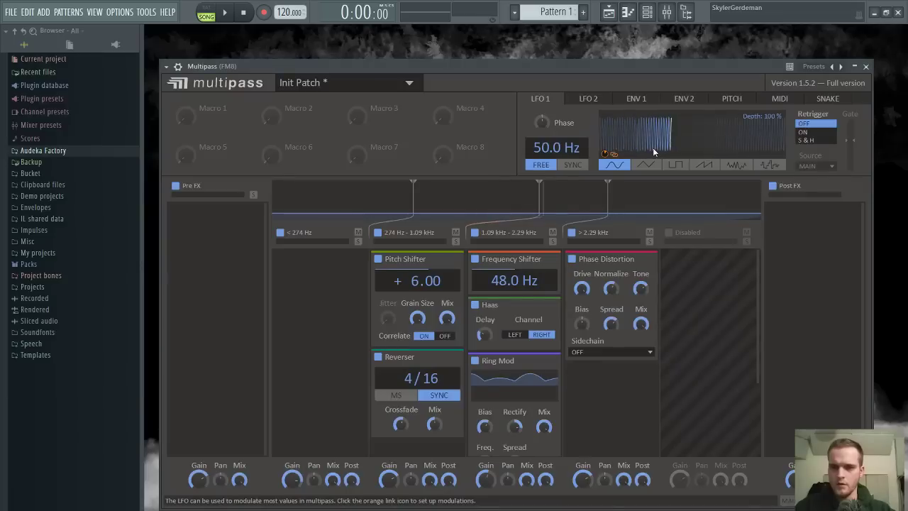
# Set the synced Reverser time in Multipass's 274 Hz–1.09 kHz band to 1/16 while the pattern plays
pyautogui.scroll(-3, 427, 407)
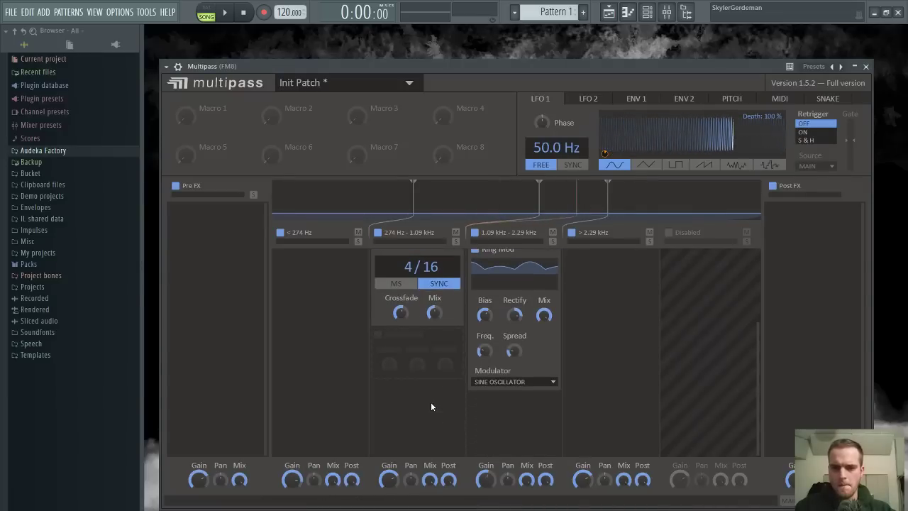
pyautogui.scroll(3, 432, 403)
pyautogui.scroll(-1, 431, 400)
pyautogui.press('space')
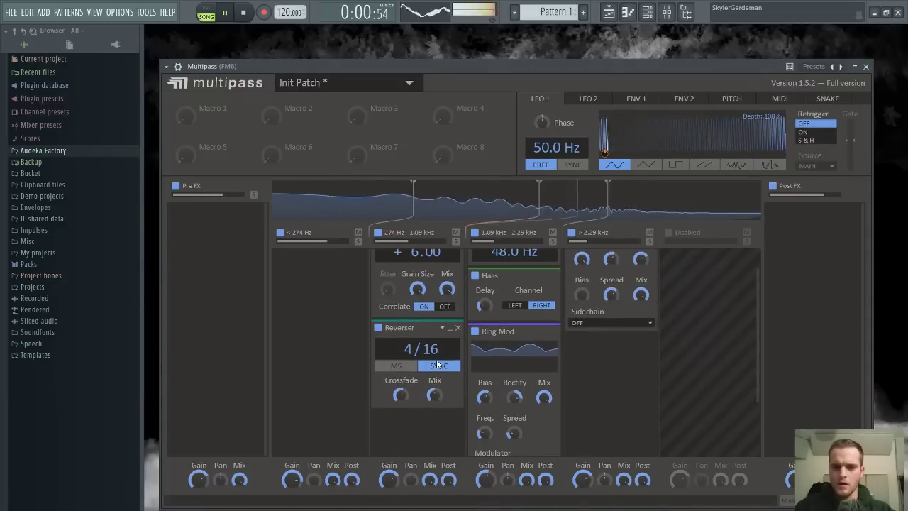
pyautogui.scroll(-1, 409, 357)
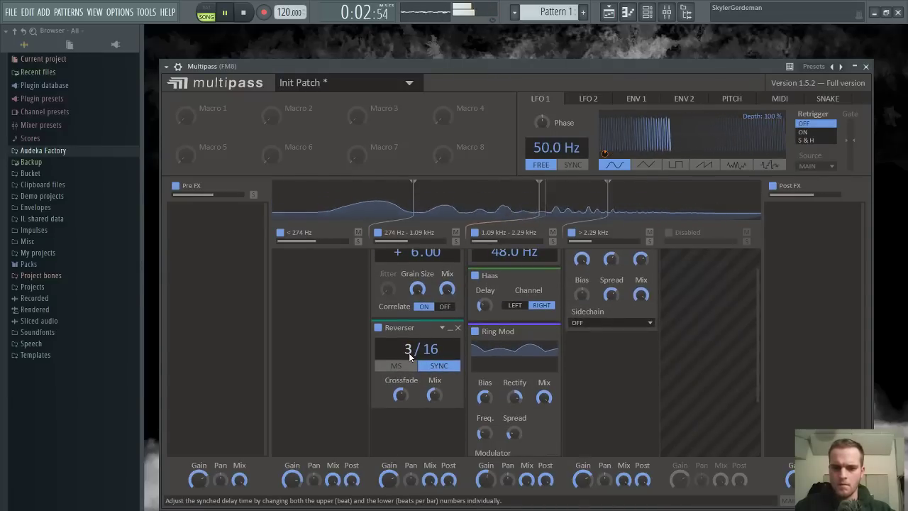
pyautogui.scroll(-2, 409, 357)
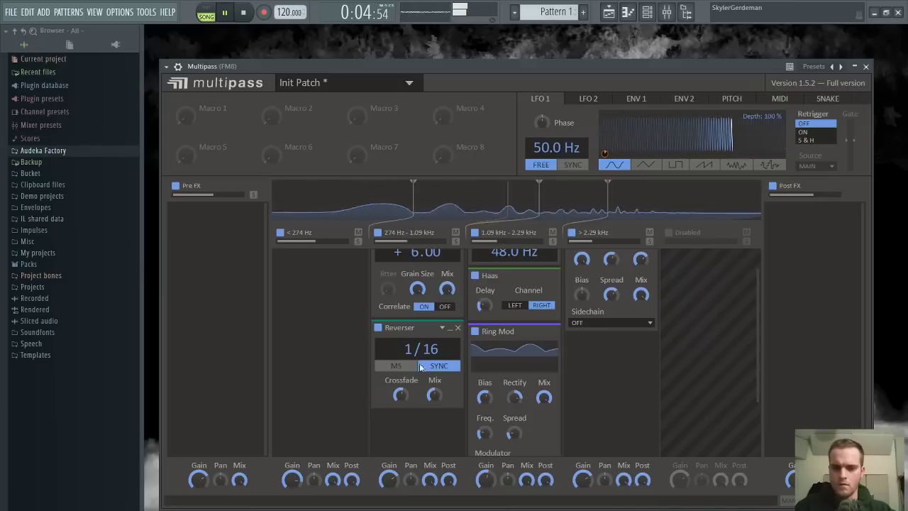
# Lower the Reverser's mix and switch its delay time from tempo sync to milliseconds at 200 ms
pyautogui.moveTo(433, 397); pyautogui.dragTo(434, 425)
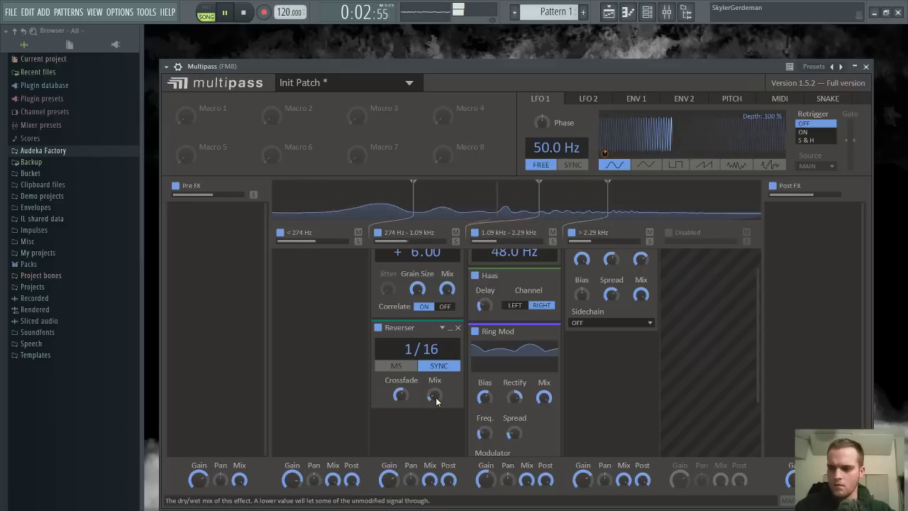
pyautogui.moveTo(436, 402); pyautogui.dragTo(435, 404)
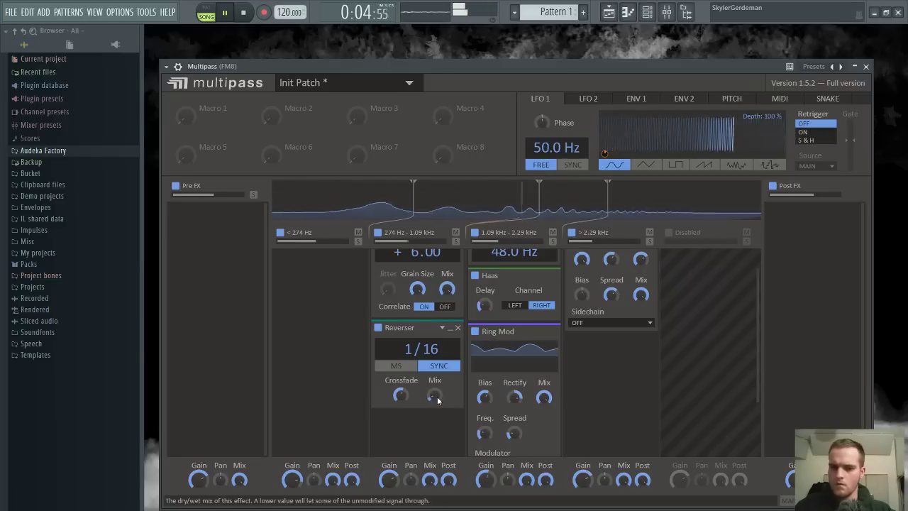
pyautogui.click(407, 368)
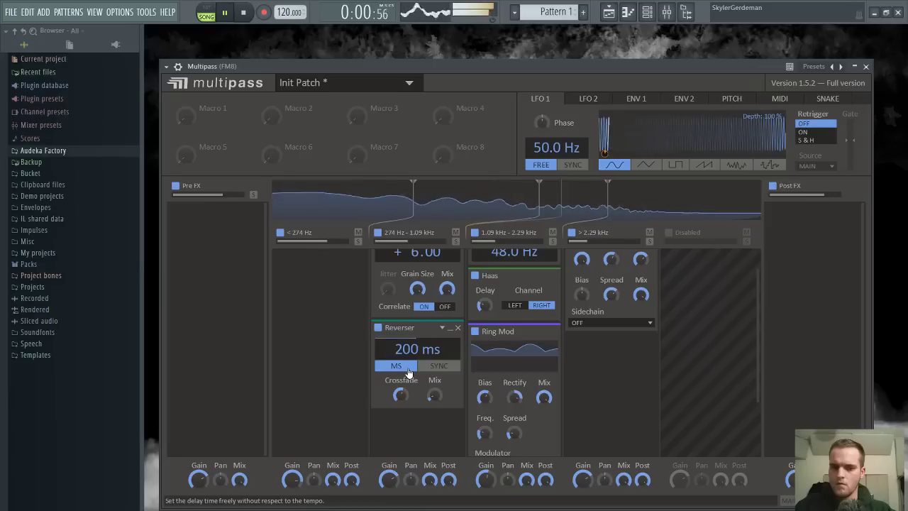
# Return the Reverser to its tempo-synced 1/16 time and slow LFO 1 to 0.29 Hz
pyautogui.click(438, 365)
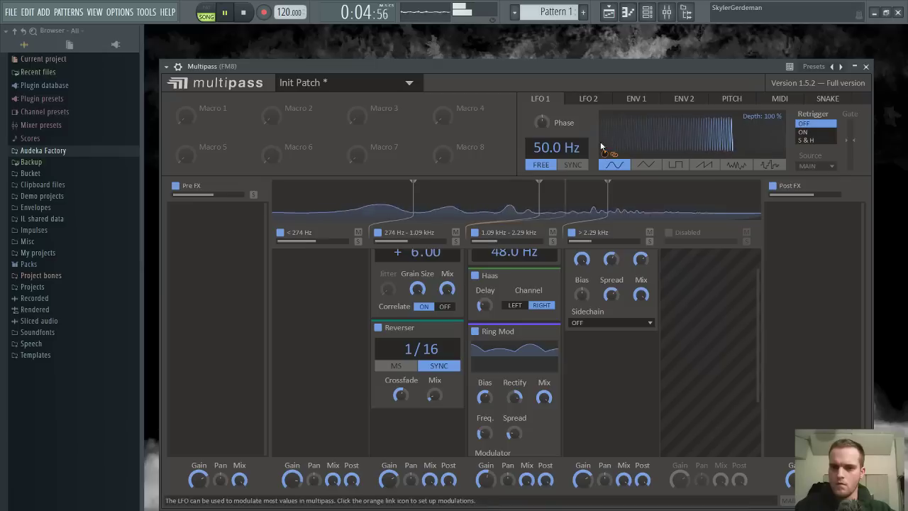
pyautogui.moveTo(556, 147); pyautogui.dragTo(556, 209)
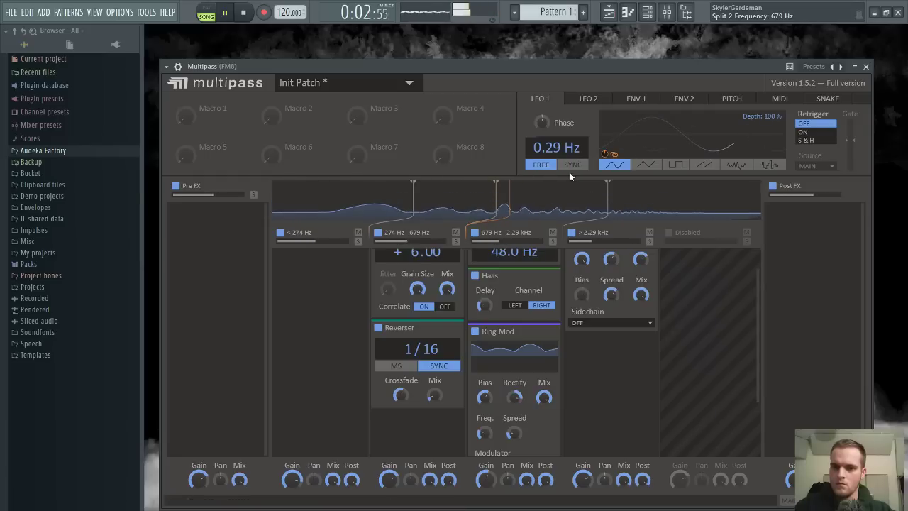
# Try the second band split at 1.38 kHz and 1.55 kHz with the slow LFO during playback, and stop the playback
pyautogui.moveTo(498, 207); pyautogui.dragTo(561, 213)
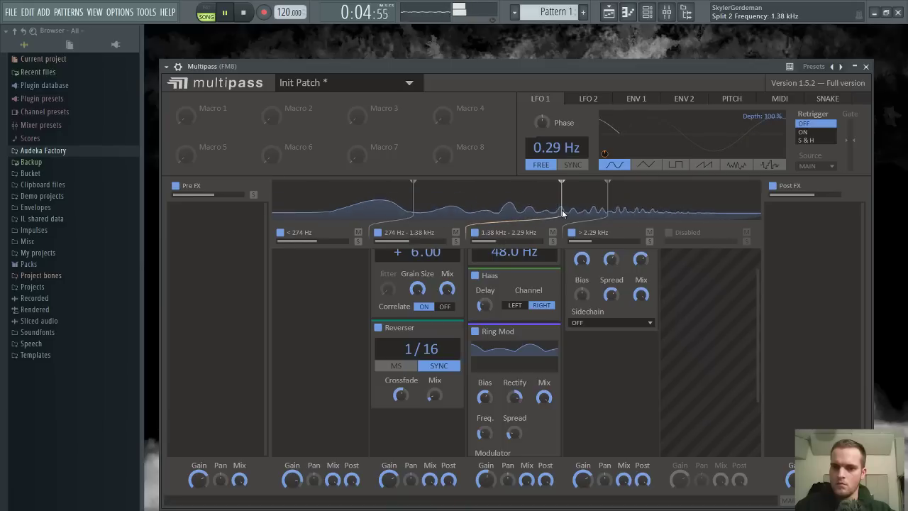
pyautogui.moveTo(562, 213); pyautogui.dragTo(551, 202)
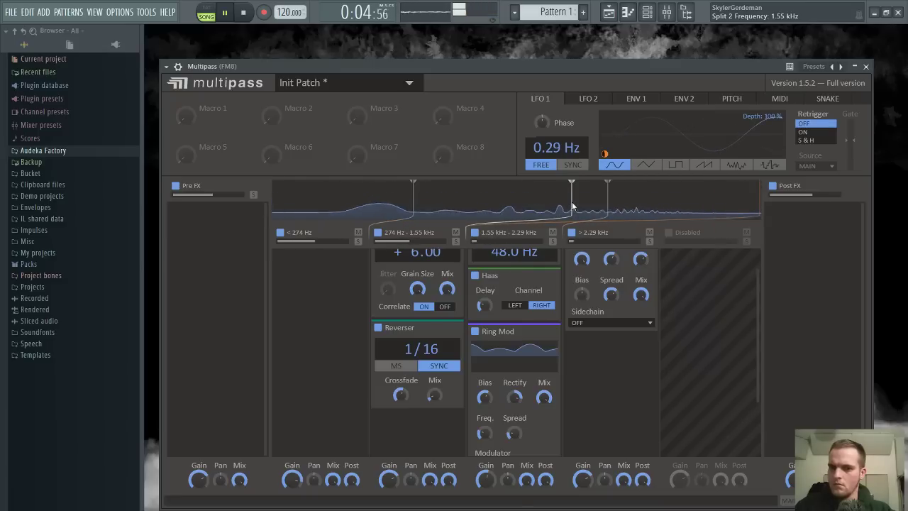
pyautogui.moveTo(557, 69); pyautogui.dragTo(548, 69)
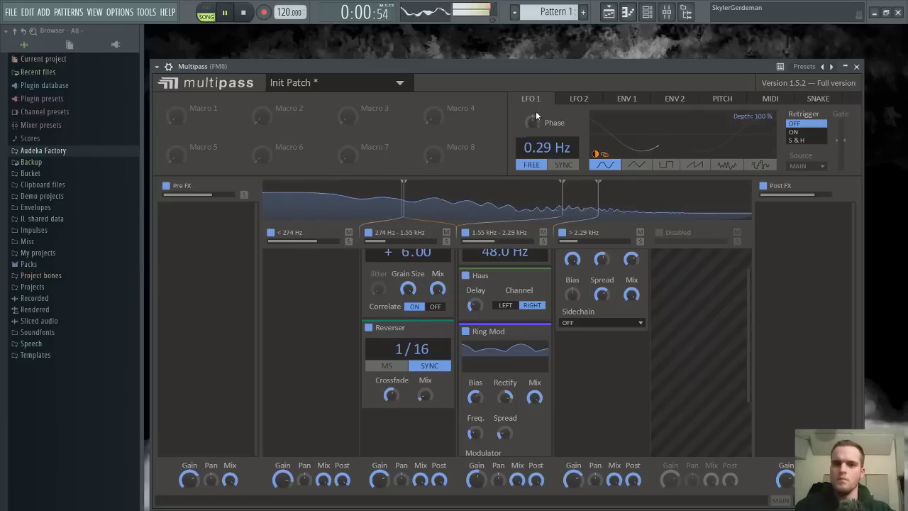
pyautogui.press('space')
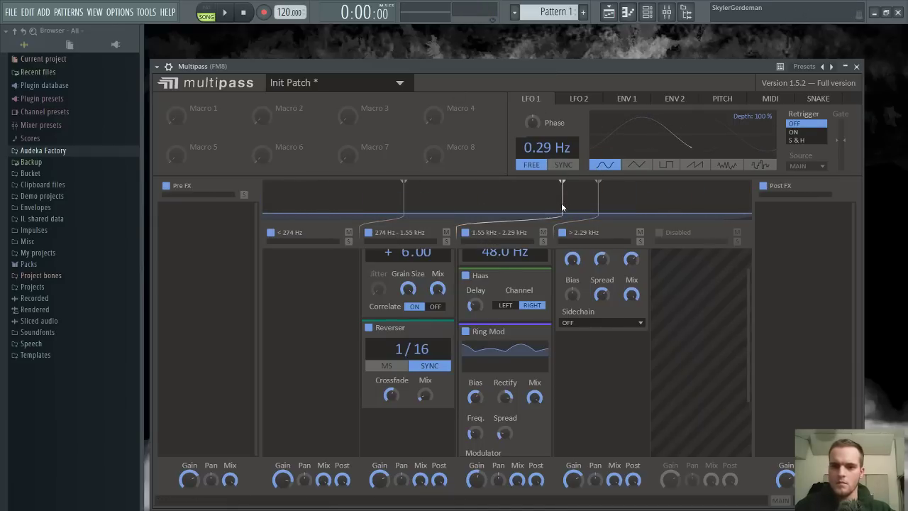
# Assign ENV 1 to modulate the second band split by about 70% and restart playback
pyautogui.click(621, 99)
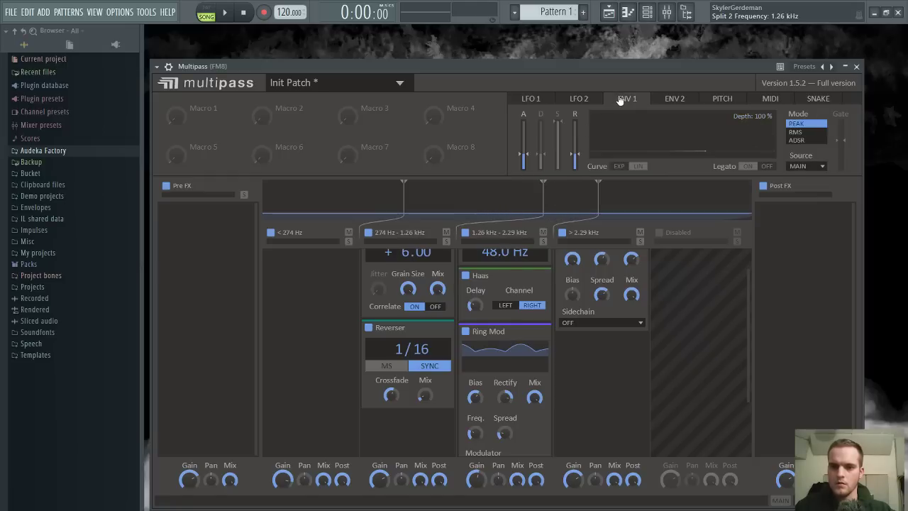
pyautogui.moveTo(597, 158)
pyautogui.mouseDown()
pyautogui.moveTo(550, 197)
pyautogui.moveTo(549, 146)
pyautogui.mouseUp()
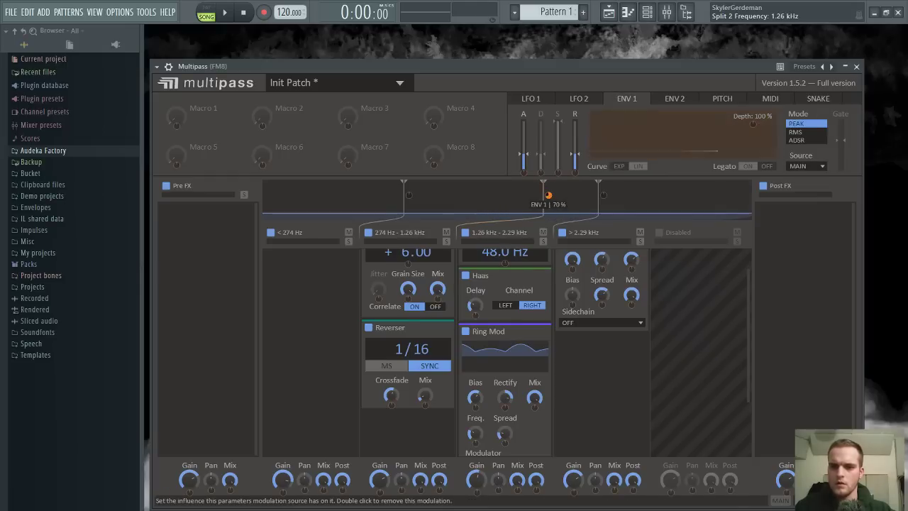
pyautogui.moveTo(573, 67); pyautogui.dragTo(588, 60)
pyautogui.press('space')
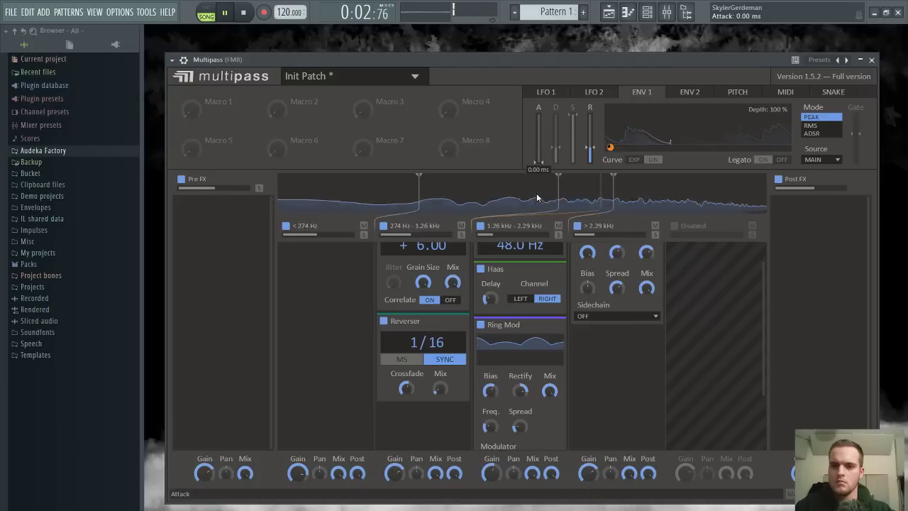
# Make ENV 1's modulation of the second split negative, and move the second and third splits to 3.13 kHz and 3.37 kHz
pyautogui.moveTo(610, 147); pyautogui.dragTo(610, 207)
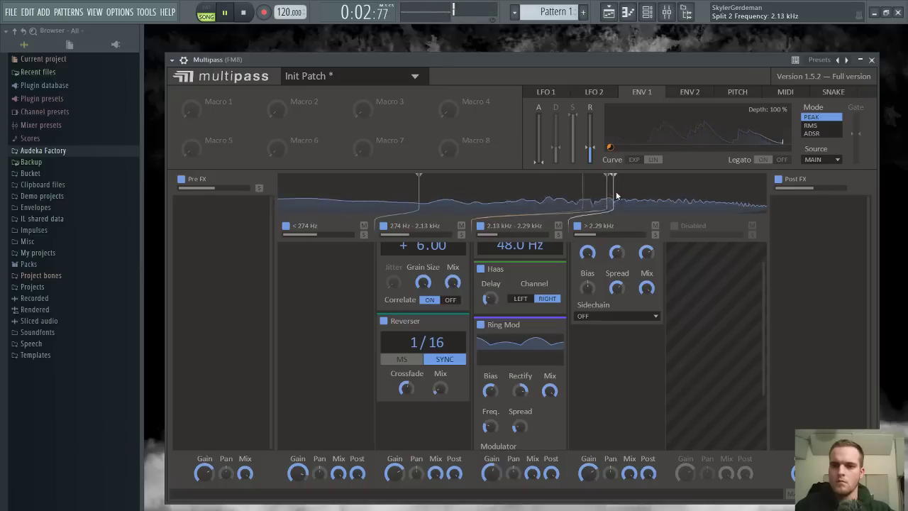
pyautogui.moveTo(611, 198)
pyautogui.mouseDown()
pyautogui.moveTo(650, 213)
pyautogui.moveTo(741, 207)
pyautogui.moveTo(636, 205)
pyautogui.mouseUp()
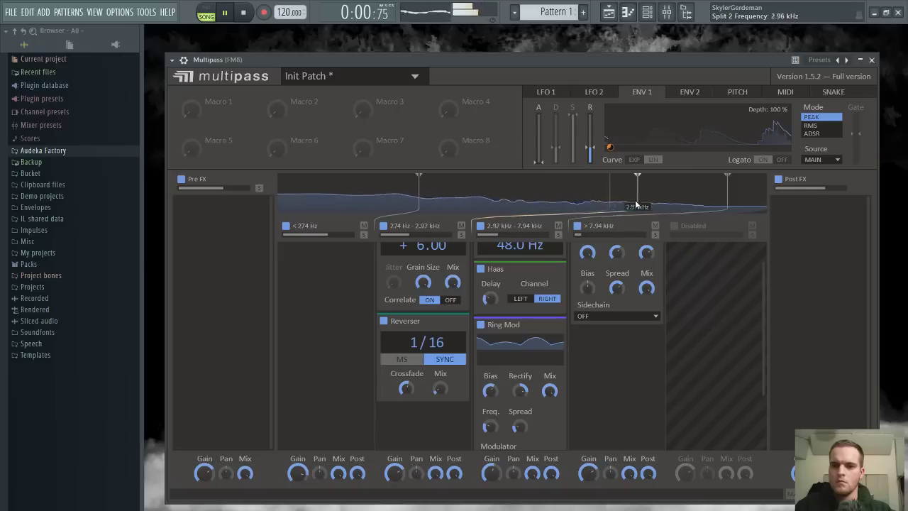
pyautogui.moveTo(726, 200); pyautogui.dragTo(649, 200)
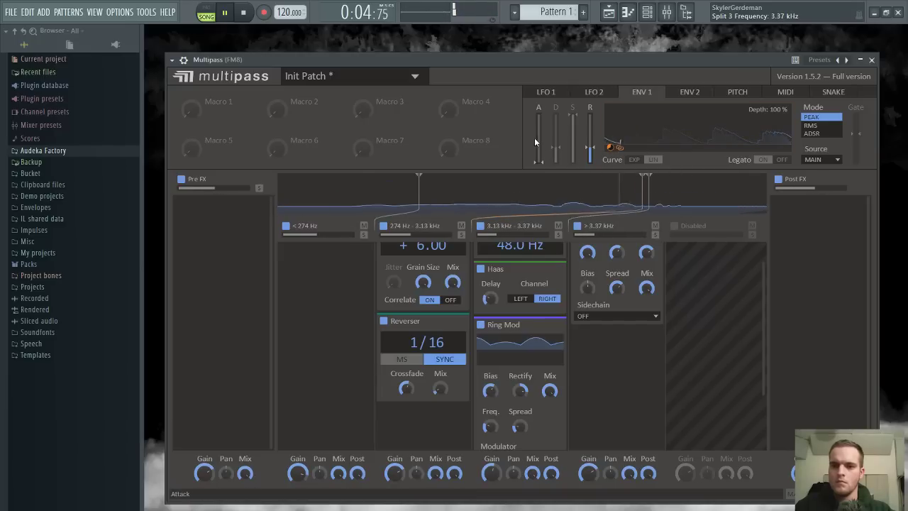
# Give ENV 1 a 139 ms attack, 226 ms release and stronger modulation, and lower the second split to 1.40 kHz
pyautogui.moveTo(556, 146); pyautogui.dragTo(589, 143)
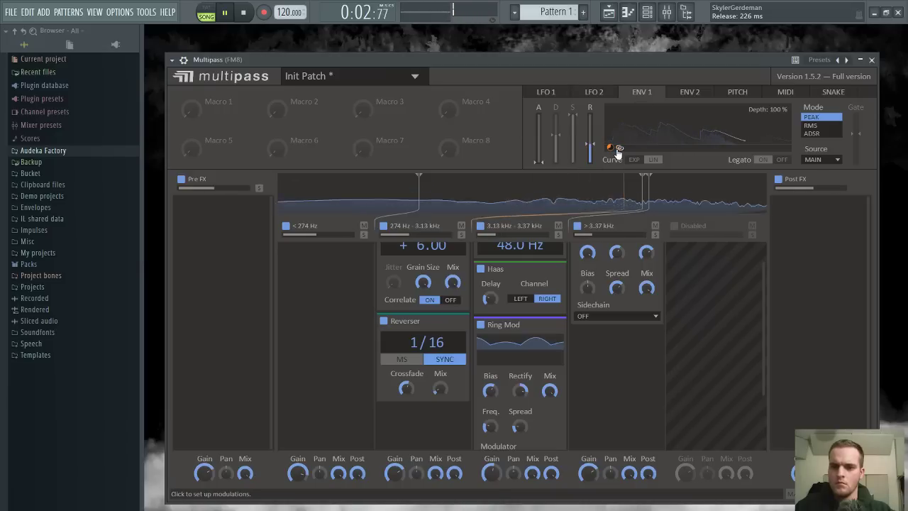
pyautogui.moveTo(611, 148); pyautogui.dragTo(611, 205)
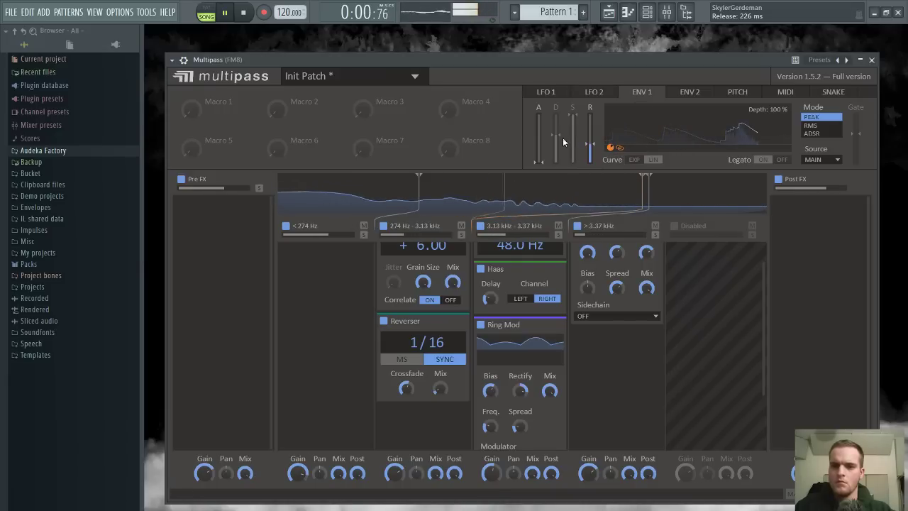
pyautogui.moveTo(538, 160)
pyautogui.mouseDown()
pyautogui.moveTo(540, 128)
pyautogui.moveTo(546, 151)
pyautogui.mouseUp()
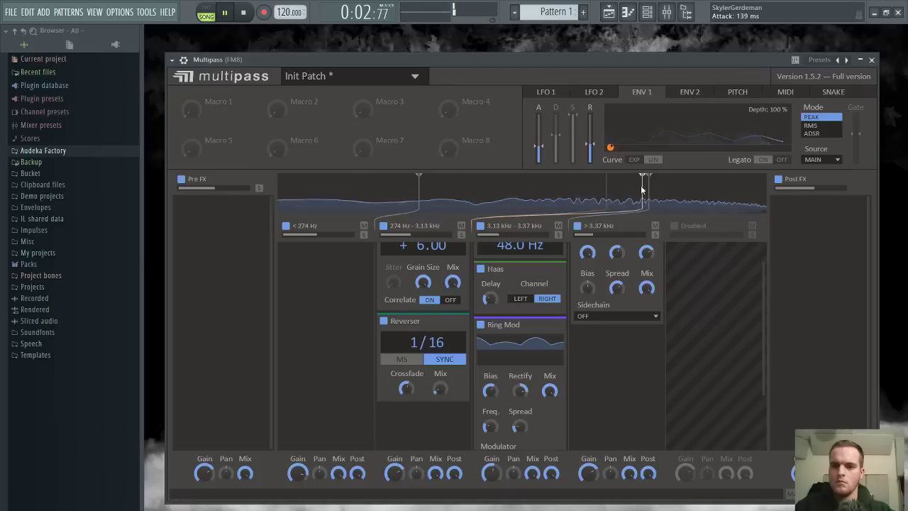
pyautogui.moveTo(641, 190); pyautogui.dragTo(569, 194)
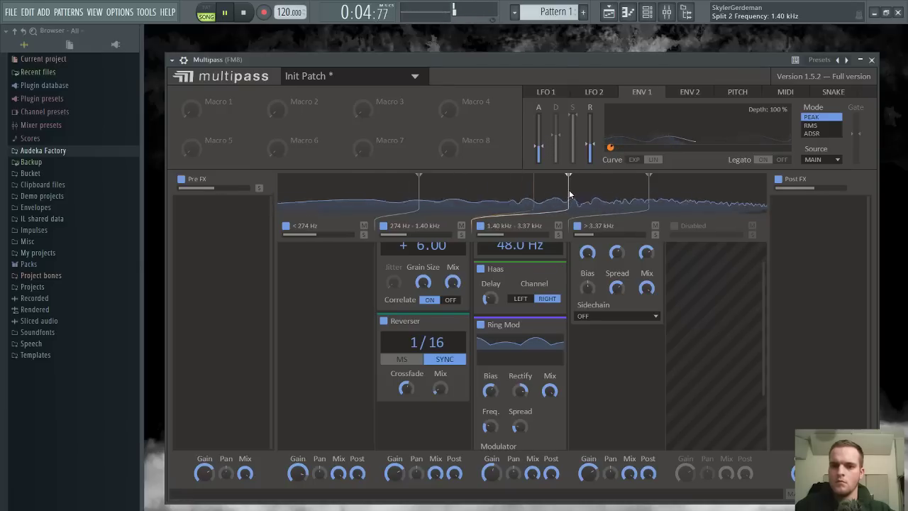
# Lower the Ring Mod's bias and raise its frequency in the third band
pyautogui.scroll(-3, 524, 361)
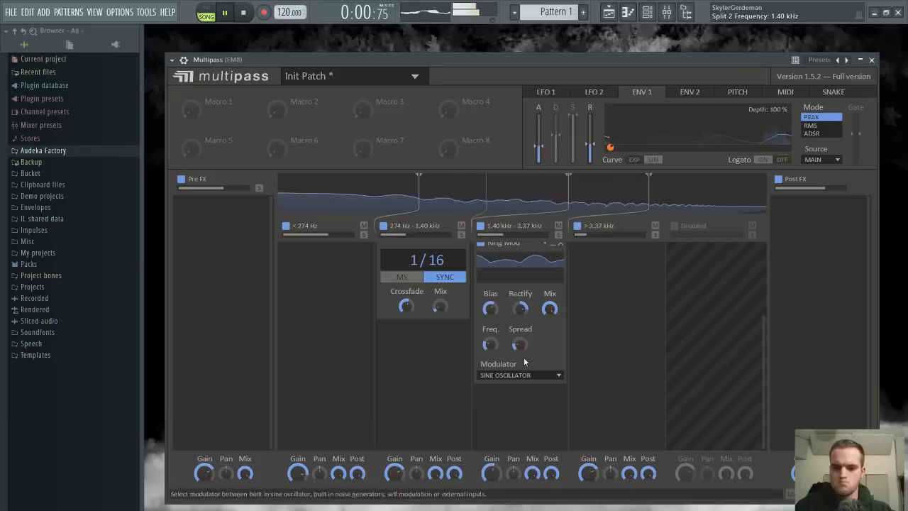
pyautogui.scroll(3, 507, 299)
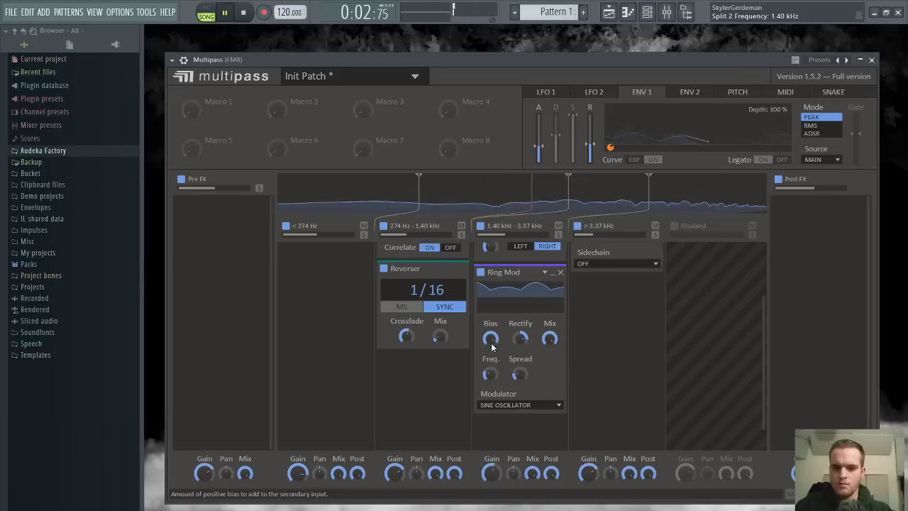
pyautogui.moveTo(490, 340)
pyautogui.mouseDown()
pyautogui.moveTo(491, 362)
pyautogui.moveTo(490, 331)
pyautogui.mouseUp()
pyautogui.moveTo(492, 376); pyautogui.dragTo(492, 337)
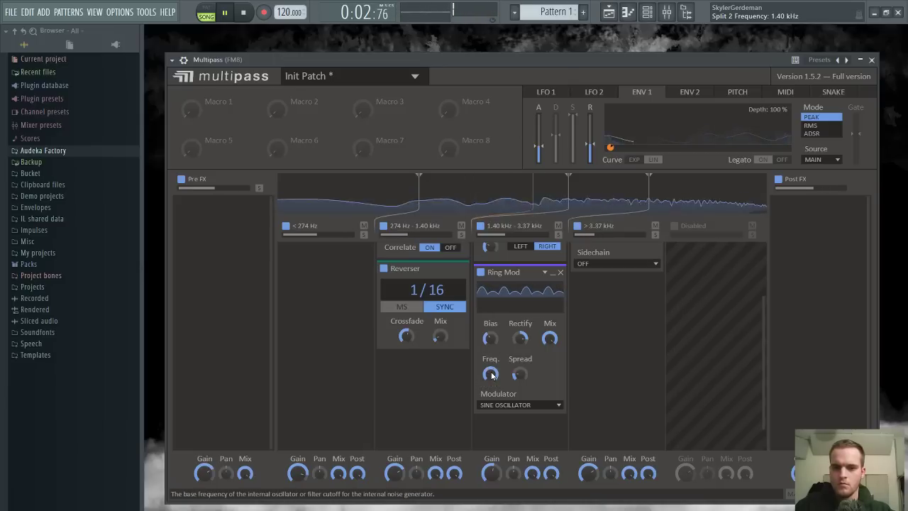
# Raise the second split to 3.58 kHz and the third to 5.28 kHz, and reshape the Ring Mod's waveform
pyautogui.moveTo(566, 210); pyautogui.dragTo(596, 204)
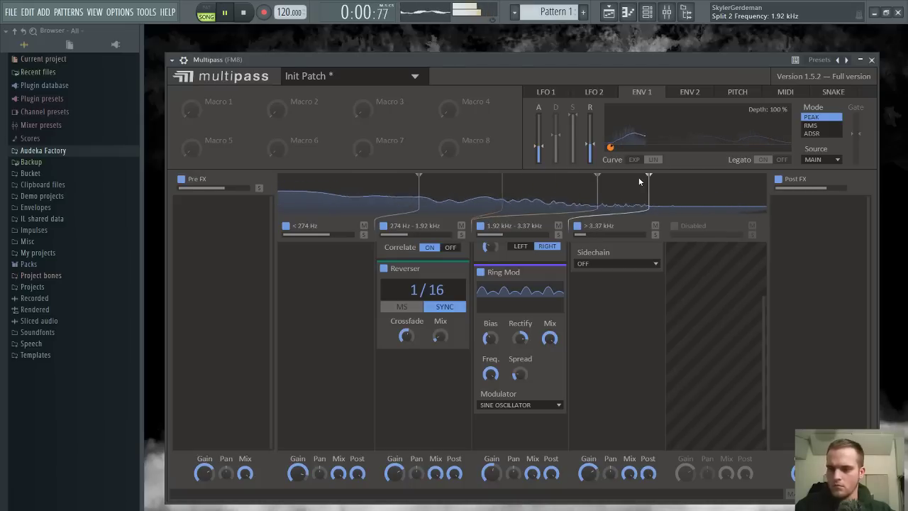
pyautogui.moveTo(648, 197); pyautogui.dragTo(689, 200)
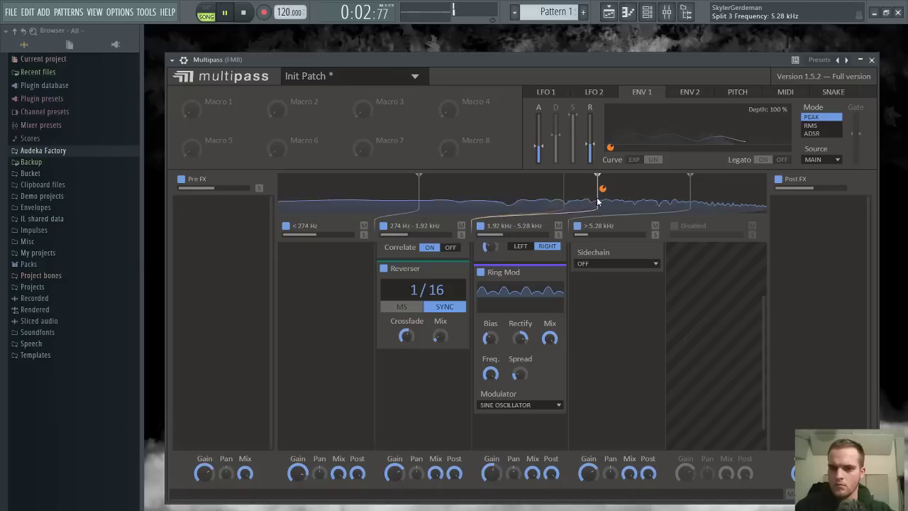
pyautogui.moveTo(597, 201); pyautogui.dragTo(612, 201)
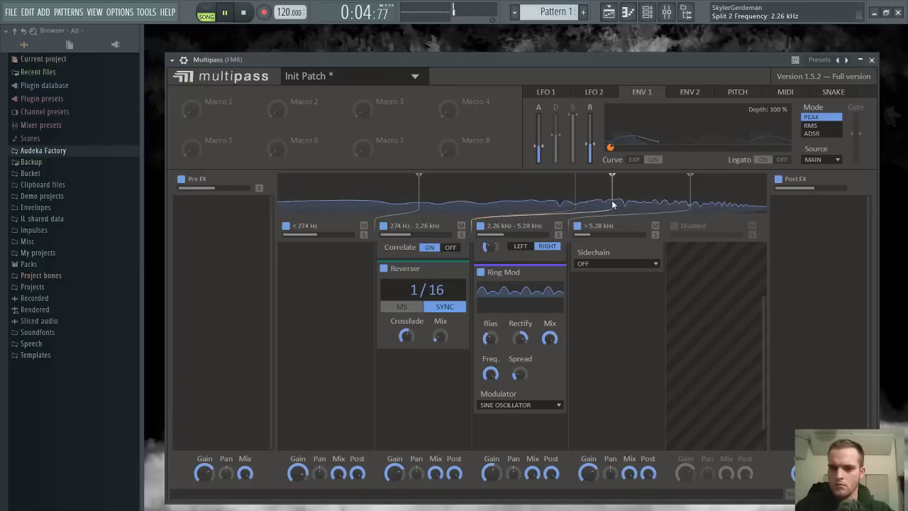
pyautogui.moveTo(547, 342); pyautogui.dragTo(553, 308)
pyautogui.scroll(2, 548, 357)
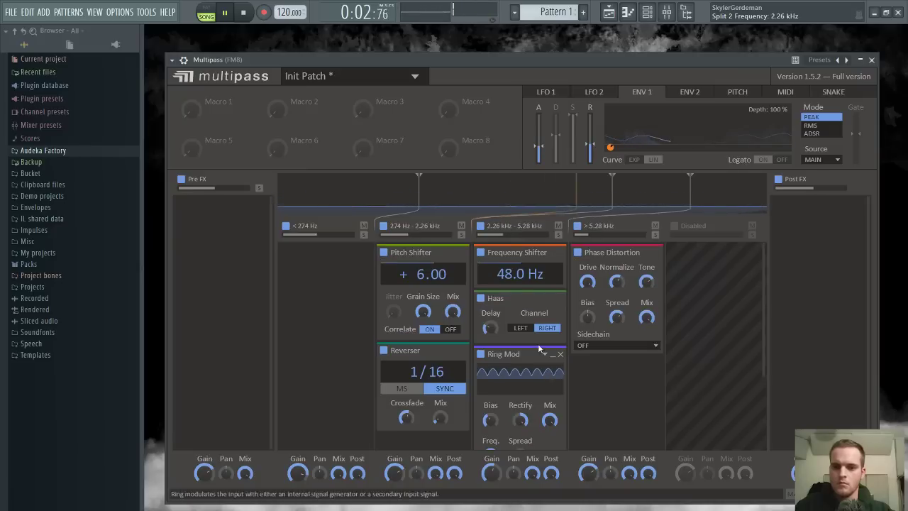
pyautogui.moveTo(613, 193); pyautogui.dragTo(653, 203)
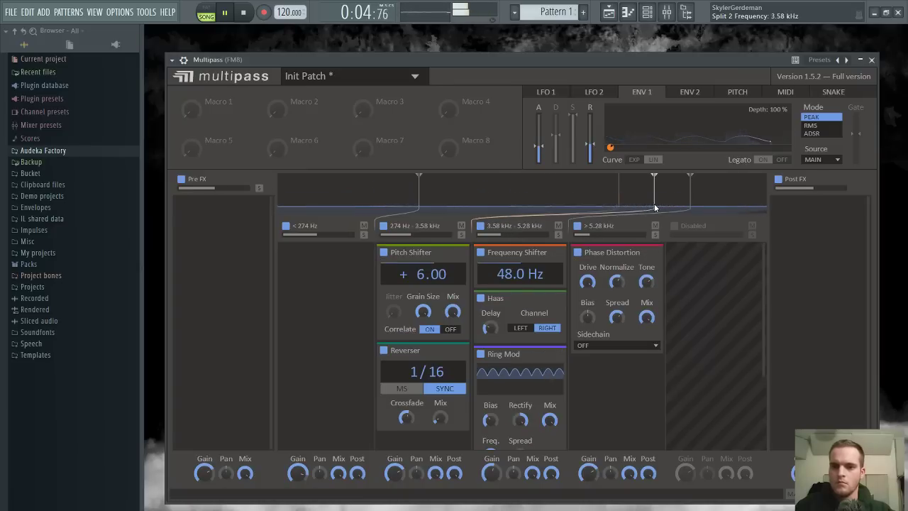
# Shorten ENV 1's attack and lengthen its release, and lower the first and second splits to 157 Hz and 1.39 kHz
pyautogui.moveTo(541, 147); pyautogui.dragTo(586, 140)
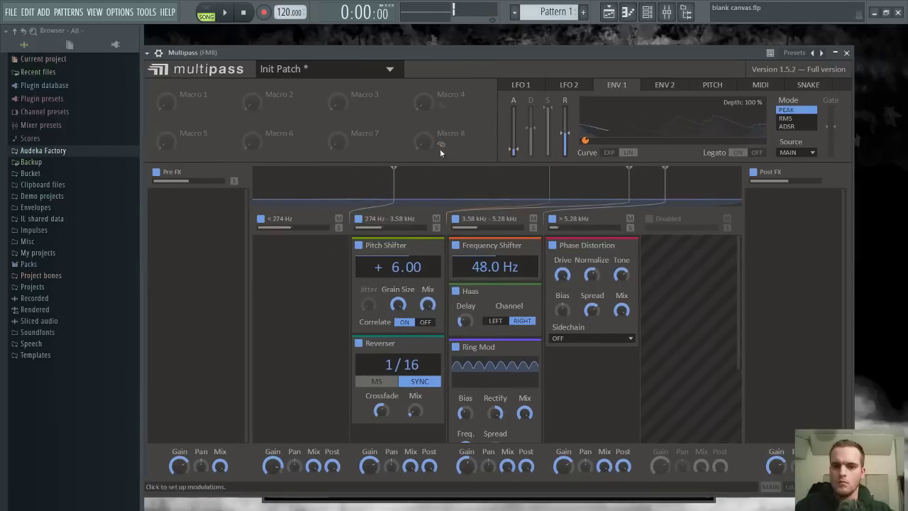
pyautogui.moveTo(438, 64); pyautogui.dragTo(419, 65)
pyautogui.press('space')
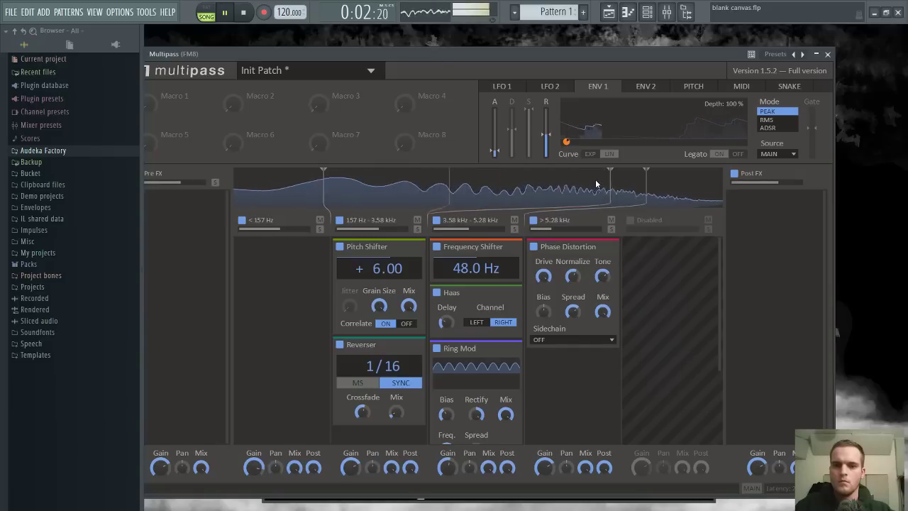
pyautogui.moveTo(608, 179); pyautogui.dragTo(523, 197)
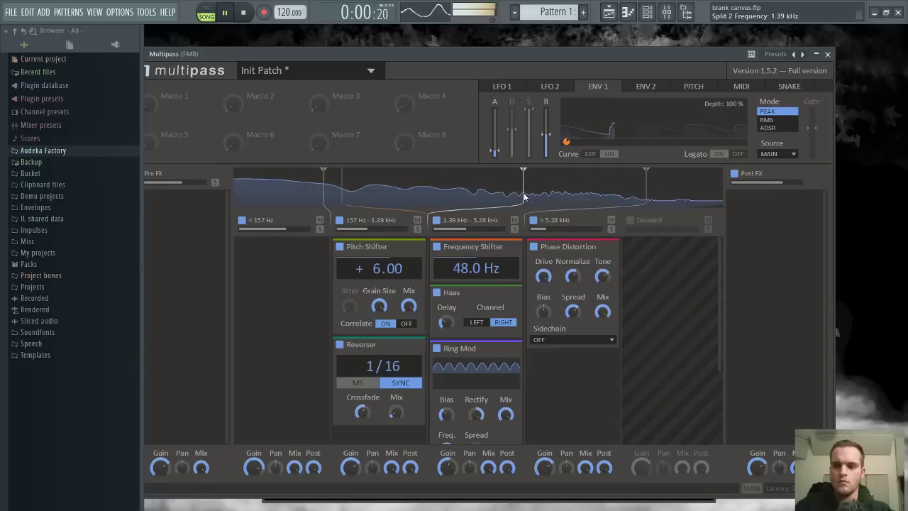
# Open the FM8 pattern in the piano roll and transpose all its notes up two octaves
pyautogui.press('F6')
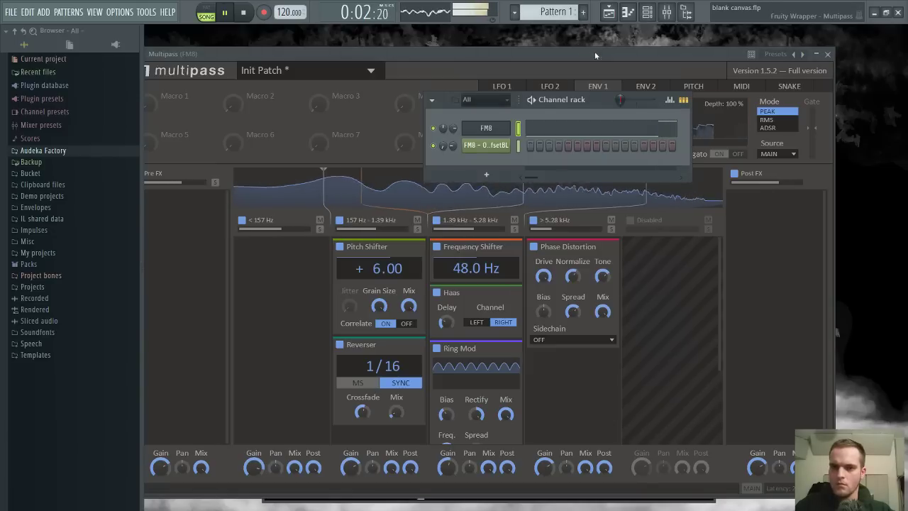
pyautogui.click(595, 131)
pyautogui.press('space')
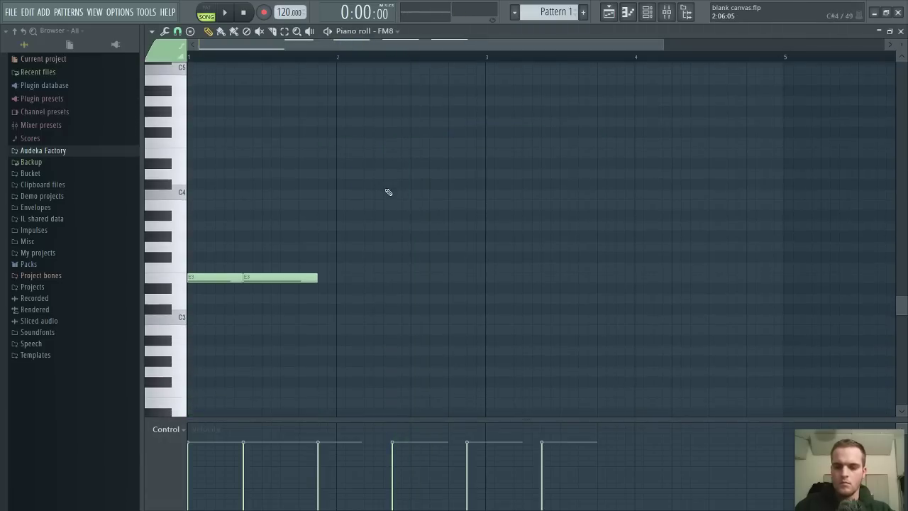
pyautogui.press('space')
pyautogui.press('space')
pyautogui.hotkey('ctrl', 'Up')
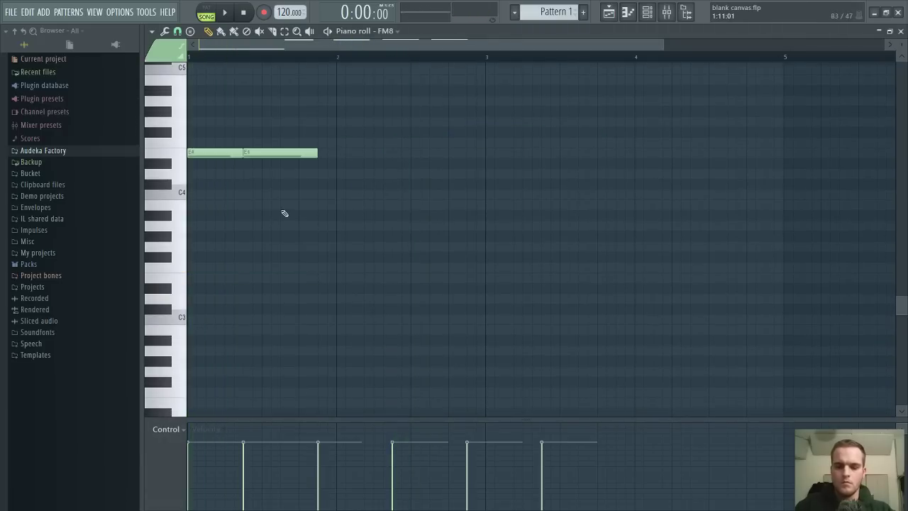
pyautogui.hotkey('ctrl', 'Up')
# Audition the transposed pattern and look over its lower and upper notes in the piano roll
pyautogui.press('space')
pyautogui.press('space')
pyautogui.scroll(3, 308, 207)
pyautogui.press('space')
pyautogui.press('space')
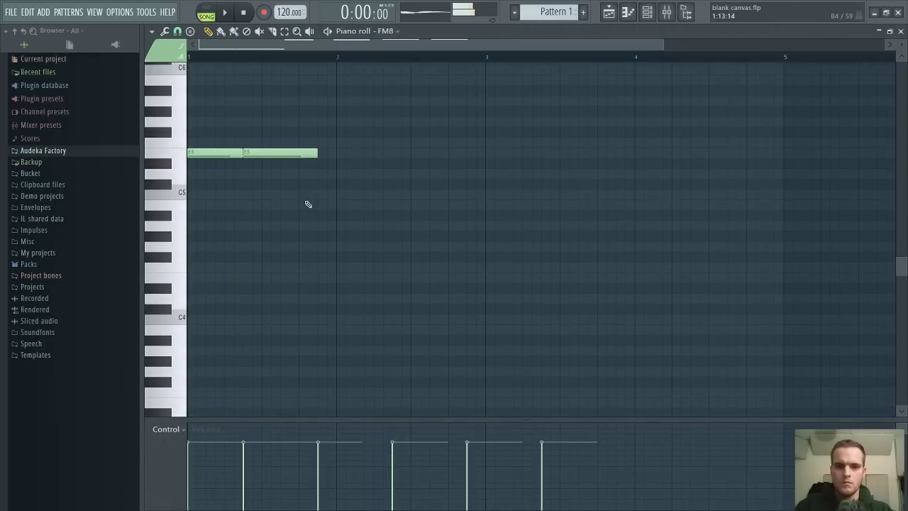
pyautogui.press('space')
pyautogui.scroll(3, 346, 202)
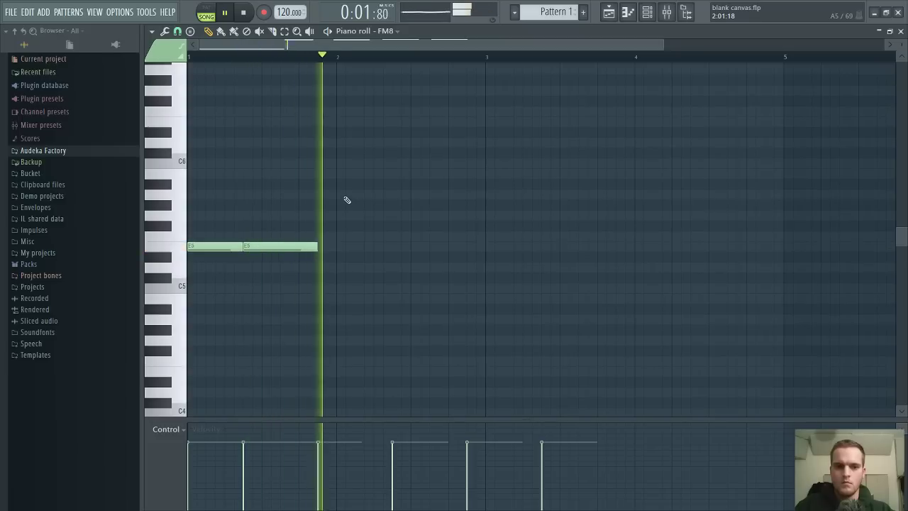
pyautogui.press('space')
pyautogui.scroll(4, 348, 201)
pyautogui.press('space')
pyautogui.scroll(1, 340, 194)
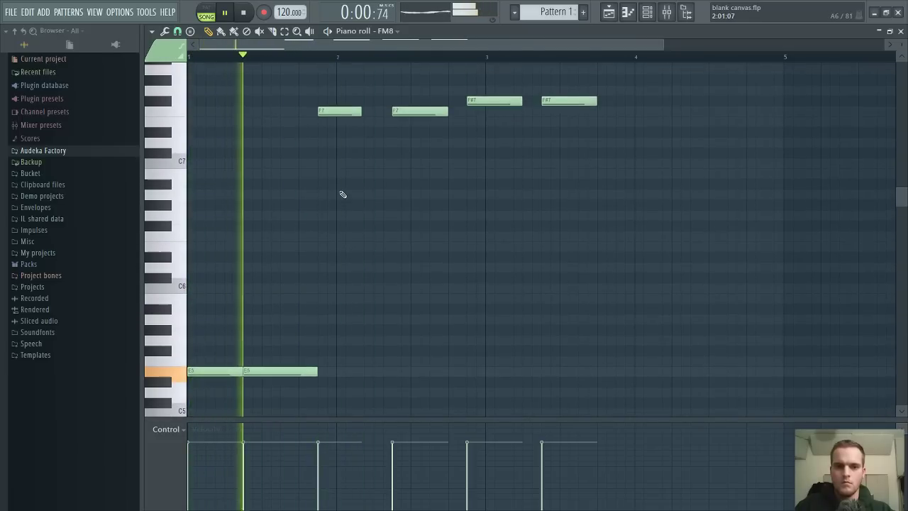
# Transpose the whole pattern down two octaves, auditioning it after each octave
pyautogui.press('space')
pyautogui.hotkey('ctrl', 'Down')
pyautogui.press('space')
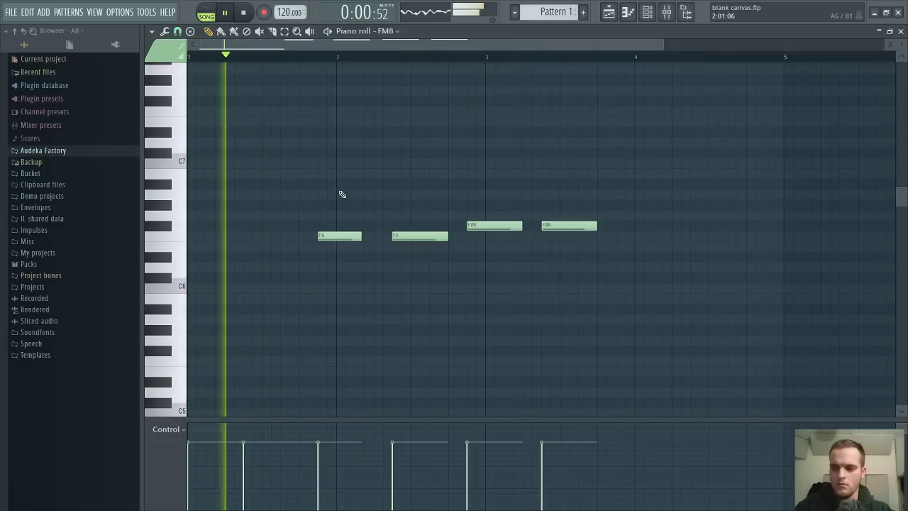
pyautogui.scroll(-4, 342, 193)
pyautogui.press('space')
pyautogui.hotkey('ctrl', 'Down')
pyautogui.press('space')
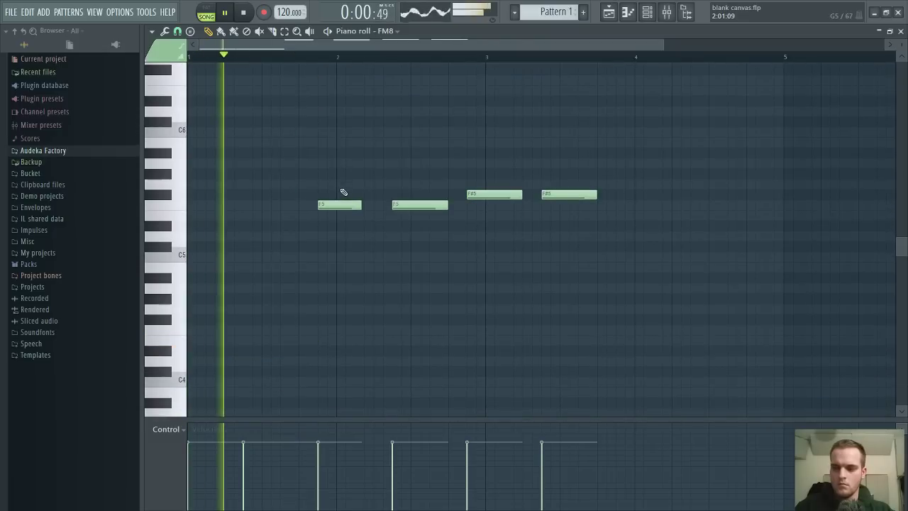
# Transpose the whole pattern down one more octave, audition it and close the piano roll
pyautogui.hotkey('ctrl', 'Down')
pyautogui.press('space')
pyautogui.press('space')
pyautogui.scroll(-10, 343, 192)
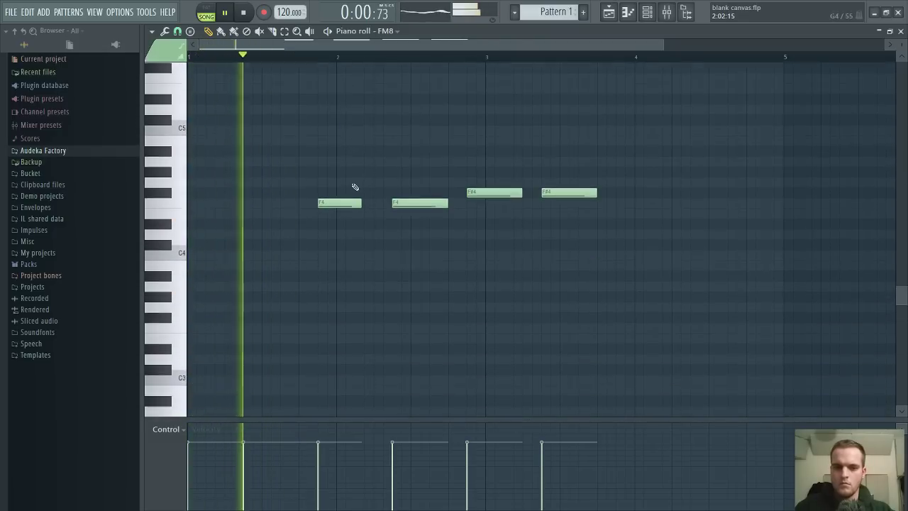
pyautogui.press('space')
pyautogui.click(899, 32)
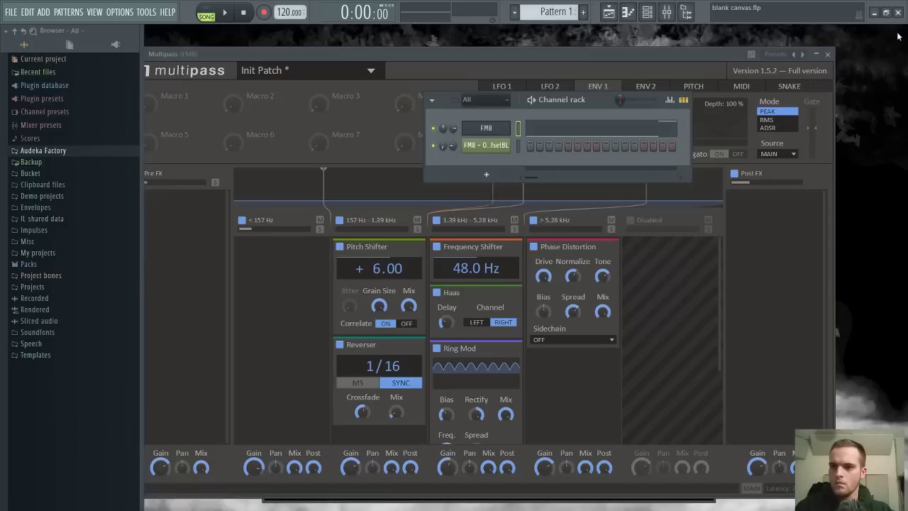
# Open the FM8 instrument, move its window higher, audition the pattern and bring up the mixer
pyautogui.click(486, 128)
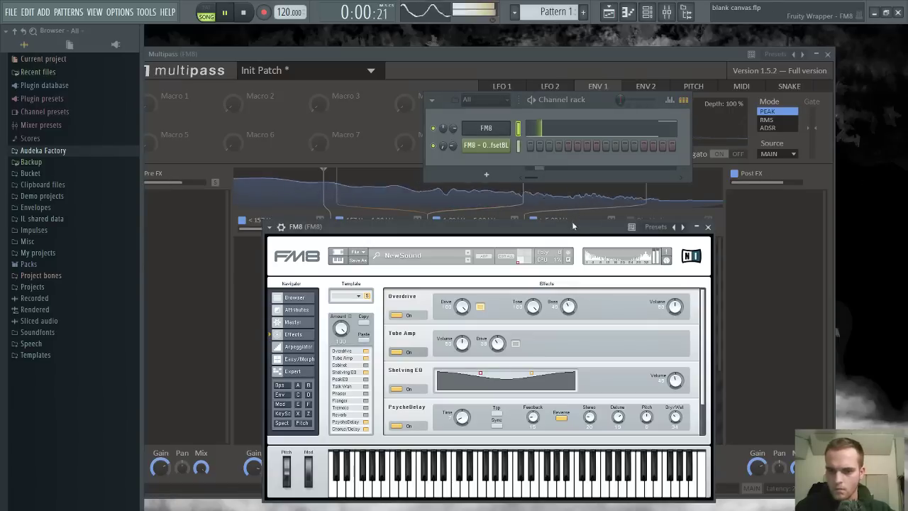
pyautogui.moveTo(571, 222); pyautogui.dragTo(579, 145)
pyautogui.press('space')
pyautogui.moveTo(494, 139); pyautogui.dragTo(499, 133)
pyautogui.press('space')
pyautogui.moveTo(467, 212); pyautogui.dragTo(460, 137)
pyautogui.click(592, 101)
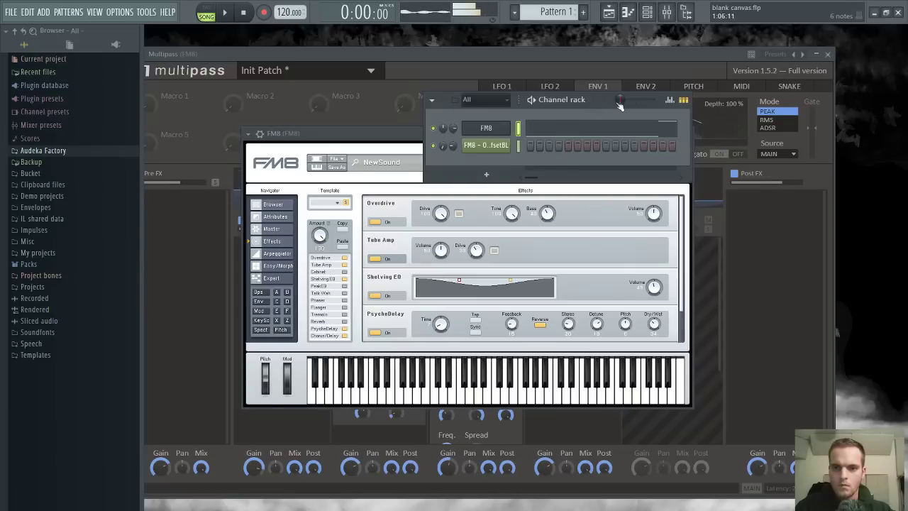
pyautogui.click(674, 21)
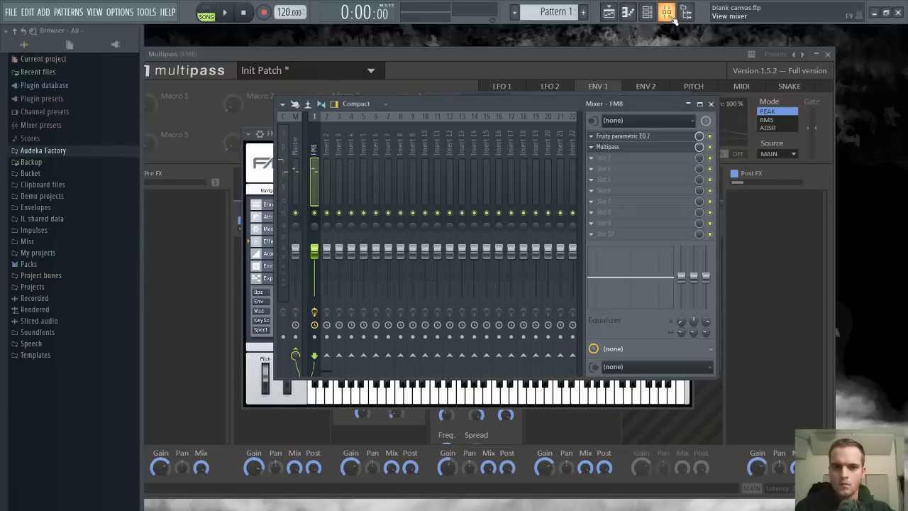
# Raise the first point of the Op. E OffsetBL automation clip slightly in the playlist and audition it
pyautogui.click(608, 14)
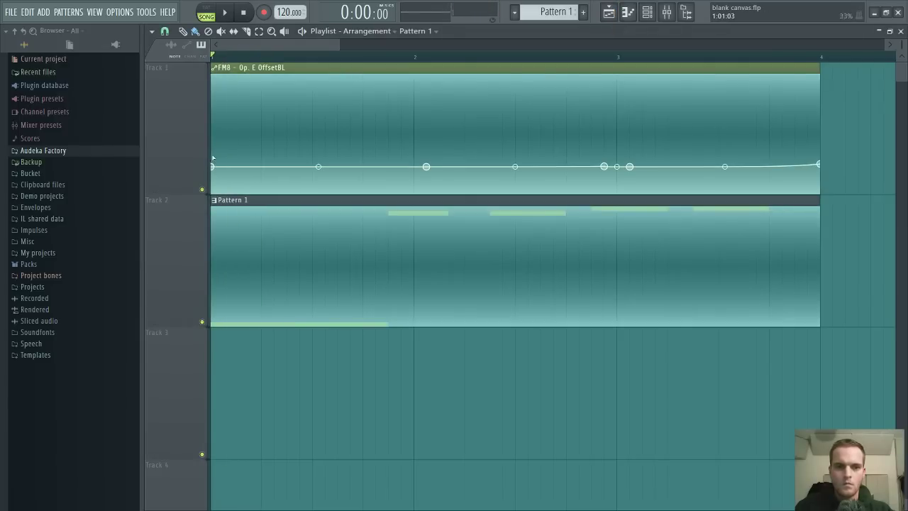
pyautogui.click(211, 161)
pyautogui.press('space')
pyautogui.moveTo(212, 166)
pyautogui.mouseDown()
pyautogui.moveTo(214, 75)
pyautogui.moveTo(209, 178)
pyautogui.moveTo(211, 164)
pyautogui.mouseUp()
pyautogui.press('space')
pyautogui.press('space')
pyautogui.press('space')
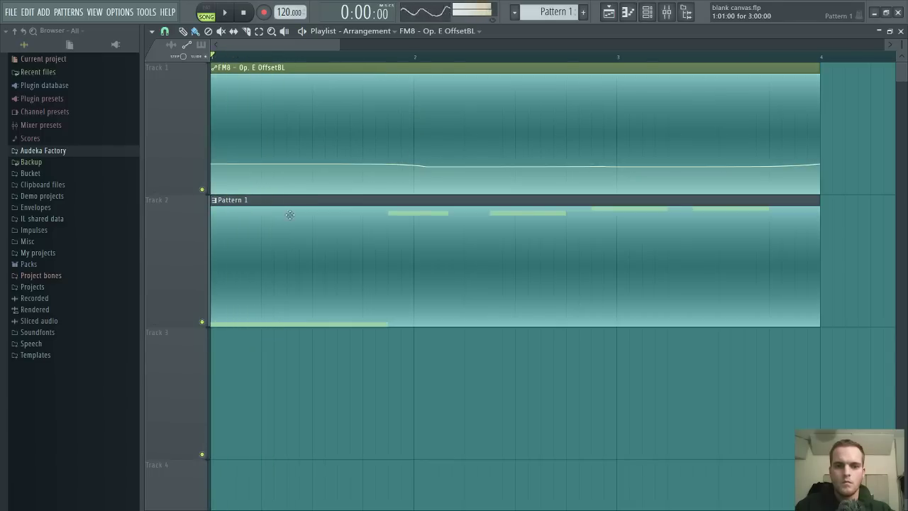
# Replace the pattern's low opening note with one on F4 and raise the second low note to F4, auditioning both
pyautogui.doubleClick(320, 258)
pyautogui.click(205, 194)
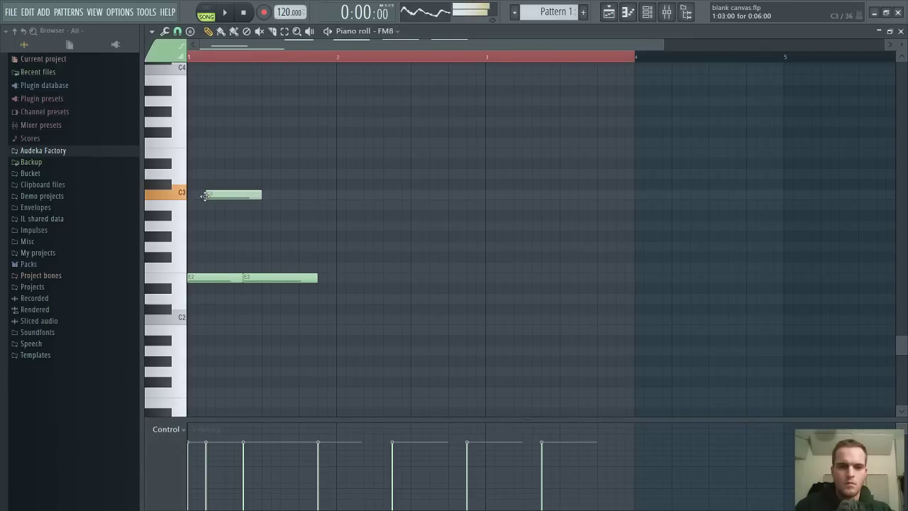
pyautogui.moveTo(206, 275); pyautogui.dragTo(192, 357)
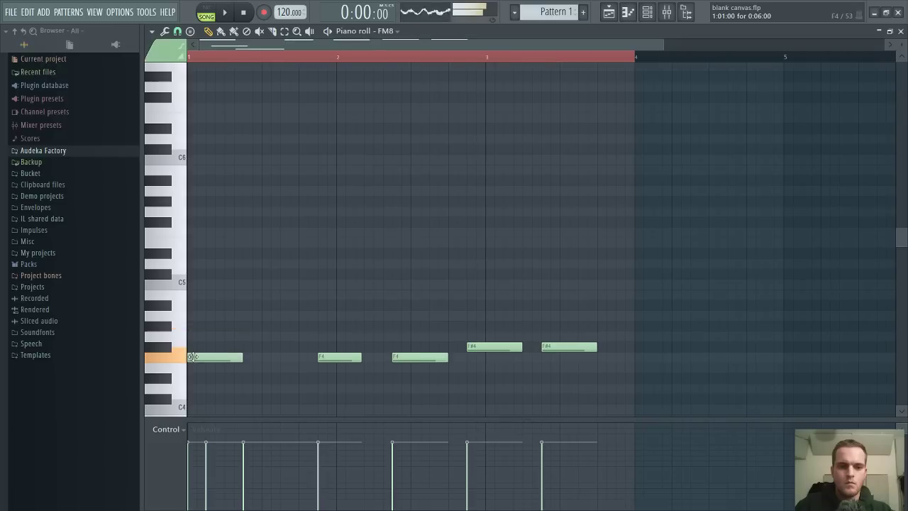
pyautogui.scroll(-4, 271, 288)
pyautogui.rightClick(235, 365)
pyautogui.press('space')
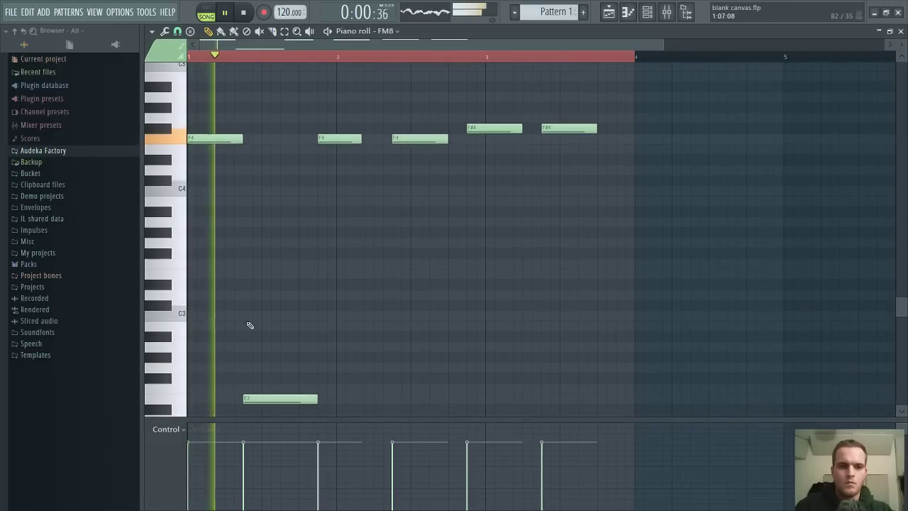
pyautogui.press('space')
pyautogui.moveTo(280, 335); pyautogui.dragTo(280, 70)
pyautogui.press('space')
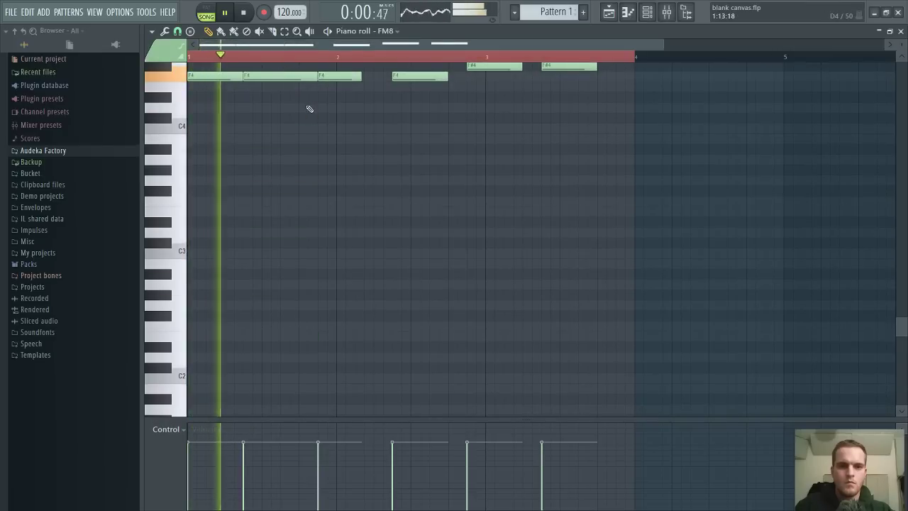
# Lower the first point of the Op. E OffsetBL automation clip below the following points and audition it
pyautogui.click(900, 32)
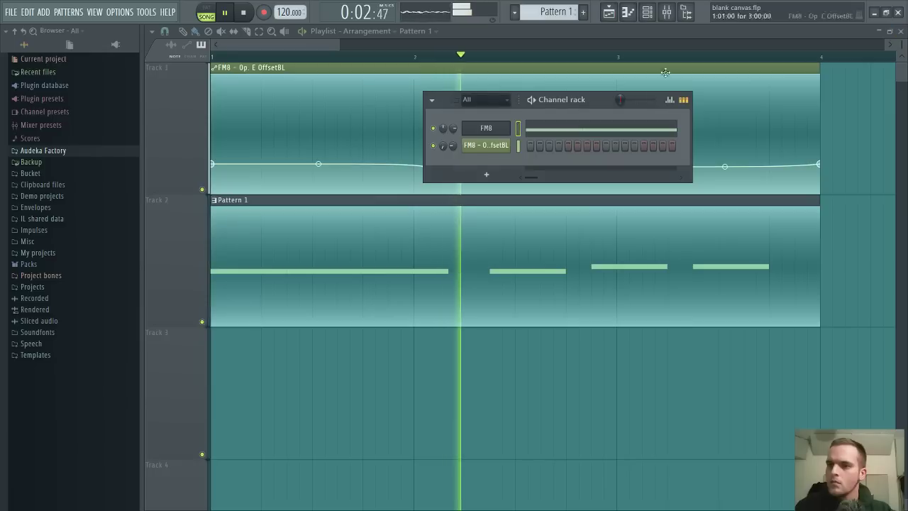
pyautogui.press('space')
pyautogui.moveTo(211, 165); pyautogui.dragTo(211, 173)
pyautogui.press('space')
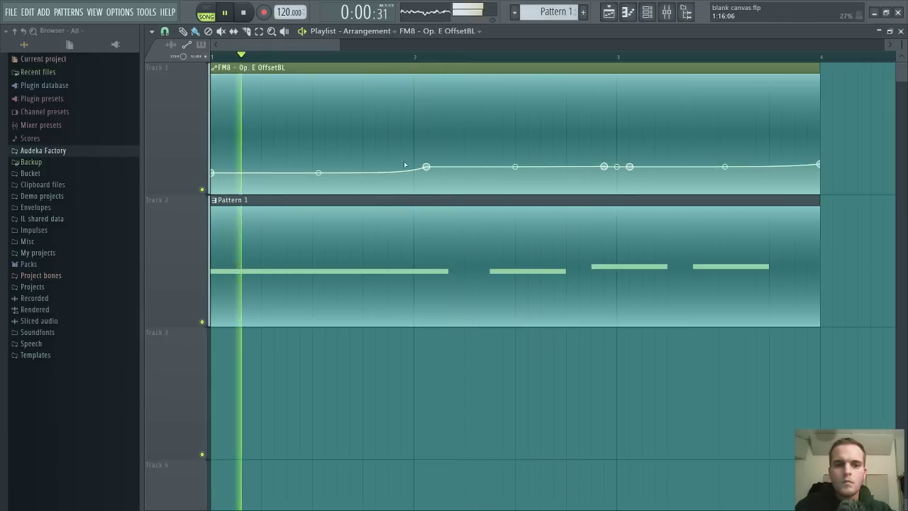
# Open operator F in FM8 and reshape its envelope with a slower curved attack and a long decay to a low level
pyautogui.click(900, 31)
pyautogui.click(486, 130)
pyautogui.click(485, 129)
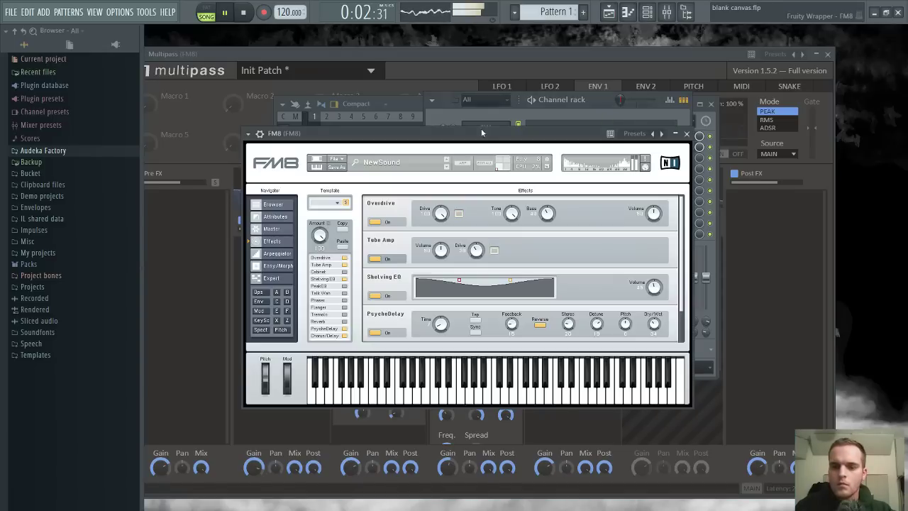
pyautogui.click(288, 322)
pyautogui.click(638, 275)
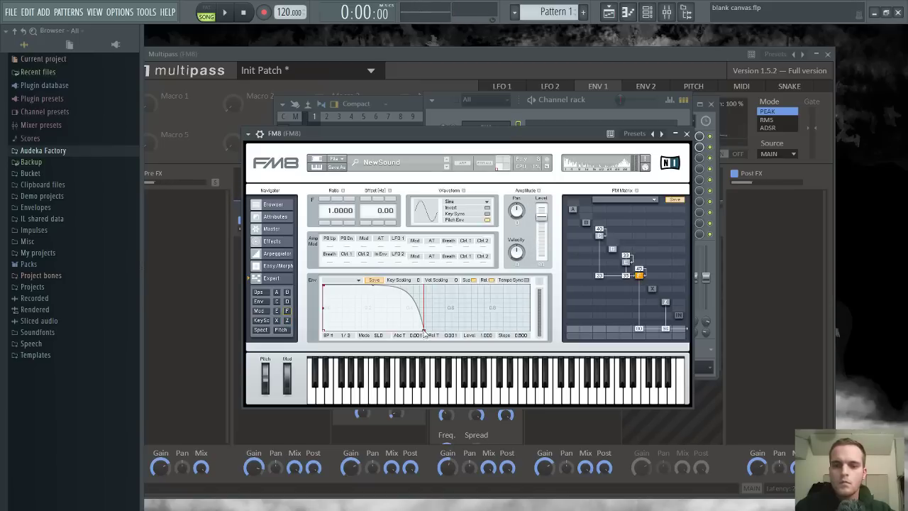
pyautogui.moveTo(424, 333); pyautogui.dragTo(477, 328)
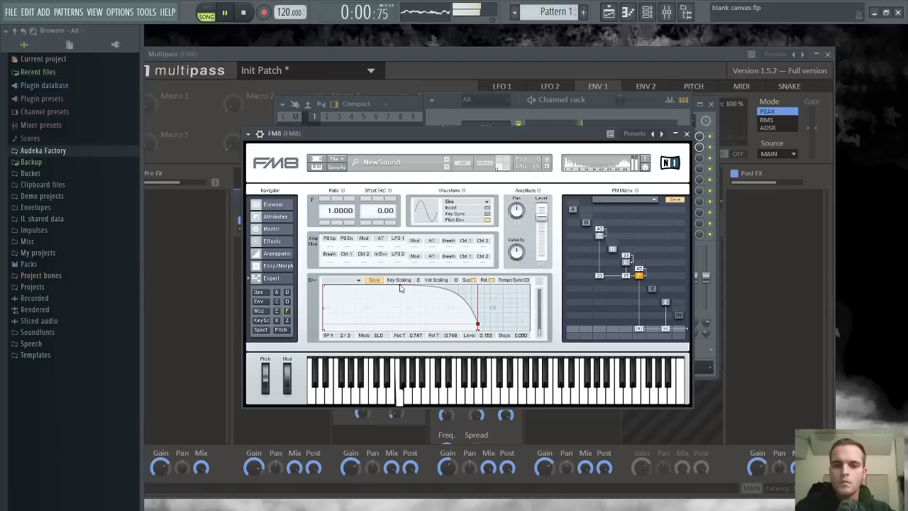
pyautogui.moveTo(400, 288); pyautogui.dragTo(401, 309)
pyautogui.moveTo(332, 286); pyautogui.dragTo(352, 285)
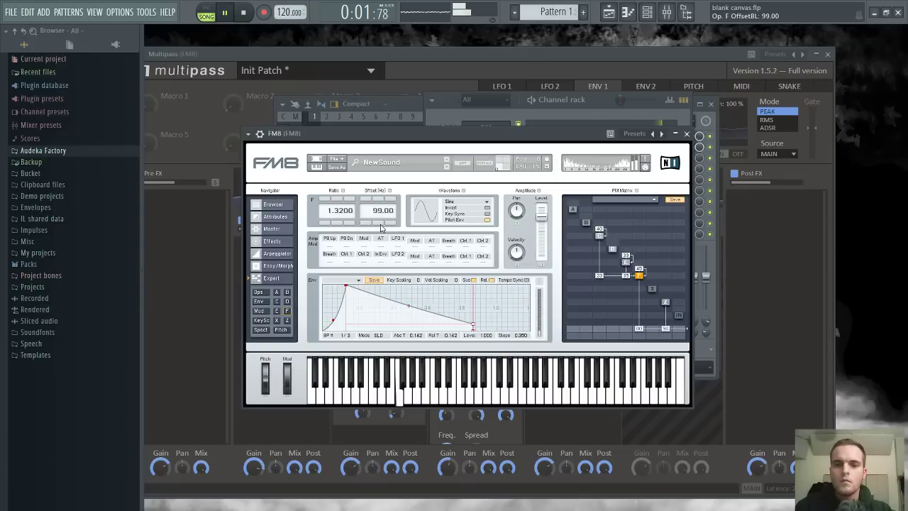
# Set operator F's self-modulation to 20, its ratio to 1.3200 and its offset to 95 Hz
pyautogui.click(586, 112)
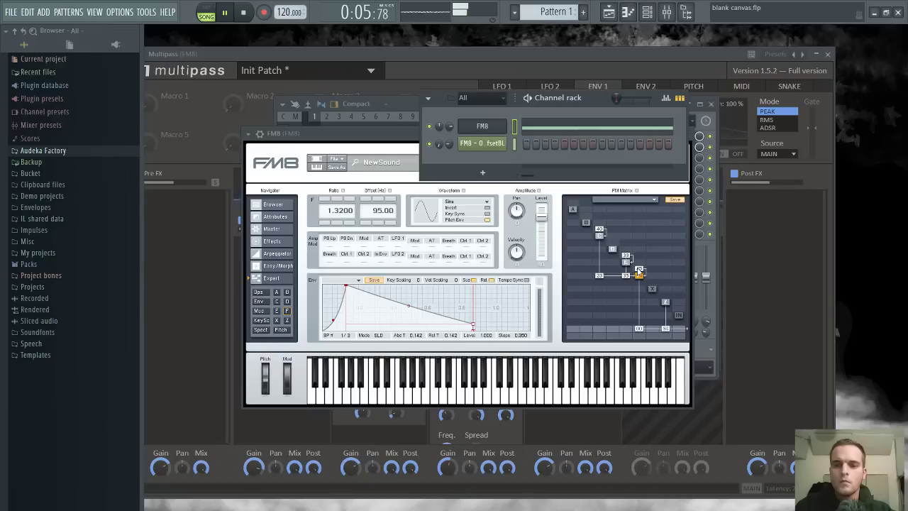
pyautogui.moveTo(638, 271); pyautogui.dragTo(638, 283)
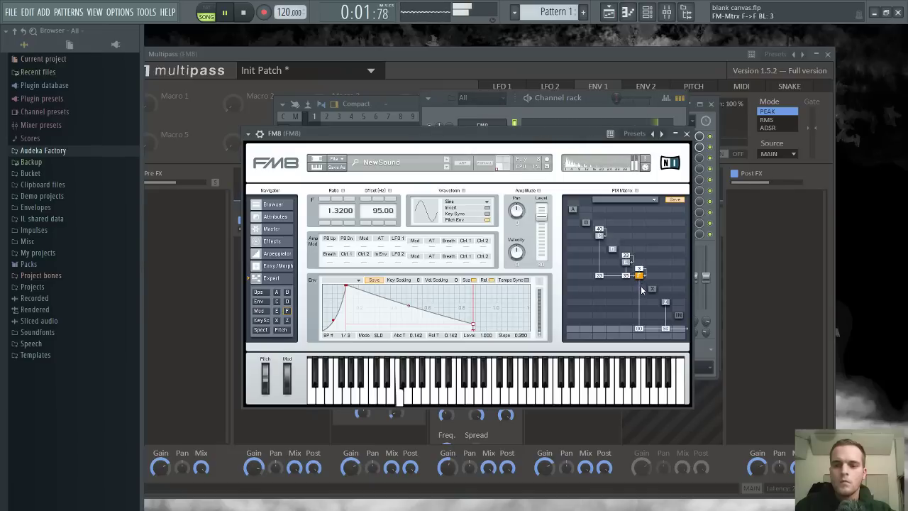
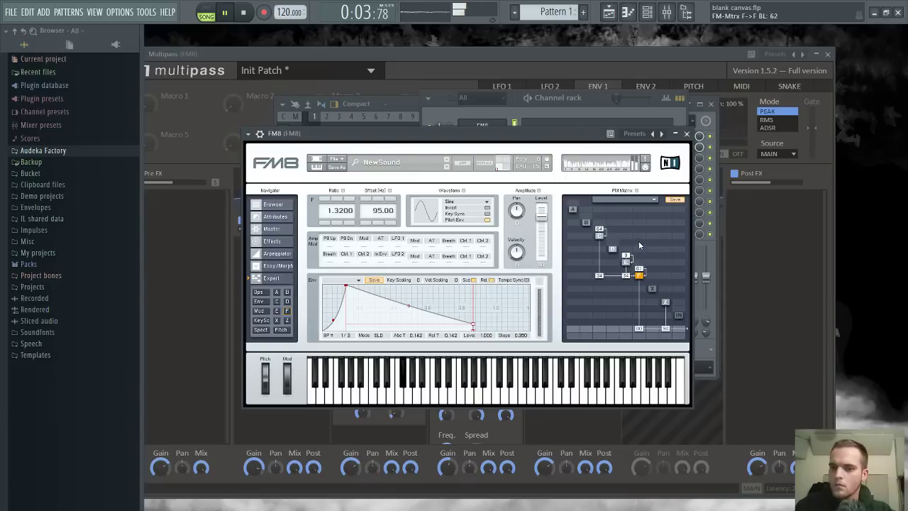
pyautogui.moveTo(638, 241); pyautogui.dragTo(639, 260)
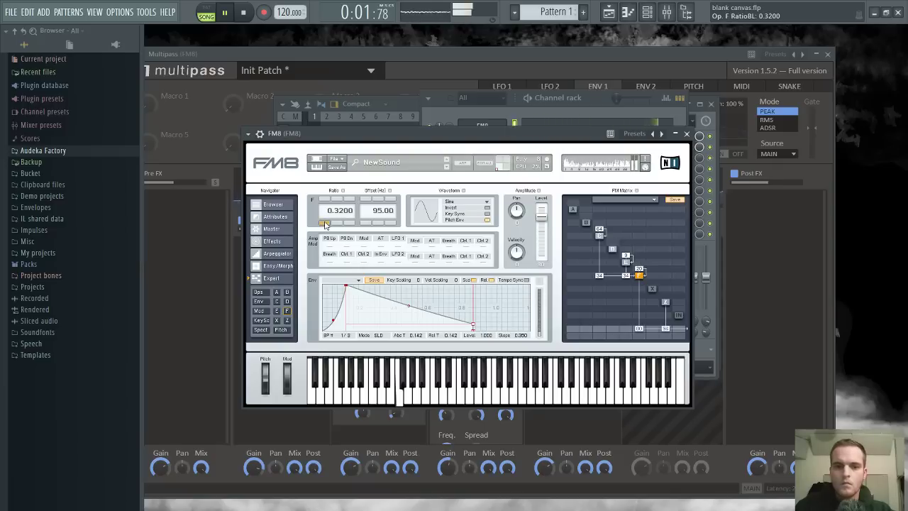
pyautogui.click(326, 200)
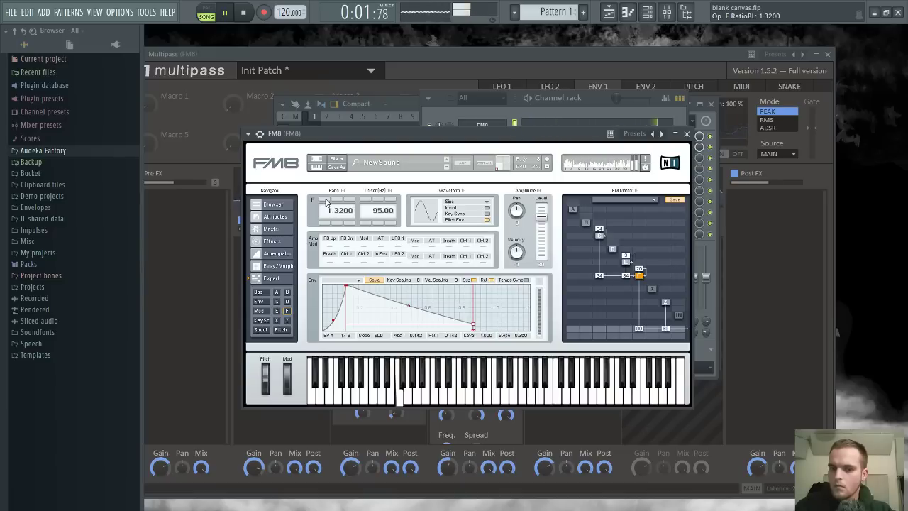
pyautogui.click(365, 201)
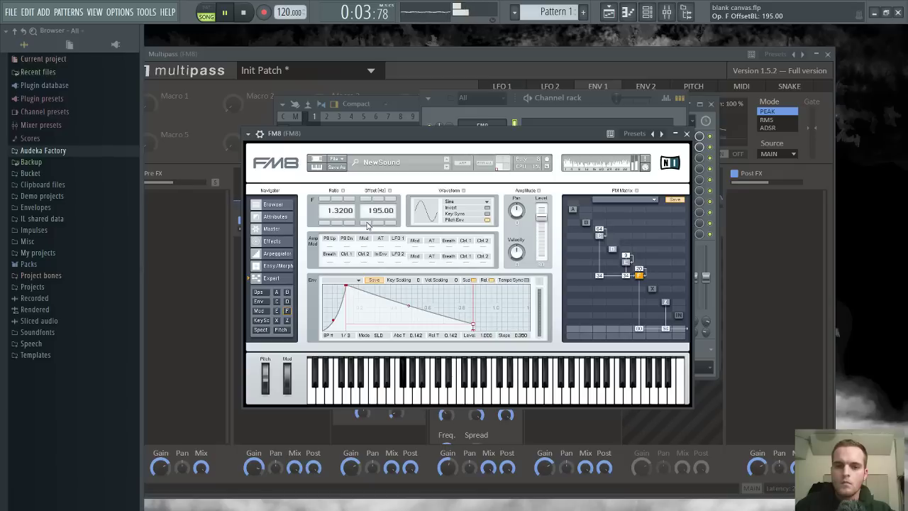
pyautogui.click(368, 224)
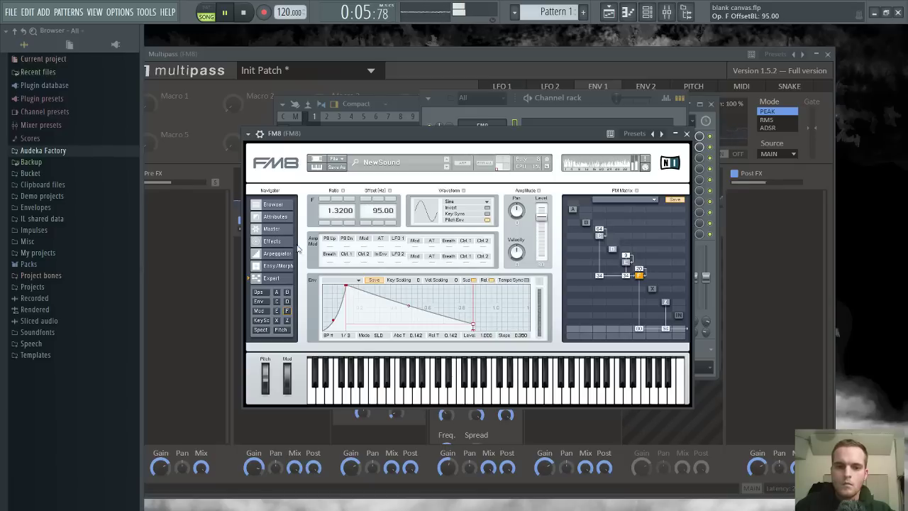
# Open FM8's effects, try the Tube Amp drive at 83 and reduce it to a low setting
pyautogui.click(272, 240)
pyautogui.moveTo(474, 256); pyautogui.dragTo(477, 247)
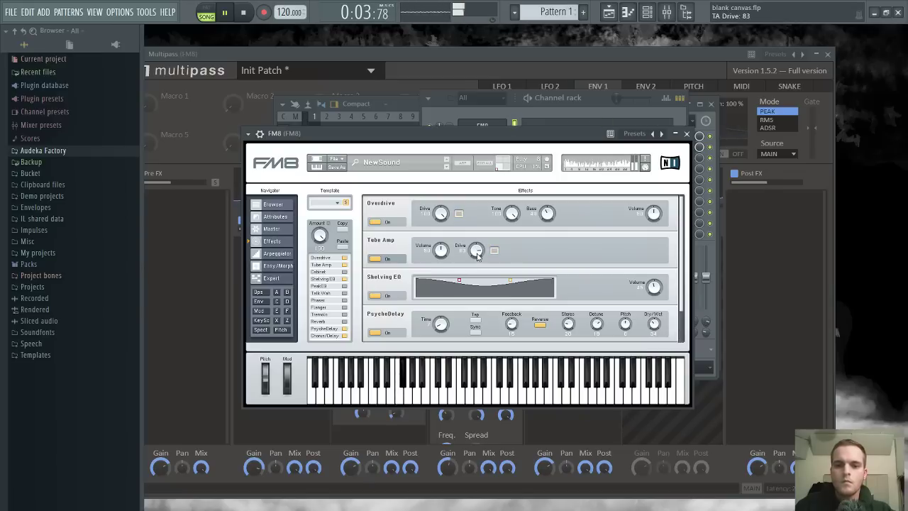
pyautogui.moveTo(477, 251); pyautogui.dragTo(511, 281)
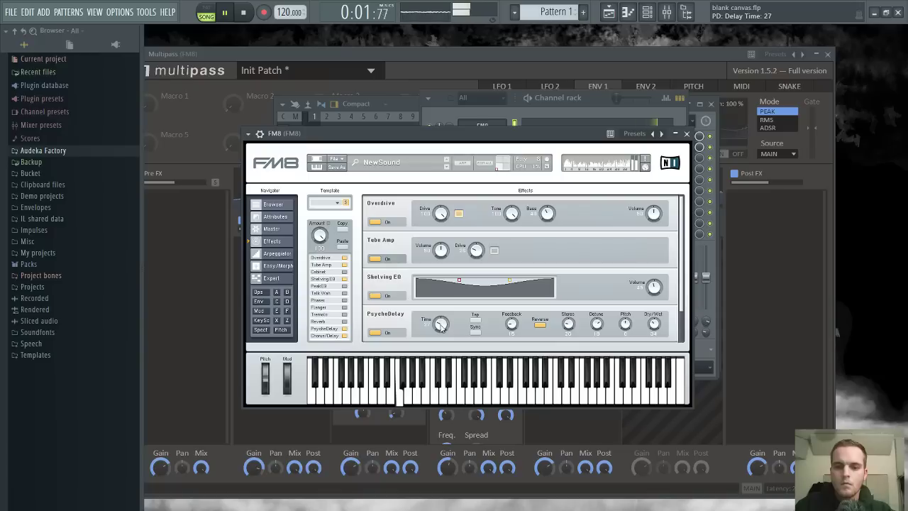
# Lower PsycheDelay's detune and set its pitch to -12, time to 10 and feedback to 64
pyautogui.moveTo(440, 324); pyautogui.dragTo(445, 315)
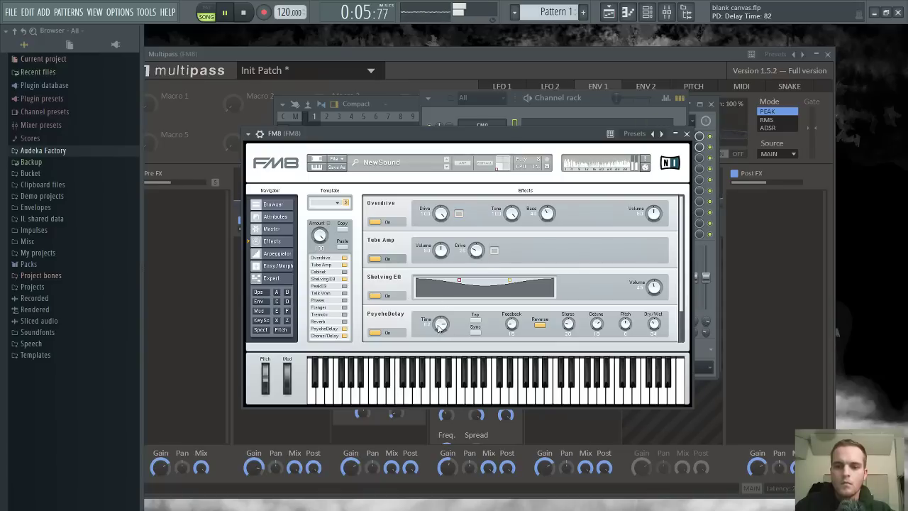
pyautogui.moveTo(596, 325); pyautogui.dragTo(595, 342)
pyautogui.moveTo(625, 325); pyautogui.dragTo(626, 351)
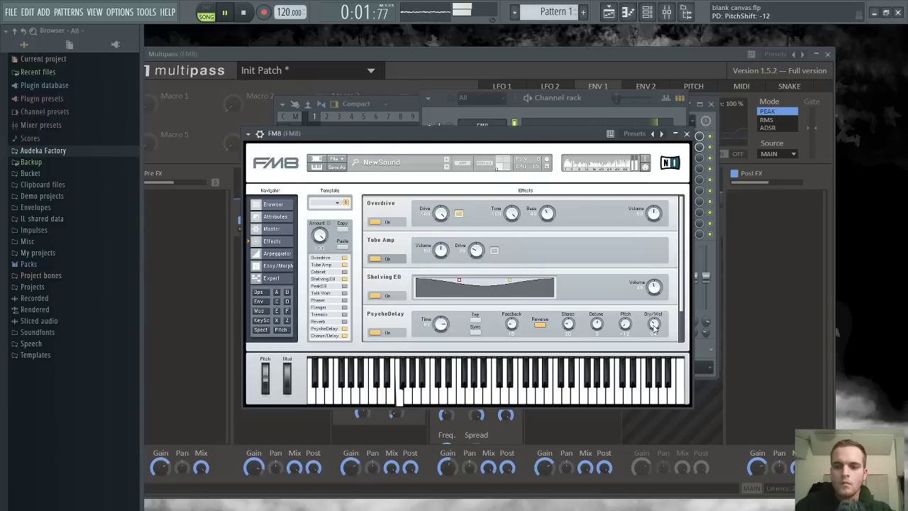
pyautogui.moveTo(441, 324); pyautogui.dragTo(438, 353)
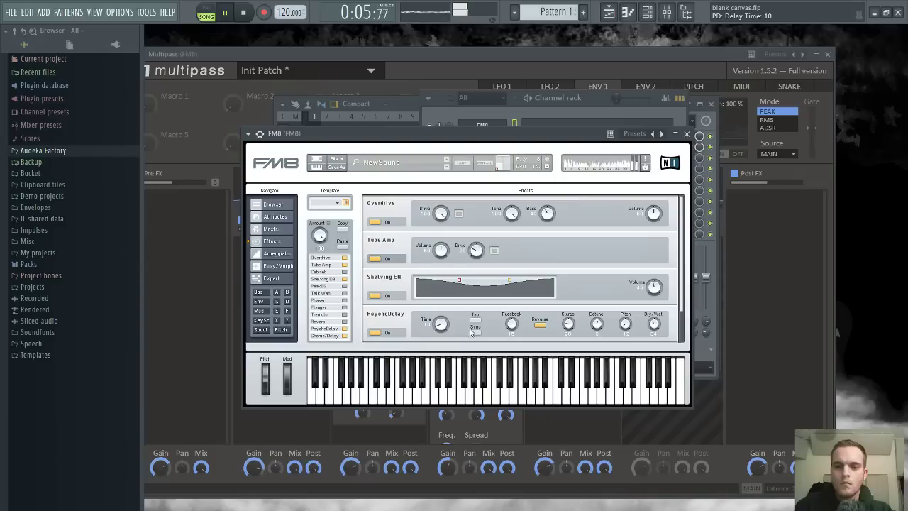
pyautogui.moveTo(511, 326); pyautogui.dragTo(511, 303)
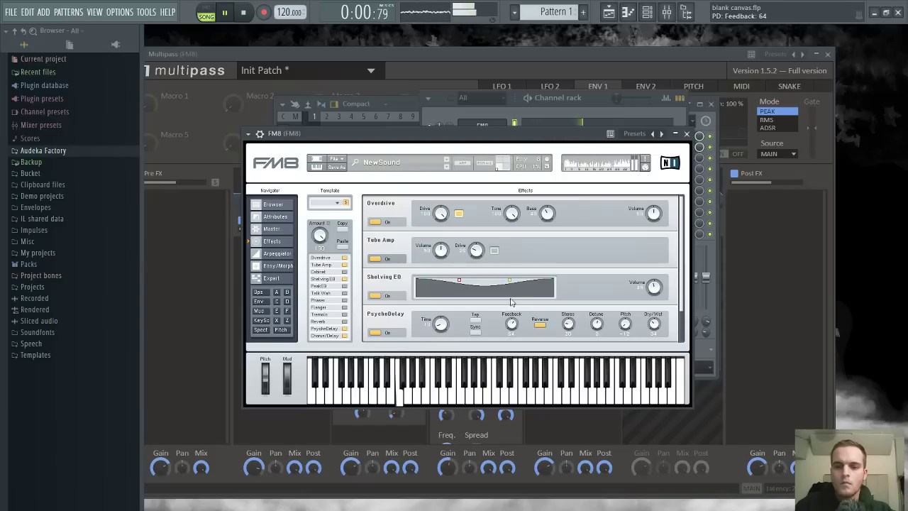
# Set PsycheDelay's pitch to 0, time to 3 and feedback to 13, reduce its dry/wet and try it without Reverse
pyautogui.click(541, 325)
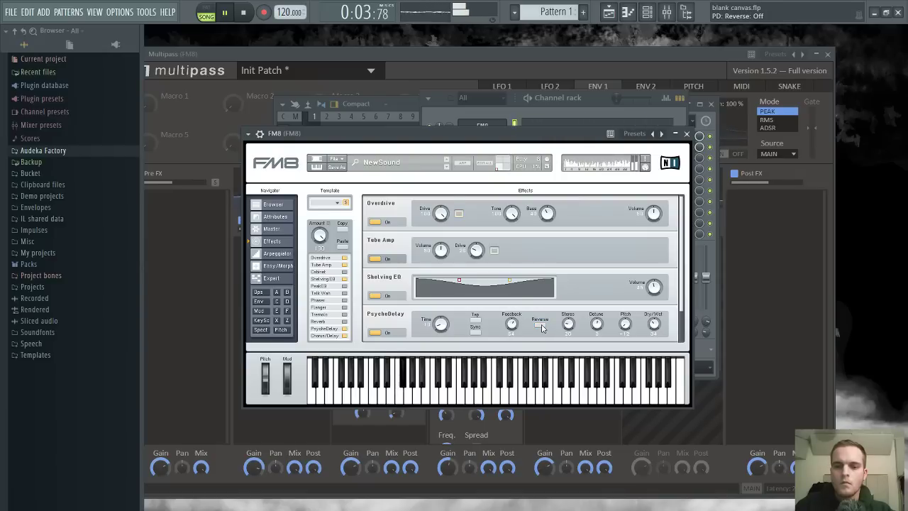
pyautogui.moveTo(440, 328); pyautogui.dragTo(439, 320)
pyautogui.click(624, 324)
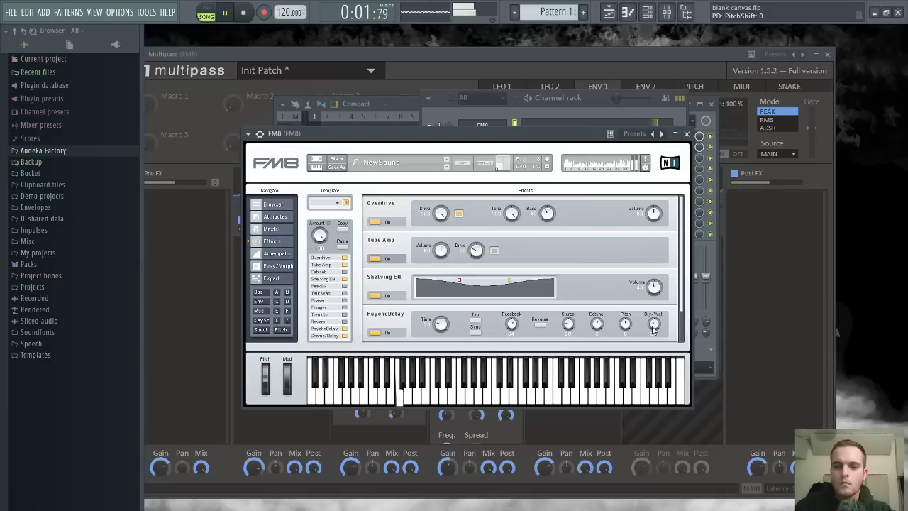
pyautogui.moveTo(653, 328); pyautogui.dragTo(655, 335)
pyautogui.moveTo(438, 326); pyautogui.dragTo(482, 332)
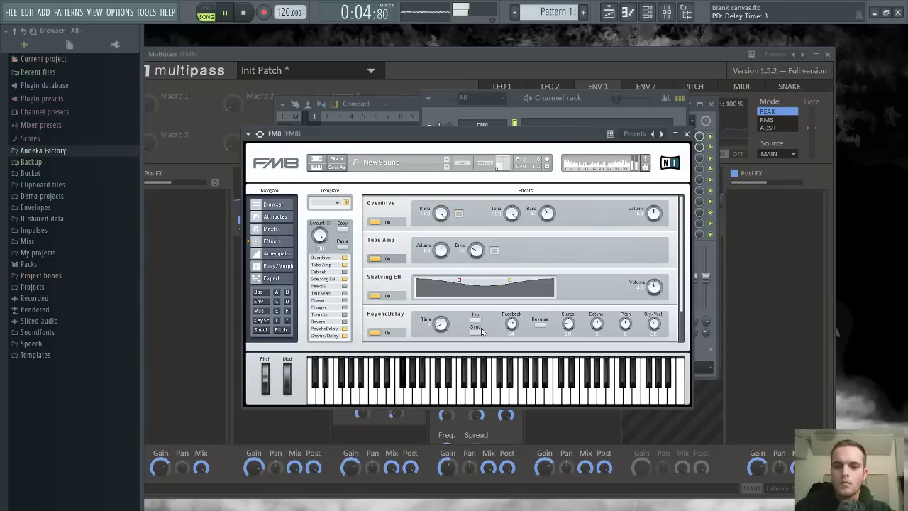
pyautogui.click(539, 325)
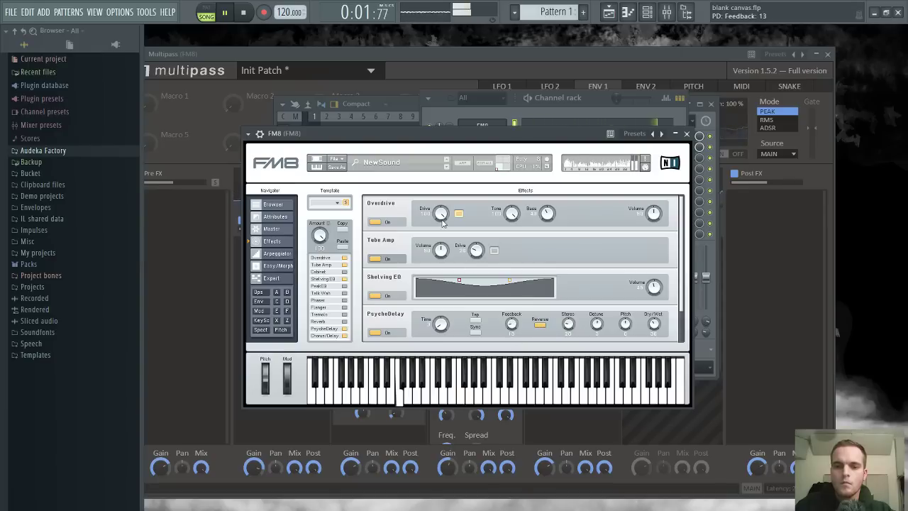
# Try the Flanger with its rate at 13, its rotate at 29 and a reduced dry/wet, and stop playback
pyautogui.click(344, 308)
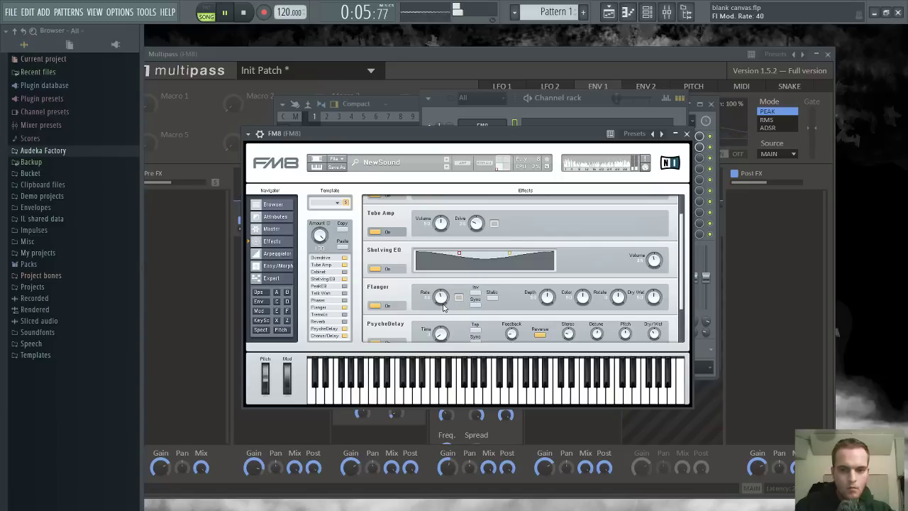
pyautogui.moveTo(442, 304); pyautogui.dragTo(439, 324)
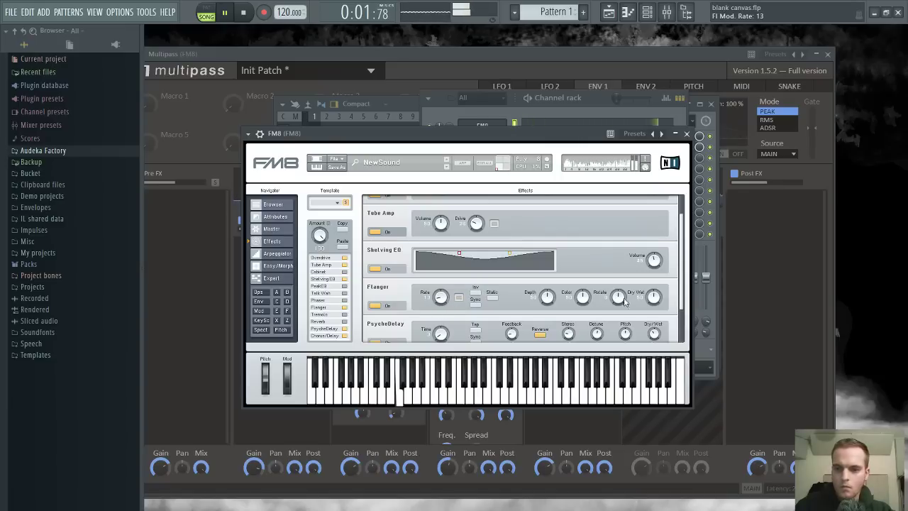
pyautogui.moveTo(654, 297); pyautogui.dragTo(622, 296)
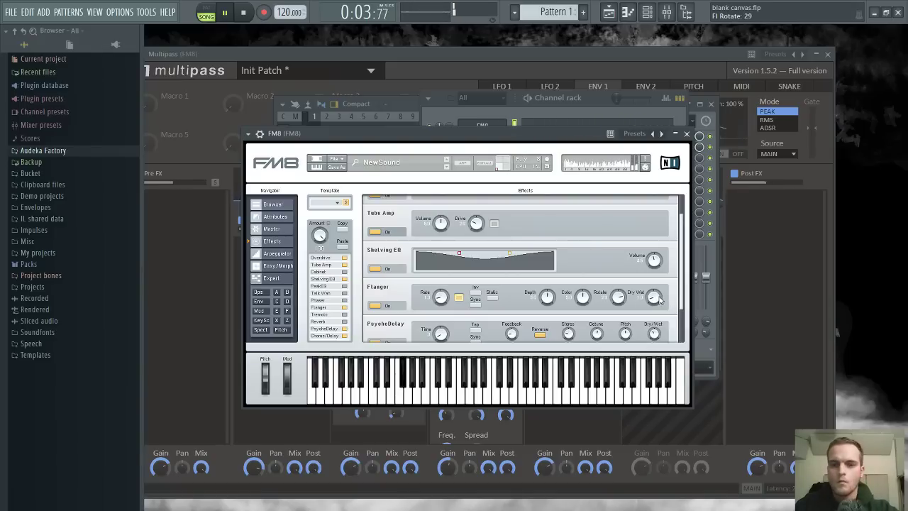
pyautogui.click(244, 13)
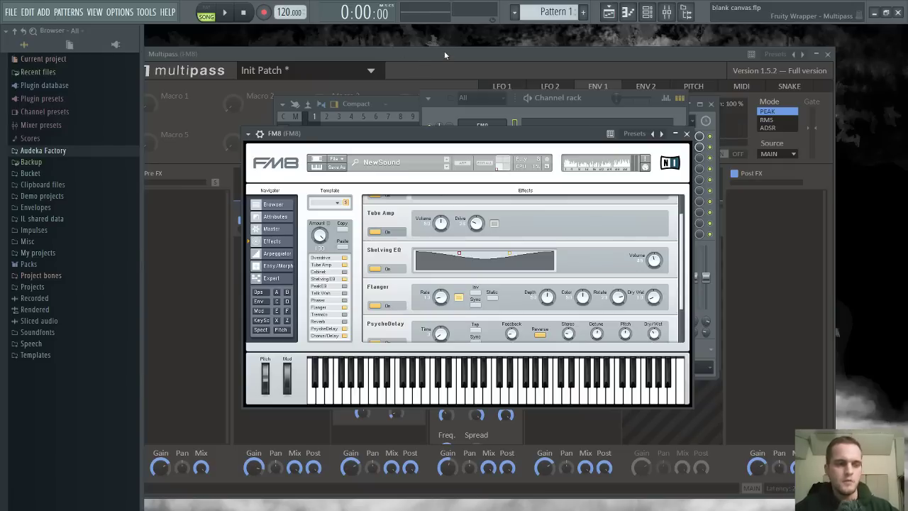
# Inspect the Master track and its effect slots in the enlarged mixer, and close the mixer
pyautogui.moveTo(451, 139); pyautogui.dragTo(442, 120)
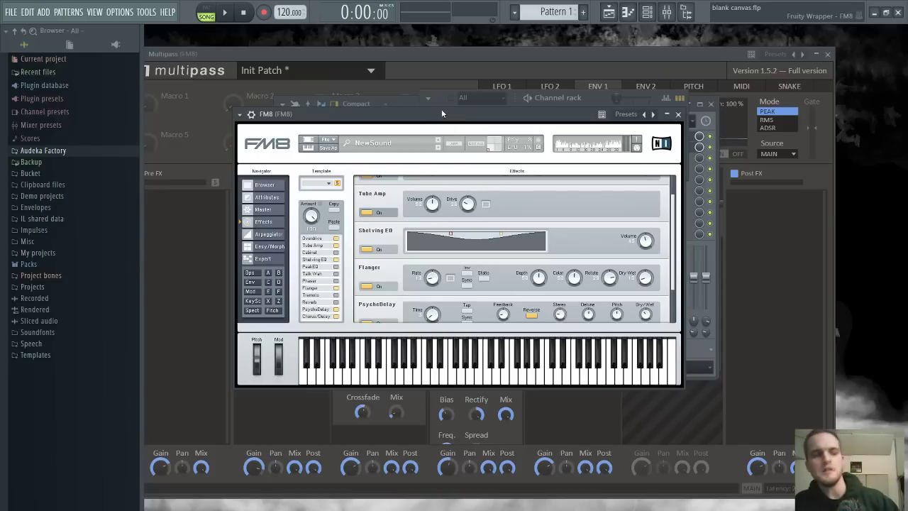
pyautogui.moveTo(442, 113); pyautogui.dragTo(449, 82)
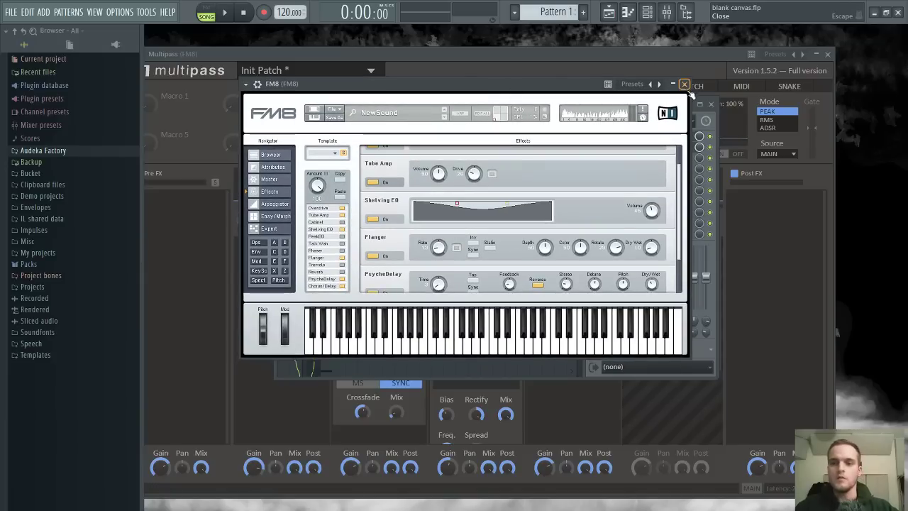
pyautogui.click(668, 15)
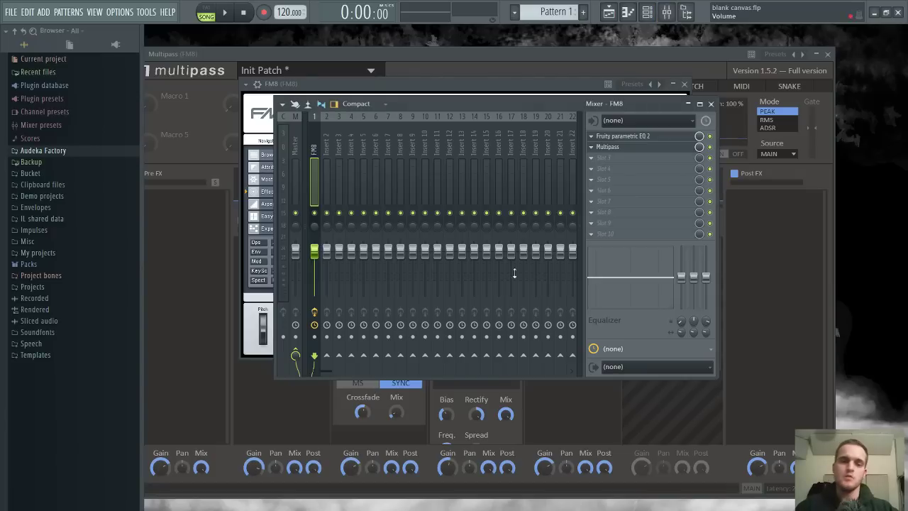
pyautogui.click(287, 165)
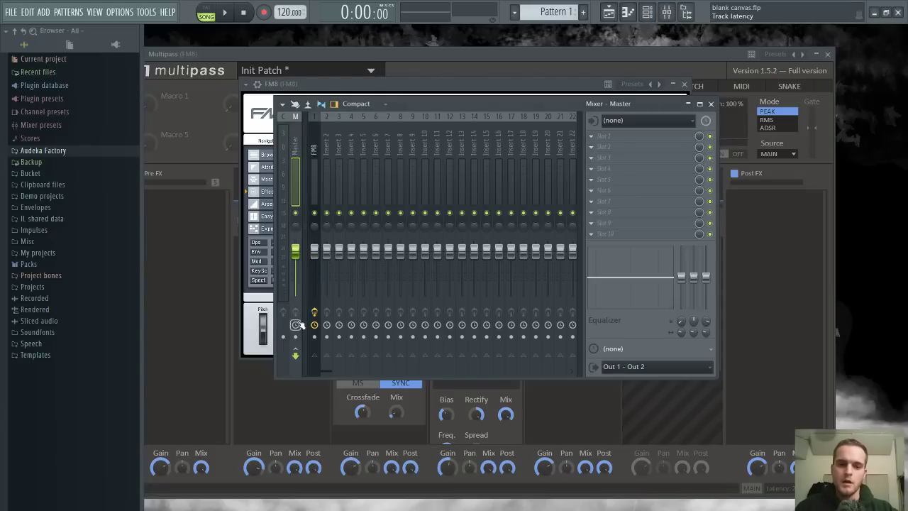
pyautogui.doubleClick(652, 107)
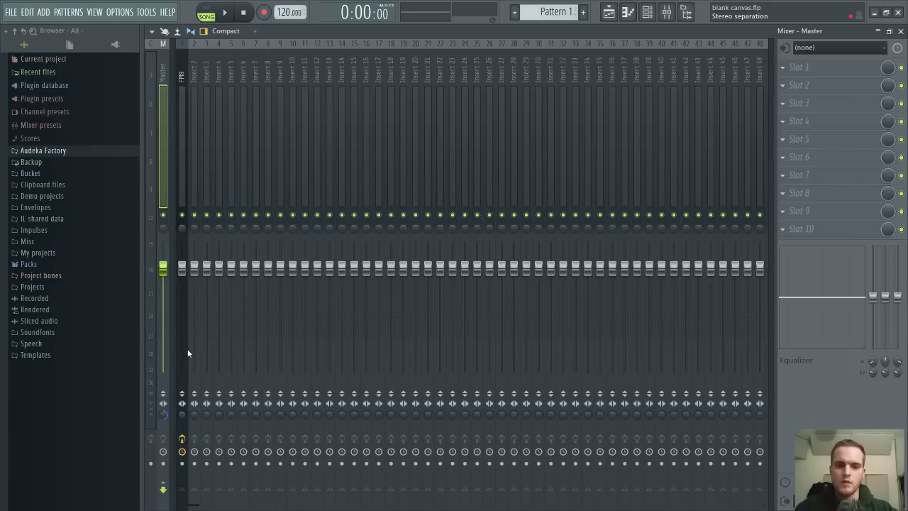
pyautogui.click(902, 34)
# Show the channel rack and place it beside the FM8 window so both are fully visible
pyautogui.press('F6')
pyautogui.moveTo(575, 102); pyautogui.dragTo(754, 124)
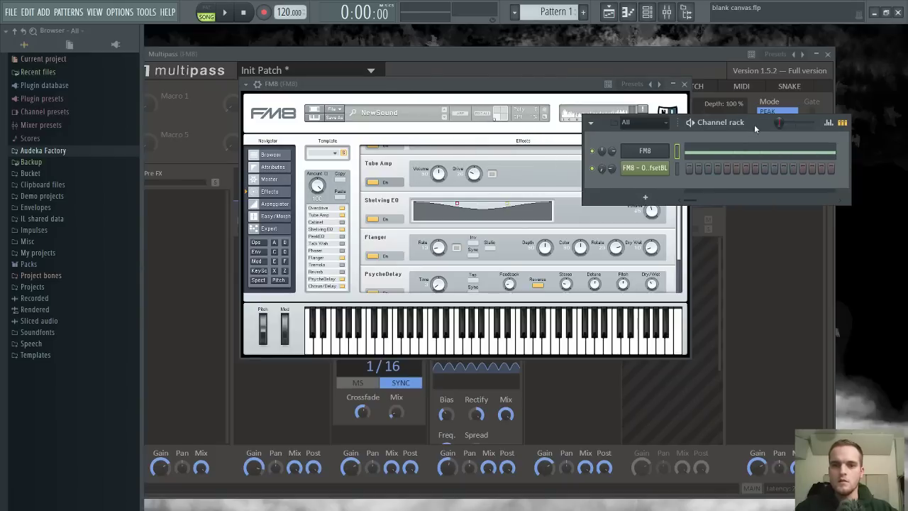
pyautogui.moveTo(593, 83); pyautogui.dragTo(488, 37)
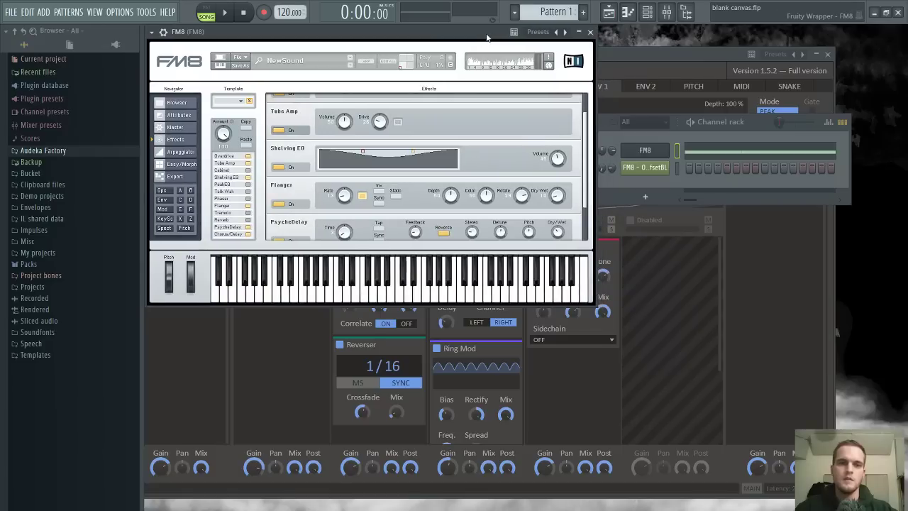
pyautogui.moveTo(762, 122); pyautogui.dragTo(781, 37)
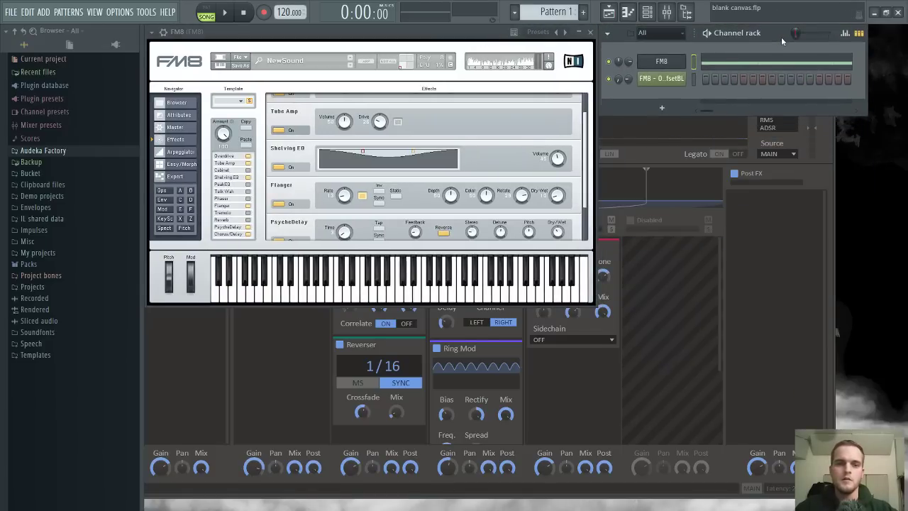
pyautogui.click(660, 62)
pyautogui.click(660, 62)
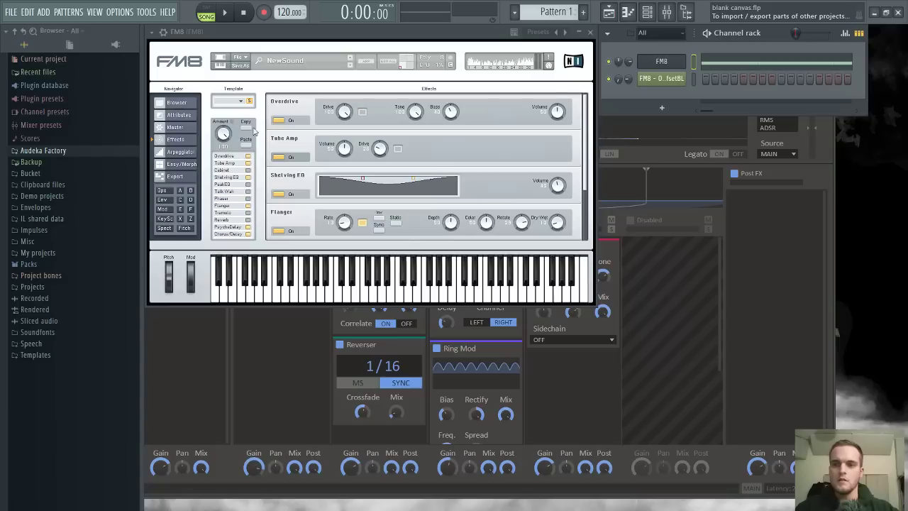
pyautogui.moveTo(781, 34)
pyautogui.mouseDown()
pyautogui.moveTo(789, 70)
pyautogui.moveTo(781, 37)
pyautogui.mouseUp()
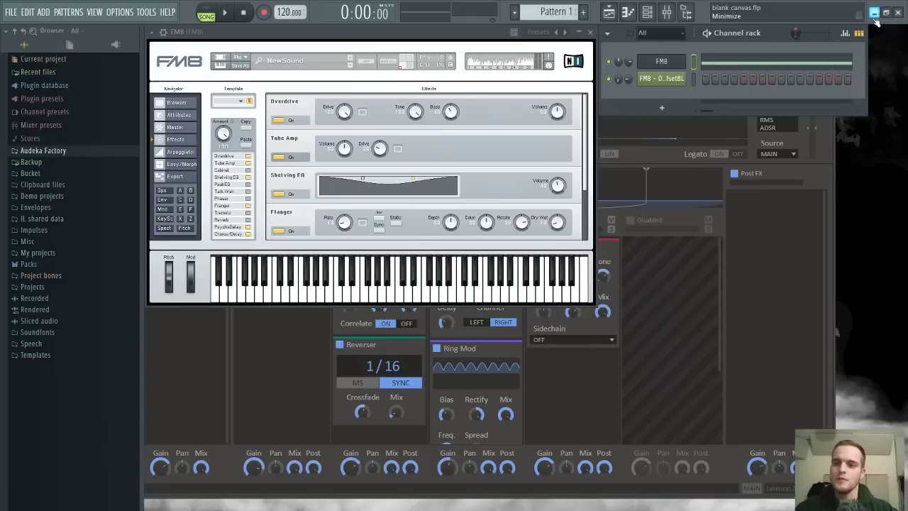
# Close the Multipass window, check the FM8 track's effect chain in the mixer, and move FM8 below the channel rack
pyautogui.click(824, 178)
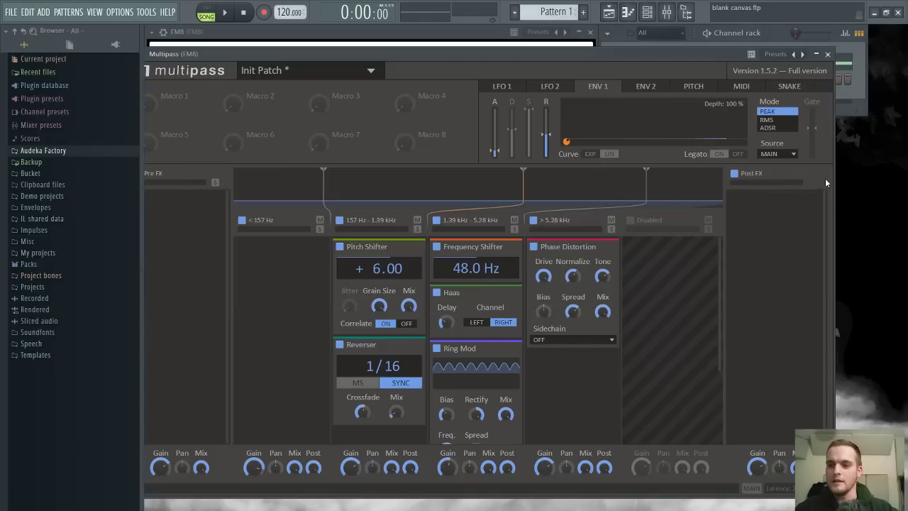
pyautogui.click(826, 55)
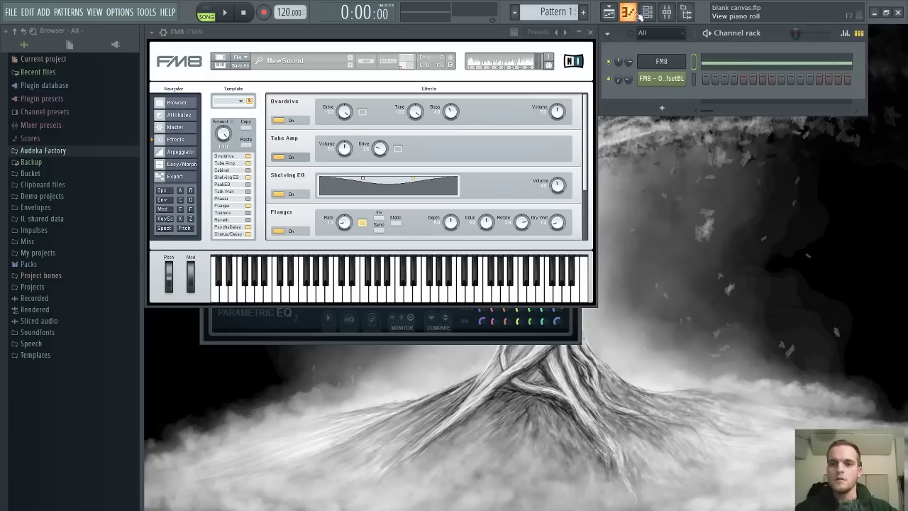
pyautogui.click(667, 12)
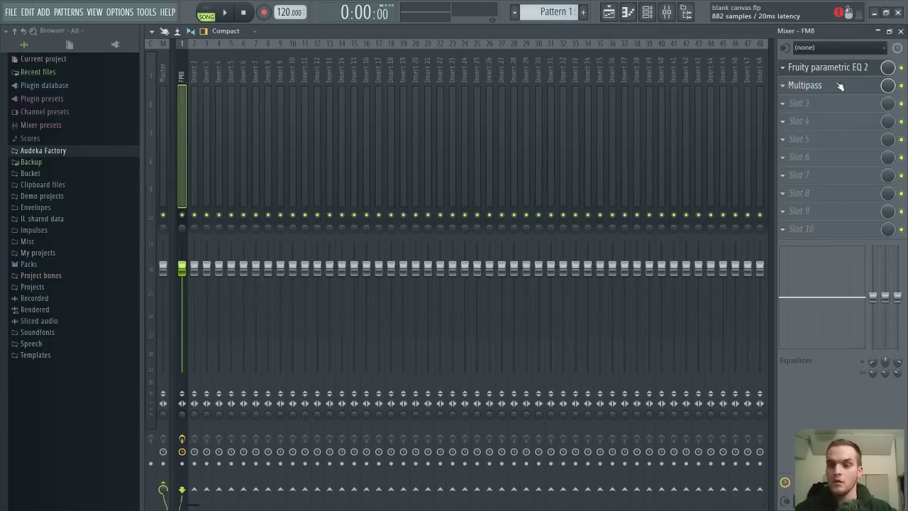
pyautogui.click(901, 30)
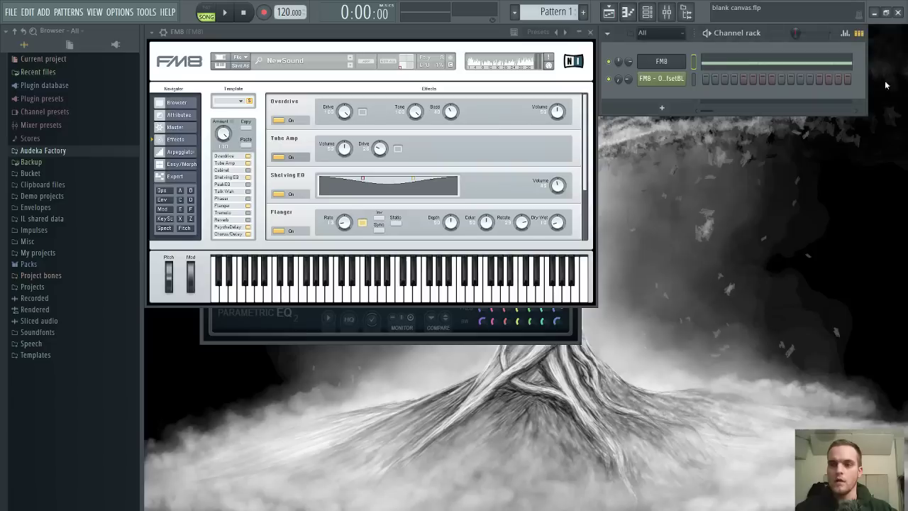
pyautogui.moveTo(449, 35); pyautogui.dragTo(629, 127)
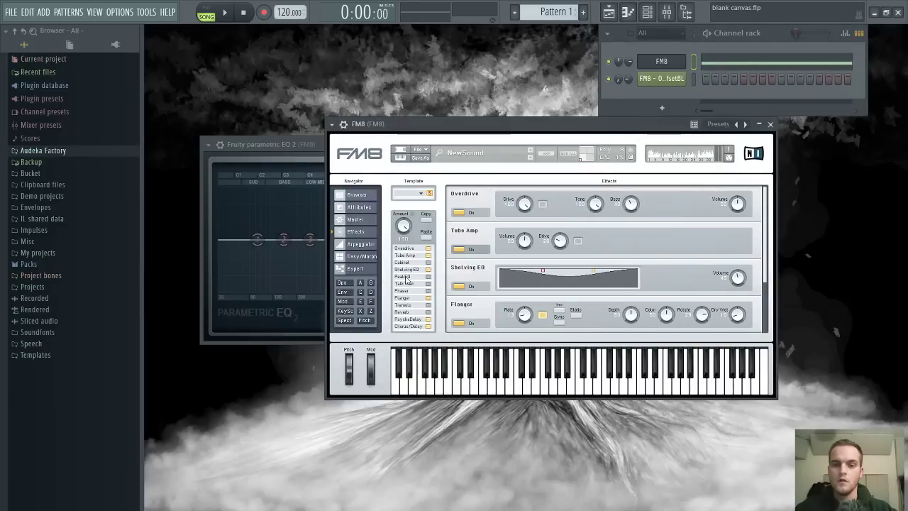
# Play the pattern, switch off FM8's Flanger and PsycheDelay, and compare the sound without and with Chorus/Delay
pyautogui.press('space')
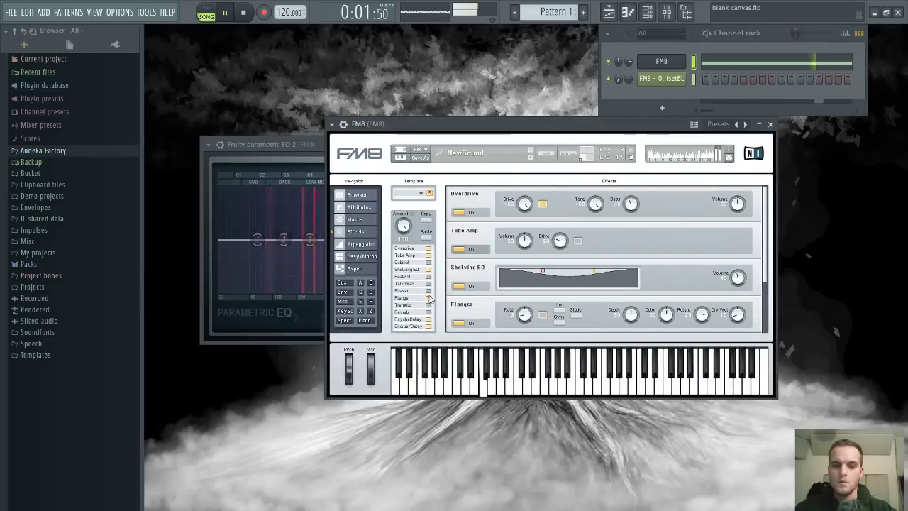
pyautogui.click(428, 298)
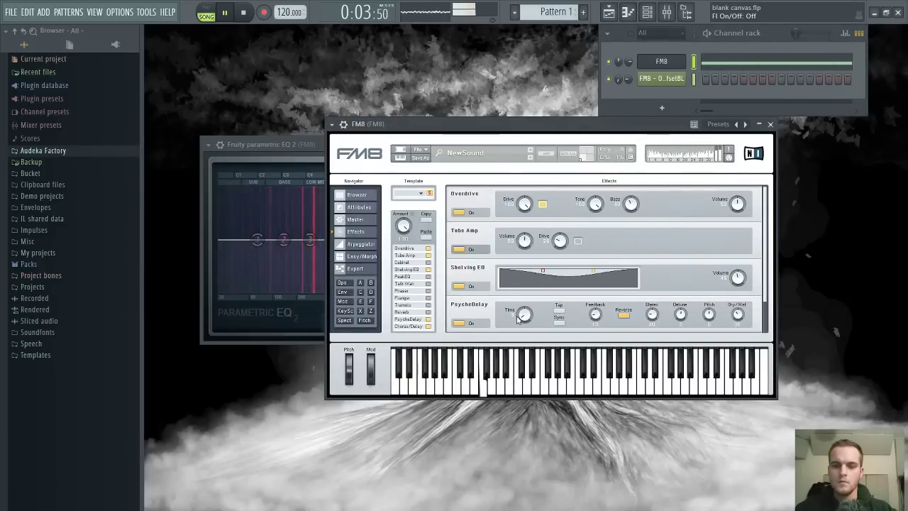
pyautogui.click(459, 323)
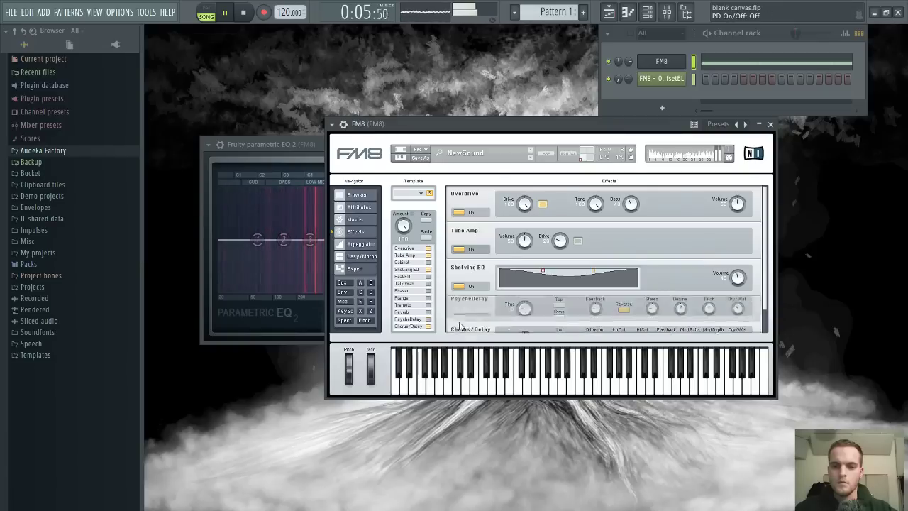
pyautogui.click(427, 326)
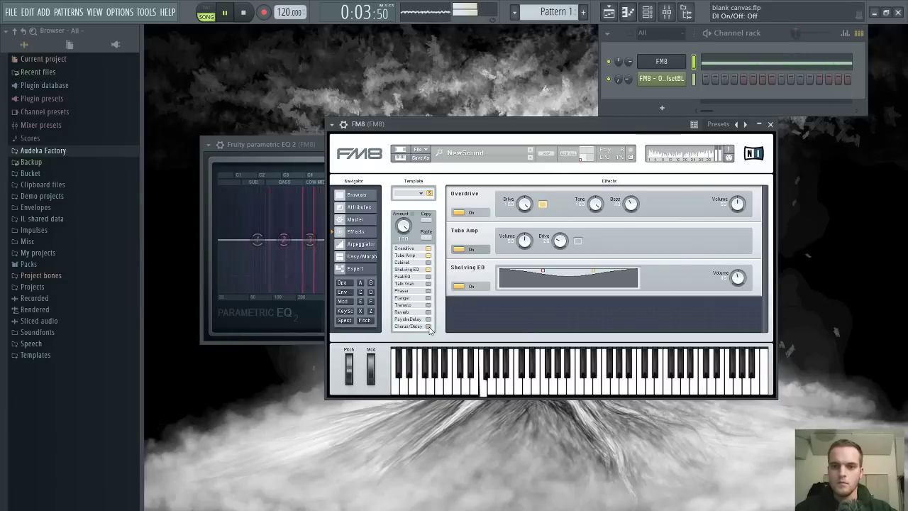
pyautogui.click(428, 327)
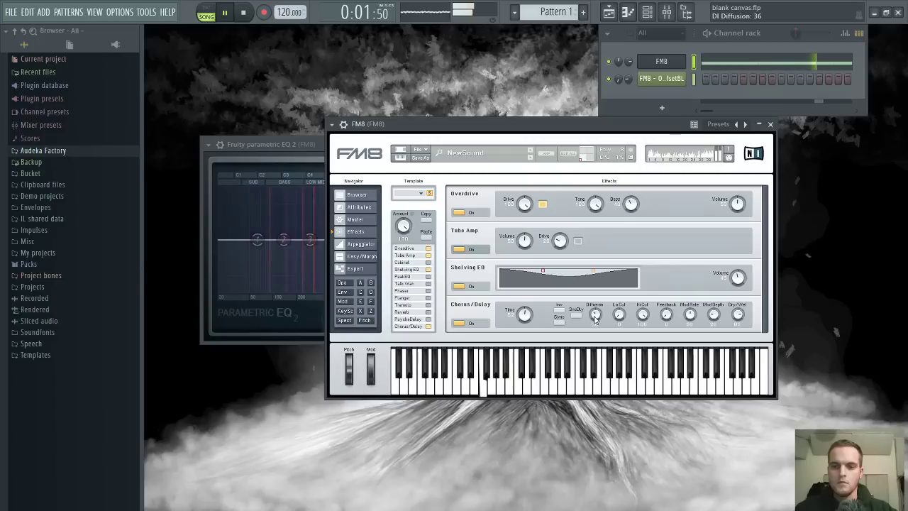
# Adjust Chorus/Delay's diffusion and low and high cuts, and set its feedback to 20, mod rate to 13, time to 17 and dry/wet to 22
pyautogui.moveTo(594, 319); pyautogui.dragTo(596, 326)
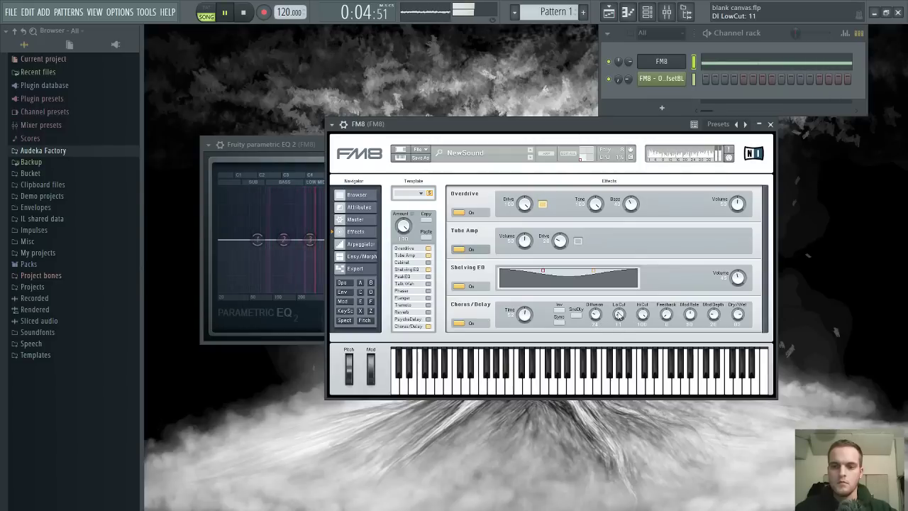
pyautogui.moveTo(618, 315); pyautogui.dragTo(674, 252)
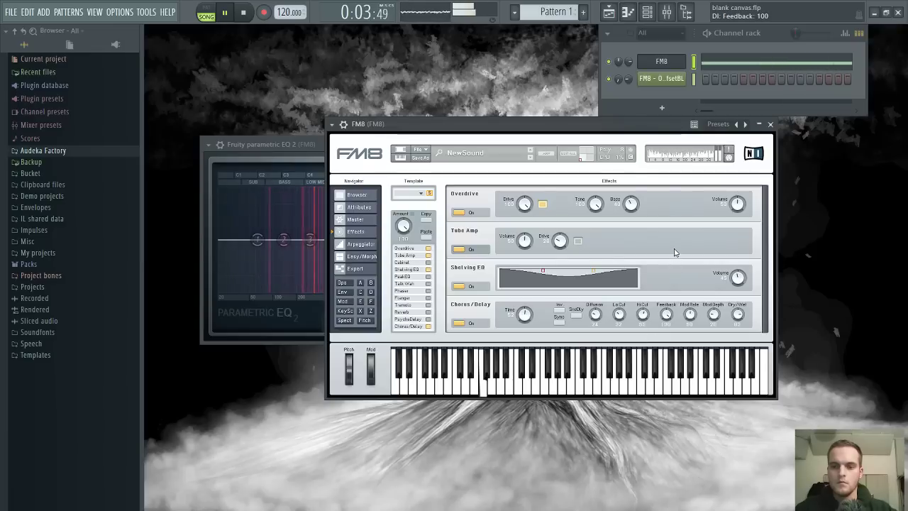
pyautogui.moveTo(689, 318); pyautogui.dragTo(668, 334)
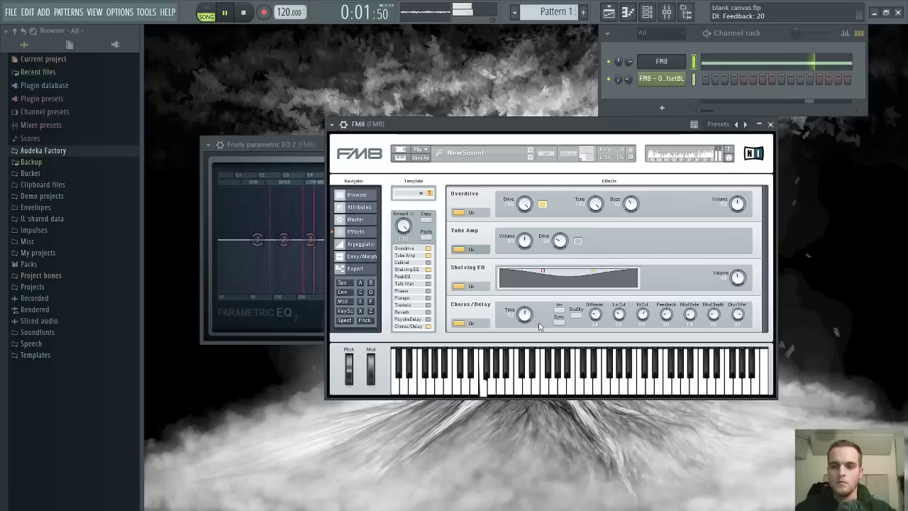
pyautogui.moveTo(524, 314)
pyautogui.mouseDown()
pyautogui.moveTo(525, 338)
pyautogui.moveTo(525, 325)
pyautogui.mouseUp()
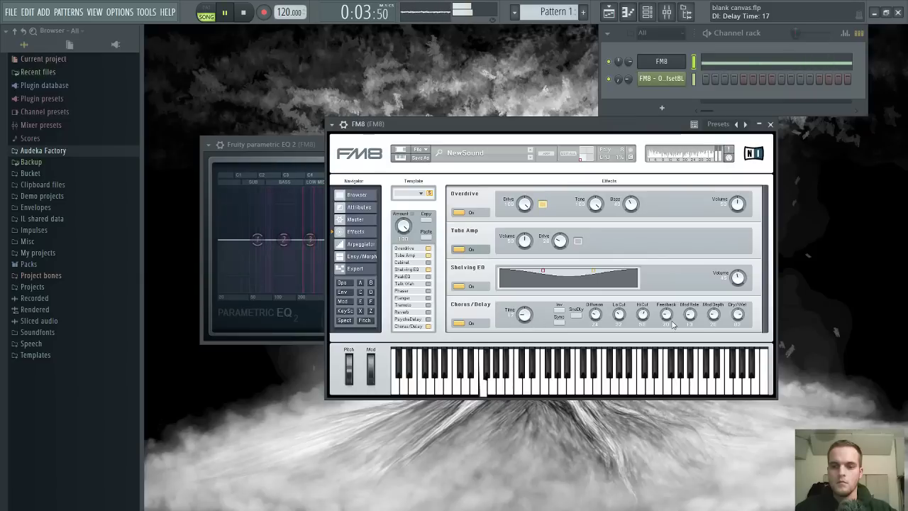
pyautogui.moveTo(738, 314); pyautogui.dragTo(742, 355)
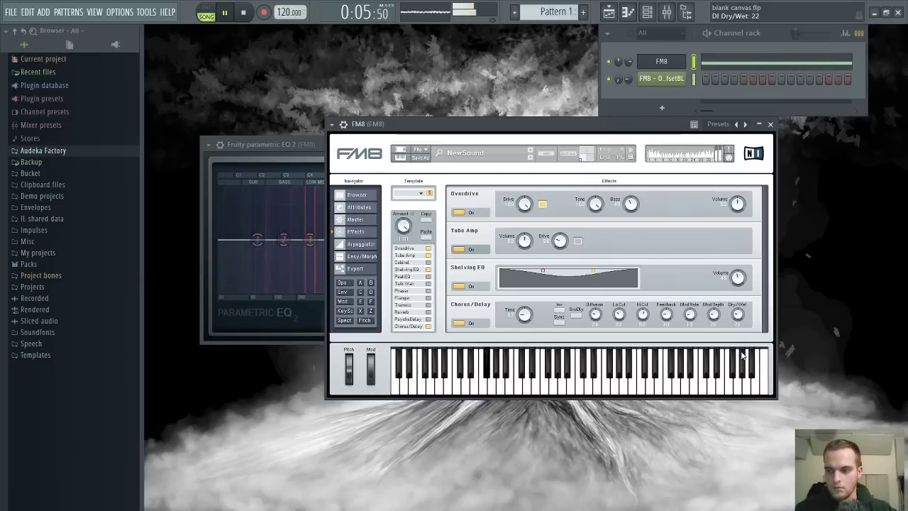
# Enable operator B in FM8's matrix and send it to the output at 44
pyautogui.click(665, 62)
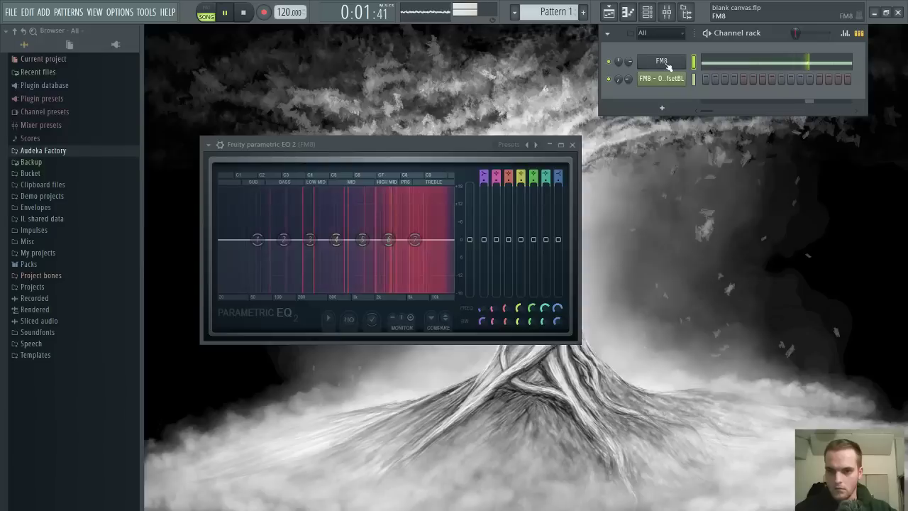
pyautogui.click(666, 62)
pyautogui.click(371, 303)
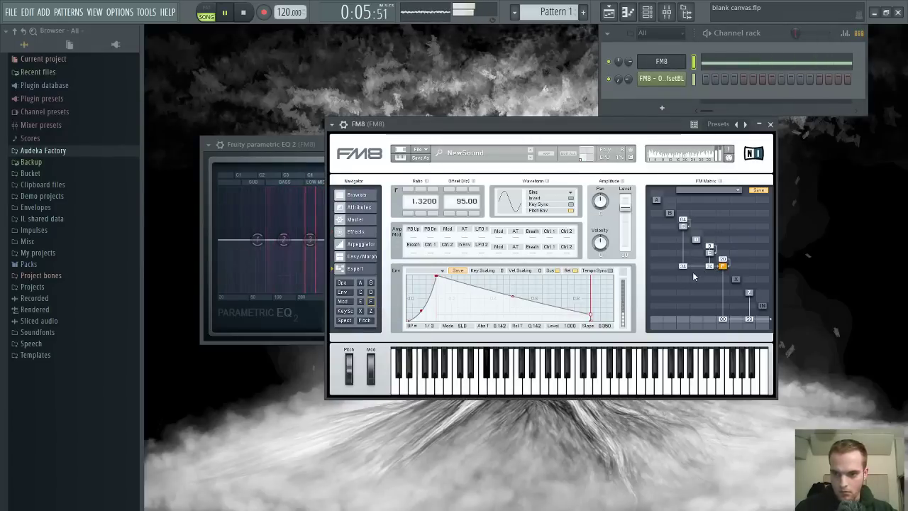
pyautogui.click(668, 212)
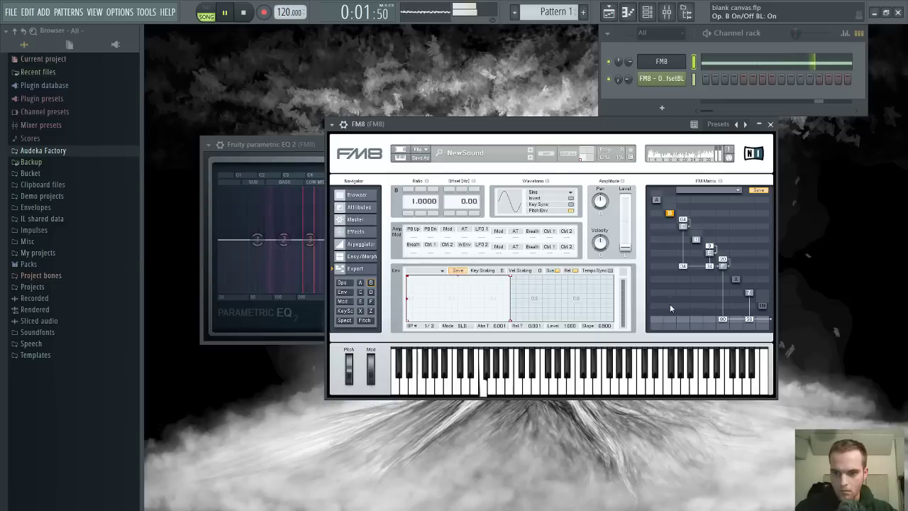
pyautogui.moveTo(670, 318); pyautogui.dragTo(670, 301)
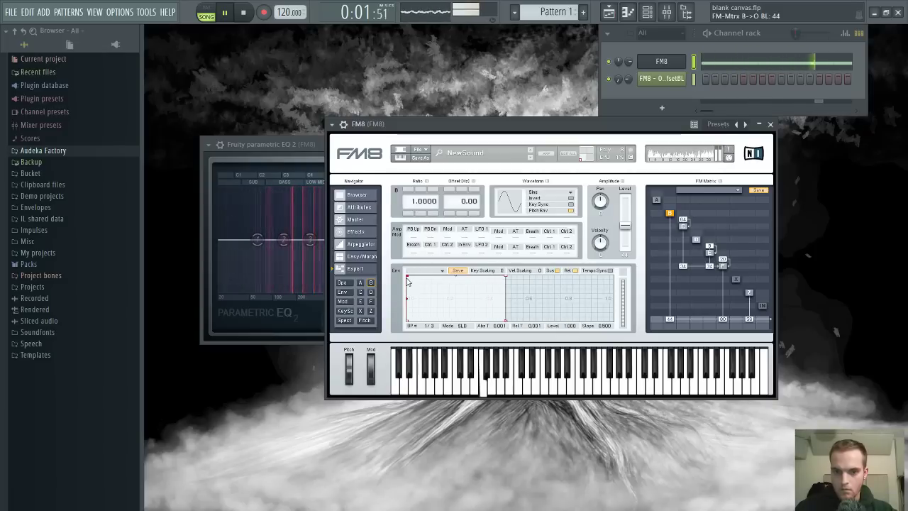
# Shape operator B's envelope into a curved rise to a peak at about 0.517 and a curved fall back to near zero
pyautogui.moveTo(407, 278); pyautogui.dragTo(468, 316)
pyautogui.moveTo(558, 283); pyautogui.dragTo(518, 324)
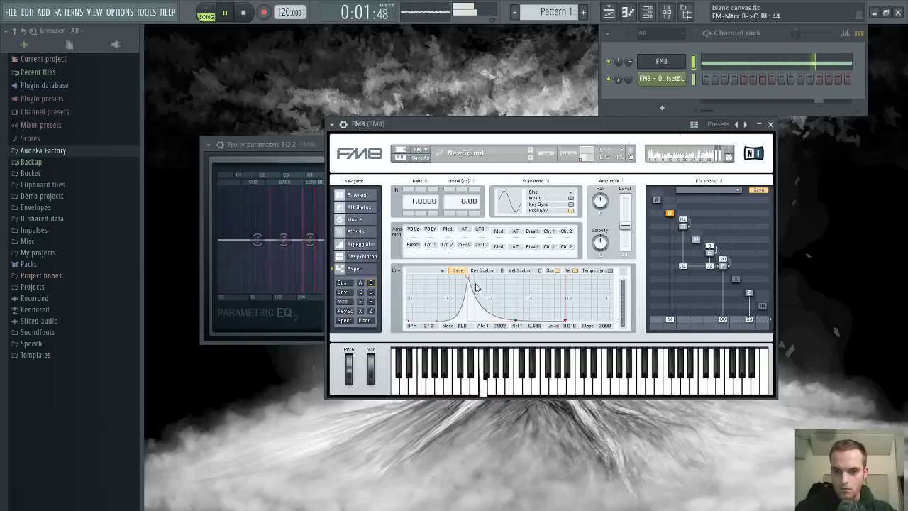
pyautogui.moveTo(468, 277); pyautogui.dragTo(509, 276)
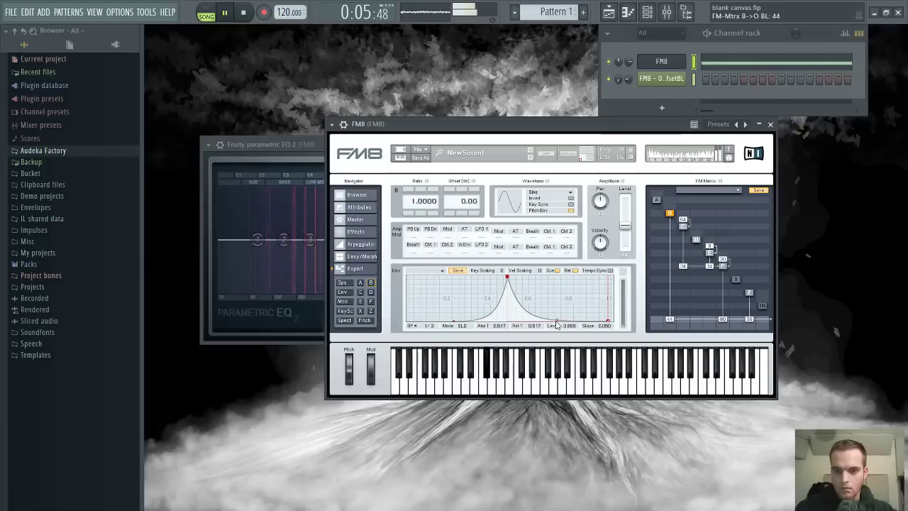
# Soften operator B's envelope fall into a gentler curve, and reshape operator F's envelope to curve down to zero at its end
pyautogui.moveTo(557, 324); pyautogui.dragTo(556, 313)
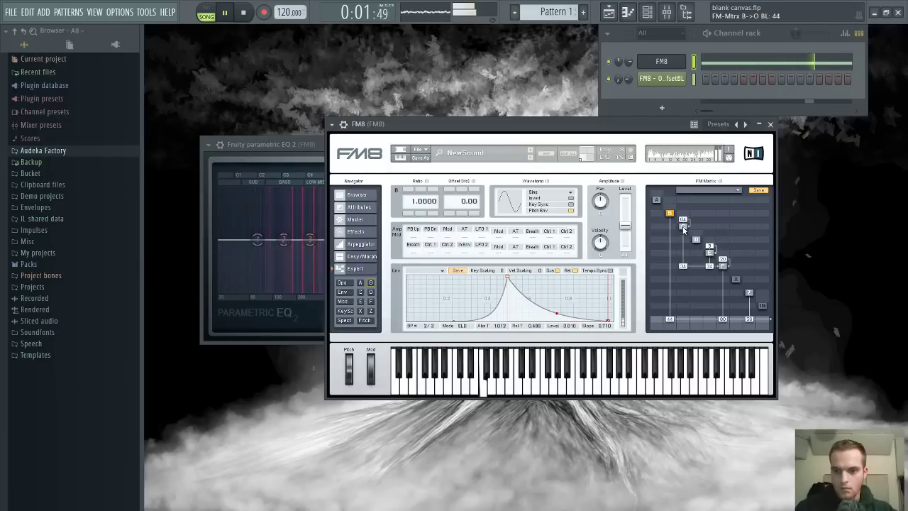
pyautogui.click(683, 227)
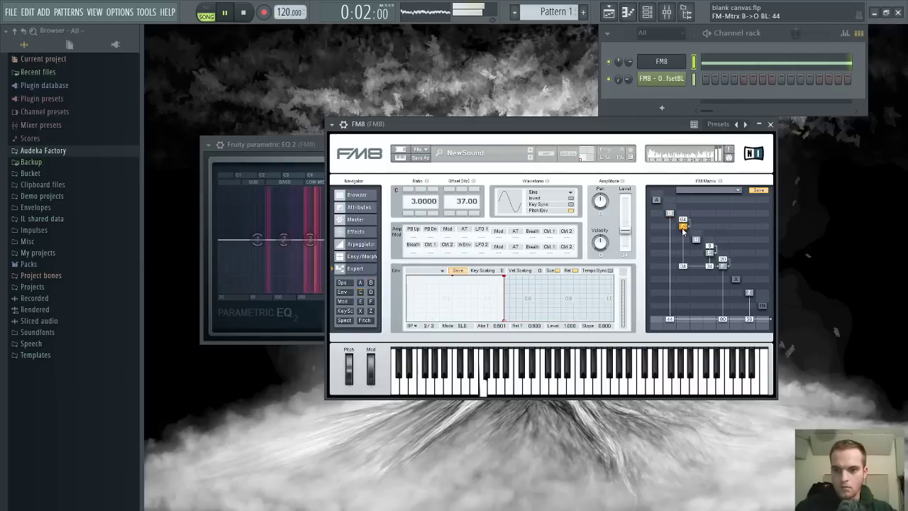
pyautogui.click(722, 266)
pyautogui.moveTo(512, 295); pyautogui.dragTo(514, 310)
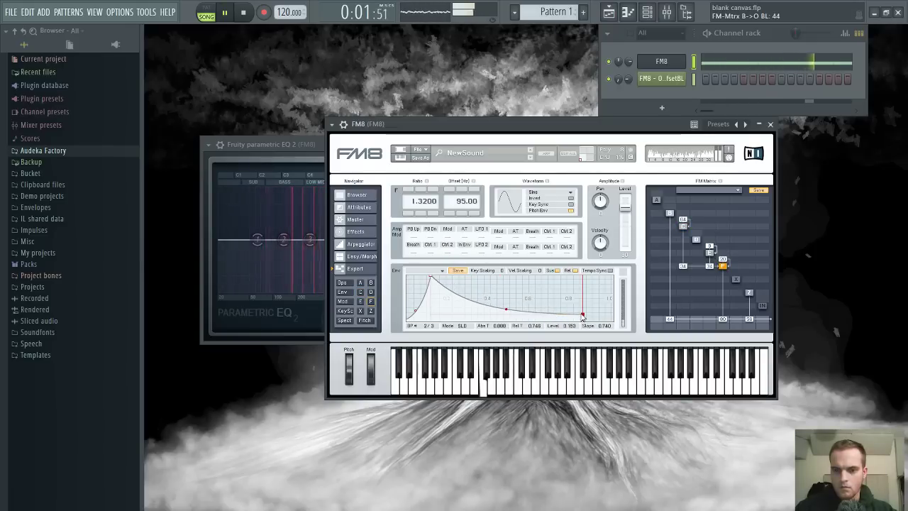
pyautogui.moveTo(583, 314); pyautogui.dragTo(585, 328)
pyautogui.moveTo(512, 314)
pyautogui.mouseDown()
pyautogui.moveTo(508, 329)
pyautogui.moveTo(508, 320)
pyautogui.mouseUp()
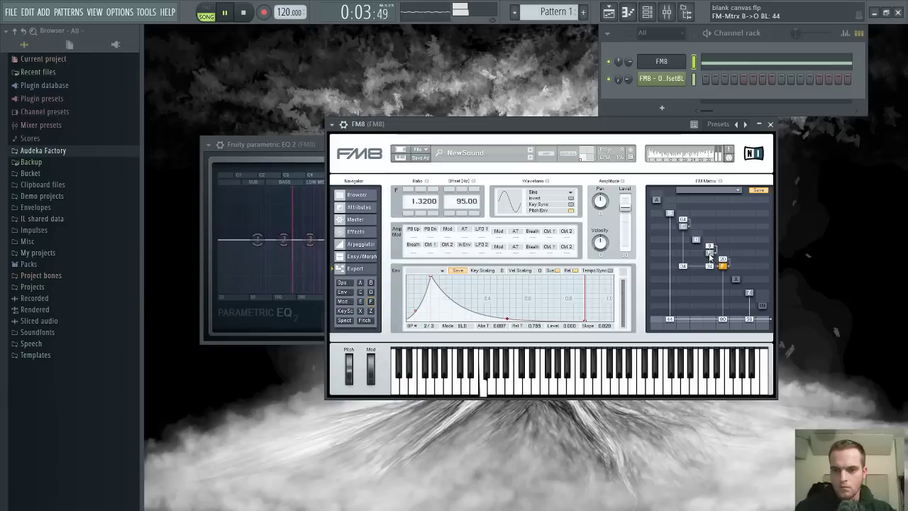
# Try lower ratios for operator C, return its ratio to 3.0000, and set its offset to -263.00 Hz
pyautogui.click(708, 254)
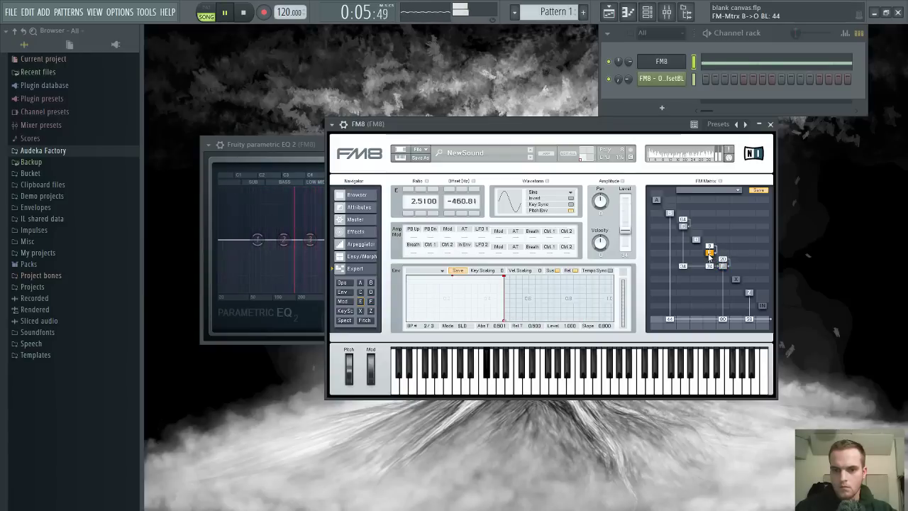
pyautogui.click(683, 227)
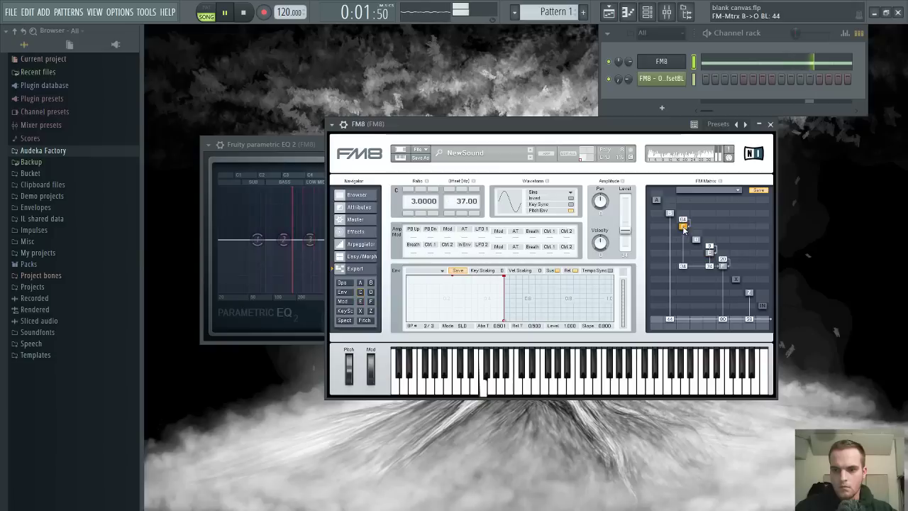
pyautogui.click(407, 213)
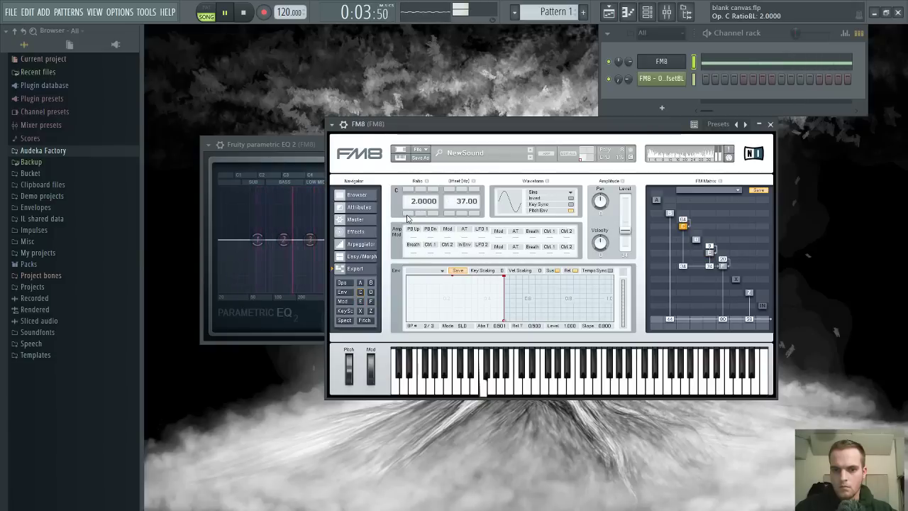
pyautogui.click(408, 215)
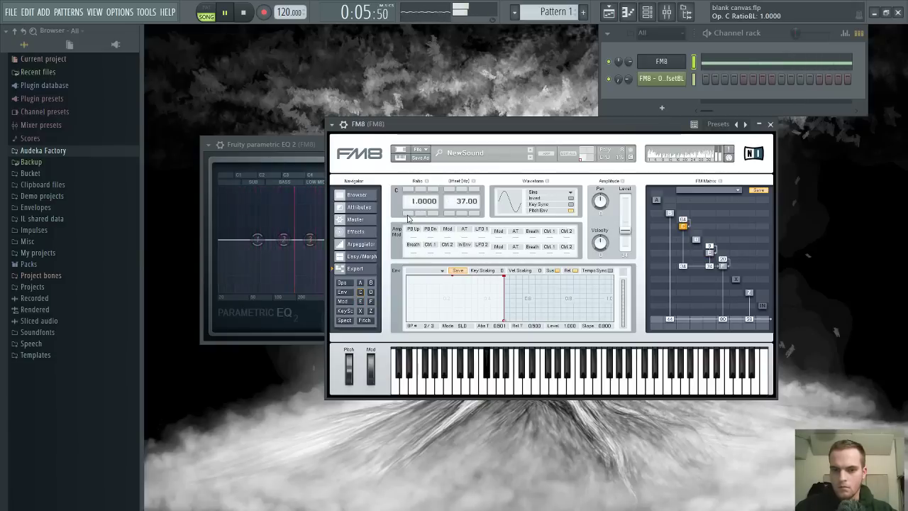
pyautogui.click(408, 215)
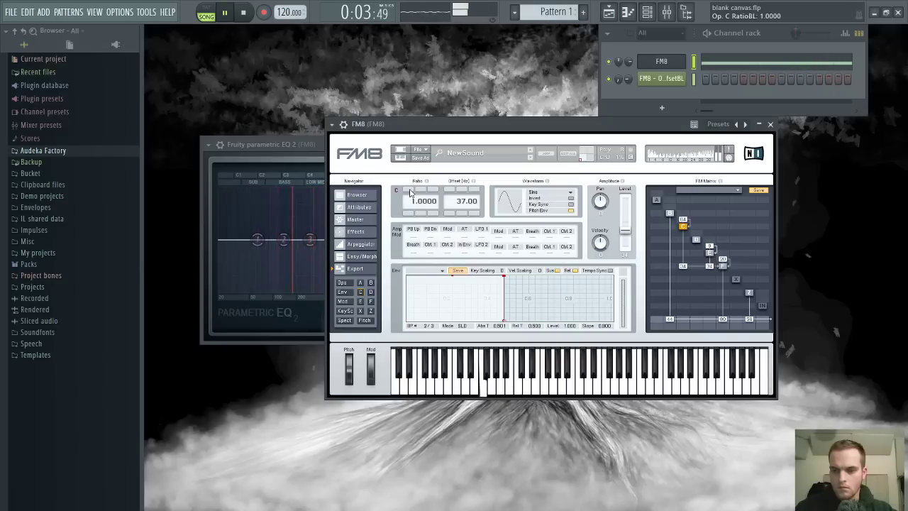
pyautogui.click(410, 192)
pyautogui.click(410, 191)
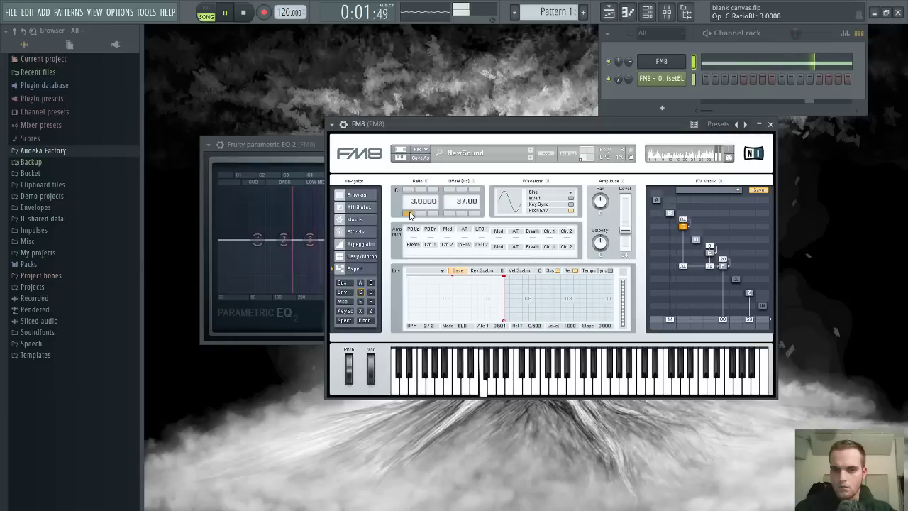
pyautogui.click(451, 214)
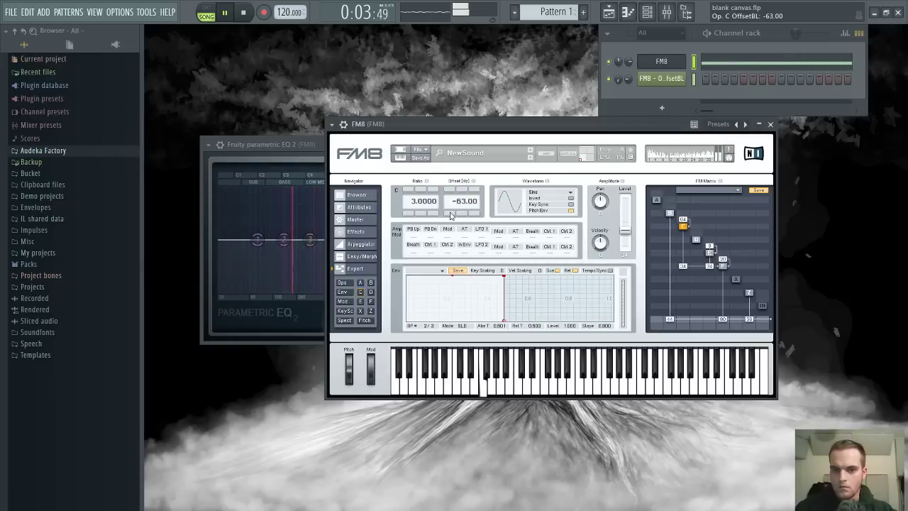
pyautogui.click(450, 214)
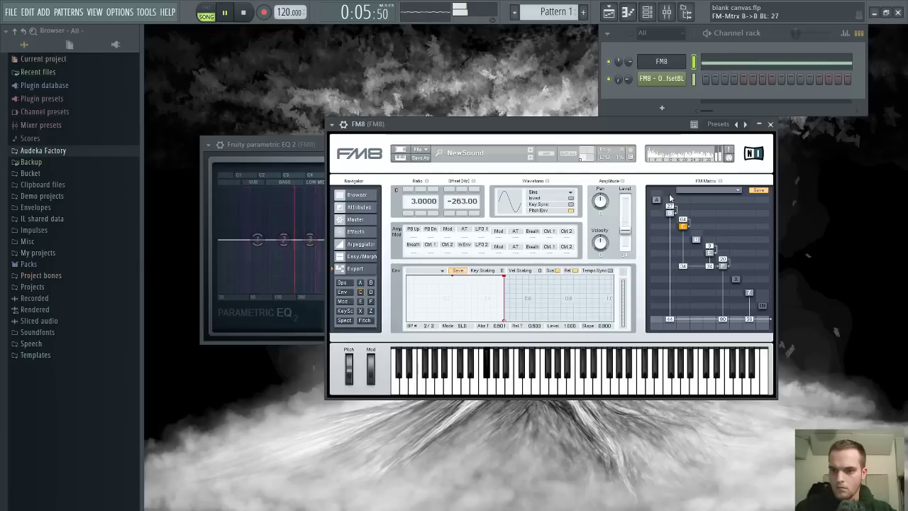
# Raise operator B's feedback onto itself in the FM matrix to 56
pyautogui.moveTo(669, 195); pyautogui.dragTo(670, 185)
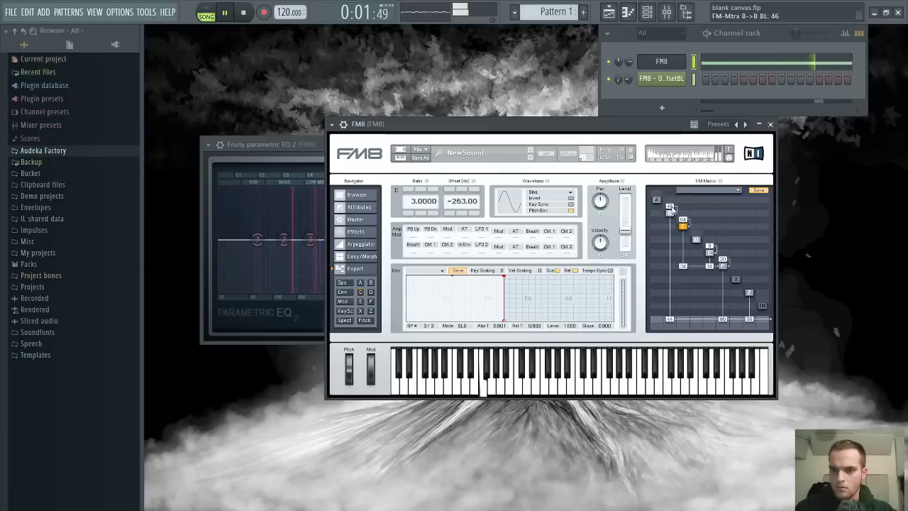
pyautogui.scroll(4, 671, 206)
pyautogui.scroll(-1, 670, 206)
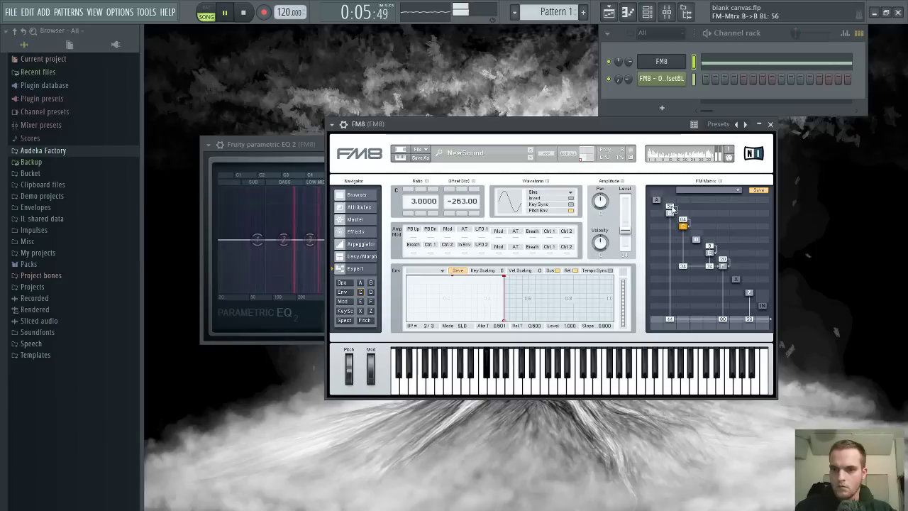
# Try an offset of -363.00 for operator C, return it to -263.00, and set the operator's ratio to 1.0000
pyautogui.click(454, 213)
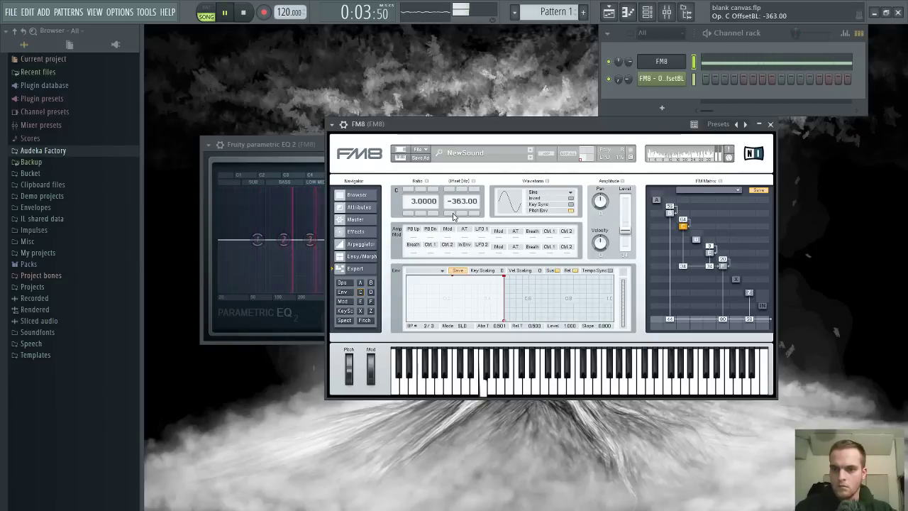
pyautogui.click(450, 190)
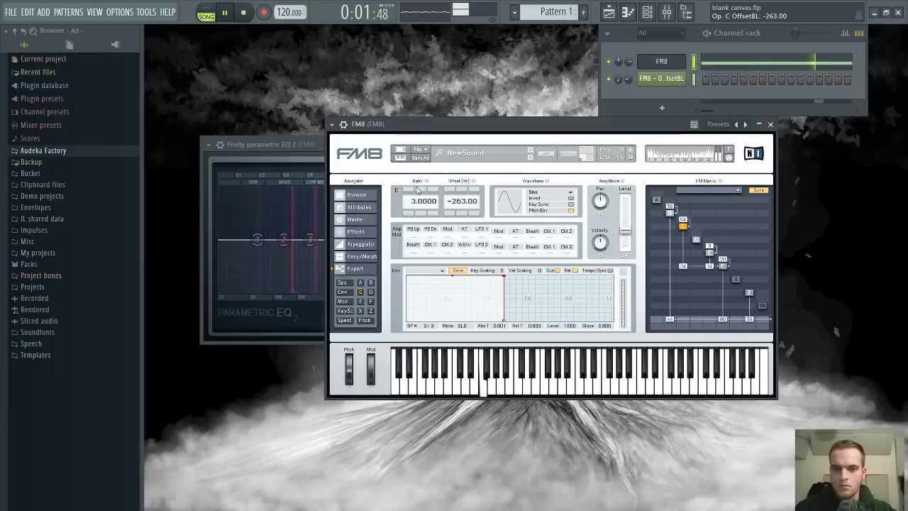
pyautogui.click(408, 213)
pyautogui.click(407, 213)
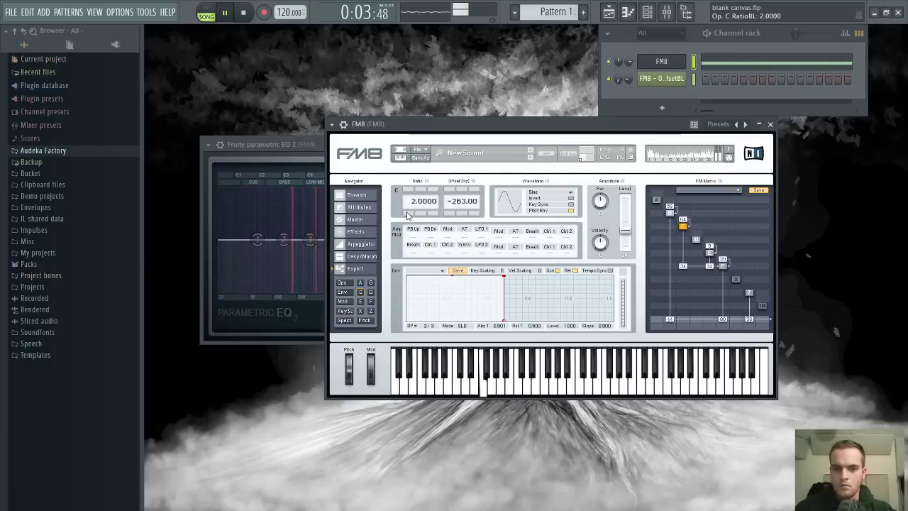
pyautogui.click(408, 215)
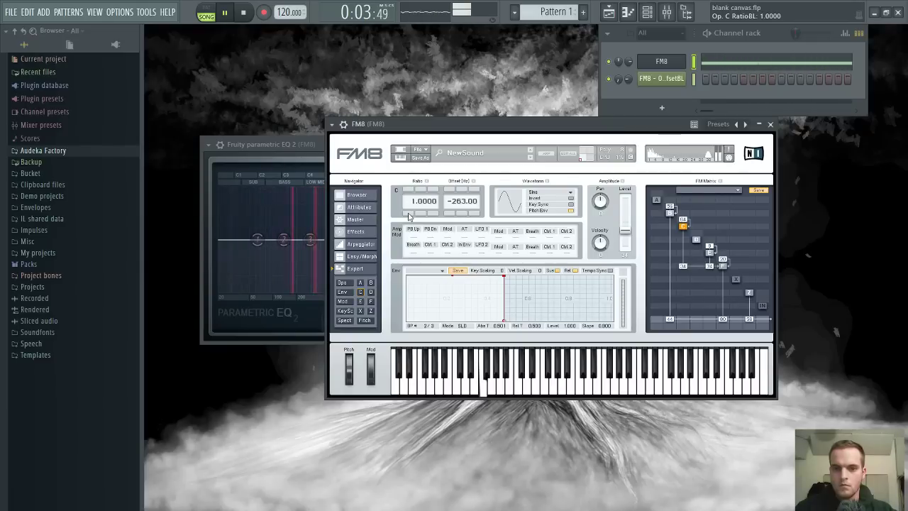
pyautogui.moveTo(494, 129); pyautogui.dragTo(457, 143)
pyautogui.click(371, 207)
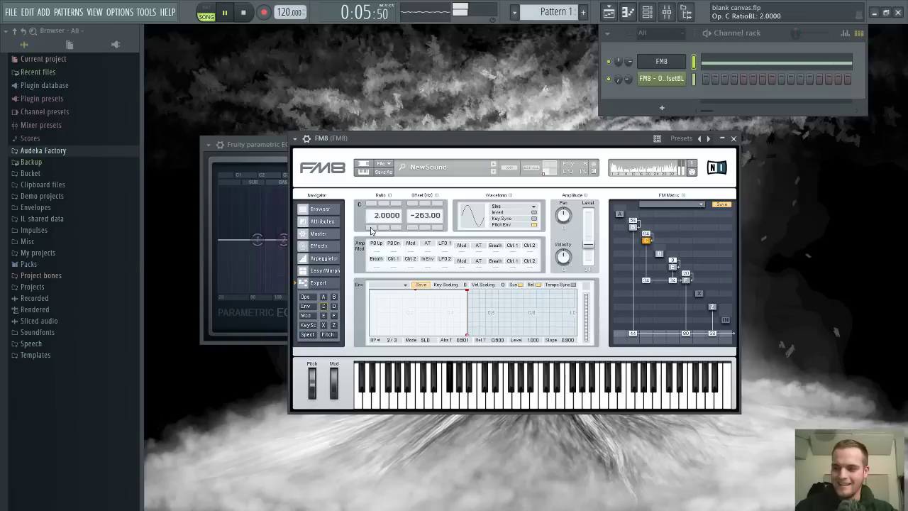
pyautogui.click(370, 228)
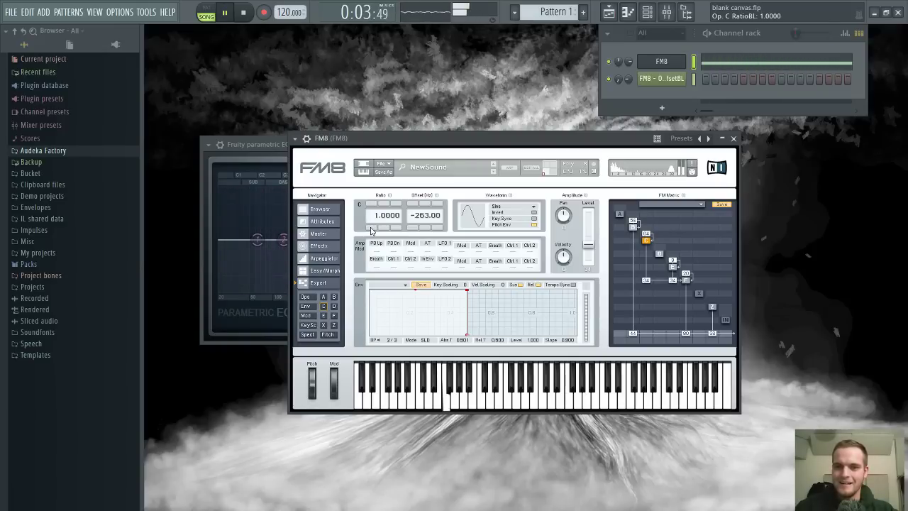
# Open FM8's notes in the piano roll, audition the pattern, and lengthen the third F4 note to meet the fourth
pyautogui.click(773, 62)
pyautogui.press('space')
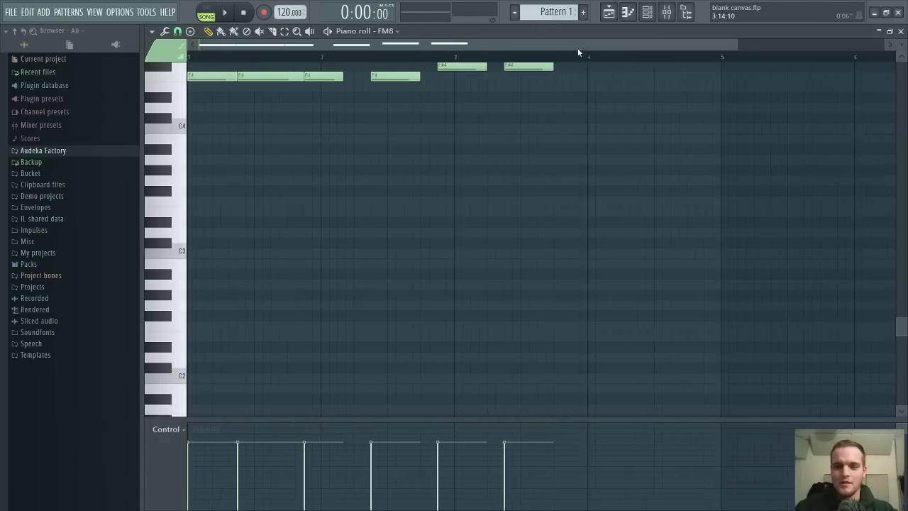
pyautogui.scroll(4, 507, 195)
pyautogui.press('space')
pyautogui.press('space')
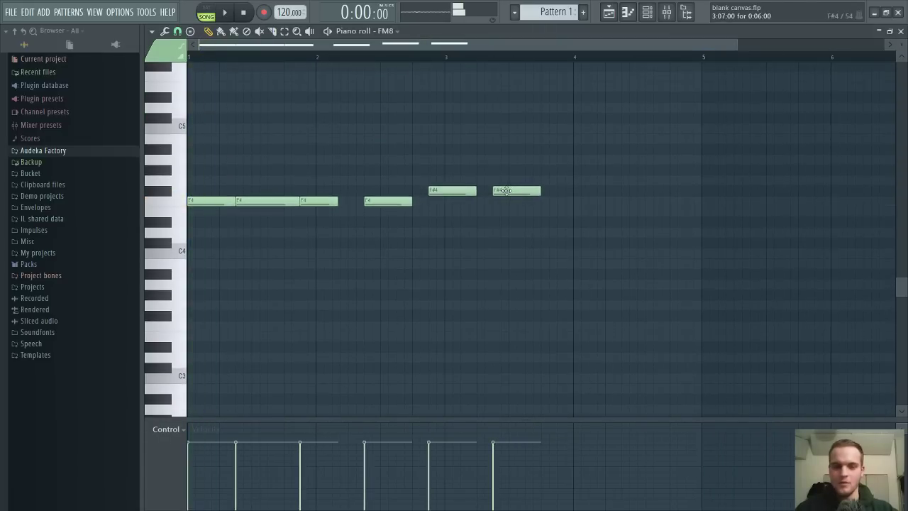
pyautogui.press('space')
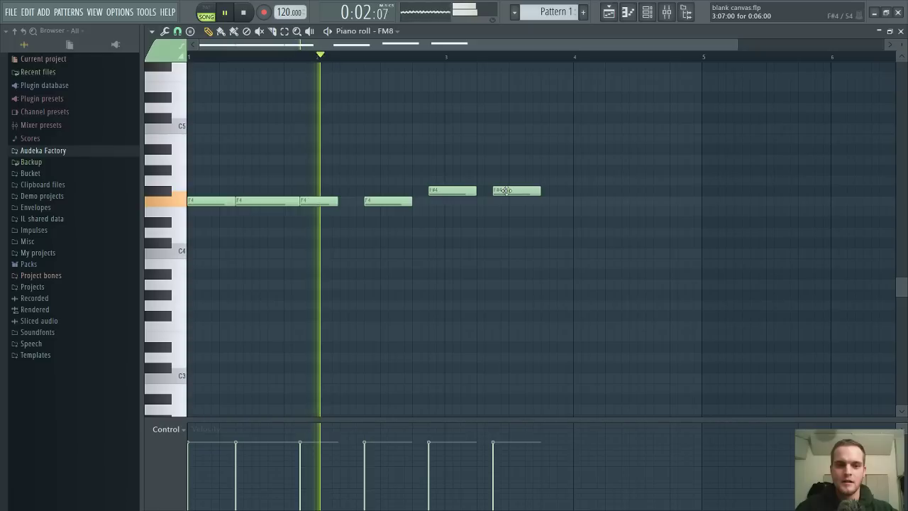
pyautogui.press('space')
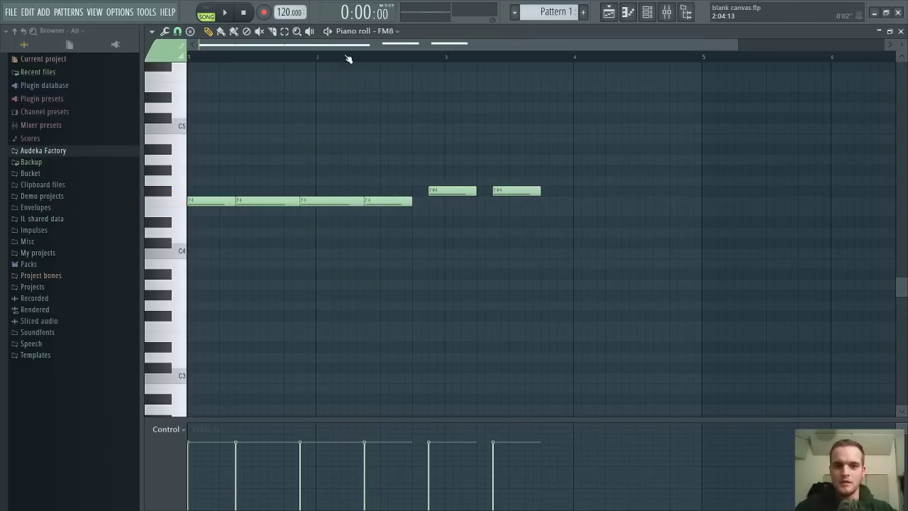
# Close the remaining gaps by lengthening the fourth F4 and first F#4 notes, and extend the last F#4 to the start of bar 4
pyautogui.scroll(3, 345, 48)
pyautogui.press('space')
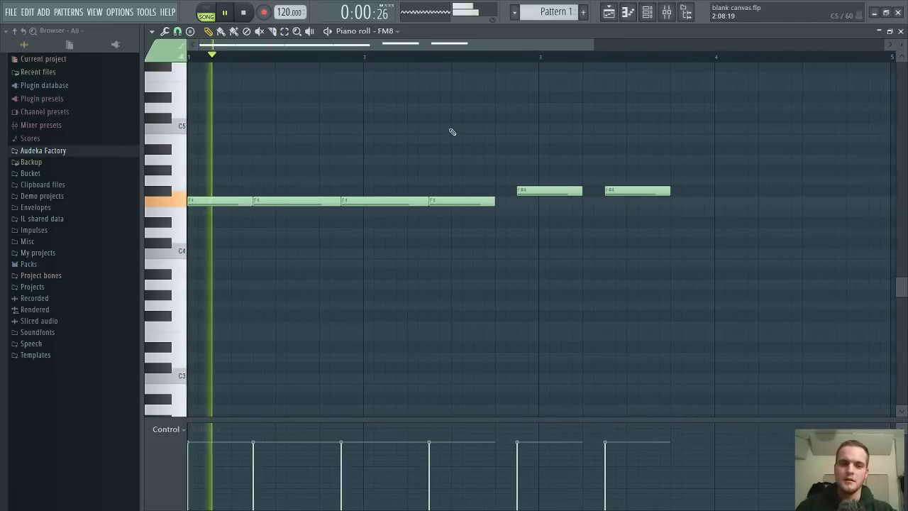
pyautogui.moveTo(501, 207); pyautogui.dragTo(519, 204)
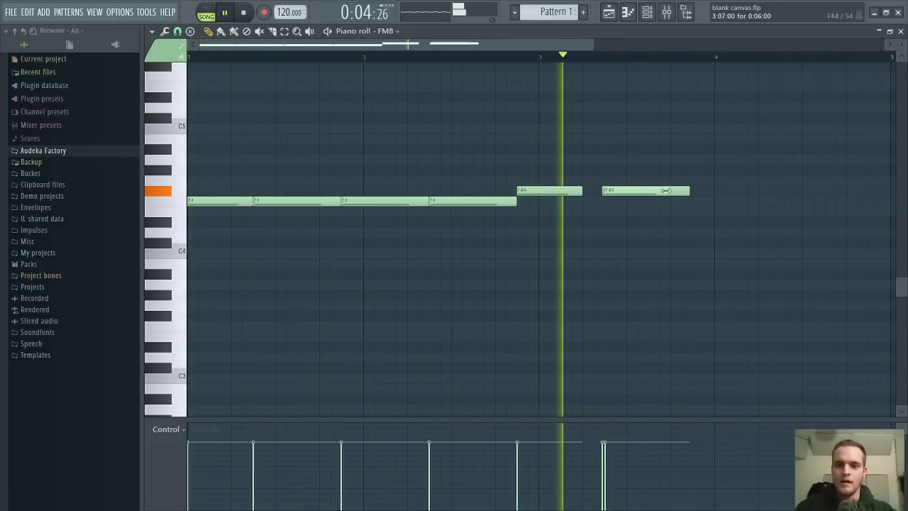
pyautogui.press('space')
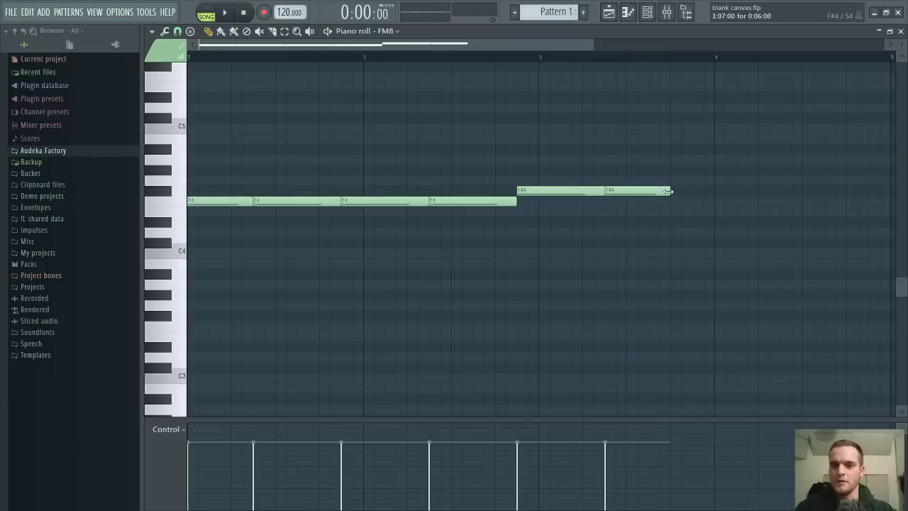
pyautogui.moveTo(668, 190); pyautogui.dragTo(707, 200)
pyautogui.press('space')
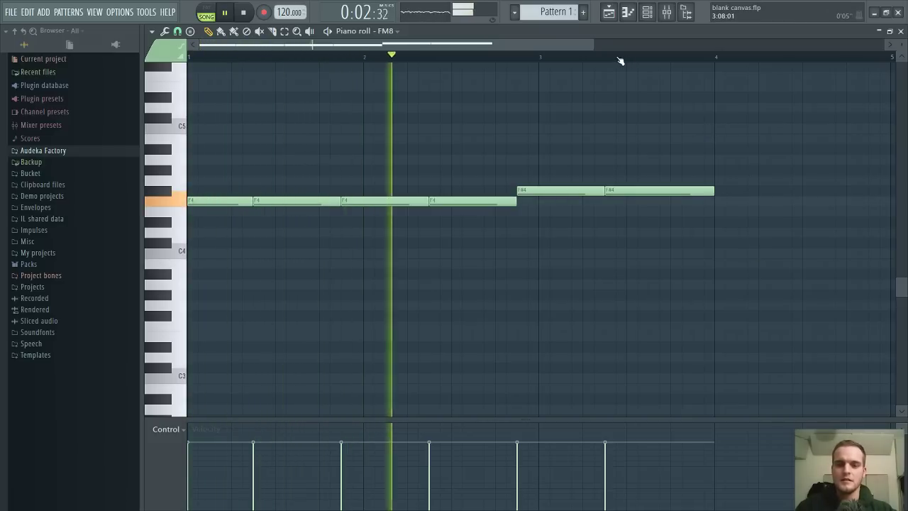
# Transpose all the pattern's notes down two octaves to F2 and F#2, and restart playback
pyautogui.scroll(-3, 618, 59)
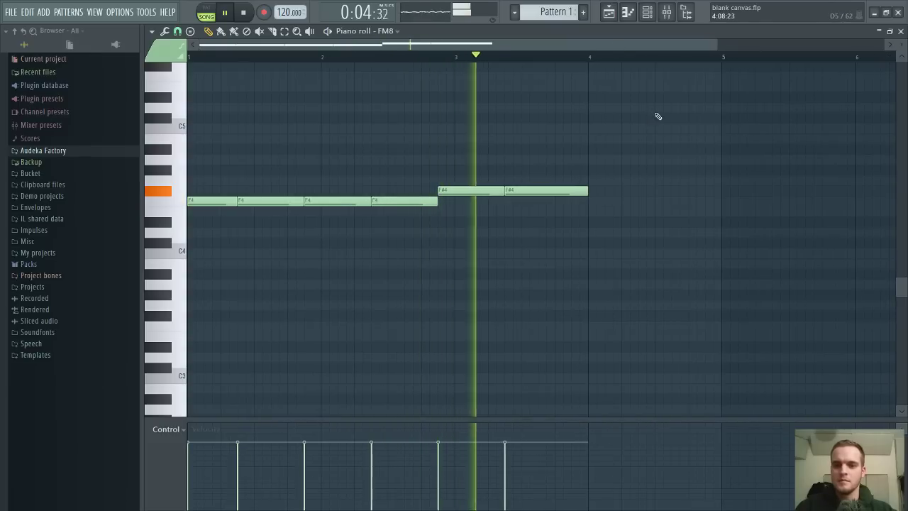
pyautogui.hotkey('ctrl', 'Down')
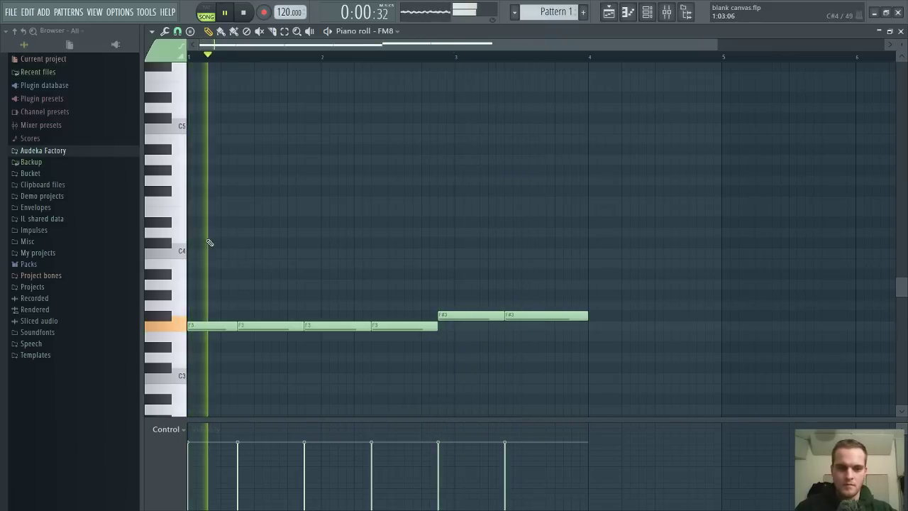
pyautogui.hotkey('ctrl', 'Down')
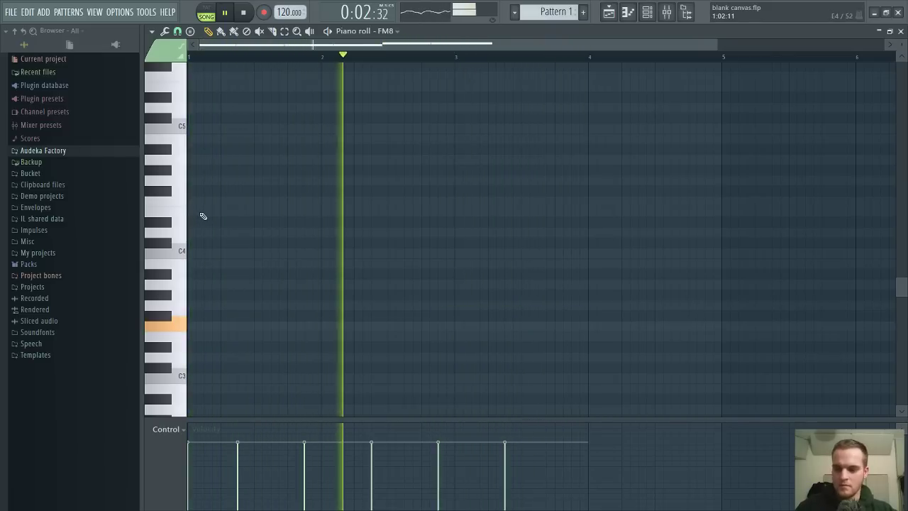
pyautogui.press('space')
pyautogui.press('space')
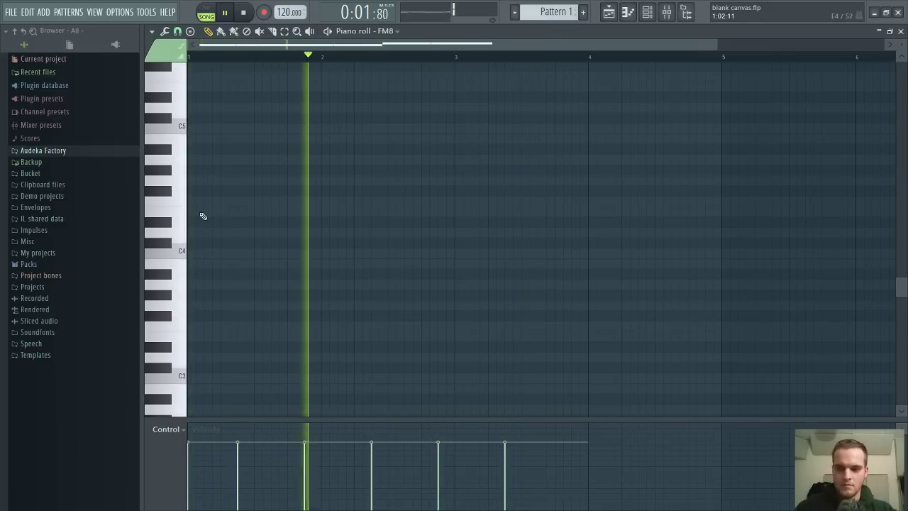
pyautogui.scroll(-3, 270, 239)
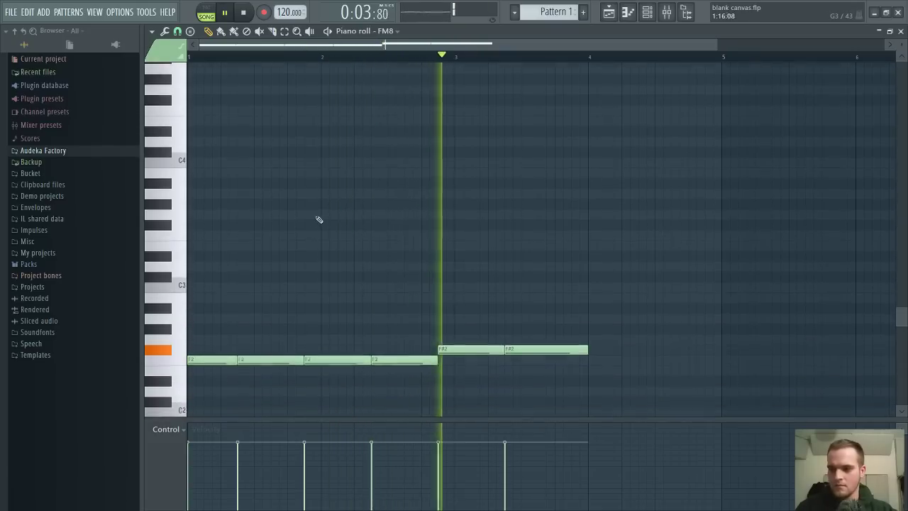
# Transpose all the notes up three semitones to G#2 and A2, and play the pattern
pyautogui.hotkey('shift', 'Up')
pyautogui.hotkey('shift', 'Up')
pyautogui.hotkey('shift', 'Up')
pyautogui.press('space')
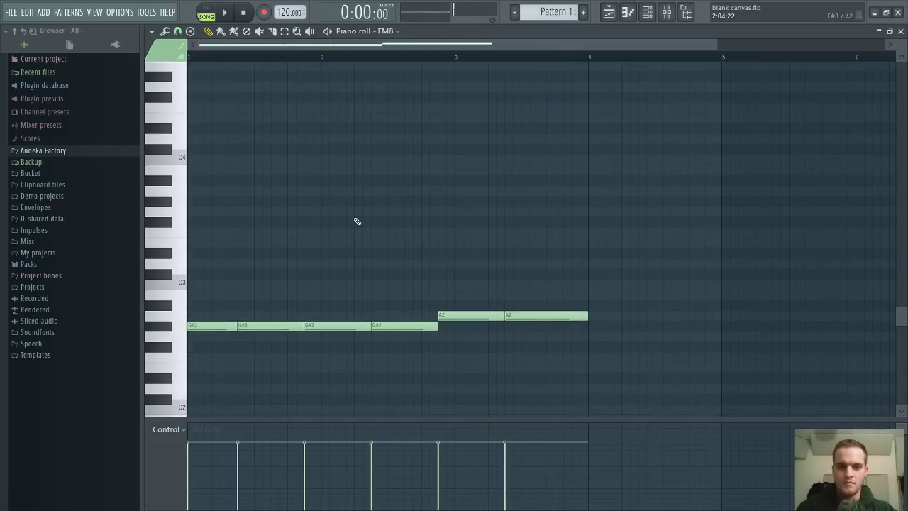
pyautogui.press('space')
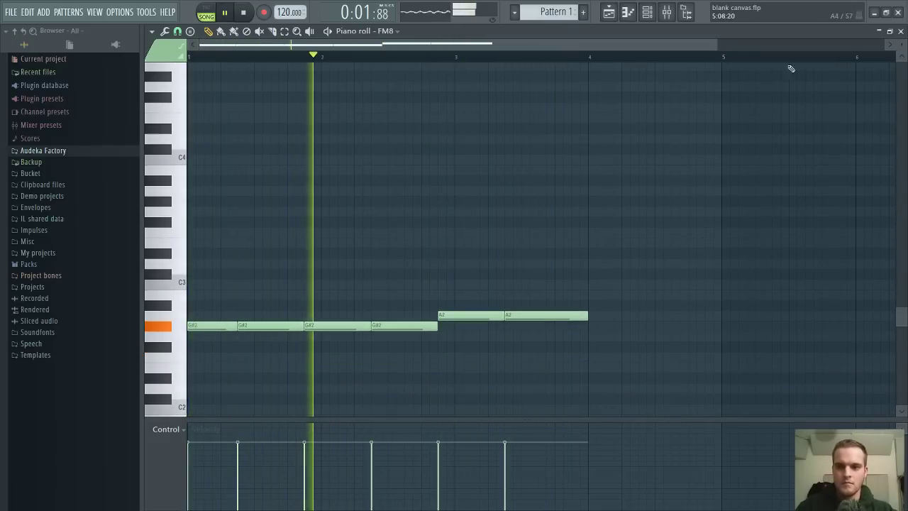
# Leave the piano roll, show operator B in FM8, and straighten the falling curve of its envelope's final segment while checking playback
pyautogui.click(899, 31)
pyautogui.click(633, 226)
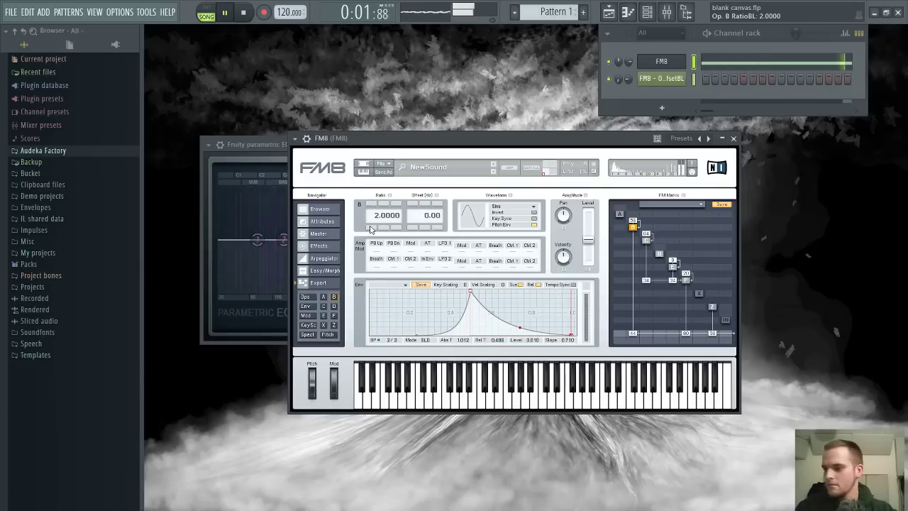
pyautogui.click(820, 227)
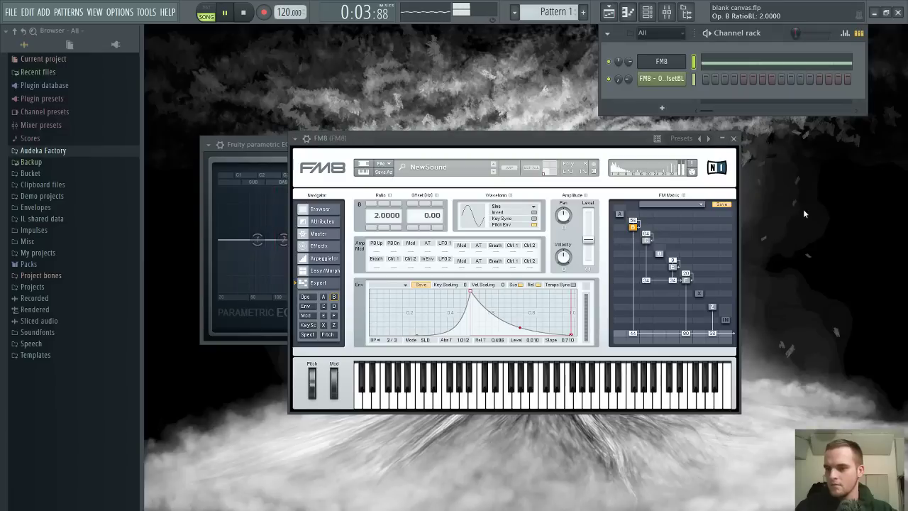
pyautogui.press('space')
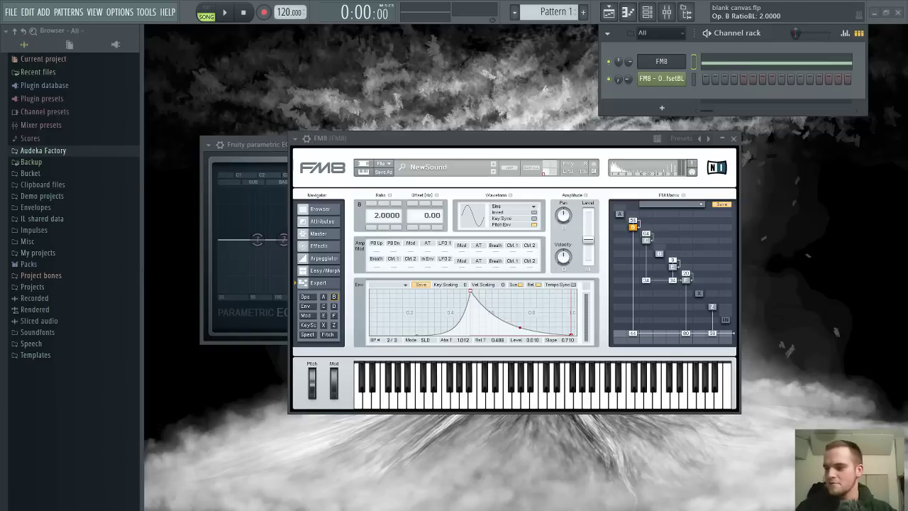
pyautogui.moveTo(493, 149); pyautogui.dragTo(473, 135)
pyautogui.press('space')
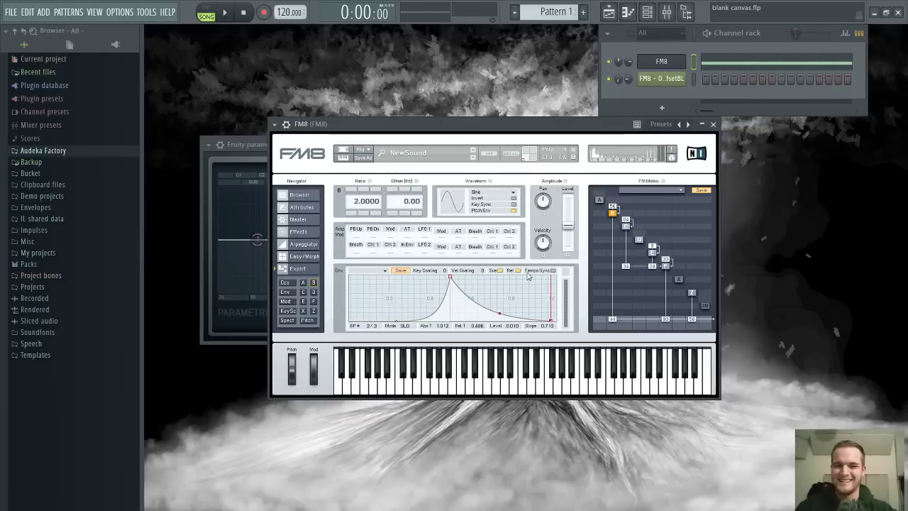
pyautogui.press('space')
pyautogui.moveTo(498, 317)
pyautogui.mouseDown()
pyautogui.moveTo(497, 326)
pyautogui.moveTo(500, 306)
pyautogui.mouseUp()
# Try offsets up to 200 Hz and down to -160 Hz on operator B, settling on 51.00 Hz with a ratio of 2.0000
pyautogui.click(395, 192)
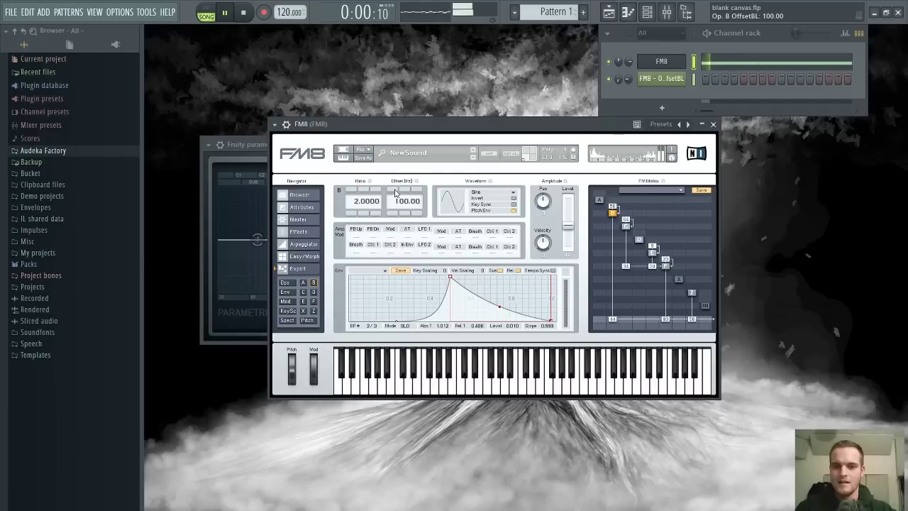
pyautogui.click(395, 191)
pyautogui.click(395, 191)
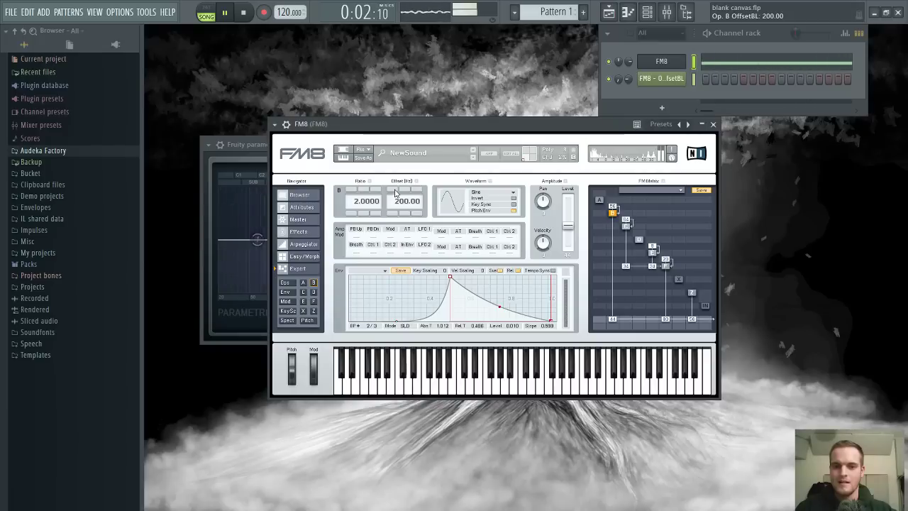
pyautogui.moveTo(399, 203); pyautogui.dragTo(401, 224)
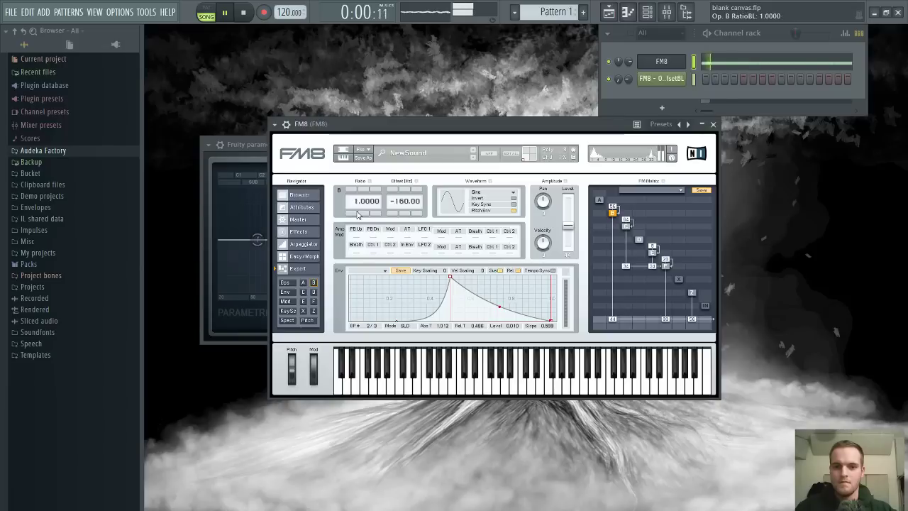
pyautogui.click(394, 191)
pyautogui.click(390, 194)
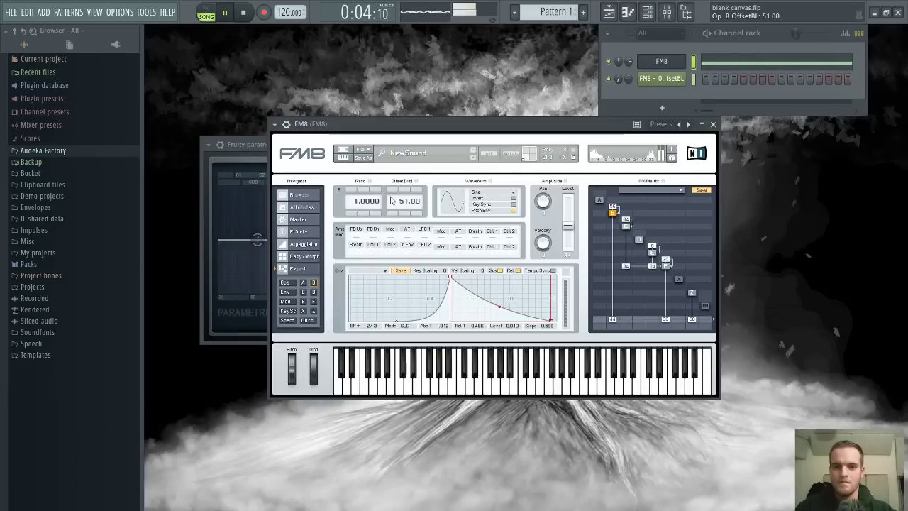
pyautogui.click(352, 190)
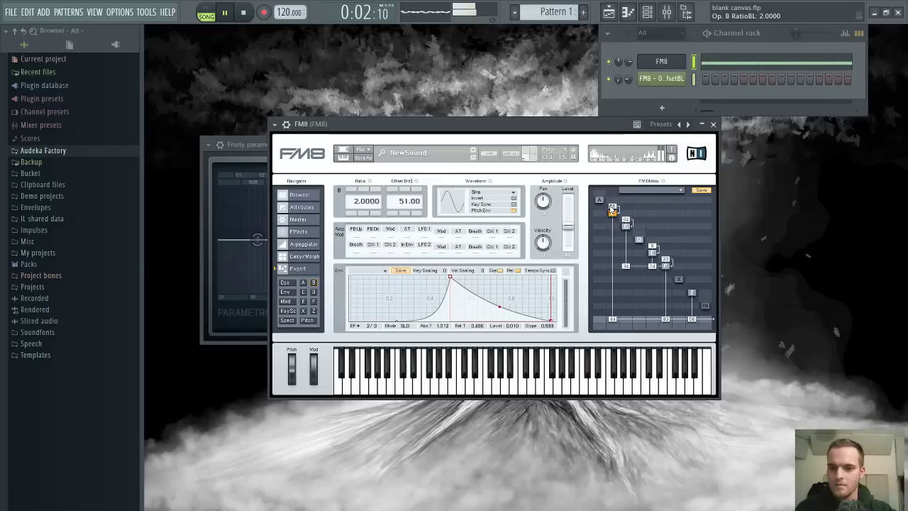
# In the FM matrix, set the A-to-B modulation to 70 and the E-to-F modulation to 29
pyautogui.moveTo(612, 211); pyautogui.dragTo(600, 191)
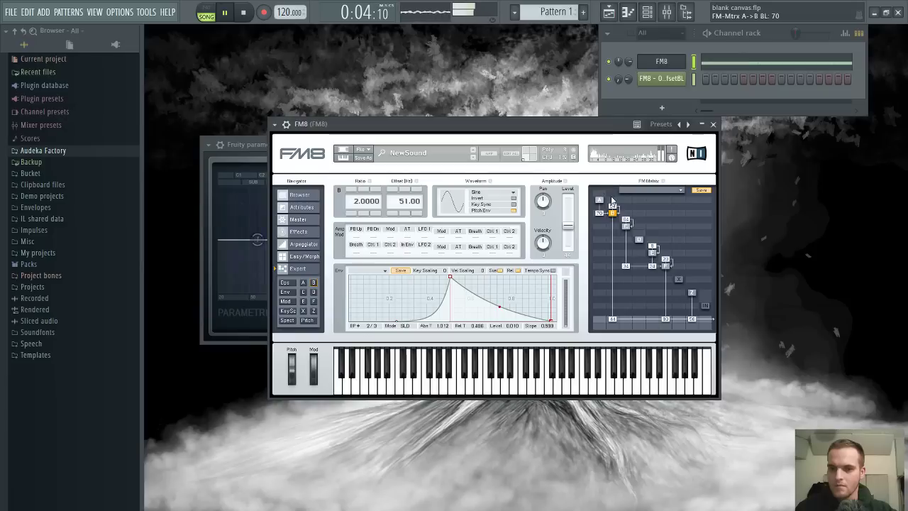
pyautogui.moveTo(653, 267); pyautogui.dragTo(651, 293)
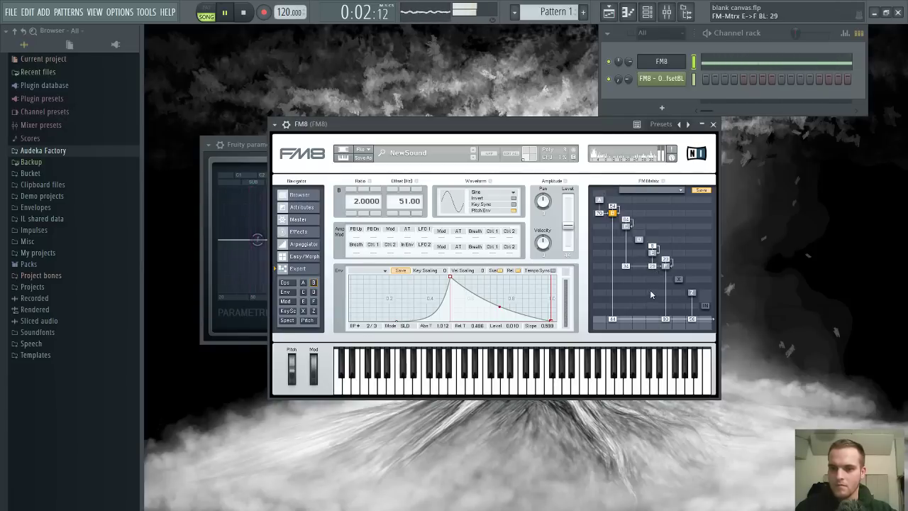
# Transpose all of FM8's pattern notes up one octave to G#3 and A3, and return to the synth
pyautogui.click(732, 67)
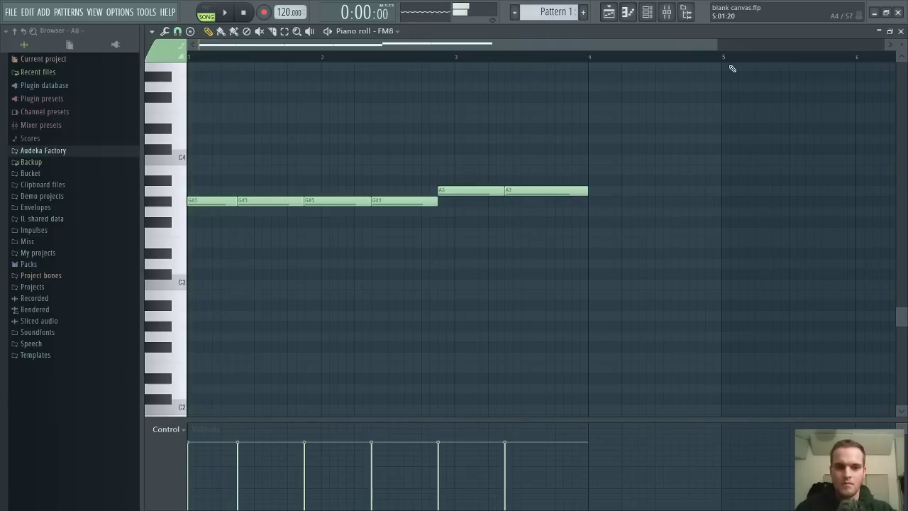
pyautogui.hotkey('ctrl', 'Up')
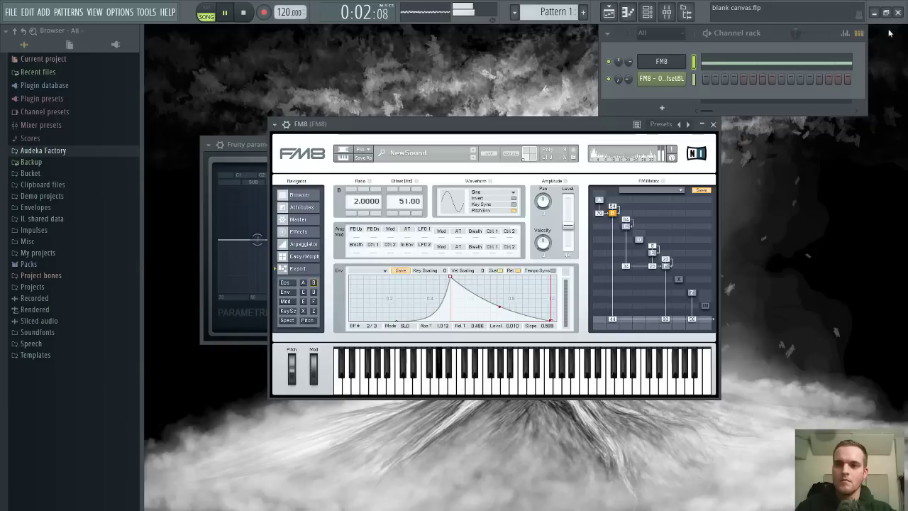
pyautogui.press('F7')
# Remove the A-to-B modulation, and set operator B's ratio to 0.4796 and its offset to 151.00 Hz
pyautogui.moveTo(599, 212); pyautogui.dragTo(592, 260)
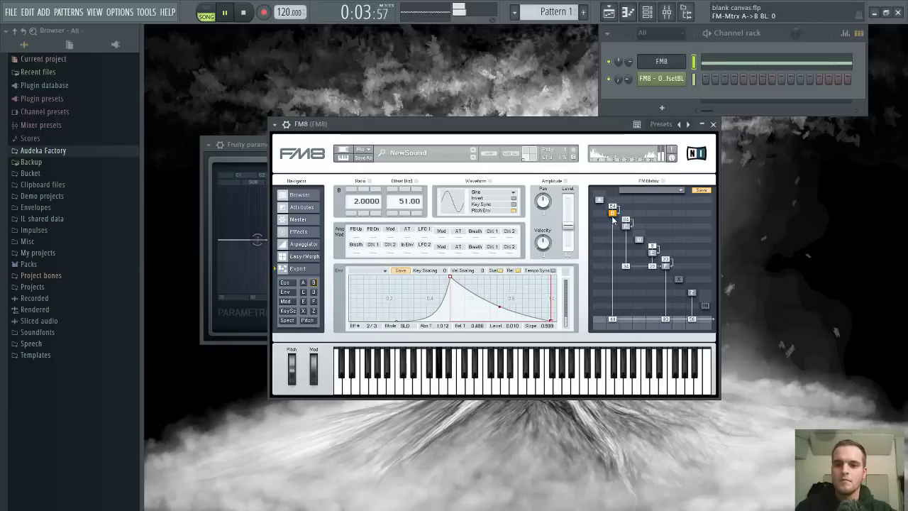
pyautogui.click(355, 214)
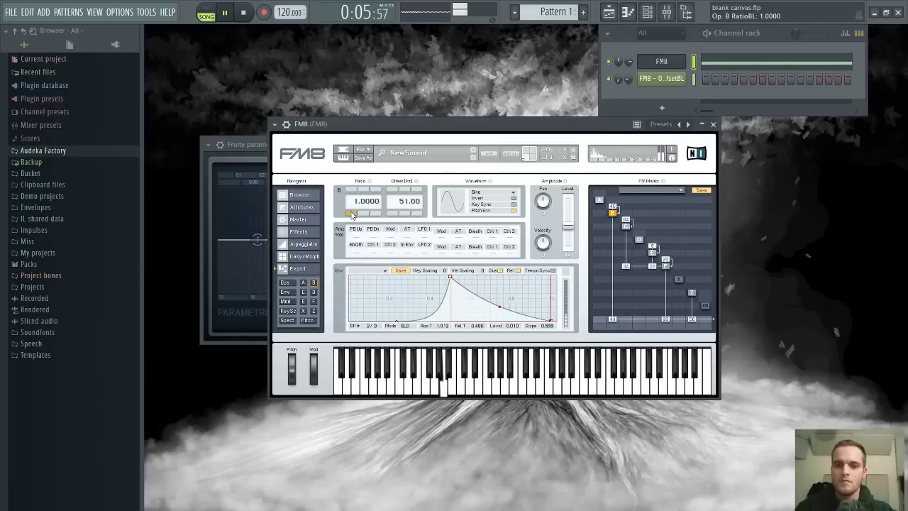
pyautogui.moveTo(354, 193); pyautogui.dragTo(357, 165)
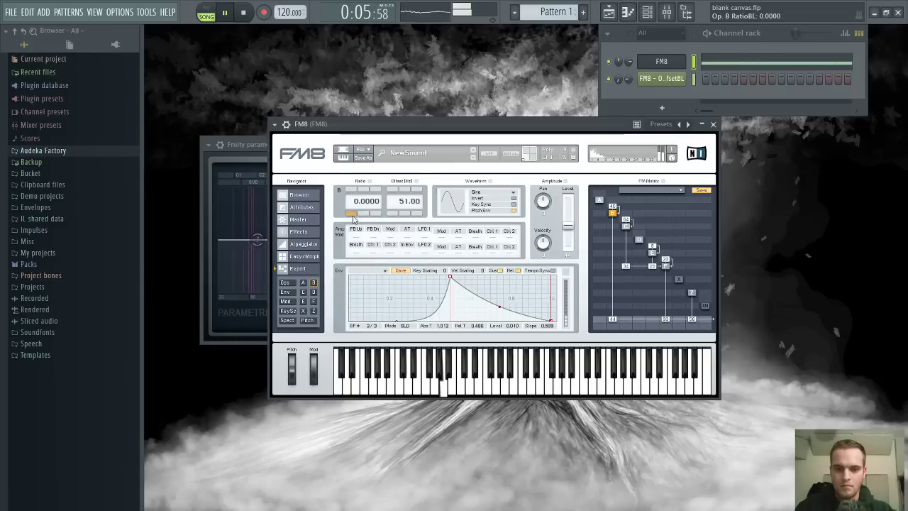
pyautogui.click(352, 192)
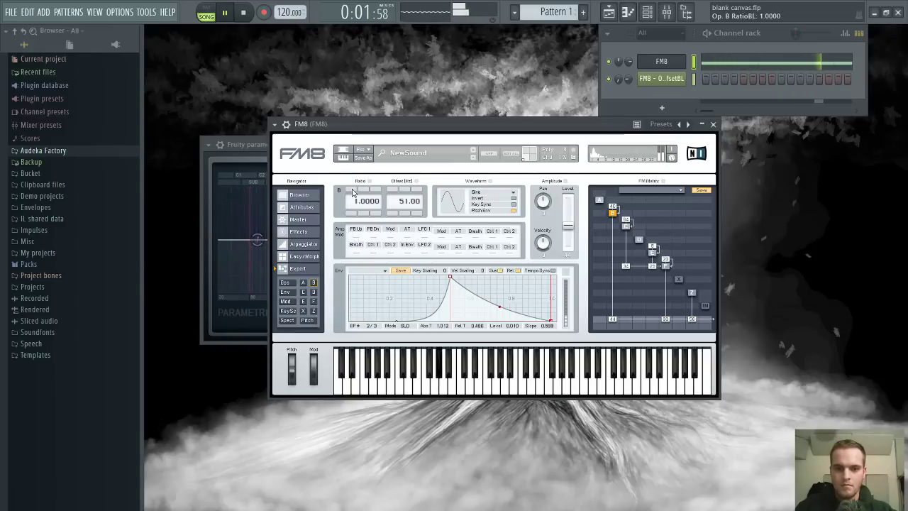
pyautogui.moveTo(362, 196); pyautogui.dragTo(365, 185)
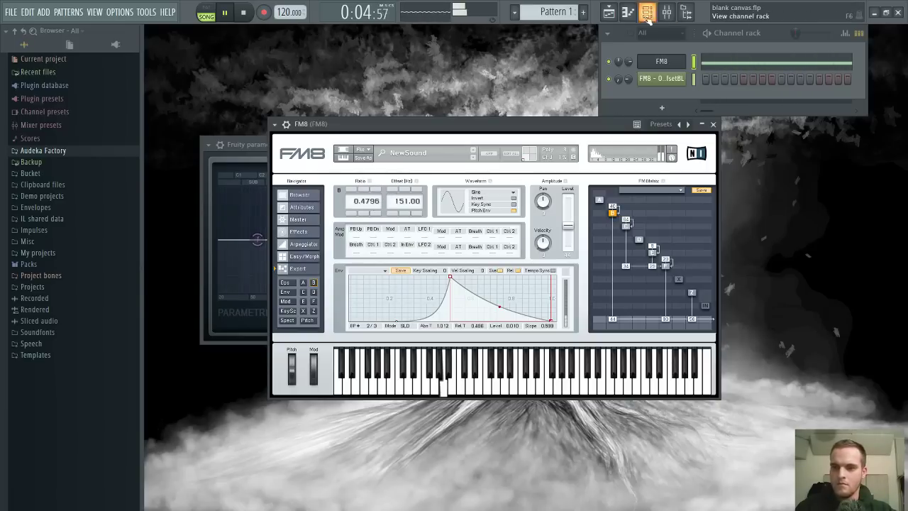
# Slightly raise the first point of the Op. E OffsetBL automation clip in the playlist
pyautogui.click(608, 12)
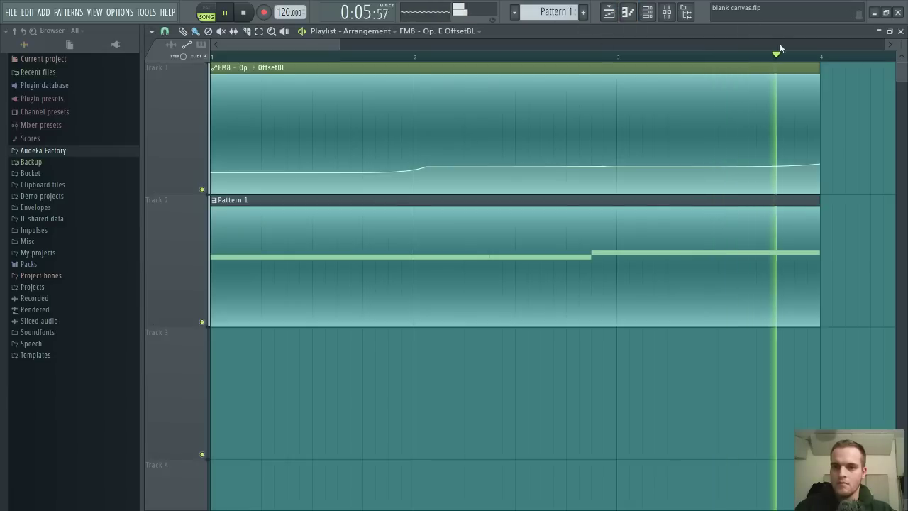
pyautogui.moveTo(211, 173)
pyautogui.mouseDown()
pyautogui.moveTo(212, 73)
pyautogui.moveTo(213, 186)
pyautogui.moveTo(211, 171)
pyautogui.mouseUp()
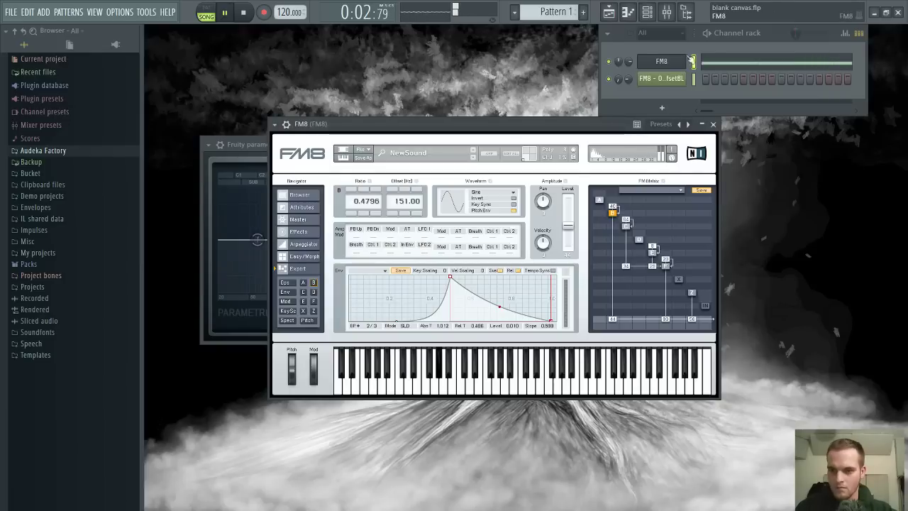
pyautogui.click(608, 12)
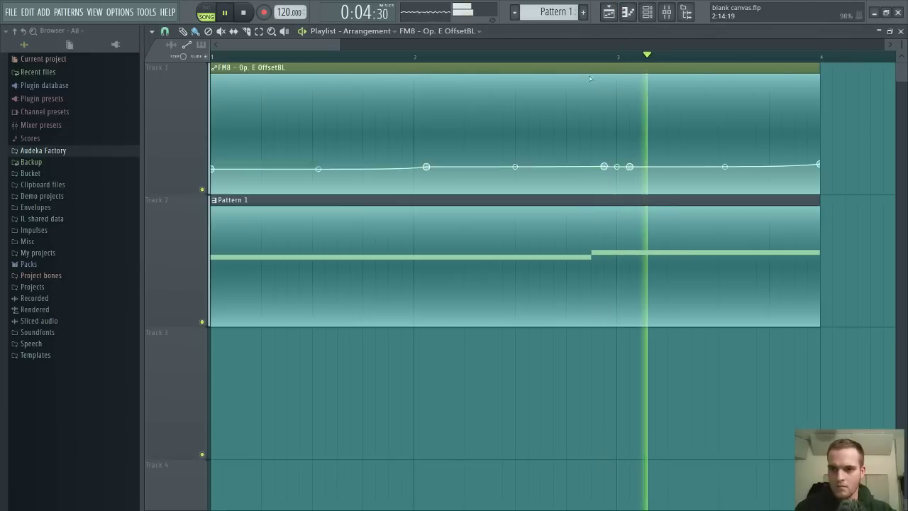
# Load FabFilter Saturn into slot 3 of the FM8 mixer track, and turn up its drive and set its dynamics to 1.000
pyautogui.click(666, 14)
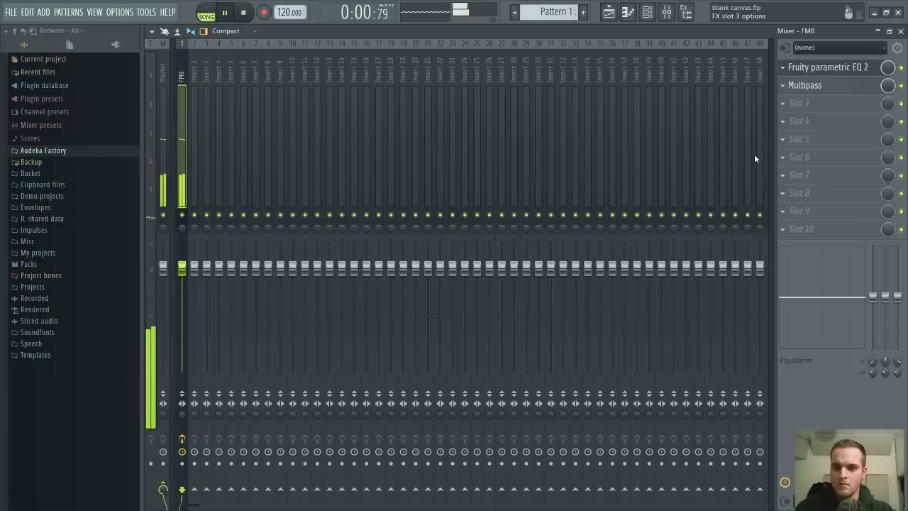
pyautogui.click(698, 172)
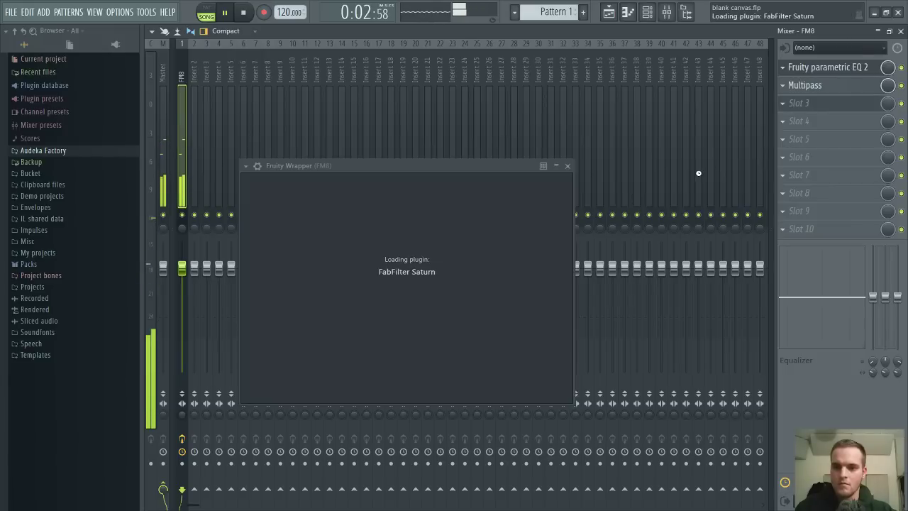
pyautogui.moveTo(461, 301); pyautogui.dragTo(460, 269)
pyautogui.moveTo(418, 307); pyautogui.dragTo(420, 267)
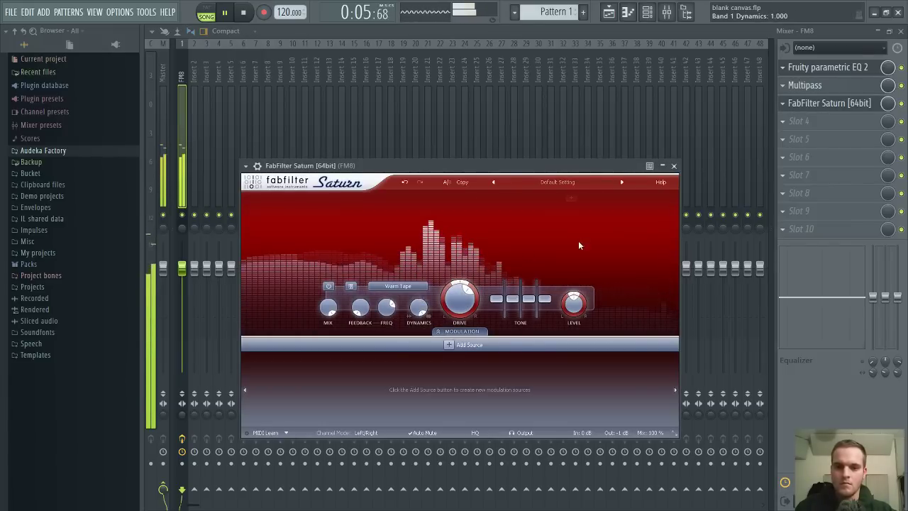
# Split Saturn into three bands, set the upper band's level to -3.95 dB and the middle band's to -6.90 dB, and adjust the middle band's dynamics
pyautogui.click(547, 197)
pyautogui.moveTo(605, 235)
pyautogui.mouseDown()
pyautogui.moveTo(605, 226)
pyautogui.moveTo(604, 239)
pyautogui.mouseUp()
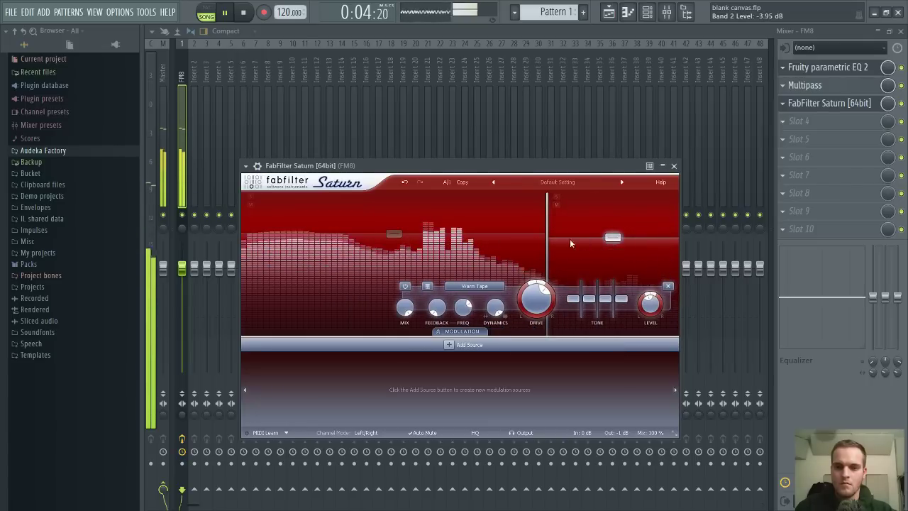
pyautogui.click(388, 198)
pyautogui.moveTo(466, 234); pyautogui.dragTo(469, 243)
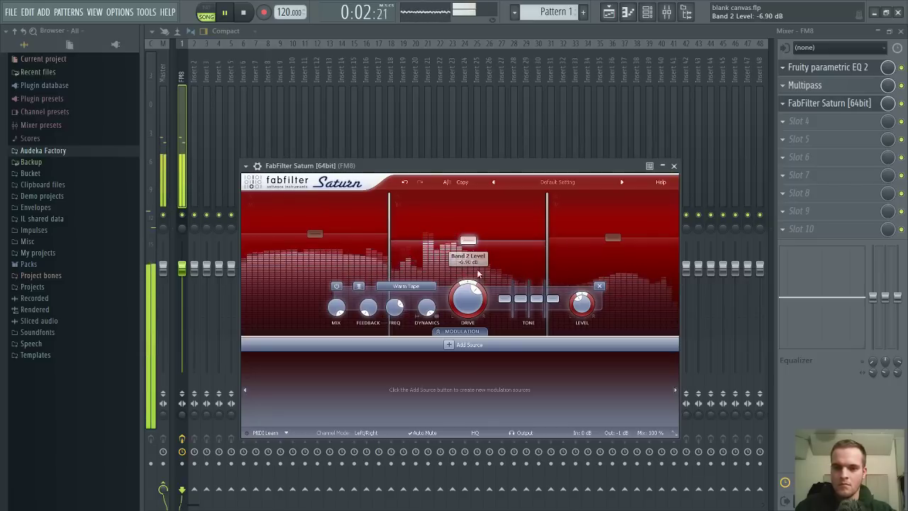
pyautogui.moveTo(428, 306)
pyautogui.mouseDown()
pyautogui.moveTo(437, 286)
pyautogui.moveTo(427, 310)
pyautogui.mouseUp()
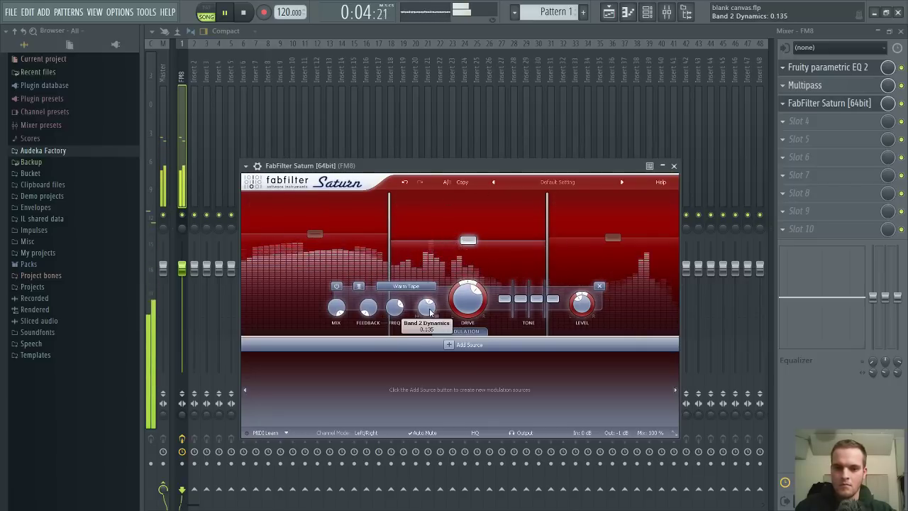
# Raise the Op. E OffsetBL automation's points to one even, higher level up to bar 3, and add a point just before the clip's end
pyautogui.click(899, 30)
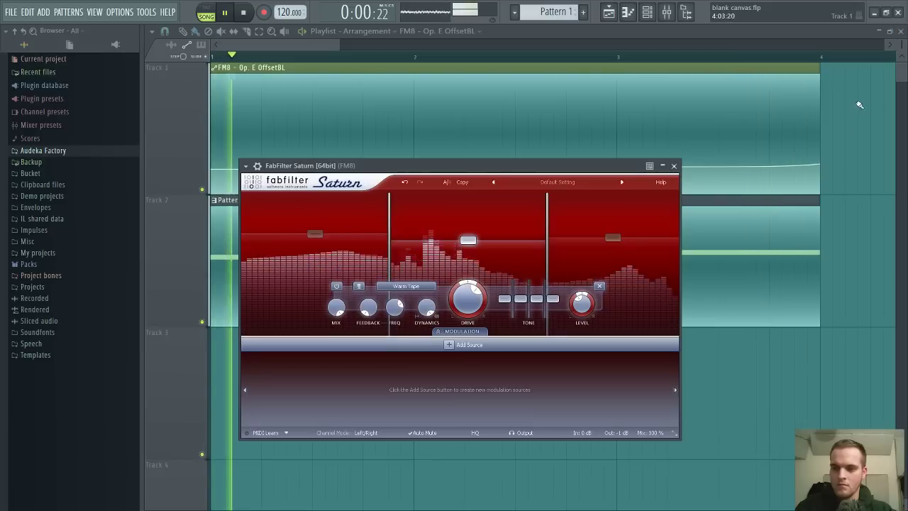
pyautogui.click(674, 165)
pyautogui.moveTo(215, 168)
pyautogui.mouseDown()
pyautogui.moveTo(214, 186)
pyautogui.moveTo(215, 156)
pyautogui.mouseUp()
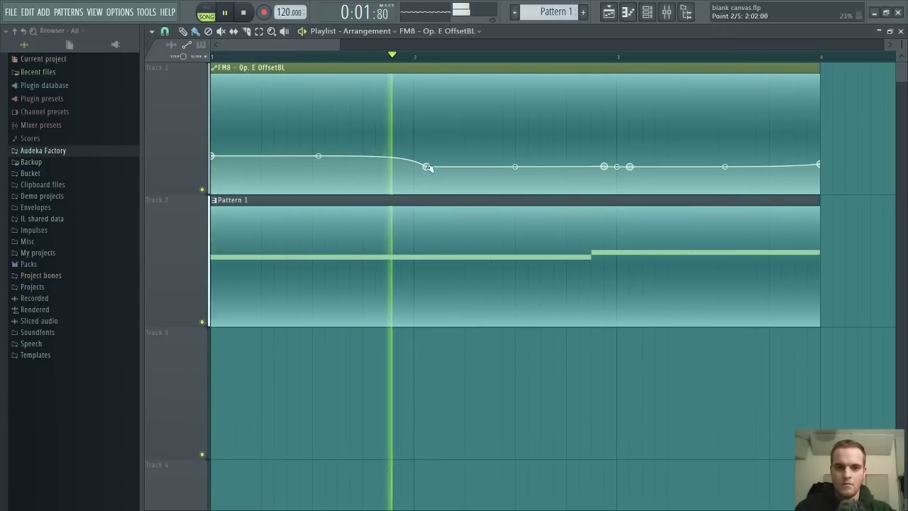
pyautogui.moveTo(425, 166); pyautogui.dragTo(426, 156)
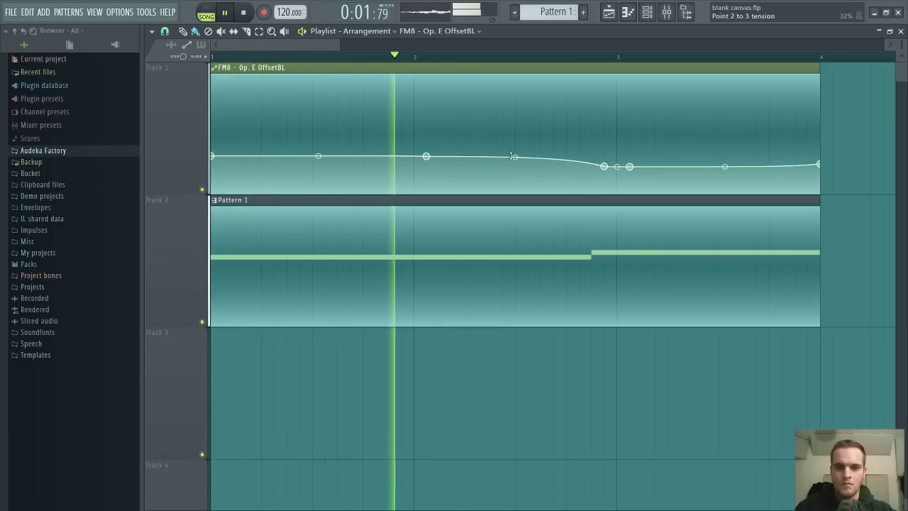
pyautogui.moveTo(629, 166); pyautogui.dragTo(630, 156)
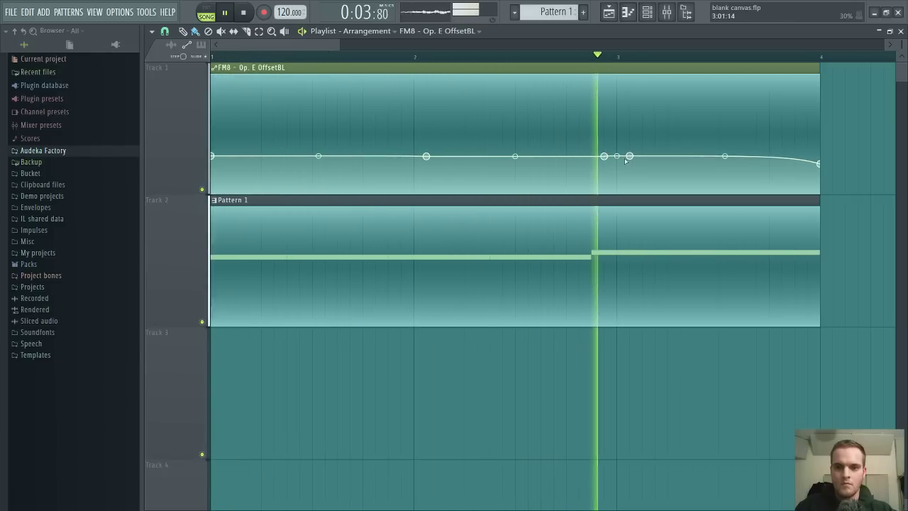
pyautogui.rightClick(794, 159)
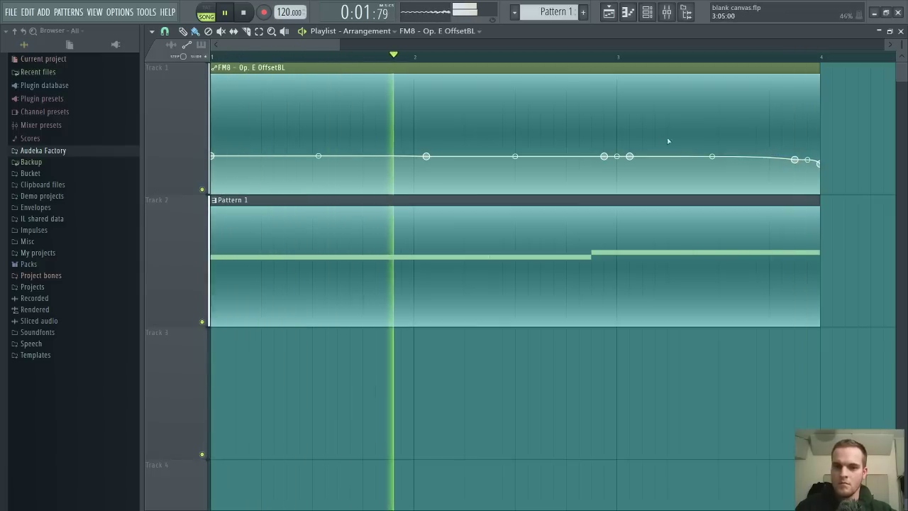
pyautogui.click(900, 31)
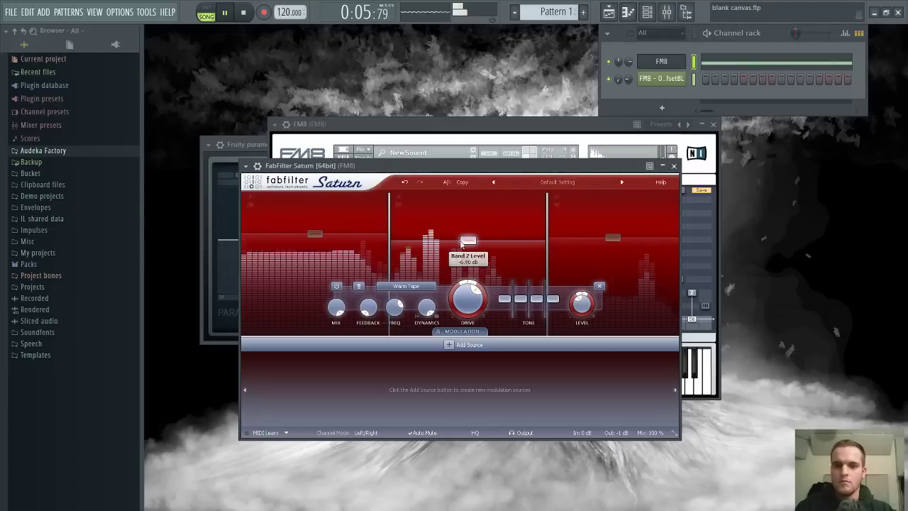
# Try the Crunchy Amp style on Saturn's middle band, lower its drive, and switch its style to Smooth Amp
pyautogui.click(428, 382)
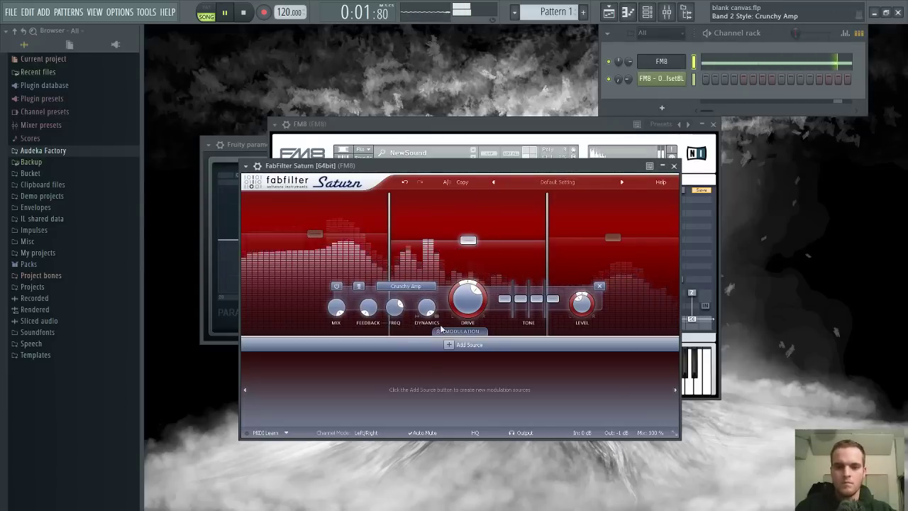
pyautogui.moveTo(467, 300); pyautogui.dragTo(466, 358)
pyautogui.moveTo(466, 301); pyautogui.dragTo(468, 333)
pyautogui.click(432, 363)
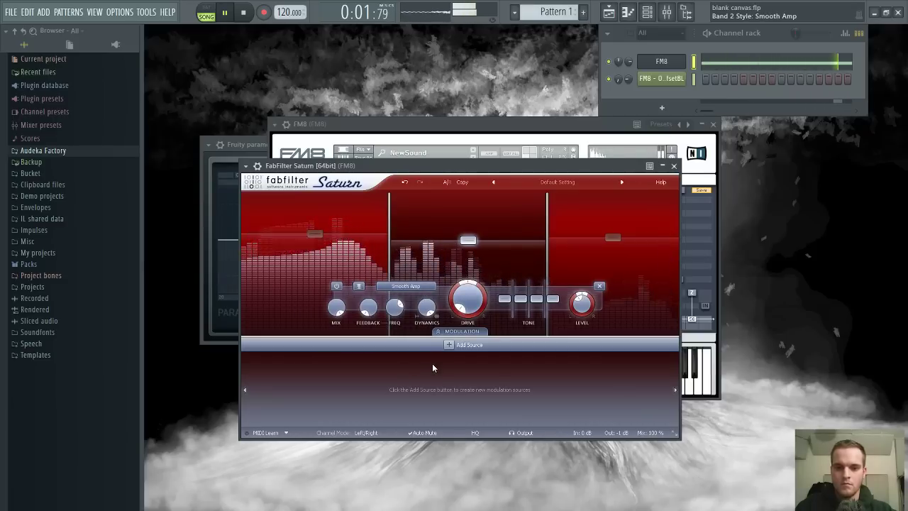
# Rebalance Saturn's lower two bands, setting the lower band's level to +0.99 dB and reducing the middle band's level after trying +0.49 dB
pyautogui.moveTo(468, 240); pyautogui.dragTo(472, 236)
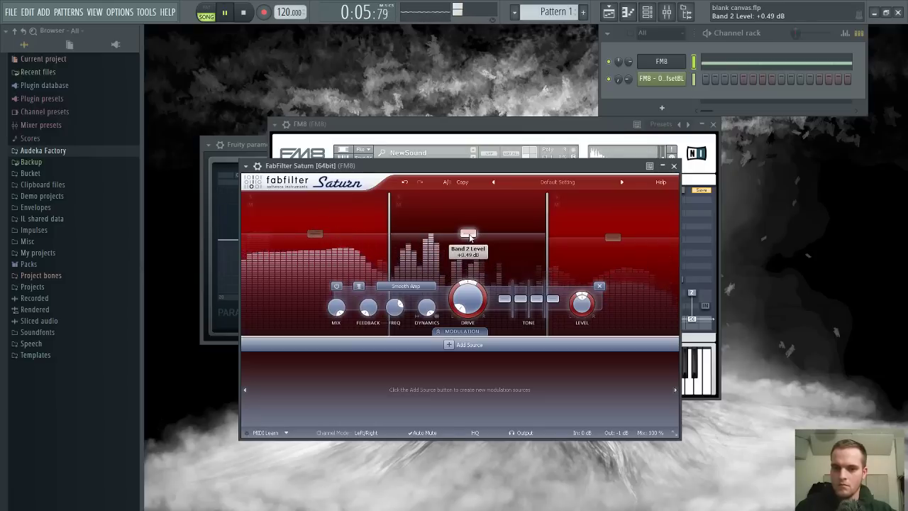
pyautogui.click(318, 232)
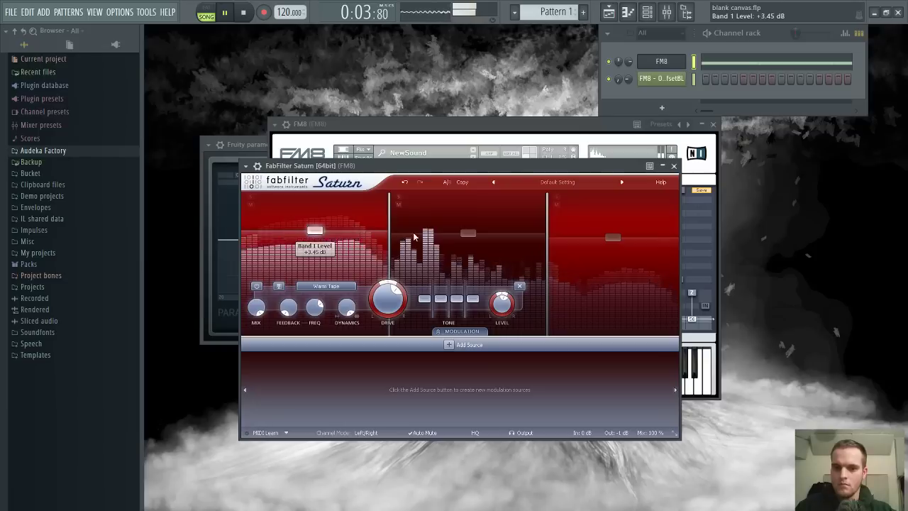
pyautogui.moveTo(468, 233); pyautogui.dragTo(468, 238)
pyautogui.moveTo(314, 230); pyautogui.dragTo(314, 233)
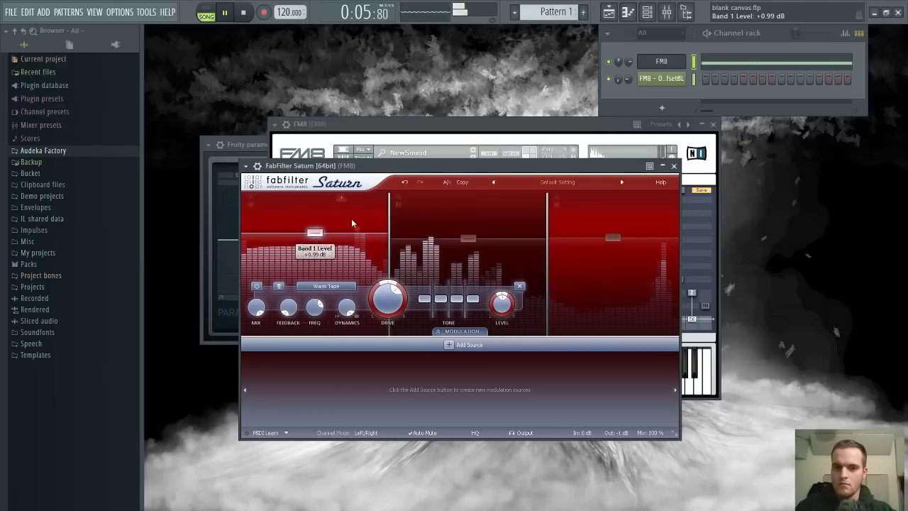
# Try the Rectify style on Saturn's upper band and lower that band's drive to 4.761%
pyautogui.click(612, 239)
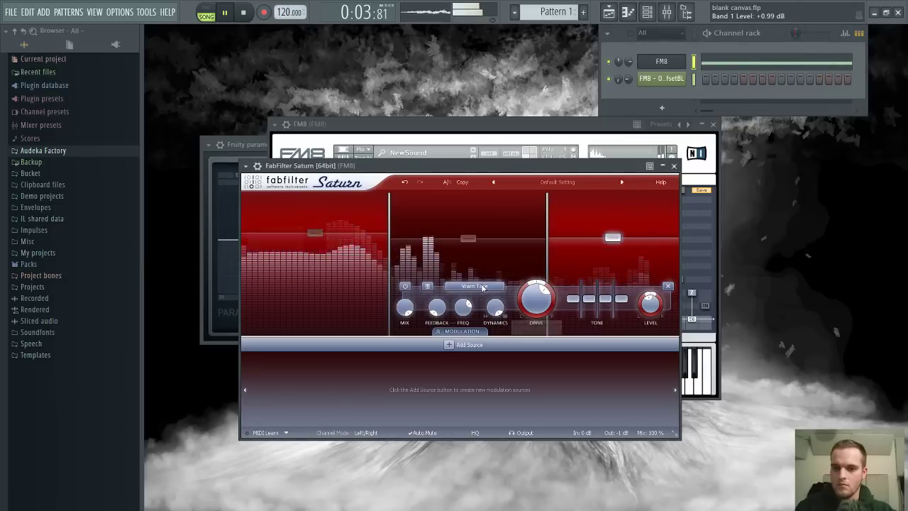
pyautogui.click(505, 452)
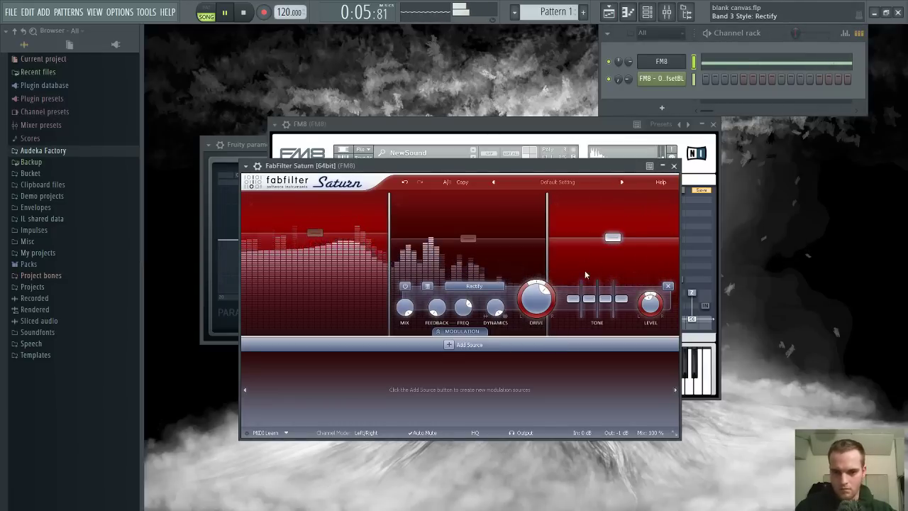
pyautogui.moveTo(536, 293); pyautogui.dragTo(534, 369)
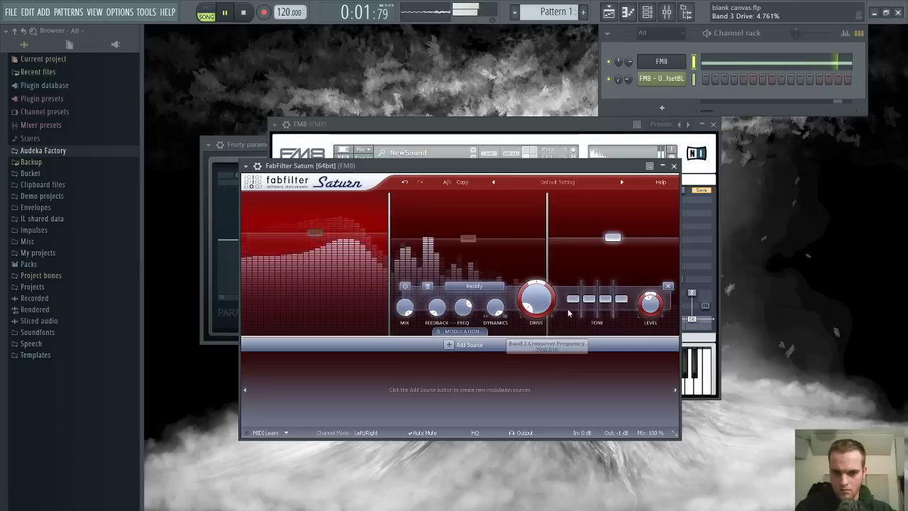
# Switch the upper band's style to Clean Tube and set its level to -6.41 dB
pyautogui.moveTo(614, 241); pyautogui.dragTo(614, 245)
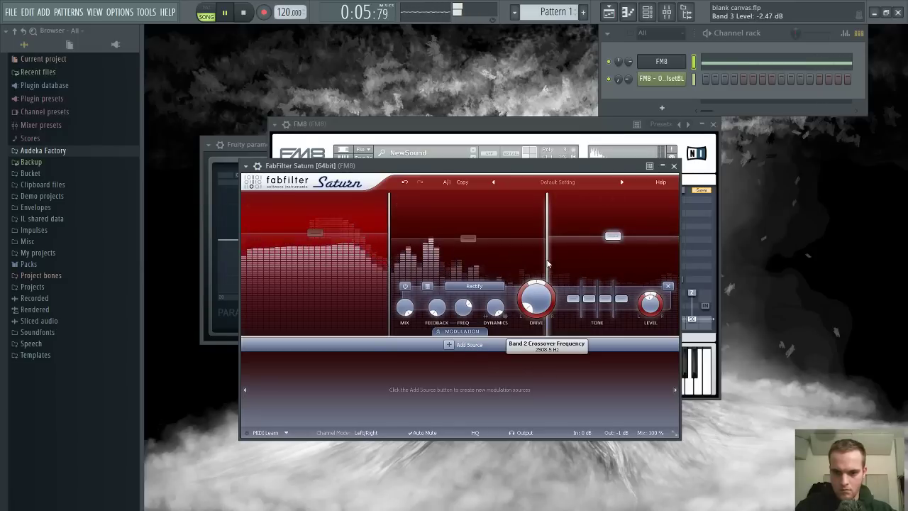
pyautogui.click(513, 350)
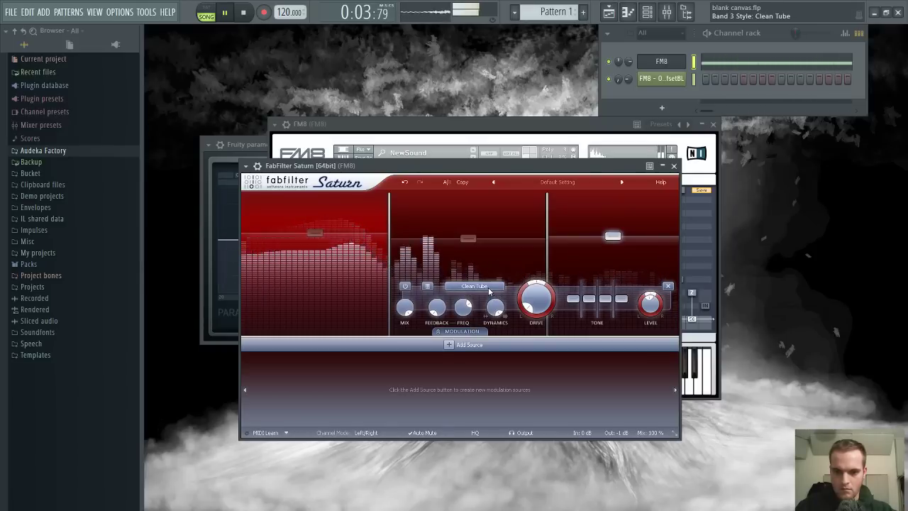
pyautogui.moveTo(613, 235); pyautogui.dragTo(616, 246)
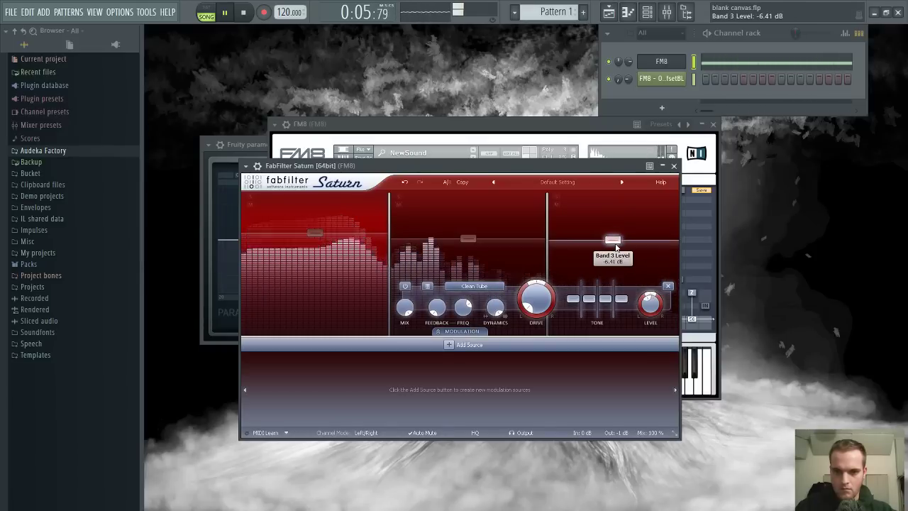
# Try the FM8 notes in different octaves in the piano roll and settle one octave higher, on G#4 and A4
pyautogui.click(757, 63)
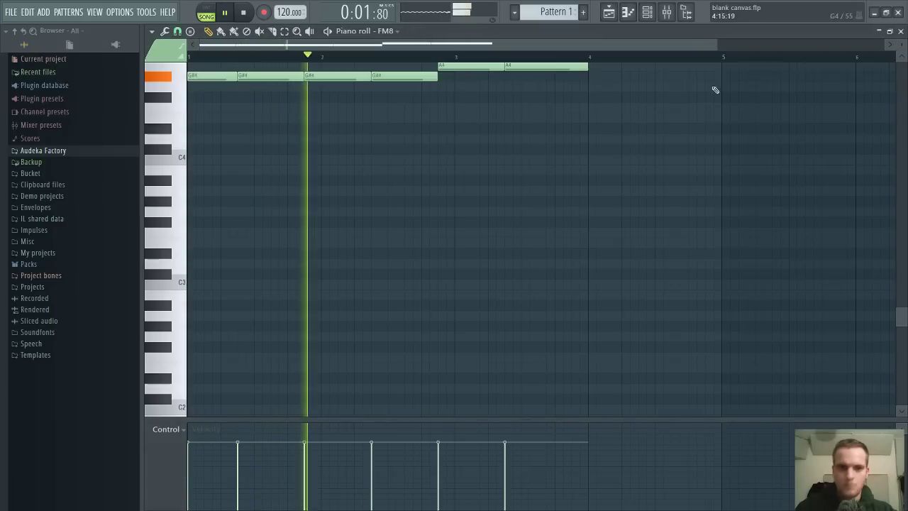
pyautogui.scroll(8, 602, 212)
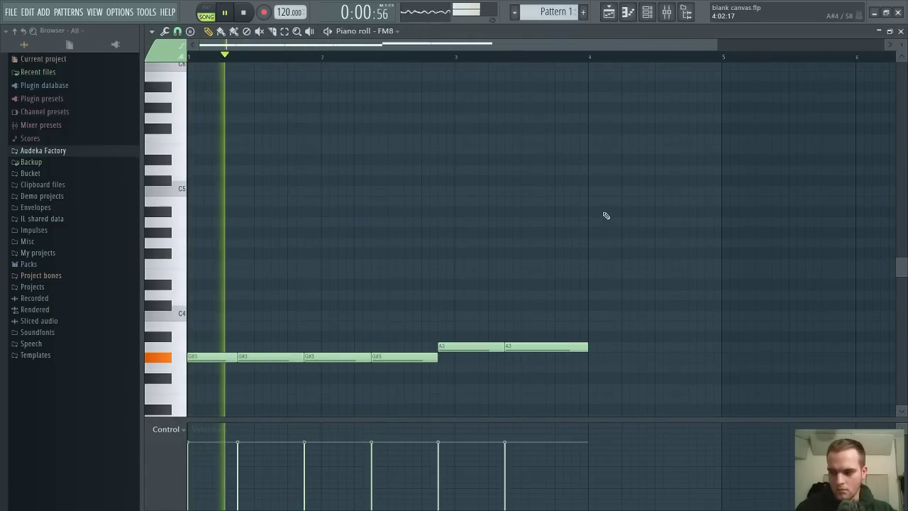
pyautogui.hotkey('ctrl', 'Down')
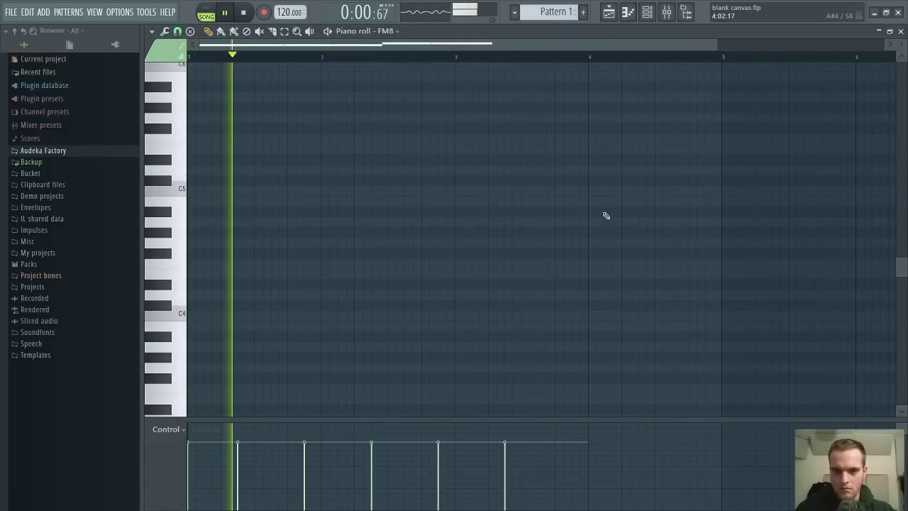
pyautogui.hotkey('ctrl', 'Up')
pyautogui.hotkey('ctrl', 'Up')
pyautogui.hotkey('ctrl', 'Up')
pyautogui.press('space')
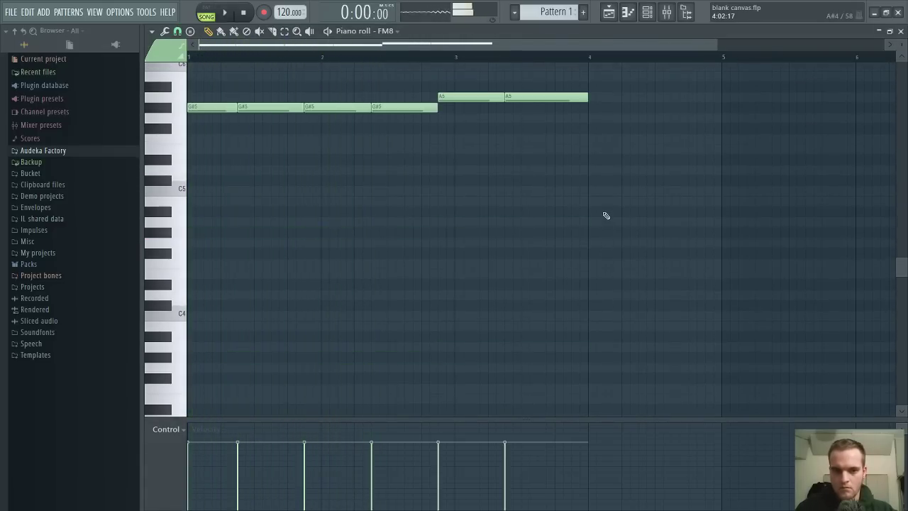
pyautogui.press('space')
pyautogui.hotkey('ctrl', 'Down')
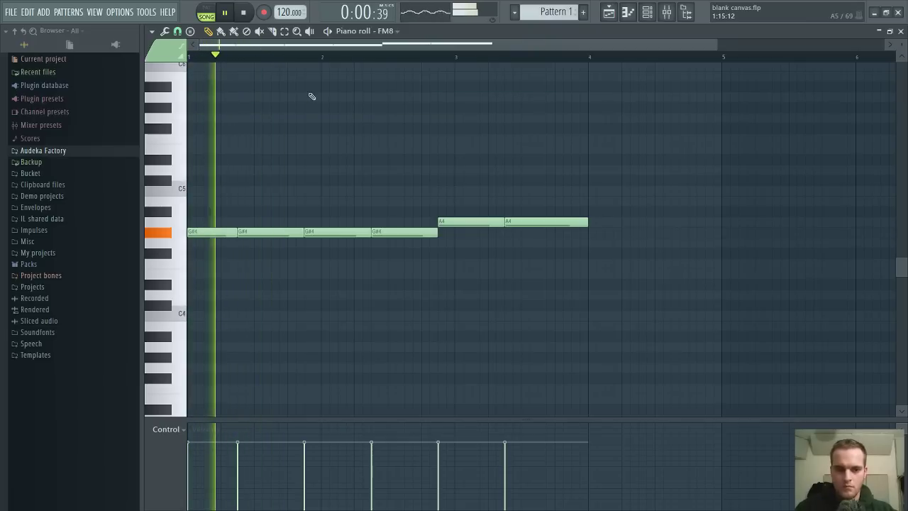
# Transpose all the notes down four semitones to E4 and F4, playing the pattern to hear the pitch
pyautogui.hotkey('shift', 'Down')
pyautogui.hotkey('shift', 'Down')
pyautogui.press('space')
pyautogui.scroll(-1, 312, 97)
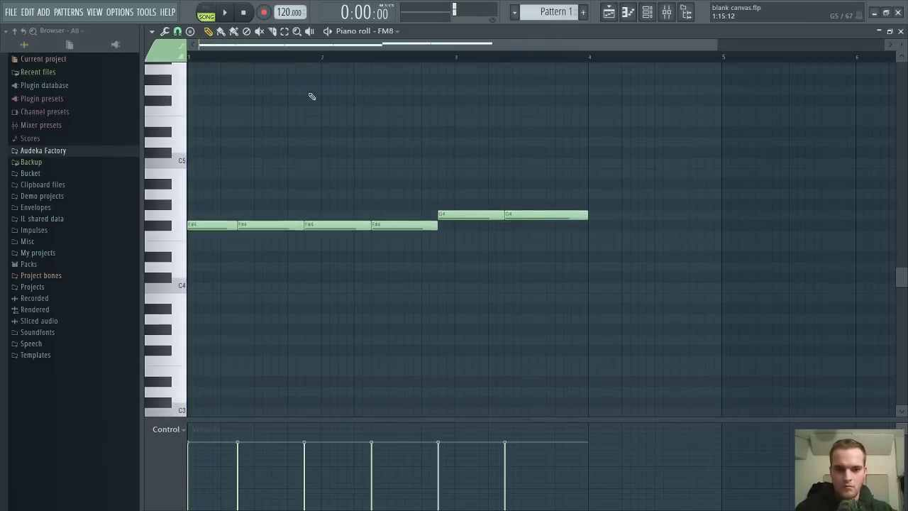
pyautogui.hotkey('shift', 'Down')
pyautogui.hotkey('shift', 'Down')
pyautogui.press('space')
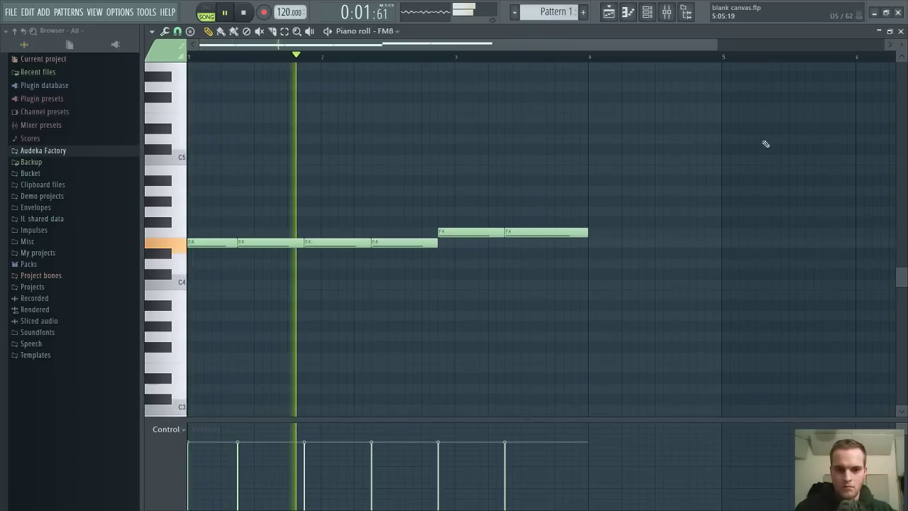
pyautogui.press('space')
pyautogui.press('space')
# Return to the FM8 synth and set operator B's ratio to 0.4696 and its offset to 70.00 Hz
pyautogui.click(897, 31)
pyautogui.click(682, 65)
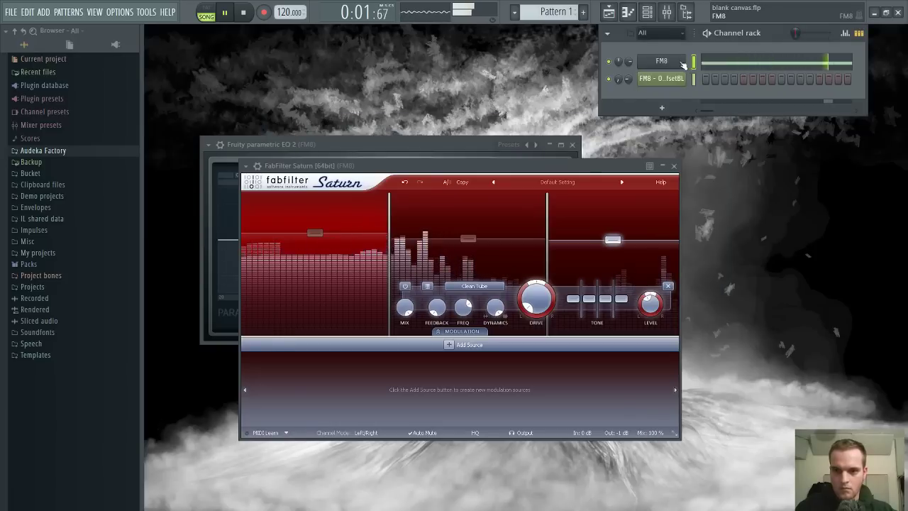
pyautogui.click(683, 65)
pyautogui.press('space')
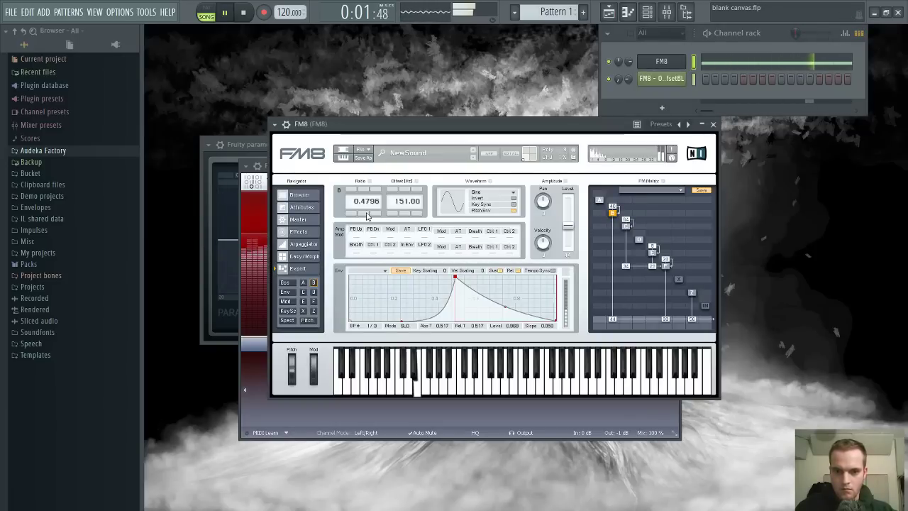
pyautogui.click(366, 215)
pyautogui.moveTo(427, 126); pyautogui.dragTo(435, 125)
pyautogui.press('space')
pyautogui.press('space')
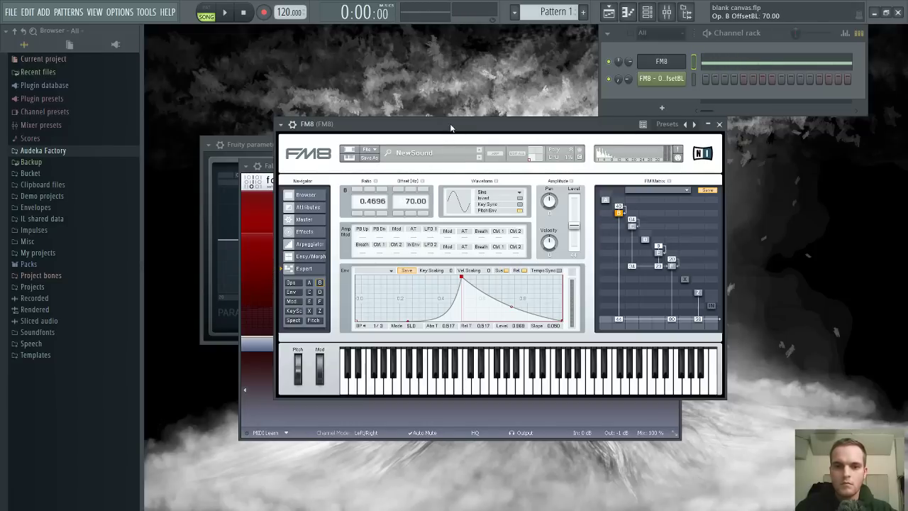
# Raise operator B's frequency offset to 226.00 Hz while the pattern plays
pyautogui.moveTo(450, 127); pyautogui.dragTo(420, 122)
pyautogui.press('space')
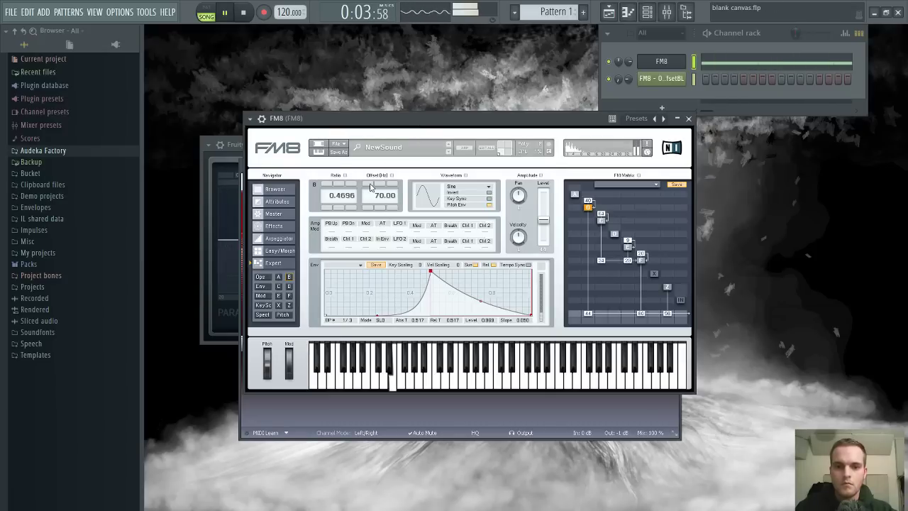
pyautogui.moveTo(402, 121); pyautogui.dragTo(412, 106)
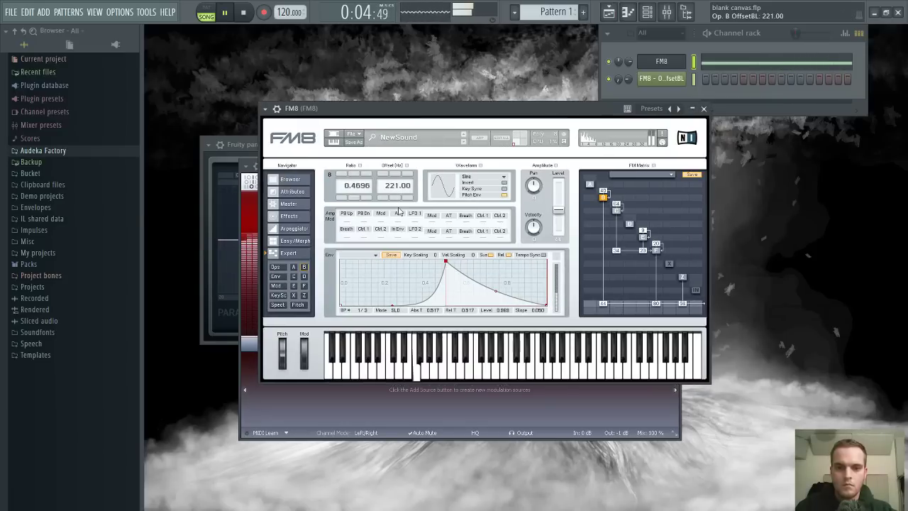
# Try the 1+5 and 1+8 waveforms on operator B, and lower its self-modulation in the FM matrix to 23
pyautogui.click(476, 181)
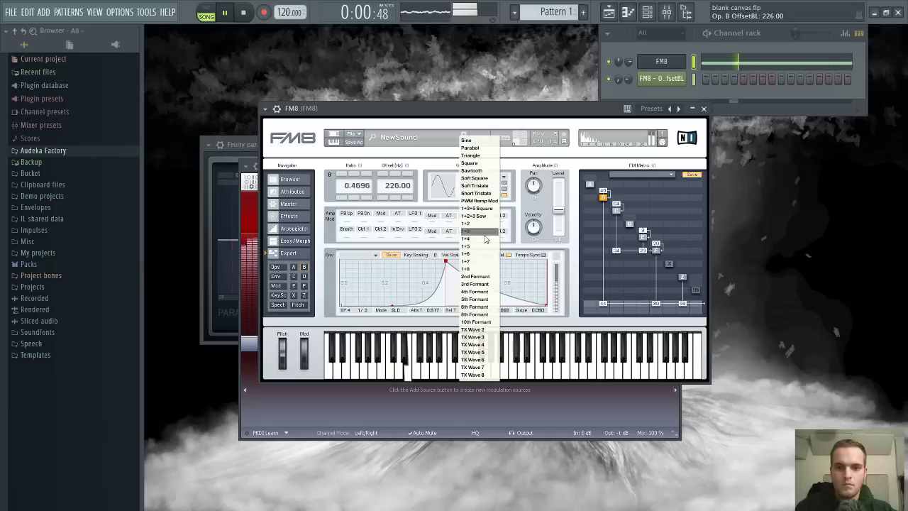
pyautogui.click(482, 247)
pyautogui.click(477, 181)
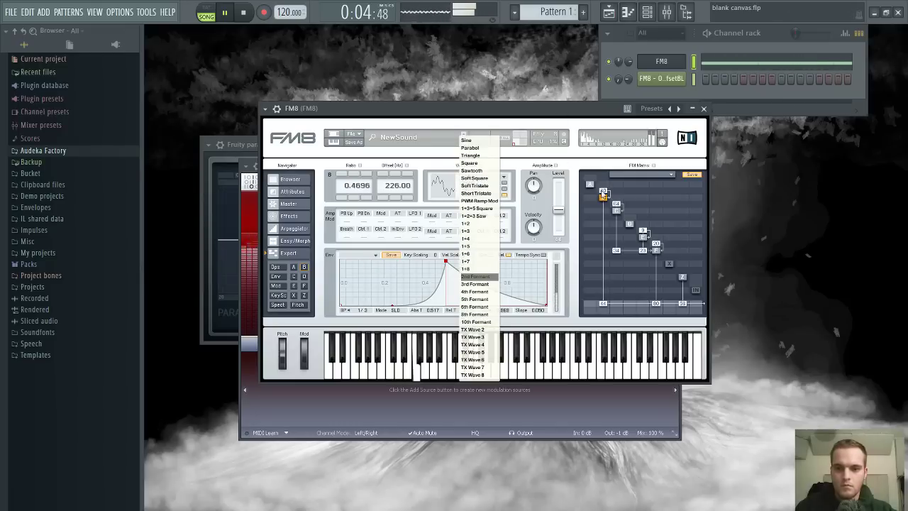
pyautogui.click(604, 192)
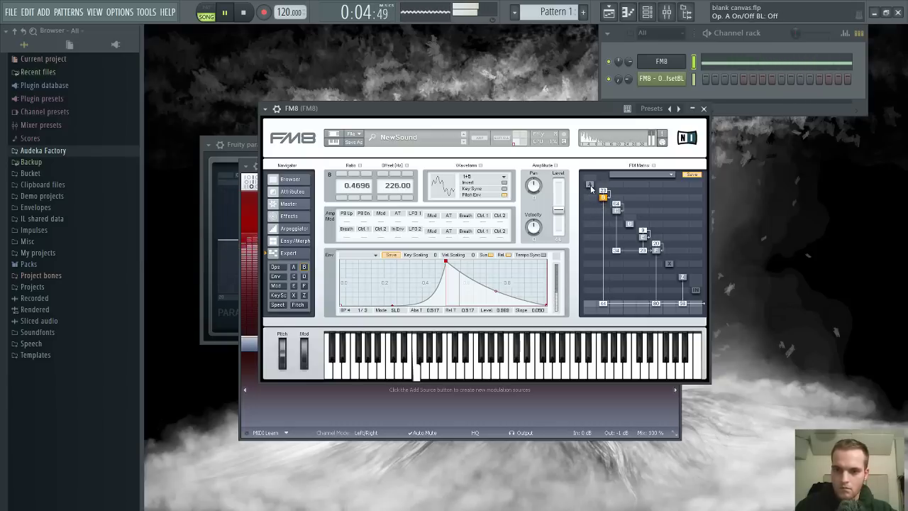
# Try Soft Square on operator B, switch its waveform to TX Wave 4, and set its ratio to 1.9696
pyautogui.click(450, 190)
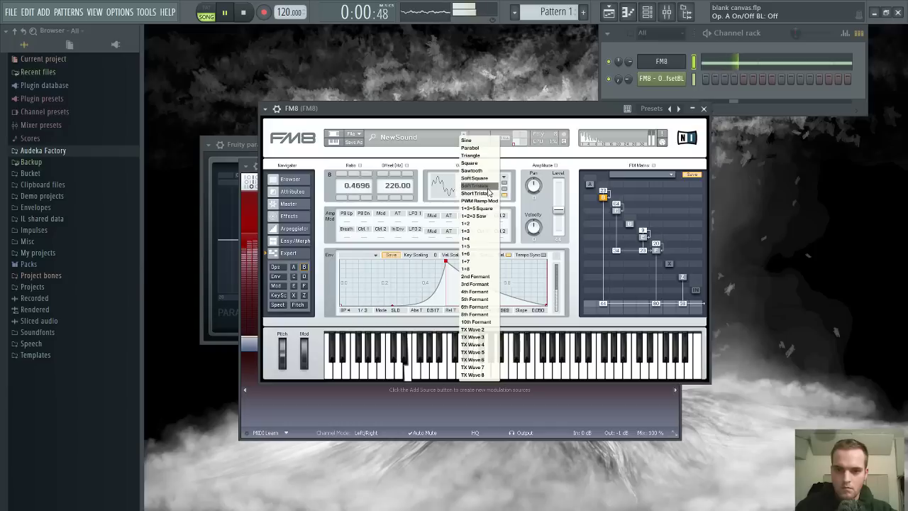
pyautogui.click(485, 181)
pyautogui.click(485, 180)
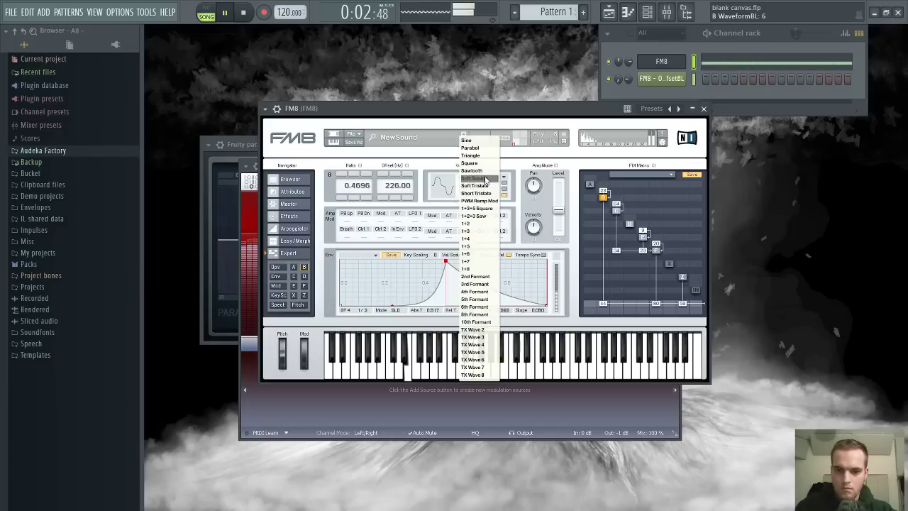
pyautogui.click(484, 346)
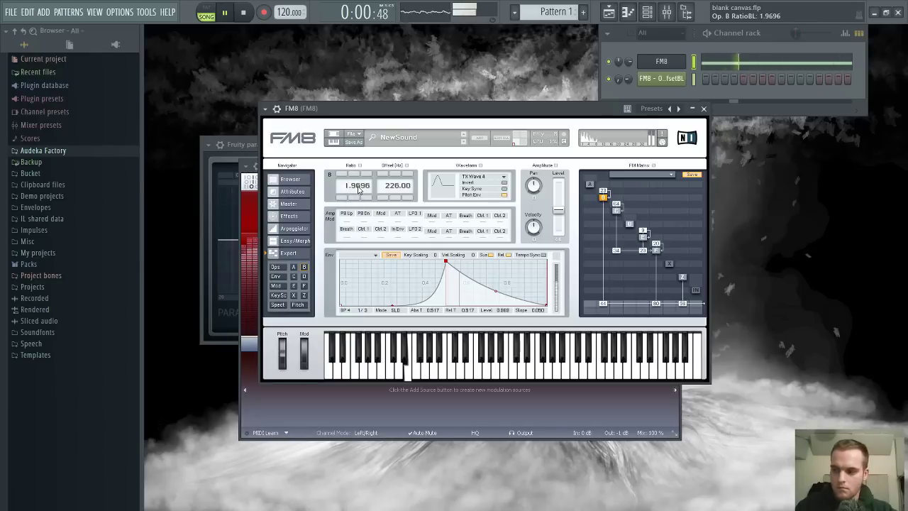
# Try removing operator C's modulation of F, set it to 41 in the FM matrix, and set operator F's ratio to 1.0000
pyautogui.click(657, 251)
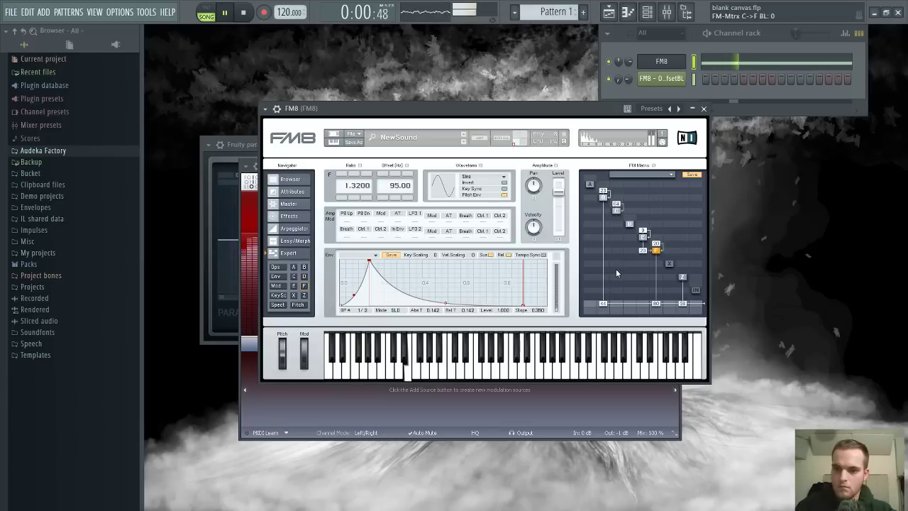
pyautogui.moveTo(615, 269); pyautogui.dragTo(617, 255)
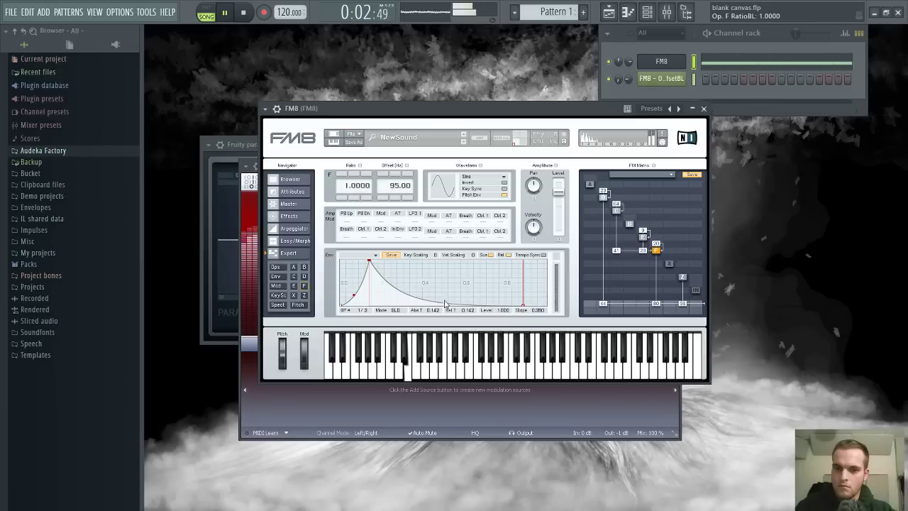
# Flatten the decay curve of operator F's envelope to a slope of 0.640 and set F's offset to -5.00 Hz
pyautogui.moveTo(445, 303); pyautogui.dragTo(443, 296)
pyautogui.scroll(2, 441, 291)
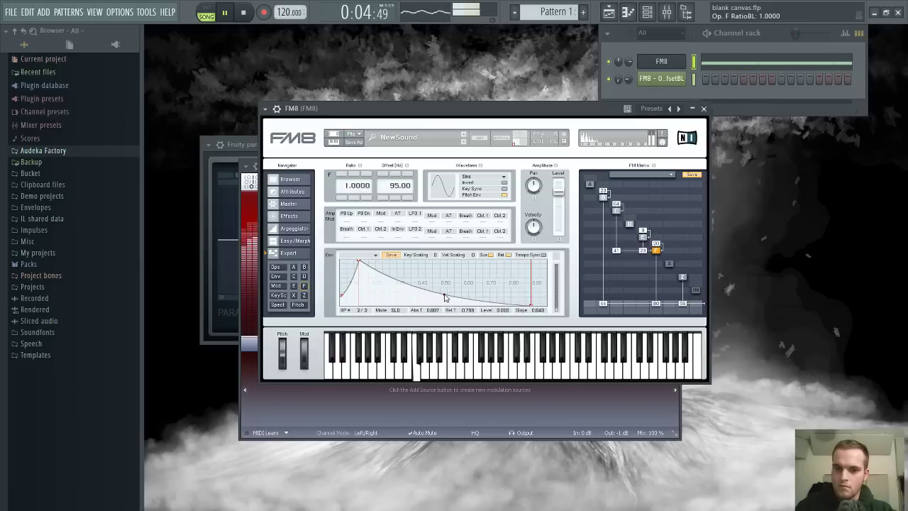
pyautogui.scroll(-1, 454, 299)
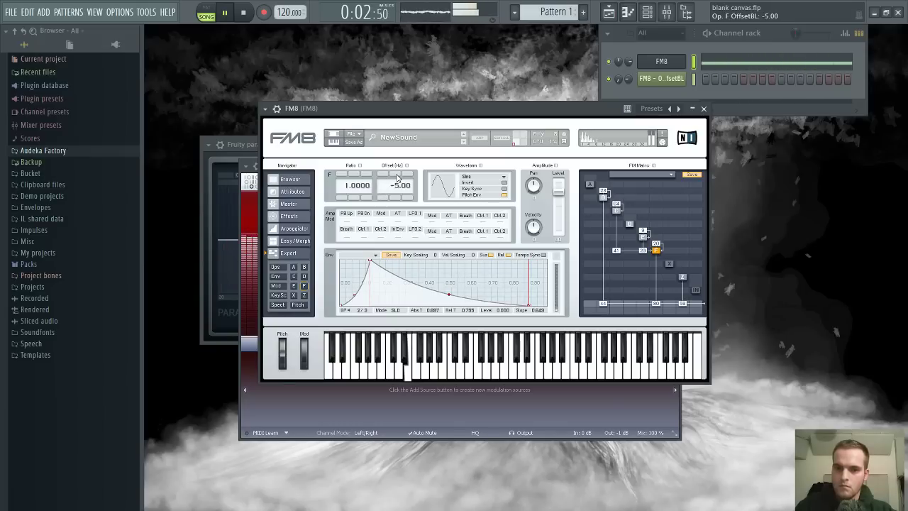
# Set operator F's frequency offset to 34.00 Hz and adjust the decay curvature of its envelope
pyautogui.scroll(1, 398, 178)
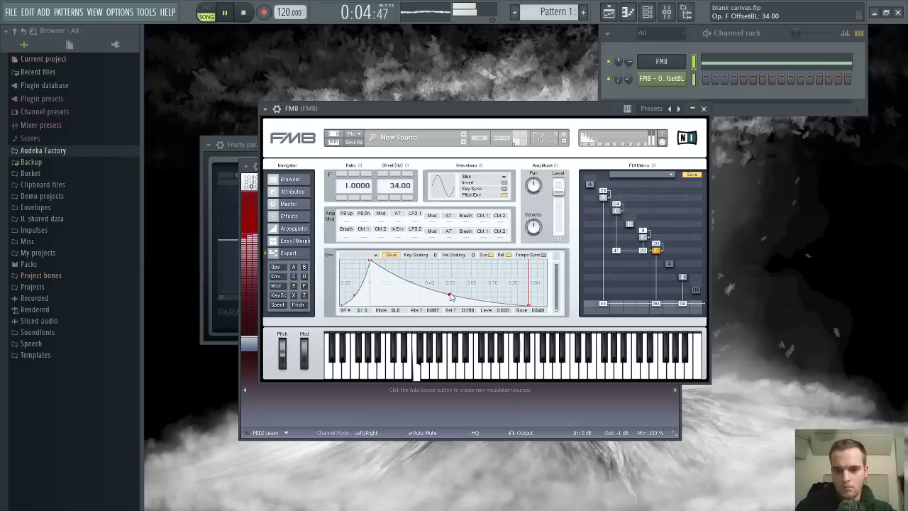
pyautogui.moveTo(451, 297); pyautogui.dragTo(450, 288)
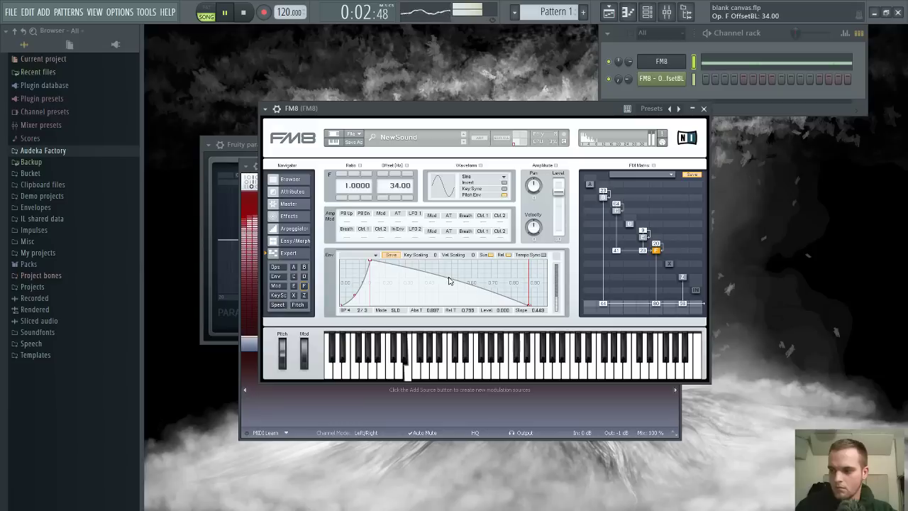
pyautogui.moveTo(449, 281); pyautogui.dragTo(448, 289)
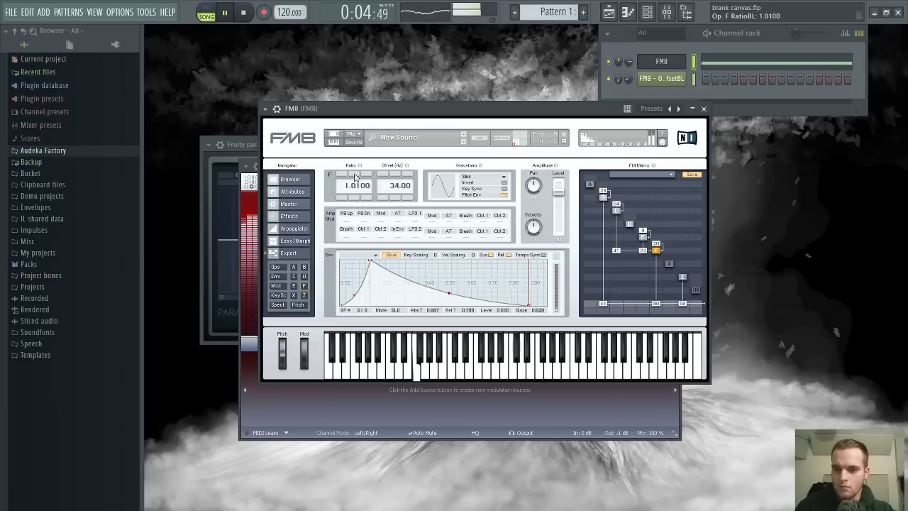
# Set operator B's output level to 59 in the FM matrix and lengthen its envelope with a slower decay
pyautogui.click(602, 198)
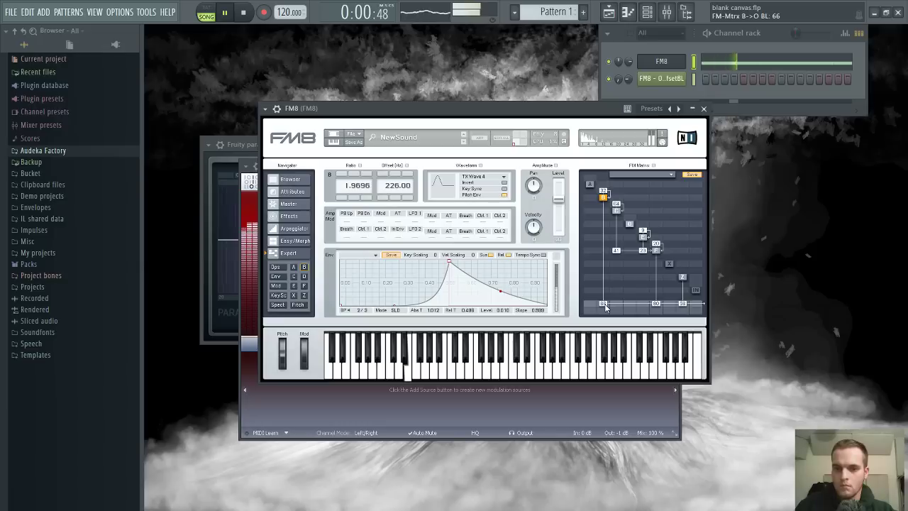
pyautogui.moveTo(523, 283); pyautogui.dragTo(560, 294)
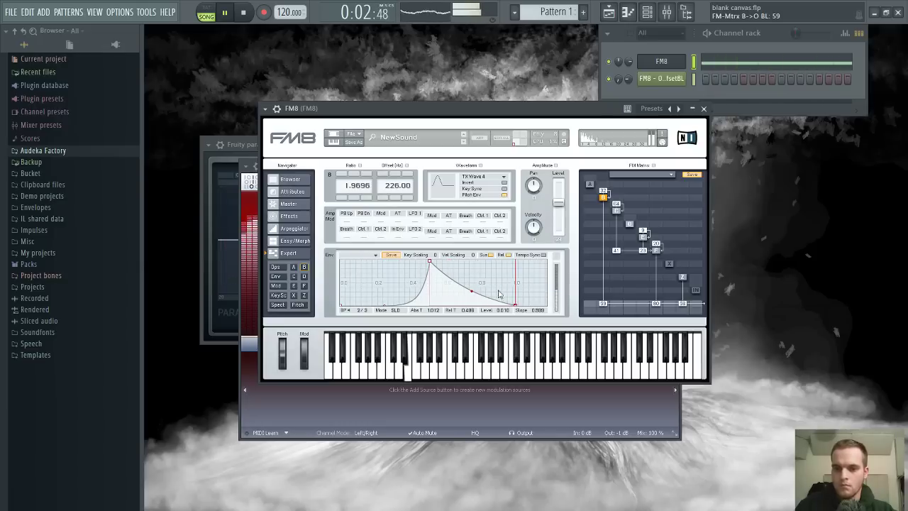
pyautogui.scroll(-2, 498, 303)
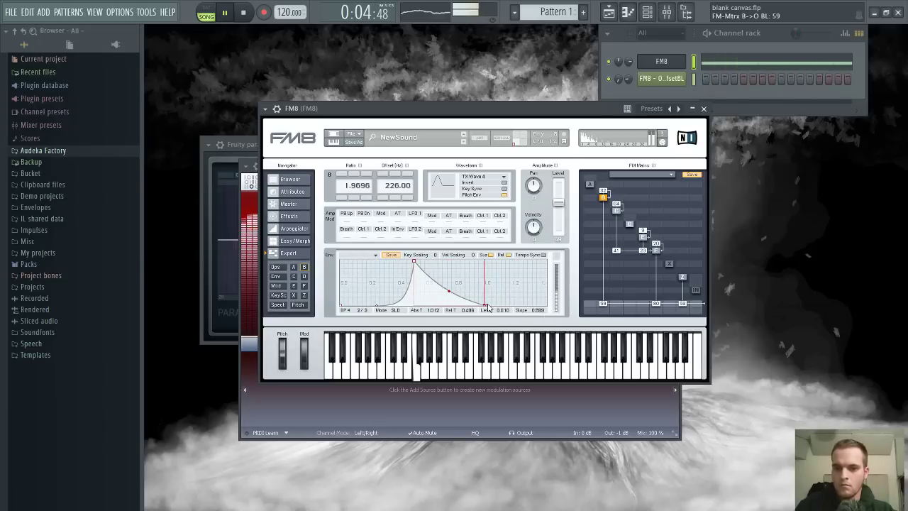
pyautogui.moveTo(493, 310); pyautogui.dragTo(536, 315)
pyautogui.scroll(-2, 479, 301)
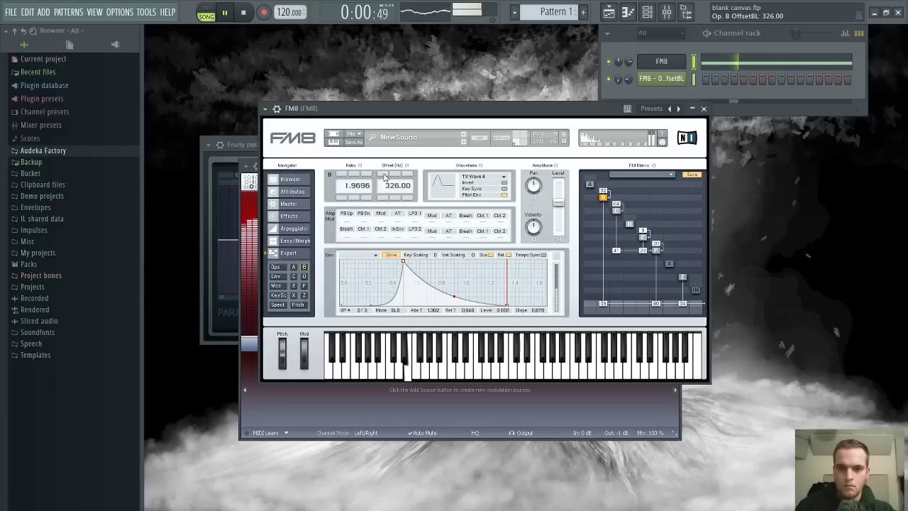
pyautogui.scroll(1, 383, 178)
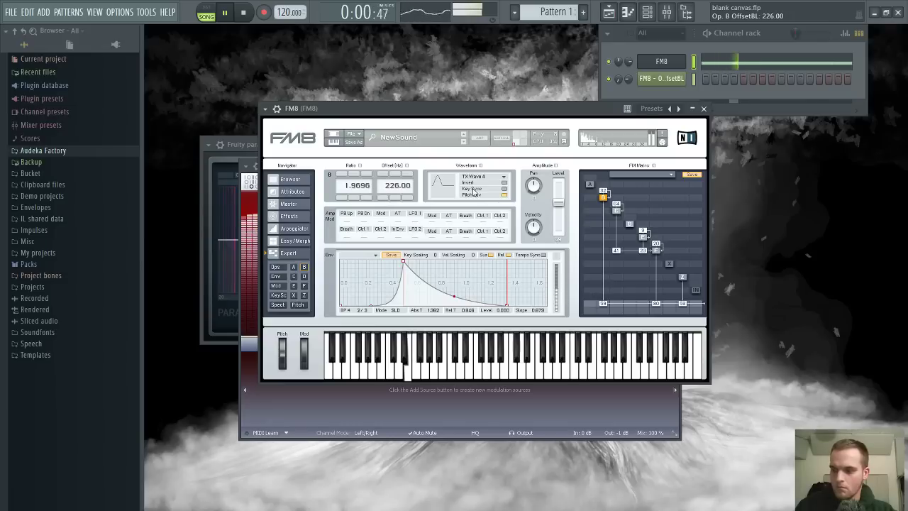
pyautogui.click(803, 197)
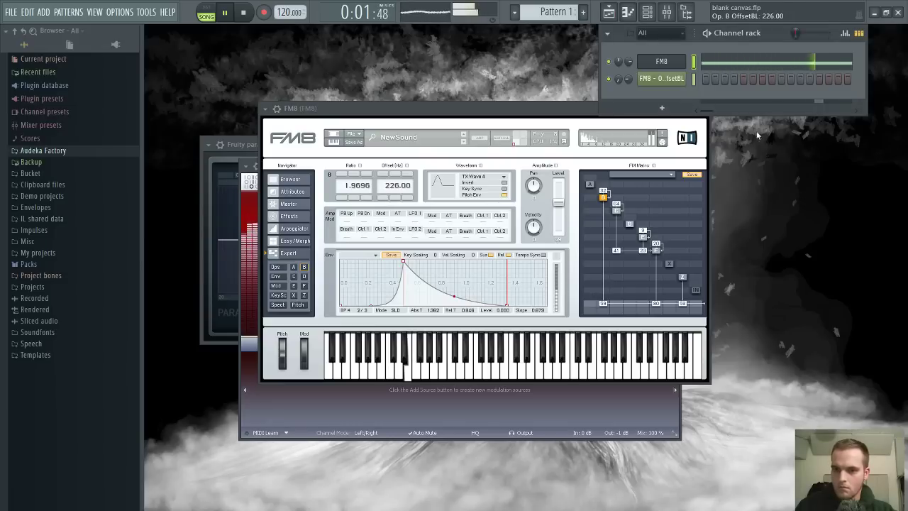
# Try lowering the first point of the Op. E Offset automation clip in the playlist to about 23% and audition it
pyautogui.click(608, 13)
pyautogui.press('space')
pyautogui.press('space')
pyautogui.moveTo(215, 156)
pyautogui.mouseDown()
pyautogui.moveTo(213, 175)
pyautogui.moveTo(211, 83)
pyautogui.moveTo(212, 166)
pyautogui.mouseUp()
pyautogui.press('space')
pyautogui.press('space')
pyautogui.press('space')
pyautogui.press('space')
pyautogui.press('space')
pyautogui.press('space')
pyautogui.press('space')
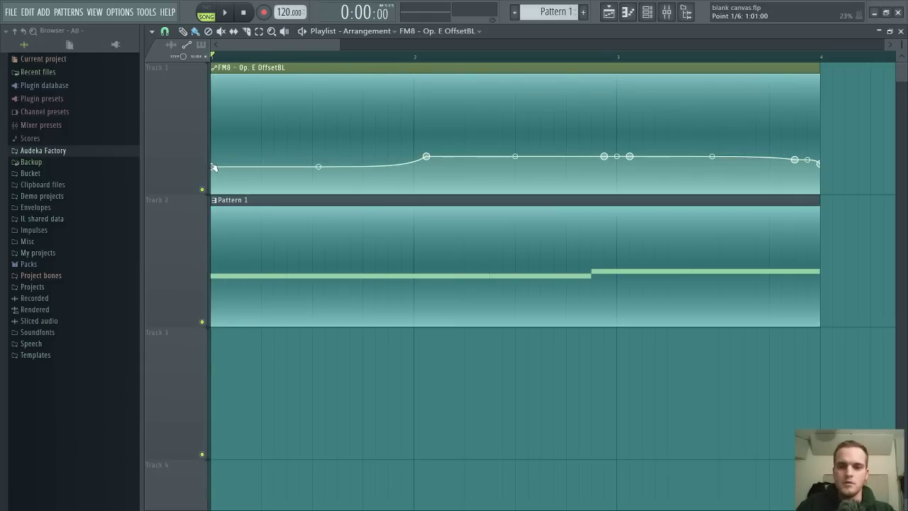
pyautogui.press('space')
pyautogui.press('space')
pyautogui.press('space')
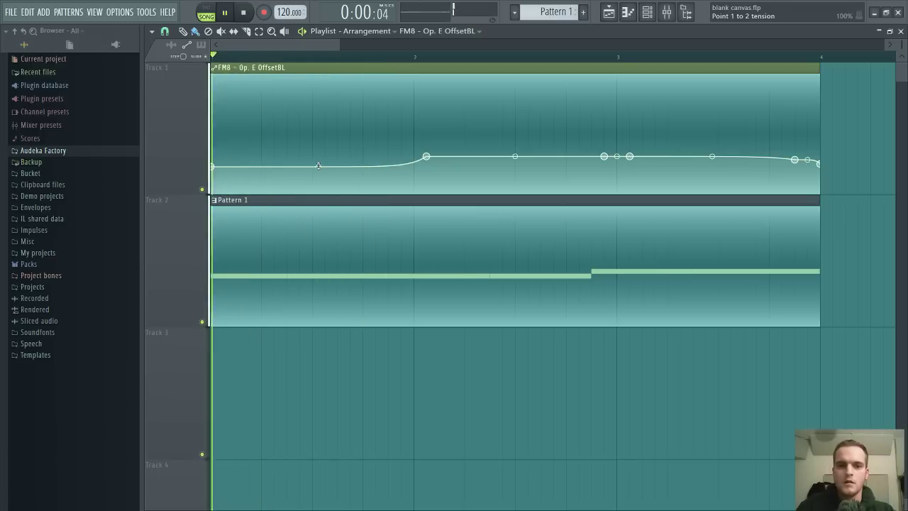
# Lower the automation point at 2:02:00 to about 19% and add a low point shortly after bar 3
pyautogui.moveTo(426, 156); pyautogui.dragTo(428, 171)
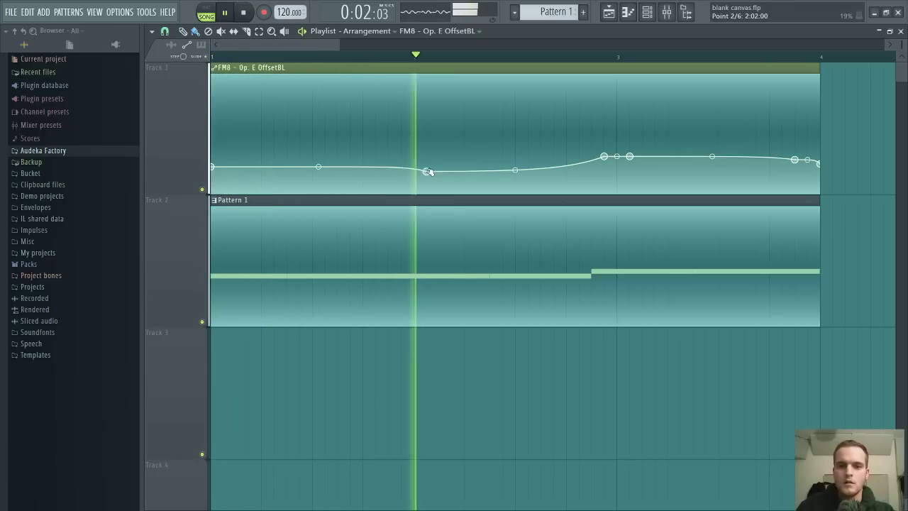
pyautogui.rightClick(679, 173)
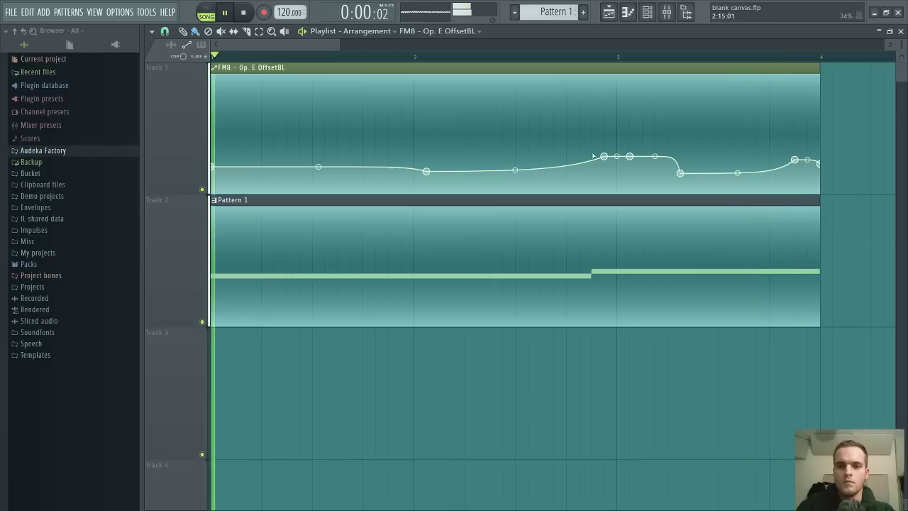
pyautogui.press('space')
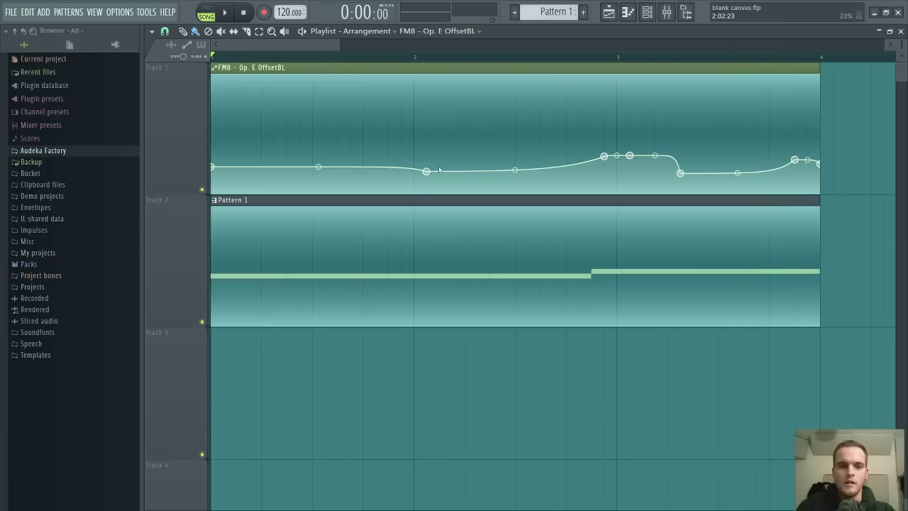
# Raise the automation clip's first point and set its second point to about 33%, auditioning the flattened curve
pyautogui.moveTo(216, 167); pyautogui.dragTo(216, 155)
pyautogui.press('space')
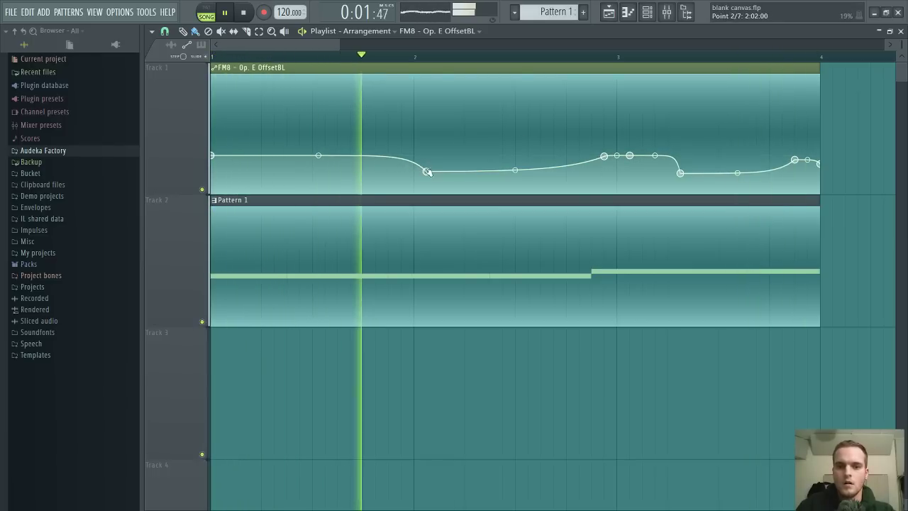
pyautogui.press('space')
pyautogui.moveTo(425, 171); pyautogui.dragTo(432, 154)
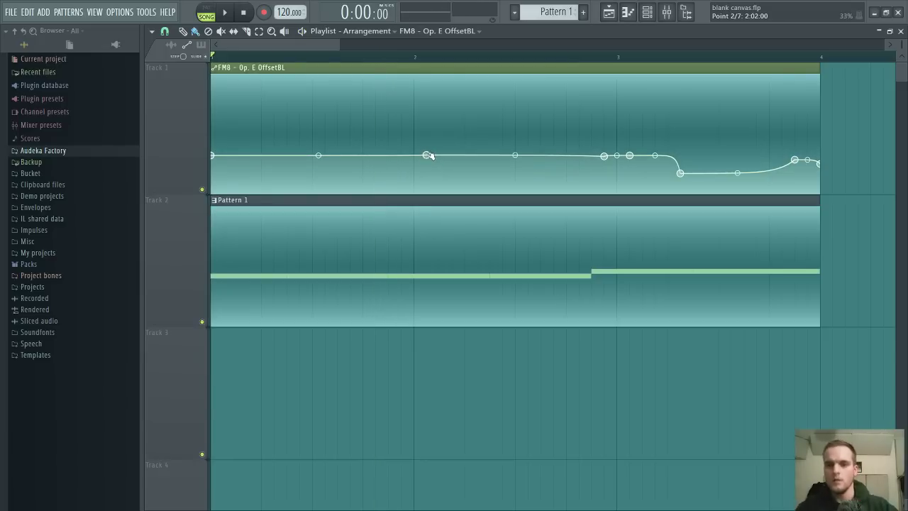
pyautogui.press('space')
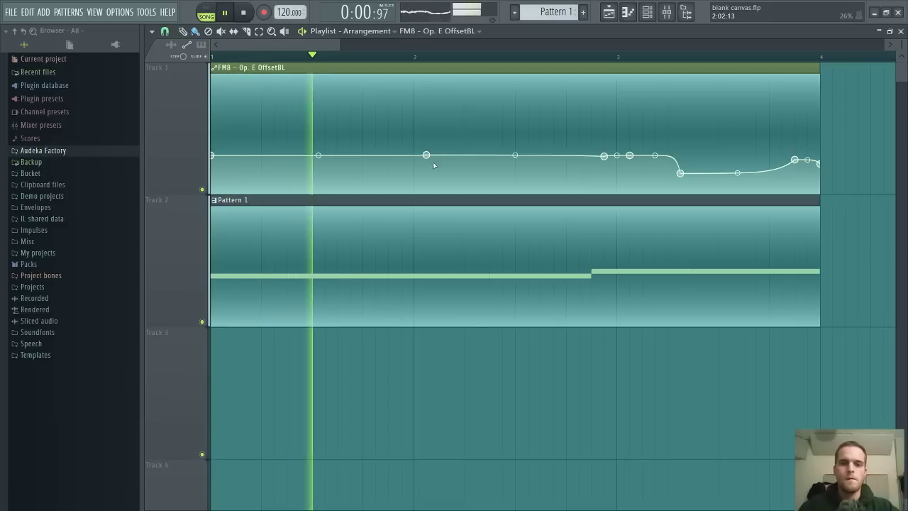
pyautogui.press('space')
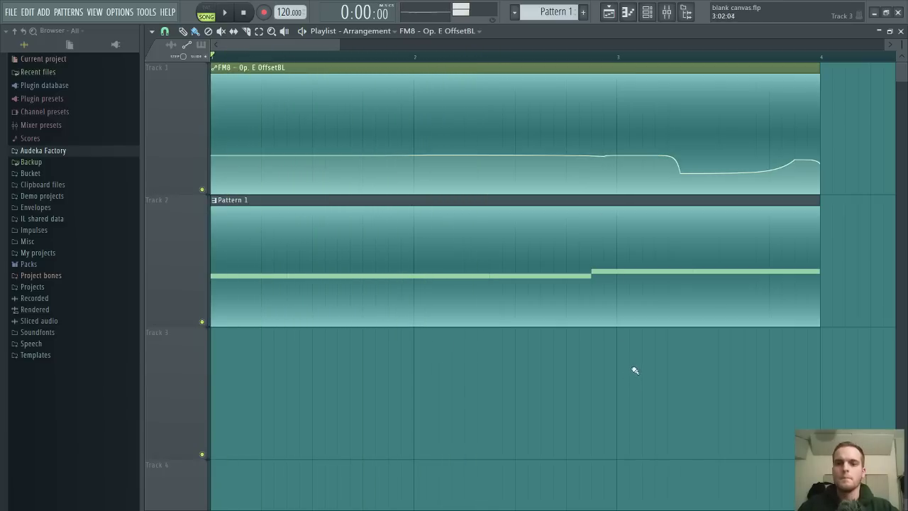
# Raise the automation point at 3:06:00 to about 31%, audition the arrangement, and close the playlist
pyautogui.moveTo(723, 178)
pyautogui.moveTo(680, 175); pyautogui.dragTo(683, 157)
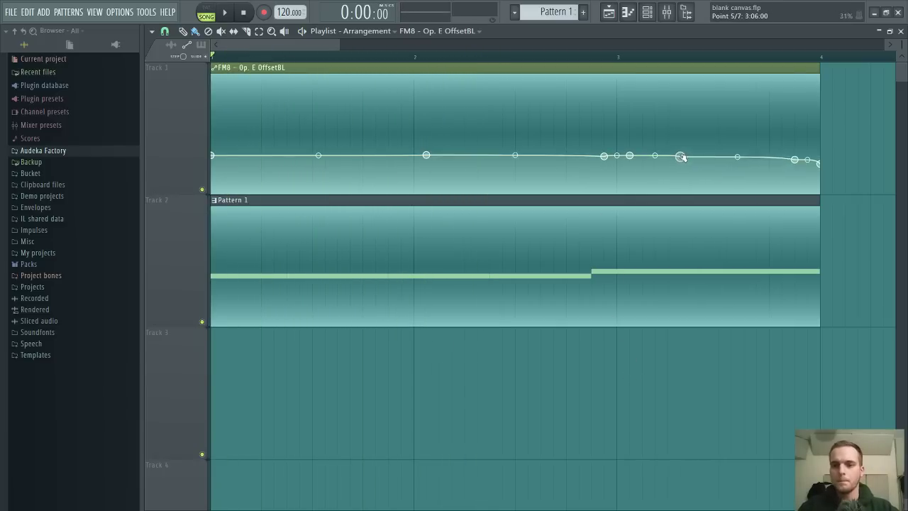
pyautogui.press('space')
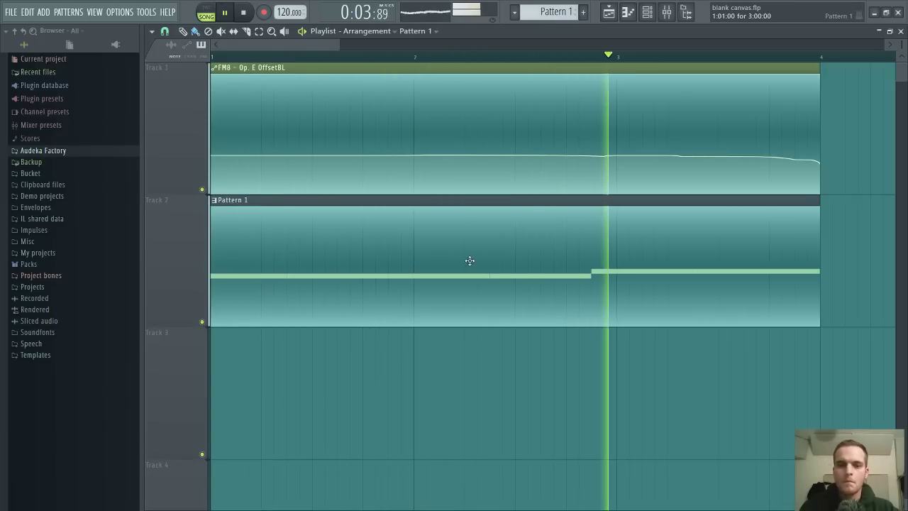
pyautogui.press('space')
pyautogui.click(900, 31)
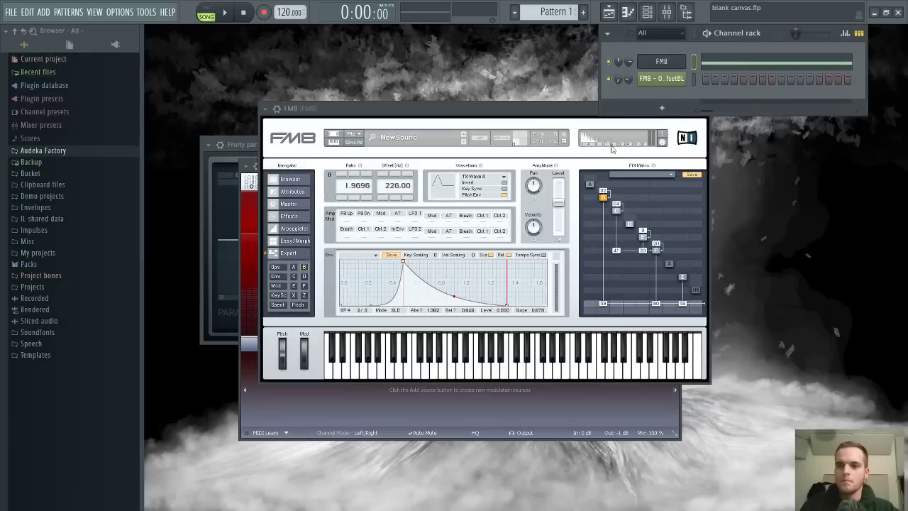
# Rearrange the workspace by moving the FM8 and Channel rack windows apart and narrowing the browser
pyautogui.moveTo(547, 113); pyautogui.dragTo(434, 37)
pyautogui.moveTo(141, 164); pyautogui.dragTo(116, 164)
pyautogui.moveTo(747, 31); pyautogui.dragTo(812, 39)
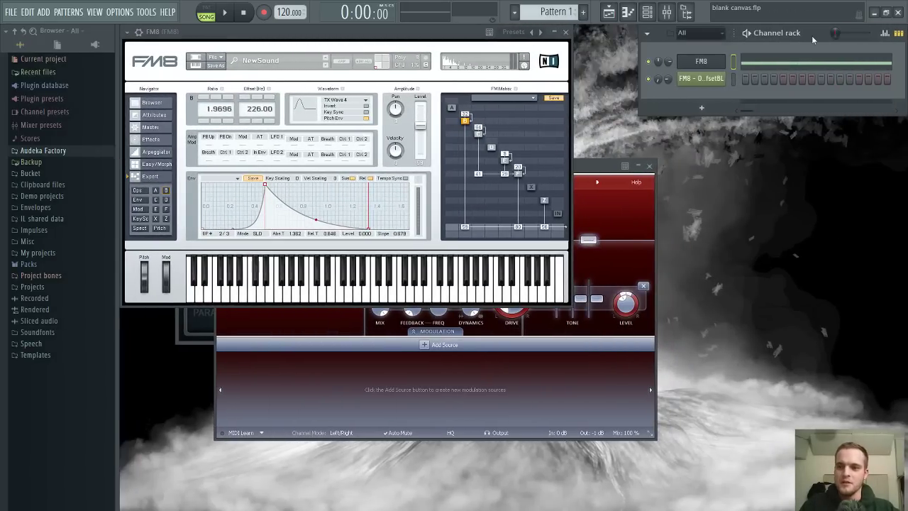
pyautogui.click(569, 108)
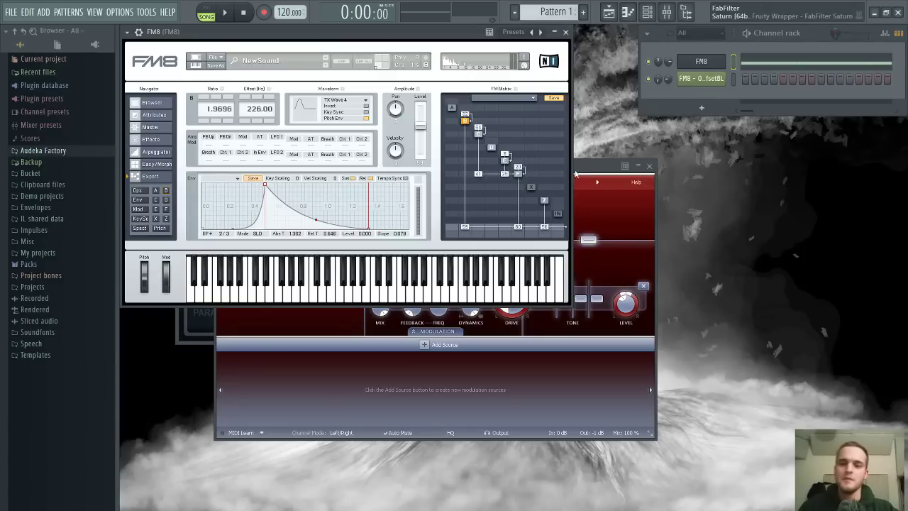
# Move the FabFilter Saturn window clear of FM8's envelope and the Channel rack, auditioning the sound along the way
pyautogui.moveTo(585, 167); pyautogui.dragTo(678, 163)
pyautogui.press('space')
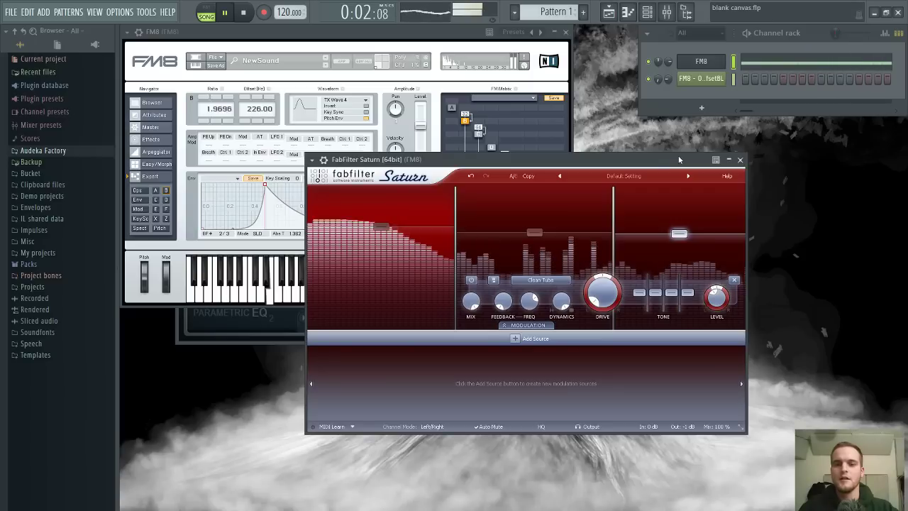
pyautogui.moveTo(679, 159); pyautogui.dragTo(683, 154)
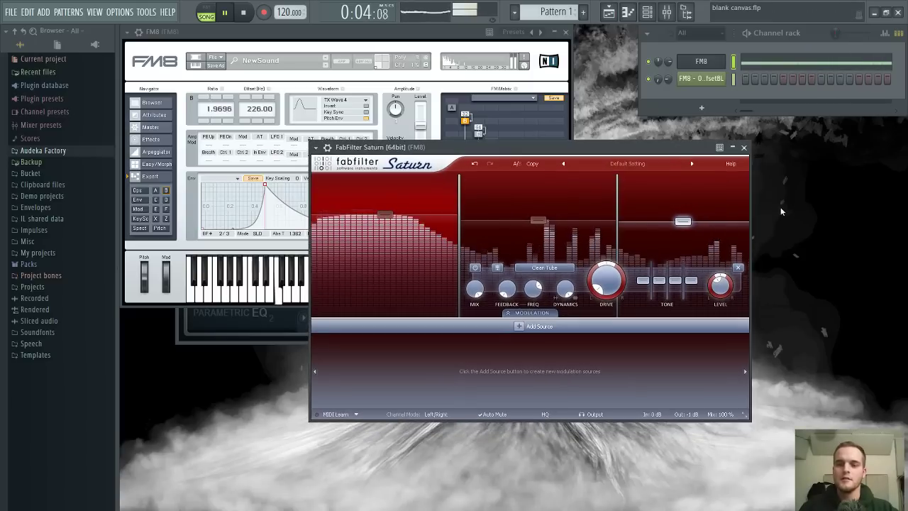
pyautogui.press('space')
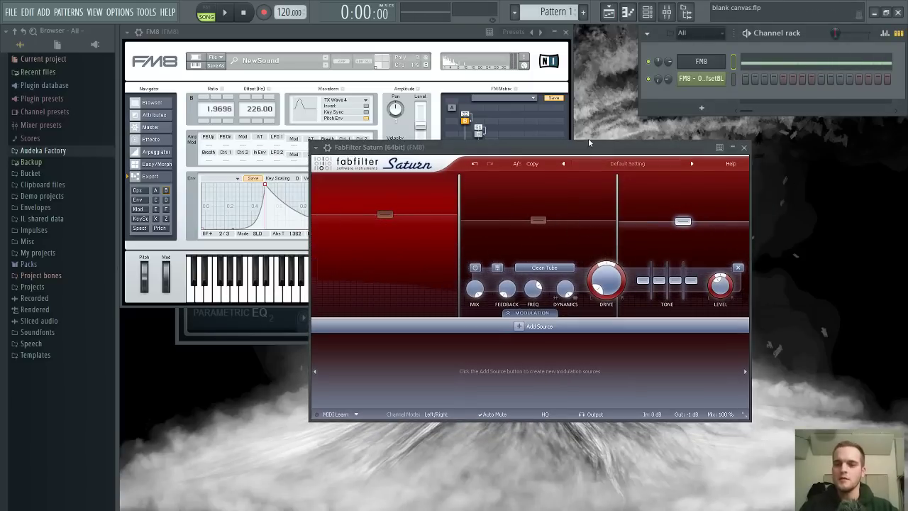
pyautogui.moveTo(594, 153); pyautogui.dragTo(573, 66)
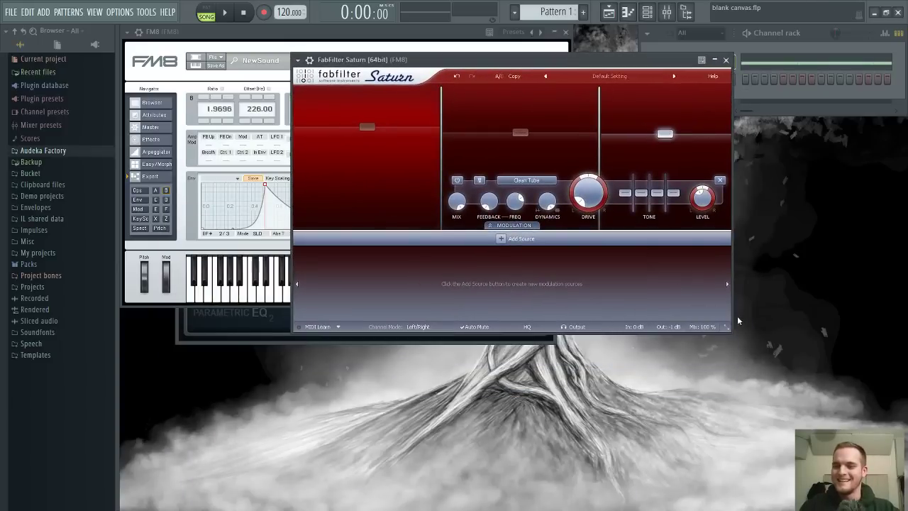
pyautogui.press('F6')
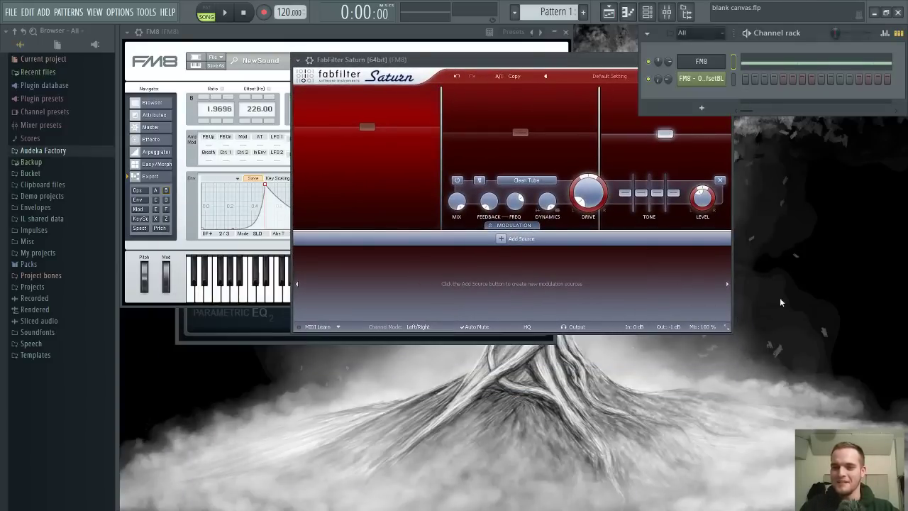
pyautogui.click(614, 65)
pyautogui.moveTo(613, 66); pyautogui.dragTo(783, 134)
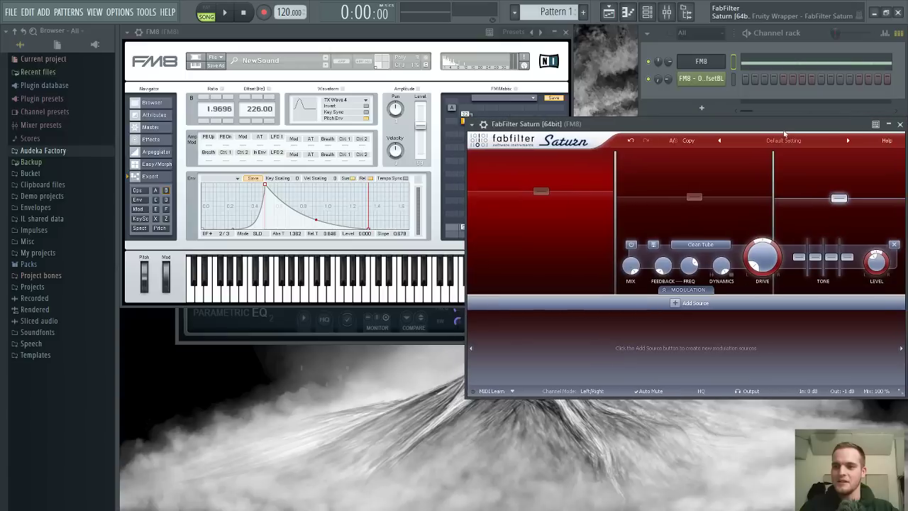
# Add a Reverb to the 157 Hz–1.39 kHz band of Multipass on the FM8 mixer track and audition it
pyautogui.click(666, 11)
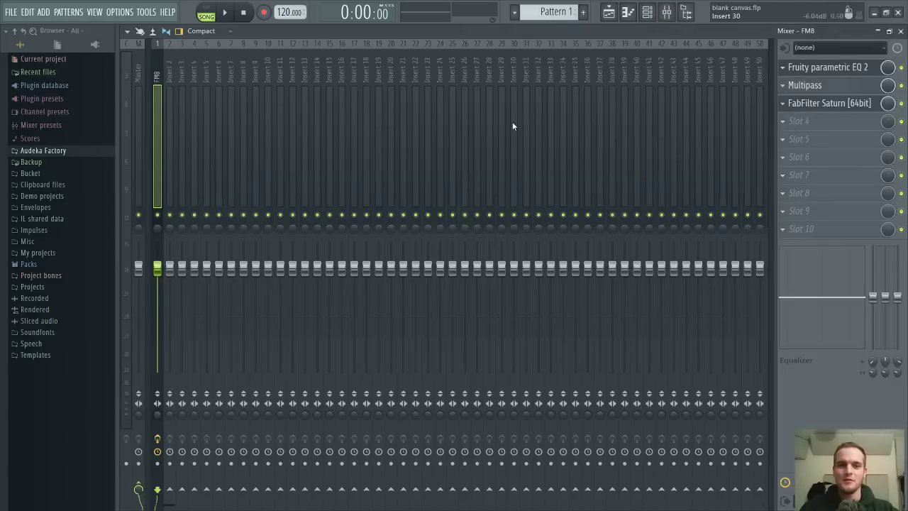
pyautogui.click(811, 105)
pyautogui.click(816, 85)
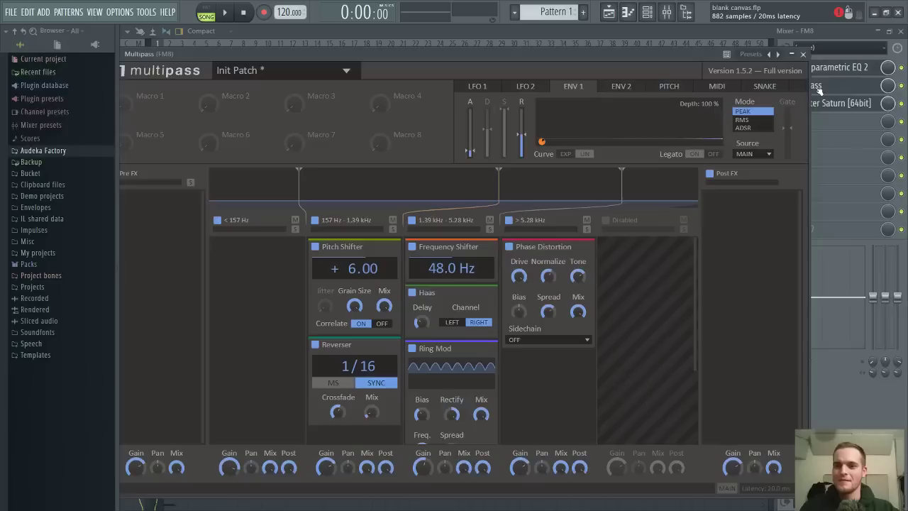
pyautogui.scroll(-3, 492, 331)
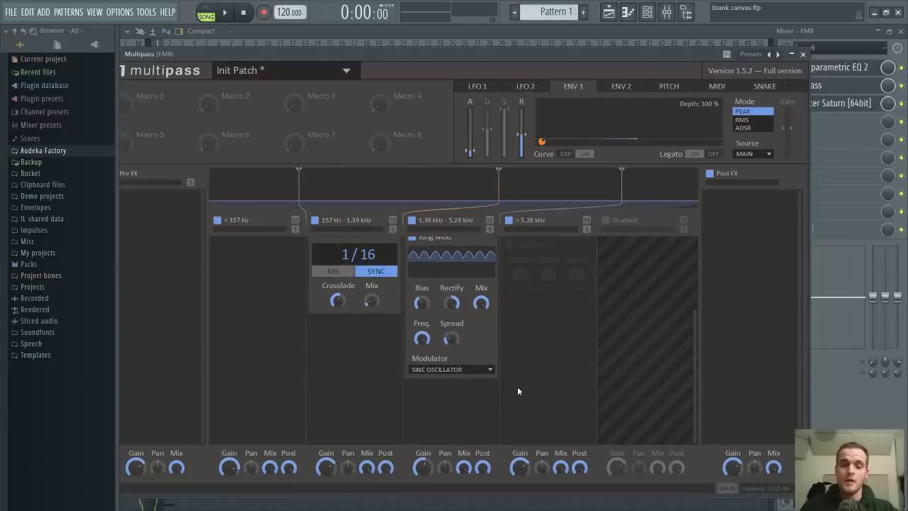
pyautogui.click(313, 322)
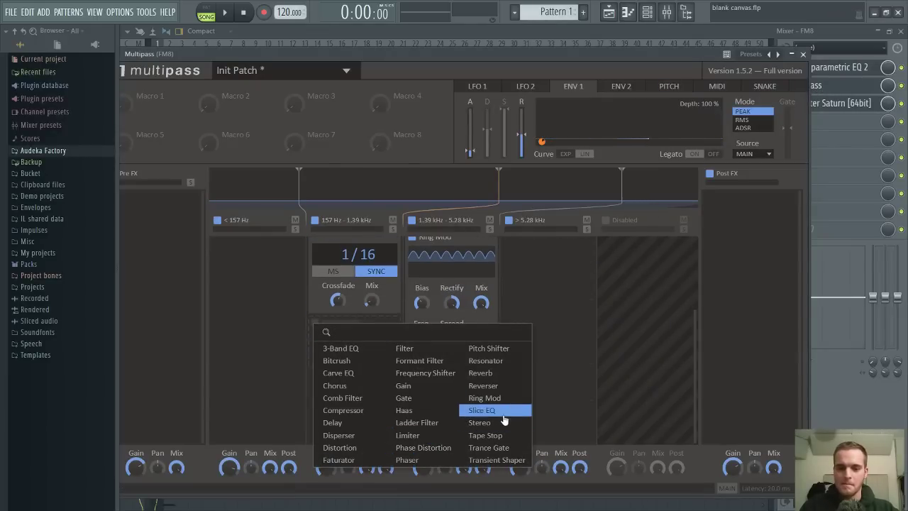
pyautogui.click(505, 373)
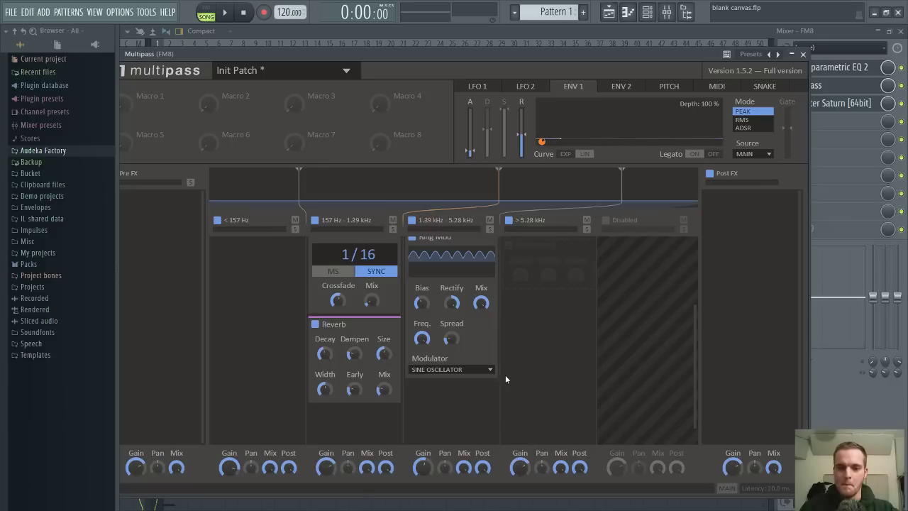
pyautogui.moveTo(450, 53); pyautogui.dragTo(459, 51)
pyautogui.press('space')
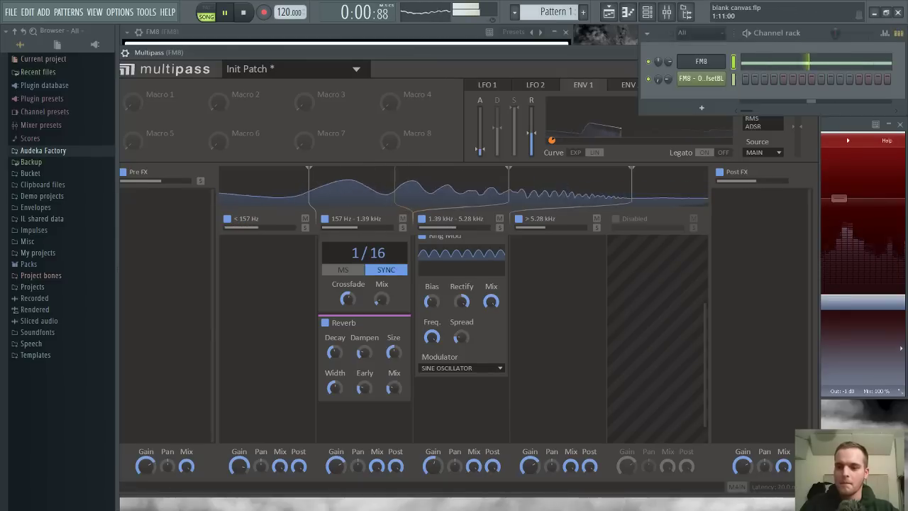
# Transpose all notes in FM8's piano roll up one octave and audition the pattern
pyautogui.click(771, 66)
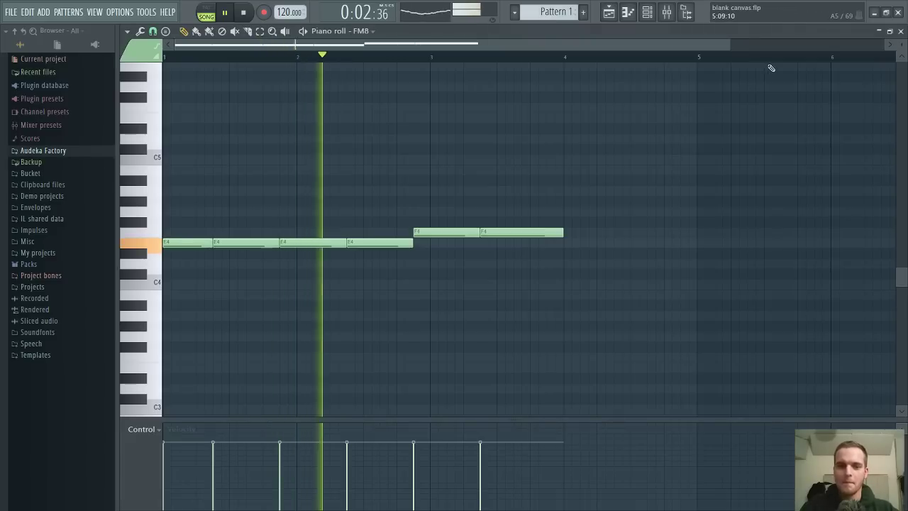
pyautogui.press('space')
pyautogui.press('space')
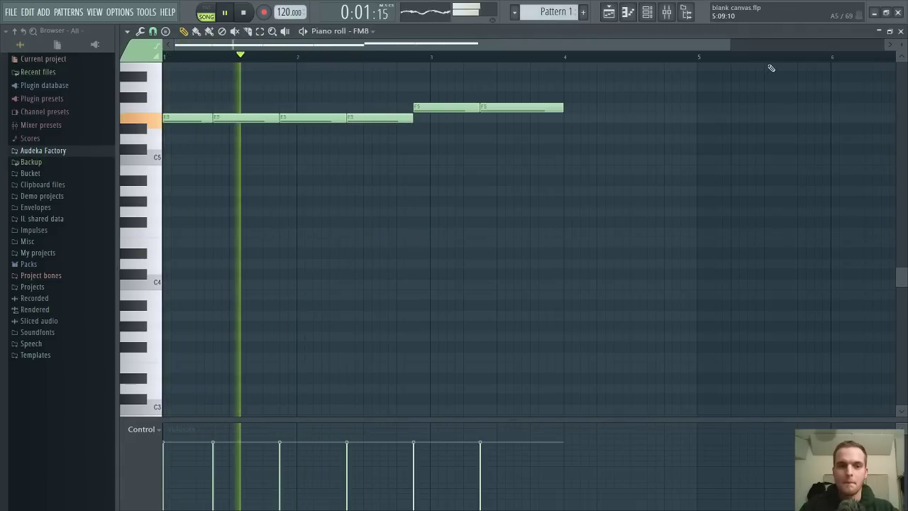
pyautogui.press('space')
# Delete the second E5 note, lengthen the first E5 note to 0:14:00 to fill the gap, and audition it
pyautogui.rightClick(267, 119)
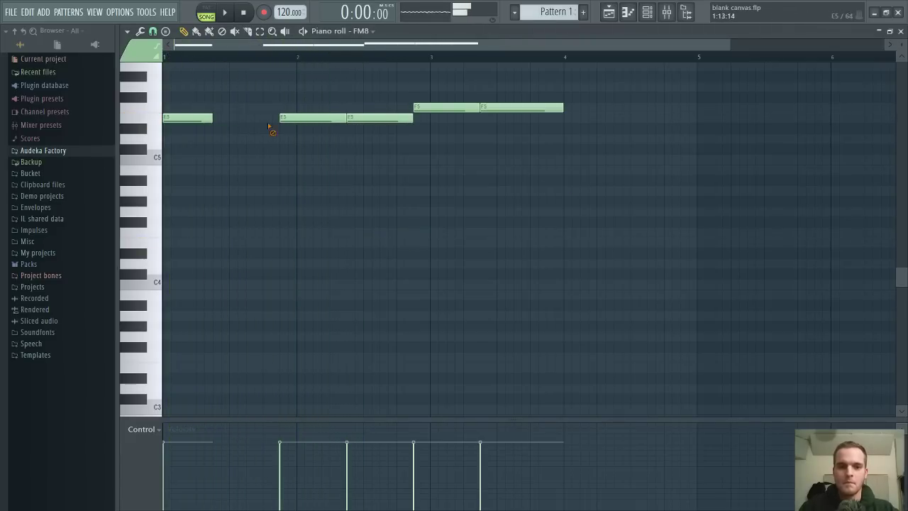
pyautogui.press('space')
pyautogui.moveTo(212, 119); pyautogui.dragTo(276, 118)
pyautogui.press('space')
pyautogui.press('space')
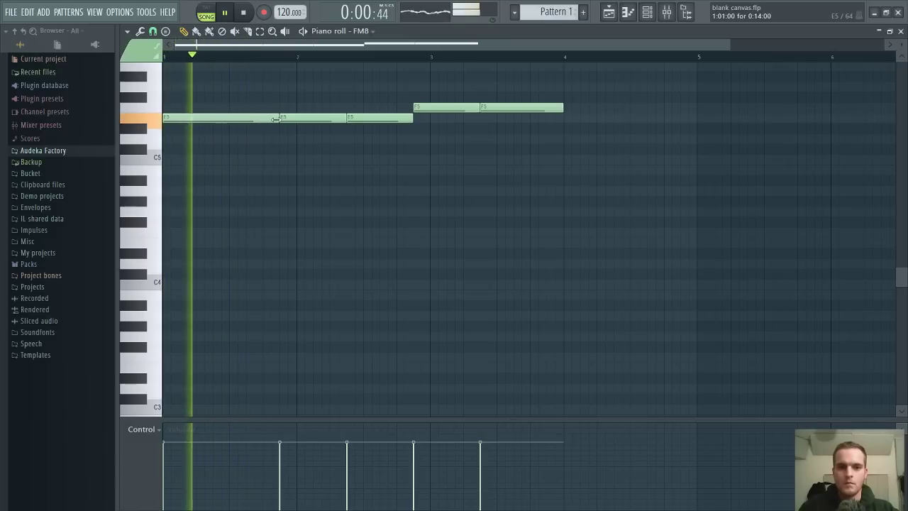
# Delete the last E5 note and shorten the E5 note before it to end just after bar 2, then audition
pyautogui.press('space')
pyautogui.rightClick(351, 119)
pyautogui.press('space')
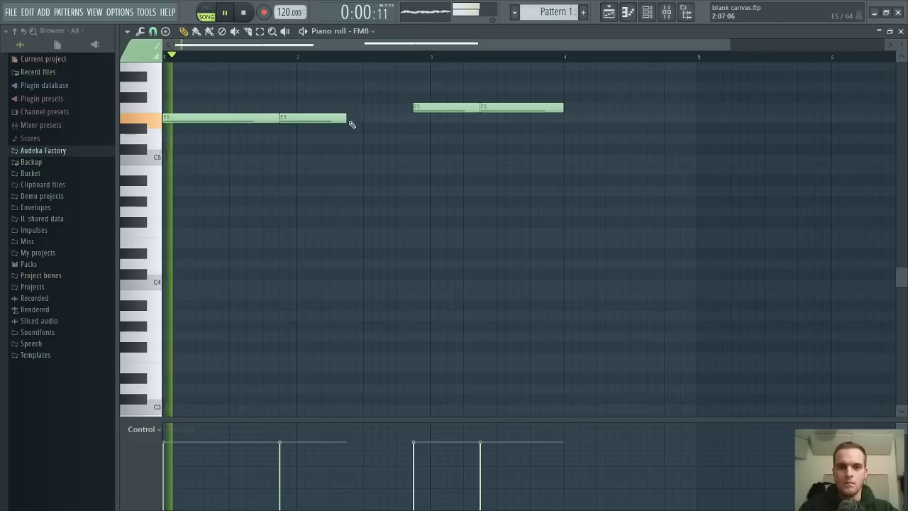
pyautogui.moveTo(347, 119); pyautogui.dragTo(303, 118)
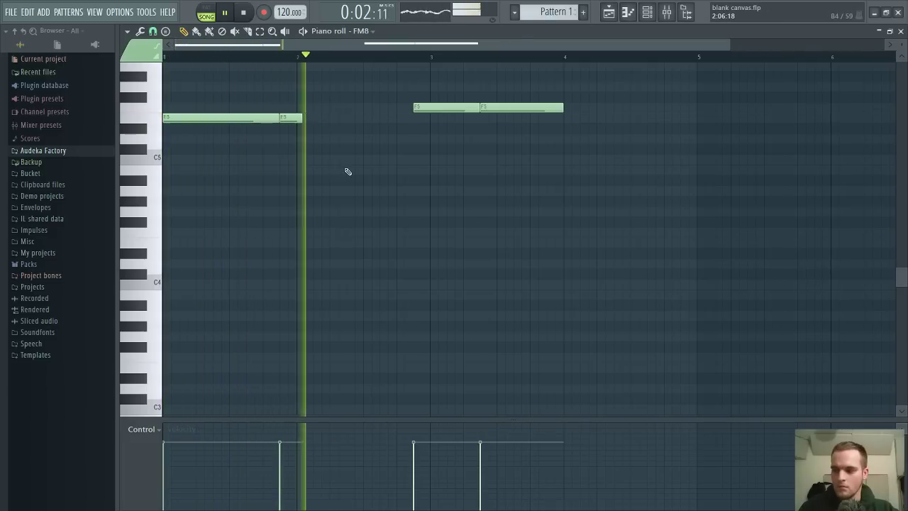
pyautogui.press('space')
pyautogui.press('space')
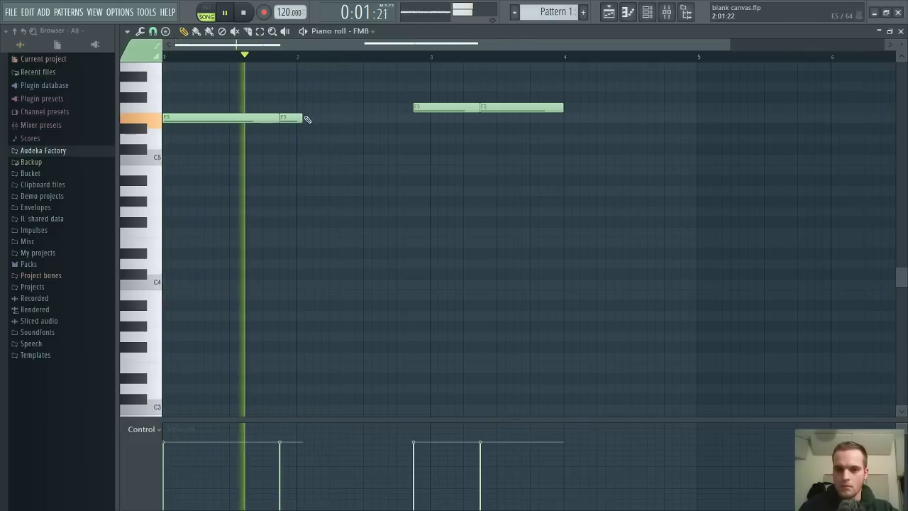
# Move the short E5 note down to D#4, and add a short A5 note plus an F#4 note at 2:09:00 lasting 0:01:06
pyautogui.moveTo(294, 117); pyautogui.dragTo(294, 253)
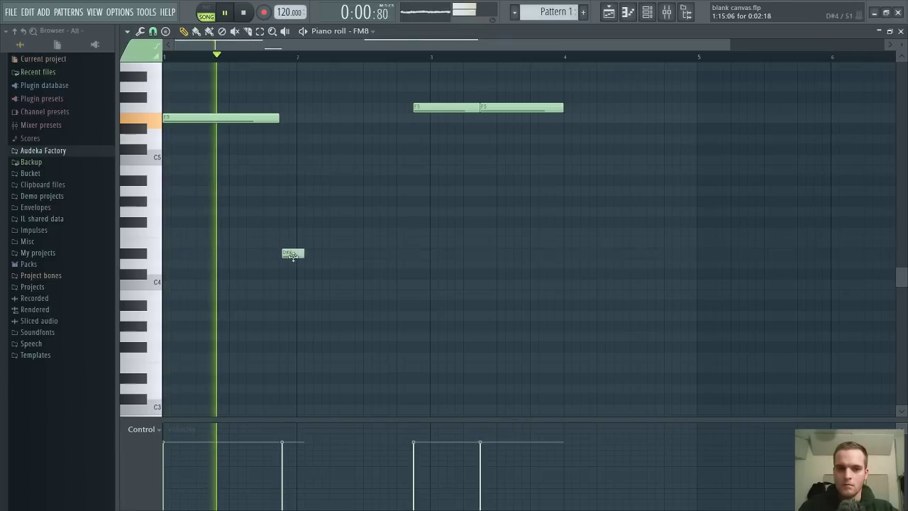
pyautogui.click(334, 66)
pyautogui.click(382, 221)
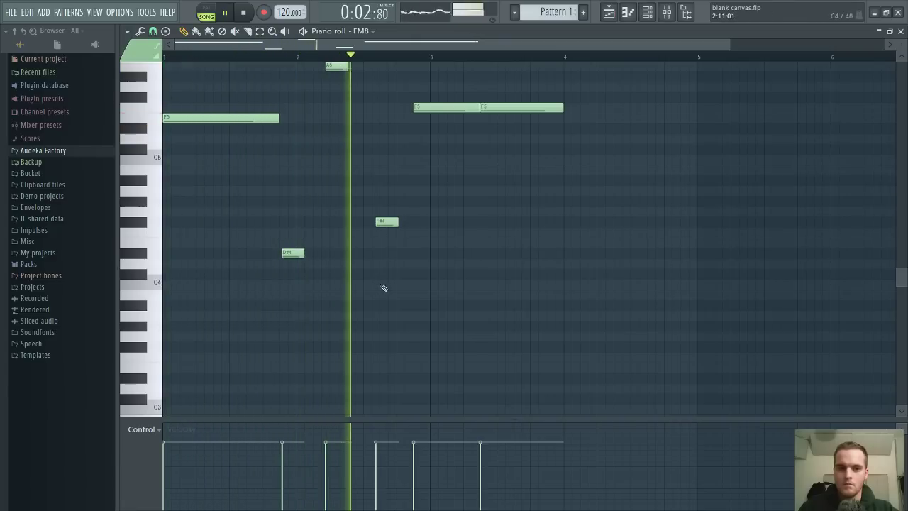
pyautogui.rightClick(380, 221)
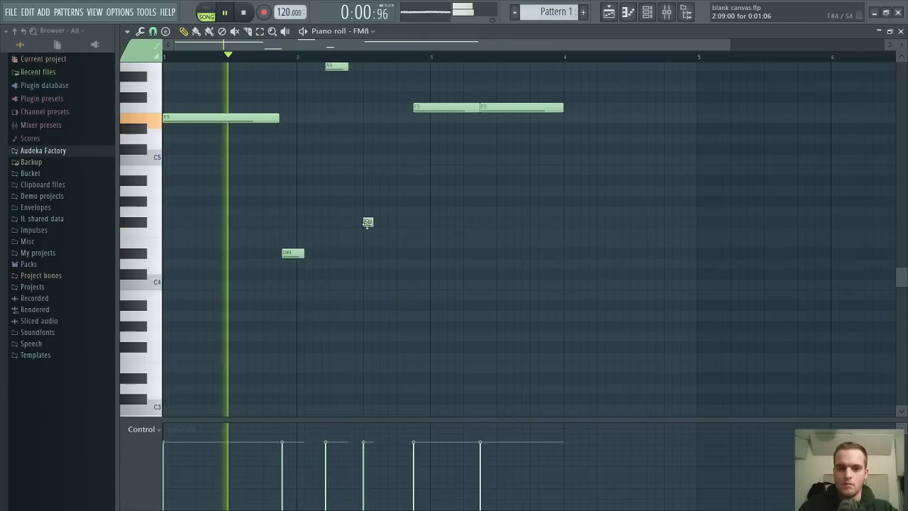
pyautogui.click(368, 222)
# Replace the A5 note with two very short notes at A5 and G#5 just before the F#4 note
pyautogui.scroll(5, 336, 61)
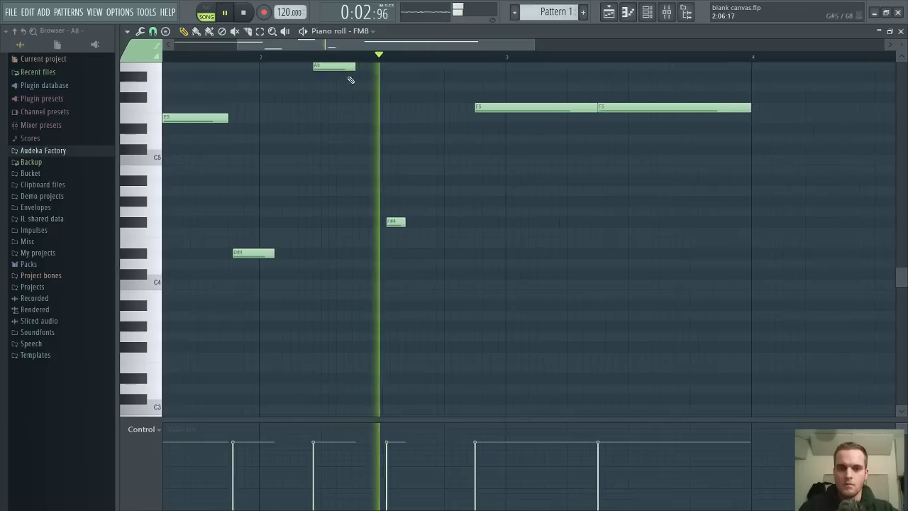
pyautogui.scroll(3, 384, 94)
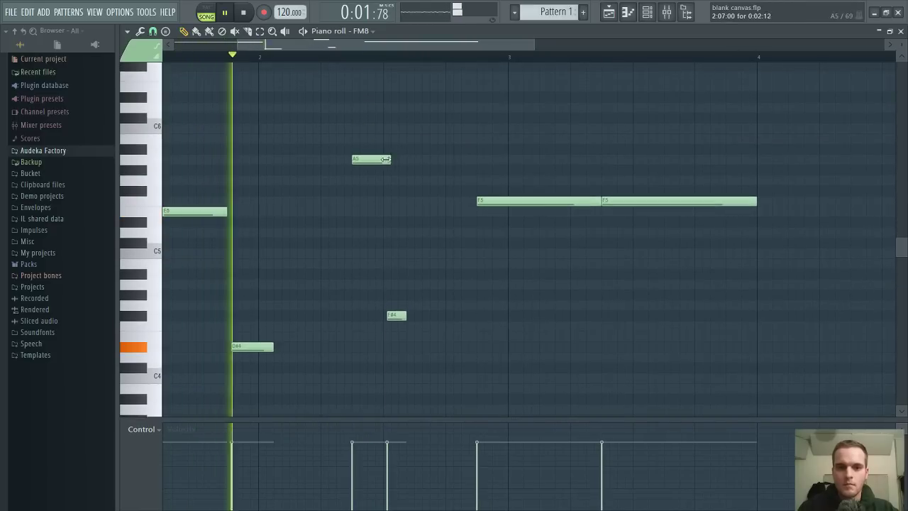
pyautogui.rightClick(354, 158)
pyautogui.click(368, 169)
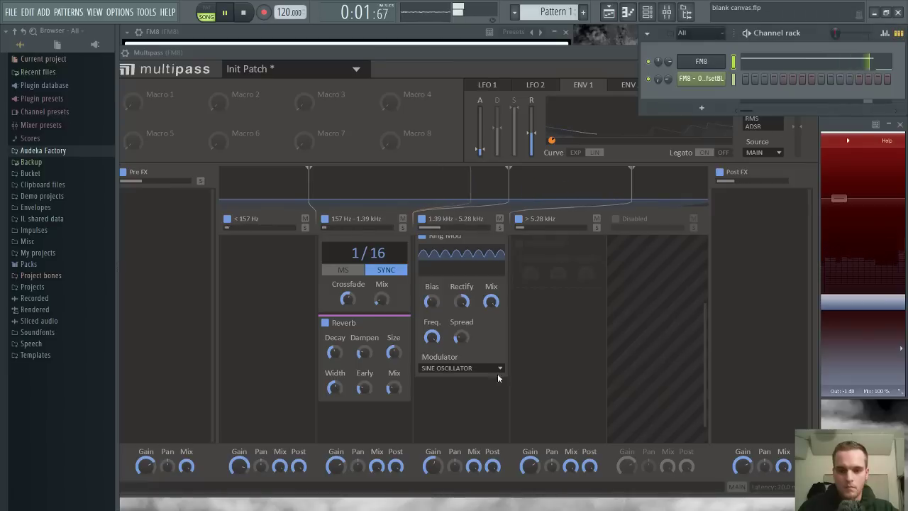
# Set the Reverb in Multipass to minimum decay and full mix, and set the Frequency Shifter to 5.99 Hz
pyautogui.click(334, 352)
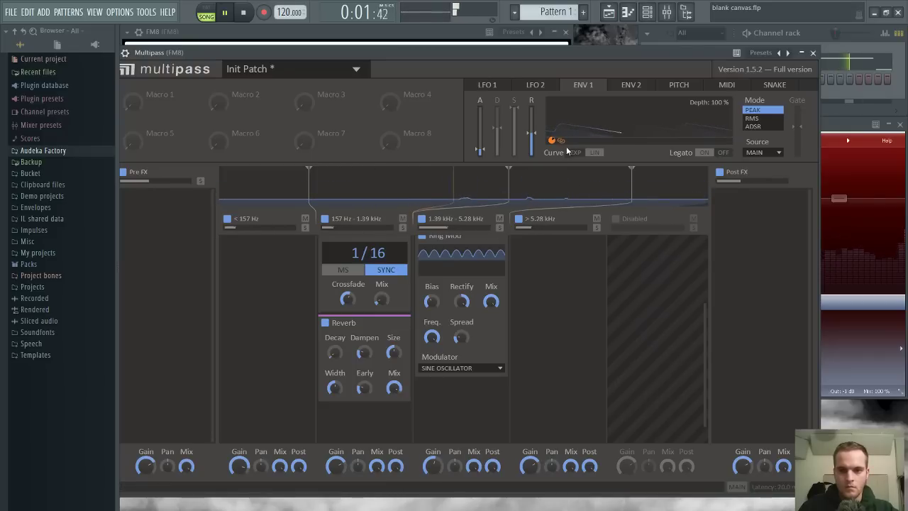
pyautogui.moveTo(556, 246); pyautogui.dragTo(557, 247)
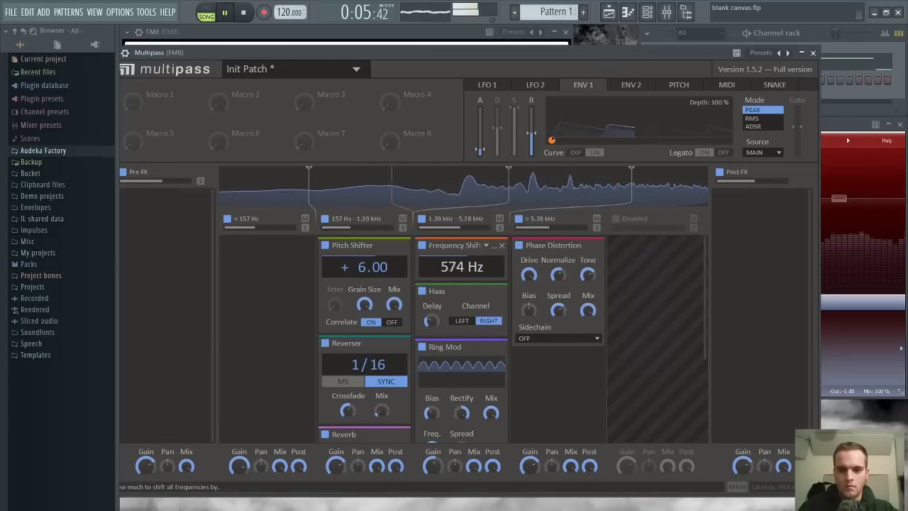
pyautogui.moveTo(450, 272); pyautogui.dragTo(450, 333)
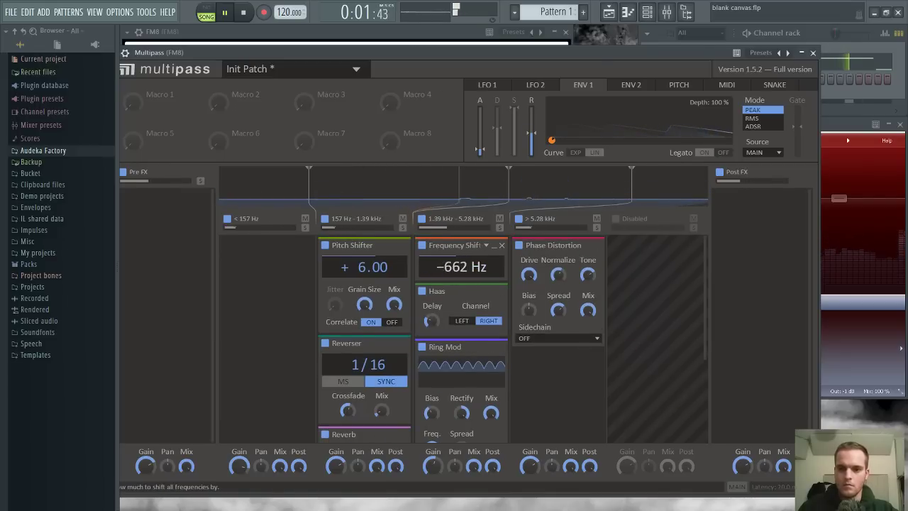
pyautogui.moveTo(453, 270); pyautogui.dragTo(454, 234)
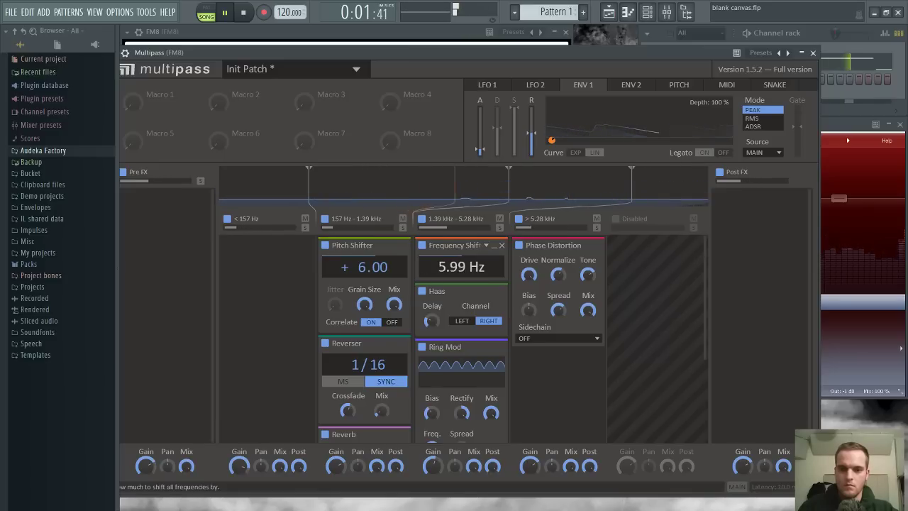
# Compare the sound with the Ring Mod in the 1.39–5.28 kHz band bypassed and re-enabled
pyautogui.scroll(-2, 467, 337)
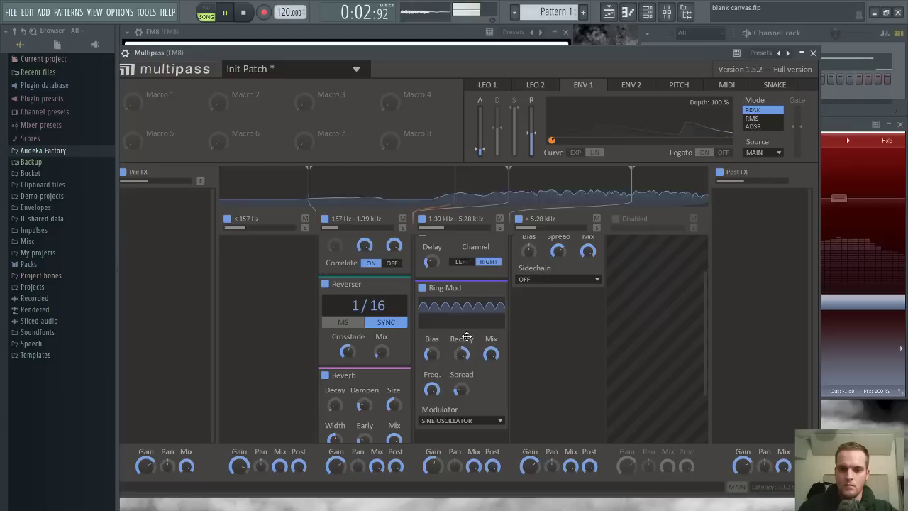
pyautogui.click(421, 289)
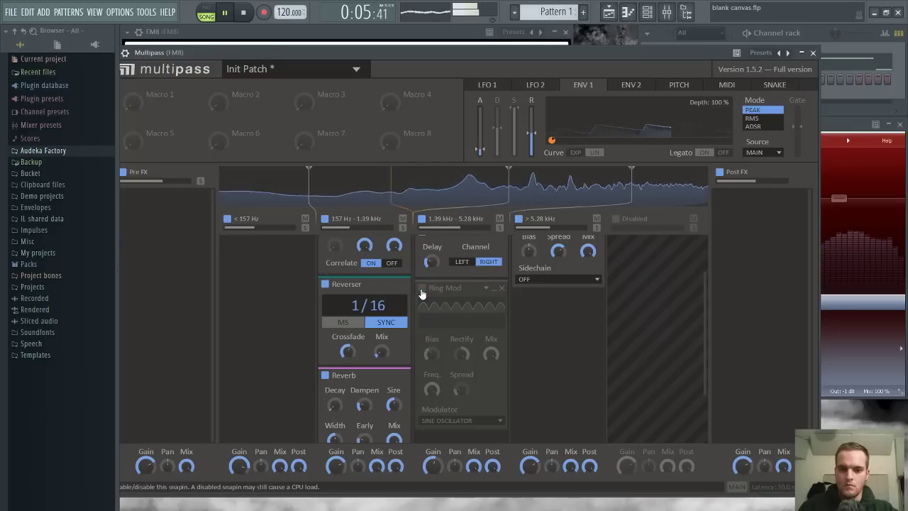
pyautogui.click(422, 289)
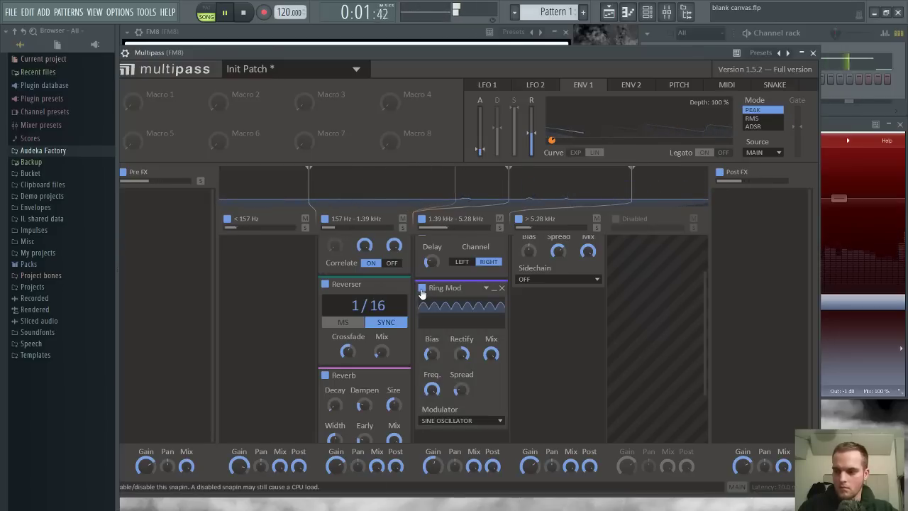
# Lower the long E5 note at bar 1 to F#1 and delete the short D#4, A5, G#5 and F#4 notes
pyautogui.click(843, 66)
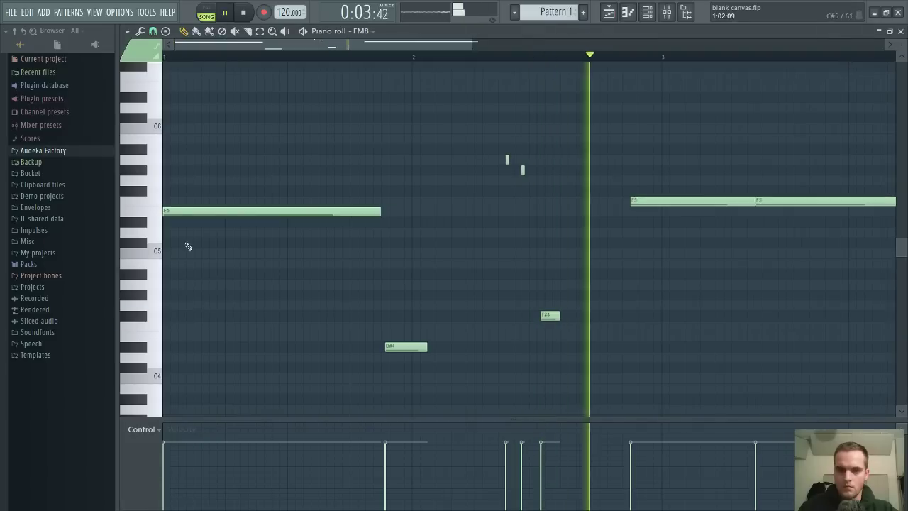
pyautogui.moveTo(183, 211); pyautogui.dragTo(270, 357)
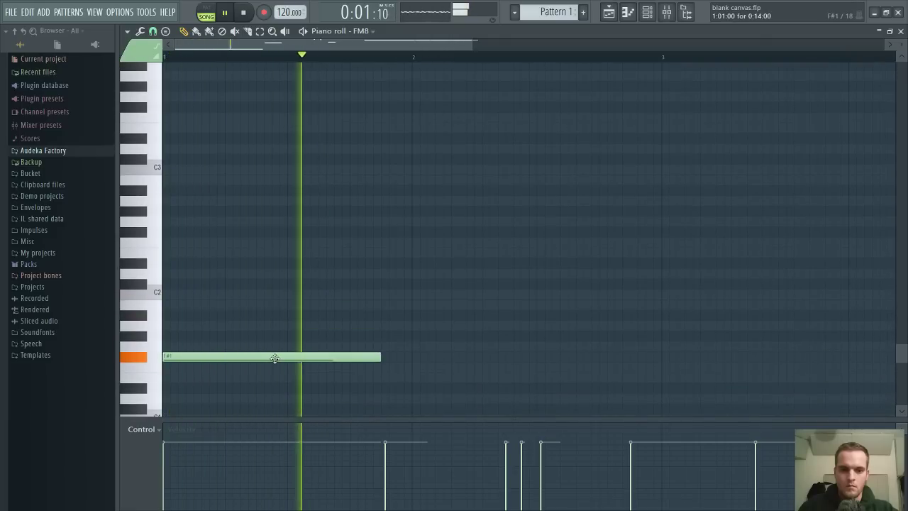
pyautogui.scroll(10, 419, 275)
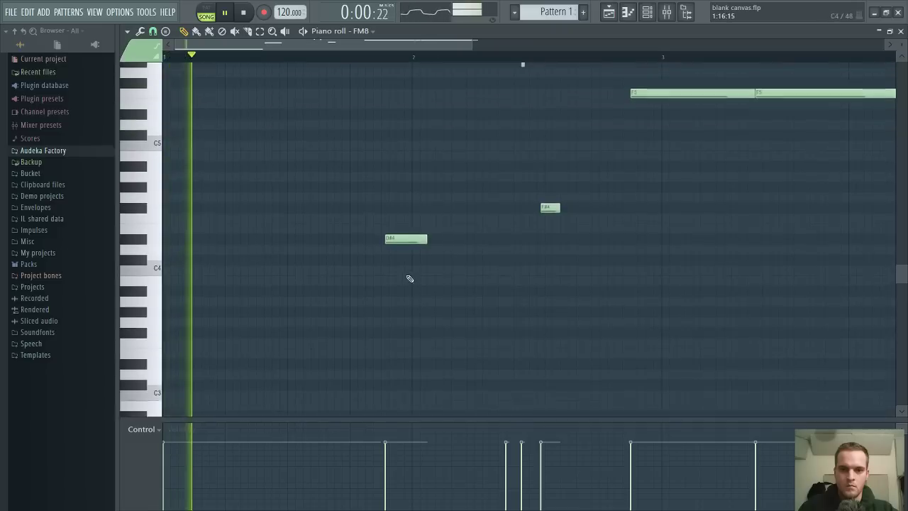
pyautogui.scroll(4, 415, 210)
pyautogui.rightClick(507, 201)
pyautogui.rightClick(523, 211)
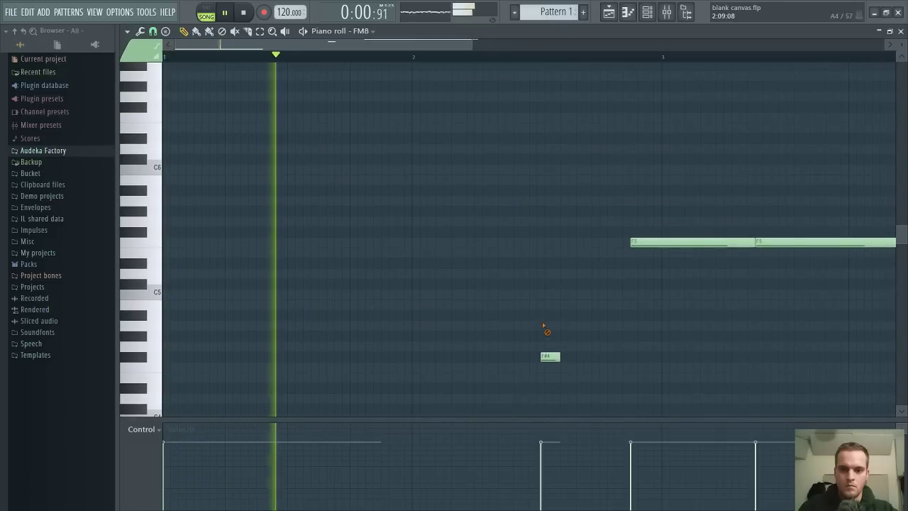
pyautogui.scroll(-3, 624, 167)
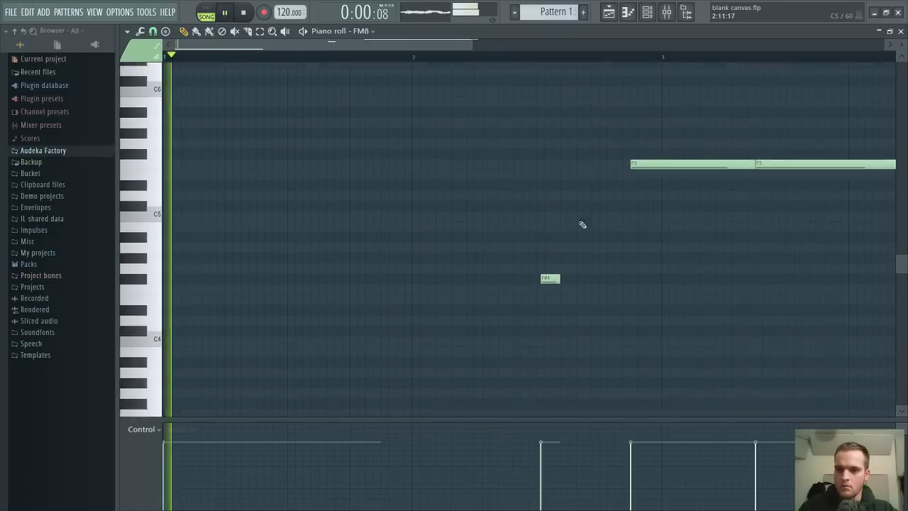
pyautogui.rightClick(550, 267)
# Move the first F5 note to the start of bar 1 at pitch F#4 and audition it over the F#1 note
pyautogui.moveTo(670, 147); pyautogui.dragTo(204, 150)
pyautogui.moveTo(281, 161); pyautogui.dragTo(231, 255)
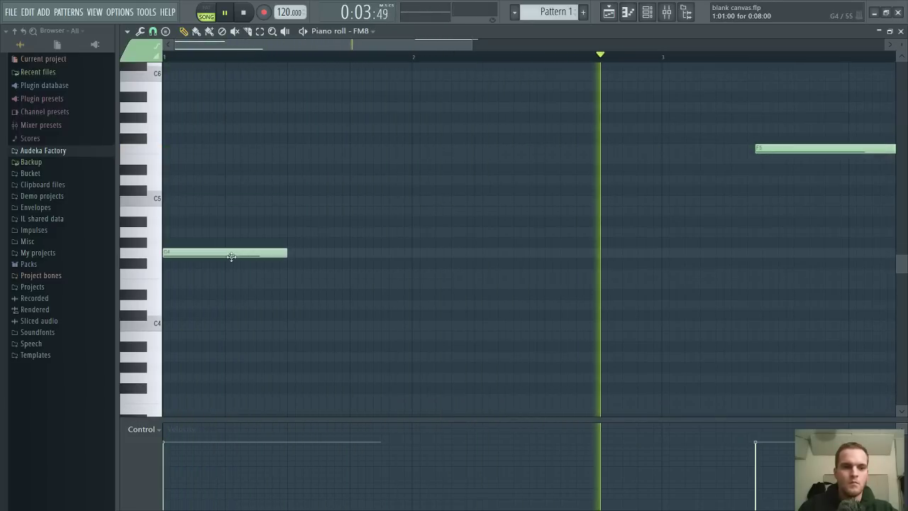
pyautogui.scroll(-8, 251, 257)
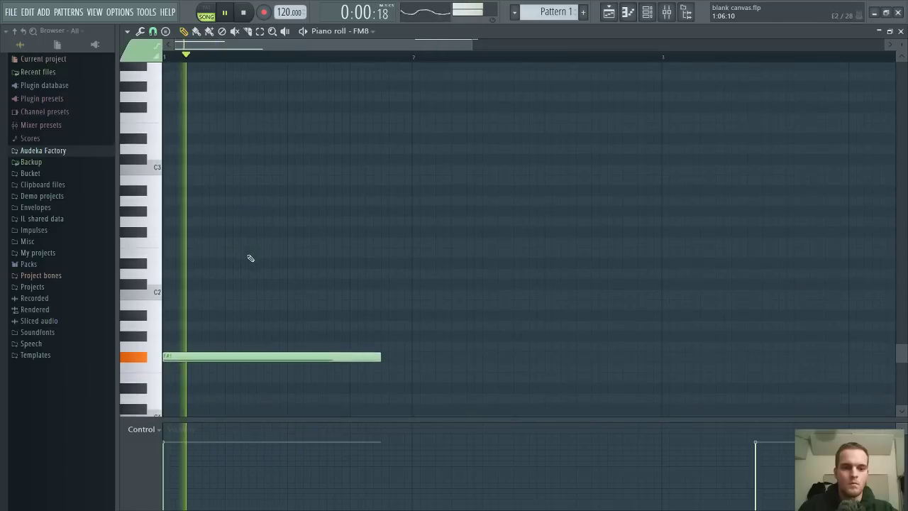
pyautogui.scroll(5, 248, 254)
pyautogui.press('space')
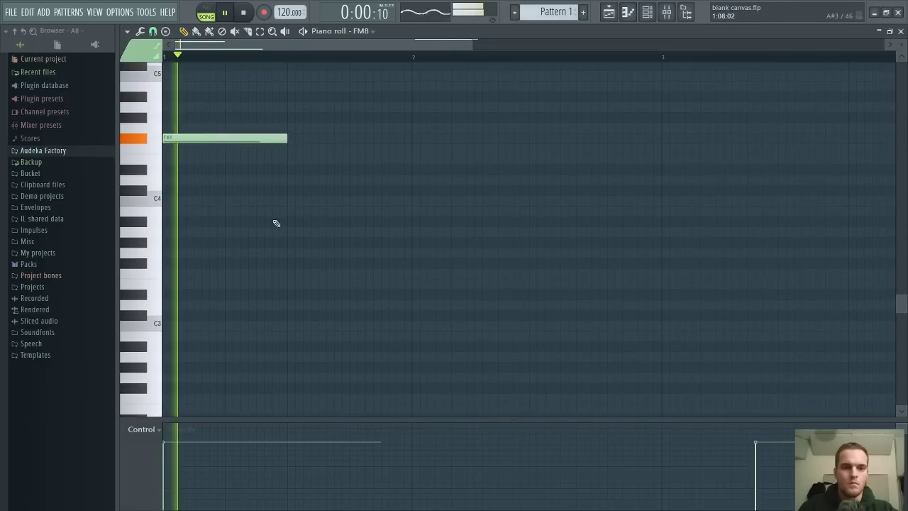
pyautogui.scroll(5, 277, 226)
pyautogui.scroll(-5, 280, 242)
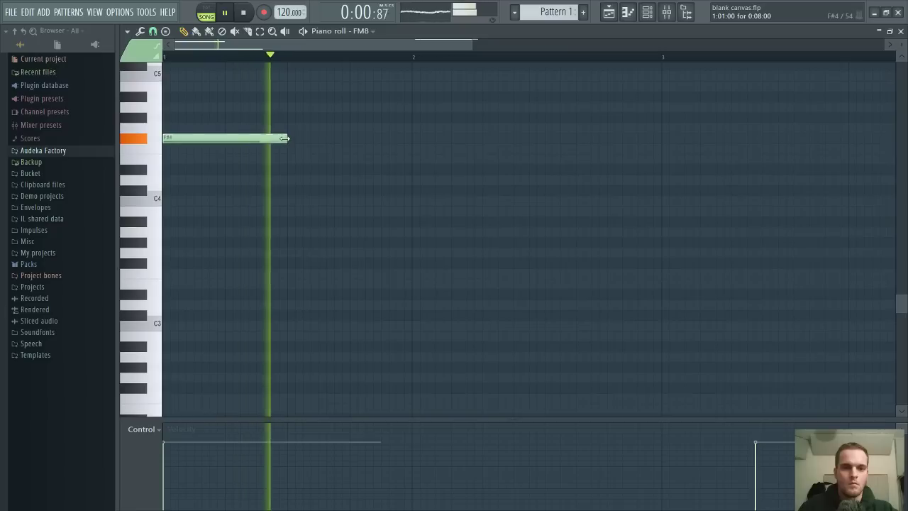
# Extend both the F#4 and the F#1 note to end at bar 2 and audition them
pyautogui.press('space')
pyautogui.moveTo(361, 138); pyautogui.dragTo(217, 138)
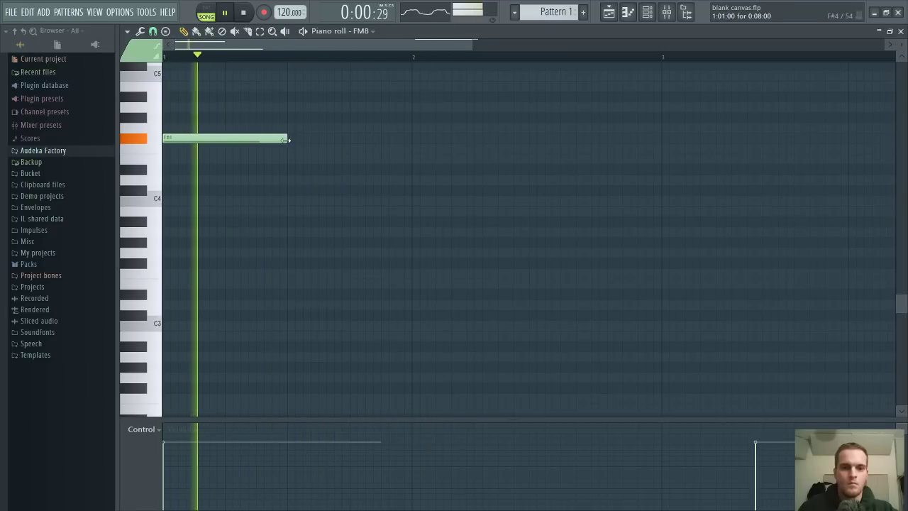
pyautogui.moveTo(287, 139); pyautogui.dragTo(413, 157)
pyautogui.scroll(-3, 419, 284)
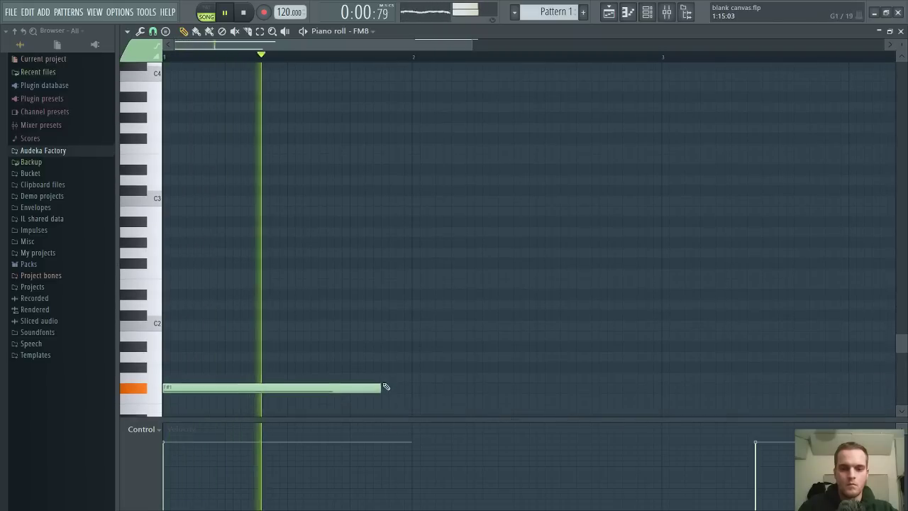
pyautogui.moveTo(381, 387); pyautogui.dragTo(411, 391)
pyautogui.press('space')
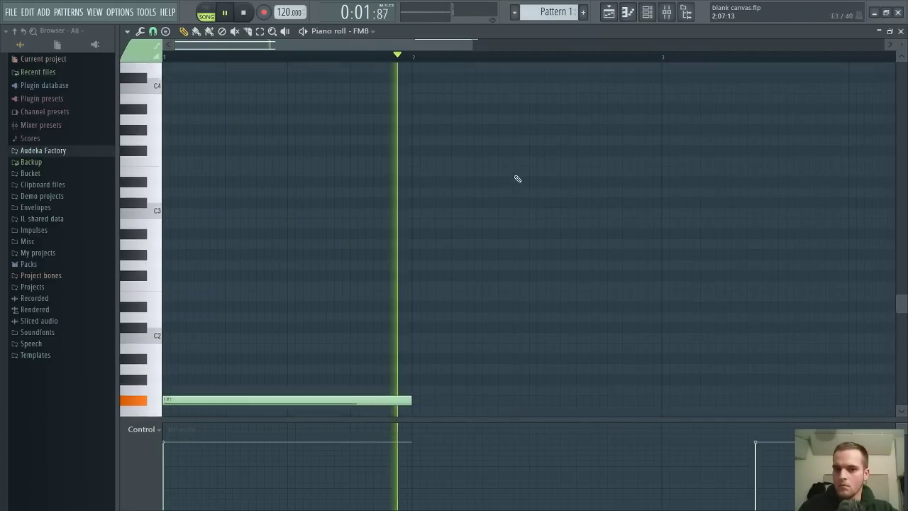
# Add two very short notes just after bar 2, one at G#5 followed by one at G5
pyautogui.hotkey('ctrl', 'Up')
pyautogui.hotkey('ctrl', 'Up')
pyautogui.hotkey('ctrl', 'Up')
pyautogui.scroll(7, 518, 176)
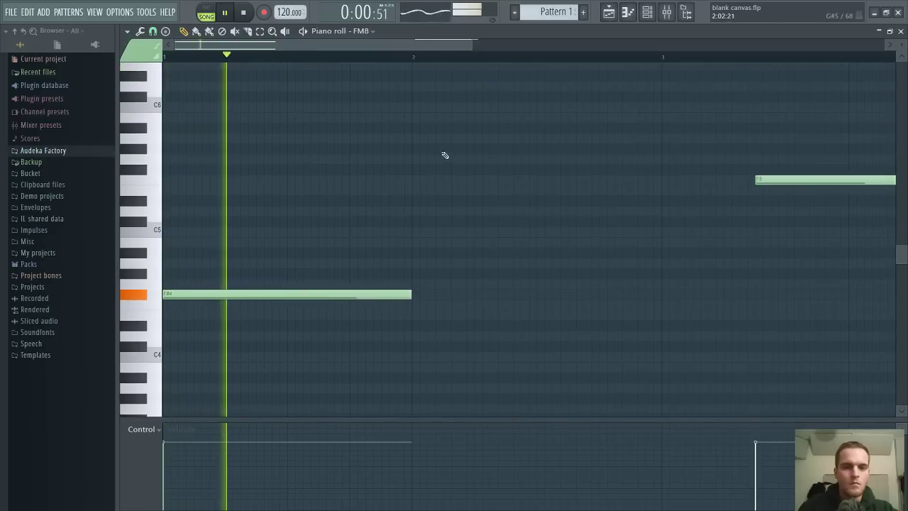
pyautogui.click(440, 148)
pyautogui.moveTo(683, 148); pyautogui.dragTo(442, 148)
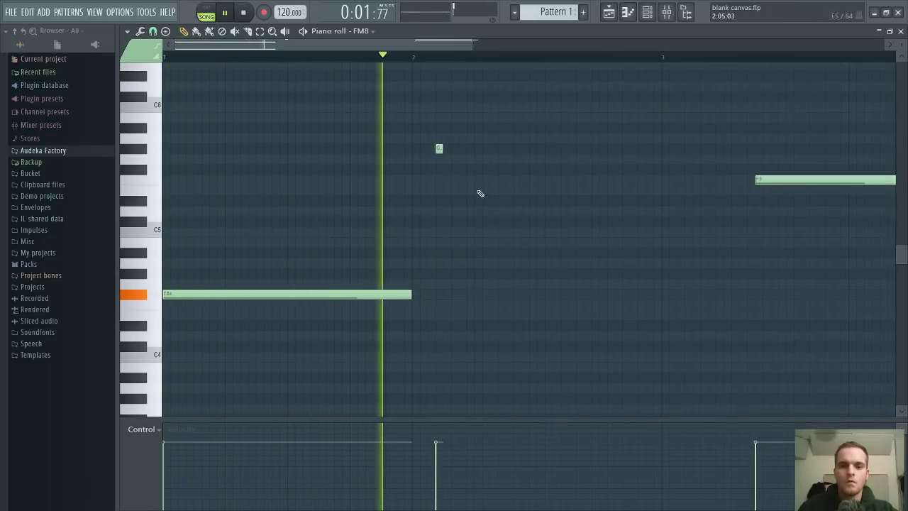
pyautogui.click(487, 190)
pyautogui.moveTo(487, 190); pyautogui.dragTo(454, 158)
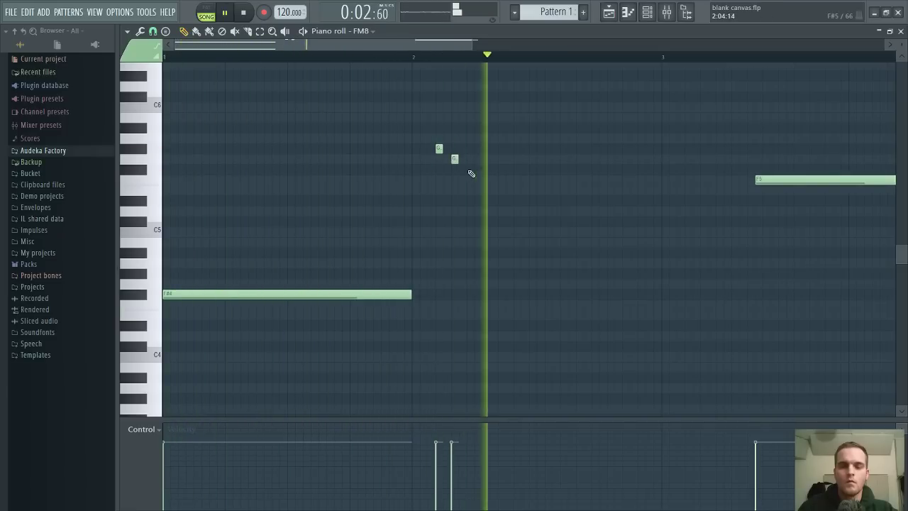
# Delete the short G#5 note just after bar 2 and bypass the Ring Mod in Multipass while auditioning the pattern
pyautogui.rightClick(439, 148)
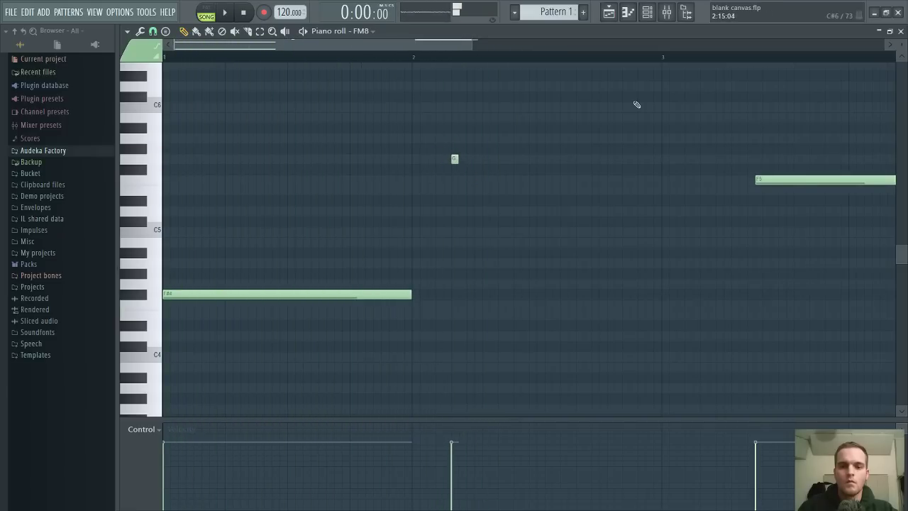
pyautogui.click(899, 31)
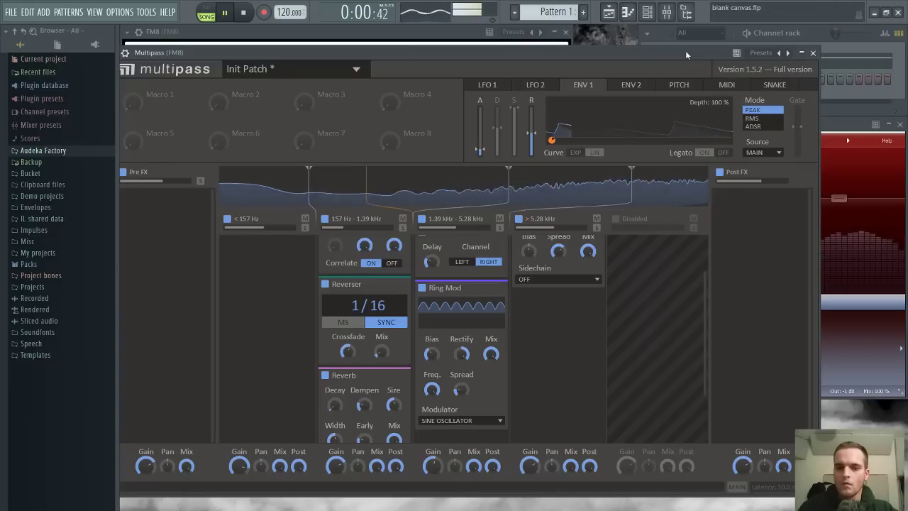
pyautogui.click(422, 288)
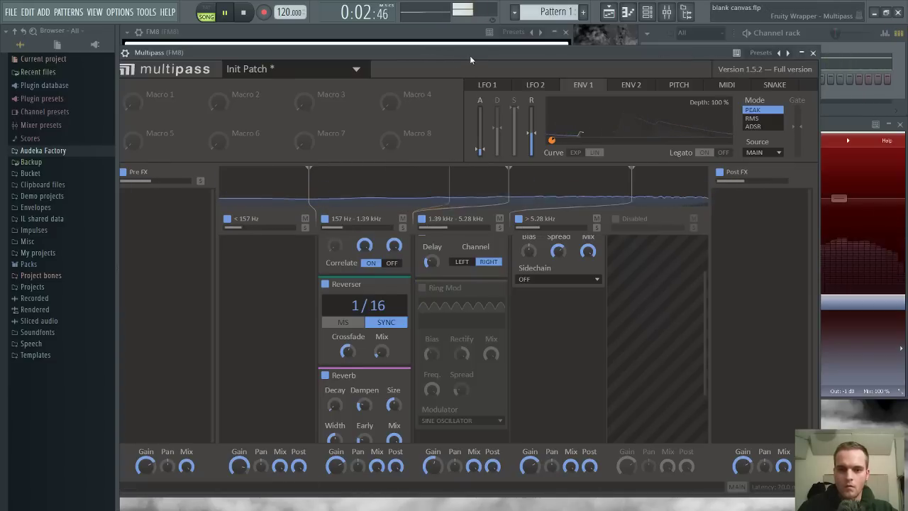
pyautogui.moveTo(469, 55); pyautogui.dragTo(438, 58)
# Compare the sound without the Pitch Shifter, re-enable it at +12.00 semitones and audition the pattern
pyautogui.scroll(3, 458, 336)
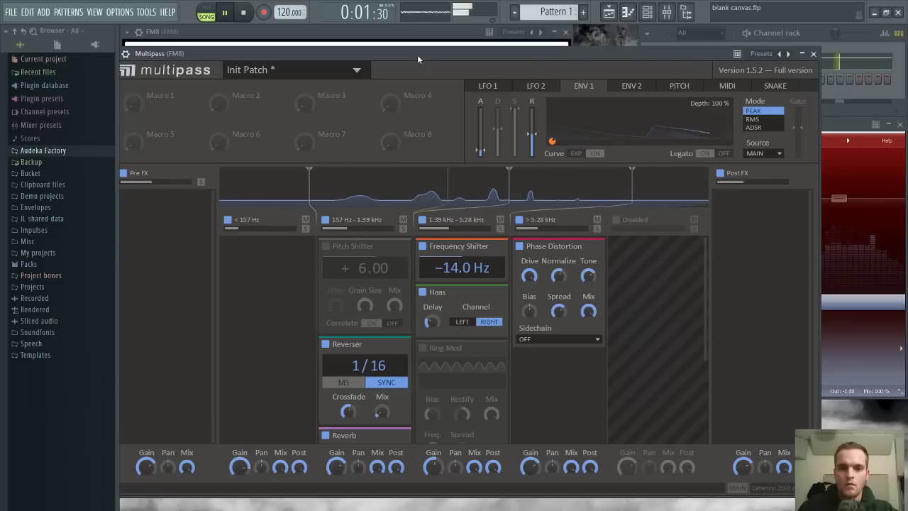
pyautogui.press('space')
pyautogui.press('space')
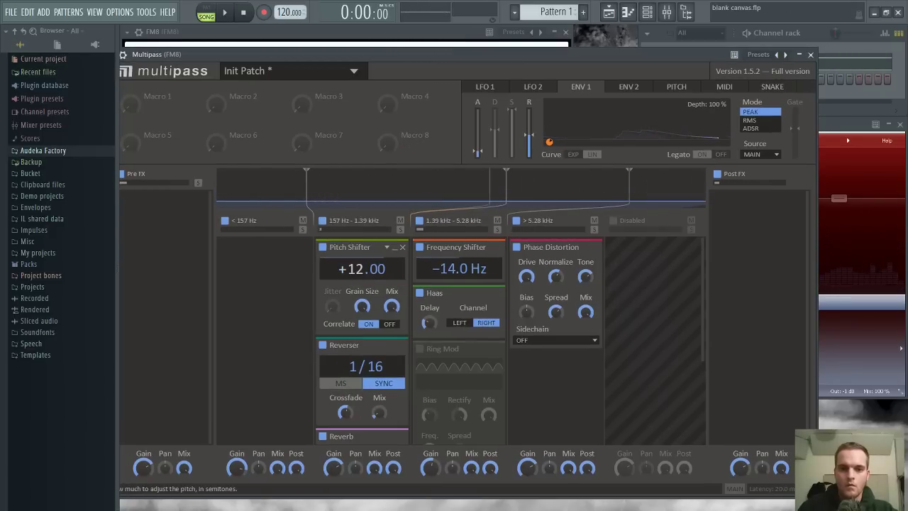
pyautogui.moveTo(411, 56); pyautogui.dragTo(415, 54)
pyautogui.press('space')
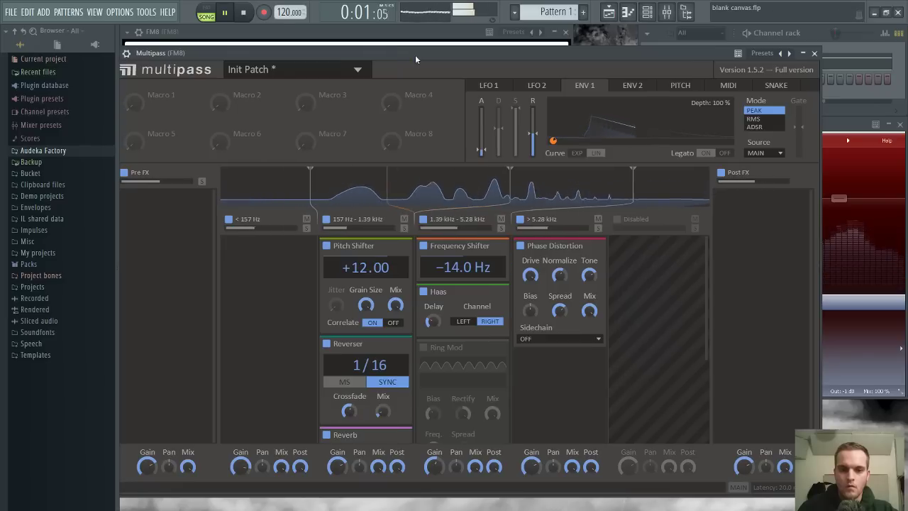
# Set the Pitch Shifter to -12.00 semitones and audition the pattern
pyautogui.press('space')
pyautogui.moveTo(359, 271); pyautogui.dragTo(360, 350)
pyautogui.moveTo(448, 56); pyautogui.dragTo(438, 57)
pyautogui.press('space')
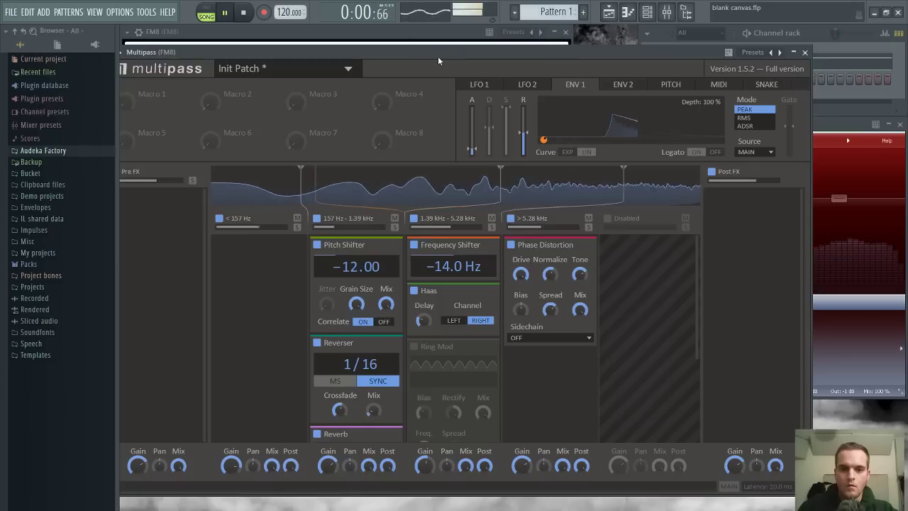
# Raise the Reverser's mix, set its synced time to 3/16 and audition the pattern
pyautogui.scroll(-3, 385, 333)
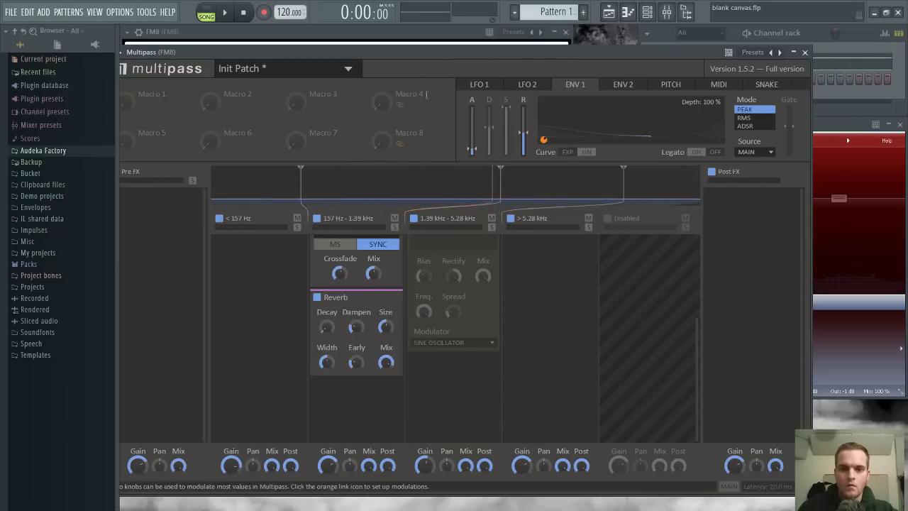
pyautogui.press('space')
pyautogui.moveTo(440, 55); pyautogui.dragTo(446, 54)
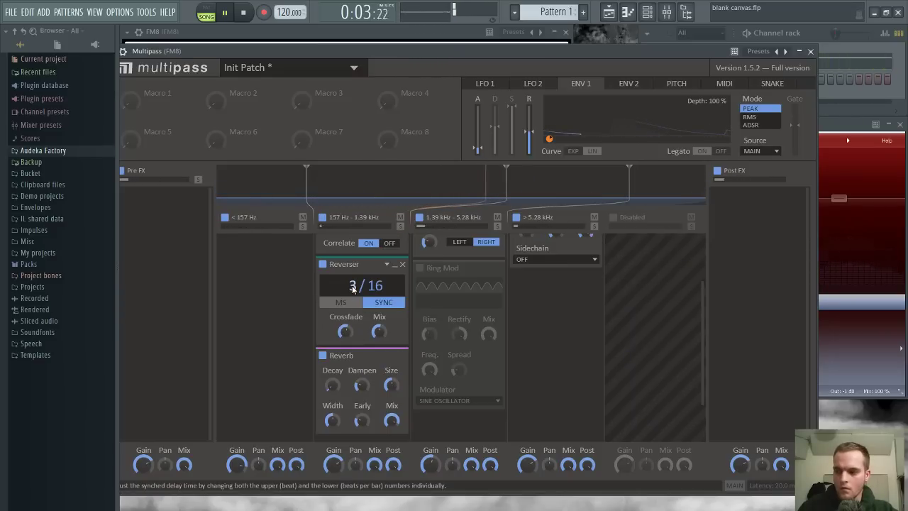
pyautogui.moveTo(484, 55); pyautogui.dragTo(429, 56)
pyautogui.press('space')
pyautogui.press('space')
# Raise the Multipass band splits to 2.41 kHz and 7.66 kHz and audition the pattern
pyautogui.moveTo(509, 193); pyautogui.dragTo(610, 203)
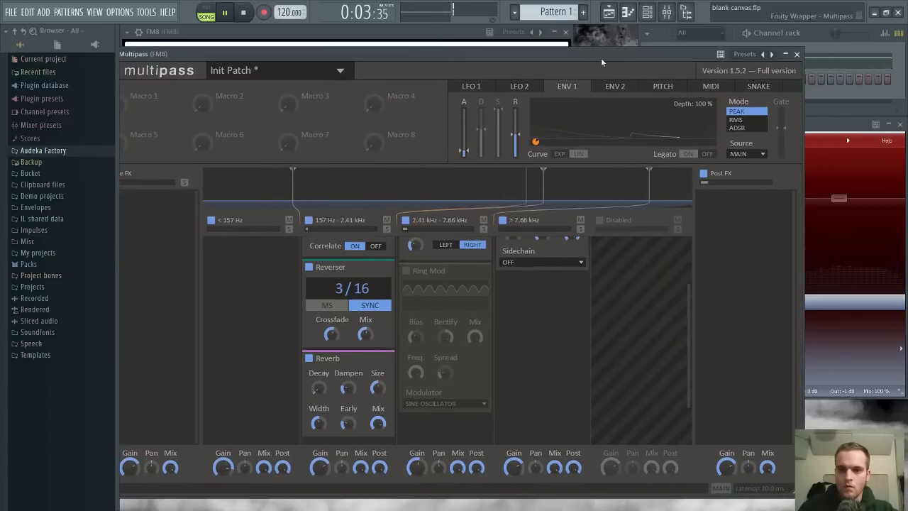
pyautogui.moveTo(600, 57); pyautogui.dragTo(583, 63)
pyautogui.press('space')
pyautogui.press('space')
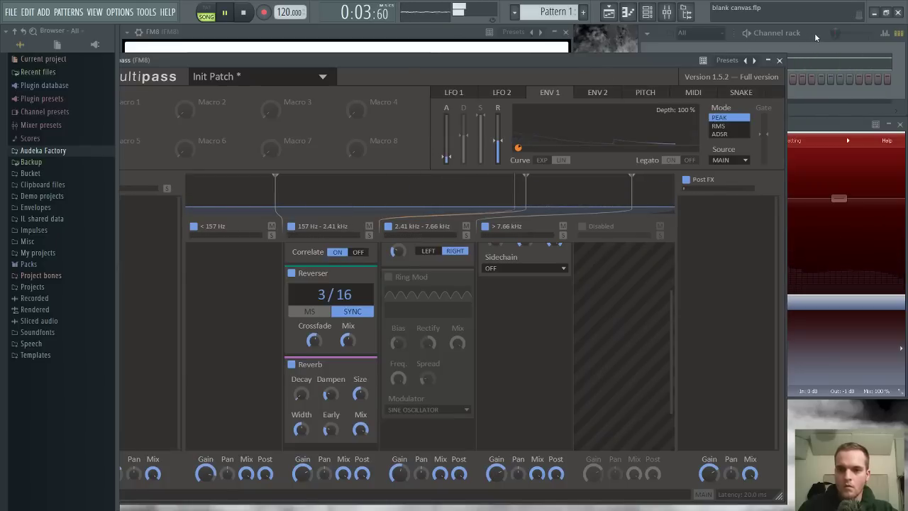
# Replace the F5 note in bar 3 of the FM8 pattern with a one-bar F#4 note starting at bar 3
pyautogui.moveTo(815, 33); pyautogui.dragTo(753, 40)
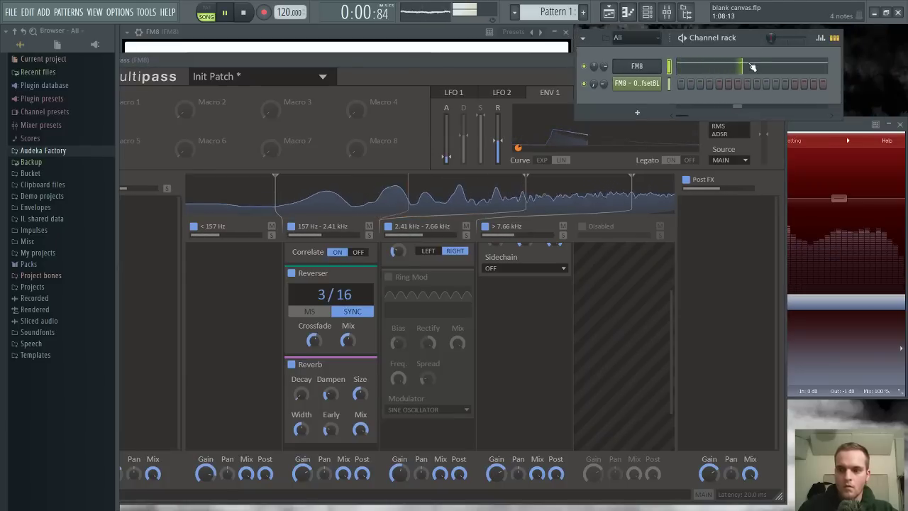
pyautogui.click(752, 67)
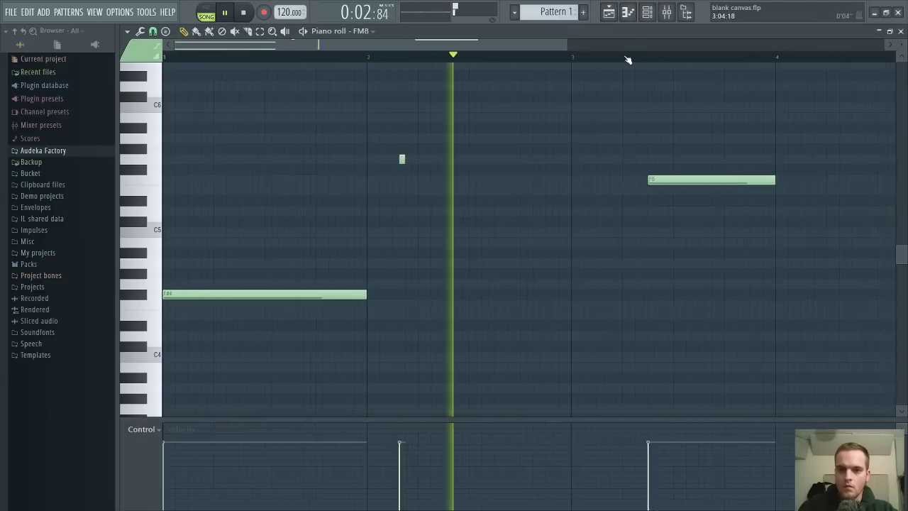
pyautogui.scroll(-1, 628, 60)
pyautogui.scroll(4, 568, 162)
pyautogui.rightClick(540, 263)
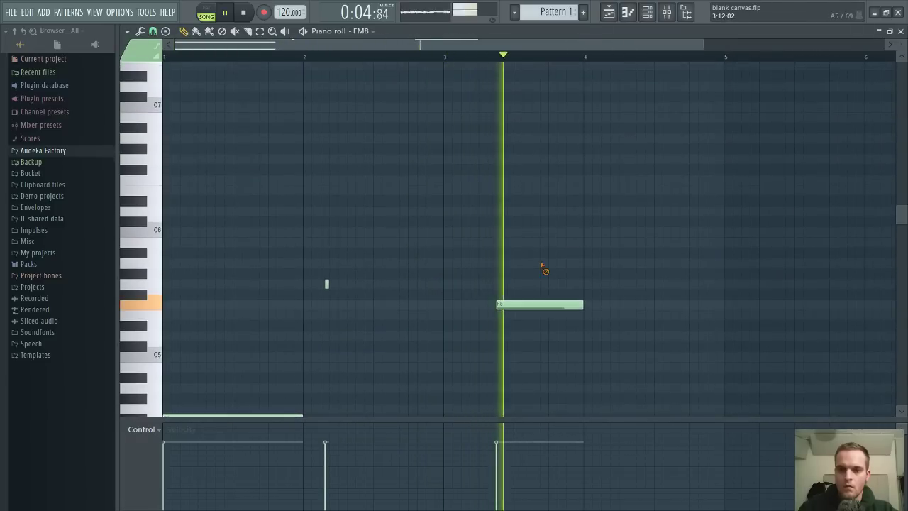
pyautogui.scroll(-5, 526, 199)
pyautogui.rightClick(541, 221)
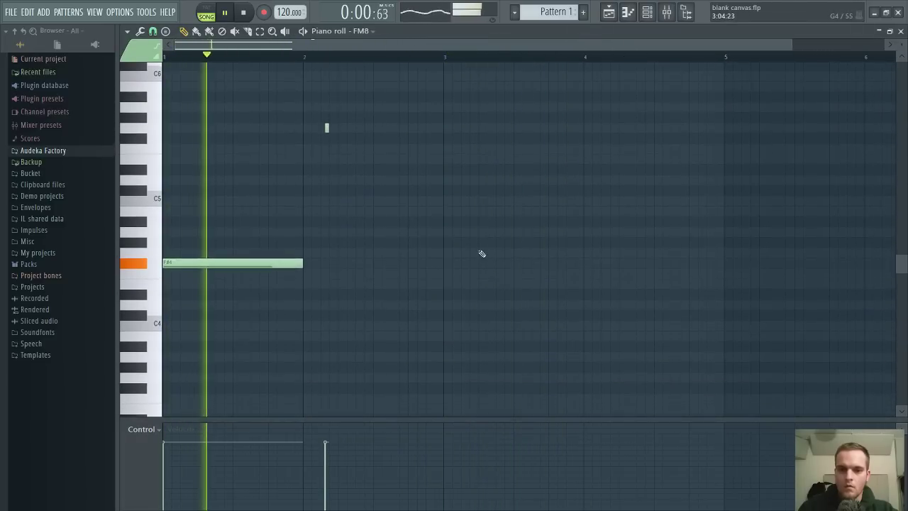
pyautogui.moveTo(446, 262); pyautogui.dragTo(583, 266)
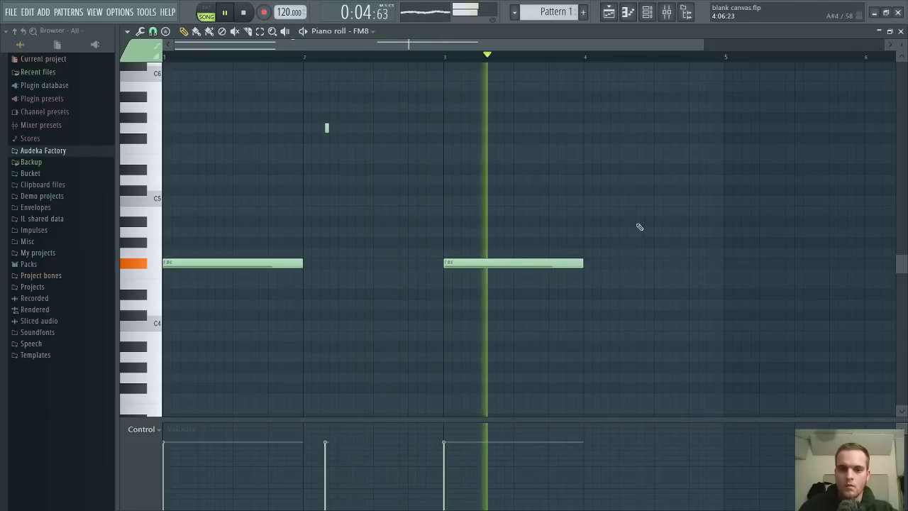
# Add an A5 note about a quarter of the way into bar 4 and shorten it to about a quarter bar
pyautogui.click(631, 106)
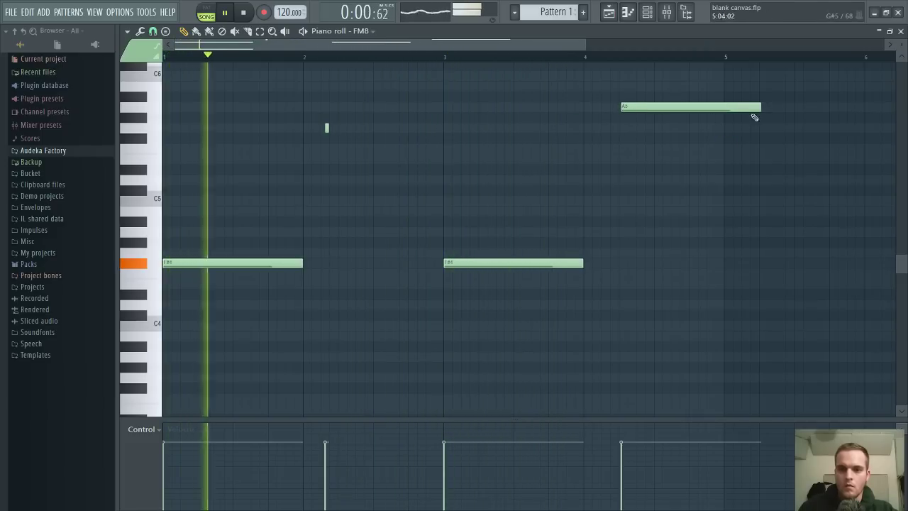
pyautogui.moveTo(754, 117); pyautogui.dragTo(659, 108)
pyautogui.scroll(3, 660, 192)
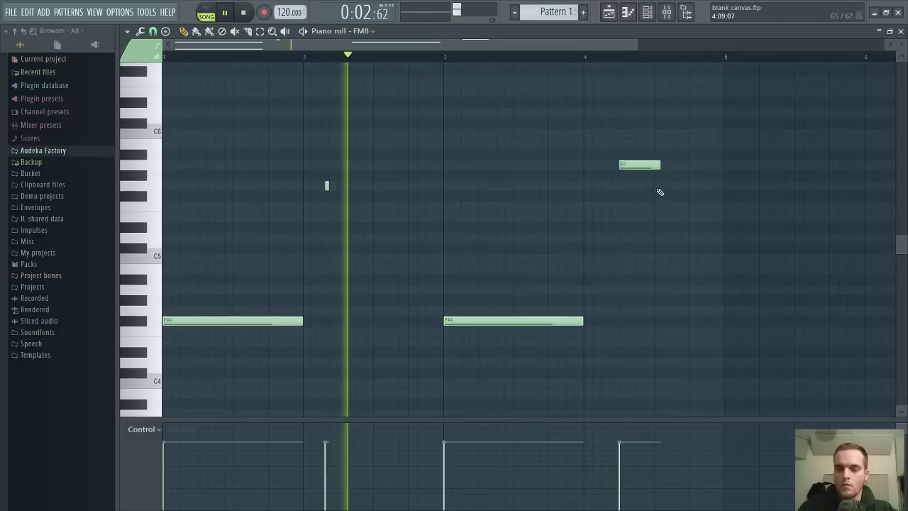
pyautogui.moveTo(658, 169); pyautogui.dragTo(653, 169)
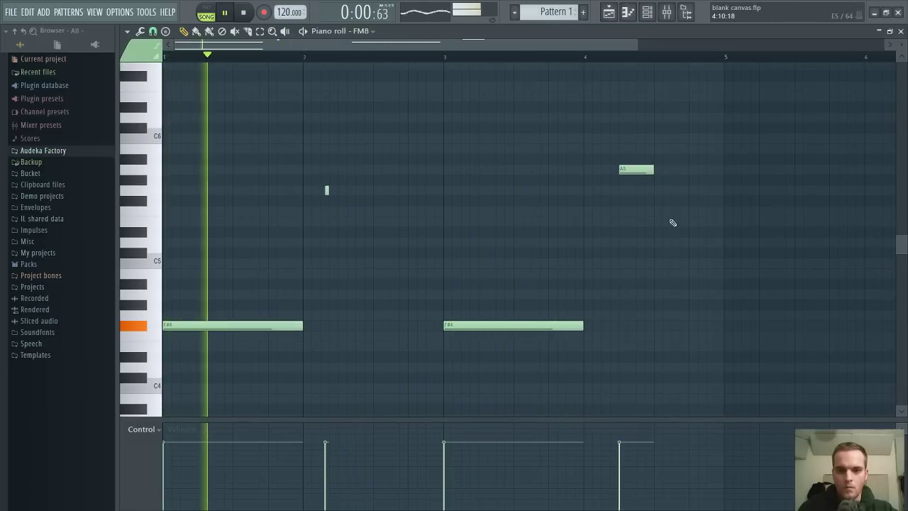
# Extend both the Pattern 1 clip and the Op. E Offset automation clip in the playlist to end at bar 5
pyautogui.click(898, 31)
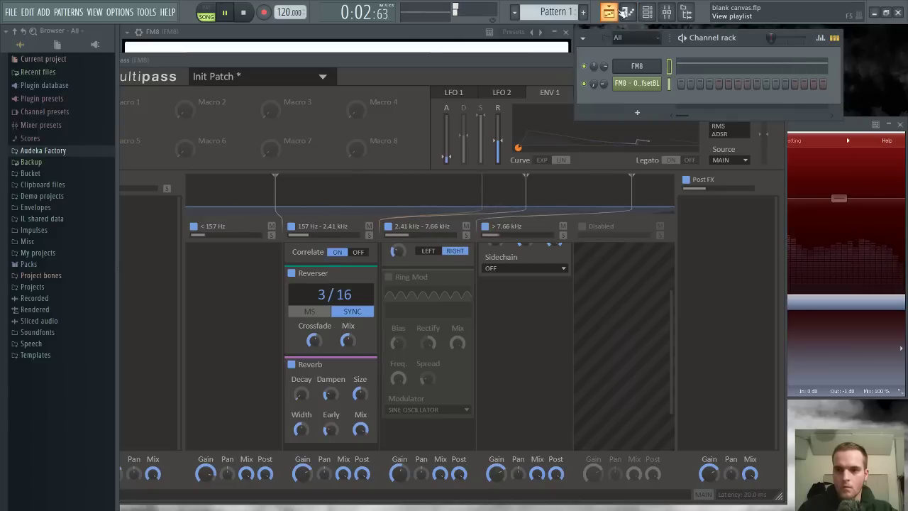
pyautogui.click(614, 11)
pyautogui.click(649, 13)
pyautogui.click(649, 13)
pyautogui.press('space')
pyautogui.press('space')
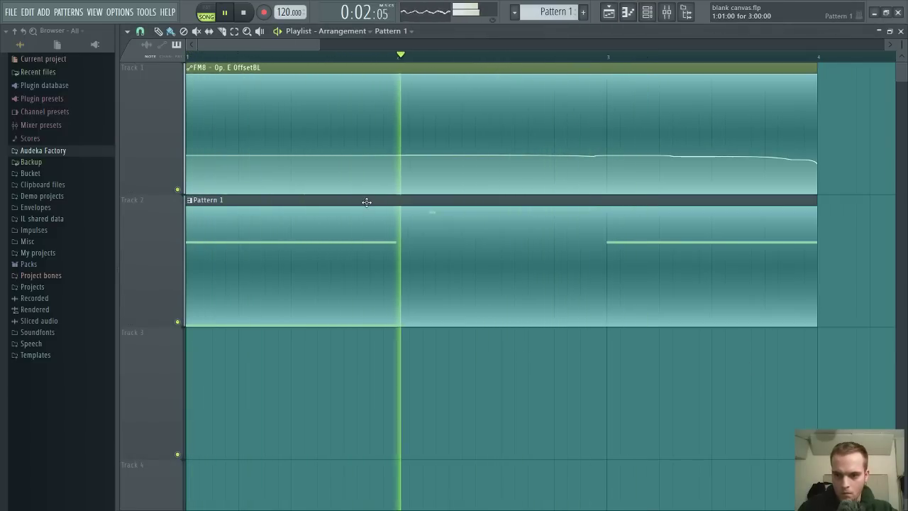
pyautogui.scroll(-4, 466, 55)
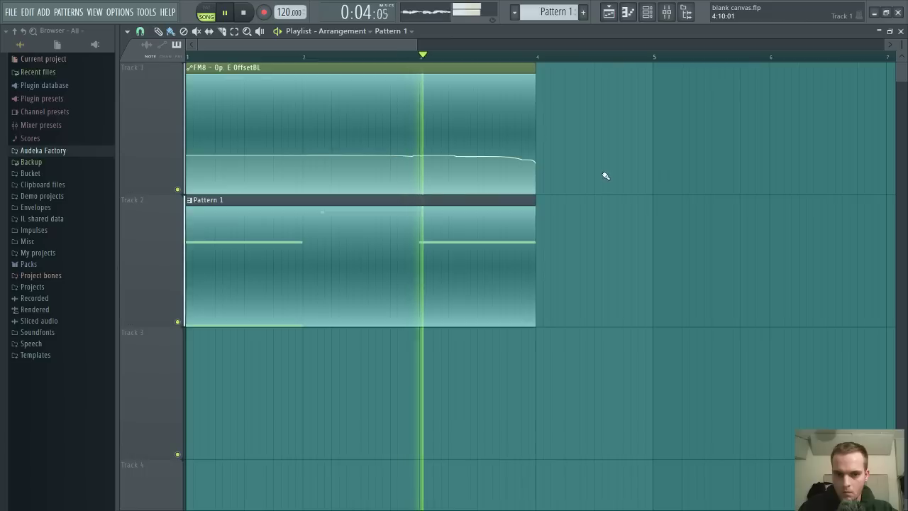
pyautogui.moveTo(534, 213); pyautogui.dragTo(653, 218)
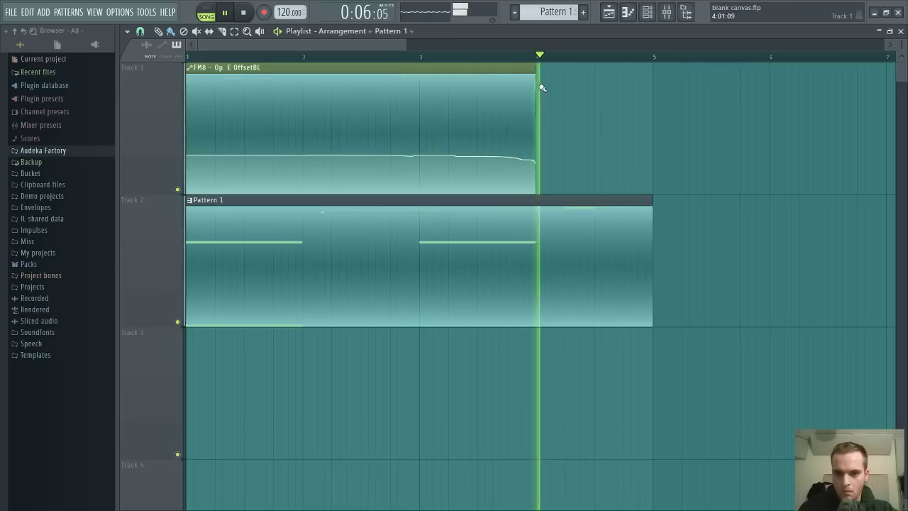
pyautogui.moveTo(541, 87); pyautogui.dragTo(650, 84)
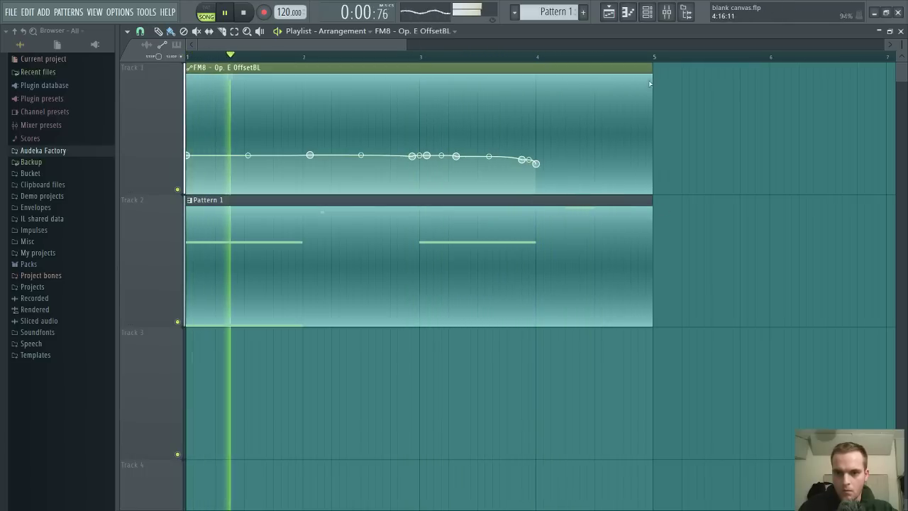
# Replace the A5 note in bar 4 with an equally short G5 note and add an F#5 note right after it
pyautogui.doubleClick(591, 231)
pyautogui.scroll(-3, 546, 59)
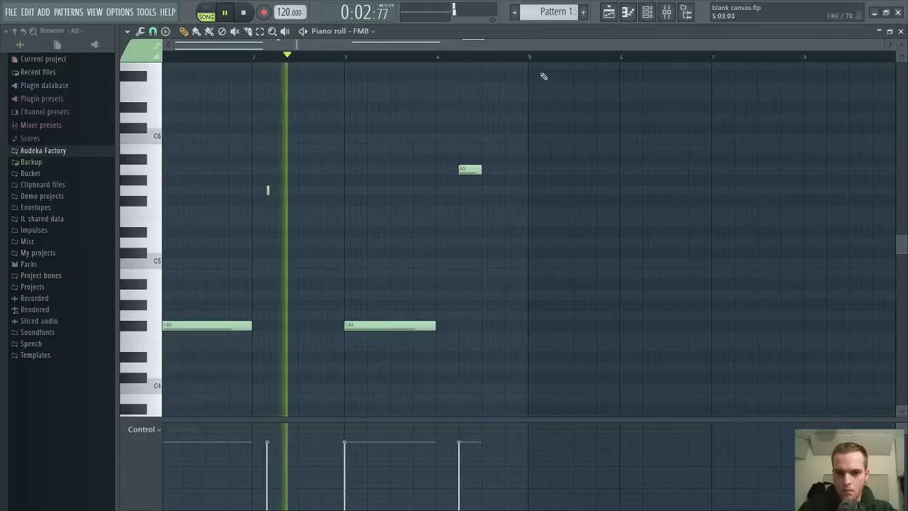
pyautogui.rightClick(470, 169)
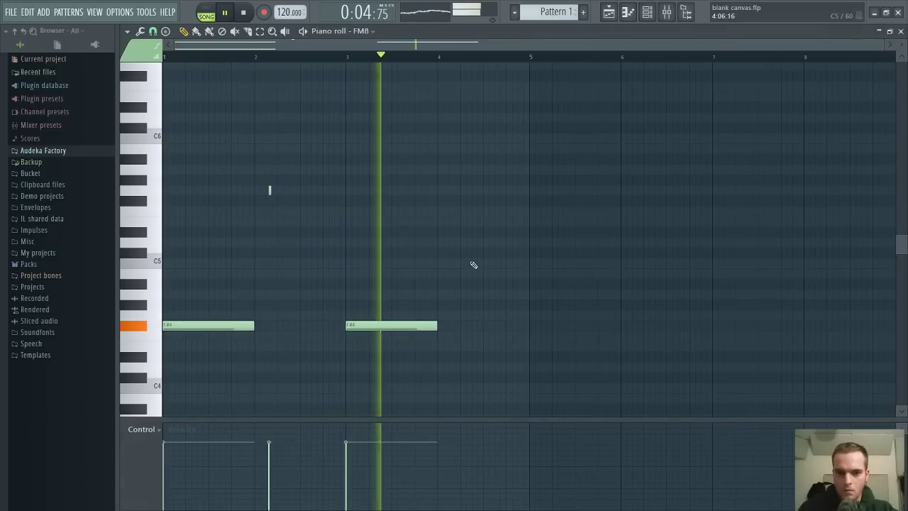
pyautogui.click(468, 190)
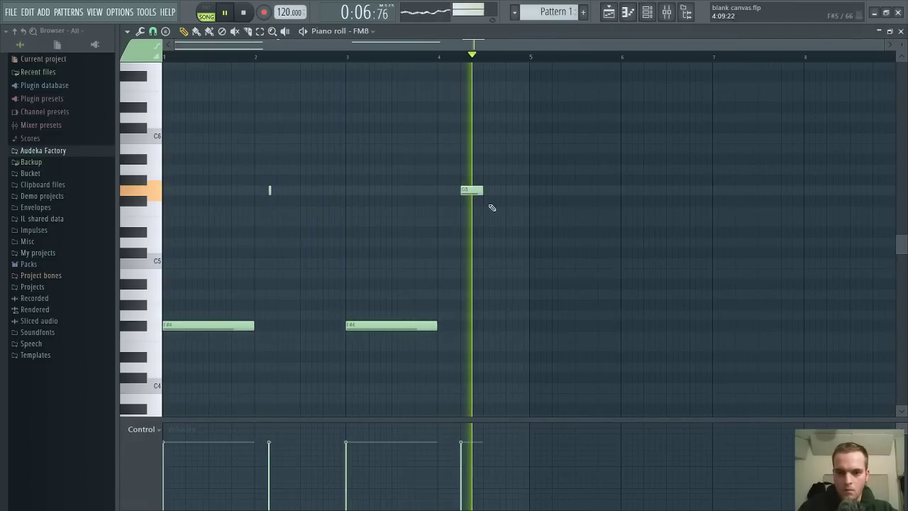
pyautogui.click(491, 201)
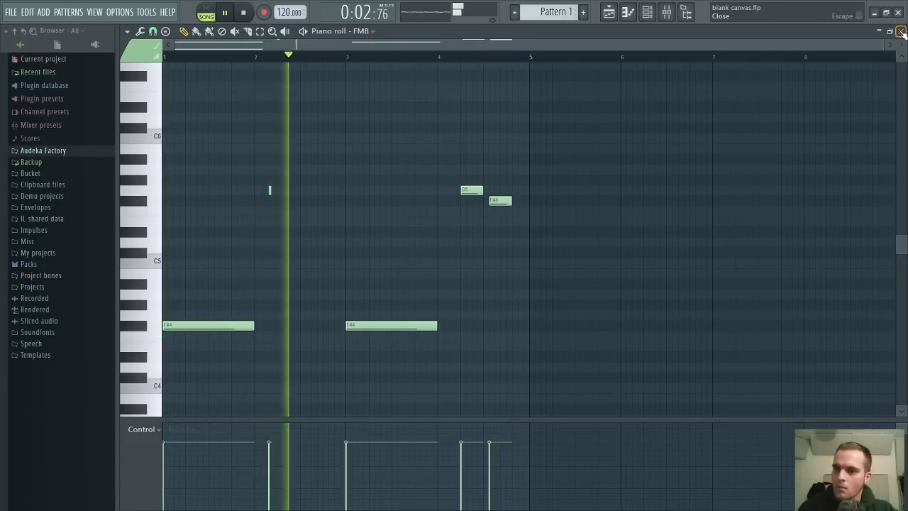
# Return to Multipass, try the second band split near 1.68 kHz and raise it to 7.11 kHz during playback
pyautogui.click(901, 31)
pyautogui.rightClick(798, 243)
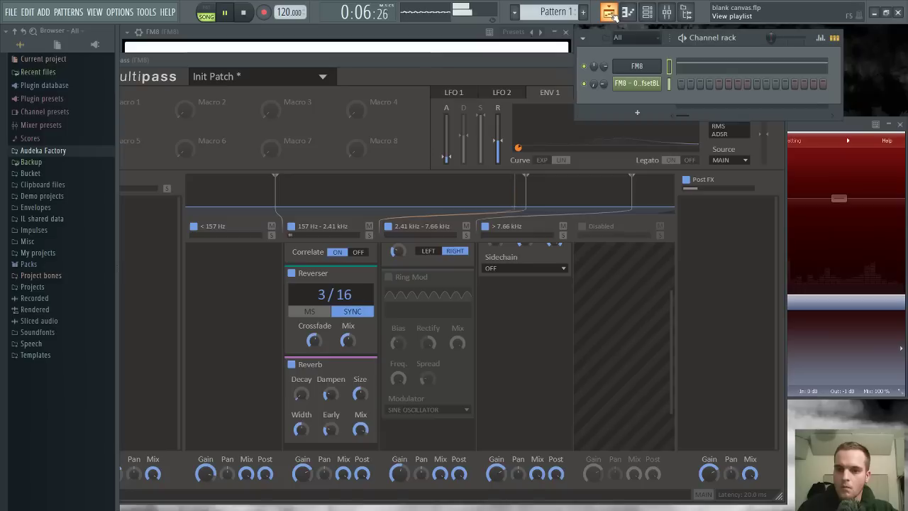
pyautogui.click(609, 13)
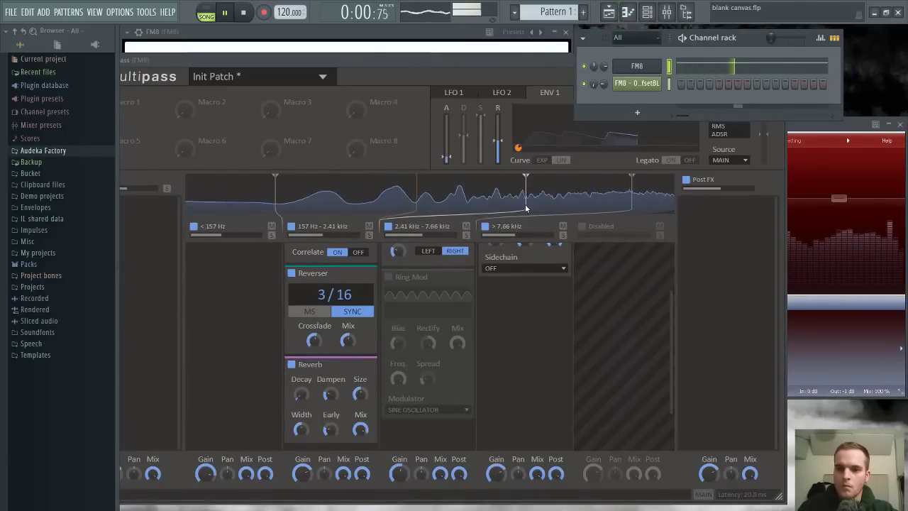
pyautogui.moveTo(526, 207); pyautogui.dragTo(438, 207)
pyautogui.moveTo(478, 63); pyautogui.dragTo(484, 61)
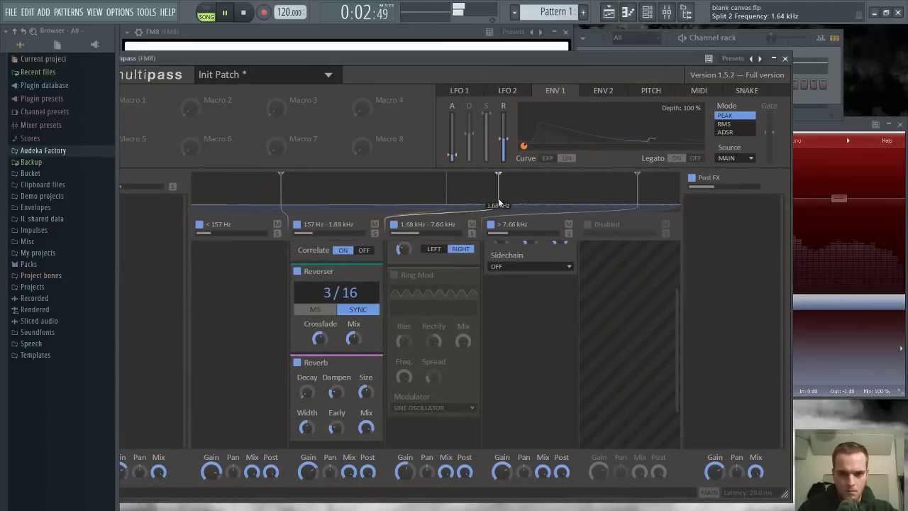
pyautogui.moveTo(580, 55); pyautogui.dragTo(572, 59)
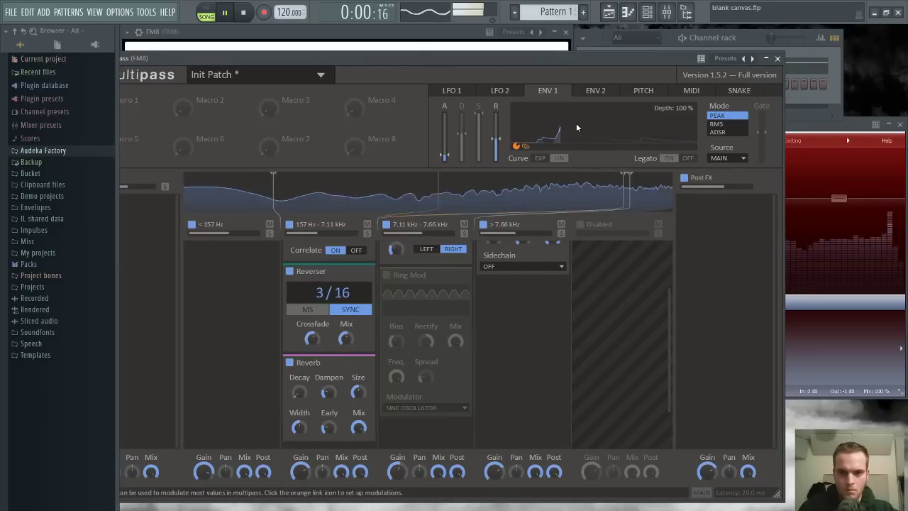
# Bypass the Phase Distortion in the band above 7.66 kHz and audition the pattern
pyautogui.scroll(3, 515, 323)
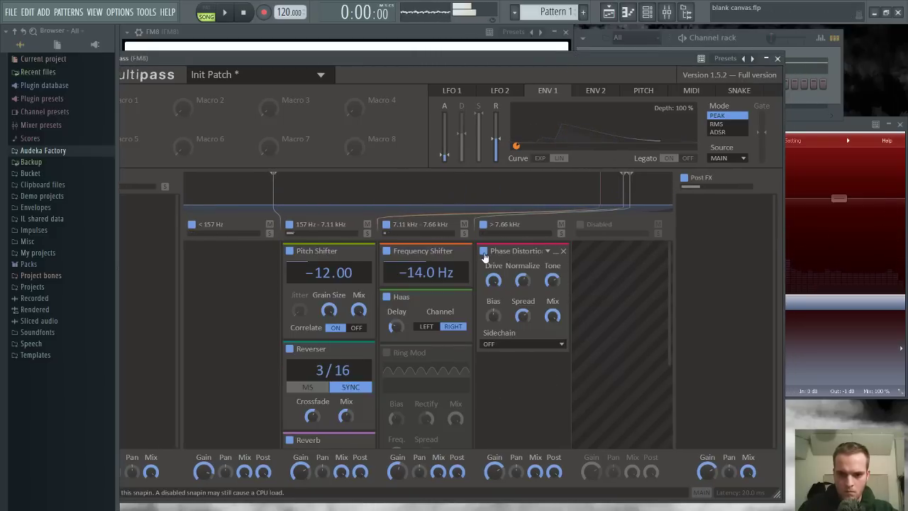
pyautogui.moveTo(539, 59); pyautogui.dragTo(534, 58)
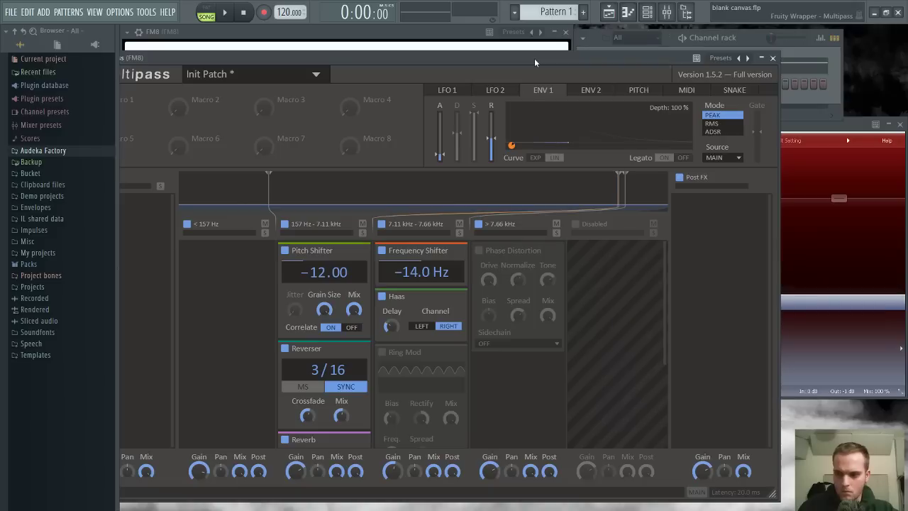
pyautogui.press('space')
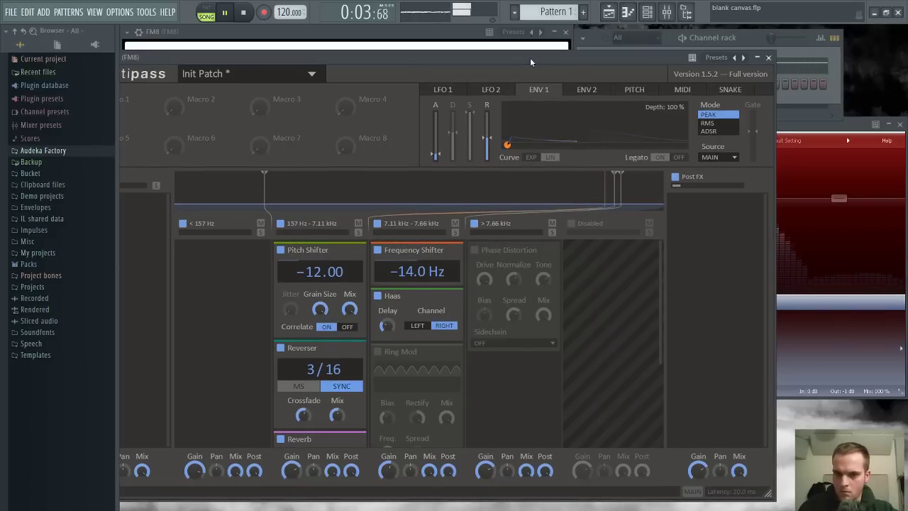
# Re-enable the Ring Mod in Multipass's 7.11 kHz - 7.66 kHz band and audition the pattern
pyautogui.moveTo(534, 61); pyautogui.dragTo(540, 59)
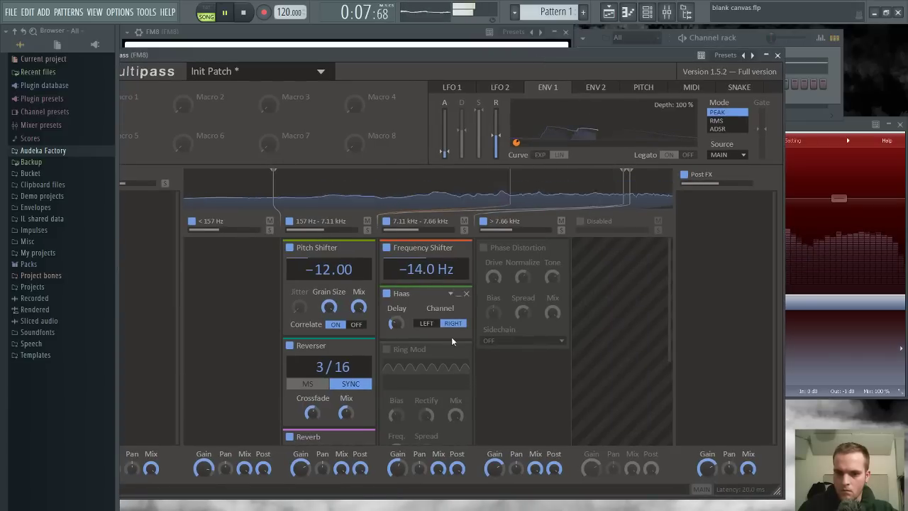
pyautogui.scroll(-2, 454, 339)
pyautogui.click(387, 261)
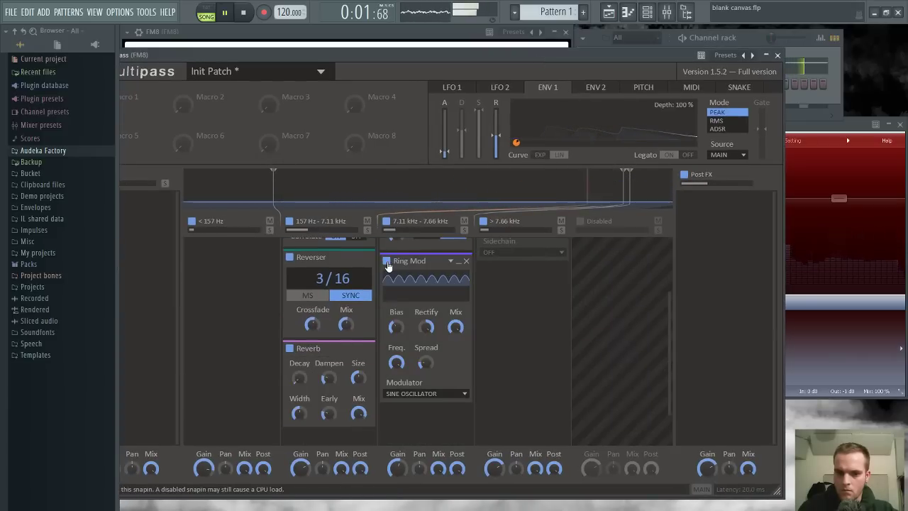
pyautogui.moveTo(471, 57); pyautogui.dragTo(480, 51)
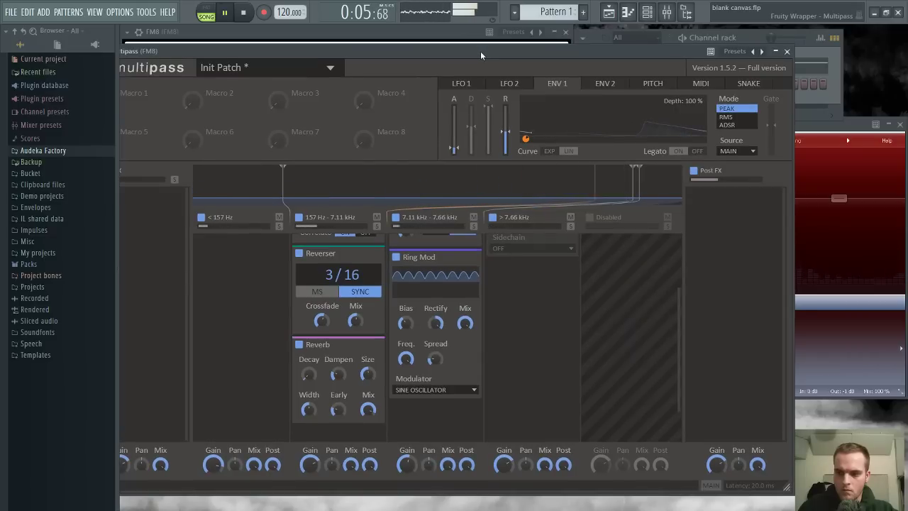
pyautogui.press('space')
# Open the FM8 piano roll and transpose all notes of Pattern 1 down one octave
pyautogui.click(718, 41)
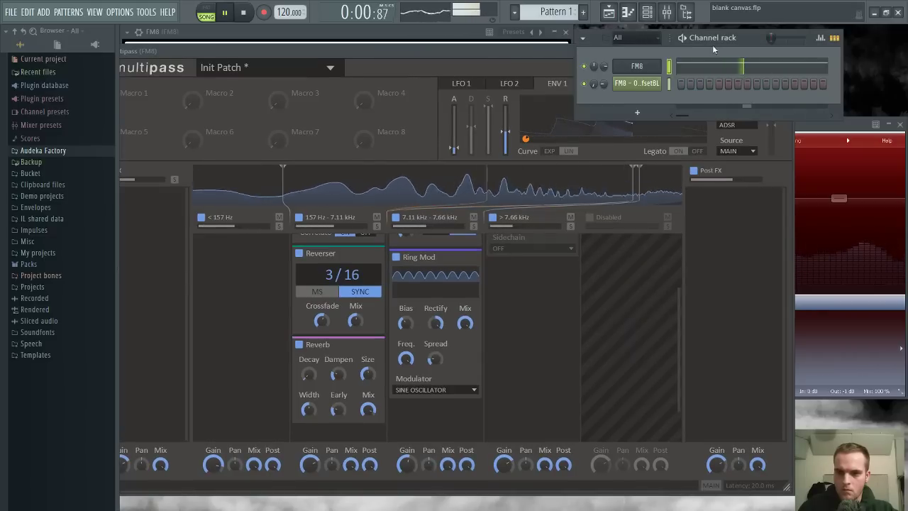
pyautogui.click(732, 67)
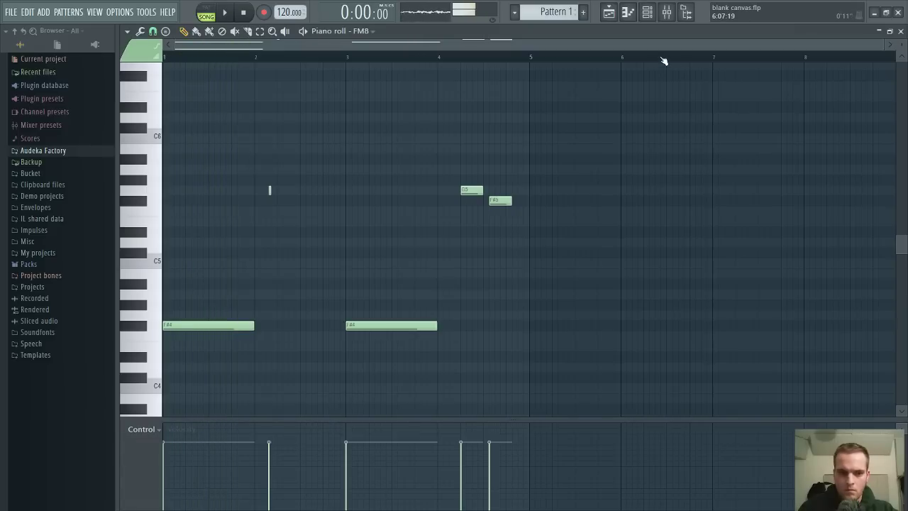
pyautogui.hotkey('ctrl', 'Down')
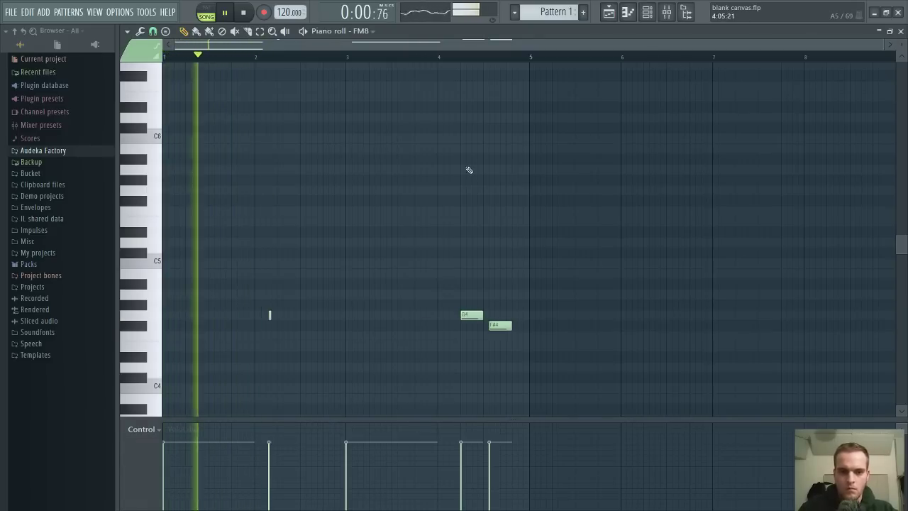
pyautogui.scroll(-7, 454, 181)
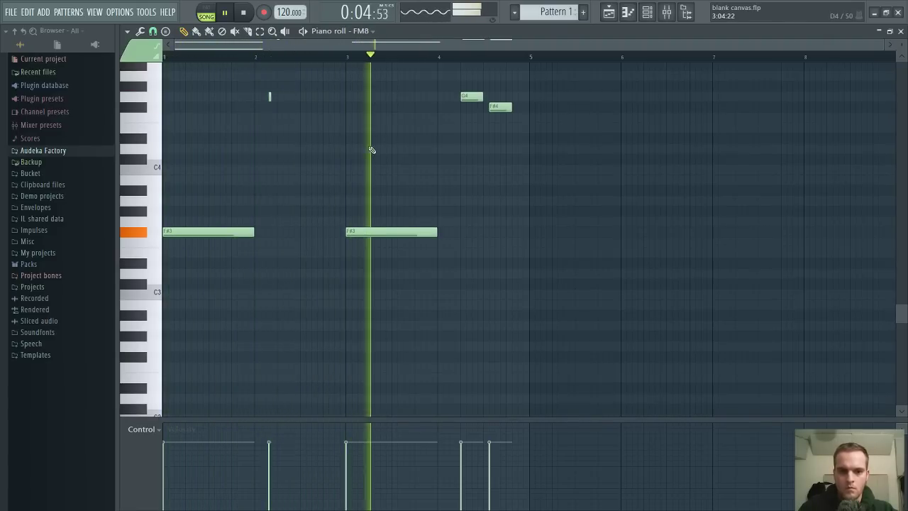
pyautogui.scroll(1, 475, 149)
pyautogui.scroll(1, 482, 149)
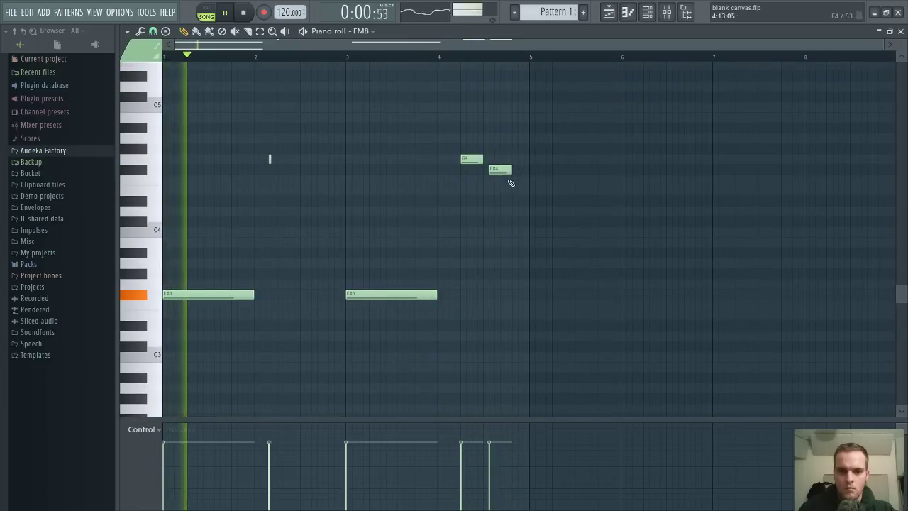
# Lengthen the final F#4 note to the start of bar 5, duplicate the four-bar phrase into bars 5 to 8, and close the piano roll
pyautogui.moveTo(509, 171); pyautogui.dragTo(529, 170)
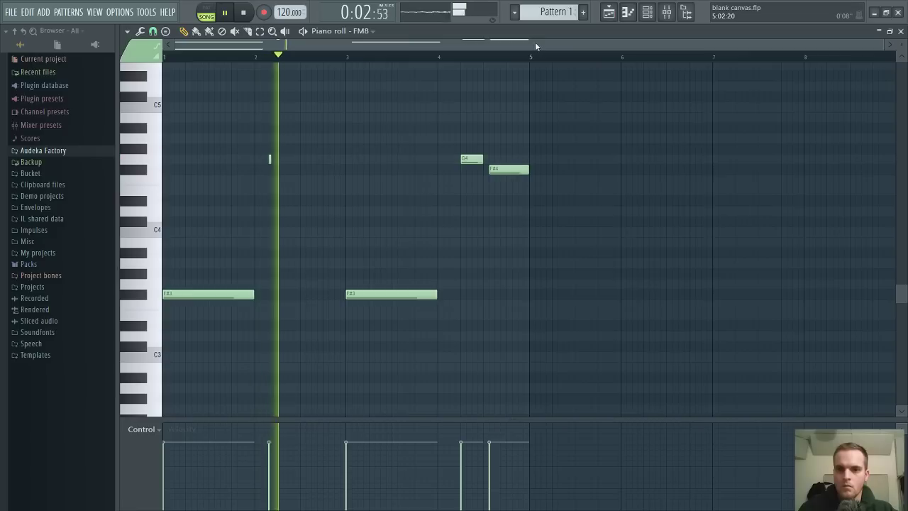
pyautogui.hotkey('ctrl', 'b')
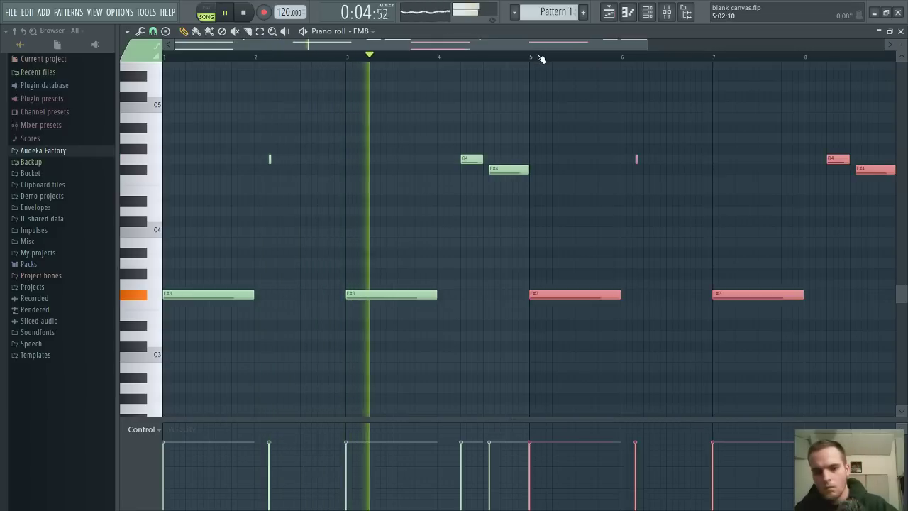
pyautogui.scroll(-1, 543, 60)
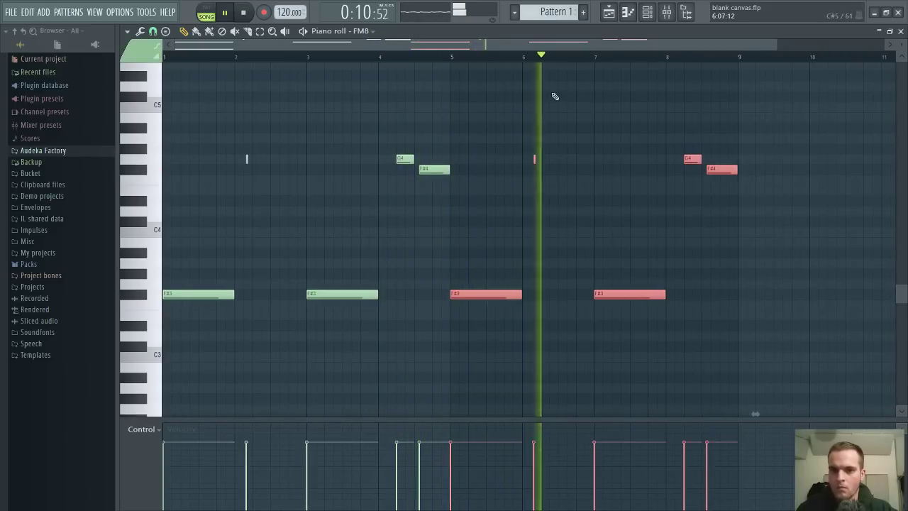
pyautogui.hotkey('ctrl', 'd')
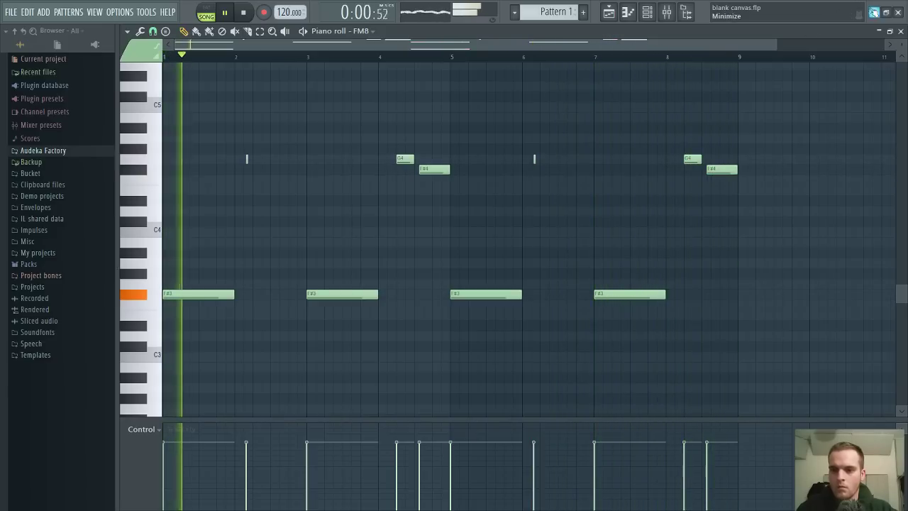
pyautogui.click(900, 31)
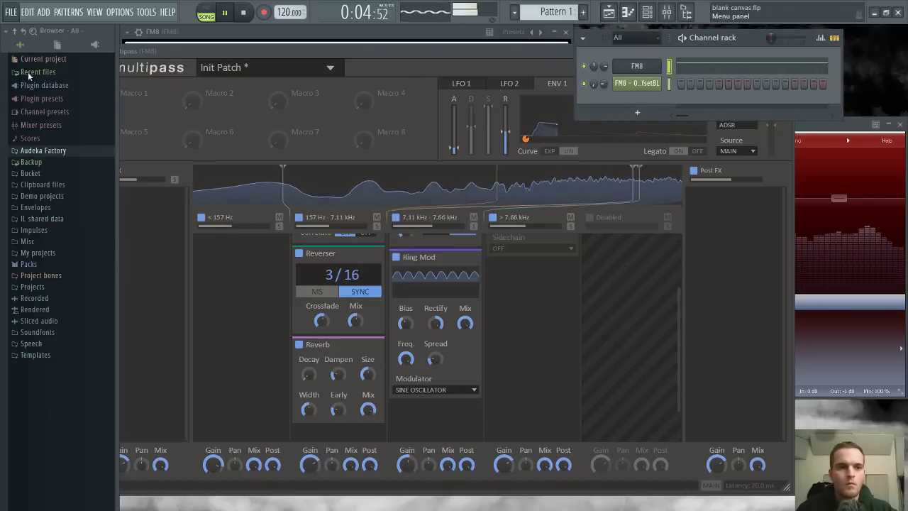
# Save the project as the new version blank canvas_2.flp and close the Saturn, Multipass and FM8 windows
pyautogui.hotkey('ctrl', 'n')
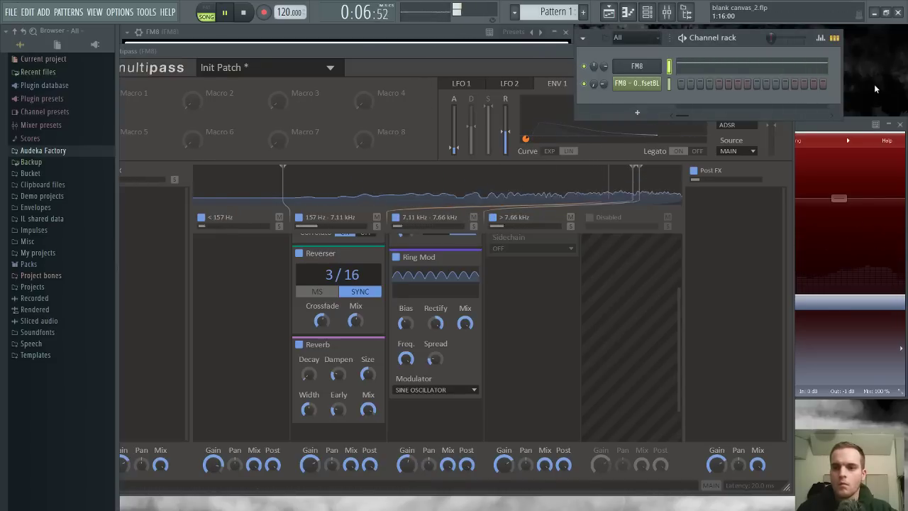
pyautogui.click(899, 125)
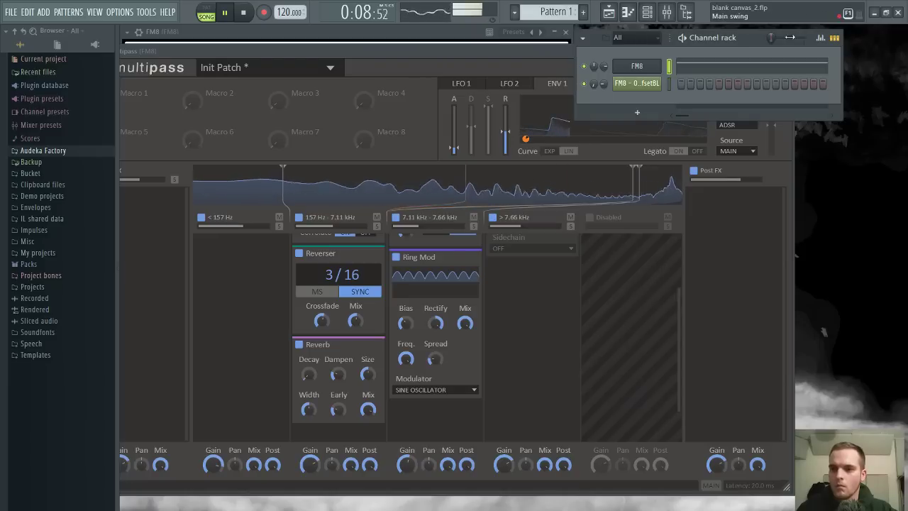
pyautogui.moveTo(744, 41); pyautogui.dragTo(704, 121)
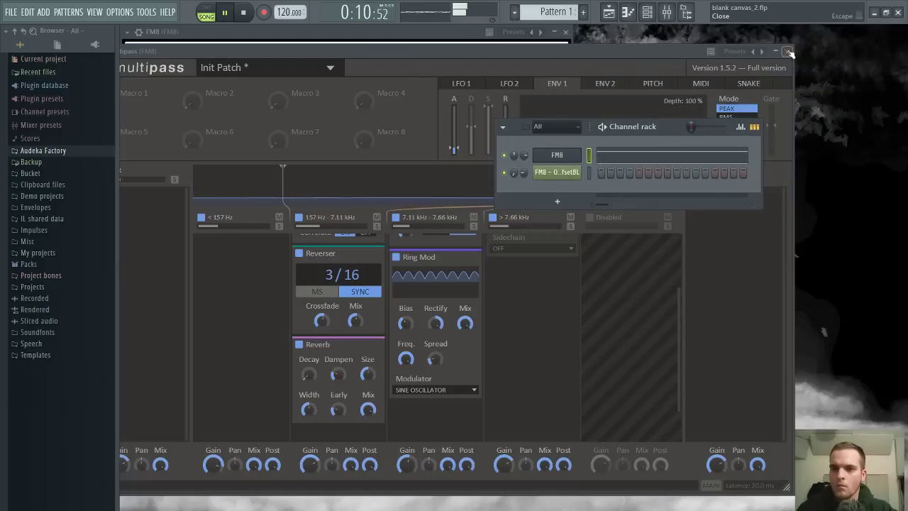
pyautogui.click(787, 52)
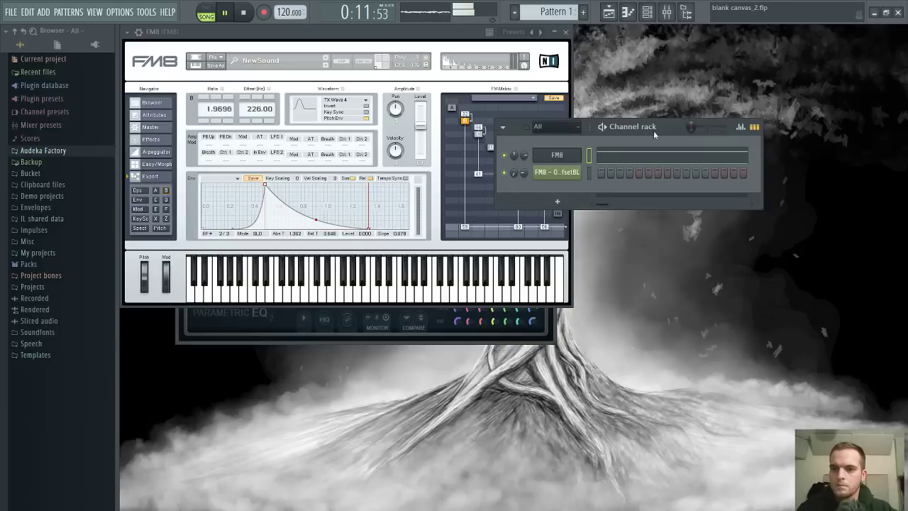
pyautogui.moveTo(653, 131); pyautogui.dragTo(701, 82)
pyautogui.press('space')
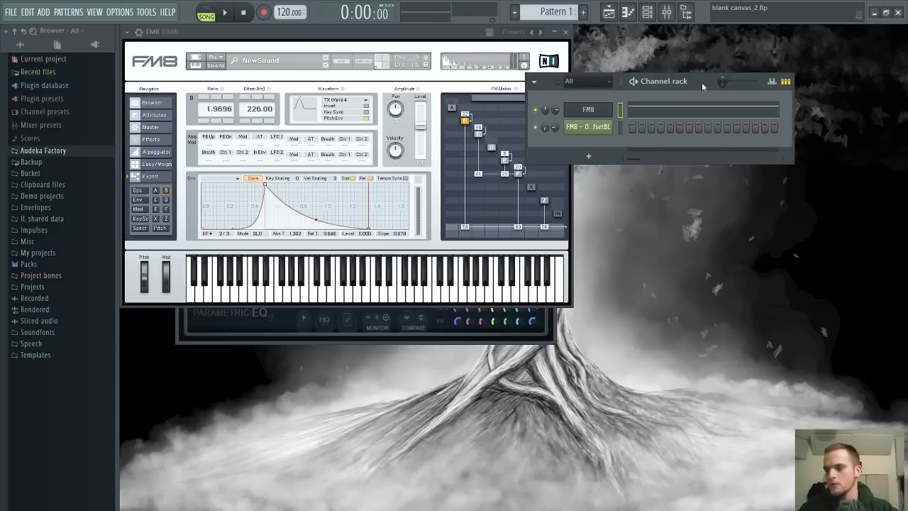
pyautogui.click(591, 110)
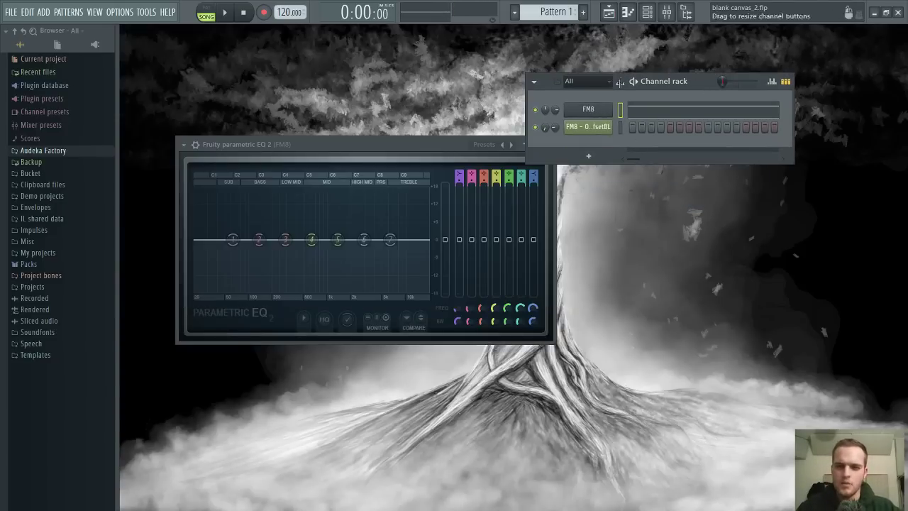
# Reopen Multipass from the mixer, audition the pattern with the Reverser in the 157 Hz - 7.11 kHz band bypassed, and re-enable it
pyautogui.click(666, 17)
pyautogui.click(812, 93)
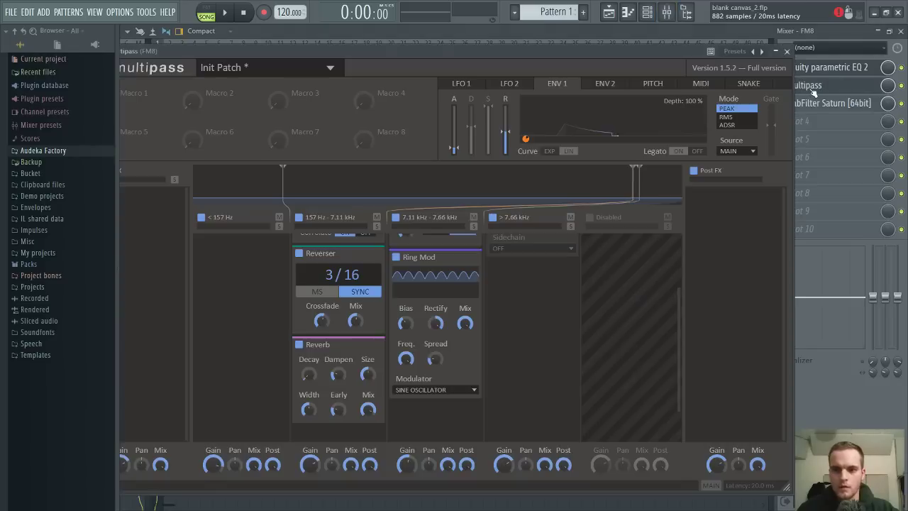
pyautogui.scroll(2, 350, 350)
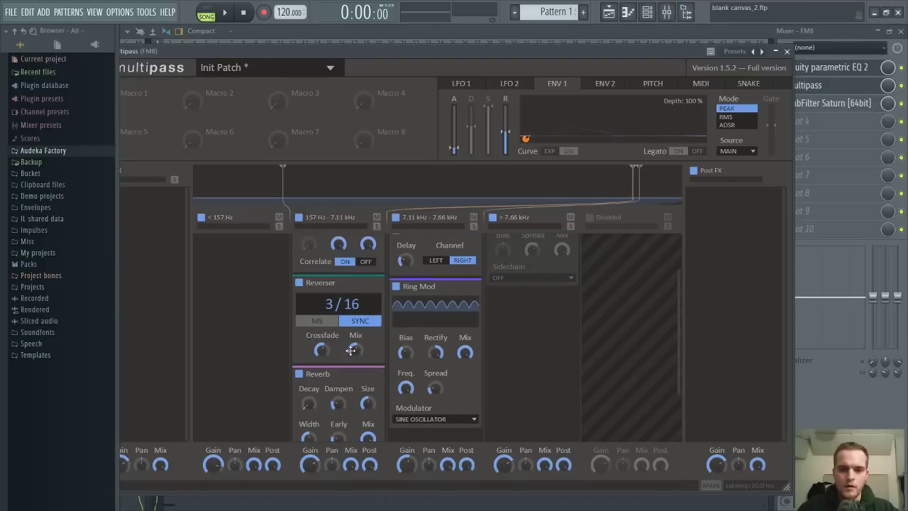
pyautogui.scroll(-1, 351, 350)
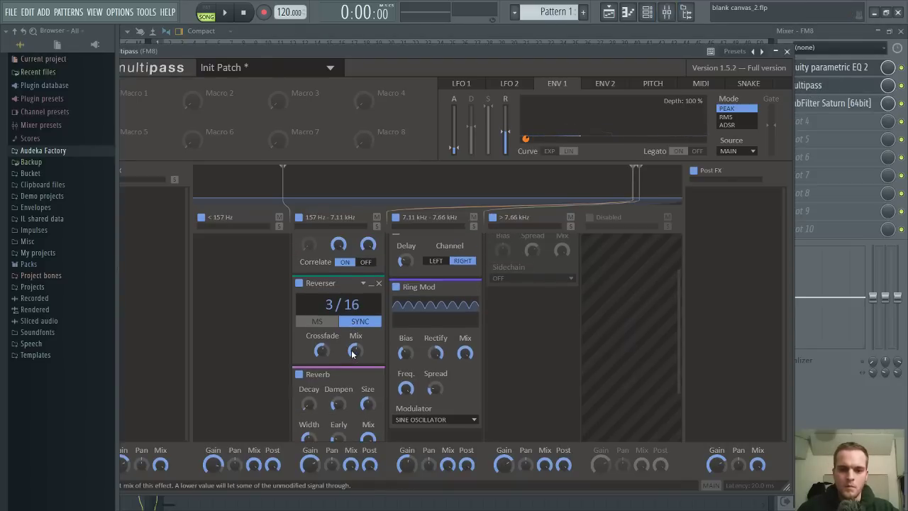
pyautogui.click(298, 284)
pyautogui.moveTo(445, 47); pyautogui.dragTo(451, 47)
pyautogui.press('space')
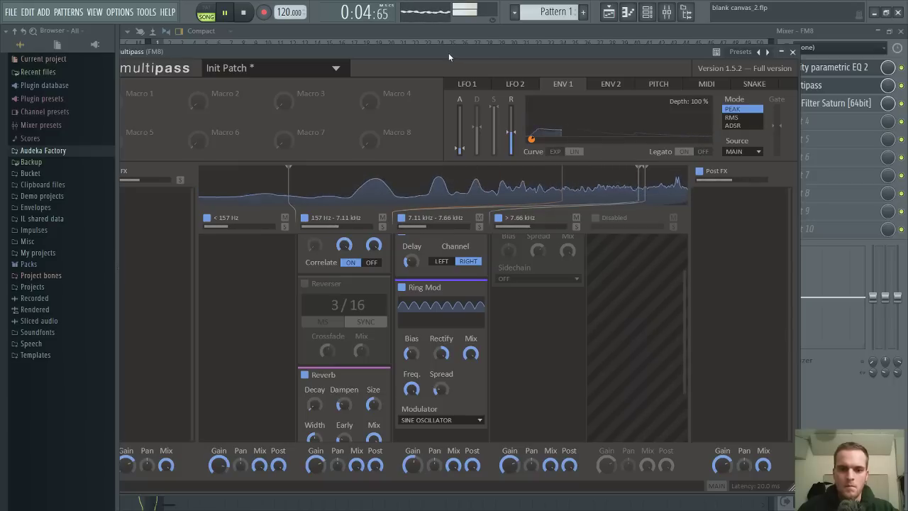
pyautogui.press('space')
pyautogui.click(304, 283)
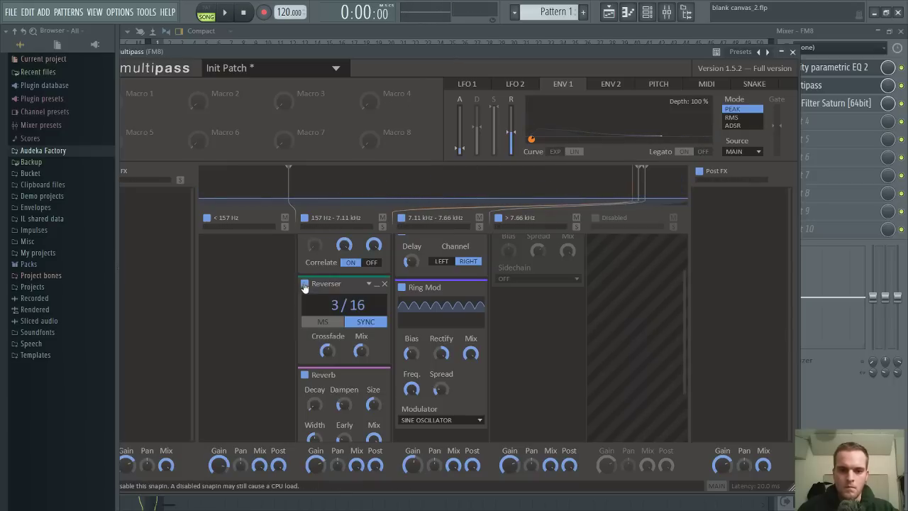
# Close Multipass and audition the pattern in the mixer, watching the levels of the FM8 and master tracks
pyautogui.moveTo(509, 53); pyautogui.dragTo(502, 39)
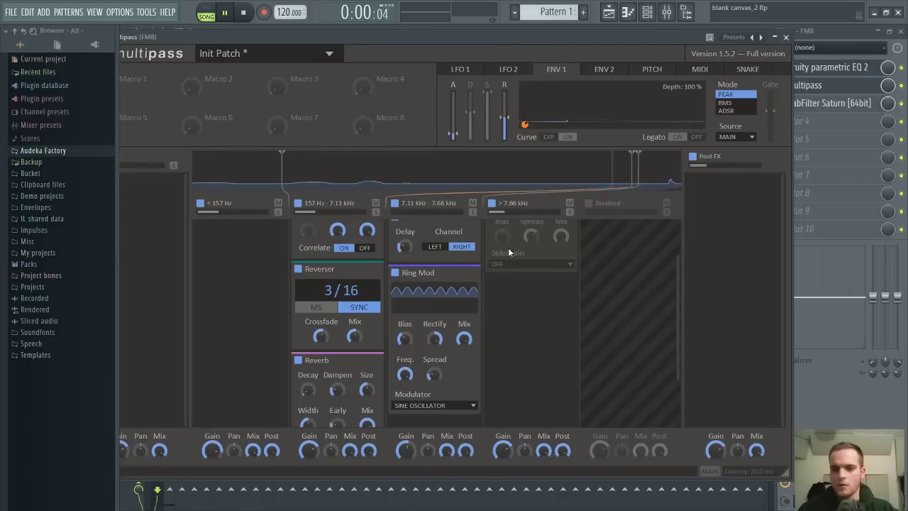
pyautogui.click(844, 83)
pyautogui.press('space')
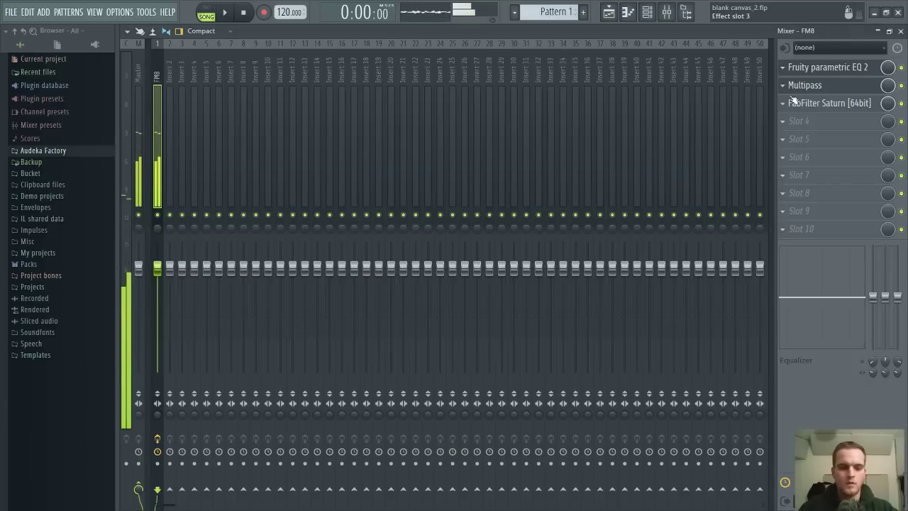
pyautogui.press('space')
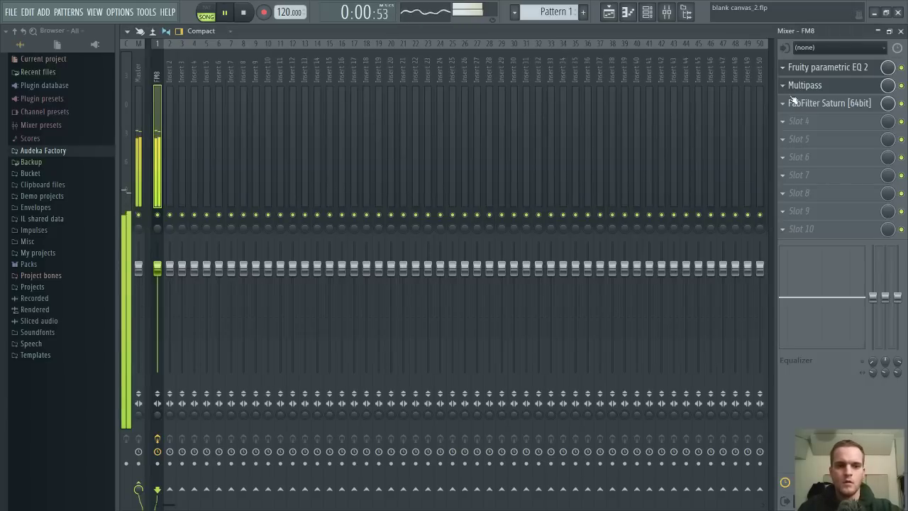
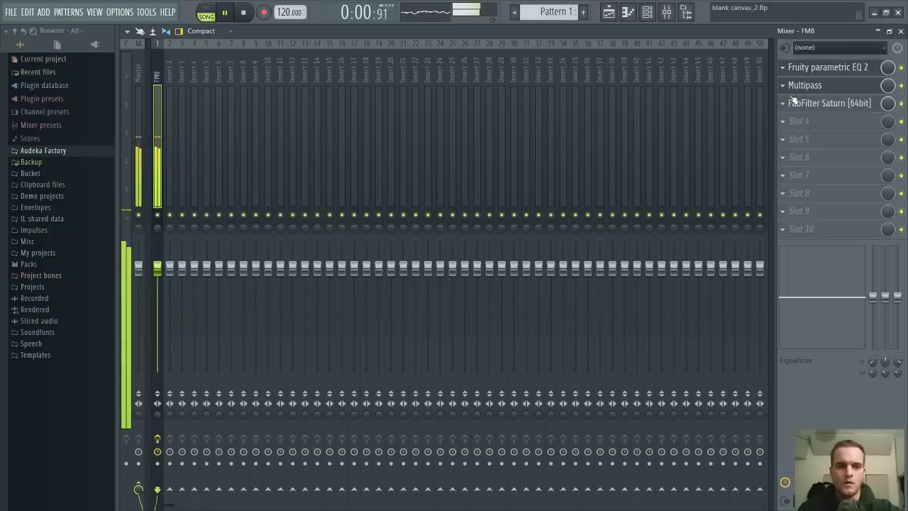
pyautogui.click(132, 438)
pyautogui.click(378, 78)
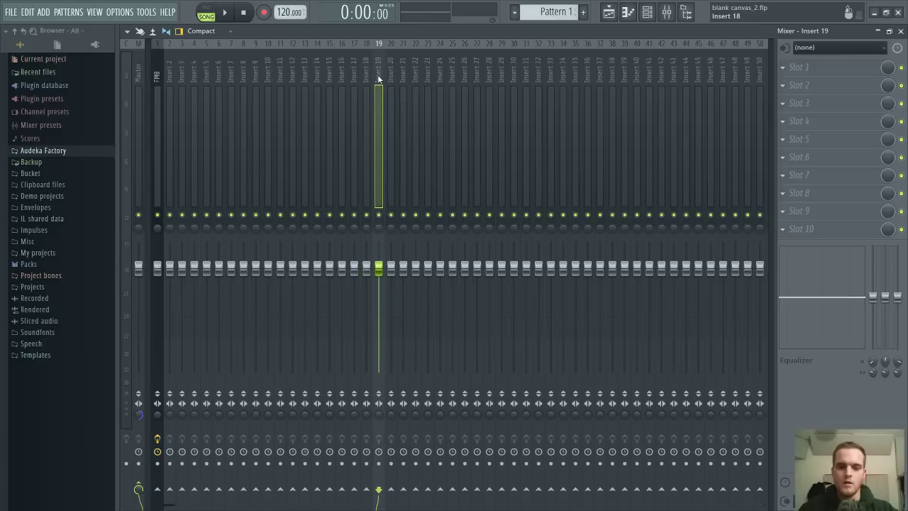
pyautogui.press('space')
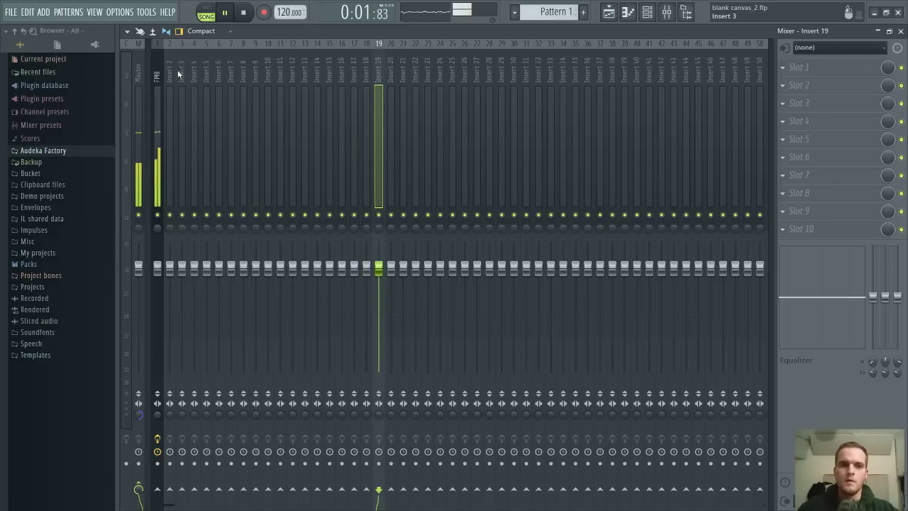
pyautogui.click(157, 78)
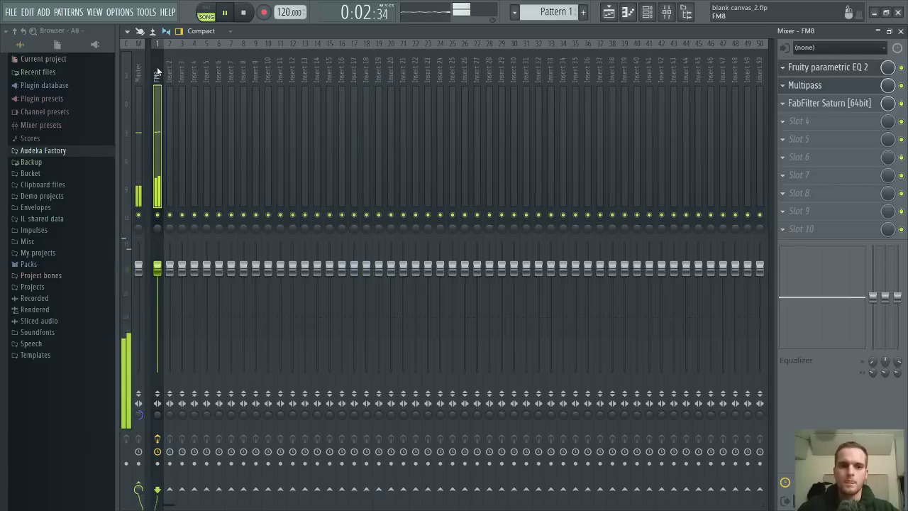
# Reopen Multipass on the FM8 track and bypass the Ring Mod in the 7.11 kHz - 7.66 kHz band during playback
pyautogui.click(836, 86)
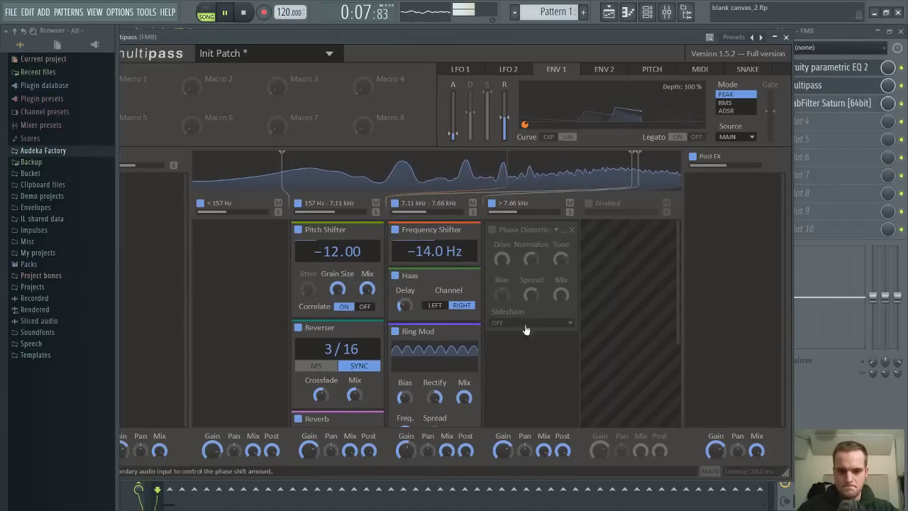
pyautogui.scroll(-2, 439, 296)
pyautogui.scroll(1, 439, 296)
pyautogui.press('space')
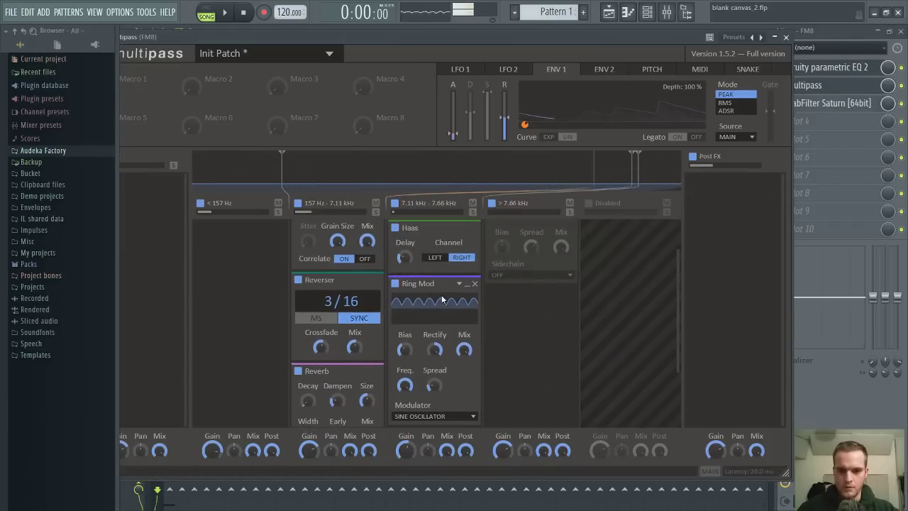
pyautogui.moveTo(488, 40); pyautogui.dragTo(494, 35)
pyautogui.press('space')
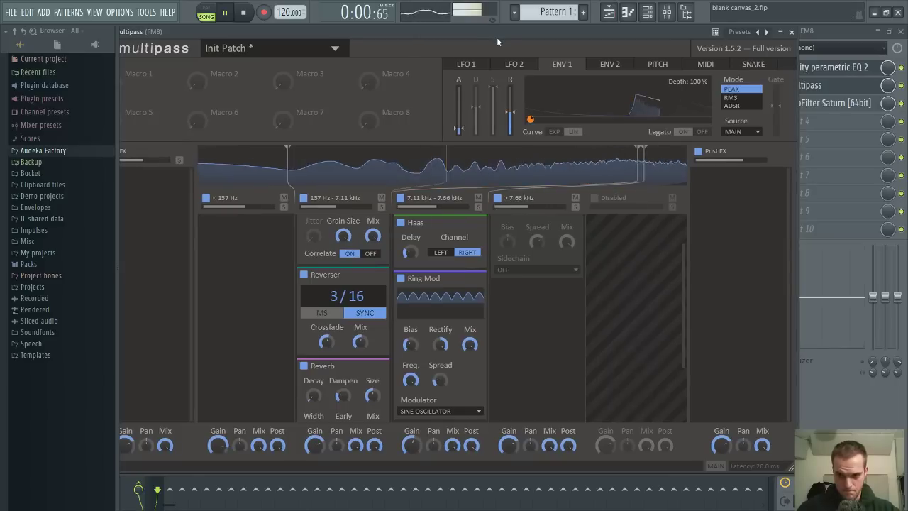
pyautogui.click(401, 278)
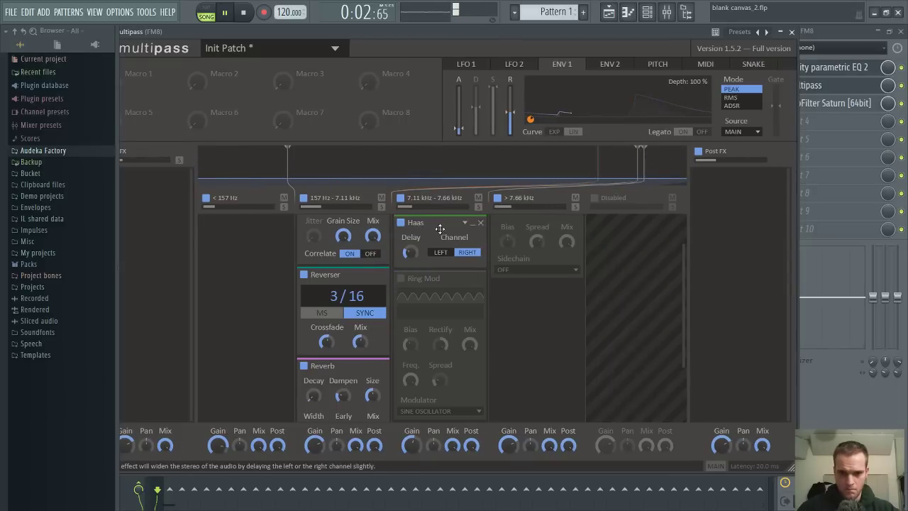
# Re-enable the Ring Mod in the 7.11 kHz - 7.66 kHz band of Multipass
pyautogui.moveTo(468, 45); pyautogui.dragTo(469, 29)
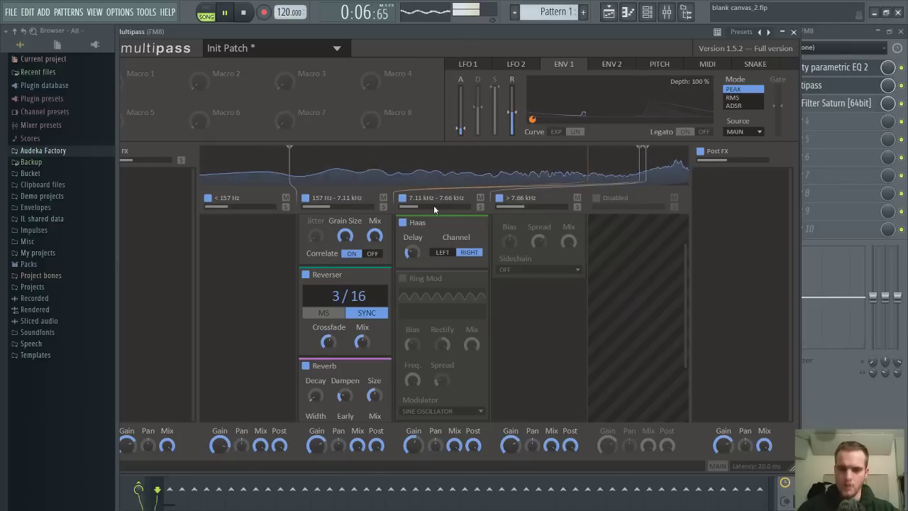
pyautogui.click(403, 279)
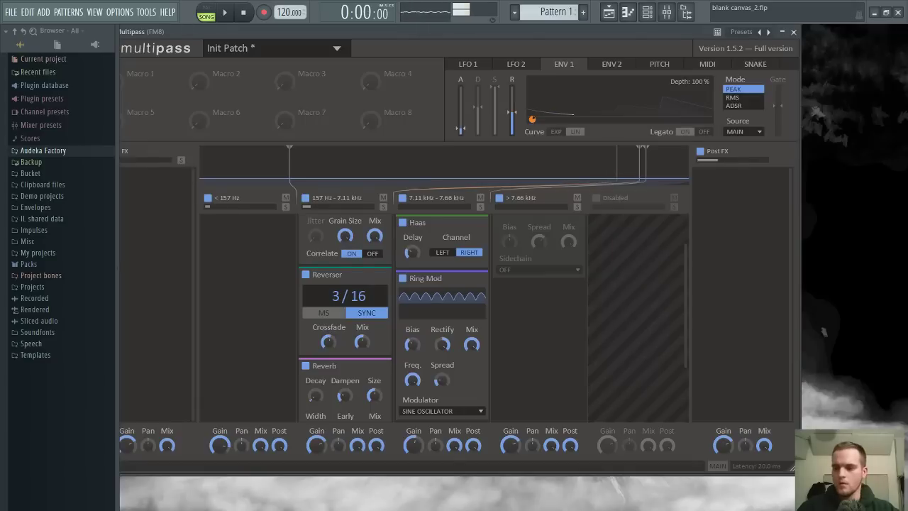
# Stop playback, open FM8 from the channel rack and show its effects page
pyautogui.press('F6')
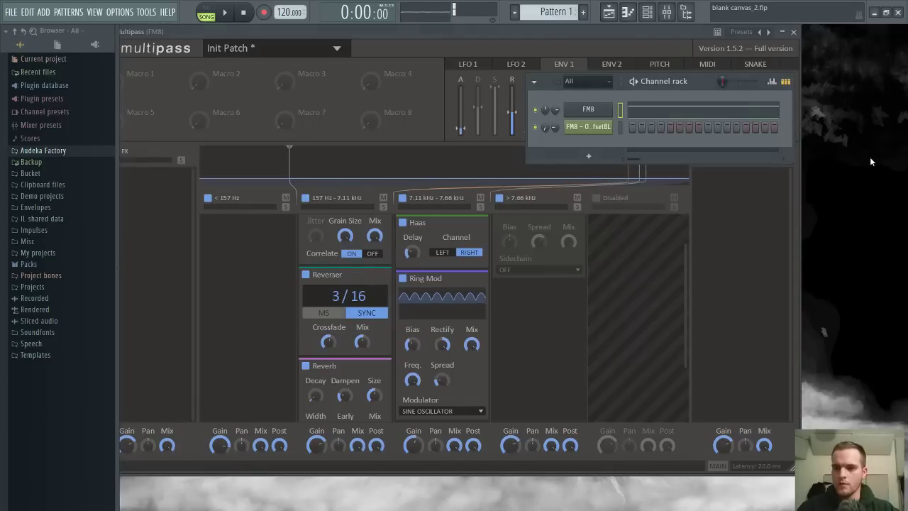
pyautogui.press('space')
pyautogui.moveTo(614, 32); pyautogui.dragTo(666, 132)
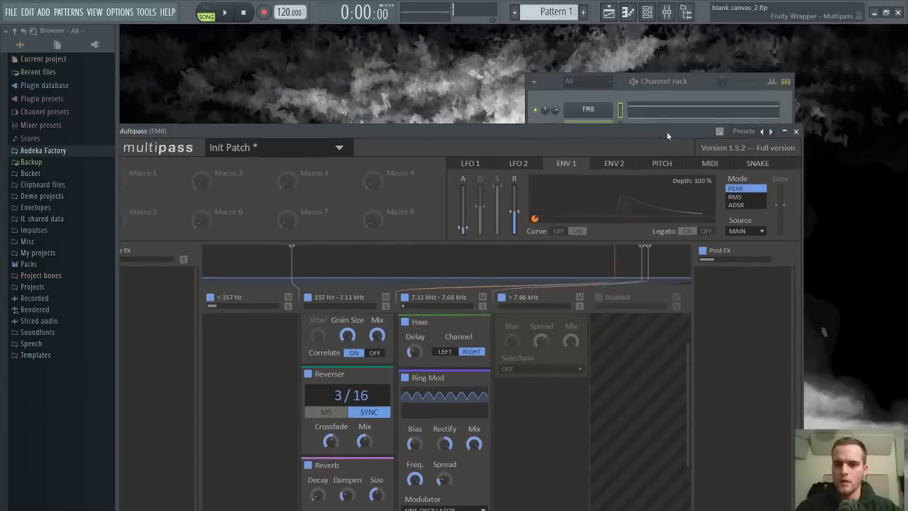
pyautogui.click(600, 114)
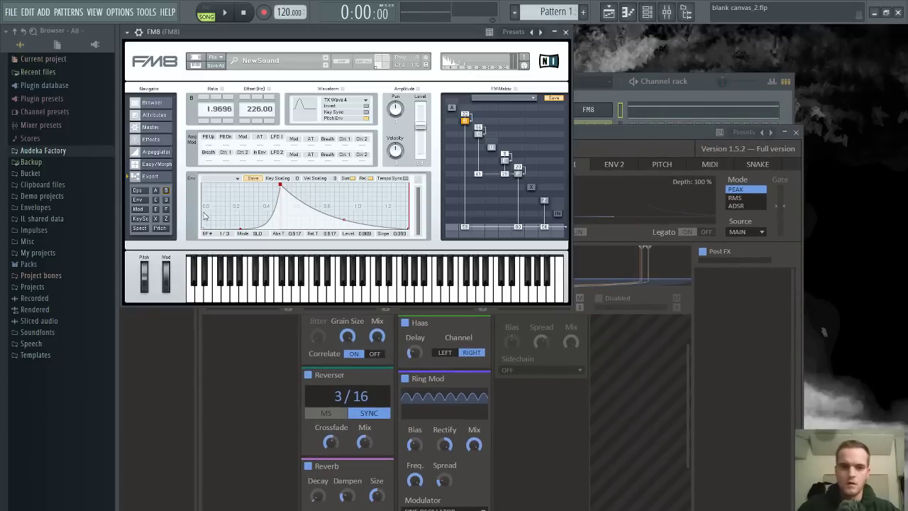
pyautogui.click(161, 143)
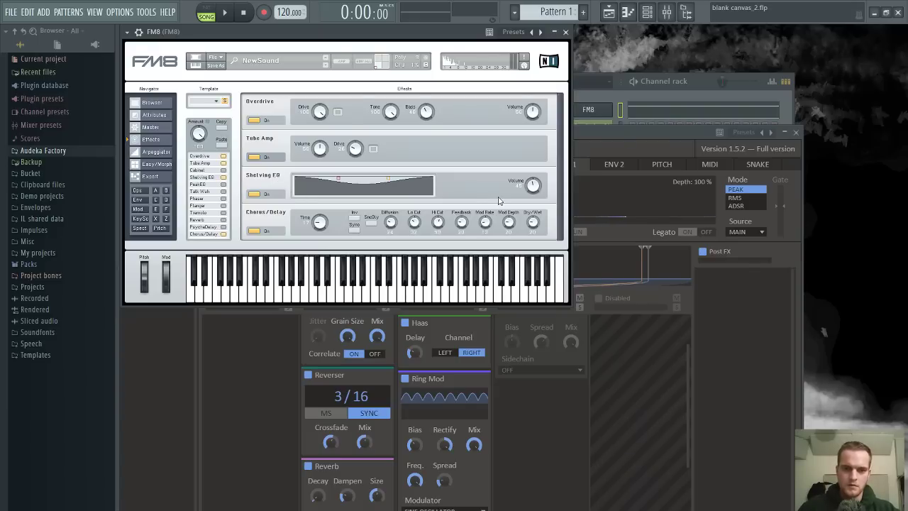
# Audition the sound with FM8's Chorus/Delay switched off, and switch it back on
pyautogui.click(253, 231)
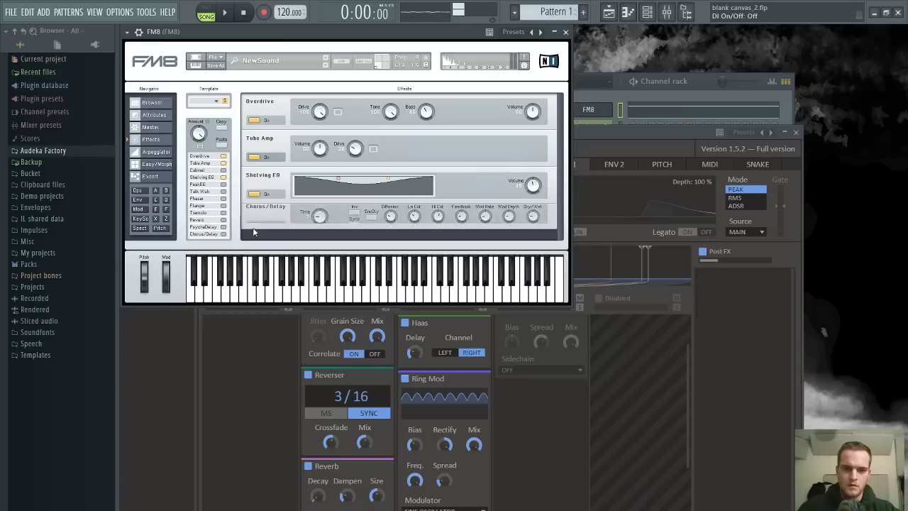
pyautogui.press('space')
pyautogui.press('space')
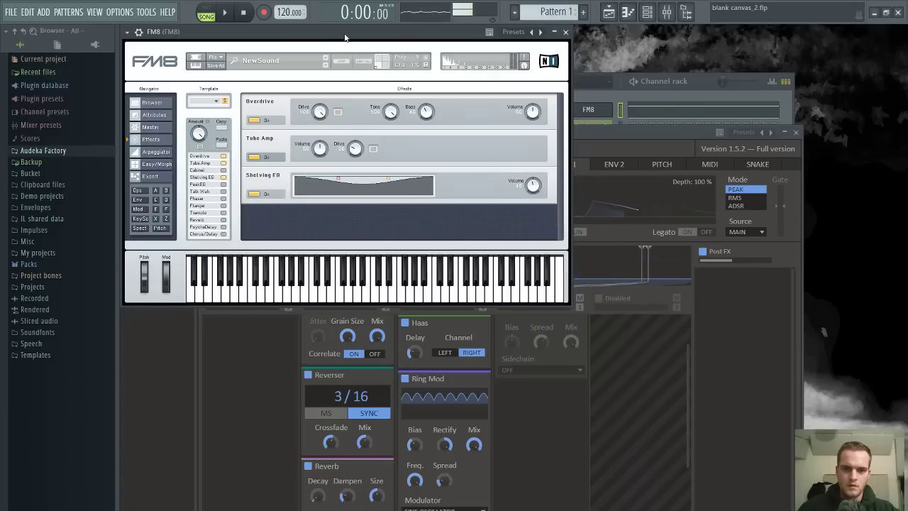
pyautogui.click(224, 234)
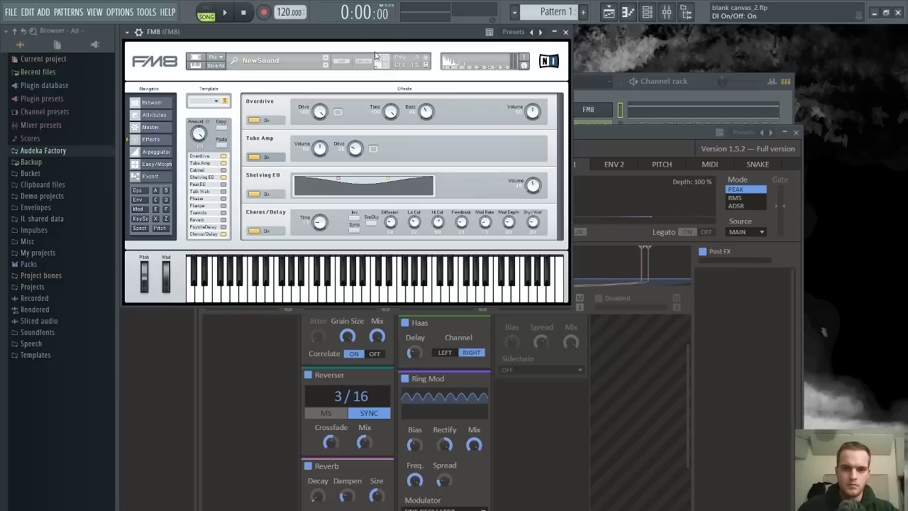
# Bring the channel rack back in front of the plugin windows and audition the pattern with all FM8 effects active
pyautogui.press('F6')
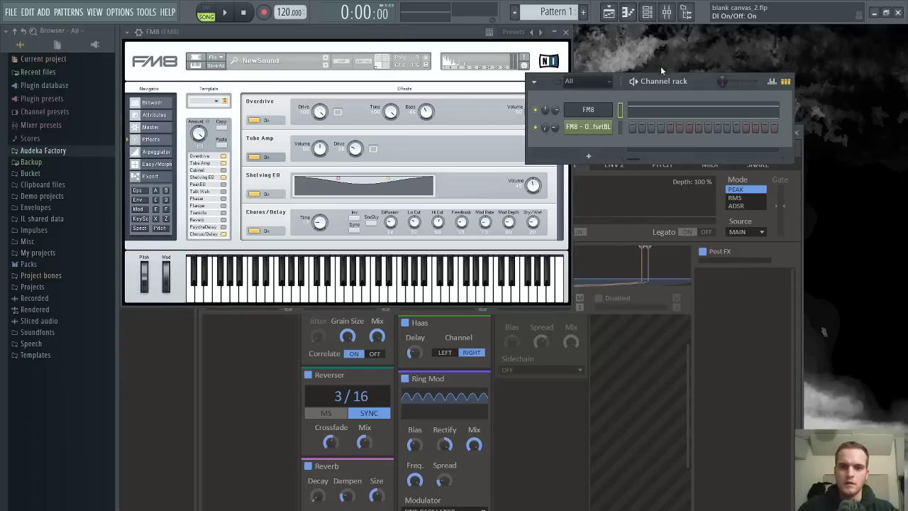
pyautogui.moveTo(705, 80); pyautogui.dragTo(709, 169)
pyautogui.press('space')
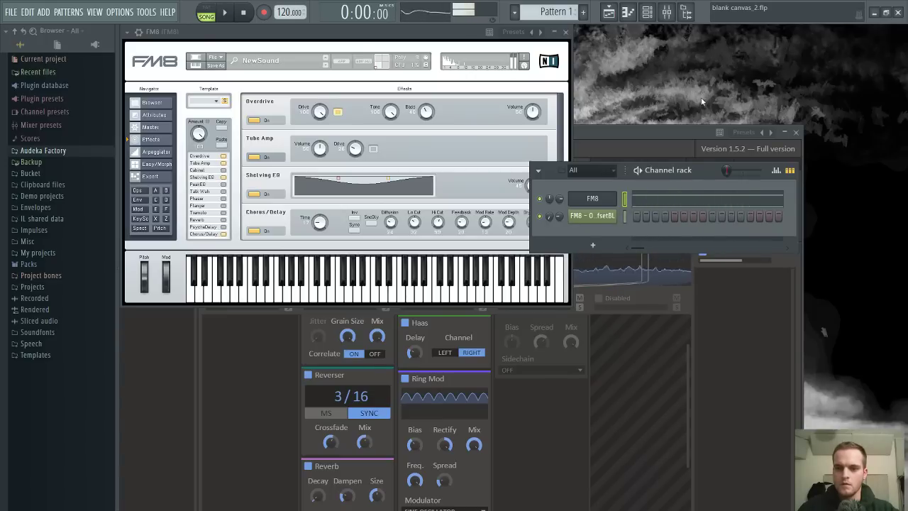
pyautogui.press('space')
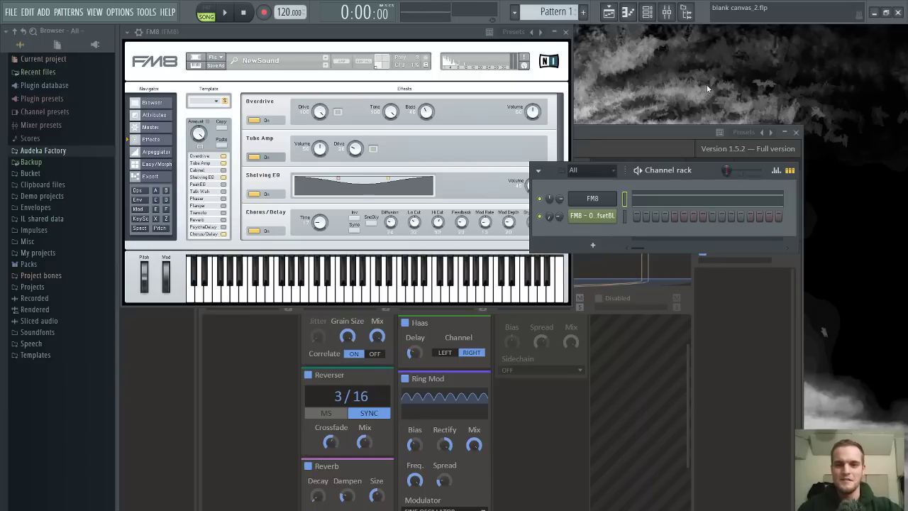
# Audition the pattern in the mixer, briefly checking the Multipass bands on the FM8 track, and stop playback
pyautogui.click(666, 11)
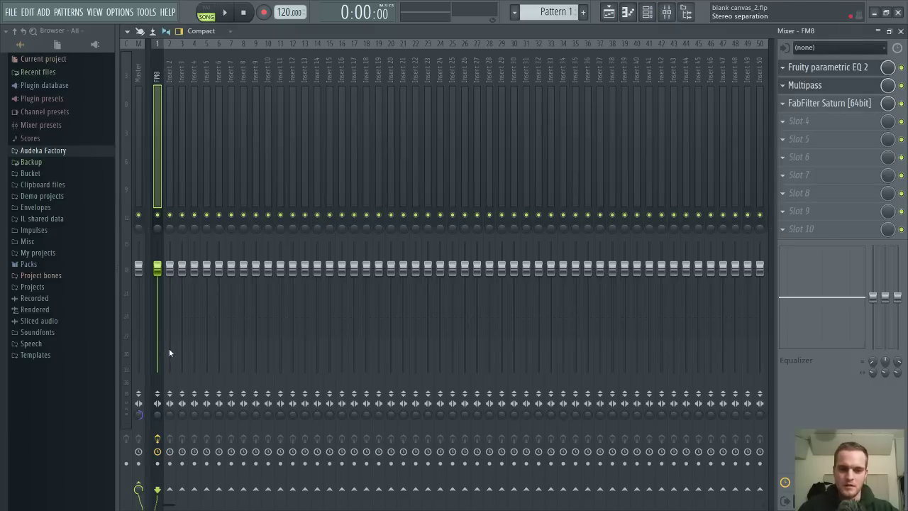
pyautogui.press('space')
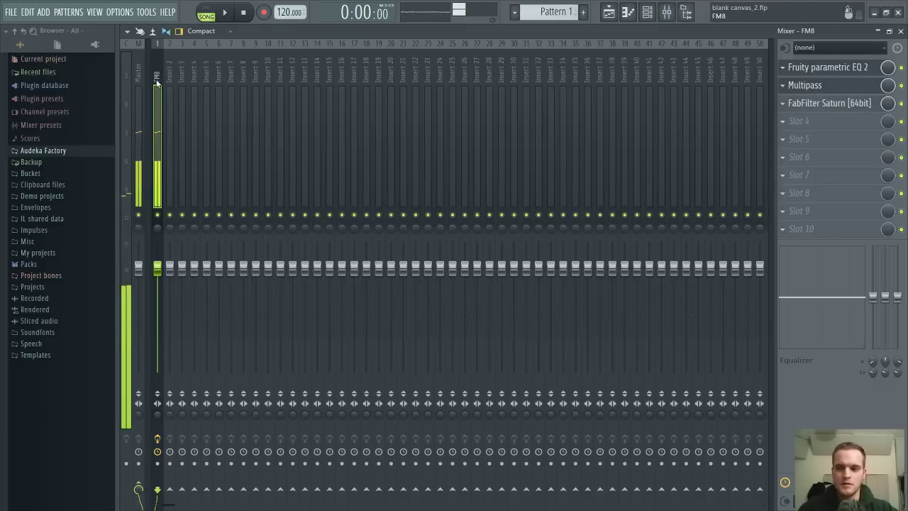
pyautogui.press('space')
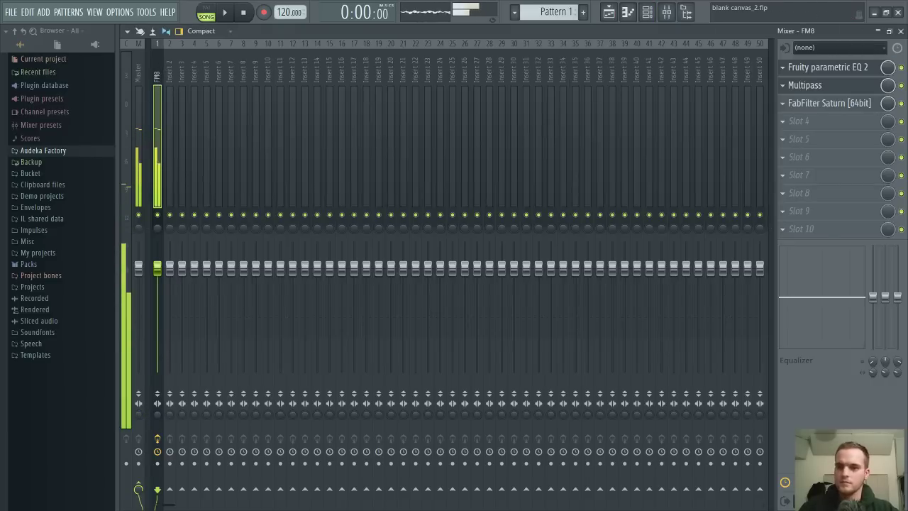
pyautogui.press('space')
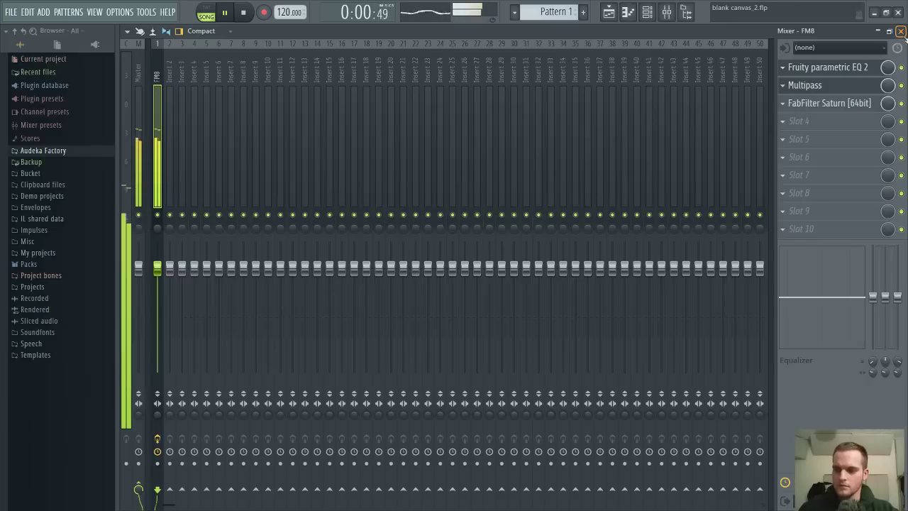
pyautogui.click(812, 86)
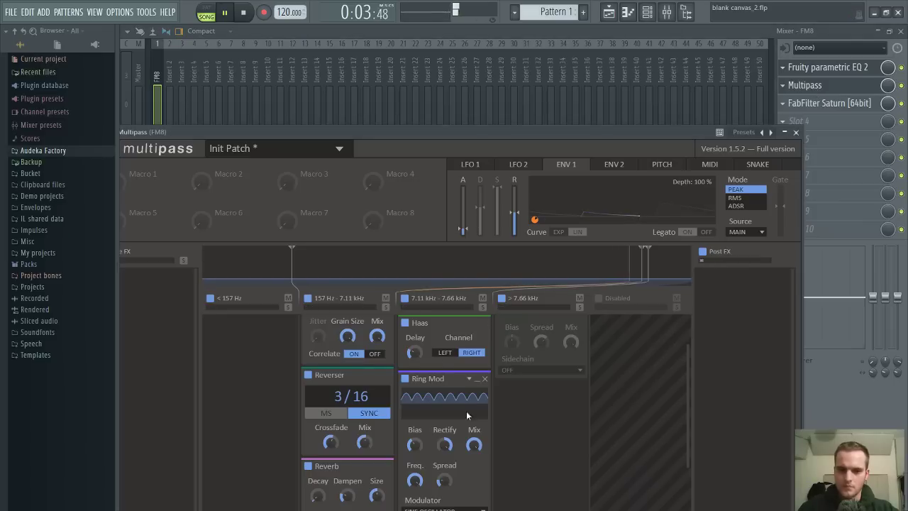
pyautogui.click(795, 133)
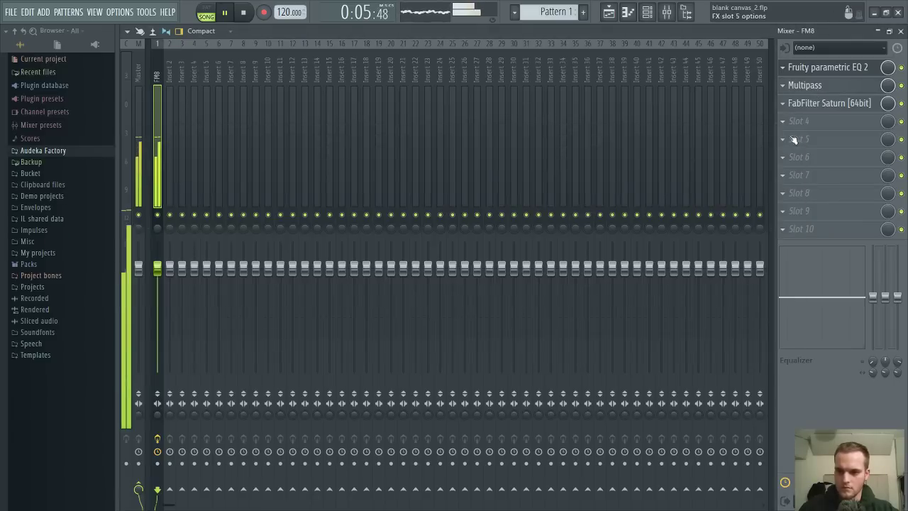
pyautogui.press('space')
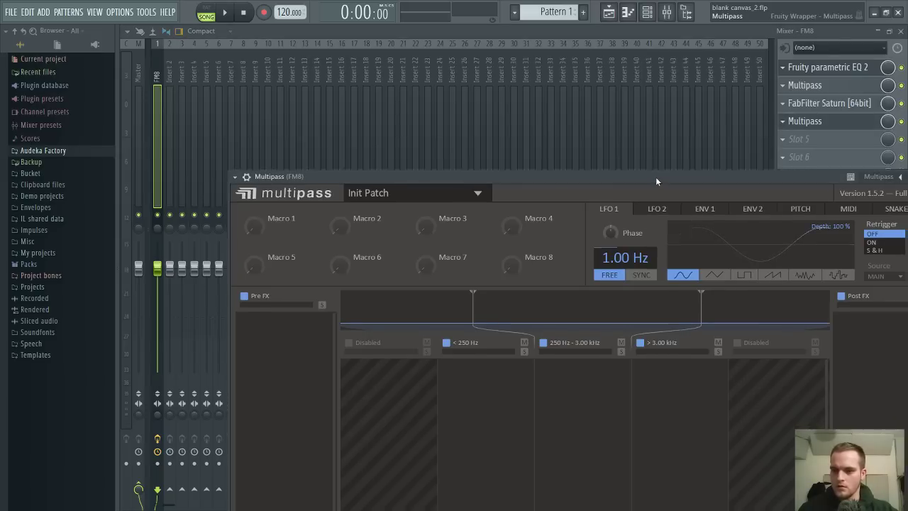
# Add a Pitch Shifter to the 250 Hz - 3.00 kHz band of the new Multipass in slot 4, set to +6 semitones
pyautogui.moveTo(656, 179); pyautogui.dragTo(623, 77)
pyautogui.click(507, 266)
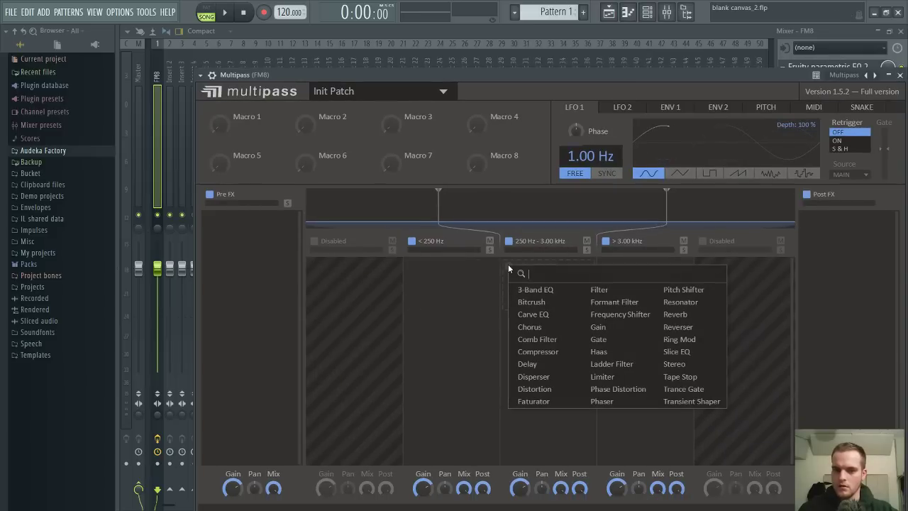
pyautogui.click(676, 290)
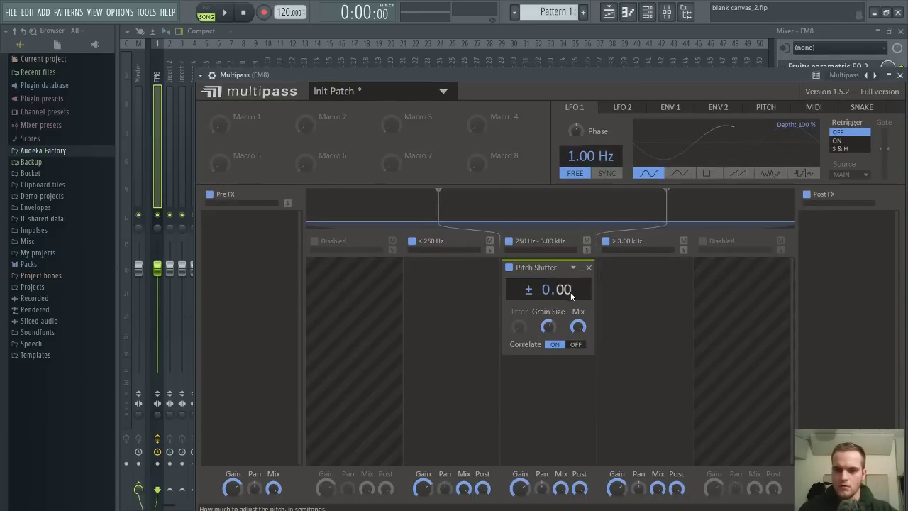
pyautogui.moveTo(554, 74); pyautogui.dragTo(535, 59)
pyautogui.moveTo(539, 275); pyautogui.dragTo(539, 237)
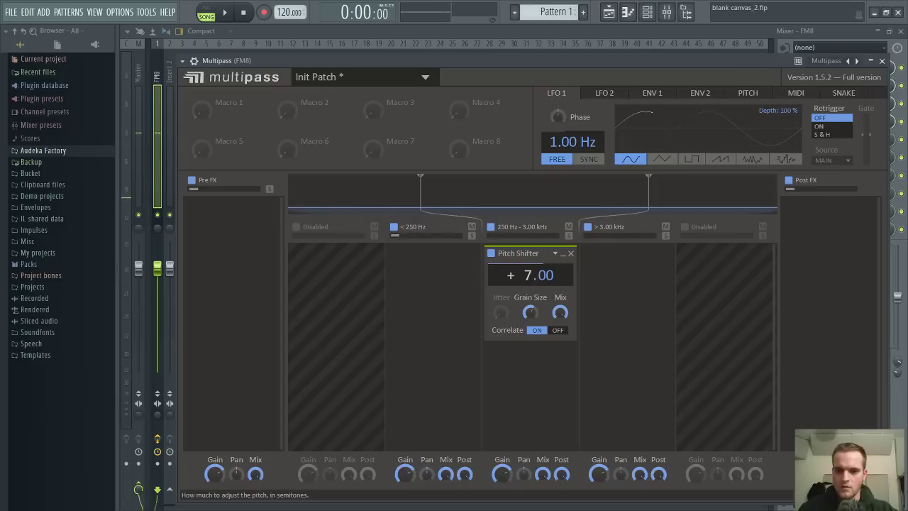
# Play the pattern and lower the Pitch Shifter's Mix
pyautogui.moveTo(563, 63); pyautogui.dragTo(556, 61)
pyautogui.press('space')
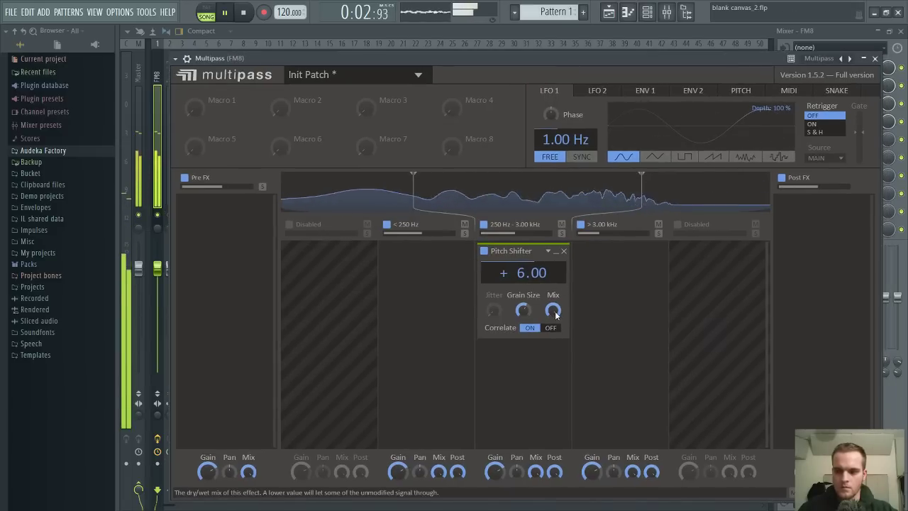
pyautogui.moveTo(555, 312); pyautogui.dragTo(556, 383)
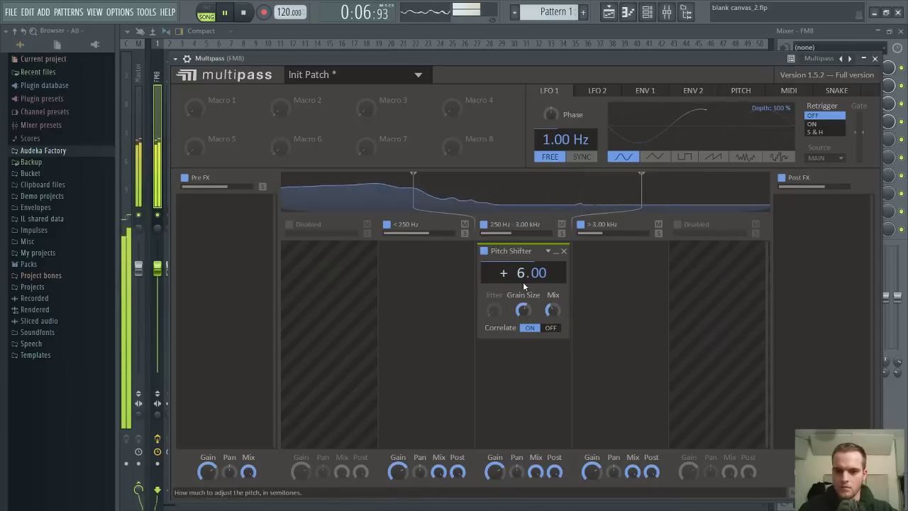
# Try the Pitch Shifter at +7, +8, +12, -22 and +24 semitones while auditioning the pattern
pyautogui.scroll(1, 521, 283)
pyautogui.moveTo(565, 62); pyautogui.dragTo(563, 59)
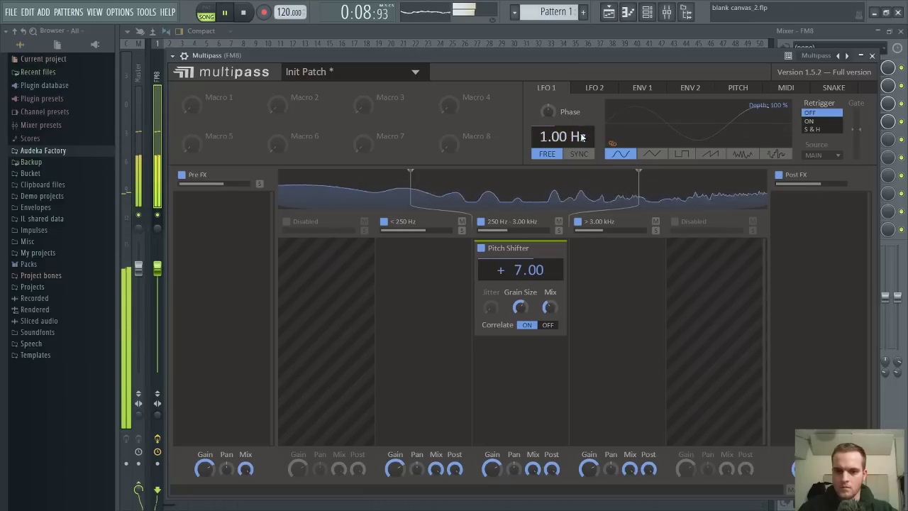
pyautogui.scroll(1, 517, 273)
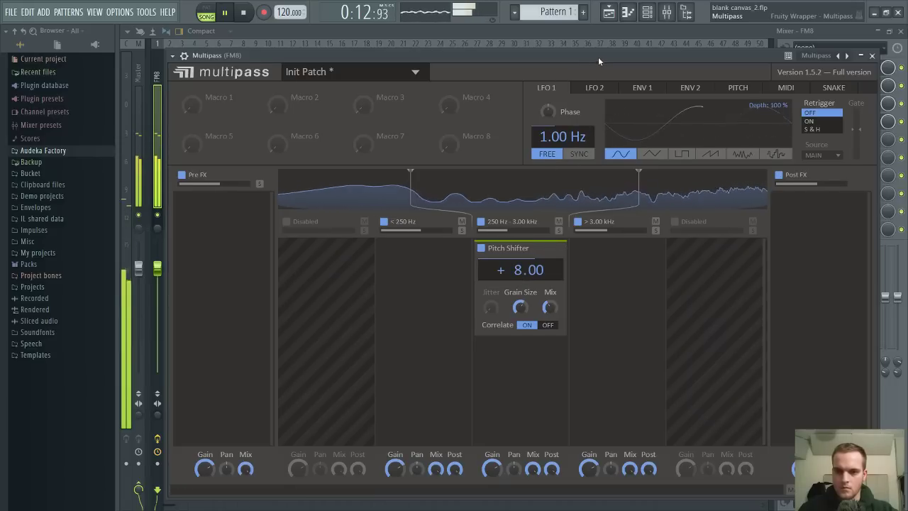
pyautogui.moveTo(598, 57); pyautogui.dragTo(603, 54)
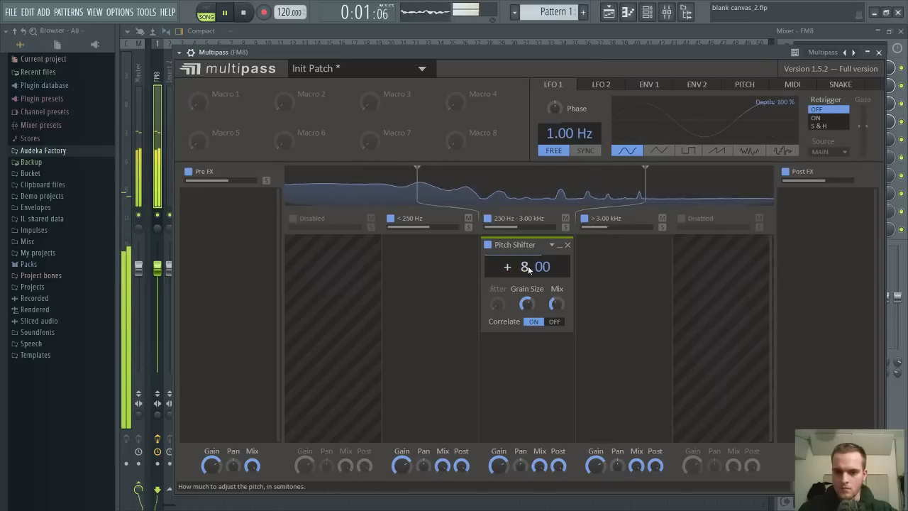
pyautogui.press('space')
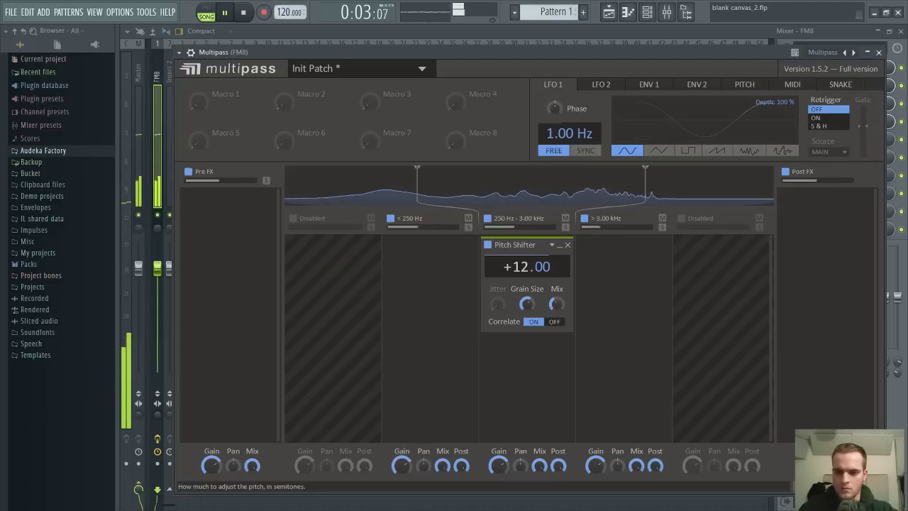
pyautogui.moveTo(525, 272); pyautogui.dragTo(525, 339)
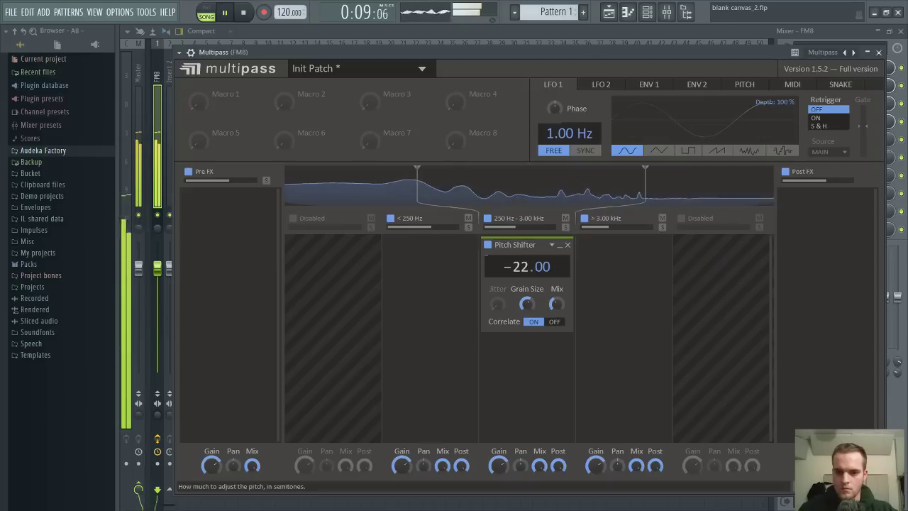
pyautogui.moveTo(522, 265); pyautogui.dragTo(522, 183)
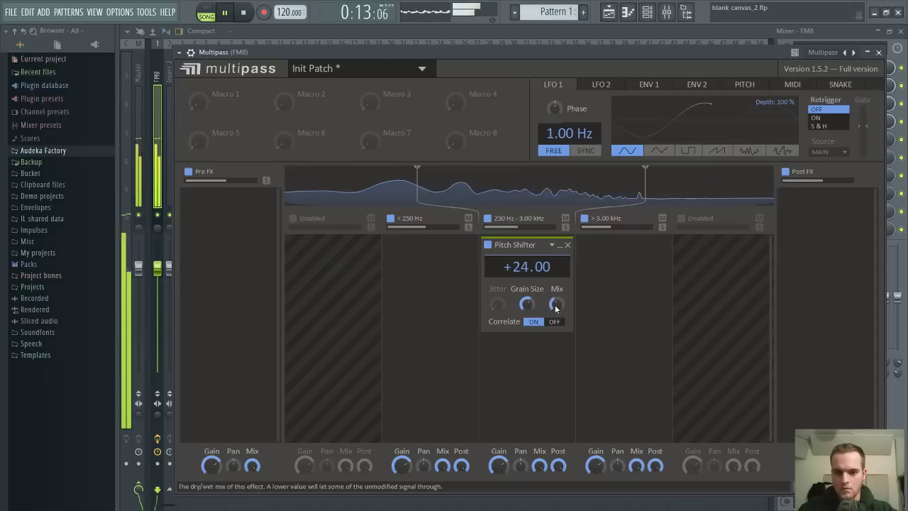
# Raise the Pitch Shifter's Mix to fully wet and reduce its Grain Size to a low setting during playback
pyautogui.moveTo(555, 304); pyautogui.dragTo(555, 268)
pyautogui.moveTo(555, 306); pyautogui.dragTo(555, 290)
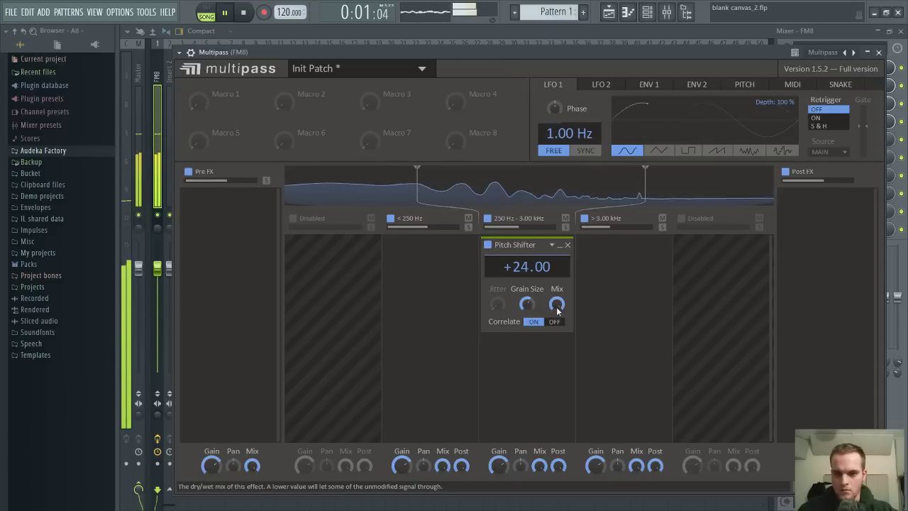
pyautogui.moveTo(528, 304); pyautogui.dragTo(528, 269)
pyautogui.moveTo(528, 305); pyautogui.dragTo(528, 369)
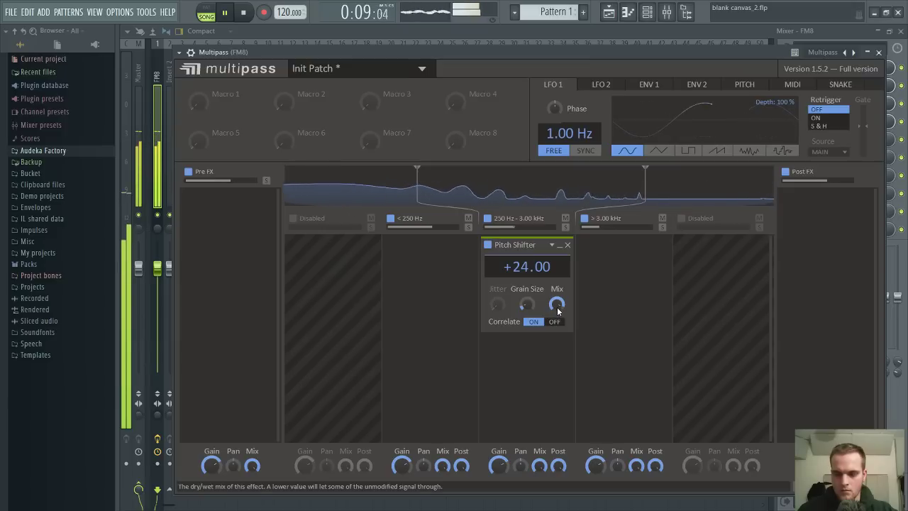
# Bring the Pitch Shifter down to +12 and on to +5 semitones during playback
pyautogui.moveTo(522, 268); pyautogui.dragTo(521, 308)
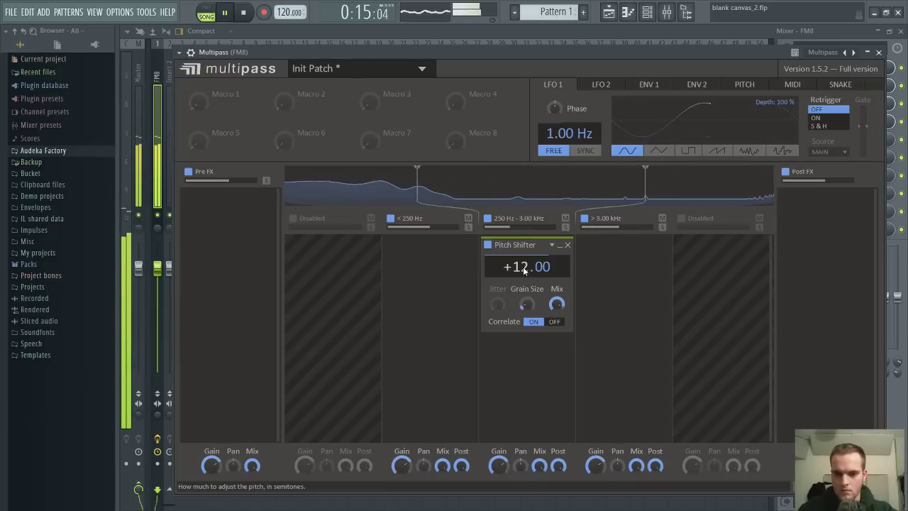
pyautogui.moveTo(524, 270); pyautogui.dragTo(523, 293)
# Toggle the bypass of the Pitch Shifter in the 250 Hz - 3.00 kHz band and close the second Multipass window
pyautogui.moveTo(578, 54); pyautogui.dragTo(570, 55)
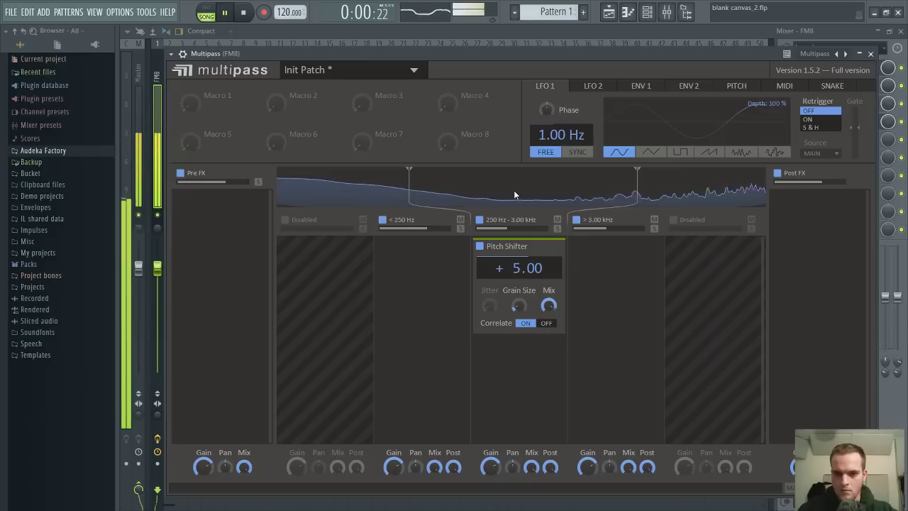
pyautogui.click(480, 246)
pyautogui.click(582, 31)
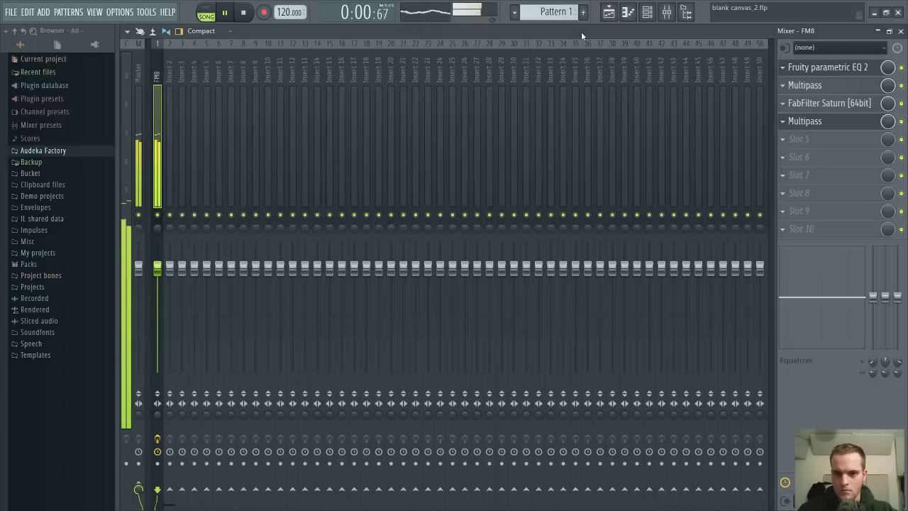
# Switch from the mixer to FM8's expert operator view and raise operator B's self-feedback in the FM matrix
pyautogui.click(840, 121)
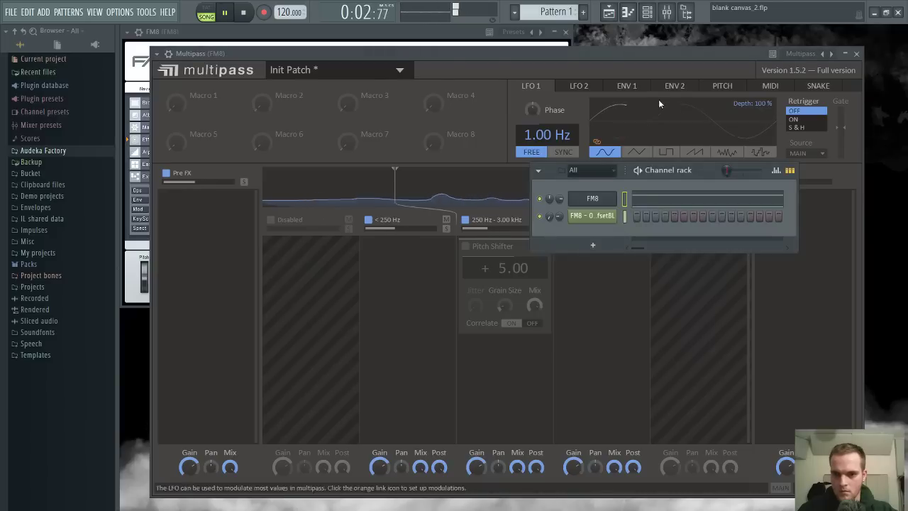
pyautogui.click(592, 198)
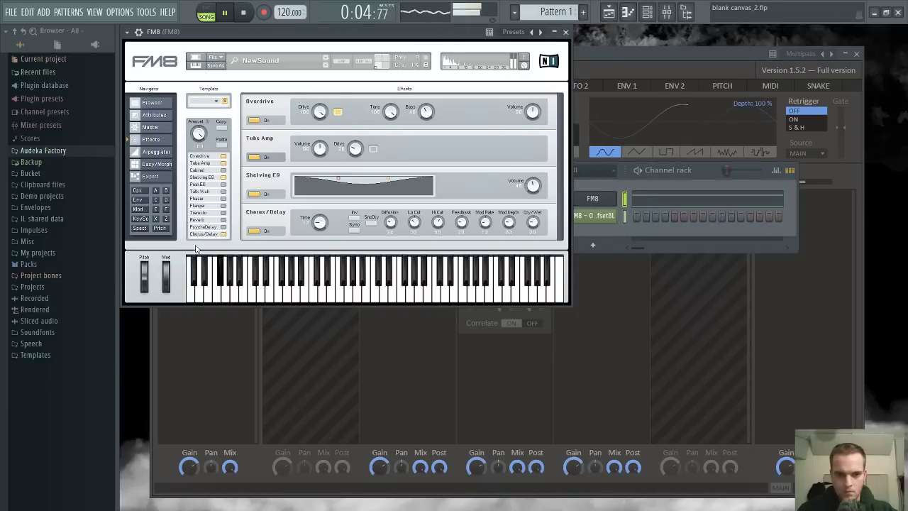
pyautogui.click(166, 201)
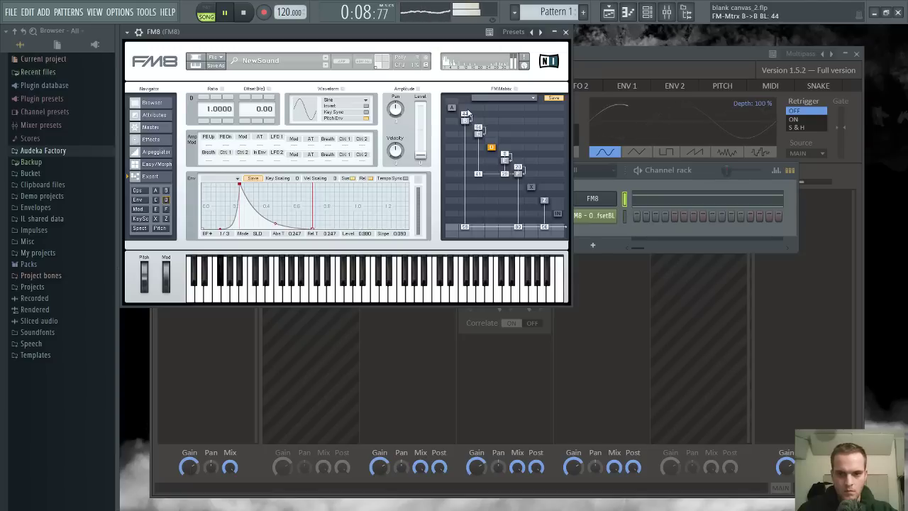
pyautogui.moveTo(462, 35); pyautogui.dragTo(474, 44)
pyautogui.moveTo(478, 122); pyautogui.dragTo(477, 131)
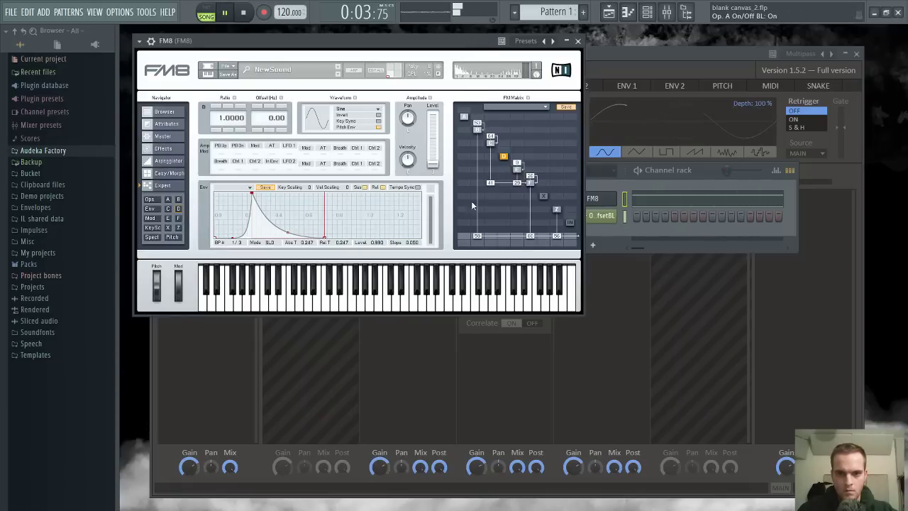
# Route operator A to the output in the FM matrix and audition the pattern
pyautogui.moveTo(465, 235); pyautogui.dragTo(468, 208)
pyautogui.moveTo(463, 44); pyautogui.dragTo(482, 47)
pyautogui.press('space')
pyautogui.press('space')
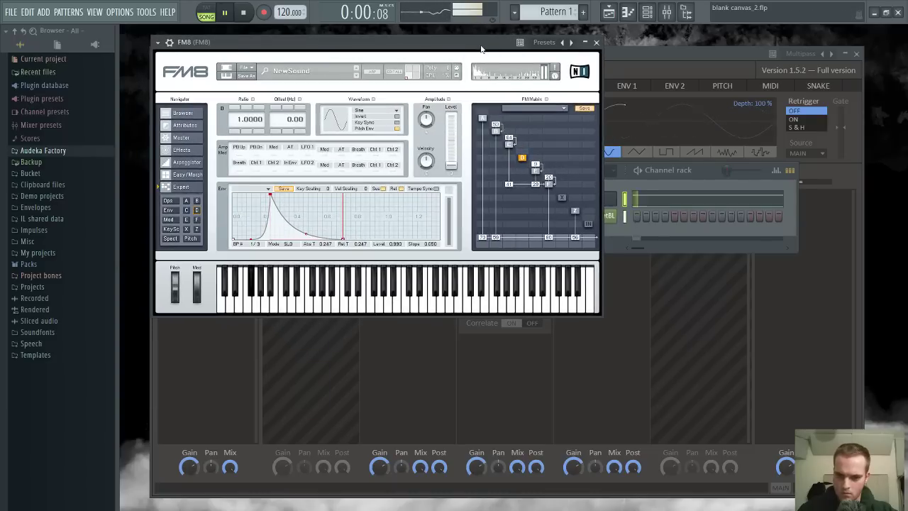
pyautogui.press('space')
# Look through operators B, C and F, and set operator A's ratio to 2.0000 and its frequency offset to 200.00 Hz
pyautogui.click(495, 129)
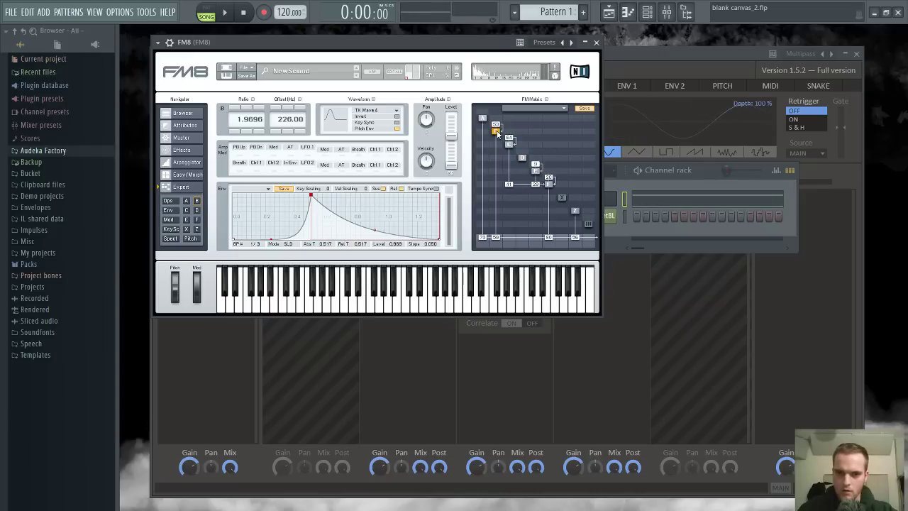
pyautogui.click(509, 145)
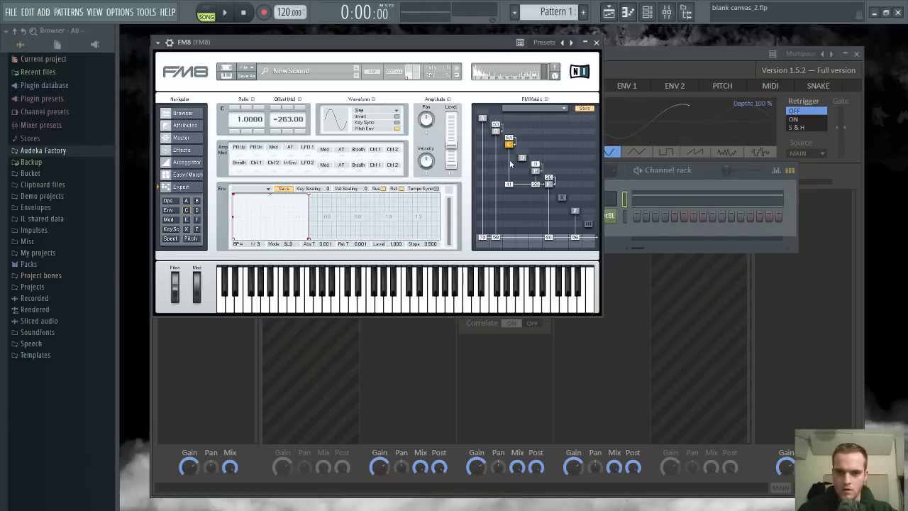
pyautogui.click(551, 184)
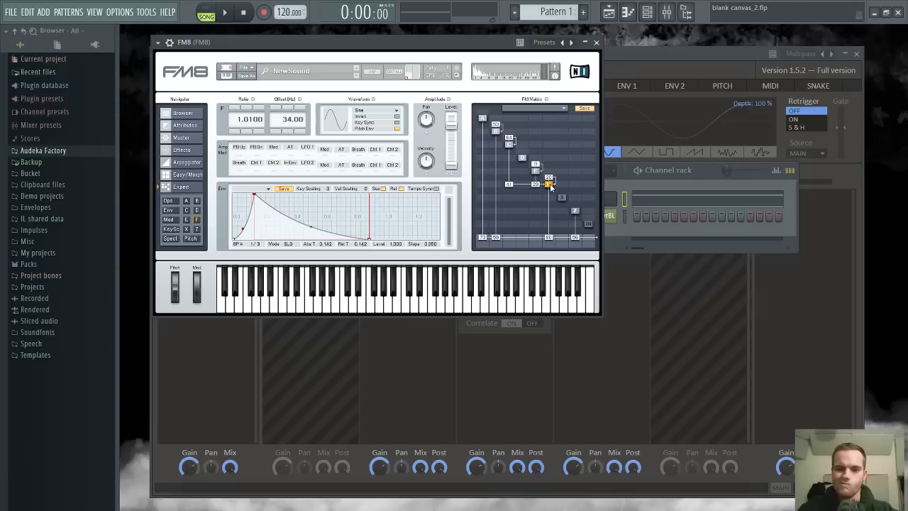
pyautogui.click(482, 119)
pyautogui.click(239, 113)
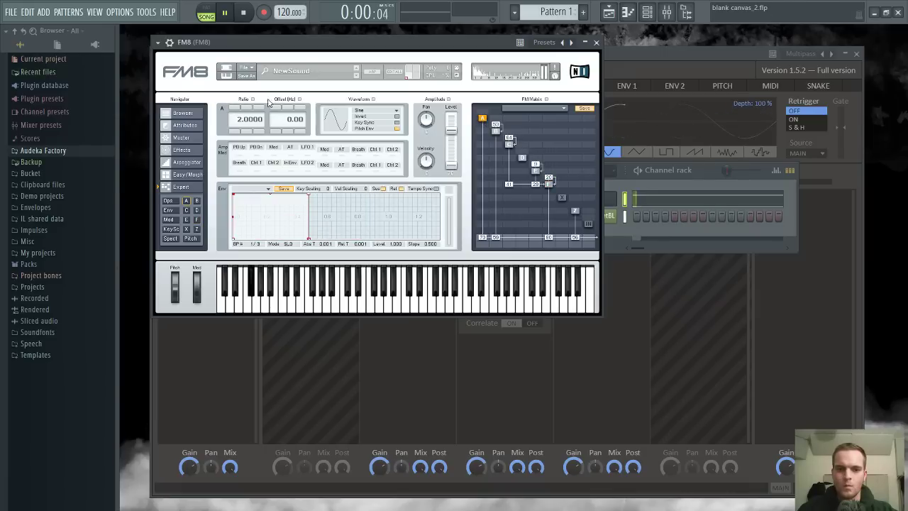
pyautogui.press('space')
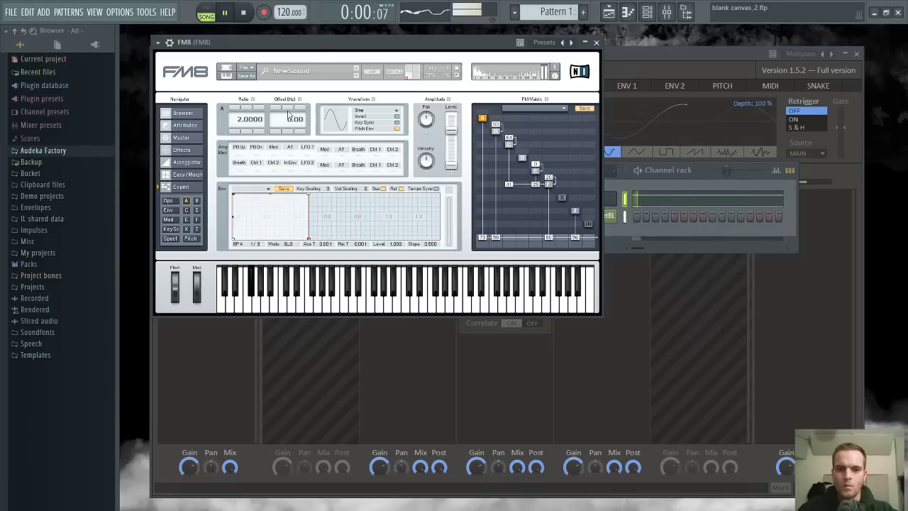
pyautogui.click(278, 108)
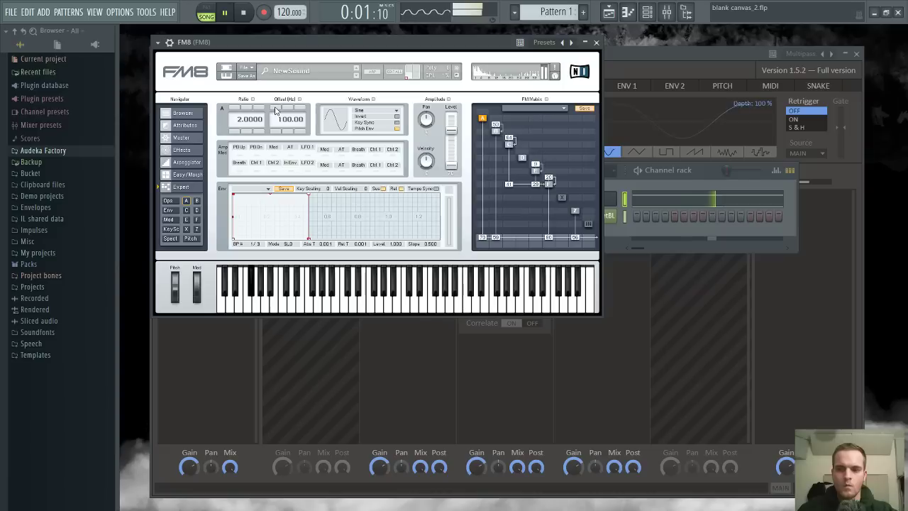
pyautogui.click(276, 110)
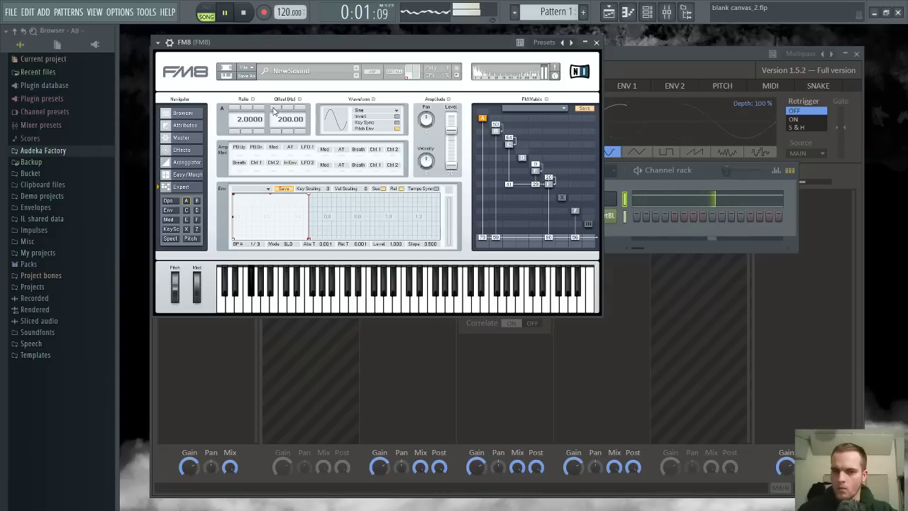
# Set operator A's ratio to 3.0000 and play the pattern, repositioning the FM8 and Channel rack windows
pyautogui.moveTo(330, 44); pyautogui.dragTo(343, 59)
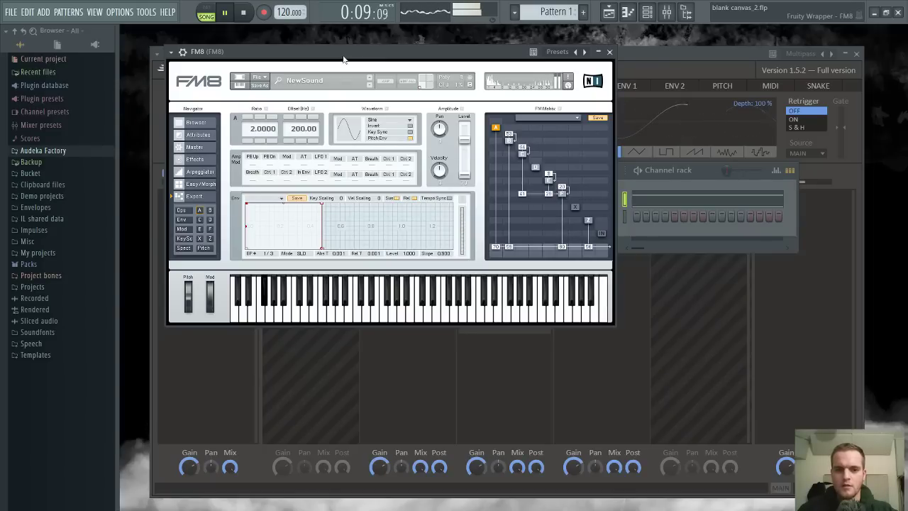
pyautogui.moveTo(342, 56); pyautogui.dragTo(338, 56)
pyautogui.moveTo(708, 173); pyautogui.dragTo(700, 152)
pyautogui.press('space')
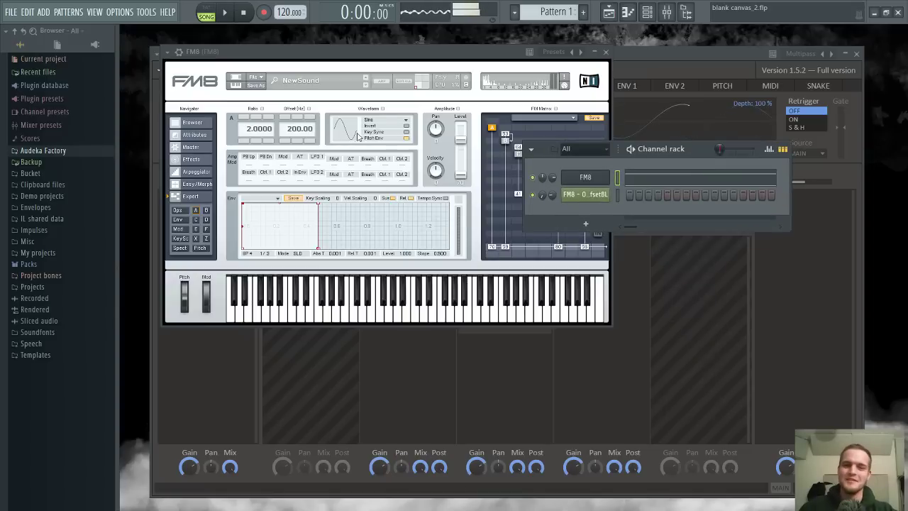
pyautogui.click(244, 122)
pyautogui.press('space')
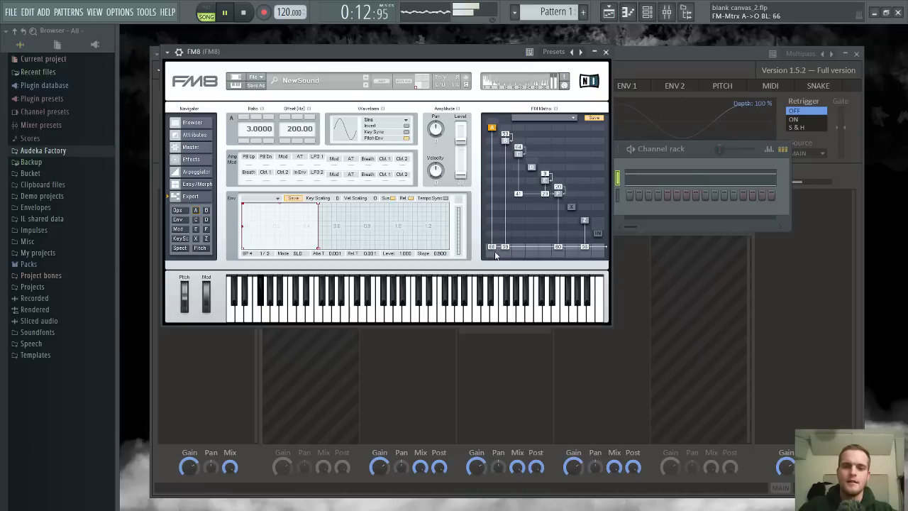
# Remove operator A's send to the output in the FM matrix and replay the pattern without it
pyautogui.moveTo(495, 253); pyautogui.dragTo(493, 381)
pyautogui.moveTo(488, 61); pyautogui.dragTo(509, 60)
pyautogui.press('space')
pyautogui.press('space')
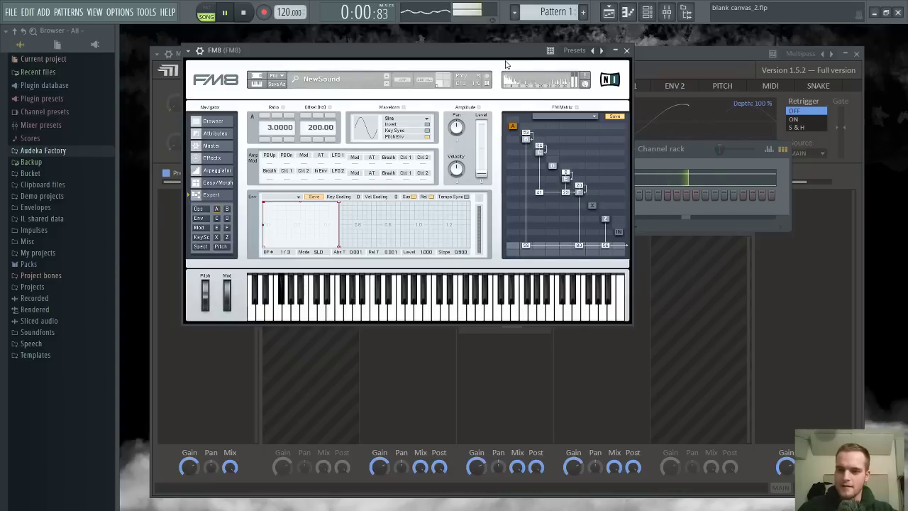
pyautogui.moveTo(660, 149); pyautogui.dragTo(608, 151)
pyautogui.press('space')
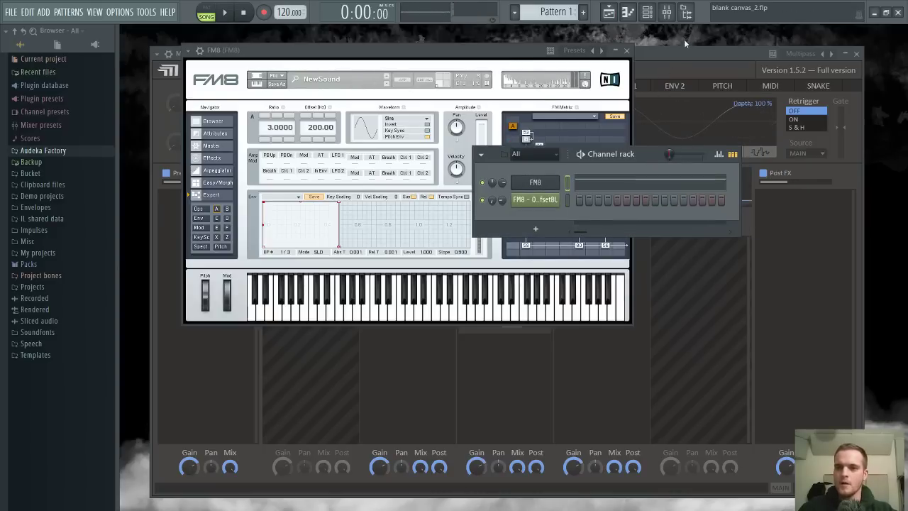
# Extend the Op. E Offset automation clip in the playlist to bar 9, matching the end of Pattern 1
pyautogui.click(608, 13)
pyautogui.press('space')
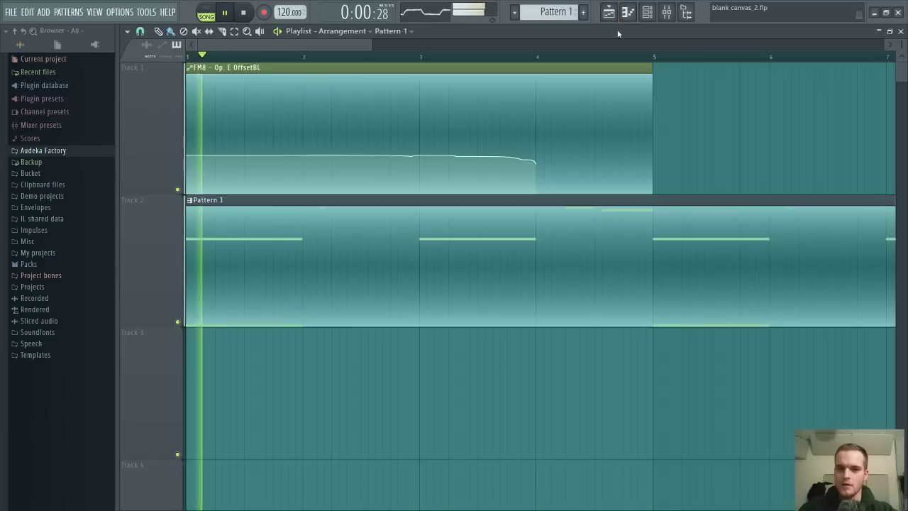
pyautogui.moveTo(651, 69); pyautogui.dragTo(894, 77)
pyautogui.scroll(-5, 780, 57)
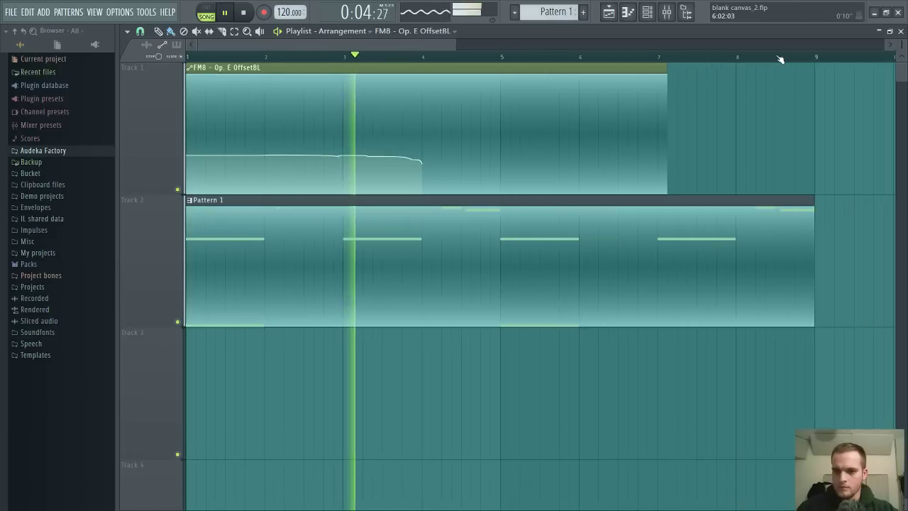
pyautogui.moveTo(628, 100); pyautogui.dragTo(765, 99)
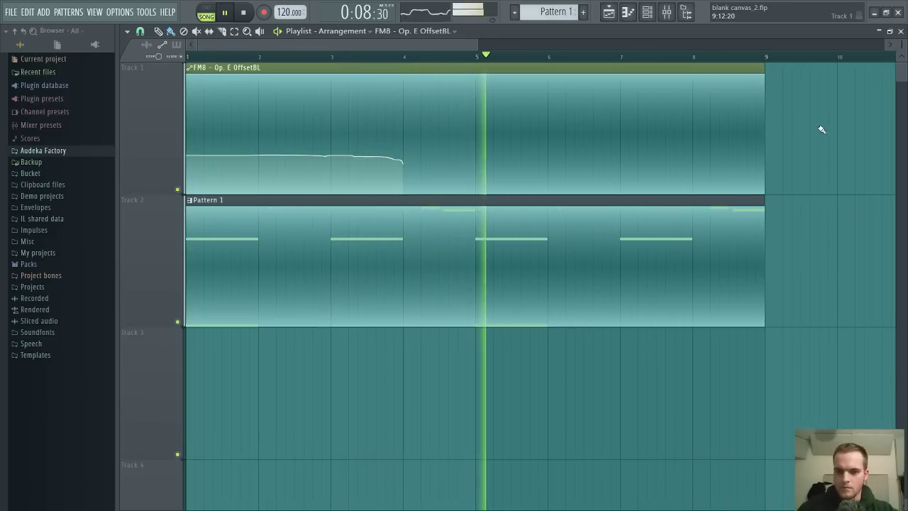
# Add a G#5 note about one bar long to Pattern 1, starting midway through bar 6
pyautogui.doubleClick(688, 204)
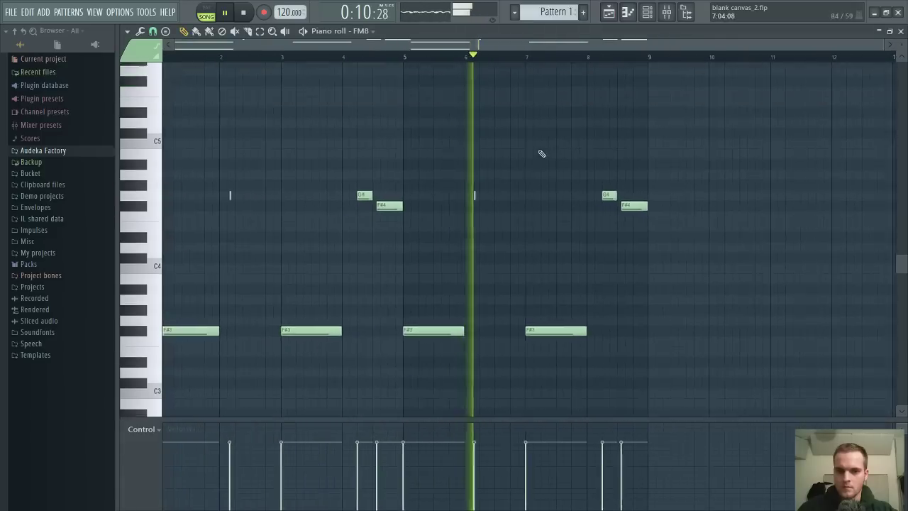
pyautogui.scroll(-3, 514, 131)
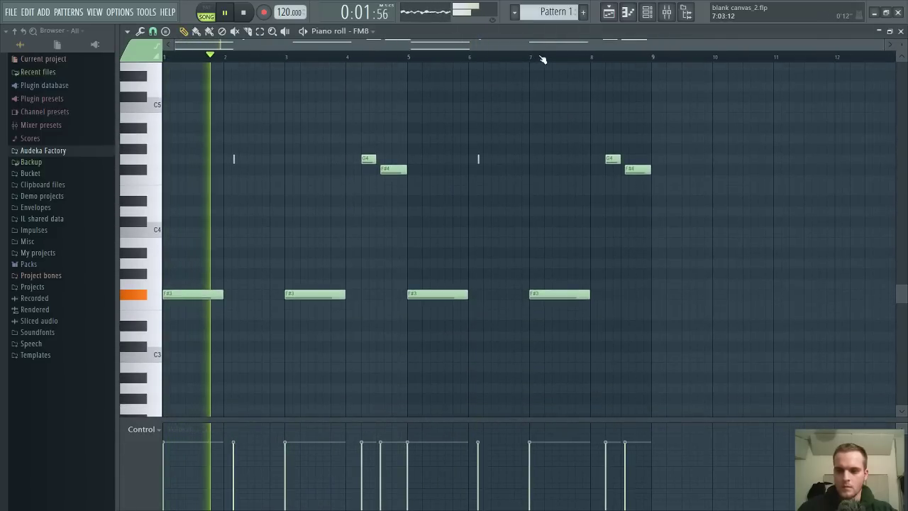
pyautogui.press('space')
pyautogui.press('space')
pyautogui.scroll(2, 461, 118)
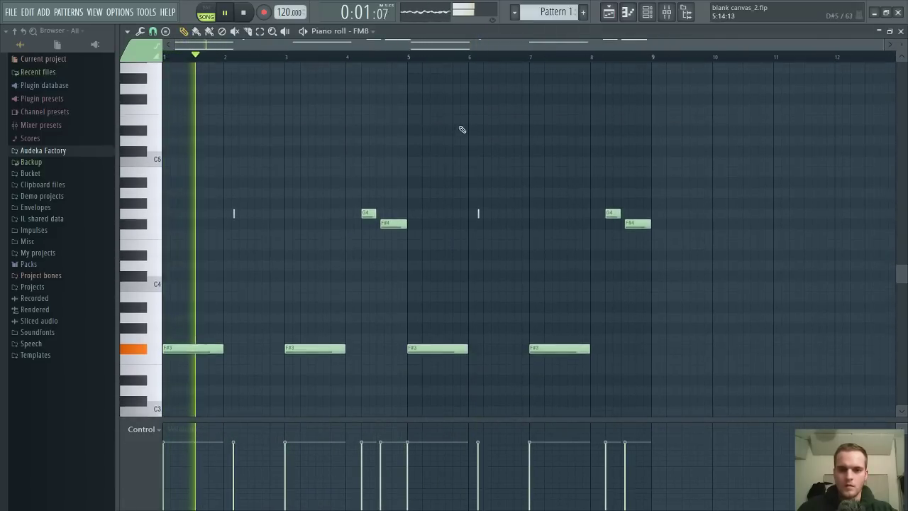
pyautogui.click(488, 85)
pyautogui.moveTo(512, 86); pyautogui.dragTo(542, 88)
pyautogui.moveTo(525, 89); pyautogui.dragTo(537, 89)
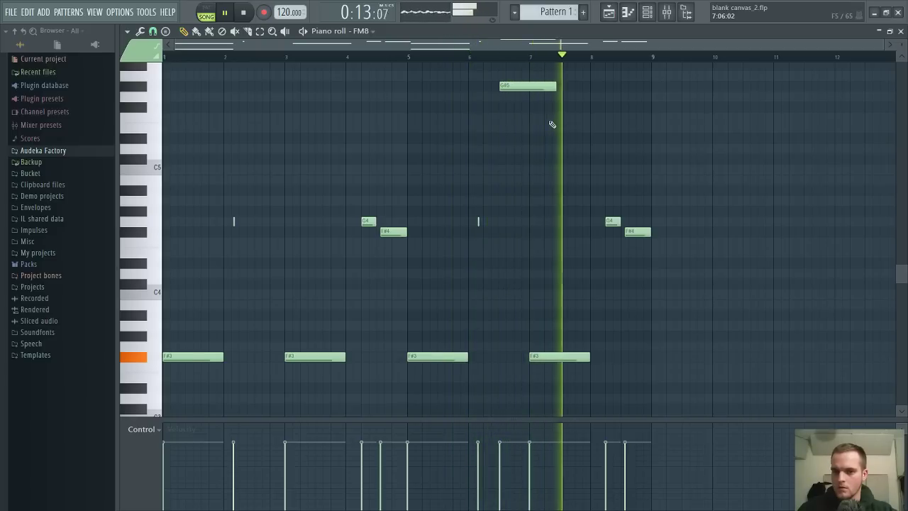
# Add a D#4 note overlapping the last F#4, lengthen it to end at bar 10, and stop playback after listening
pyautogui.click(642, 262)
pyautogui.moveTo(696, 262); pyautogui.dragTo(739, 263)
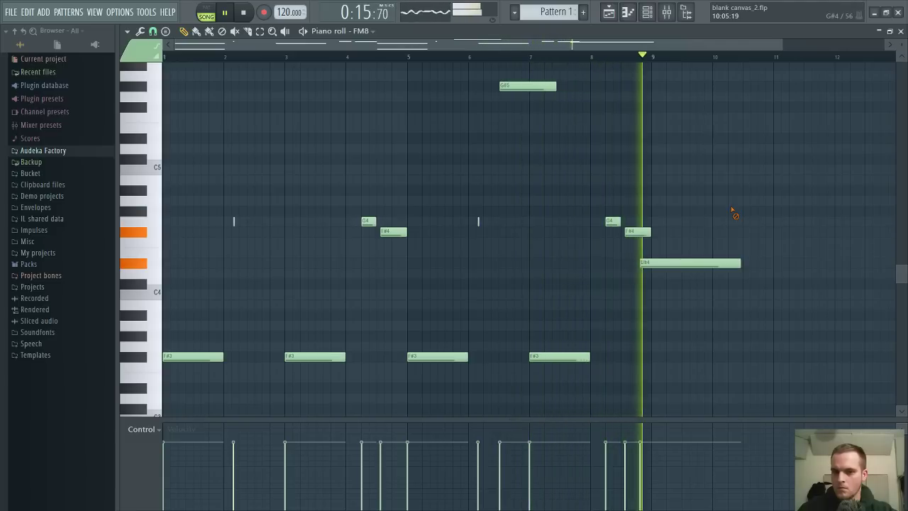
pyautogui.click(744, 266)
pyautogui.rightClick(763, 263)
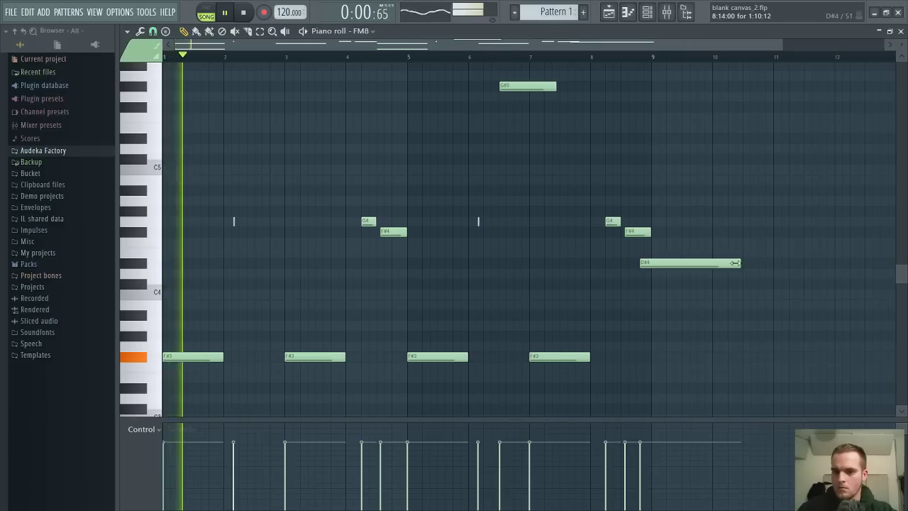
pyautogui.moveTo(741, 263); pyautogui.dragTo(714, 262)
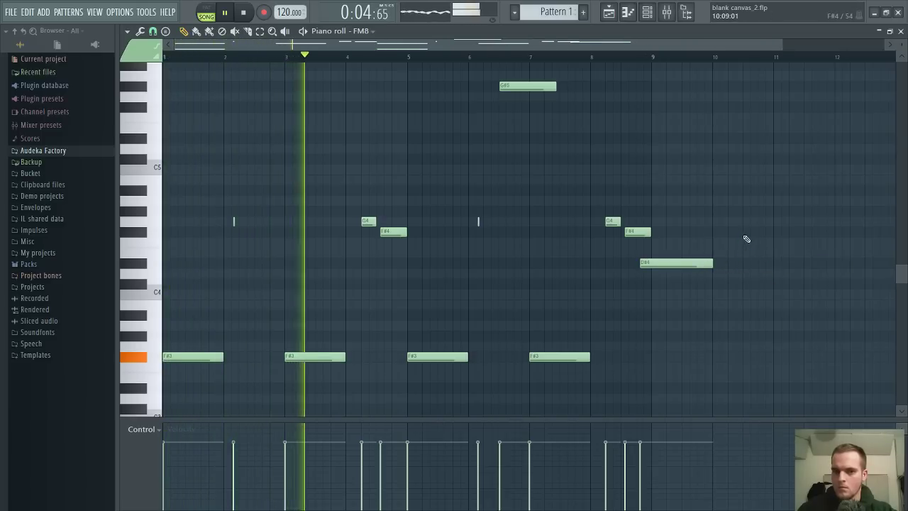
pyautogui.press('space')
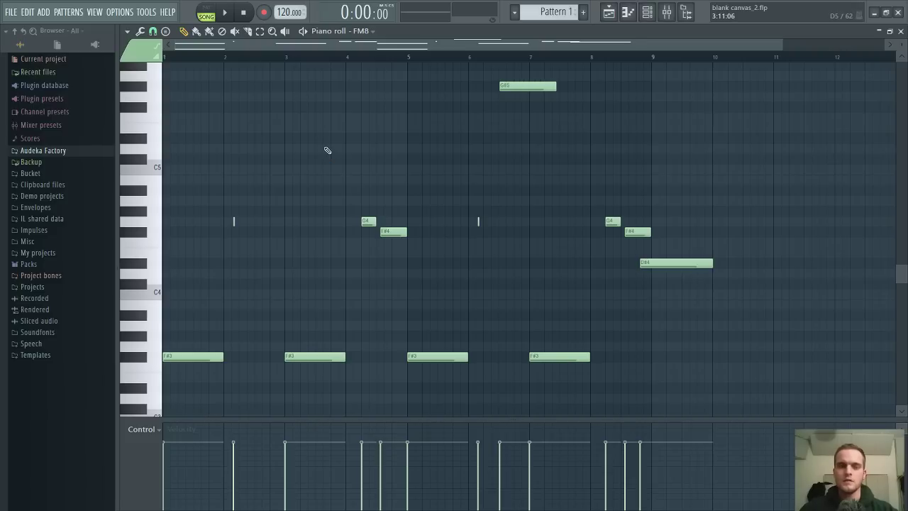
# Examine the full note pattern in the piano roll and play it back through the final D#4 note
pyautogui.scroll(-4, 333, 58)
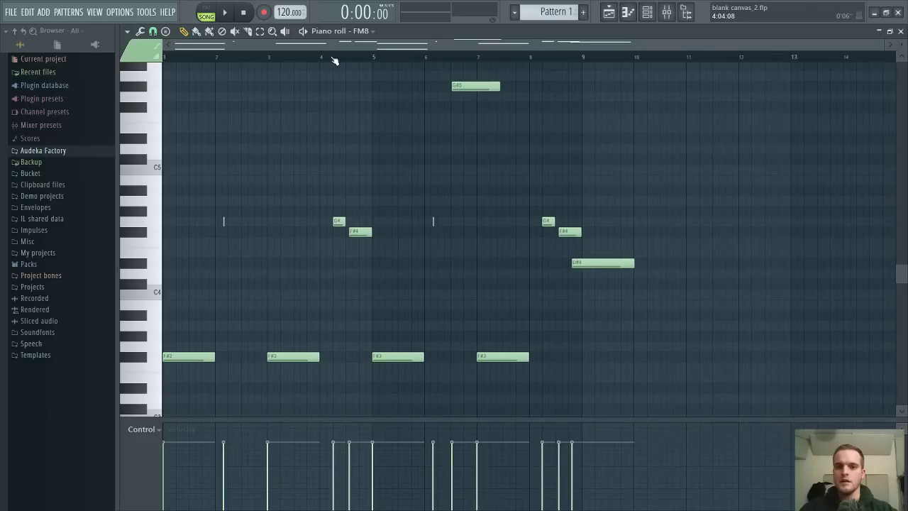
pyautogui.scroll(2, 334, 59)
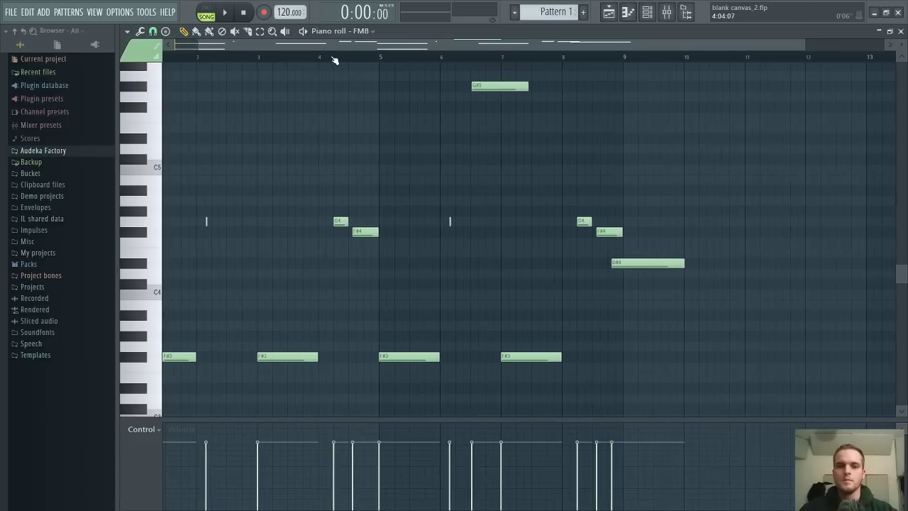
pyautogui.moveTo(333, 48); pyautogui.dragTo(307, 47)
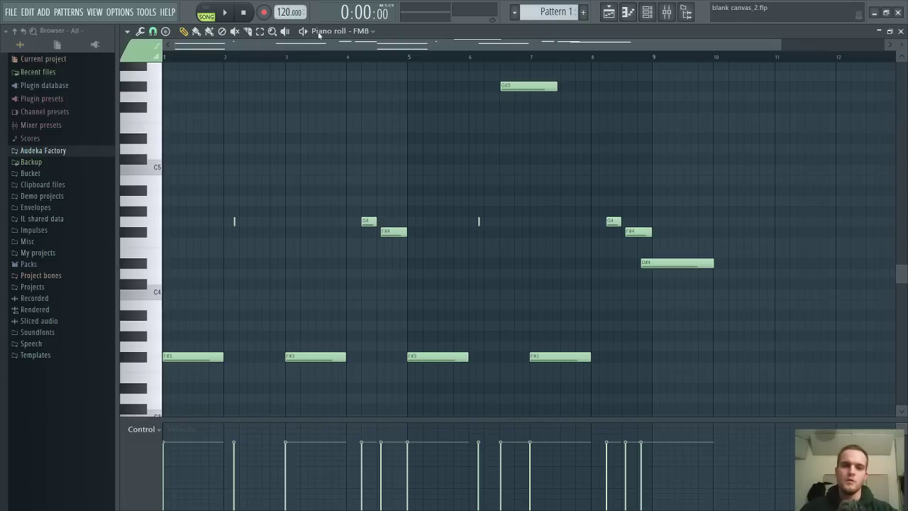
pyautogui.scroll(5, 290, 60)
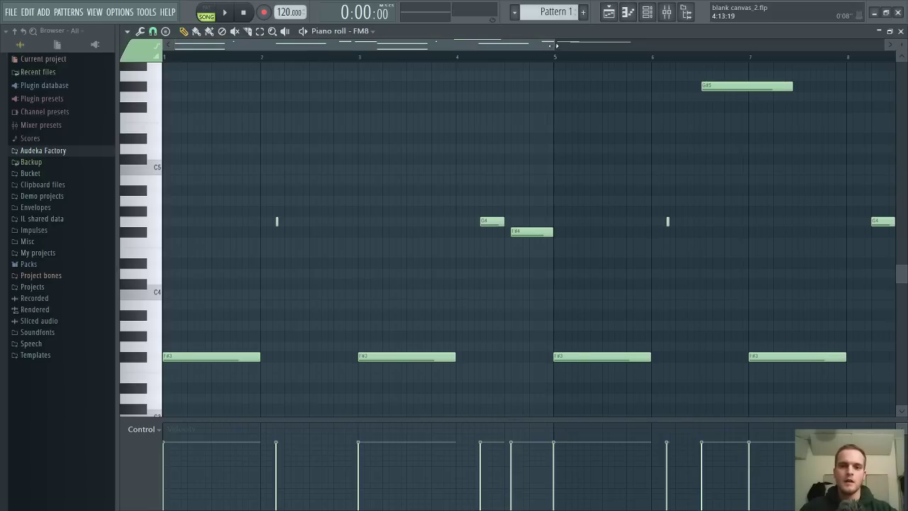
pyautogui.moveTo(556, 44); pyautogui.dragTo(659, 47)
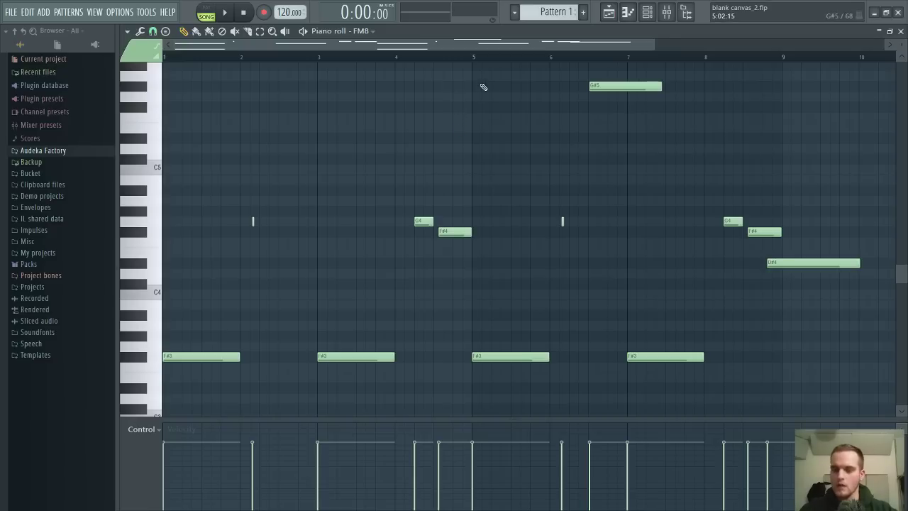
pyautogui.scroll(-3, 491, 60)
pyautogui.press('space')
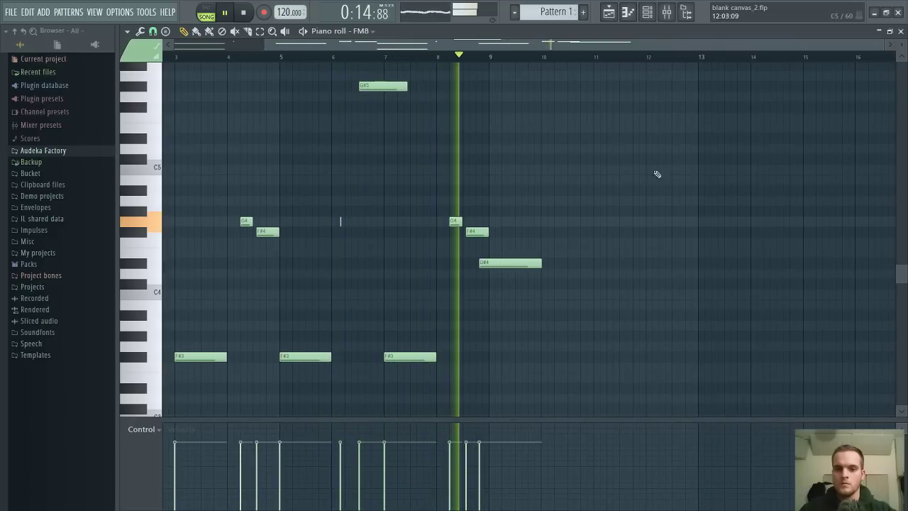
pyautogui.scroll(-3, 617, 234)
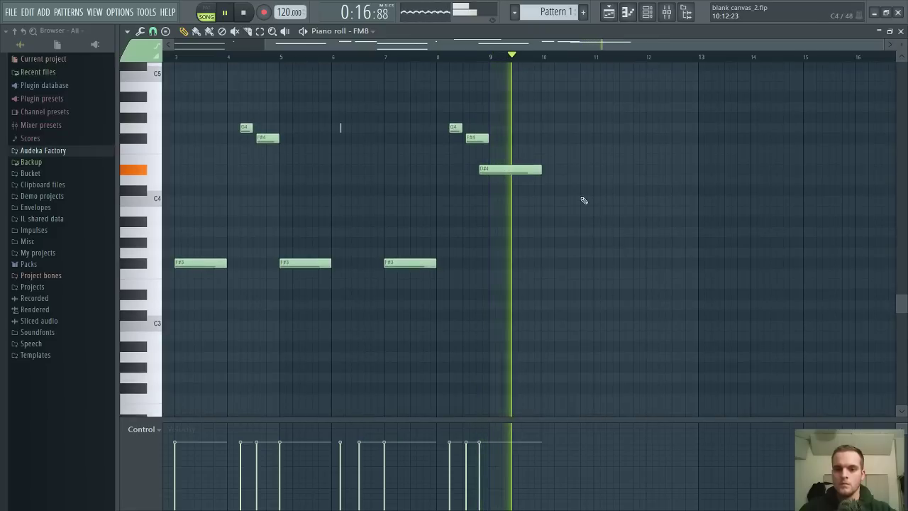
# Add an F#4 note just after bar 10 in Pattern 1 and shorten it to a brief stab during playback
pyautogui.click(543, 137)
pyautogui.press('space')
pyautogui.press('space')
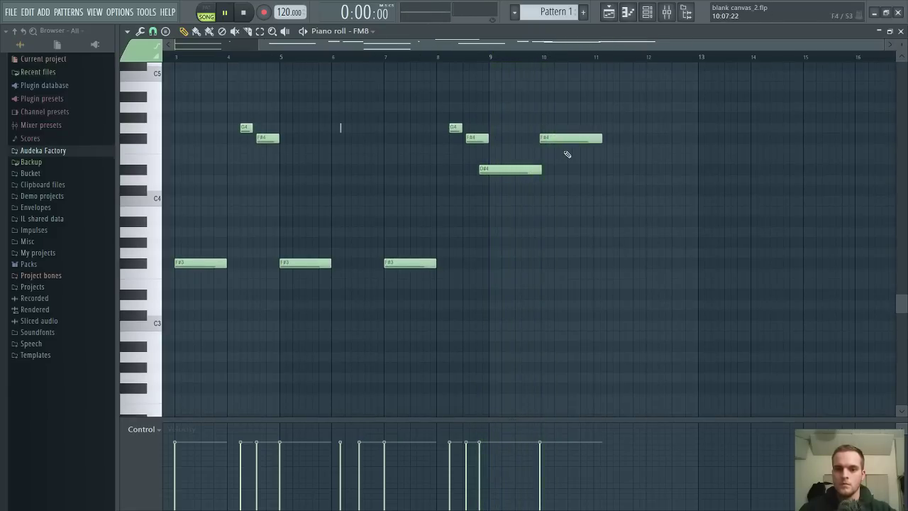
pyautogui.scroll(3, 568, 177)
pyautogui.scroll(-2, 521, 45)
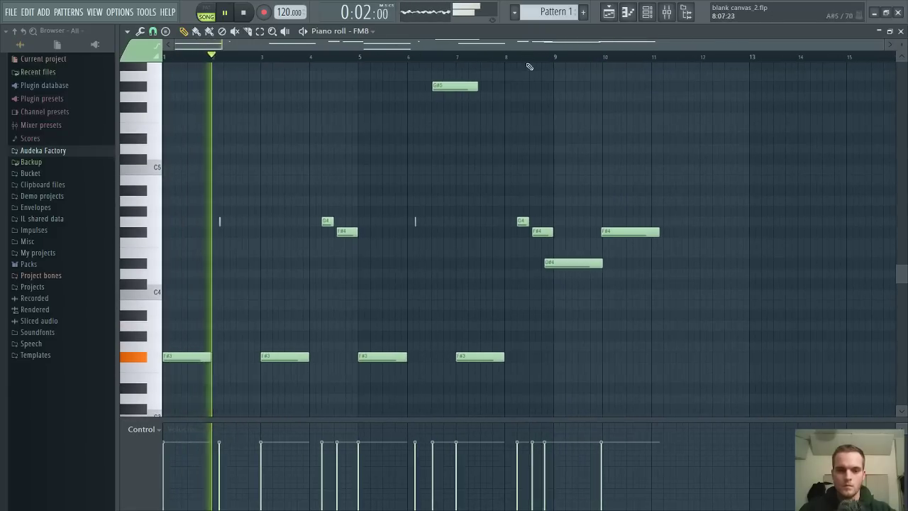
pyautogui.scroll(-1, 529, 67)
pyautogui.scroll(5, 210, 62)
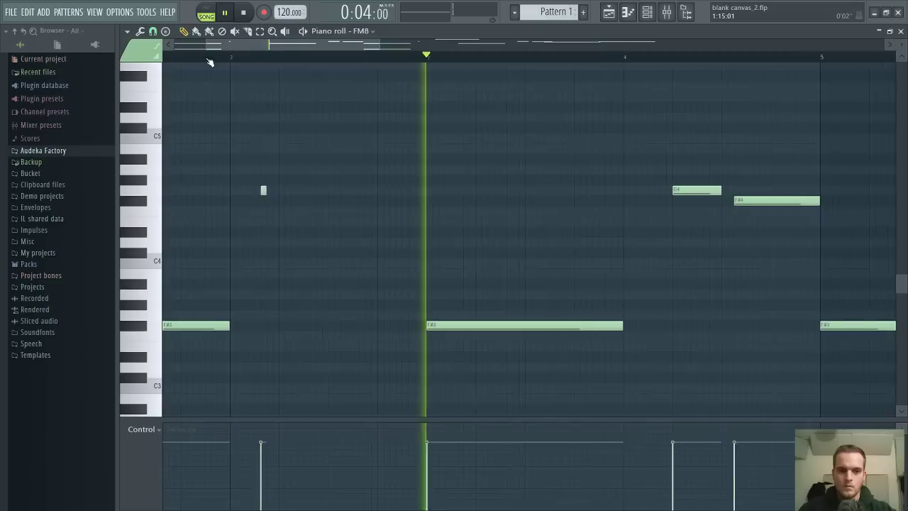
pyautogui.scroll(-5, 210, 63)
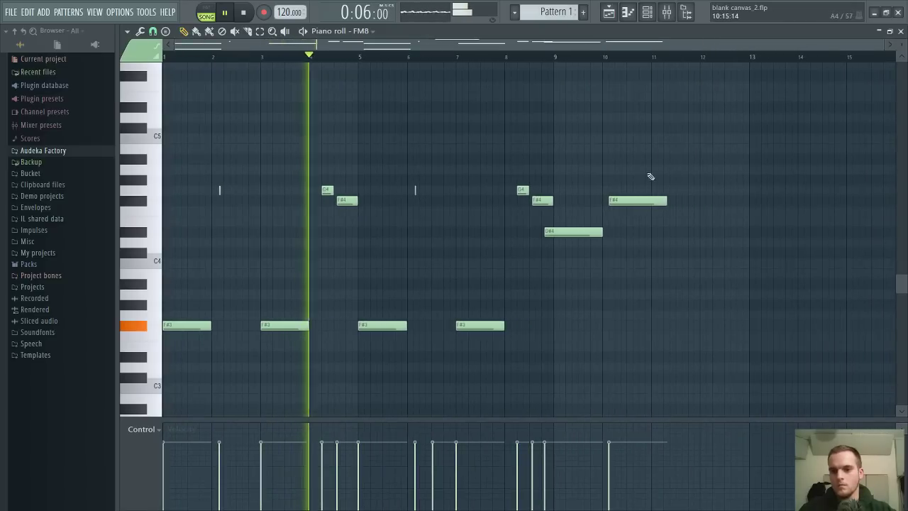
pyautogui.moveTo(660, 200); pyautogui.dragTo(614, 201)
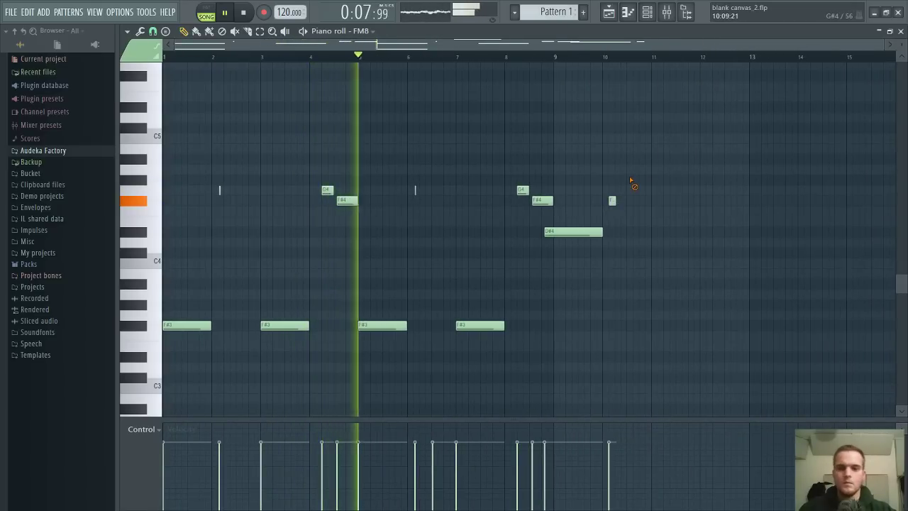
pyautogui.moveTo(602, 45); pyautogui.dragTo(701, 95)
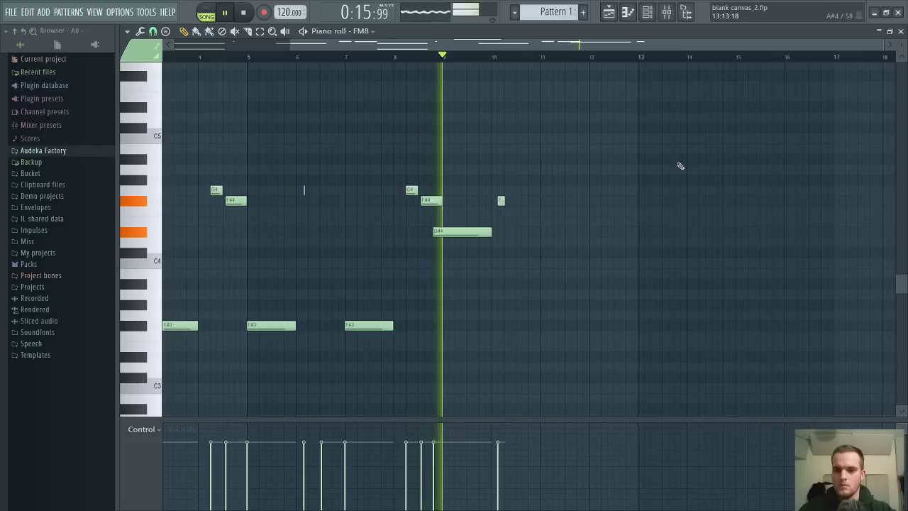
# Move the D#4 note to start at bar 9, raise the short F#4 after bar 10 to A4 and lengthen it, auditioning from bar 9
pyautogui.moveTo(450, 233); pyautogui.dragTo(459, 233)
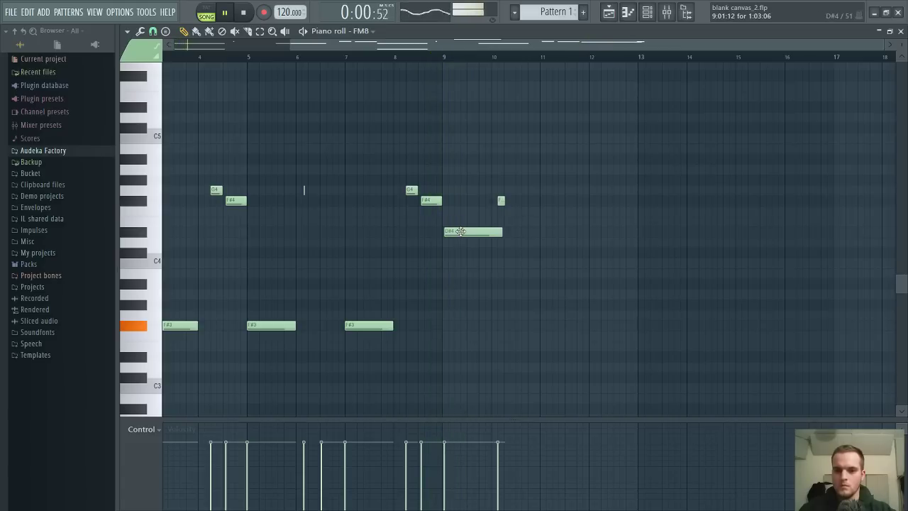
pyautogui.click(440, 56)
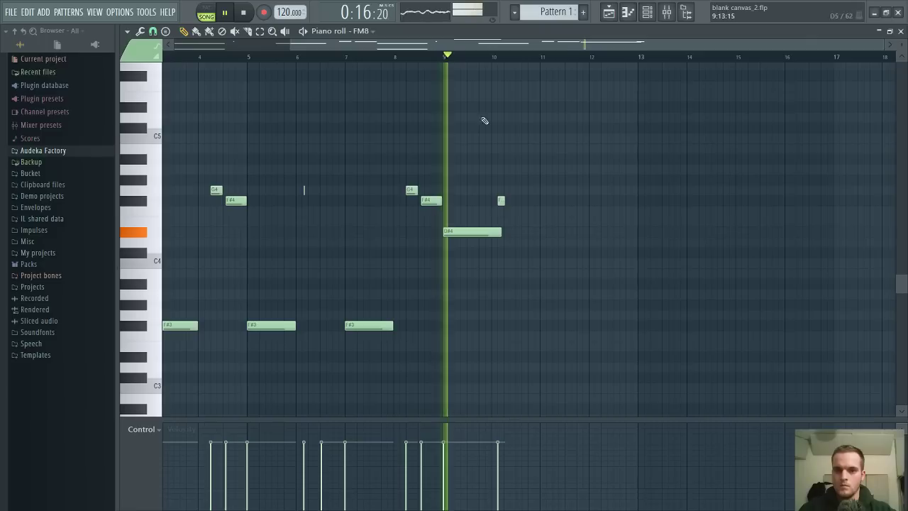
pyautogui.moveTo(503, 200); pyautogui.dragTo(517, 169)
pyautogui.press('space')
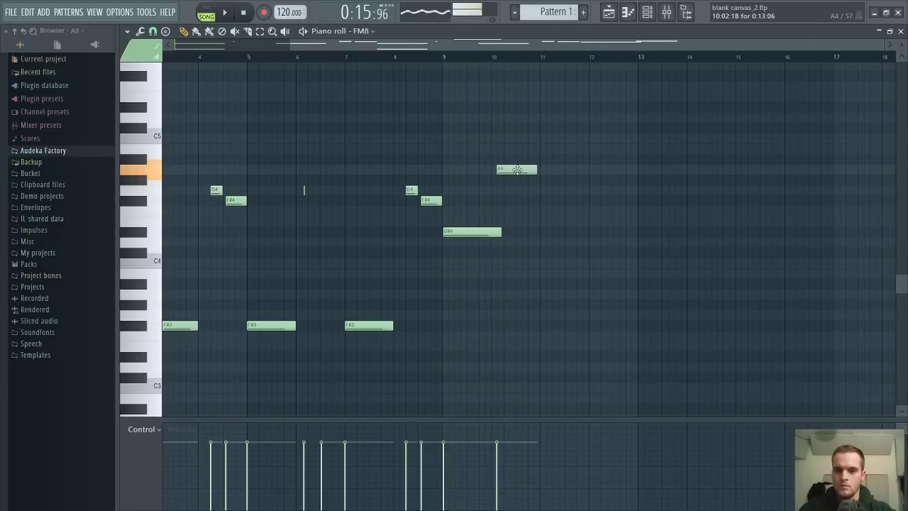
pyautogui.press('space')
pyautogui.click(447, 57)
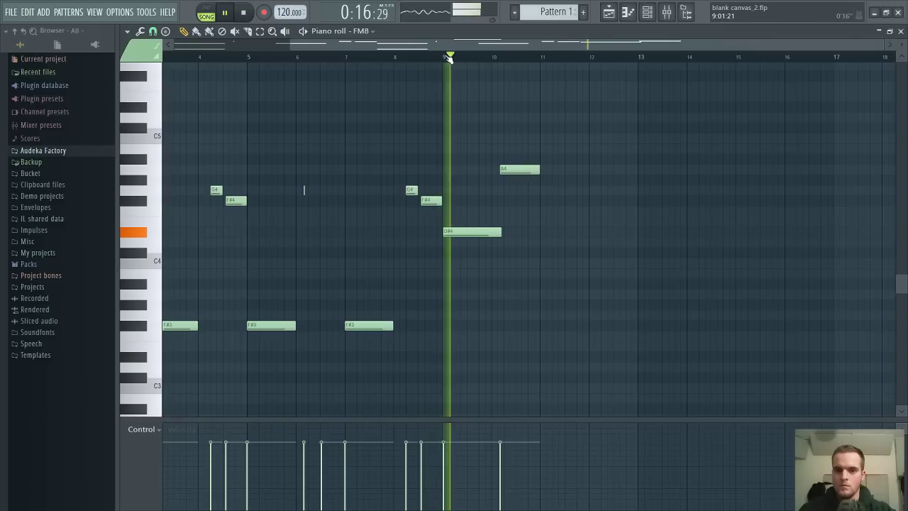
pyautogui.click(444, 57)
# Try the A4 note after bar 10 at G#2 and audition it from bar 9
pyautogui.moveTo(517, 169); pyautogui.dragTo(527, 362)
pyautogui.press('space')
pyautogui.press('space')
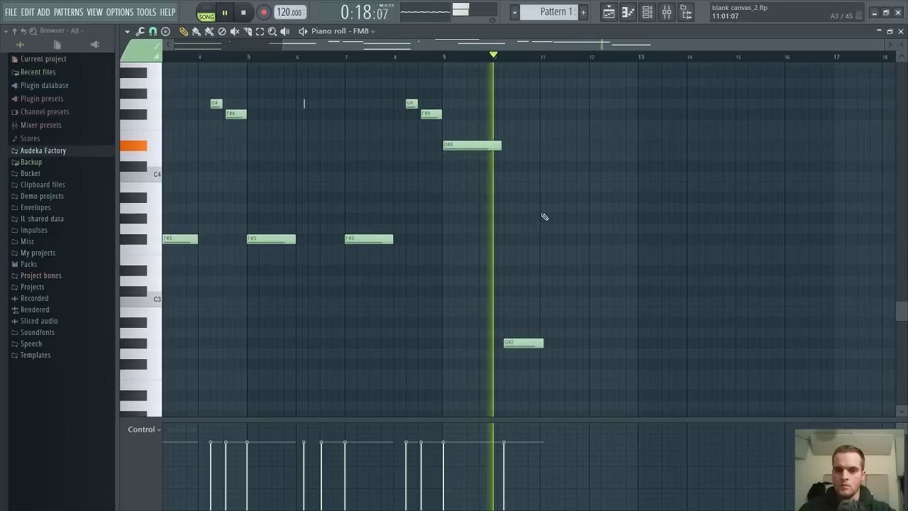
pyautogui.press('space')
pyautogui.scroll(-3, 535, 241)
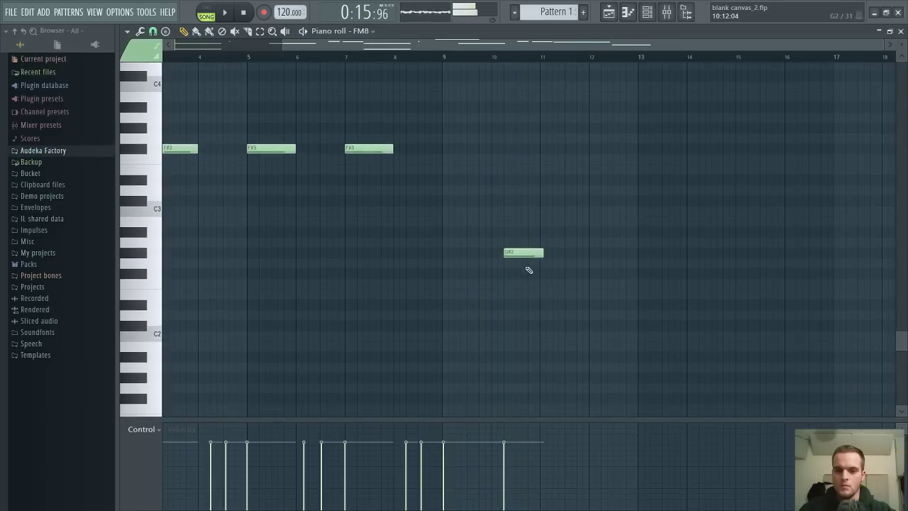
# Move the G#2 note down to F#0 at the start of bar 9, delete it, and replay the pattern from the beginning
pyautogui.moveTo(525, 263); pyautogui.dragTo(462, 349)
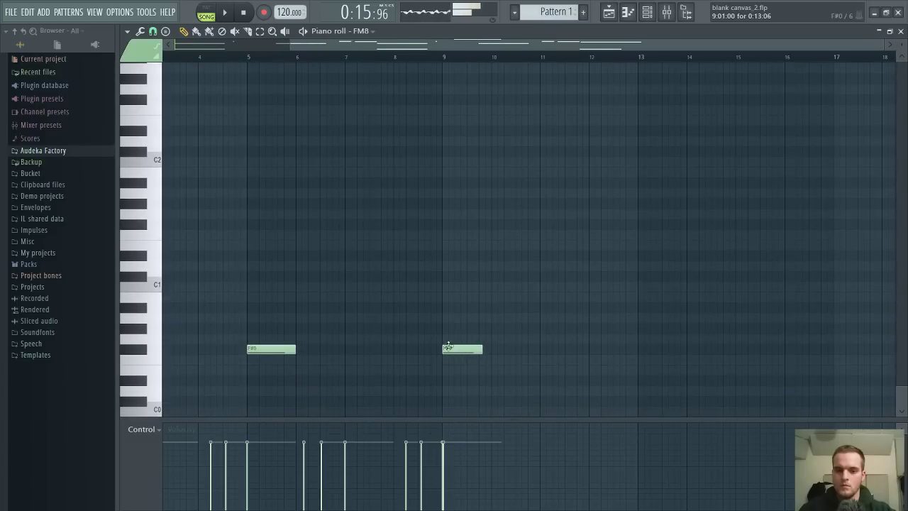
pyautogui.scroll(-3, 468, 62)
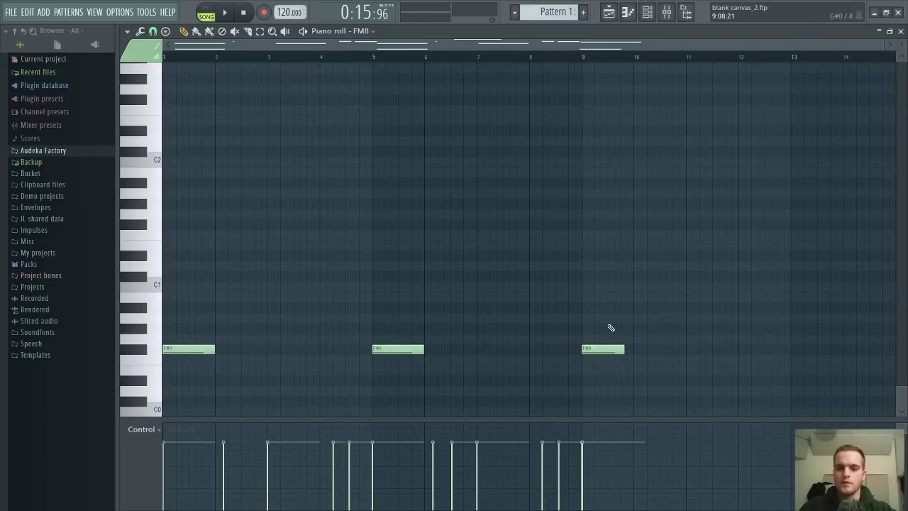
pyautogui.press('space')
pyautogui.press('space')
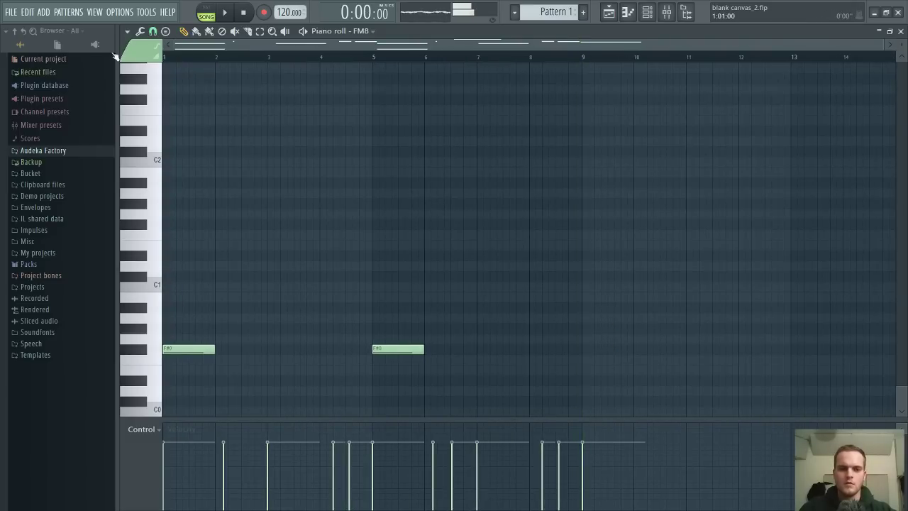
pyautogui.press('space')
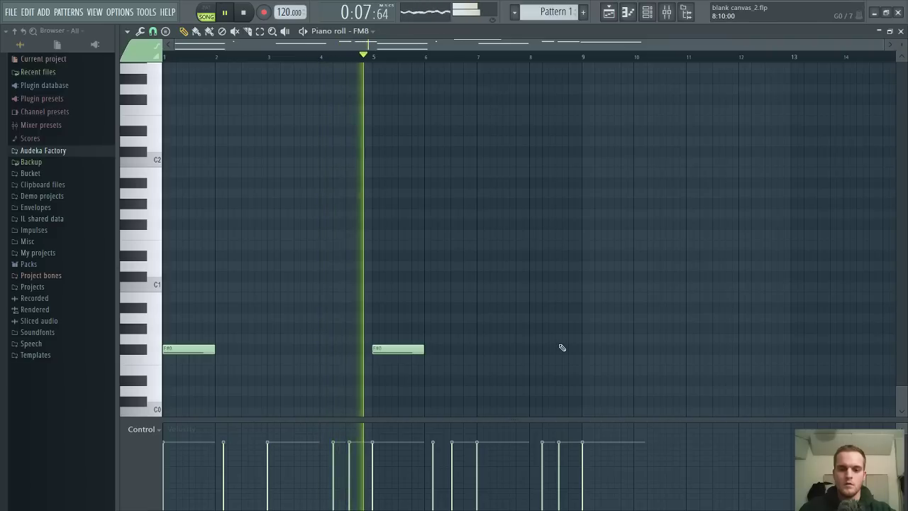
# Add an F#0 note at the start of bar 9, extend it to almost bar 10, and stop playback
pyautogui.click(586, 349)
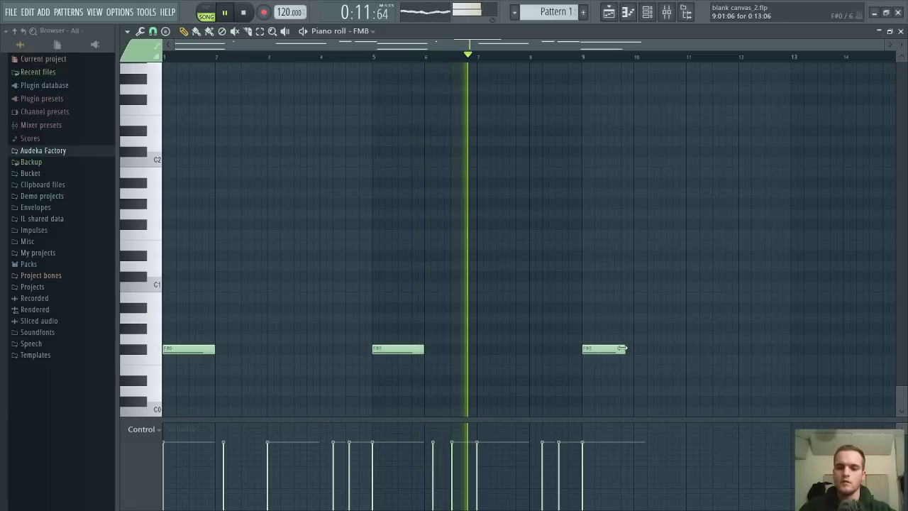
pyautogui.moveTo(622, 348); pyautogui.dragTo(632, 348)
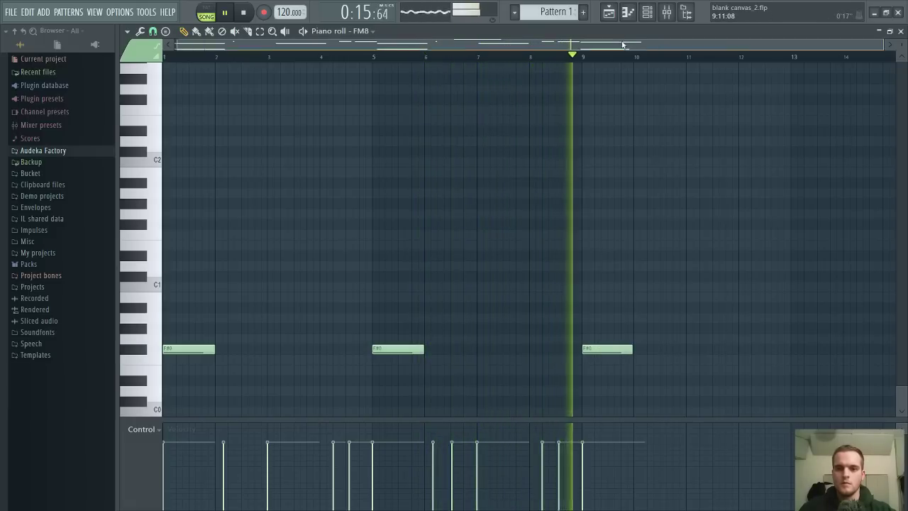
pyautogui.press('space')
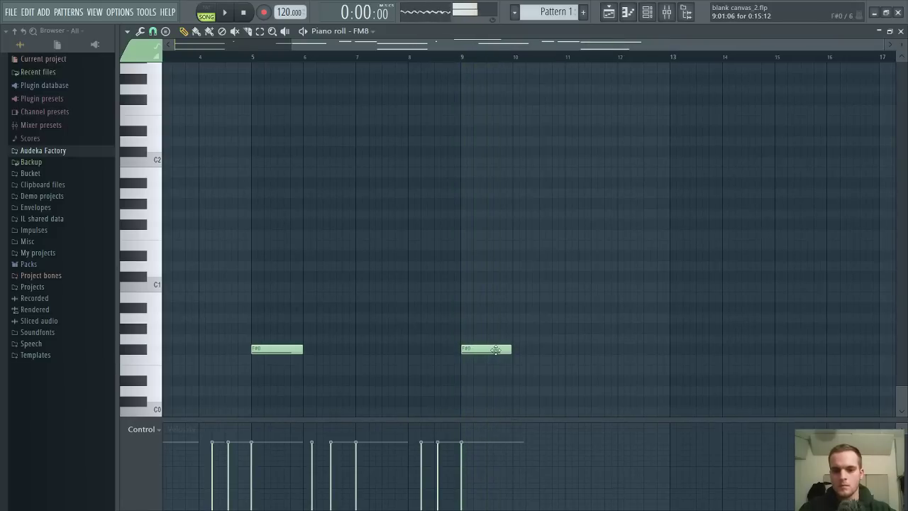
# Try the bar 9 bass note at A0 and audition it against the D#4 note above
pyautogui.moveTo(494, 350); pyautogui.dragTo(492, 316)
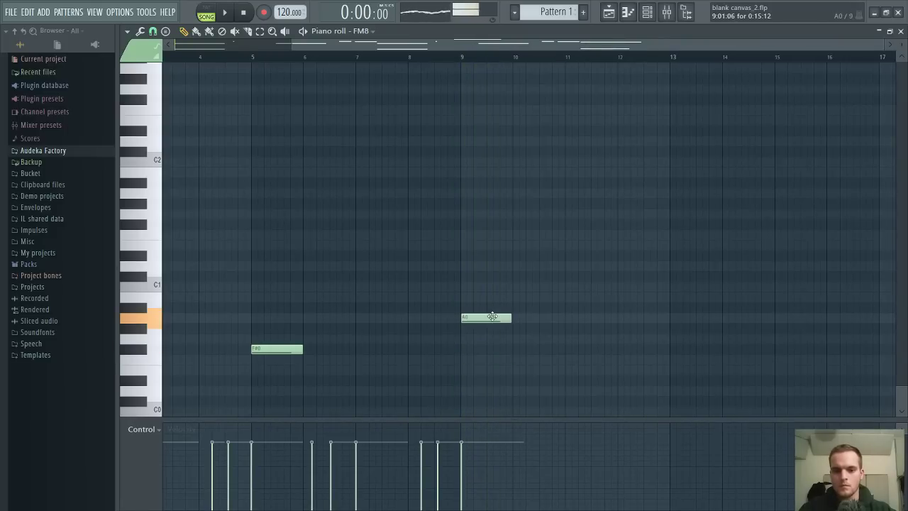
pyautogui.press('space')
pyautogui.click(460, 58)
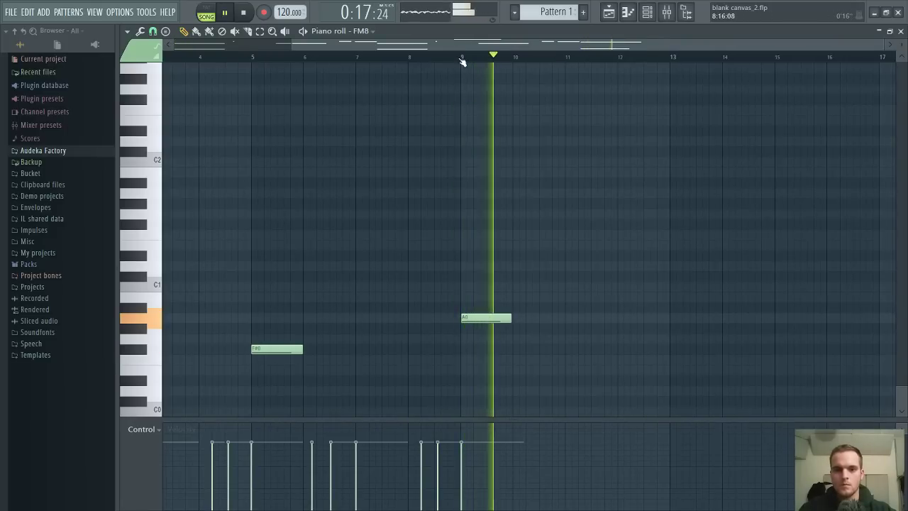
pyautogui.click(462, 58)
pyautogui.scroll(9, 582, 269)
pyautogui.press('space')
pyautogui.click(496, 163)
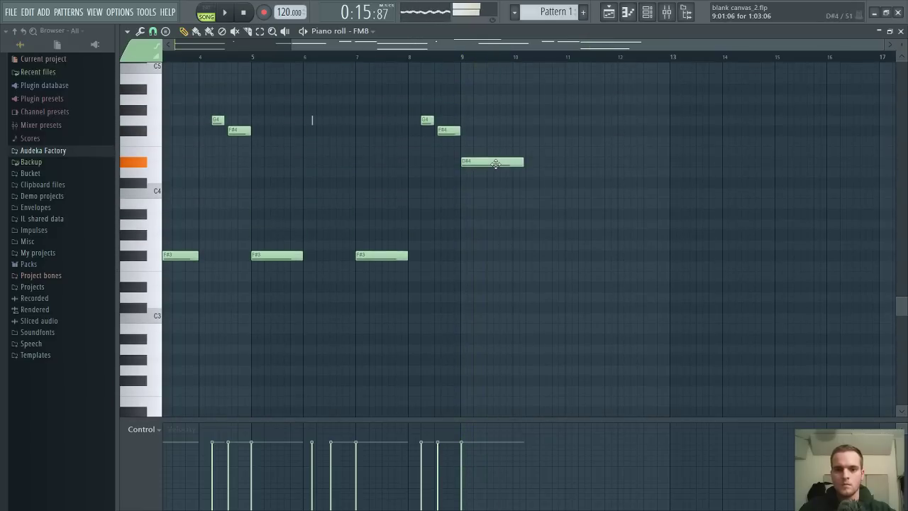
# Try the bar 9 bass note at D#1, matching the D#4 note above, and listen from bar 9
pyautogui.scroll(-7, 500, 229)
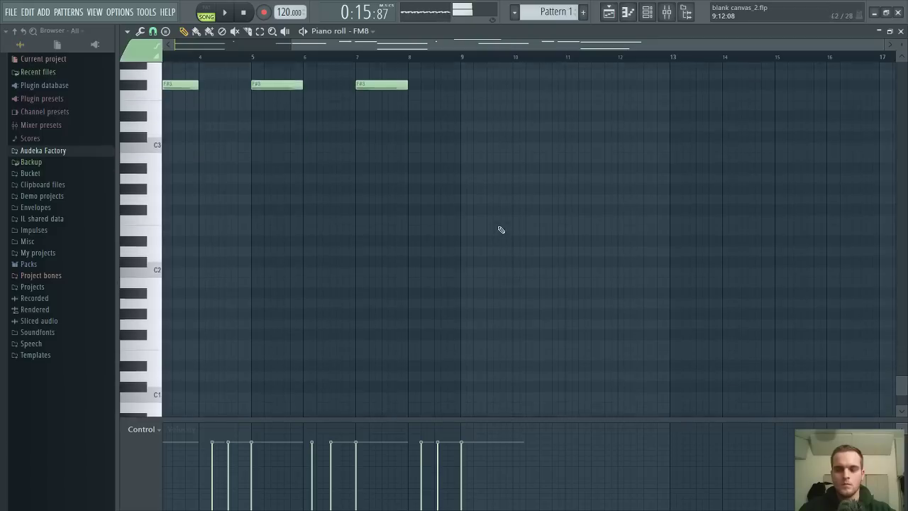
pyautogui.moveTo(486, 348); pyautogui.dragTo(486, 286)
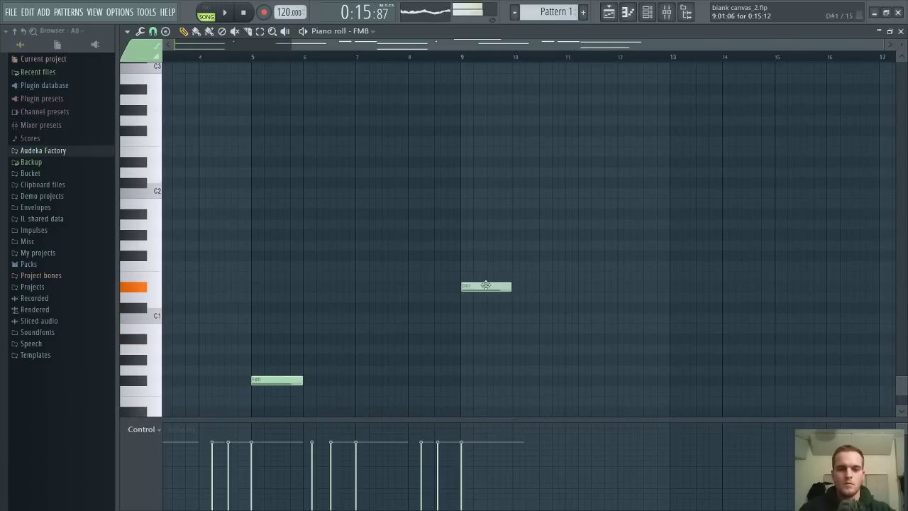
pyautogui.scroll(6, 510, 341)
pyautogui.press('space')
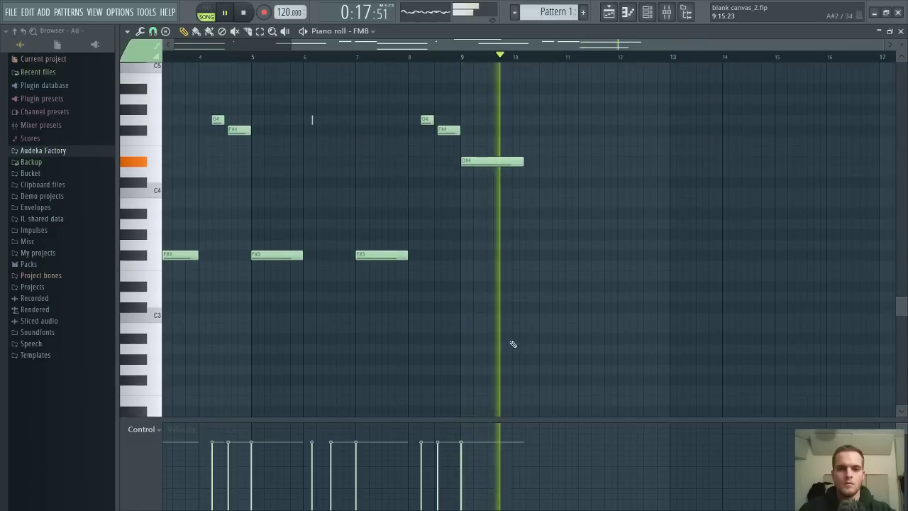
pyautogui.scroll(-7, 521, 318)
pyautogui.press('space')
# Lower the bar 9 bass note to D#0, audition it, and align its start exactly with bar 9
pyautogui.moveTo(488, 257); pyautogui.dragTo(489, 379)
pyautogui.press('space')
pyautogui.press('space')
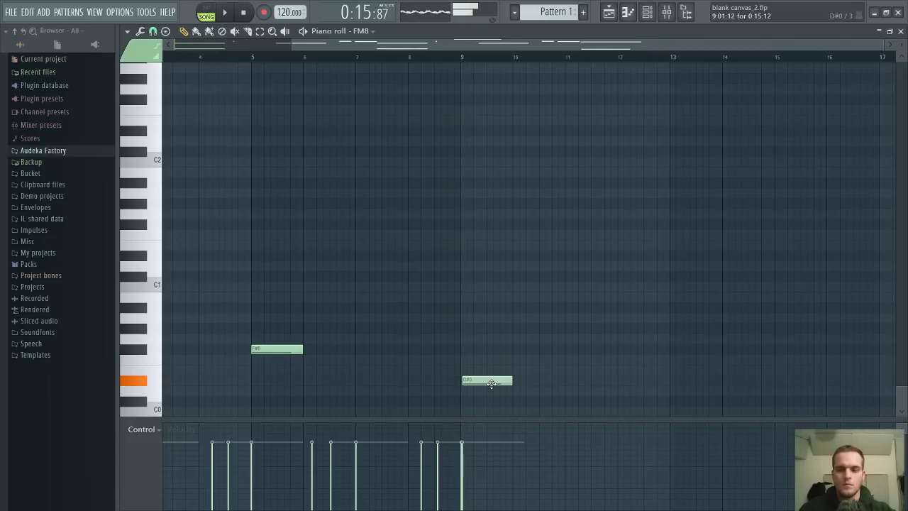
pyautogui.press('space')
pyautogui.press('space')
pyautogui.moveTo(505, 380); pyautogui.dragTo(504, 381)
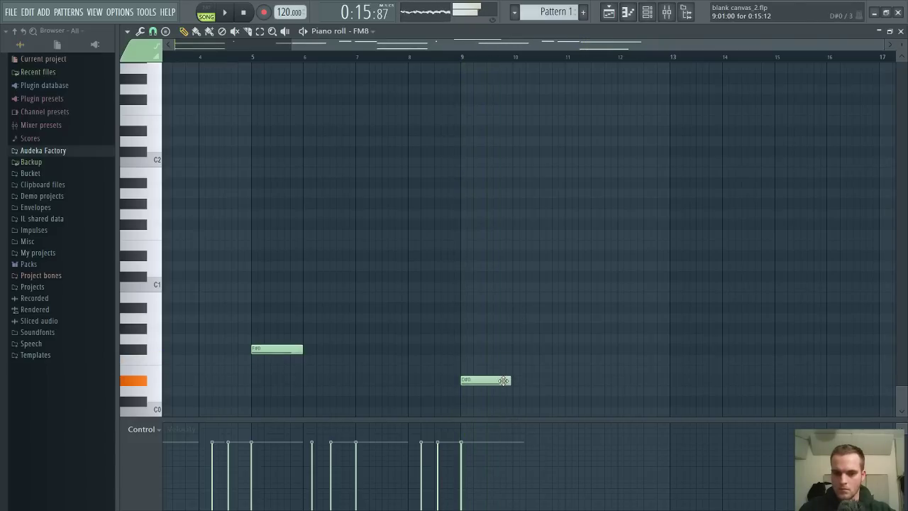
# Delete the D#4 note at bar 9 and audition the remaining D#0 bass note
pyautogui.scroll(5, 507, 379)
pyautogui.press('space')
pyautogui.rightClick(505, 154)
pyautogui.press('space')
pyautogui.press('space')
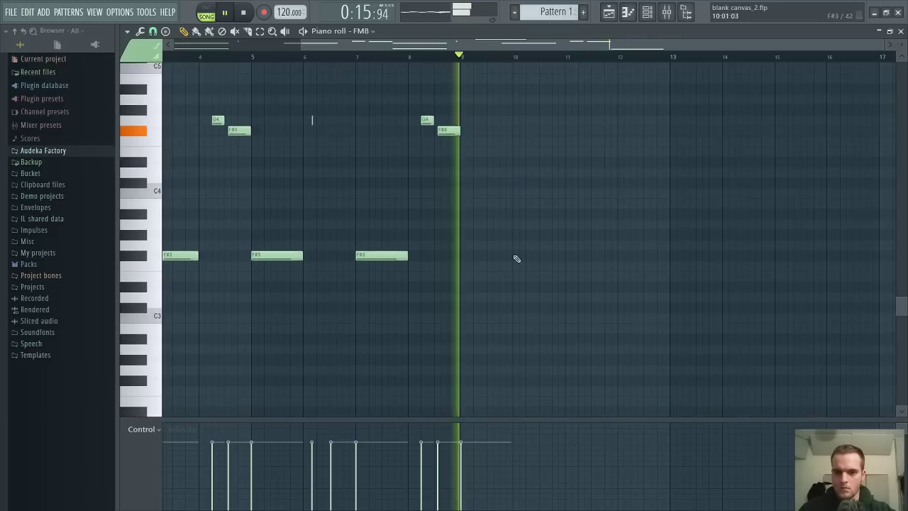
pyautogui.scroll(-3, 512, 261)
pyautogui.scroll(-4, 509, 265)
pyautogui.press('space')
pyautogui.press('space')
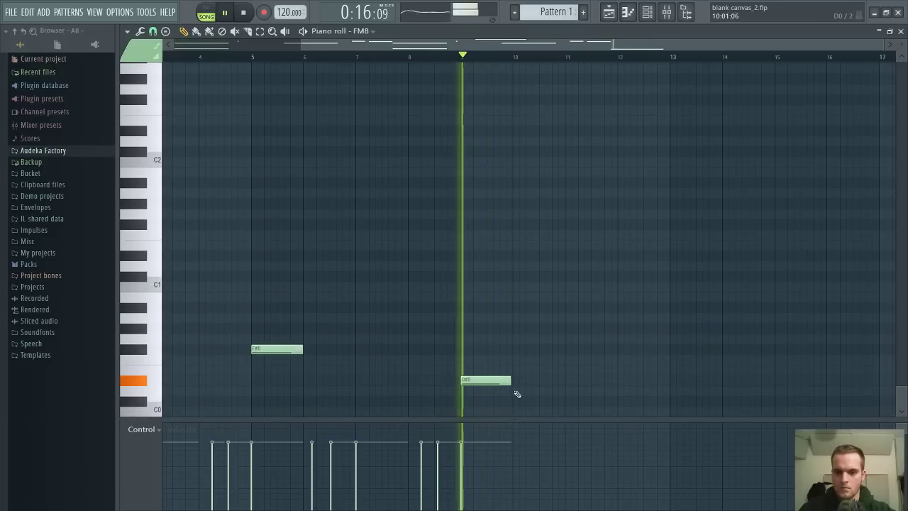
# Add three short D#0 notes in a row from about a quarter into bar 10 to just past bar 11, and play them back
pyautogui.click(529, 383)
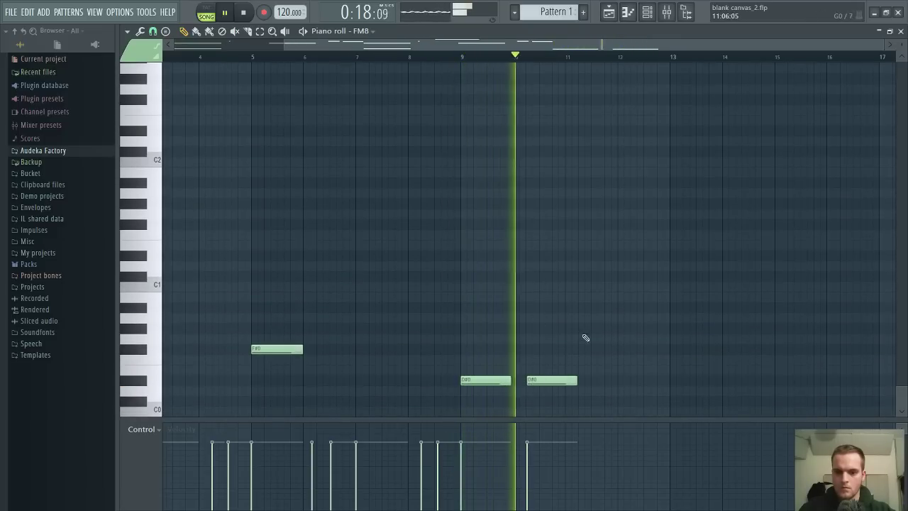
pyautogui.moveTo(576, 381); pyautogui.dragTo(544, 382)
pyautogui.click(552, 381)
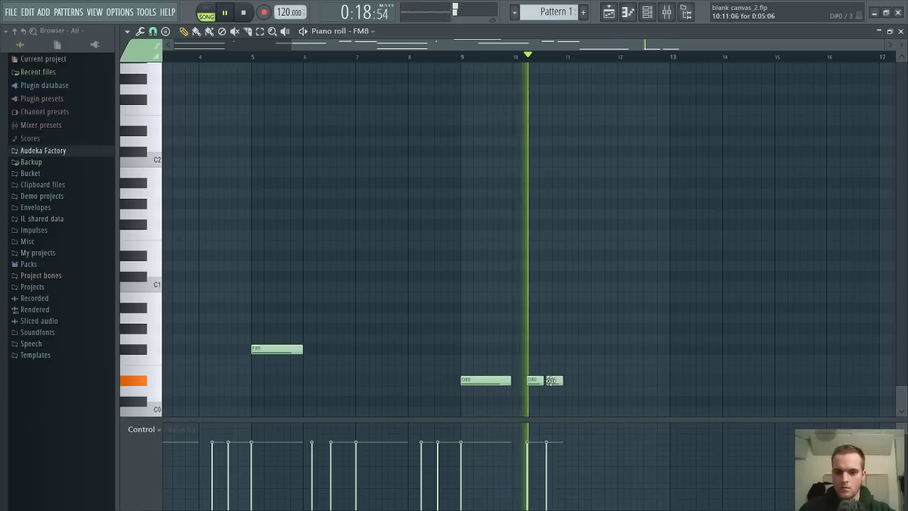
pyautogui.click(568, 380)
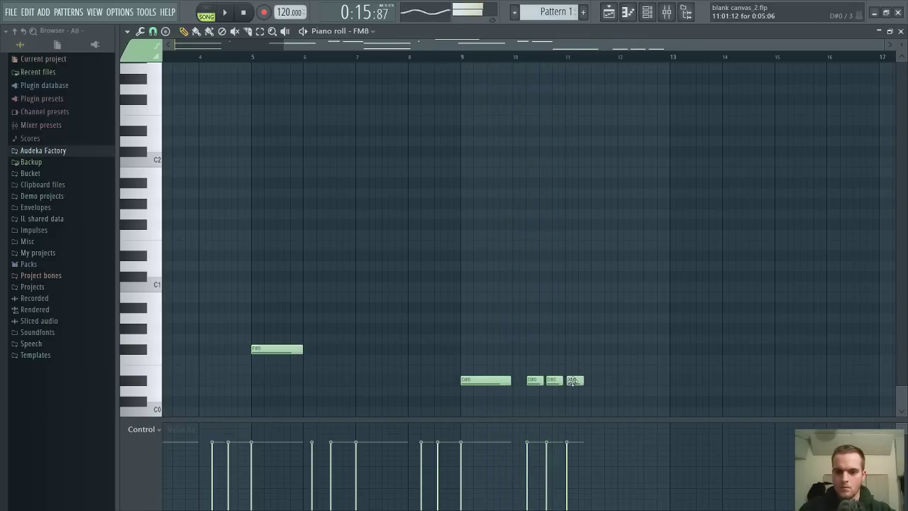
pyautogui.press('space')
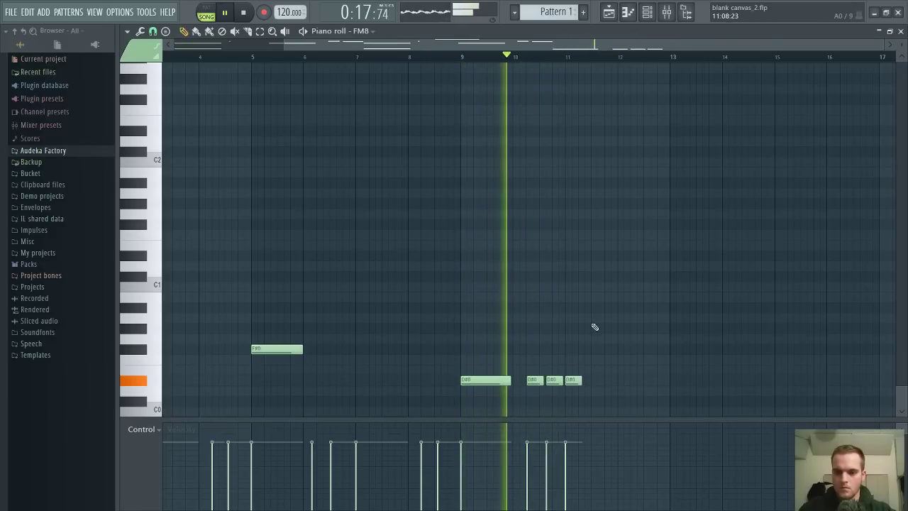
# Shorten the second of the three short D#0 notes and add an equally short E0 note just before bar 11
pyautogui.scroll(3, 585, 240)
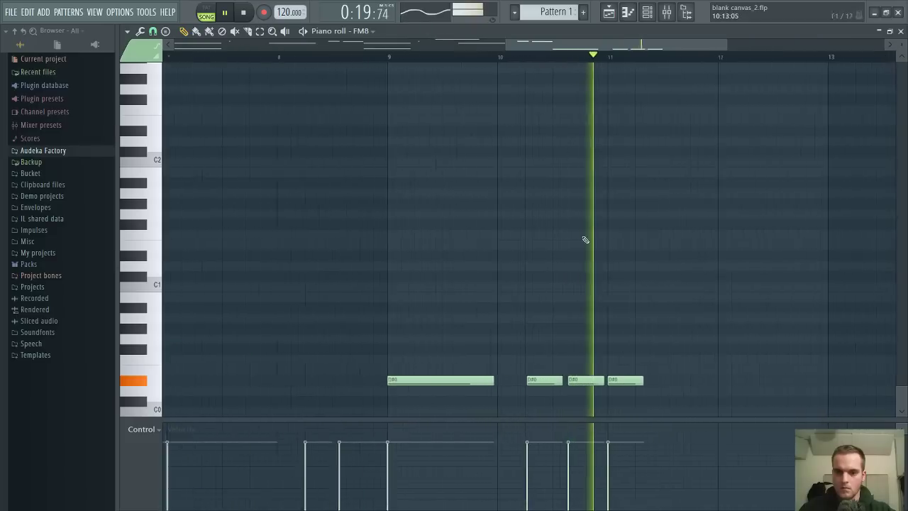
pyautogui.scroll(1, 585, 239)
pyautogui.press('space')
pyautogui.press('space')
pyautogui.moveTo(625, 380); pyautogui.dragTo(609, 380)
pyautogui.click(624, 371)
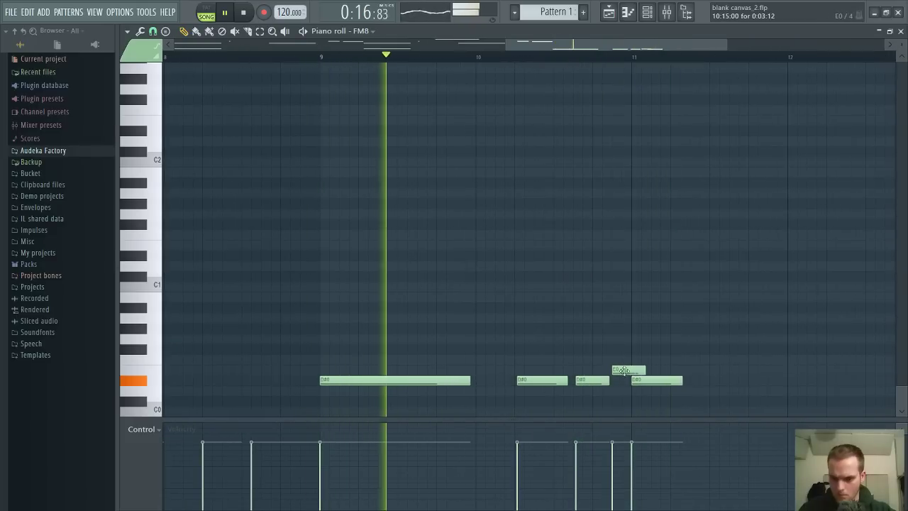
# Replace the E0 note just before bar 11 with two very short D#0 notes, and play back bars 9 to 12
pyautogui.rightClick(616, 369)
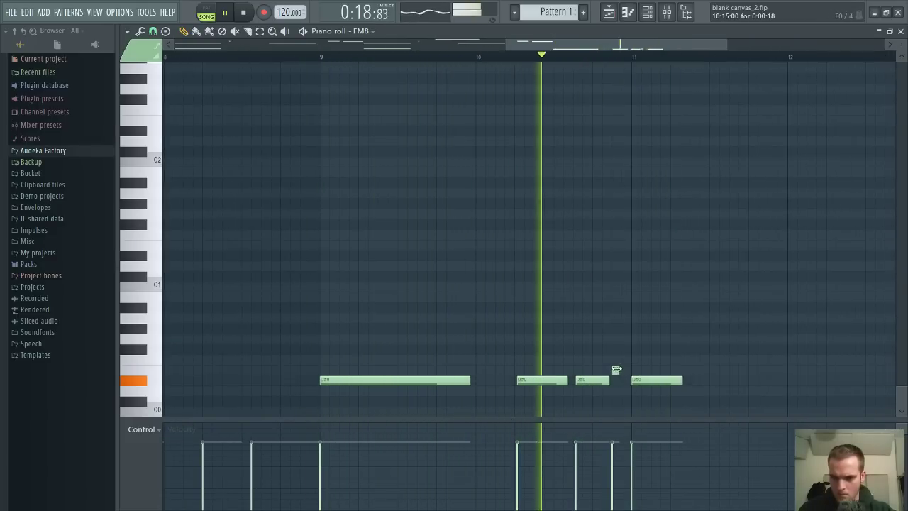
pyautogui.click(623, 369)
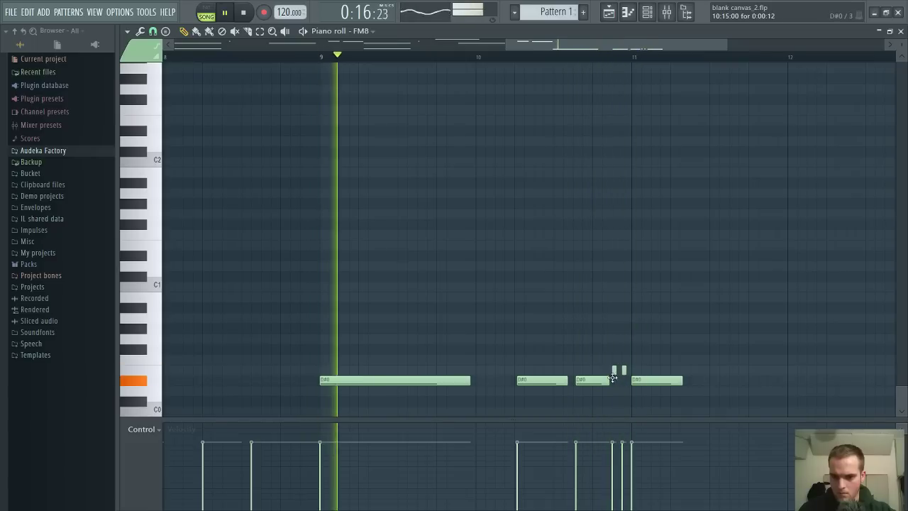
pyautogui.moveTo(612, 378); pyautogui.dragTo(616, 382)
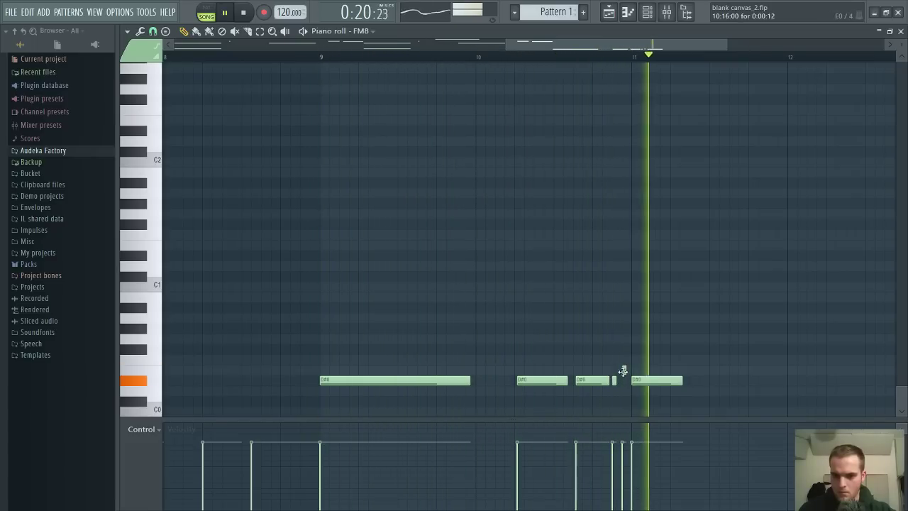
pyautogui.moveTo(622, 371); pyautogui.dragTo(621, 380)
pyautogui.press('space')
pyautogui.moveTo(318, 59); pyautogui.dragTo(787, 64)
pyautogui.press('space')
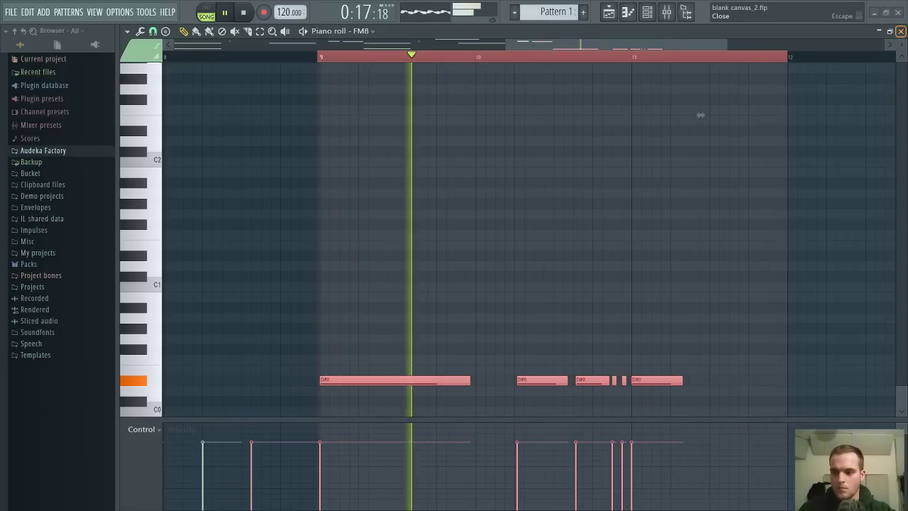
# Return to the playlist and extend the Op. E OffsetBL automation clip so it ends at bar 12, level with Pattern 1
pyautogui.click(900, 31)
pyautogui.click(735, 153)
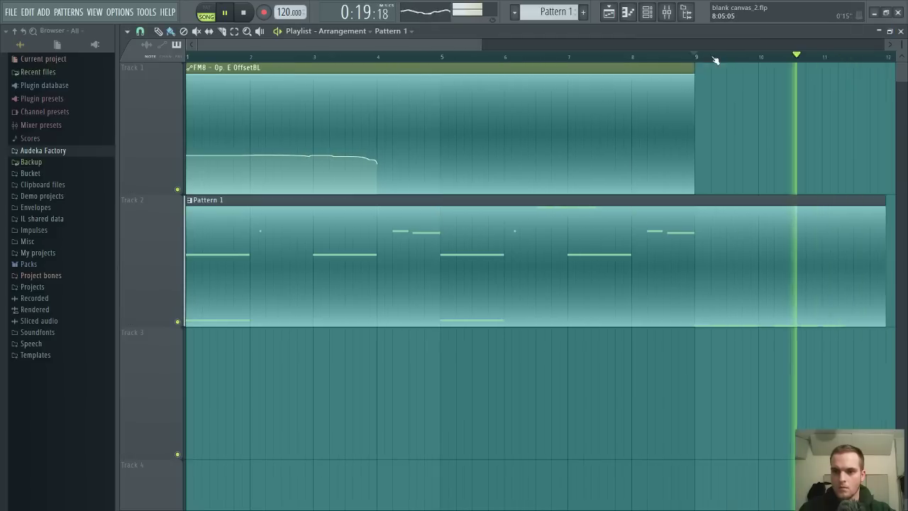
pyautogui.scroll(-1, 718, 61)
pyautogui.scroll(4, 721, 61)
pyautogui.moveTo(342, 79); pyautogui.dragTo(721, 82)
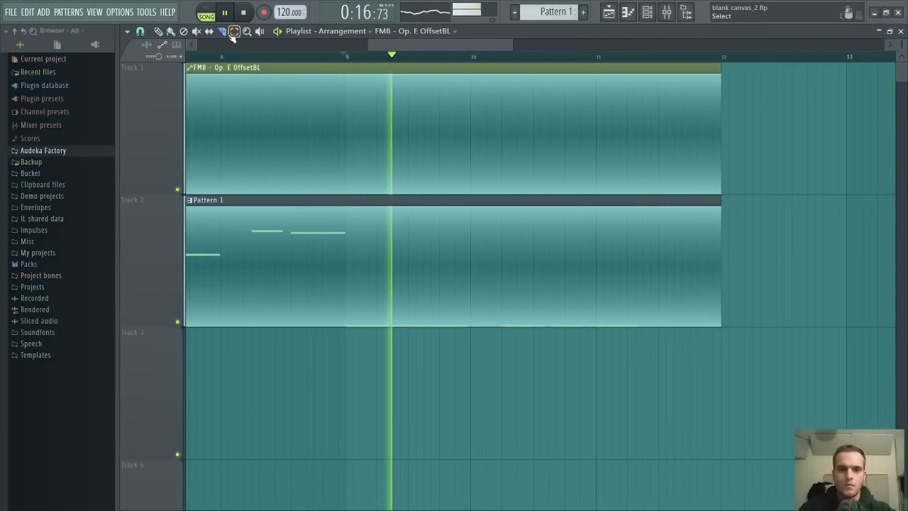
# Slice the OffsetBL automation clip at bar 9 and make the second part a unique clip
pyautogui.moveTo(348, 80); pyautogui.dragTo(349, 198)
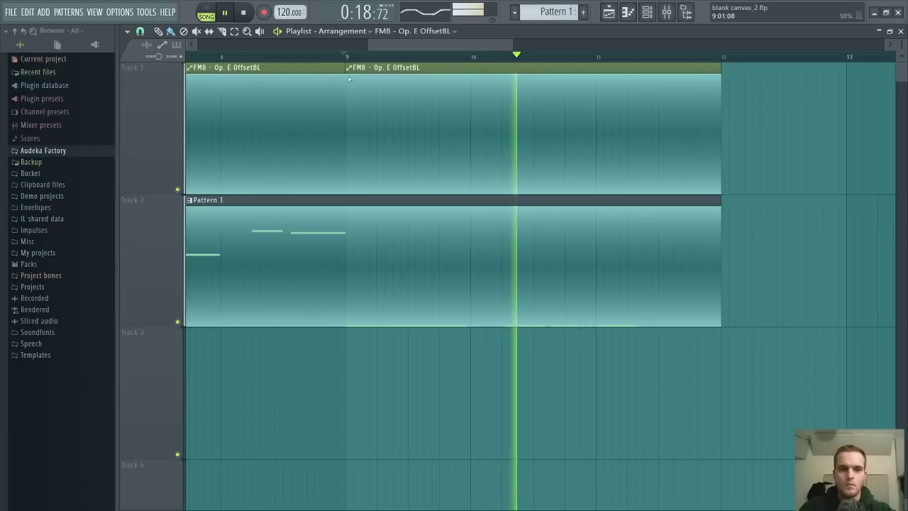
pyautogui.click(348, 68)
pyautogui.click(392, 146)
pyautogui.press('space')
pyautogui.press('space')
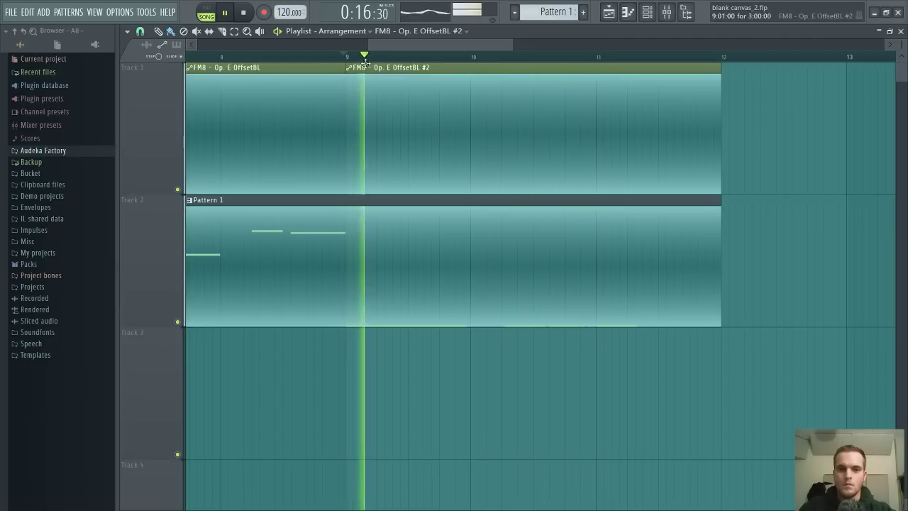
# Add automation points at 9:04 and past the middle of bar 9 in the new clip, and straighten the curve between them
pyautogui.scroll(2, 365, 64)
pyautogui.press('space')
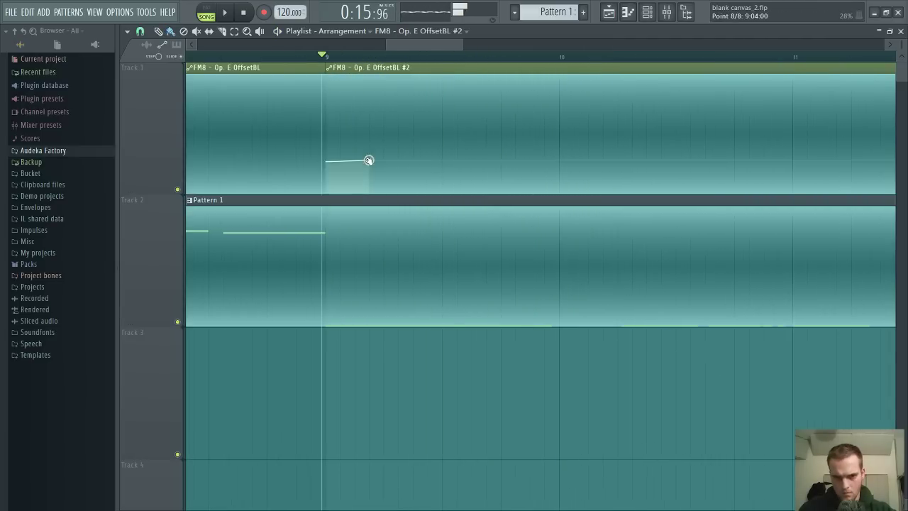
pyautogui.press('space')
pyautogui.click(472, 119)
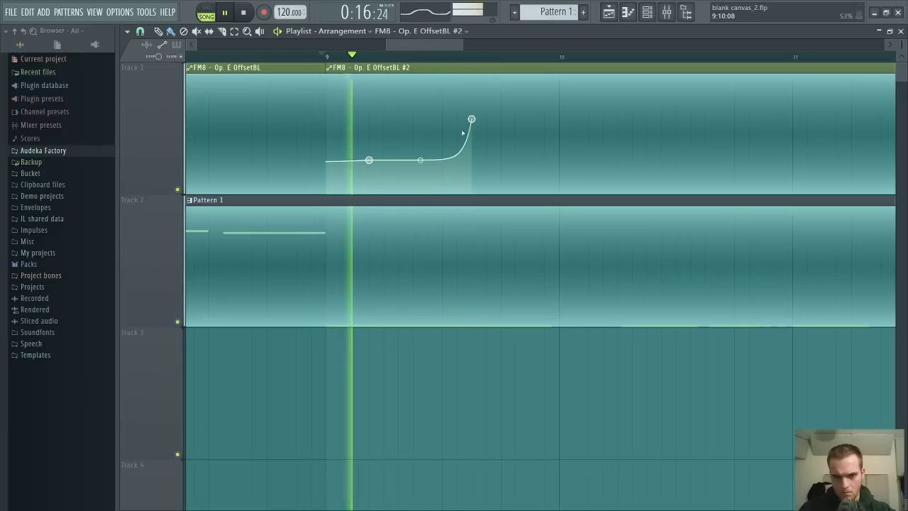
pyautogui.rightClick(421, 160)
pyautogui.press('space')
pyautogui.press('space')
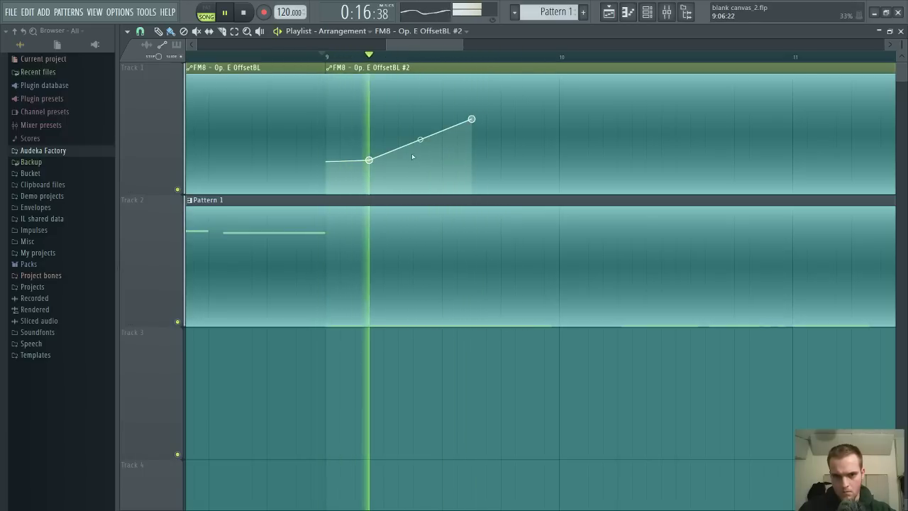
# Reshape the bar 9 automation to stay nearly flat up to 9:04 and curve up to about 63% at 9:09, auditioning the changes
pyautogui.moveTo(369, 161); pyautogui.dragTo(406, 162)
pyautogui.rightClick(398, 145)
pyautogui.press('space')
pyautogui.press('space')
pyautogui.press('space')
pyautogui.press('space')
pyautogui.press('space')
pyautogui.press('space')
pyautogui.press('space')
pyautogui.press('space')
pyautogui.press('space')
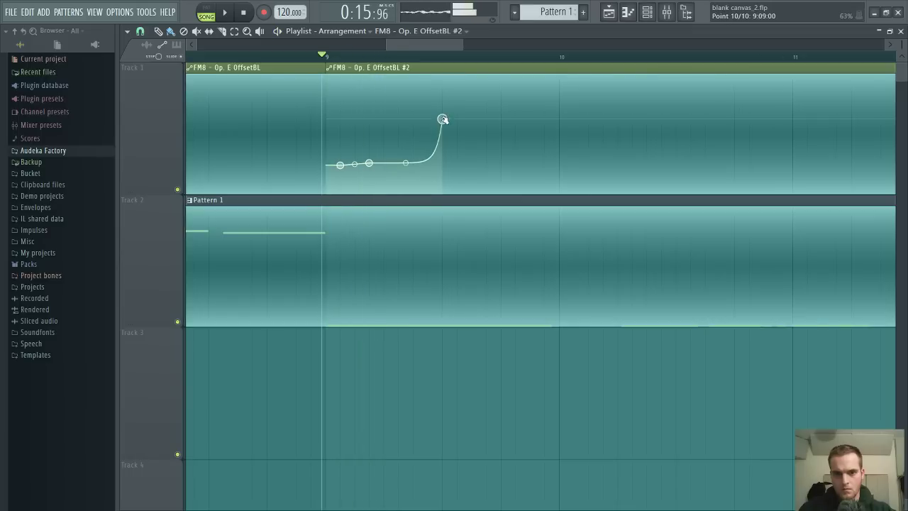
# Move the new clip's last automation point to 10:12 at about 49% and play the section back
pyautogui.moveTo(442, 119); pyautogui.dragTo(720, 134)
pyautogui.press('space')
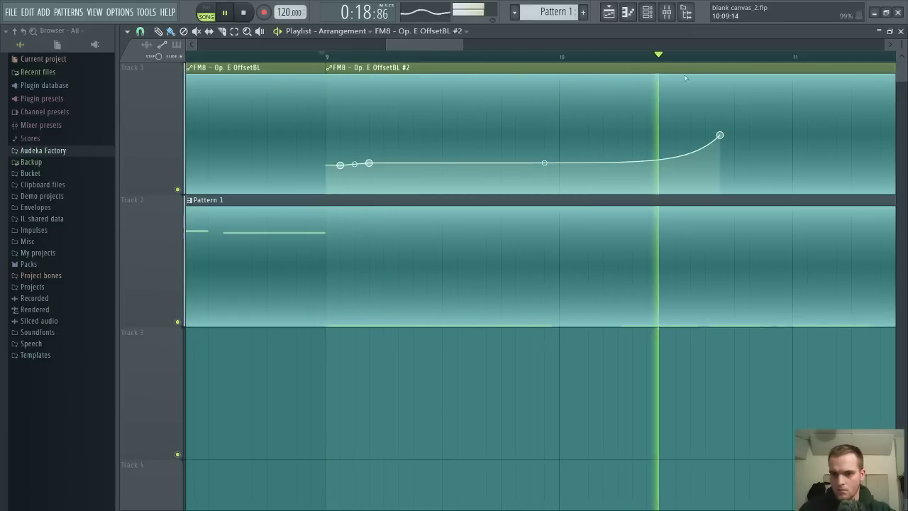
pyautogui.scroll(-3, 685, 78)
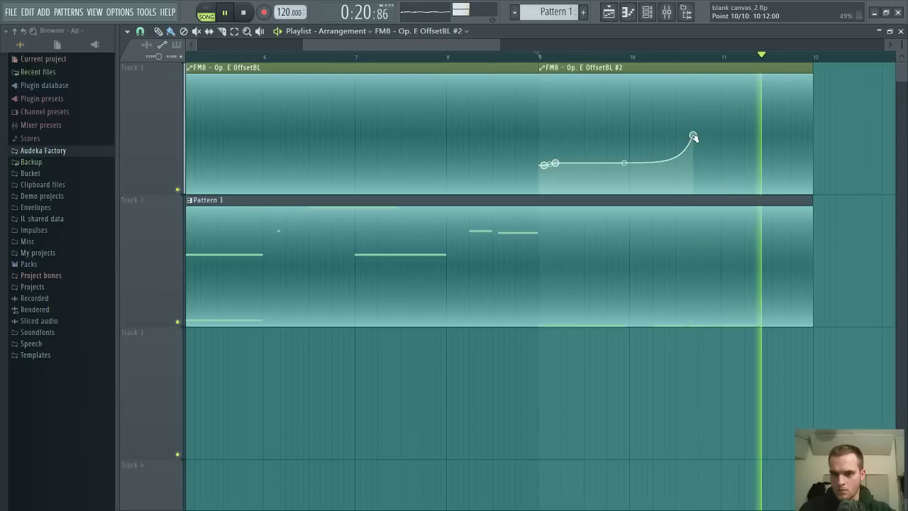
pyautogui.press('space')
pyautogui.press('space')
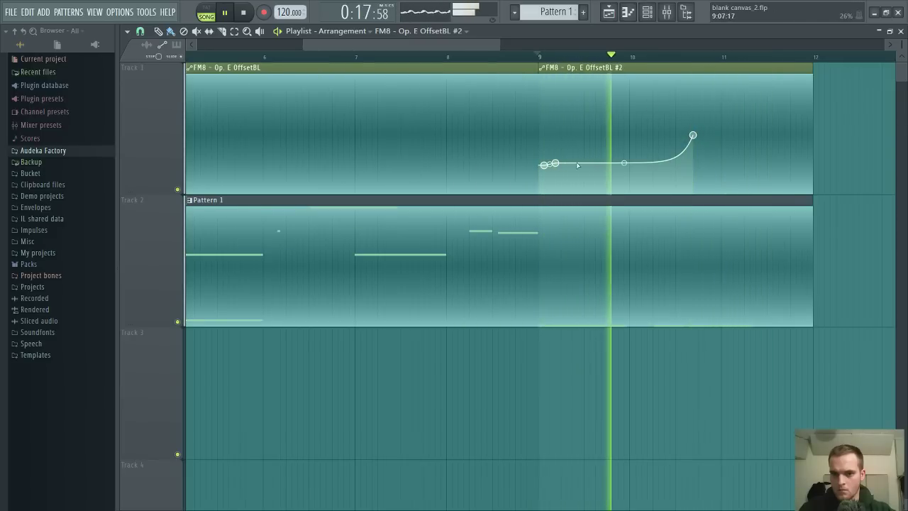
# Play the arrangement from bar 9 and set the playback loop to bars 9 to 12
pyautogui.press('space')
pyautogui.press('space')
pyautogui.click(541, 56)
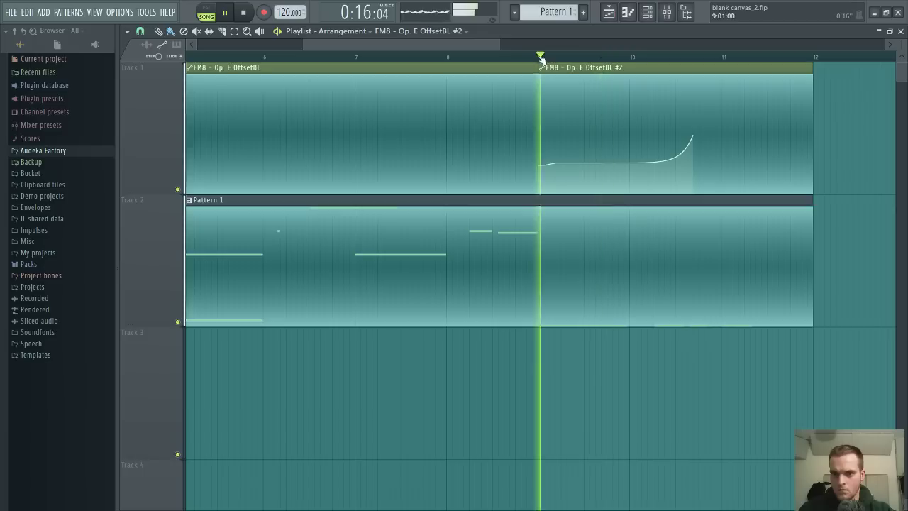
pyautogui.moveTo(541, 56); pyautogui.dragTo(830, 105)
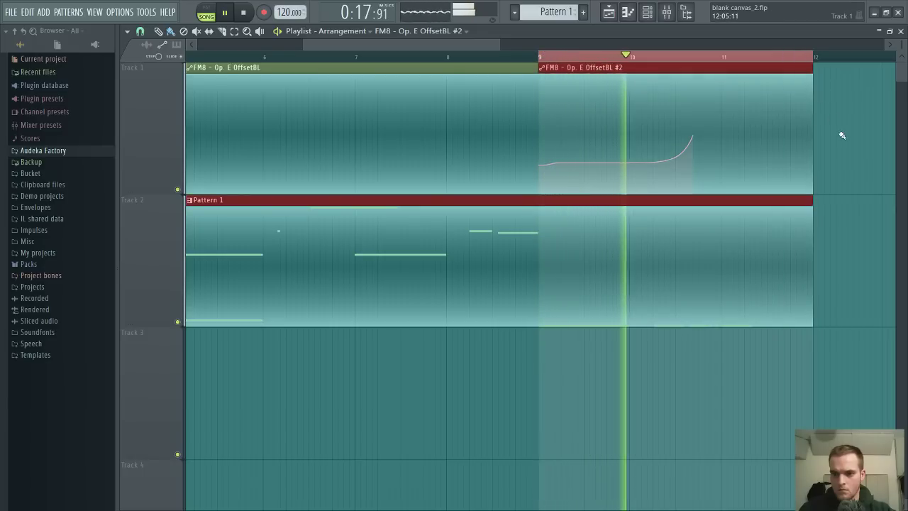
# Close the playlist and switch off operator B in the FM8 matrix while the loop plays
pyautogui.click(900, 32)
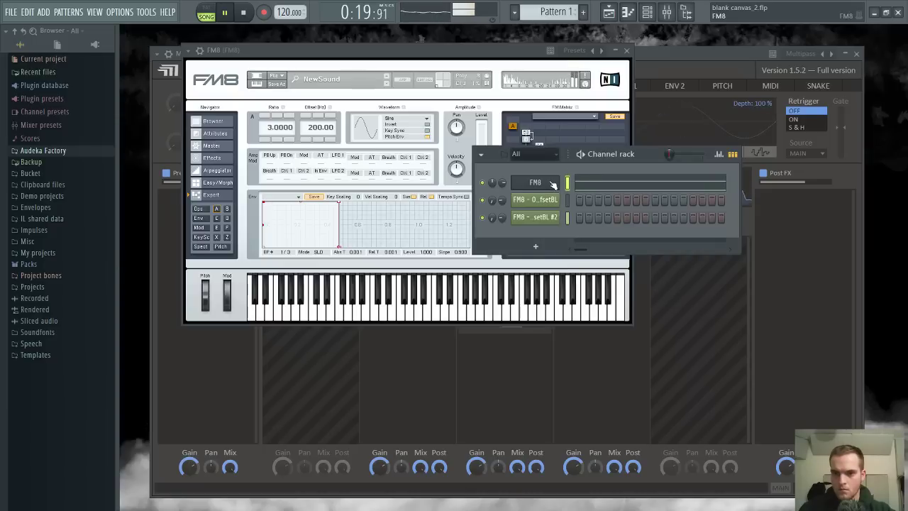
pyautogui.click(526, 52)
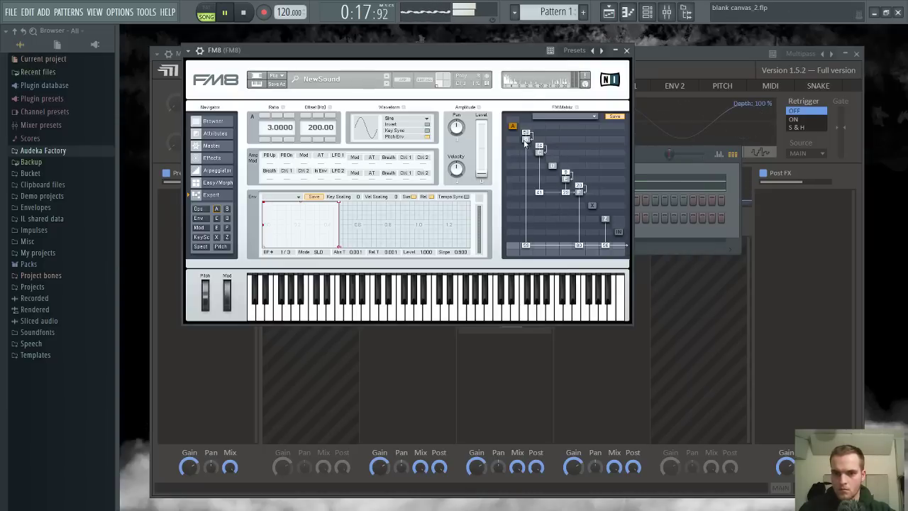
pyautogui.moveTo(523, 51); pyautogui.dragTo(524, 51)
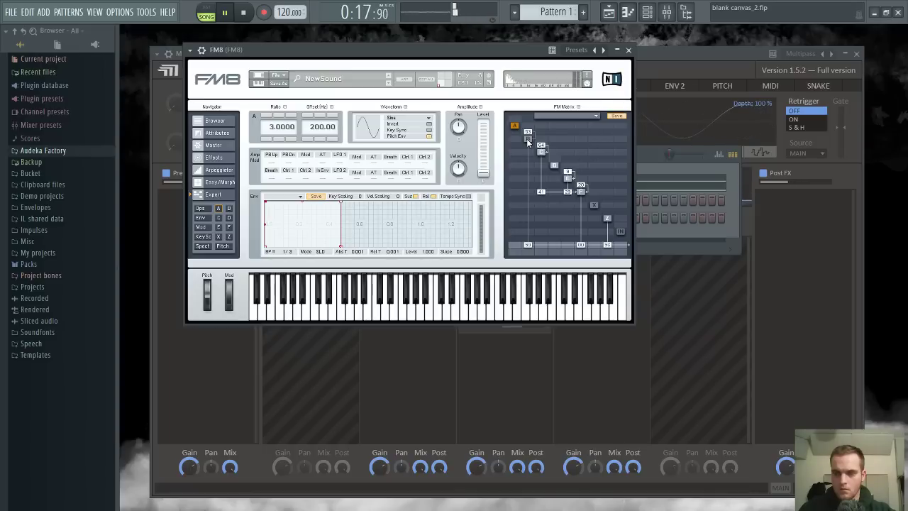
# Toggle the 250 Hz to 3 kHz band's Pitch Shifter in the slot 4 Multipass to compare the sound, and close the plugin
pyautogui.click(608, 12)
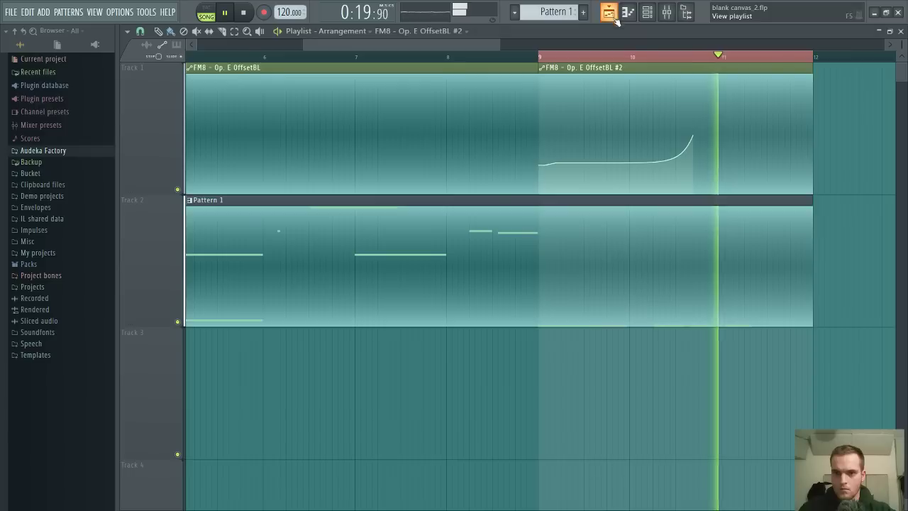
pyautogui.click(666, 12)
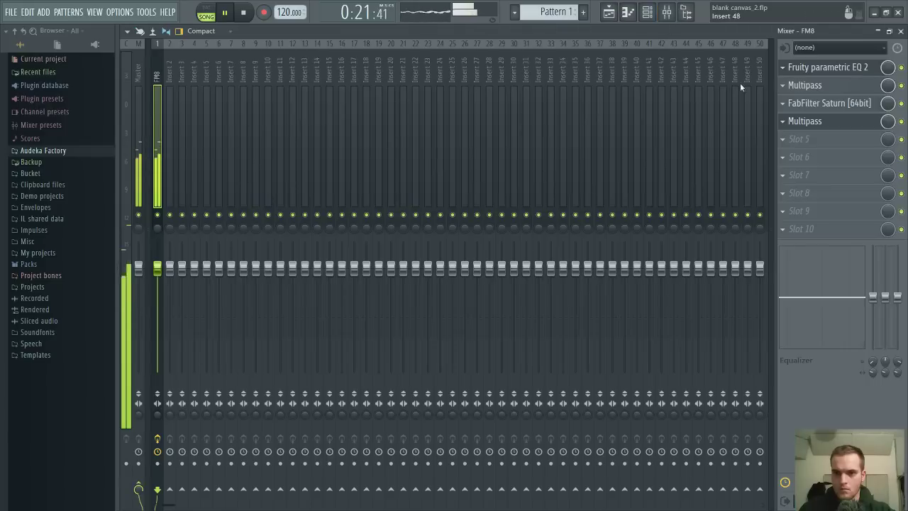
pyautogui.click(806, 122)
pyautogui.click(467, 246)
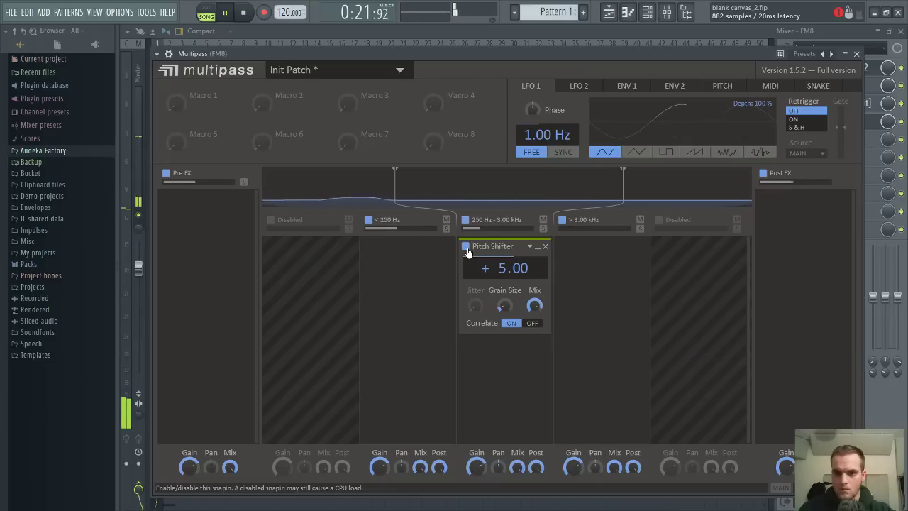
pyautogui.click(856, 53)
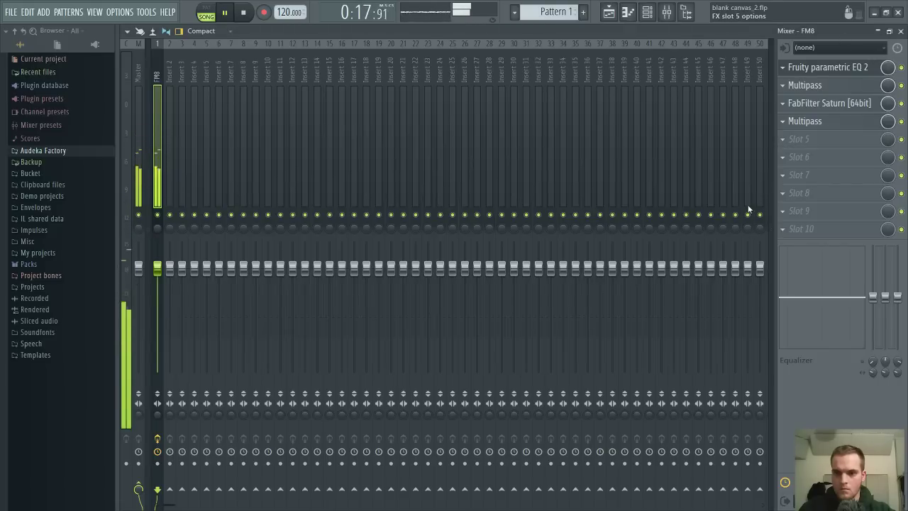
# Insert FabFilter Pro-C 2 in slot 5 of the FM8 mixer track and set its threshold to about -26.21 dB
pyautogui.click(676, 202)
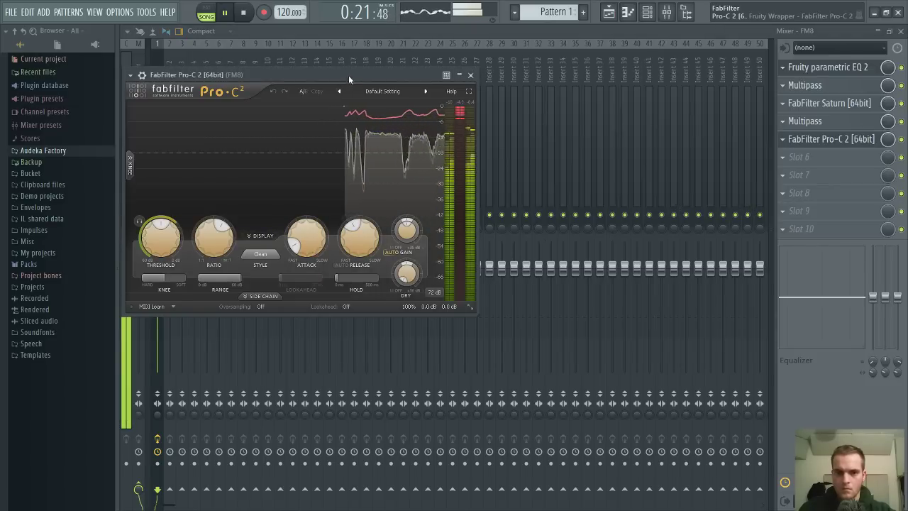
pyautogui.moveTo(348, 75); pyautogui.dragTo(528, 118)
pyautogui.moveTo(338, 283)
pyautogui.moveTo(337, 280); pyautogui.dragTo(334, 269)
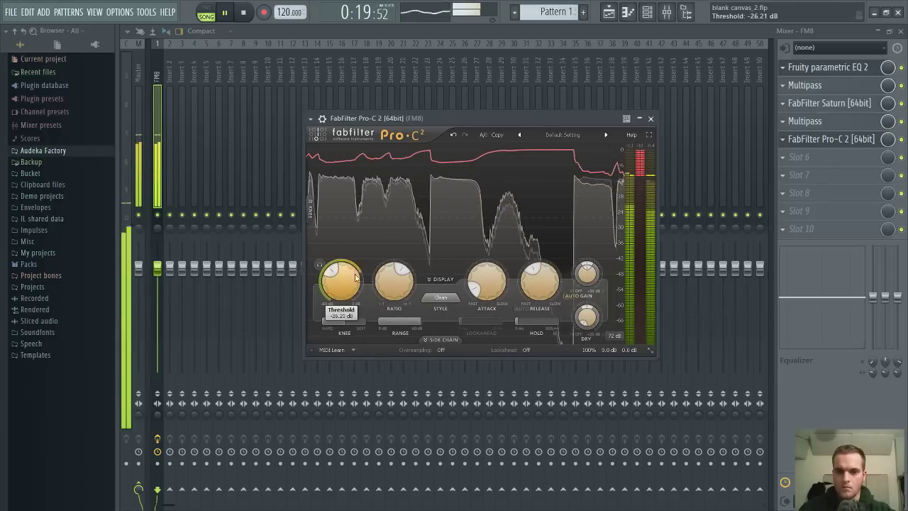
# Raise the compressor's ratio to about 20.62:1, shorten its attack, and set the release to about 50.7 ms
pyautogui.scroll(5, 409, 307)
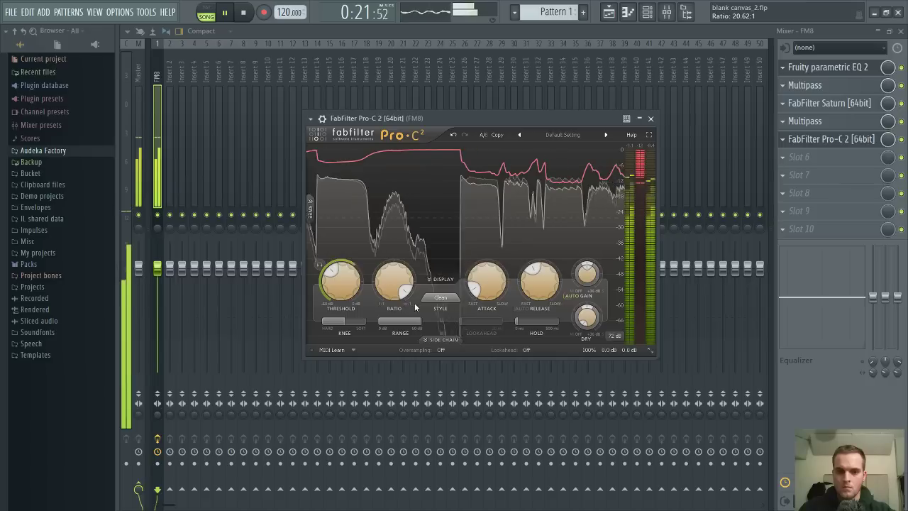
pyautogui.scroll(-10, 486, 284)
pyautogui.scroll(-5, 539, 290)
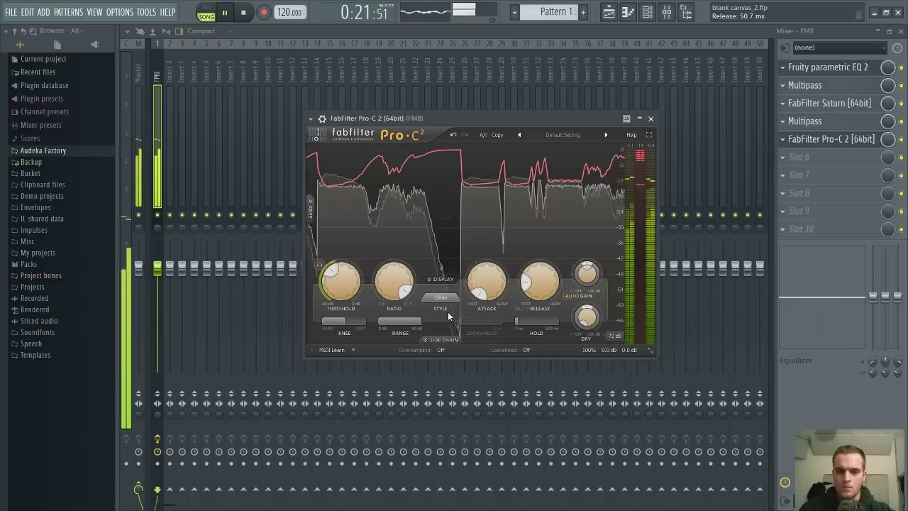
# Set the compressor's ratio to 100:1, raise its threshold, and lower the wet gain to about -1.5 dB
pyautogui.moveTo(396, 287); pyautogui.dragTo(388, 226)
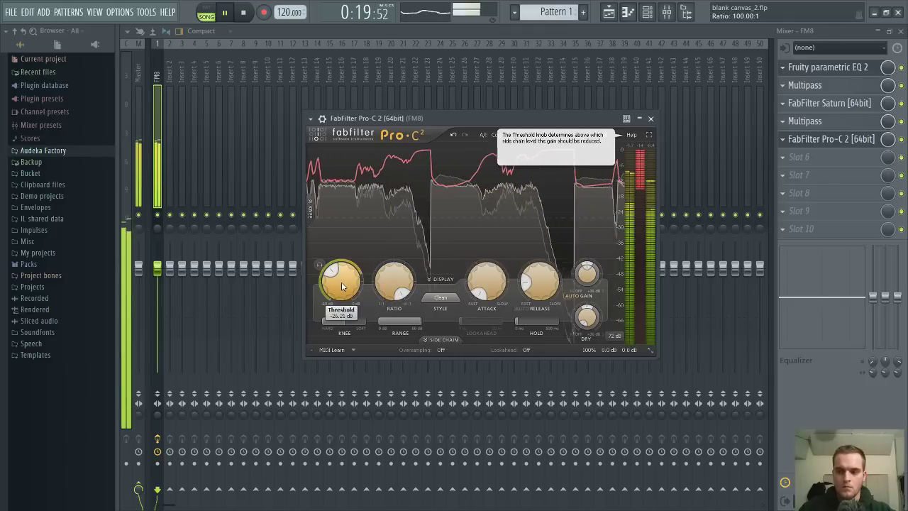
pyautogui.moveTo(341, 286)
pyautogui.mouseDown()
pyautogui.moveTo(349, 259)
pyautogui.moveTo(339, 277)
pyautogui.mouseUp()
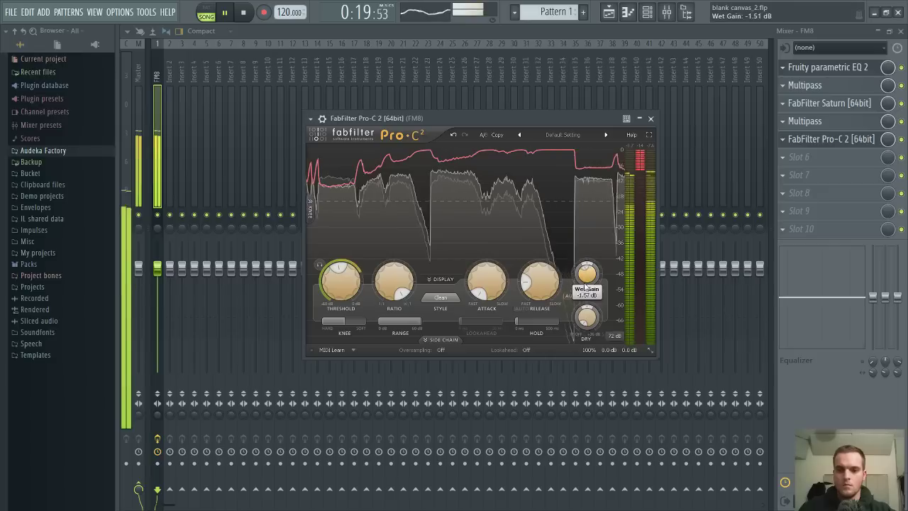
pyautogui.press('space')
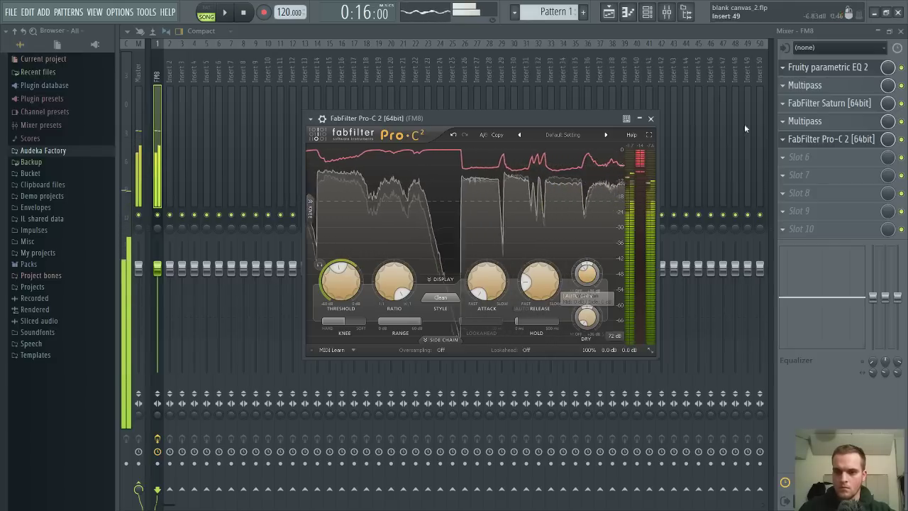
# Return to the playlist, clear the bar 9 to 12 loop, and play the arrangement from the start
pyautogui.press('F5')
pyautogui.click(651, 118)
pyautogui.press('space')
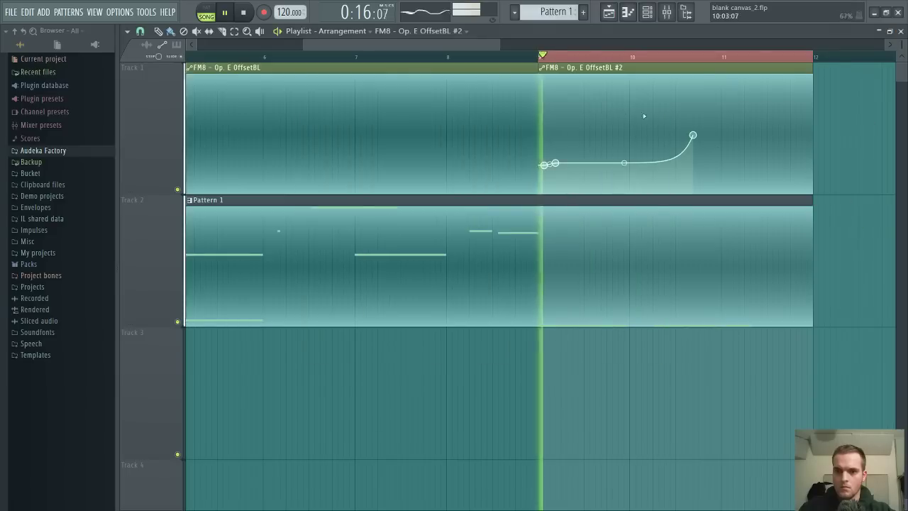
pyautogui.scroll(-4, 607, 60)
pyautogui.keyDown('ctrl'); pyautogui.click(604, 59); pyautogui.keyUp('ctrl')
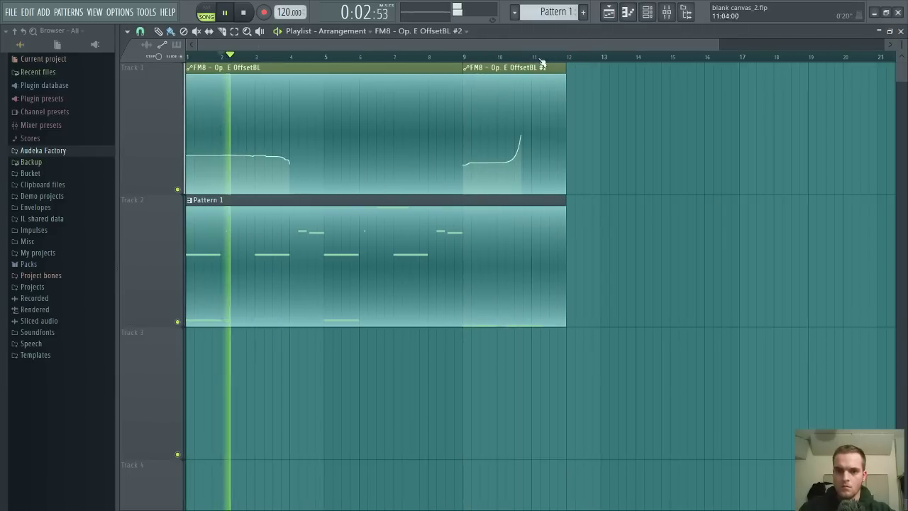
pyautogui.moveTo(489, 60); pyautogui.dragTo(57, 62)
# Close the playlist and bring the FM8 synth window to the front
pyautogui.click(900, 32)
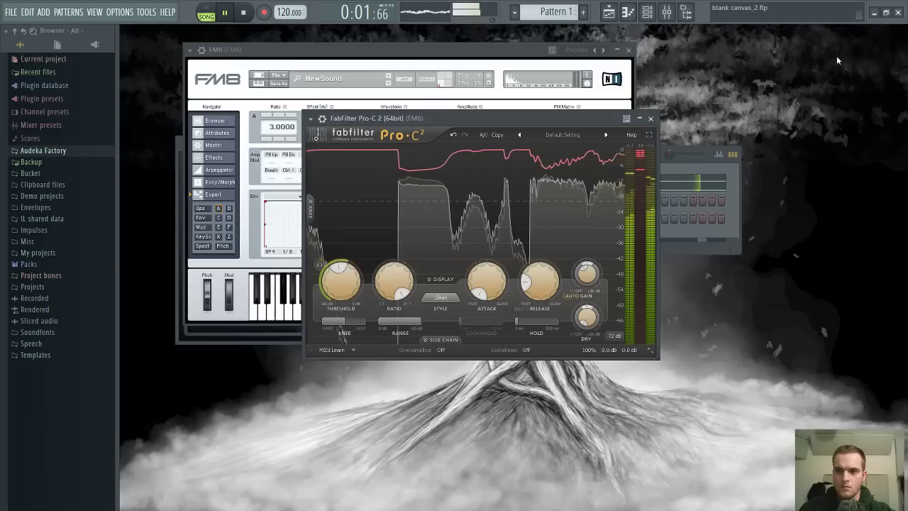
pyautogui.press('F6')
pyautogui.click(543, 183)
pyautogui.click(543, 183)
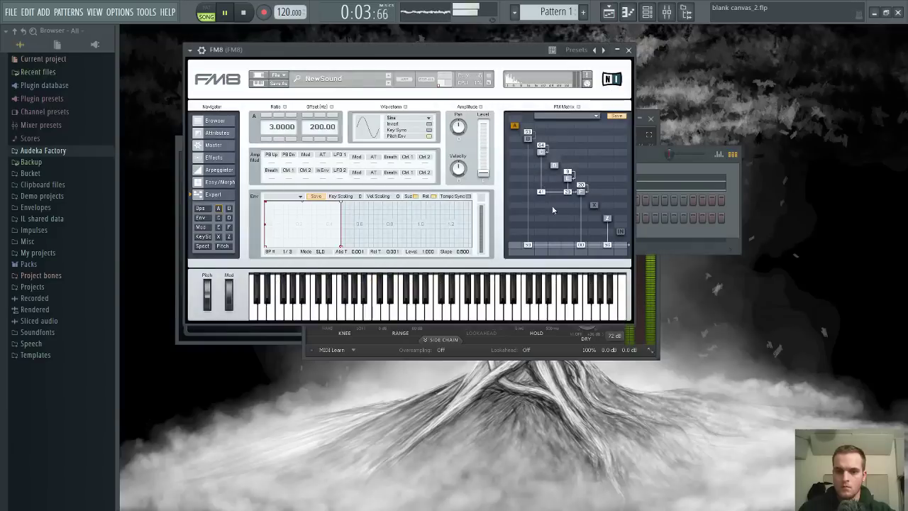
# Select operator B in the FM matrix and set its ratio to 13.9696 and offset to 26.00 Hz while replaying the arrangement
pyautogui.click(528, 140)
pyautogui.moveTo(532, 59); pyautogui.dragTo(538, 61)
pyautogui.press('space')
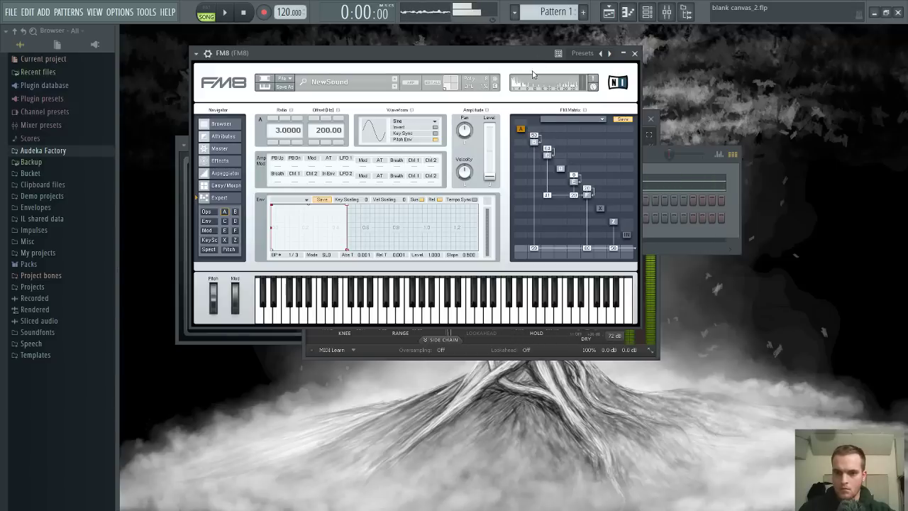
pyautogui.click(532, 142)
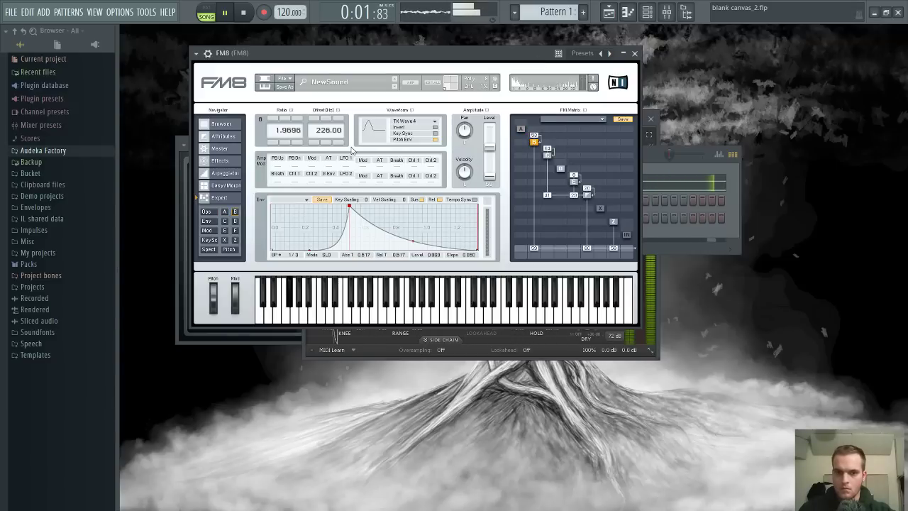
pyautogui.press('space')
pyautogui.moveTo(316, 125); pyautogui.dragTo(314, 123)
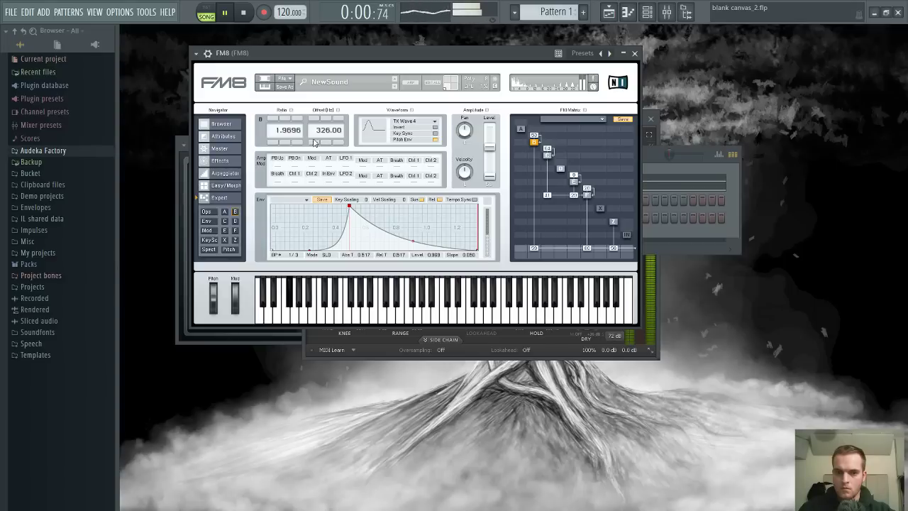
pyautogui.press('space')
pyautogui.click(316, 120)
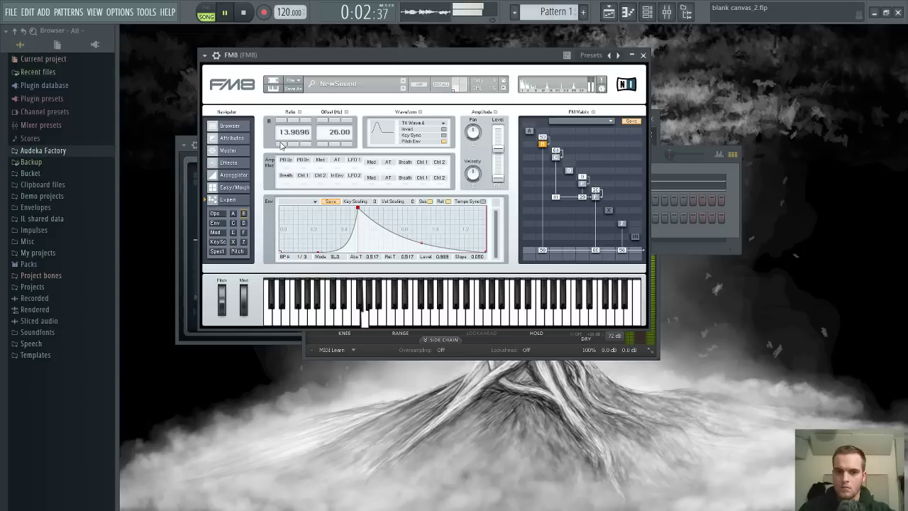
# Switch operator B to the Sawtooth waveform and set its ratio to 2.9696 and offset to 126.00 Hz
pyautogui.click(428, 128)
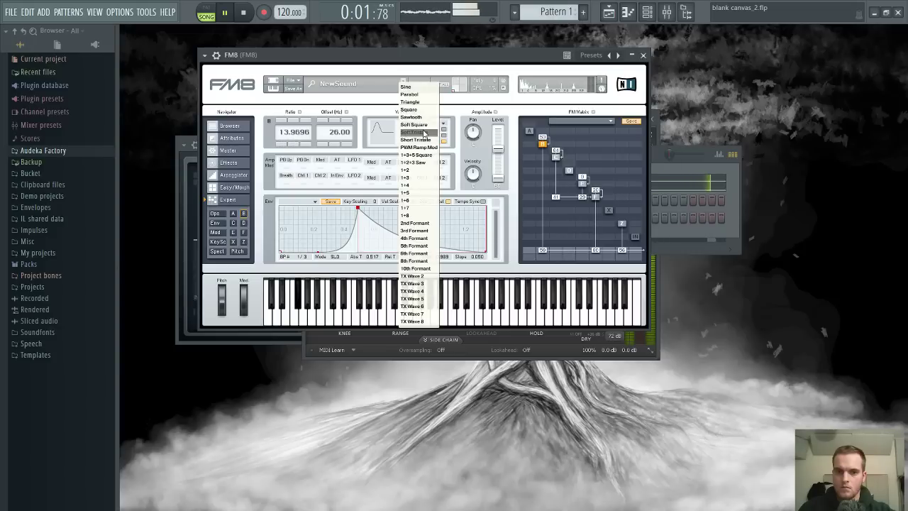
pyautogui.click(422, 121)
pyautogui.moveTo(445, 64); pyautogui.dragTo(458, 63)
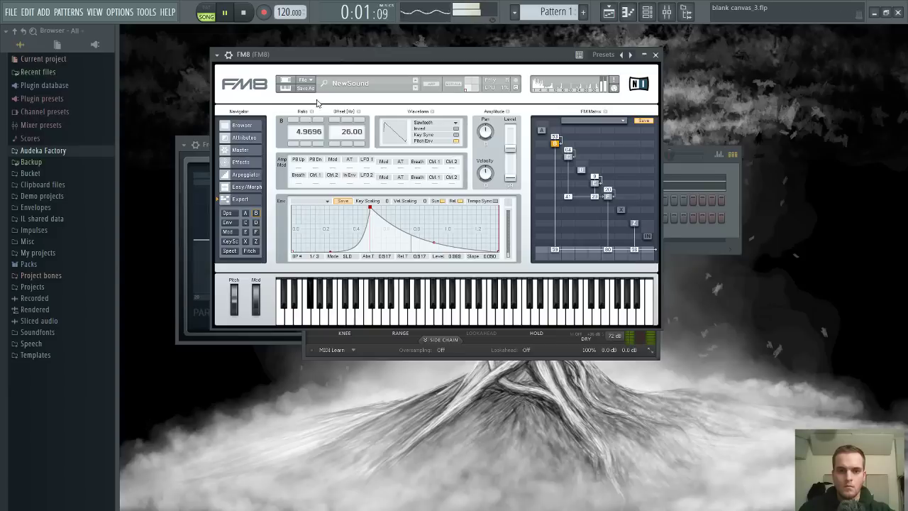
pyautogui.scroll(-1, 296, 146)
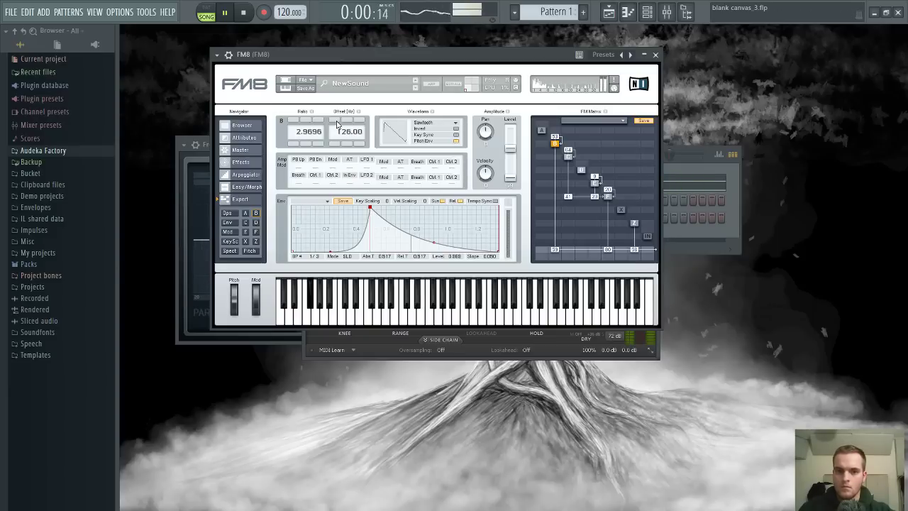
# Change operator B's waveform to 1+4 and set its offset to 226.00 Hz
pyautogui.click(429, 122)
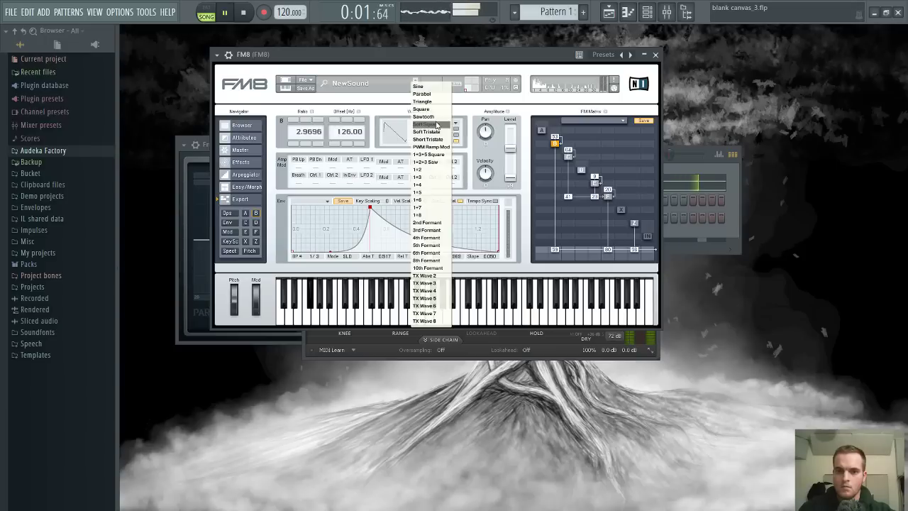
pyautogui.click(438, 186)
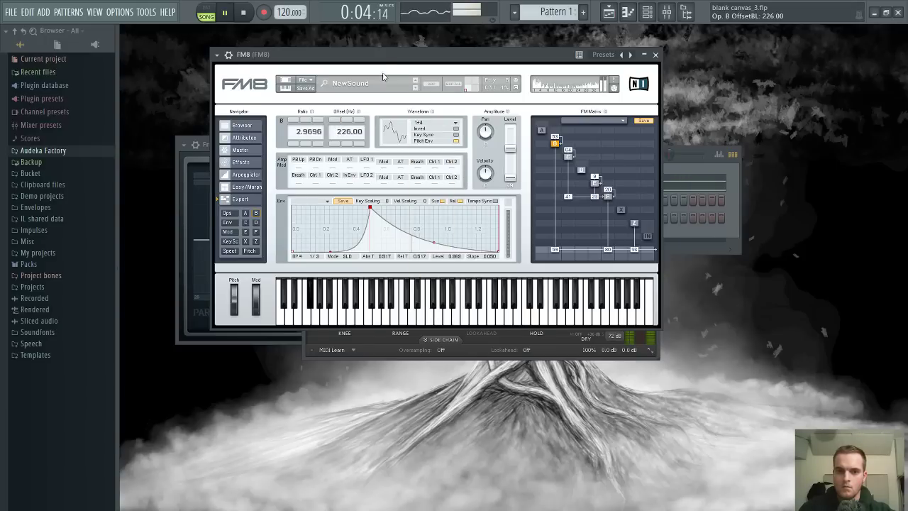
pyautogui.moveTo(391, 61); pyautogui.dragTo(384, 59)
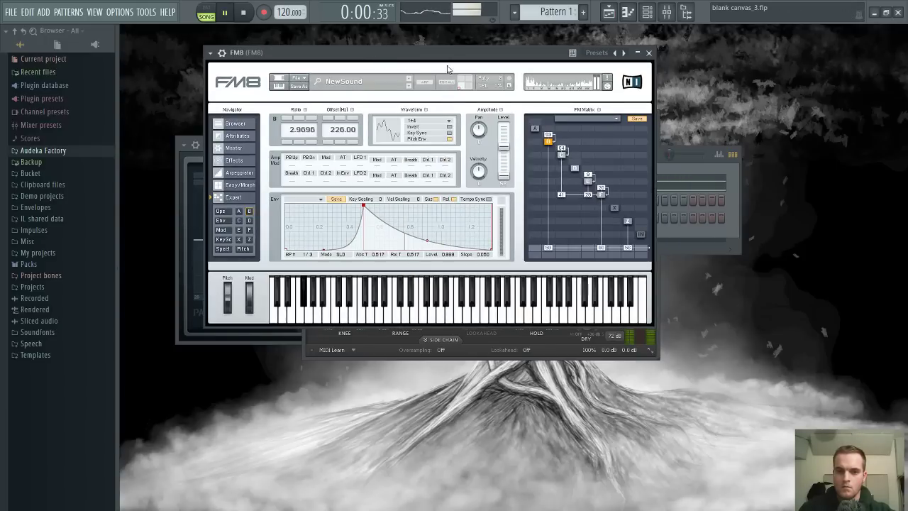
pyautogui.moveTo(452, 56); pyautogui.dragTo(456, 70)
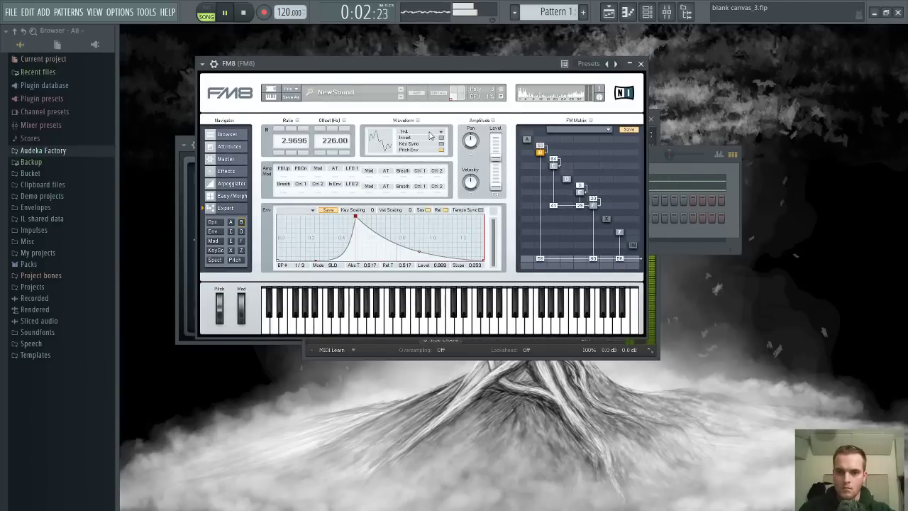
# Change operator B's waveform to 1+8 and bend its envelope's decay segment outward to a slope of about 0.238
pyautogui.click(429, 136)
pyautogui.click(423, 225)
pyautogui.moveTo(424, 73)
pyautogui.mouseDown()
pyautogui.moveTo(434, 71)
pyautogui.moveTo(425, 74)
pyautogui.mouseUp()
pyautogui.press('space')
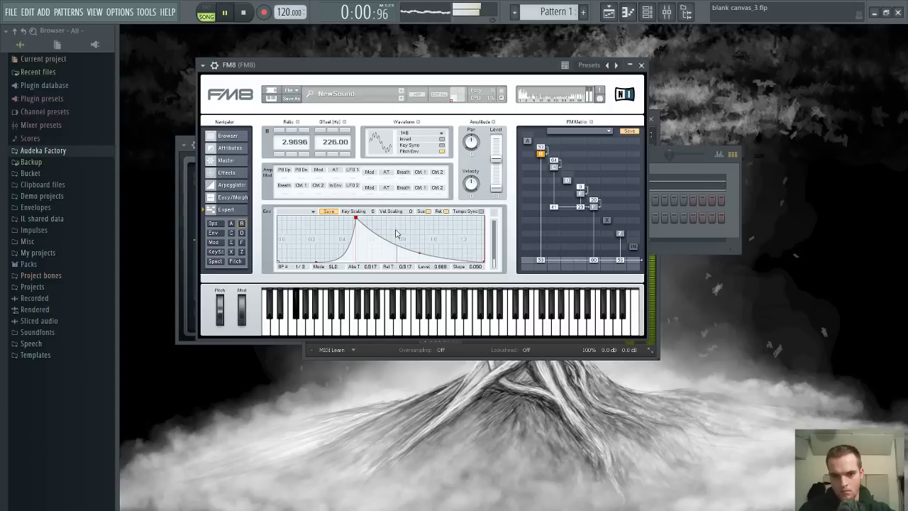
pyautogui.moveTo(416, 257); pyautogui.dragTo(424, 222)
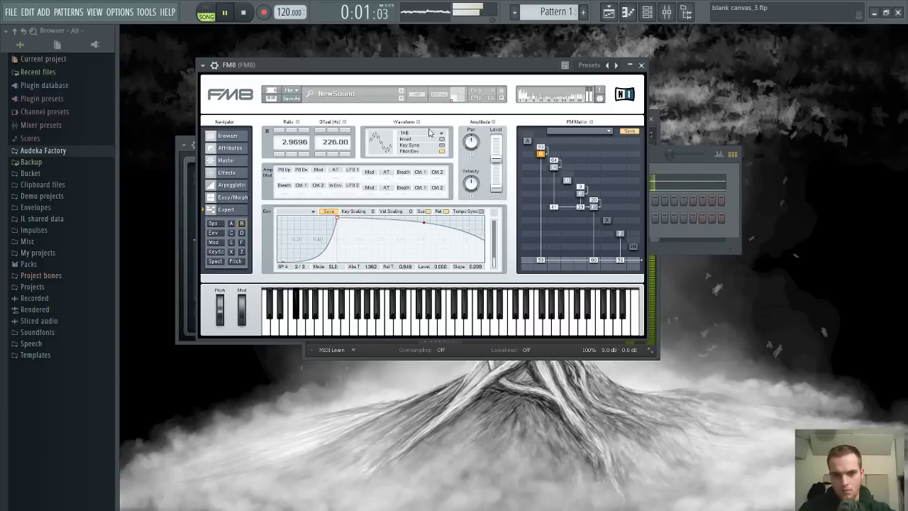
# Display operator F's settings, raise operator E's feedback, and reduce operator B's feedback to about 12 in the FM matrix
pyautogui.click(594, 206)
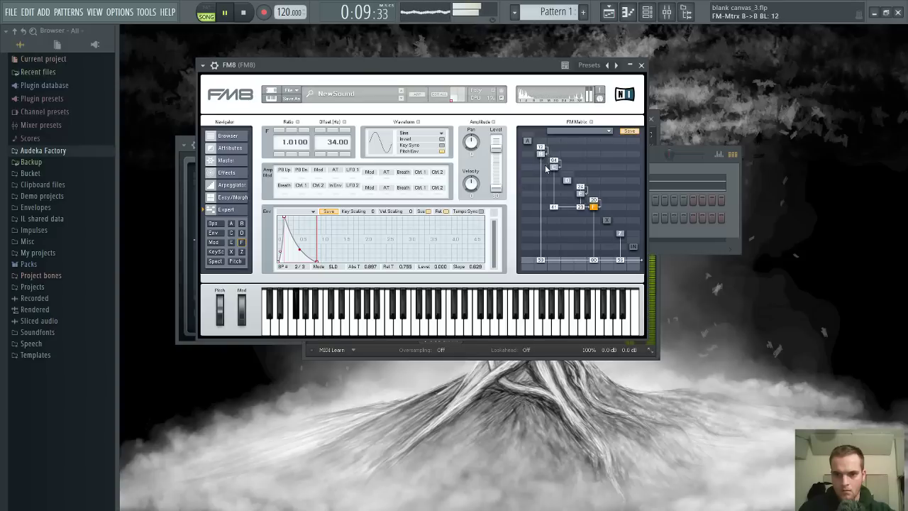
pyautogui.moveTo(539, 68); pyautogui.dragTo(557, 70)
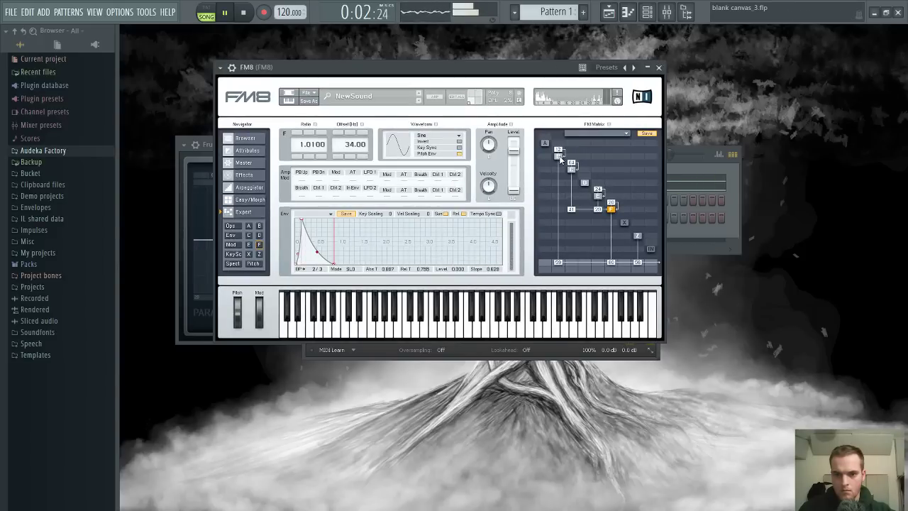
# Reselect operator B, set its offset to 26.00 Hz, and restart playback to audition it
pyautogui.click(559, 157)
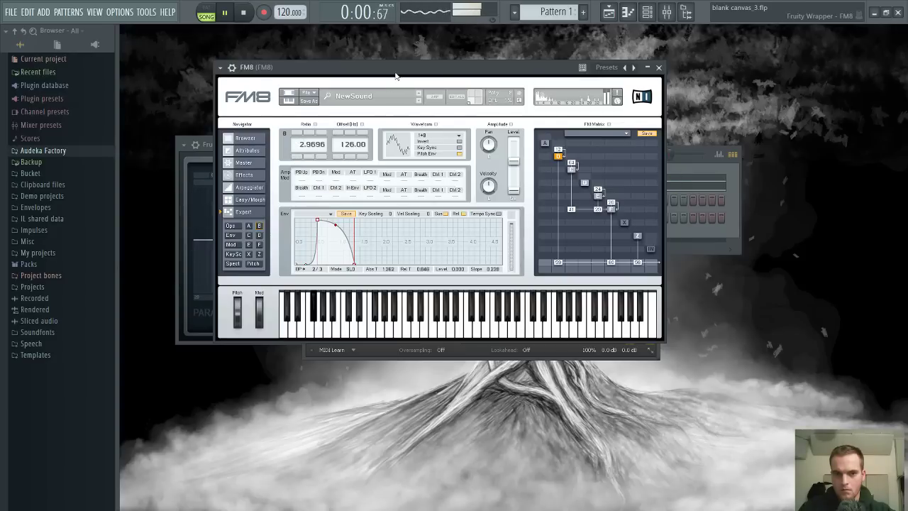
pyautogui.click(337, 157)
pyautogui.press('space')
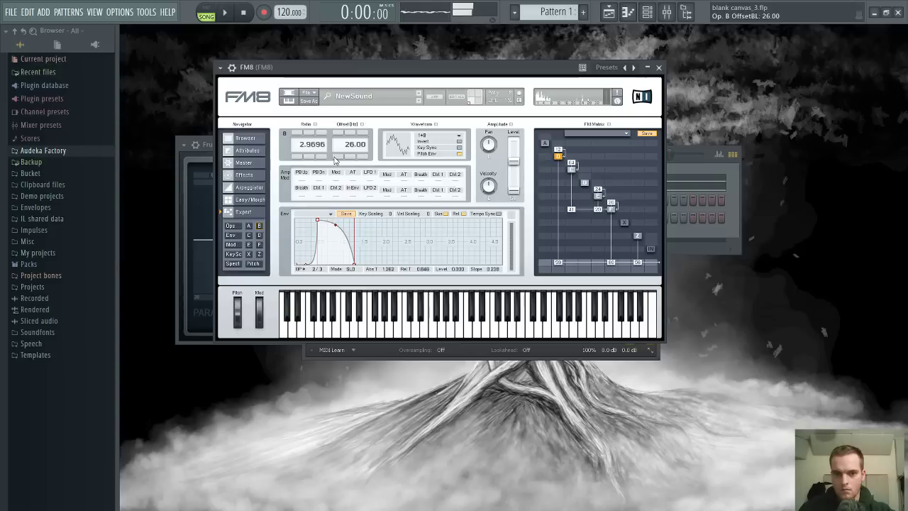
pyautogui.press('space')
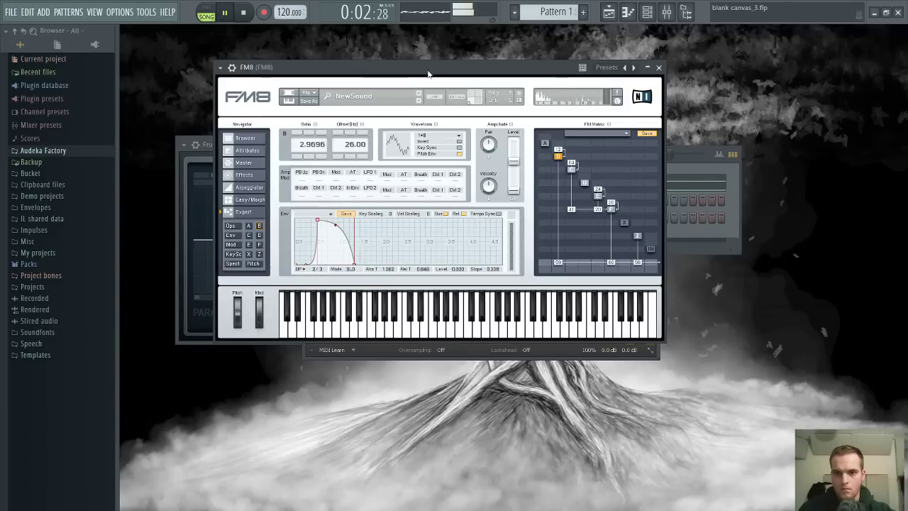
# Open the FM8 piano roll and play the pattern from bar 9
pyautogui.click(693, 159)
pyautogui.click(658, 185)
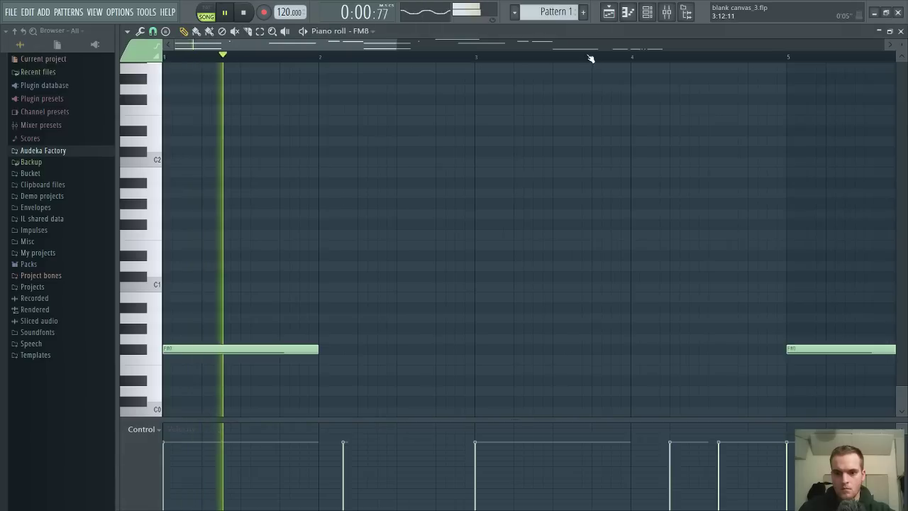
pyautogui.scroll(-3, 590, 58)
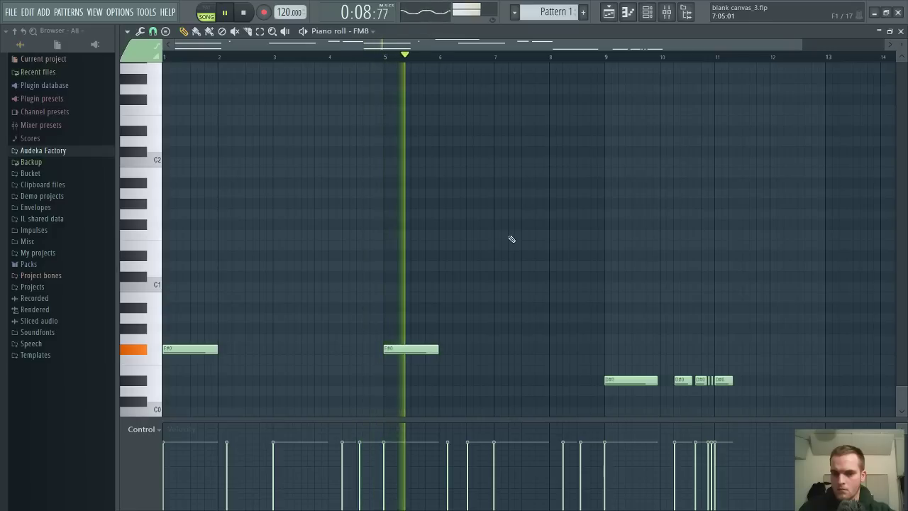
pyautogui.click(606, 57)
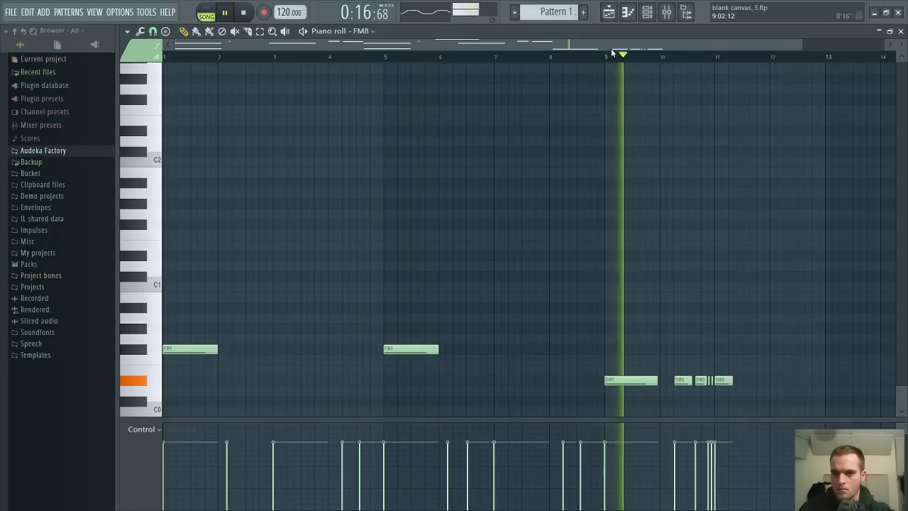
pyautogui.moveTo(615, 49); pyautogui.dragTo(662, 52)
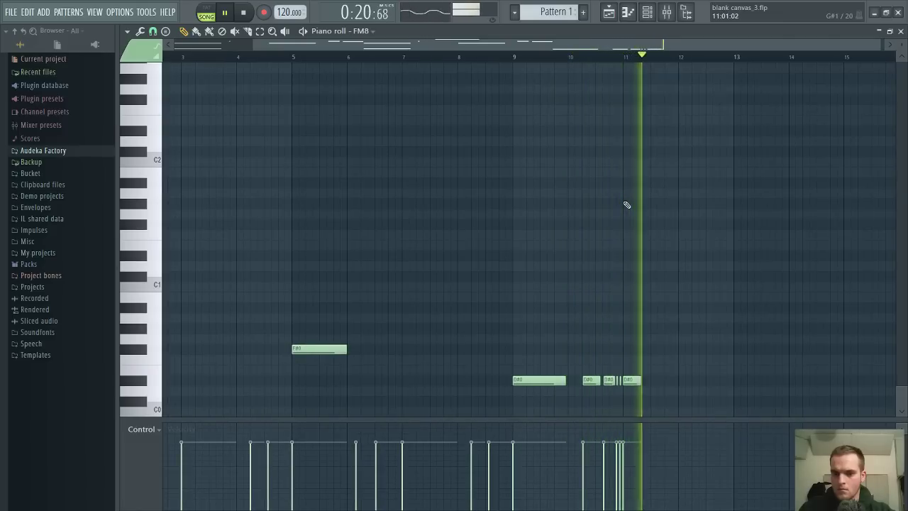
pyautogui.click(513, 56)
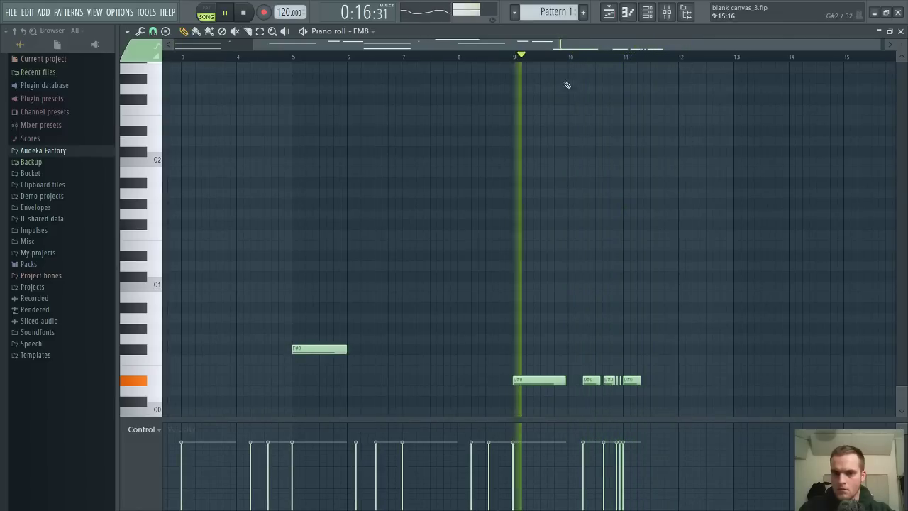
# Add a G5 note starting at bar 9 and trim it to just under one bar long
pyautogui.click(564, 80)
pyautogui.click(557, 78)
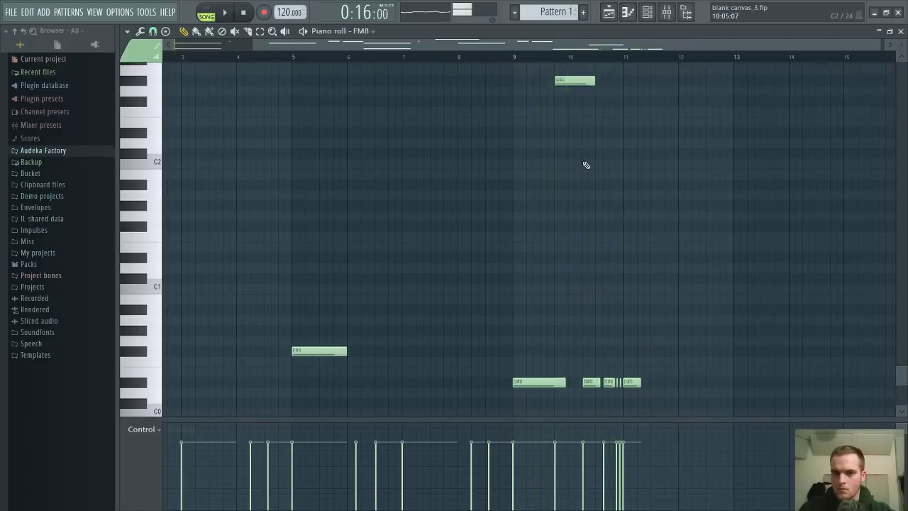
pyautogui.scroll(4, 583, 165)
pyautogui.moveTo(581, 168); pyautogui.dragTo(568, 83)
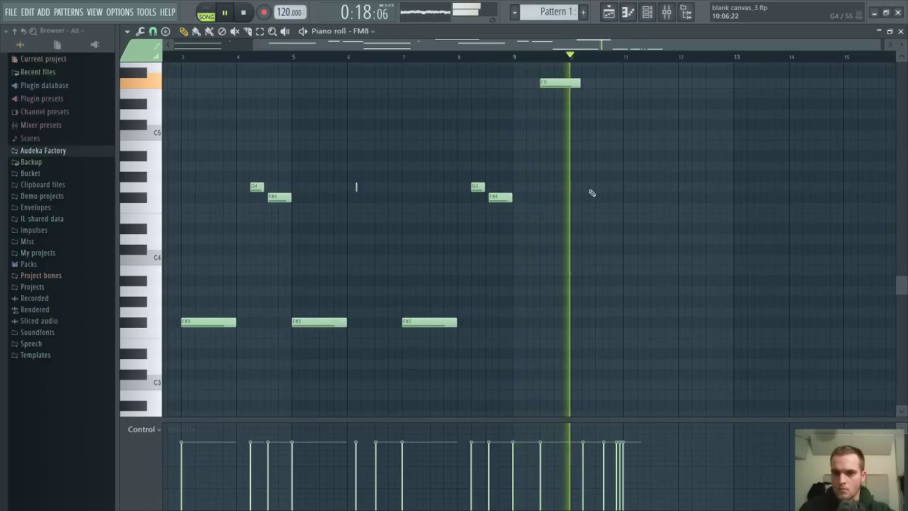
pyautogui.scroll(3, 590, 193)
pyautogui.moveTo(585, 192)
pyautogui.mouseDown()
pyautogui.moveTo(567, 120)
pyautogui.moveTo(544, 188)
pyautogui.moveTo(598, 190)
pyautogui.mouseUp()
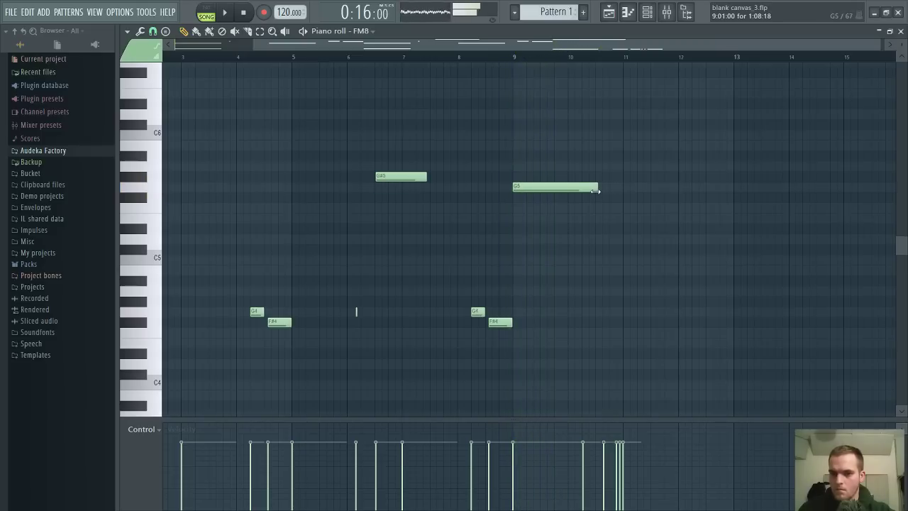
pyautogui.moveTo(596, 188); pyautogui.dragTo(568, 187)
# Add three more G5 notes at bars 10, 11 and 12, each slightly shorter than a bar
pyautogui.click(570, 188)
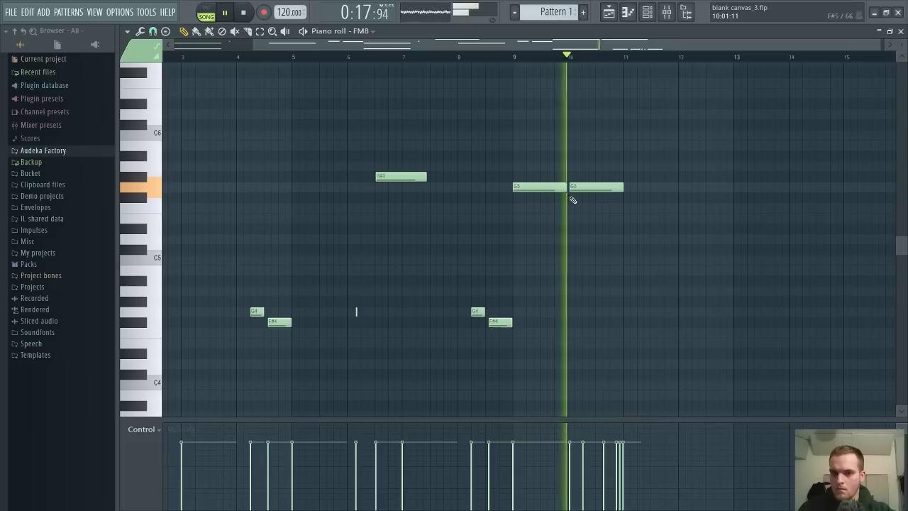
pyautogui.moveTo(622, 187); pyautogui.dragTo(620, 187)
pyautogui.click(625, 187)
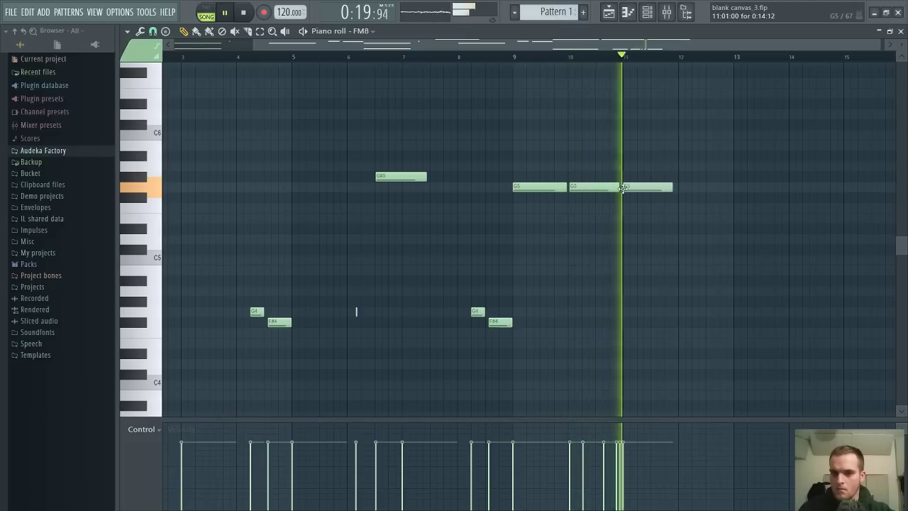
pyautogui.click(685, 188)
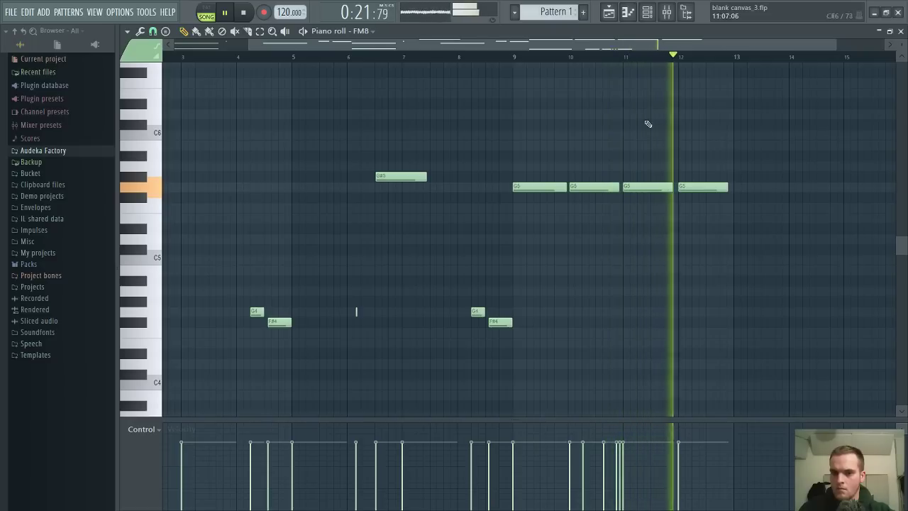
# Close the piano roll, route operator F into filter Z at 84, and adjust filter 1's cutoff with resonance at 73
pyautogui.click(901, 32)
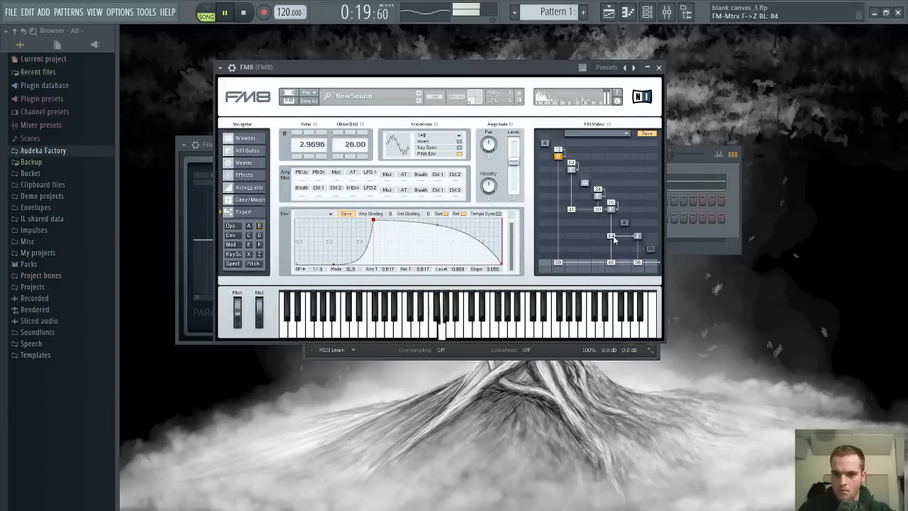
pyautogui.moveTo(559, 70); pyautogui.dragTo(568, 73)
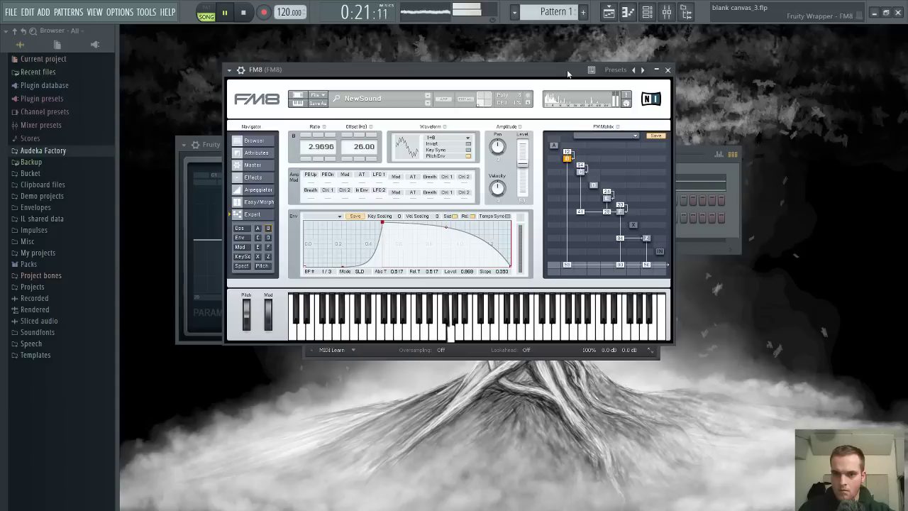
pyautogui.click(645, 238)
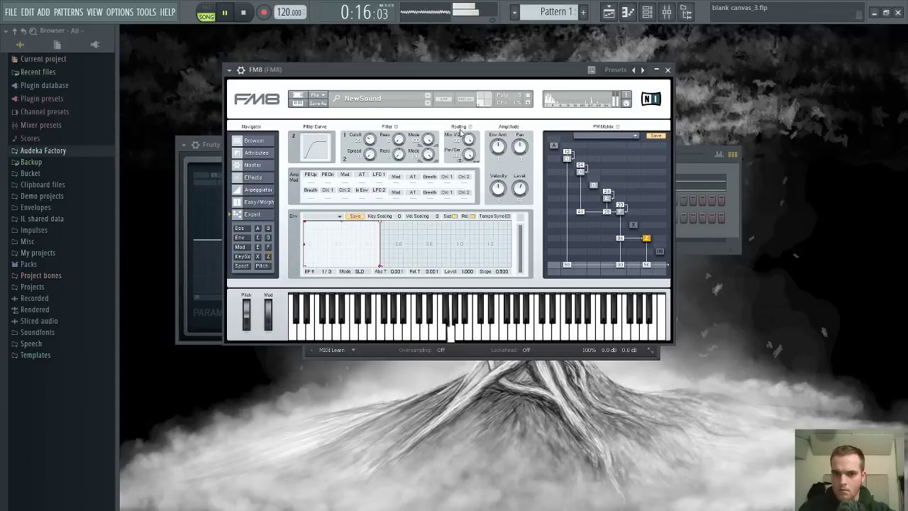
pyautogui.moveTo(370, 139); pyautogui.dragTo(369, 154)
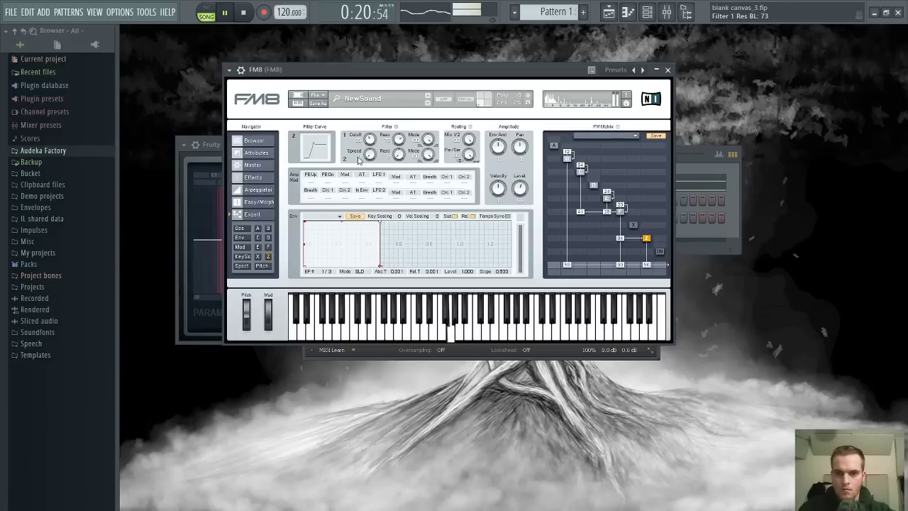
# Open the FM8 effects, raise the Tube Amp's drive, and set the Chorus/Delay time to 81
pyautogui.click(253, 177)
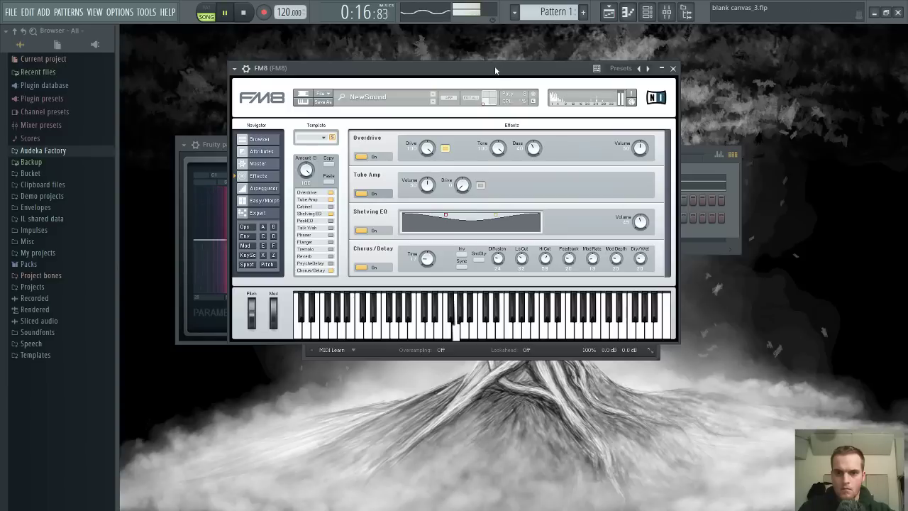
pyautogui.moveTo(462, 184); pyautogui.dragTo(456, 191)
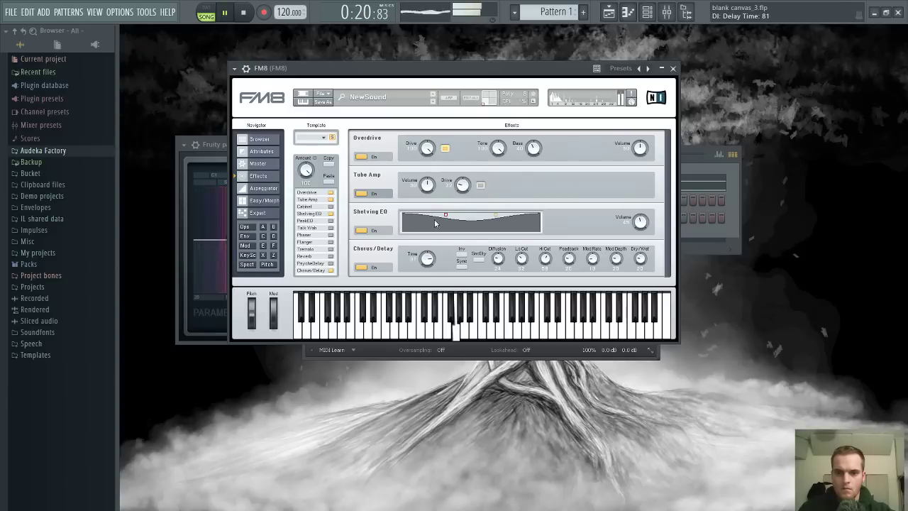
# Set the Chorus/Delay time to 19 and the Tube Amp drive to 27 while auditioning the pattern
pyautogui.moveTo(478, 73); pyautogui.dragTo(483, 74)
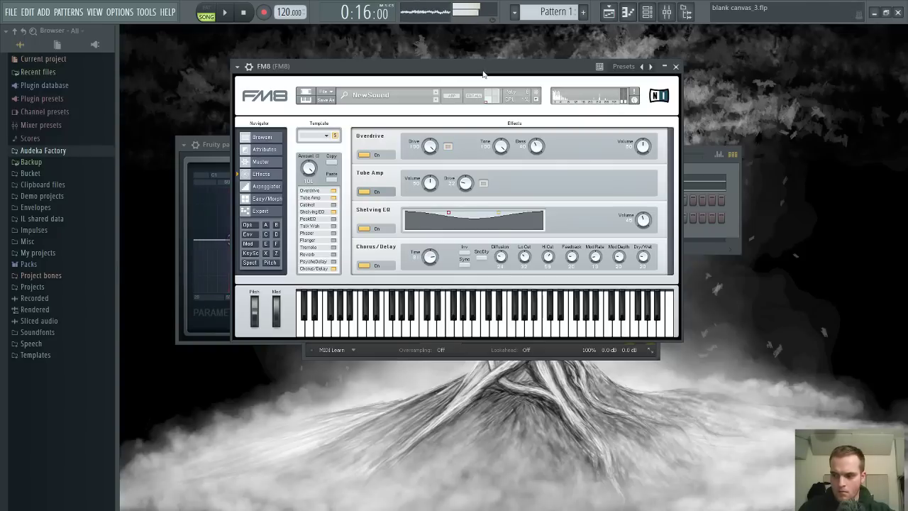
pyautogui.press('space')
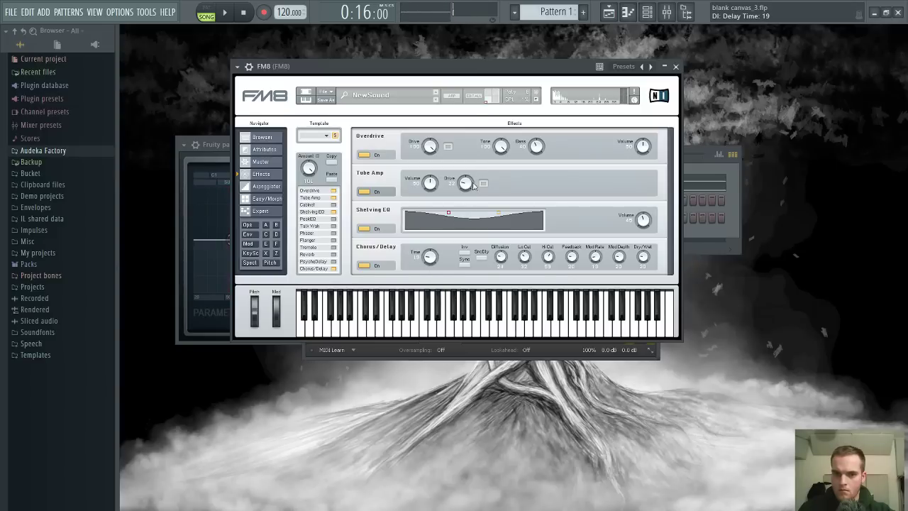
pyautogui.moveTo(495, 73); pyautogui.dragTo(508, 75)
pyautogui.press('space')
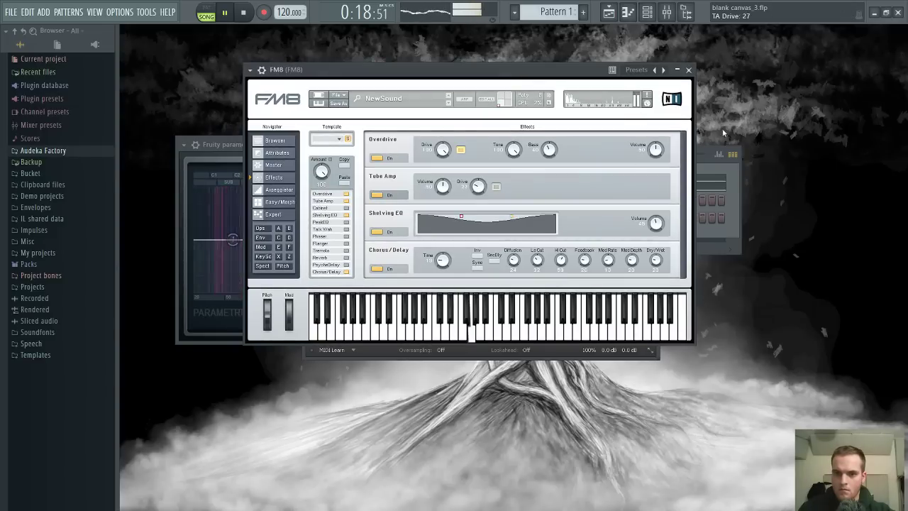
# Open the FM8 piano roll, lower the G5 note at bar 9 to C#4, and audition it
pyautogui.click(719, 153)
pyautogui.click(707, 187)
pyautogui.press('space')
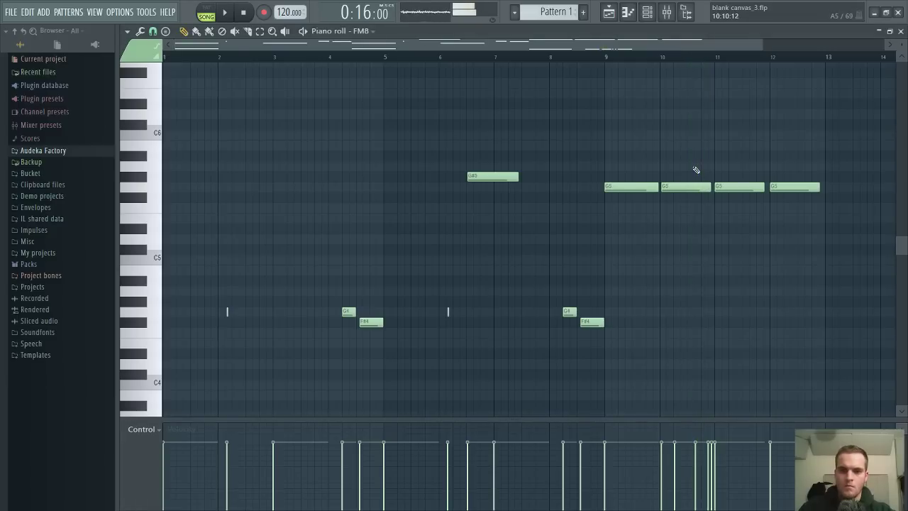
pyautogui.click(632, 188)
pyautogui.moveTo(631, 190); pyautogui.dragTo(630, 378)
pyautogui.scroll(-5, 645, 334)
pyautogui.press('space')
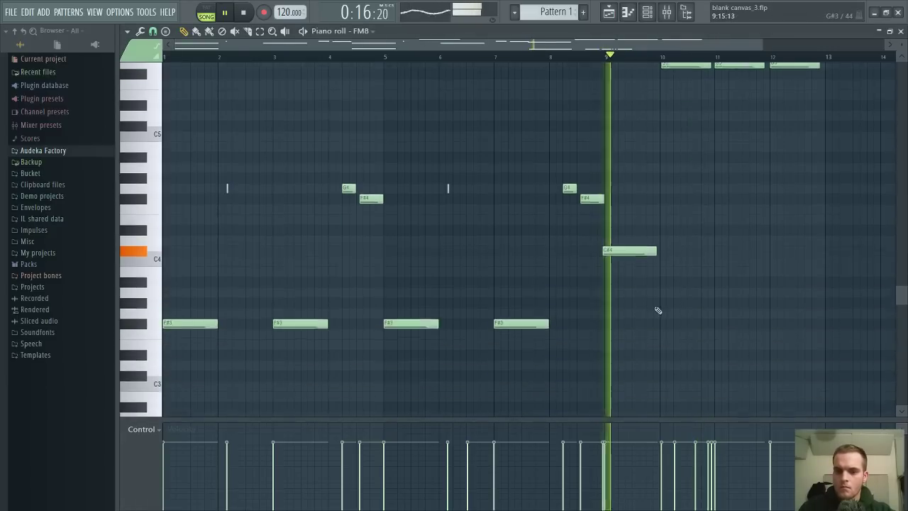
# Lower the moved bar 9 note through A#2 and A#1 to B0 while auditioning each pitch
pyautogui.moveTo(640, 221); pyautogui.dragTo(643, 371)
pyautogui.scroll(-4, 643, 370)
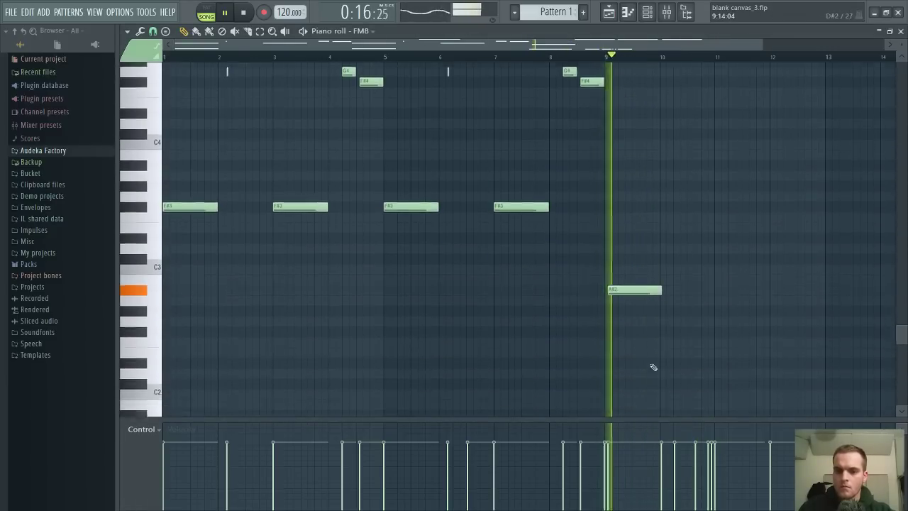
pyautogui.moveTo(640, 260); pyautogui.dragTo(645, 385)
pyautogui.scroll(-6, 643, 377)
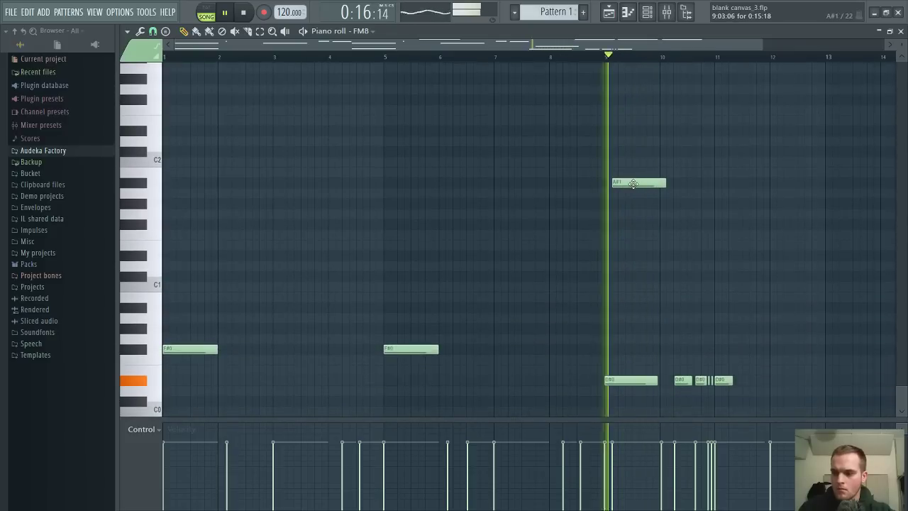
pyautogui.moveTo(633, 183); pyautogui.dragTo(650, 299)
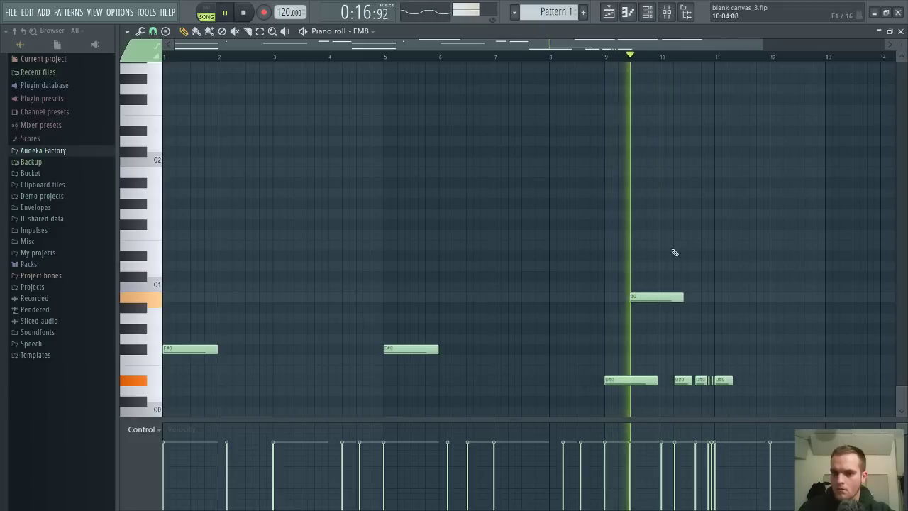
pyautogui.press('space')
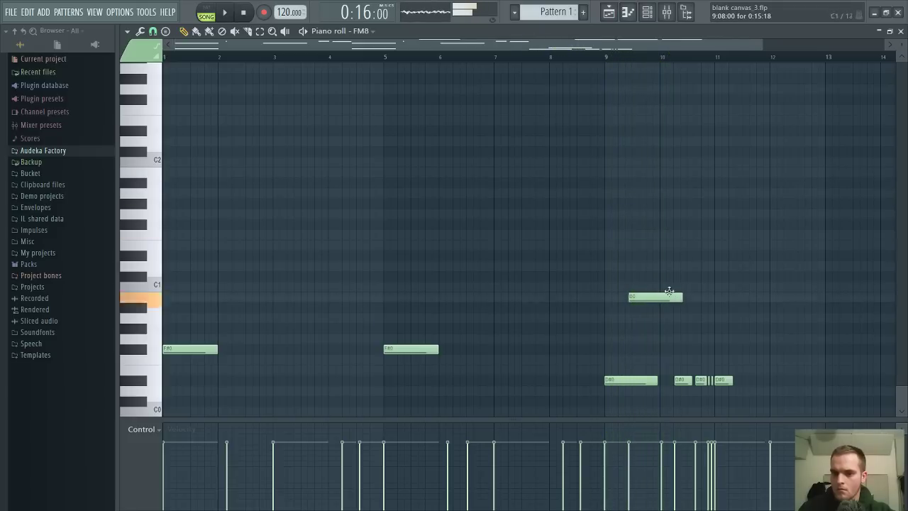
# Raise the B0 note to D#2 and shorten the D#0 note at bar 9 to about a third of a bar
pyautogui.moveTo(669, 293); pyautogui.dragTo(659, 76)
pyautogui.press('space')
pyautogui.scroll(1, 660, 241)
pyautogui.scroll(-1, 640, 314)
pyautogui.moveTo(653, 380); pyautogui.dragTo(621, 380)
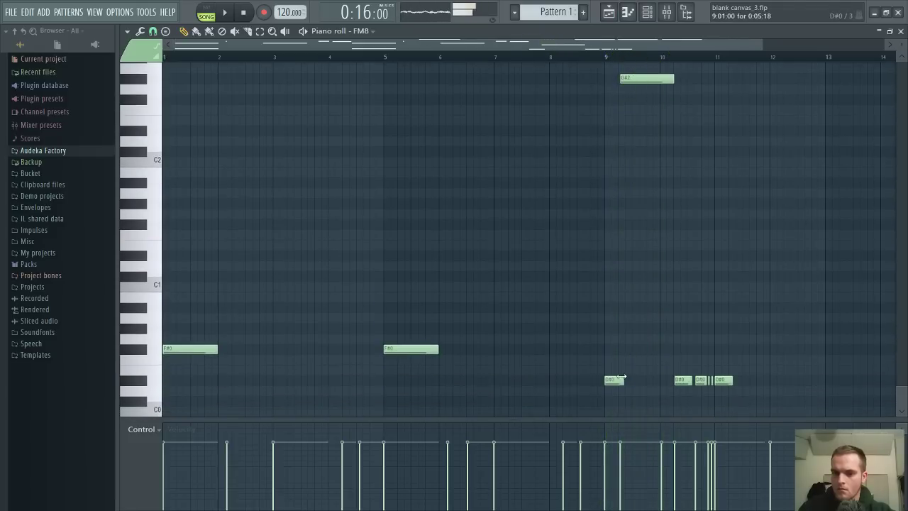
# Try the D#2 note at A2 and at G3, auditioning the pattern with each pitch
pyautogui.scroll(2, 633, 364)
pyautogui.moveTo(647, 111); pyautogui.dragTo(669, 100)
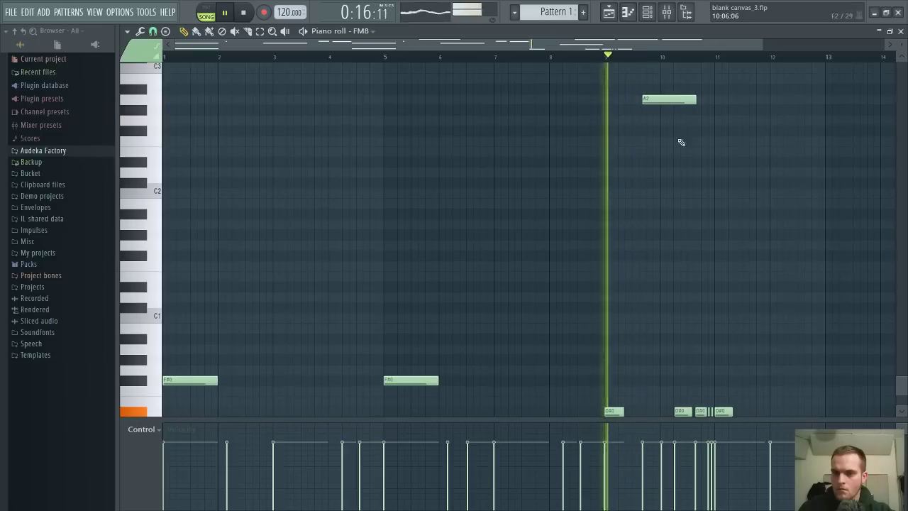
pyautogui.scroll(3, 678, 200)
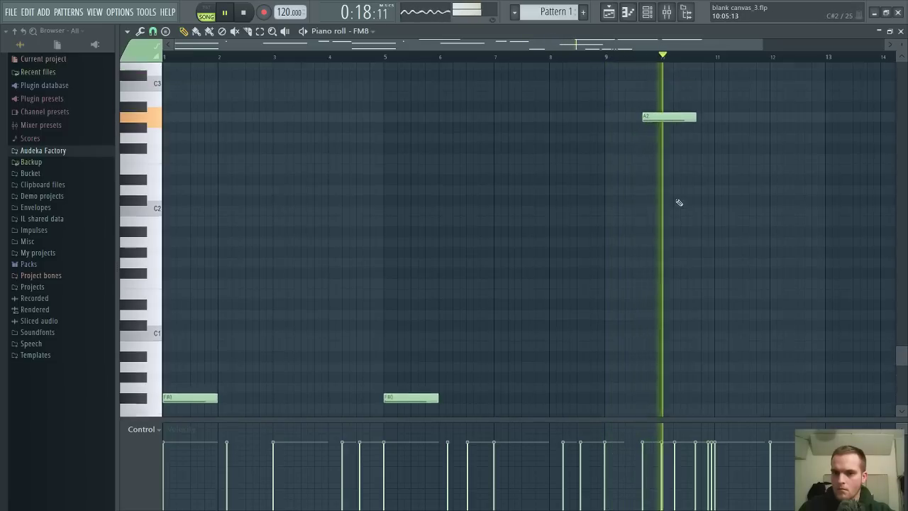
pyautogui.press('space')
pyautogui.moveTo(667, 190); pyautogui.dragTo(652, 89)
pyautogui.press('space')
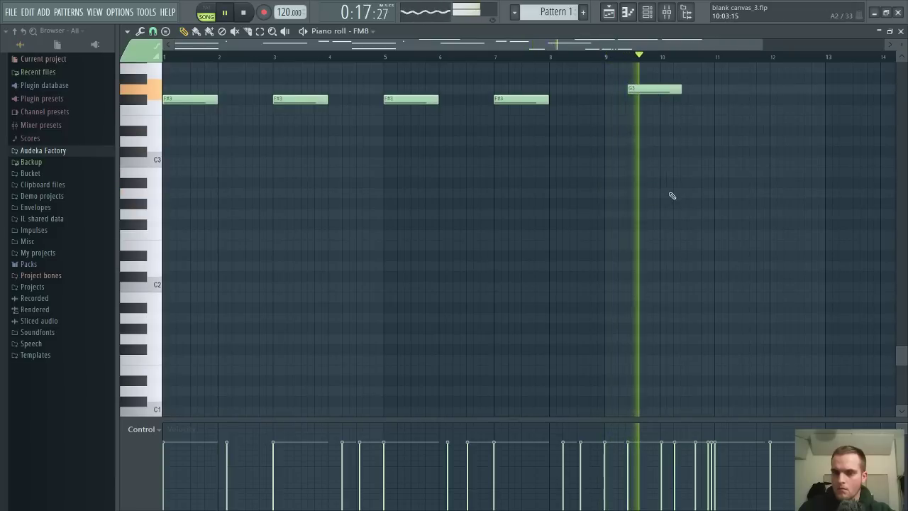
# Delete the G3 note near bar 9 and save the project as the new version blank canvas_4.flp
pyautogui.rightClick(661, 90)
pyautogui.press('space')
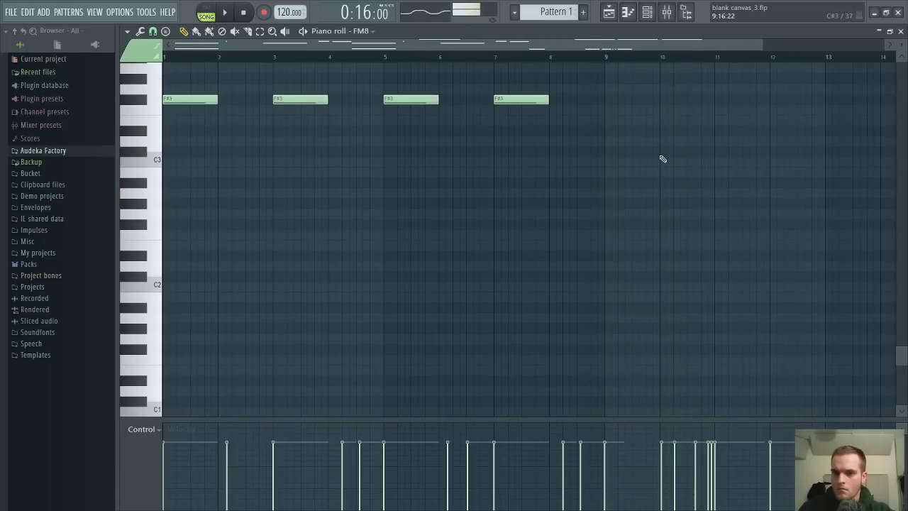
pyautogui.scroll(-1, 651, 60)
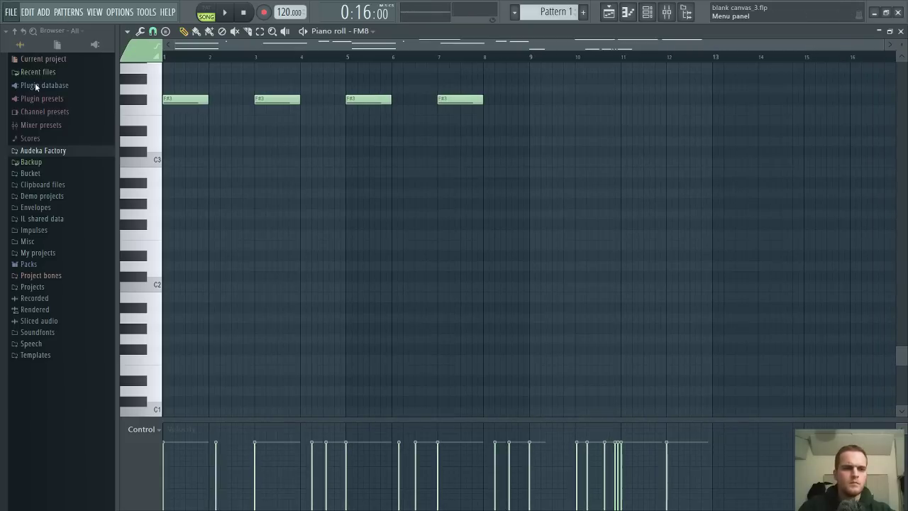
pyautogui.hotkey('ctrl', 'n')
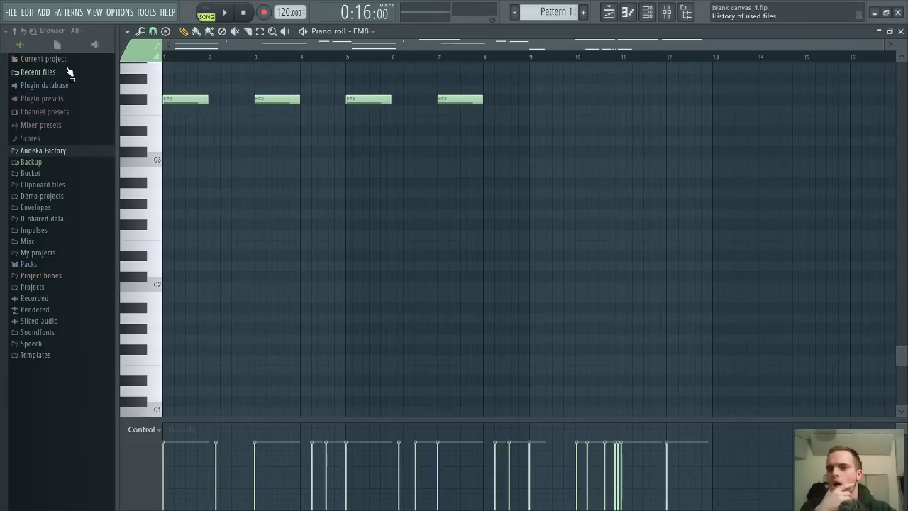
# Open the project blank canvas_2.flp, move the Saturn window aside, and show the playlist
pyautogui.click(90, 147)
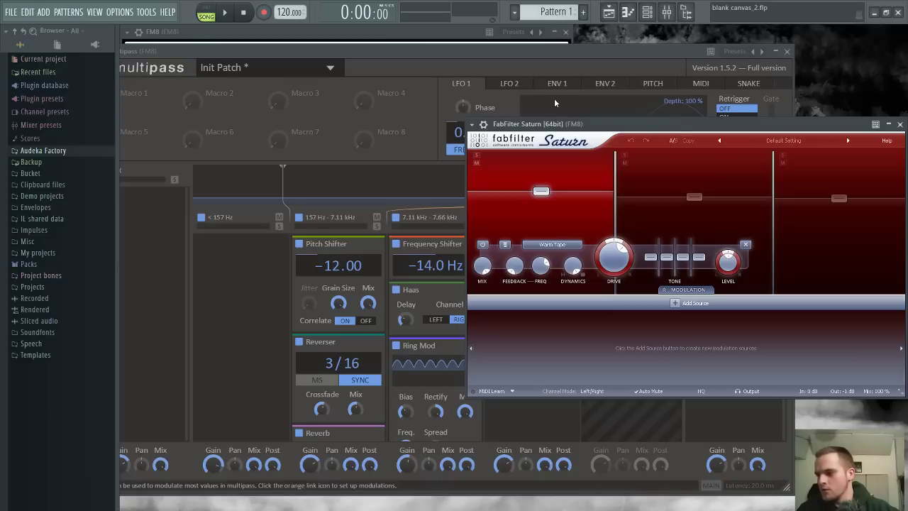
pyautogui.moveTo(661, 128); pyautogui.dragTo(317, 35)
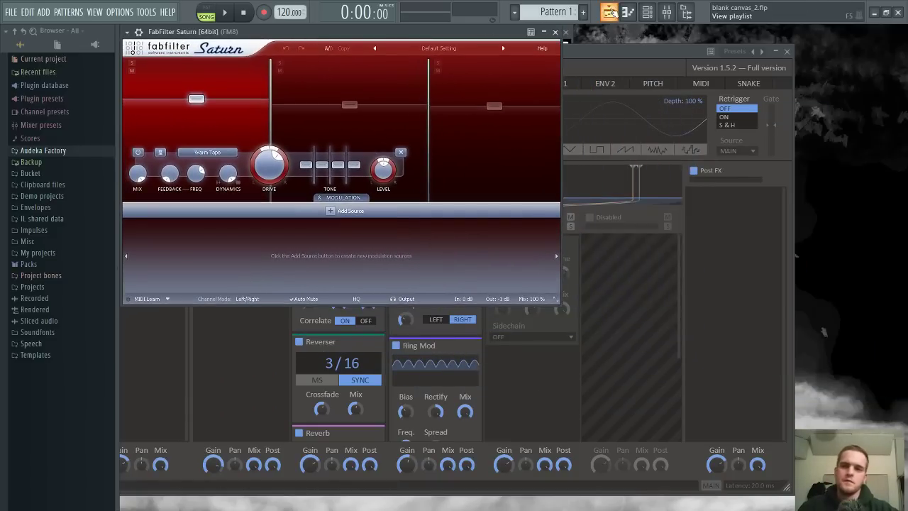
pyautogui.click(609, 13)
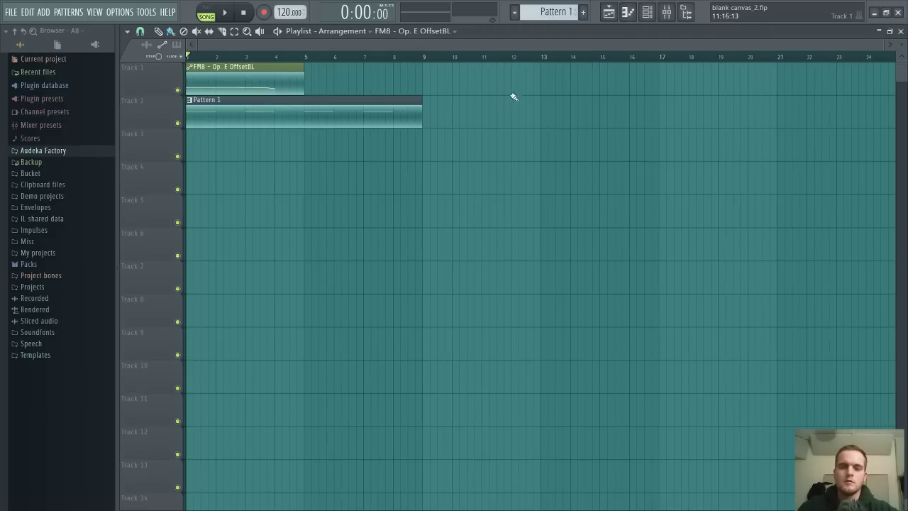
# Enlarge the playlist tracks and audition the automation clip and Pattern 1 from the start
pyautogui.scroll(2, 480, 59)
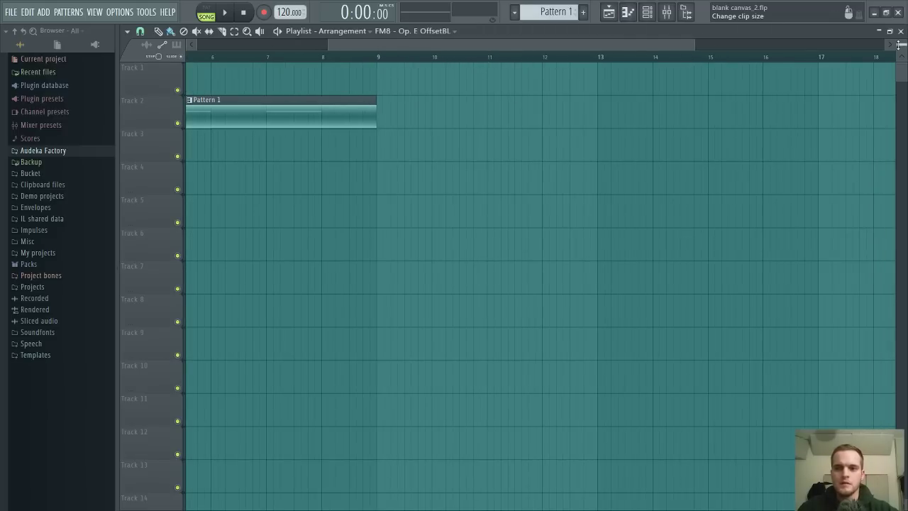
pyautogui.moveTo(898, 44); pyautogui.dragTo(898, 59)
pyautogui.moveTo(637, 44); pyautogui.dragTo(383, 65)
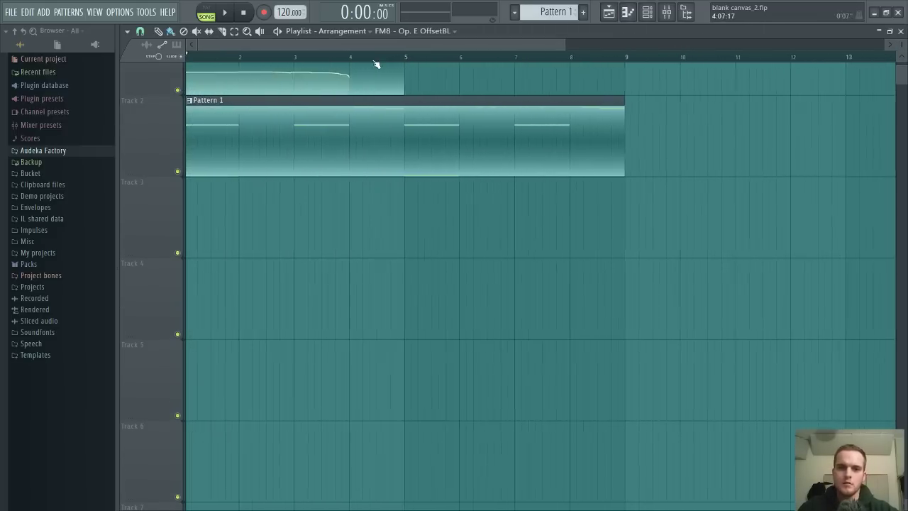
pyautogui.scroll(-1, 375, 62)
pyautogui.scroll(1, 409, 199)
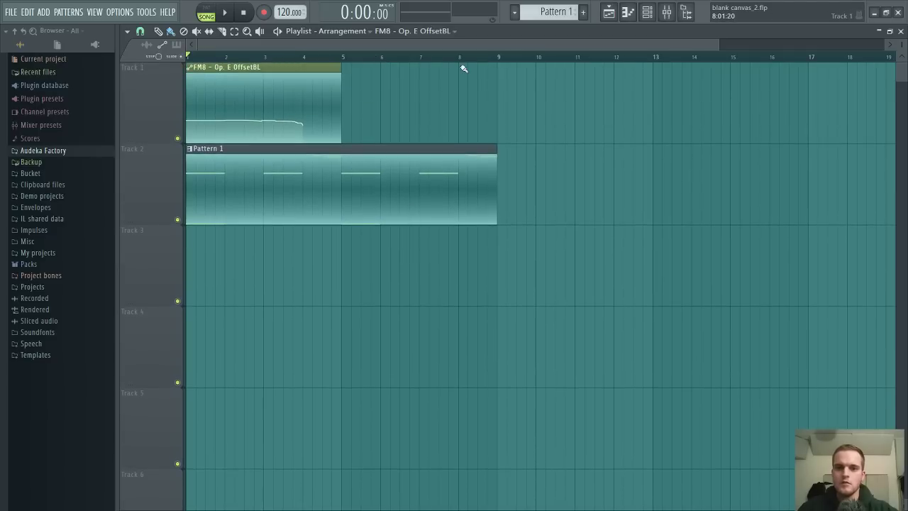
pyautogui.scroll(-1, 464, 65)
pyautogui.moveTo(466, 61); pyautogui.dragTo(390, 21)
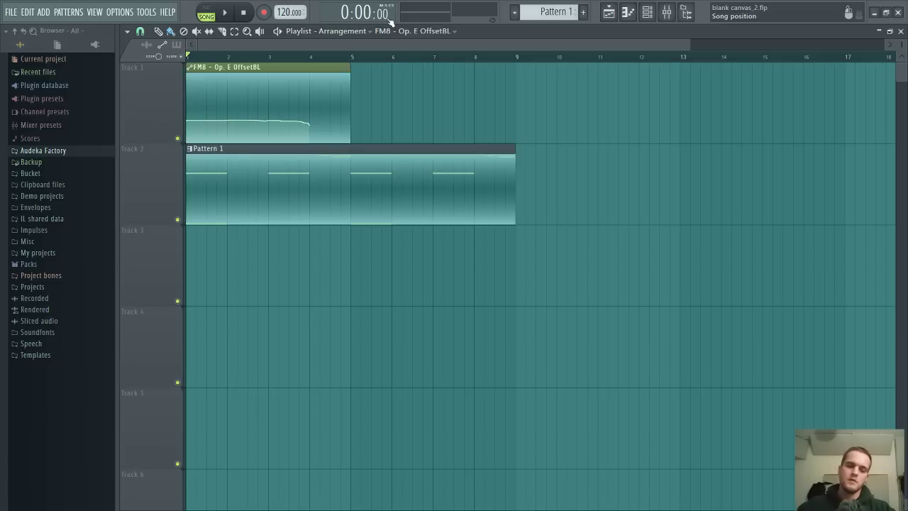
pyautogui.scroll(2, 342, 58)
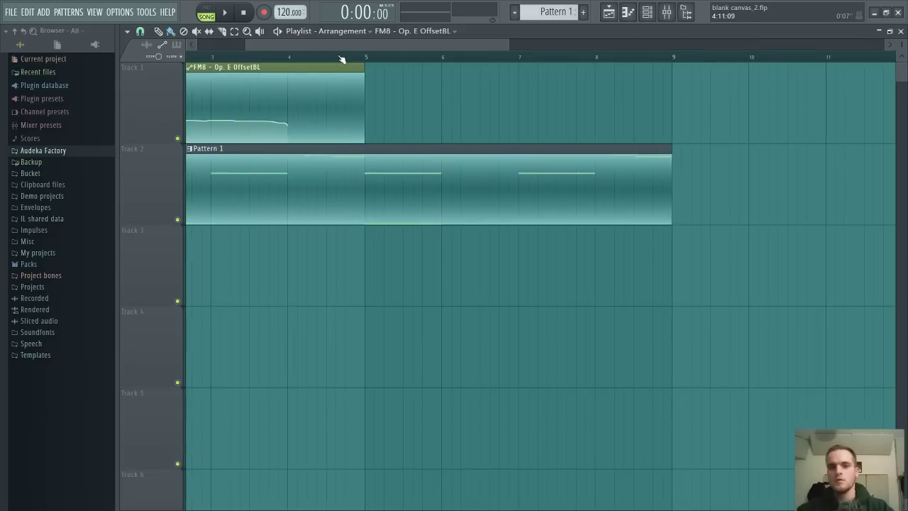
pyautogui.scroll(1, 266, 42)
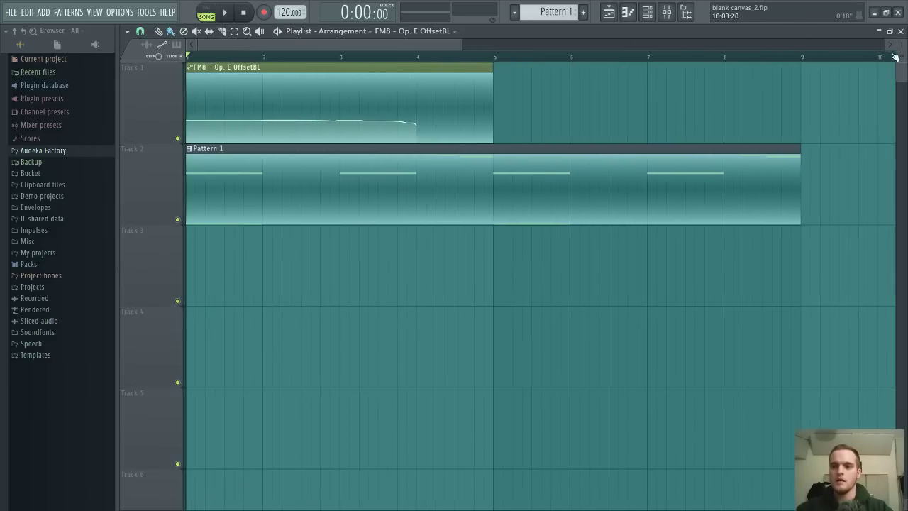
pyautogui.keyDown('alt'); pyautogui.scroll(3, 633, 170); pyautogui.keyUp('alt')
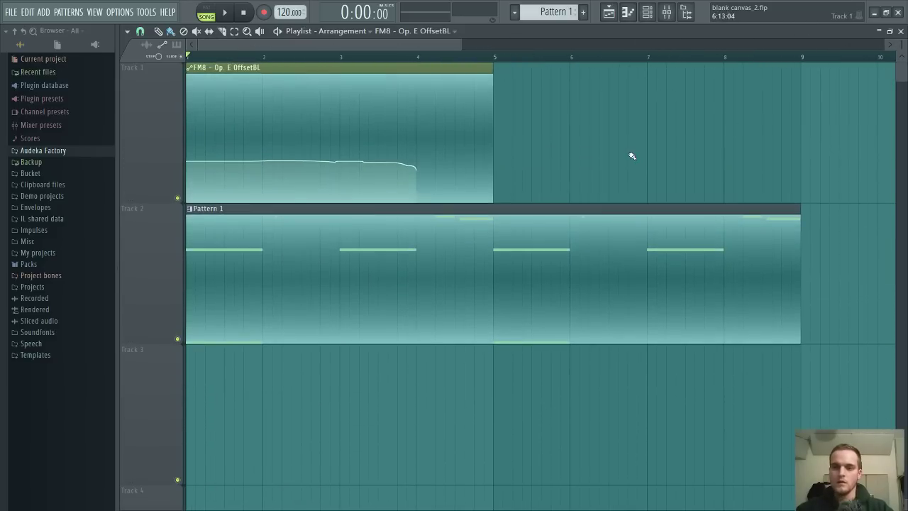
pyautogui.press('space')
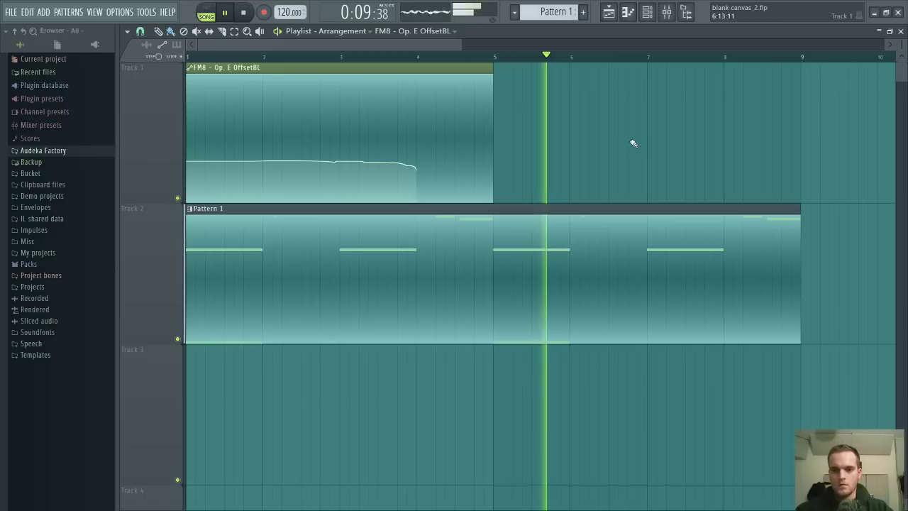
pyautogui.press('space')
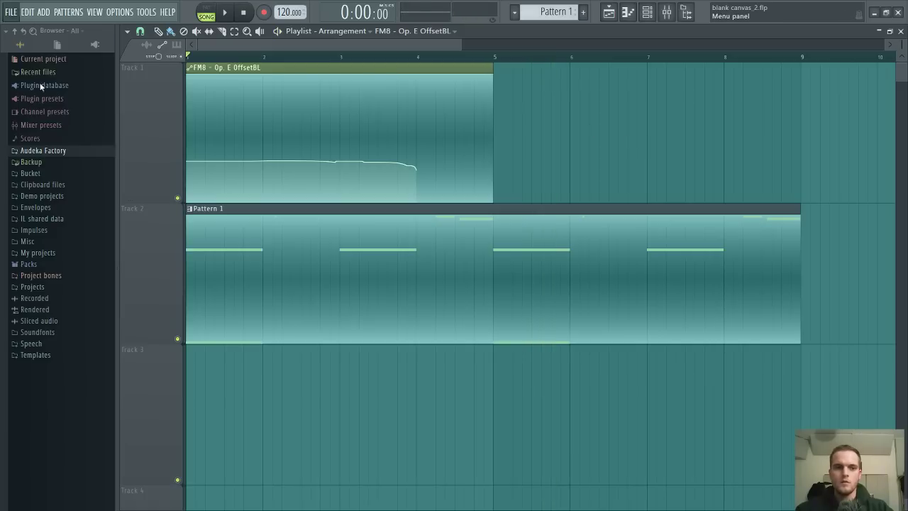
# Open the project blank canvas_3.flp, close the plugin windows, and play the arrangement from the start
pyautogui.click(86, 145)
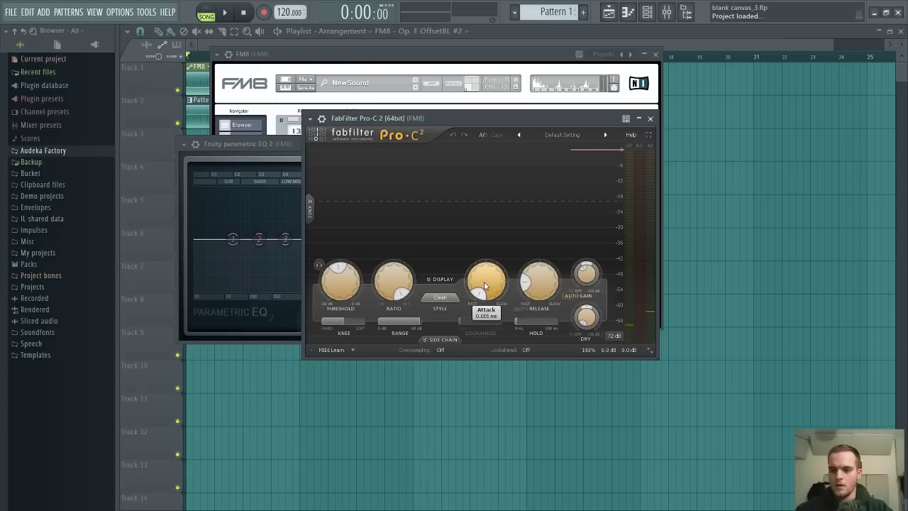
pyautogui.press('F12')
pyautogui.press('space')
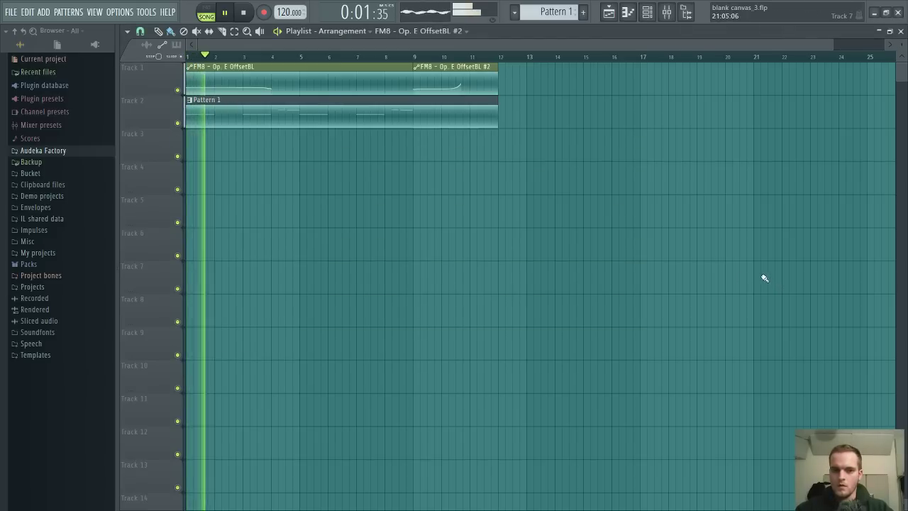
# Examine the FM8 notes of Pattern 1 in the piano roll during song playback, and stop on returning to the playlist
pyautogui.scroll(2, 201, 63)
pyautogui.scroll(2, 201, 62)
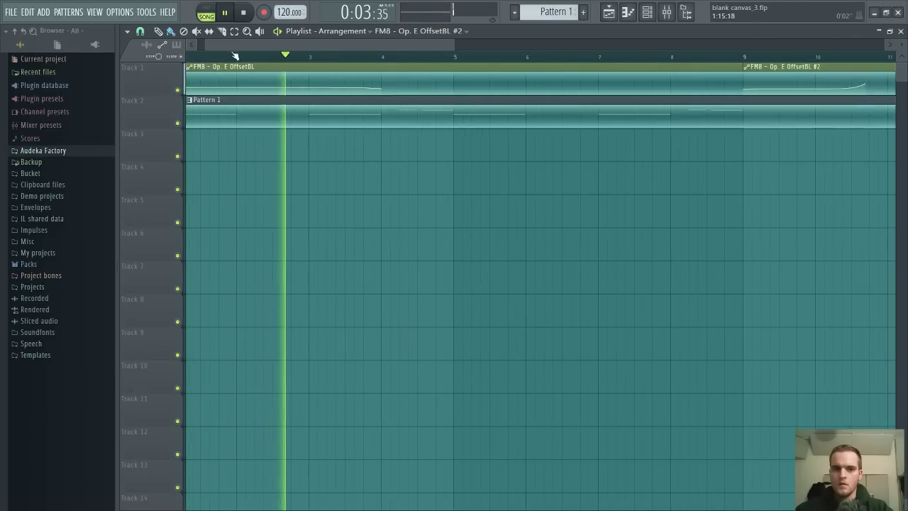
pyautogui.click(195, 44)
pyautogui.doubleClick(231, 82)
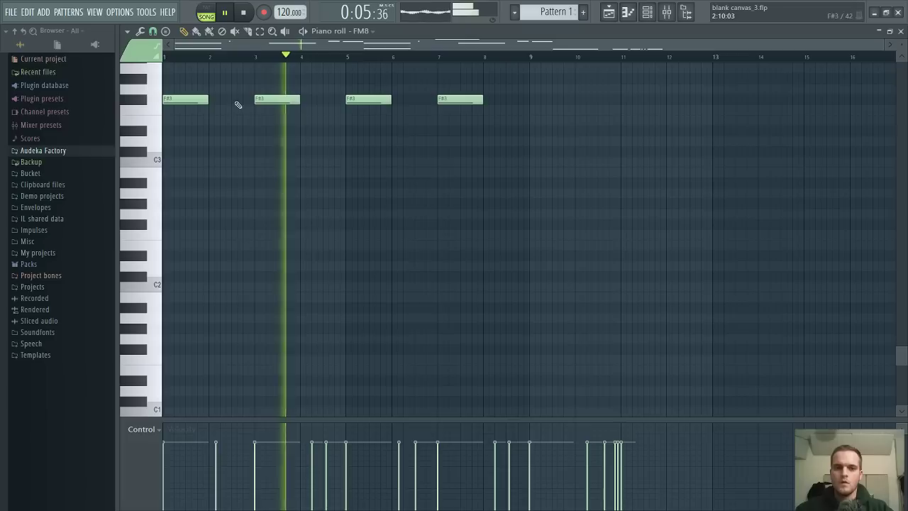
pyautogui.scroll(6, 243, 162)
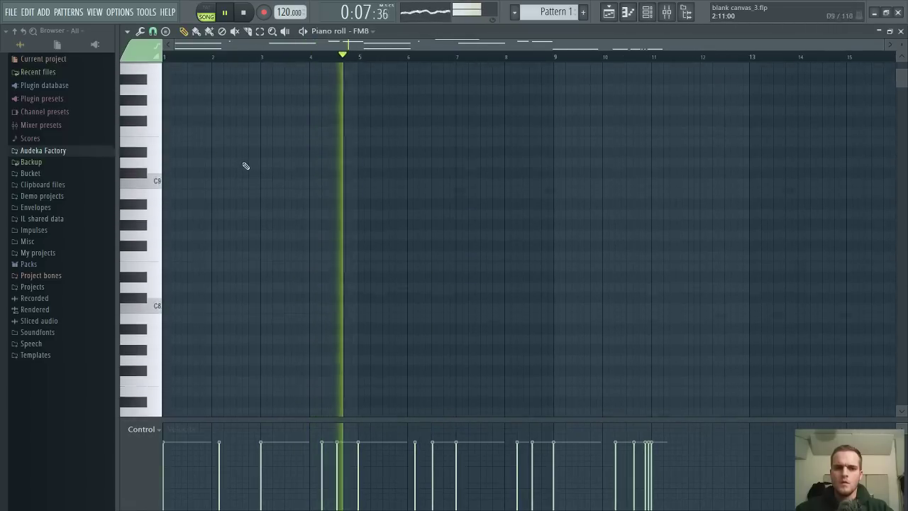
pyautogui.scroll(-7, 244, 165)
pyautogui.scroll(-2, 246, 166)
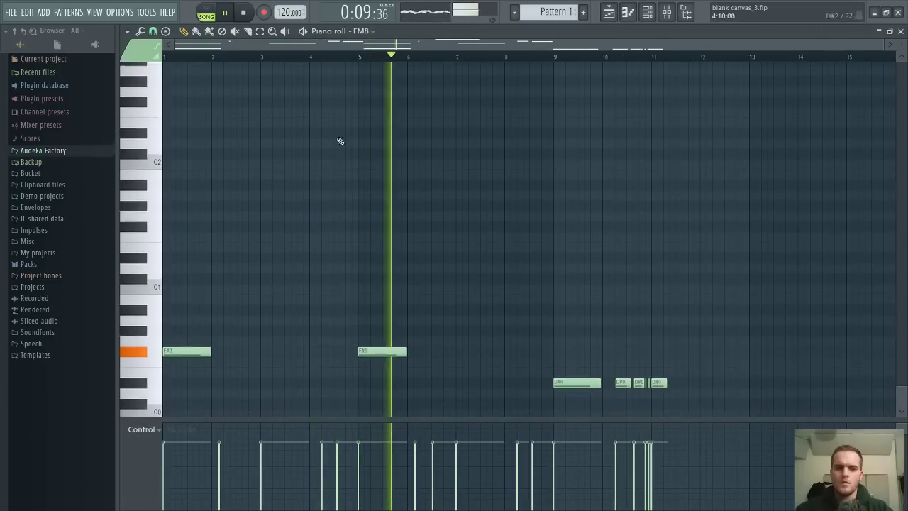
pyautogui.press('space')
pyautogui.click(899, 29)
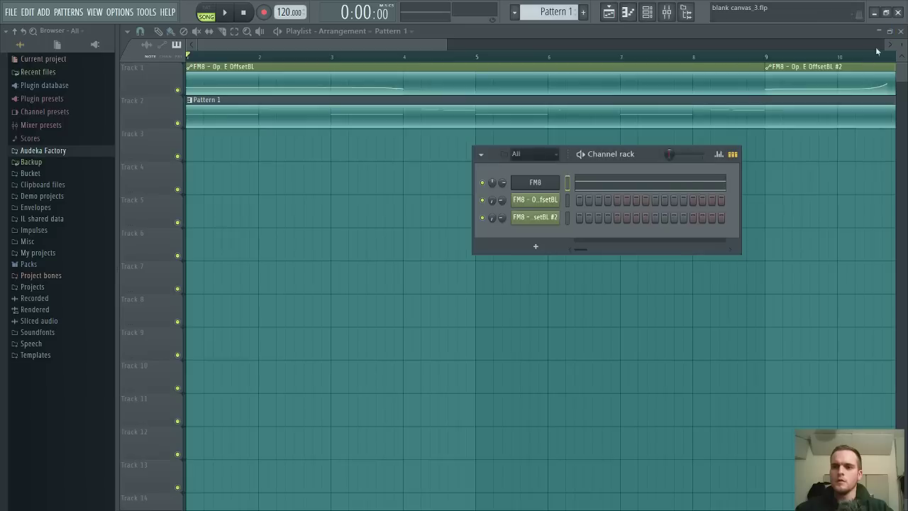
# Open the FM8 synth and set operator B's waveform to Sine
pyautogui.click(547, 193)
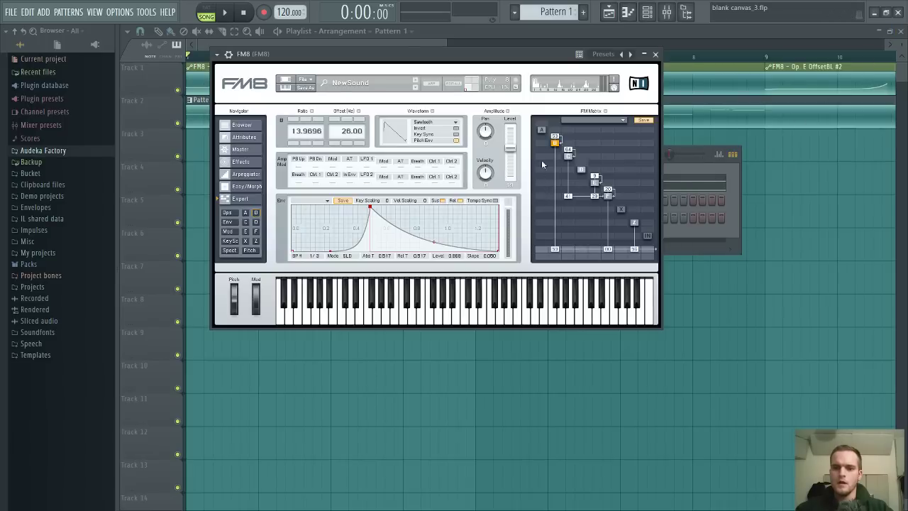
pyautogui.click(438, 123)
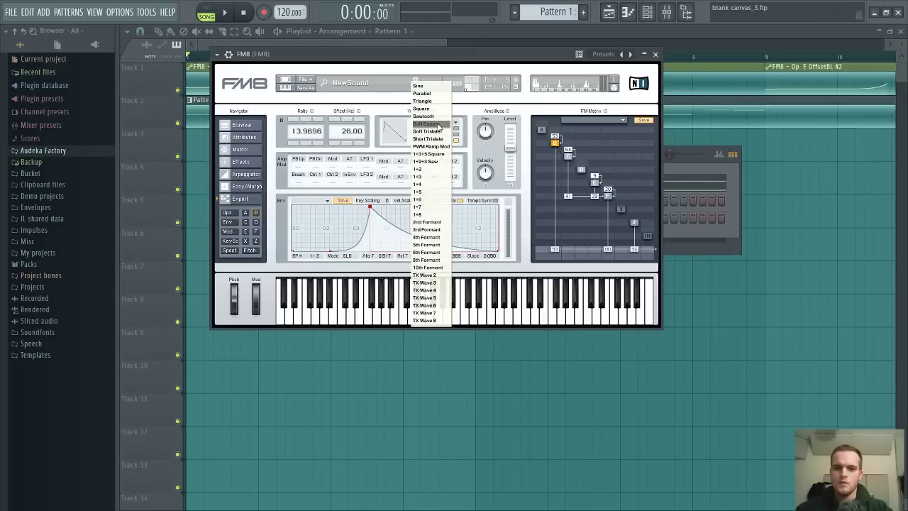
pyautogui.click(435, 86)
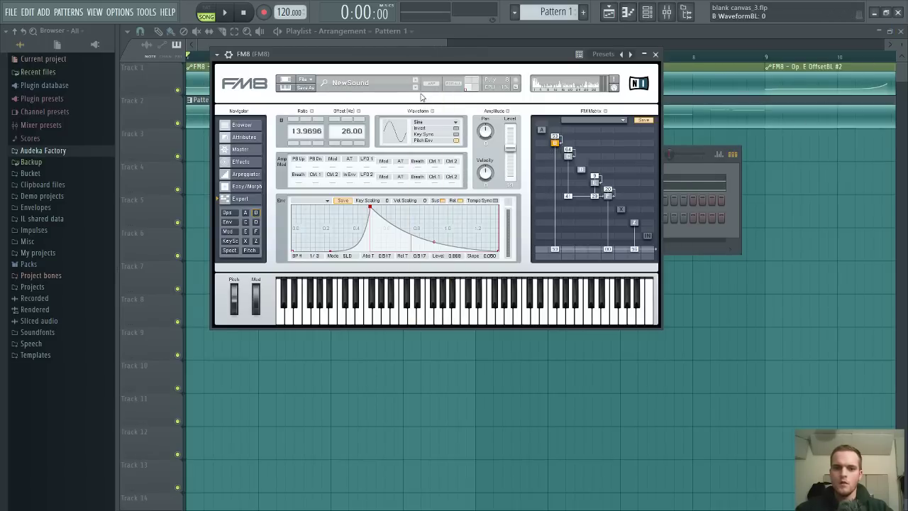
# Lower operator B's ratio in FM8 to 2.9696
pyautogui.click(296, 144)
pyautogui.click(295, 144)
pyautogui.click(295, 144)
pyautogui.click(295, 144)
pyautogui.click(296, 144)
pyautogui.click(295, 144)
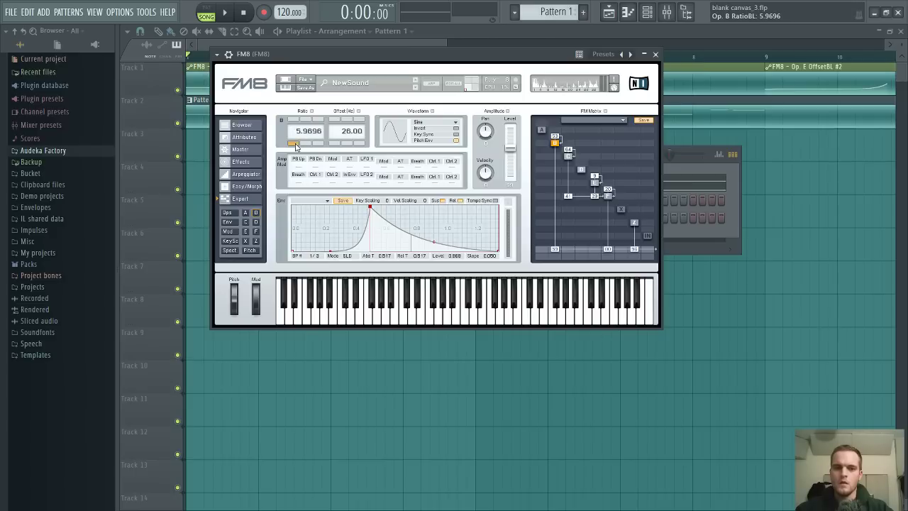
pyautogui.click(296, 144)
pyautogui.click(296, 144)
# Play back the arrangement to audition the changed FM8 sound, with the synth window closed
pyautogui.press('space')
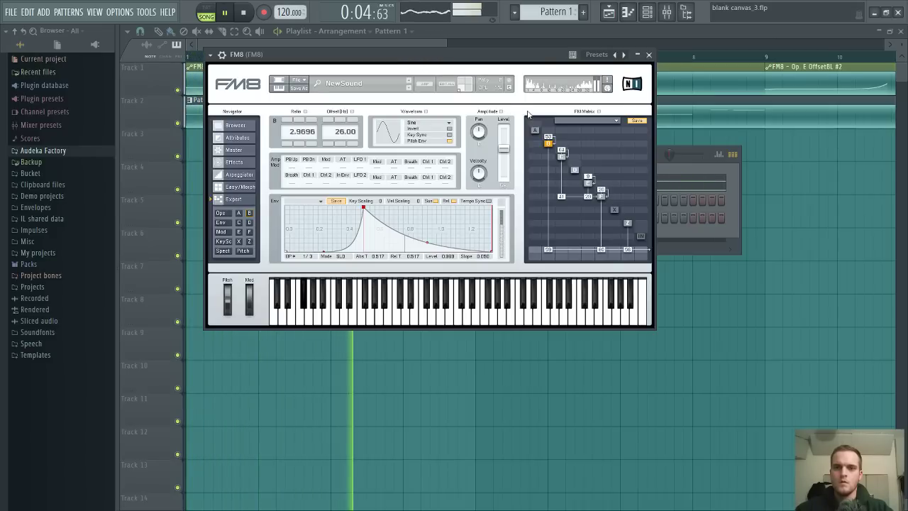
pyautogui.rightClick(703, 331)
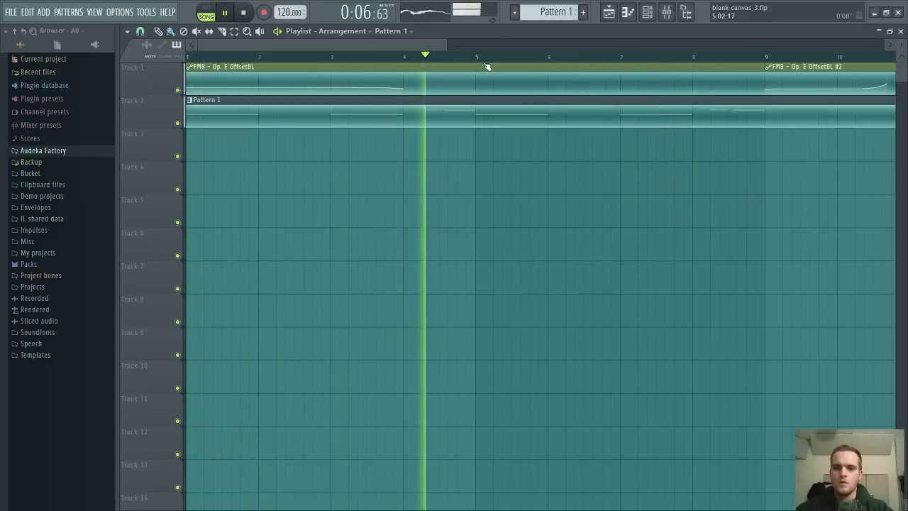
pyautogui.scroll(-1, 487, 62)
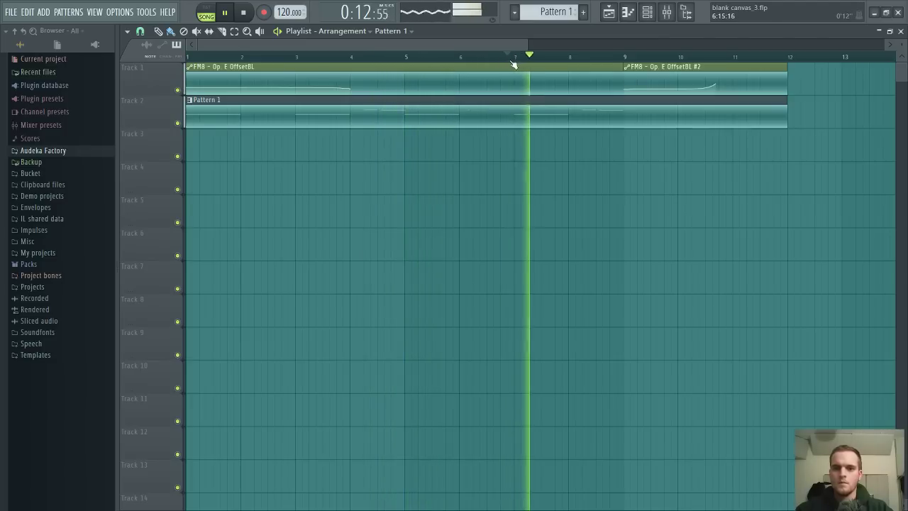
pyautogui.press('space')
pyautogui.press('space')
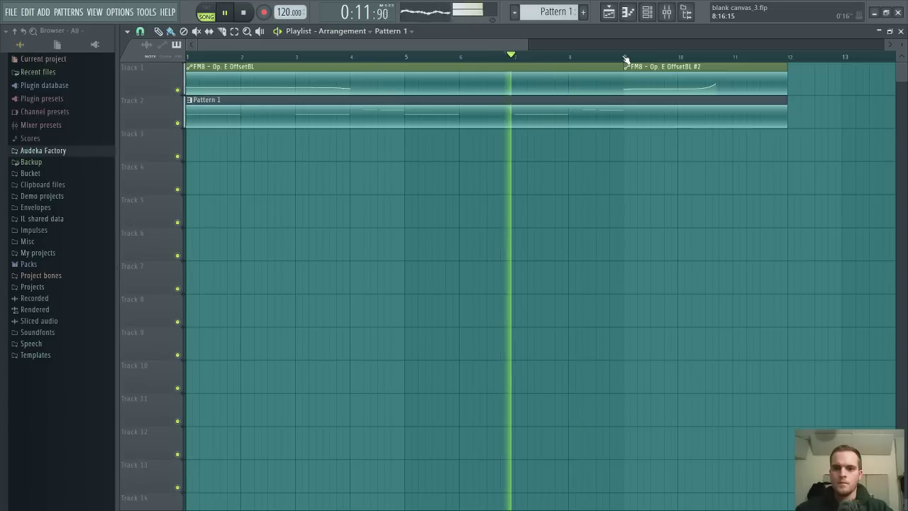
# Select bar 7 as the playback loop and toggle the second Multipass effect on the FM8 mixer track
pyautogui.keyDown('ctrl'); pyautogui.moveTo(517, 57); pyautogui.dragTo(566, 60); pyautogui.keyUp('ctrl')
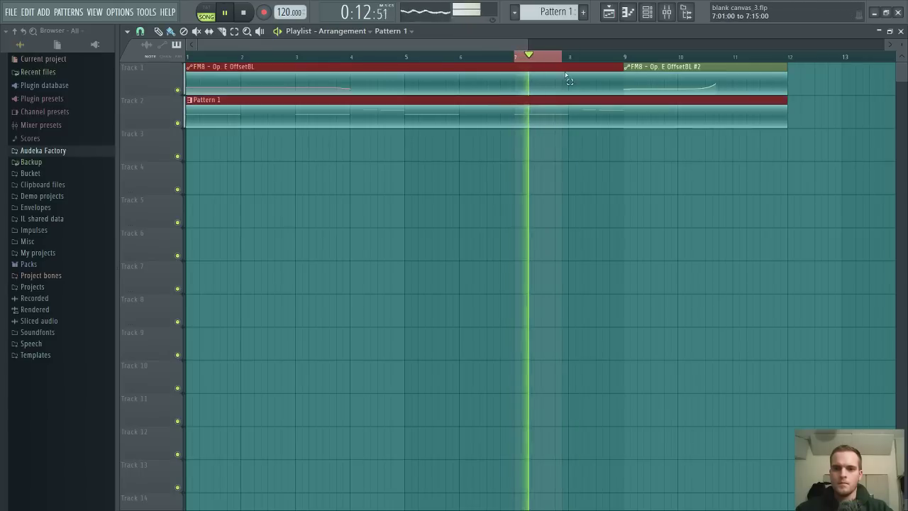
pyautogui.click(666, 11)
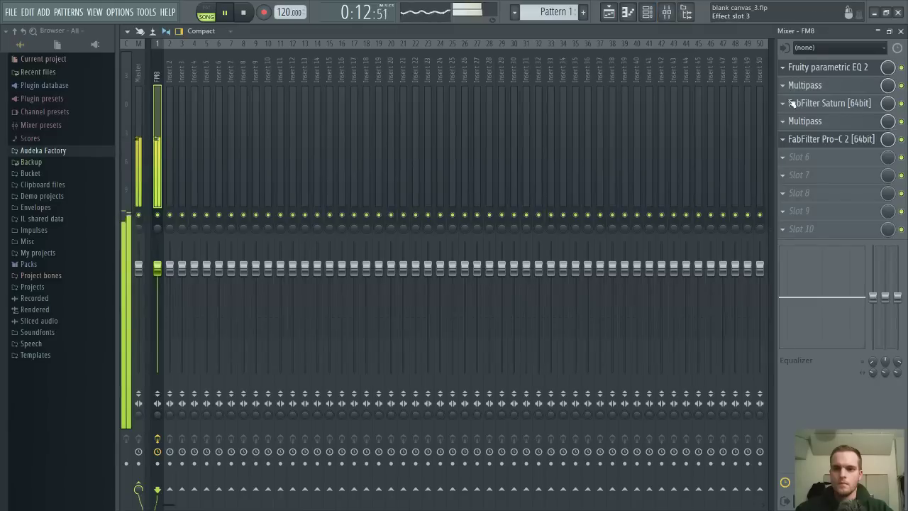
pyautogui.click(901, 122)
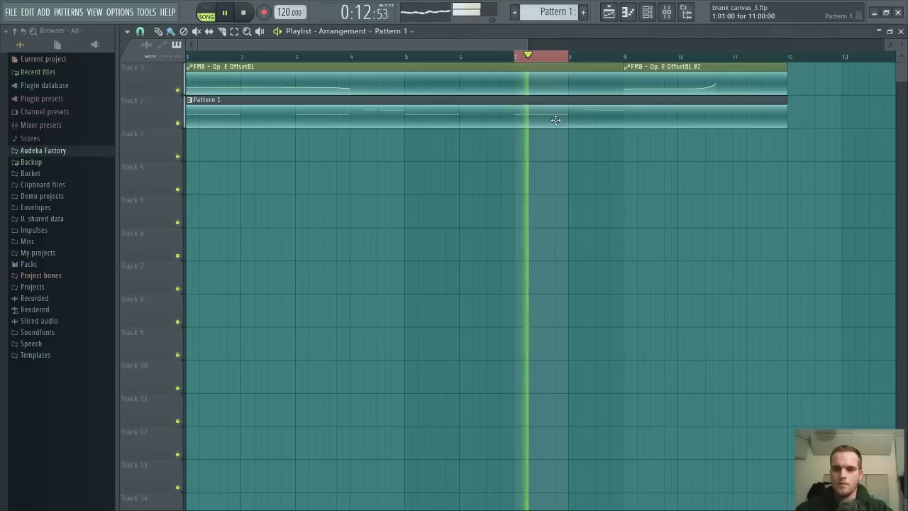
# Open Pattern 1 in the piano roll and play the looped bar 7 to inspect its FM8 note
pyautogui.press('space')
pyautogui.doubleClick(554, 111)
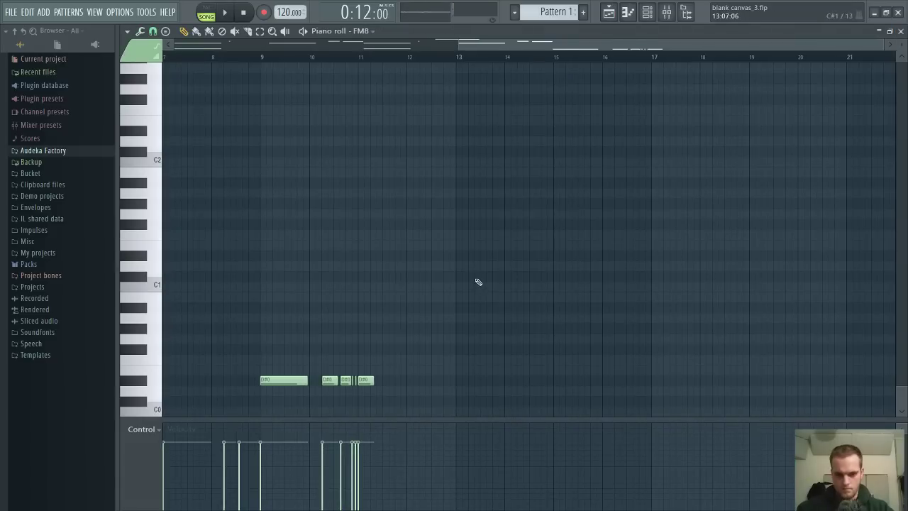
pyautogui.press('space')
pyautogui.scroll(2, 478, 277)
pyautogui.scroll(3, 190, 59)
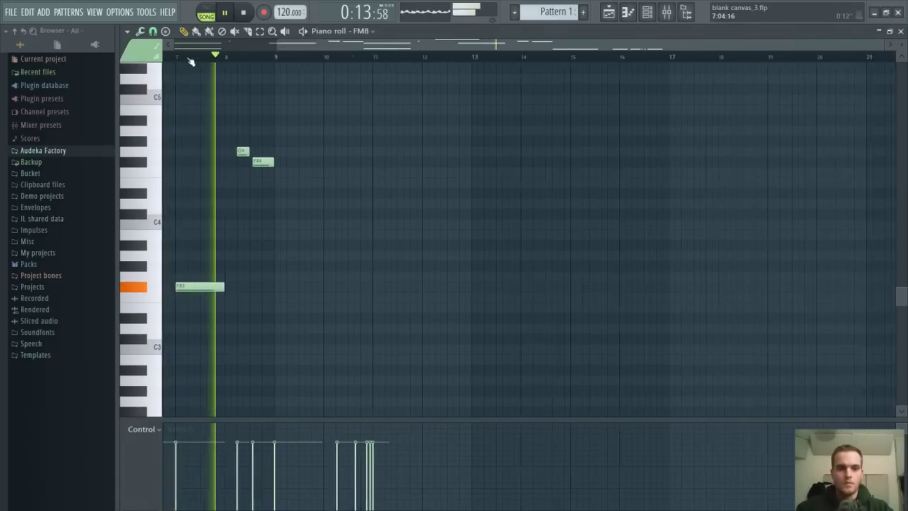
pyautogui.press('space')
pyautogui.scroll(1, 389, 44)
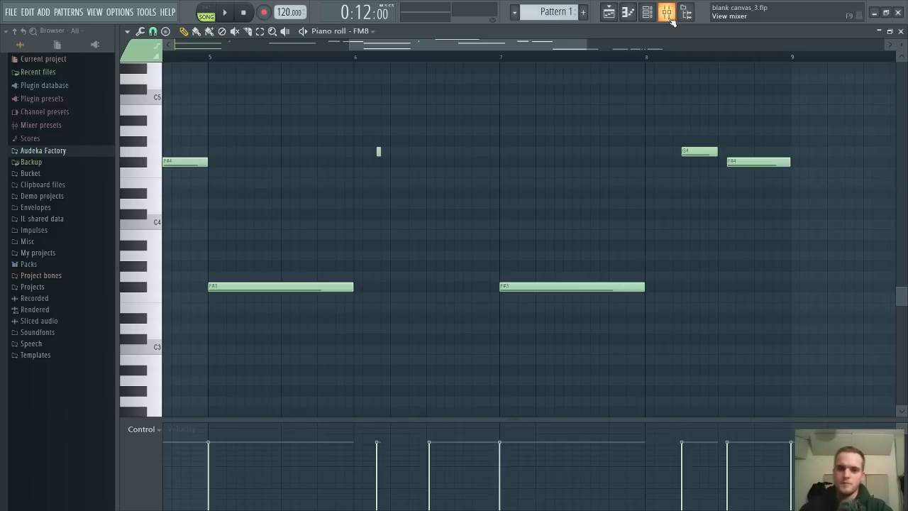
# Examine the pattern's mid-range notes from bar 1 to bar 9 in the piano roll with short playback
pyautogui.moveTo(539, 48); pyautogui.dragTo(266, 46)
pyautogui.scroll(-2, 277, 59)
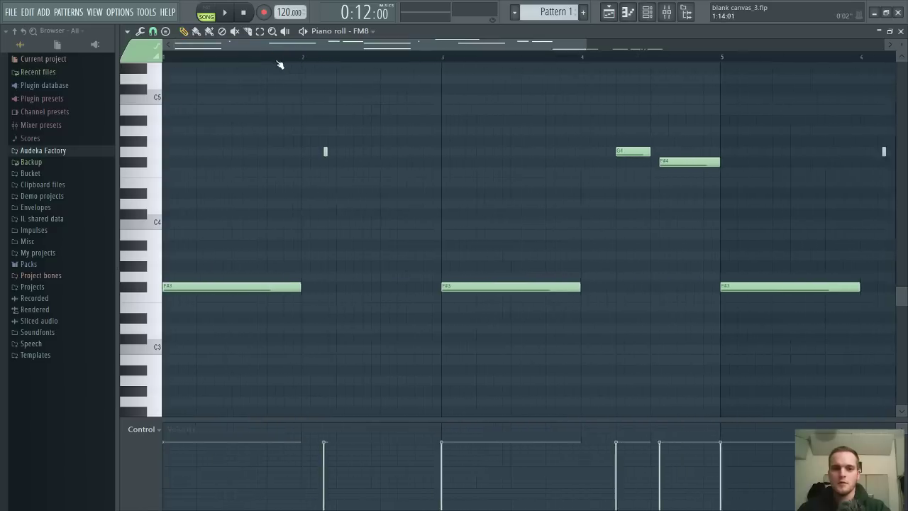
pyautogui.scroll(-3, 280, 63)
pyautogui.press('space')
pyautogui.click(600, 58)
pyautogui.scroll(-1, 601, 60)
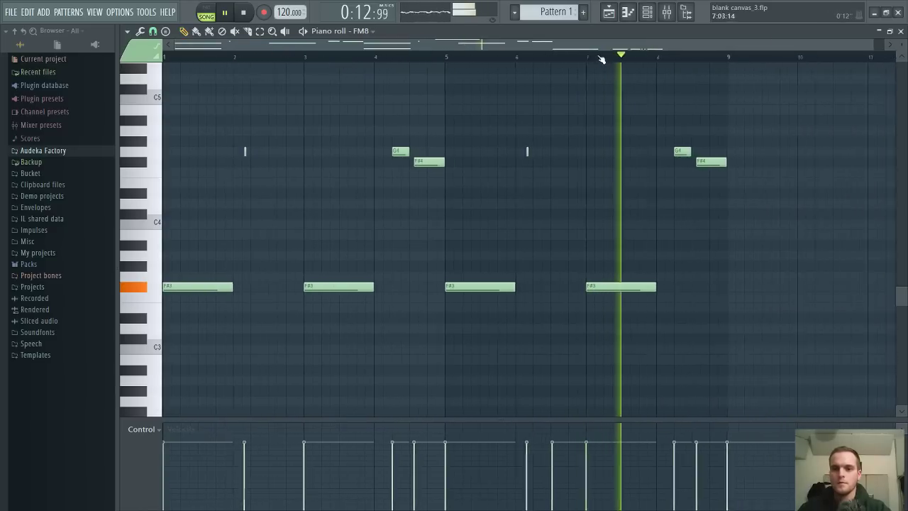
pyautogui.scroll(-1, 600, 56)
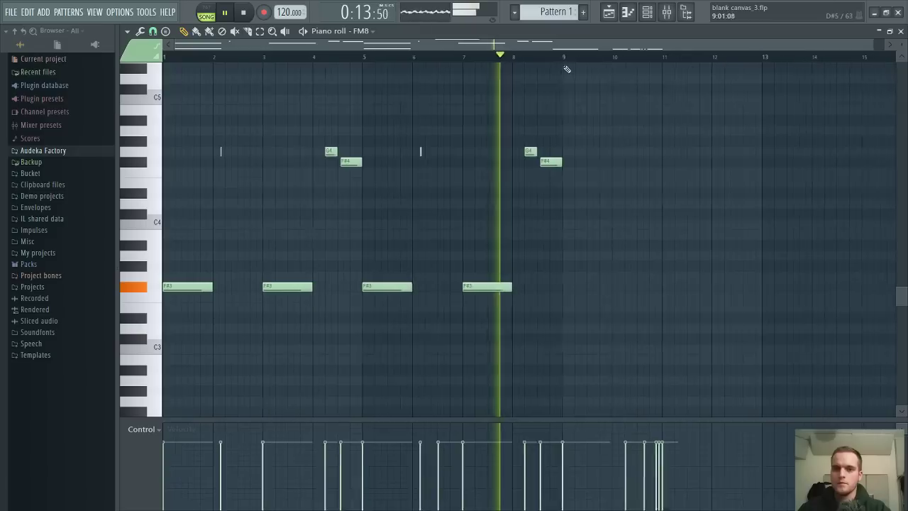
pyautogui.click(218, 57)
pyautogui.click(172, 58)
pyautogui.press('space')
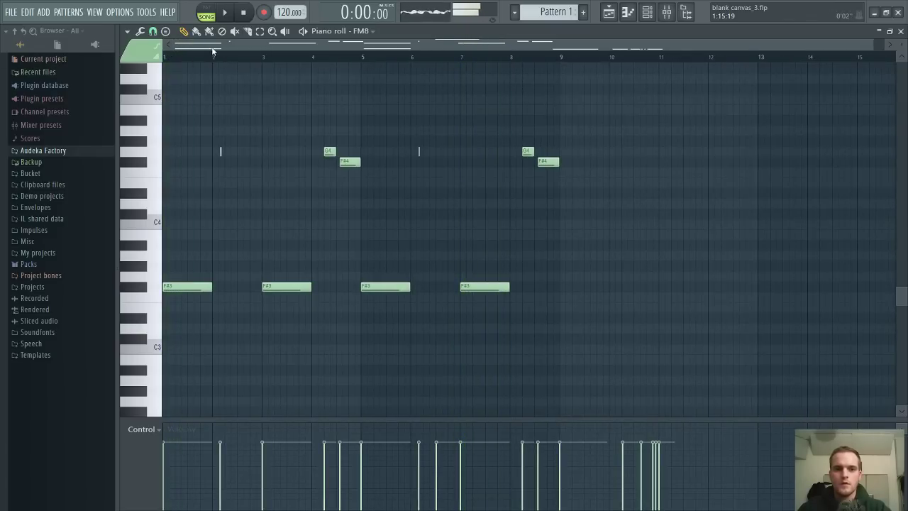
pyautogui.click(242, 13)
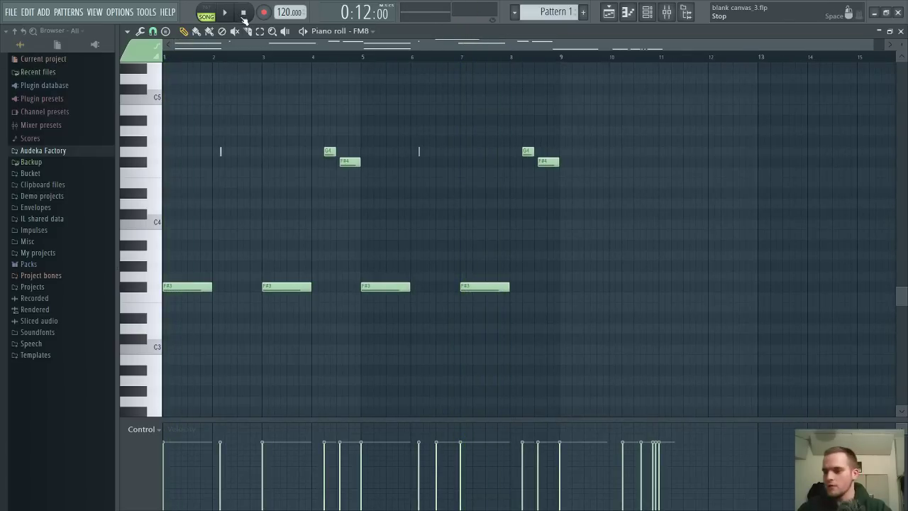
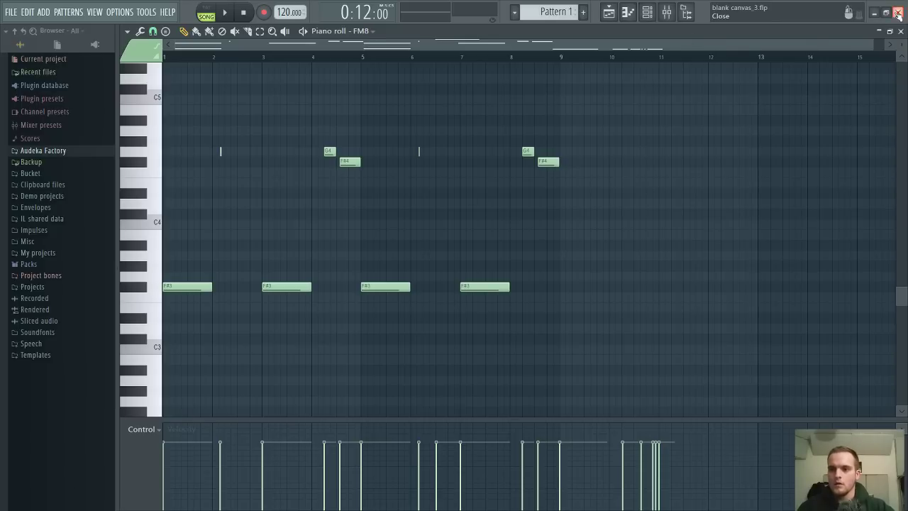
# Clear the bar 7 selection in the playlist and move the playhead to the start of the song
pyautogui.click(899, 31)
pyautogui.click(520, 45)
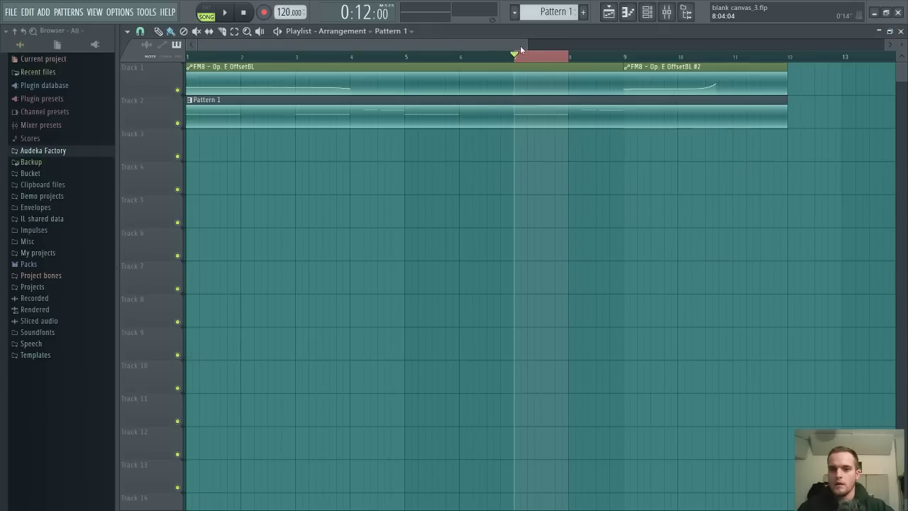
pyautogui.scroll(-2, 533, 59)
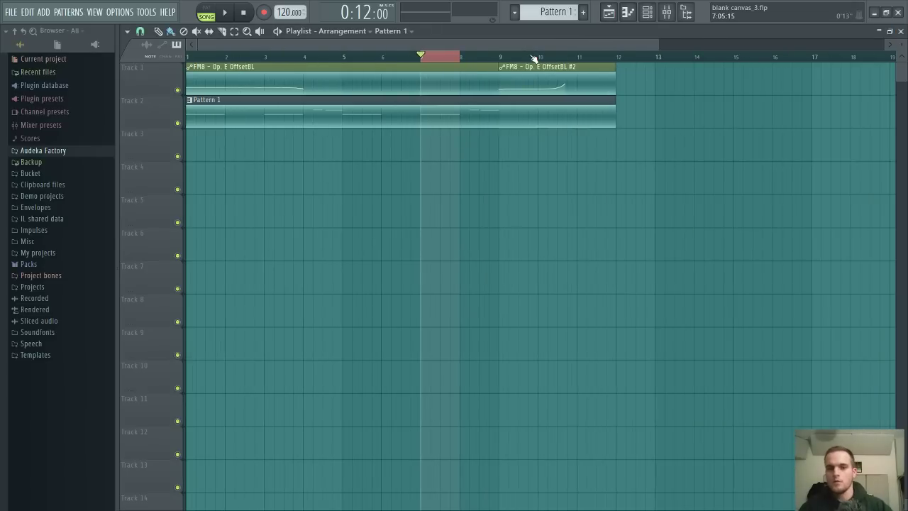
pyautogui.scroll(-1, 493, 191)
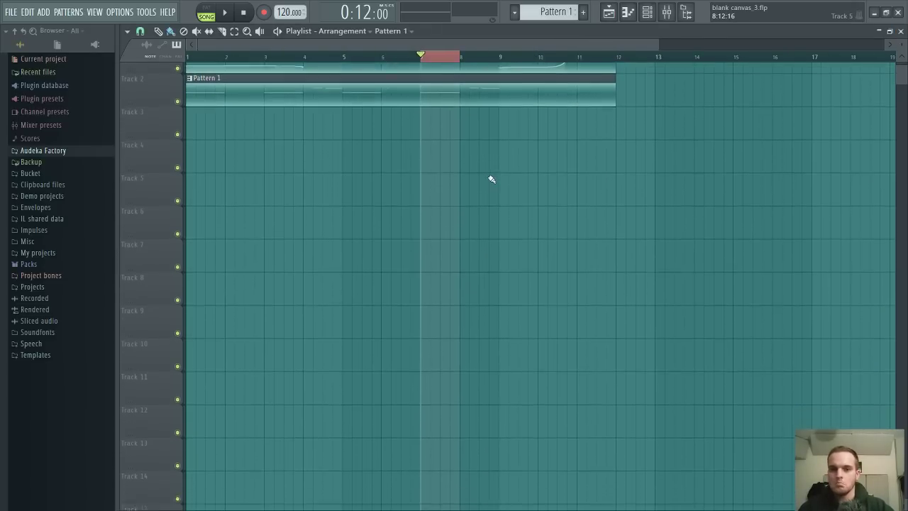
pyautogui.scroll(1, 444, 166)
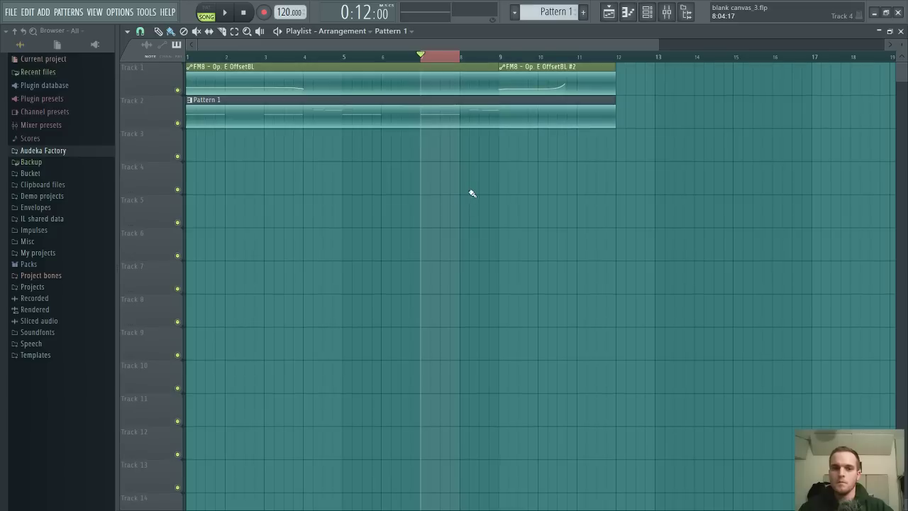
pyautogui.click(422, 55)
pyautogui.scroll(-1, 421, 58)
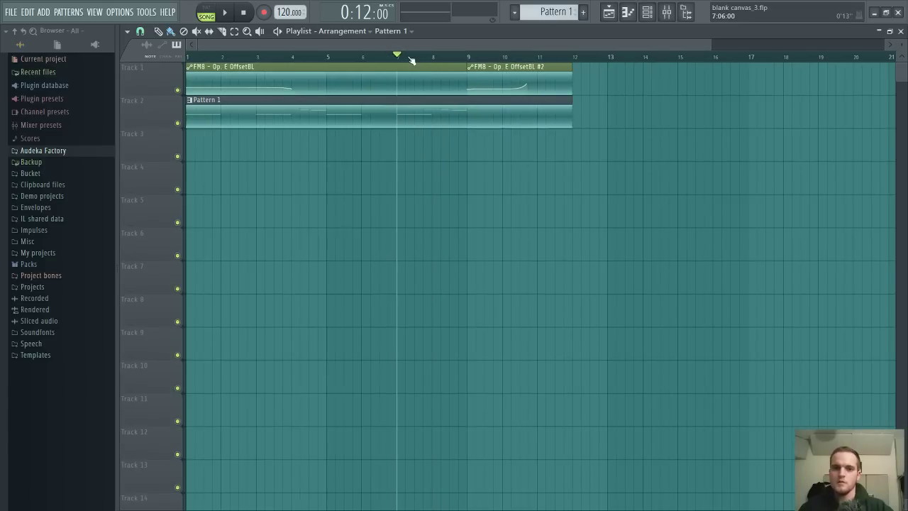
pyautogui.moveTo(397, 60); pyautogui.dragTo(175, 64)
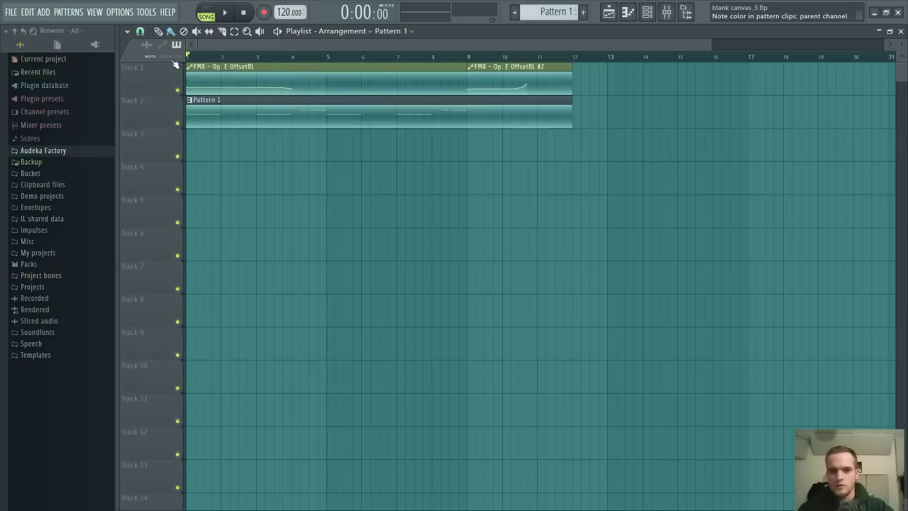
pyautogui.scroll(1, 200, 58)
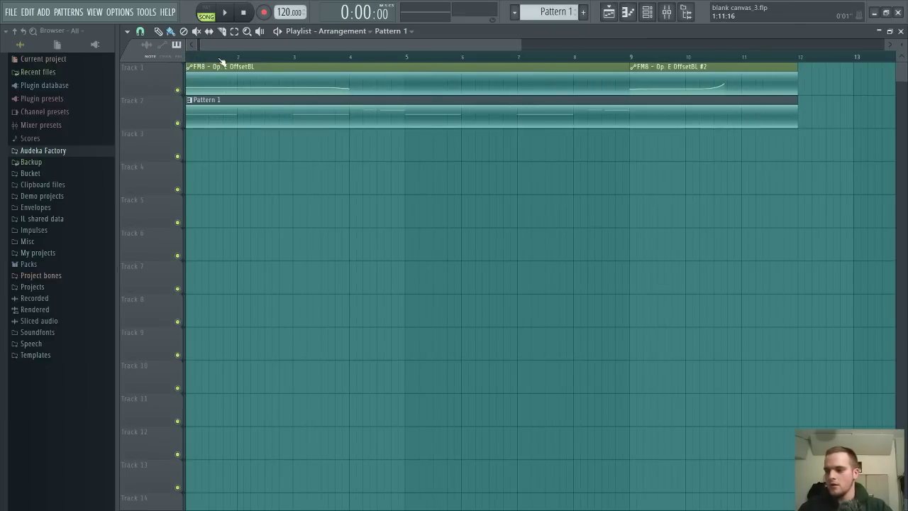
pyautogui.scroll(1, 230, 44)
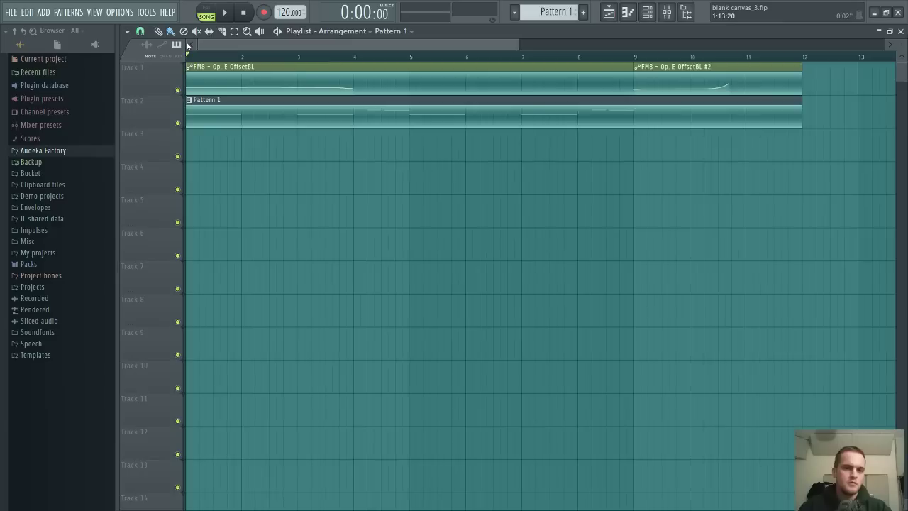
pyautogui.moveTo(234, 73)
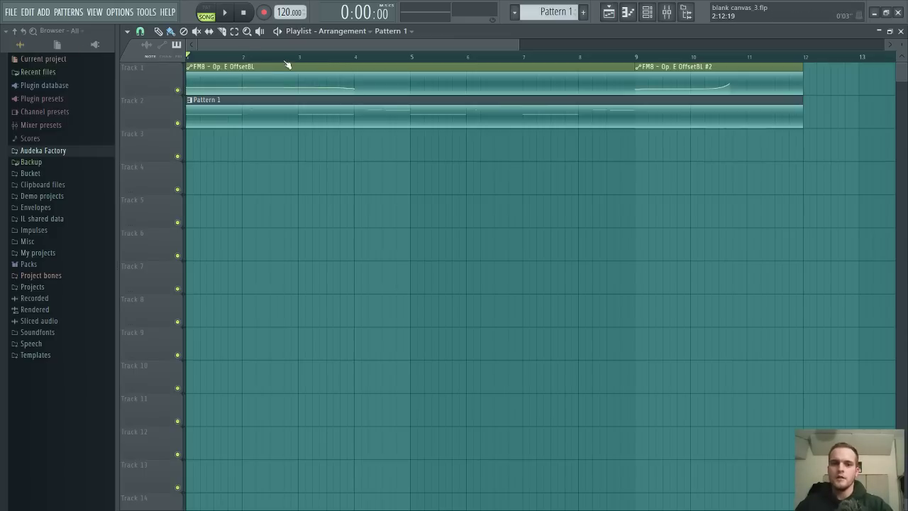
pyautogui.scroll(1, 289, 48)
pyautogui.moveTo(289, 48); pyautogui.dragTo(269, 46)
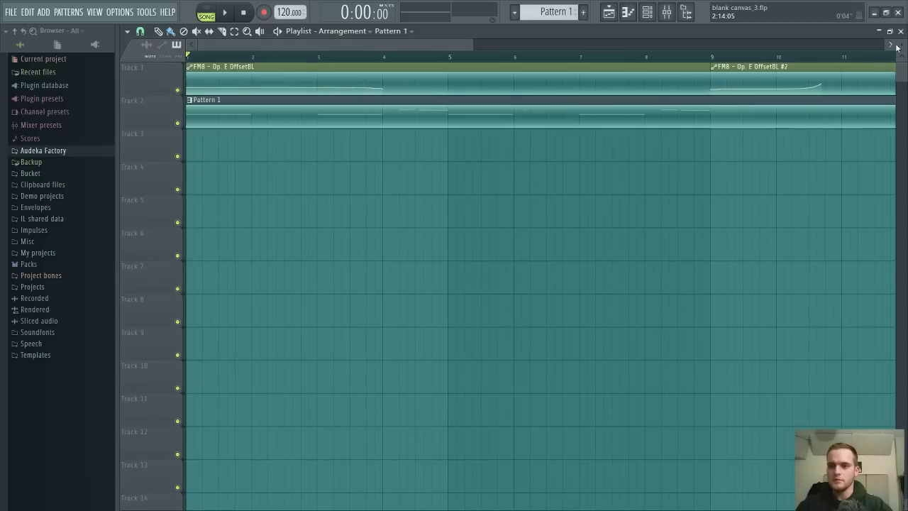
# Enlarge the playlist tracks and play the song briefly from the start to review the first bars
pyautogui.moveTo(901, 44); pyautogui.dragTo(901, 56)
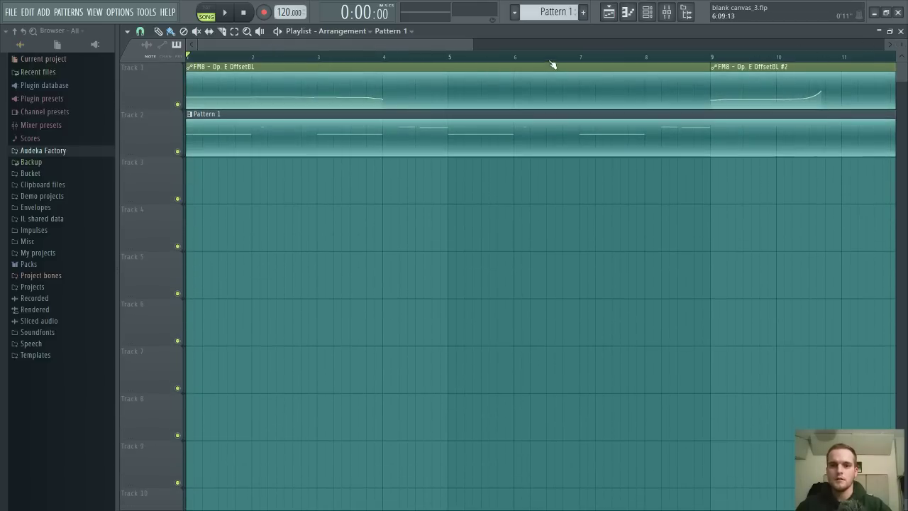
pyautogui.scroll(-1, 553, 62)
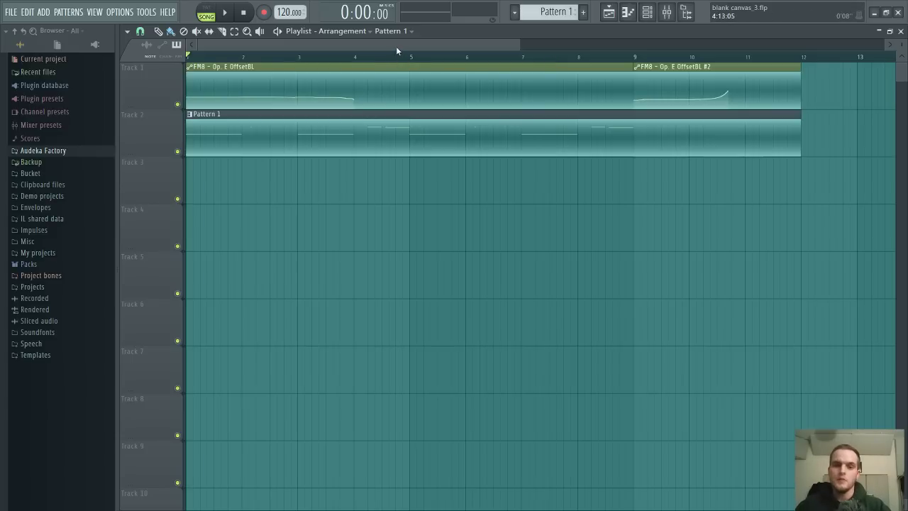
pyautogui.scroll(1, 378, 57)
pyautogui.scroll(-1, 387, 57)
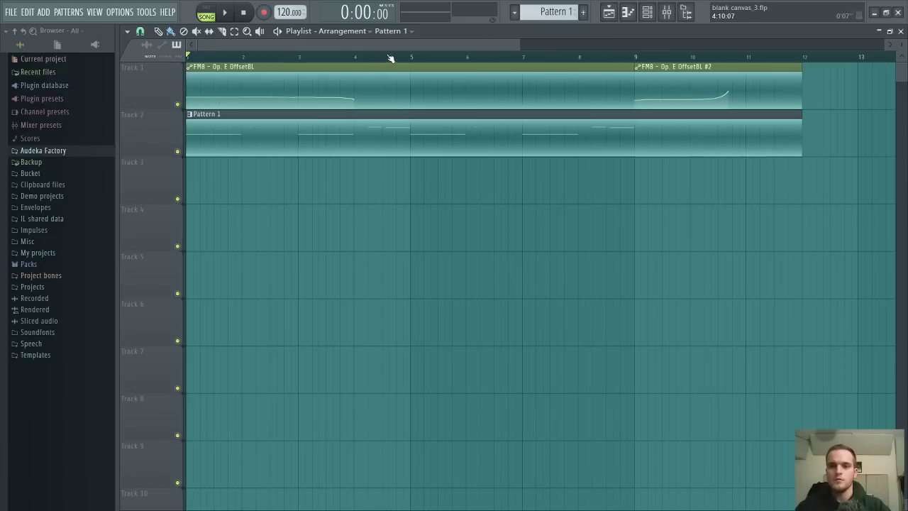
pyautogui.moveTo(900, 44); pyautogui.dragTo(900, 30)
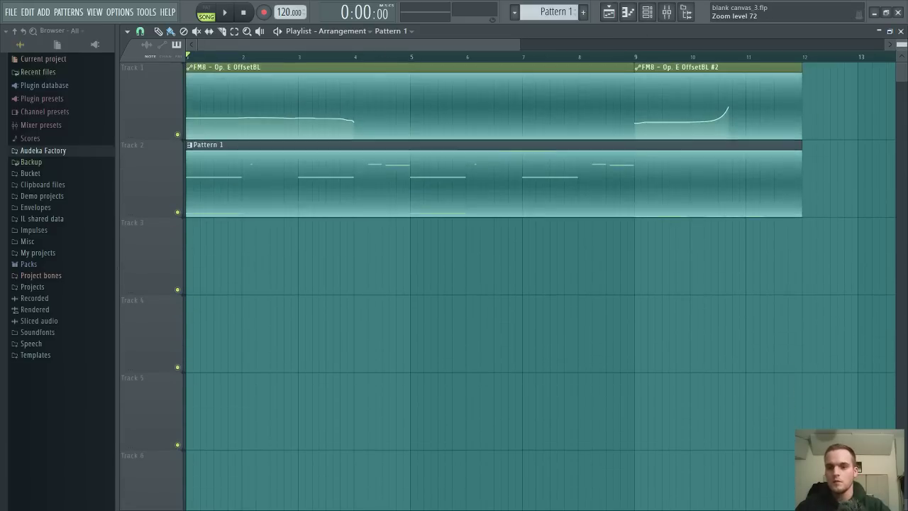
pyautogui.scroll(2, 291, 59)
pyautogui.moveTo(297, 45); pyautogui.dragTo(266, 45)
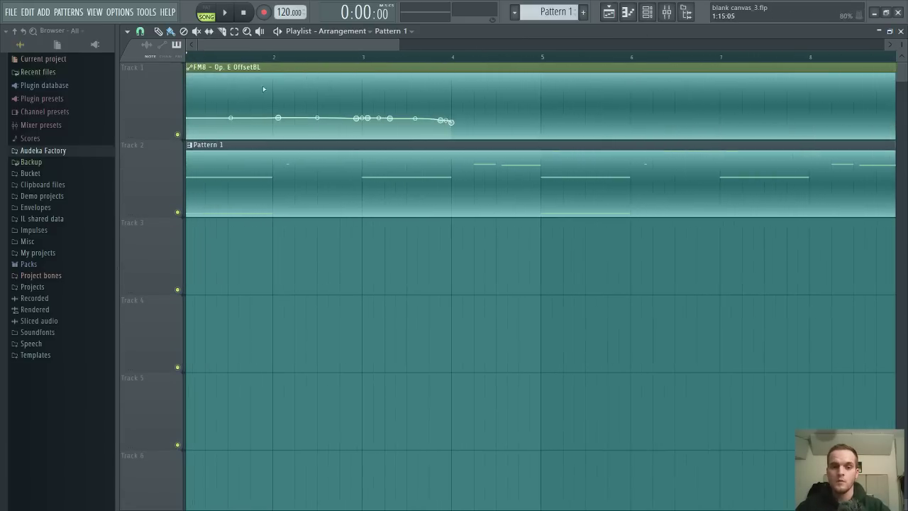
pyautogui.press('space')
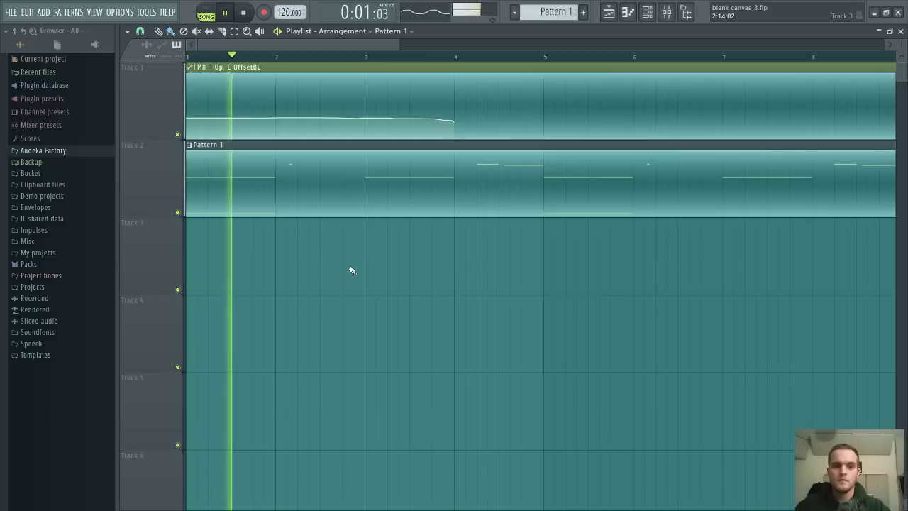
pyautogui.press('space')
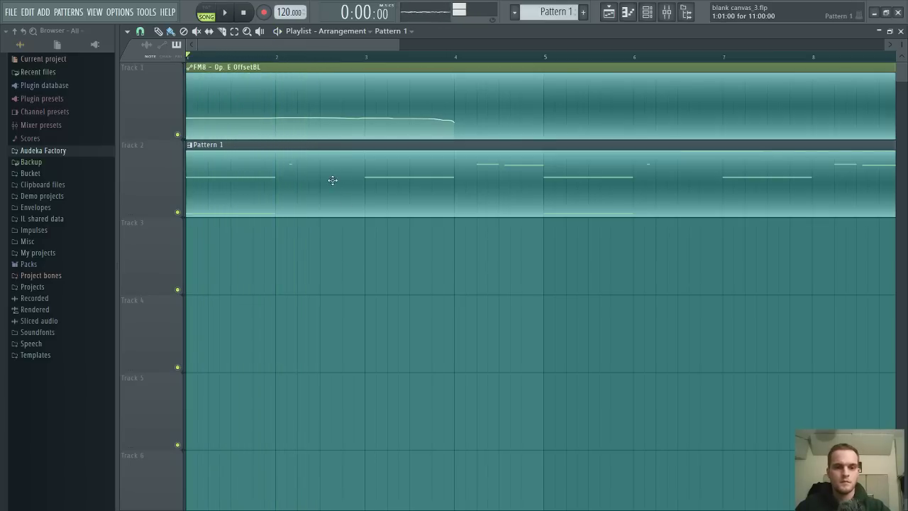
# Open Pattern 1 in the piano roll and lengthen the short G4 note in bar 2, auditioning from the start
pyautogui.press('space')
pyautogui.doubleClick(333, 180)
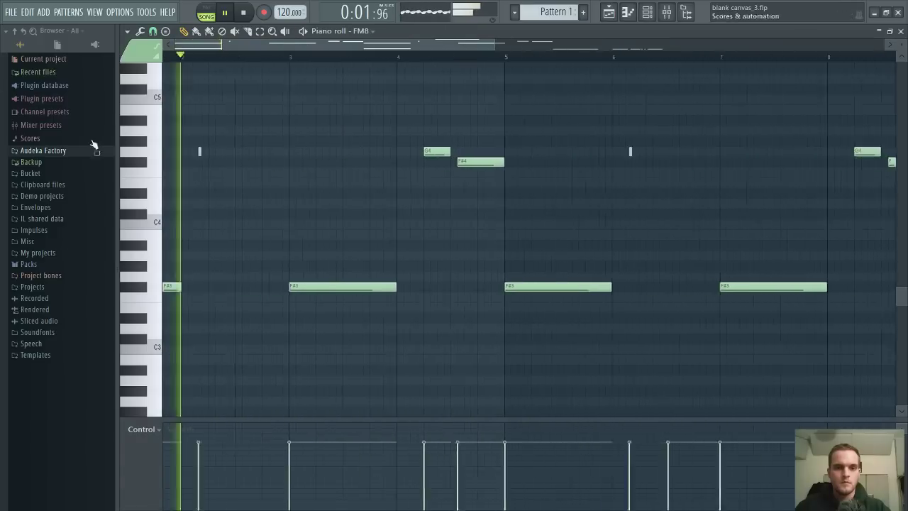
pyautogui.press('space')
pyautogui.press('space')
pyautogui.moveTo(293, 150); pyautogui.dragTo(351, 166)
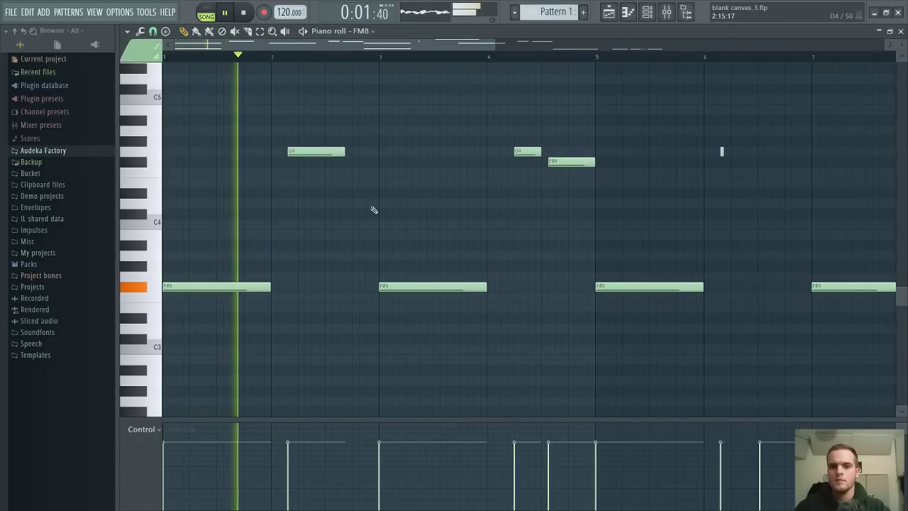
pyautogui.press('space')
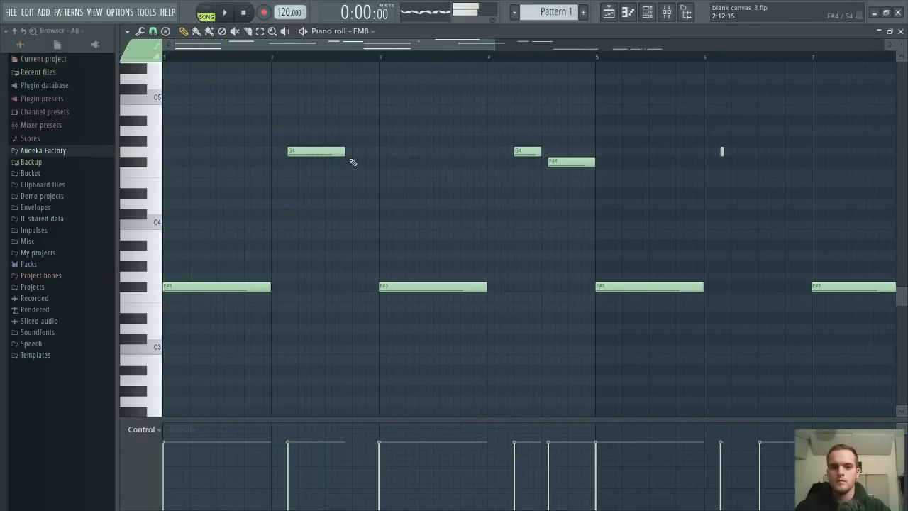
# Lower the lengthened bar 2 note to G3 and extend it to the start of bar 3 during playback
pyautogui.press('space')
pyautogui.moveTo(330, 153); pyautogui.dragTo(374, 279)
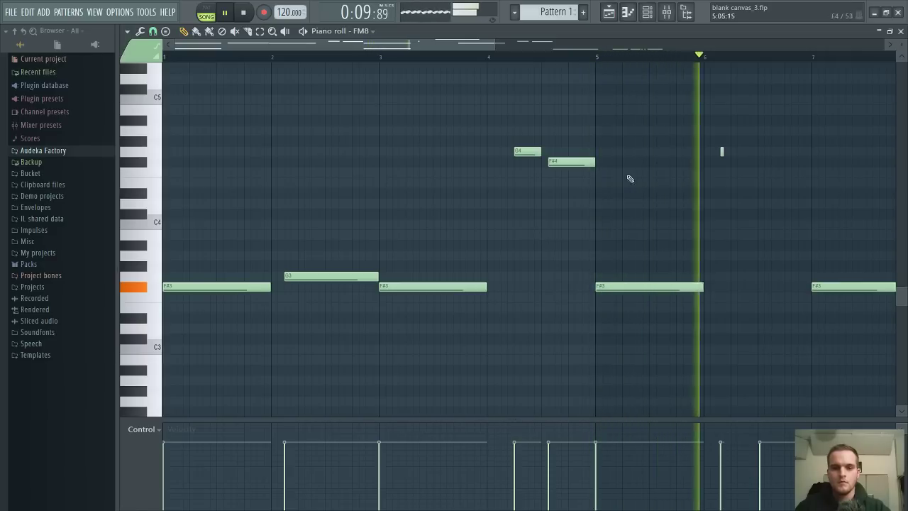
pyautogui.scroll(-2, 634, 57)
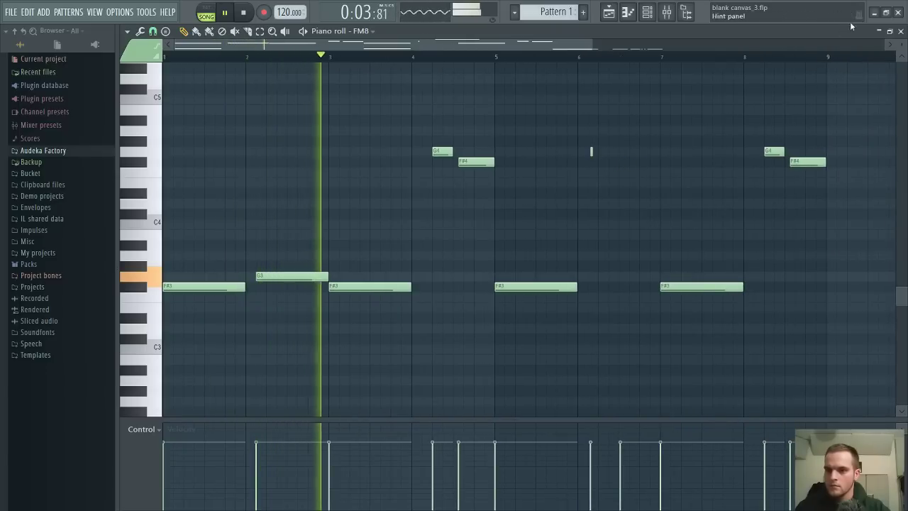
# Close the piano roll, playlist, FM8 and Drumaxx windows, and move the channel rack clear near the top of the workspace
pyautogui.click(900, 31)
pyautogui.click(900, 31)
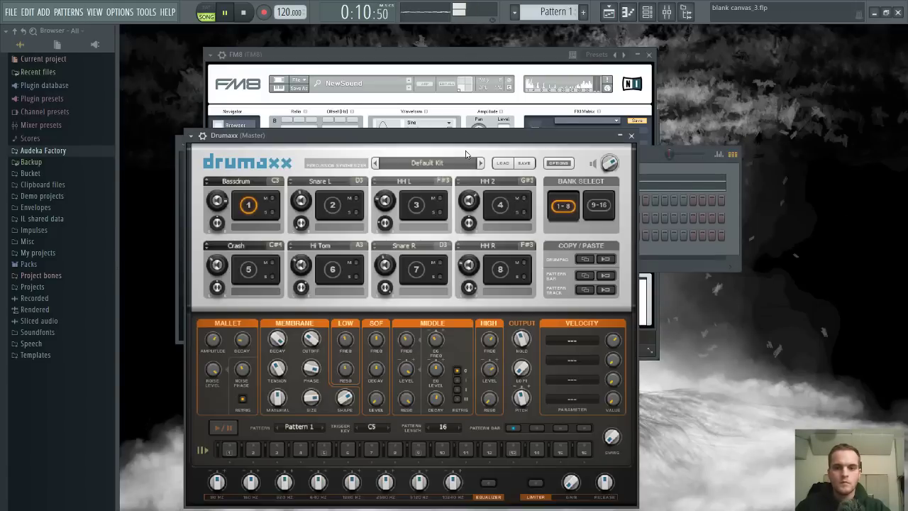
pyautogui.moveTo(468, 145); pyautogui.dragTo(635, 141)
pyautogui.press('F6')
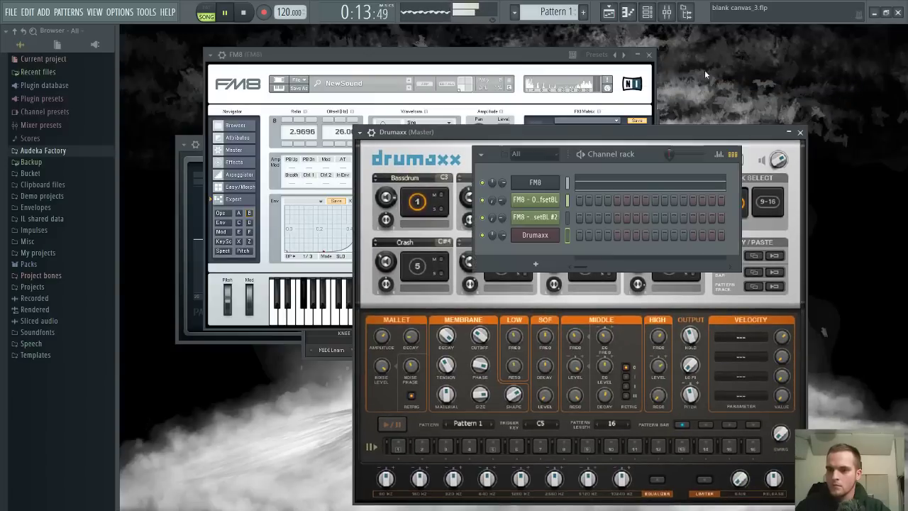
pyautogui.click(648, 54)
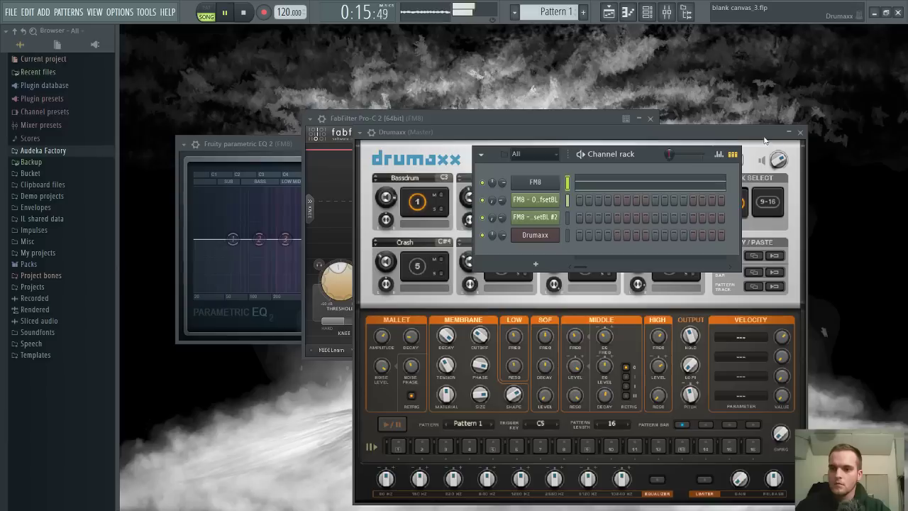
pyautogui.click(800, 132)
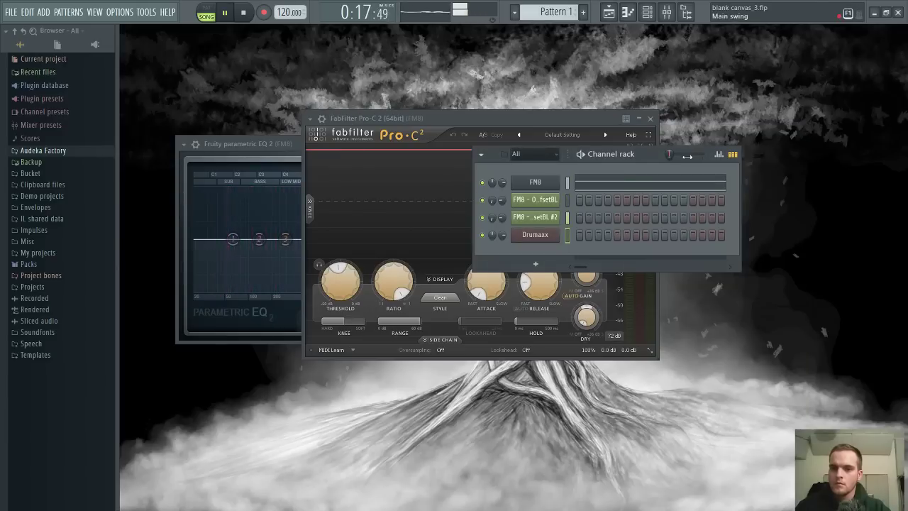
pyautogui.moveTo(642, 162); pyautogui.dragTo(658, 67)
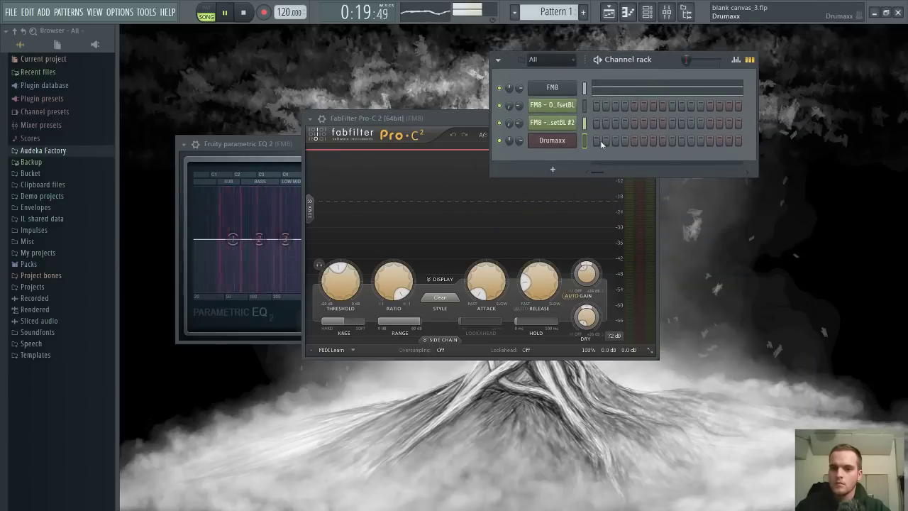
# Open Drumaxx's piano roll for Pattern 1 and place a short Bassdrum note at the start of bar 1
pyautogui.press('F7')
pyautogui.scroll(-5, 307, 229)
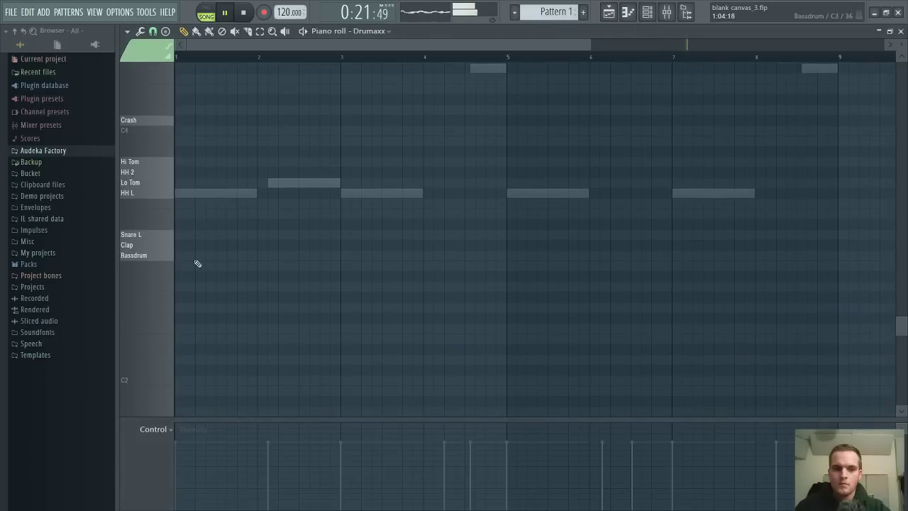
pyautogui.click(191, 257)
pyautogui.moveTo(192, 258); pyautogui.dragTo(184, 258)
pyautogui.moveTo(246, 258); pyautogui.dragTo(192, 258)
pyautogui.scroll(3, 198, 59)
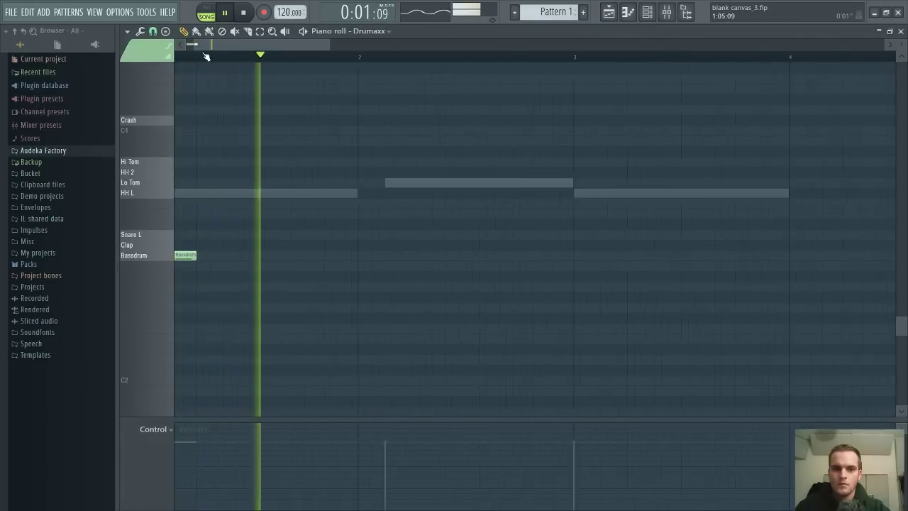
pyautogui.press('space')
pyautogui.press('space')
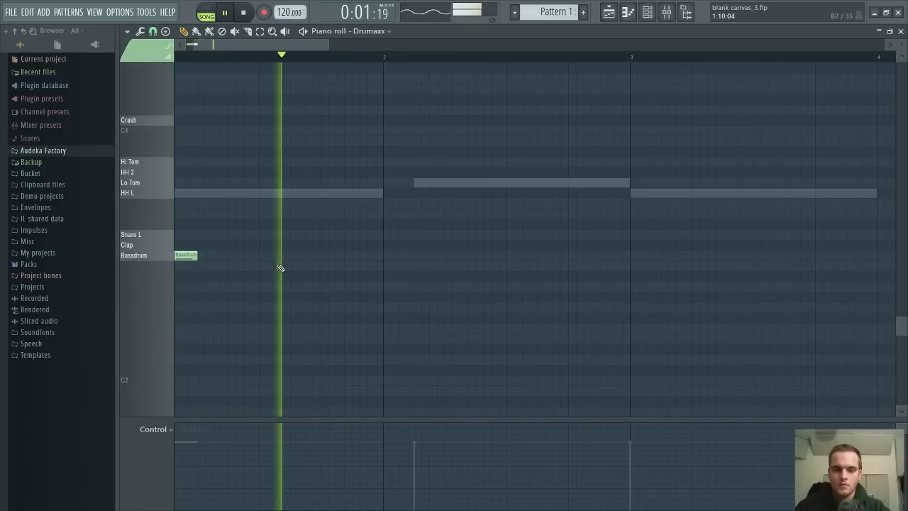
# Add a one-step HH 2 note at 1:15, a one-step Hi Tom at 2:05 and a short Lo Tom in bar 2
pyautogui.click(363, 246)
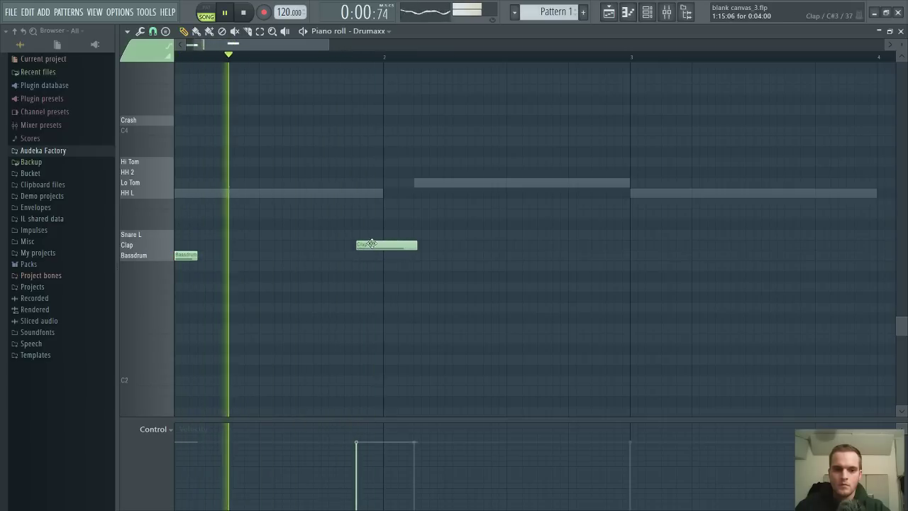
pyautogui.moveTo(363, 246)
pyautogui.mouseDown()
pyautogui.moveTo(364, 172)
pyautogui.moveTo(384, 173)
pyautogui.moveTo(365, 173)
pyautogui.mouseUp()
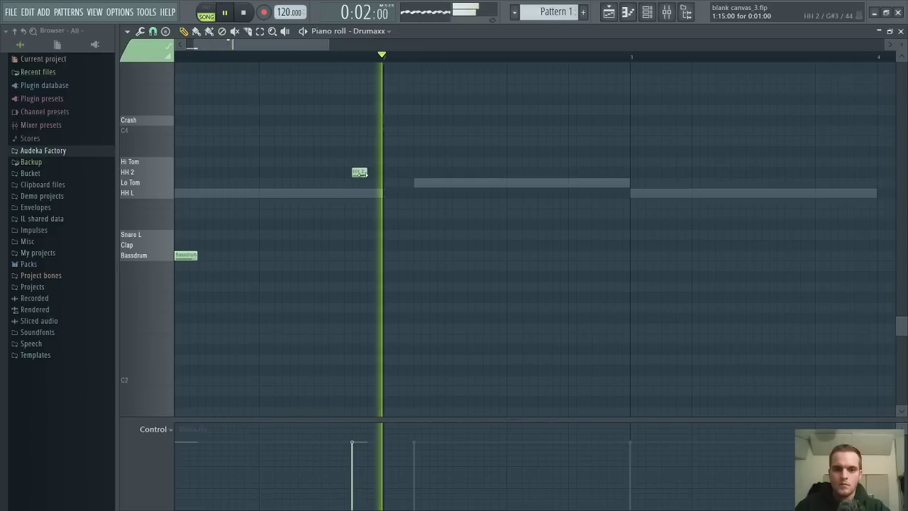
pyautogui.click(447, 163)
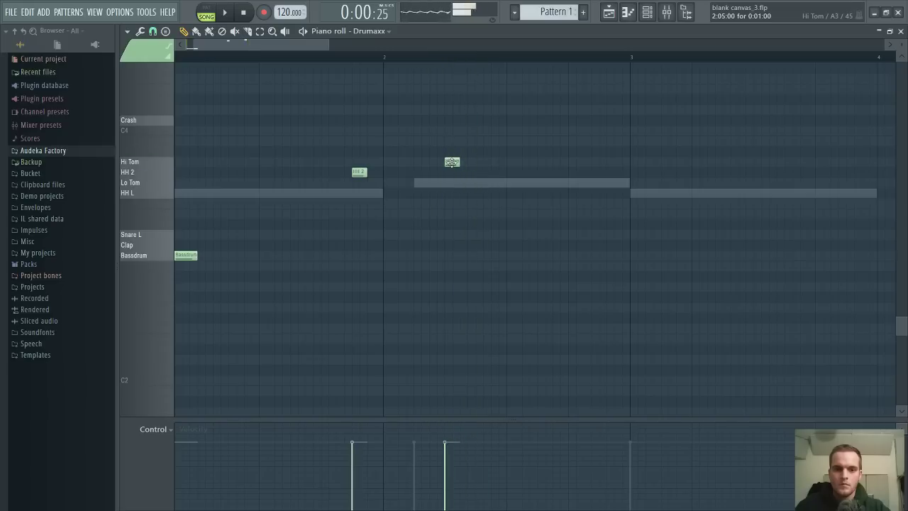
pyautogui.scroll(1, 465, 227)
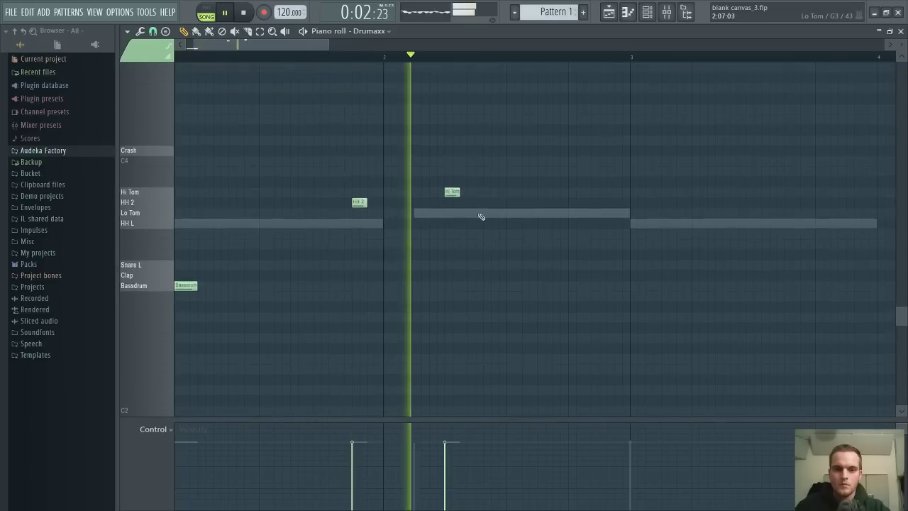
pyautogui.click(491, 214)
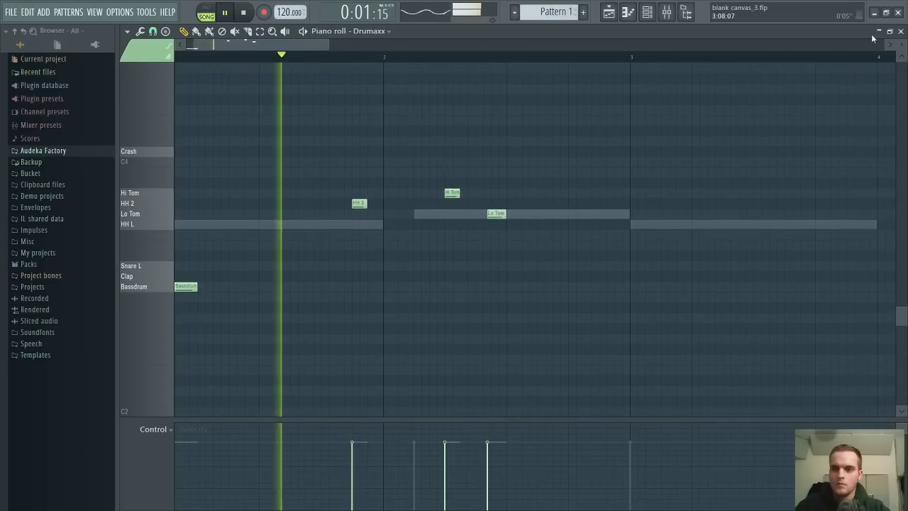
# Check Pattern 1 in the playlist, stop playback and cut all Drumaxx notes from the pattern
pyautogui.click(899, 32)
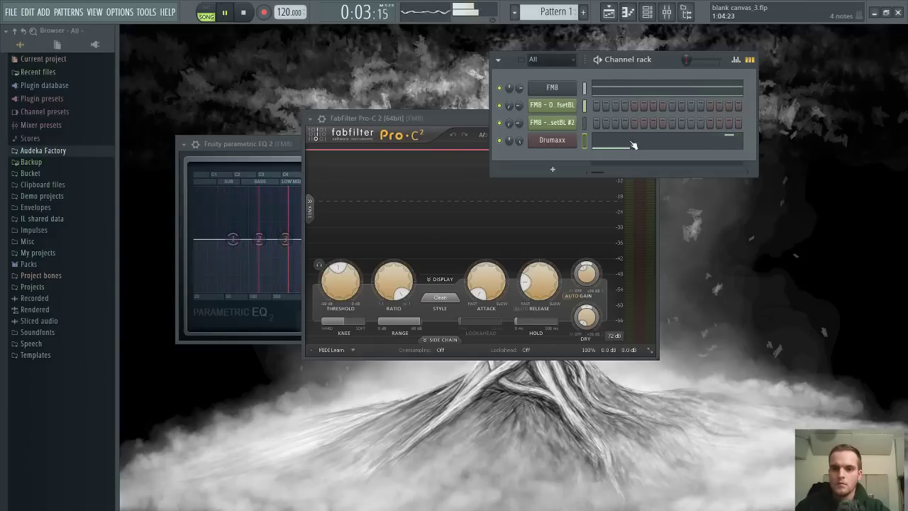
pyautogui.click(608, 11)
pyautogui.press('space')
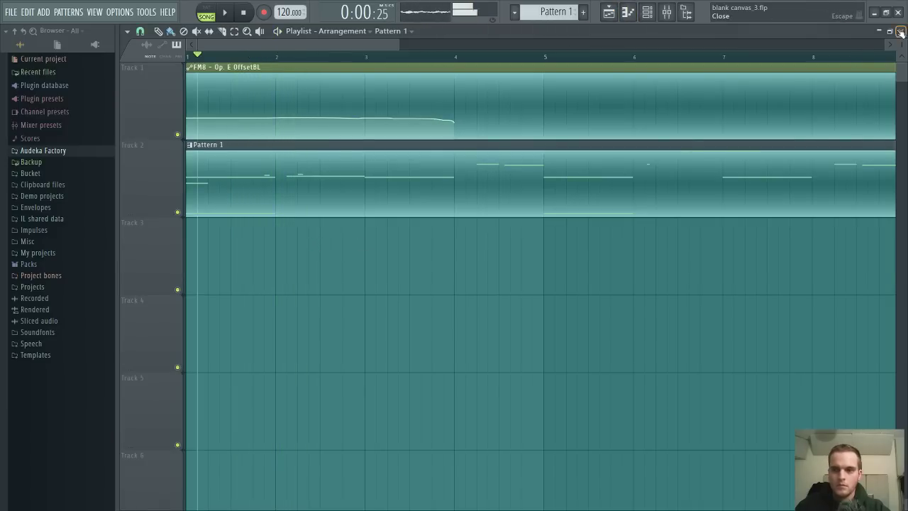
pyautogui.click(899, 31)
pyautogui.hotkey('ctrl', 'x')
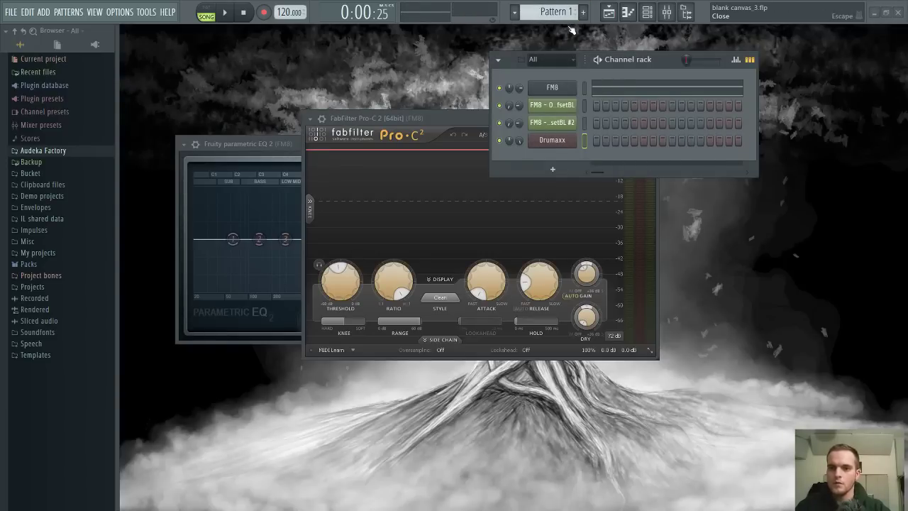
# Create a new pattern named drums
pyautogui.press('F4')
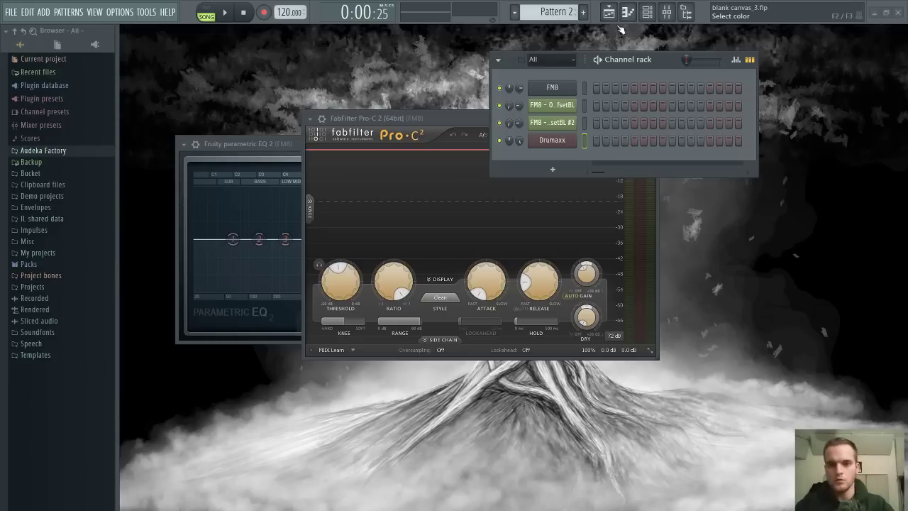
pyautogui.write('drums')
pyautogui.press('Return')
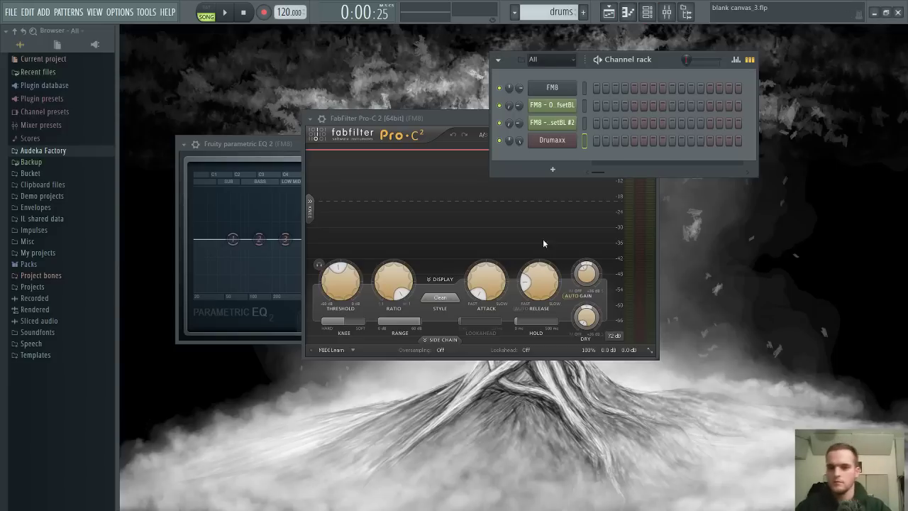
# Place a four-step Bassdrum note at the start of bar 1 in Drumaxx's piano roll and switch playback to pattern mode
pyautogui.press('F7')
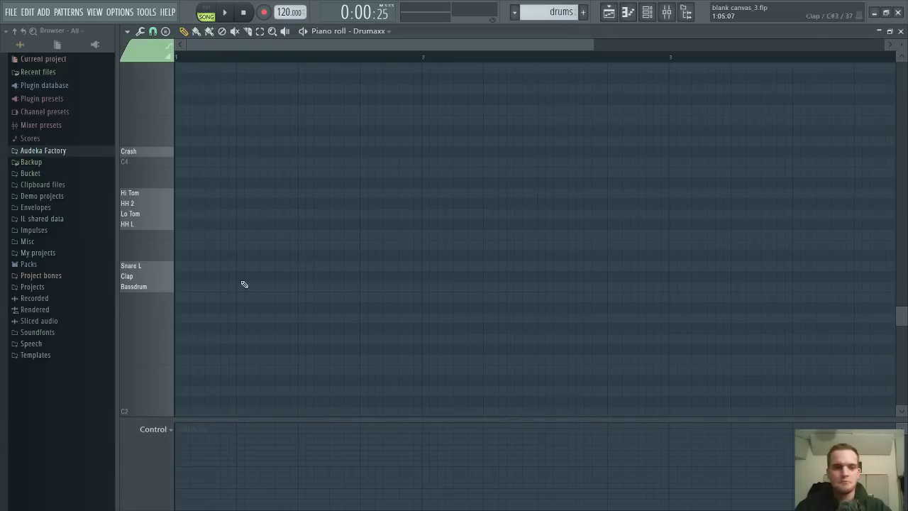
pyautogui.click(186, 287)
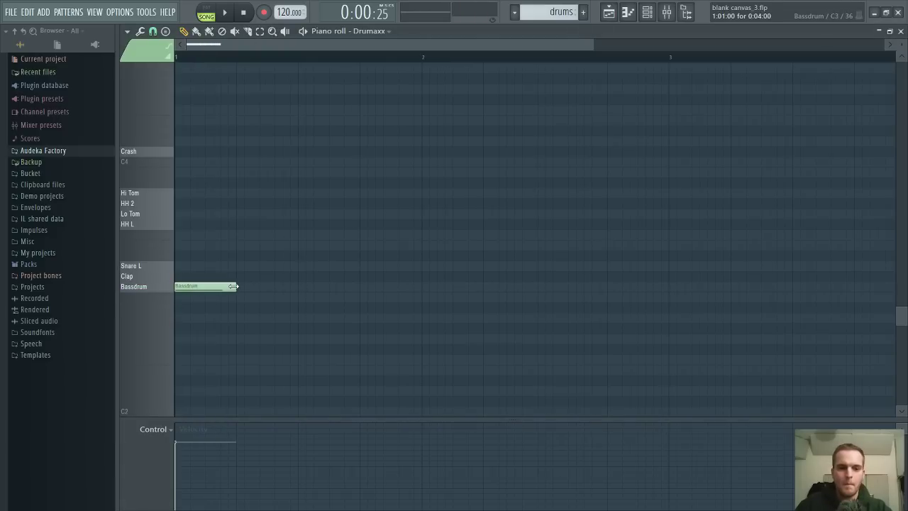
pyautogui.press('space')
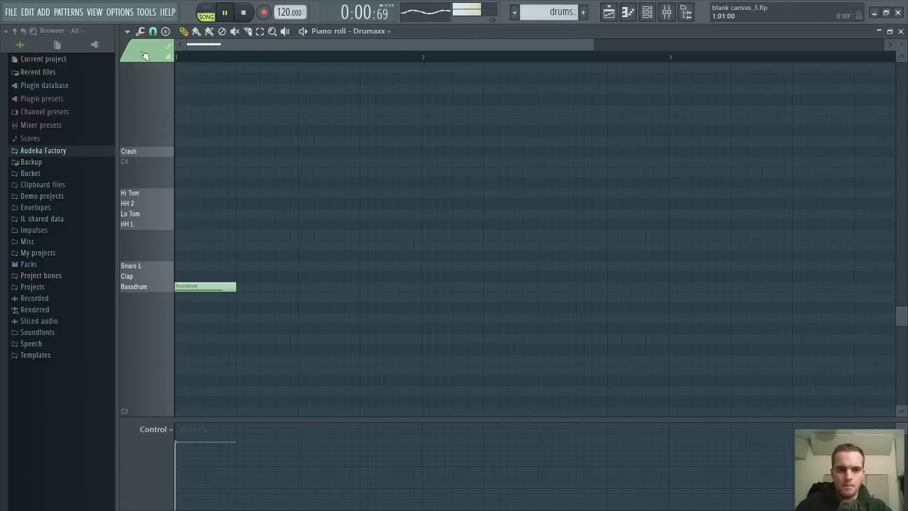
pyautogui.click(205, 12)
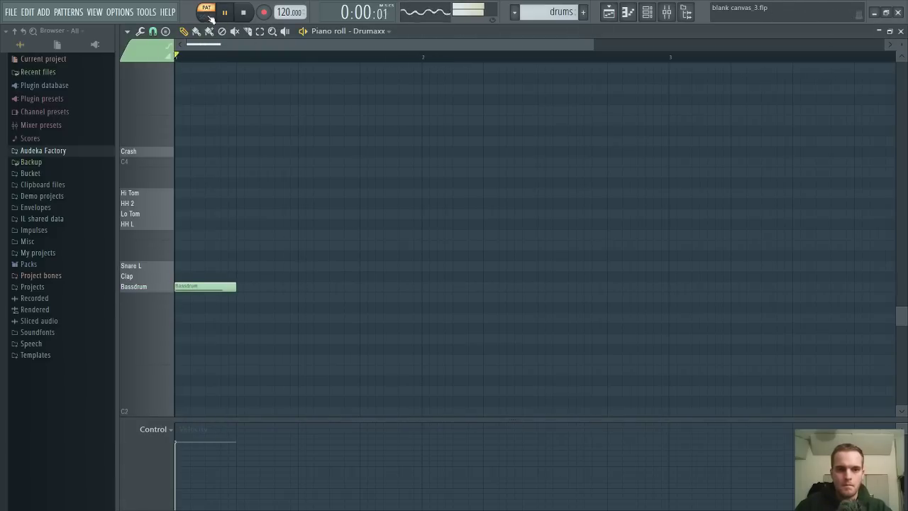
# Add a Clap note in the second half of bar 1, ending at bar 2, and duplicate the Bassdrum and Clap into bar 2
pyautogui.click(311, 267)
pyautogui.moveTo(318, 268); pyautogui.dragTo(419, 278)
pyautogui.press('space')
pyautogui.press('space')
pyautogui.hotkey('ctrl', 'b')
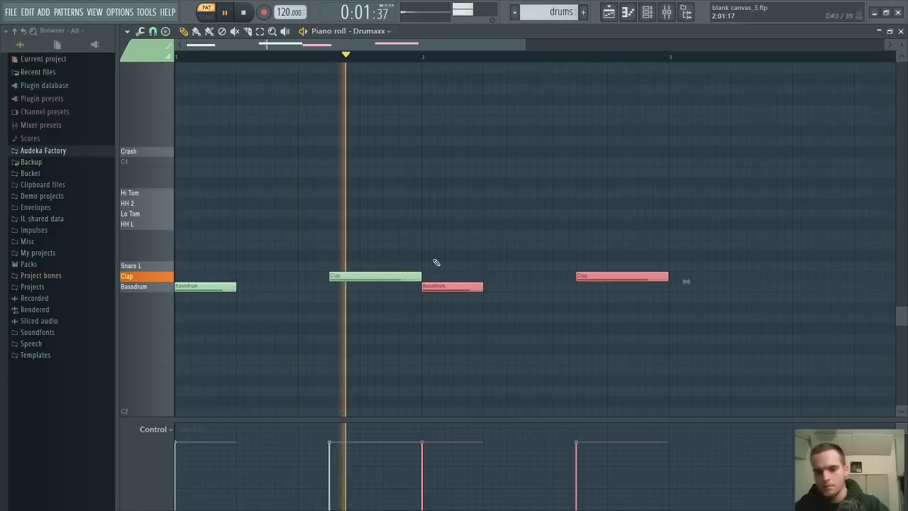
# Open the Drumaxx plugin and lower the Bassdrum's output pitch to about -53.30%
pyautogui.click(491, 209)
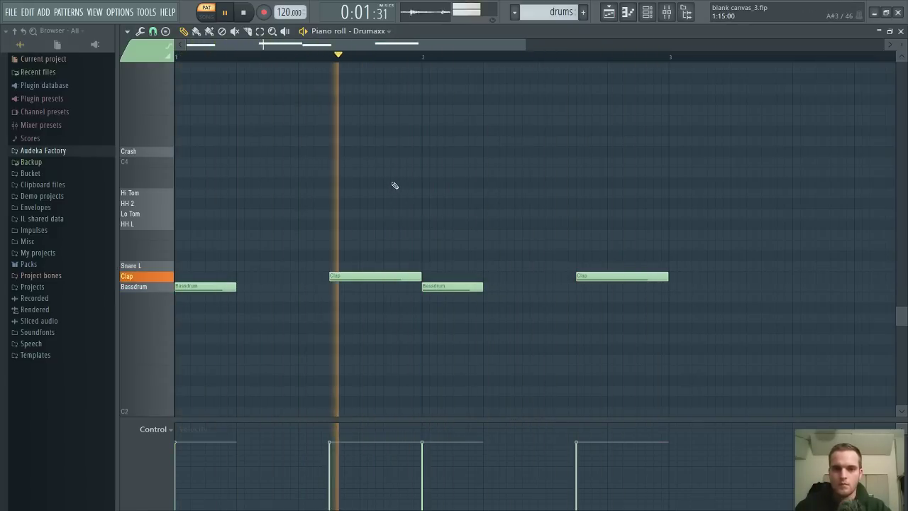
pyautogui.click(900, 31)
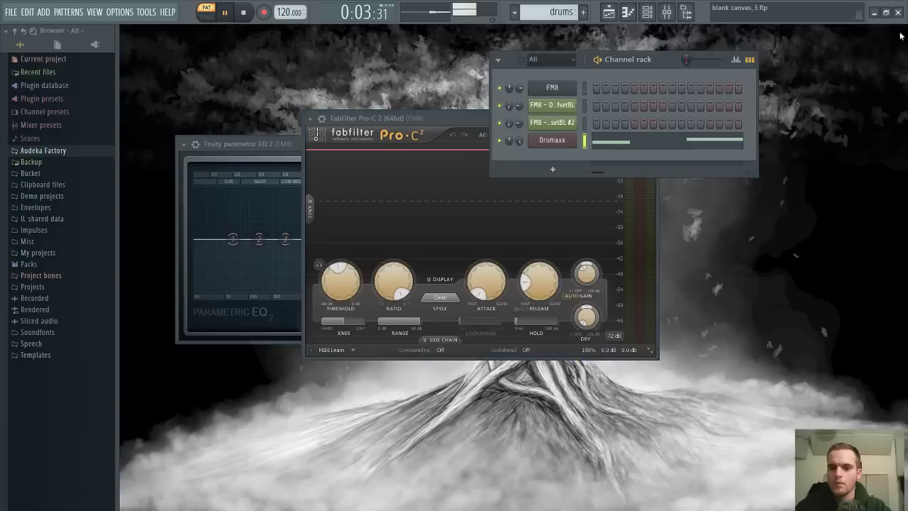
pyautogui.click(556, 139)
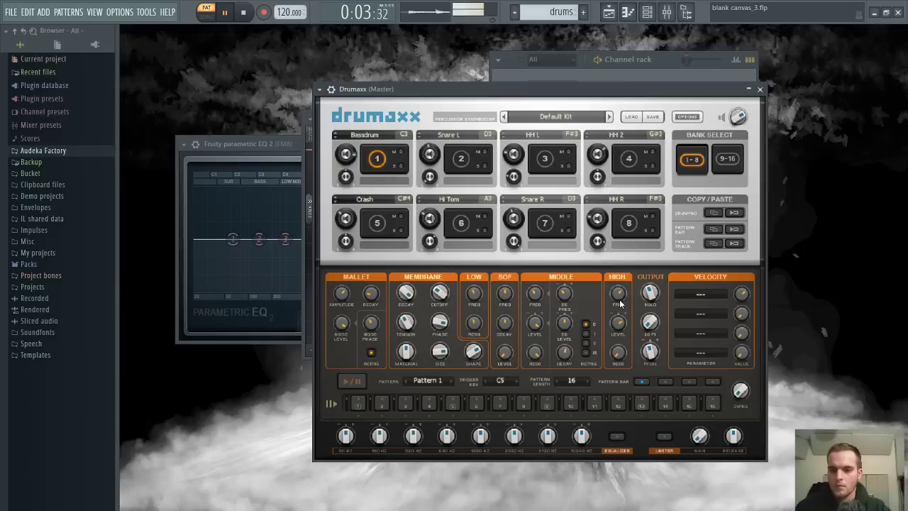
pyautogui.moveTo(650, 351); pyautogui.dragTo(649, 356)
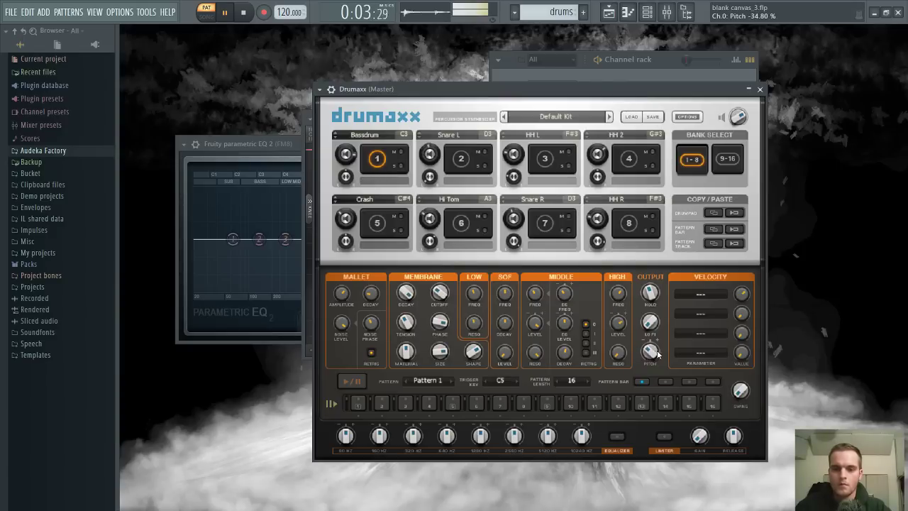
pyautogui.moveTo(652, 357); pyautogui.dragTo(651, 353)
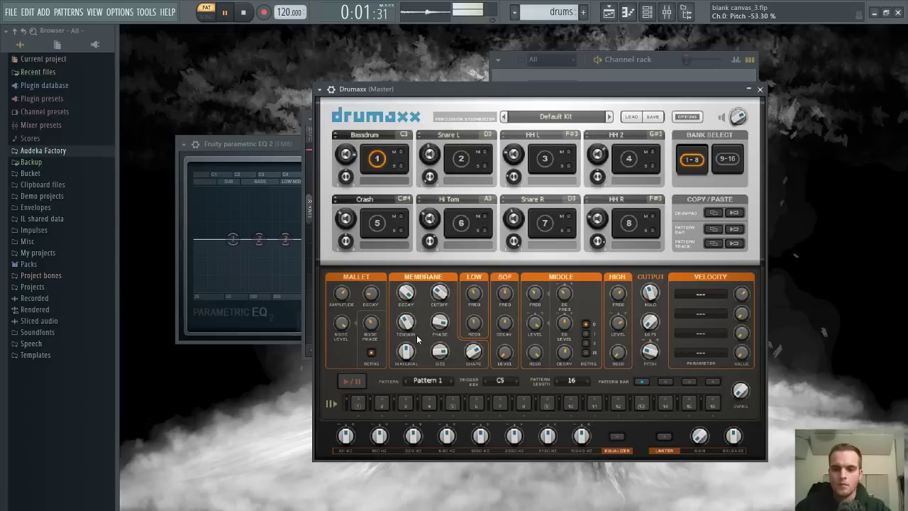
# Set the Bassdrum's membrane tension to about 41.20% and its membrane decay to about 79.90%
pyautogui.moveTo(406, 361); pyautogui.dragTo(404, 358)
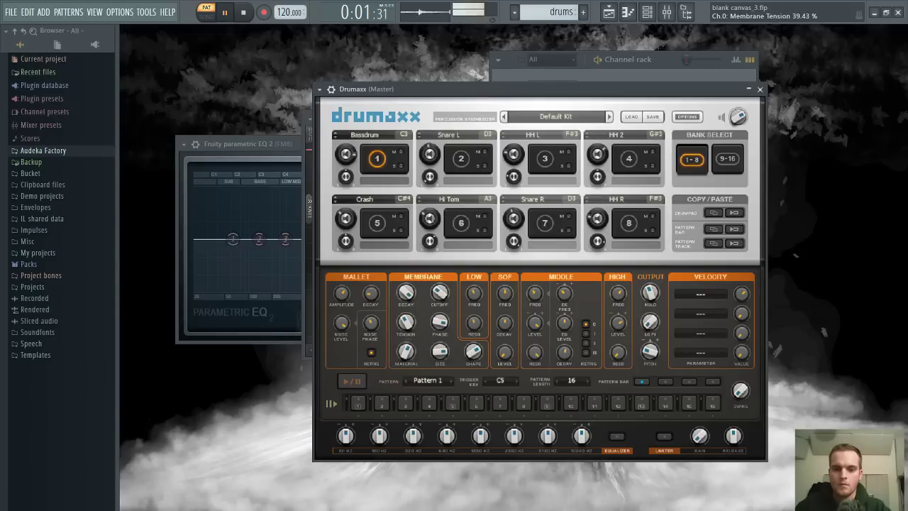
pyautogui.moveTo(405, 323); pyautogui.dragTo(406, 332)
pyautogui.moveTo(406, 328); pyautogui.dragTo(406, 332)
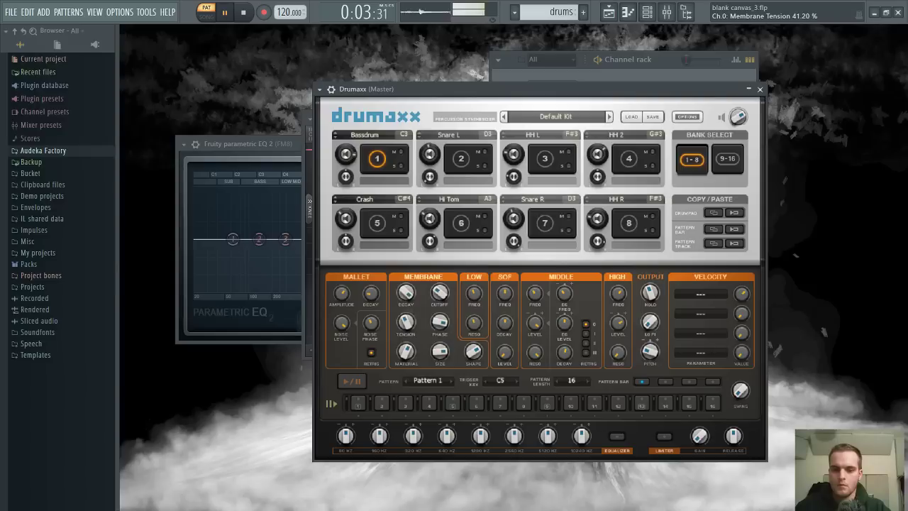
pyautogui.moveTo(406, 295); pyautogui.dragTo(406, 295)
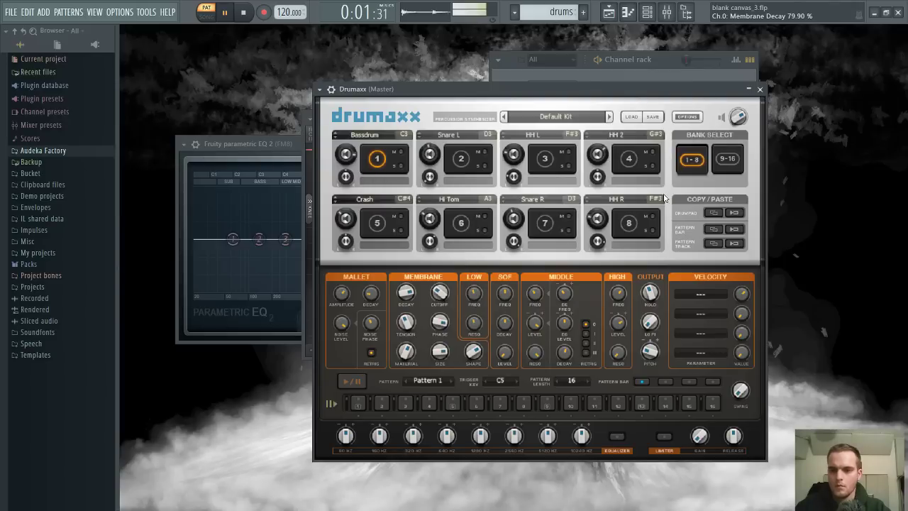
# Set the Clap's mallet decay in bank 9-16 to about 92.62% and return to Drumaxx's piano roll with playback stopped
pyautogui.click(727, 161)
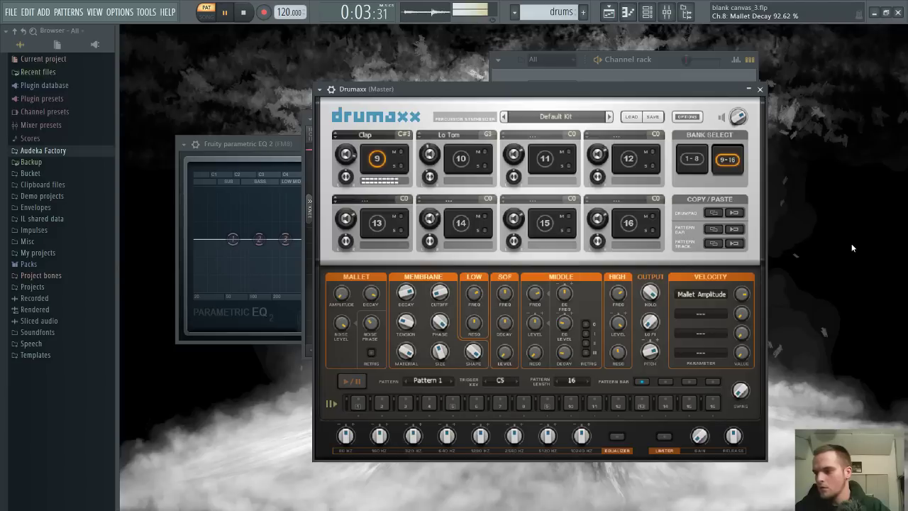
pyautogui.press('F6')
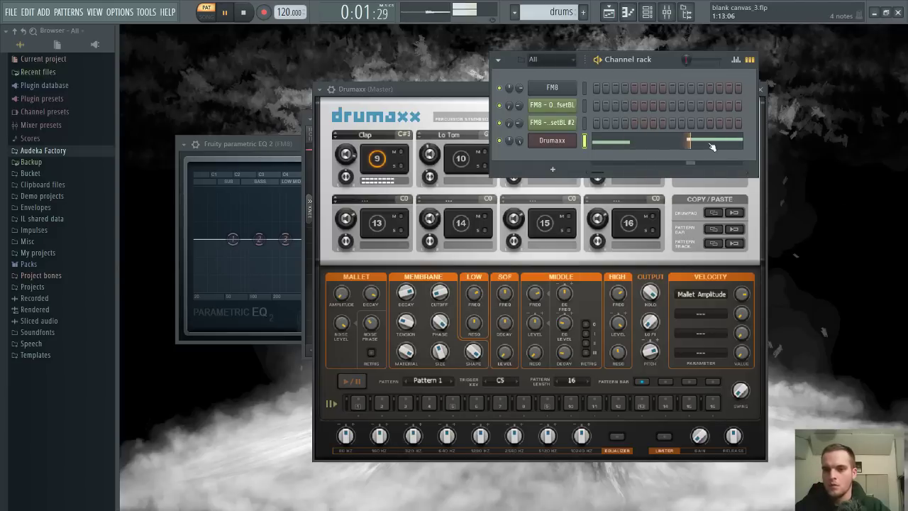
pyautogui.click(644, 142)
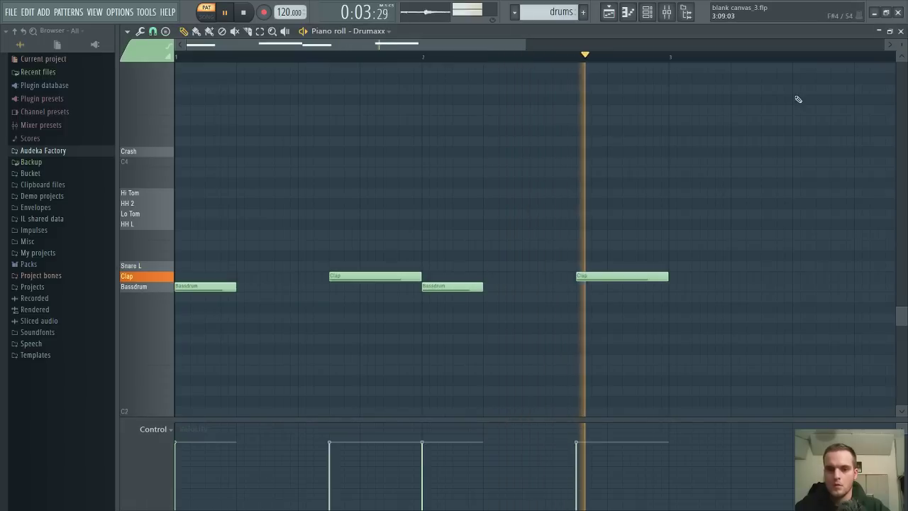
pyautogui.press('space')
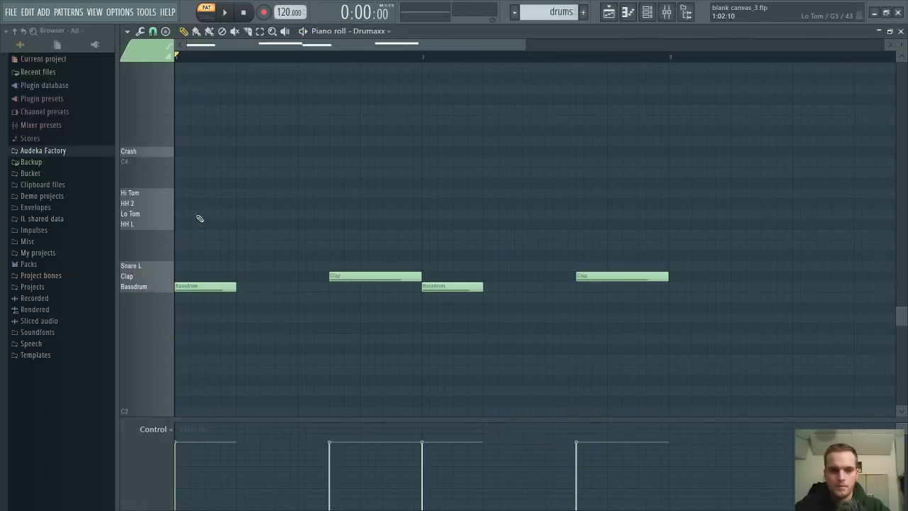
# Add a one-step Hi Tom note on step 7 of bar 1, between the Bassdrum and the Clap, and audition it
pyautogui.moveTo(196, 185); pyautogui.dragTo(235, 201)
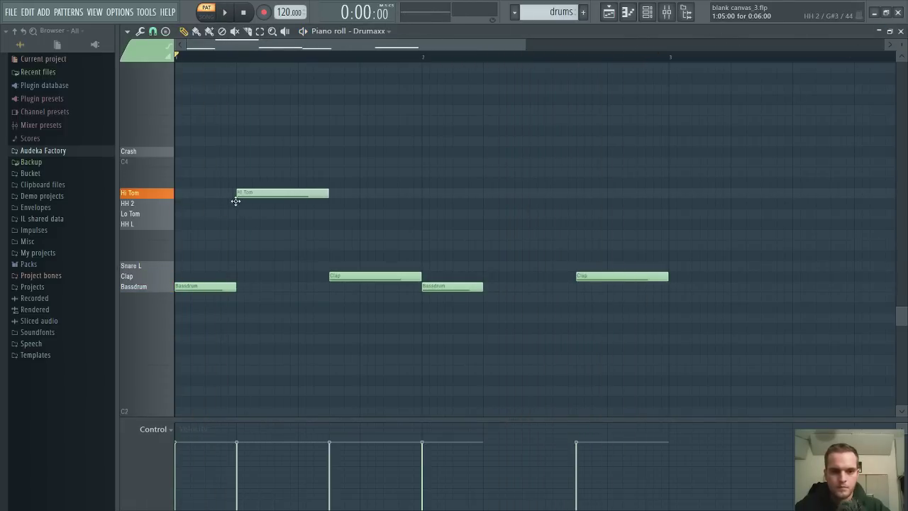
pyautogui.press('space')
pyautogui.press('space')
pyautogui.moveTo(327, 193); pyautogui.dragTo(264, 194)
pyautogui.press('space')
pyautogui.moveTo(251, 194); pyautogui.dragTo(282, 195)
pyautogui.press('space')
pyautogui.press('space')
pyautogui.press('space')
# Switch playback to song mode, audition the song and check the arrangement in the playlist
pyautogui.click(207, 17)
pyautogui.press('space')
pyautogui.press('space')
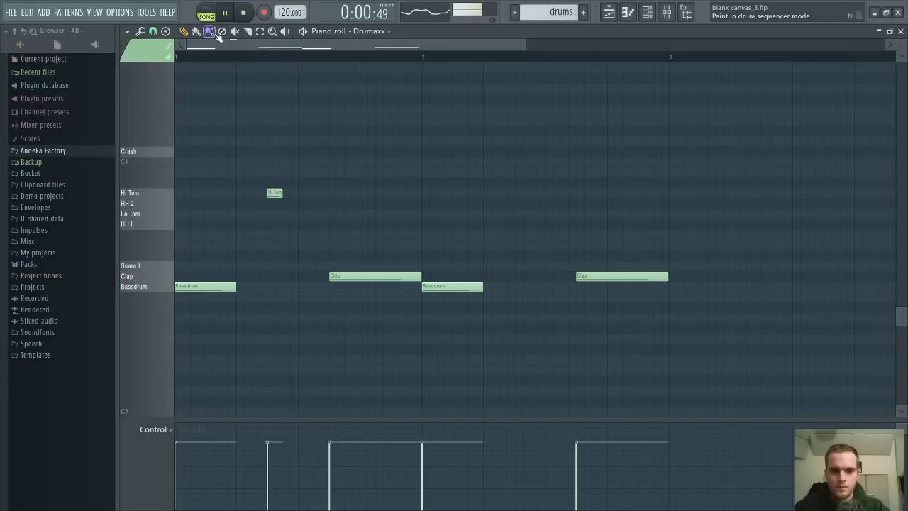
pyautogui.click(608, 12)
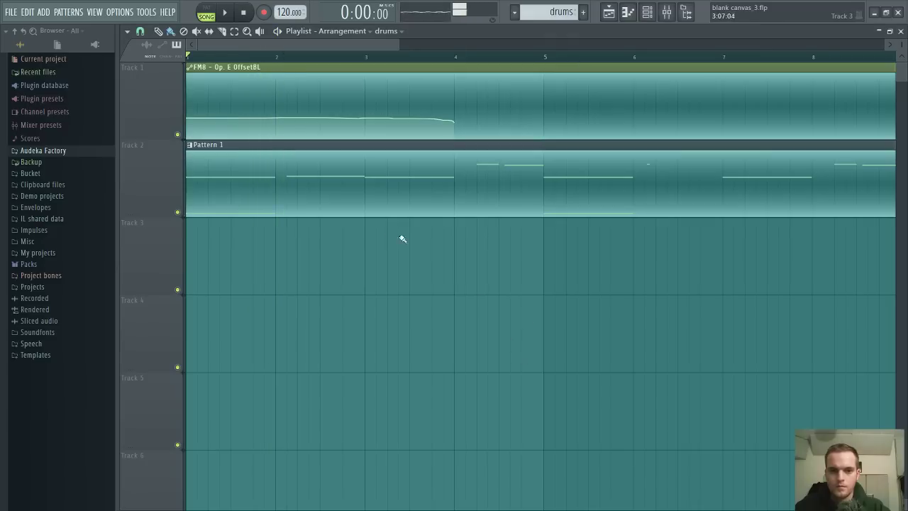
pyautogui.click(901, 32)
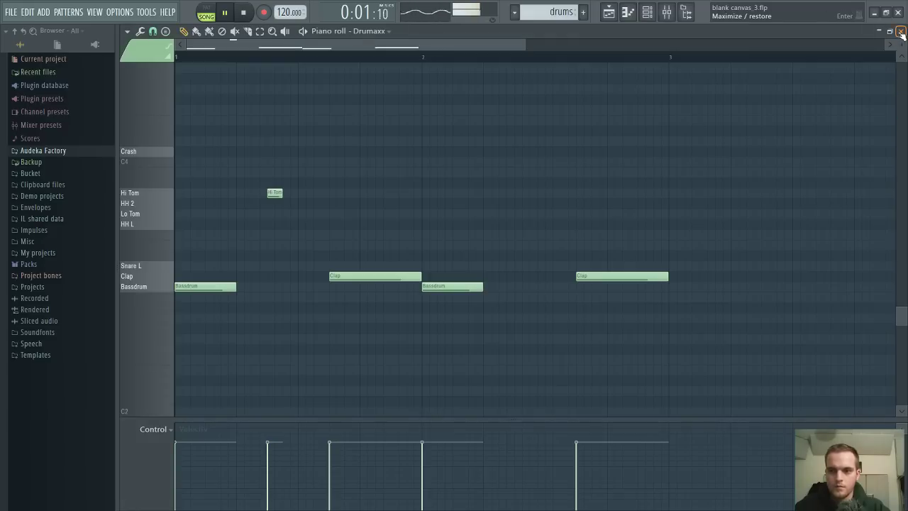
# Bypass the Multipass effect in slot 2 of the FM8 mixer track while auditioning the bass
pyautogui.click(666, 12)
pyautogui.press('space')
pyautogui.click(158, 76)
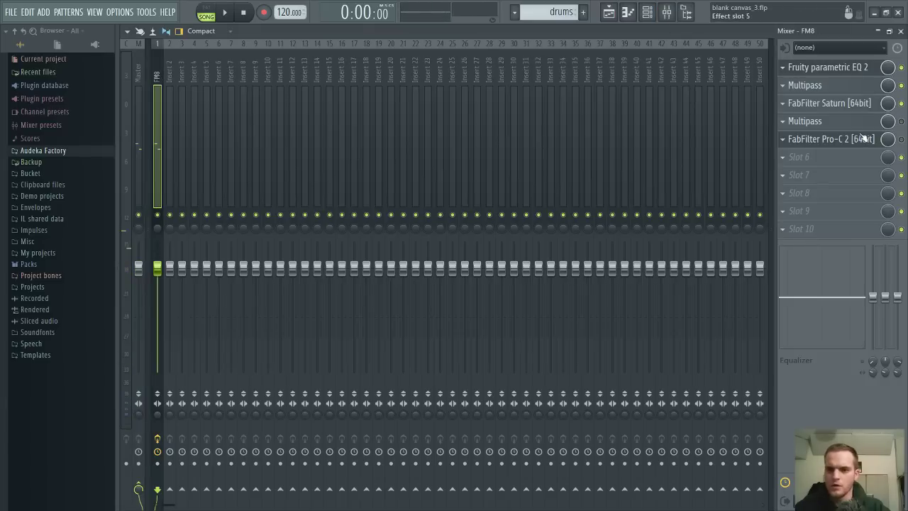
pyautogui.press('space')
pyautogui.press('space')
pyautogui.click(900, 85)
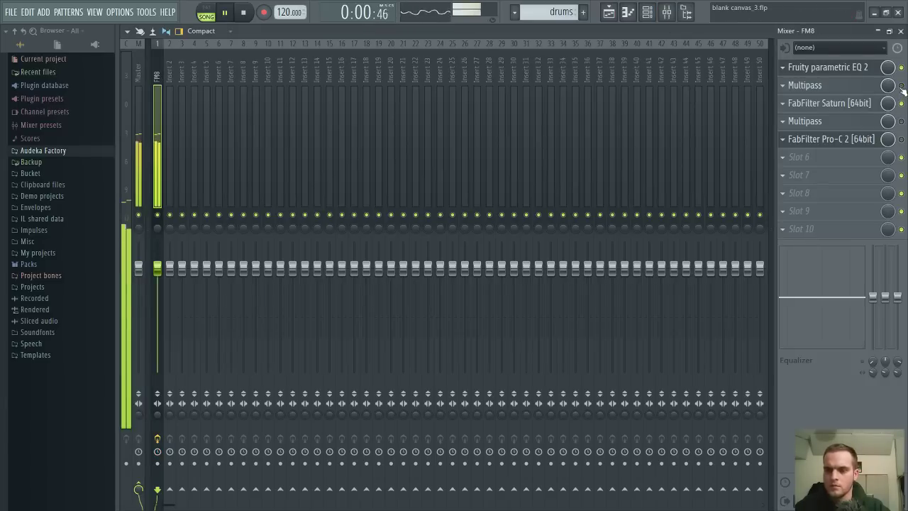
pyautogui.click(900, 31)
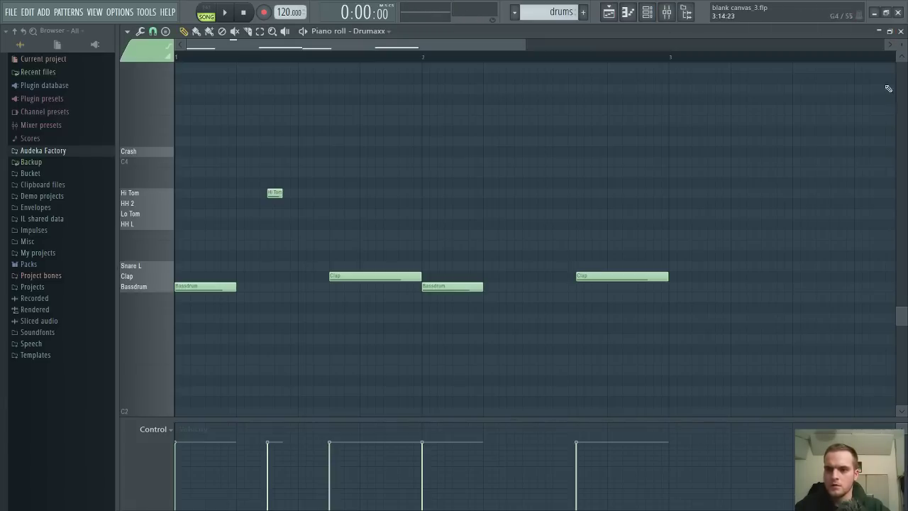
# Open FM8 and raise operator E's self-modulation in the FM matrix, auditioning the bass line
pyautogui.click(901, 30)
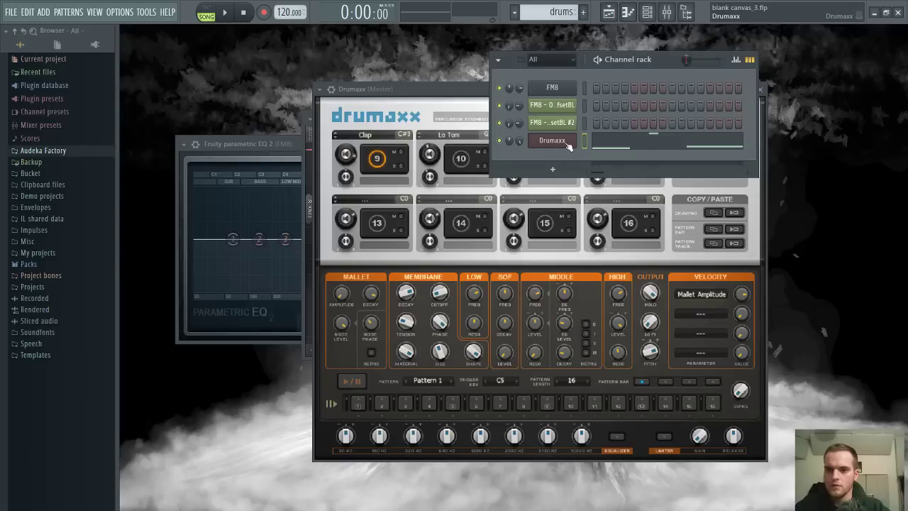
pyautogui.click(552, 87)
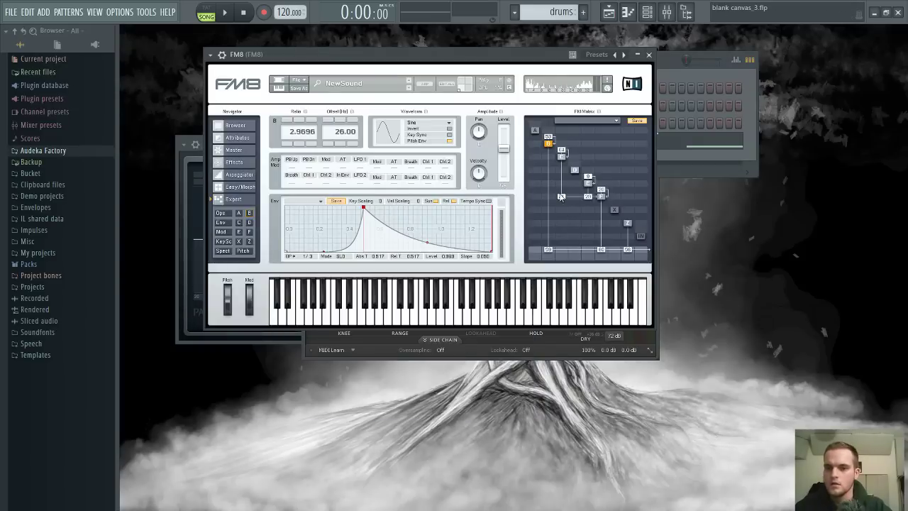
pyautogui.press('space')
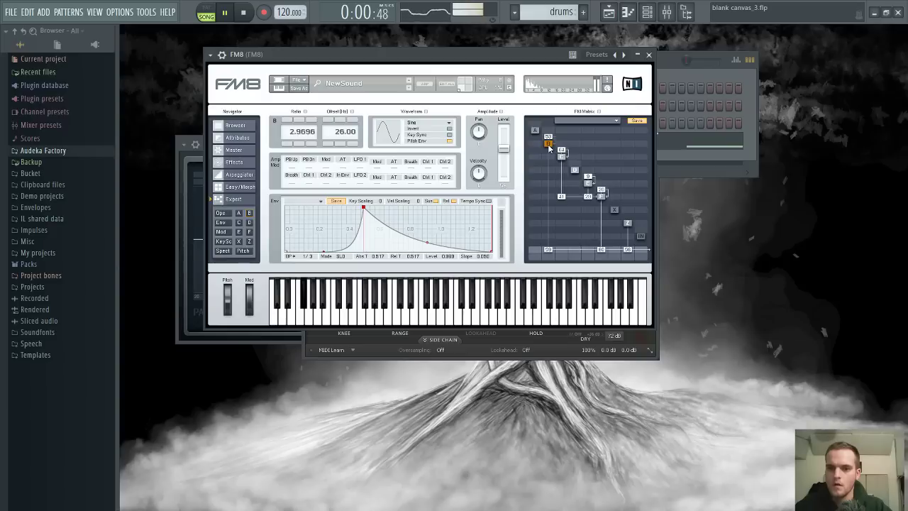
pyautogui.press('space')
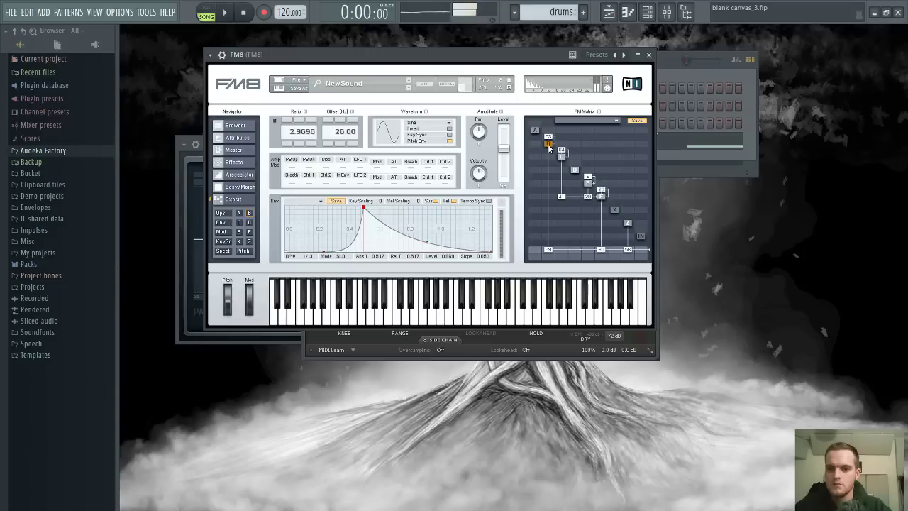
pyautogui.press('space')
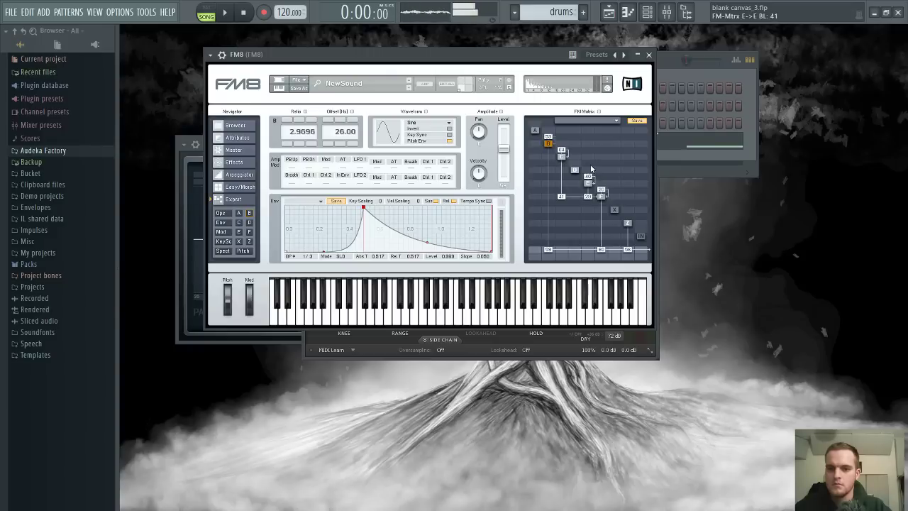
pyautogui.moveTo(550, 55); pyautogui.dragTo(554, 56)
pyautogui.press('space')
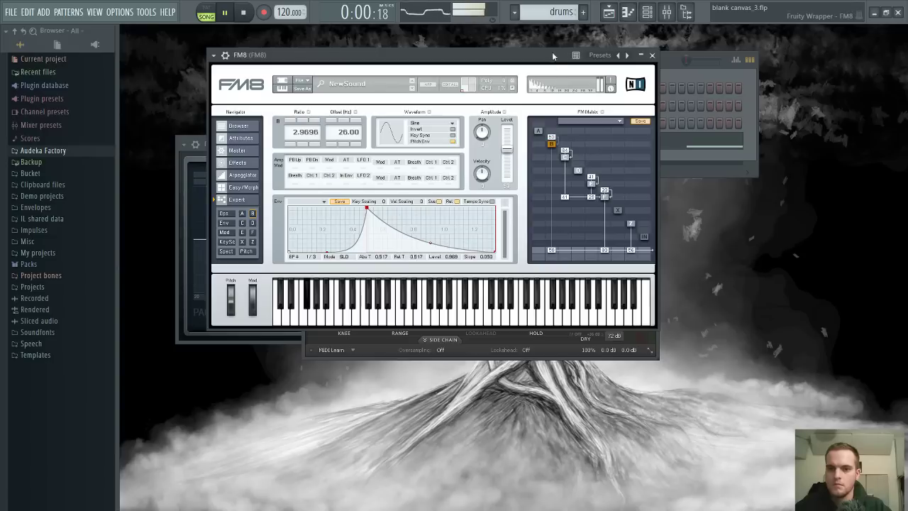
pyautogui.press('space')
pyautogui.press('space')
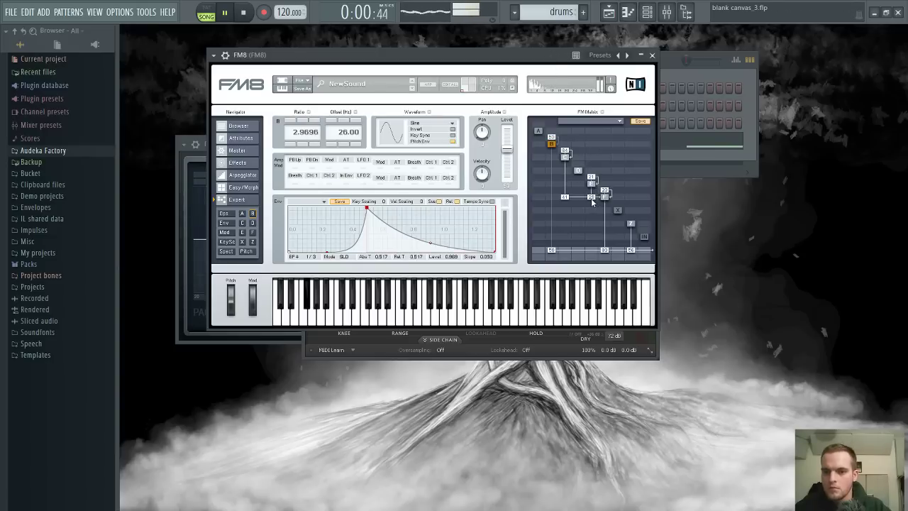
# Set the modulation amount from operator E to operator F to 16 and audition the sound
pyautogui.press('space')
pyautogui.moveTo(592, 198); pyautogui.dragTo(592, 193)
pyautogui.moveTo(551, 56); pyautogui.dragTo(573, 60)
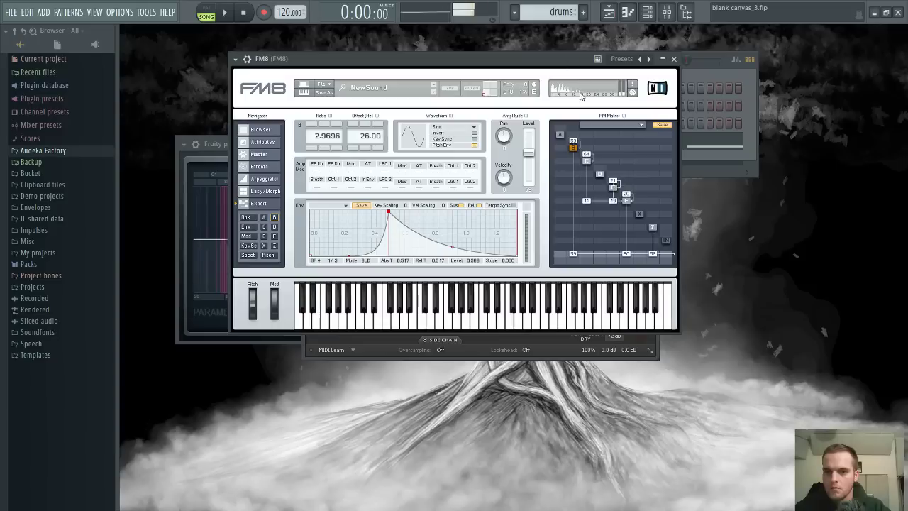
pyautogui.press('space')
pyautogui.press('space')
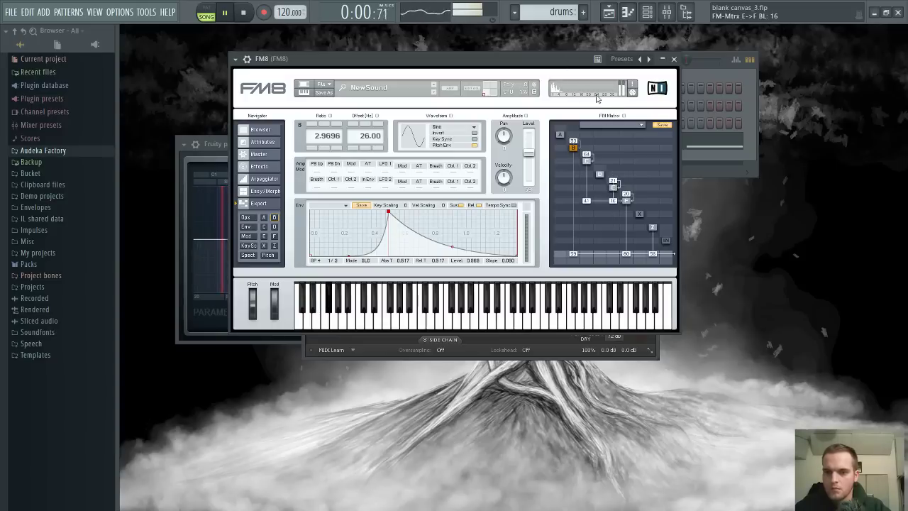
# Raise operator F's frequency offset to 334 Hz and play the song to audition it
pyautogui.click(625, 201)
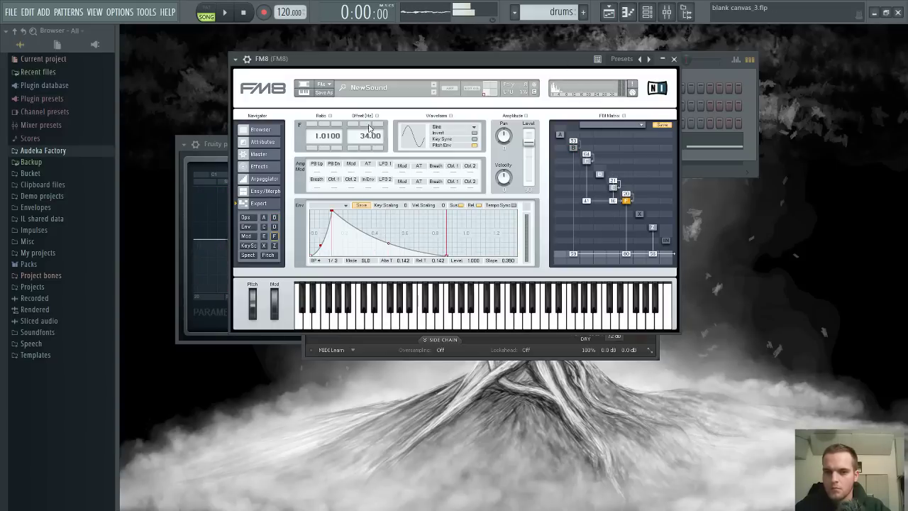
pyautogui.press('space')
pyautogui.press('space')
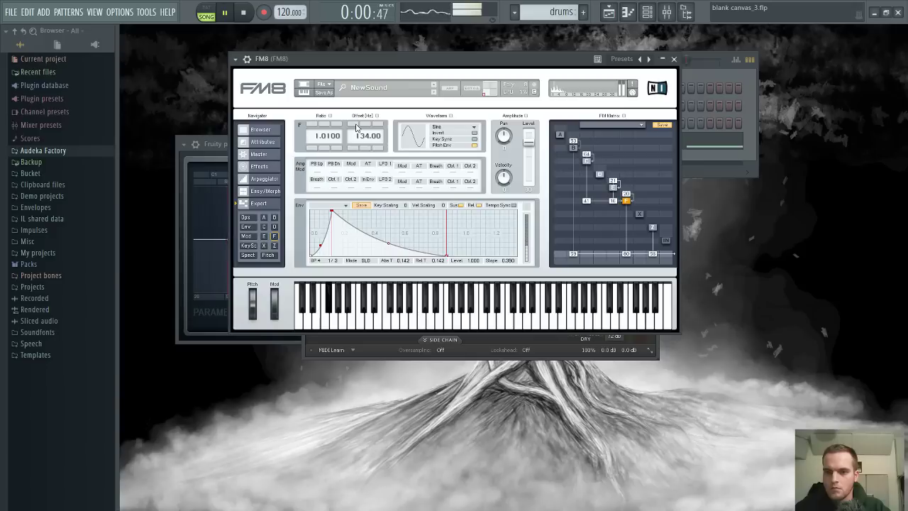
pyautogui.press('space')
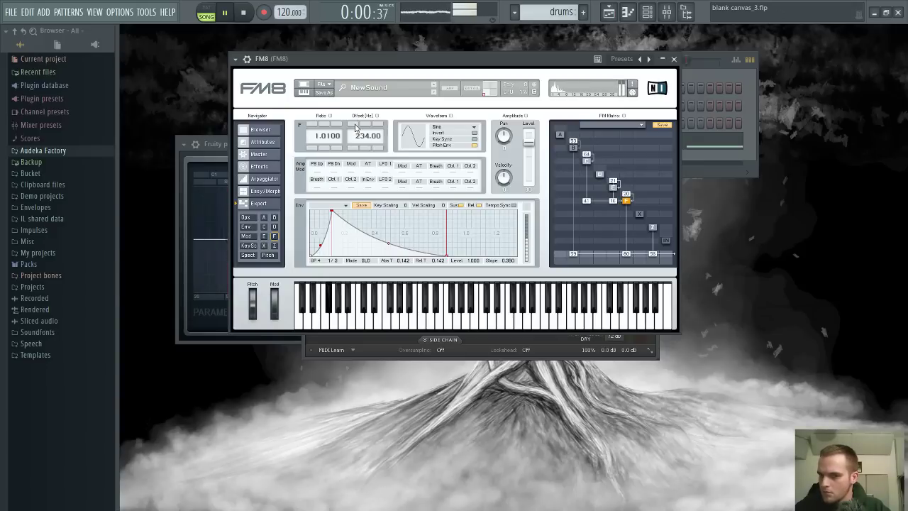
pyautogui.click(355, 128)
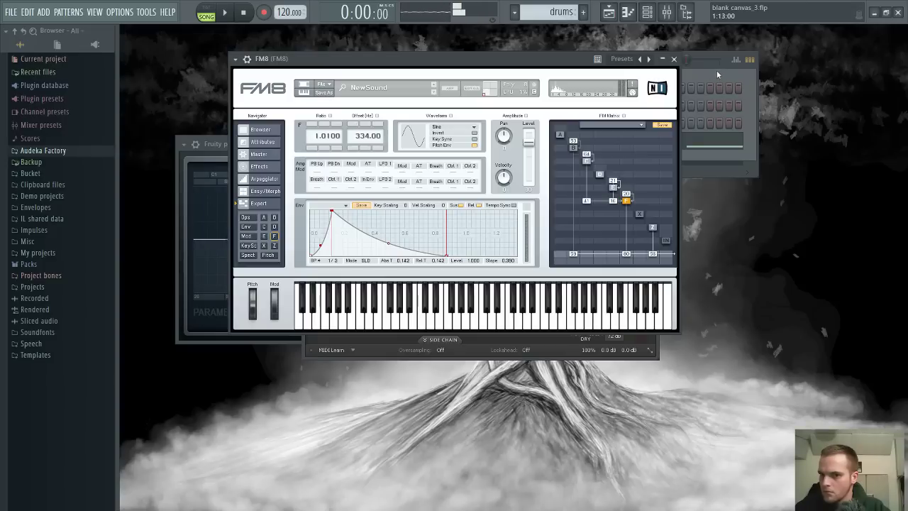
pyautogui.press('space')
pyautogui.click(716, 70)
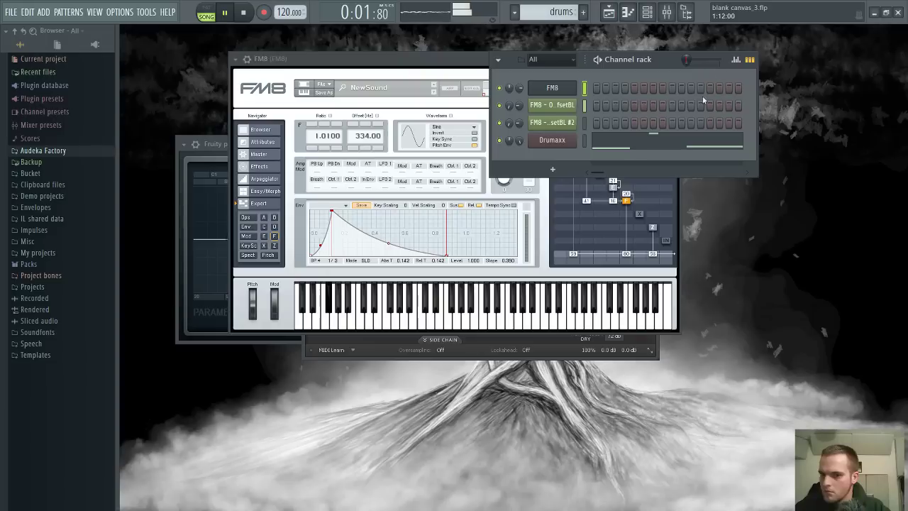
# Route operator C to the output at a level of 84 in the FM matrix and replay the song
pyautogui.click(599, 241)
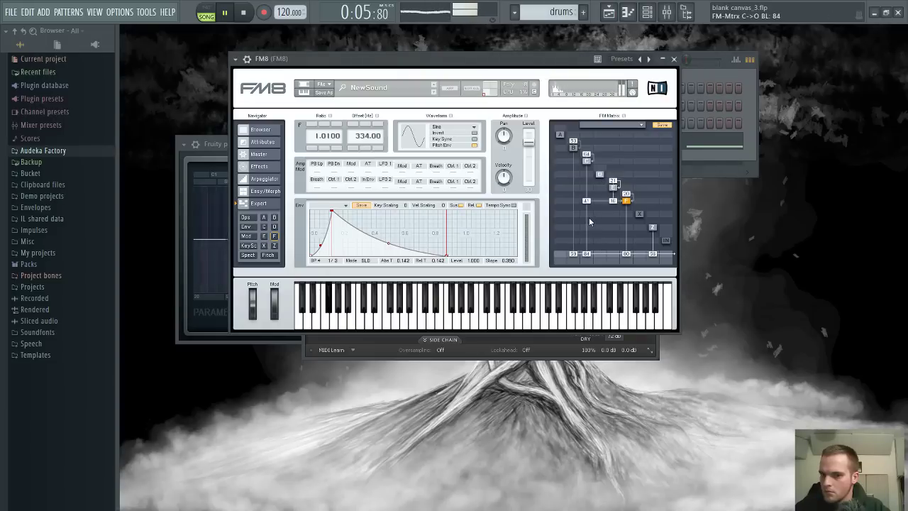
pyautogui.press('space')
pyautogui.moveTo(559, 62); pyautogui.dragTo(565, 62)
pyautogui.press('space')
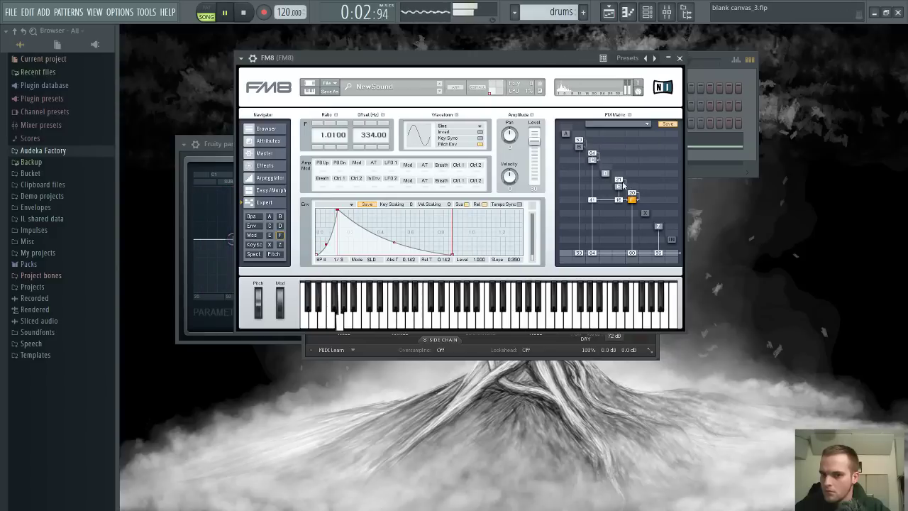
# Try lowering operator F's frequency offset to 34 Hz while playing the song
pyautogui.moveTo(572, 64); pyautogui.dragTo(563, 64)
pyautogui.press('space')
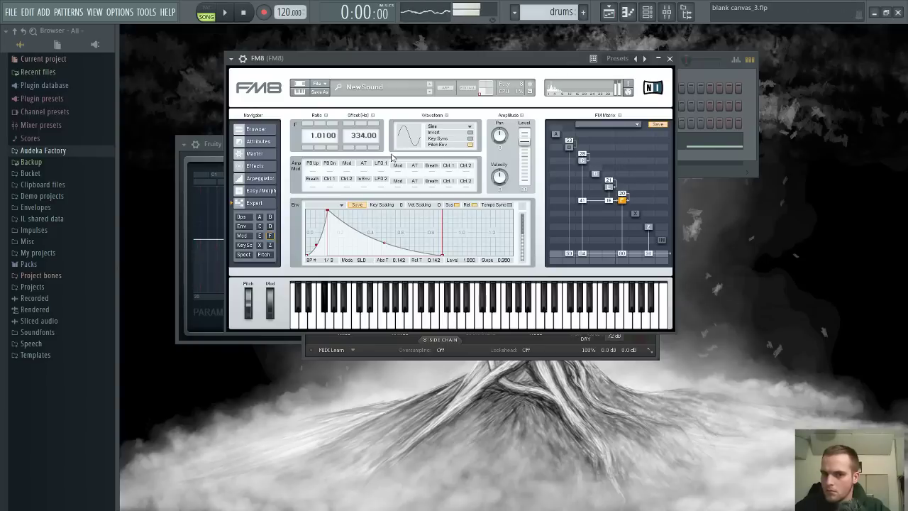
pyautogui.click(347, 147)
pyautogui.click(347, 148)
pyautogui.click(347, 147)
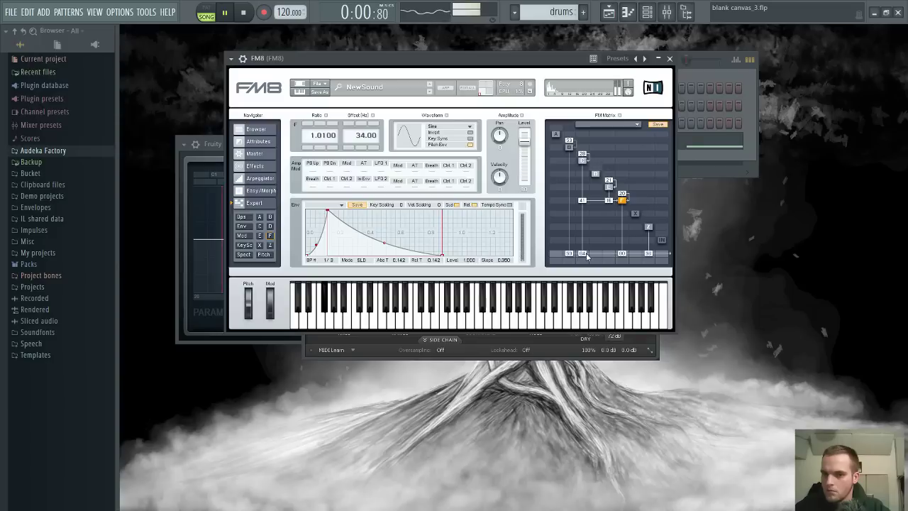
# Remove operator C's routing to the output in the FM matrix and replay the song
pyautogui.moveTo(586, 257); pyautogui.dragTo(581, 276)
pyautogui.moveTo(566, 61); pyautogui.dragTo(575, 60)
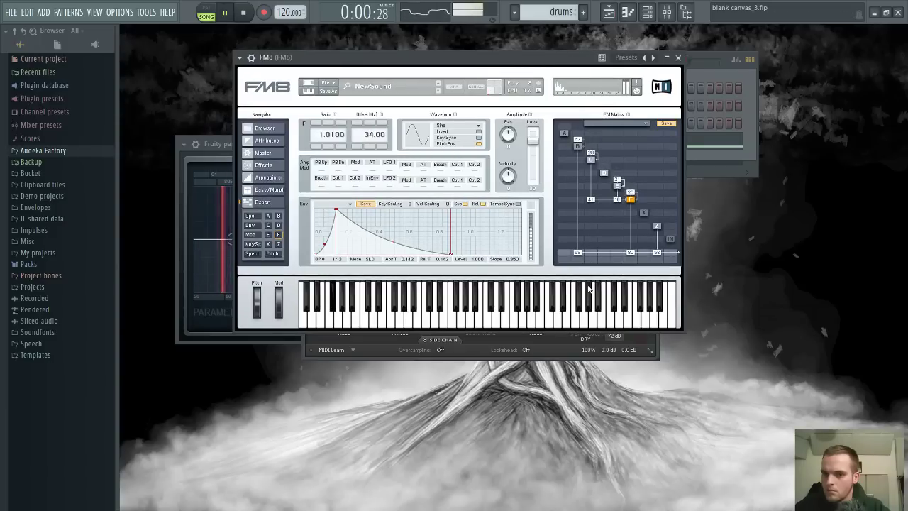
pyautogui.press('space')
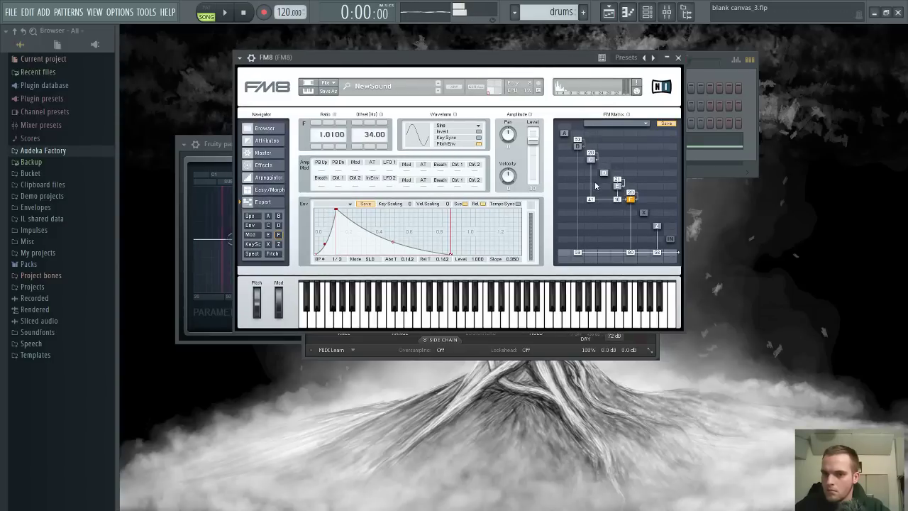
# Bring operator F's frequency offset back to 334 Hz and replay the song
pyautogui.click(356, 125)
pyautogui.click(355, 125)
pyautogui.click(356, 124)
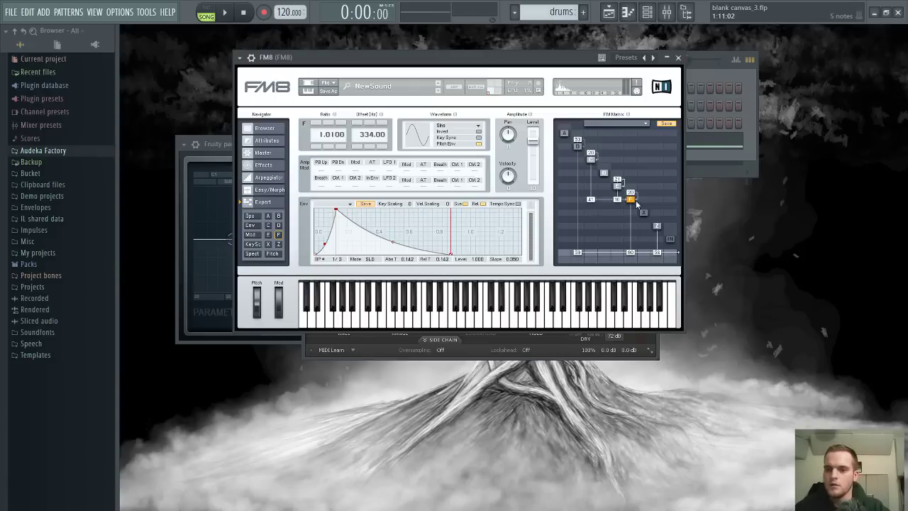
pyautogui.press('z')
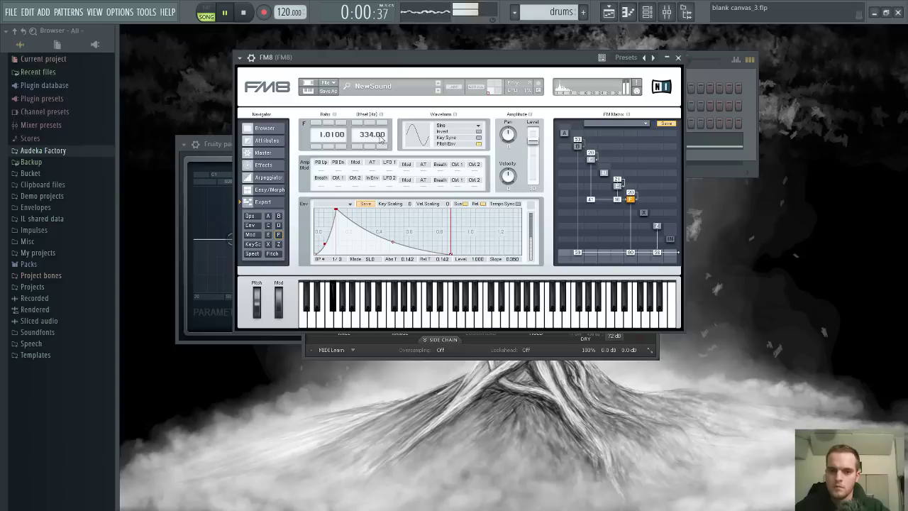
pyautogui.press('space')
# Try operator F's frequency offset at 134 Hz, then restore 334 Hz and replay the song
pyautogui.scroll(-1, 358, 148)
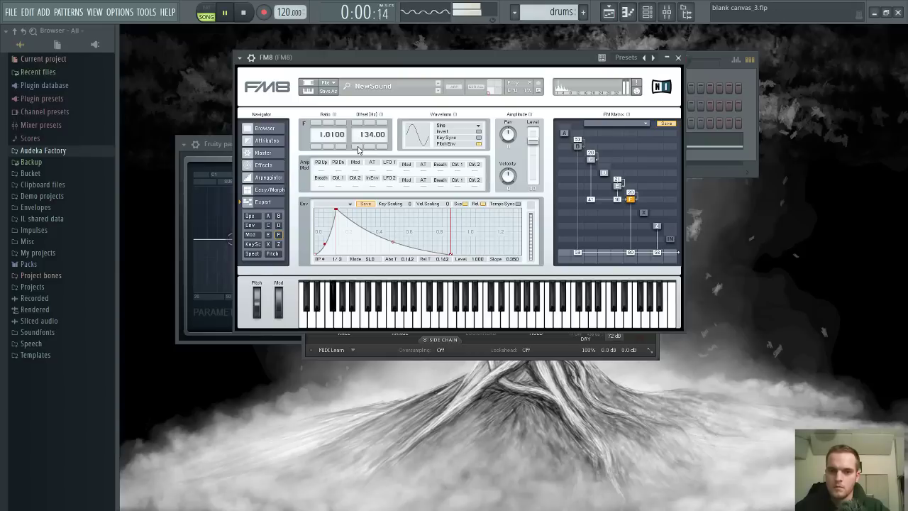
pyautogui.scroll(1, 356, 127)
pyautogui.press('space')
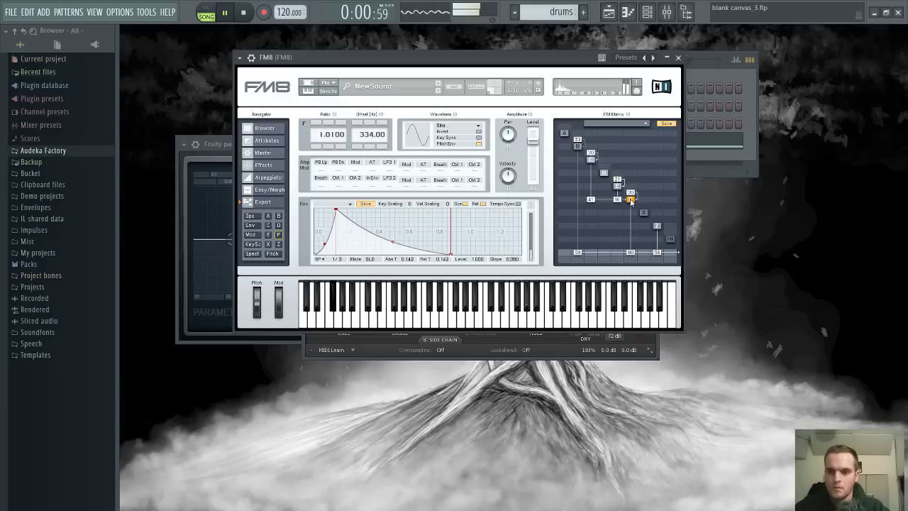
# Check operator C's settings, then compare operator F's frequency offset at 234 Hz and 334 Hz
pyautogui.click(591, 160)
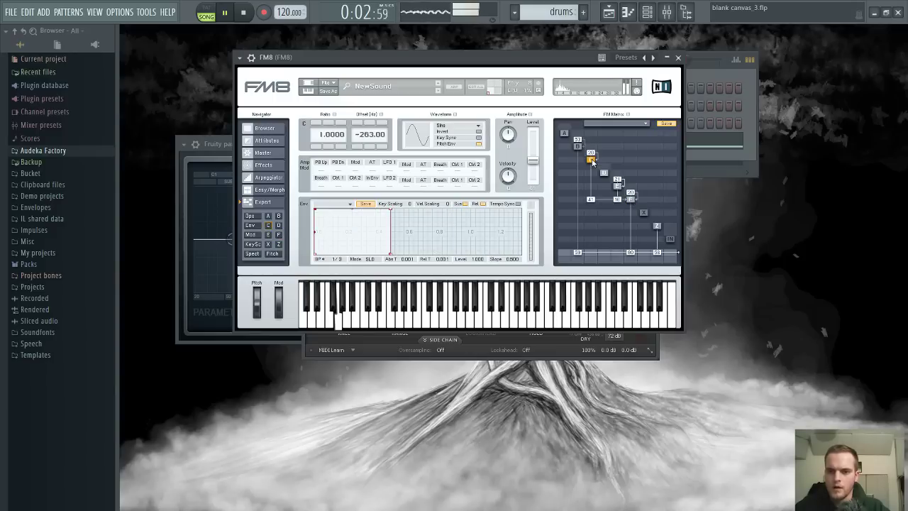
pyautogui.click(628, 199)
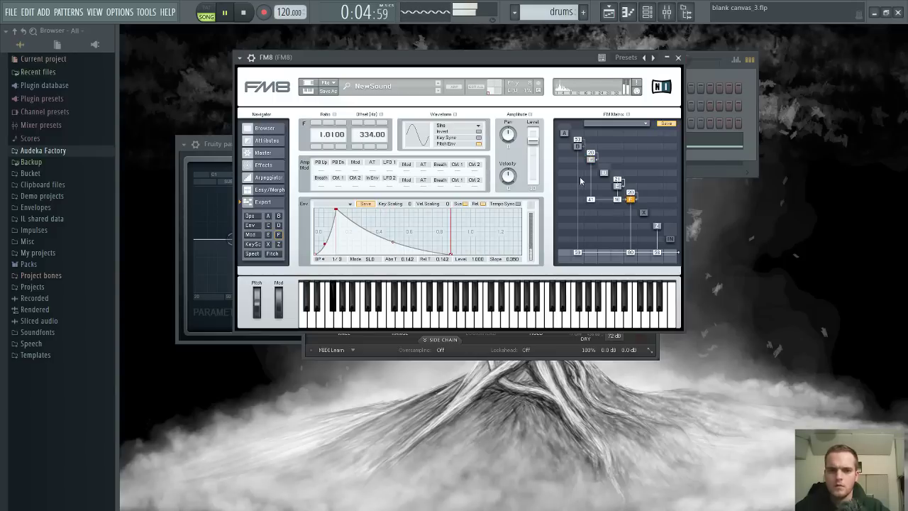
pyautogui.press('space')
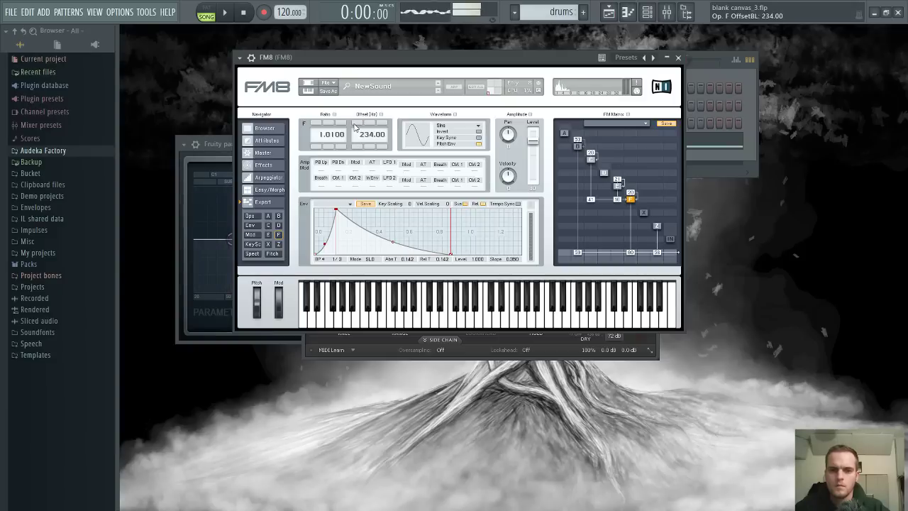
pyautogui.click(354, 124)
# Raise operator F's self-modulation in the FM matrix and audition the sound
pyautogui.press('space')
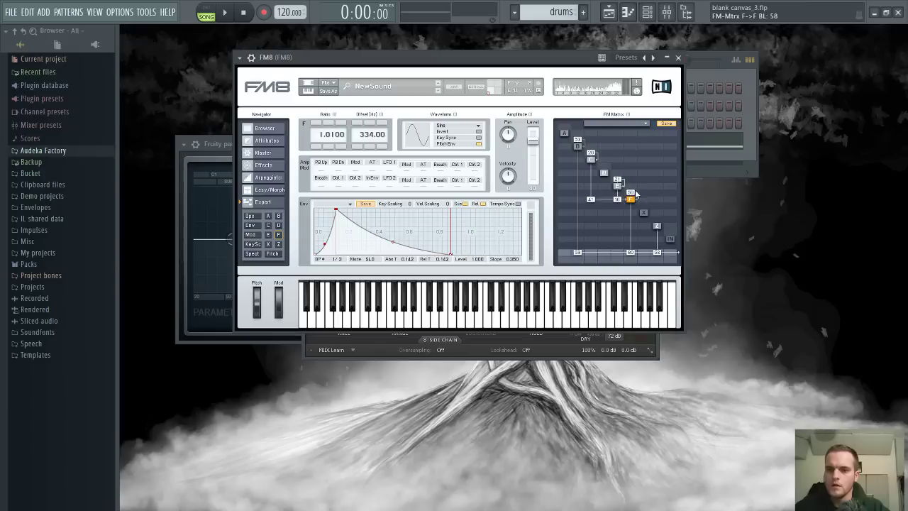
pyautogui.press('space')
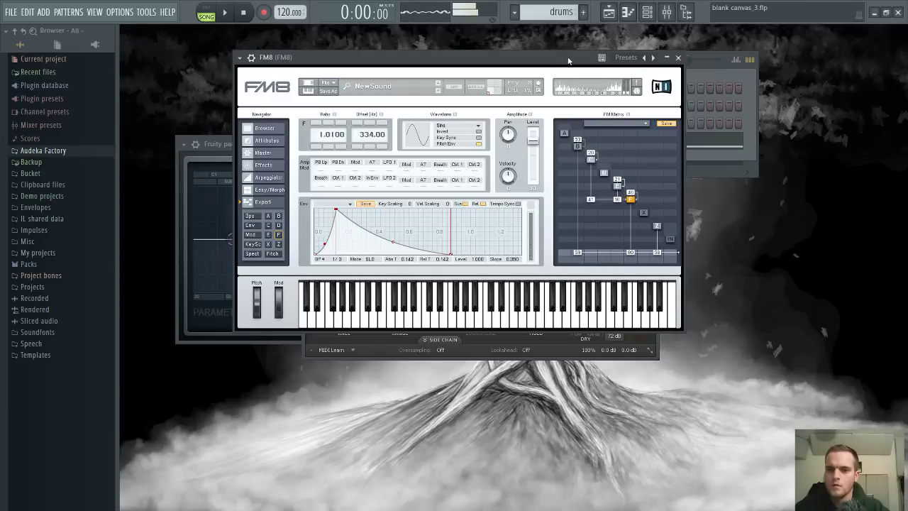
pyautogui.press('space')
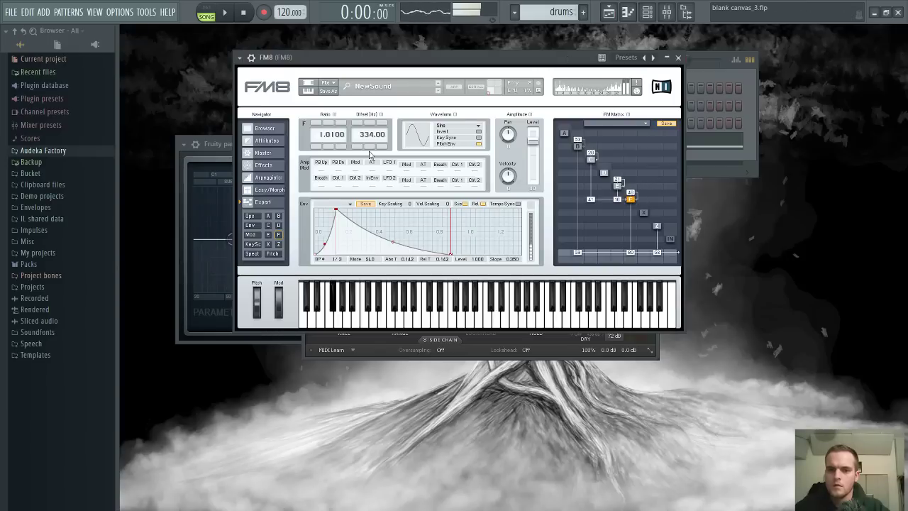
# Lower operator F's frequency offset to -3.10 Hz, auditioning the song along the way
pyautogui.scroll(-1, 367, 149)
pyautogui.press('space')
pyautogui.press('space')
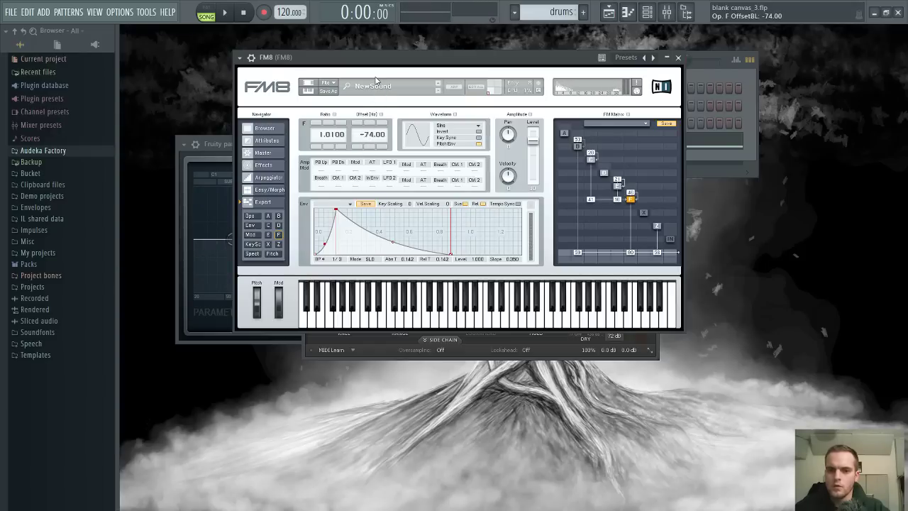
pyautogui.moveTo(398, 57); pyautogui.dragTo(405, 66)
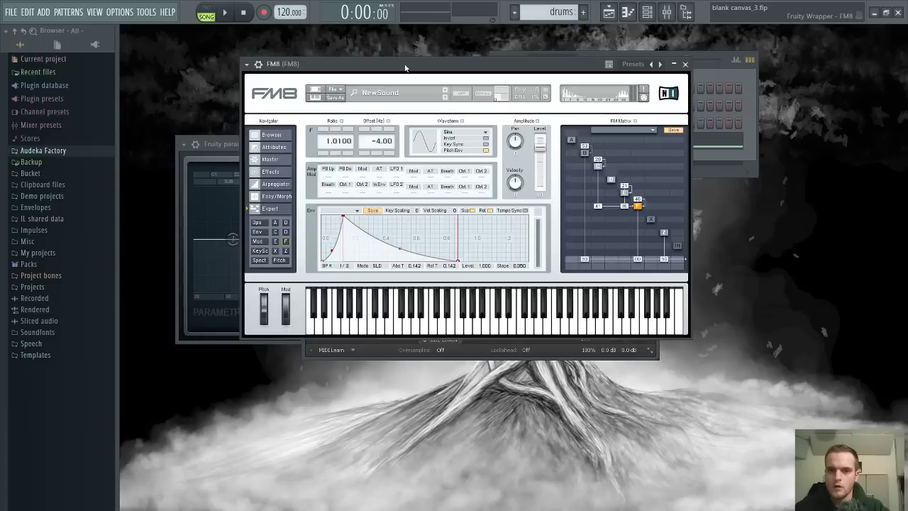
pyautogui.press('space')
pyautogui.scroll(4, 385, 146)
pyautogui.moveTo(383, 146); pyautogui.dragTo(383, 138)
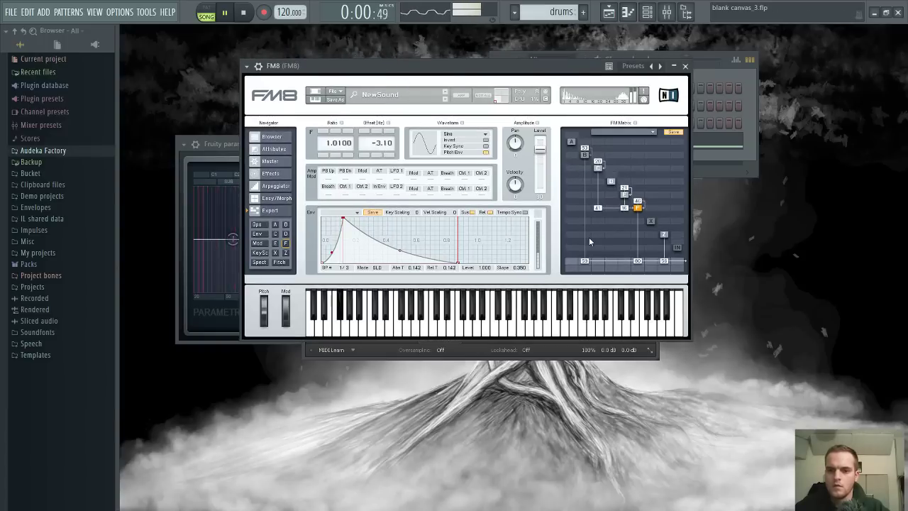
# Straighten the decay of operator B's envelope and extend its end point to an absolute time of 2.125 while the song plays
pyautogui.click(584, 152)
pyautogui.press('space')
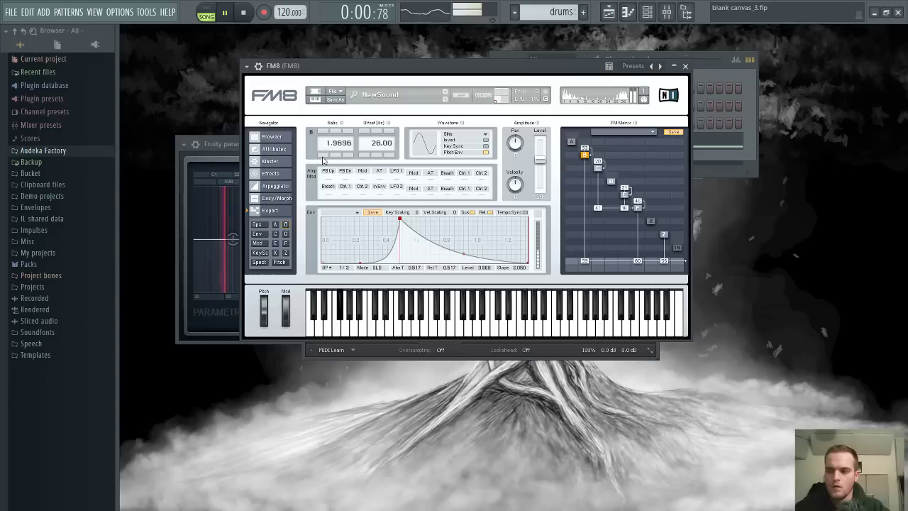
pyautogui.moveTo(463, 253); pyautogui.dragTo(464, 246)
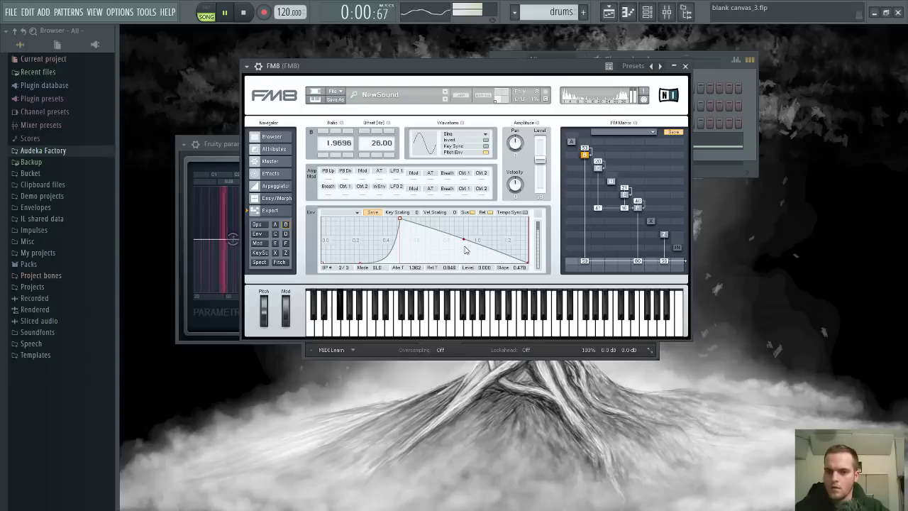
pyautogui.moveTo(520, 236); pyautogui.dragTo(586, 246)
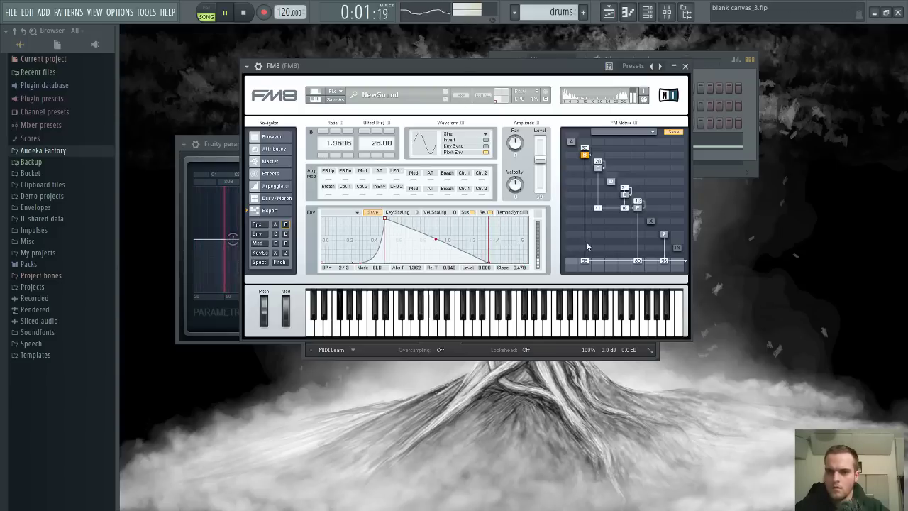
pyautogui.moveTo(488, 265); pyautogui.dragTo(576, 261)
# Route operator A to operator B at 33 in the FM matrix and replay the song
pyautogui.press('space')
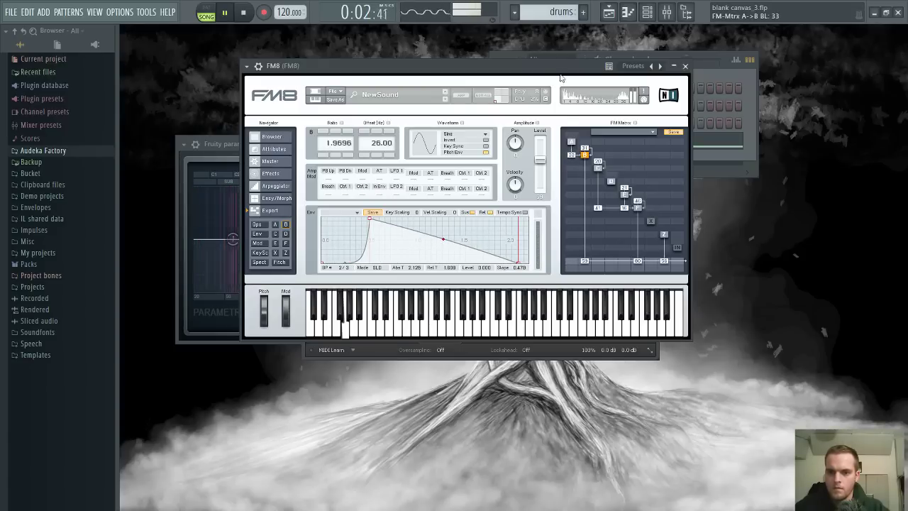
pyautogui.moveTo(560, 75); pyautogui.dragTo(569, 72)
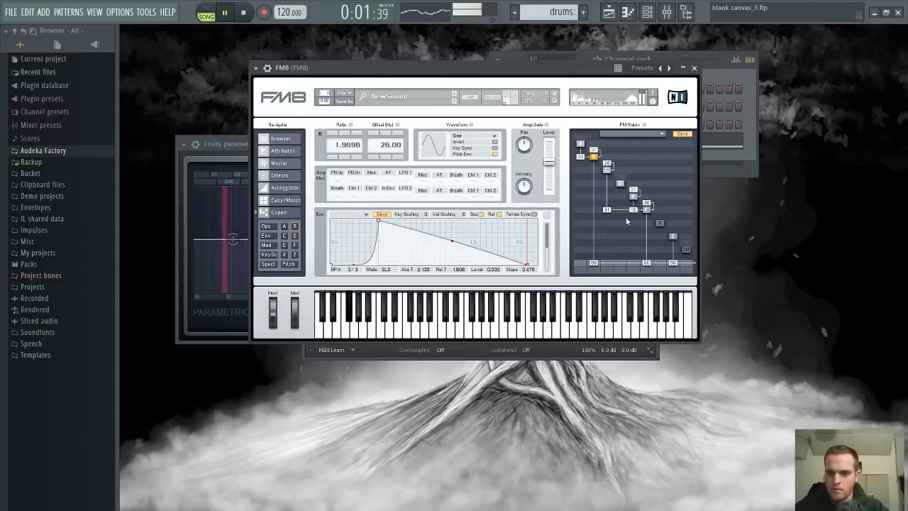
# Try operator F's frequency offset at 96.90 Hz and 196.90 Hz while the song plays
pyautogui.click(646, 207)
pyautogui.press('space')
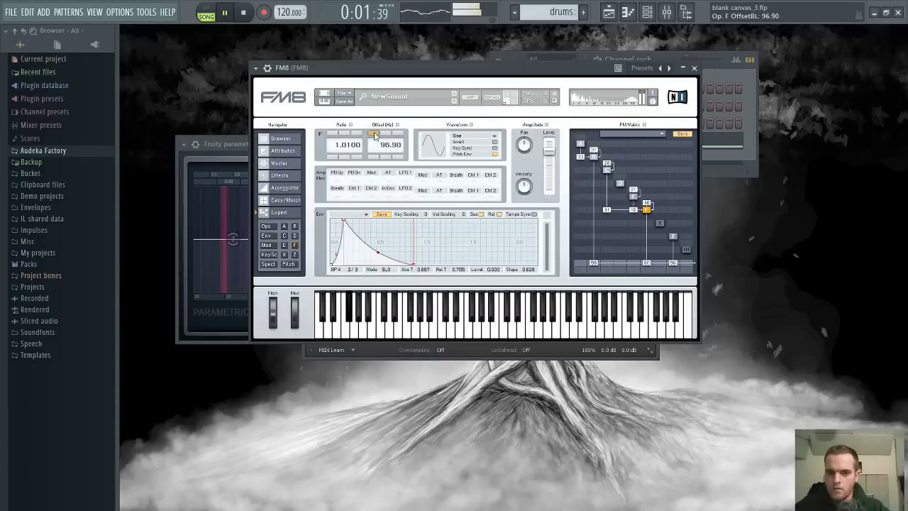
pyautogui.scroll(1, 375, 136)
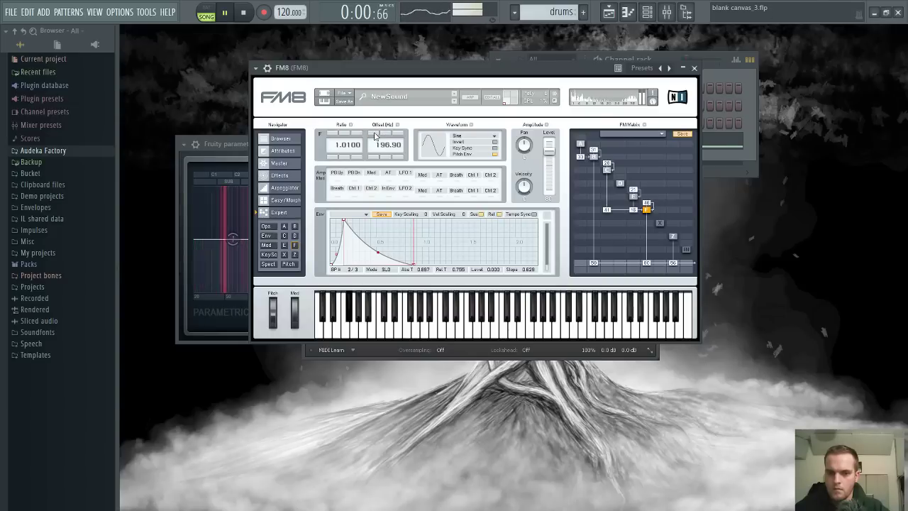
pyautogui.click(371, 158)
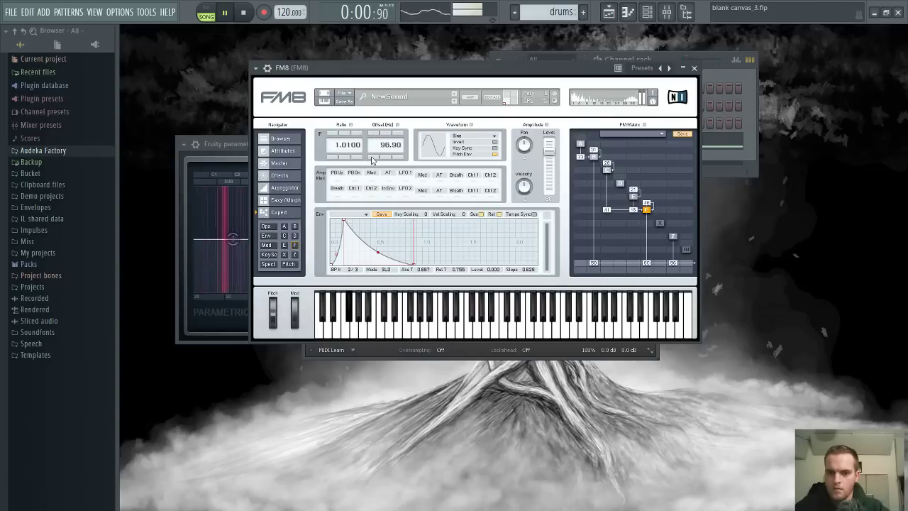
pyautogui.click(336, 136)
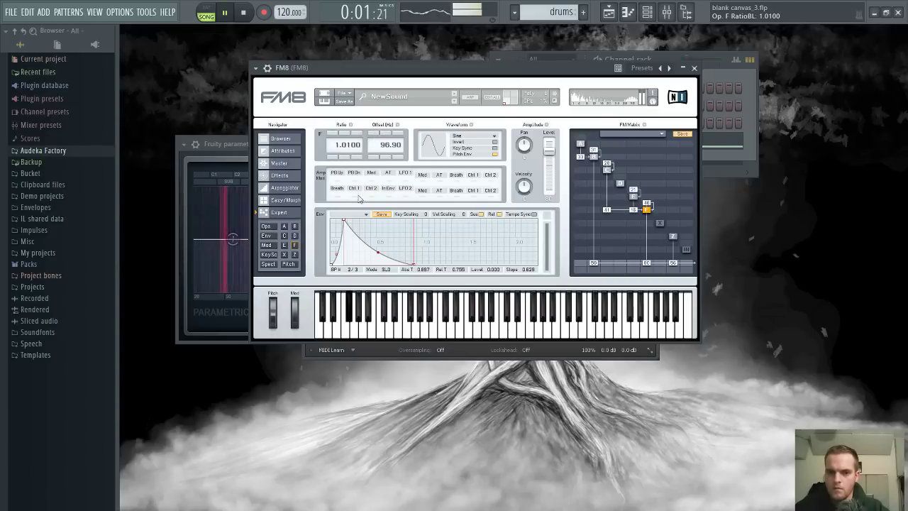
# Bend the envelope decay curves of operators F and B into steep, fast drops
pyautogui.moveTo(379, 257); pyautogui.dragTo(377, 275)
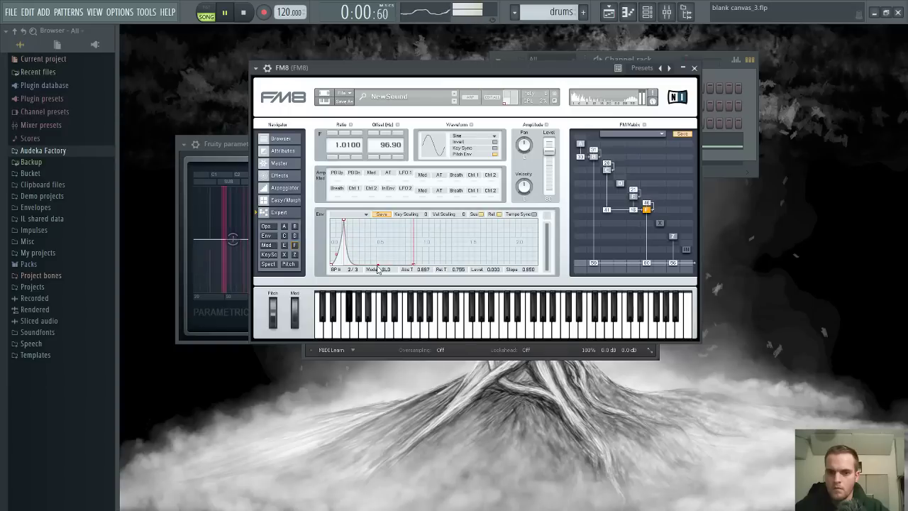
pyautogui.click(597, 155)
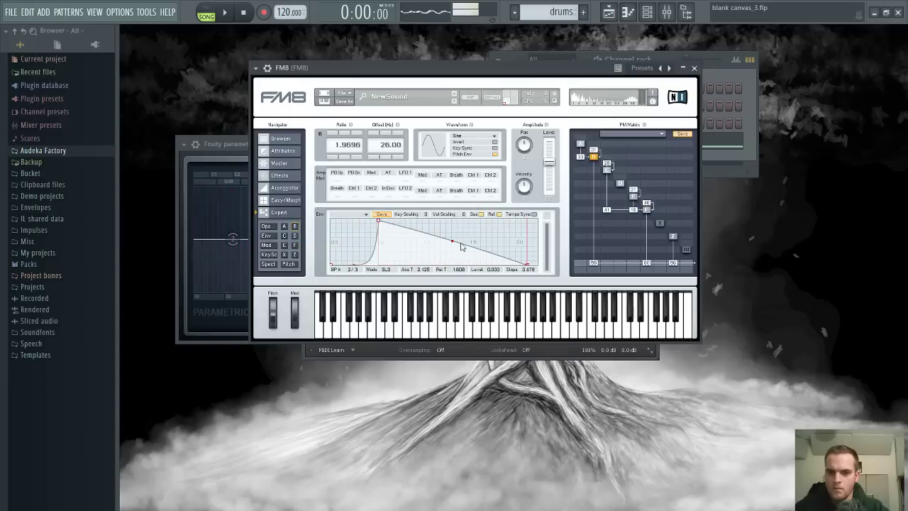
pyautogui.moveTo(393, 245); pyautogui.dragTo(383, 279)
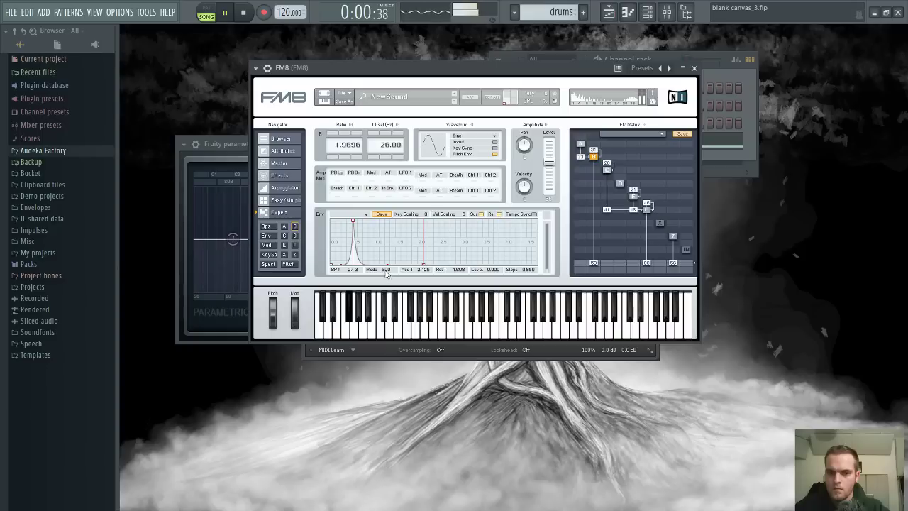
# Set operator F's frequency offset back to -3.10 Hz and replay the song
pyautogui.click(608, 169)
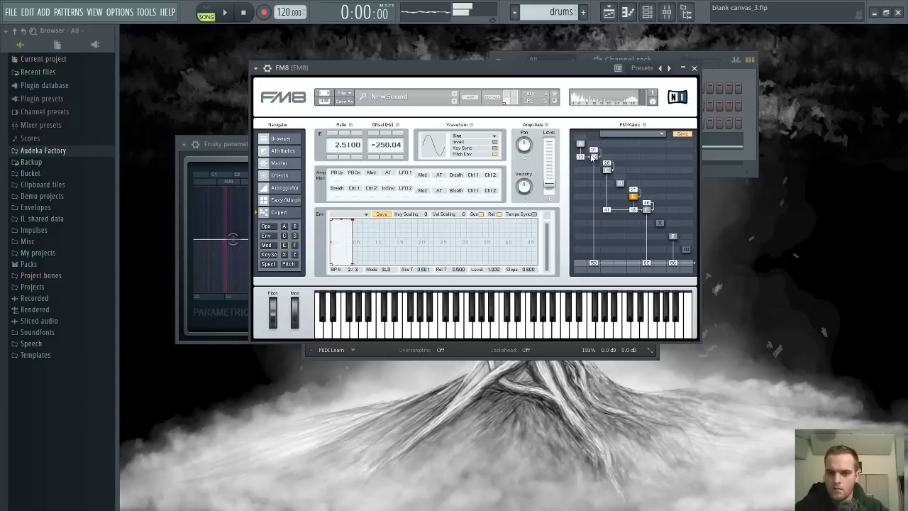
pyautogui.press('space')
pyautogui.click(646, 209)
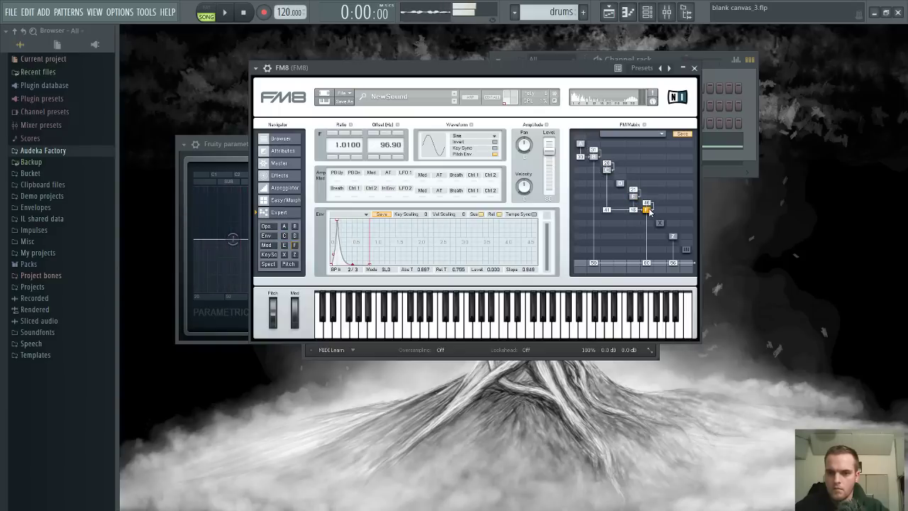
pyautogui.click(374, 155)
pyautogui.press('space')
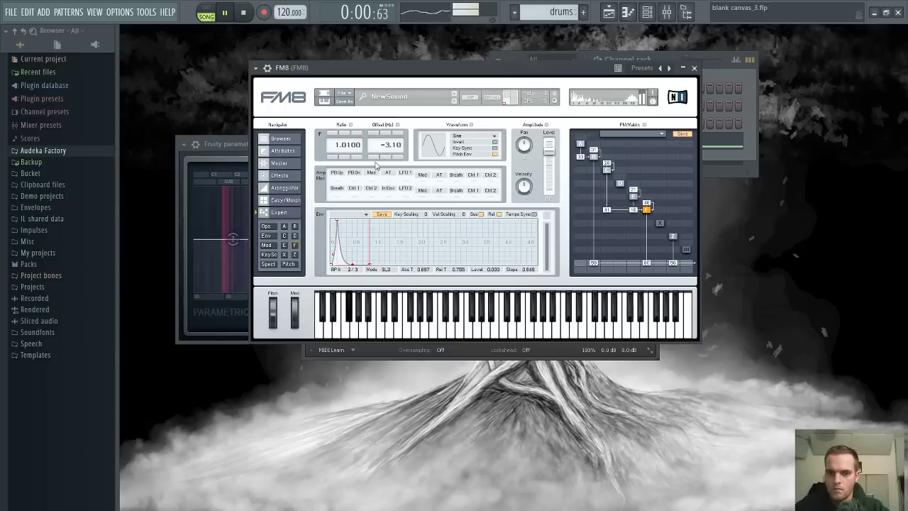
# Open Drumaxx from the channel rack and replay the song
pyautogui.click(673, 59)
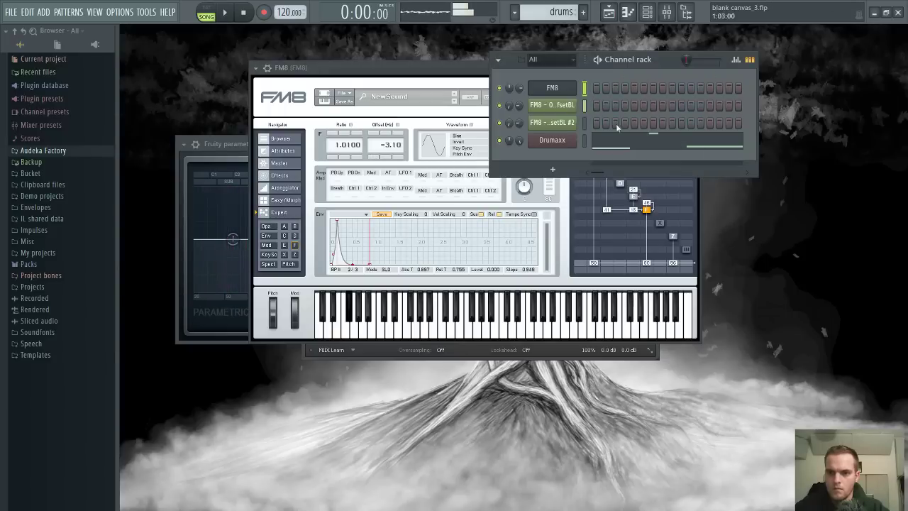
pyautogui.click(563, 139)
pyautogui.press('space')
pyautogui.press('space')
pyautogui.click(673, 60)
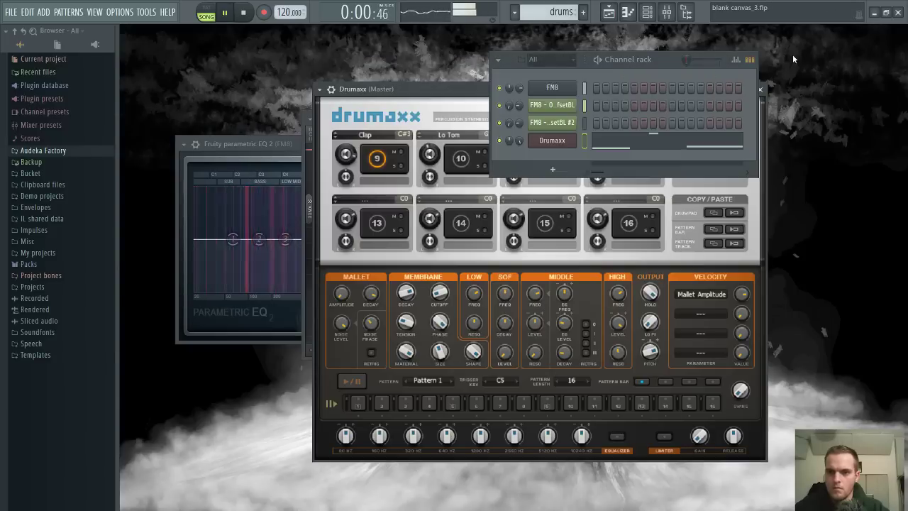
# Show the playlist arrangement and restart song playback
pyautogui.click(608, 12)
pyautogui.press('space')
pyautogui.press('space')
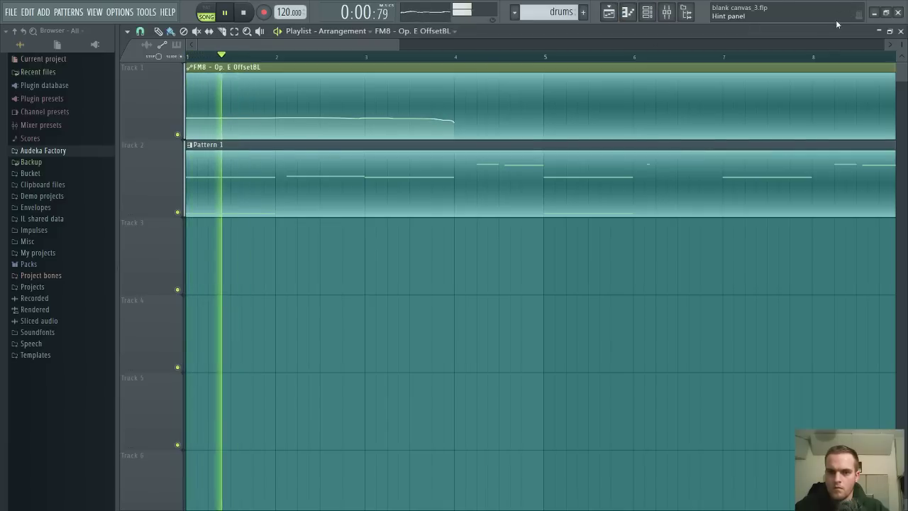
# Open the first Multipass effect on the FM8 mixer track and replay the song
pyautogui.click(878, 31)
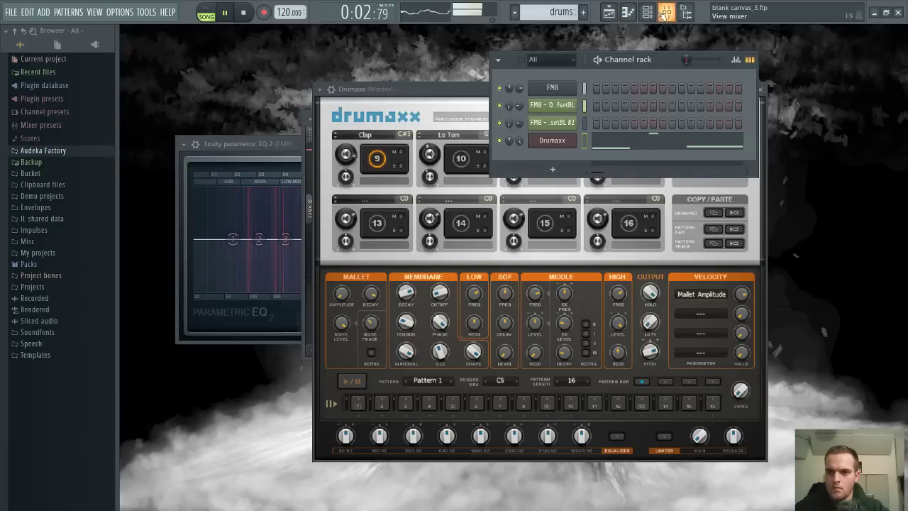
pyautogui.click(666, 12)
pyautogui.click(157, 75)
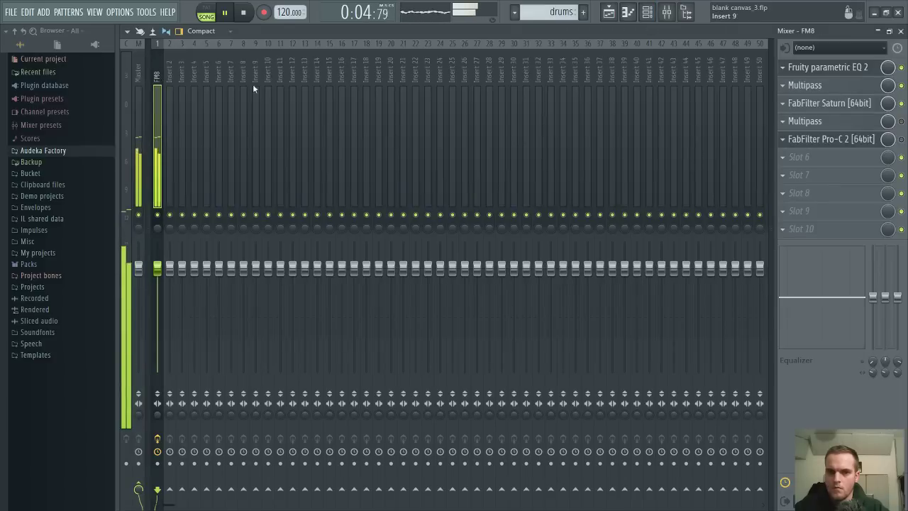
pyautogui.click(855, 86)
pyautogui.press('space')
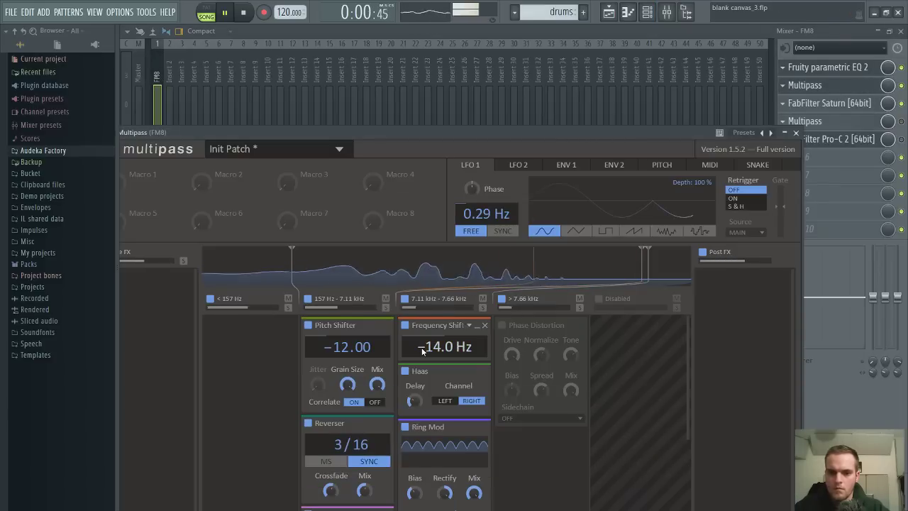
pyautogui.moveTo(480, 135); pyautogui.dragTo(510, 54)
pyautogui.press('space')
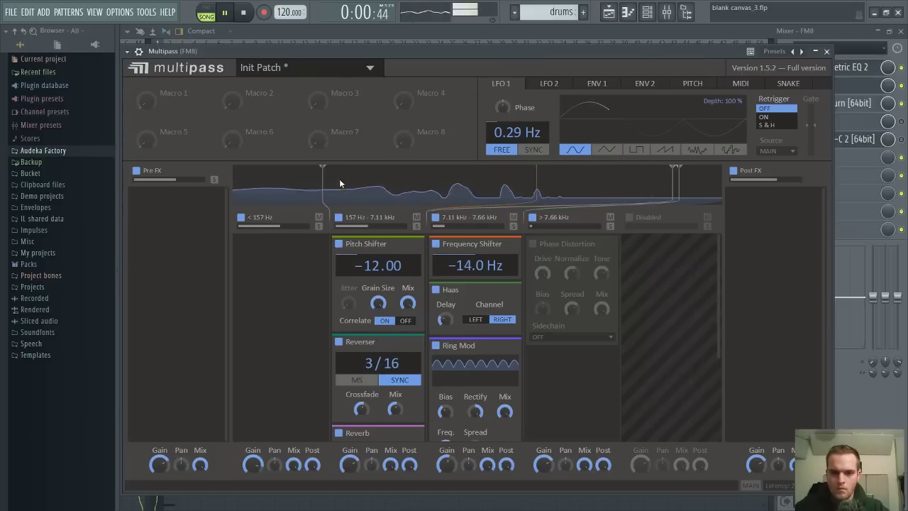
# Raise the lowest band split in Multipass to 441 Hz
pyautogui.moveTo(339, 179); pyautogui.dragTo(391, 179)
pyautogui.moveTo(449, 55); pyautogui.dragTo(463, 54)
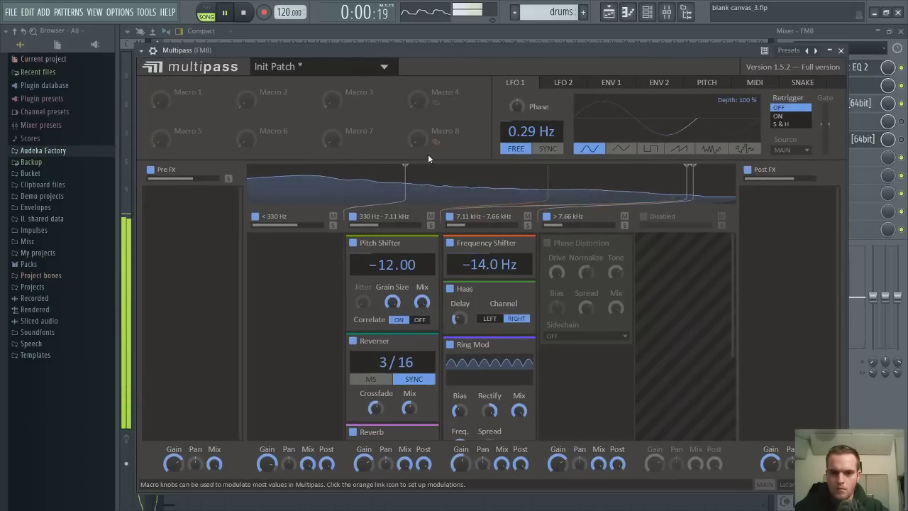
pyautogui.moveTo(407, 187); pyautogui.dragTo(432, 187)
pyautogui.moveTo(459, 55); pyautogui.dragTo(455, 53)
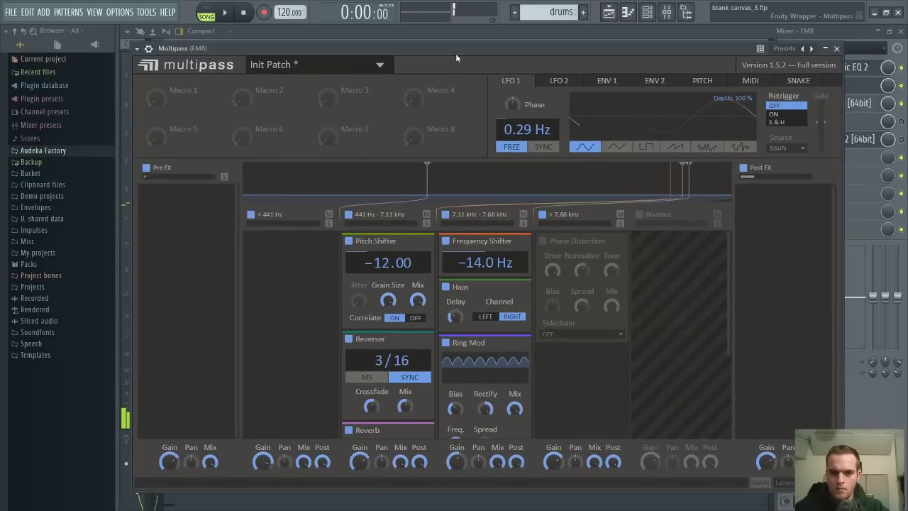
# Lower the mix of the Reverser and the Reverb in the second band
pyautogui.scroll(-3, 422, 370)
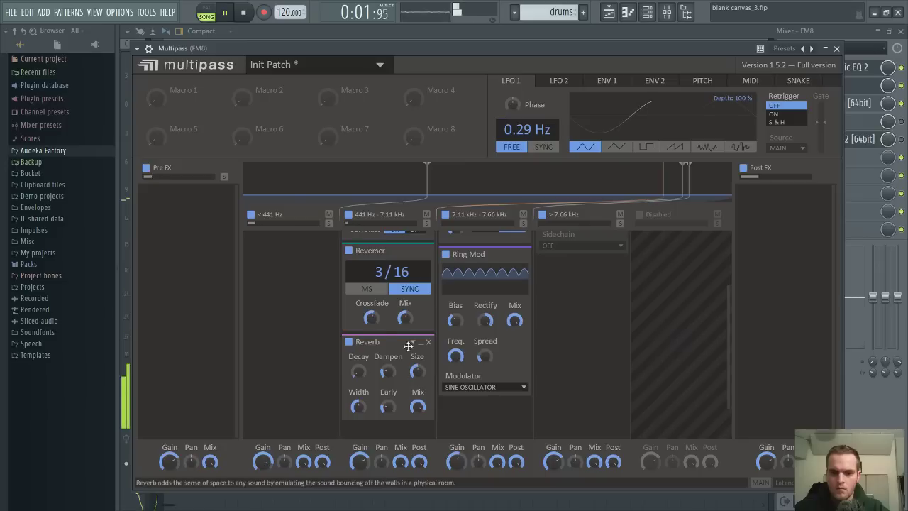
pyautogui.moveTo(405, 318); pyautogui.dragTo(403, 327)
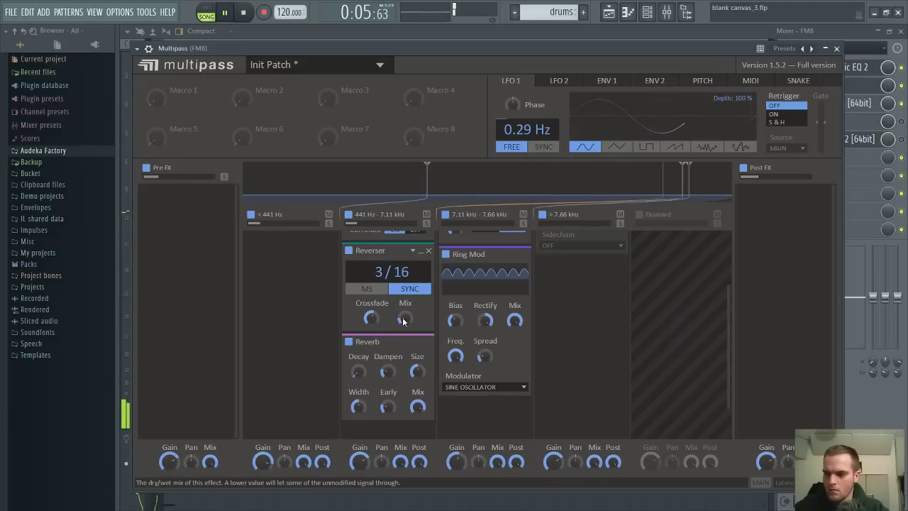
pyautogui.moveTo(414, 406); pyautogui.dragTo(414, 425)
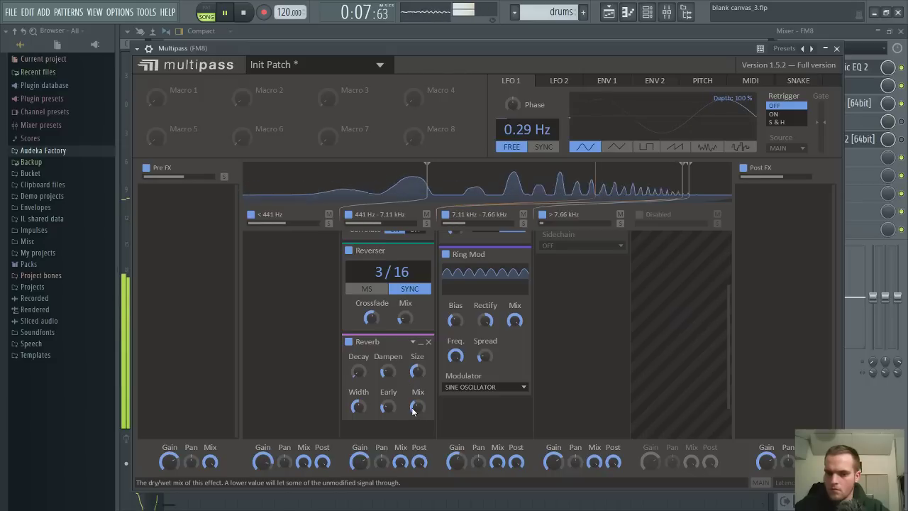
# Set the first band split to 355 Hz and the second to 1.69 kHz, and close this Multipass
pyautogui.moveTo(427, 184); pyautogui.dragTo(407, 190)
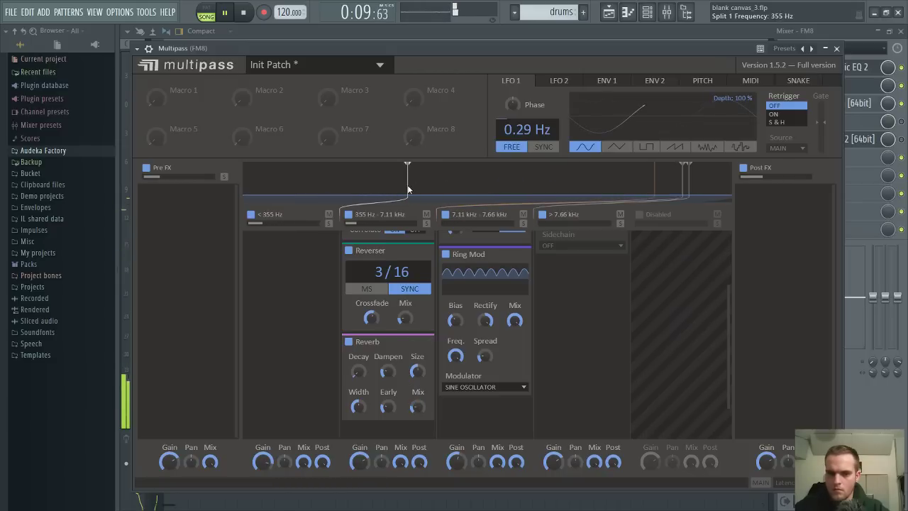
pyautogui.moveTo(684, 174); pyautogui.dragTo(550, 174)
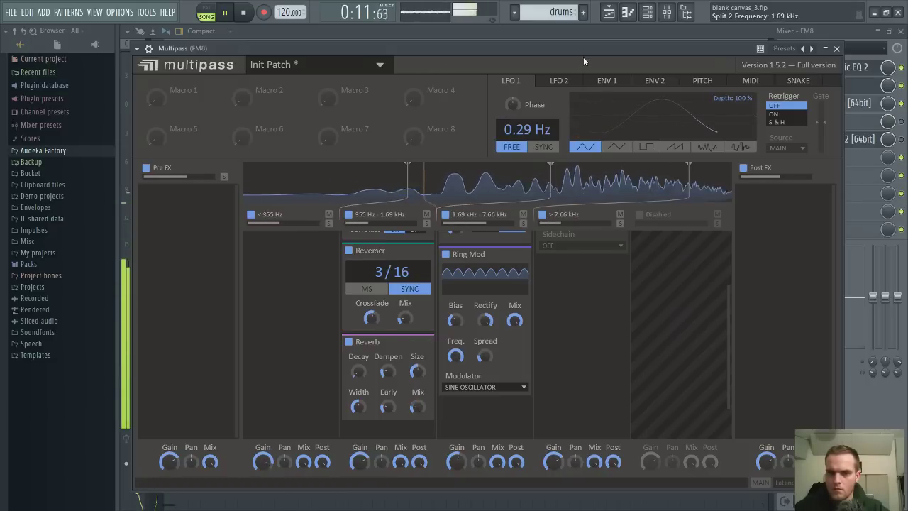
pyautogui.moveTo(584, 53); pyautogui.dragTo(594, 57)
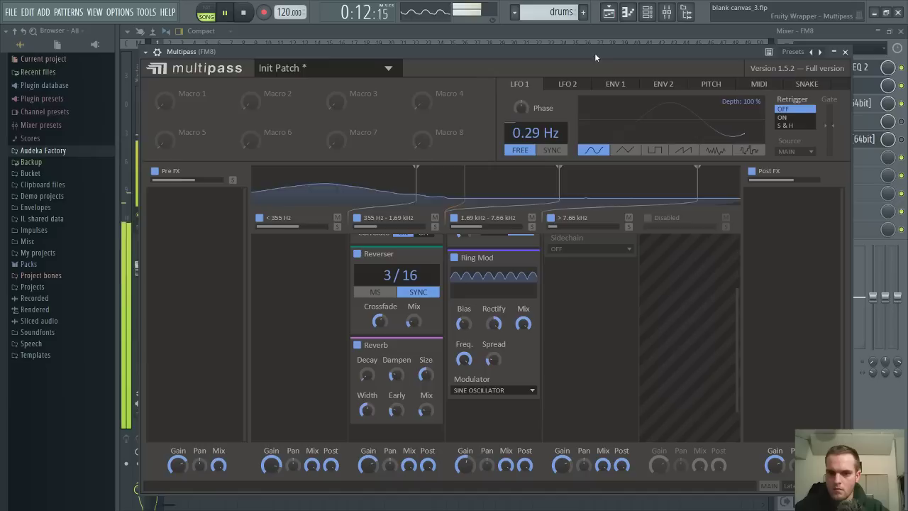
pyautogui.click(845, 52)
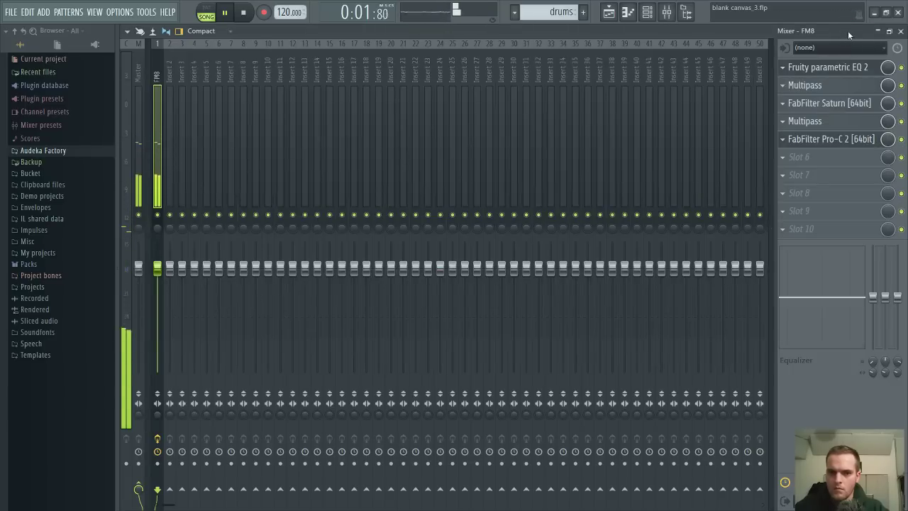
# Open the second Multipass on the FM8 track and set its band splits to 700 Hz and 2.76 kHz
pyautogui.click(847, 120)
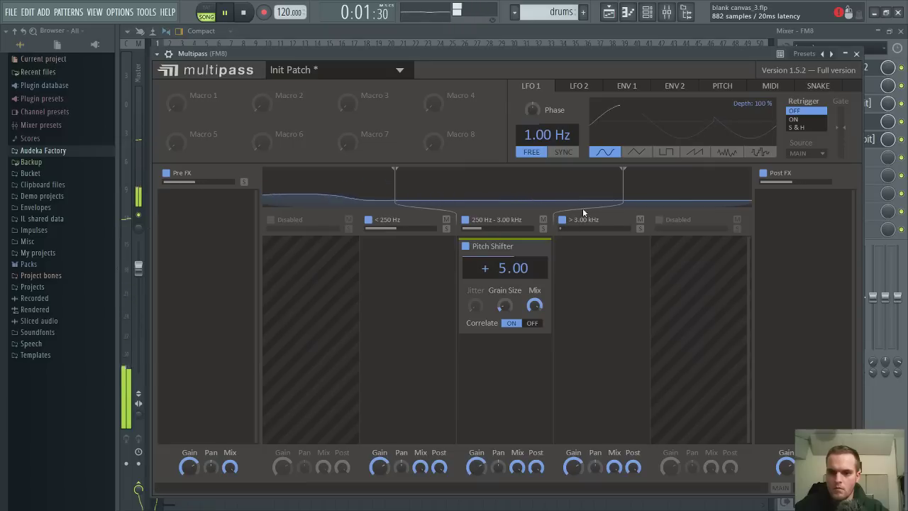
pyautogui.moveTo(621, 179); pyautogui.dragTo(614, 193)
pyautogui.moveTo(399, 196); pyautogui.dragTo(489, 206)
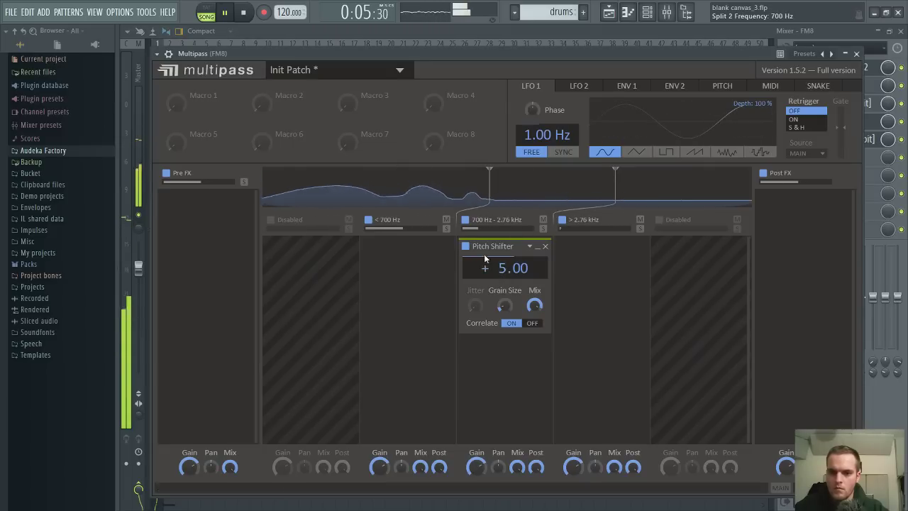
# Replace the middle band's Pitch Shifter with a stereo Comb Filter at 111 Hz and raise the upper split to 5.50 kHz
pyautogui.click(545, 247)
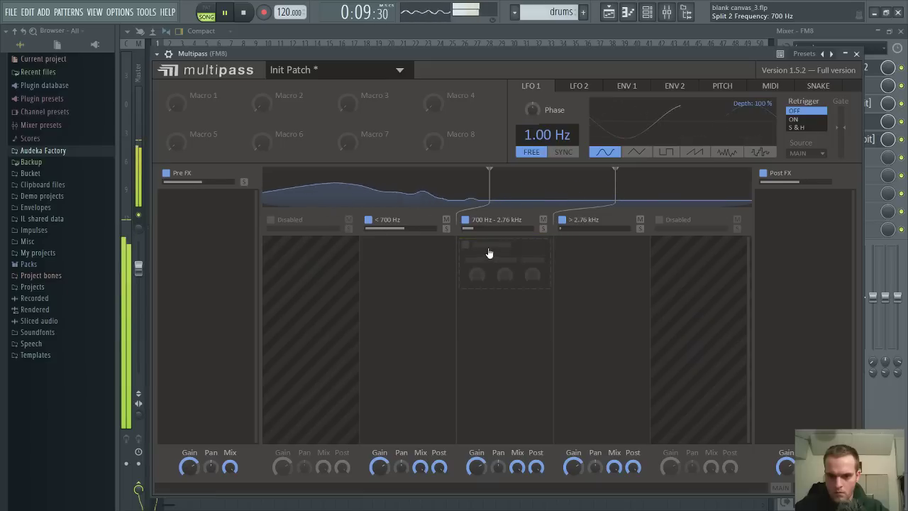
pyautogui.click(465, 245)
pyautogui.click(497, 318)
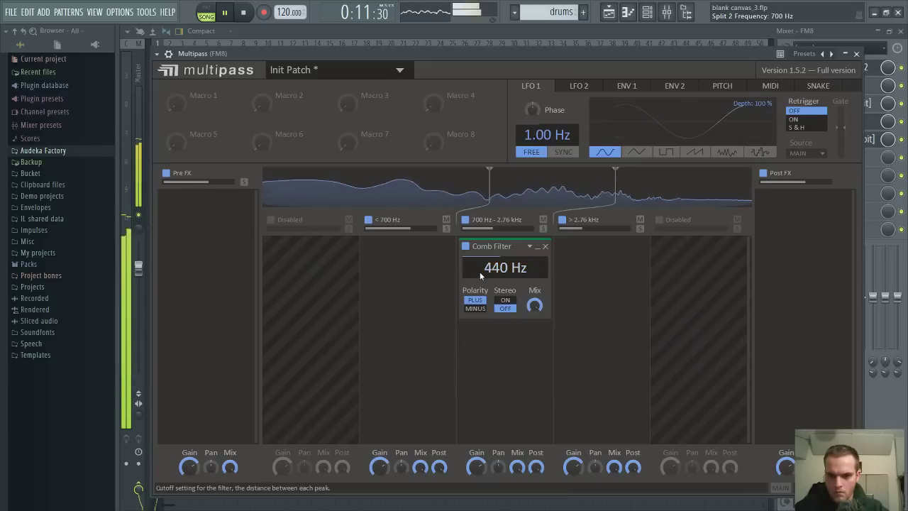
pyautogui.moveTo(499, 272); pyautogui.dragTo(499, 306)
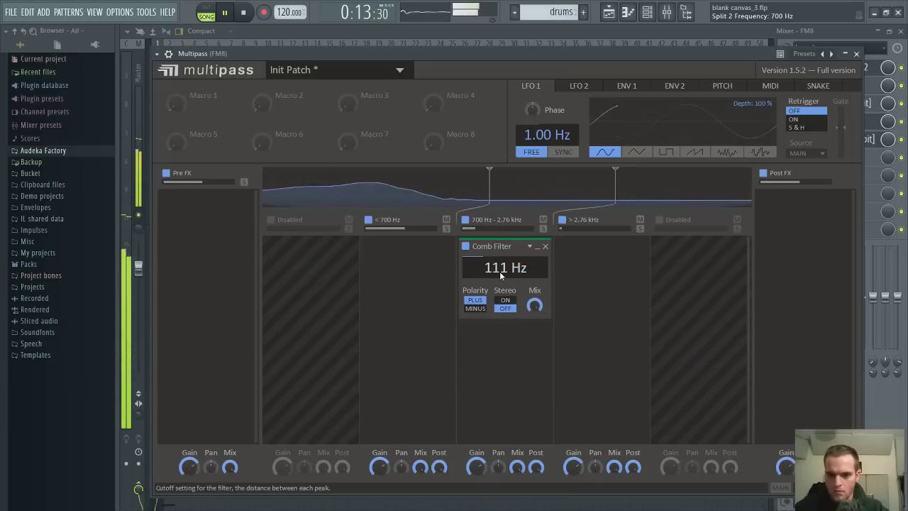
pyautogui.click(507, 311)
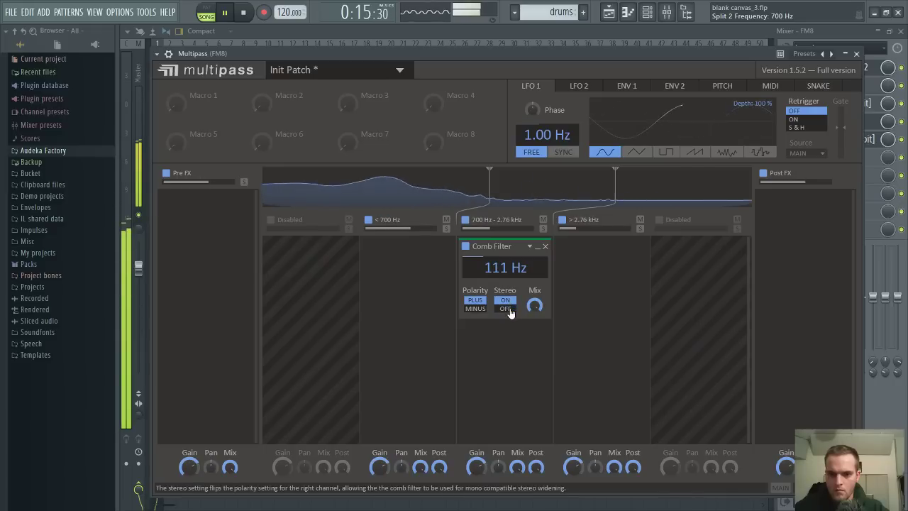
pyautogui.moveTo(615, 200); pyautogui.dragTo(678, 200)
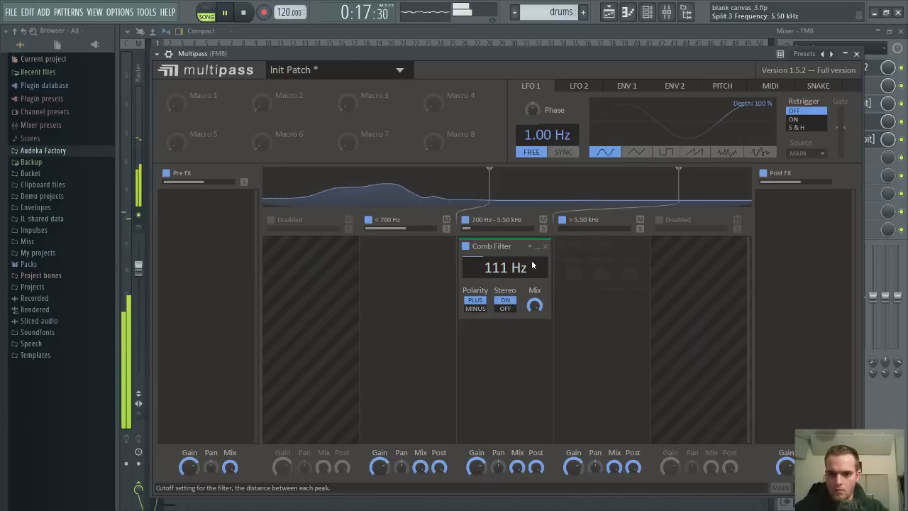
# Set the Comb Filter's cutoff to 3.60 kHz, turn its mix down and bypass the effect
pyautogui.moveTo(495, 271); pyautogui.dragTo(495, 254)
pyautogui.moveTo(536, 52); pyautogui.dragTo(514, 58)
pyautogui.moveTo(483, 270); pyautogui.dragTo(483, 231)
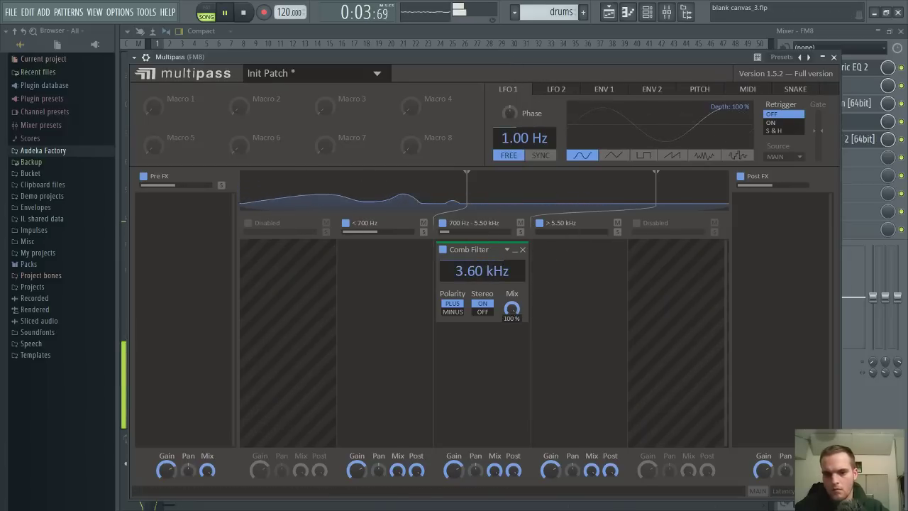
pyautogui.moveTo(512, 310); pyautogui.dragTo(512, 355)
pyautogui.click(442, 250)
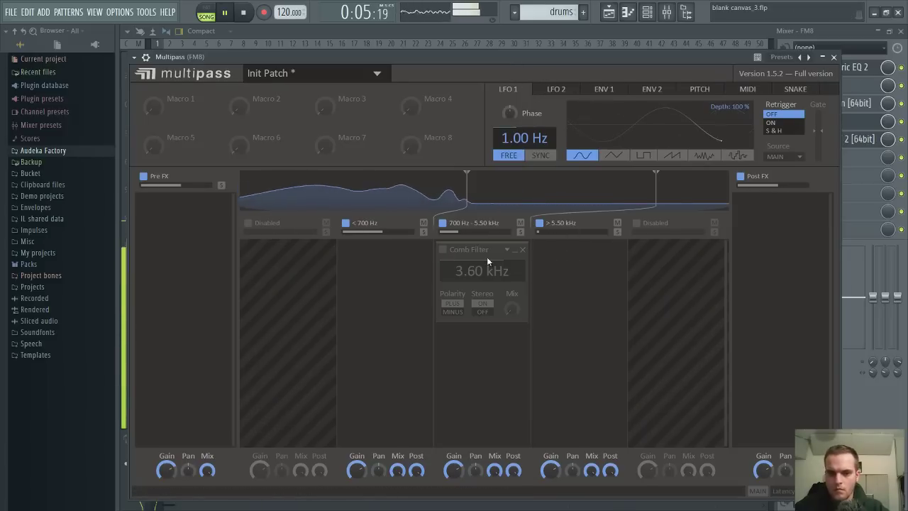
# Add a Distortion effect to the high band and lower that band's split to 2.35 kHz
pyautogui.click(539, 249)
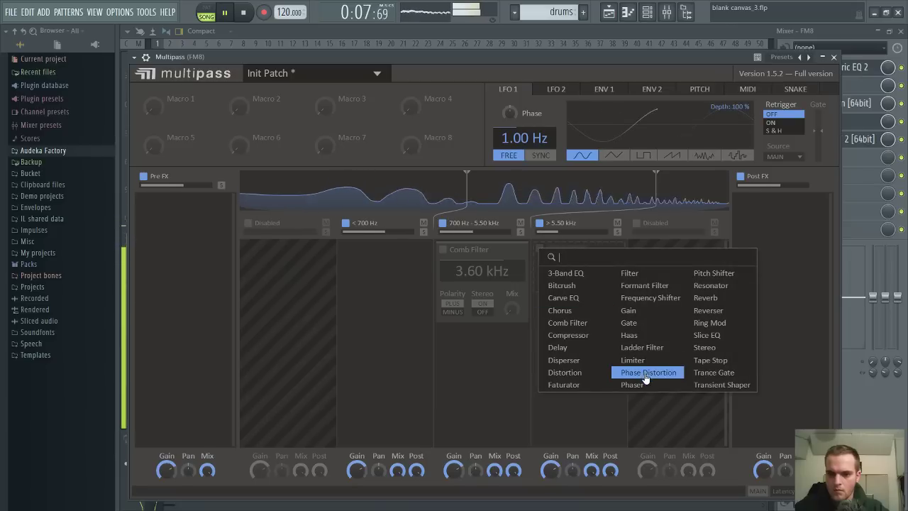
pyautogui.click(573, 376)
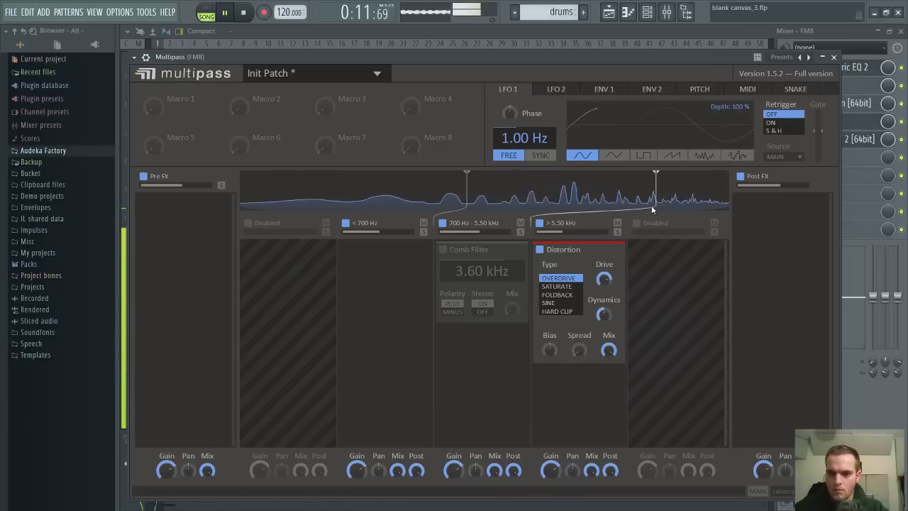
pyautogui.moveTo(652, 210); pyautogui.dragTo(576, 210)
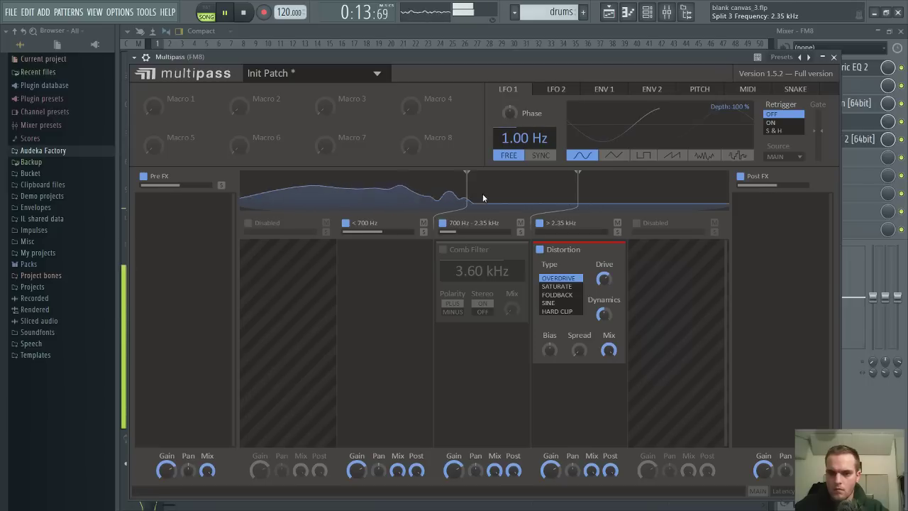
# Lower the split beneath the middle band to 291 Hz and replay the song
pyautogui.moveTo(465, 192); pyautogui.dragTo(433, 191)
pyautogui.moveTo(482, 65); pyautogui.dragTo(473, 64)
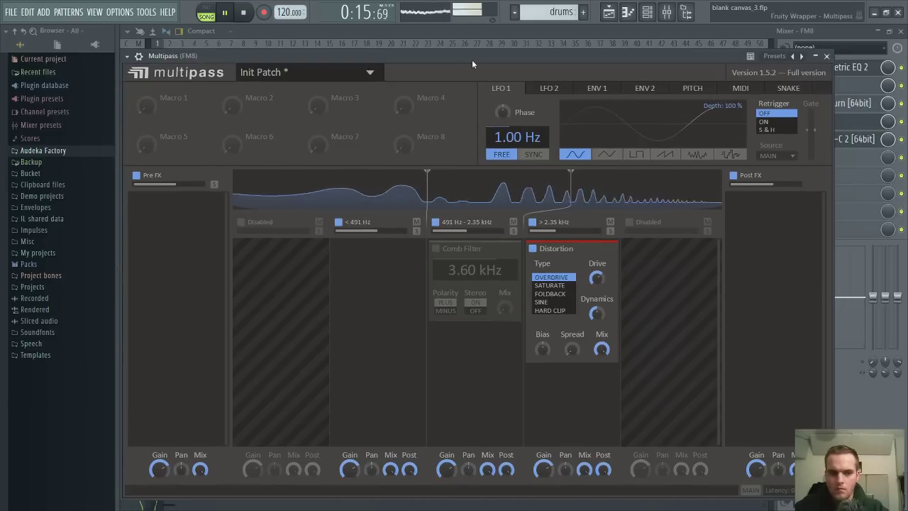
pyautogui.press('space')
pyautogui.moveTo(427, 204); pyautogui.dragTo(379, 204)
pyautogui.press('space')
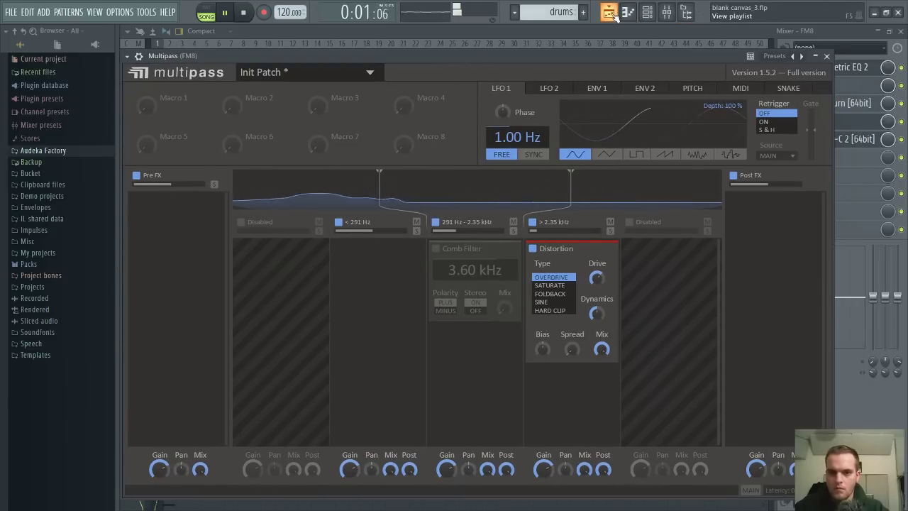
# Return to the playlist with the mixer and channel rack closed, and stop playback
pyautogui.click(610, 13)
pyautogui.click(648, 13)
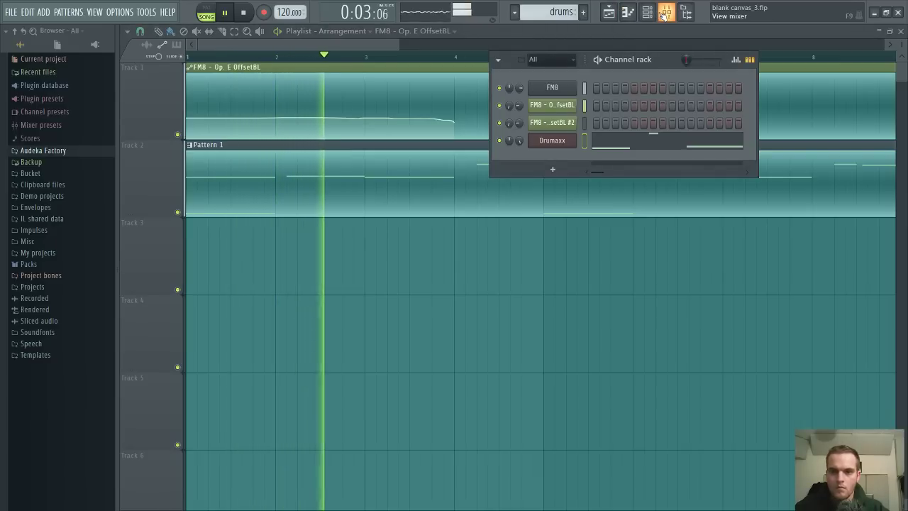
pyautogui.click(663, 13)
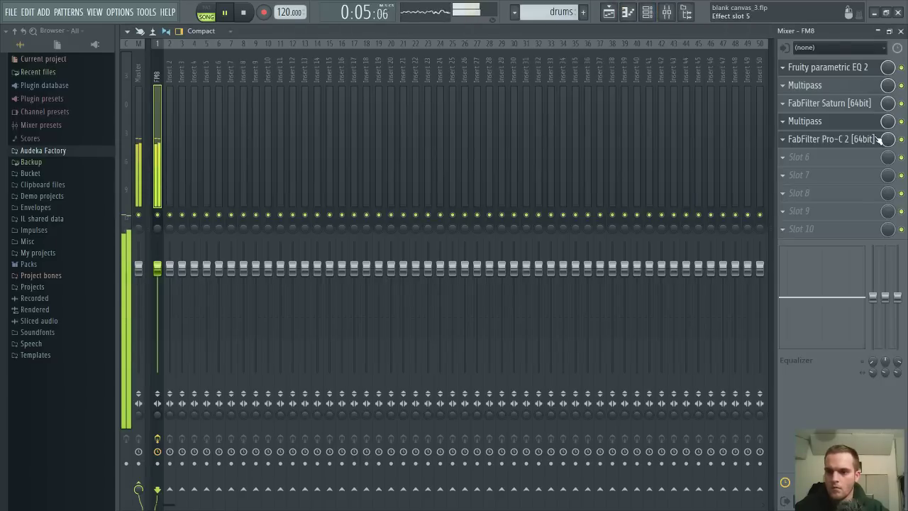
pyautogui.click(899, 31)
pyautogui.click(750, 59)
pyautogui.press('space')
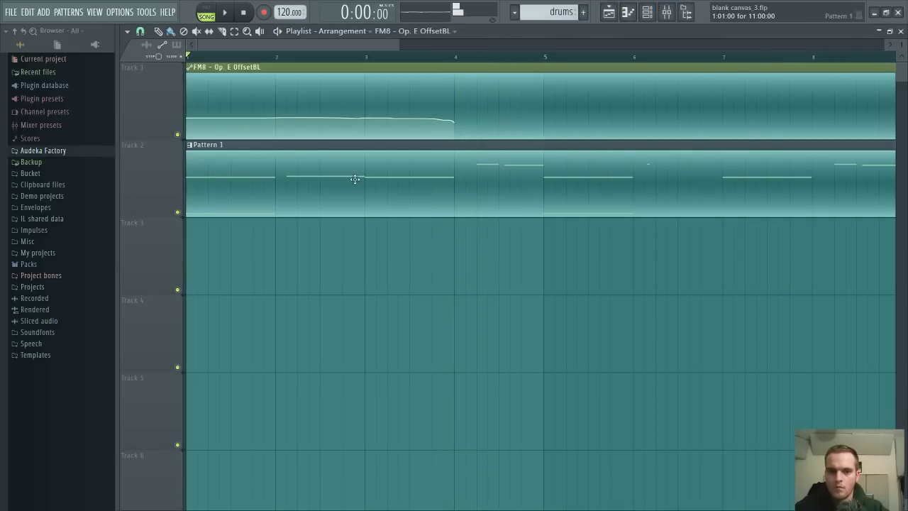
# Play the song from bar 9 and select bars 9 to 12 as the loop range
pyautogui.scroll(-2, 494, 61)
pyautogui.click(601, 60)
pyautogui.press('space')
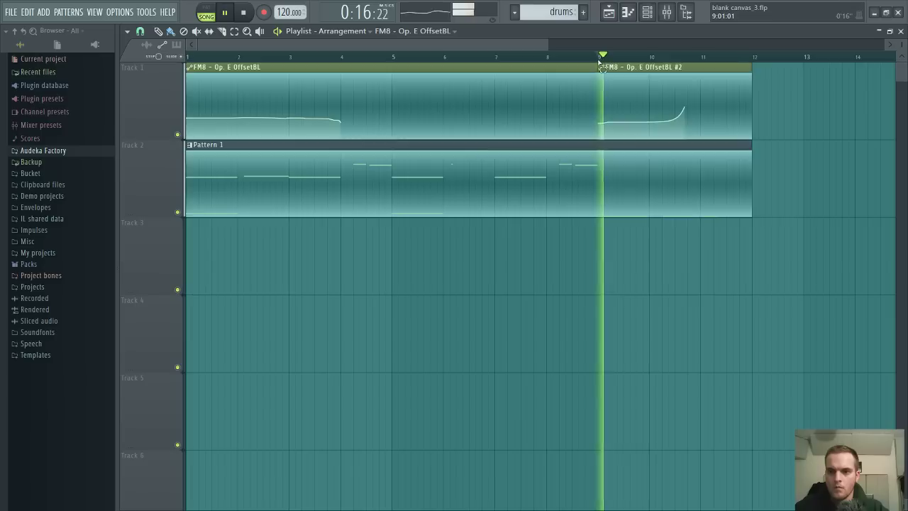
pyautogui.moveTo(600, 59); pyautogui.dragTo(753, 59)
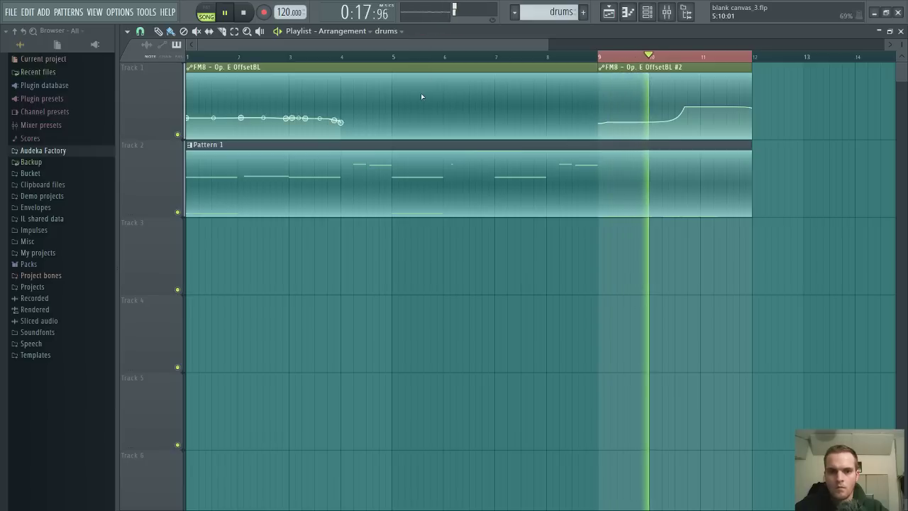
# Place the drums pattern on Track 3 at bar 9 and open its Drumaxx notes in the piano roll
pyautogui.click(599, 248)
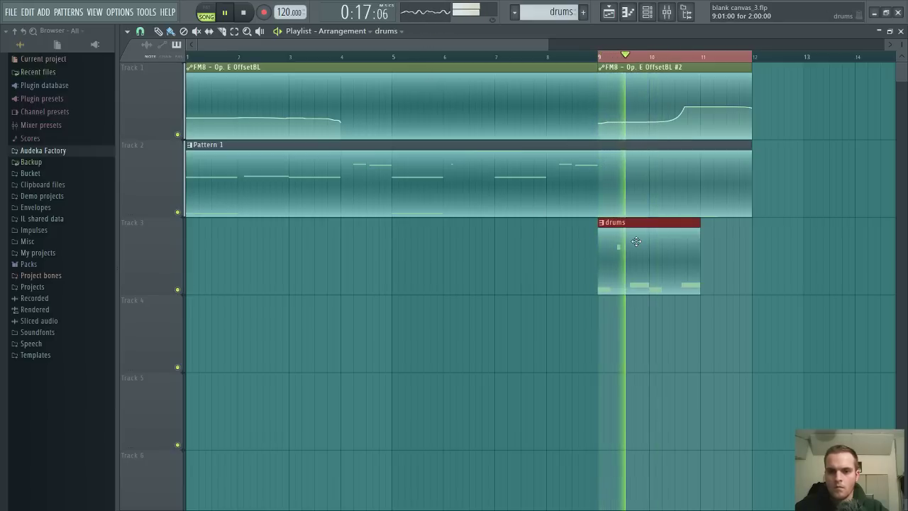
pyautogui.doubleClick(633, 241)
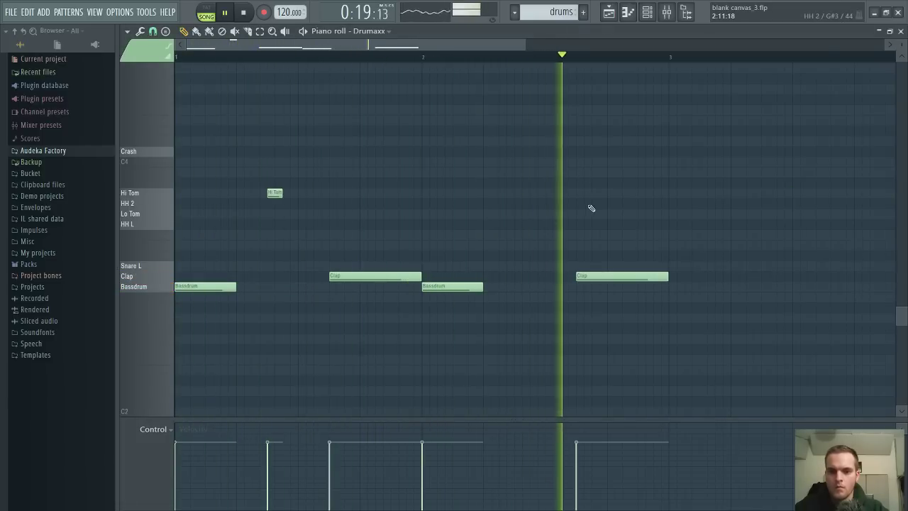
pyautogui.scroll(-1, 611, 64)
pyautogui.scroll(-1, 612, 63)
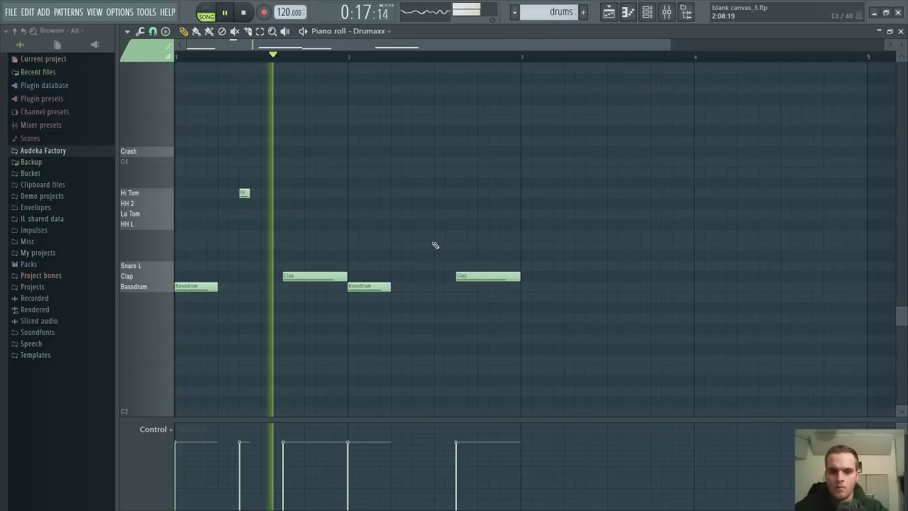
# Move the first clap and the following bassdrum an eighth note later, add another bassdrum before the second clap, and lower the moved bassdrum's velocity
pyautogui.moveTo(319, 276); pyautogui.dragTo(405, 287)
pyautogui.click(415, 287)
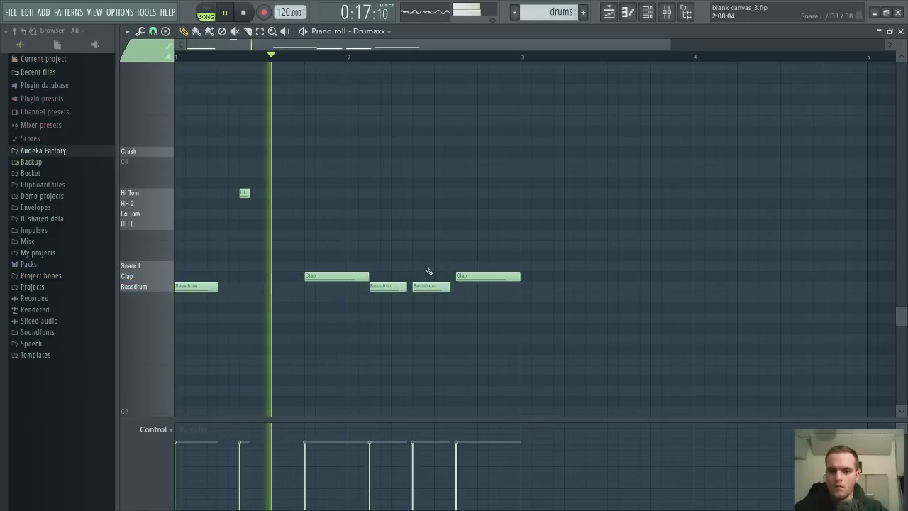
pyautogui.click(368, 473)
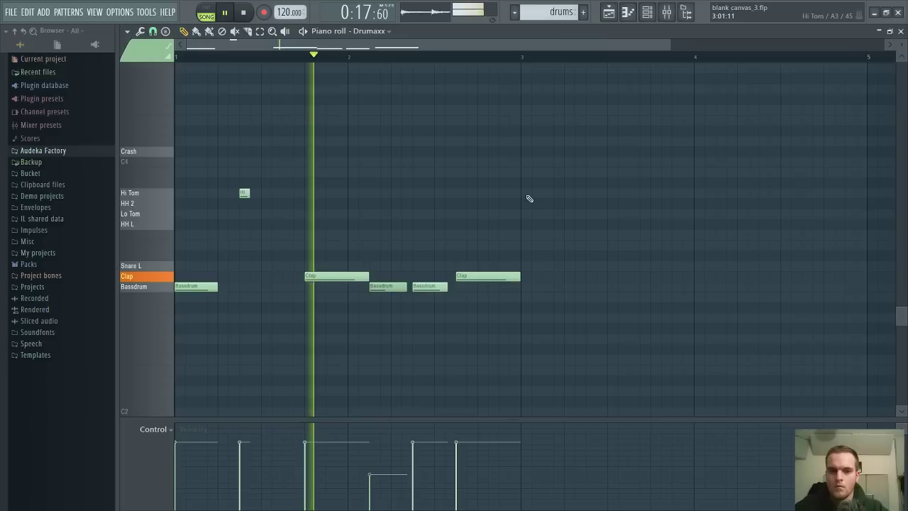
# Shift the bar 1 Hi Tom hit and the second clap an eighth note later
pyautogui.moveTo(243, 193); pyautogui.dragTo(265, 193)
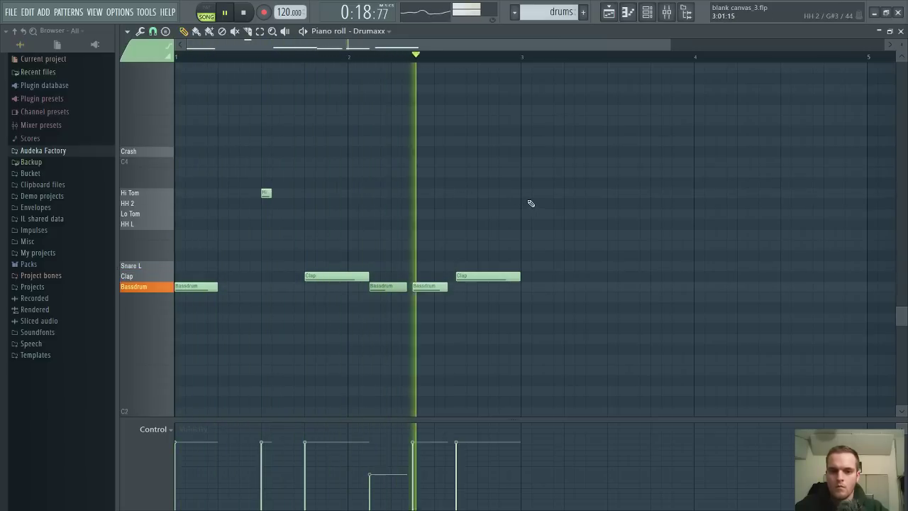
pyautogui.moveTo(489, 278); pyautogui.dragTo(512, 278)
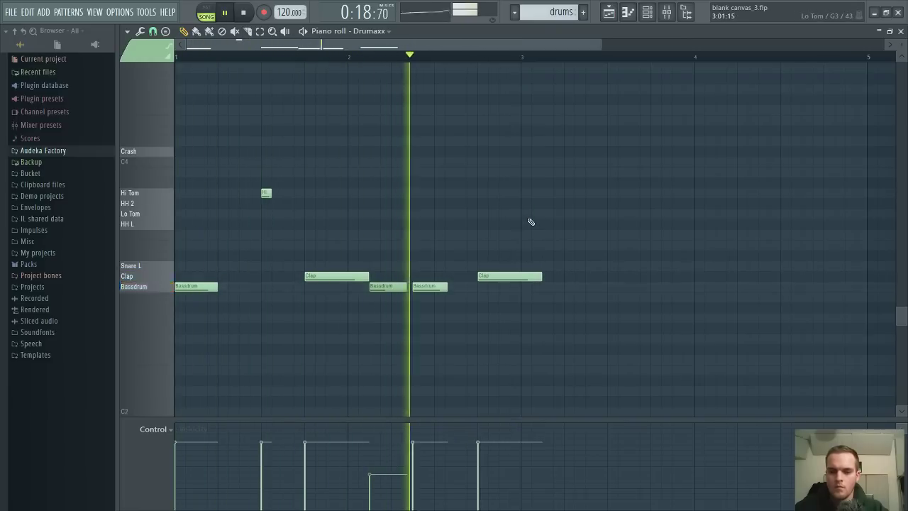
# Add a bar 3 tom fill of short Hi Tom, Lo Tom and Hi Tom hits, ending with a longer Lo Tom up to bar 4
pyautogui.click(592, 193)
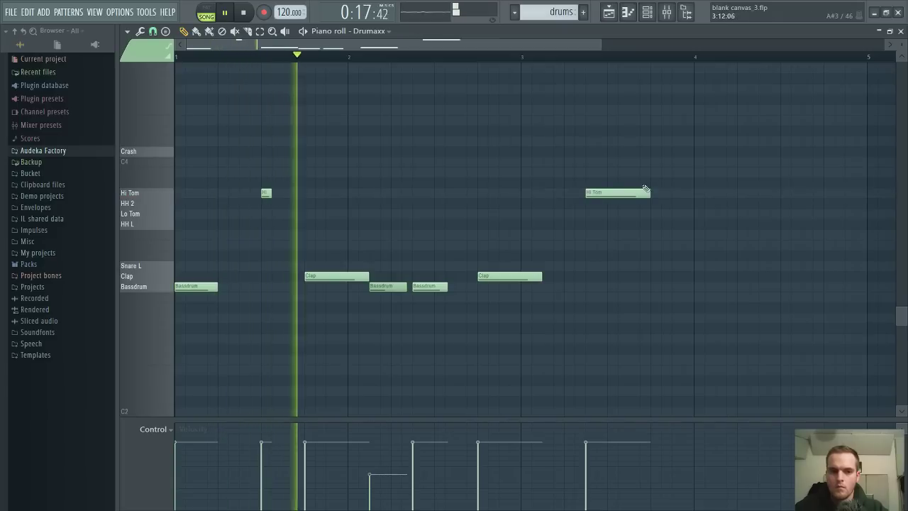
pyautogui.moveTo(649, 192); pyautogui.dragTo(599, 195)
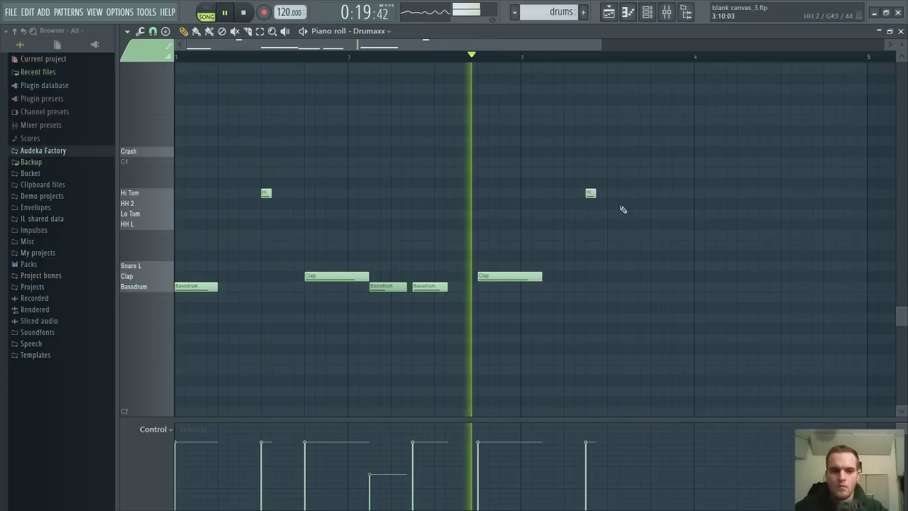
pyautogui.click(610, 213)
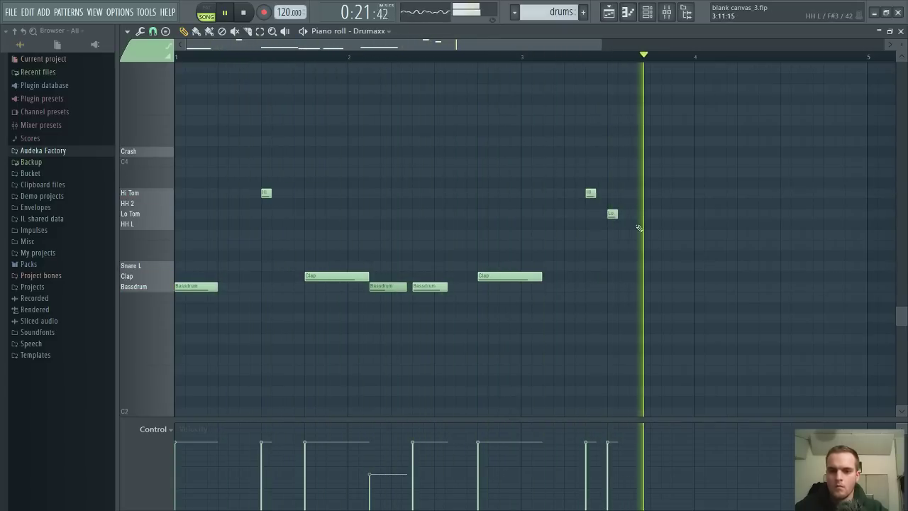
pyautogui.moveTo(612, 214); pyautogui.dragTo(601, 213)
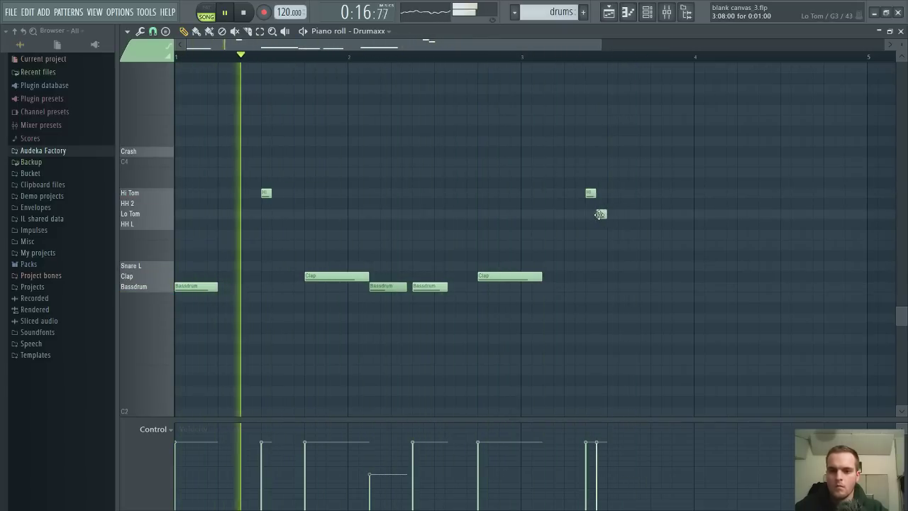
pyautogui.click(632, 193)
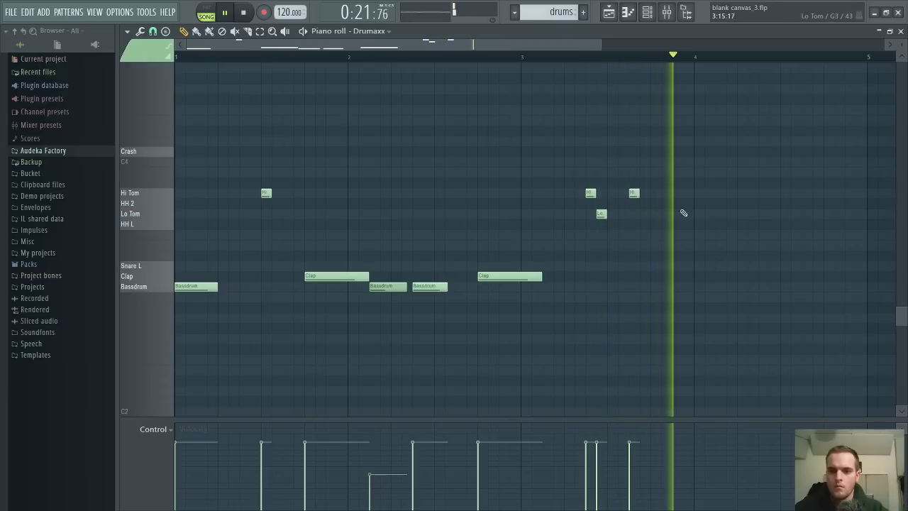
pyautogui.click(666, 214)
pyautogui.moveTo(667, 214); pyautogui.dragTo(693, 213)
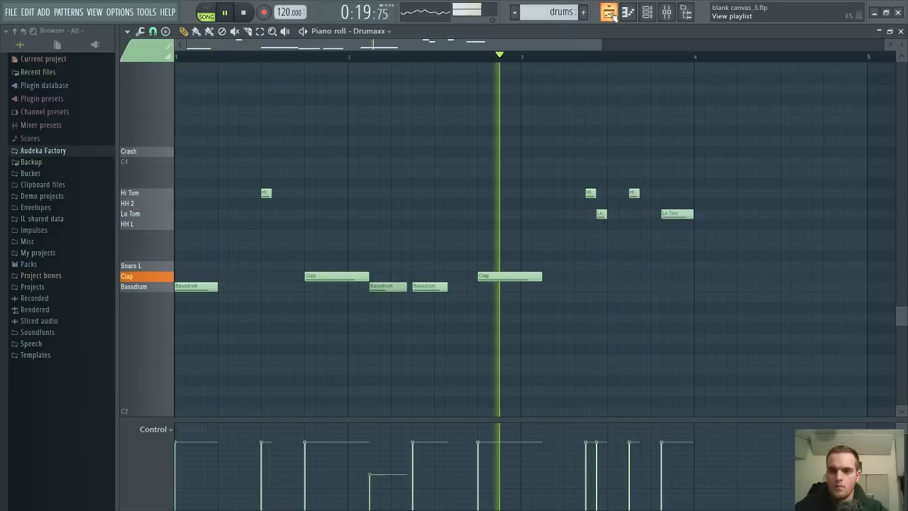
# Leave the piano roll and route the Drumaxx channel to mixer insert 19
pyautogui.press('F5')
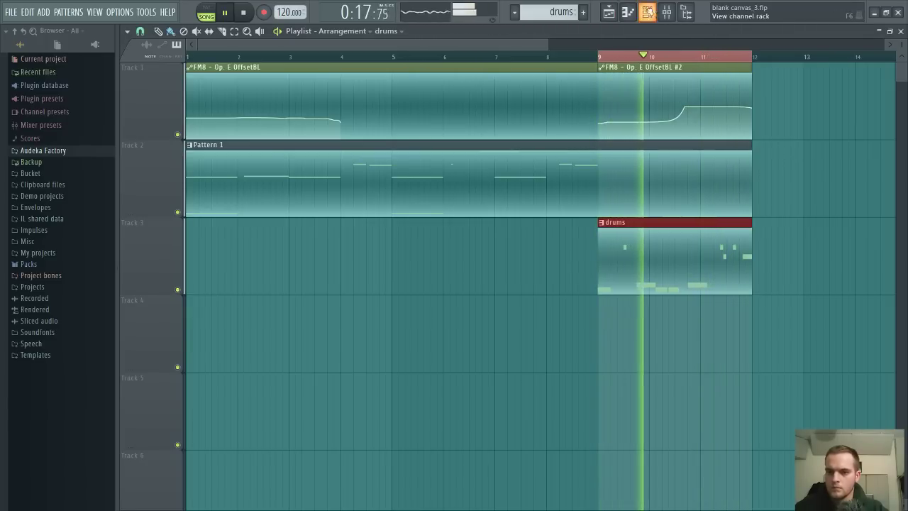
pyautogui.press('F9')
pyautogui.click(382, 79)
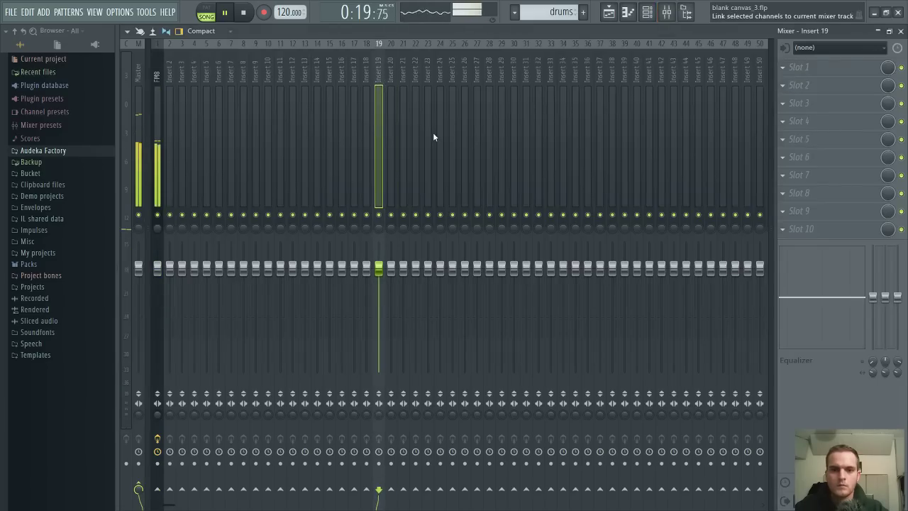
pyautogui.hotkey('ctrl', 'l')
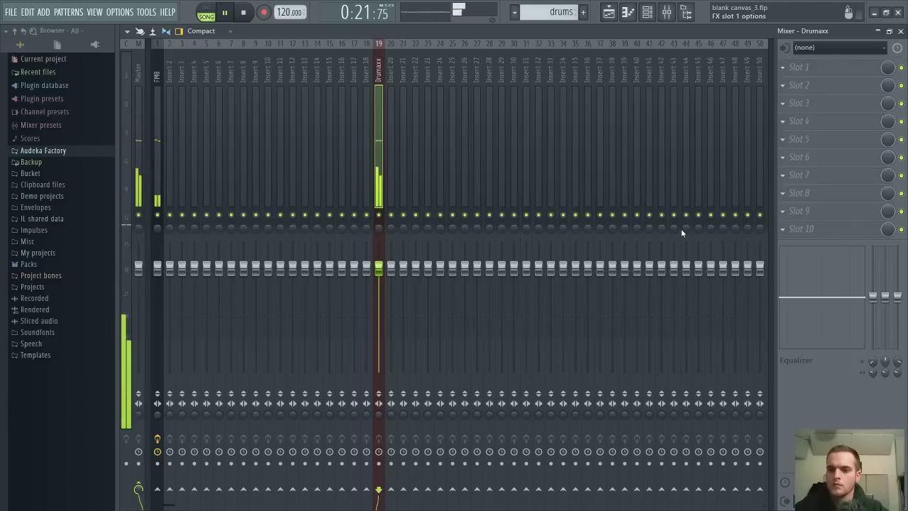
# Load Disperser on the Drumaxx insert, set its frequency to 112 Hz and reduce the amount and pinch
pyautogui.moveTo(421, 92); pyautogui.dragTo(646, 185)
pyautogui.moveTo(410, 221); pyautogui.dragTo(410, 256)
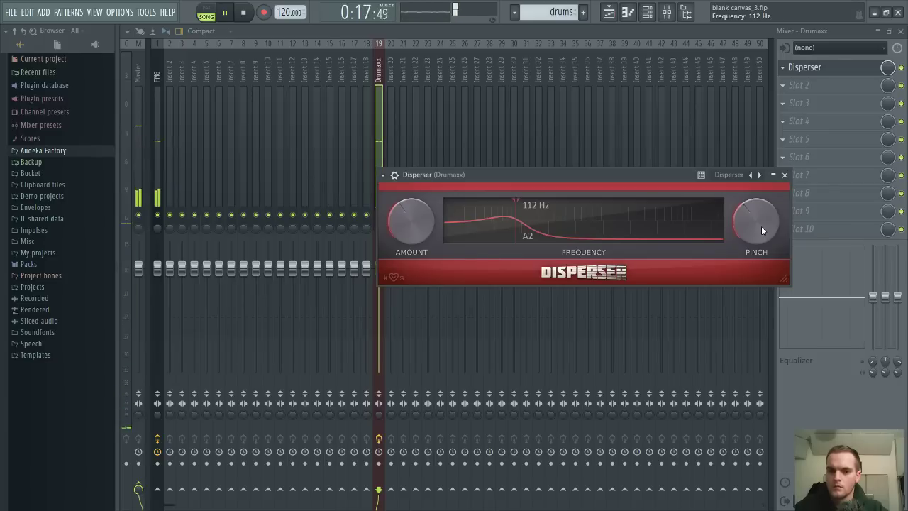
pyautogui.moveTo(761, 225); pyautogui.dragTo(761, 243)
# Load iZotope Trash 2 in slot 2 with the Crispy drive distortion and set the global mix to about 47
pyautogui.click(783, 85)
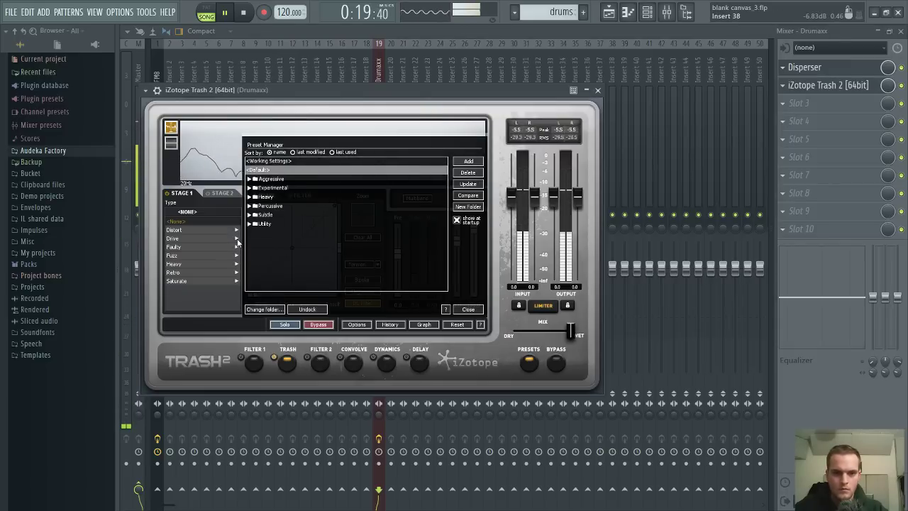
pyautogui.click(237, 240)
pyautogui.click(174, 247)
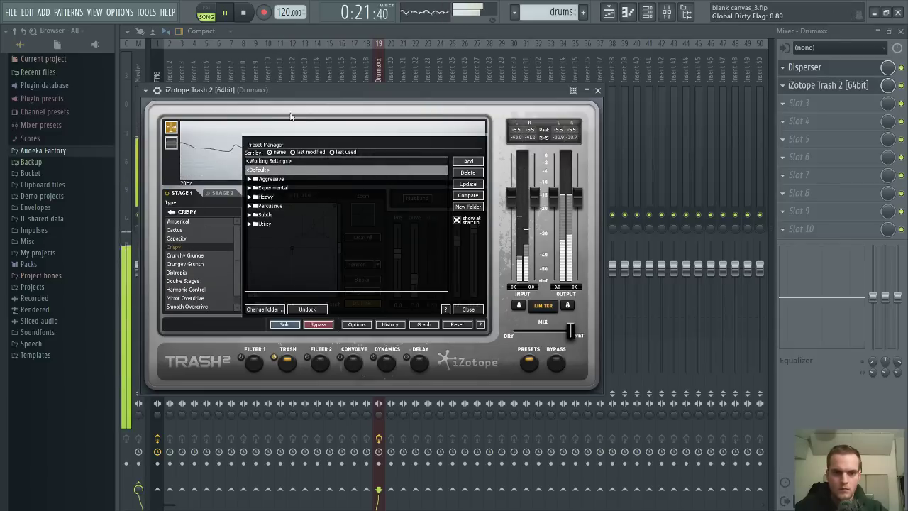
pyautogui.moveTo(317, 95); pyautogui.dragTo(333, 95)
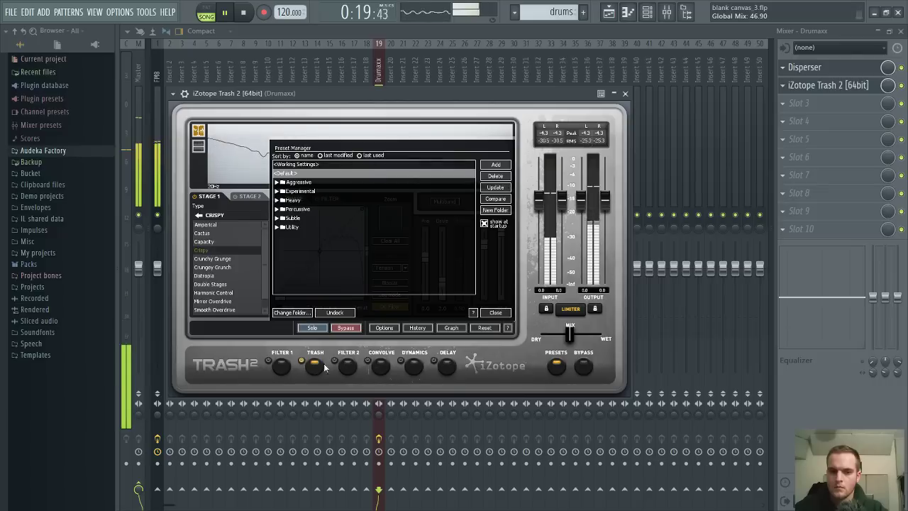
# Close the Trash 2 preset manager, set the stage 1 drive to 1.1 and bend the upper waveshape curve upward
pyautogui.click(495, 313)
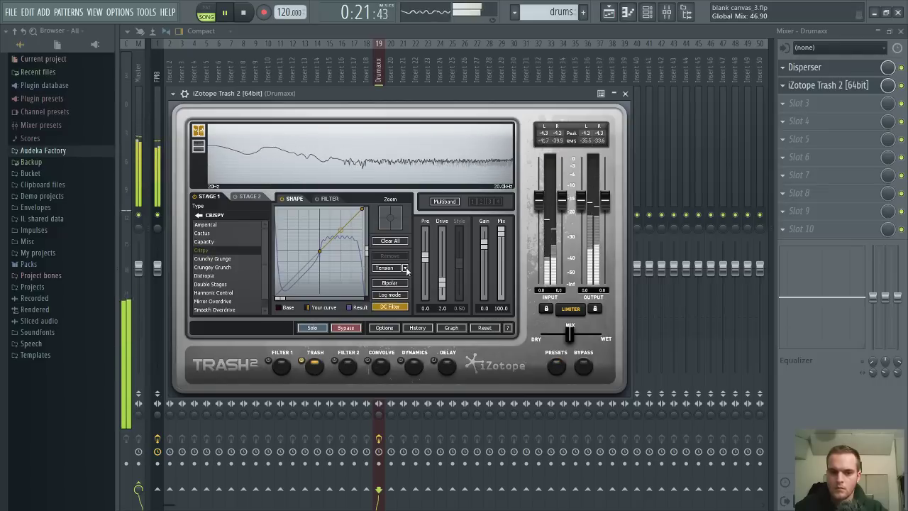
pyautogui.moveTo(442, 282); pyautogui.dragTo(442, 296)
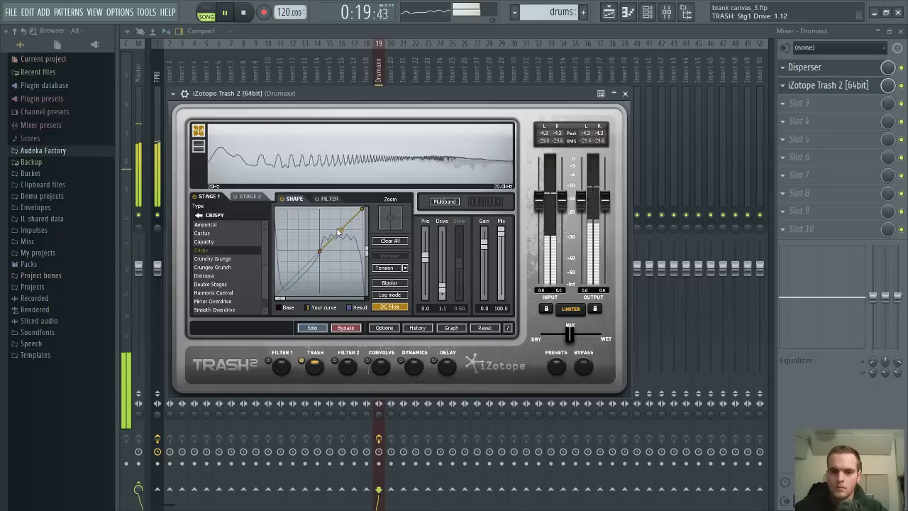
pyautogui.moveTo(338, 230)
pyautogui.mouseDown()
pyautogui.moveTo(341, 241)
pyautogui.moveTo(339, 221)
pyautogui.mouseUp()
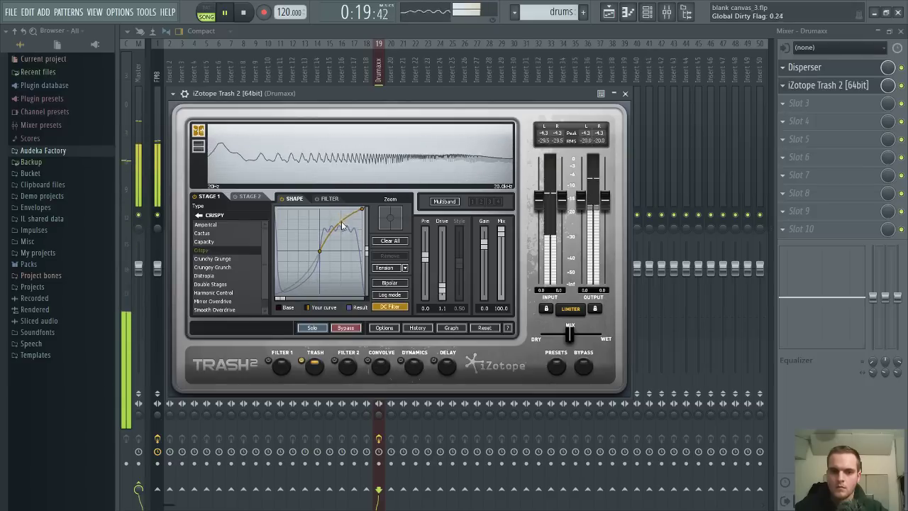
# Try the Crunchy Grunge, Crungey Grunch and Distropia drive types, and Radio Contact from the Faulty category
pyautogui.click(228, 260)
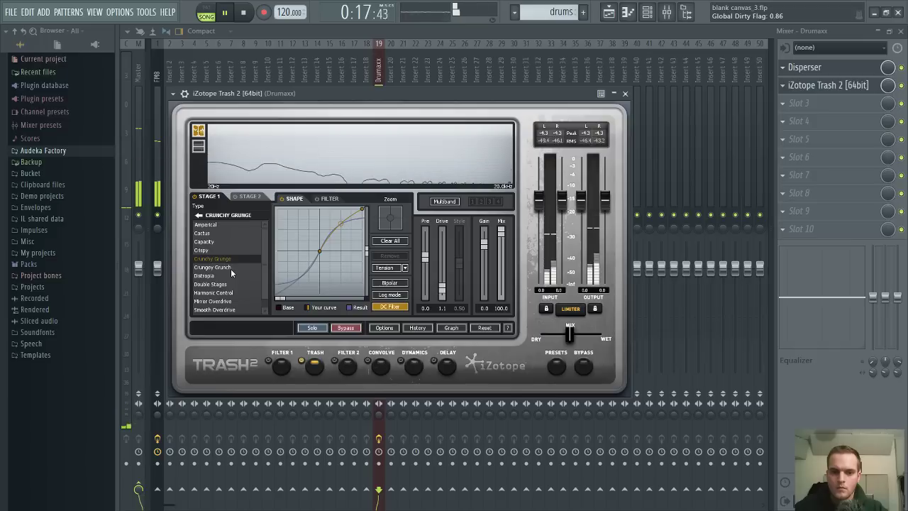
pyautogui.click(230, 268)
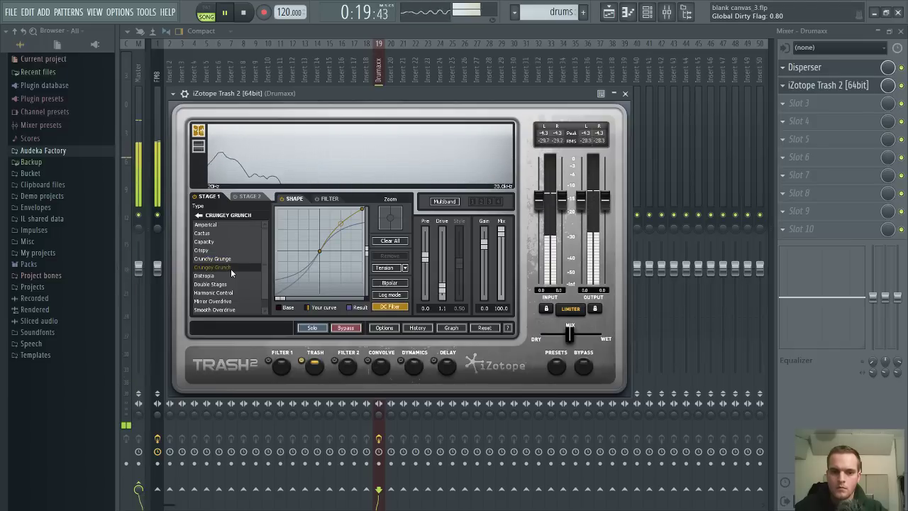
pyautogui.click(200, 215)
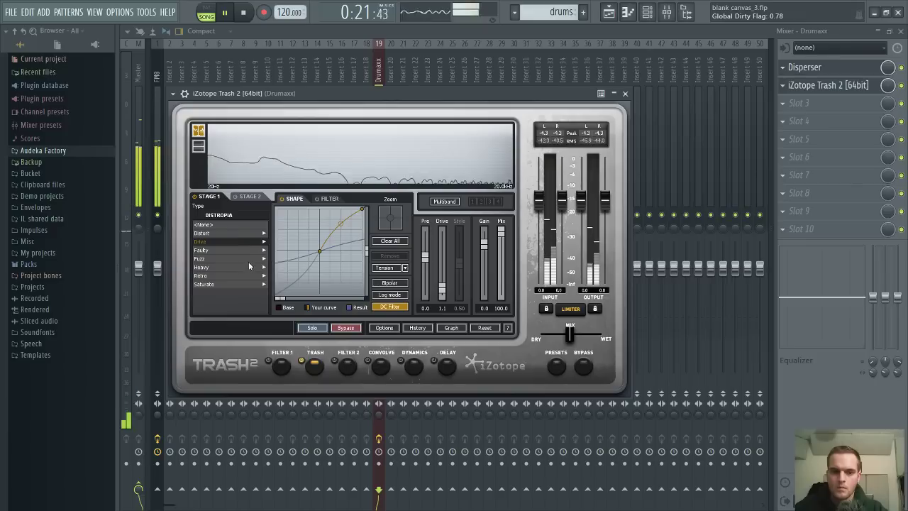
pyautogui.click(244, 252)
pyautogui.click(243, 251)
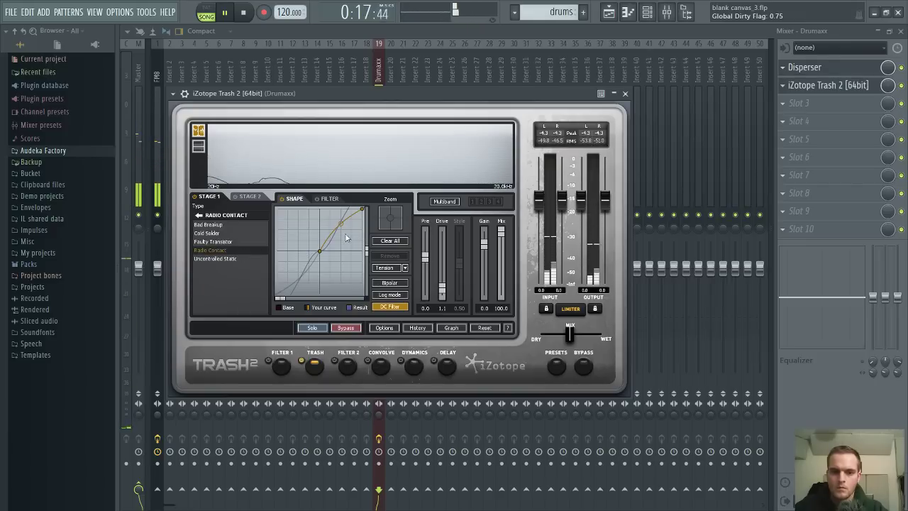
# Steepen the waveshape curve strongly and raise the stage 1 drive to 2.76
pyautogui.moveTo(339, 216); pyautogui.dragTo(336, 199)
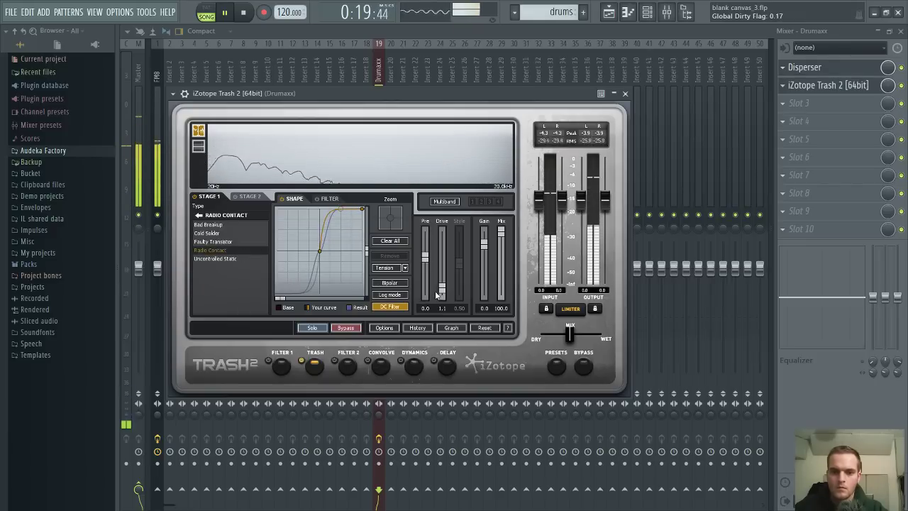
pyautogui.moveTo(442, 273)
pyautogui.mouseDown()
pyautogui.moveTo(442, 256)
pyautogui.moveTo(444, 282)
pyautogui.mouseUp()
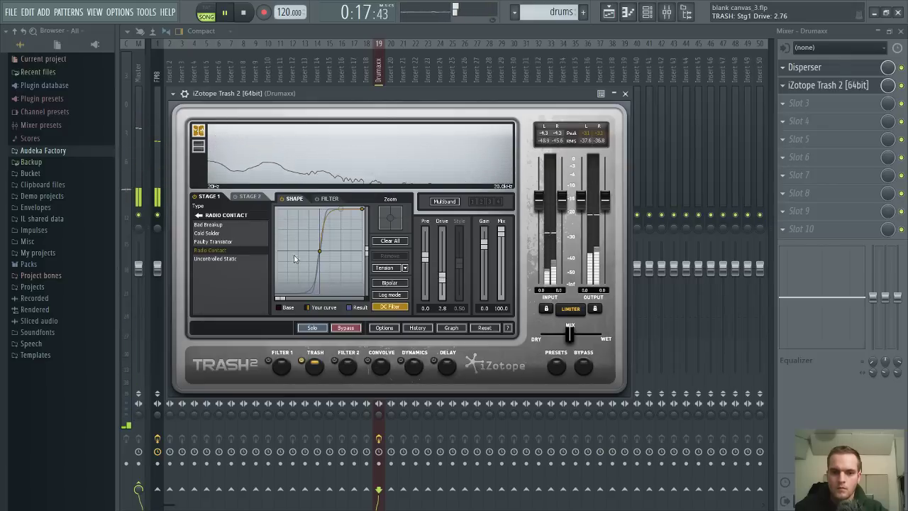
# Audition the Cold Solder and Bad Breakup distortions and choose Uncontrolled Static for stage 1
pyautogui.click(225, 234)
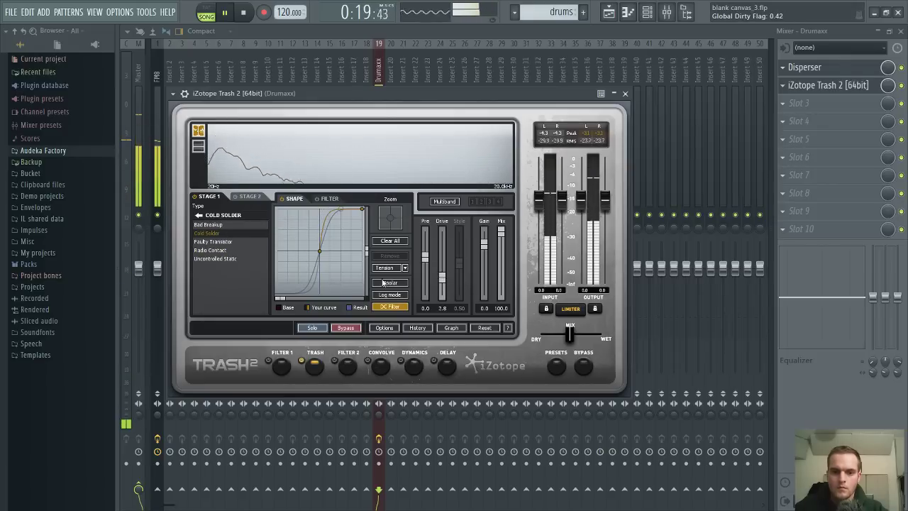
pyautogui.click(214, 225)
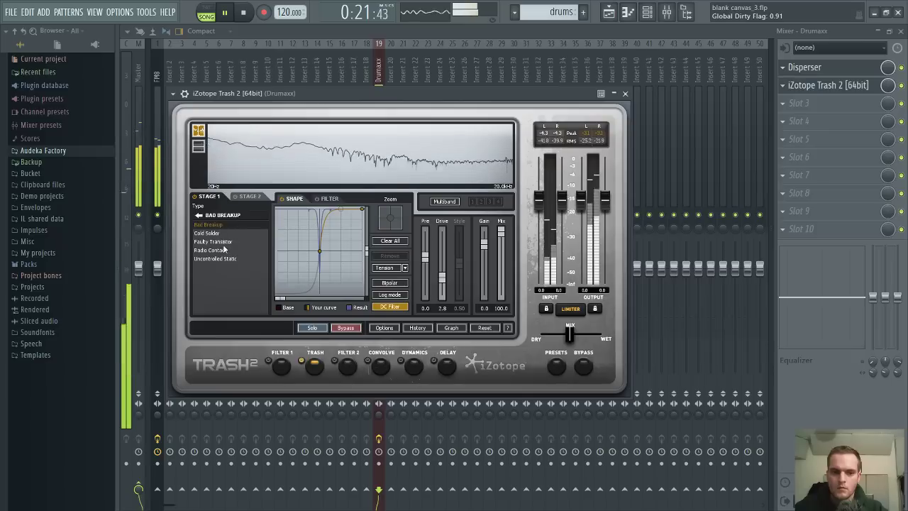
pyautogui.click(216, 258)
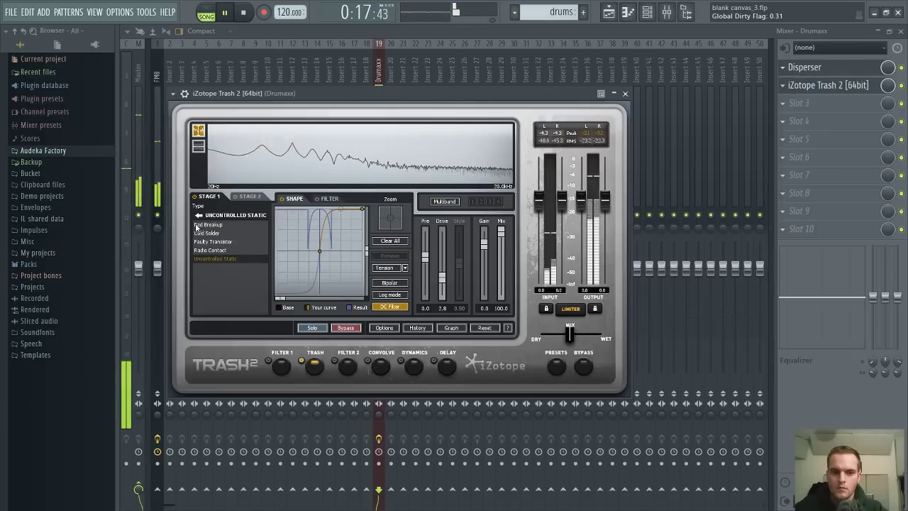
# Set the stage 1 drive to 1.2, pre to -6.1 and gain to -19.5, and raise the global mix slightly
pyautogui.moveTo(442, 289); pyautogui.dragTo(443, 295)
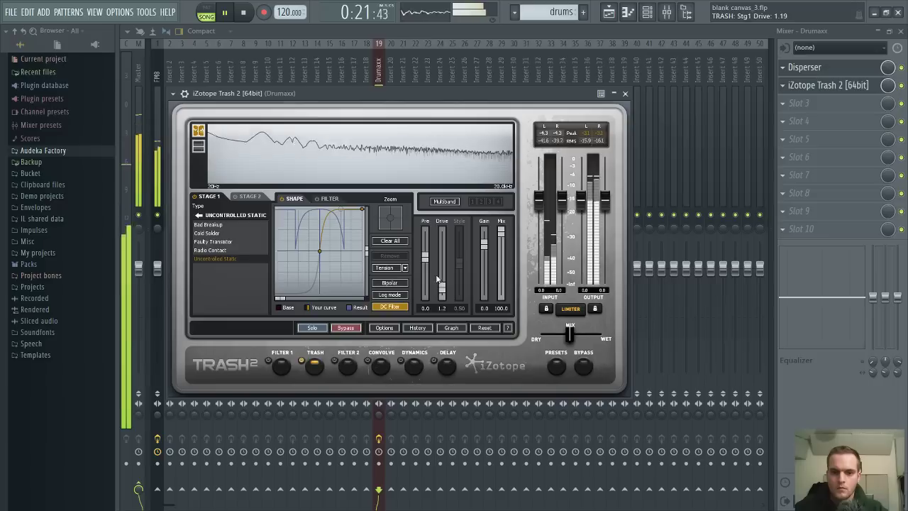
pyautogui.moveTo(425, 257); pyautogui.dragTo(429, 297)
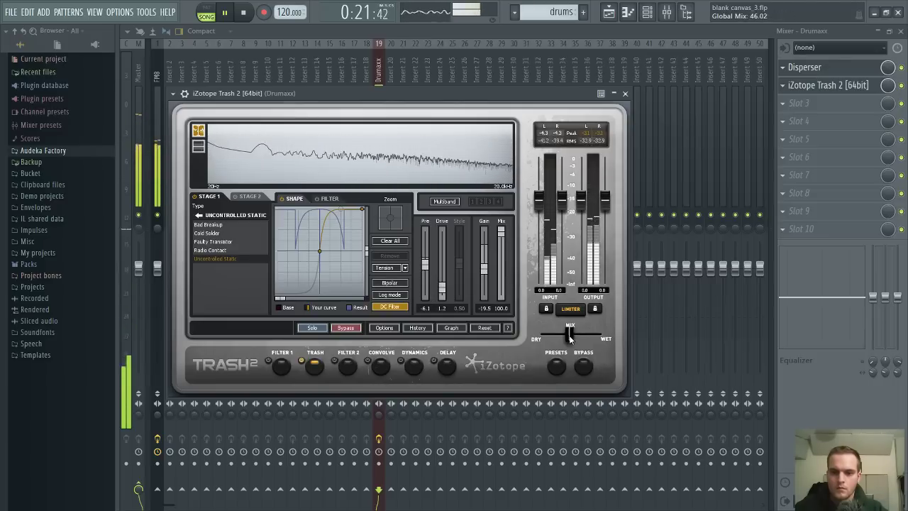
pyautogui.moveTo(570, 339)
pyautogui.mouseDown()
pyautogui.moveTo(598, 340)
pyautogui.moveTo(580, 341)
pyautogui.mouseUp()
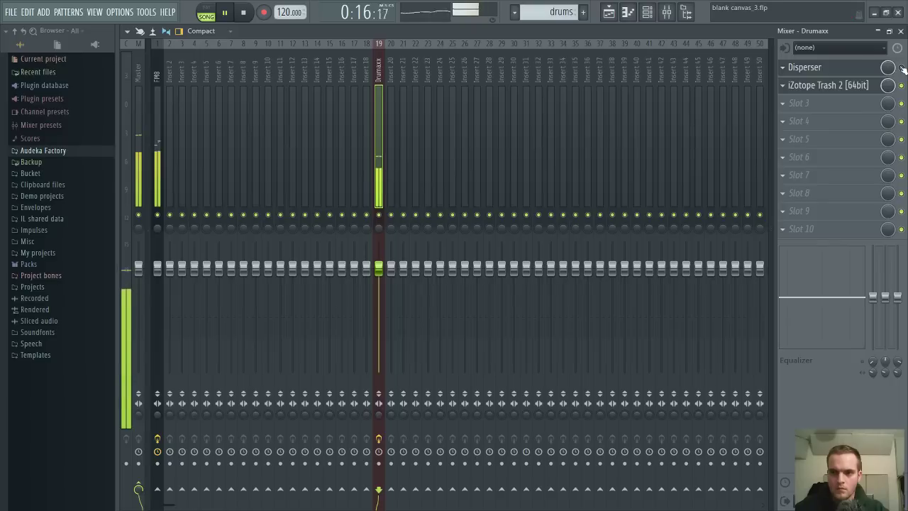
# Remove Disperser from the Drumaxx insert, move Trash 2 up to slot 1 and reopen its window
pyautogui.click(791, 95)
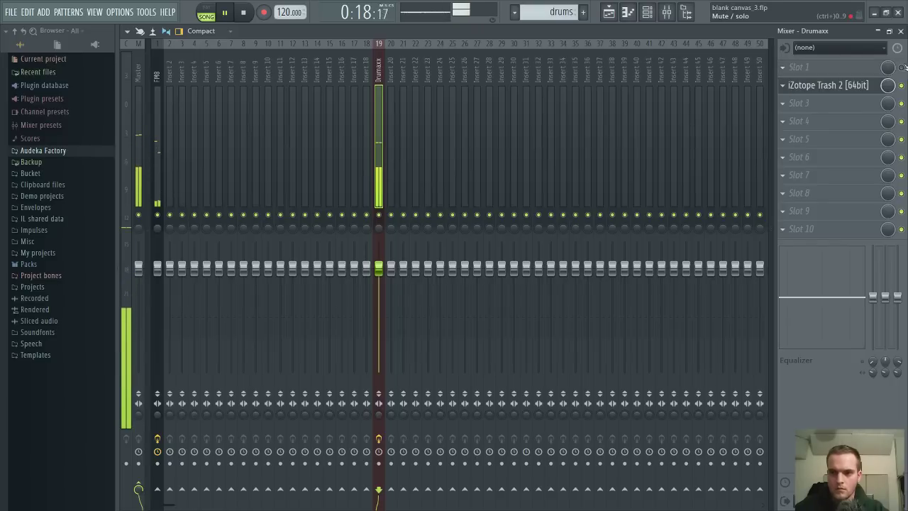
pyautogui.moveTo(848, 84); pyautogui.dragTo(843, 69)
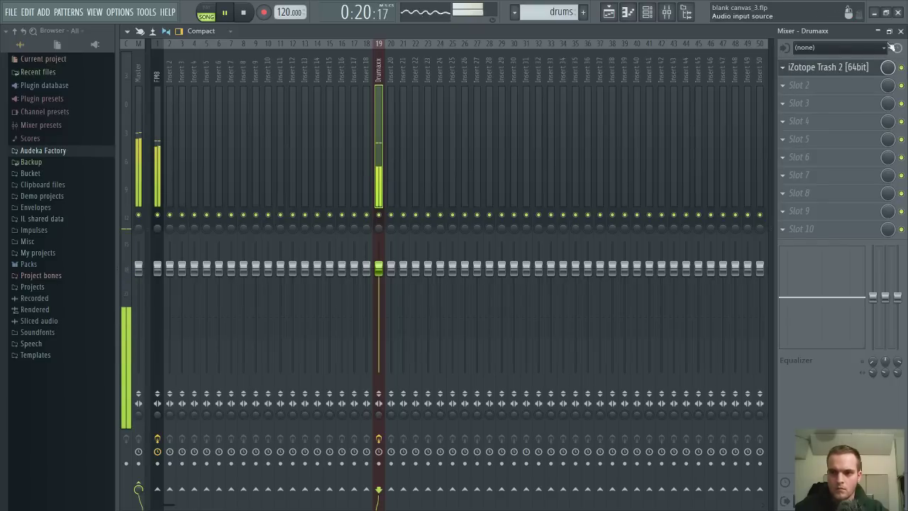
pyautogui.click(861, 73)
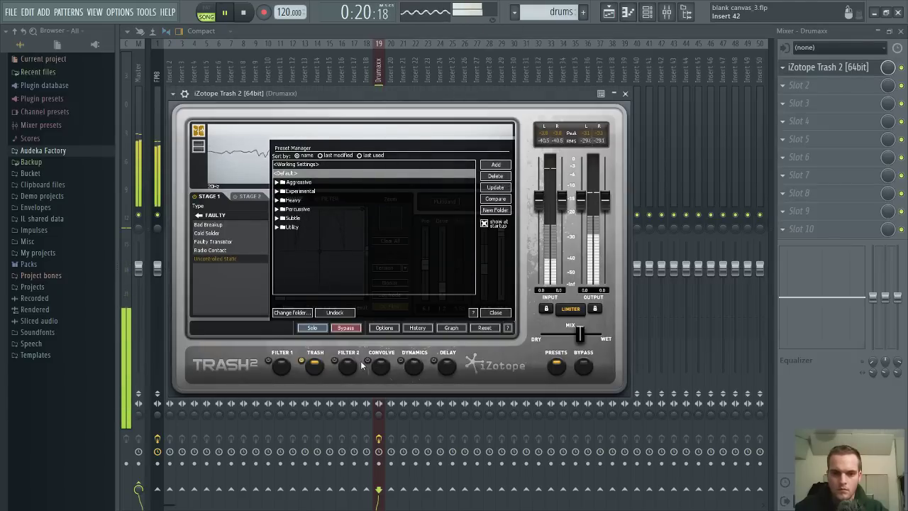
# Enable Filter 2 in Trash 2, raise its node 1 to a gain of about 2.54, and return to the Trash module
pyautogui.click(335, 362)
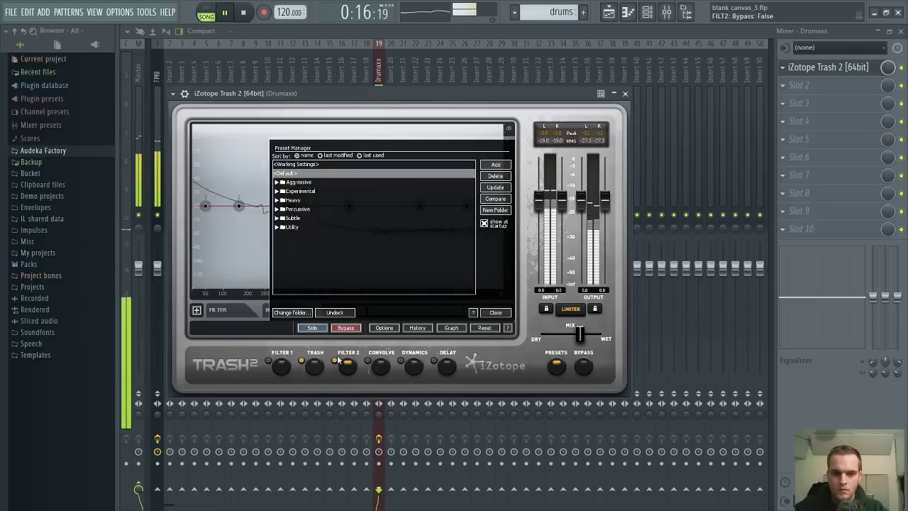
pyautogui.click(212, 216)
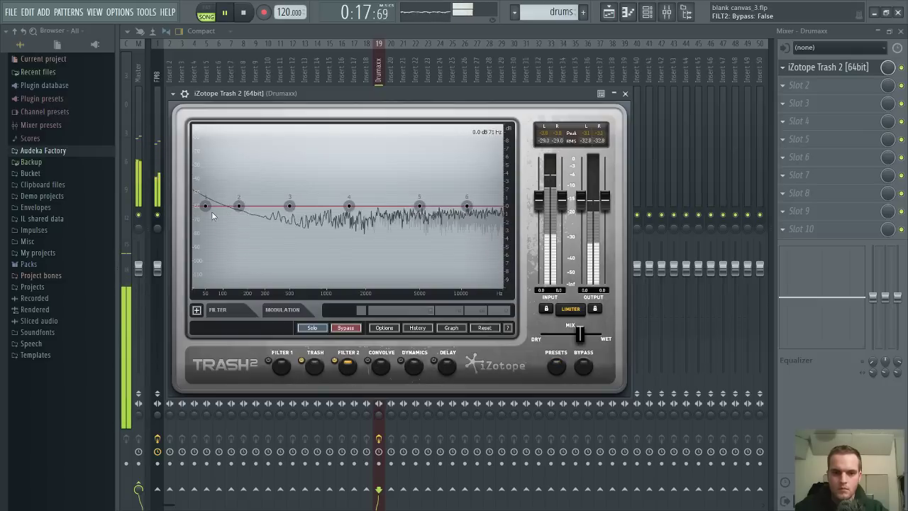
pyautogui.moveTo(208, 207); pyautogui.dragTo(317, 186)
pyautogui.click(313, 360)
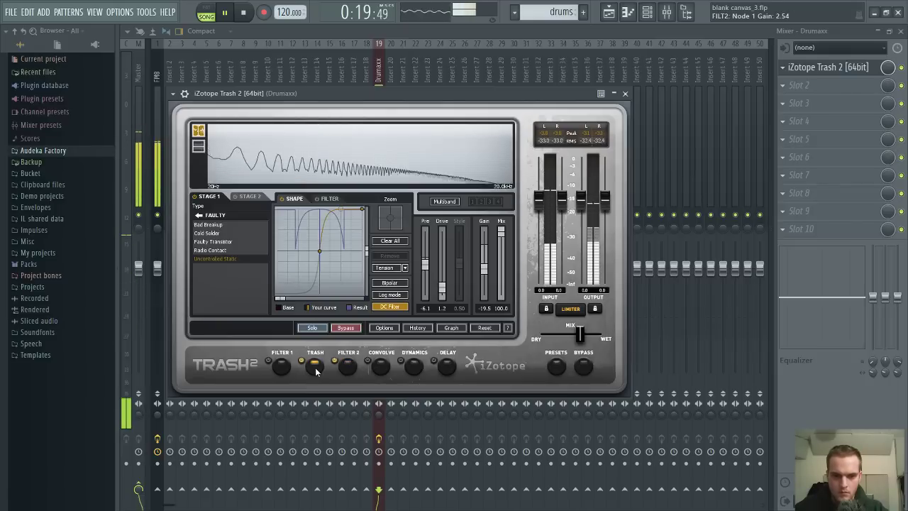
# Enable Filter 1, make node 1 a clean high-pass at about 916 Hz and boost node 4 by 4.8 dB at about 973 Hz
pyautogui.click(268, 361)
pyautogui.click(280, 367)
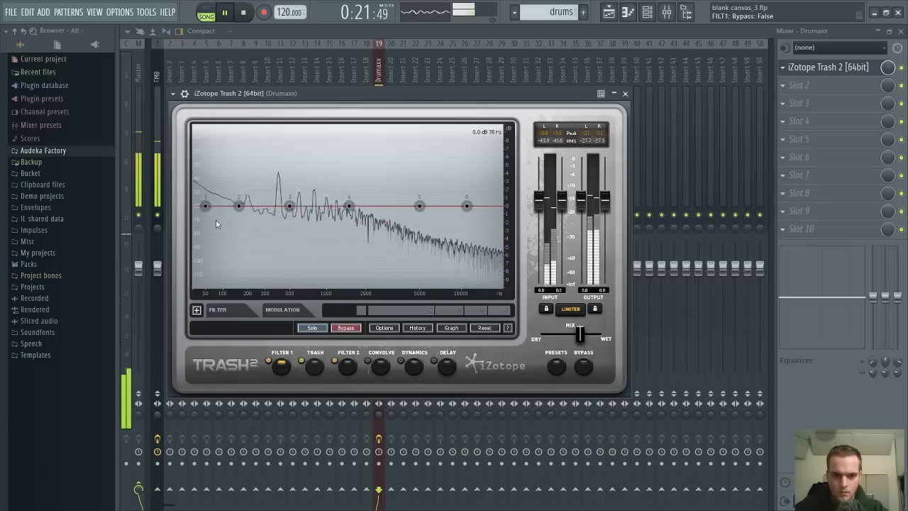
pyautogui.moveTo(206, 208); pyautogui.dragTo(341, 210)
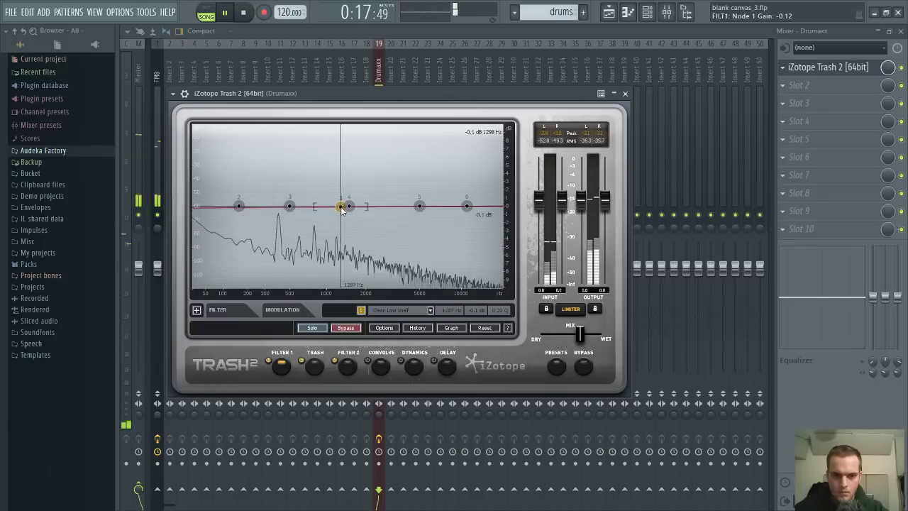
pyautogui.rightClick(341, 209)
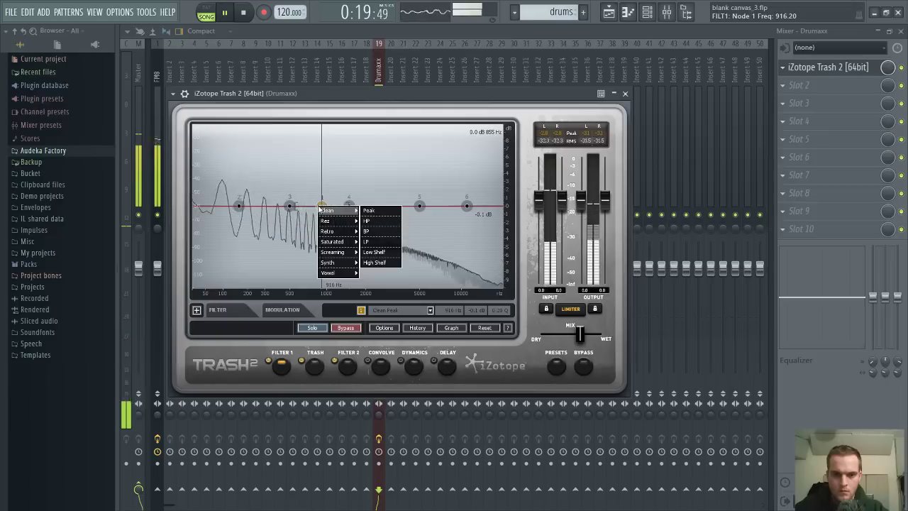
pyautogui.click(367, 221)
pyautogui.moveTo(348, 208); pyautogui.dragTo(324, 166)
# Reduce the global mix to just under 22 and shift Filter 1's high-pass node and node 4 lower in frequency
pyautogui.moveTo(577, 337); pyautogui.dragTo(553, 336)
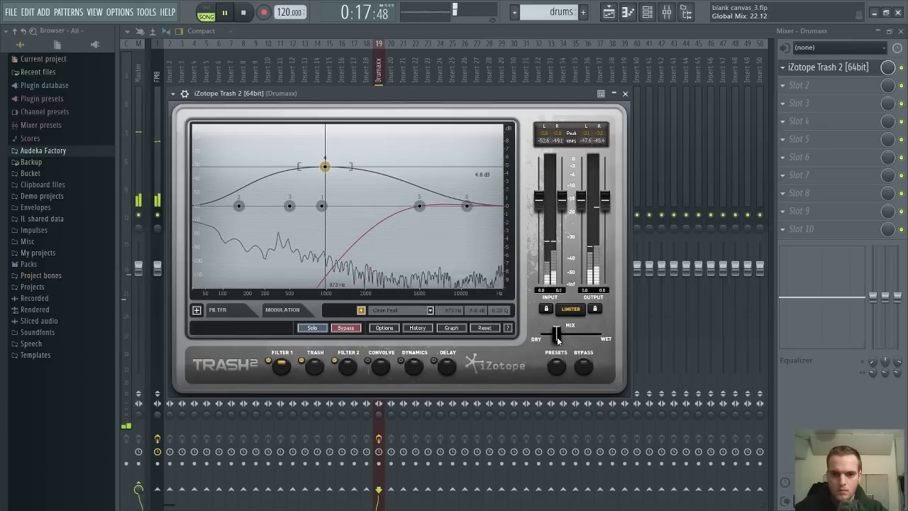
pyautogui.moveTo(321, 206); pyautogui.dragTo(313, 206)
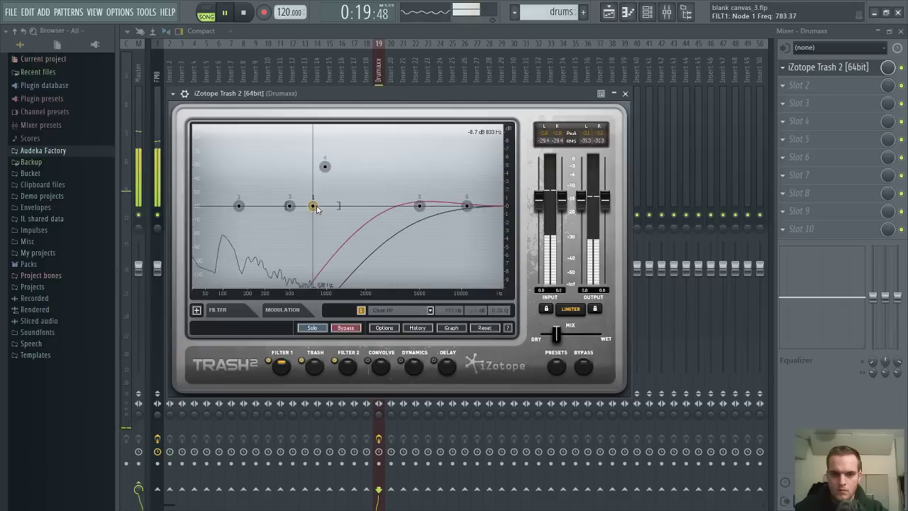
pyautogui.moveTo(330, 174); pyautogui.dragTo(307, 213)
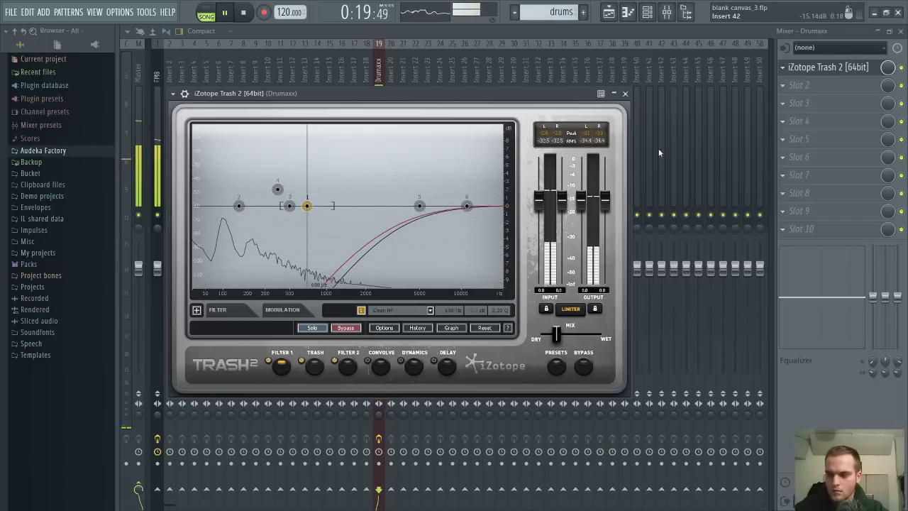
pyautogui.moveTo(563, 334); pyautogui.dragTo(553, 337)
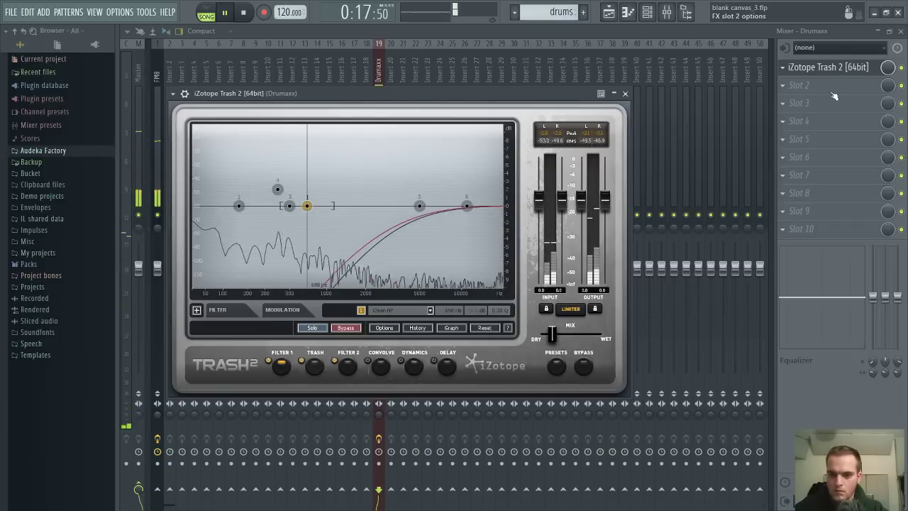
# Load Bitcrush in slot 2 of the Drumaxx insert and set its Bits to 3.43
pyautogui.click(782, 86)
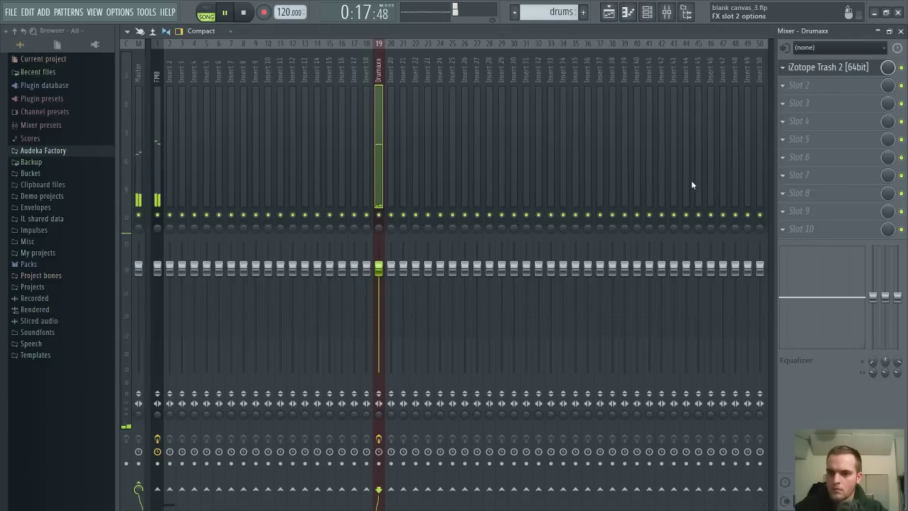
pyautogui.moveTo(433, 267); pyautogui.dragTo(434, 269)
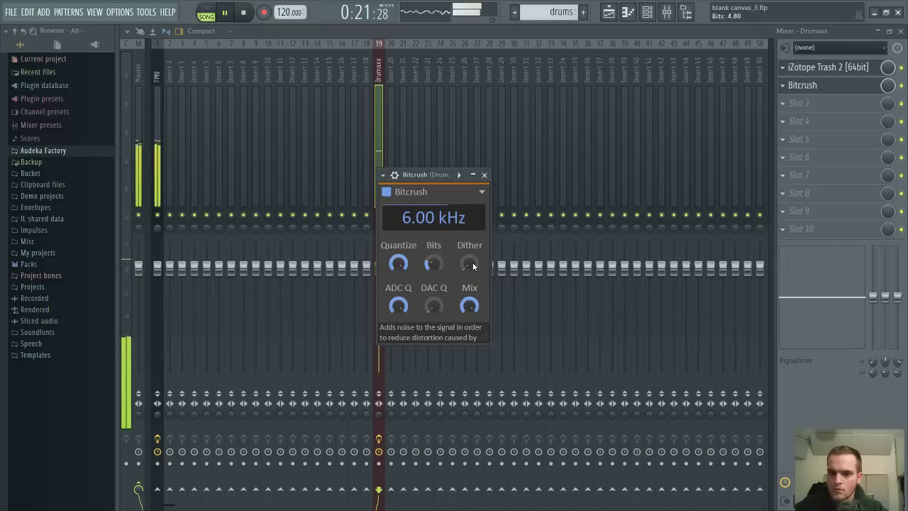
pyautogui.scroll(5, 473, 265)
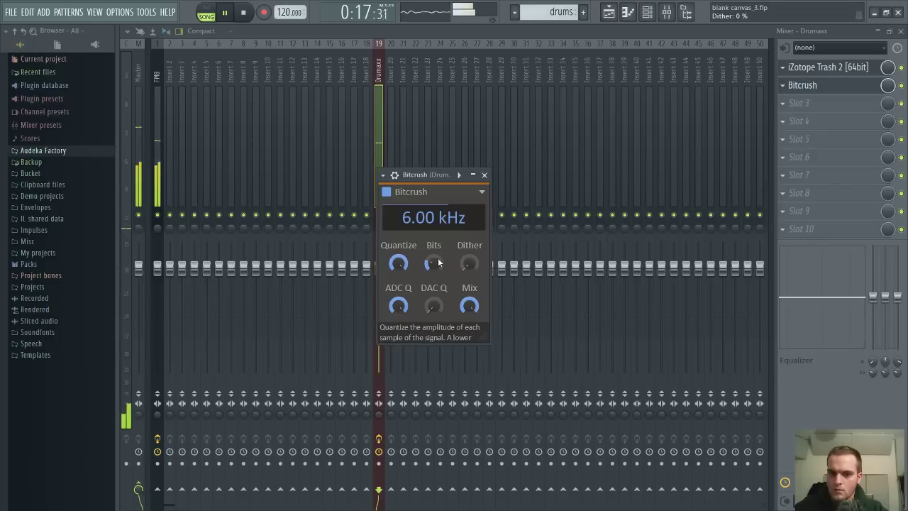
pyautogui.scroll(-5, 428, 264)
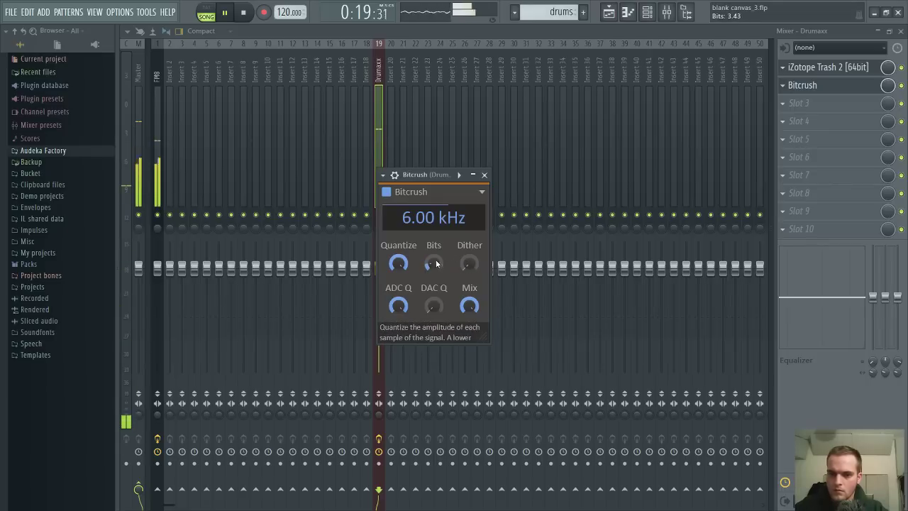
# Lower Bitcrush's Quantize strongly, set its rate to 34.0 kHz and close its window
pyautogui.scroll(-6, 397, 263)
pyautogui.scroll(-1, 398, 264)
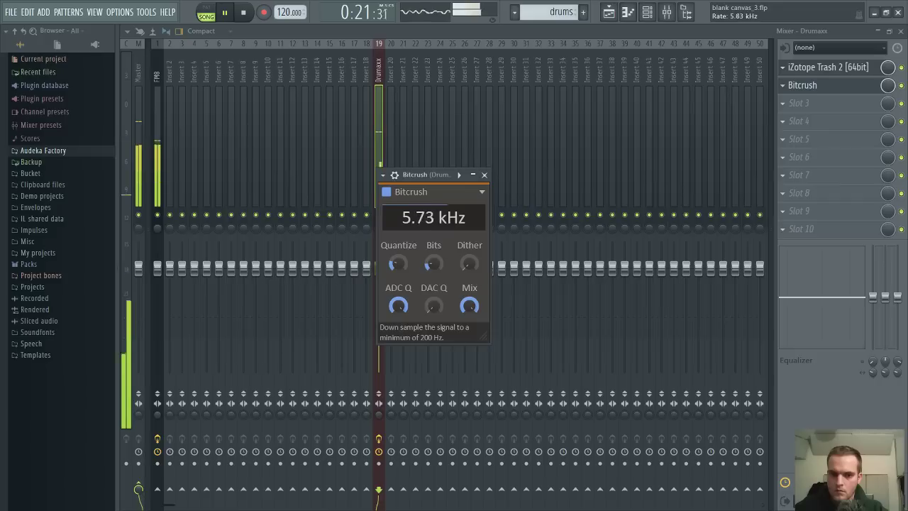
pyautogui.scroll(-3, 404, 217)
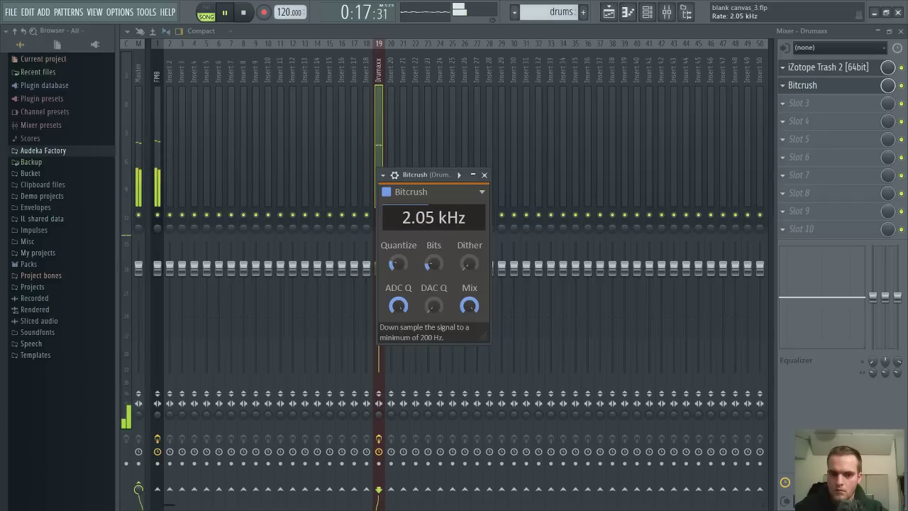
pyautogui.moveTo(409, 224); pyautogui.dragTo(409, 146)
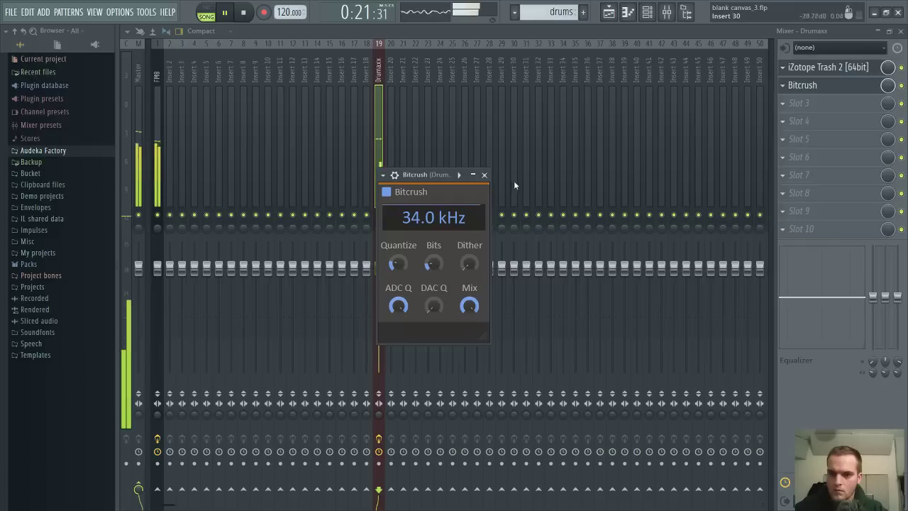
pyautogui.press('Escape')
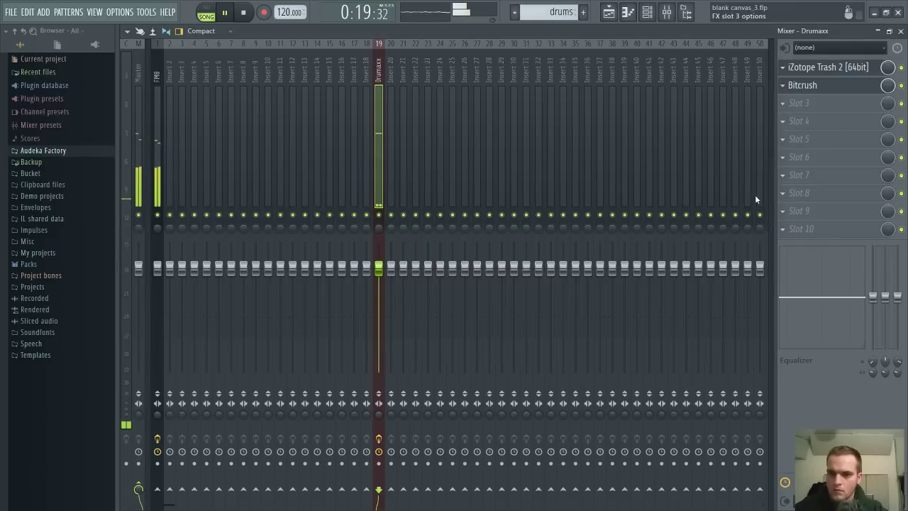
# Load dblue Glitch v1.3 in slot 3 and FabFilter Saturn in slot 4, and set Saturn's band 1 dynamics to 1.000
pyautogui.click(710, 208)
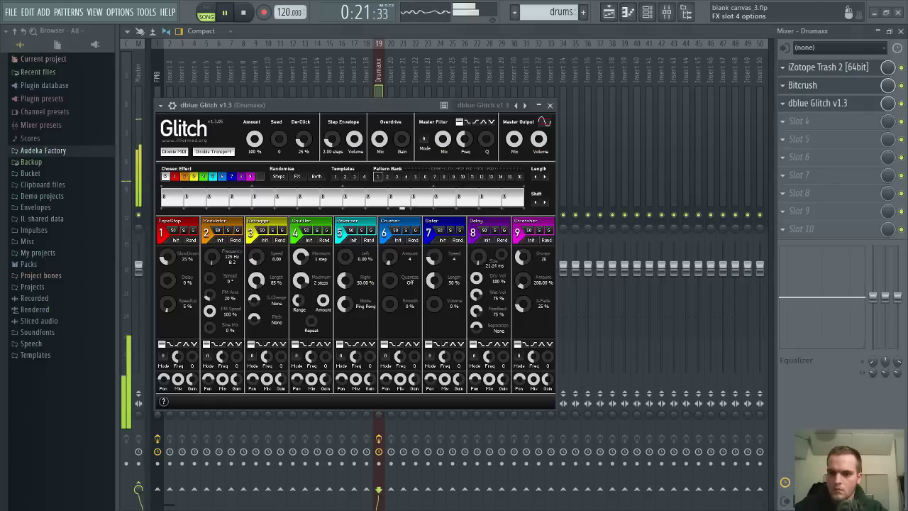
pyautogui.press('Escape')
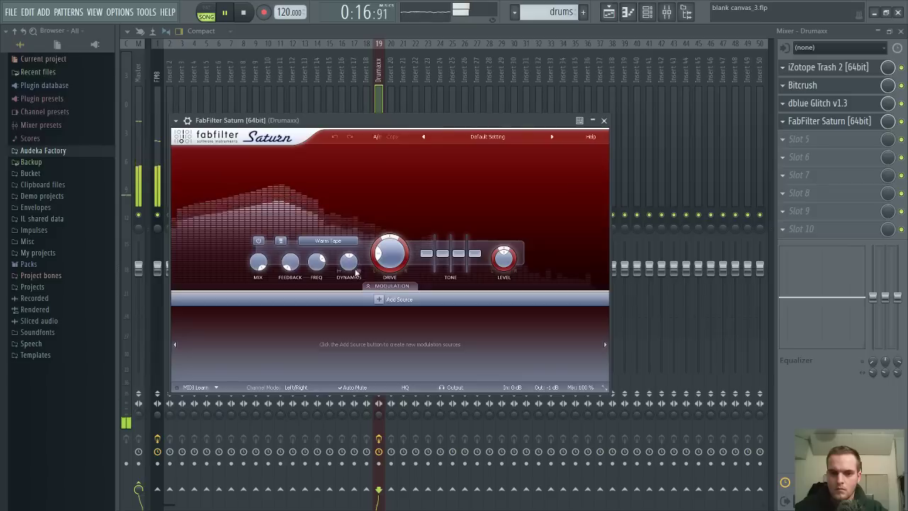
pyautogui.moveTo(353, 268); pyautogui.dragTo(379, 197)
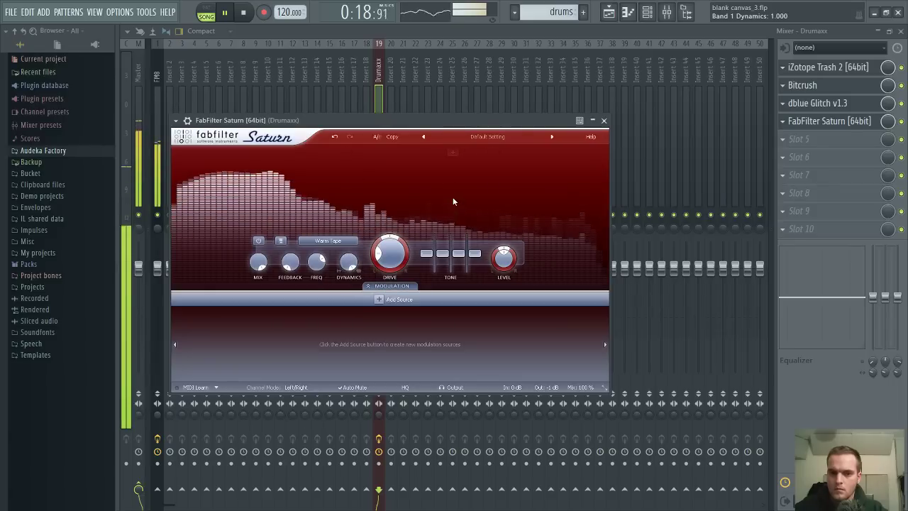
# Reopen dblue Glitch from slot 3 and insert the Shuffler effect over the first three sequencer steps
pyautogui.click(844, 107)
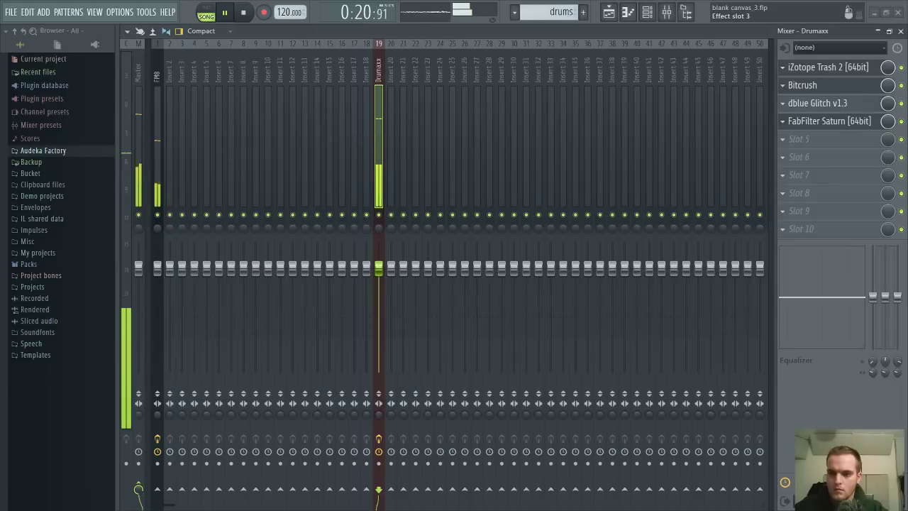
pyautogui.click(815, 103)
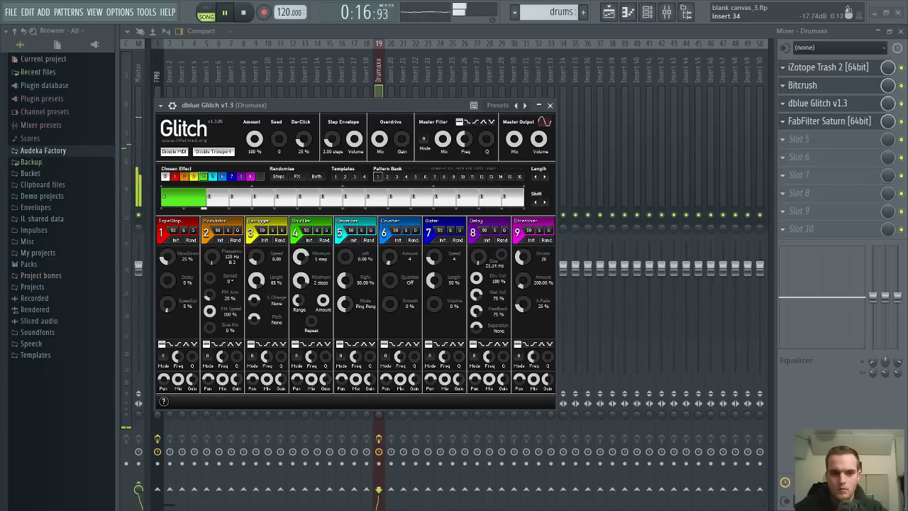
pyautogui.moveTo(295, 106); pyautogui.dragTo(304, 114)
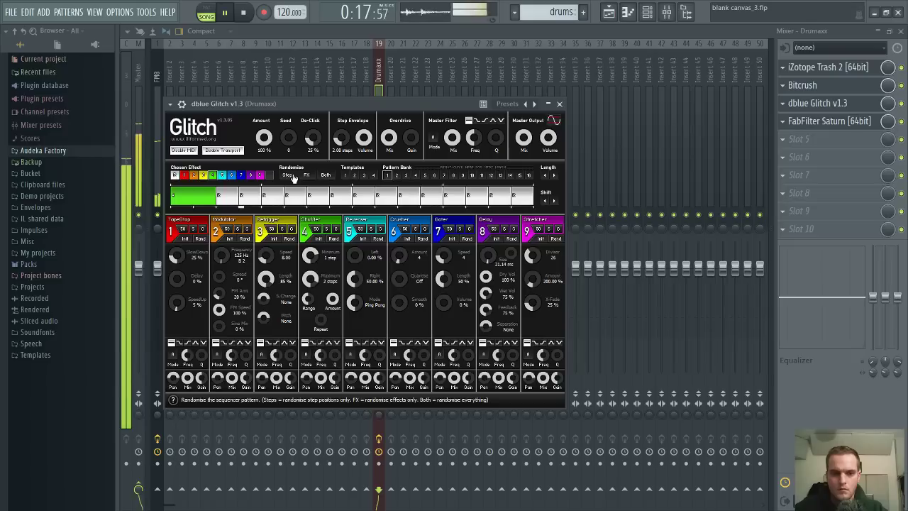
pyautogui.click(237, 202)
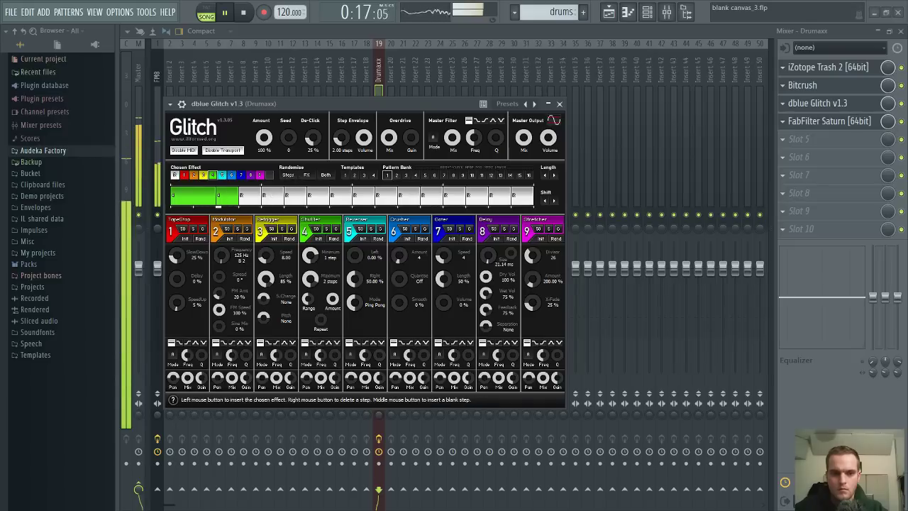
# Insert the Modulator effect in sequencer steps 4 and 5 of Glitch
pyautogui.click(249, 196)
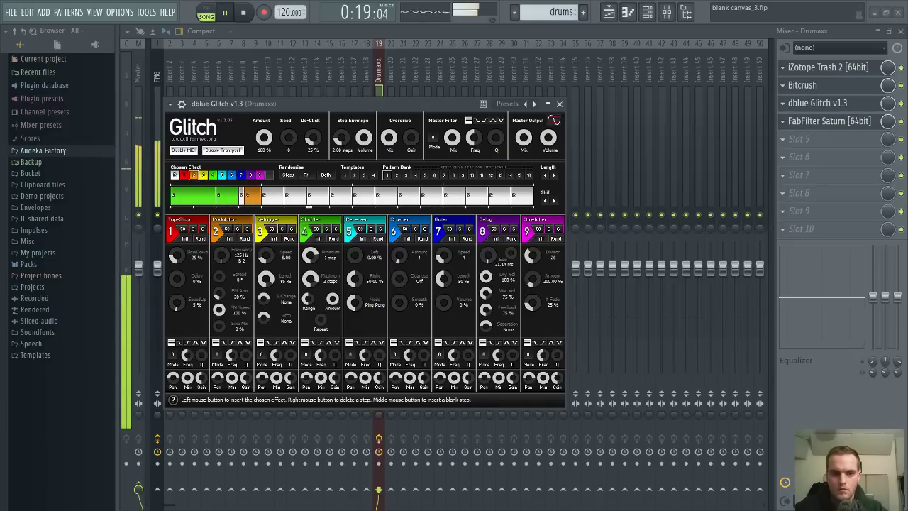
pyautogui.rightClick(250, 195)
pyautogui.click(249, 196)
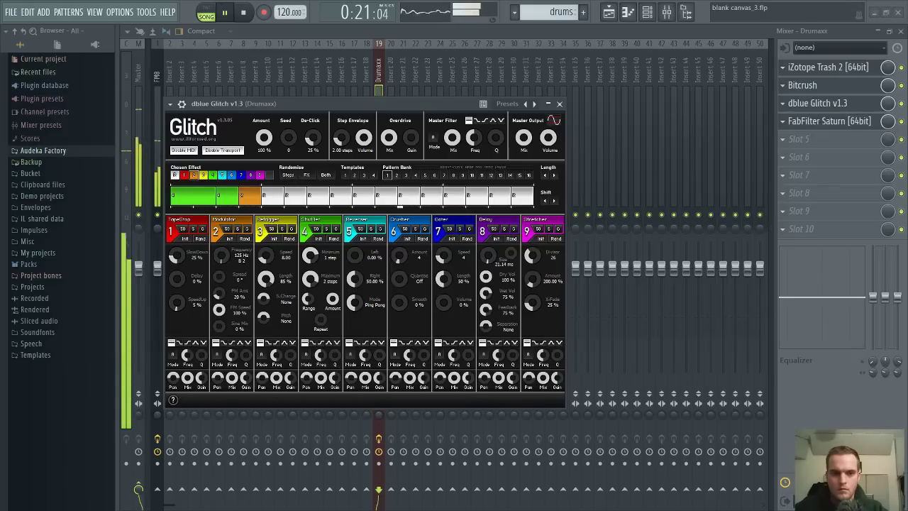
pyautogui.moveTo(298, 104); pyautogui.dragTo(309, 104)
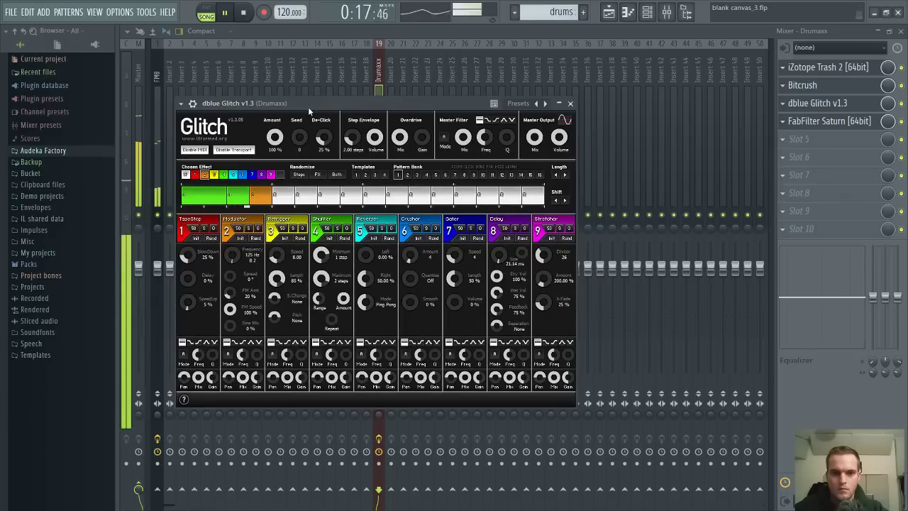
pyautogui.press('space')
pyautogui.press('space')
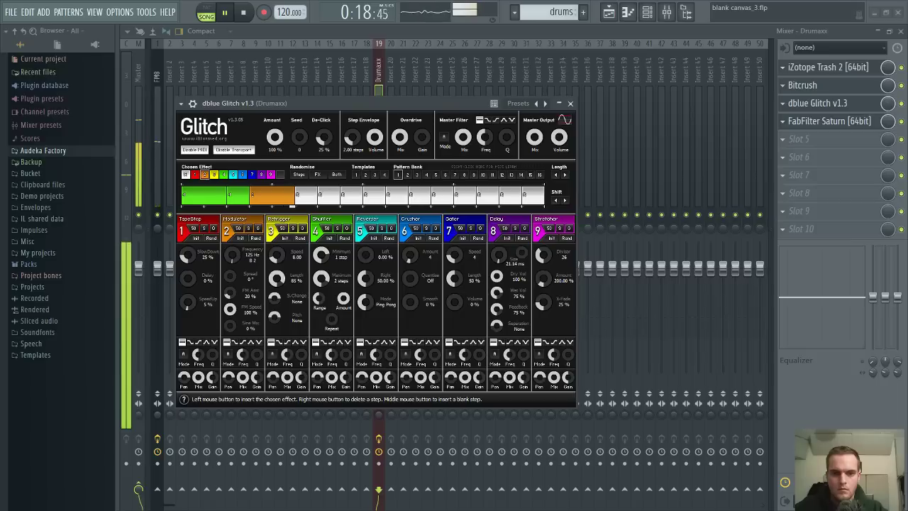
# Set the Glitch Modulator's frequency to 104 Hz and its FM amount to 10 %
pyautogui.moveTo(375, 103); pyautogui.dragTo(383, 112)
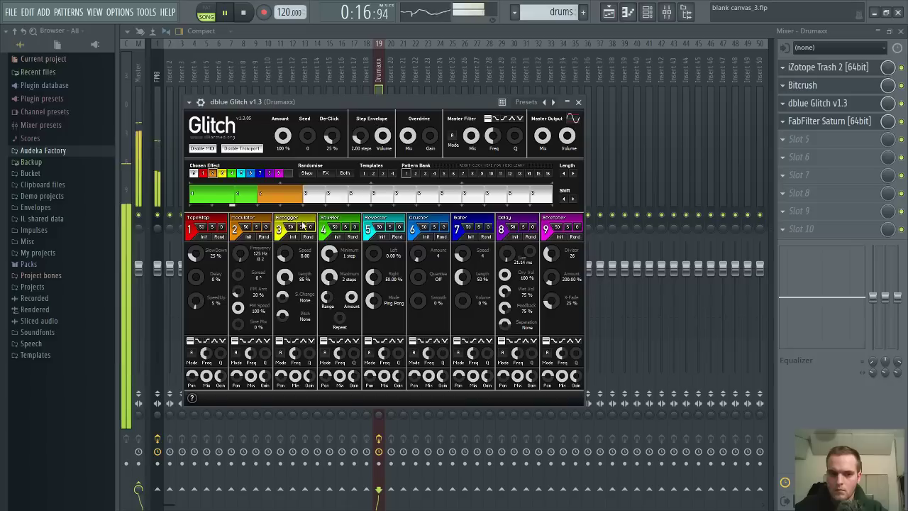
pyautogui.moveTo(237, 259); pyautogui.dragTo(237, 263)
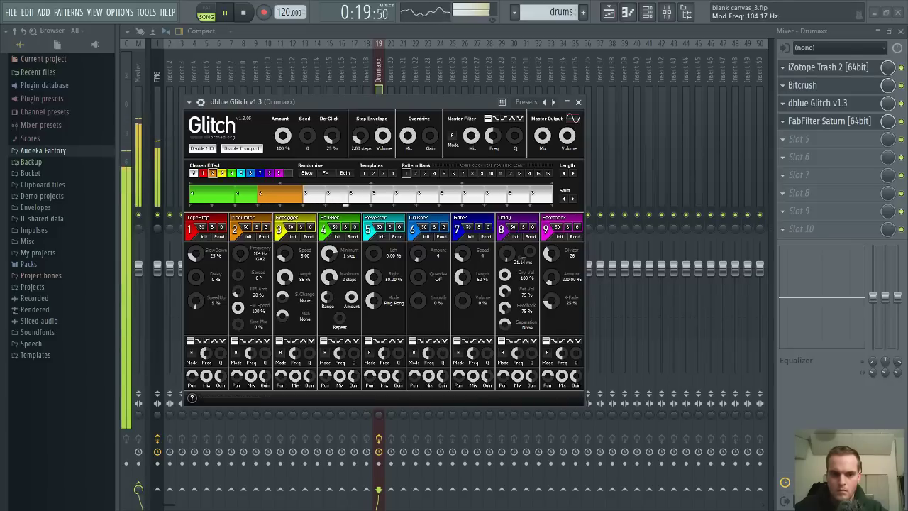
pyautogui.moveTo(238, 291); pyautogui.dragTo(237, 295)
# Insert the Reverser effect in sequencer steps 6 and 7 of Glitch
pyautogui.moveTo(374, 102); pyautogui.dragTo(381, 102)
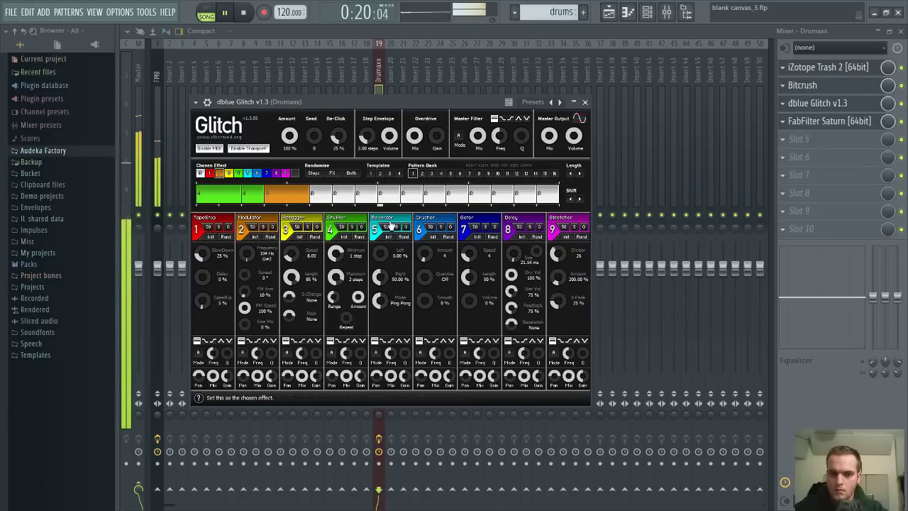
pyautogui.rightClick(321, 194)
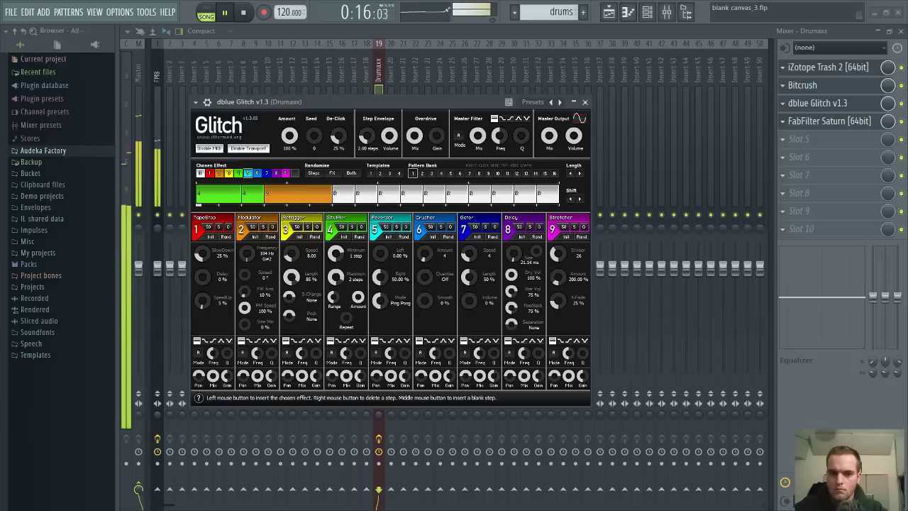
pyautogui.click(320, 193)
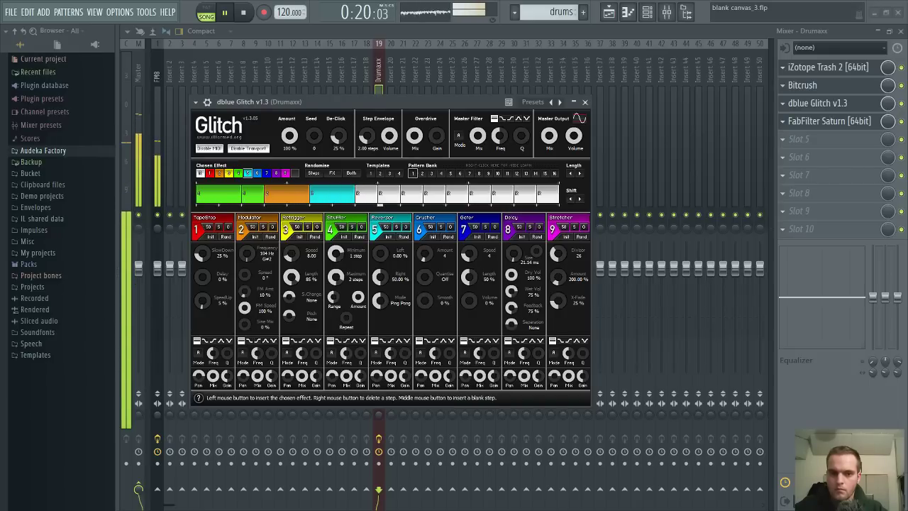
pyautogui.moveTo(396, 101); pyautogui.dragTo(408, 105)
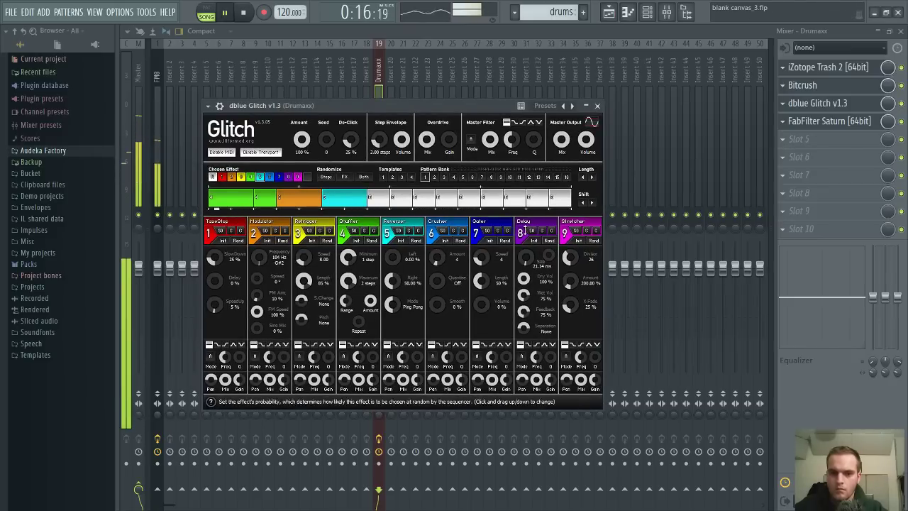
# Insert the Crusher effect in sequencer steps 8 and 9 of Glitch
pyautogui.click(429, 225)
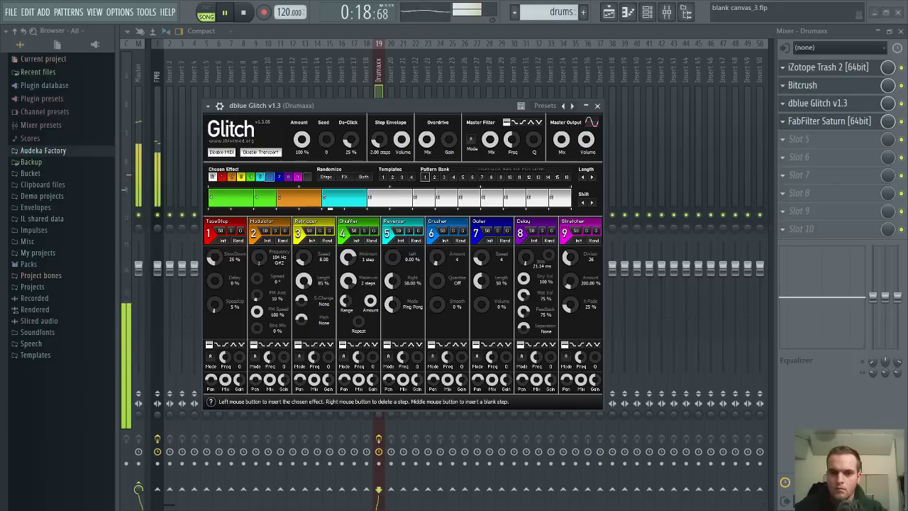
pyautogui.click(378, 197)
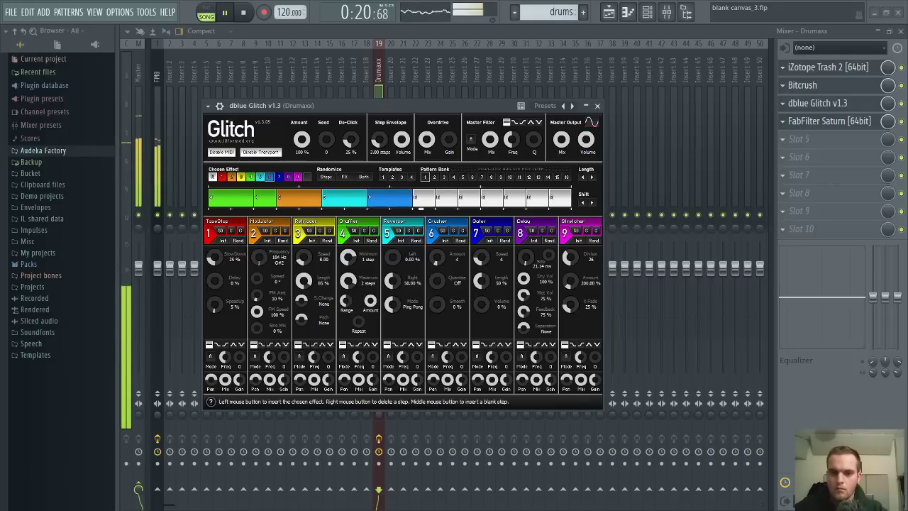
pyautogui.moveTo(484, 104); pyautogui.dragTo(498, 107)
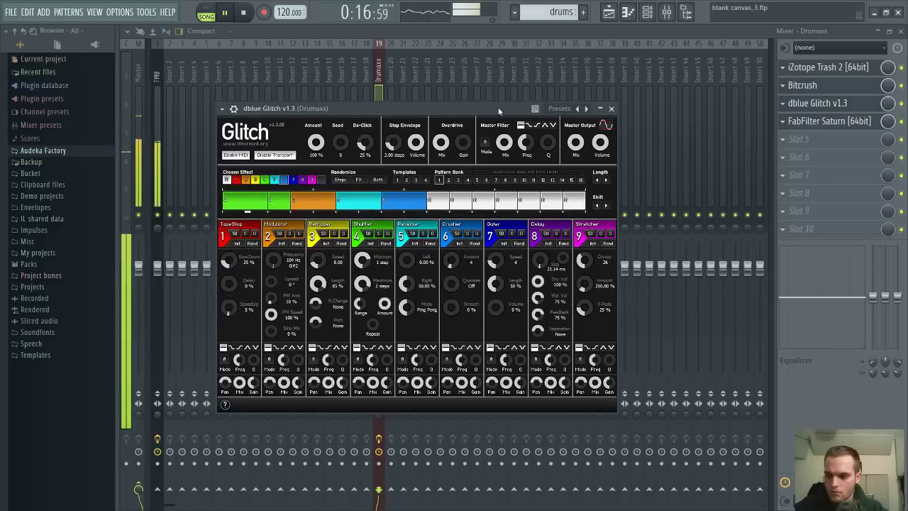
# Bypass iZotope Trash 2 on the Drumaxx insert, close the mixer and play the drums section in the playlist
pyautogui.click(900, 67)
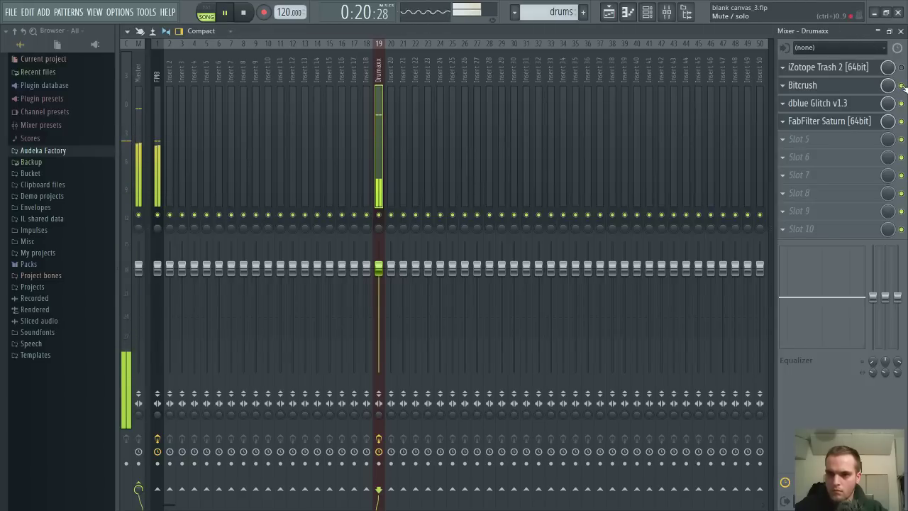
pyautogui.click(900, 31)
pyautogui.rightClick(776, 142)
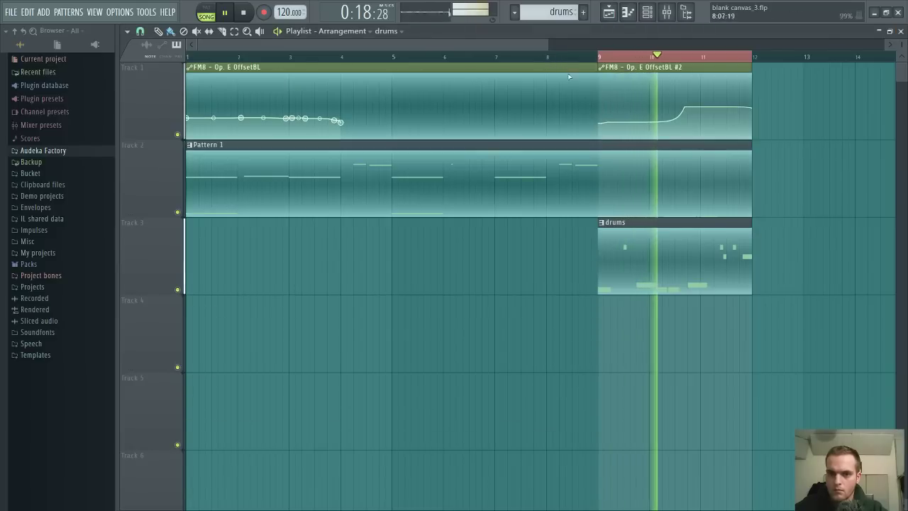
pyautogui.press('space')
pyautogui.press('space')
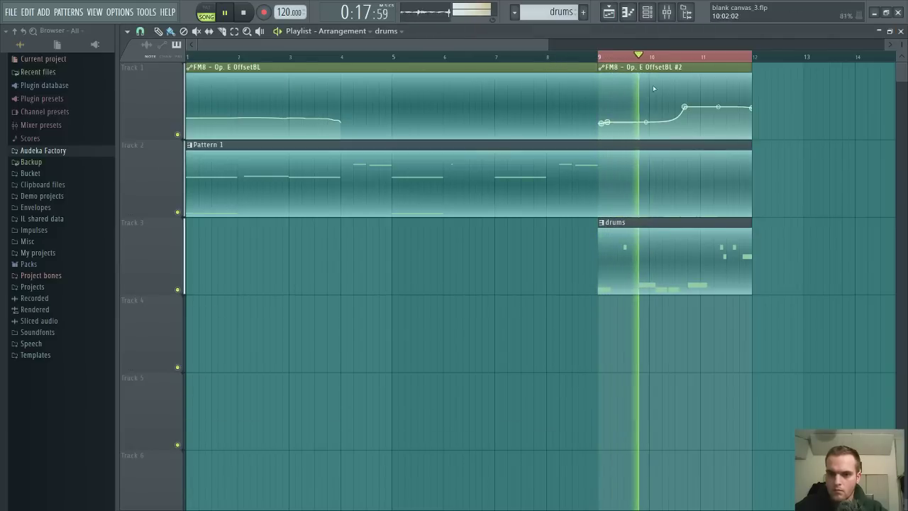
# Play the arrangement from the start and select bar 1 of the playlist as the loop range
pyautogui.scroll(-1, 654, 61)
pyautogui.click(186, 58)
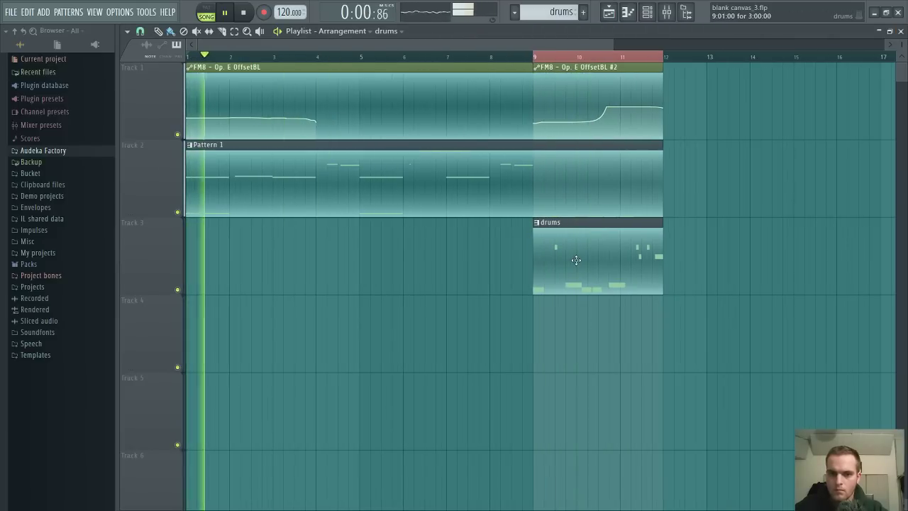
pyautogui.press('space')
pyautogui.press('space')
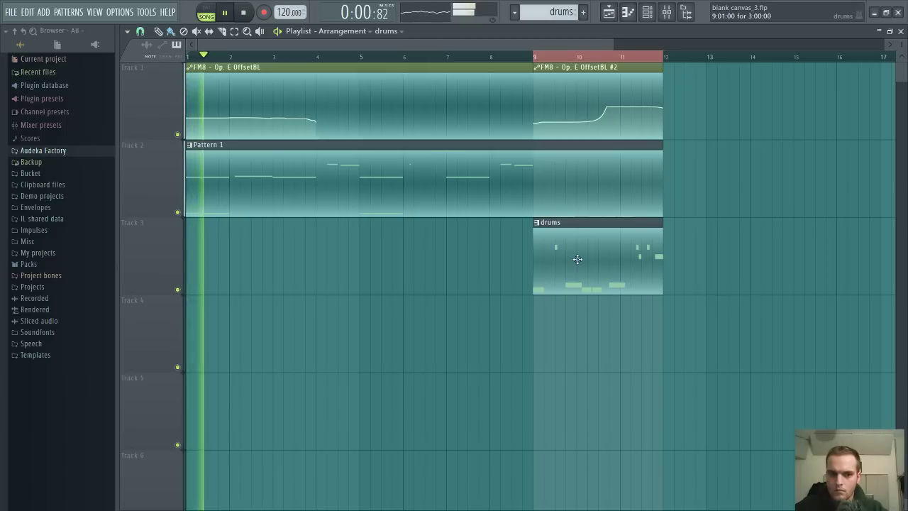
pyautogui.press('space')
pyautogui.press('space')
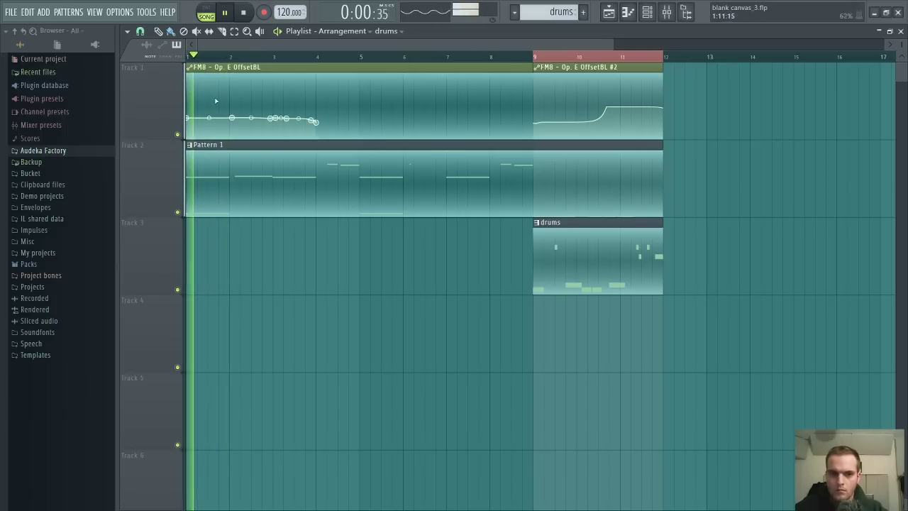
pyautogui.keyDown('ctrl'); pyautogui.moveTo(231, 58); pyautogui.dragTo(186, 59); pyautogui.keyUp('ctrl')
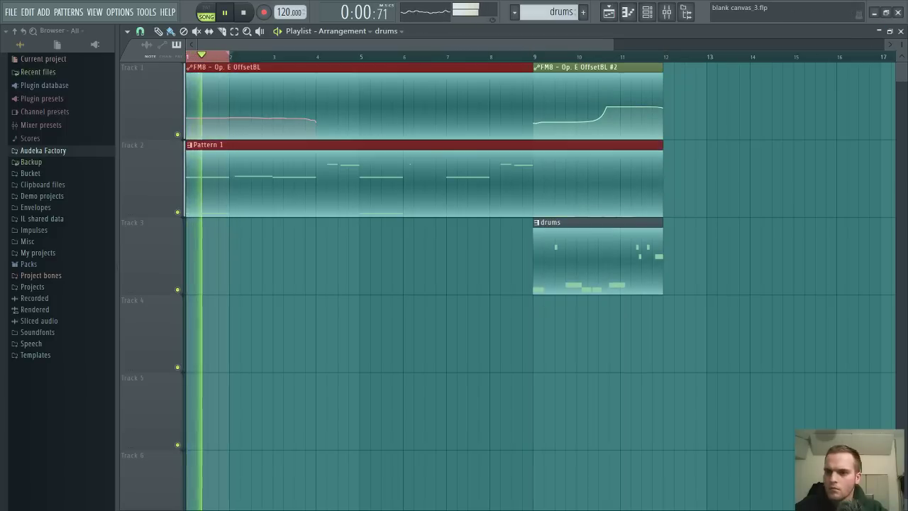
# Switch to Pattern 1 and open the FM8 channel's notes in the piano roll
pyautogui.click(900, 32)
pyautogui.click(899, 31)
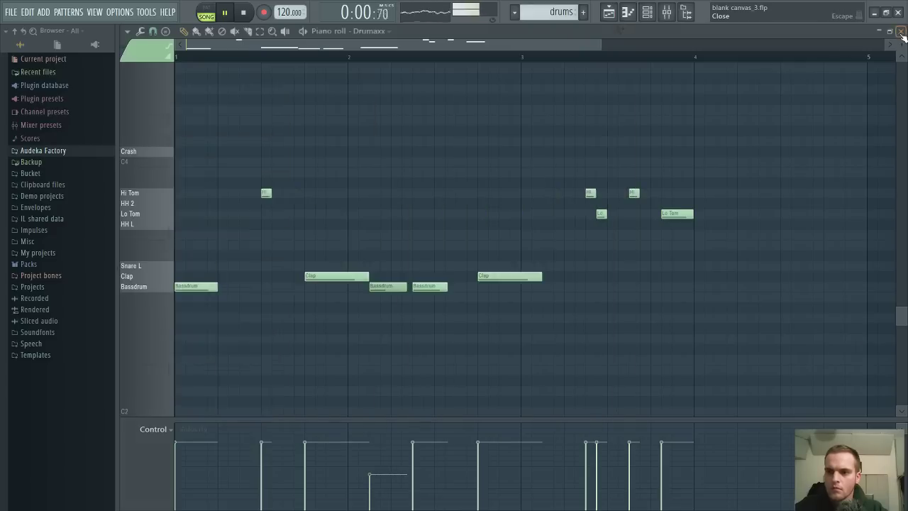
pyautogui.click(663, 62)
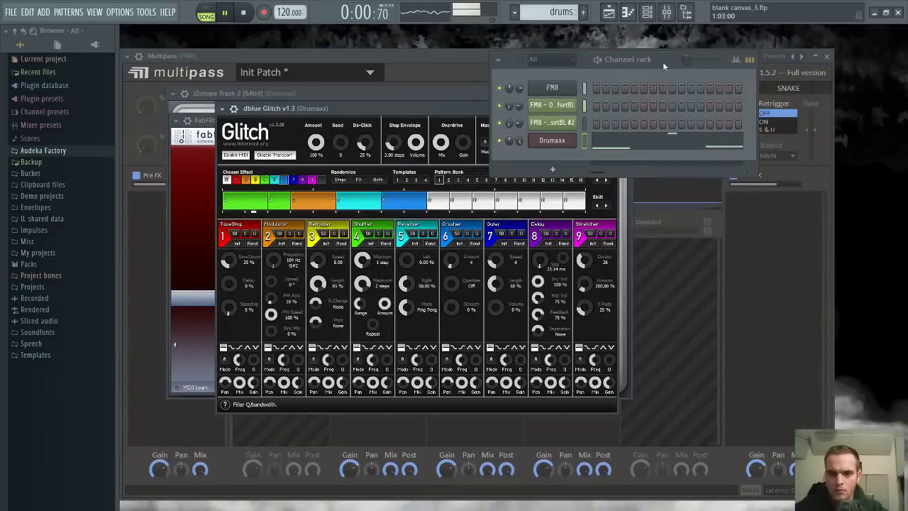
pyautogui.click(560, 90)
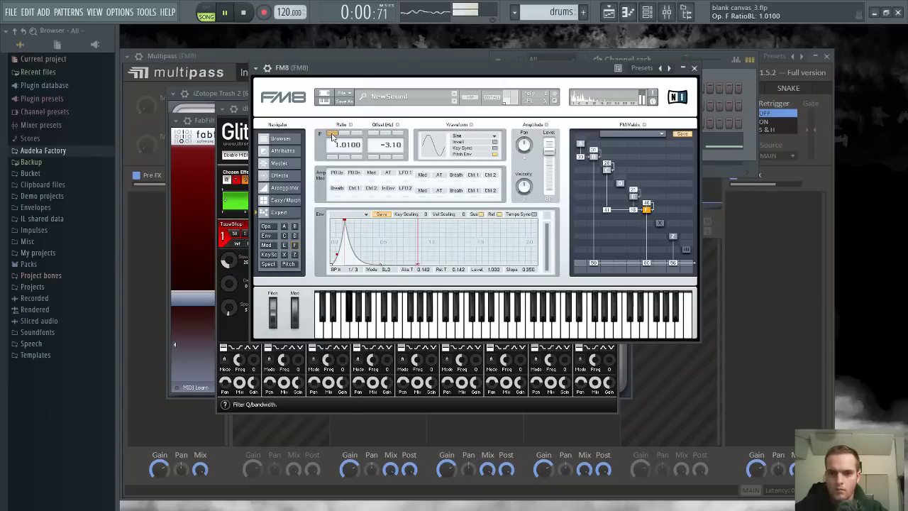
pyautogui.click(726, 66)
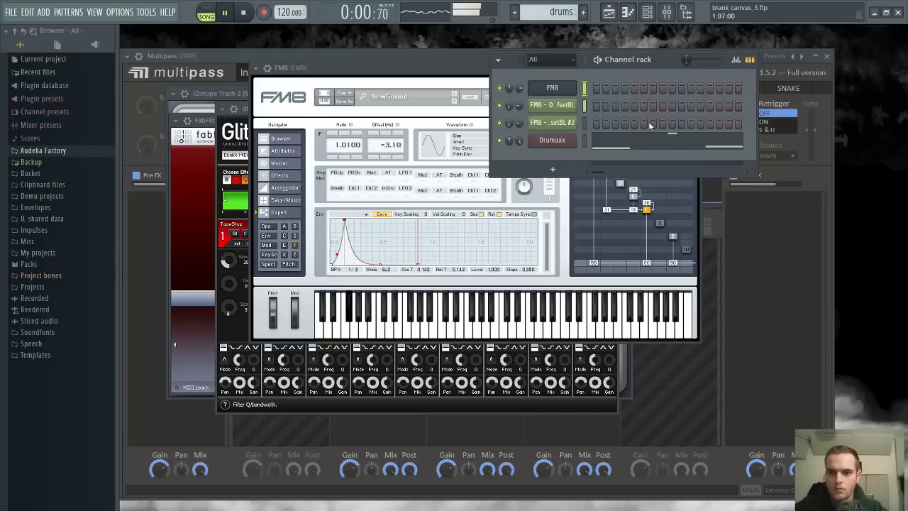
pyautogui.scroll(1, 567, 16)
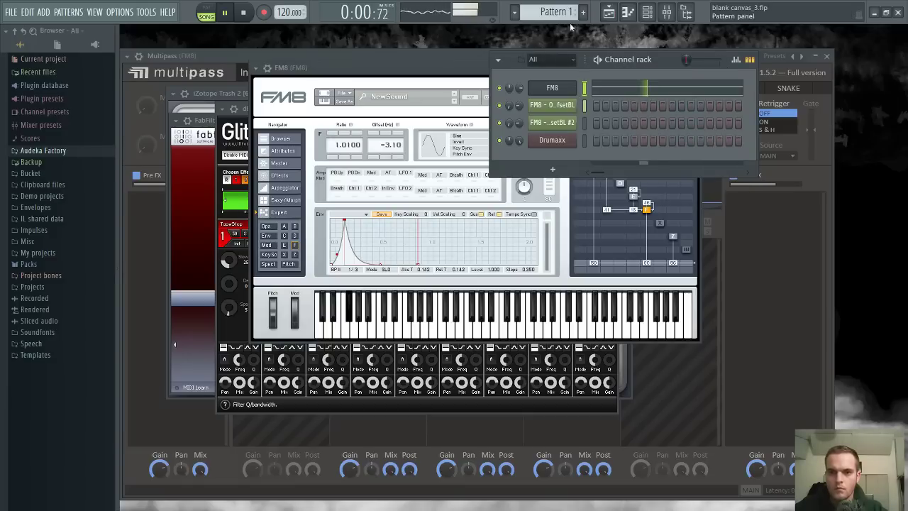
pyautogui.click(620, 87)
pyautogui.click(339, 57)
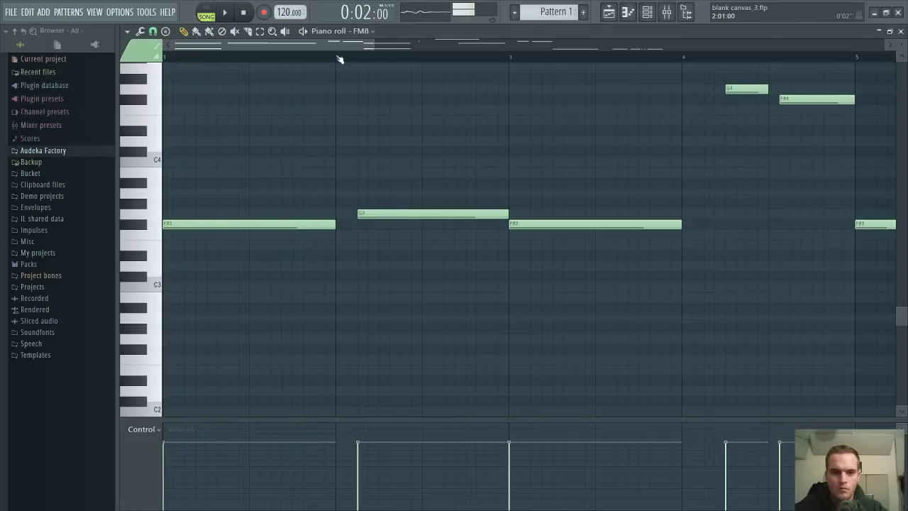
# Delete the F#3 note in bar 1 and raise the low note beneath it to B1
pyautogui.scroll(-2, 339, 57)
pyautogui.rightClick(253, 224)
pyautogui.scroll(-5, 247, 284)
pyautogui.moveTo(214, 347); pyautogui.dragTo(206, 171)
pyautogui.press('space')
pyautogui.press('space')
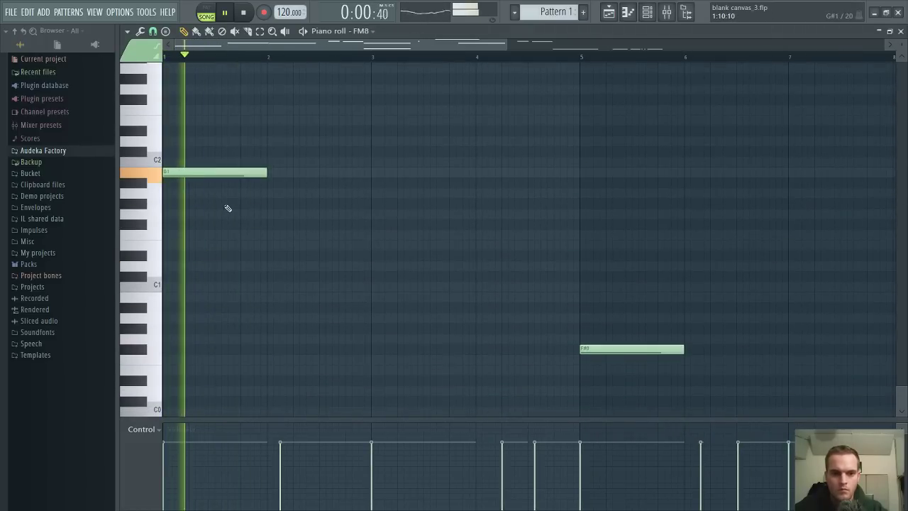
# Raise the bar 1 bass note further to G#2 while auditioning the loop
pyautogui.scroll(2, 237, 224)
pyautogui.press('space')
pyautogui.moveTo(237, 261); pyautogui.dragTo(221, 210)
pyautogui.press('space')
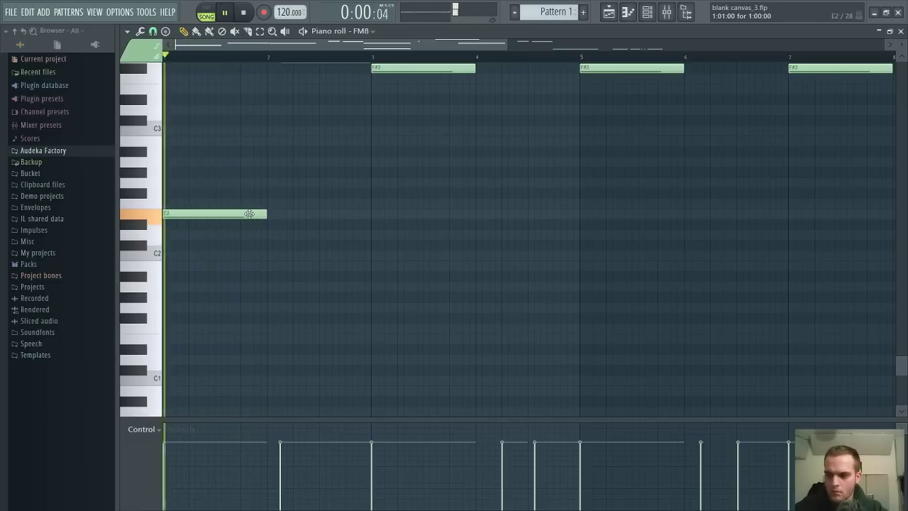
pyautogui.moveTo(249, 214); pyautogui.dragTo(243, 173)
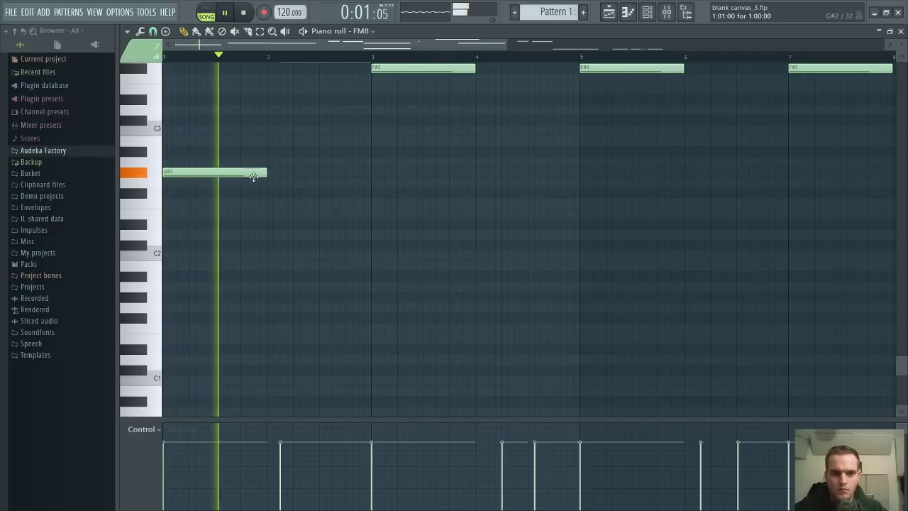
# Add an E4 note about six steps long crossing from bar 1 into bar 2, and delete the G3 note in bar 2
pyautogui.scroll(5, 262, 182)
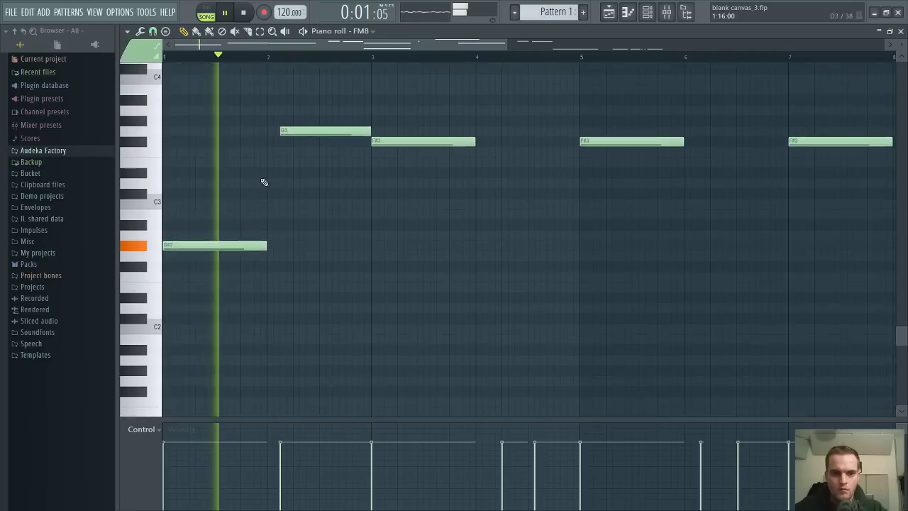
pyautogui.click(245, 98)
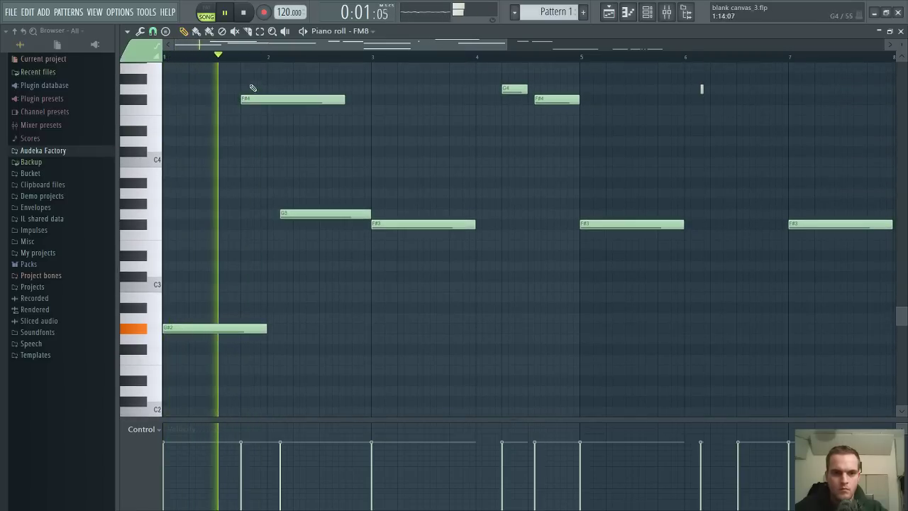
pyautogui.moveTo(343, 99); pyautogui.dragTo(248, 100)
pyautogui.click(254, 111)
pyautogui.moveTo(254, 110); pyautogui.dragTo(258, 119)
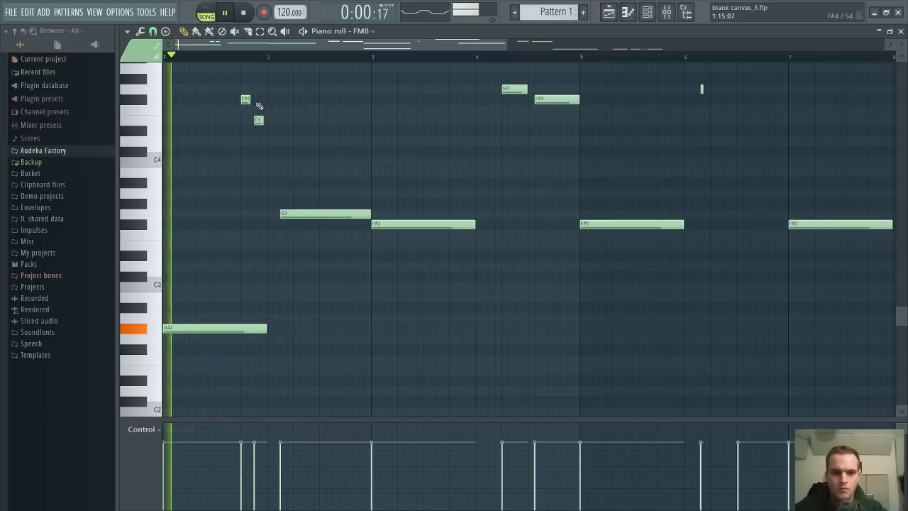
pyautogui.rightClick(245, 99)
pyautogui.moveTo(262, 119); pyautogui.dragTo(289, 124)
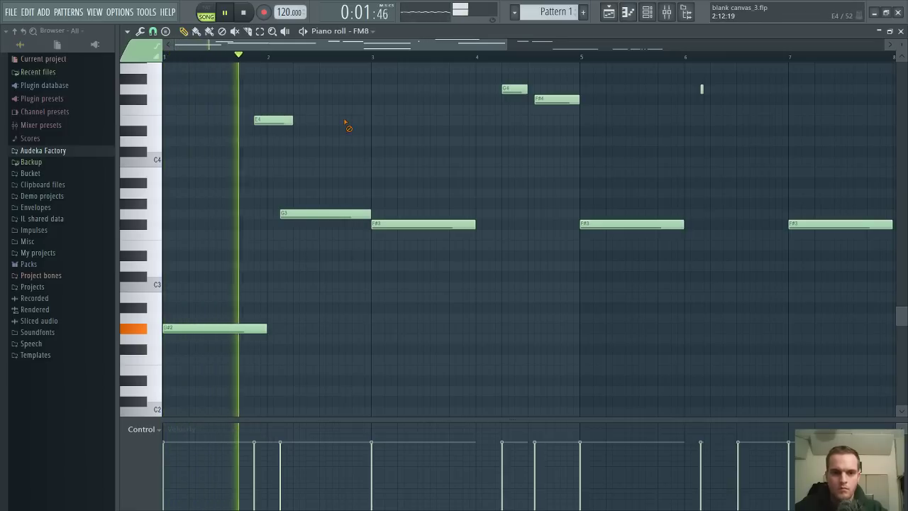
pyautogui.rightClick(316, 213)
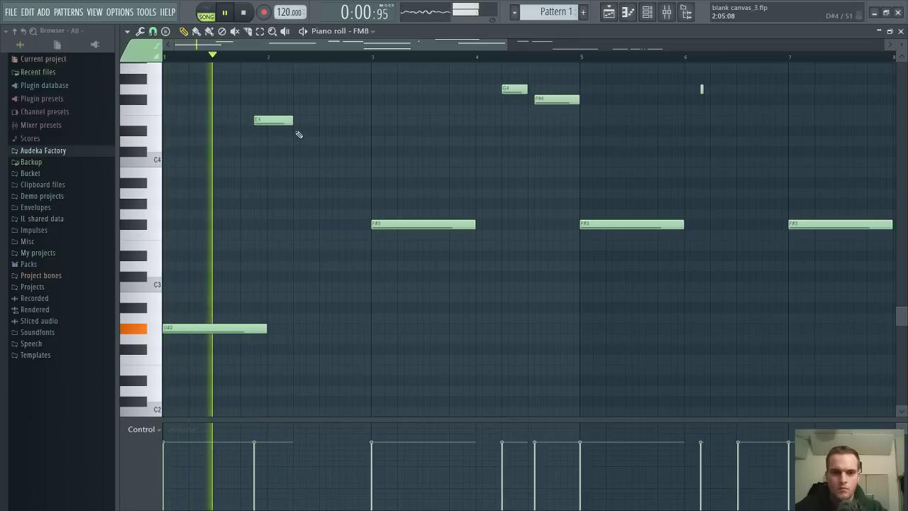
# Return to the playlist, clear the bar 1 loop selection and play the edited FM8 pattern
pyautogui.click(611, 14)
pyautogui.click(612, 15)
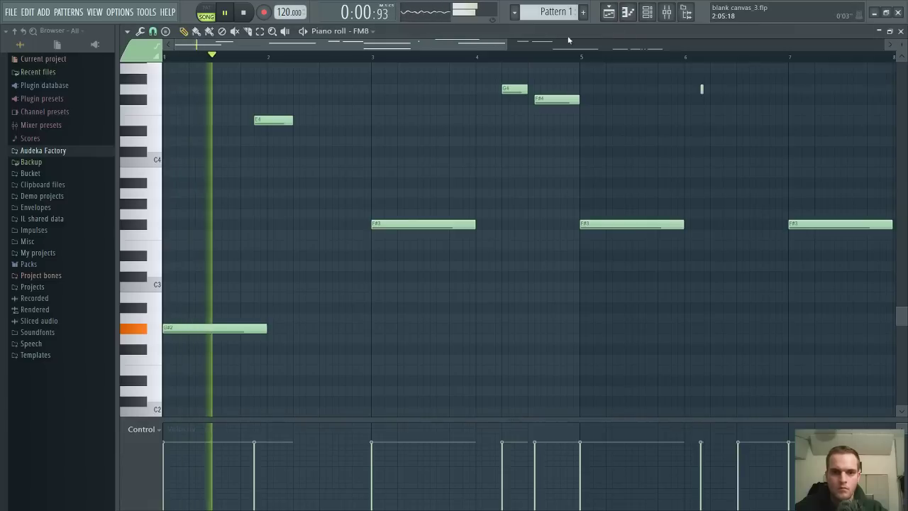
pyautogui.click(611, 14)
pyautogui.press('space')
pyautogui.click(314, 122)
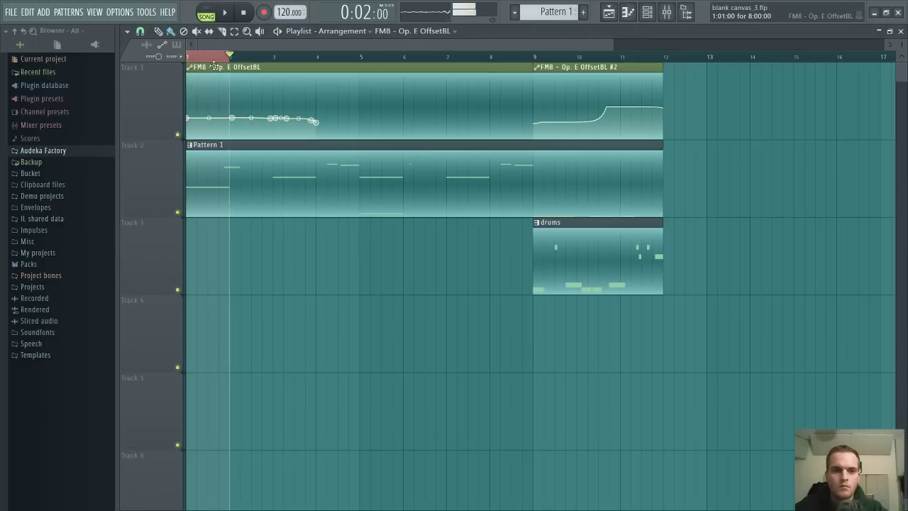
pyautogui.click(218, 58)
pyautogui.scroll(3, 186, 102)
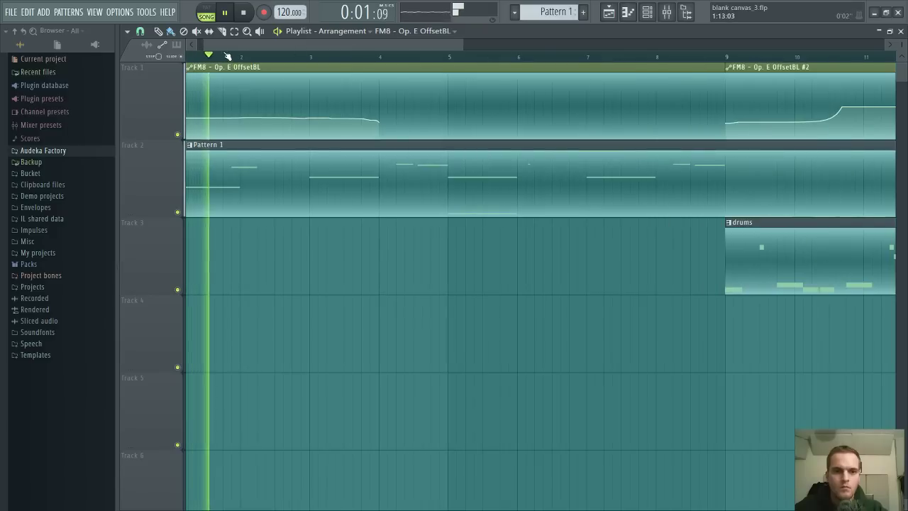
# Check the Pattern 1 notes in the piano roll, close it and open the FM8 synth window from the channel rack
pyautogui.doubleClick(279, 153)
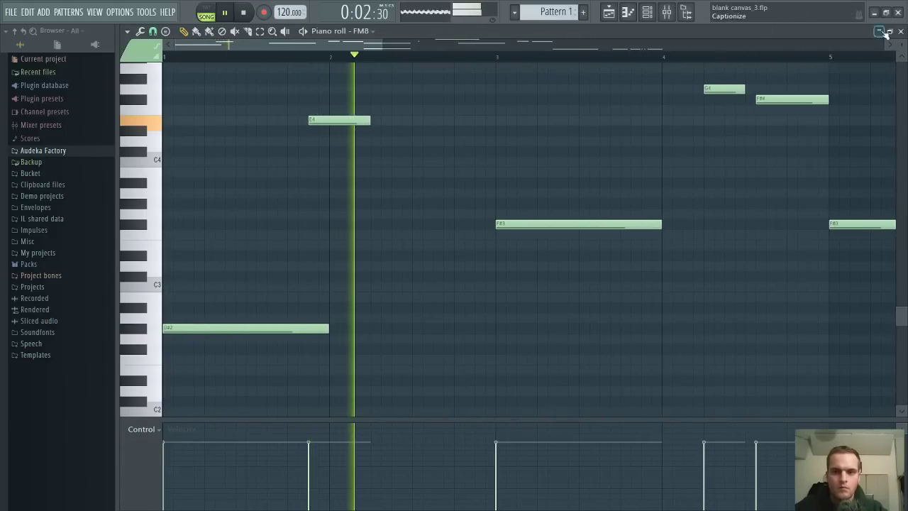
pyautogui.click(900, 31)
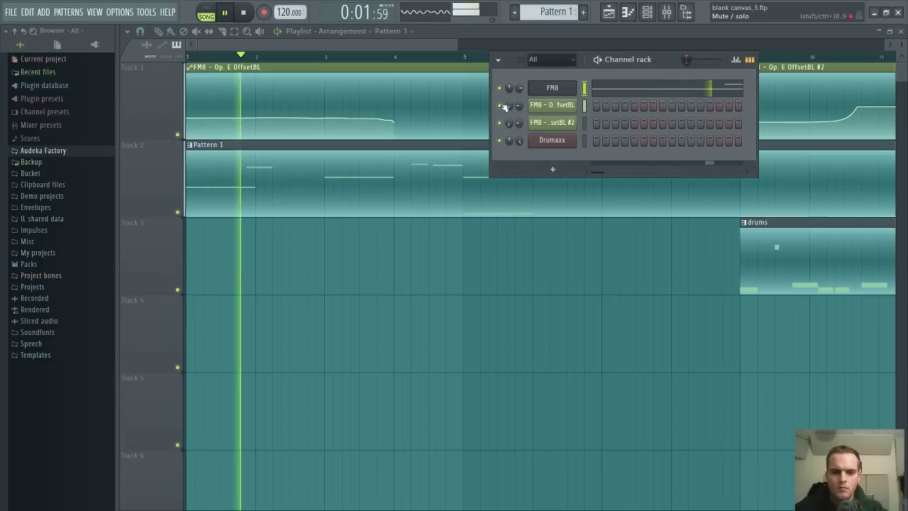
pyautogui.press('space')
pyautogui.click(560, 93)
pyautogui.press('space')
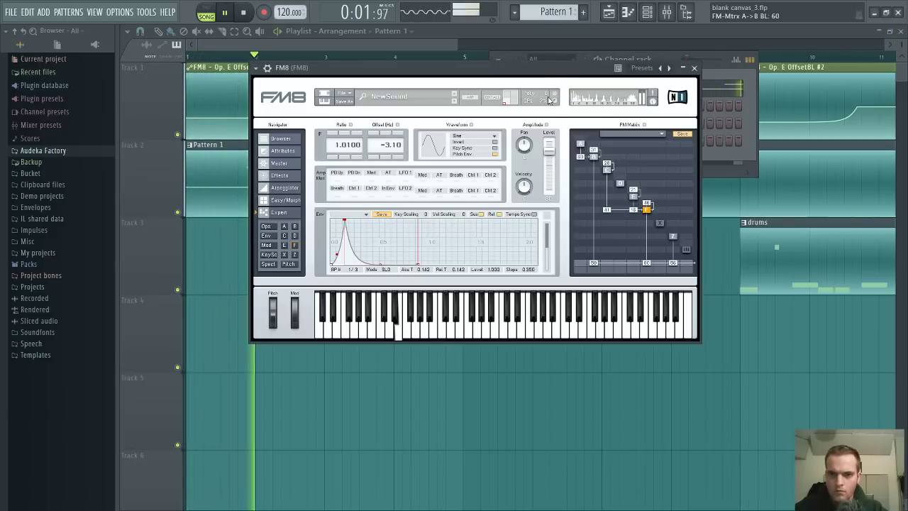
pyautogui.moveTo(498, 71); pyautogui.dragTo(506, 82)
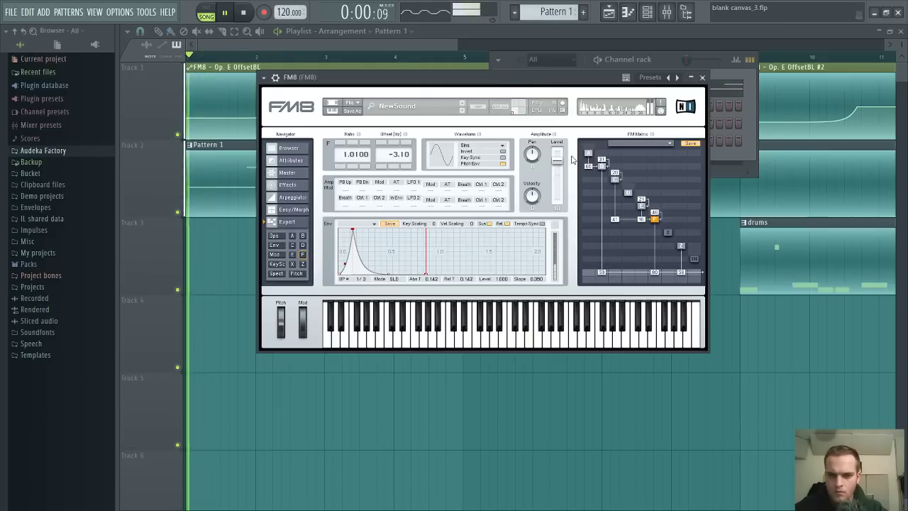
# Select operator B in the FM8 matrix, lower the A-to-B modulation to 36 and raise B's feedback to about 41
pyautogui.press('space')
pyautogui.press('space')
pyautogui.click(602, 165)
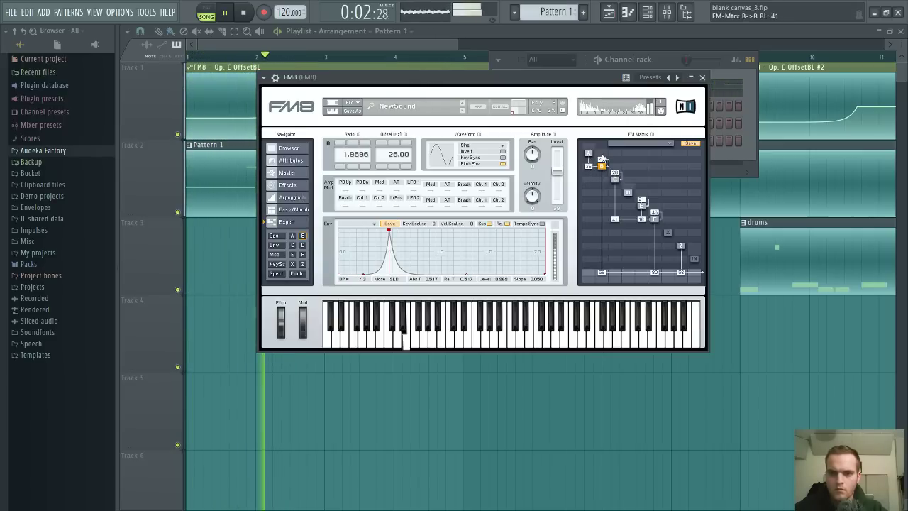
pyautogui.moveTo(595, 80); pyautogui.dragTo(591, 80)
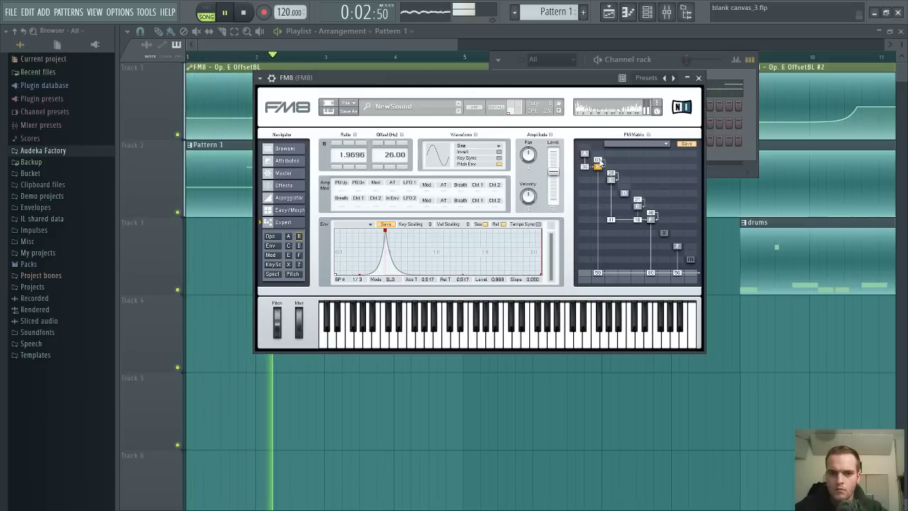
# Set operator B's ratio to 0.0000 and give its envelope a longer decay with the end breakpoint lowered to zero
pyautogui.moveTo(415, 84); pyautogui.dragTo(410, 83)
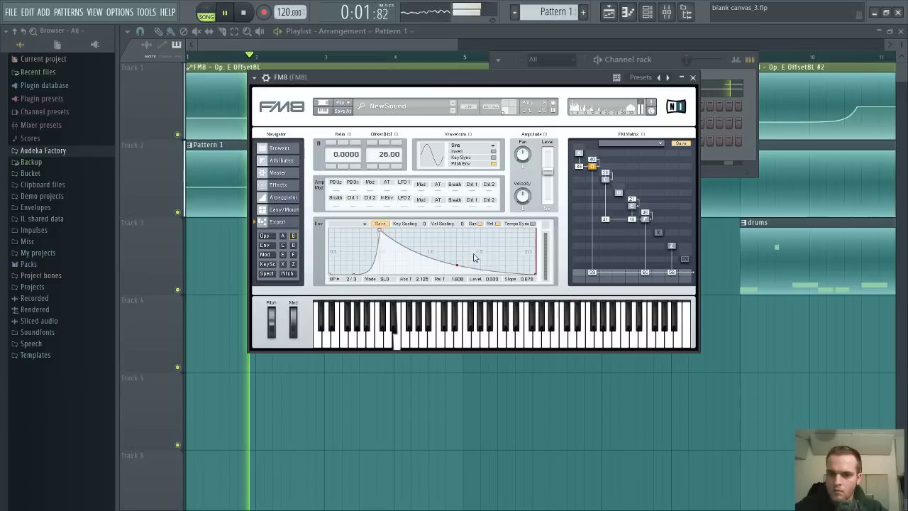
pyautogui.press('space')
pyautogui.moveTo(456, 265); pyautogui.dragTo(456, 269)
pyautogui.press('space')
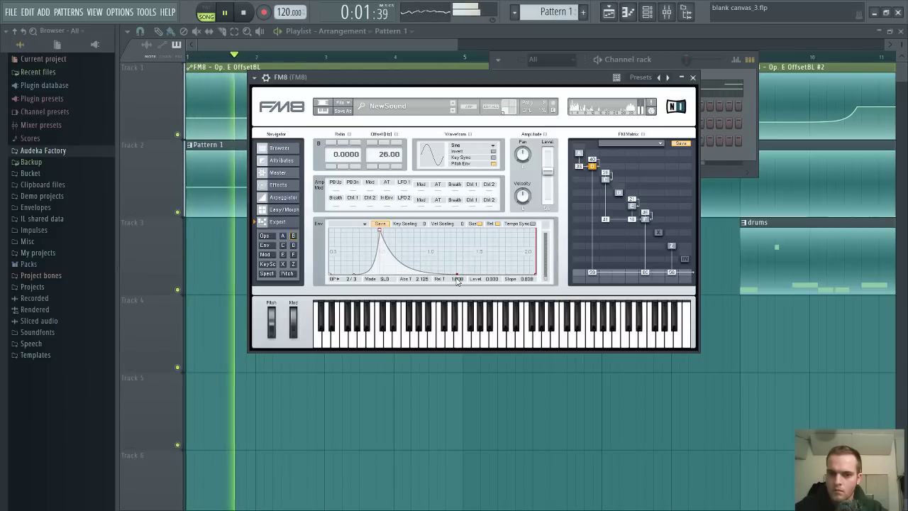
# Raise operator B's feedback to 61 in the FM matrix and audition the FM8 pattern from the start
pyautogui.moveTo(592, 160); pyautogui.dragTo(594, 149)
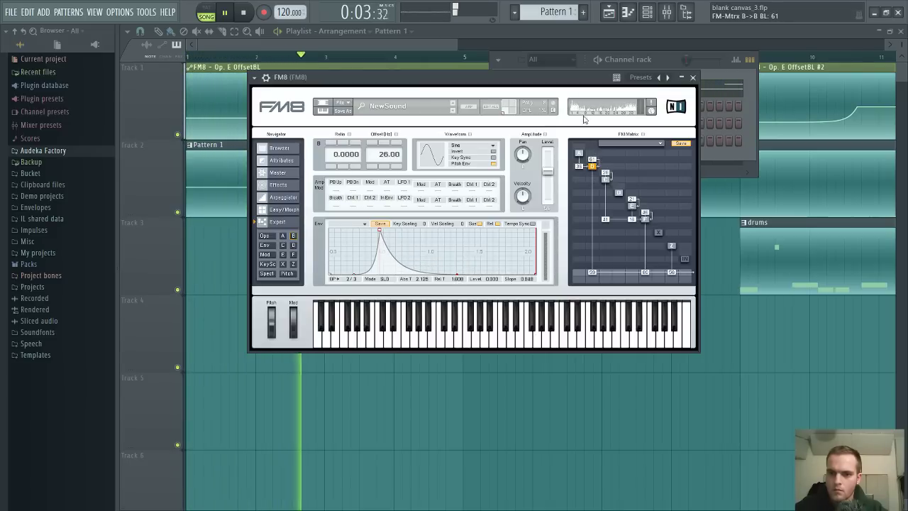
pyautogui.press('space')
pyautogui.moveTo(579, 80); pyautogui.dragTo(583, 85)
pyautogui.press('space')
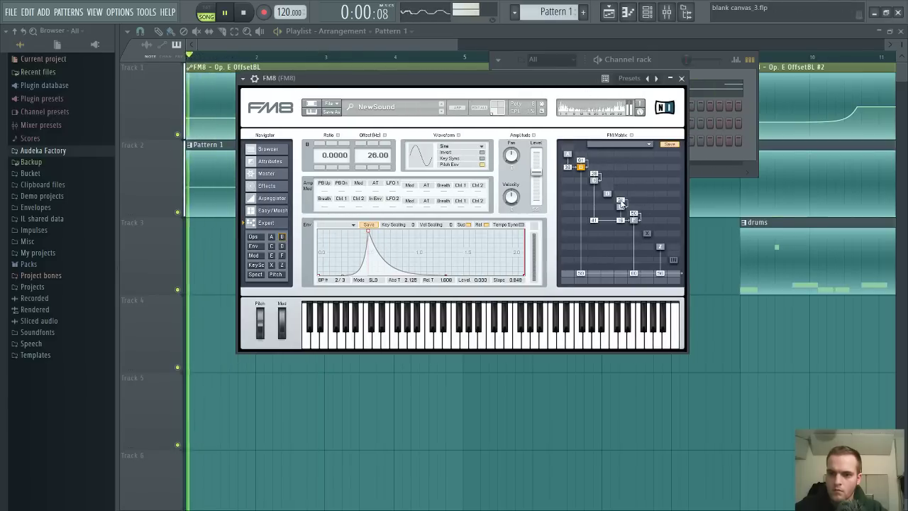
pyautogui.click(633, 216)
pyautogui.click(580, 168)
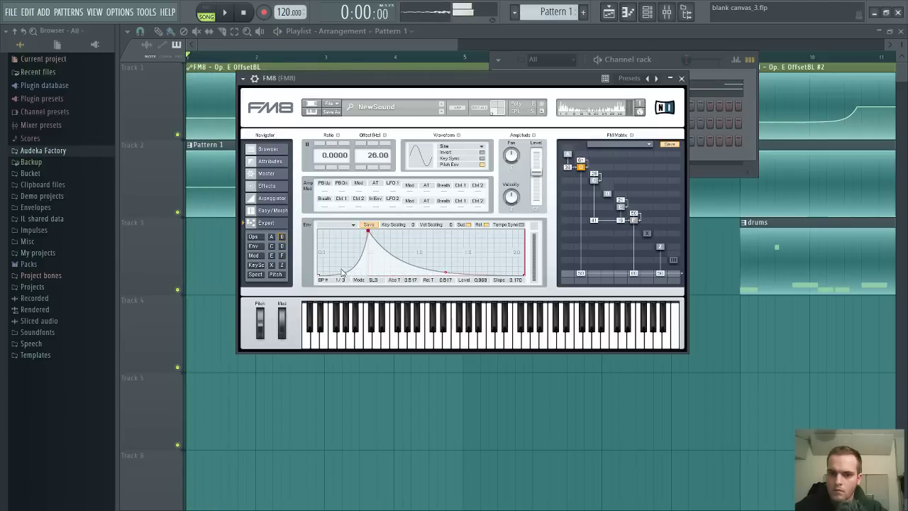
# Adjust the decay of operator B's envelope, set its ratio to 3.0000 and replay the opening
pyautogui.moveTo(439, 276); pyautogui.dragTo(444, 288)
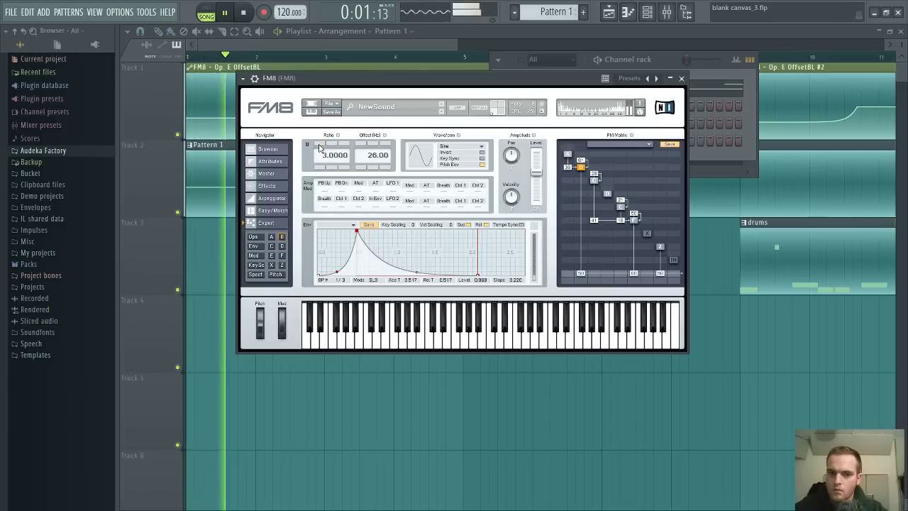
pyautogui.press('space')
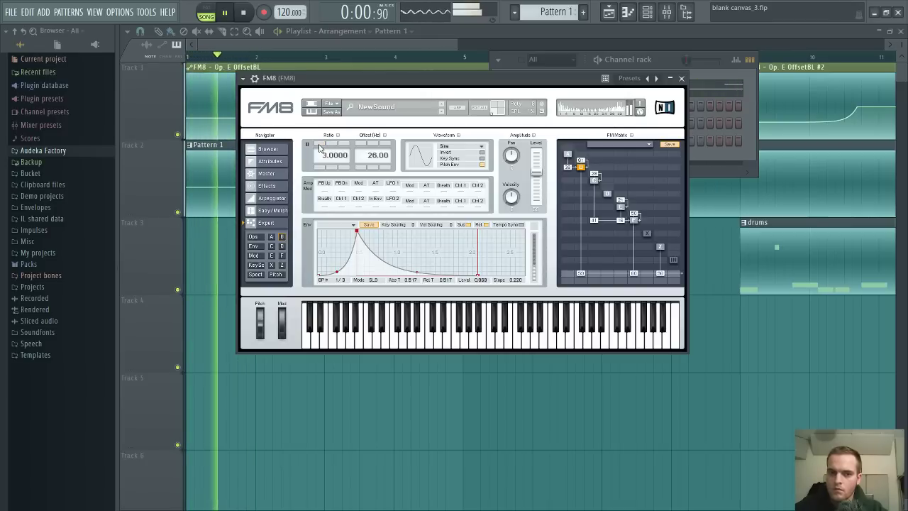
pyautogui.press('space')
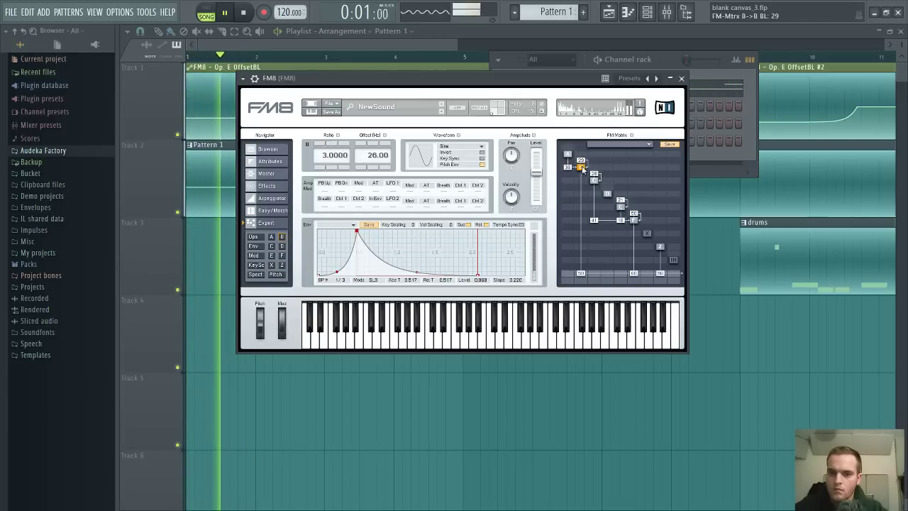
# Try different feedback amounts on operator B during playback and settle on about 57
pyautogui.press('space')
pyautogui.moveTo(577, 82); pyautogui.dragTo(586, 85)
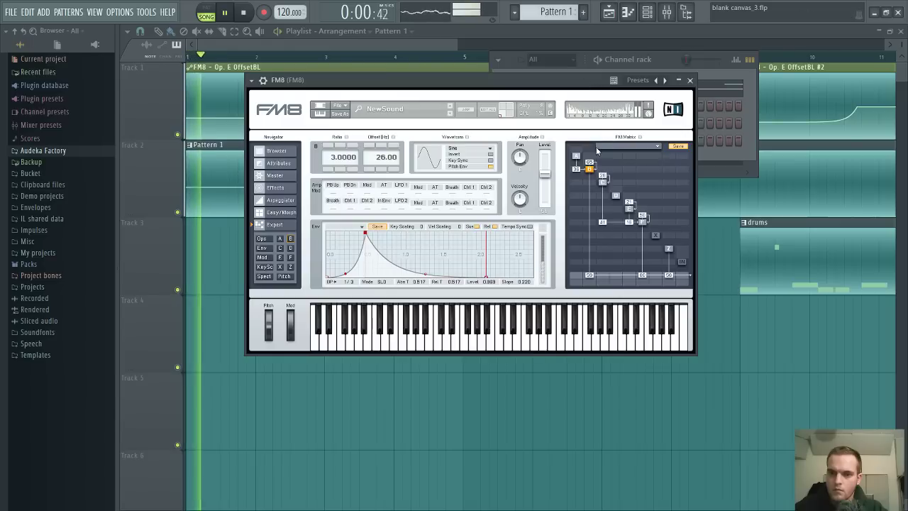
pyautogui.moveTo(589, 163); pyautogui.dragTo(589, 169)
pyautogui.press('space')
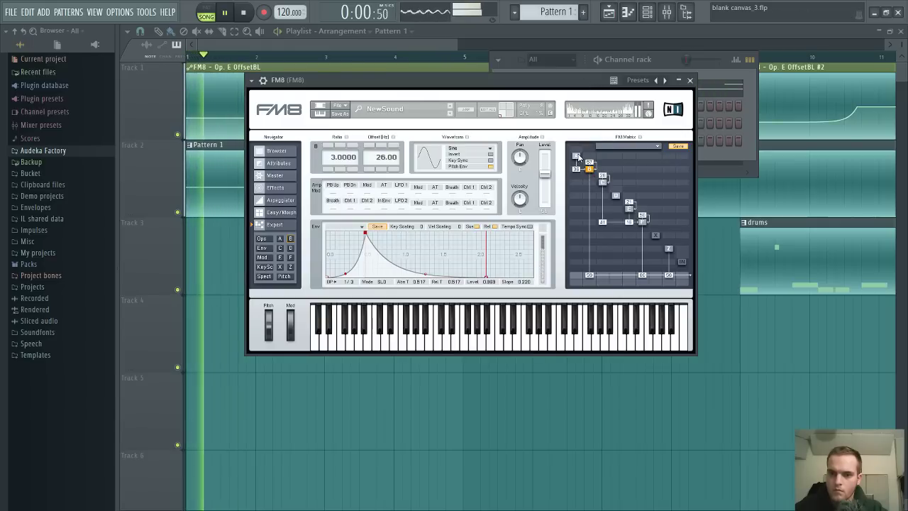
# Select operator A and set its ratio to 1.0000 and its frequency offset to 0.00 Hz
pyautogui.click(576, 156)
pyautogui.click(331, 170)
pyautogui.press('space')
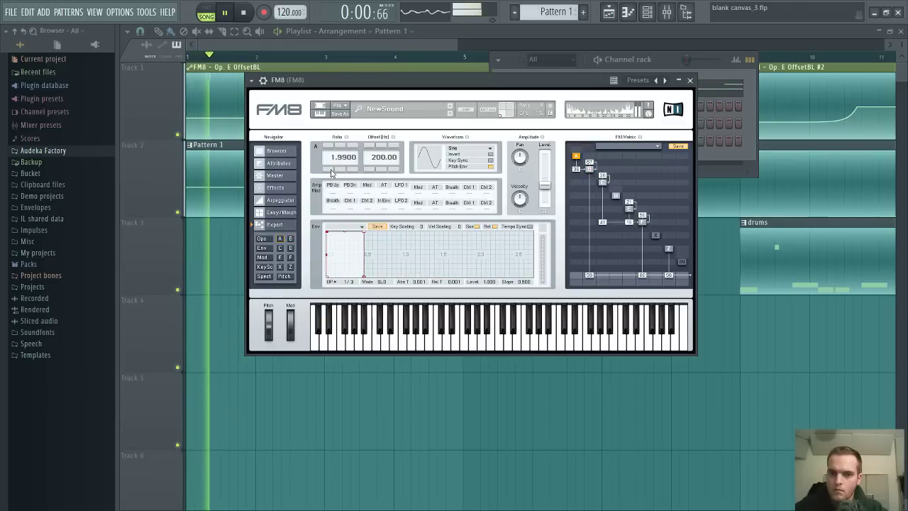
pyautogui.click(331, 169)
pyautogui.press('space')
pyautogui.press('space')
pyautogui.click(336, 146)
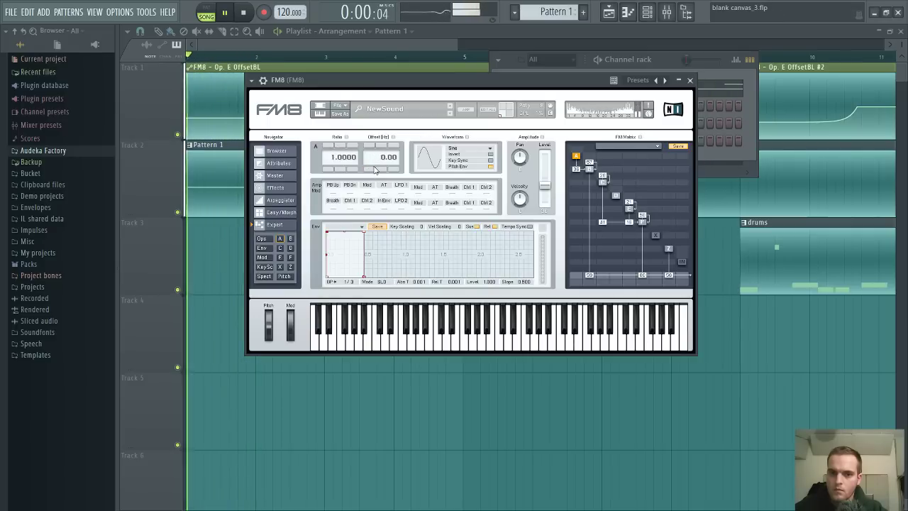
# Raise operator A's ratio to 5.0000, auditioning the pattern's opening at each value
pyautogui.click(326, 146)
pyautogui.press('space')
pyautogui.press('space')
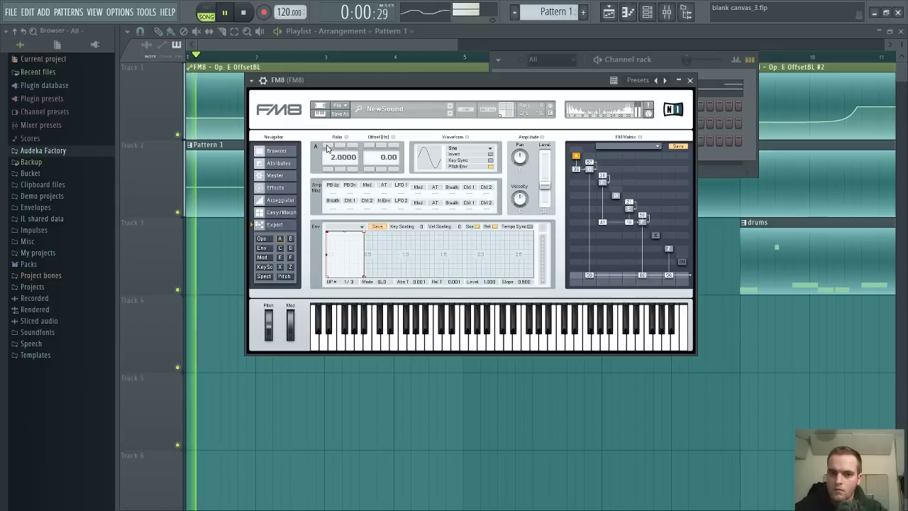
pyautogui.click(327, 147)
pyautogui.press('space')
pyautogui.press('space')
pyautogui.scroll(2, 327, 147)
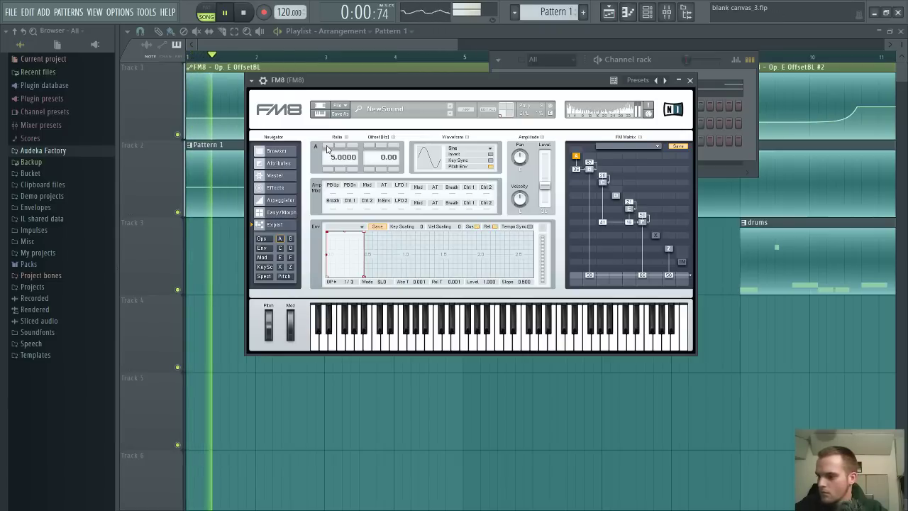
pyautogui.press('space')
# Review the full arrangement in the playlist, close it and give FM8's operator A a feedback of 20
pyautogui.moveTo(503, 85); pyautogui.dragTo(500, 86)
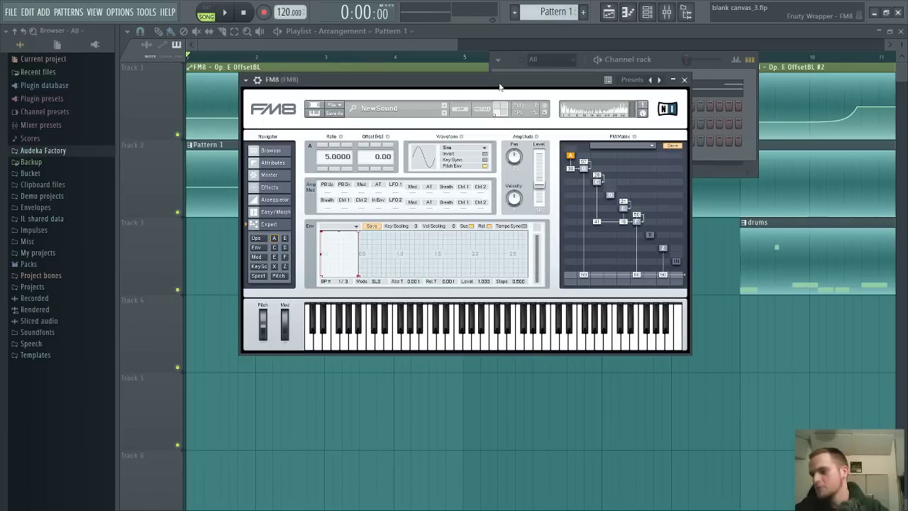
pyautogui.moveTo(506, 78); pyautogui.dragTo(455, 61)
pyautogui.click(431, 46)
pyautogui.scroll(-2, 434, 55)
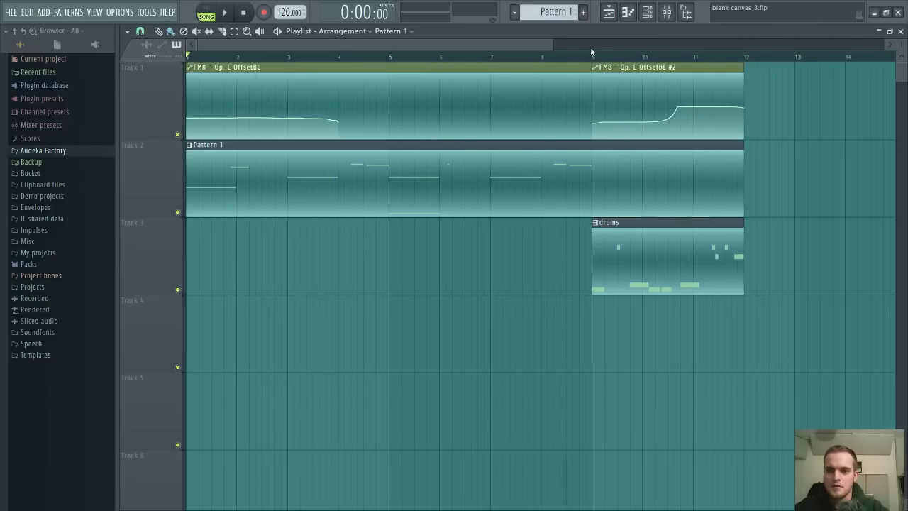
pyautogui.click(901, 32)
pyautogui.moveTo(557, 126); pyautogui.dragTo(638, 85)
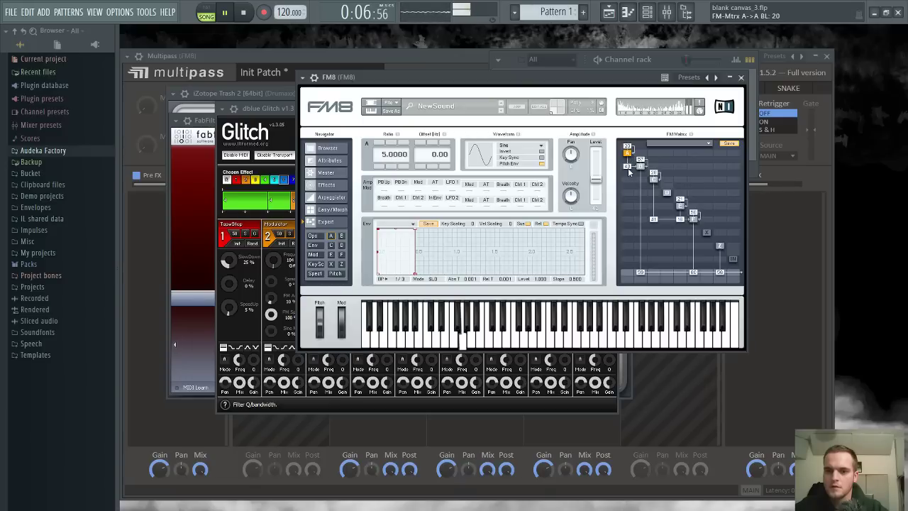
# Set operator B's ratio to 1.0000, its offset to -1.00 Hz and its feedback to 33 while auditioning
pyautogui.click(640, 166)
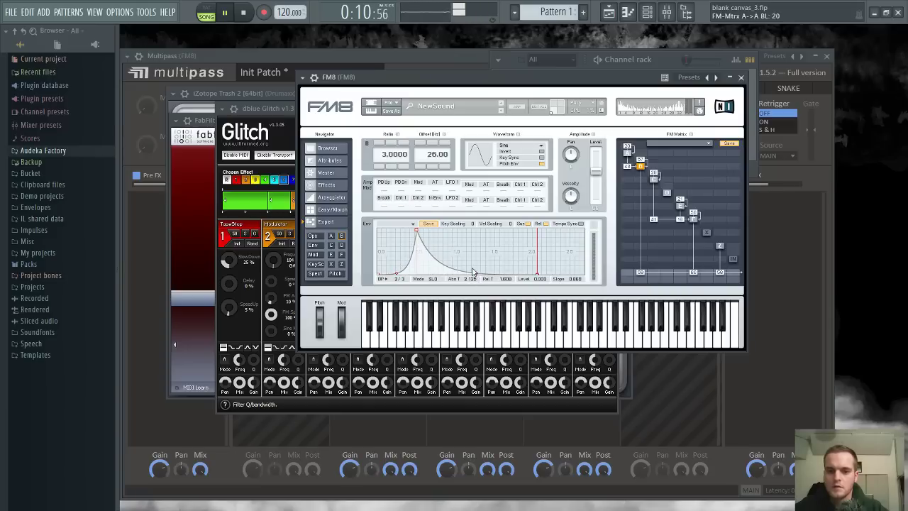
pyautogui.moveTo(529, 80); pyautogui.dragTo(524, 84)
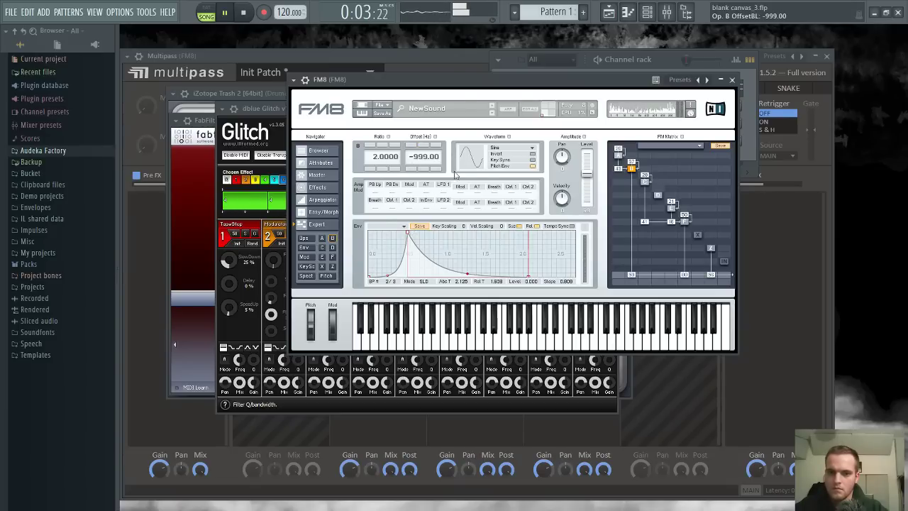
pyautogui.press('space')
pyautogui.moveTo(448, 95); pyautogui.dragTo(441, 93)
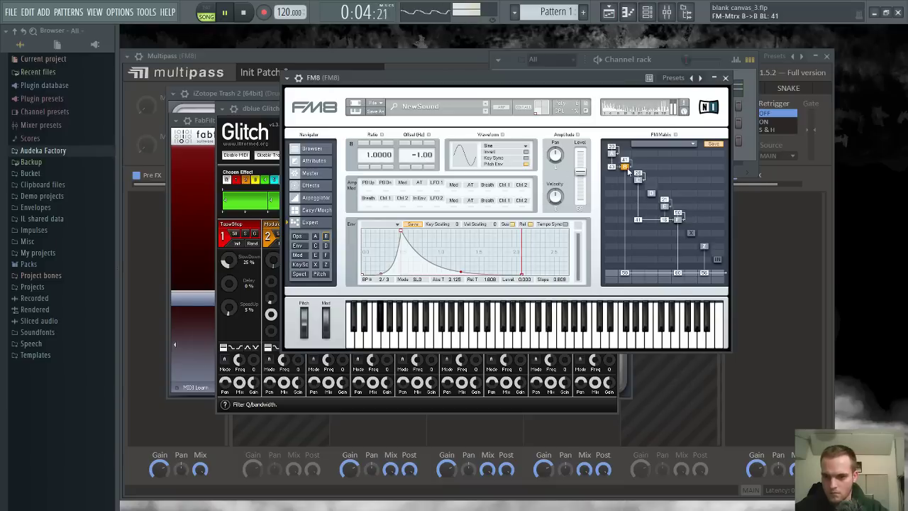
pyautogui.scroll(-1, 627, 166)
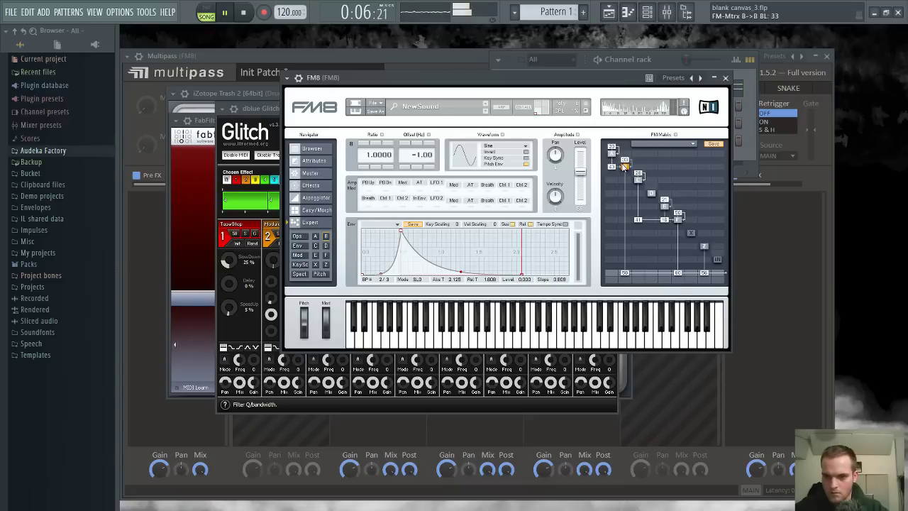
pyautogui.moveTo(455, 275); pyautogui.dragTo(449, 287)
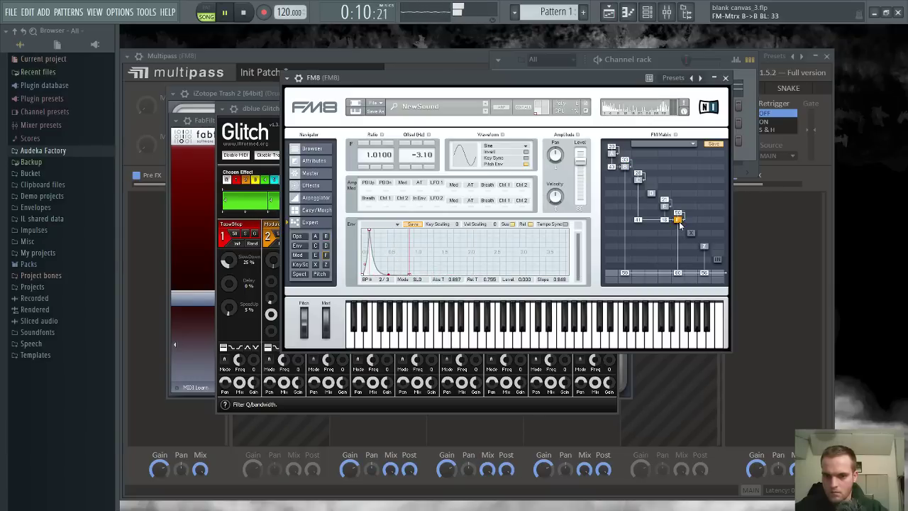
# Check operator C's settings, restart playback and lower the A-to-B modulation to 32
pyautogui.click(639, 180)
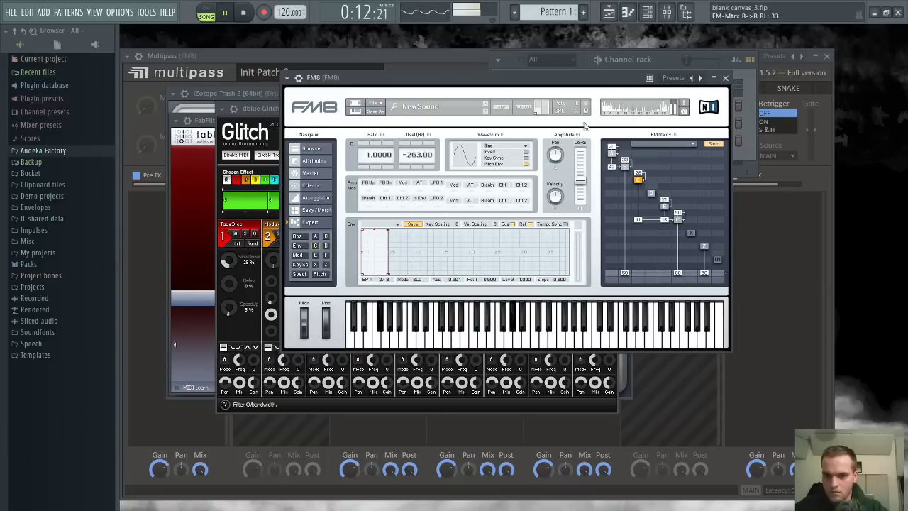
pyautogui.moveTo(571, 81); pyautogui.dragTo(568, 85)
pyautogui.press('space')
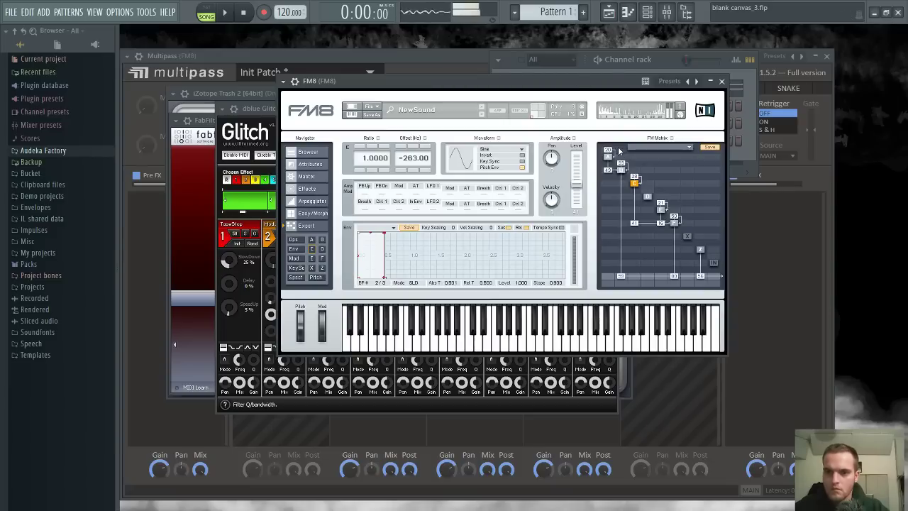
pyautogui.scroll(-5, 608, 173)
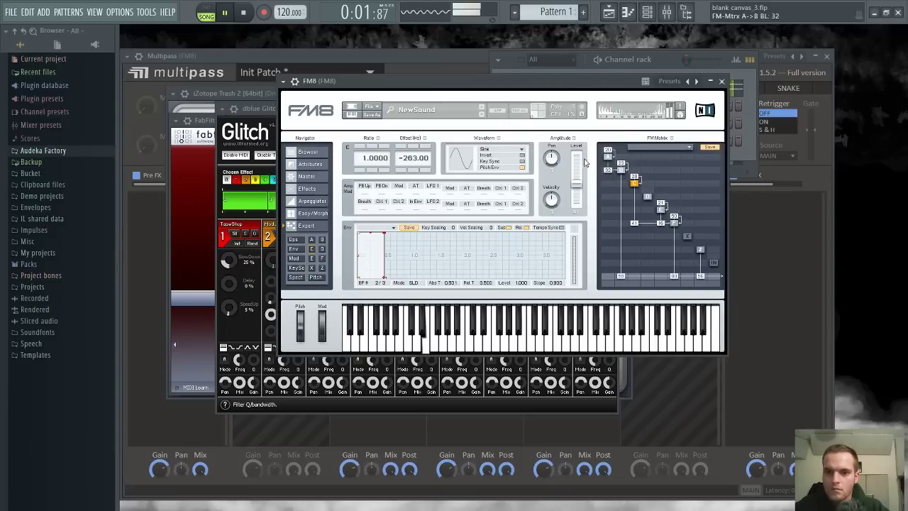
# Raise the starting point of the first Op. E Offset automation clip in the playlist and replay the opening
pyautogui.press('F6')
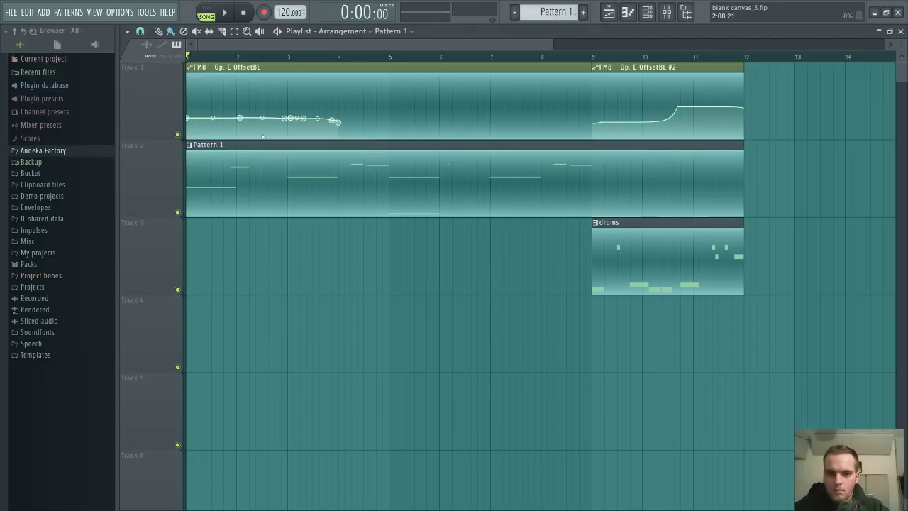
pyautogui.scroll(3, 228, 56)
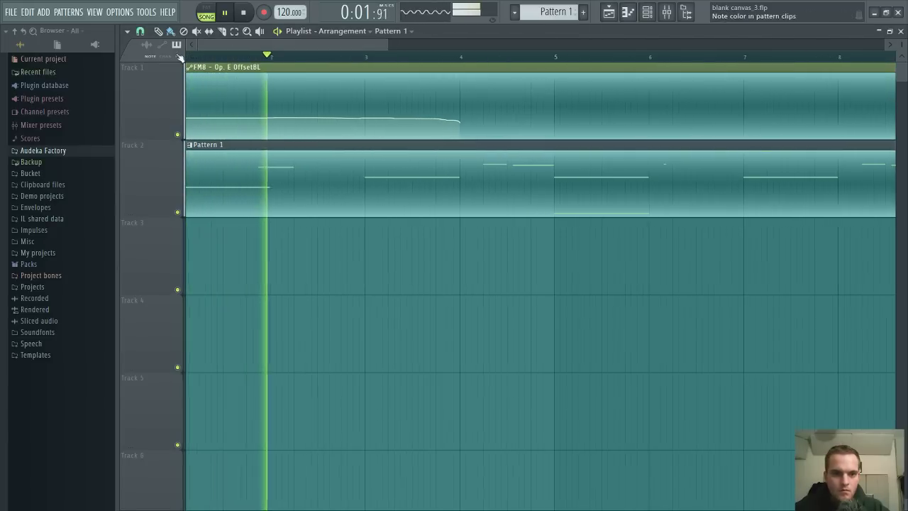
pyautogui.press('space')
pyautogui.press('space')
pyautogui.press('space')
pyautogui.press('space')
pyautogui.moveTo(186, 118)
pyautogui.mouseDown()
pyautogui.moveTo(186, 132)
pyautogui.moveTo(196, 105)
pyautogui.moveTo(189, 88)
pyautogui.moveTo(189, 112)
pyautogui.mouseUp()
pyautogui.press('space')
pyautogui.press('space')
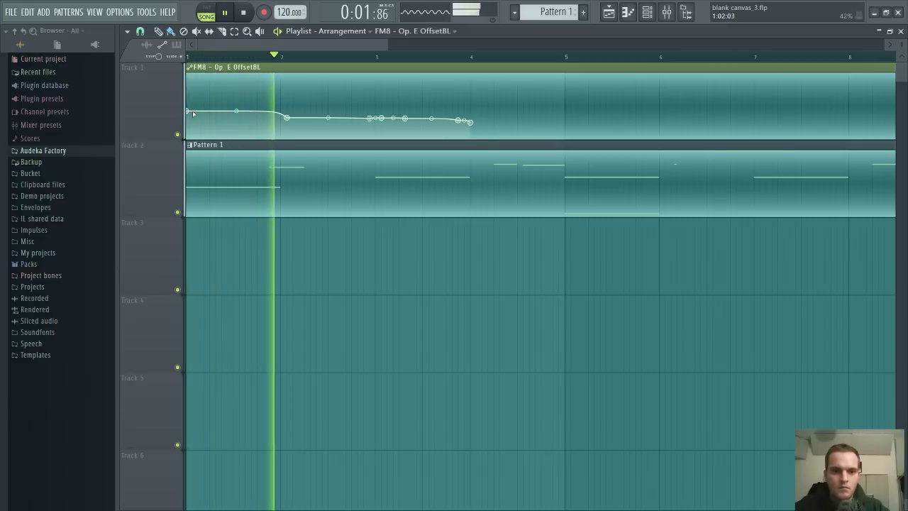
# Play the arrangement from bar 9 and loop the drum section from bar 9 to bar 12 in the playlist
pyautogui.scroll(-3, 274, 59)
pyautogui.click(521, 60)
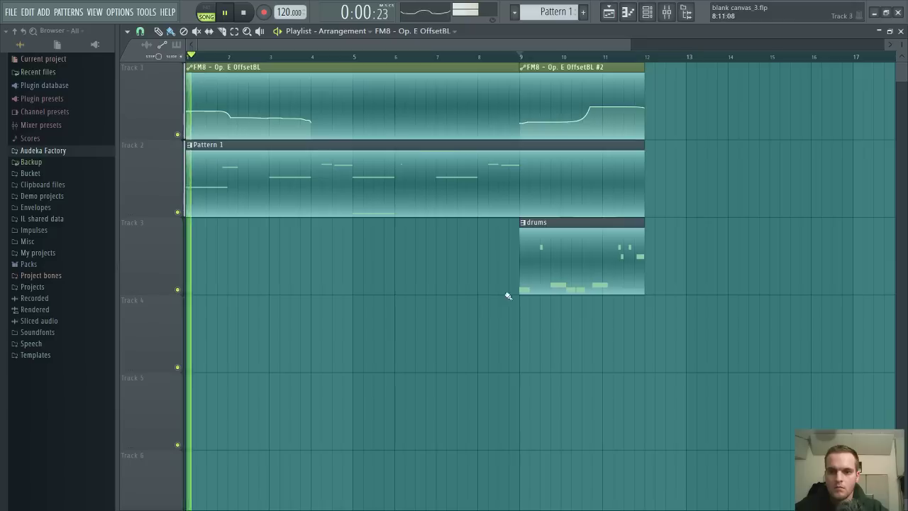
pyautogui.press('space')
pyautogui.press('space')
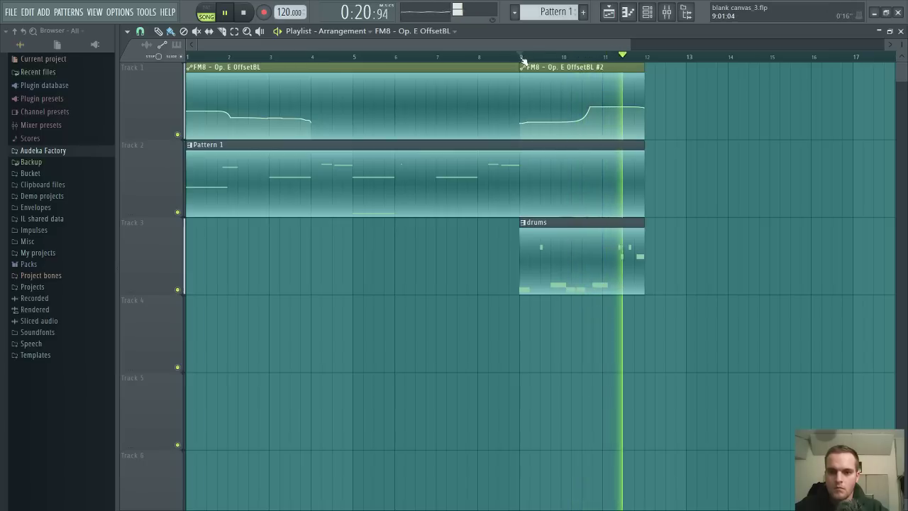
pyautogui.moveTo(522, 62); pyautogui.dragTo(635, 85)
pyautogui.hotkey('ctrl', 'd')
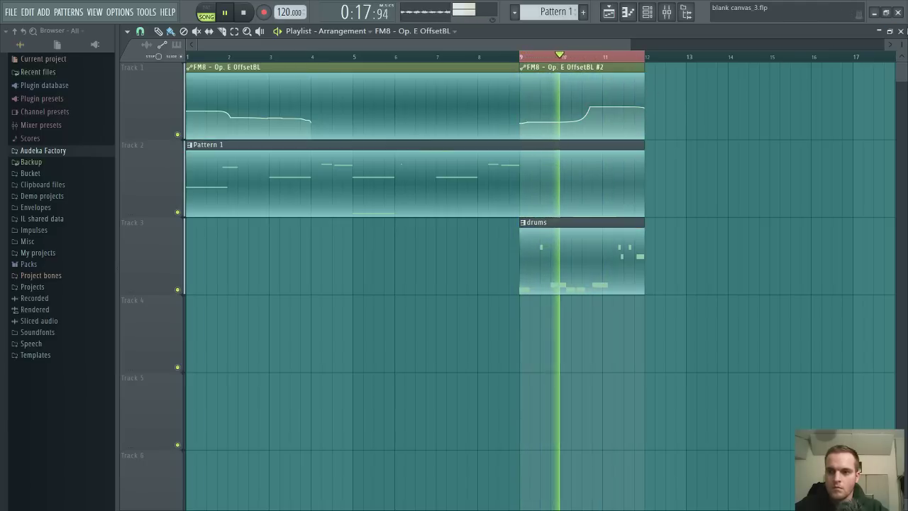
# Close the playlist and raise operator B's feedback to about 53 in FM8 while the drum section loops
pyautogui.click(899, 31)
pyautogui.click(554, 90)
pyautogui.click(551, 90)
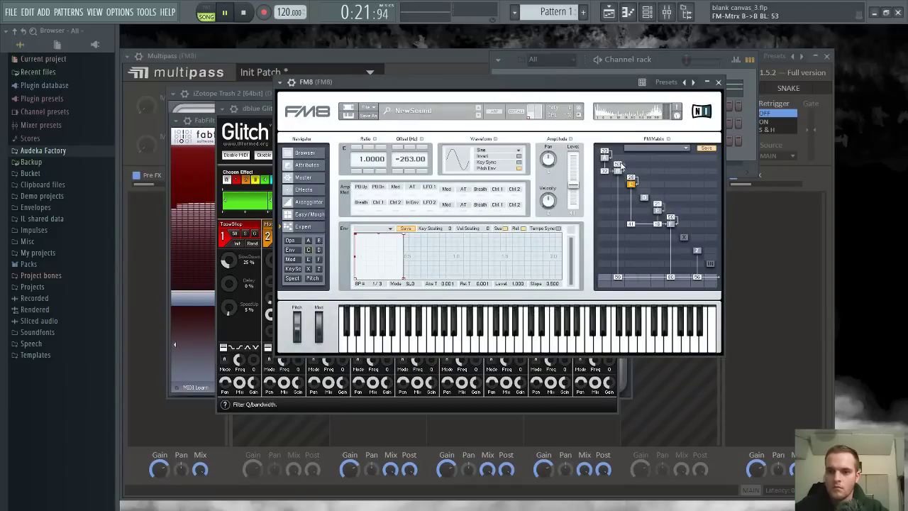
pyautogui.moveTo(617, 89); pyautogui.dragTo(611, 89)
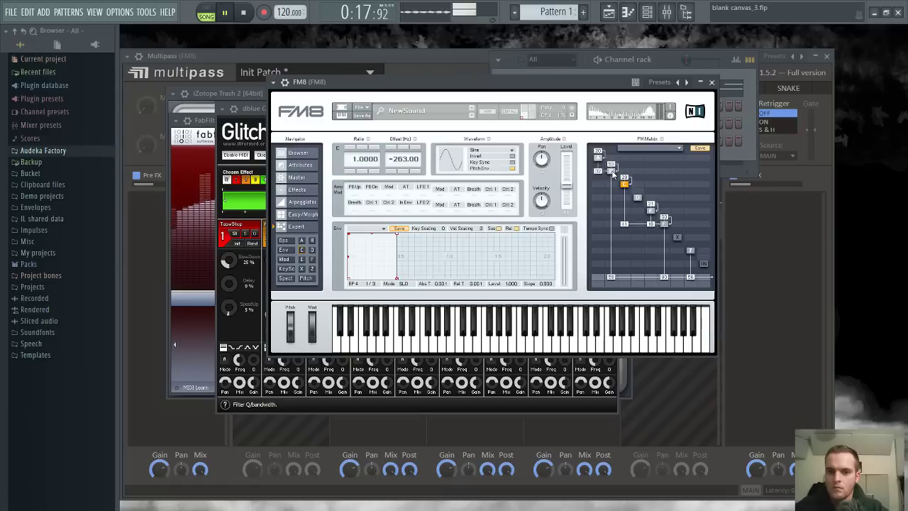
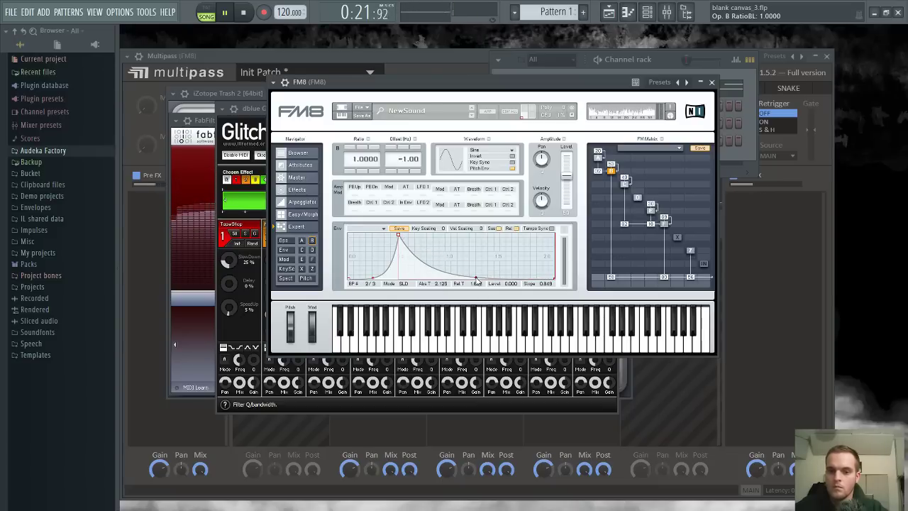
# Open the FM8 notes in the piano roll and transpose them up two octaves, bringing the bar 9 notes to D#2
pyautogui.click(669, 63)
pyautogui.click(676, 91)
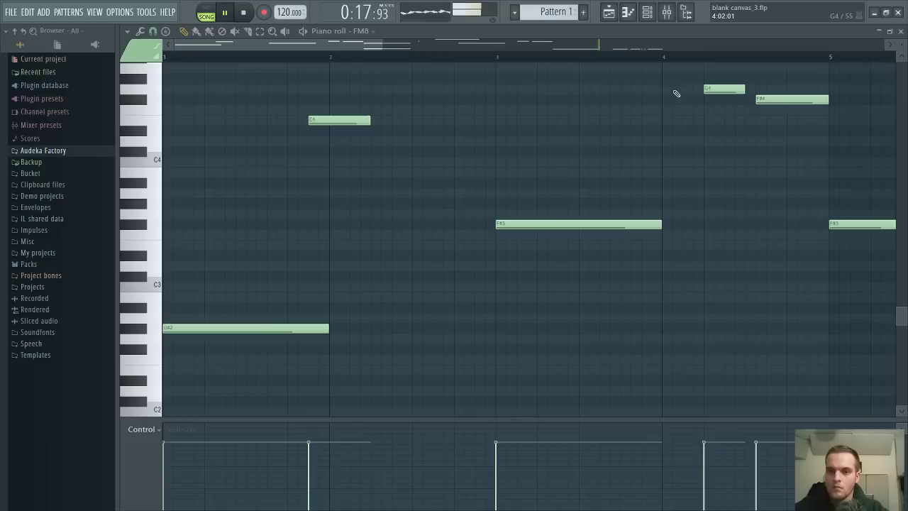
pyautogui.scroll(-6, 661, 61)
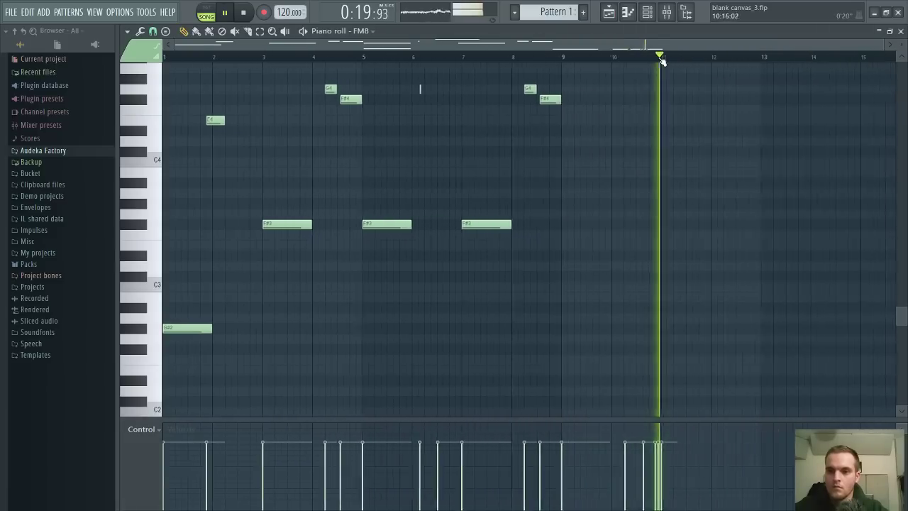
pyautogui.scroll(-3, 692, 225)
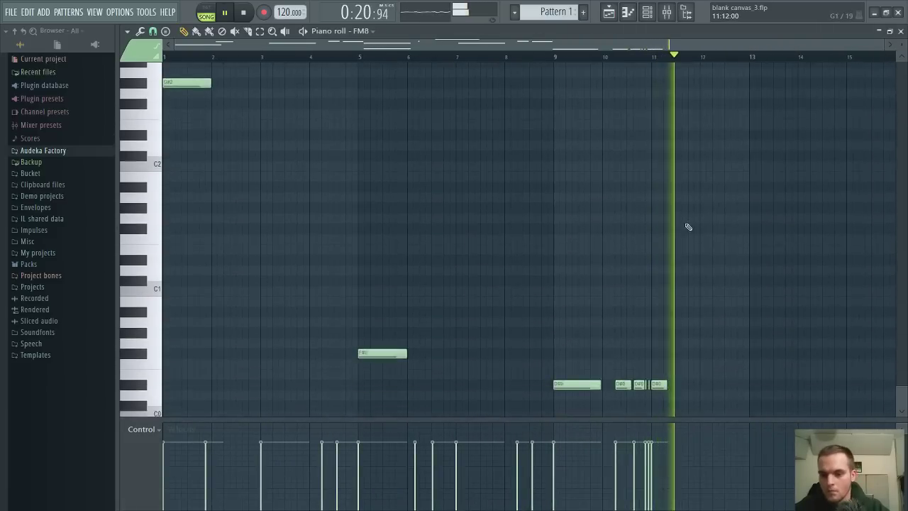
pyautogui.press('space')
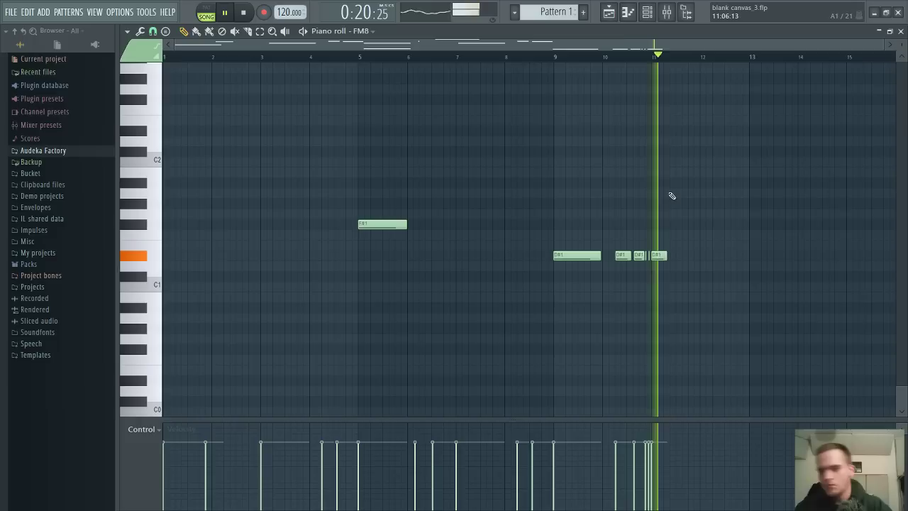
pyautogui.hotkey('ctrl', 'Up')
# Replay the transposed FM8 notes from bar 9 several times to judge the bass against the drums
pyautogui.click(547, 47)
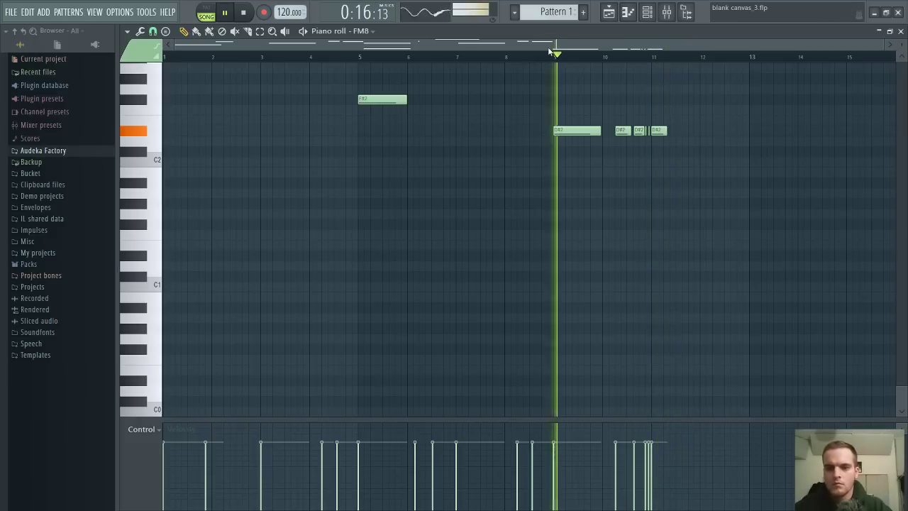
pyautogui.press('space')
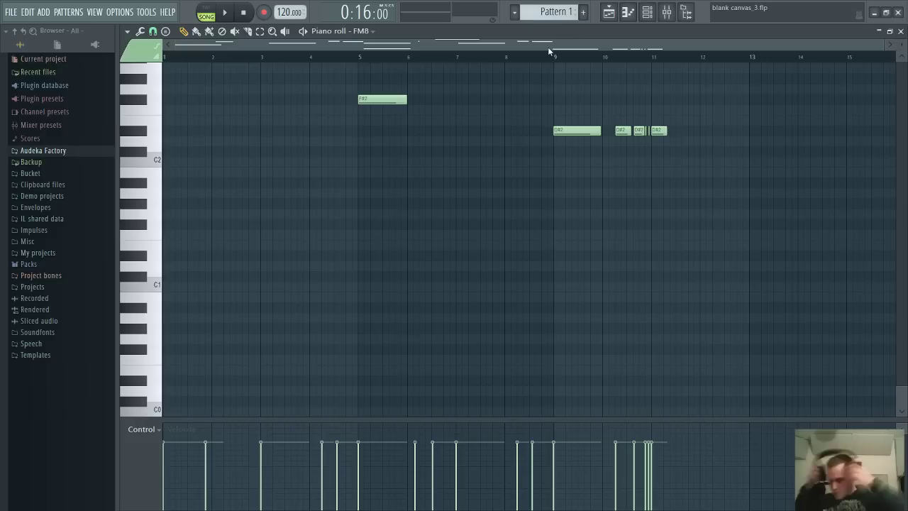
pyautogui.click(547, 46)
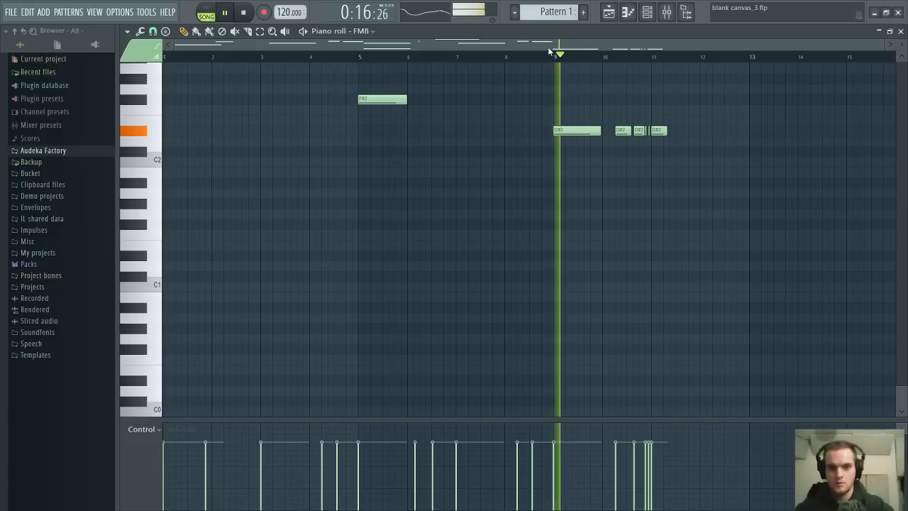
pyautogui.click(547, 47)
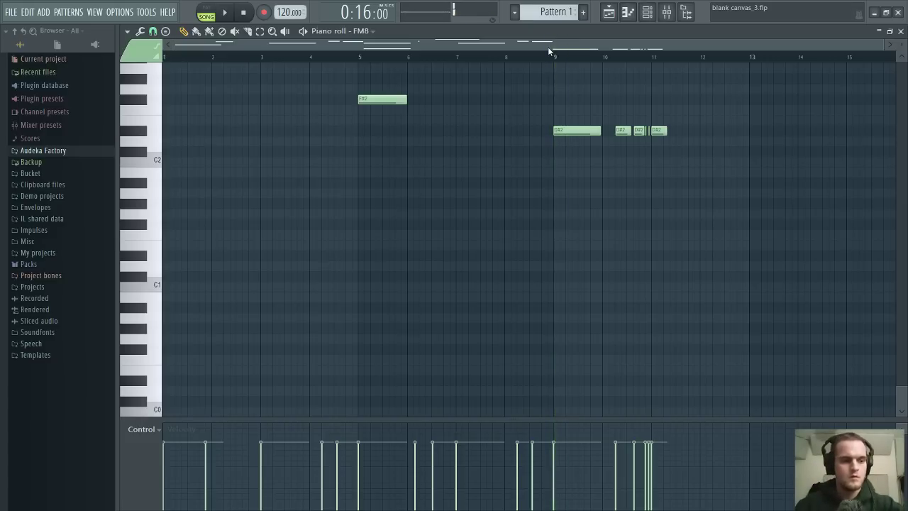
pyautogui.click(547, 47)
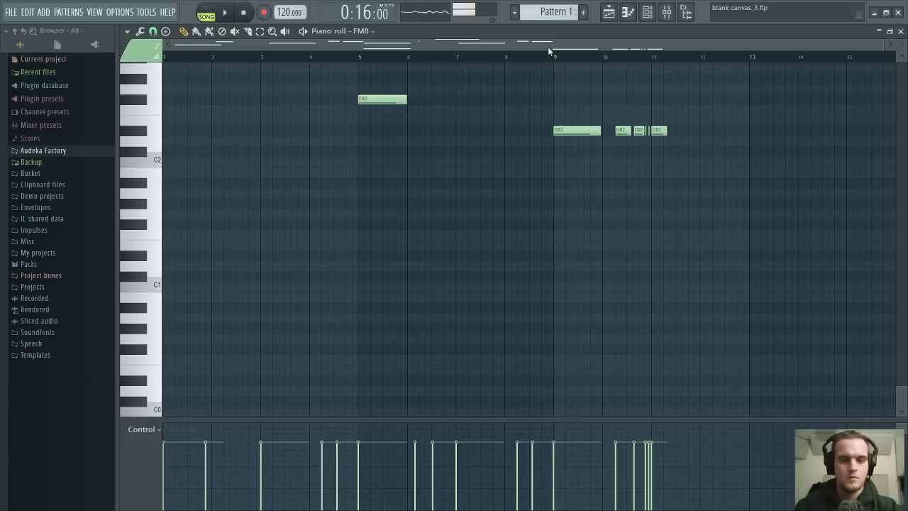
pyautogui.click(547, 46)
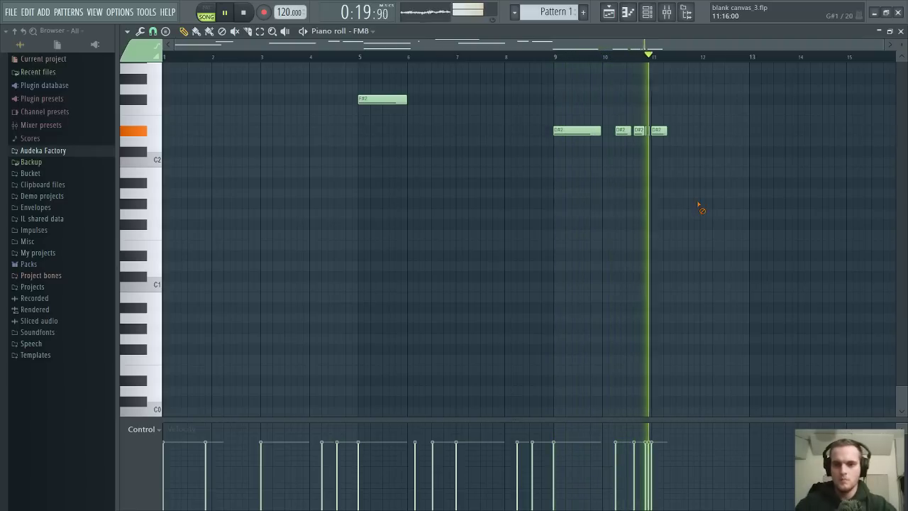
pyautogui.press('space')
# Replace the long D#2 note at bar 9 with a short G1 note on the downbeat and a longer F#1 note shortly after it
pyautogui.scroll(2, 611, 65)
pyautogui.scroll(1, 611, 66)
pyautogui.press('space')
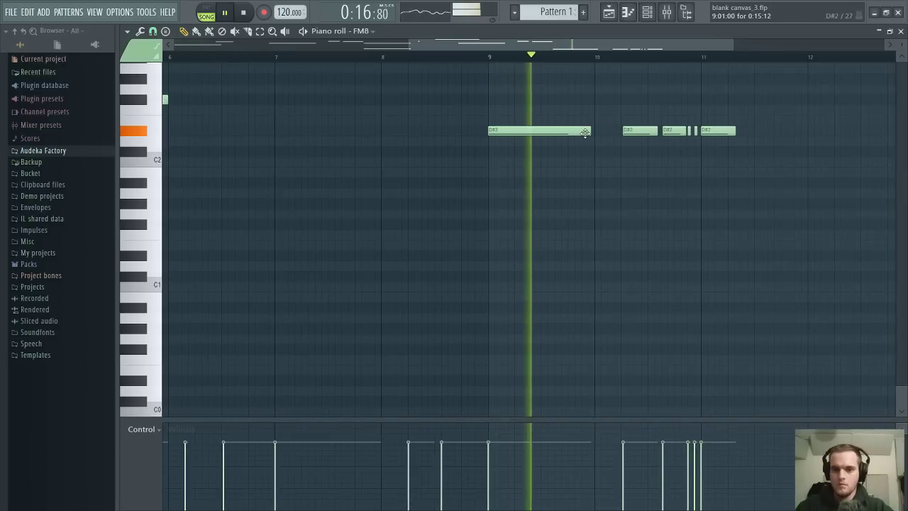
pyautogui.moveTo(588, 130); pyautogui.dragTo(543, 130)
pyautogui.press('space')
pyautogui.press('space')
pyautogui.scroll(2, 554, 255)
pyautogui.scroll(1, 554, 255)
pyautogui.press('space')
pyautogui.moveTo(539, 256); pyautogui.dragTo(574, 357)
pyautogui.press('space')
pyautogui.press('space')
pyautogui.press('space')
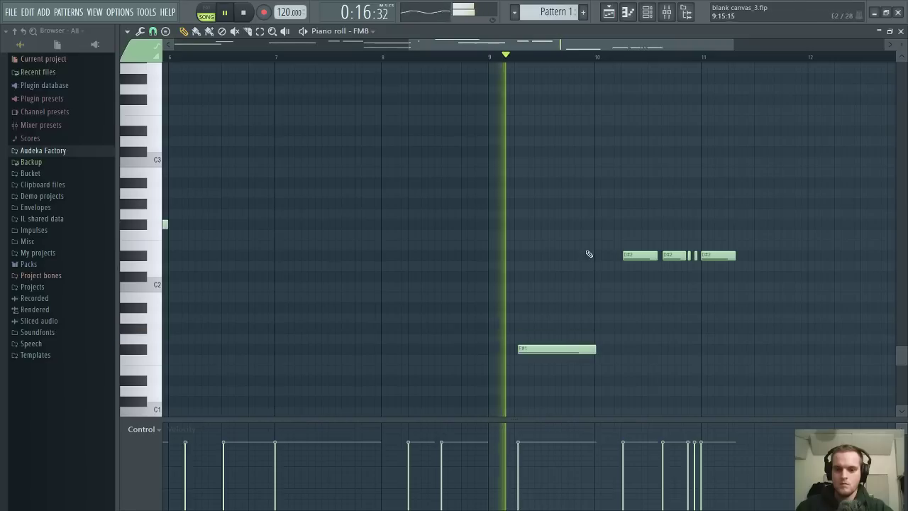
pyautogui.press('space')
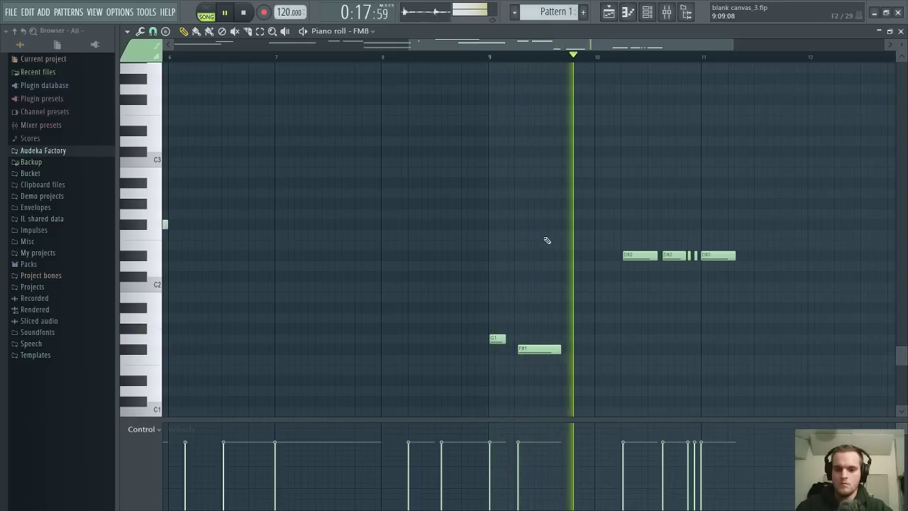
# Delete the remaining D#2 notes in bars 10 and 11 while the section plays
pyautogui.press('space')
pyautogui.press('space')
pyautogui.rightClick(632, 256)
pyautogui.rightClick(712, 256)
pyautogui.rightClick(674, 256)
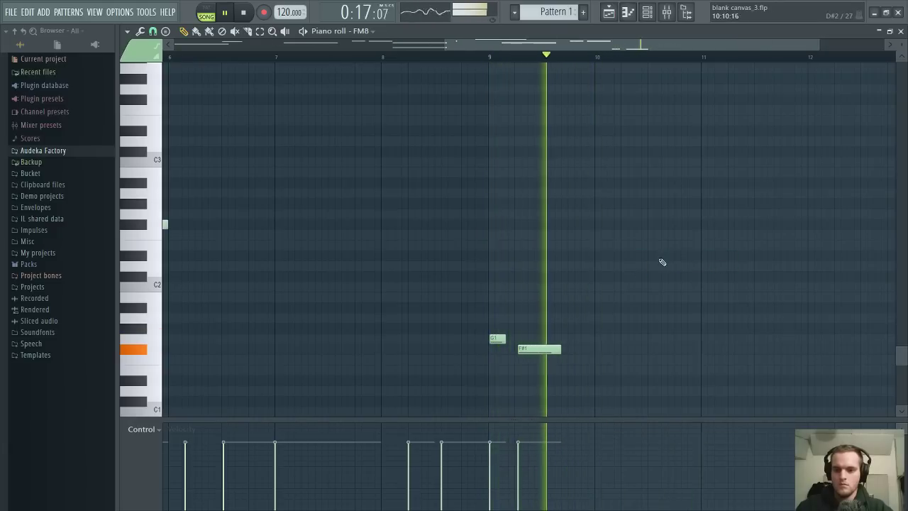
# Move the F#1 note in bar 9 to G1 just before bar 10 and layer a B3 note over it
pyautogui.scroll(-3, 663, 264)
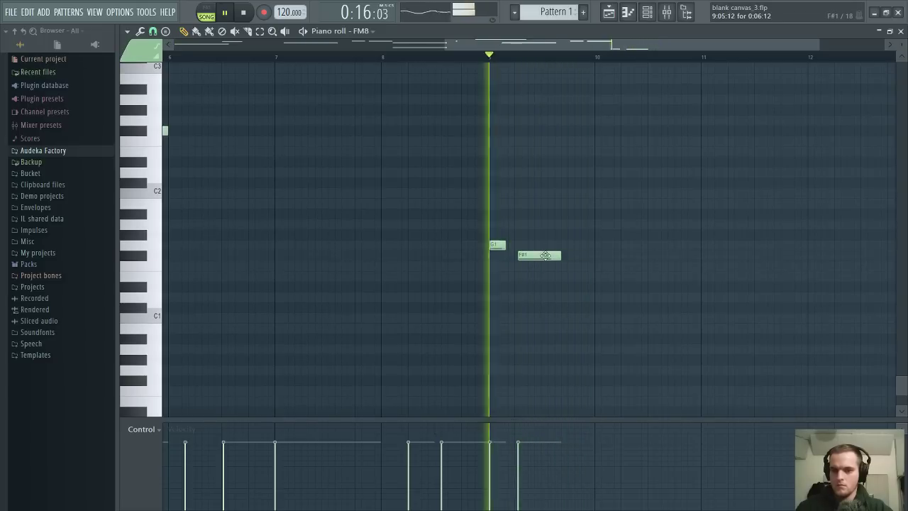
pyautogui.moveTo(544, 255); pyautogui.dragTo(591, 244)
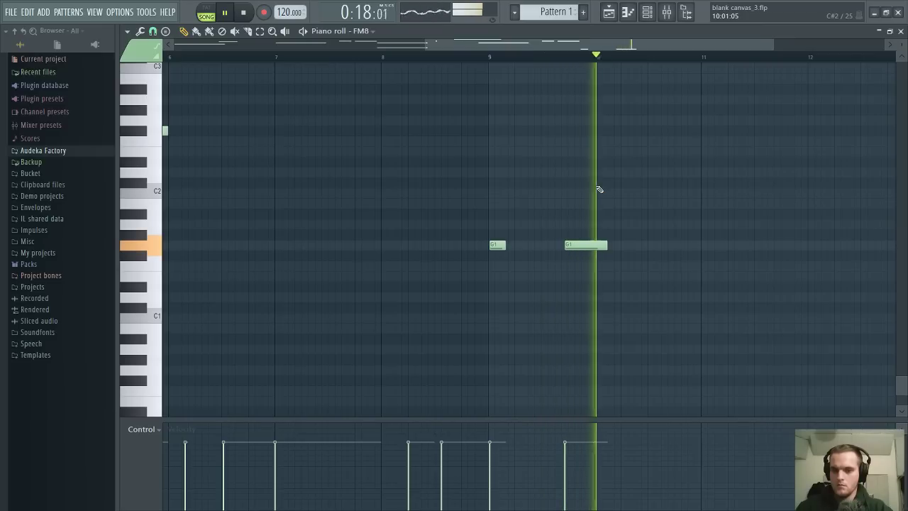
pyautogui.click(571, 78)
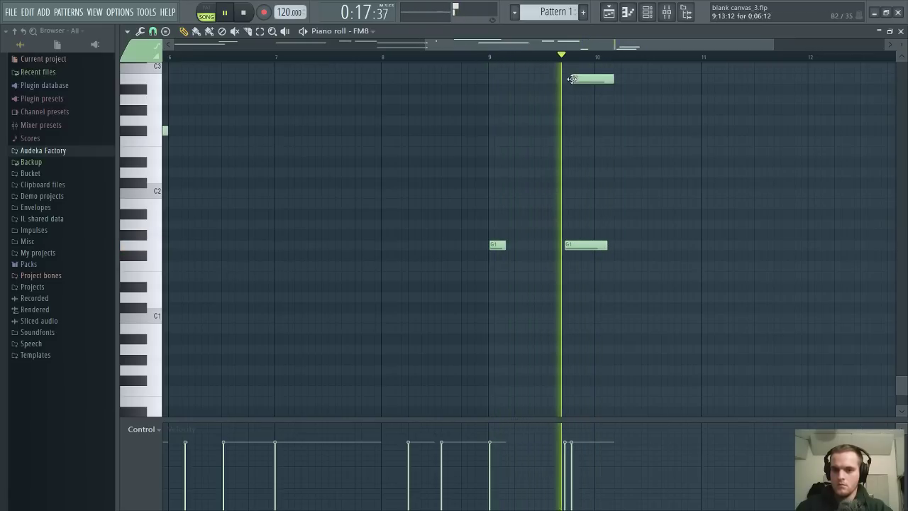
pyautogui.scroll(3, 599, 213)
pyautogui.moveTo(597, 204); pyautogui.dragTo(590, 73)
pyautogui.press('space')
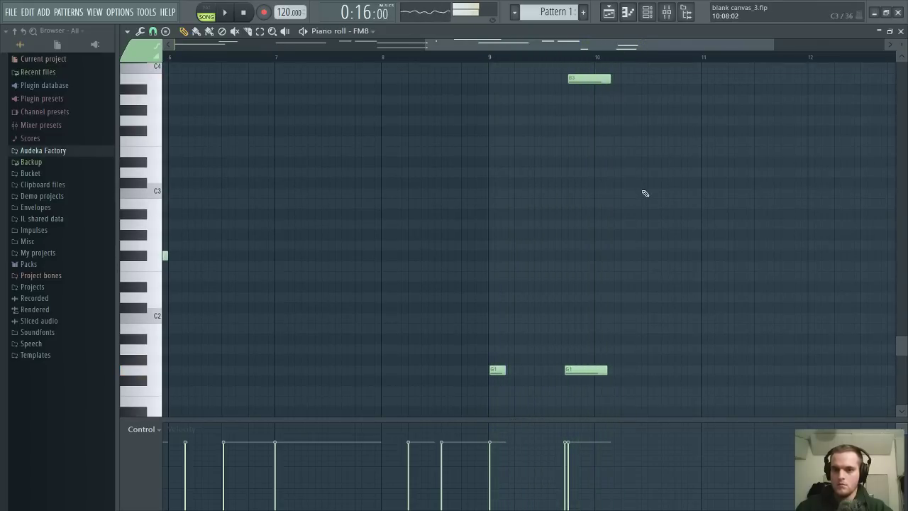
pyautogui.press('space')
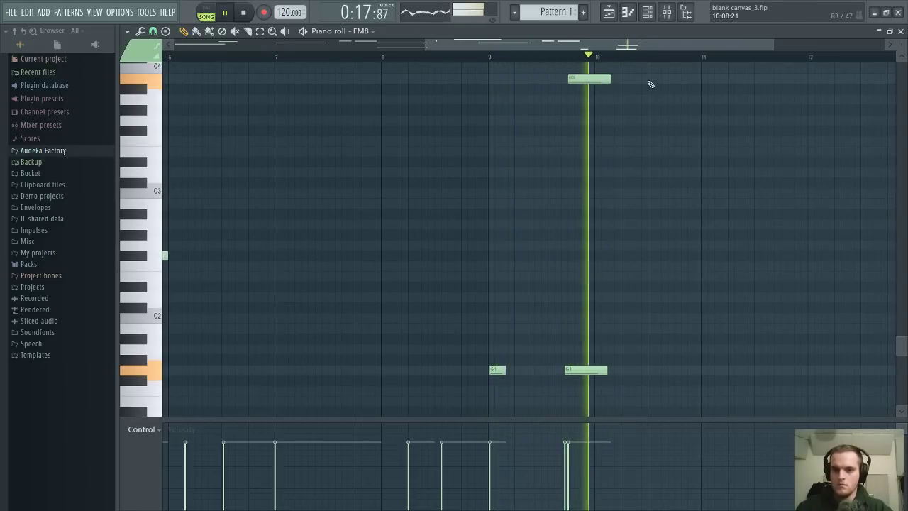
# Place a G1 note at the start of bar 11 and layer an F#4 note of equal length over it
pyautogui.moveTo(677, 78)
pyautogui.mouseDown()
pyautogui.moveTo(703, 78)
pyautogui.moveTo(712, 141)
pyautogui.mouseUp()
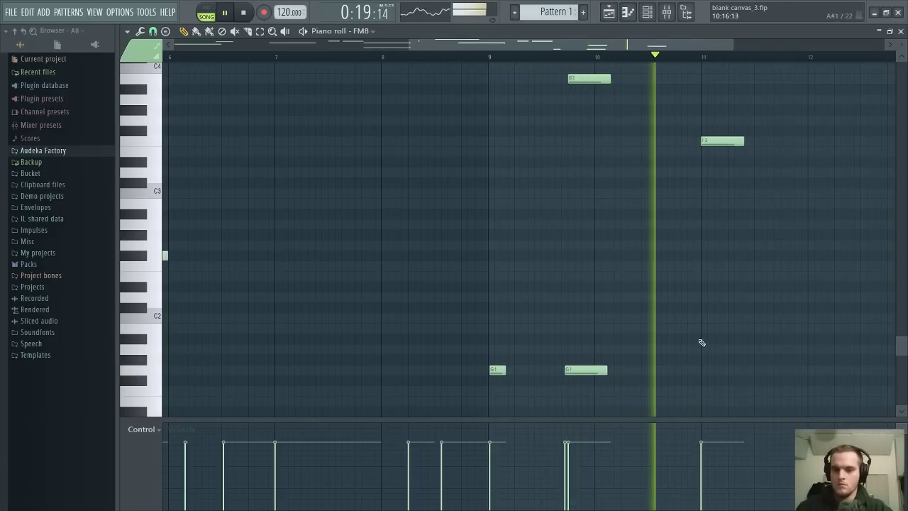
pyautogui.click(703, 370)
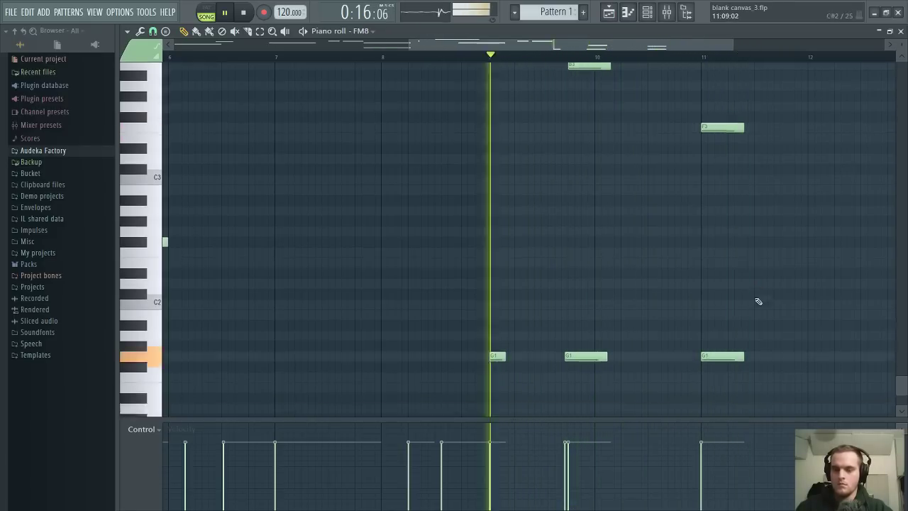
pyautogui.scroll(-3, 726, 259)
pyautogui.scroll(8, 731, 305)
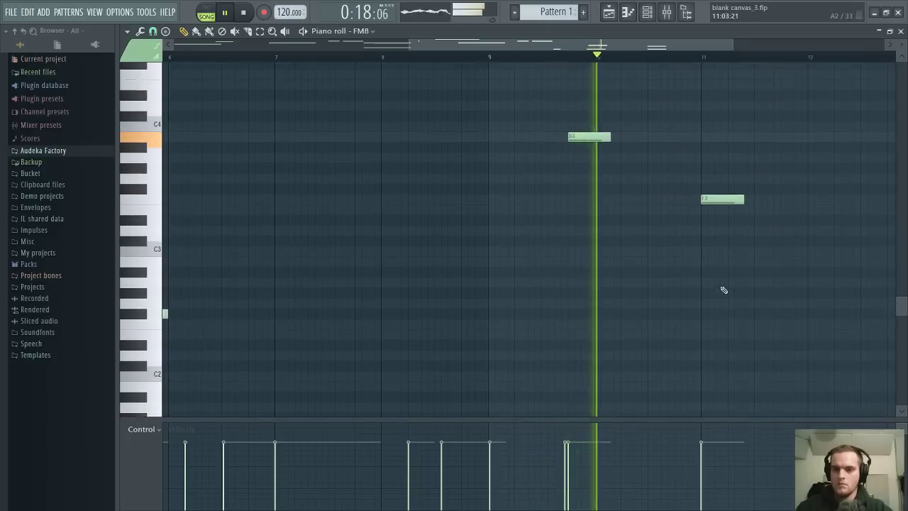
pyautogui.moveTo(719, 264); pyautogui.dragTo(727, 128)
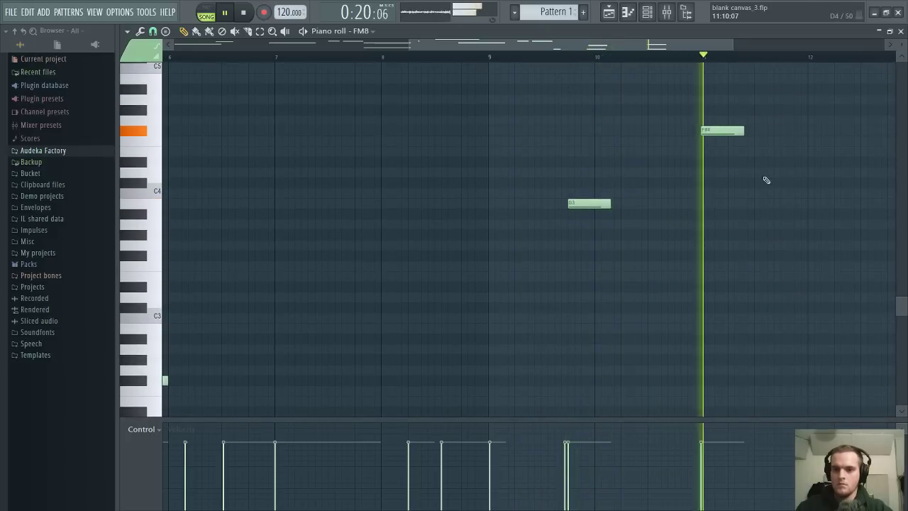
pyautogui.scroll(-3, 763, 198)
pyautogui.scroll(-2, 726, 277)
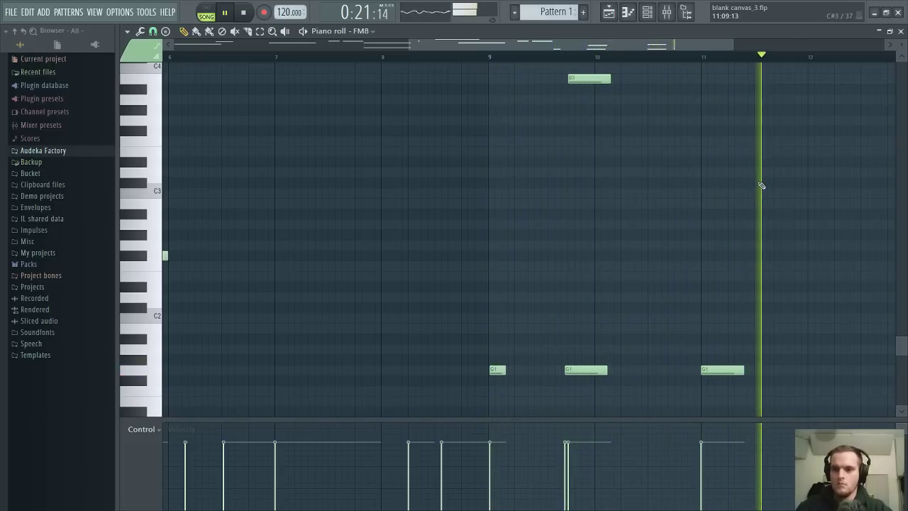
# Close the piano roll and loop the playlist from bar 9 to the middle of bar 11, leaving the clips deselected
pyautogui.moveTo(489, 56)
pyautogui.mouseDown()
pyautogui.moveTo(563, 57)
pyautogui.moveTo(755, 132)
pyautogui.mouseUp()
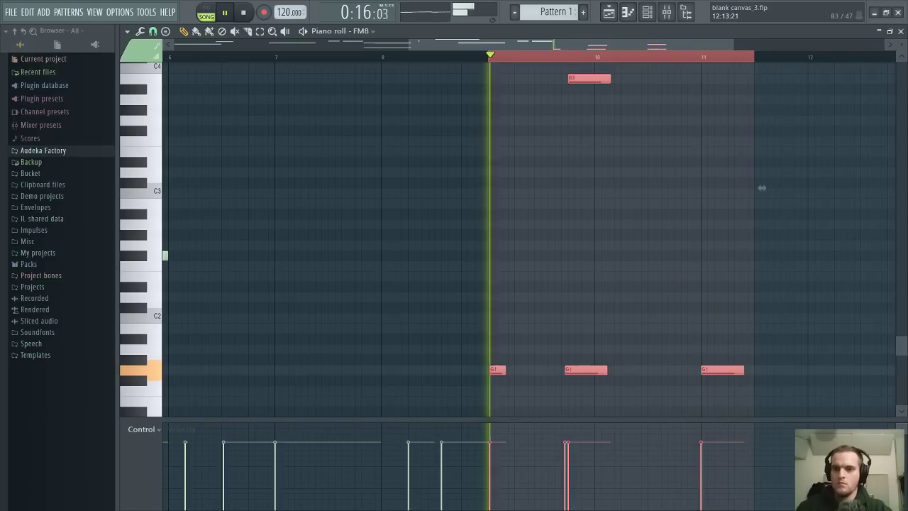
pyautogui.click(899, 31)
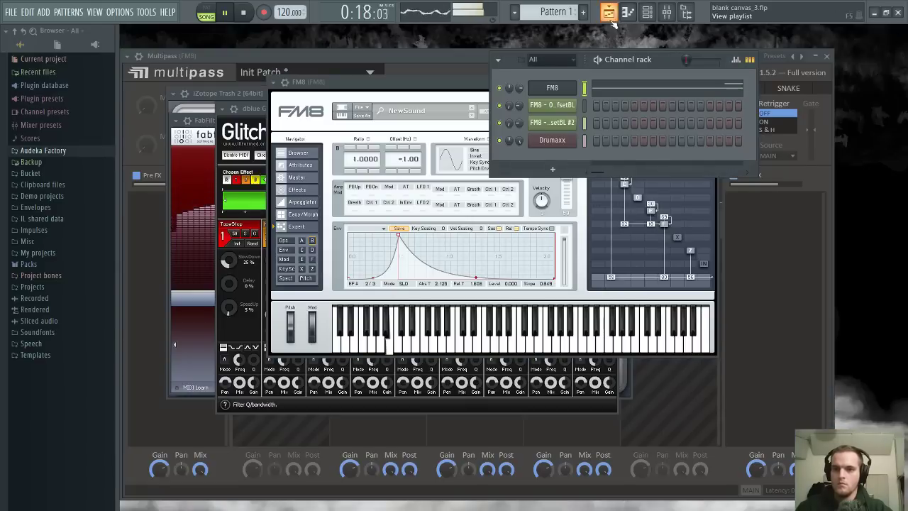
pyautogui.click(610, 17)
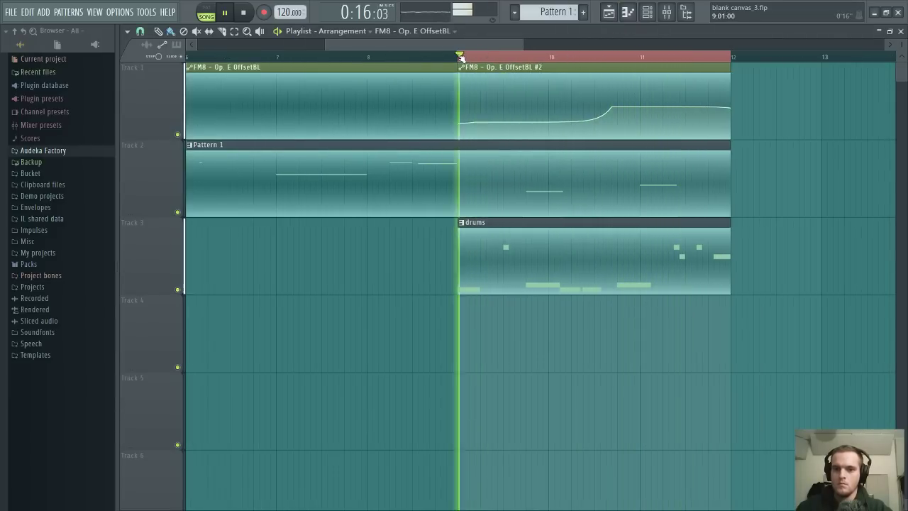
pyautogui.moveTo(458, 57); pyautogui.dragTo(683, 83)
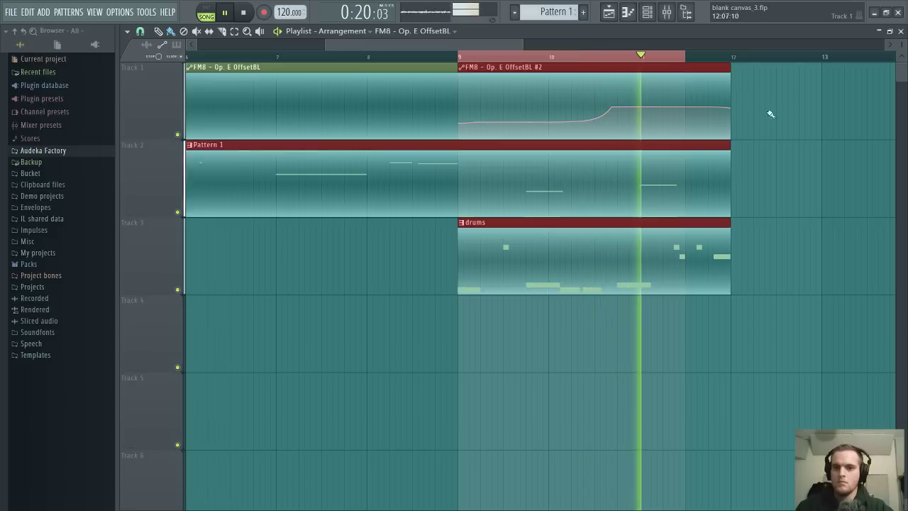
pyautogui.click(800, 117)
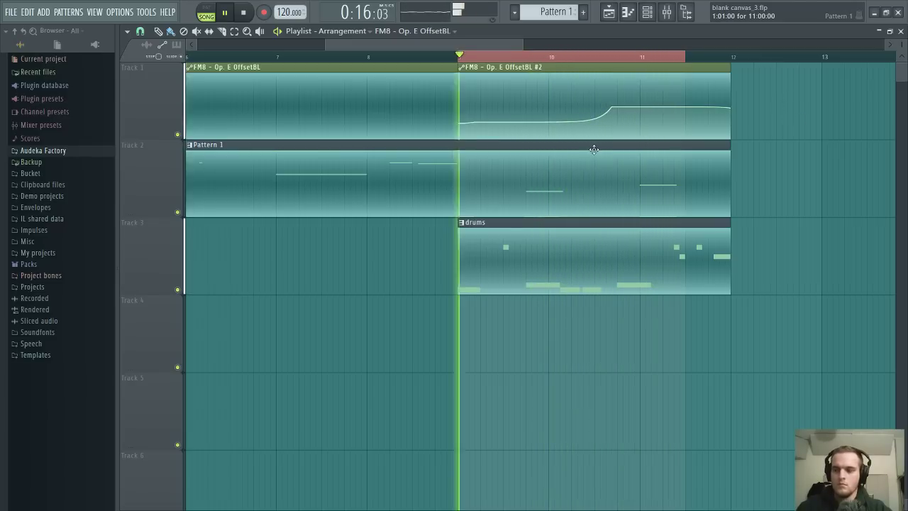
# Open the drums pattern's Drumaxx notes in the piano roll and bring the tom, hi-hat and clap rows into view
pyautogui.doubleClick(554, 280)
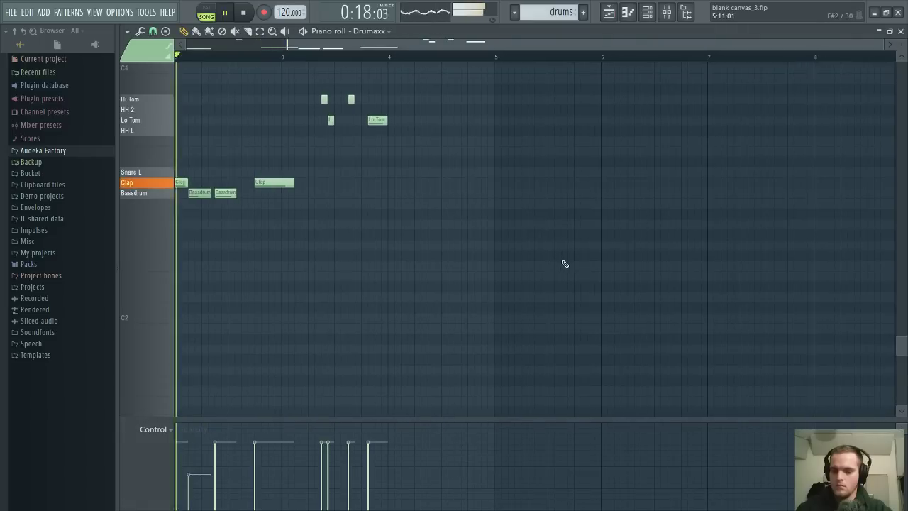
pyautogui.scroll(5, 306, 206)
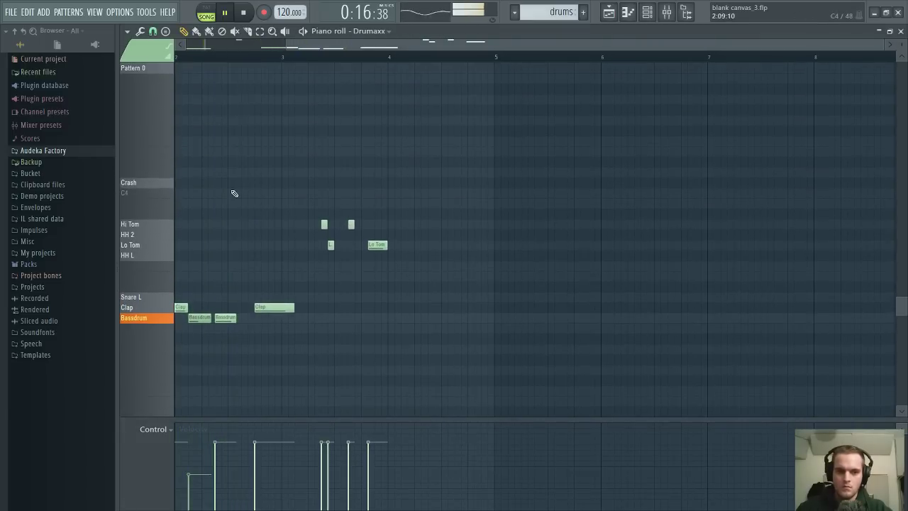
pyautogui.scroll(-2, 234, 194)
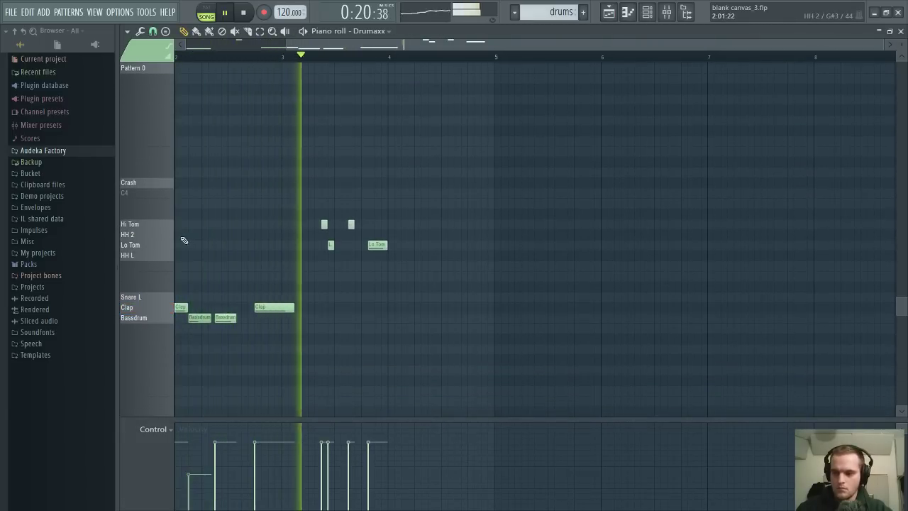
# Add HH 2 hits in bar 1 on its first, second and fourth beats, auditioning the loop while placing them
pyautogui.moveTo(188, 236); pyautogui.dragTo(170, 234)
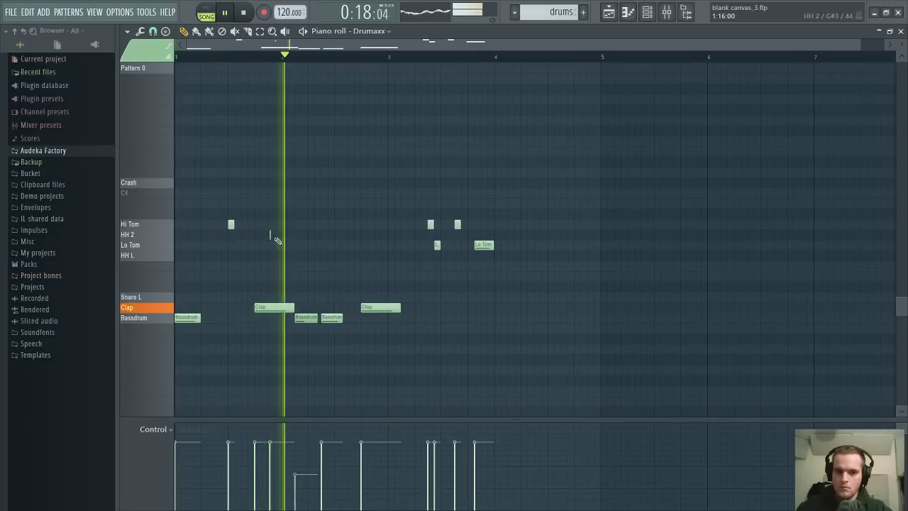
pyautogui.moveTo(273, 235); pyautogui.dragTo(172, 236)
pyautogui.click(181, 234)
pyautogui.press('space')
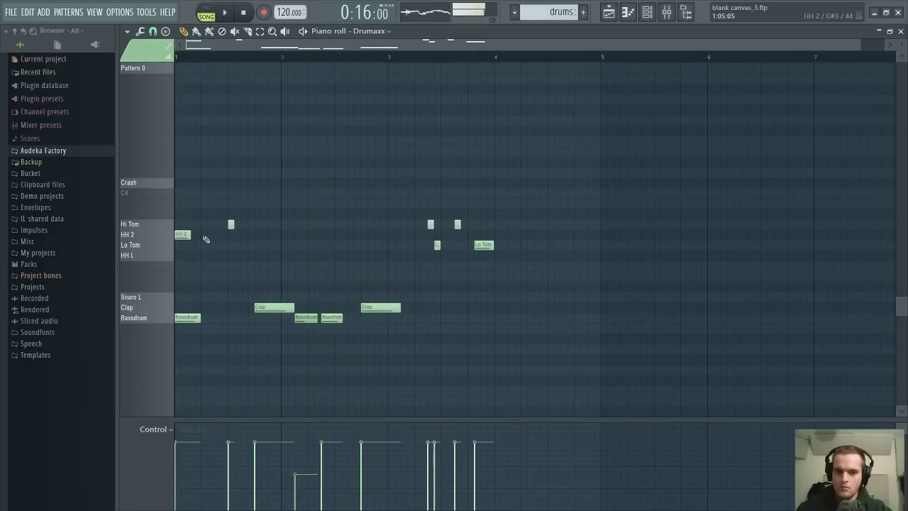
pyautogui.press('space')
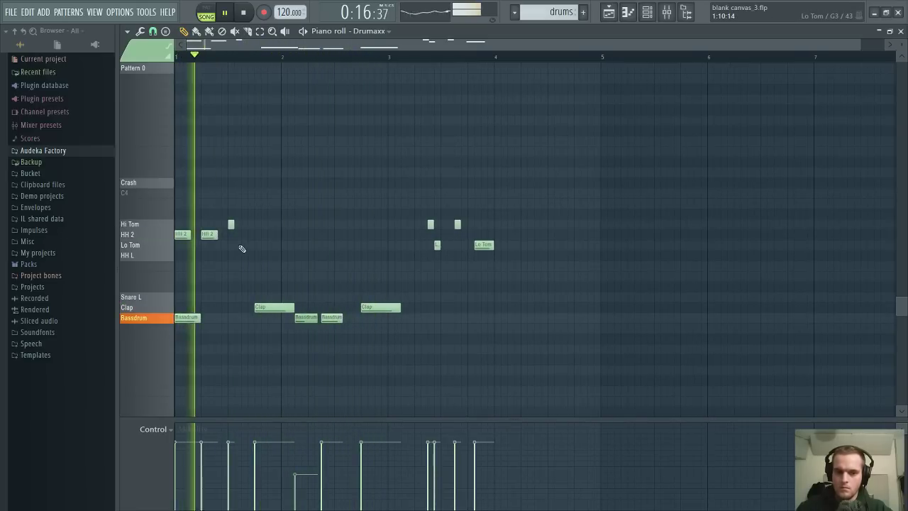
pyautogui.click(262, 235)
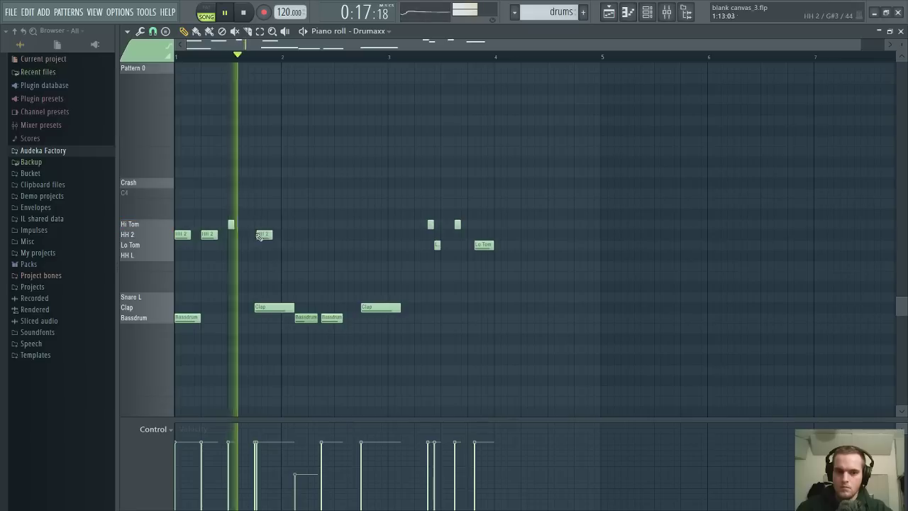
pyautogui.press('space')
pyautogui.press('space')
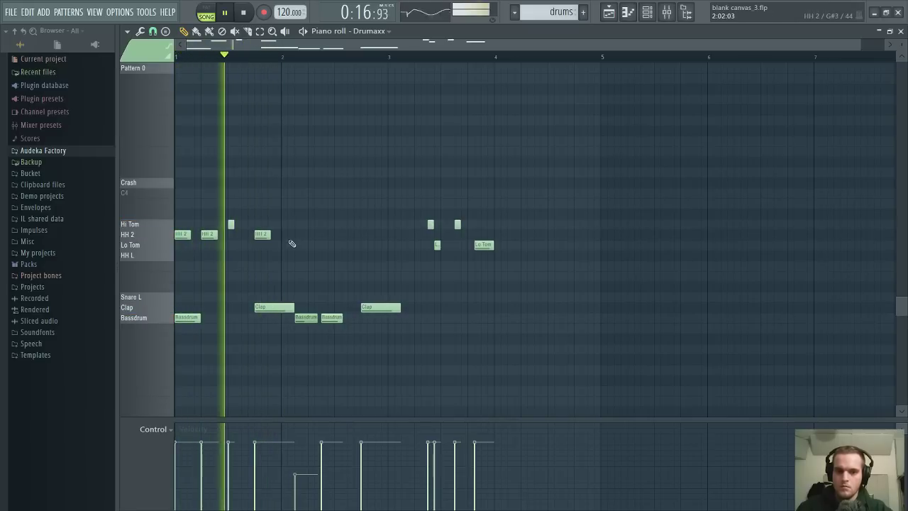
pyautogui.click(285, 236)
pyautogui.click(314, 234)
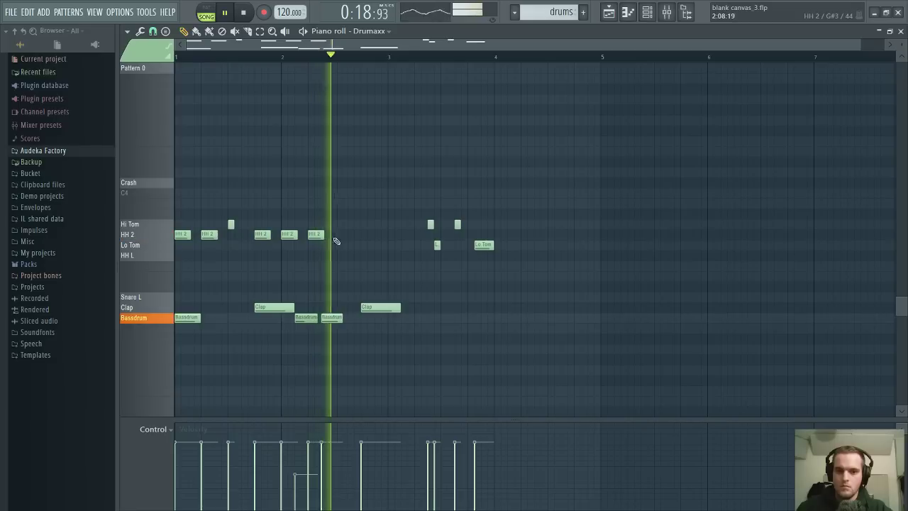
pyautogui.moveTo(289, 241); pyautogui.dragTo(314, 244)
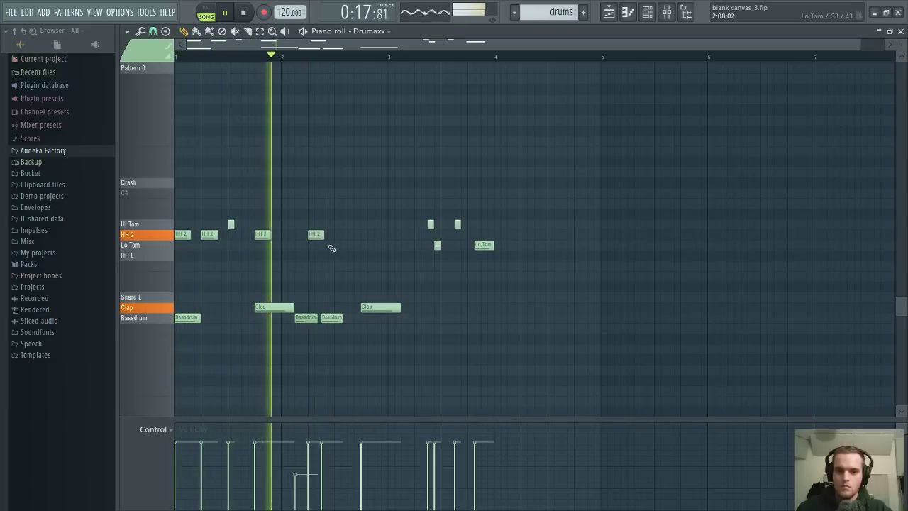
pyautogui.moveTo(303, 236); pyautogui.dragTo(301, 236)
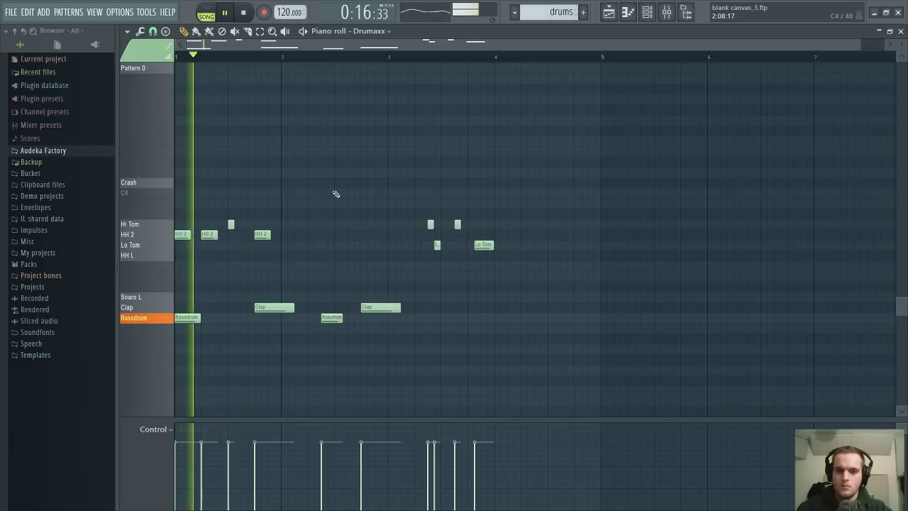
# Replace the Bassdrum hit just after the start of bar 2 with a shorter one and return to the playlist
pyautogui.click(301, 317)
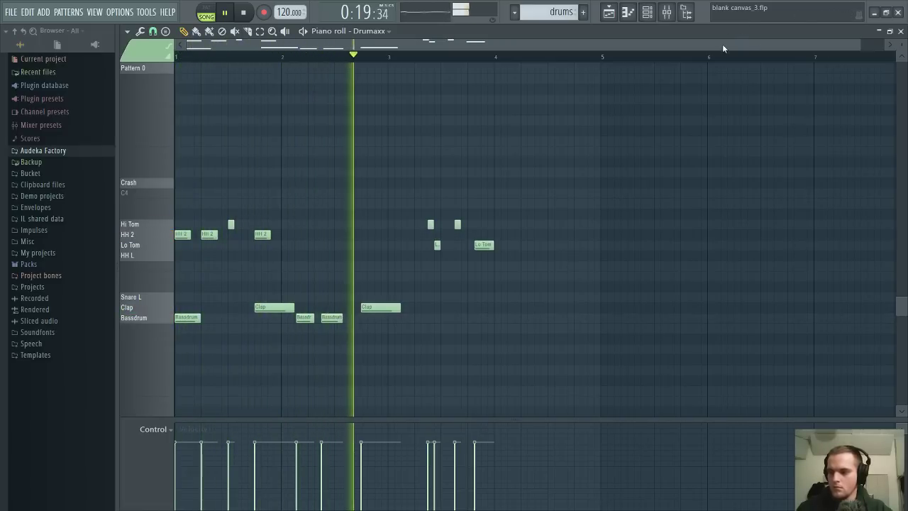
pyautogui.click(899, 31)
# On the Drumaxx mixer track, load the Spring 06 preset in Fruity Convolver, lower its wet level and change the stretch
pyautogui.click(550, 145)
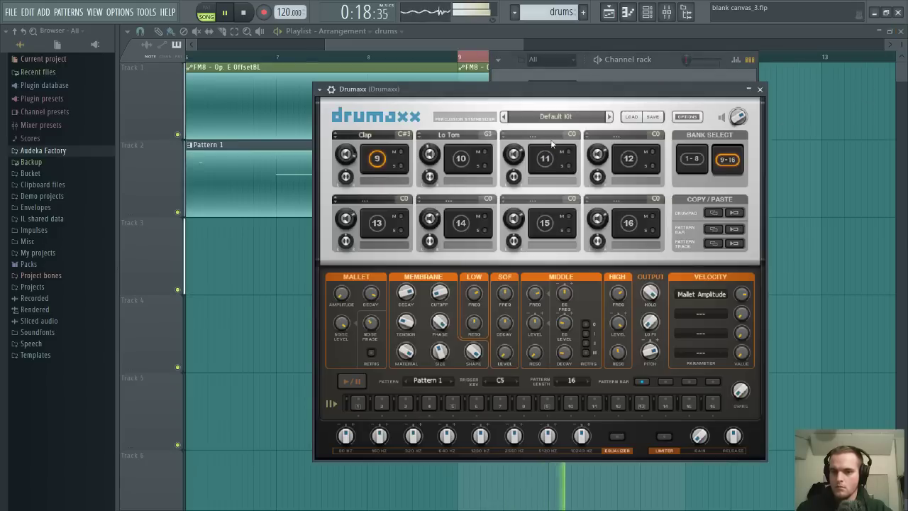
pyautogui.click(667, 13)
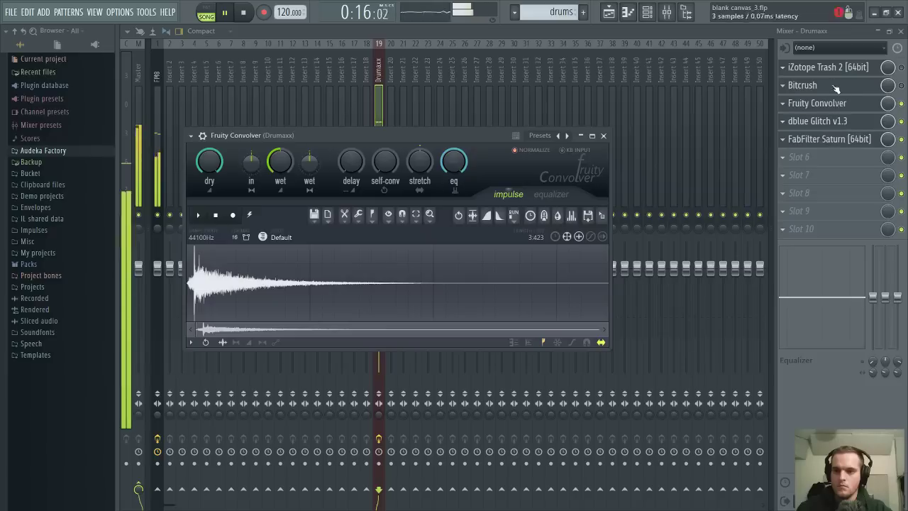
pyautogui.click(836, 105)
pyautogui.click(837, 105)
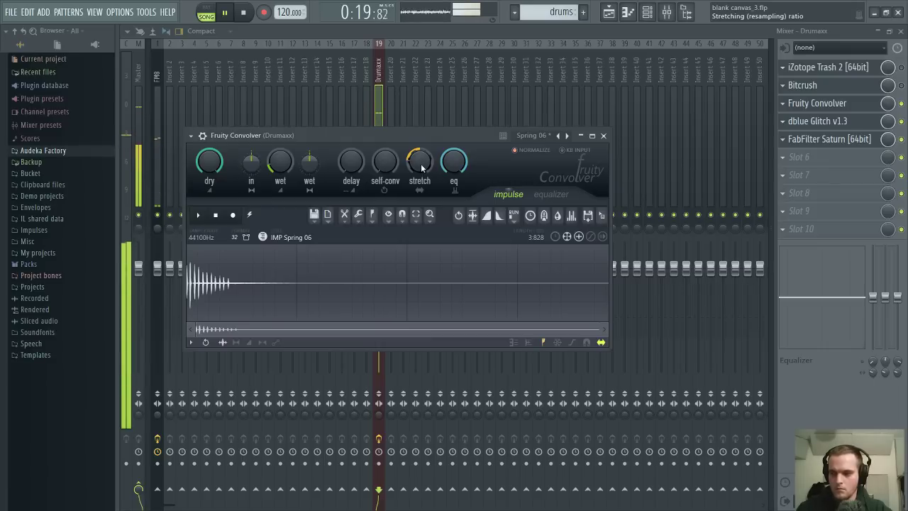
pyautogui.press('Escape')
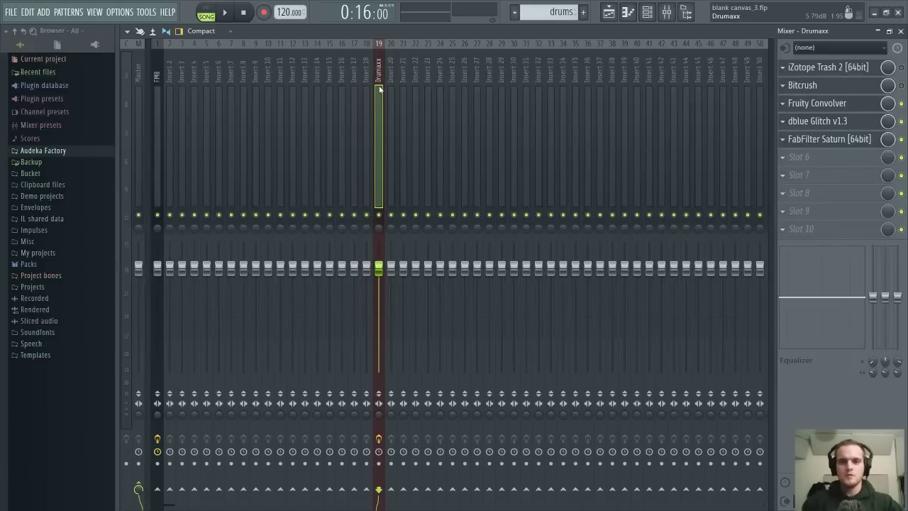
# Check the FM8 mixer track's effect chain and clear the open windows to show the playlist
pyautogui.click(156, 114)
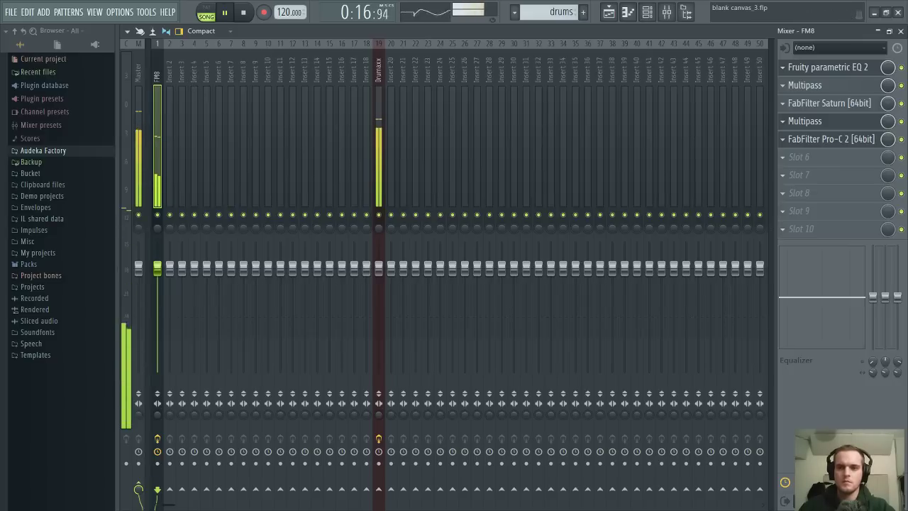
pyautogui.click(900, 31)
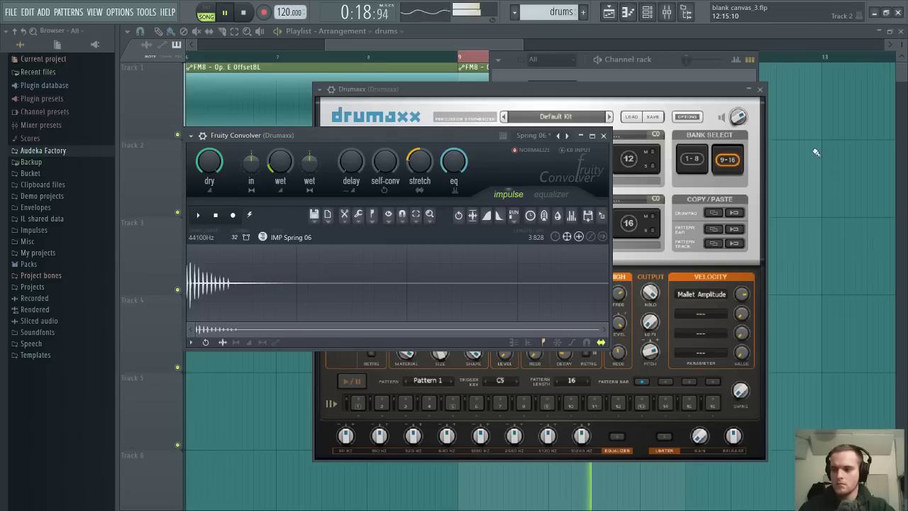
pyautogui.press('F5')
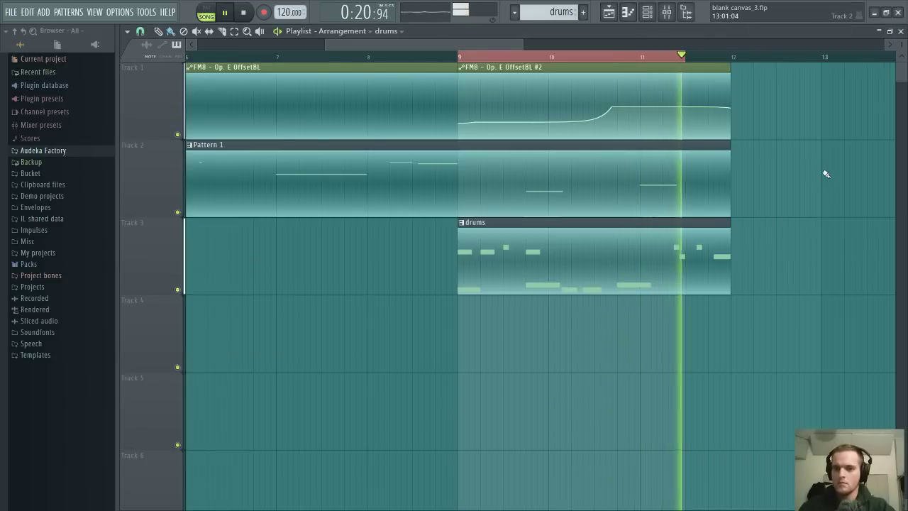
# In Pattern 1's FM8 piano roll, move the note preceding bar 10 to G1 at the start of bar 10
pyautogui.doubleClick(543, 183)
pyautogui.moveTo(257, 211); pyautogui.dragTo(276, 301)
pyautogui.scroll(-3, 258, 217)
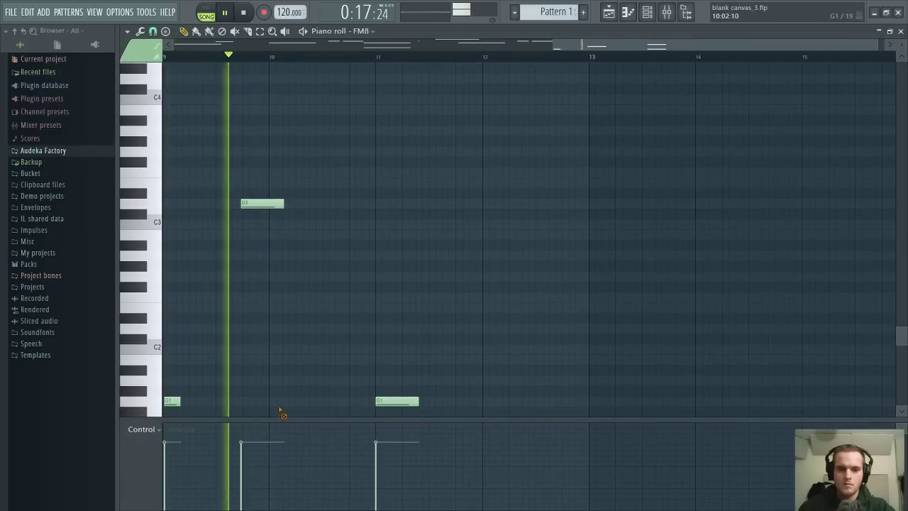
pyautogui.moveTo(257, 204); pyautogui.dragTo(284, 288)
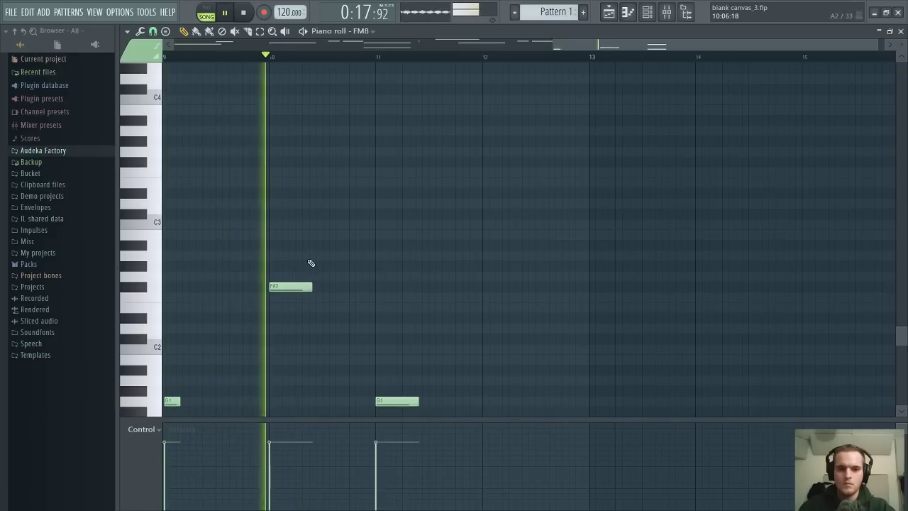
pyautogui.press('space')
pyautogui.press('space')
pyautogui.moveTo(279, 283); pyautogui.dragTo(286, 396)
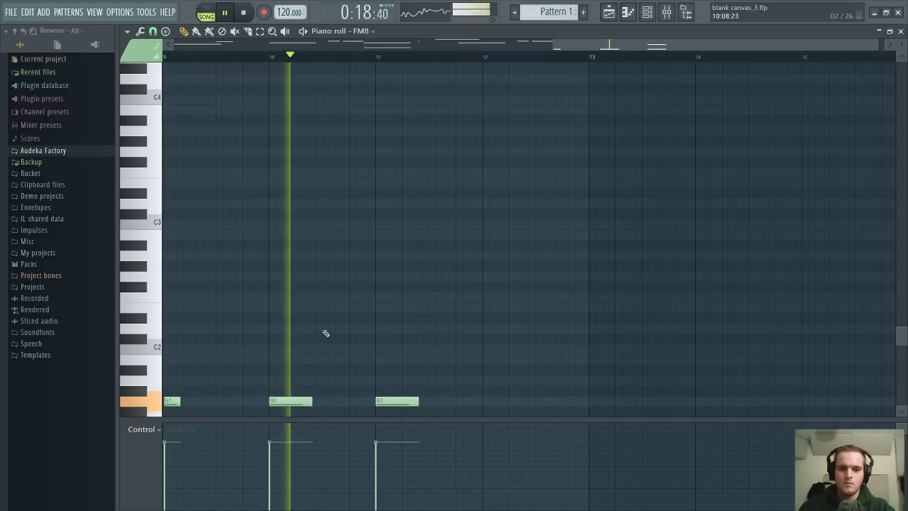
# Listen to the FM8 loop and return to the playlist with the channel rack hidden
pyautogui.scroll(-1, 328, 324)
pyautogui.scroll(-3, 335, 222)
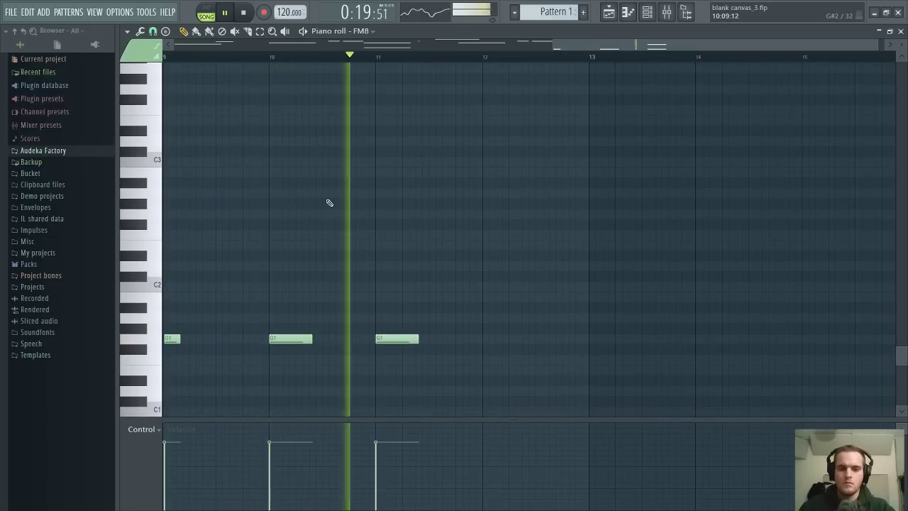
pyautogui.press('space')
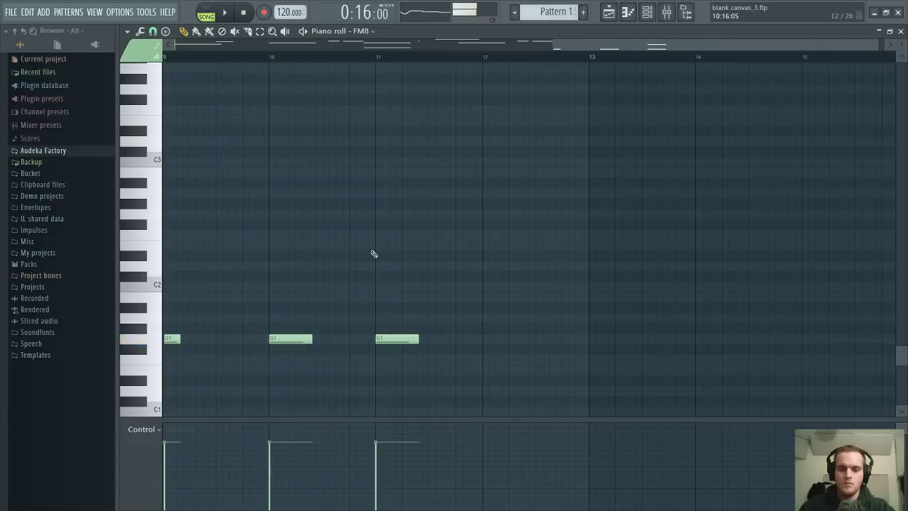
pyautogui.scroll(10, 383, 255)
pyautogui.click(900, 31)
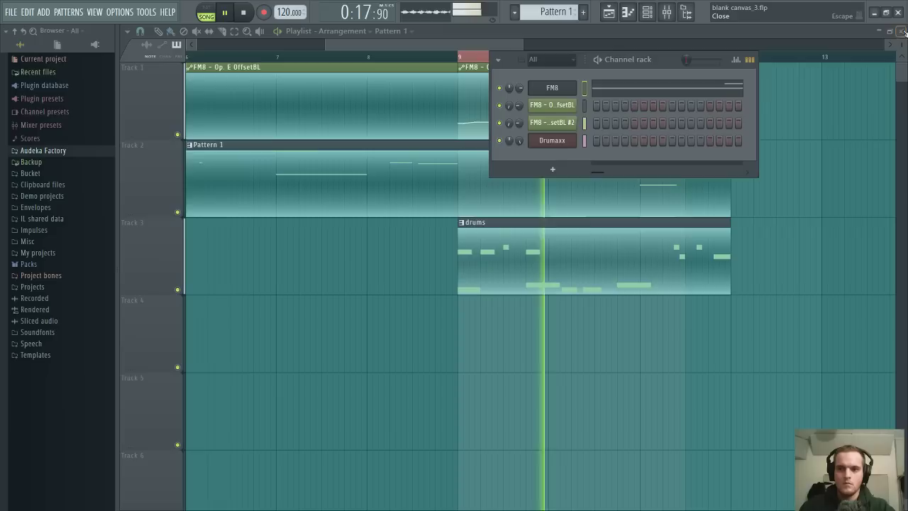
pyautogui.click(750, 59)
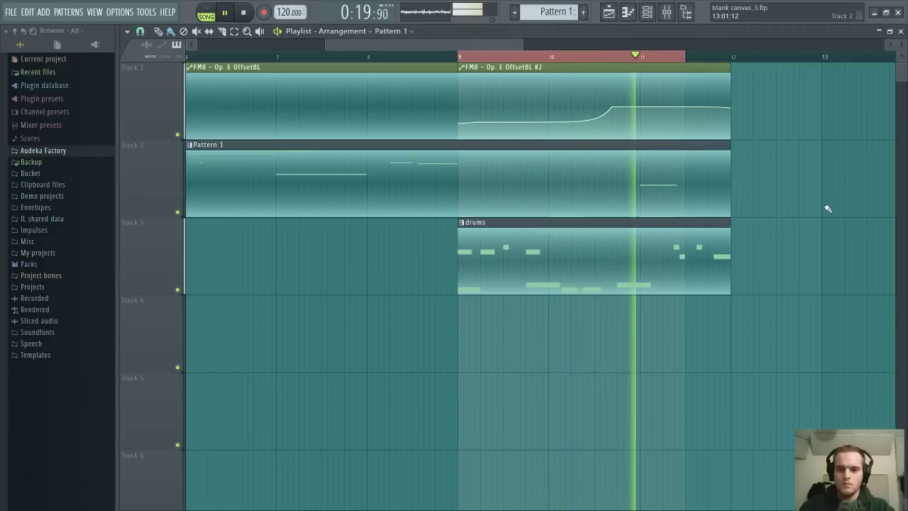
# In the drums pattern, replace the clap late in bar 2 with a short Bassdrum hit just before bar 3
pyautogui.doubleClick(650, 263)
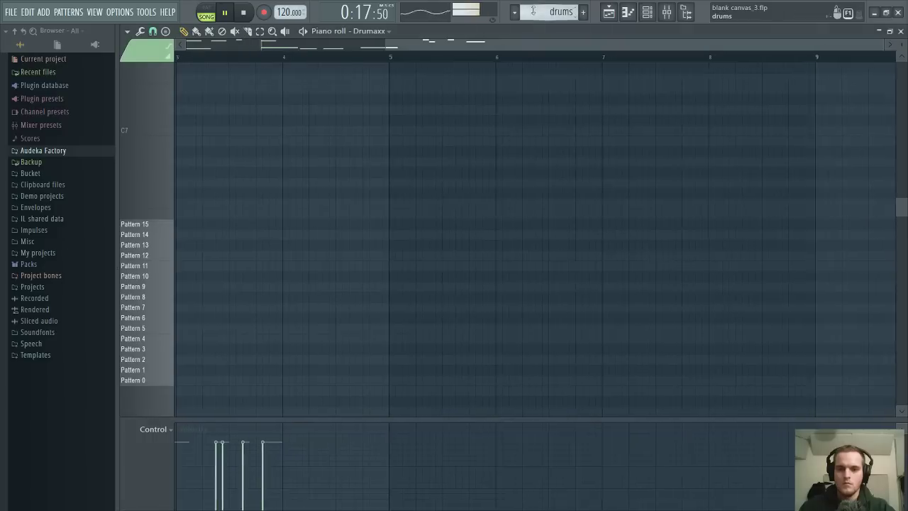
pyautogui.scroll(-5, 492, 267)
pyautogui.scroll(-4, 492, 268)
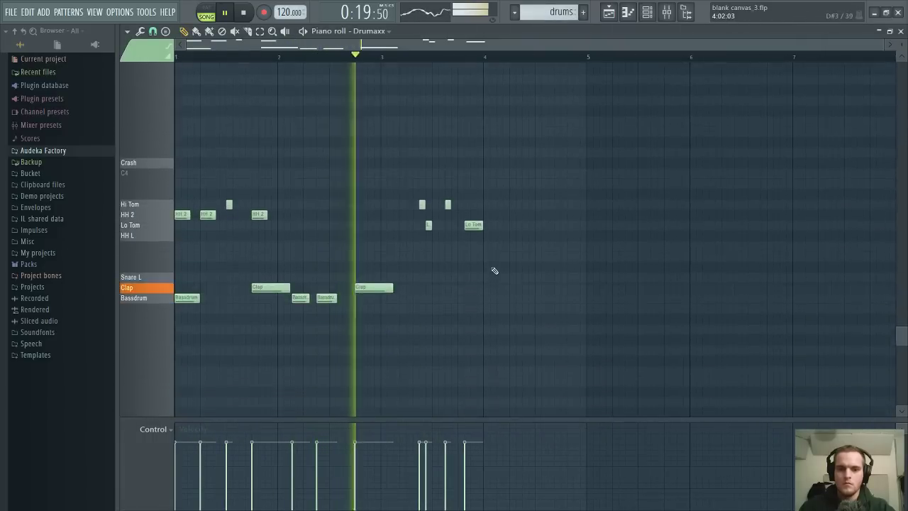
pyautogui.moveTo(377, 214); pyautogui.dragTo(403, 214)
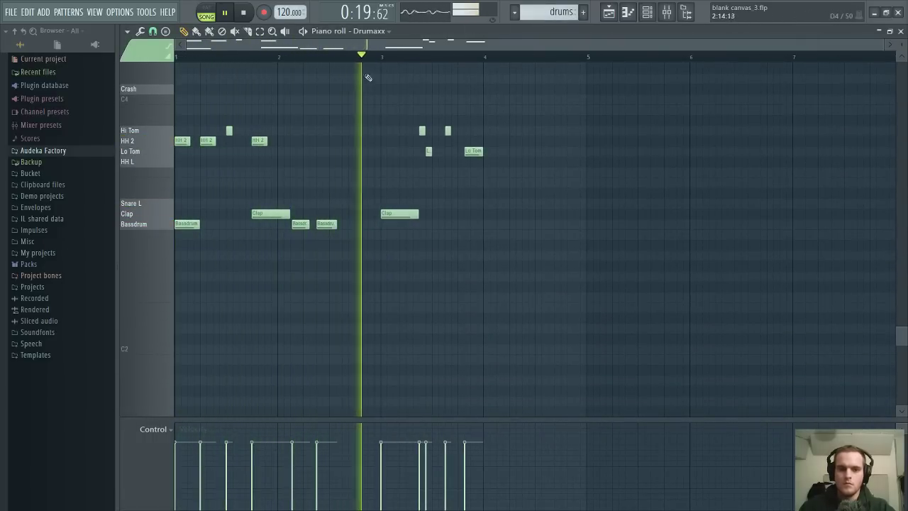
pyautogui.rightClick(397, 214)
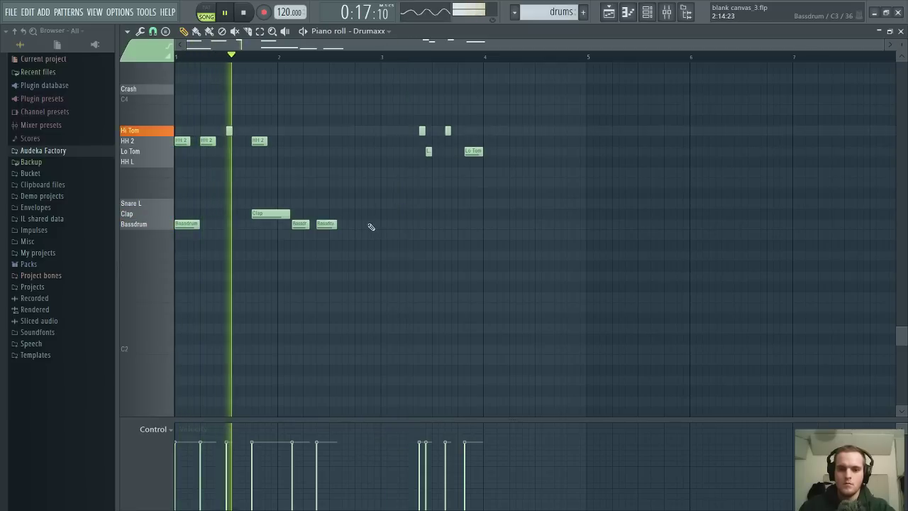
pyautogui.click(374, 224)
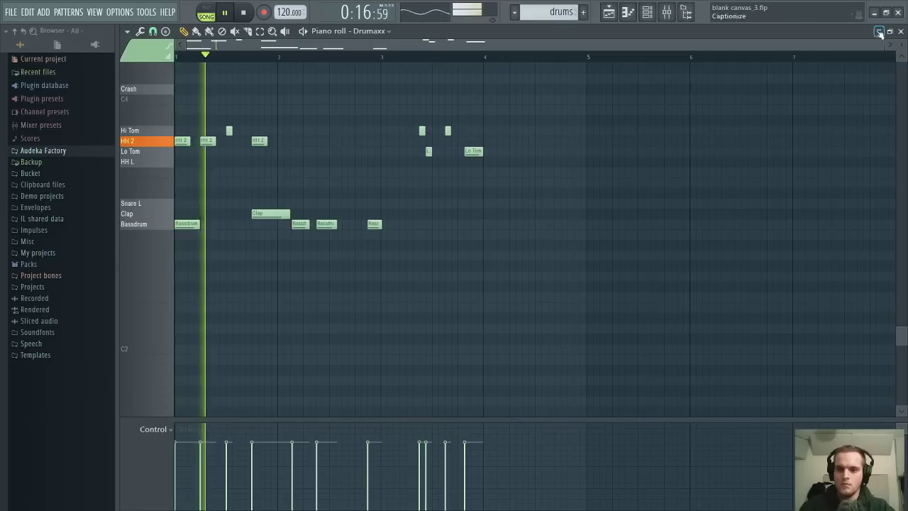
pyautogui.click(900, 31)
pyautogui.press('F6')
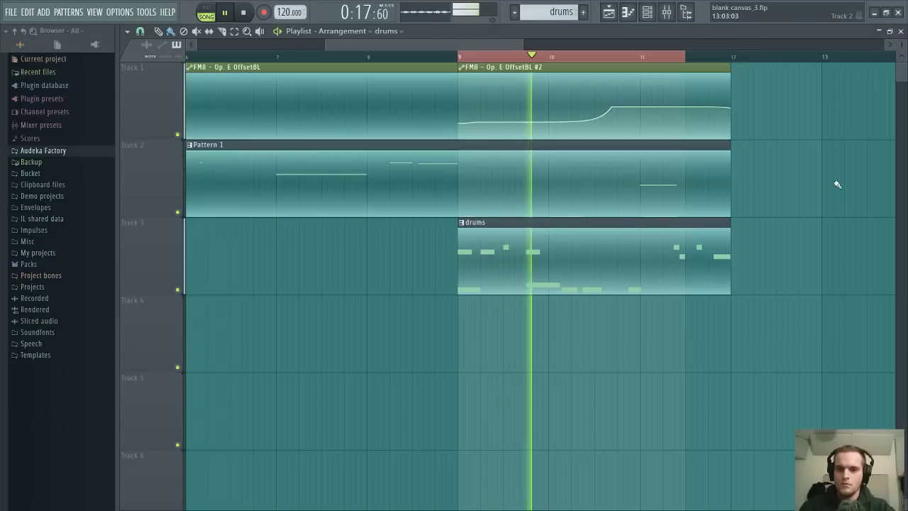
# In Pattern 1, add an F#2 note about half a bar long, starting past the middle of bar 9 and extending into bar 10
pyautogui.doubleClick(619, 180)
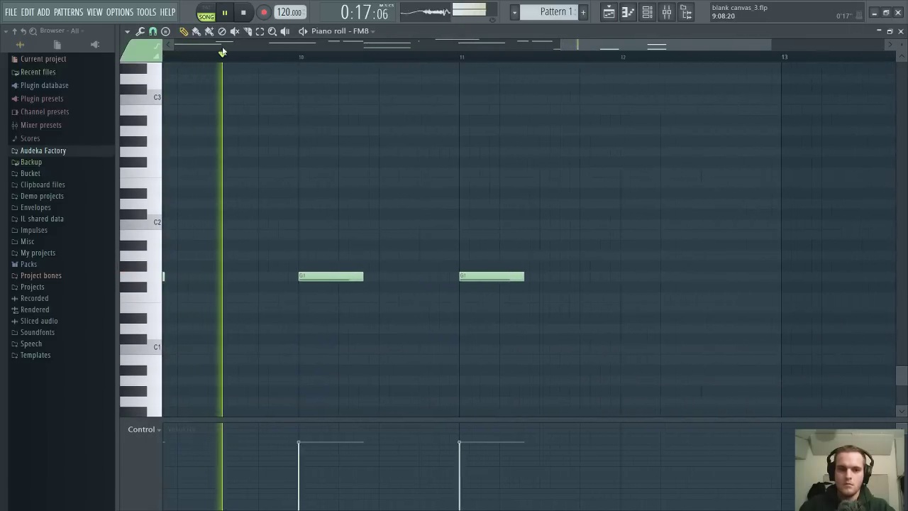
pyautogui.moveTo(639, 44); pyautogui.dragTo(248, 45)
pyautogui.scroll(-1, 526, 57)
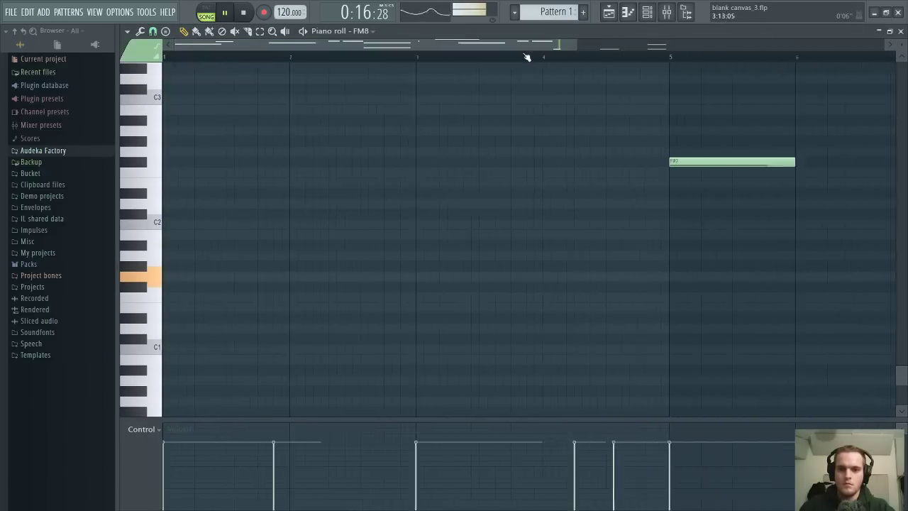
pyautogui.scroll(-3, 526, 56)
pyautogui.scroll(4, 634, 58)
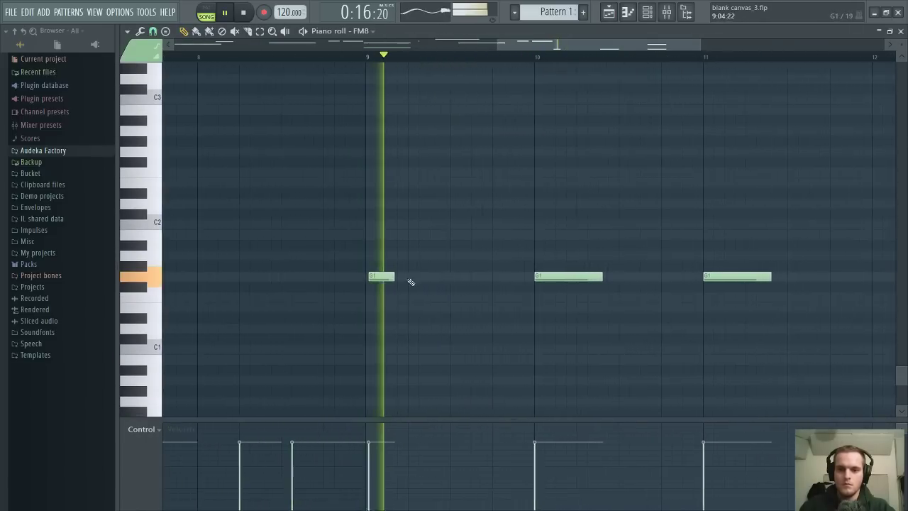
pyautogui.click(425, 278)
pyautogui.moveTo(431, 278); pyautogui.dragTo(554, 162)
pyautogui.scroll(2, 413, 85)
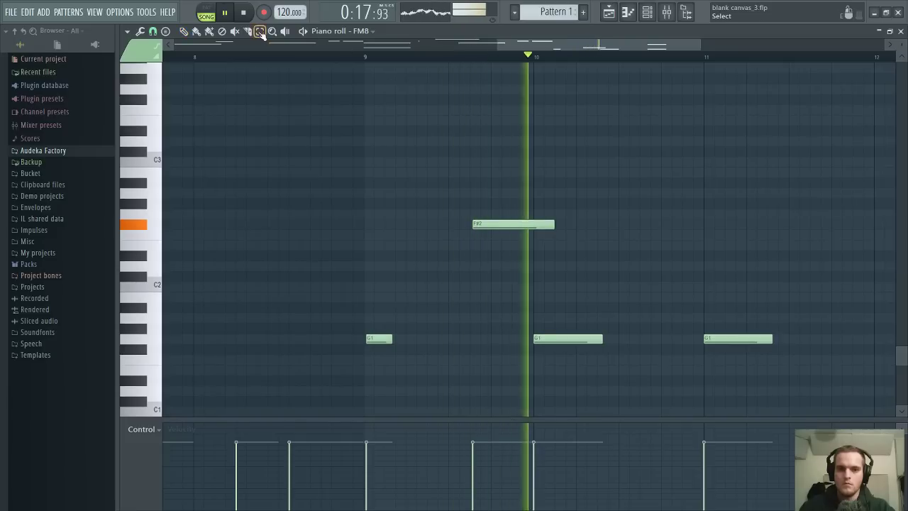
# Raise the new F#2 note in bar 9 by two octaves to F#4
pyautogui.click(497, 224)
pyautogui.hotkey('ctrl', 'Up')
pyautogui.hotkey('ctrl', 'Up')
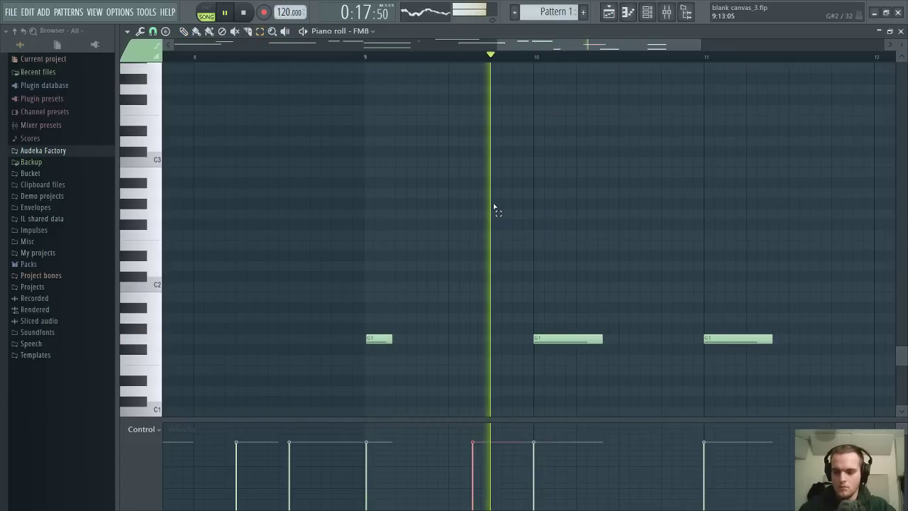
pyautogui.click(519, 217)
pyautogui.scroll(5, 518, 217)
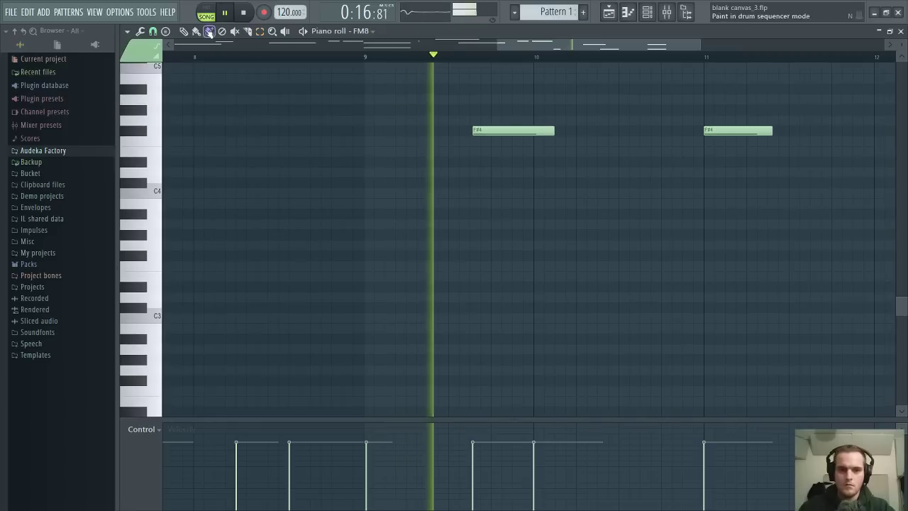
# Shorten the F#4 note in bar 9 to about two steps and try it one octave higher
pyautogui.moveTo(552, 131); pyautogui.dragTo(496, 132)
pyautogui.scroll(4, 525, 192)
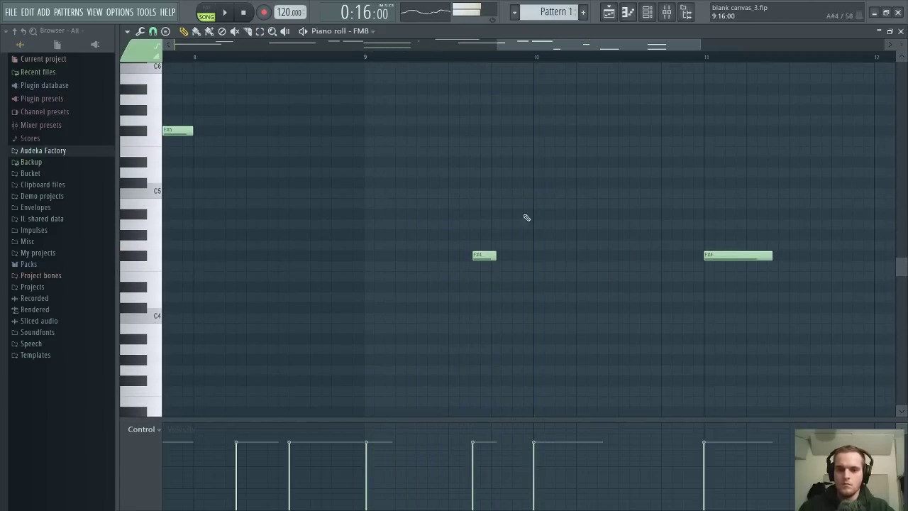
pyautogui.press('space')
pyautogui.click(259, 32)
pyautogui.moveTo(487, 304); pyautogui.dragTo(493, 238)
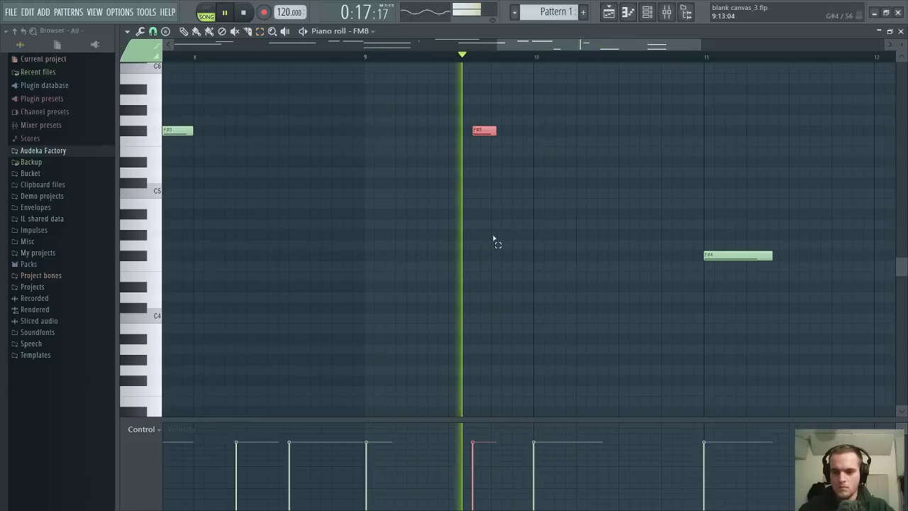
pyautogui.hotkey('ctrl', 'Down')
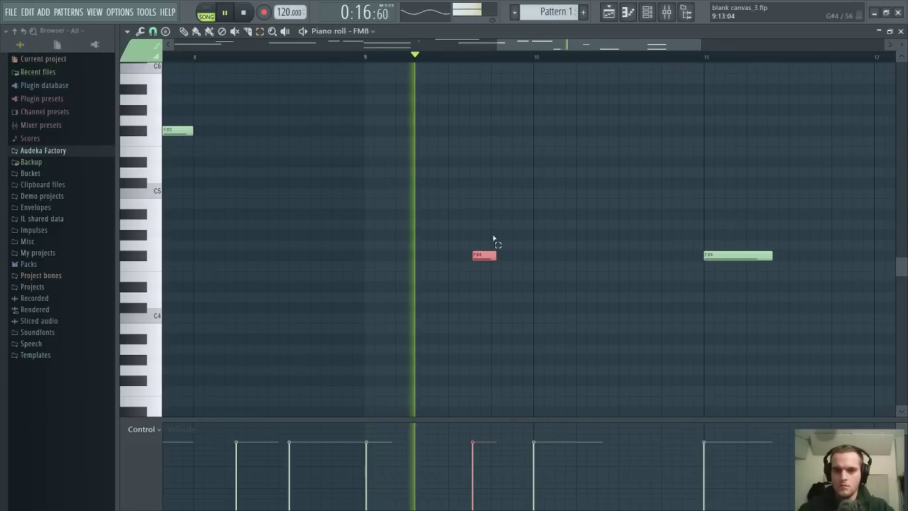
# Shorten the F#4 note in bar 9 to one step and reposition it to start at 9:13:00
pyautogui.click(357, 120)
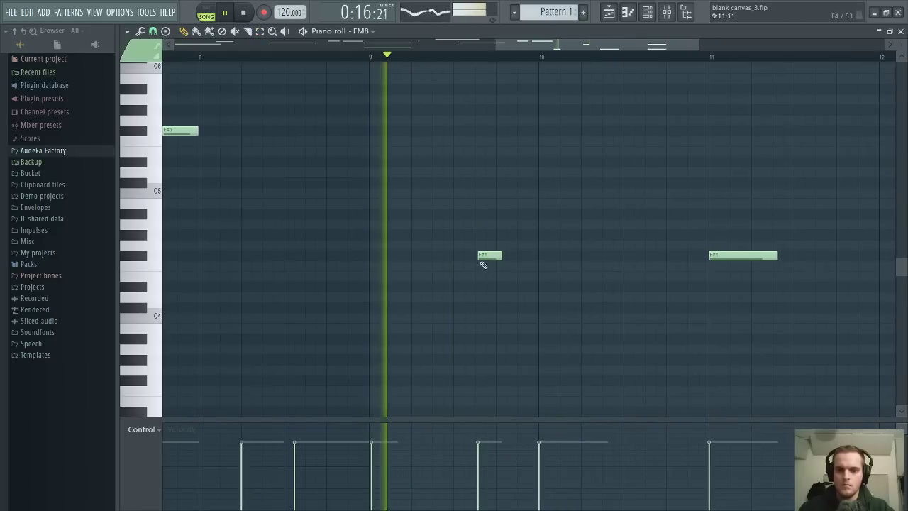
pyautogui.moveTo(483, 264); pyautogui.dragTo(460, 263)
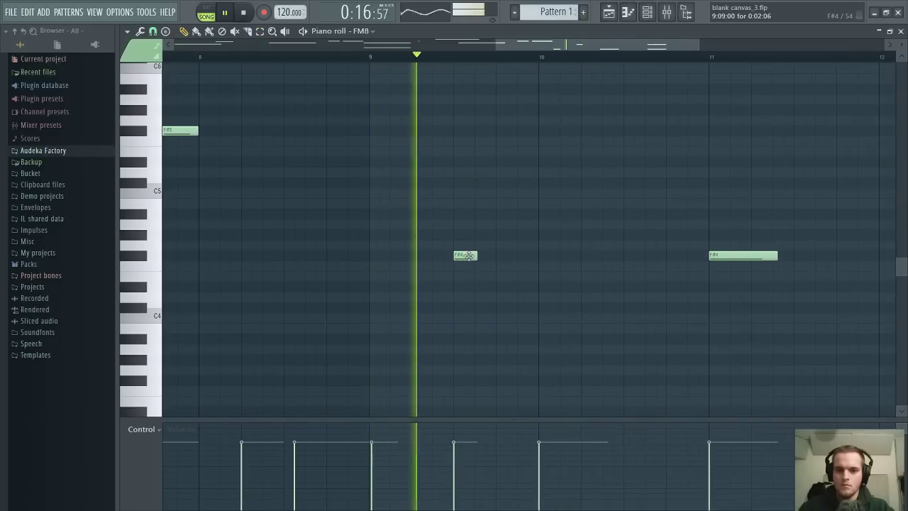
pyautogui.scroll(-3, 509, 334)
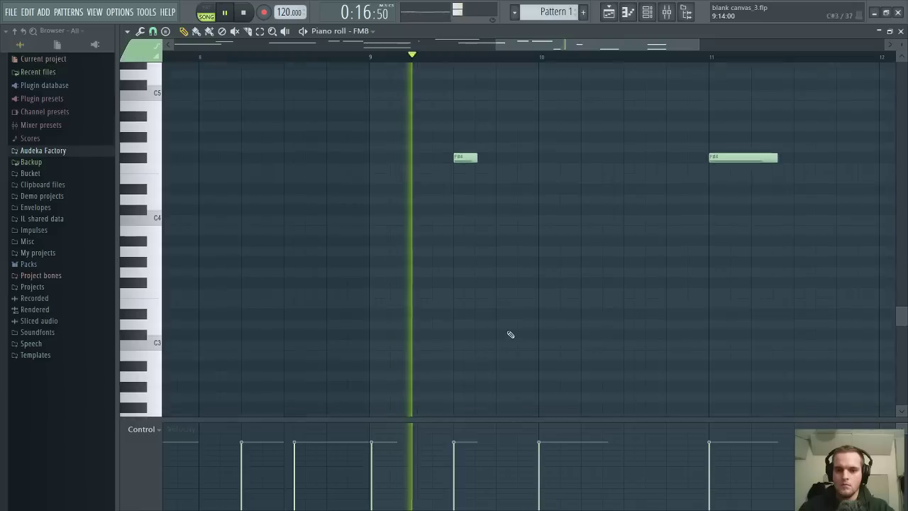
pyautogui.scroll(-4, 510, 331)
pyautogui.scroll(4, 510, 328)
pyautogui.moveTo(467, 130); pyautogui.dragTo(437, 130)
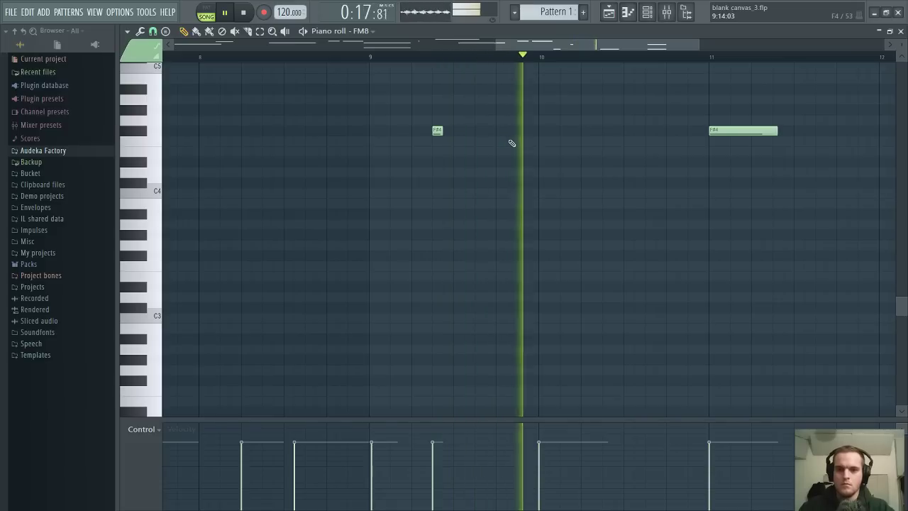
pyautogui.press('space')
pyautogui.moveTo(437, 130); pyautogui.dragTo(508, 130)
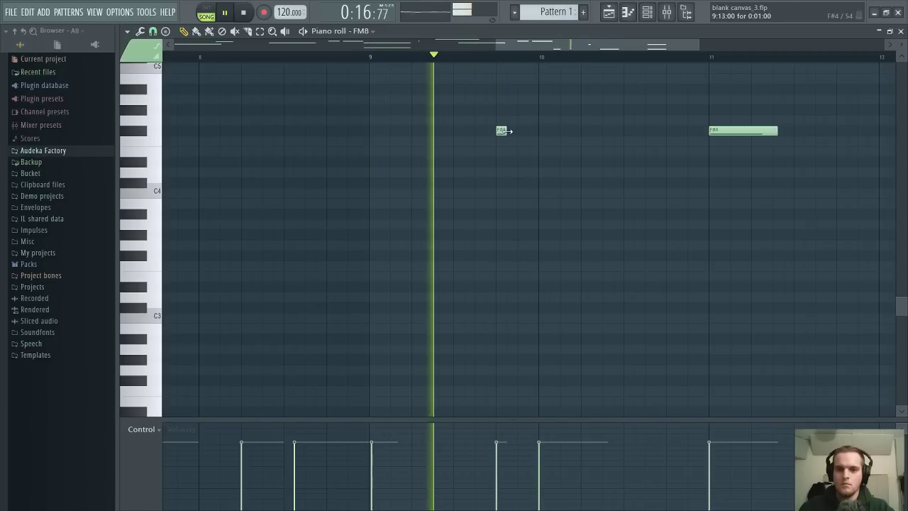
# Lengthen the G1 note at the start of bar 9 to about a third of a bar
pyautogui.scroll(-1, 526, 205)
pyautogui.scroll(-7, 526, 205)
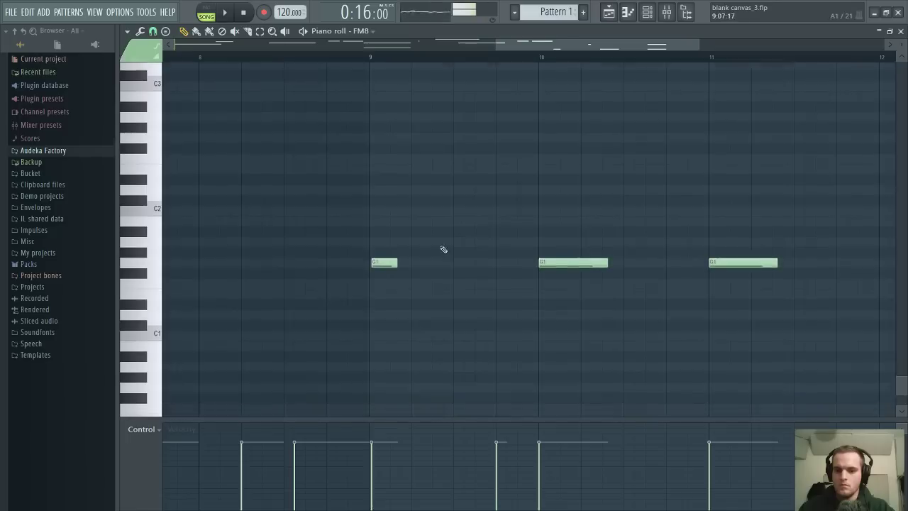
pyautogui.moveTo(397, 246); pyautogui.dragTo(440, 245)
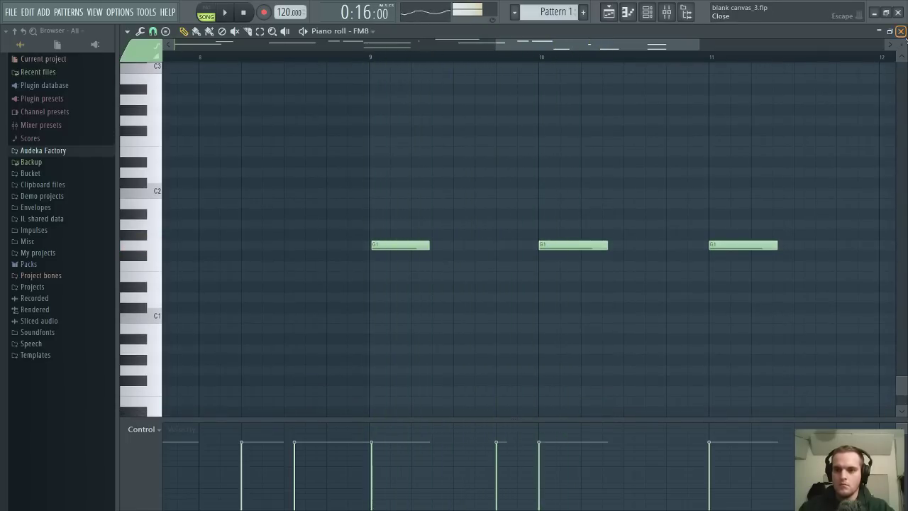
# Open the Drumaxx notes and try a short Bassdrum hit just before the first Hi Tom in bar 1
pyautogui.press('F5')
pyautogui.click(558, 141)
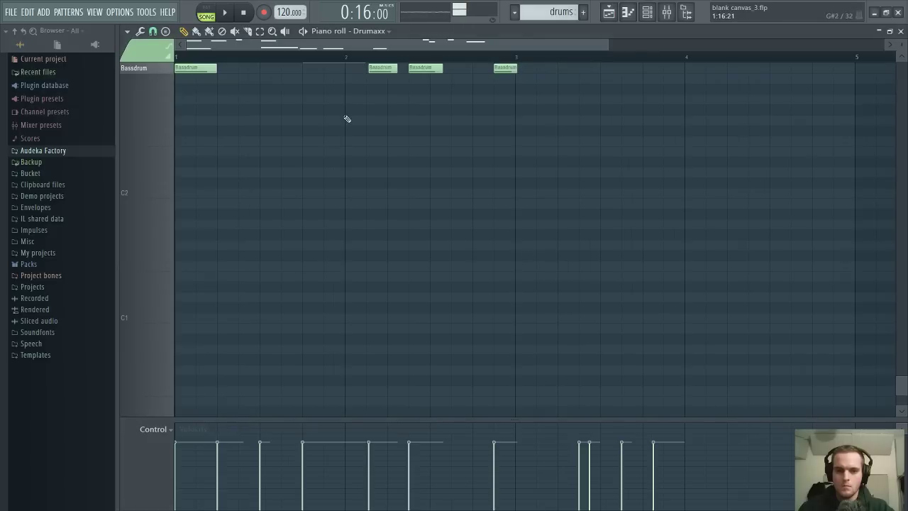
pyautogui.scroll(-2, 356, 63)
pyautogui.press('space')
pyautogui.scroll(3, 319, 111)
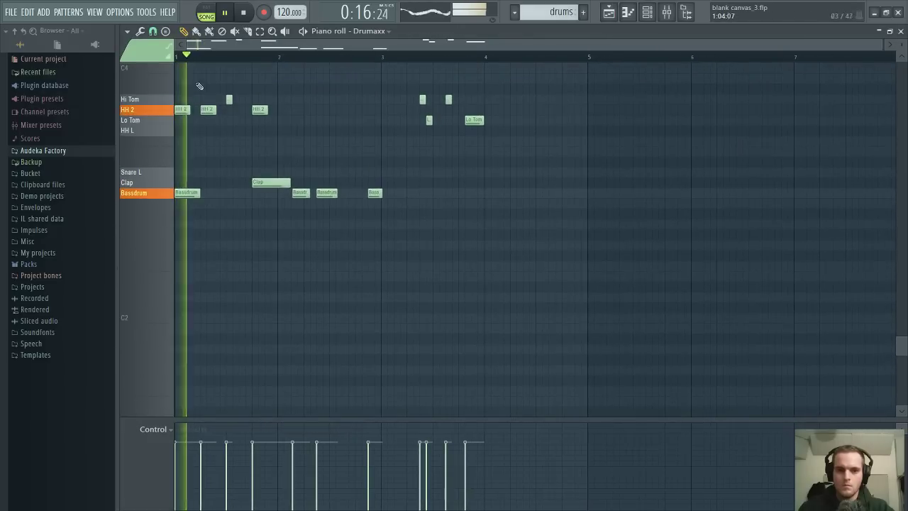
pyautogui.scroll(3, 267, 174)
pyautogui.scroll(3, 259, 186)
pyautogui.press('space')
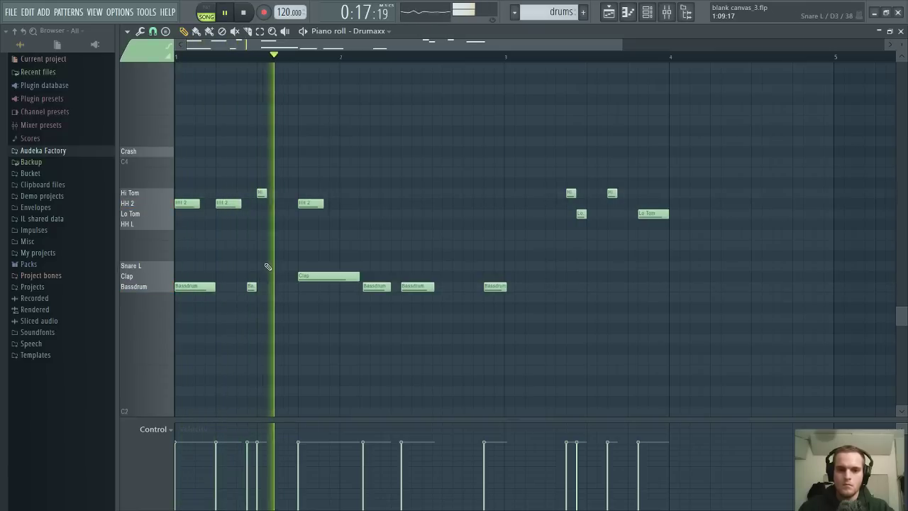
# Play the loop from the playlist and review the Drumaxx notes of the drums pattern
pyautogui.click(900, 31)
pyautogui.press('space')
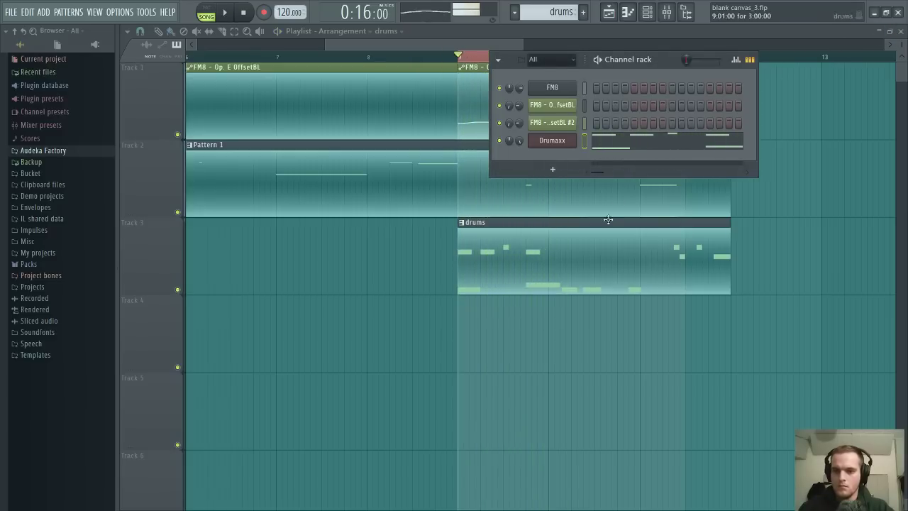
pyautogui.press('space')
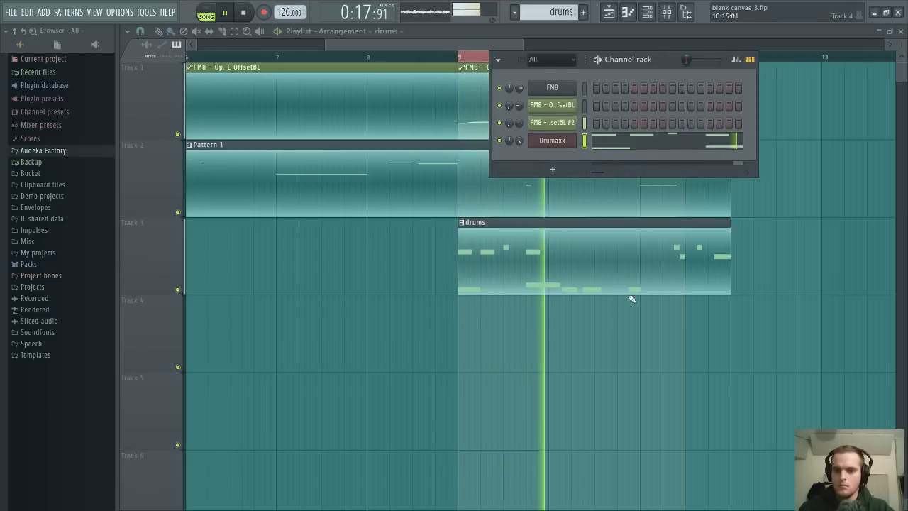
pyautogui.click(633, 151)
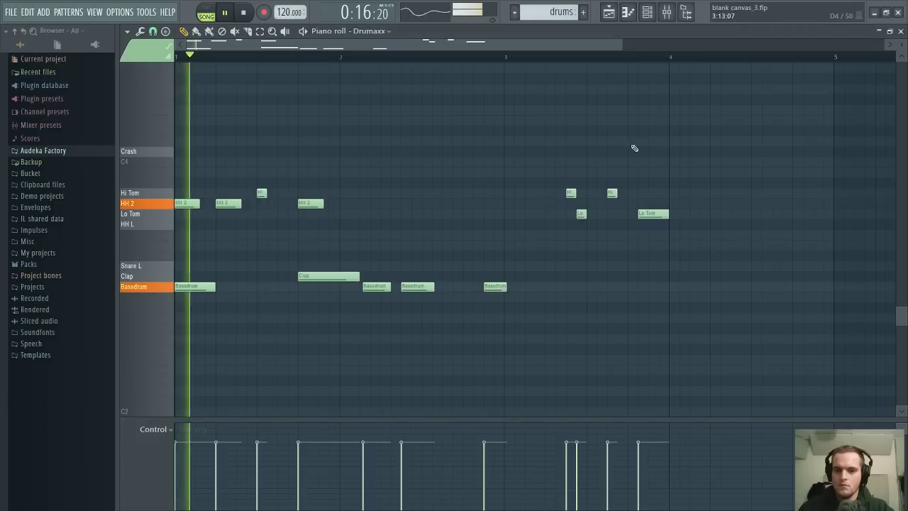
pyautogui.press('space')
pyautogui.click(901, 31)
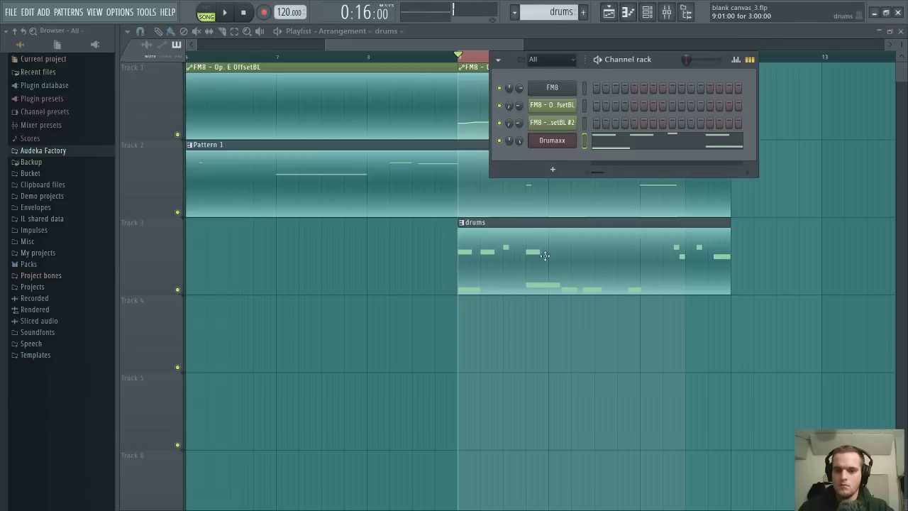
# Open the FM8 notes of Pattern 1 and delete the short F#4 note late in bar 9
pyautogui.doubleClick(512, 210)
pyautogui.scroll(-3, 411, 61)
pyautogui.scroll(3, 437, 220)
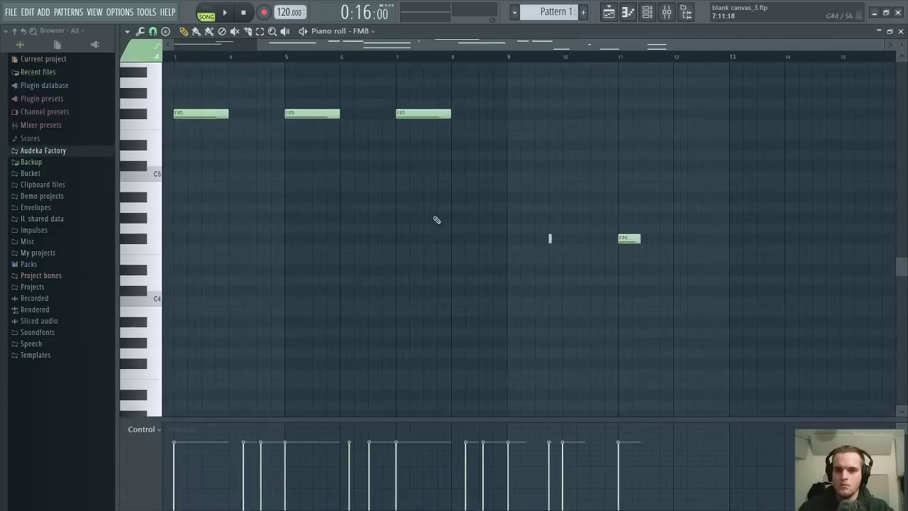
pyautogui.scroll(-5, 437, 219)
pyautogui.press('space')
pyautogui.press('space')
pyautogui.press('space')
pyautogui.press('space')
pyautogui.scroll(2, 599, 58)
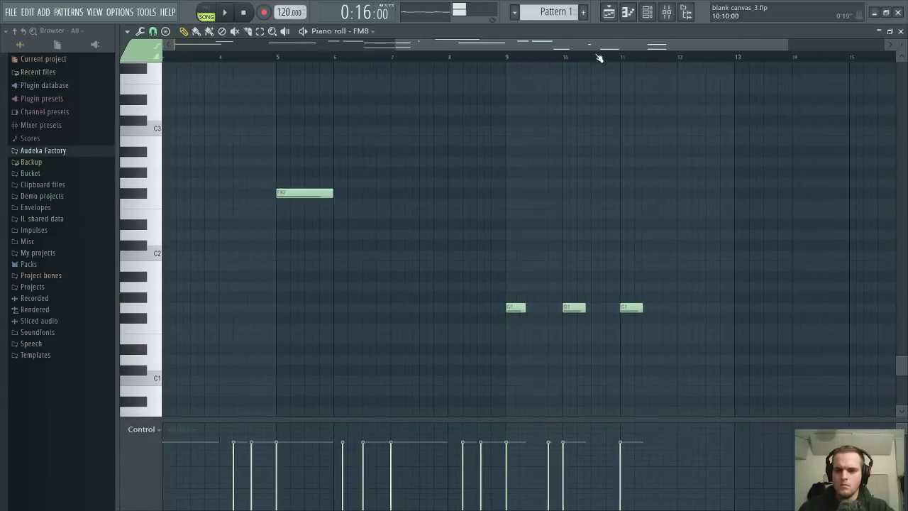
pyautogui.scroll(2, 599, 59)
pyautogui.scroll(7, 572, 208)
# Play the loop and shorten the G1 note at the start of bar 9 to about two steps
pyautogui.press('space')
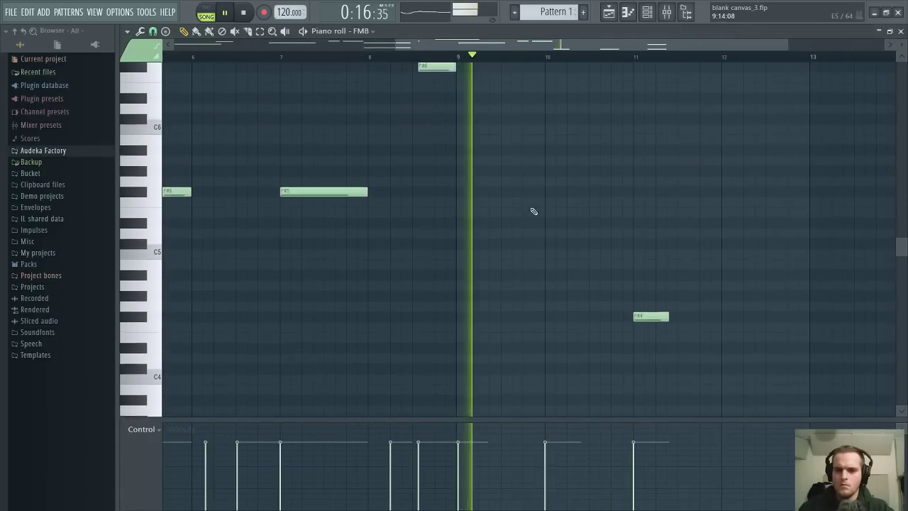
pyautogui.scroll(-9, 533, 209)
pyautogui.press('space')
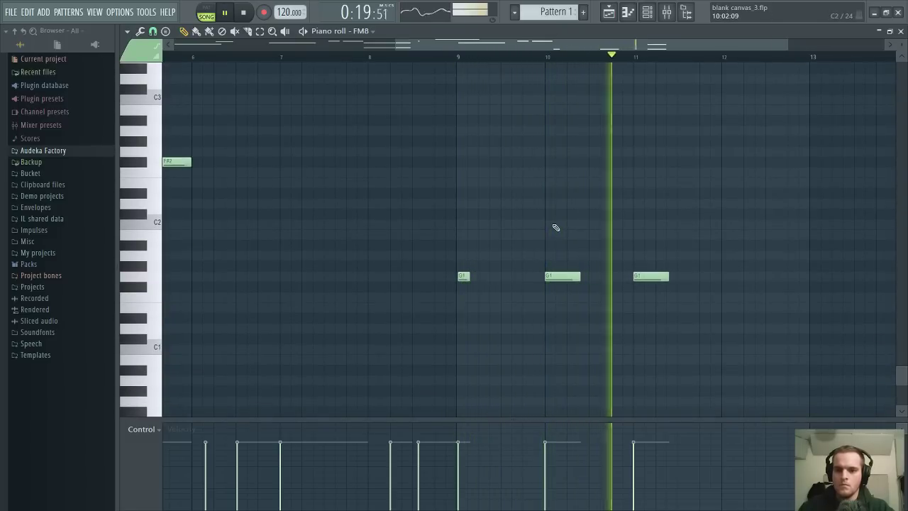
# Add a half-bar note in bar 9, raise it to A7 and lower its velocity
pyautogui.scroll(9, 553, 227)
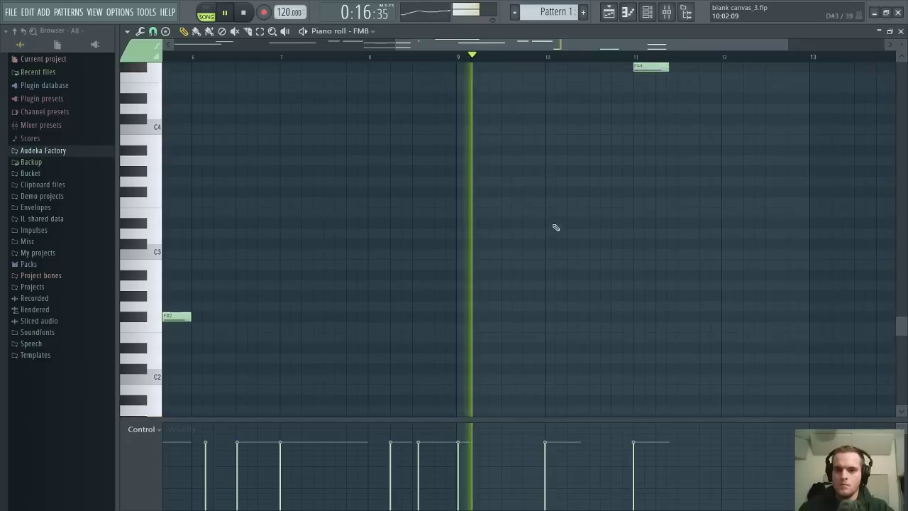
pyautogui.click(524, 130)
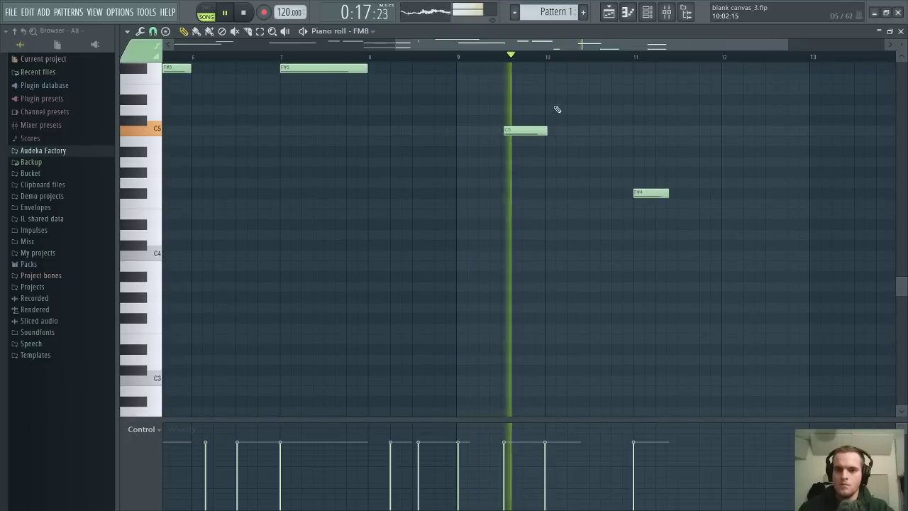
pyautogui.moveTo(516, 56); pyautogui.dragTo(512, 132)
pyautogui.scroll(5, 553, 147)
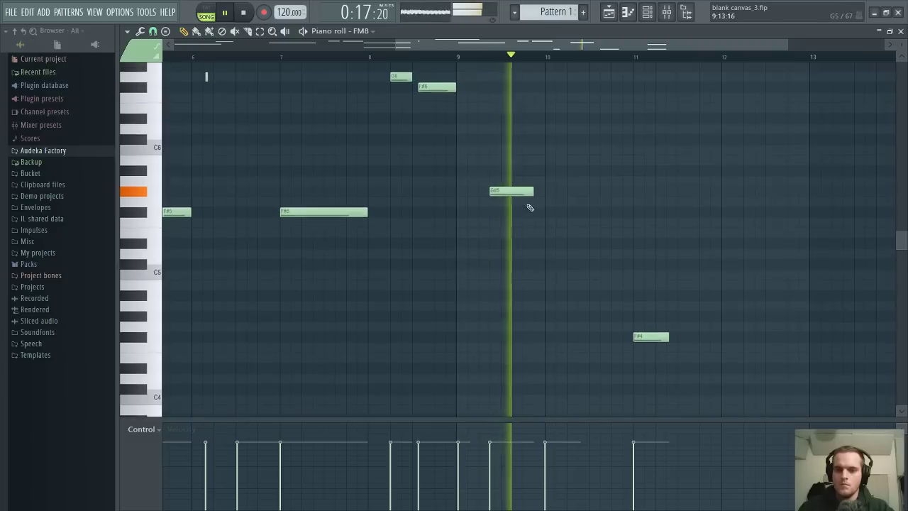
pyautogui.moveTo(519, 190); pyautogui.dragTo(515, 65)
pyautogui.scroll(2, 537, 145)
pyautogui.scroll(1, 536, 163)
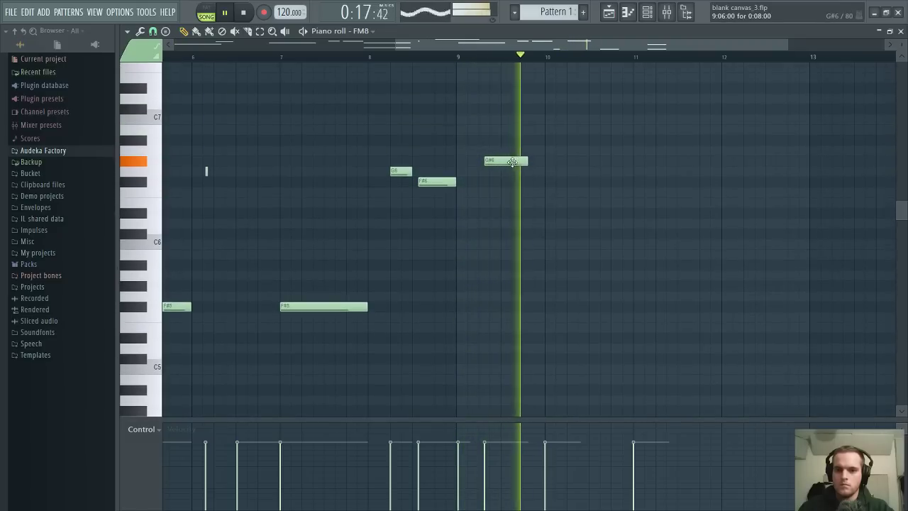
pyautogui.scroll(3, 522, 85)
pyautogui.moveTo(513, 162); pyautogui.dragTo(507, 56)
pyautogui.scroll(1, 522, 153)
pyautogui.press('space')
pyautogui.scroll(3, 528, 142)
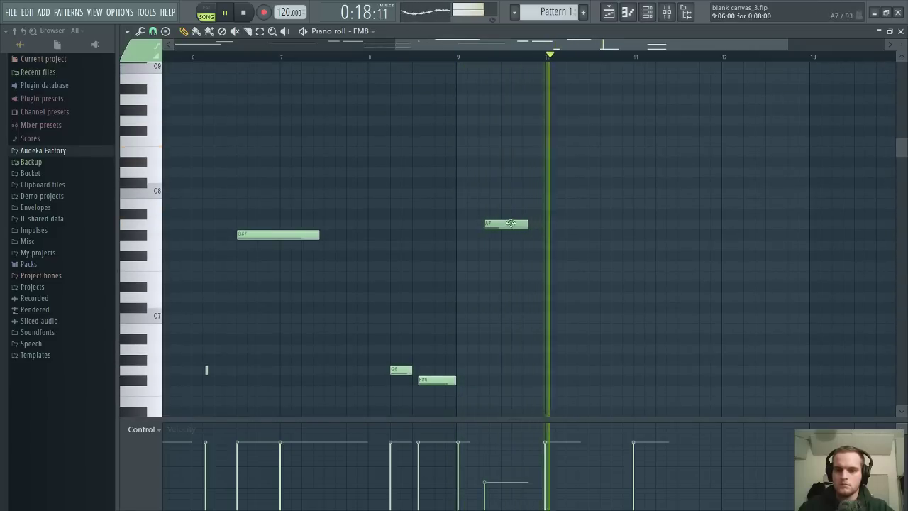
# Move the new high note to G#7 in the second half of bar 9 and shorten it to two steps
pyautogui.moveTo(511, 224); pyautogui.dragTo(546, 234)
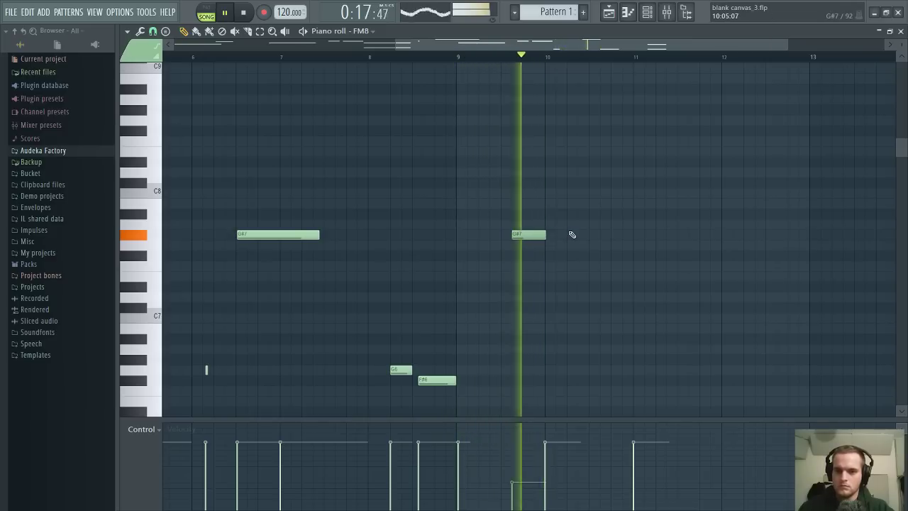
pyautogui.moveTo(518, 189); pyautogui.dragTo(529, 264)
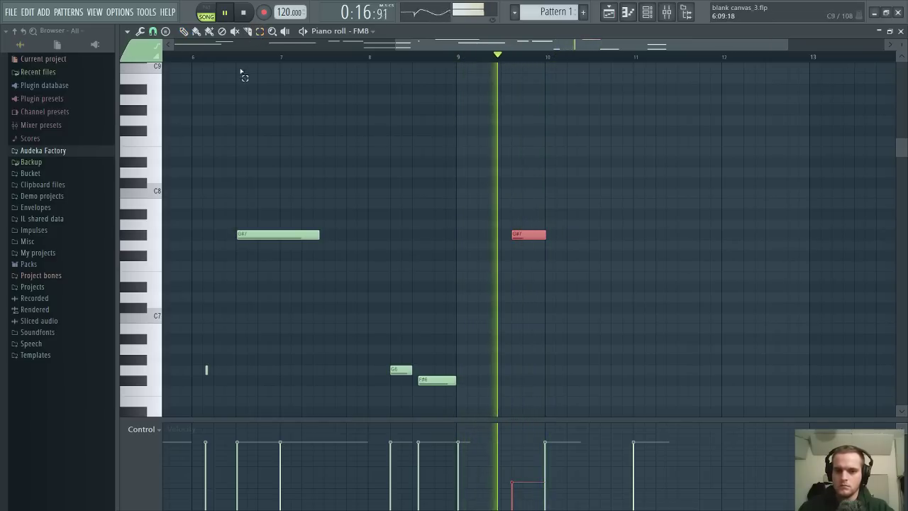
pyautogui.moveTo(543, 232); pyautogui.dragTo(522, 231)
pyautogui.keyDown('ctrl'); pyautogui.click(533, 217); pyautogui.keyUp('ctrl')
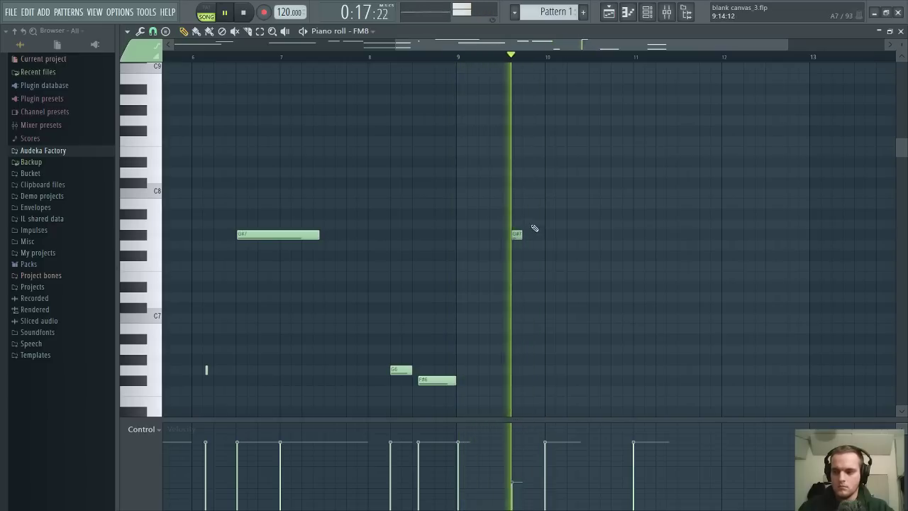
# Add a very short B7 note at 10:11:00 in bar 10 and lower it to A#6
pyautogui.click(604, 203)
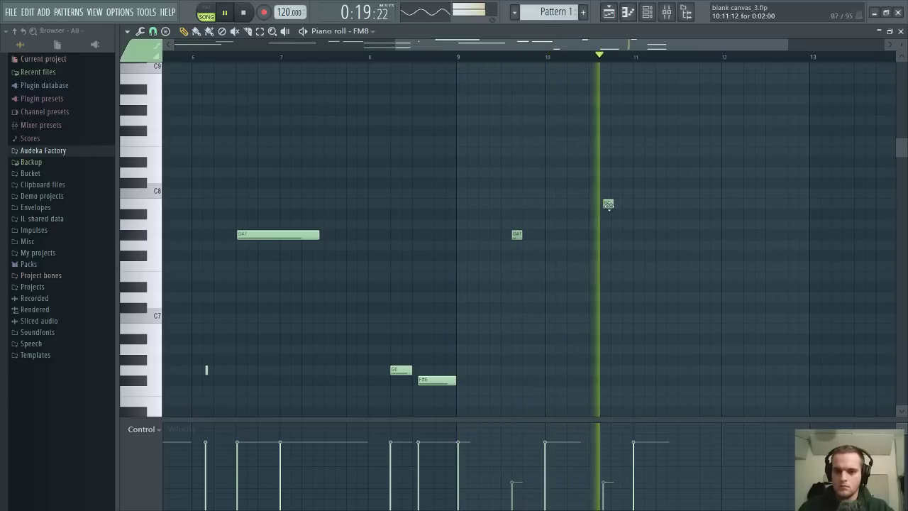
pyautogui.moveTo(607, 204); pyautogui.dragTo(601, 203)
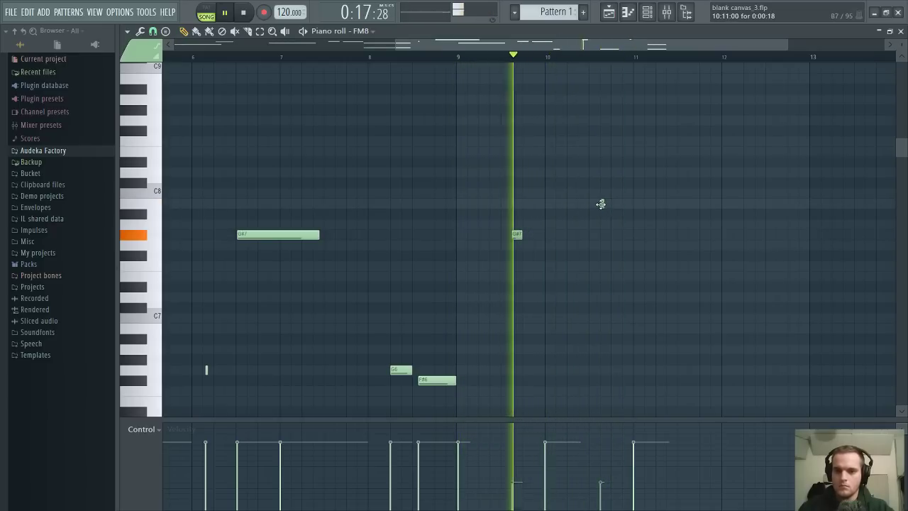
pyautogui.scroll(1, 631, 65)
pyautogui.scroll(3, 631, 64)
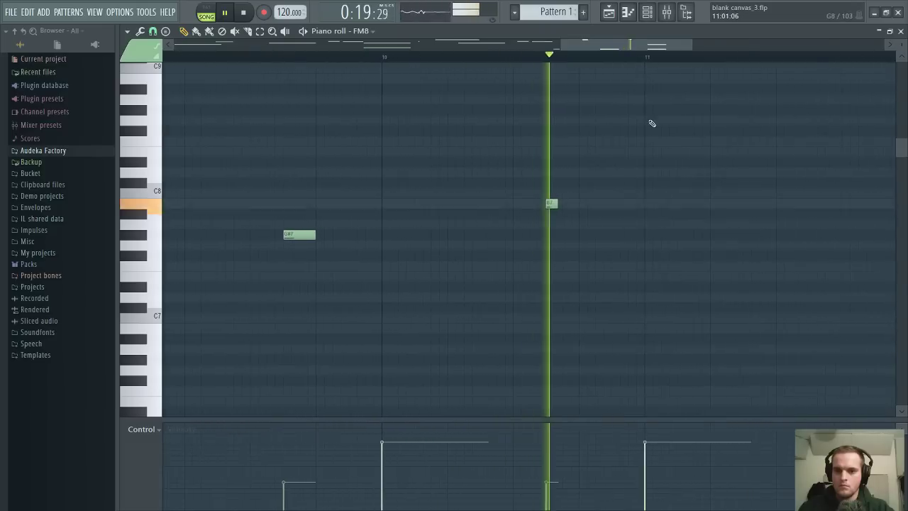
pyautogui.moveTo(558, 203); pyautogui.dragTo(557, 339)
pyautogui.scroll(-3, 575, 225)
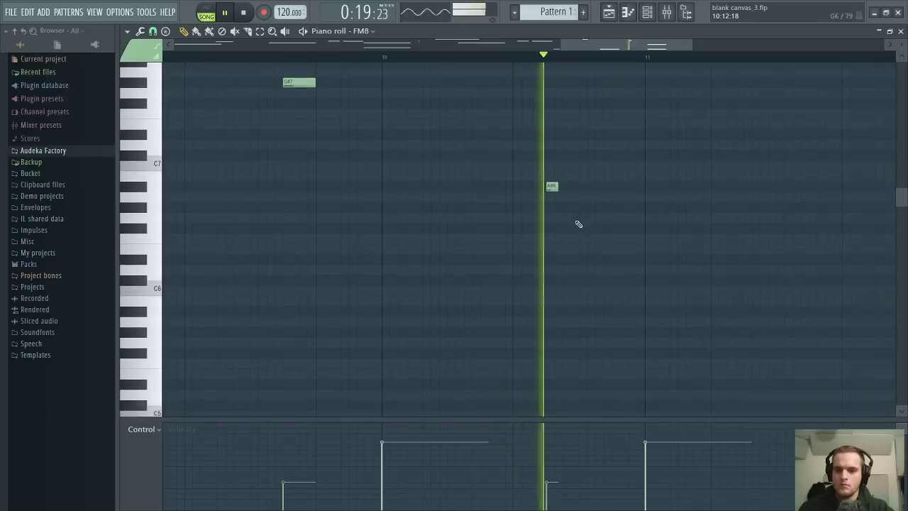
# Delete the very short A#6 note in bar 10 and restart the loop playback
pyautogui.scroll(-6, 539, 295)
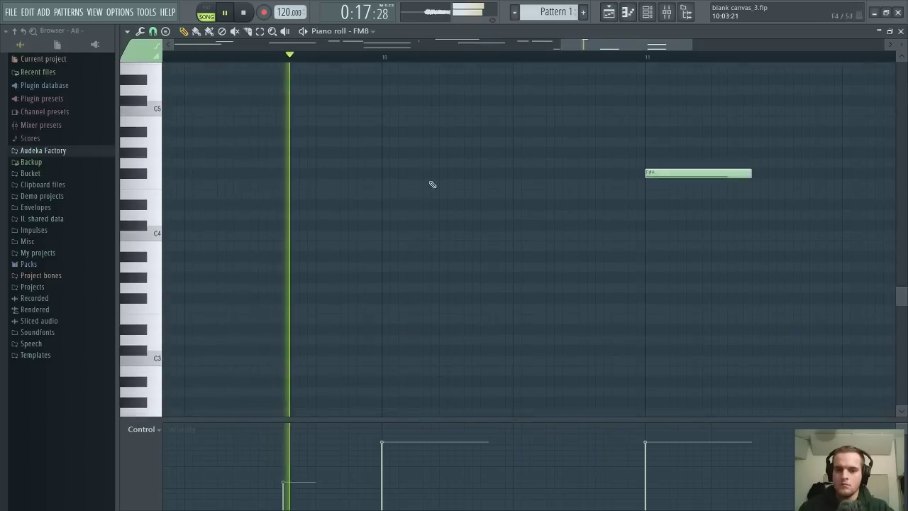
pyautogui.scroll(-3, 465, 71)
pyautogui.scroll(8, 440, 213)
pyautogui.press('space')
pyautogui.press('space')
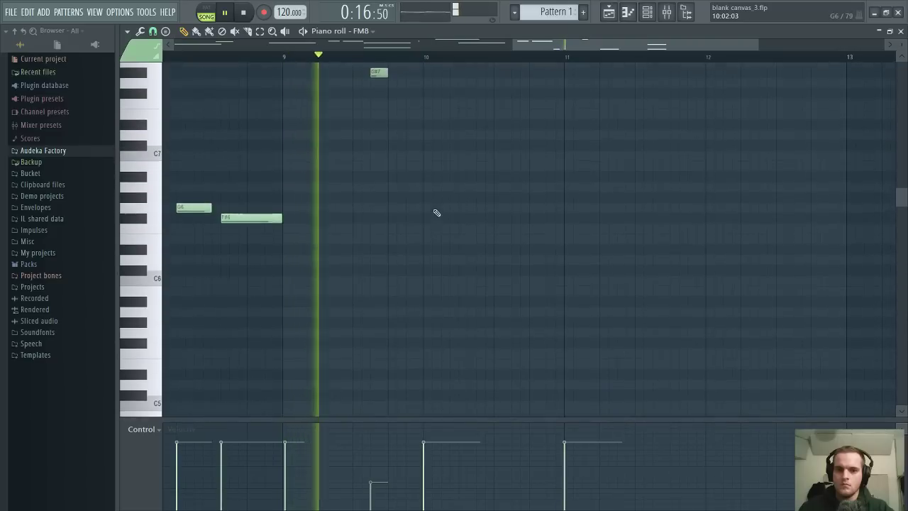
# Lower the short G#7 note in bar 9 to G#5 and stretch it to end at the start of bar 10
pyautogui.moveTo(387, 203); pyautogui.dragTo(379, 203)
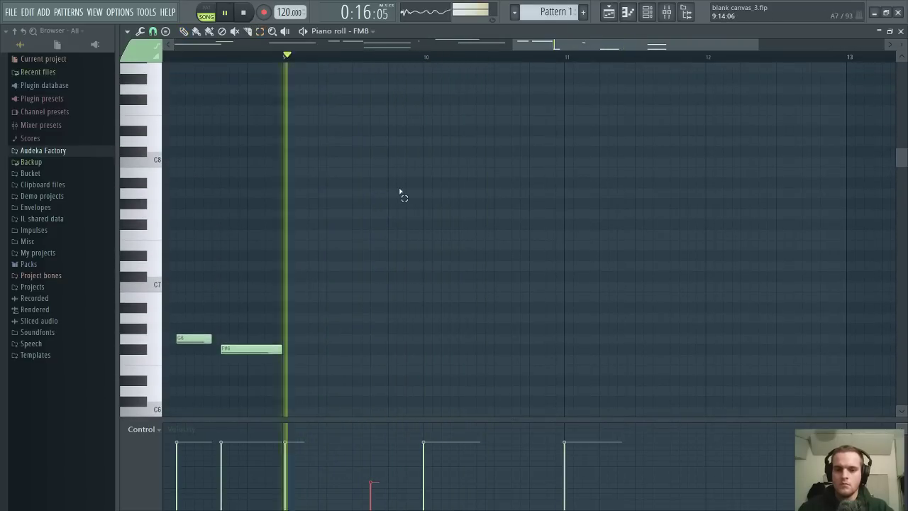
pyautogui.scroll(-6, 397, 177)
pyautogui.press('space')
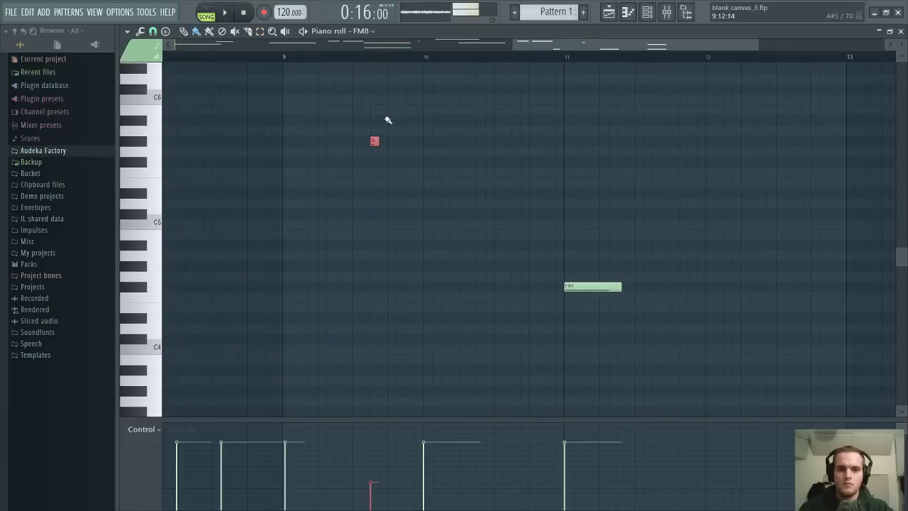
pyautogui.press('space')
pyautogui.moveTo(378, 141); pyautogui.dragTo(410, 141)
pyautogui.moveTo(394, 140); pyautogui.dragTo(407, 138)
pyautogui.hotkey('ctrl', 'd')
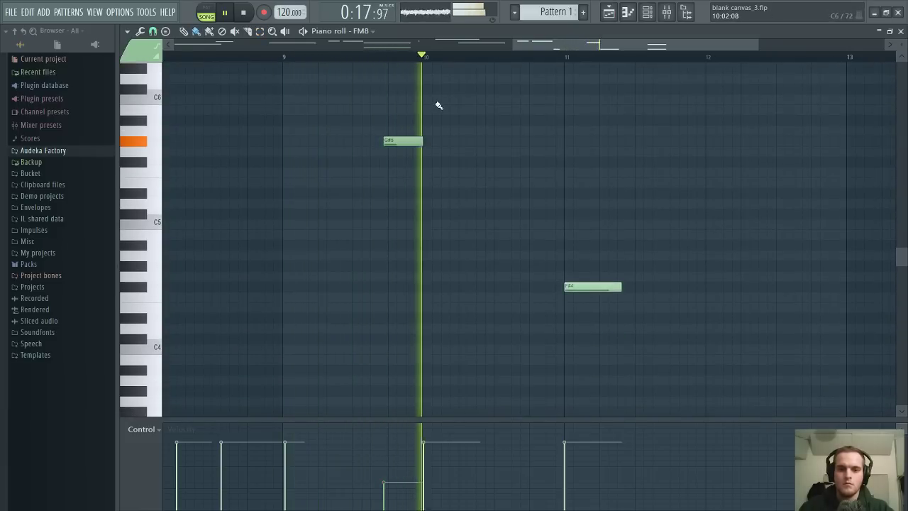
# Drop the G#5 note at the end of bar 9 by three octaves to G#2 while the loop plays
pyautogui.press('space')
pyautogui.press('space')
pyautogui.click(260, 31)
pyautogui.moveTo(344, 169); pyautogui.dragTo(443, 141)
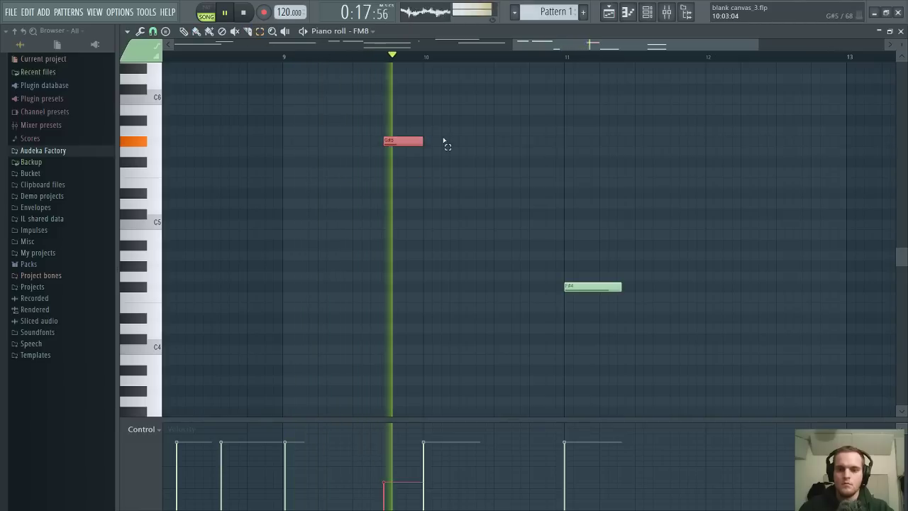
pyautogui.hotkey('ctrl', 'Down')
pyautogui.hotkey('ctrl', 'Down')
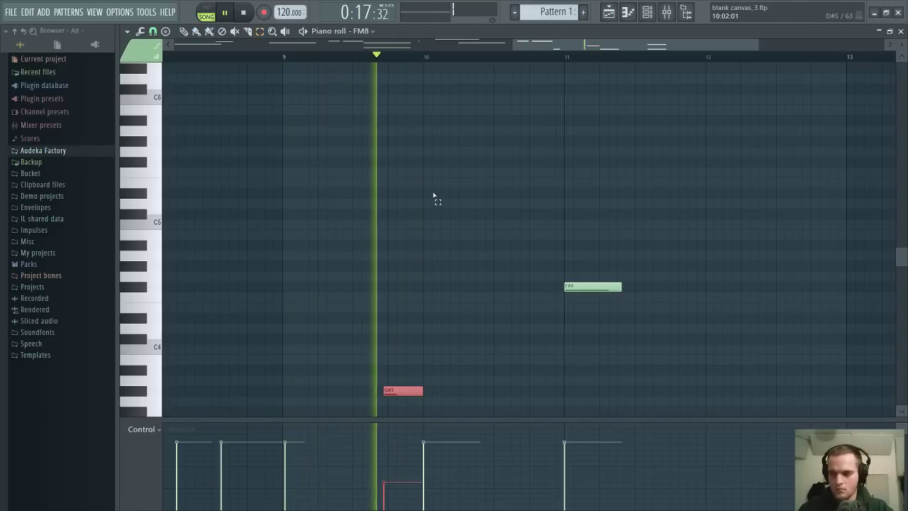
pyautogui.scroll(-5, 433, 196)
pyautogui.hotkey('ctrl', 'Down')
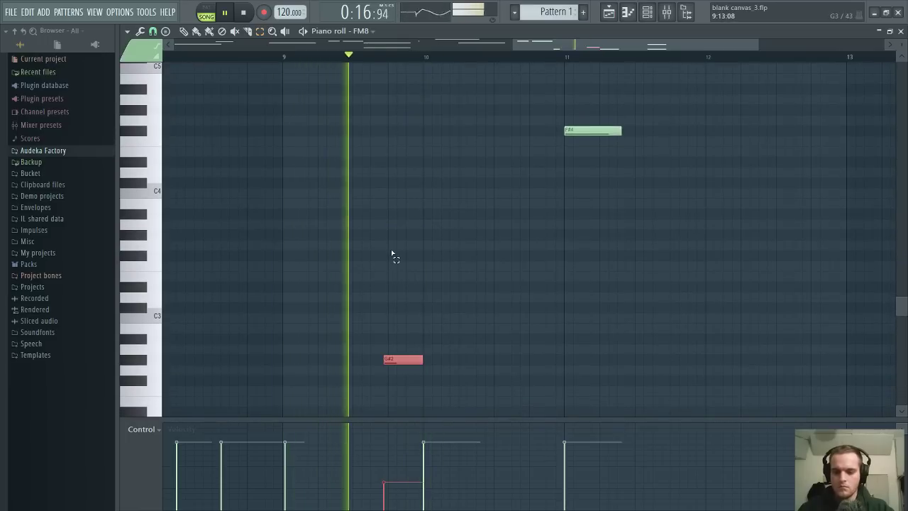
pyautogui.scroll(-5, 392, 252)
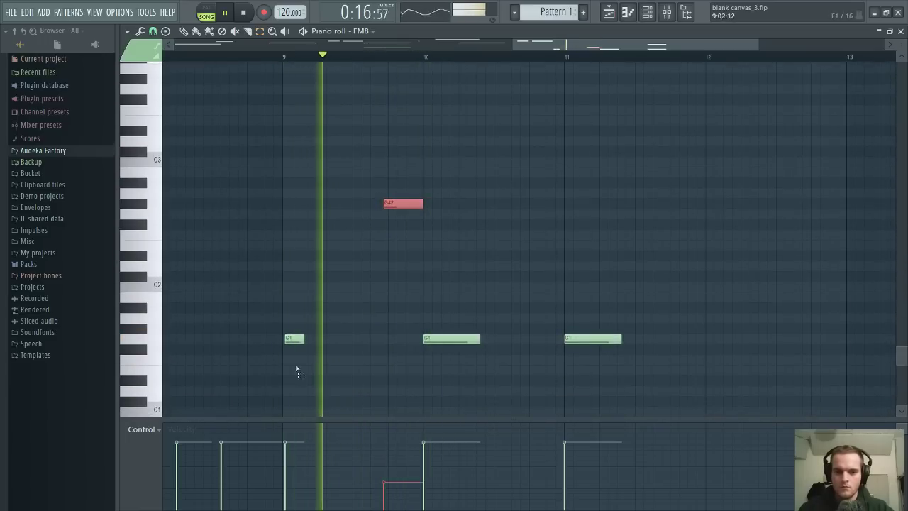
# Raise the three G1 notes in bars 9, 10 and 11 by one octave to G2
pyautogui.moveTo(296, 369); pyautogui.dragTo(681, 336)
pyautogui.hotkey('ctrl', 'Up')
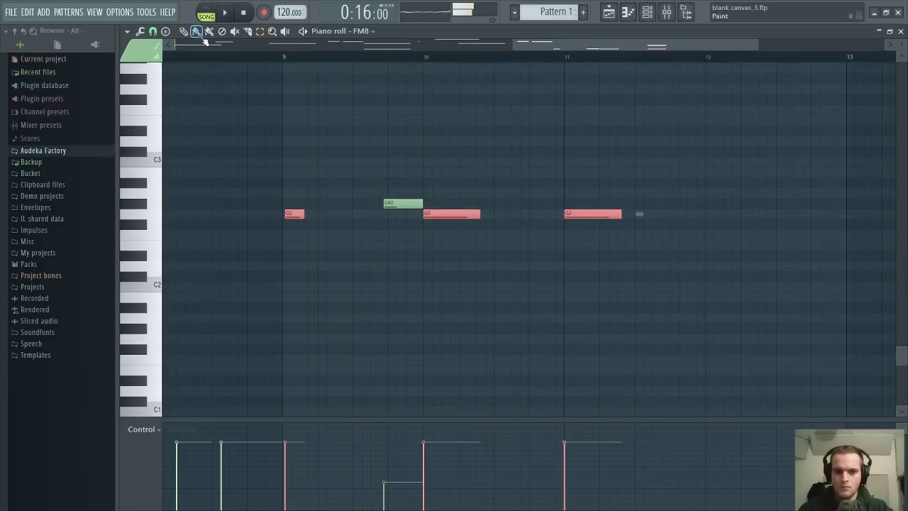
pyautogui.keyDown('ctrl'); pyautogui.click(317, 217); pyautogui.keyUp('ctrl')
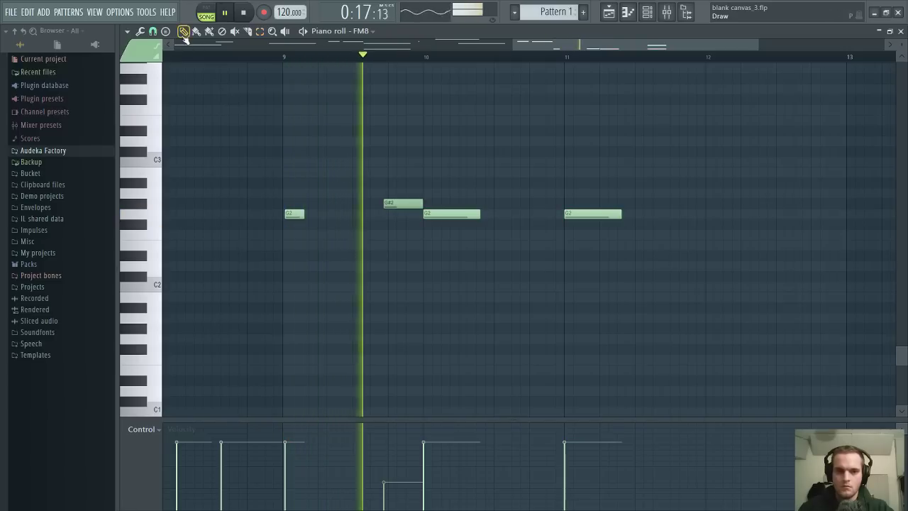
# Add a note between the G2 and G#2 notes in bar 9 and raise it to D3
pyautogui.press('space')
pyautogui.click(326, 214)
pyautogui.press('space')
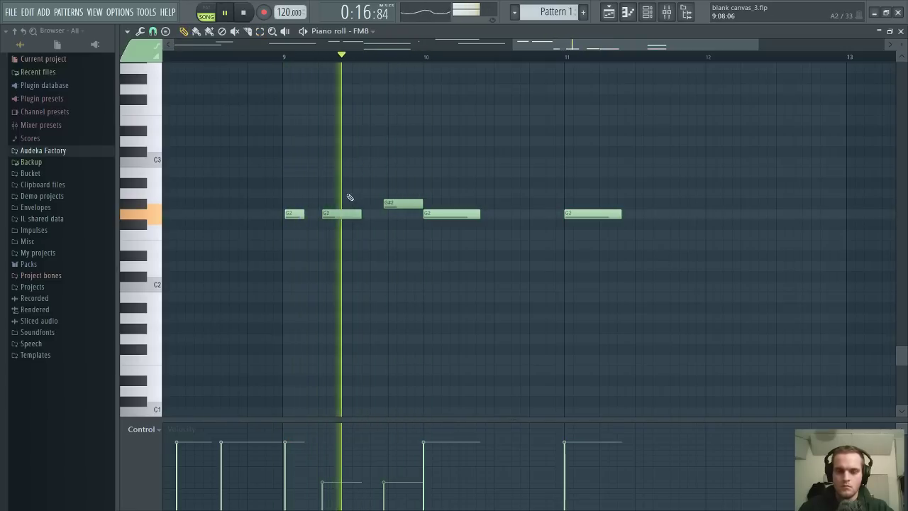
pyautogui.moveTo(346, 214); pyautogui.dragTo(355, 139)
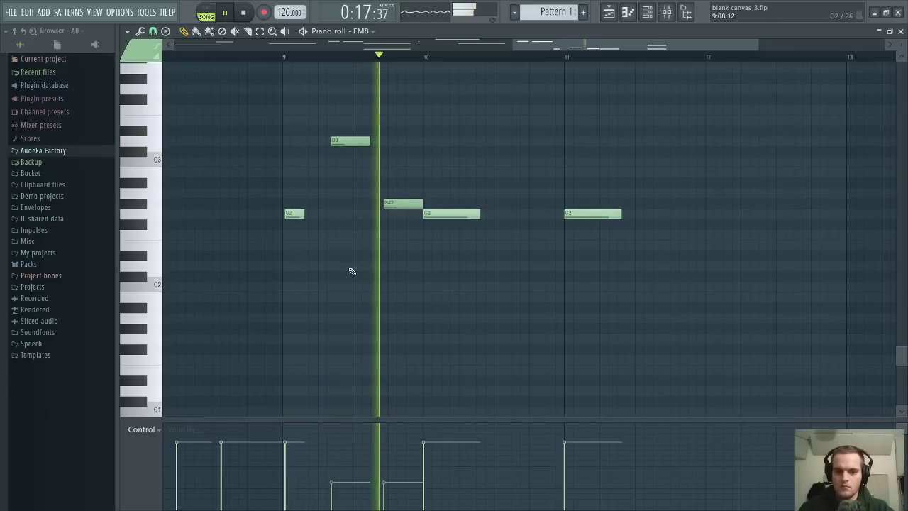
# Try another note above the D3 note in bar 9, and delete both notes
pyautogui.press('space')
pyautogui.press('space')
pyautogui.click(356, 77)
pyautogui.rightClick(357, 78)
pyautogui.rightClick(357, 141)
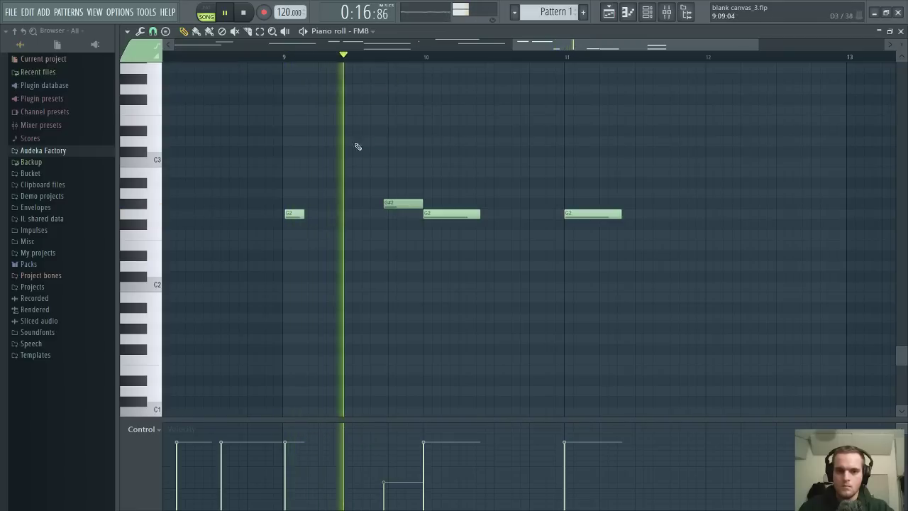
# Add one G#3 note near the middle of bar 9 and another ending at the start of bar 11
pyautogui.press('space')
pyautogui.press('space')
pyautogui.click(352, 77)
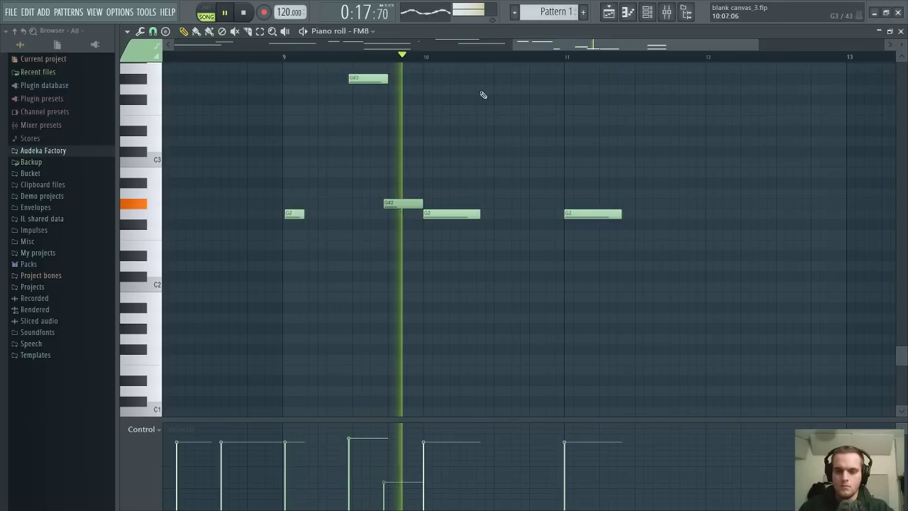
pyautogui.click(500, 71)
pyautogui.scroll(3, 532, 146)
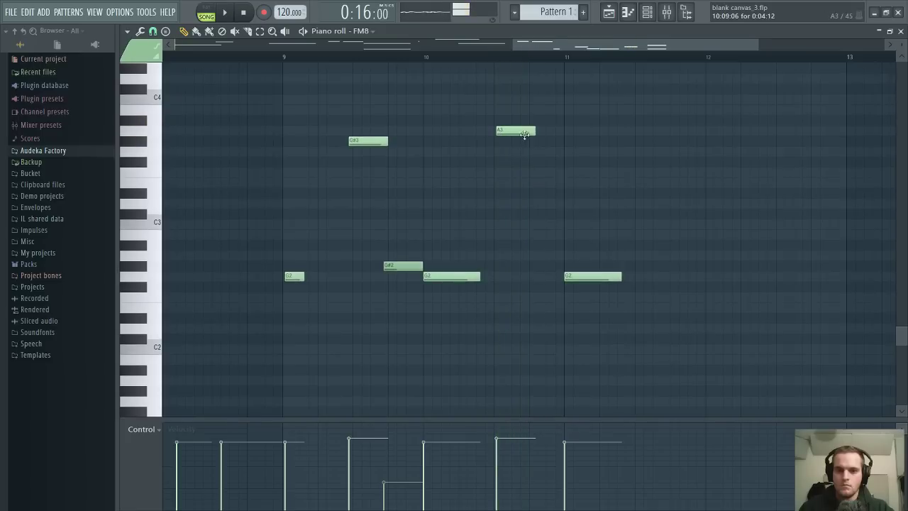
pyautogui.moveTo(518, 132); pyautogui.dragTo(545, 142)
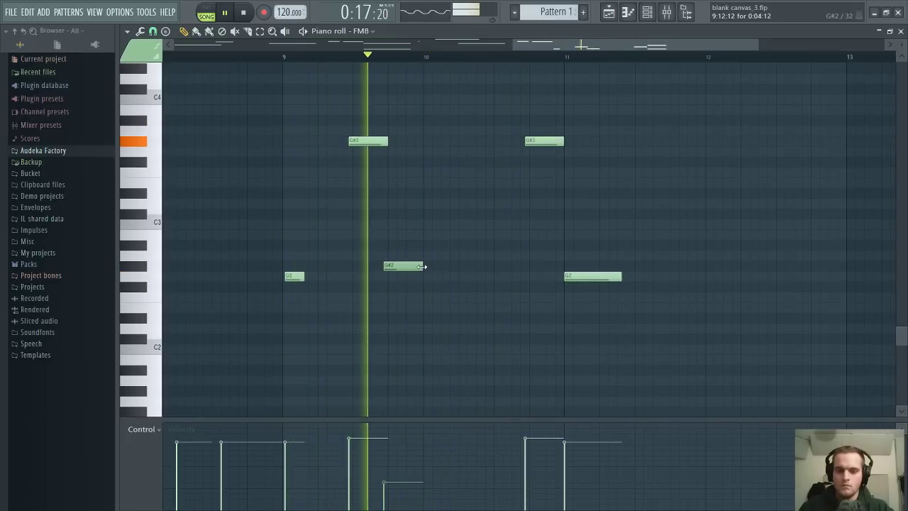
# Raise the velocity of the G#2 note in bar 9 and lengthen that bar's first G2 note to six steps
pyautogui.moveTo(399, 450); pyautogui.dragTo(403, 441)
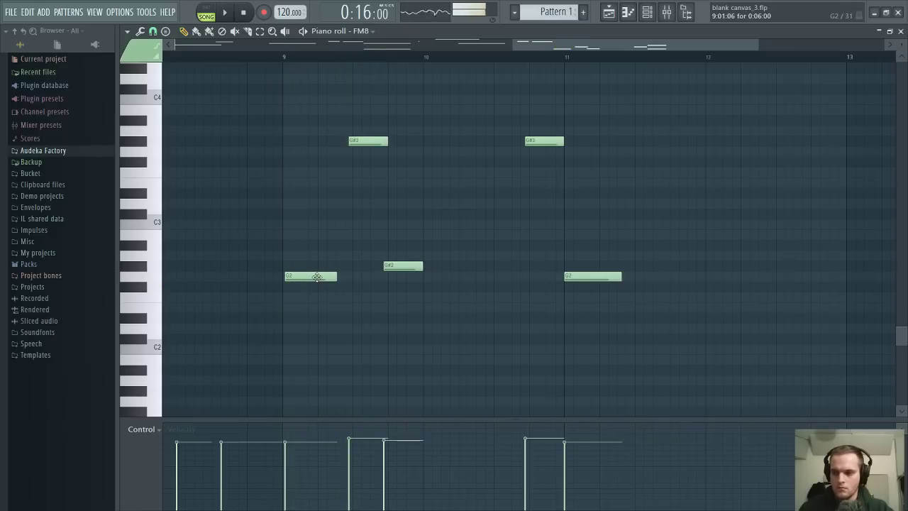
pyautogui.press('space')
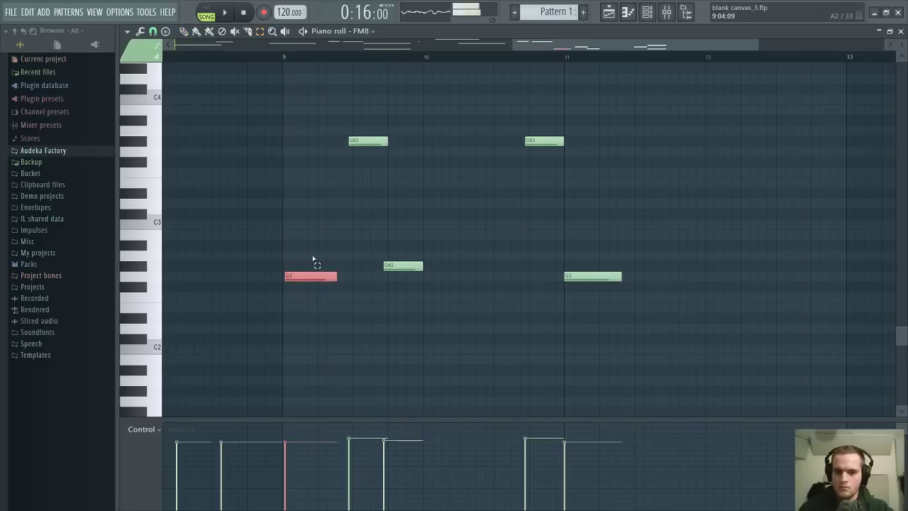
# Try the first note of bar 9 in other octaves against the loop, returning it to G2
pyautogui.press('space')
pyautogui.hotkey('ctrl', 'Up')
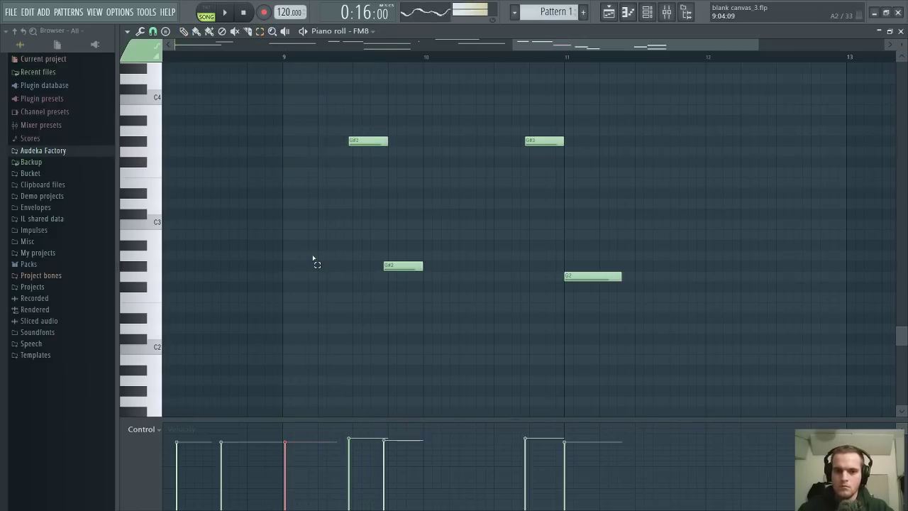
pyautogui.scroll(3, 332, 199)
pyautogui.press('Delete')
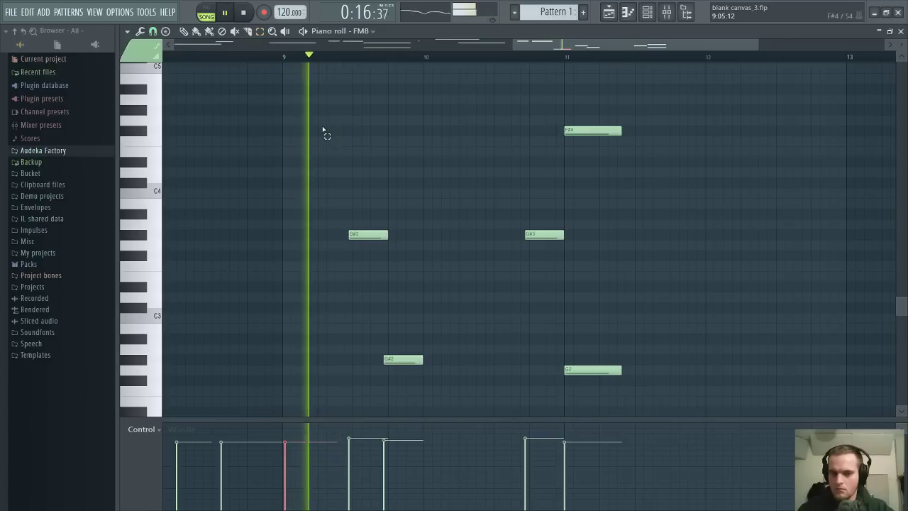
pyautogui.hotkey('ctrl', 'Up')
pyautogui.press('space')
# Play the pattern from bar 1 and again from bar 9 to compare the two sections
pyautogui.scroll(-4, 454, 58)
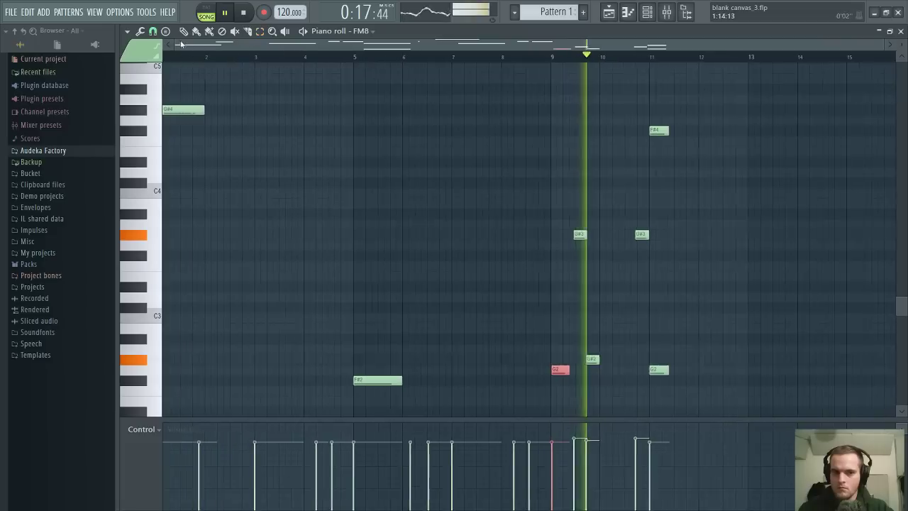
pyautogui.moveTo(191, 58); pyautogui.dragTo(155, 57)
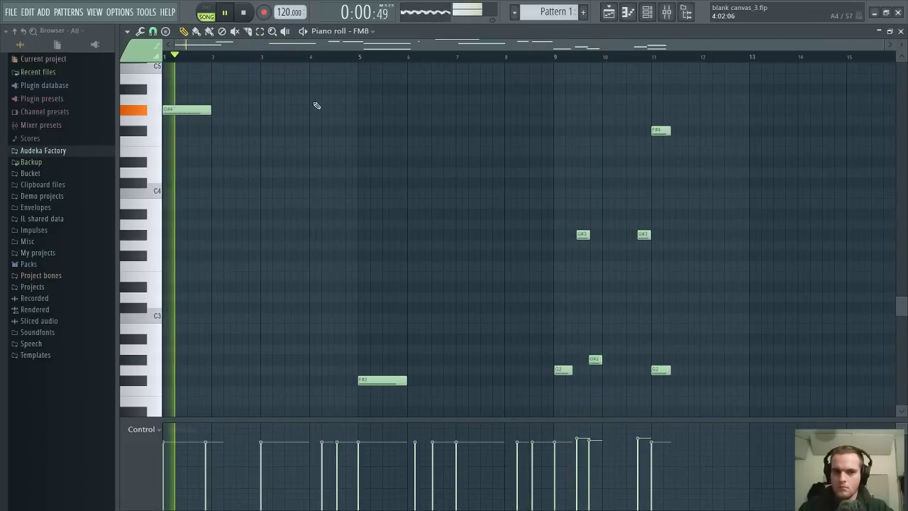
pyautogui.click(557, 56)
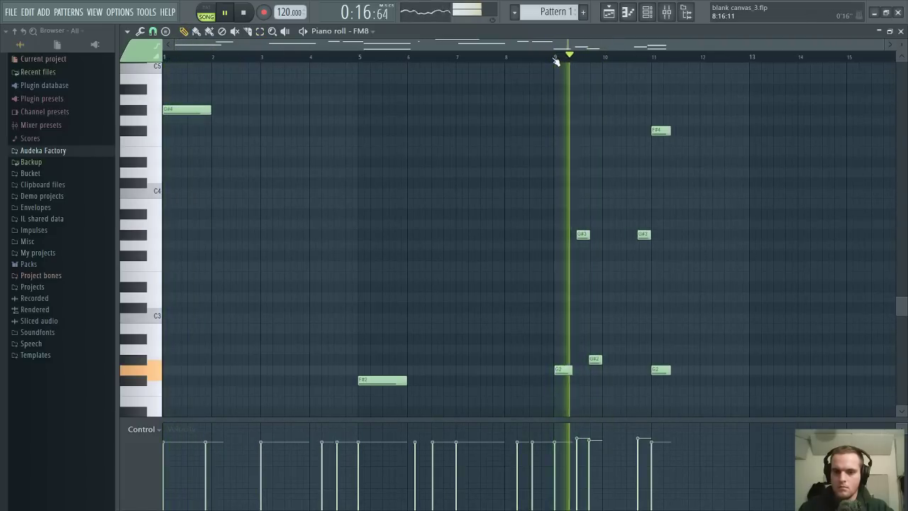
pyautogui.click(547, 57)
pyautogui.press('space')
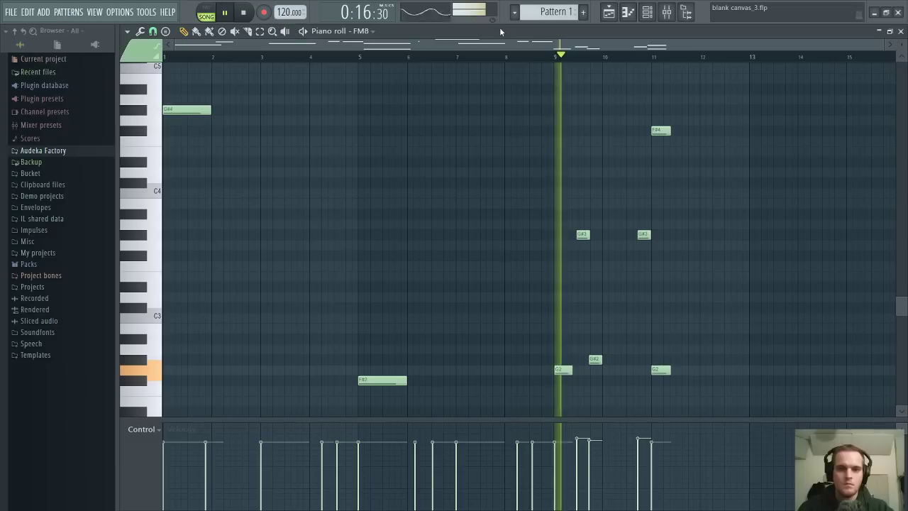
# Examine the FM8 notes across the high and low octaves and replay the section from bar 9
pyautogui.scroll(10, 667, 202)
pyautogui.press('space')
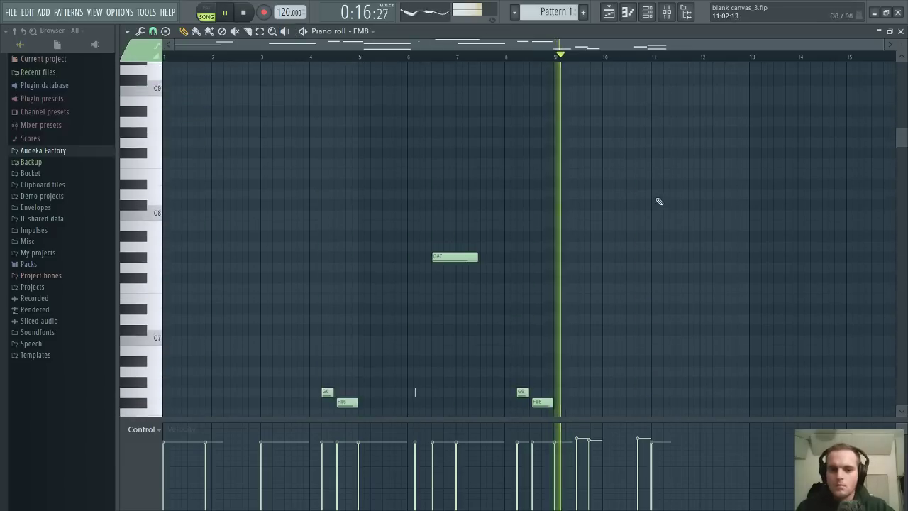
pyautogui.scroll(-4, 279, 66)
pyautogui.click(264, 59)
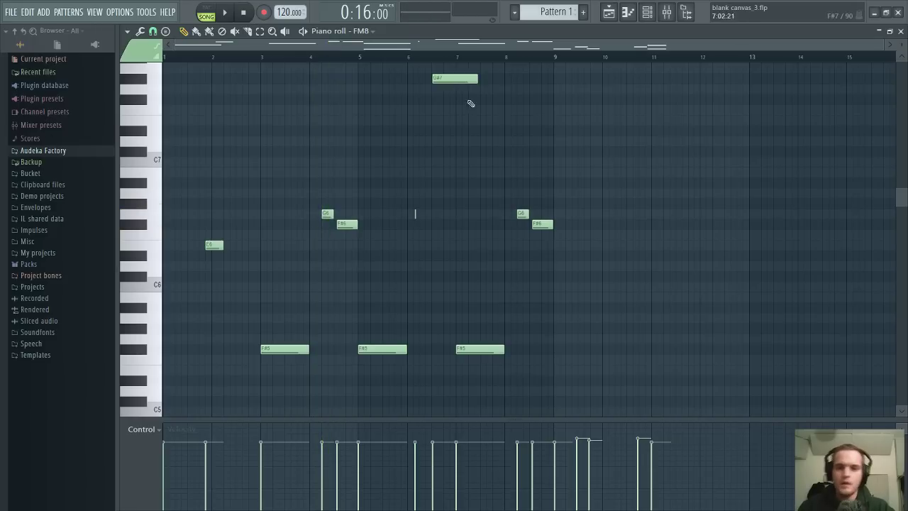
pyautogui.scroll(-12, 600, 67)
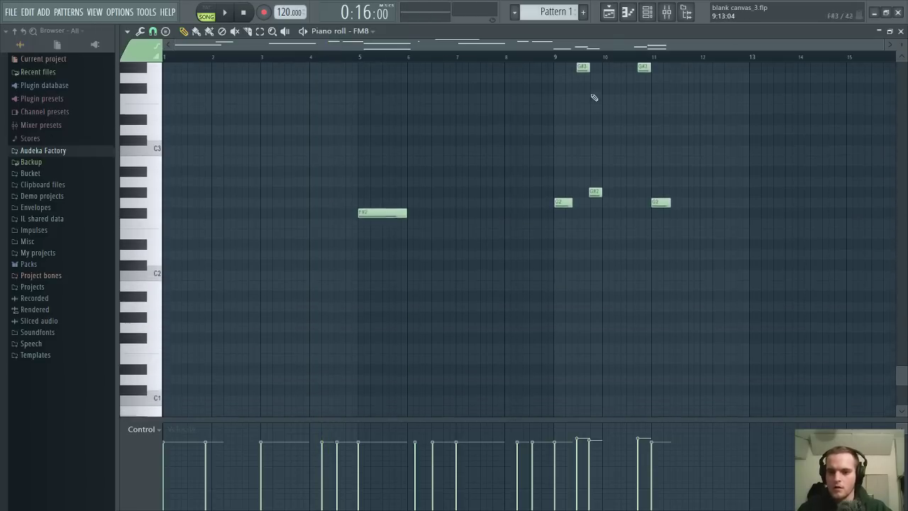
pyautogui.scroll(5, 648, 63)
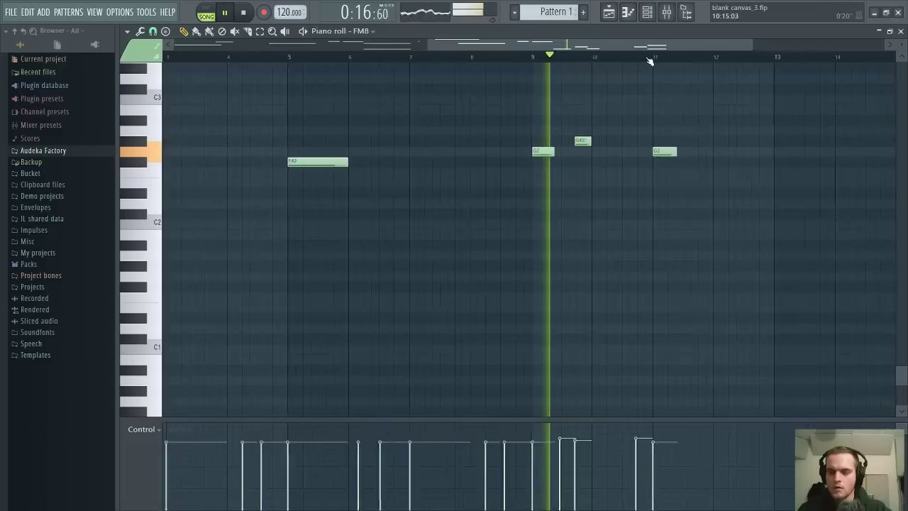
pyautogui.press('space')
pyautogui.scroll(-1, 298, 202)
pyautogui.scroll(-1, 298, 201)
pyautogui.press('space')
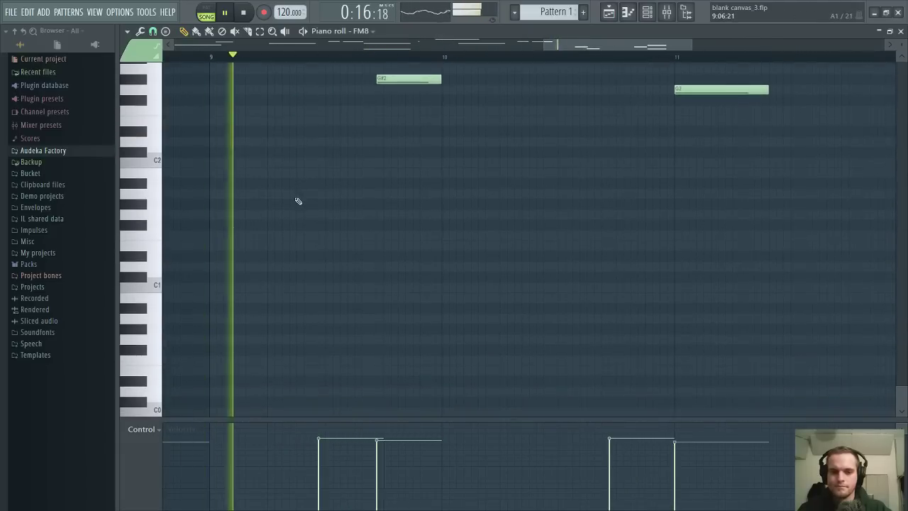
# Close the piano roll and the channel rack to show the whole arrangement in the playlist
pyautogui.click(900, 31)
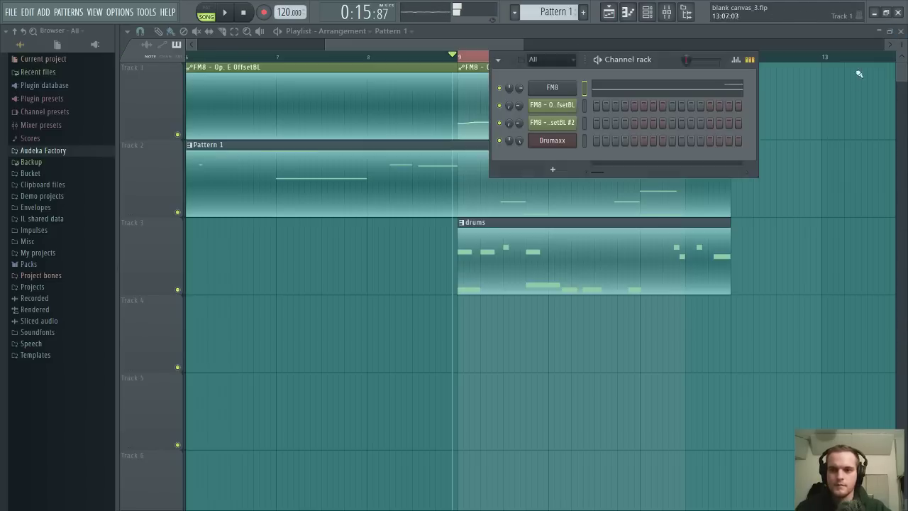
pyautogui.click(750, 60)
pyautogui.scroll(-3, 591, 65)
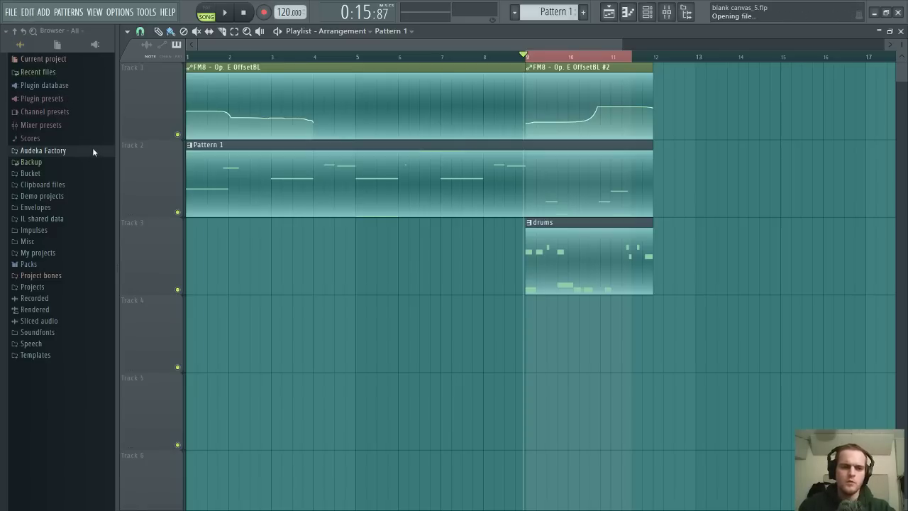
# Save the project as the new version blank canvas_5.flp and open blank canvas_2.flp with its plugin windows cleared away
pyautogui.hotkey('ctrl', 'n')
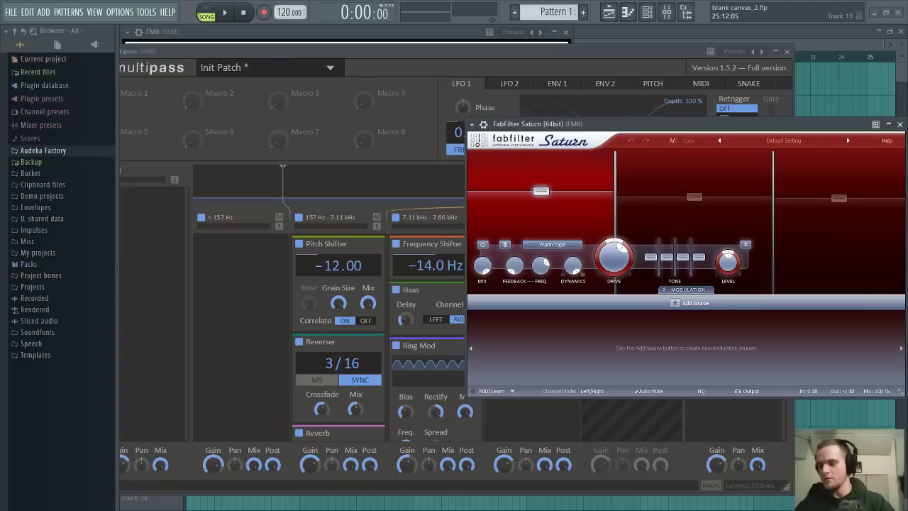
pyautogui.moveTo(659, 52); pyautogui.dragTo(699, 73)
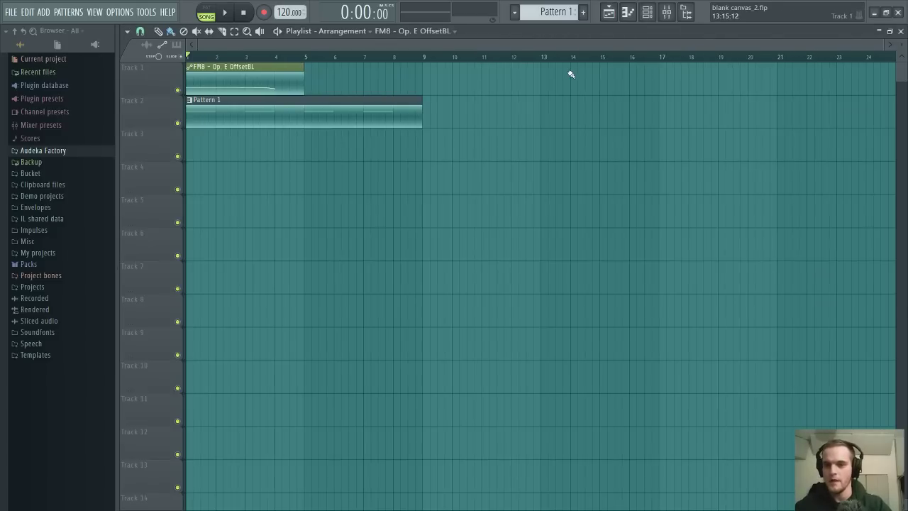
# Play the opening of the arrangement and open Pattern 1's FM8 notes in the piano roll to inspect the low notes
pyautogui.scroll(3, 348, 59)
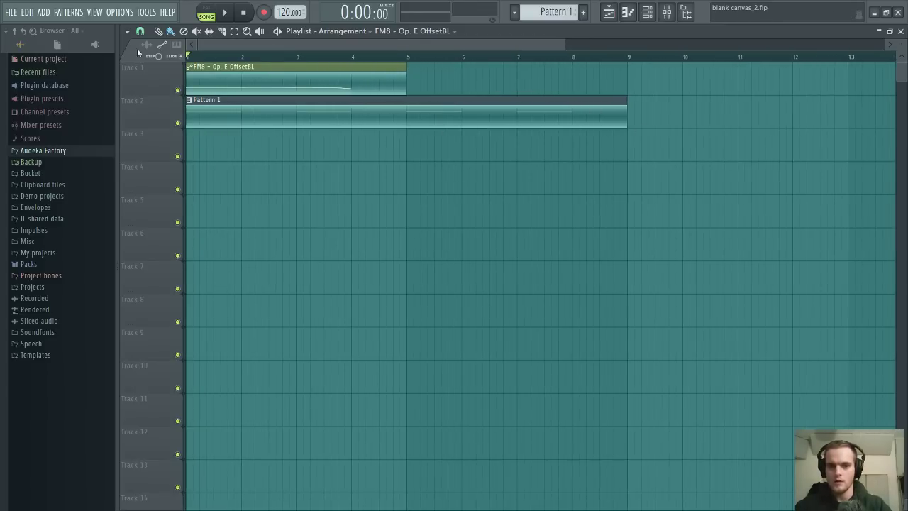
pyautogui.scroll(2, 193, 61)
pyautogui.press('space')
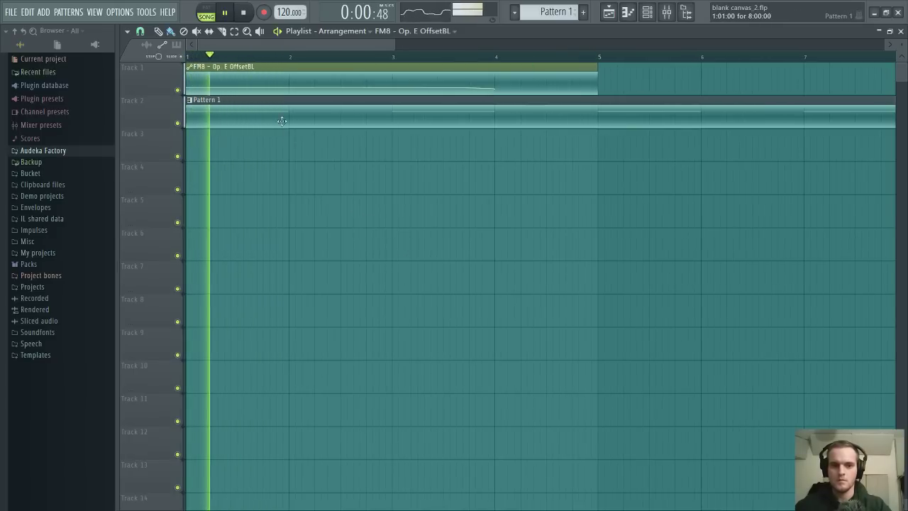
pyautogui.doubleClick(282, 103)
pyautogui.scroll(-4, 290, 57)
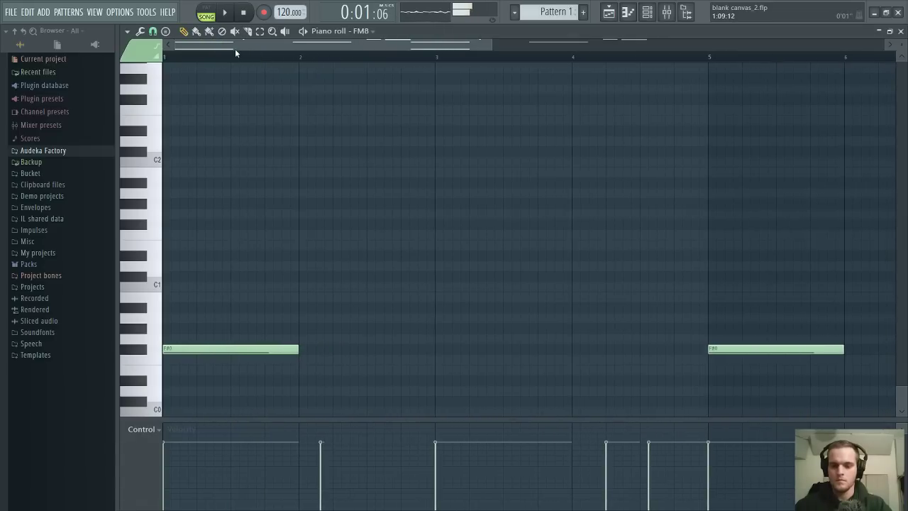
# Transpose Pattern 1's FM8 notes up one octave, audition them and close the piano roll
pyautogui.hotkey('ctrl', 'Up')
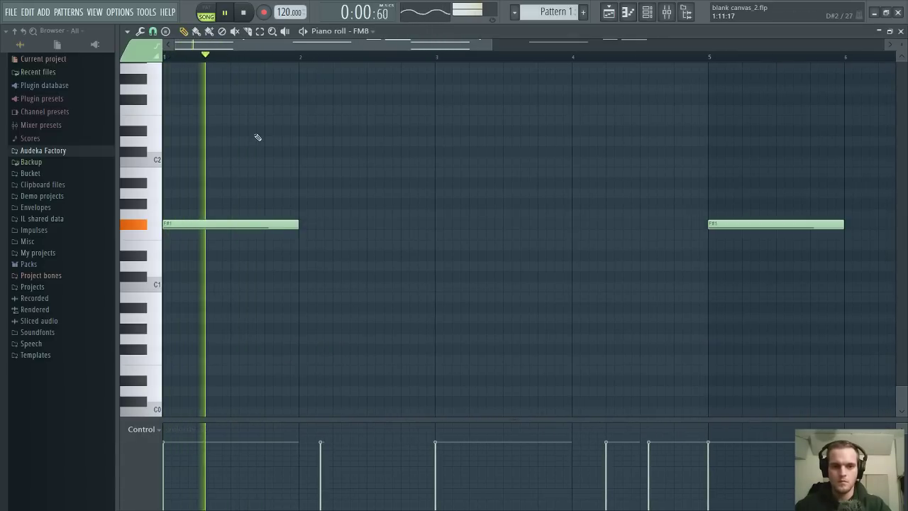
pyautogui.press('space')
pyautogui.press('space')
pyautogui.click(900, 31)
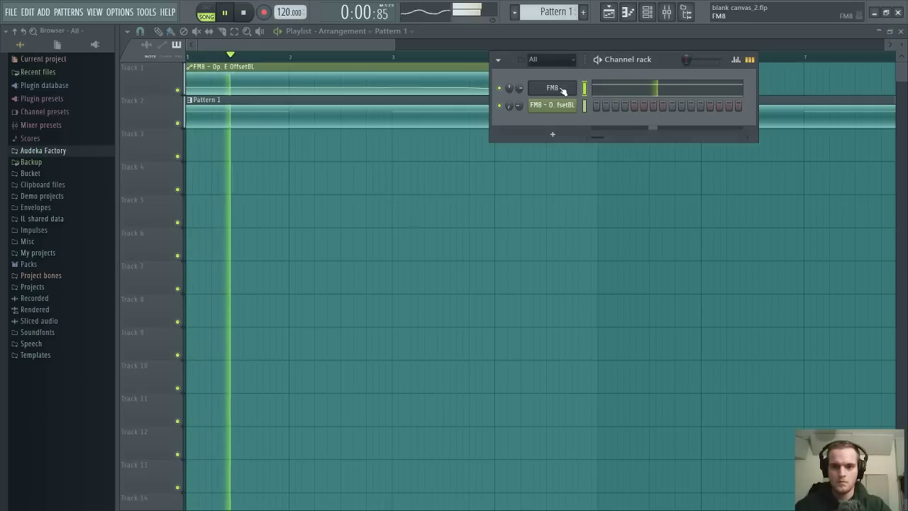
# Open FM8 and lower operator B's offset to 126 Hz while replaying the opening
pyautogui.click(556, 90)
pyautogui.press('space')
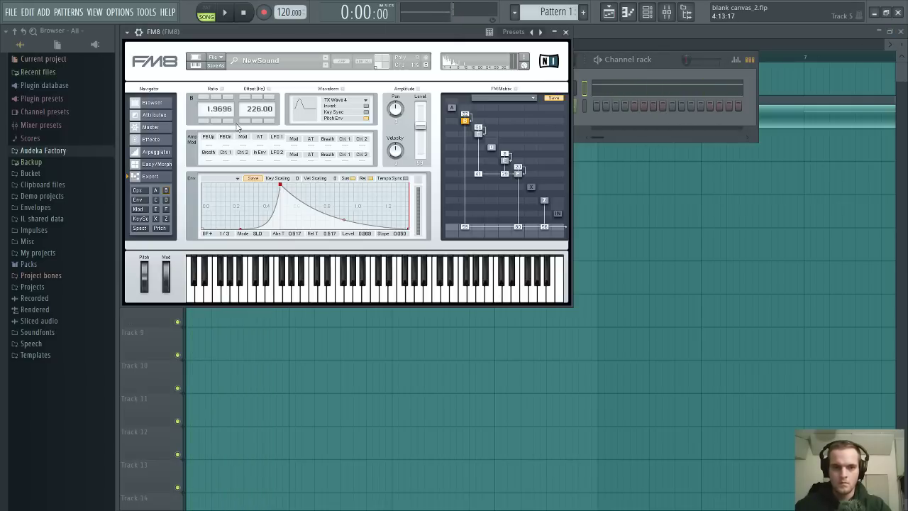
pyautogui.press('space')
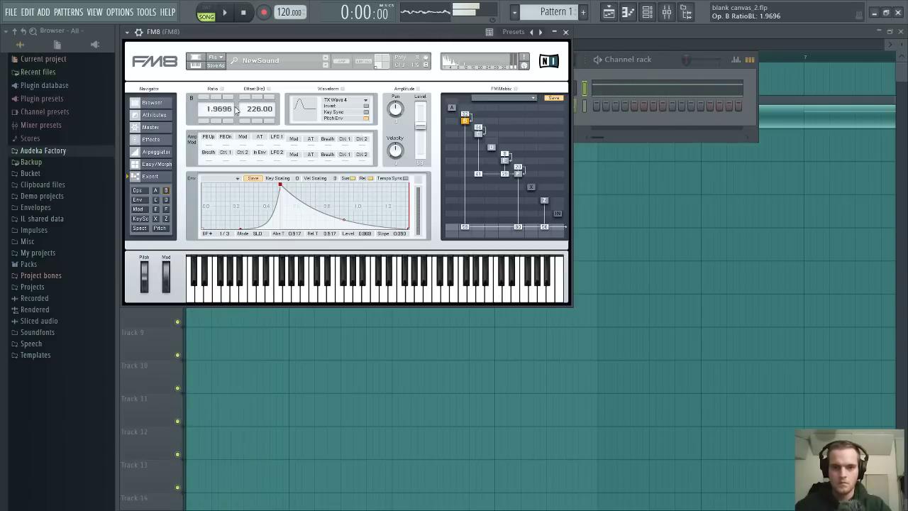
pyautogui.press('space')
pyautogui.press('space')
pyautogui.click(244, 121)
pyautogui.press('space')
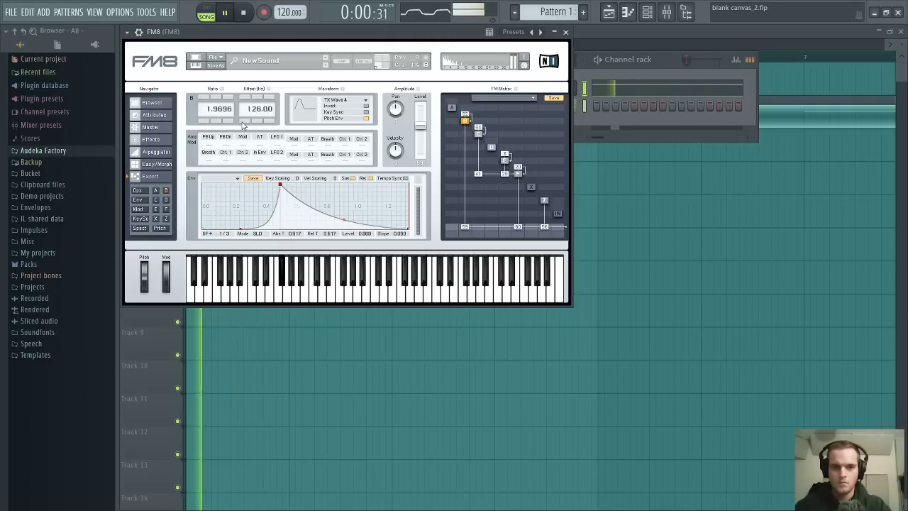
pyautogui.press('space')
pyautogui.press('space')
# Lower operator B's offset to 40 Hz and replay the opening to audition it
pyautogui.click(255, 122)
pyautogui.click(255, 122)
pyautogui.click(254, 121)
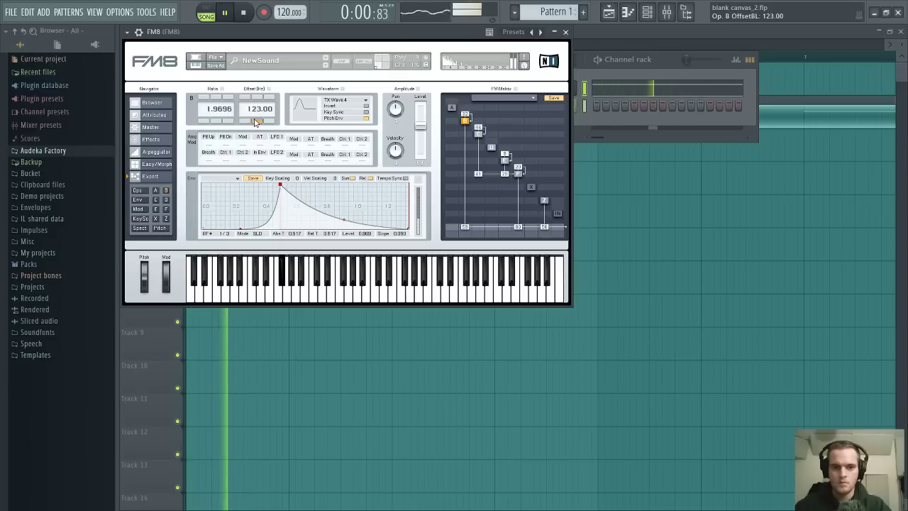
pyautogui.scroll(-1, 255, 118)
pyautogui.press('space')
pyautogui.moveTo(275, 46); pyautogui.dragTo(280, 45)
pyautogui.press('space')
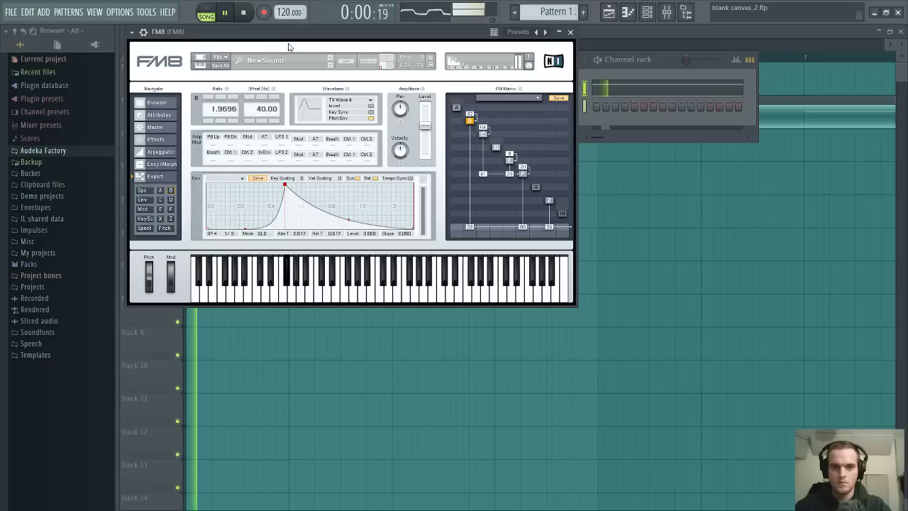
pyautogui.press('space')
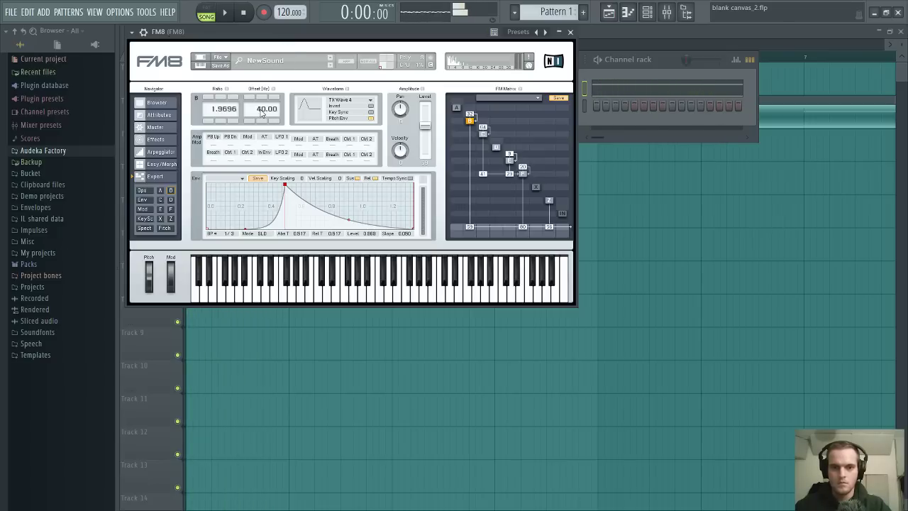
pyautogui.moveTo(270, 36); pyautogui.dragTo(276, 37)
pyautogui.press('space')
# Open Multipass on the FM8 mixer track and lower the crossover between its second and third bands to 3.49 kHz
pyautogui.click(666, 12)
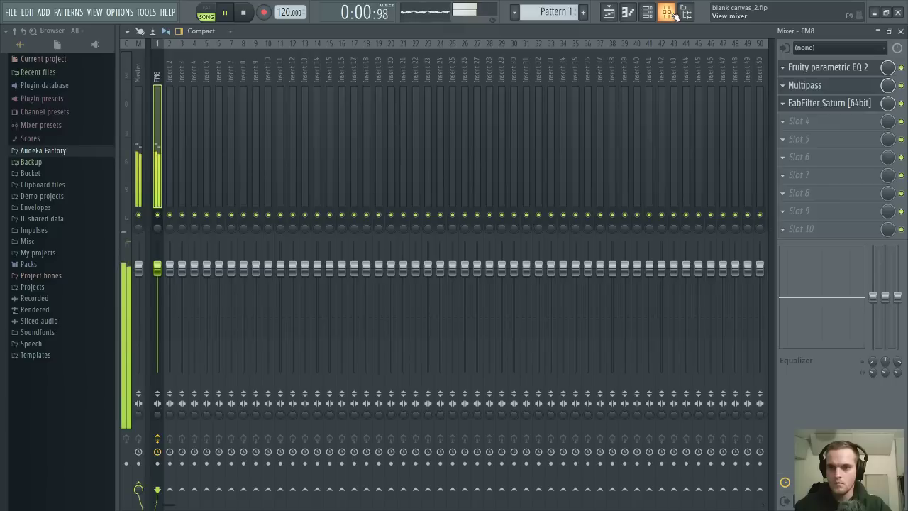
pyautogui.press('space')
pyautogui.press('space')
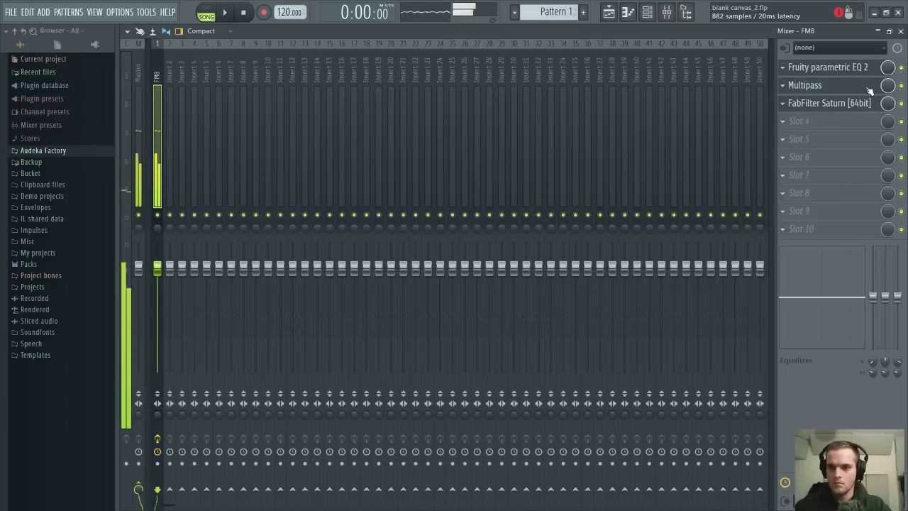
pyautogui.click(849, 91)
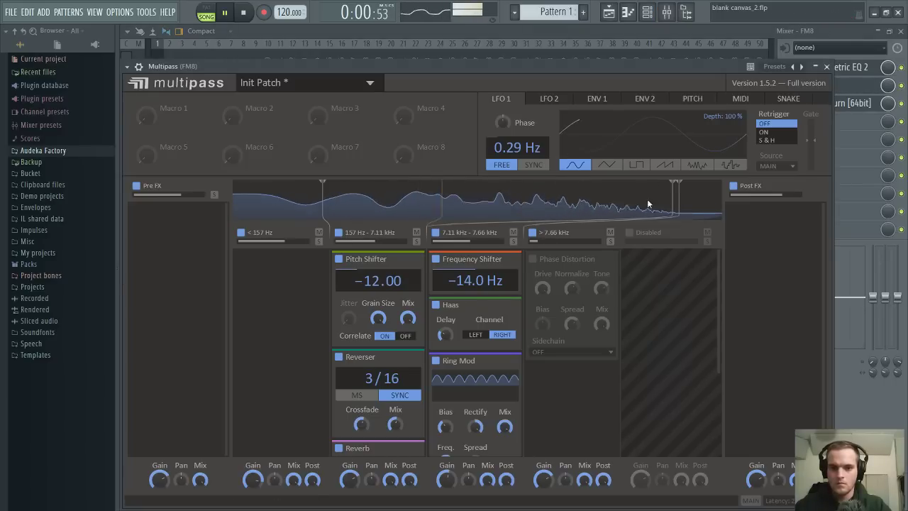
pyautogui.moveTo(668, 204); pyautogui.dragTo(607, 215)
pyautogui.moveTo(586, 68); pyautogui.dragTo(572, 69)
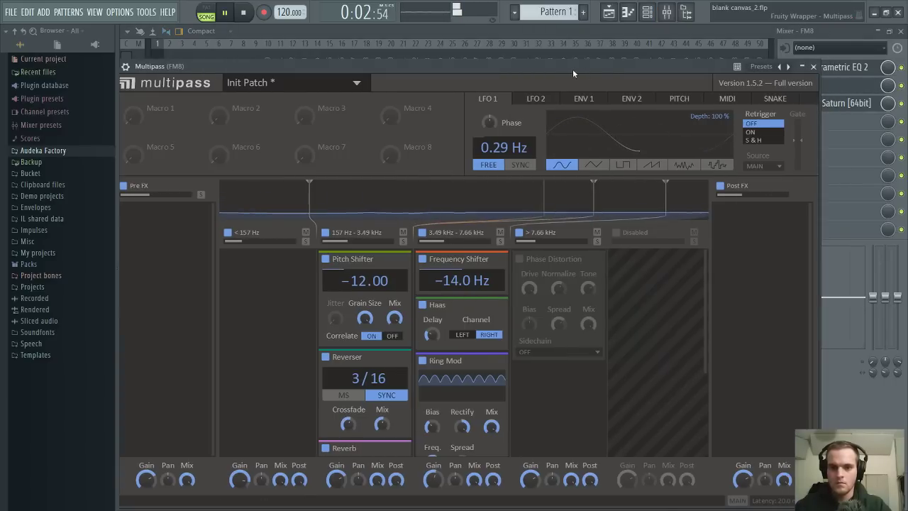
# Return to the playlist and lower the first point of the Op. E offset automation clip to about 21%, replaying the opening
pyautogui.click(900, 32)
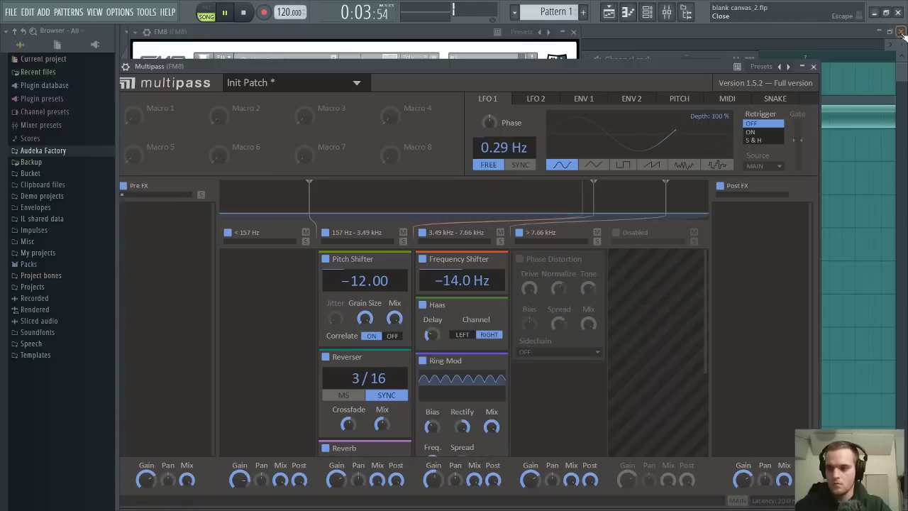
pyautogui.rightClick(860, 278)
pyautogui.press('space')
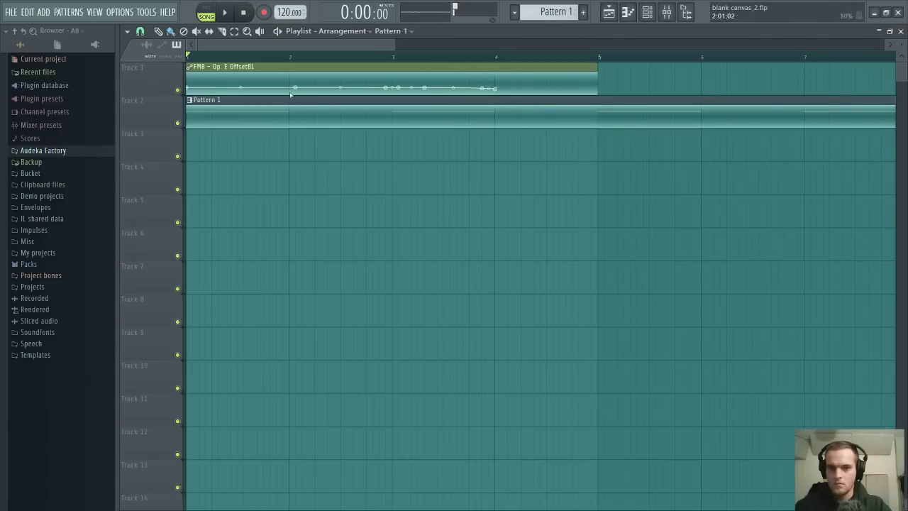
pyautogui.moveTo(187, 87); pyautogui.dragTo(188, 92)
pyautogui.press('space')
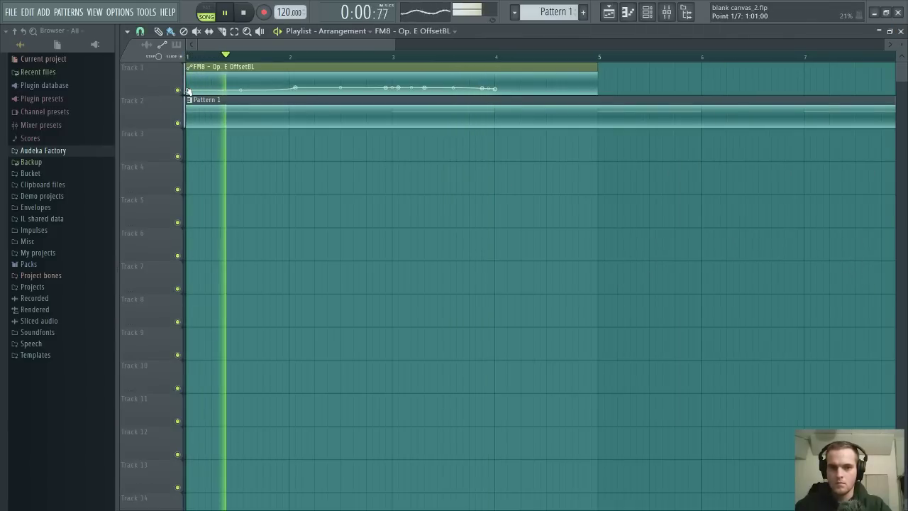
pyautogui.press('space')
pyautogui.press('space')
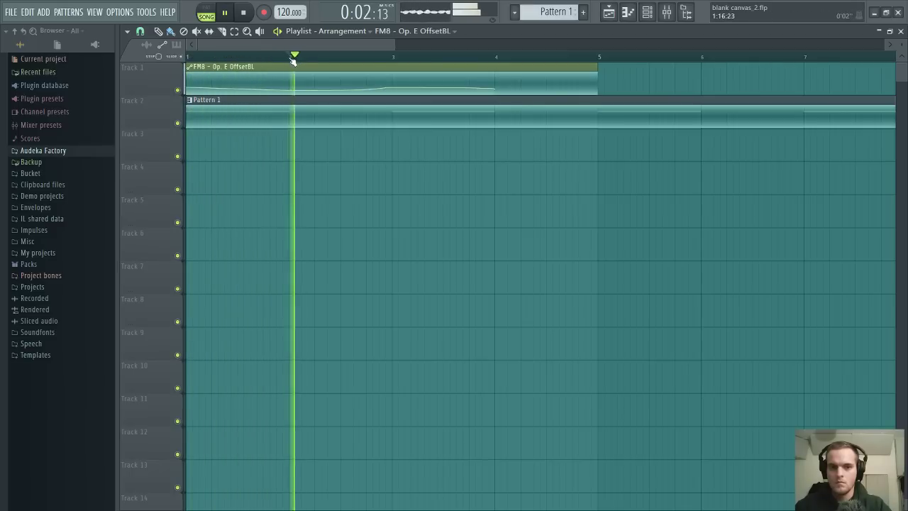
# Select bar 1 in the playlist timeline and restart playback to loop it
pyautogui.moveTo(293, 56); pyautogui.dragTo(213, 57)
pyautogui.press('space')
pyautogui.press('space')
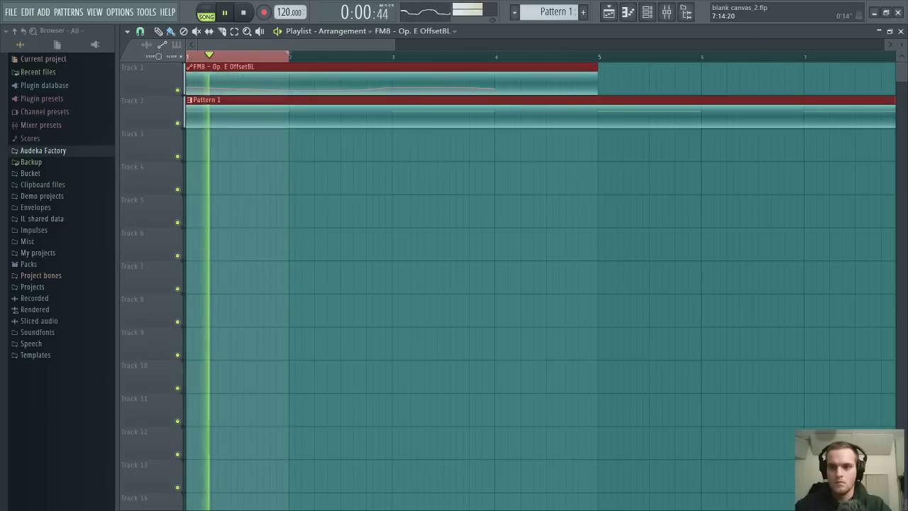
# Close the playlist and bring the FM8 synth window back in front of Multipass
pyautogui.click(900, 31)
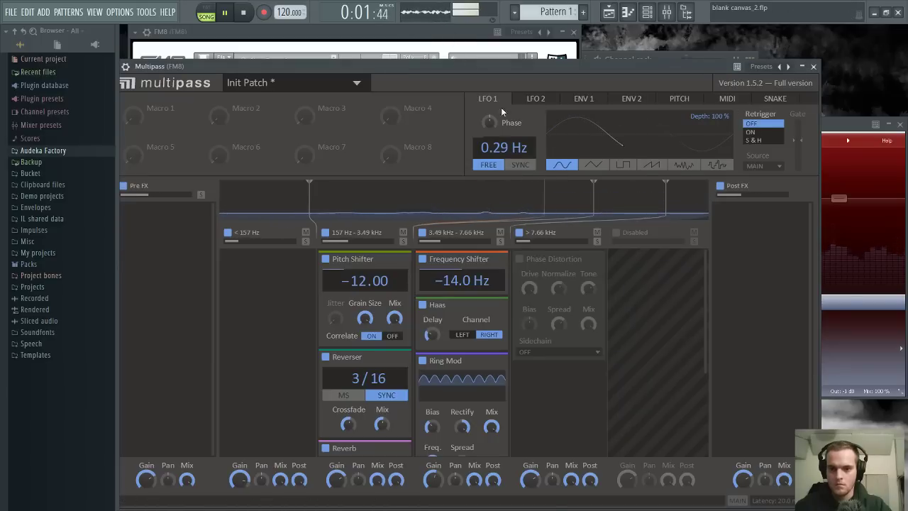
pyautogui.click(632, 54)
pyautogui.click(559, 89)
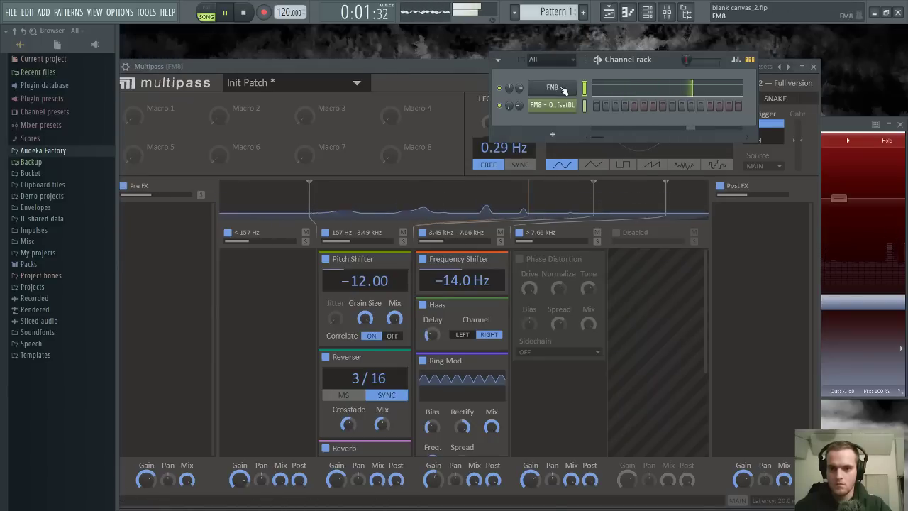
pyautogui.click(559, 89)
# Try a different ratio and offset on FM8's operator F while the bar loops
pyautogui.click(525, 173)
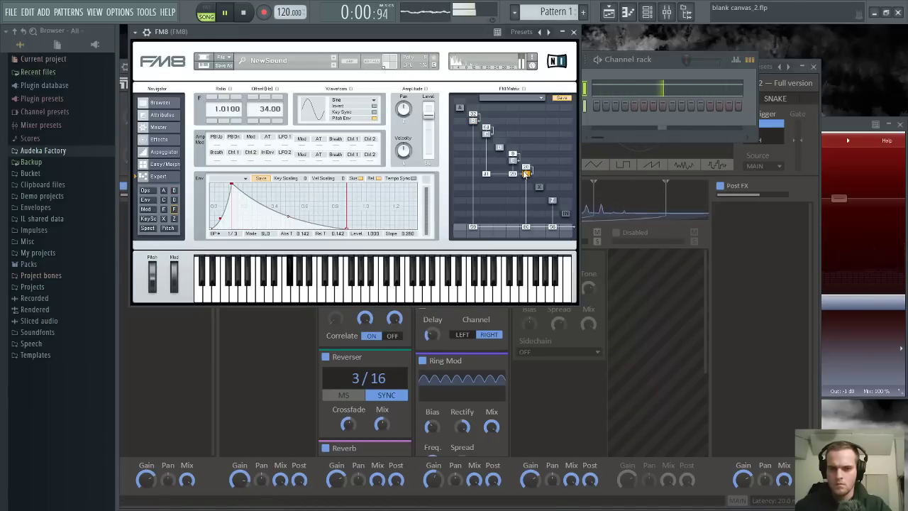
pyautogui.click(212, 121)
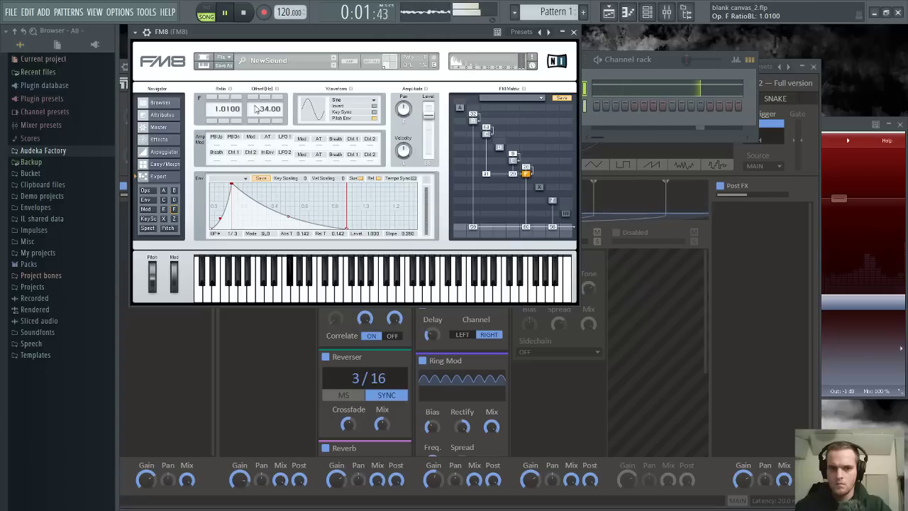
pyautogui.click(252, 98)
pyautogui.scroll(-1, 254, 106)
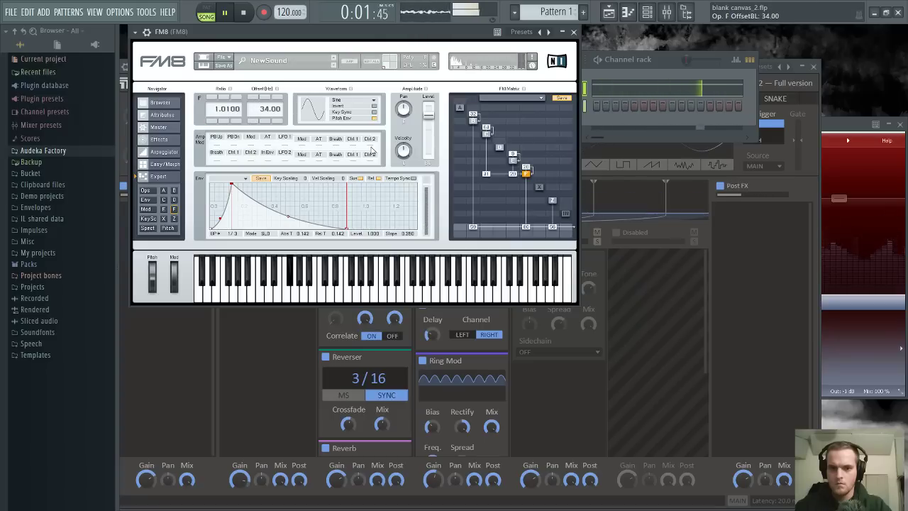
# Set operator B's ratio to 3.0000 with a 181 Hz offset, try the 1+2 waveform and choose 1+8
pyautogui.click(474, 121)
pyautogui.scroll(-1, 216, 108)
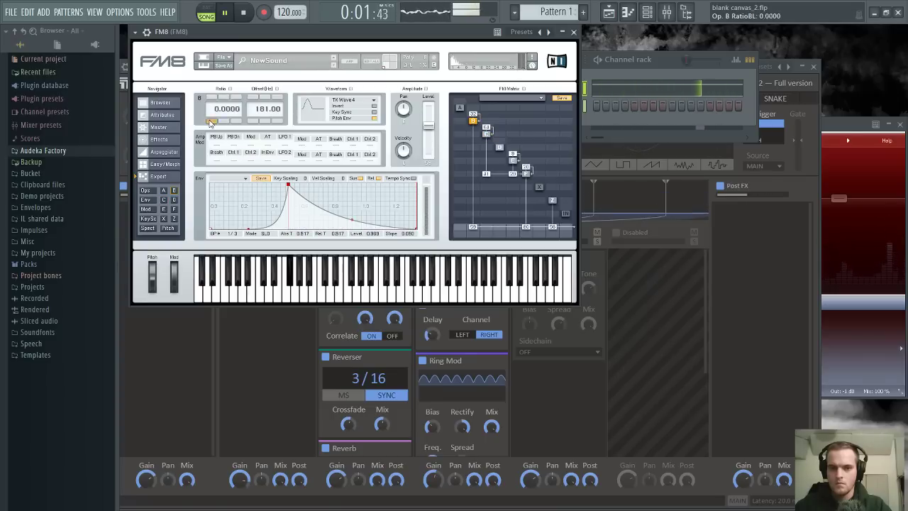
pyautogui.scroll(3, 213, 109)
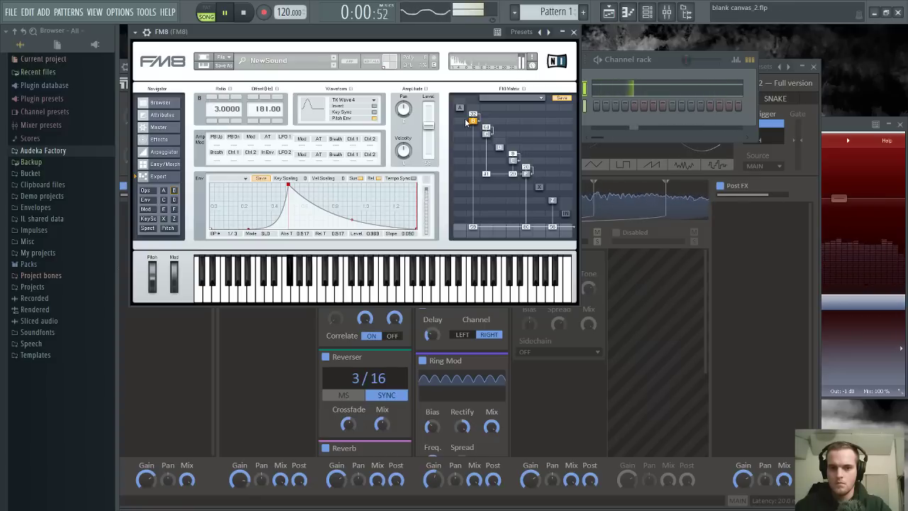
pyautogui.click(354, 99)
pyautogui.click(354, 148)
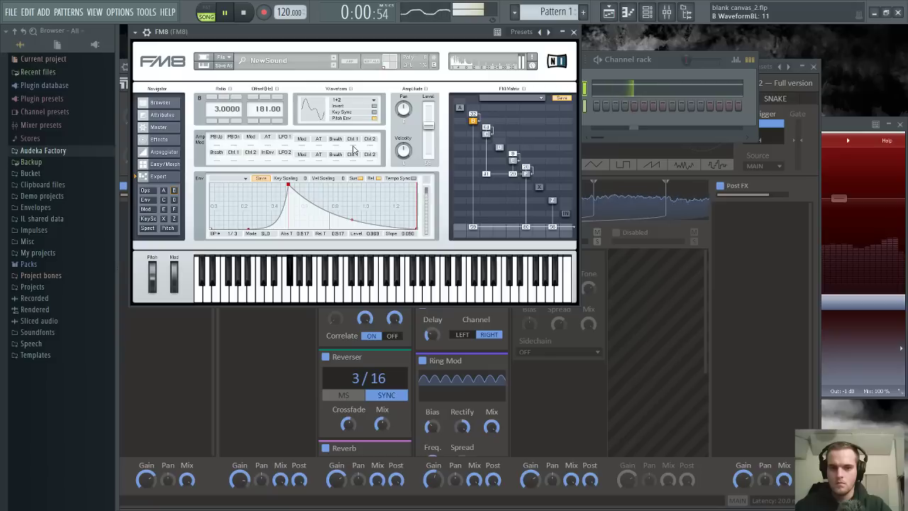
pyautogui.click(355, 100)
pyautogui.click(346, 180)
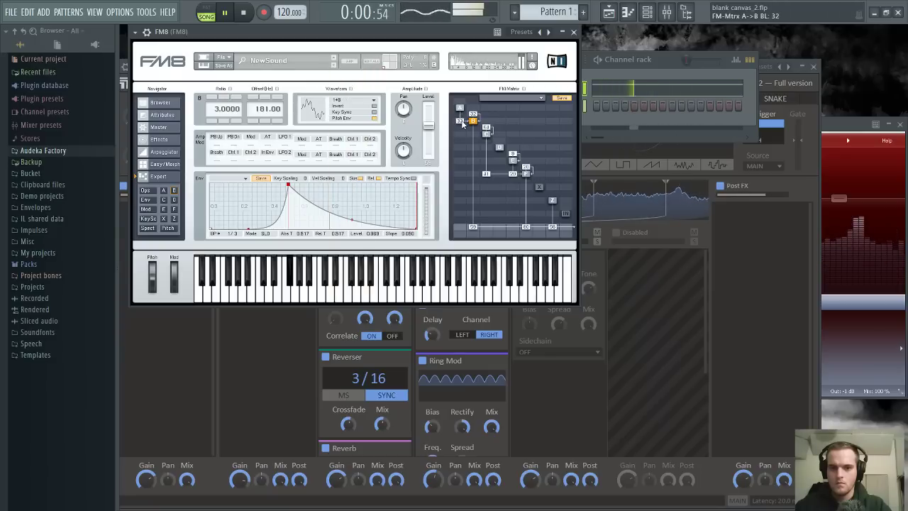
# Raise the modulation amount from operator A to operator B in the FM matrix to 70
pyautogui.scroll(6, 461, 122)
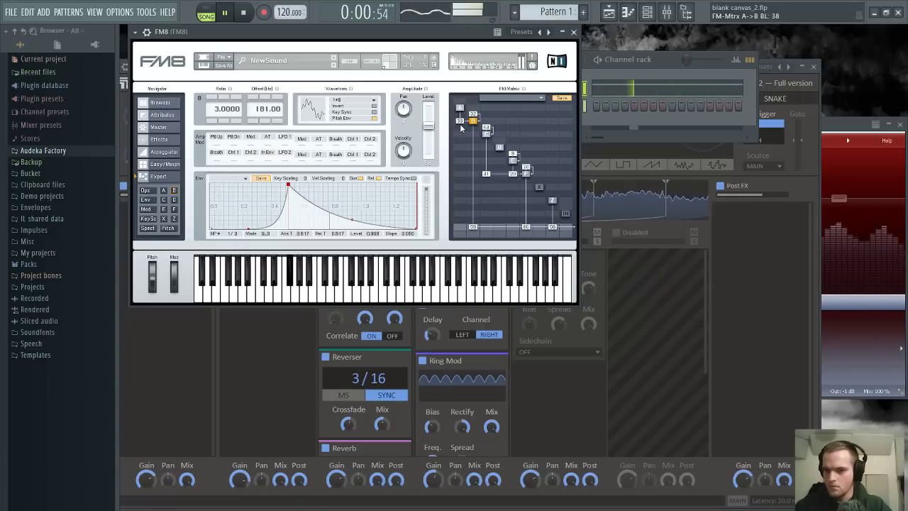
pyautogui.scroll(12, 461, 115)
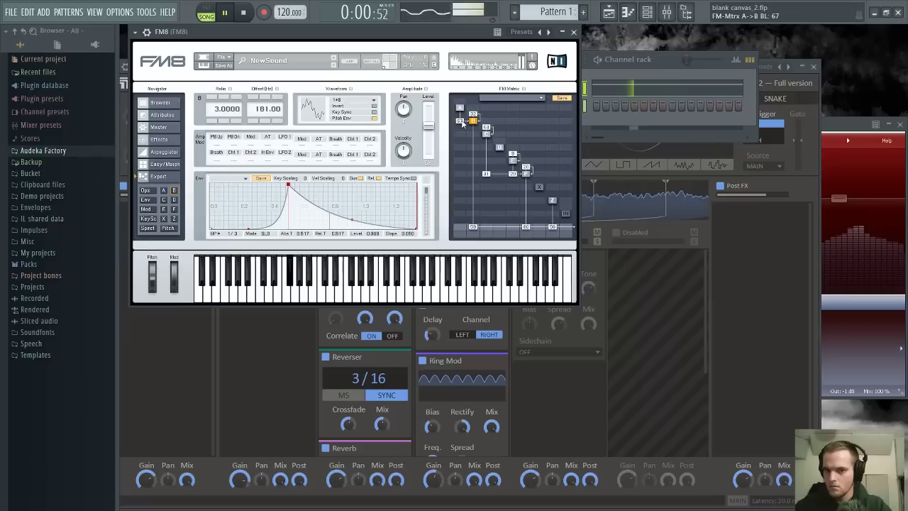
pyautogui.scroll(3, 462, 124)
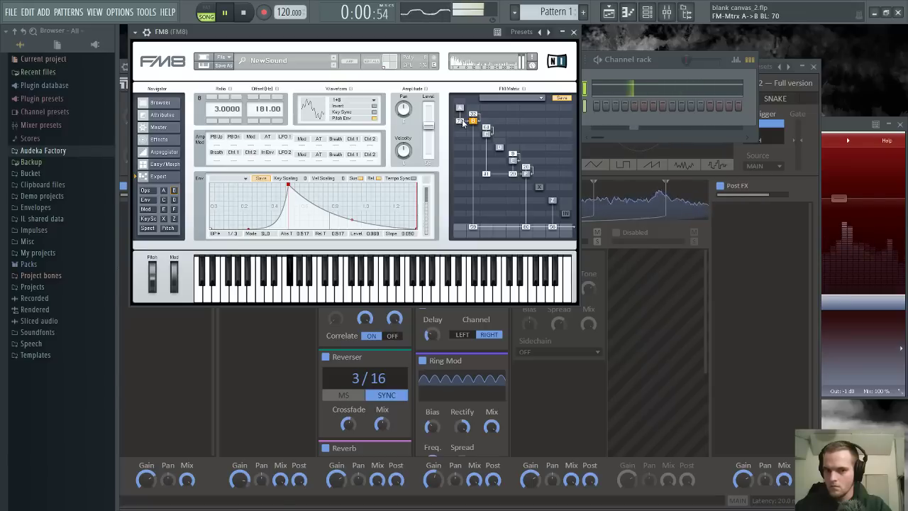
# Try a 100 Hz offset on operator A, then set its offset to 1.00 Hz
pyautogui.click(459, 107)
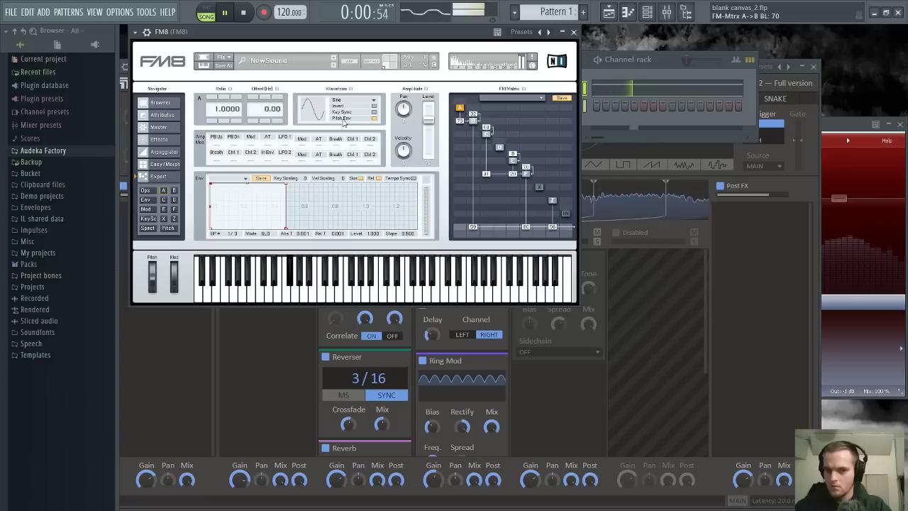
pyautogui.click(252, 97)
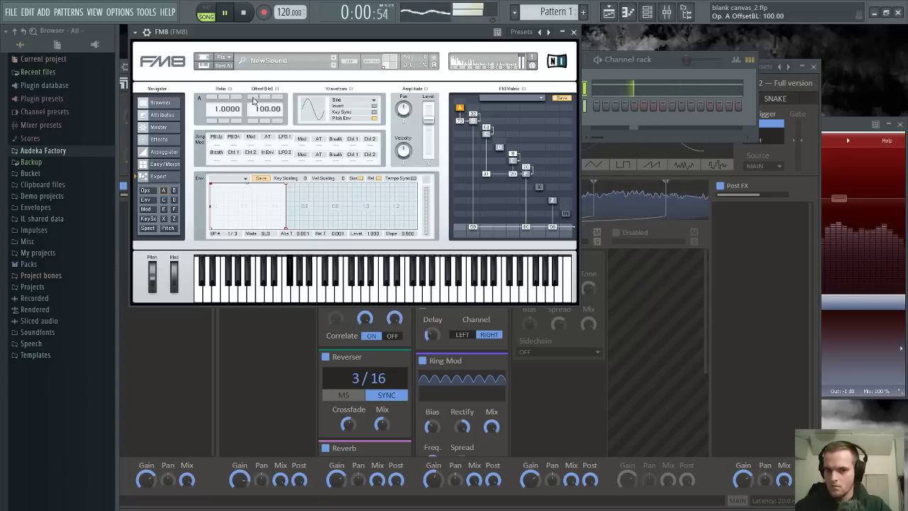
pyautogui.click(252, 121)
pyautogui.click(265, 98)
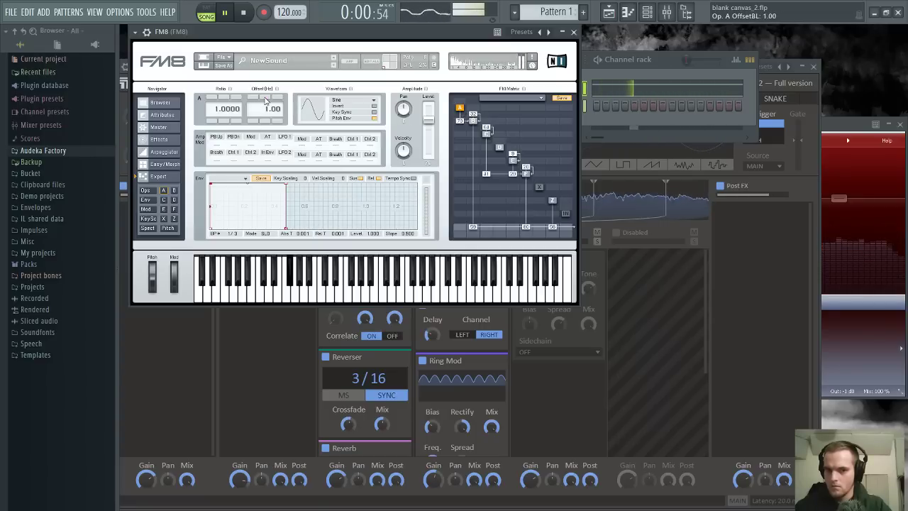
# Lower operator B's offset to 180 Hz and change its waveform to 1+3
pyautogui.click(474, 120)
pyautogui.click(264, 121)
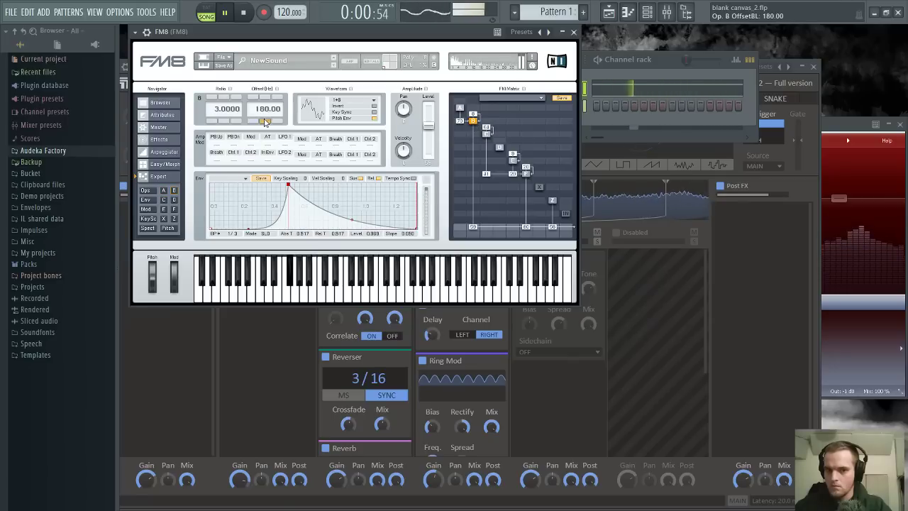
pyautogui.click(354, 100)
pyautogui.click(358, 178)
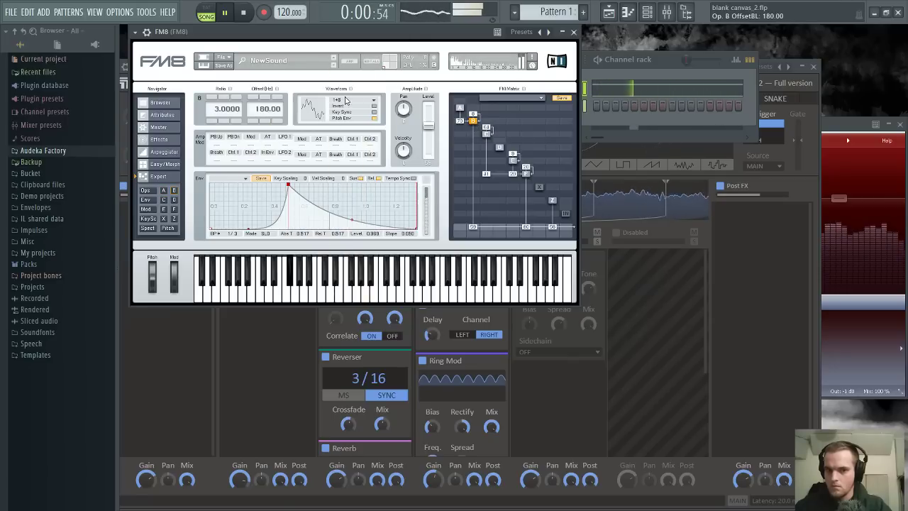
pyautogui.click(374, 100)
pyautogui.click(352, 158)
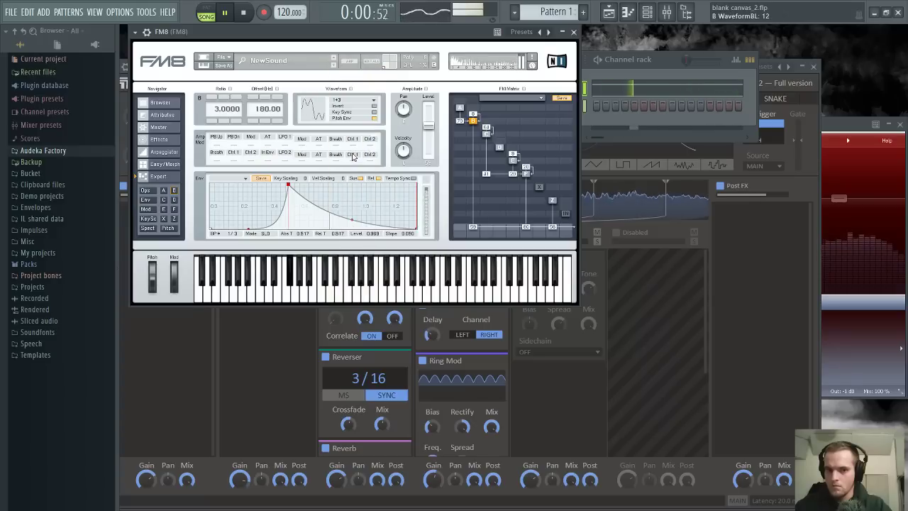
# Change operator B's waveform to 5th Formant and set its self-feedback in the FM matrix to 18
pyautogui.click(374, 100)
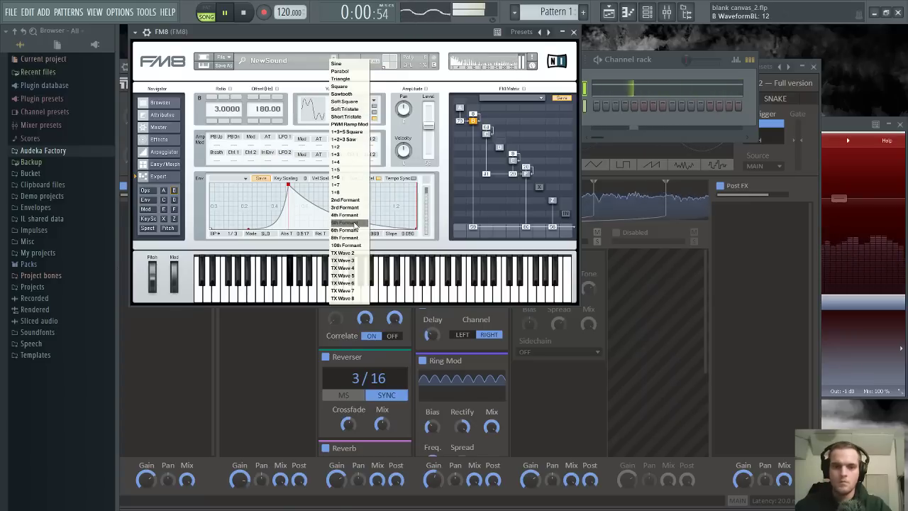
pyautogui.click(355, 223)
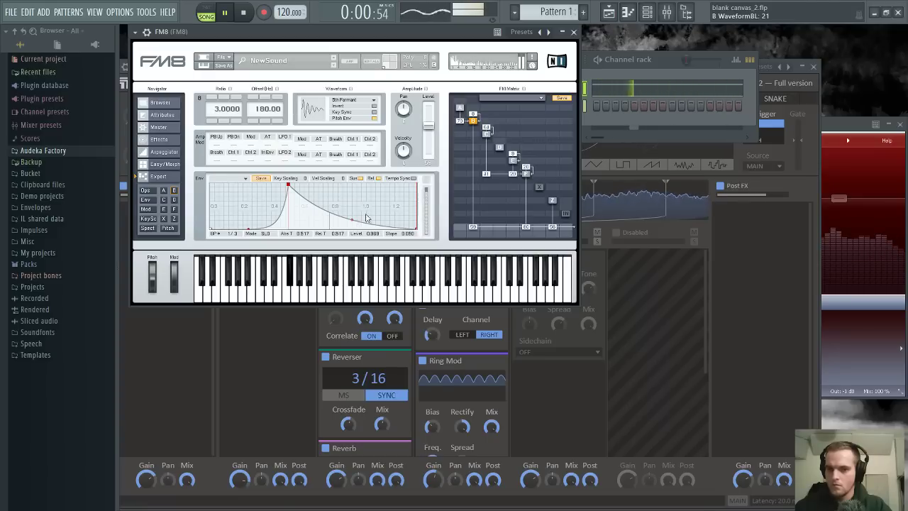
pyautogui.moveTo(473, 115); pyautogui.dragTo(474, 108)
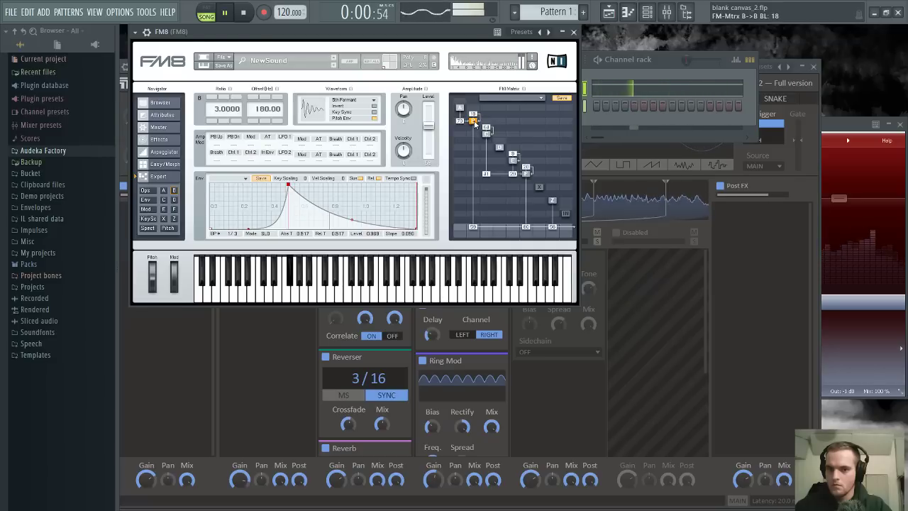
# Try a ratio of 2.0000 on operator B, restore 3.0000 and set its offset to 50 Hz
pyautogui.click(214, 121)
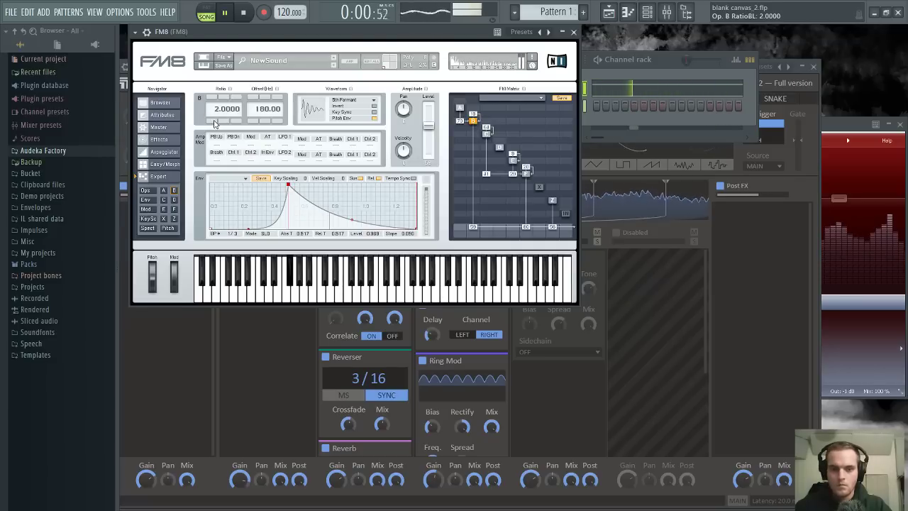
pyautogui.click(212, 100)
pyautogui.moveTo(255, 111); pyautogui.dragTo(266, 92)
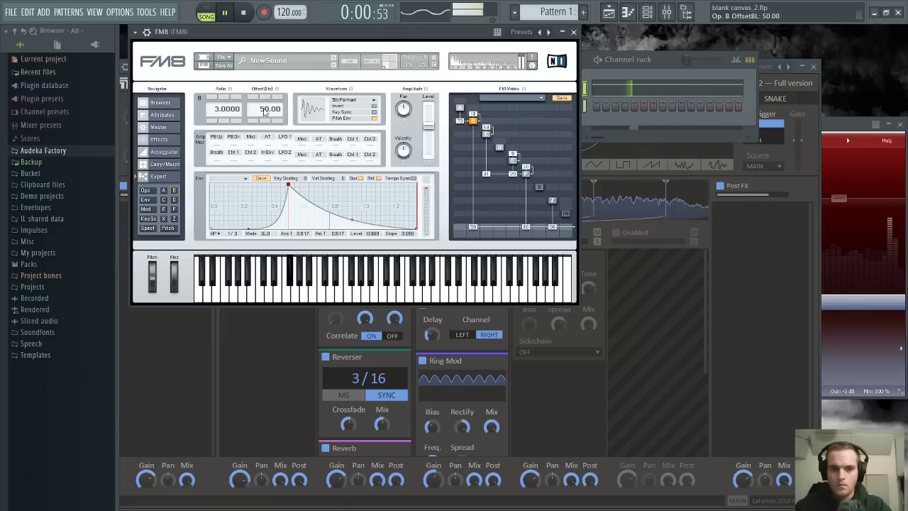
# Try the Sine, Soft Square and Soft Tristate waveforms on operator B, and settle on Short Tristate
pyautogui.click(368, 105)
pyautogui.click(359, 112)
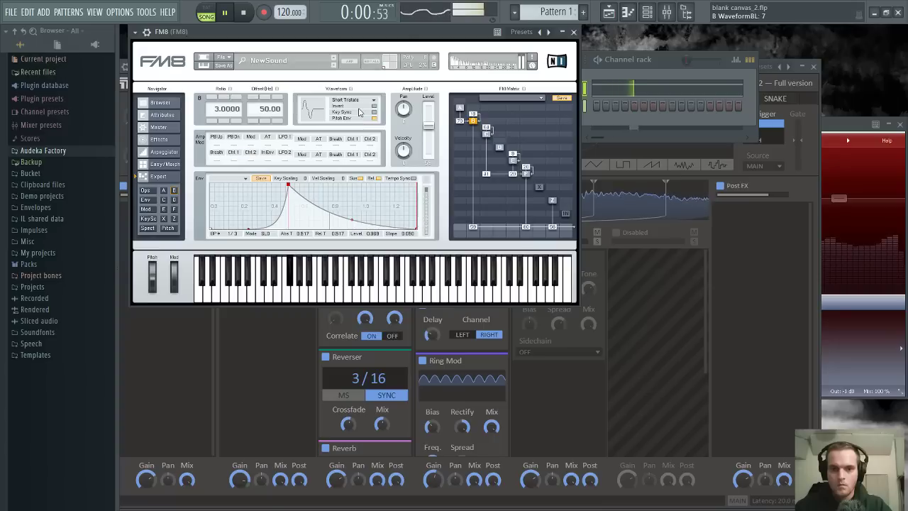
pyautogui.click(368, 100)
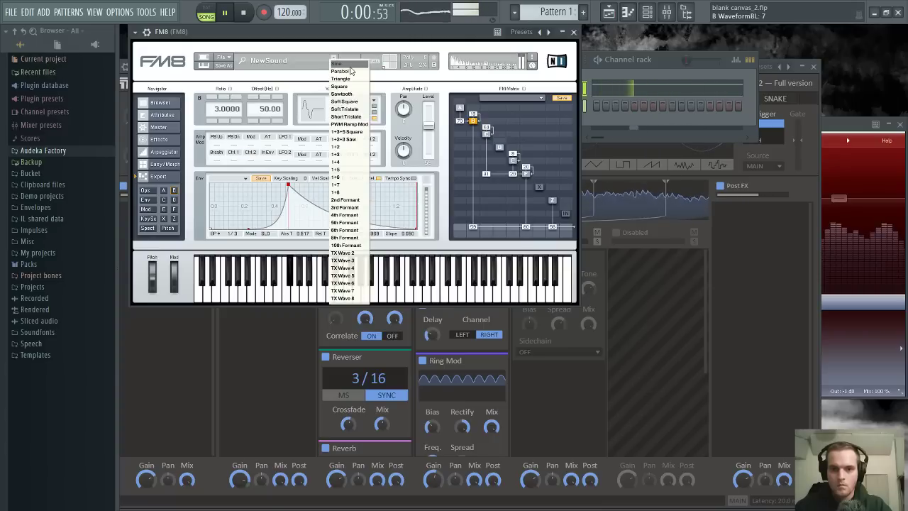
pyautogui.click(340, 64)
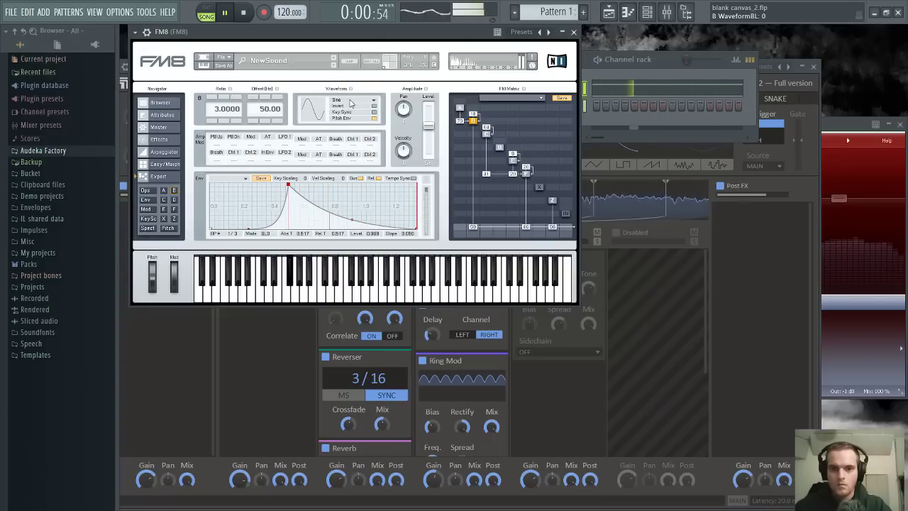
pyautogui.click(350, 90)
pyautogui.click(351, 102)
pyautogui.click(368, 100)
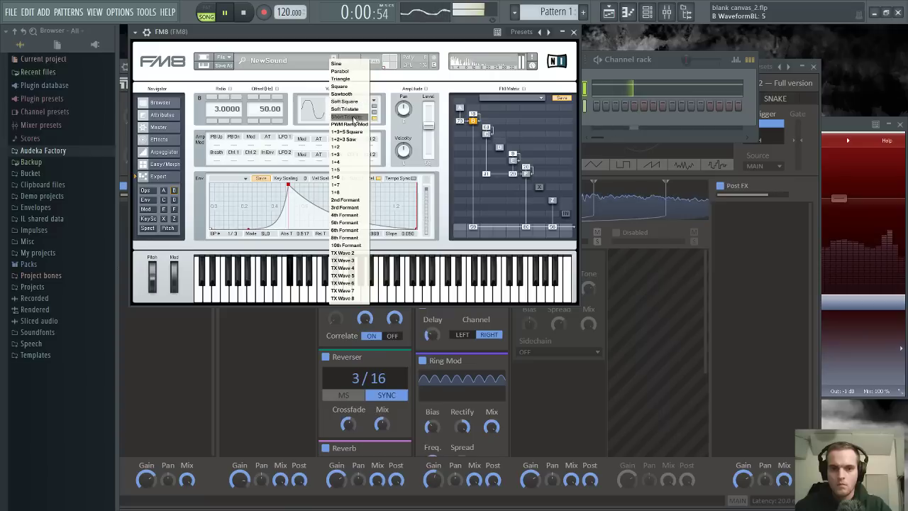
pyautogui.click(346, 108)
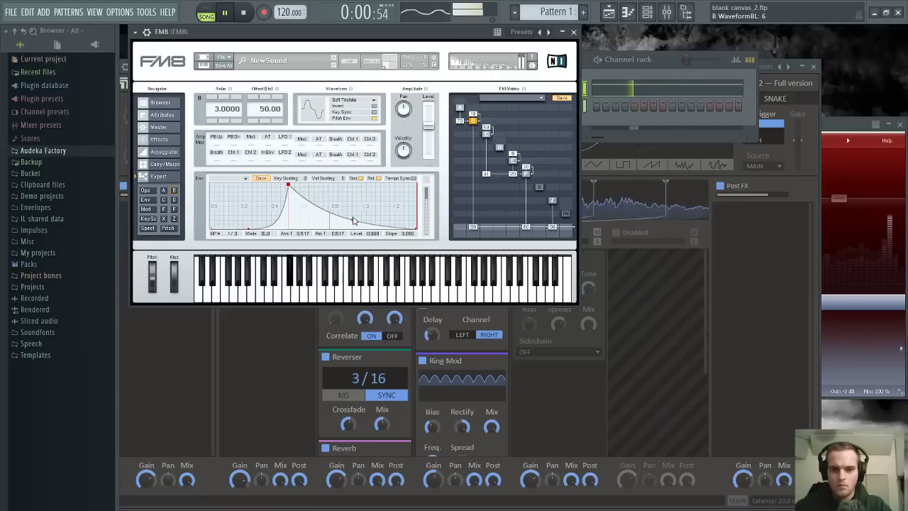
pyautogui.click(358, 101)
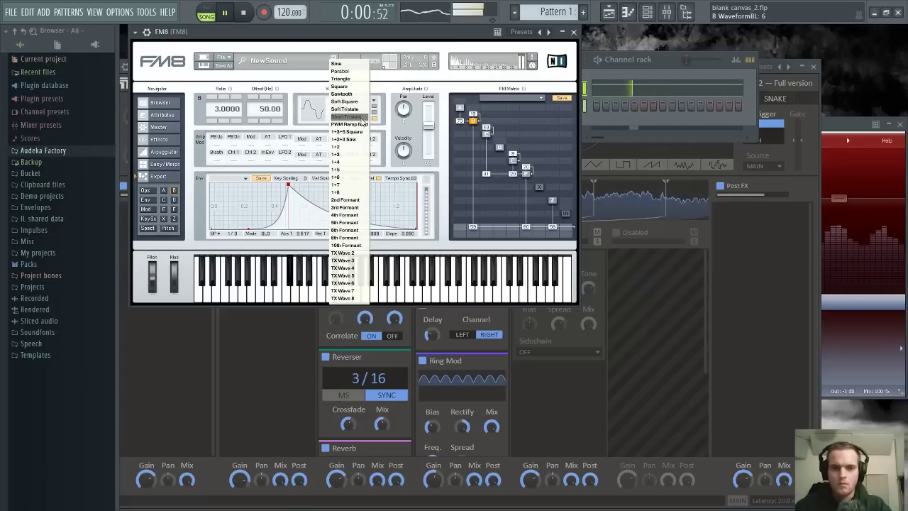
pyautogui.click(353, 116)
# Bow the decay curve of operator B's envelope upward and stop the song playback
pyautogui.moveTo(348, 215); pyautogui.dragTo(350, 202)
pyautogui.moveTo(374, 37); pyautogui.dragTo(366, 37)
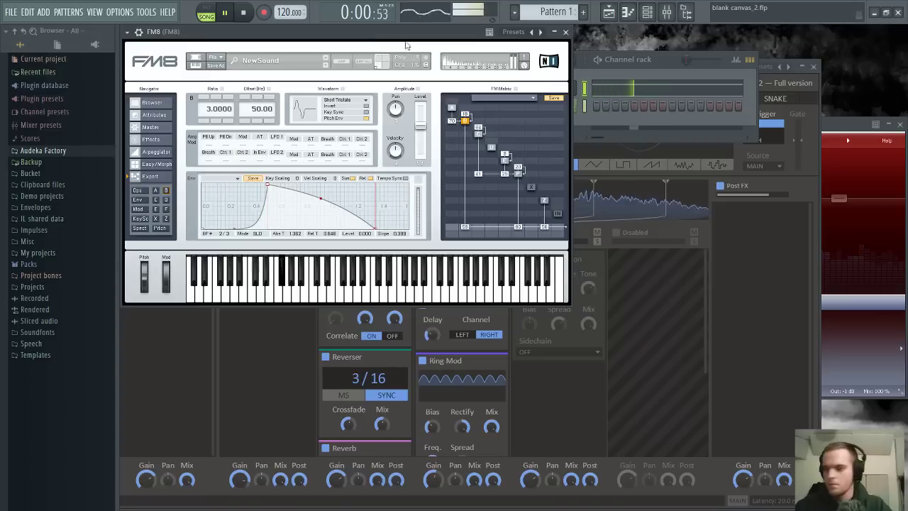
pyautogui.click(604, 58)
pyautogui.click(244, 13)
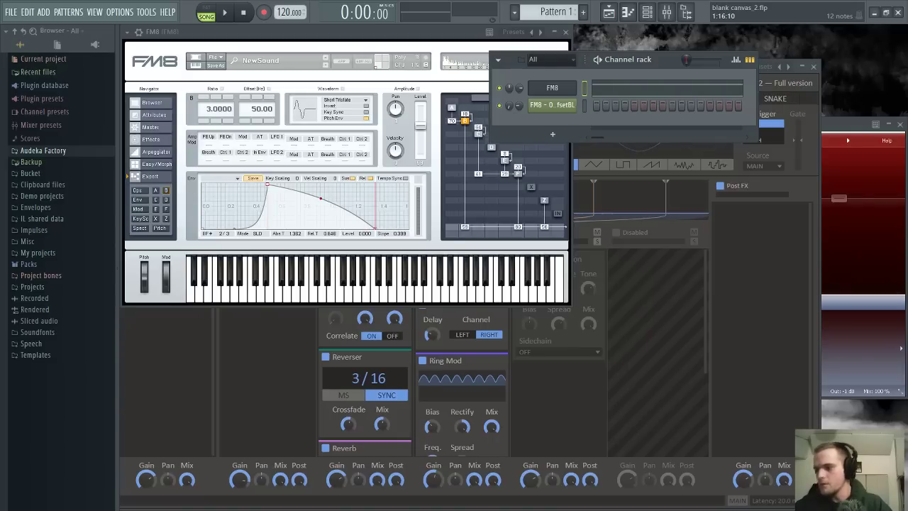
# In the FM matrix, set the modulation from operator A to B to 71 and operator B's self-feedback to 21
pyautogui.moveTo(433, 33); pyautogui.dragTo(439, 66)
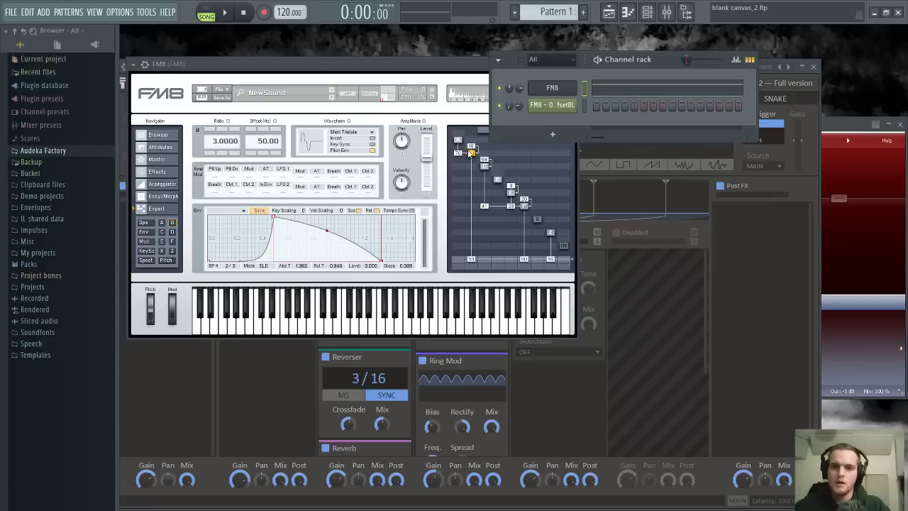
pyautogui.click(467, 93)
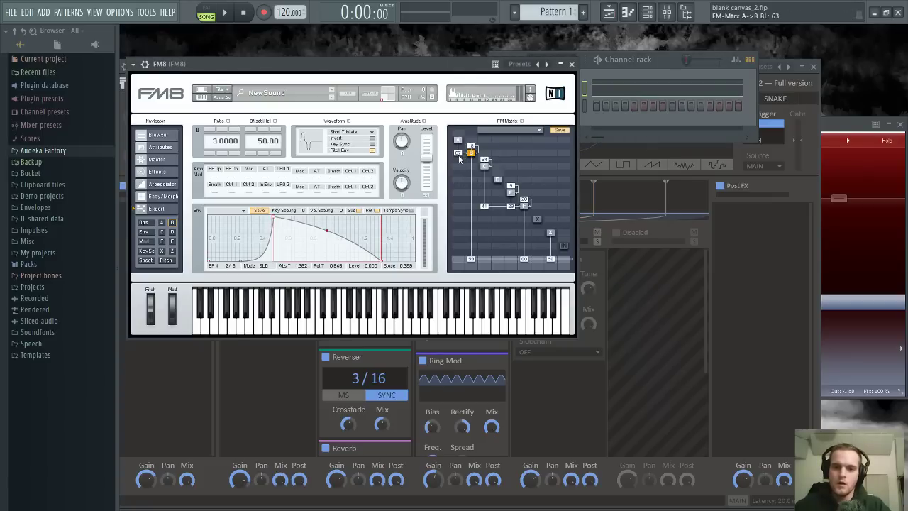
pyautogui.moveTo(459, 157); pyautogui.dragTo(461, 155)
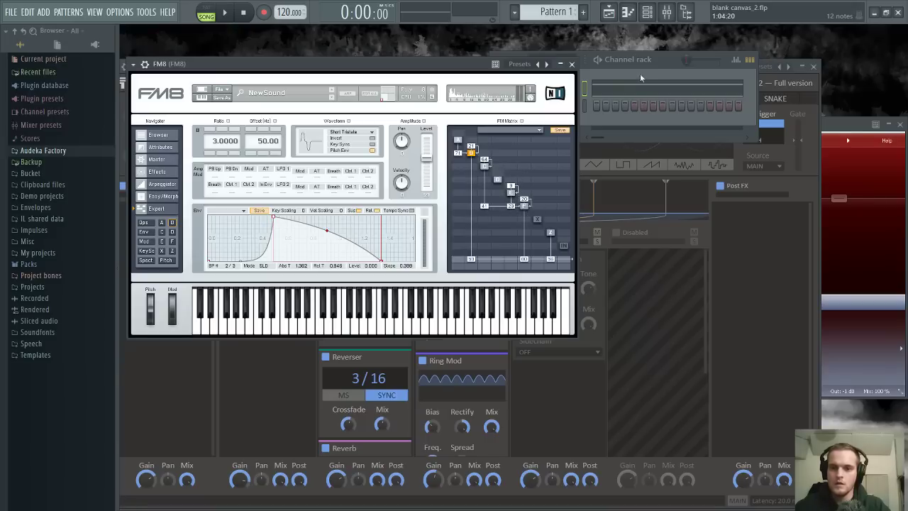
# Move the channel rack clear of the FM8 window and look over the mixer and playlist
pyautogui.moveTo(667, 62); pyautogui.dragTo(819, 40)
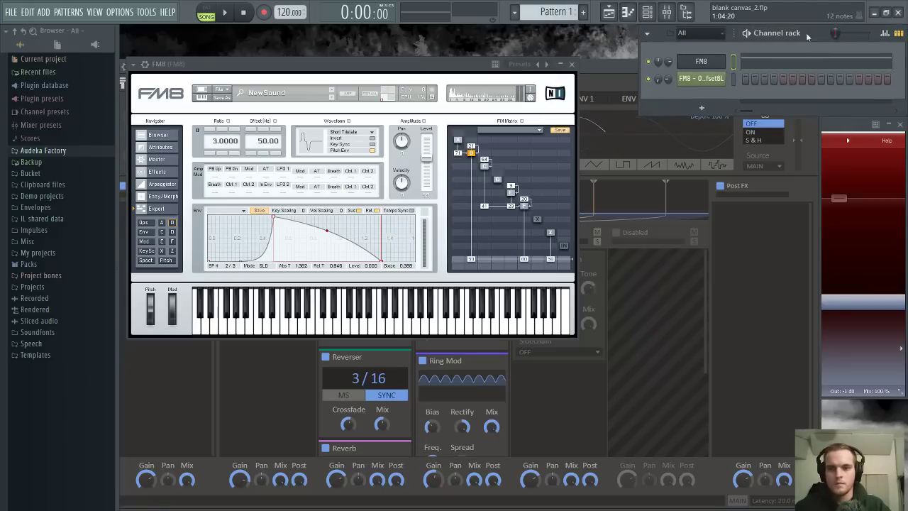
pyautogui.click(667, 12)
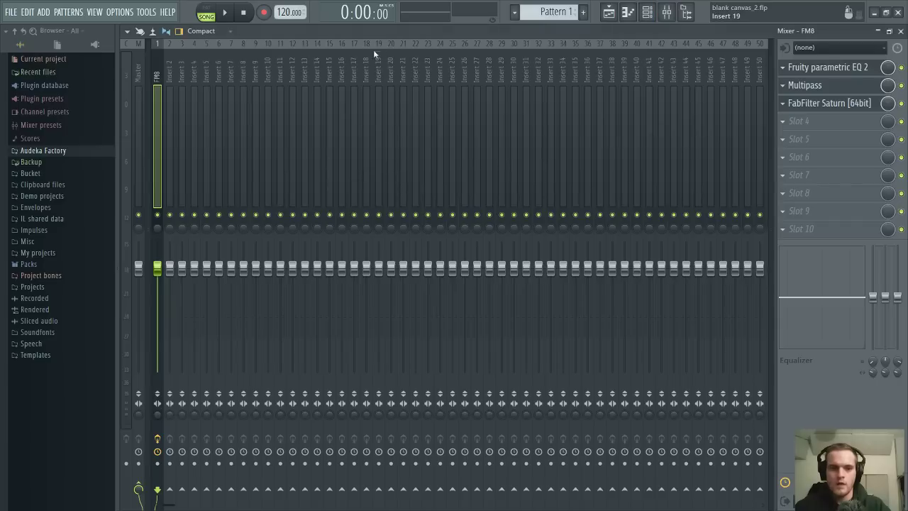
pyautogui.click(608, 12)
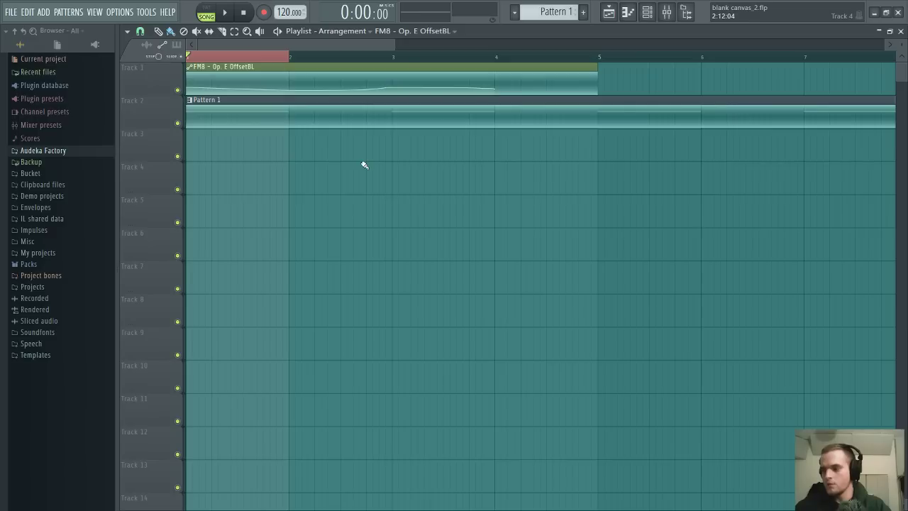
pyautogui.click(902, 32)
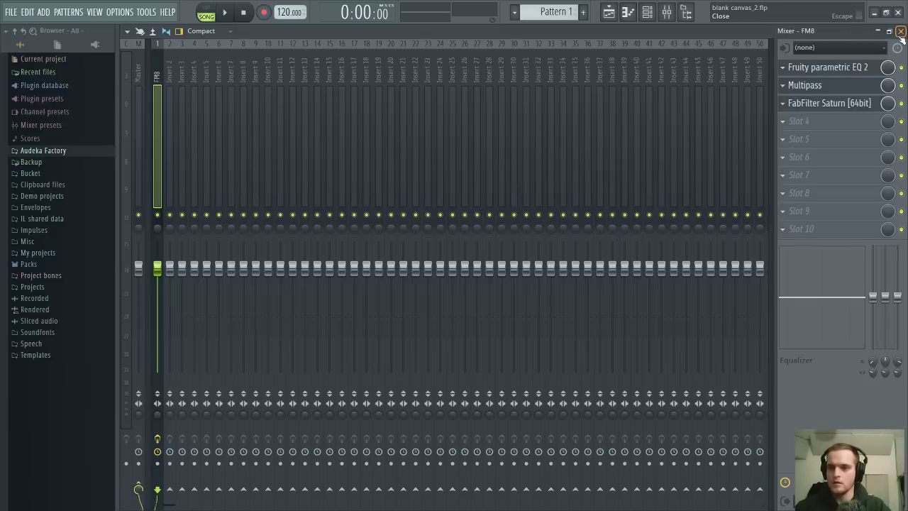
pyautogui.click(900, 31)
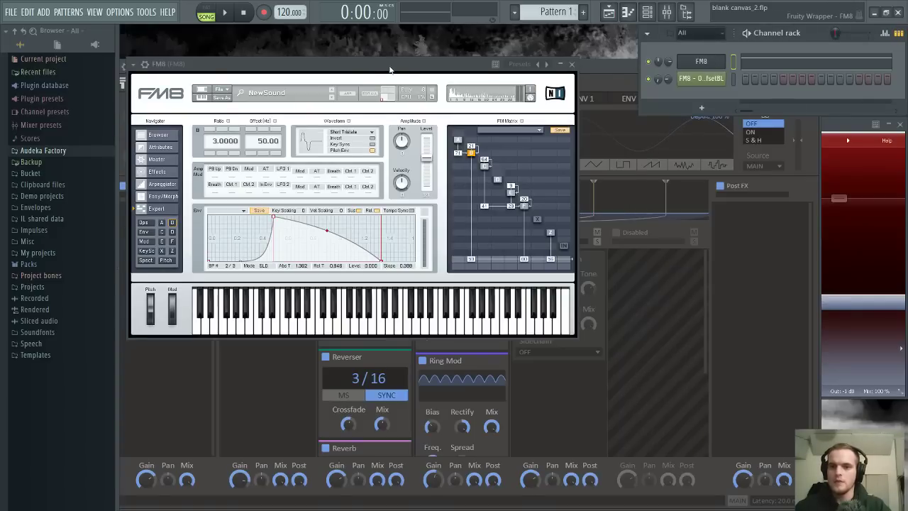
# Add a Sytrus channel, try operator feedback in its FM matrix, including operator 4, and undo adding the channel
pyautogui.moveTo(394, 70); pyautogui.dragTo(412, 117)
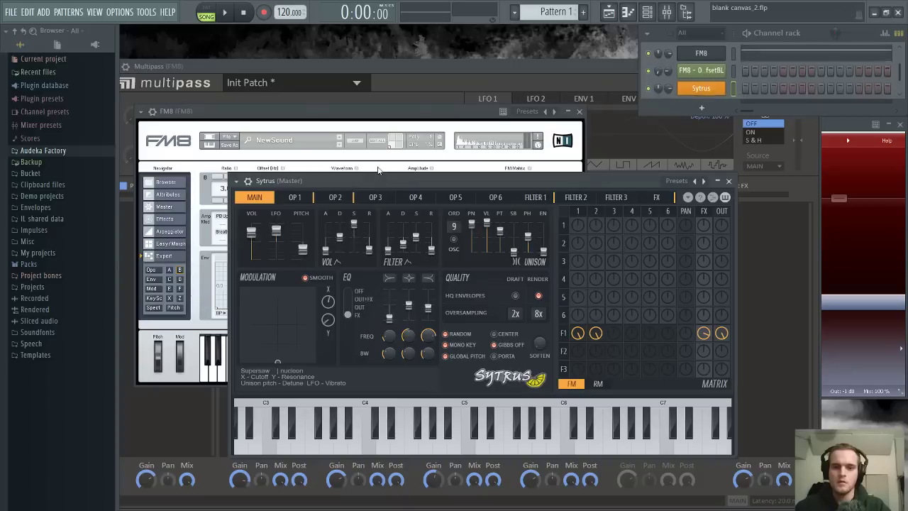
pyautogui.moveTo(404, 180); pyautogui.dragTo(403, 92)
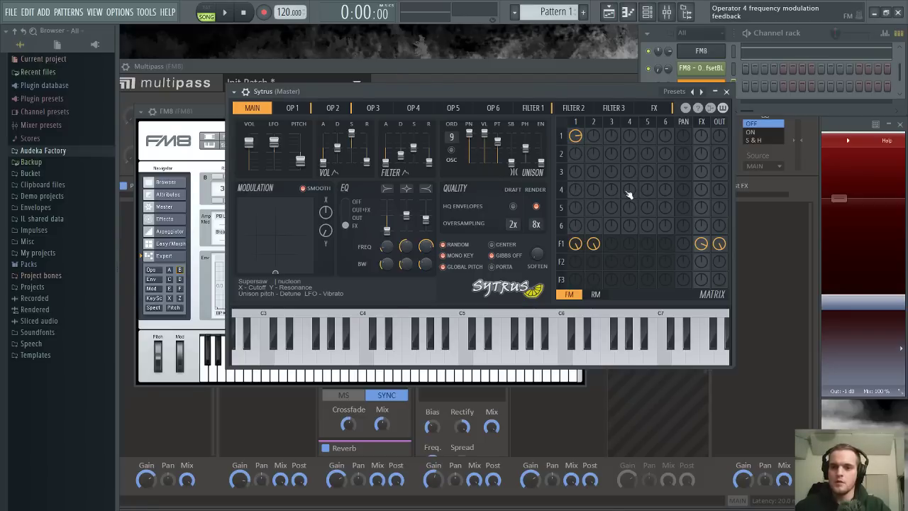
pyautogui.moveTo(630, 190); pyautogui.dragTo(629, 166)
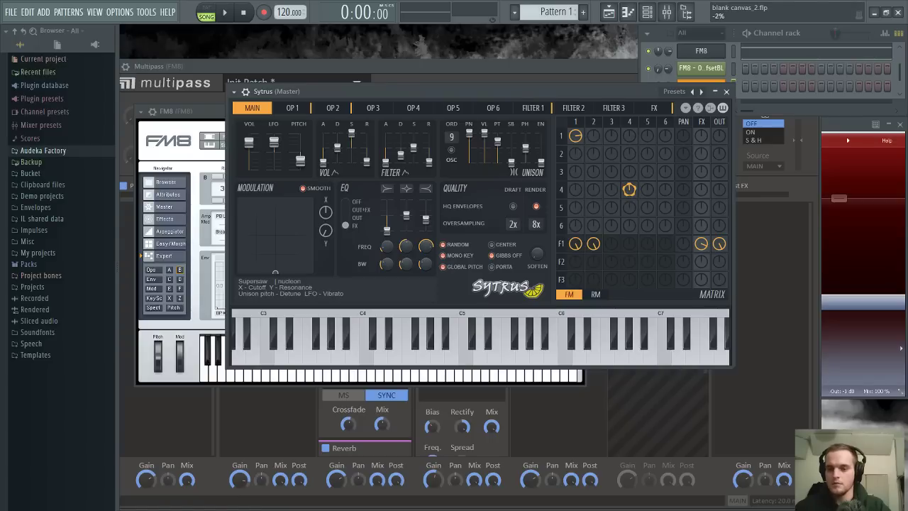
pyautogui.click(726, 92)
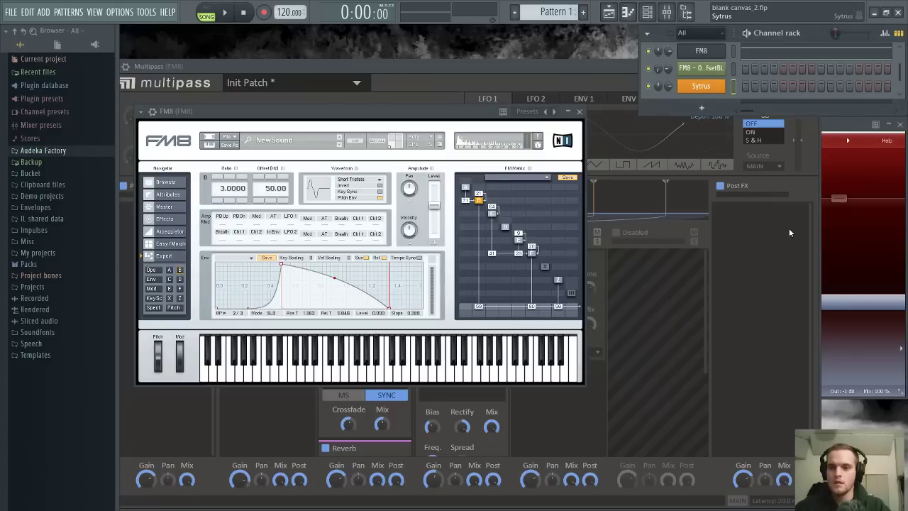
pyautogui.hotkey('ctrl', 'z')
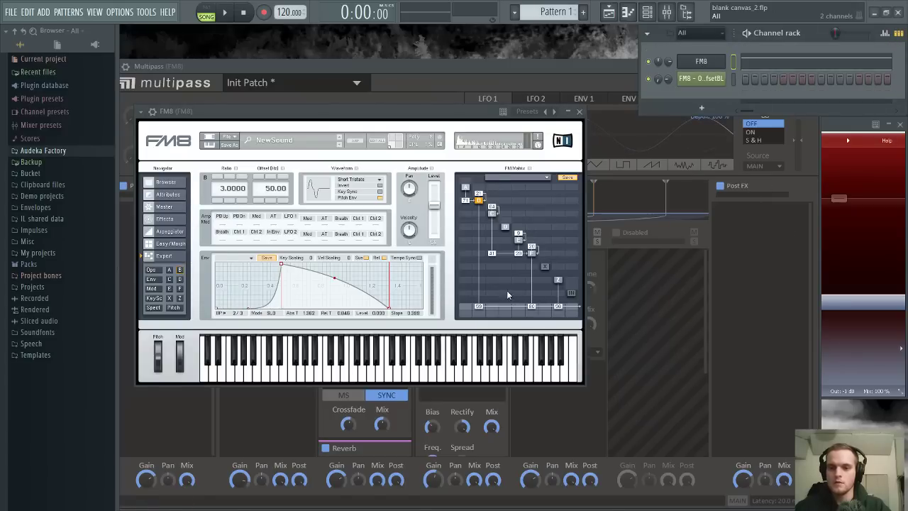
pyautogui.click(713, 62)
pyautogui.click(713, 62)
pyautogui.moveTo(452, 117); pyautogui.dragTo(492, 125)
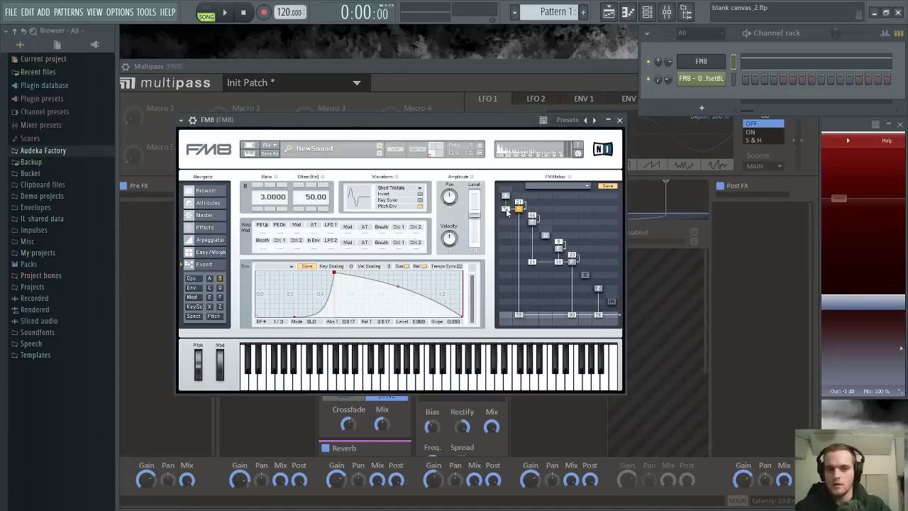
pyautogui.click(702, 62)
pyautogui.click(707, 65)
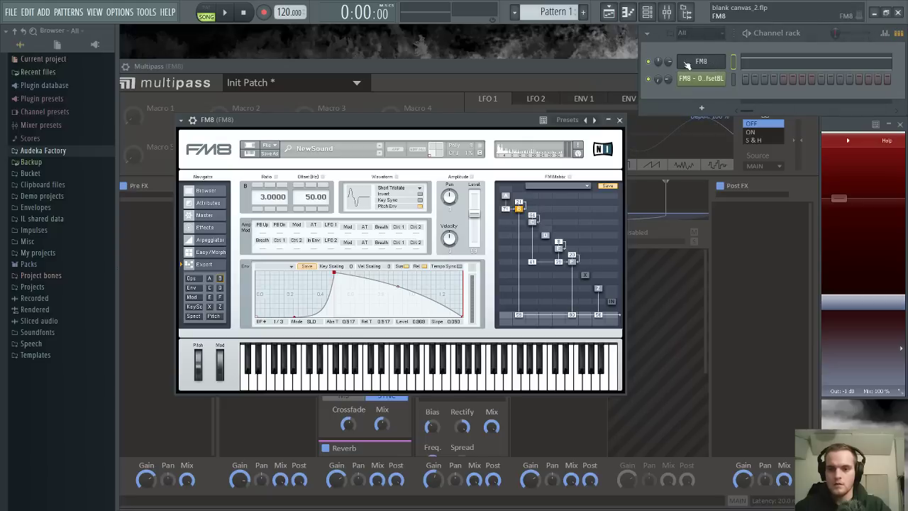
pyautogui.click(702, 64)
pyautogui.click(707, 66)
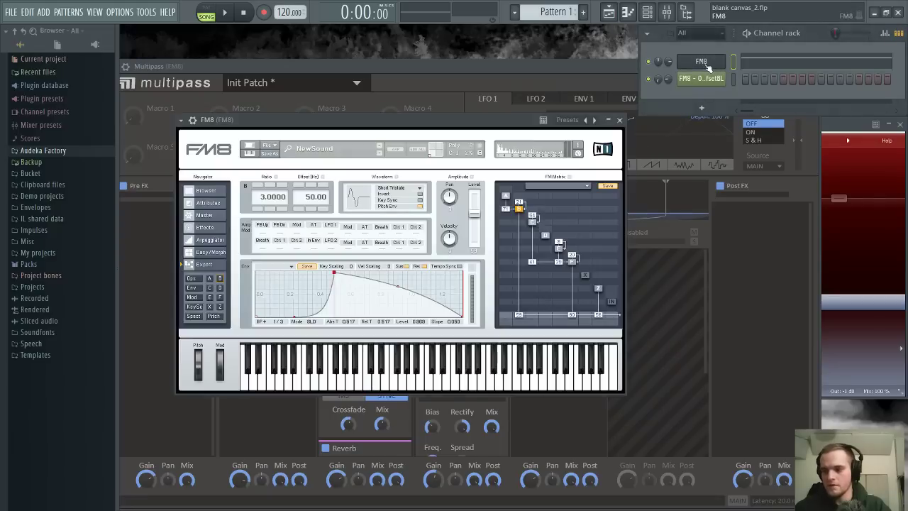
pyautogui.click(706, 66)
pyautogui.click(707, 66)
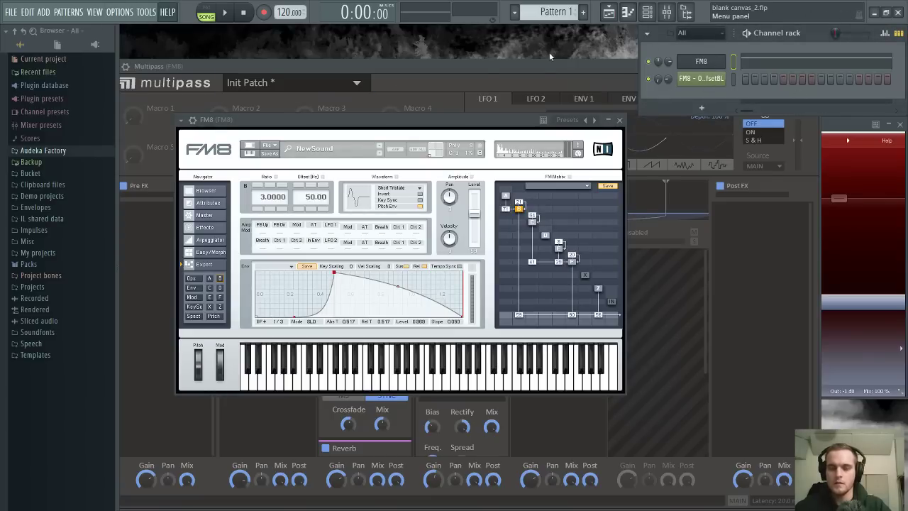
# During looped playback, slightly raise the second point of the Op. E offset automation clip and adjust the curve leading to it
pyautogui.click(607, 13)
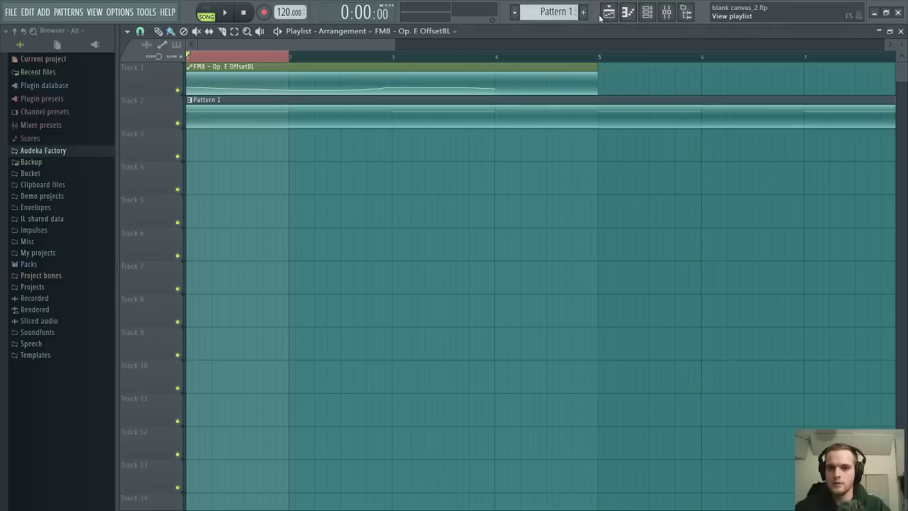
pyautogui.scroll(3, 304, 57)
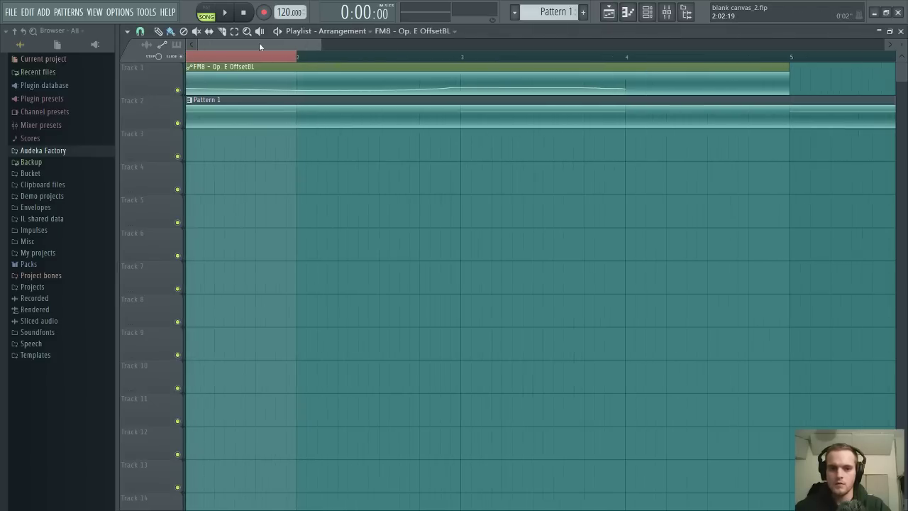
pyautogui.scroll(1, 219, 47)
pyautogui.press('space')
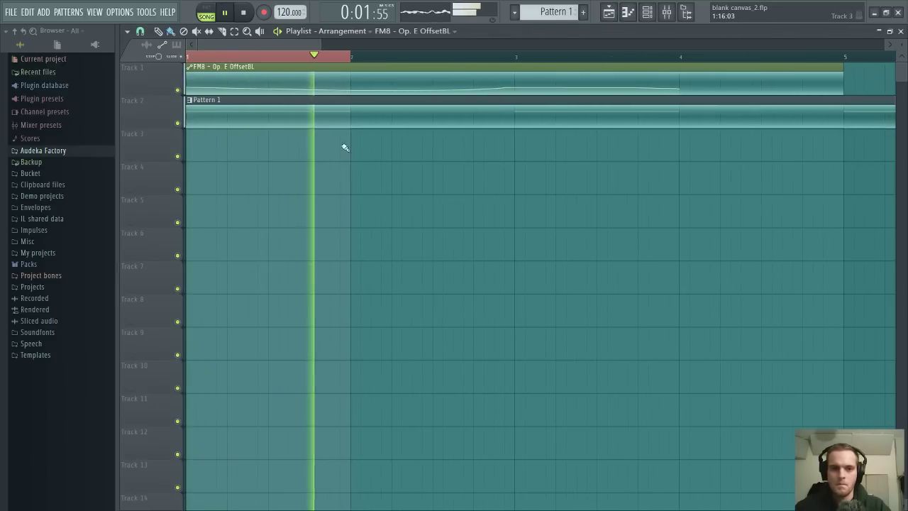
pyautogui.moveTo(273, 89); pyautogui.dragTo(274, 90)
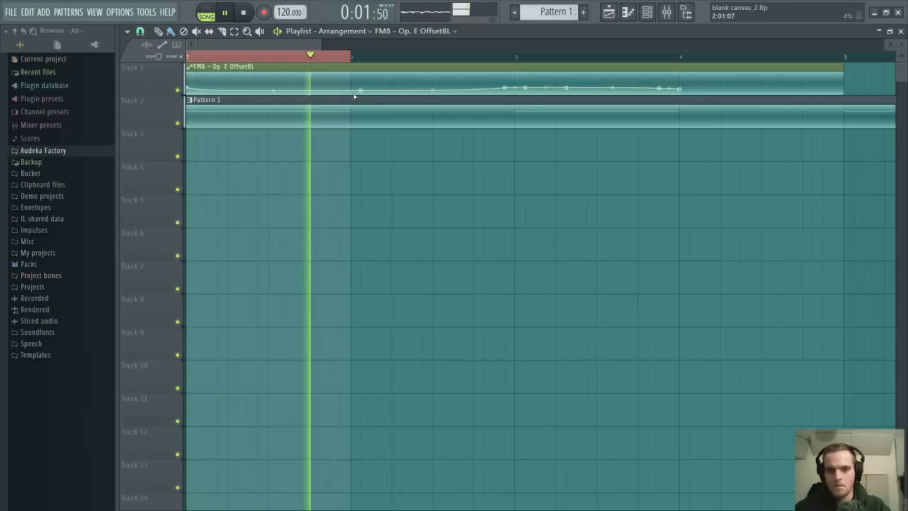
pyautogui.moveTo(361, 90)
pyautogui.mouseDown()
pyautogui.moveTo(360, 78)
pyautogui.moveTo(362, 89)
pyautogui.mouseUp()
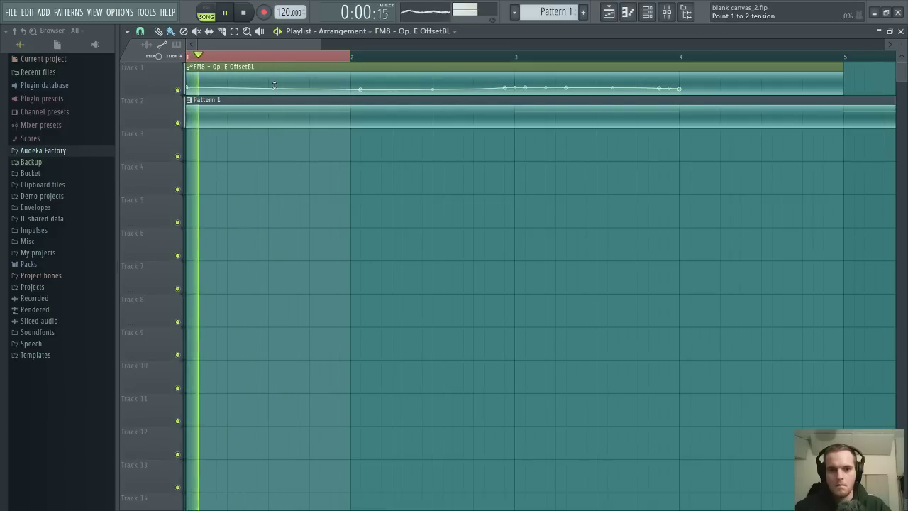
# Open Pattern 1's FM8 notes in the piano roll, stop playback and examine the notes across all octaves
pyautogui.doubleClick(243, 118)
pyautogui.press('space')
pyautogui.scroll(3, 271, 218)
pyautogui.scroll(-4, 272, 218)
pyautogui.scroll(2, 274, 218)
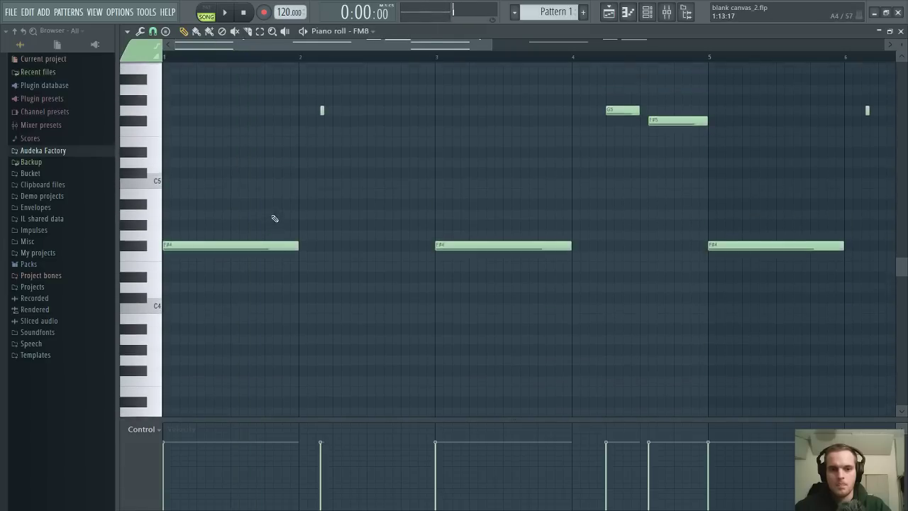
pyautogui.scroll(-4, 275, 212)
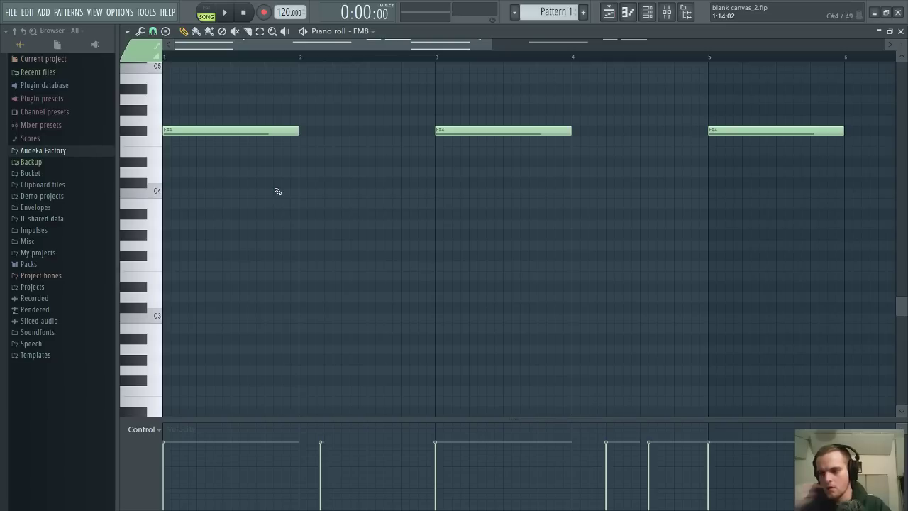
pyautogui.scroll(10, 339, 270)
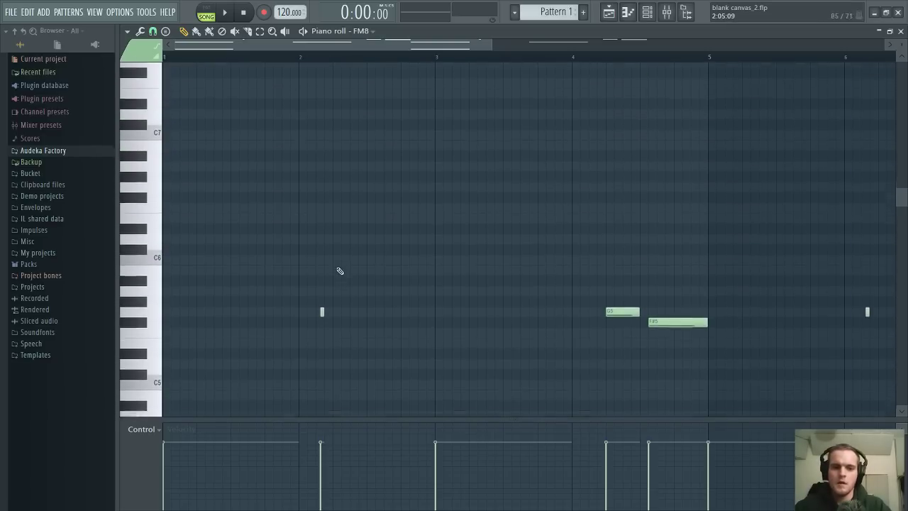
pyautogui.scroll(-11, 339, 271)
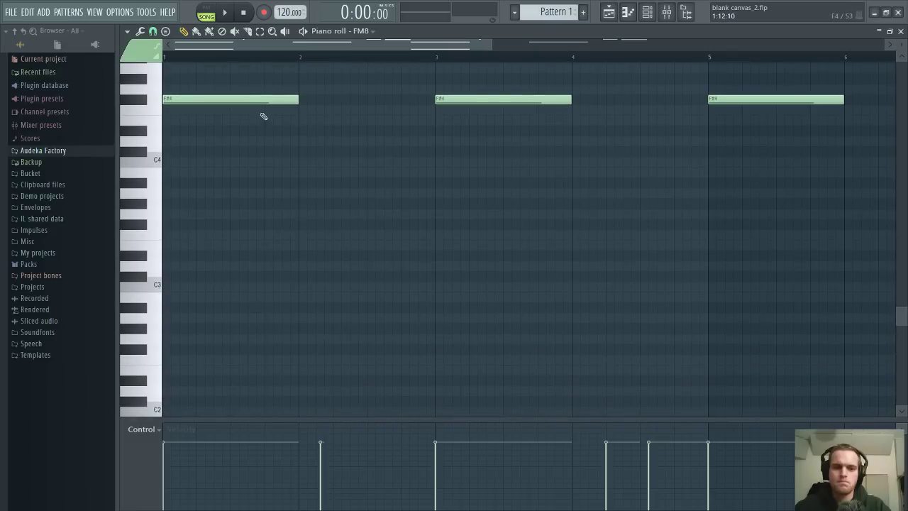
pyautogui.scroll(-6, 306, 223)
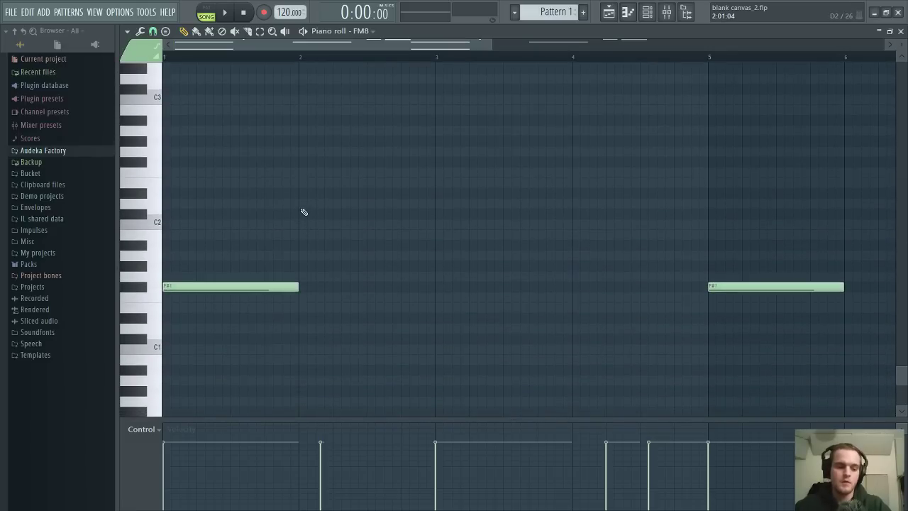
# Transpose all of the pattern's notes up one octave and audition the result
pyautogui.hotkey('ctrl', 'Up')
pyautogui.scroll(10, 343, 200)
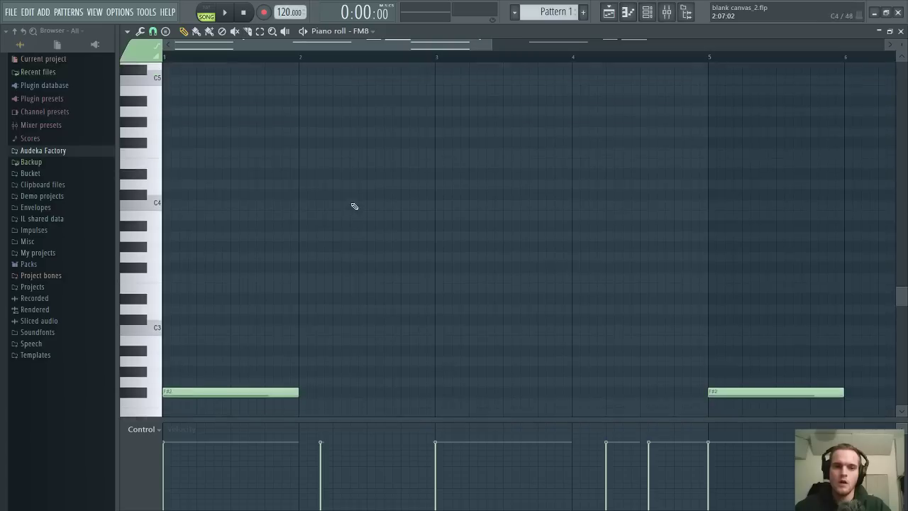
pyautogui.scroll(-4, 354, 206)
pyautogui.press('space')
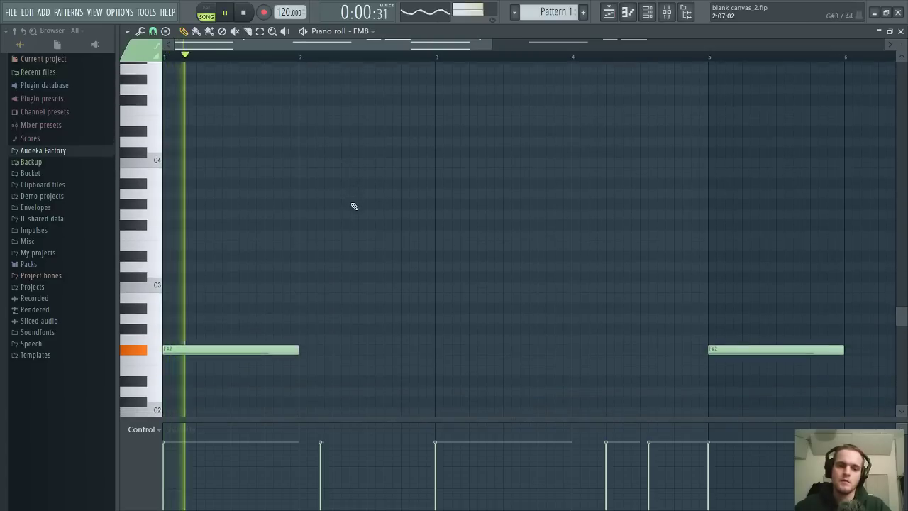
pyautogui.scroll(5, 321, 200)
pyautogui.press('space')
# Select the first bar's F#5 note and lower it two octaves to F#3, auditioning each octave
pyautogui.click(259, 31)
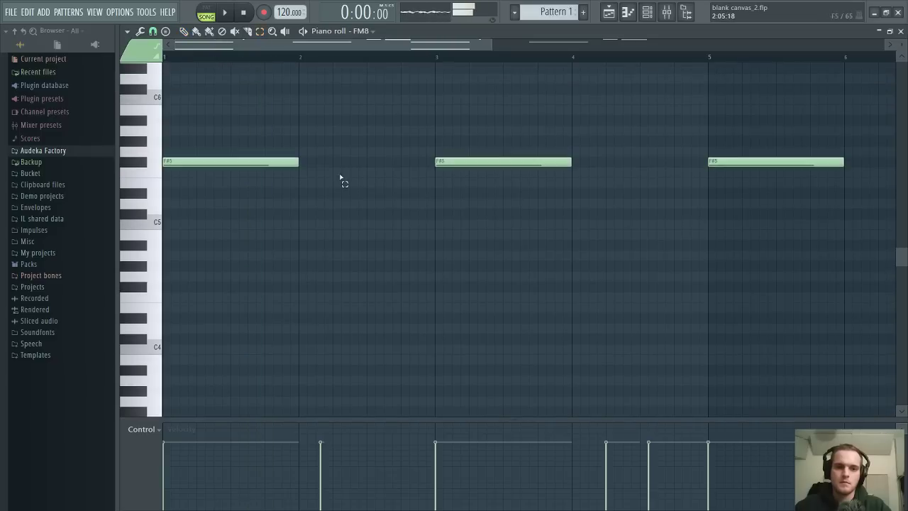
pyautogui.moveTo(340, 176); pyautogui.dragTo(288, 142)
pyautogui.hotkey('ctrl', 'Down')
pyautogui.press('space')
pyautogui.click(183, 31)
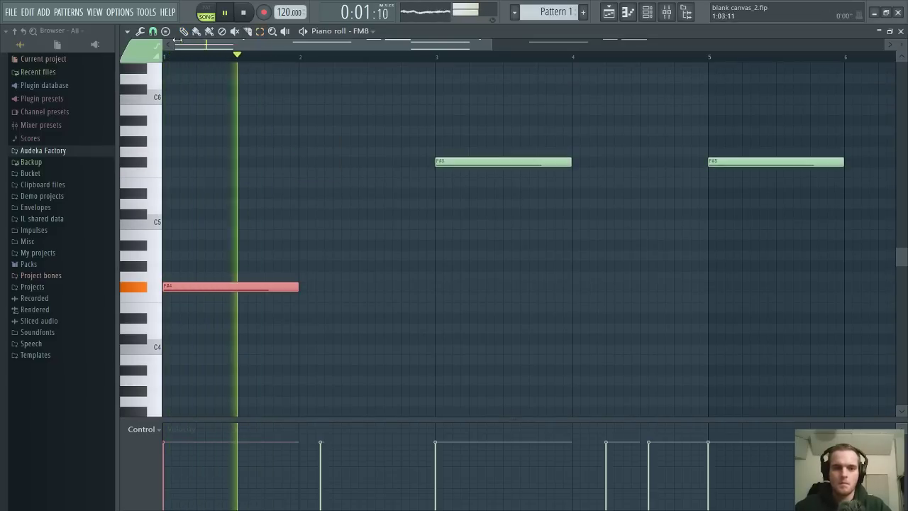
pyautogui.press('space')
pyautogui.press('space')
pyautogui.press('space')
pyautogui.hotkey('ctrl', 'Down')
pyautogui.press('space')
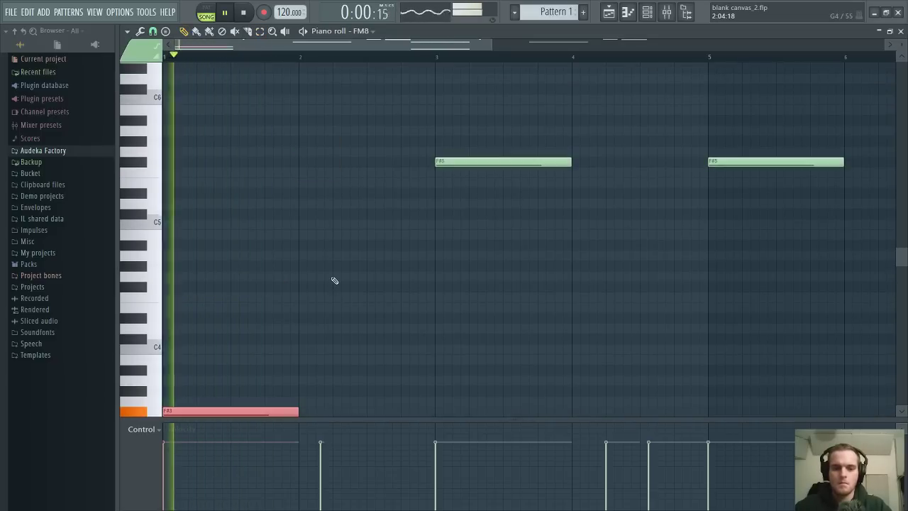
# Delete the notes in the pattern's first bar and check the loop without them
pyautogui.scroll(-3, 312, 273)
pyautogui.press('space')
pyautogui.rightClick(293, 295)
pyautogui.rightClick(231, 414)
pyautogui.press('space')
pyautogui.scroll(-3, 276, 308)
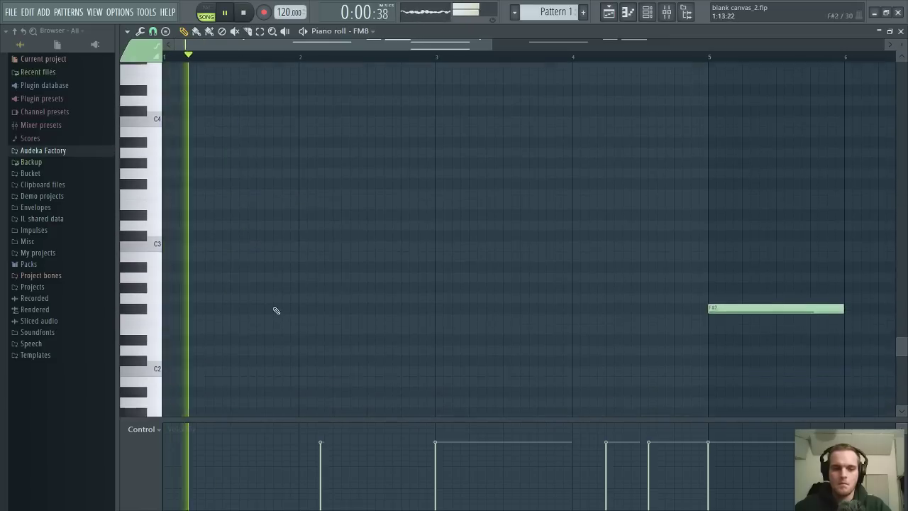
pyautogui.press('space')
# Draw a note at the start of the first bar, move it down to E1 and audition it
pyautogui.click(175, 293)
pyautogui.moveTo(206, 291); pyautogui.dragTo(196, 396)
pyautogui.scroll(-5, 227, 339)
pyautogui.press('space')
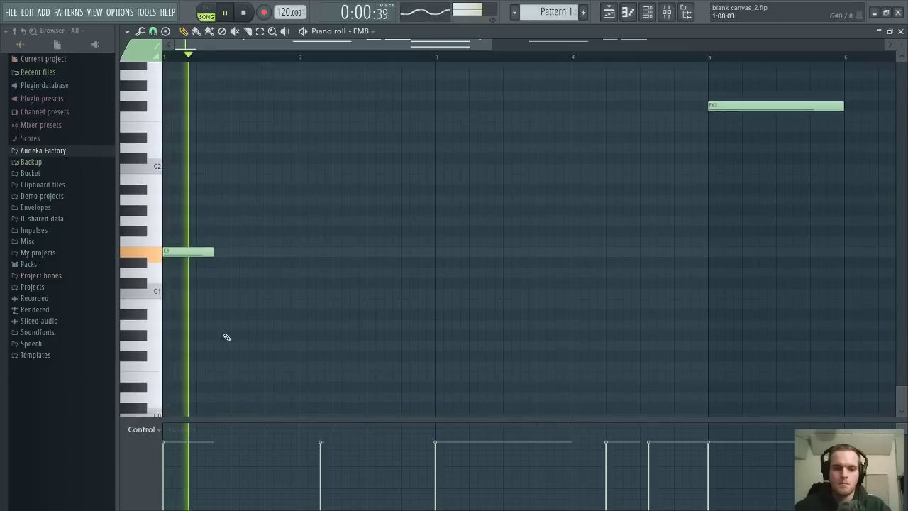
pyautogui.press('space')
pyautogui.press('space')
pyautogui.press('space')
# Lengthen the E1 note to fill the whole first bar and audition it repeatedly
pyautogui.moveTo(210, 247); pyautogui.dragTo(298, 247)
pyautogui.press('space')
pyautogui.press('space')
pyautogui.press('space')
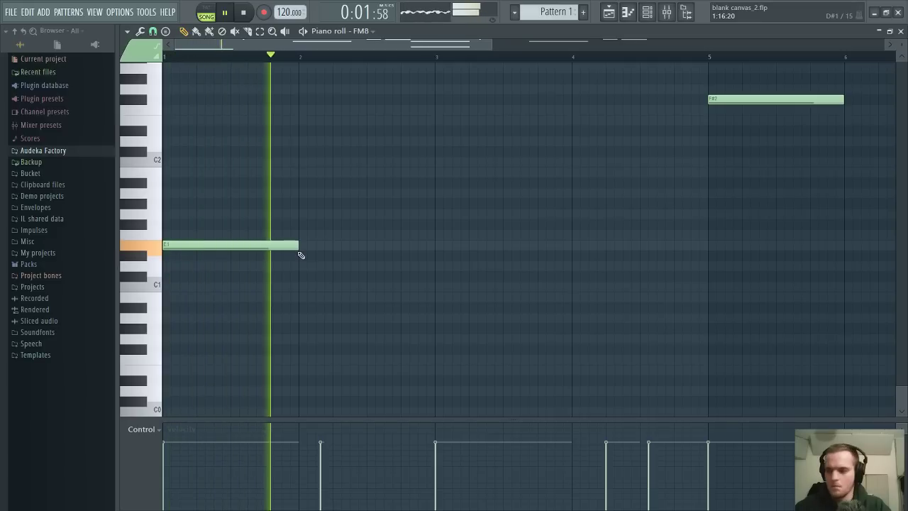
pyautogui.press('space')
pyautogui.press('space')
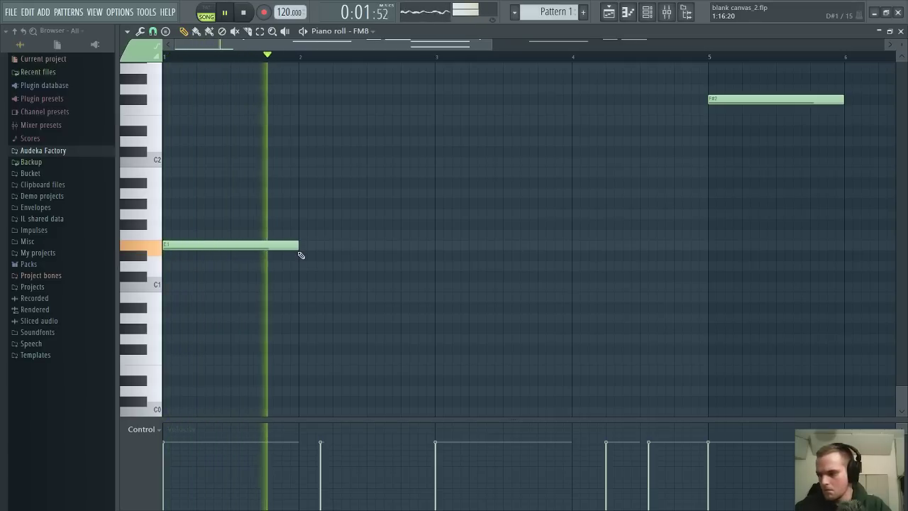
pyautogui.press('space')
pyautogui.press('space')
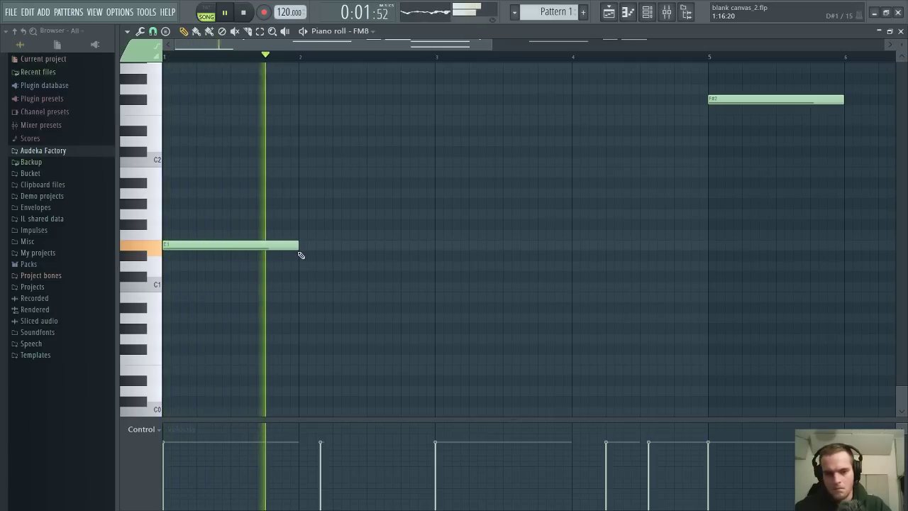
pyautogui.press('space')
pyautogui.press('space')
# Try the first bar's long note at A0 and at D0, auditioning both pitches
pyautogui.moveTo(239, 245); pyautogui.dragTo(239, 316)
pyautogui.press('space')
pyautogui.press('space')
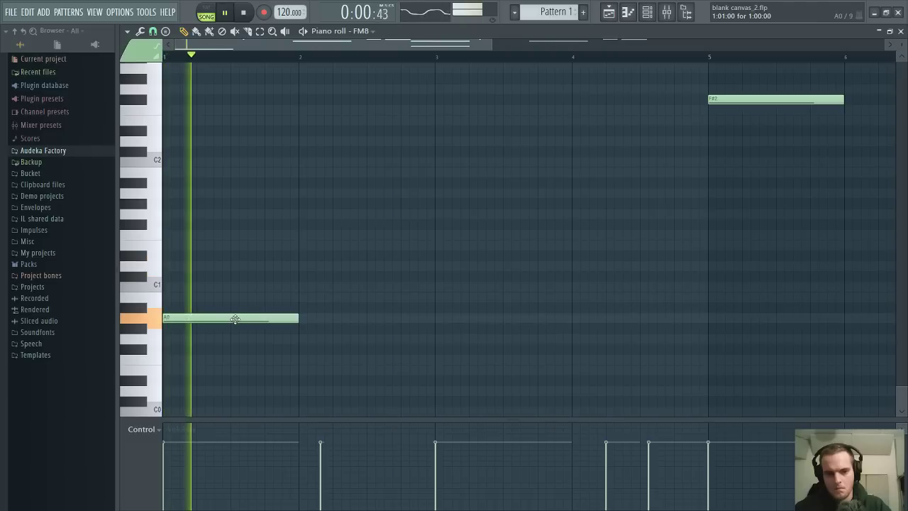
pyautogui.press('space')
pyautogui.press('space')
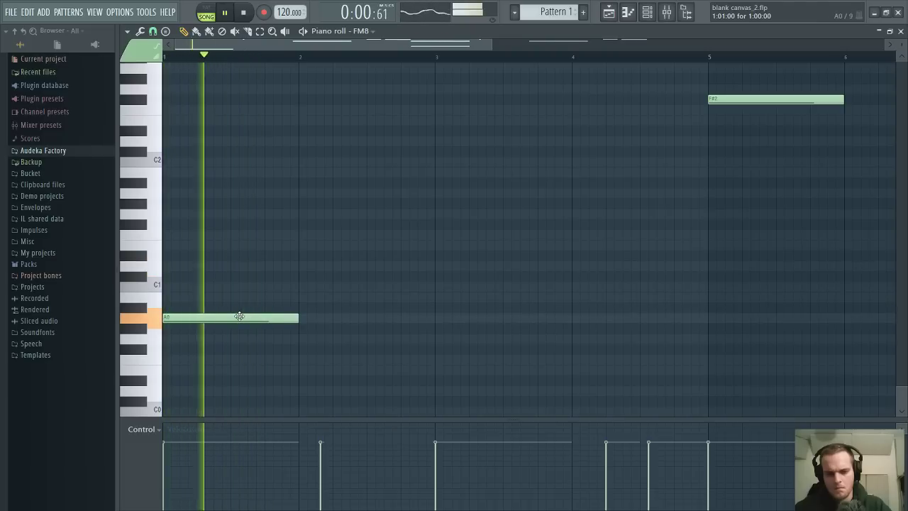
pyautogui.moveTo(239, 316); pyautogui.dragTo(228, 390)
pyautogui.press('space')
pyautogui.press('space')
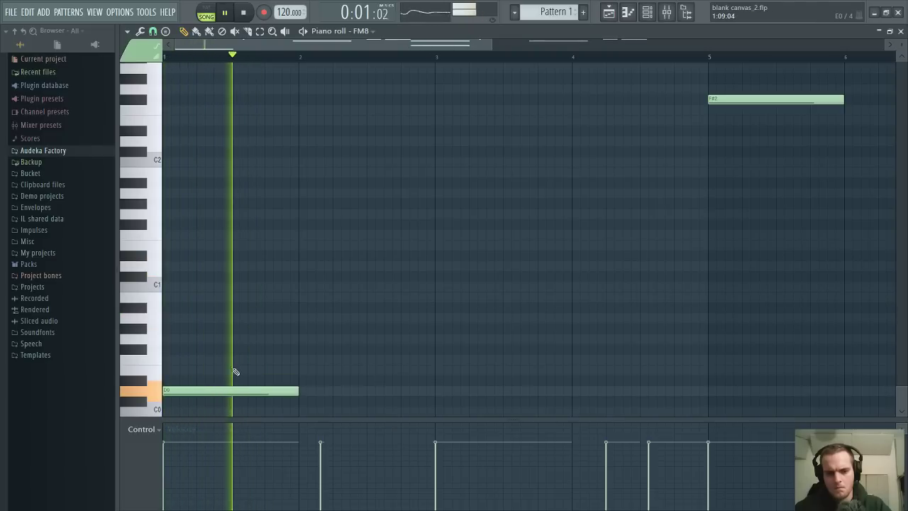
pyautogui.press('space')
pyautogui.press('space')
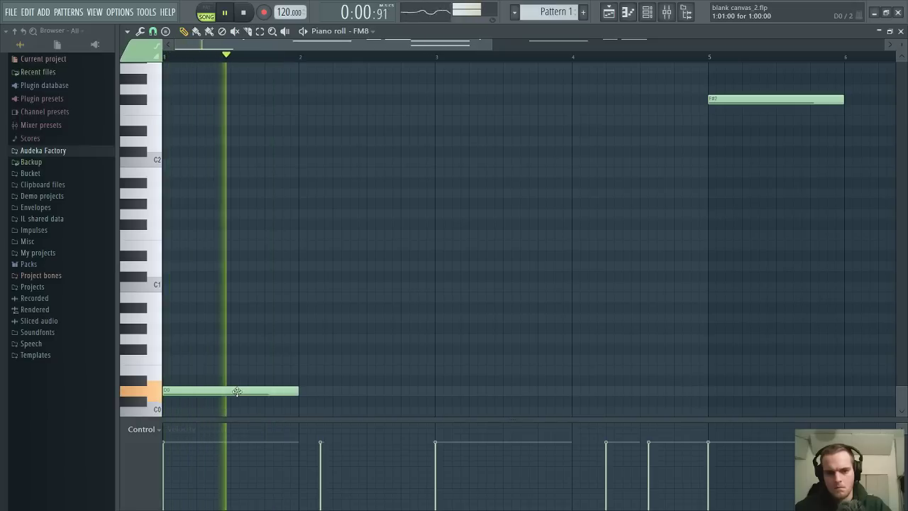
# Set the first bar's long note to D#0 and audition it
pyautogui.press('space')
pyautogui.moveTo(235, 393); pyautogui.dragTo(236, 379)
pyautogui.press('space')
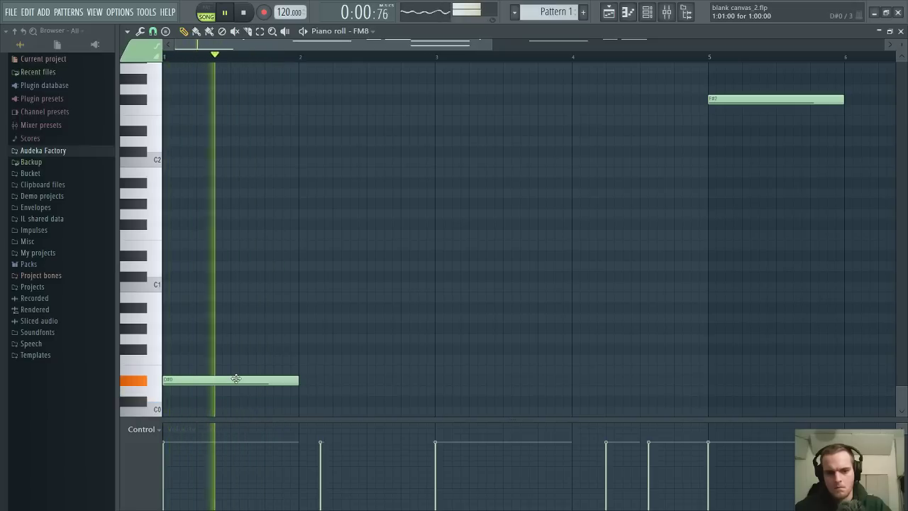
pyautogui.press('space')
pyautogui.press('space')
# Open Multipass on the FM8 mixer insert and switch off Reverser and Reverb in the 157 Hz - 3.49 kHz band
pyautogui.click(666, 12)
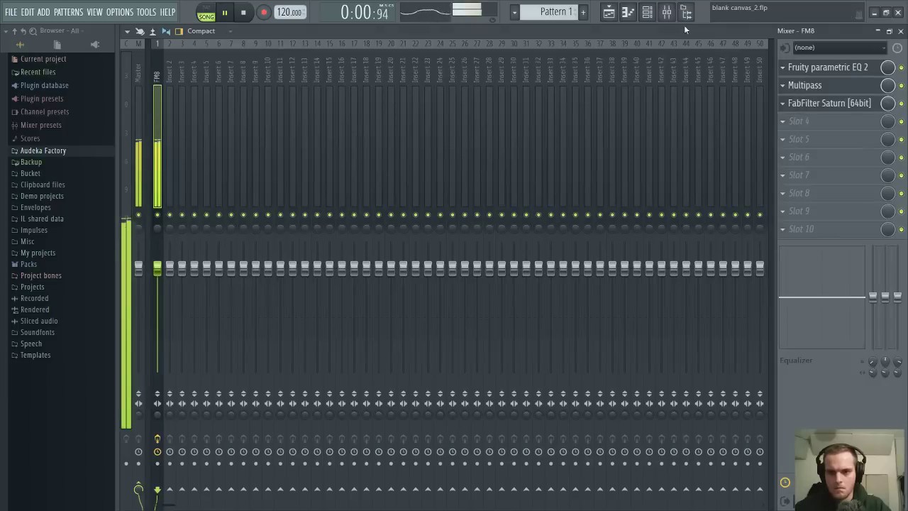
pyautogui.press('space')
pyautogui.click(819, 86)
pyautogui.press('space')
pyautogui.click(325, 357)
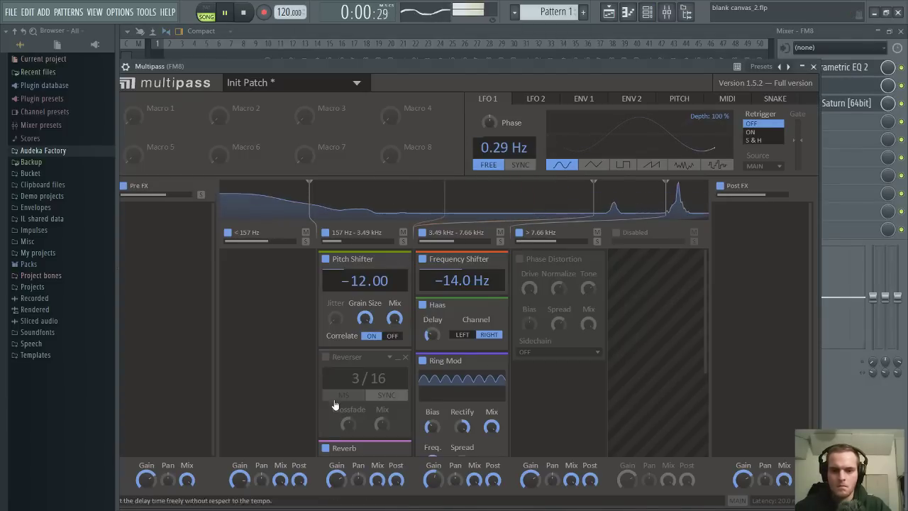
pyautogui.click(325, 448)
pyautogui.moveTo(489, 63); pyautogui.dragTo(486, 63)
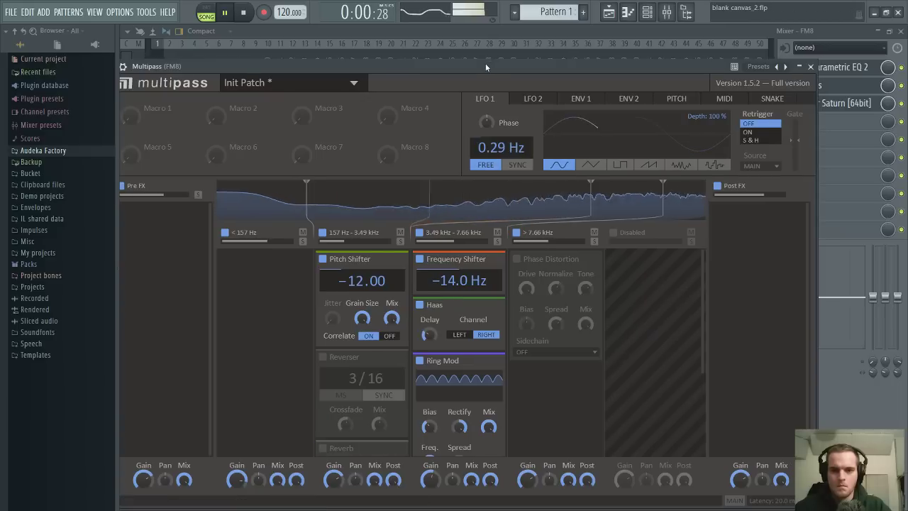
# Close the mixer, Multipass and piano roll windows to return to the playlist, and stop playback
pyautogui.click(491, 32)
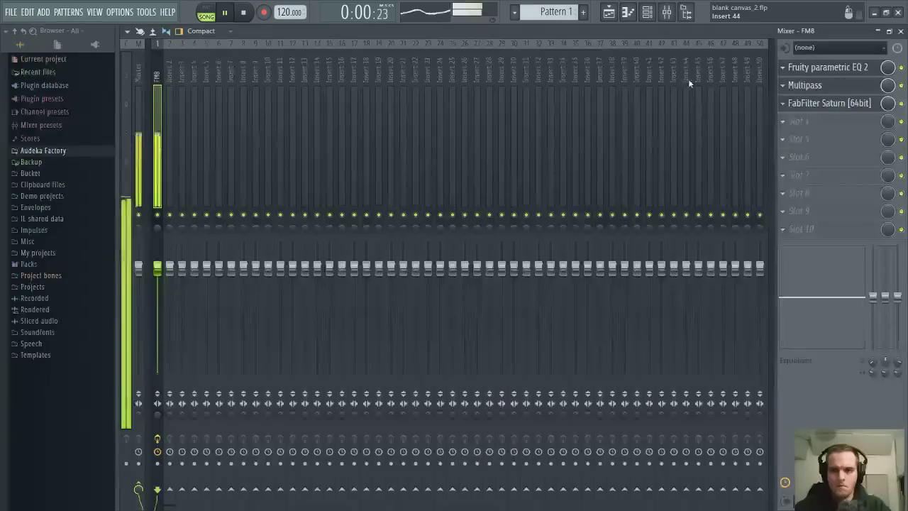
pyautogui.click(900, 30)
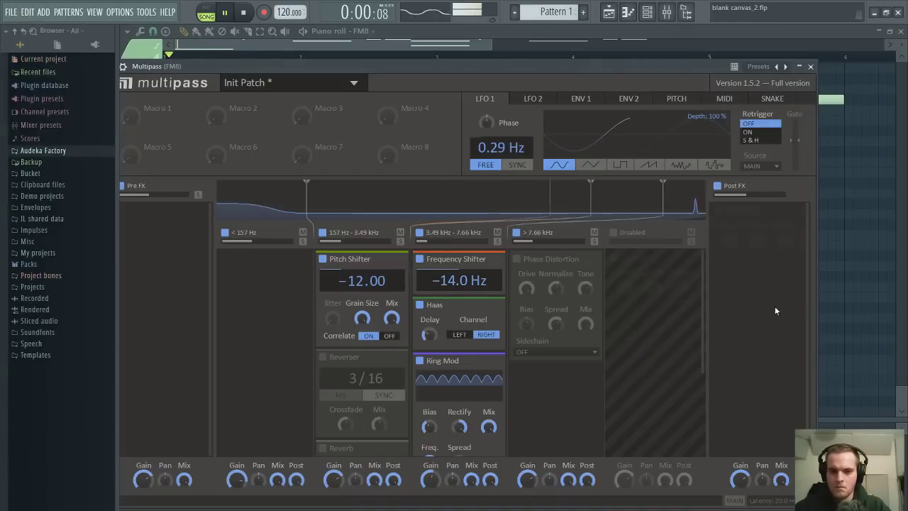
pyautogui.press('space')
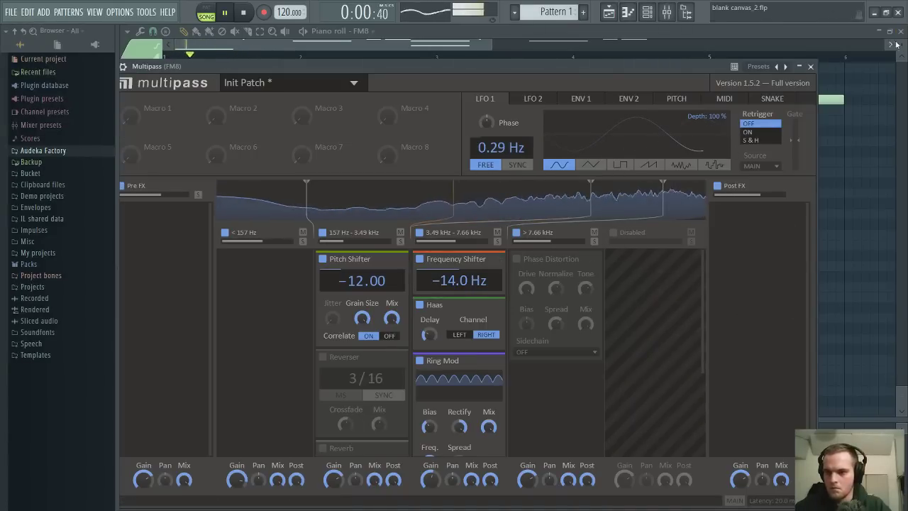
pyautogui.click(899, 31)
pyautogui.rightClick(867, 192)
pyautogui.press('space')
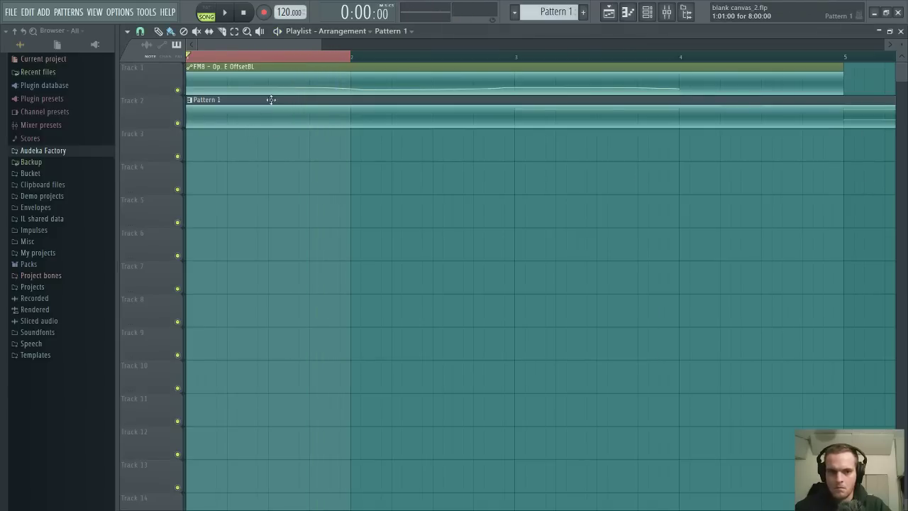
# Lower the first point of the Op. E offset automation clip to 19% and audition the looped bar
pyautogui.press('space')
pyautogui.press('space')
pyautogui.press('space')
pyautogui.moveTo(188, 87); pyautogui.dragTo(188, 91)
pyautogui.press('space')
pyautogui.press('space')
pyautogui.press('space')
pyautogui.press('space')
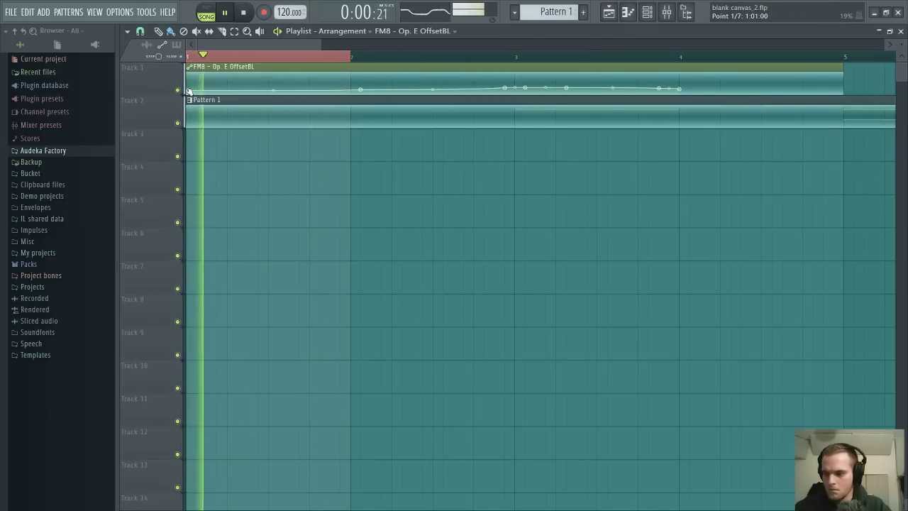
pyautogui.press('space')
pyautogui.press('space')
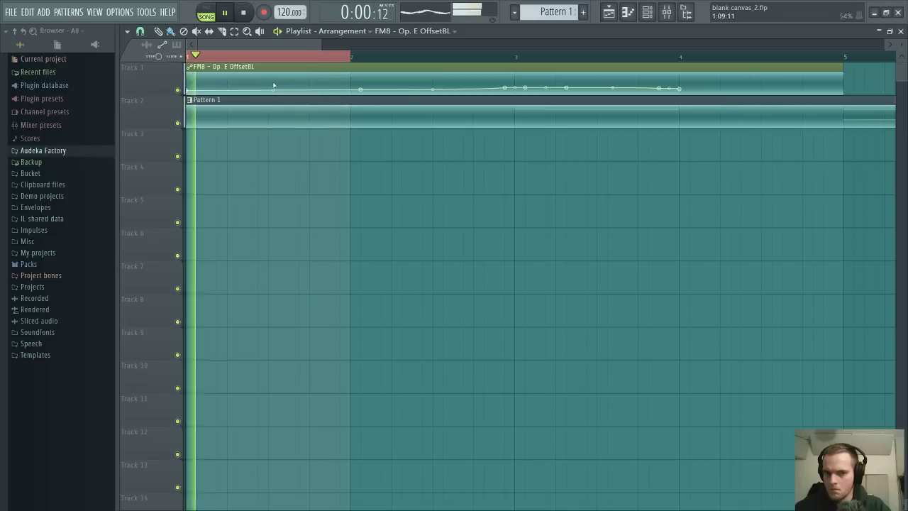
# Add a point at 79% midway through the first bar of the Op. E offset clip and pull it down toward the clip's start
pyautogui.rightClick(273, 77)
pyautogui.press('space')
pyautogui.press('space')
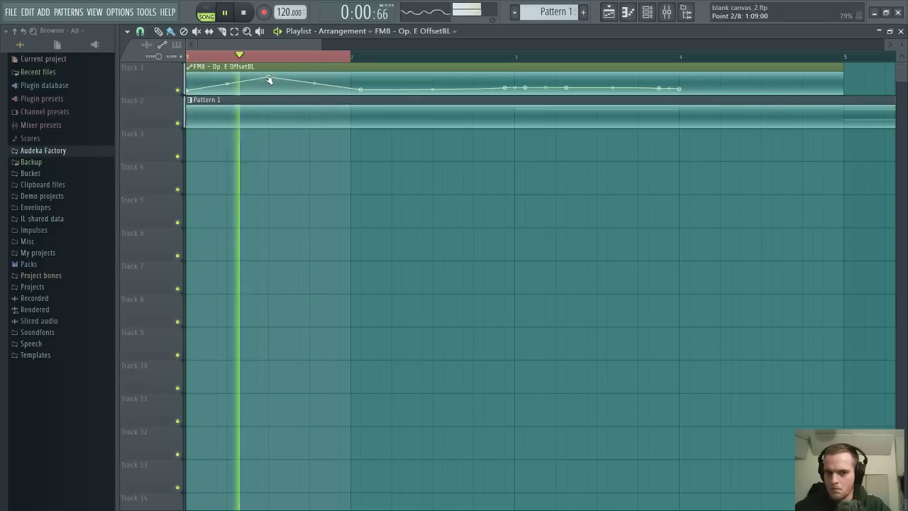
pyautogui.moveTo(270, 79); pyautogui.dragTo(166, 99)
# Reopen Pattern 1's notes and audition an added F#2 note spanning the first bar
pyautogui.doubleClick(261, 109)
pyautogui.scroll(-3, 262, 113)
pyautogui.press('space')
pyautogui.press('space')
pyautogui.scroll(5, 227, 174)
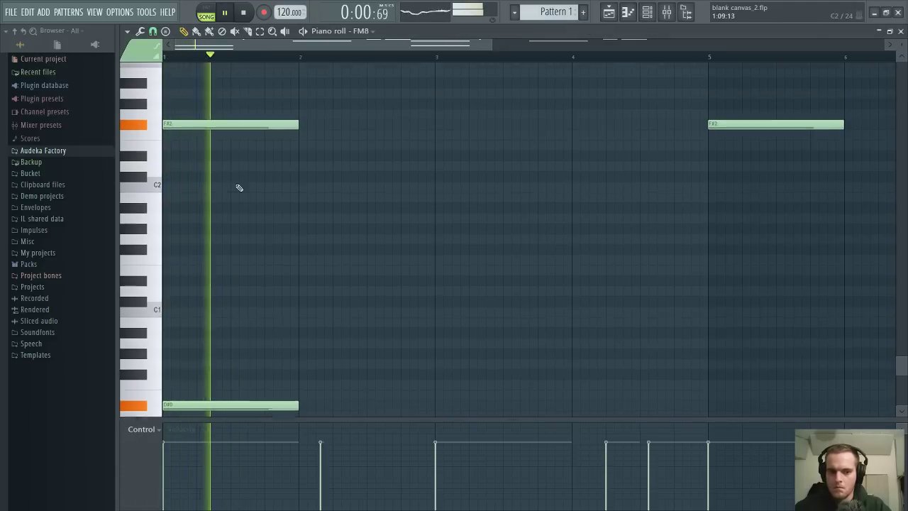
# Move the first bar's F#2 note up to F#5 while checking the loop
pyautogui.press('space')
pyautogui.press('Delete')
pyautogui.press('space')
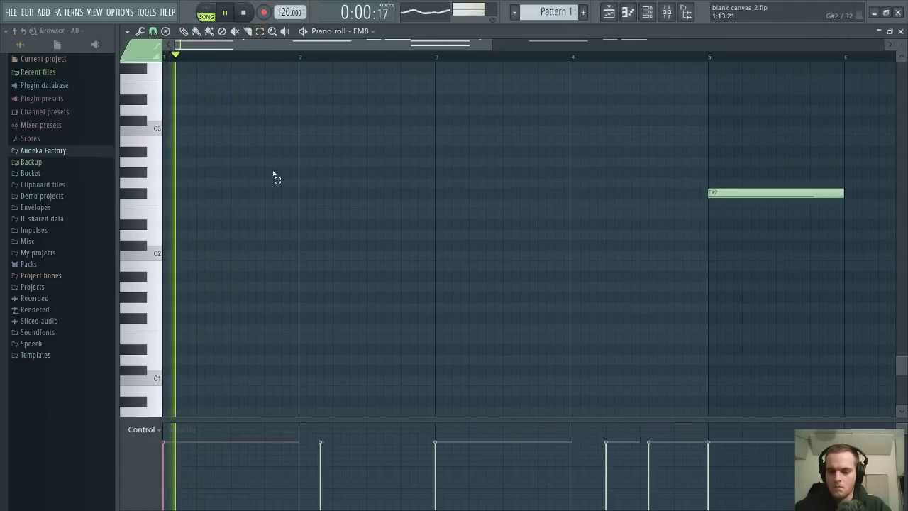
pyautogui.scroll(8, 210, 92)
pyautogui.press('space')
pyautogui.scroll(10, 213, 110)
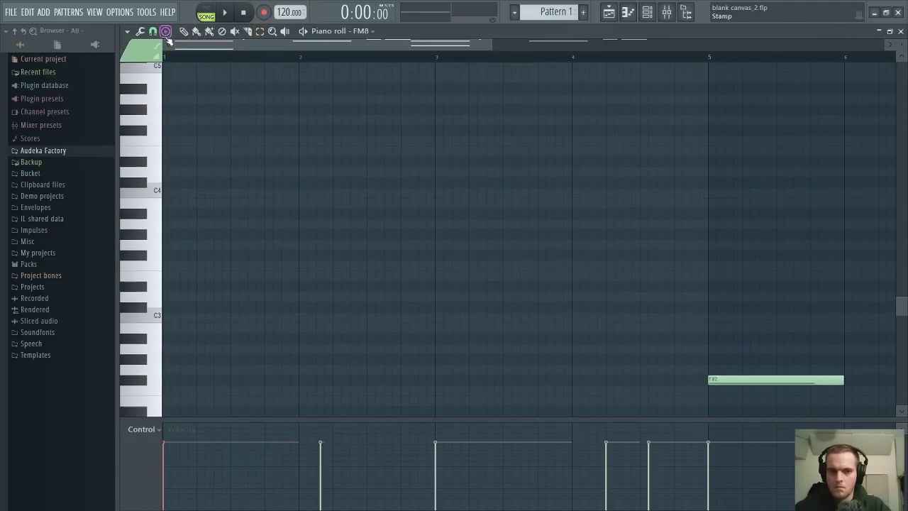
pyautogui.press('space')
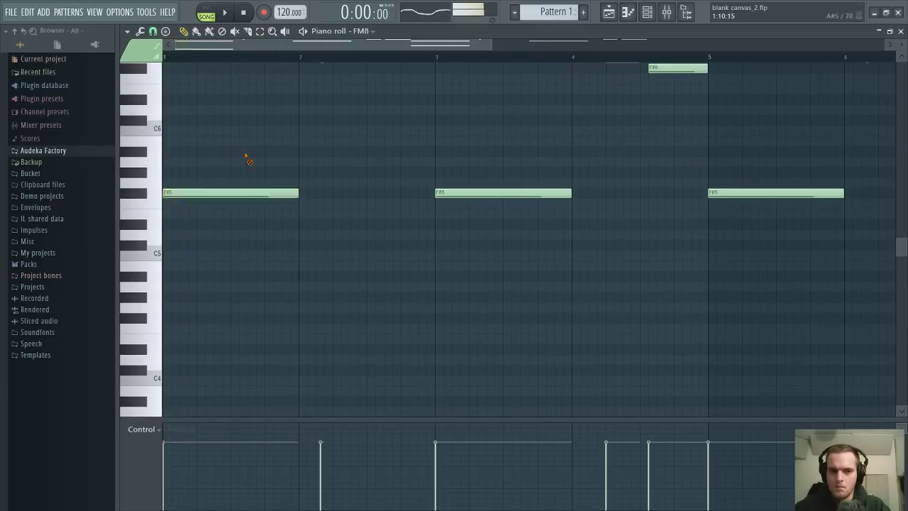
# Delete the first bar's F#5 note and place a one-bar F6 note near the start of the second bar
pyautogui.rightClick(248, 192)
pyautogui.press('space')
pyautogui.click(316, 78)
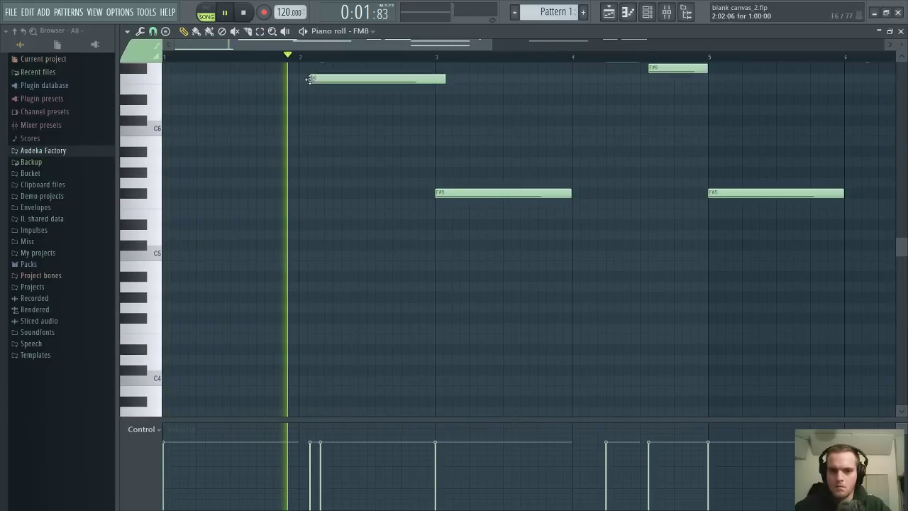
# Move the F6 note down to D4 at the start of the second bar, audition it and delete it
pyautogui.moveTo(345, 78); pyautogui.dragTo(334, 356)
pyautogui.scroll(-5, 497, 241)
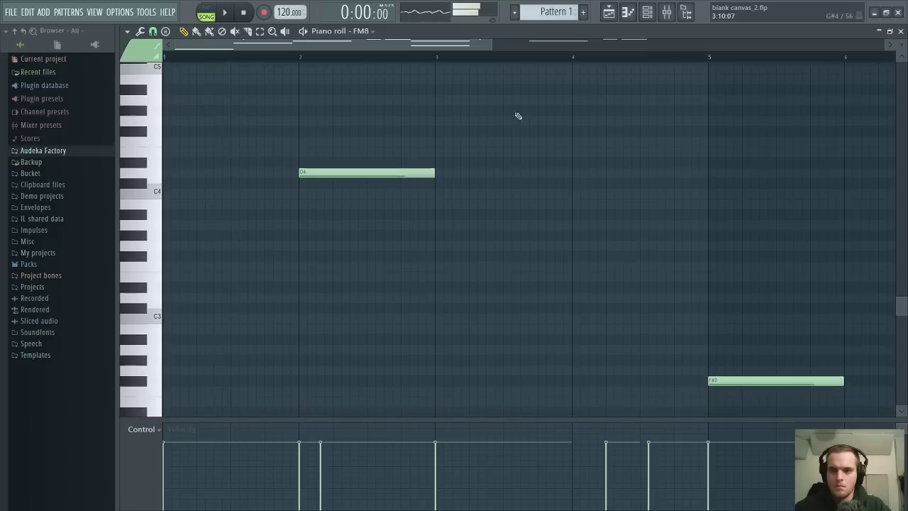
pyautogui.rightClick(429, 171)
# Place four D#0 notes from the start of bar one into bar two, with the first 10 steps long and the third starting on bar two
pyautogui.scroll(-6, 369, 262)
pyautogui.click(177, 381)
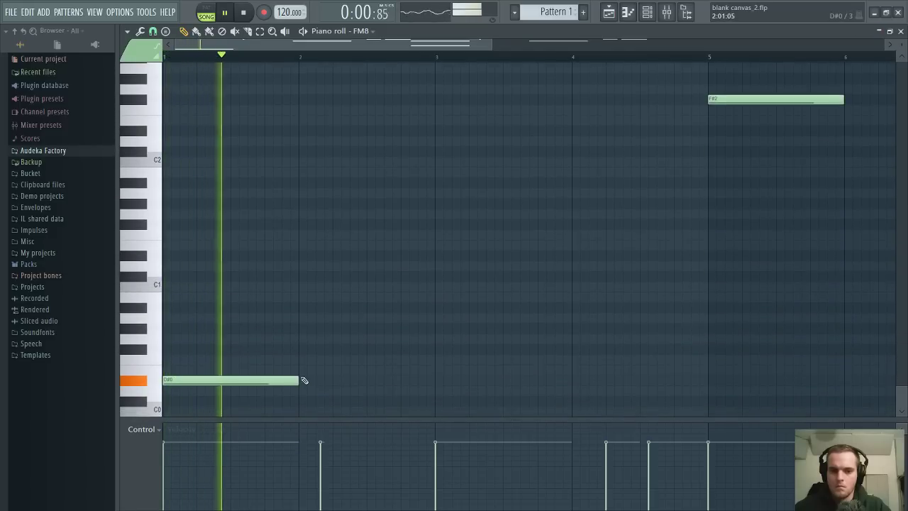
pyautogui.moveTo(298, 381); pyautogui.dragTo(245, 381)
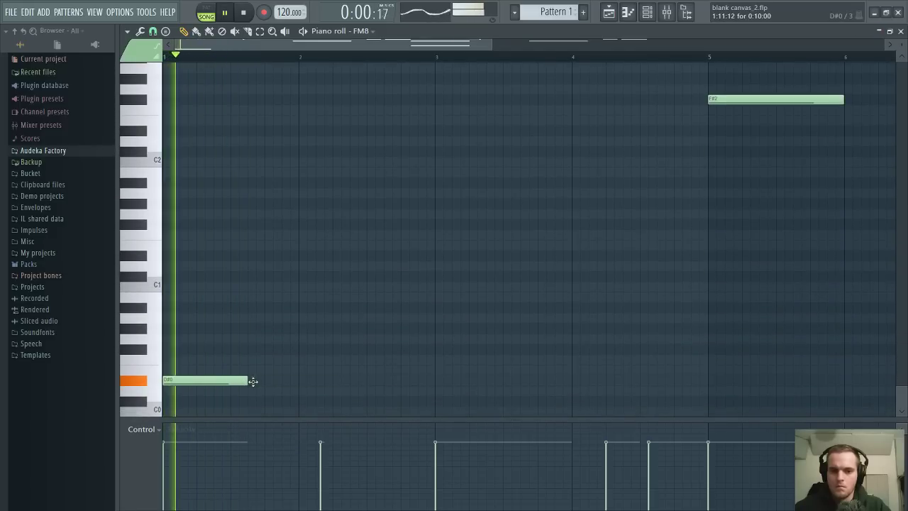
pyautogui.click(253, 381)
pyautogui.click(347, 380)
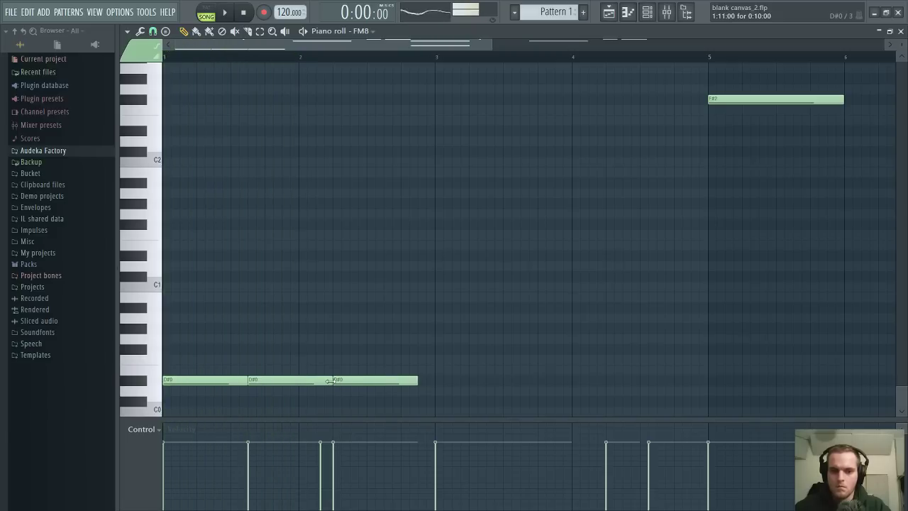
pyautogui.moveTo(331, 381); pyautogui.dragTo(306, 379)
pyautogui.click(306, 369)
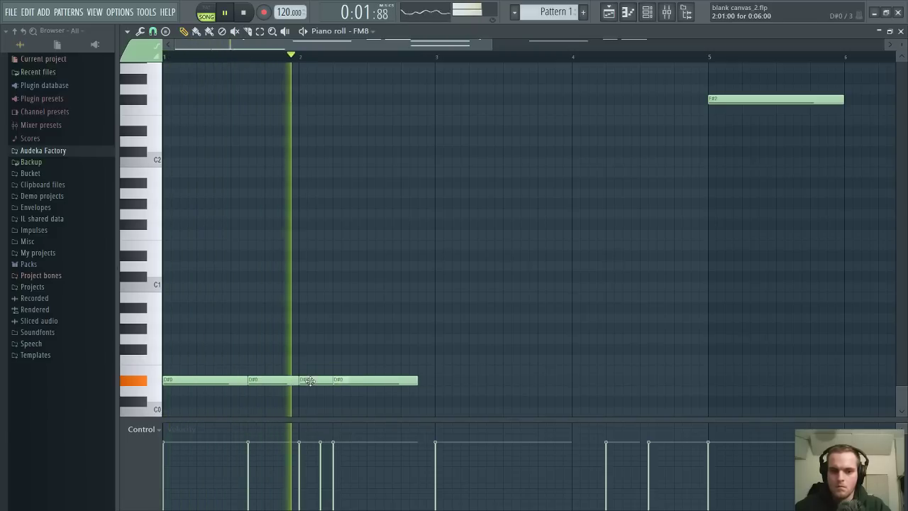
# Return to the playlist, reopen Pattern 1's notes and replay the new D#0 sequence
pyautogui.click(901, 32)
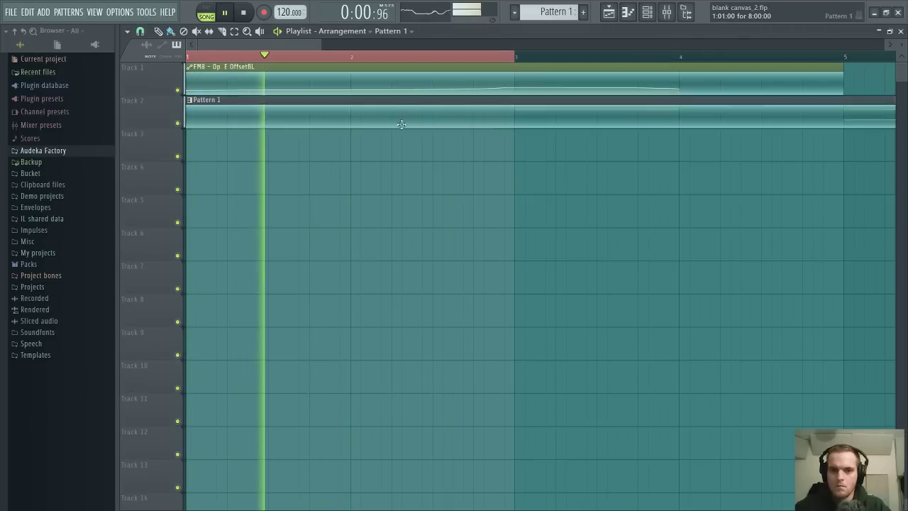
pyautogui.doubleClick(399, 122)
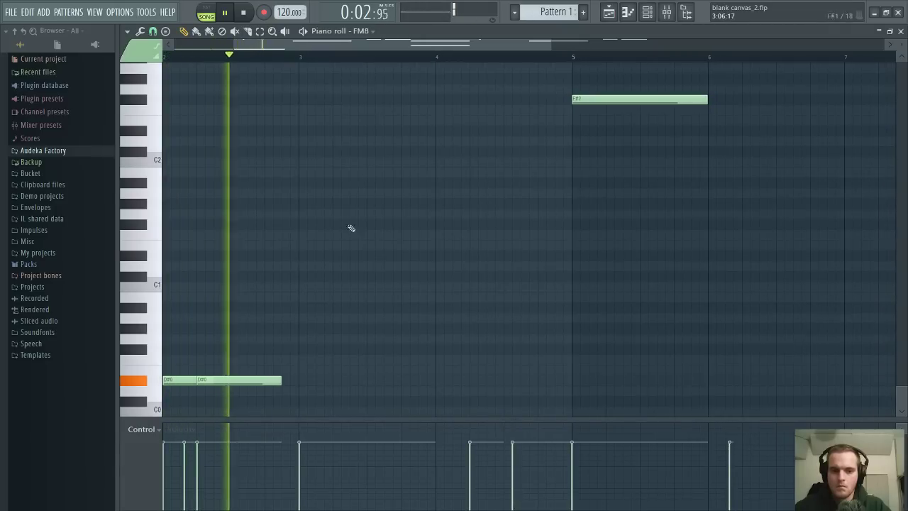
pyautogui.press('space')
pyautogui.press('space')
pyautogui.scroll(2, 295, 45)
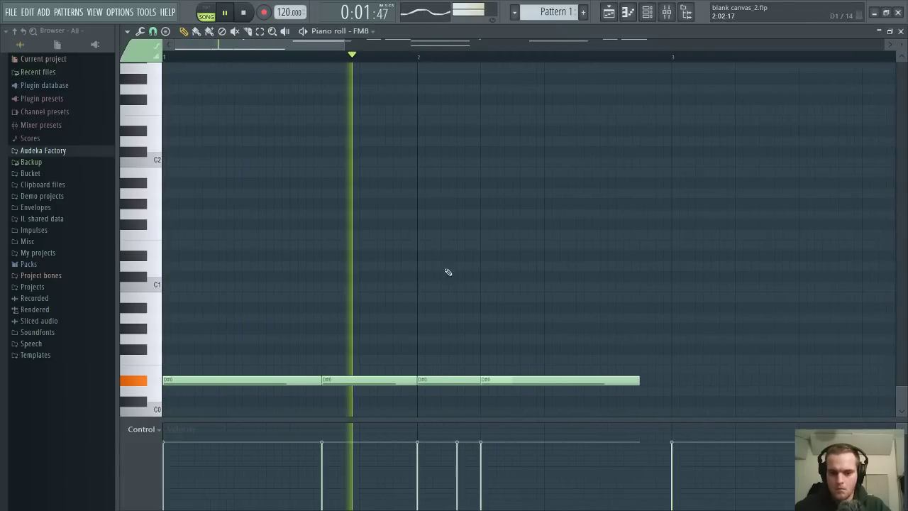
pyautogui.press('space')
# Trim the third D#0 note to end where the fourth starts, and extend the fourth to the end of the second bar
pyautogui.hotkey('ctrl', 'z')
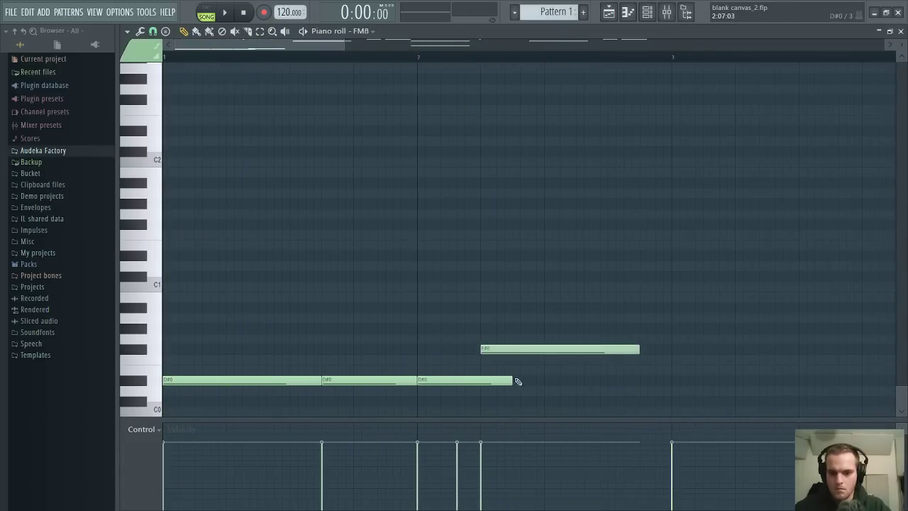
pyautogui.moveTo(478, 382); pyautogui.dragTo(483, 382)
pyautogui.press('space')
pyautogui.moveTo(496, 349); pyautogui.dragTo(499, 385)
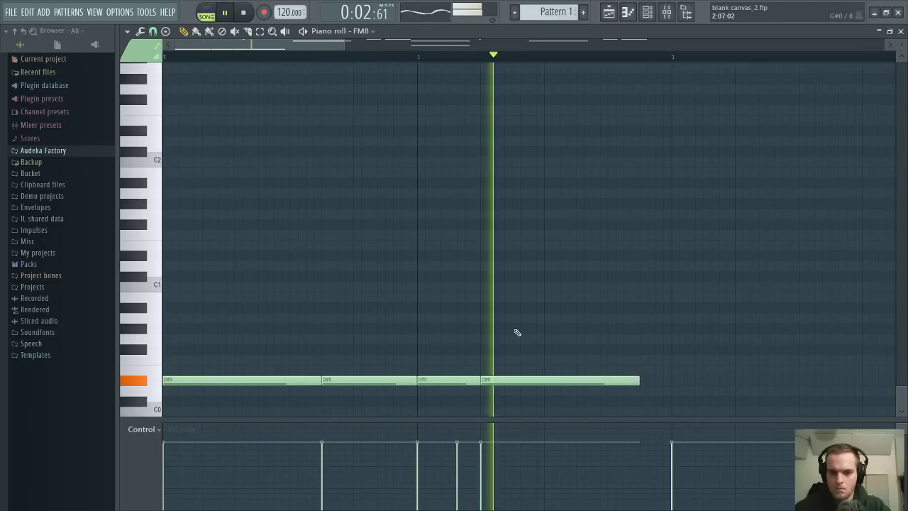
pyautogui.moveTo(637, 379); pyautogui.dragTo(671, 380)
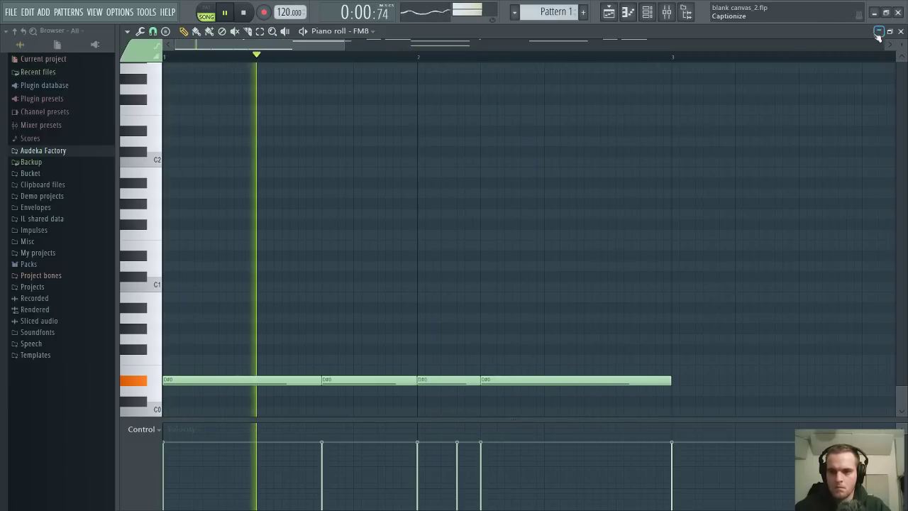
# Lengthen operator F's envelope decay in FM8 and set its self-modulation in the FM matrix to 59
pyautogui.click(900, 32)
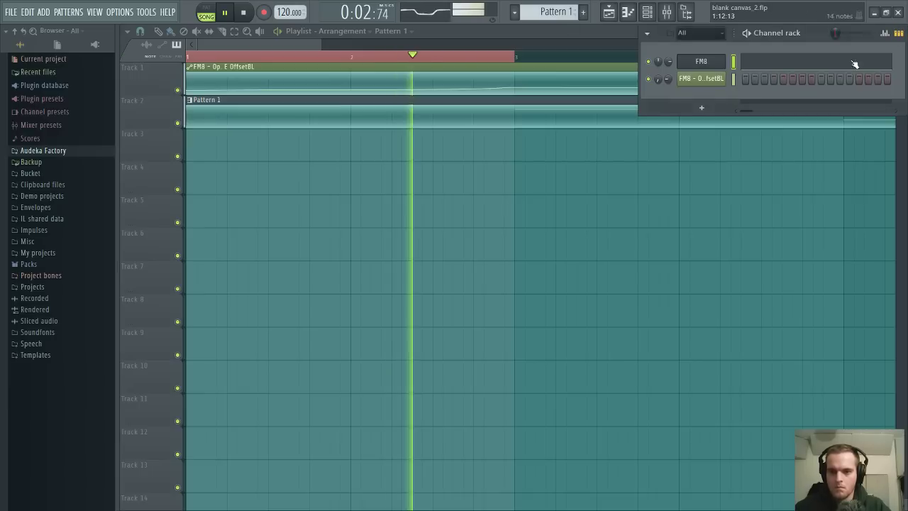
pyautogui.click(717, 64)
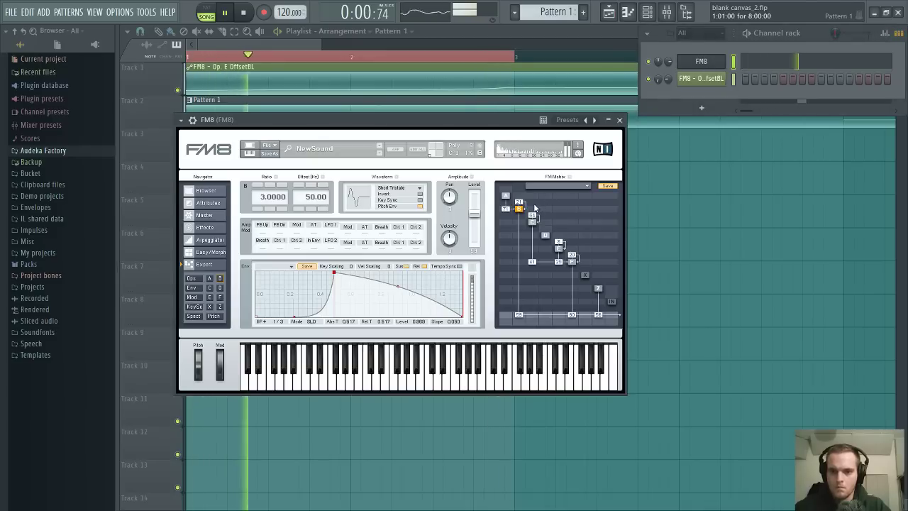
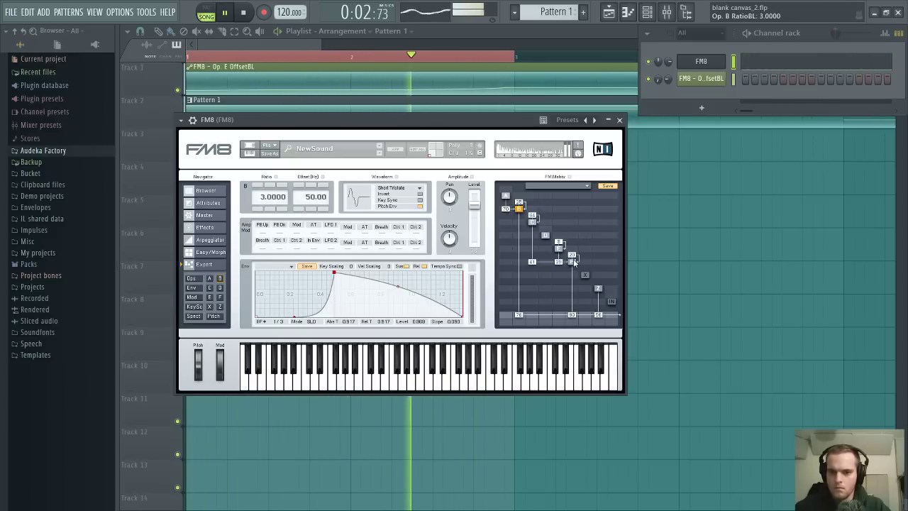
pyautogui.click(573, 261)
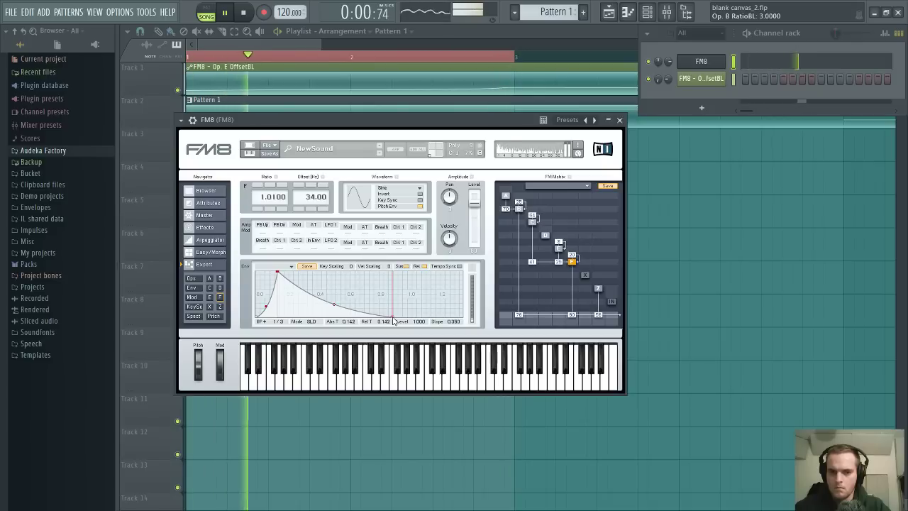
pyautogui.moveTo(393, 318); pyautogui.dragTo(423, 328)
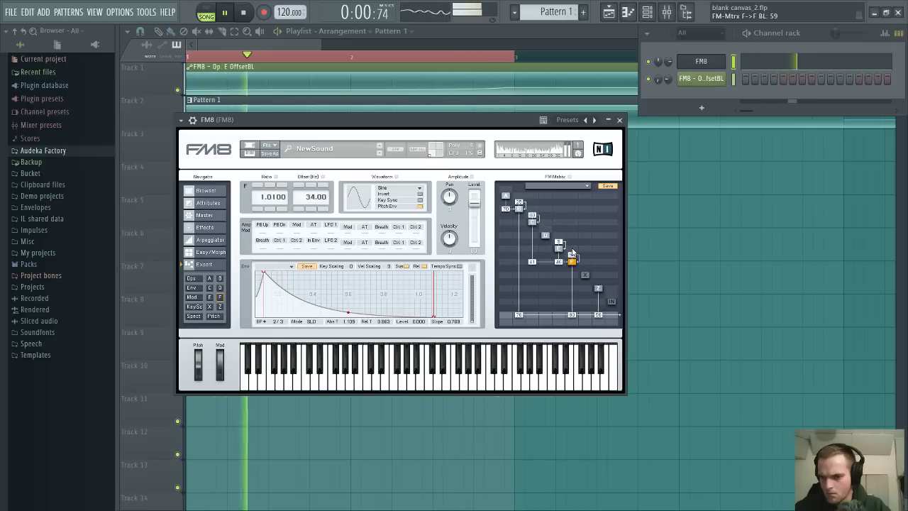
pyautogui.rightClick(705, 241)
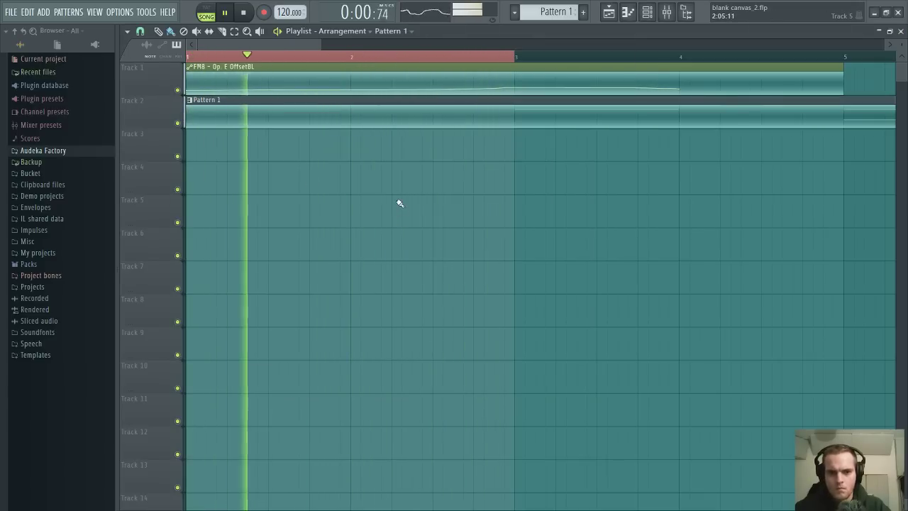
# Open Multipass on the FM8 mixer track and assign LFO 2 to the Split 1 frequency, with the split at about 263 Hz
pyautogui.press('F9')
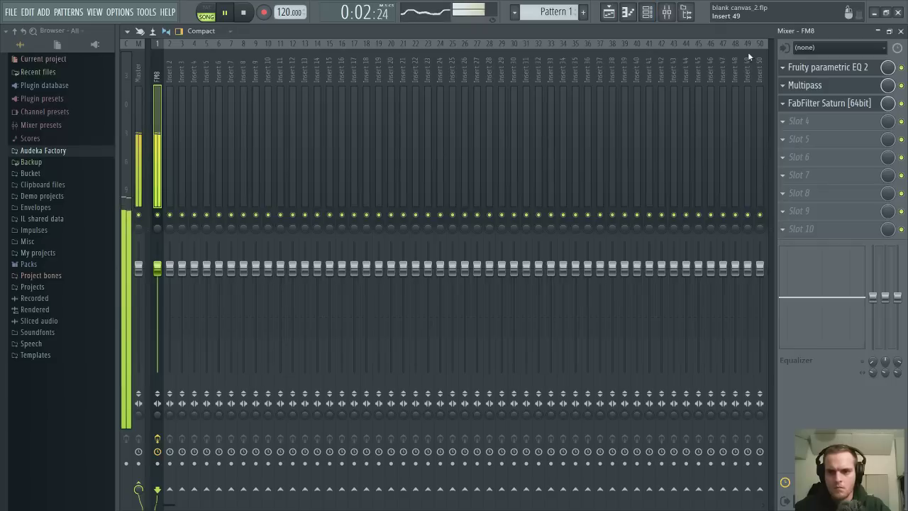
pyautogui.click(842, 84)
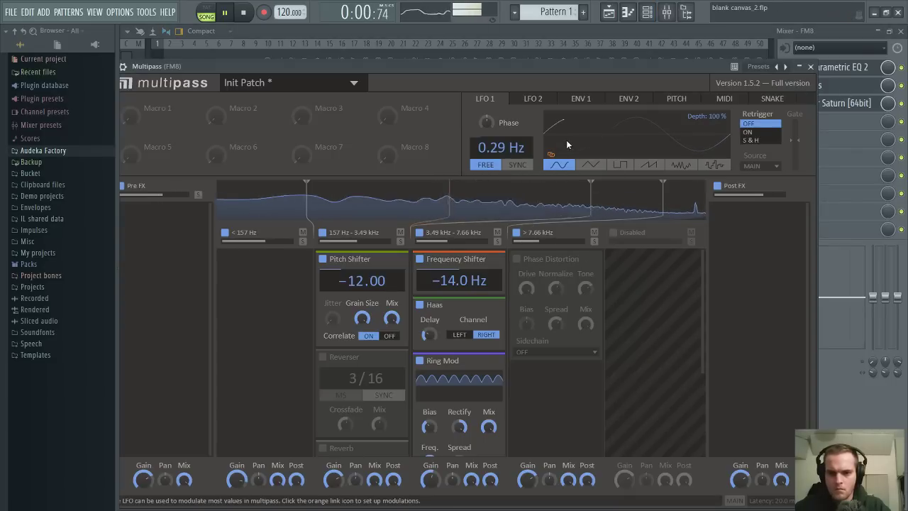
pyautogui.click(533, 99)
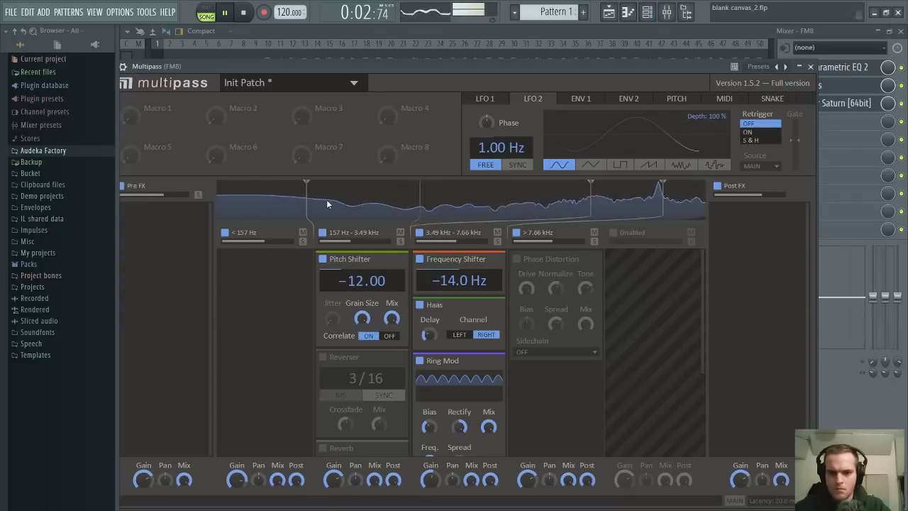
pyautogui.moveTo(305, 206); pyautogui.dragTo(348, 210)
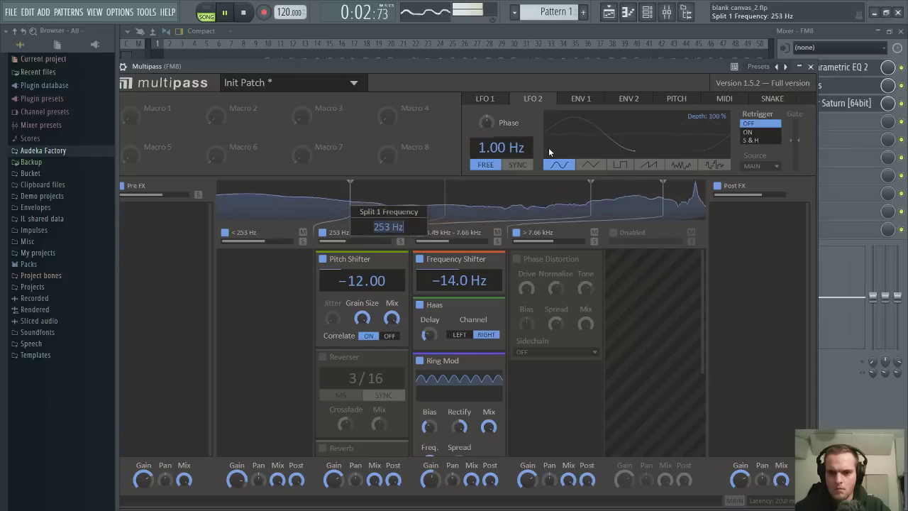
pyautogui.moveTo(536, 152)
pyautogui.mouseDown()
pyautogui.moveTo(556, 146)
pyautogui.moveTo(354, 199)
pyautogui.mouseUp()
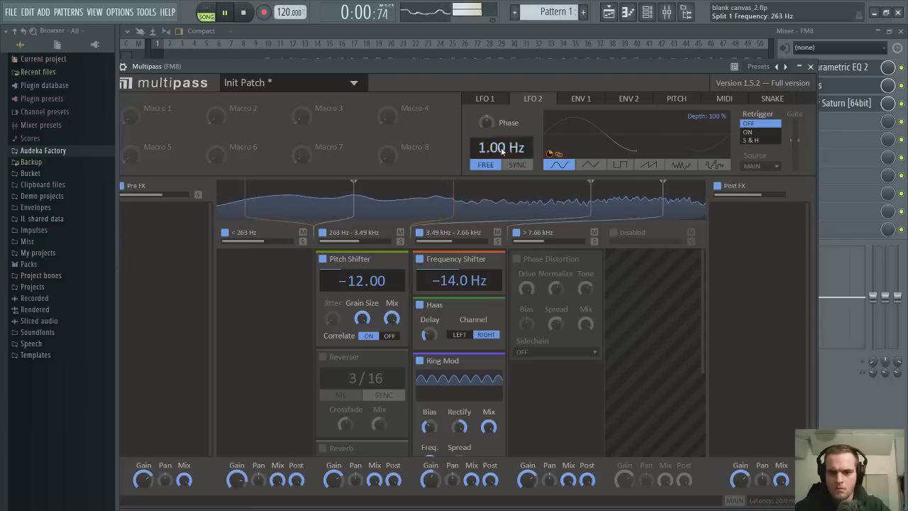
# Try fast LFO 2 rates of 50 Hz and about 41.3 Hz while shifting the Split 1 frequency between 394 Hz and 226 Hz
pyautogui.moveTo(500, 146); pyautogui.dragTo(501, 120)
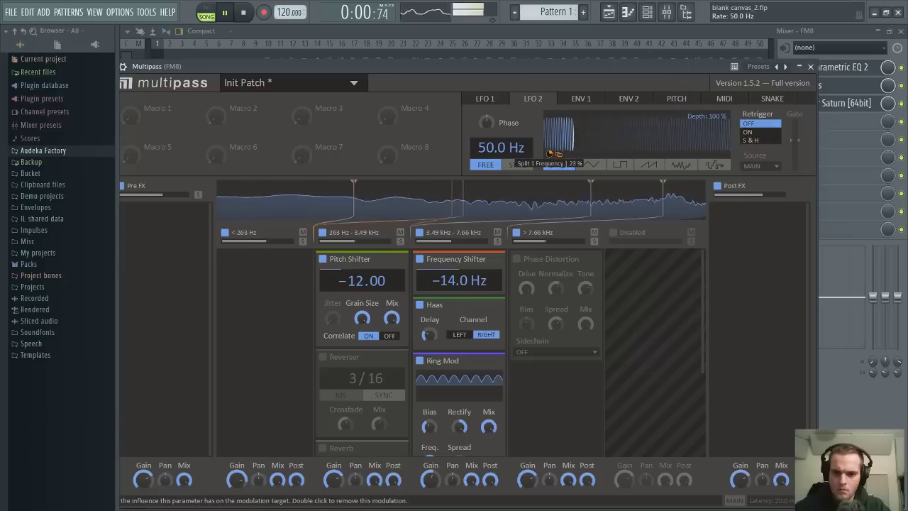
pyautogui.moveTo(357, 210); pyautogui.dragTo(390, 210)
pyautogui.moveTo(500, 147); pyautogui.dragTo(483, 152)
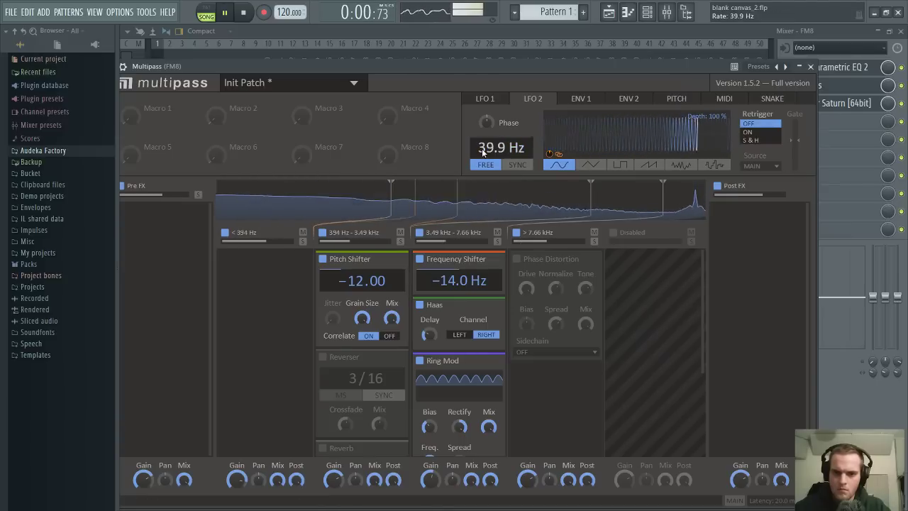
pyautogui.moveTo(391, 182); pyautogui.dragTo(339, 184)
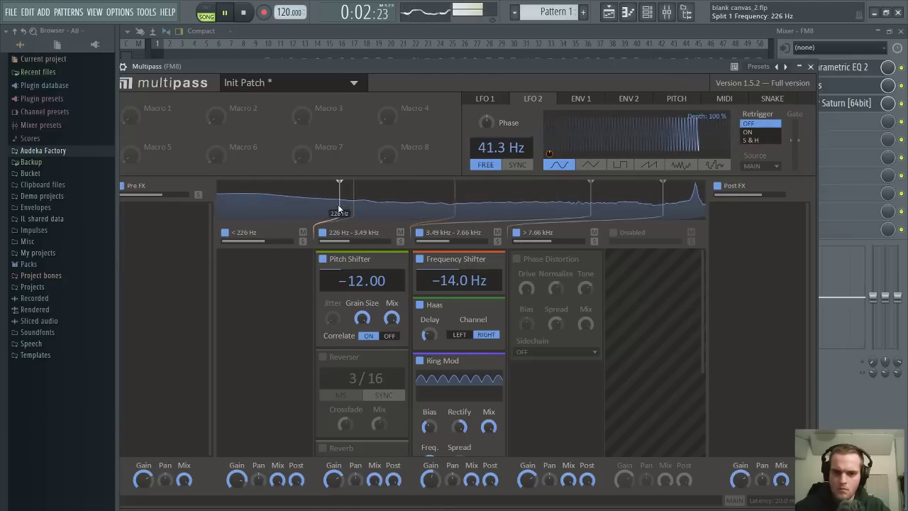
# Disable the Pitch Shifter in Multipass's second band and set LFO 2's modulation of Split 1 to about -20%
pyautogui.click(324, 260)
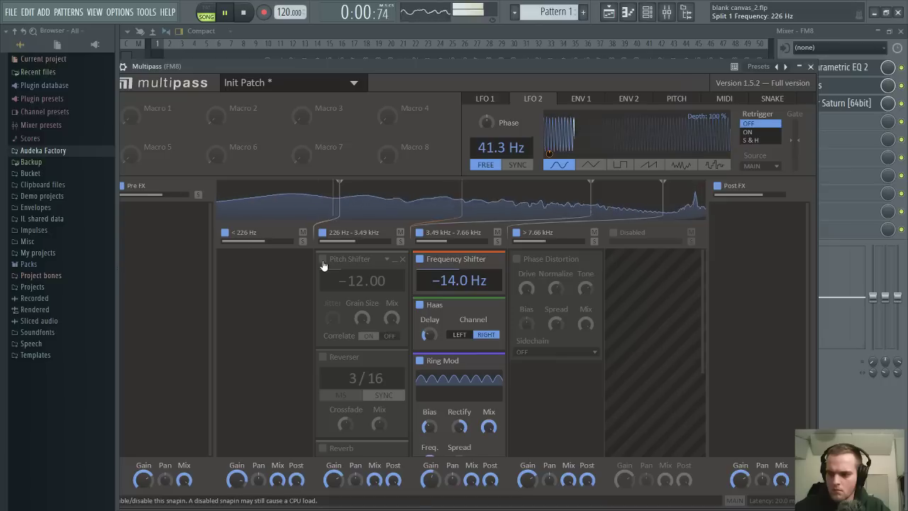
pyautogui.moveTo(549, 153)
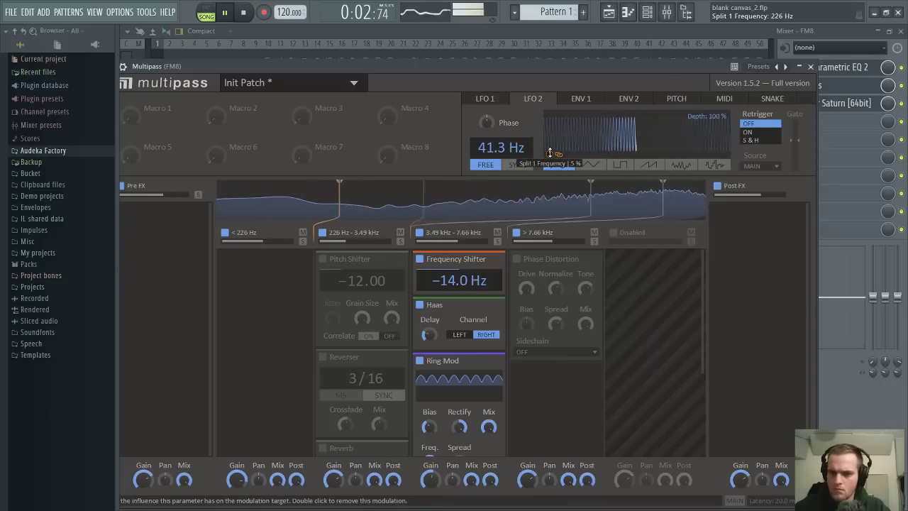
pyautogui.scroll(-5, 549, 153)
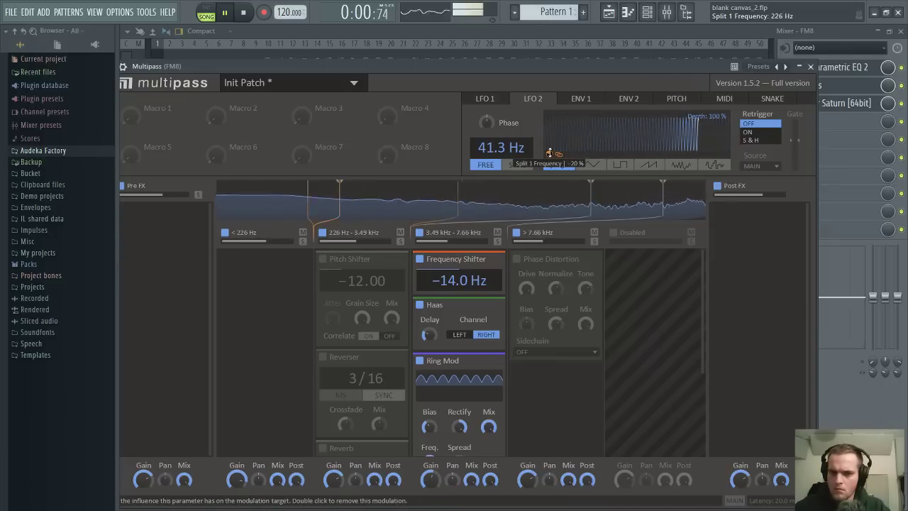
# Slow LFO 2's rate to 1.24 Hz and set its Split 1 modulation amount to about -6%
pyautogui.moveTo(501, 146); pyautogui.dragTo(501, 185)
pyautogui.scroll(-5, 549, 152)
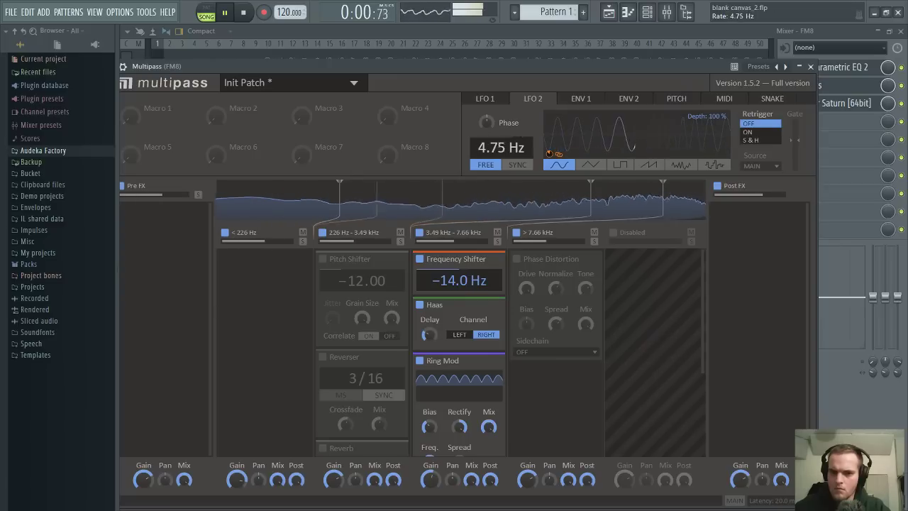
pyautogui.scroll(-6, 549, 153)
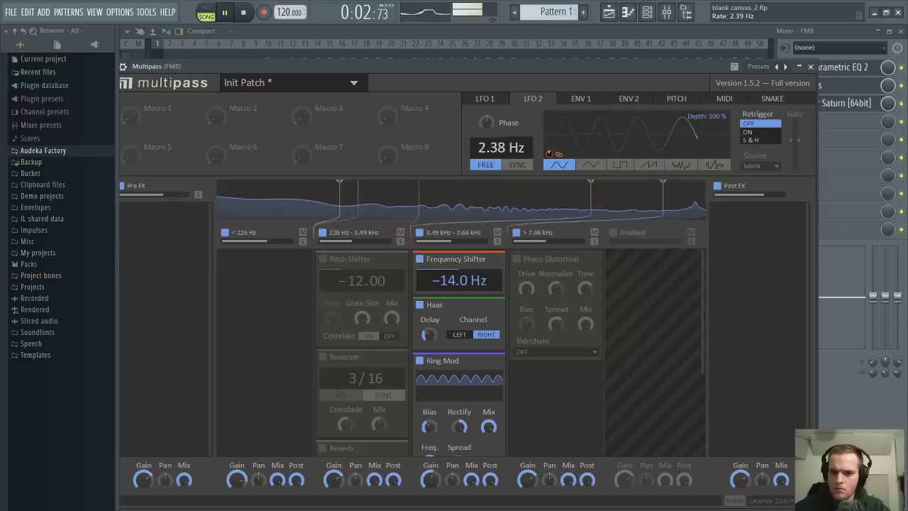
pyautogui.scroll(-3, 499, 149)
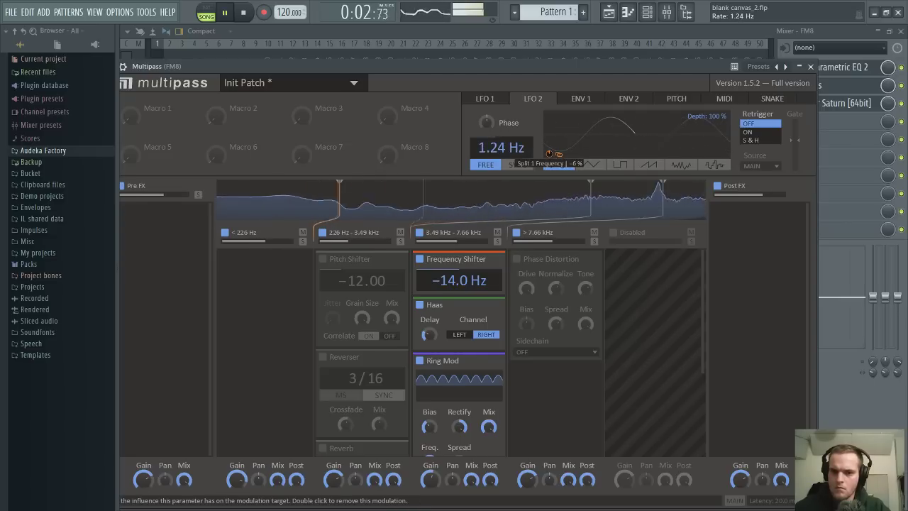
# Set Multipass's Split 1 to 384 Hz and Split 2 to 640 Hz, lower Split 3 and close the plugin
pyautogui.moveTo(339, 207); pyautogui.dragTo(395, 215)
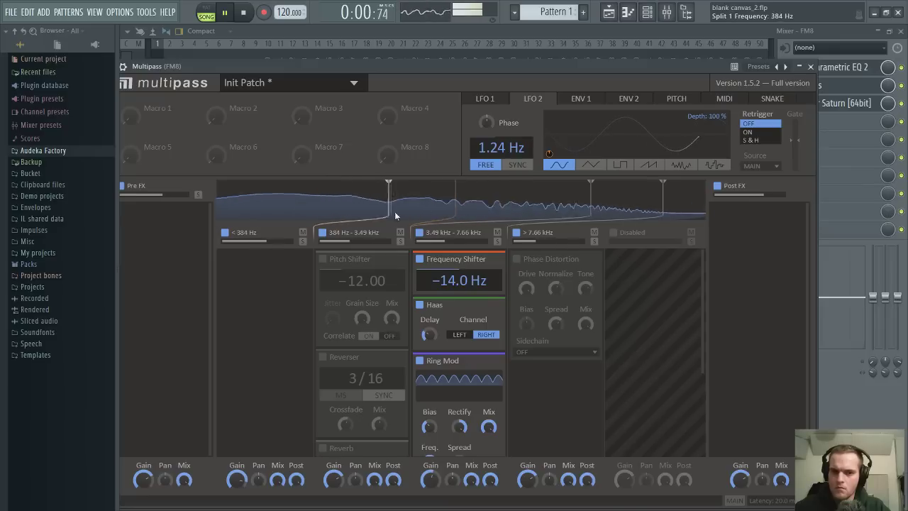
pyautogui.moveTo(591, 202); pyautogui.dragTo(435, 206)
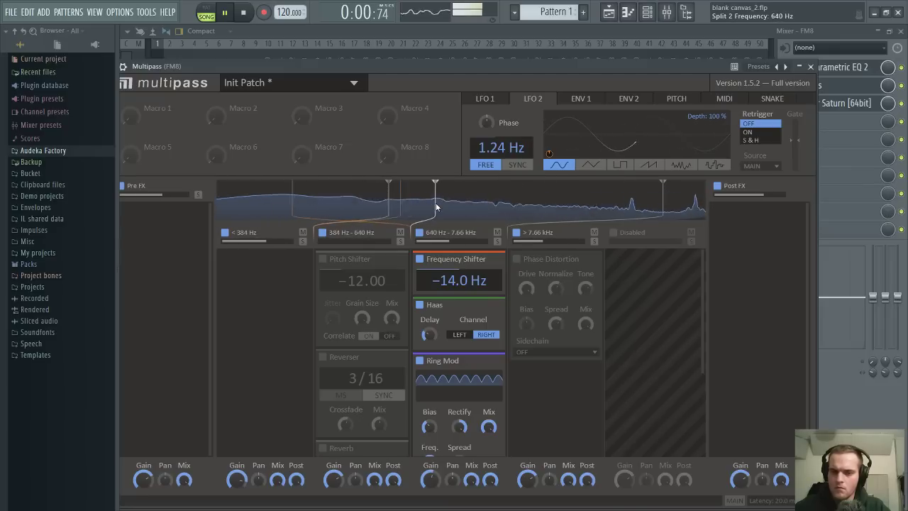
pyautogui.moveTo(662, 209); pyautogui.dragTo(532, 206)
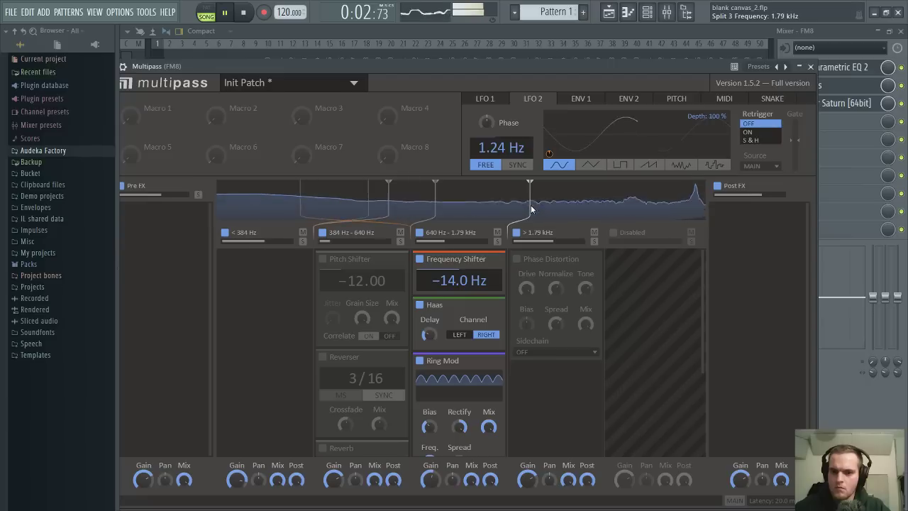
pyautogui.moveTo(529, 209); pyautogui.dragTo(602, 204)
pyautogui.click(810, 66)
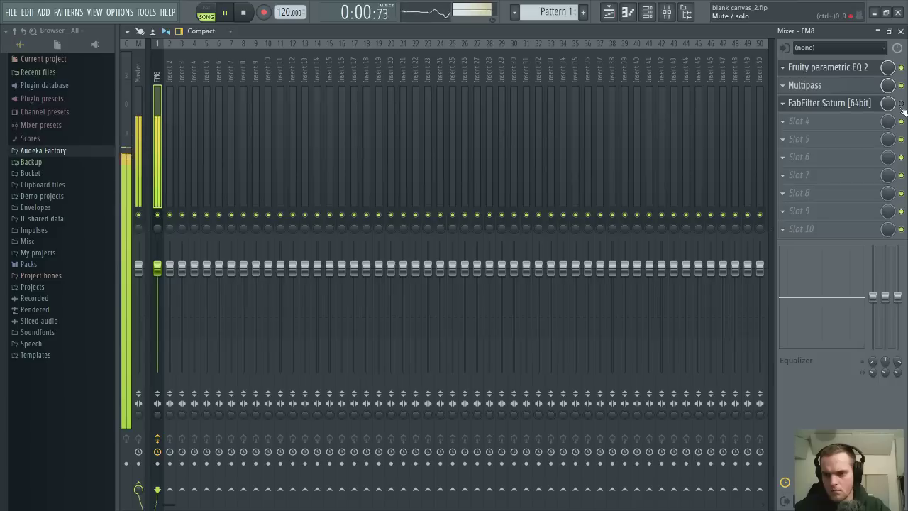
# Reduce Pattern 1's D#2 notes to a single E1 note that fills the first bar
pyautogui.click(900, 31)
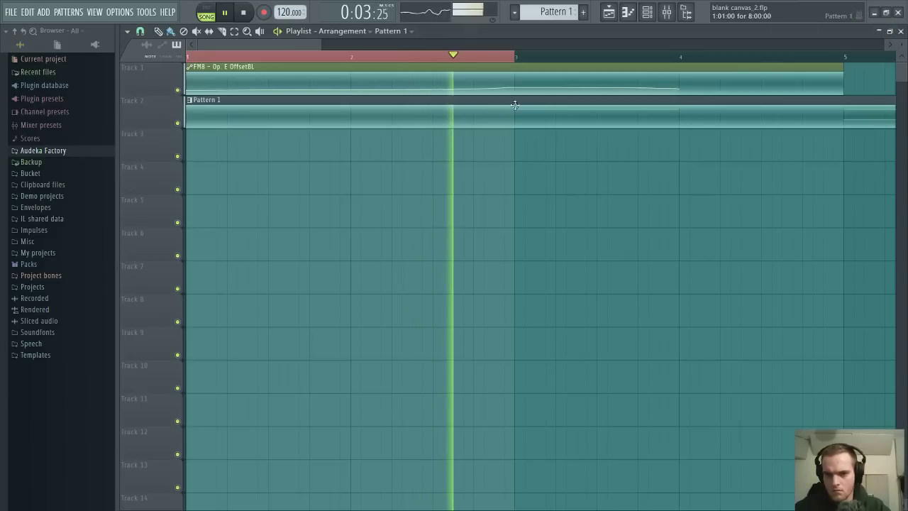
pyautogui.doubleClick(234, 118)
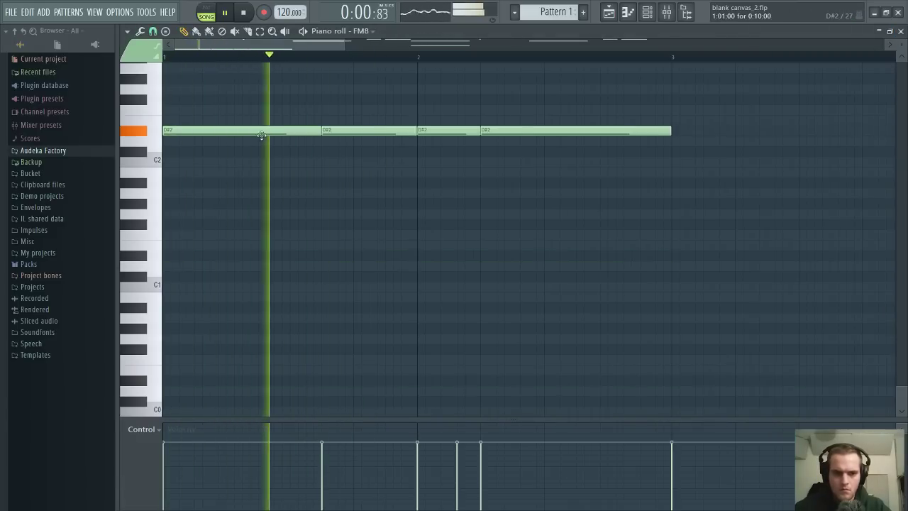
pyautogui.moveTo(262, 136); pyautogui.dragTo(233, 250)
pyautogui.press('space')
pyautogui.press('space')
pyautogui.rightClick(375, 130)
pyautogui.rightClick(539, 130)
pyautogui.rightClick(448, 130)
pyautogui.press('space')
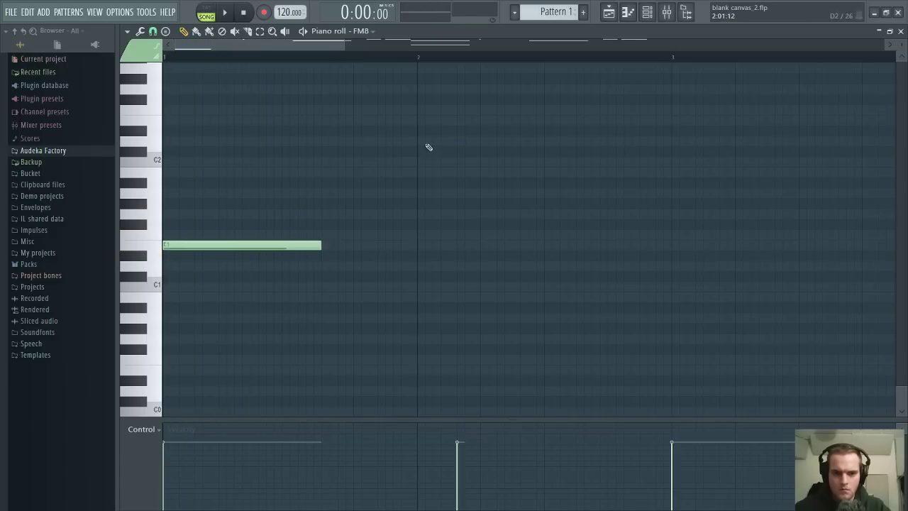
pyautogui.press('space')
pyautogui.moveTo(320, 245); pyautogui.dragTo(418, 247)
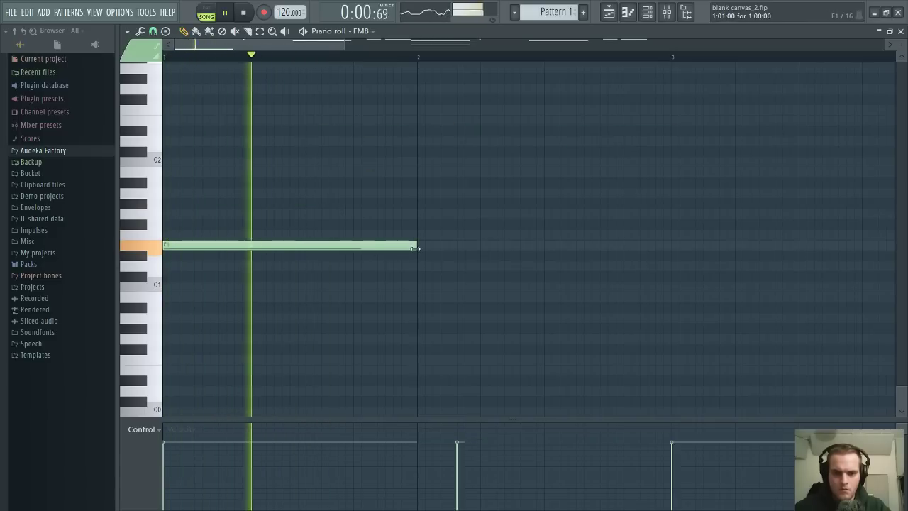
# Set Multipass's Split 2 to 1.41 kHz and Split 3 to 3.74 kHz
pyautogui.click(666, 14)
pyautogui.click(828, 85)
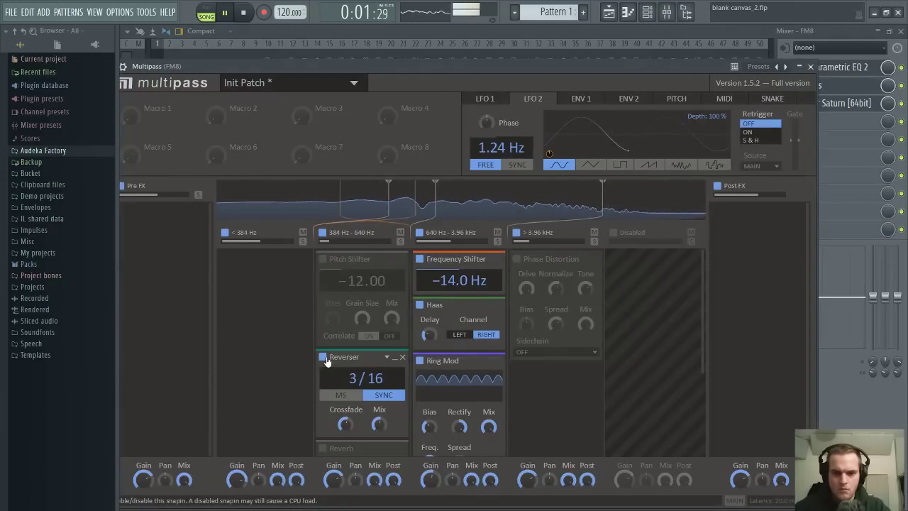
pyautogui.scroll(-3, 328, 362)
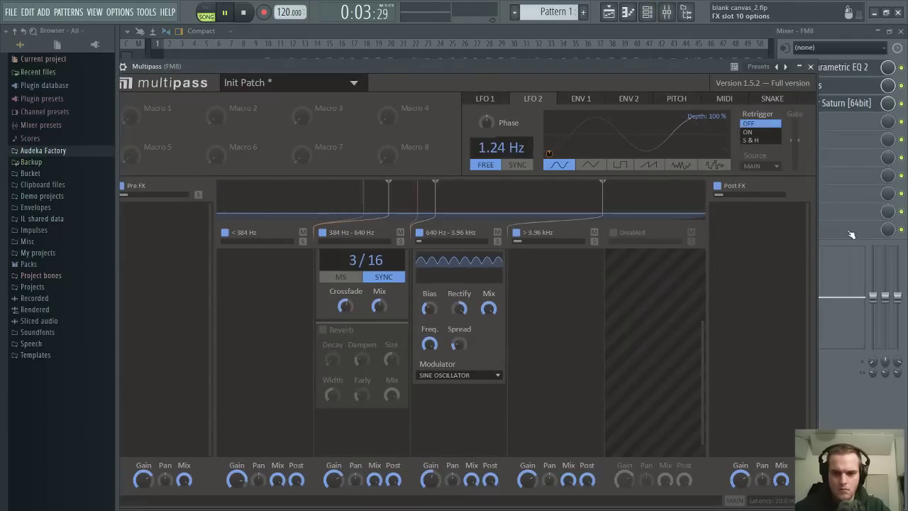
pyautogui.moveTo(658, 66); pyautogui.dragTo(652, 71)
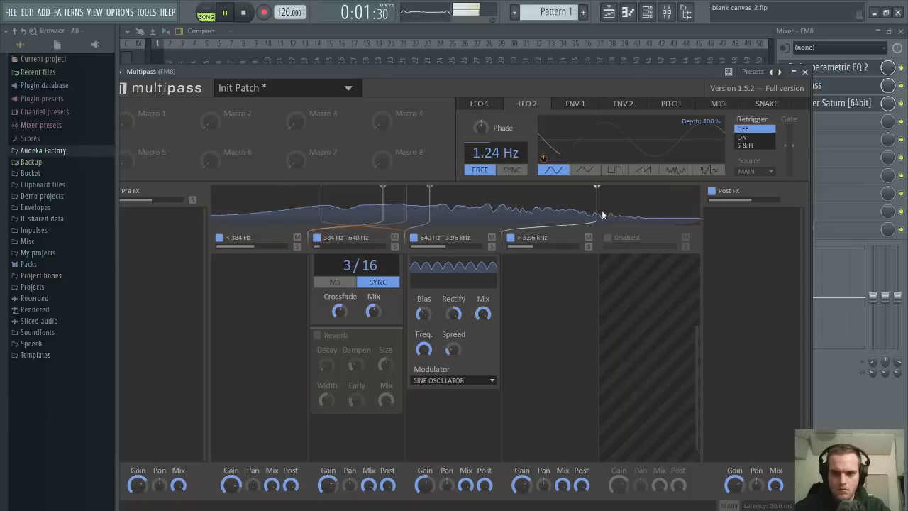
pyautogui.moveTo(601, 212); pyautogui.dragTo(593, 220)
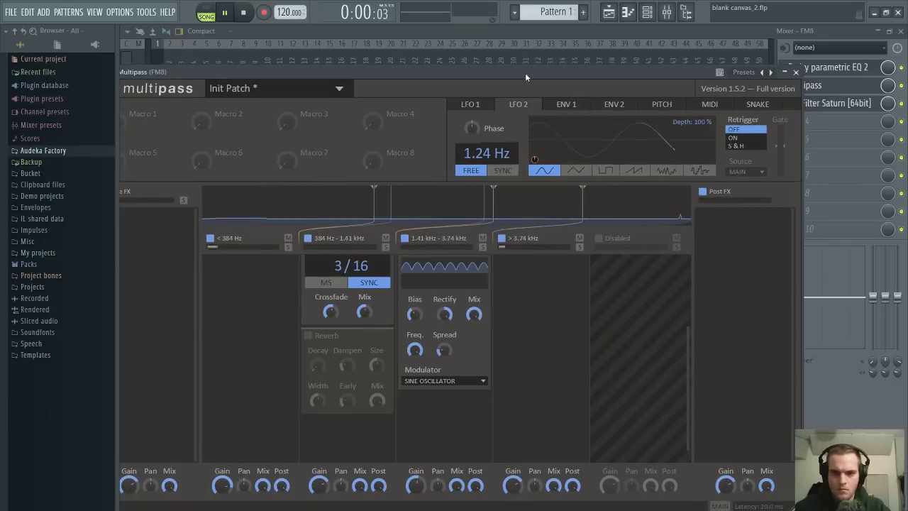
pyautogui.moveTo(525, 72); pyautogui.dragTo(504, 74)
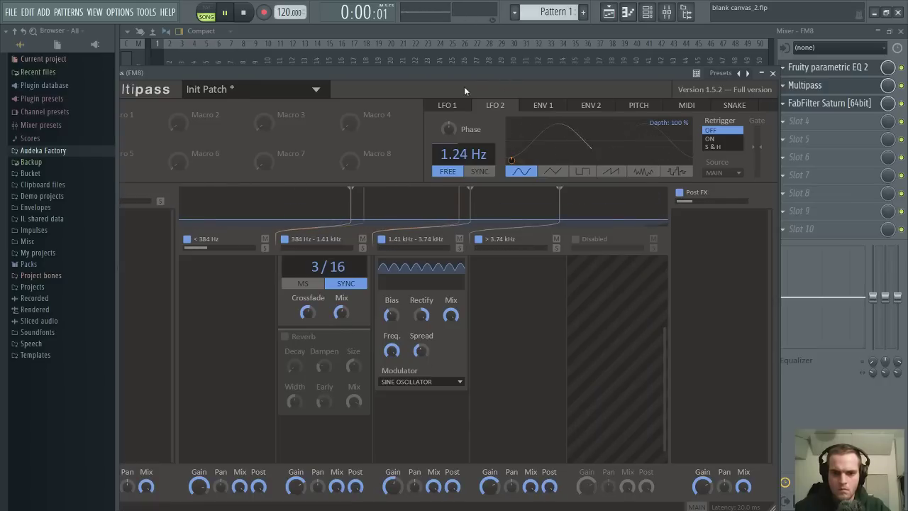
pyautogui.moveTo(471, 74); pyautogui.dragTo(481, 76)
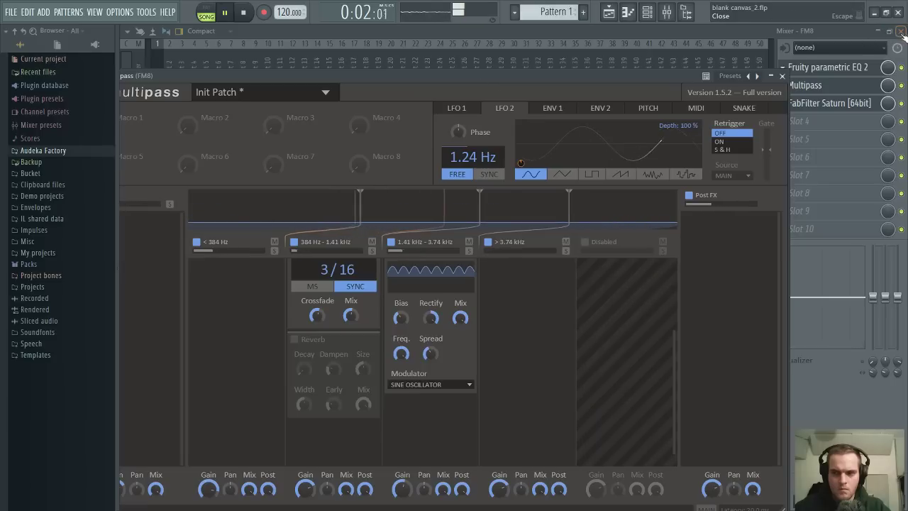
# Enable the Reverb in Multipass's second band and return to Pattern 1's piano roll
pyautogui.click(296, 342)
pyautogui.click(900, 32)
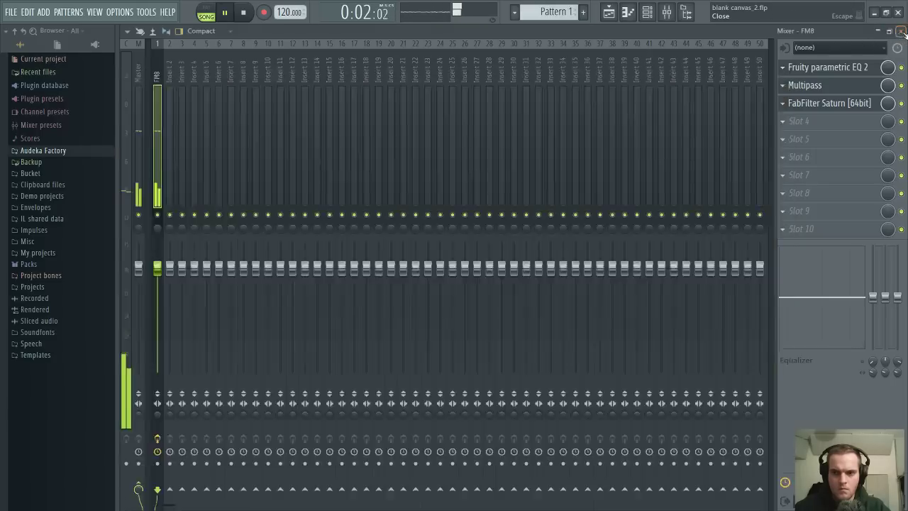
pyautogui.click(901, 31)
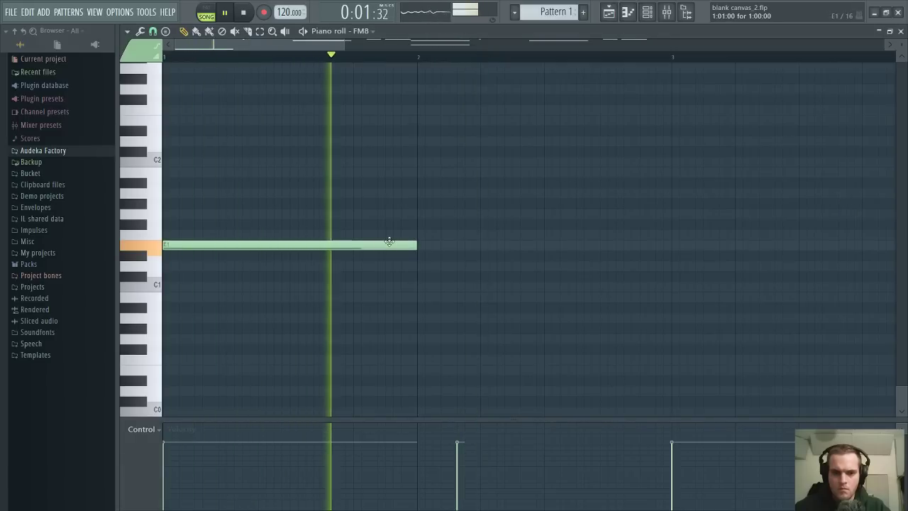
# Try the one-bar note several octaves higher, up at C#4
pyautogui.moveTo(388, 242); pyautogui.dragTo(389, 409)
pyautogui.rightClick(379, 407)
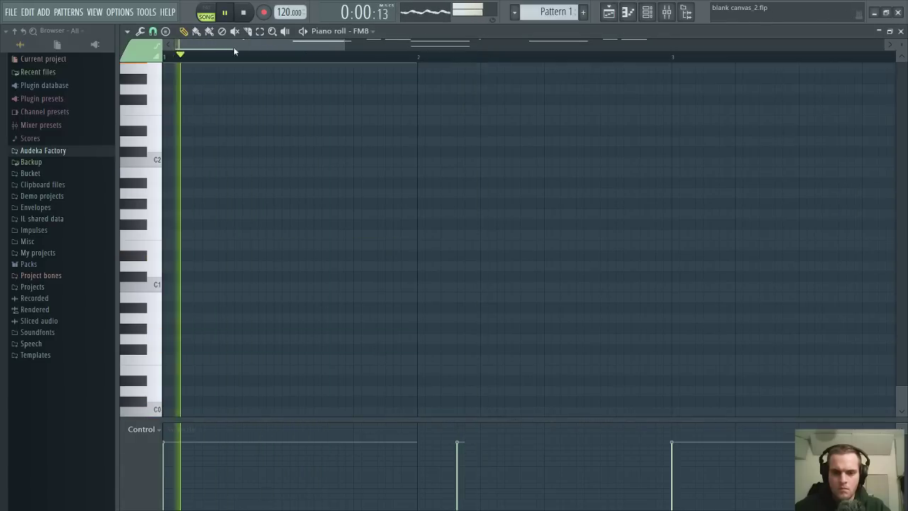
pyautogui.scroll(3, 328, 142)
pyautogui.moveTo(362, 180); pyautogui.dragTo(317, 25)
pyautogui.scroll(3, 397, 205)
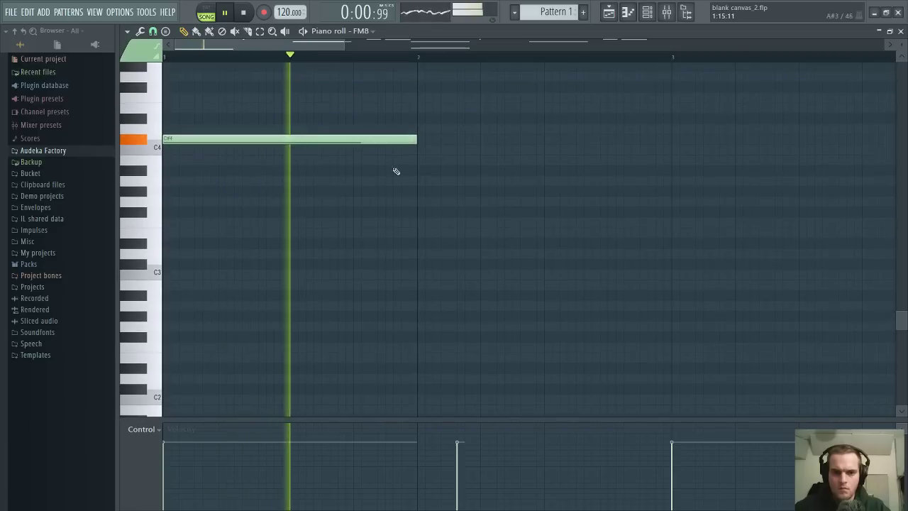
# Try the one-bar note at a still higher pitch and bring it back down to A1
pyautogui.press('space')
pyautogui.moveTo(383, 139); pyautogui.dragTo(368, 33)
pyautogui.press('space')
pyautogui.scroll(3, 411, 209)
pyautogui.press('space')
pyautogui.moveTo(380, 110); pyautogui.dragTo(151, 509)
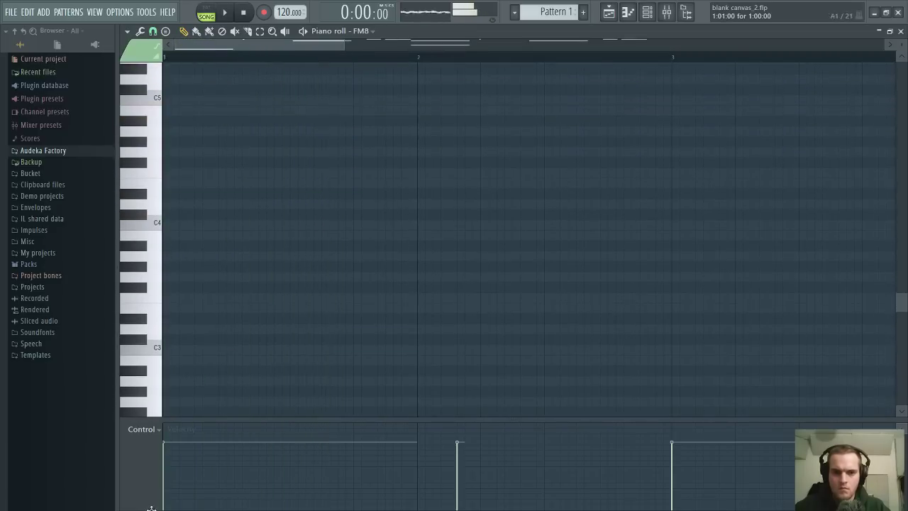
# Try the one-bar note at G#0, G1, D#1 and D1, deleting the extra G0 copy
pyautogui.press('space')
pyautogui.scroll(-5, 270, 275)
pyautogui.moveTo(365, 206); pyautogui.dragTo(289, 333)
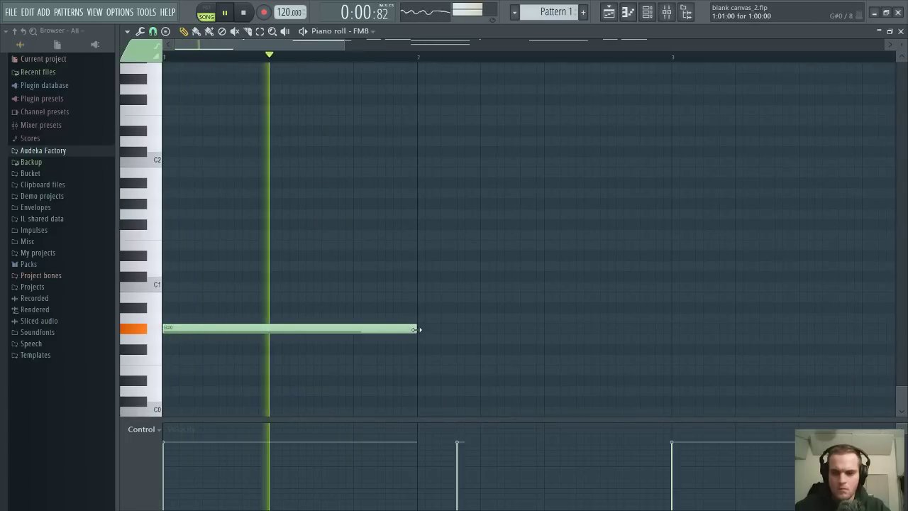
pyautogui.moveTo(391, 328); pyautogui.dragTo(221, 216)
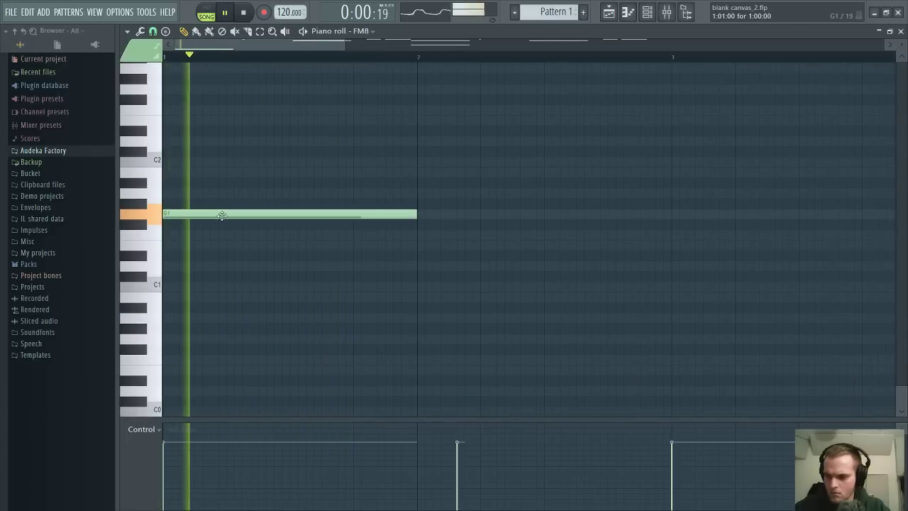
pyautogui.moveTo(330, 217); pyautogui.dragTo(328, 261)
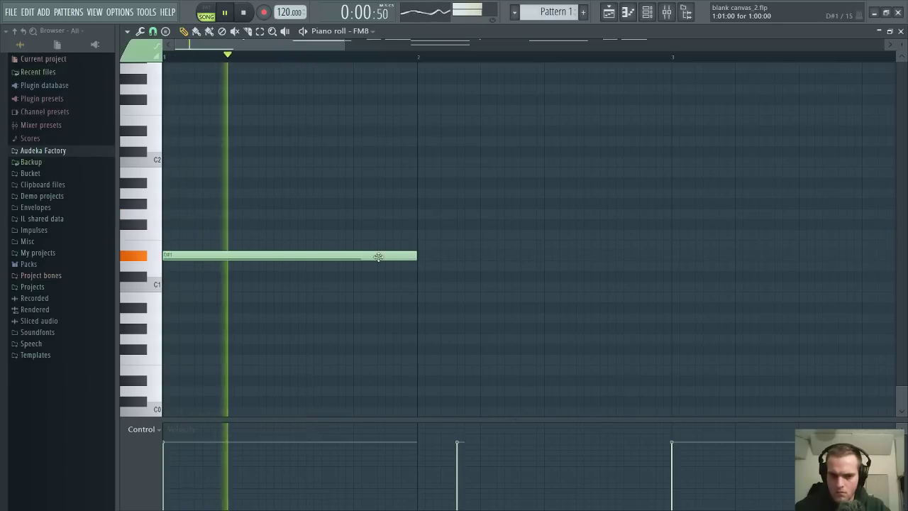
pyautogui.moveTo(396, 256)
pyautogui.mouseDown()
pyautogui.moveTo(352, 277)
pyautogui.moveTo(318, 339)
pyautogui.mouseUp()
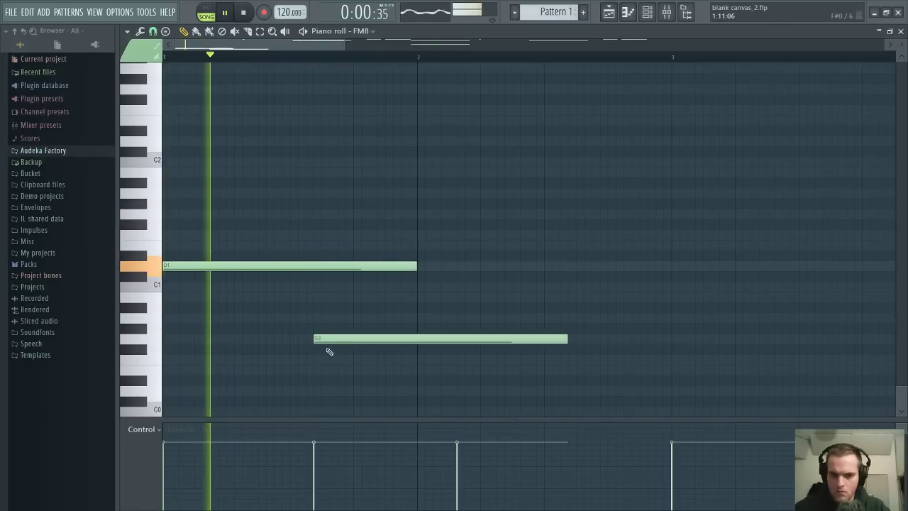
pyautogui.rightClick(330, 340)
# Try a shortened D#0 note at the start with a second D#0 note ending at bar 2
pyautogui.moveTo(356, 267); pyautogui.dragTo(356, 379)
pyautogui.press('space')
pyautogui.press('space')
pyautogui.press('space')
pyautogui.moveTo(415, 380); pyautogui.dragTo(242, 382)
pyautogui.press('space')
pyautogui.click(331, 380)
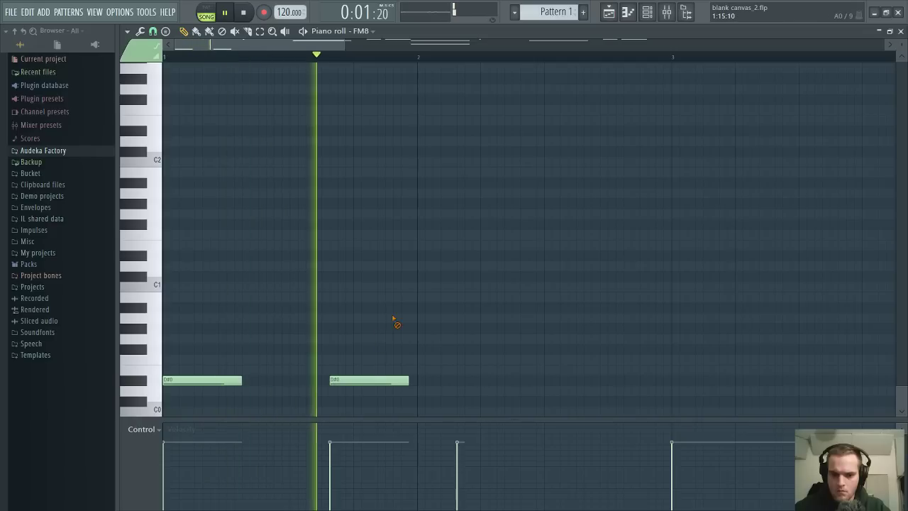
pyautogui.moveTo(385, 380); pyautogui.dragTo(393, 380)
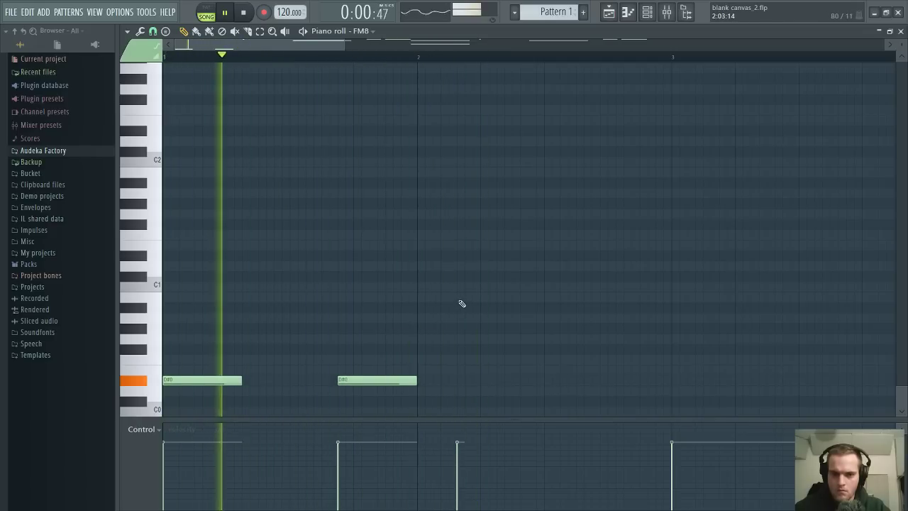
# Replace all of Pattern 1's notes with a single G0 note of length 0:12:00 at the start
pyautogui.hscroll(8, 461, 304)
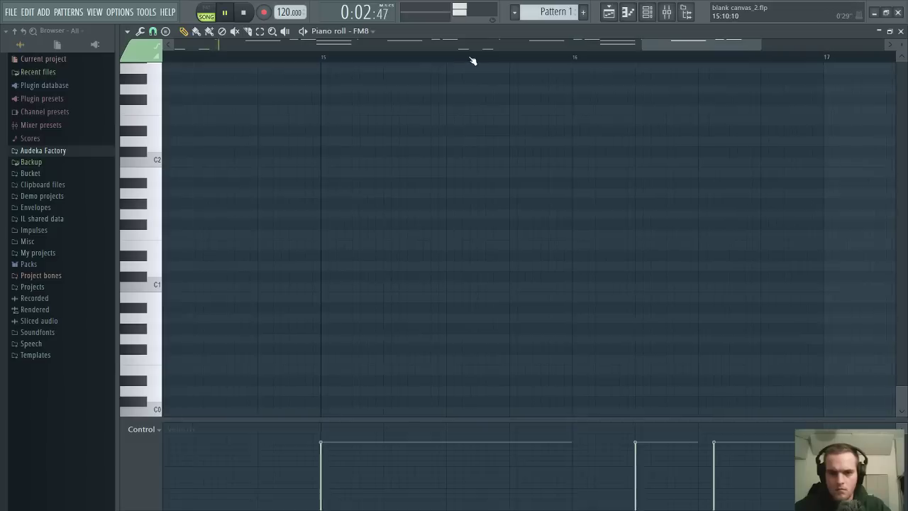
pyautogui.scroll(-3, 473, 61)
pyautogui.scroll(-3, 472, 61)
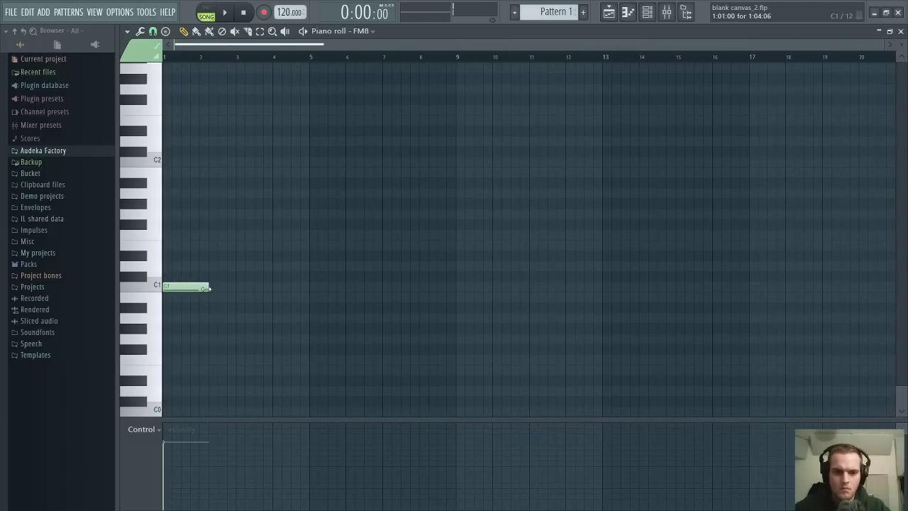
pyautogui.press('space')
pyautogui.moveTo(207, 288); pyautogui.dragTo(167, 337)
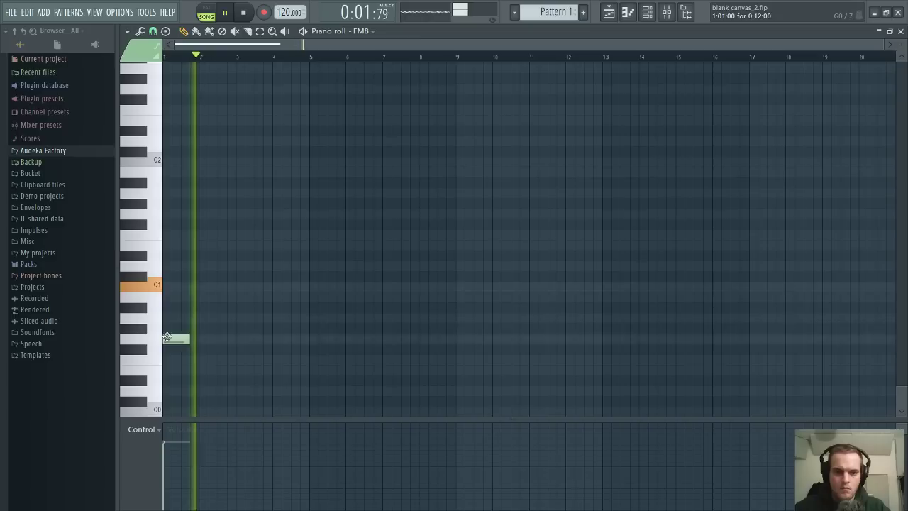
pyautogui.press('space')
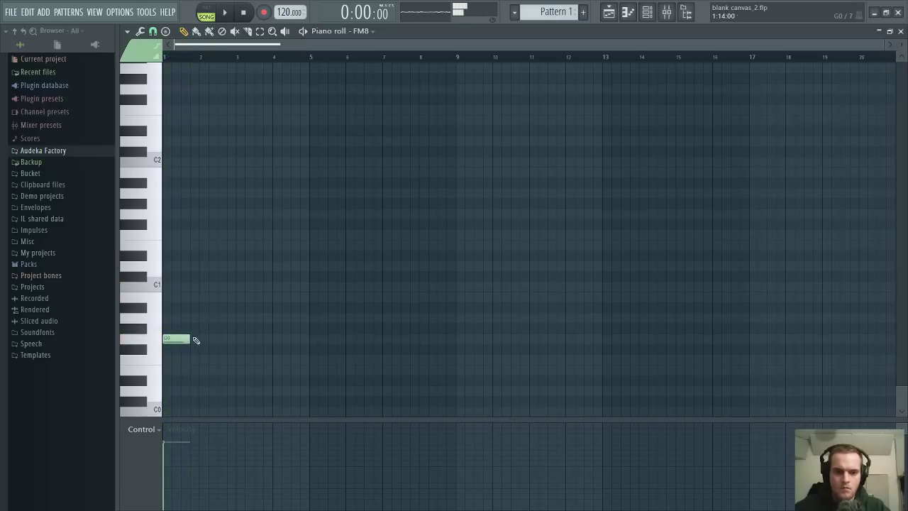
# Lay out three G0 notes across the two bars, with the first half a bar long and the second shorter
pyautogui.press('space')
pyautogui.scroll(5, 190, 61)
pyautogui.press('space')
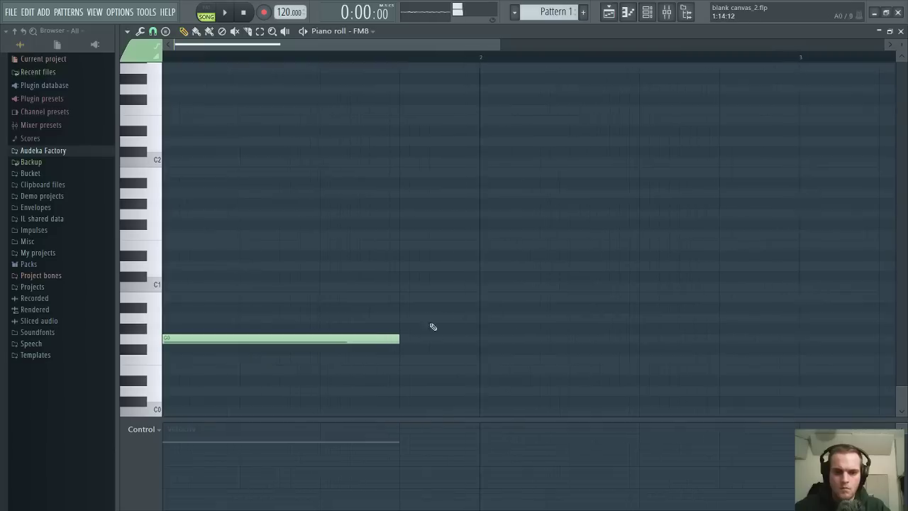
pyautogui.moveTo(398, 338); pyautogui.dragTo(322, 339)
pyautogui.click(358, 338)
pyautogui.press('space')
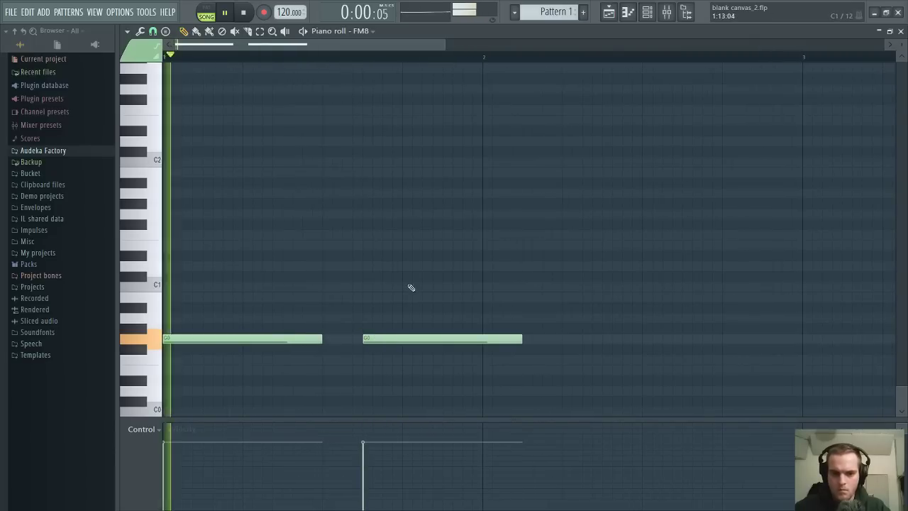
pyautogui.click(572, 339)
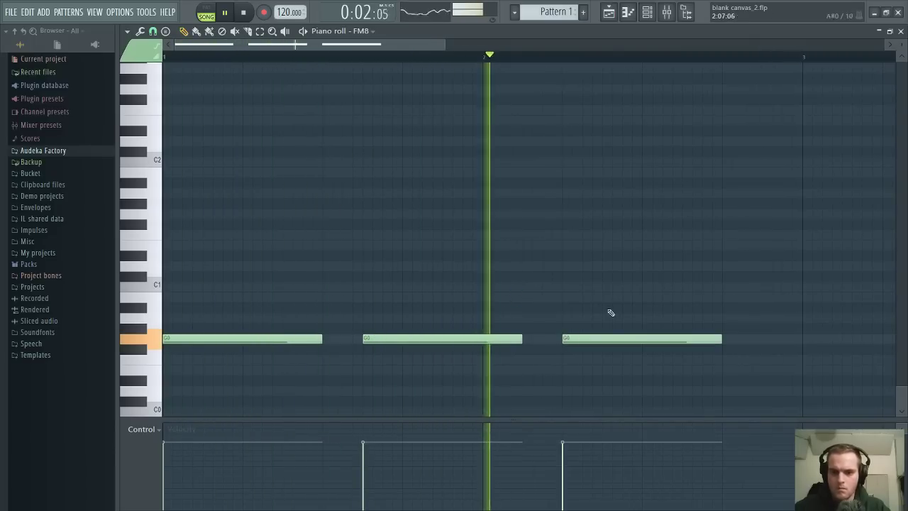
pyautogui.moveTo(520, 338); pyautogui.dragTo(451, 338)
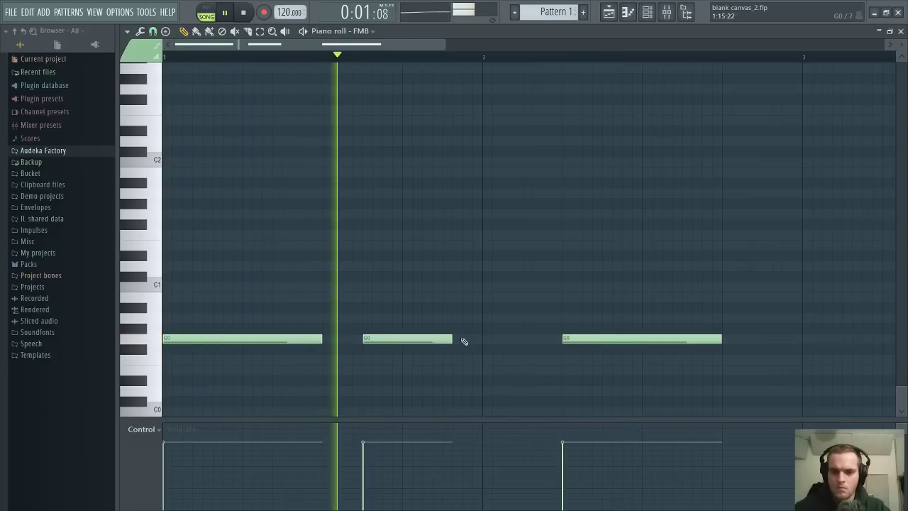
# Add two short G0 notes in early bar 2 and extend the last G0 note to the start of bar 3
pyautogui.click(519, 338)
pyautogui.press('space')
pyautogui.moveTo(520, 339)
pyautogui.mouseDown()
pyautogui.moveTo(522, 308)
pyautogui.moveTo(512, 317)
pyautogui.moveTo(524, 339)
pyautogui.mouseUp()
pyautogui.press('space')
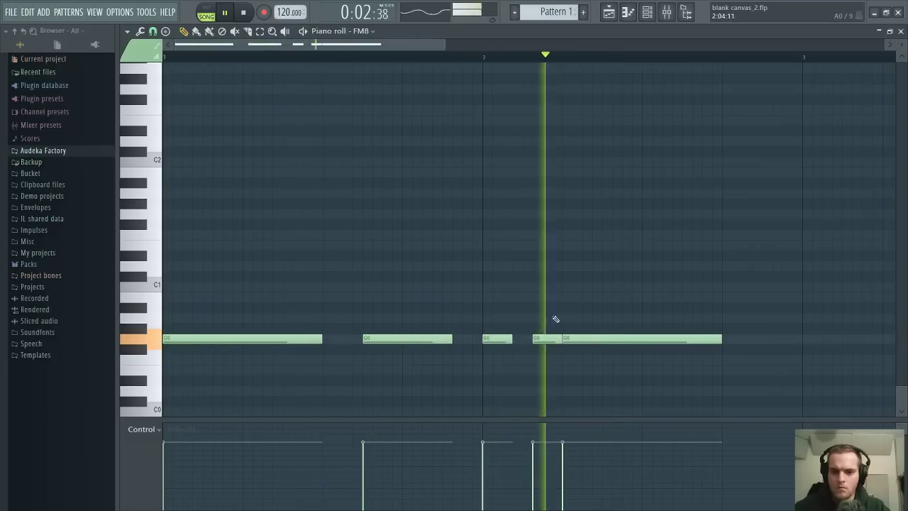
pyautogui.click(545, 339)
pyautogui.moveTo(546, 341); pyautogui.dragTo(551, 340)
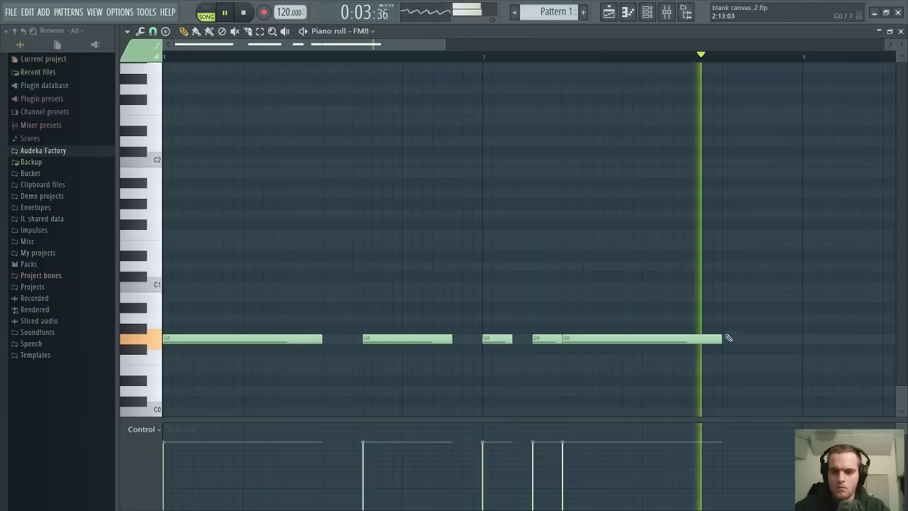
pyautogui.moveTo(723, 338); pyautogui.dragTo(805, 343)
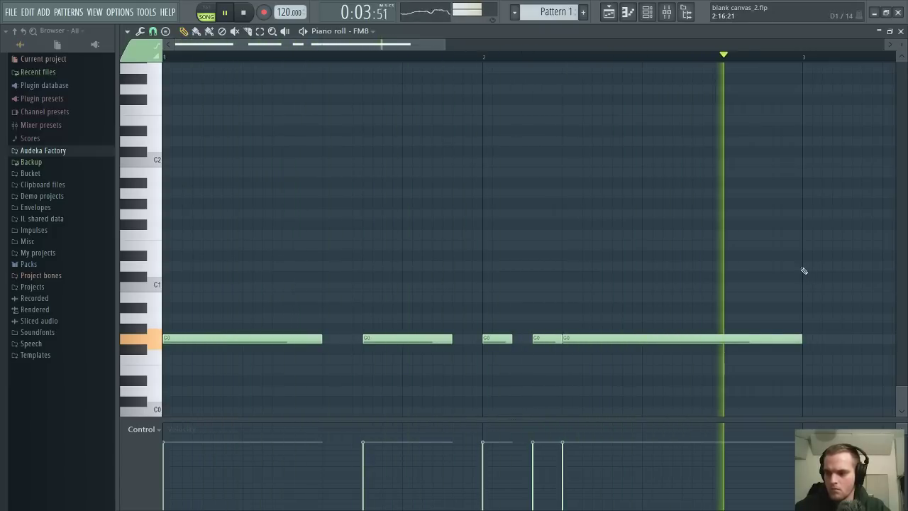
# Close the piano roll and raise Multipass's Split 1 frequency
pyautogui.click(901, 31)
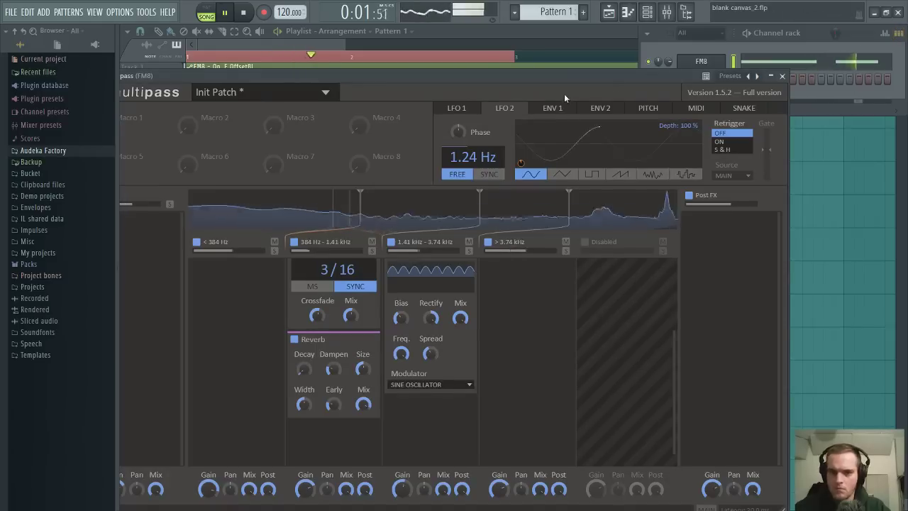
pyautogui.moveTo(359, 222); pyautogui.dragTo(394, 222)
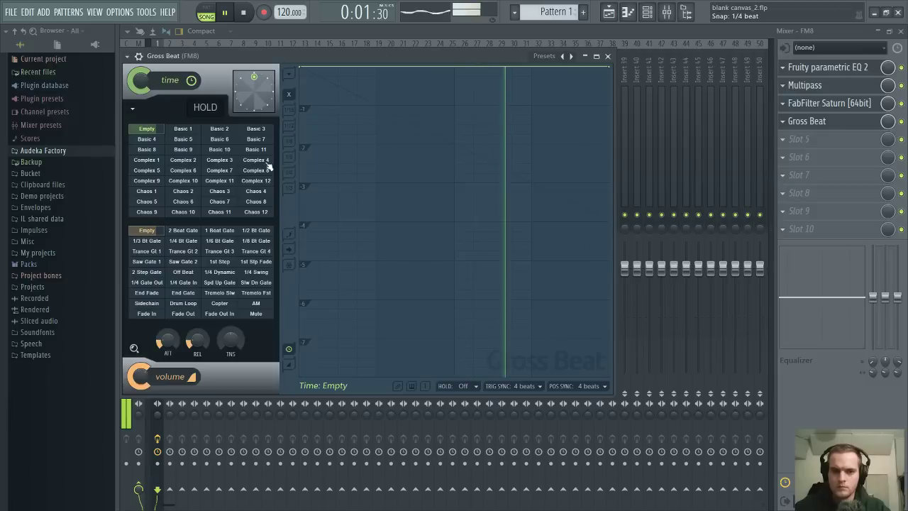
# Audition several of Gross Beat's Complex time presets and select Complex 6
pyautogui.click(225, 161)
pyautogui.click(221, 170)
pyautogui.click(223, 181)
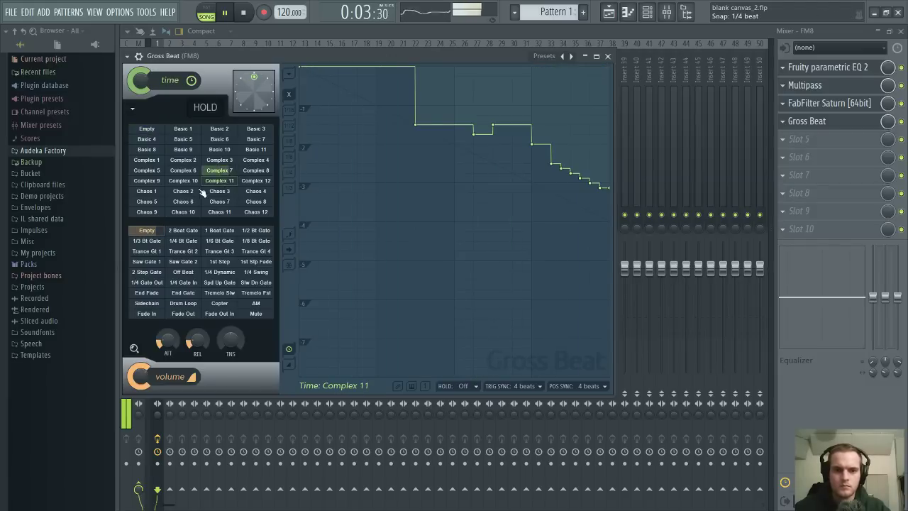
pyautogui.click(183, 171)
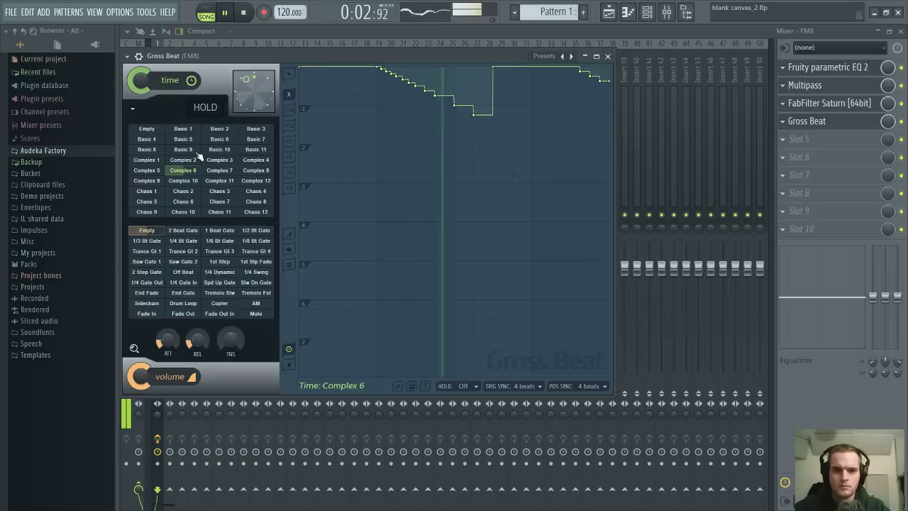
# Compare Gross Beat's Complex 1, Chaos 1, Basic 11 and Basic 10 time presets before returning to Complex 6
pyautogui.click(157, 172)
pyautogui.press('space')
pyautogui.click(157, 163)
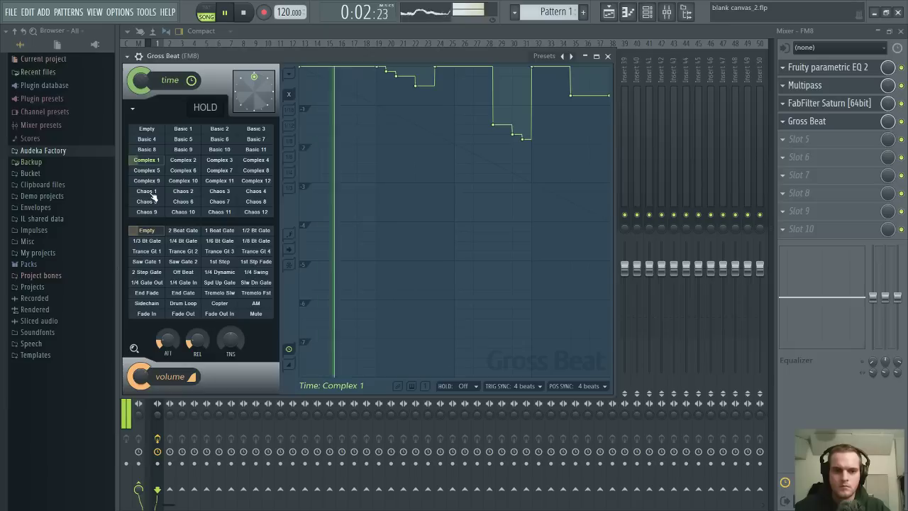
pyautogui.click(149, 192)
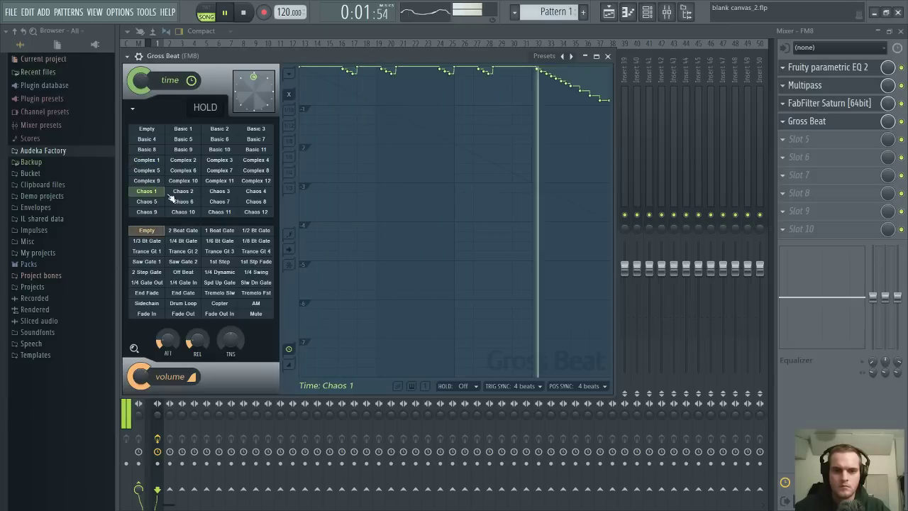
pyautogui.click(255, 170)
pyautogui.click(256, 149)
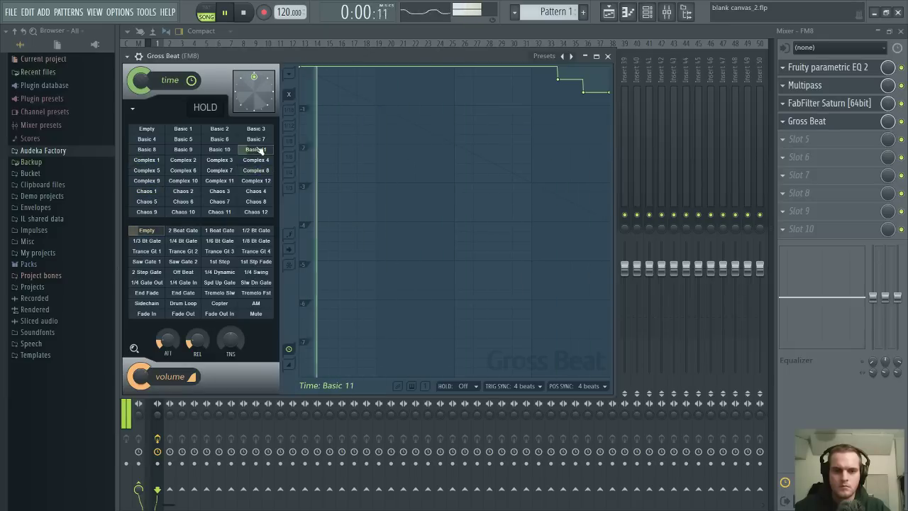
pyautogui.click(219, 149)
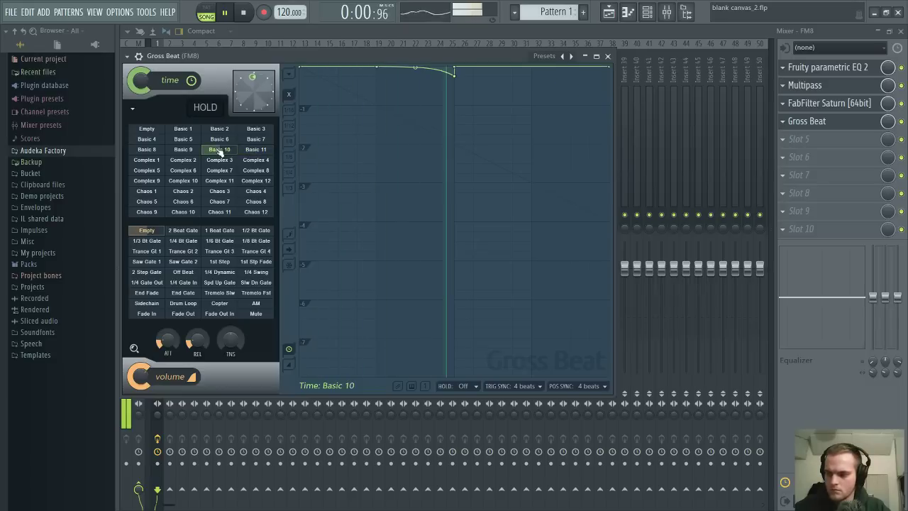
pyautogui.click(219, 139)
pyautogui.click(183, 170)
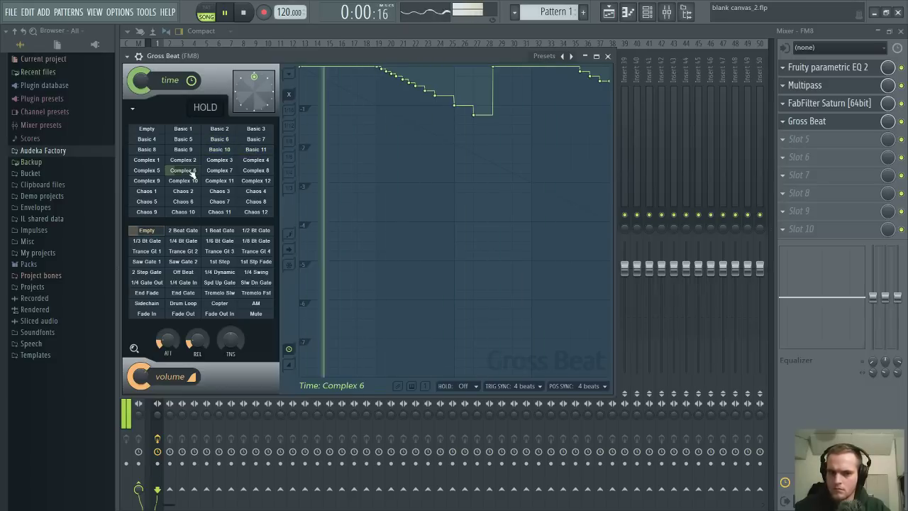
# Load the Waves Doubler from WaveShell1-VST 10.0 into slot 5 of the FM8 mixer track
pyautogui.click(779, 140)
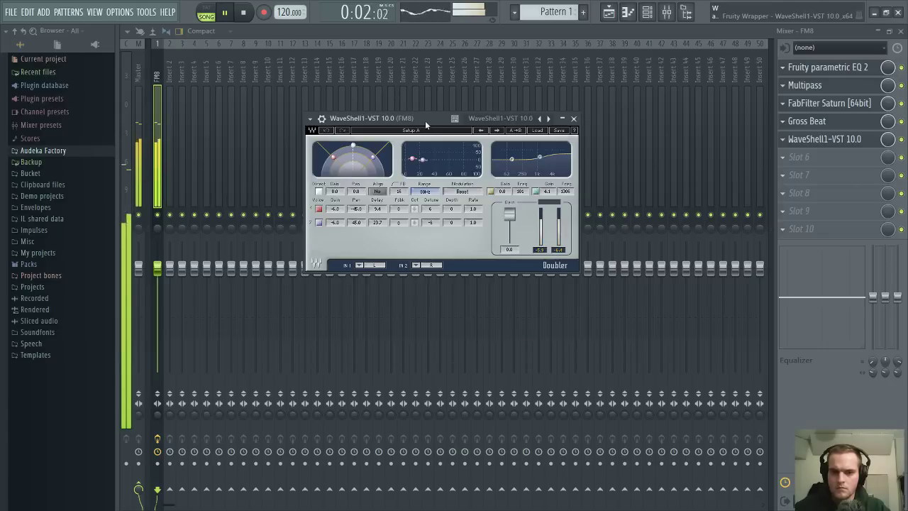
pyautogui.moveTo(425, 120); pyautogui.dragTo(441, 123)
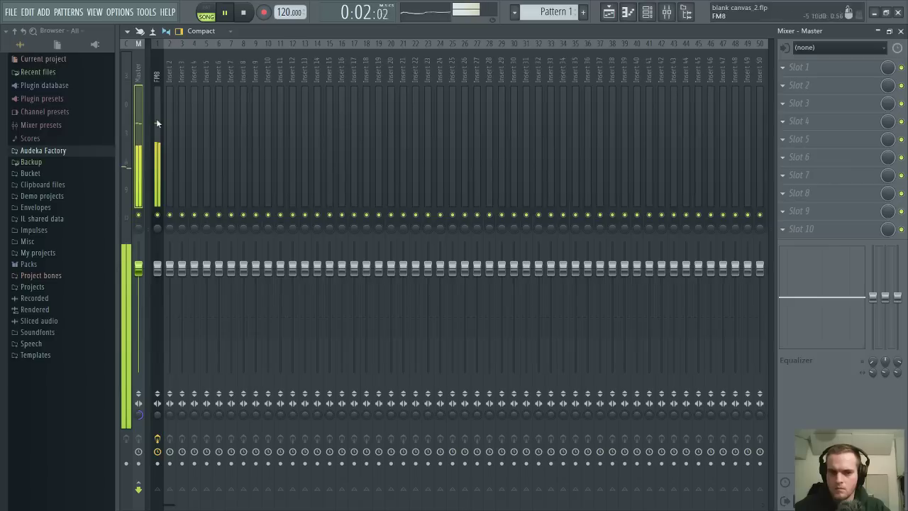
# Lower Multipass's Split 3 frequency to 1.55 kHz on the FM8 track and add Phase Distortion to its Post FX lane
pyautogui.click(156, 124)
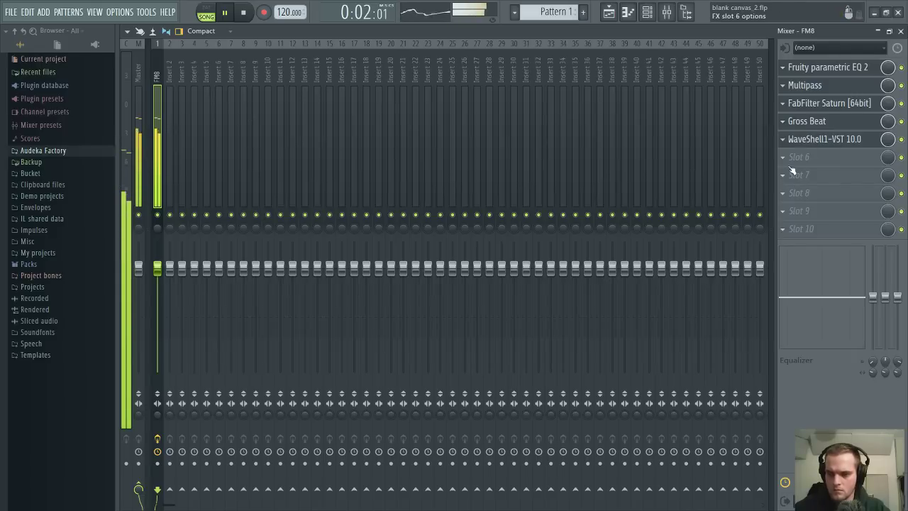
pyautogui.click(827, 88)
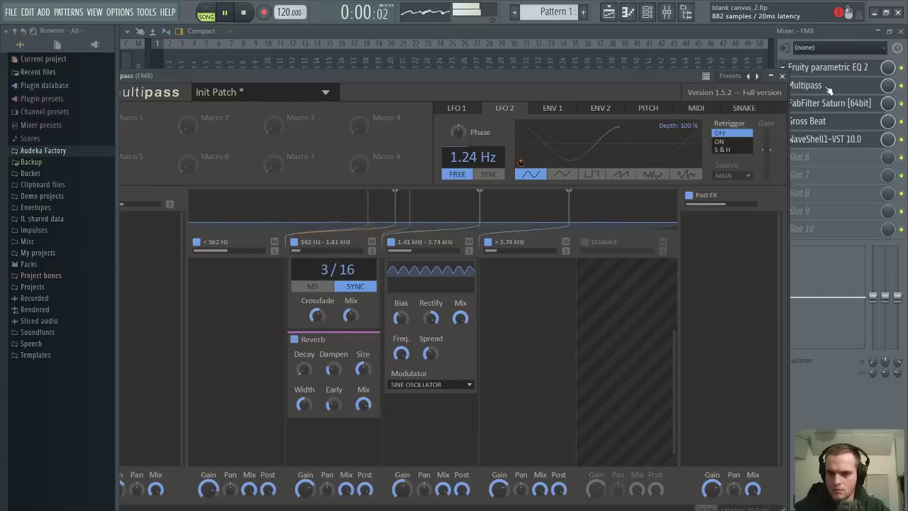
pyautogui.moveTo(564, 221); pyautogui.dragTo(488, 221)
pyautogui.scroll(3, 482, 354)
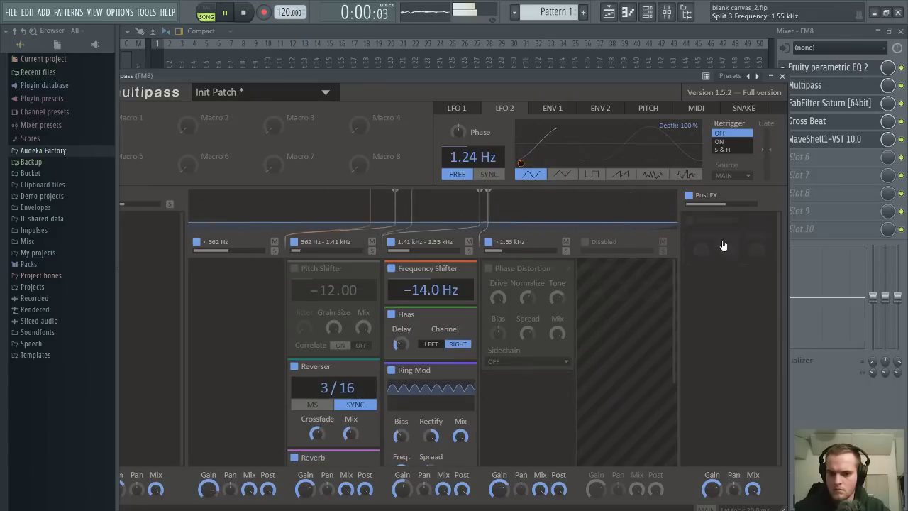
pyautogui.click(688, 222)
pyautogui.click(677, 343)
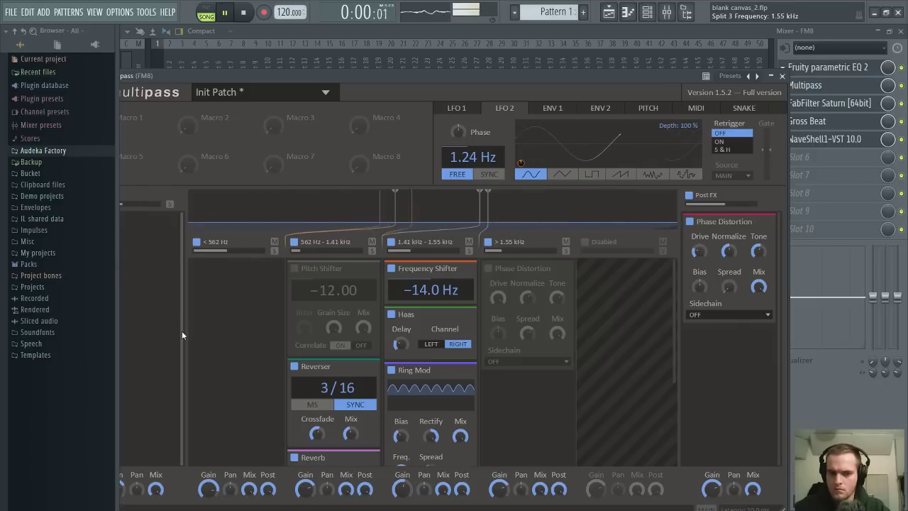
pyautogui.click(782, 76)
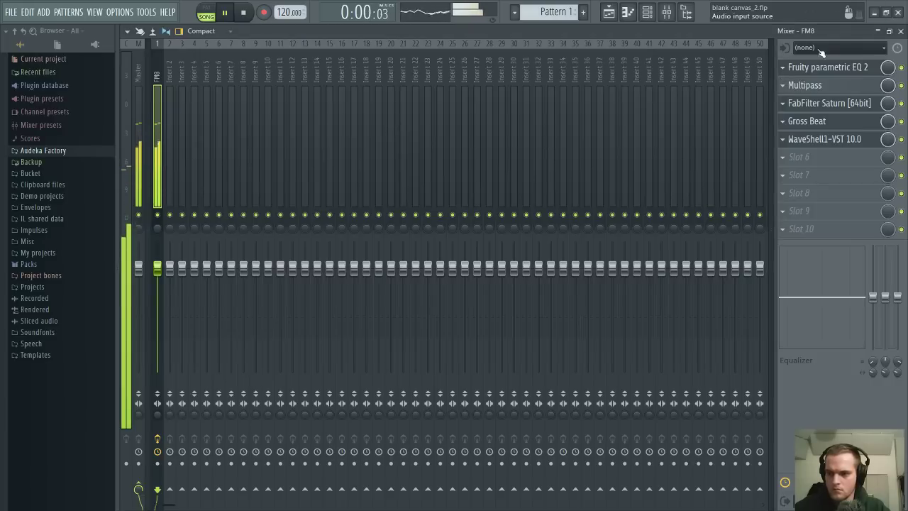
# Close the mixer, open FM8 and shorten the envelope decays of operators B and F
pyautogui.click(899, 32)
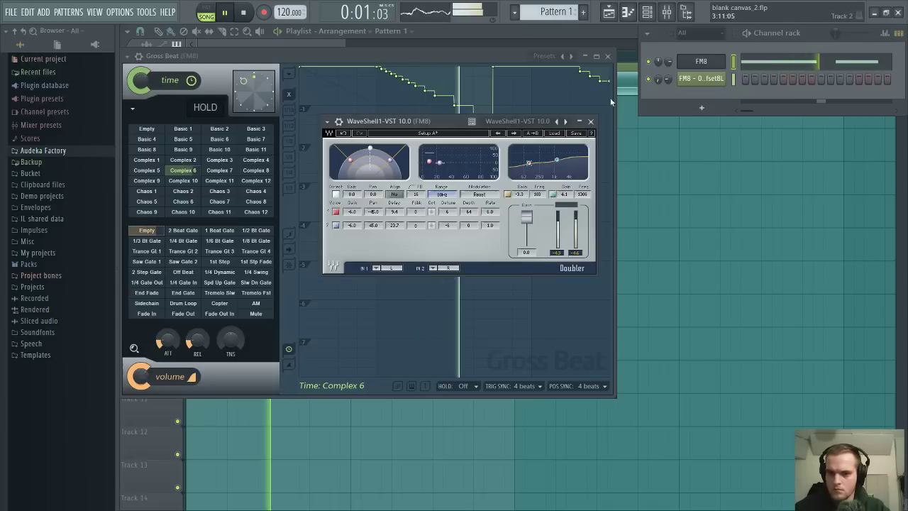
pyautogui.click(701, 62)
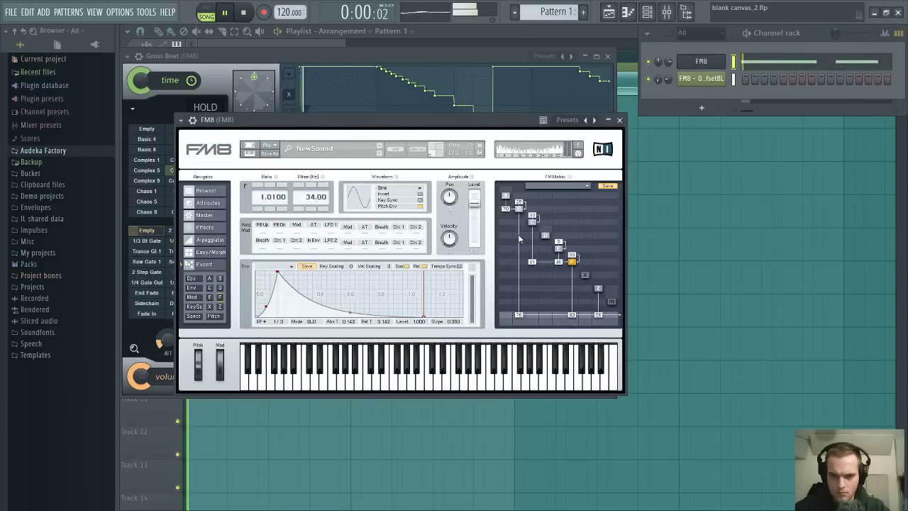
pyautogui.click(518, 208)
pyautogui.moveTo(395, 288); pyautogui.dragTo(336, 316)
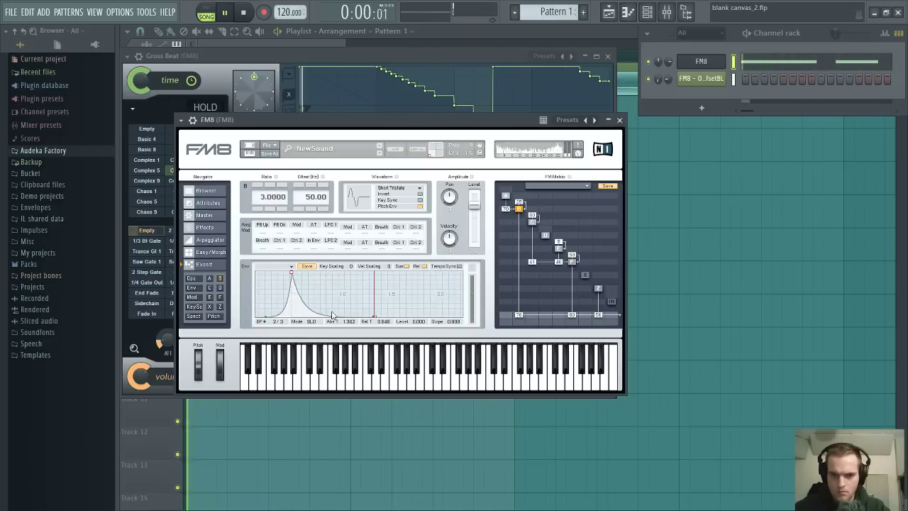
pyautogui.click(571, 261)
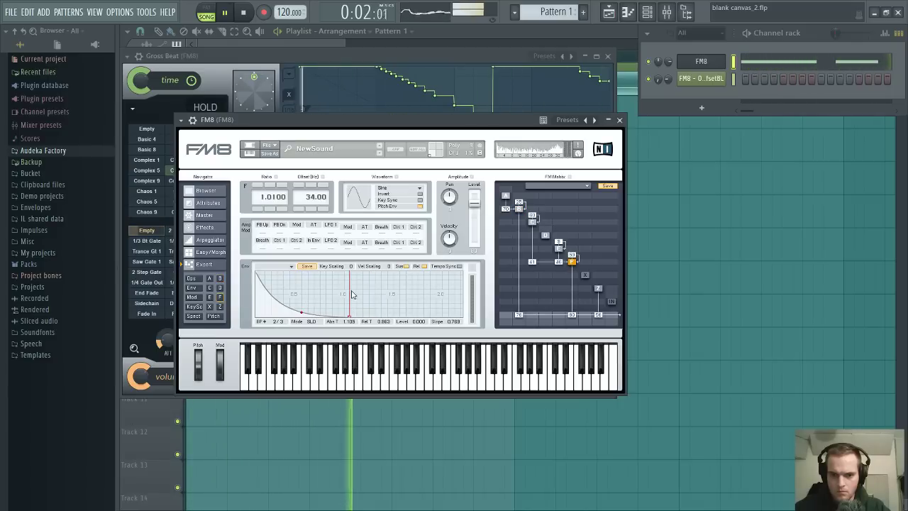
pyautogui.moveTo(353, 295); pyautogui.dragTo(341, 314)
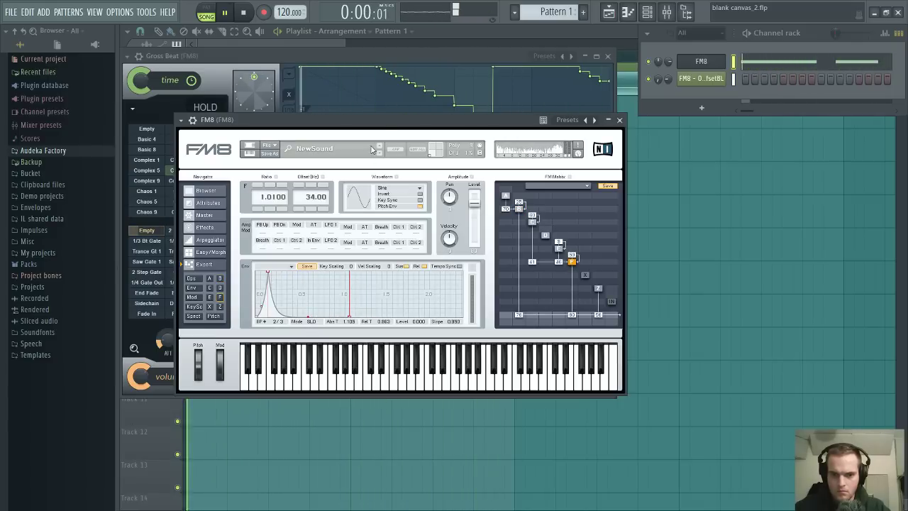
# Route FM8's operator C to the output at 74 and set operator A's self-modulation to 46
pyautogui.moveTo(380, 121); pyautogui.dragTo(397, 126)
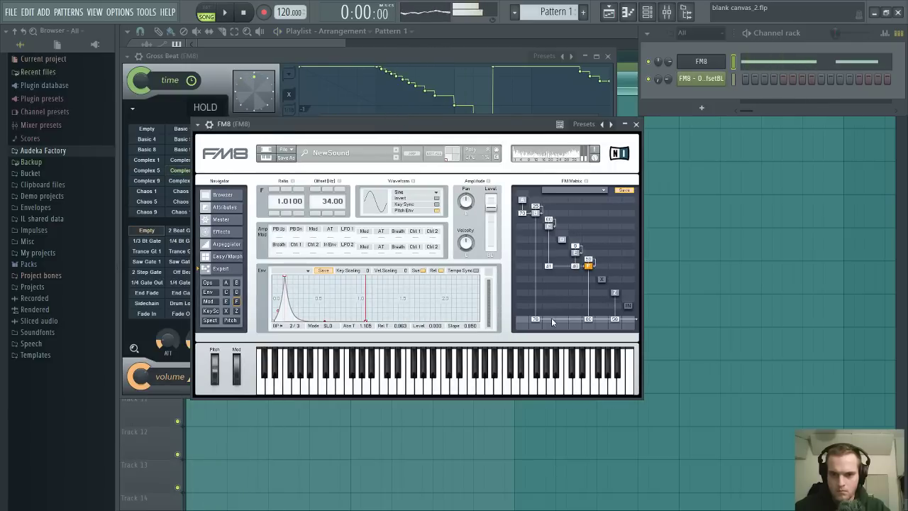
pyautogui.moveTo(551, 127); pyautogui.dragTo(545, 127)
pyautogui.press('space')
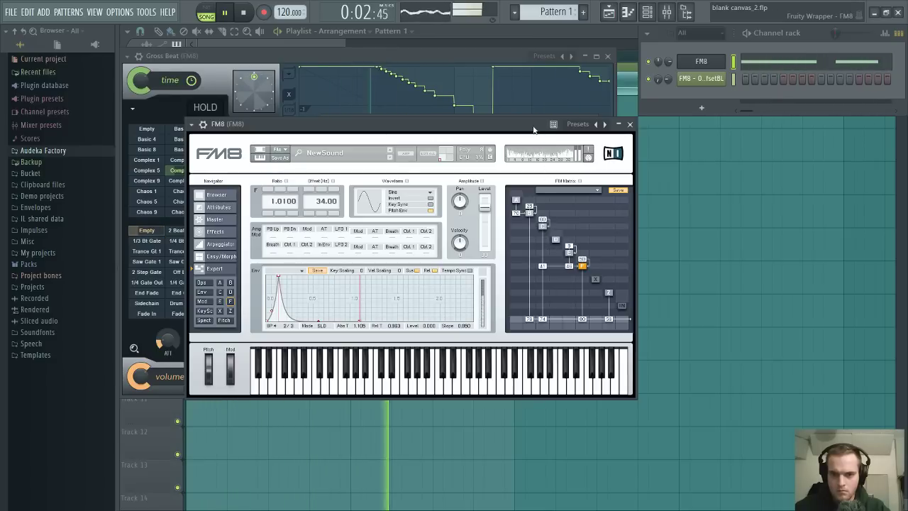
pyautogui.click(542, 227)
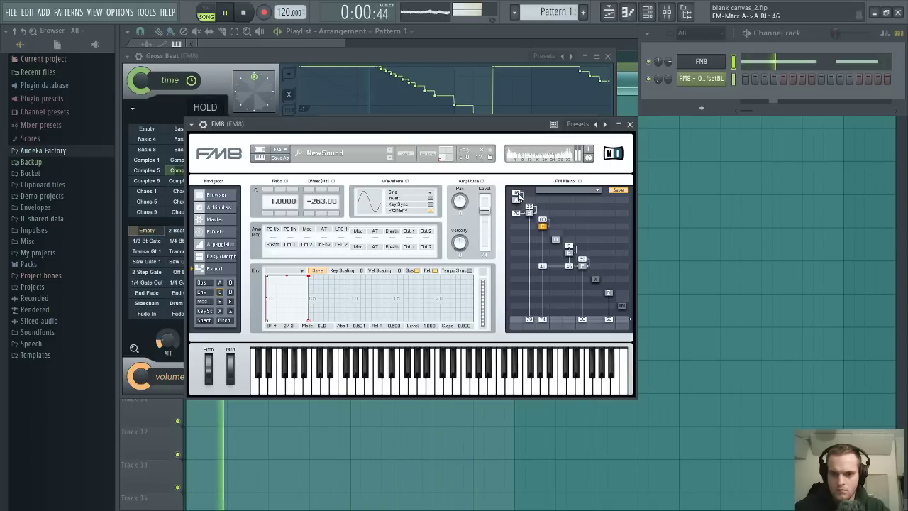
# Transpose all of Pattern 1's FM8 notes to D#2 in the piano roll
pyautogui.click(772, 66)
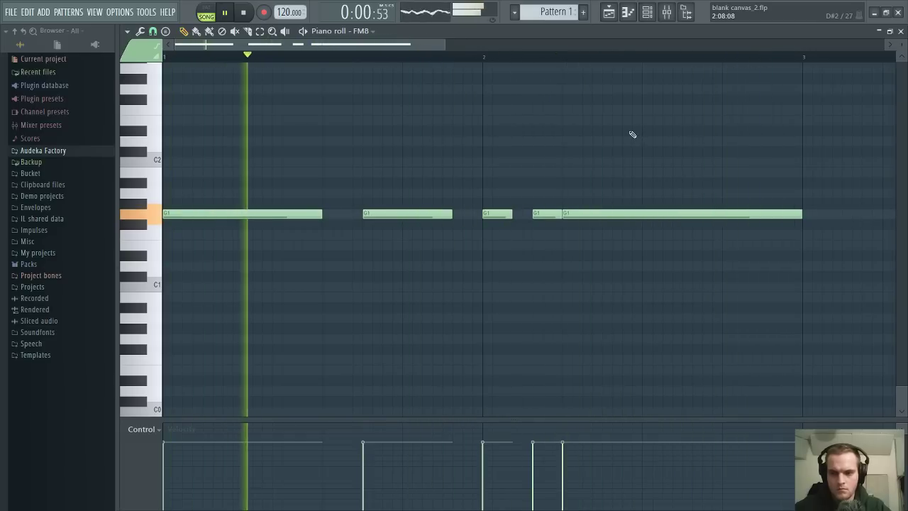
pyautogui.hotkey('ctrl', 'Up')
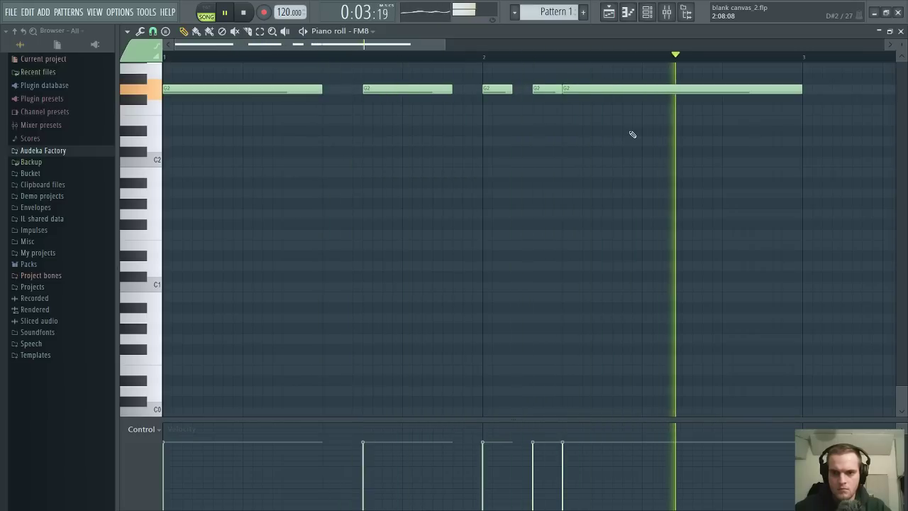
pyautogui.hotkey('shift', 'Down')
pyautogui.hotkey('shift', 'Down')
pyautogui.hotkey('shift', 'Down')
pyautogui.hotkey('shift', 'Down')
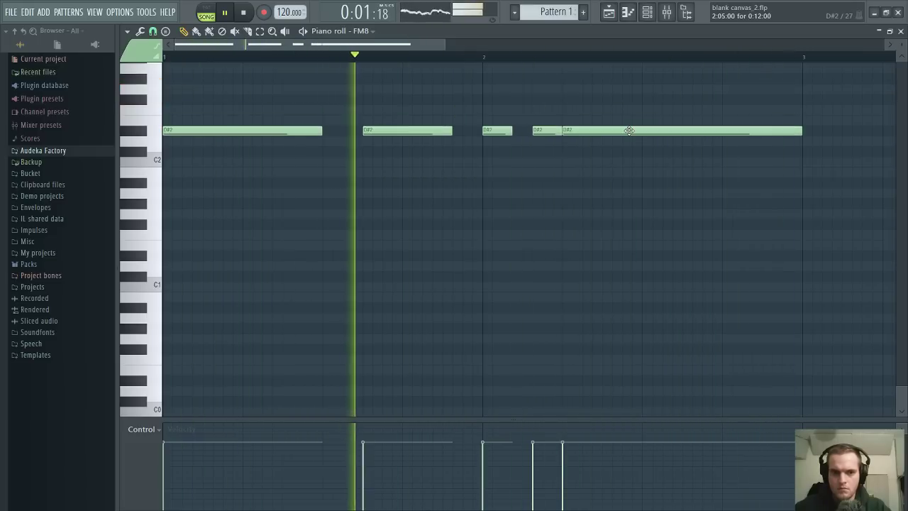
pyautogui.scroll(3, 589, 241)
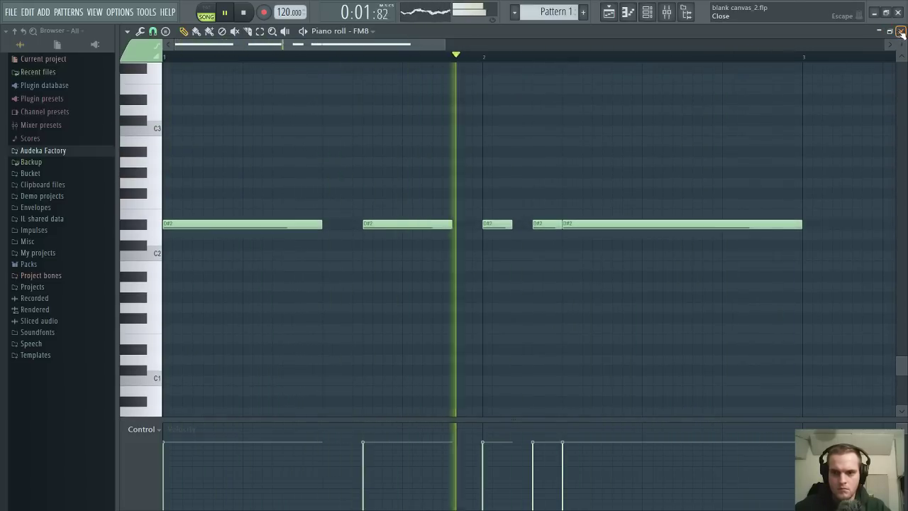
pyautogui.click(877, 32)
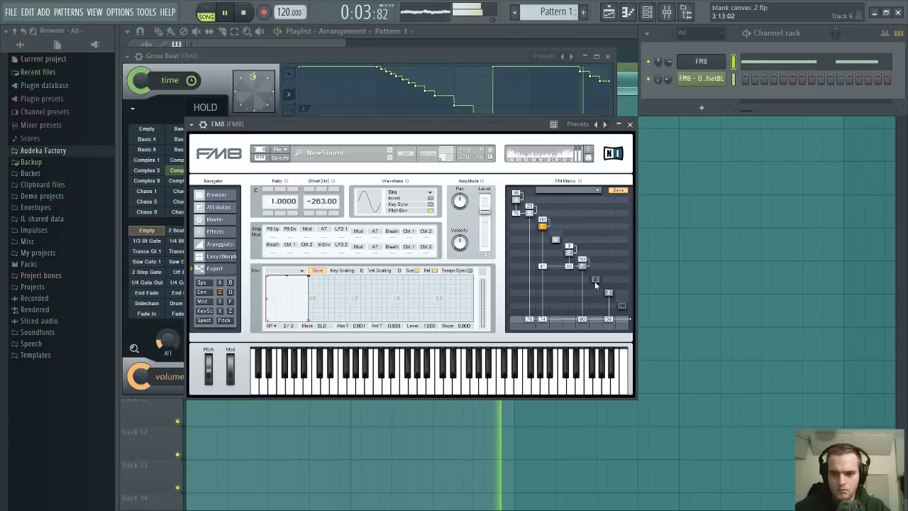
# Raise FM8 operator D's envelope to a full sustained level and route the operator to the output at 43
pyautogui.click(556, 240)
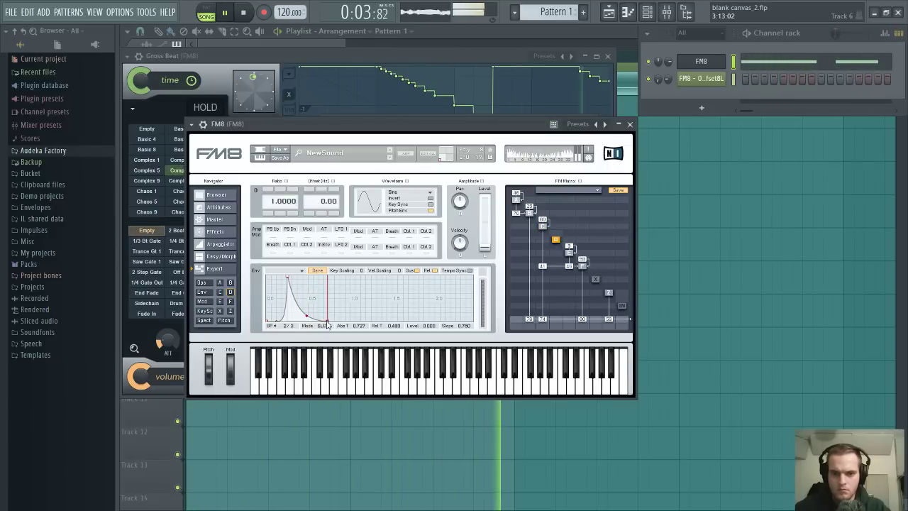
pyautogui.moveTo(327, 322); pyautogui.dragTo(375, 271)
pyautogui.moveTo(268, 324); pyautogui.dragTo(267, 270)
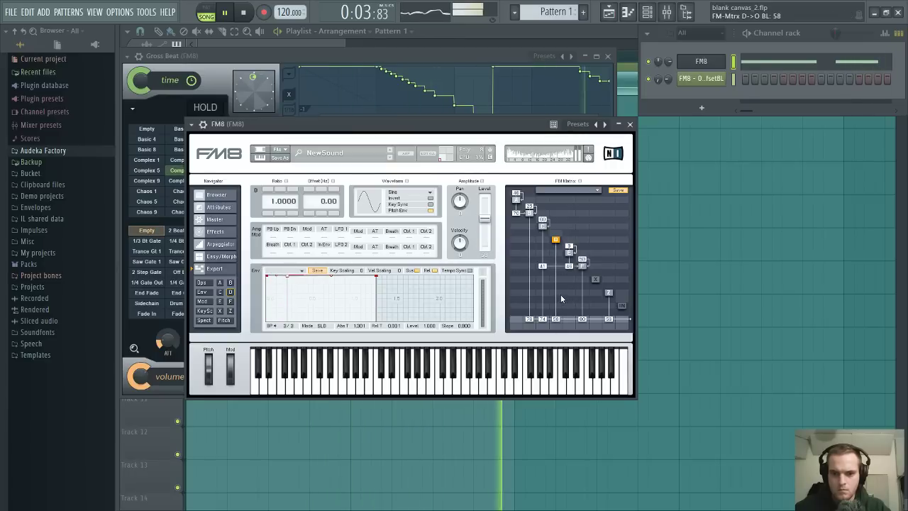
pyautogui.moveTo(560, 294); pyautogui.dragTo(560, 297)
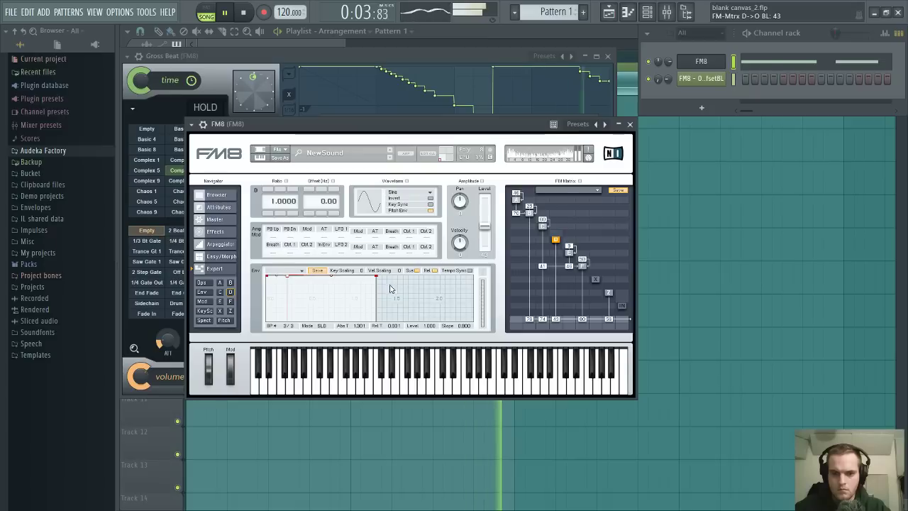
# Reshape operator D's envelope into a short hold with a fast decay and set its self-modulation to 34
pyautogui.moveTo(375, 275); pyautogui.dragTo(331, 329)
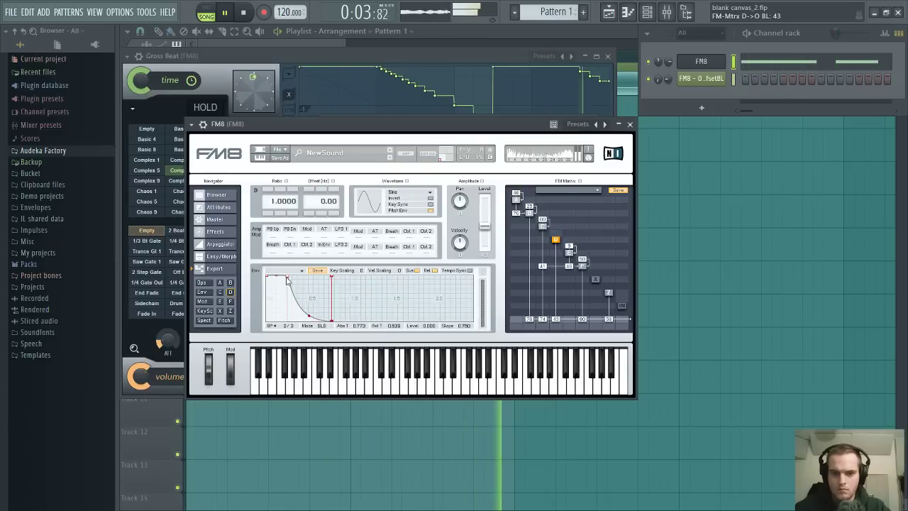
pyautogui.moveTo(287, 278); pyautogui.dragTo(282, 286)
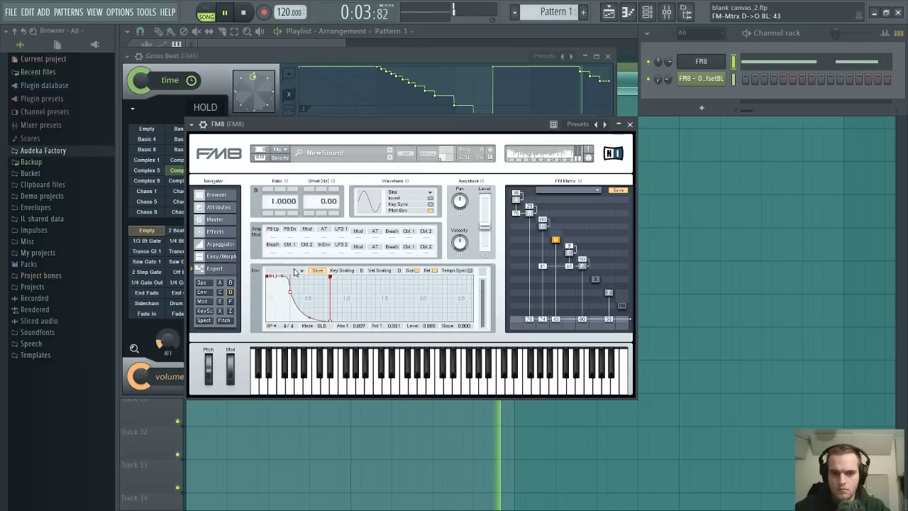
pyautogui.moveTo(475, 128); pyautogui.dragTo(495, 136)
pyautogui.press('space')
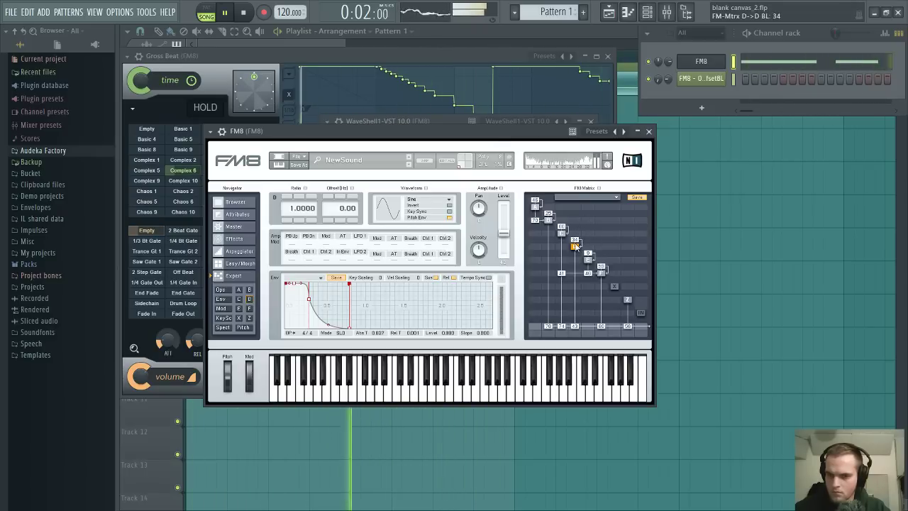
# Open FM8's piano roll and shorten Pattern 1's first D#2 note to about a fifth of a bar
pyautogui.moveTo(820, 34); pyautogui.dragTo(689, 96)
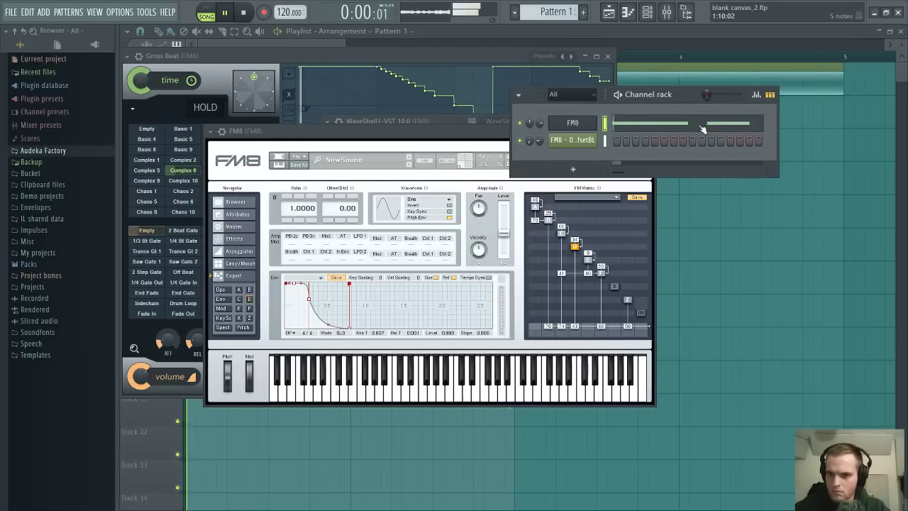
pyautogui.click(702, 126)
pyautogui.moveTo(322, 224); pyautogui.dragTo(227, 224)
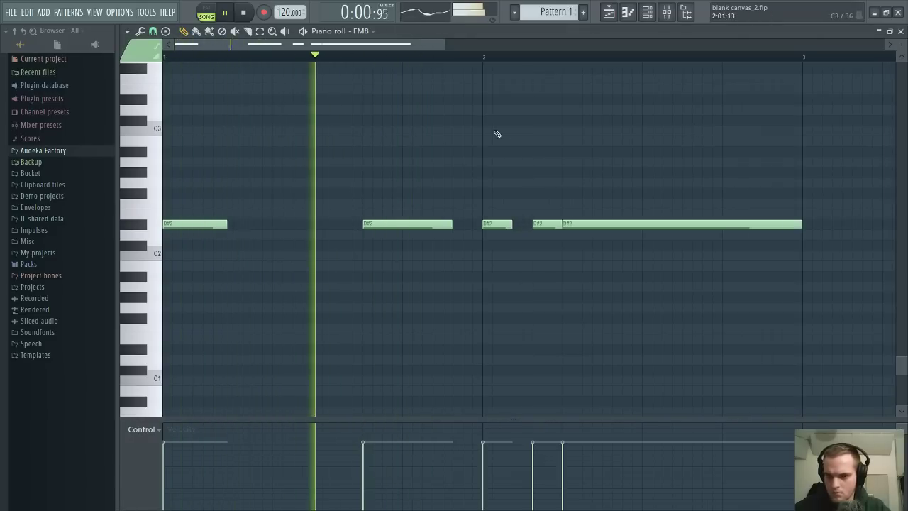
# Open Multipass from the FM8 mixer track and enable the Pitch Shifter on the 562 Hz - 1.41 kHz band
pyautogui.click(665, 12)
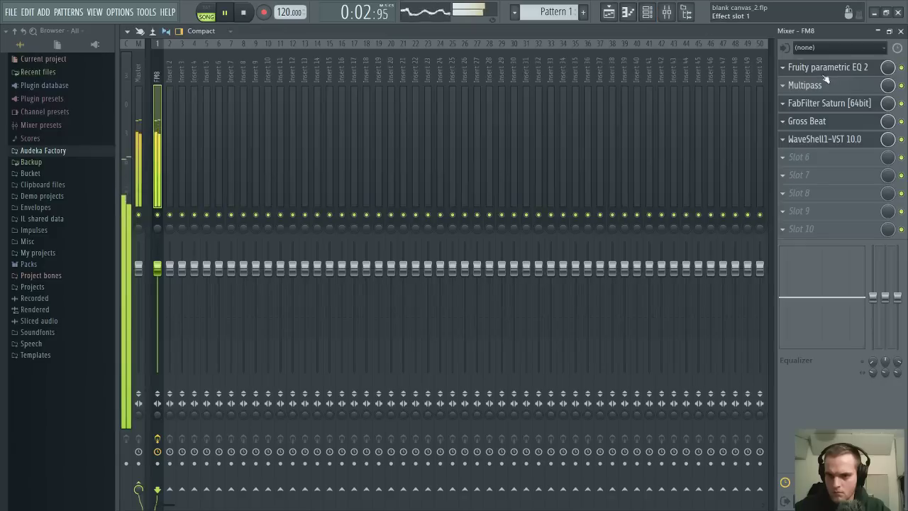
pyautogui.click(865, 92)
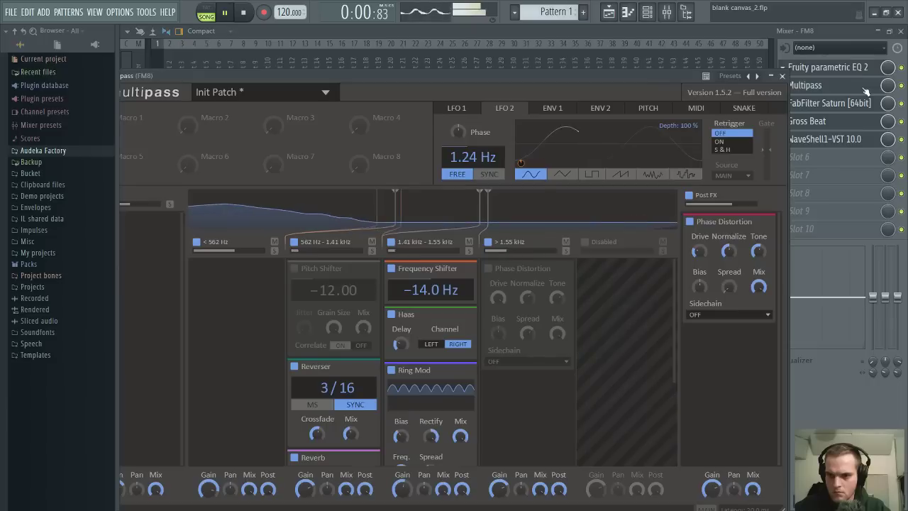
pyautogui.click(294, 268)
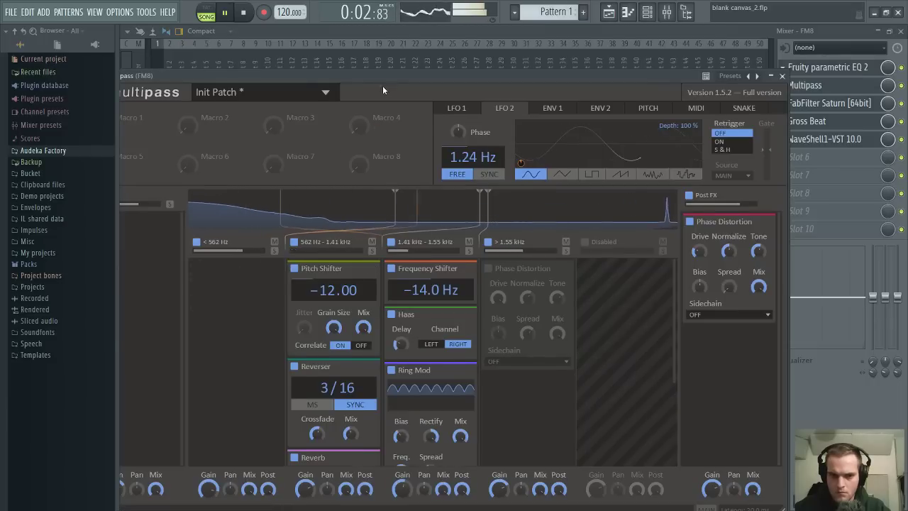
pyautogui.moveTo(380, 76); pyautogui.dragTo(397, 55)
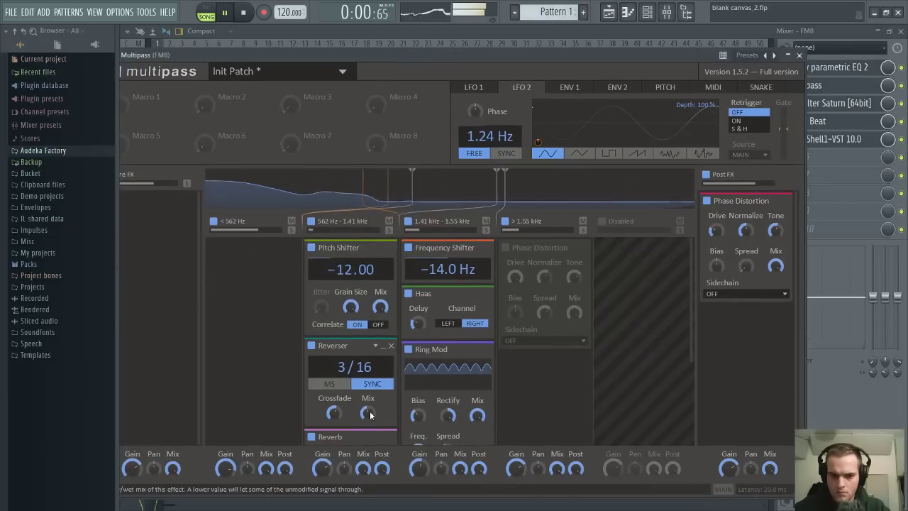
pyautogui.moveTo(424, 54); pyautogui.dragTo(420, 42)
pyautogui.scroll(-3, 390, 362)
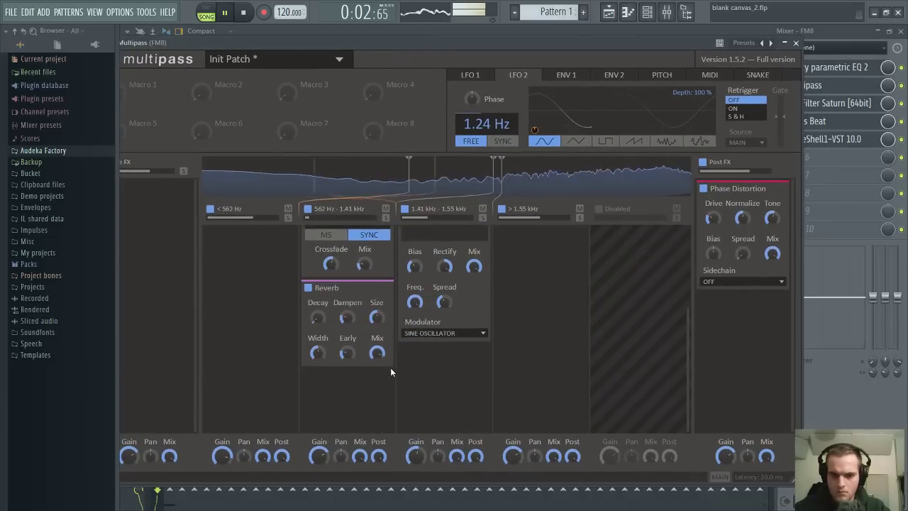
pyautogui.press('space')
pyautogui.press('space')
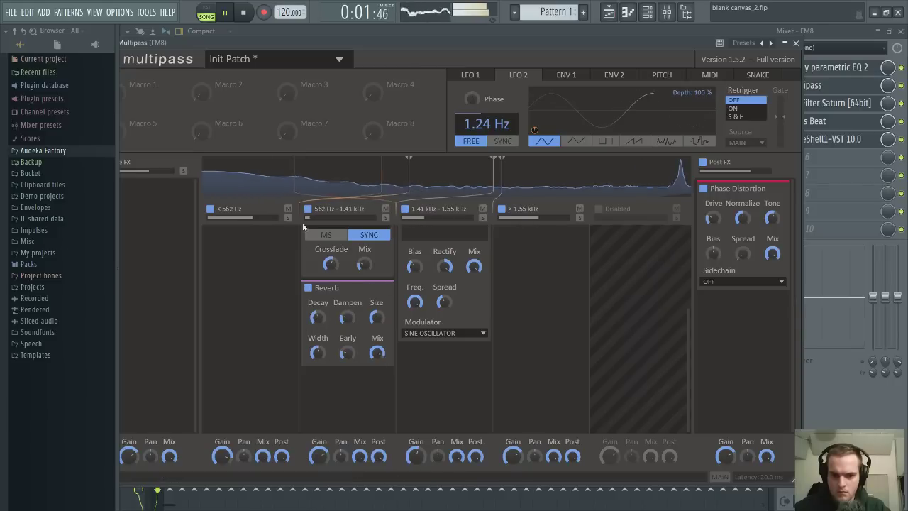
pyautogui.scroll(3, 352, 314)
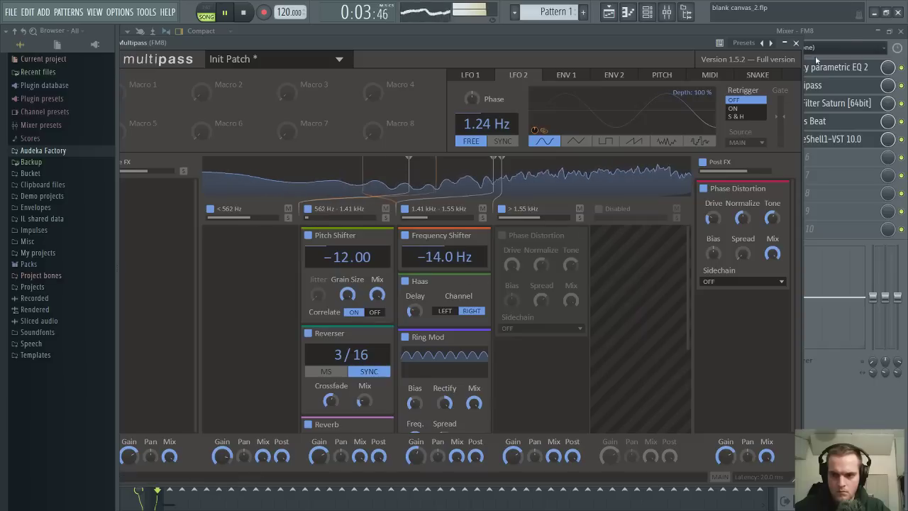
# Enable Phase Distortion on the band above 1.55 kHz and adjust Normalize and Tone of the Post FX Phase Distortion
pyautogui.click(502, 236)
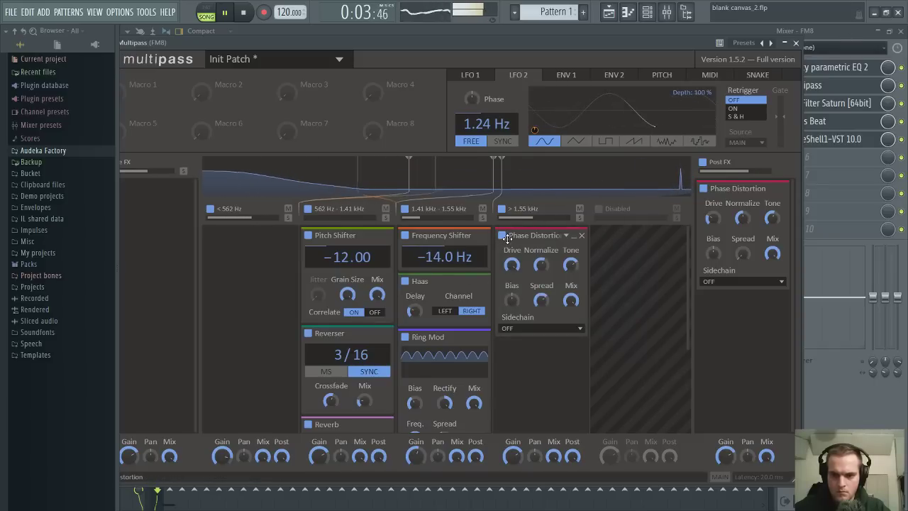
pyautogui.moveTo(713, 220); pyautogui.dragTo(739, 192)
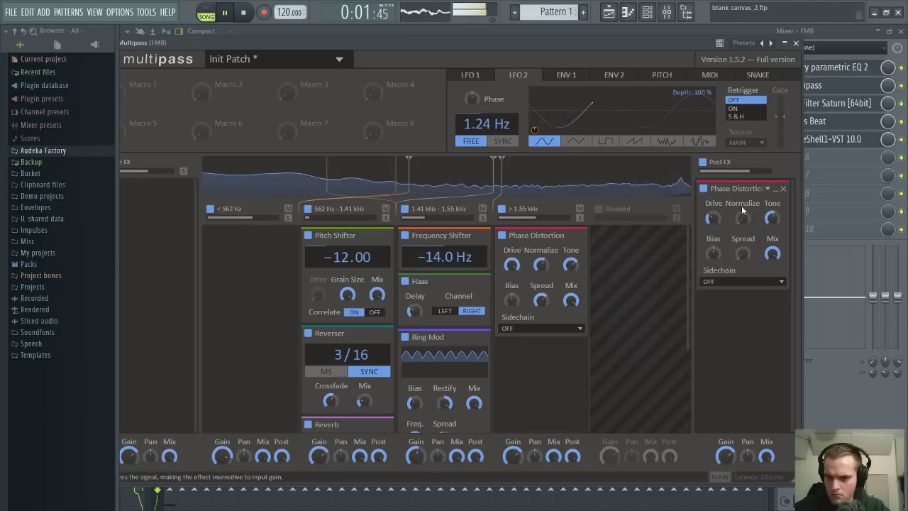
pyautogui.moveTo(771, 218); pyautogui.dragTo(772, 219)
# Add a Ladder Filter to Multipass's Pre FX lane
pyautogui.moveTo(553, 42); pyautogui.dragTo(614, 45)
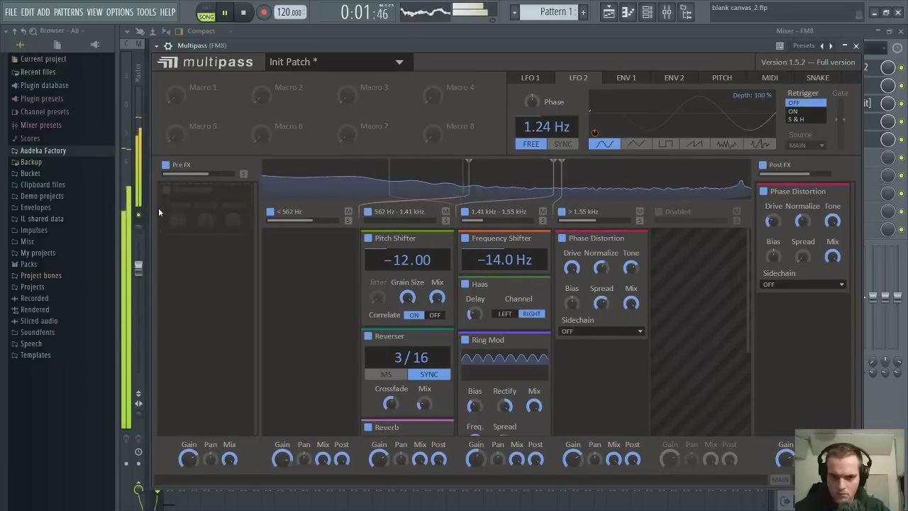
pyautogui.click(171, 194)
pyautogui.click(165, 193)
pyautogui.click(165, 191)
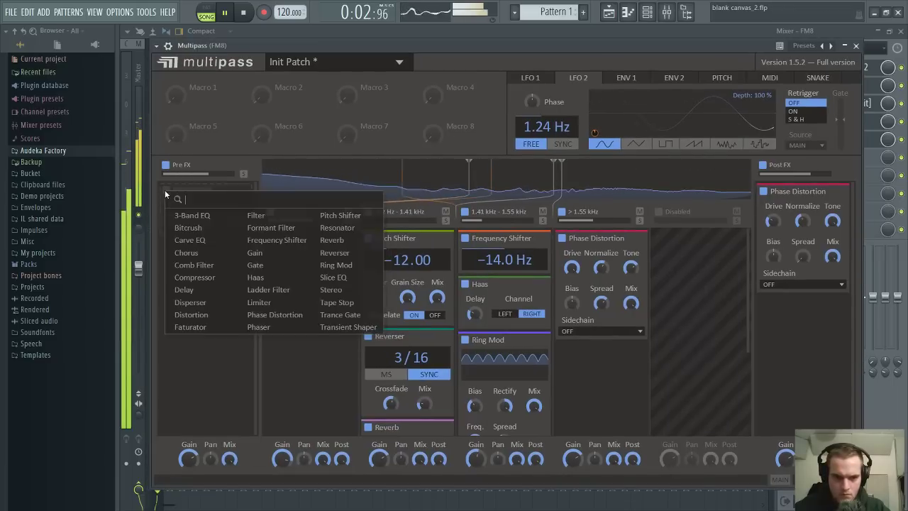
pyautogui.click(277, 291)
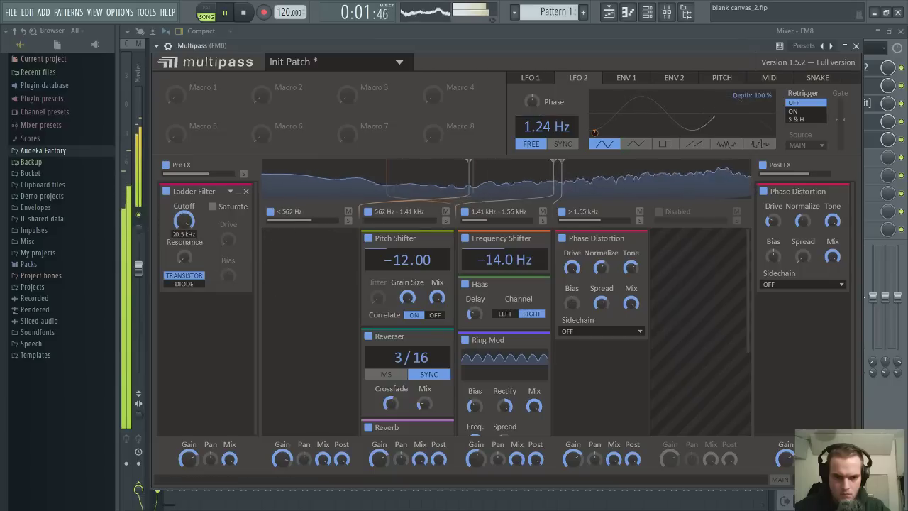
# Modulate the Ladder Filter's Cutoff with LFO 1 at 16.3 Hz and switch the filter to Diode with Saturate enabled
pyautogui.click(530, 77)
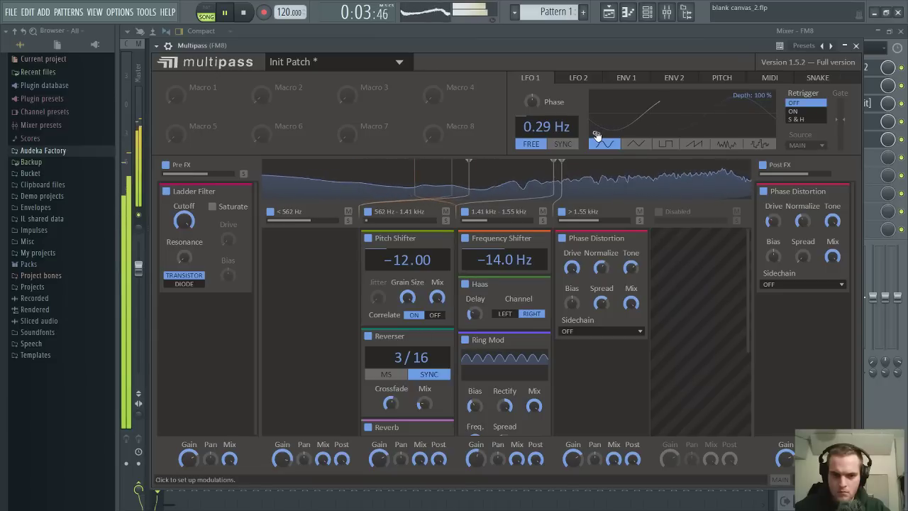
pyautogui.moveTo(596, 135); pyautogui.dragTo(184, 221)
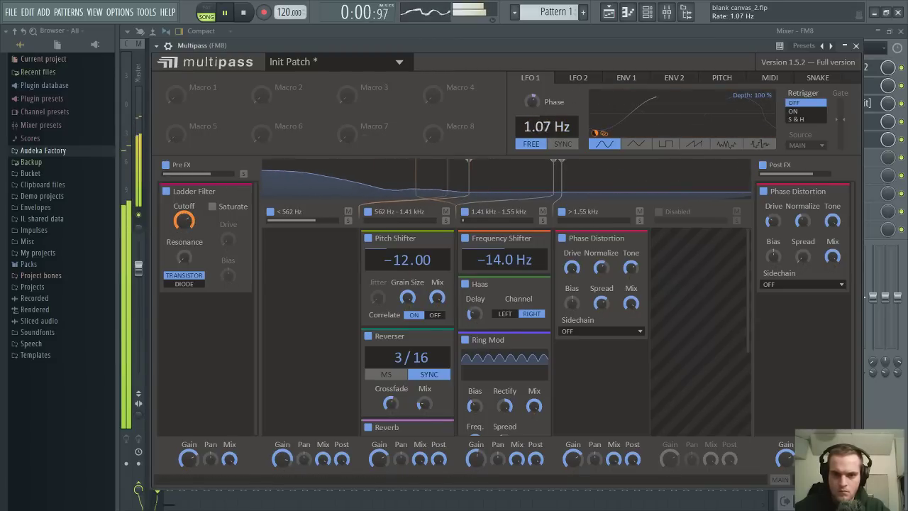
pyautogui.moveTo(546, 126); pyautogui.dragTo(546, 83)
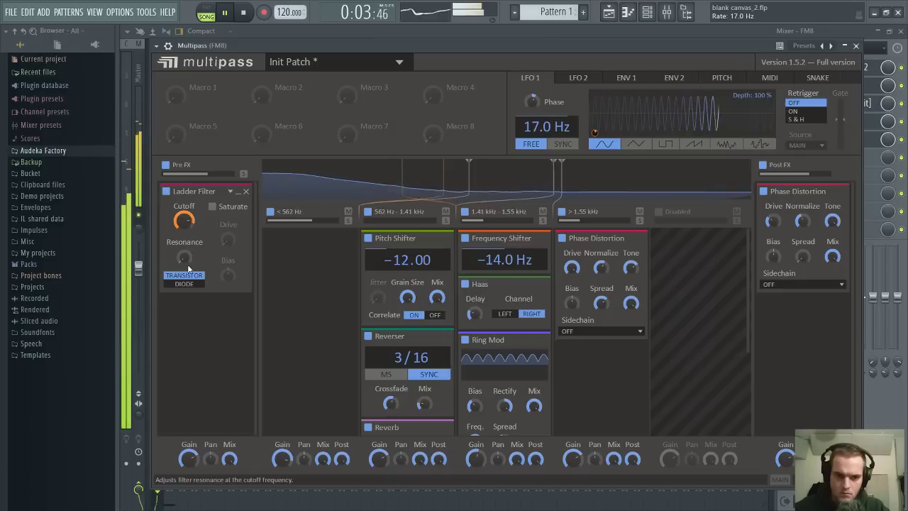
pyautogui.click(183, 284)
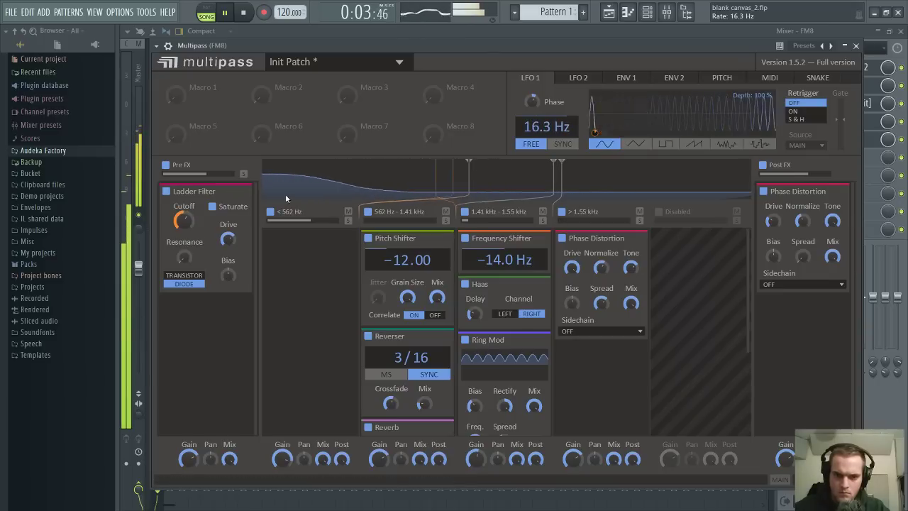
# Bypass the Ladder Filter and remove it from the Pre FX lane
pyautogui.click(165, 191)
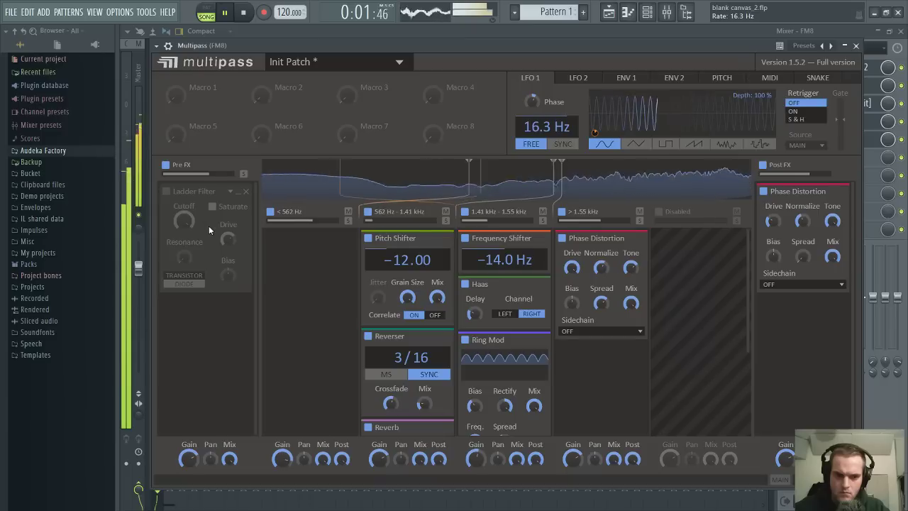
pyautogui.click(244, 192)
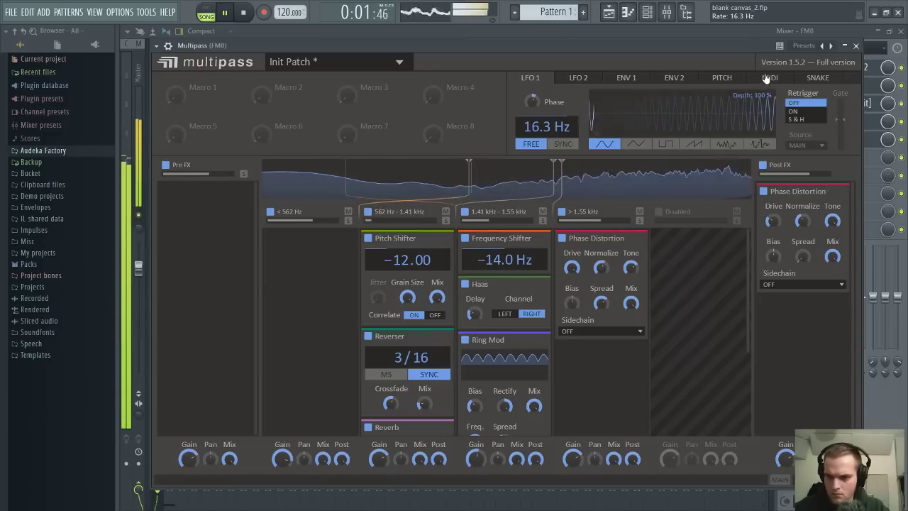
# Close Multipass and add a half-bar A#4 note in bar 1 of Pattern 1's FM8 piano roll
pyautogui.click(855, 45)
pyautogui.press('F7')
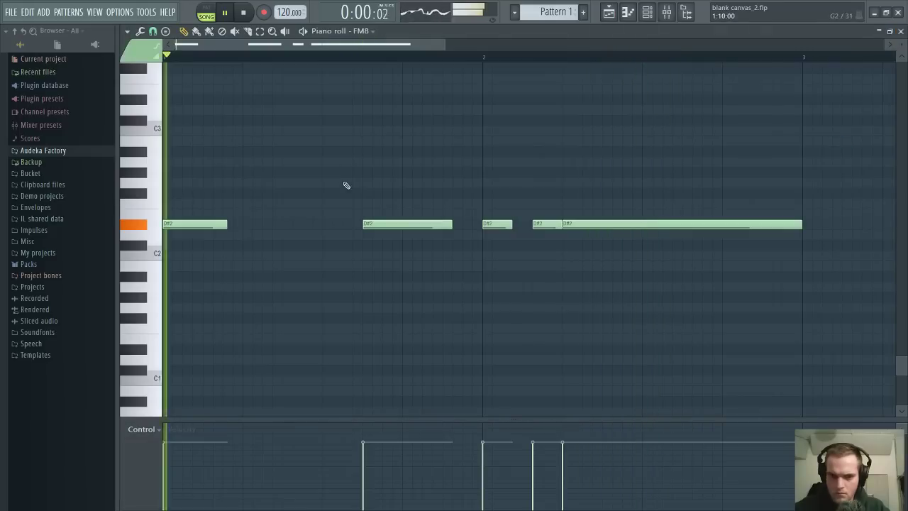
pyautogui.scroll(5, 308, 177)
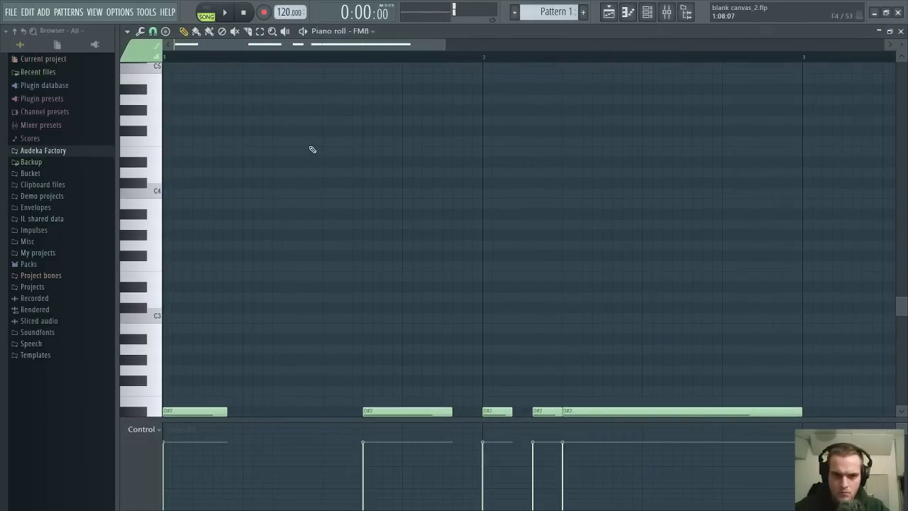
pyautogui.moveTo(342, 89); pyautogui.dragTo(419, 178)
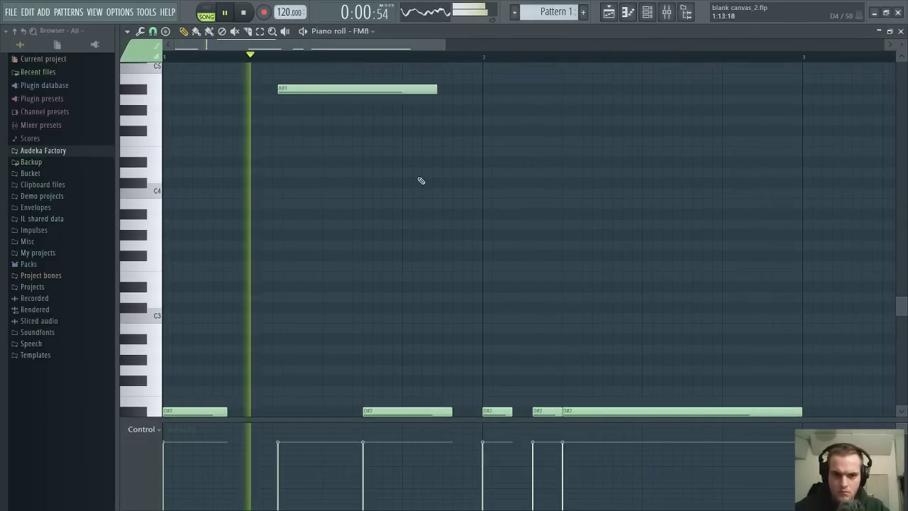
# Delete the second D#2 note in bar 1, beneath the A#4 note
pyautogui.scroll(1, 426, 211)
pyautogui.scroll(-5, 426, 206)
pyautogui.rightClick(407, 289)
pyautogui.scroll(4, 399, 328)
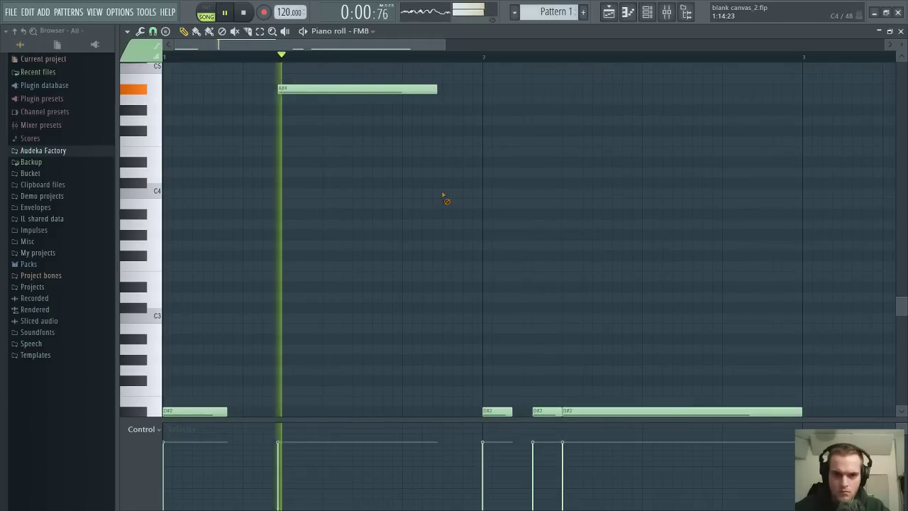
pyautogui.scroll(-3, 559, 261)
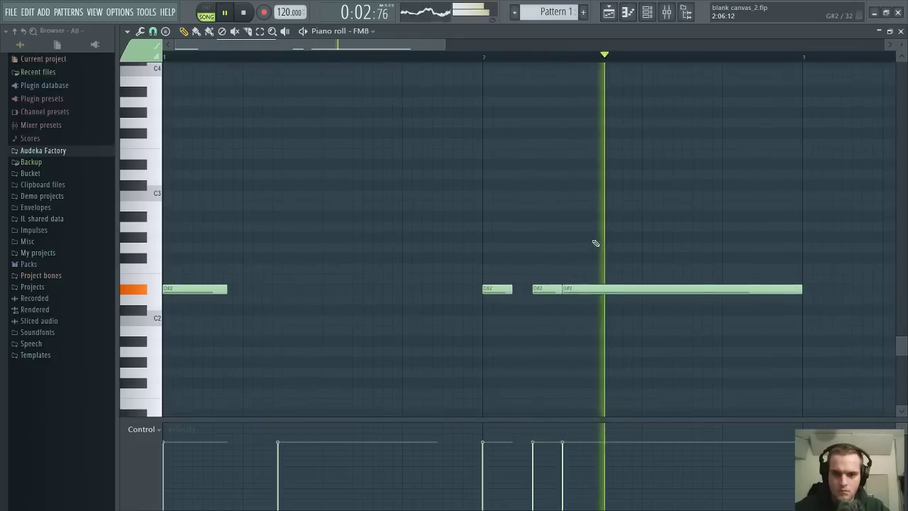
# Move the long D#2 note in bar 2 up to B4 and slightly later, and restart playback
pyautogui.scroll(-3, 537, 73)
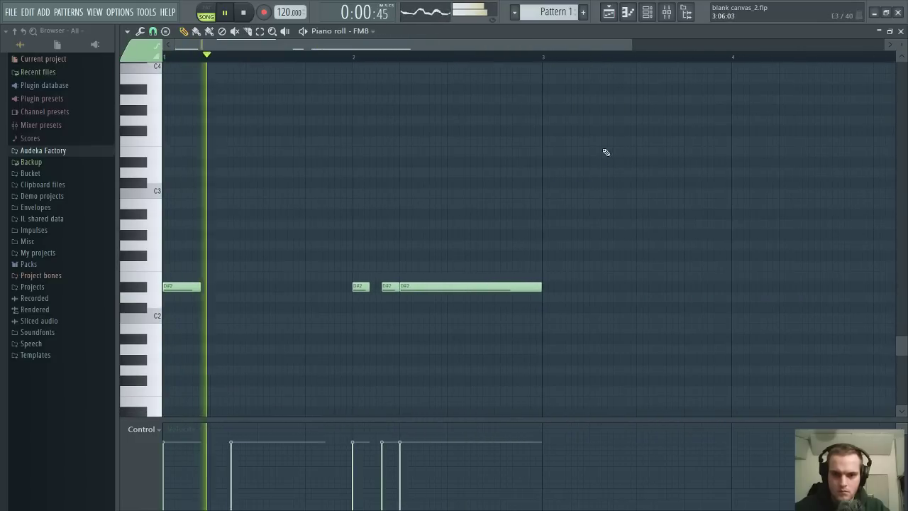
pyautogui.moveTo(474, 288); pyautogui.dragTo(491, 79)
pyautogui.scroll(3, 515, 187)
pyautogui.moveTo(474, 199); pyautogui.dragTo(501, 78)
pyautogui.press('space')
pyautogui.press('space')
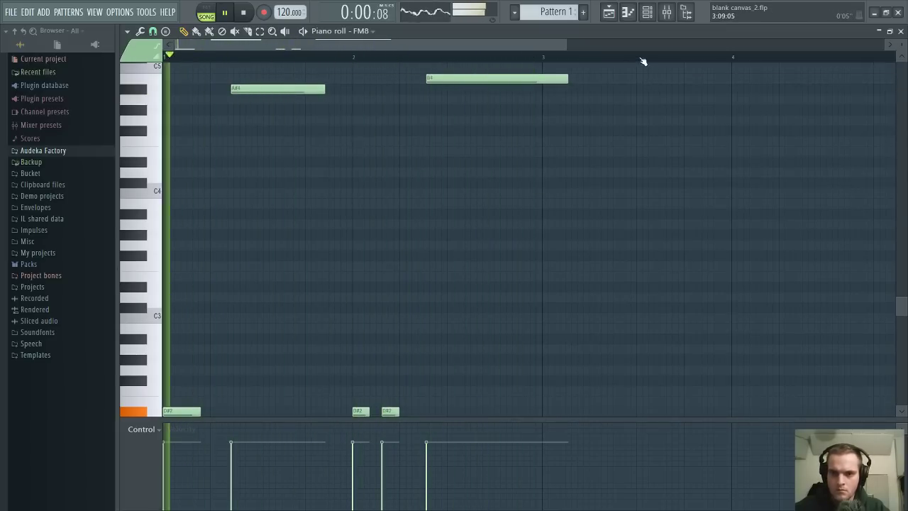
# Add an A3 note about three quarters of a bar long near the end of bar 3 and duplicate the whole note sequence
pyautogui.scroll(-1, 643, 57)
pyautogui.moveTo(608, 233); pyautogui.dragTo(607, 222)
pyautogui.hotkey('ctrl', 'b')
pyautogui.scroll(-2, 573, 237)
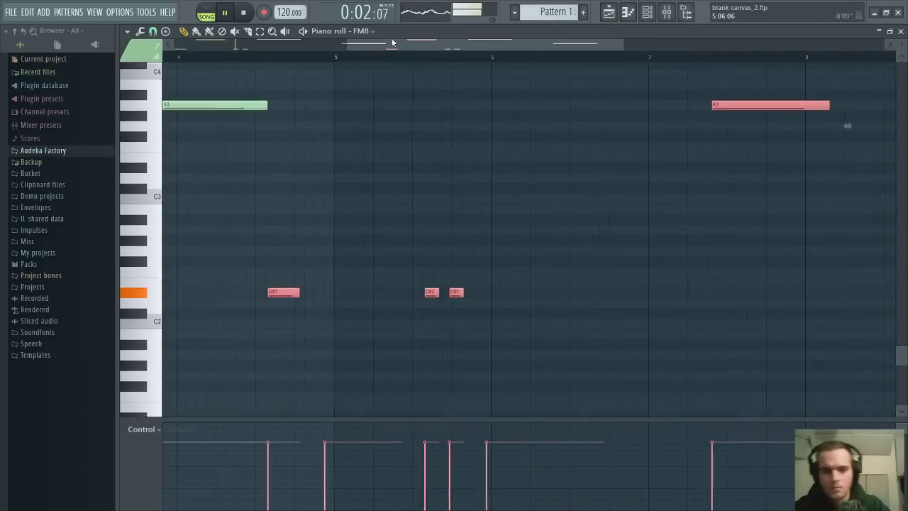
# Move the duplicated note sequence earlier so its first D#2 note starts at bar 3
pyautogui.scroll(-1, 400, 57)
pyautogui.scroll(-1, 399, 57)
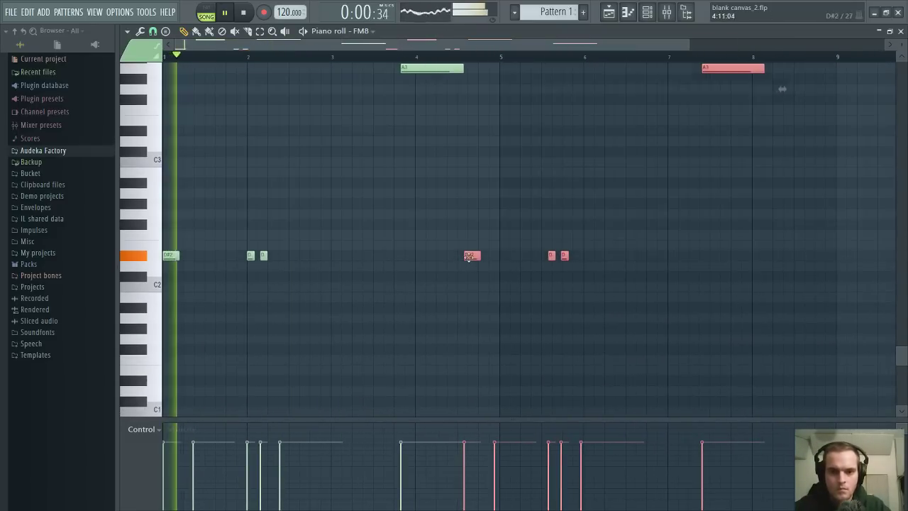
pyautogui.moveTo(469, 255); pyautogui.dragTo(335, 256)
# Delete the duplicated A#4 note in bar 3 and the original A3 note overlapping bars 3 and 4
pyautogui.scroll(6, 359, 265)
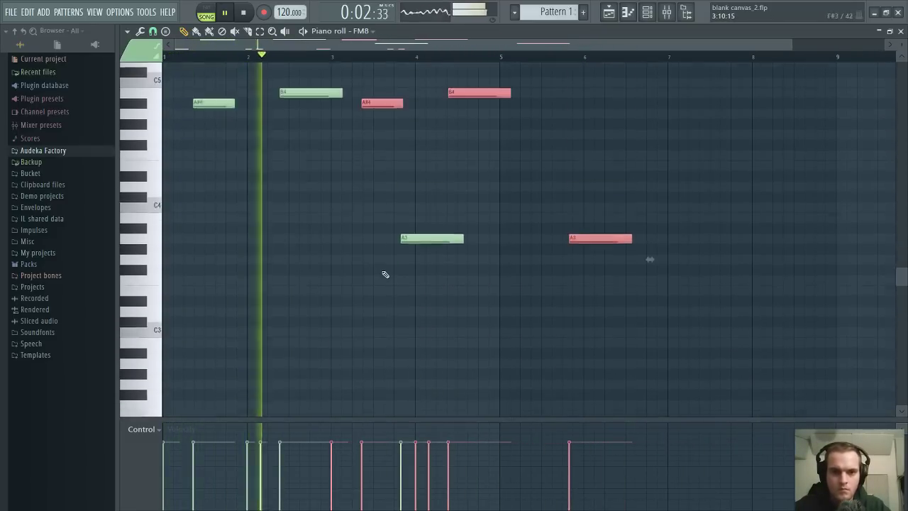
pyautogui.rightClick(429, 276)
pyautogui.rightClick(430, 316)
pyautogui.rightClick(397, 181)
pyautogui.scroll(-4, 402, 189)
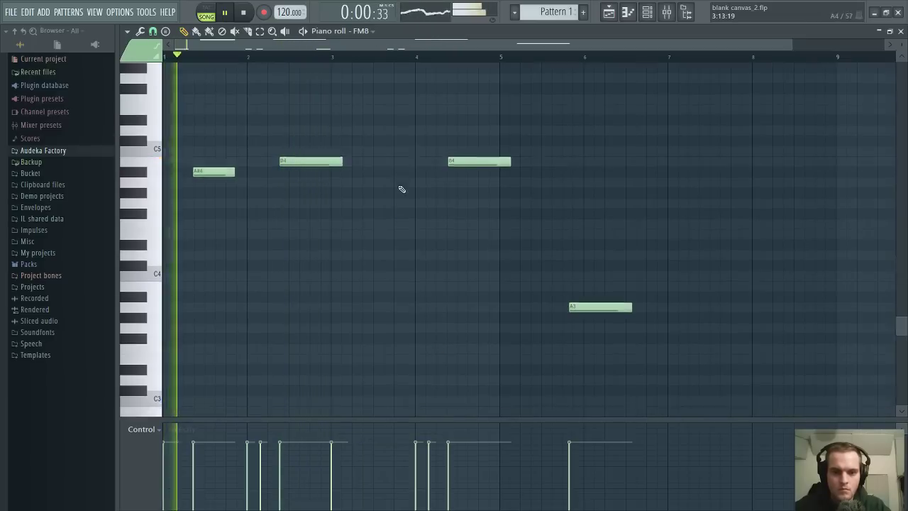
pyautogui.scroll(2, 316, 51)
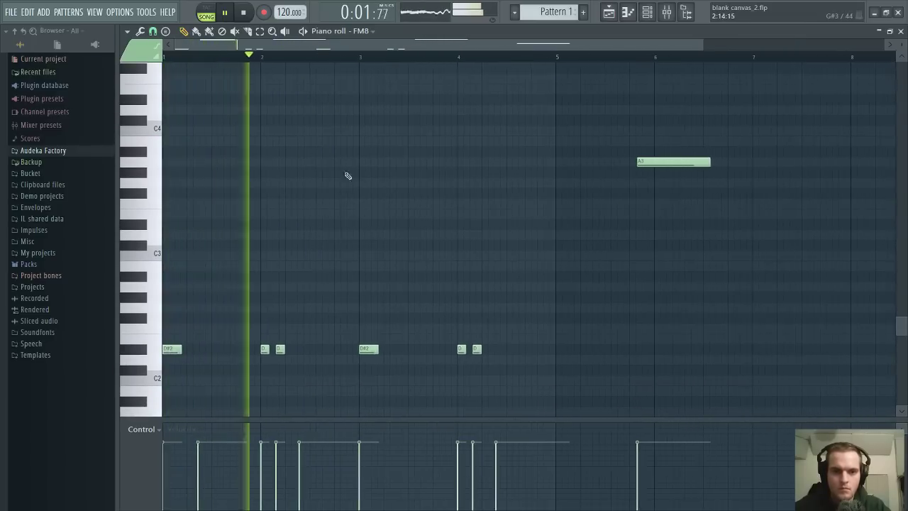
pyautogui.scroll(3, 387, 179)
pyautogui.scroll(2, 386, 178)
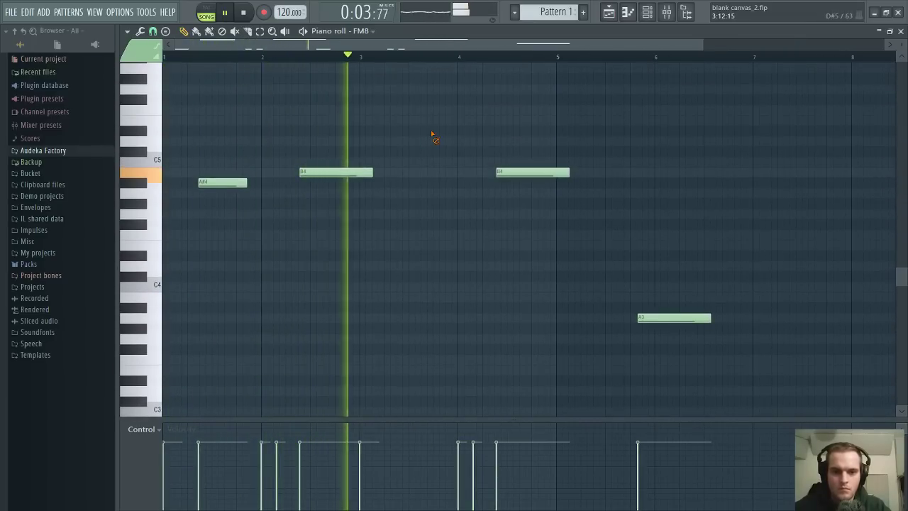
# Clear the playlist's time selection and shorten the Pattern 1 clip so it ends at bar 5
pyautogui.scroll(-2, 435, 135)
pyautogui.press('F5')
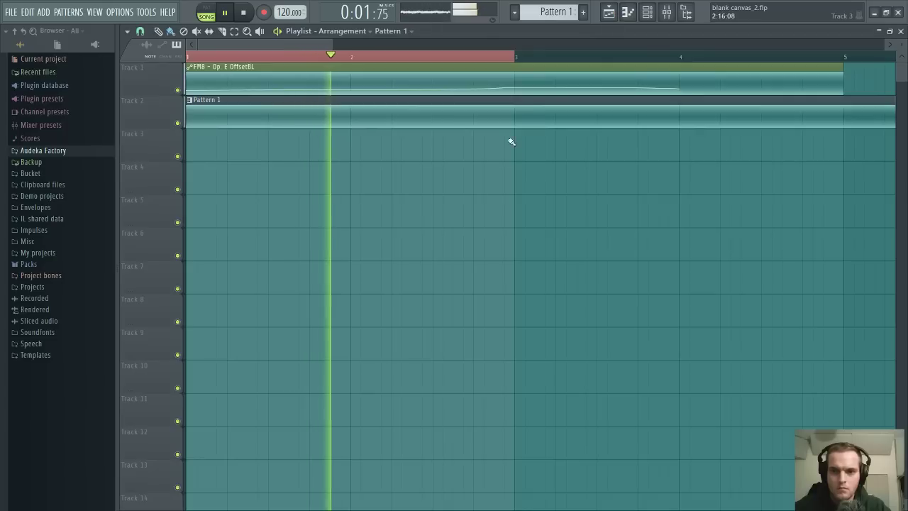
pyautogui.click(369, 59)
pyautogui.press('space')
pyautogui.press('space')
pyautogui.press('space')
pyautogui.press('space')
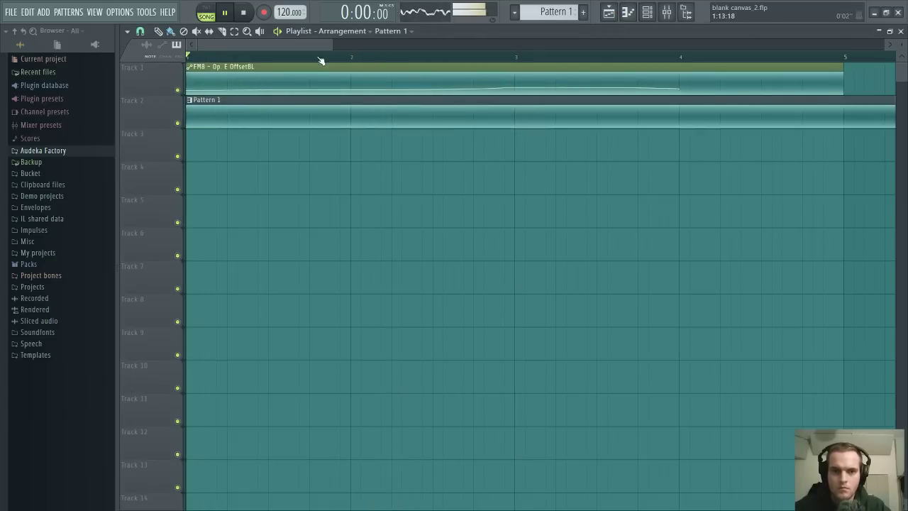
pyautogui.scroll(-2, 319, 50)
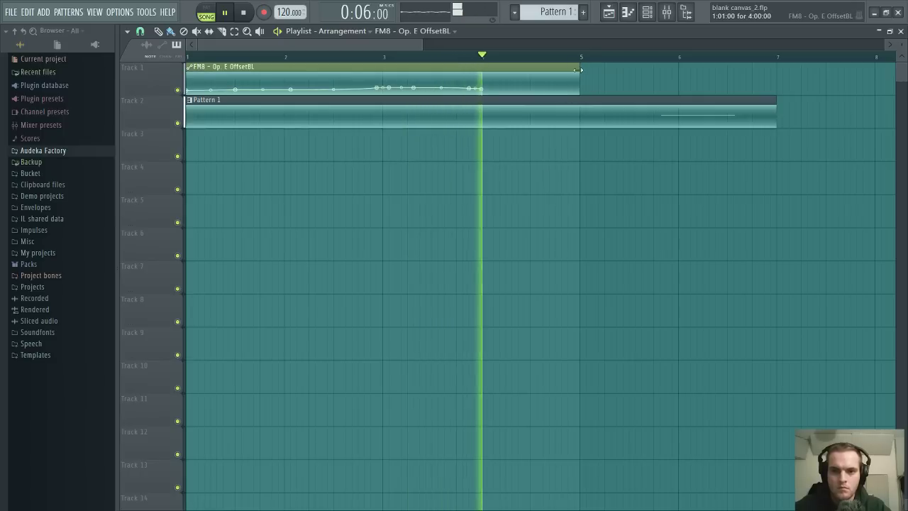
pyautogui.moveTo(772, 104); pyautogui.dragTo(580, 104)
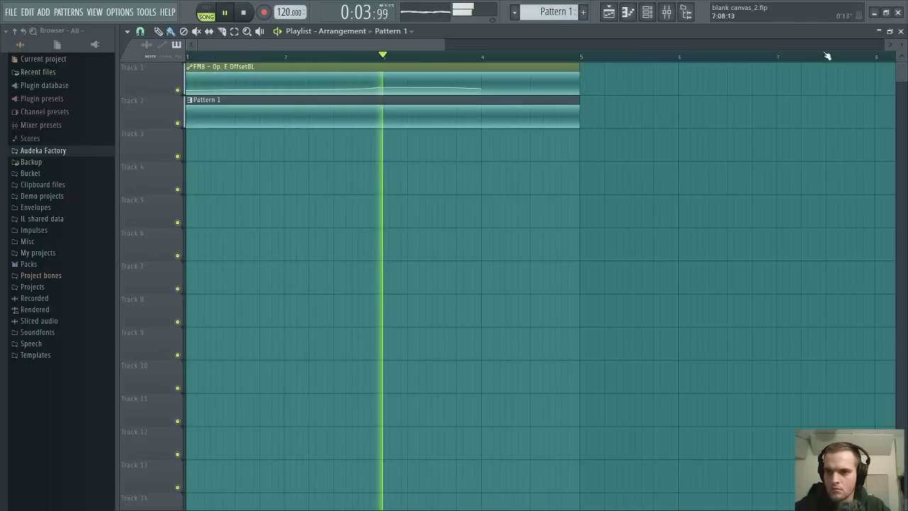
# Replay the song from the start and delete the A#4 note in bar 1 of the FM8 piano roll
pyautogui.press('F7')
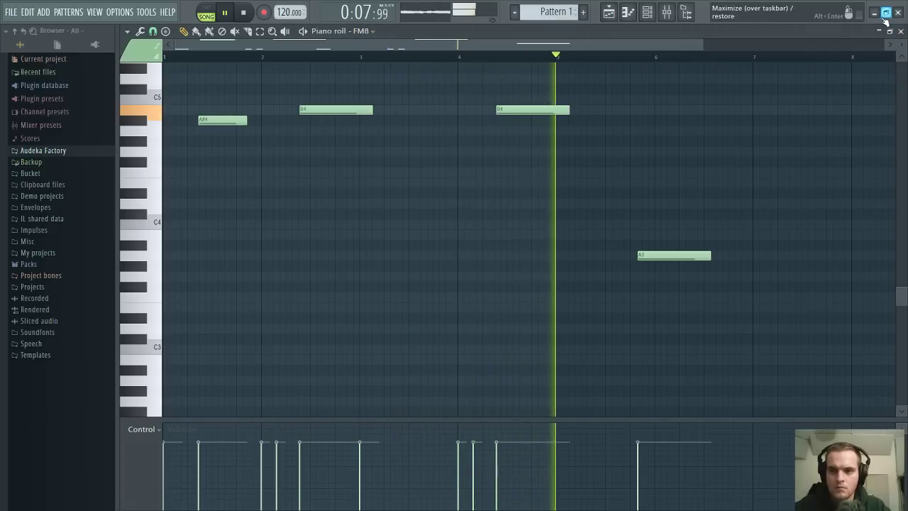
pyautogui.scroll(3, 368, 150)
pyautogui.scroll(1, 368, 150)
pyautogui.press('space')
pyautogui.press('space')
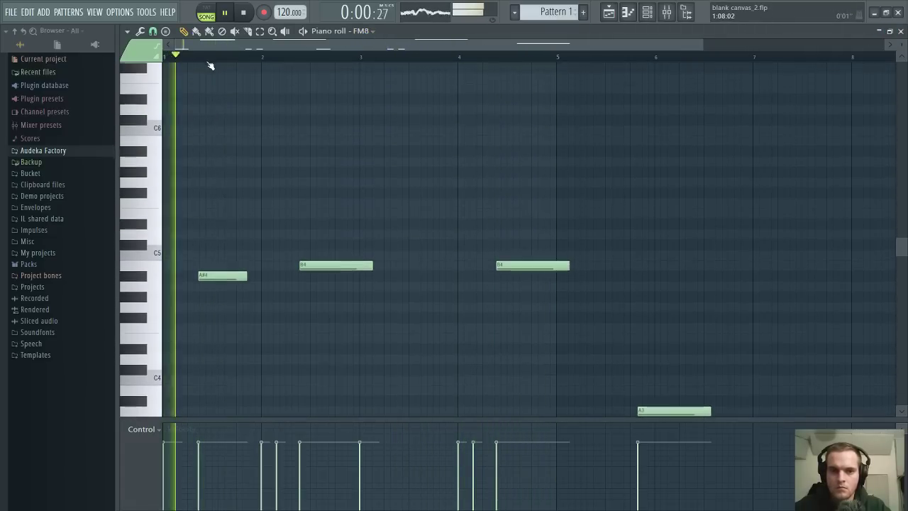
pyautogui.scroll(3, 211, 53)
pyautogui.press('space')
pyautogui.rightClick(253, 281)
# Try short E3 notes in the last quarter of bar 1 in the FM8 piano roll
pyautogui.scroll(-10, 266, 290)
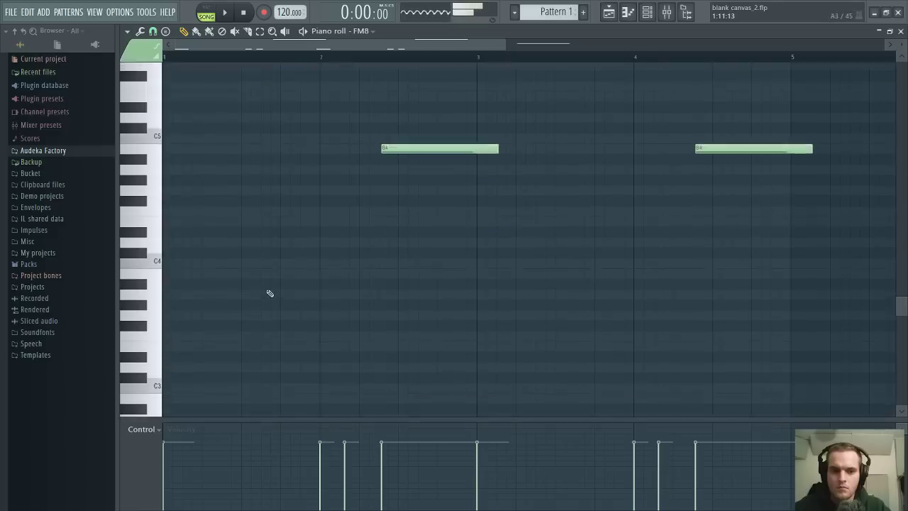
pyautogui.press('space')
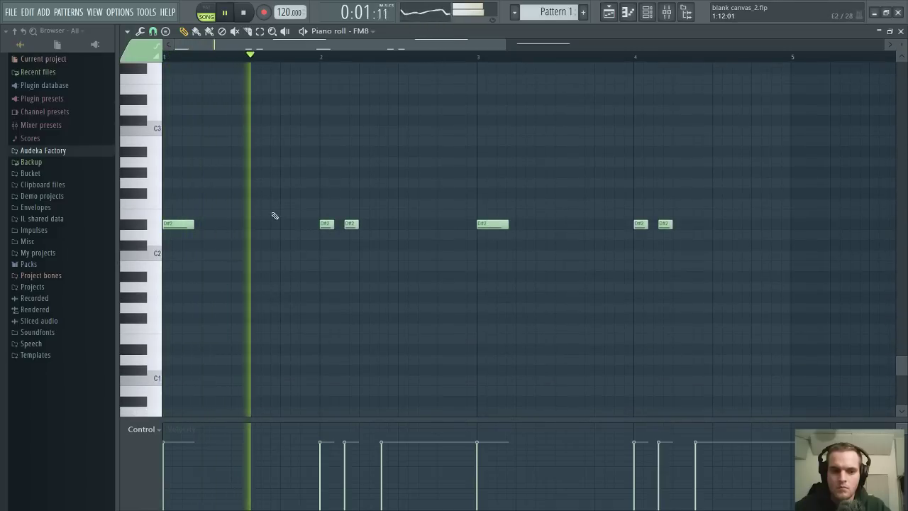
pyautogui.scroll(2, 325, 188)
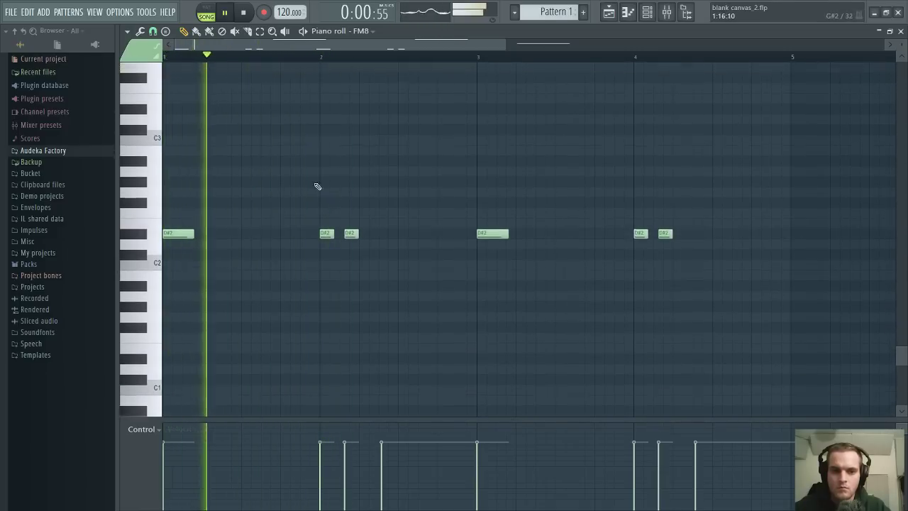
pyautogui.click(284, 119)
pyautogui.moveTo(395, 122); pyautogui.dragTo(320, 126)
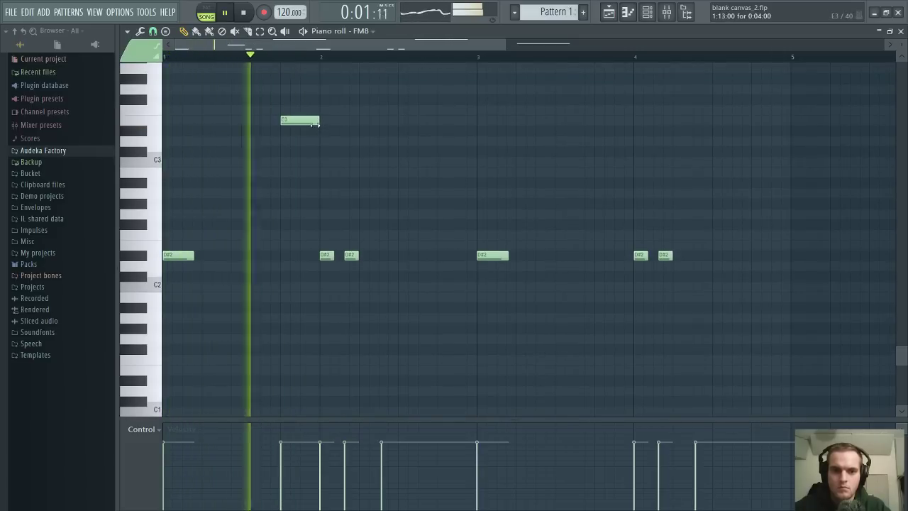
pyautogui.moveTo(317, 122); pyautogui.dragTo(296, 125)
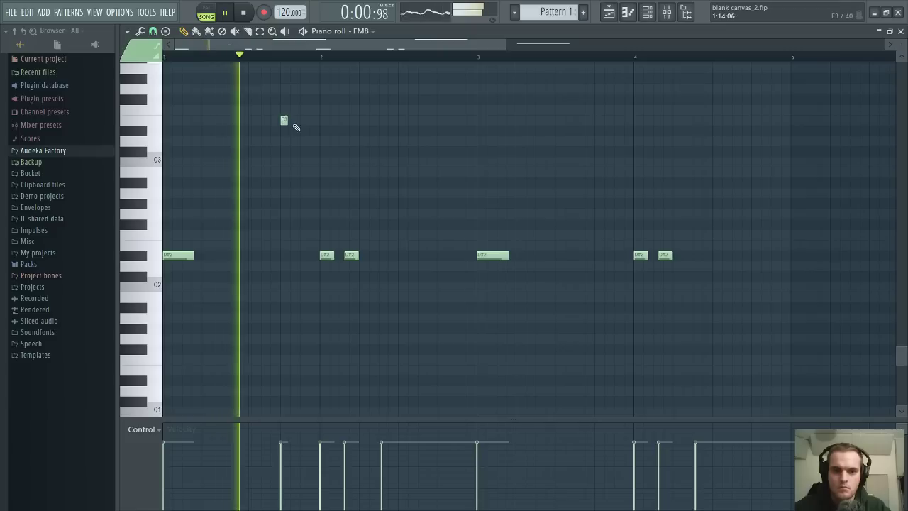
pyautogui.click(303, 120)
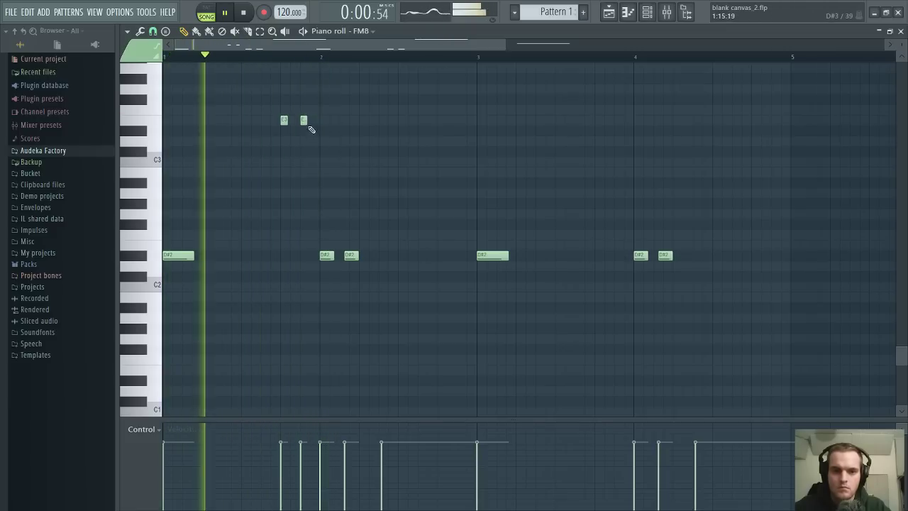
pyautogui.rightClick(303, 121)
# Check the Gross Beat slot on the FM8 mixer track while the song replays
pyautogui.press('space')
pyautogui.press('F9')
pyautogui.press('space')
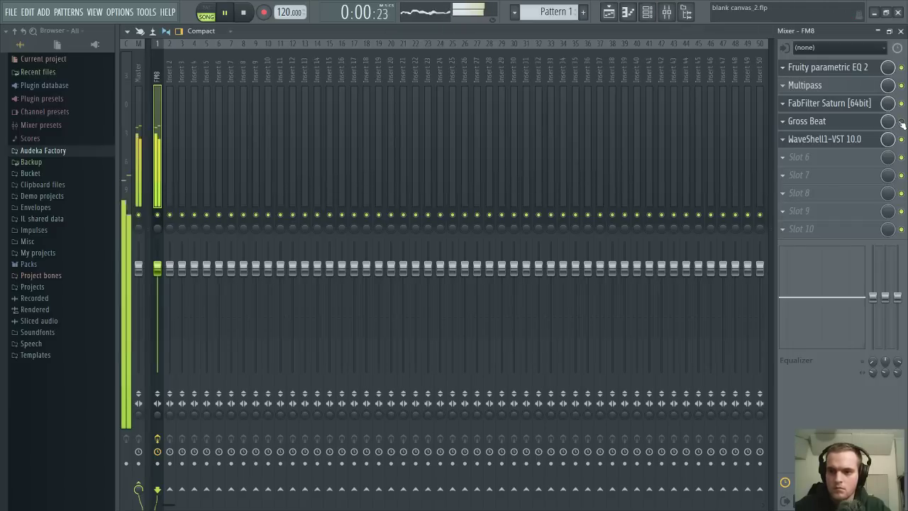
pyautogui.click(901, 32)
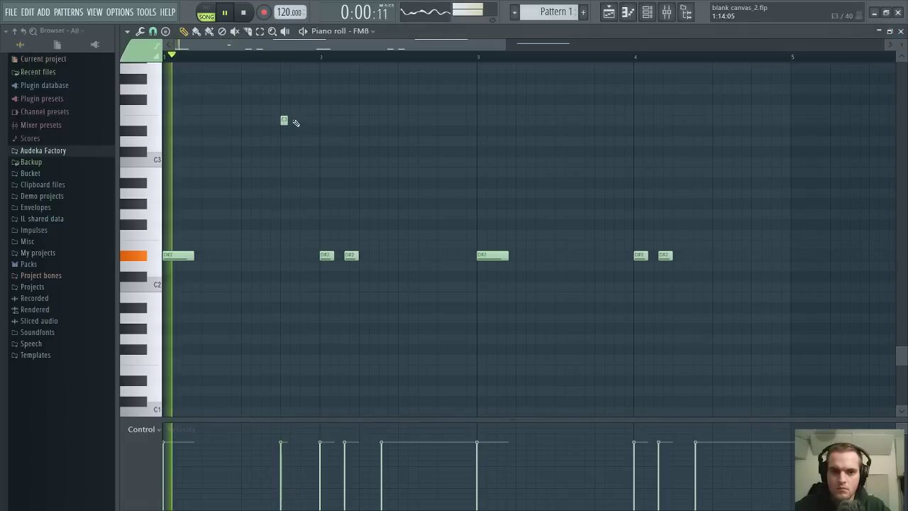
# Undo the E3 note and place two F#4 notes in bar 1 of the piano roll
pyautogui.hotkey('ctrl', 'alt', 'z')
pyautogui.hotkey('ctrl', 'alt', 'z')
pyautogui.scroll(1, 283, 102)
pyautogui.scroll(3, 283, 103)
pyautogui.click(243, 142)
pyautogui.moveTo(243, 142); pyautogui.dragTo(234, 76)
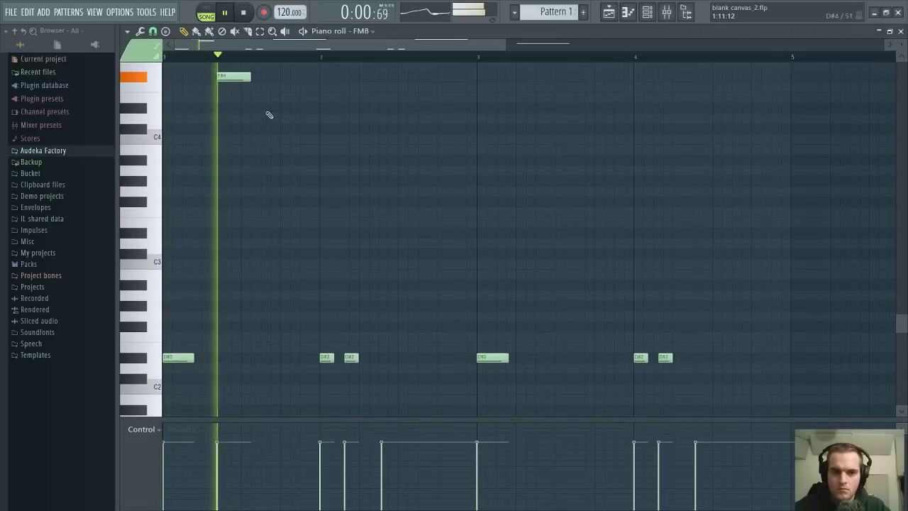
pyautogui.click(284, 76)
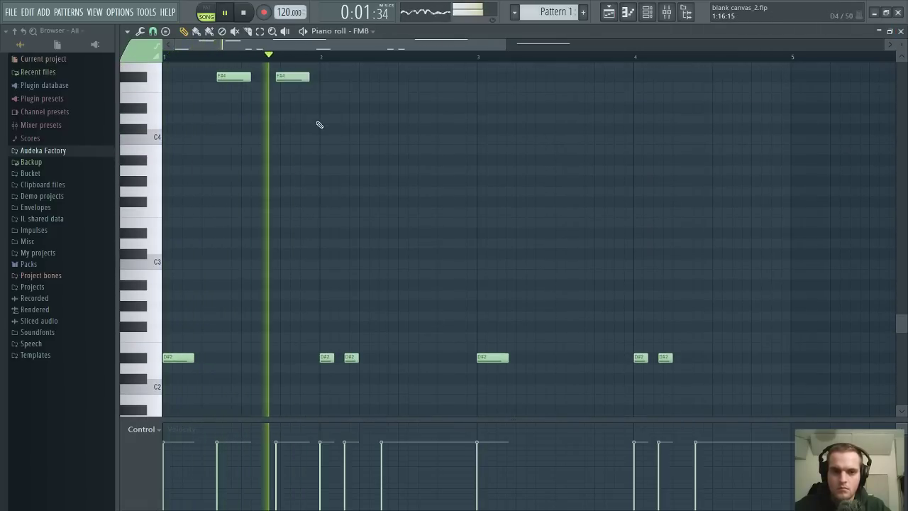
# Open Multipass on the FM8 mixer track and lower the Reverser's crossfade
pyautogui.click(685, 12)
pyautogui.press('space')
pyautogui.click(853, 88)
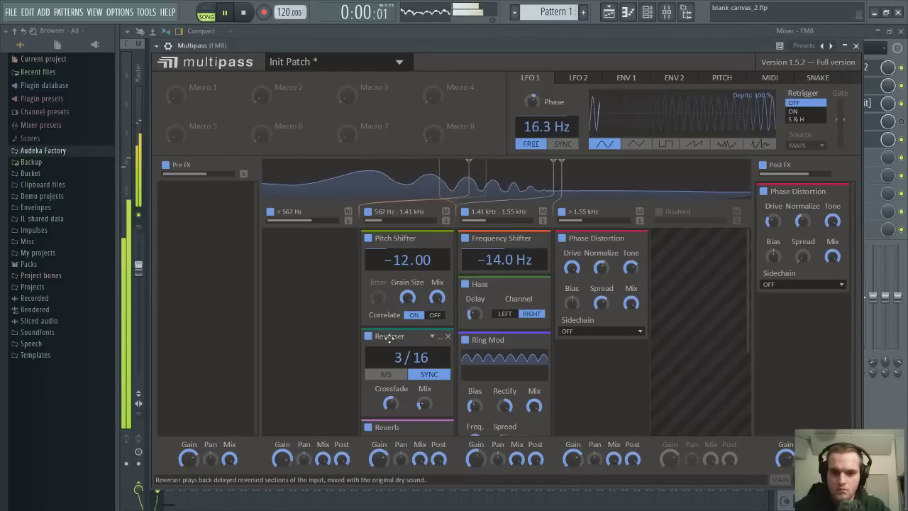
pyautogui.moveTo(390, 403); pyautogui.dragTo(391, 426)
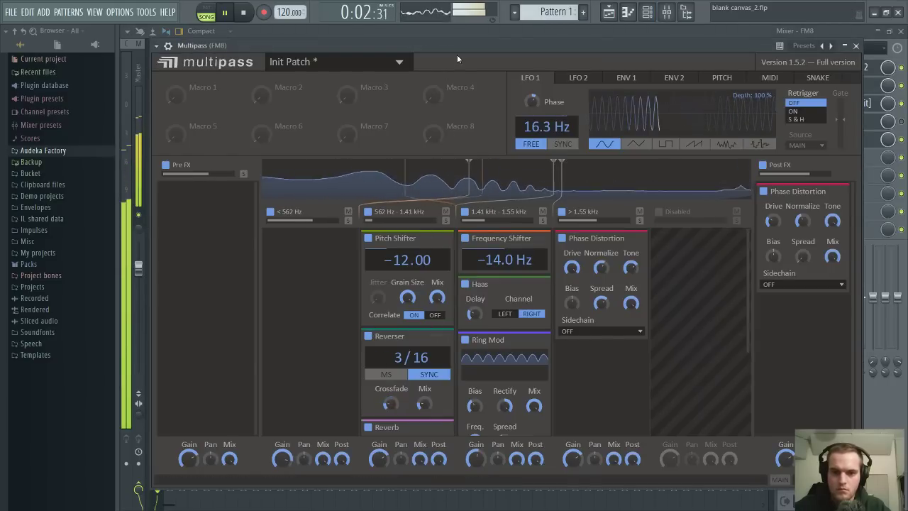
pyautogui.press('space')
# Disable the Reverb in Multipass's 562 Hz - 1.41 kHz band and replay the song
pyautogui.moveTo(461, 48); pyautogui.dragTo(465, 33)
pyautogui.scroll(-3, 421, 336)
pyautogui.scroll(2, 387, 303)
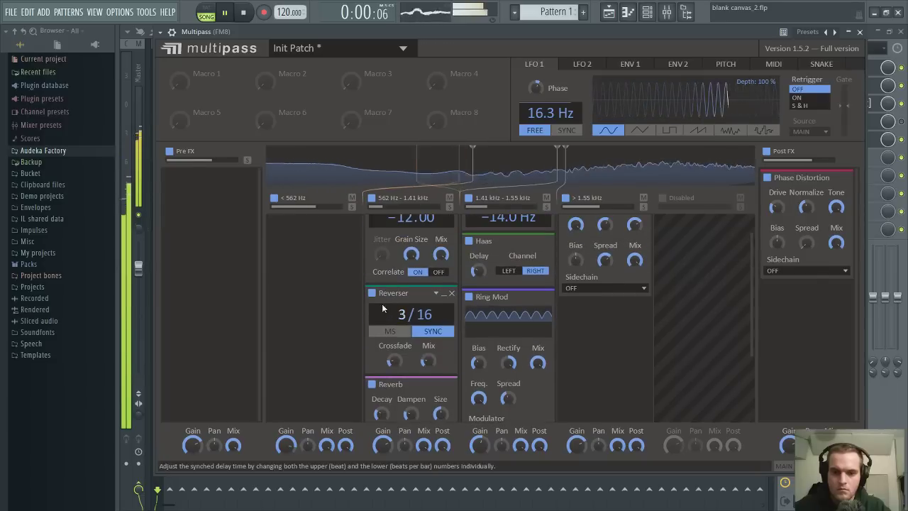
pyautogui.click(371, 386)
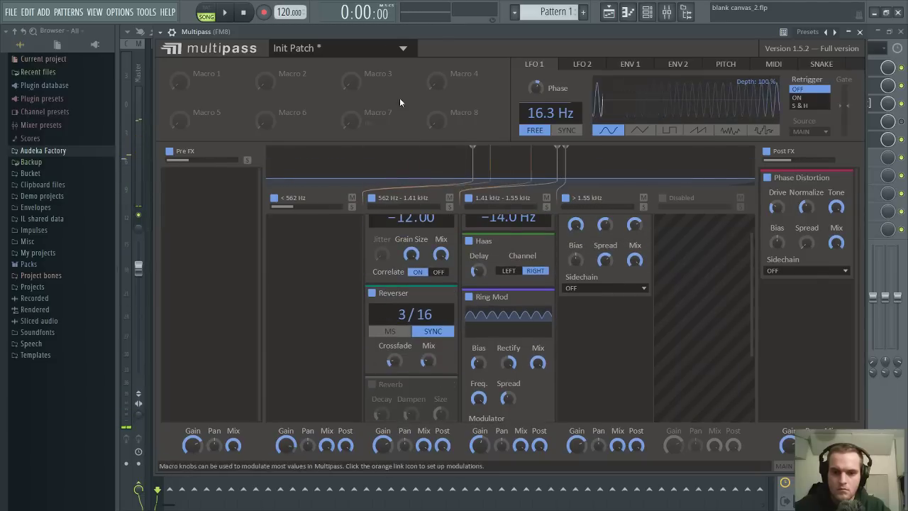
pyautogui.moveTo(446, 34); pyautogui.dragTo(433, 35)
pyautogui.press('space')
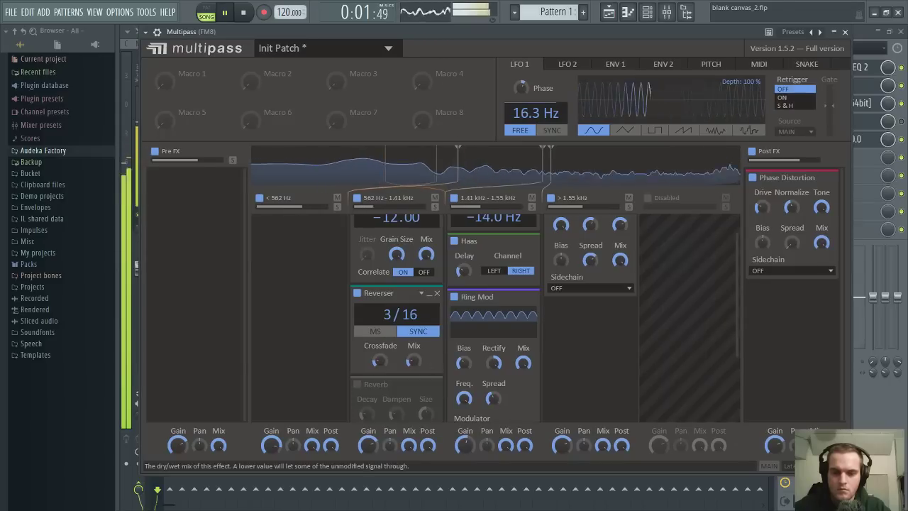
# Switch the Reverser's delay time from synced to milliseconds, using 200 ms, and replay the song
pyautogui.click(376, 331)
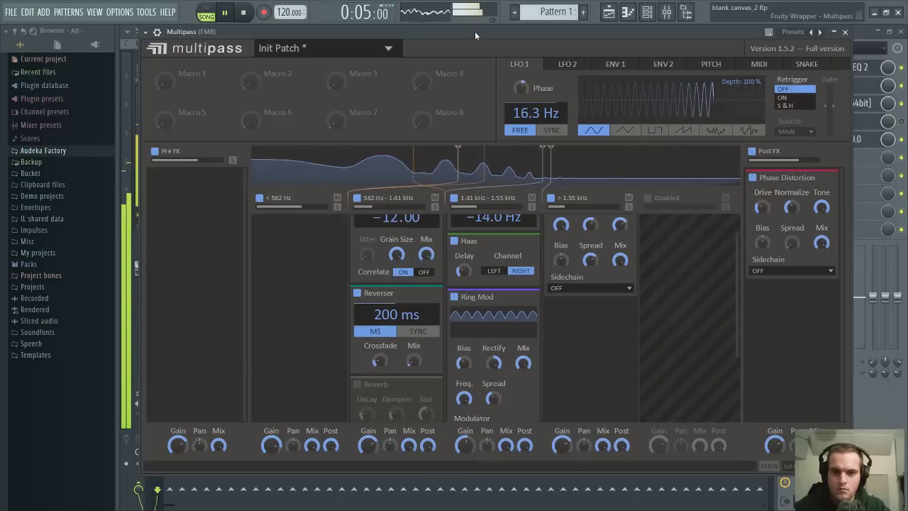
pyautogui.moveTo(474, 32); pyautogui.dragTo(472, 31)
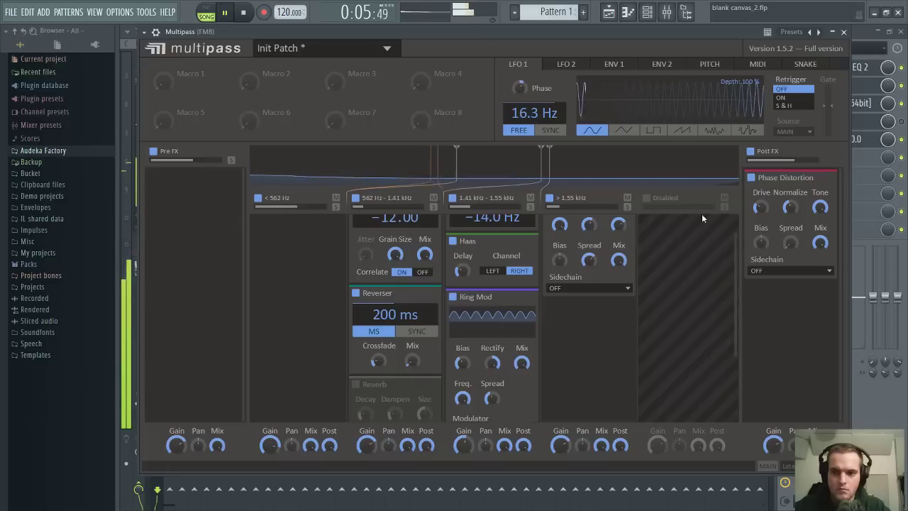
pyautogui.press('space')
pyautogui.press('space')
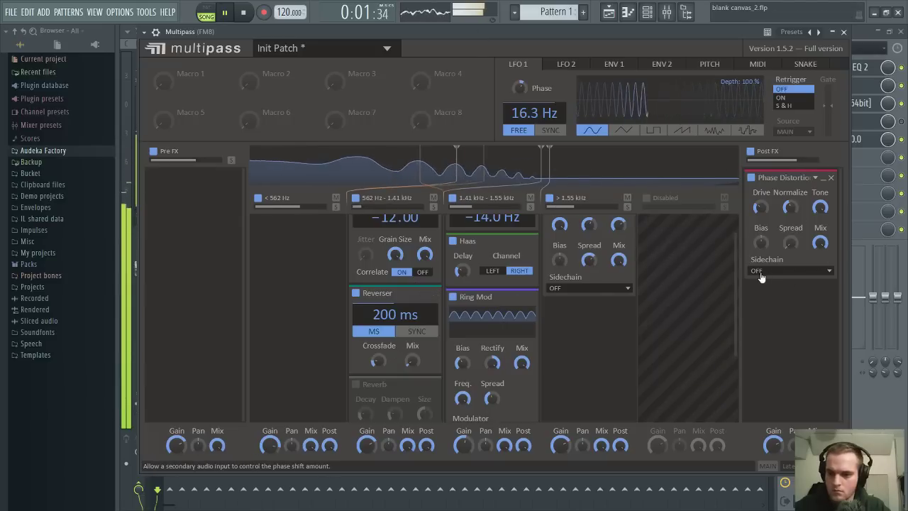
# Add a D#2 note after the opening D#2 in bar 1 and shorten it slightly
pyautogui.scroll(2, 588, 322)
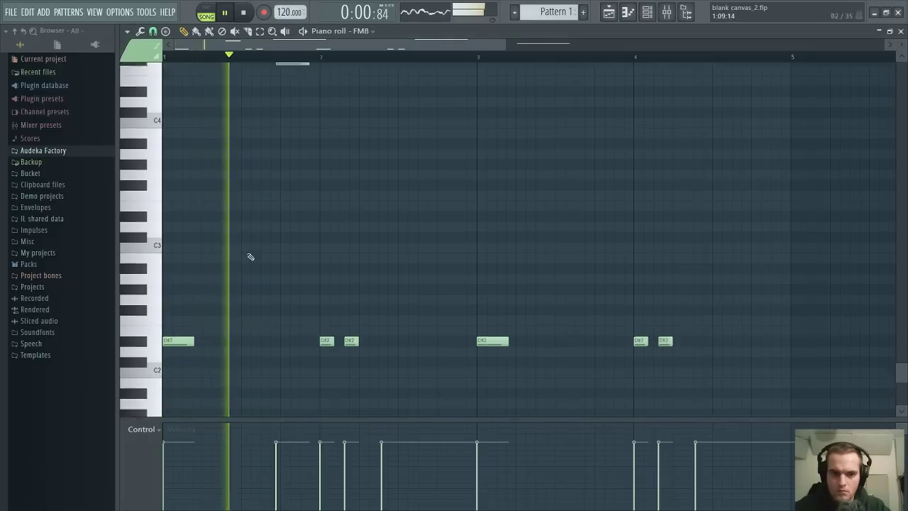
pyautogui.scroll(-4, 250, 256)
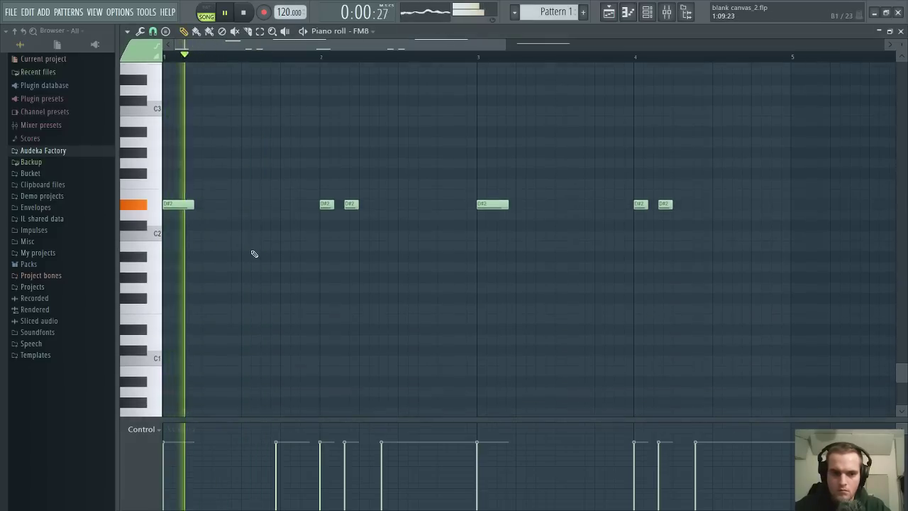
pyautogui.click(222, 201)
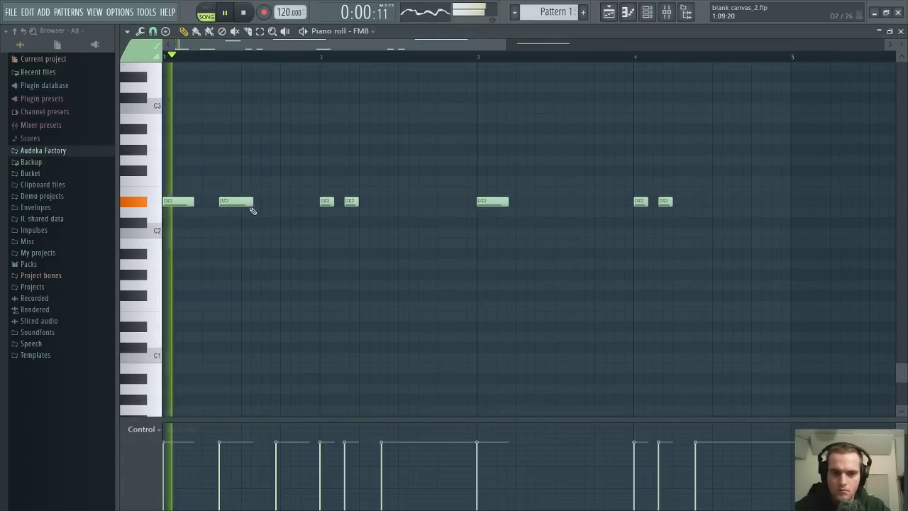
pyautogui.moveTo(251, 203); pyautogui.dragTo(243, 203)
# Lengthen the F#4 note to the end of bar 1 and delete the B4 note that starts in bar 2
pyautogui.scroll(5, 263, 227)
pyautogui.scroll(1, 283, 186)
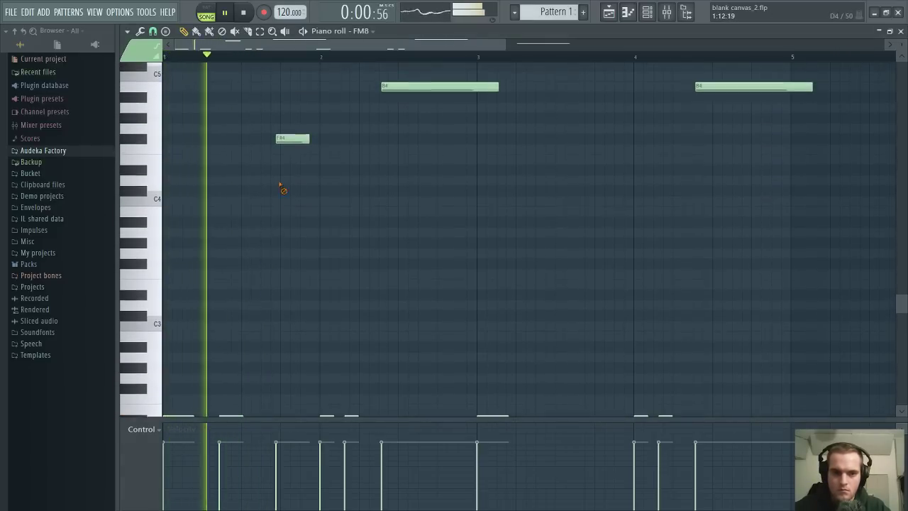
pyautogui.scroll(2, 334, 194)
pyautogui.scroll(-1, 334, 193)
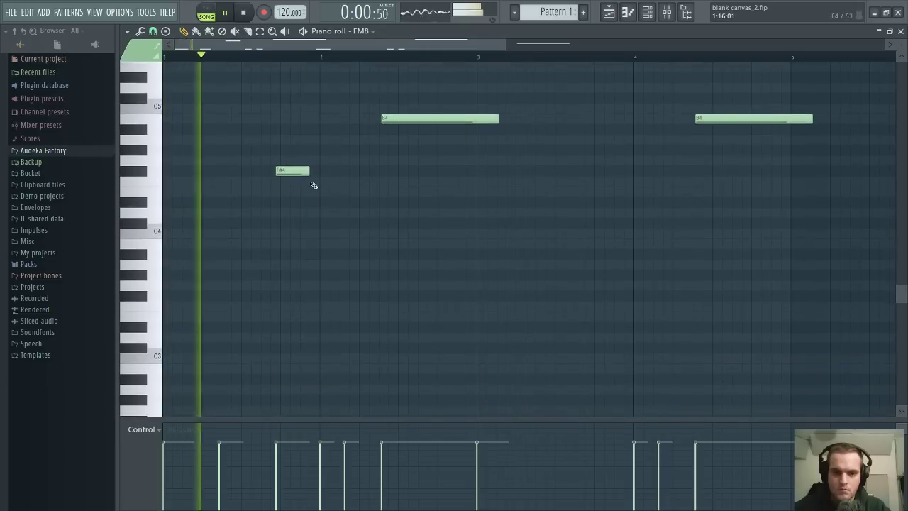
pyautogui.moveTo(309, 171); pyautogui.dragTo(319, 172)
pyautogui.rightClick(418, 118)
pyautogui.press('space')
pyautogui.press('space')
# Delete all D#2 notes in bars 2, 3 and 4, replaying the pattern between deletions
pyautogui.scroll(-4, 440, 189)
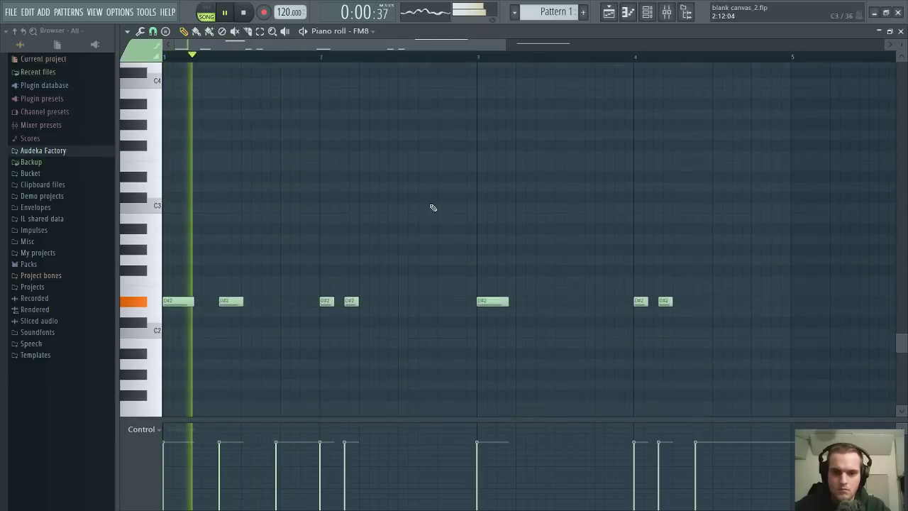
pyautogui.rightClick(350, 295)
pyautogui.rightClick(326, 296)
pyautogui.press('space')
pyautogui.press('space')
pyautogui.rightClick(490, 296)
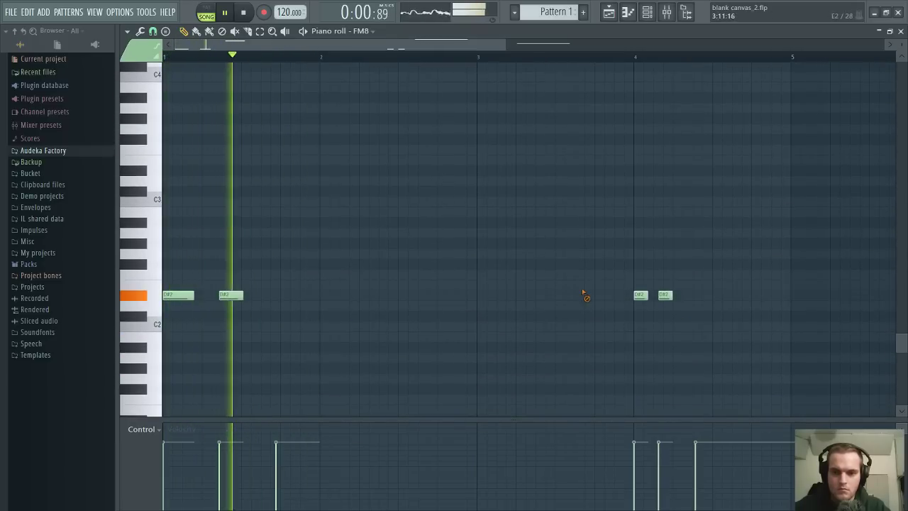
pyautogui.rightClick(636, 296)
pyautogui.scroll(3, 641, 302)
pyautogui.rightClick(665, 412)
pyautogui.press('space')
pyautogui.press('space')
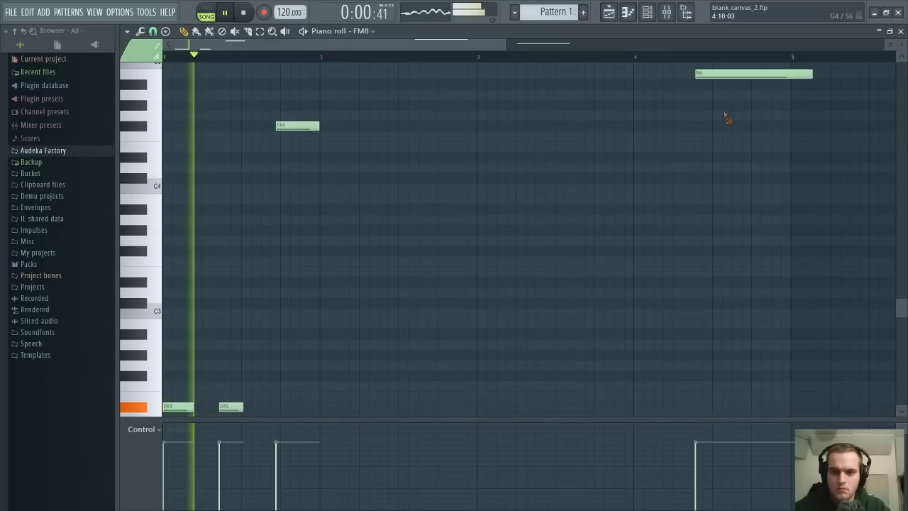
# Delete the B4 note starting in bar 4 and the second D#2 note in bar 1, then replay the pattern
pyautogui.rightClick(748, 75)
pyautogui.press('space')
pyautogui.scroll(-2, 263, 283)
pyautogui.press('space')
pyautogui.rightClick(231, 328)
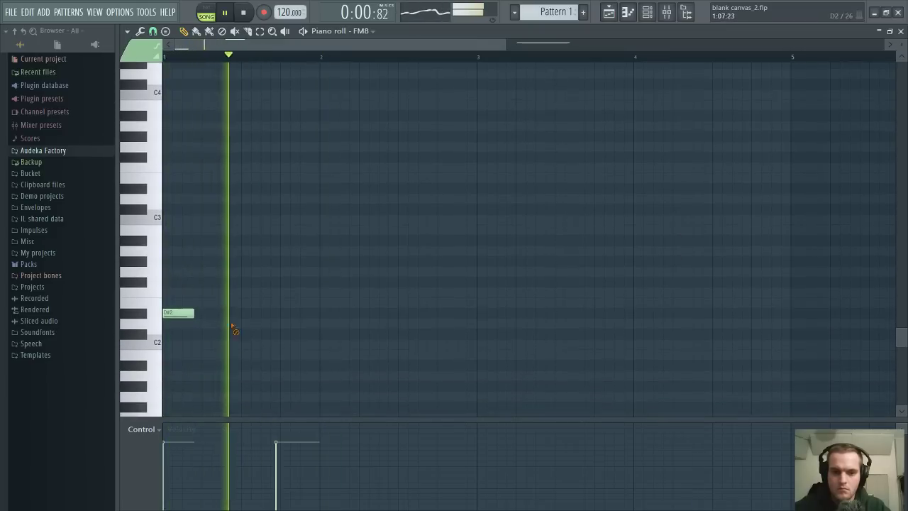
pyautogui.scroll(6, 282, 341)
pyautogui.scroll(-10, 286, 342)
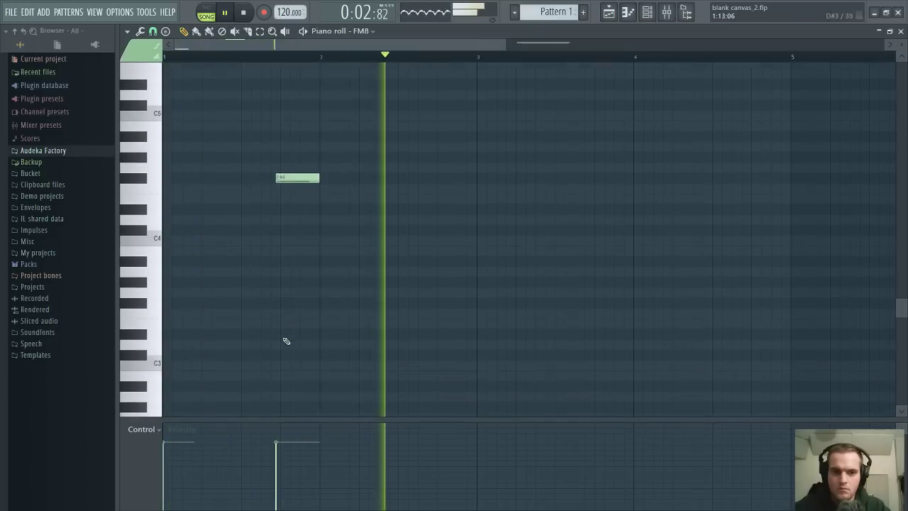
pyautogui.scroll(4, 290, 341)
pyautogui.press('space')
pyautogui.press('space')
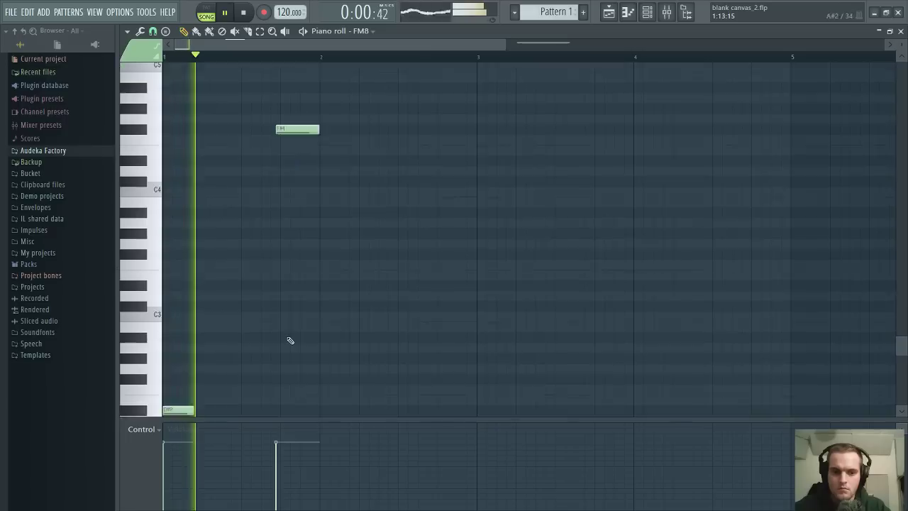
# Delete all notes from the FM8 pattern in the piano roll, including the freshly duplicated ones
pyautogui.scroll(-4, 305, 330)
pyautogui.scroll(3, 308, 322)
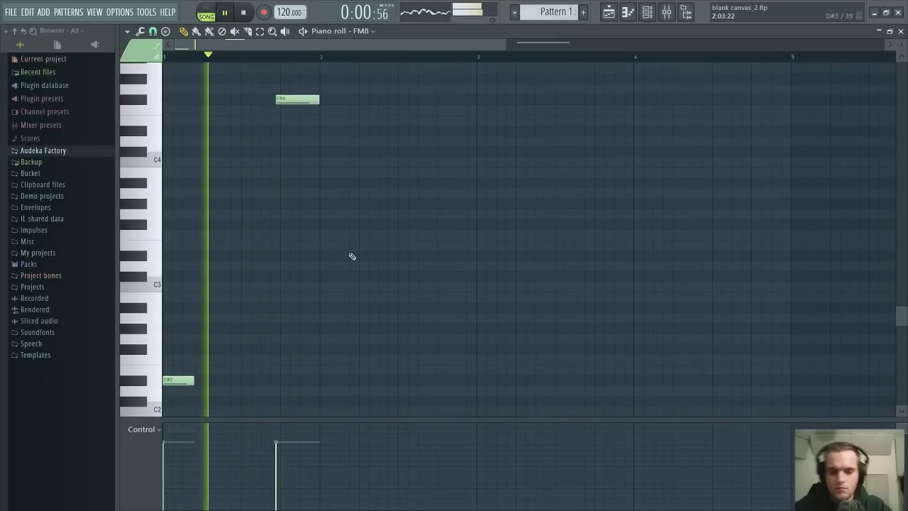
pyautogui.hotkey('ctrl', 'b')
pyautogui.scroll(-3, 394, 59)
pyautogui.scroll(-1, 394, 58)
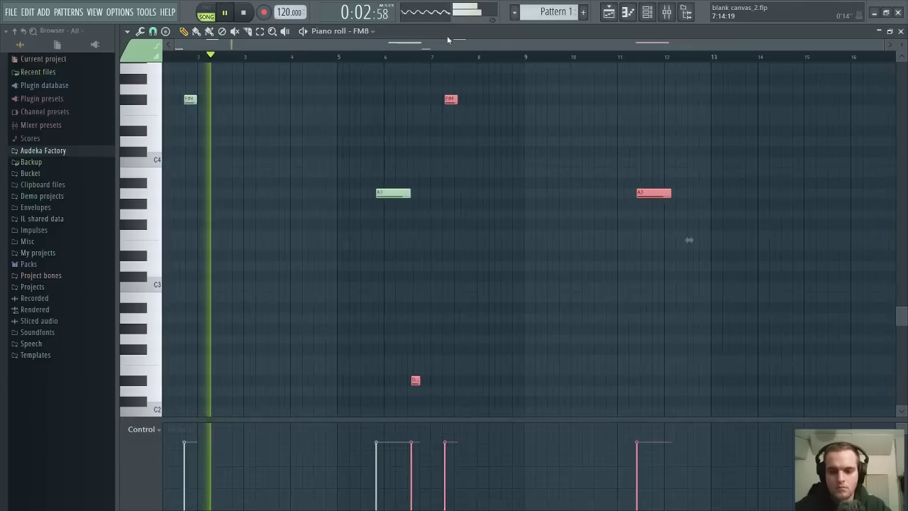
pyautogui.press('Delete')
pyautogui.press('Delete')
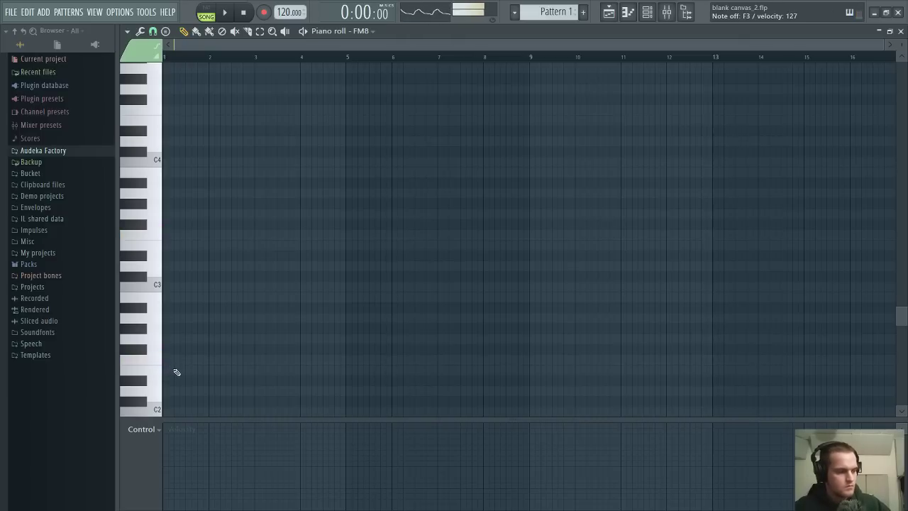
# Place an F2 note at the start of bar 1, lengthen it to nearly the end of bar 2 and replay it
pyautogui.scroll(-4, 236, 372)
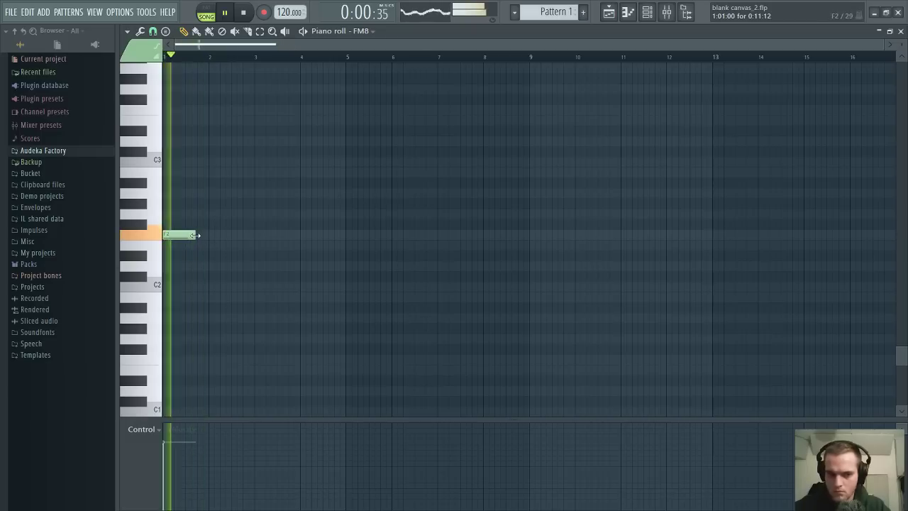
pyautogui.moveTo(195, 235); pyautogui.dragTo(250, 235)
pyautogui.press('space')
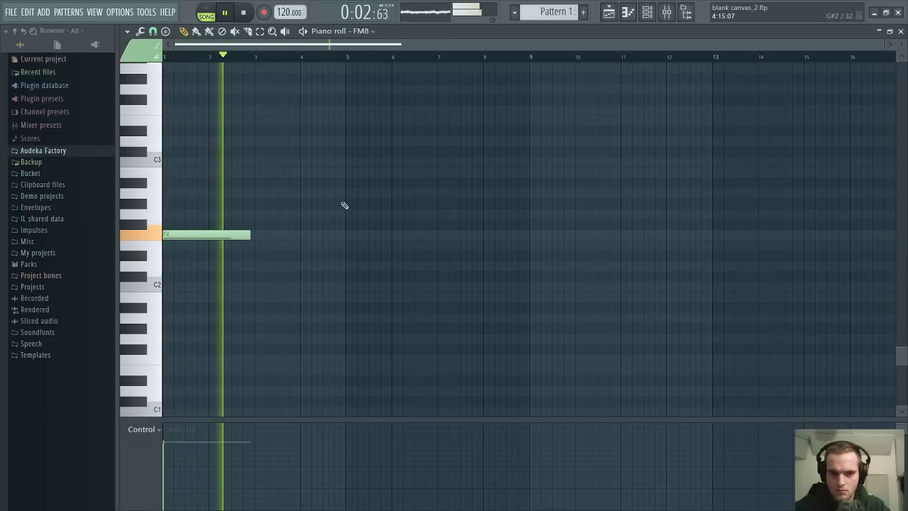
pyautogui.press('space')
# Close the piano roll and open the FM8 synth from the channel rack
pyautogui.click(900, 32)
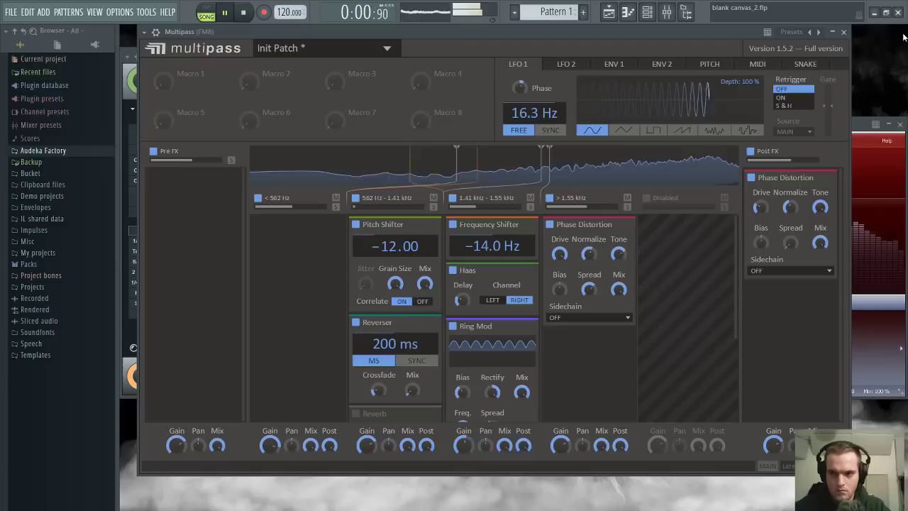
pyautogui.press('F6')
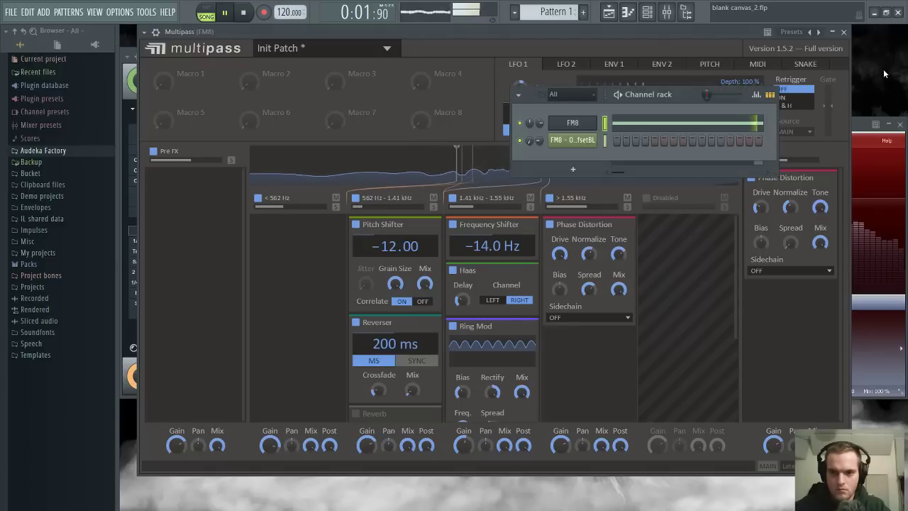
pyautogui.click(578, 124)
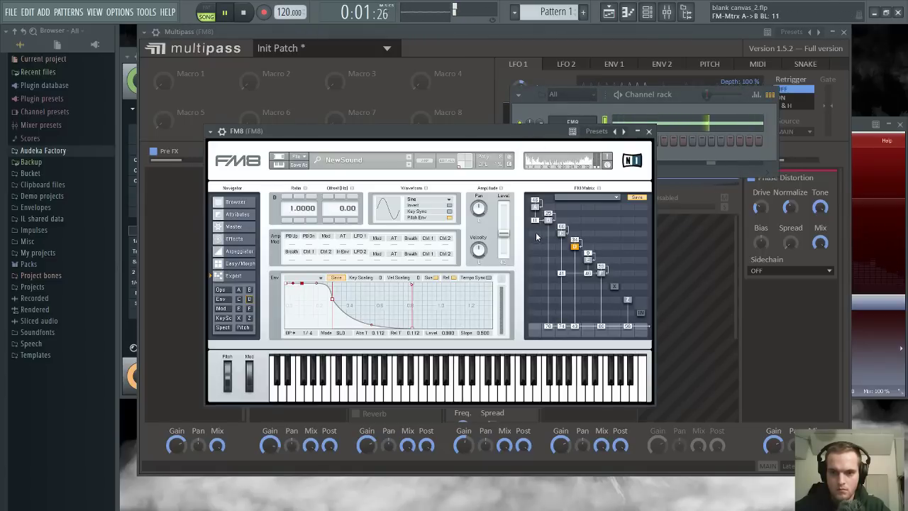
# Adjust the self-feedback of operators A and B in the FM matrix and raise operator D's frequency offset
pyautogui.moveTo(555, 135); pyautogui.dragTo(533, 127)
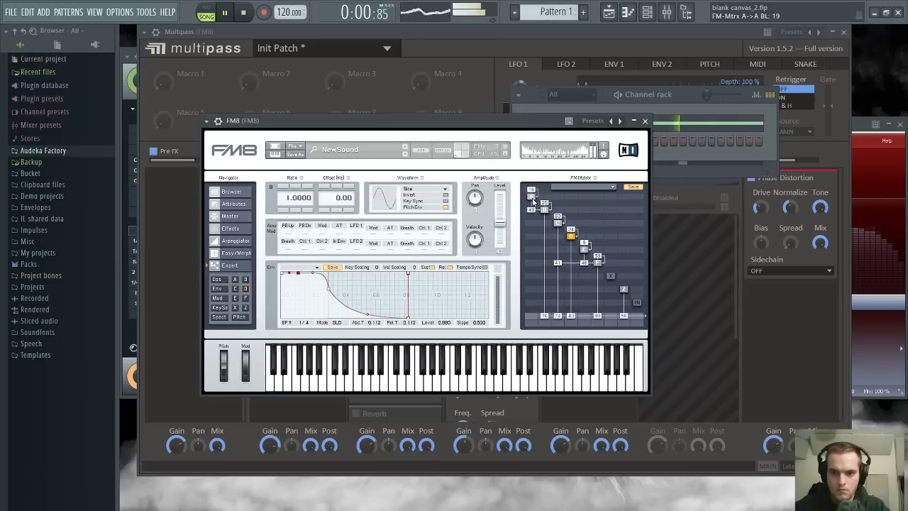
pyautogui.press('space')
pyautogui.moveTo(542, 169); pyautogui.dragTo(544, 167)
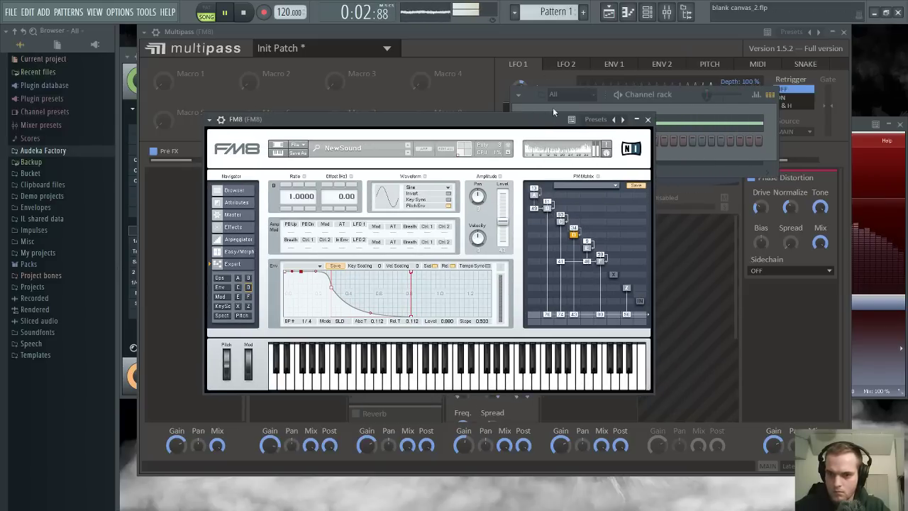
pyautogui.moveTo(553, 112); pyautogui.dragTo(546, 106)
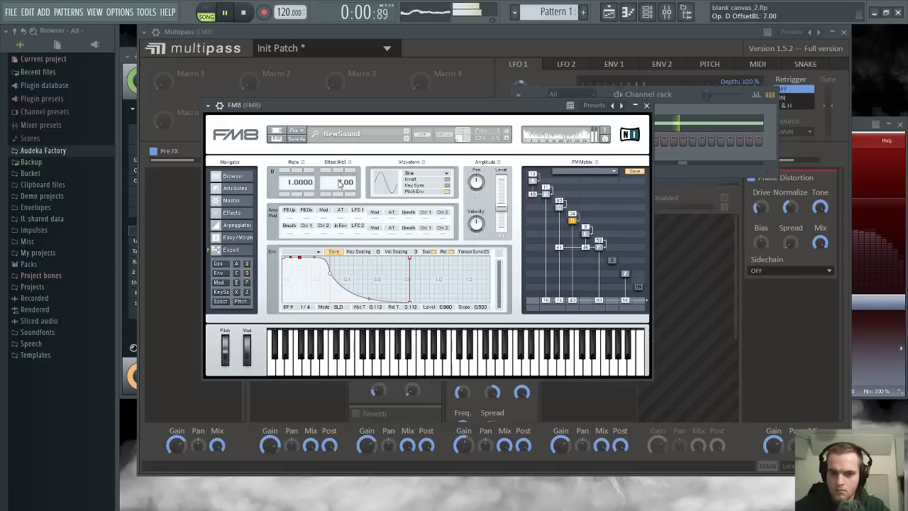
pyautogui.moveTo(348, 110); pyautogui.dragTo(344, 104)
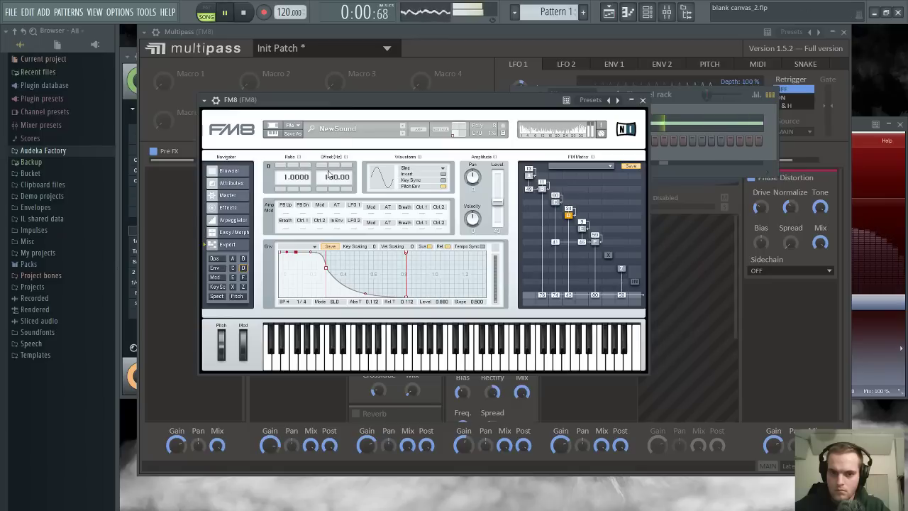
# Try the Sawtooth waveform on operator B and replay the pattern
pyautogui.click(543, 189)
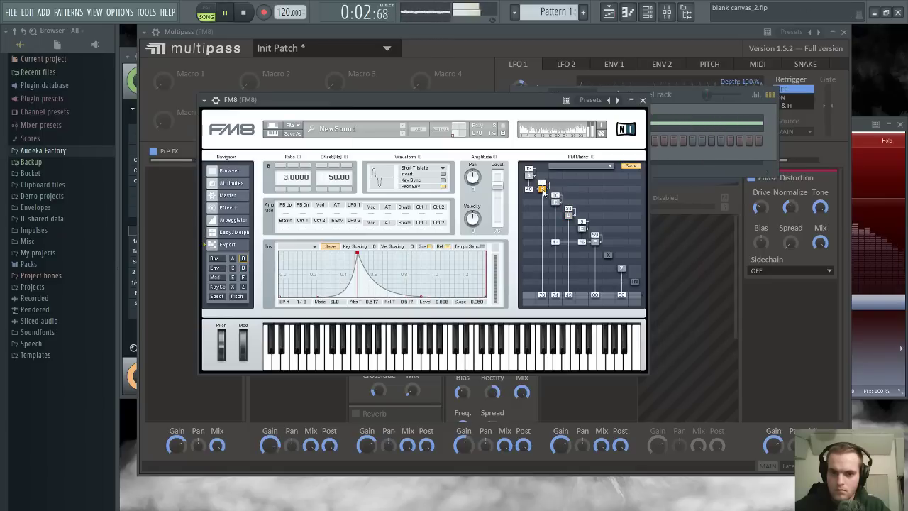
pyautogui.click(404, 166)
pyautogui.click(416, 167)
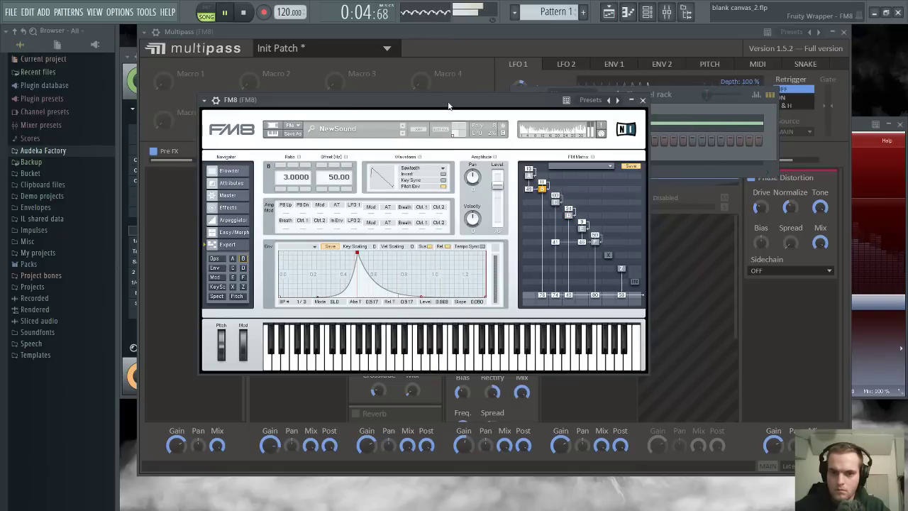
pyautogui.moveTo(449, 106)
pyautogui.mouseDown()
pyautogui.moveTo(459, 107)
pyautogui.moveTo(443, 110)
pyautogui.mouseUp()
pyautogui.press('space')
pyautogui.press('space')
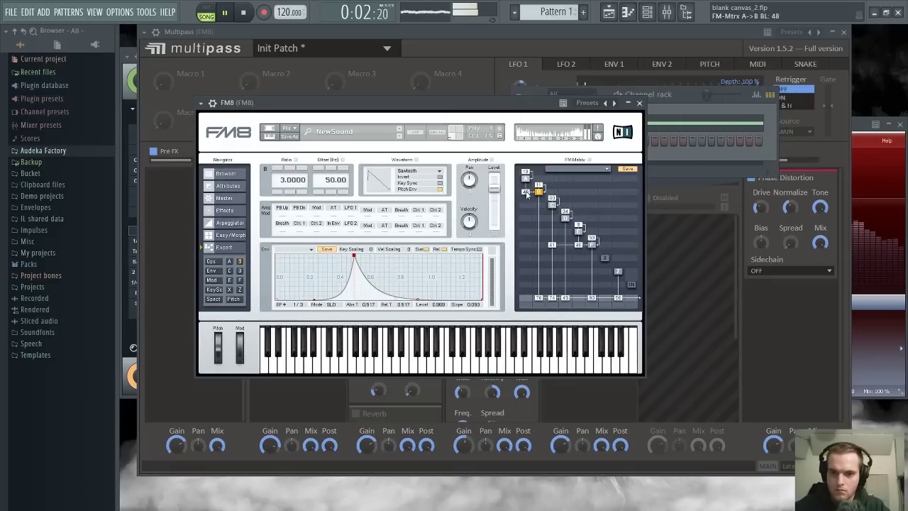
# Remove the self-feedback of operators A and B, set the A-to-B modulation to 45 and reshape operator B's envelope with a longer decay
pyautogui.moveTo(527, 104); pyautogui.dragTo(519, 102)
pyautogui.press('space')
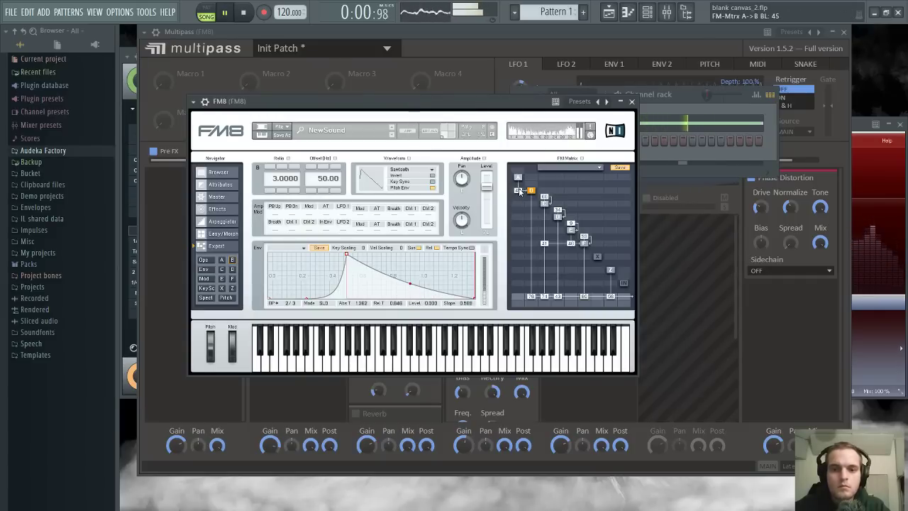
pyautogui.moveTo(516, 104); pyautogui.dragTo(507, 101)
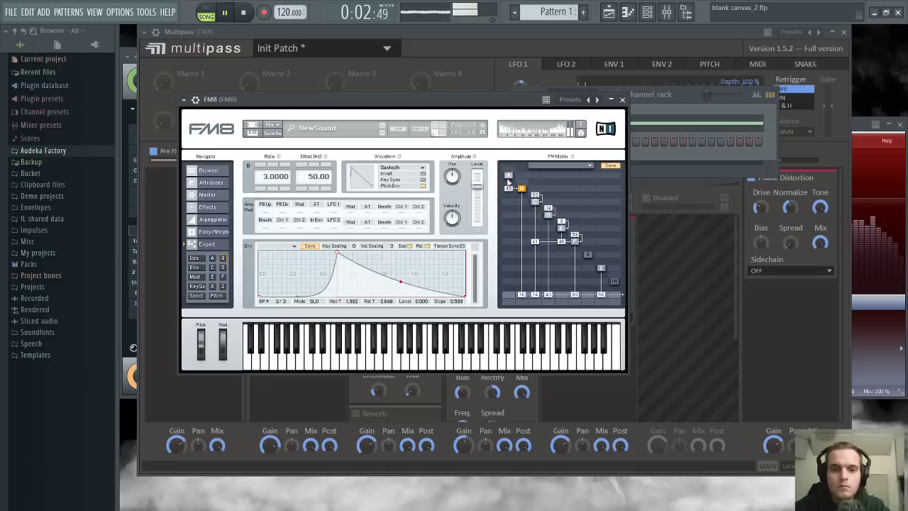
# Set operator B's waveform to Soft Tristate
pyautogui.click(392, 168)
pyautogui.click(407, 177)
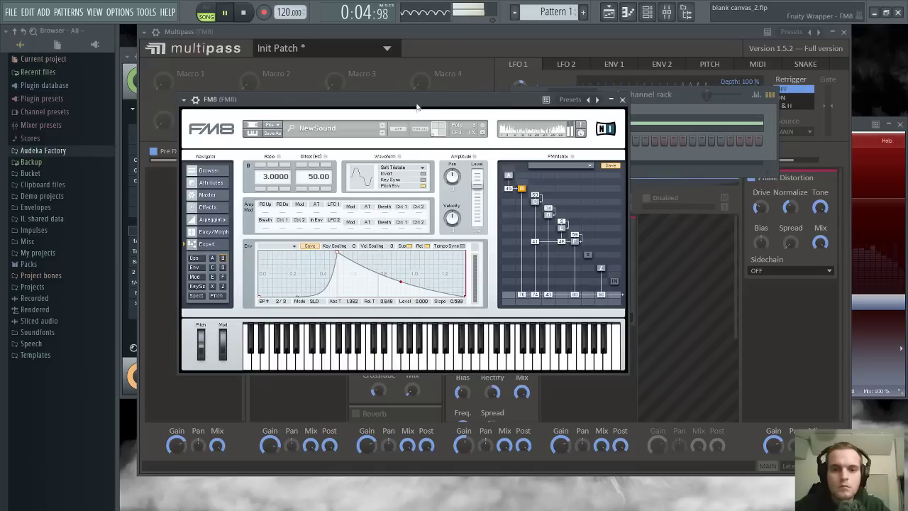
pyautogui.moveTo(417, 106); pyautogui.dragTo(408, 102)
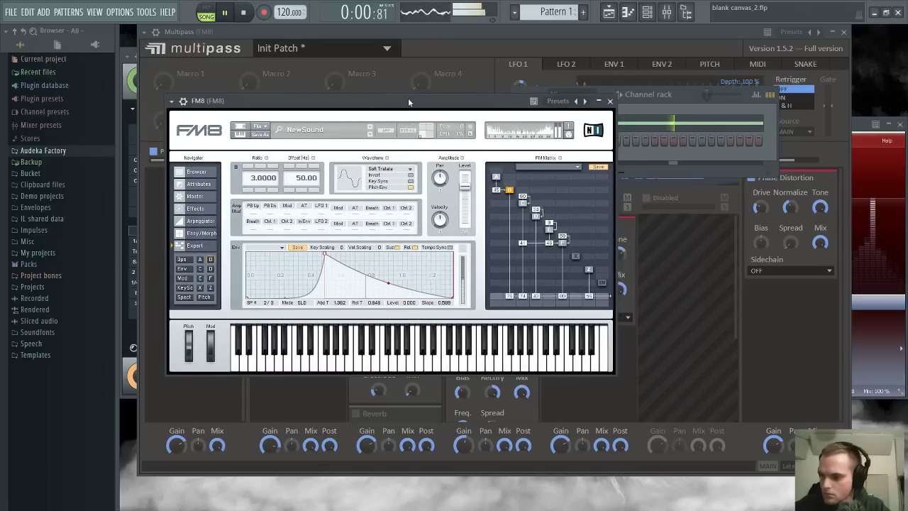
# Return to the FM8 piano roll, lower the F2 note to A0 and replay it
pyautogui.press('F7')
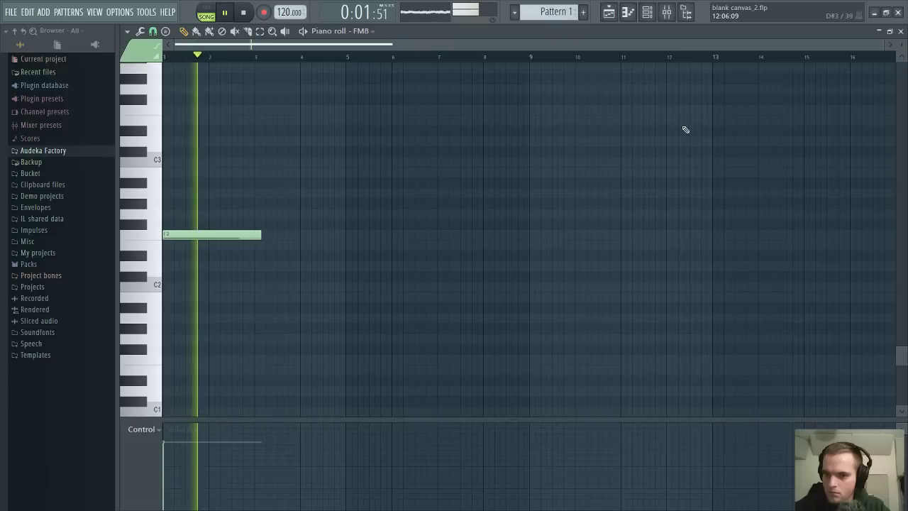
pyautogui.scroll(-4, 297, 286)
pyautogui.press('space')
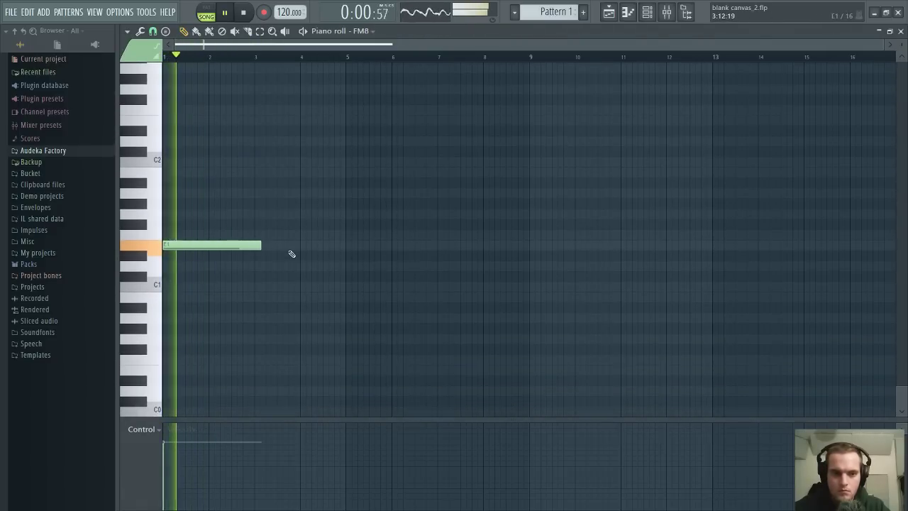
pyautogui.moveTo(248, 245); pyautogui.dragTo(251, 318)
pyautogui.press('space')
pyautogui.press('space')
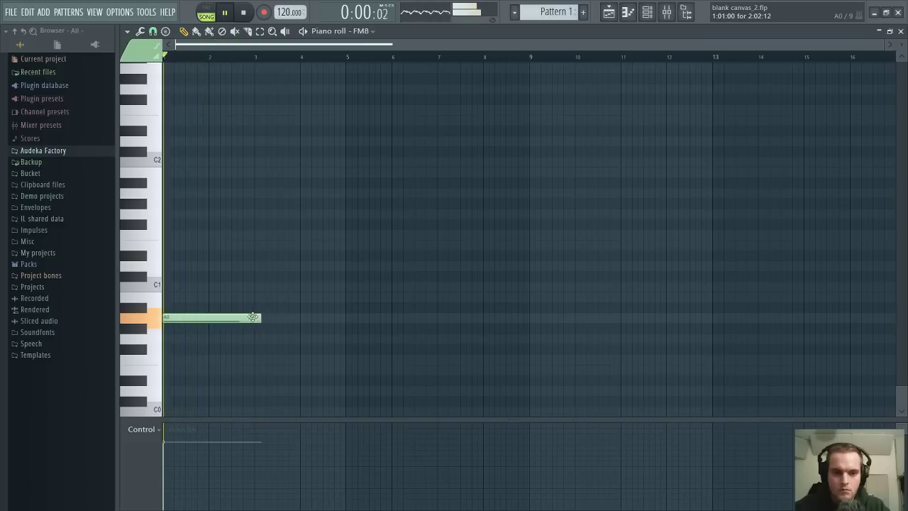
# Transpose the A0 note up three octaves to A3
pyautogui.scroll(10, 278, 316)
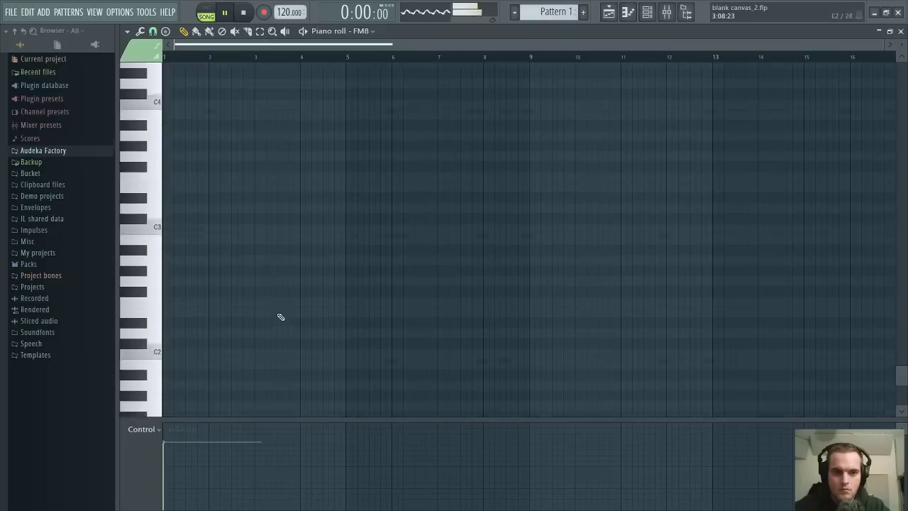
pyautogui.scroll(-10, 269, 317)
pyautogui.click(196, 162)
pyautogui.moveTo(195, 155); pyautogui.dragTo(190, 122)
pyautogui.rightClick(213, 121)
pyautogui.scroll(6, 234, 183)
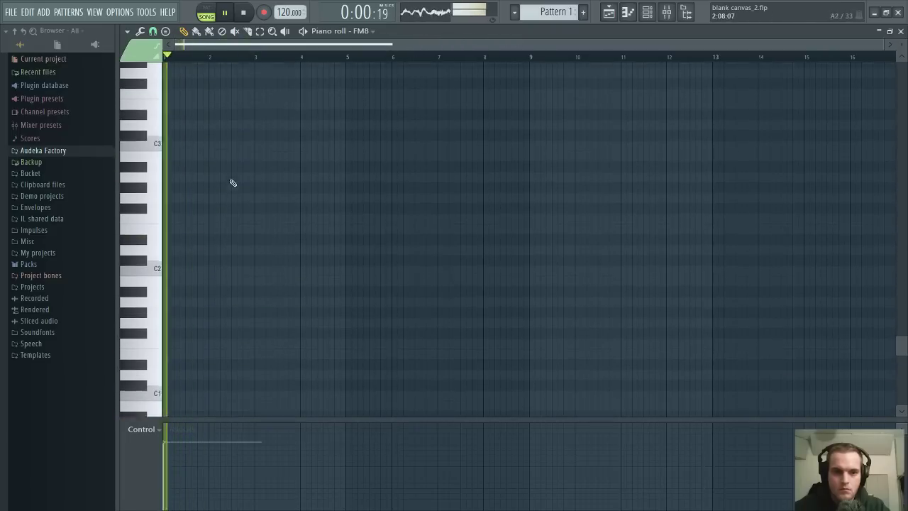
pyautogui.scroll(-6, 236, 198)
pyautogui.hotkey('ctrl', 'Up')
pyautogui.hotkey('ctrl', 'Up')
pyautogui.hotkey('ctrl', 'Up')
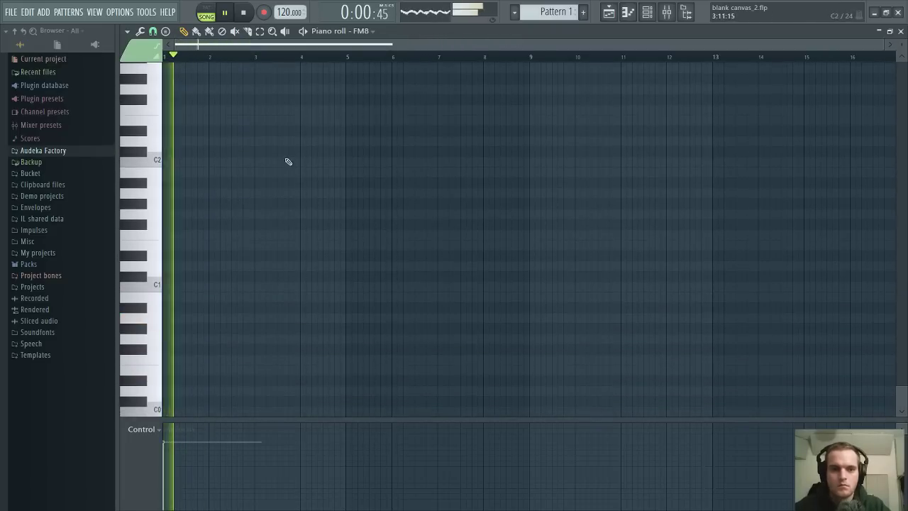
# Back in FM8's matrix, set operator D's self-feedback to 8 and lower the A-to-B modulation and the feedback of operators C and F
pyautogui.click(899, 32)
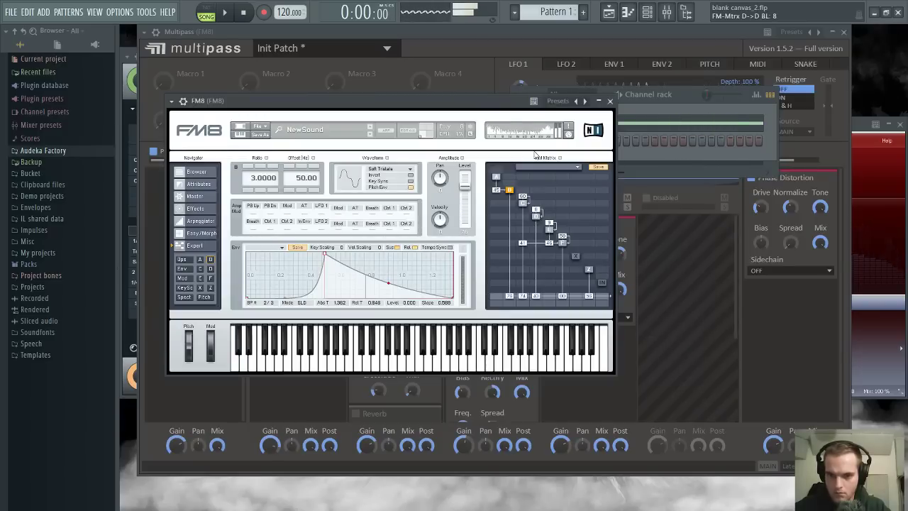
pyautogui.moveTo(512, 102); pyautogui.dragTo(506, 100)
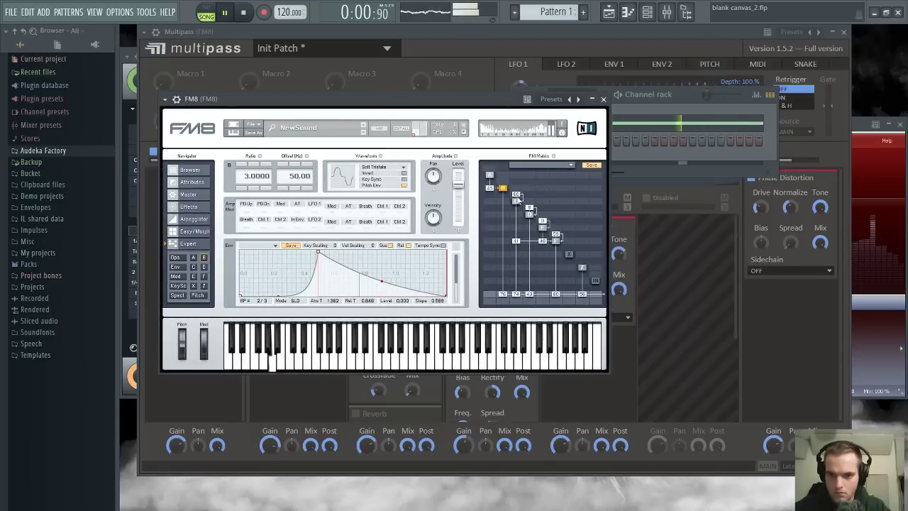
pyautogui.moveTo(516, 108); pyautogui.dragTo(485, 105)
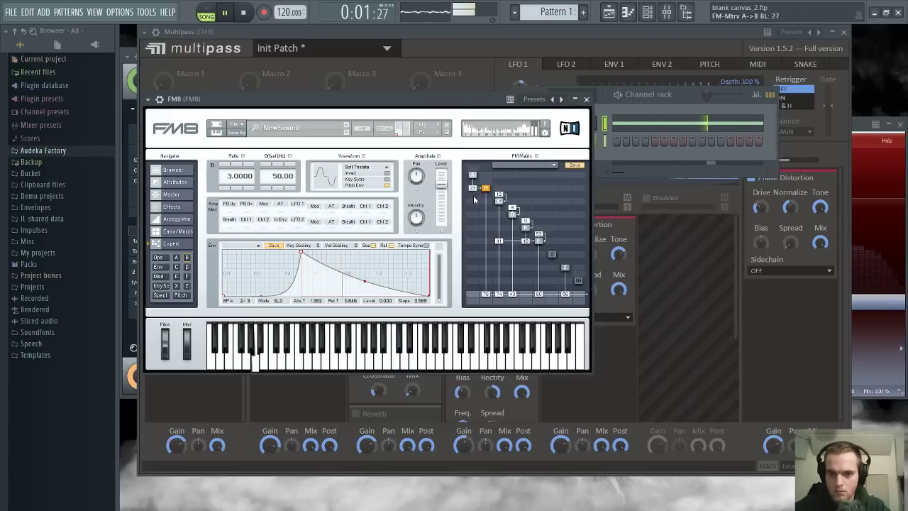
pyautogui.press('space')
pyautogui.moveTo(477, 105); pyautogui.dragTo(497, 108)
pyautogui.press('space')
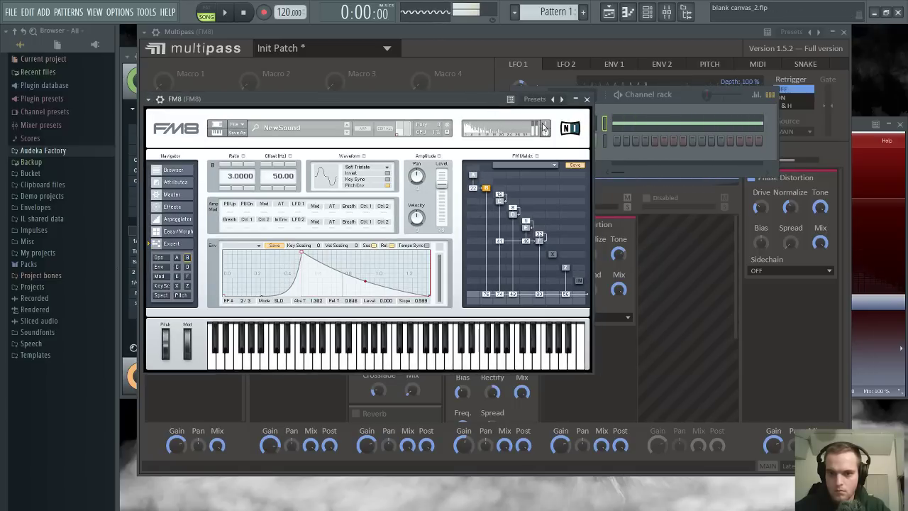
# Reopen the FM8 piano roll, transpose the A3 note down to A0 and replay it
pyautogui.click(639, 120)
pyautogui.press('space')
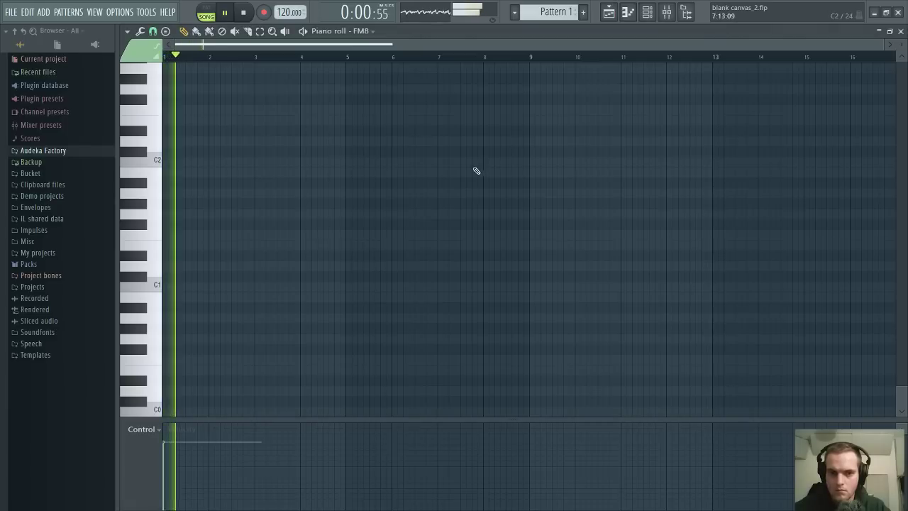
pyautogui.press('space')
pyautogui.scroll(5, 351, 290)
pyautogui.press('space')
pyautogui.scroll(-4, 350, 288)
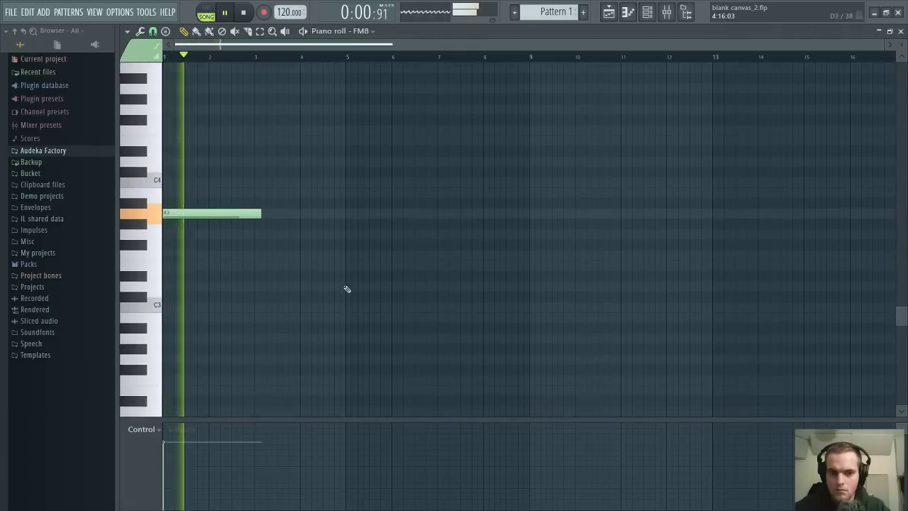
pyautogui.hotkey('ctrl', 'Down')
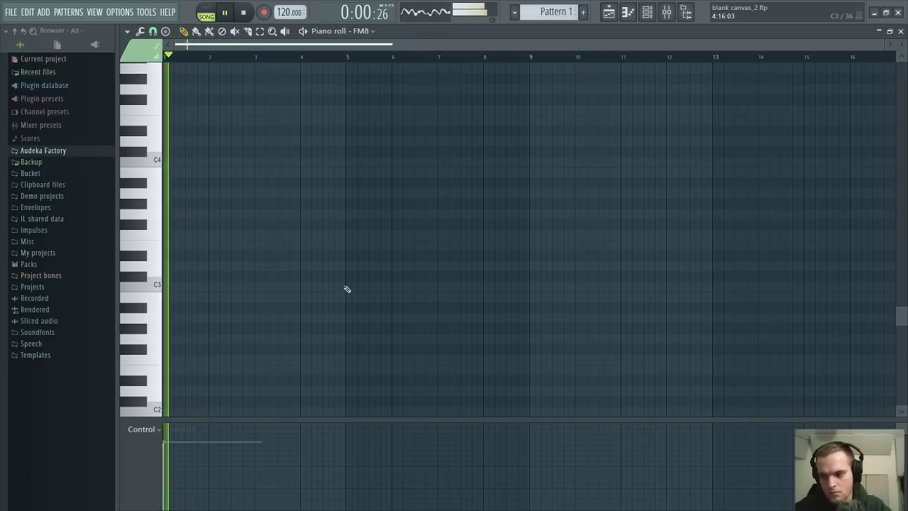
pyautogui.scroll(-10, 380, 272)
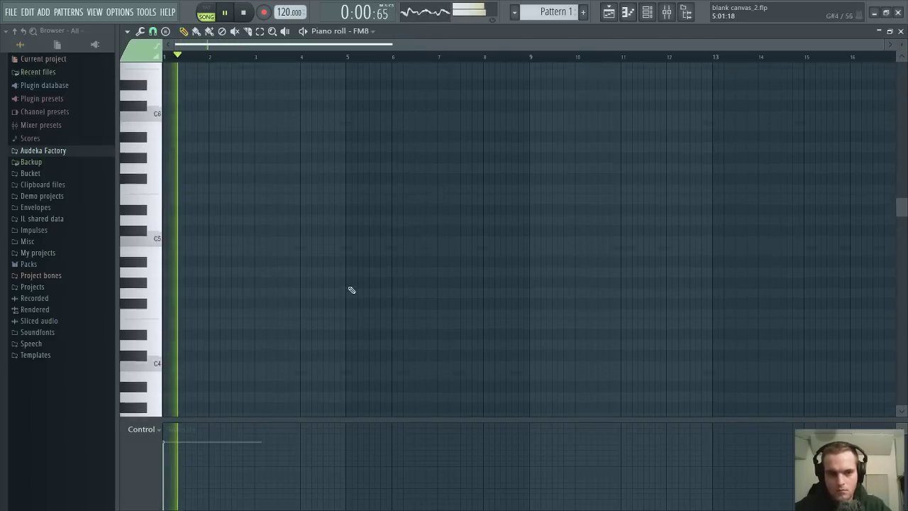
pyautogui.press('space')
pyautogui.scroll(-2, 365, 296)
pyautogui.press('space')
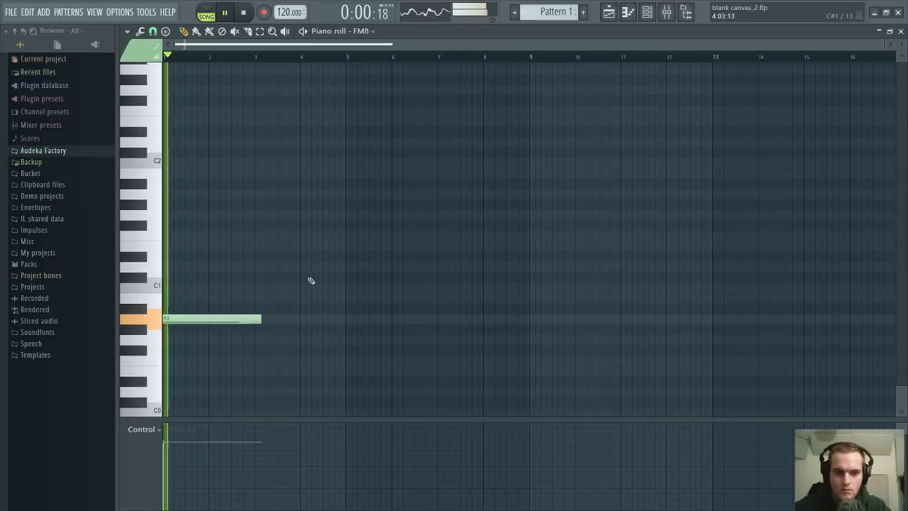
# Shorten the A0 note to end just before bar 2, lower it to D#0 and replay it
pyautogui.click(200, 329)
pyautogui.moveTo(225, 315); pyautogui.dragTo(207, 378)
pyautogui.rightClick(202, 329)
pyautogui.press('space')
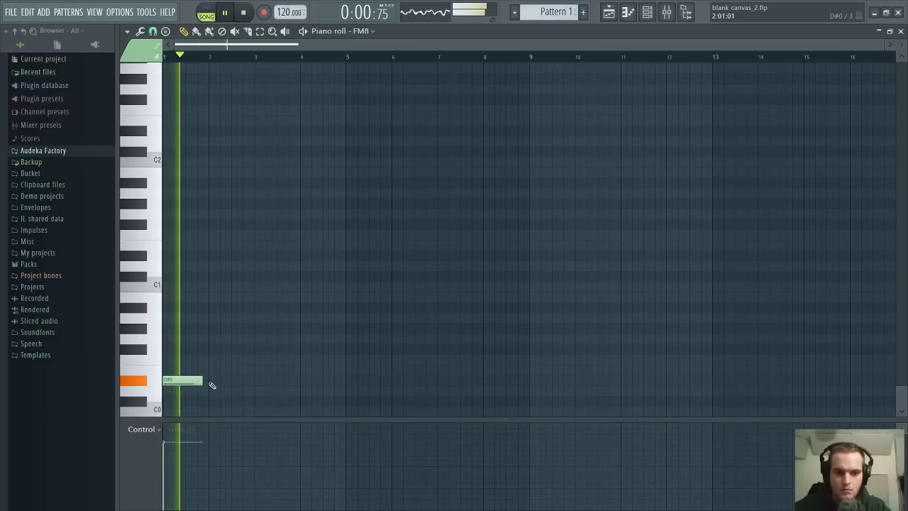
# Add a second D#0 note starting at bar 2 and replay the pattern
pyautogui.click(212, 383)
pyautogui.press('space')
pyautogui.press('space')
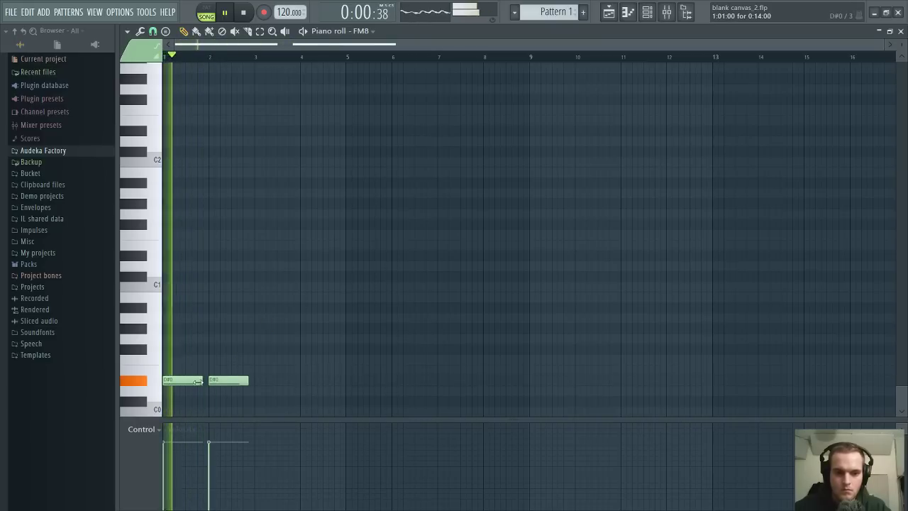
# Shorten the first D#0 note to half a bar and follow it within bar 1 by two short C#1 notes
pyautogui.moveTo(198, 383); pyautogui.dragTo(183, 383)
pyautogui.moveTo(242, 381); pyautogui.dragTo(220, 278)
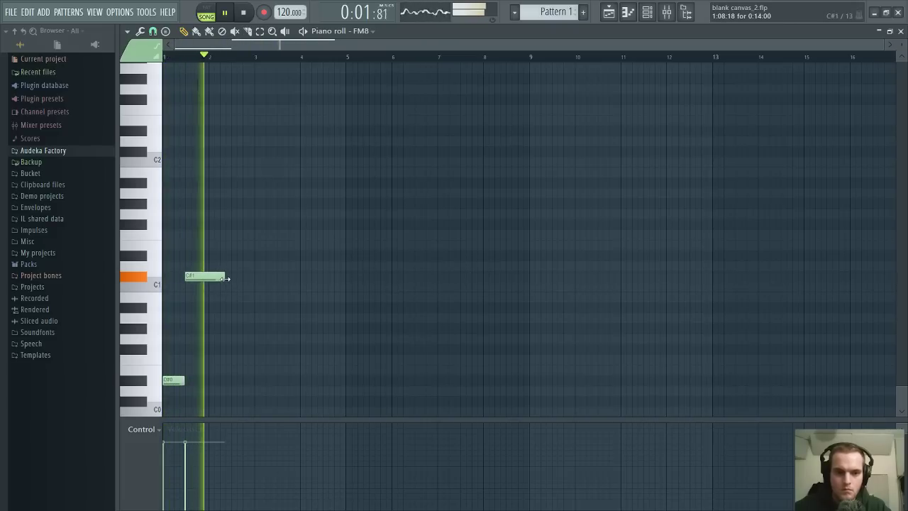
pyautogui.click(199, 277)
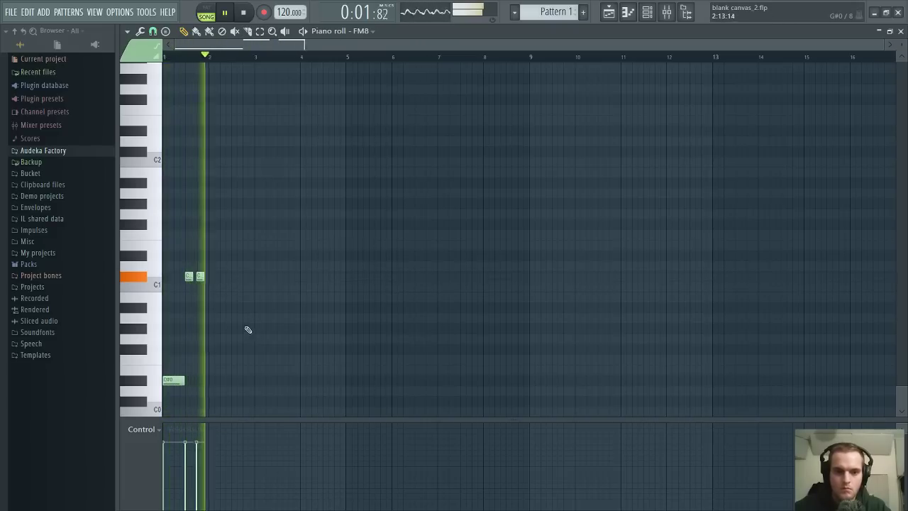
# Select bar 1 as the time range in the piano roll and loop it in pattern mode
pyautogui.keyDown('ctrl'); pyautogui.moveTo(210, 57); pyautogui.dragTo(21, 77); pyautogui.keyUp('ctrl')
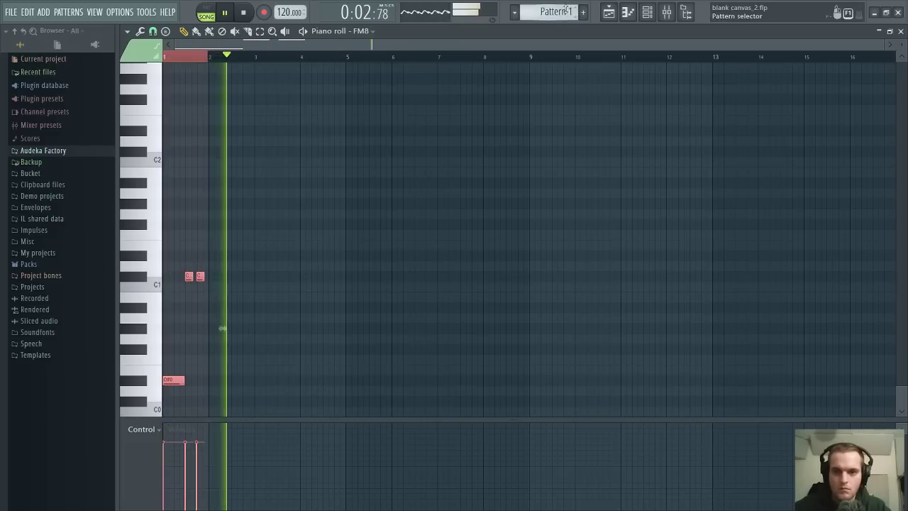
pyautogui.click(666, 12)
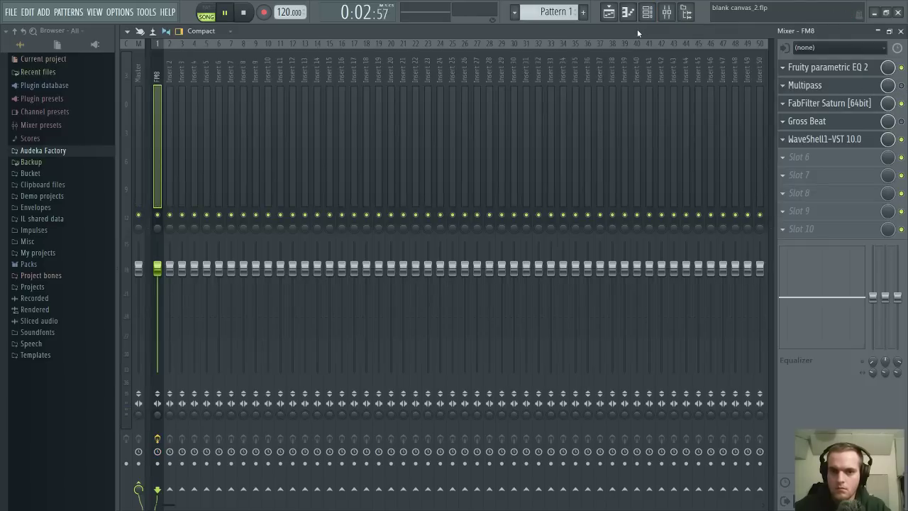
pyautogui.click(900, 31)
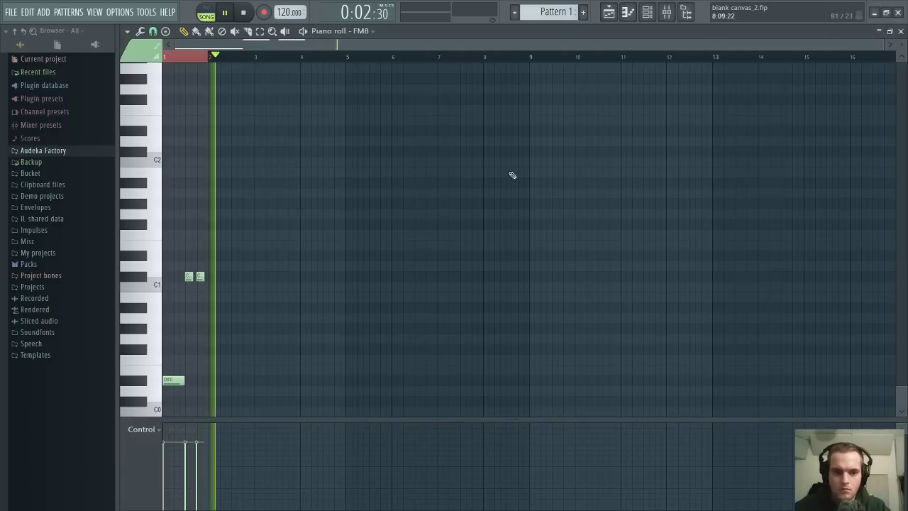
pyautogui.keyDown('ctrl'); pyautogui.moveTo(210, 59); pyautogui.dragTo(121, 78); pyautogui.keyUp('ctrl')
pyautogui.press('space')
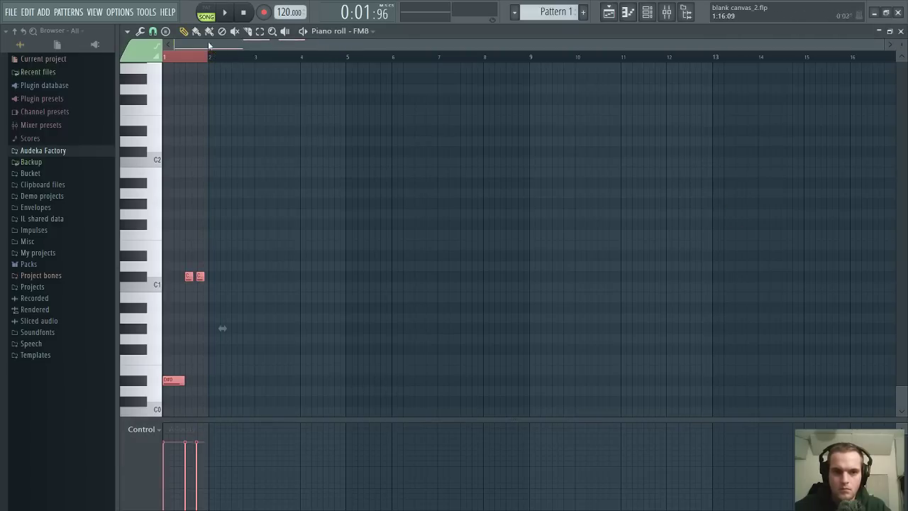
pyautogui.press('space')
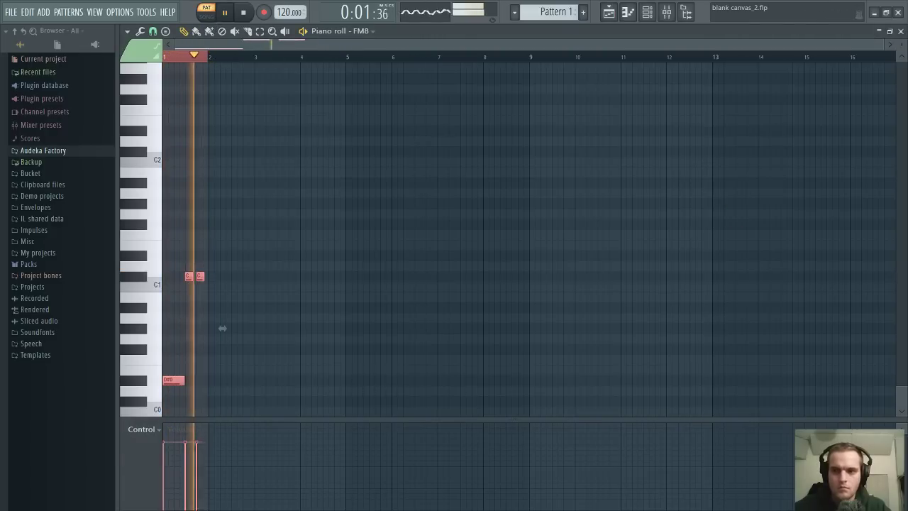
# Close the piano roll and bring the FM8 channel's plugin window back up to inspect operator B
pyautogui.click(901, 31)
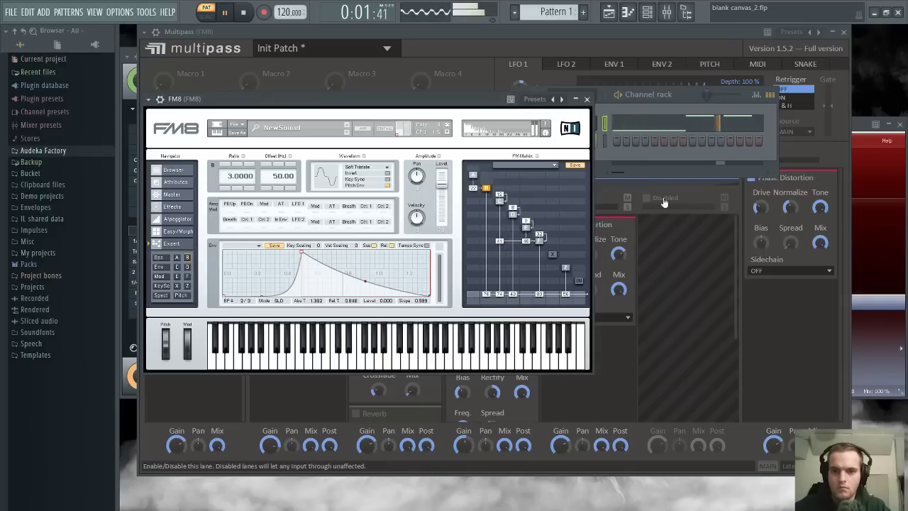
pyautogui.click(684, 97)
pyautogui.click(592, 122)
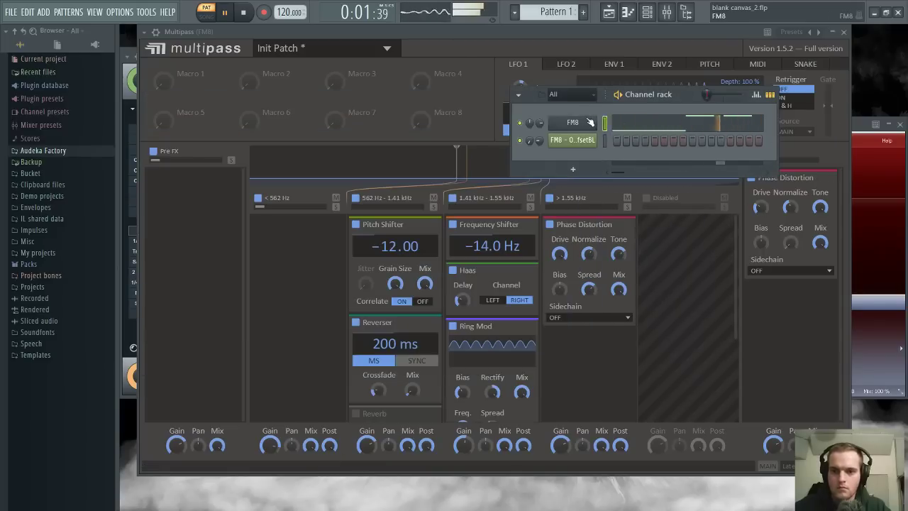
pyautogui.click(588, 123)
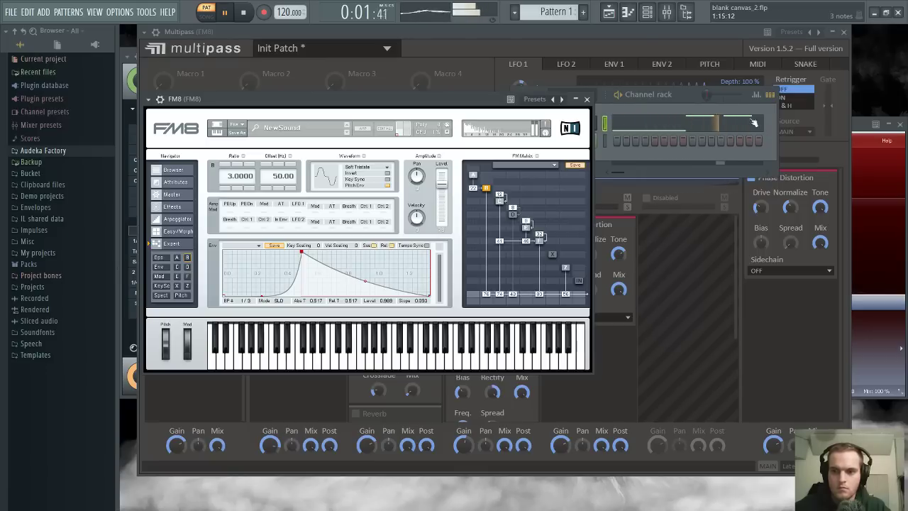
# Enable the Multipass effect on FM8's mixer track and open it
pyautogui.click(730, 45)
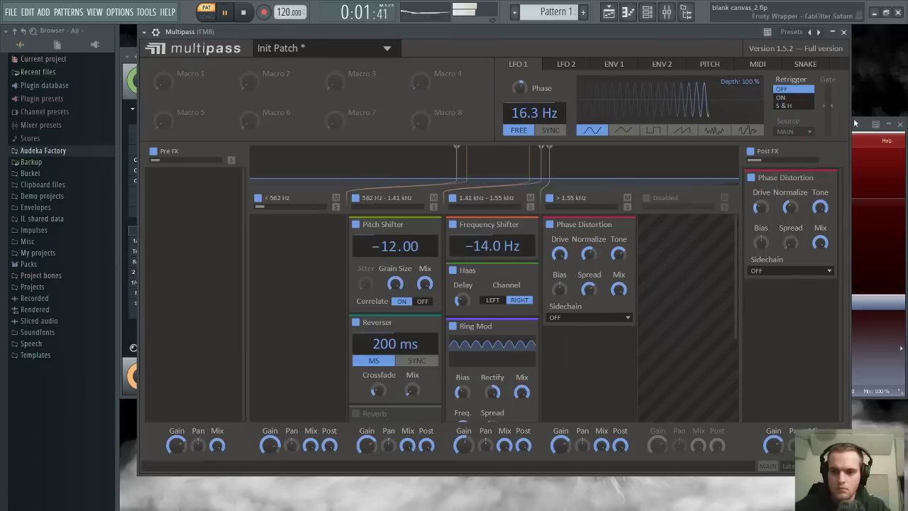
pyautogui.click(667, 15)
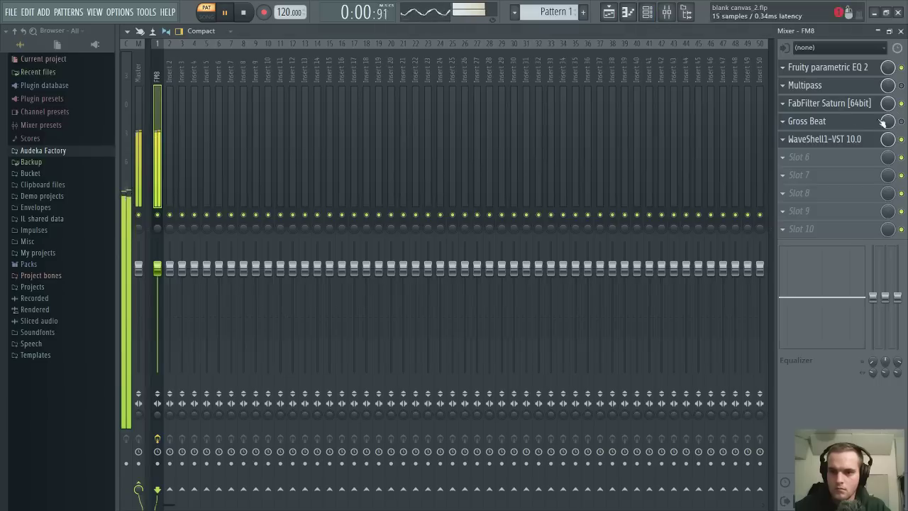
pyautogui.click(901, 86)
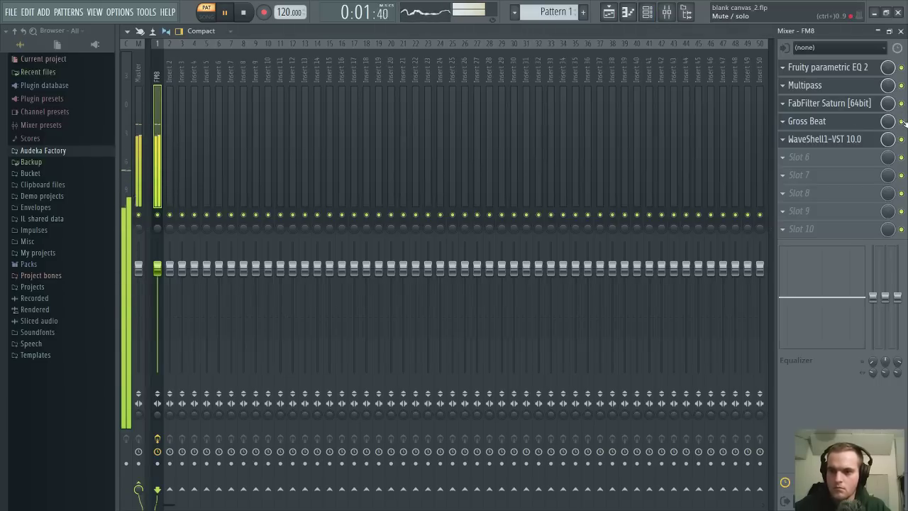
pyautogui.click(851, 85)
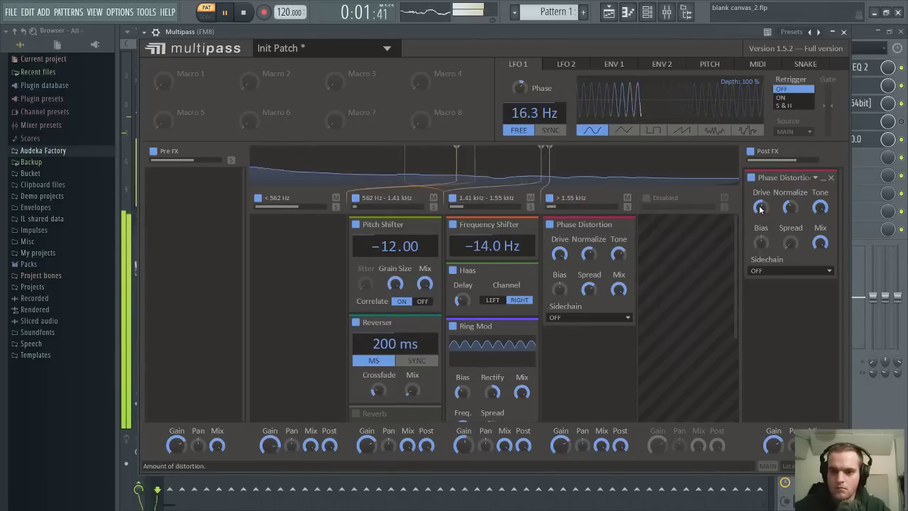
# Add a Frequency Shifter to Multipass's Pre FX lane and set its shift to -6.00 Hz
pyautogui.click(157, 178)
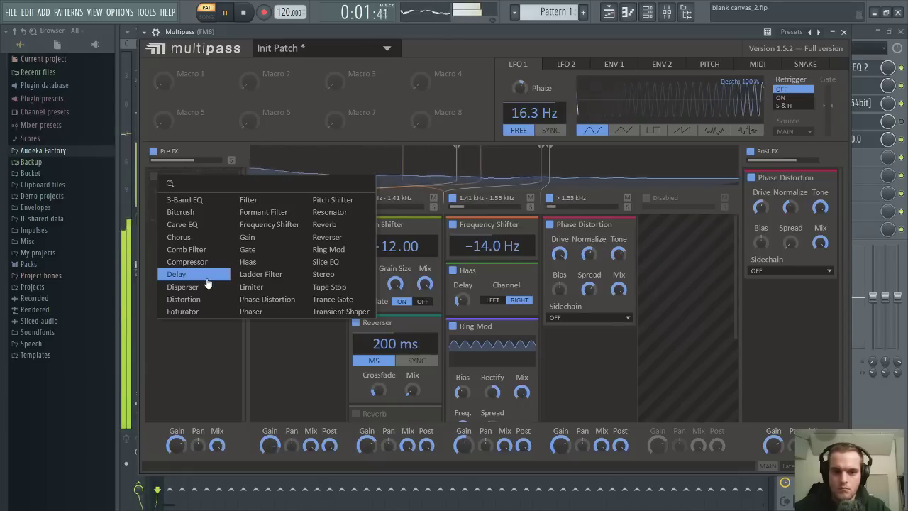
pyautogui.click(269, 224)
pyautogui.moveTo(193, 200); pyautogui.dragTo(191, 219)
pyautogui.scroll(13, 191, 202)
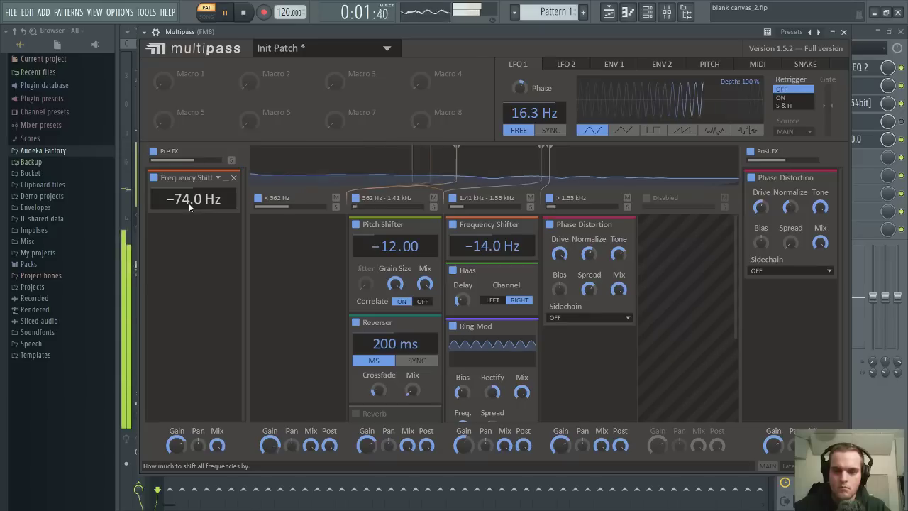
pyautogui.moveTo(189, 203)
pyautogui.mouseDown()
pyautogui.moveTo(189, 192)
pyautogui.moveTo(188, 203)
pyautogui.mouseUp()
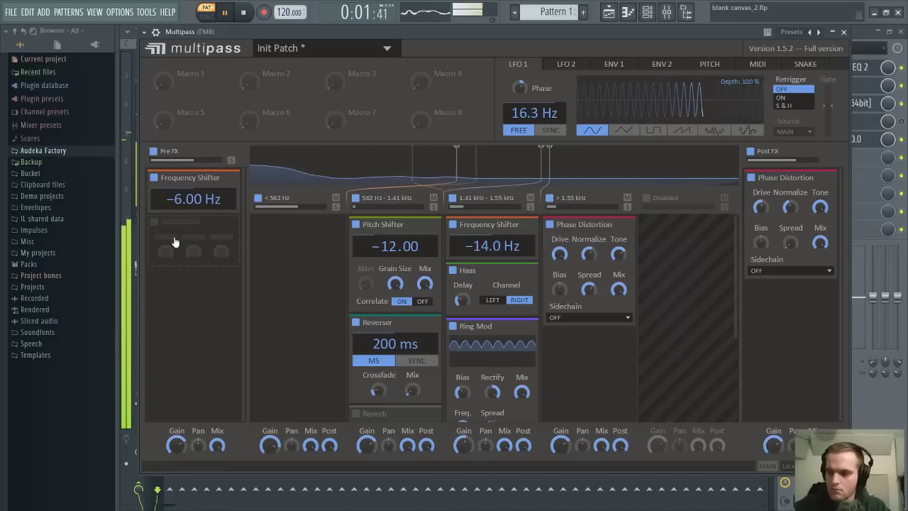
# Add a Distortion below the Pre FX Frequency Shifter and adjust its drive
pyautogui.click(152, 223)
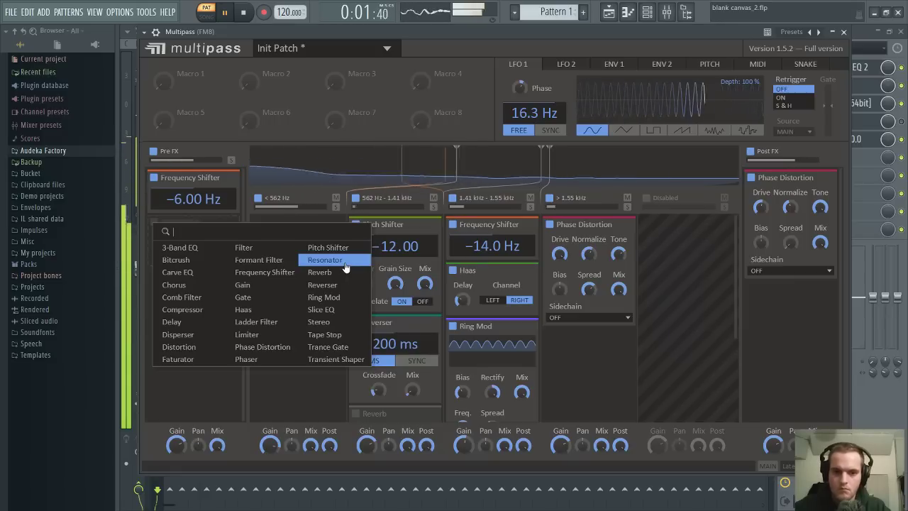
pyautogui.click(210, 348)
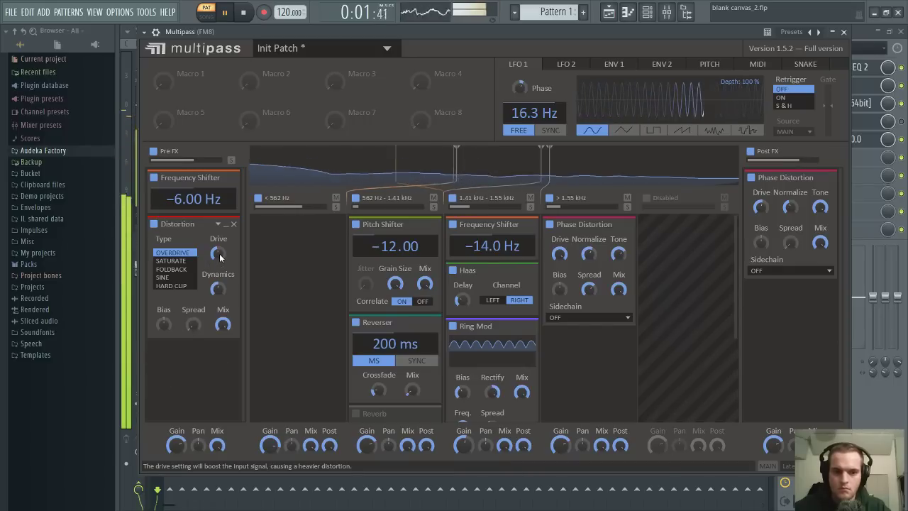
pyautogui.moveTo(220, 253); pyautogui.dragTo(219, 251)
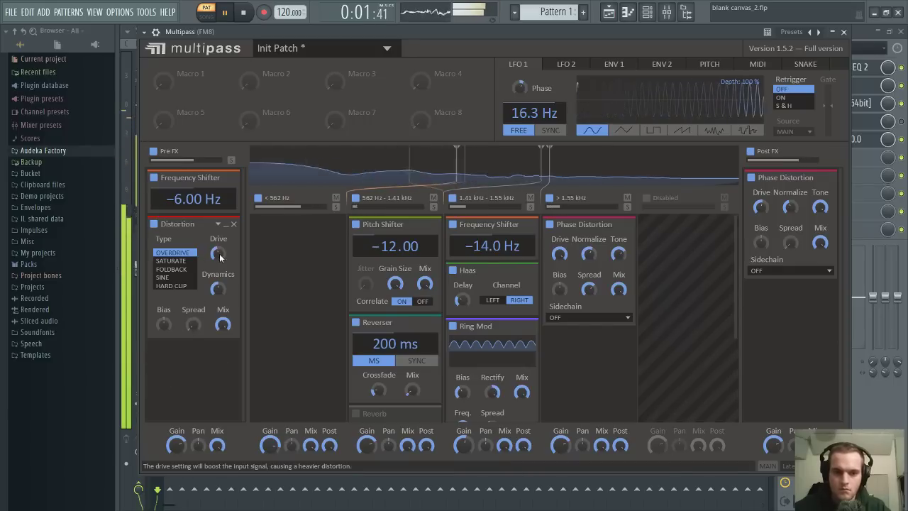
# Audition the Sine, Hard Clip, Foldback and Saturate distortion types, and return to Overdrive
pyautogui.click(163, 277)
pyautogui.click(171, 286)
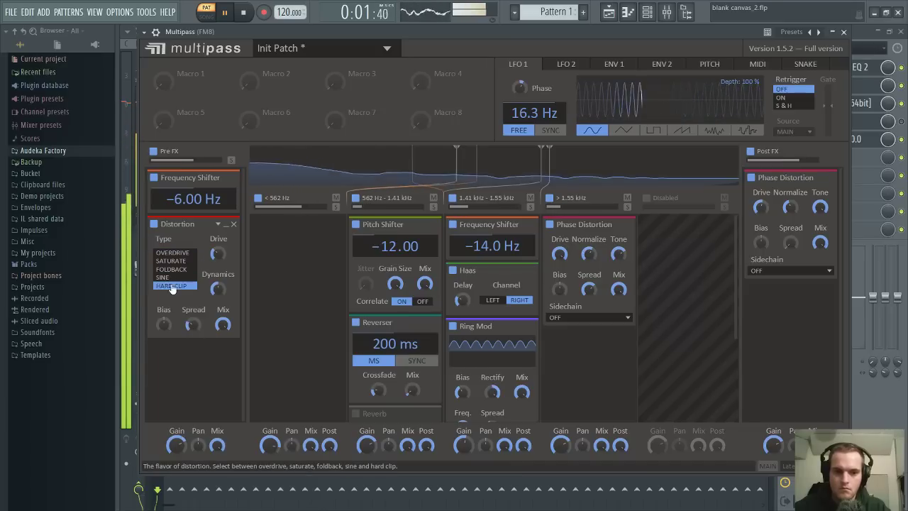
pyautogui.click(176, 270)
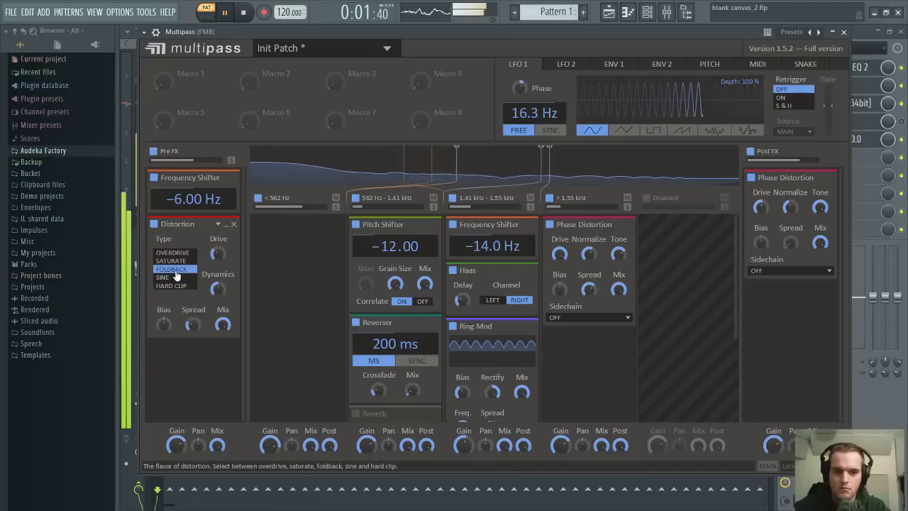
pyautogui.click(178, 262)
pyautogui.click(183, 254)
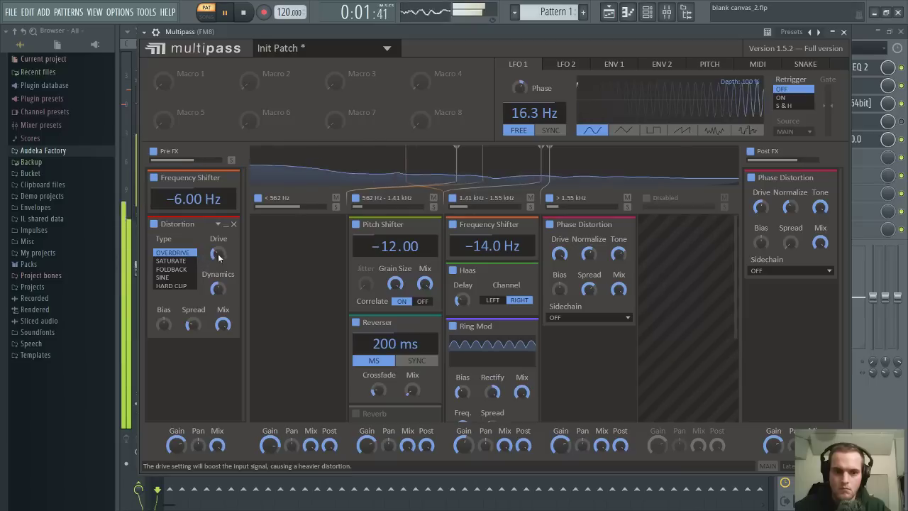
# Fine-tune the Pre FX Distortion's drive and dynamics, and lower the drive of the Post FX Phase Distortion
pyautogui.moveTo(212, 255)
pyautogui.moveTo(219, 253)
pyautogui.mouseDown()
pyautogui.moveTo(218, 265)
pyautogui.moveTo(219, 257)
pyautogui.mouseUp()
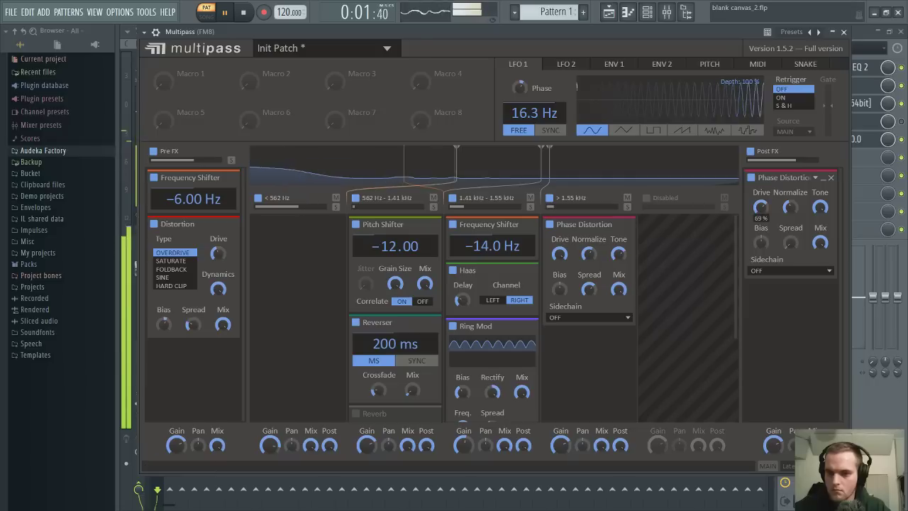
pyautogui.moveTo(760, 211)
pyautogui.mouseDown()
pyautogui.moveTo(761, 235)
pyautogui.moveTo(760, 217)
pyautogui.mouseUp()
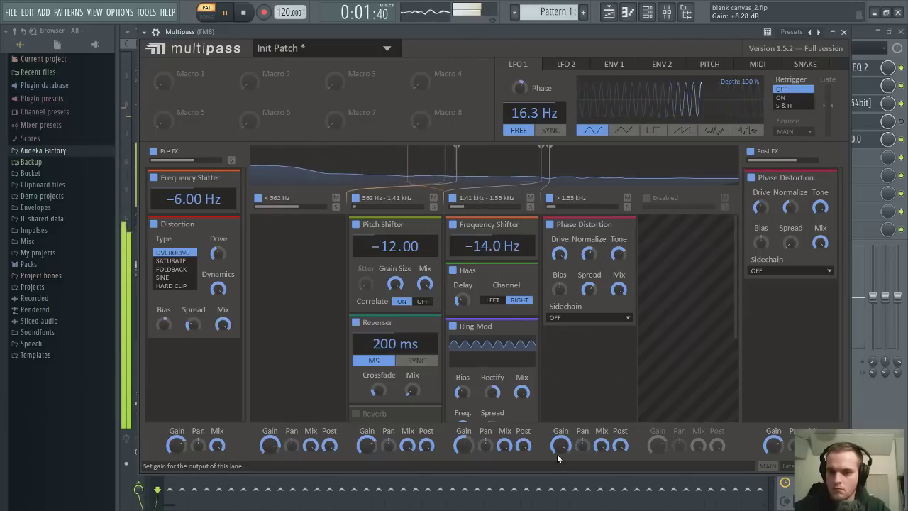
# Move Multipass's two upper crossovers to 1.04 kHz and 2.05 kHz, and return to the mixer
pyautogui.moveTo(541, 179); pyautogui.dragTo(575, 176)
pyautogui.click(884, 140)
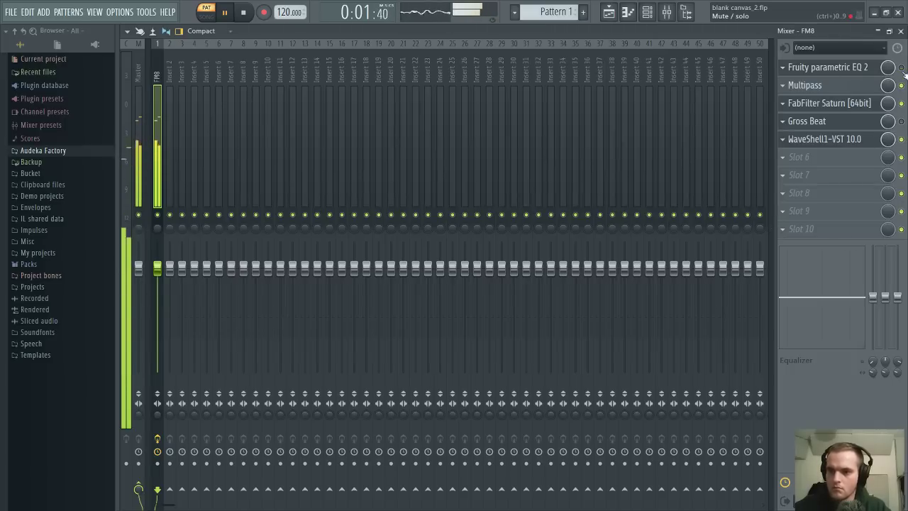
# Open Fruity parametric EQ 2, boost bands 1, 2, 5 and 6, cut bands 3 and 4, and slightly lower band 7
pyautogui.click(844, 68)
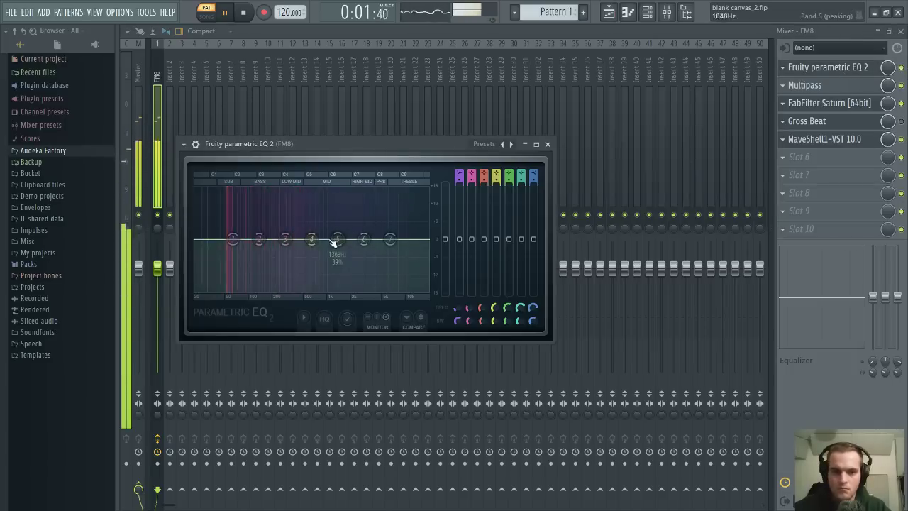
pyautogui.moveTo(332, 243); pyautogui.dragTo(305, 276)
pyautogui.moveTo(364, 239); pyautogui.dragTo(382, 244)
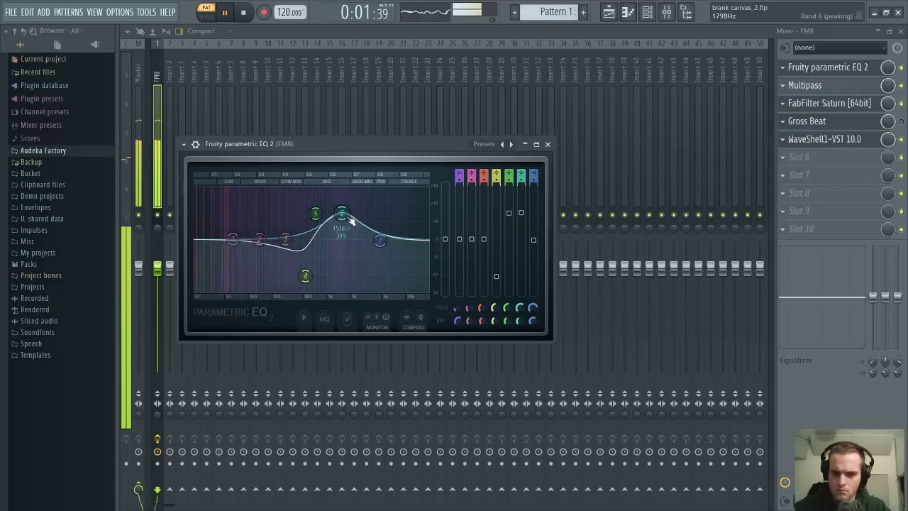
pyautogui.moveTo(344, 213); pyautogui.dragTo(350, 222)
pyautogui.moveTo(382, 244); pyautogui.dragTo(377, 245)
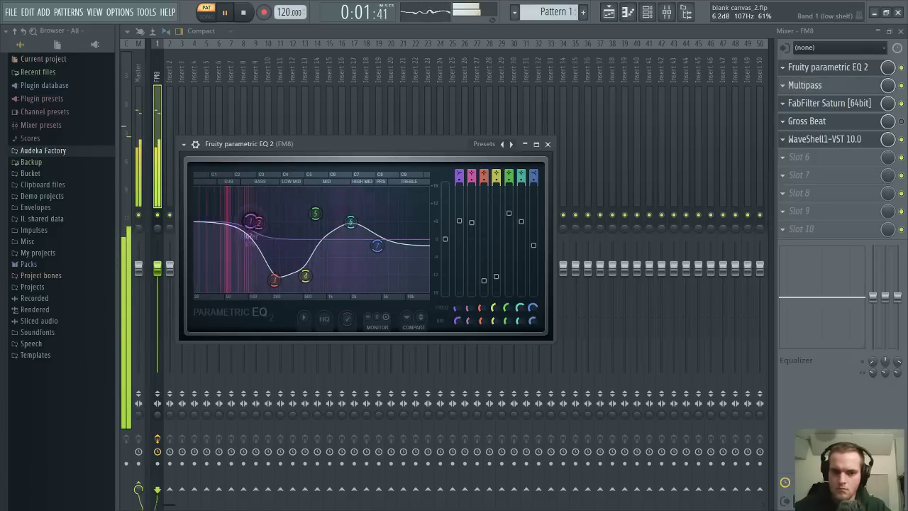
# Soften the EQ curve by reducing the cuts on bands 3 and 4 and the boosts on bands 1, 5 and 6
pyautogui.moveTo(275, 266); pyautogui.dragTo(275, 262)
pyautogui.moveTo(305, 276); pyautogui.dragTo(307, 258)
pyautogui.moveTo(316, 213); pyautogui.dragTo(350, 231)
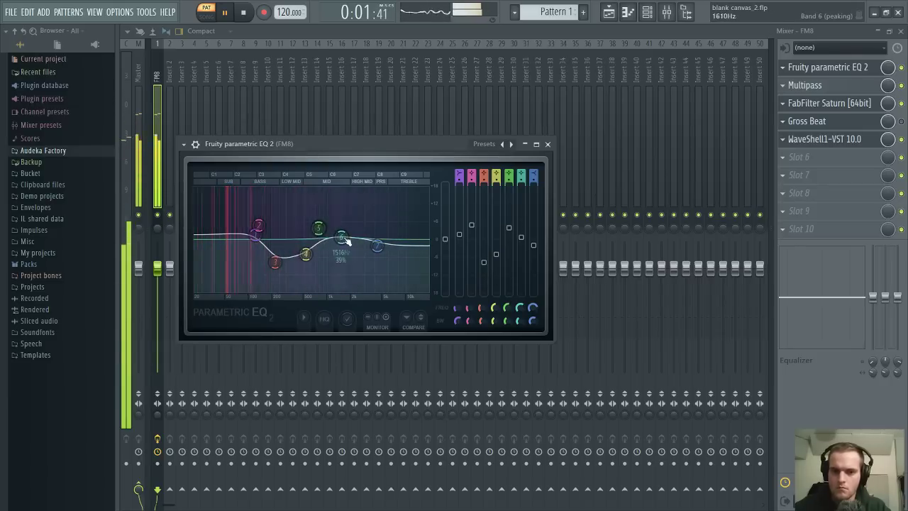
# Readjust the drive of Multipass's Post FX Phase Distortion, and remove Gross Beat from slot 4 of the FM8 mixer track
pyautogui.click(804, 85)
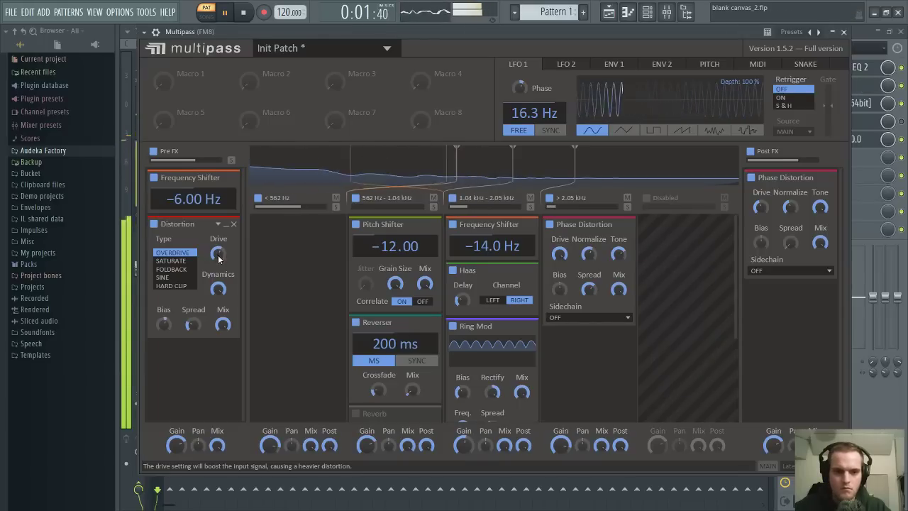
pyautogui.moveTo(763, 207); pyautogui.dragTo(788, 193)
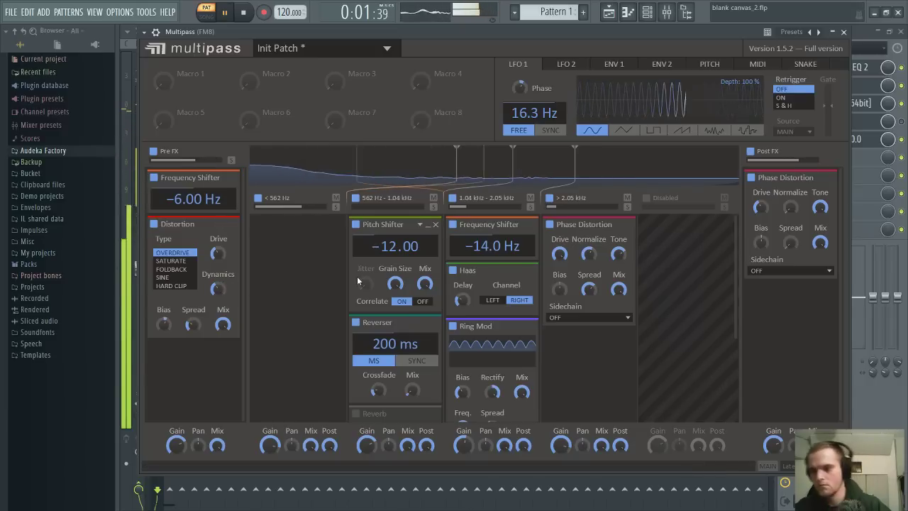
pyautogui.click(843, 32)
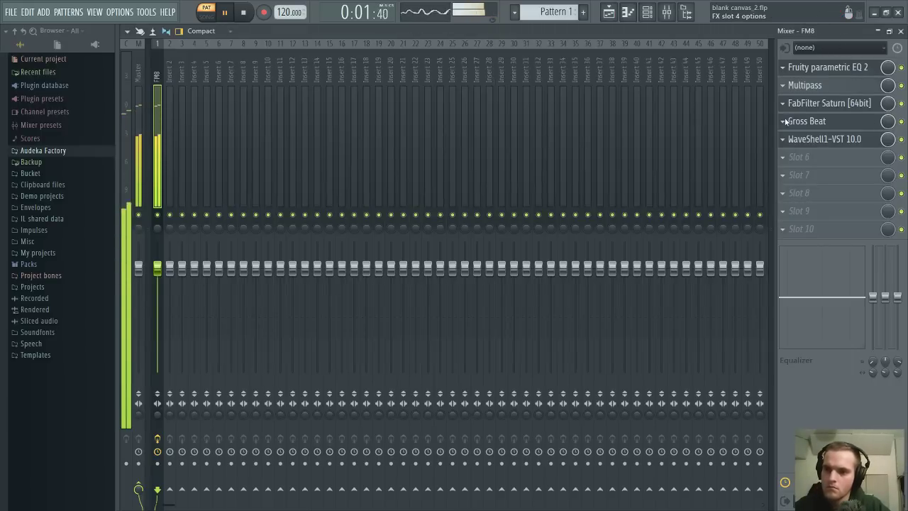
pyautogui.click(792, 147)
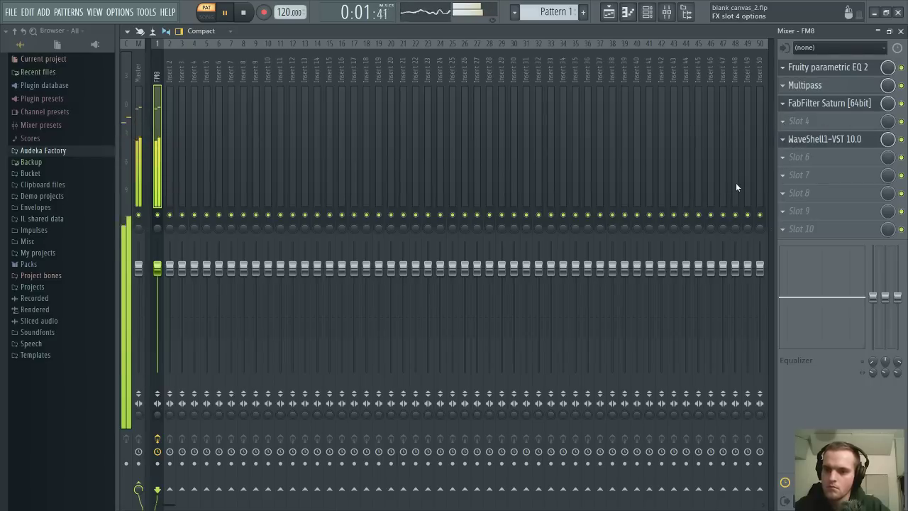
# Open FabFilter Saturn on the FM8 track, raise band 3's level, and increase its drive to about 60%
pyautogui.click(843, 108)
pyautogui.moveTo(838, 198); pyautogui.dragTo(838, 187)
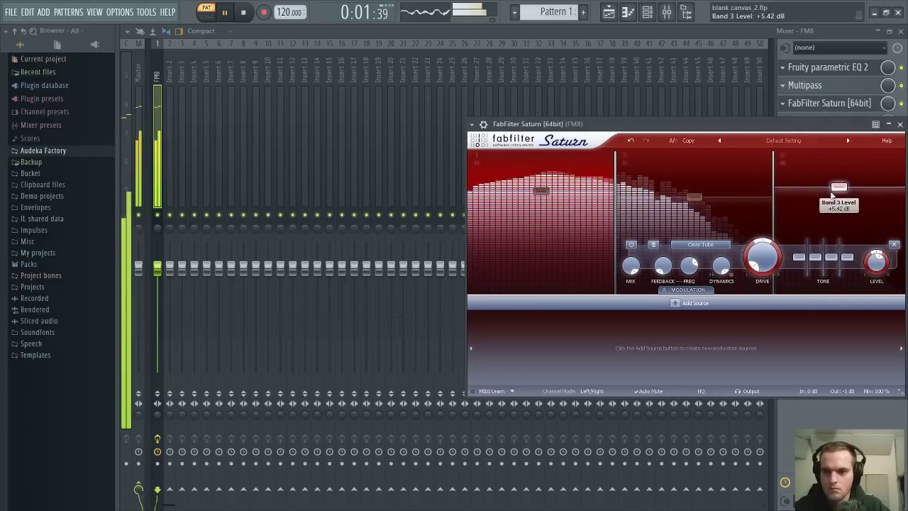
pyautogui.moveTo(772, 245); pyautogui.dragTo(764, 305)
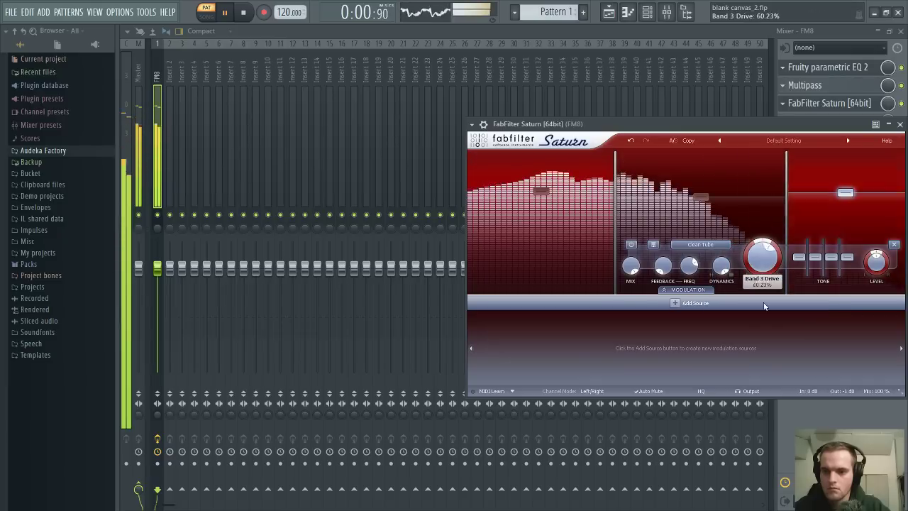
# Add an XLFO modulation source in Saturn and assign it to the band 2 crossover frequency
pyautogui.click(685, 324)
pyautogui.moveTo(487, 338); pyautogui.dragTo(634, 305)
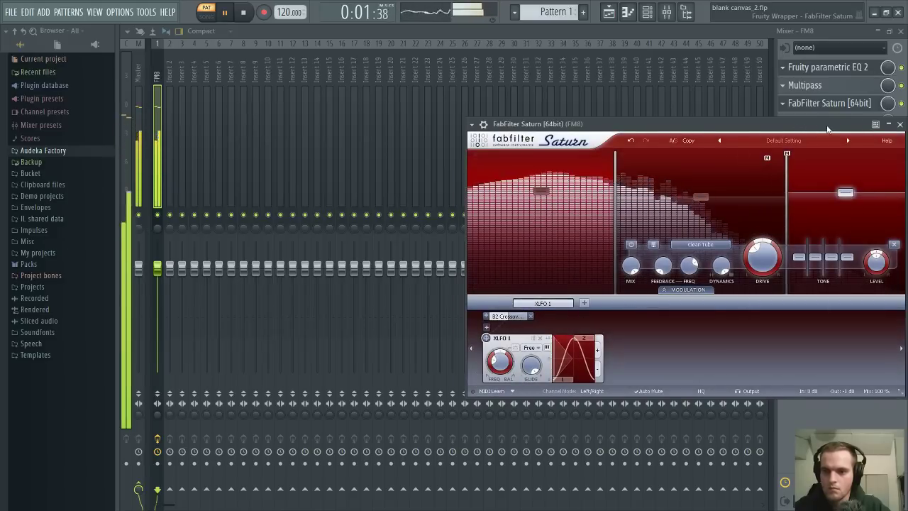
pyautogui.moveTo(827, 129); pyautogui.dragTo(615, 160)
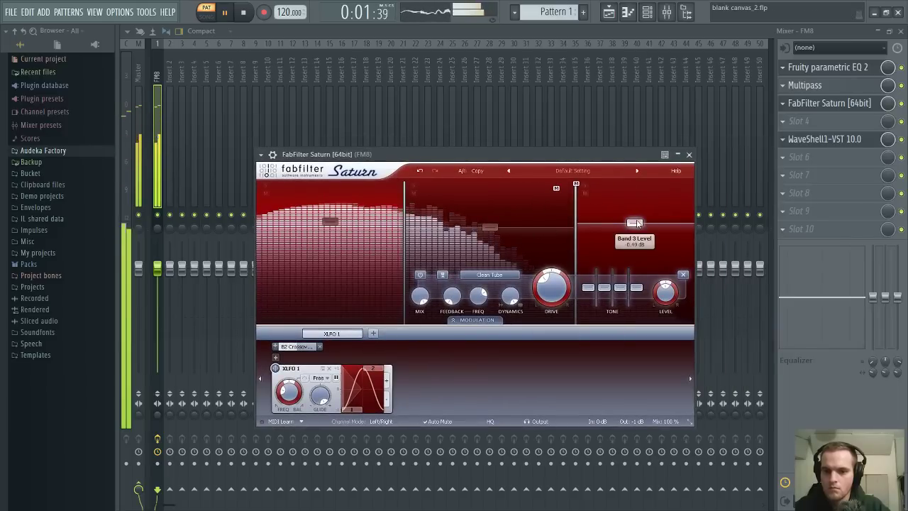
# Switch Saturn's band 3 distortion style to Rectify and lower the band 2 crossover to just above 1 kHz
pyautogui.click(518, 445)
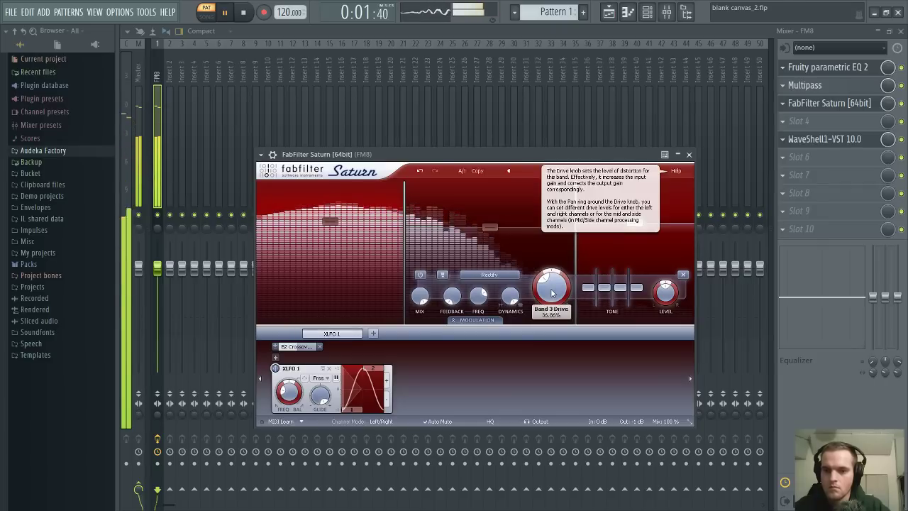
pyautogui.moveTo(575, 254); pyautogui.dragTo(505, 254)
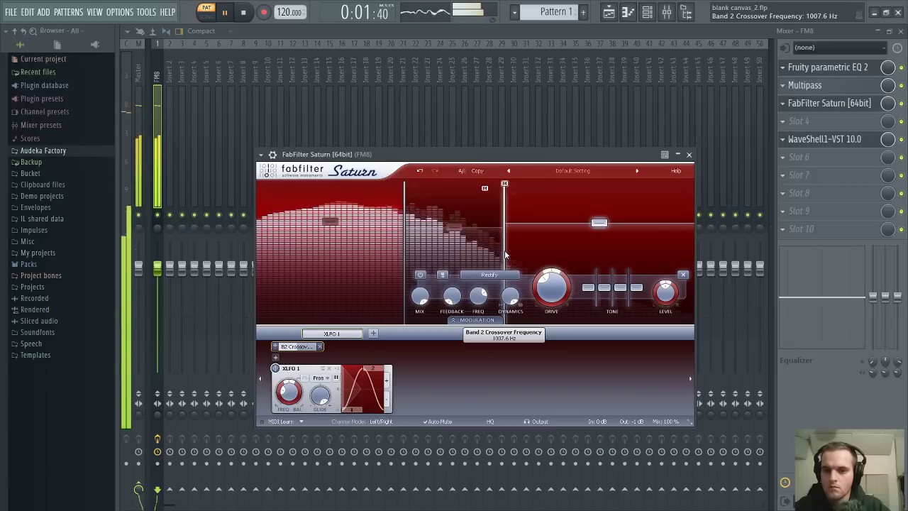
pyautogui.moveTo(505, 254); pyautogui.dragTo(522, 259)
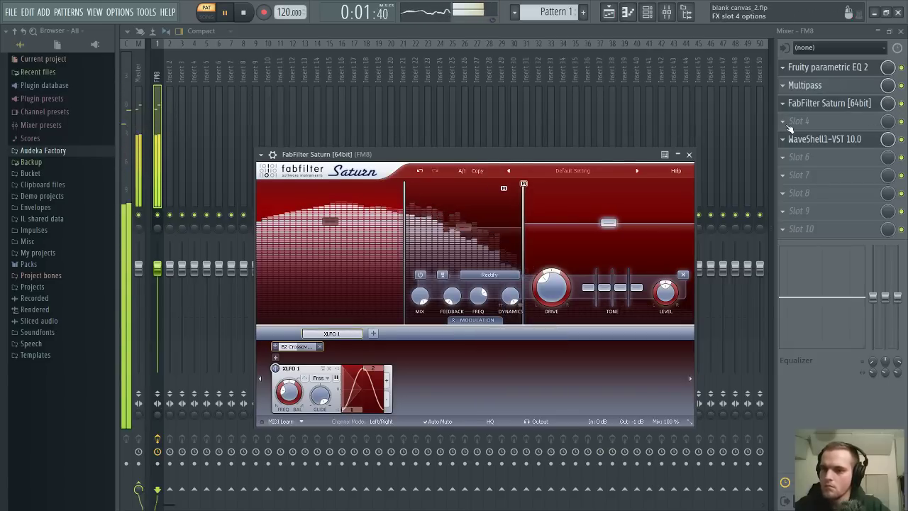
# Close Saturn and the mixer, and bring up the FM8 piano roll with bar 1 in view
pyautogui.click(783, 124)
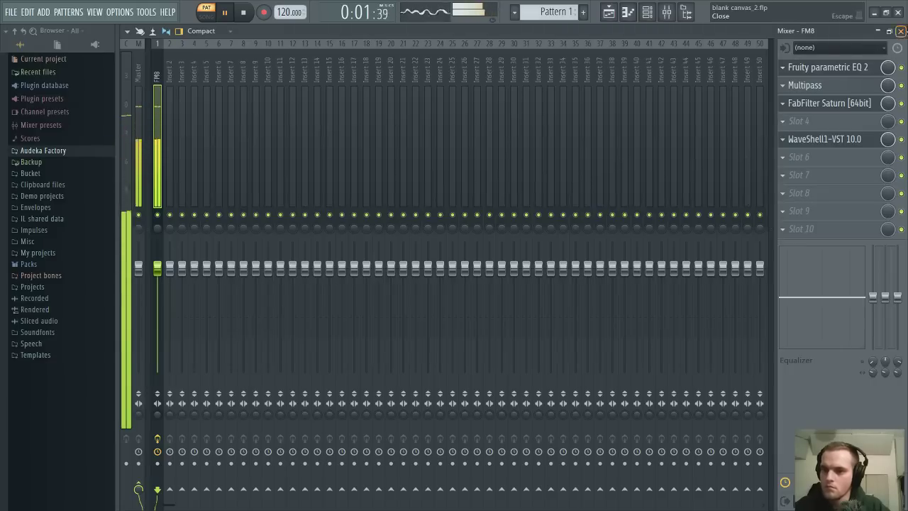
pyautogui.click(899, 31)
pyautogui.click(719, 169)
pyautogui.click(638, 126)
pyautogui.press('space')
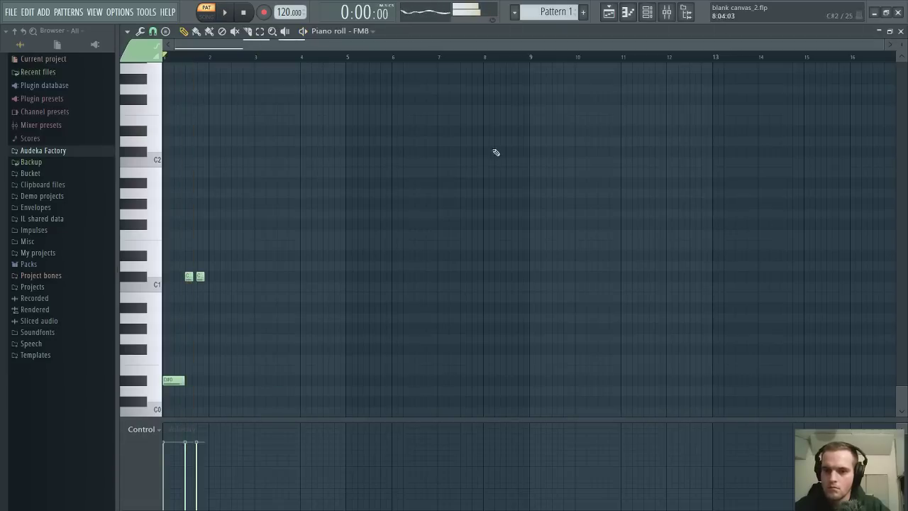
pyautogui.scroll(5, 186, 61)
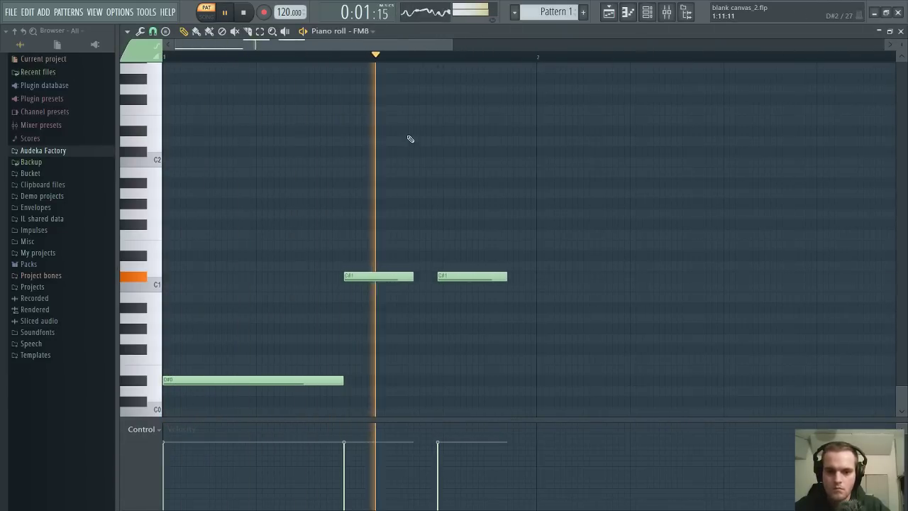
# Raise the first C#1 note to C#2, replace the second with G#2, and turn the long low note into two F#0 notes
pyautogui.moveTo(383, 275); pyautogui.dragTo(387, 152)
pyautogui.rightClick(492, 276)
pyautogui.click(443, 79)
pyautogui.moveTo(269, 382); pyautogui.dragTo(252, 353)
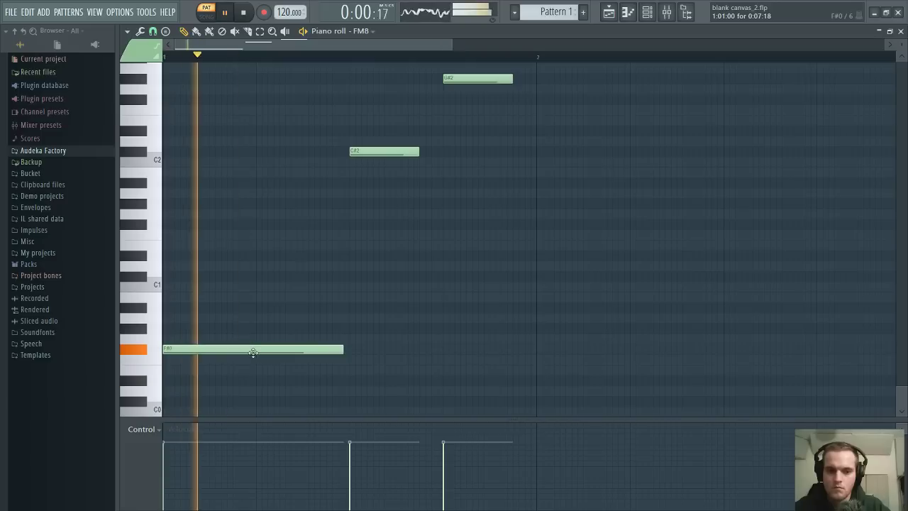
pyautogui.click(259, 349)
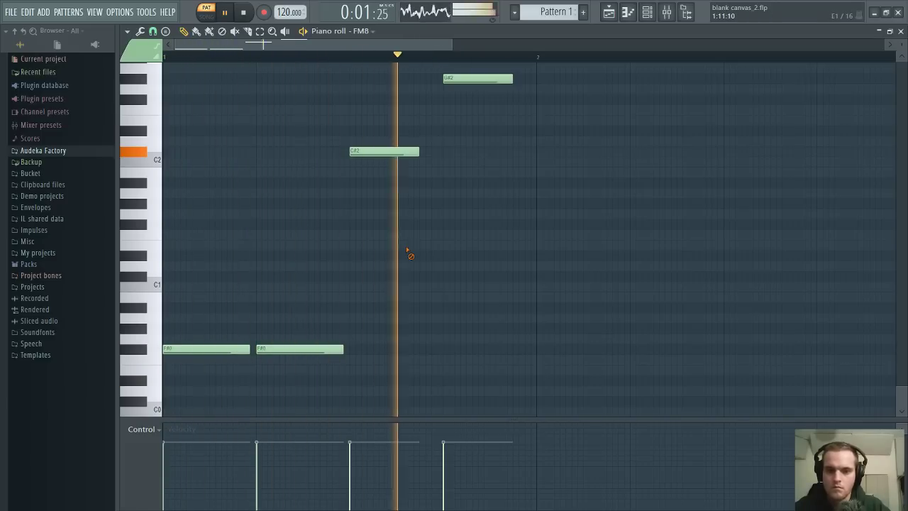
# Remove the C#2 and G#2 notes and extend the second F#0 note to the end of bar 1
pyautogui.moveTo(415, 151); pyautogui.dragTo(525, 152)
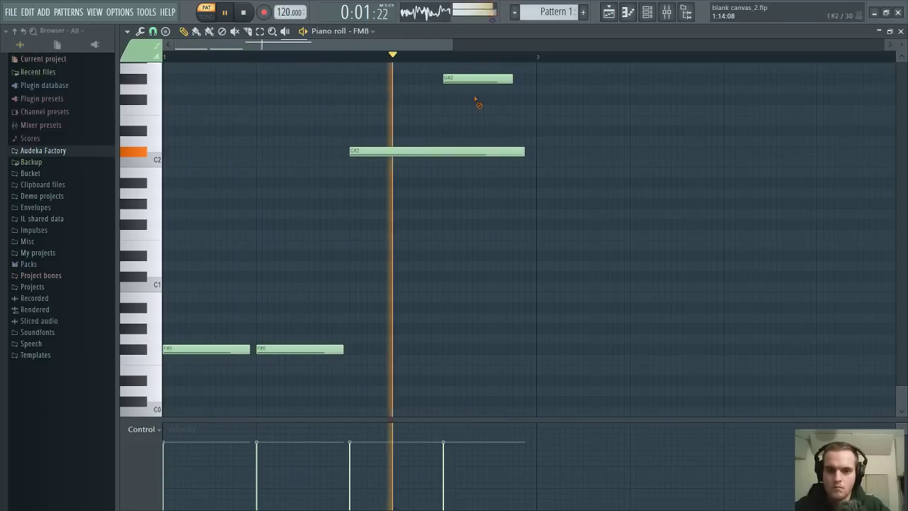
pyautogui.rightClick(472, 80)
pyautogui.press('space')
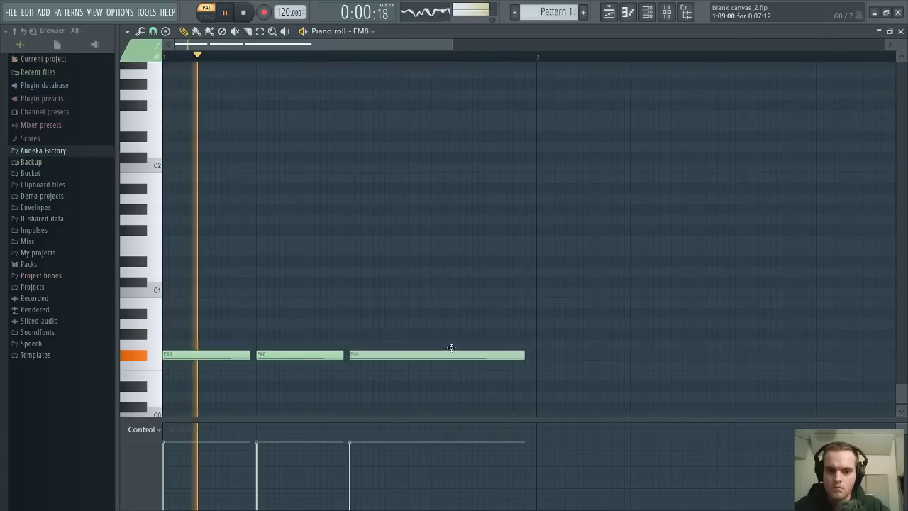
pyautogui.rightClick(451, 349)
pyautogui.moveTo(483, 358); pyautogui.dragTo(536, 356)
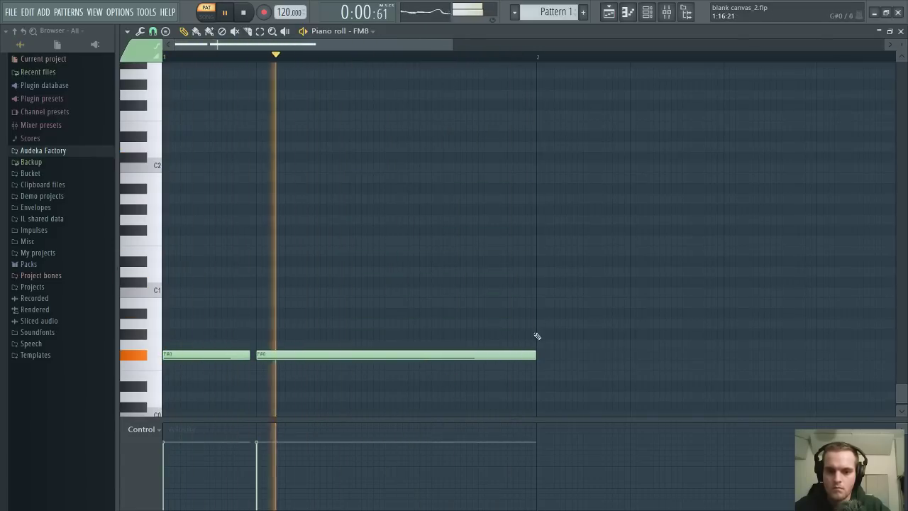
pyautogui.press('space')
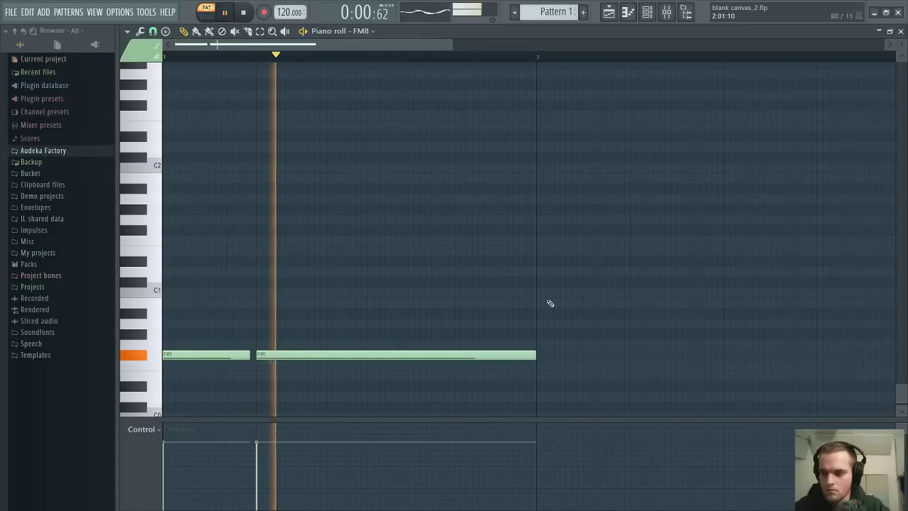
# Duplicate the two F#0 notes into bar 2 and set the project tempo to 140 BPM
pyautogui.hotkey('ctrl', 'b')
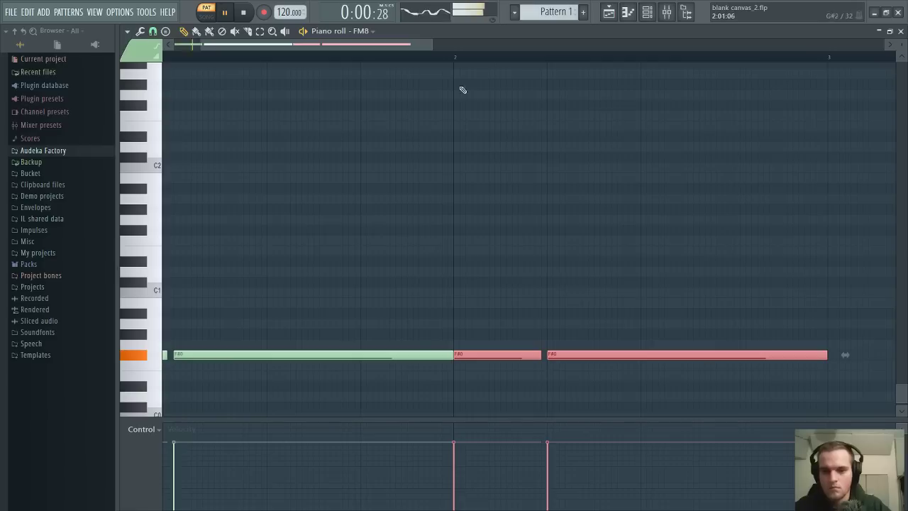
pyautogui.moveTo(284, 13)
pyautogui.mouseDown()
pyautogui.moveTo(284, 3)
pyautogui.moveTo(284, 21)
pyautogui.mouseUp()
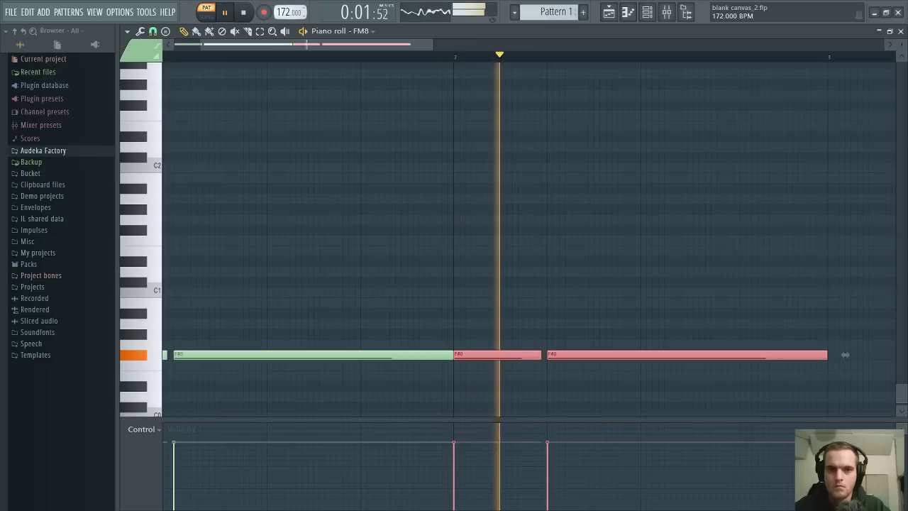
pyautogui.hotkey('ctrl', 'd')
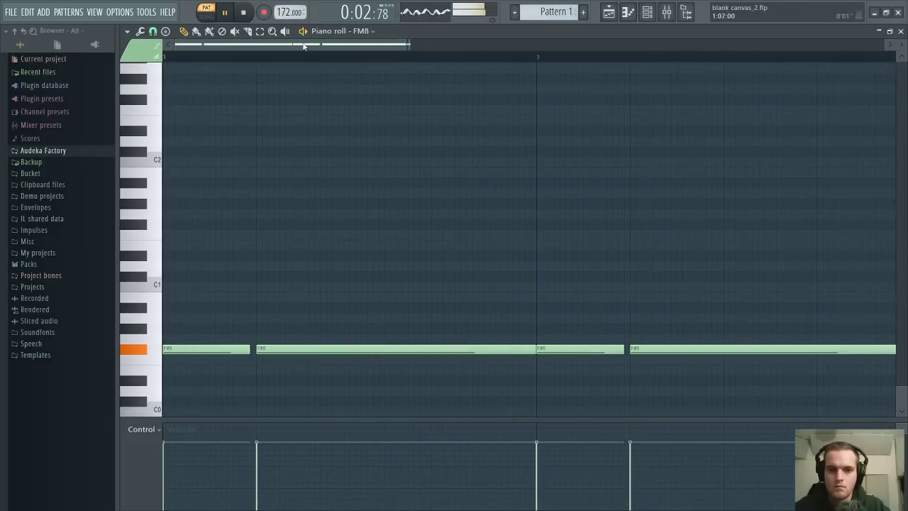
pyautogui.moveTo(285, 12)
pyautogui.mouseDown()
pyautogui.moveTo(285, 35)
pyautogui.moveTo(285, 12)
pyautogui.mouseUp()
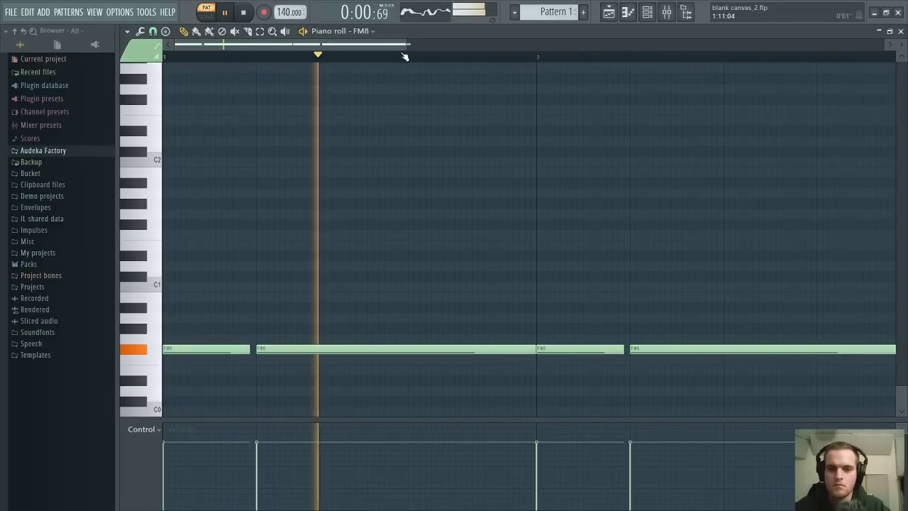
pyautogui.scroll(-2, 480, 57)
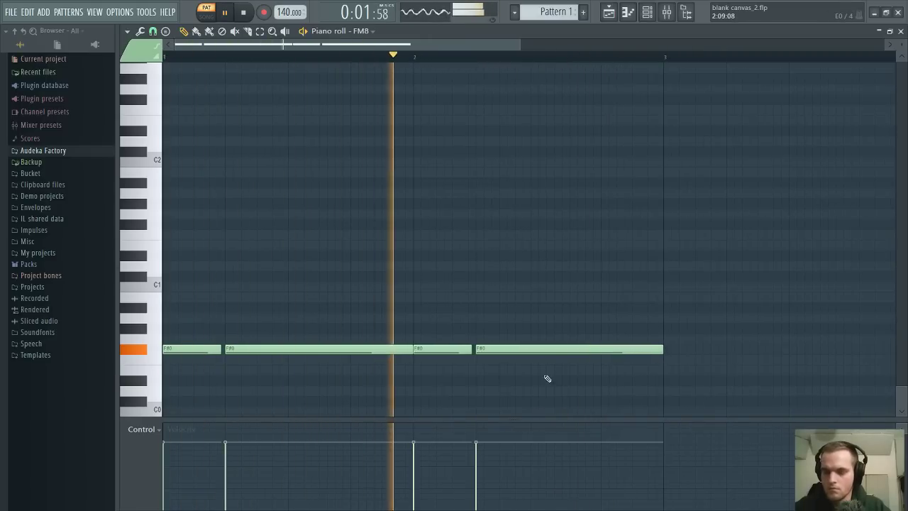
# Shorten the F#0 note at the start of bar 2 and place a D2 note right after it
pyautogui.moveTo(468, 350); pyautogui.dragTo(447, 349)
pyautogui.click(446, 340)
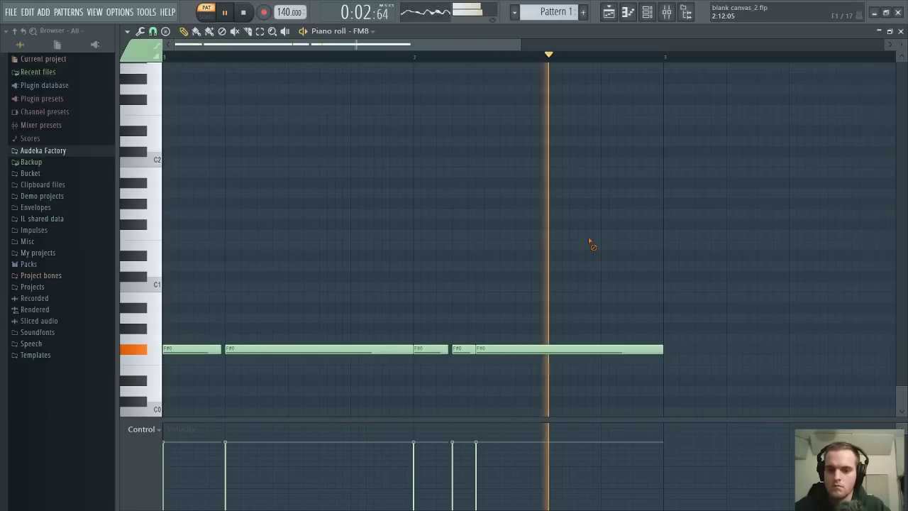
pyautogui.moveTo(465, 349); pyautogui.dragTo(487, 140)
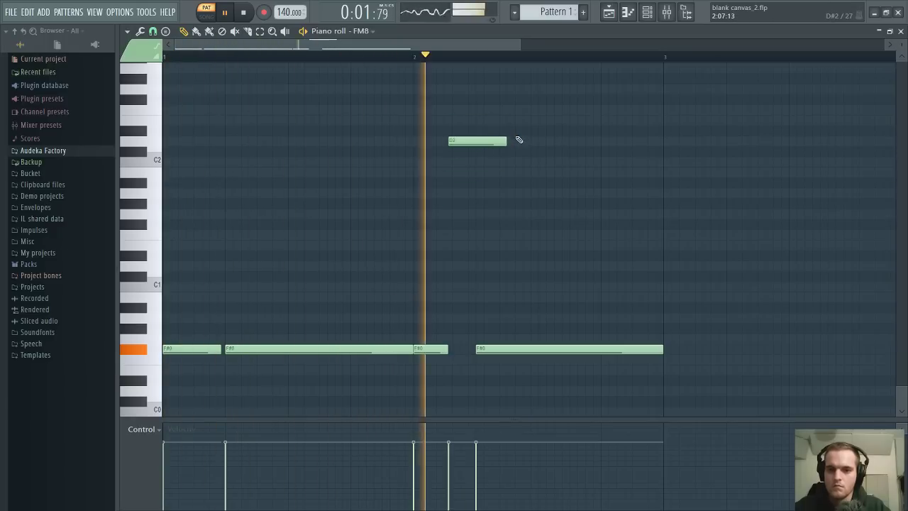
# Raise the D2 note to A#3 and make it span from late bar 1 to nearly a quarter into bar 2
pyautogui.scroll(1, 471, 60)
pyautogui.moveTo(471, 60)
pyautogui.mouseDown()
pyautogui.moveTo(498, 95)
pyautogui.moveTo(471, 40)
pyautogui.moveTo(472, 51)
pyautogui.mouseUp()
pyautogui.scroll(2, 499, 187)
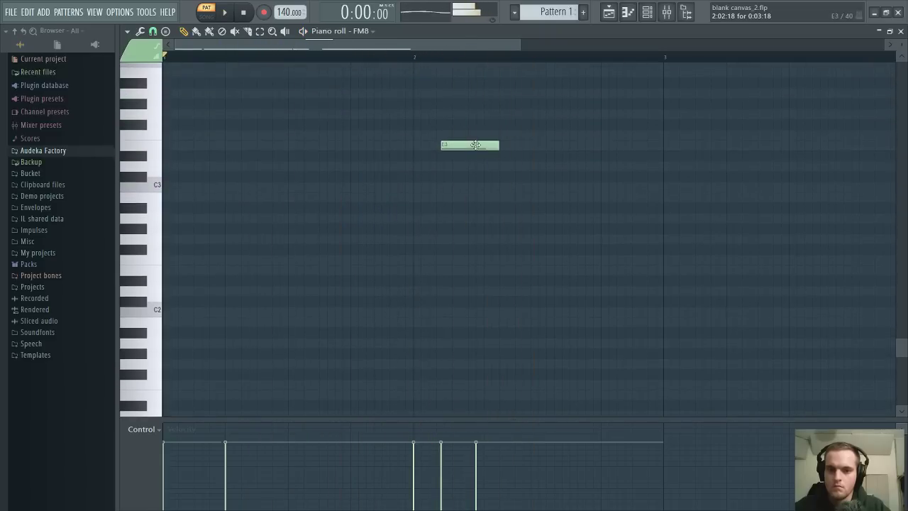
pyautogui.moveTo(472, 145); pyautogui.dragTo(90, 84)
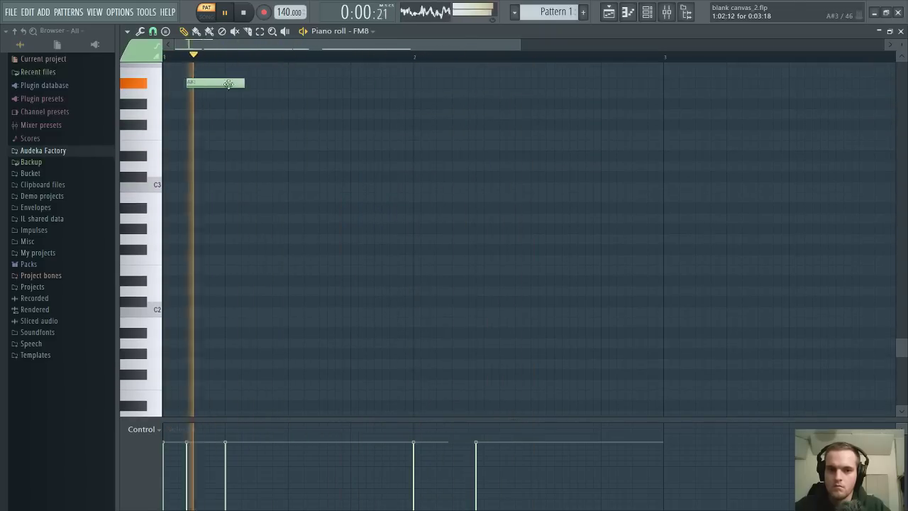
pyautogui.moveTo(228, 84); pyautogui.dragTo(319, 83)
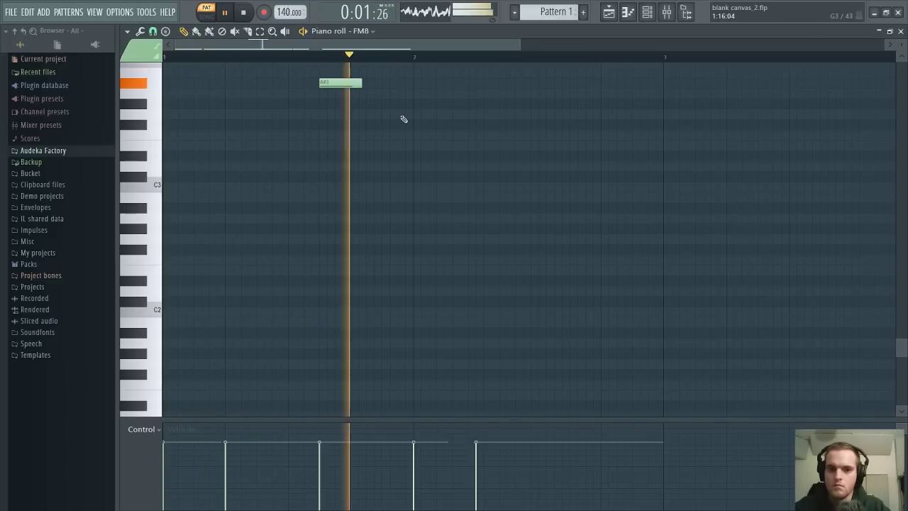
pyautogui.moveTo(360, 85); pyautogui.dragTo(454, 85)
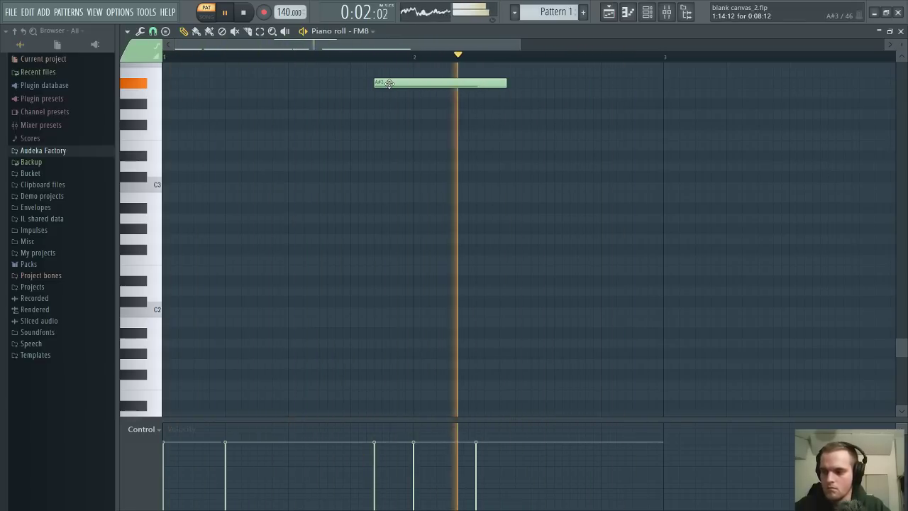
pyautogui.moveTo(506, 83); pyautogui.dragTo(490, 101)
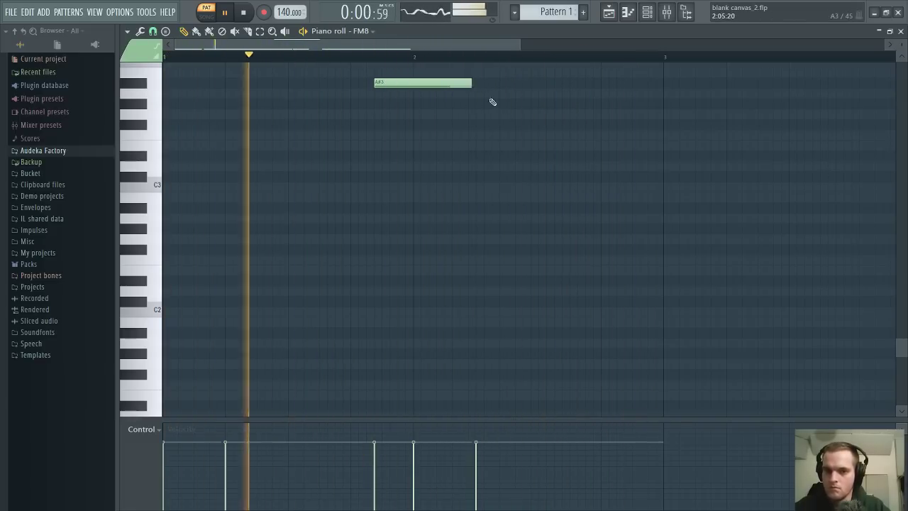
# Transpose the A#3 note down to F#3 and on to E3, and lengthen it further into bar 2
pyautogui.click(260, 31)
pyautogui.moveTo(391, 83); pyautogui.dragTo(409, 107)
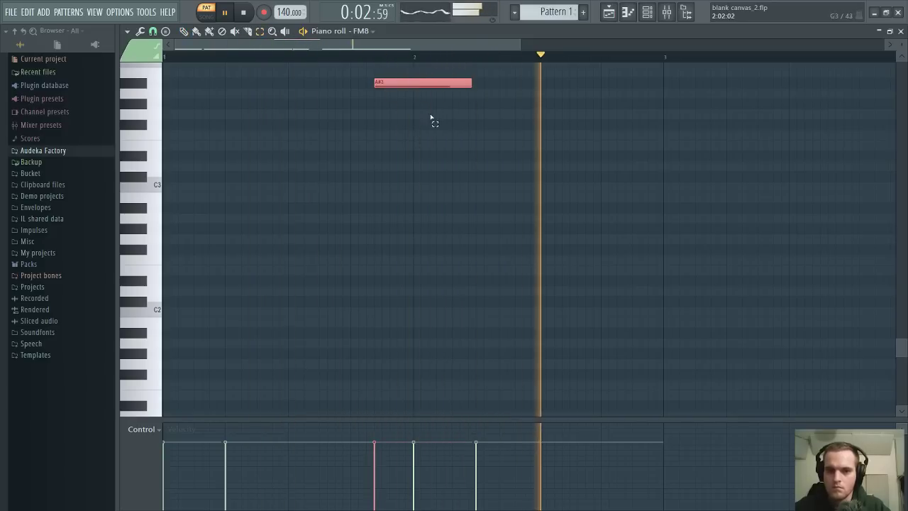
pyautogui.hotkey('shift', 'Down')
pyautogui.hotkey('shift', 'Down')
pyautogui.hotkey('shift', 'Down')
pyautogui.hotkey('shift', 'Down')
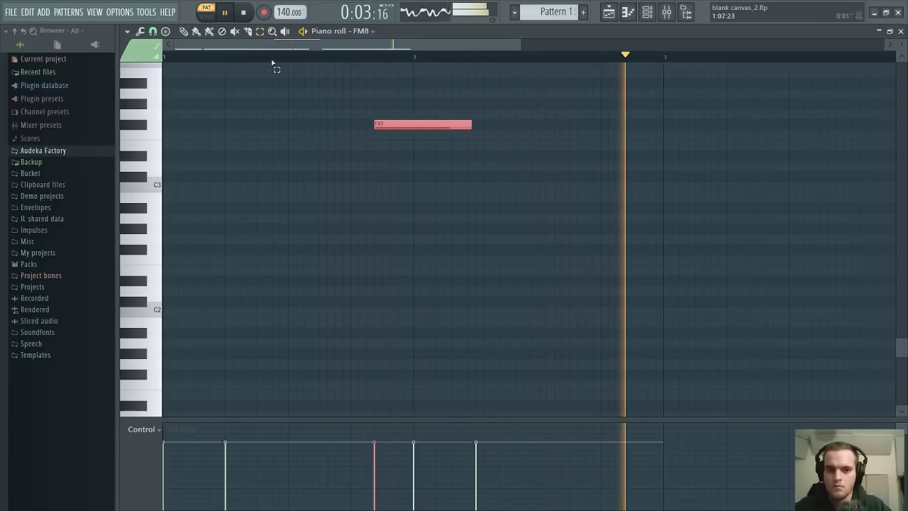
pyautogui.click(187, 34)
pyautogui.moveTo(468, 124)
pyautogui.mouseDown()
pyautogui.moveTo(517, 131)
pyautogui.moveTo(498, 147)
pyautogui.mouseUp()
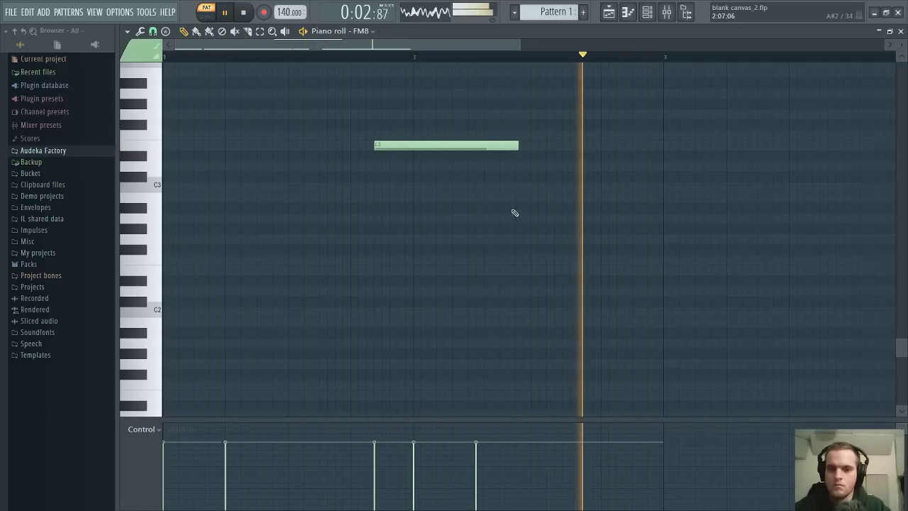
# Replace the short F#0 note opening bar 2 with an A0 note a quarter bar long, and shift the last F#0 note later
pyautogui.scroll(-4, 507, 216)
pyautogui.rightClick(438, 348)
pyautogui.scroll(5, 444, 386)
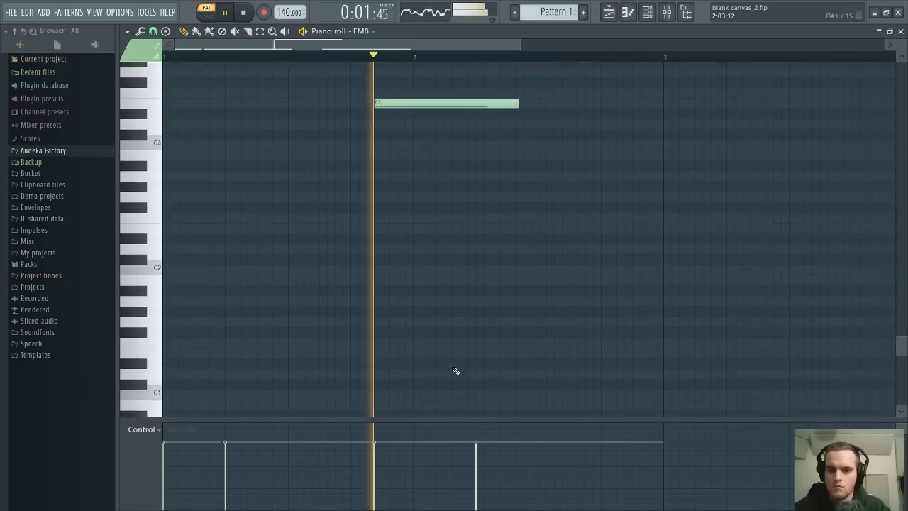
pyautogui.scroll(-5, 431, 314)
pyautogui.click(418, 318)
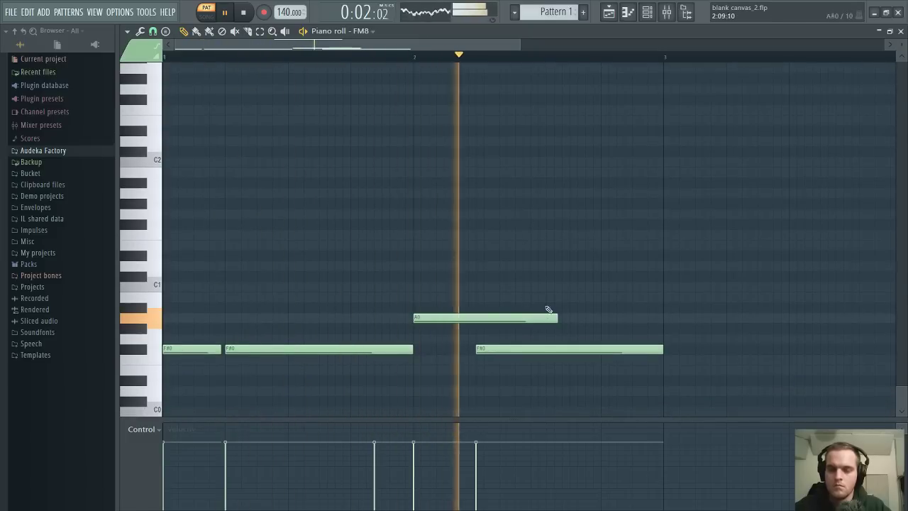
pyautogui.moveTo(557, 317); pyautogui.dragTo(476, 318)
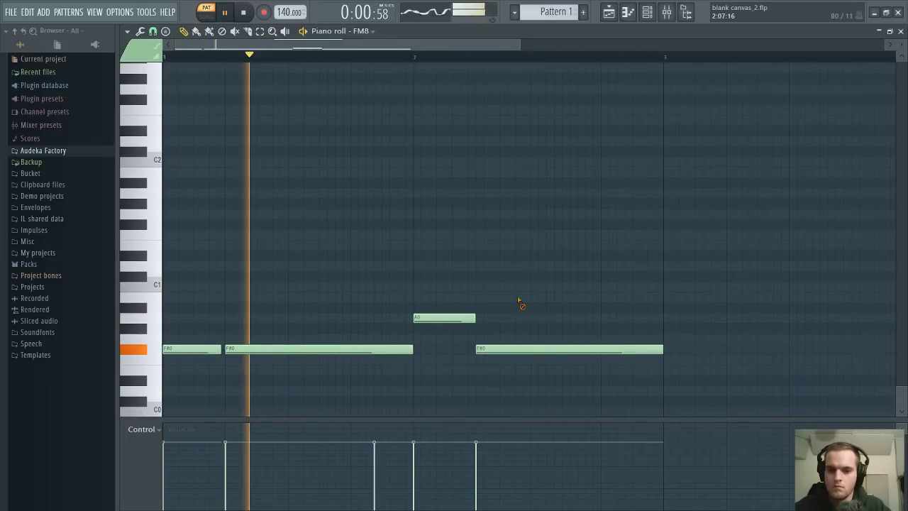
pyautogui.moveTo(525, 348); pyautogui.dragTo(561, 348)
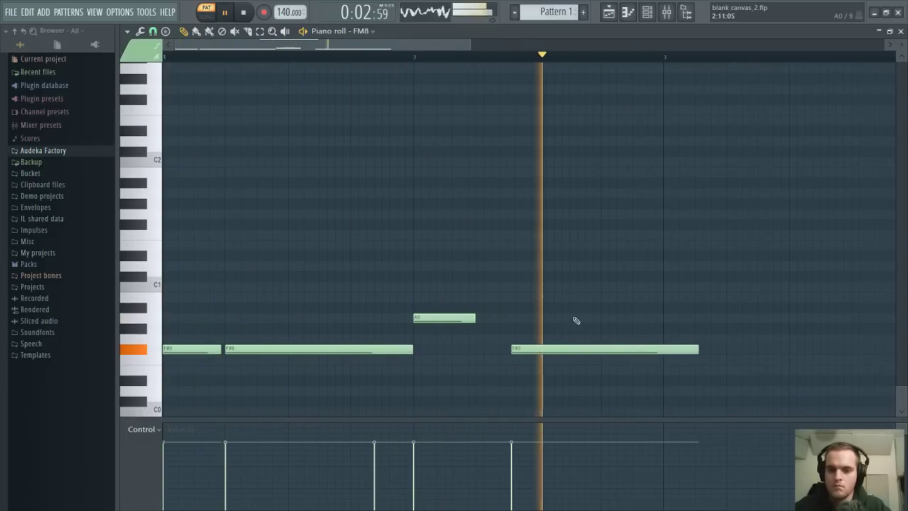
# Move bar 2's last F#0 note directly after the A0 note, trying it at E0 and D#0 before returning it to F#0
pyautogui.moveTo(695, 348); pyautogui.dragTo(648, 348)
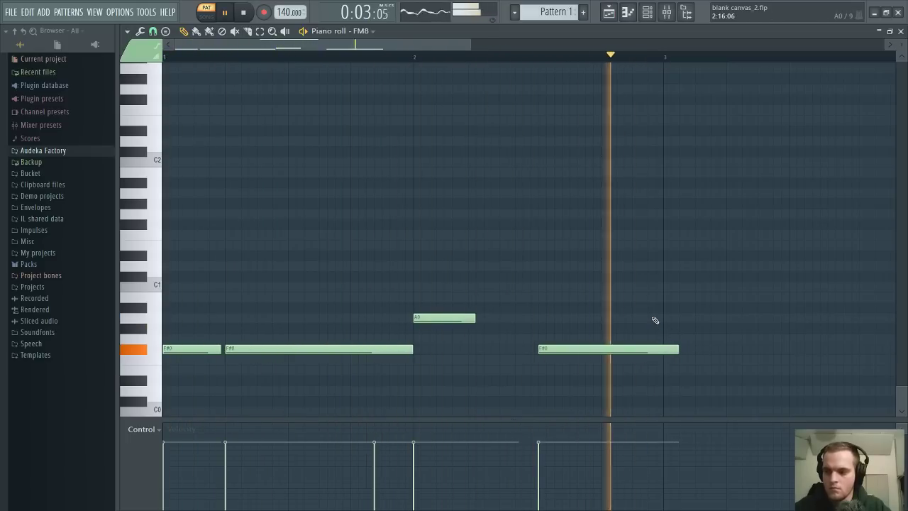
pyautogui.moveTo(654, 348); pyautogui.dragTo(624, 369)
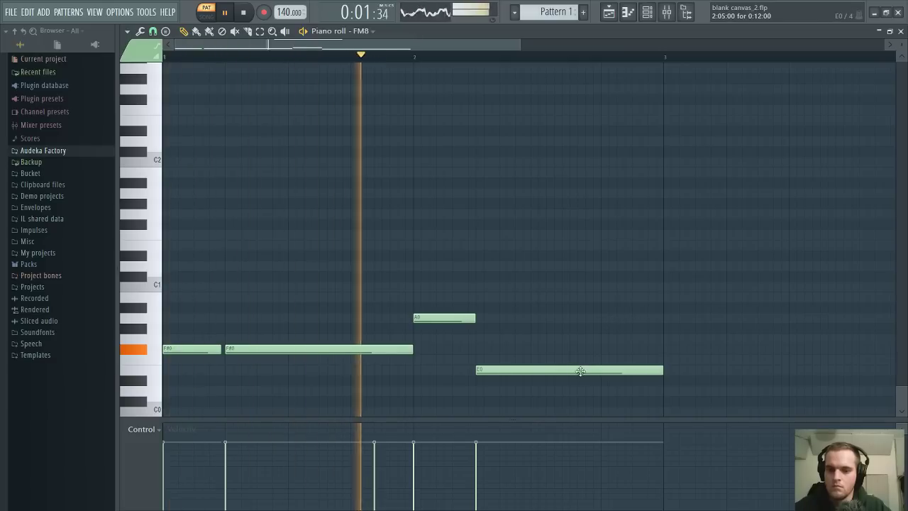
pyautogui.moveTo(579, 370); pyautogui.dragTo(579, 380)
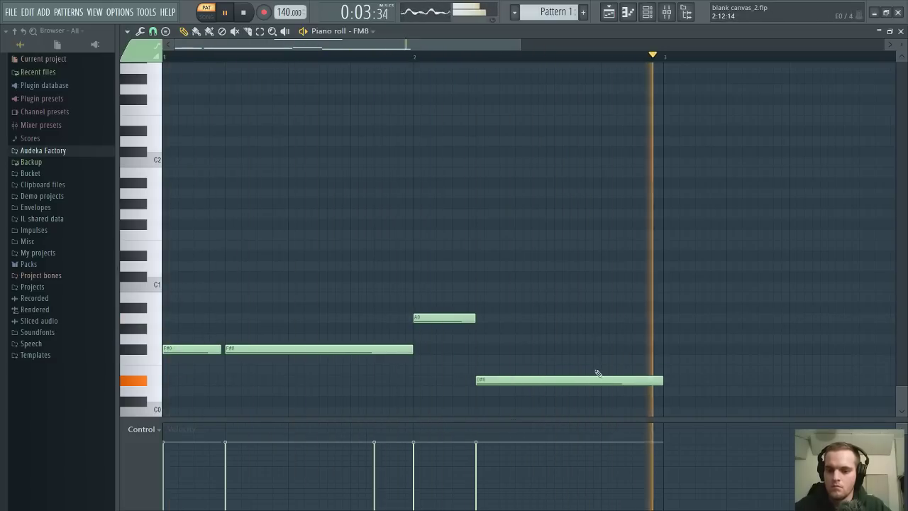
pyautogui.scroll(4, 594, 357)
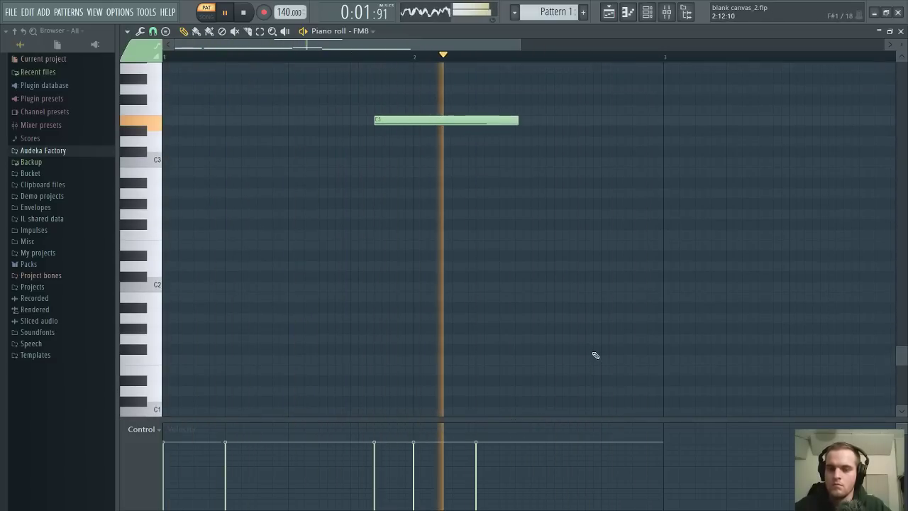
pyautogui.scroll(-4, 594, 352)
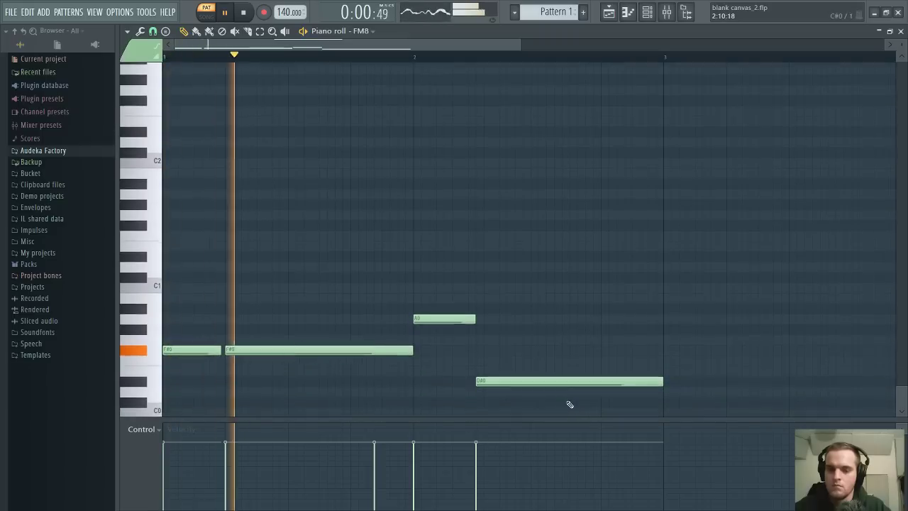
pyautogui.moveTo(568, 386); pyautogui.dragTo(594, 353)
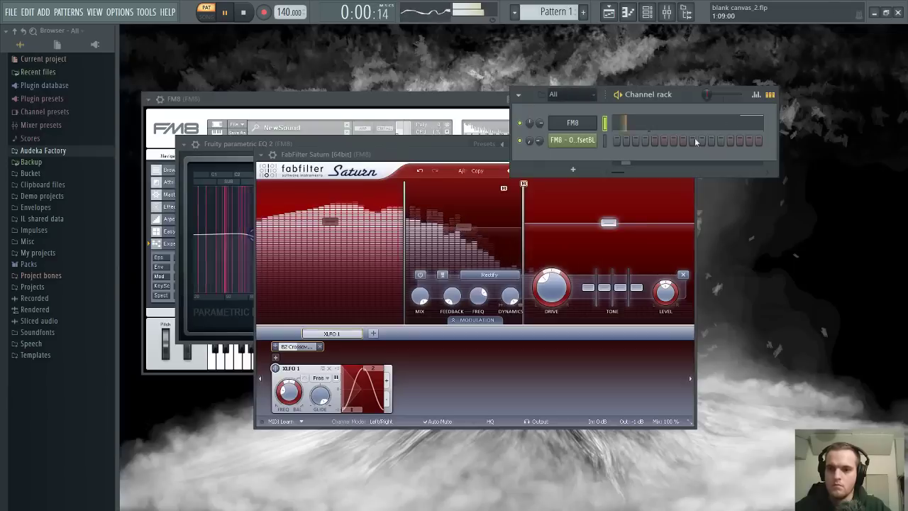
# Set operator F's self-feedback to 42 and operator B's output level to 73 in the FM8 matrix
pyautogui.click(592, 123)
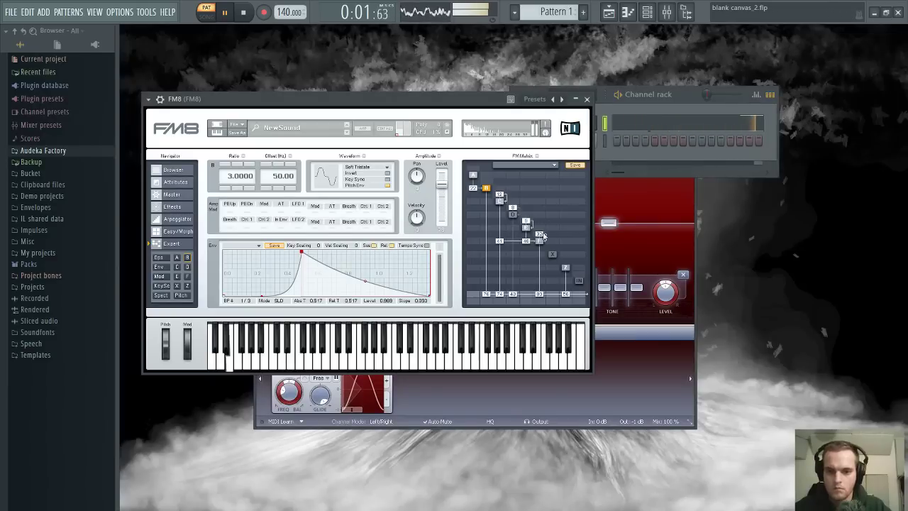
pyautogui.moveTo(539, 235); pyautogui.dragTo(539, 227)
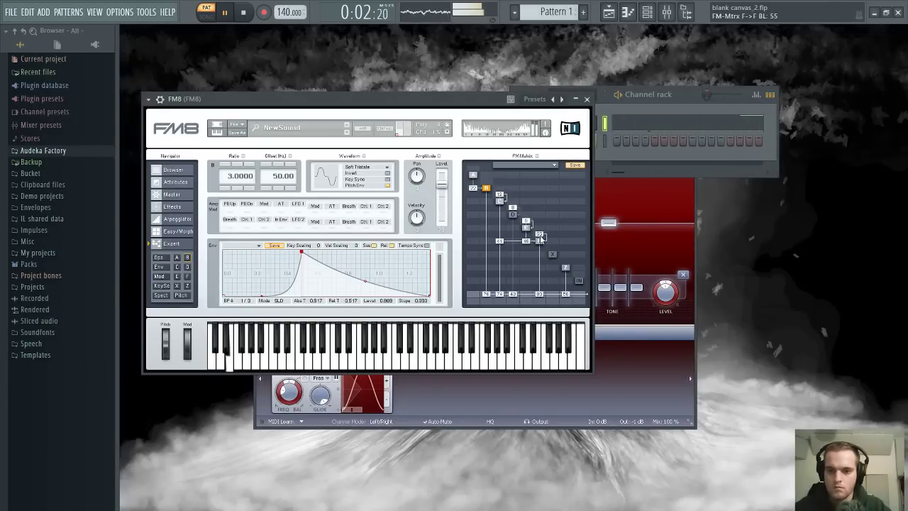
pyautogui.moveTo(540, 234); pyautogui.dragTo(540, 242)
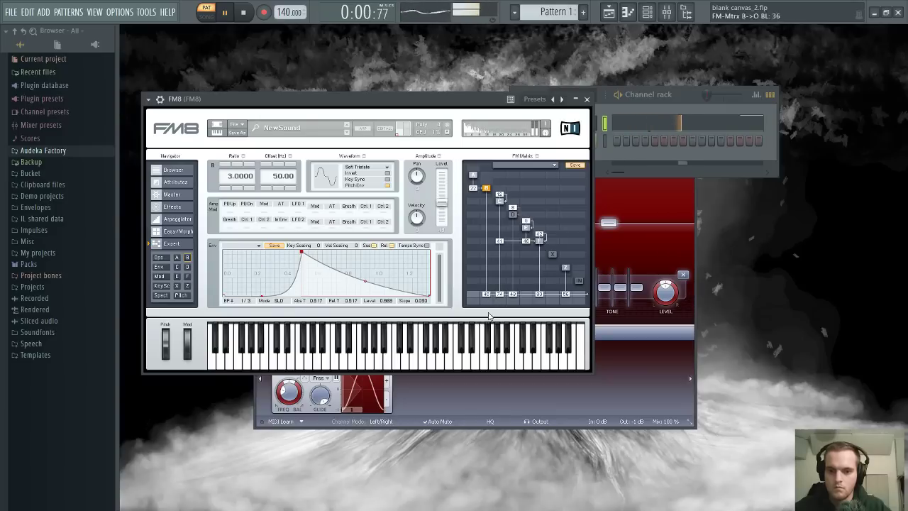
pyautogui.moveTo(488, 336); pyautogui.dragTo(486, 301)
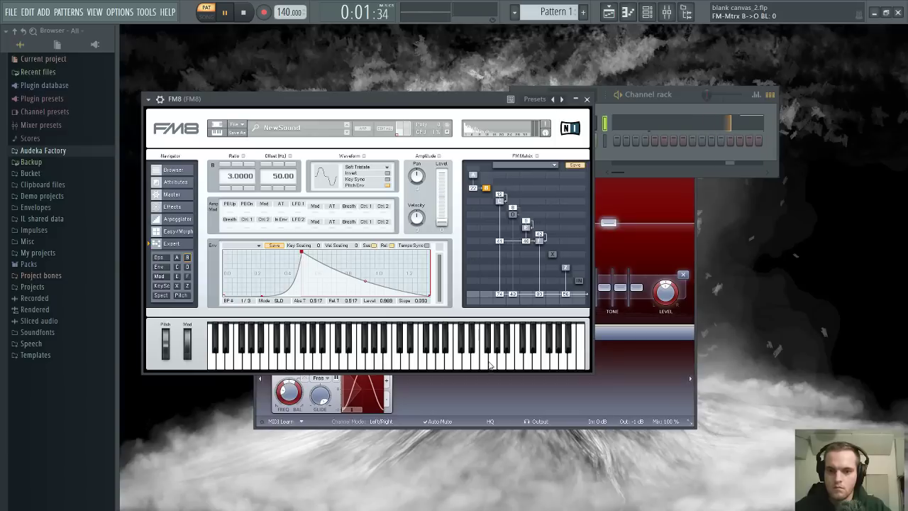
pyautogui.moveTo(486, 295); pyautogui.dragTo(487, 268)
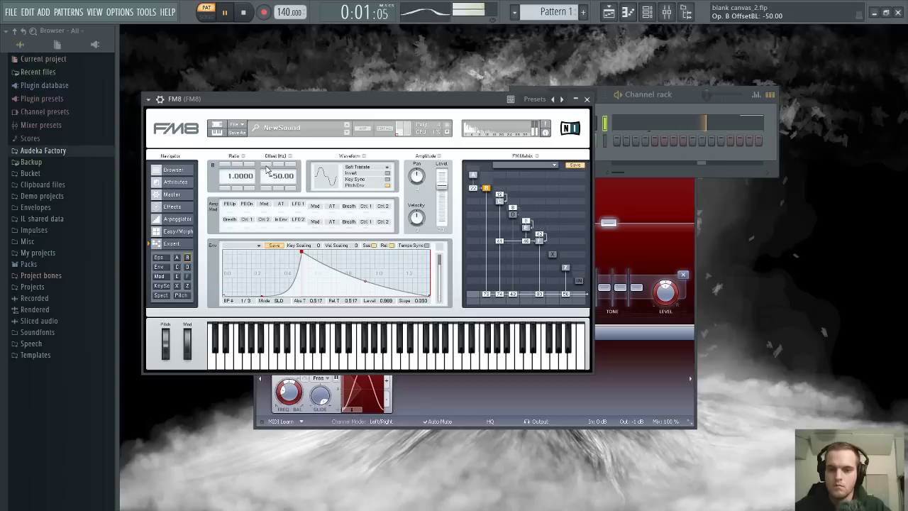
# Tune operator B to ratio 3.0000 with a 19.00 Hz offset, and add a self-feedback of 26 to operator A
pyautogui.moveTo(266, 170); pyautogui.dragTo(280, 202)
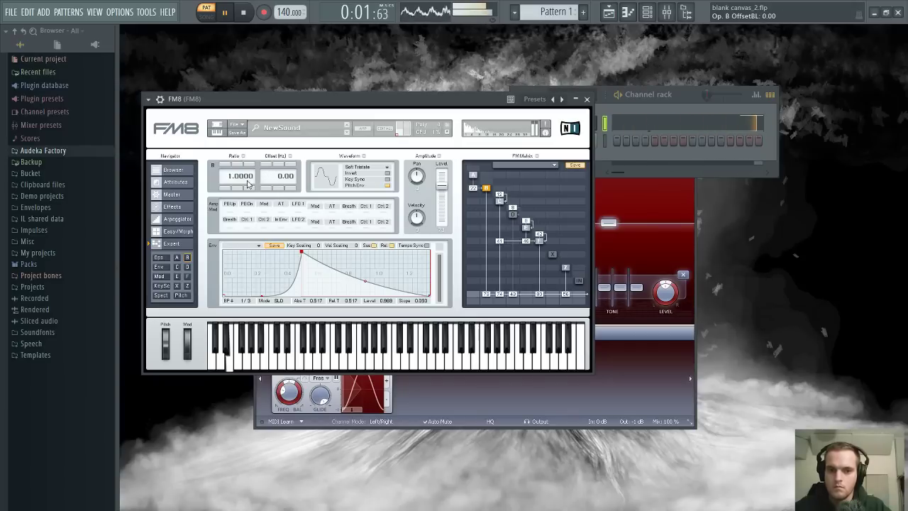
pyautogui.scroll(1, 227, 166)
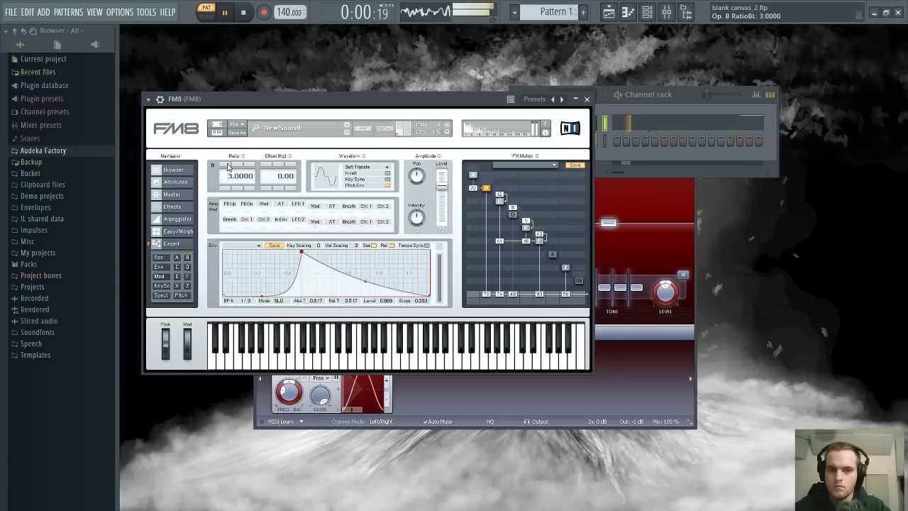
pyautogui.moveTo(282, 178)
pyautogui.mouseDown()
pyautogui.moveTo(281, 165)
pyautogui.moveTo(281, 185)
pyautogui.mouseUp()
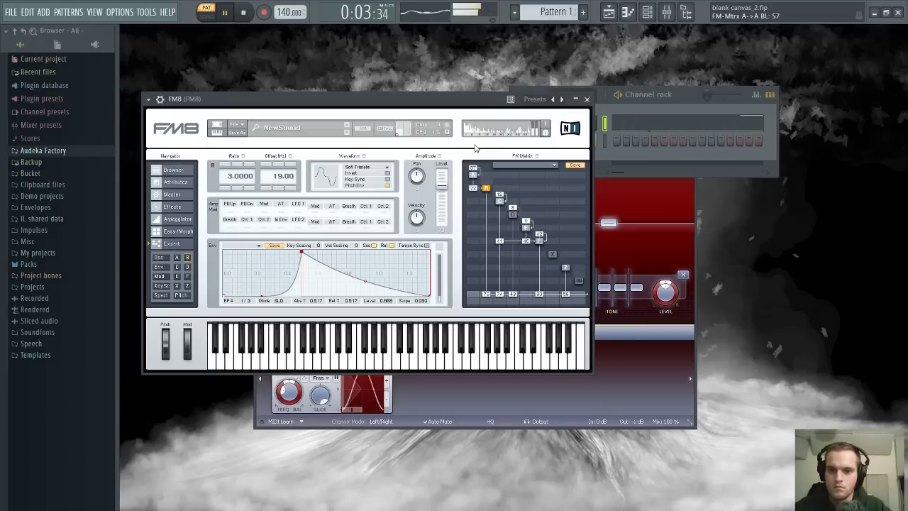
pyautogui.moveTo(474, 145); pyautogui.dragTo(474, 186)
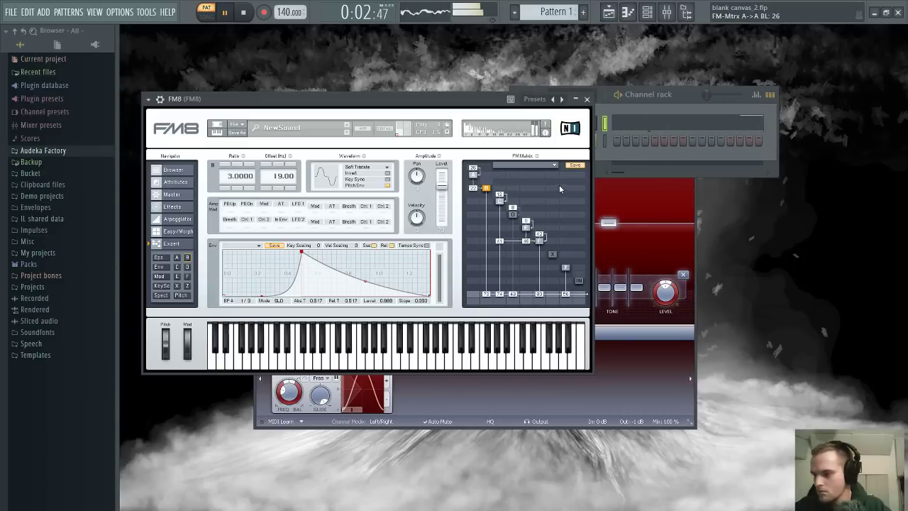
pyautogui.press('space')
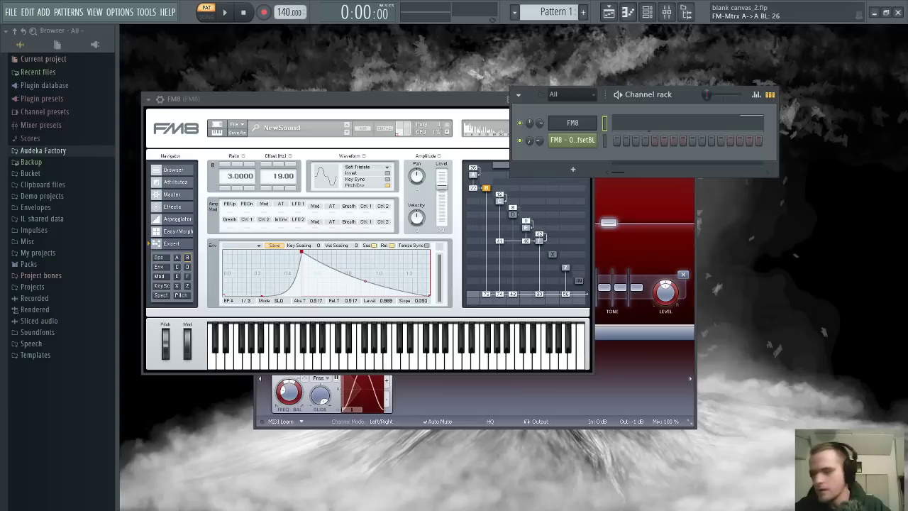
# Close the FM8 window and move the channel rack and Saturn windows apart
pyautogui.moveTo(664, 98); pyautogui.dragTo(821, 44)
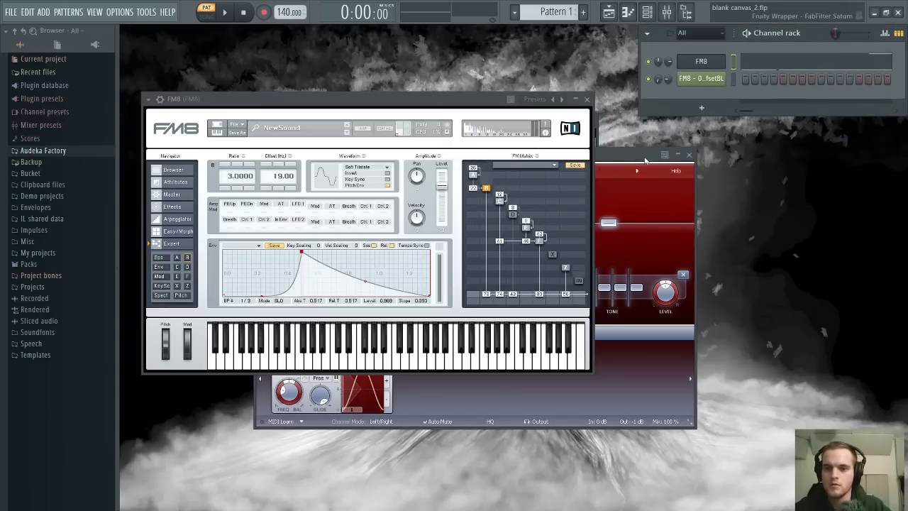
pyautogui.moveTo(643, 158); pyautogui.dragTo(853, 127)
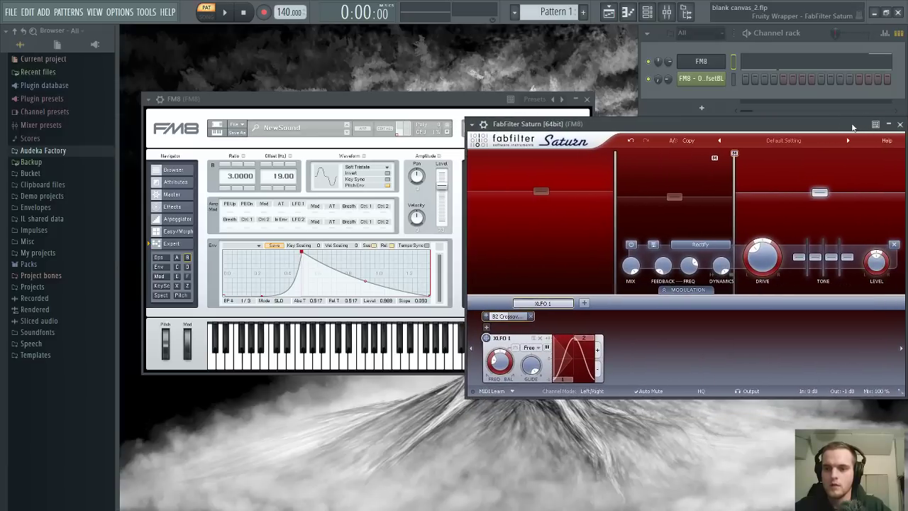
pyautogui.click(586, 99)
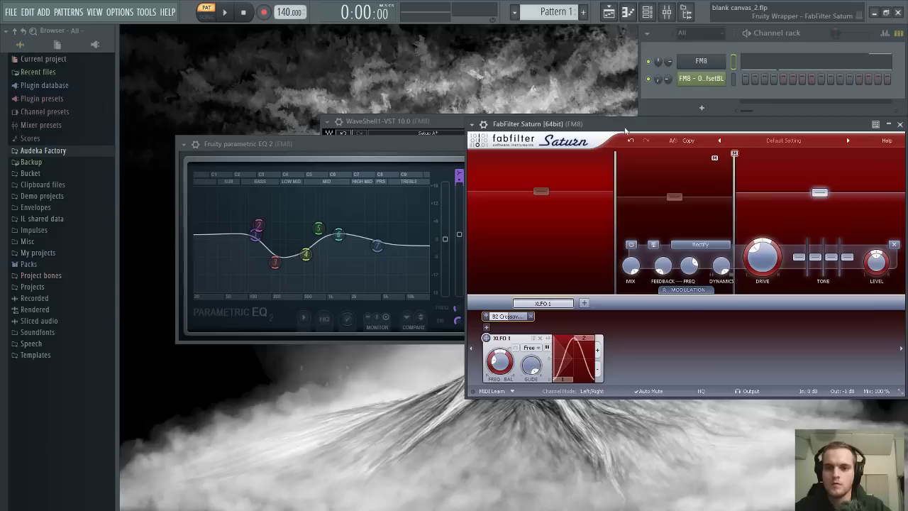
pyautogui.moveTo(625, 127)
pyautogui.mouseDown()
pyautogui.moveTo(636, 213)
pyautogui.moveTo(637, 127)
pyautogui.moveTo(614, 130)
pyautogui.mouseUp()
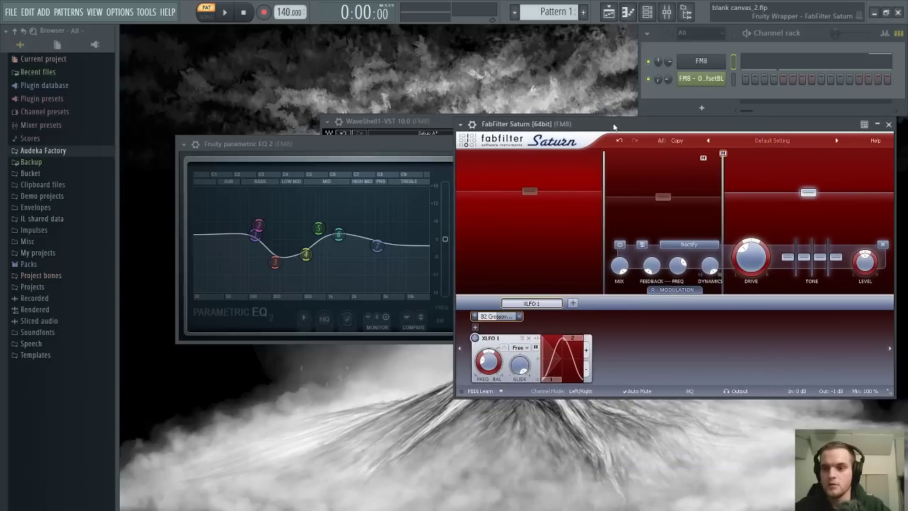
pyautogui.moveTo(690, 127); pyautogui.dragTo(356, 35)
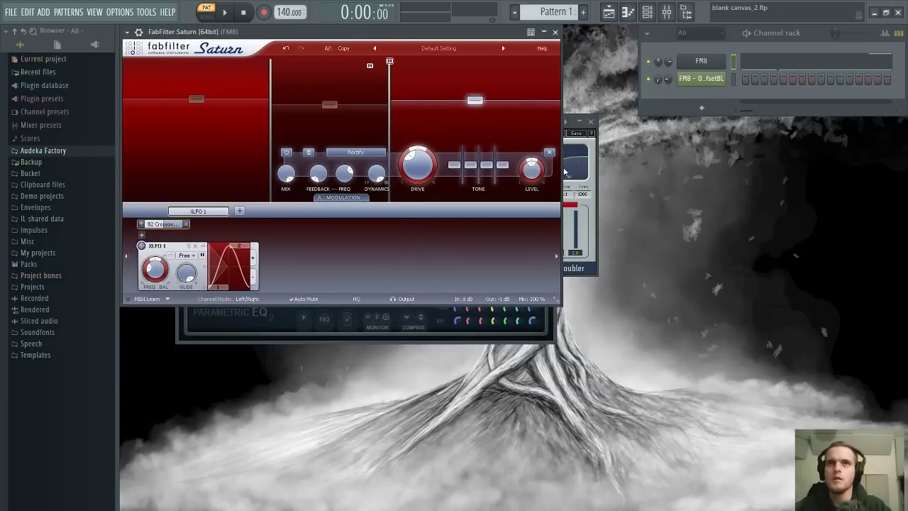
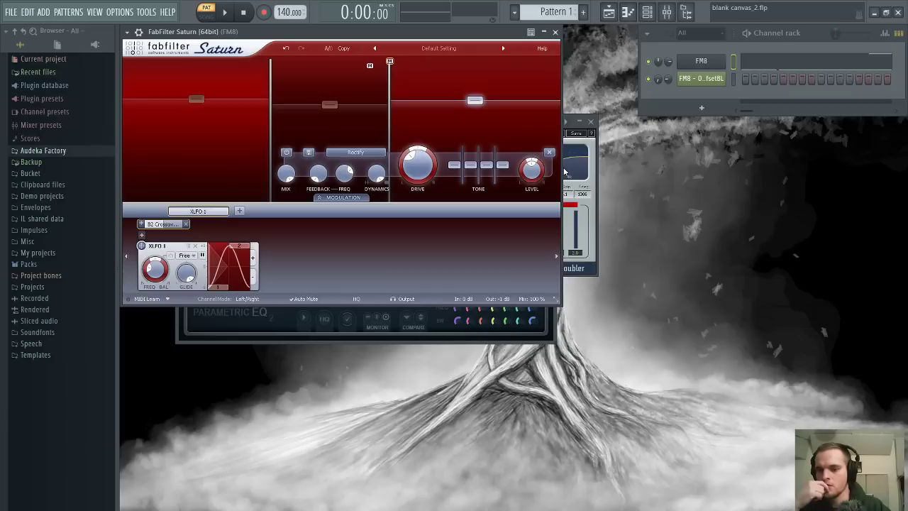
# Put away the Saturn and Parametric EQ 2 windows and move the Waves Doubler window to a clear spot
pyautogui.click(666, 12)
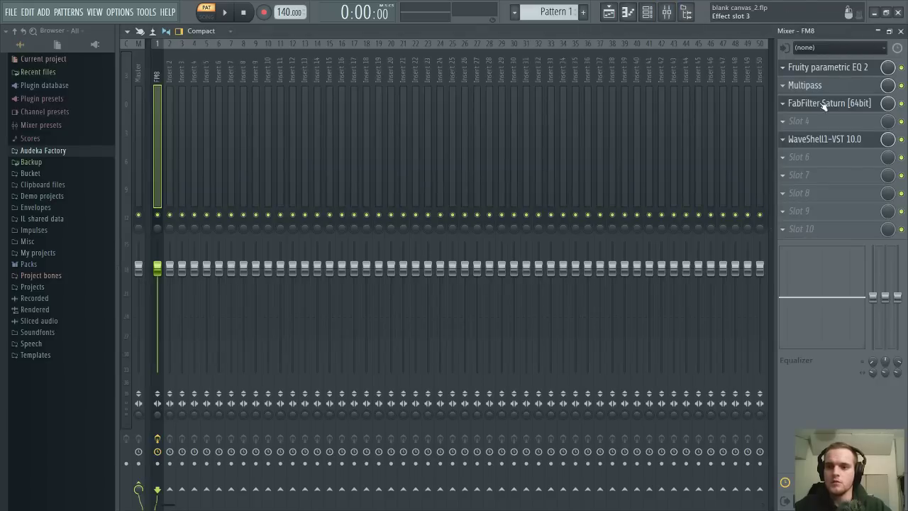
pyautogui.click(901, 31)
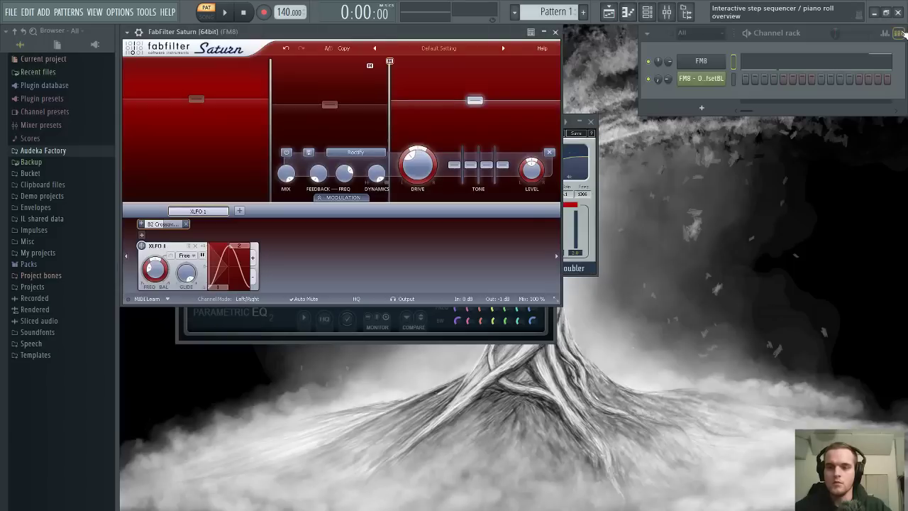
pyautogui.click(555, 32)
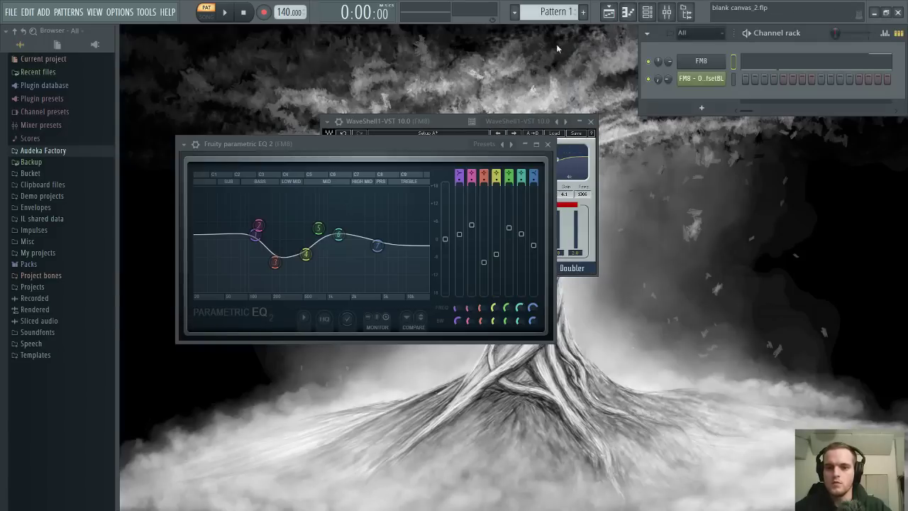
pyautogui.click(524, 145)
pyautogui.moveTo(459, 121); pyautogui.dragTo(258, 31)
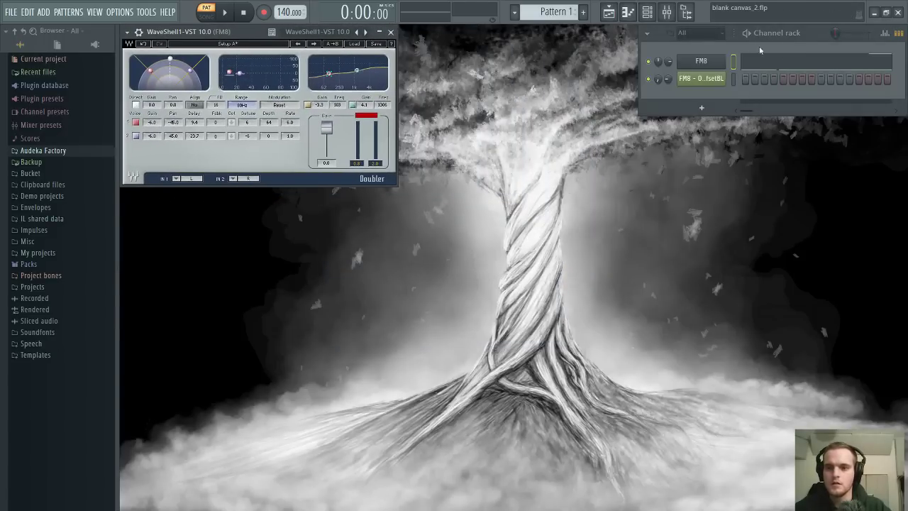
# Check the FM8 mixer track's effect chain and place the channel rack beside the Doubler window
pyautogui.click(666, 12)
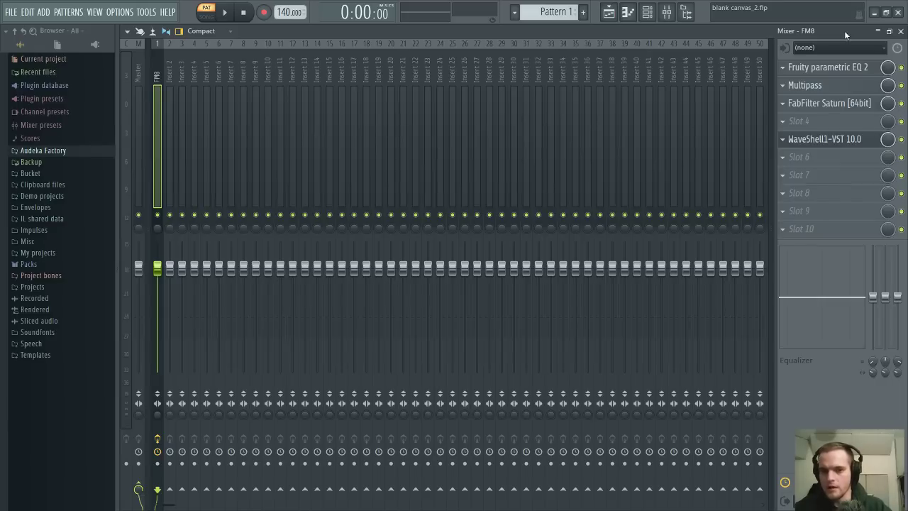
pyautogui.click(900, 31)
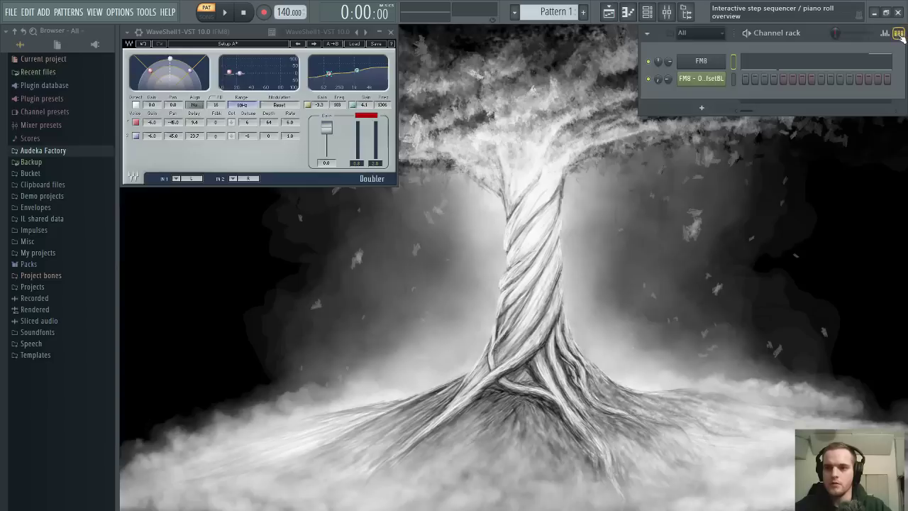
pyautogui.moveTo(801, 37); pyautogui.dragTo(579, 29)
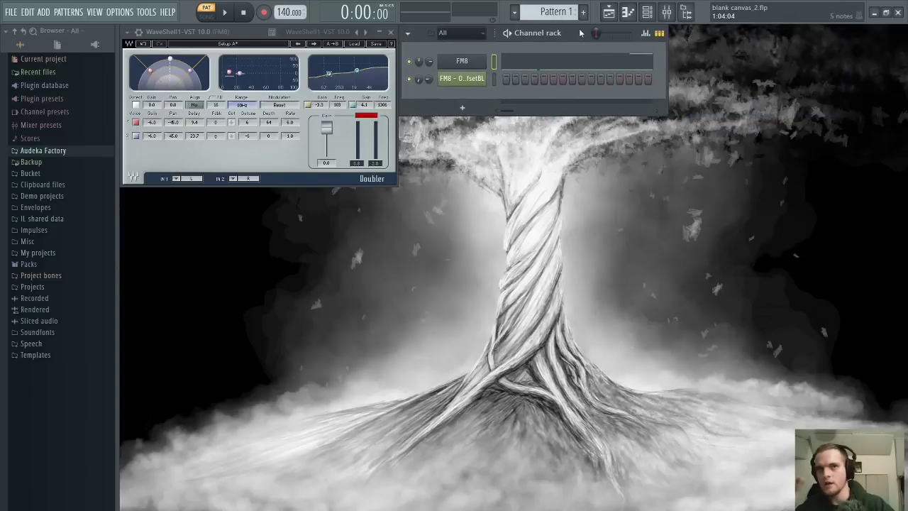
# Play the pattern briefly and review the FM8 track's effect slots and its piano roll notes
pyautogui.click(667, 12)
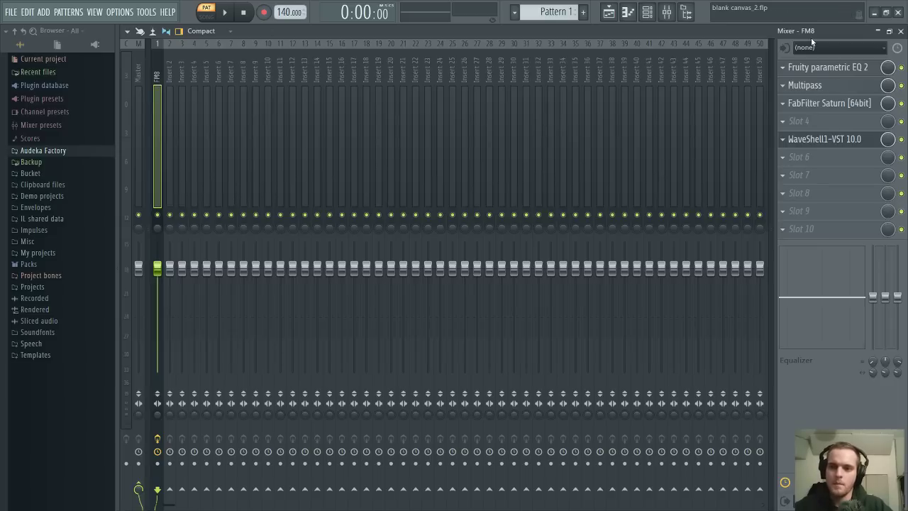
pyautogui.press('space')
pyautogui.press('F9')
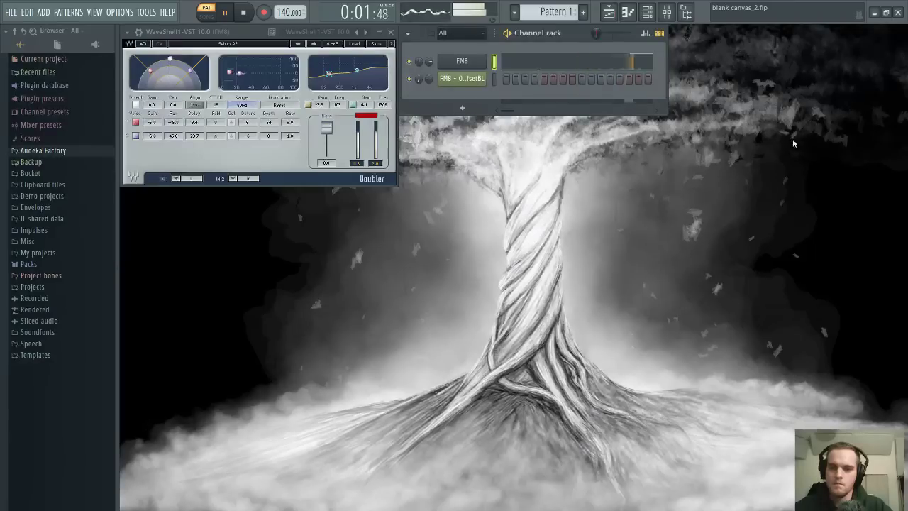
pyautogui.click(587, 62)
pyautogui.press('space')
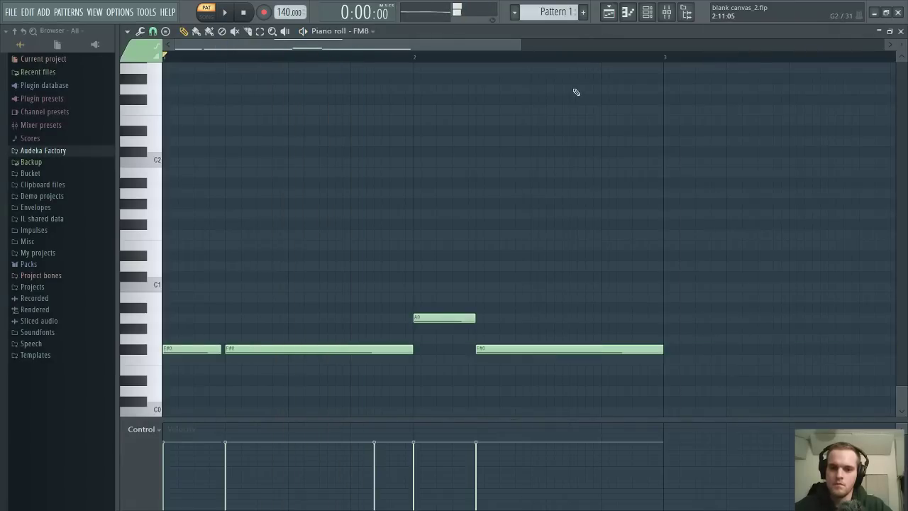
pyautogui.click(901, 31)
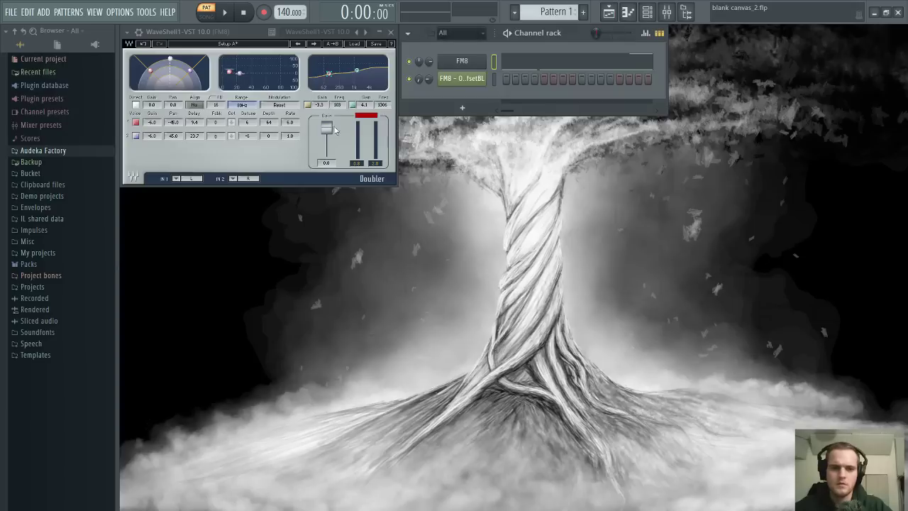
# In FM8, set operator B's frequency offset to 49 Hz and operator A's modulation of B to 42
pyautogui.click(465, 62)
pyautogui.click(474, 175)
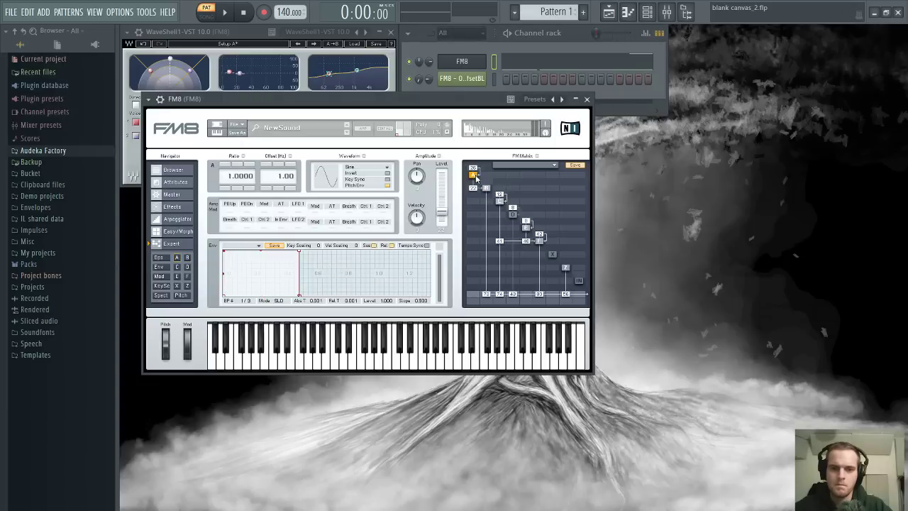
pyautogui.click(486, 188)
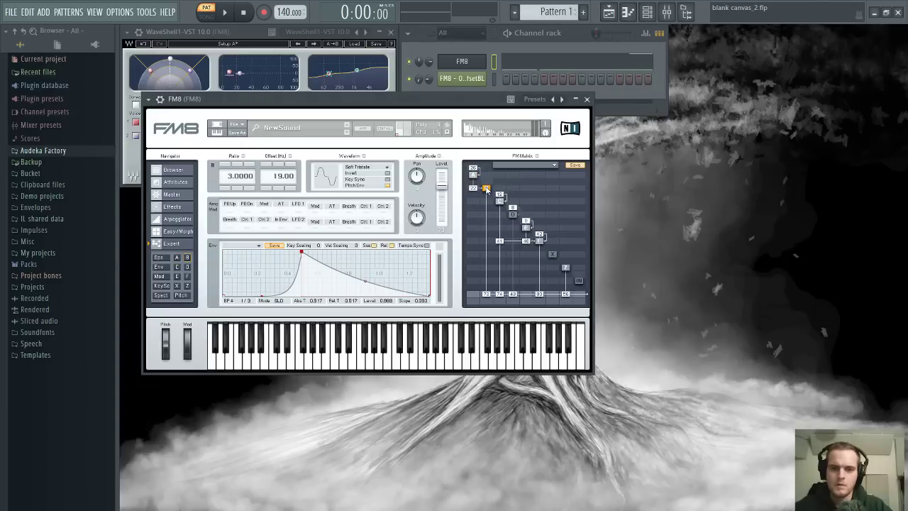
pyautogui.click(266, 167)
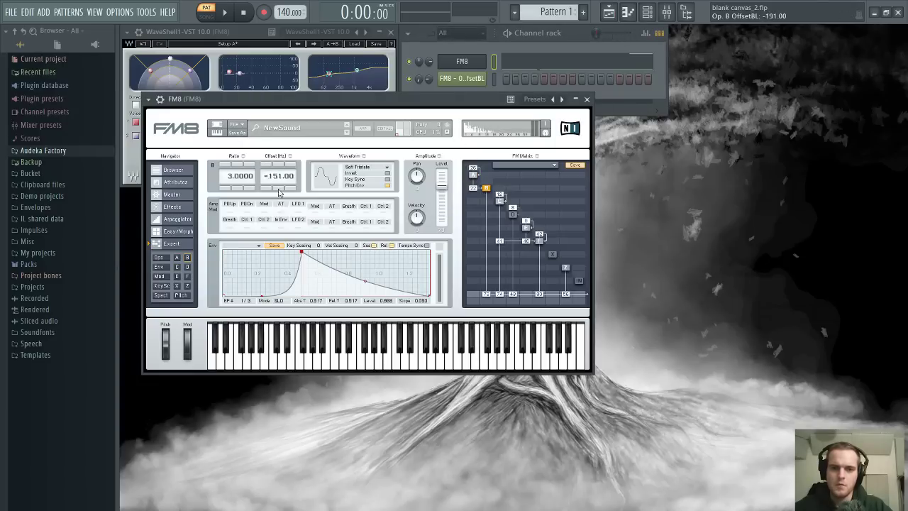
pyautogui.moveTo(280, 192); pyautogui.dragTo(280, 183)
pyautogui.press('space')
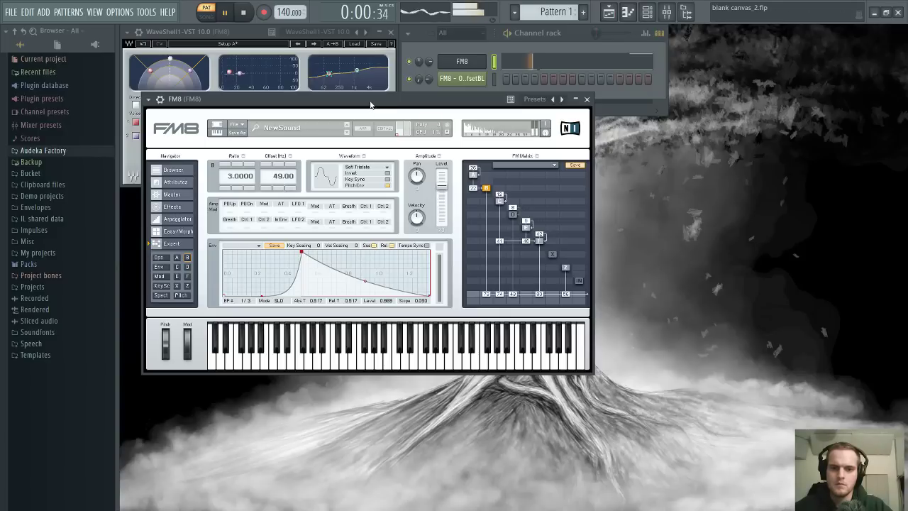
pyautogui.moveTo(476, 191); pyautogui.dragTo(475, 183)
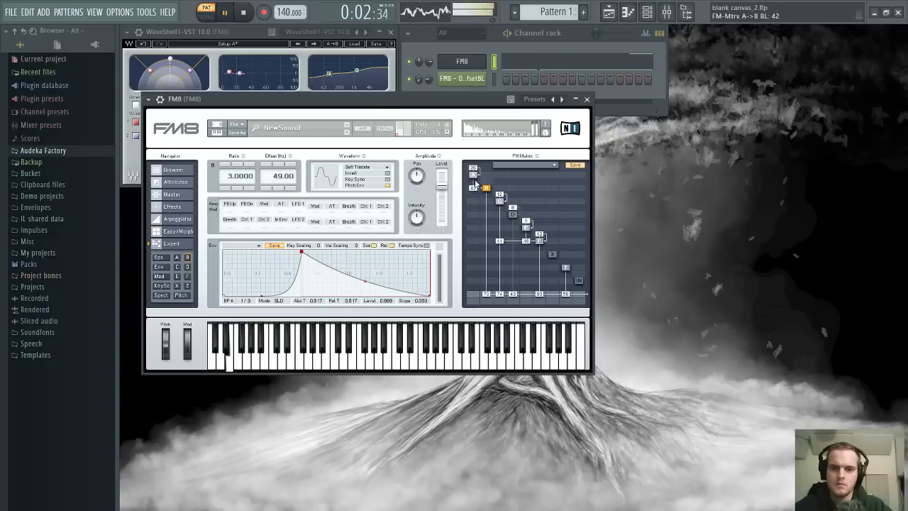
# Add a C2 note in the piano roll that ends at bar 2, and delete the A0 note at the start of bar 2
pyautogui.press('F7')
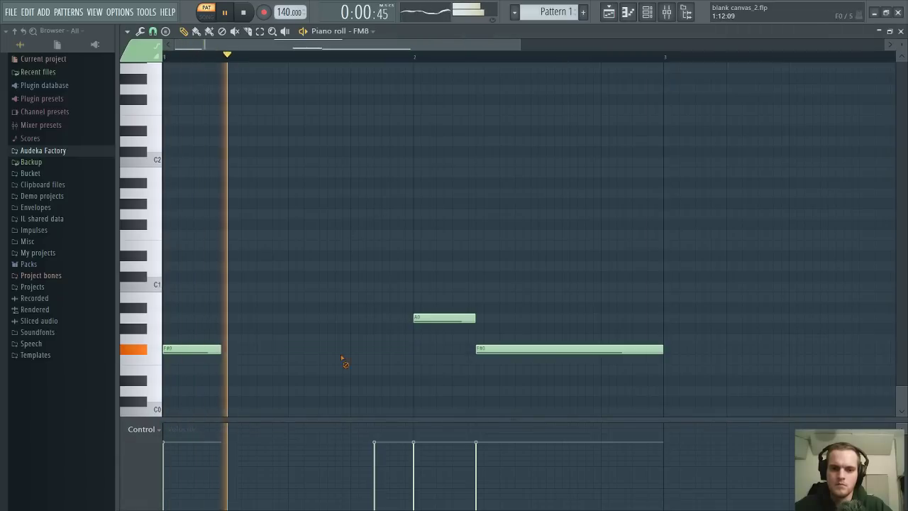
pyautogui.click(289, 348)
pyautogui.moveTo(464, 350); pyautogui.dragTo(420, 350)
pyautogui.moveTo(386, 351); pyautogui.dragTo(419, 178)
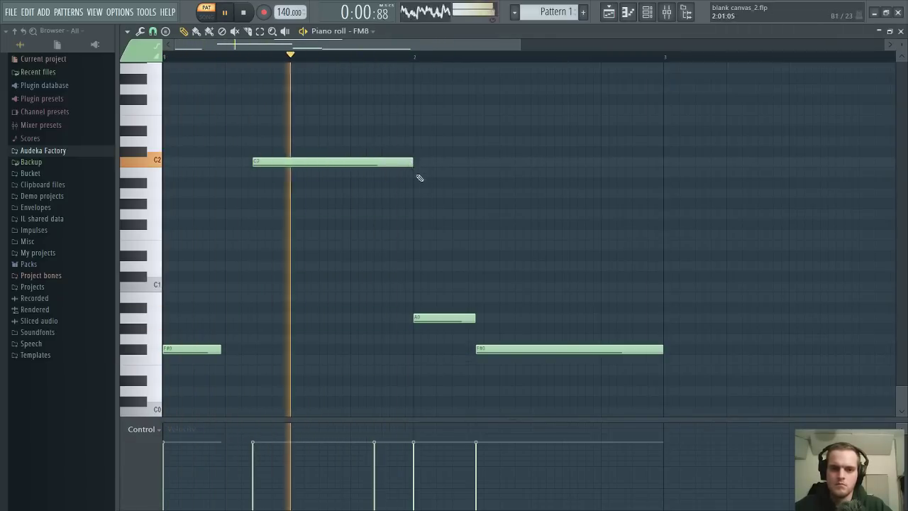
pyautogui.rightClick(453, 317)
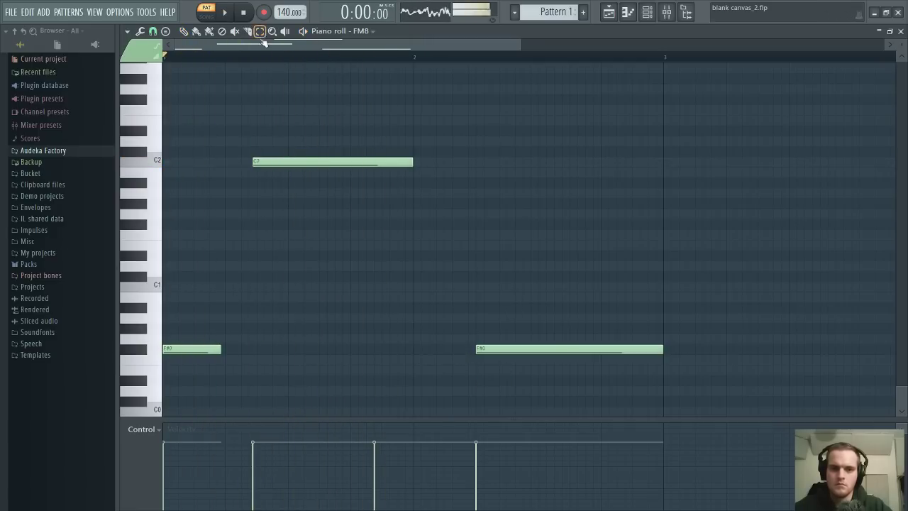
# Raise the C2 note to a higher octave, audition the pattern, and remove the E3 note
pyautogui.click(312, 162)
pyautogui.press('Delete')
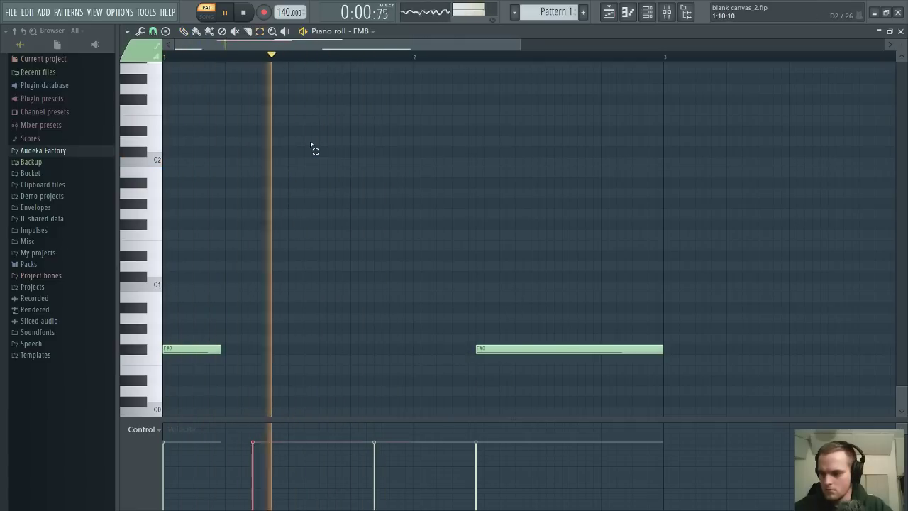
pyautogui.press('space')
pyautogui.press('space')
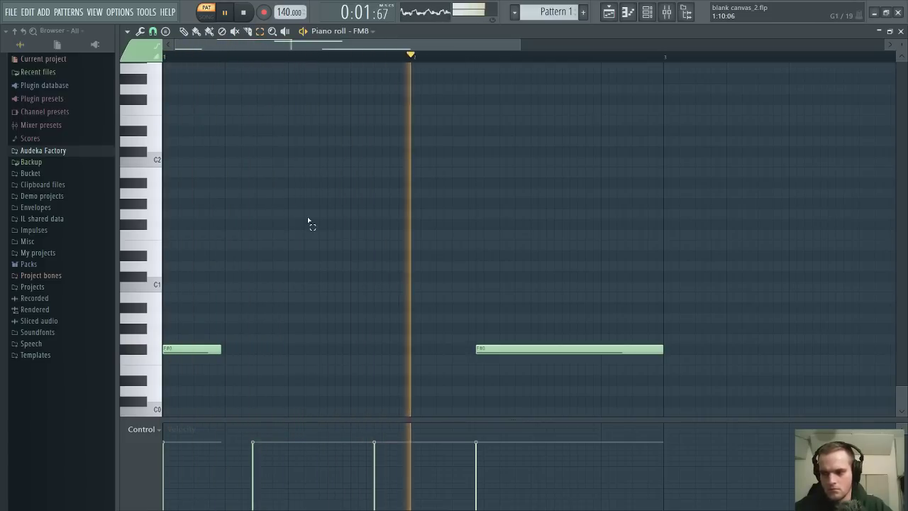
pyautogui.scroll(4, 303, 111)
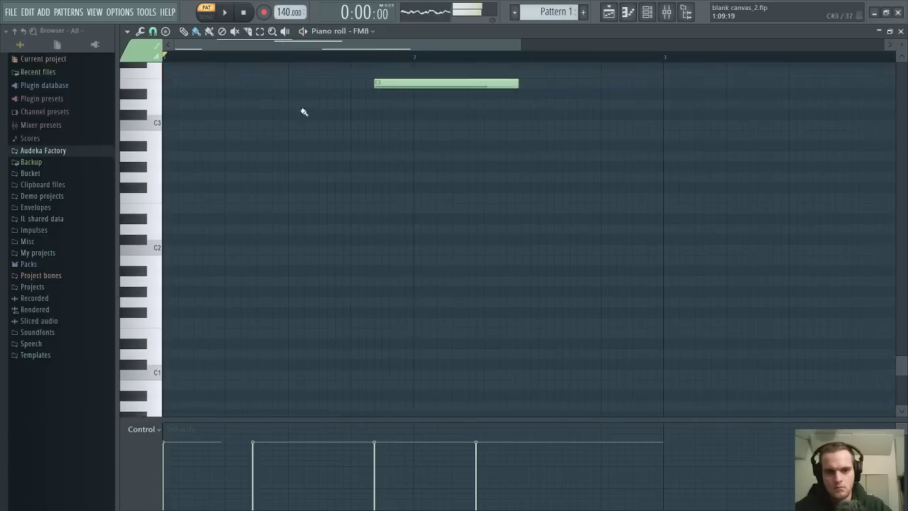
pyautogui.moveTo(425, 90); pyautogui.dragTo(214, 100)
# Lengthen the first F#0 note to the end of bar 2, replacing the second F#0 note, and audition the pattern
pyautogui.scroll(-3, 279, 269)
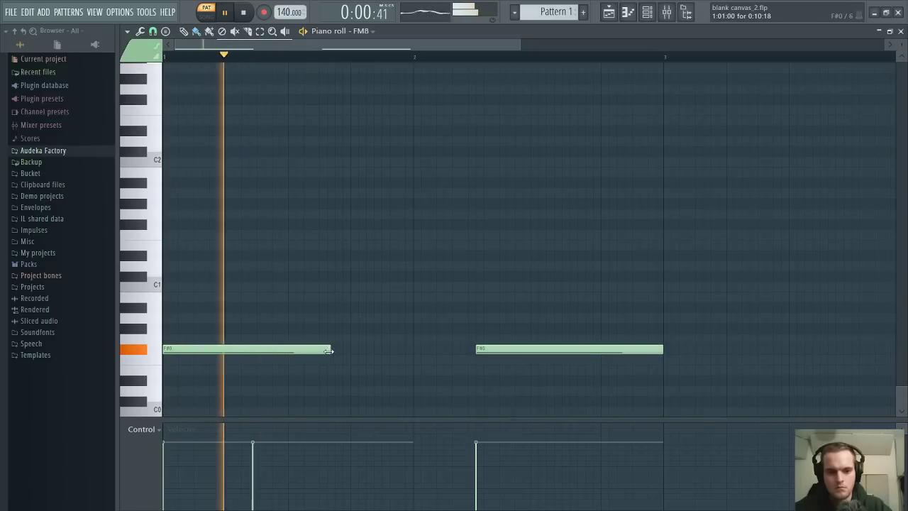
pyautogui.moveTo(329, 348); pyautogui.dragTo(651, 353)
pyautogui.rightClick(532, 349)
pyautogui.press('space')
pyautogui.press('space')
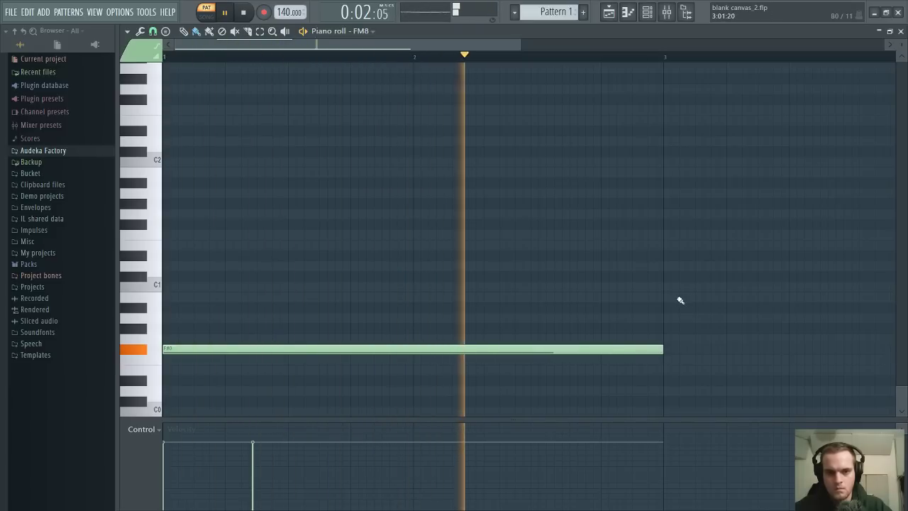
pyautogui.press('space')
pyautogui.press('space')
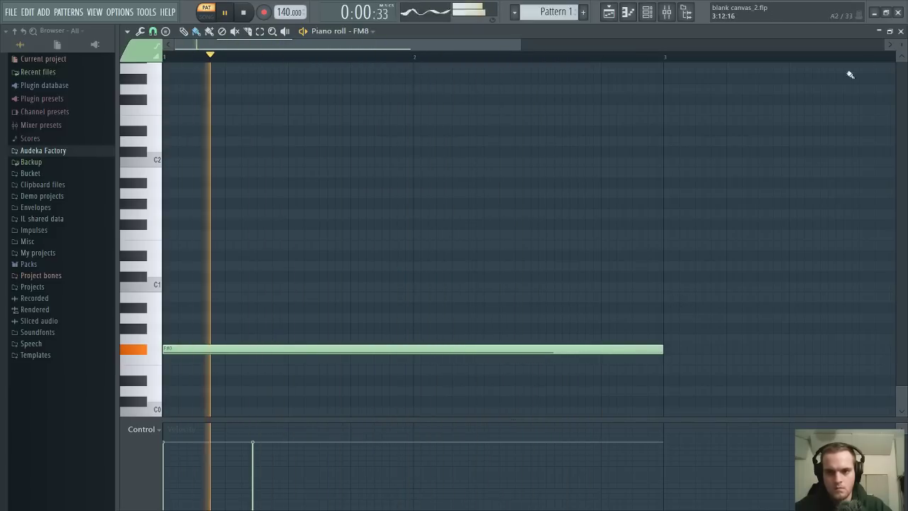
# Close the piano roll and select operator F in the FM8 matrix
pyautogui.click(900, 32)
pyautogui.click(540, 241)
pyautogui.press('space')
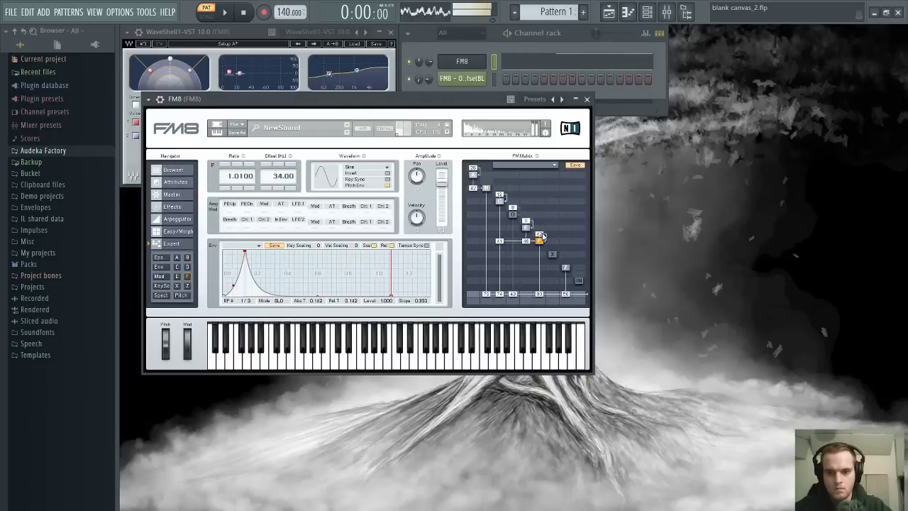
# Try a different self-modulation amount and a slower envelope decay on operator F while auditioning the pattern
pyautogui.press('space')
pyautogui.moveTo(540, 234); pyautogui.dragTo(540, 226)
pyautogui.press('space')
pyautogui.press('space')
pyautogui.press('space')
pyautogui.press('space')
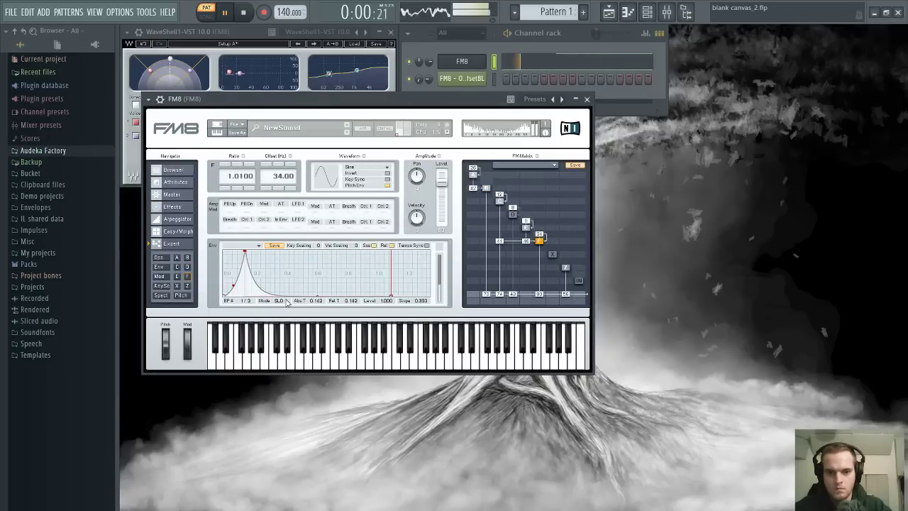
pyautogui.moveTo(317, 296); pyautogui.dragTo(317, 293)
pyautogui.press('space')
pyautogui.press('space')
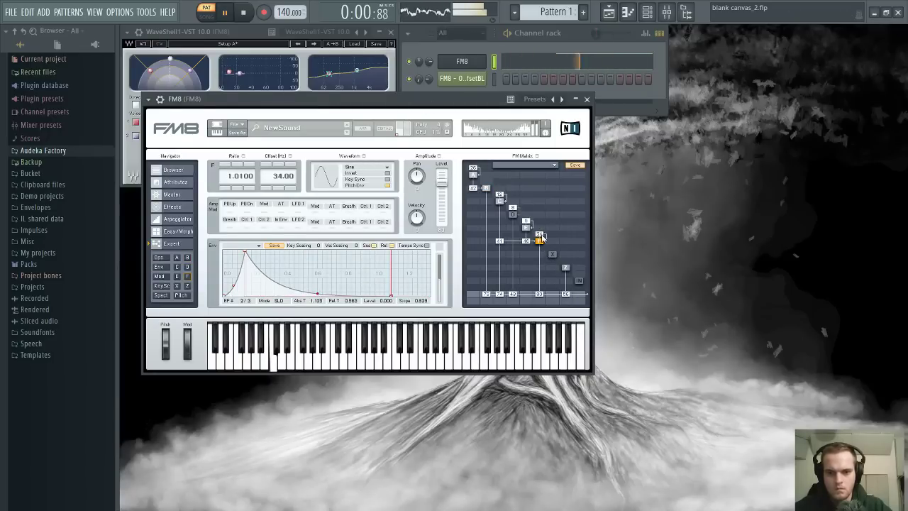
# Return operator F's self-modulation to 42 and restore its steep envelope decay
pyautogui.moveTo(539, 234); pyautogui.dragTo(539, 242)
pyautogui.press('space')
pyautogui.press('space')
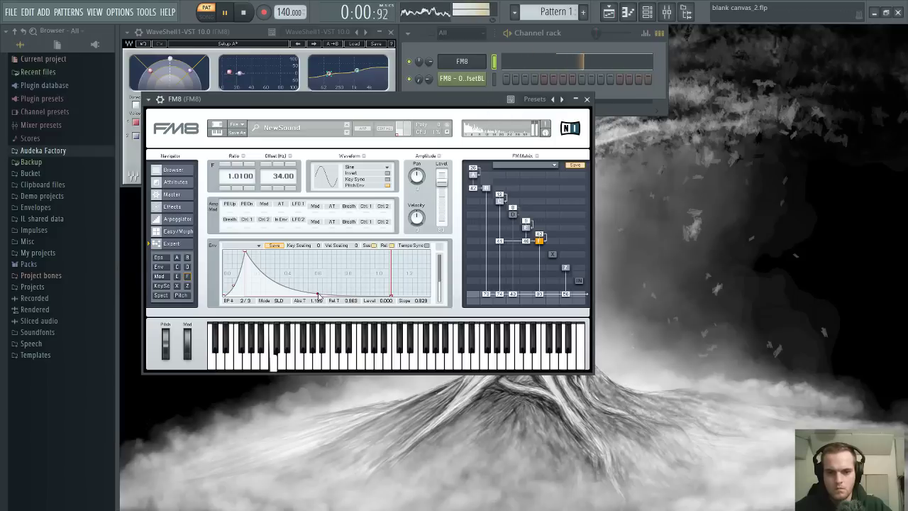
pyautogui.moveTo(317, 293); pyautogui.dragTo(319, 308)
pyautogui.press('space')
pyautogui.press('space')
pyautogui.moveTo(358, 109); pyautogui.dragTo(359, 108)
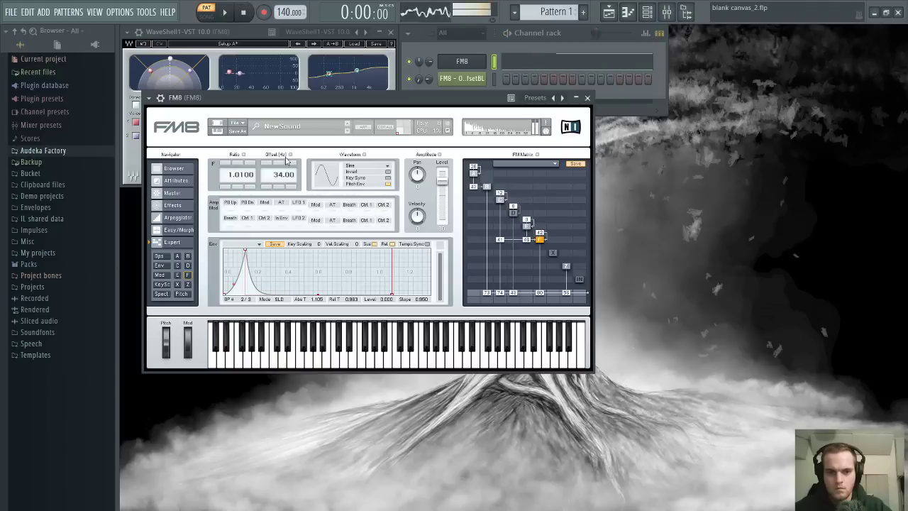
# Audition operator F with its frequency offset lowered to 14 Hz and to 1 Hz
pyautogui.press('space')
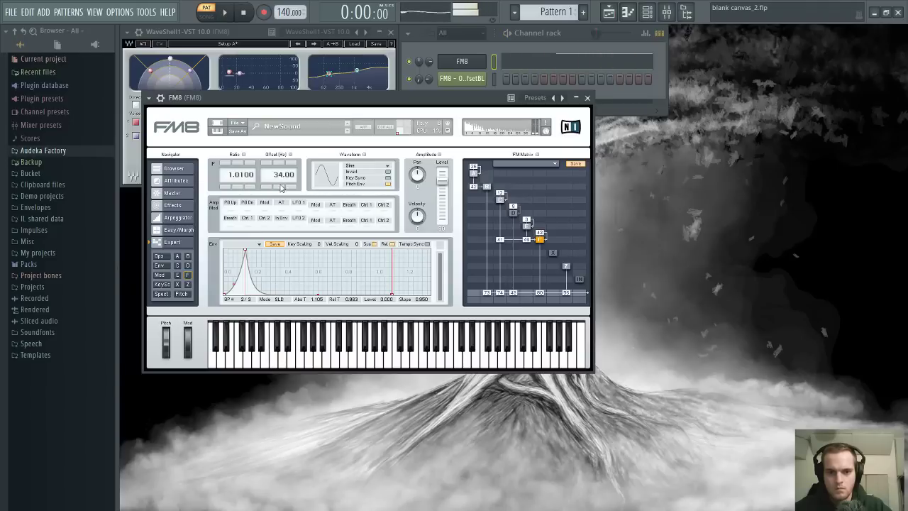
pyautogui.press('space')
pyautogui.press('space')
pyautogui.click(279, 187)
pyautogui.press('space')
pyautogui.press('space')
pyautogui.moveTo(277, 179); pyautogui.dragTo(280, 188)
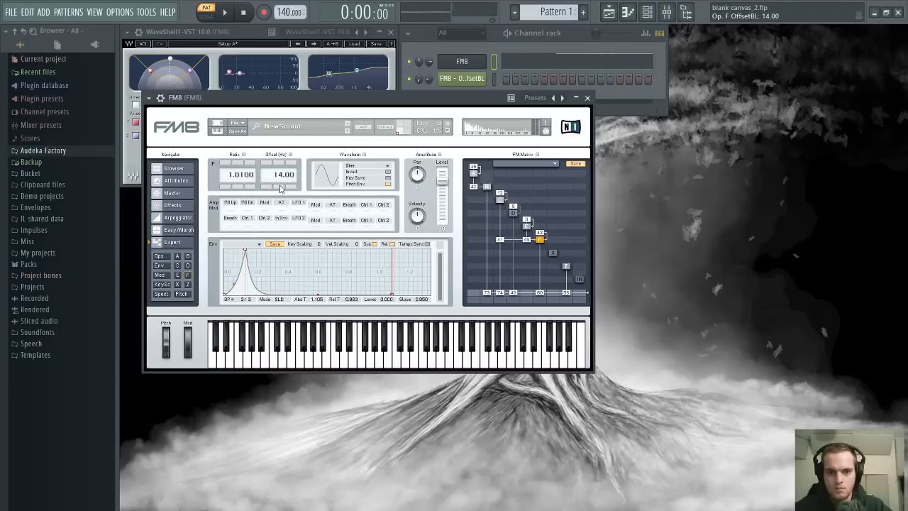
pyautogui.moveTo(351, 104); pyautogui.dragTo(349, 103)
pyautogui.press('space')
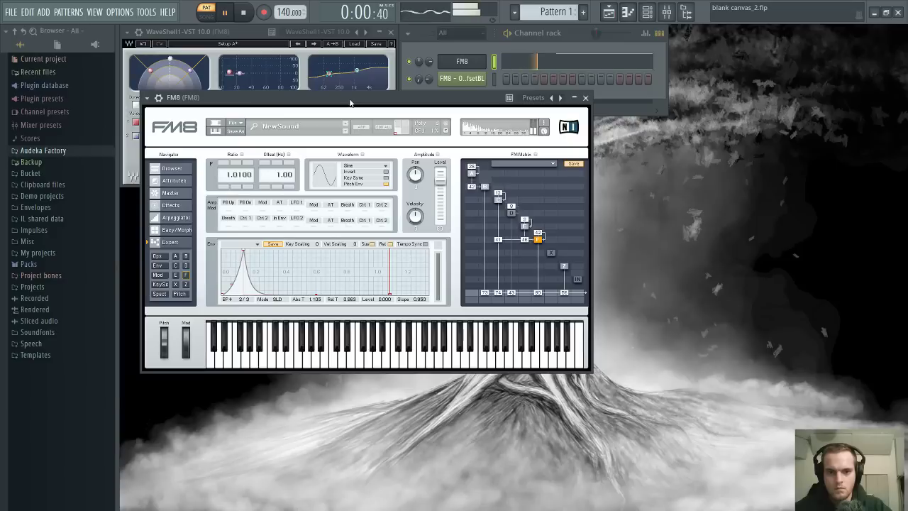
# Audition operator F with a 101 Hz frequency offset, and set the offset back to 34 Hz
pyautogui.press('space')
pyautogui.press('space')
pyautogui.click(267, 163)
pyautogui.press('space')
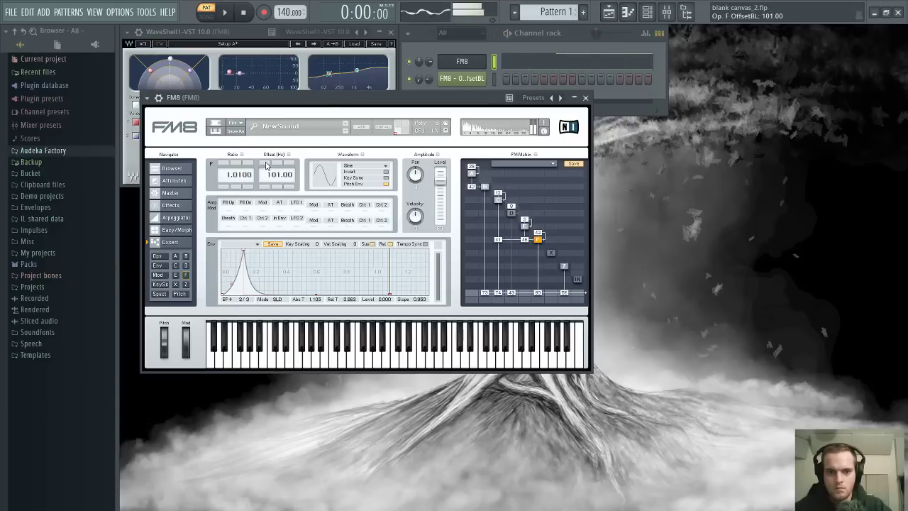
pyautogui.press('space')
pyautogui.press('space')
pyautogui.click(266, 186)
pyautogui.press('space')
pyautogui.moveTo(275, 178); pyautogui.dragTo(277, 160)
# Set operator E's self-modulation to 46 while auditioning the pattern, and move the FM8 window clear of the Doubler
pyautogui.moveTo(522, 222); pyautogui.dragTo(523, 217)
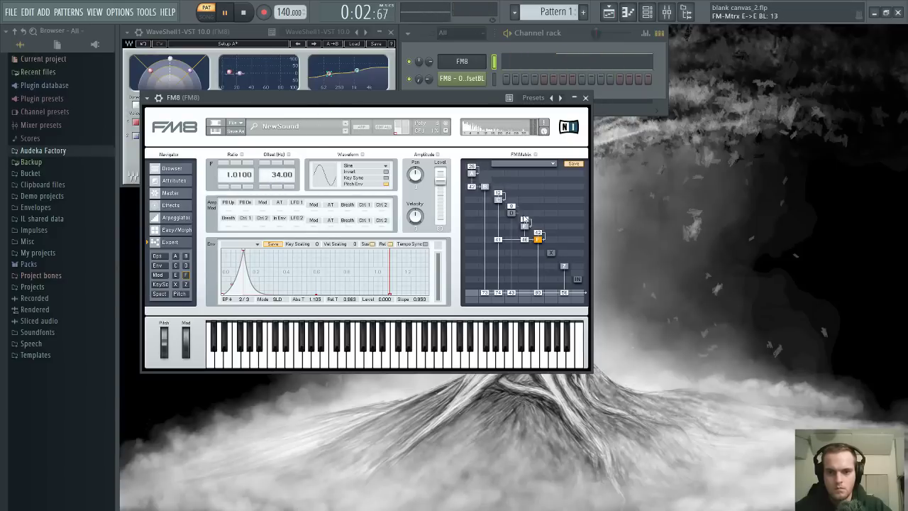
pyautogui.press('space')
pyautogui.moveTo(495, 95); pyautogui.dragTo(530, 106)
pyautogui.press('space')
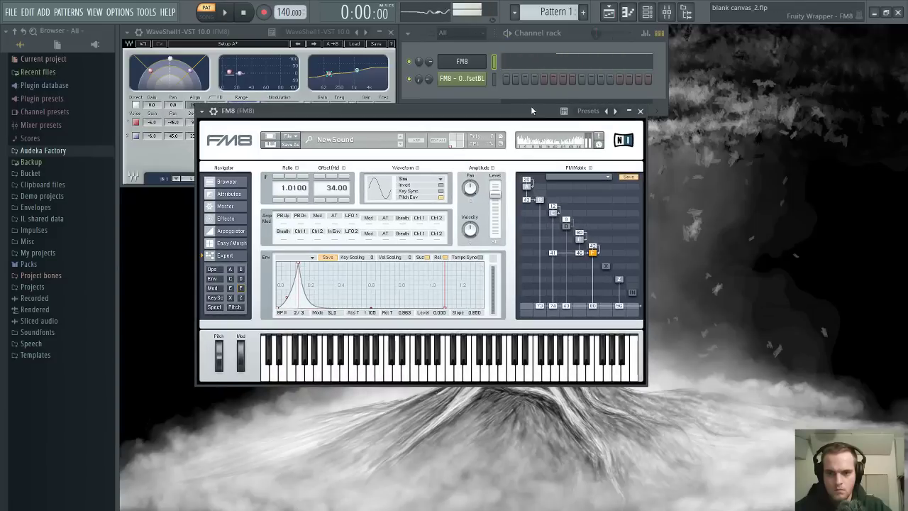
pyautogui.moveTo(579, 234); pyautogui.dragTo(581, 240)
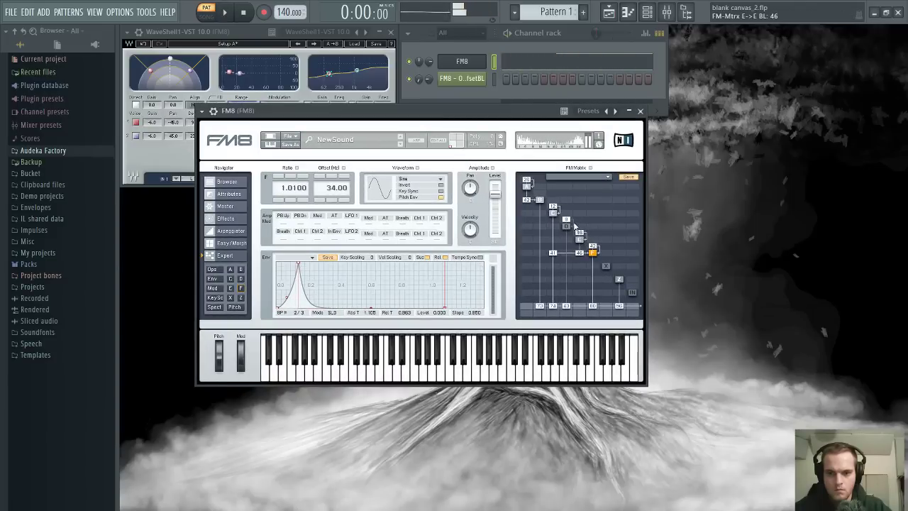
# Rebalance operator C by adjusting its self-modulation, setting its output level to 41 and removing its modulation of operator F
pyautogui.moveTo(553, 209); pyautogui.dragTo(554, 206)
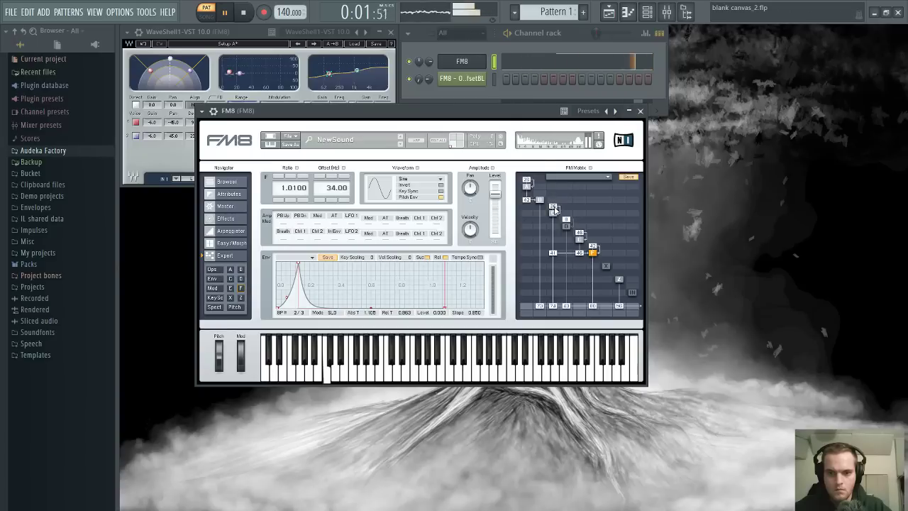
pyautogui.moveTo(554, 209); pyautogui.dragTo(553, 193)
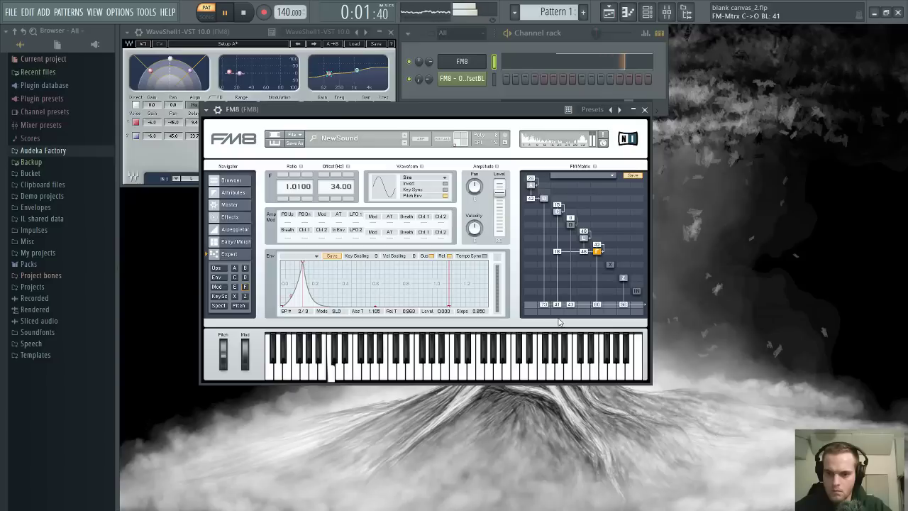
pyautogui.click(739, 282)
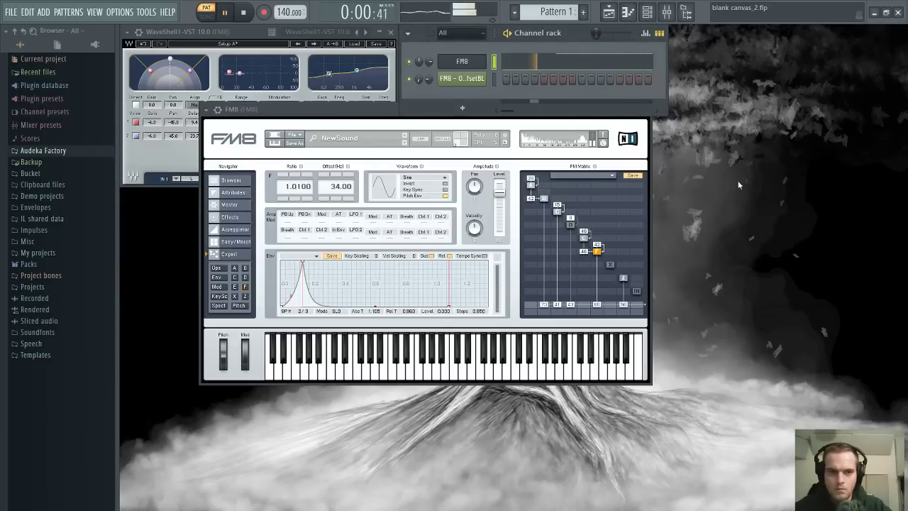
pyautogui.press('space')
# Shorten the F#0 note to slightly over one beat and delete the high note from the FM8 piano roll
pyautogui.click(590, 64)
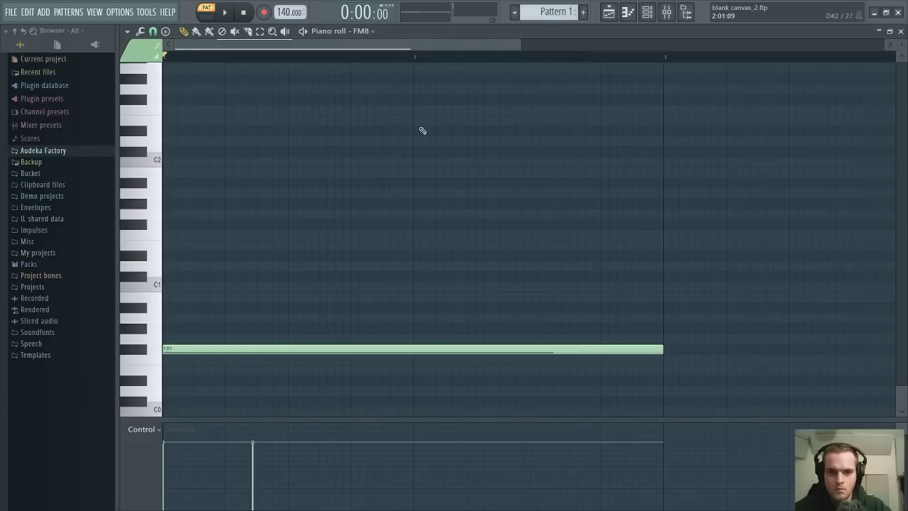
pyautogui.press('space')
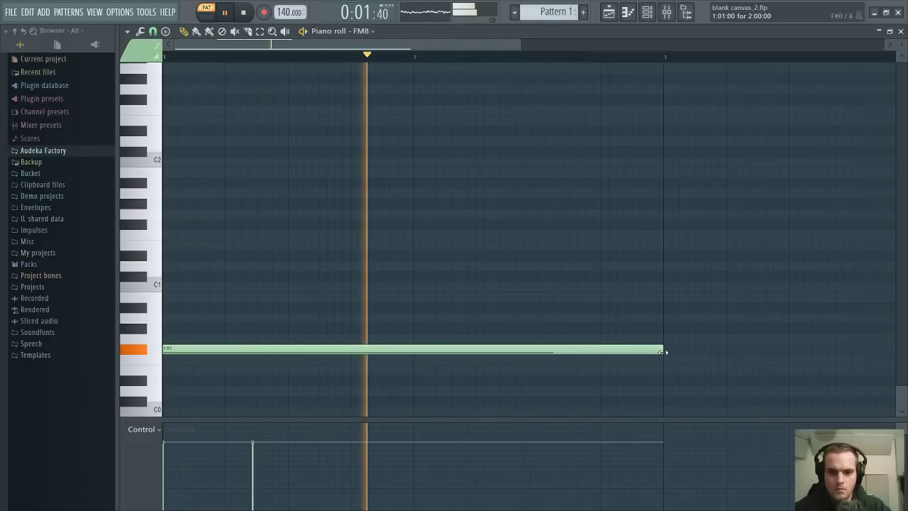
pyautogui.moveTo(661, 348); pyautogui.dragTo(282, 335)
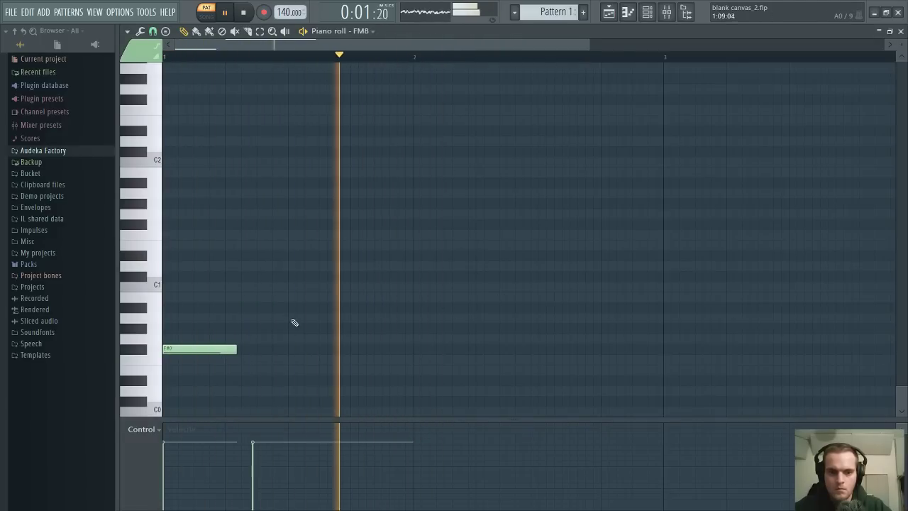
pyautogui.press('space')
pyautogui.scroll(5, 295, 321)
pyautogui.scroll(-5, 319, 249)
pyautogui.press('space')
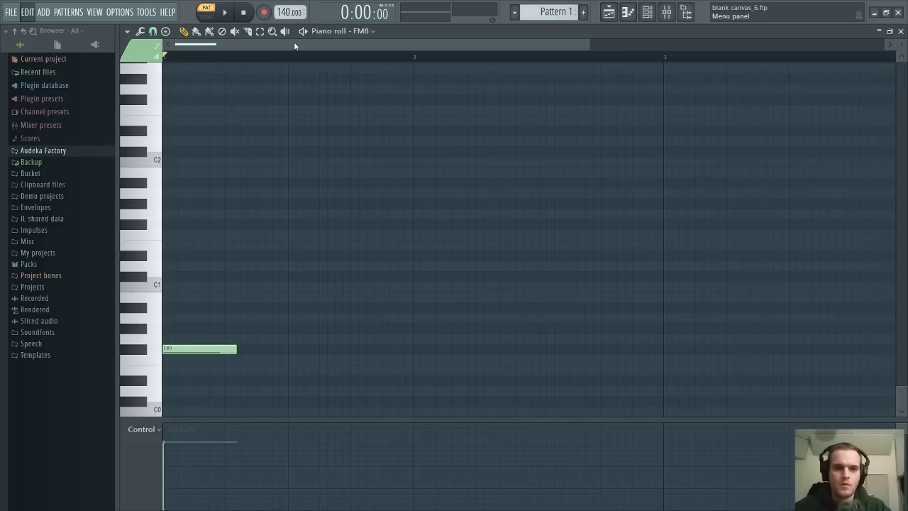
# Close the piano roll, place the channel rack below the Doubler window, and close FM8
pyautogui.click(900, 30)
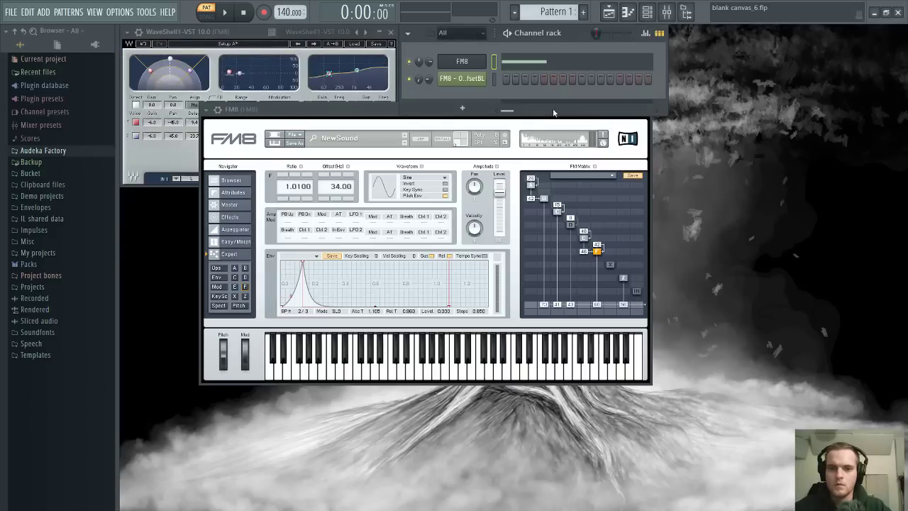
pyautogui.moveTo(560, 36); pyautogui.dragTo(328, 237)
pyautogui.click(644, 110)
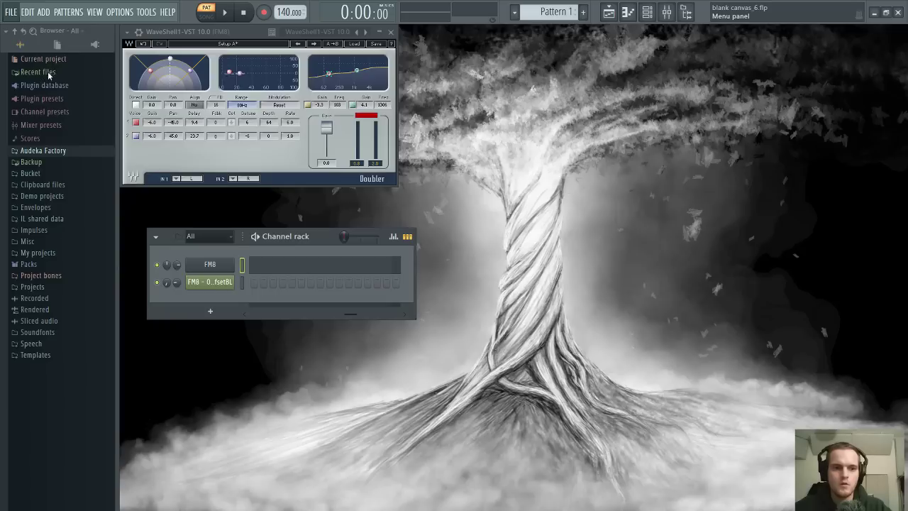
# Start a new project and move the channel rack up beside the browser
pyautogui.click(22, 29)
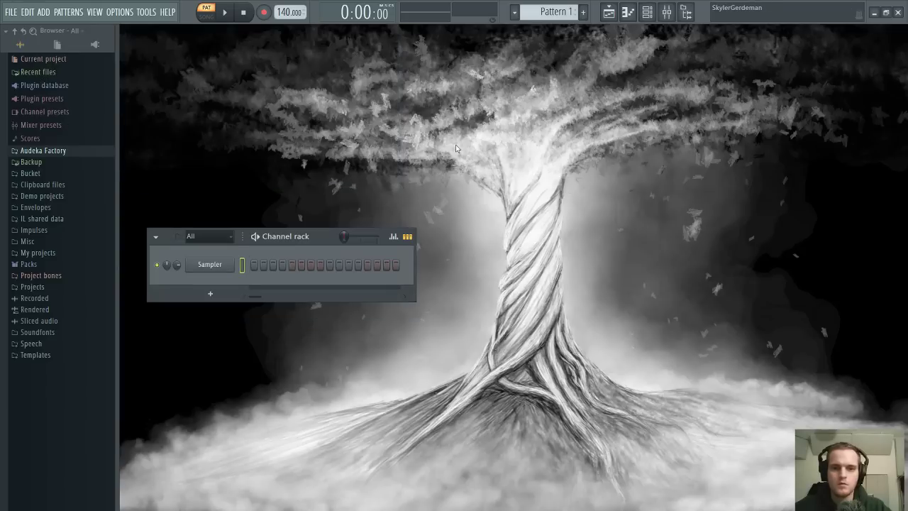
pyautogui.moveTo(326, 241); pyautogui.dragTo(299, 38)
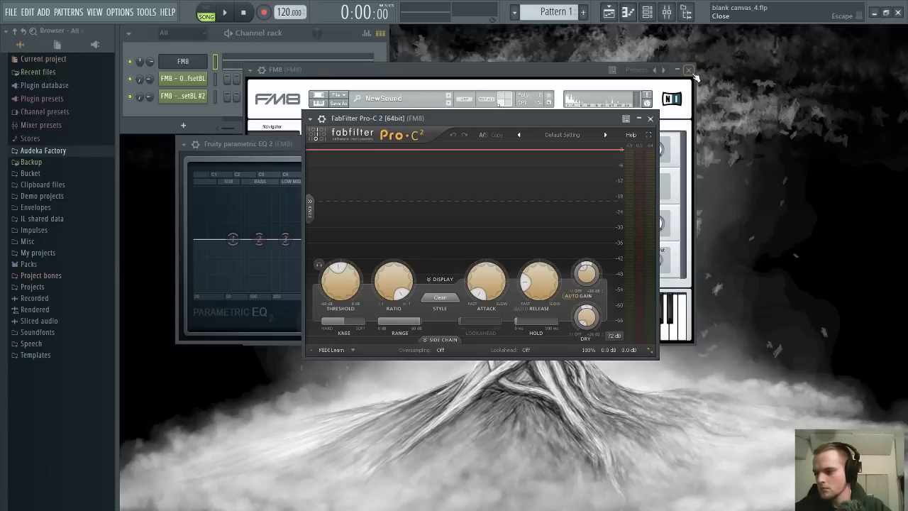
# In blank canvas_4.flp, view the channel rack and the FM8 mixer track's effects chain, and open the playlist
pyautogui.press('F6')
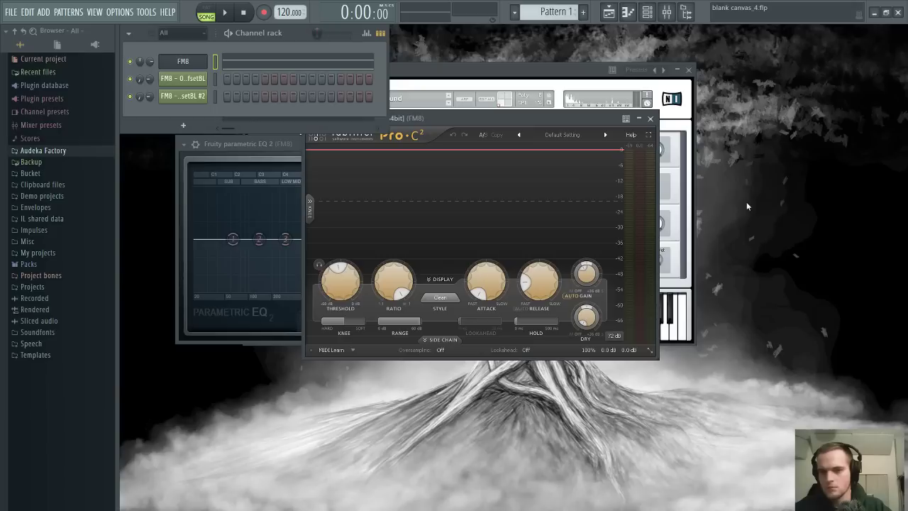
pyautogui.click(667, 13)
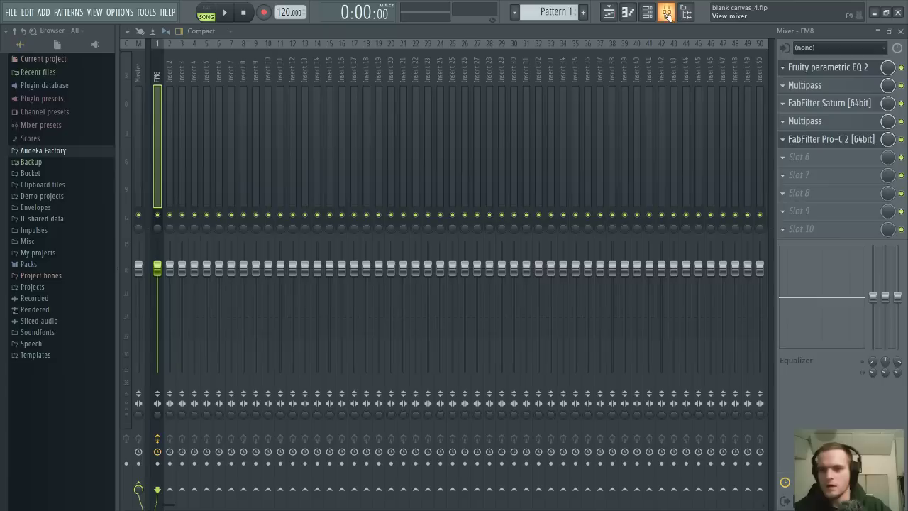
pyautogui.click(608, 13)
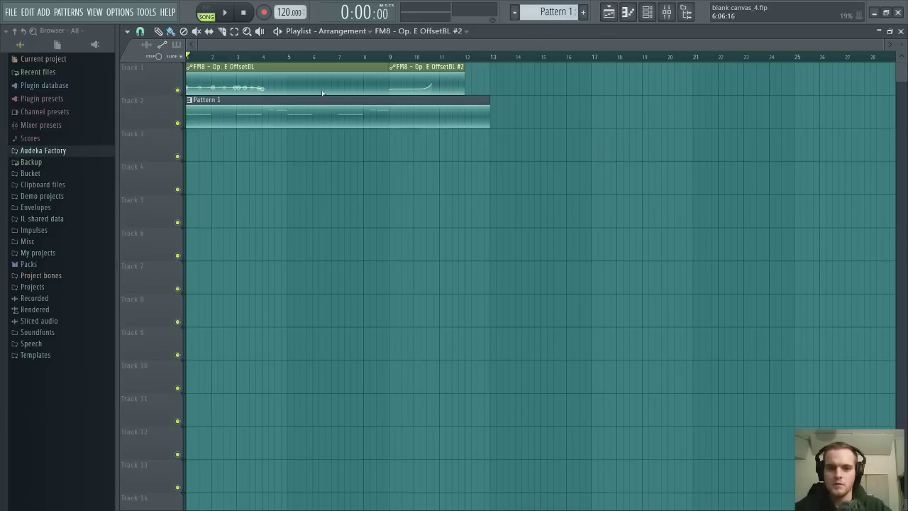
# Audition the arrangement and lower the first point of the operator E offset automation clip on Track 1
pyautogui.scroll(3, 392, 58)
pyautogui.moveTo(393, 44); pyautogui.dragTo(289, 44)
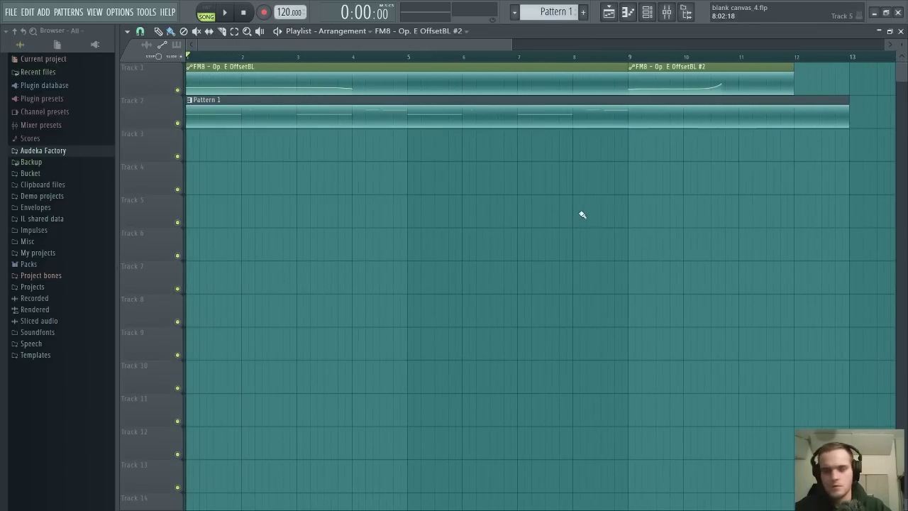
pyautogui.press('space')
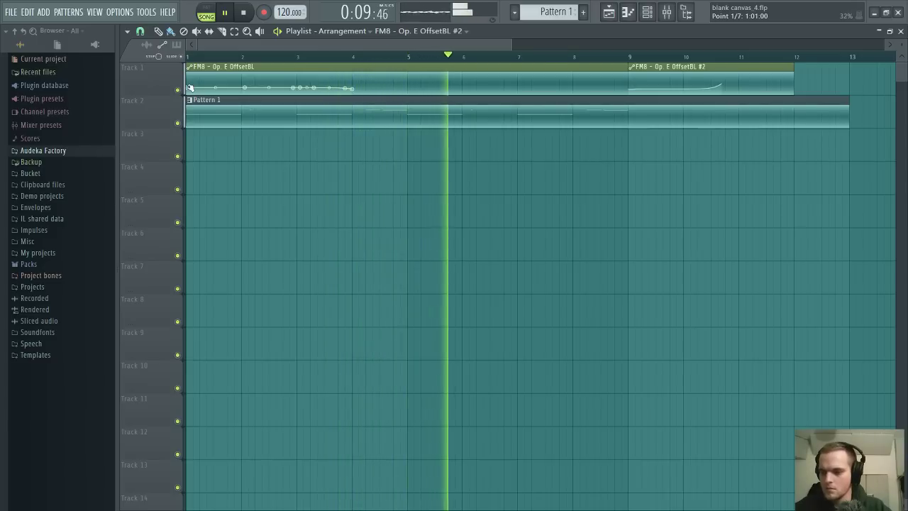
pyautogui.press('space')
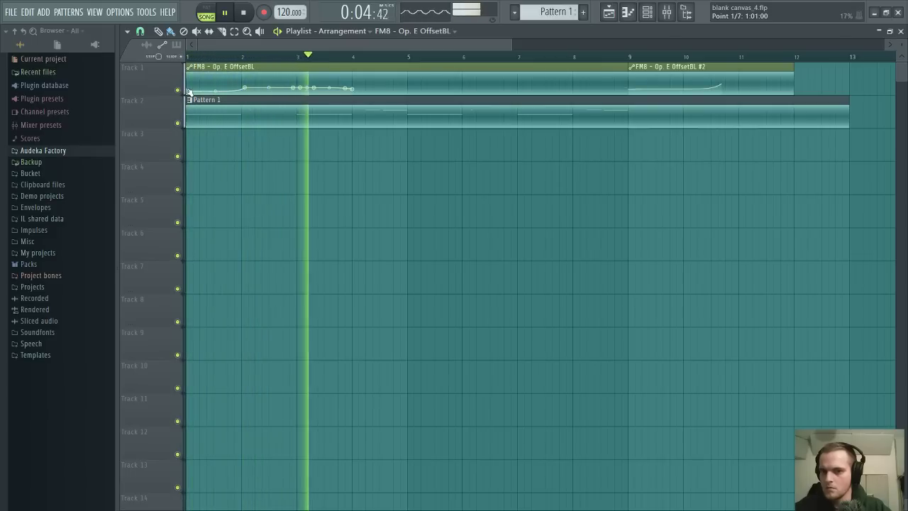
# Open Pattern 1's FM8 piano roll and lower the F#3 note in bar 1 to F2 while auditioning it
pyautogui.doubleClick(214, 115)
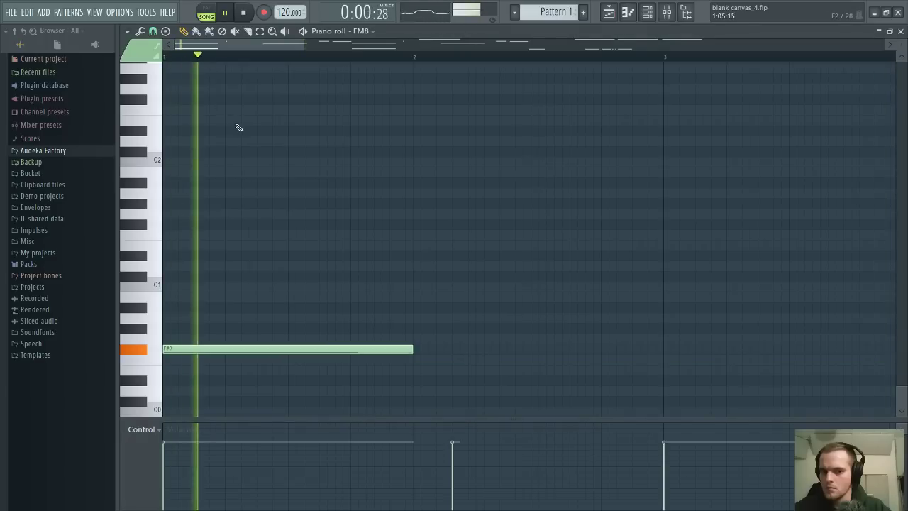
pyautogui.scroll(8, 308, 259)
pyautogui.press('space')
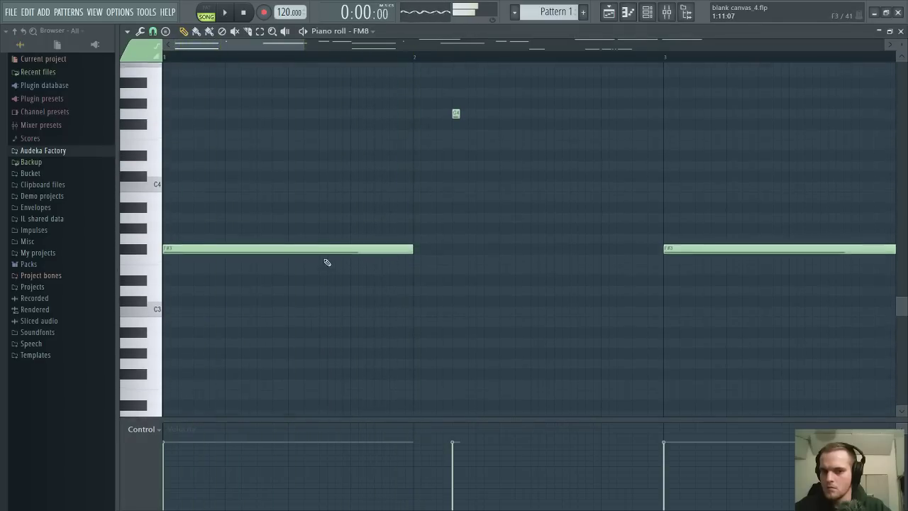
pyautogui.press('space')
pyautogui.press('space')
pyautogui.moveTo(322, 255); pyautogui.dragTo(292, 391)
pyautogui.press('space')
pyautogui.press('space')
pyautogui.scroll(-1, 298, 334)
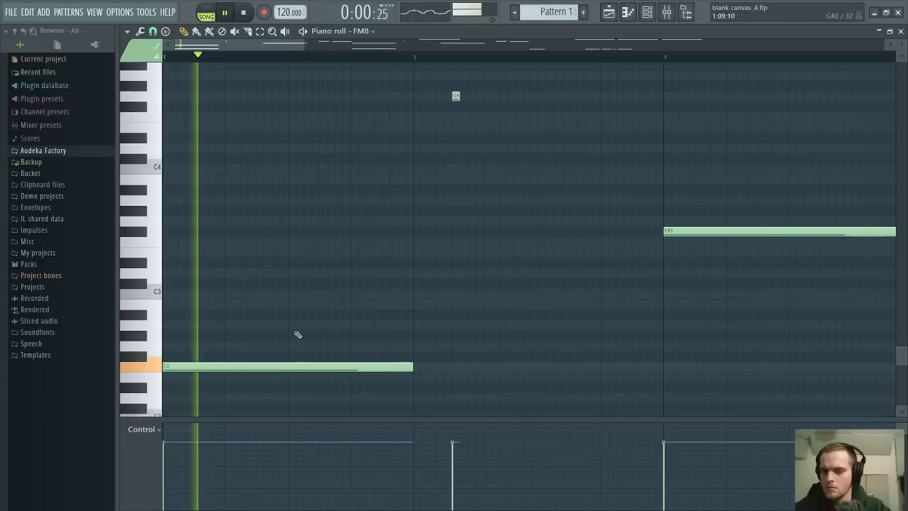
pyautogui.scroll(-8, 314, 304)
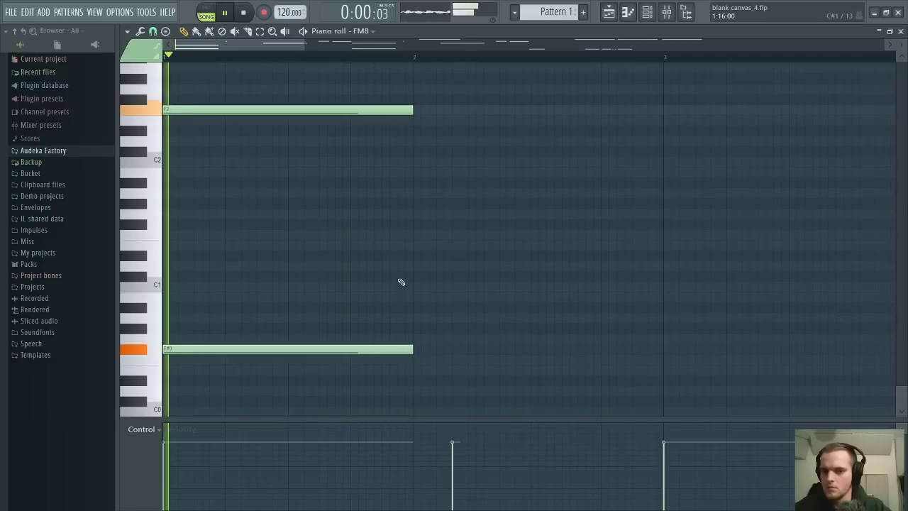
# Add two one-bar E2 notes, one starting about a third into bar 2 and one at bar 4
pyautogui.click(500, 119)
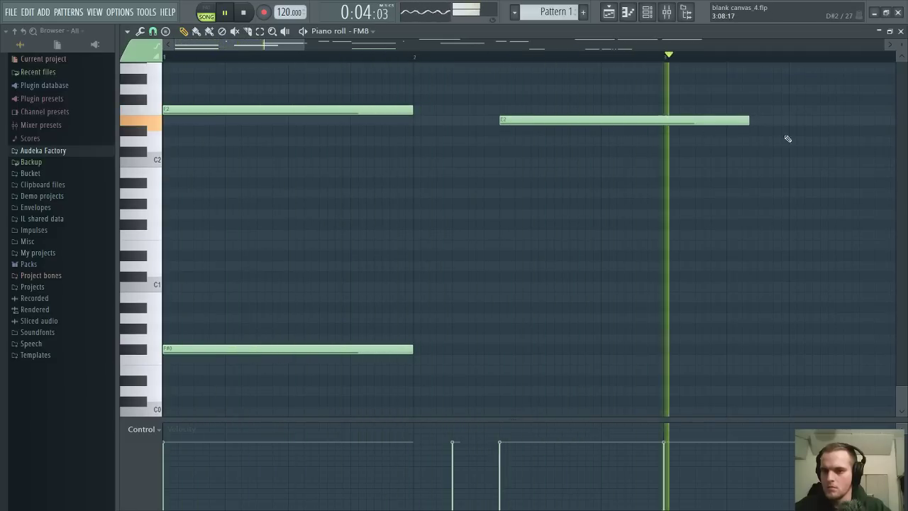
pyautogui.scroll(-3, 763, 58)
pyautogui.click(714, 130)
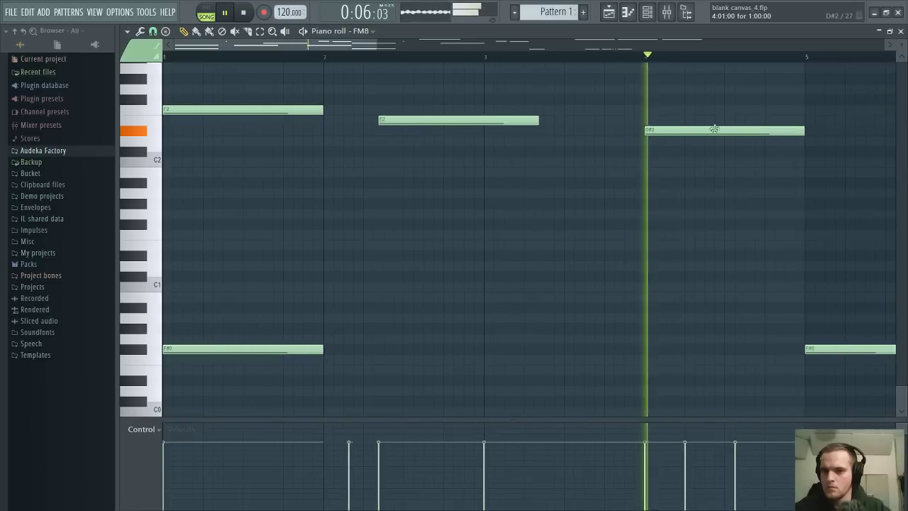
pyautogui.scroll(-2, 713, 55)
pyautogui.moveTo(655, 130); pyautogui.dragTo(656, 119)
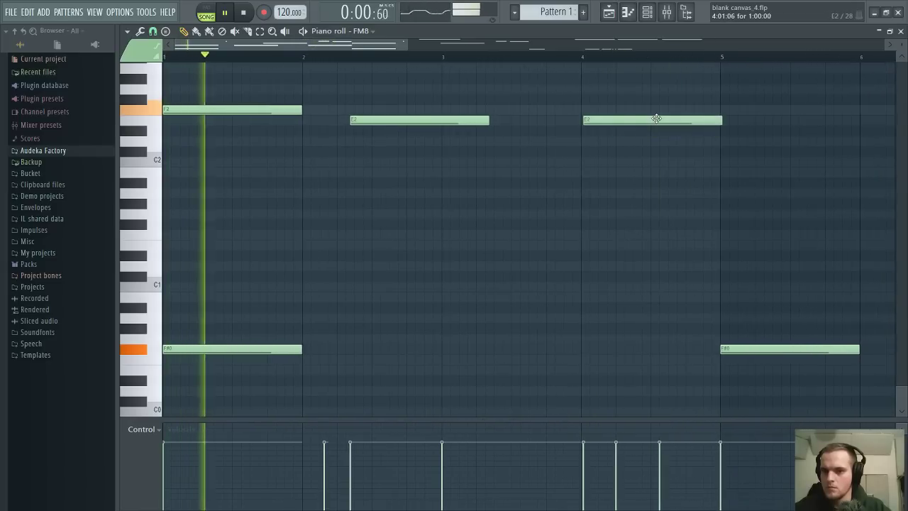
# Move bar 3's F#3 note to the middle of the bar and shorten it to end at bar 4
pyautogui.scroll(3, 450, 159)
pyautogui.scroll(3, 461, 142)
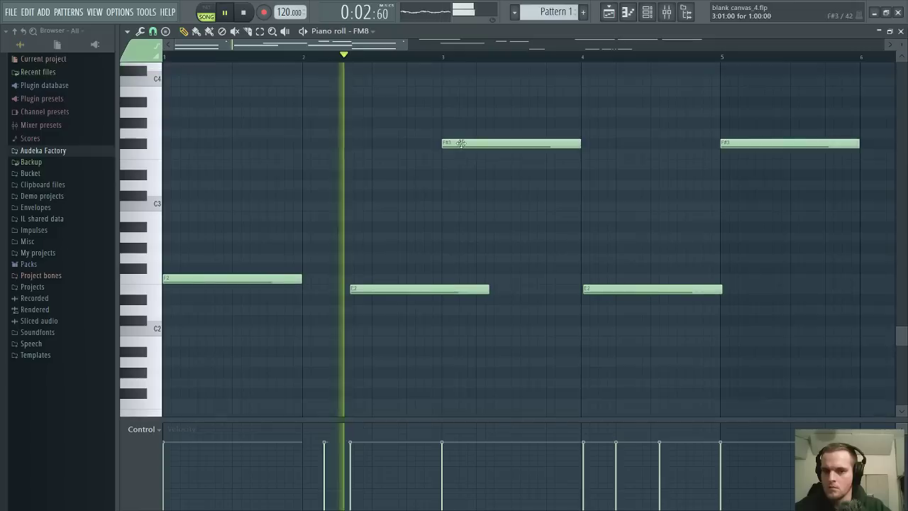
pyautogui.scroll(1, 461, 143)
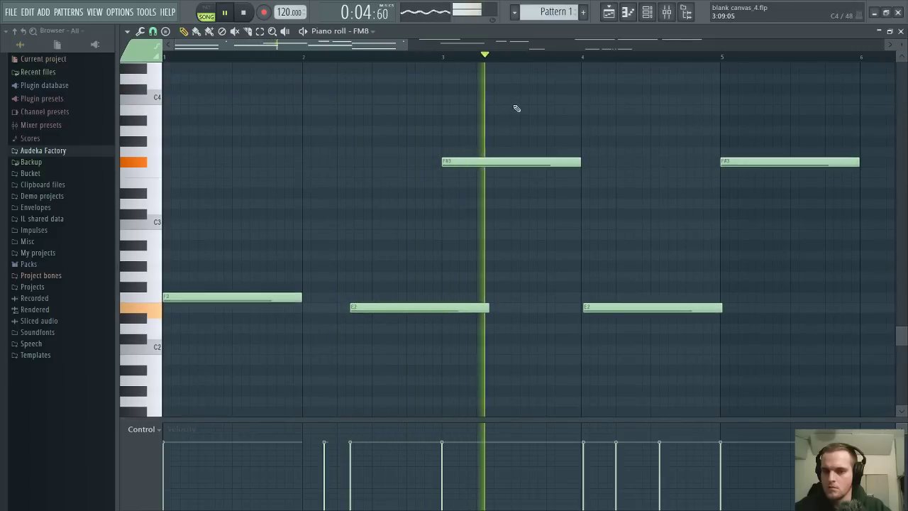
pyautogui.moveTo(489, 161); pyautogui.dragTo(561, 161)
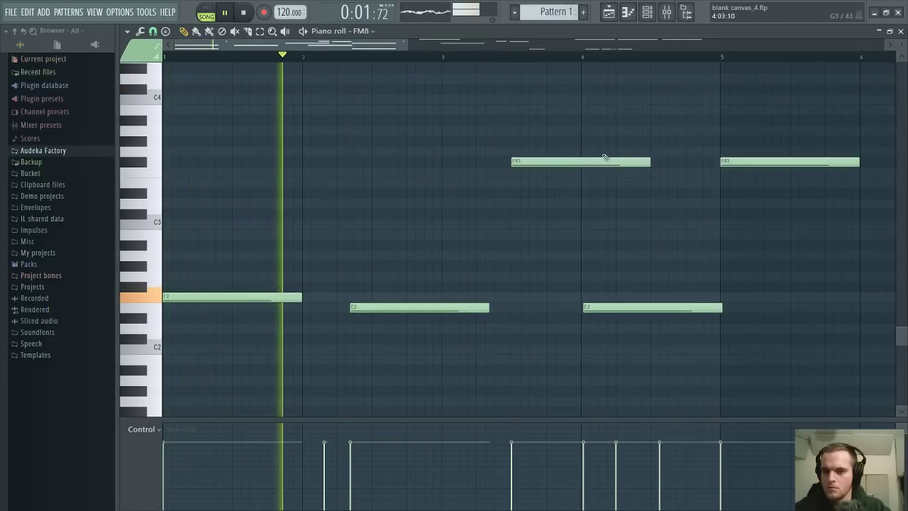
pyautogui.moveTo(647, 159); pyautogui.dragTo(583, 157)
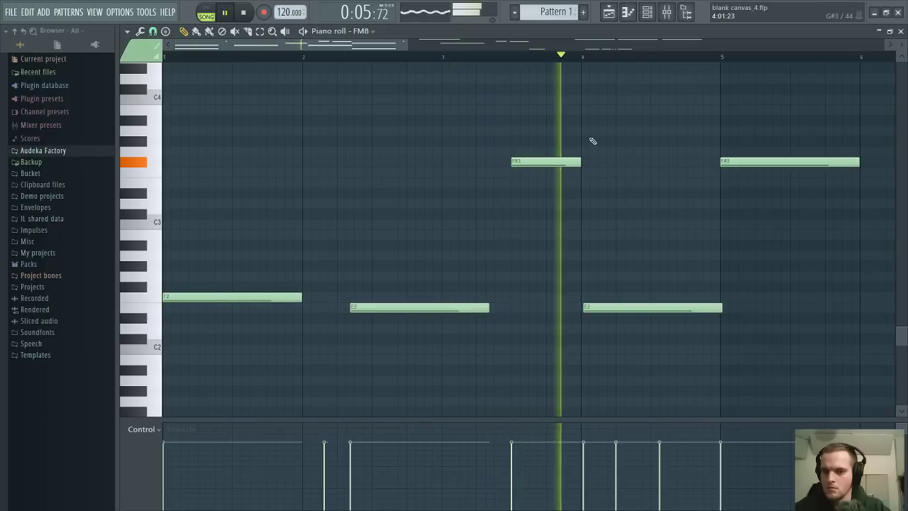
pyautogui.press('space')
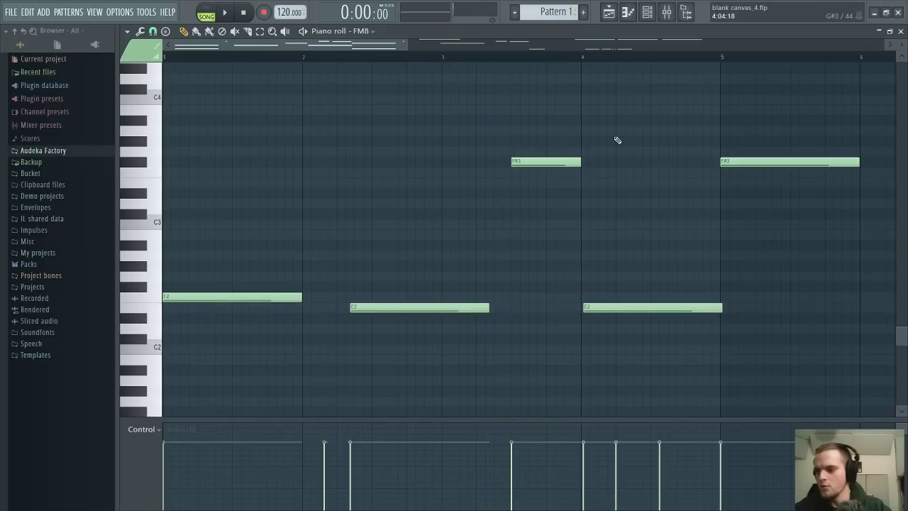
# Lower the two sustained notes in bar 1 to G1 and F0 while auditioning the pattern
pyautogui.scroll(-5, 520, 252)
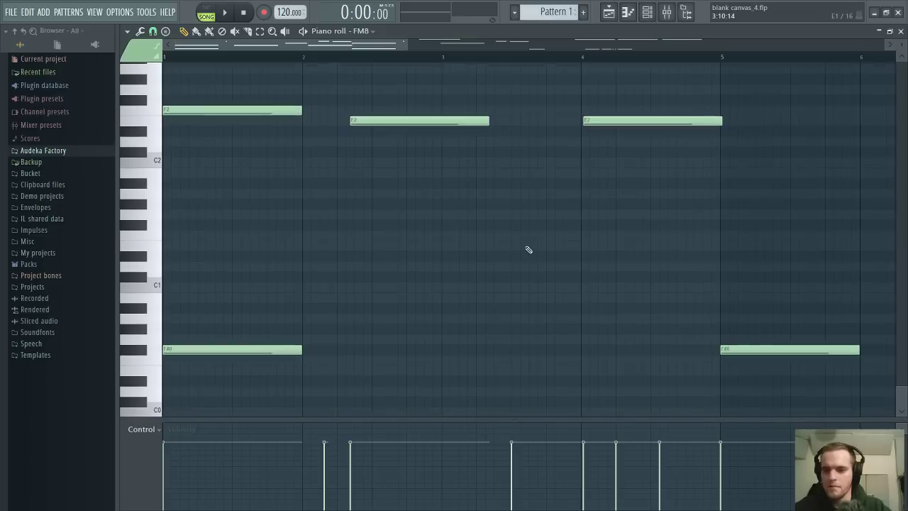
pyautogui.scroll(4, 535, 255)
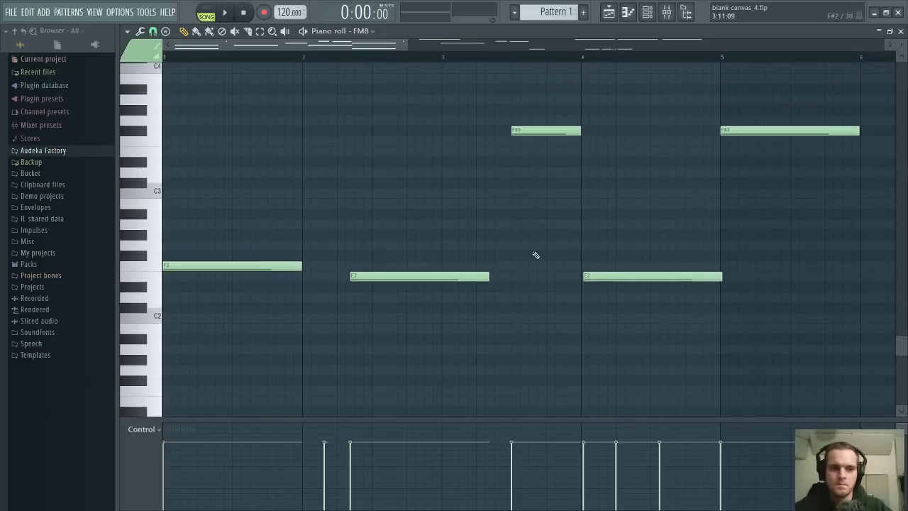
pyautogui.scroll(-3, 535, 255)
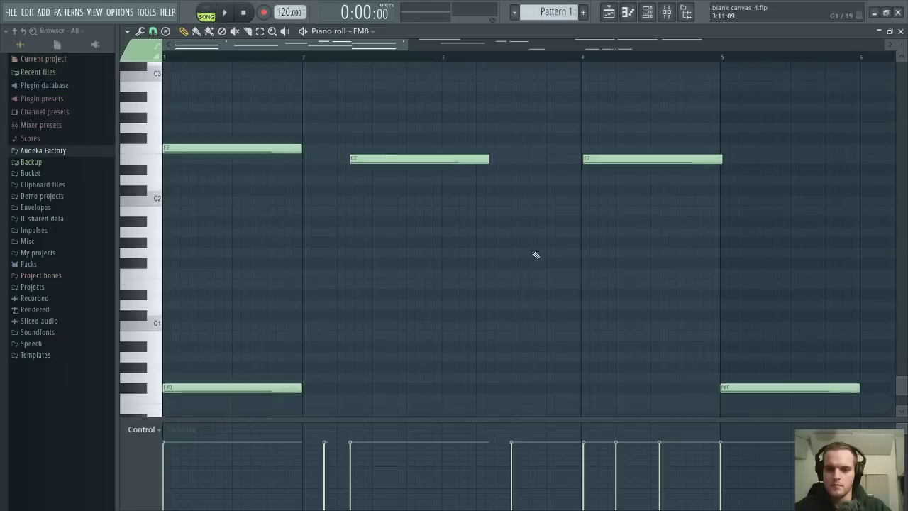
pyautogui.press('space')
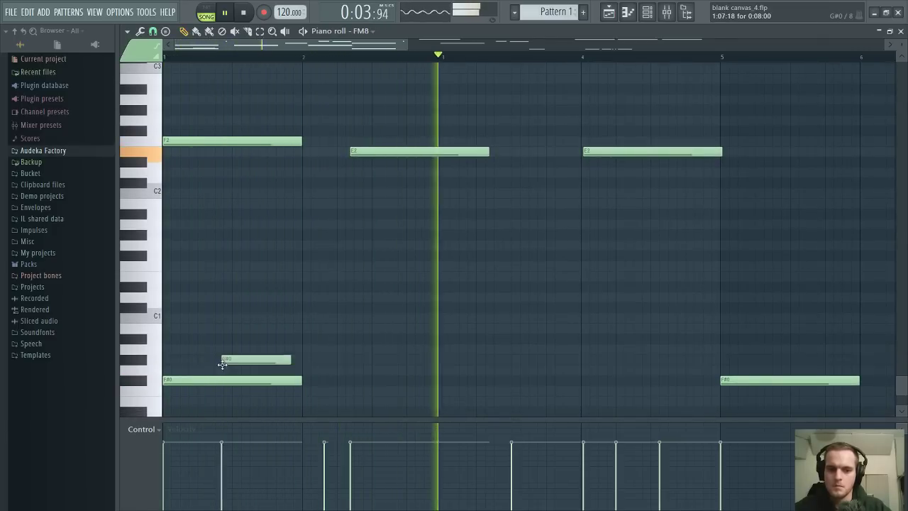
pyautogui.press('space')
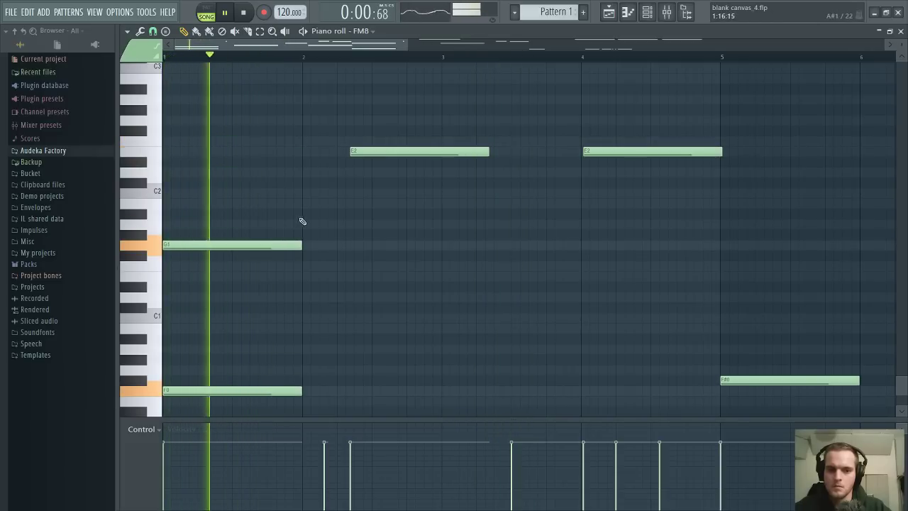
pyautogui.press('space')
pyautogui.press('space')
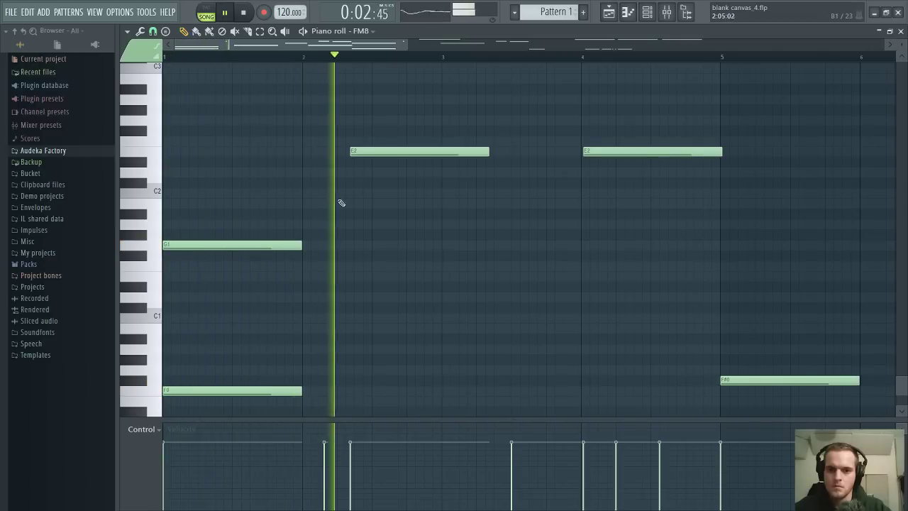
# Delete the two E2 notes in bars 2 and 4 and the F#0 note at bar 5
pyautogui.rightClick(390, 151)
pyautogui.scroll(-1, 446, 209)
pyautogui.press('space')
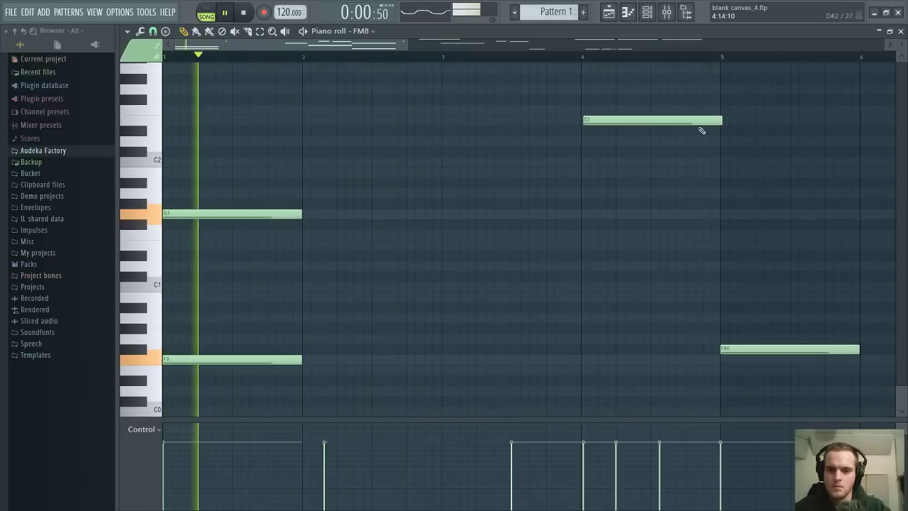
pyautogui.rightClick(700, 121)
pyautogui.rightClick(770, 350)
pyautogui.hotkey('ctrl', 'b')
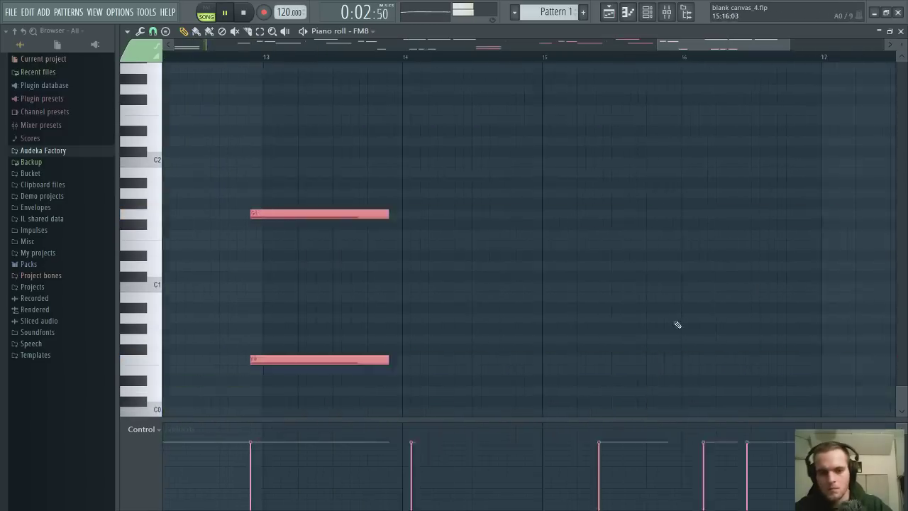
pyautogui.scroll(-4, 519, 62)
pyautogui.hotkey('ctrl', 'z')
# Play the edited pattern from the start and examine its notes across the higher octaves
pyautogui.press('space')
pyautogui.press('space')
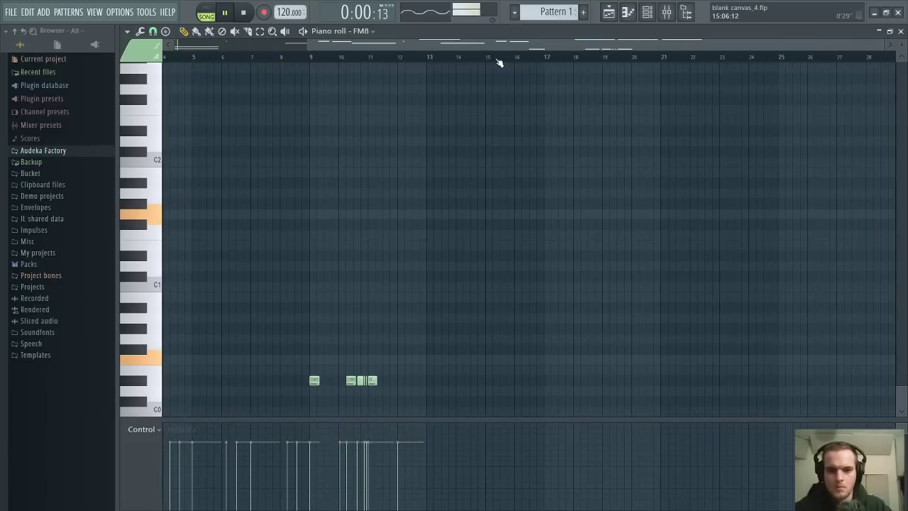
pyautogui.scroll(2, 226, 74)
pyautogui.scroll(4, 295, 46)
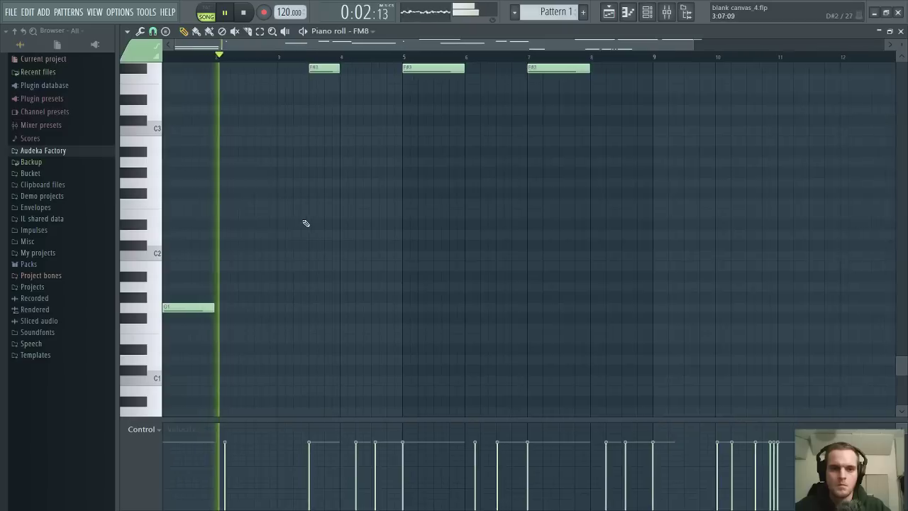
pyautogui.scroll(2, 310, 224)
pyautogui.press('space')
pyautogui.press('space')
pyautogui.scroll(6, 326, 223)
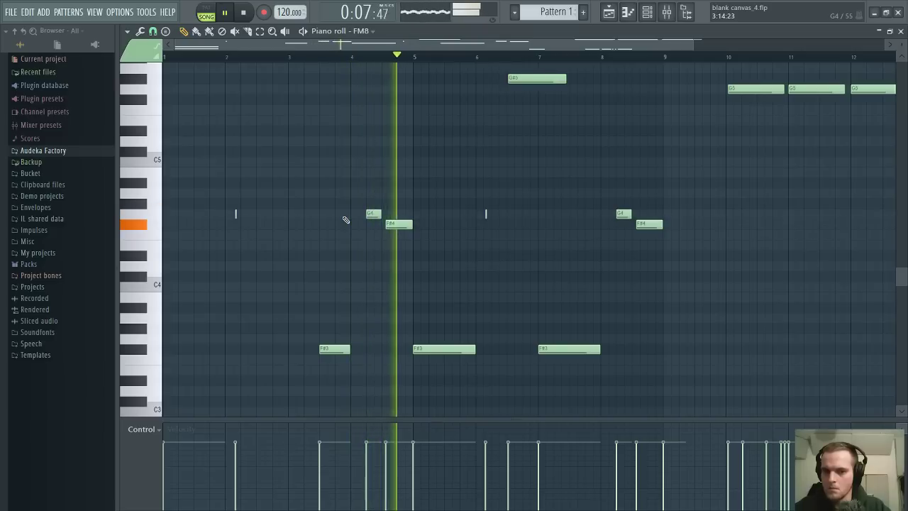
# Delete all the F#3, G4, F#4 and G#5 notes in bars 5 to 8 while replaying the pattern
pyautogui.press('space')
pyautogui.rightClick(444, 348)
pyautogui.rightClick(553, 349)
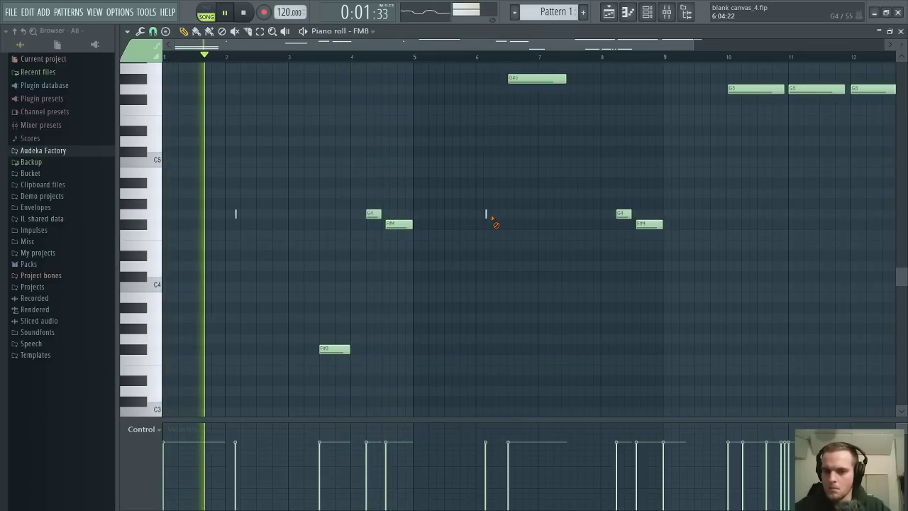
pyautogui.rightClick(623, 214)
pyautogui.rightClick(649, 224)
pyautogui.rightClick(486, 214)
pyautogui.scroll(3, 496, 221)
pyautogui.rightClick(536, 163)
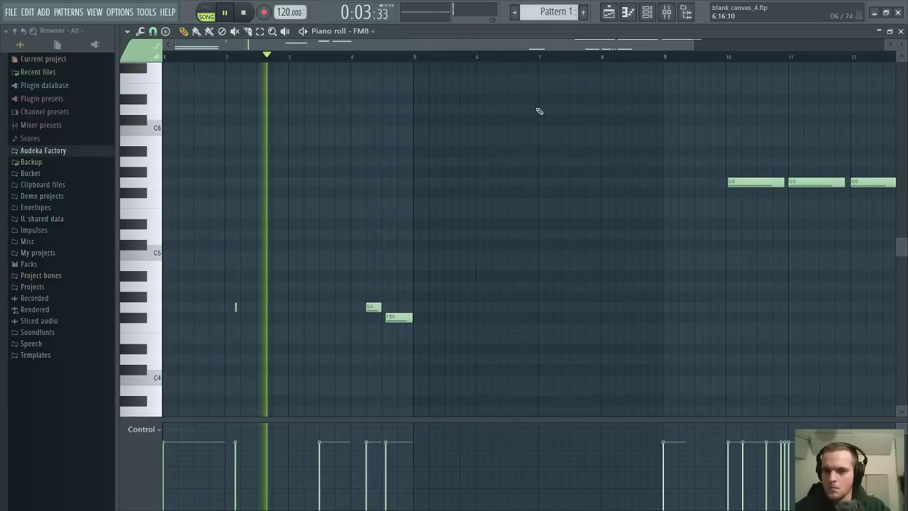
# Delete the three G5 notes in bars 10 to 12 and check the other octaves for leftover notes
pyautogui.scroll(-2, 540, 58)
pyautogui.rightClick(598, 182)
pyautogui.rightClick(642, 182)
pyautogui.rightClick(688, 182)
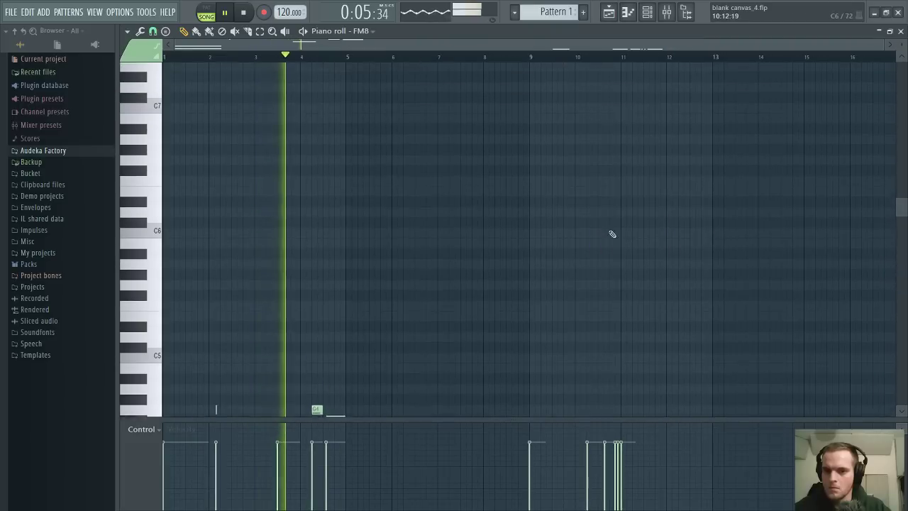
pyautogui.scroll(10, 589, 251)
pyautogui.scroll(-20, 589, 251)
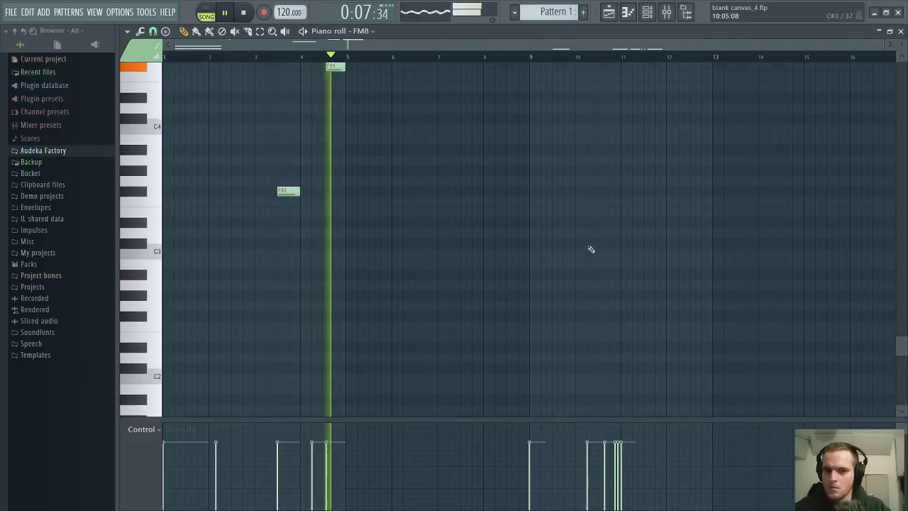
# Delete the leftover notes in bars 9 to 11 and duplicate the four-bar phrase into bars 5 to 8
pyautogui.press('space')
pyautogui.rightClick(531, 380)
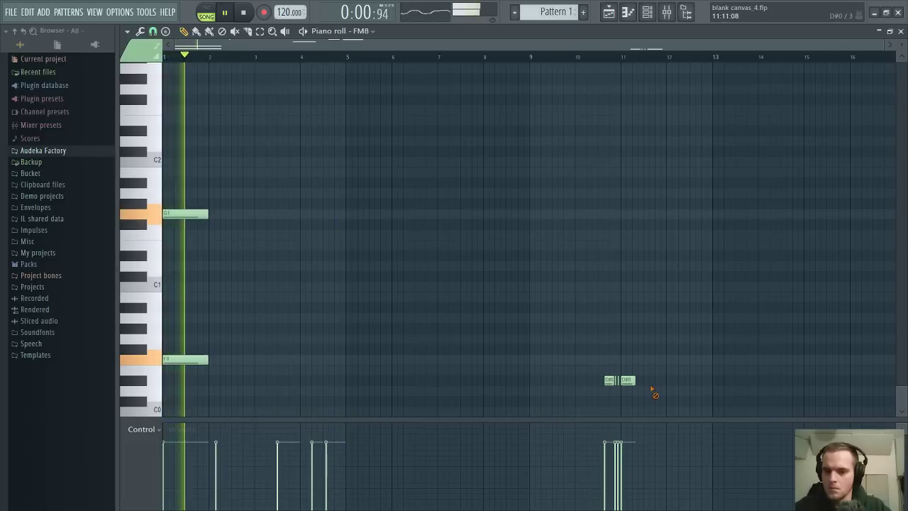
pyautogui.rightClick(626, 380)
pyautogui.rightClick(609, 379)
pyautogui.rightClick(593, 379)
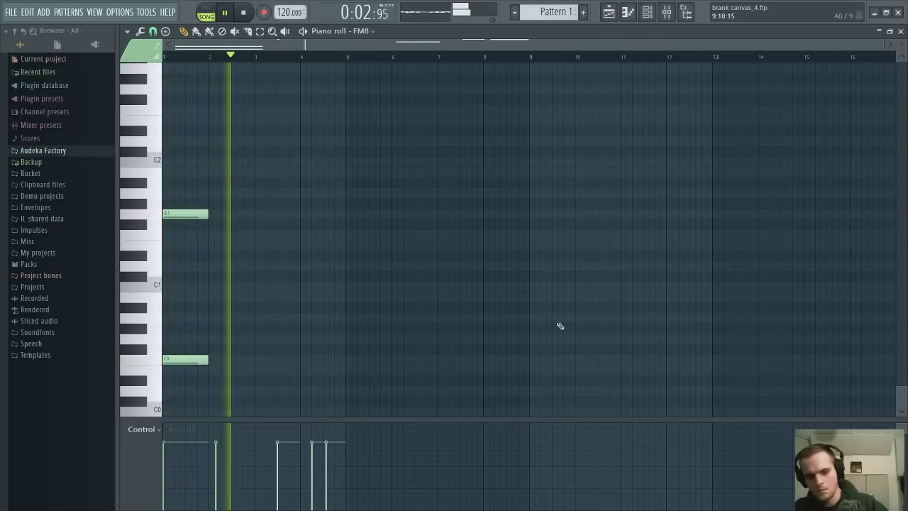
pyautogui.hotkey('ctrl', 'v')
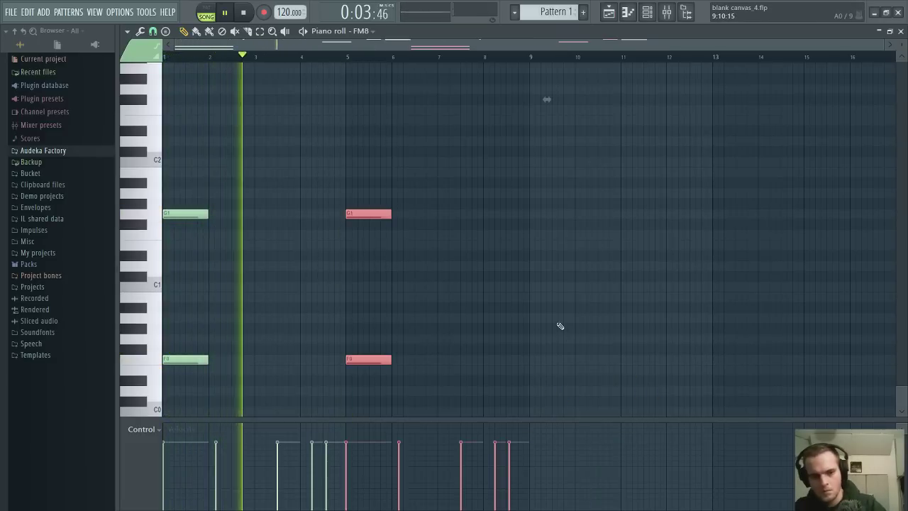
# Return to the Playlist, delete the FM8 - Op. E OffsetBL #2 automation clip at bar 9 and replay the arrangement
pyautogui.click(901, 32)
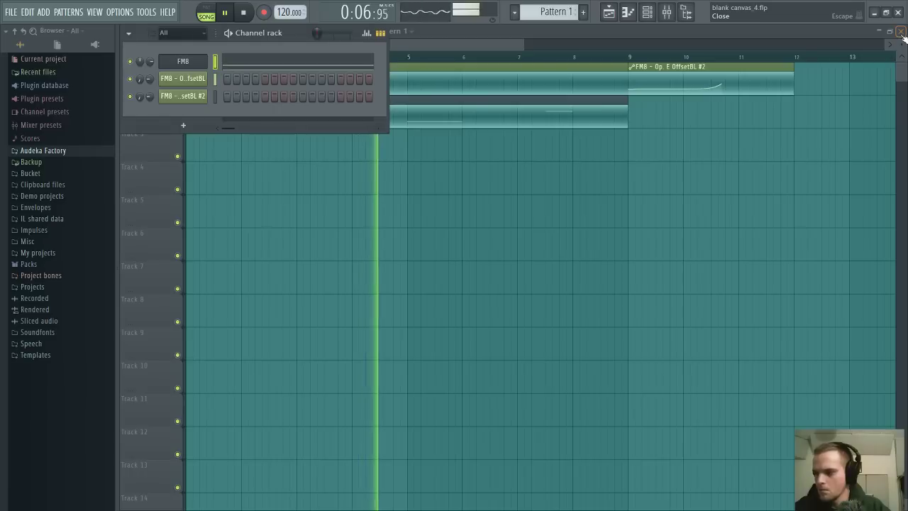
pyautogui.rightClick(710, 319)
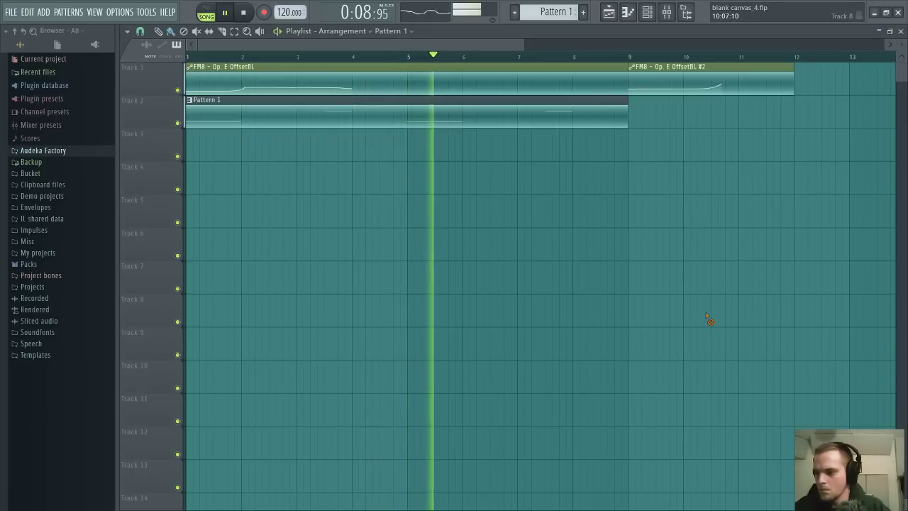
pyautogui.rightClick(714, 76)
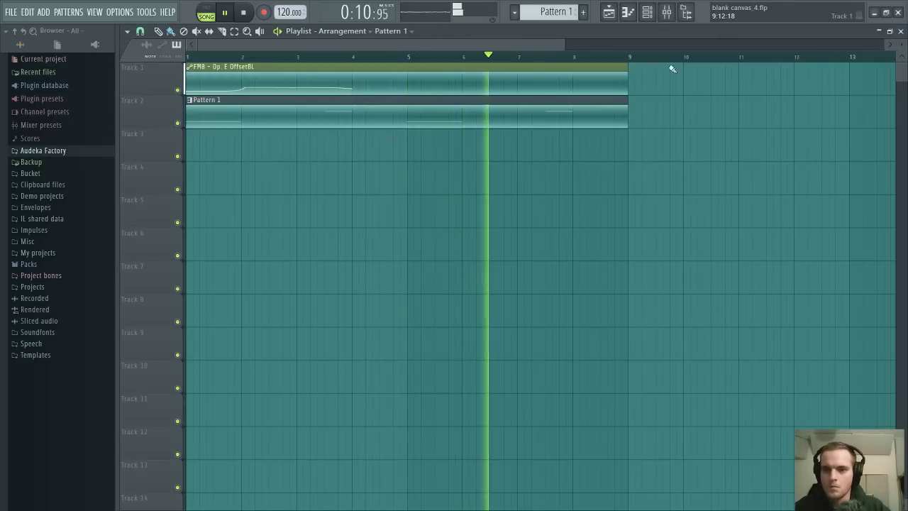
pyautogui.press('space')
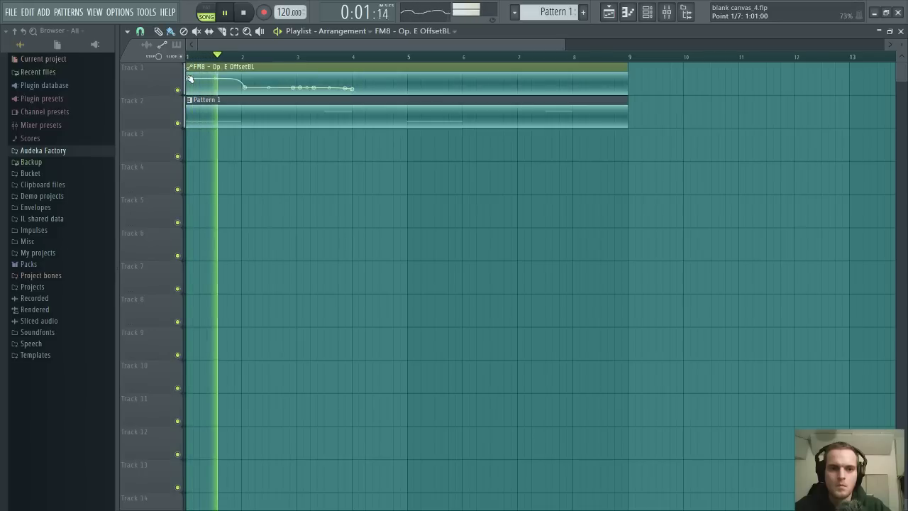
pyautogui.press('space')
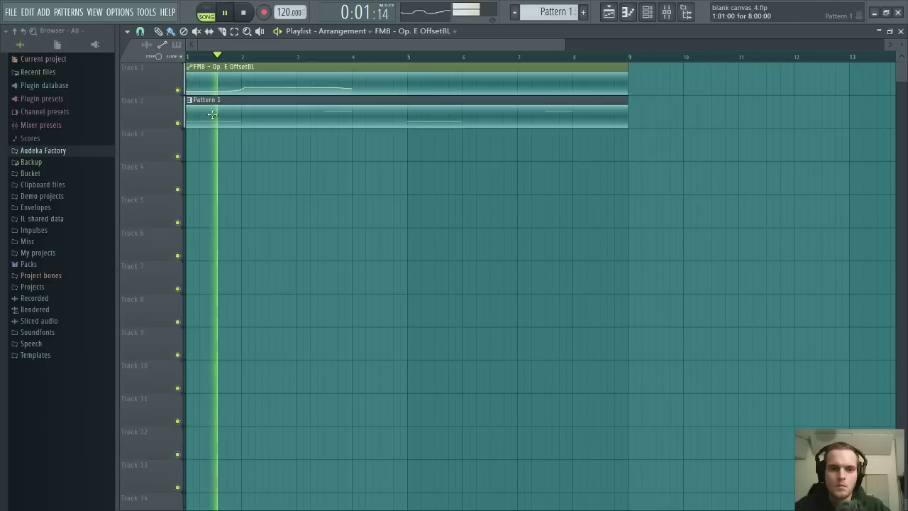
# Open Pattern 1 in the piano roll and add one-bar B4 and A#4 notes from mid bar 2 and mid bar 3
pyautogui.doubleClick(236, 116)
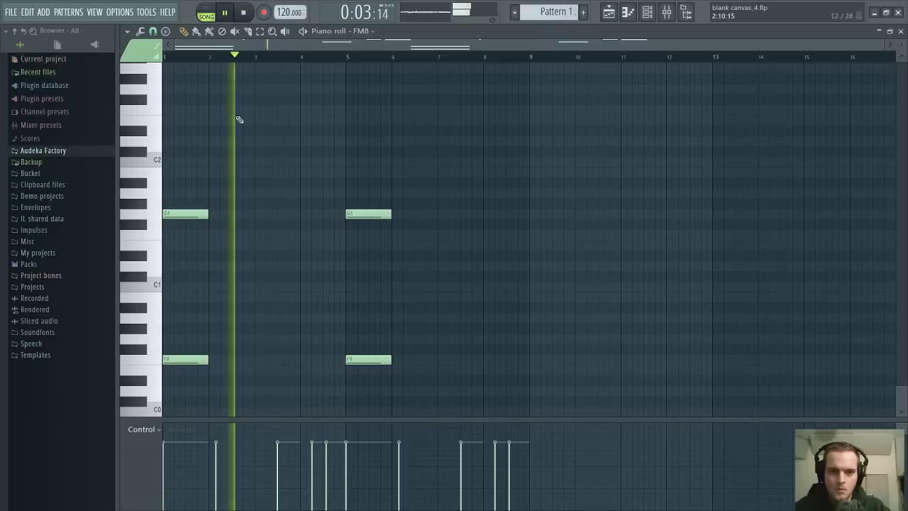
pyautogui.scroll(8, 184, 127)
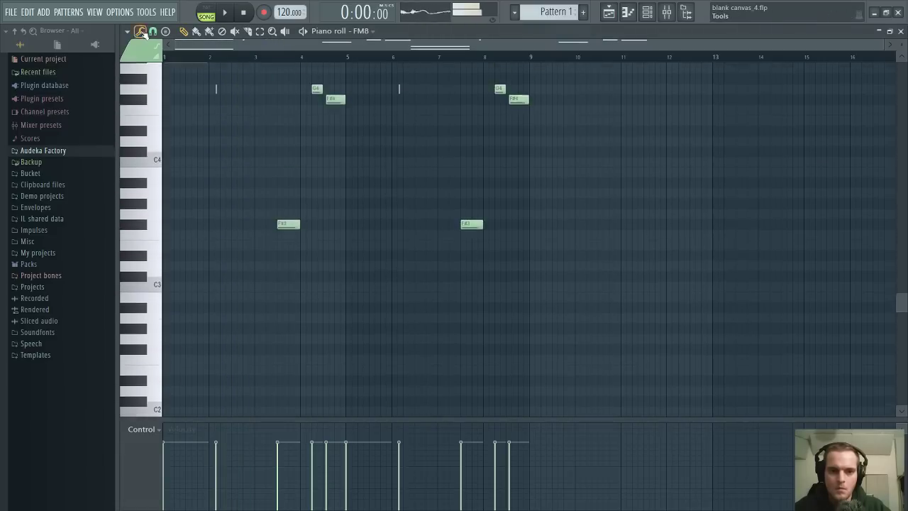
pyautogui.press('space')
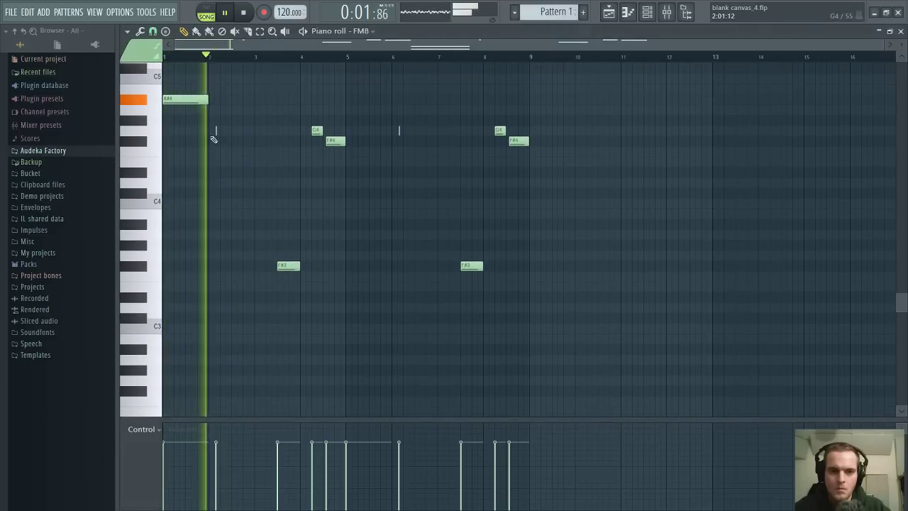
pyautogui.keyDown('ctrl'); pyautogui.scroll(3, 218, 78); pyautogui.keyUp('ctrl')
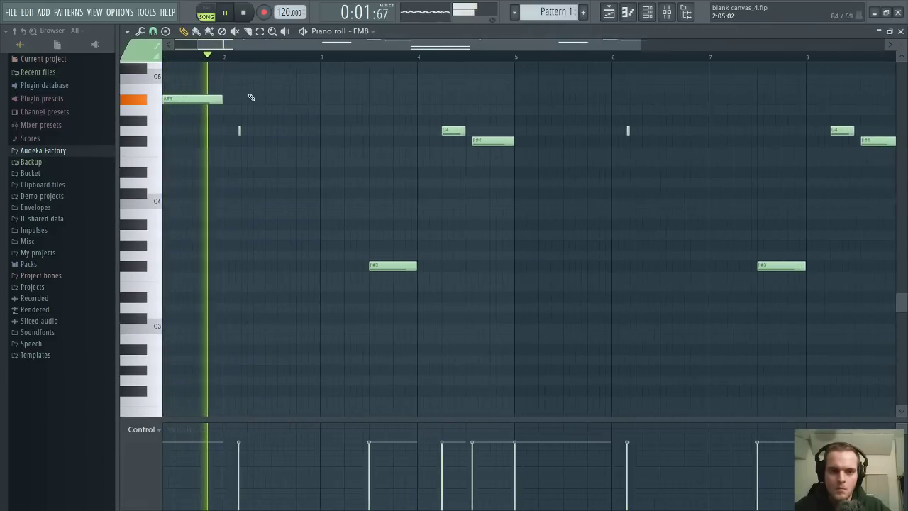
pyautogui.click(271, 89)
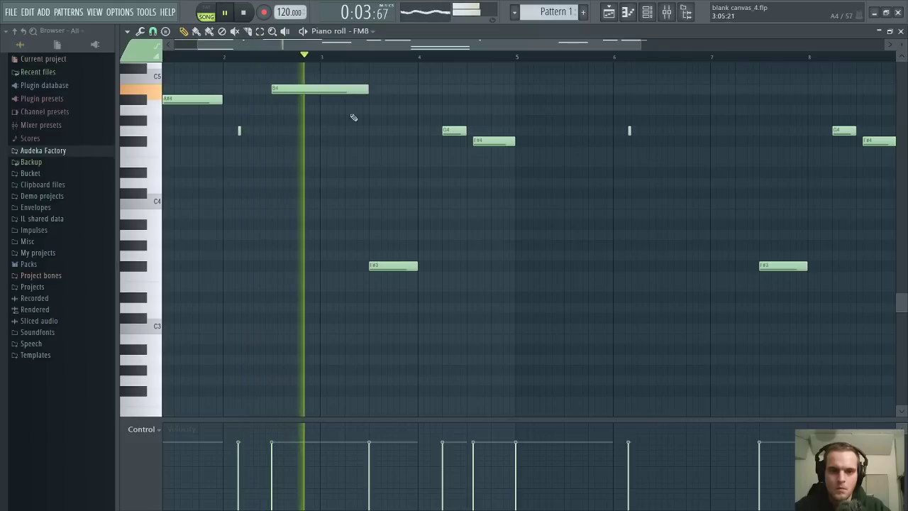
pyautogui.click(377, 100)
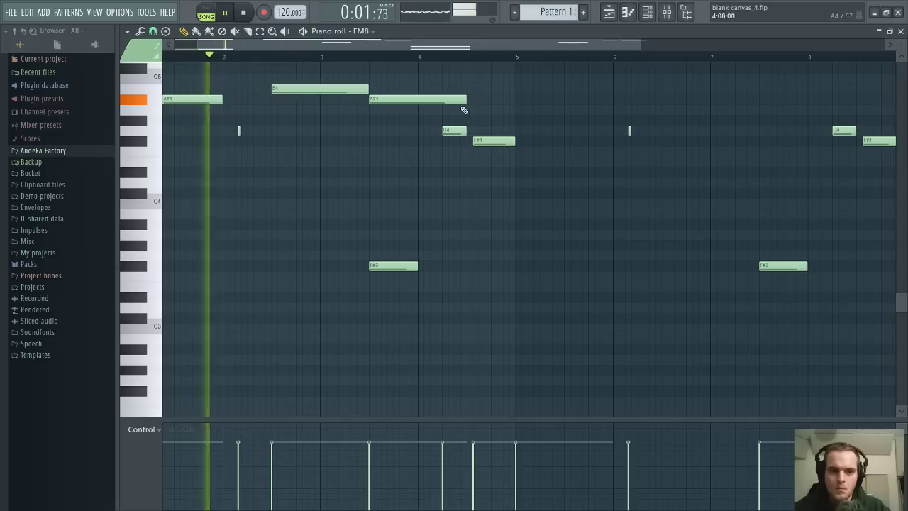
pyautogui.press('space')
pyautogui.press('space')
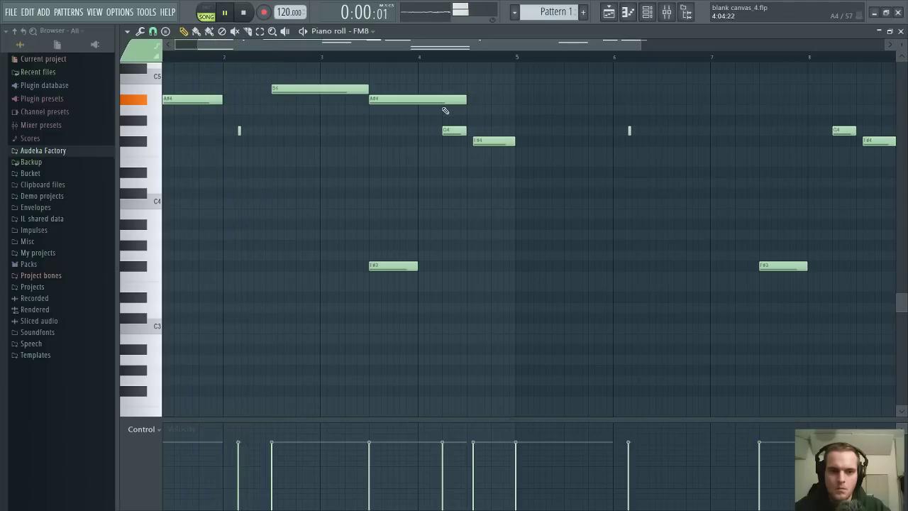
# Delete the added B4 note, raise the A#4 note in bar 1 to C8 and replay the pattern
pyautogui.rightClick(292, 90)
pyautogui.scroll(-3, 319, 212)
pyautogui.scroll(4, 318, 211)
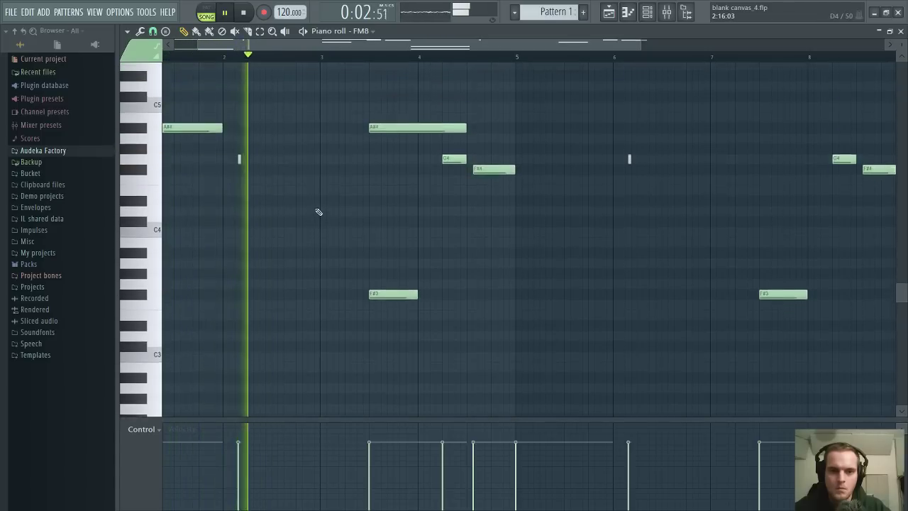
pyautogui.press('space')
pyautogui.moveTo(186, 130); pyautogui.dragTo(213, 102)
pyautogui.press('space')
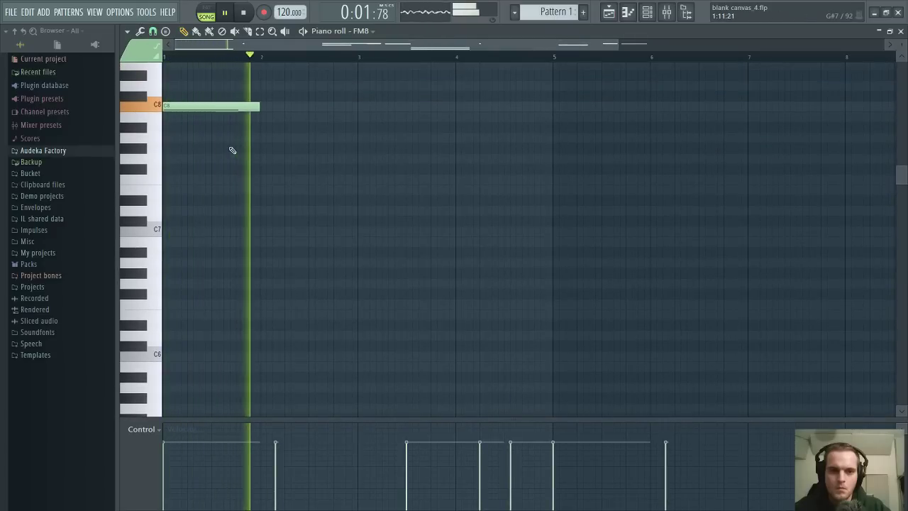
# Try lengthening the C8 note in bar 1 to about bar 3 while replaying the pattern
pyautogui.moveTo(257, 106); pyautogui.dragTo(371, 117)
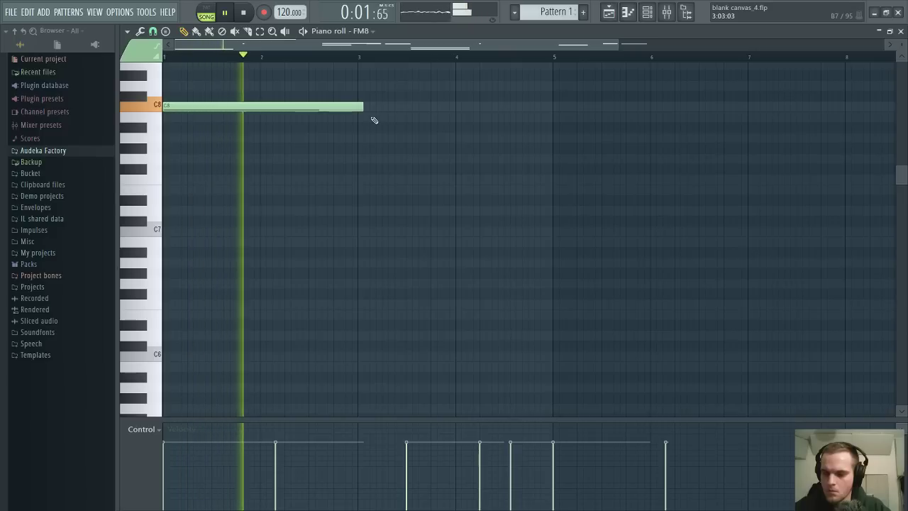
pyautogui.moveTo(361, 107); pyautogui.dragTo(257, 105)
pyautogui.press('space')
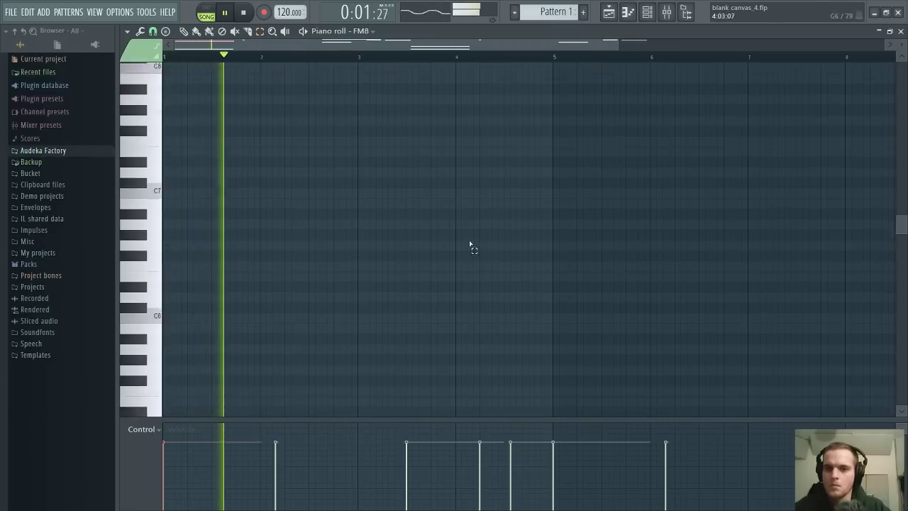
# Raise the F0 note in bar 1 to F#0 and audition the change
pyautogui.scroll(-10, 374, 227)
pyautogui.scroll(-10, 375, 227)
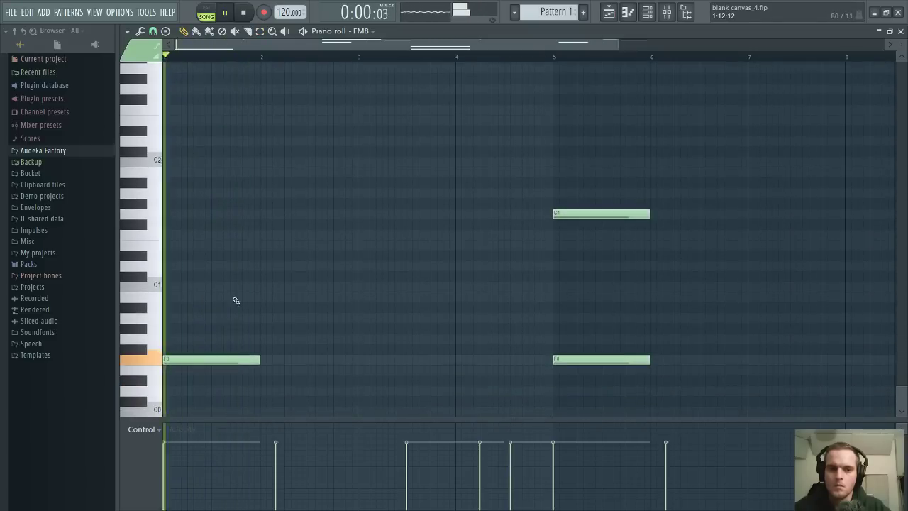
pyautogui.press('space')
pyautogui.moveTo(226, 357)
pyautogui.mouseDown()
pyautogui.moveTo(201, 287)
pyautogui.moveTo(190, 205)
pyautogui.moveTo(202, 70)
pyautogui.moveTo(213, 348)
pyautogui.mouseUp()
pyautogui.press('space')
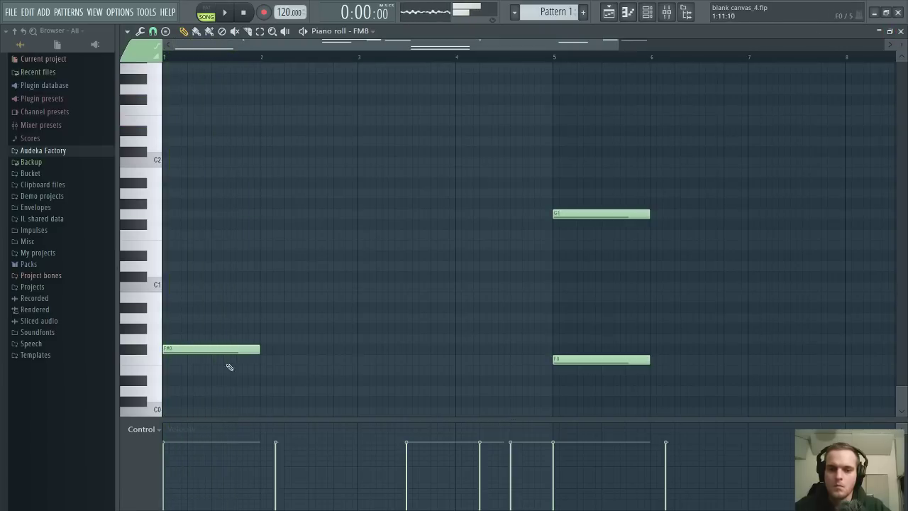
# Build a rhythm of short F#0 notes across bar 1 and at the start of bar 2, then replay it
pyautogui.press('space')
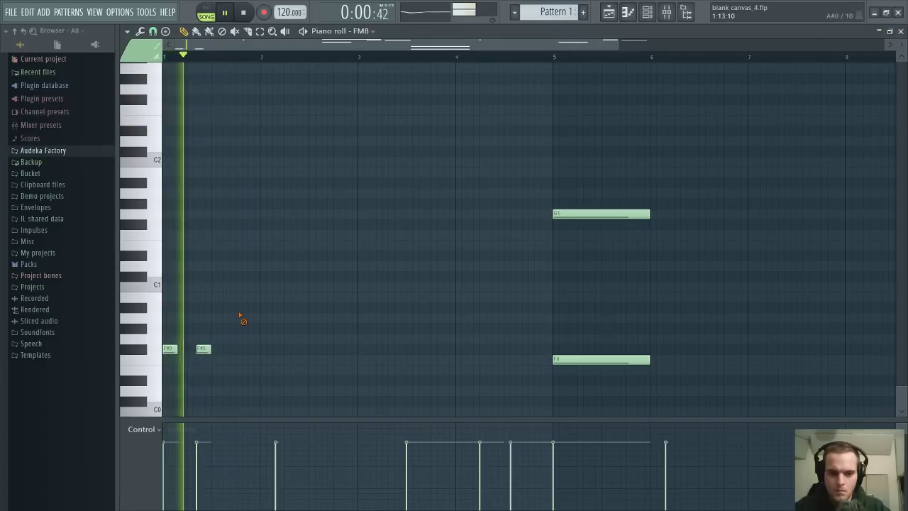
pyautogui.click(224, 349)
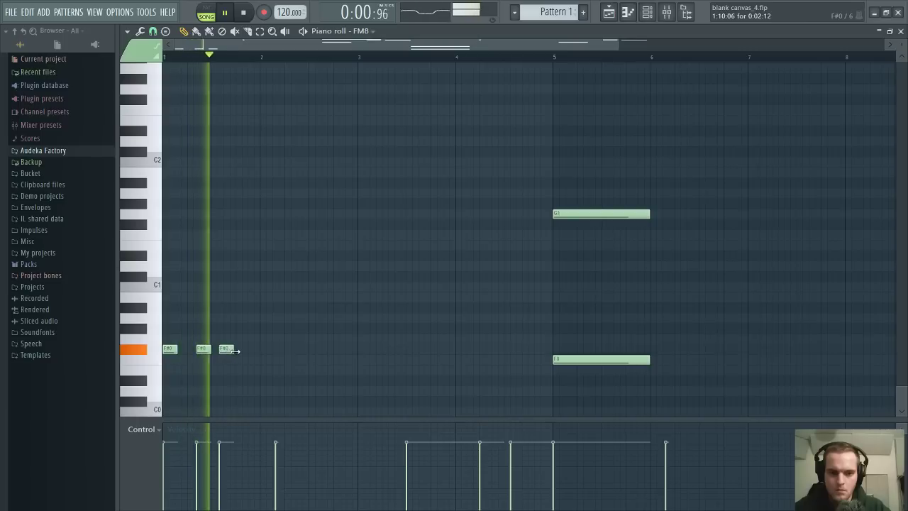
pyautogui.click(245, 349)
pyautogui.moveTo(256, 349); pyautogui.dragTo(220, 349)
pyautogui.press('space')
pyautogui.press('space')
# Add a very short G#2 note and two very short G2 notes in the second half of bar 1
pyautogui.click(225, 79)
pyautogui.scroll(4, 229, 59)
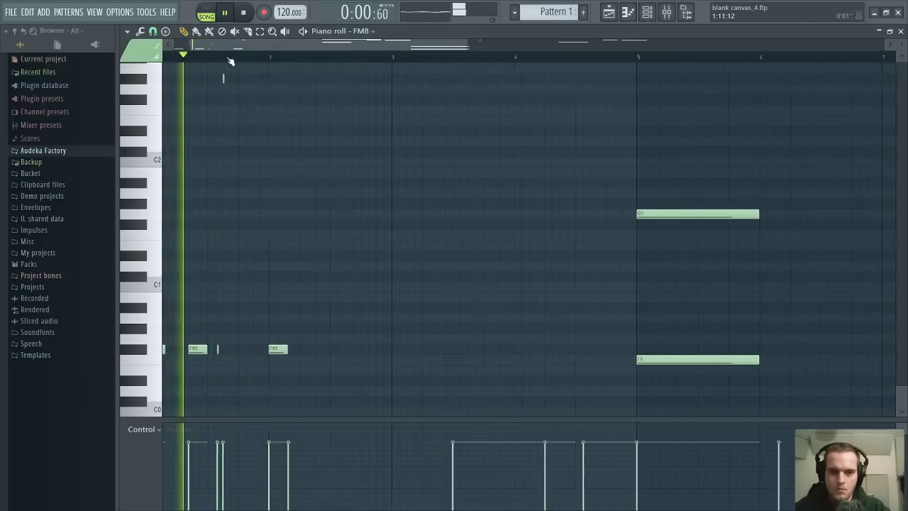
pyautogui.click(239, 89)
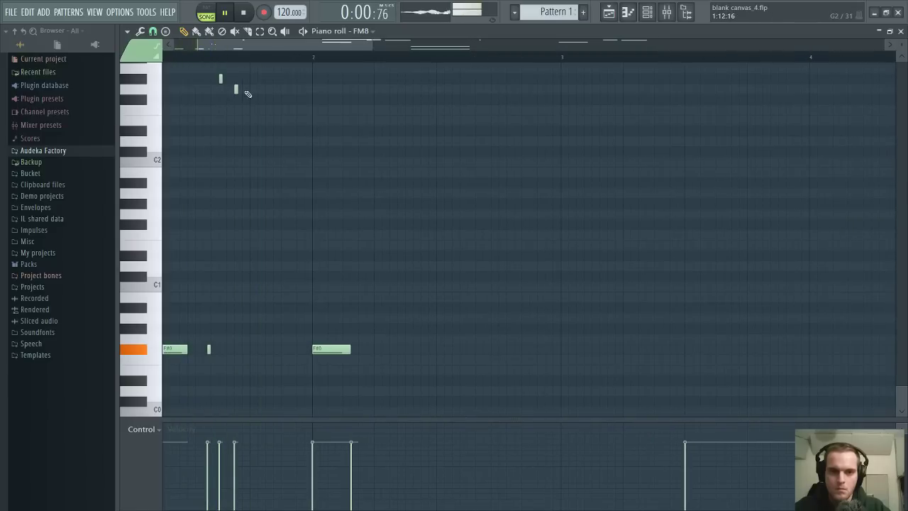
pyautogui.click(252, 89)
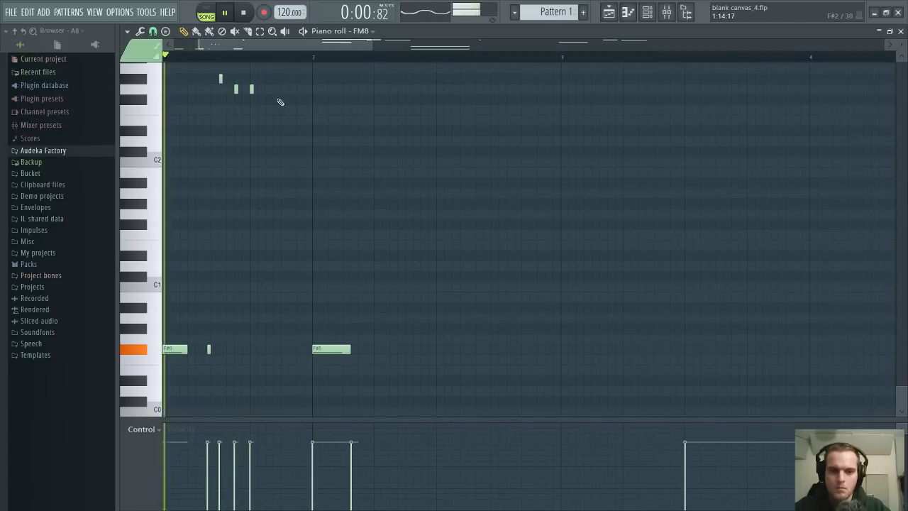
pyautogui.moveTo(301, 44); pyautogui.dragTo(276, 46)
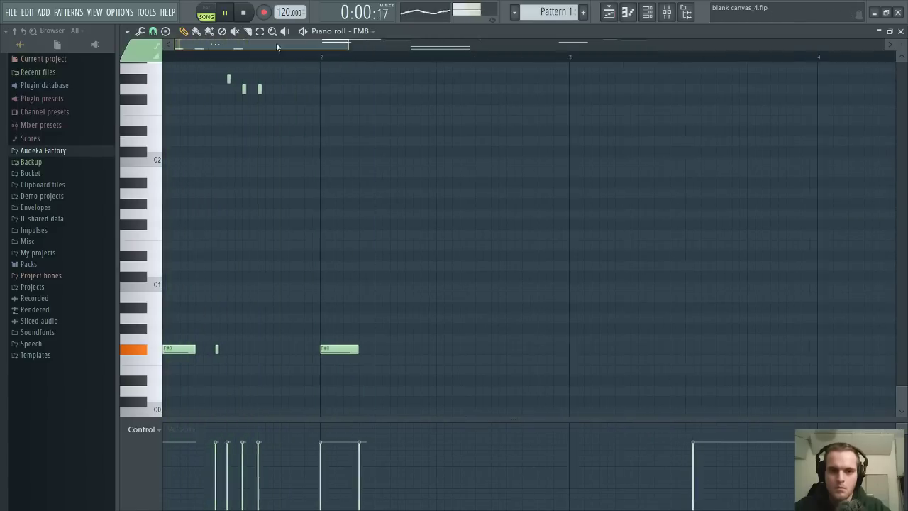
# Delete the short G4 note in bar 2 and check the neighbouring octaves during playback
pyautogui.scroll(6, 490, 223)
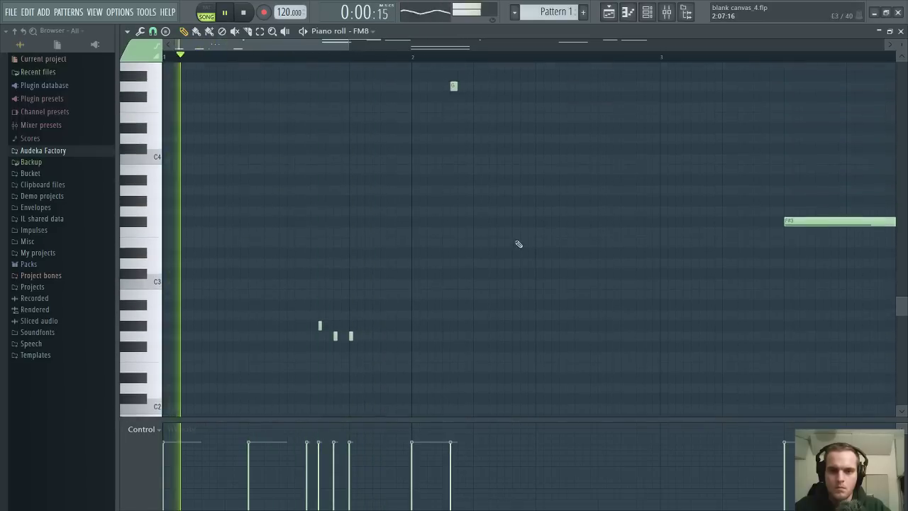
pyautogui.scroll(5, 496, 252)
pyautogui.rightClick(455, 278)
pyautogui.scroll(-8, 456, 278)
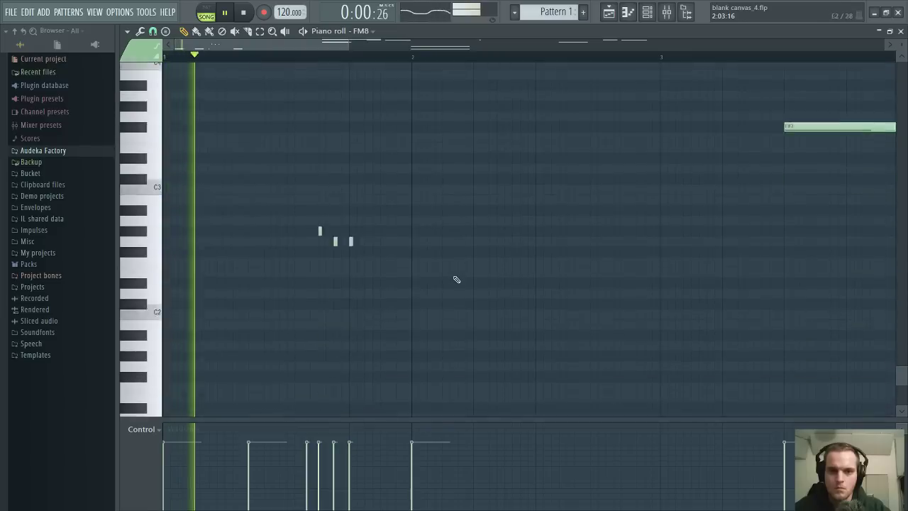
pyautogui.scroll(-5, 456, 280)
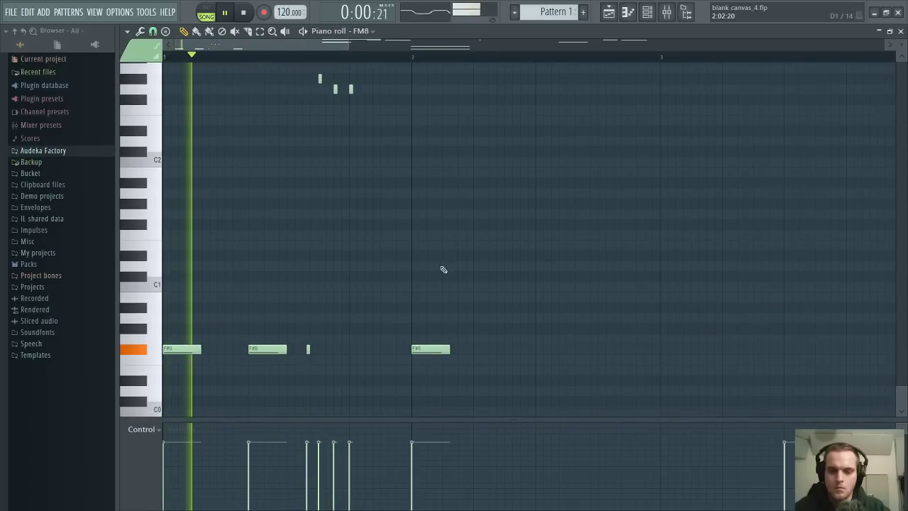
pyautogui.scroll(2, 555, 190)
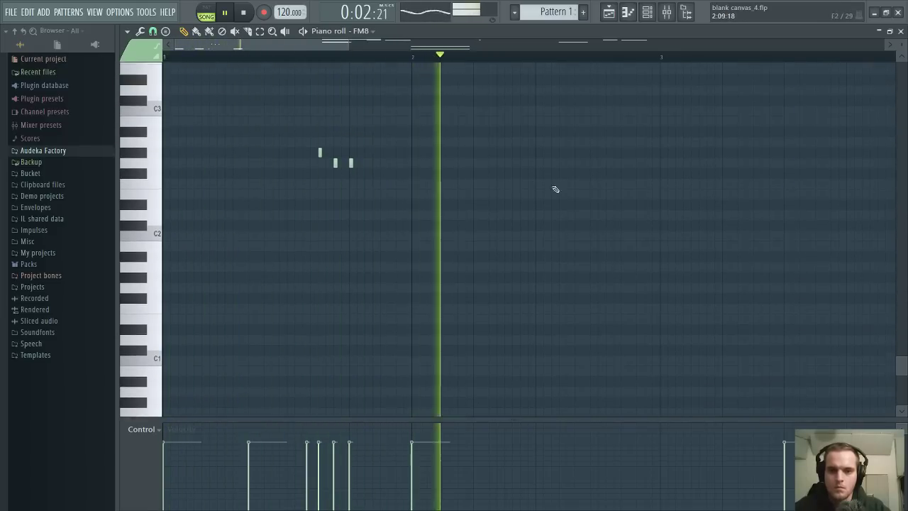
pyautogui.scroll(1, 555, 190)
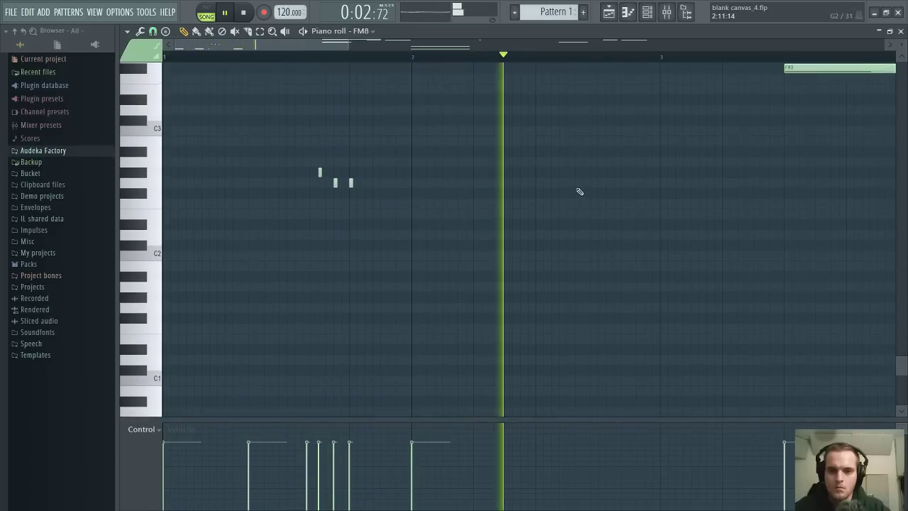
# Set bars 1 and 2 of the Playlist as the loop region and slice the Pattern 1 clip at bar 2
pyautogui.click(899, 32)
pyautogui.click(381, 31)
pyautogui.press('space')
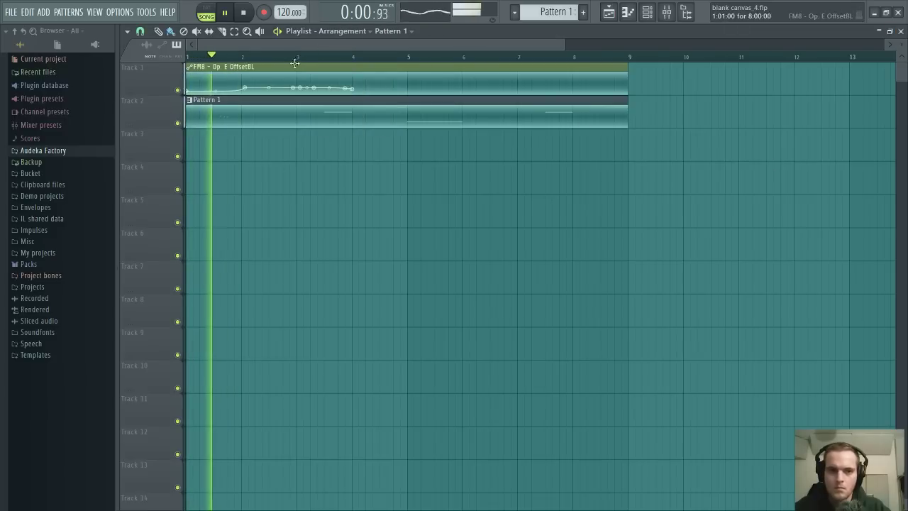
pyautogui.moveTo(297, 58); pyautogui.dragTo(24, 61)
pyautogui.hotkey('ctrl', 'd')
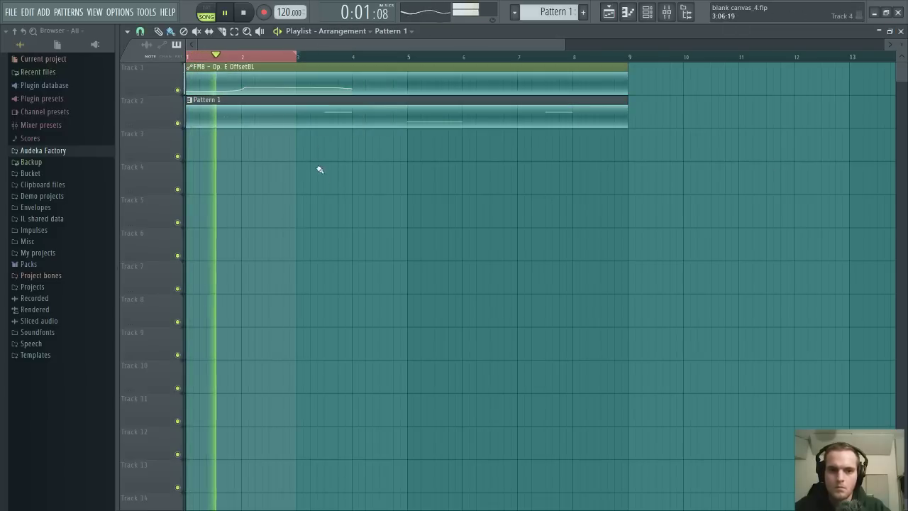
pyautogui.click(222, 31)
pyautogui.click(248, 116)
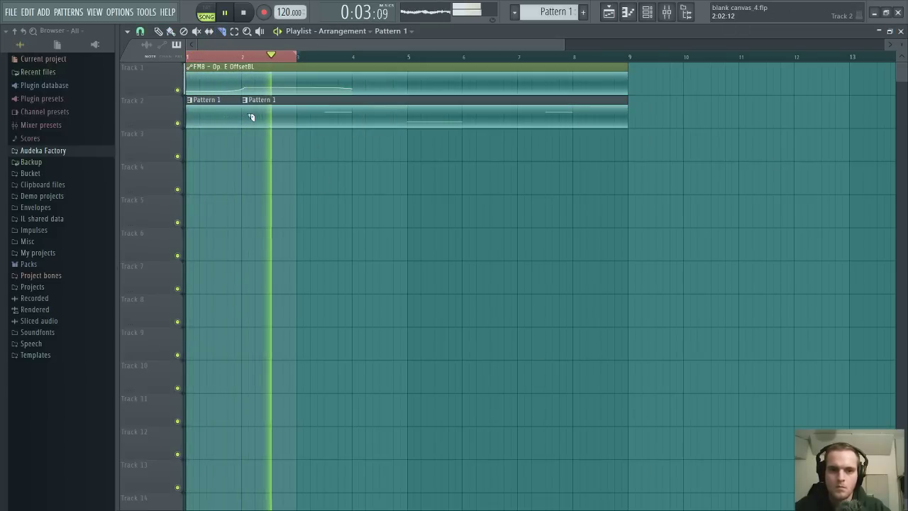
# Slice the Pattern 1 clip at bar 3 and replace its bar 2 section with a copy of the bar 1 clip
pyautogui.click(296, 116)
pyautogui.click(259, 106)
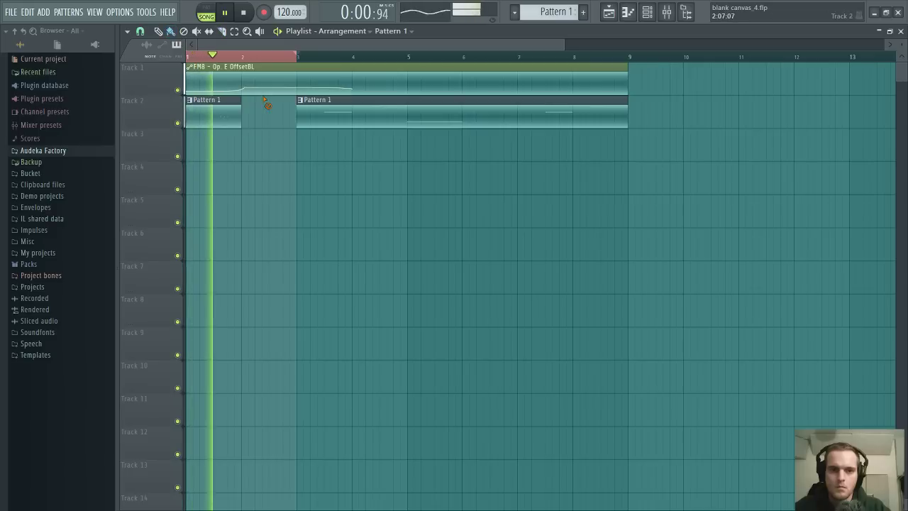
pyautogui.hotkey('ctrl', 'd')
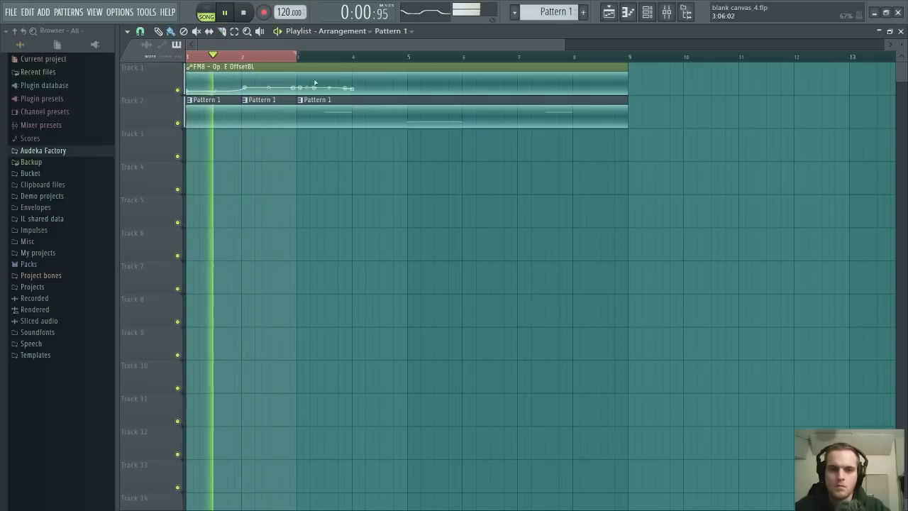
pyautogui.scroll(3, 300, 57)
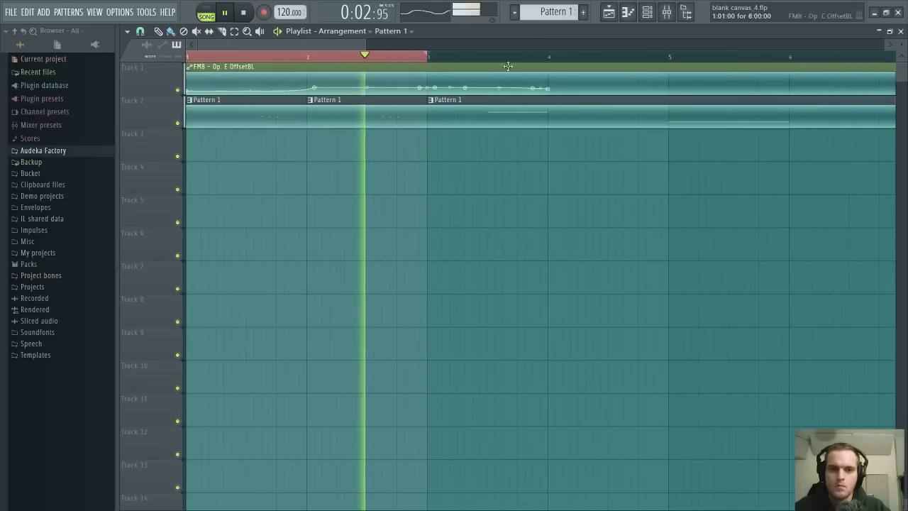
# Add an XLFO source in the FM8 insert's FabFilter Saturn and assign it to the band 2 crossover frequency
pyautogui.click(667, 12)
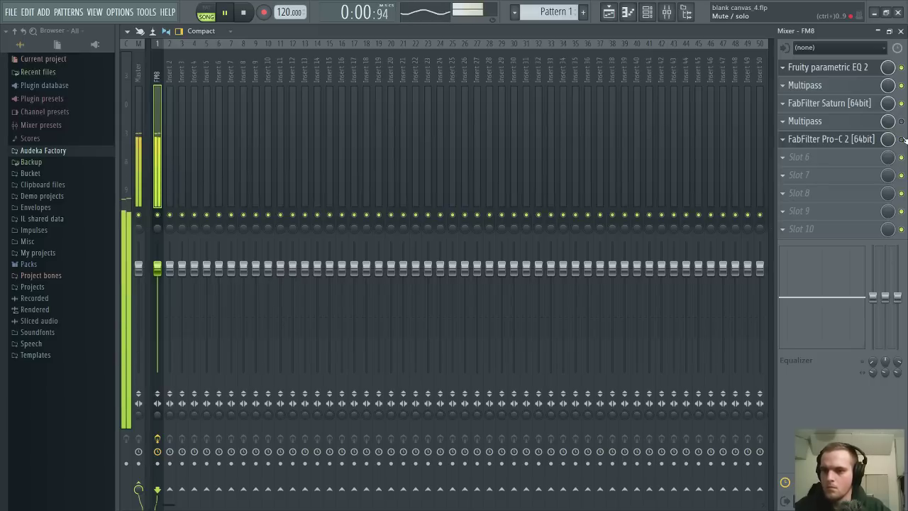
pyautogui.click(868, 105)
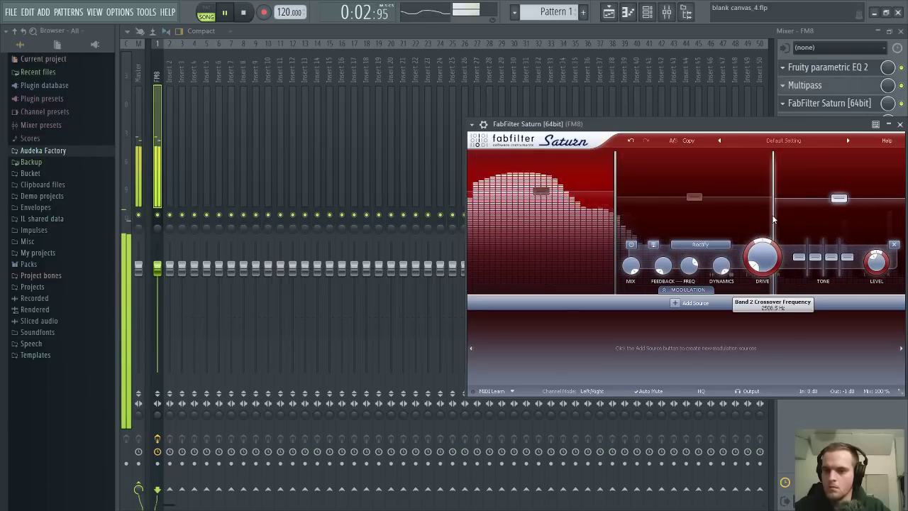
pyautogui.moveTo(808, 127); pyautogui.dragTo(644, 120)
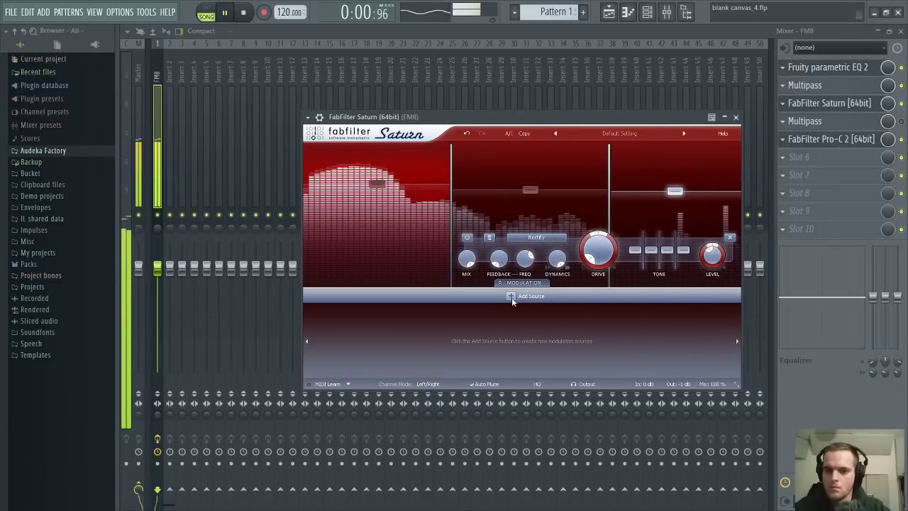
pyautogui.moveTo(322, 330); pyautogui.dragTo(543, 240)
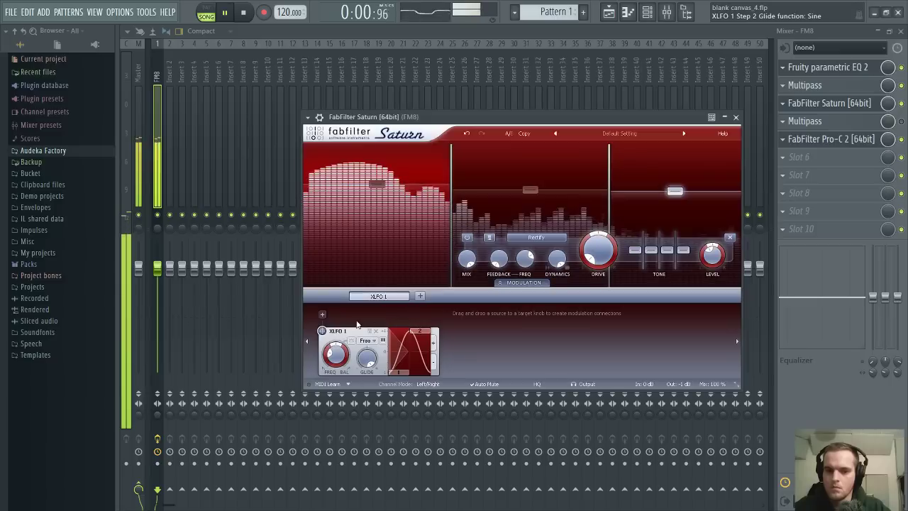
pyautogui.moveTo(322, 331); pyautogui.dragTo(607, 212)
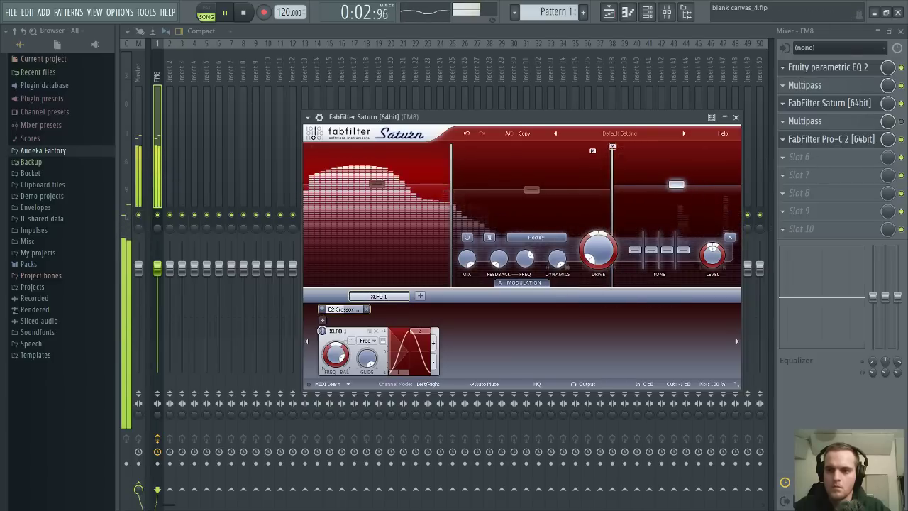
# Enable the second Multipass and Pro-C 2, and adjust Saturn with Clean Tube and about -12.7 dB treble on band 3 and a raised band 2 level
pyautogui.click(901, 121)
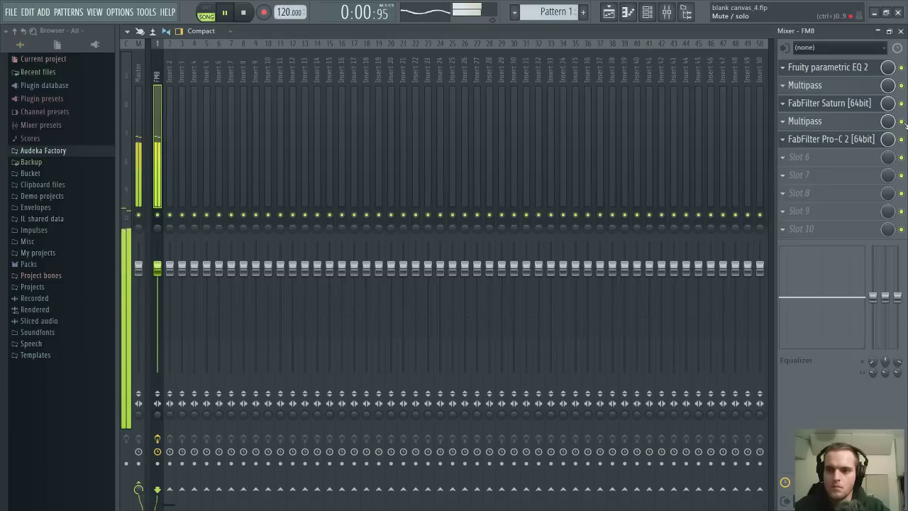
pyautogui.click(871, 105)
pyautogui.click(672, 188)
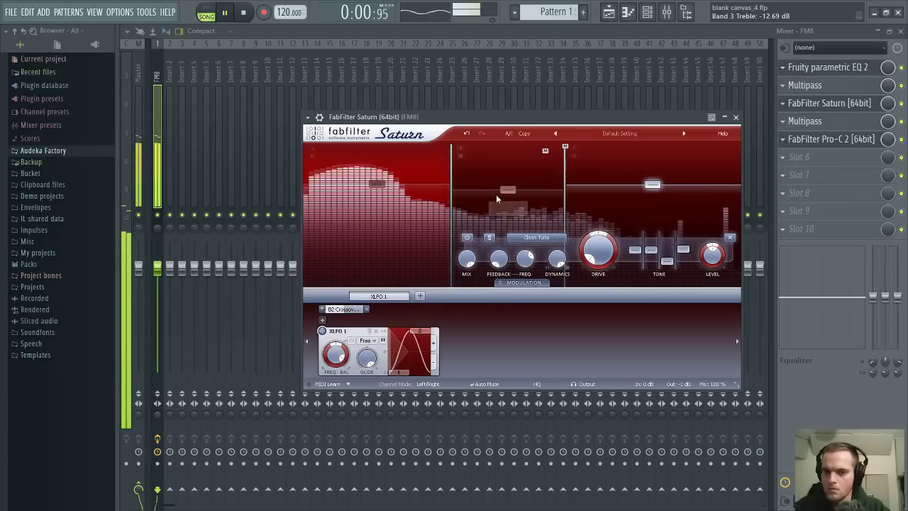
pyautogui.moveTo(496, 199); pyautogui.dragTo(499, 187)
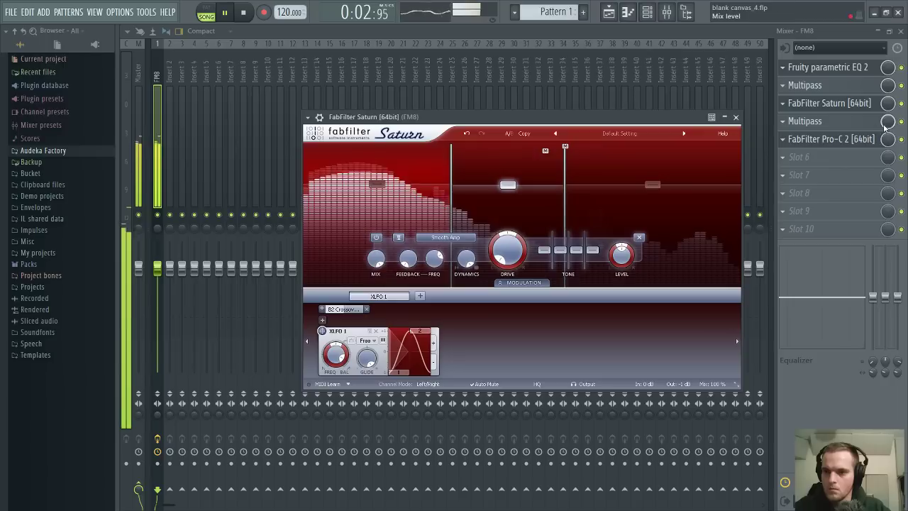
# Set the Reverser to 1/16 and lower the Reverb mix in the first Multipass of the FM8 insert
pyautogui.moveTo(853, 144)
pyautogui.mouseDown()
pyautogui.moveTo(853, 88)
pyautogui.moveTo(853, 162)
pyautogui.mouseUp()
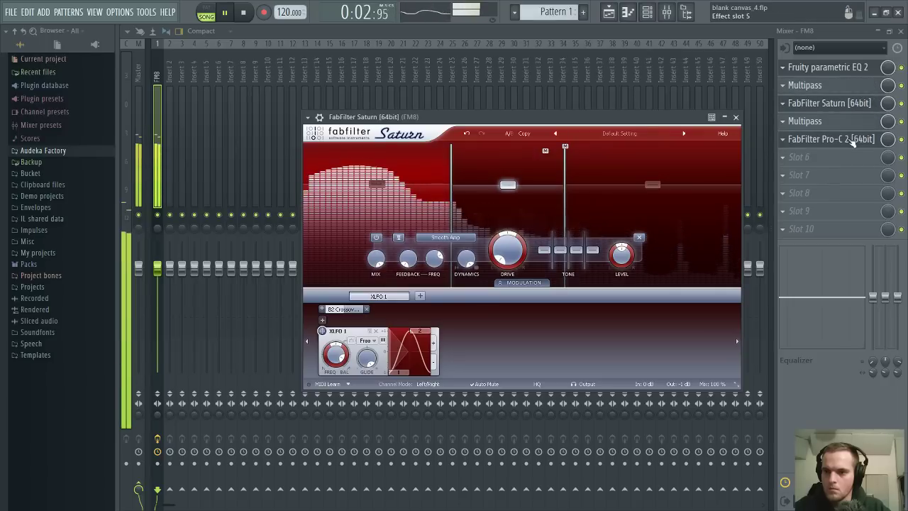
pyautogui.click(854, 91)
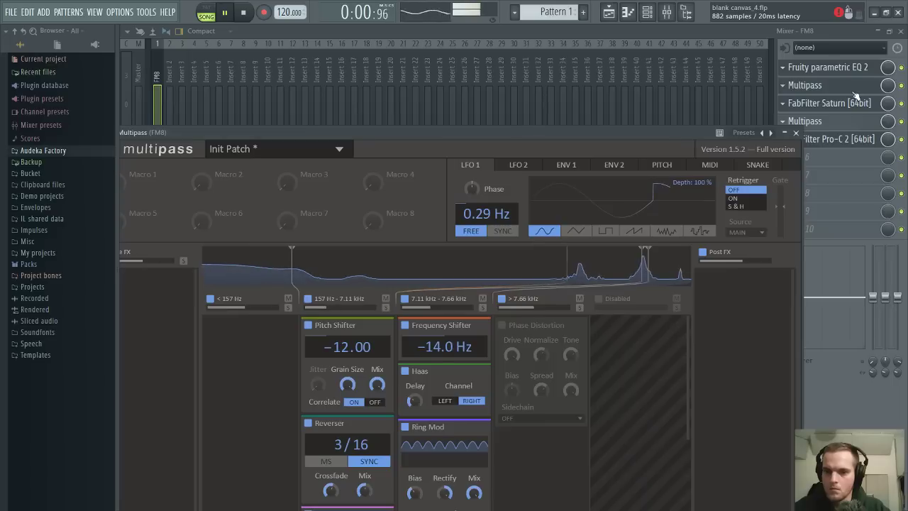
pyautogui.scroll(-3, 365, 440)
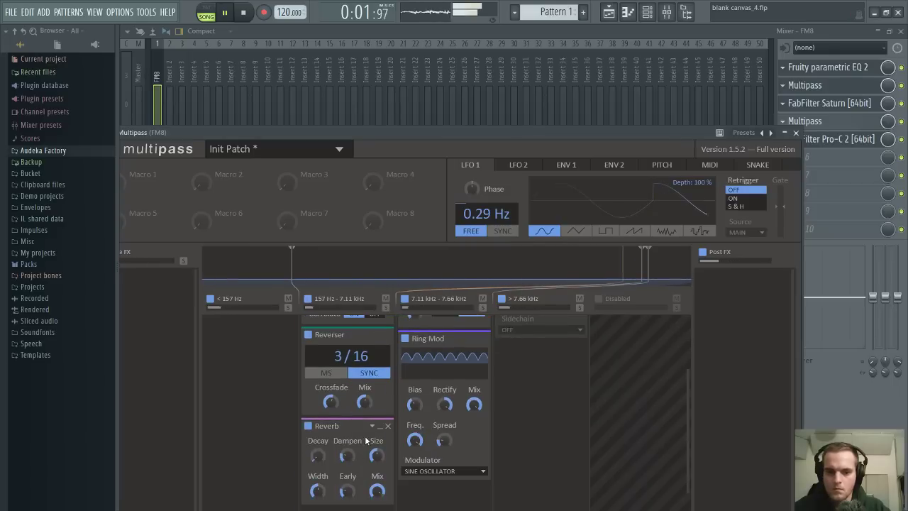
pyautogui.click(900, 31)
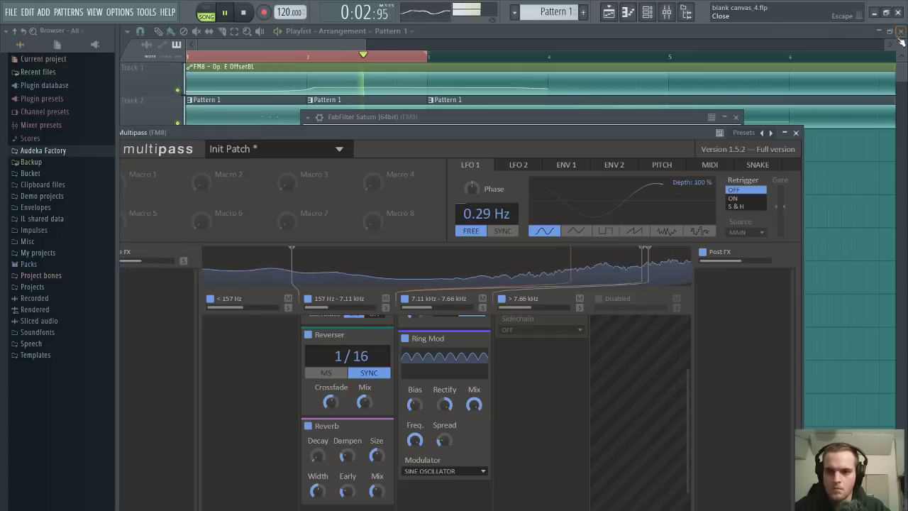
# Open the bar 2 Pattern 1 clip's notes and add two very short F3 notes near the end of bar 1
pyautogui.rightClick(853, 225)
pyautogui.scroll(2, 253, 58)
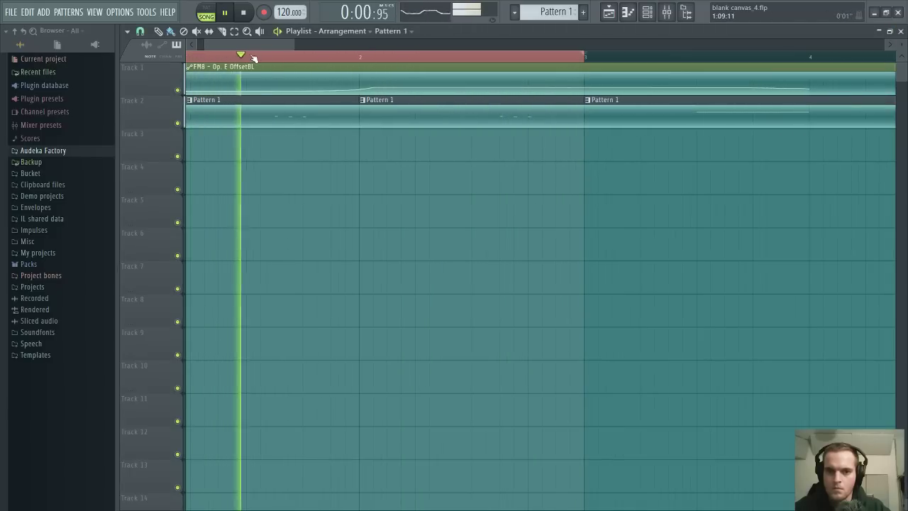
pyautogui.moveTo(221, 47); pyautogui.dragTo(217, 48)
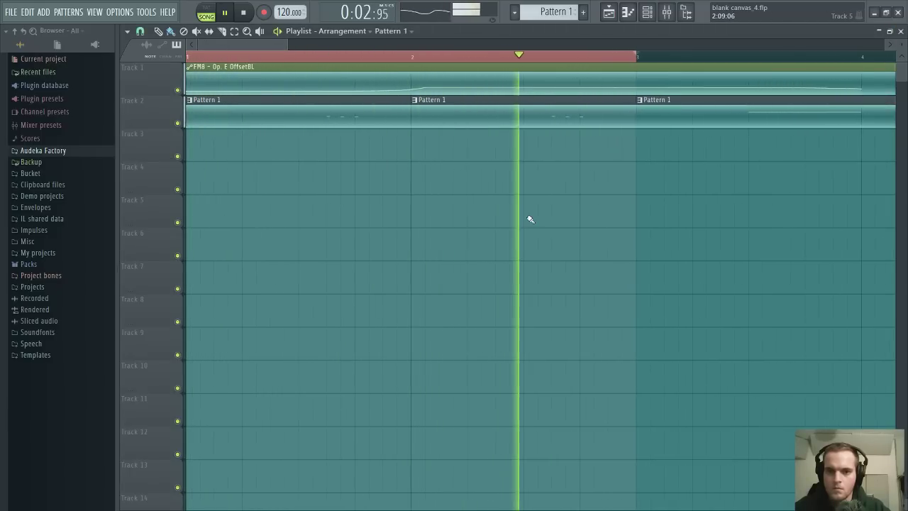
pyautogui.doubleClick(504, 114)
pyautogui.scroll(-1, 496, 60)
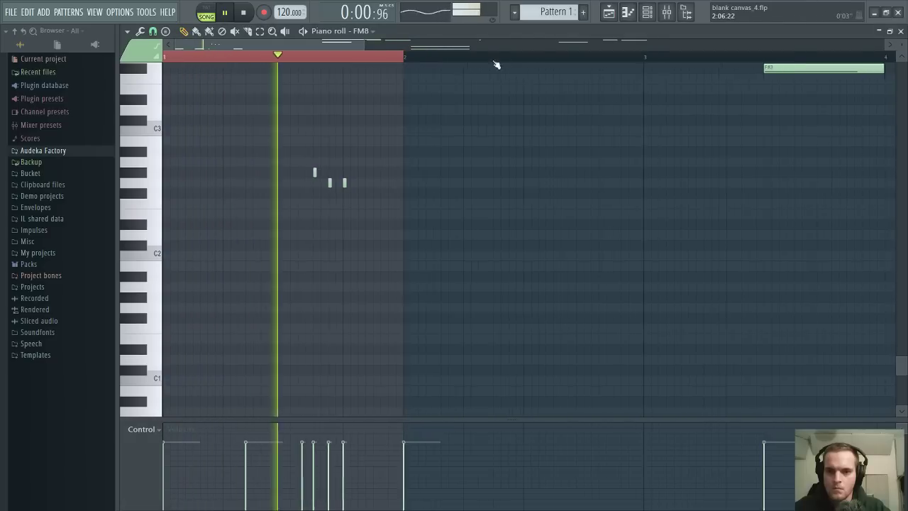
pyautogui.click(359, 78)
pyautogui.moveTo(362, 80); pyautogui.dragTo(366, 79)
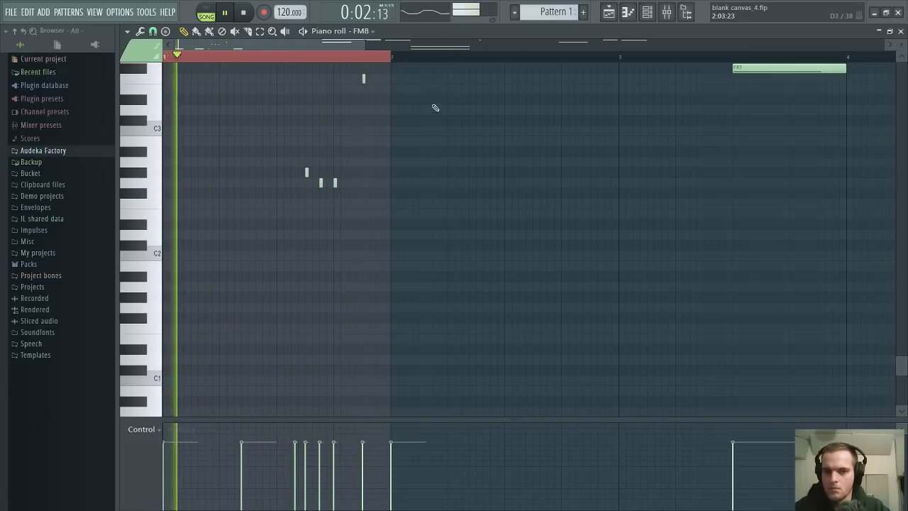
pyautogui.click(379, 78)
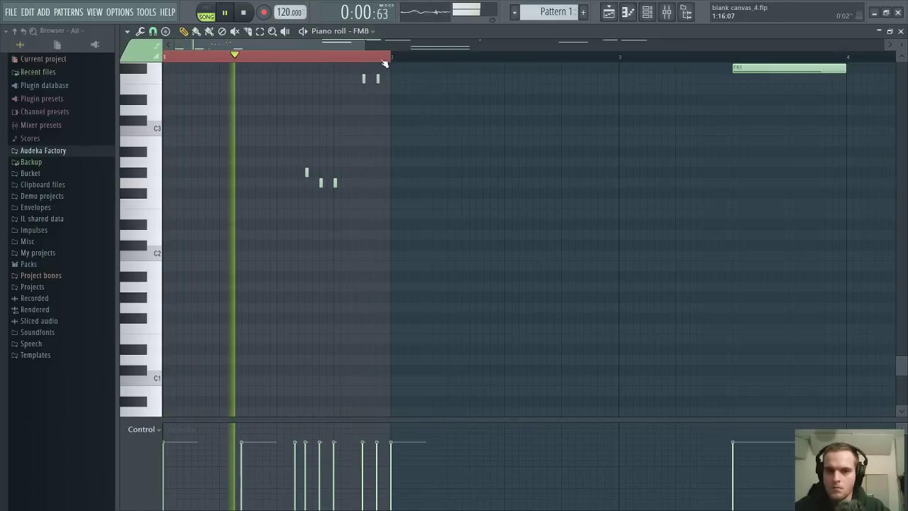
# Delete the first of the two short F3 notes and extend the remaining one to the end of bar 1
pyautogui.scroll(3, 375, 77)
pyautogui.rightClick(353, 78)
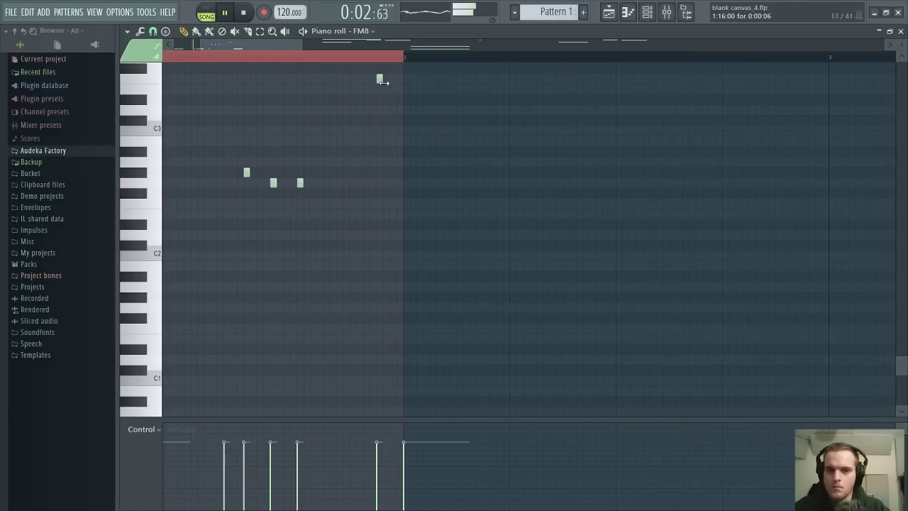
pyautogui.moveTo(397, 81); pyautogui.dragTo(403, 81)
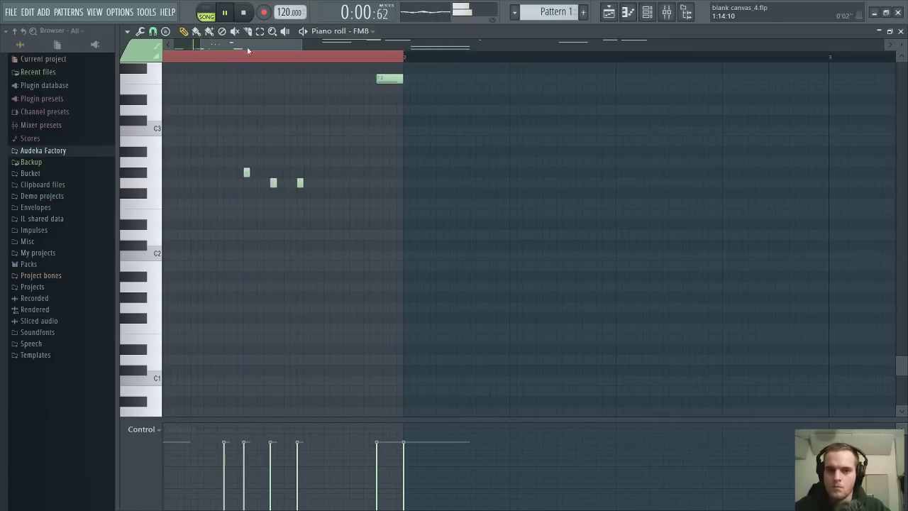
# Transpose the F3 note at the end of bar 1 up to F5, start it one step earlier, and raise it another octave
pyautogui.scroll(3, 407, 151)
pyautogui.click(386, 165)
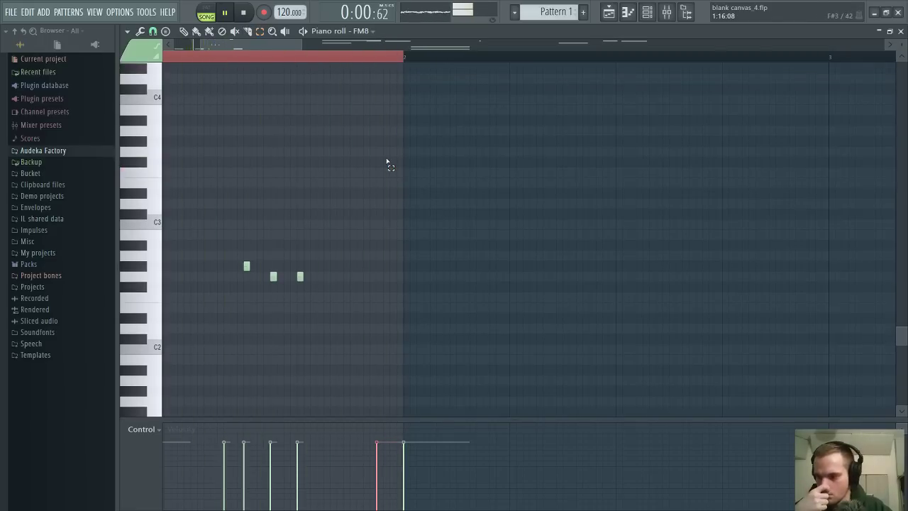
pyautogui.scroll(9, 312, 78)
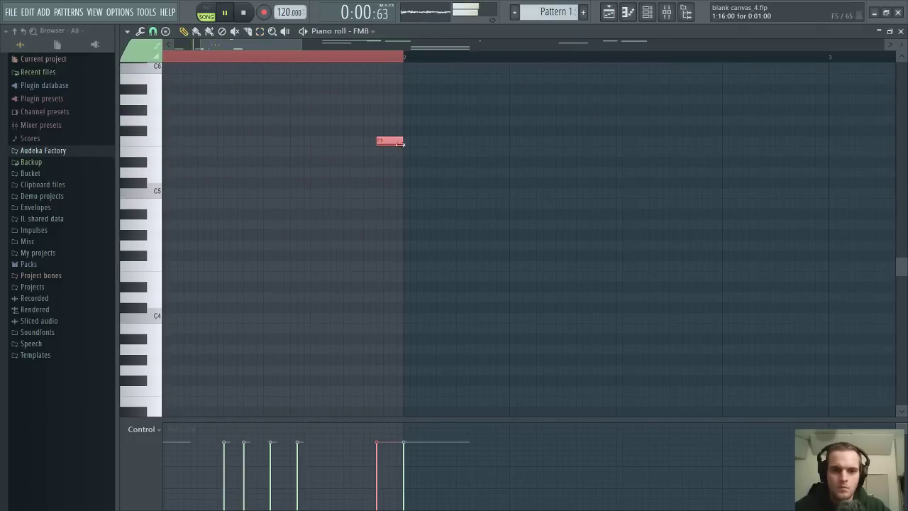
pyautogui.moveTo(368, 142); pyautogui.dragTo(361, 142)
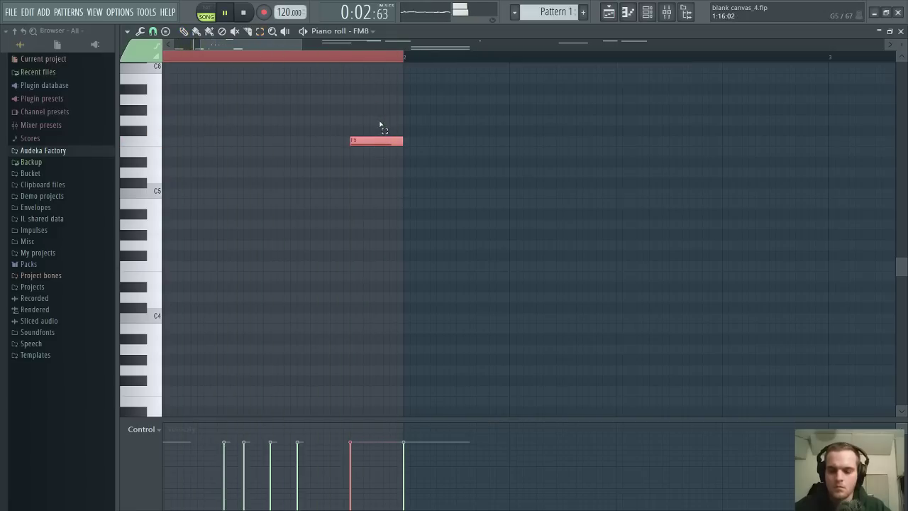
pyautogui.press('Delete')
pyautogui.scroll(-4, 423, 158)
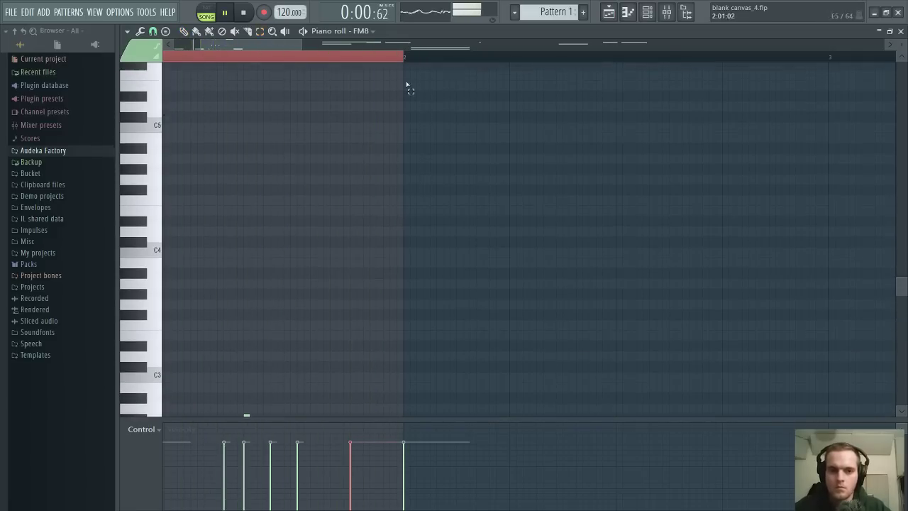
# Make the bar 1 clip unique as Pattern 2 and delete the high F note at the end of its bar
pyautogui.press('F5')
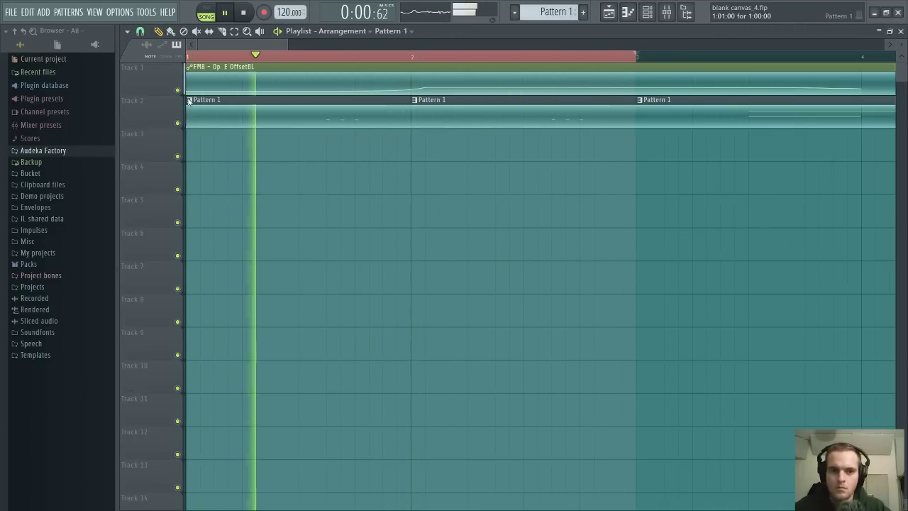
pyautogui.hotkey('ctrl', 'shift', 'c')
pyautogui.doubleClick(298, 125)
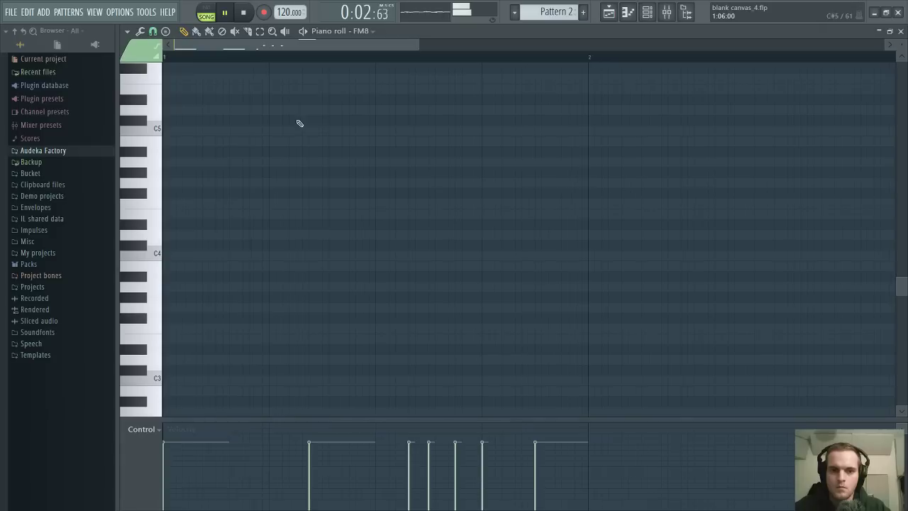
pyautogui.scroll(-2, 326, 57)
pyautogui.scroll(5, 387, 192)
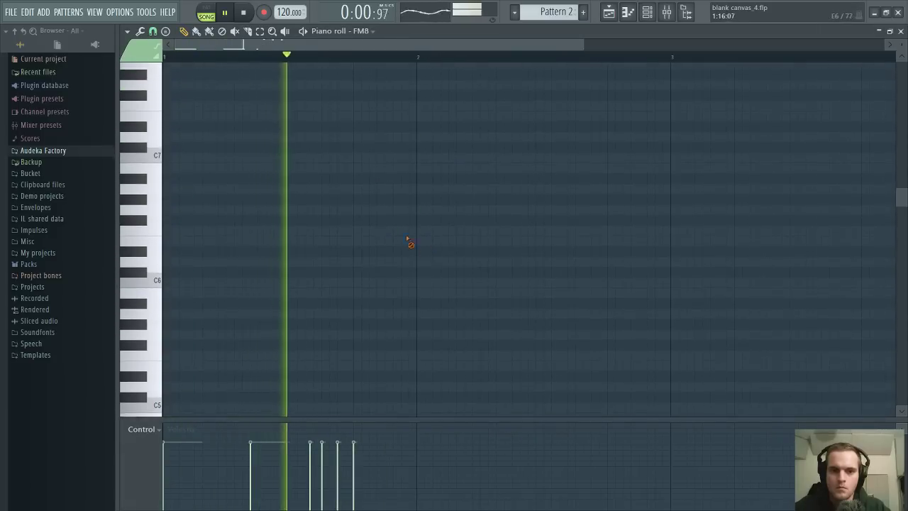
# Delete the first of Pattern 2's two short G2 notes and lengthen the other to about one and a half steps
pyautogui.scroll(-6, 403, 217)
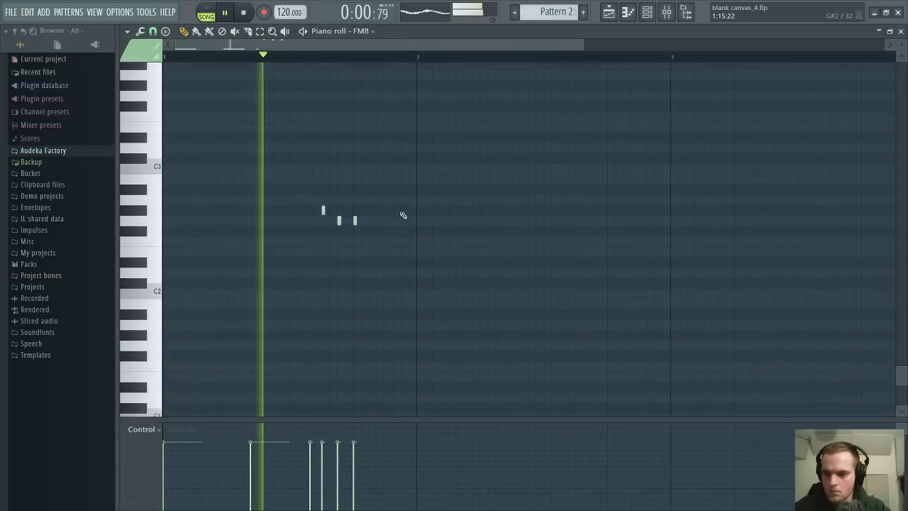
pyautogui.scroll(-2, 402, 206)
pyautogui.rightClick(338, 151)
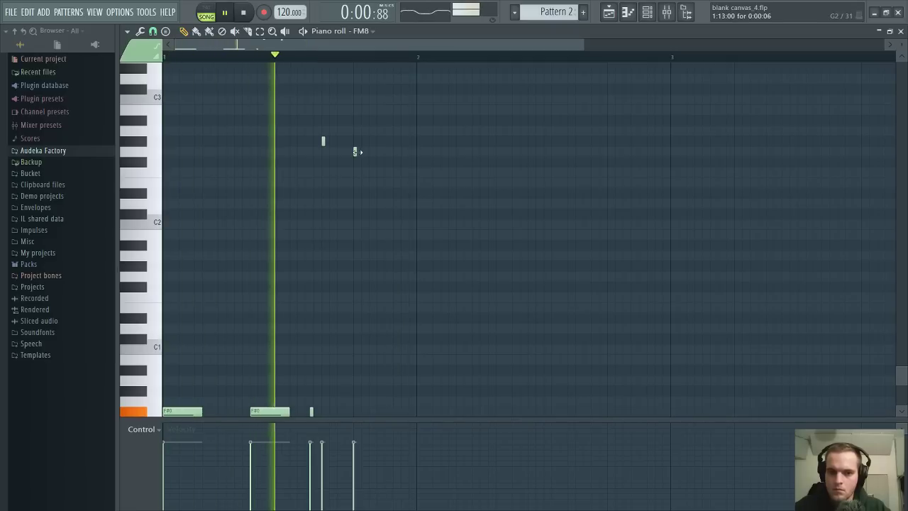
pyautogui.moveTo(357, 151); pyautogui.dragTo(376, 152)
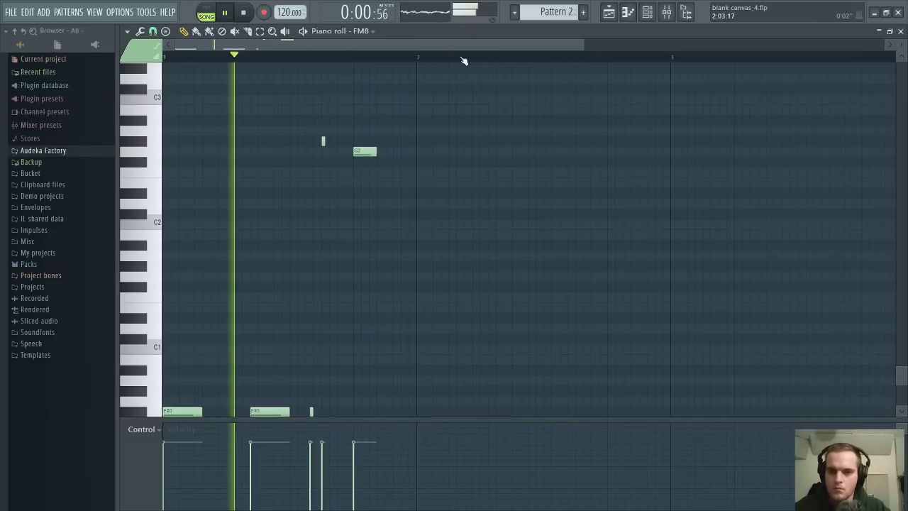
# Set the first split frequency of the FM8 insert's first Multipass to 398 Hz
pyautogui.click(899, 31)
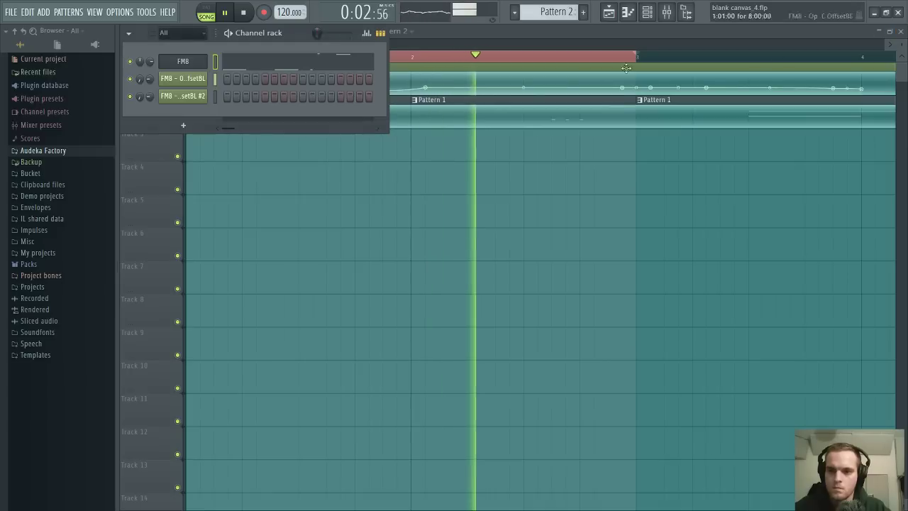
pyautogui.press('F9')
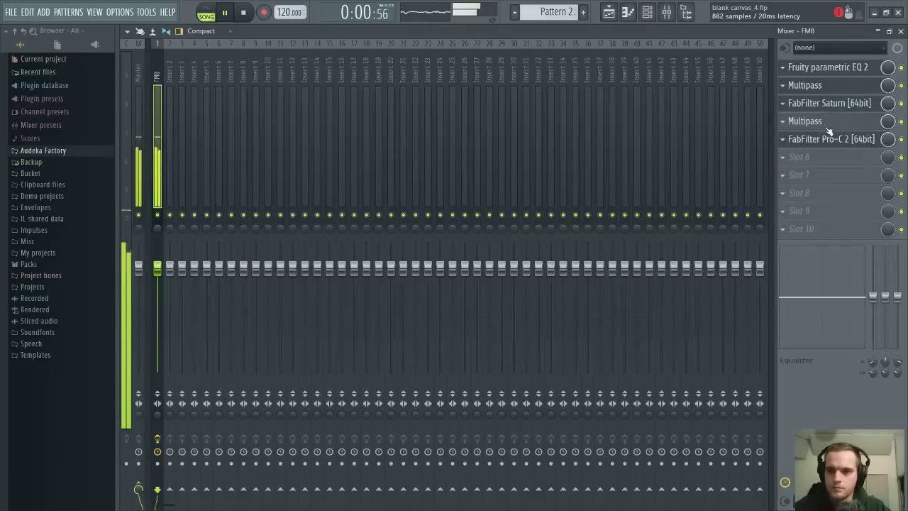
pyautogui.click(856, 88)
pyautogui.moveTo(319, 271); pyautogui.dragTo(376, 273)
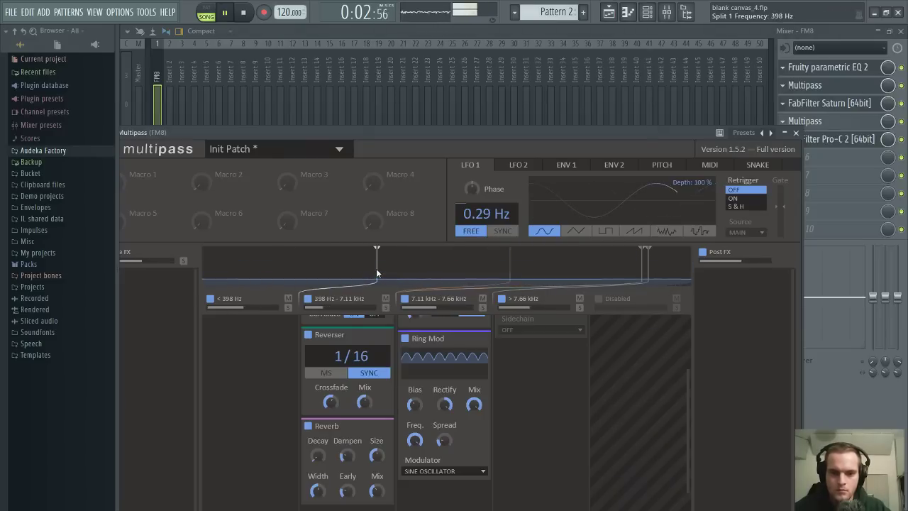
# Add a Trance Gate to the band below 398 Hz in the FM8 insert's Multipass
pyautogui.moveTo(419, 139); pyautogui.dragTo(469, 79)
pyautogui.click(216, 326)
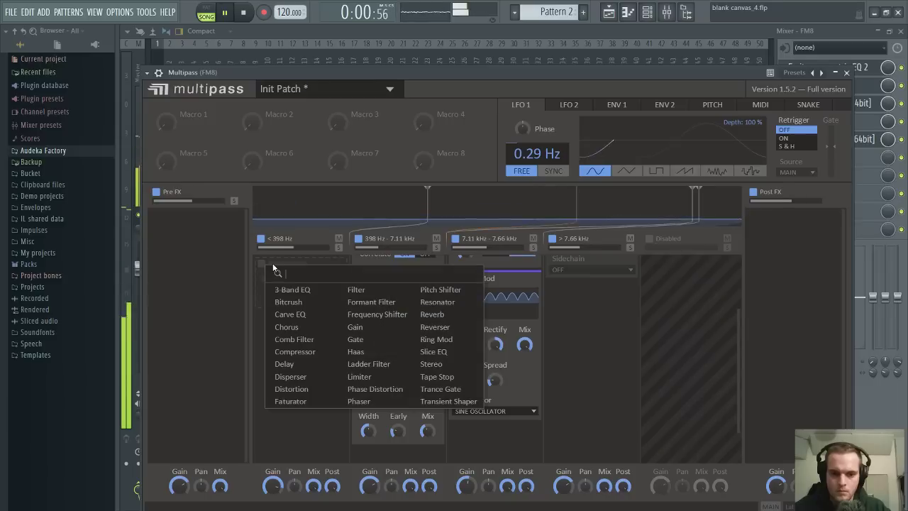
pyautogui.click(440, 389)
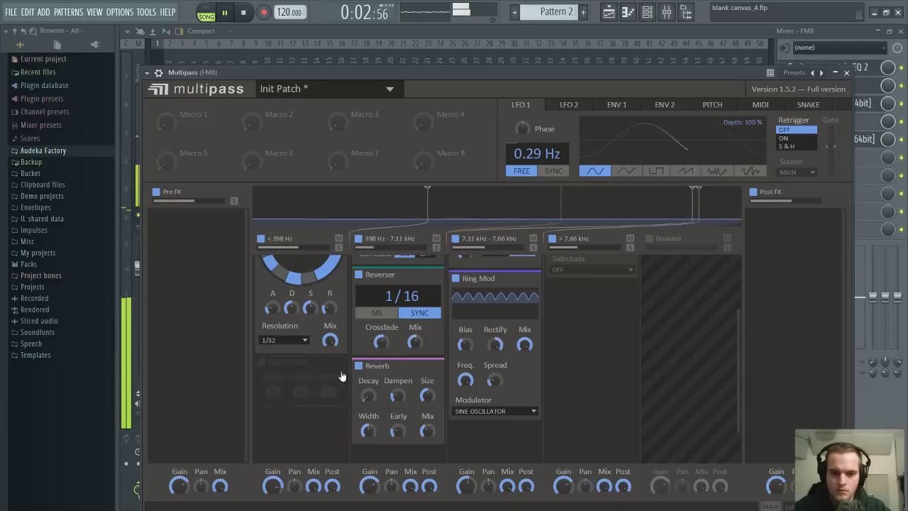
pyautogui.moveTo(467, 72); pyautogui.dragTo(447, 80)
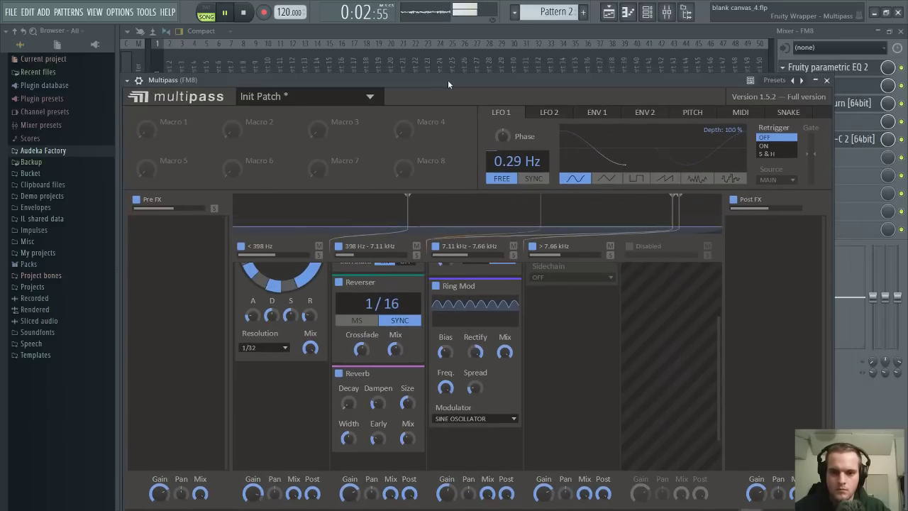
# Lower the Reverb's Dampen and the Reverser's Mix in the second band, and set the Reverser to an unsynced time of 11.1 ms
pyautogui.moveTo(448, 79); pyautogui.dragTo(381, 196)
pyautogui.click(759, 196)
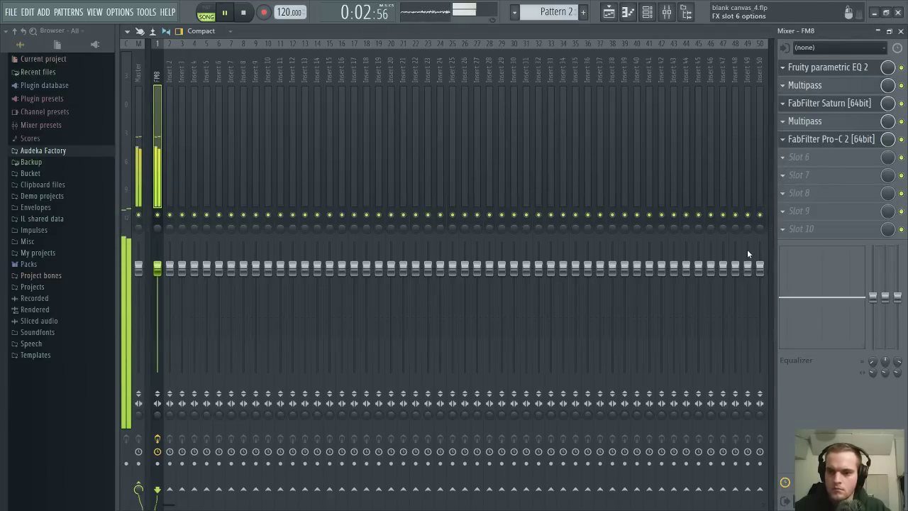
pyautogui.click(819, 122)
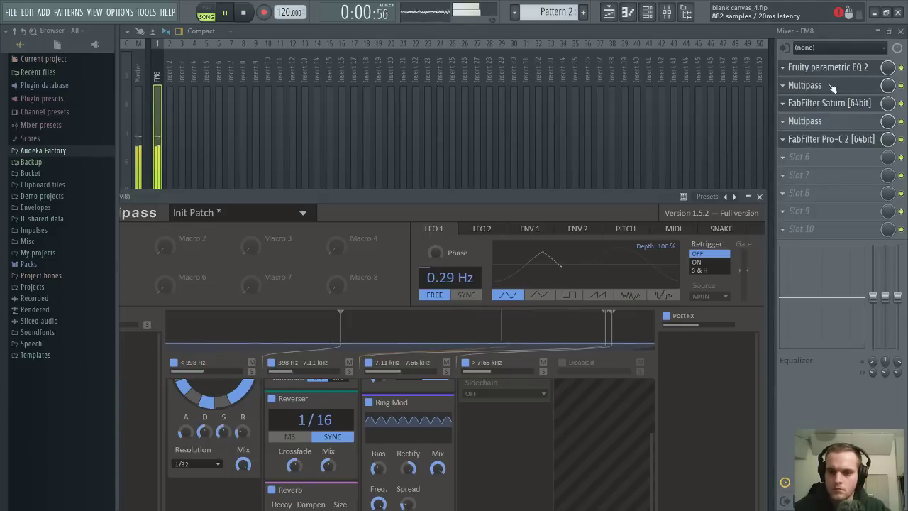
pyautogui.moveTo(479, 200); pyautogui.dragTo(503, 123)
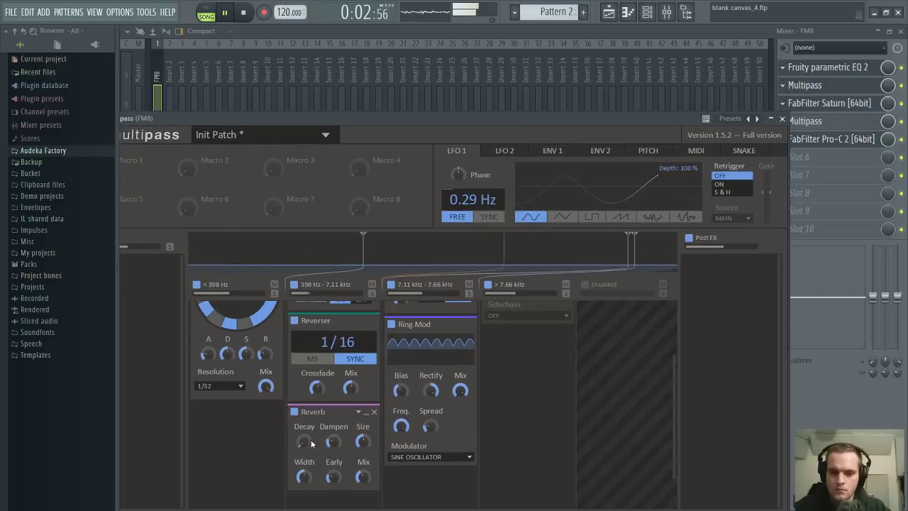
pyautogui.moveTo(335, 441); pyautogui.dragTo(335, 426)
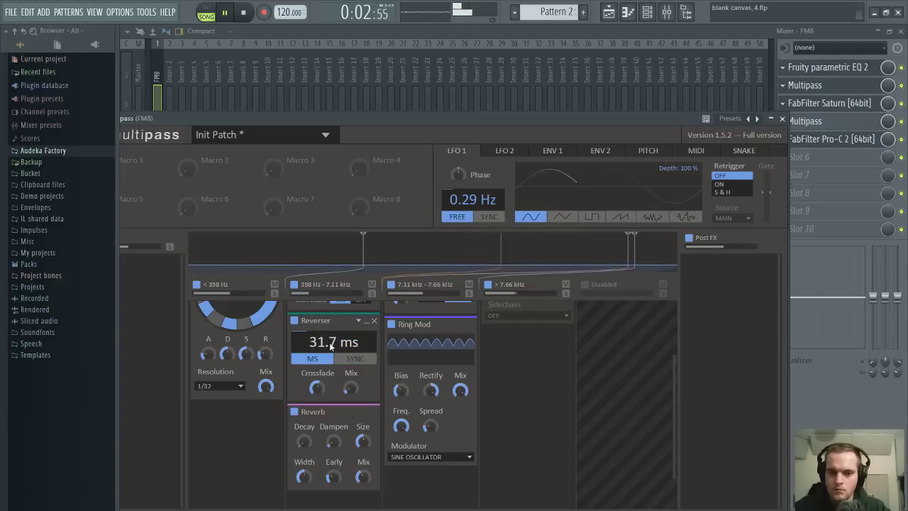
pyautogui.moveTo(330, 343); pyautogui.dragTo(330, 346)
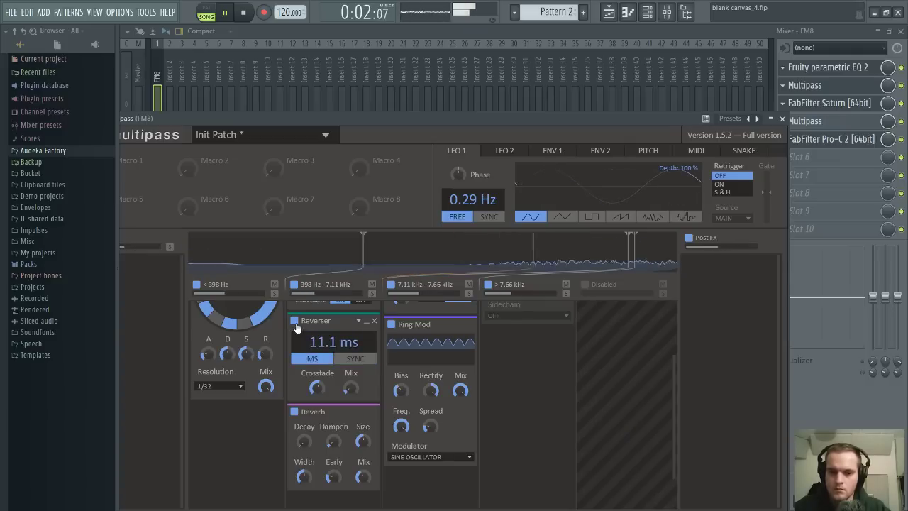
# Bypass the Reverser and Pitch Shifter in the second band and enable Phase Distortion in the band above 7.66 kHz
pyautogui.click(295, 322)
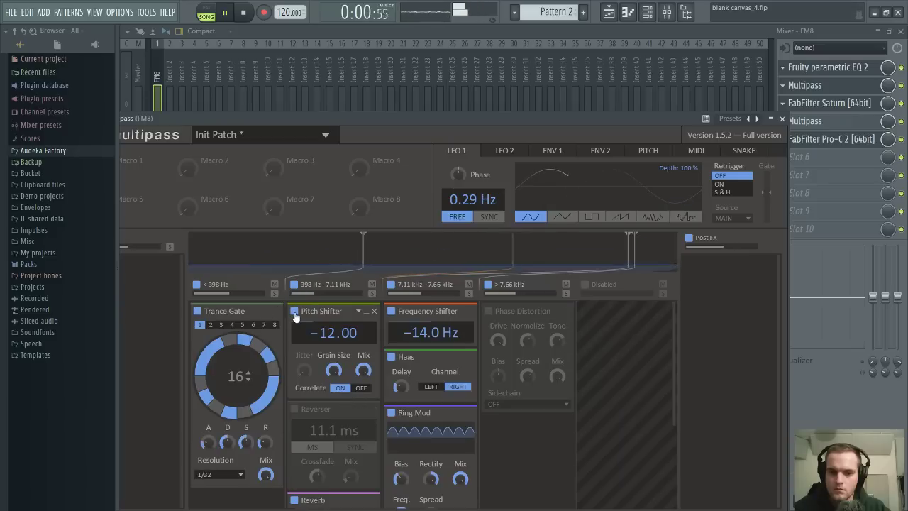
pyautogui.click(295, 311)
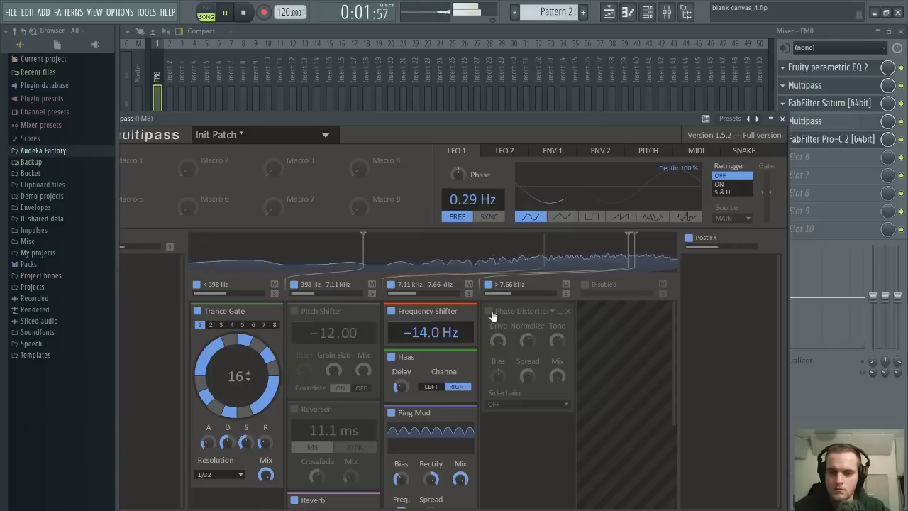
pyautogui.click(489, 311)
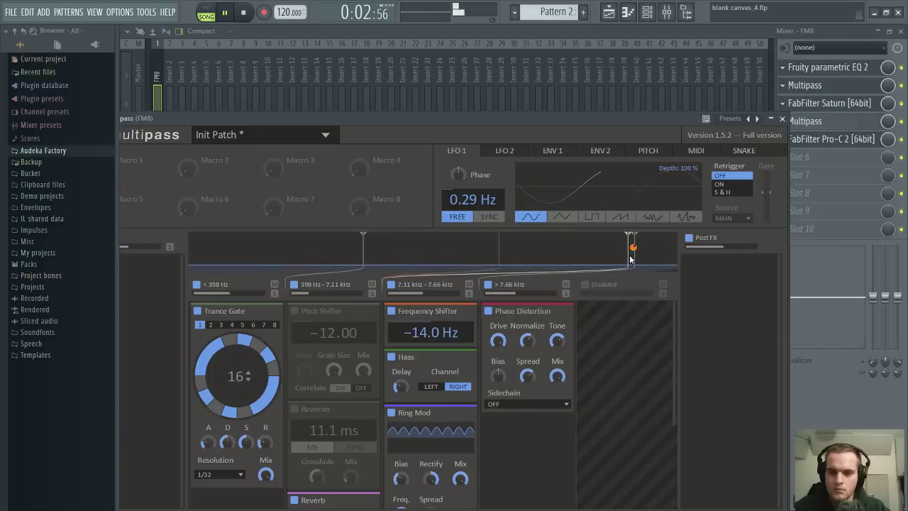
# Set the second split frequency to 4.80 kHz and re-enable the Pitch Shifter and Reverser in the second band
pyautogui.moveTo(631, 241); pyautogui.dragTo(536, 257)
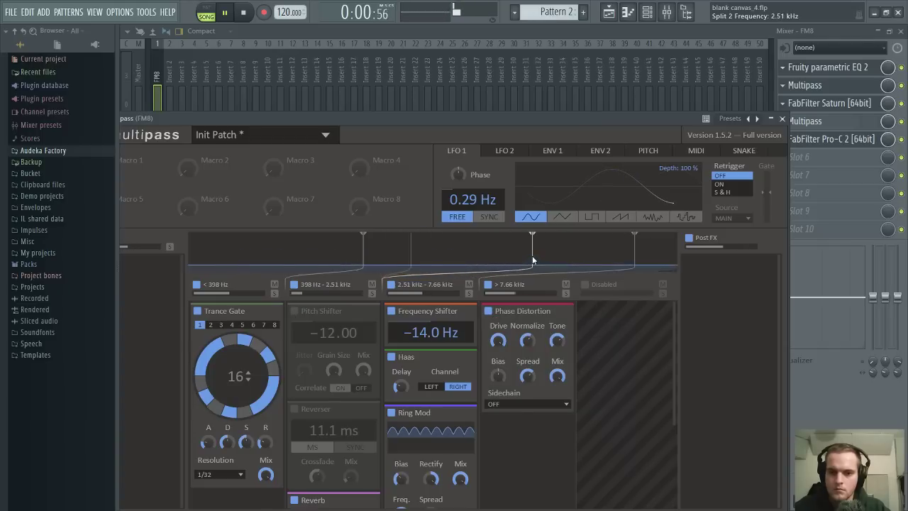
pyautogui.moveTo(533, 259); pyautogui.dragTo(591, 268)
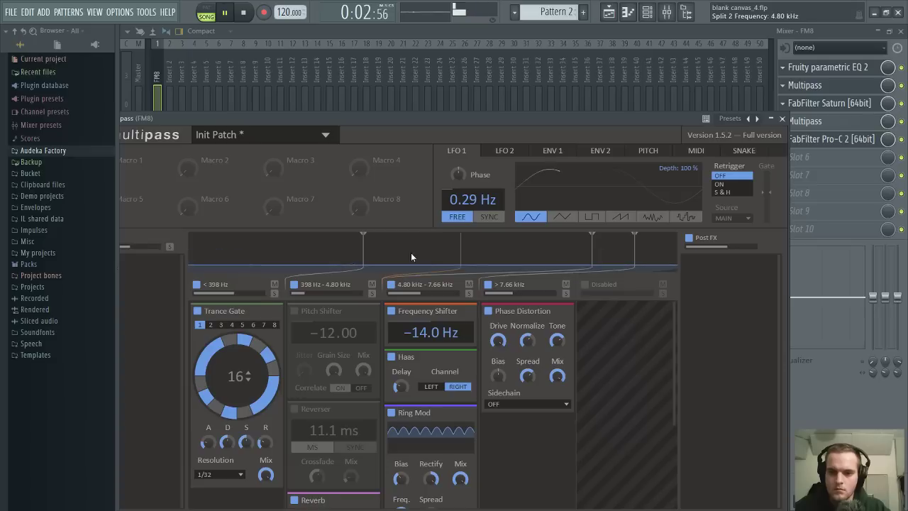
pyautogui.click(293, 310)
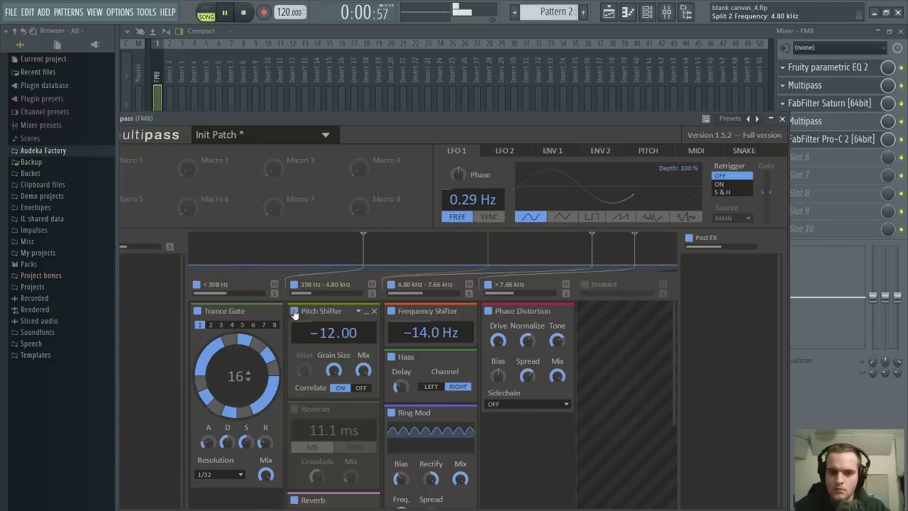
pyautogui.click(294, 409)
# Switch the Reverser to tempo sync at 2/16 and raise its Mix to about half
pyautogui.scroll(-3, 294, 416)
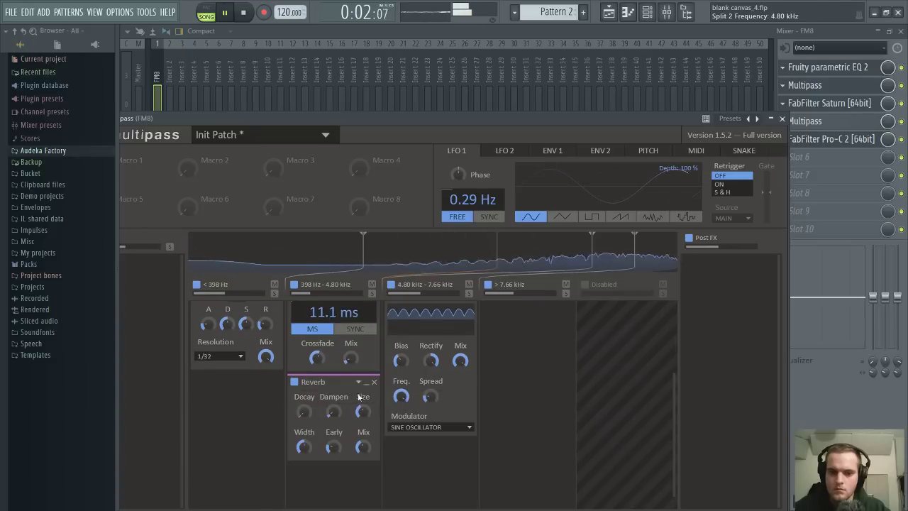
pyautogui.click(354, 329)
pyautogui.click(316, 331)
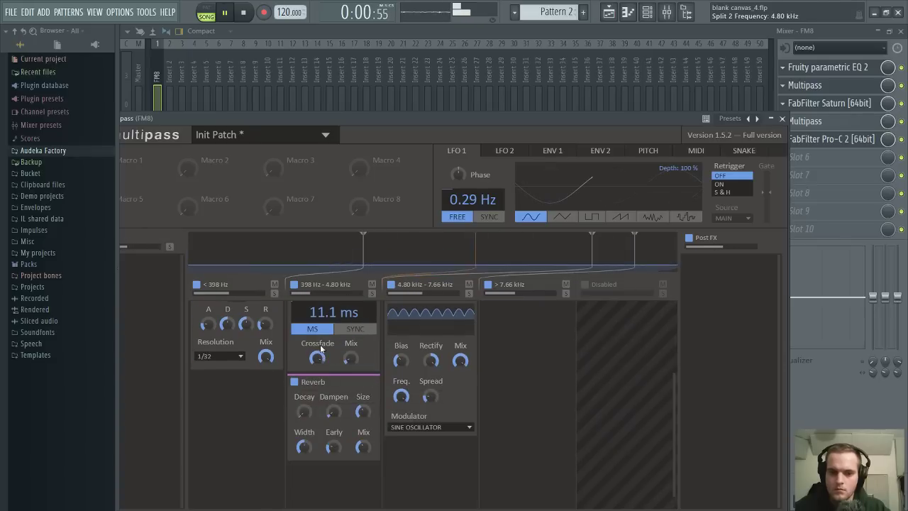
pyautogui.click(345, 330)
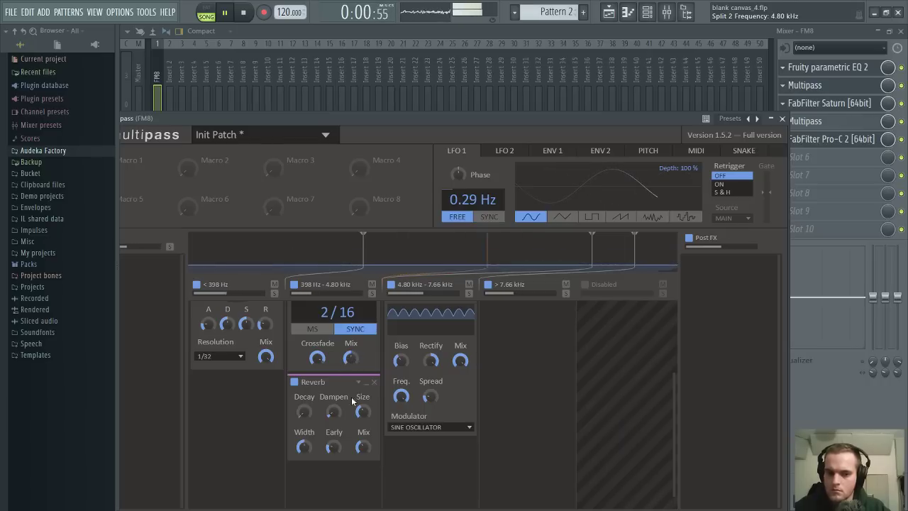
# Lower the Multipass's first split frequency to 190 Hz
pyautogui.scroll(3, 351, 396)
pyautogui.scroll(-1, 348, 443)
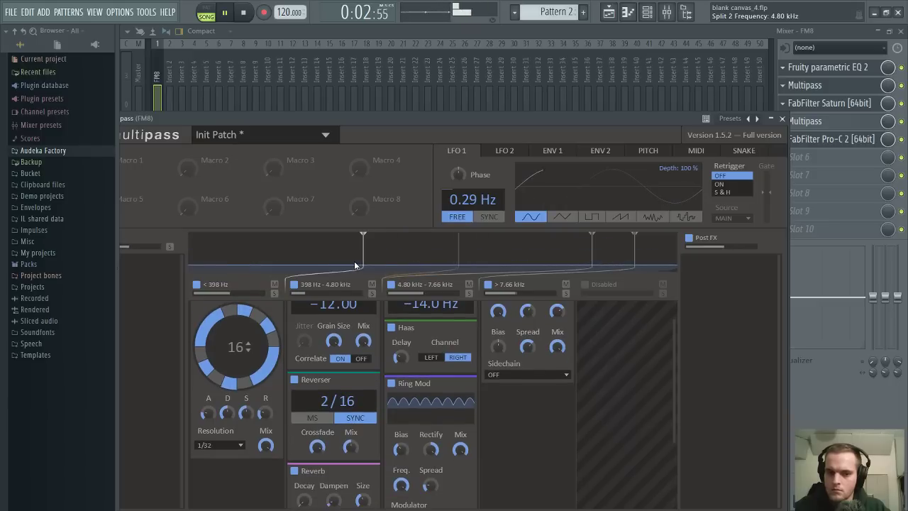
pyautogui.moveTo(306, 263); pyautogui.dragTo(302, 264)
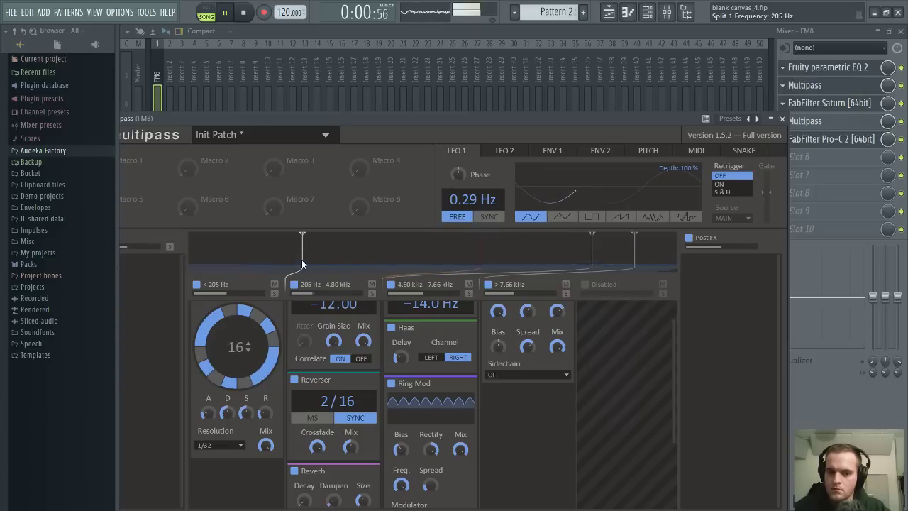
pyautogui.moveTo(299, 260); pyautogui.dragTo(294, 260)
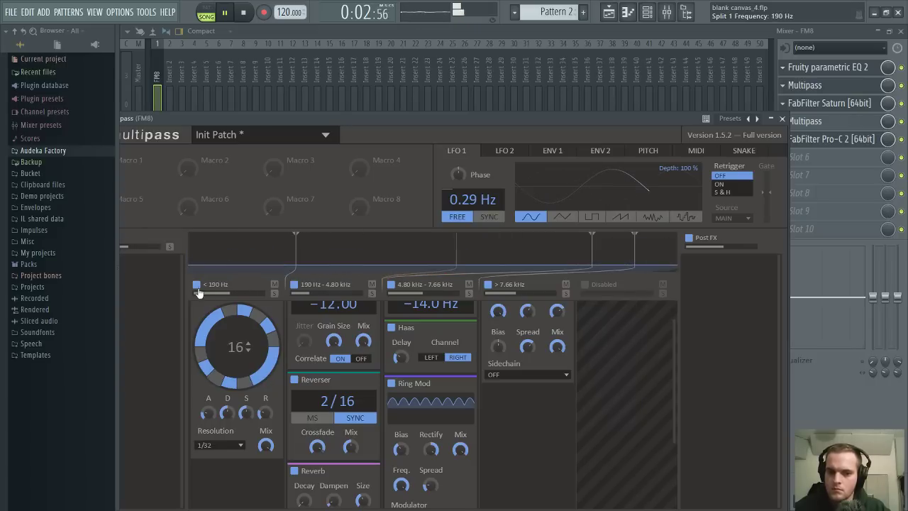
# Disable the lowest band and add a Trance Gate after the Reverb in the band below 4.80 kHz
pyautogui.click(197, 284)
pyautogui.scroll(-3, 316, 461)
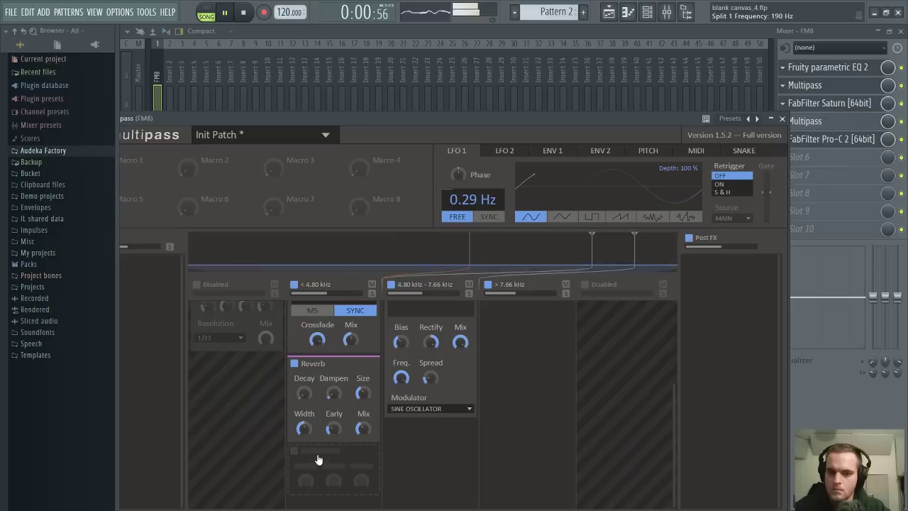
pyautogui.click(295, 457)
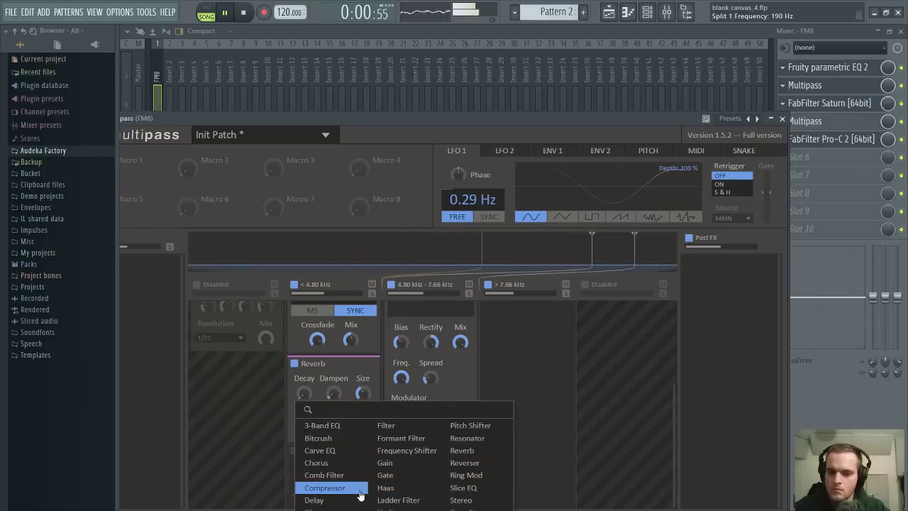
pyautogui.moveTo(469, 118); pyautogui.dragTo(477, 56)
pyautogui.click(478, 462)
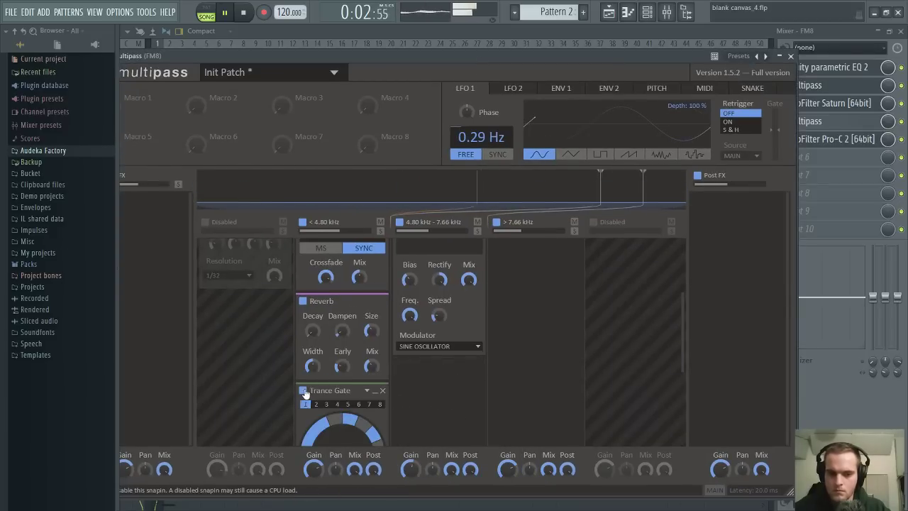
# Re-enable the lowest band, set the first split to 209 Hz, and bring the second split close to a slightly lowered third split
pyautogui.scroll(3, 259, 389)
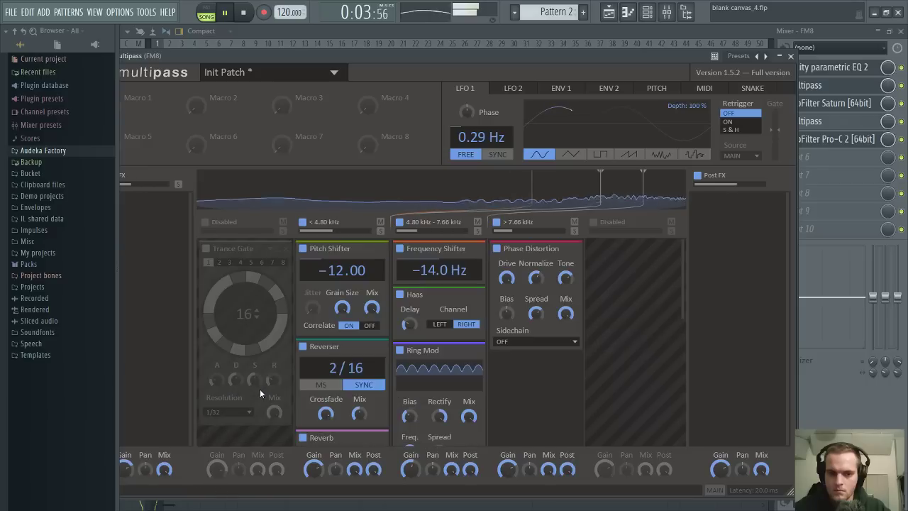
pyautogui.click(205, 223)
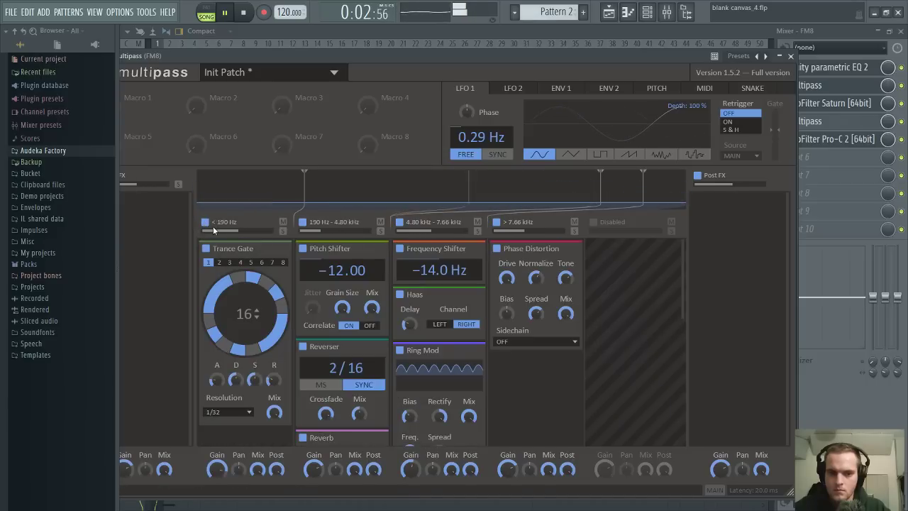
pyautogui.moveTo(304, 206)
pyautogui.mouseDown()
pyautogui.moveTo(333, 205)
pyautogui.moveTo(313, 206)
pyautogui.mouseUp()
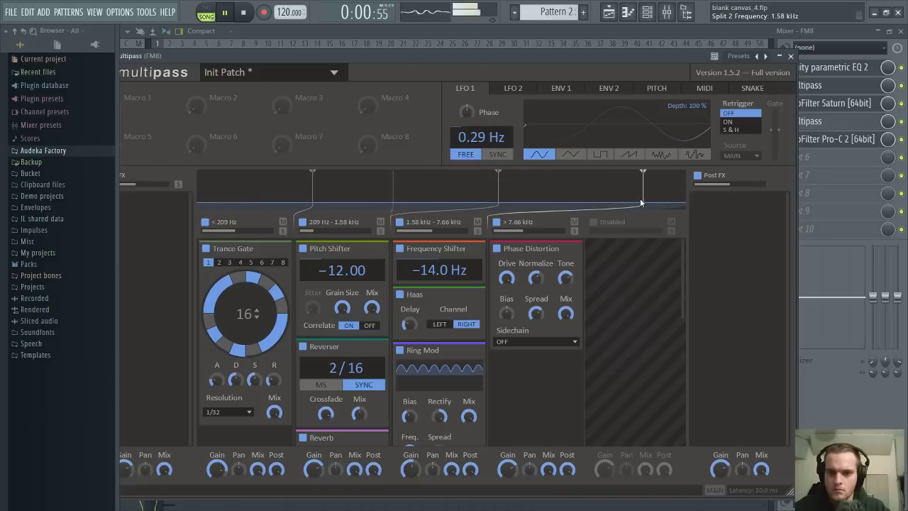
pyautogui.moveTo(643, 202)
pyautogui.mouseDown()
pyautogui.moveTo(543, 198)
pyautogui.moveTo(637, 203)
pyautogui.mouseUp()
pyautogui.moveTo(500, 201); pyautogui.dragTo(627, 204)
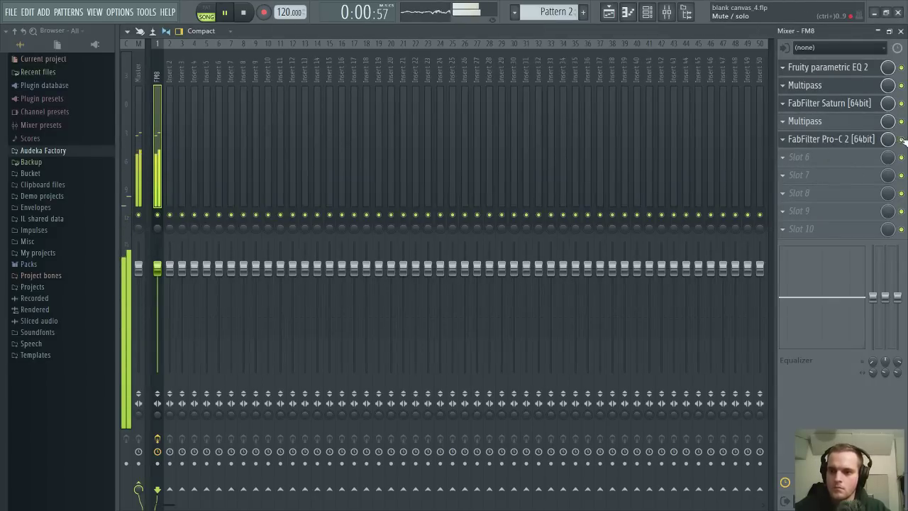
# In the insert's second Multipass, raise the Pitch Shifter's Grain Size and turn its Mix well down
pyautogui.click(853, 120)
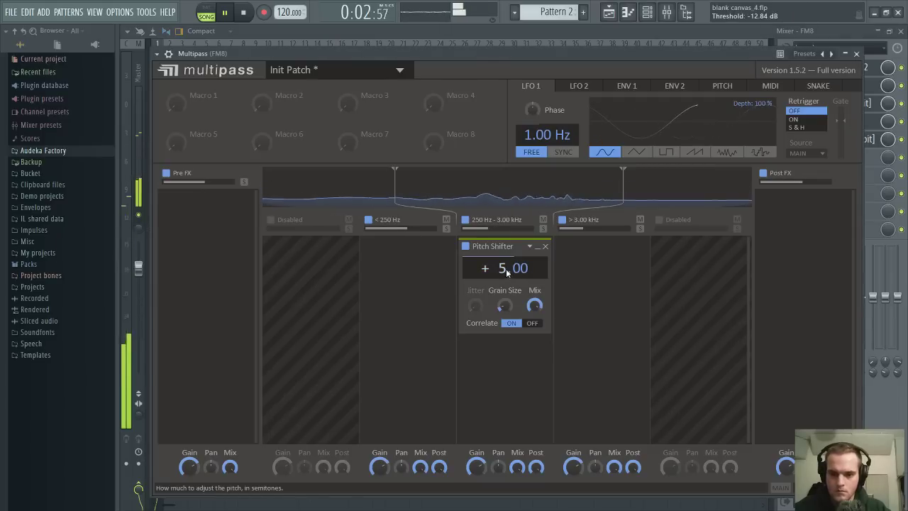
pyautogui.moveTo(506, 268); pyautogui.dragTo(504, 291)
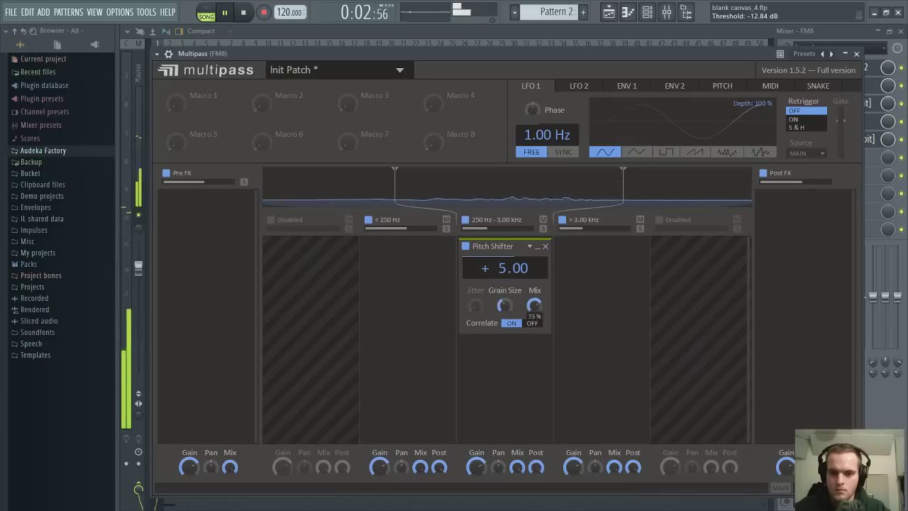
pyautogui.moveTo(533, 308); pyautogui.dragTo(534, 317)
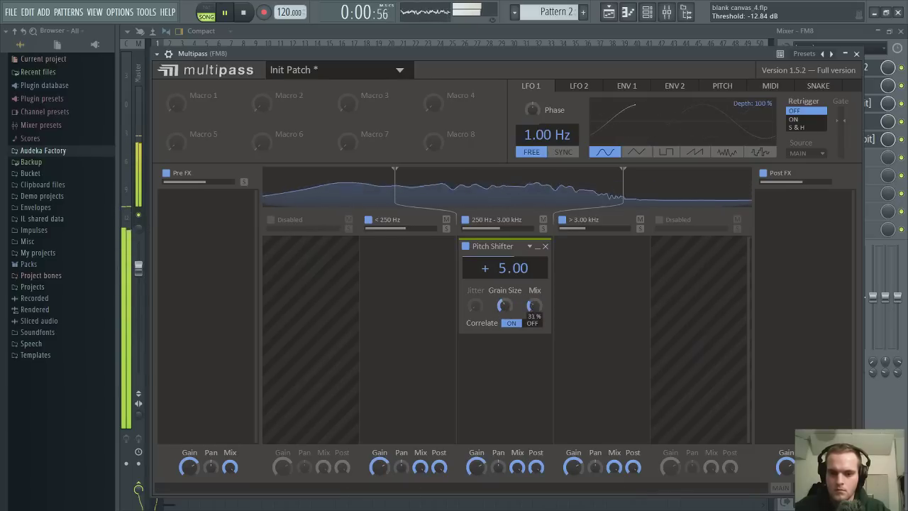
# Raise the split below the Pitch Shifter band to 555 Hz and turn the Pitch Shifter's Mix up to about half
pyautogui.moveTo(395, 189); pyautogui.dragTo(468, 205)
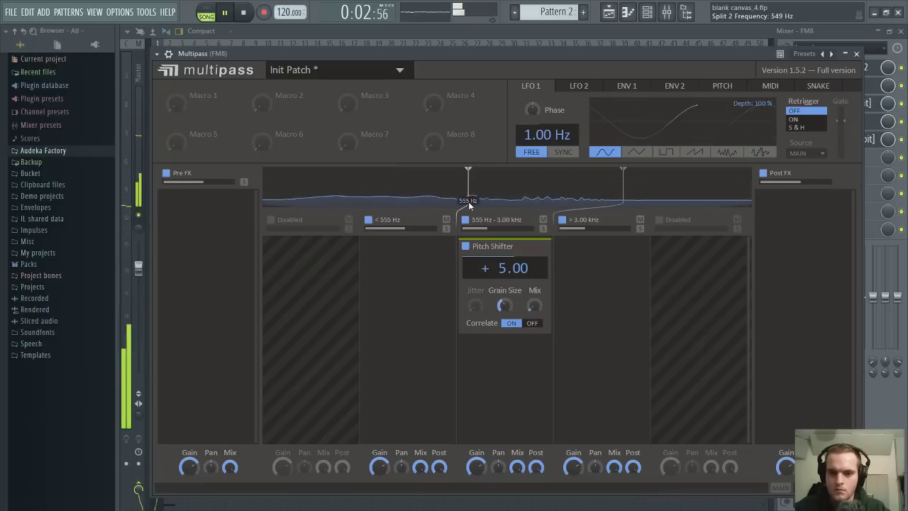
pyautogui.moveTo(535, 313); pyautogui.dragTo(535, 299)
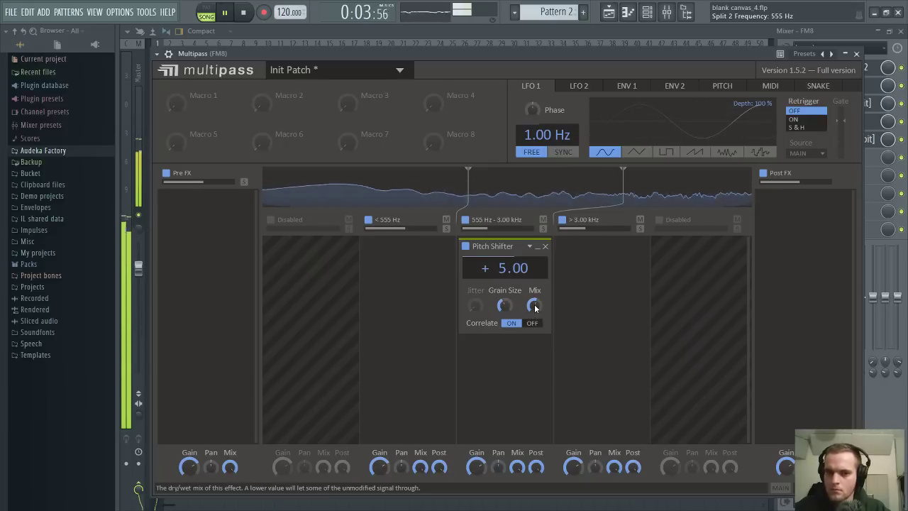
# Close the Multipass editors and shape the FM8 insert's Parametric EQ 2, cutting band 6 in the treble and repositioning band 5
pyautogui.click(856, 53)
pyautogui.click(856, 68)
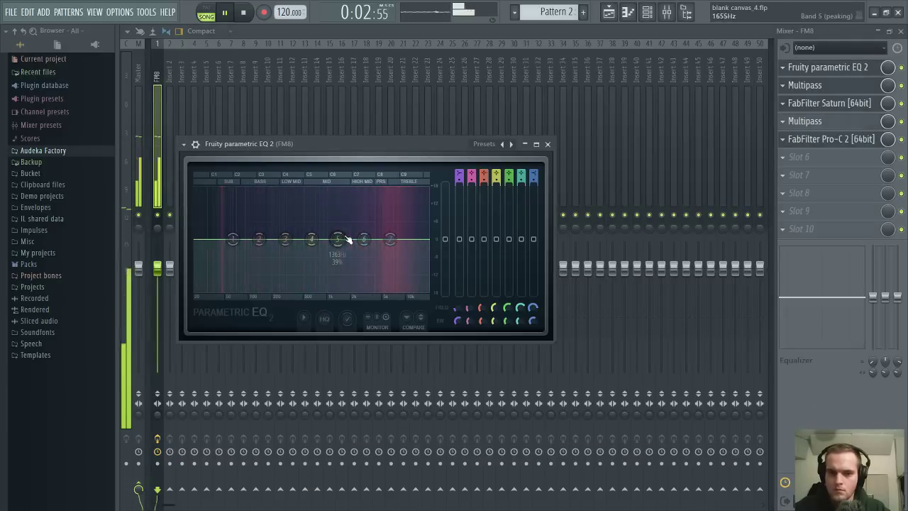
pyautogui.moveTo(363, 238); pyautogui.dragTo(392, 269)
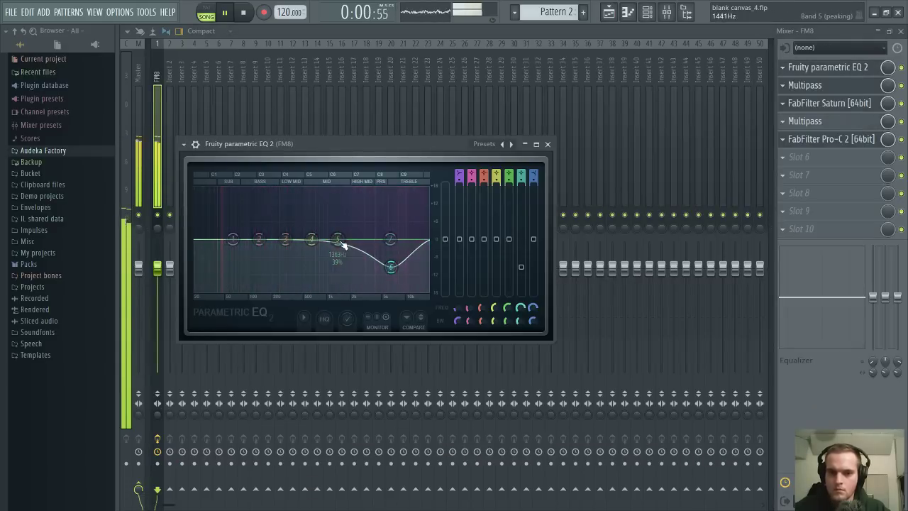
pyautogui.moveTo(337, 238); pyautogui.dragTo(301, 201)
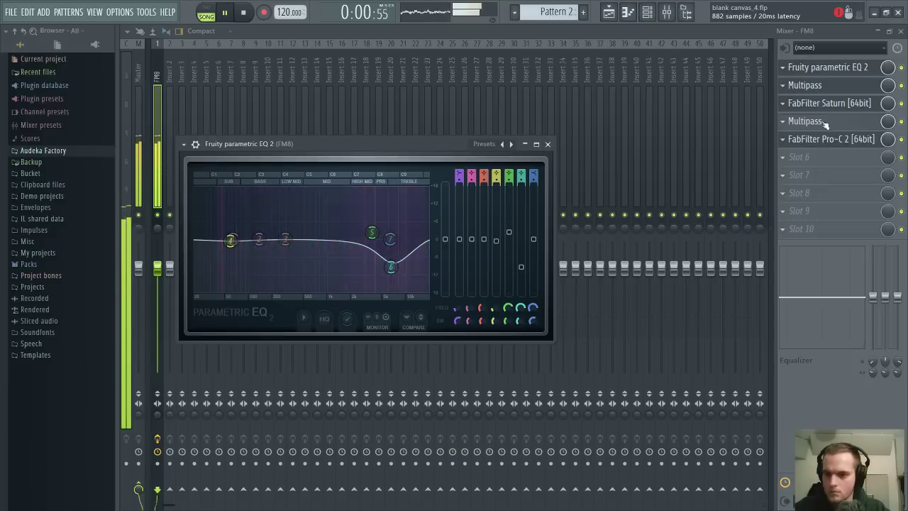
pyautogui.press('Escape')
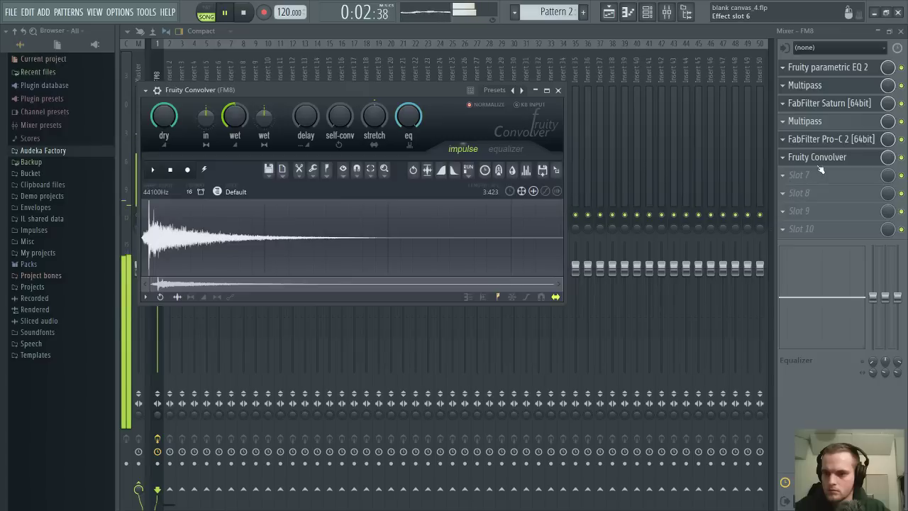
# Move Fruity Convolver to the first FM8 effect slot with the Spring 08 preset, and create an automation clip for its wet level
pyautogui.moveTo(818, 159); pyautogui.dragTo(818, 84)
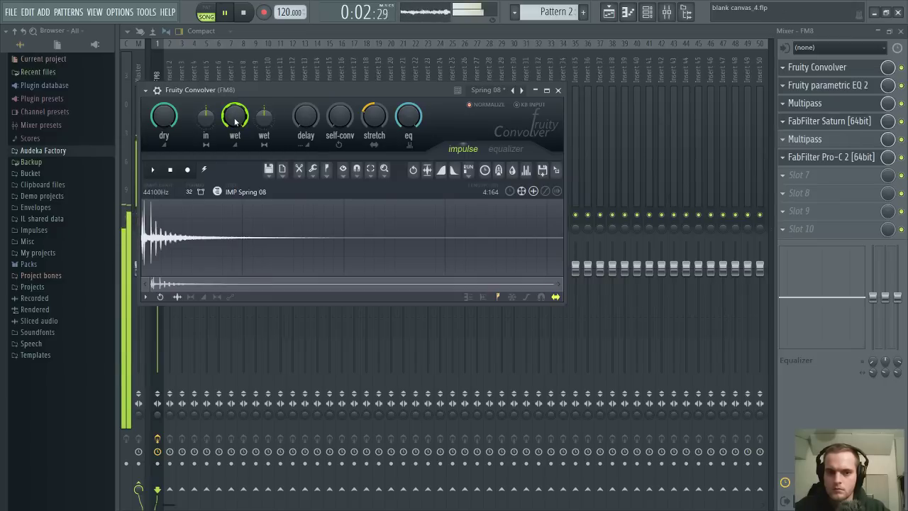
pyautogui.click(901, 31)
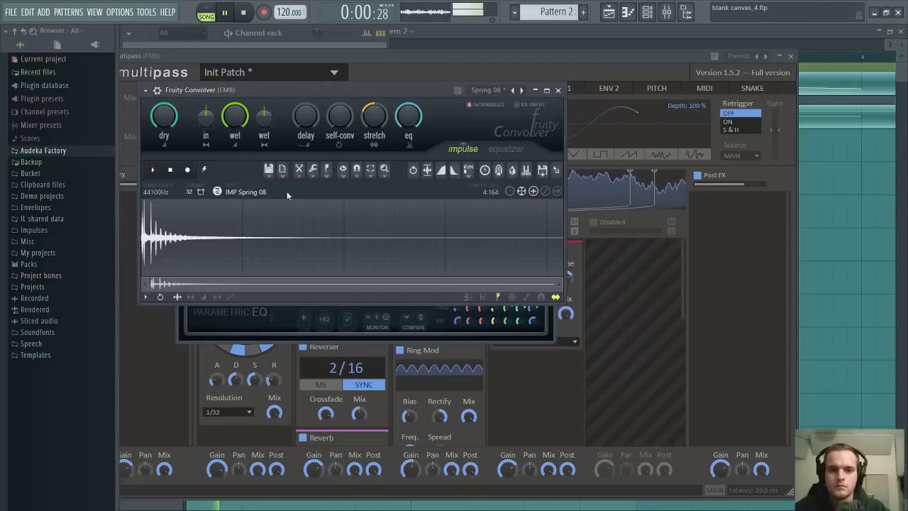
pyautogui.press('F5')
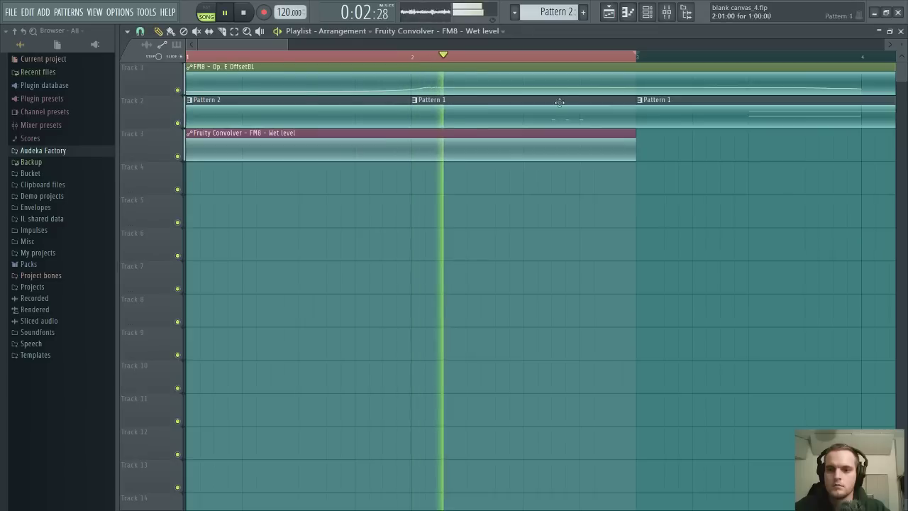
# Clear the playlist time selection and extend the Fruity Convolver wet level automation clip on Track 3 to bar 5
pyautogui.scroll(-1, 501, 56)
pyautogui.click(501, 56)
pyautogui.moveTo(500, 56); pyautogui.dragTo(18, 64)
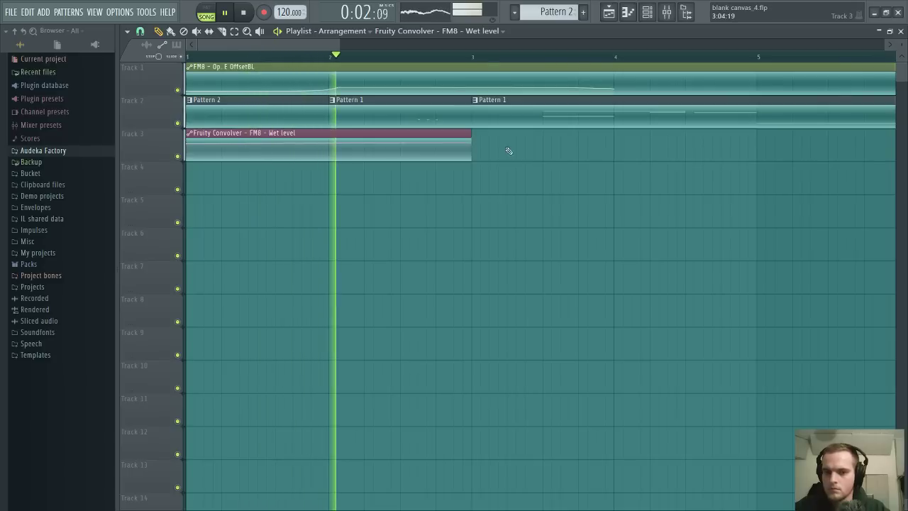
pyautogui.moveTo(467, 135); pyautogui.dragTo(739, 134)
pyautogui.scroll(-2, 574, 137)
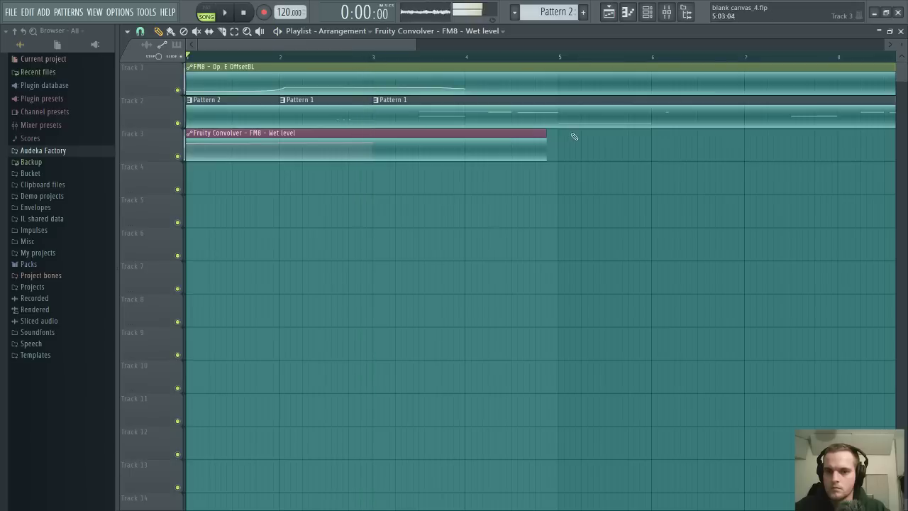
pyautogui.moveTo(541, 132); pyautogui.dragTo(555, 132)
# Delete the Pattern 1 clip starting at bar 3 on Track 2 and restart playback
pyautogui.rightClick(590, 106)
pyautogui.click(355, 114)
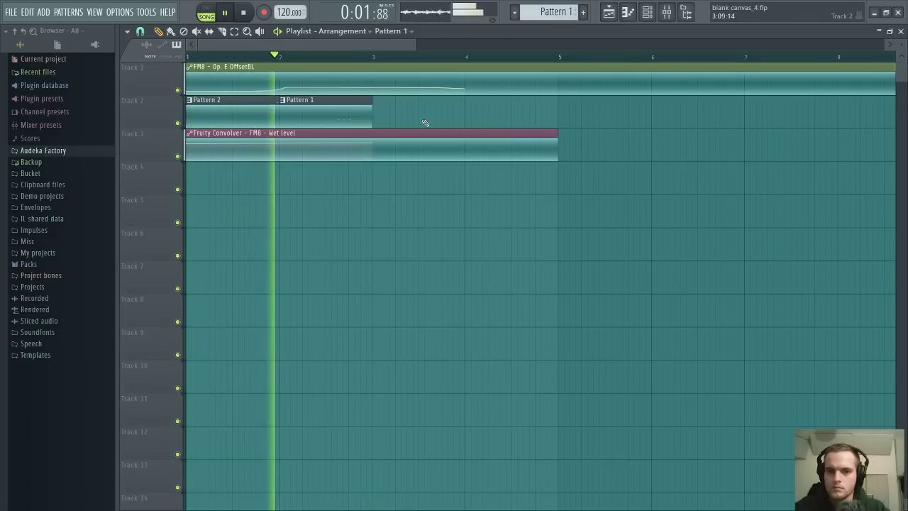
pyautogui.press('space')
pyautogui.press('space')
# Slice the Op. E OffsetBL automation clip on Track 1 and delete everything after bar 3, then restart playback
pyautogui.click(223, 31)
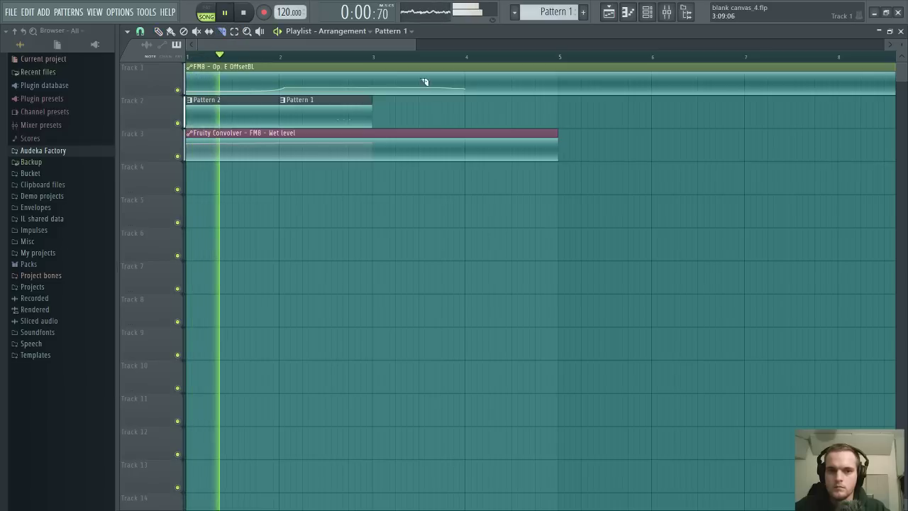
pyautogui.click(398, 82)
pyautogui.click(555, 87)
pyautogui.click(171, 31)
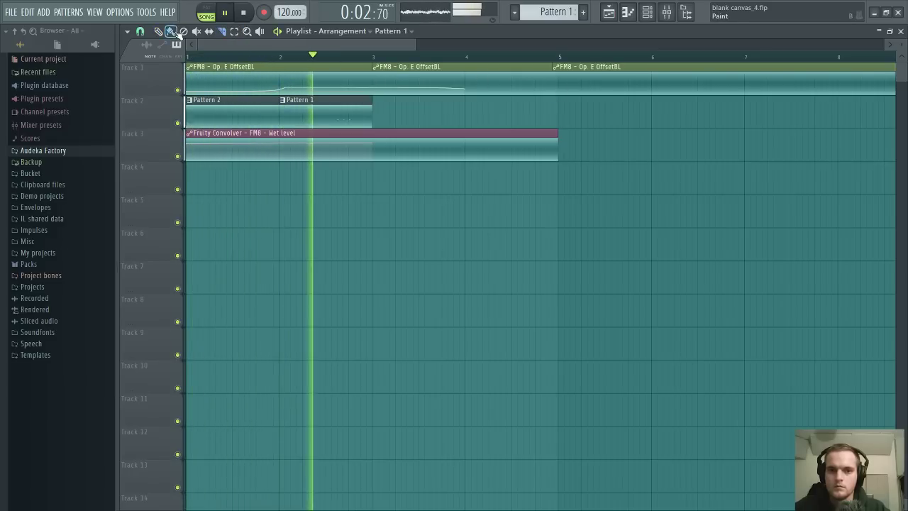
pyautogui.rightClick(426, 68)
pyautogui.rightClick(606, 67)
pyautogui.press('space')
pyautogui.press('space')
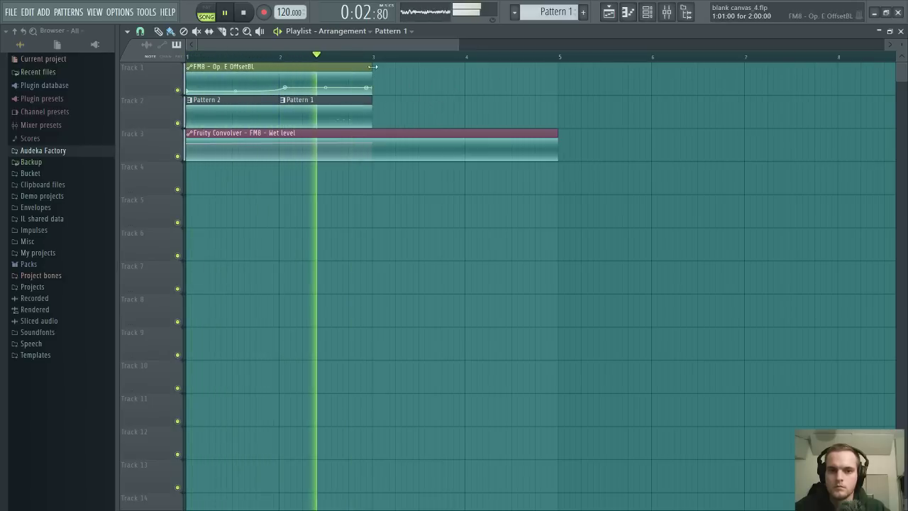
# Set a wet level automation point at bar 5 and fill bars 3 and 4 of Track 2 with Pattern 2 and Pattern 1
pyautogui.rightClick(557, 144)
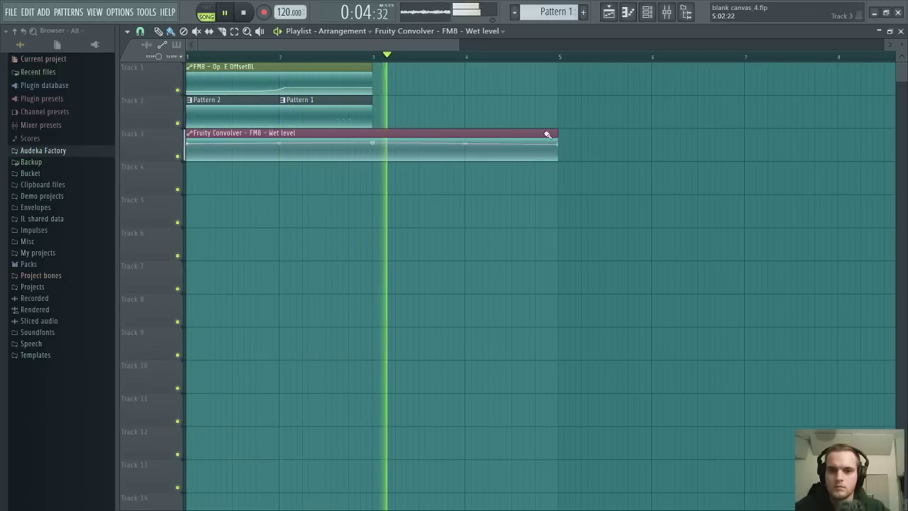
pyautogui.click(261, 101)
pyautogui.click(391, 108)
pyautogui.click(477, 110)
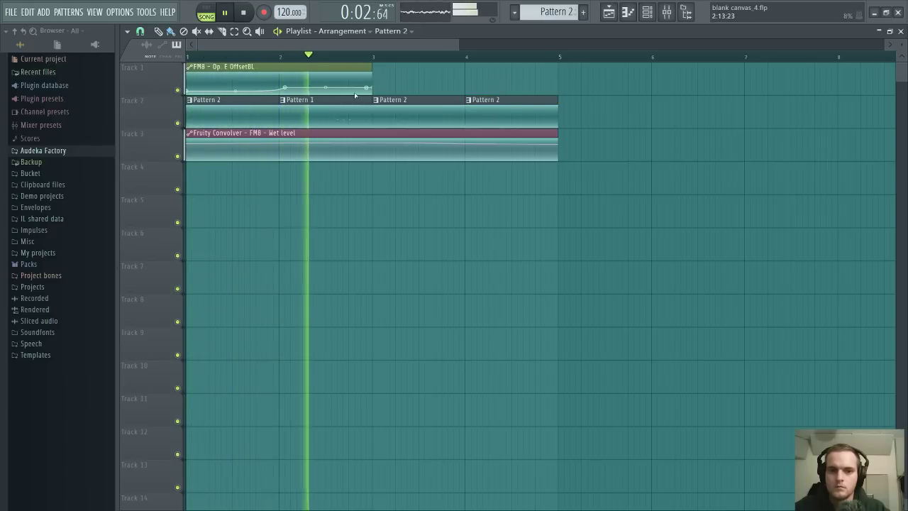
pyautogui.click(322, 101)
pyautogui.rightClick(471, 101)
pyautogui.click(473, 89)
pyautogui.moveTo(492, 101); pyautogui.dragTo(488, 124)
# Extend the wet level automation clip slightly past bar 9 and make its level drop abruptly to zero at bar 5
pyautogui.moveTo(558, 130); pyautogui.dragTo(895, 131)
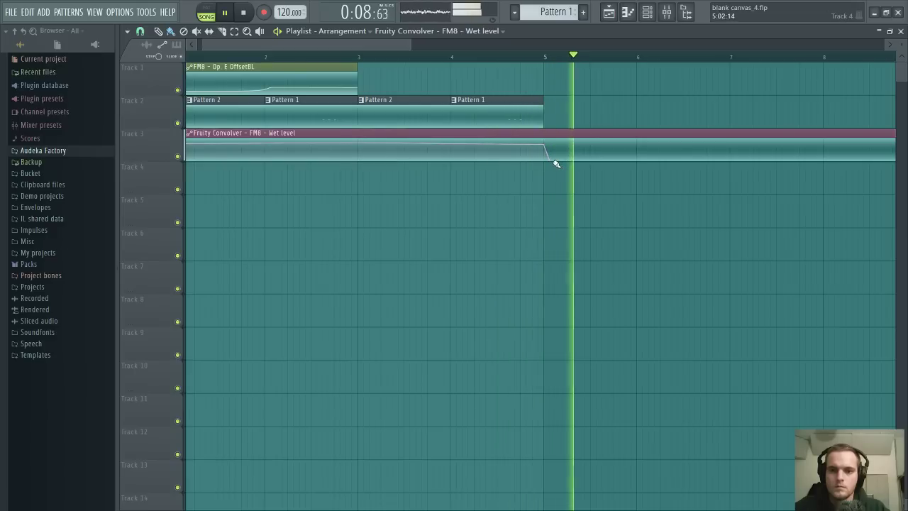
pyautogui.press('space')
pyautogui.press('space')
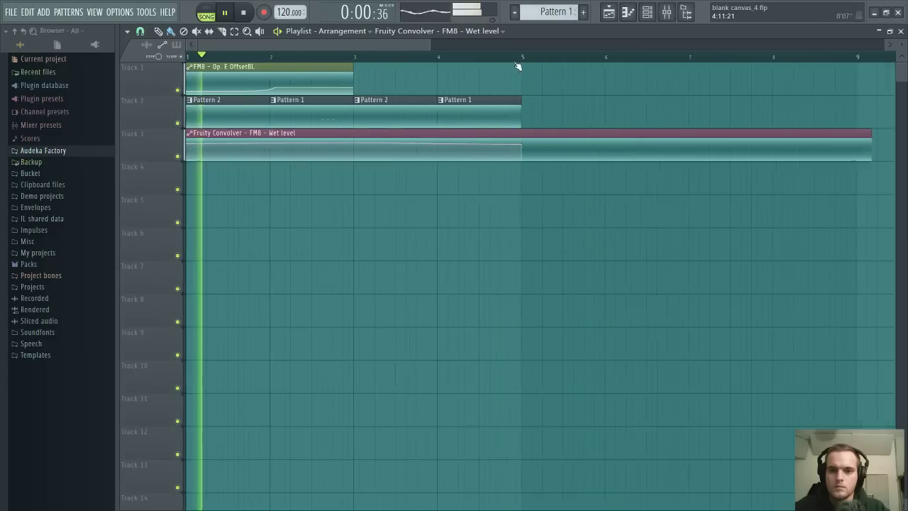
# Duplicate the first four bars of clips on Tracks 1 and 2 so the copies start at bar 5
pyautogui.scroll(-2, 517, 63)
pyautogui.moveTo(188, 62); pyautogui.dragTo(375, 129)
pyautogui.hotkey('ctrl', 'b')
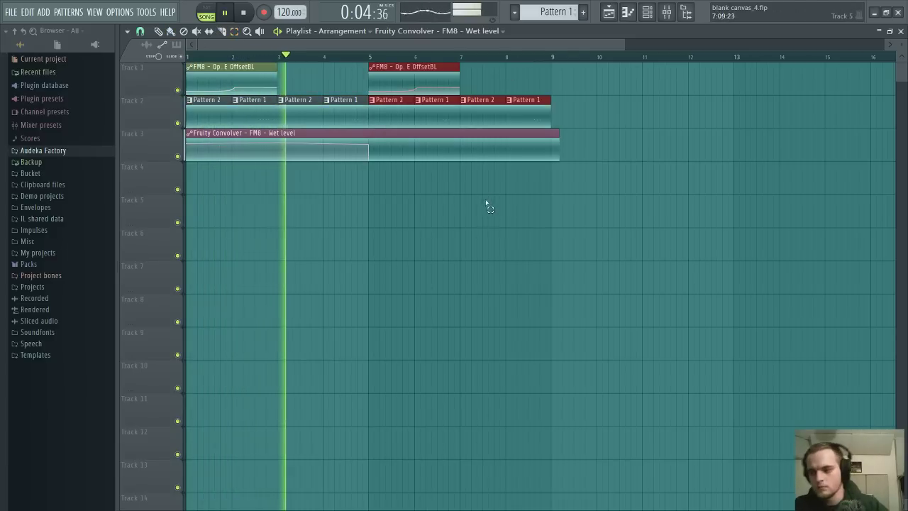
pyautogui.click(530, 293)
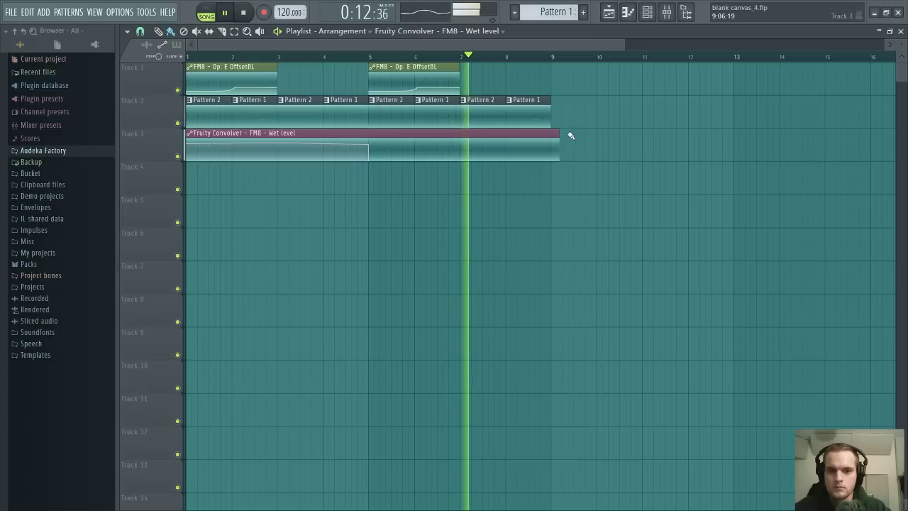
# Trim the wet level automation clip to end just before bar 9 and set the playback loop from bar 5 to bar 9
pyautogui.moveTo(560, 136); pyautogui.dragTo(549, 136)
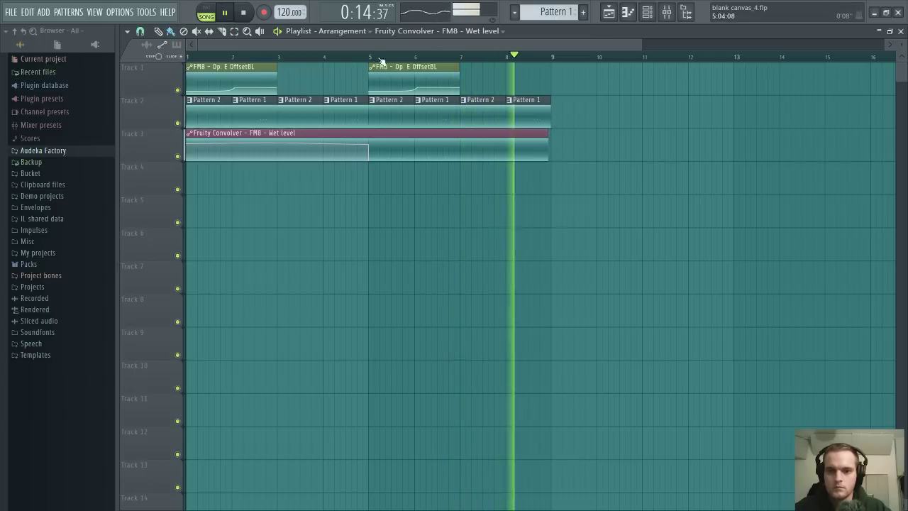
pyautogui.keyDown('ctrl'); pyautogui.moveTo(369, 58); pyautogui.dragTo(551, 58); pyautogui.keyUp('ctrl')
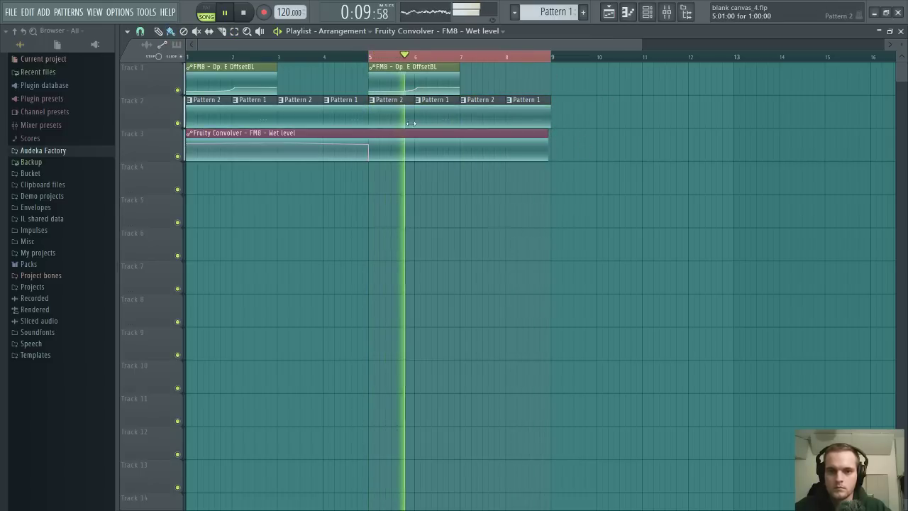
# Open Pattern 1 in the piano roll and review its FM8 notes
pyautogui.doubleClick(440, 113)
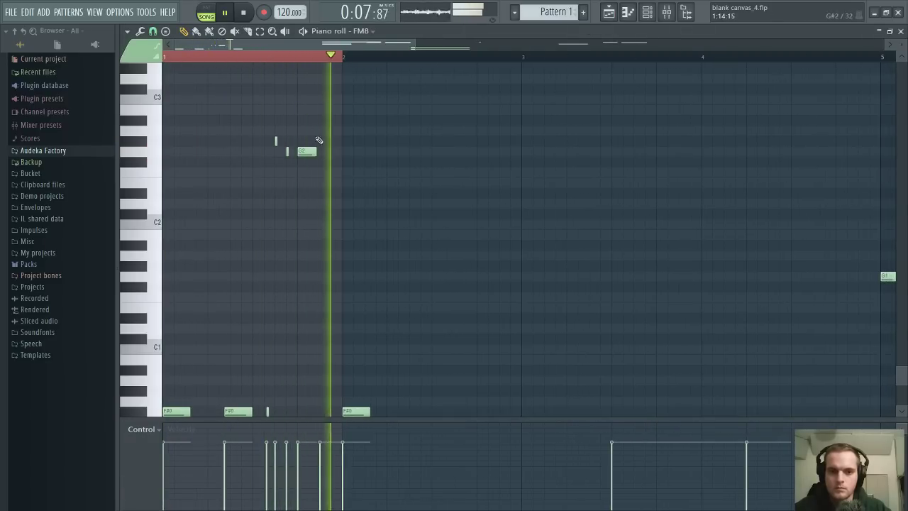
pyautogui.scroll(3, 310, 50)
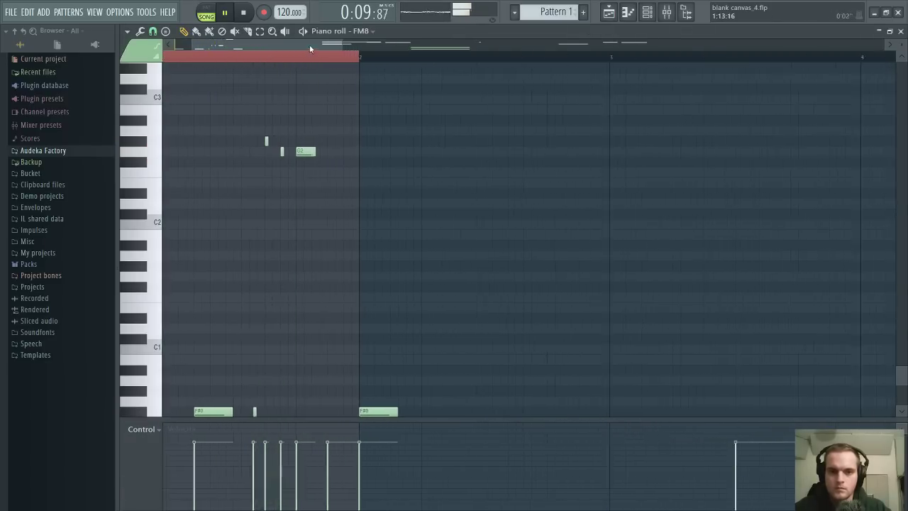
pyautogui.scroll(-2, 241, 283)
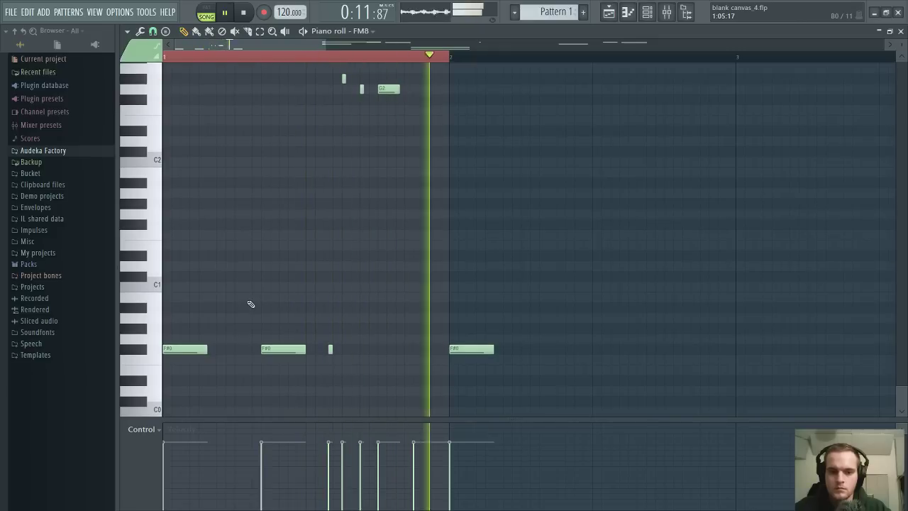
pyautogui.click(900, 31)
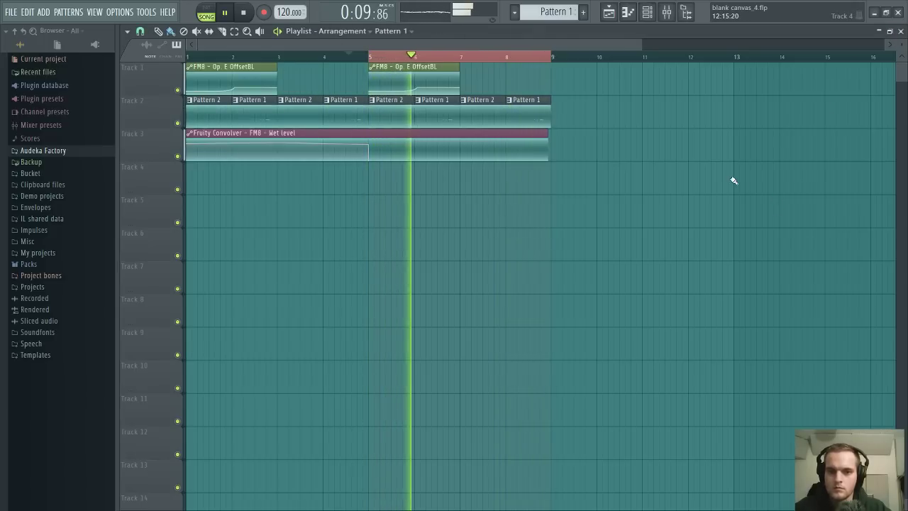
# Add a Drumaxx channel and create a new pattern named drum
pyautogui.click(901, 32)
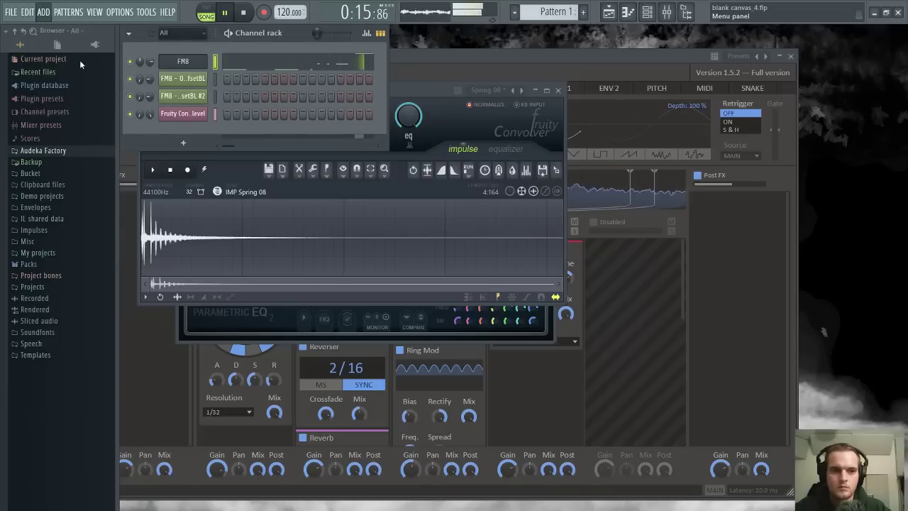
pyautogui.click(137, 90)
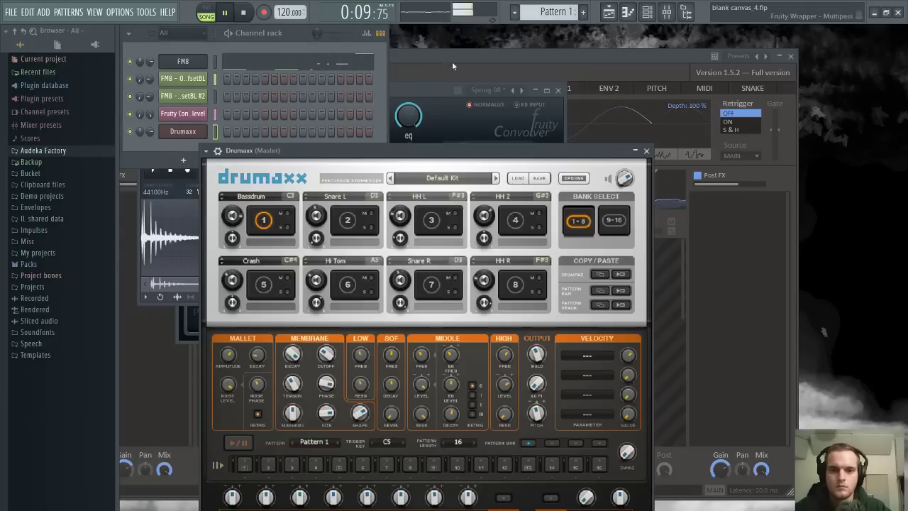
pyautogui.press('F6')
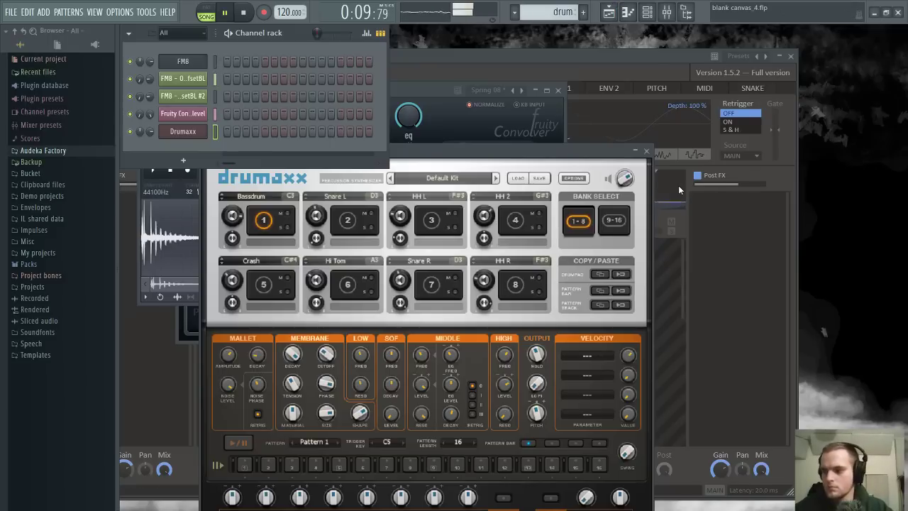
pyautogui.moveTo(556, 157); pyautogui.dragTo(675, 133)
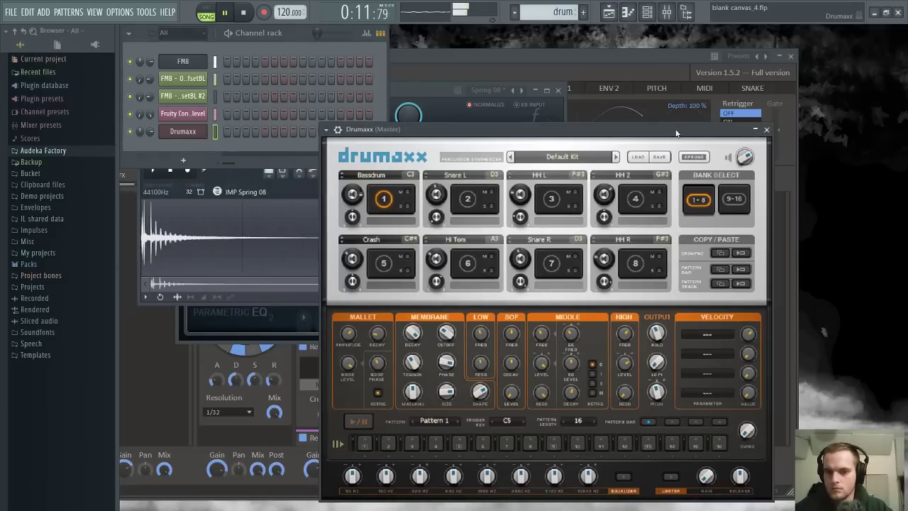
# Place a Bassdrum note at the start of bar 1 in the drum pattern's Drumaxx piano roll
pyautogui.click(220, 134)
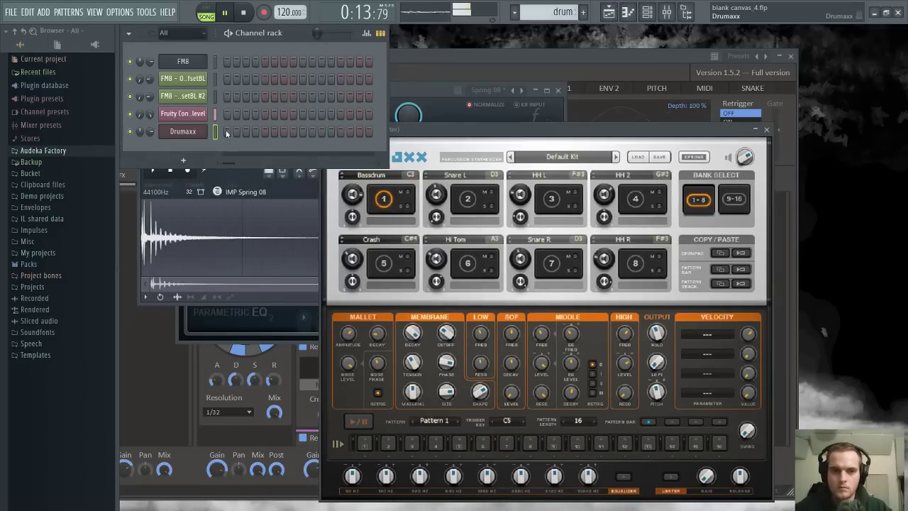
pyautogui.press('F7')
pyautogui.scroll(-1, 606, 47)
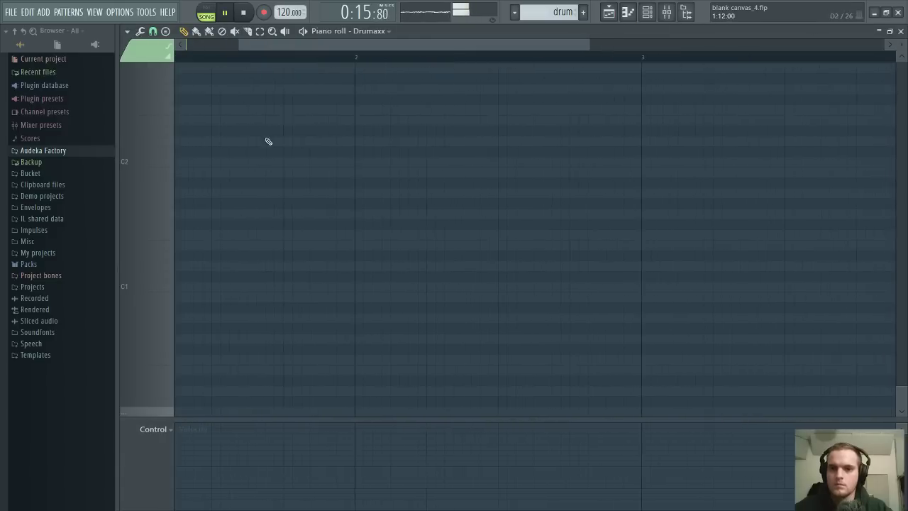
pyautogui.scroll(5, 262, 270)
pyautogui.click(186, 225)
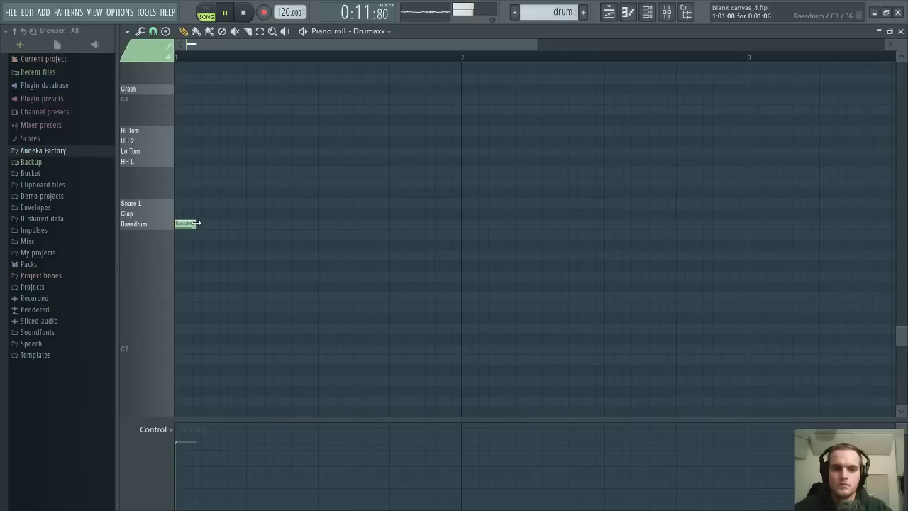
pyautogui.click(901, 31)
# Place the drum pattern on Track 4 of the playlist at bar 5 and lengthen its clip to bar 7
pyautogui.click(666, 12)
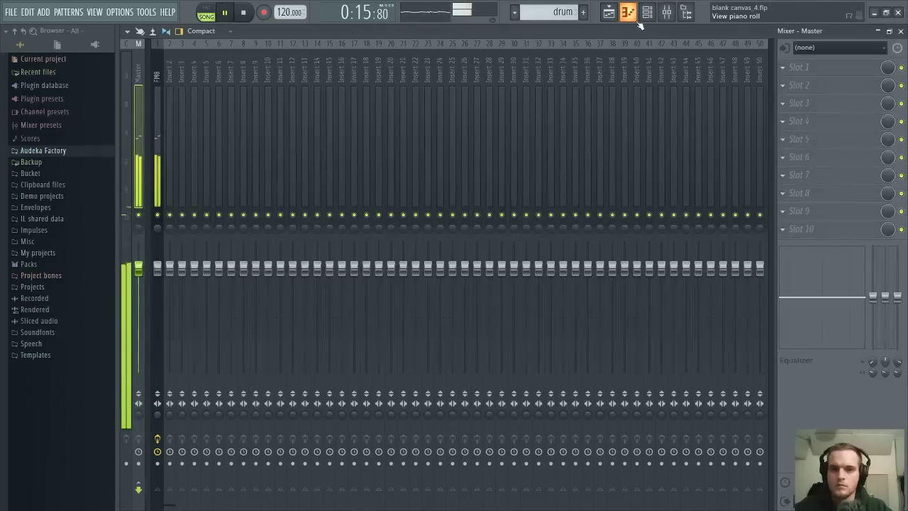
pyautogui.click(608, 13)
pyautogui.moveTo(426, 169); pyautogui.dragTo(366, 171)
pyautogui.press('space')
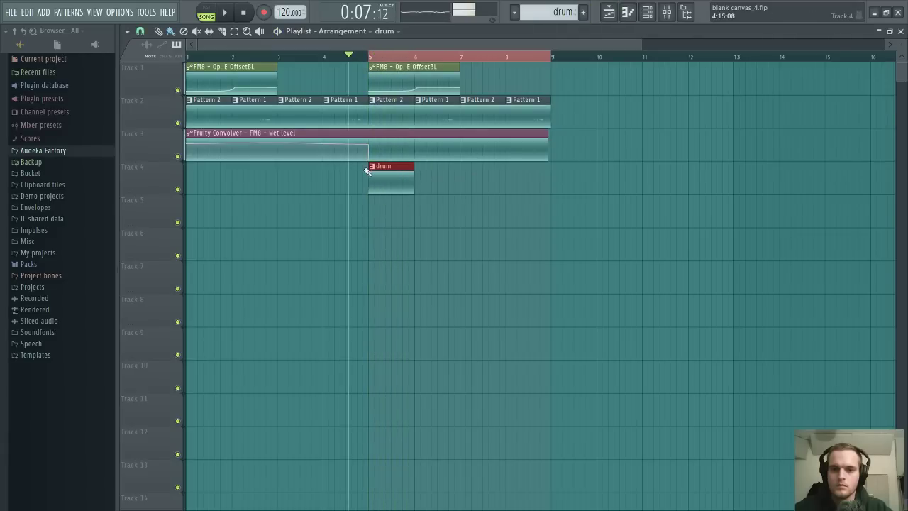
pyautogui.press('space')
pyautogui.scroll(3, 367, 172)
pyautogui.moveTo(449, 174); pyautogui.dragTo(563, 182)
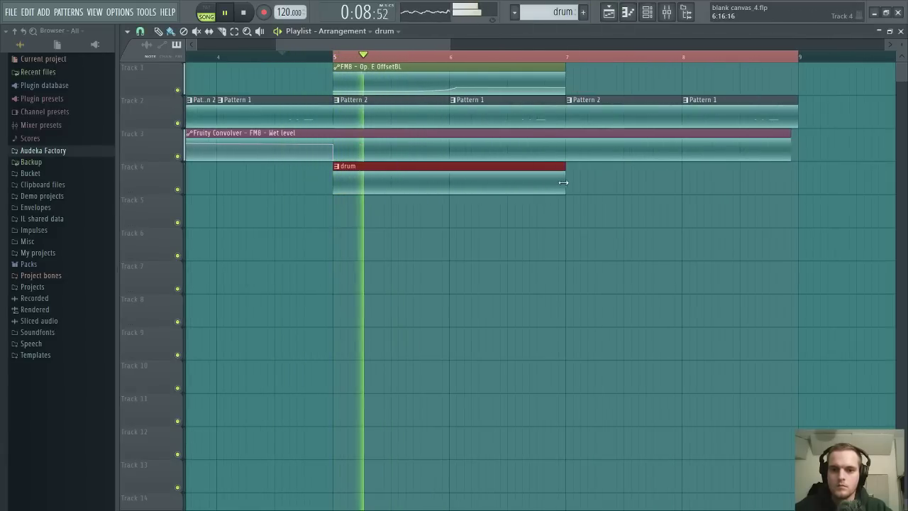
# In the drum pattern, add Clap notes on the last beats of bars 1 and 2, plus Bassdrum notes mid-bar 1 and at the end of bar 2
pyautogui.doubleClick(437, 184)
pyautogui.scroll(2, 298, 55)
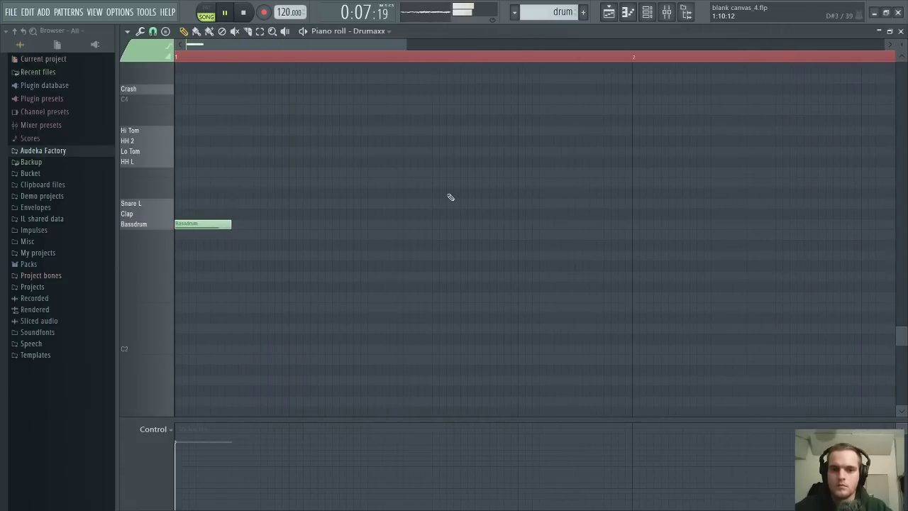
pyautogui.click(527, 213)
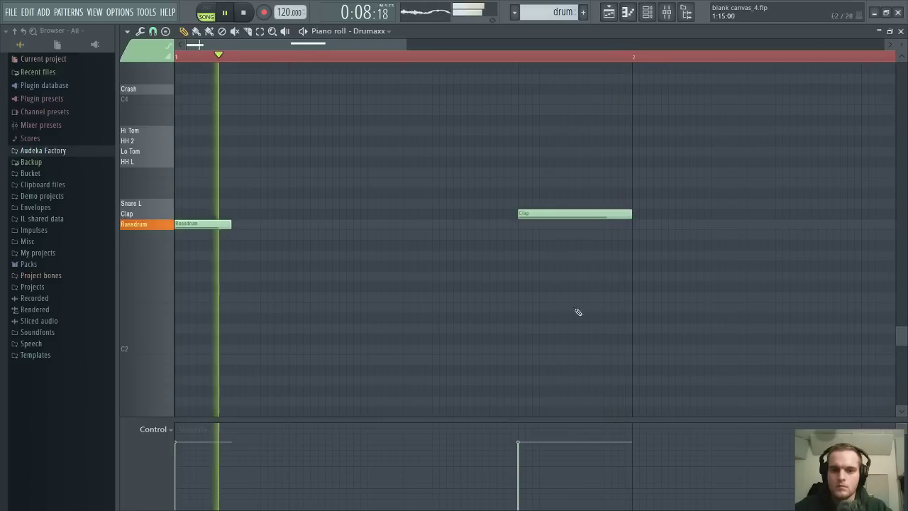
pyautogui.scroll(-3, 509, 67)
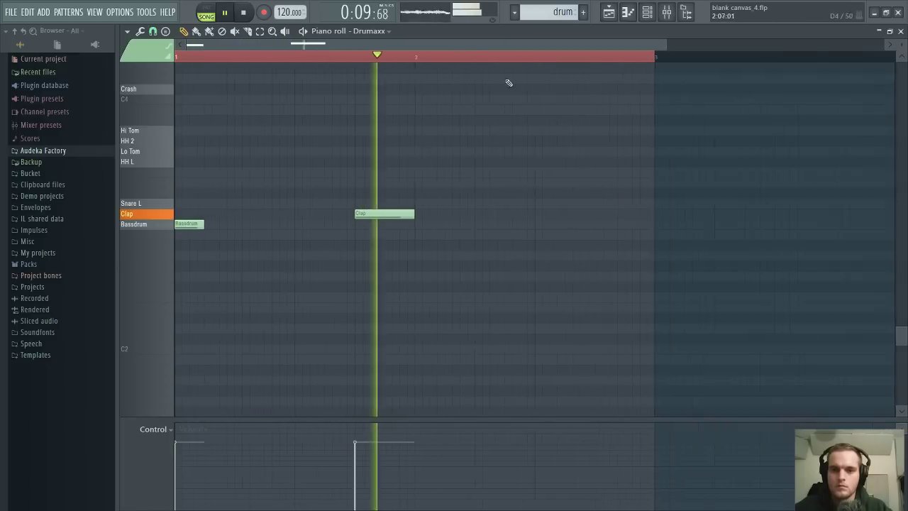
pyautogui.click(550, 213)
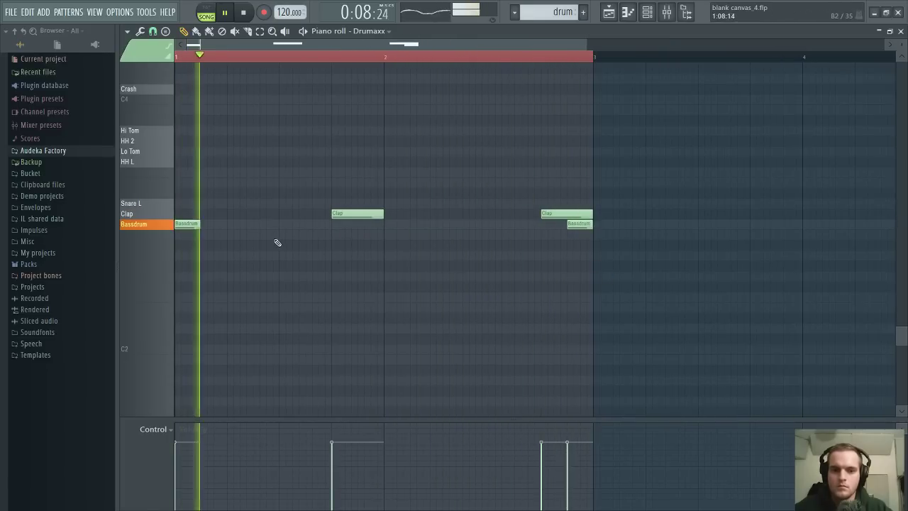
pyautogui.click(262, 224)
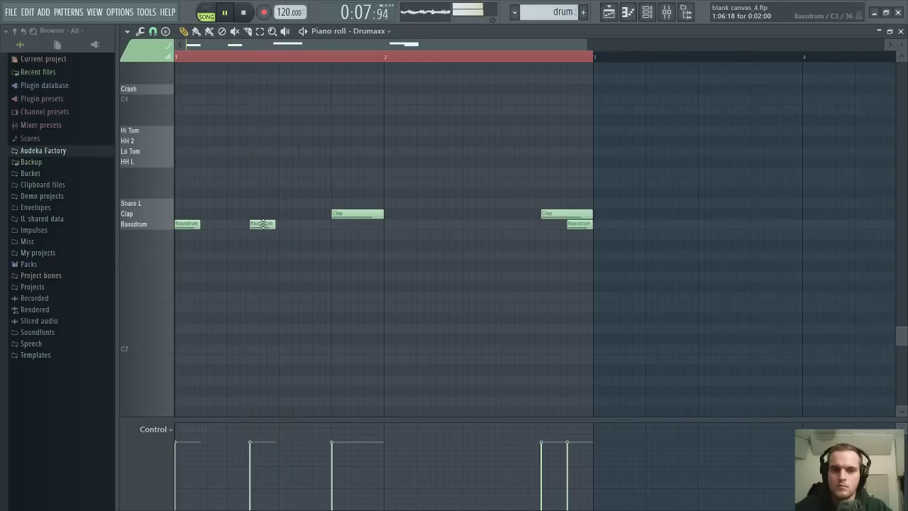
pyautogui.moveTo(263, 224); pyautogui.dragTo(266, 224)
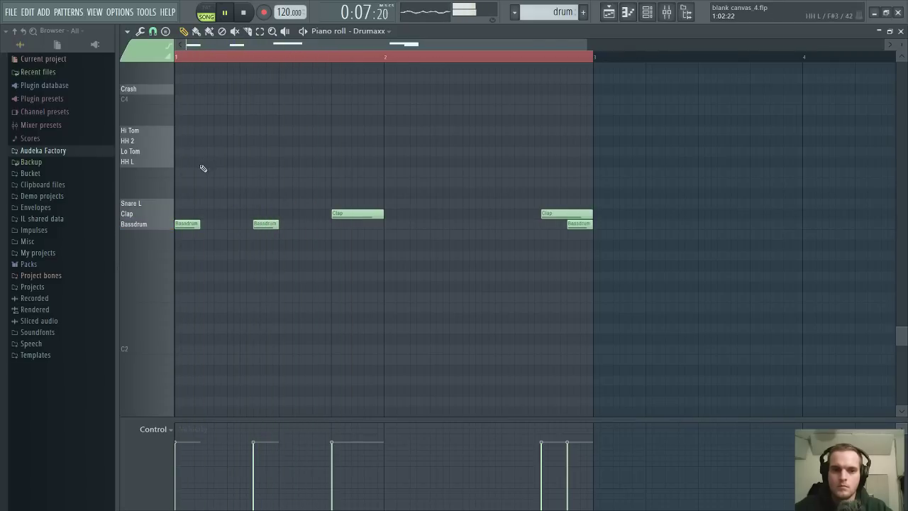
# Add a short Hi Tom note followed by a short Lo Tom note between the first two Bassdrum notes of bar 1
pyautogui.moveTo(177, 141); pyautogui.dragTo(217, 131)
pyautogui.rightClick(217, 131)
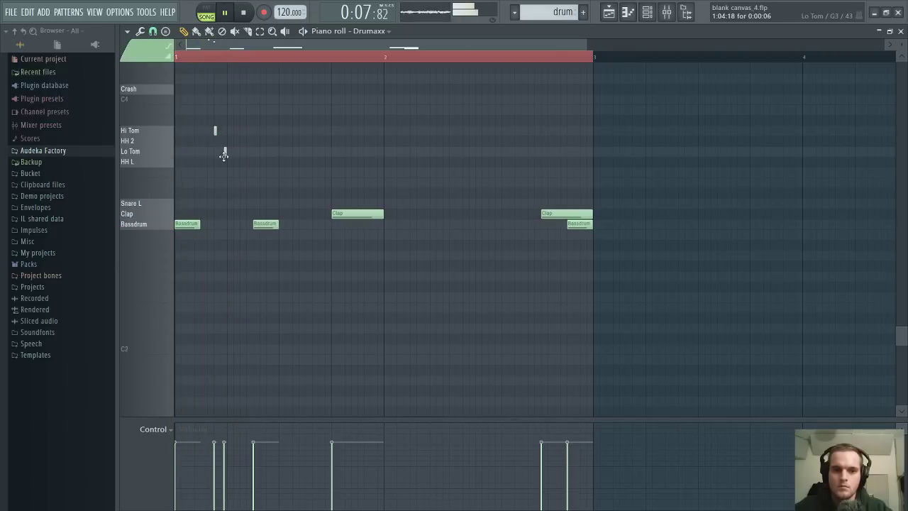
pyautogui.moveTo(223, 156); pyautogui.dragTo(220, 155)
pyautogui.press('space')
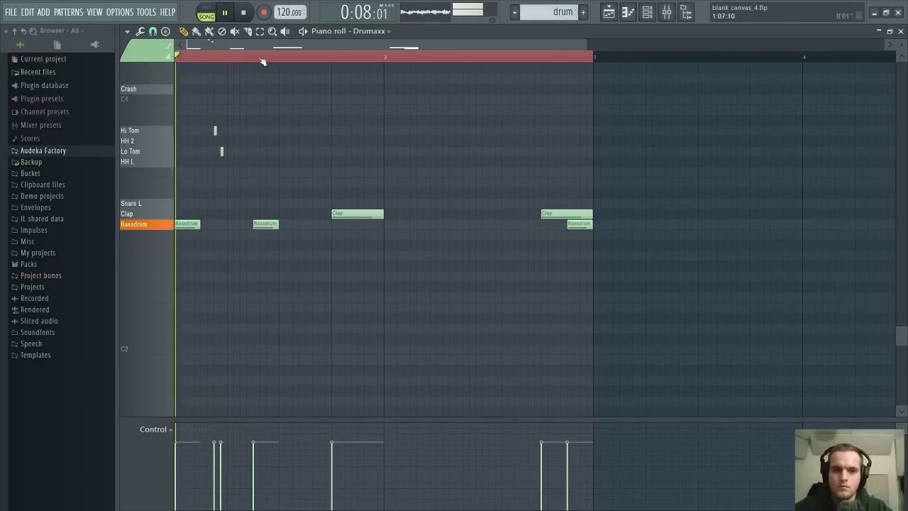
# Add Hi Tom, slightly longer Lo Tom and another Hi Tom notes between the second Bassdrum note and the Clap in bar 1
pyautogui.scroll(3, 252, 50)
pyautogui.press('space')
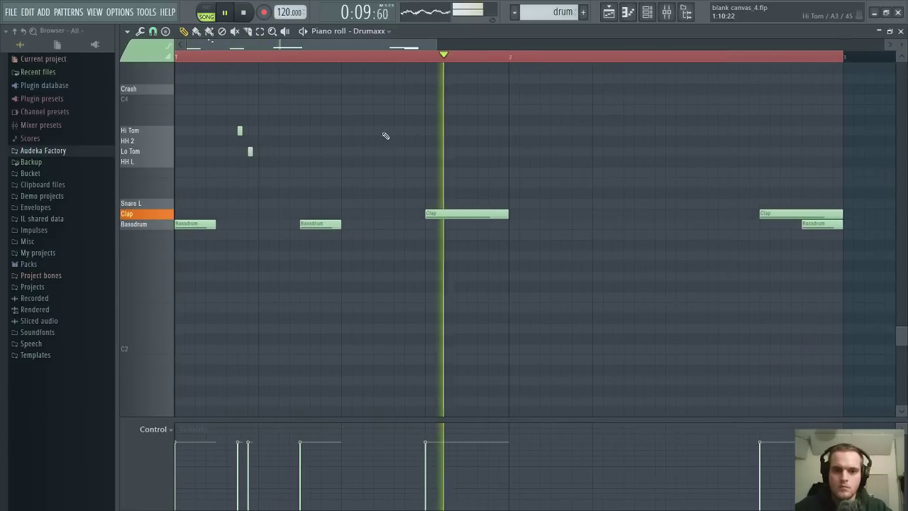
pyautogui.click(376, 131)
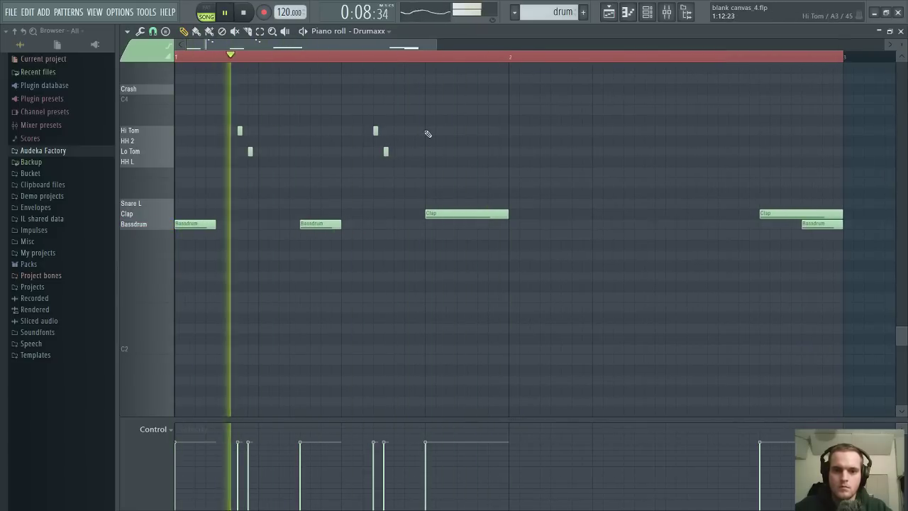
pyautogui.press('space')
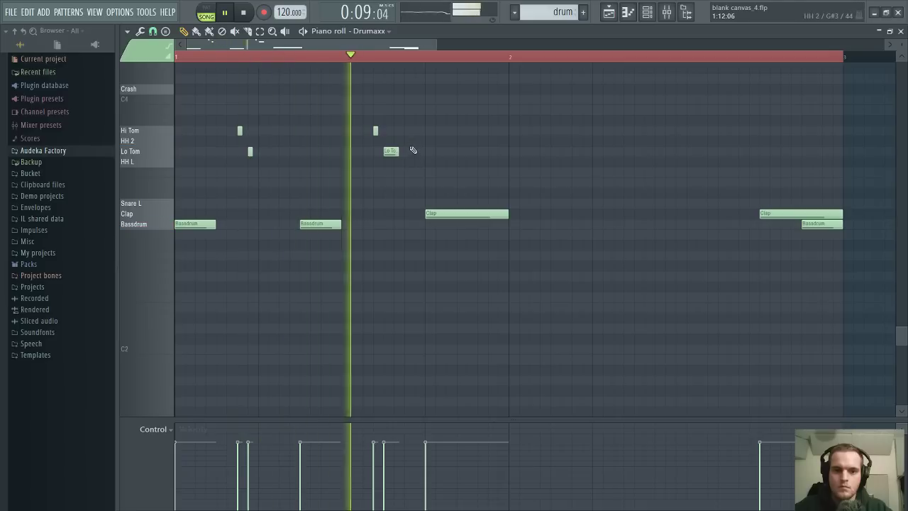
pyautogui.click(411, 130)
pyautogui.press('space')
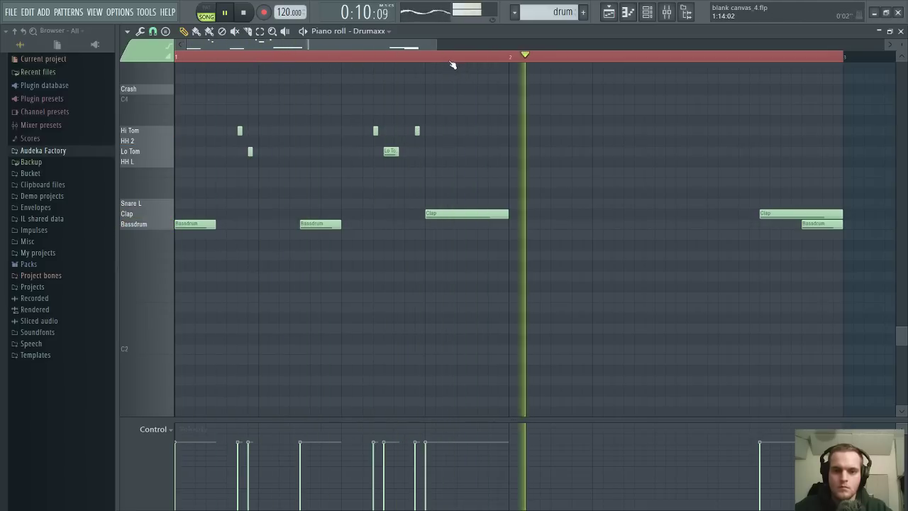
# Add Bassdrum notes at the start and middle of bar 2 with Hi Tom and Lo Tom notes between them, and return to the playlist
pyautogui.scroll(-3, 452, 65)
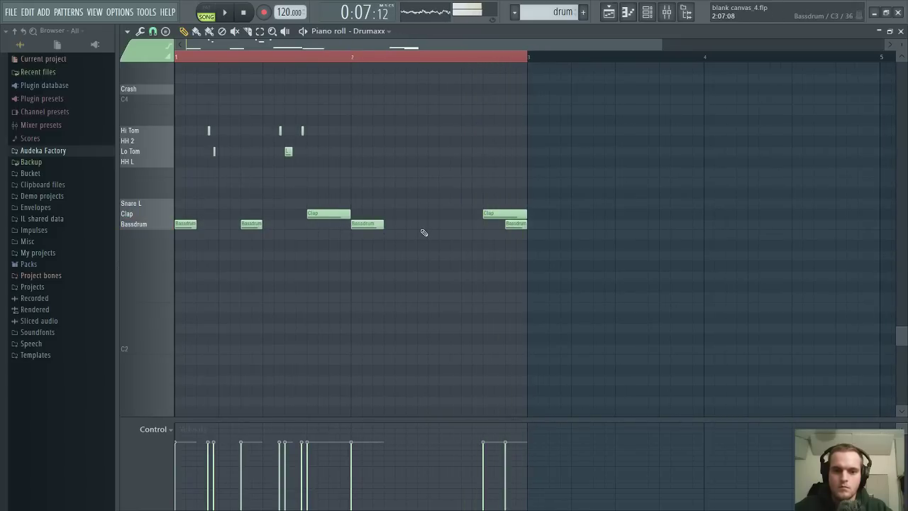
pyautogui.moveTo(441, 225); pyautogui.dragTo(430, 226)
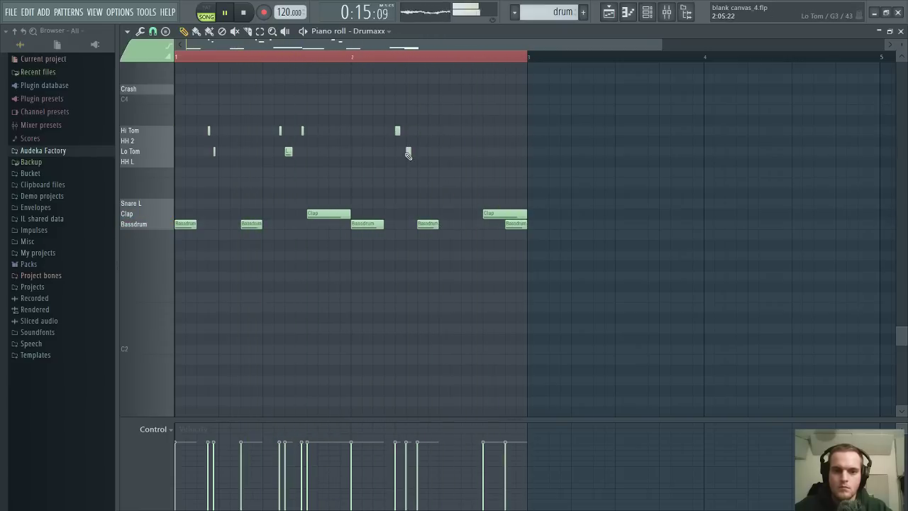
pyautogui.moveTo(349, 60); pyautogui.dragTo(529, 150)
pyautogui.click(900, 31)
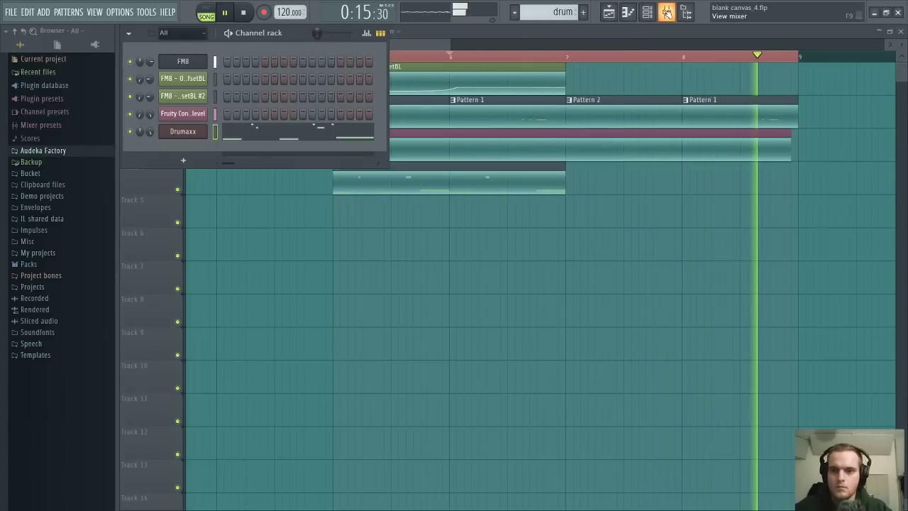
# Route Drumaxx to mixer insert 2 and load Disperser, followed by Fruity Compressor at threshold -17.1 dB, ratio 30:1 and gain 7.0 dB
pyautogui.press('space')
pyautogui.press('F9')
pyautogui.click(174, 88)
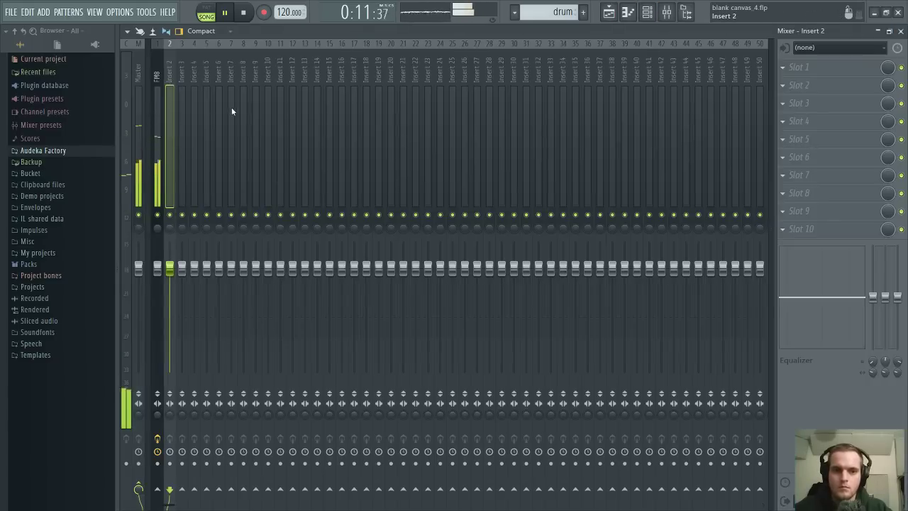
pyautogui.hotkey('ctrl', 'l')
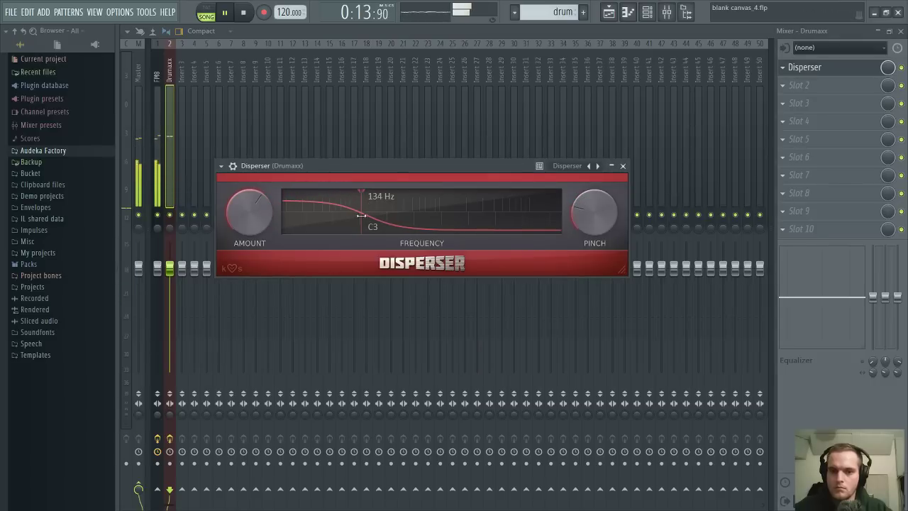
pyautogui.press('Escape')
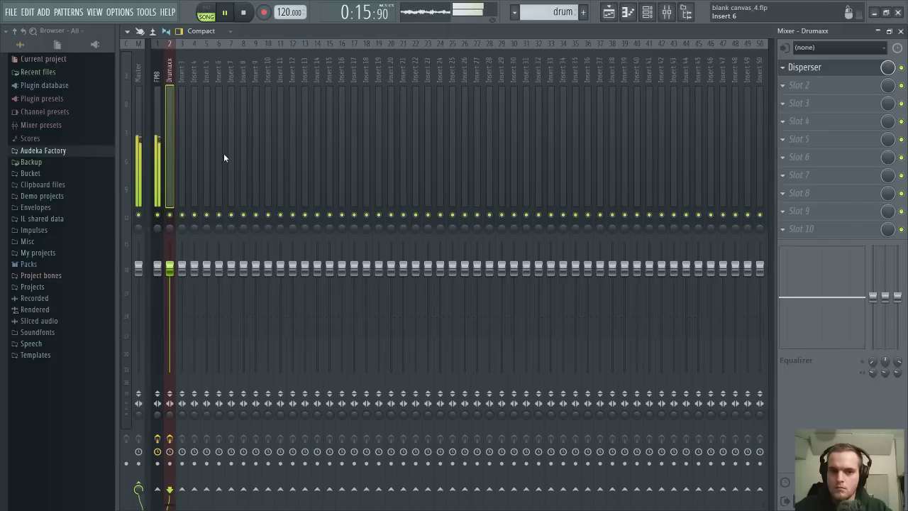
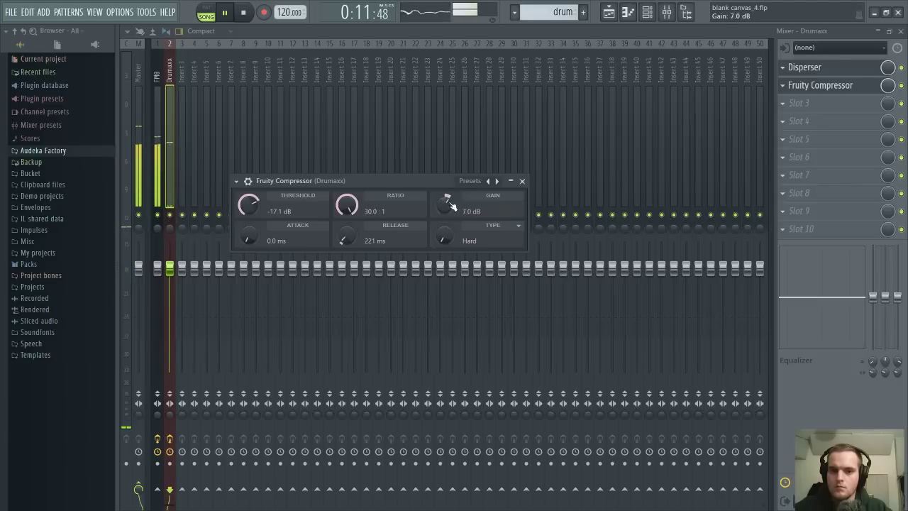
# Set Disperser's frequency to 81.7 Hz and pinch to 0.51 on the Drumaxx track, and play the arrangement from bar 5
pyautogui.click(828, 71)
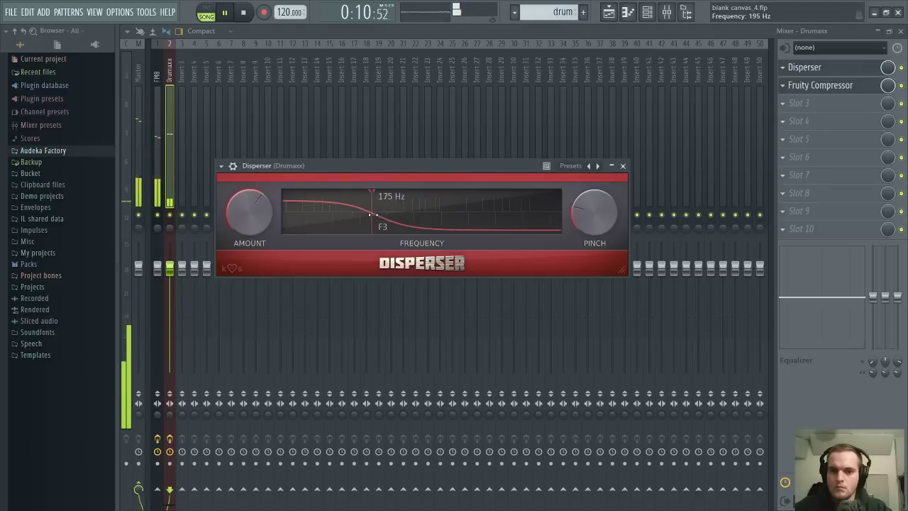
pyautogui.moveTo(359, 205); pyautogui.dragTo(340, 208)
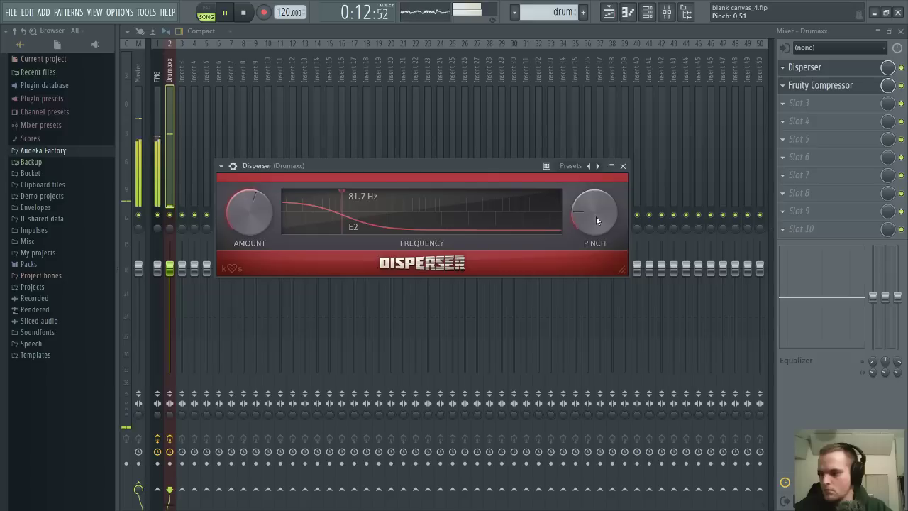
pyautogui.moveTo(595, 216); pyautogui.dragTo(595, 220)
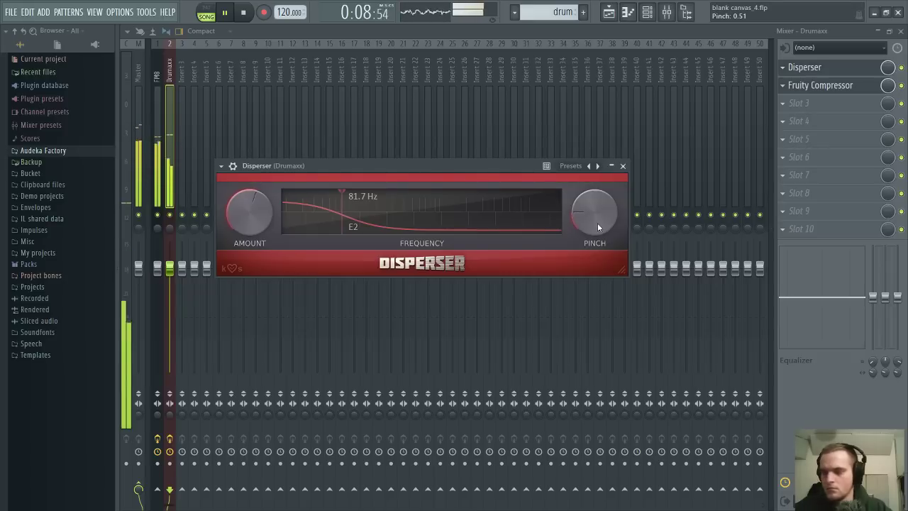
pyautogui.press('F5')
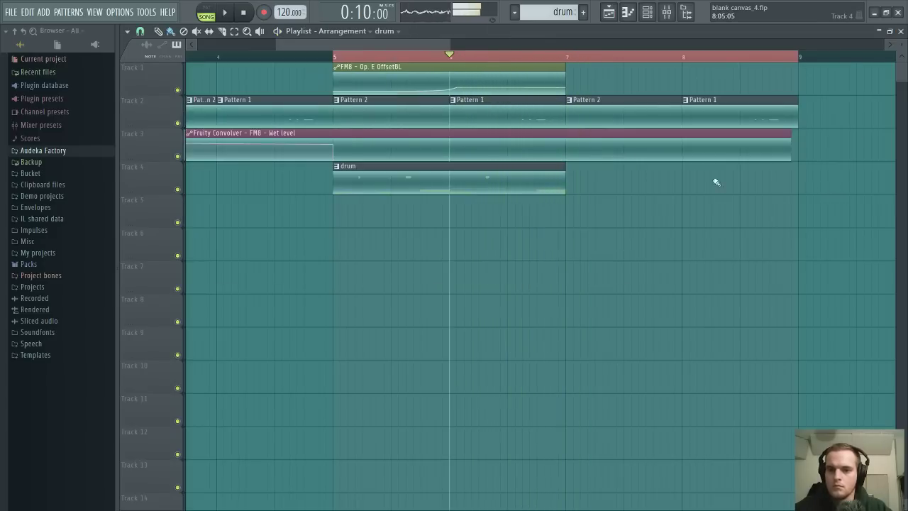
pyautogui.click(334, 57)
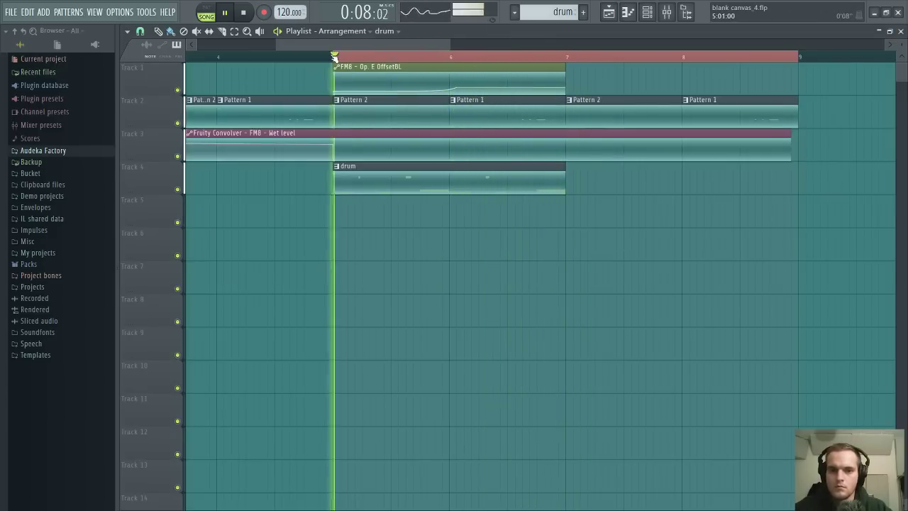
# In the first Multipass on the FM8 mixer track, lower the Reverser's crossfade and mix
pyautogui.click(666, 11)
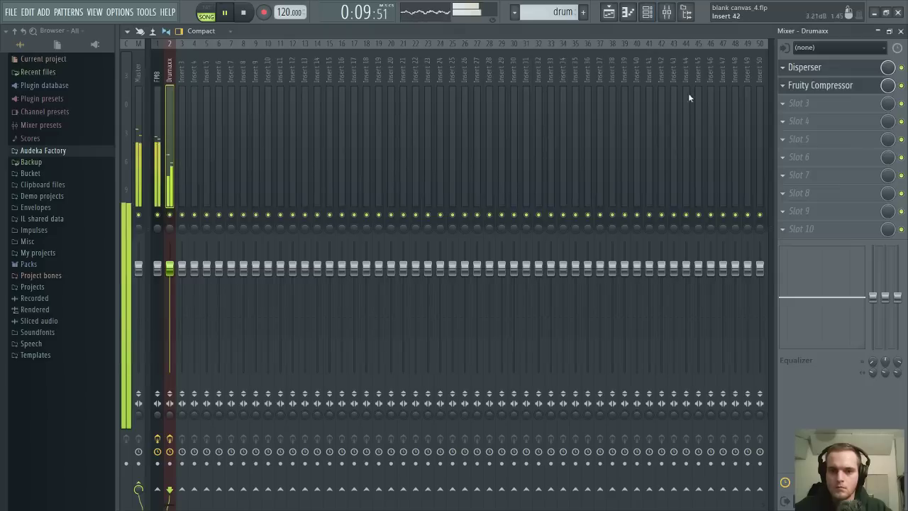
pyautogui.click(157, 79)
pyautogui.click(850, 106)
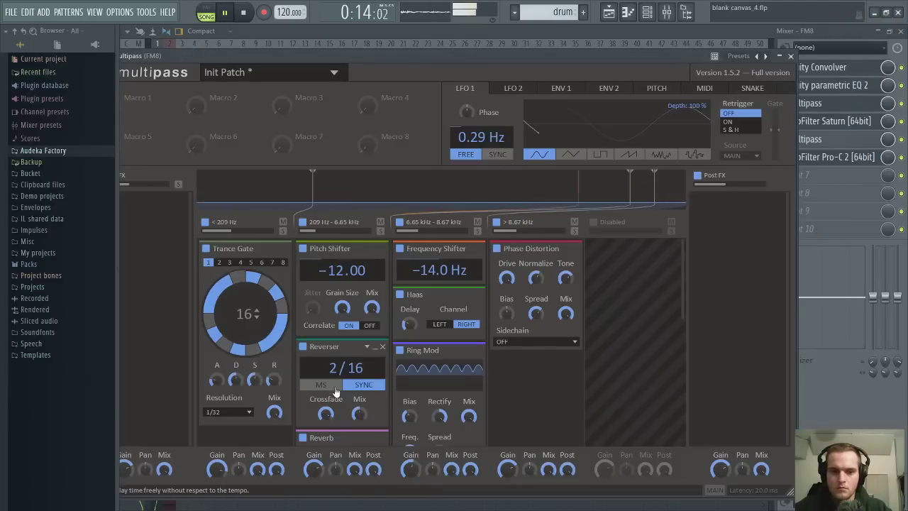
pyautogui.moveTo(325, 414); pyautogui.dragTo(325, 466)
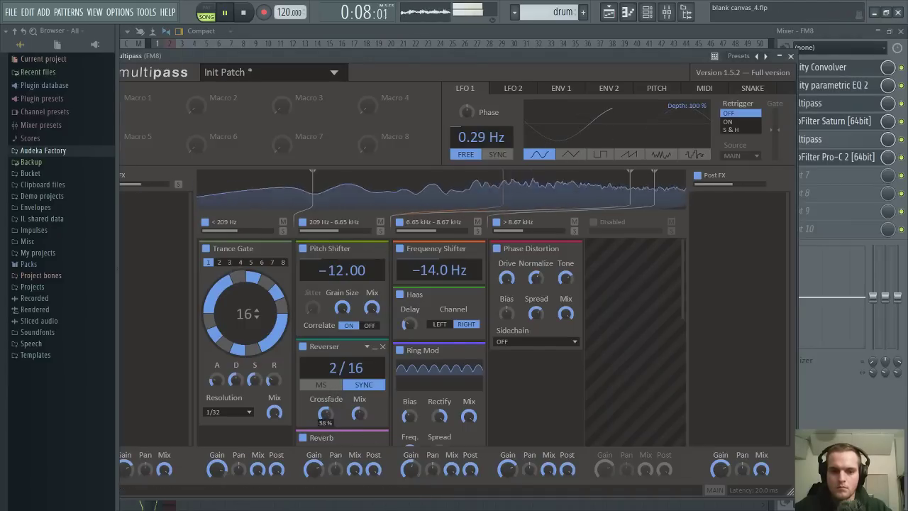
pyautogui.moveTo(359, 414); pyautogui.dragTo(359, 435)
# Increase the Reverb's size and readjust its mix in Multipass's 209 Hz to 6.65 kHz band
pyautogui.scroll(-2, 378, 403)
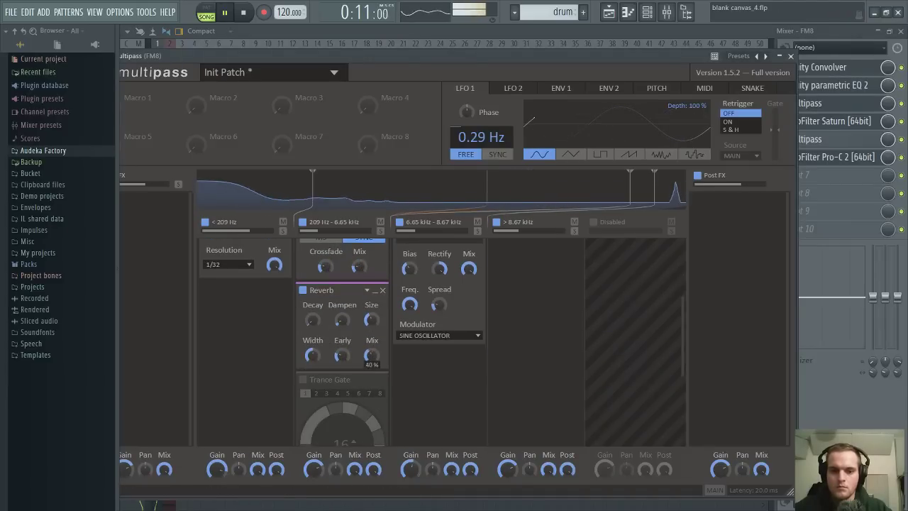
pyautogui.moveTo(371, 355); pyautogui.dragTo(371, 295)
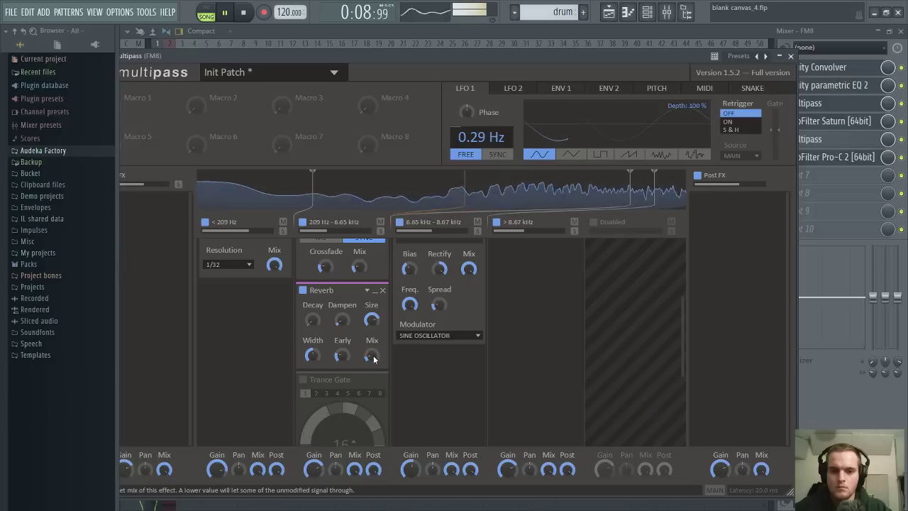
pyautogui.moveTo(369, 352); pyautogui.dragTo(369, 383)
# Disable the Pitch Shifter in Multipass, lower the second band split to 2.77 kHz, and return to the playlist
pyautogui.scroll(3, 367, 329)
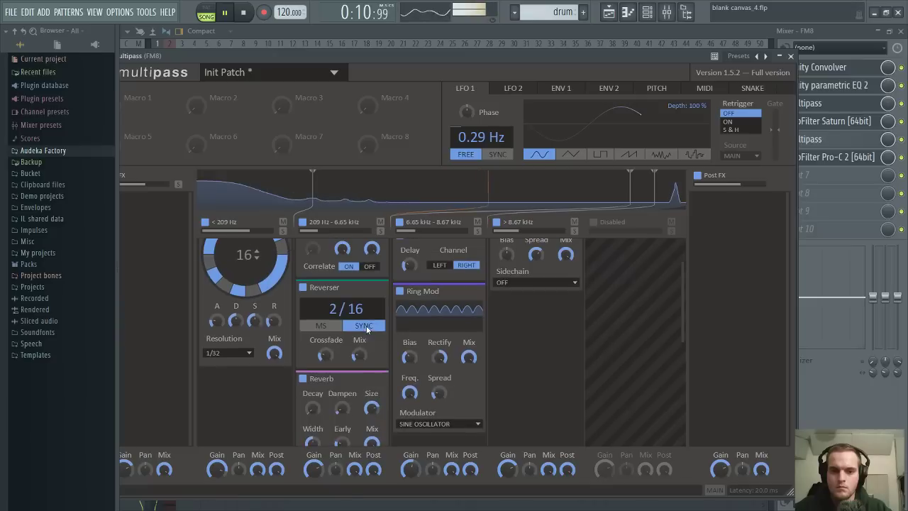
pyautogui.scroll(2, 355, 344)
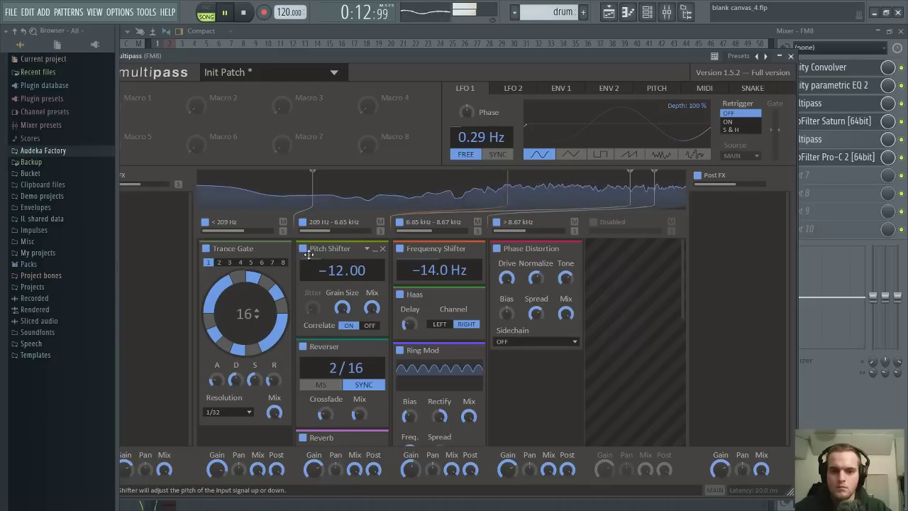
pyautogui.click(303, 248)
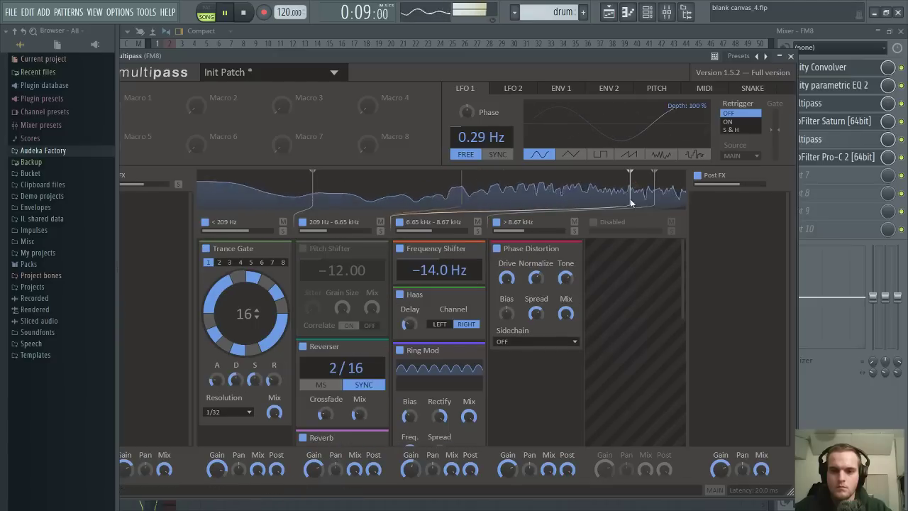
pyautogui.moveTo(630, 173); pyautogui.dragTo(550, 202)
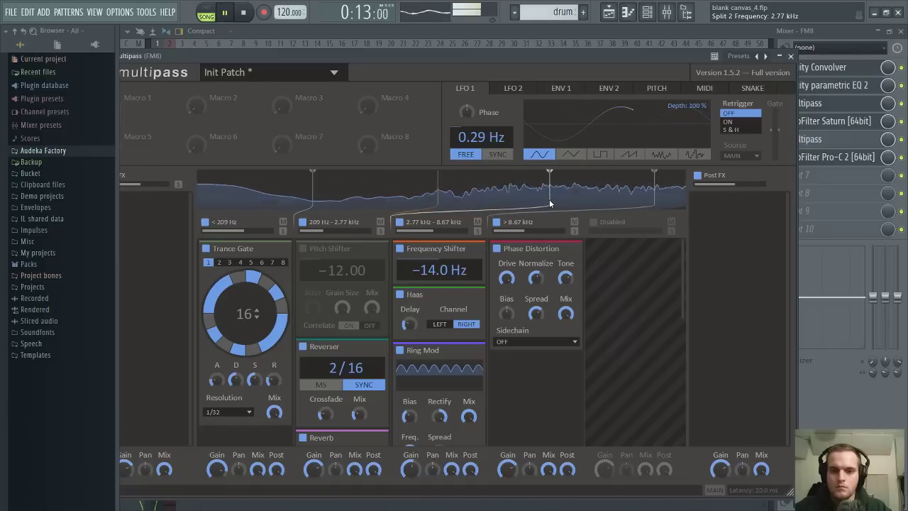
pyautogui.click(898, 31)
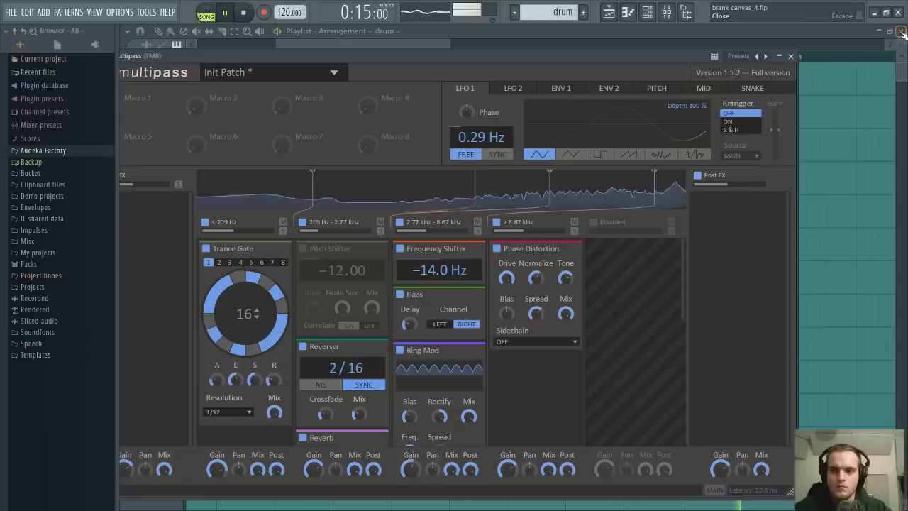
pyautogui.rightClick(858, 121)
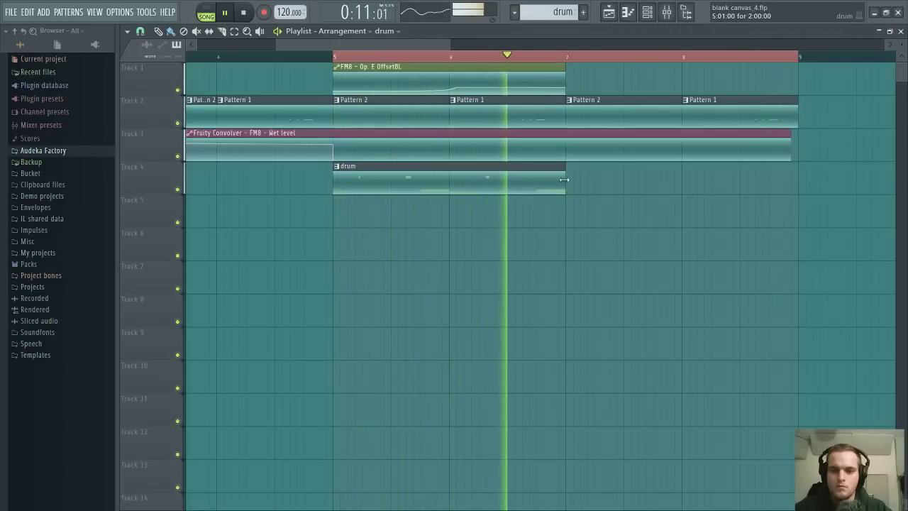
# Set the playlist's time selection to bars 5–7, and lengthen the opening F#0 note in Pattern 2's FM8 piano roll
pyautogui.moveTo(339, 57); pyautogui.dragTo(567, 58)
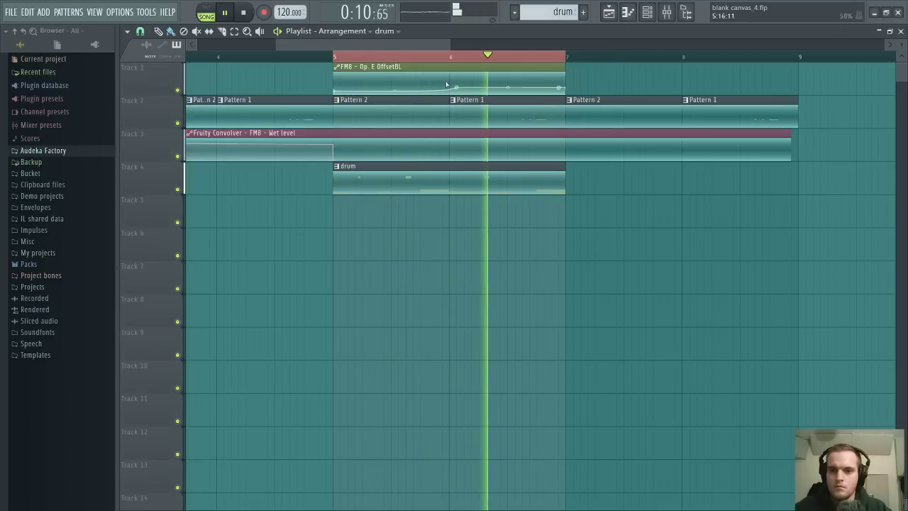
pyautogui.doubleClick(353, 116)
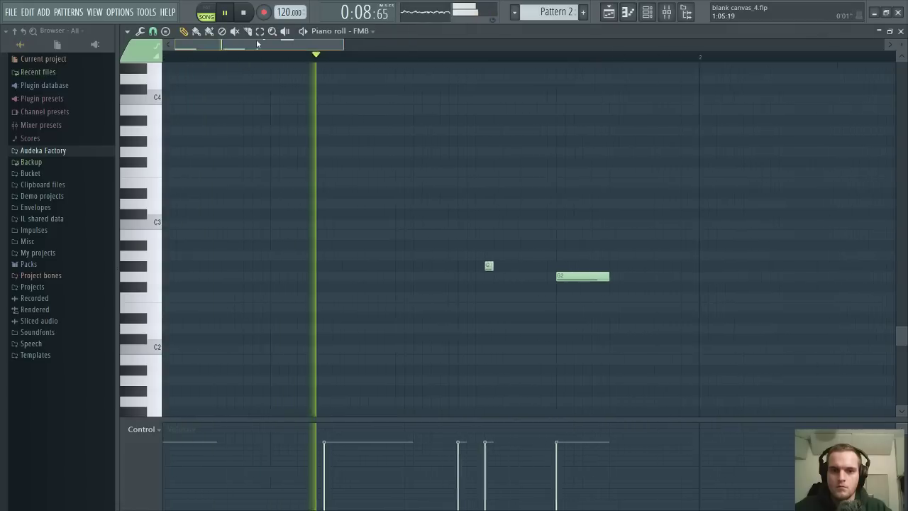
pyautogui.moveTo(258, 349); pyautogui.dragTo(335, 354)
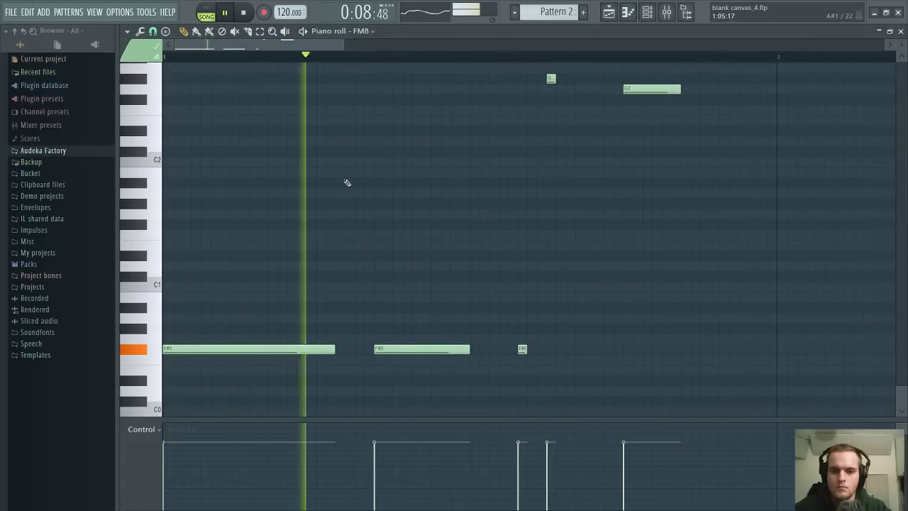
# Raise Pattern 2's second F#0 note to F#3 and shift it later so it ends where the short F#0 note starts
pyautogui.click(427, 347)
pyautogui.hotkey('ctrl', 'Up')
pyautogui.hotkey('ctrl', 'Up')
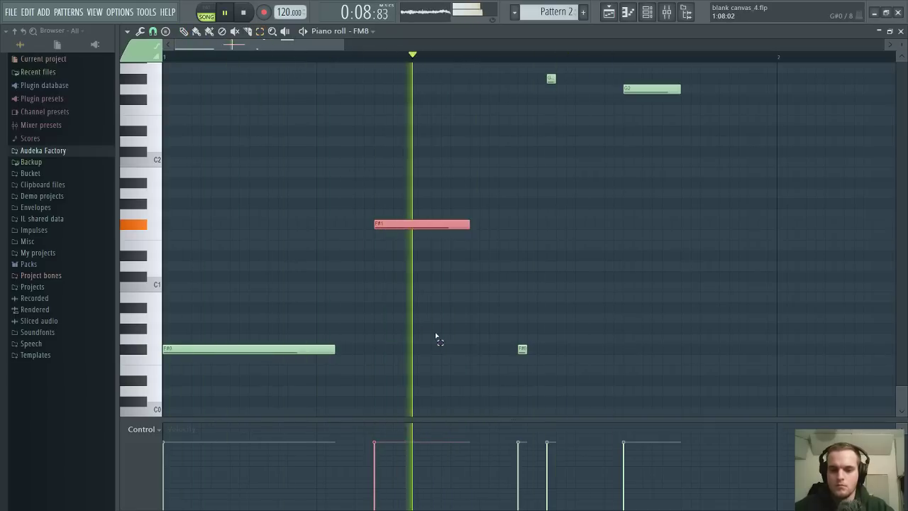
pyautogui.press('Delete')
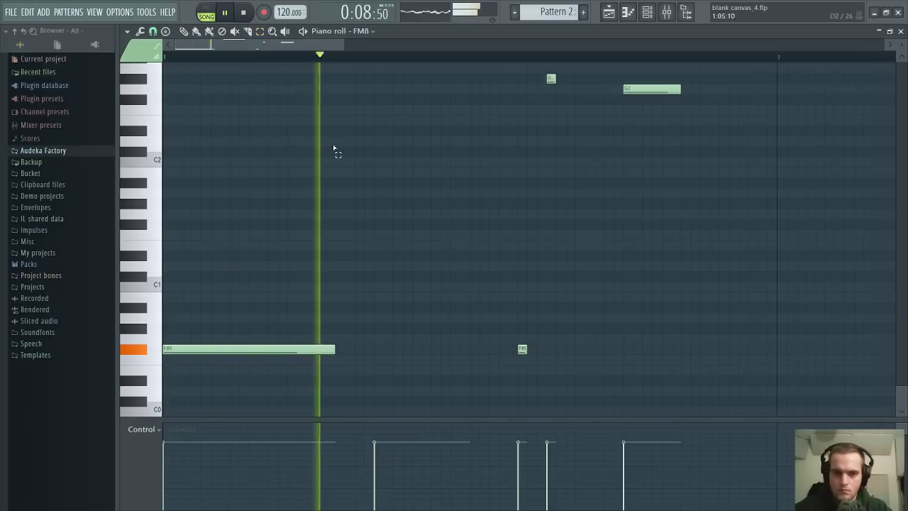
pyautogui.scroll(2, 515, 229)
pyautogui.scroll(7, 514, 229)
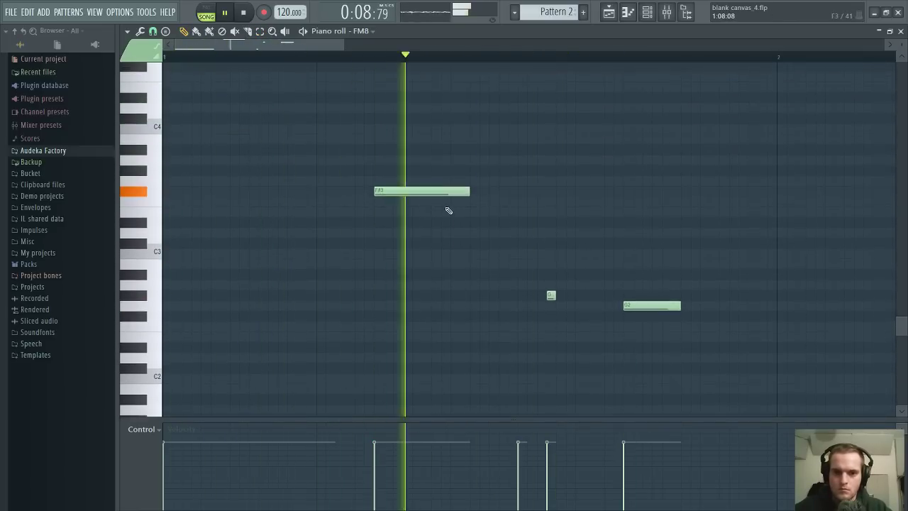
pyautogui.moveTo(435, 198); pyautogui.dragTo(476, 201)
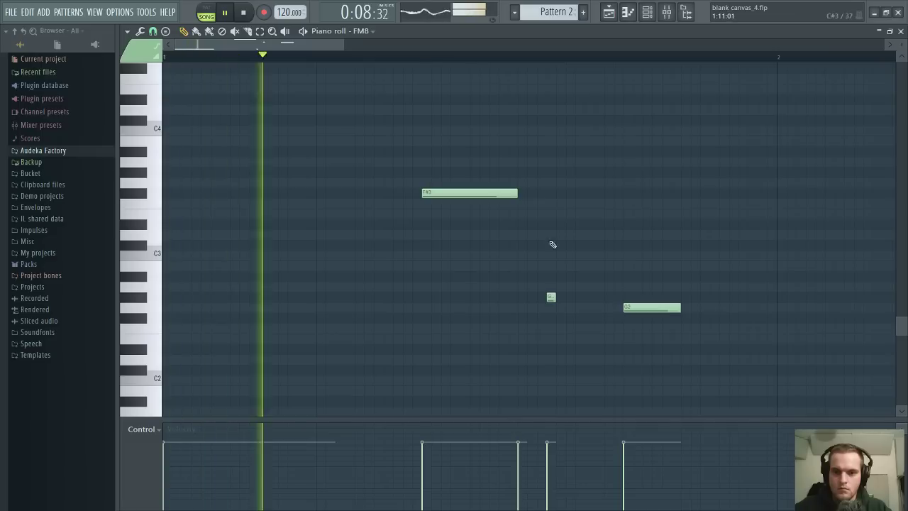
# Replace the short note above G2 and the final G2 note with an F#3 note starting at the G2 note's position
pyautogui.rightClick(551, 297)
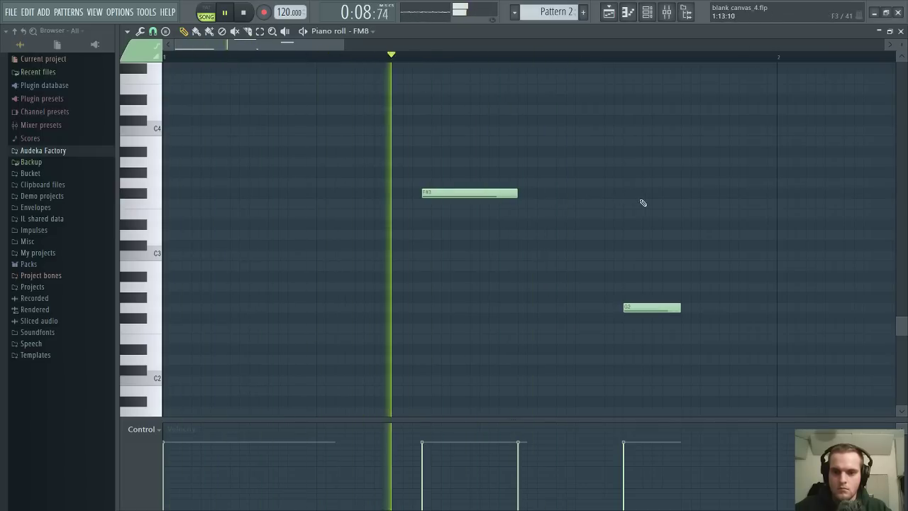
pyautogui.click(560, 194)
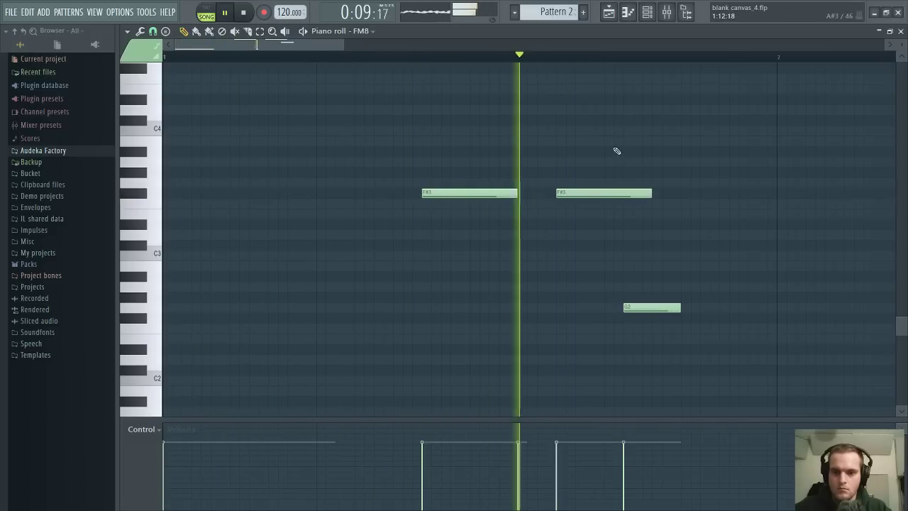
pyautogui.moveTo(611, 195); pyautogui.dragTo(677, 195)
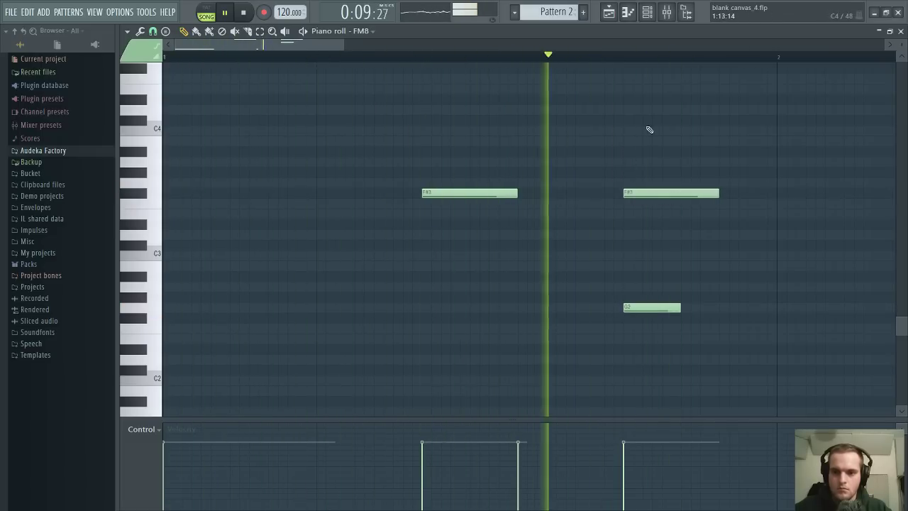
pyautogui.scroll(-1, 567, 58)
pyautogui.press('space')
pyautogui.press('space')
pyautogui.rightClick(521, 308)
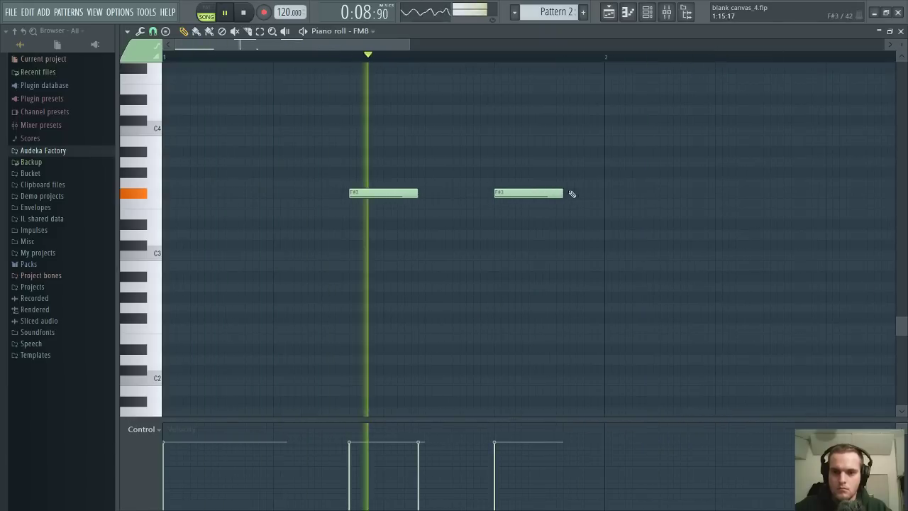
# Extend the last F#3 note to bar 3 and add a long A#1 note in bar 2 that also ends at bar 3
pyautogui.moveTo(567, 193); pyautogui.dragTo(784, 192)
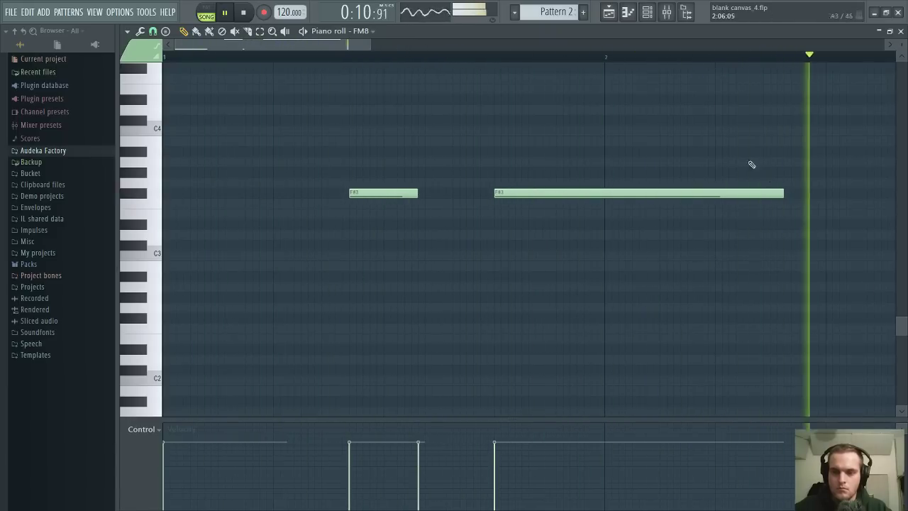
pyautogui.scroll(-2, 663, 62)
pyautogui.moveTo(561, 193); pyautogui.dragTo(729, 195)
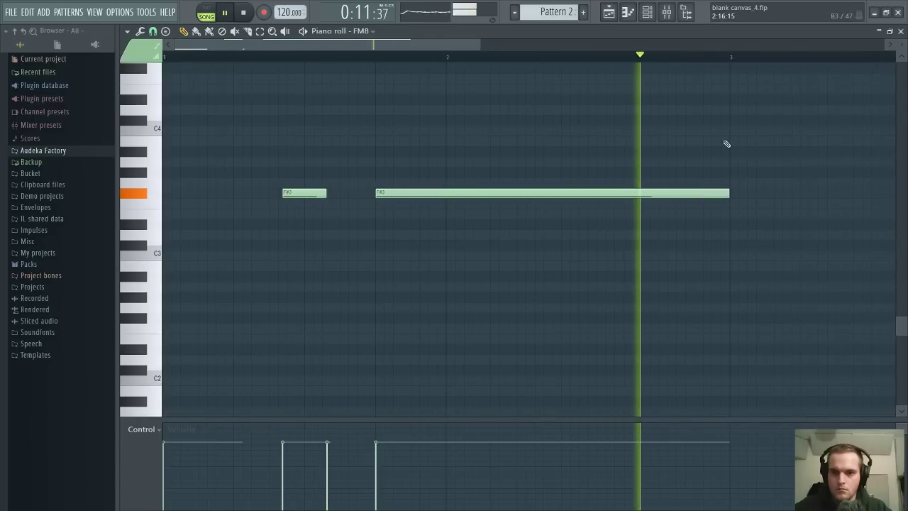
pyautogui.scroll(-1, 709, 58)
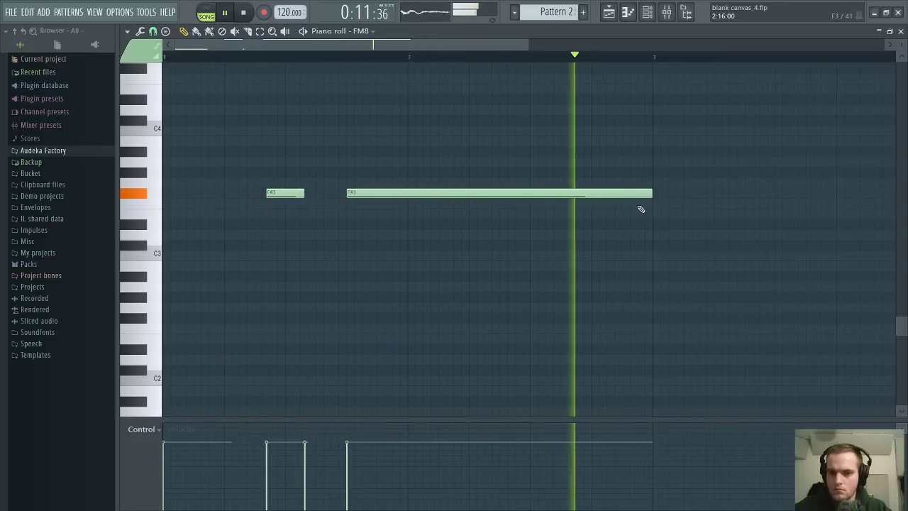
pyautogui.scroll(-5, 521, 235)
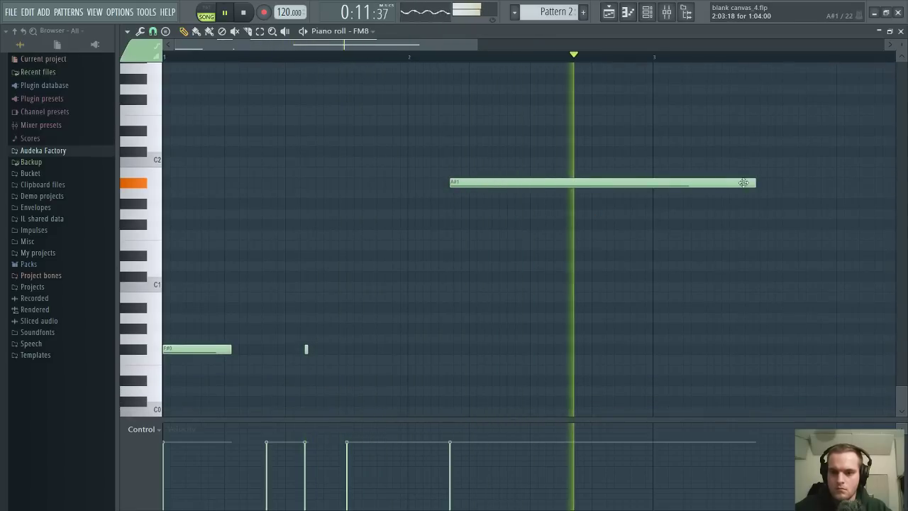
pyautogui.moveTo(755, 183); pyautogui.dragTo(652, 184)
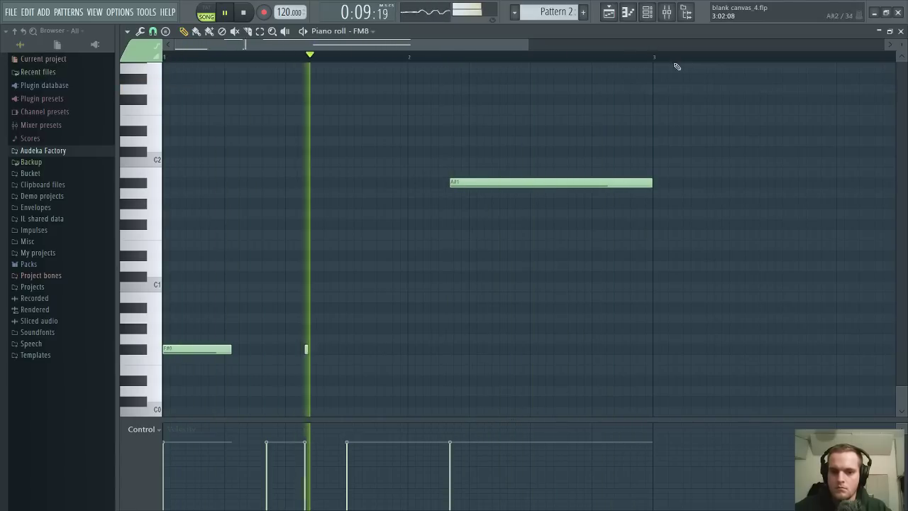
# Return to the playlist and remove the Pattern 1 clip at bar 6 that overlaps the extended Pattern 2
pyautogui.scroll(1, 505, 244)
pyautogui.scroll(4, 505, 252)
pyautogui.click(880, 31)
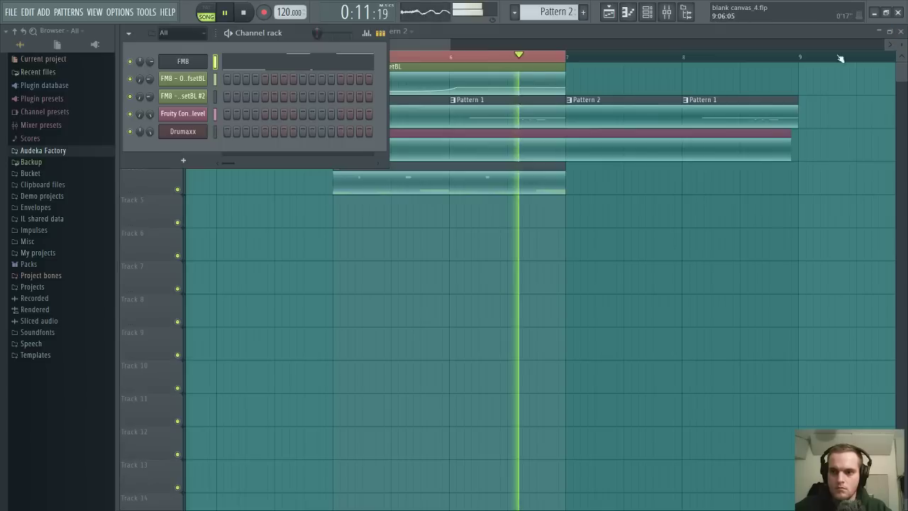
pyautogui.rightClick(616, 262)
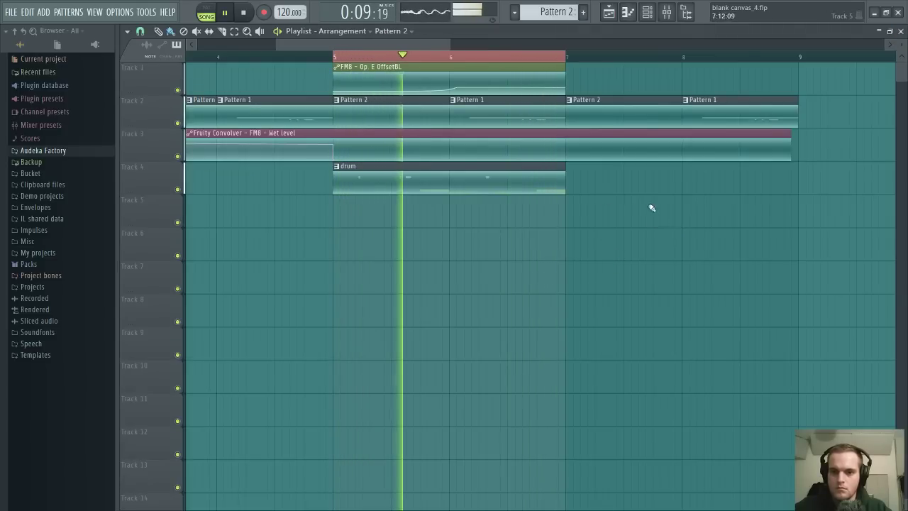
pyautogui.moveTo(517, 118); pyautogui.dragTo(523, 234)
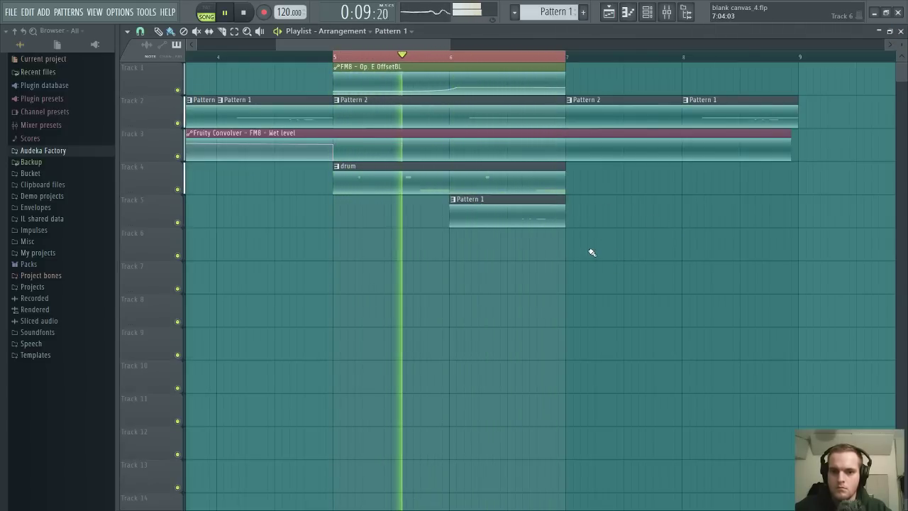
pyautogui.rightClick(555, 215)
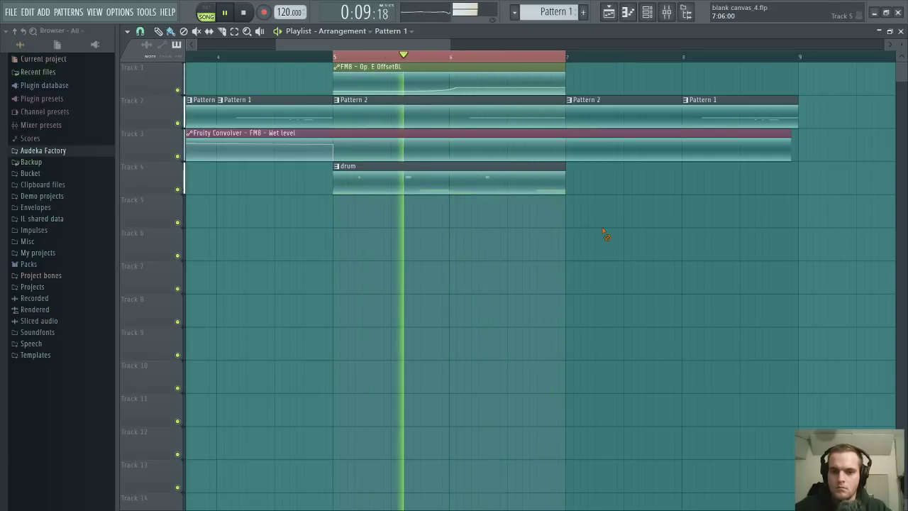
# Load iZotope Trash 2 after Fruity Compressor on the Drumaxx mixer track and expand its Percussive preset folder
pyautogui.click(666, 13)
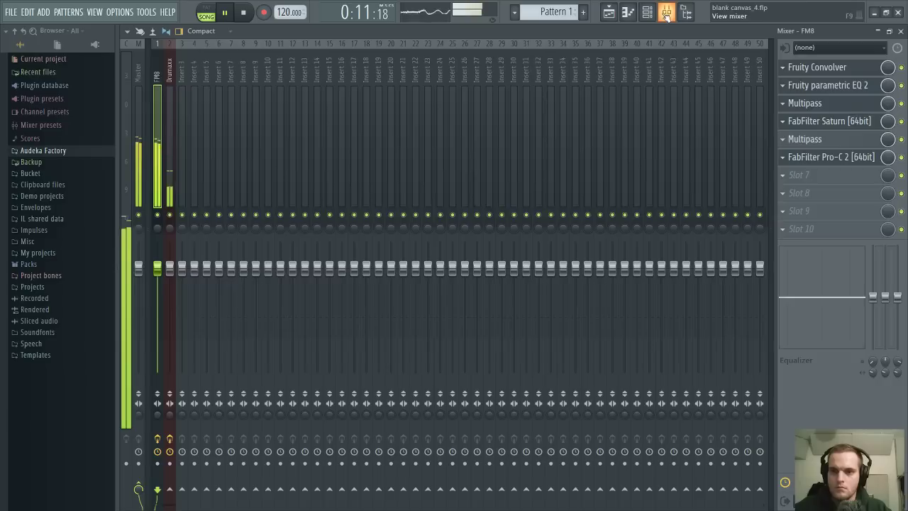
pyautogui.click(171, 82)
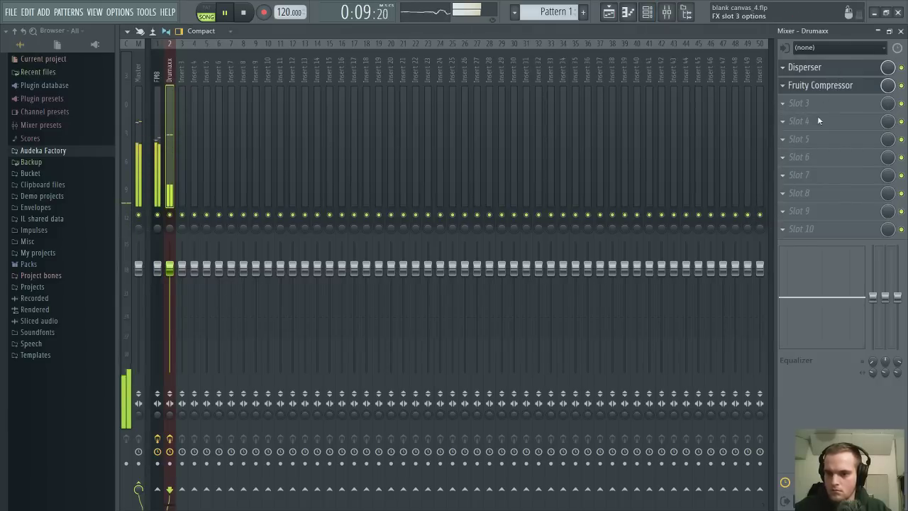
pyautogui.click(900, 32)
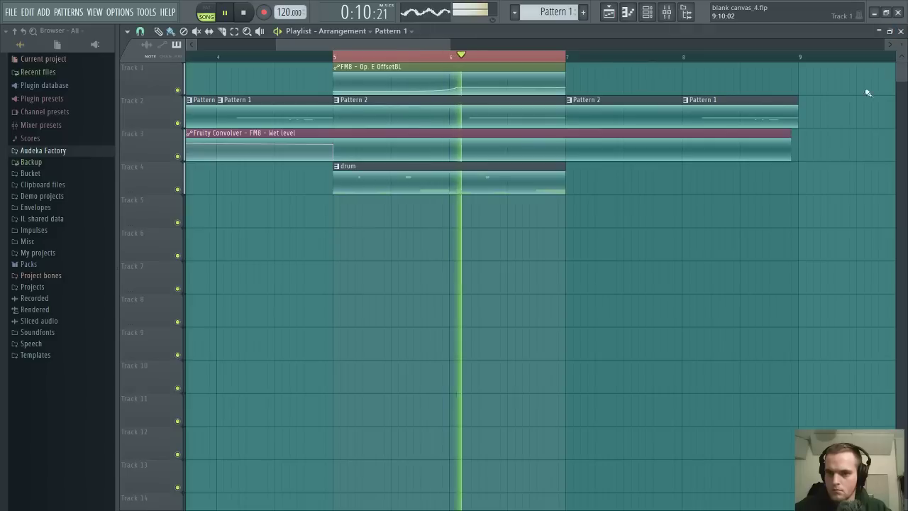
pyautogui.click(665, 14)
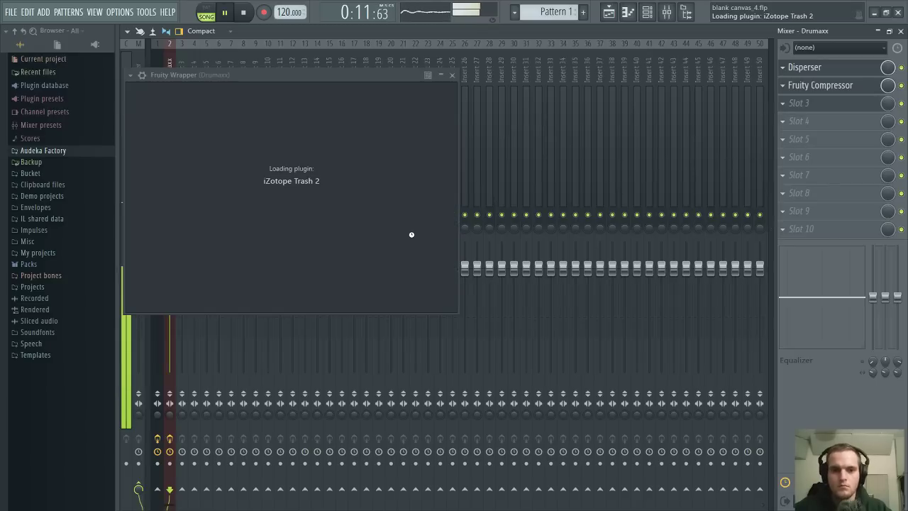
pyautogui.click(234, 190)
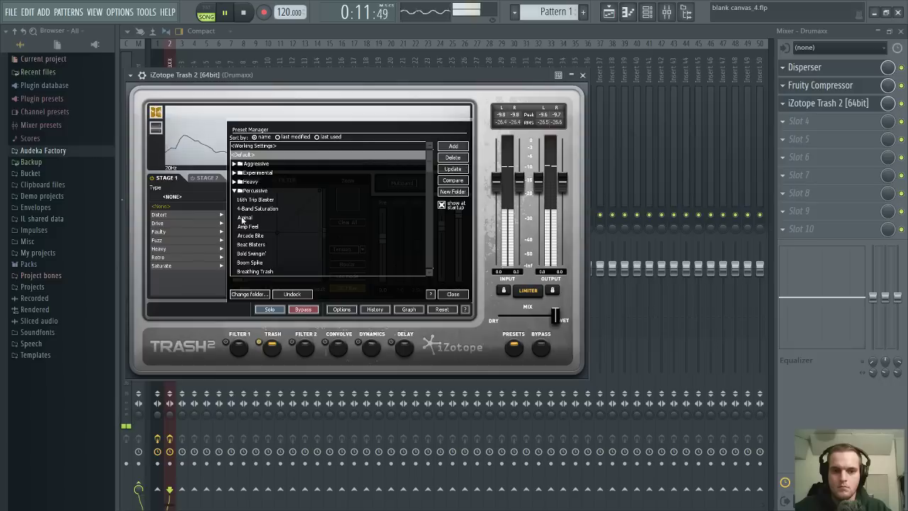
# Audition Trash 2's Percussive presets, including Arcade Bite, Cheap Trunk Kickers, Deep Wax and Double Butter, and choose Ear Cleaner
pyautogui.click(242, 218)
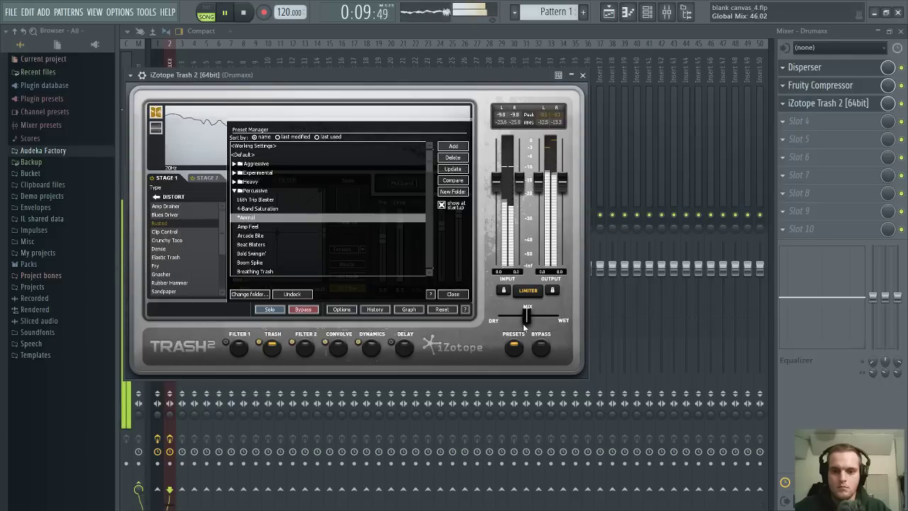
pyautogui.click(267, 238)
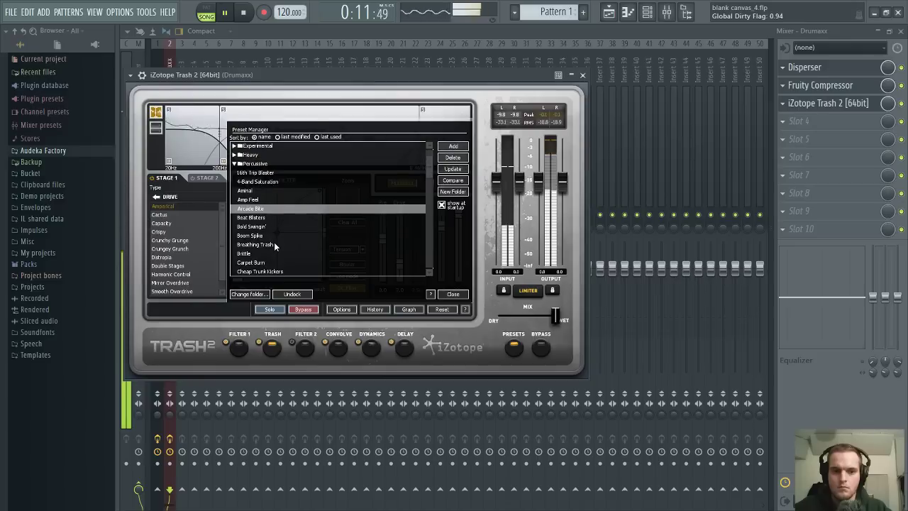
pyautogui.click(288, 243)
pyautogui.click(298, 236)
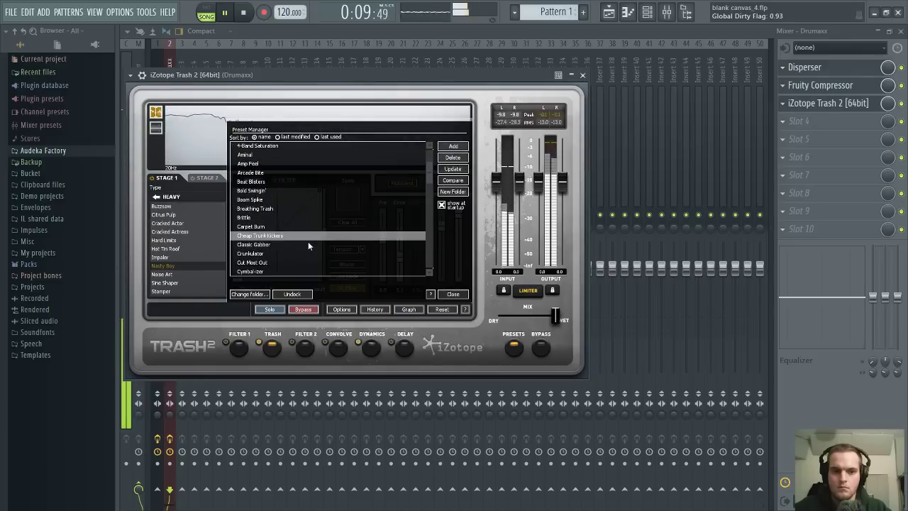
pyautogui.scroll(-1, 301, 233)
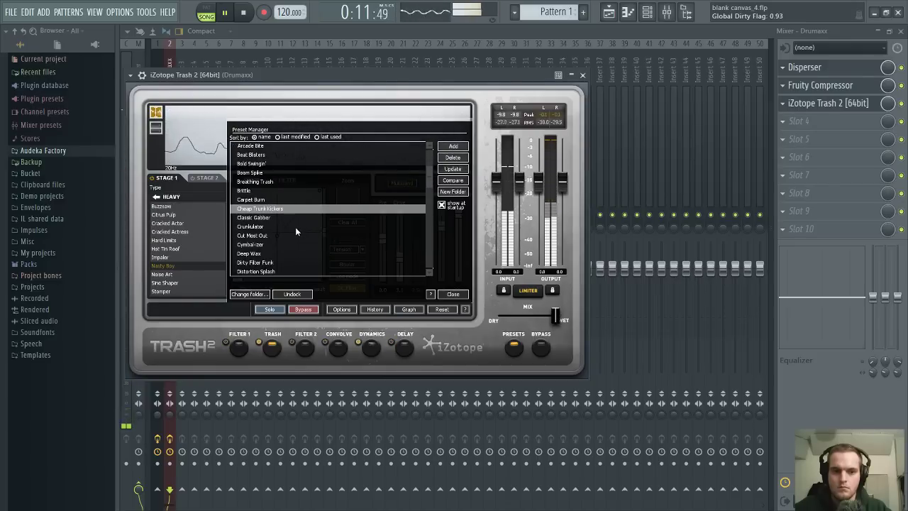
pyautogui.click(295, 227)
pyautogui.scroll(-1, 298, 225)
pyautogui.click(299, 230)
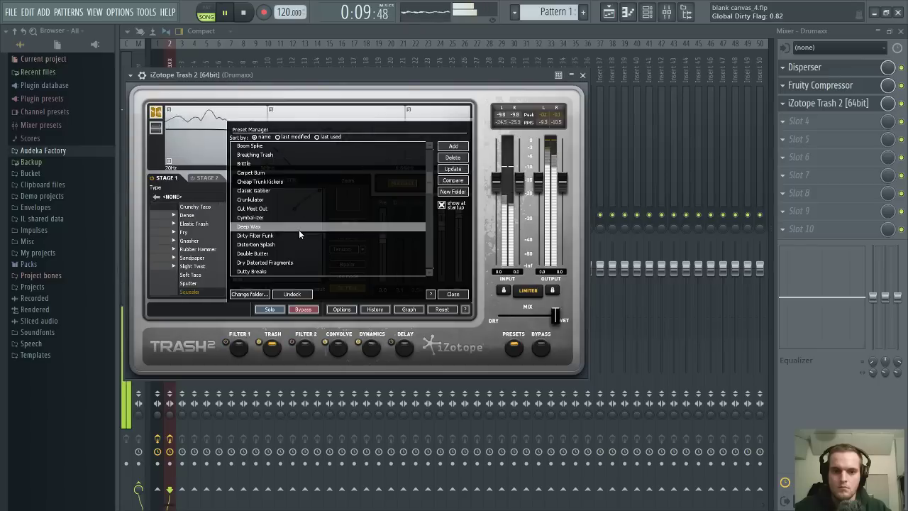
pyautogui.scroll(-1, 298, 230)
pyautogui.click(298, 230)
pyautogui.scroll(-1, 299, 230)
pyautogui.scroll(-1, 298, 230)
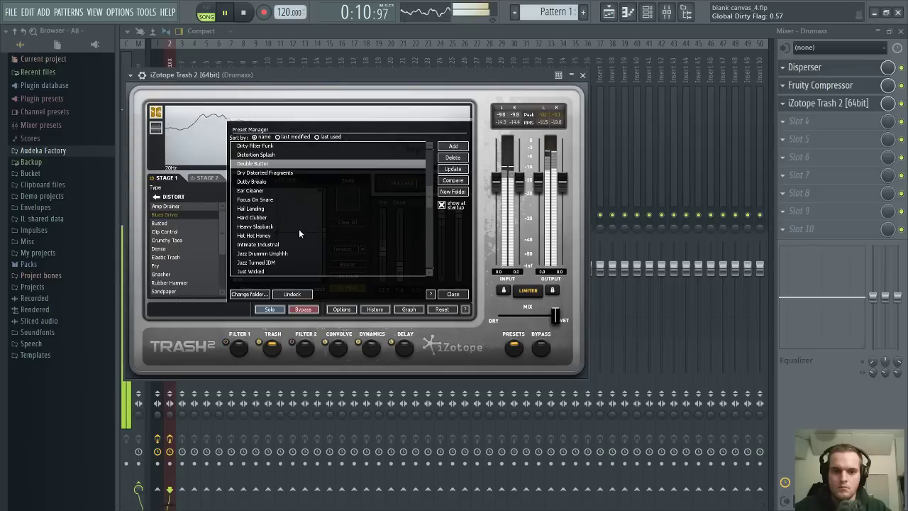
pyautogui.click(279, 191)
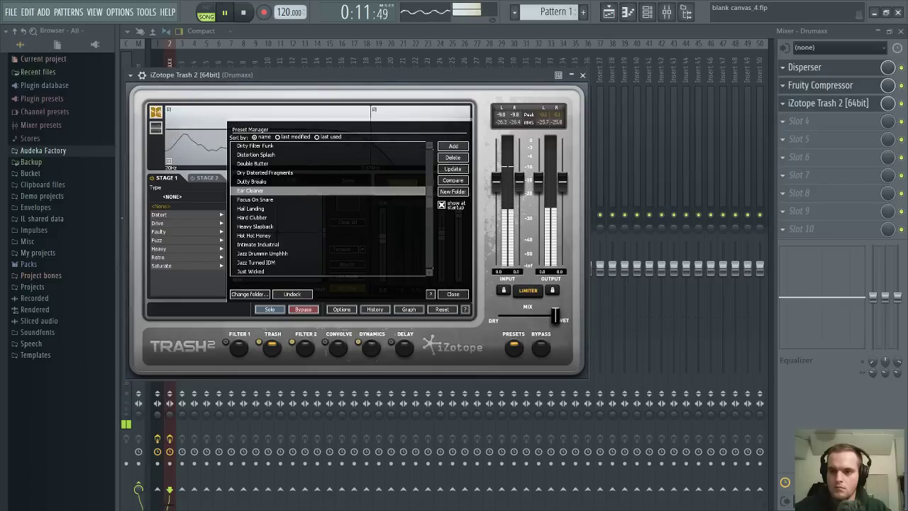
# Add FabFilter Saturn after Trash 2 and raise its band 1 dynamics, and lower Disperser's frequency to 36.4 Hz
pyautogui.click(899, 70)
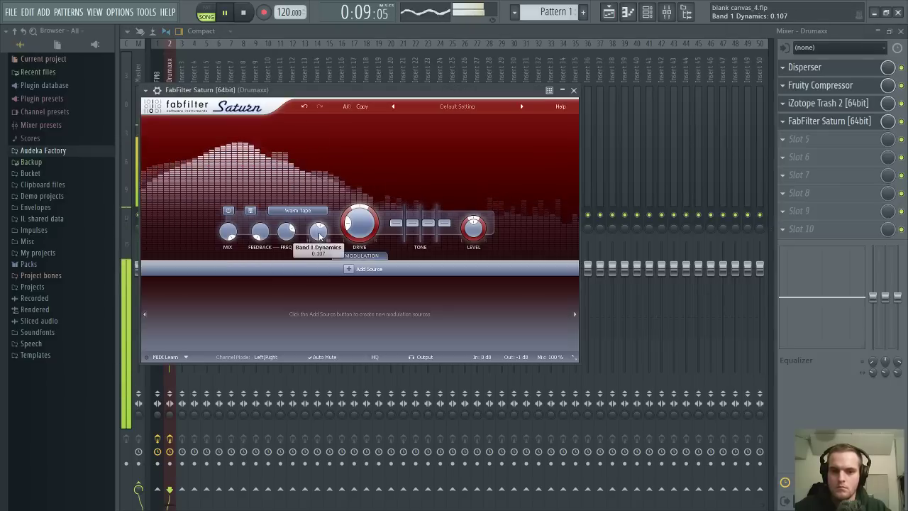
pyautogui.moveTo(319, 236); pyautogui.dragTo(319, 137)
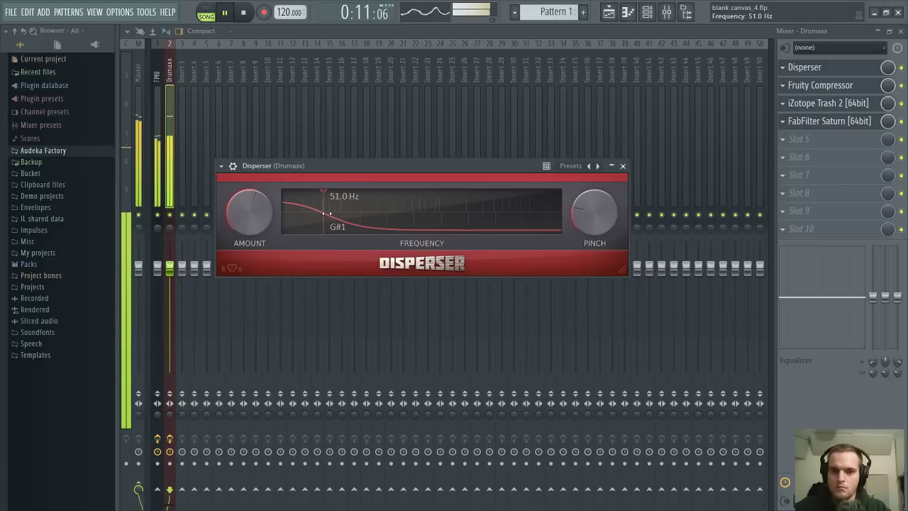
pyautogui.moveTo(327, 213); pyautogui.dragTo(314, 211)
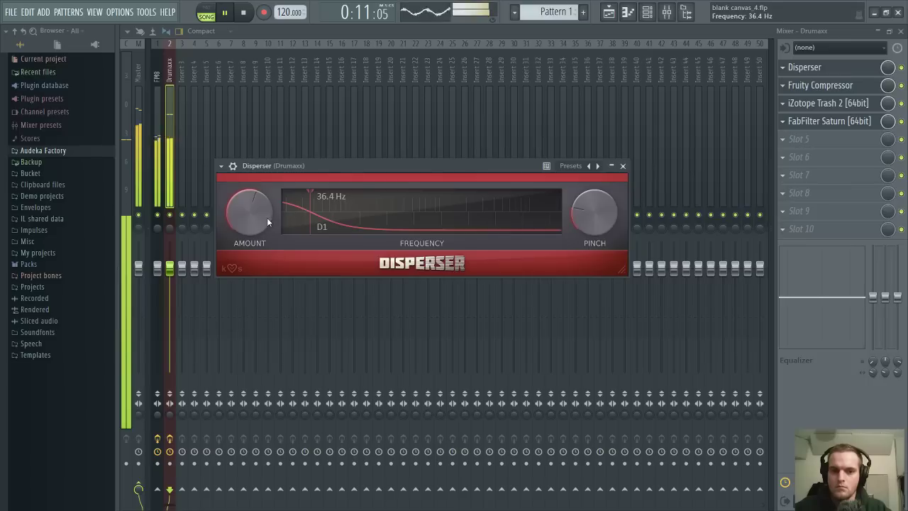
# Lower Disperser's amount and set its frequency to 39.1 Hz
pyautogui.moveTo(266, 221)
pyautogui.mouseDown()
pyautogui.moveTo(266, 202)
pyautogui.moveTo(256, 229)
pyautogui.moveTo(258, 211)
pyautogui.mouseUp()
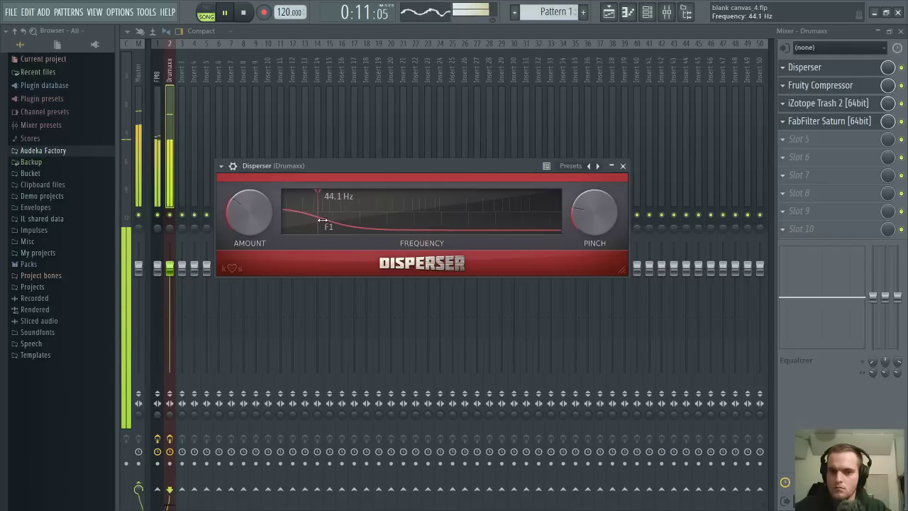
pyautogui.moveTo(322, 219); pyautogui.dragTo(317, 220)
# Lower the Drumaxx mixer fader to about -2.4 dB and set Fruity Compressor's threshold to -28.5 dB
pyautogui.moveTo(171, 268); pyautogui.dragTo(176, 277)
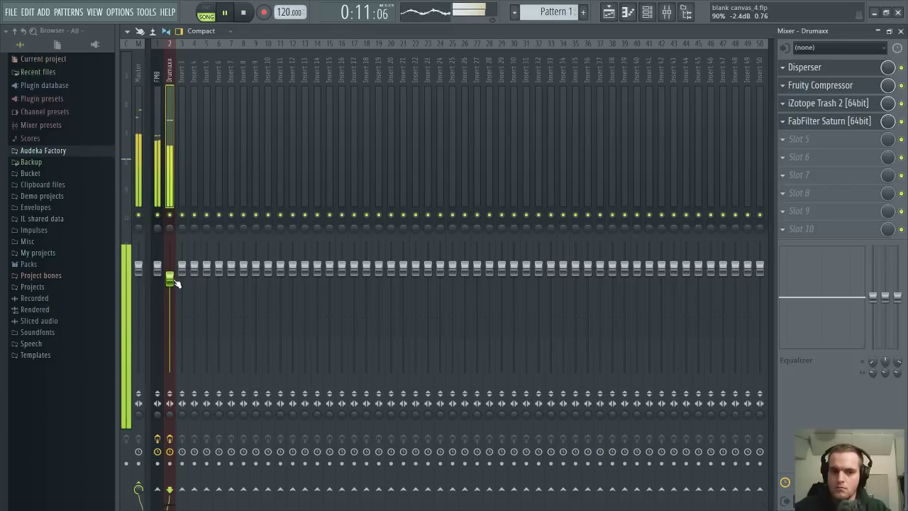
pyautogui.click(841, 85)
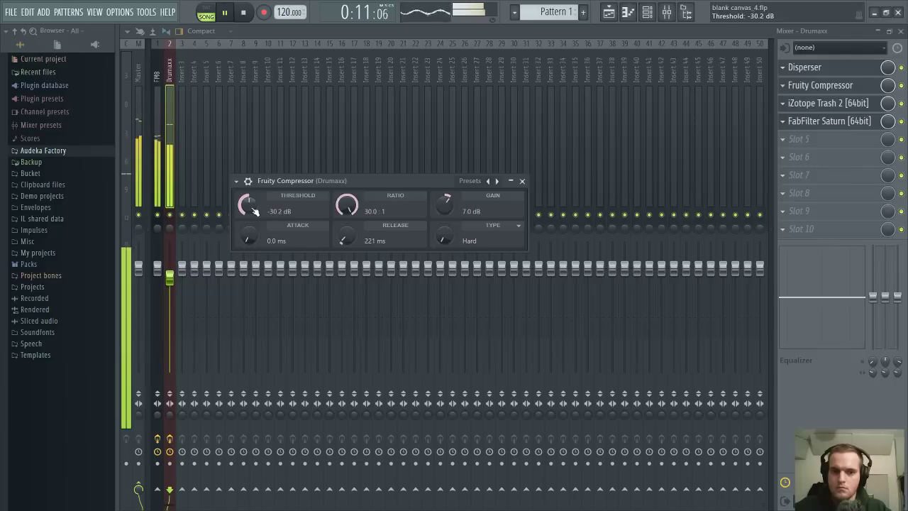
pyautogui.scroll(2, 254, 209)
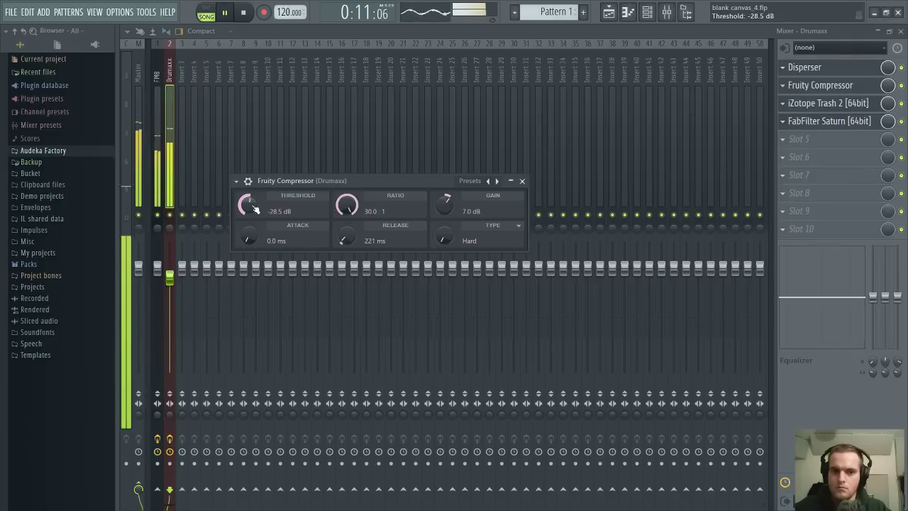
pyautogui.press('Escape')
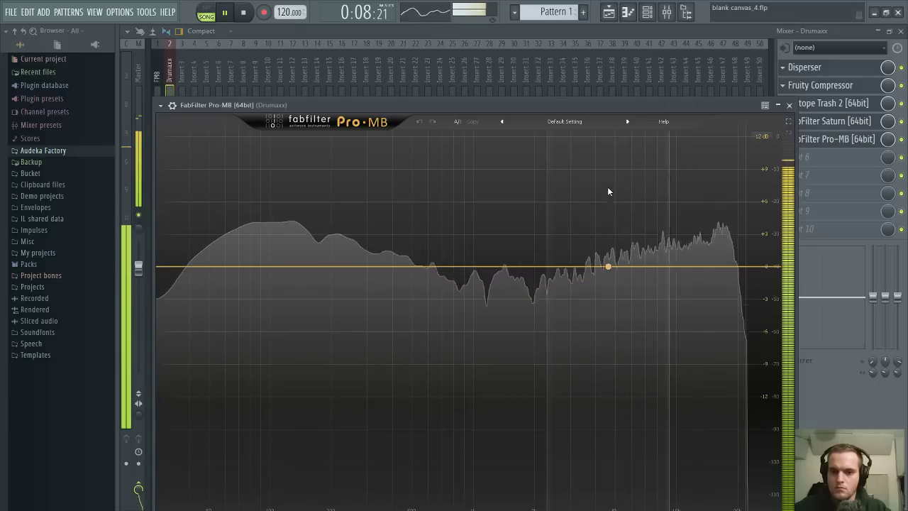
# Add FabFilter Pro-MB after Saturn with one high band, setting its threshold to -33.15 dB and low crossover to 4580.8 Hz
pyautogui.click(700, 200)
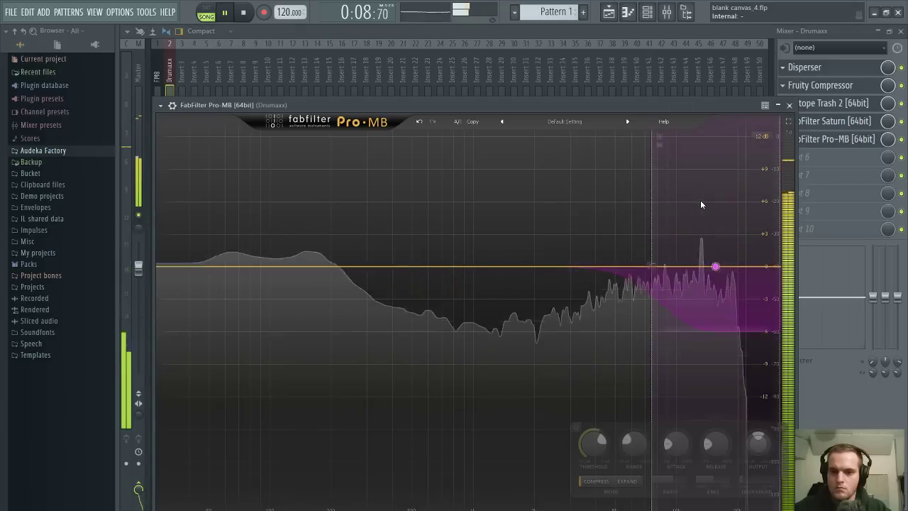
pyautogui.moveTo(653, 211); pyautogui.dragTo(619, 213)
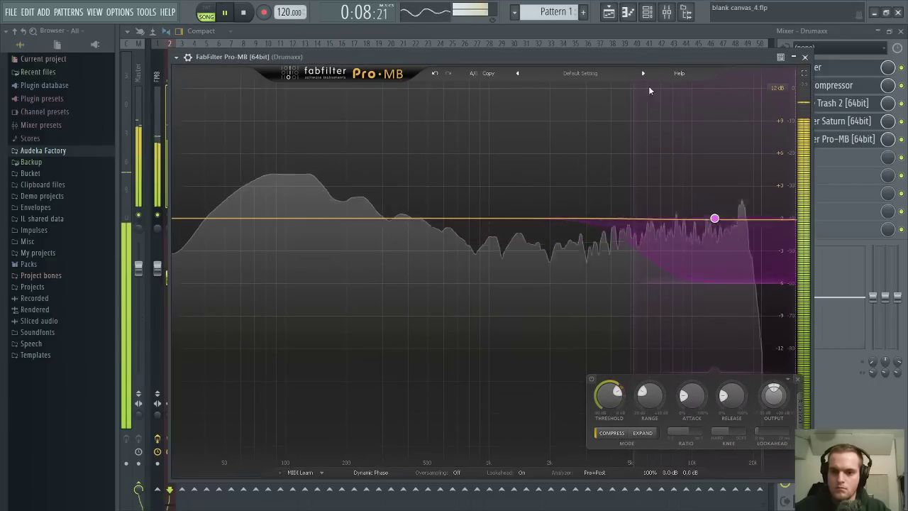
pyautogui.moveTo(608, 395); pyautogui.dragTo(612, 421)
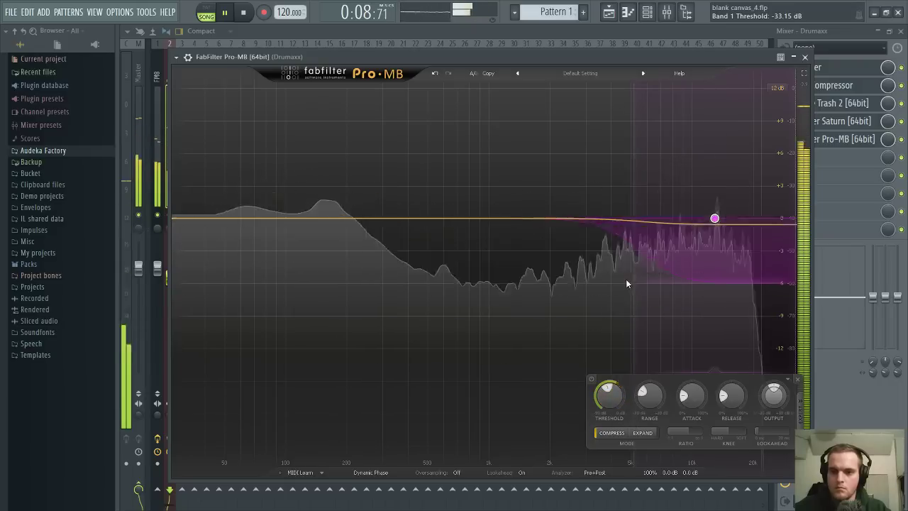
pyautogui.moveTo(625, 282); pyautogui.dragTo(623, 282)
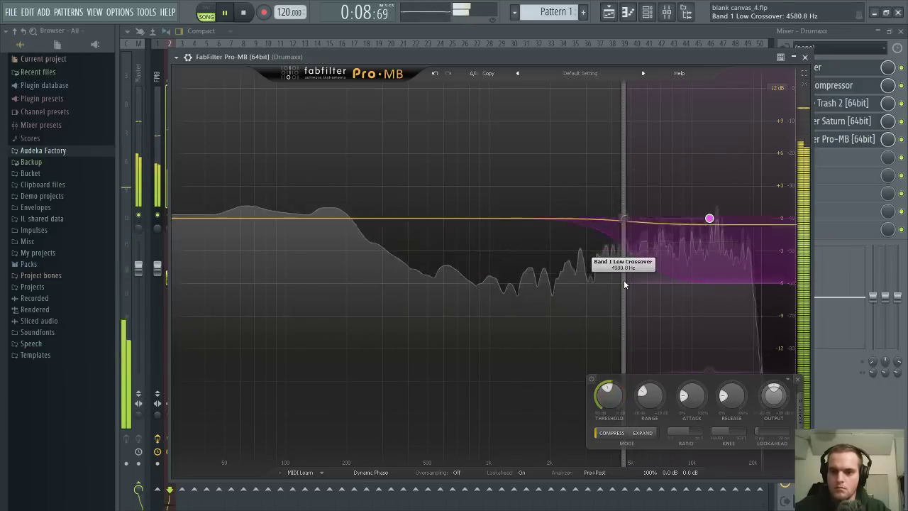
# Set the Pro-MB band's range to -10.45 dB, then stop playback and close Pro-MB
pyautogui.moveTo(654, 394); pyautogui.dragTo(654, 406)
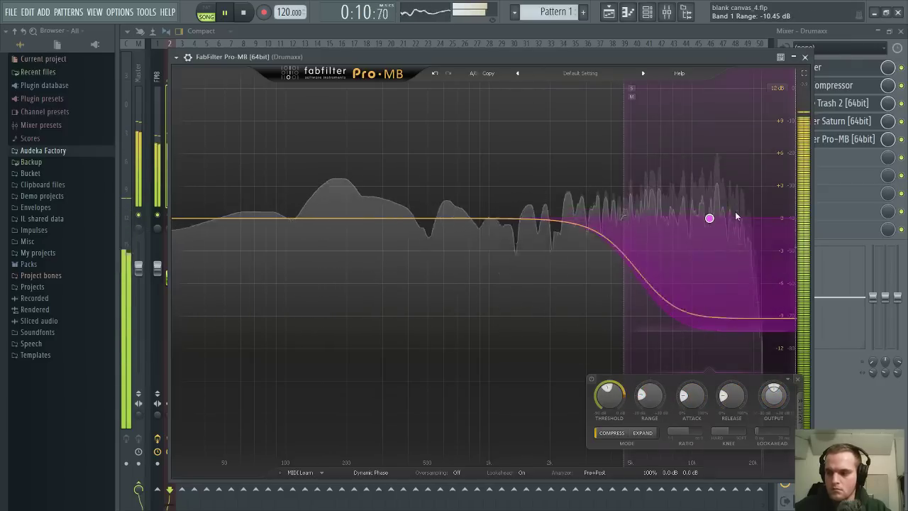
pyautogui.press('space')
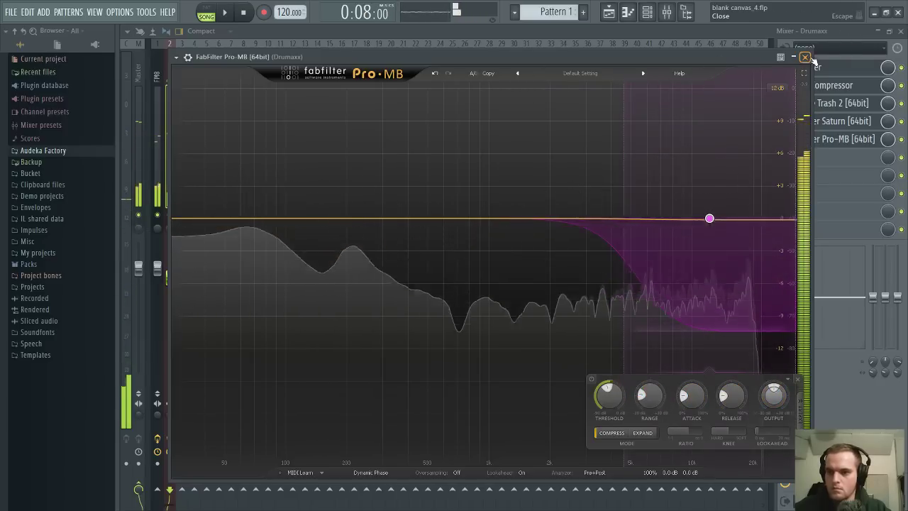
pyautogui.click(804, 56)
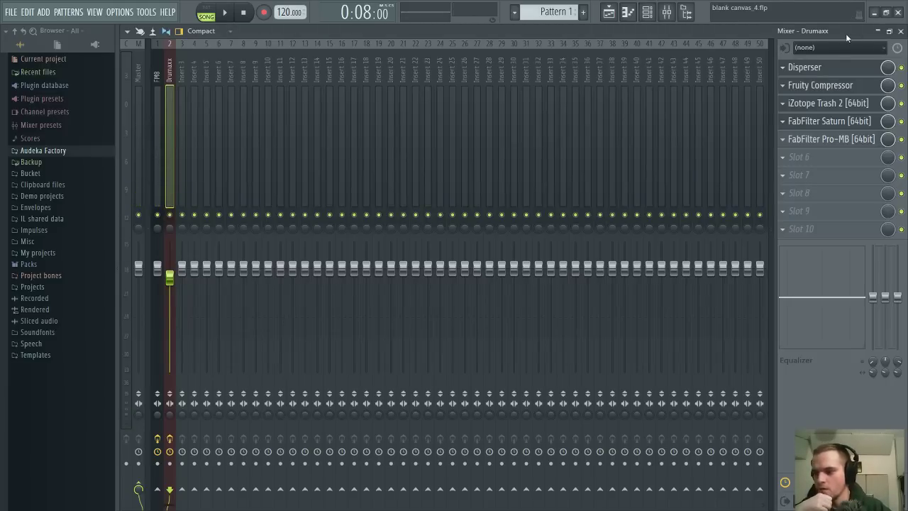
# Mute the FM8 mixer track and compare the drums alone with Disperser enabled and bypassed
pyautogui.click(856, 68)
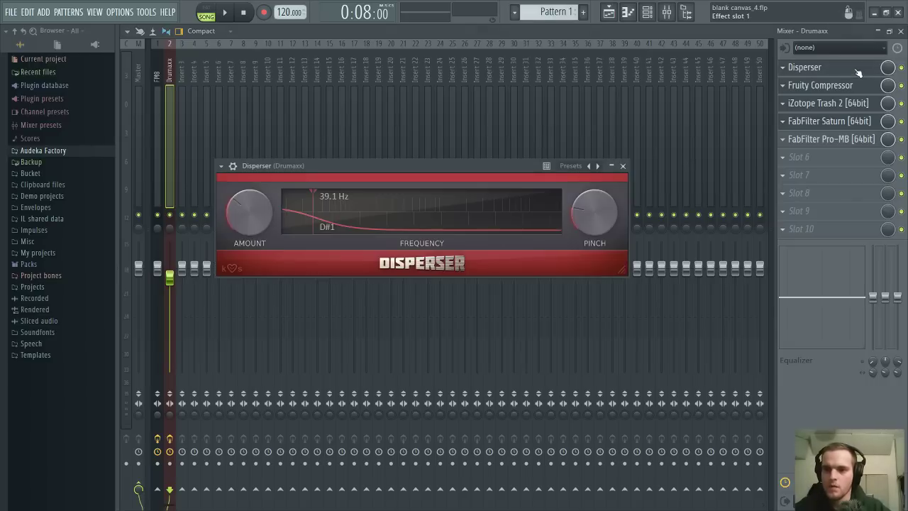
pyautogui.moveTo(547, 162); pyautogui.dragTo(598, 170)
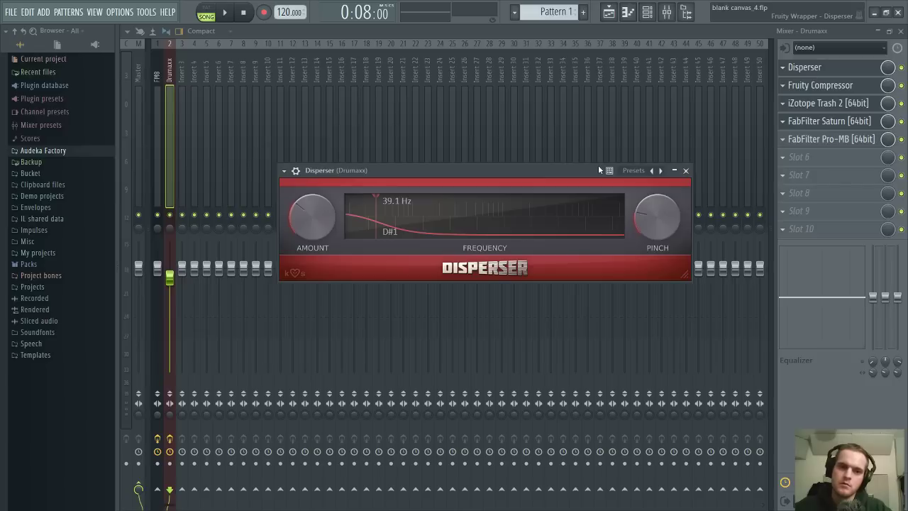
pyautogui.click(169, 211)
pyautogui.press('space')
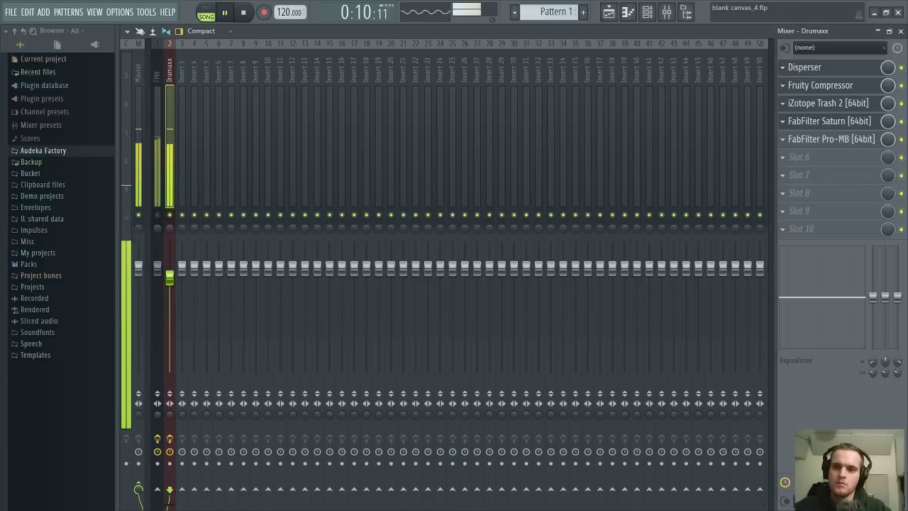
pyautogui.press('space')
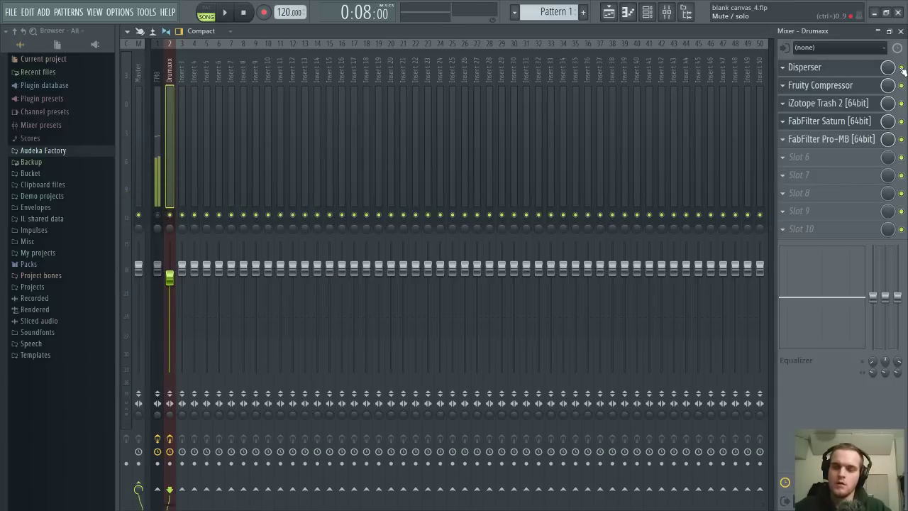
pyautogui.press('space')
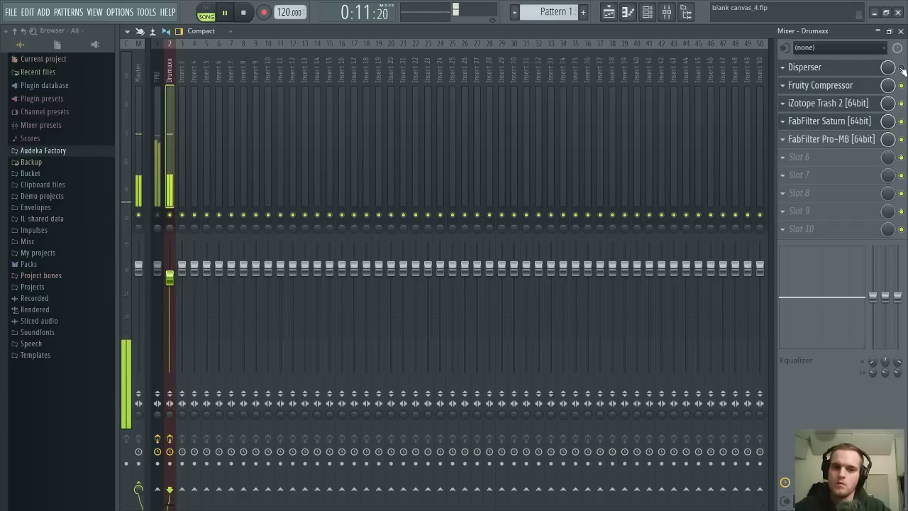
pyautogui.press('space')
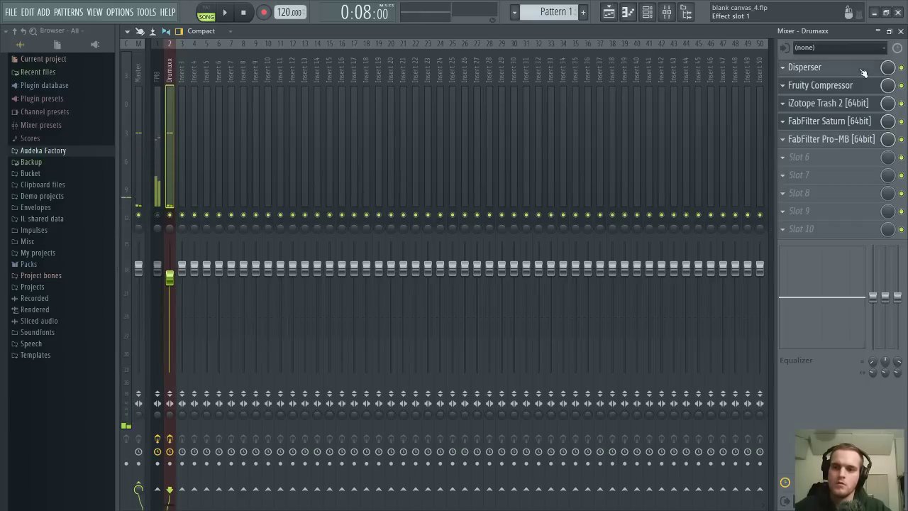
# Set Disperser's frequency to 264 Hz and compare the drums with the effect on and off
pyautogui.click(804, 67)
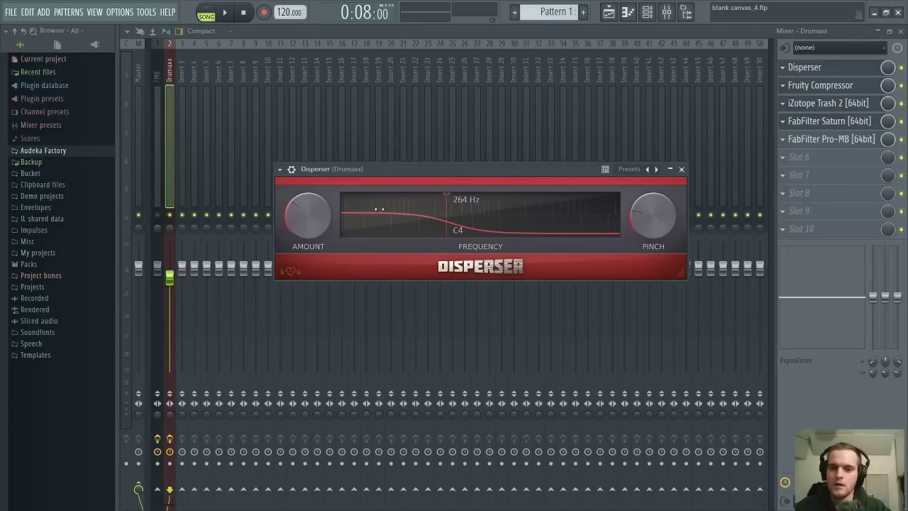
pyautogui.press('space')
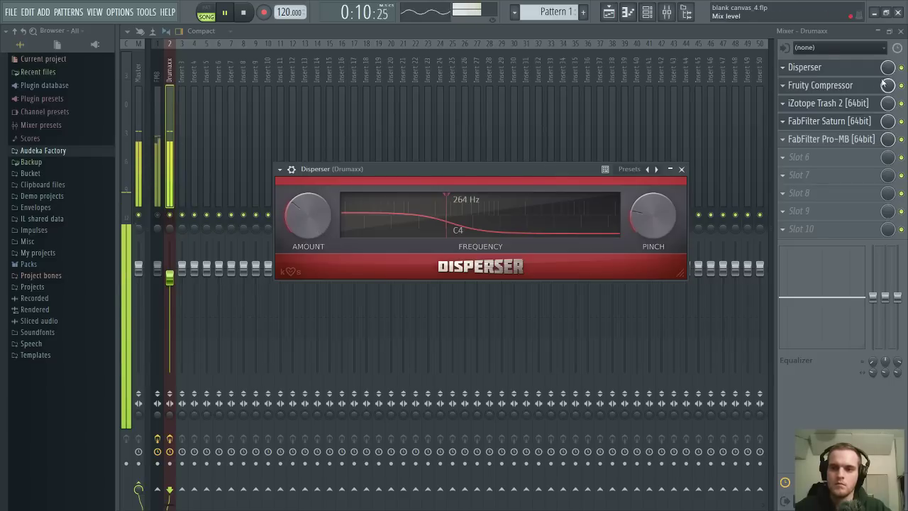
pyautogui.click(901, 68)
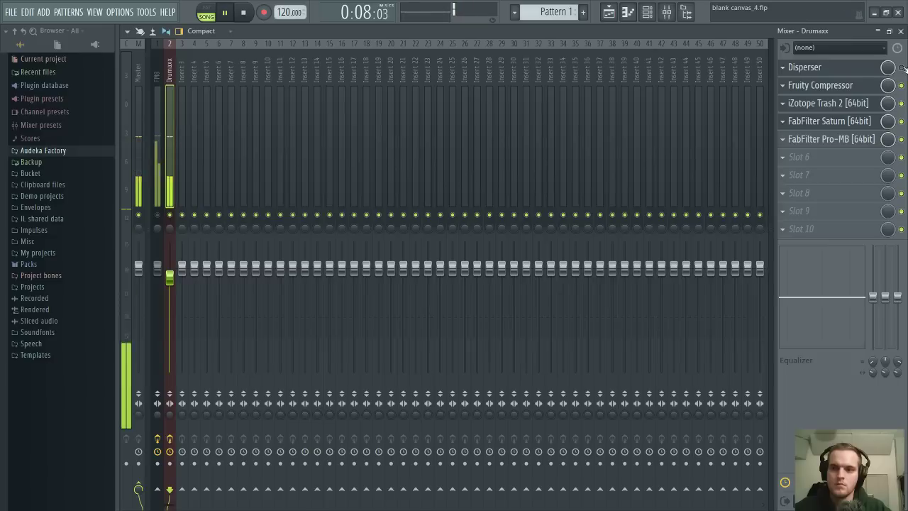
pyautogui.click(901, 68)
pyautogui.press('space')
# Raise Disperser's amount with the frequency kept at 264 Hz and audition the drums
pyautogui.click(822, 67)
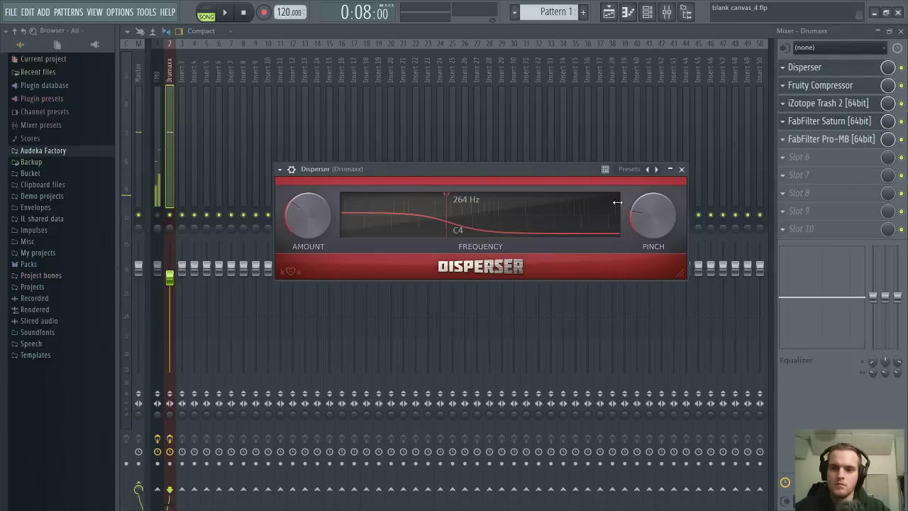
pyautogui.moveTo(416, 171); pyautogui.dragTo(409, 169)
pyautogui.press('space')
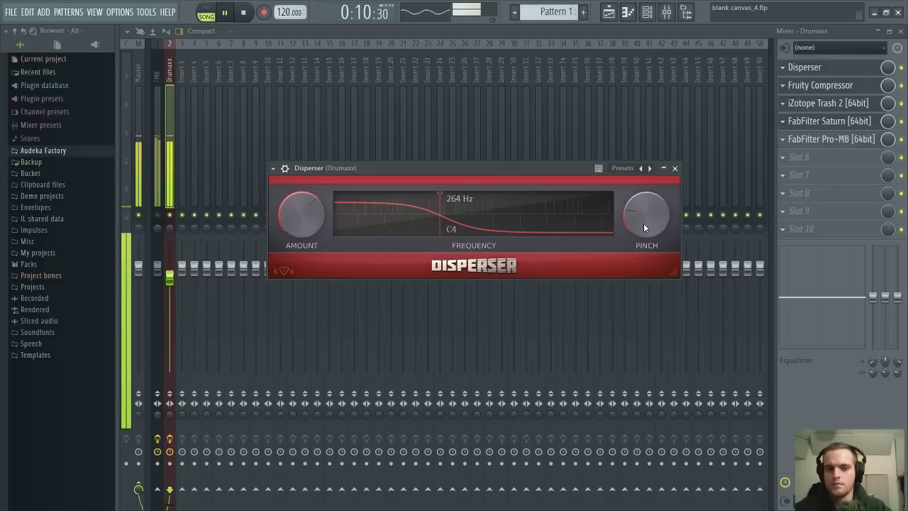
pyautogui.press('space')
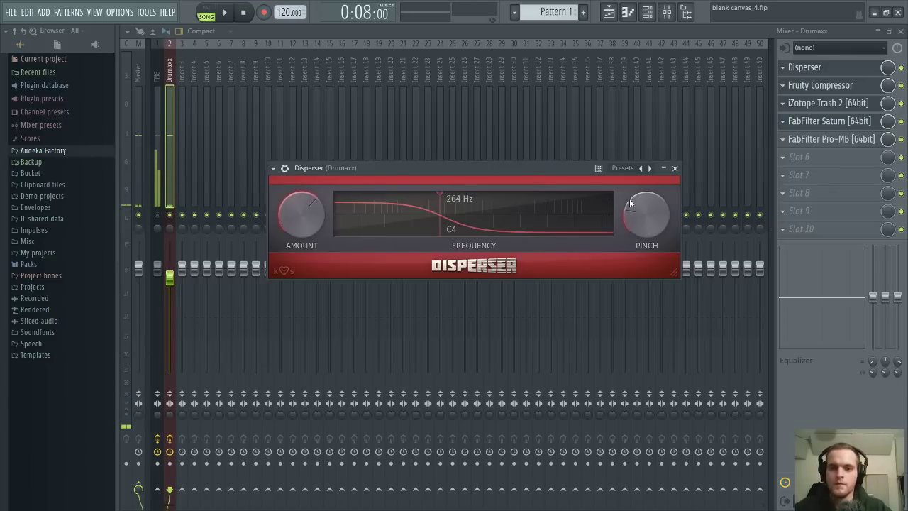
# Try Disperser at 200 Hz and remove it from the Drumaxx track's first effect slot
pyautogui.moveTo(535, 175); pyautogui.dragTo(545, 144)
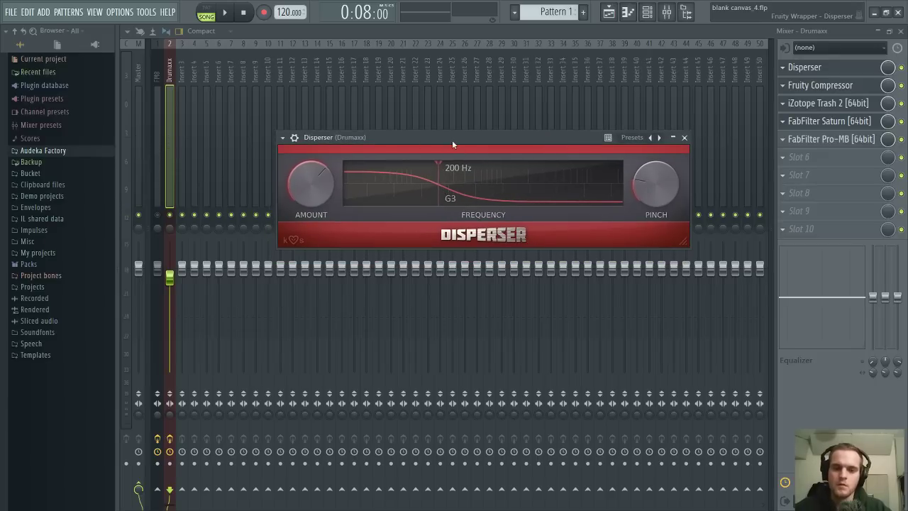
pyautogui.moveTo(452, 139); pyautogui.dragTo(454, 141)
pyautogui.press('Escape')
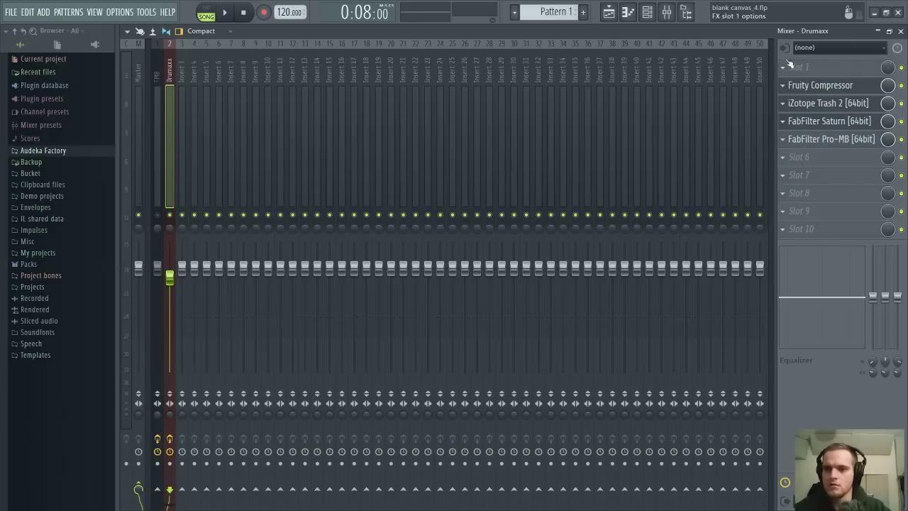
# Unmute FM8, lower the Drumaxx fader slightly during playback and select the FM8 mixer track
pyautogui.press('space')
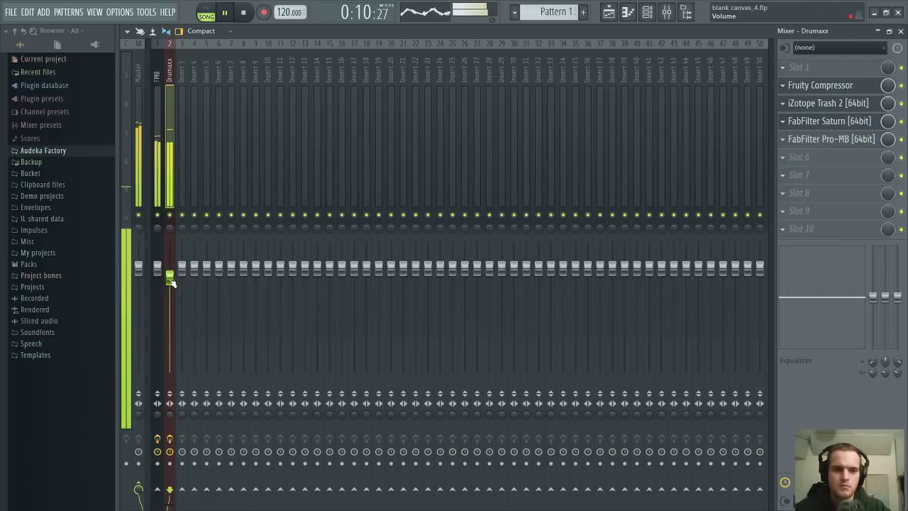
pyautogui.moveTo(171, 281); pyautogui.dragTo(170, 287)
pyautogui.click(156, 80)
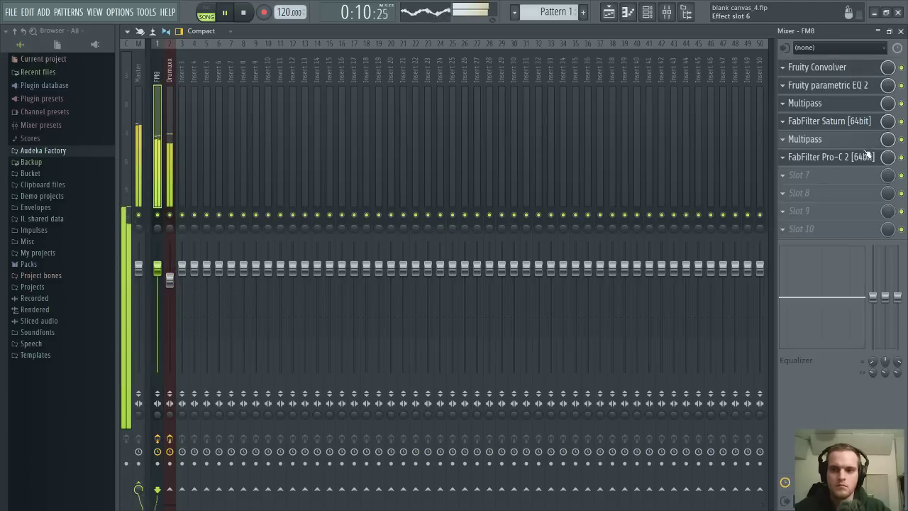
# Return to the playlist, raise the Fruity Convolver wet level automation's first point at bar 1, and play from the start
pyautogui.click(900, 31)
pyautogui.press('Escape')
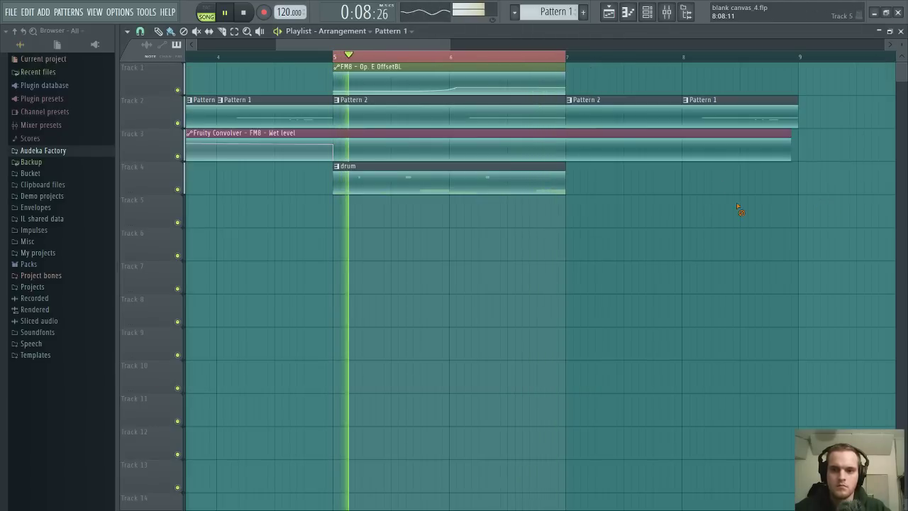
pyautogui.scroll(-2, 359, 61)
pyautogui.moveTo(298, 43); pyautogui.dragTo(2, 71)
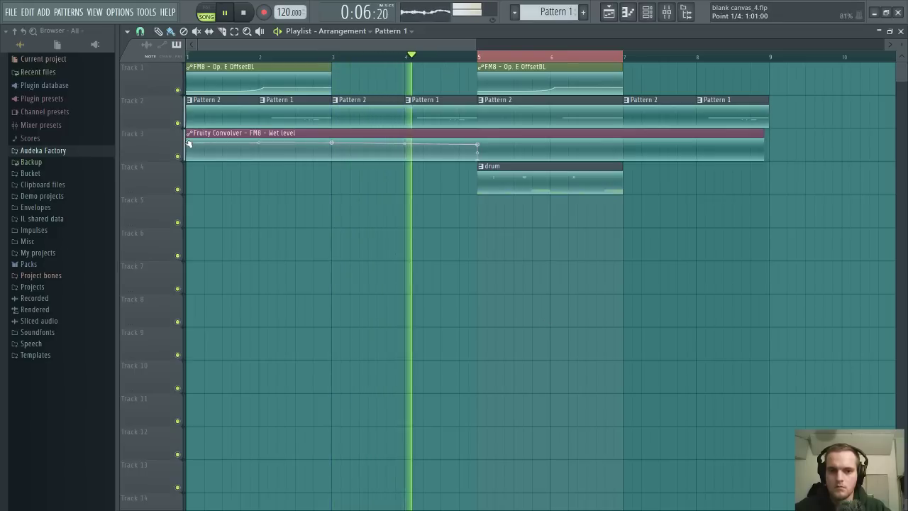
pyautogui.moveTo(188, 144); pyautogui.dragTo(188, 128)
pyautogui.press('space')
pyautogui.press('space')
# Create an automation clip for the dry level of Fruity Convolver on the FM8 mixer track and return to the playlist
pyautogui.press('F9')
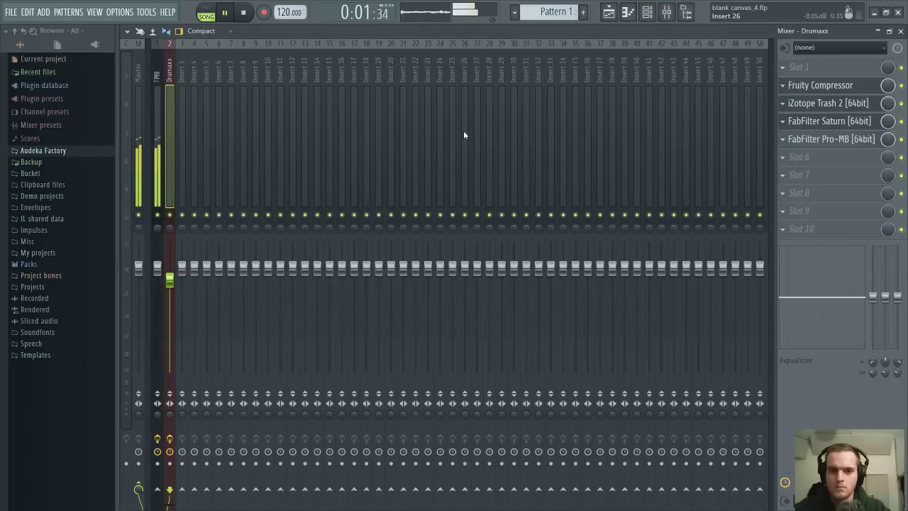
pyautogui.click(158, 79)
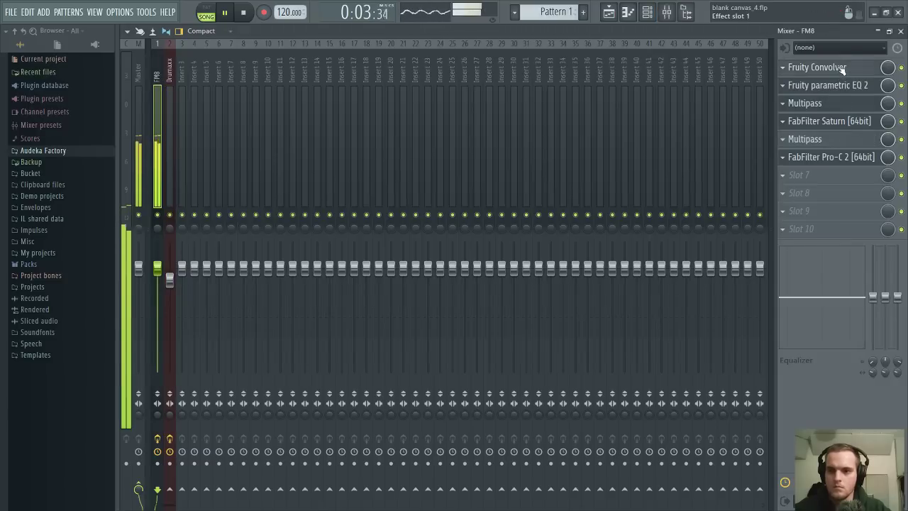
pyautogui.click(816, 66)
pyautogui.press('space')
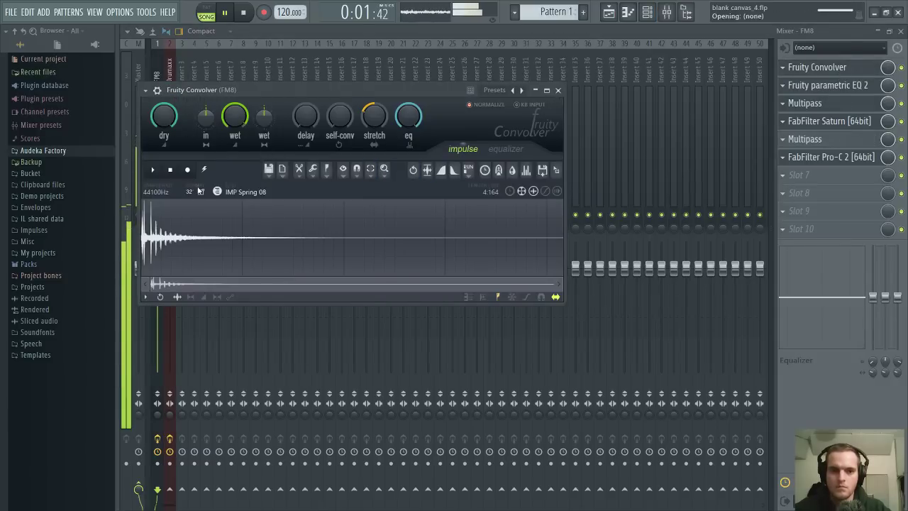
pyautogui.click(900, 31)
pyautogui.press('Escape')
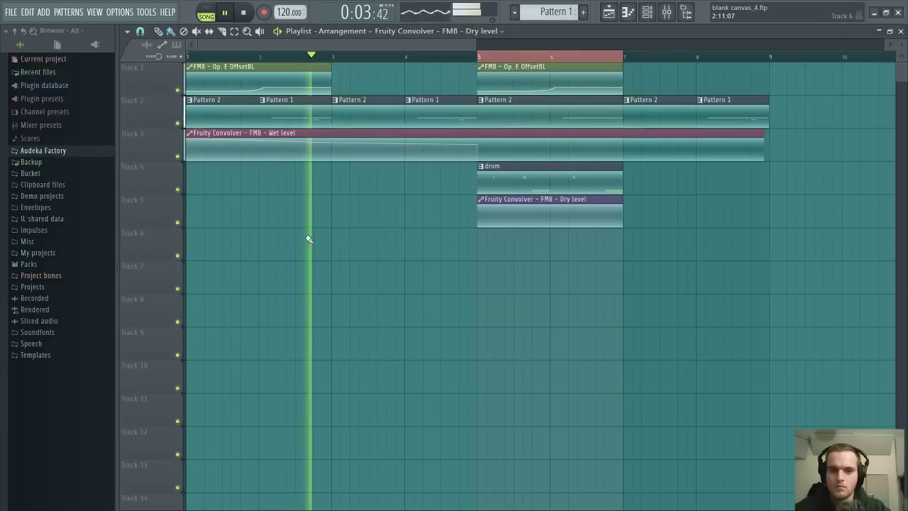
# Move the Dry level automation clip on Track 5 to bar 1, with its level ramping up from the start
pyautogui.press('space')
pyautogui.press('space')
pyautogui.moveTo(478, 222); pyautogui.dragTo(186, 223)
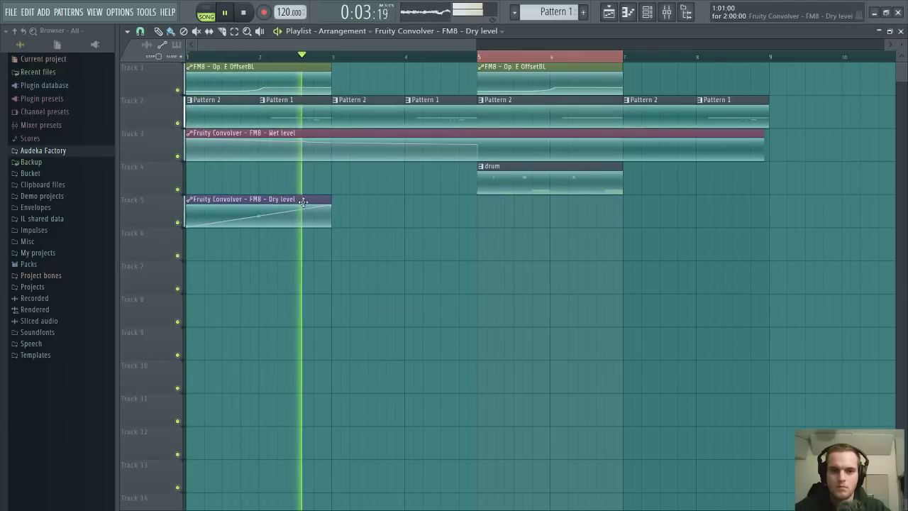
# Extend the Dry level automation clip and its end point to bar 5, lower the peak slightly and bend the ramp into a late rise
pyautogui.moveTo(330, 202); pyautogui.dragTo(477, 202)
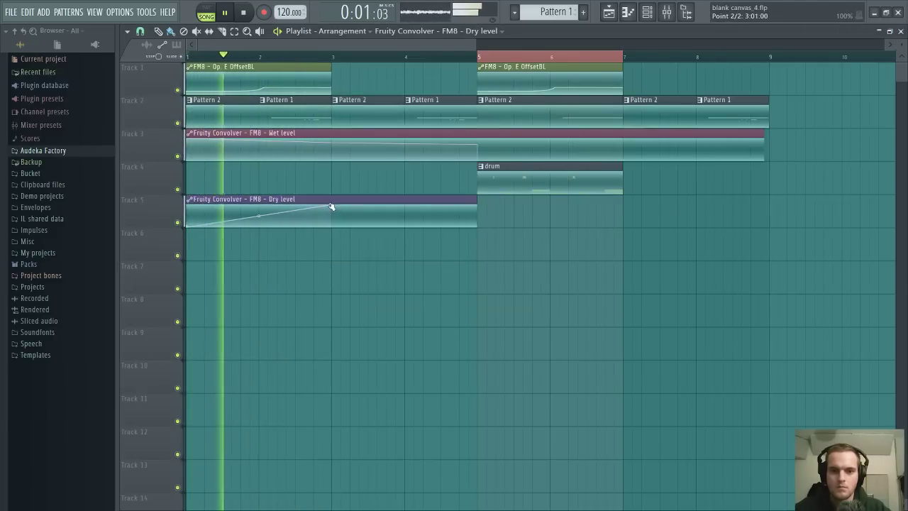
pyautogui.moveTo(330, 205); pyautogui.dragTo(483, 211)
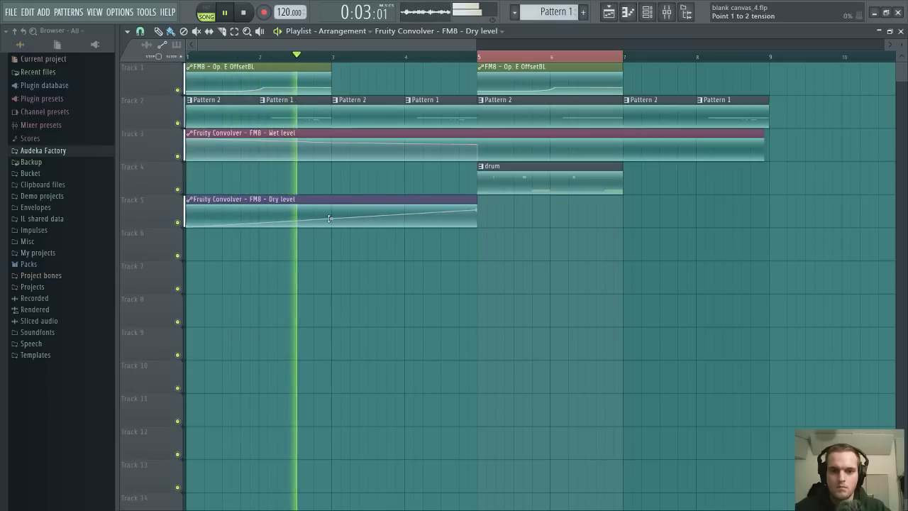
pyautogui.moveTo(345, 224); pyautogui.dragTo(346, 241)
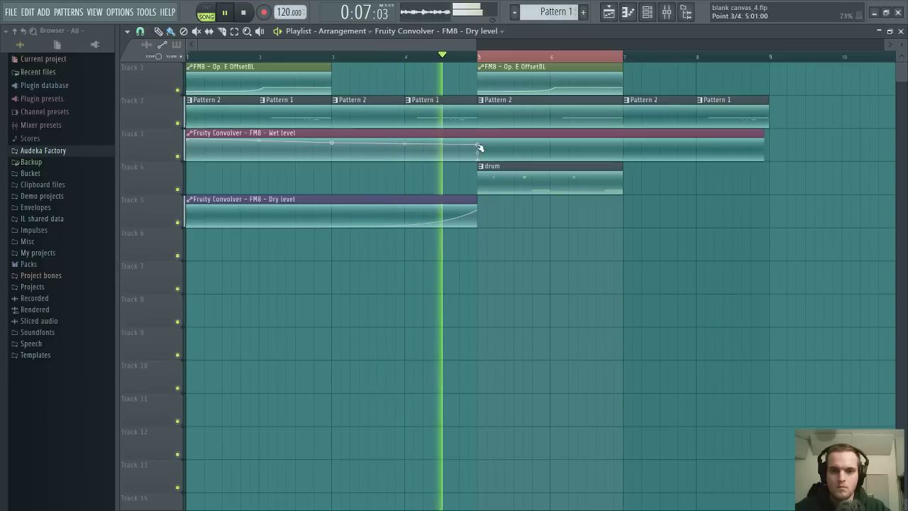
# Lower the wet level automation point at bar 5 and bend its decline into a curve that falls off late
pyautogui.press('space')
pyautogui.press('space')
pyautogui.moveTo(480, 146); pyautogui.dragTo(474, 153)
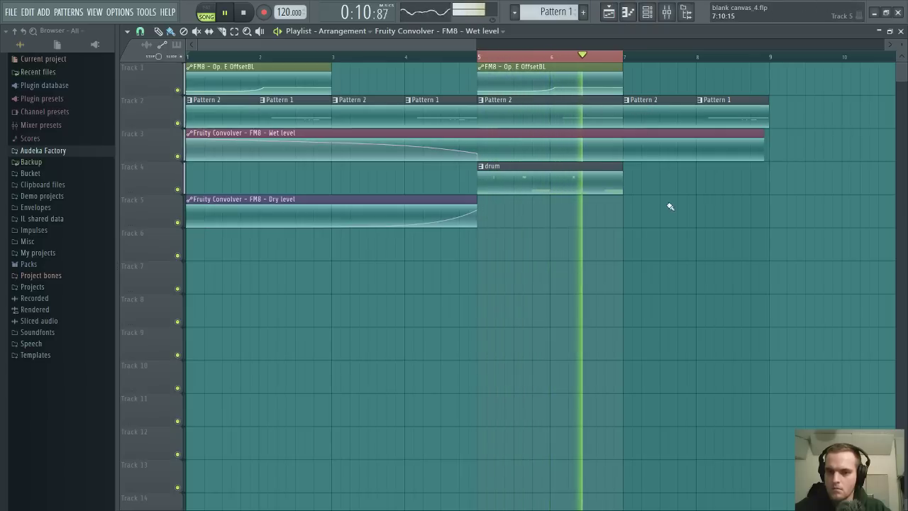
# Add a second drum pattern clip at bar 7 on Track 4 and extend the loop selection to bar 9
pyautogui.click(628, 181)
pyautogui.click(631, 181)
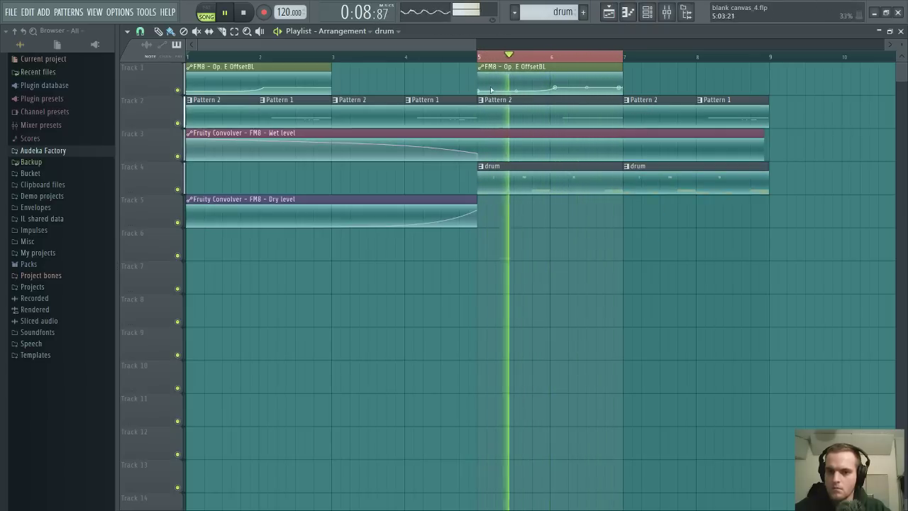
pyautogui.moveTo(478, 186); pyautogui.dragTo(768, 74)
pyautogui.keyDown('ctrl'); pyautogui.click(788, 85); pyautogui.keyUp('ctrl')
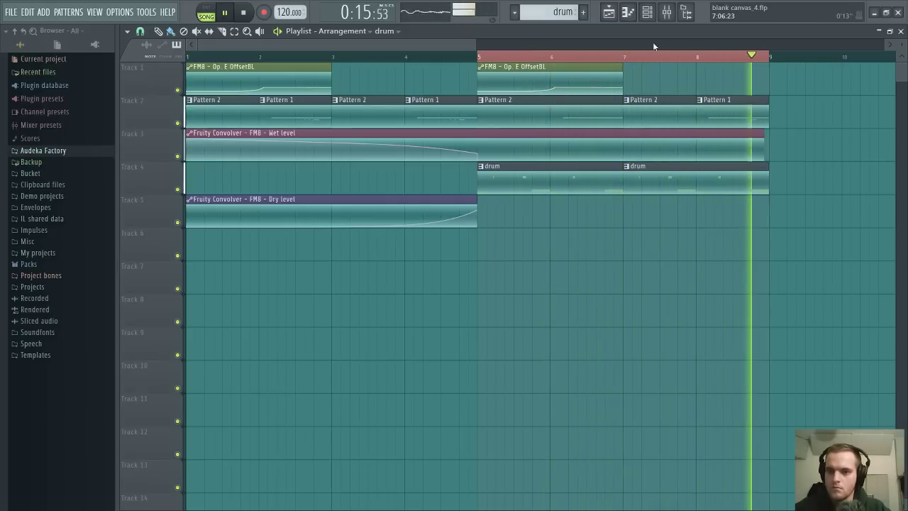
# Create a volume automation clip for the FM8 mixer track on Track 6 and shape a short fade-in from zero at bar 5
pyautogui.click(657, 16)
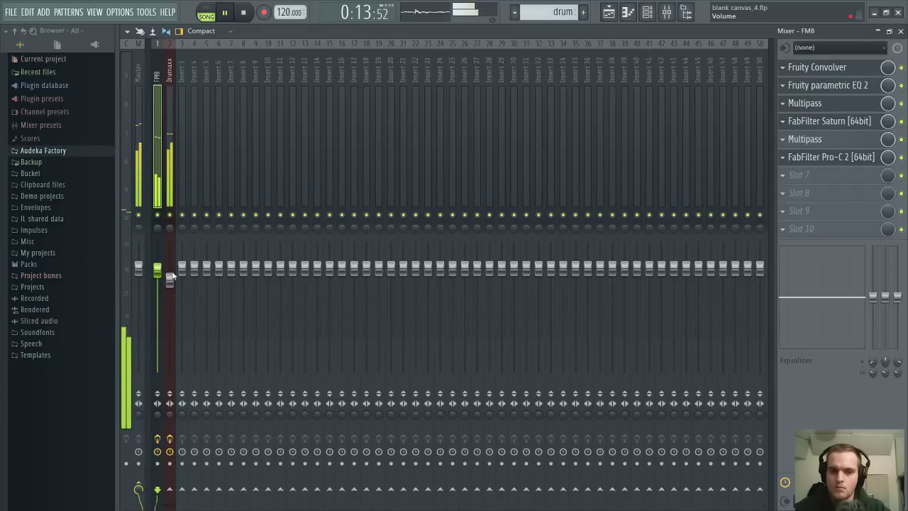
pyautogui.click(900, 32)
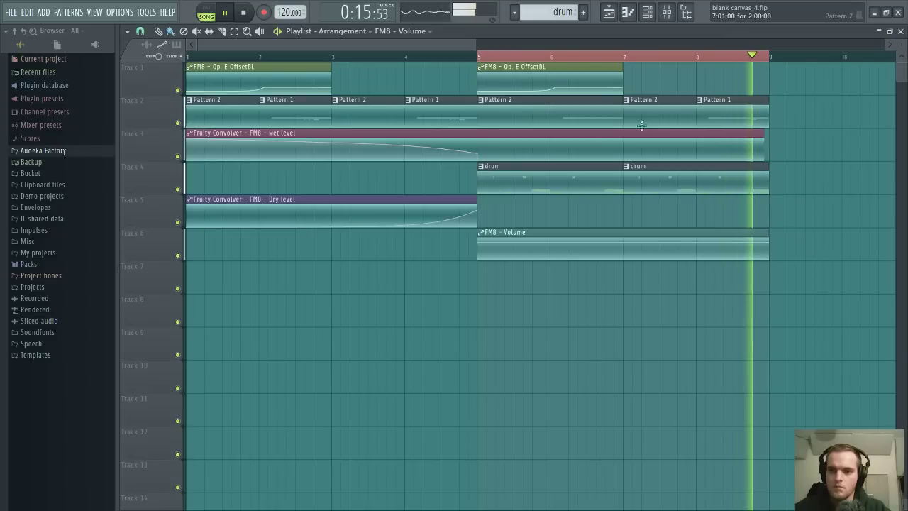
pyautogui.scroll(3, 543, 57)
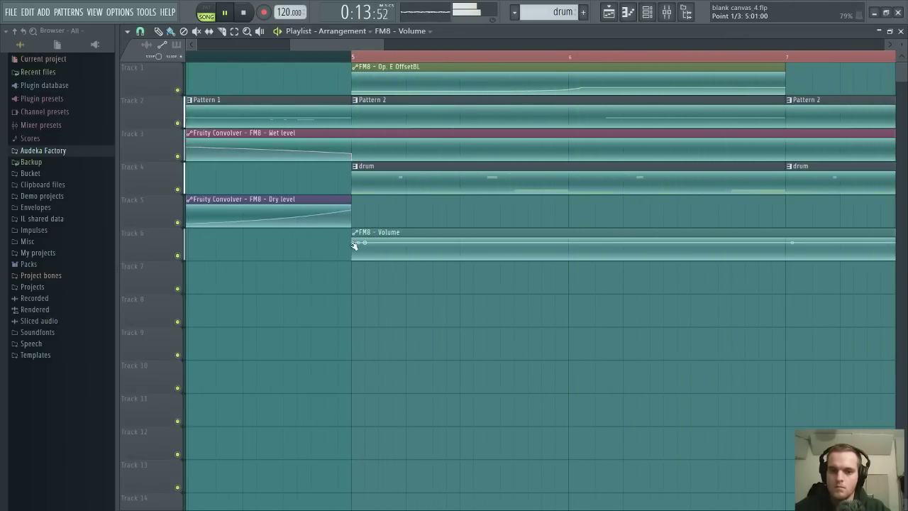
pyautogui.press('space')
pyautogui.press('space')
pyautogui.press('space')
pyautogui.press('space')
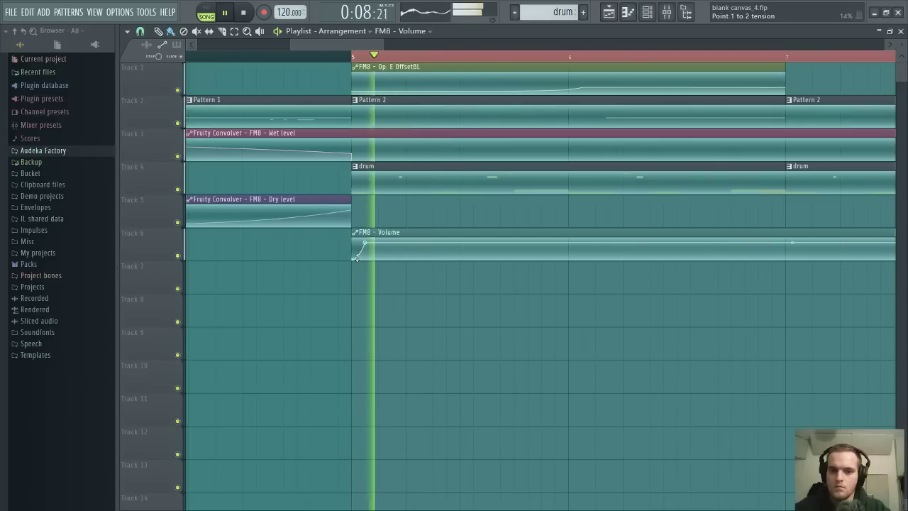
# Slice the FM8 Volume clip at step 7 of bar 5, delete the remainder and place a copy of the short clip there
pyautogui.click(222, 32)
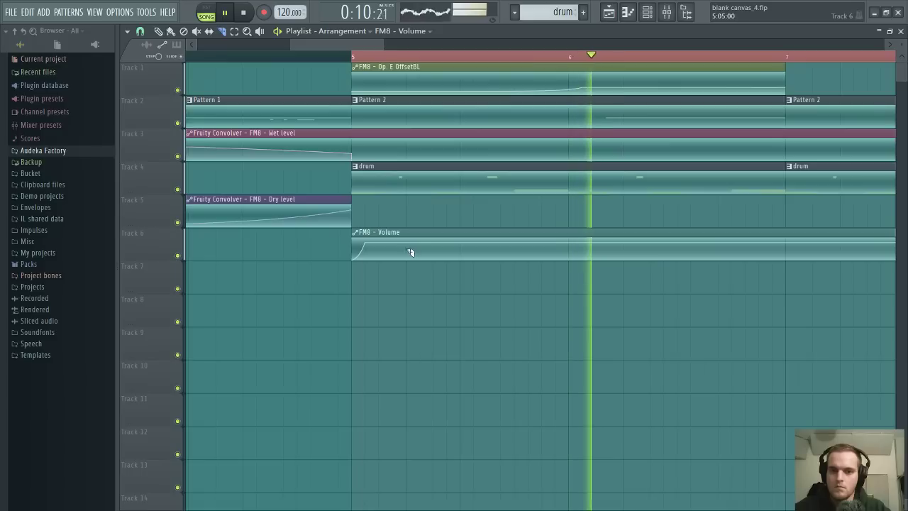
pyautogui.moveTo(428, 249)
pyautogui.mouseDown()
pyautogui.moveTo(432, 239)
pyautogui.moveTo(433, 255)
pyautogui.mouseUp()
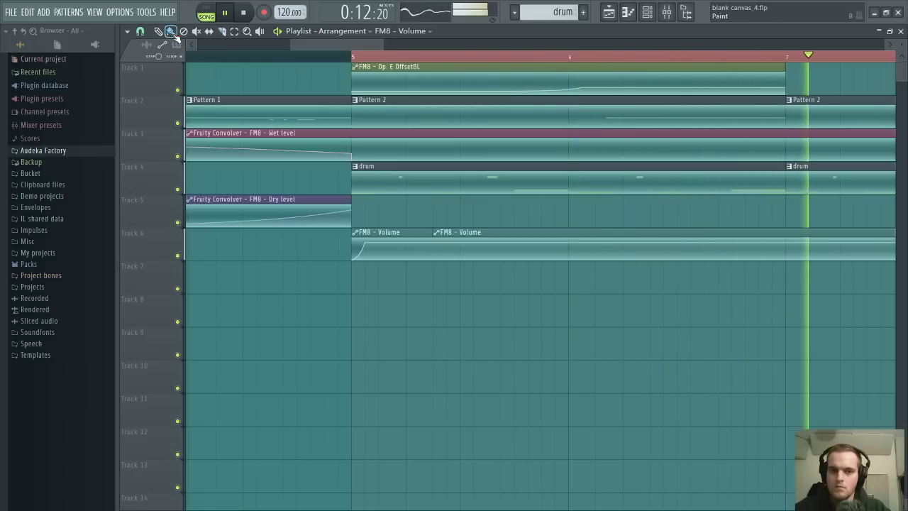
pyautogui.rightClick(434, 225)
pyautogui.click(436, 234)
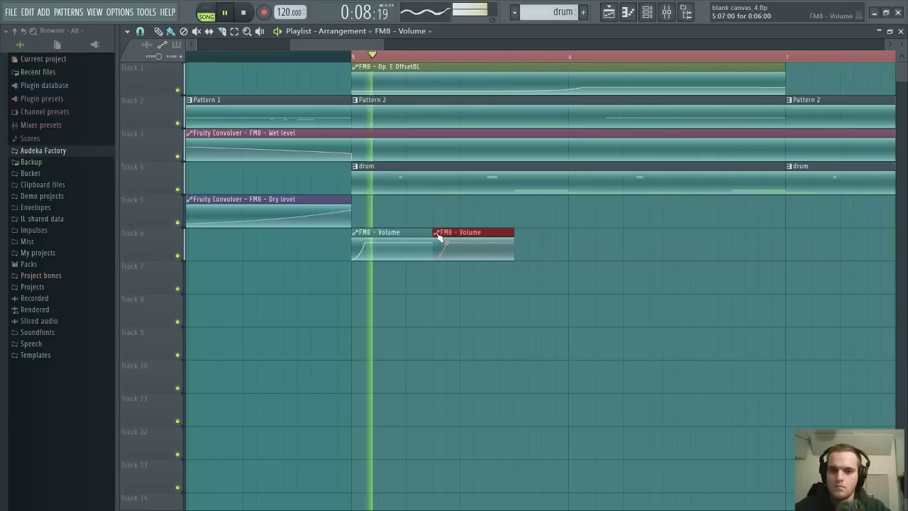
pyautogui.press('space')
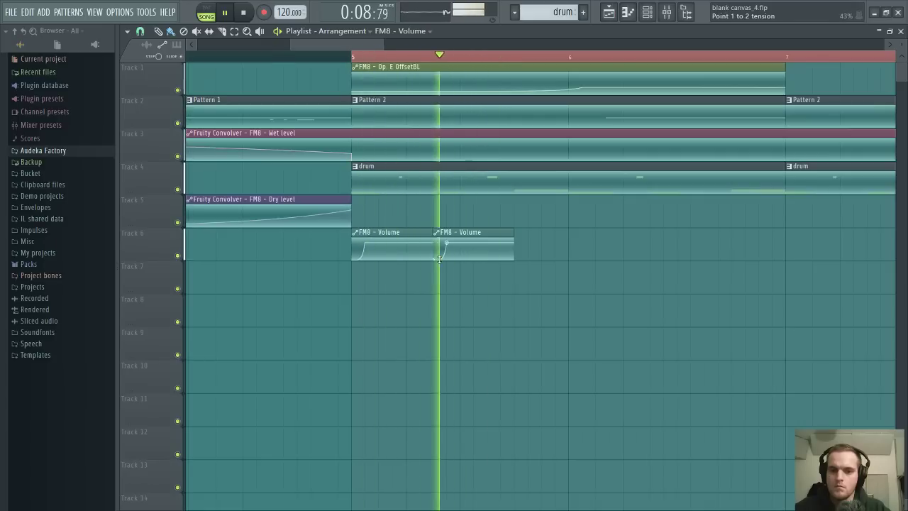
# Add a third FM8 Volume clip at bar 6 on Track 6, shortened to one beat
pyautogui.click(520, 244)
pyautogui.moveTo(585, 234); pyautogui.dragTo(639, 236)
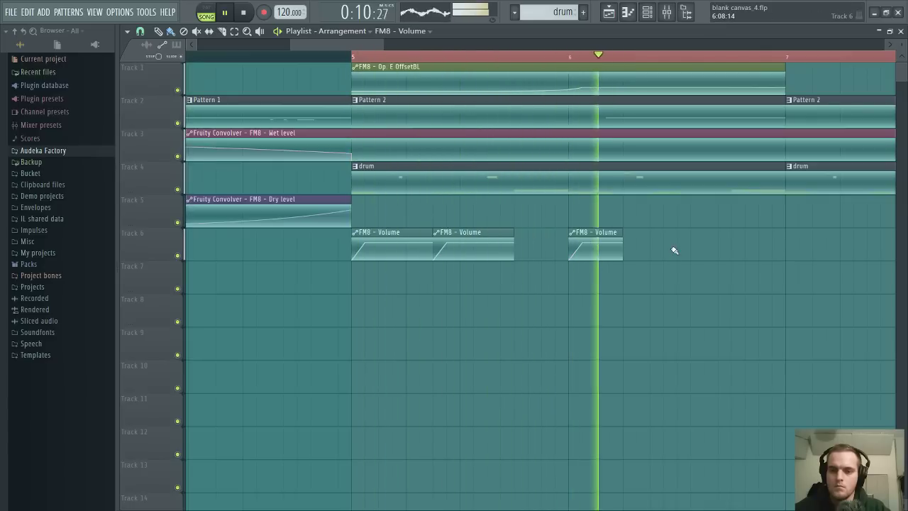
pyautogui.press('space')
# Audition a curved fade-in on the FM8 Volume clips, then make the fade linear with a longer ramp
pyautogui.moveTo(576, 251); pyautogui.dragTo(575, 244)
pyautogui.press('space')
pyautogui.press('space')
pyautogui.press('space')
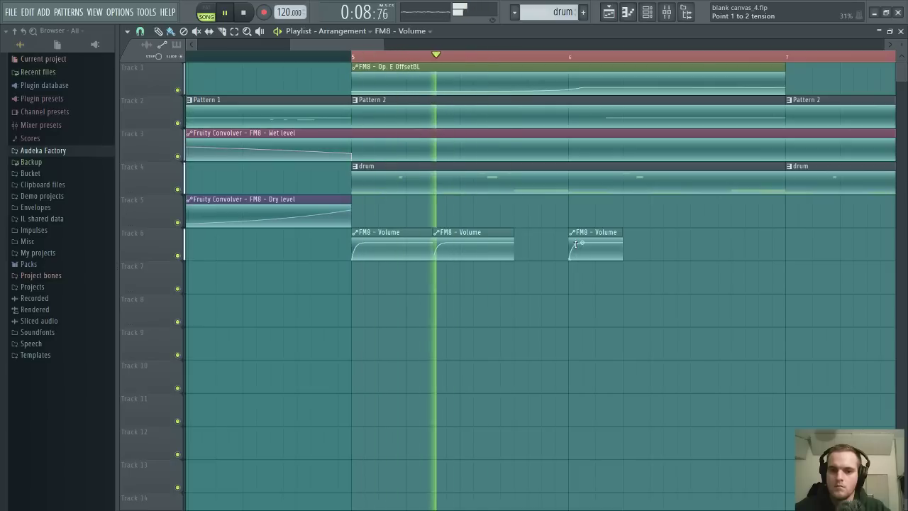
pyautogui.rightClick(575, 244)
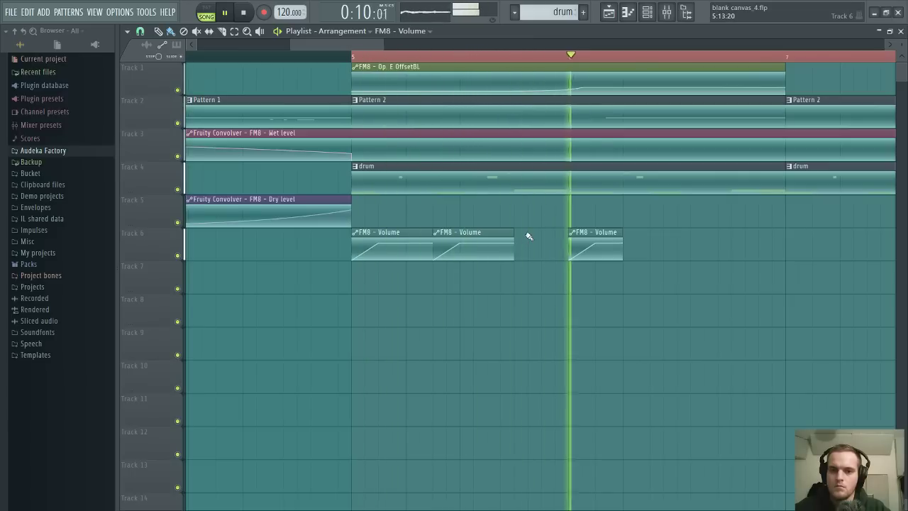
# Delete the second FM8 Volume clip within bar 5 and replay the loop
pyautogui.rightClick(505, 248)
pyautogui.press('space')
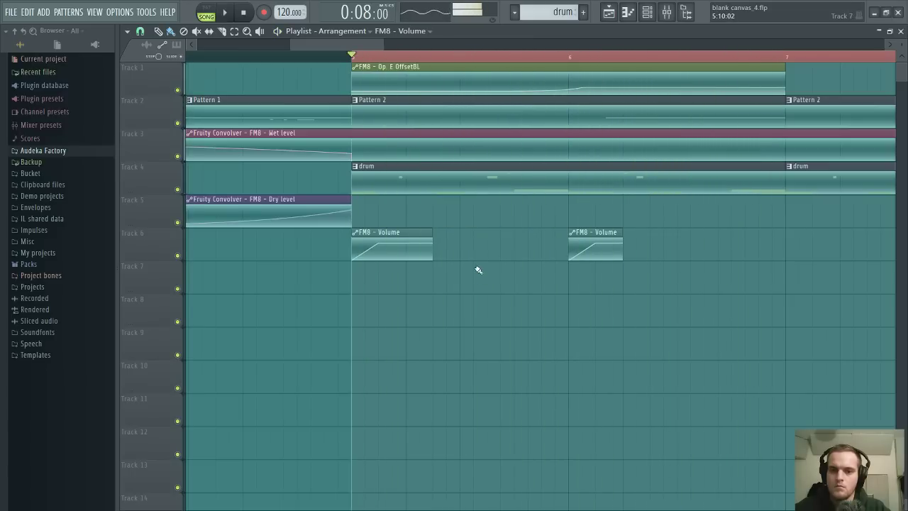
pyautogui.press('space')
# Place two more one-beat FM8 Volume clips on Track 6, at bars 7 and 8
pyautogui.scroll(-2, 595, 55)
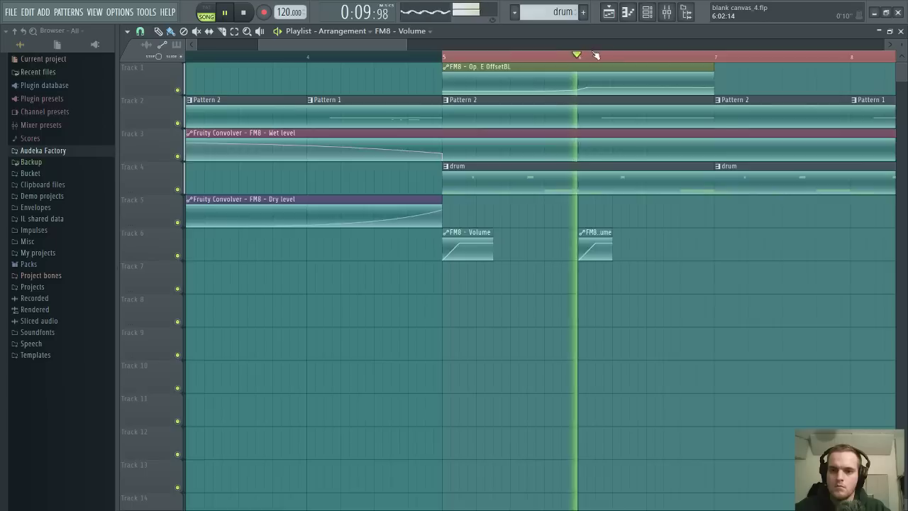
pyautogui.scroll(-1, 596, 55)
pyautogui.click(674, 241)
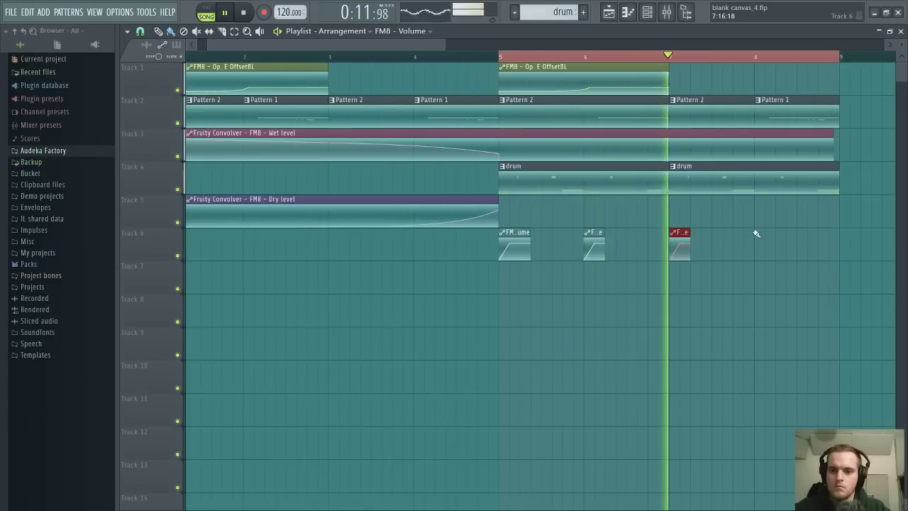
pyautogui.click(756, 233)
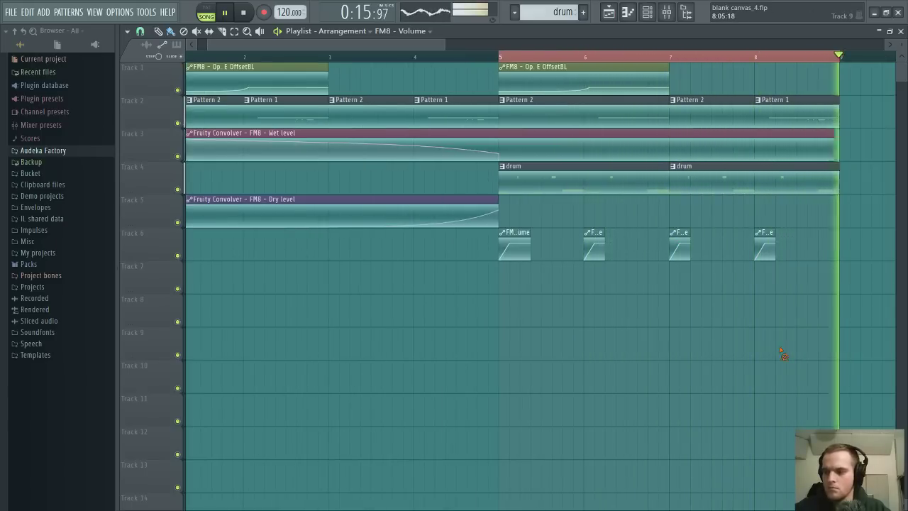
pyautogui.press('space')
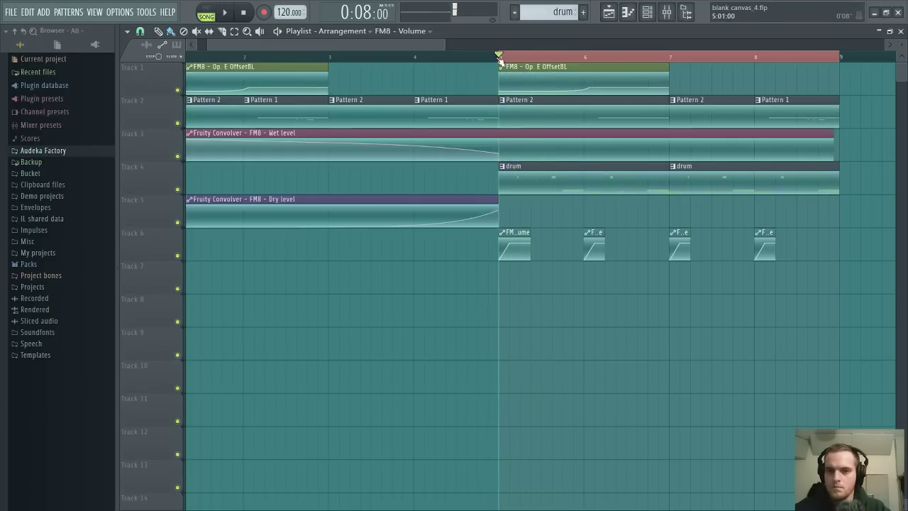
pyautogui.moveTo(500, 58); pyautogui.dragTo(838, 72)
pyautogui.scroll(-1, 523, 62)
pyautogui.scroll(-2, 524, 62)
pyautogui.scroll(-3, 510, 209)
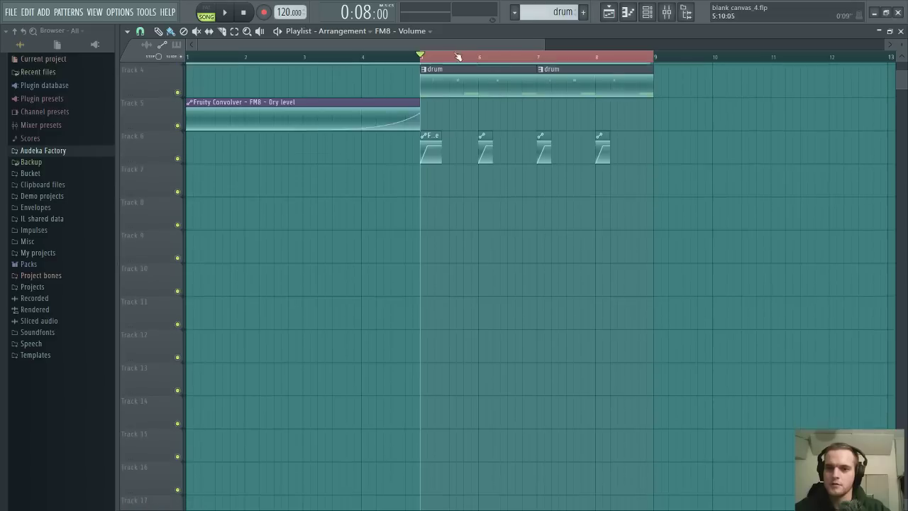
pyautogui.scroll(3, 503, 200)
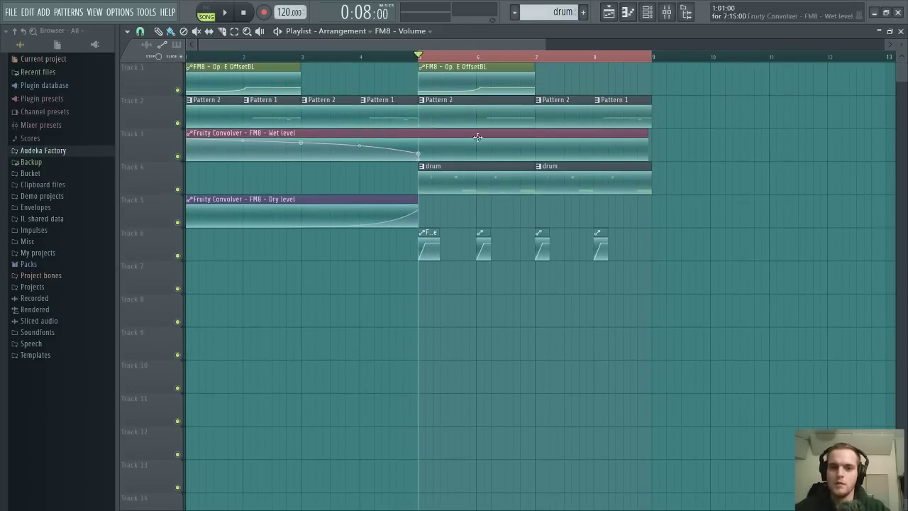
pyautogui.scroll(2, 466, 62)
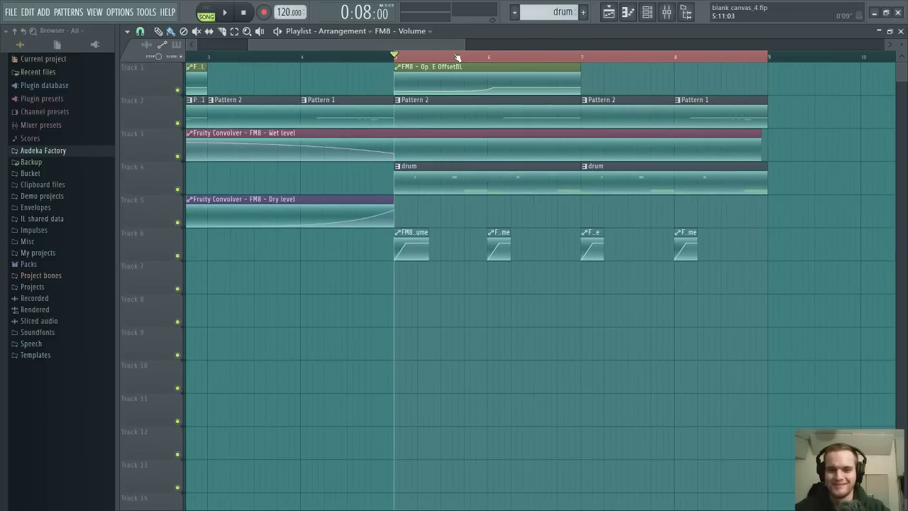
pyautogui.scroll(1, 457, 57)
pyautogui.scroll(3, 869, 77)
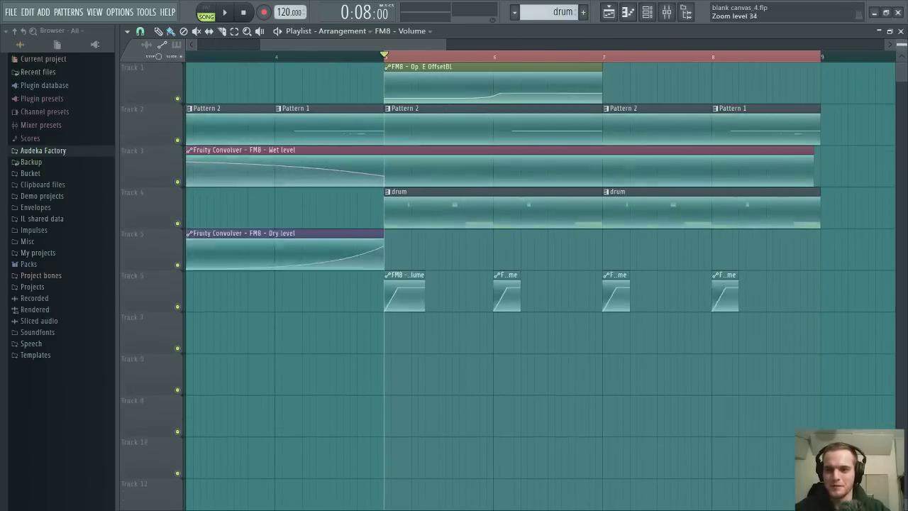
# Open Pattern 2 at bar 5 in the piano roll during playback and delete the two short FM8 notes after the first F#0 note
pyautogui.press('space')
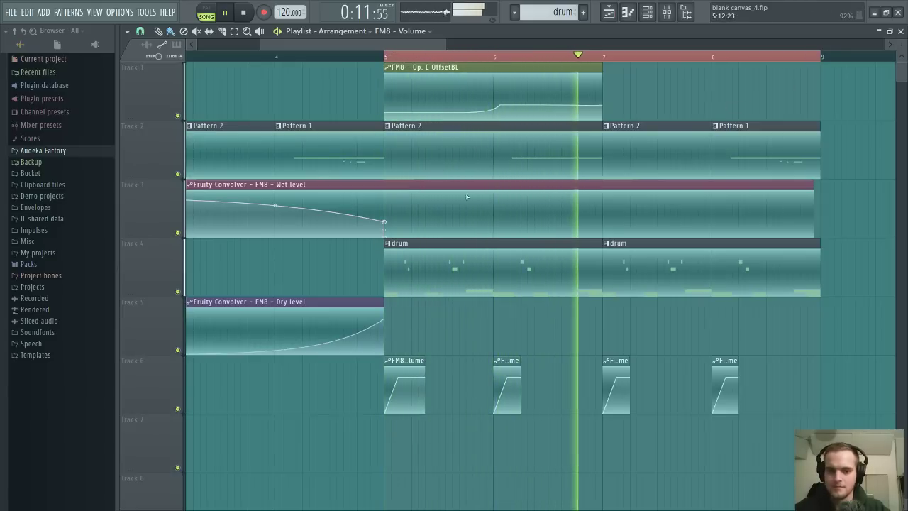
pyautogui.doubleClick(431, 150)
pyautogui.scroll(-1, 272, 264)
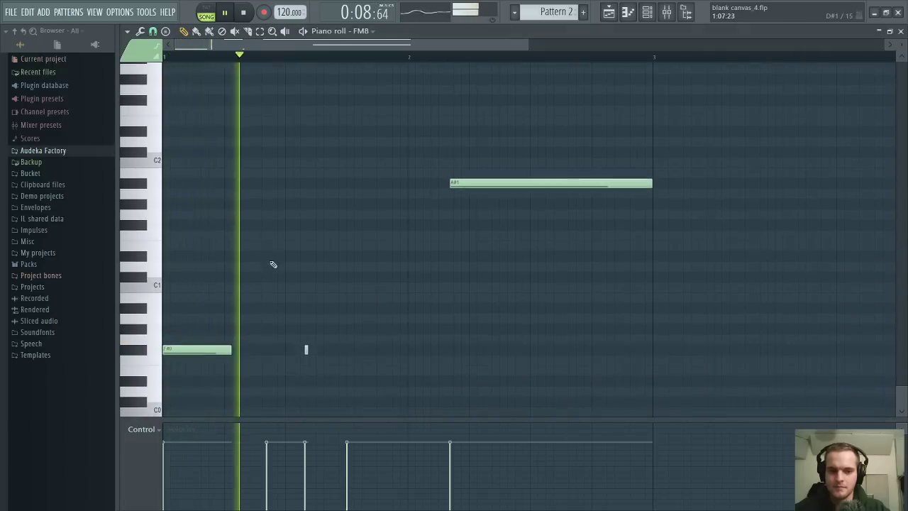
pyautogui.scroll(8, 272, 264)
pyautogui.rightClick(291, 222)
pyautogui.scroll(-1, 308, 260)
pyautogui.scroll(-12, 310, 264)
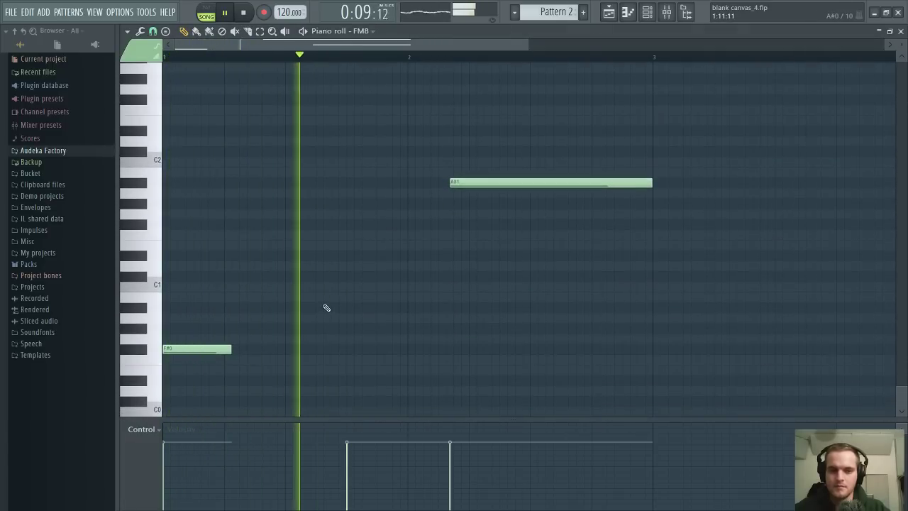
# Raise the long F#3 note in Pattern 2 to F4, keeping its start time, and audition it
pyautogui.scroll(10, 328, 299)
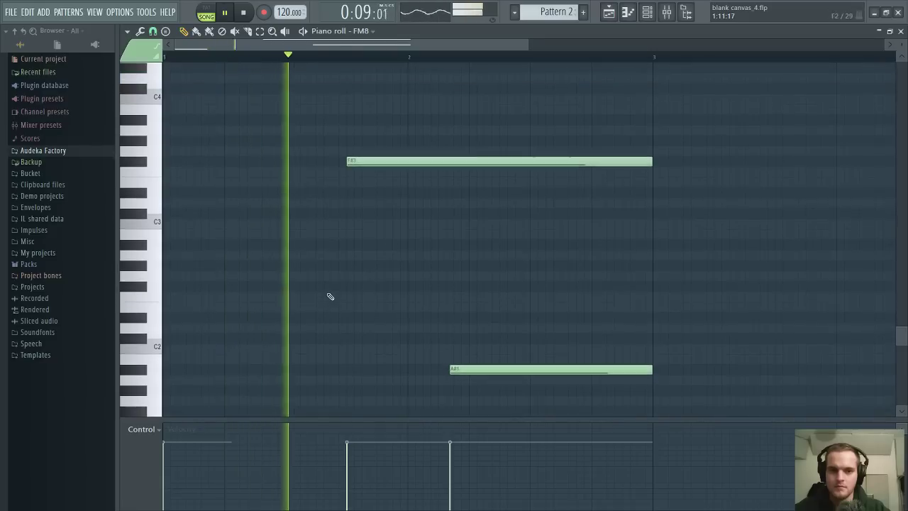
pyautogui.press('space')
pyautogui.press('space')
pyautogui.moveTo(396, 161)
pyautogui.mouseDown()
pyautogui.moveTo(404, 67)
pyautogui.moveTo(402, 157)
pyautogui.moveTo(387, 160)
pyautogui.mouseUp()
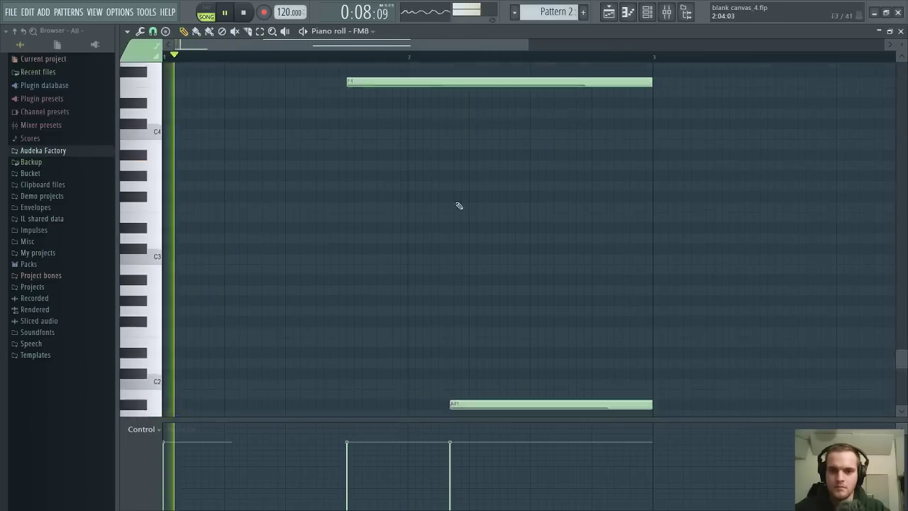
# Delete the long A#1 note from Pattern 2
pyautogui.scroll(-5, 458, 202)
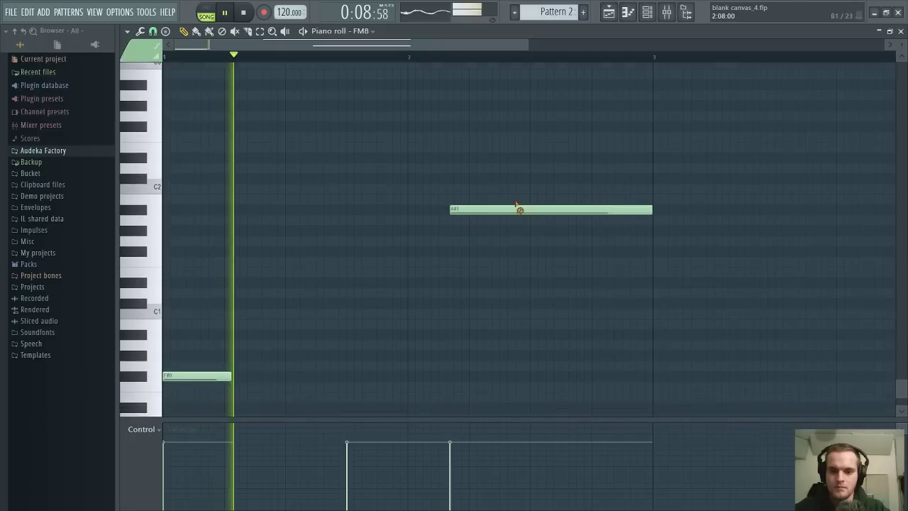
pyautogui.rightClick(517, 209)
pyautogui.scroll(5, 530, 336)
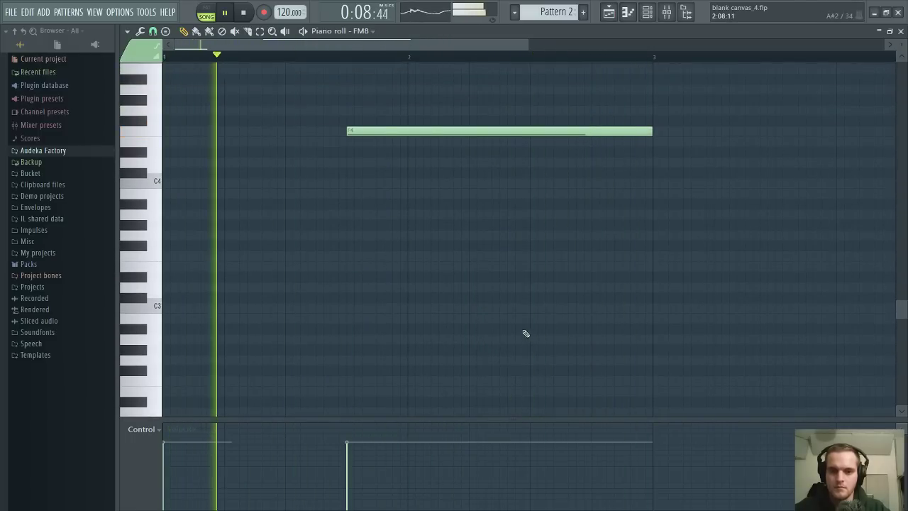
pyautogui.scroll(-5, 371, 206)
# Lengthen the F#0 note at the start of Pattern 2 until just before the F4 note begins, and play it back
pyautogui.press('space')
pyautogui.scroll(-4, 370, 219)
pyautogui.press('space')
pyautogui.press('space')
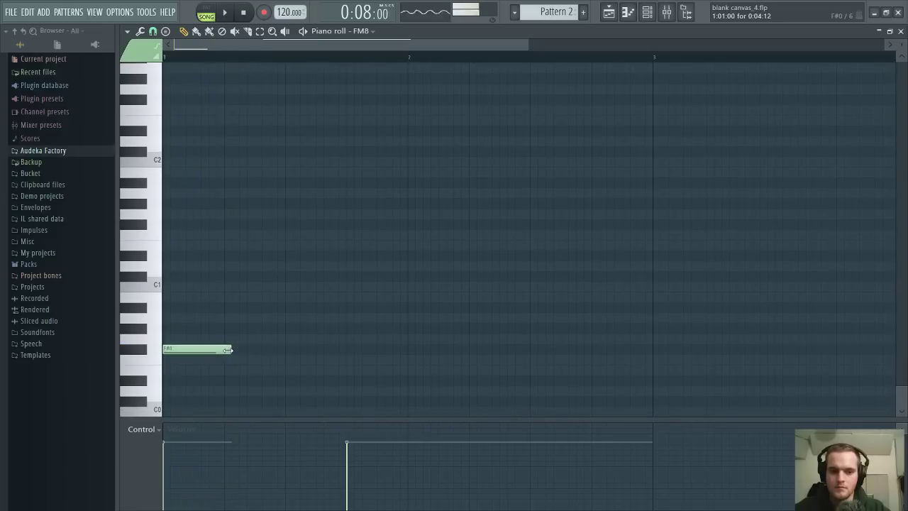
pyautogui.moveTo(231, 350); pyautogui.dragTo(323, 350)
pyautogui.press('space')
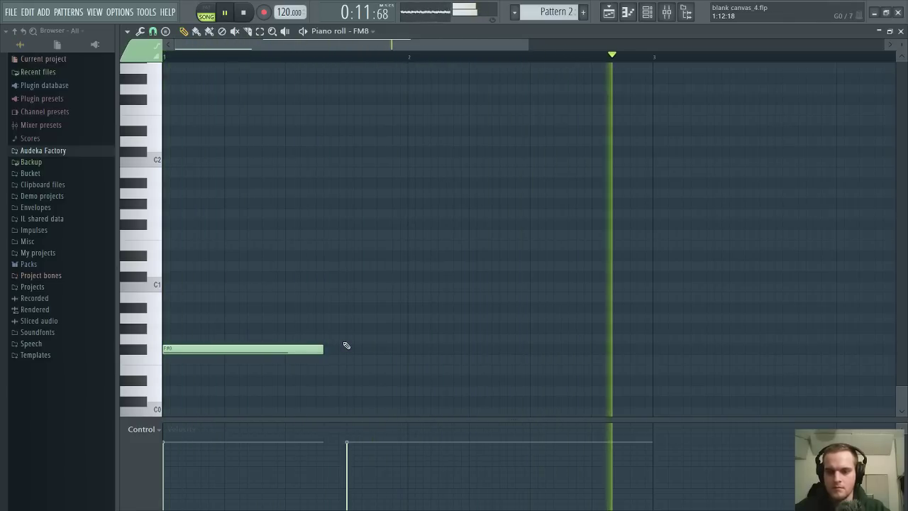
# Duplicate the Pattern 2 notes so the two-bar phrase repeats from bar 3
pyautogui.scroll(-2, 448, 61)
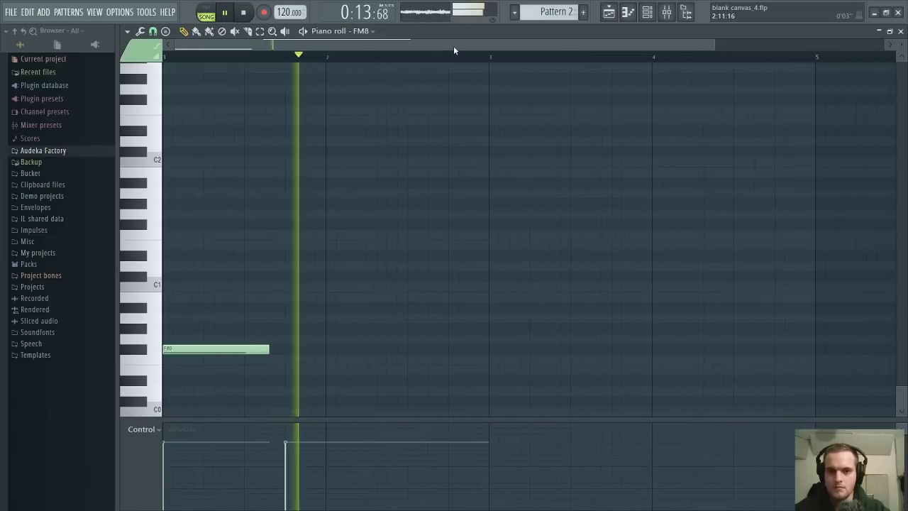
pyautogui.hotkey('ctrl', 'b')
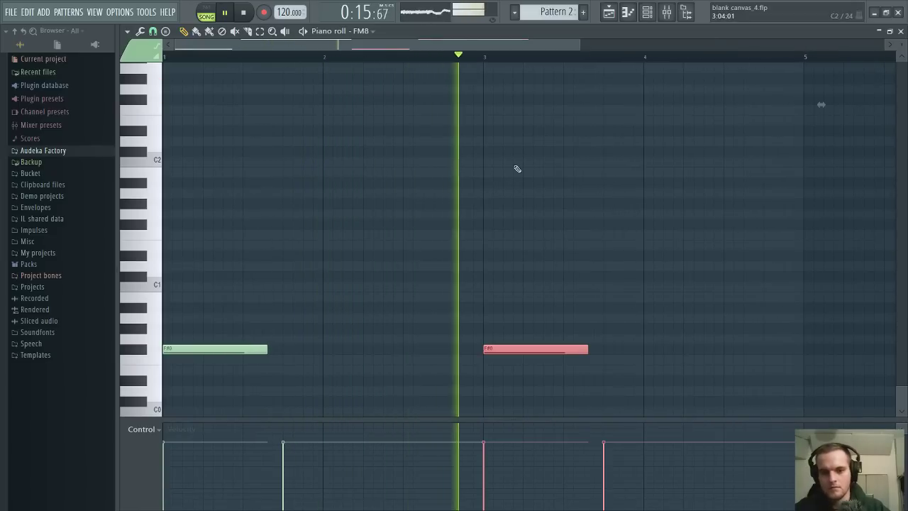
# In the playlist, move the Pattern 1 clip at bar 8 from Track 2 up to Track 1
pyautogui.press('F5')
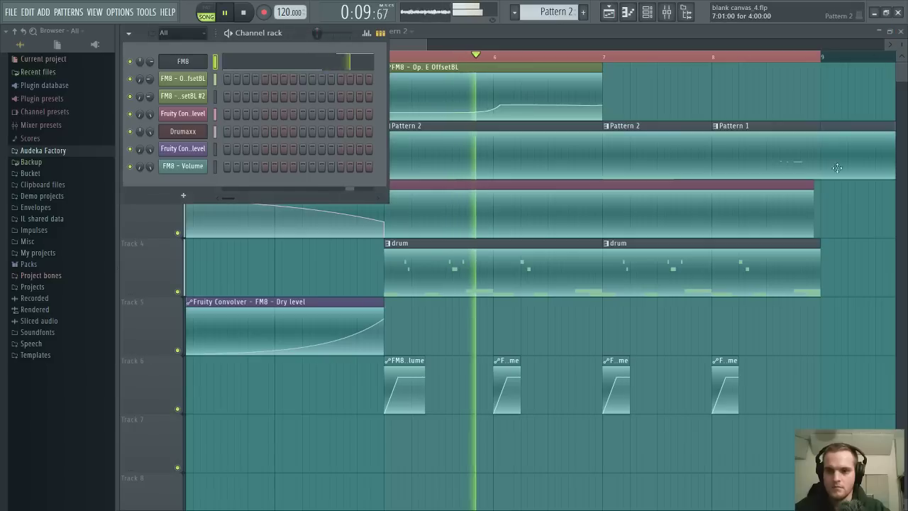
pyautogui.press('F6')
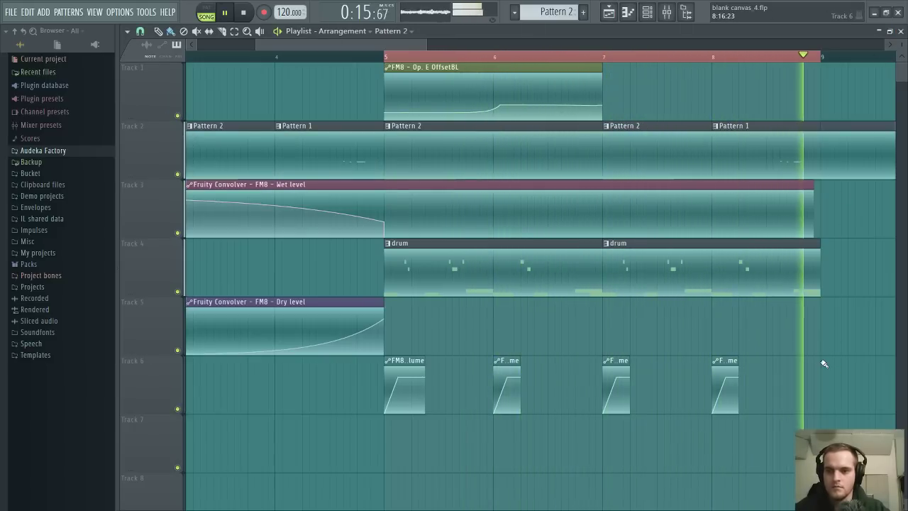
pyautogui.moveTo(792, 150); pyautogui.dragTo(797, 92)
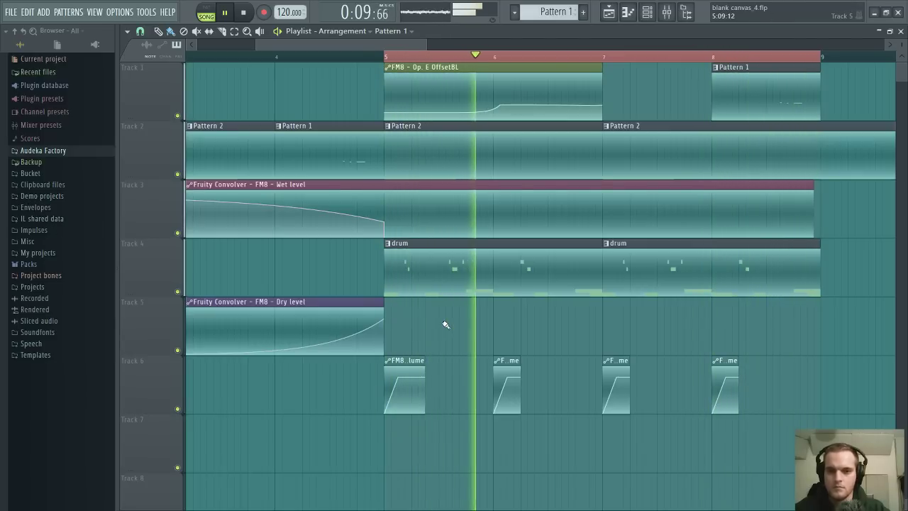
# Close the playlist and the open plugin windows, including Drumaxx and Fruity Convolver, and bring up the FM8 window
pyautogui.click(899, 31)
pyautogui.click(790, 56)
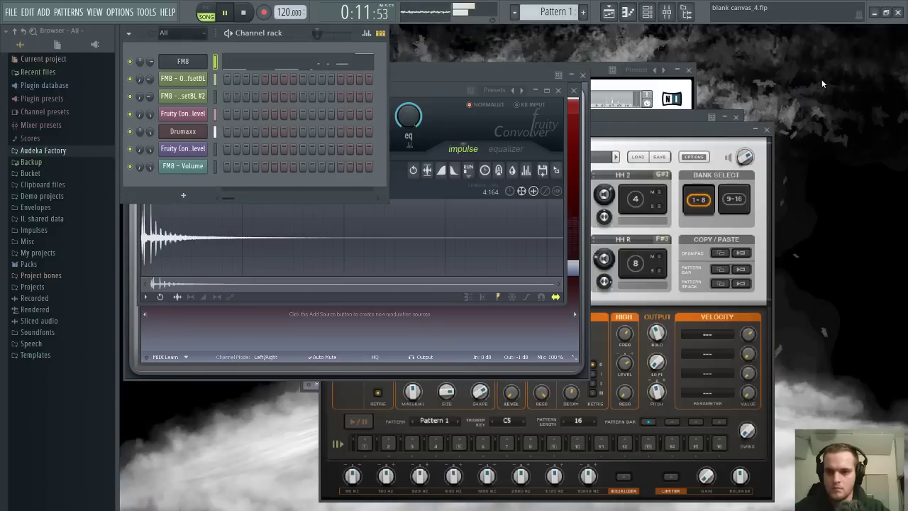
pyautogui.click(765, 128)
pyautogui.click(735, 118)
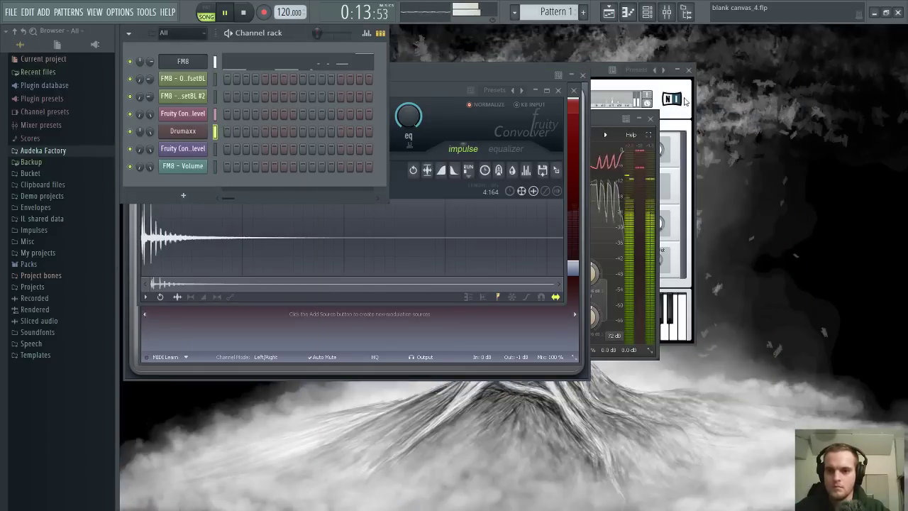
pyautogui.click(687, 69)
pyautogui.click(687, 70)
pyautogui.click(656, 120)
pyautogui.click(651, 118)
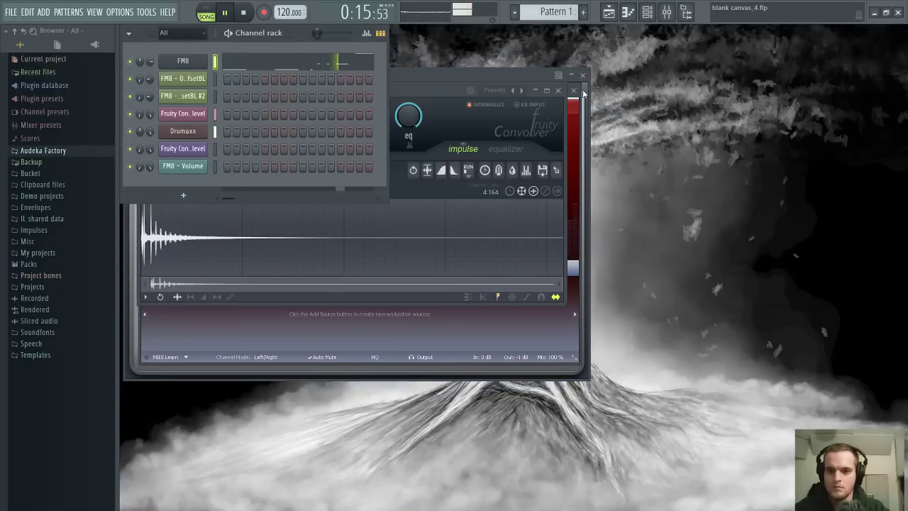
pyautogui.click(578, 90)
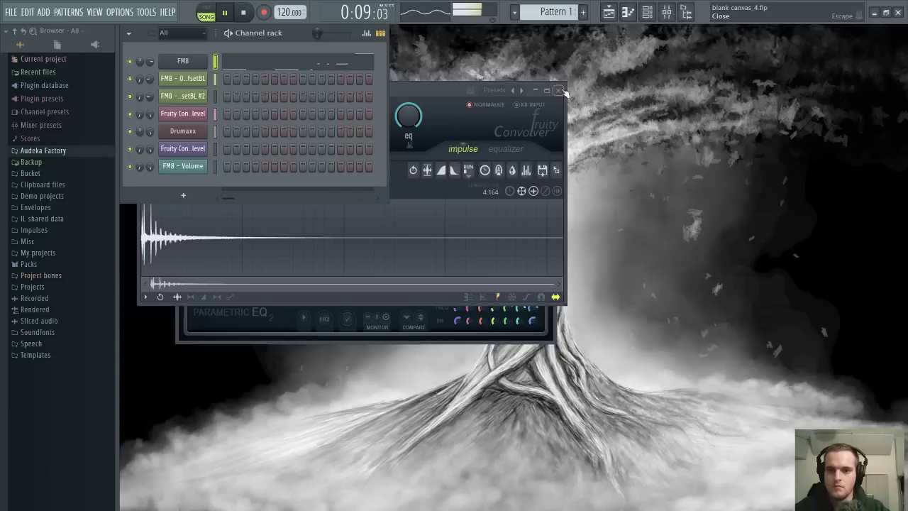
pyautogui.click(560, 90)
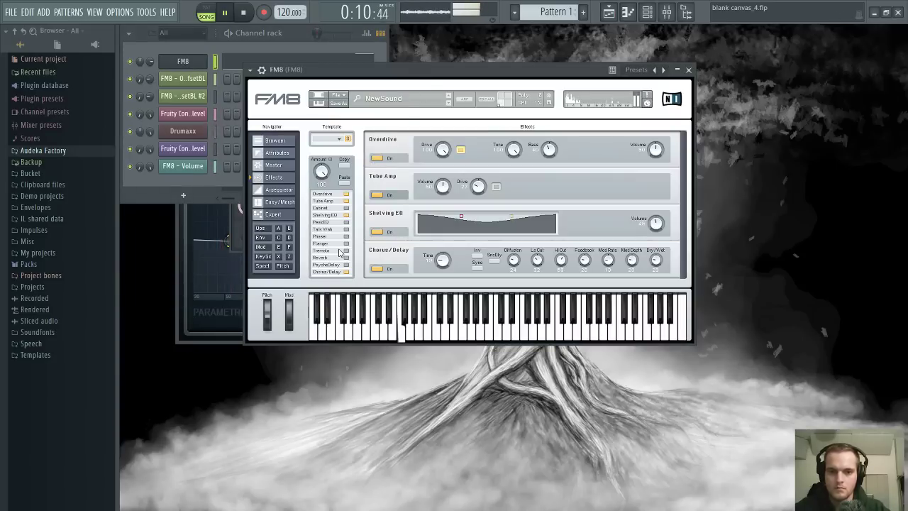
# Compare the FM8 sound with Chorus/Delay off, Overdrive off and Cabinet on, restoring each effect's previous state
pyautogui.moveTo(424, 77); pyautogui.dragTo(458, 76)
pyautogui.click(380, 271)
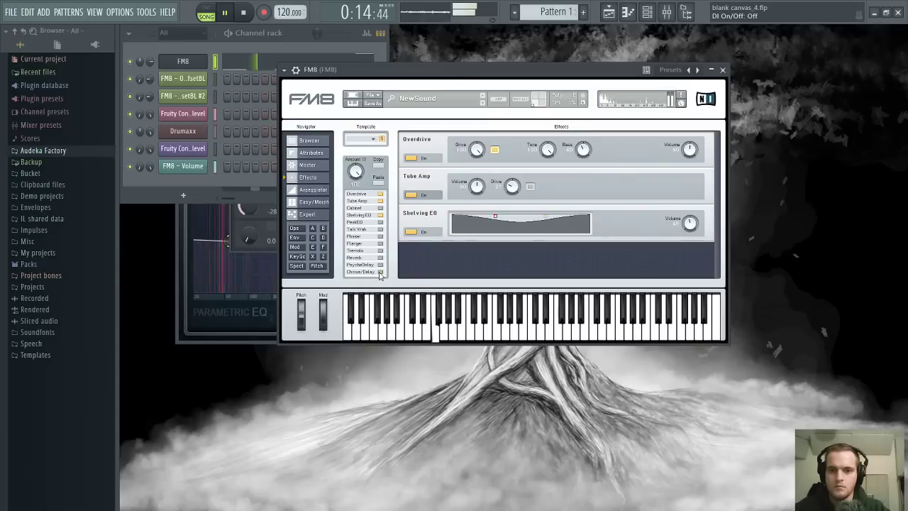
pyautogui.click(380, 272)
pyautogui.click(410, 158)
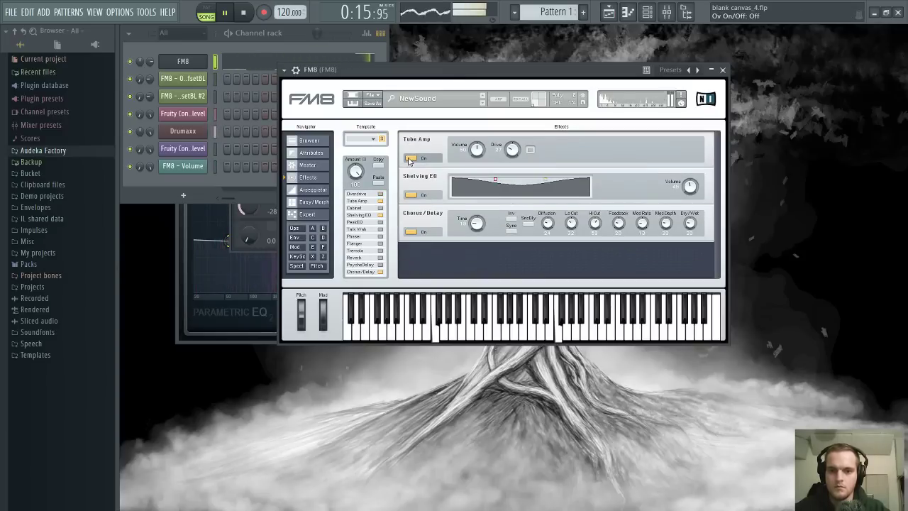
pyautogui.click(380, 194)
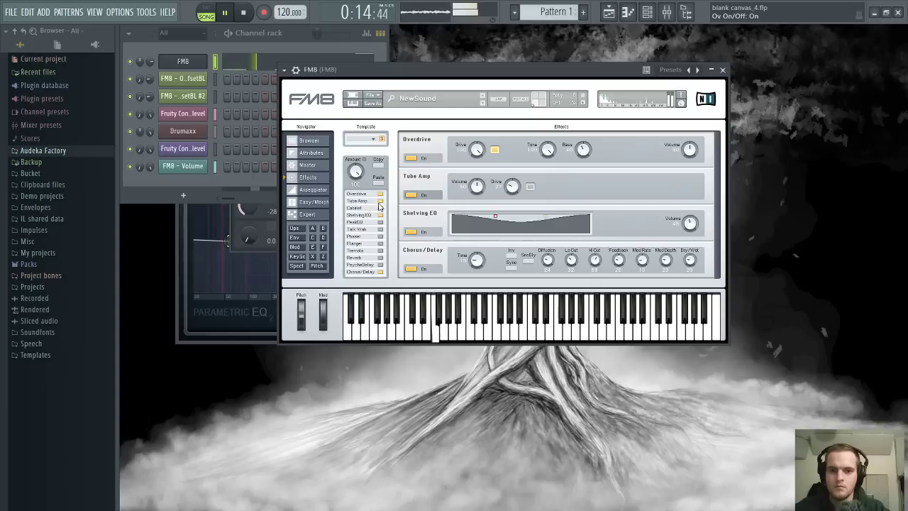
pyautogui.click(381, 208)
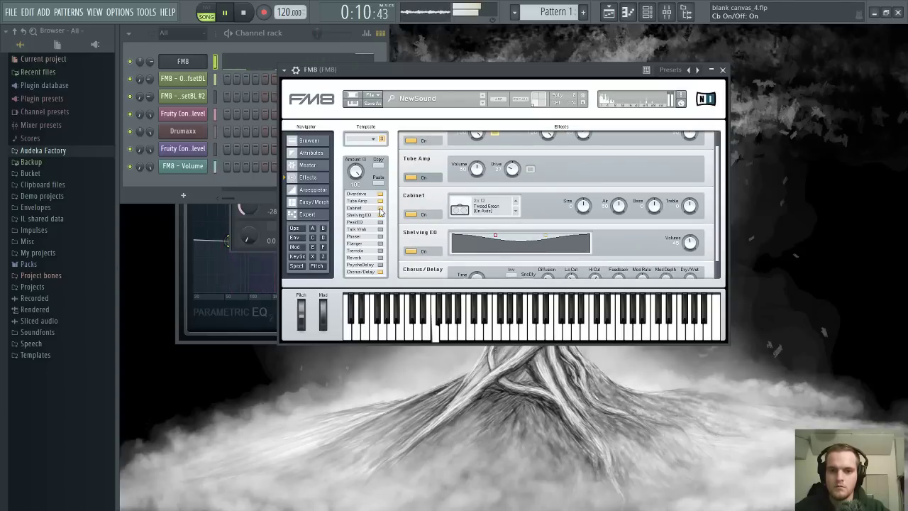
pyautogui.click(381, 209)
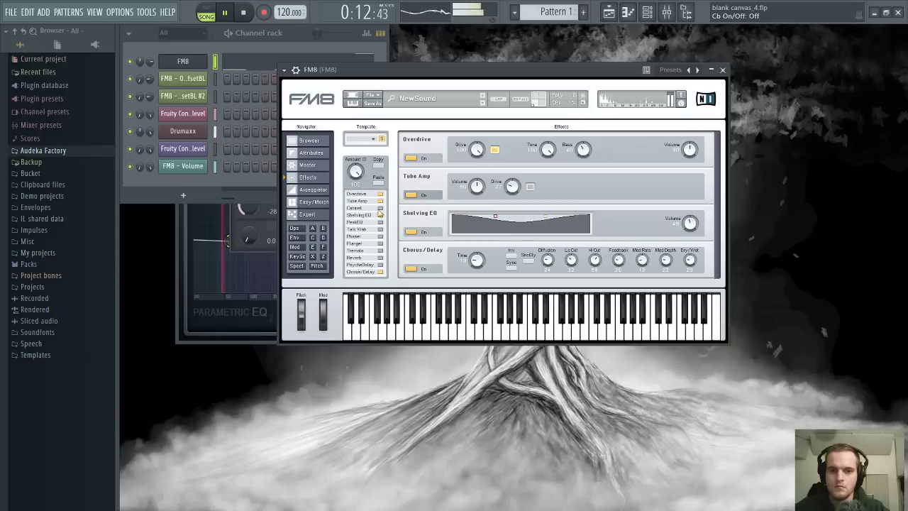
# In FM8's FM matrix, remove operator B's self-feedback and try modulating operator B from operator A at 57
pyautogui.click(323, 247)
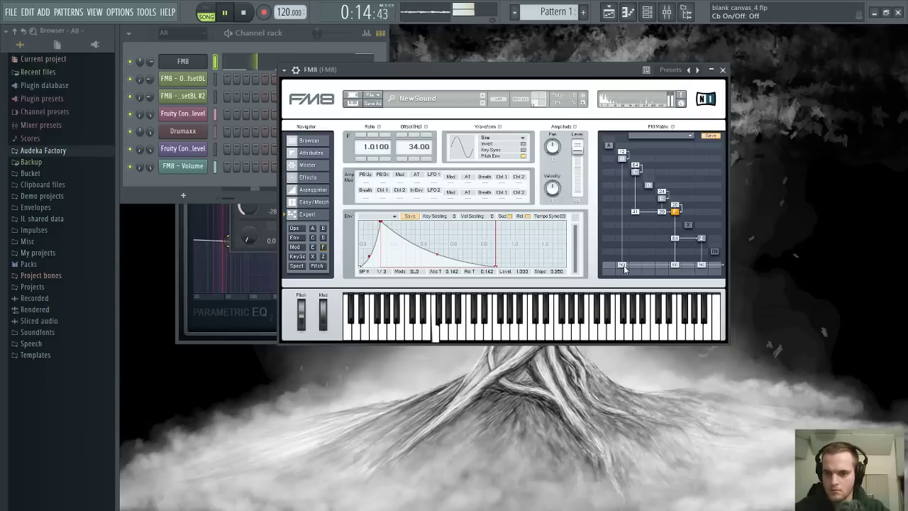
pyautogui.click(701, 240)
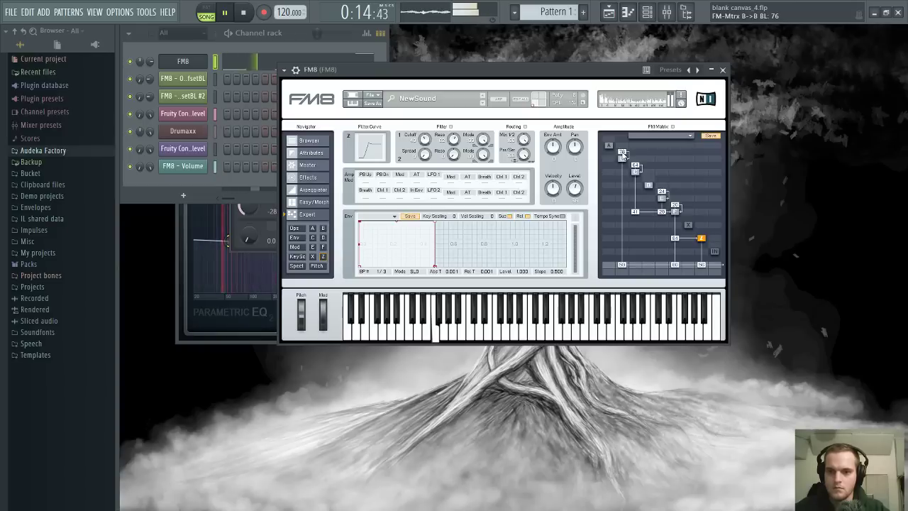
pyautogui.click(622, 160)
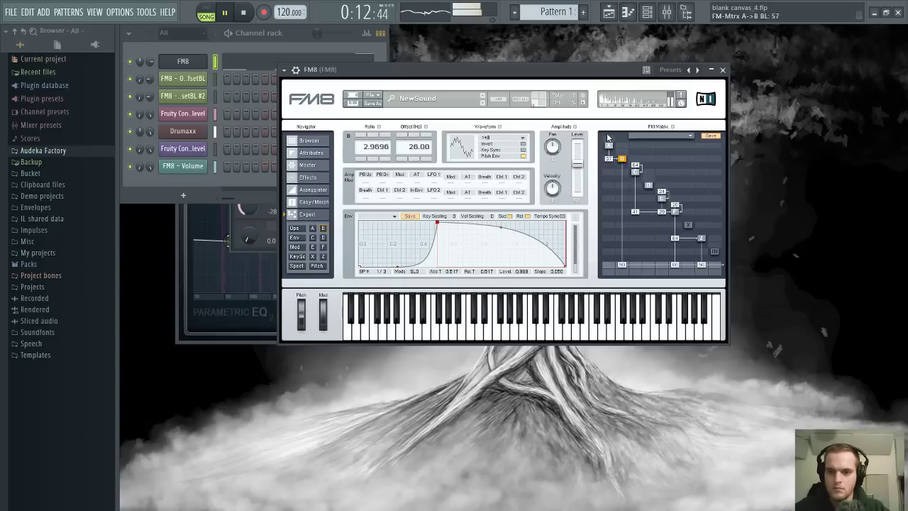
# Lower the A-to-B modulation to 0 and audition operator B at ratio 6.9696 before restoring 2.9696
pyautogui.moveTo(611, 80); pyautogui.dragTo(608, 79)
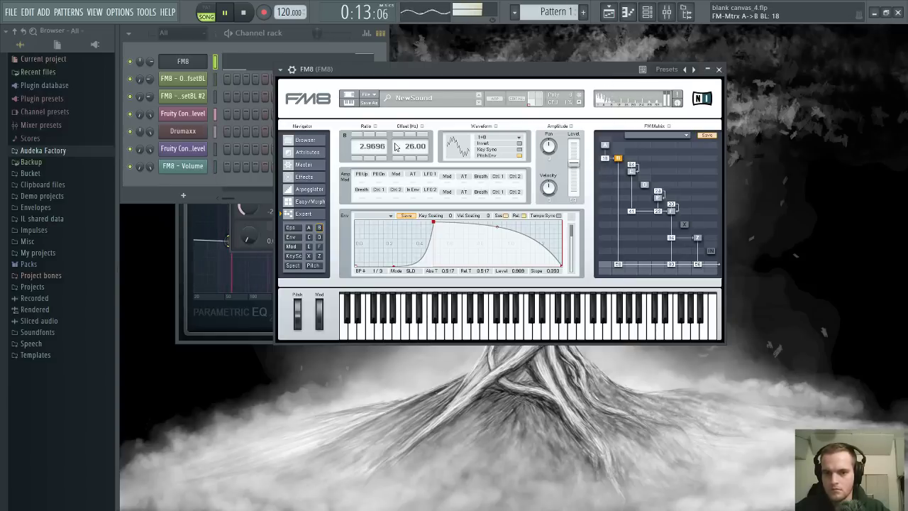
pyautogui.moveTo(431, 74)
pyautogui.mouseDown()
pyautogui.moveTo(439, 74)
pyautogui.moveTo(425, 78)
pyautogui.mouseUp()
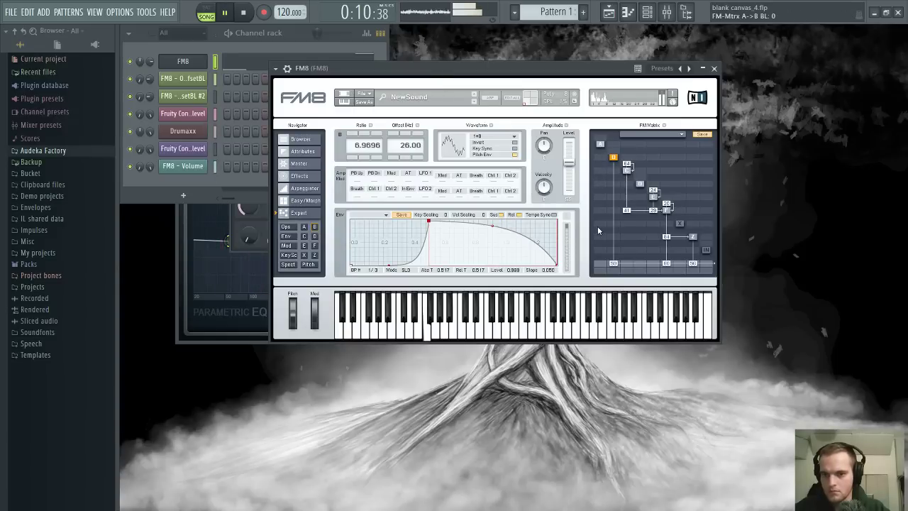
pyautogui.moveTo(622, 66); pyautogui.dragTo(618, 66)
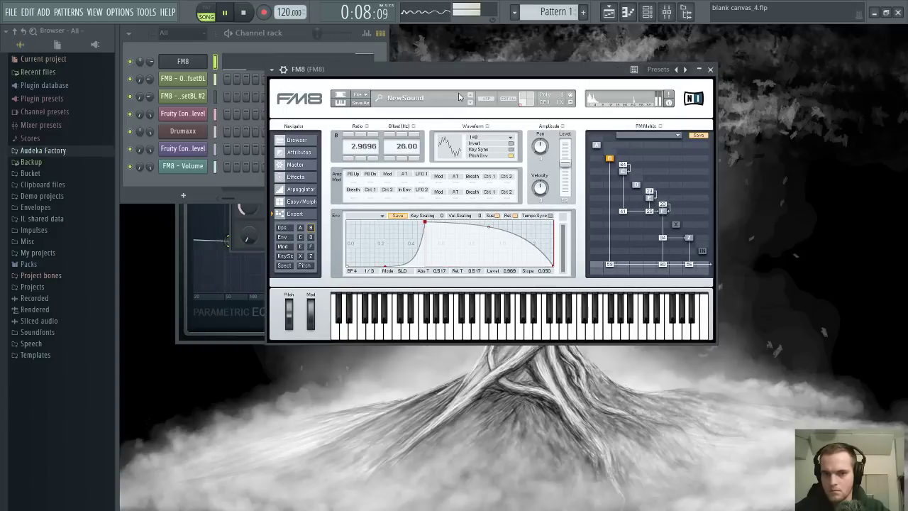
pyautogui.moveTo(468, 74); pyautogui.dragTo(461, 73)
# Check Pattern 1's FM8 notes in the piano roll, play the loop, and return to the playlist
pyautogui.press('space')
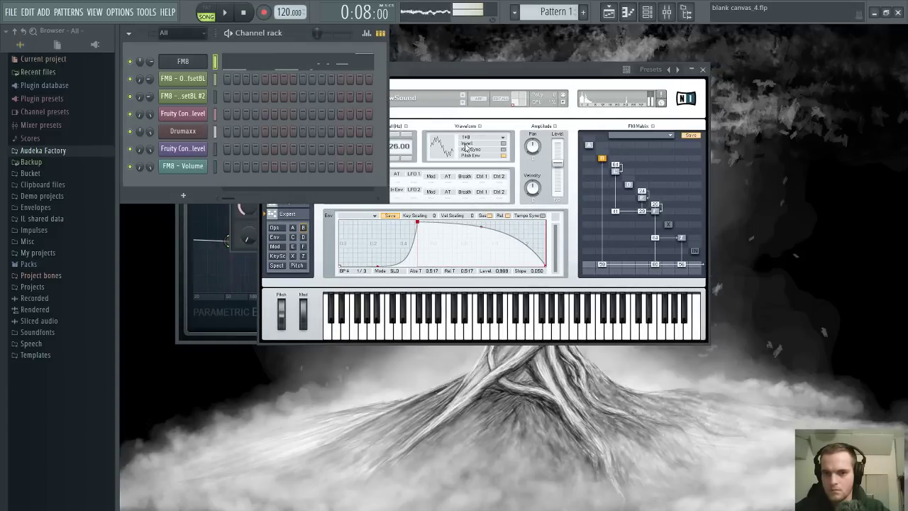
pyautogui.click(305, 63)
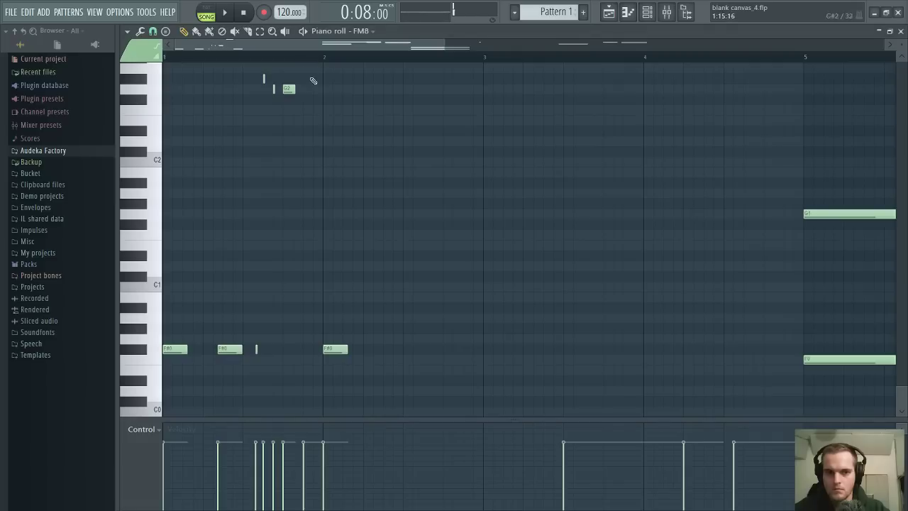
pyautogui.click(667, 13)
pyautogui.click(901, 31)
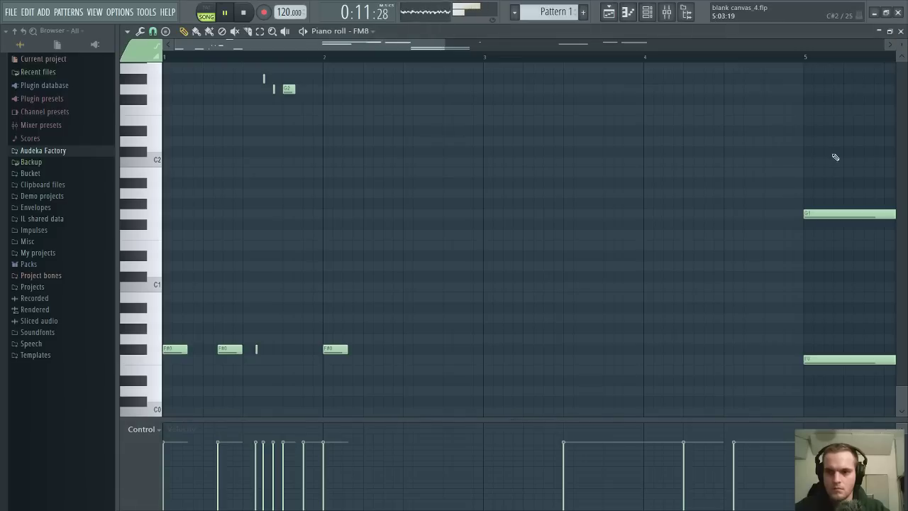
pyautogui.click(900, 32)
pyautogui.click(608, 12)
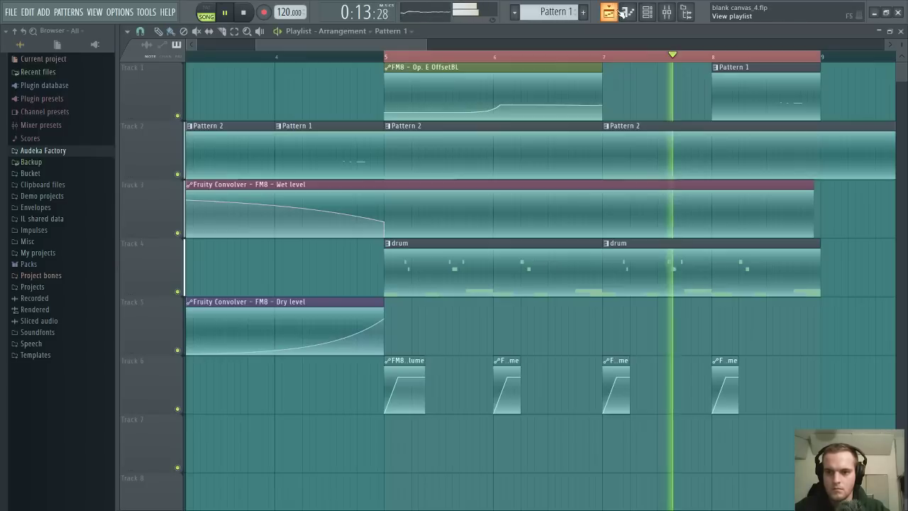
# Open the drum pattern's Drumaxx notes in the piano roll, show the hi-hat and tom rows, and stop playback
pyautogui.scroll(-4, 645, 181)
pyautogui.scroll(1, 635, 179)
pyautogui.scroll(1, 632, 177)
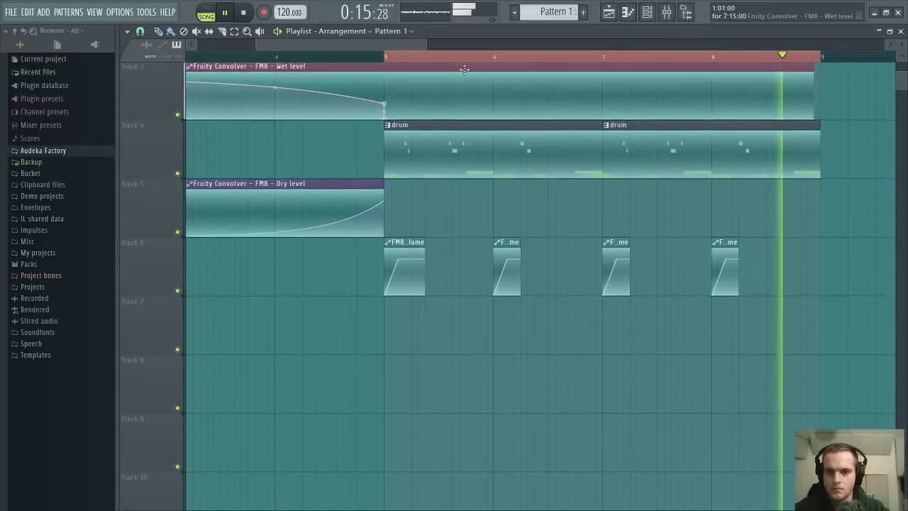
pyautogui.scroll(2, 464, 61)
pyautogui.doubleClick(397, 151)
pyautogui.scroll(2, 369, 82)
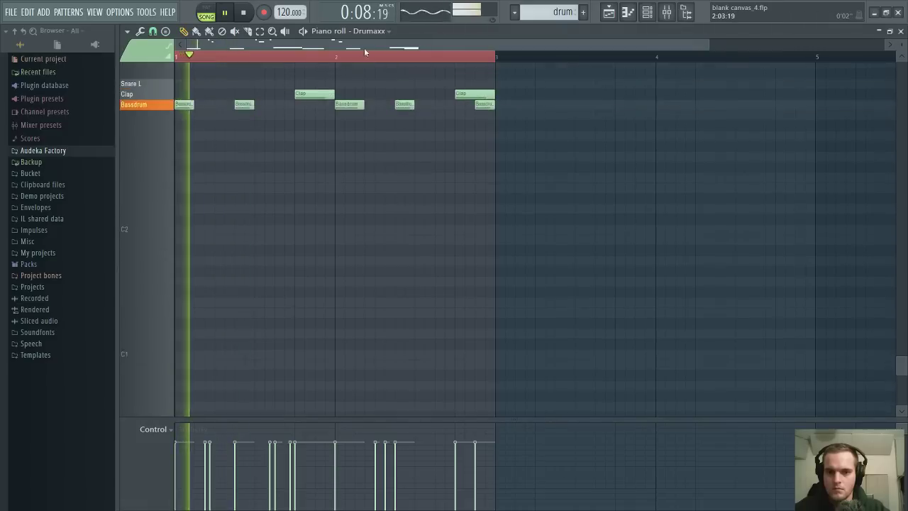
pyautogui.scroll(3, 196, 176)
pyautogui.press('space')
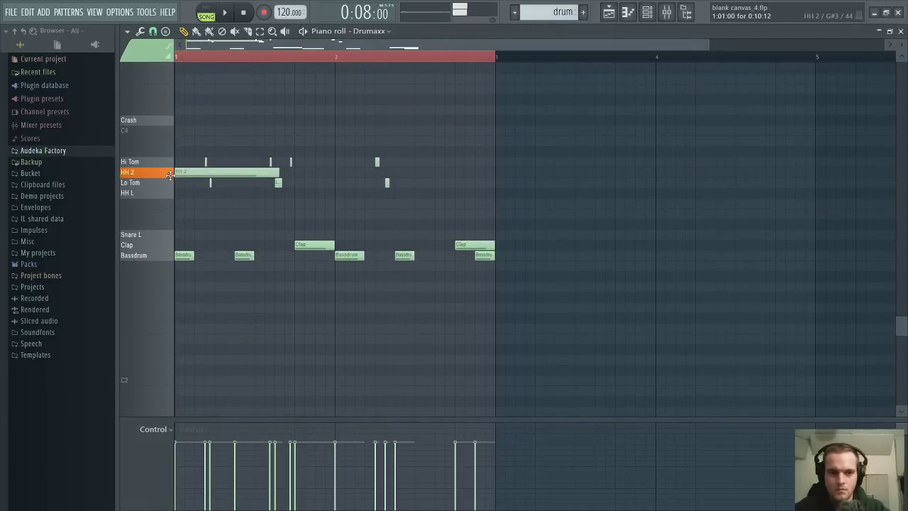
# Shorten the HH 2 note at the start of bar 1 to end just before the first Hi Tom hit, and audition it
pyautogui.moveTo(276, 172); pyautogui.dragTo(202, 172)
pyautogui.press('space')
pyautogui.press('space')
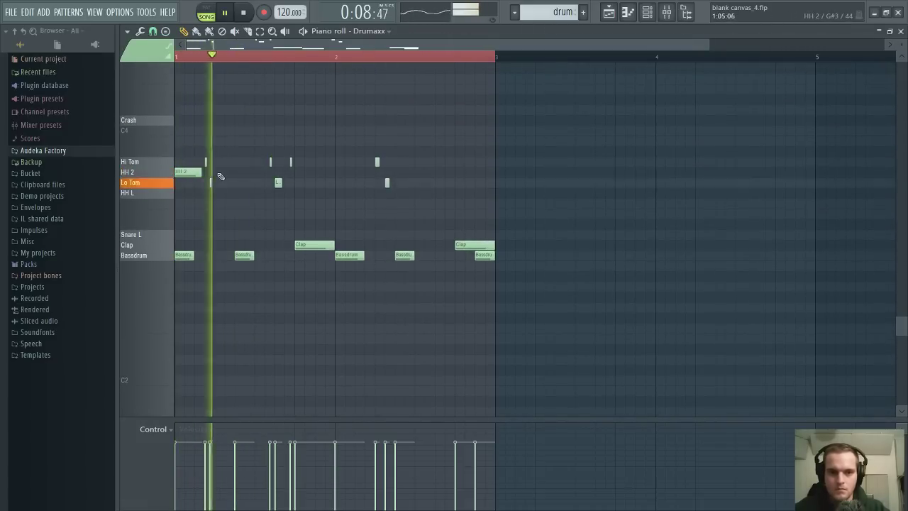
# Add a second HH 2 note in bar 1 just after the first Lo Tom hit and play back the pattern
pyautogui.click(226, 173)
pyautogui.press('space')
pyautogui.press('space')
pyautogui.press('space')
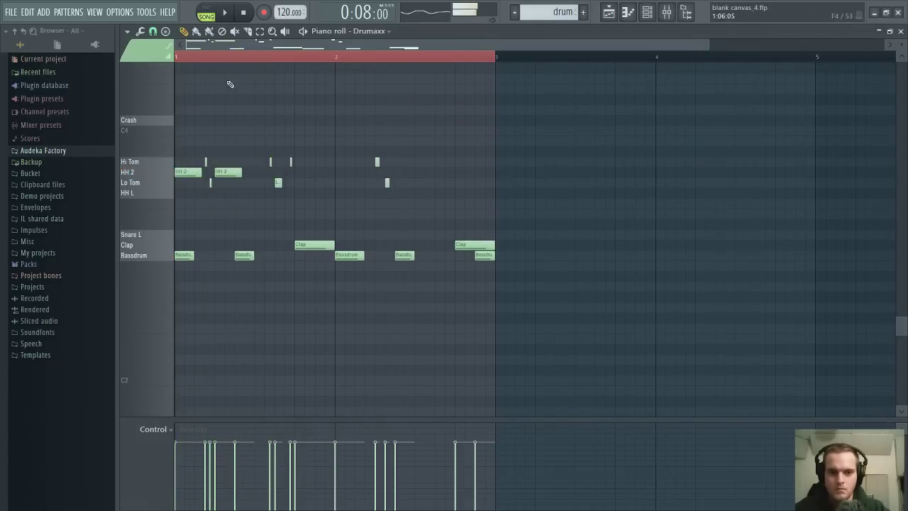
pyautogui.press('space')
# Shorten the second HH 2 note and start it just before the second Bassdrum hit in bar 1
pyautogui.scroll(1, 212, 61)
pyautogui.scroll(1, 214, 63)
pyautogui.moveTo(291, 172); pyautogui.dragTo(315, 172)
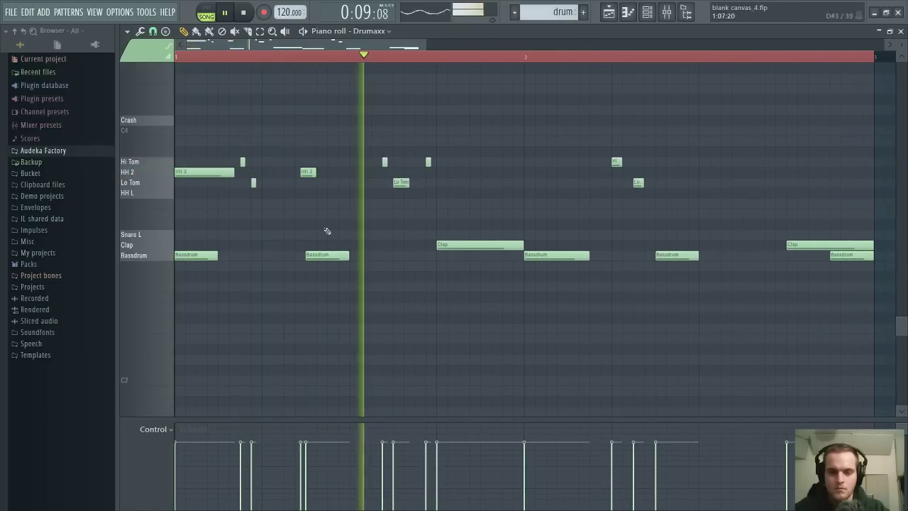
# Try a shorter second Bassdrum hit at the middle of bar 1, then replace it with the second HH 2 note
pyautogui.moveTo(330, 256); pyautogui.dragTo(375, 255)
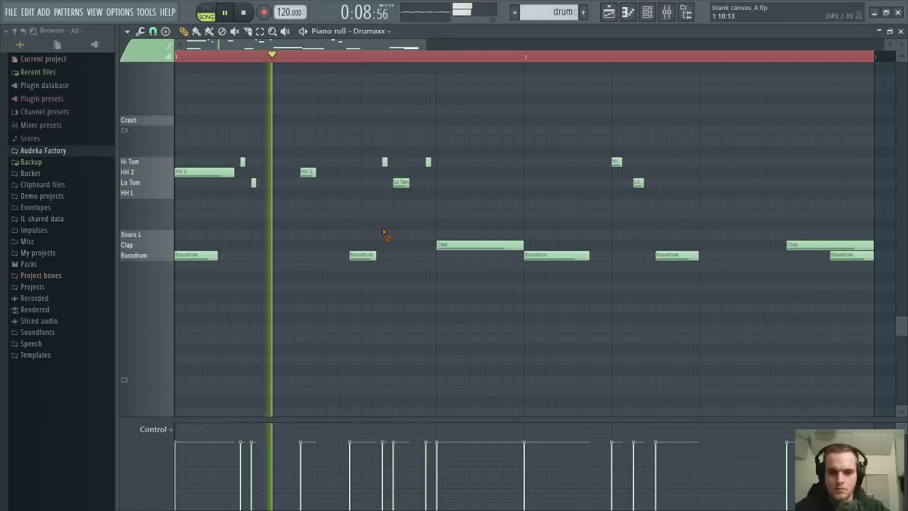
pyautogui.press('space')
pyautogui.press('space')
pyautogui.moveTo(312, 172); pyautogui.dragTo(358, 168)
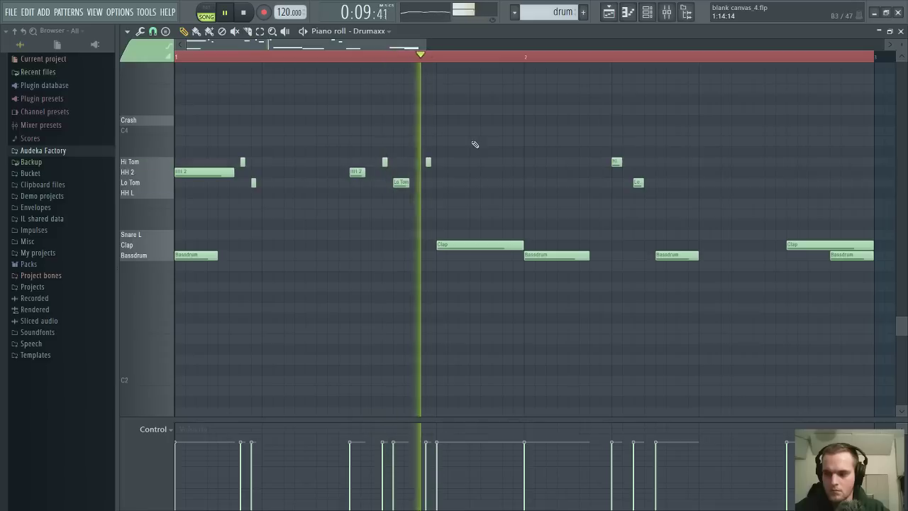
# Move bar 1's Clap earlier, to between the first Lo Tom and second Hi Tom hits, and delete the short HH 2 note
pyautogui.moveTo(442, 244); pyautogui.dragTo(385, 229)
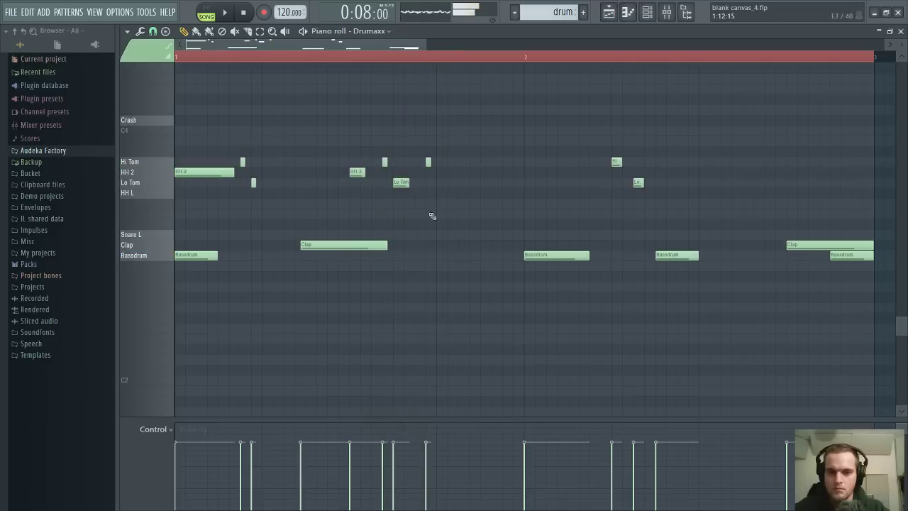
pyautogui.rightClick(367, 173)
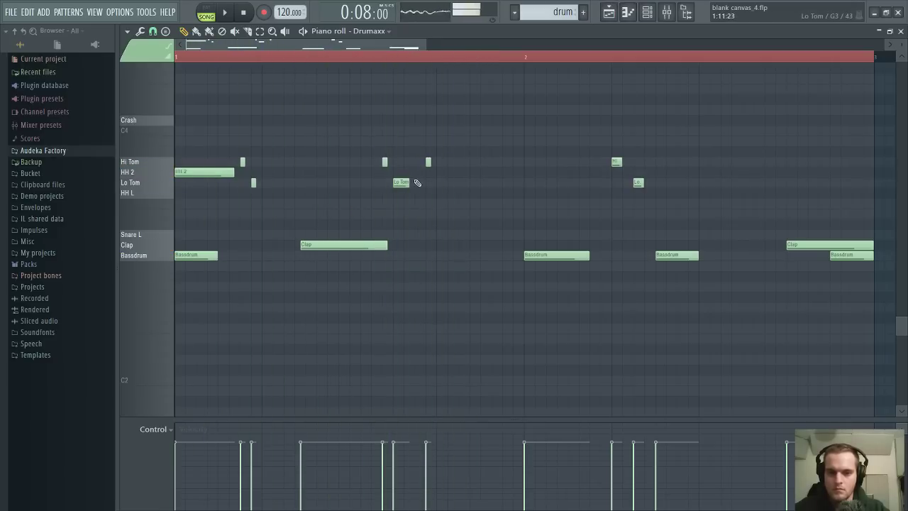
# Replace the second Lo Tom hit in bar 1 with a Bassdrum hit, audition it, and delete the new hit
pyautogui.press('space')
pyautogui.moveTo(409, 182); pyautogui.dragTo(416, 256)
pyautogui.click(395, 425)
pyautogui.press('space')
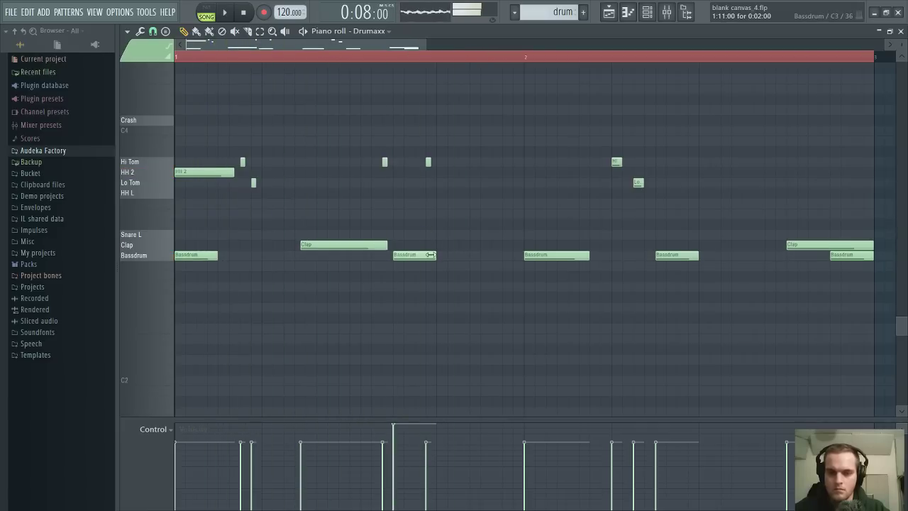
pyautogui.press('space')
pyautogui.rightClick(426, 255)
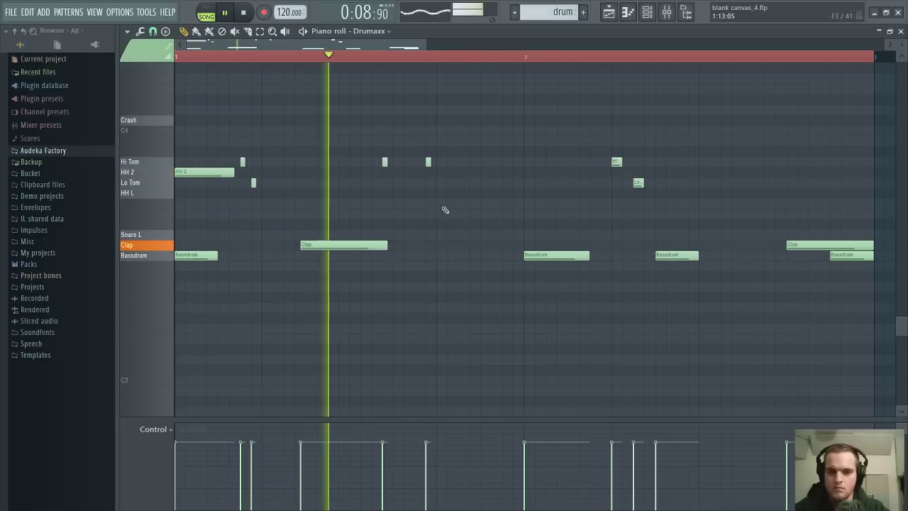
# Add a short HH 2 note in bar 1, change it to HH L on beat 4, lower its velocity and play back
pyautogui.click(402, 171)
pyautogui.press('space')
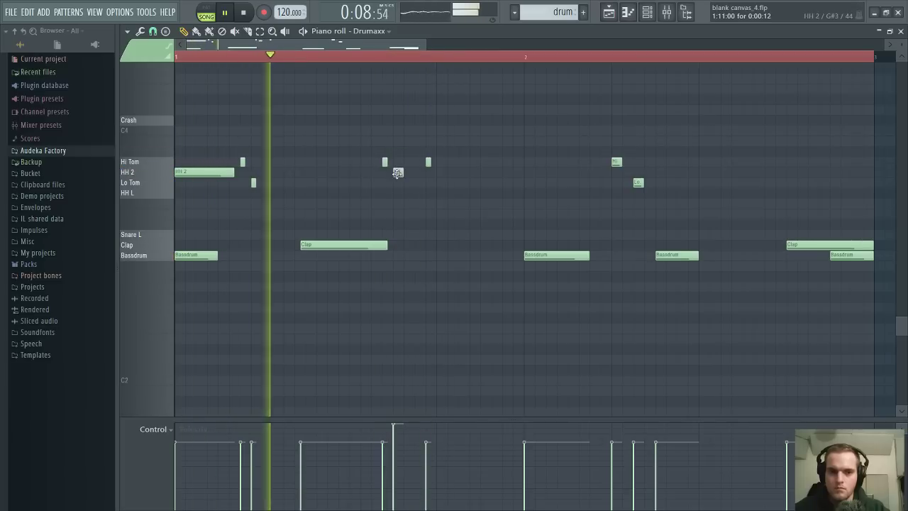
pyautogui.moveTo(397, 173); pyautogui.dragTo(447, 192)
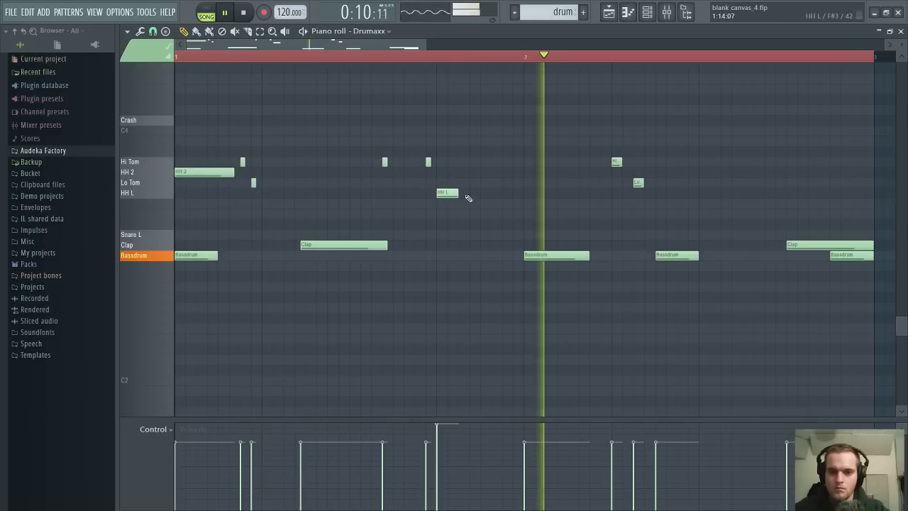
pyautogui.scroll(-2, 513, 58)
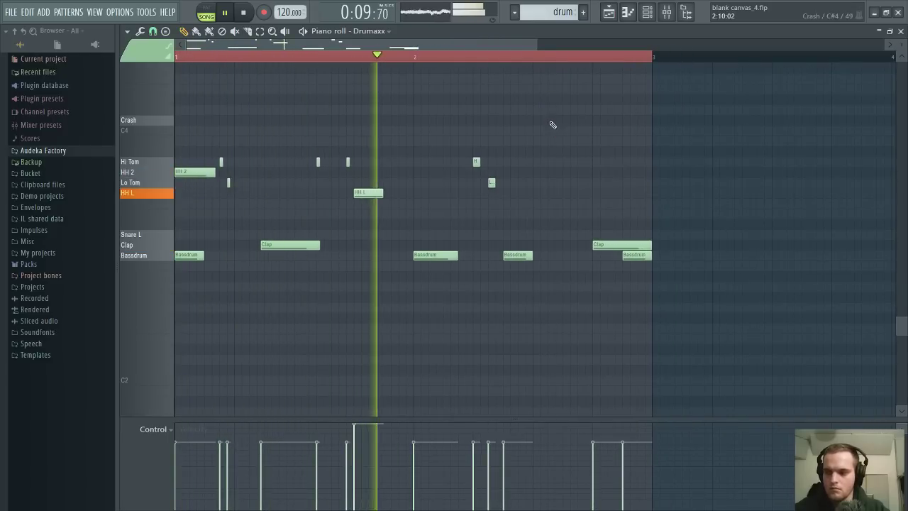
pyautogui.click(360, 458)
pyautogui.press('space')
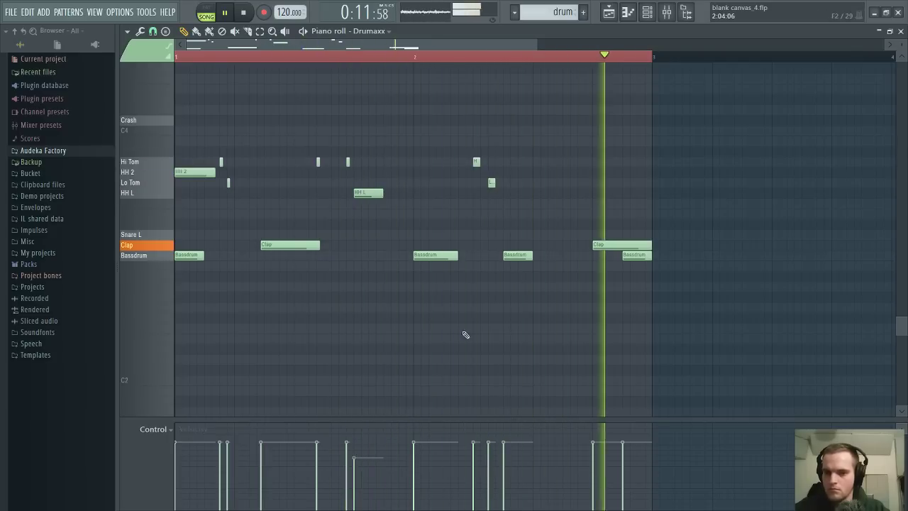
# Return to the playlist and open Pattern 2's FM8 notes for editing
pyautogui.click(899, 31)
pyautogui.rightClick(646, 259)
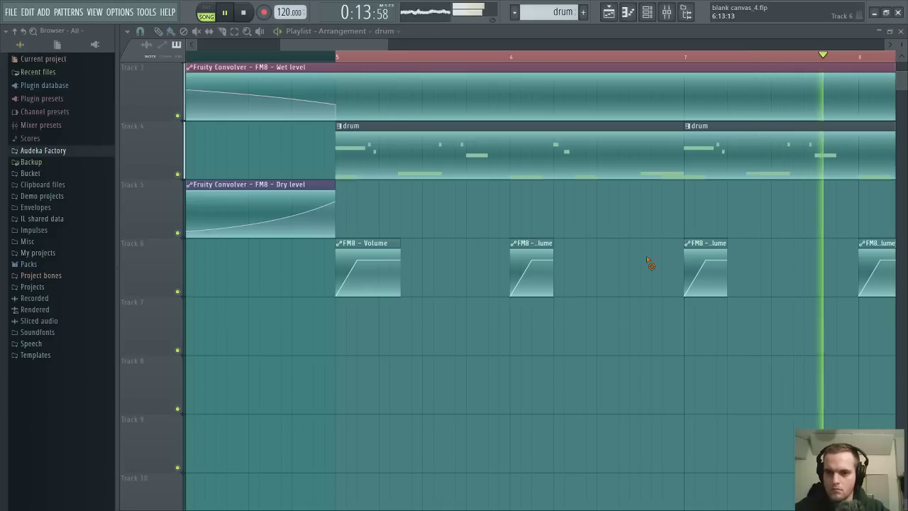
pyautogui.scroll(-2, 369, 59)
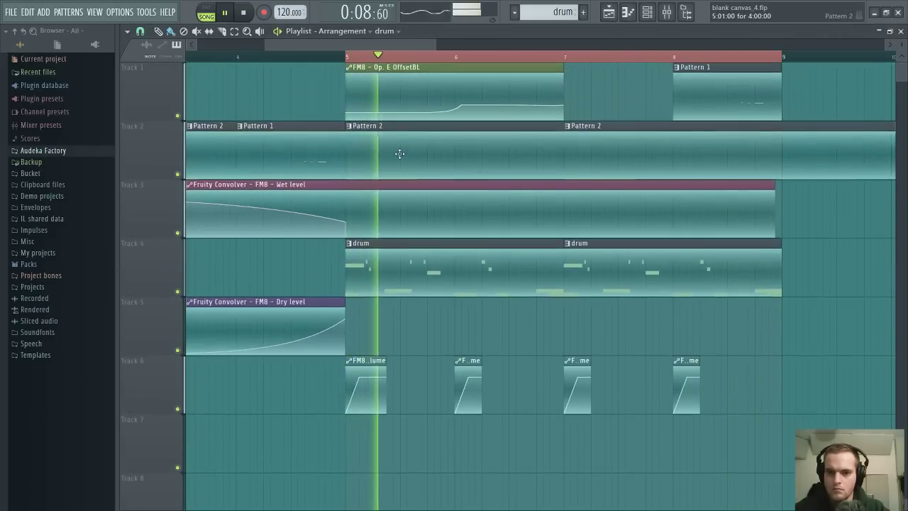
pyautogui.doubleClick(402, 91)
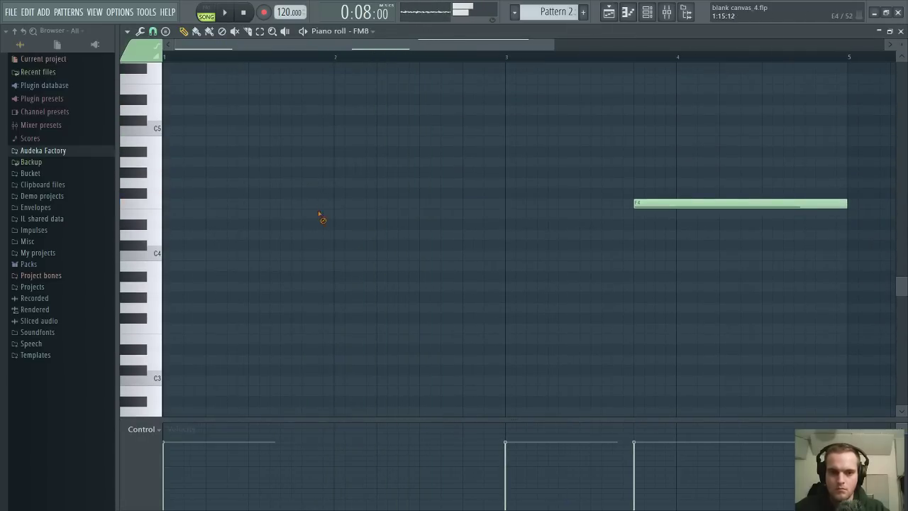
# Add a long F4 note from beat 4 of bar 1 to the end of bar 2 and play it back
pyautogui.scroll(3, 312, 205)
pyautogui.click(296, 171)
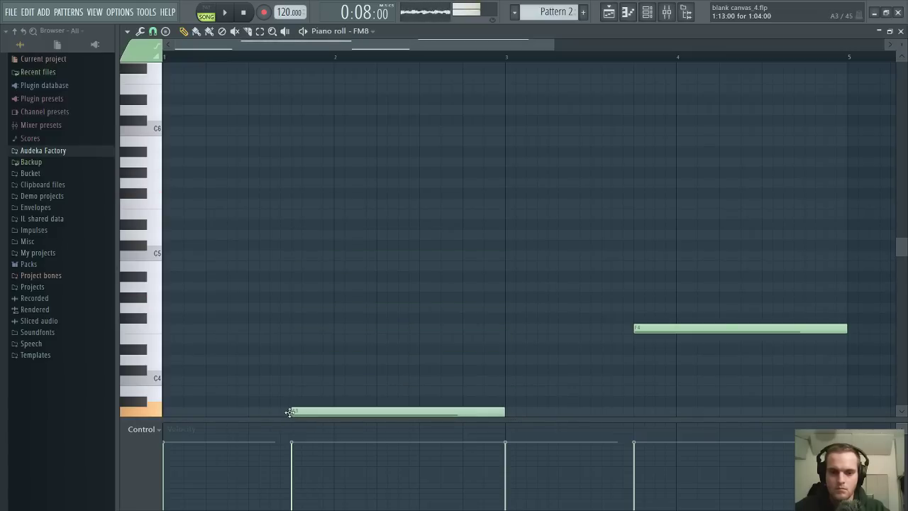
pyautogui.moveTo(290, 412); pyautogui.dragTo(291, 323)
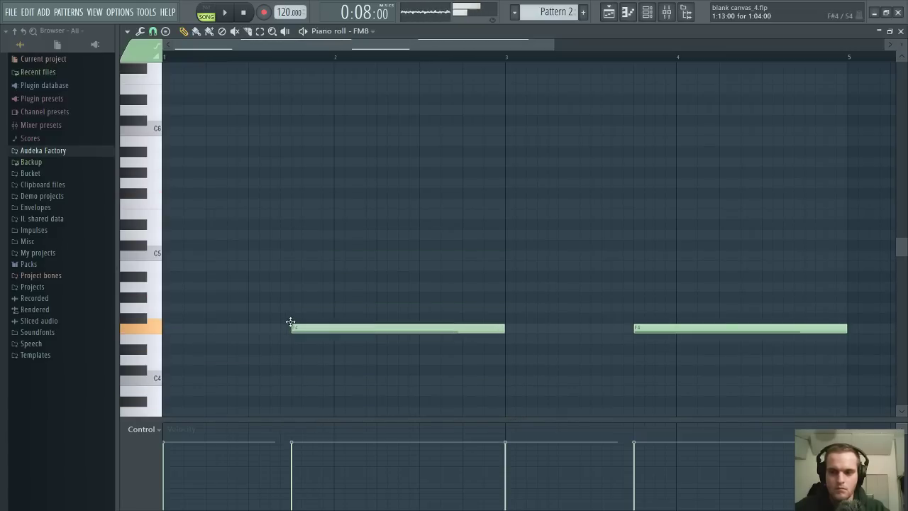
pyautogui.scroll(-3, 294, 326)
pyautogui.press('space')
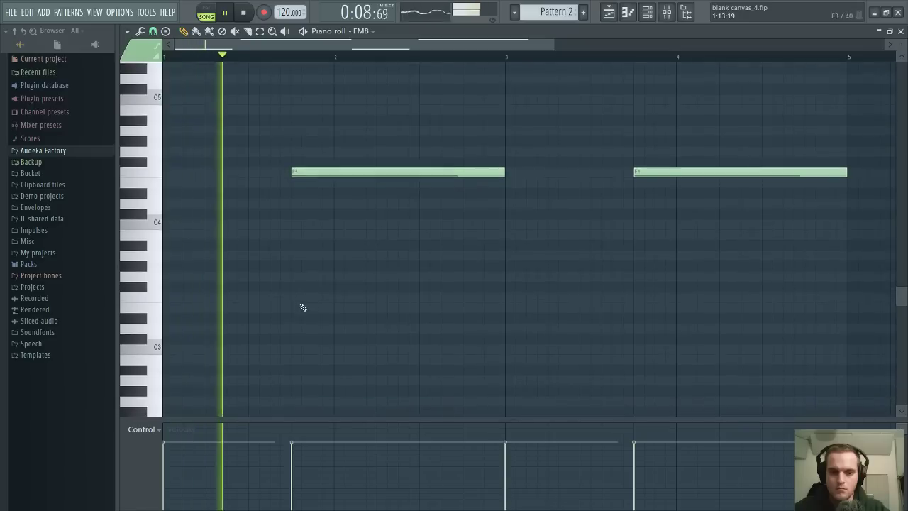
# Shorten the first F#0 note in bar 1 to about three steps and audition it
pyautogui.scroll(-6, 302, 308)
pyautogui.press('space')
pyautogui.press('space')
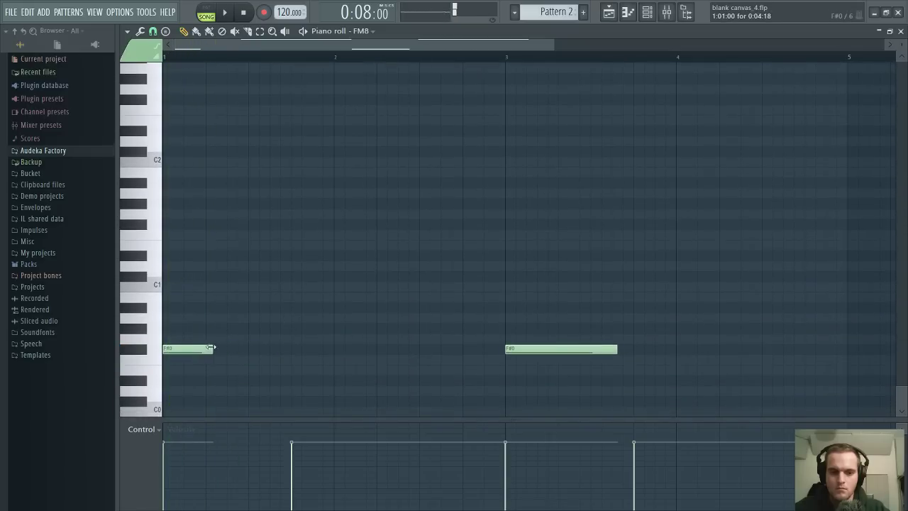
pyautogui.press('space')
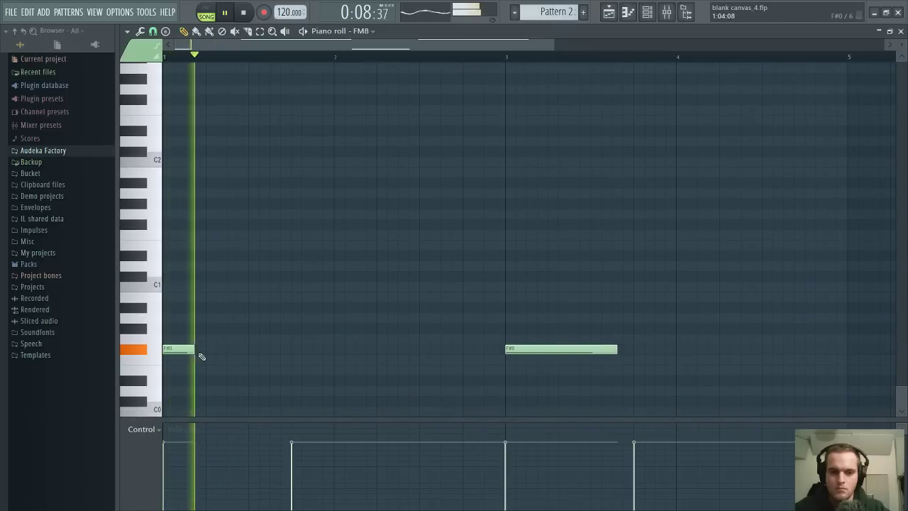
# Add a second short F#0 note starting halfway through beat 2 of bar 1, auditioning its placement
pyautogui.click(203, 349)
pyautogui.press('space')
pyautogui.press('space')
pyautogui.press('space')
pyautogui.press('space')
pyautogui.moveTo(221, 349); pyautogui.dragTo(242, 349)
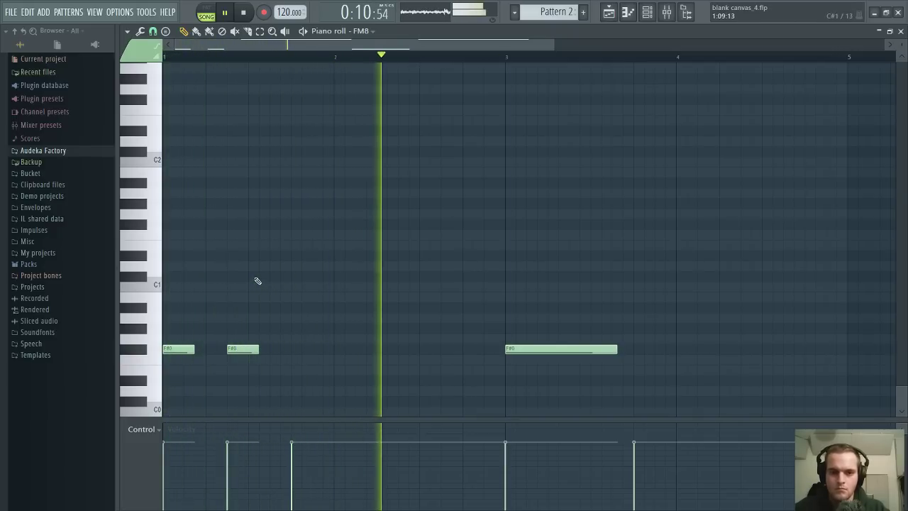
# Add a short F2 note just before the second F#0 note and a longer F2 note right after it
pyautogui.click(210, 109)
pyautogui.moveTo(241, 108); pyautogui.dragTo(229, 112)
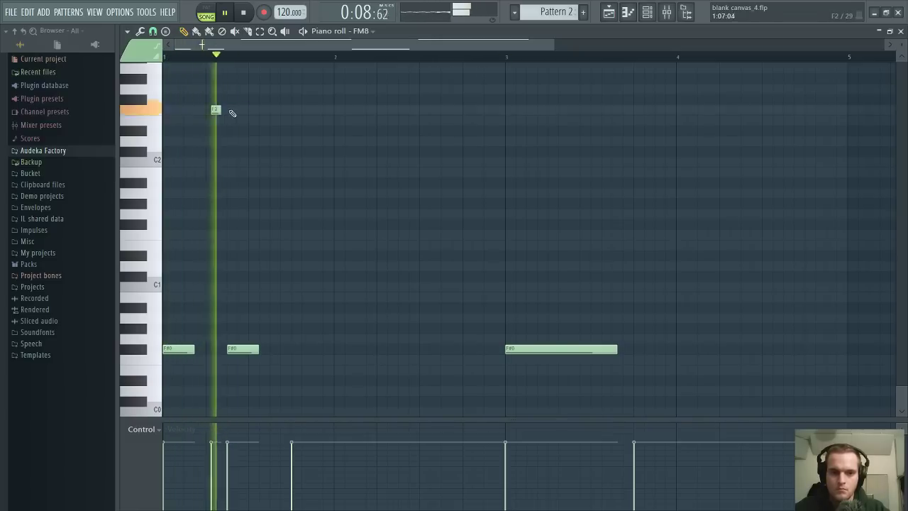
pyautogui.click(279, 110)
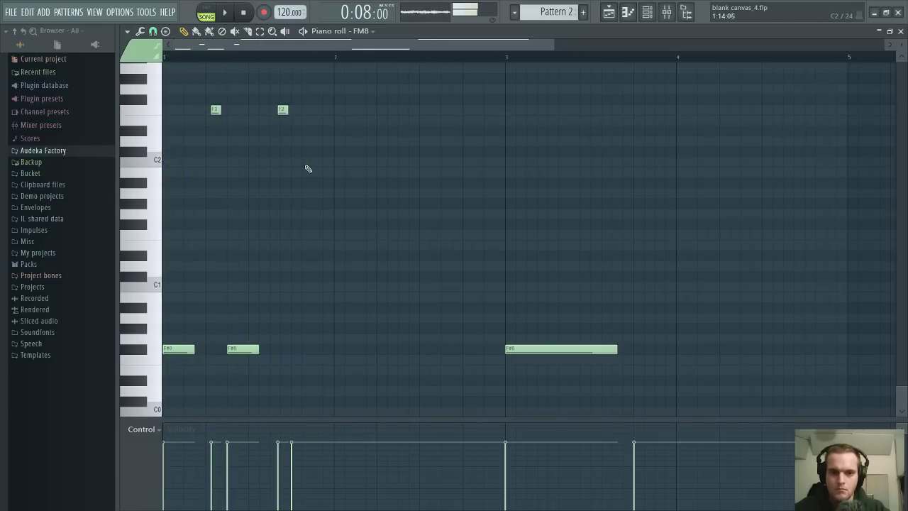
pyautogui.moveTo(286, 109); pyautogui.dragTo(307, 110)
pyautogui.moveTo(297, 110); pyautogui.dragTo(287, 111)
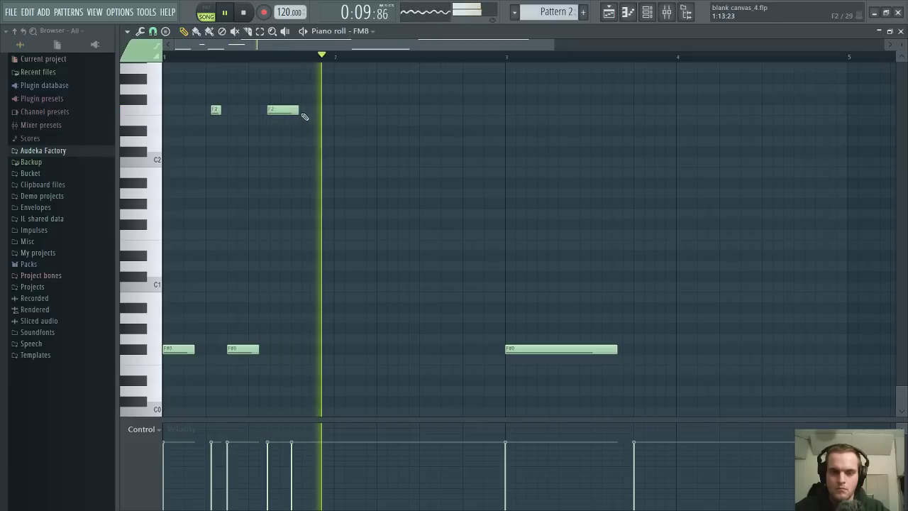
# Remove the long F4 note, try a short B1 note, and replace it with a long F2 note reaching the end of bar 2
pyautogui.scroll(8, 331, 196)
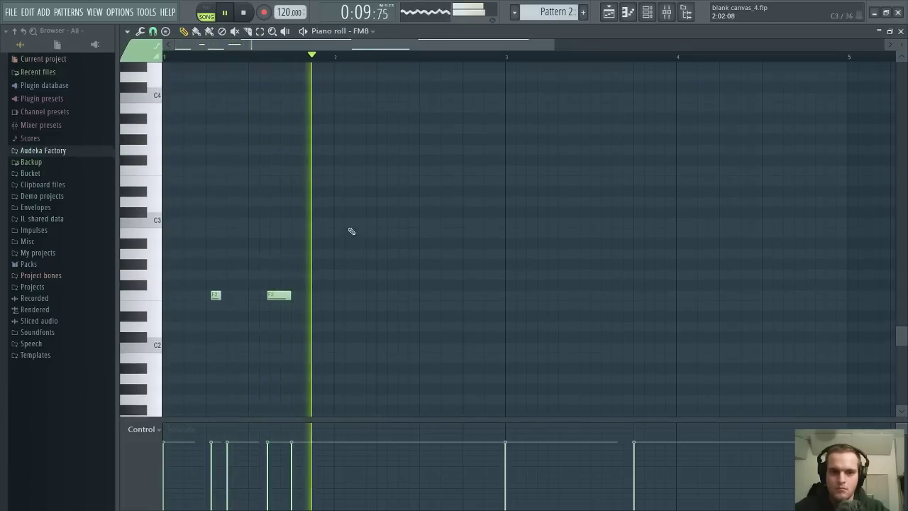
pyautogui.scroll(-8, 333, 256)
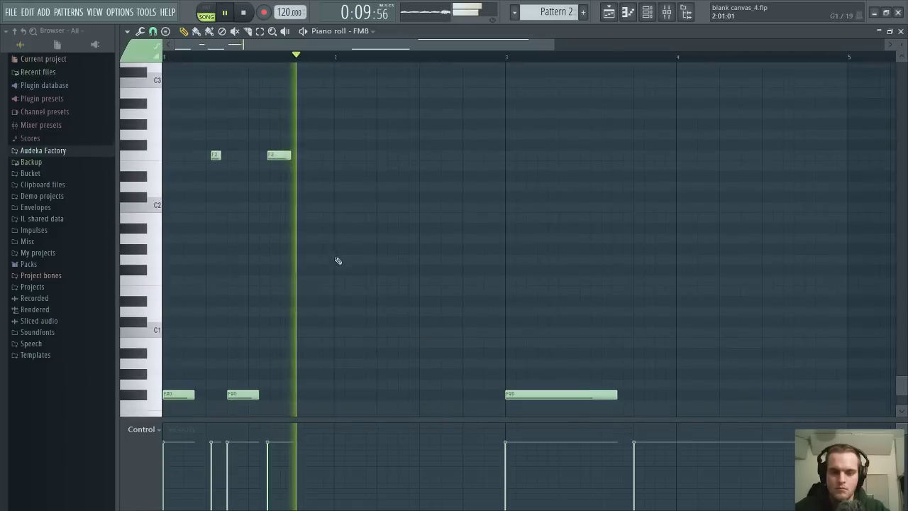
pyautogui.click(316, 172)
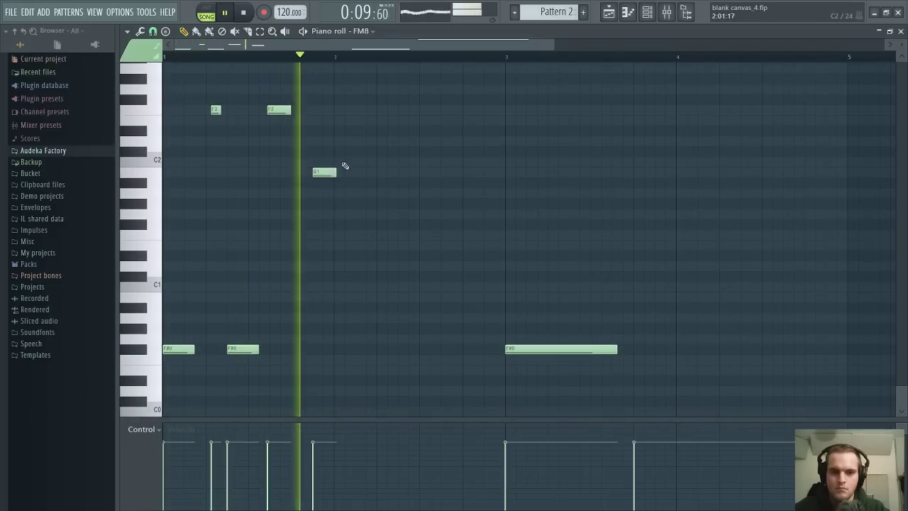
pyautogui.moveTo(463, 184); pyautogui.dragTo(479, 119)
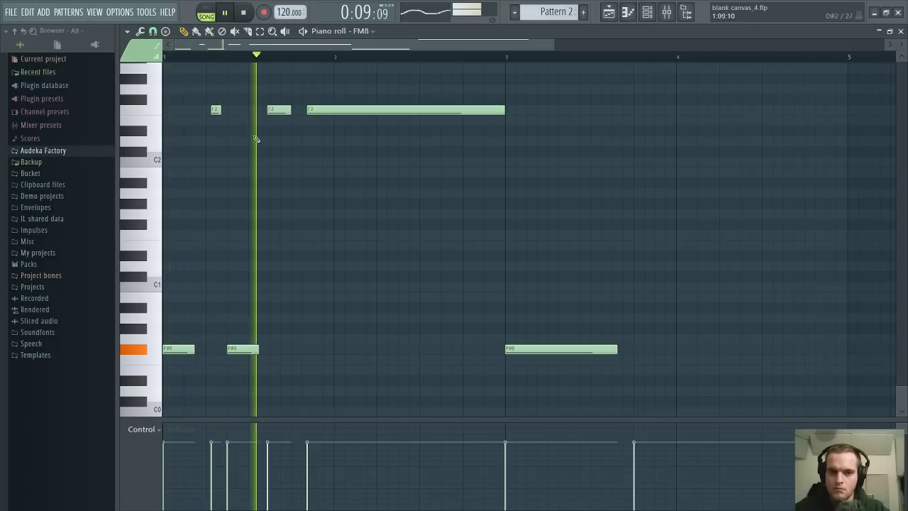
# Lengthen the first F2 note and raise it to A2, then replace the other F2 notes with a long A2 note ending at bar 3
pyautogui.moveTo(218, 110); pyautogui.dragTo(230, 128)
pyautogui.moveTo(220, 89); pyautogui.dragTo(220, 68)
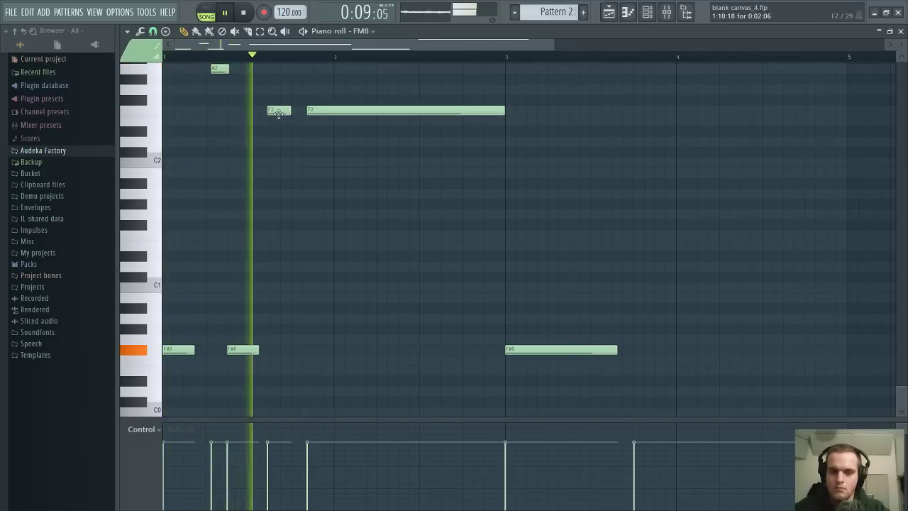
pyautogui.moveTo(297, 59); pyautogui.dragTo(503, 81)
pyautogui.rightClick(327, 121)
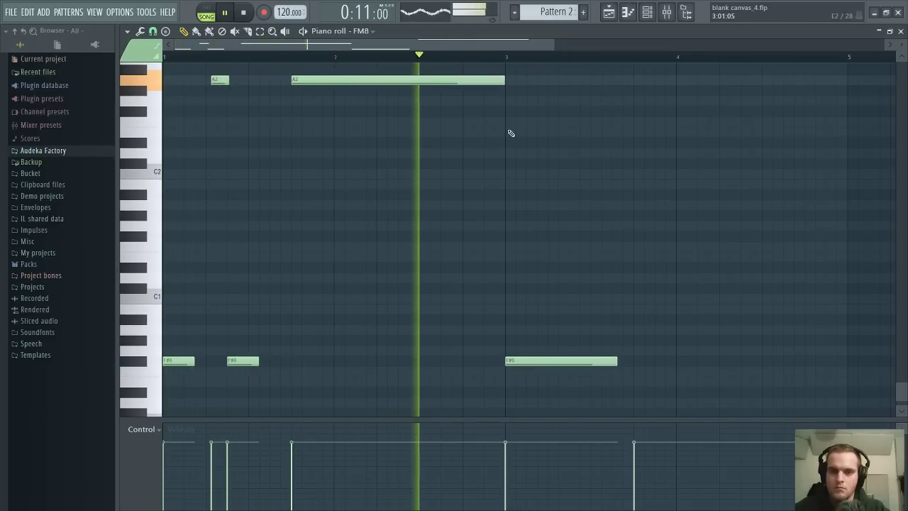
# Shorten the long A2 note to end within bar 2, trying an A#2 note after it and deleting that note again
pyautogui.moveTo(504, 81); pyautogui.dragTo(366, 79)
pyautogui.scroll(1, 443, 125)
pyautogui.scroll(3, 432, 146)
pyautogui.click(424, 132)
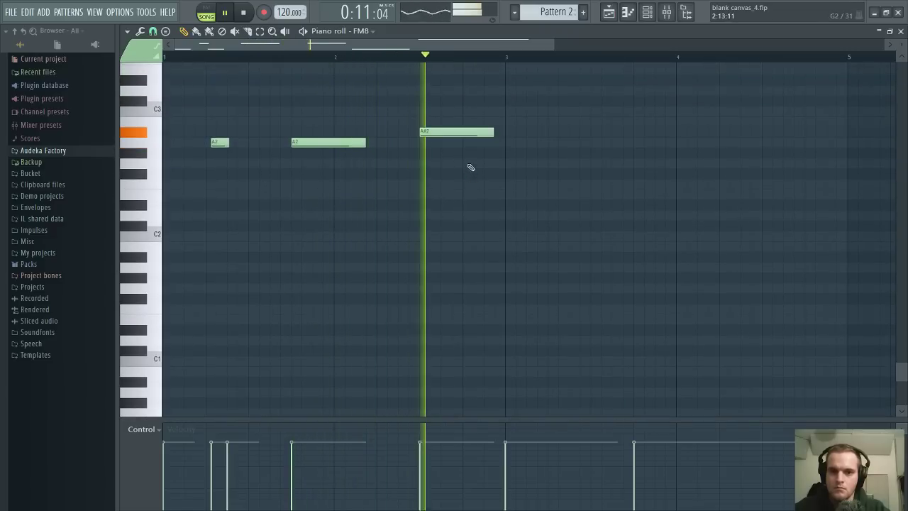
pyautogui.rightClick(482, 133)
pyautogui.moveTo(364, 144); pyautogui.dragTo(400, 144)
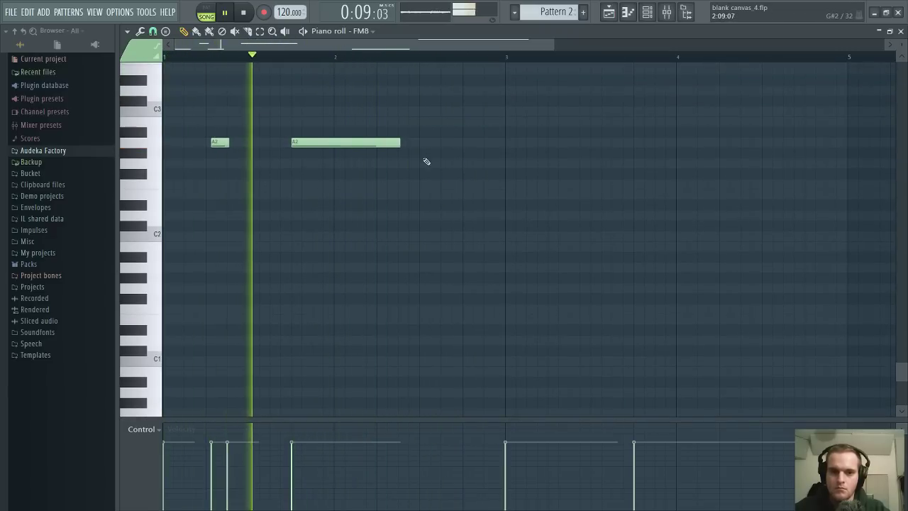
pyautogui.scroll(-3, 435, 161)
pyautogui.scroll(-1, 436, 162)
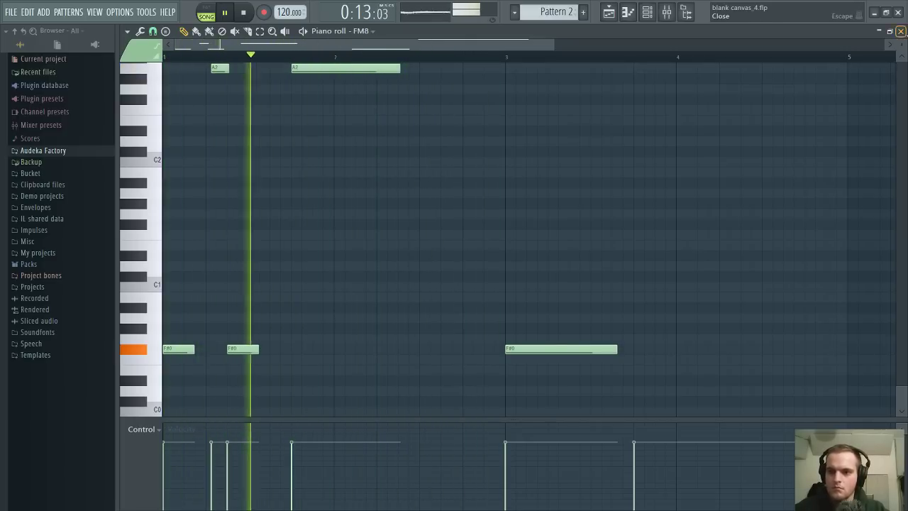
# In the playlist, shorten the first FM8 - Volume clip to five steps and place a copy at the second F#0 note in bar 5
pyautogui.click(903, 31)
pyautogui.press('F6')
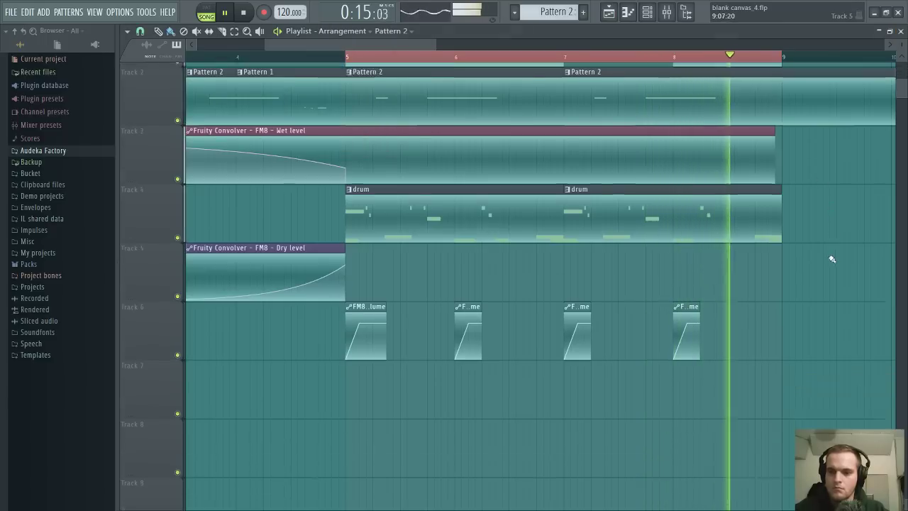
pyautogui.scroll(-3, 639, 177)
pyautogui.scroll(2, 403, 58)
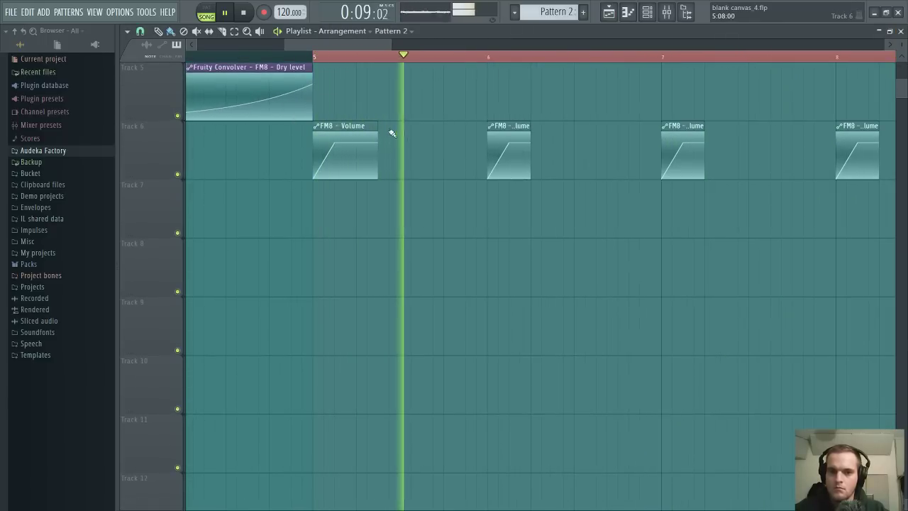
pyautogui.moveTo(376, 128); pyautogui.dragTo(368, 127)
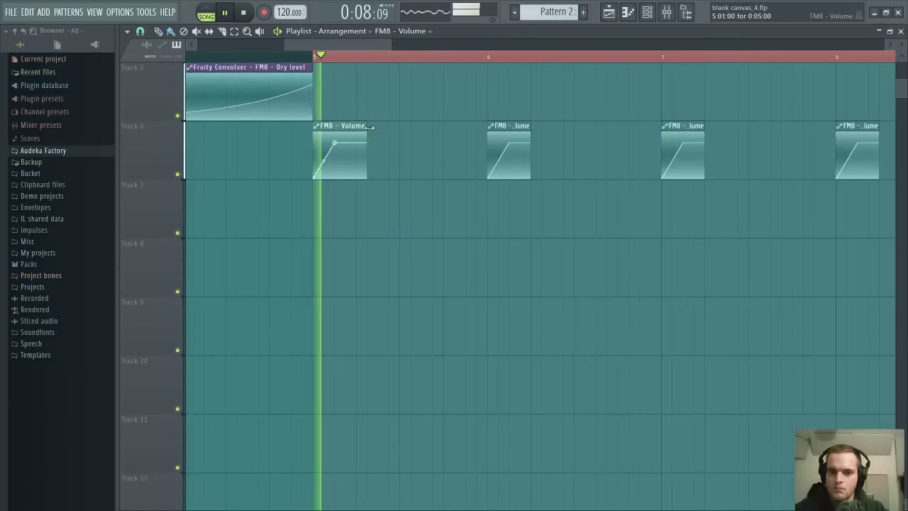
pyautogui.click(380, 142)
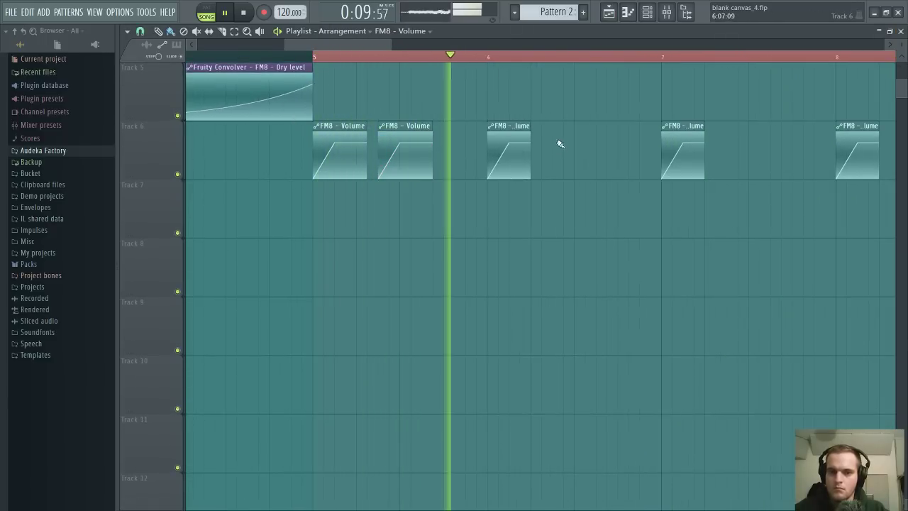
# Play back the looped arrangement and open the mixer to check the FM8 track
pyautogui.scroll(2, 568, 134)
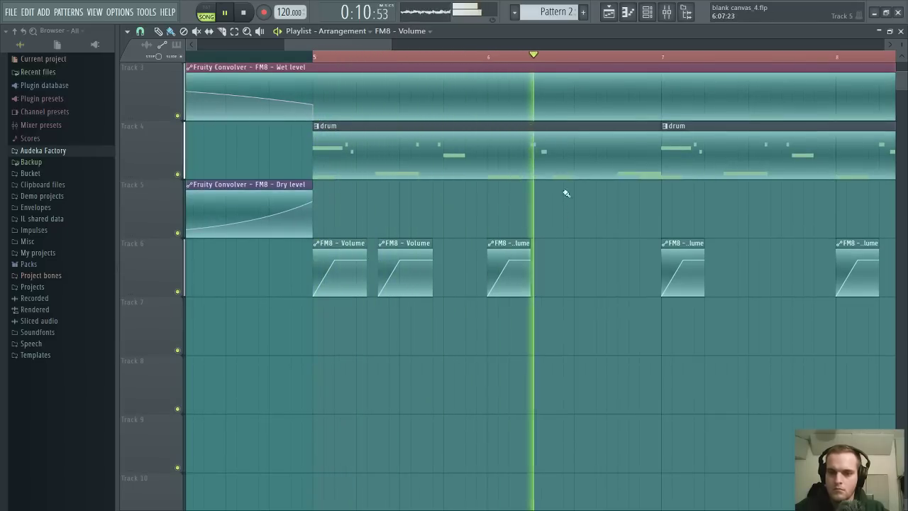
pyautogui.press('space')
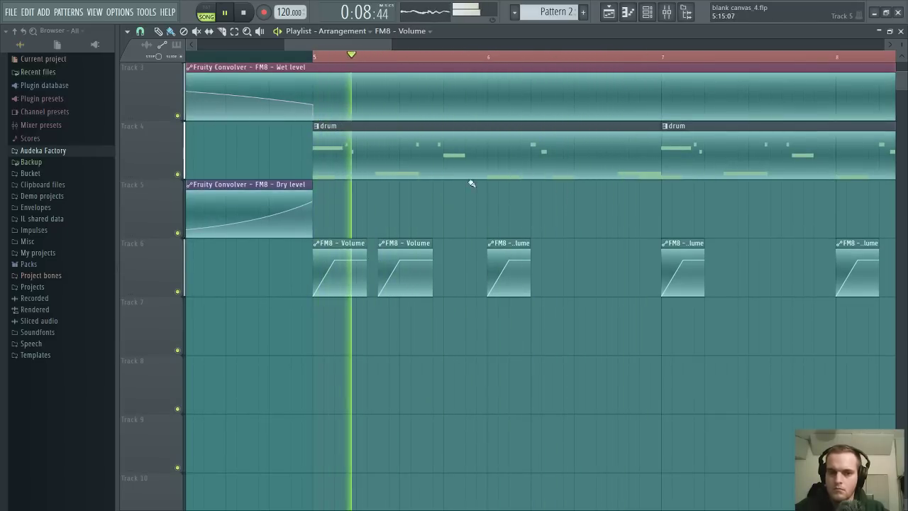
pyautogui.scroll(2, 471, 182)
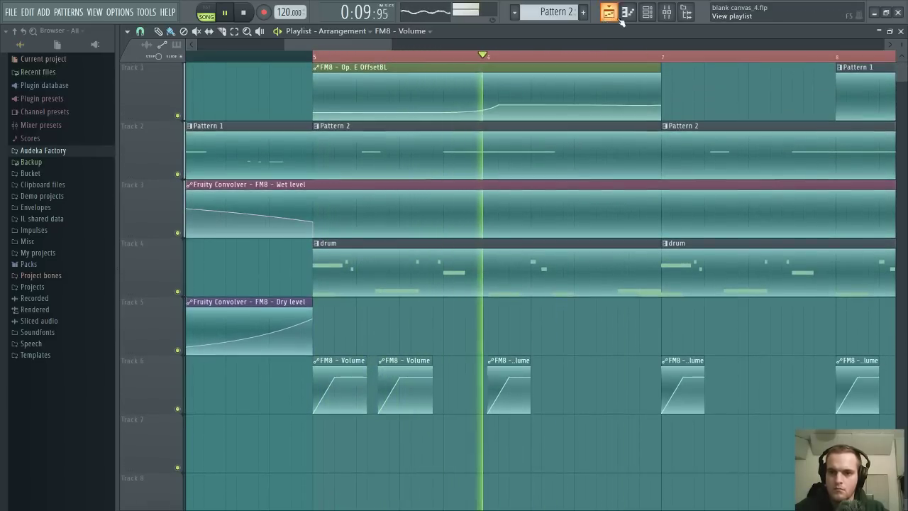
pyautogui.click(666, 13)
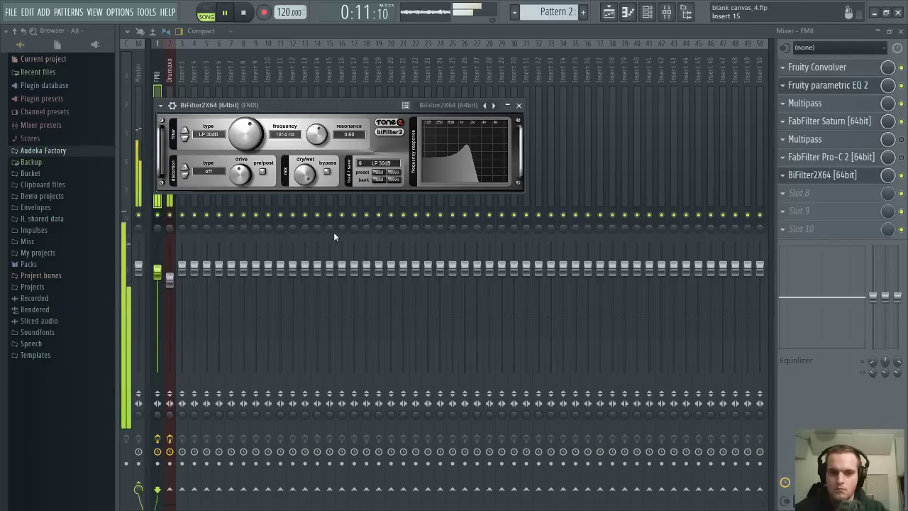
# Try the Diffuser filter type at 400 Hz with Transistor distortion in BiFilter2, then remove the effect from the FM8 track
pyautogui.click(184, 131)
pyautogui.moveTo(246, 134); pyautogui.dragTo(241, 172)
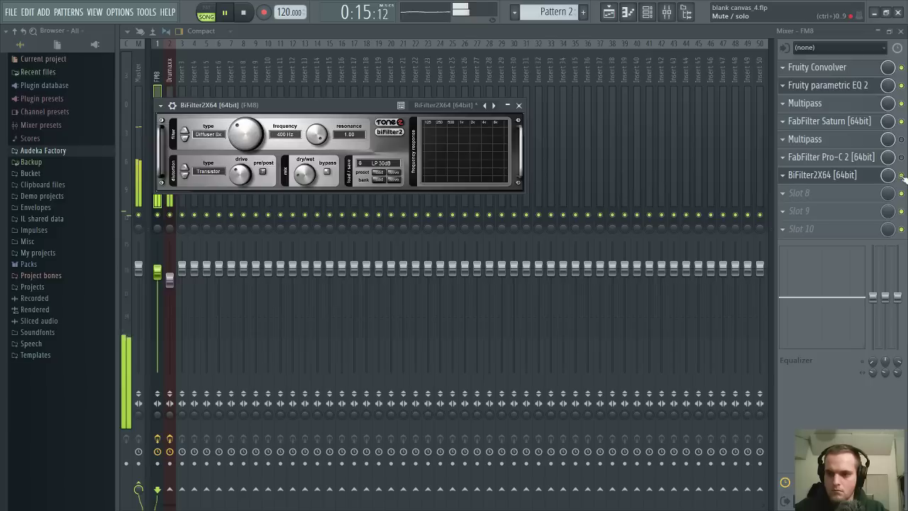
pyautogui.click(822, 177)
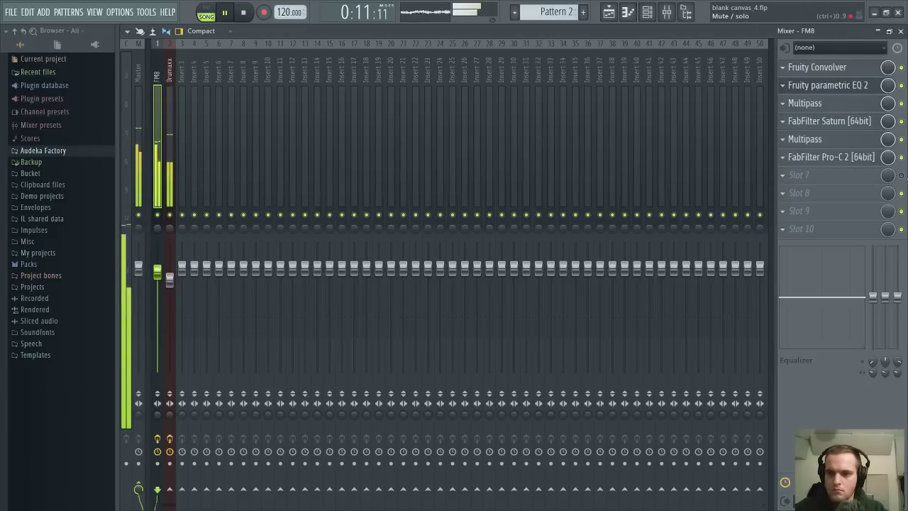
pyautogui.click(900, 33)
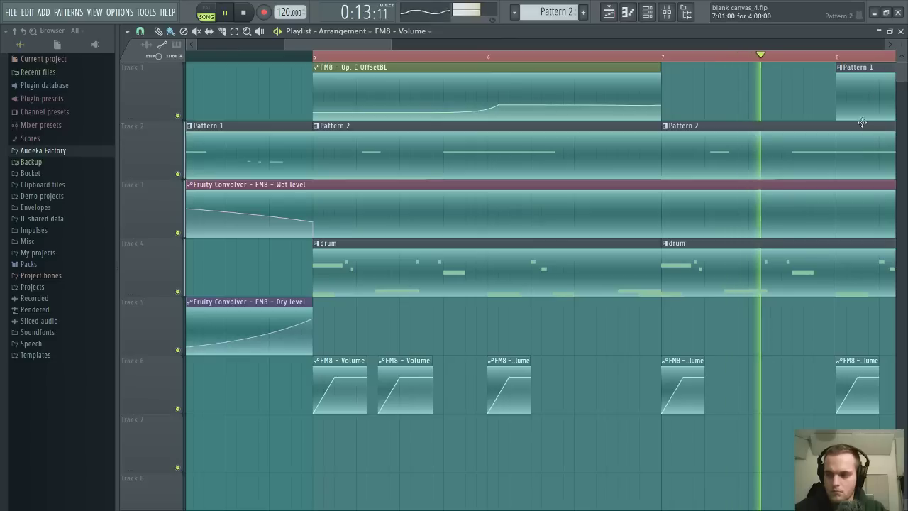
# Open the drum clip's Drumaxx notes for editing and play the looped pattern
pyautogui.press('space')
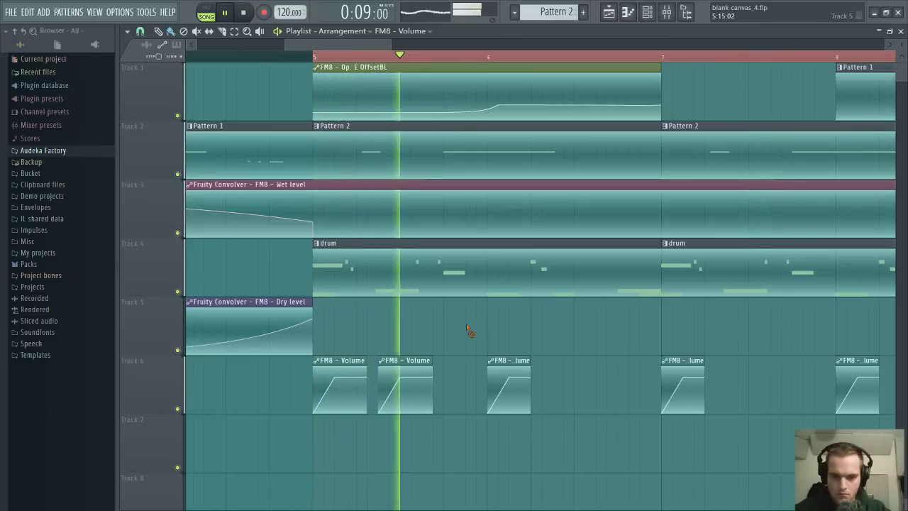
pyautogui.press('space')
pyautogui.doubleClick(360, 280)
pyautogui.scroll(8, 308, 289)
pyautogui.press('space')
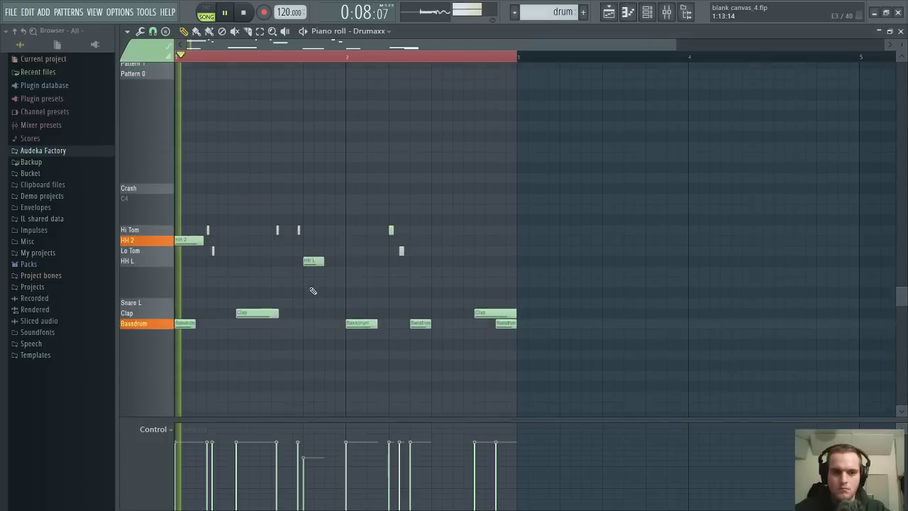
pyautogui.press('space')
pyautogui.press('space')
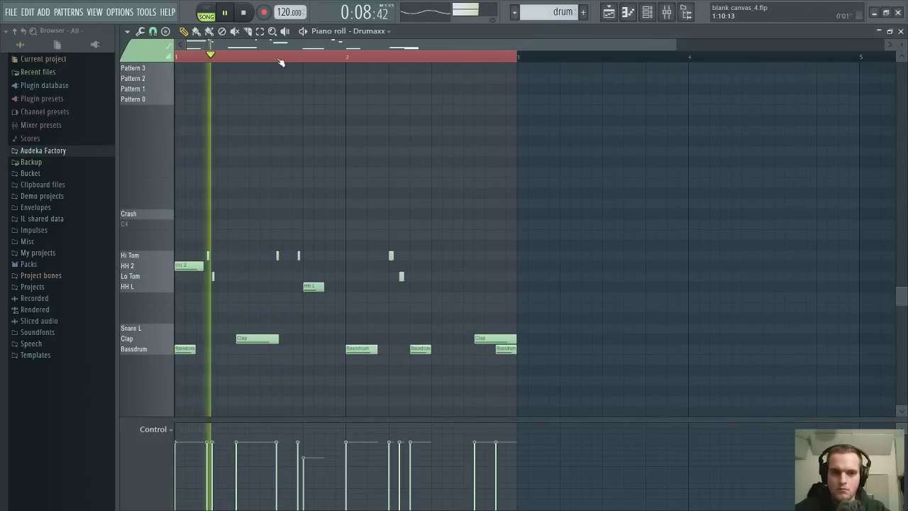
pyautogui.scroll(3, 253, 56)
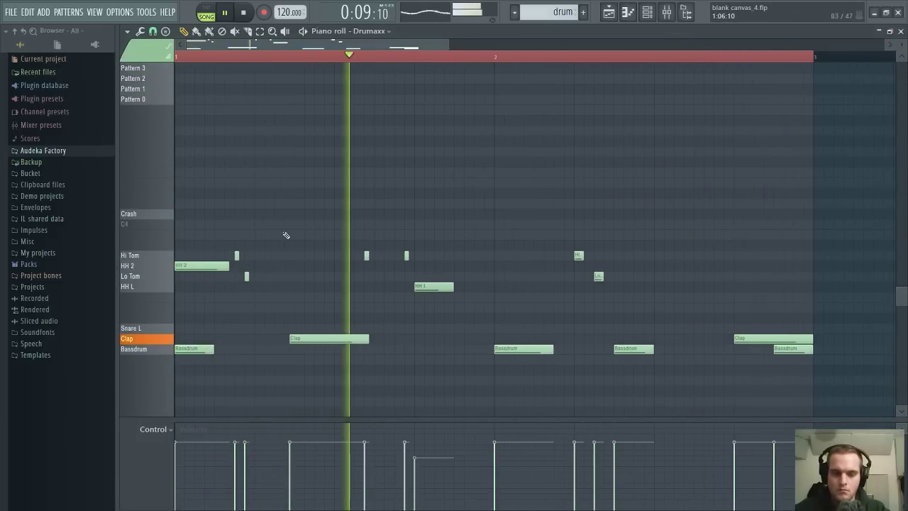
# Add a short hit between the two Hi Tom hits before HH L, trying A#3 and D#3 before placing it on Snare L
pyautogui.click(385, 245)
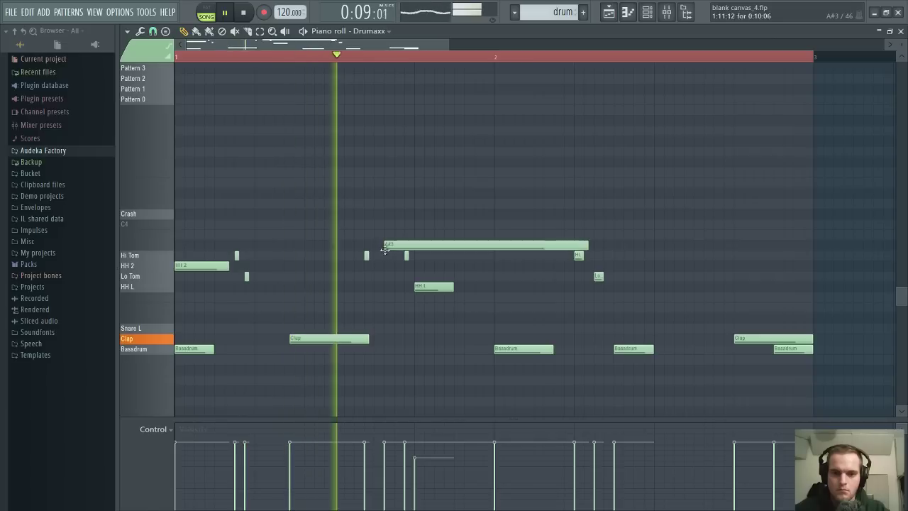
pyautogui.moveTo(580, 243); pyautogui.dragTo(389, 245)
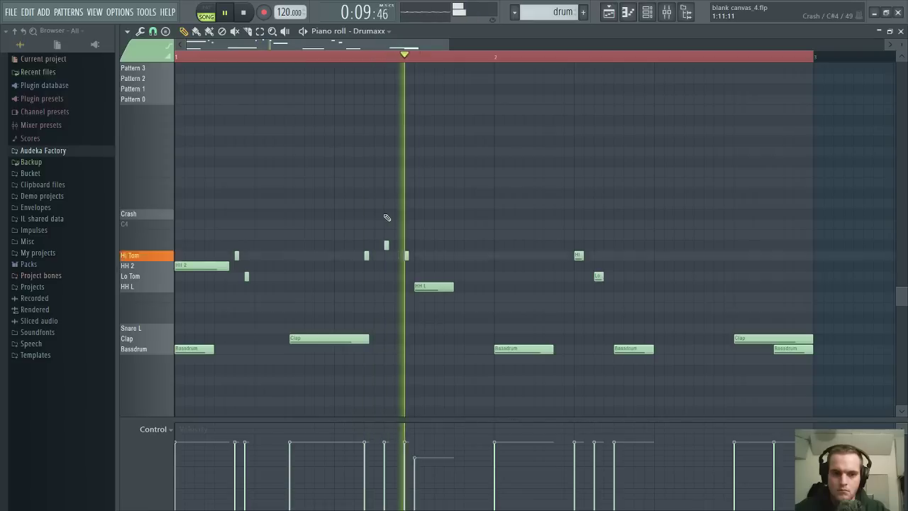
pyautogui.rightClick(385, 244)
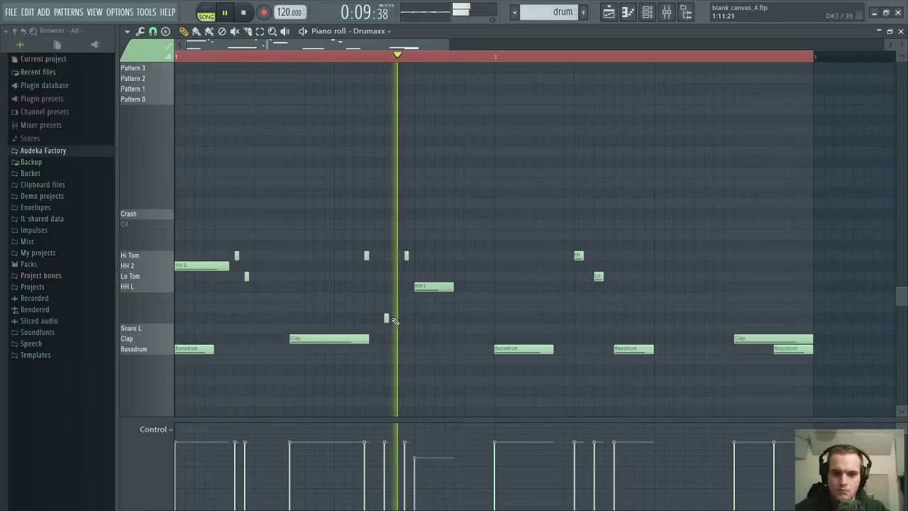
pyautogui.click(386, 328)
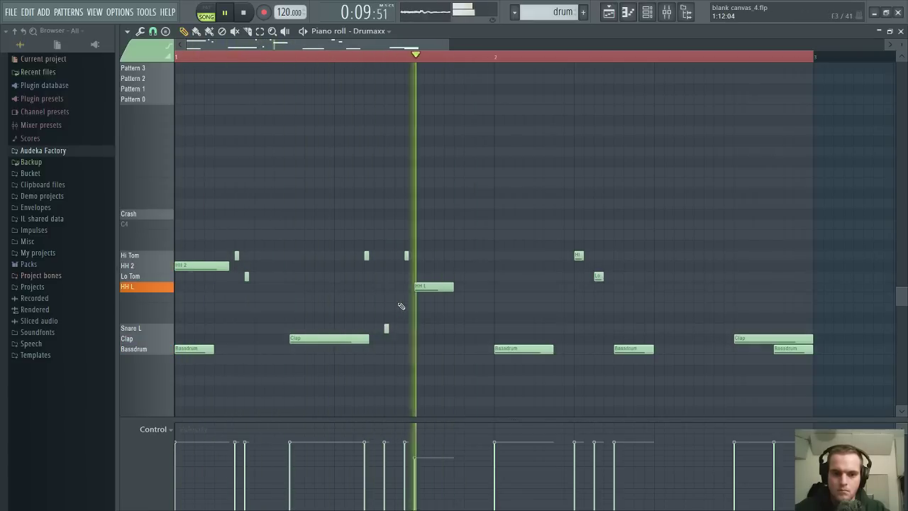
# Place a longer Snare L hit at the start of the HH L hit and raise the velocity there to 92%
pyautogui.scroll(-3, 397, 319)
pyautogui.scroll(2, 400, 319)
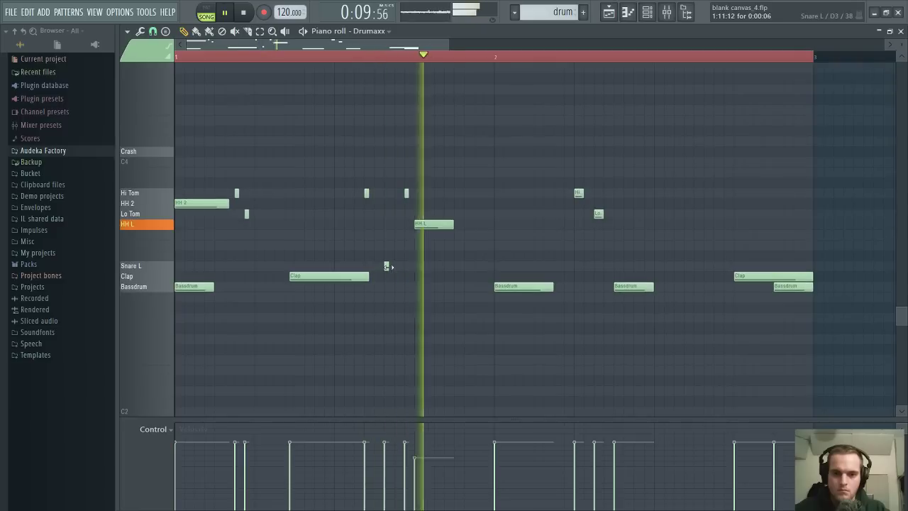
pyautogui.moveTo(407, 266); pyautogui.dragTo(437, 265)
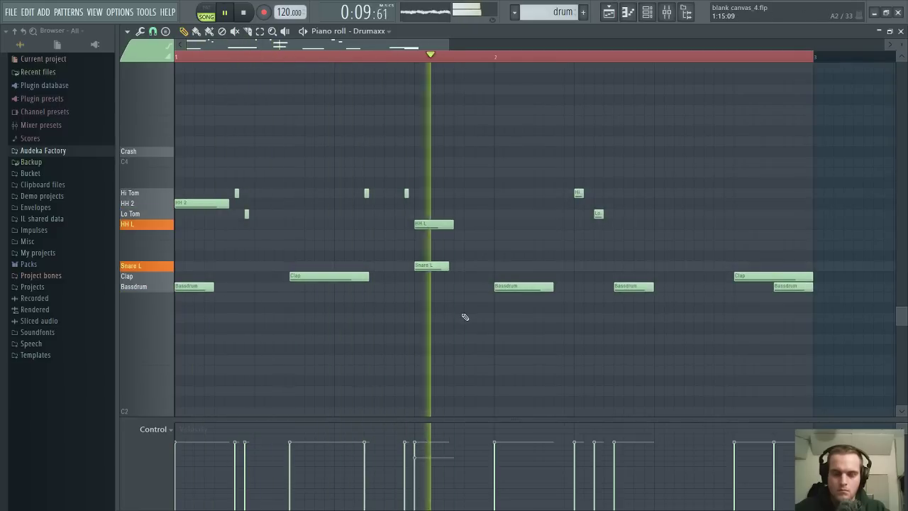
pyautogui.press('space')
pyautogui.press('space')
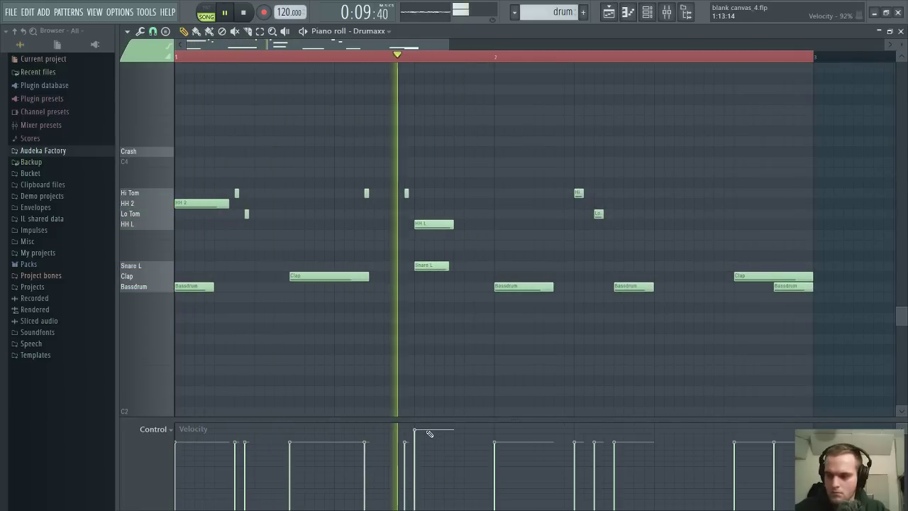
pyautogui.click(427, 430)
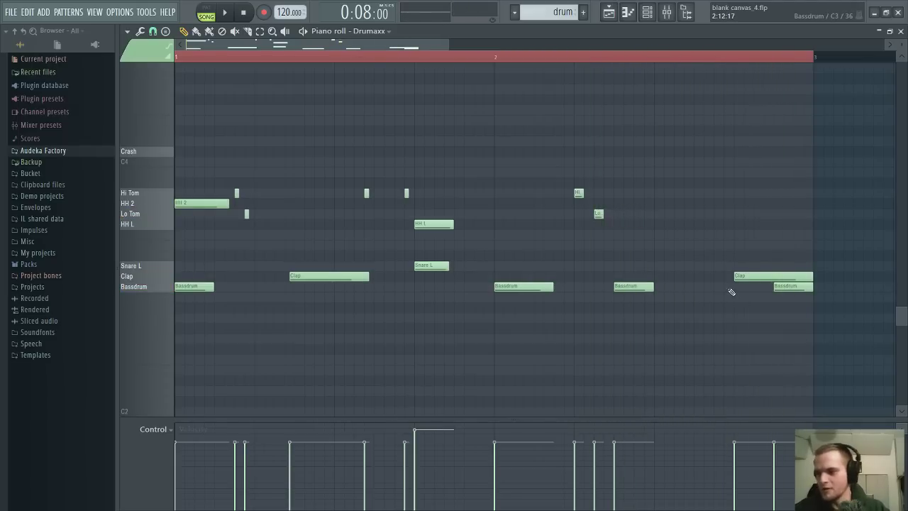
# Play back the edited drum pattern and check the FM8 plugin before returning to the playlist
pyautogui.scroll(-2, 559, 320)
pyautogui.scroll(1, 559, 320)
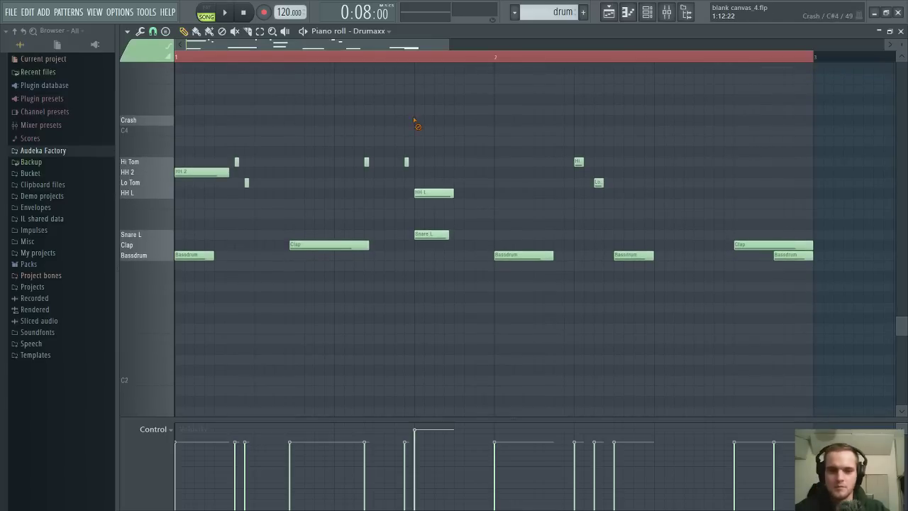
pyautogui.scroll(2, 403, 66)
pyautogui.moveTo(381, 45); pyautogui.dragTo(340, 45)
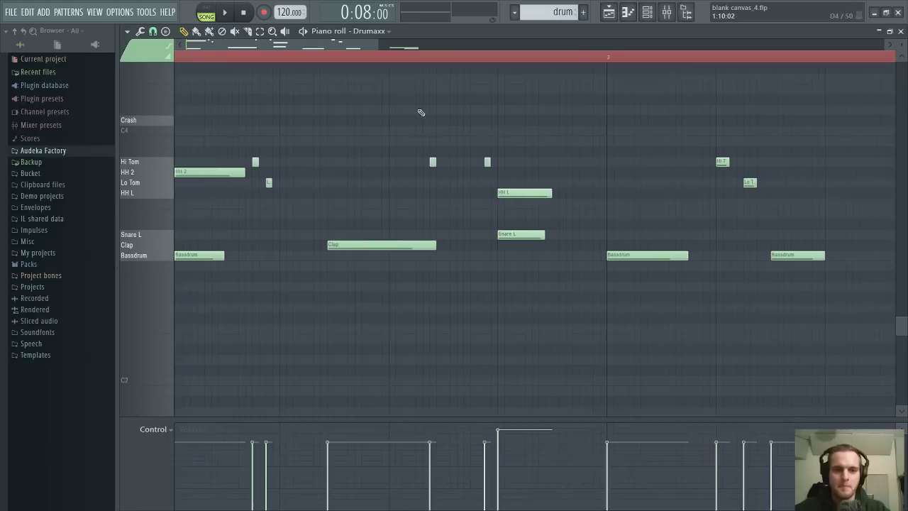
pyautogui.press('space')
pyautogui.scroll(-2, 423, 63)
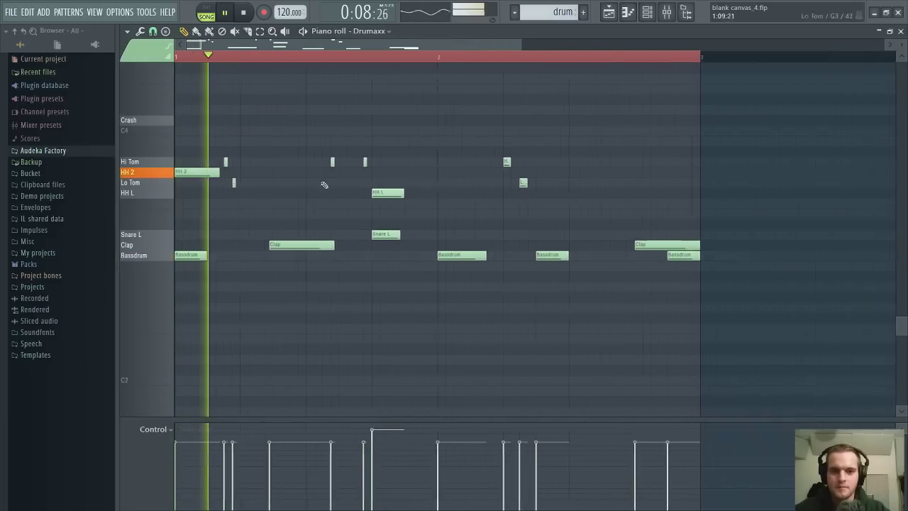
pyautogui.press('Escape')
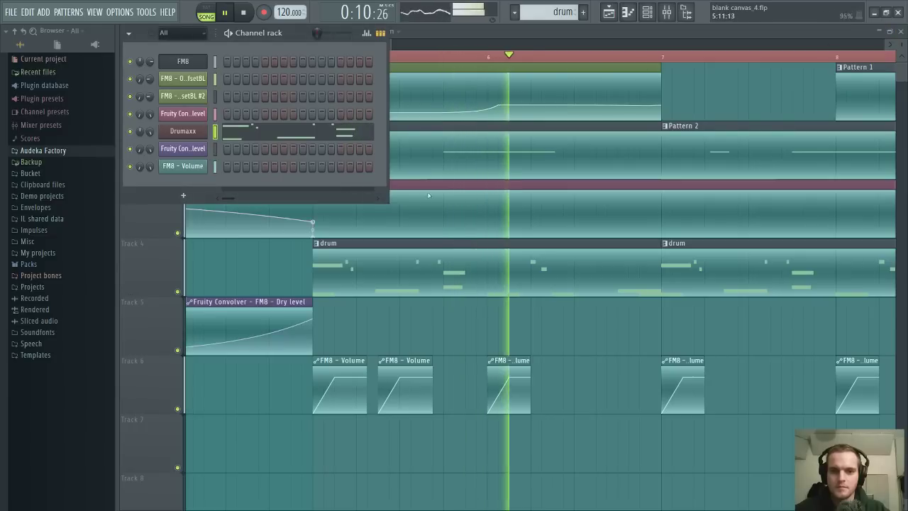
pyautogui.click(186, 63)
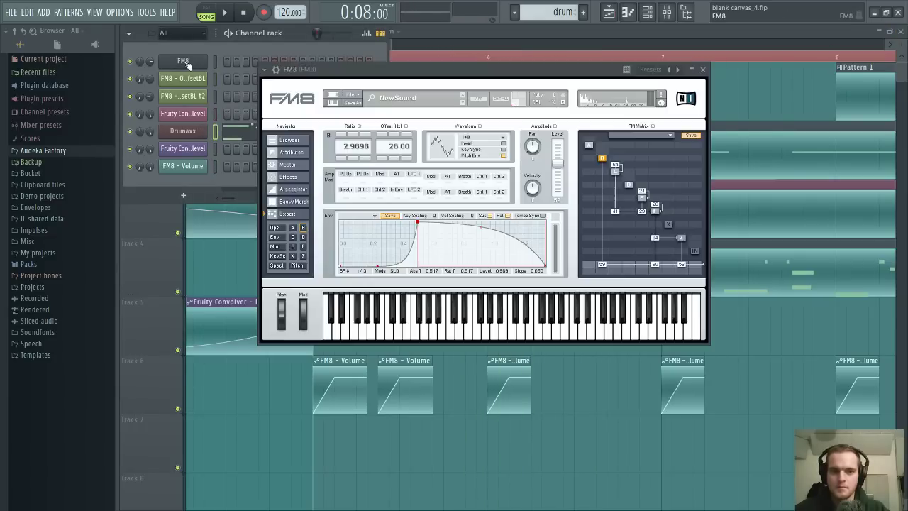
pyautogui.press('F5')
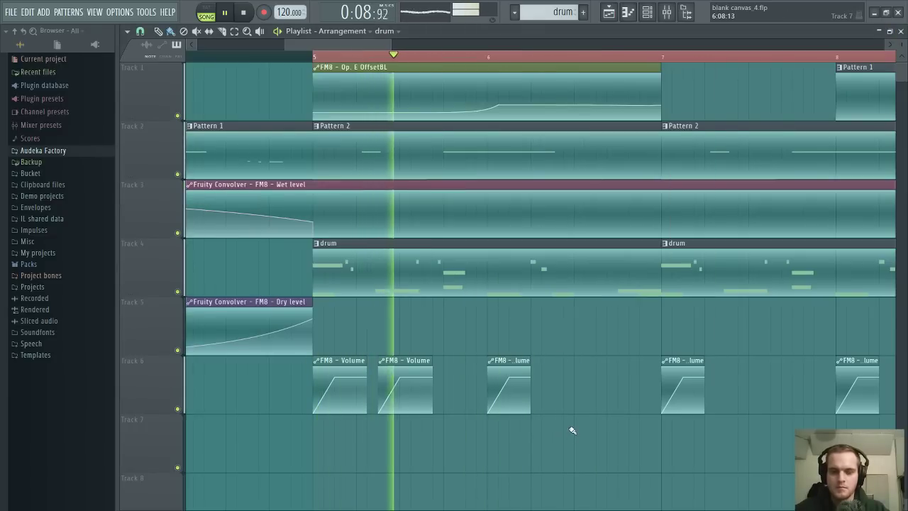
# In Pattern 2's FM8 notes, lengthen the first F#0 note to about five and a half steps and raise it to G#1
pyautogui.doubleClick(369, 162)
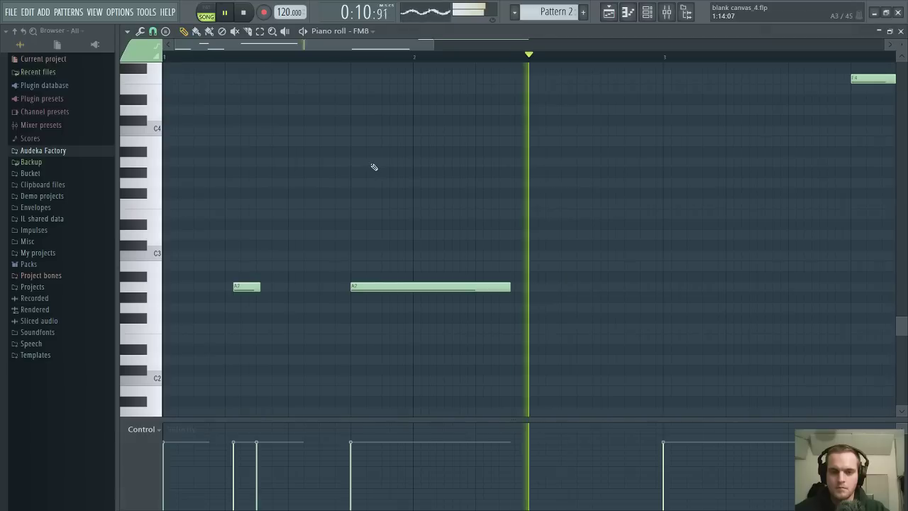
pyautogui.scroll(-3, 237, 265)
pyautogui.press('space')
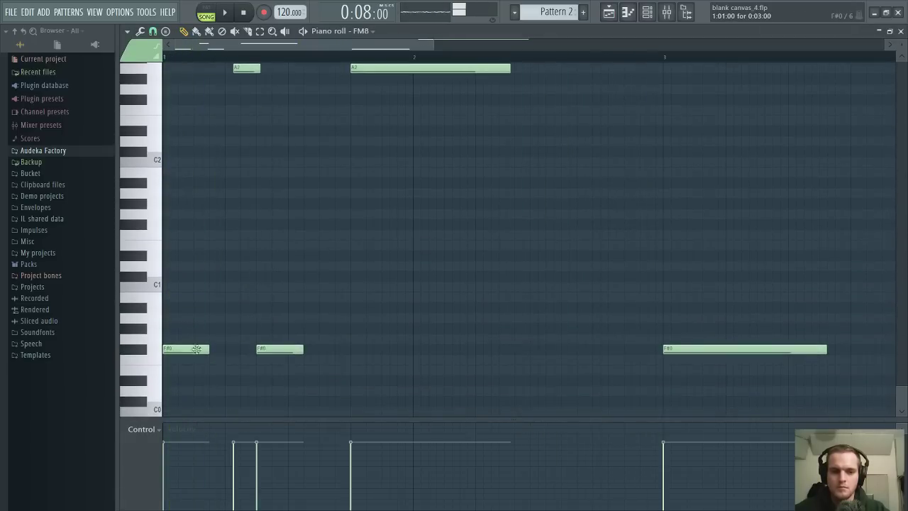
pyautogui.moveTo(209, 204); pyautogui.dragTo(214, 203)
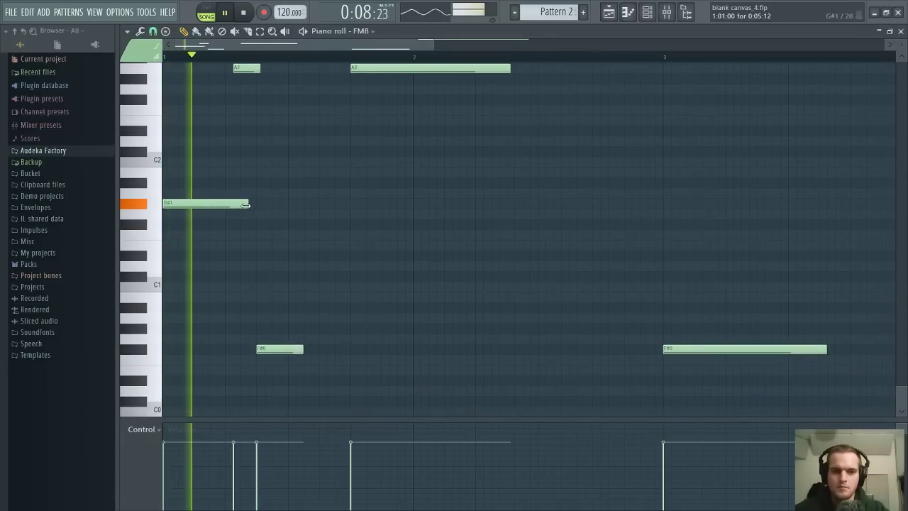
# Try the first bass note at G#2, F#3 and A#4 while replaying the loop
pyautogui.press('space')
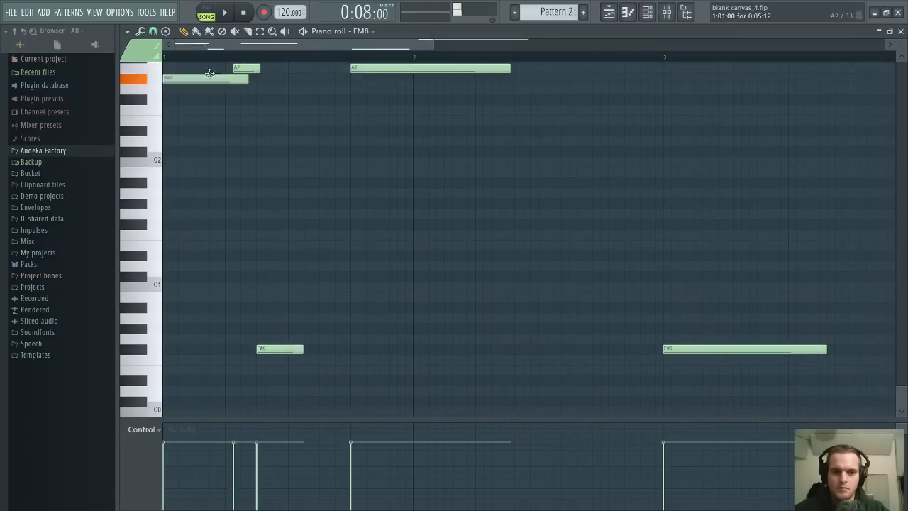
pyautogui.moveTo(209, 73); pyautogui.dragTo(213, 45)
pyautogui.press('space')
pyautogui.press('space')
pyautogui.scroll(3, 243, 229)
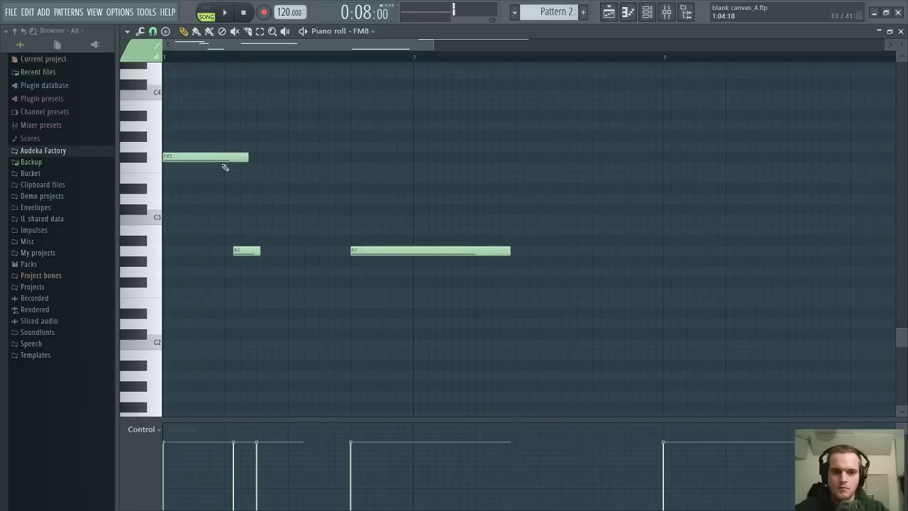
pyautogui.moveTo(223, 159); pyautogui.dragTo(185, 42)
pyautogui.press('space')
pyautogui.scroll(3, 240, 248)
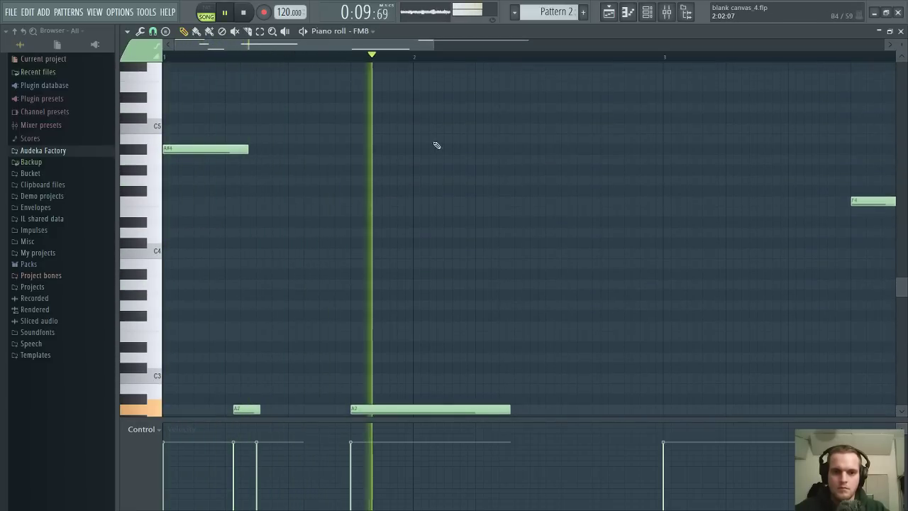
# Try the first bass note above A#4, then return it to F#0 and play the loop
pyautogui.moveTo(234, 149); pyautogui.dragTo(199, 44)
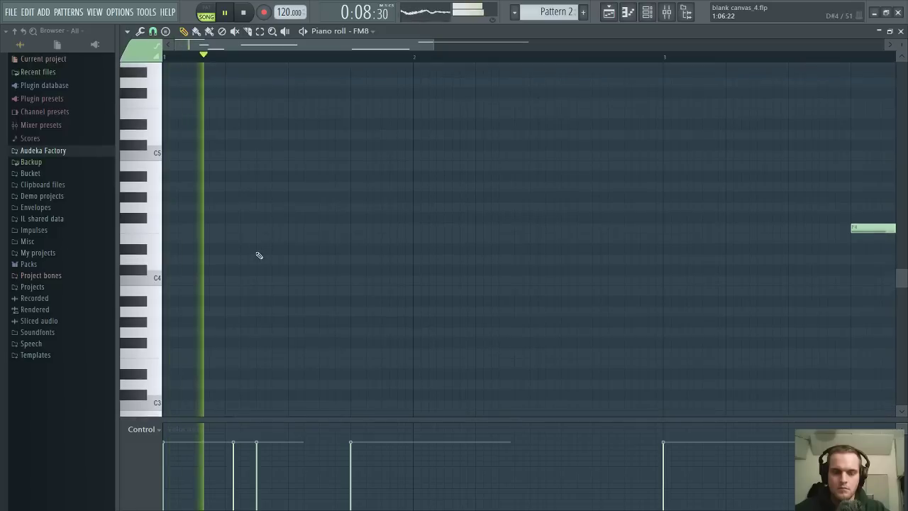
pyautogui.scroll(2, 305, 273)
pyautogui.scroll(3, 219, 188)
pyautogui.moveTo(219, 177); pyautogui.dragTo(166, 51)
pyautogui.scroll(6, 302, 330)
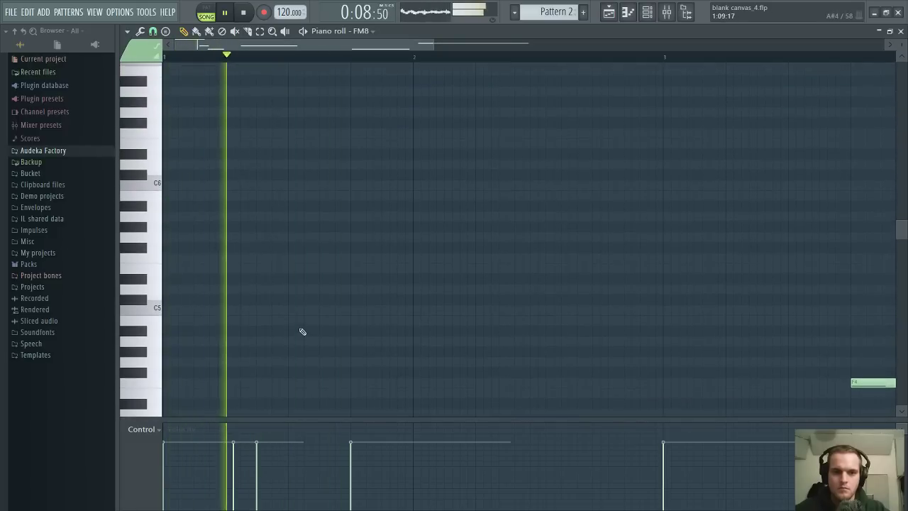
pyautogui.scroll(-20, 239, 259)
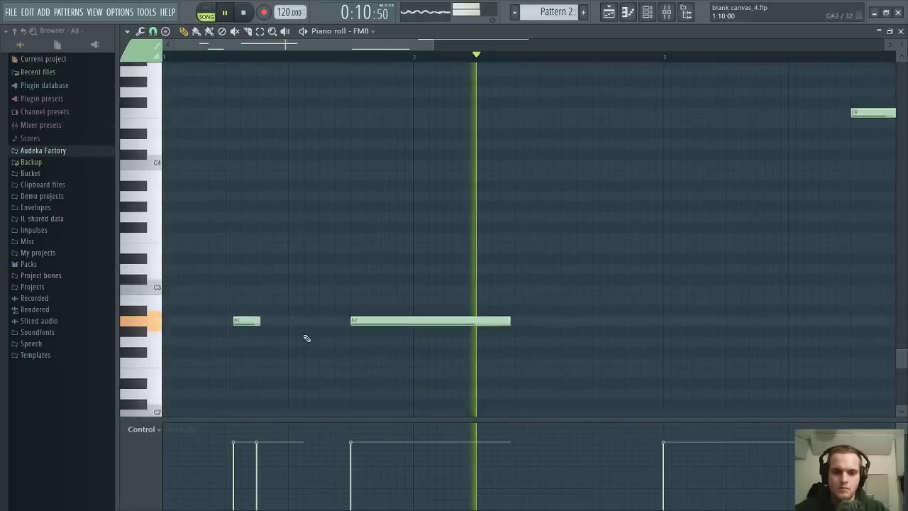
pyautogui.click(242, 348)
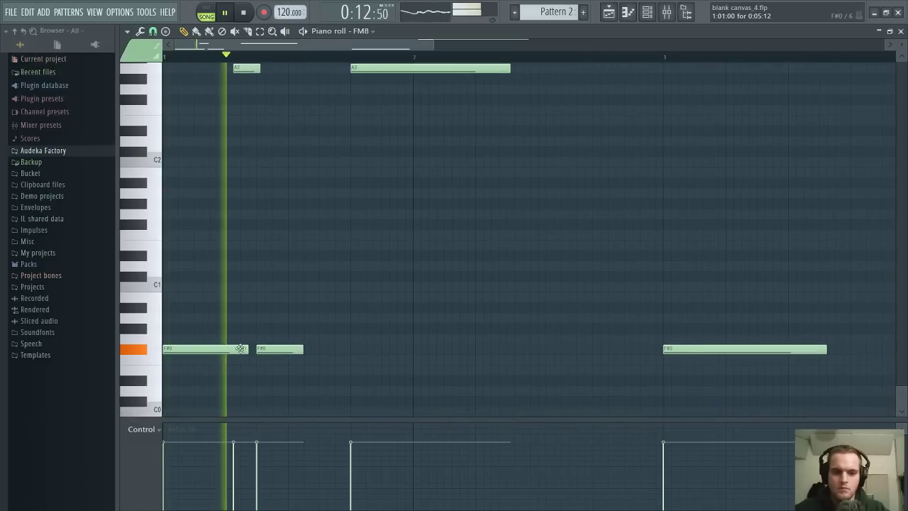
pyautogui.press('space')
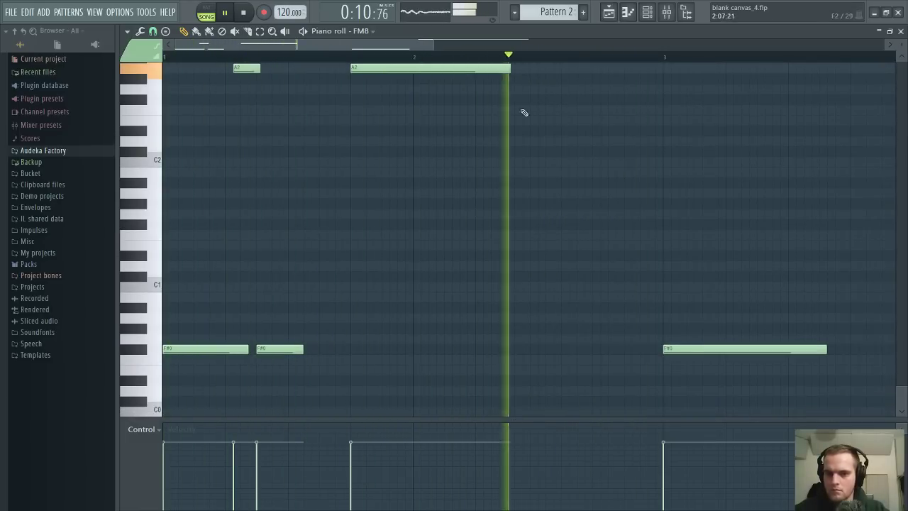
# Shorten the long A2 note to end just before bar 2 and add a note at bar 2's start, trying A0 and then F1
pyautogui.moveTo(508, 67); pyautogui.dragTo(408, 68)
pyautogui.click(449, 67)
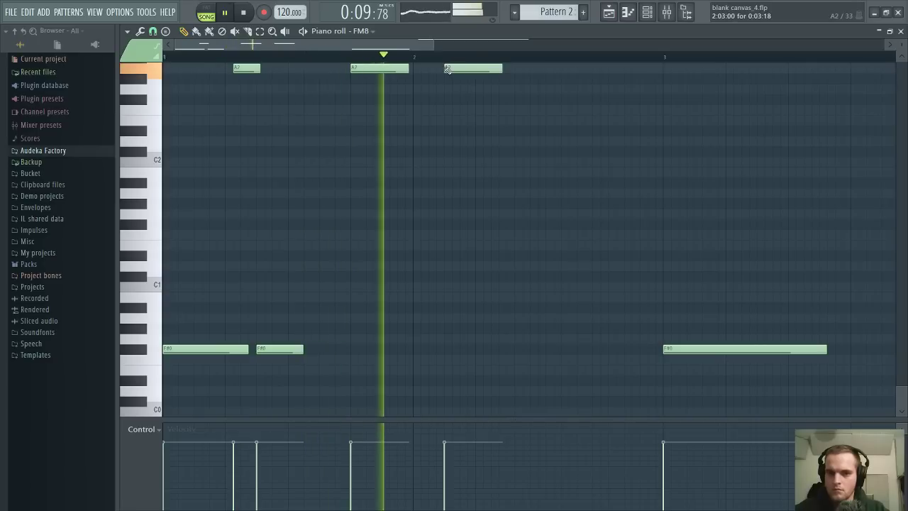
pyautogui.scroll(3, 480, 135)
pyautogui.moveTo(499, 129); pyautogui.dragTo(497, 328)
pyautogui.click(505, 224)
pyautogui.rightClick(508, 178)
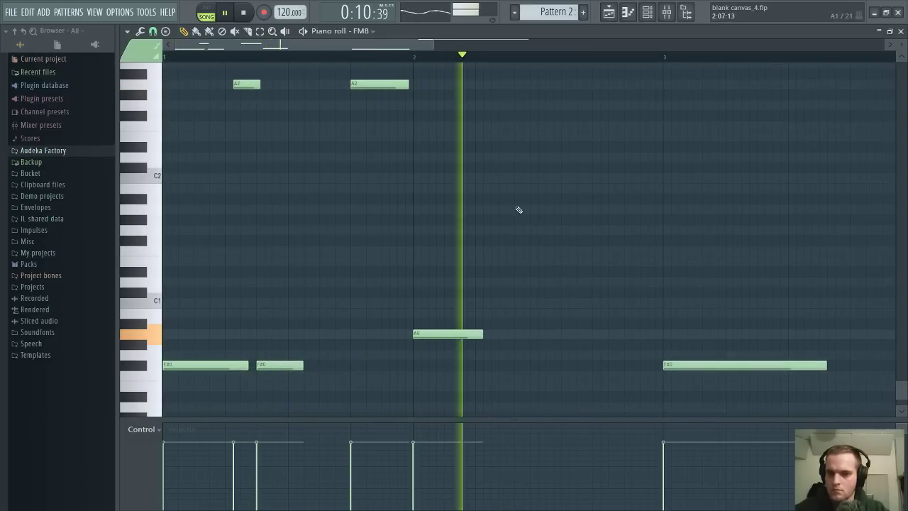
pyautogui.moveTo(462, 332); pyautogui.dragTo(462, 248)
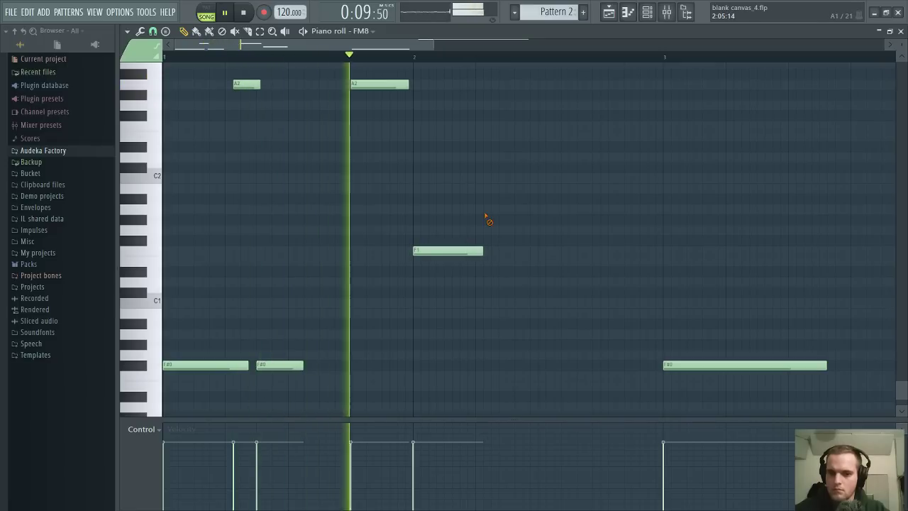
# Try a second F1 note around the middle of bar 2 and a D#1 note ending at bar 3
pyautogui.click(567, 251)
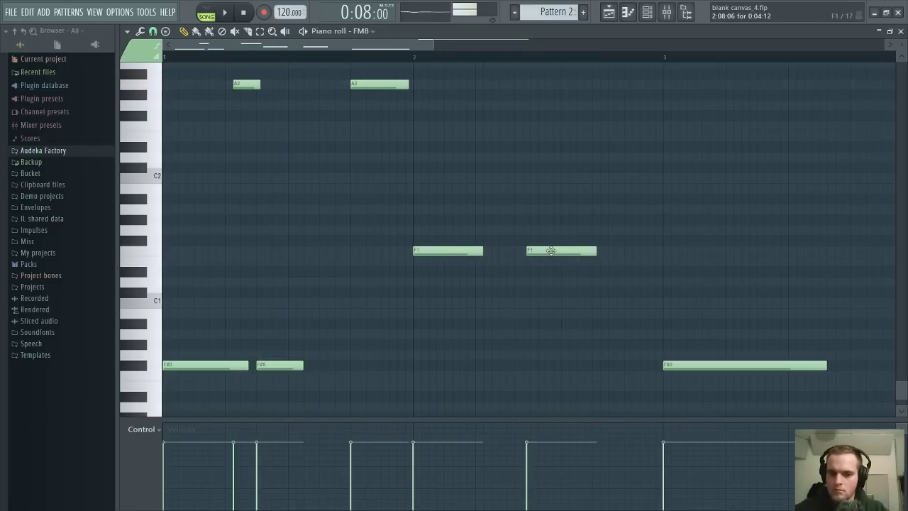
pyautogui.moveTo(572, 251); pyautogui.dragTo(560, 251)
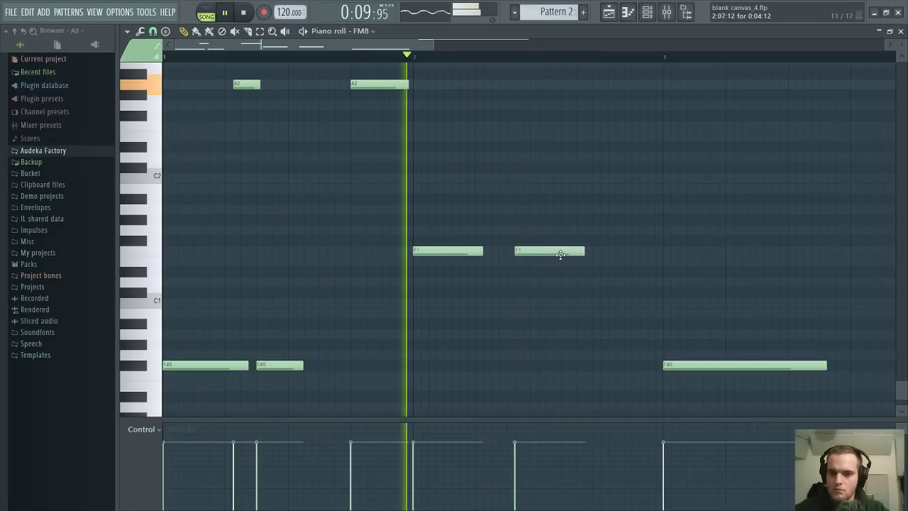
pyautogui.click(608, 270)
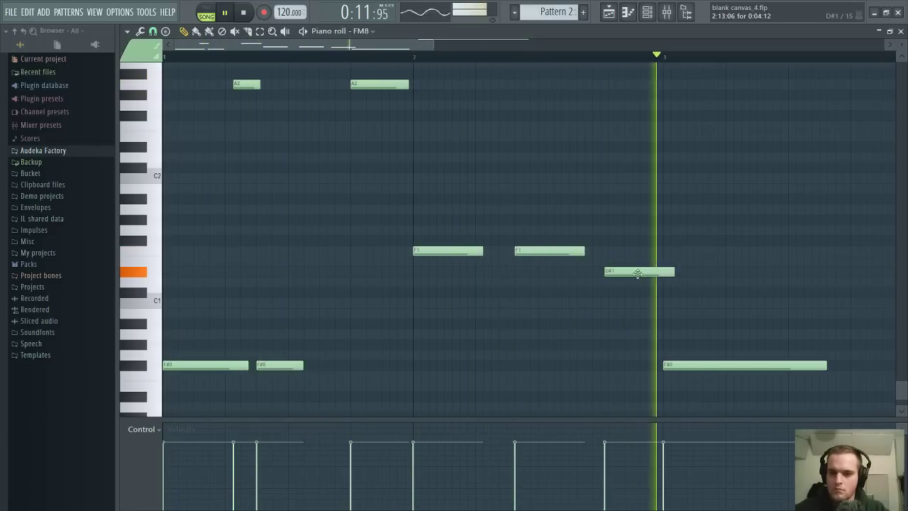
pyautogui.moveTo(658, 270); pyautogui.dragTo(651, 270)
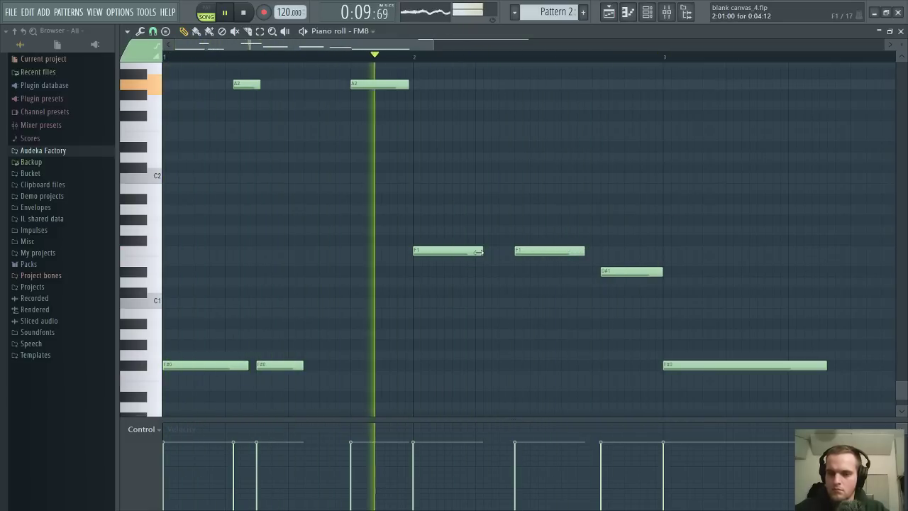
# Try shifting the first F1 note later in bar 2, shortening the second F1, and adding two more short F1 notes
pyautogui.moveTo(464, 251); pyautogui.dragTo(499, 252)
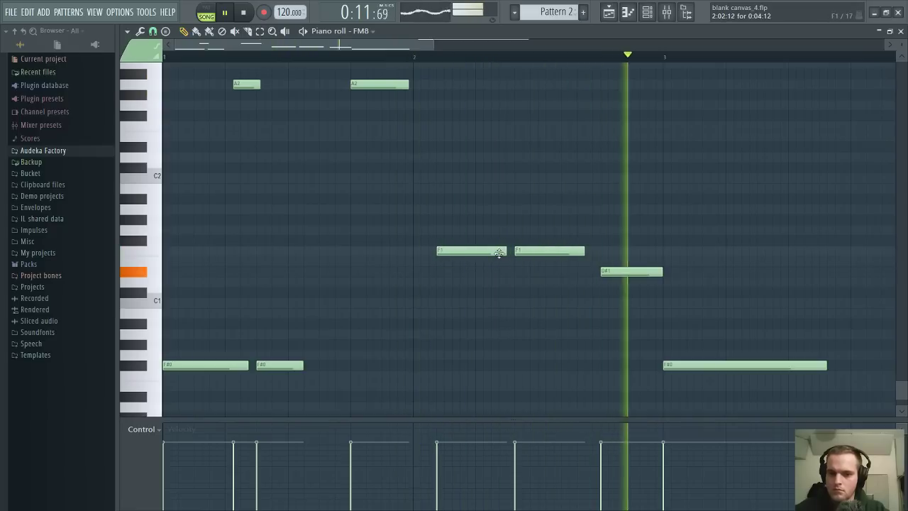
pyautogui.moveTo(583, 251); pyautogui.dragTo(535, 252)
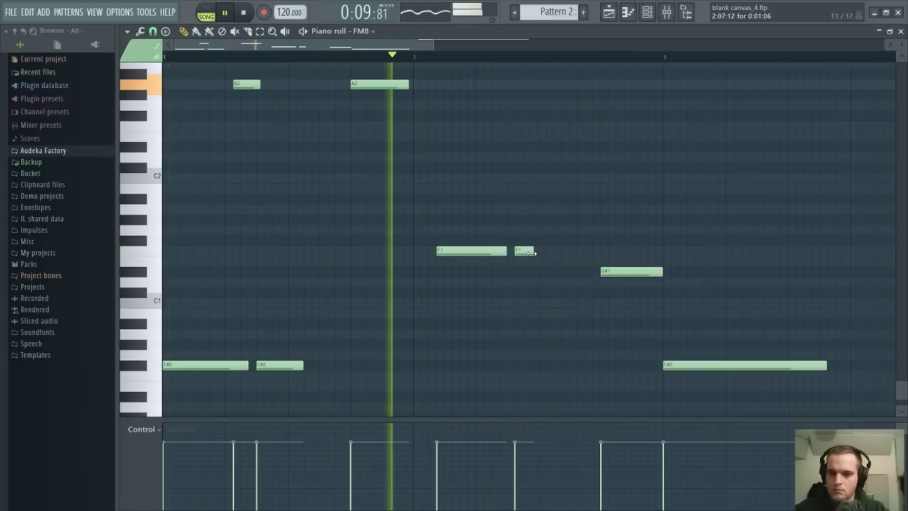
pyautogui.click(543, 251)
pyautogui.click(566, 251)
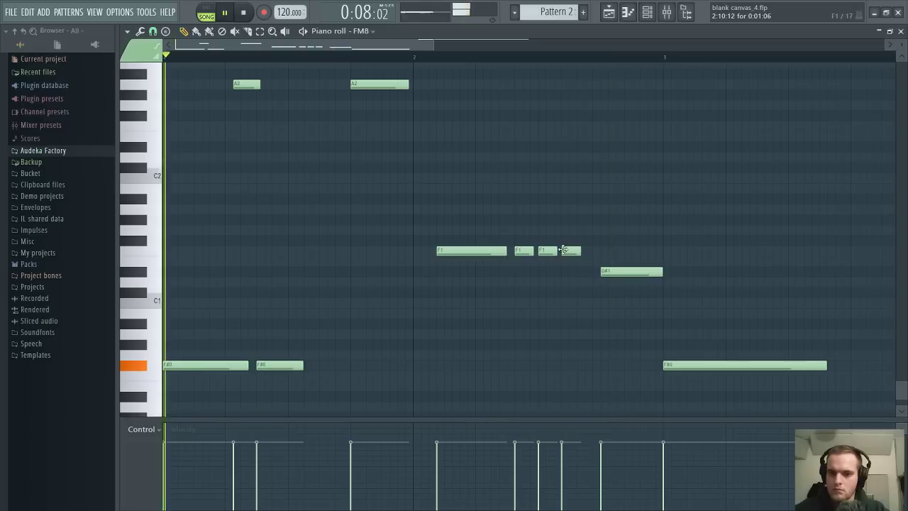
pyautogui.moveTo(575, 252)
pyautogui.mouseDown()
pyautogui.moveTo(586, 252)
pyautogui.moveTo(578, 251)
pyautogui.mouseUp()
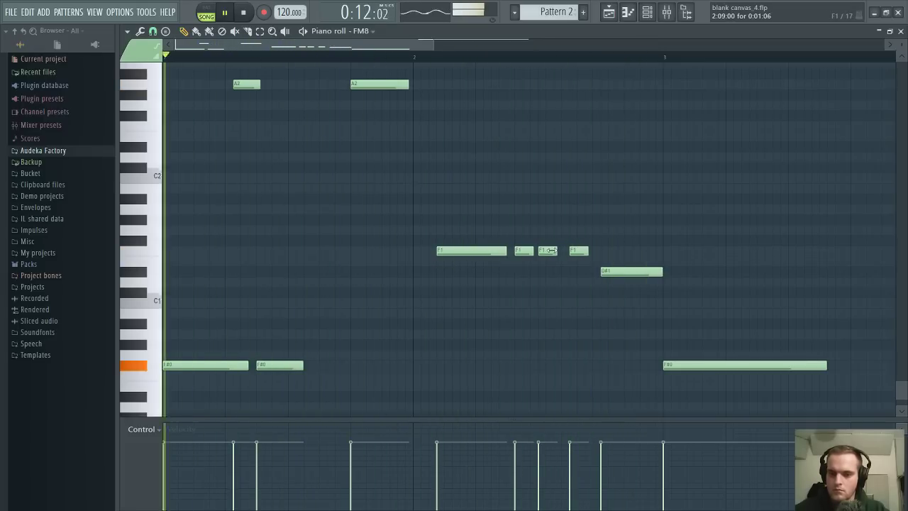
# Try the middle short F1 note at A2, removing its neighbouring F1 and placing a long A2 note up to bar 3
pyautogui.moveTo(558, 209); pyautogui.dragTo(547, 85)
pyautogui.rightClick(561, 158)
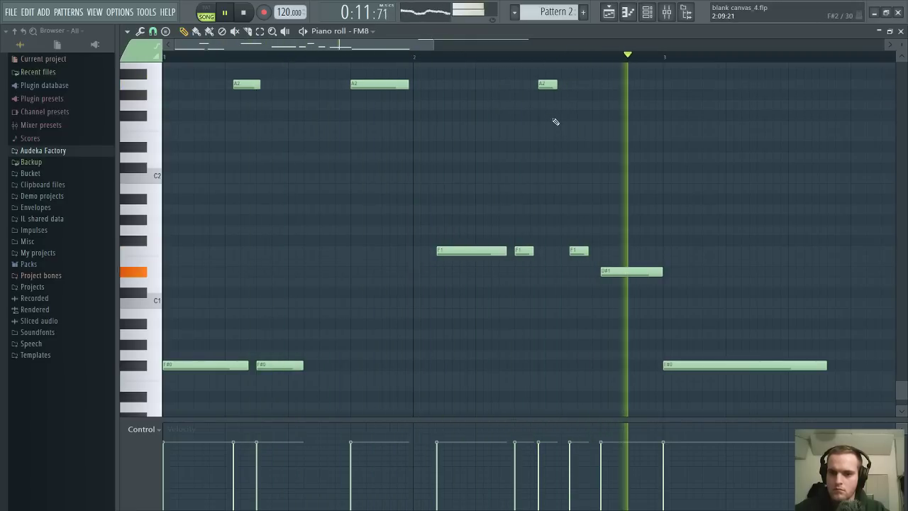
pyautogui.rightClick(524, 250)
pyautogui.press('space')
pyautogui.moveTo(555, 84); pyautogui.dragTo(629, 85)
pyautogui.moveTo(586, 85); pyautogui.dragTo(662, 86)
# Clear the remaining notes from bar 2 and stretch the A2 note late in bar 1 until bar 3
pyautogui.rightClick(471, 250)
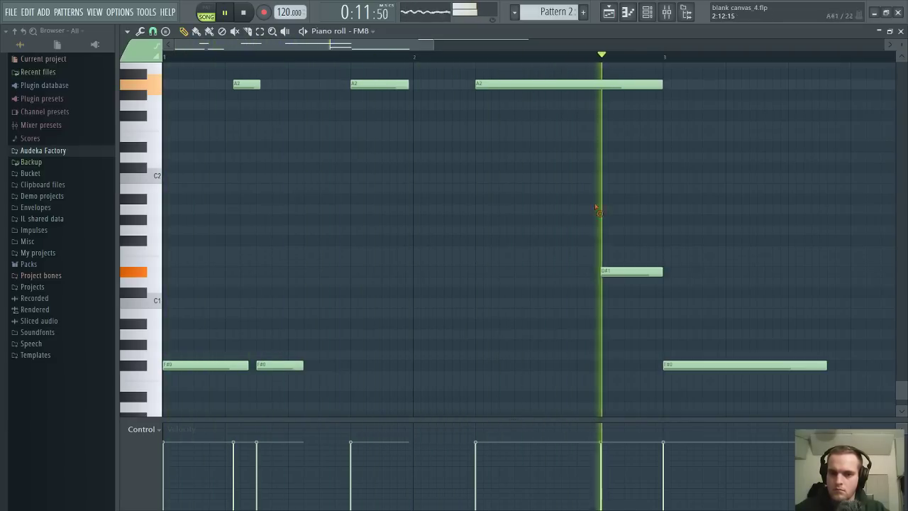
pyautogui.rightClick(614, 271)
pyautogui.rightClick(564, 84)
pyautogui.press('space')
pyautogui.scroll(3, 499, 184)
pyautogui.click(412, 167)
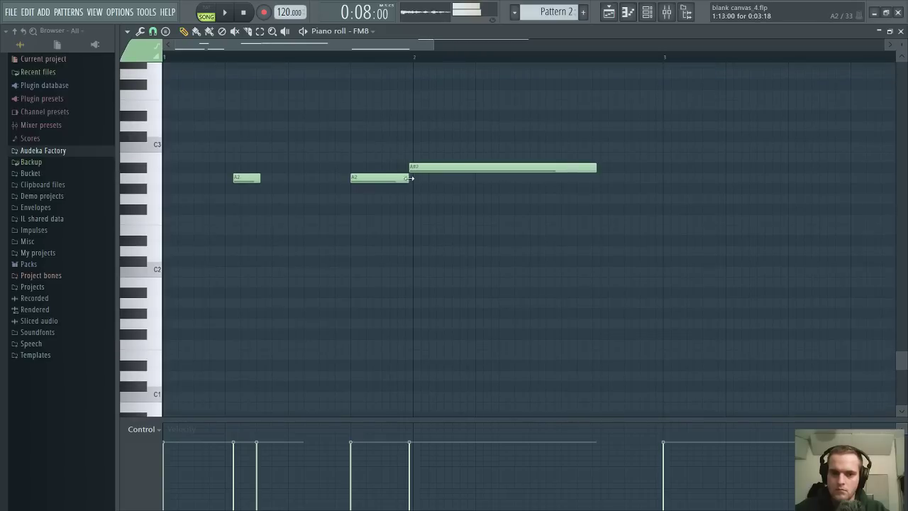
pyautogui.press('space')
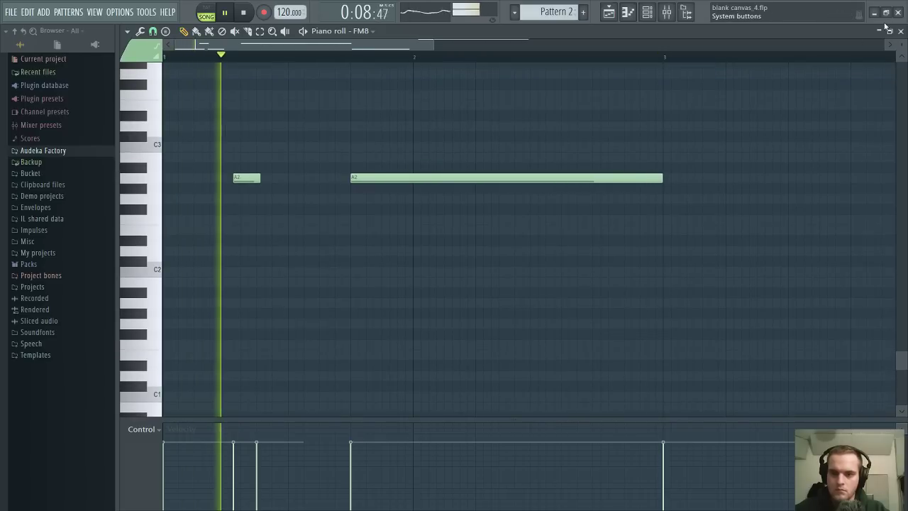
# Open the first Multipass on the FM8 mixer track and set its split 3 frequency to 6.73 kHz
pyautogui.click(900, 31)
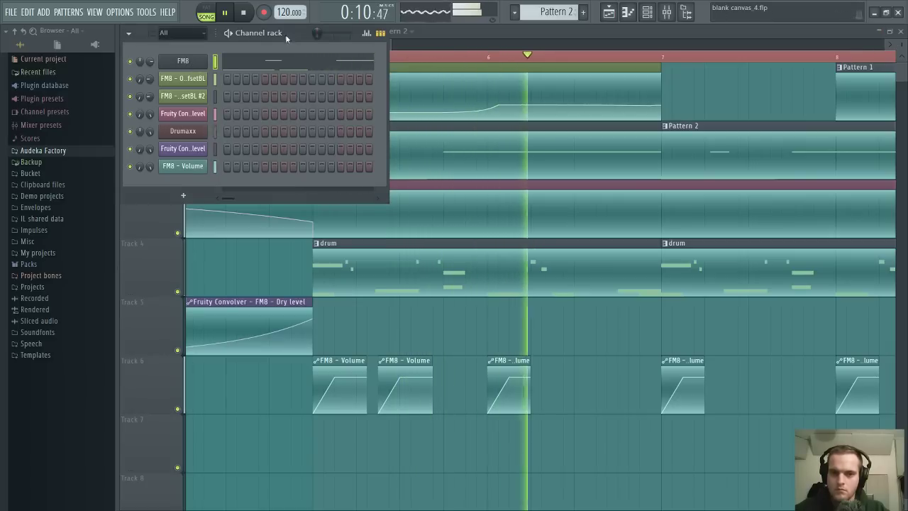
pyautogui.click(667, 13)
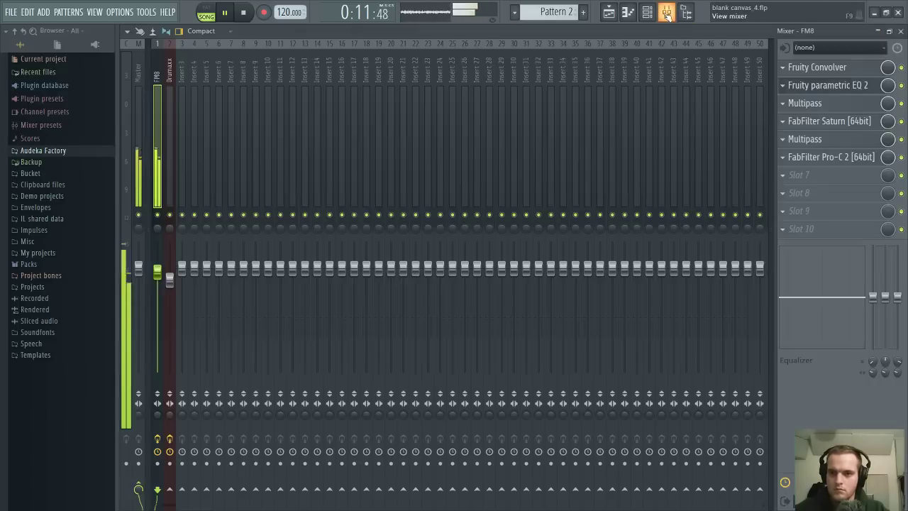
pyautogui.click(860, 108)
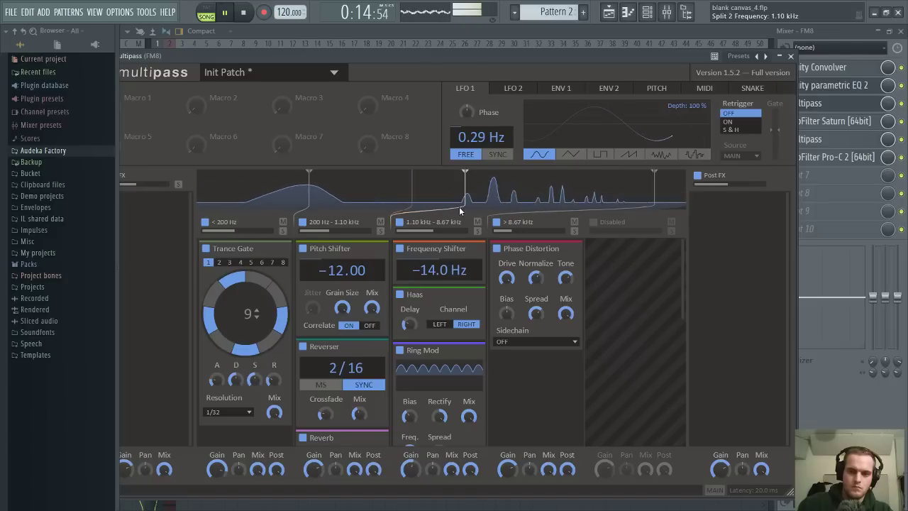
pyautogui.moveTo(481, 57); pyautogui.dragTo(472, 60)
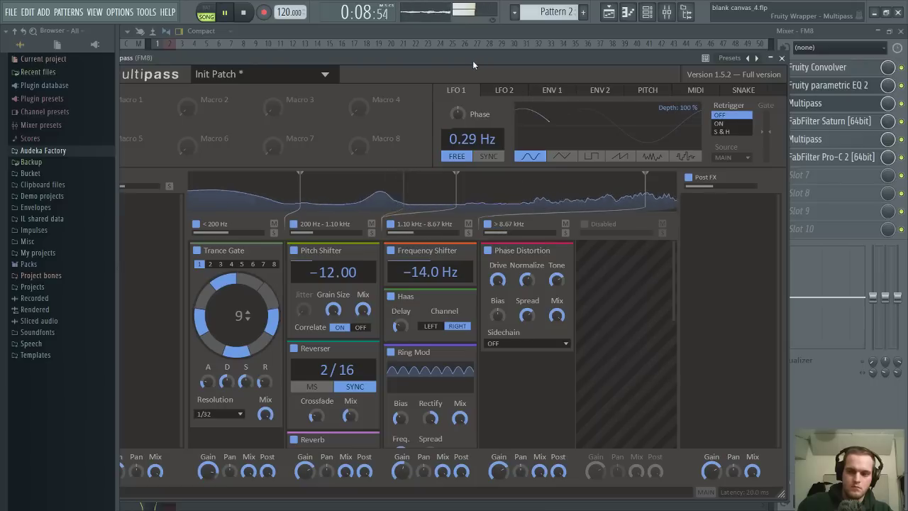
pyautogui.press('space')
pyautogui.press('space')
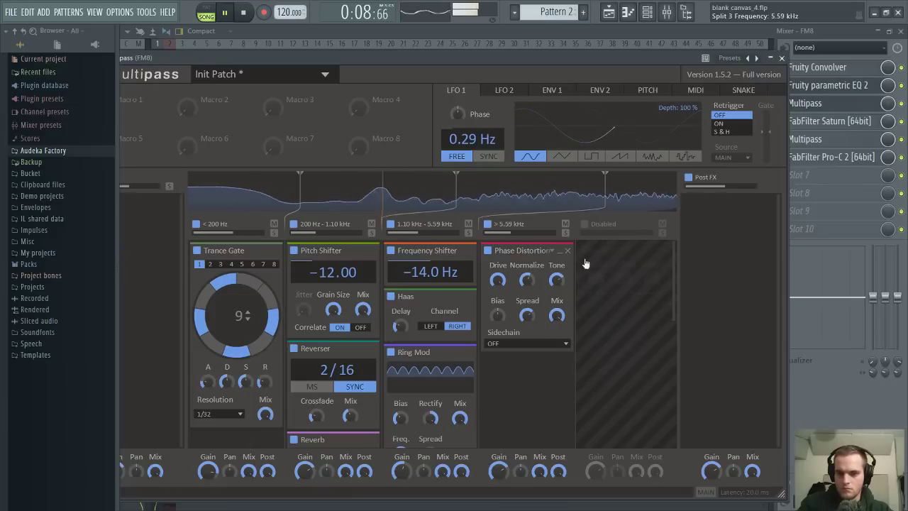
pyautogui.moveTo(605, 207); pyautogui.dragTo(627, 201)
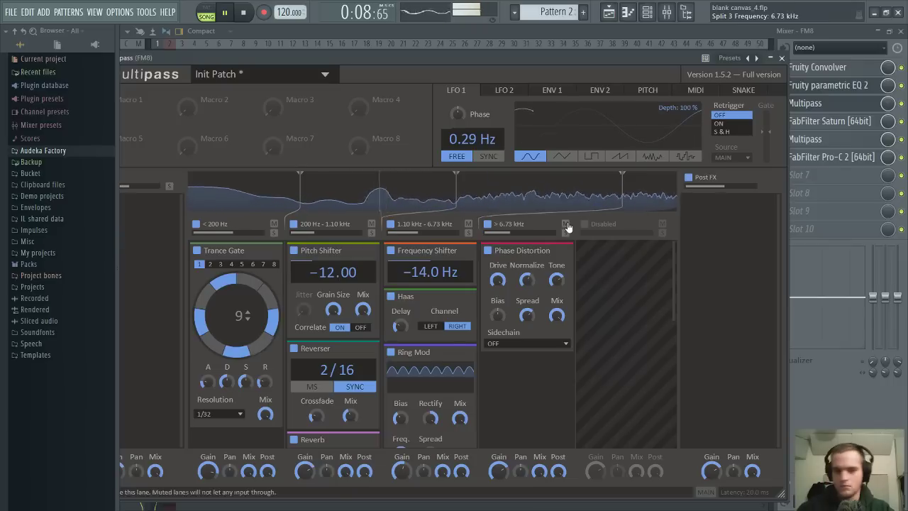
# Set Multipass split 2 to 1.97 kHz and turn off Ring Mod and Frequency Shifter in the third band
pyautogui.moveTo(459, 203)
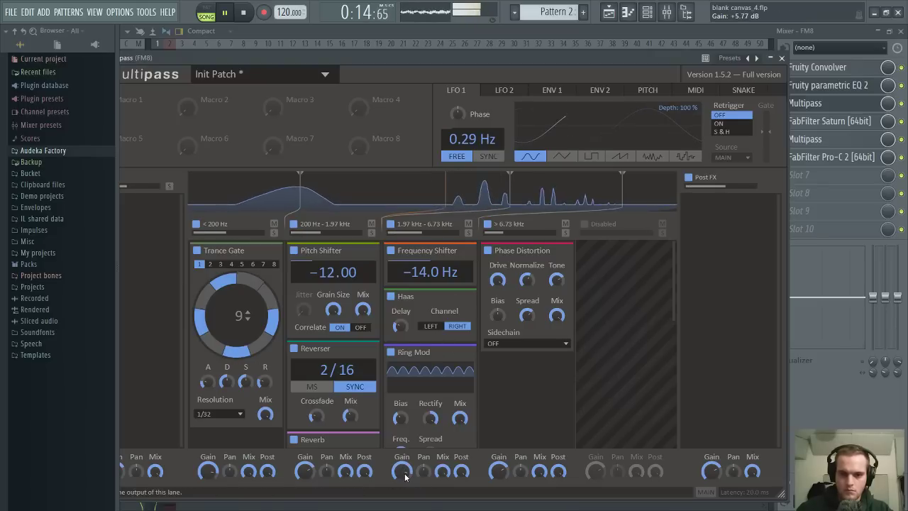
pyautogui.click(390, 353)
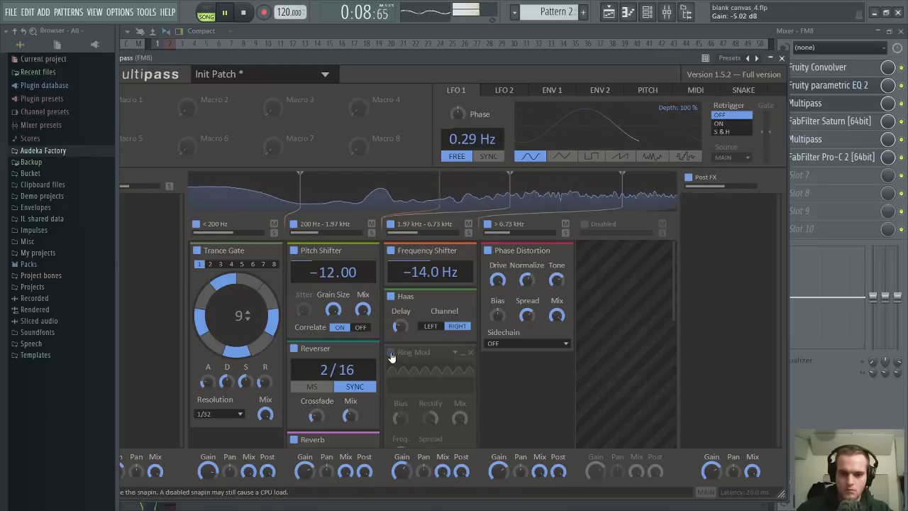
pyautogui.click(390, 250)
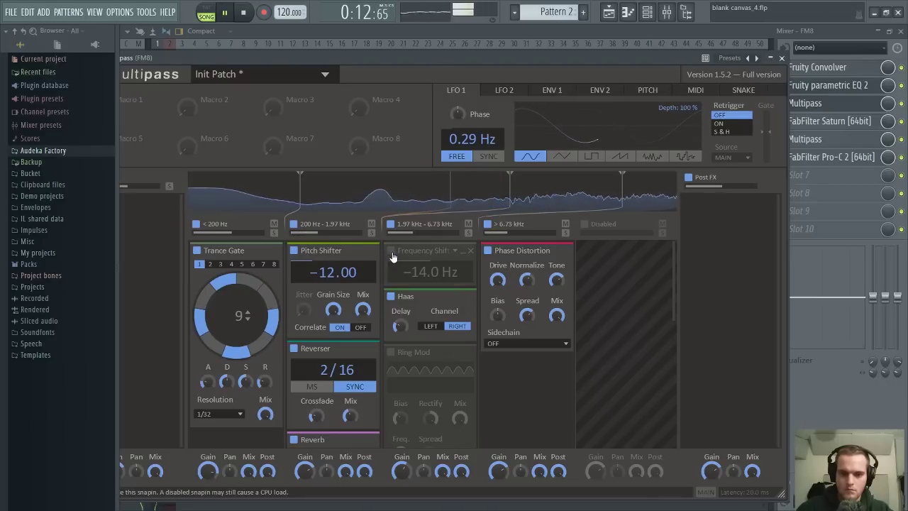
pyautogui.scroll(-4, 418, 315)
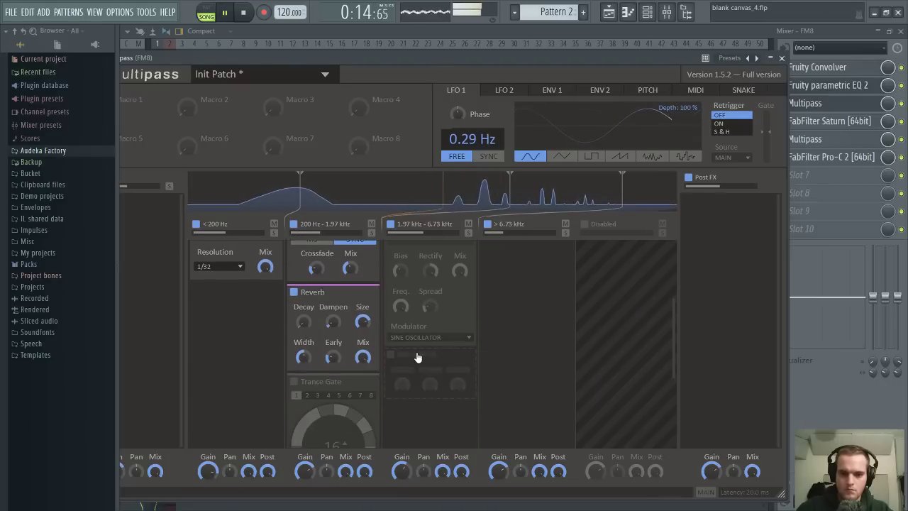
pyautogui.scroll(-3, 417, 356)
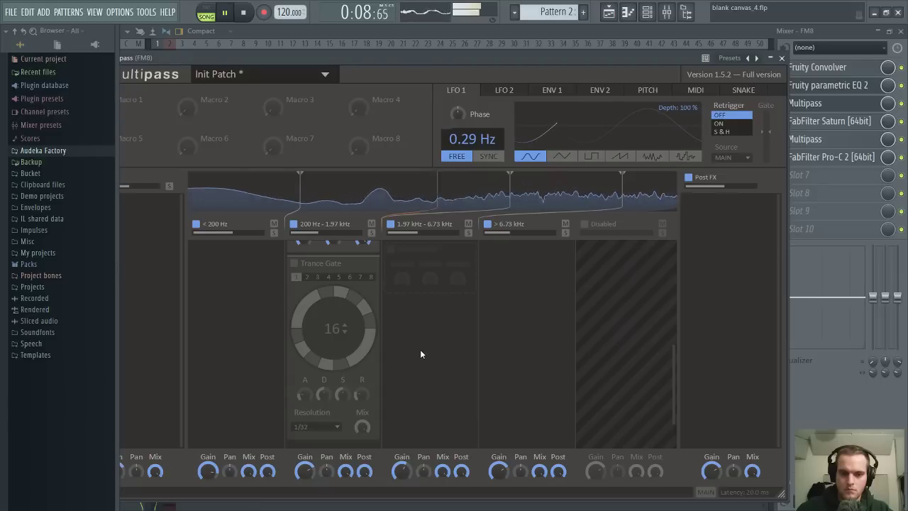
pyautogui.scroll(7, 421, 354)
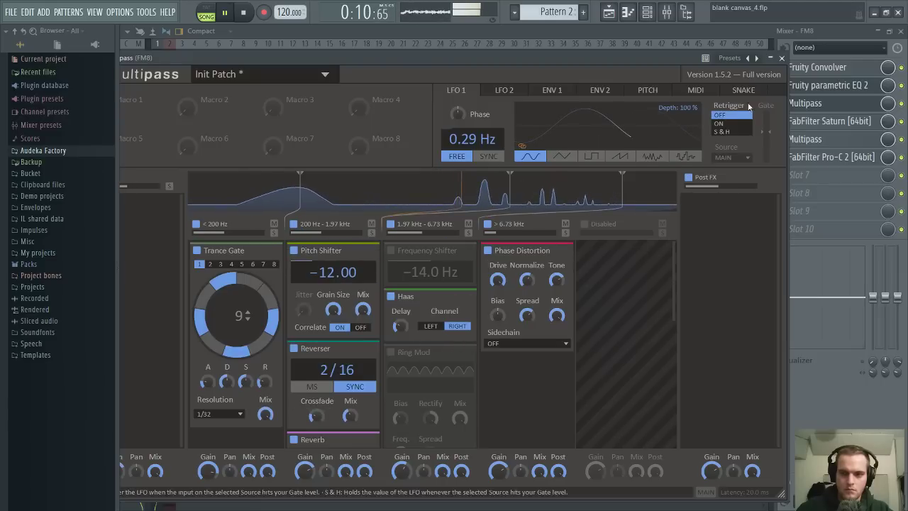
# Close Multipass and the mixer, then select bars 5 to 7 in the playlist and replay them
pyautogui.click(780, 58)
pyautogui.click(900, 31)
pyautogui.rightClick(781, 343)
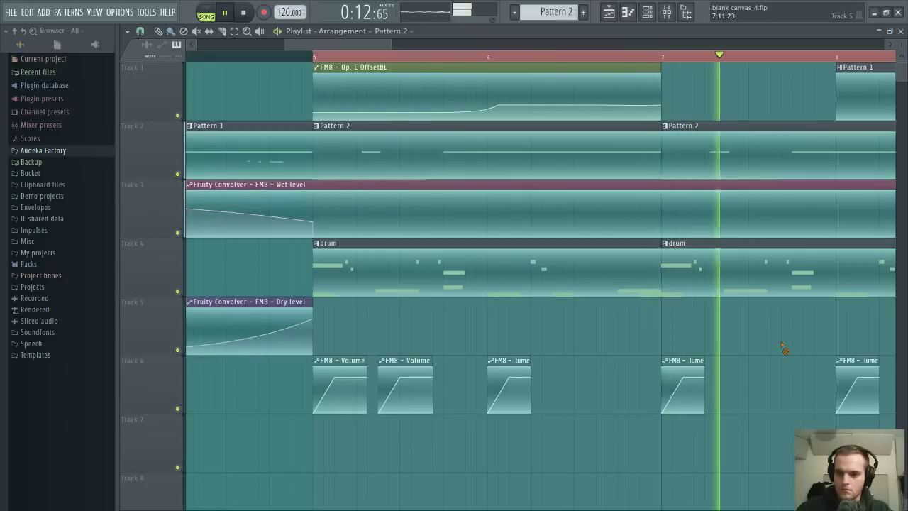
pyautogui.press('space')
pyautogui.moveTo(314, 58); pyautogui.dragTo(660, 75)
pyautogui.press('space')
pyautogui.press('space')
# In Pattern 2's FM8 notes, try raising the second F#0 note to G2 around the start of the long A2
pyautogui.doubleClick(358, 159)
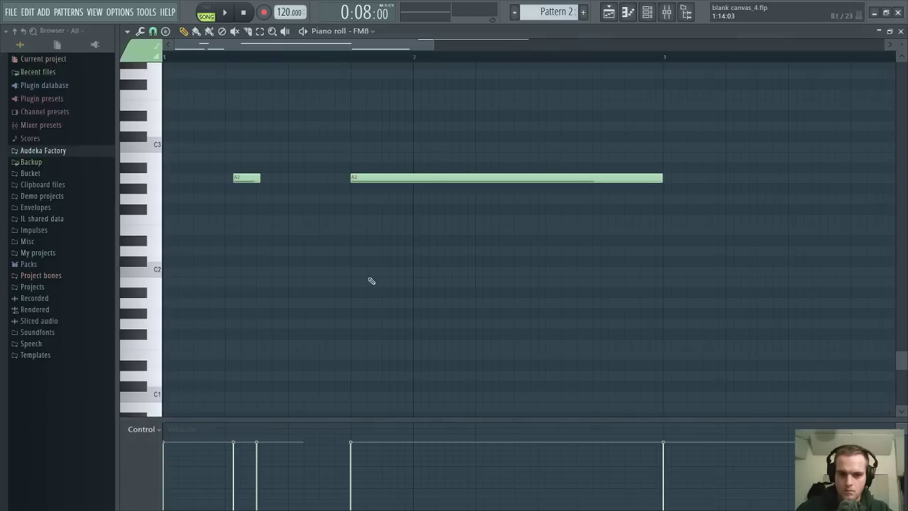
pyautogui.press('space')
pyautogui.scroll(-3, 341, 281)
pyautogui.moveTo(283, 348); pyautogui.dragTo(346, 91)
pyautogui.press('space')
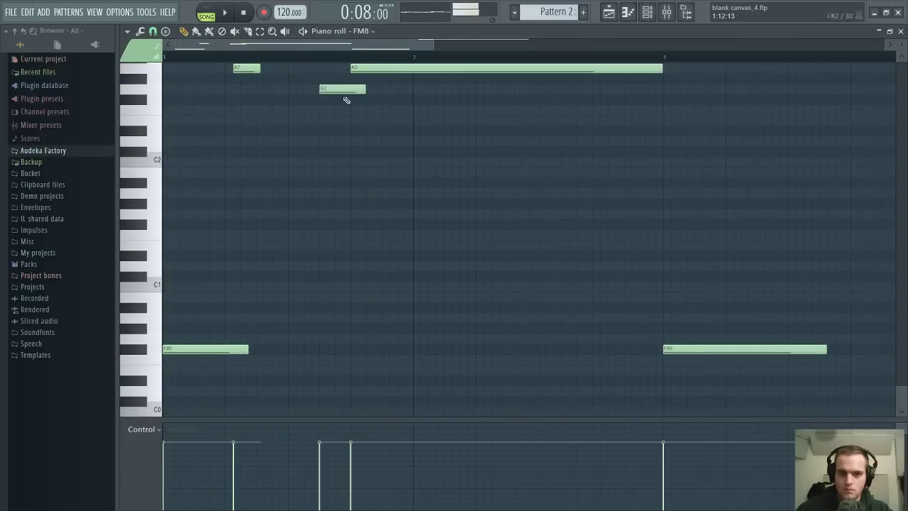
# Try the short A2 note just before the long A2, then delete both A2 notes
pyautogui.moveTo(257, 68); pyautogui.dragTo(319, 68)
pyautogui.press('space')
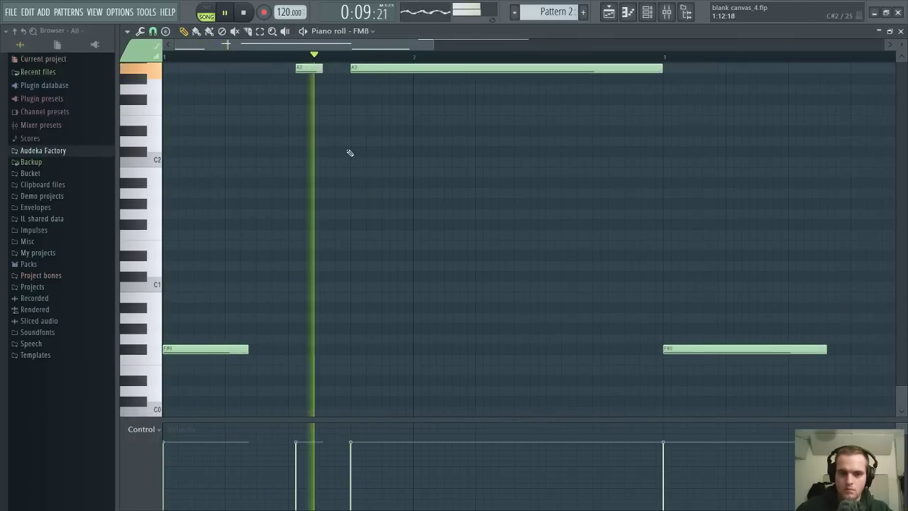
pyautogui.press('space')
pyautogui.press('space')
pyautogui.rightClick(301, 70)
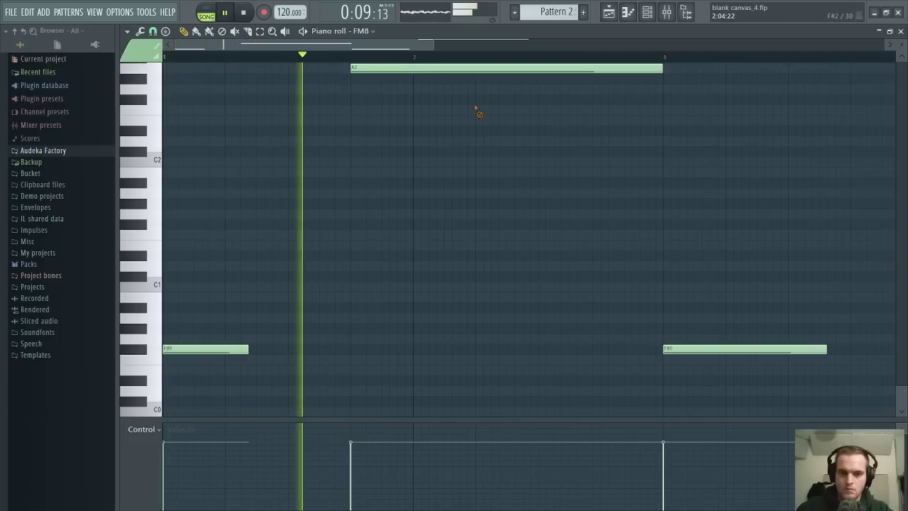
pyautogui.rightClick(475, 69)
pyautogui.scroll(-1, 448, 300)
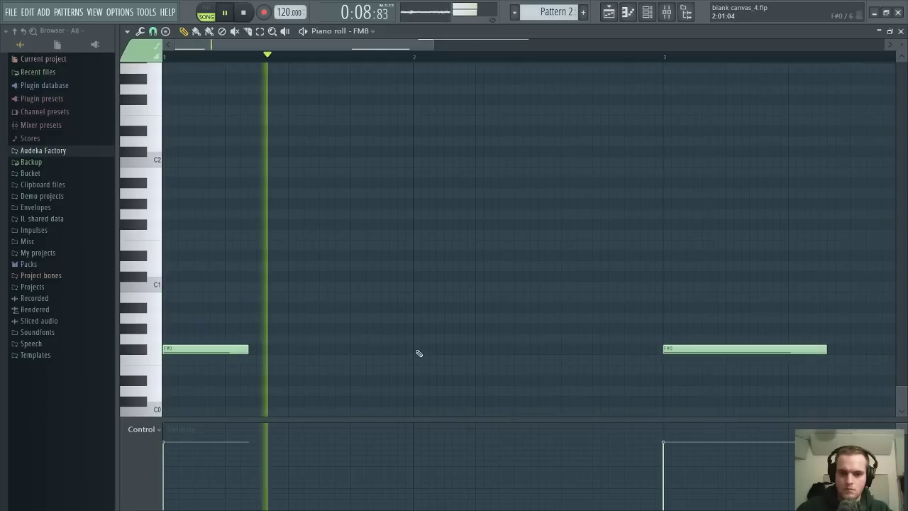
# Lengthen the first F#0 note to bar 2 and add a one-bar G#2 note from bar 2 to bar 3
pyautogui.moveTo(248, 348); pyautogui.dragTo(411, 351)
pyautogui.click(416, 78)
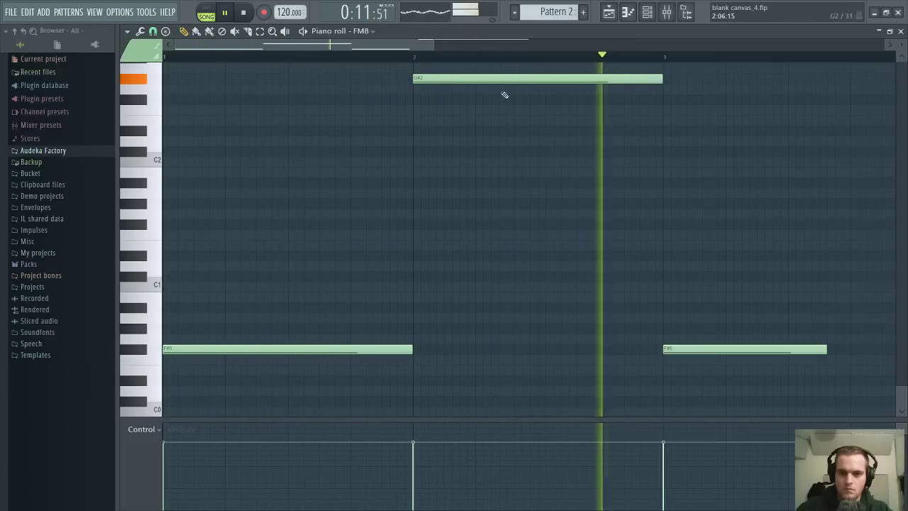
pyautogui.press('space')
# Remove the G#2 note from bar 2 and try the first note at A3 and C#4 while the loop plays
pyautogui.moveTo(502, 78); pyautogui.dragTo(94, 46)
pyautogui.press('space')
pyautogui.scroll(5, 361, 236)
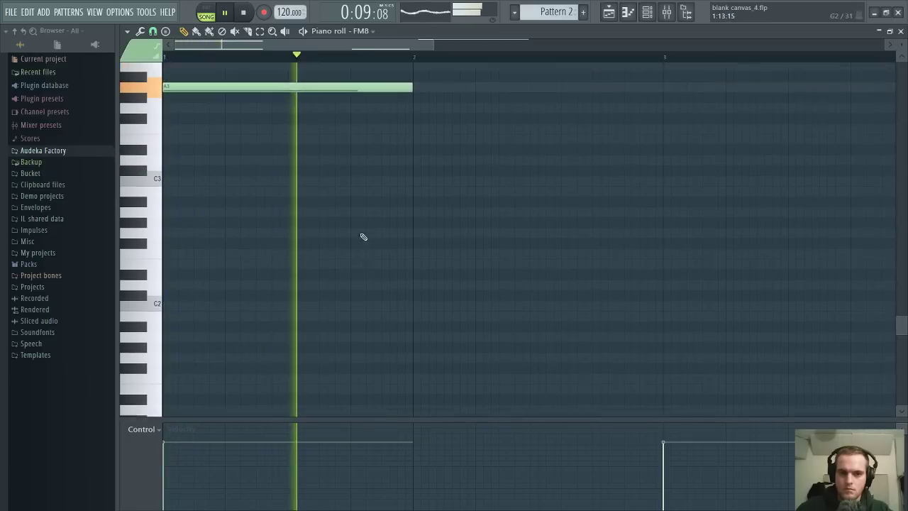
pyautogui.moveTo(333, 162); pyautogui.dragTo(337, 121)
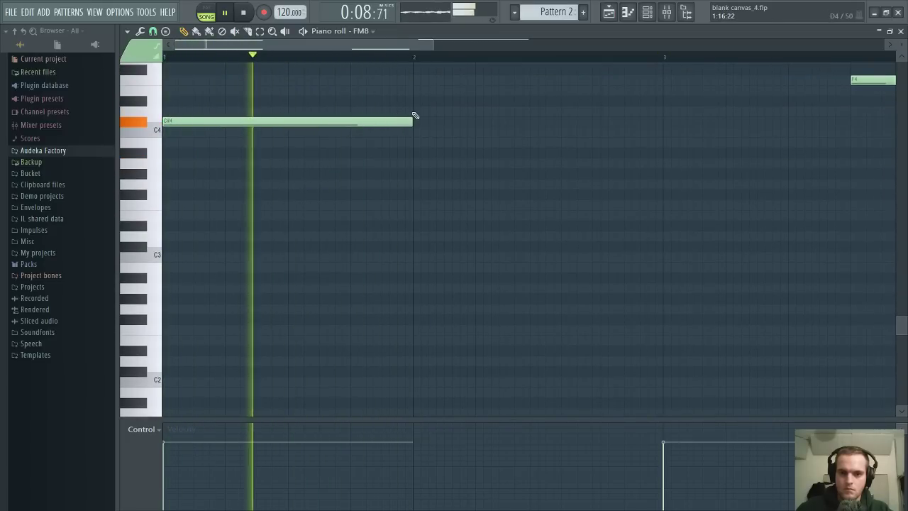
# Try a one-bar D4 note at bar 2, then remove it and raise the first note to E5
pyautogui.click(415, 113)
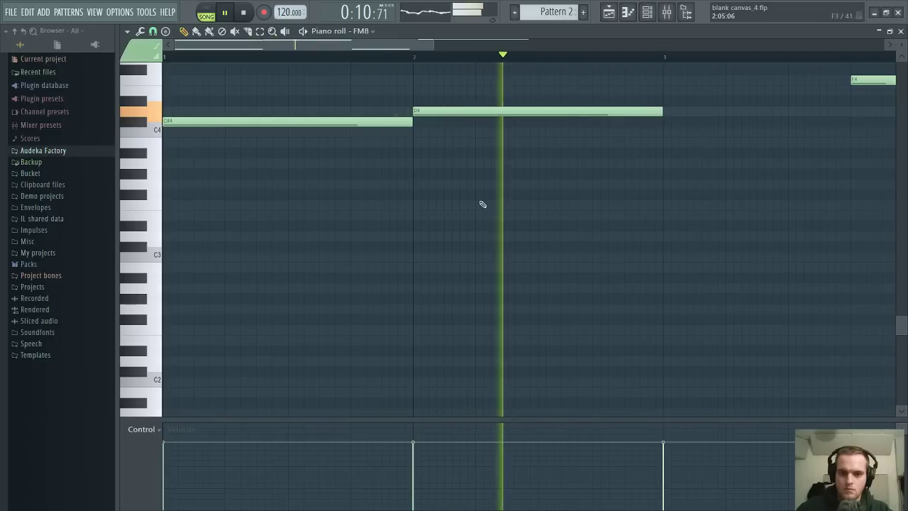
pyautogui.scroll(-2, 399, 64)
pyautogui.moveTo(375, 113); pyautogui.dragTo(63, 88)
pyautogui.rightClick(253, 241)
pyautogui.scroll(5, 261, 253)
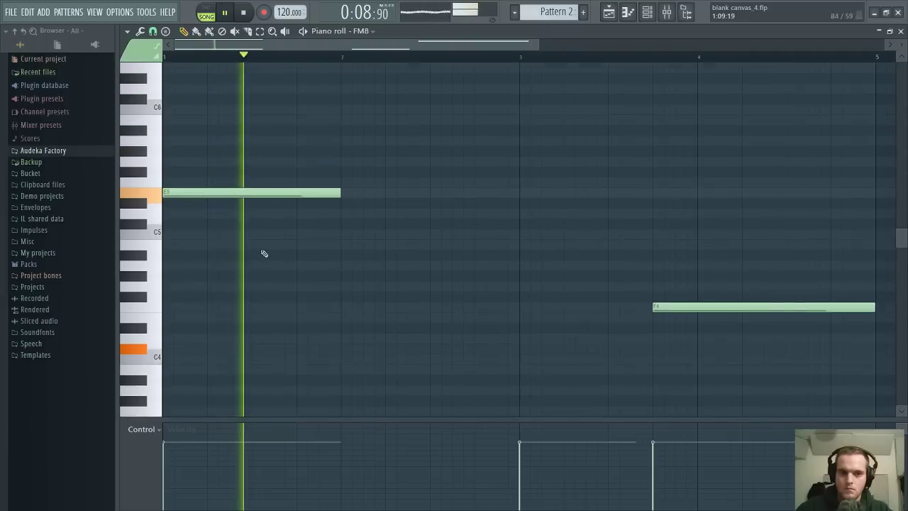
# Try the first note at D#7 and F5 while the loop plays
pyautogui.moveTo(264, 243); pyautogui.dragTo(252, 21)
pyautogui.scroll(3, 252, 184)
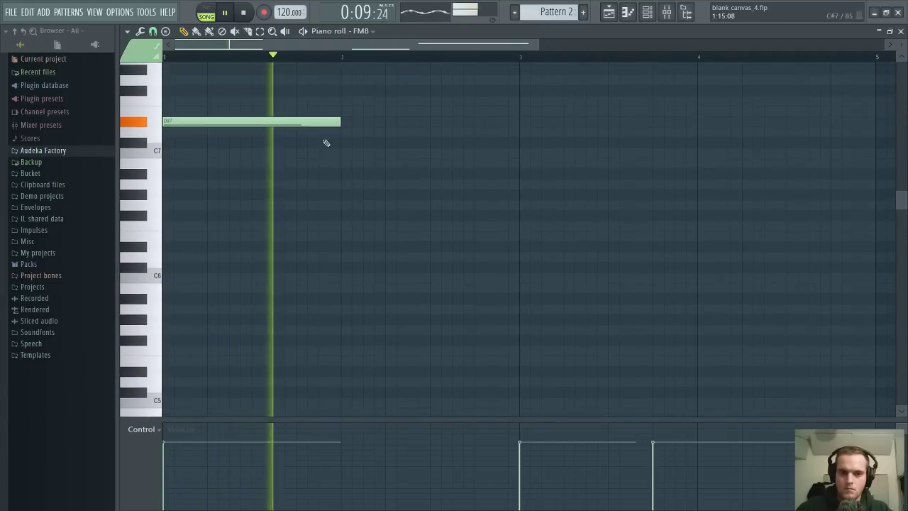
pyautogui.moveTo(298, 122); pyautogui.dragTo(248, 351)
pyautogui.scroll(-3, 361, 295)
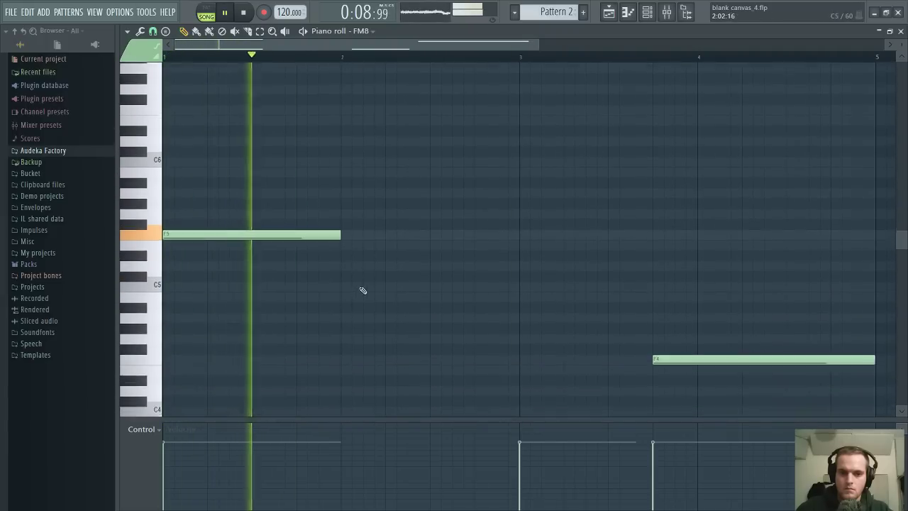
# Try a one-bar F5 note at bar 2, then remove it and replay the loop
pyautogui.click(364, 226)
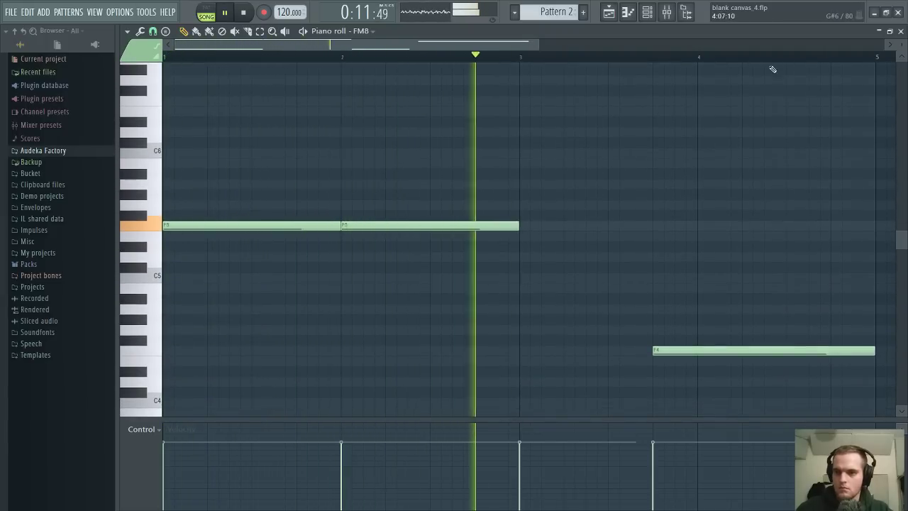
pyautogui.press('space')
pyautogui.rightClick(454, 225)
pyautogui.press('space')
pyautogui.scroll(-4, 435, 239)
pyautogui.scroll(3, 305, 170)
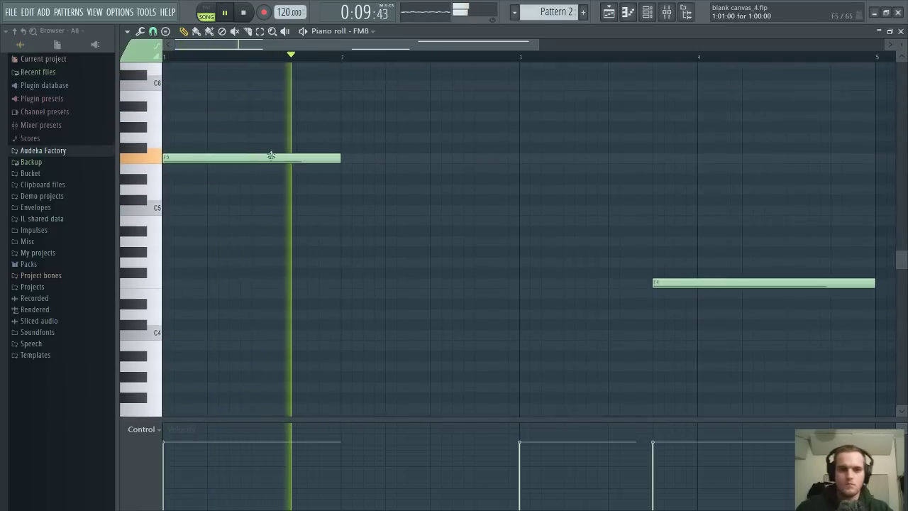
# Lower the first note from F5 to F#0 and shorten it to about six and a half steps
pyautogui.moveTo(269, 152); pyautogui.dragTo(396, 173)
pyautogui.rightClick(396, 173)
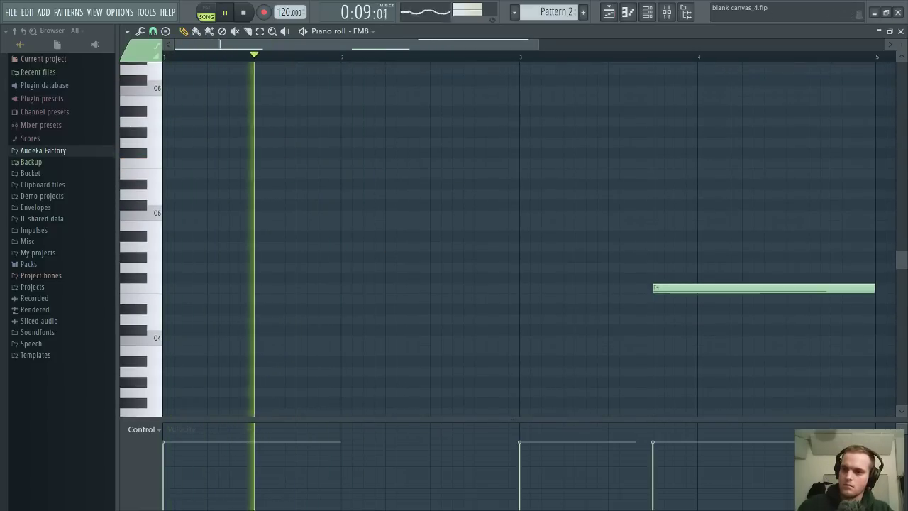
pyautogui.scroll(-10, 494, 304)
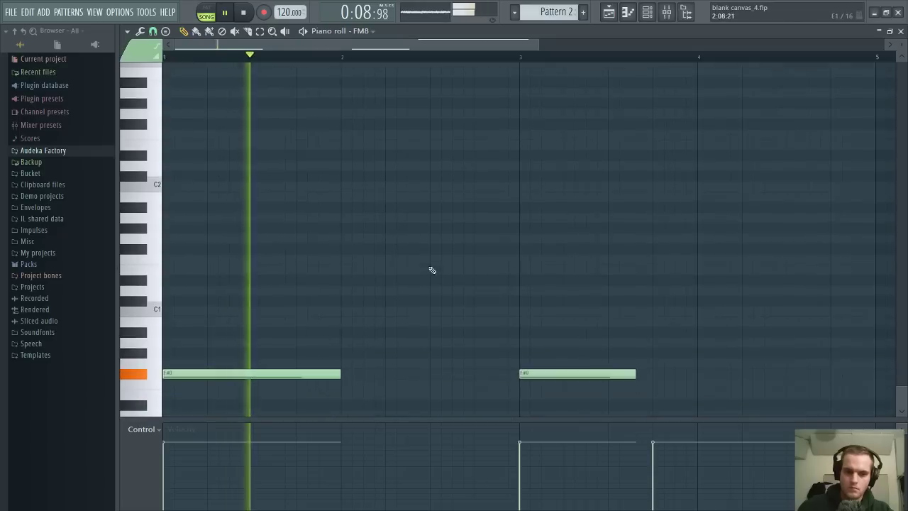
pyautogui.press('space')
pyautogui.moveTo(241, 341); pyautogui.dragTo(236, 341)
pyautogui.press('space')
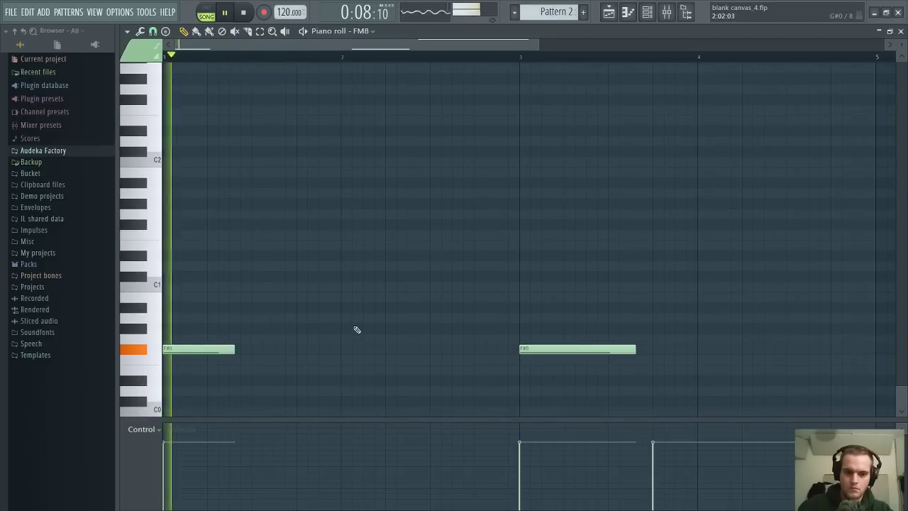
pyautogui.press('space')
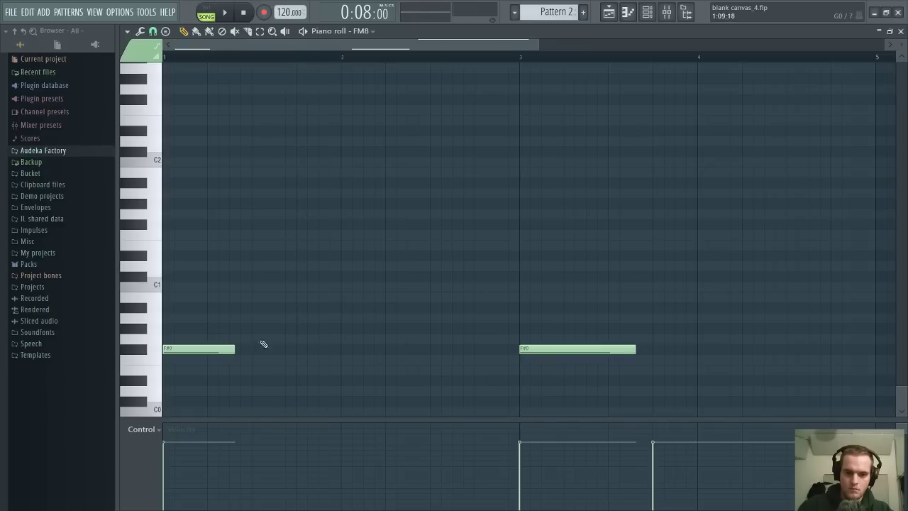
# Cut the first F#0 note to two steps and place a second F#0 about four steps long at step 7 of bar 1
pyautogui.click(211, 351)
pyautogui.press('space')
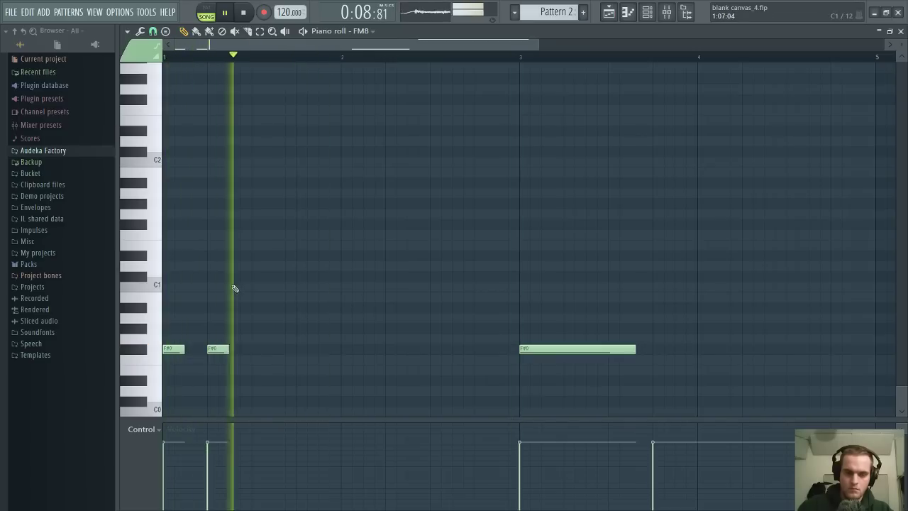
pyautogui.press('space')
pyautogui.moveTo(217, 348); pyautogui.dragTo(231, 348)
pyautogui.press('space')
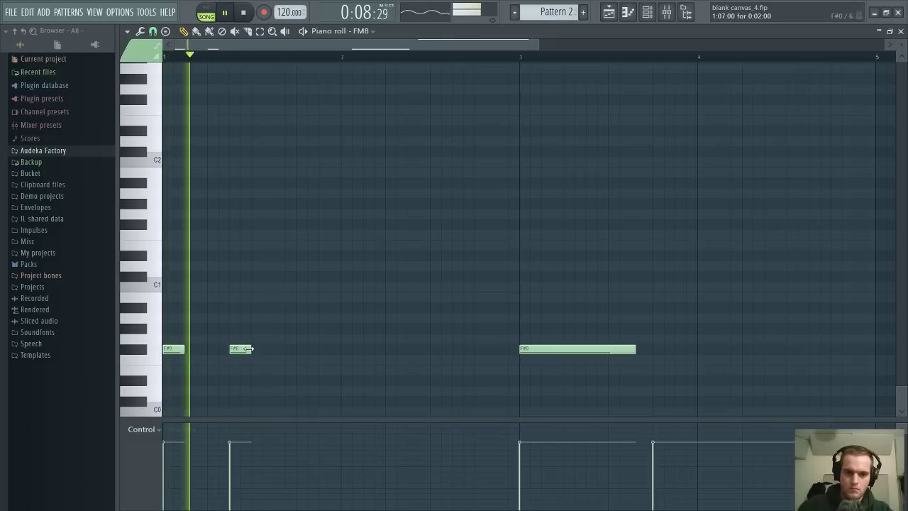
pyautogui.moveTo(251, 349); pyautogui.dragTo(276, 348)
# Add three very short descending notes, A#1, A1 and G#1, at steps 13, 15 and 16 of bar 1
pyautogui.click(306, 183)
pyautogui.moveTo(348, 183); pyautogui.dragTo(307, 182)
pyautogui.moveTo(319, 183)
pyautogui.mouseDown()
pyautogui.moveTo(301, 183)
pyautogui.moveTo(319, 192)
pyautogui.mouseUp()
pyautogui.click(318, 193)
pyautogui.click(331, 204)
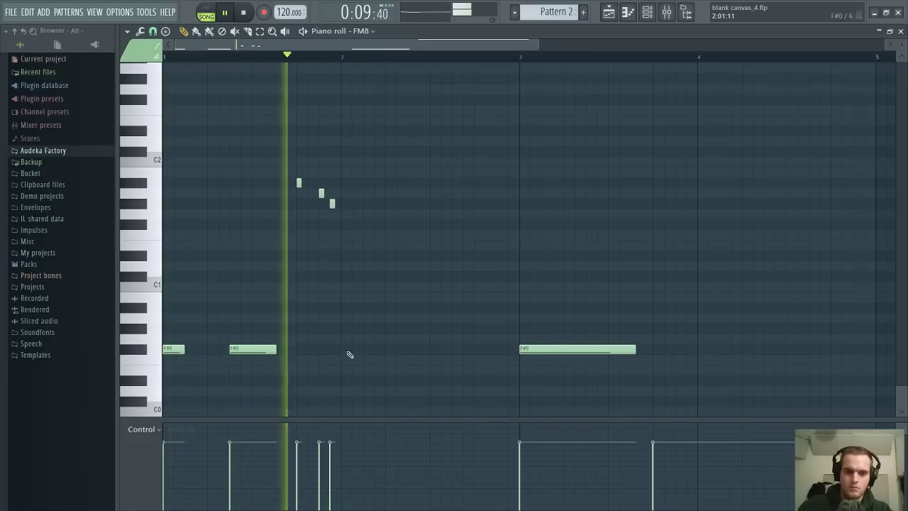
# Add an F#0 note about six steps long at step 5 of bar 2 and replay the loop
pyautogui.click(390, 307)
pyautogui.moveTo(391, 307); pyautogui.dragTo(429, 349)
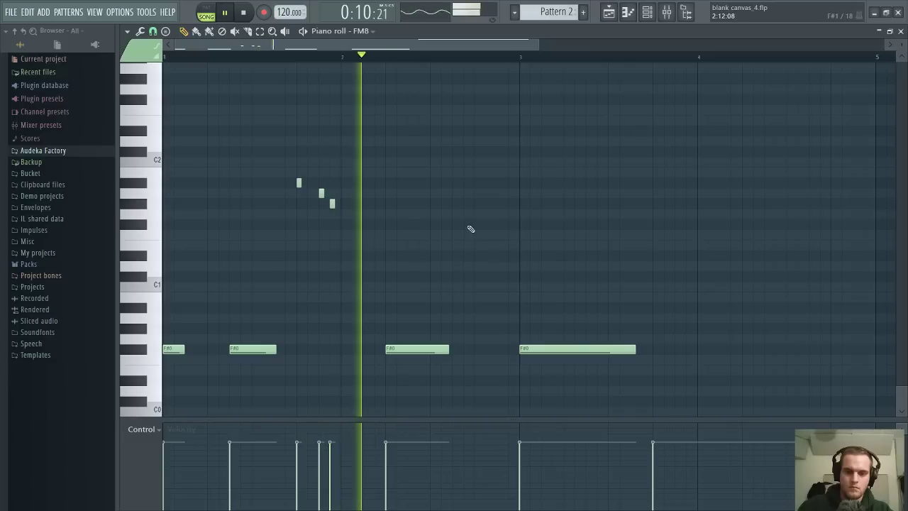
pyautogui.press('space')
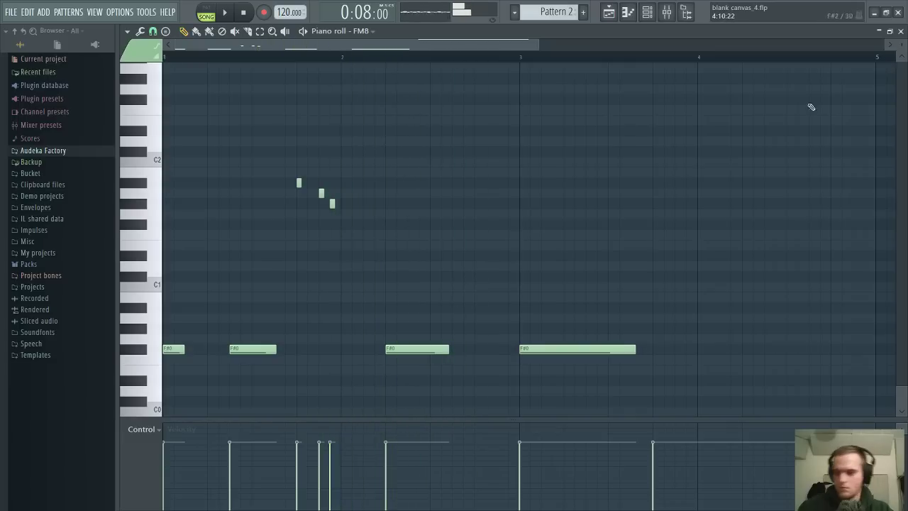
pyautogui.press('space')
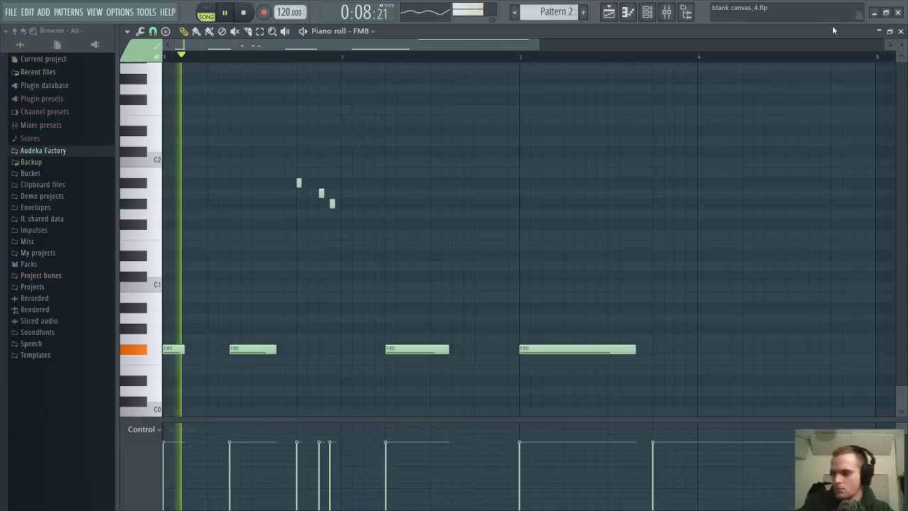
# Return to the playlist and clear the surplus FM8 Volume automation from Track 6, then stop playback
pyautogui.click(900, 32)
pyautogui.rightClick(742, 372)
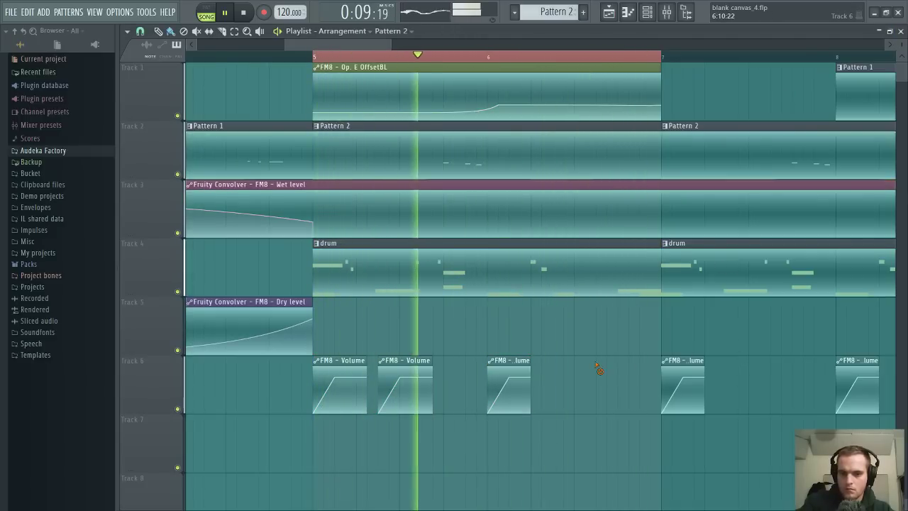
pyautogui.press('space')
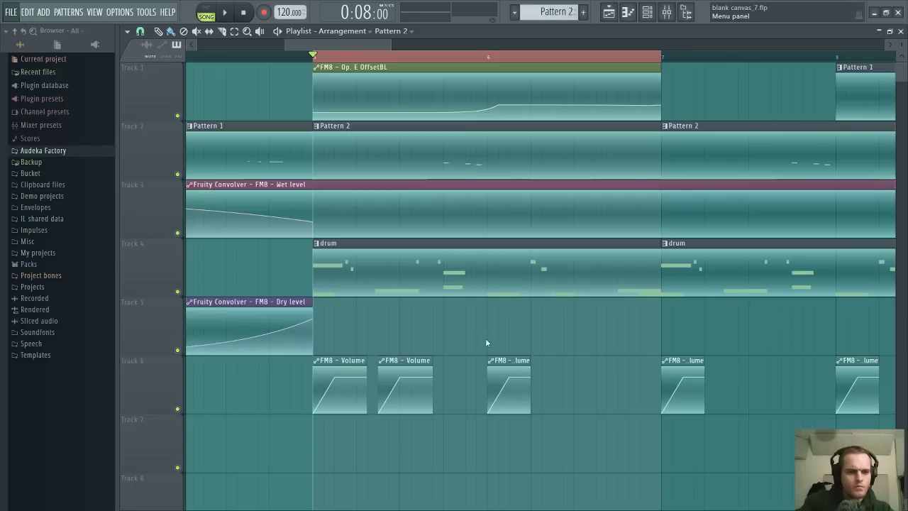
# Review the pattern, drum and automation clips across the whole playlist arrangement
pyautogui.scroll(-5, 341, 61)
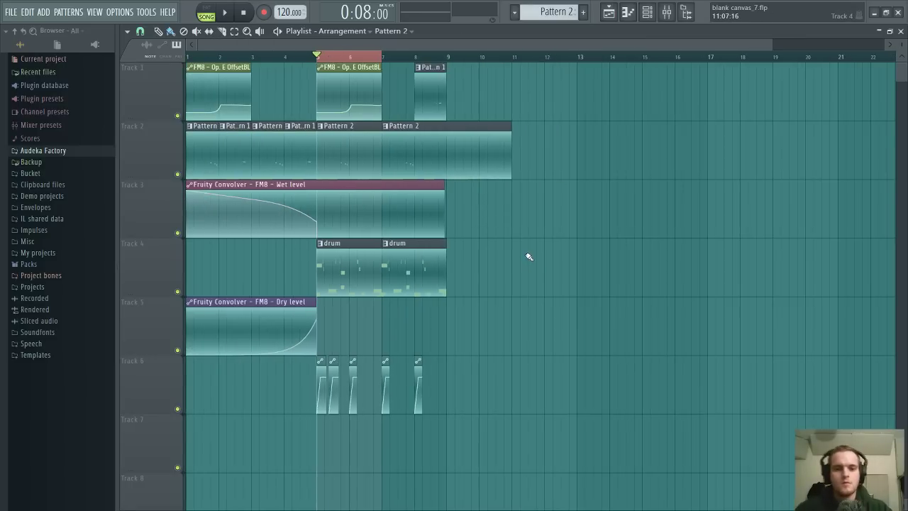
pyautogui.scroll(6, 389, 62)
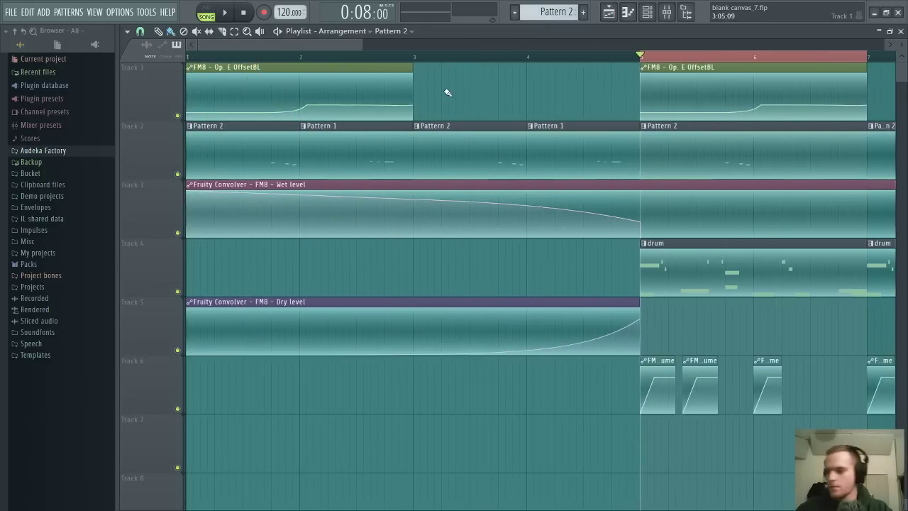
pyautogui.scroll(-4, 448, 319)
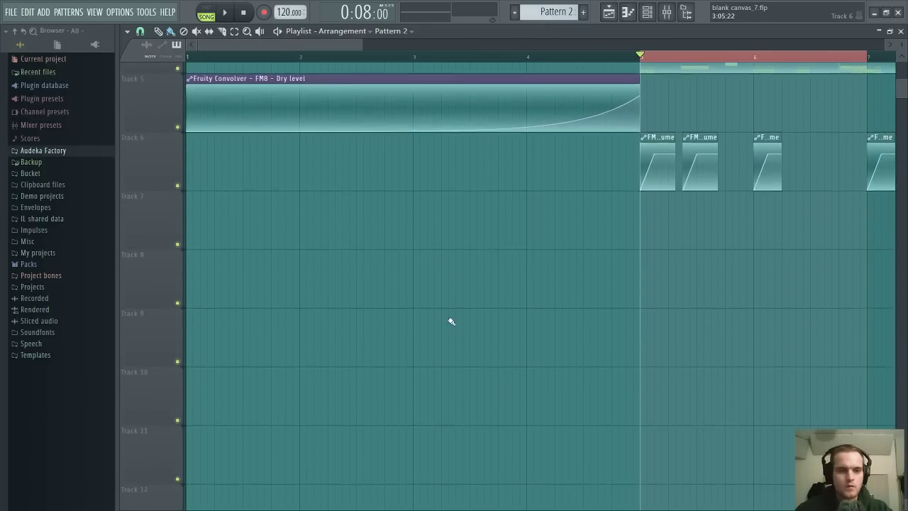
pyautogui.scroll(4, 447, 319)
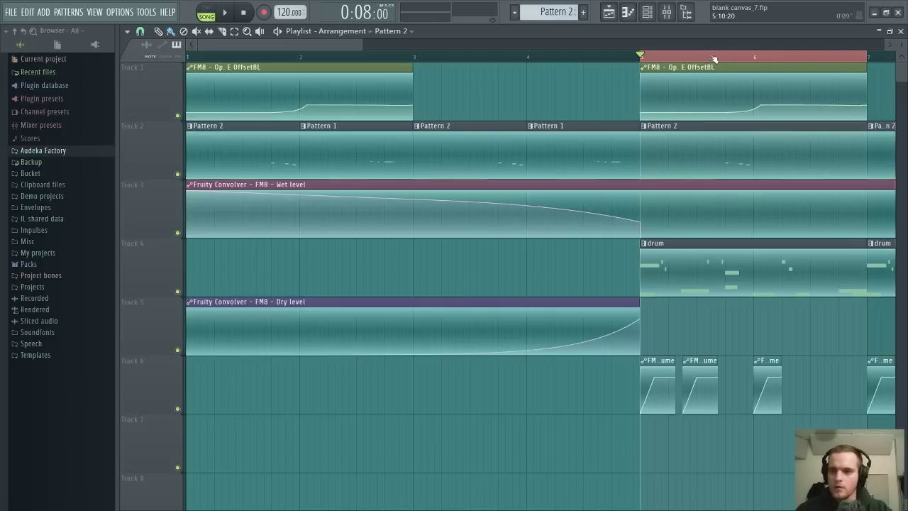
pyautogui.scroll(-5, 714, 58)
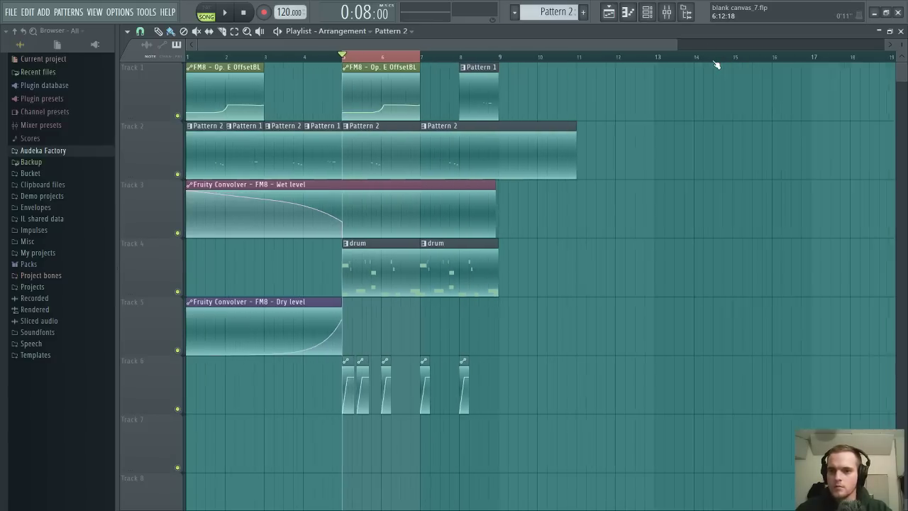
pyautogui.scroll(-1, 714, 58)
pyautogui.scroll(5, 336, 58)
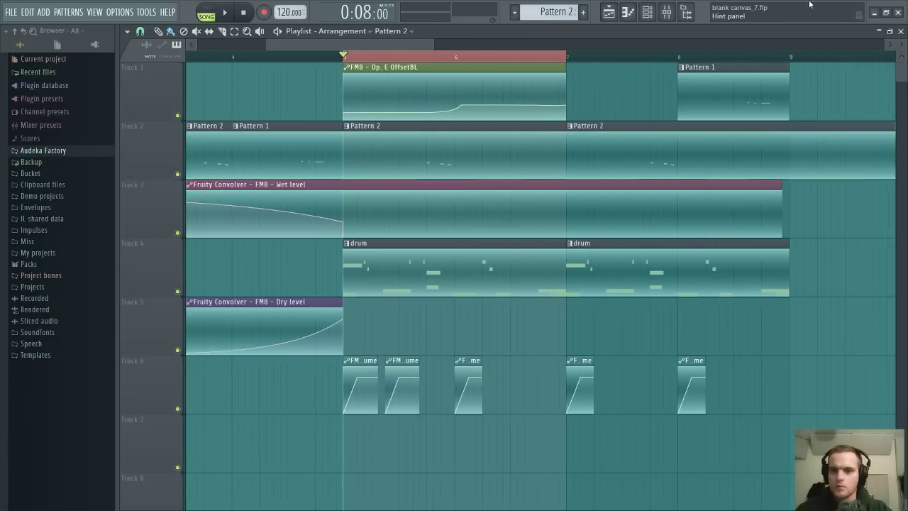
# Close the playlist and compressor windows, and lay out the Fruity Parametric EQ 2 and FM8 windows without overlap
pyautogui.click(901, 31)
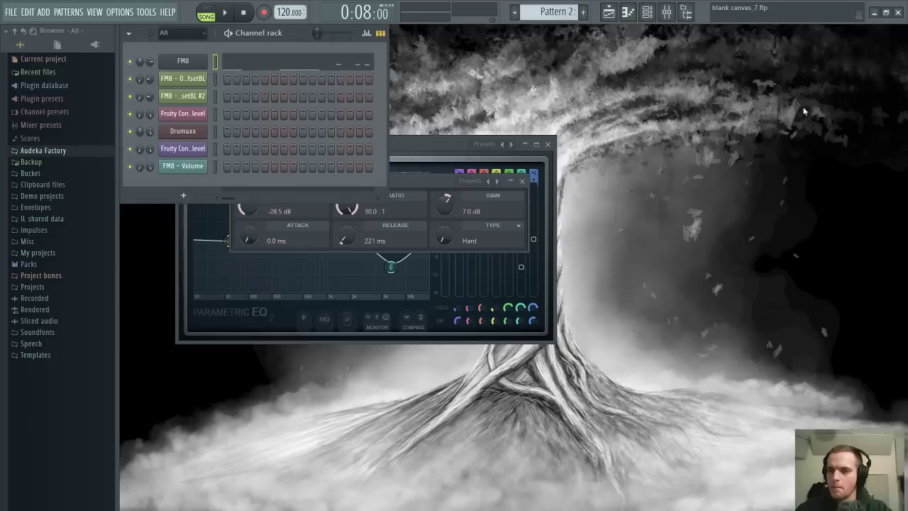
pyautogui.click(522, 185)
pyautogui.moveTo(461, 144); pyautogui.dragTo(814, 33)
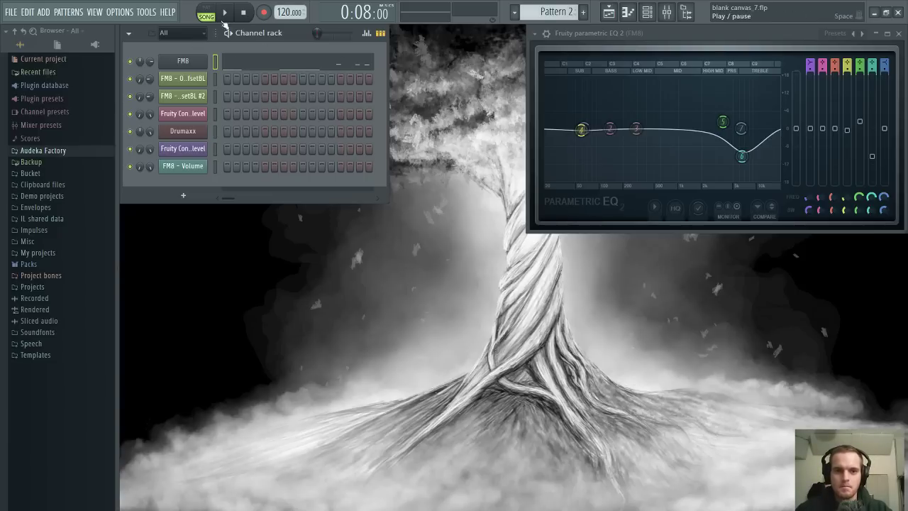
pyautogui.moveTo(317, 51); pyautogui.dragTo(298, 33)
pyautogui.click(198, 64)
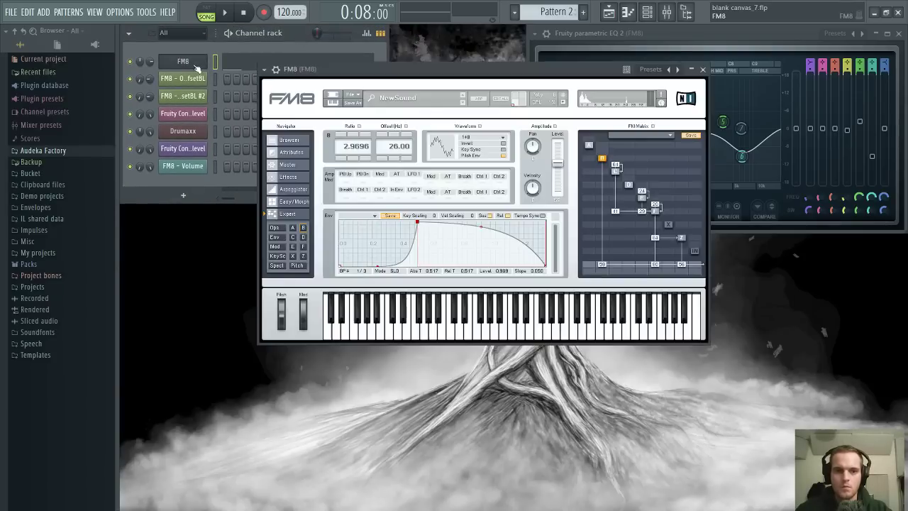
pyautogui.moveTo(398, 75); pyautogui.dragTo(261, 219)
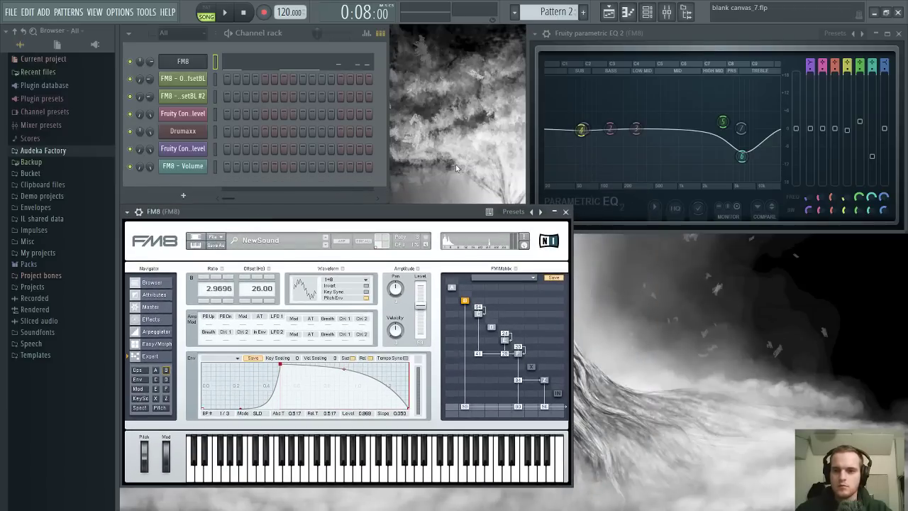
# Recheck the playlist, then close it along with the Parametric EQ 2 and FM8 windows, leaving only the channel rack
pyautogui.click(611, 15)
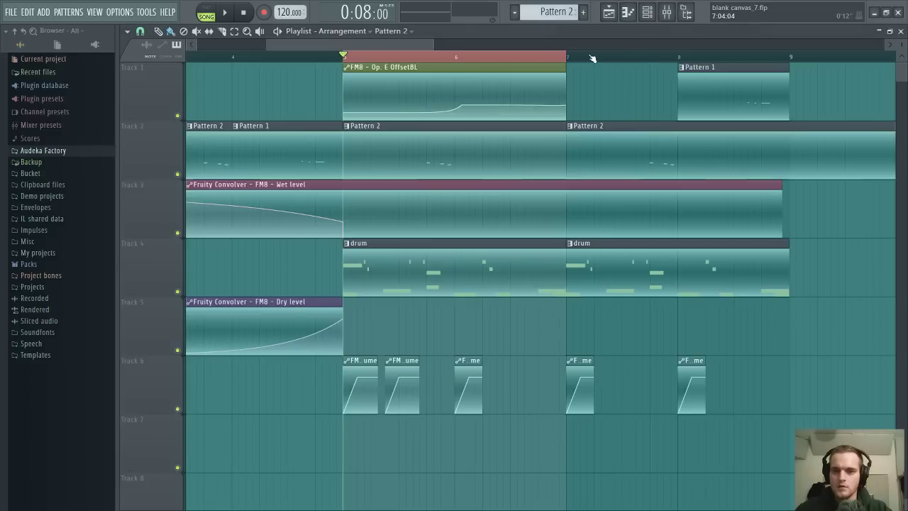
pyautogui.scroll(-3, 592, 58)
pyautogui.click(900, 32)
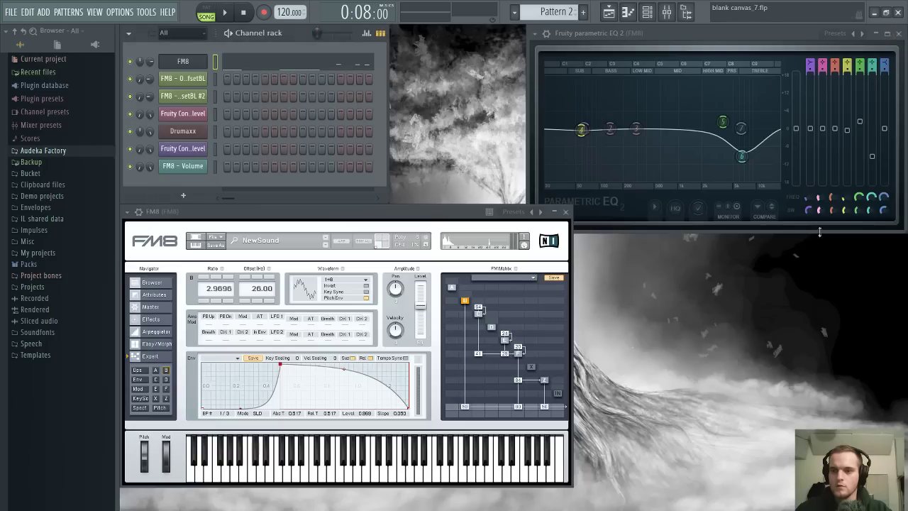
pyautogui.click(899, 33)
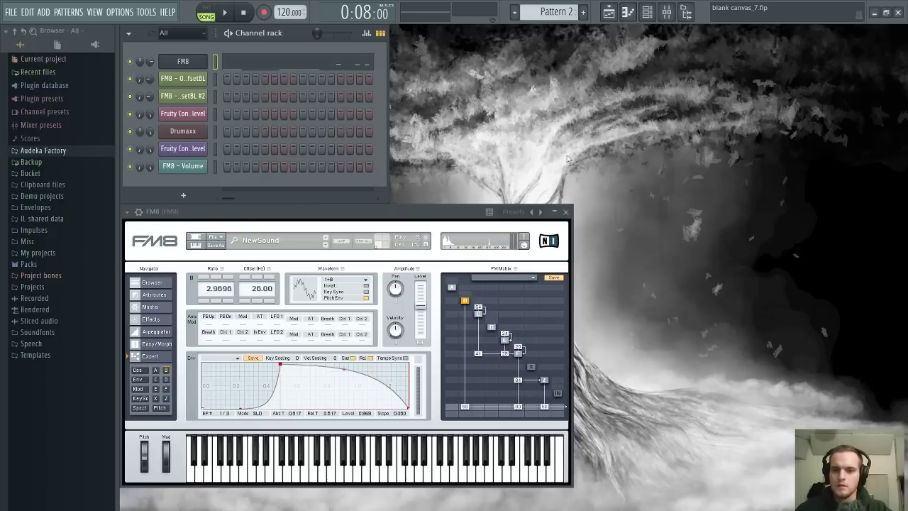
pyautogui.click(565, 212)
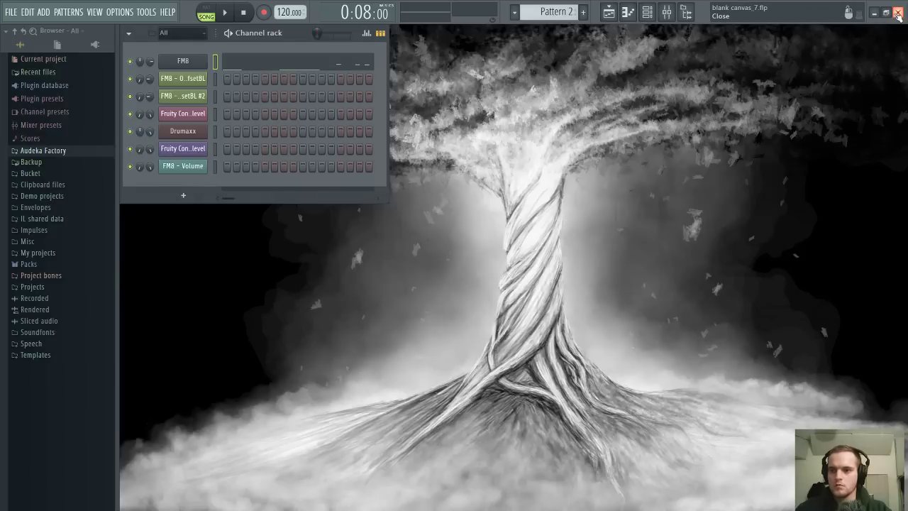